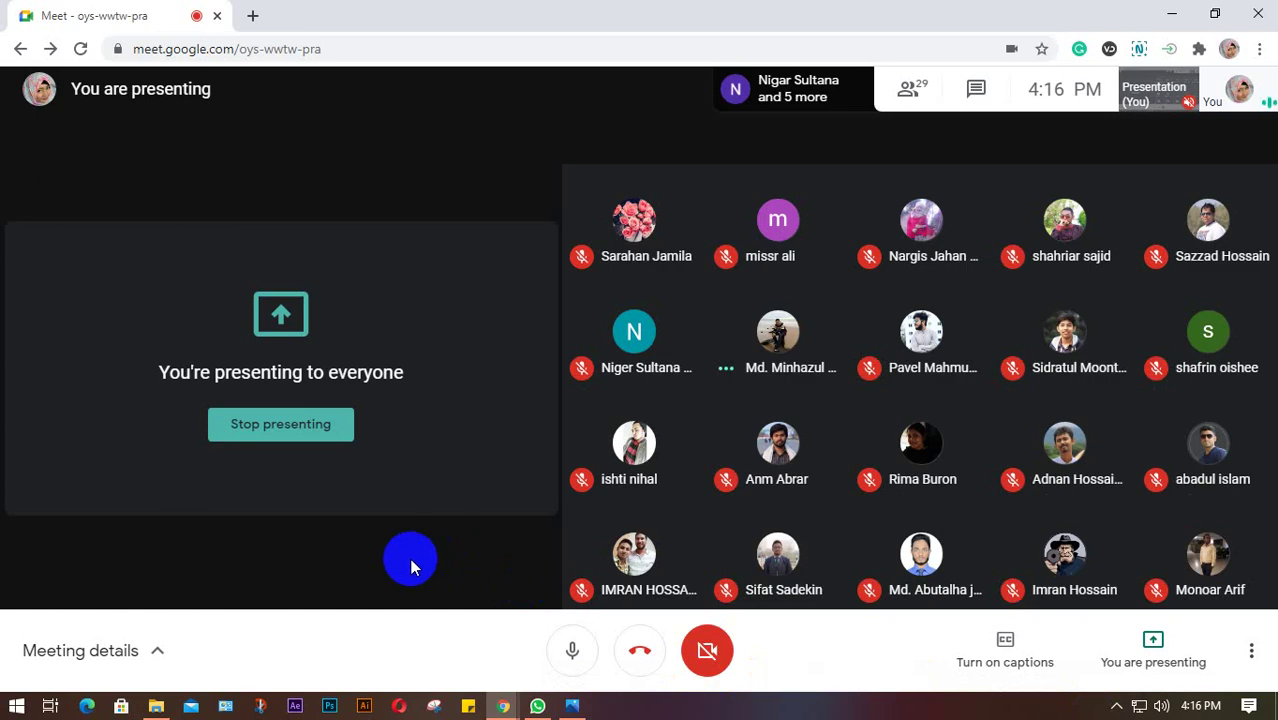
Step: Show the class 9 topics image in Photos and close it
left_click(578, 662)
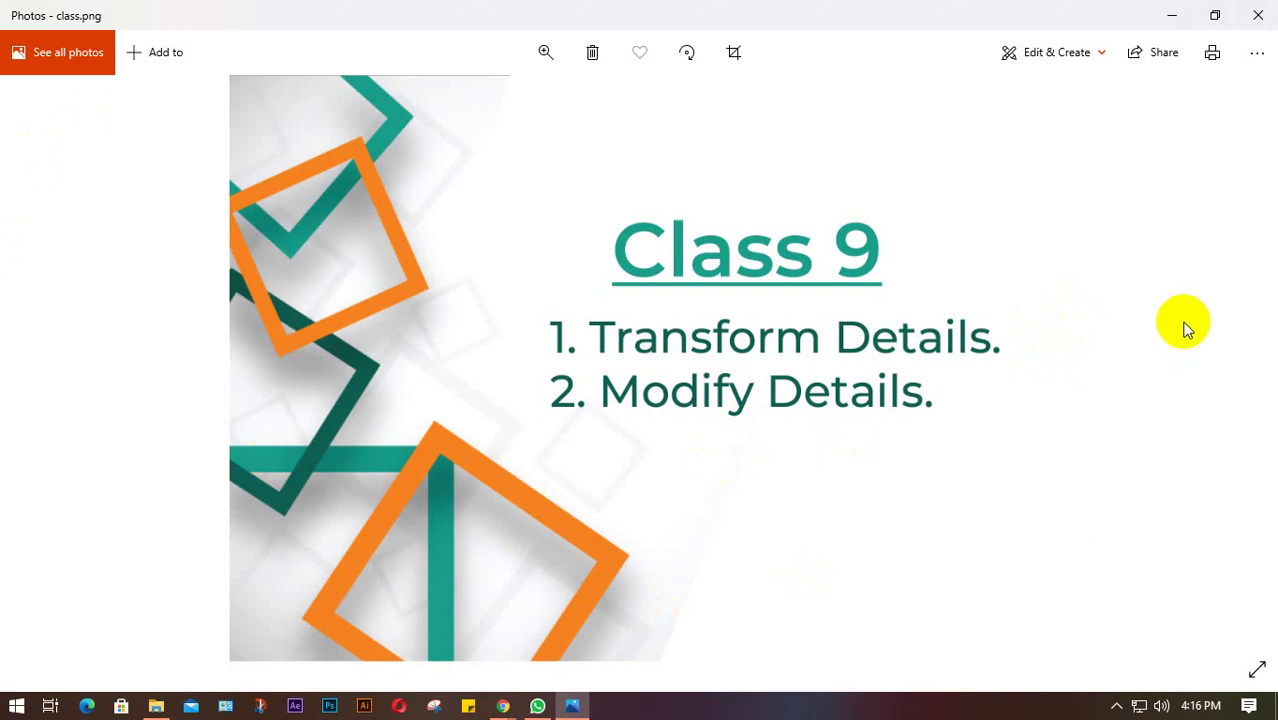
left_click(1258, 15)
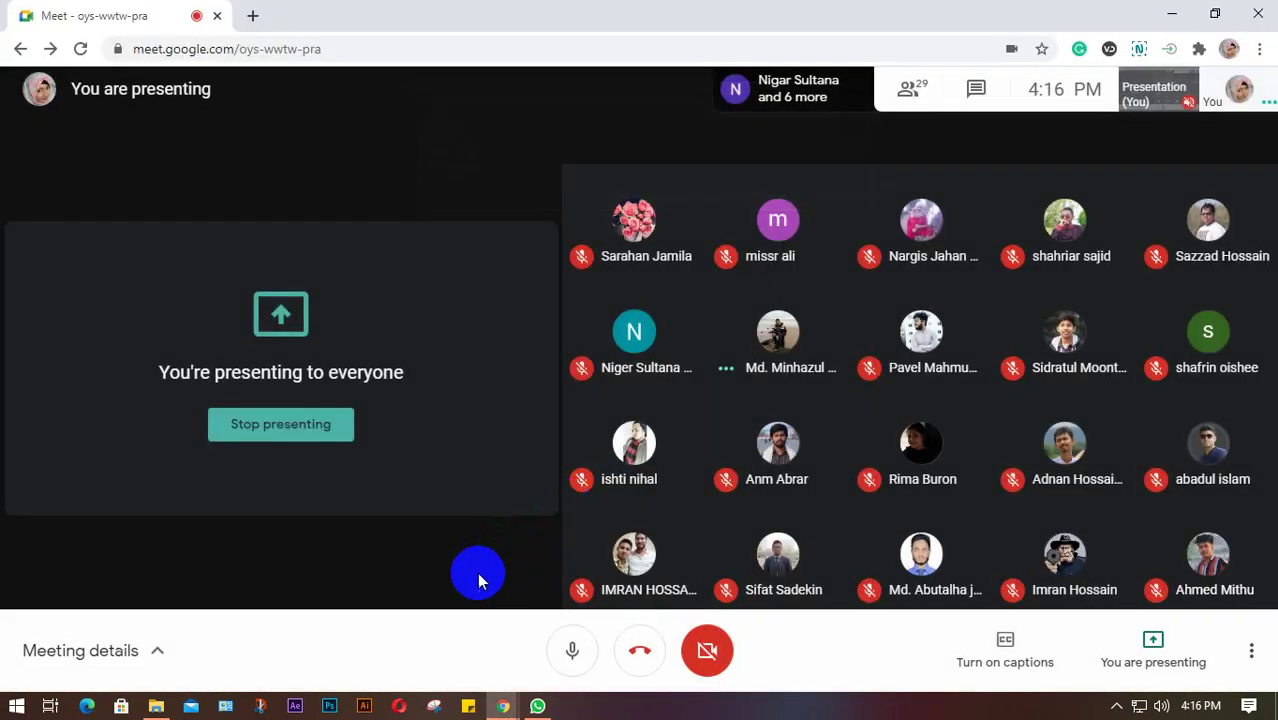
Step: Launch Photoshop and minimise its window to return to the meeting in the browser
left_click(330, 706)
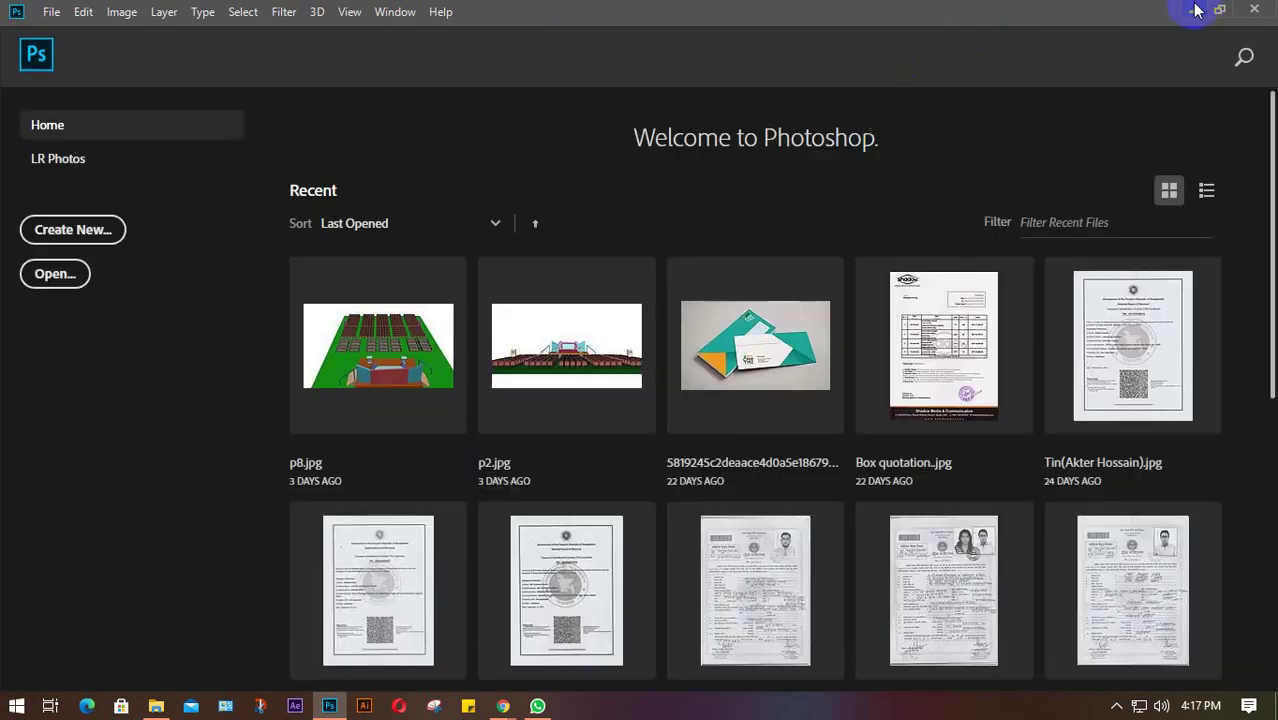
left_click(1193, 10)
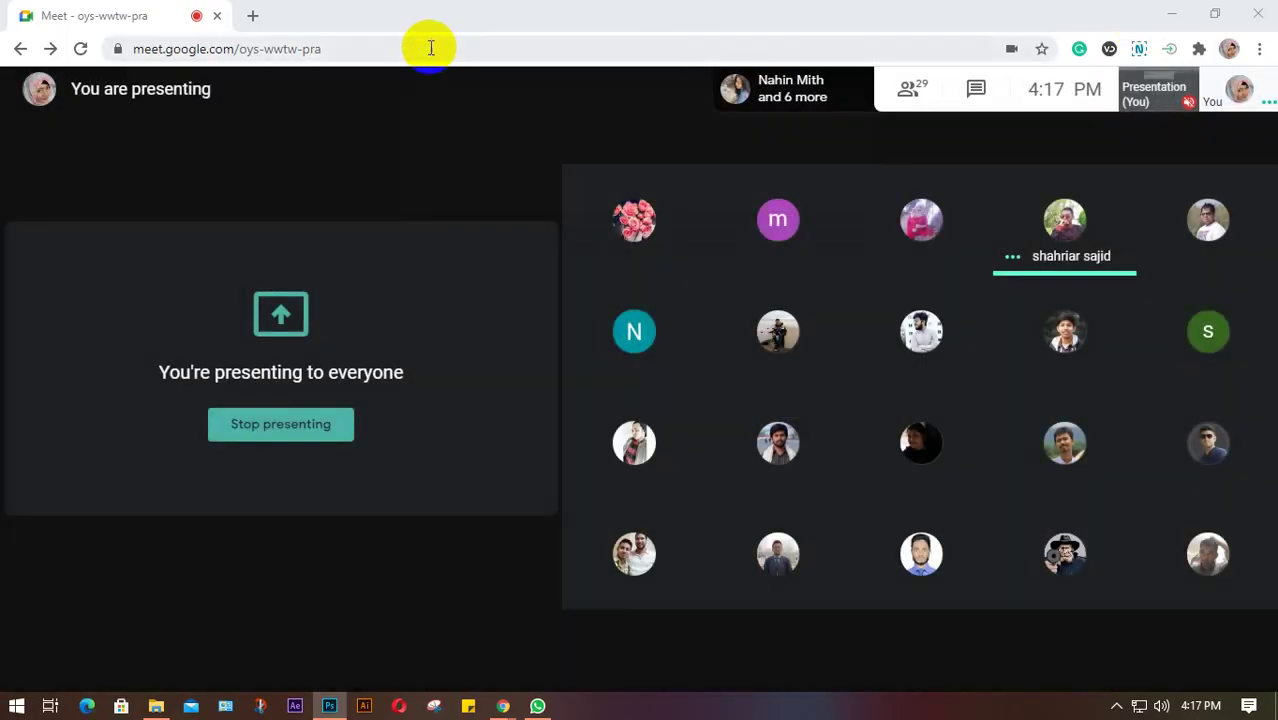
Step: Enter getintopc.com as the address in a new browser tab, copy it, and load the site
left_click(252, 15)
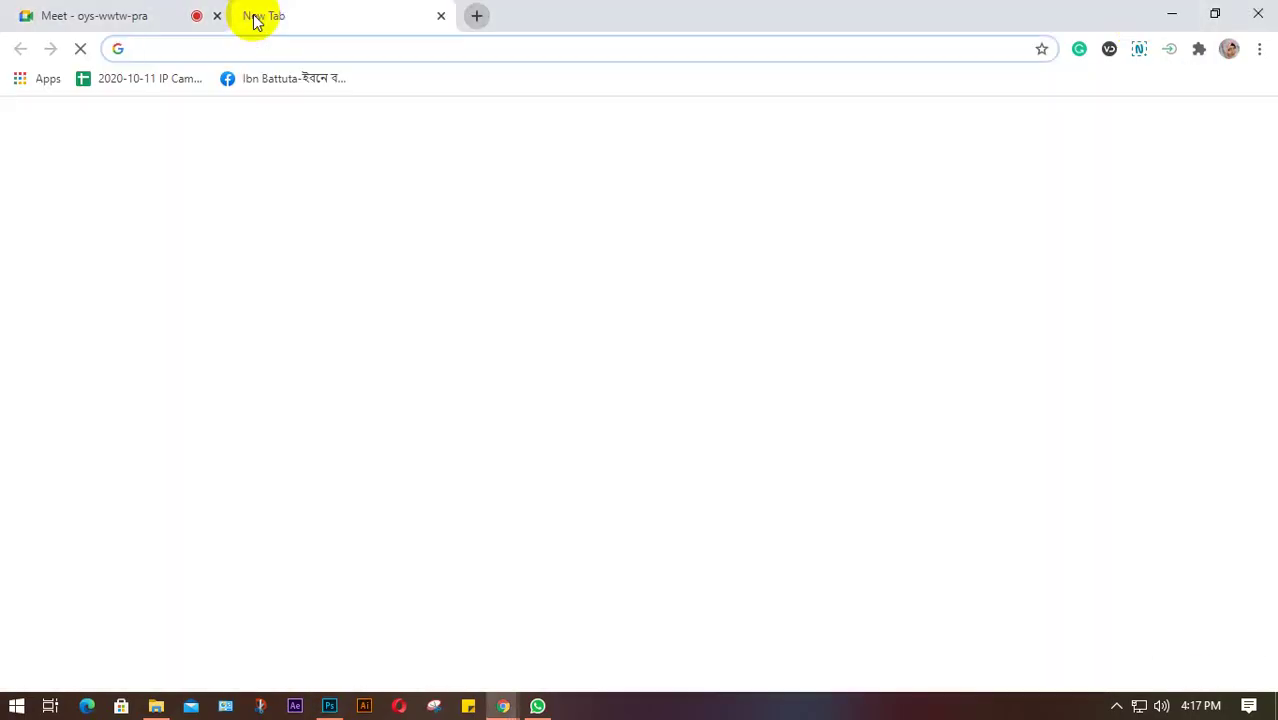
type("geti")
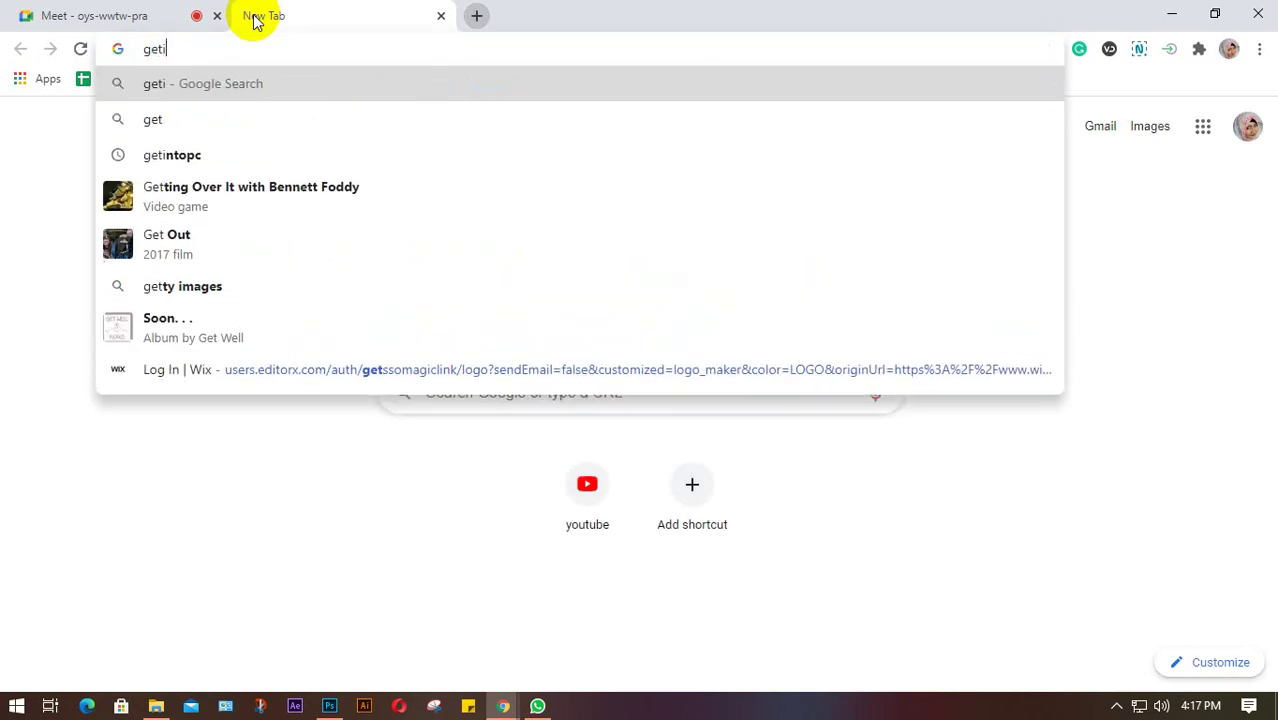
type("nto")
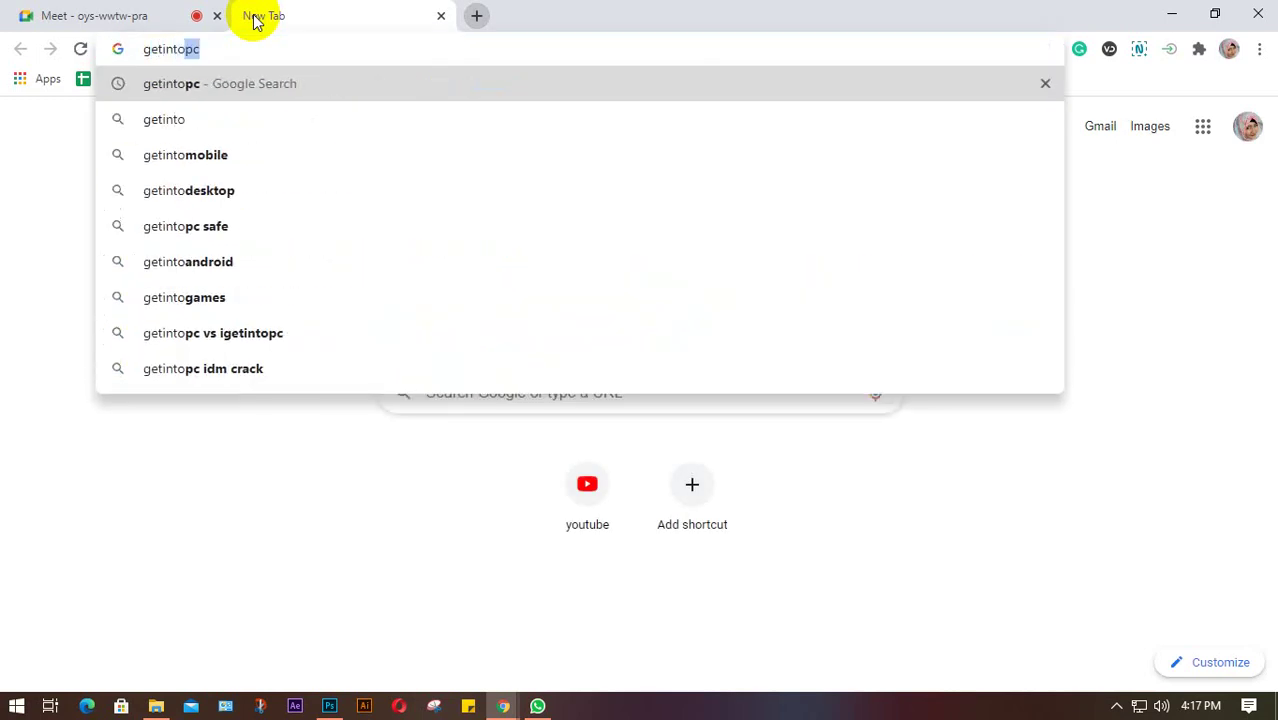
type("pc.co")
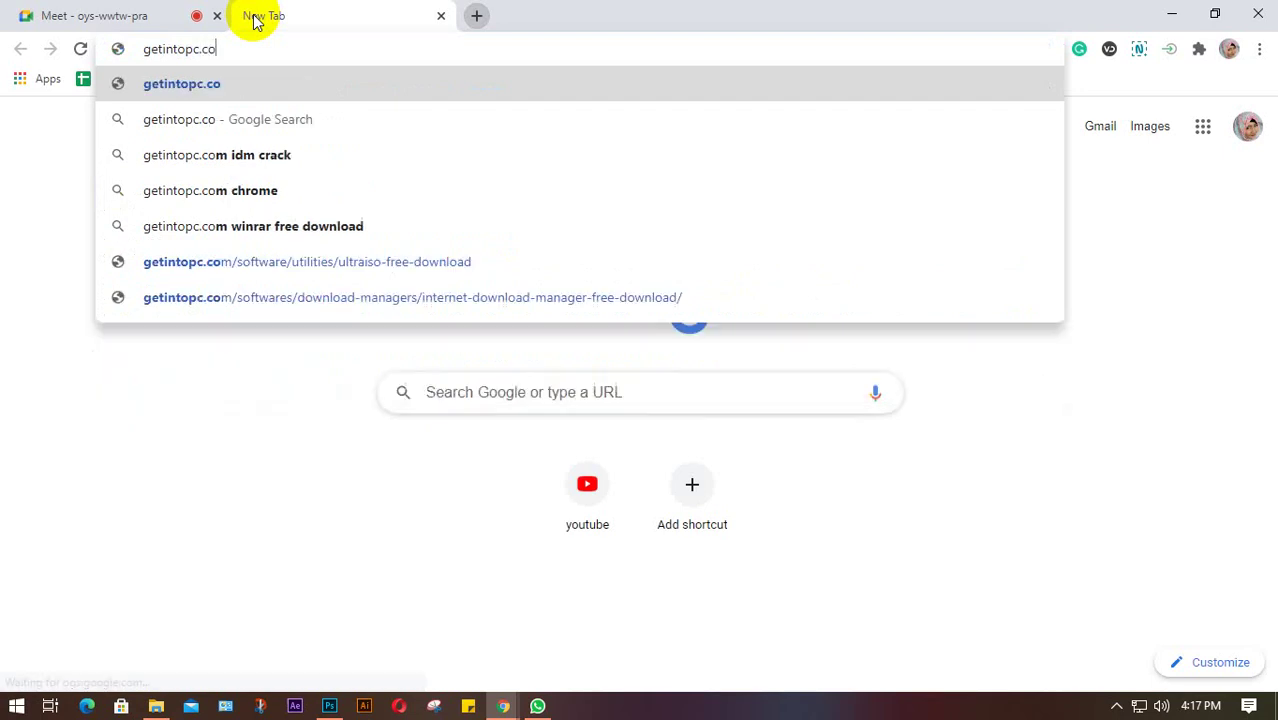
type("m")
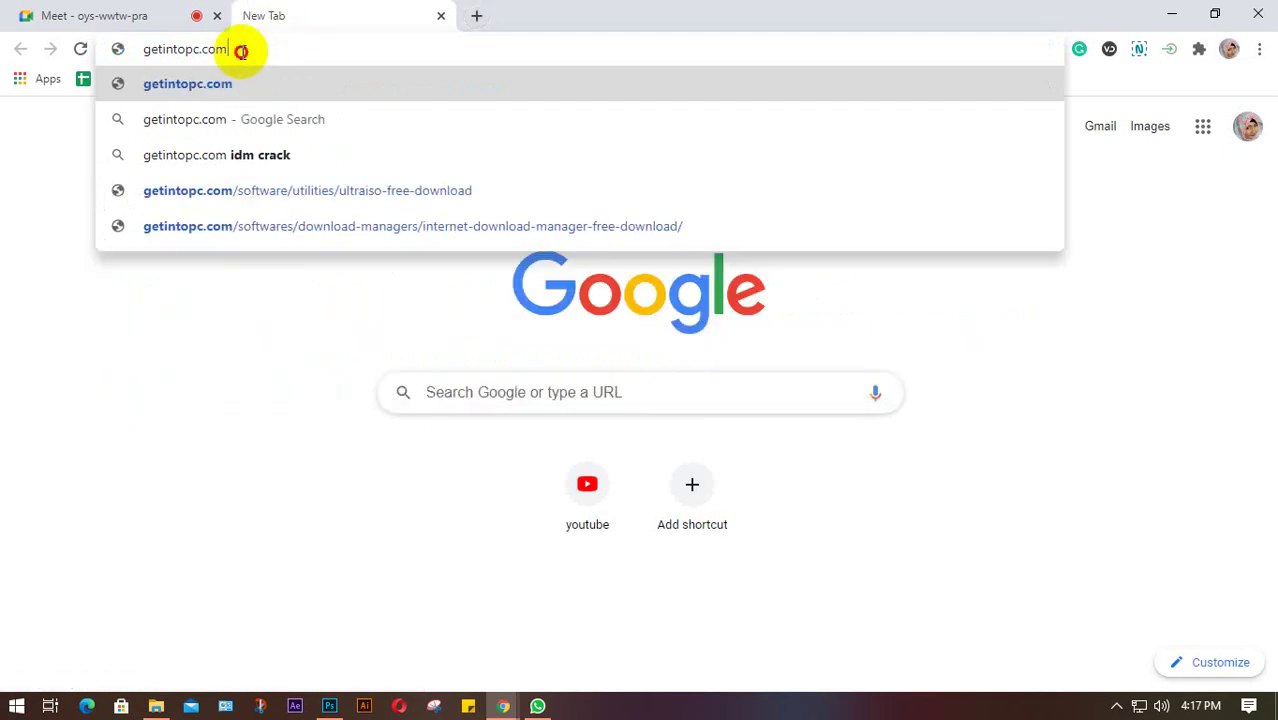
left_click_drag(240, 49, 138, 49)
key("ctrl+c")
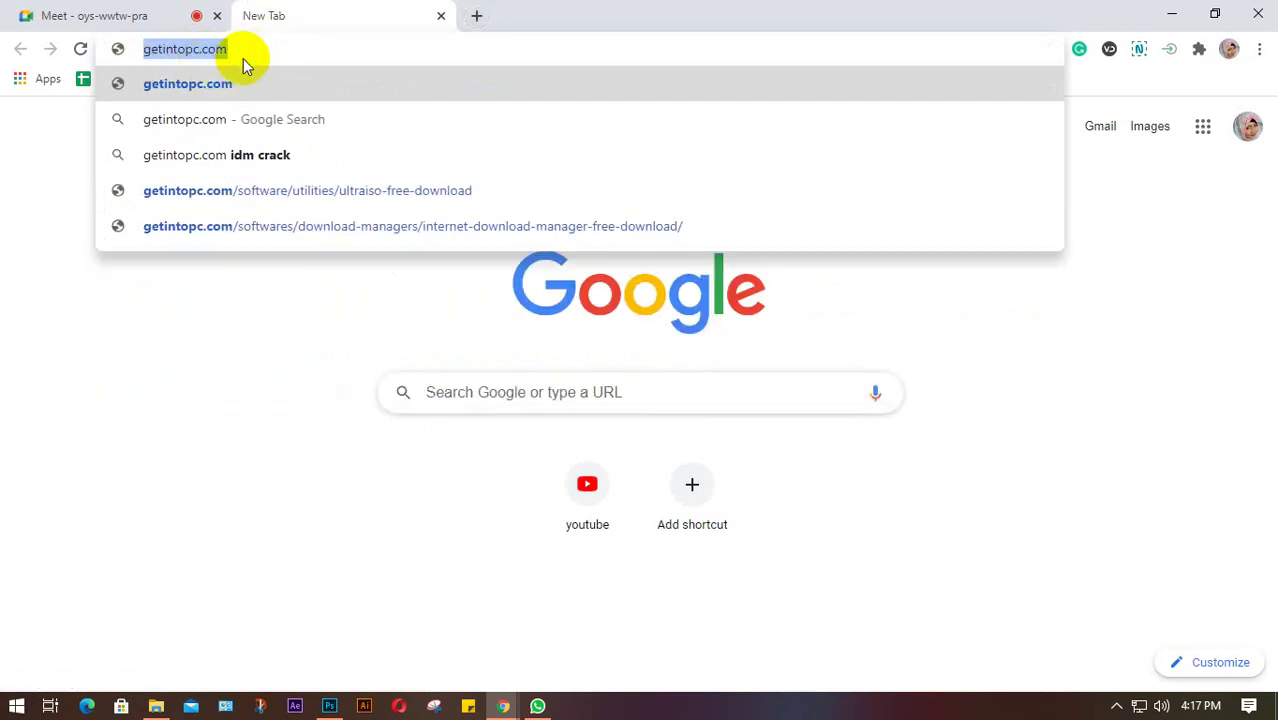
left_click(333, 58)
key("Return")
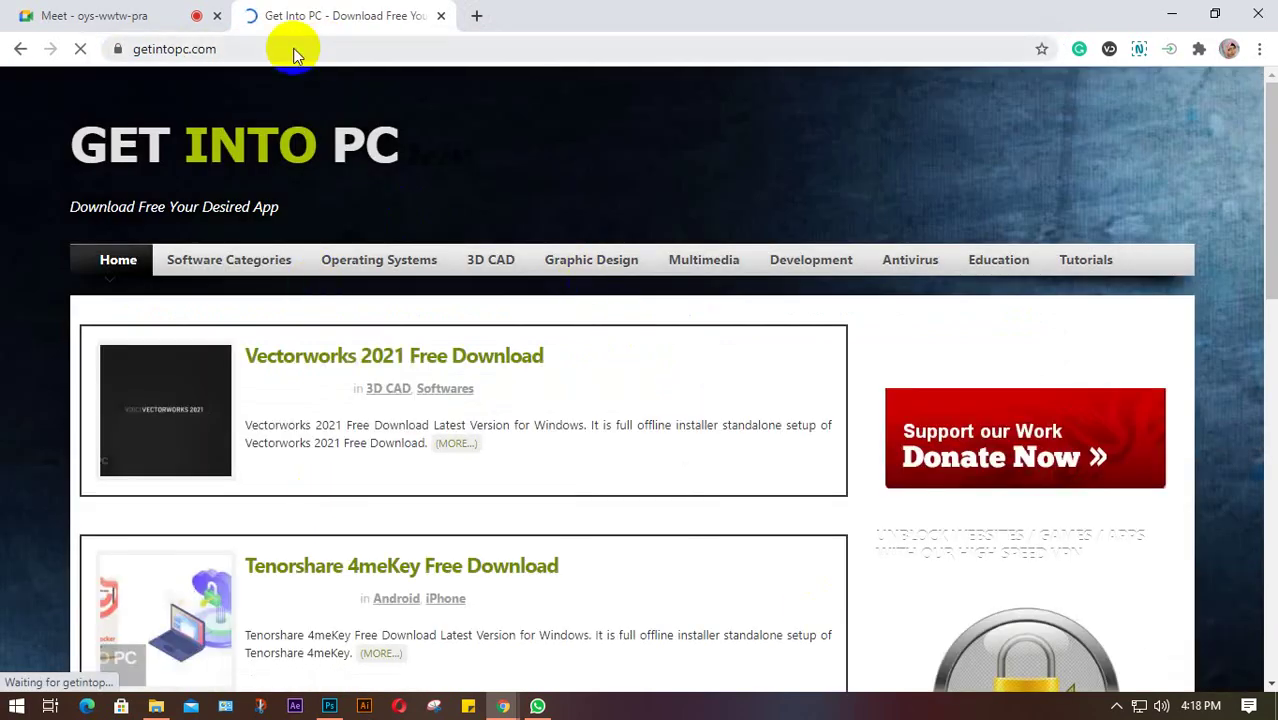
Step: Send the copied getintopc.com link to everyone in the Google Meet chat and close the chat
left_click(95, 15)
left_click(986, 91)
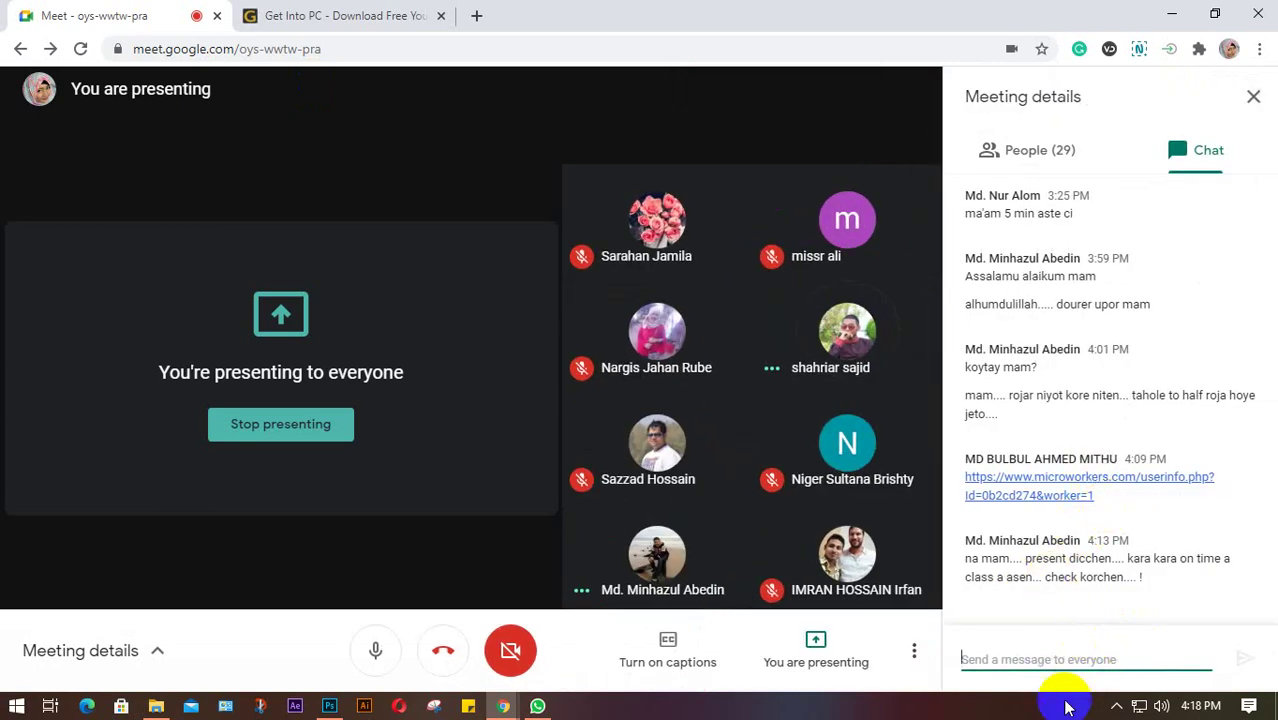
key("ctrl+v")
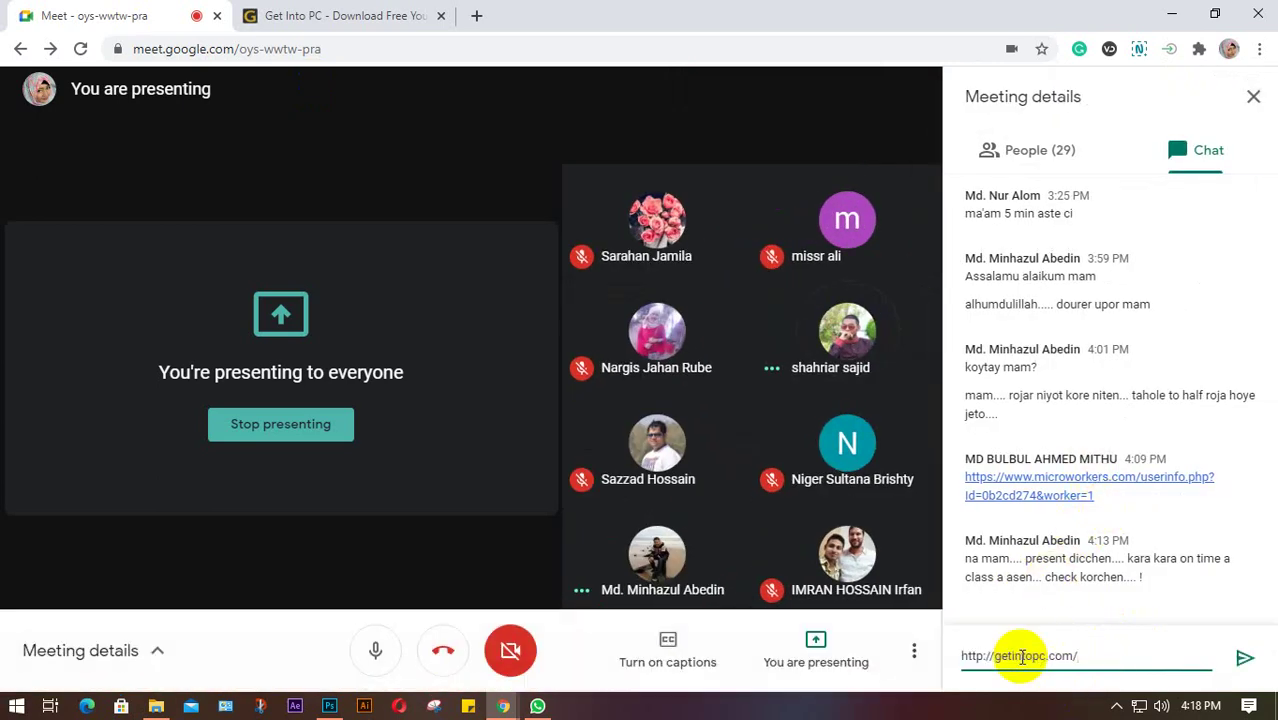
key("Return")
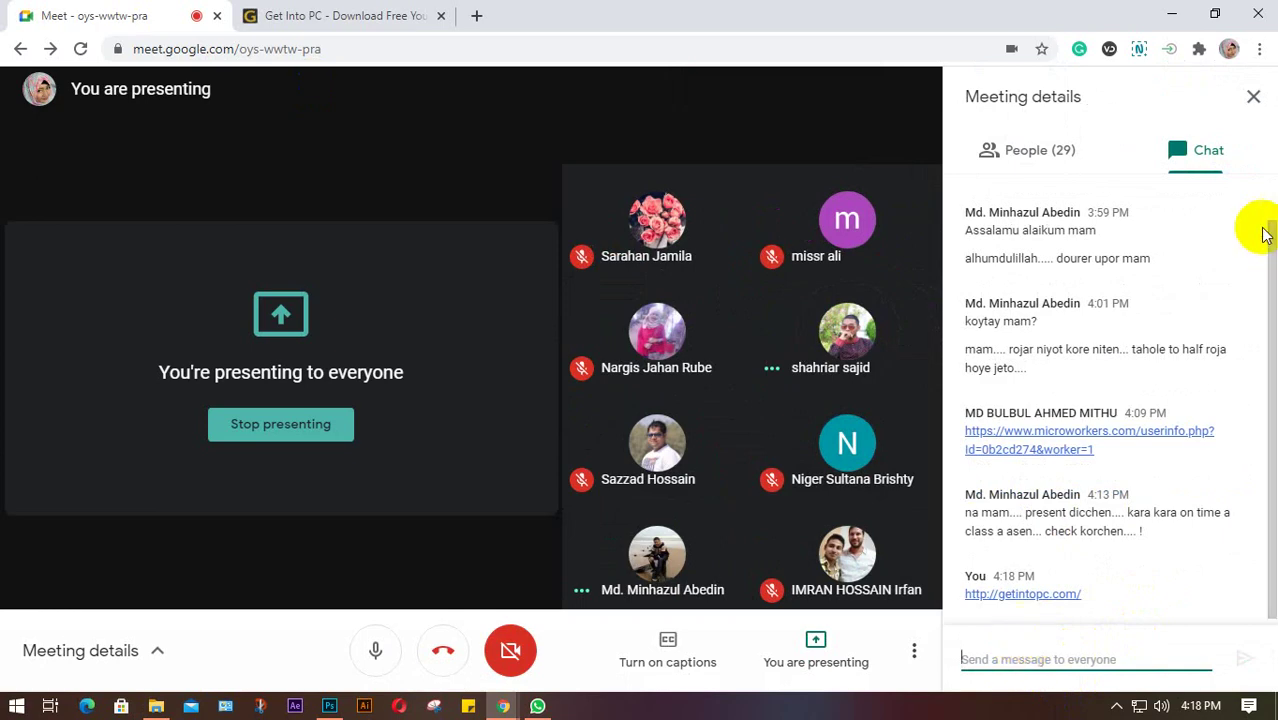
left_click(1254, 97)
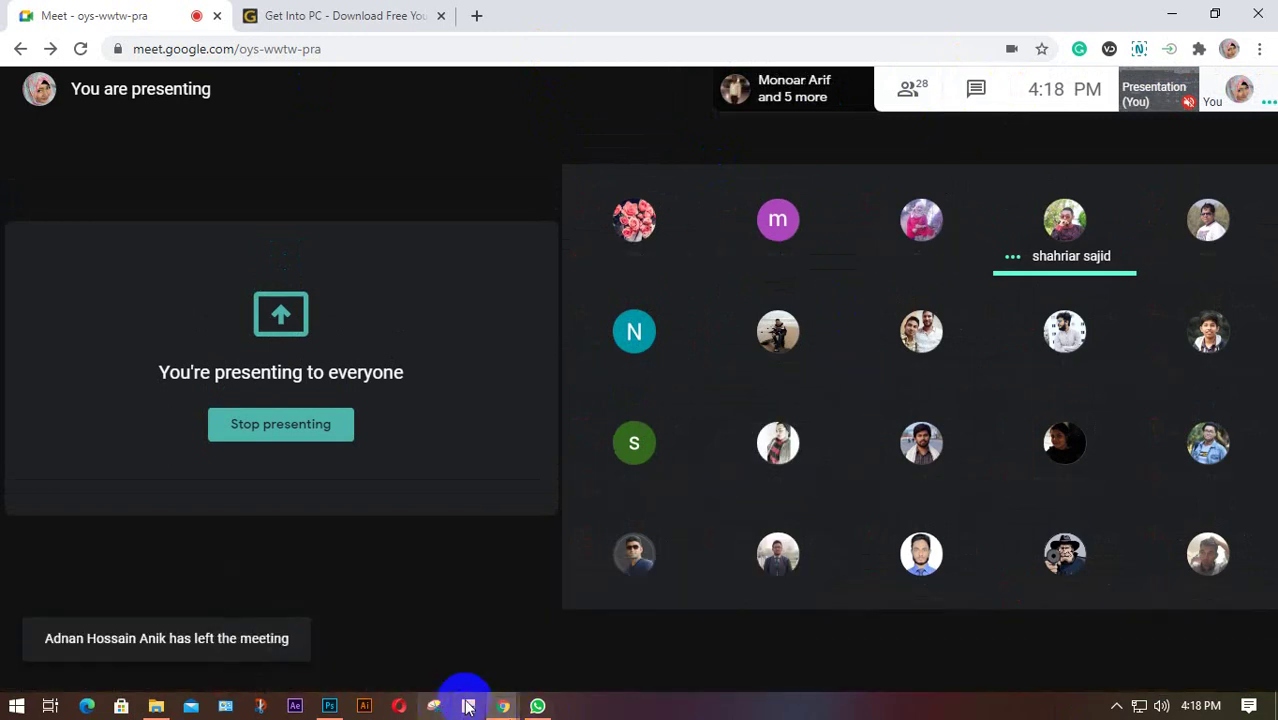
Step: Bring up the WhatsApp window and close it
left_click(541, 708)
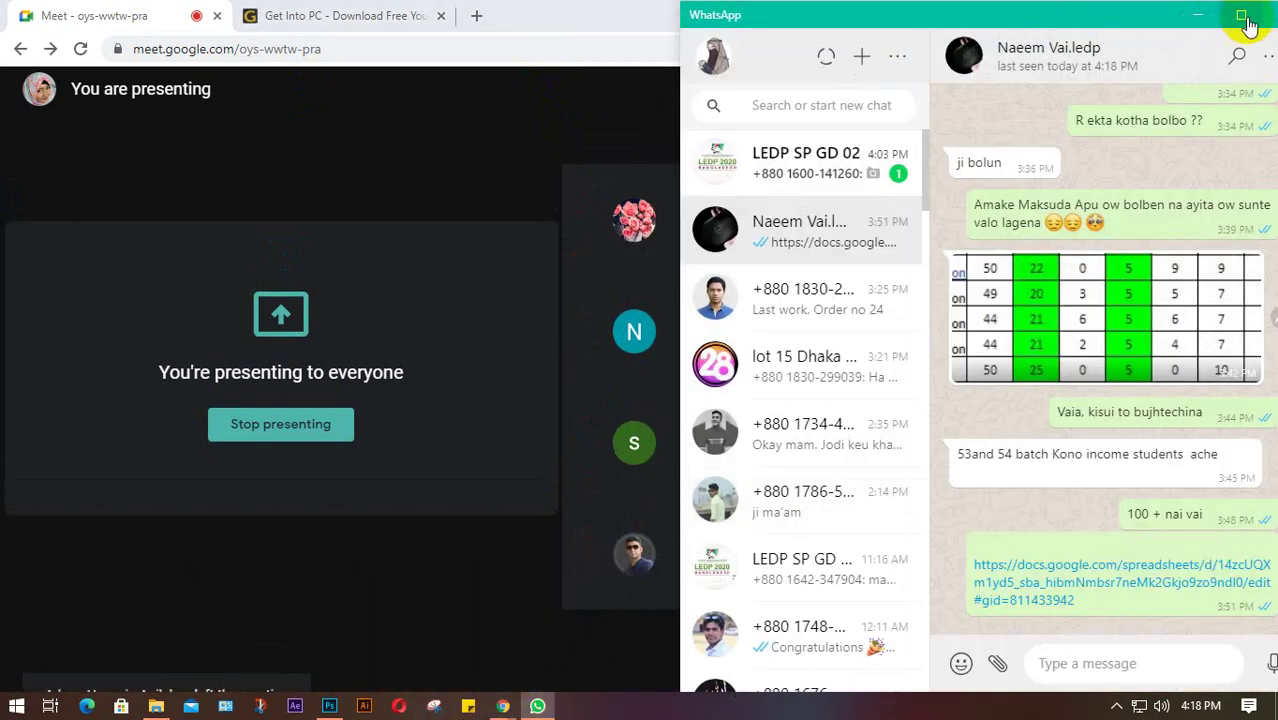
left_click_drag(1143, 10, 988, 36)
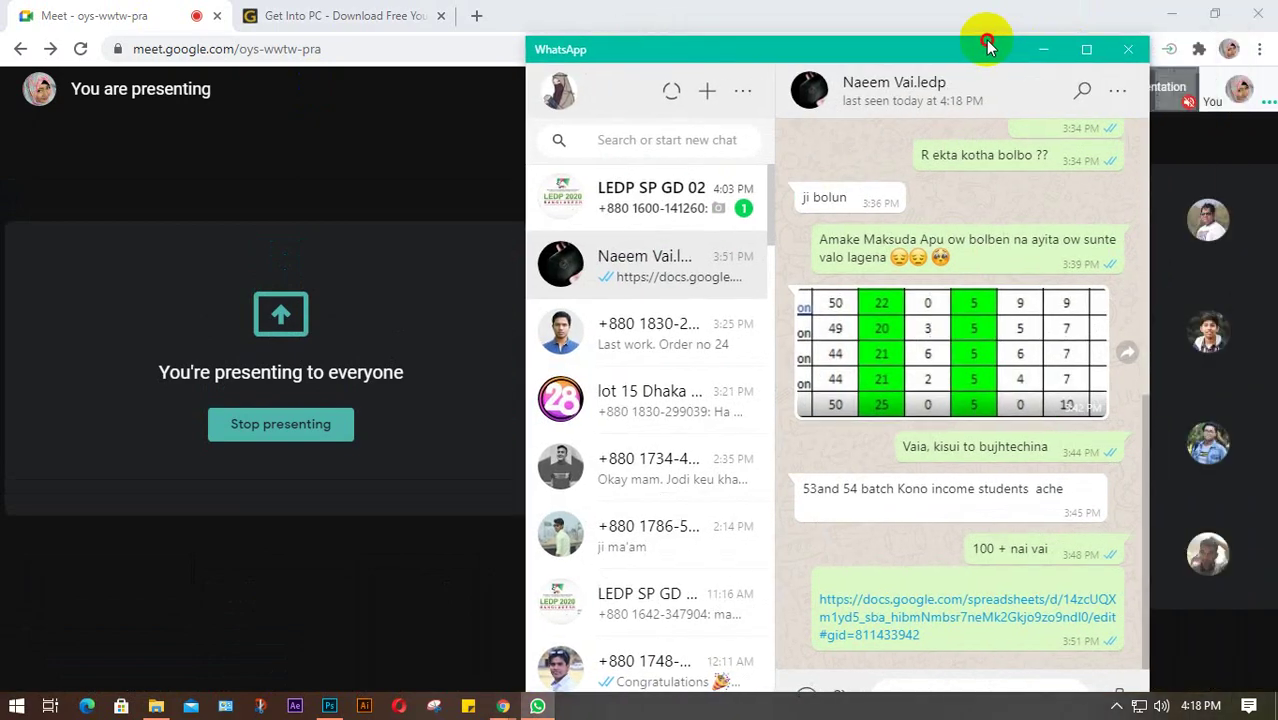
left_click(1133, 48)
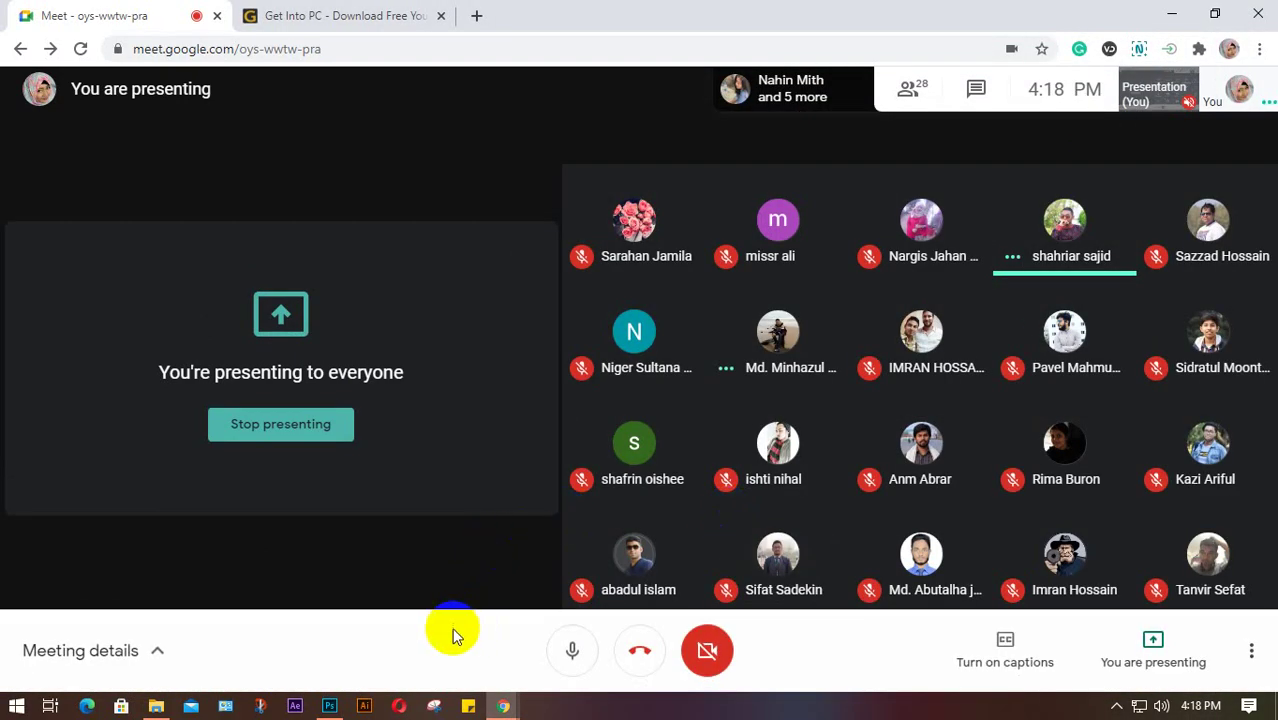
Step: Switch to Photoshop and create a new document named "class 9" in Grayscale color mode
left_click(332, 709)
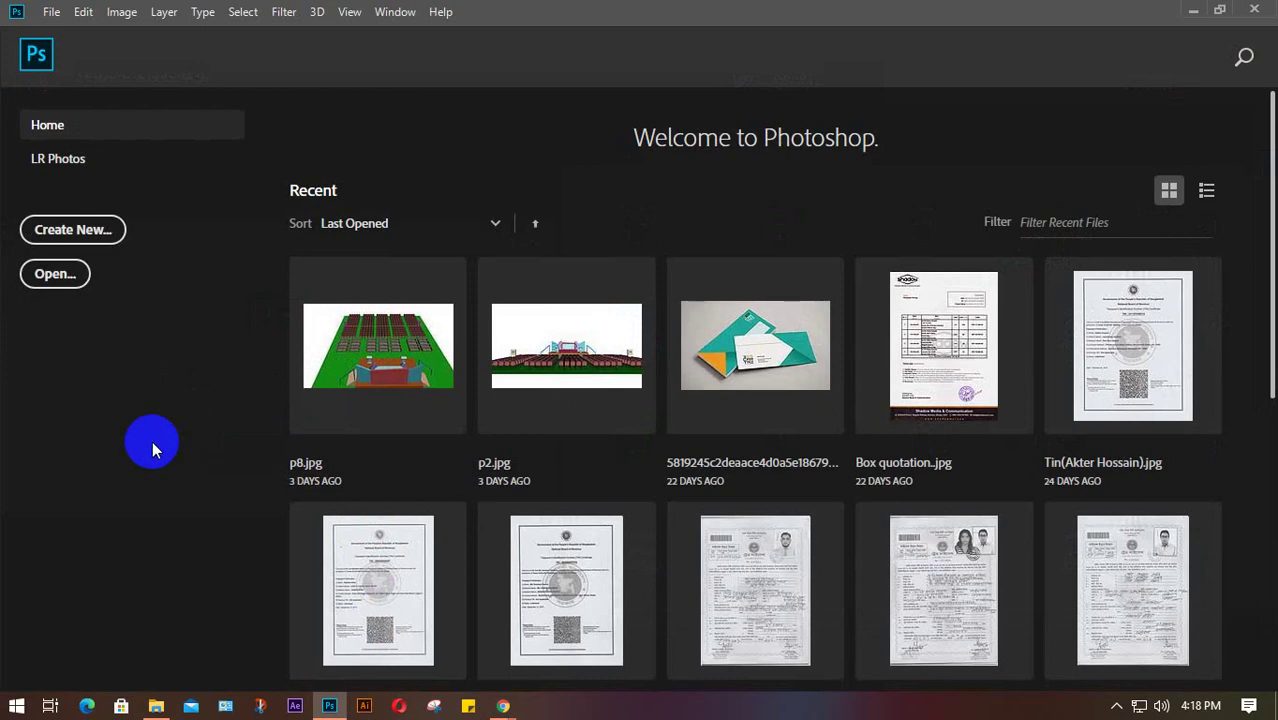
key("ctrl+n")
left_click_drag(978, 165, 895, 177)
type("c")
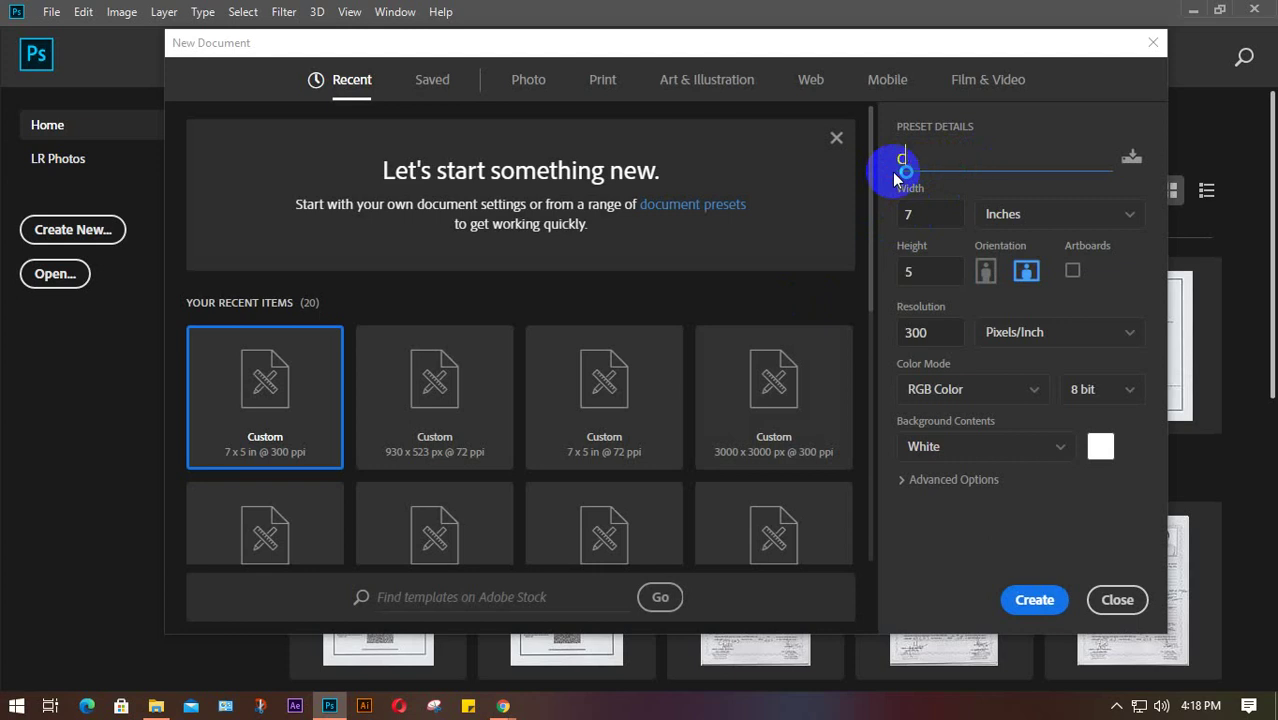
type("lass 9")
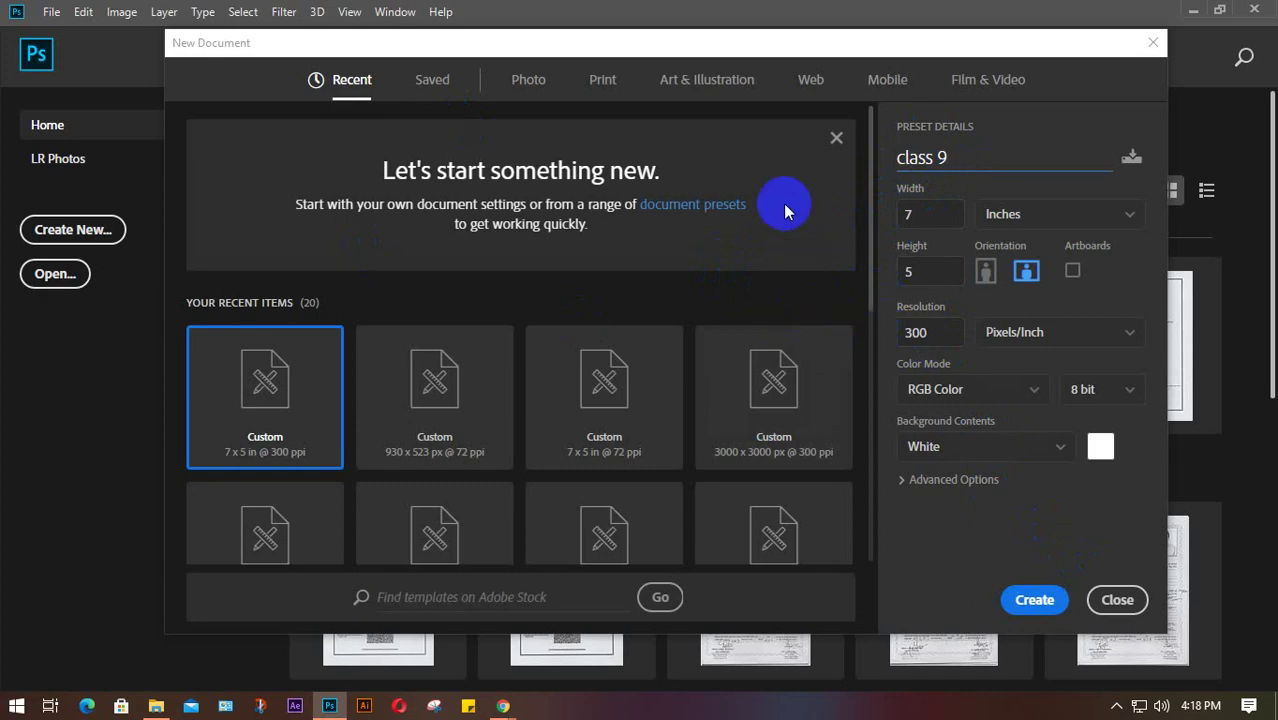
left_click(1018, 393)
left_click(950, 453)
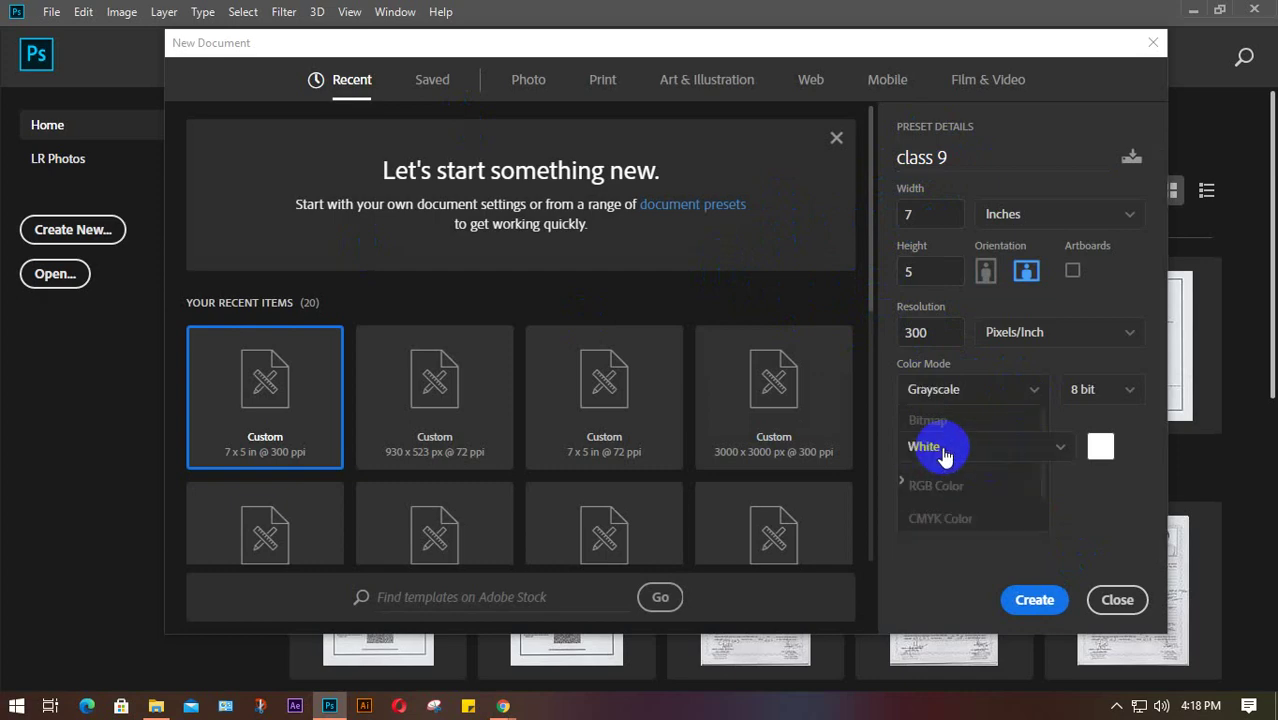
left_click(1034, 600)
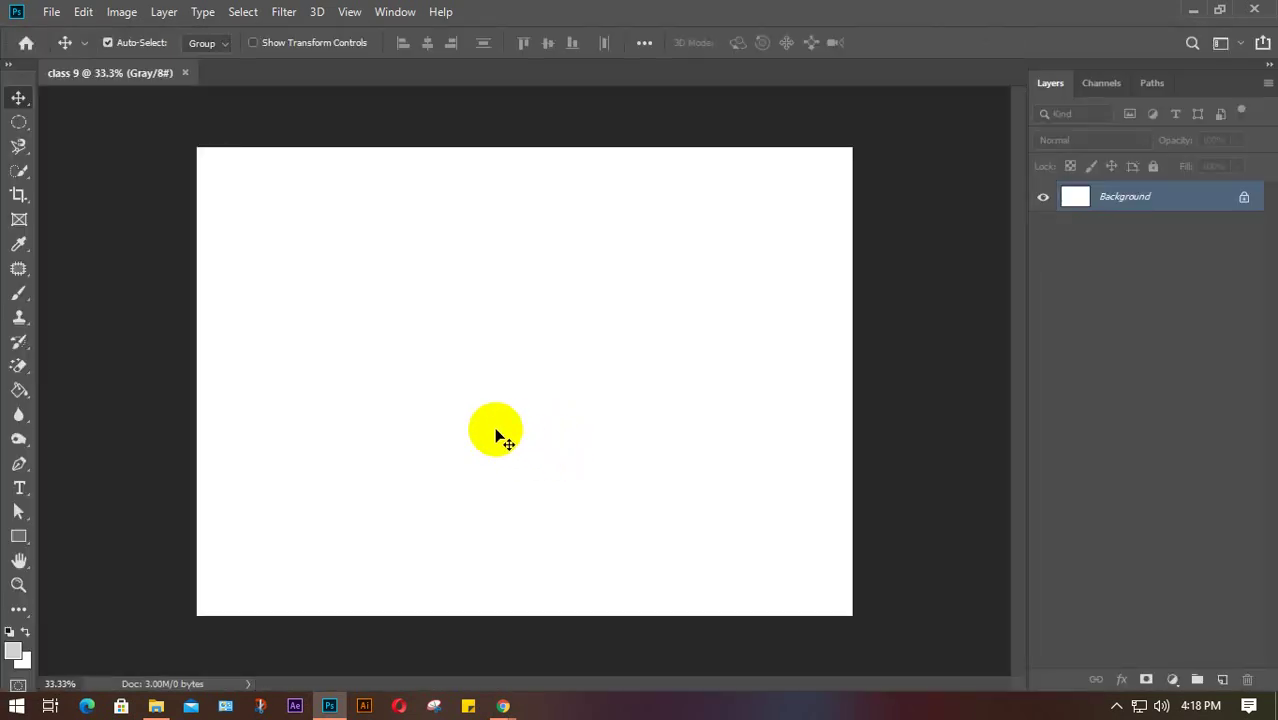
Step: Pick a bright, fully saturated red as the foreground color in the grayscale document
left_click(882, 403)
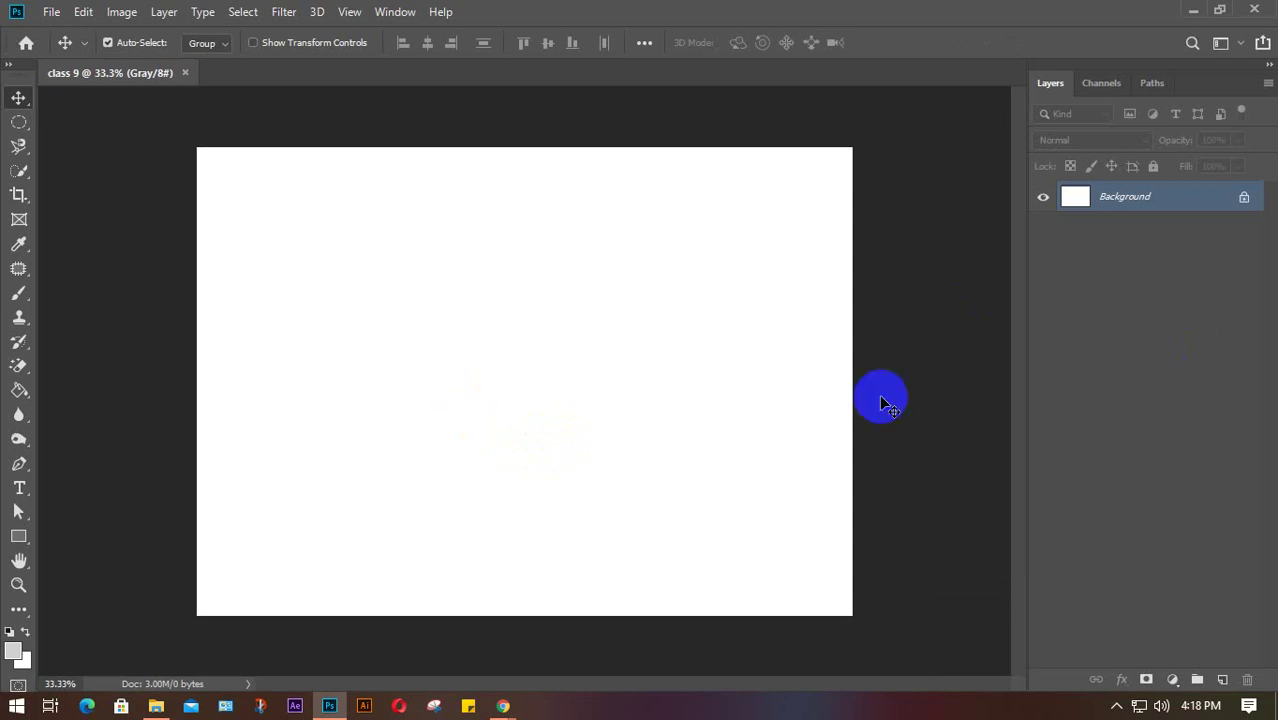
left_click(14, 657)
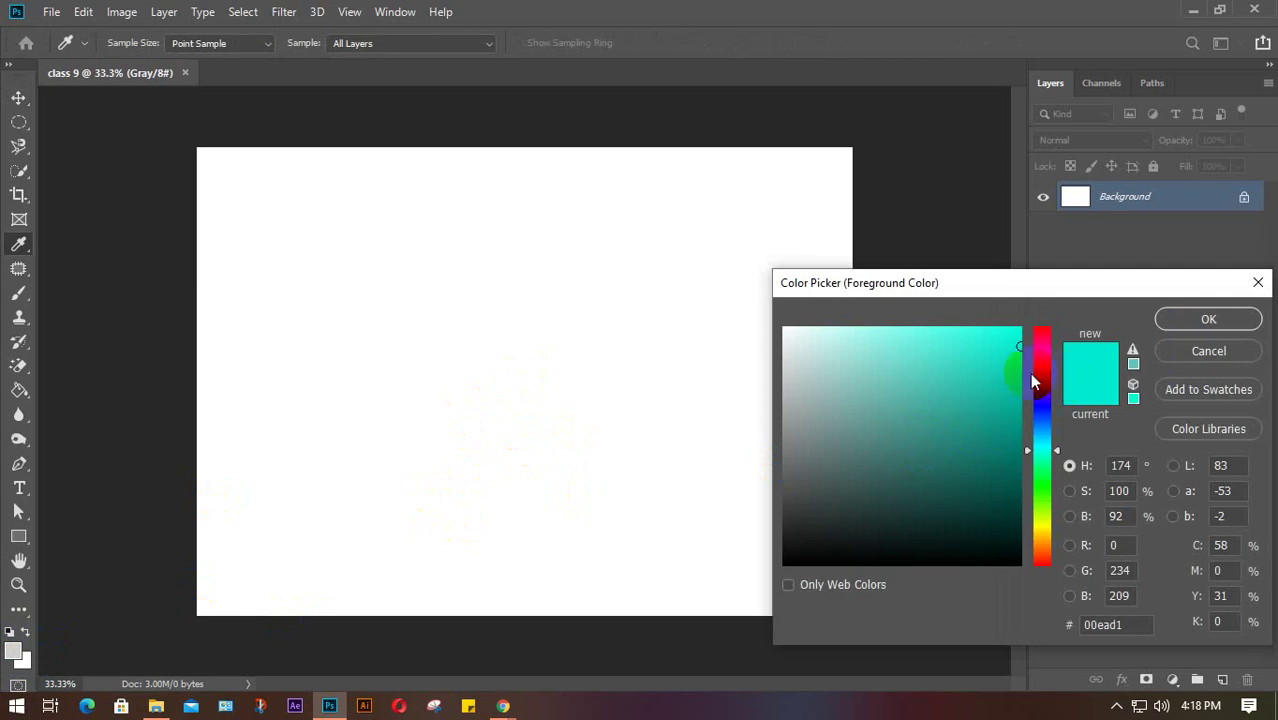
left_click_drag(1043, 357, 1044, 326)
left_click(1018, 330)
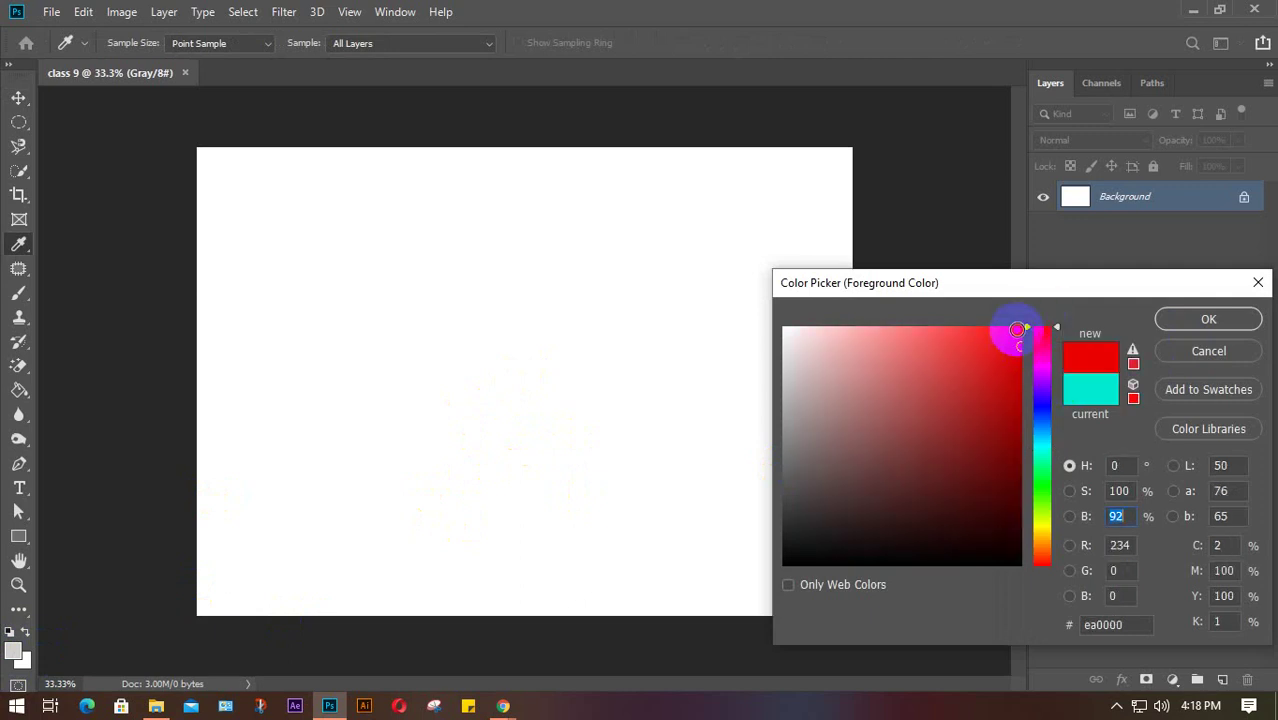
left_click(1157, 322)
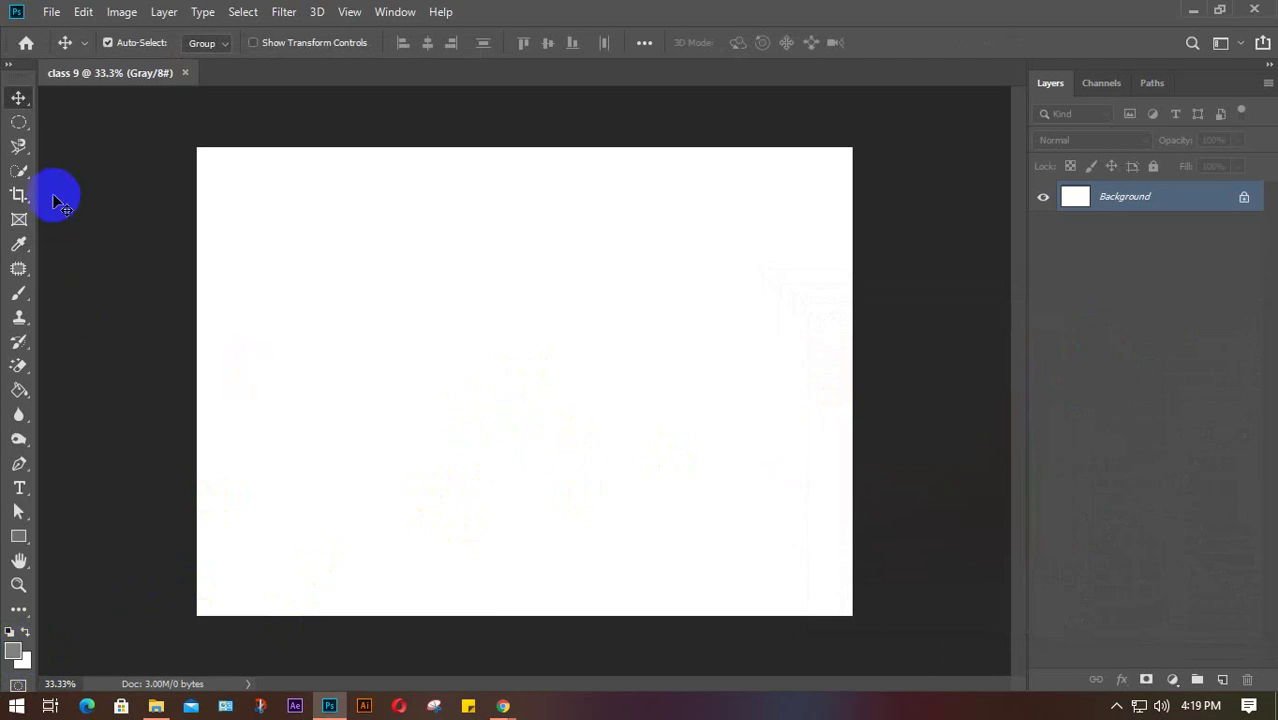
Step: Draw a rectangle about 453 by 435 px on the canvas, give it a dark gray fill, and deselect it
left_click(18, 536)
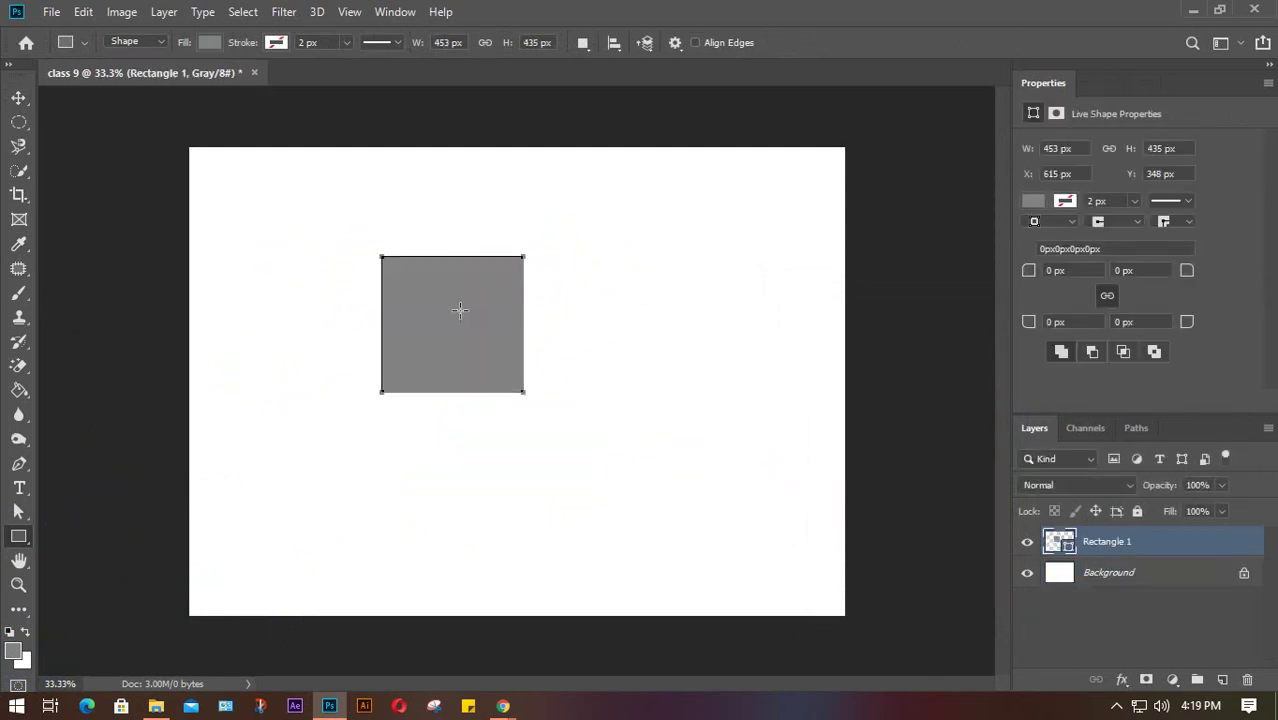
left_click(209, 42)
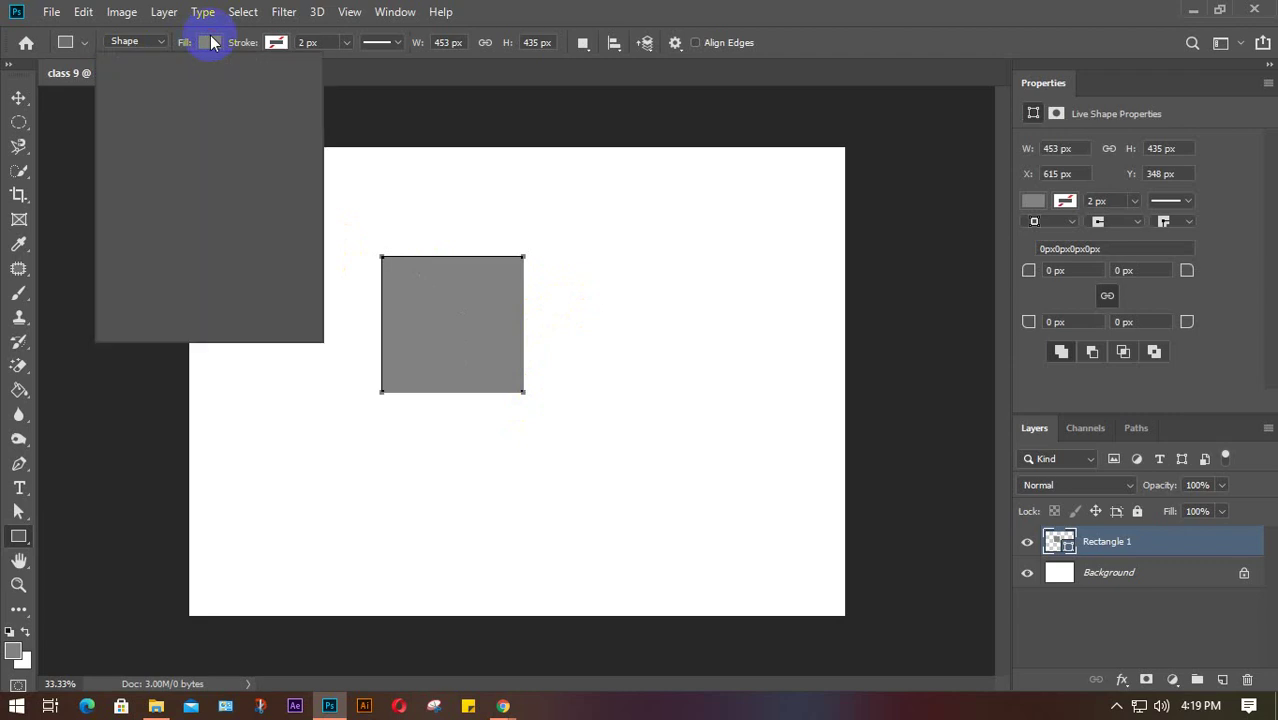
left_click(231, 196)
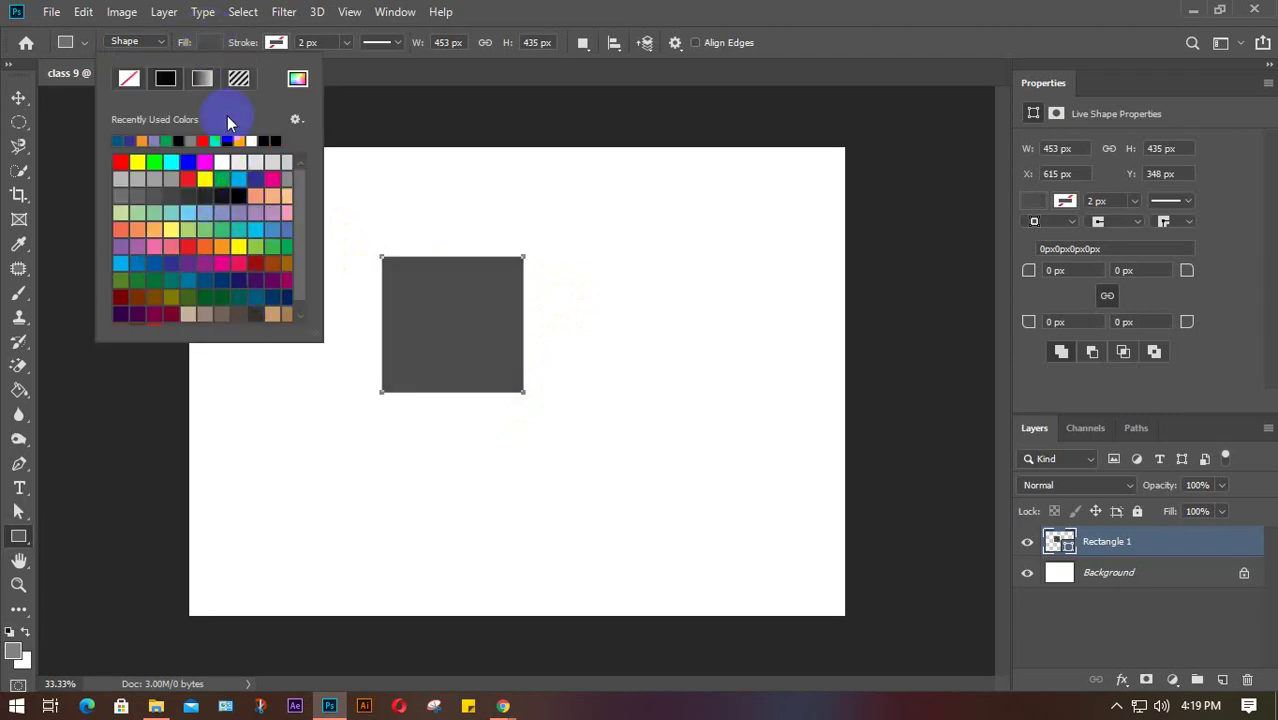
left_click(217, 44)
left_click(19, 98)
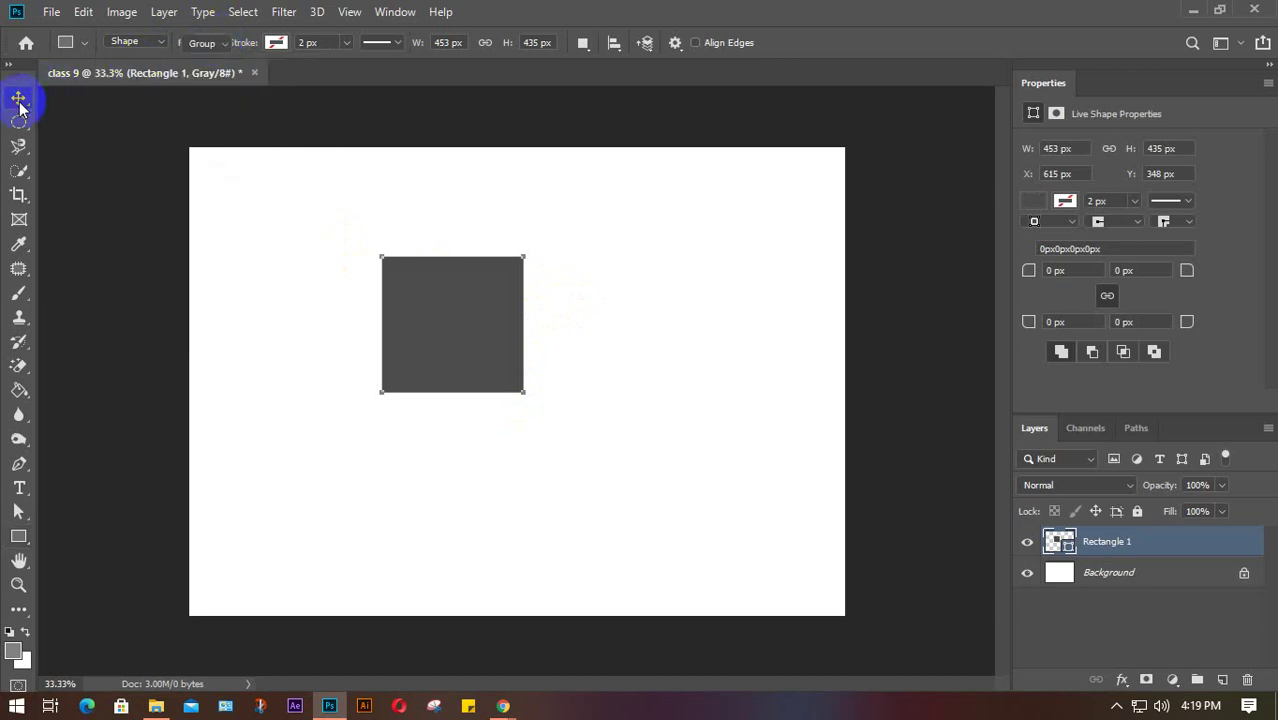
left_click(710, 346)
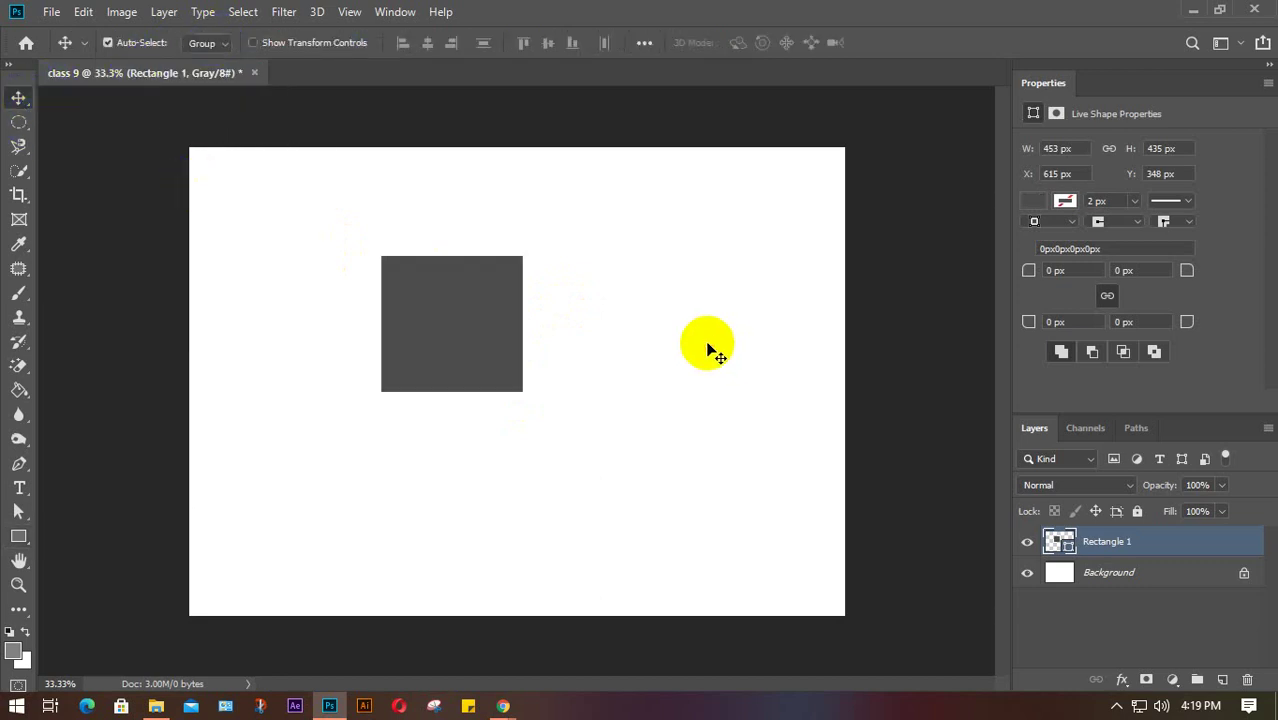
left_click(707, 350)
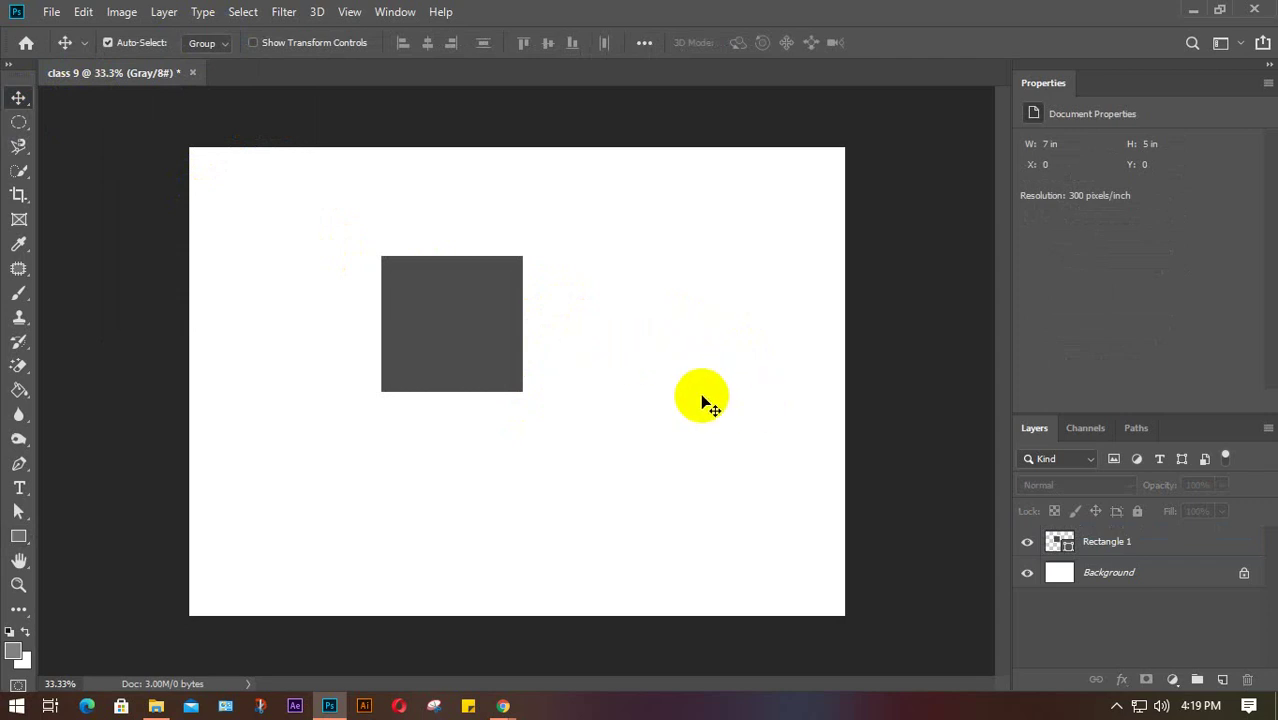
Step: Review the color modes available for a new document, then close the dialog without creating one
key("ctrl")
key("ctrl+n")
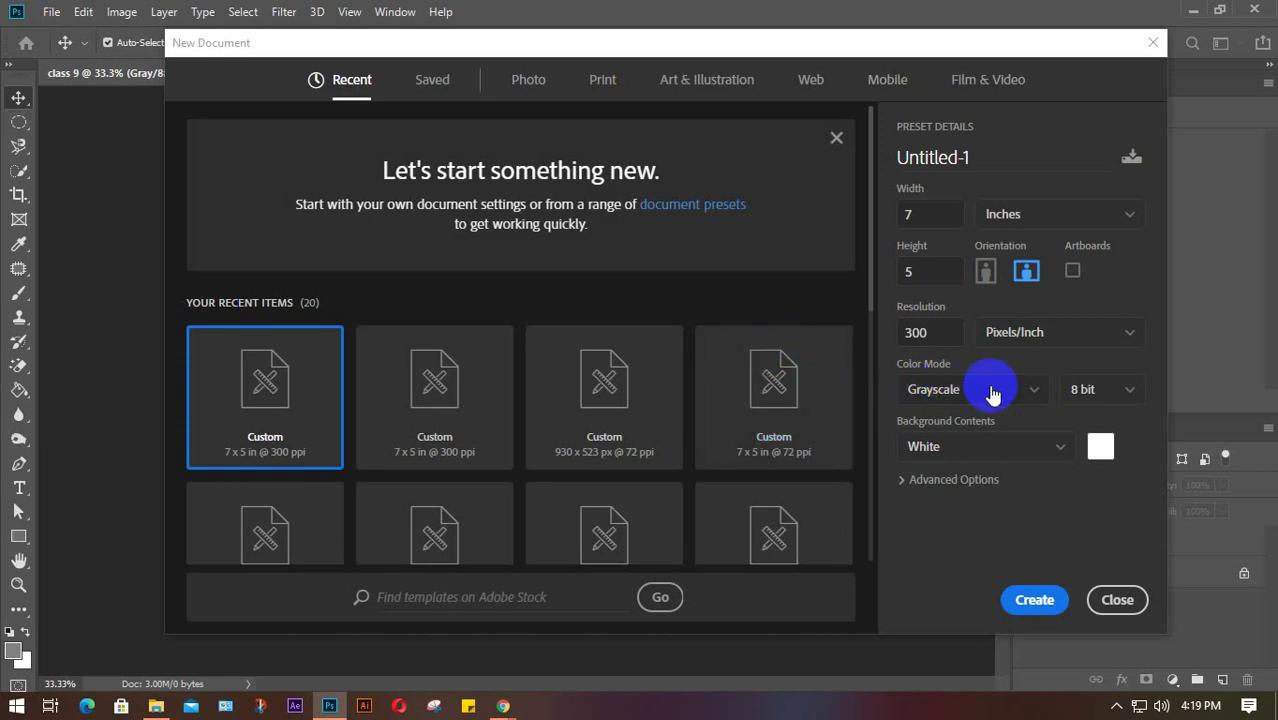
left_click(1038, 395)
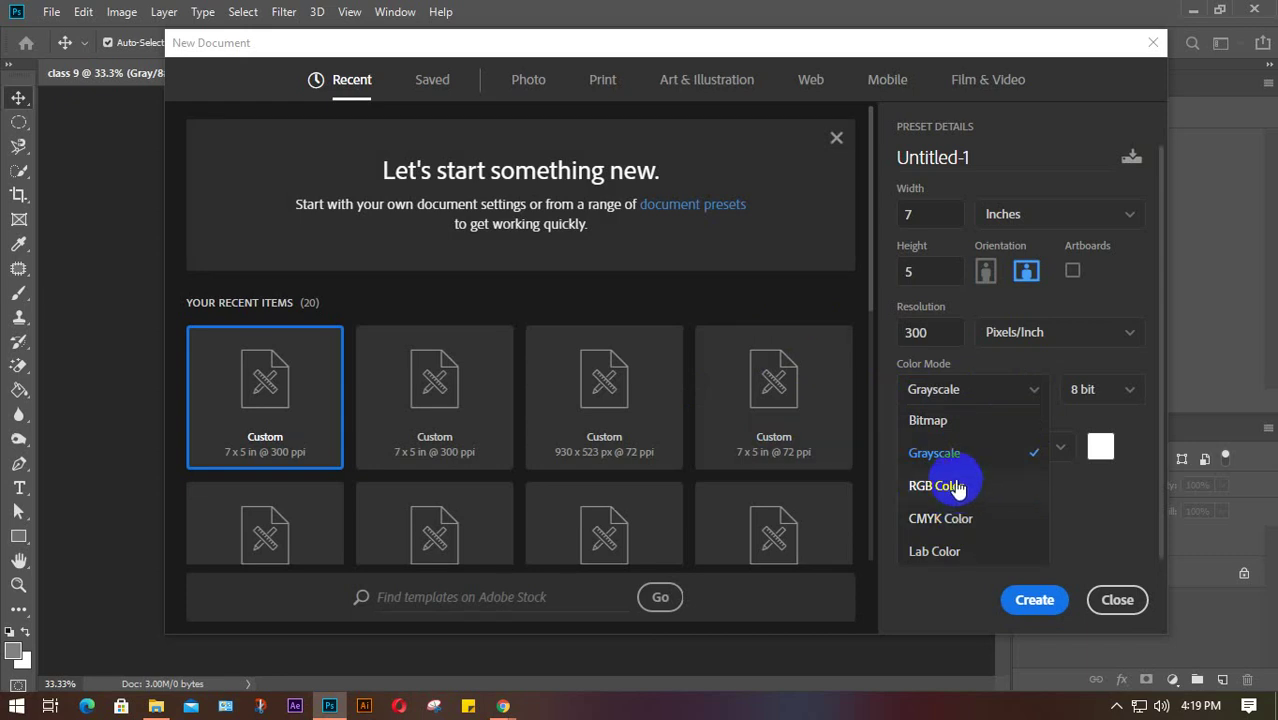
left_click(1117, 599)
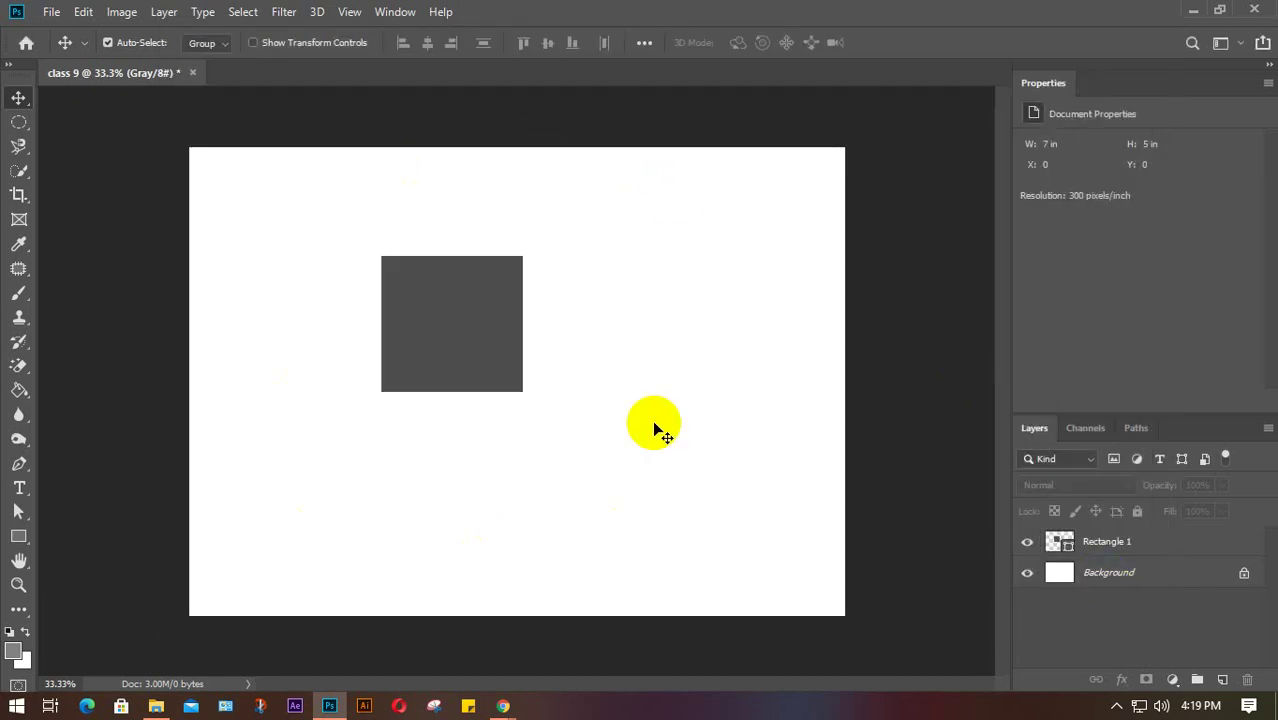
Step: Review the color mode conversions available for the existing grayscale image without applying any
left_click(121, 12)
mouse_move(128, 34)
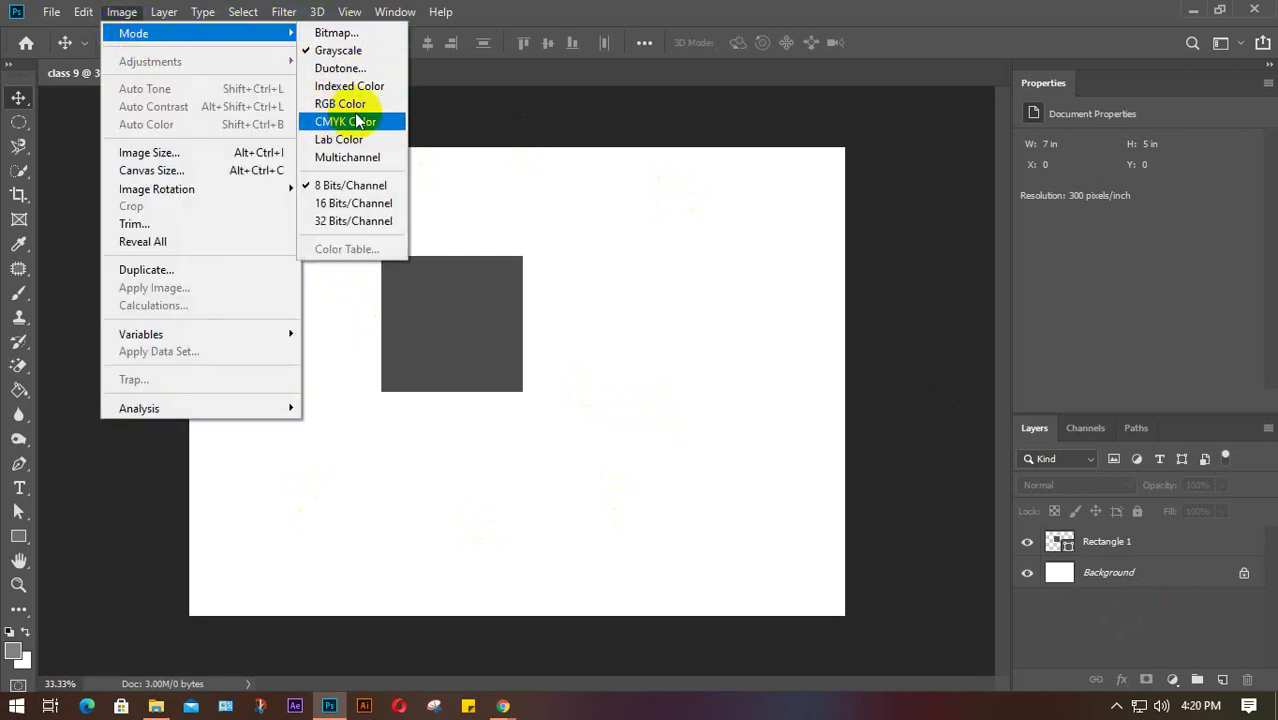
left_click(666, 273)
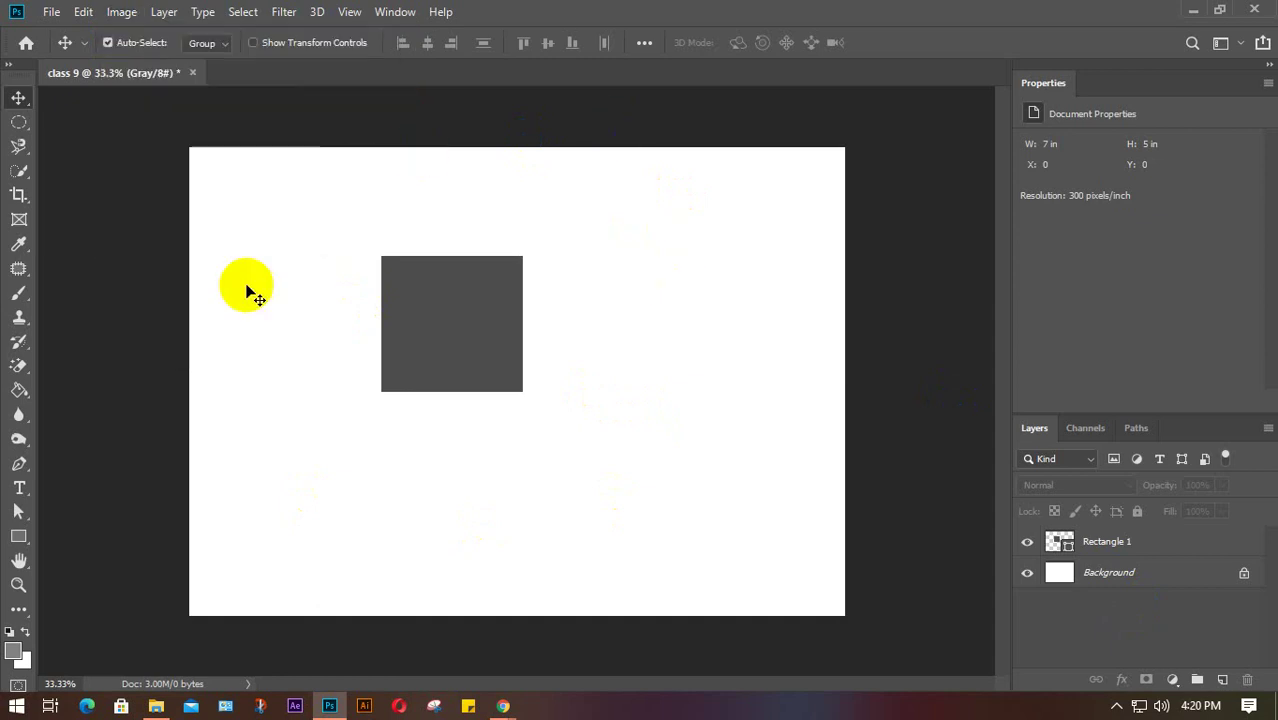
Step: Close the Properties panel group and convert the grayscale image to RGB Color, flattening its layers
left_click(1268, 83)
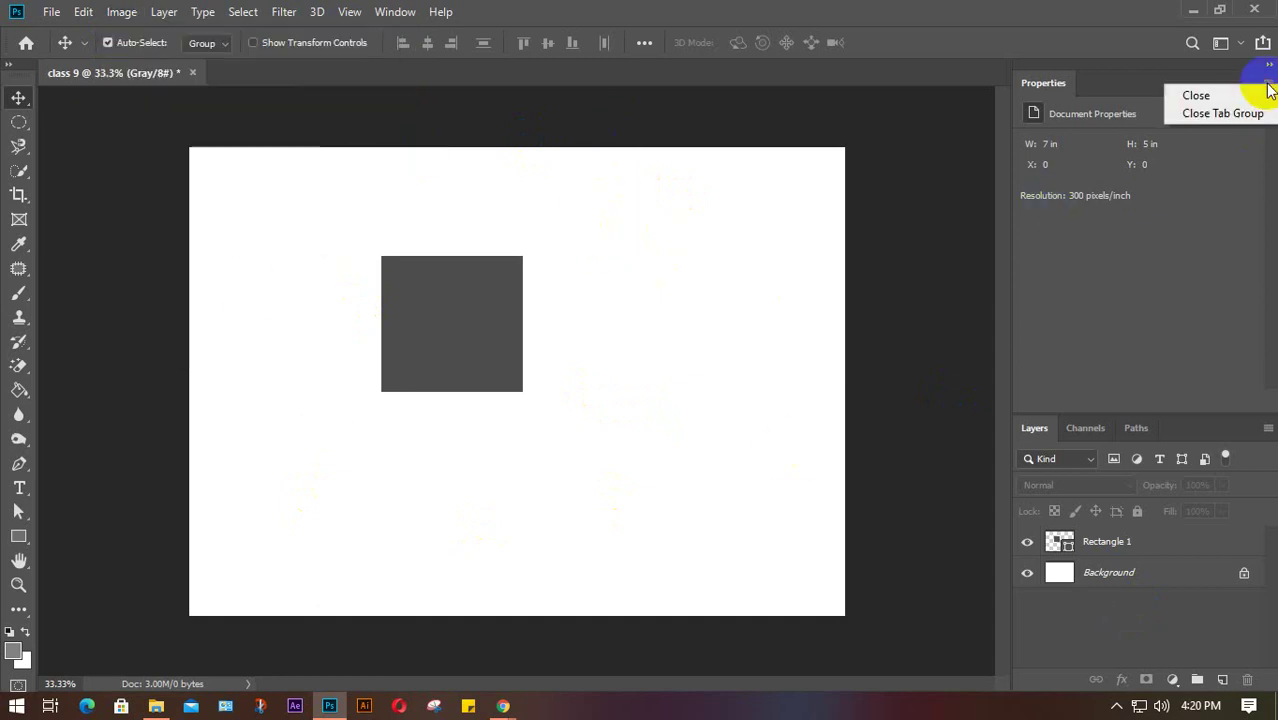
left_click(1222, 113)
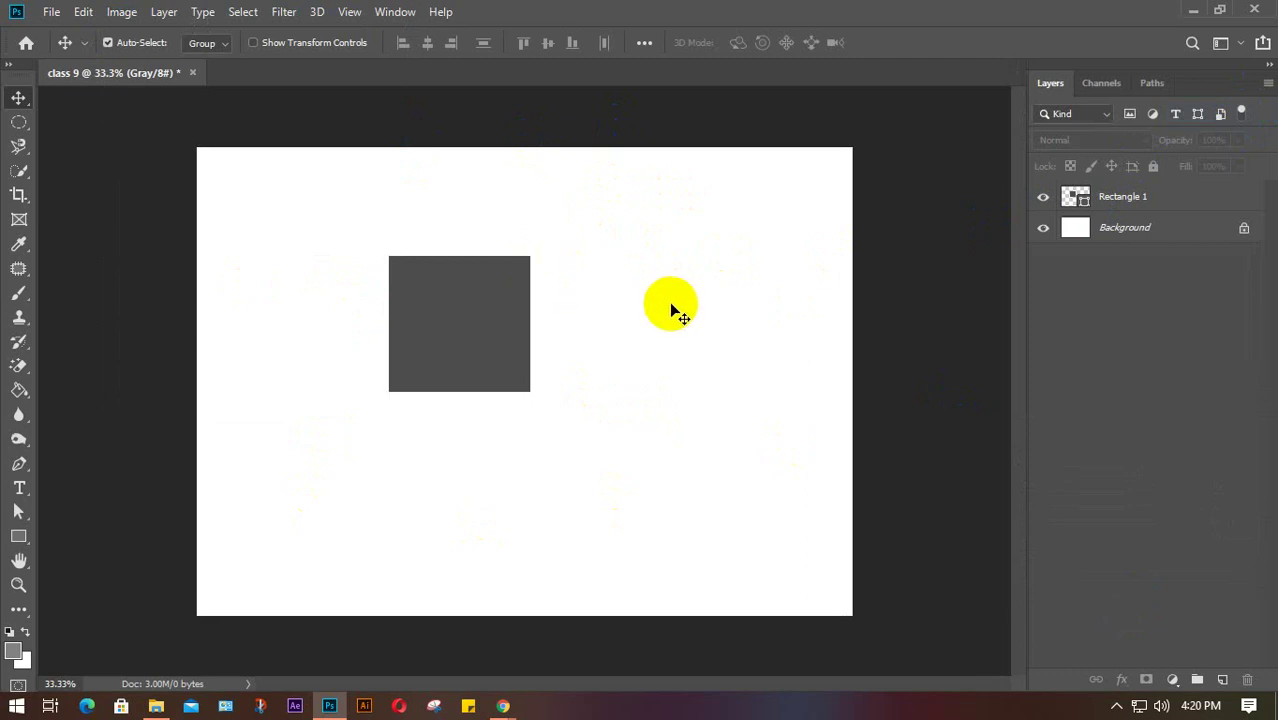
left_click(121, 12)
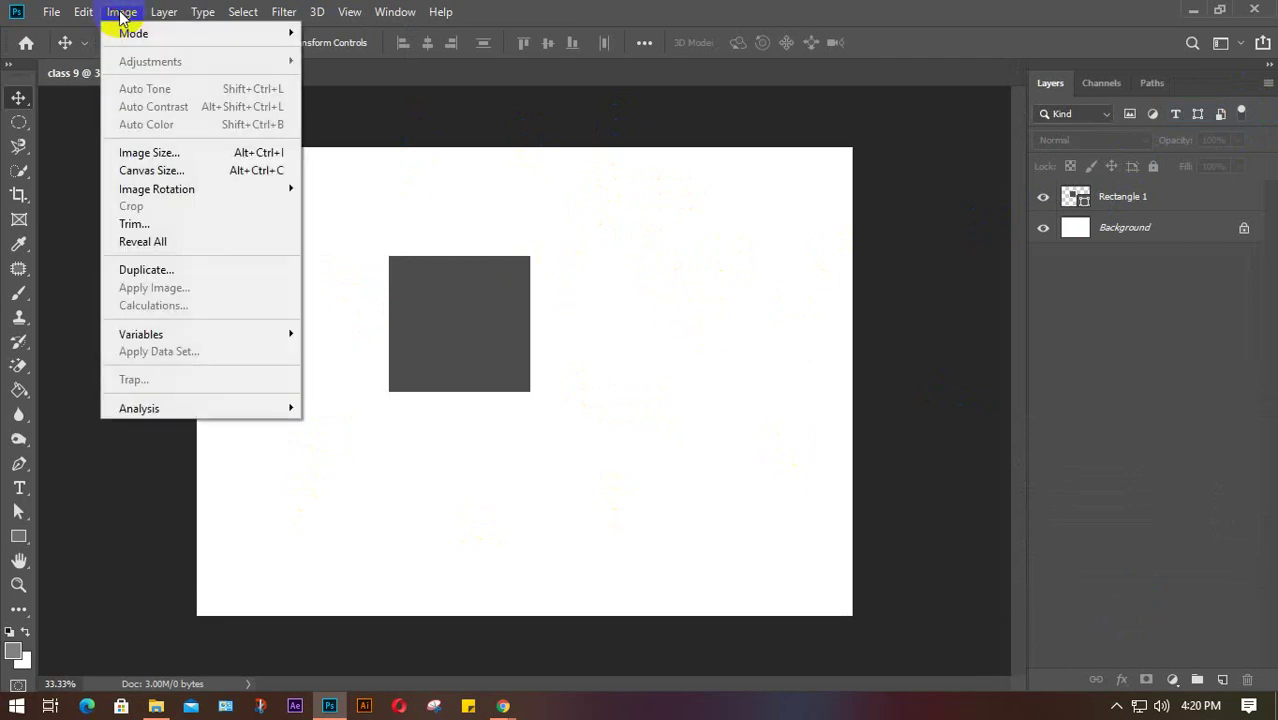
mouse_move(137, 40)
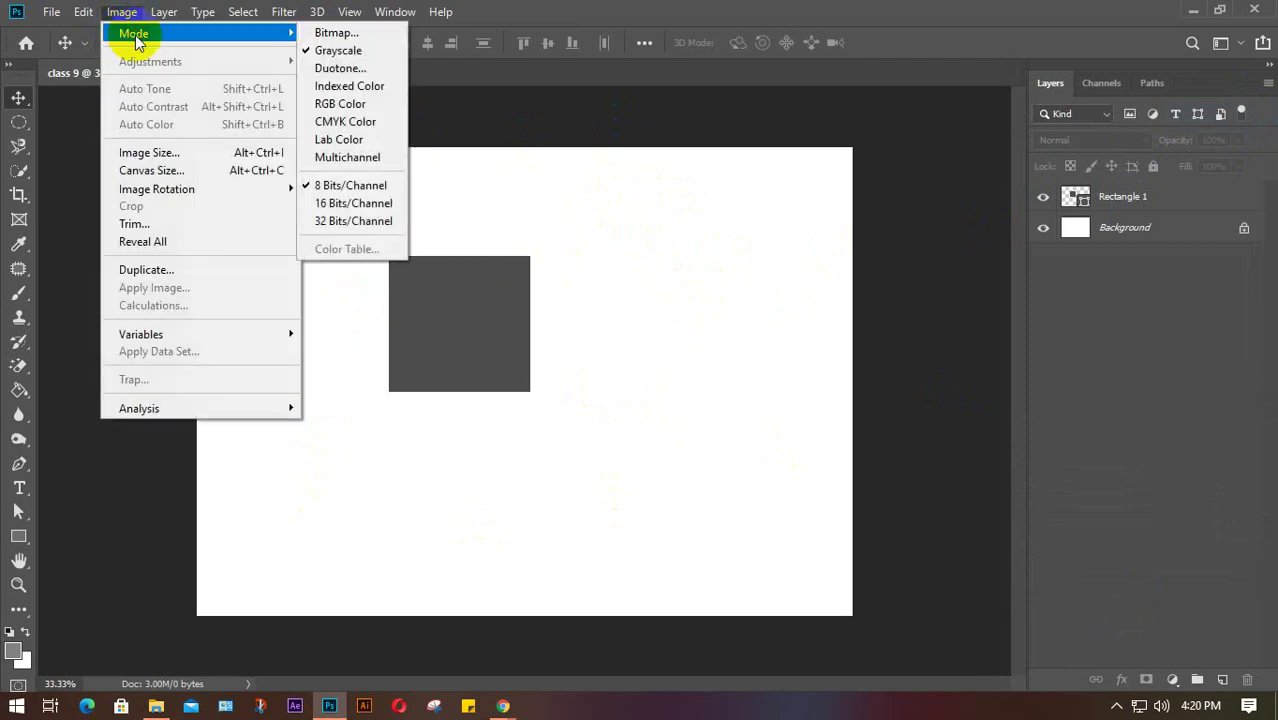
left_click(335, 105)
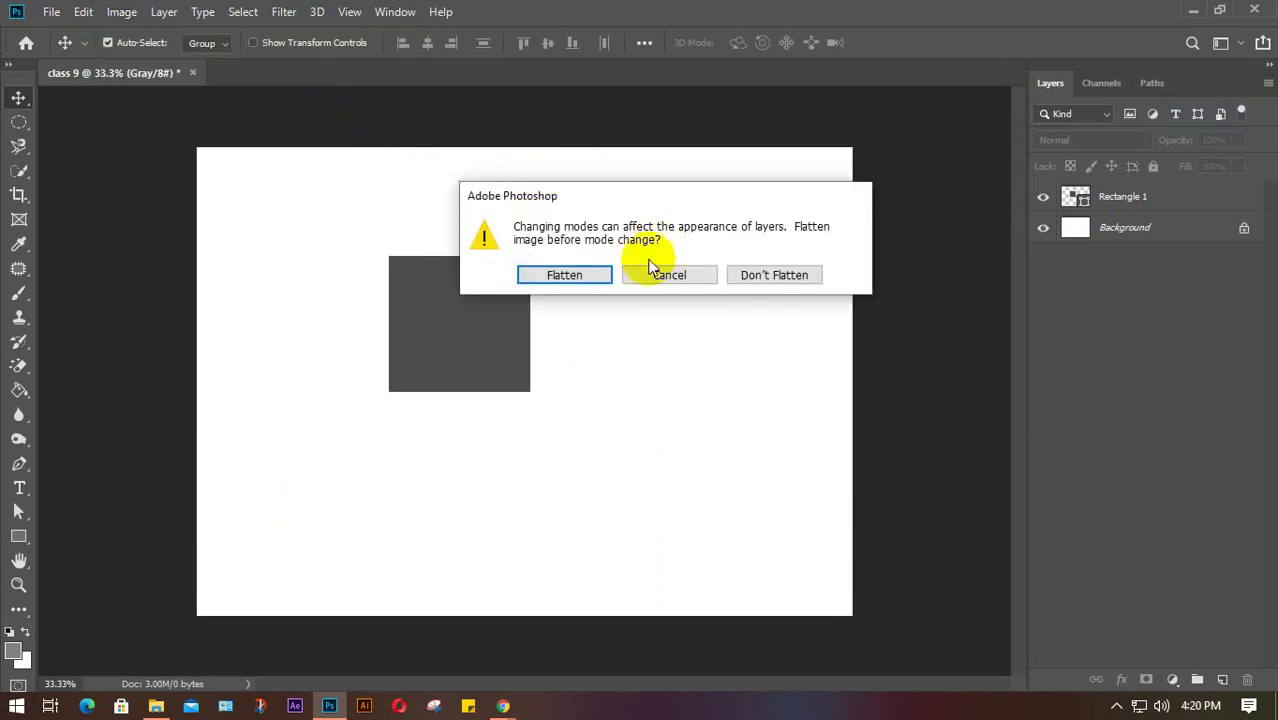
left_click(600, 278)
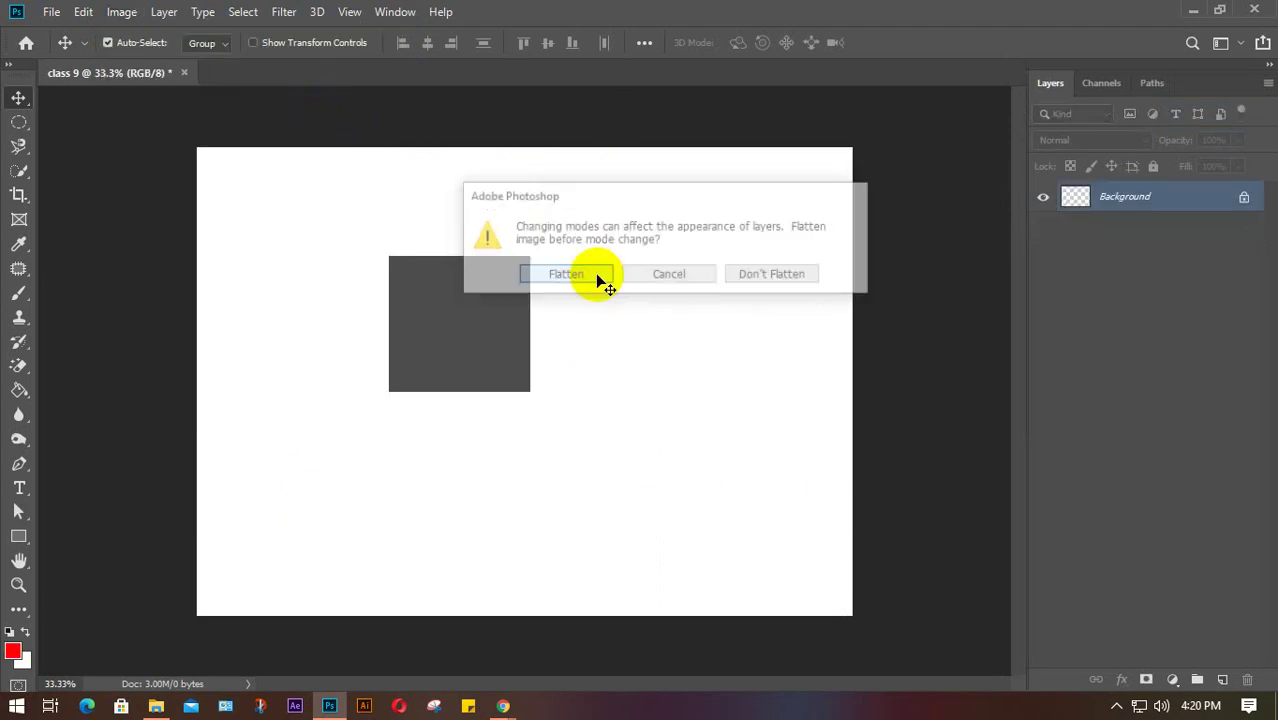
Step: Pick a bright red as the foreground color in the converted RGB image
left_click(14, 648)
left_click(1015, 331)
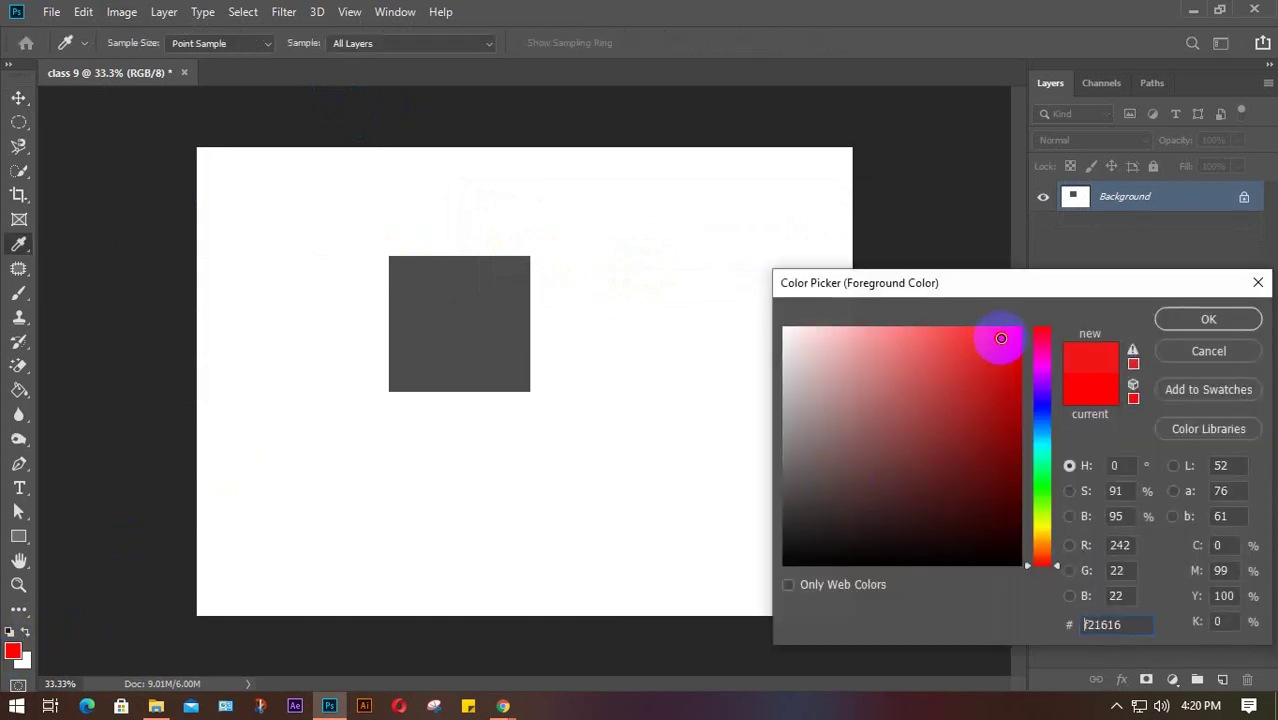
left_click(1212, 321)
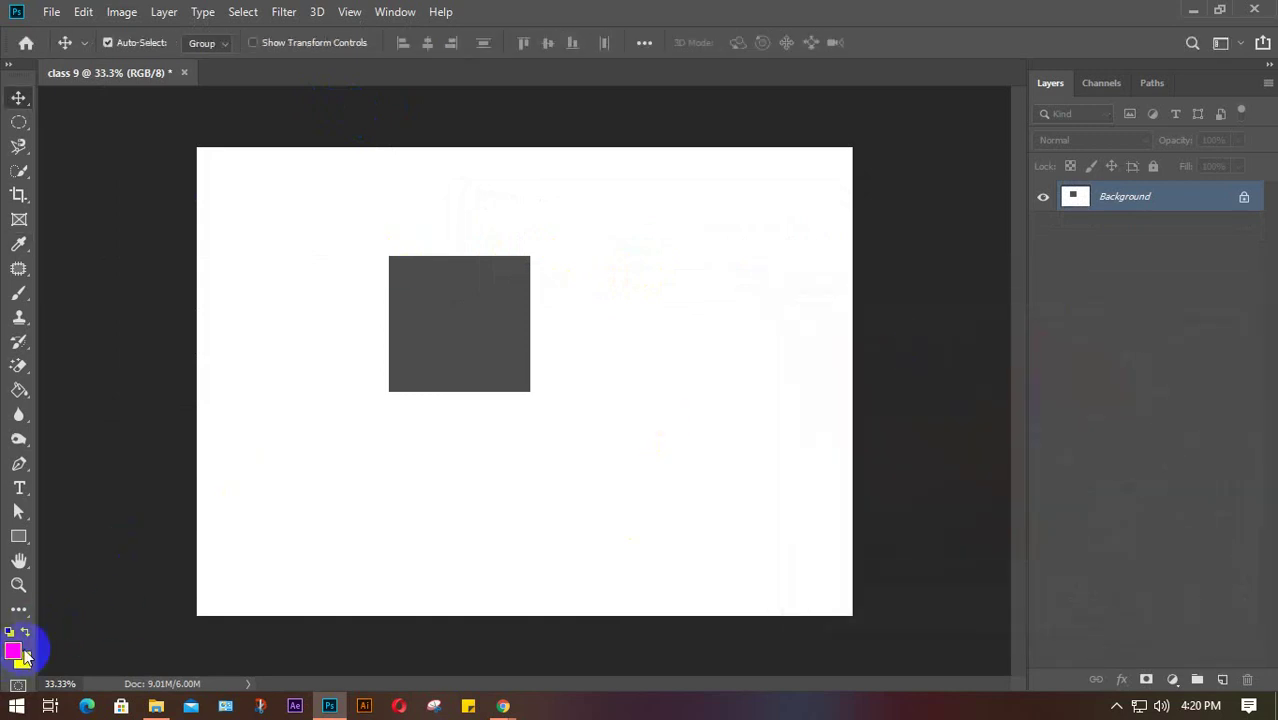
Step: Close the class 9 document without saving and create a new 7 × 5 inch, 300 pixels/inch document in RGB Color mode
left_click(185, 73)
left_click(653, 280)
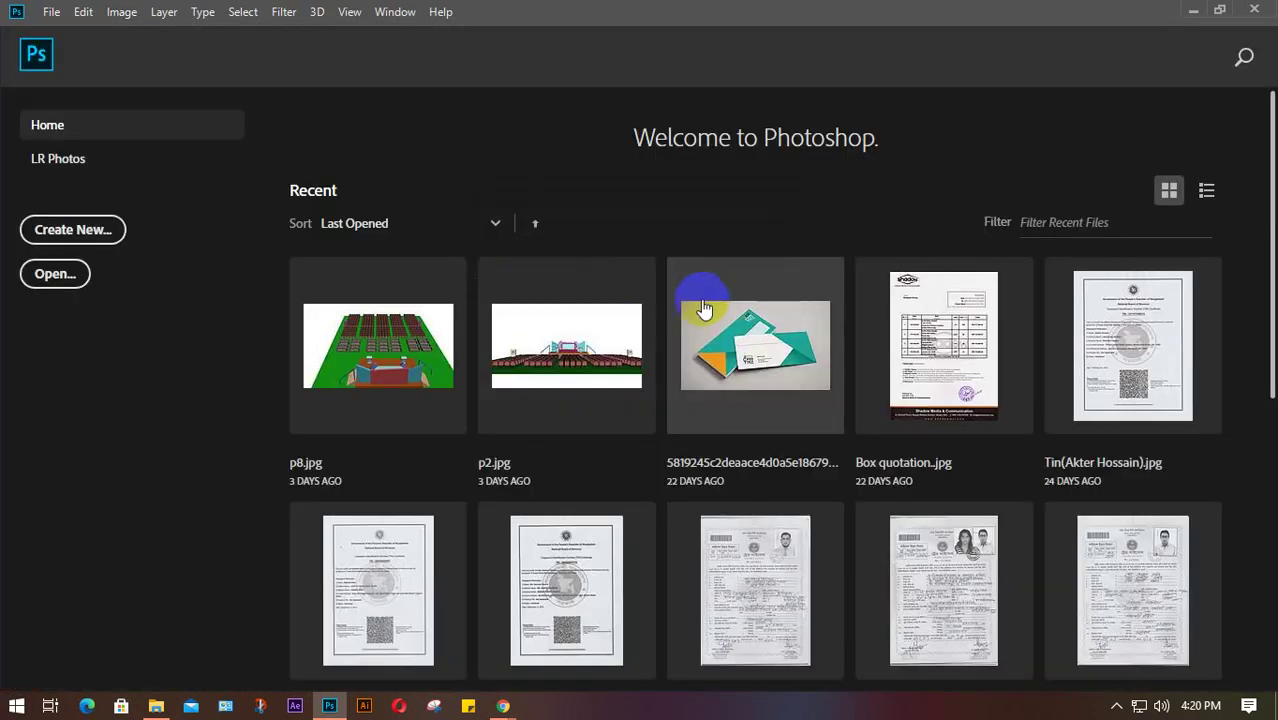
left_click(108, 240)
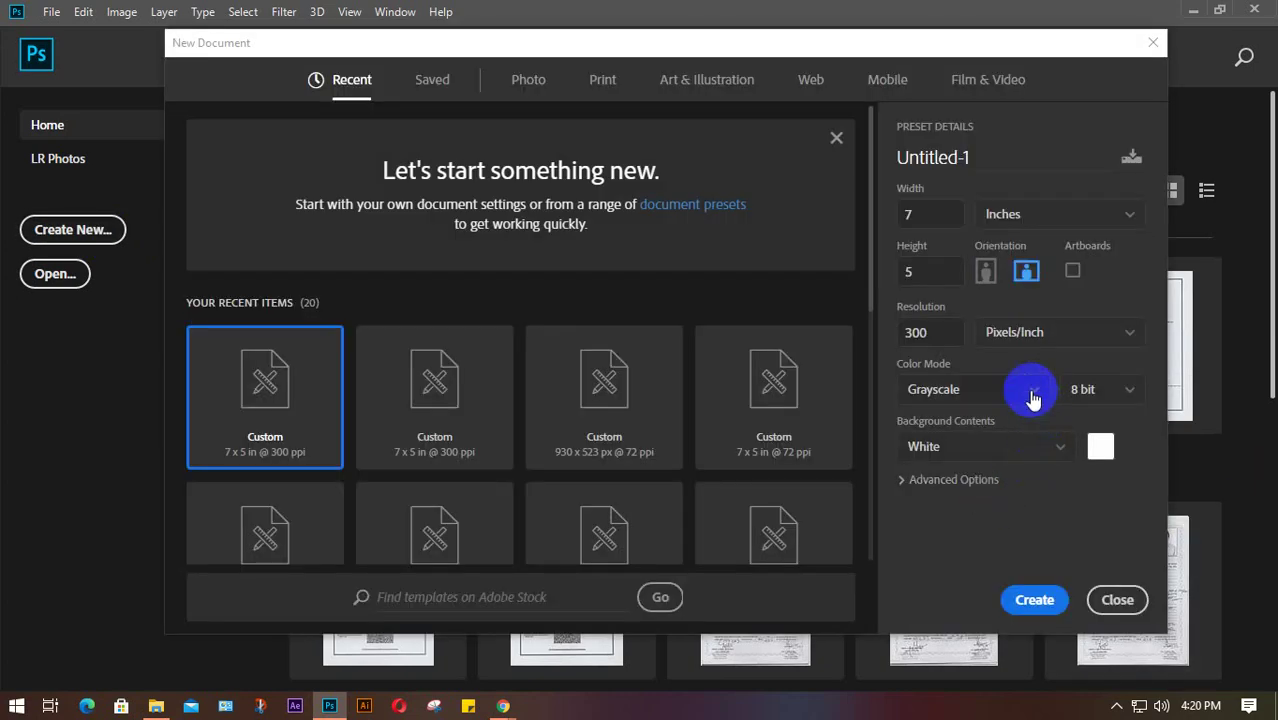
left_click(1024, 391)
left_click(983, 486)
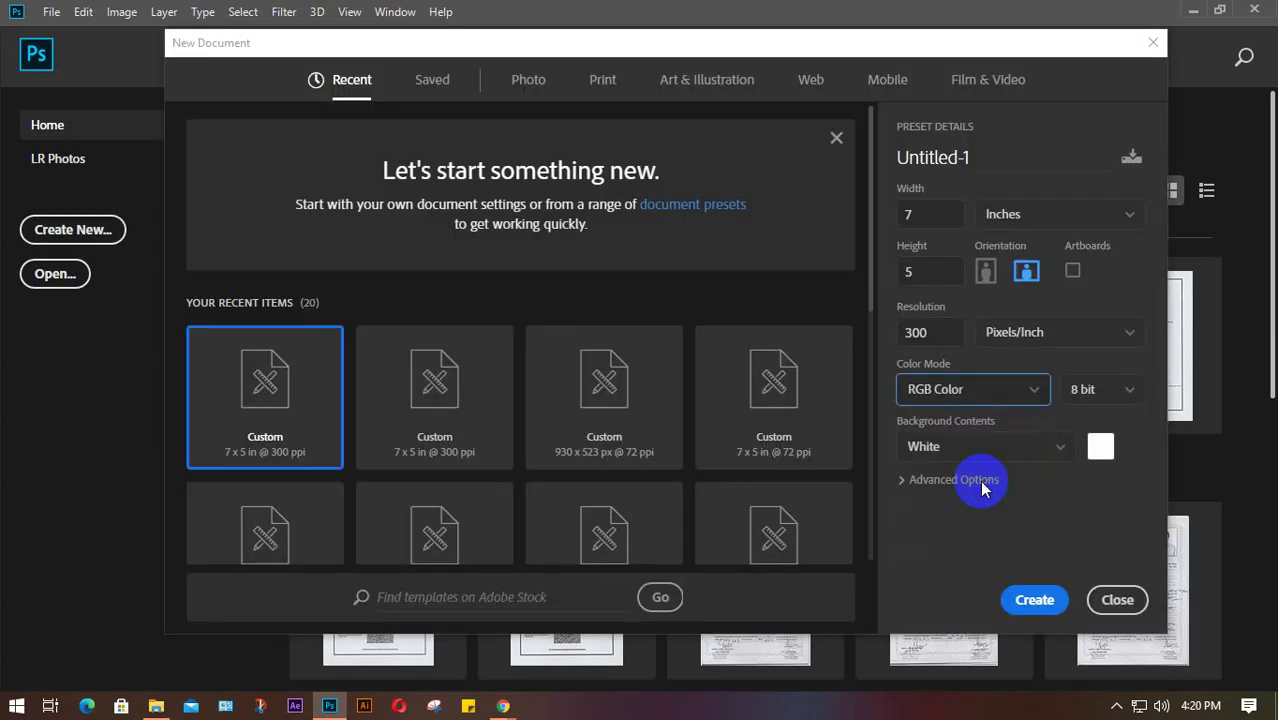
left_click(1030, 597)
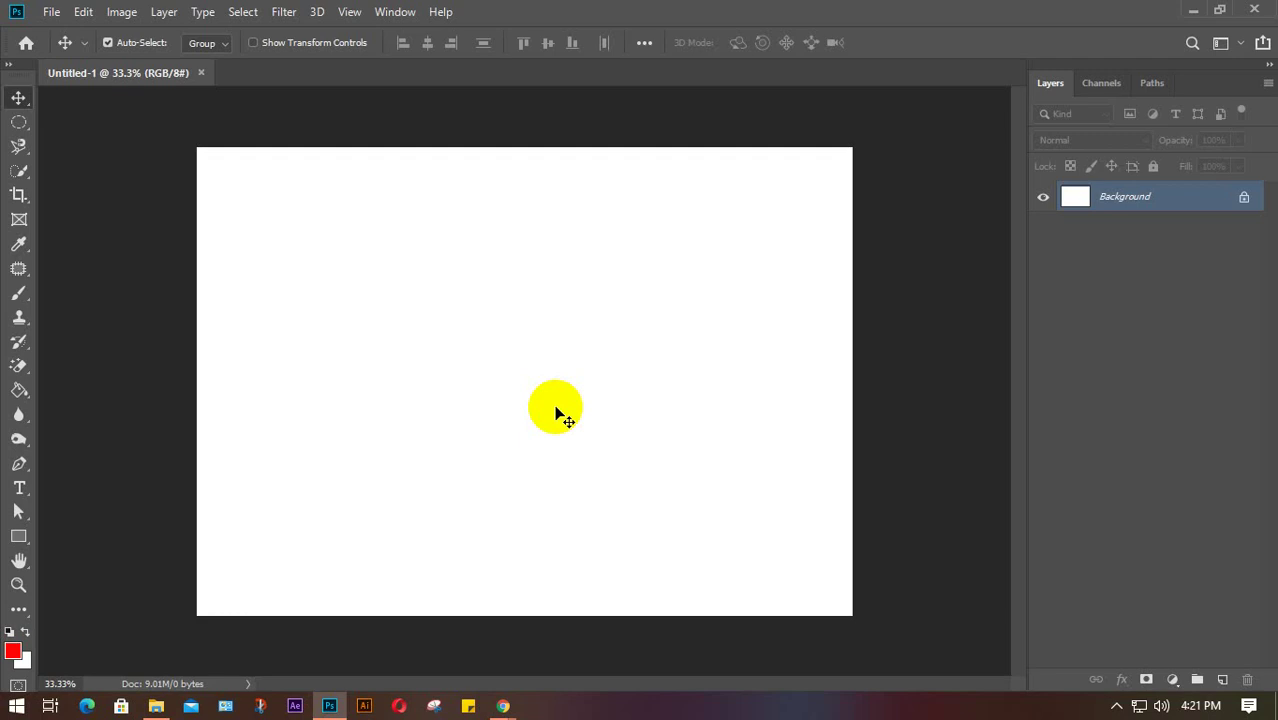
Step: Switch to Chrome and search Google Images for "business card design" in place of the Get Into PC page
left_click(1193, 11)
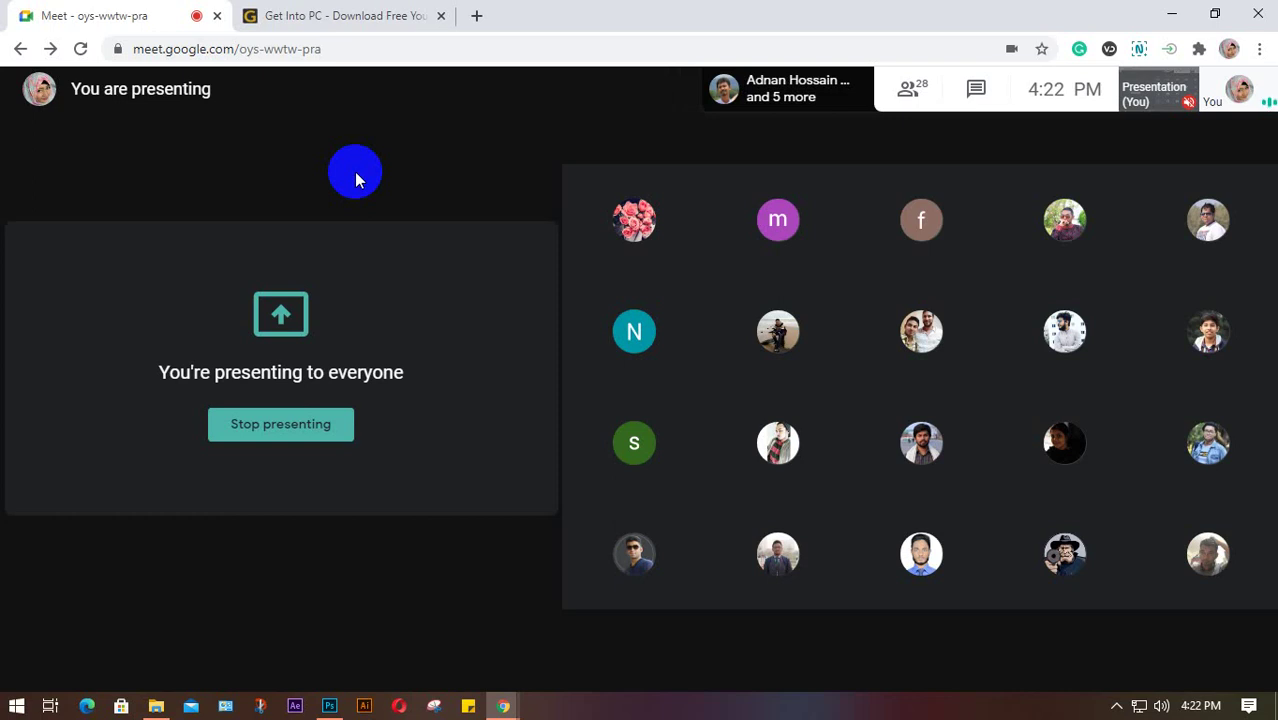
left_click(430, 15)
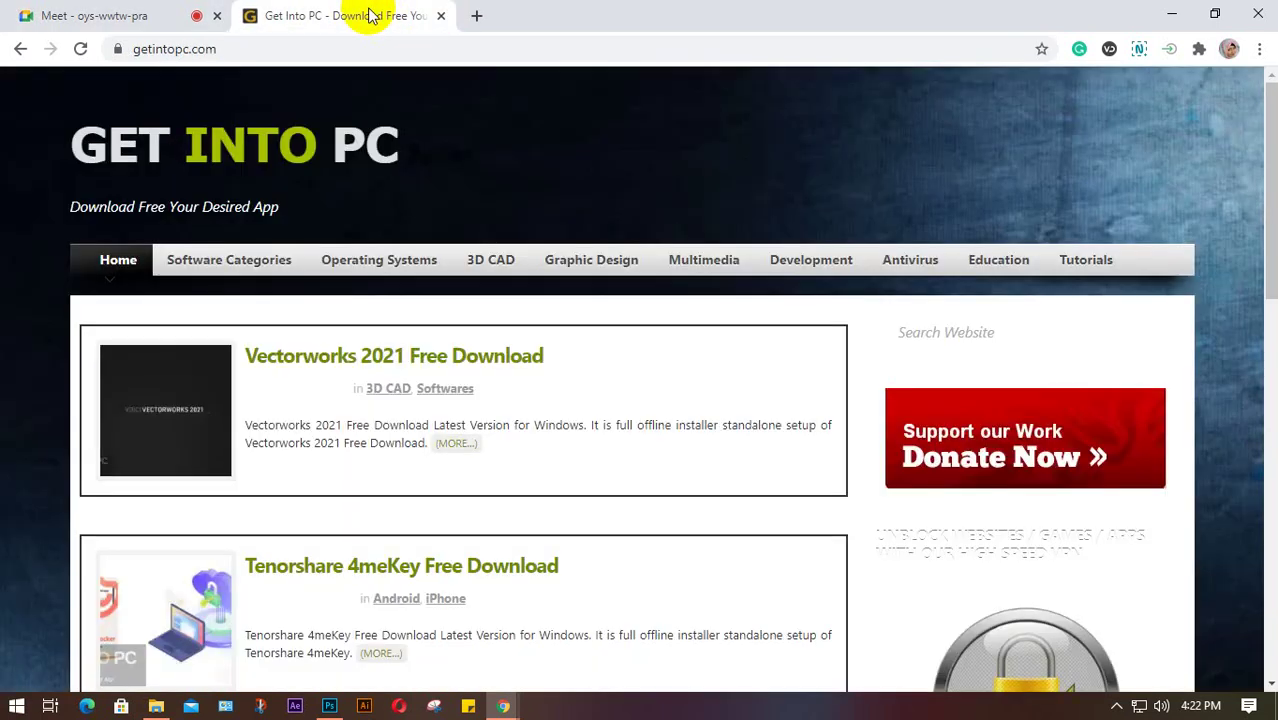
left_click(266, 50)
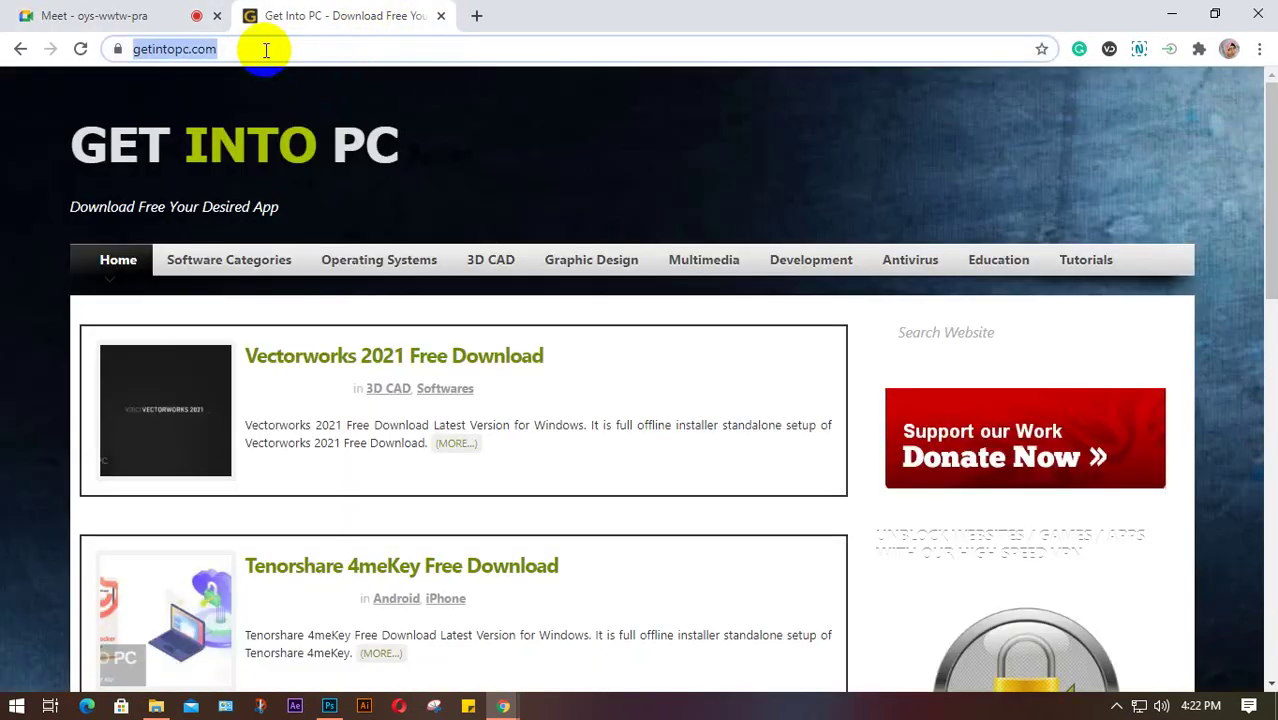
type("busin")
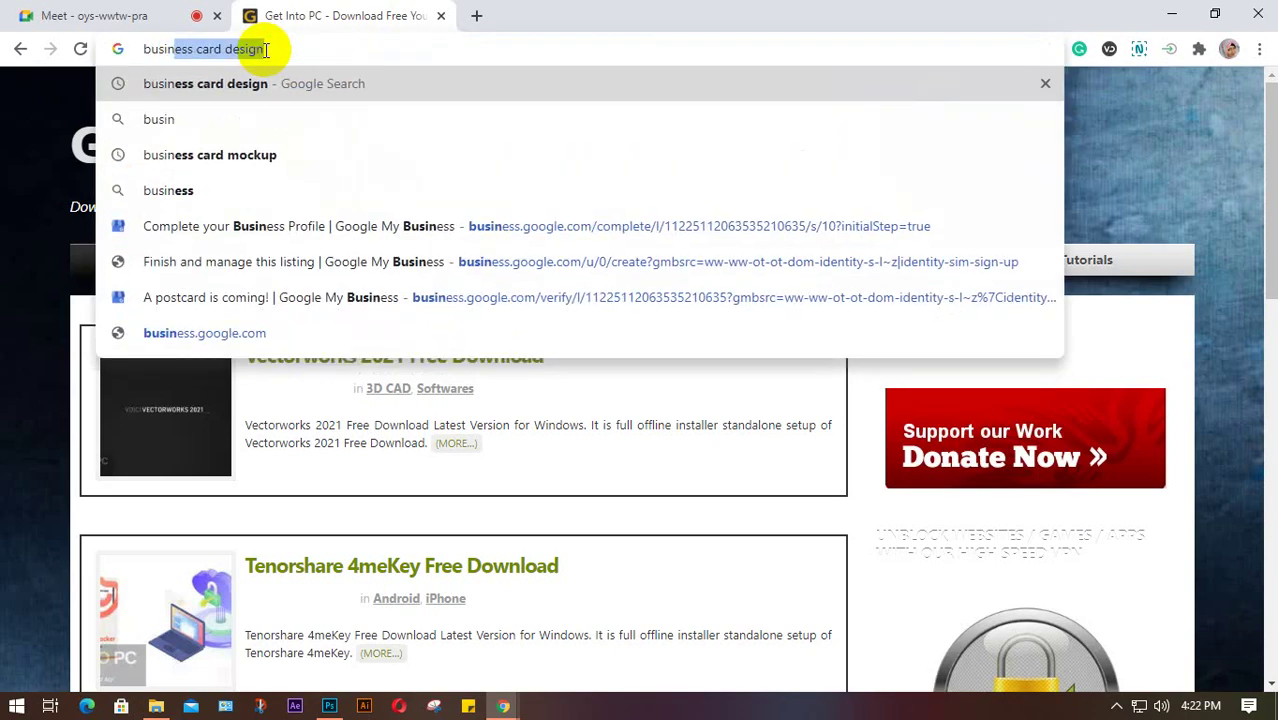
key("Return")
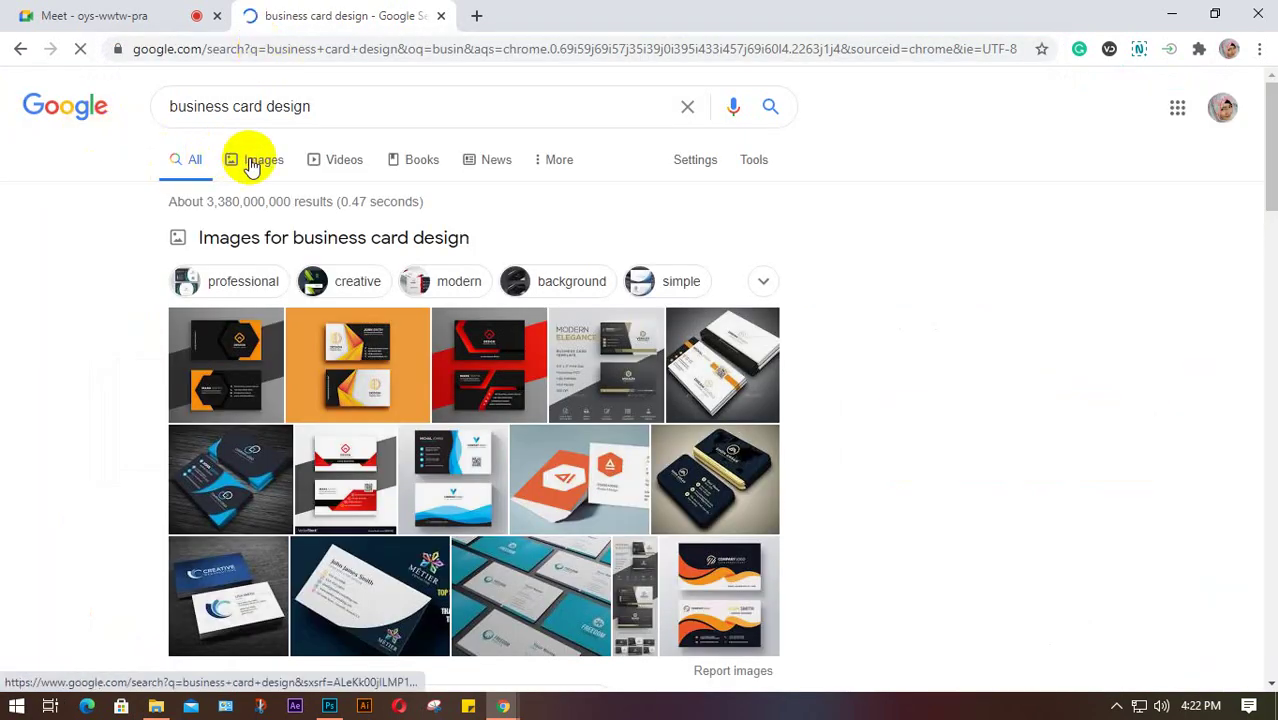
left_click(252, 159)
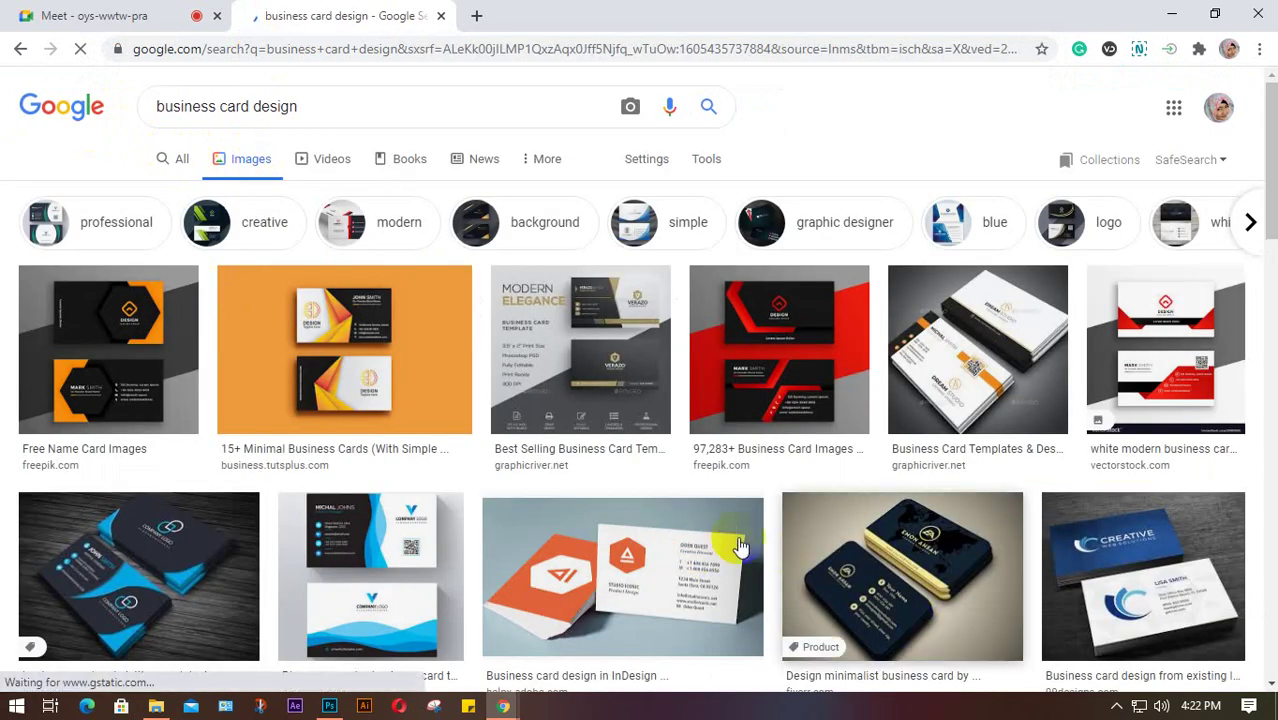
Step: Browse the image results and preview the dark minimalist card, a related black and blue card, and the InDesign business card example
left_click(407, 415)
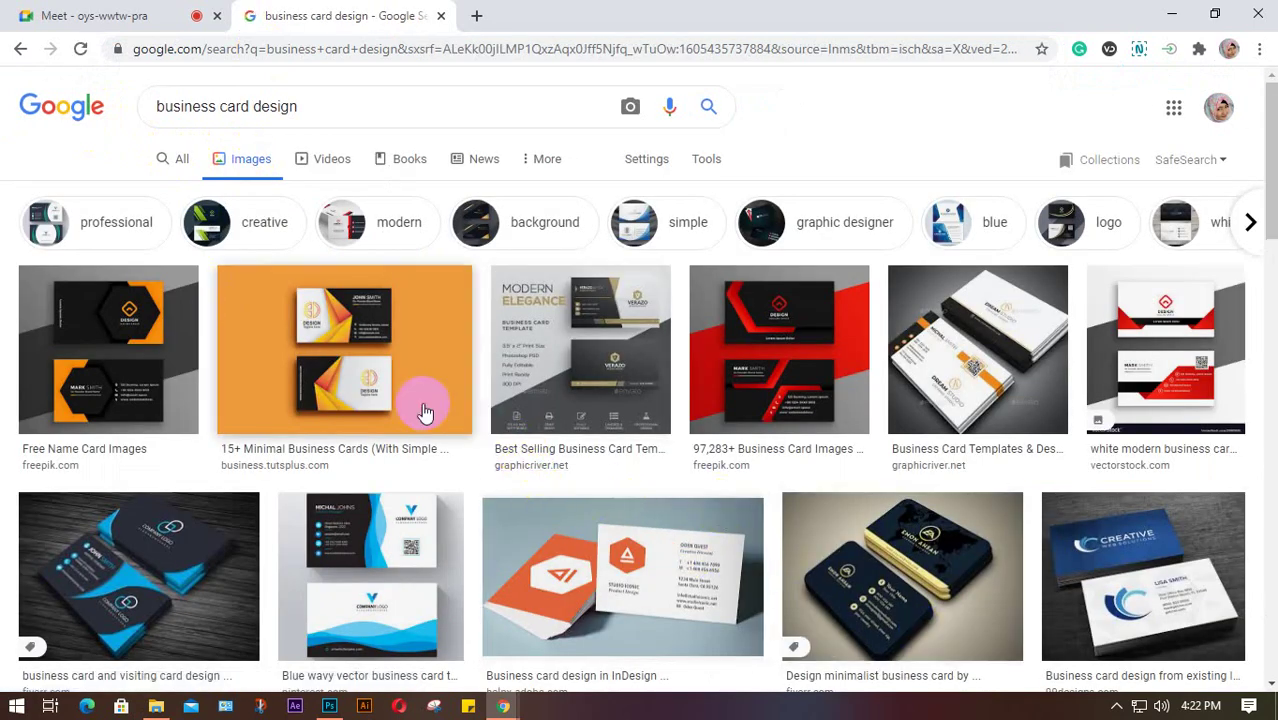
scroll(402, 415, "down", 3)
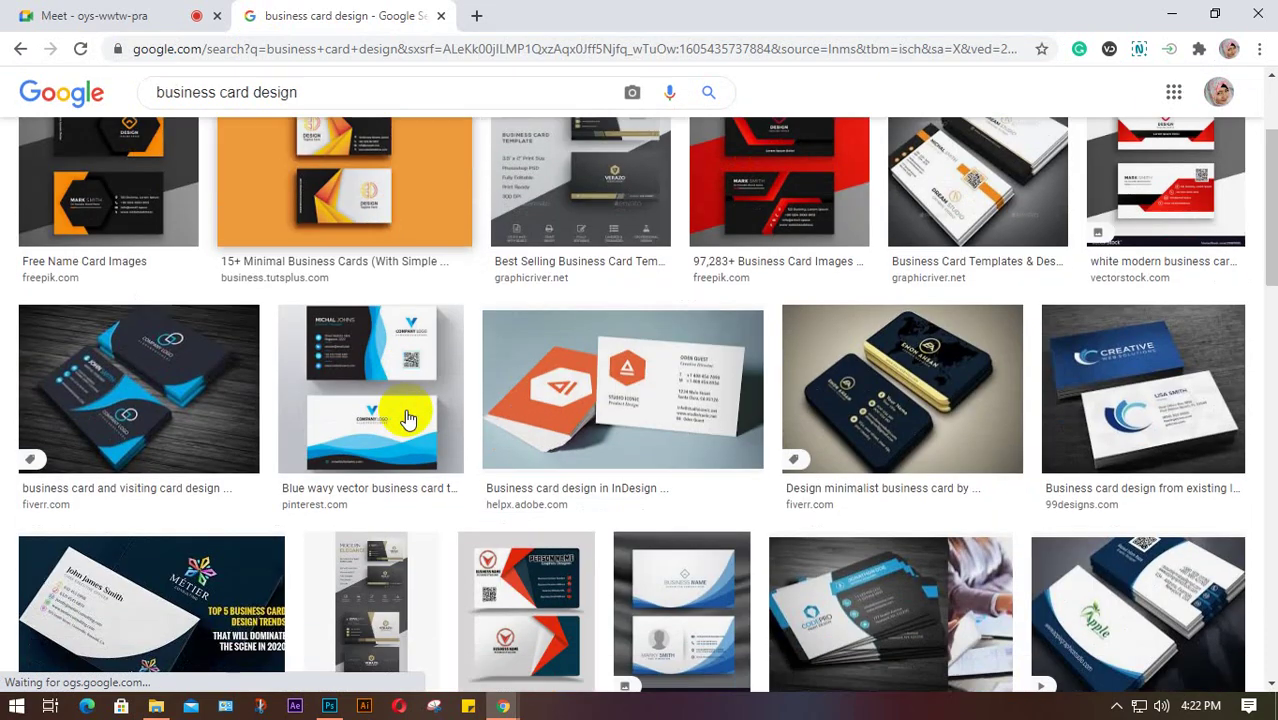
left_click(928, 405)
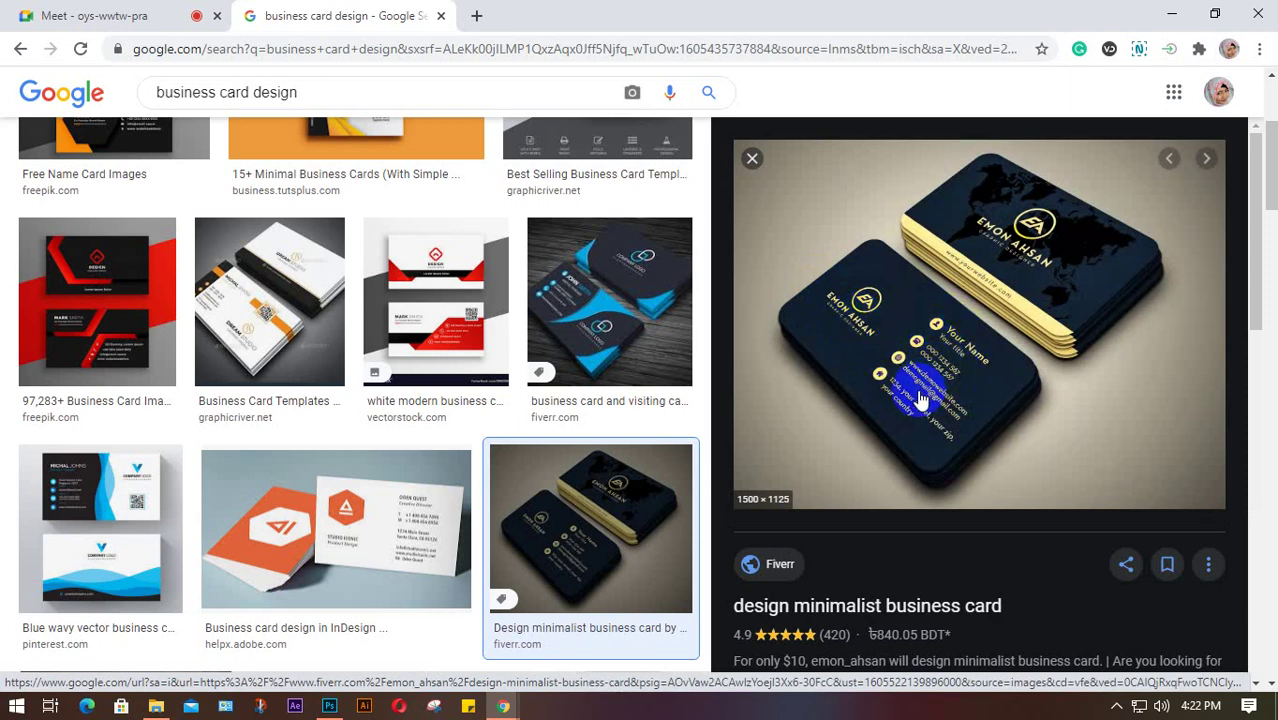
scroll(920, 397, "down", 2)
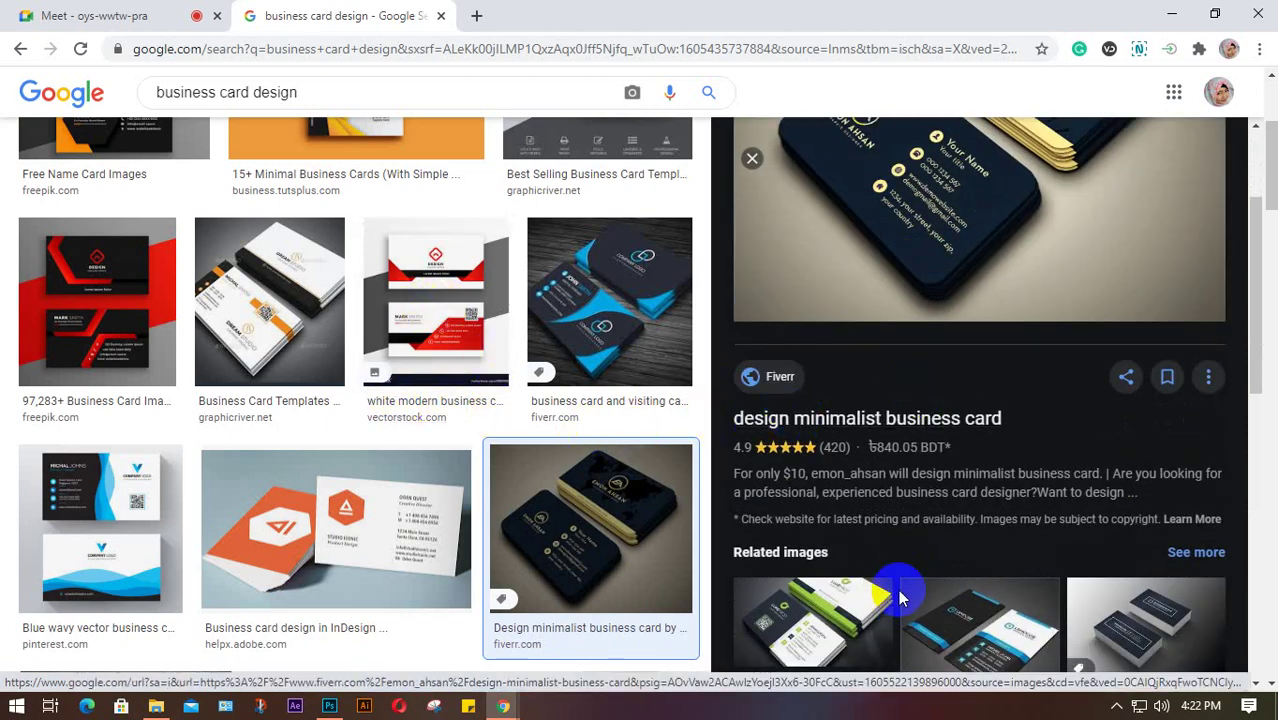
left_click(960, 548)
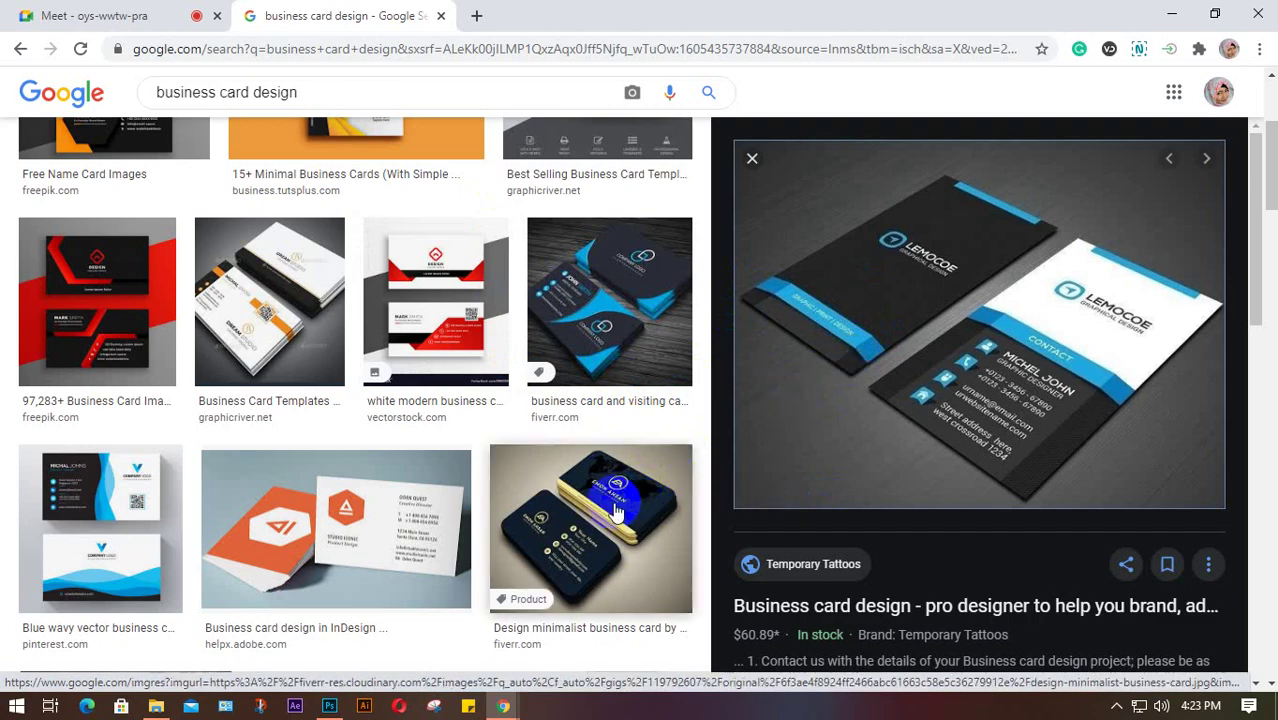
left_click(432, 516)
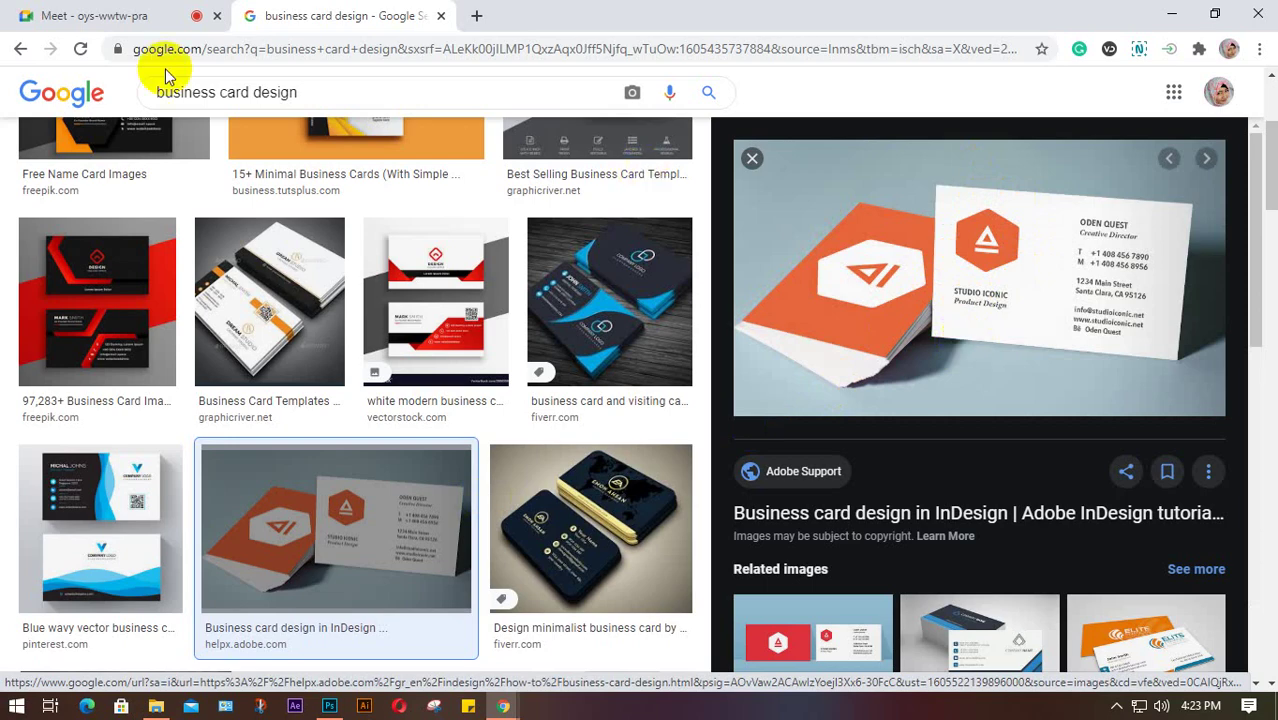
Step: Return to the Google Meet call, mute the microphone and bring up the hidden system tray icons
left_click(200, 15)
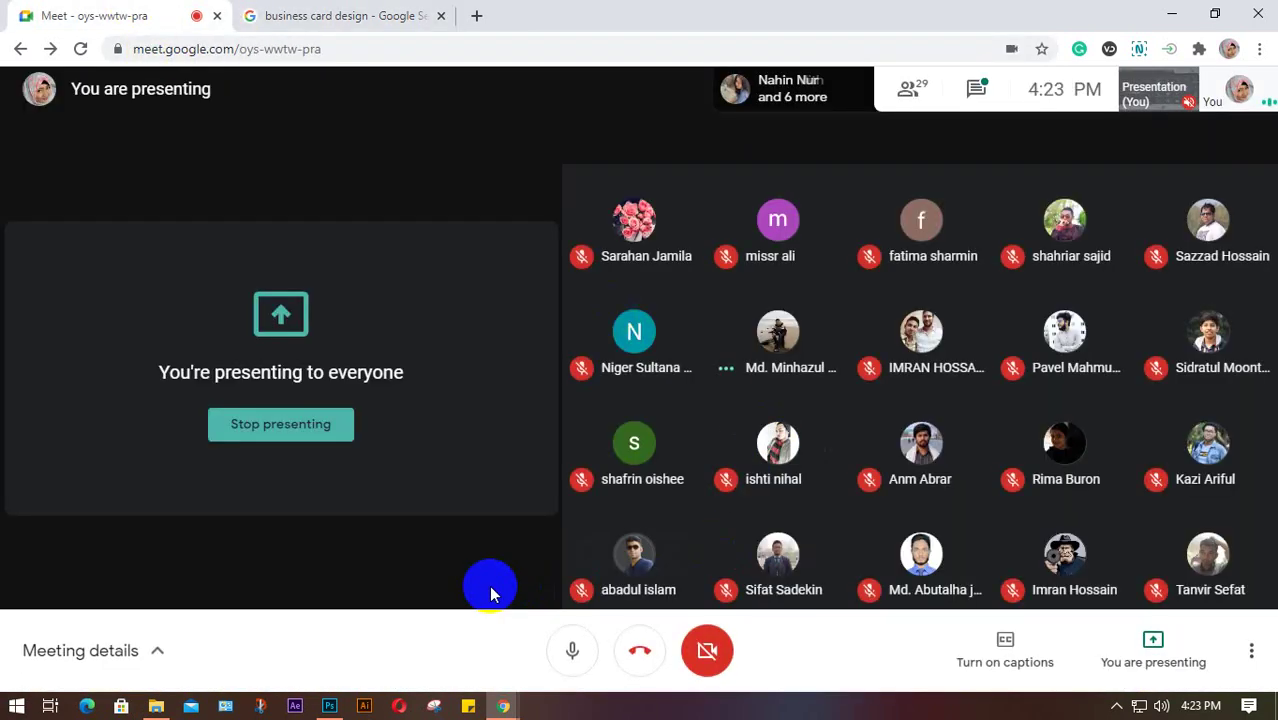
left_click(571, 650)
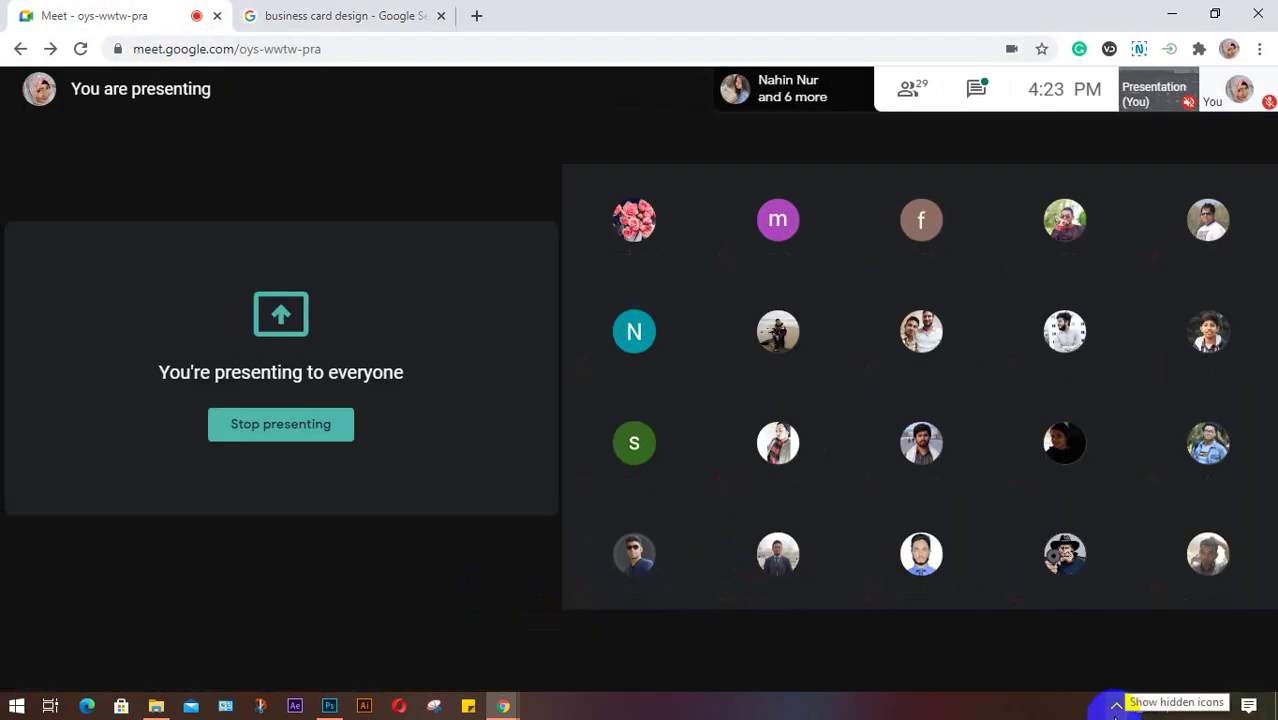
left_click(1117, 705)
left_click(1138, 633)
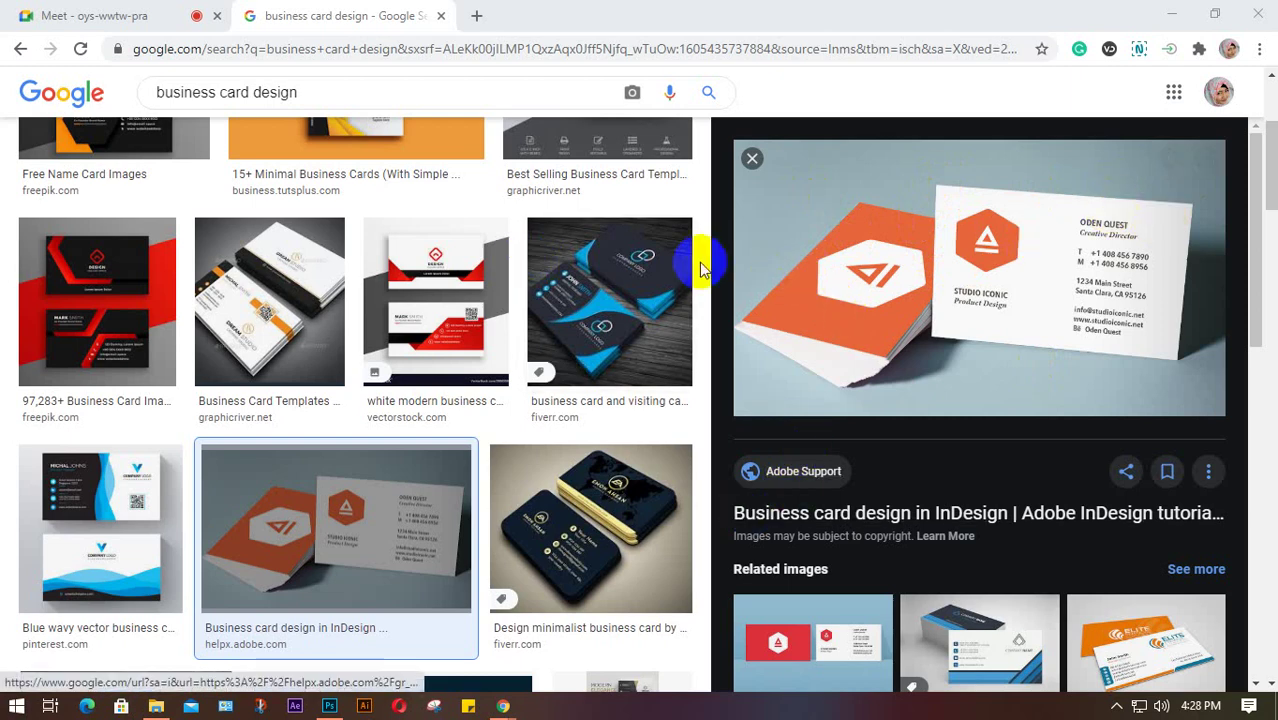
Step: Check the Google Meet call, then switch to Photoshop with the blank RGB document
left_click(128, 10)
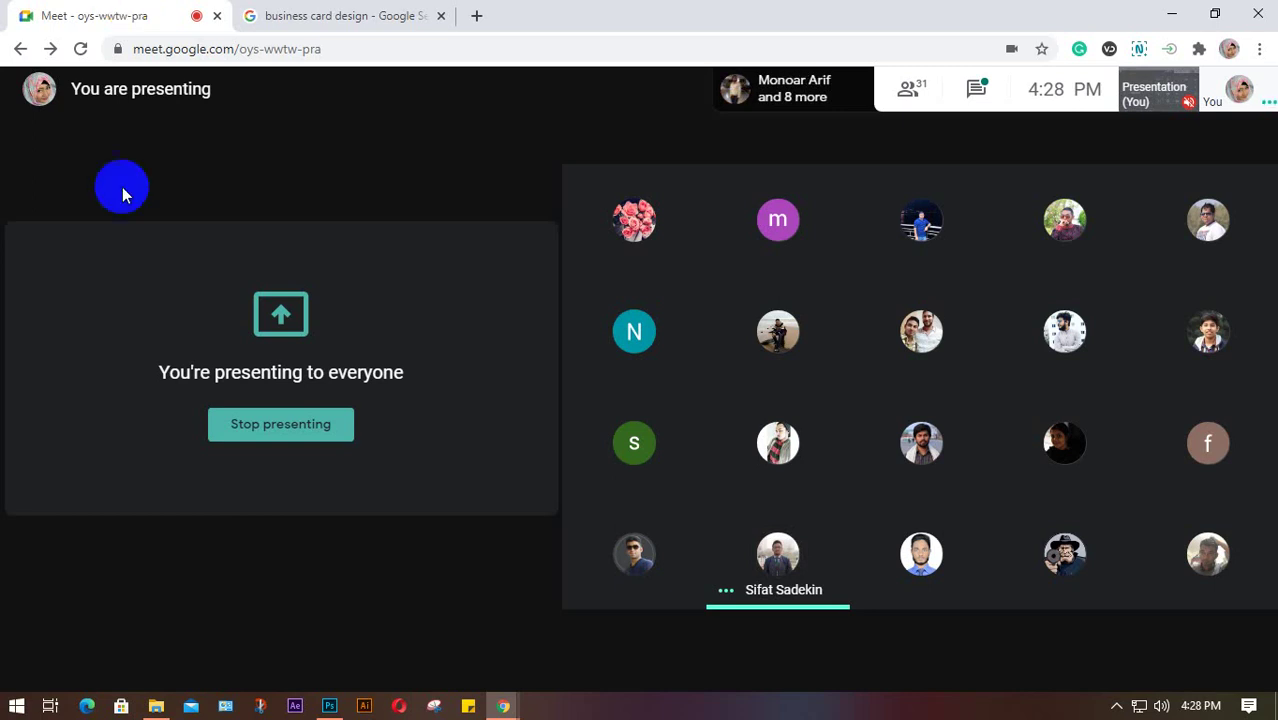
left_click(330, 707)
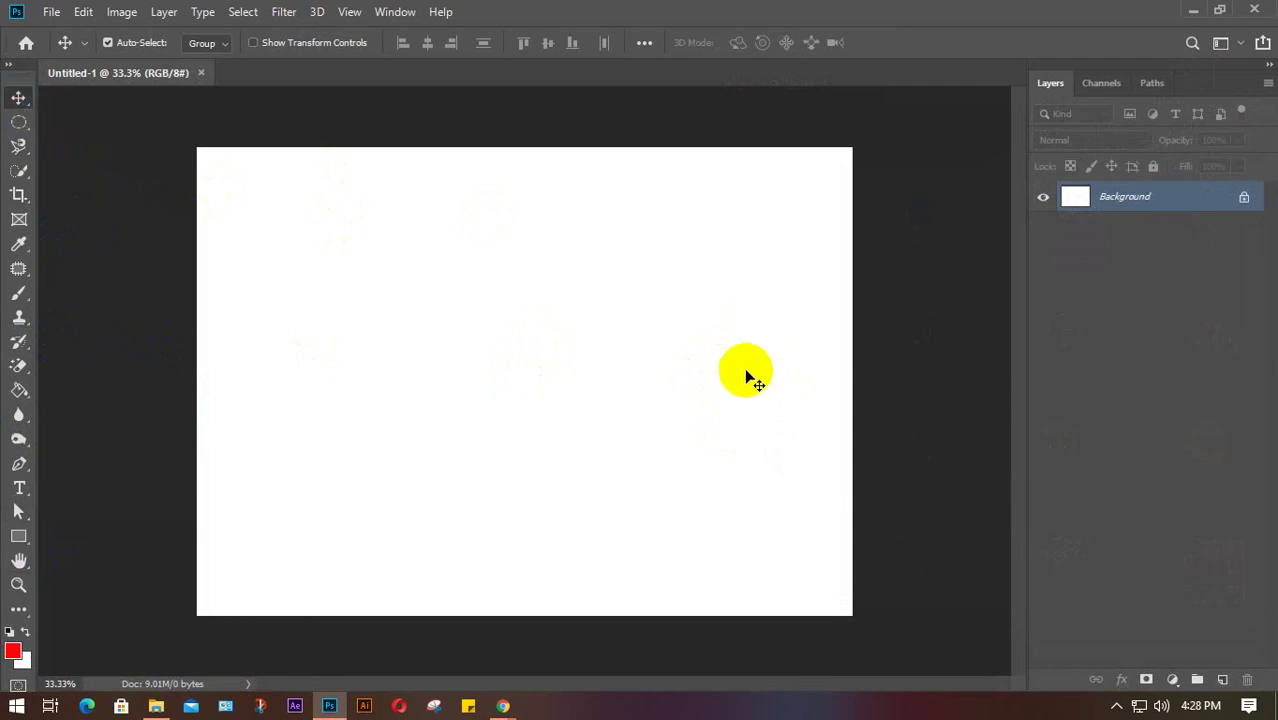
mouse_move(329, 707)
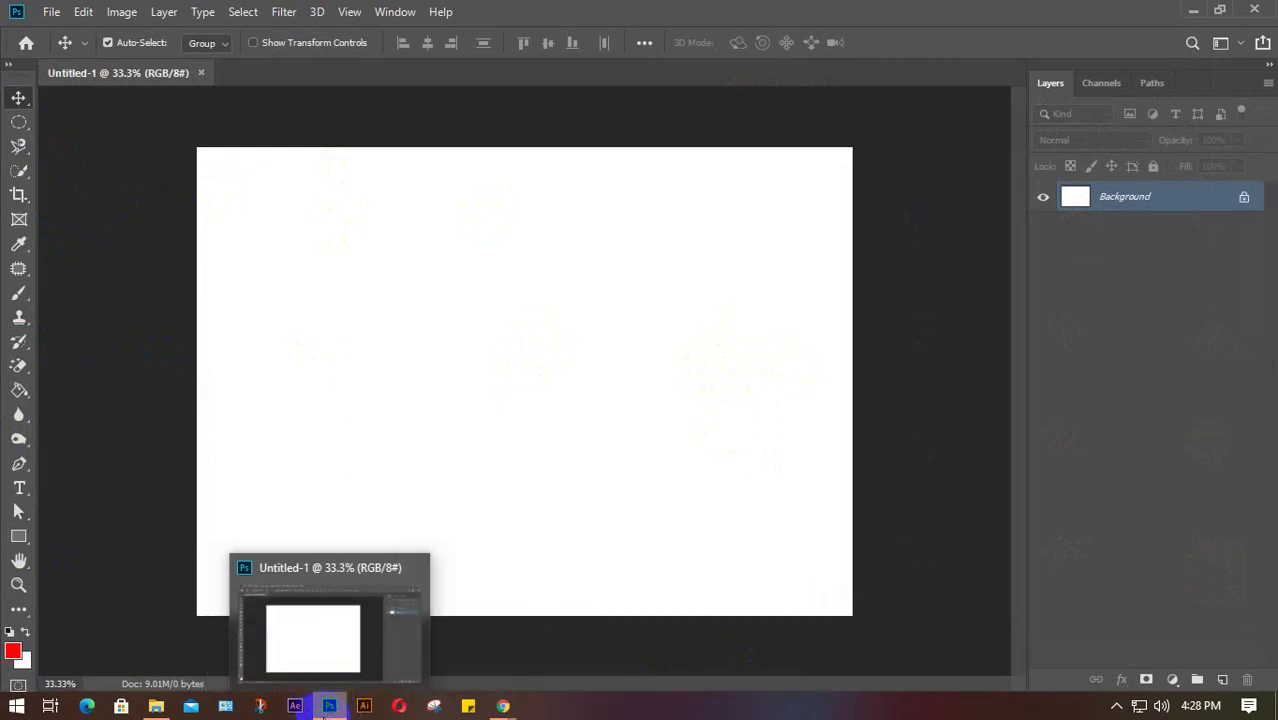
Step: Switch to Chrome's business card design image results and browse them, previewing the black business card with red triangle shapes
mouse_move(503, 706)
left_click(305, 668)
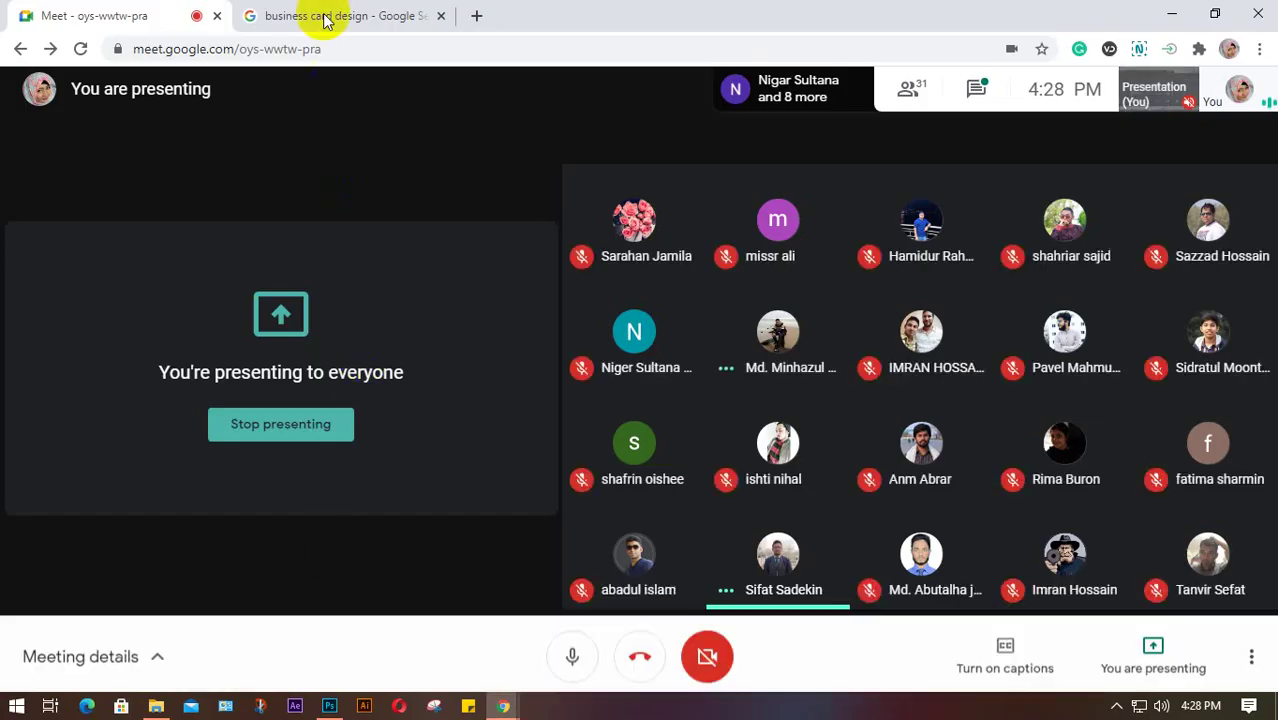
left_click(322, 17)
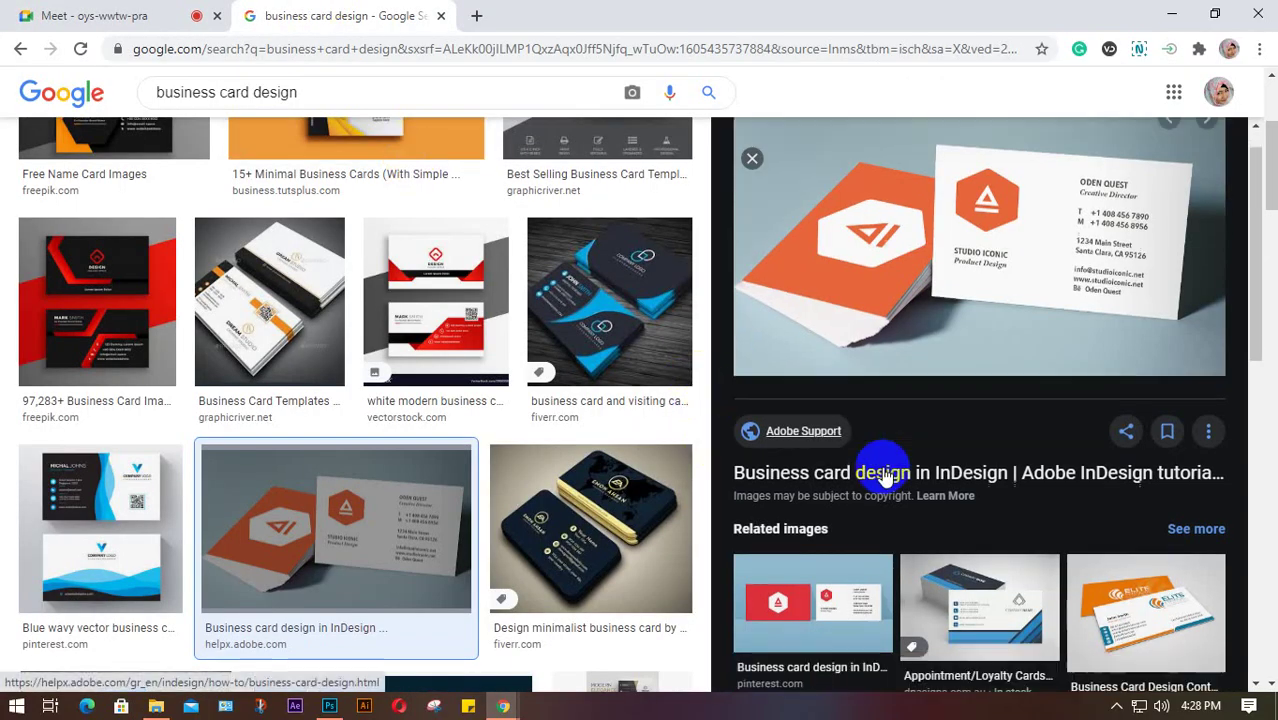
scroll(884, 457, "down", 7)
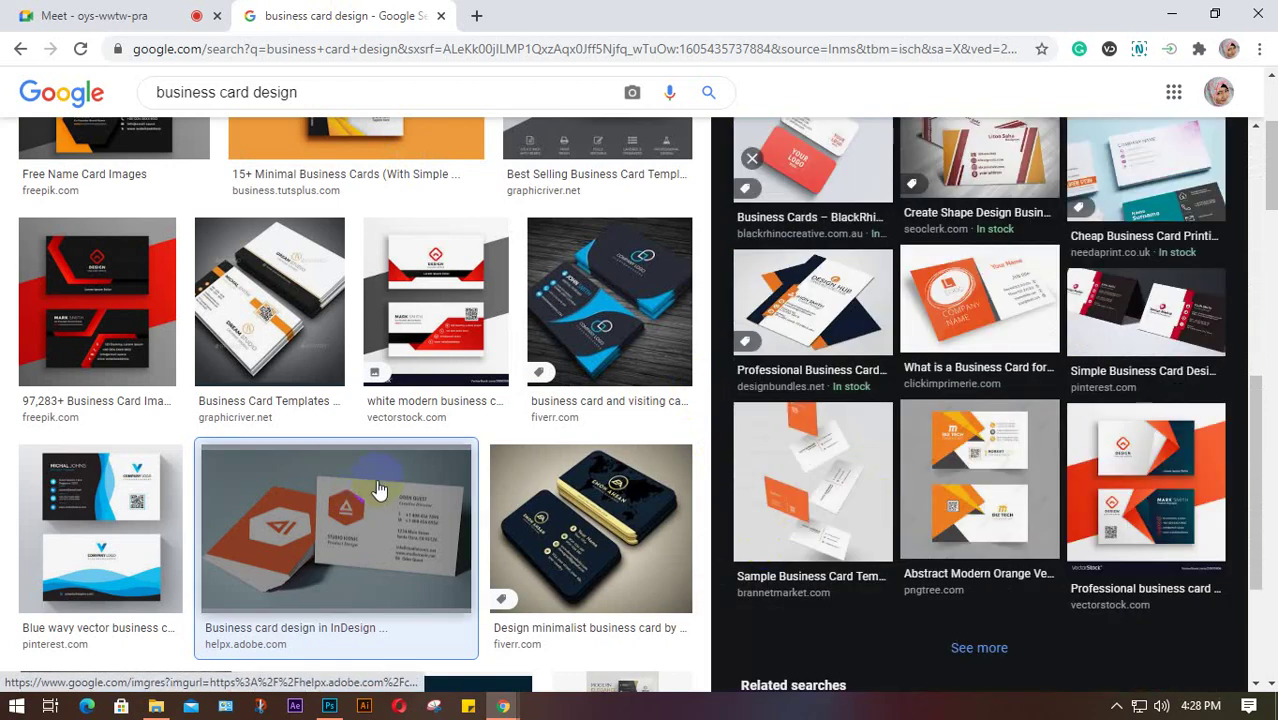
scroll(380, 480, "down", 4)
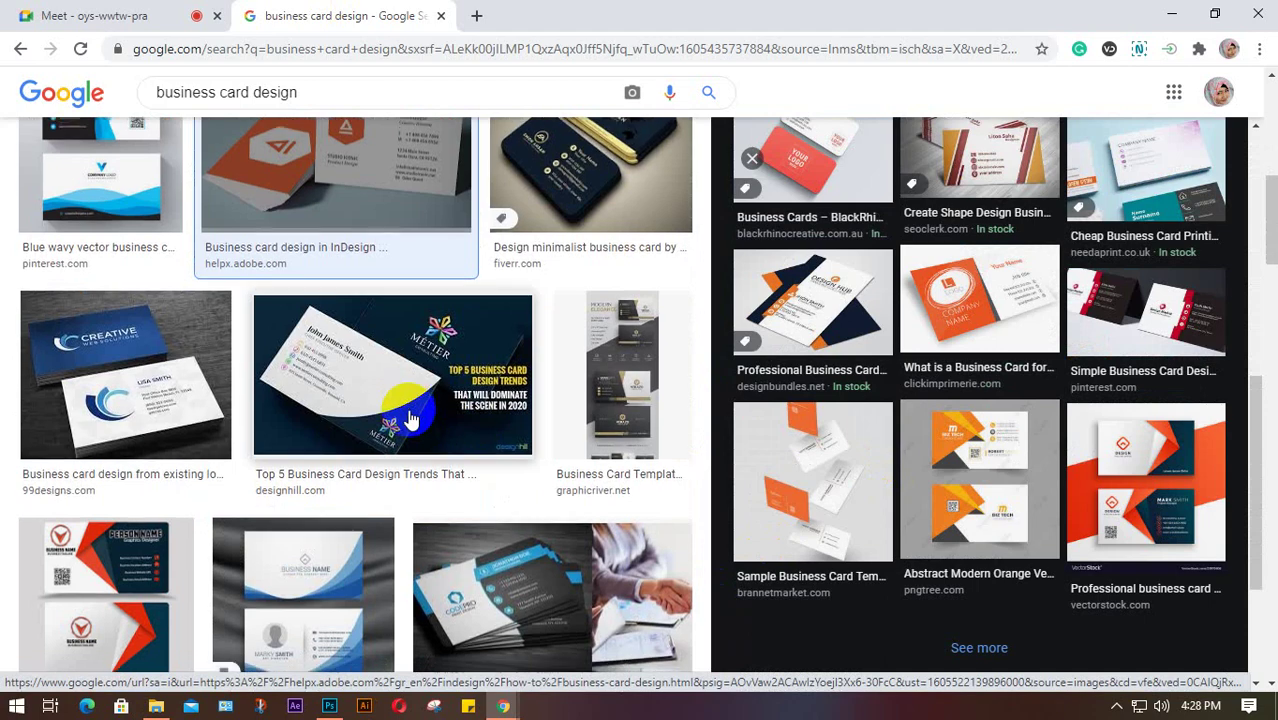
scroll(410, 418, "down", 5)
scroll(410, 418, "down", 2)
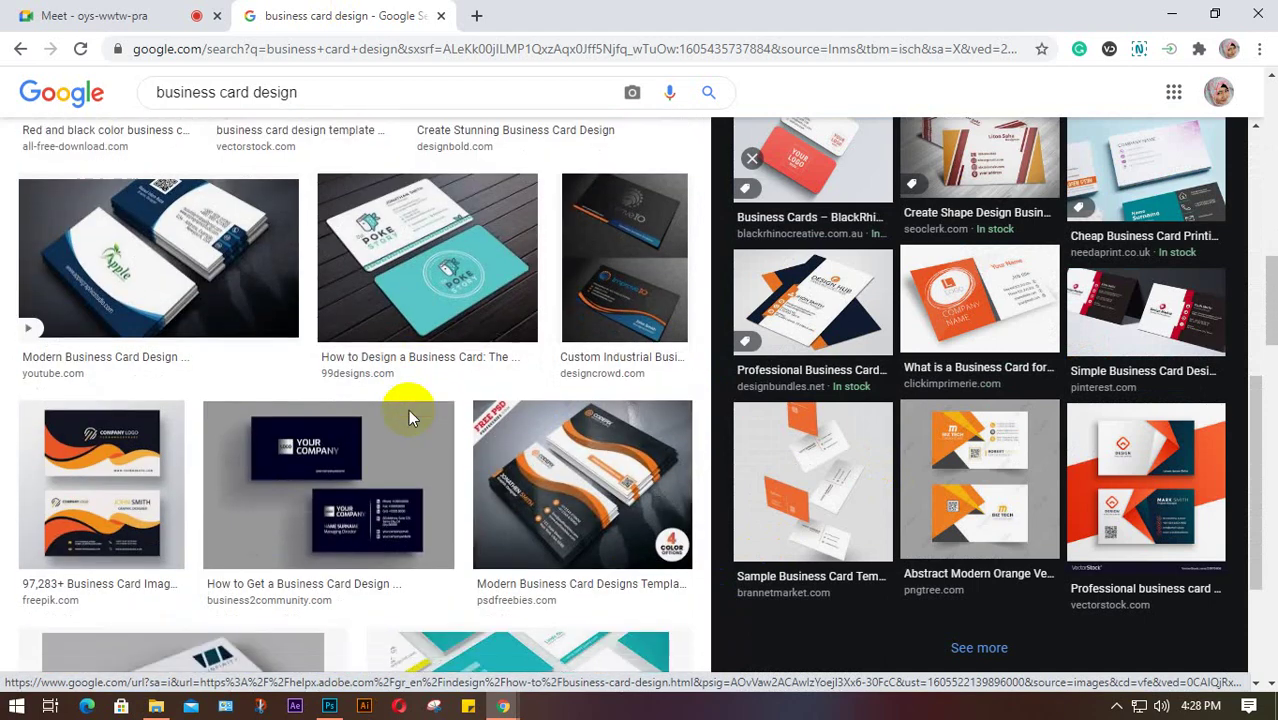
scroll(305, 436, "down", 2)
scroll(305, 445, "down", 5)
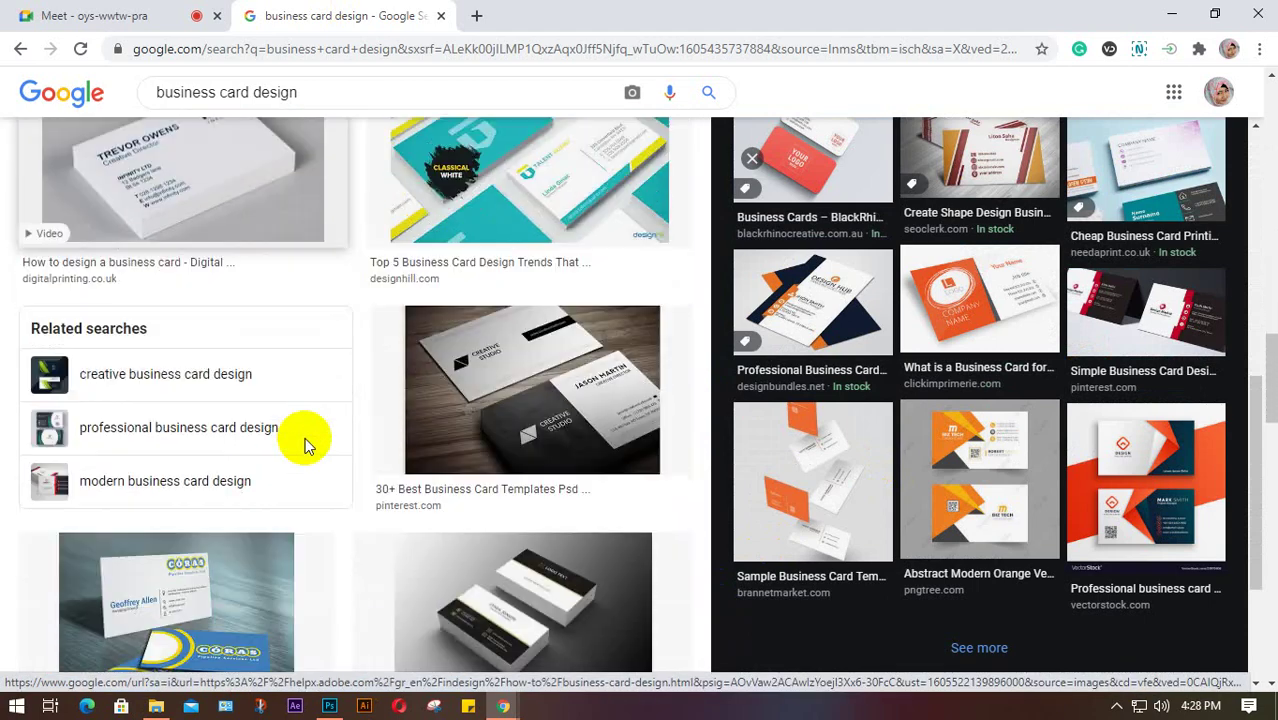
scroll(305, 445, "down", 2)
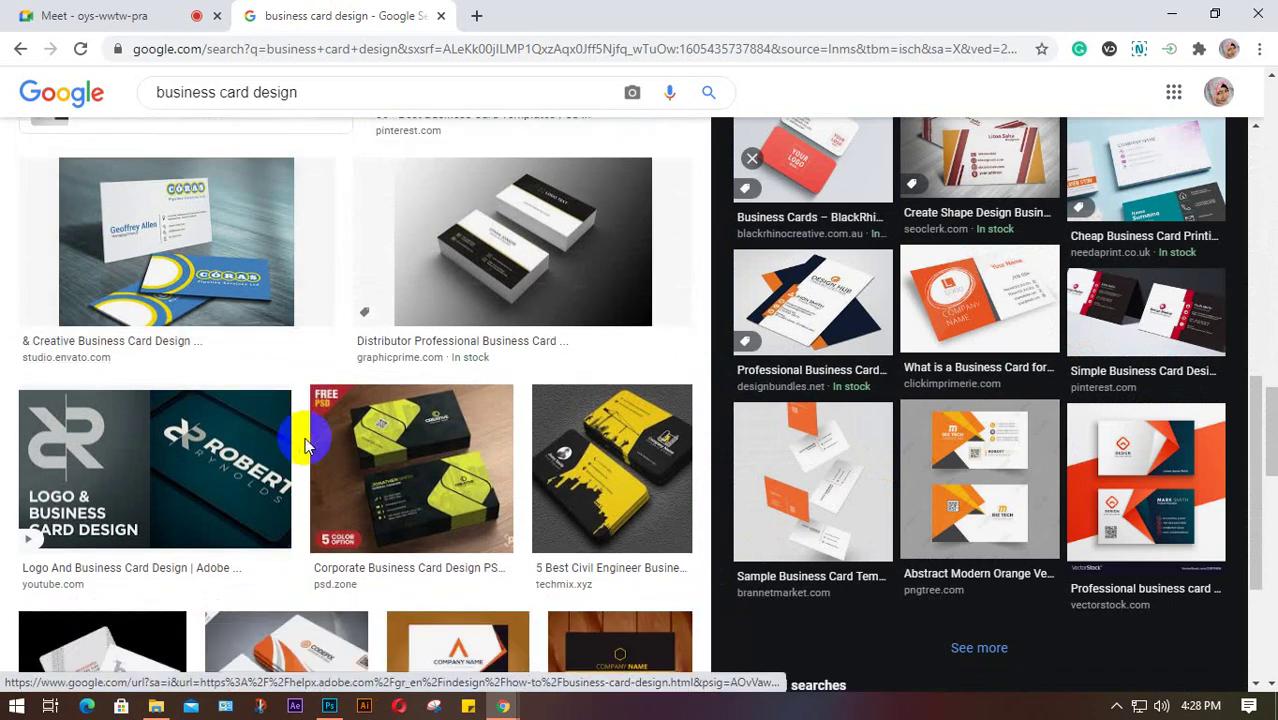
scroll(305, 441, "down", 1)
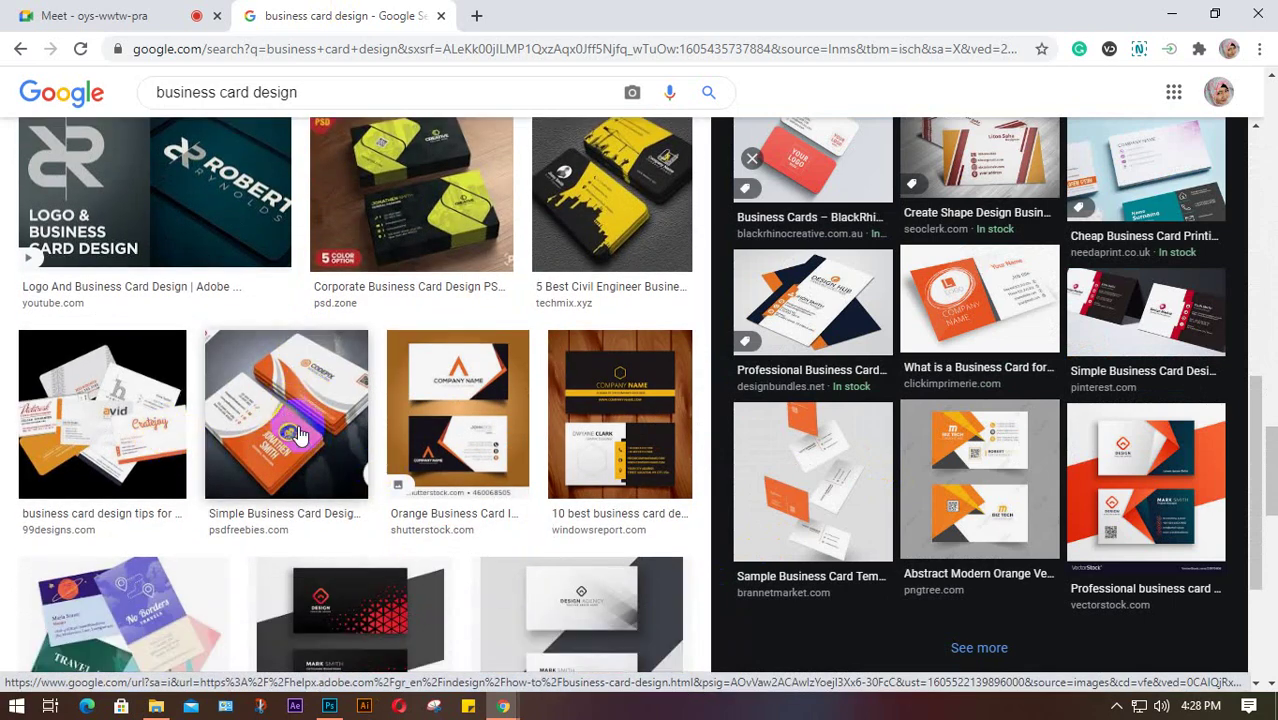
scroll(300, 470, "down", 2)
left_click(343, 495)
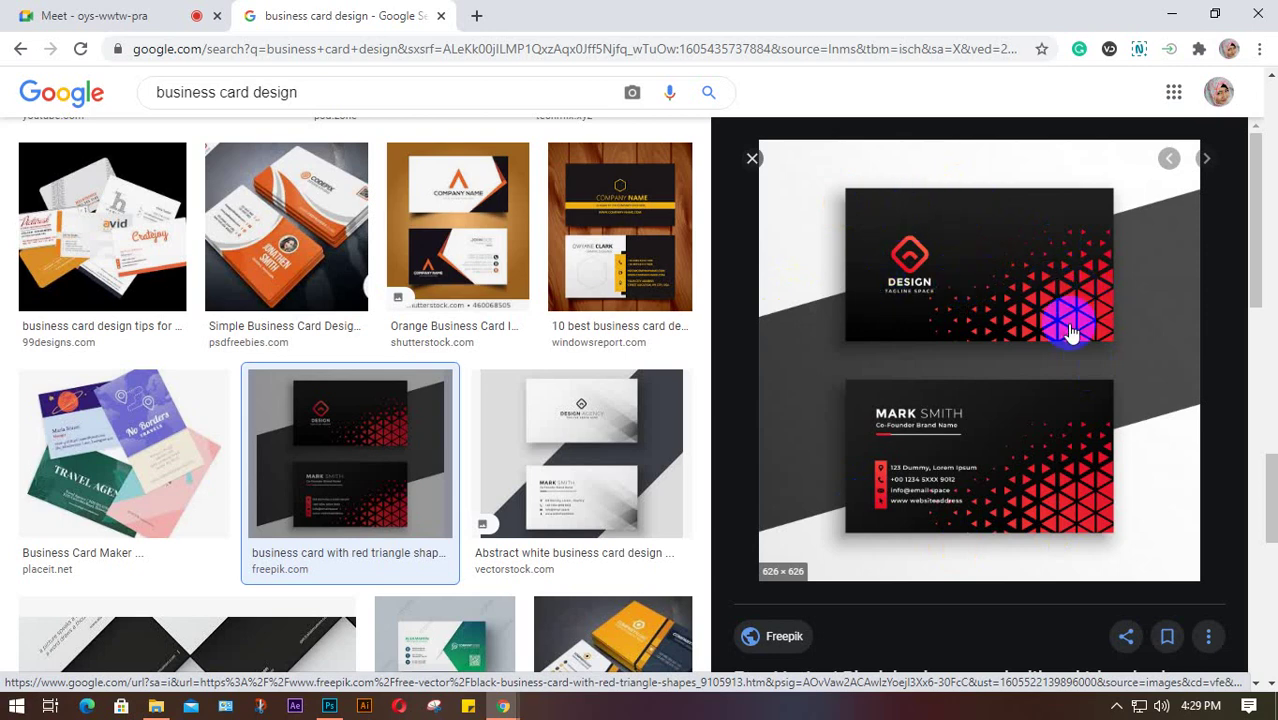
Step: Check the Google Meet call and the blank Photoshop document, then return to the business card image results in Chrome
left_click(86, 15)
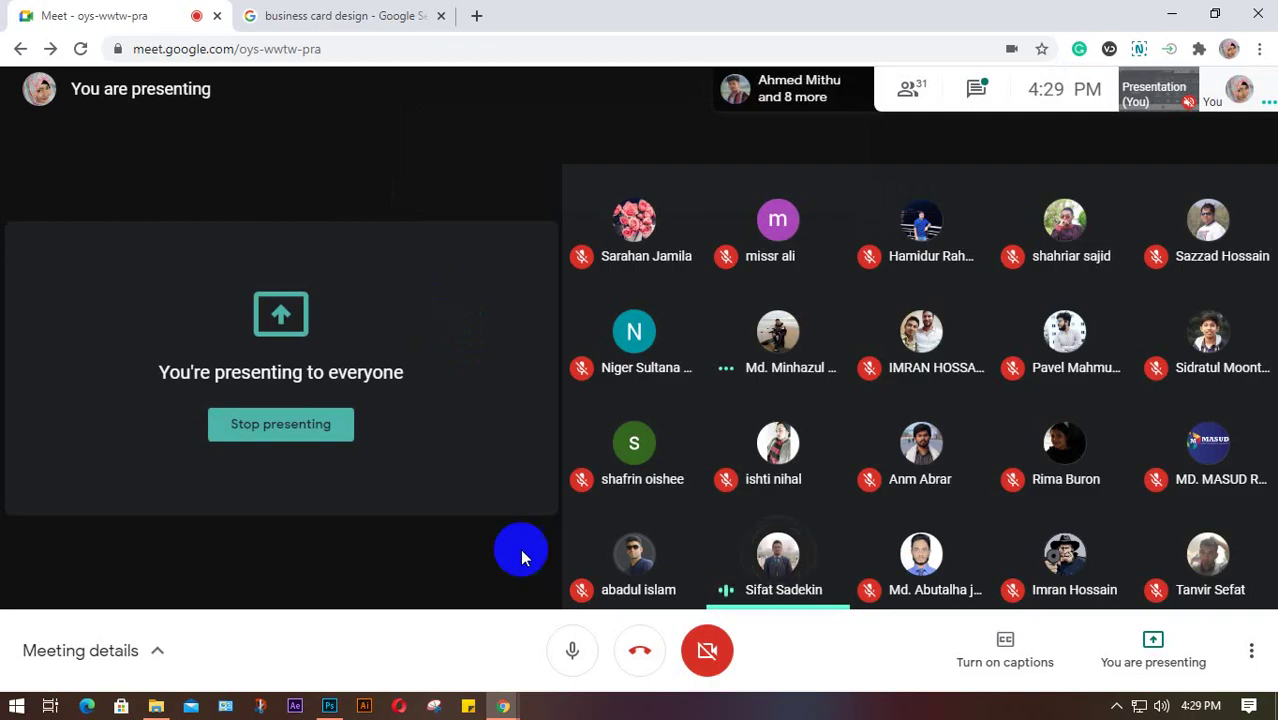
left_click(329, 705)
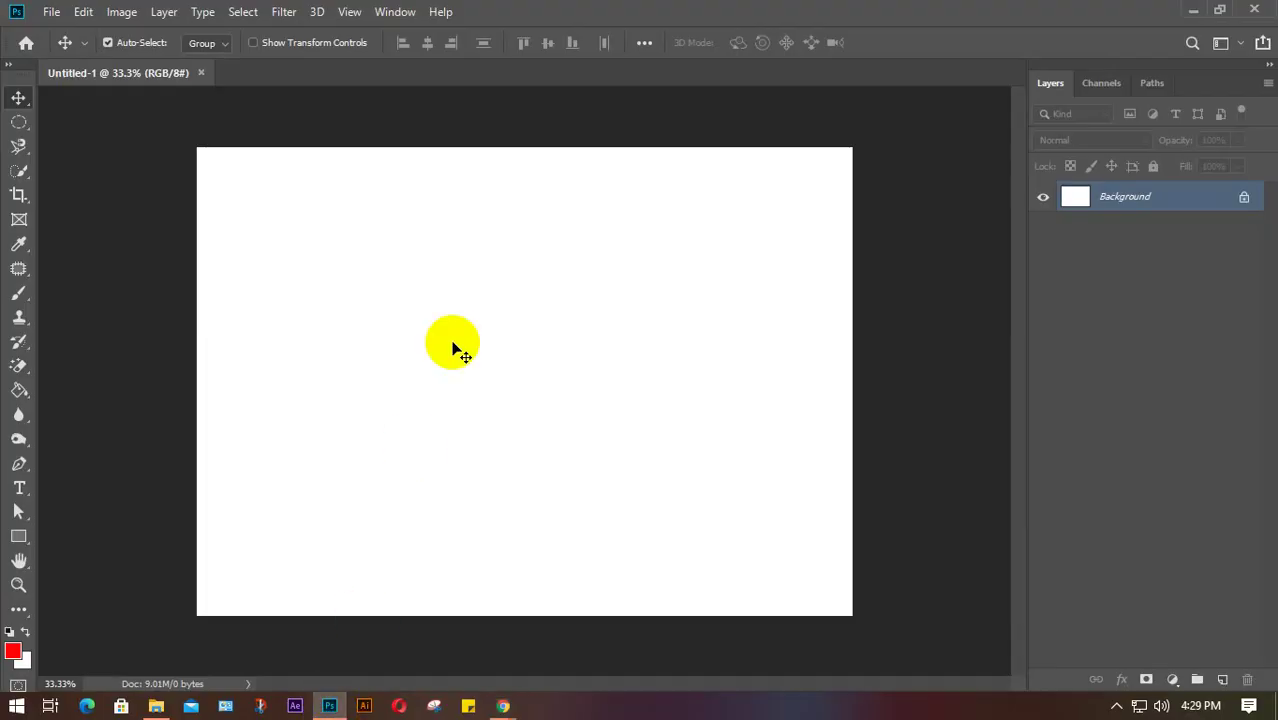
mouse_move(503, 705)
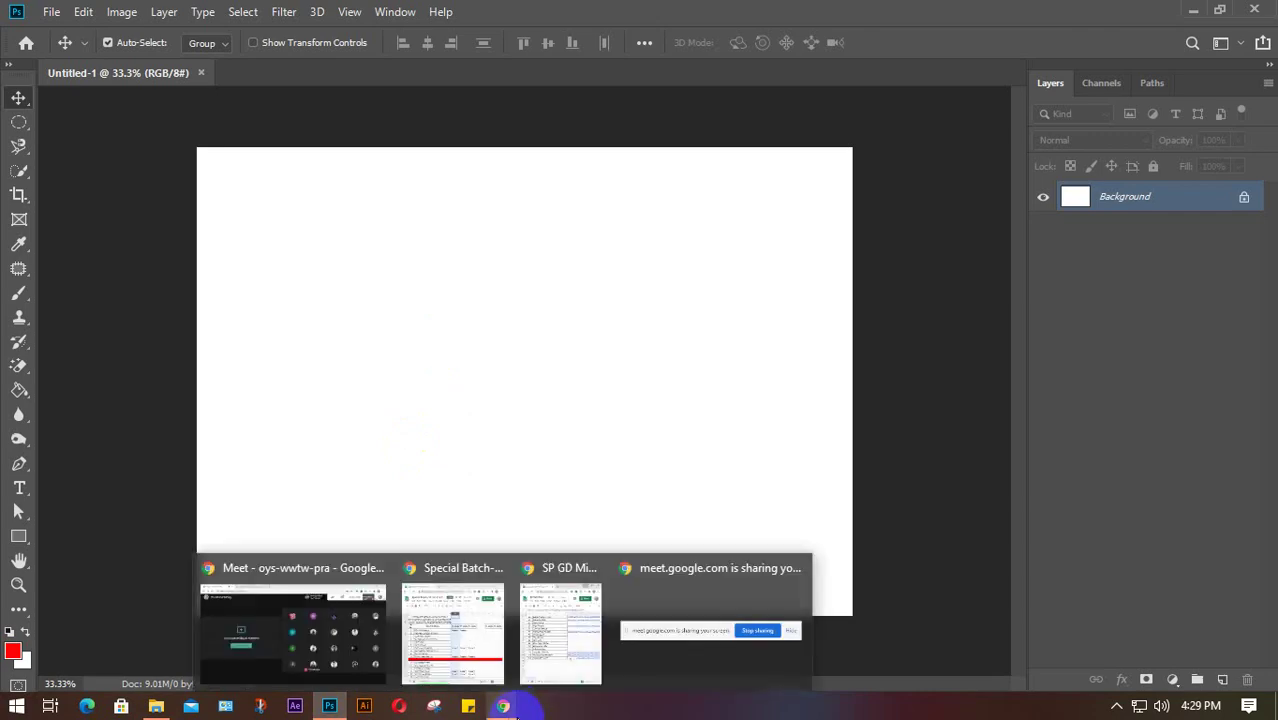
left_click(294, 622)
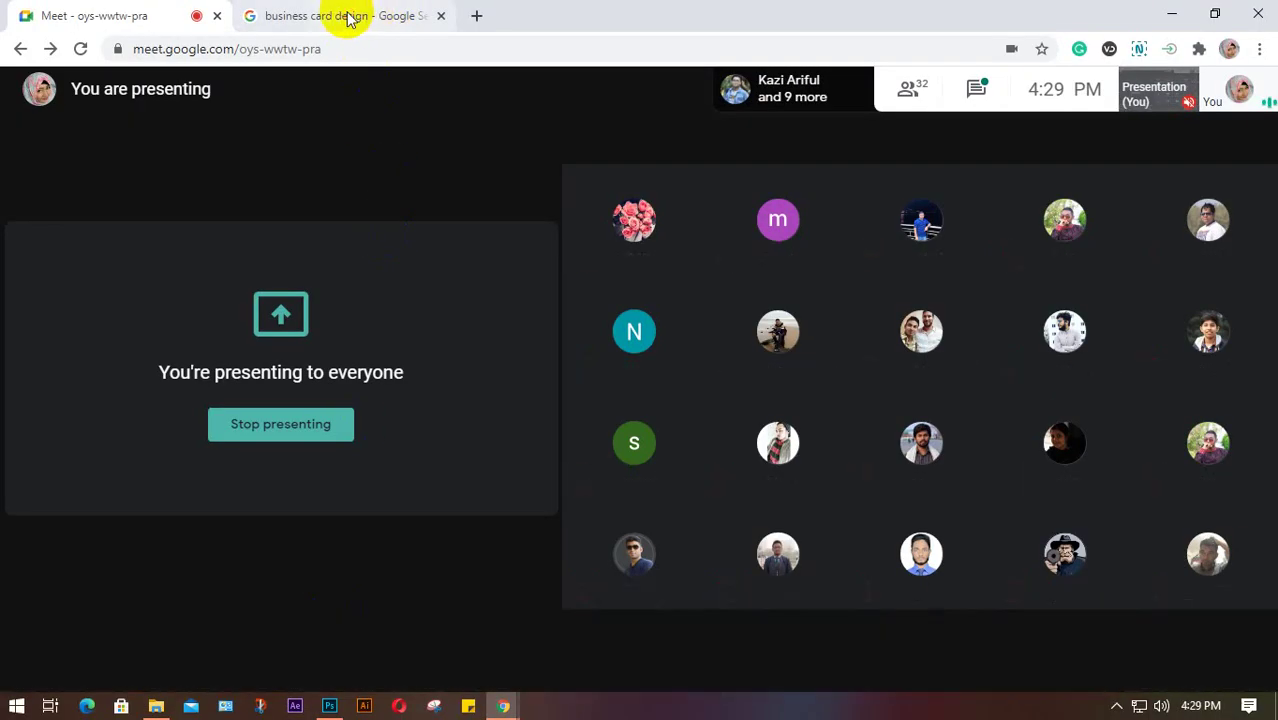
left_click(344, 16)
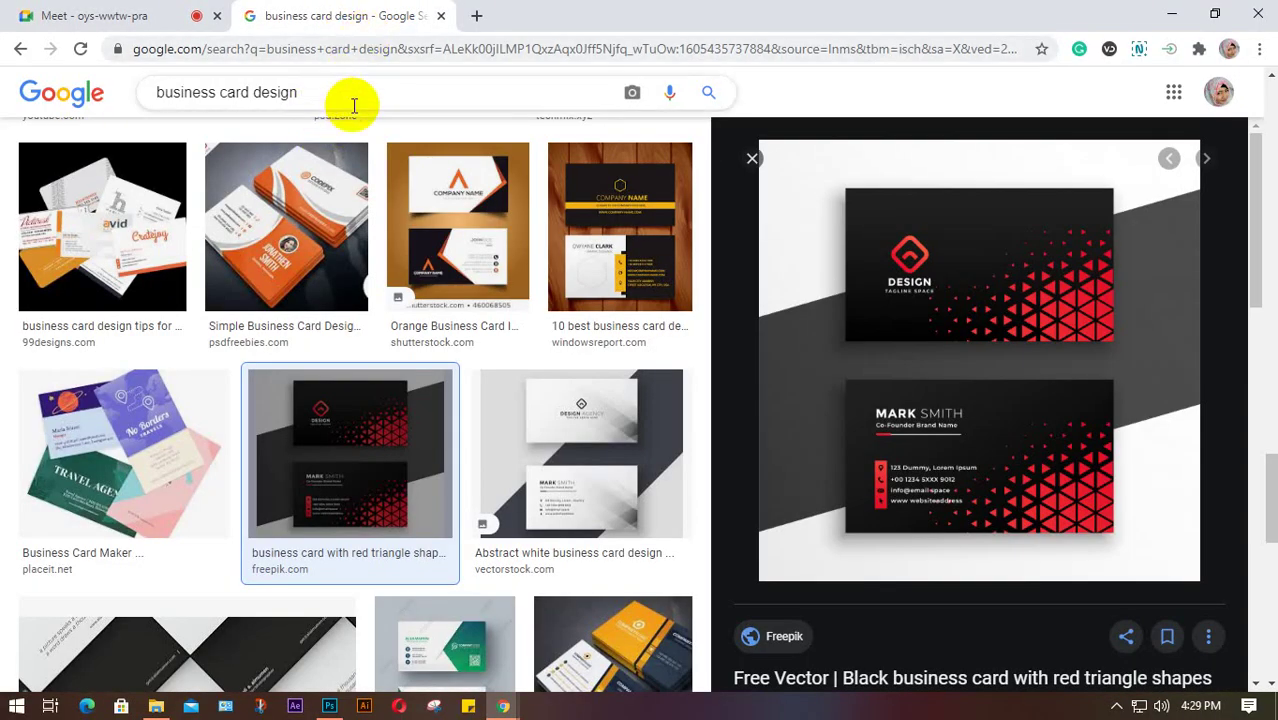
Step: Replace the image search query with "hd wallpaper" and run the search
scroll(320, 95, "up", 3)
left_click_drag(320, 92, 155, 97)
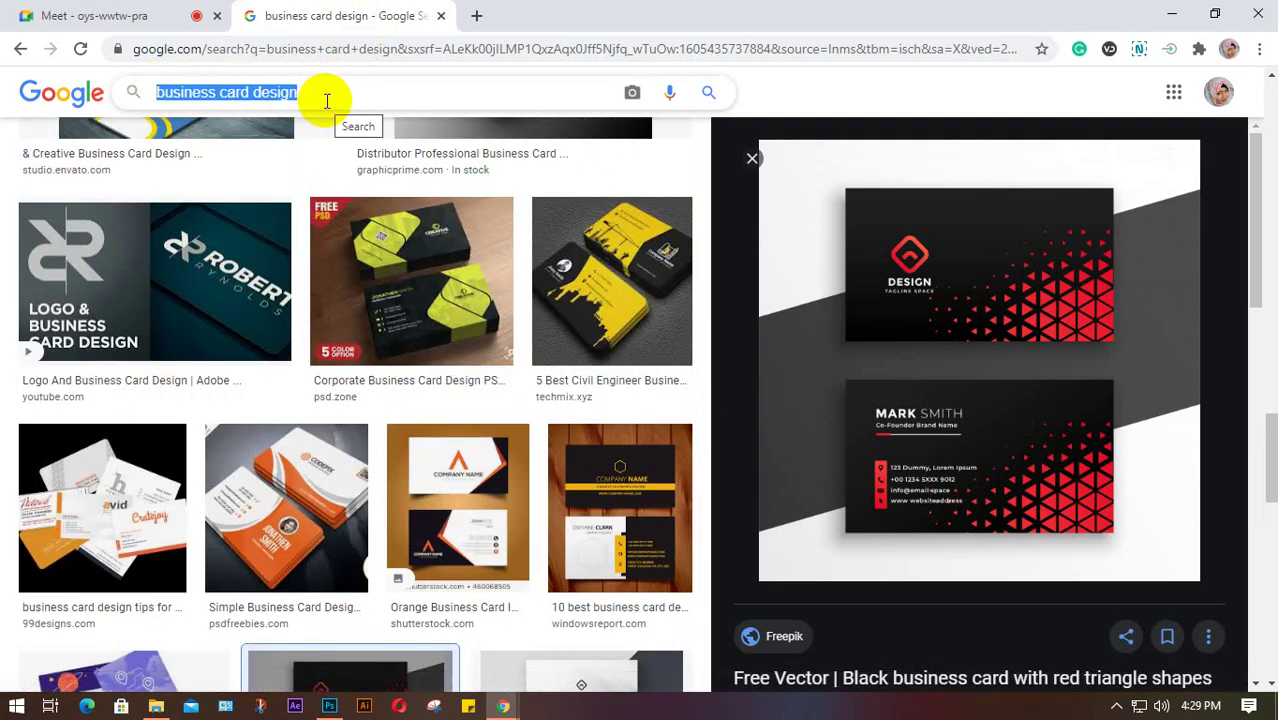
type("hd ")
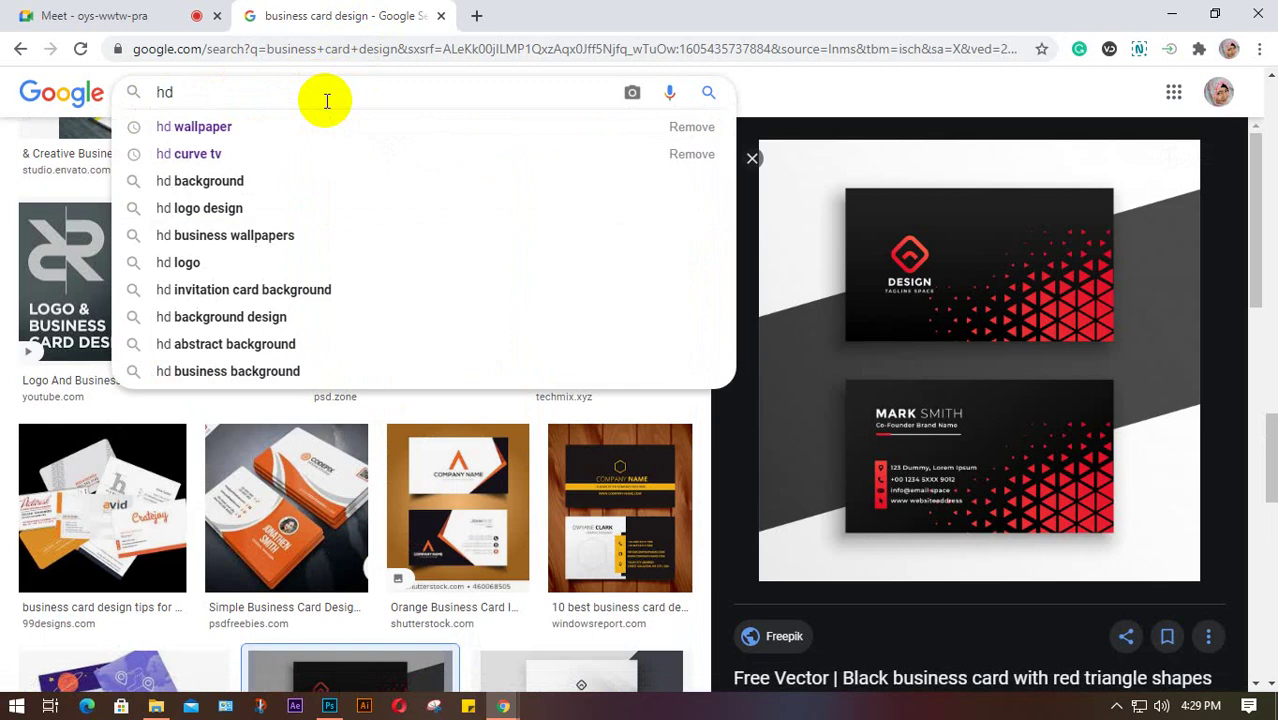
type("wall")
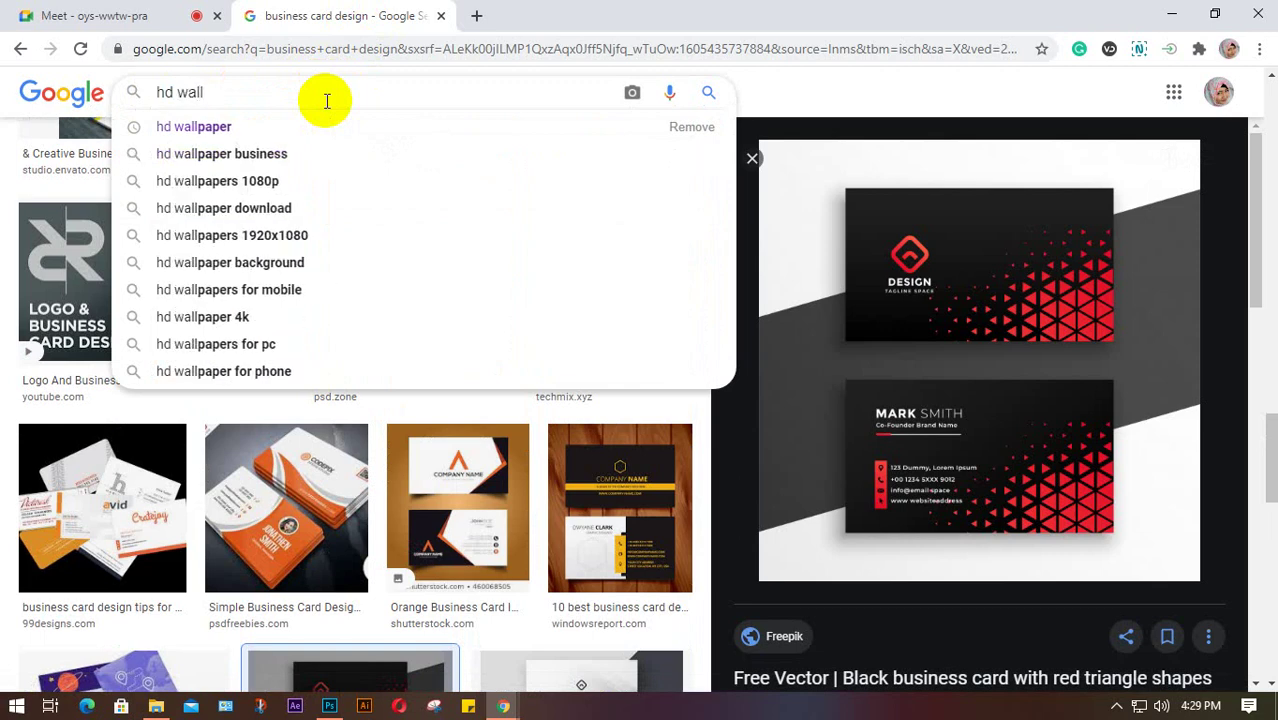
key("Down")
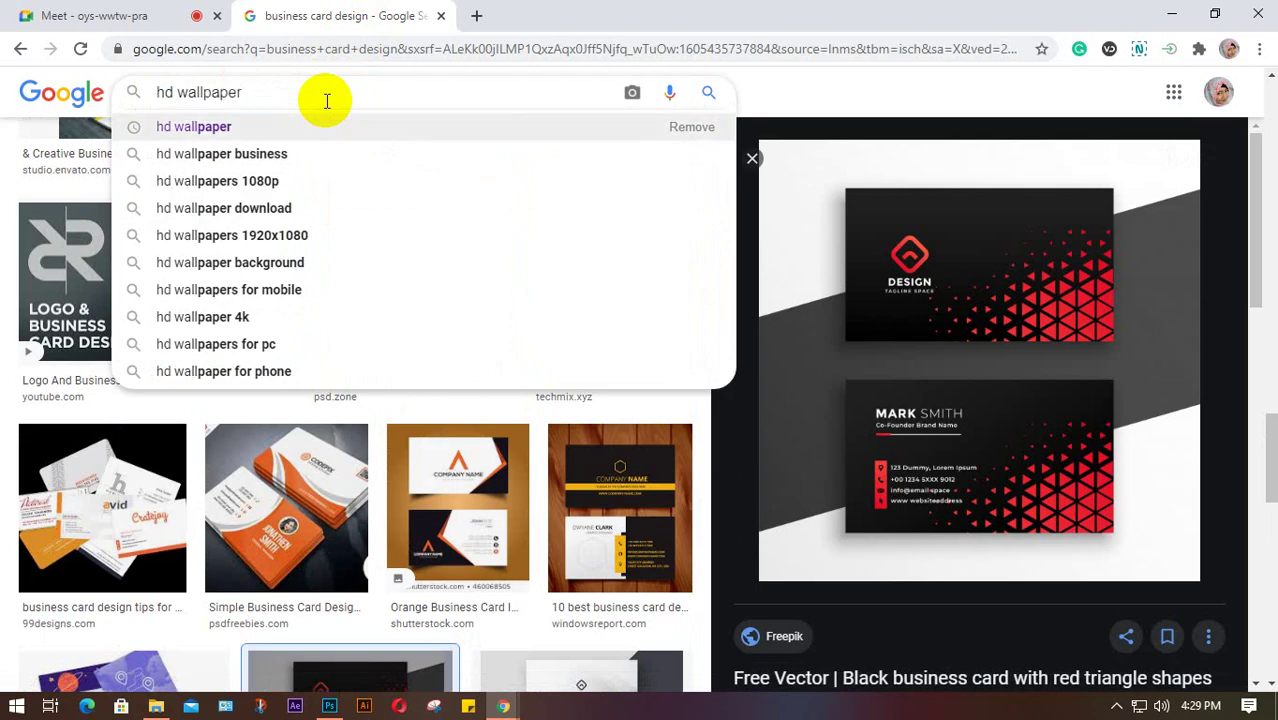
key("Return")
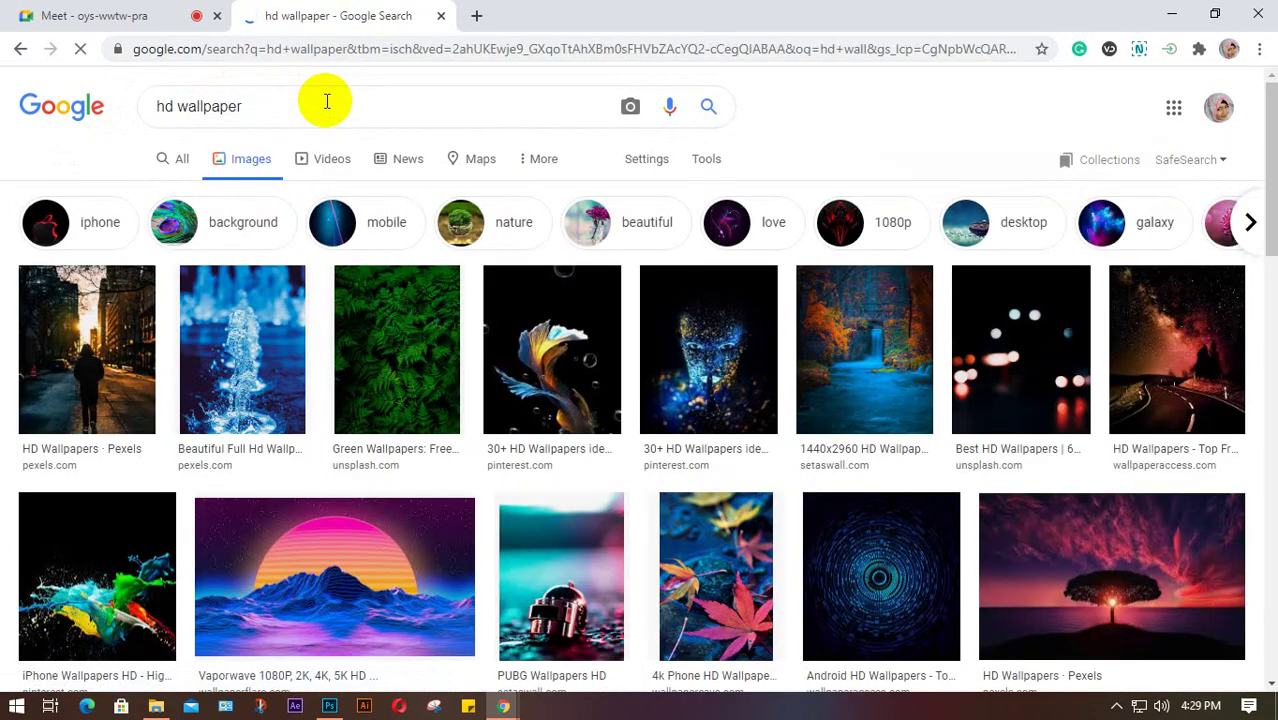
Step: Browse the wallpaper results and preview the Pexels image of a tree against a pink sunset
scroll(736, 476, "down", 1)
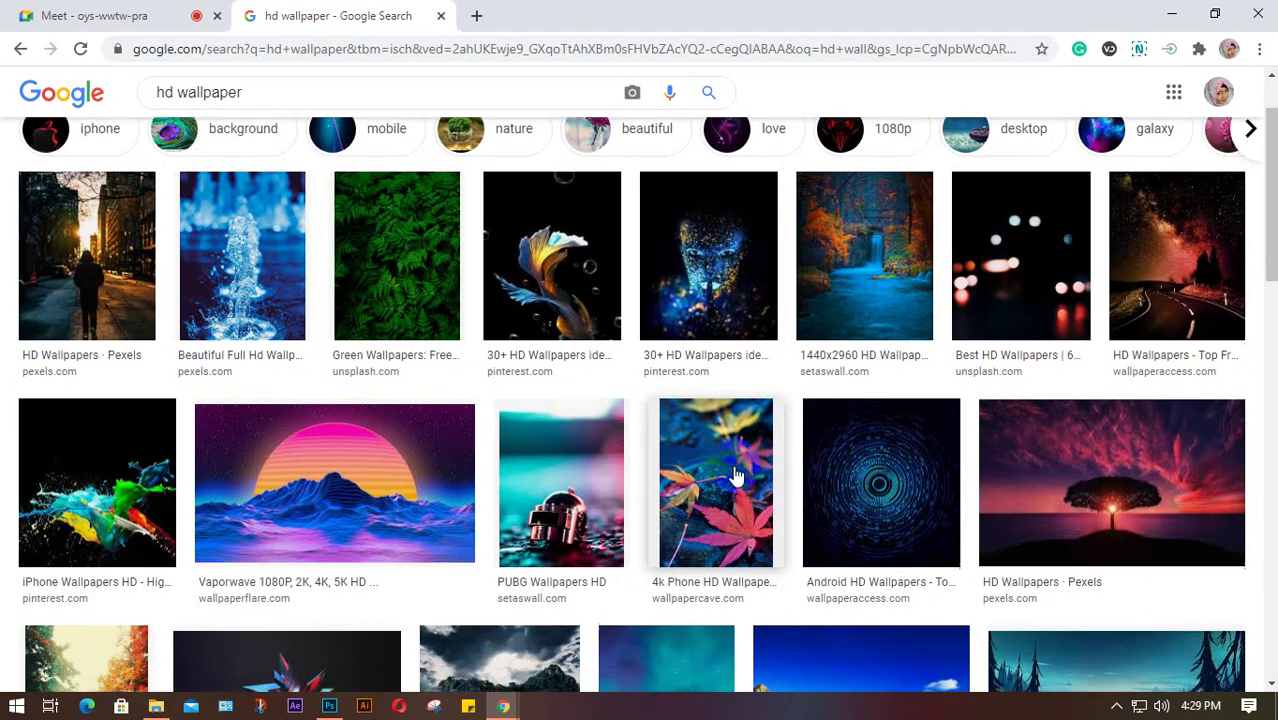
scroll(655, 405, "down", 2)
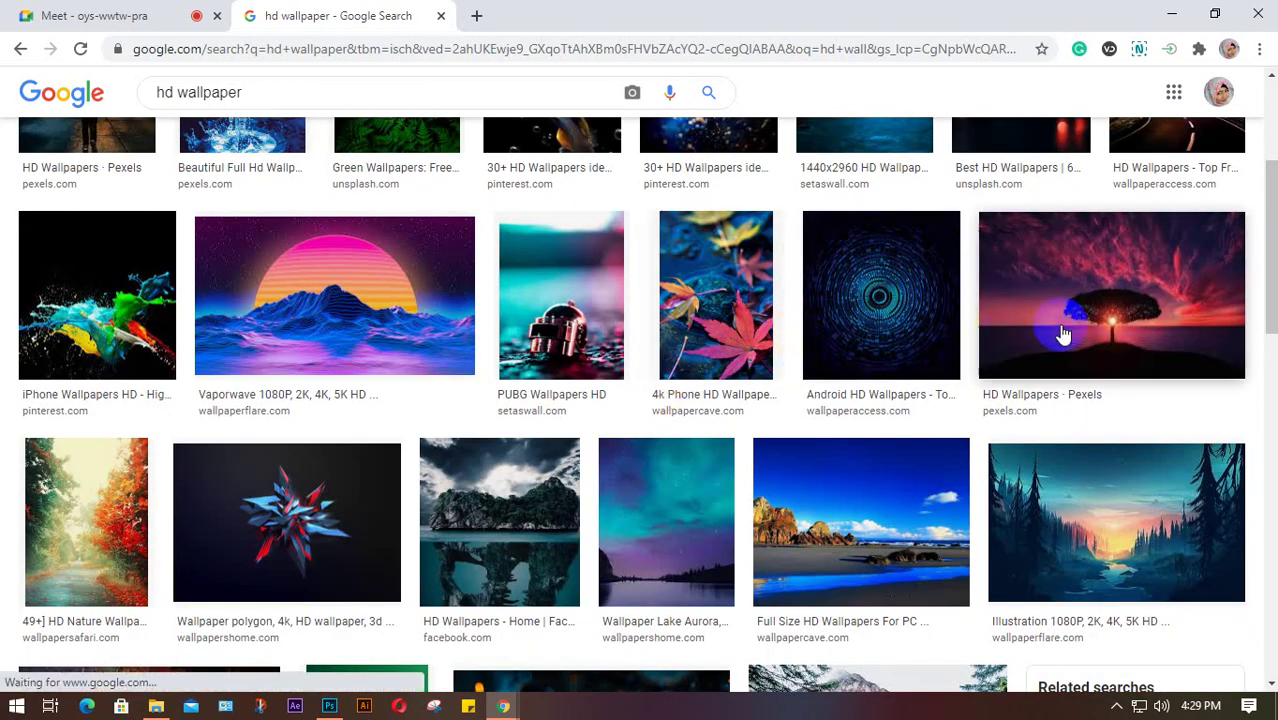
left_click(1111, 325)
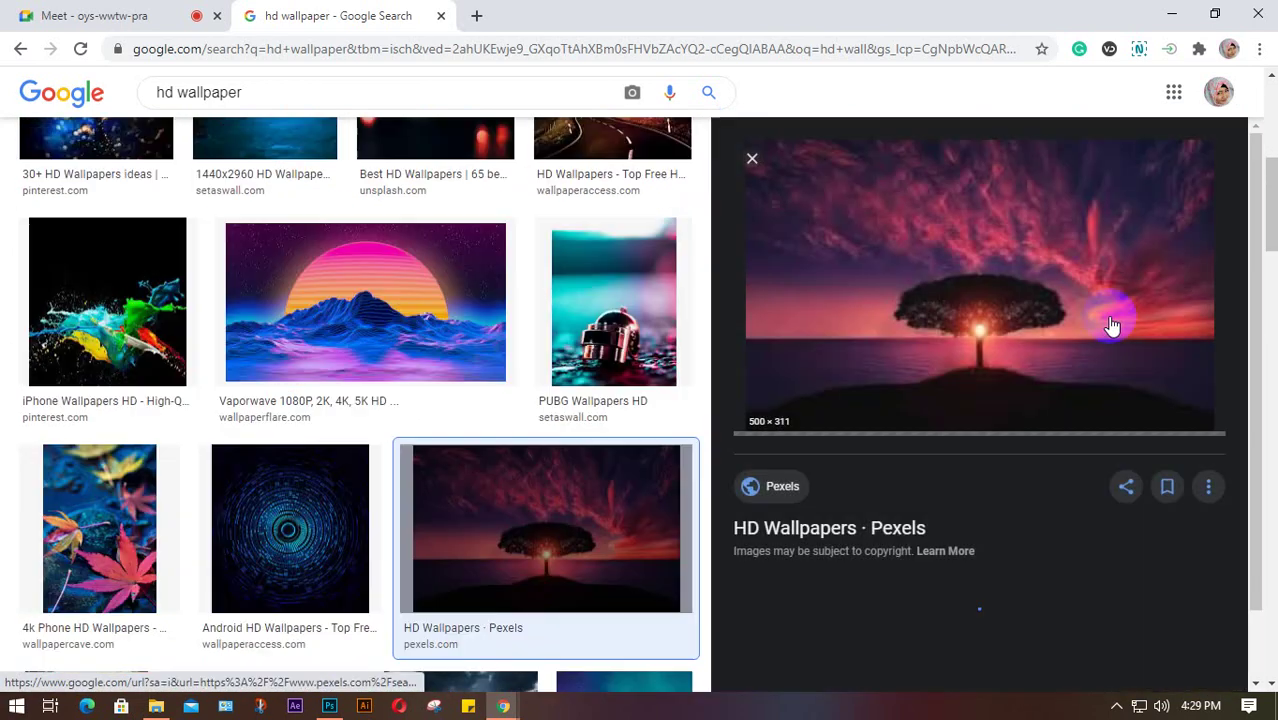
scroll(910, 355, "down", 3)
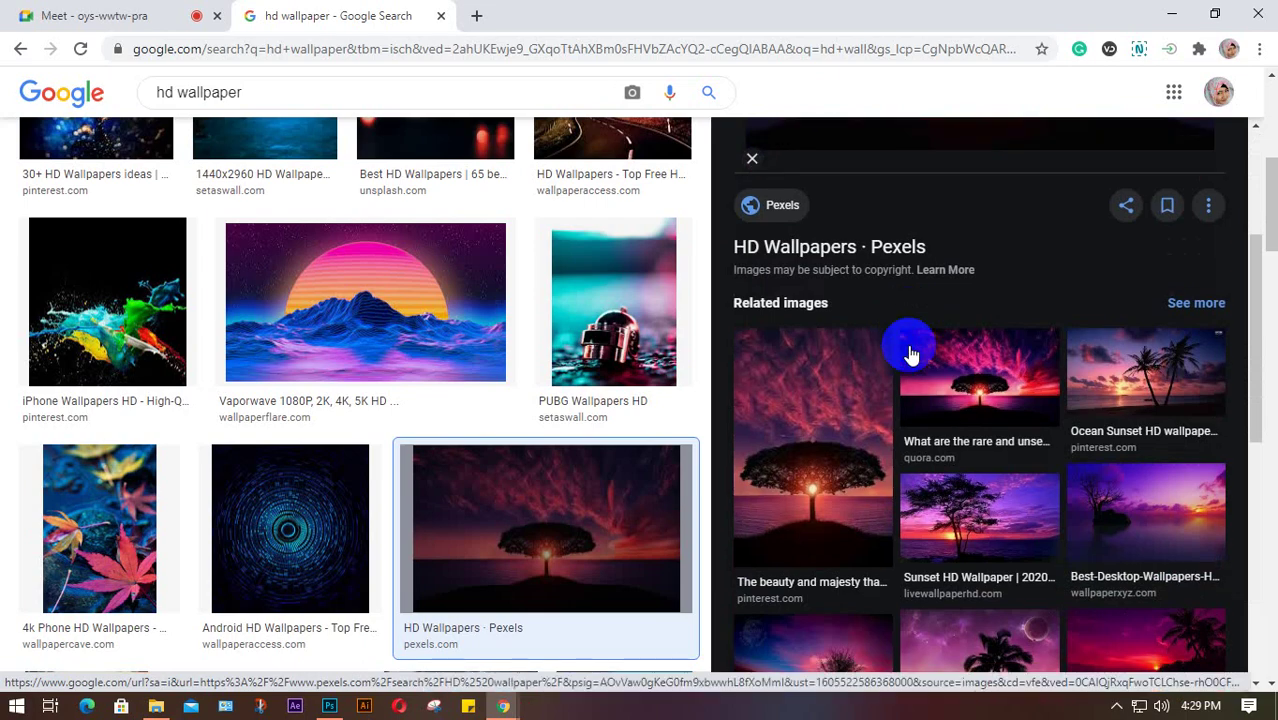
scroll(908, 350, "up", 3)
right_click(864, 262)
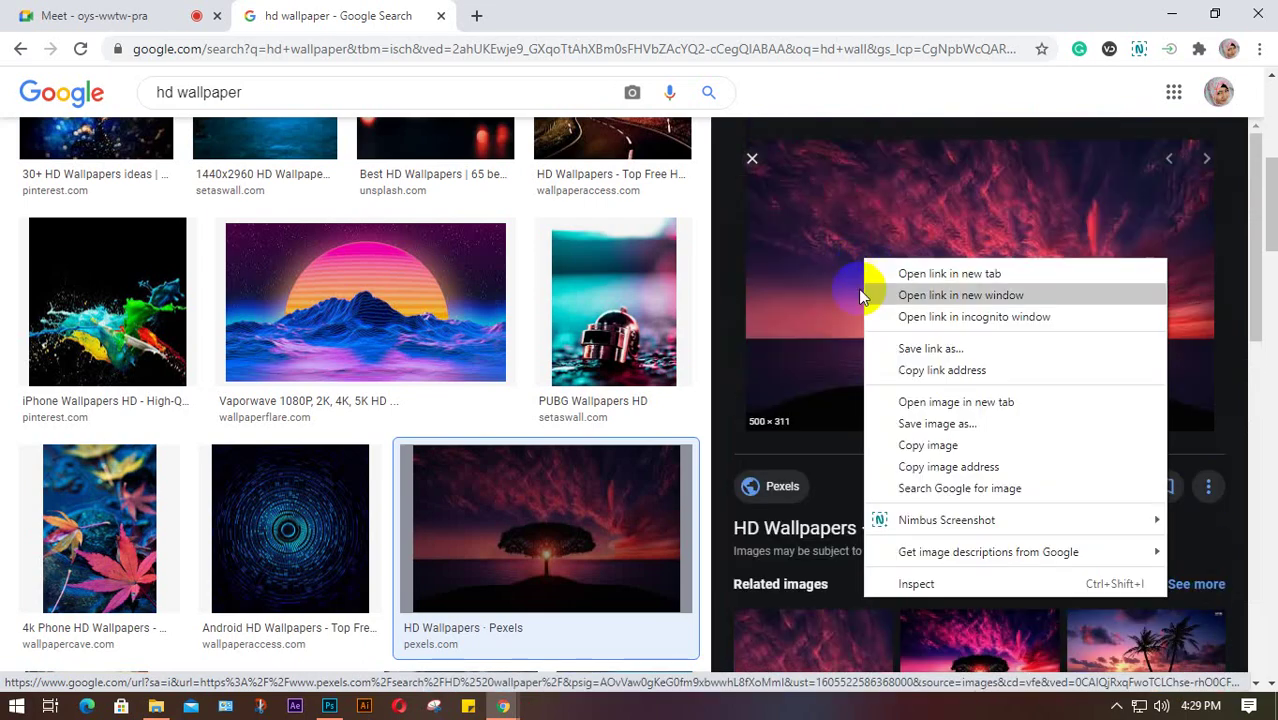
left_click(956, 421)
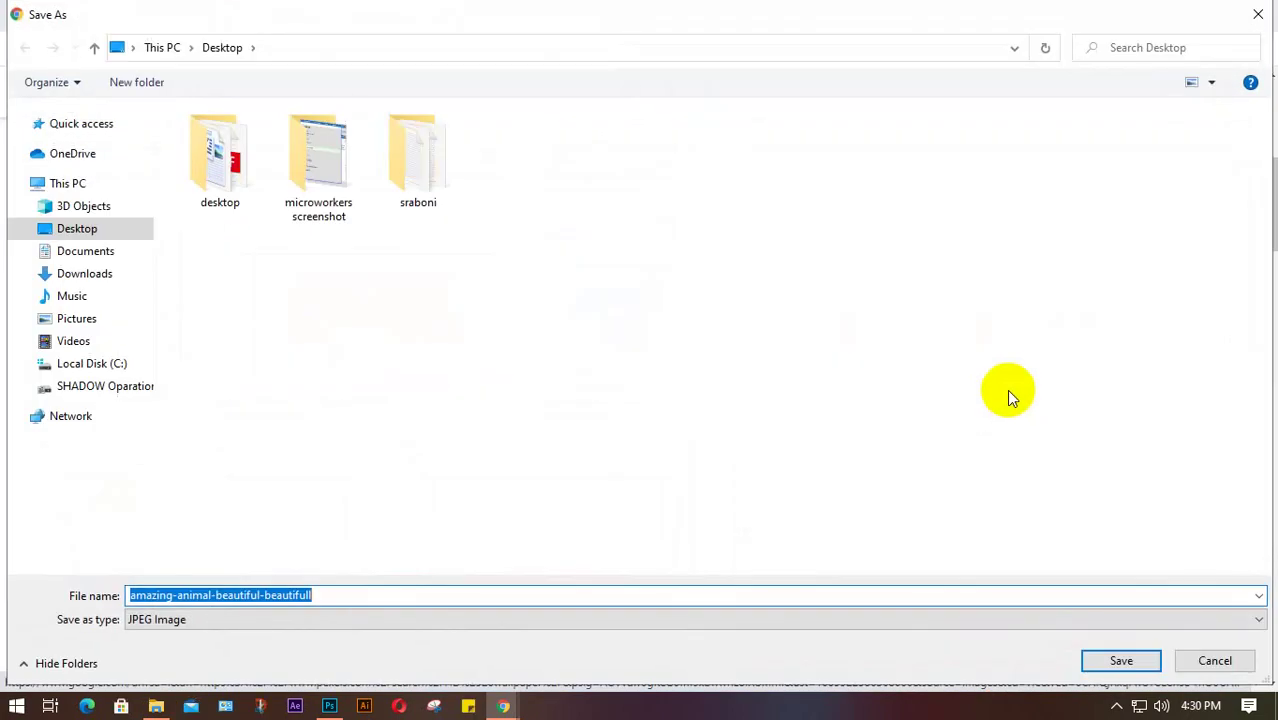
left_click(1258, 14)
right_click(972, 268)
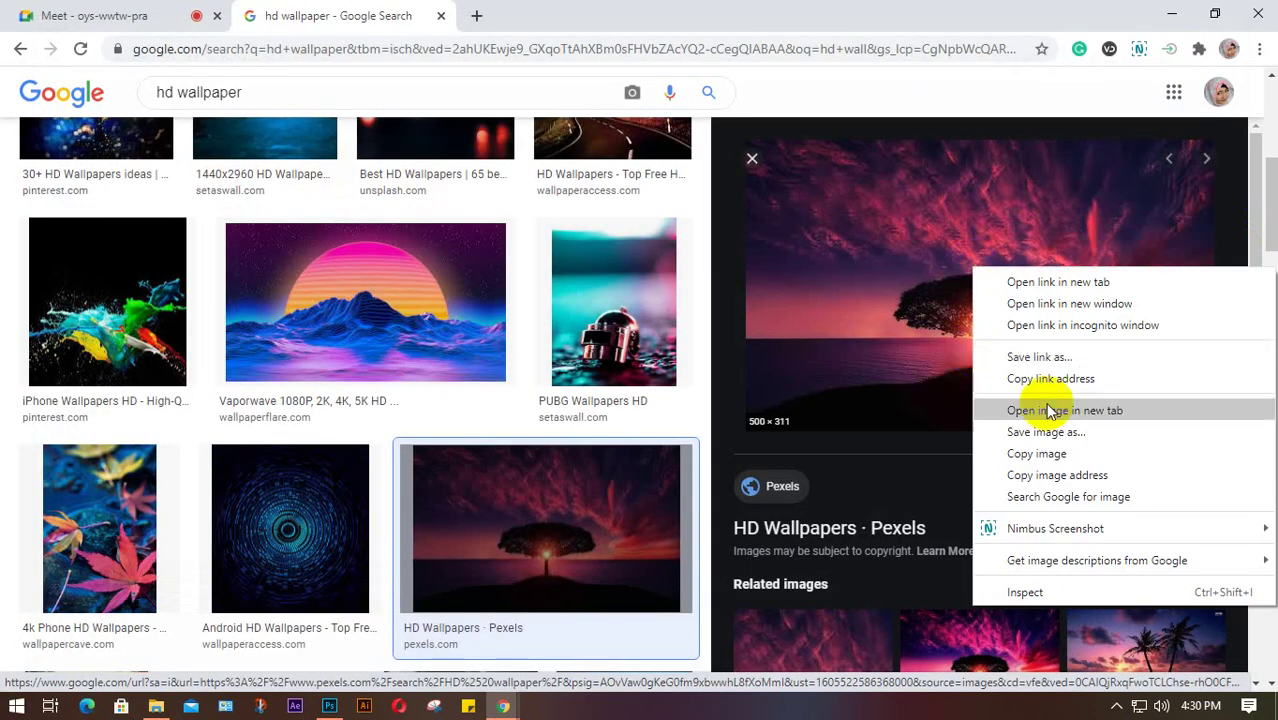
left_click(950, 323)
Step: Copy the sunset tree image, paste it into the blank Photoshop document and move it slightly up and left of centre
right_click(906, 236)
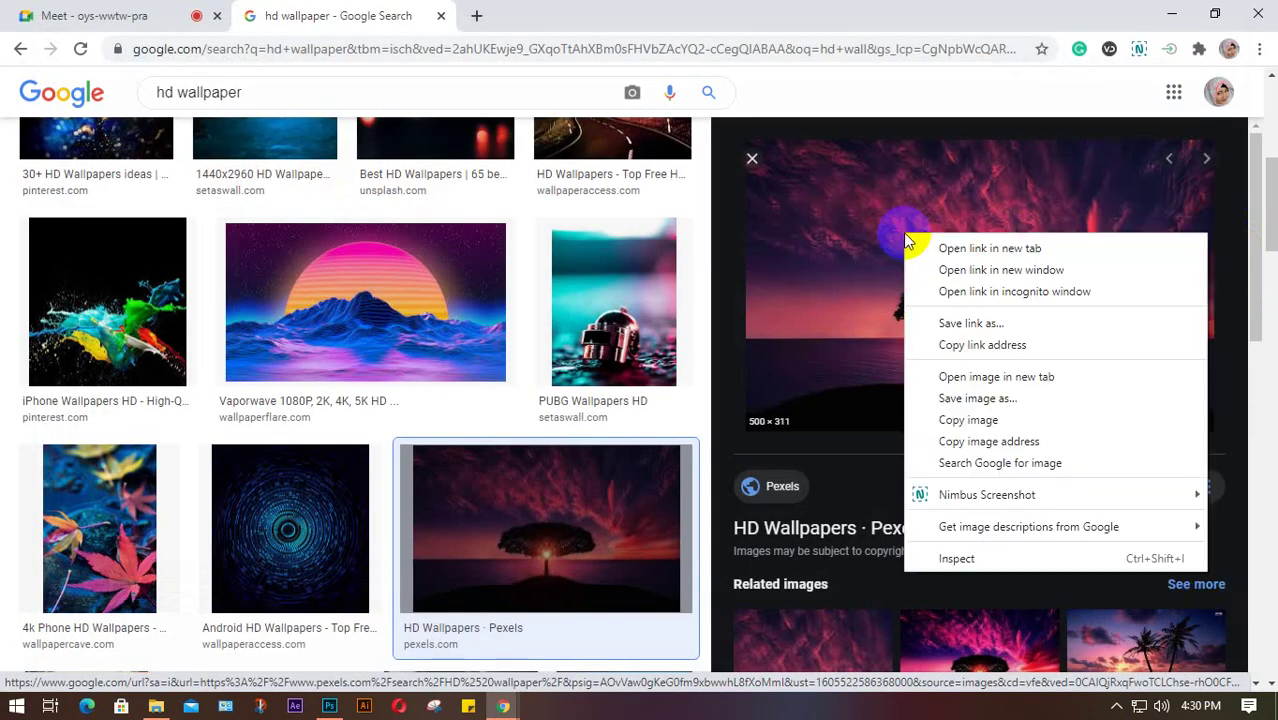
left_click(960, 420)
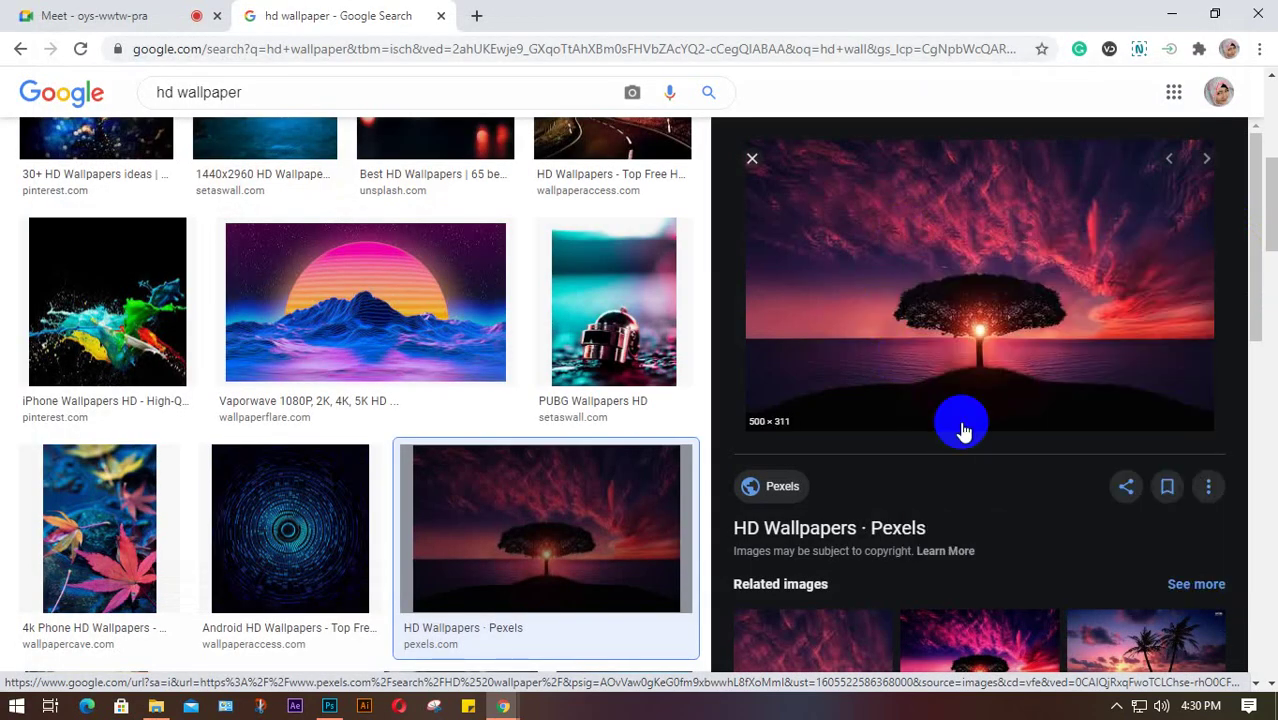
left_click(330, 706)
key("ctrl+v")
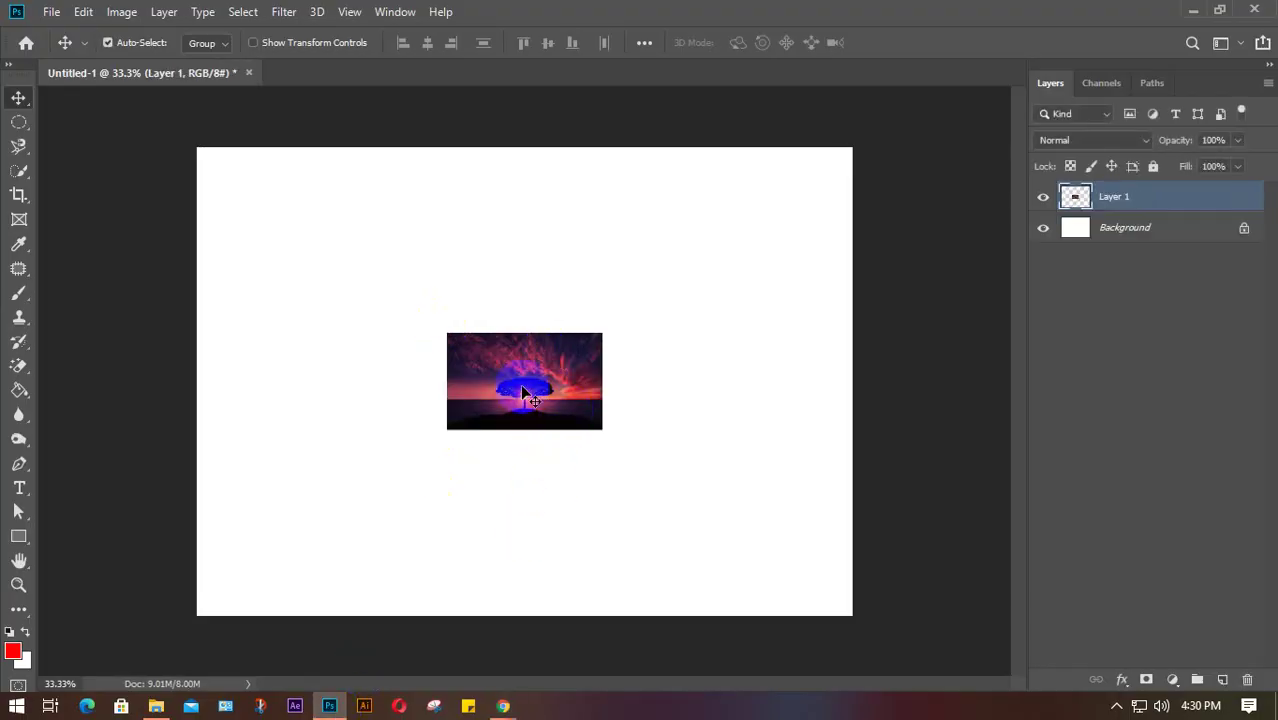
left_click_drag(526, 392, 503, 347)
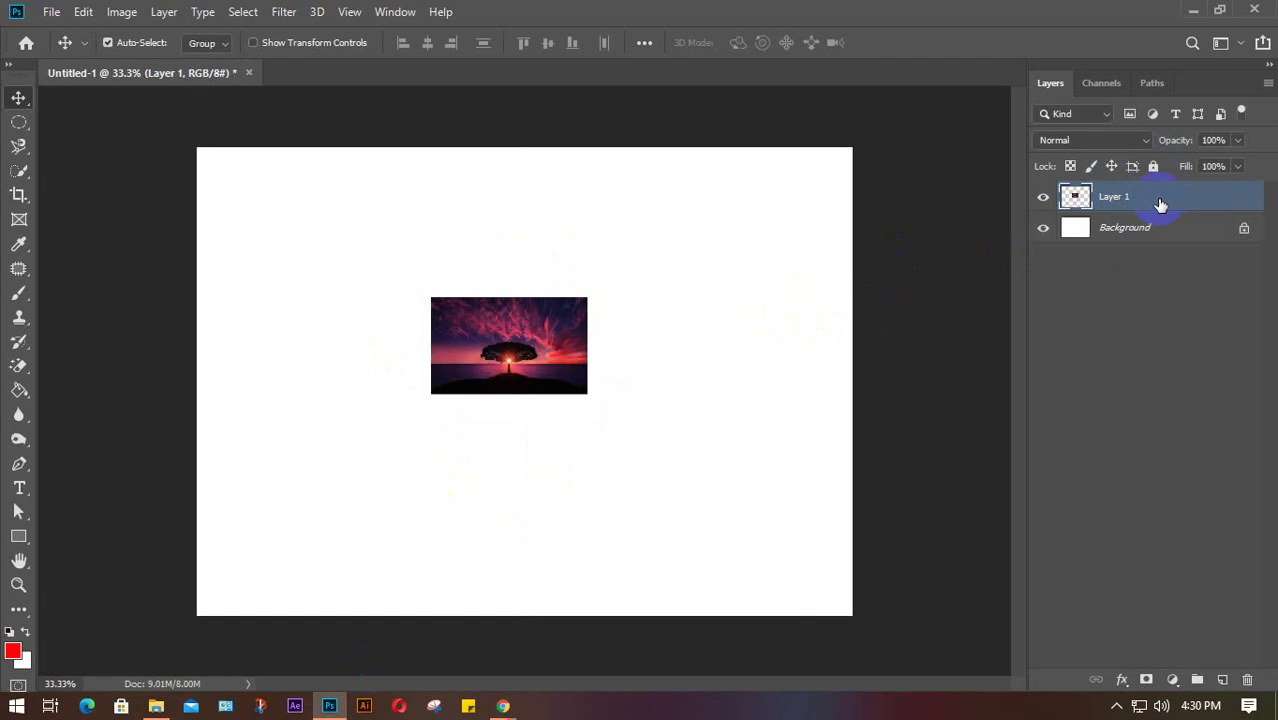
Step: Duplicate the pasted image layer five times
key("ctrl+j")
key("ctrl+j")
key("ctrl+j")
key("ctrl+j")
key("ctrl+j")
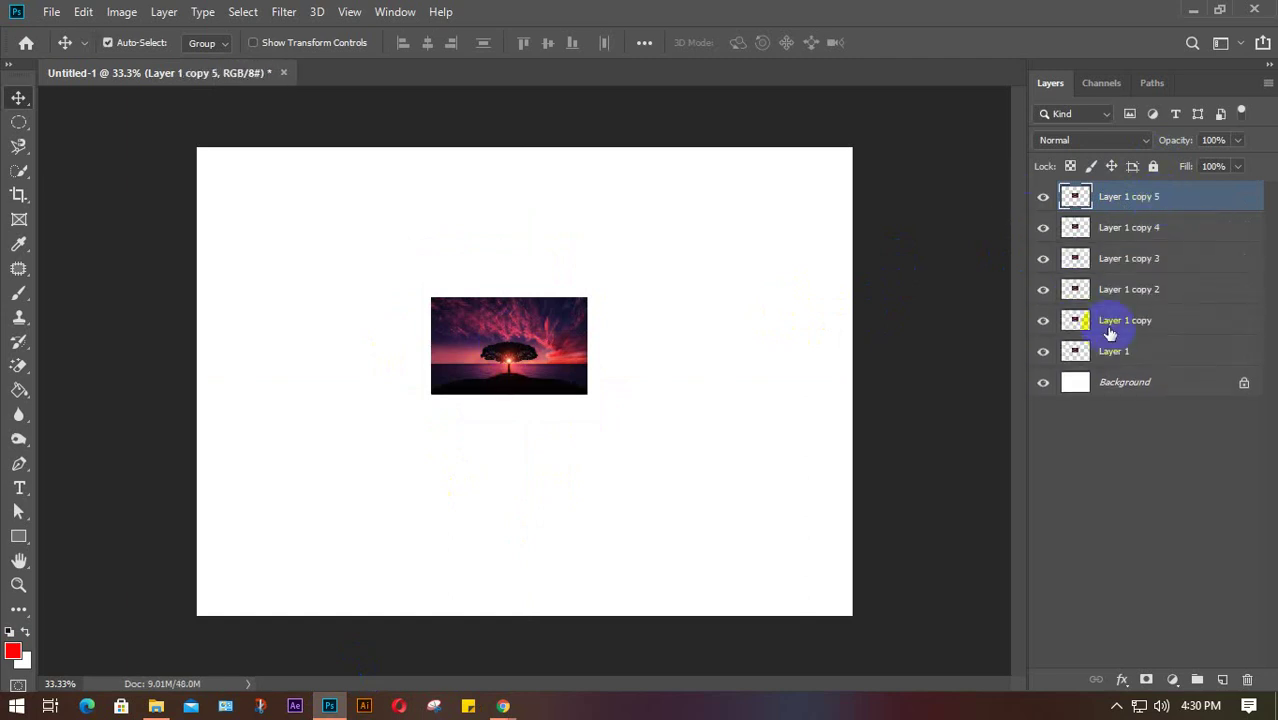
Step: Rename the six tree image layers 1 to 6, counting upward from the lowest one above the Background
left_click(1120, 358)
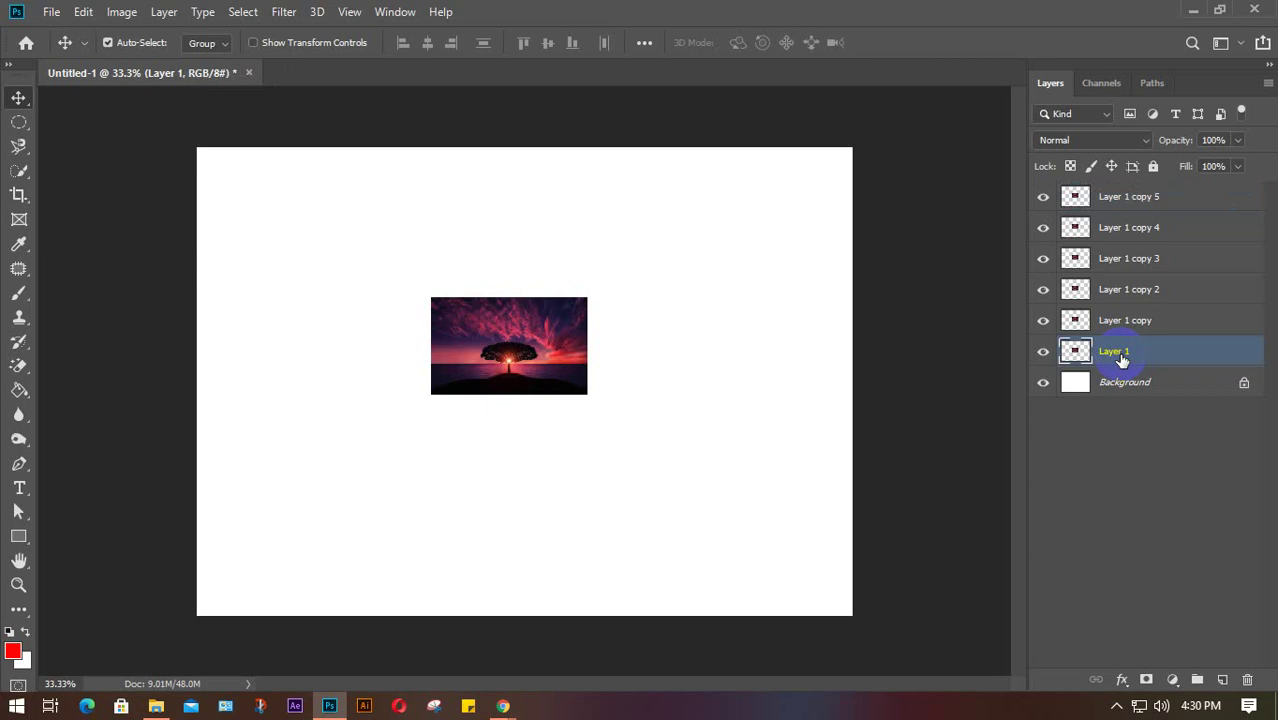
double_click(1119, 356)
type("1")
double_click(1116, 318)
type("2")
double_click(1117, 289)
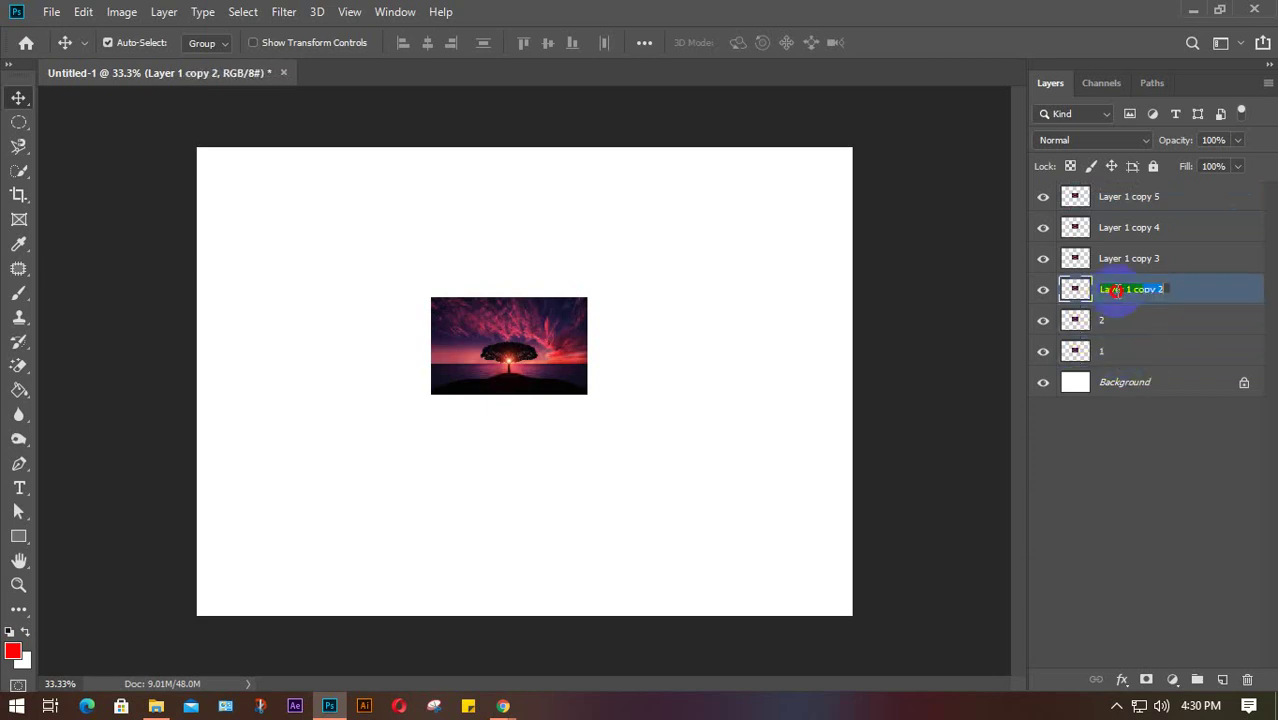
type("3")
double_click(1114, 260)
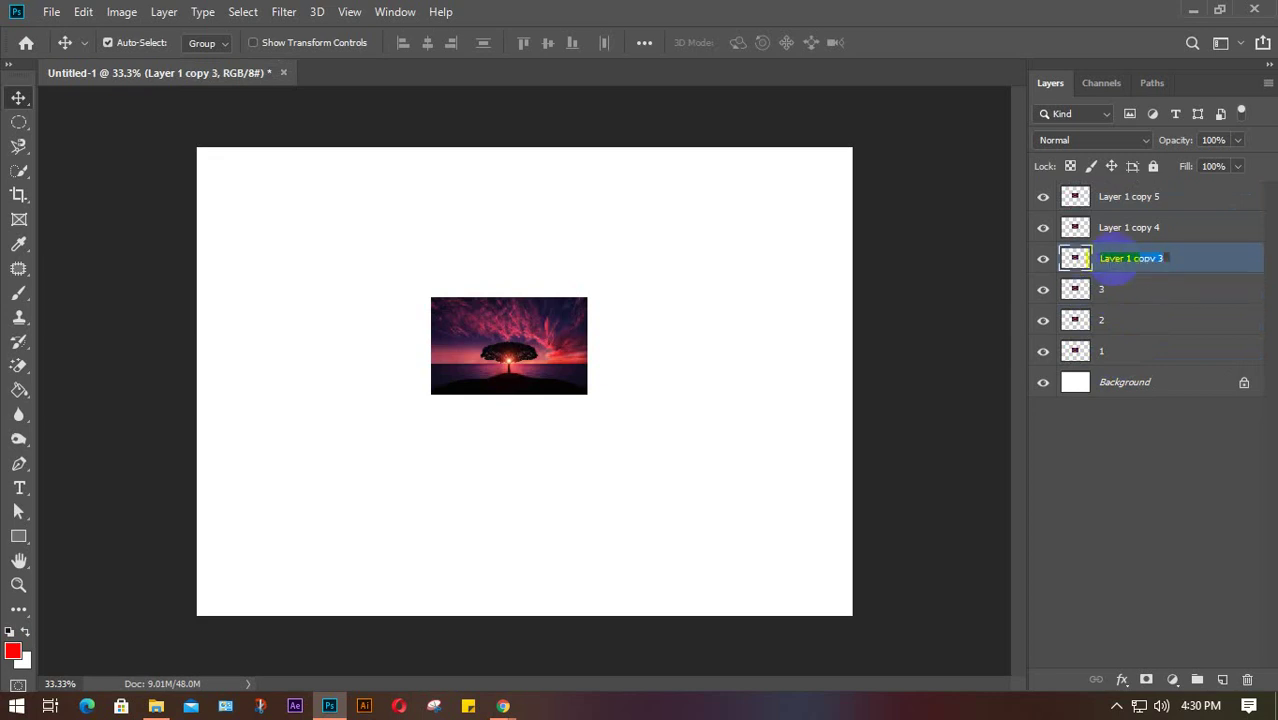
type("4")
double_click(1135, 228)
type("5")
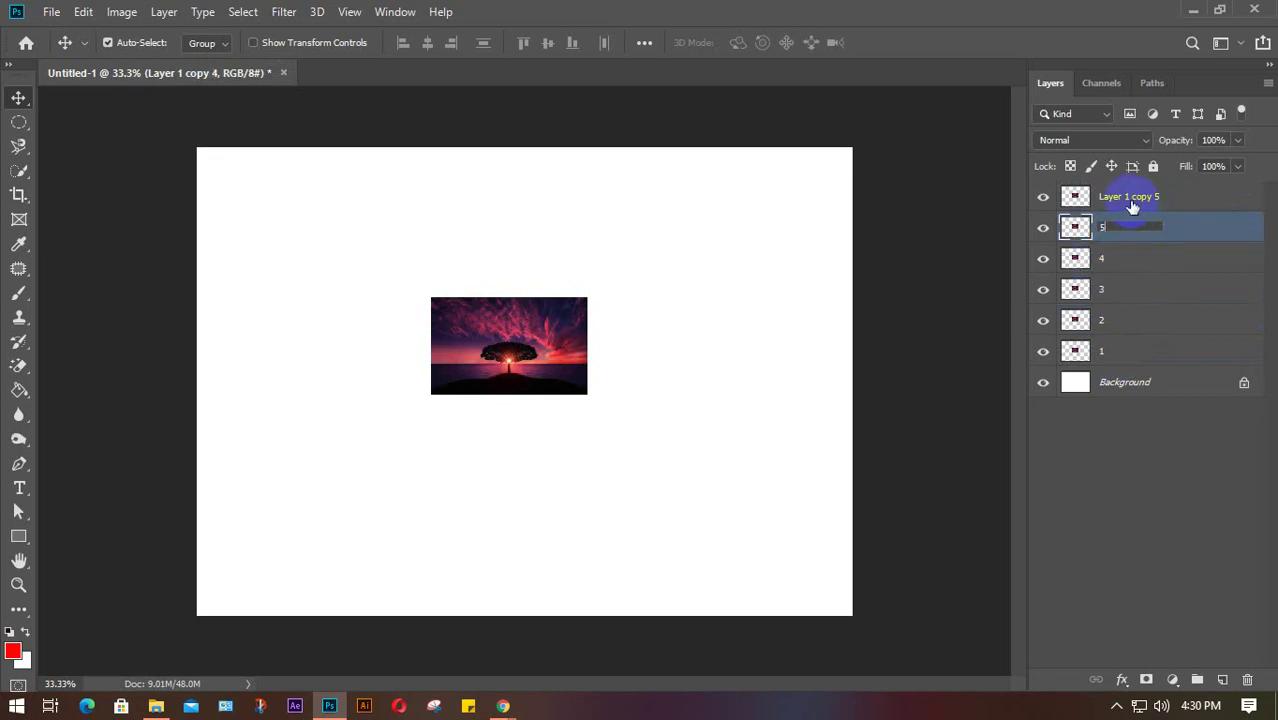
double_click(1132, 206)
type("6")
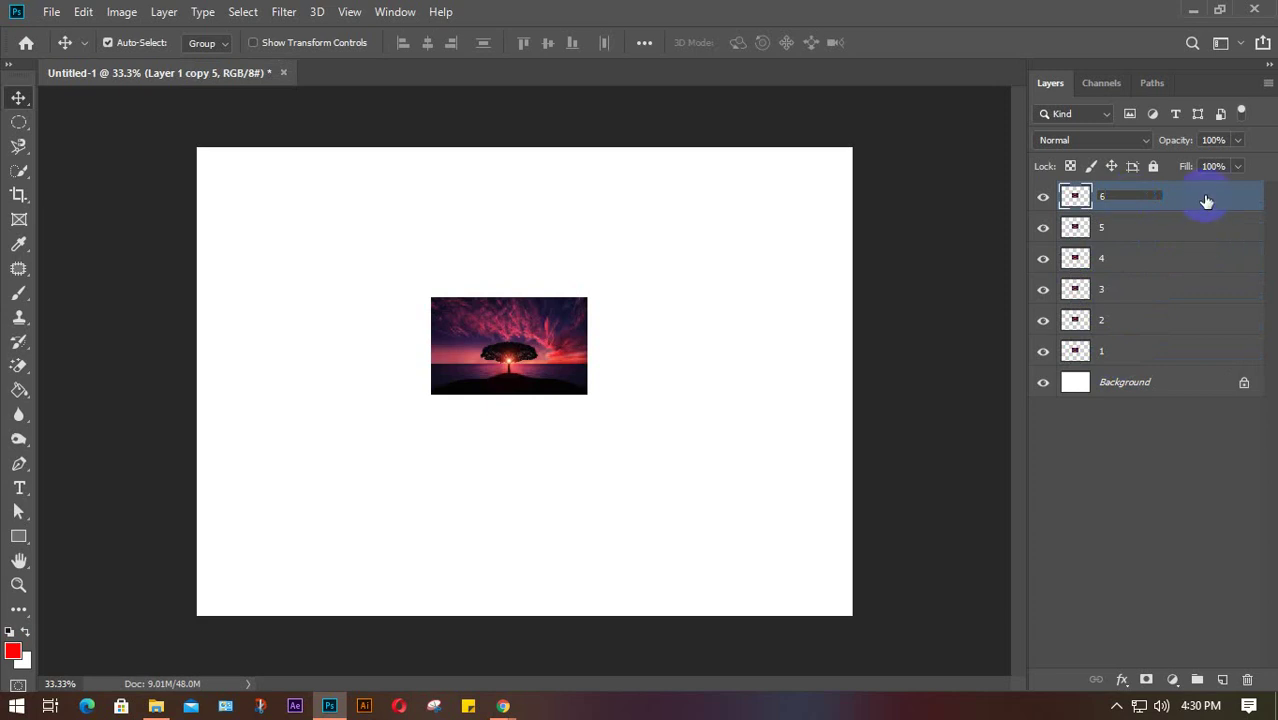
key("Return")
Step: Hide layers 1 to 5 and move the image on layer 6 to the centre of the canvas
left_click(1043, 353)
left_click_drag(1043, 355, 1043, 226)
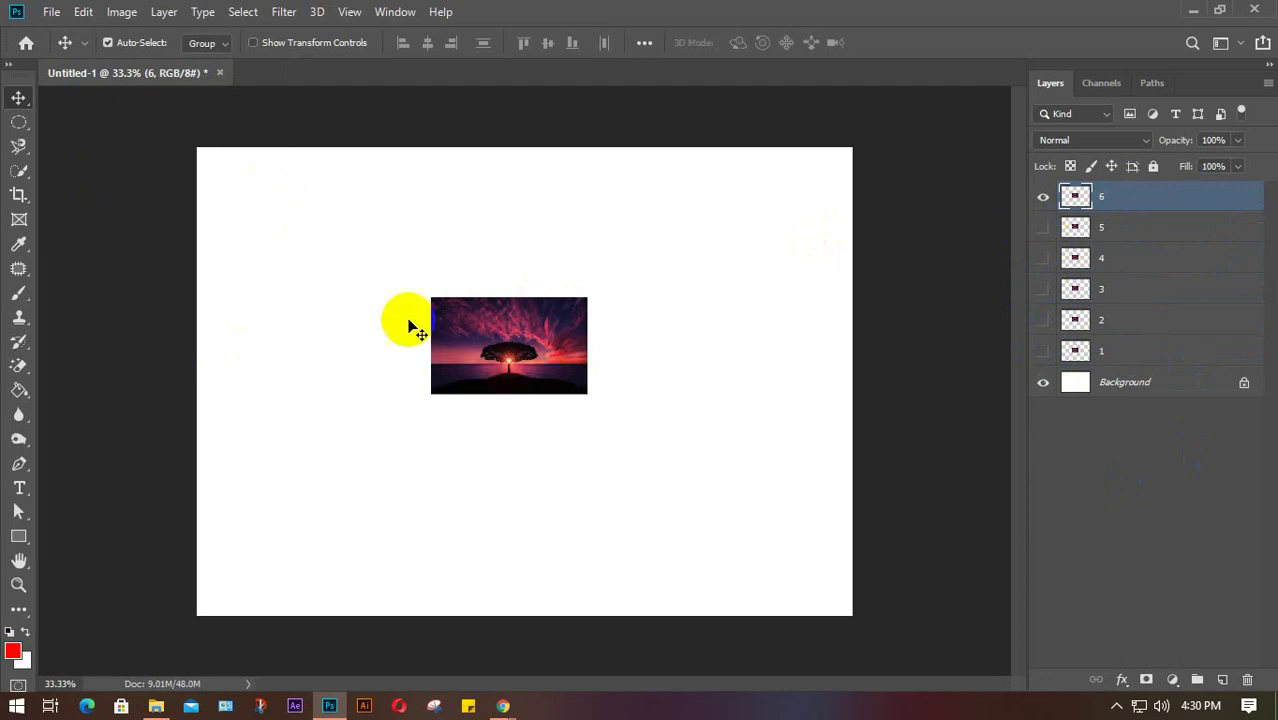
left_click(745, 365)
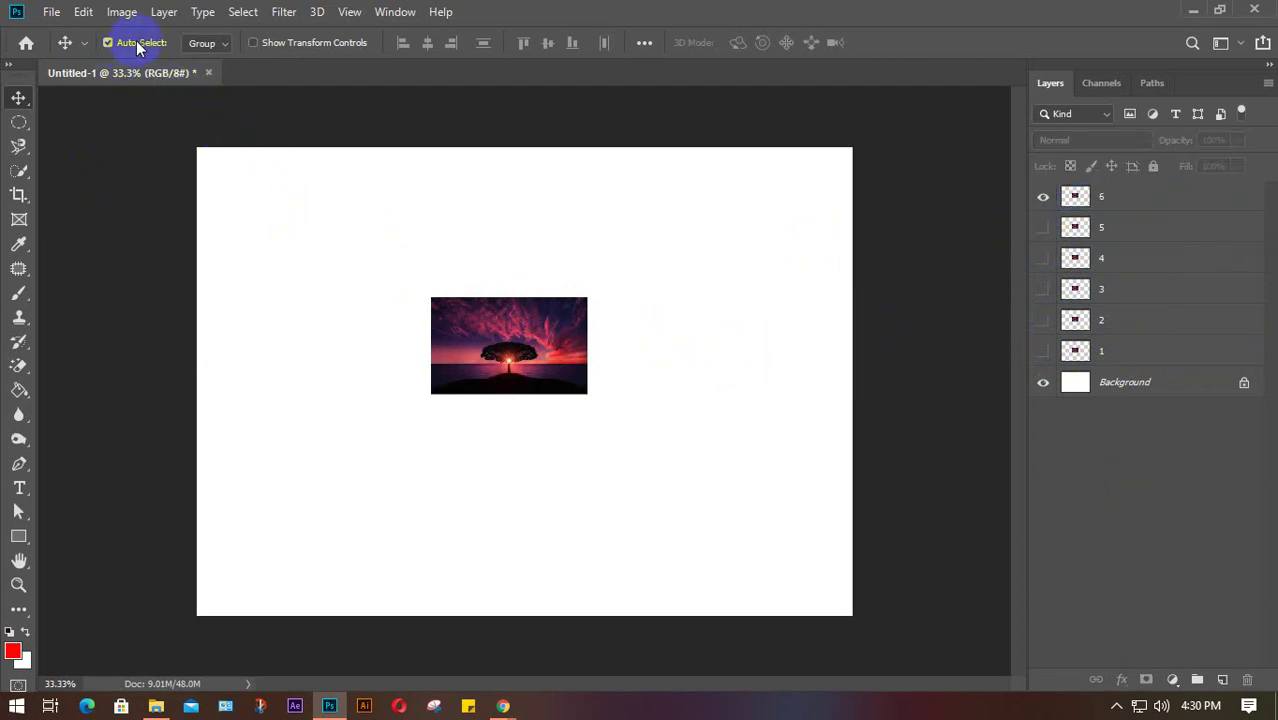
left_click_drag(528, 334, 551, 312)
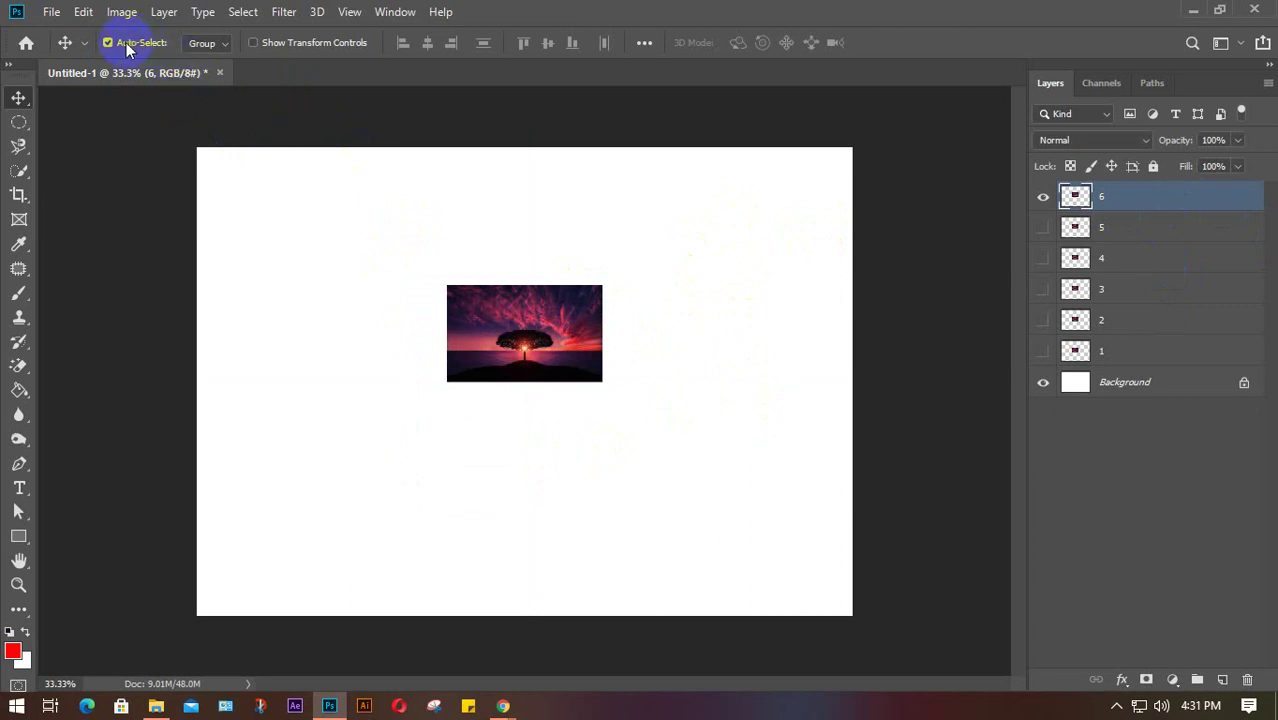
left_click(1157, 233)
left_click(1164, 289)
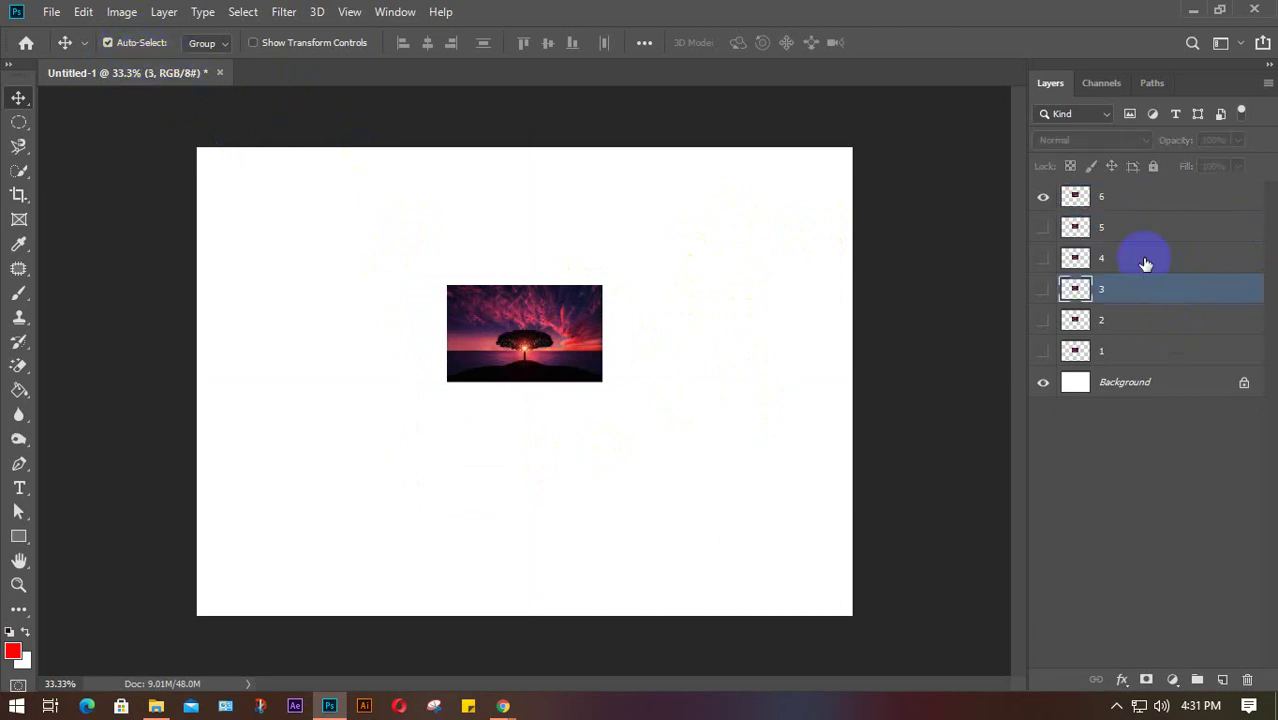
left_click(1152, 196)
left_click_drag(519, 338, 519, 380)
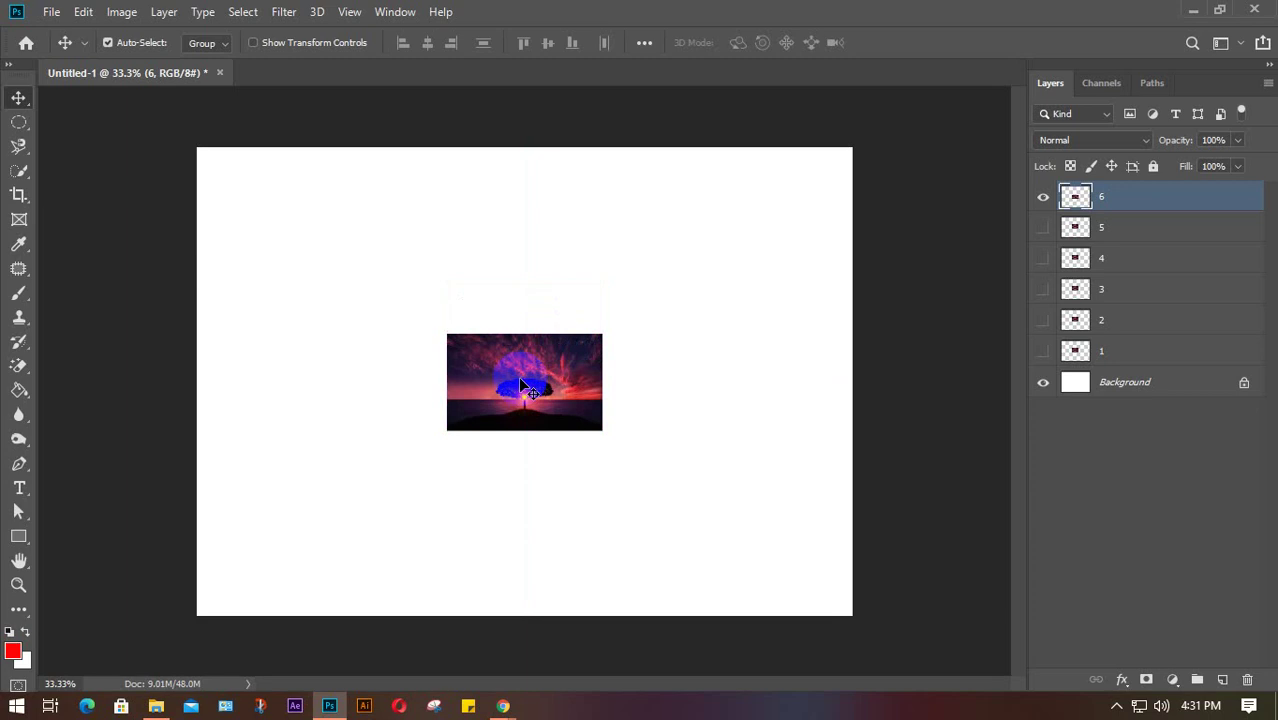
Step: Enlarge the layer 6 image proportionally to about 207% with Free Transform
key("ctrl+t")
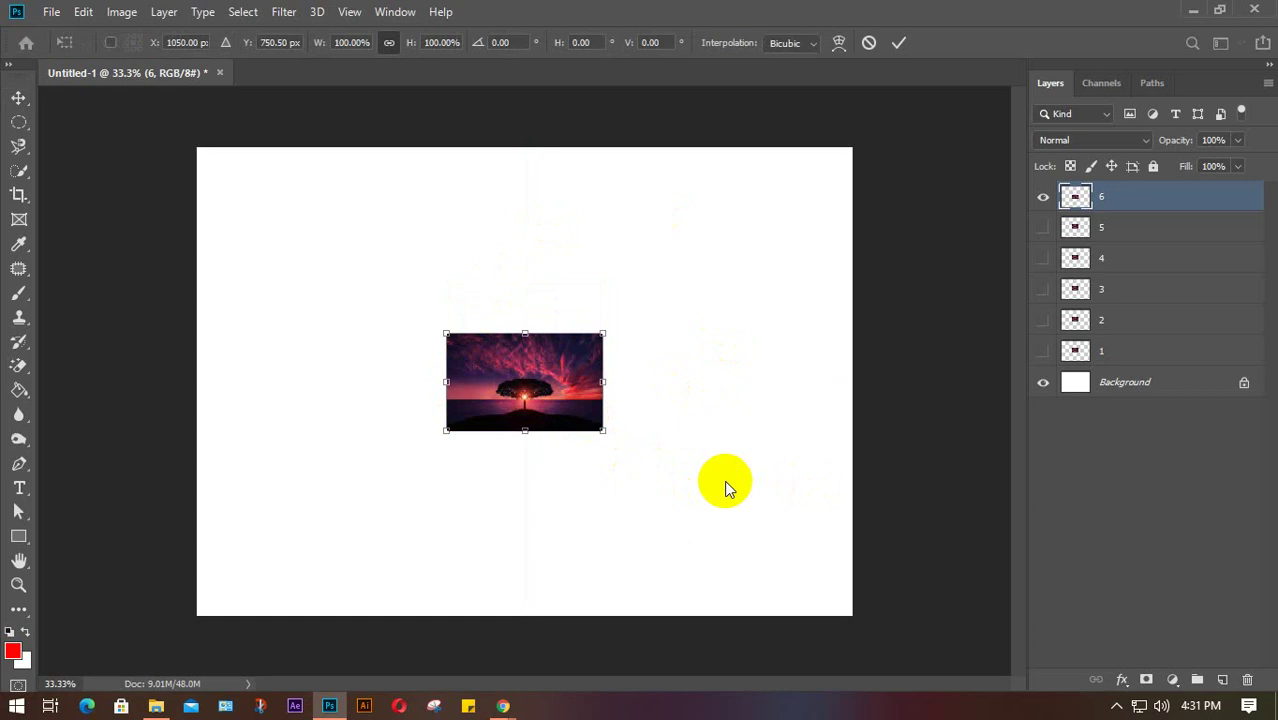
left_click_drag(605, 430, 764, 512)
Step: Switch to the Google Meet call, look through the participant list and chat, and return to Photoshop
left_click(528, 697)
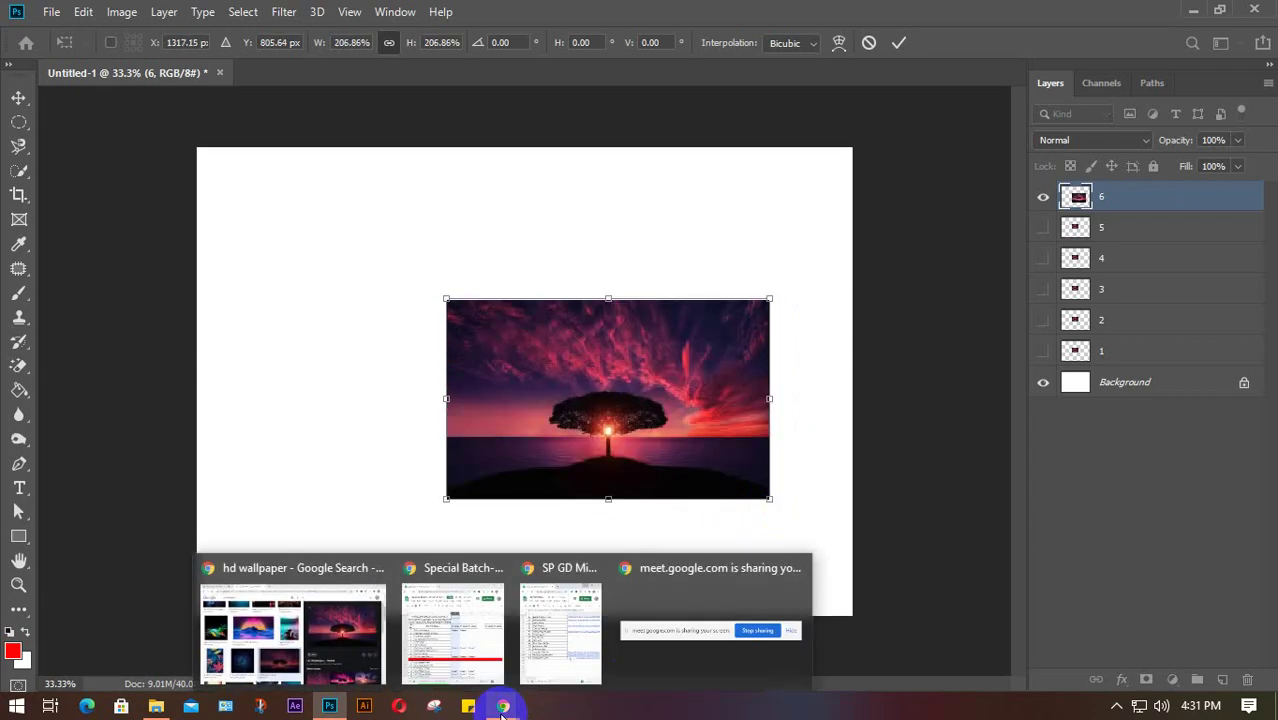
left_click(298, 635)
left_click(104, 10)
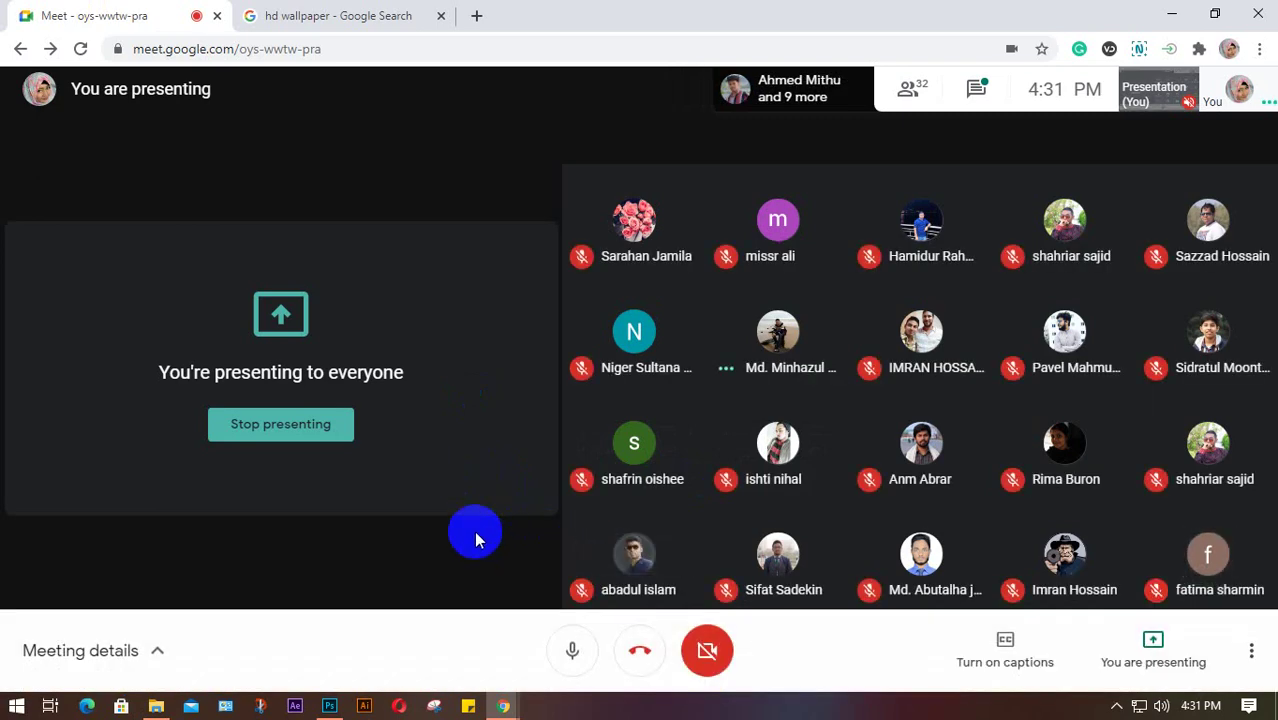
left_click(909, 96)
scroll(1136, 477, "down", 5)
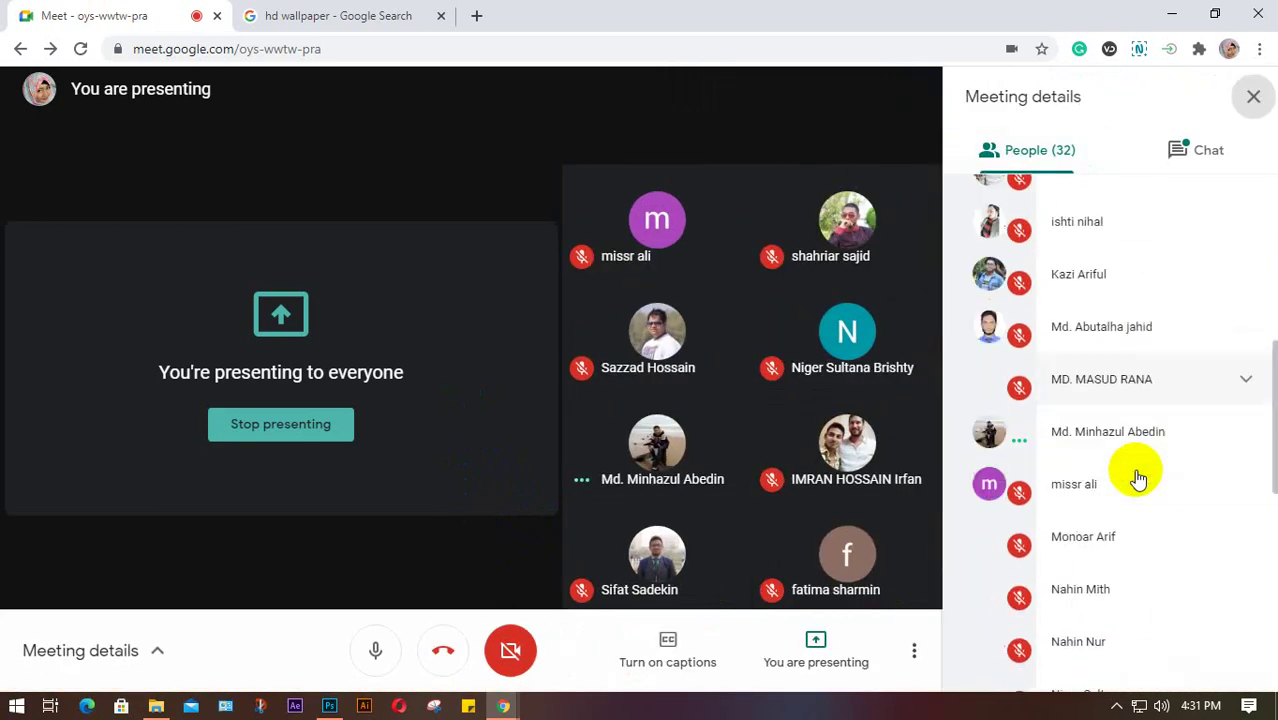
scroll(1138, 480, "down", 6)
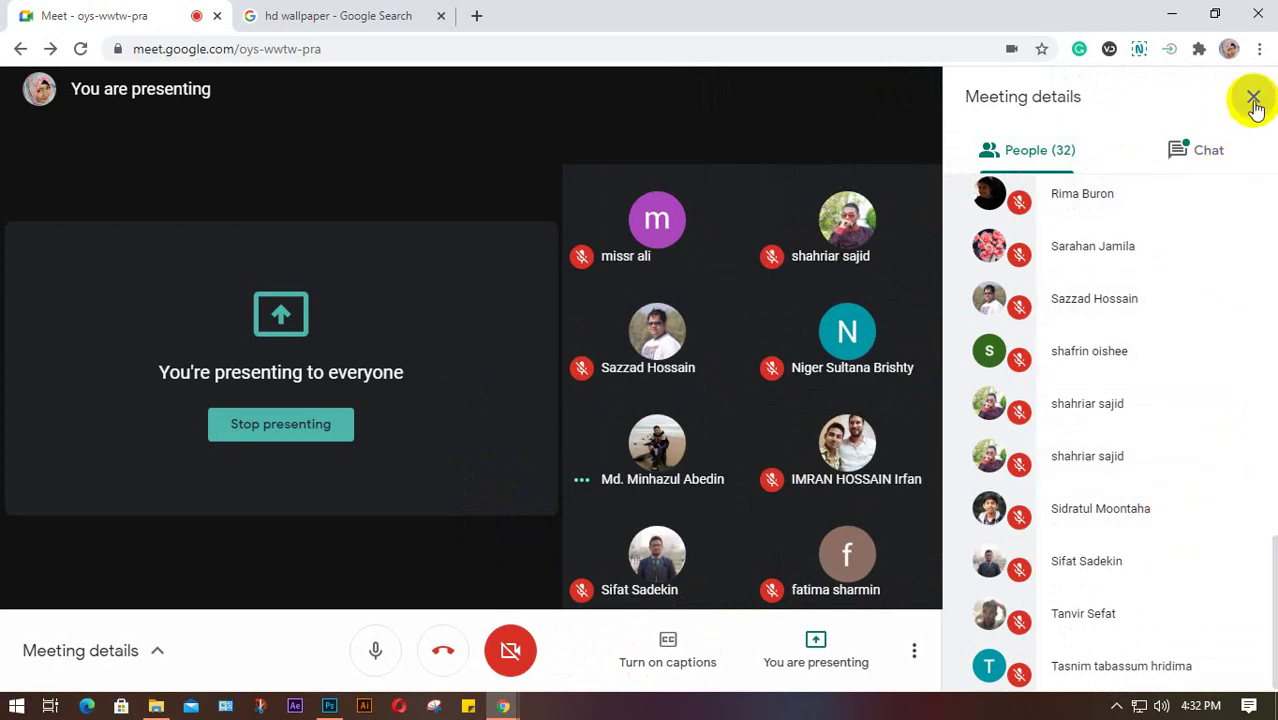
left_click(1212, 158)
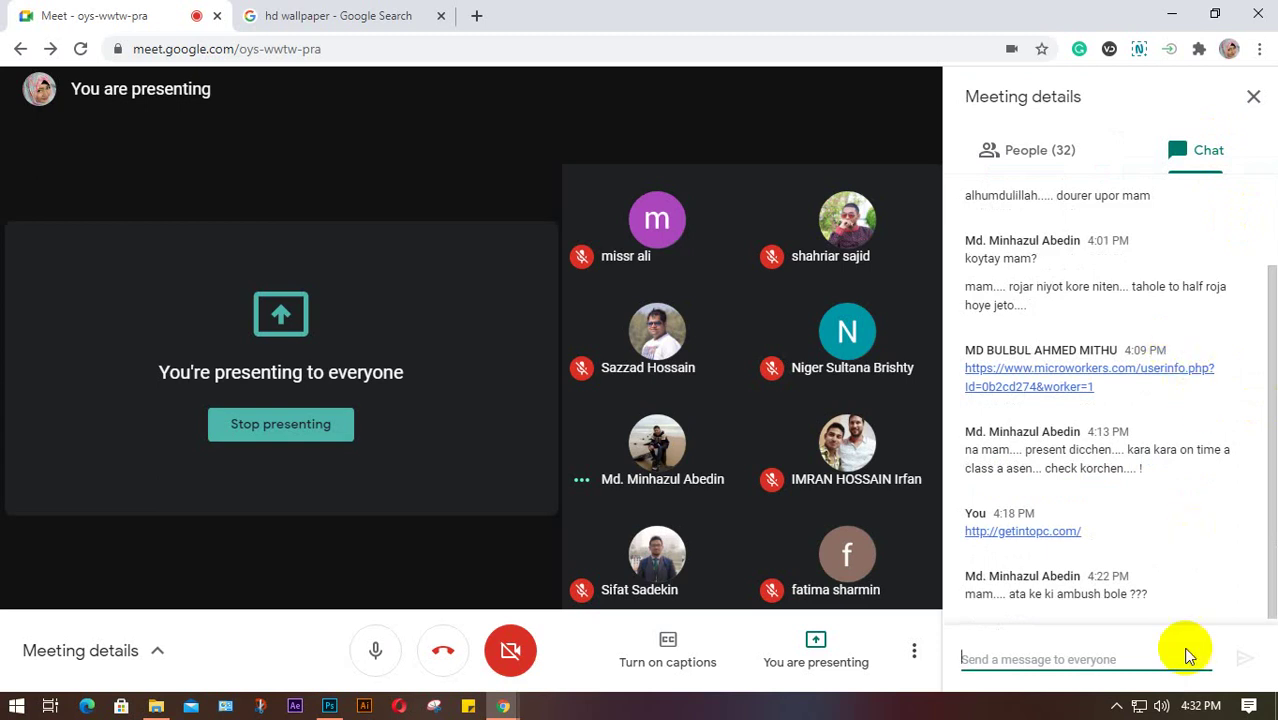
left_click(1253, 96)
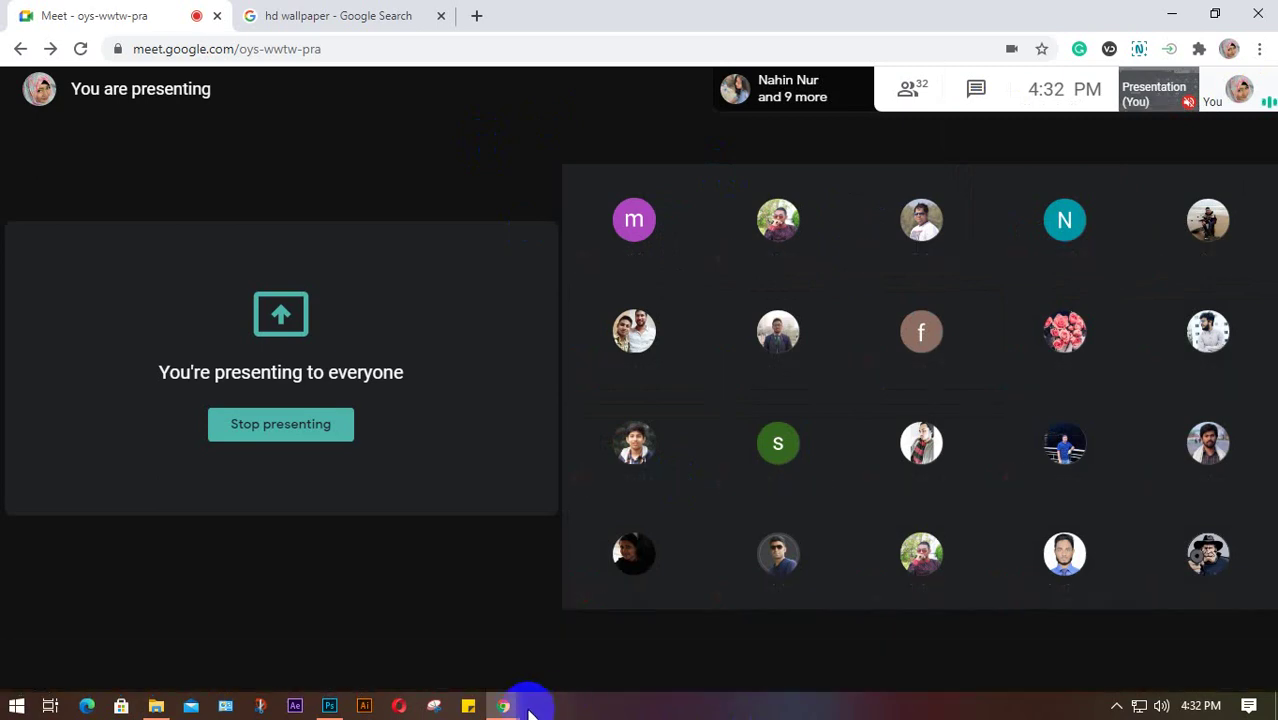
mouse_move(505, 706)
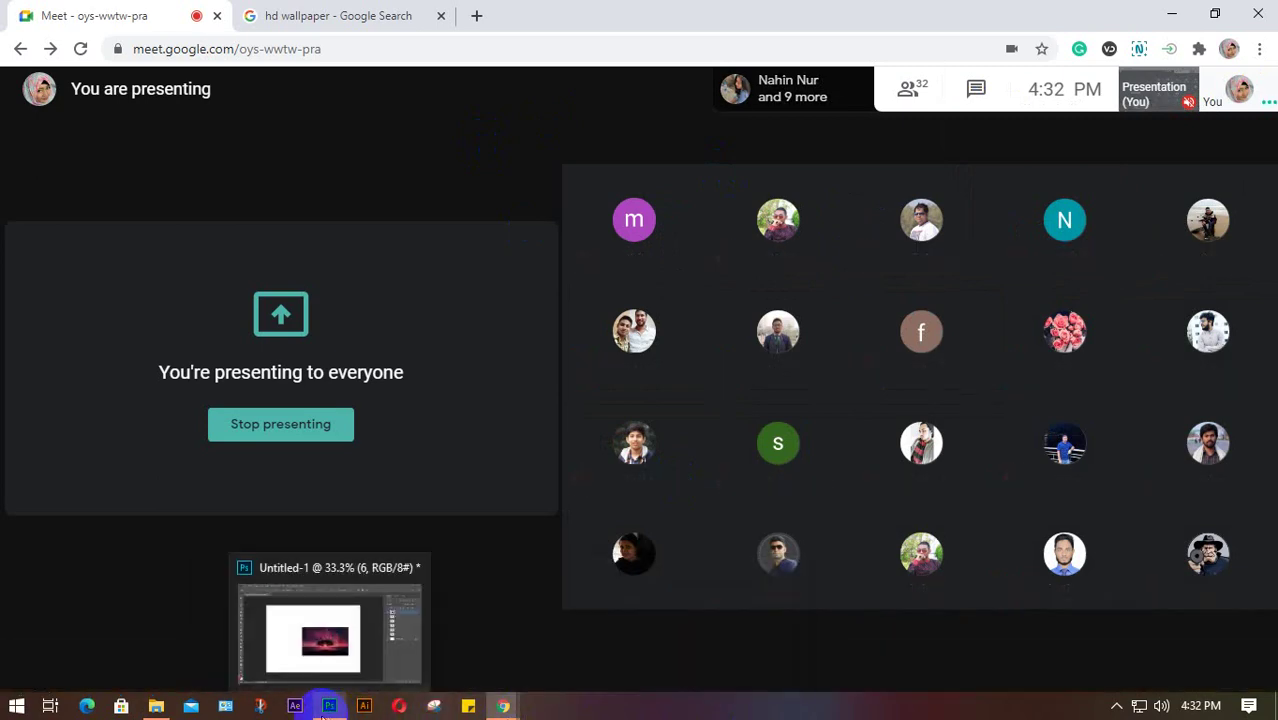
left_click(326, 708)
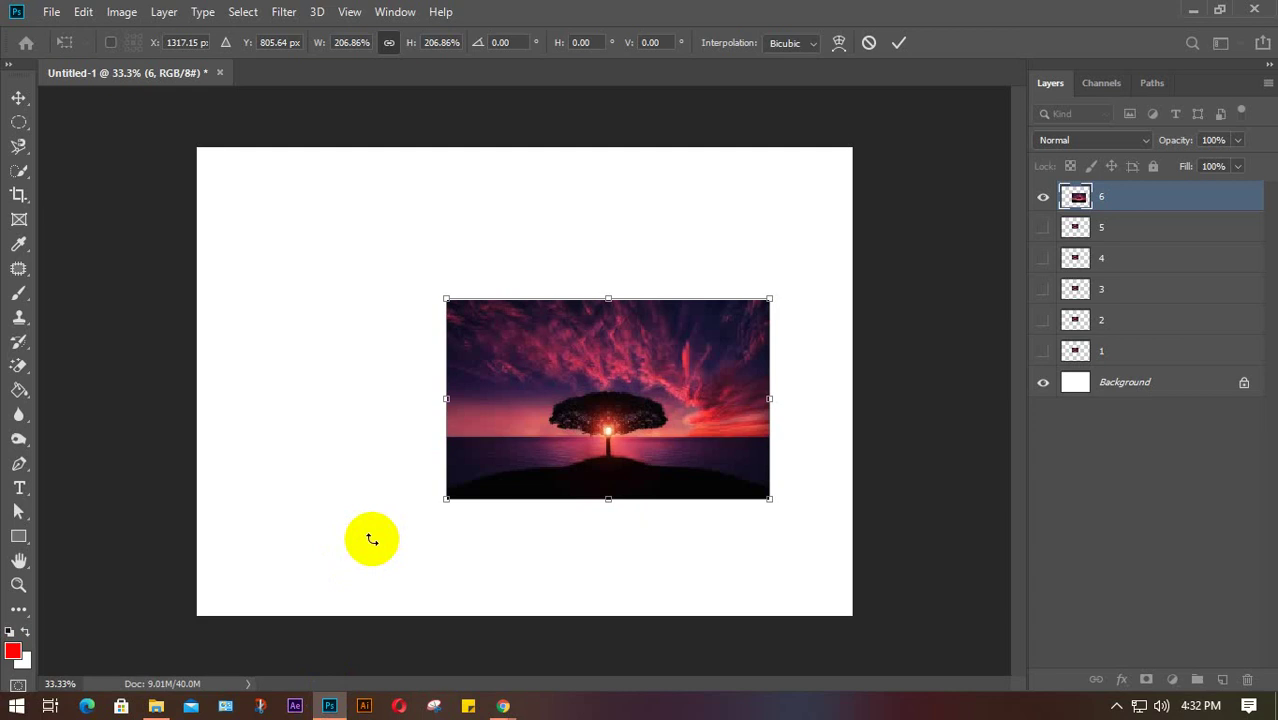
Step: Scale the layer 6 image down proportionally to about 166% in the active transform
left_click(471, 477)
left_click(499, 363)
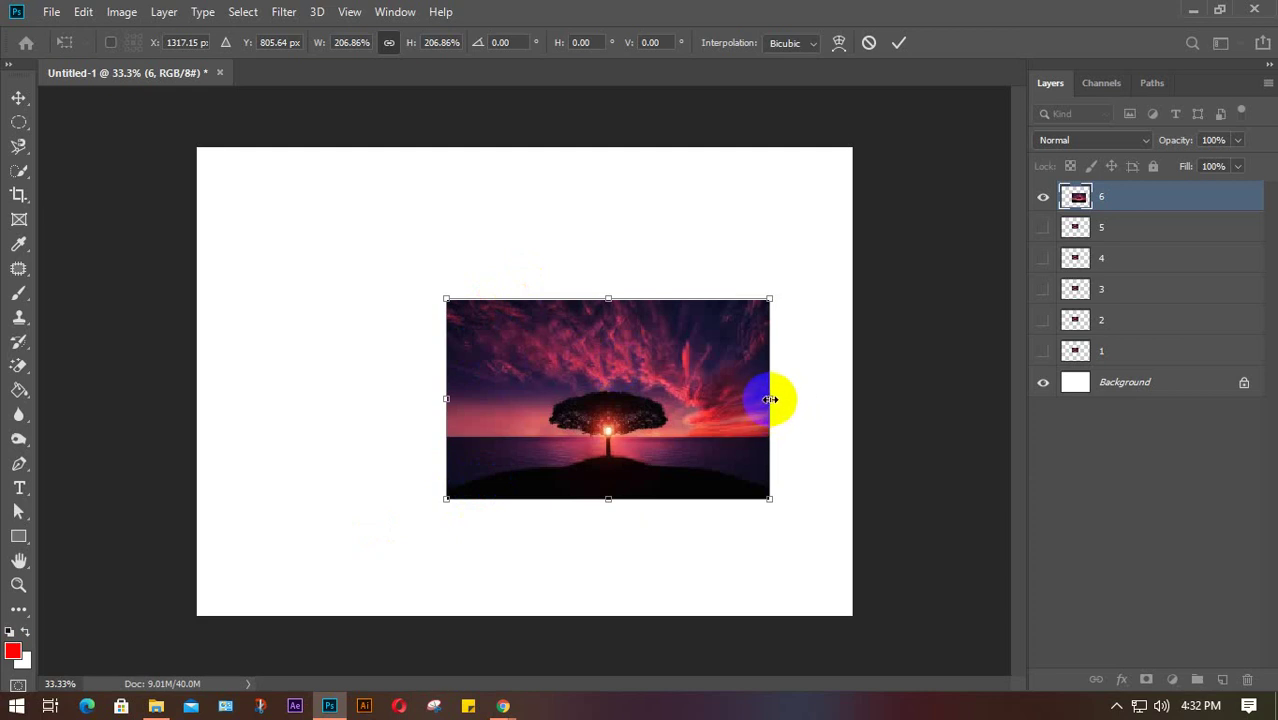
mouse_move(770, 399)
left_mouse_down()
mouse_move(827, 371)
mouse_move(776, 423)
left_mouse_up()
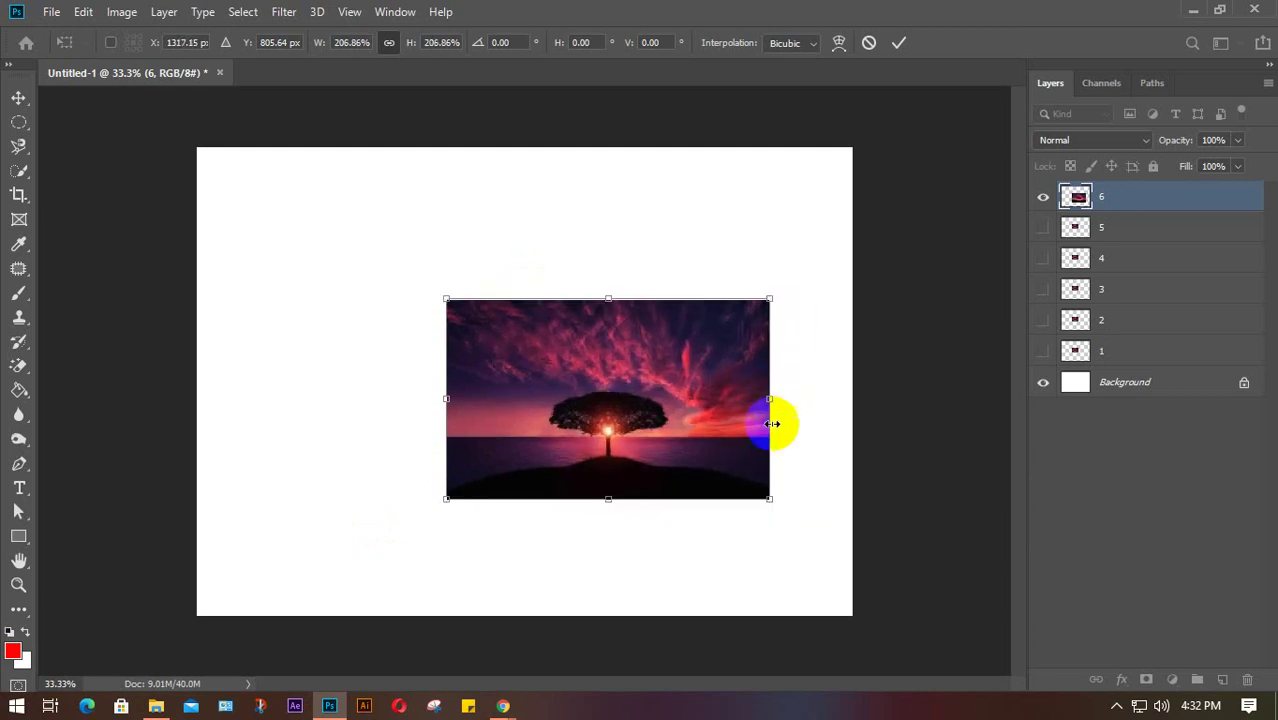
left_click_drag(766, 486, 673, 511)
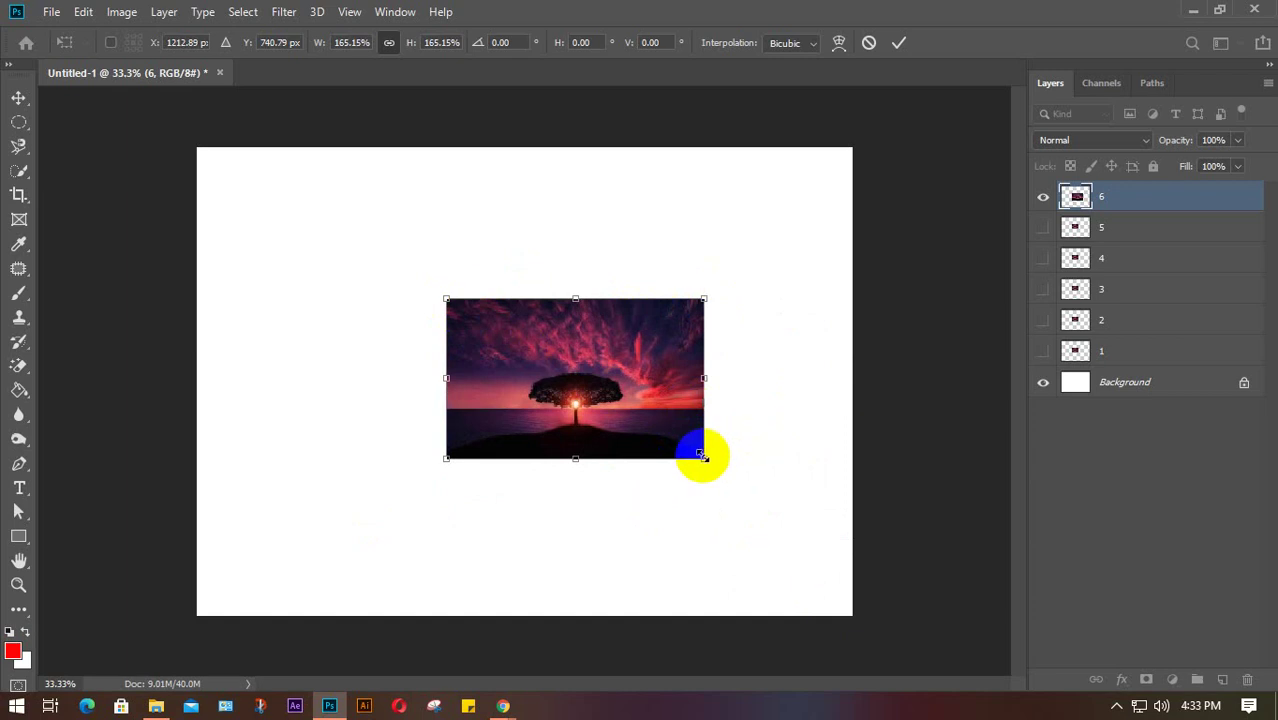
mouse_move(703, 455)
left_mouse_down()
mouse_move(782, 585)
mouse_move(698, 467)
left_mouse_up()
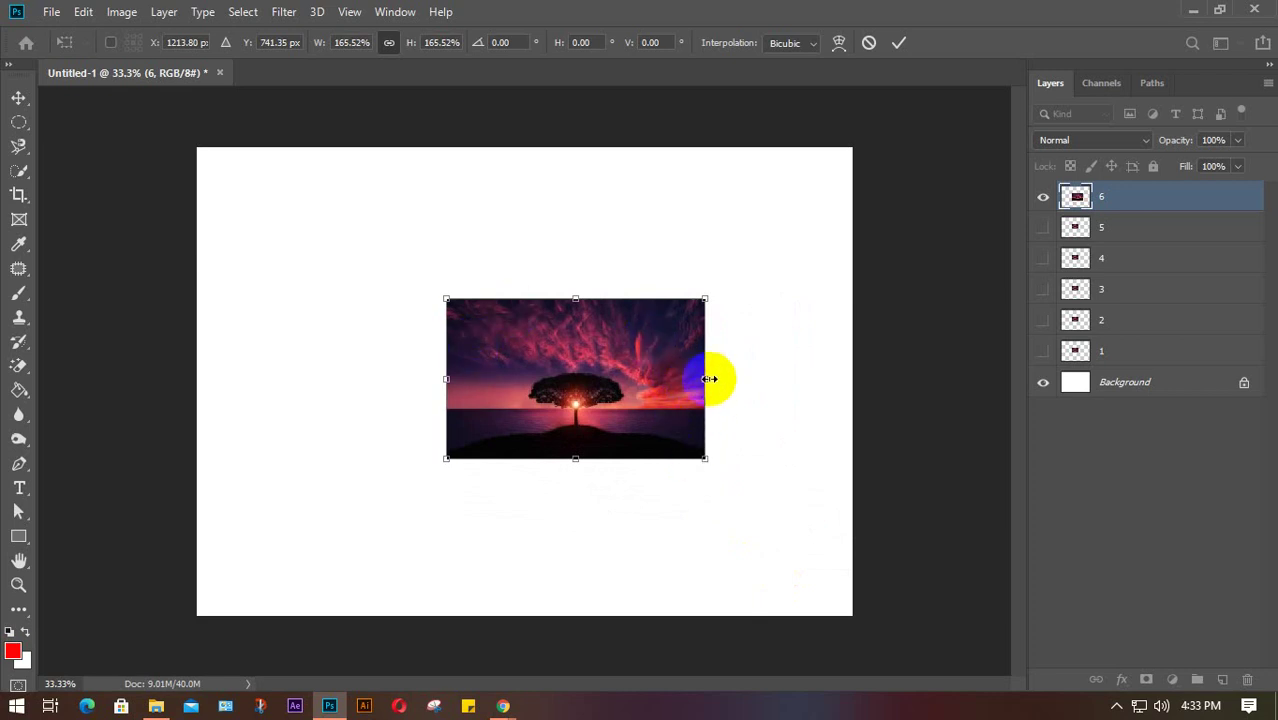
Step: Try stretching only the image's width to about 233%, and undo the stretch
left_click_drag(709, 379, 817, 379)
scroll(640, 390, "up", 2)
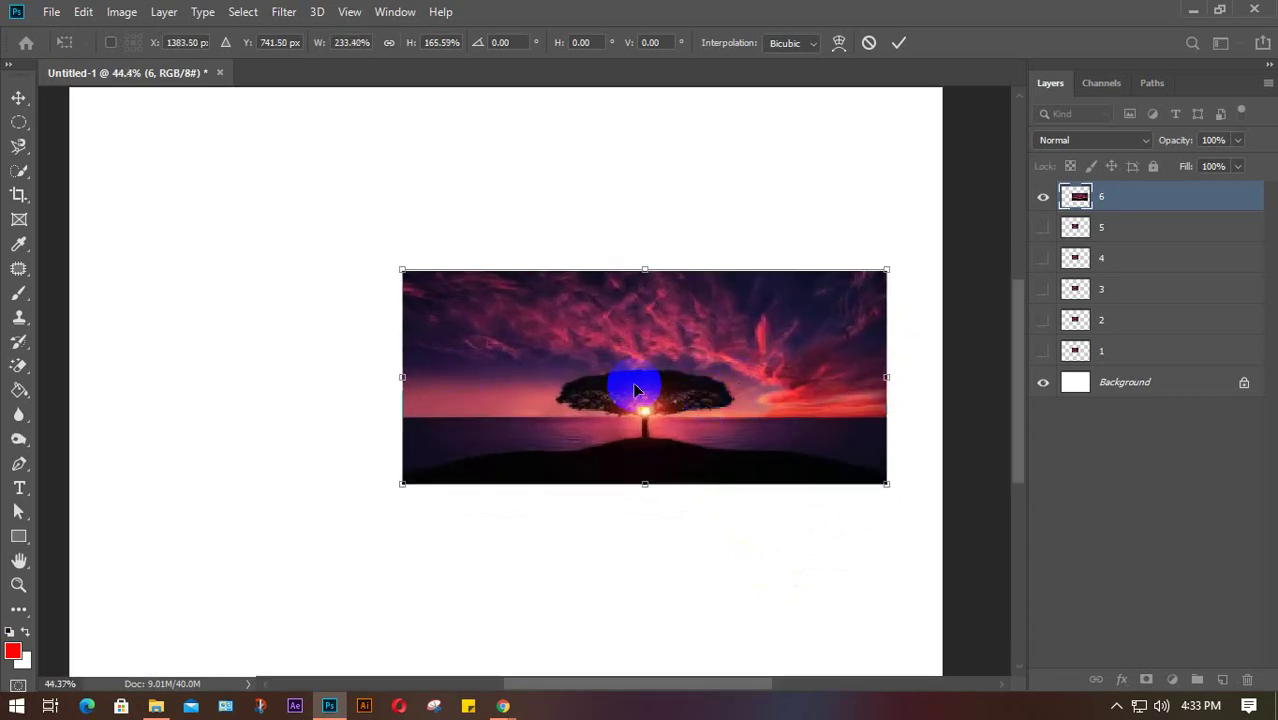
key("ctrl+z")
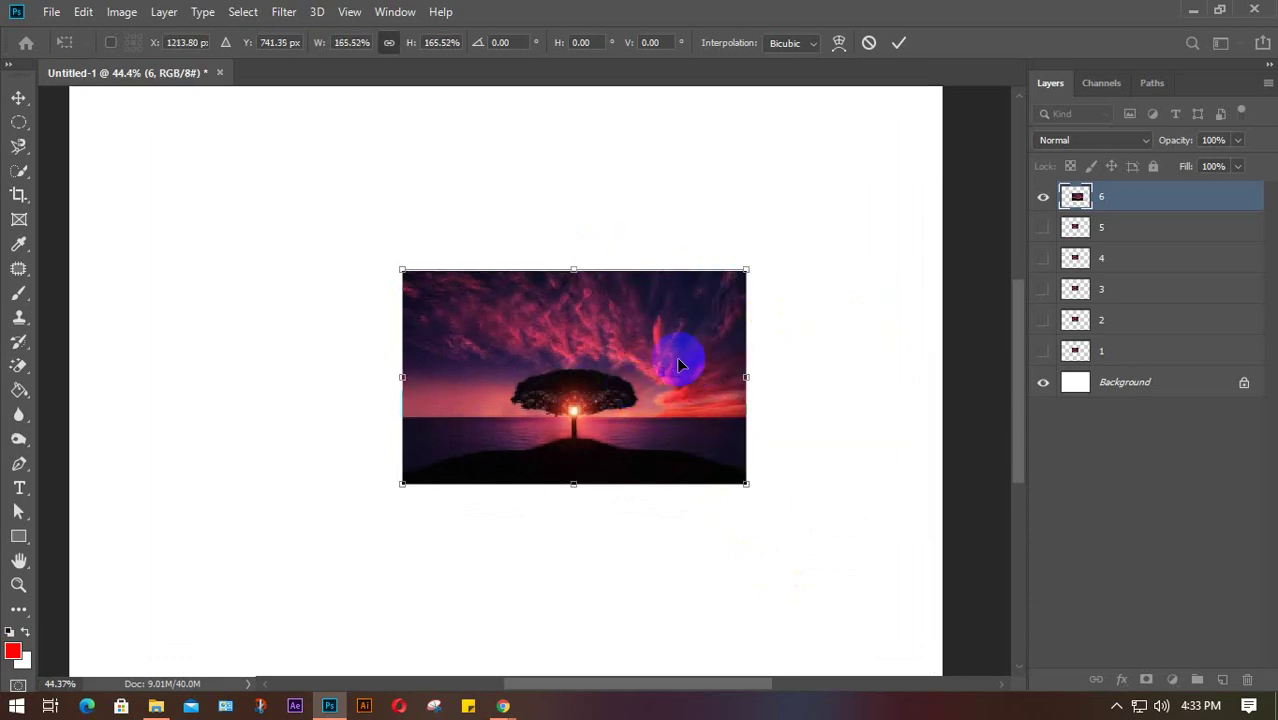
Step: Move the image up and to the left on the canvas and reduce it proportionally to about 152%
scroll(676, 356, "down", 1)
left_click_drag(622, 373, 569, 352)
mouse_move(664, 442)
left_mouse_down()
mouse_move(785, 569)
mouse_move(652, 421)
left_mouse_up()
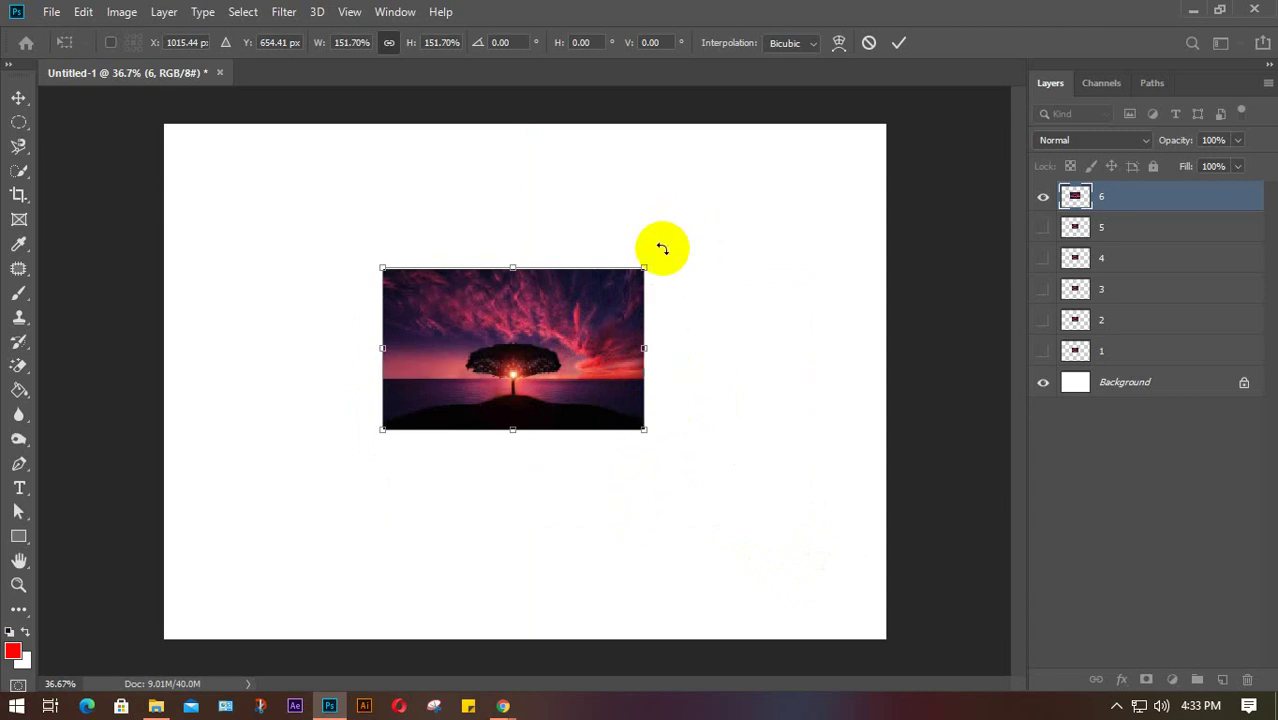
Step: Rotate the image counterclockwise by about 10.65°, apply the transform and undo it
left_click_drag(662, 248, 646, 220)
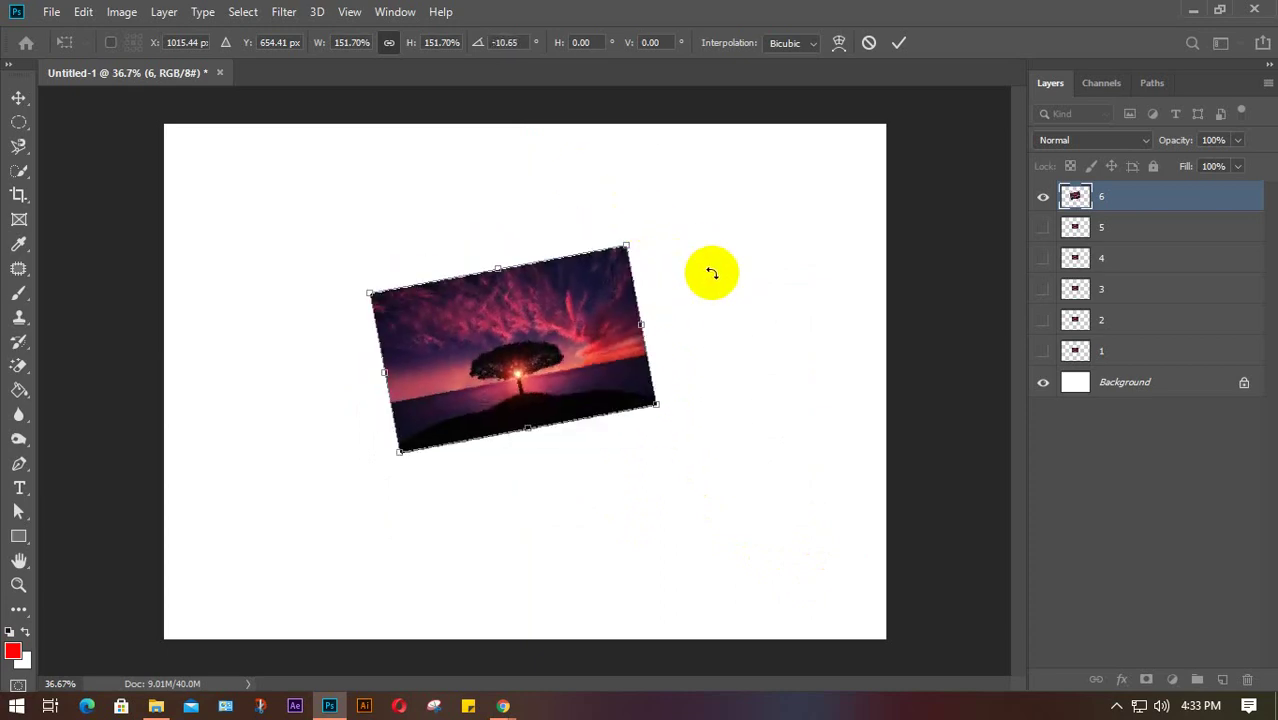
key("Return")
key("ctrl+z")
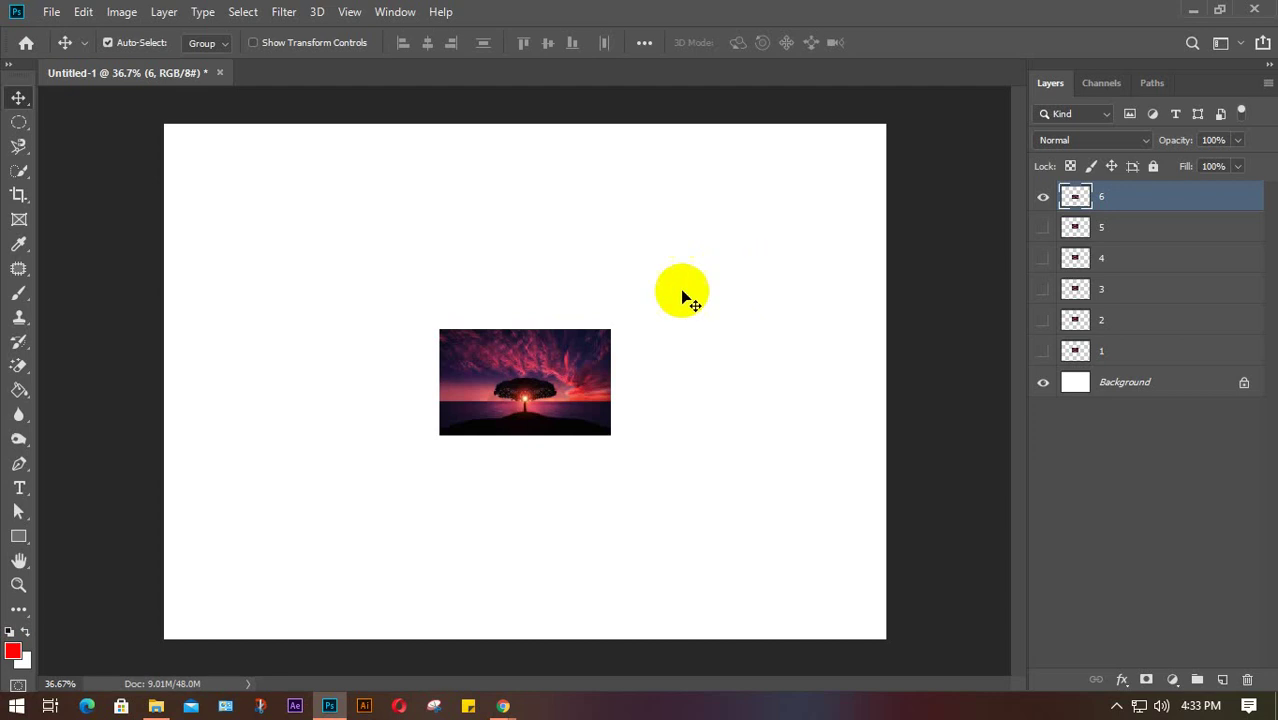
Step: Review the transform modes offered for the layer 6 image, from Scale to Flip Vertical, and leave Free Transform without changes
left_click(600, 382)
key("ctrl+t")
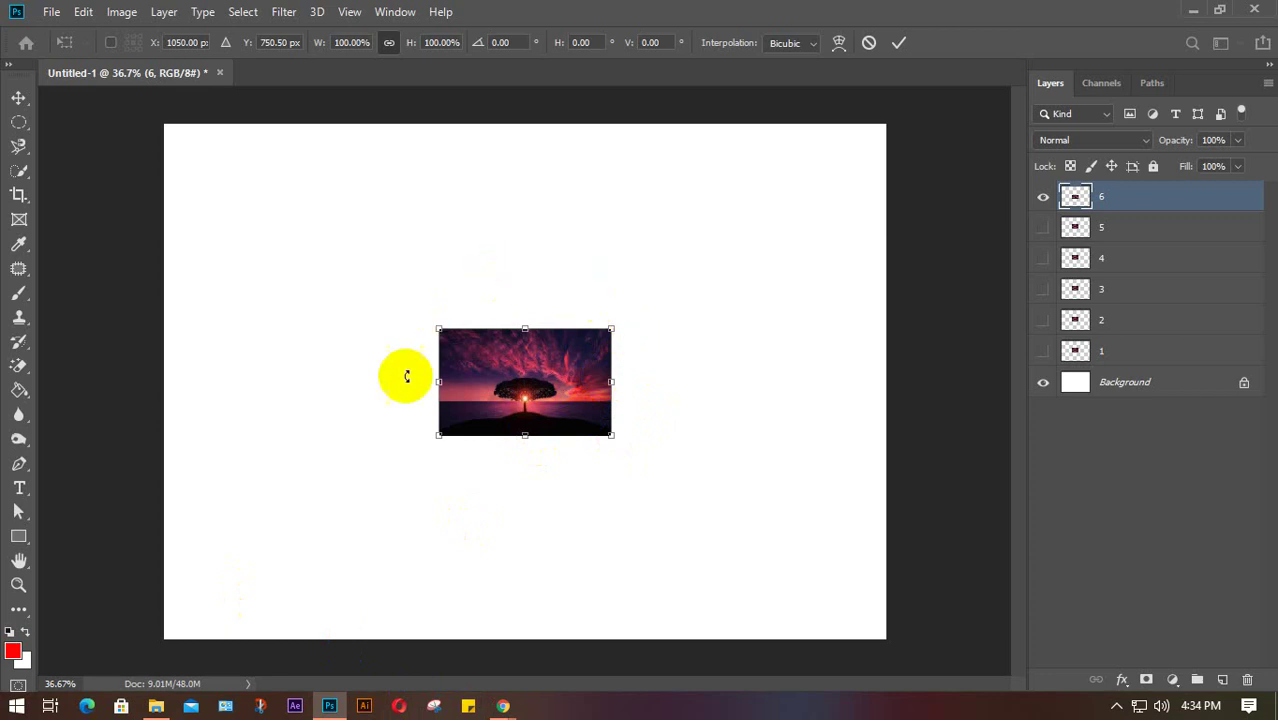
right_click(547, 382)
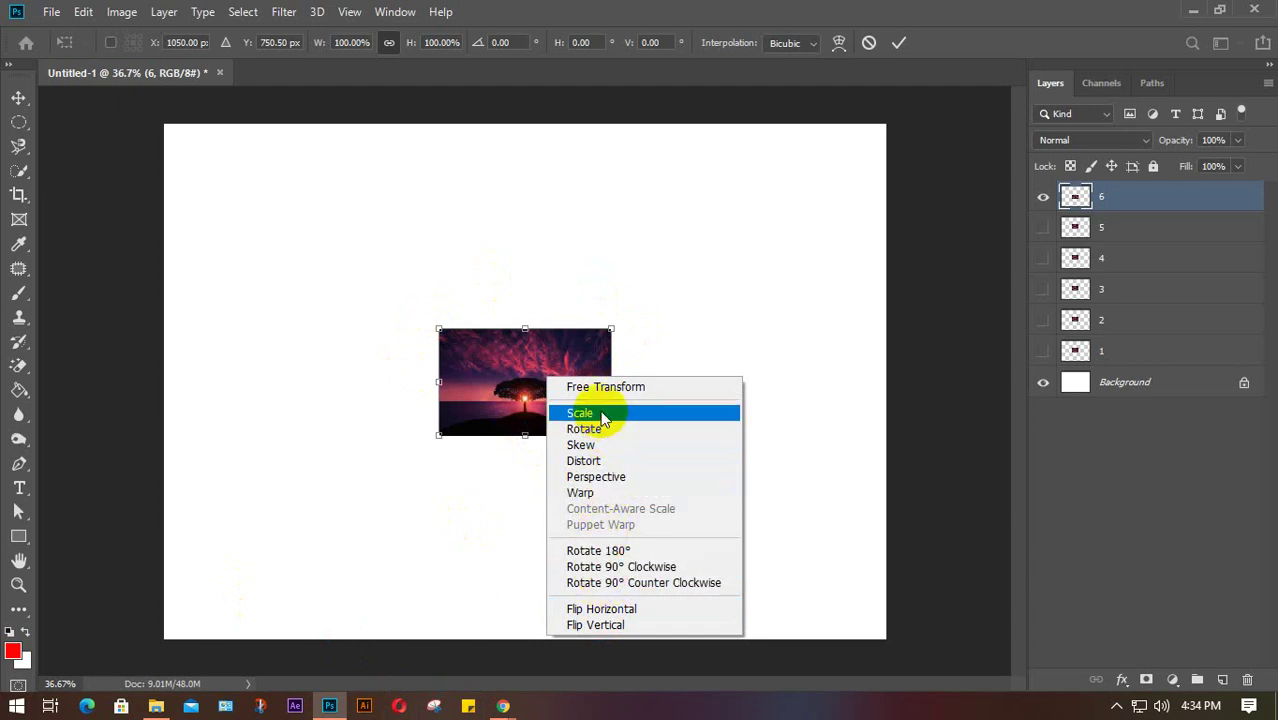
left_click(351, 466)
key("Return")
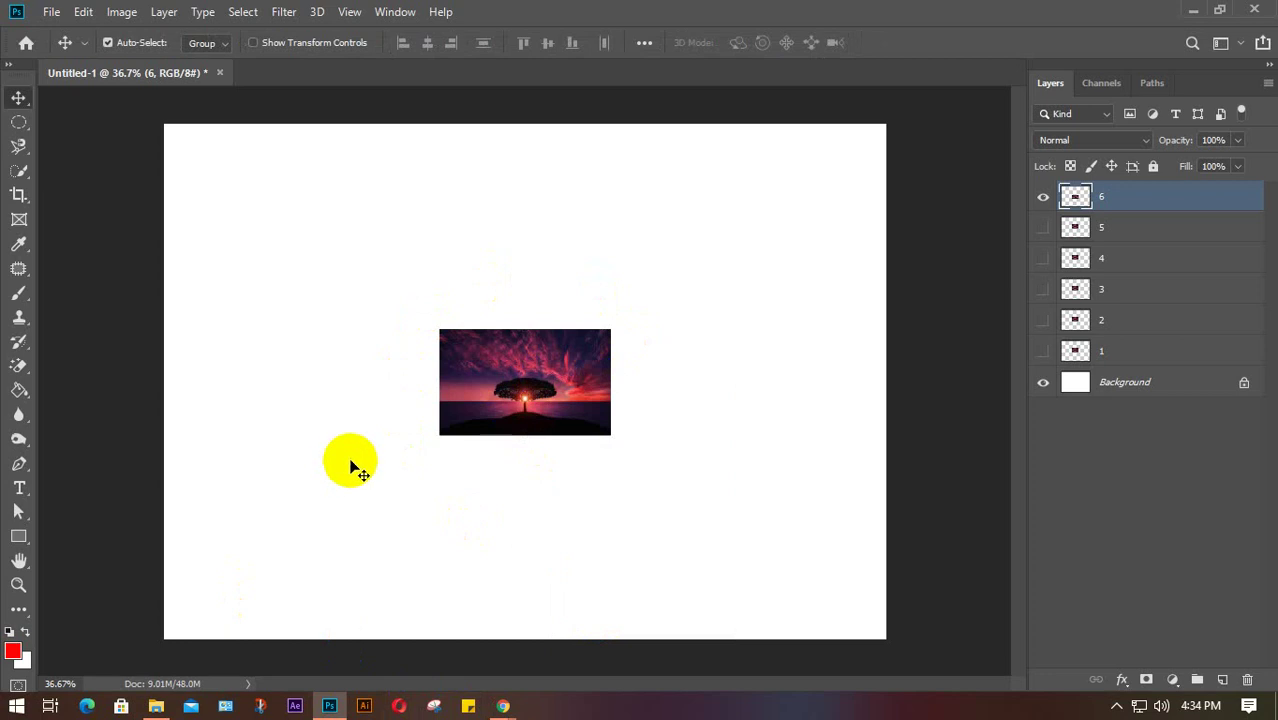
key("ctrl+t")
right_click(561, 367)
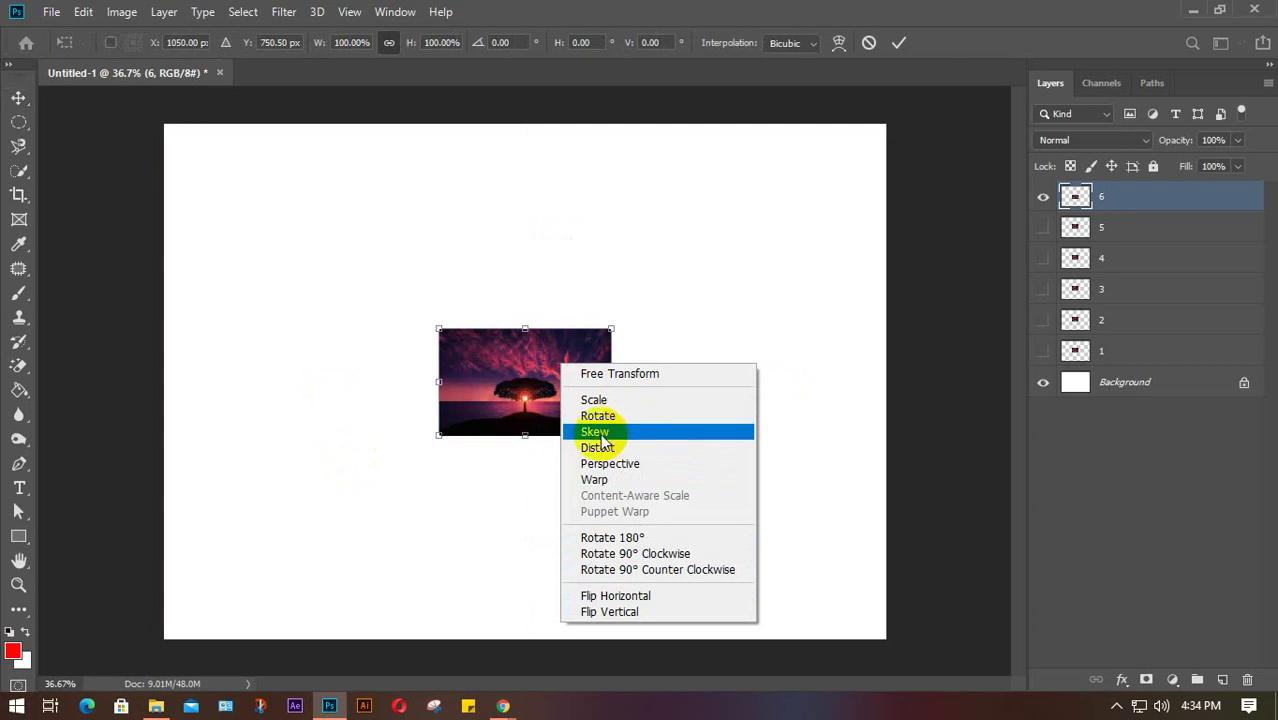
key("Escape")
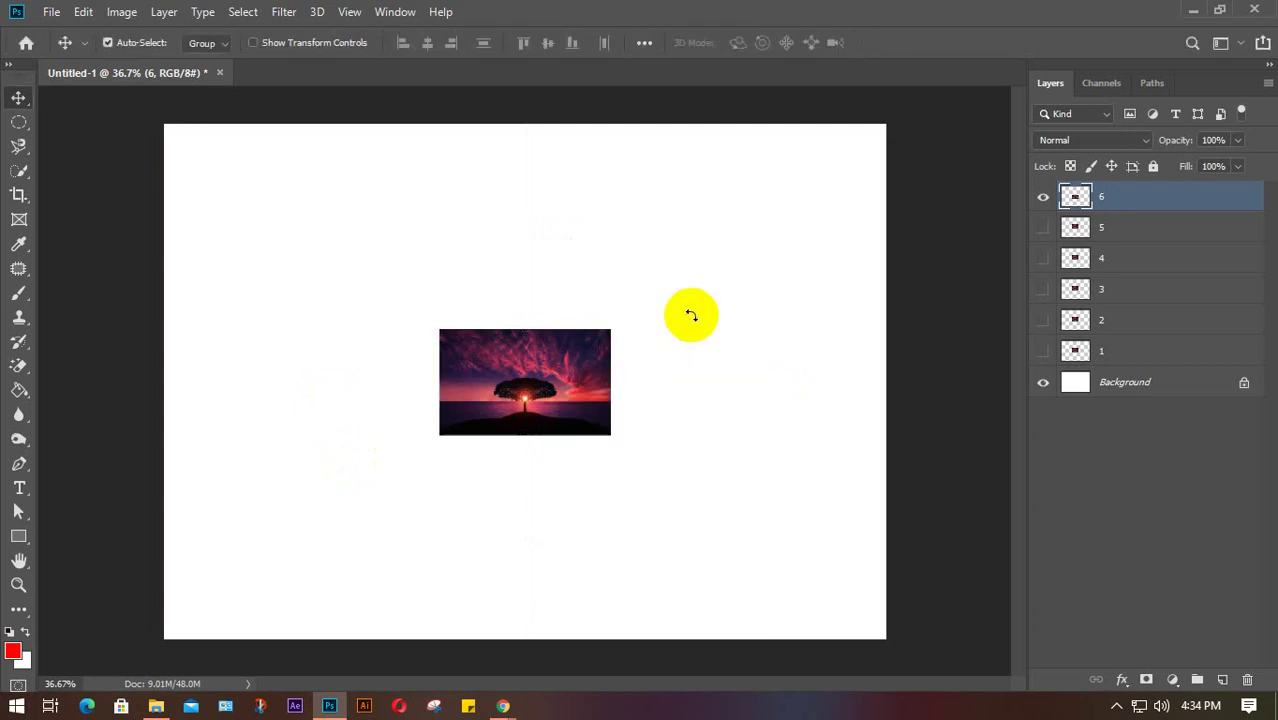
key("Escape")
Step: Enlarge the layer 6 image proportionally to about 298% with Free Transform and center it on the canvas
left_click(590, 388)
key("ctrl+t")
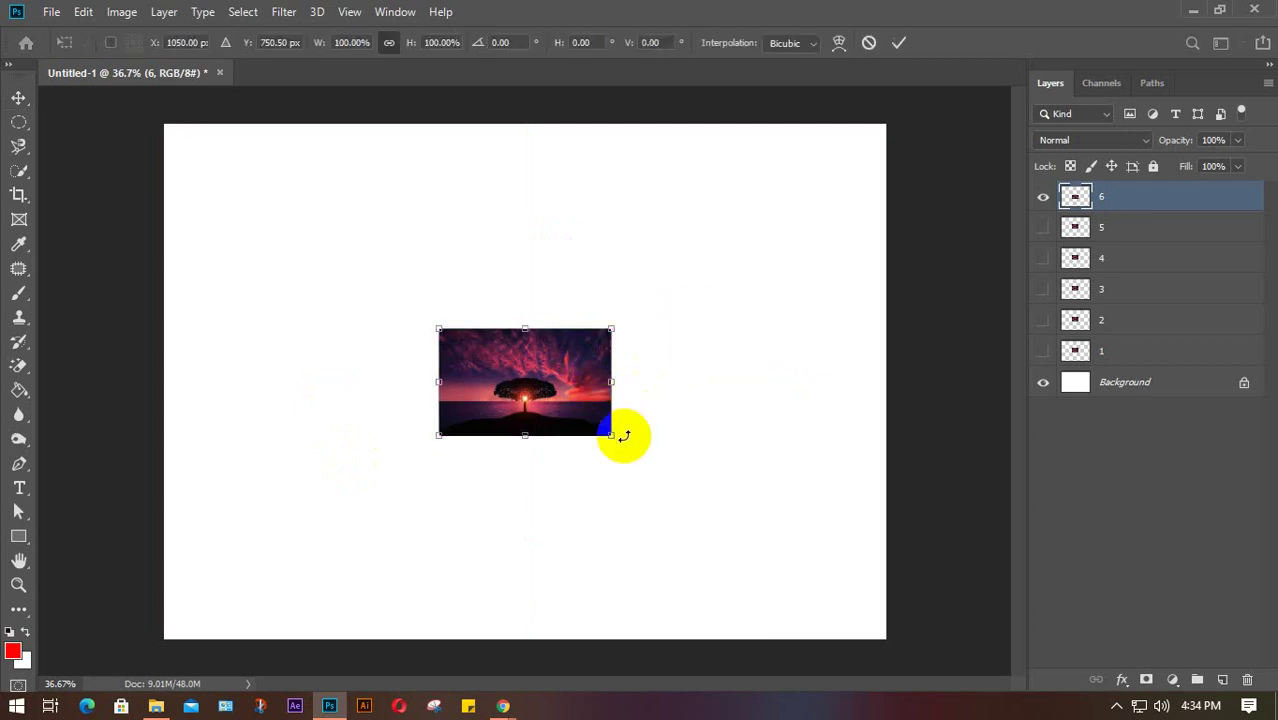
left_click_drag(612, 436, 827, 562)
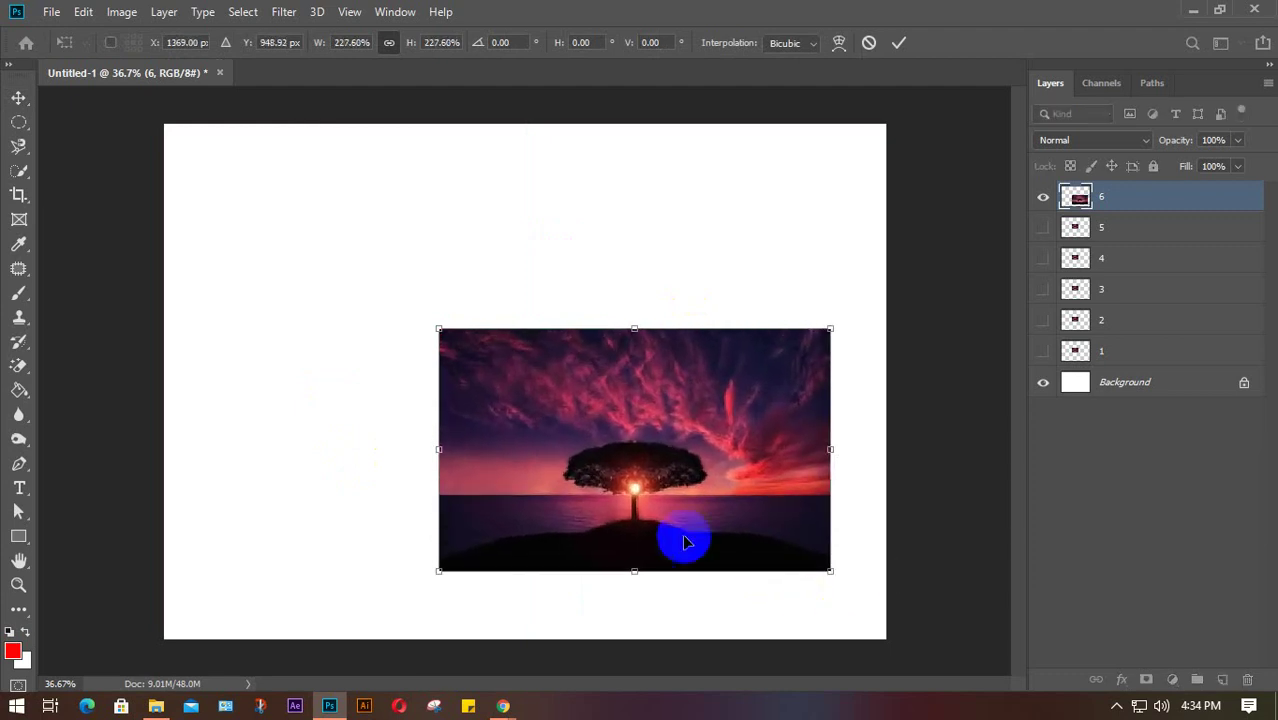
left_click_drag(679, 536, 381, 335)
left_click_drag(582, 409, 690, 488)
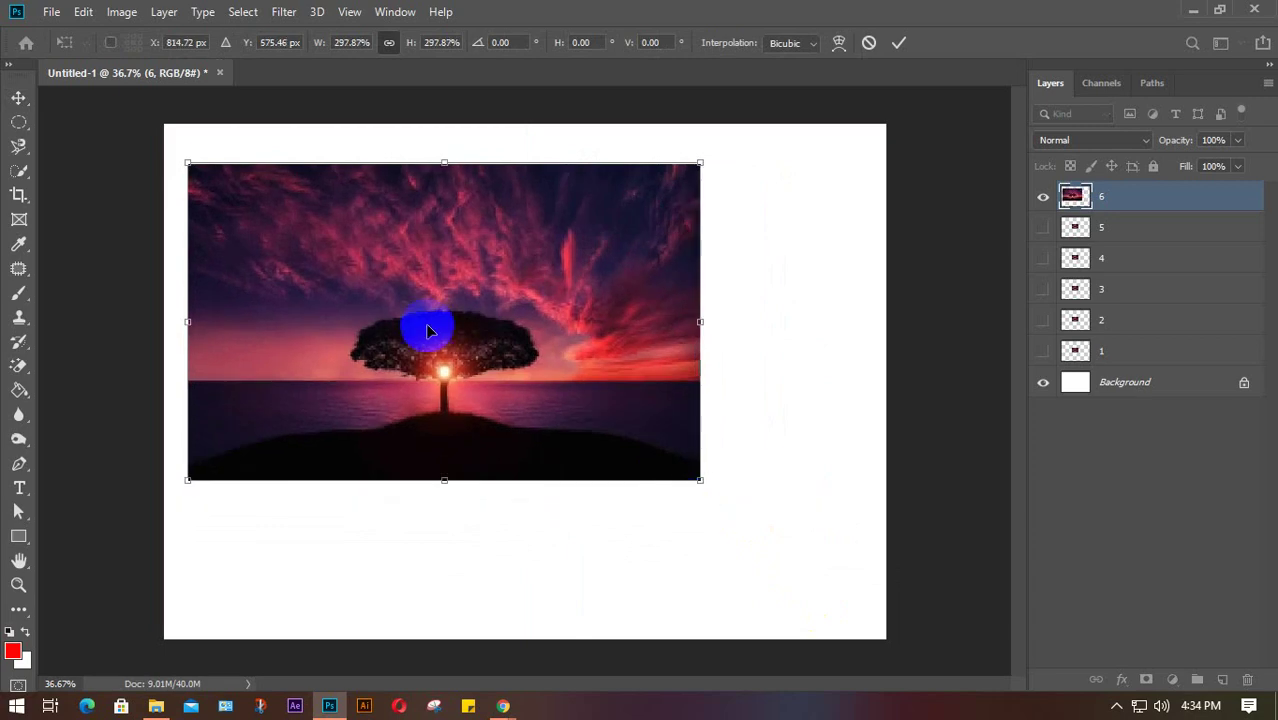
left_click_drag(419, 328, 479, 331)
Step: Switch the transform to Skew, pull the image's upper-right corner inward to about 9.84° and move it back outward to about 0.17°
right_click(479, 331)
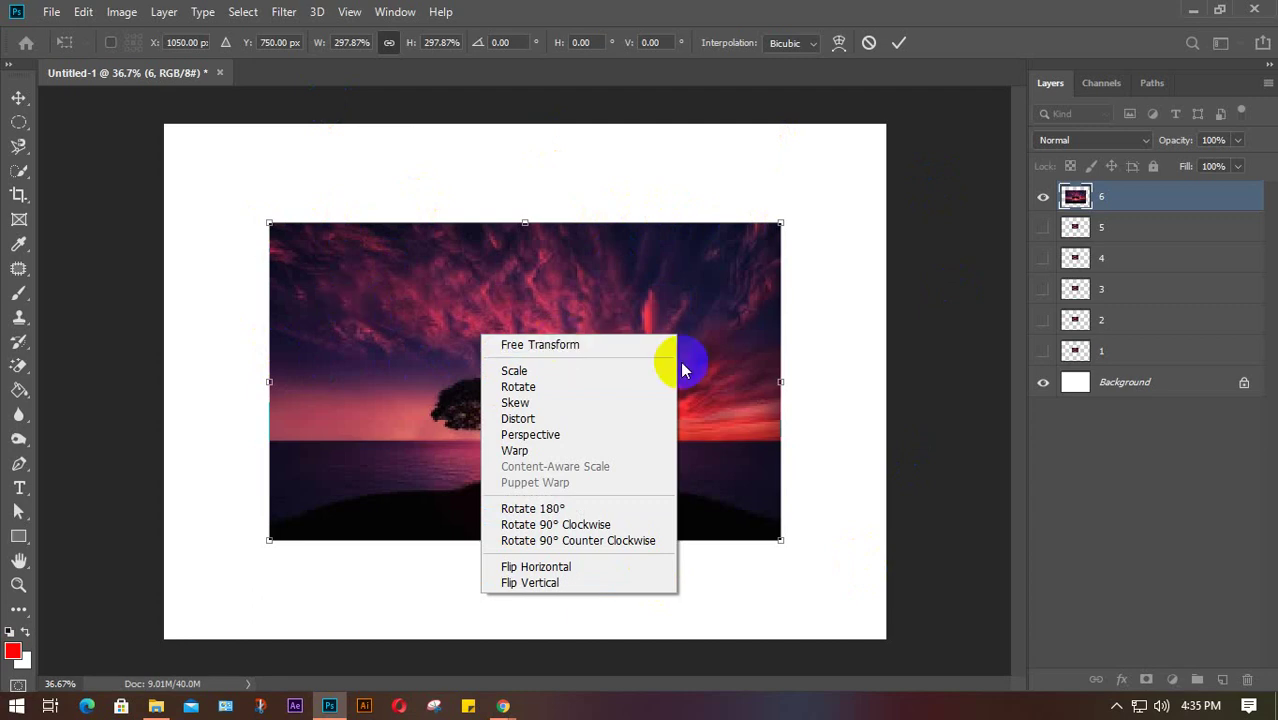
left_click(578, 403)
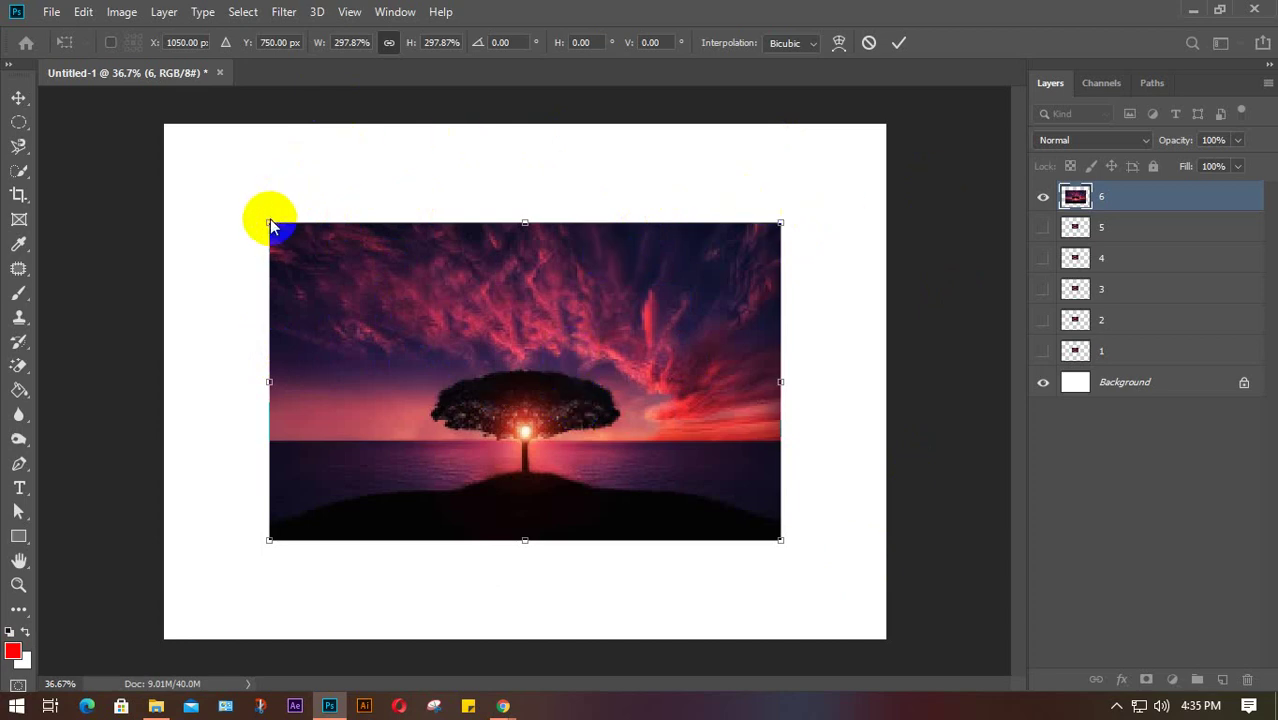
left_click(522, 228)
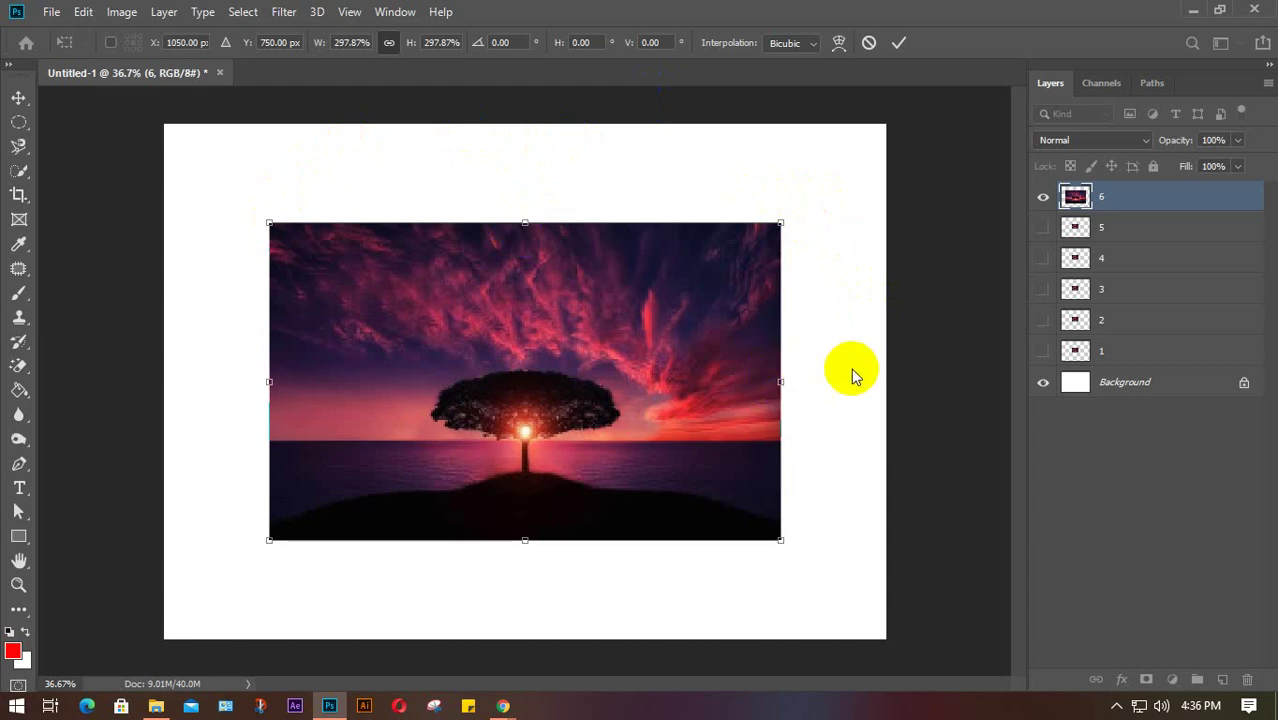
left_click(780, 225)
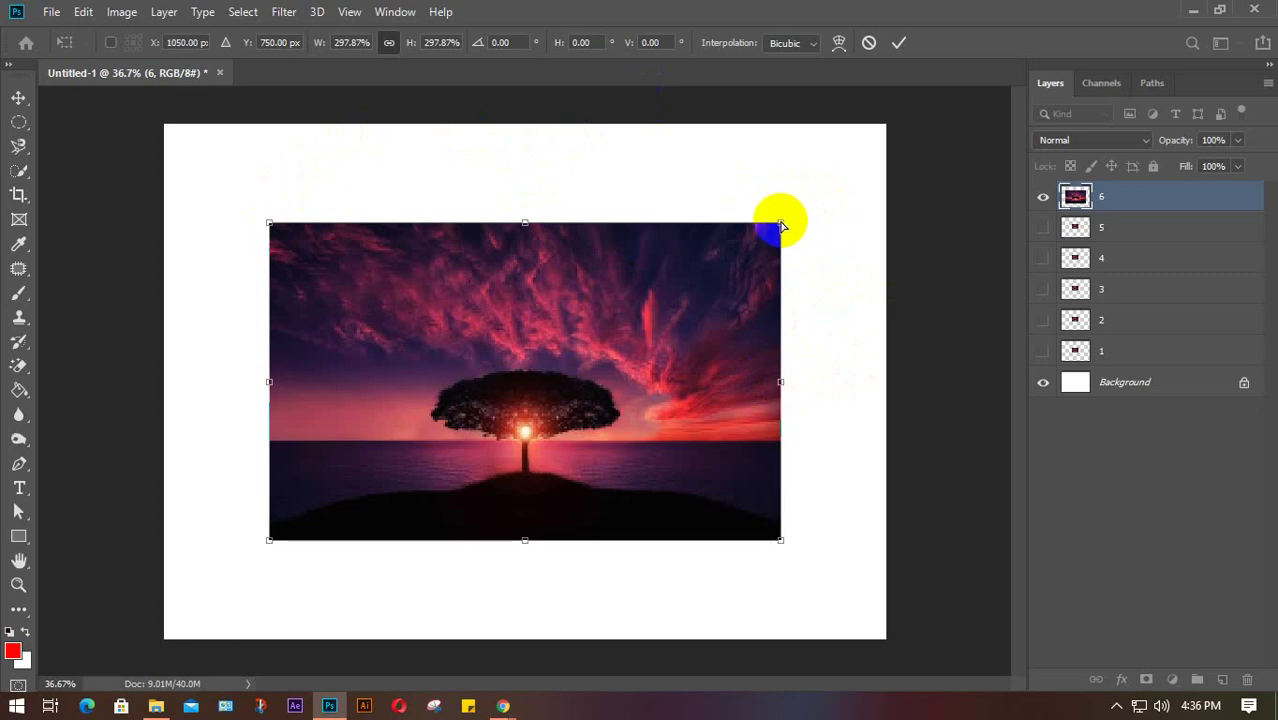
left_click_drag(780, 225, 726, 222)
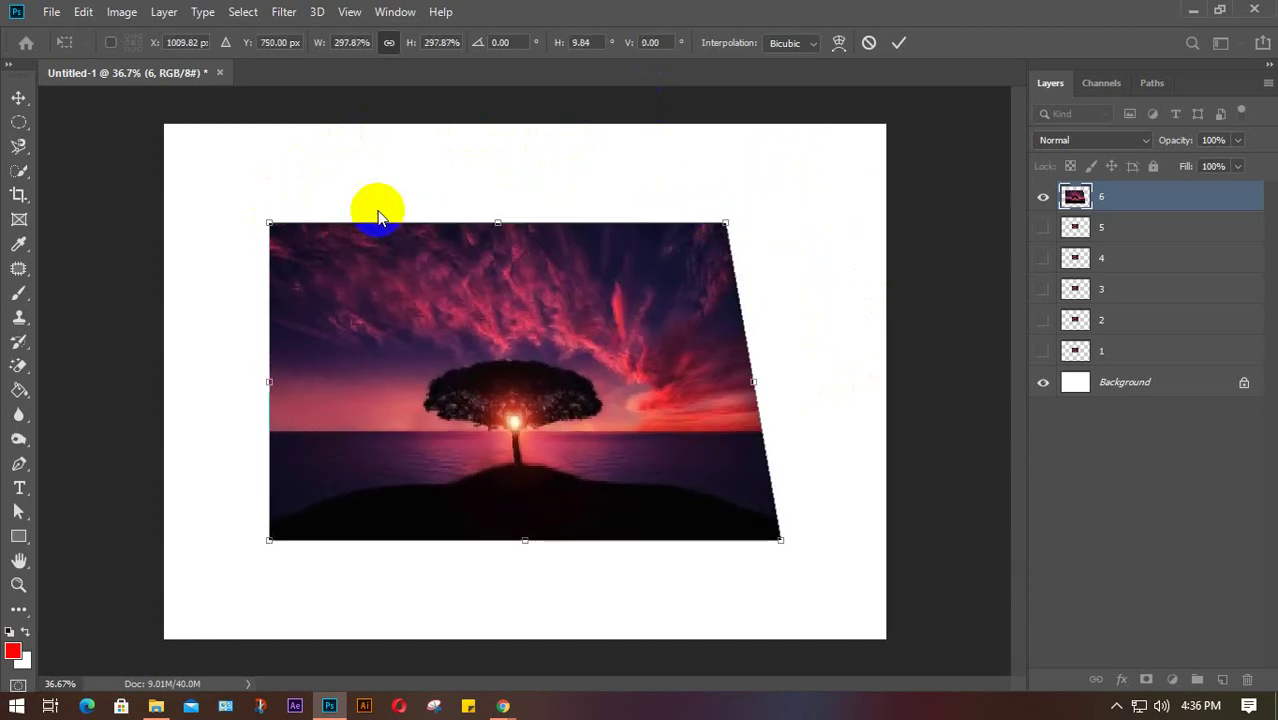
mouse_move(269, 223)
left_mouse_down()
mouse_move(399, 251)
mouse_move(277, 208)
mouse_move(285, 342)
mouse_move(291, 200)
mouse_move(285, 228)
left_mouse_up()
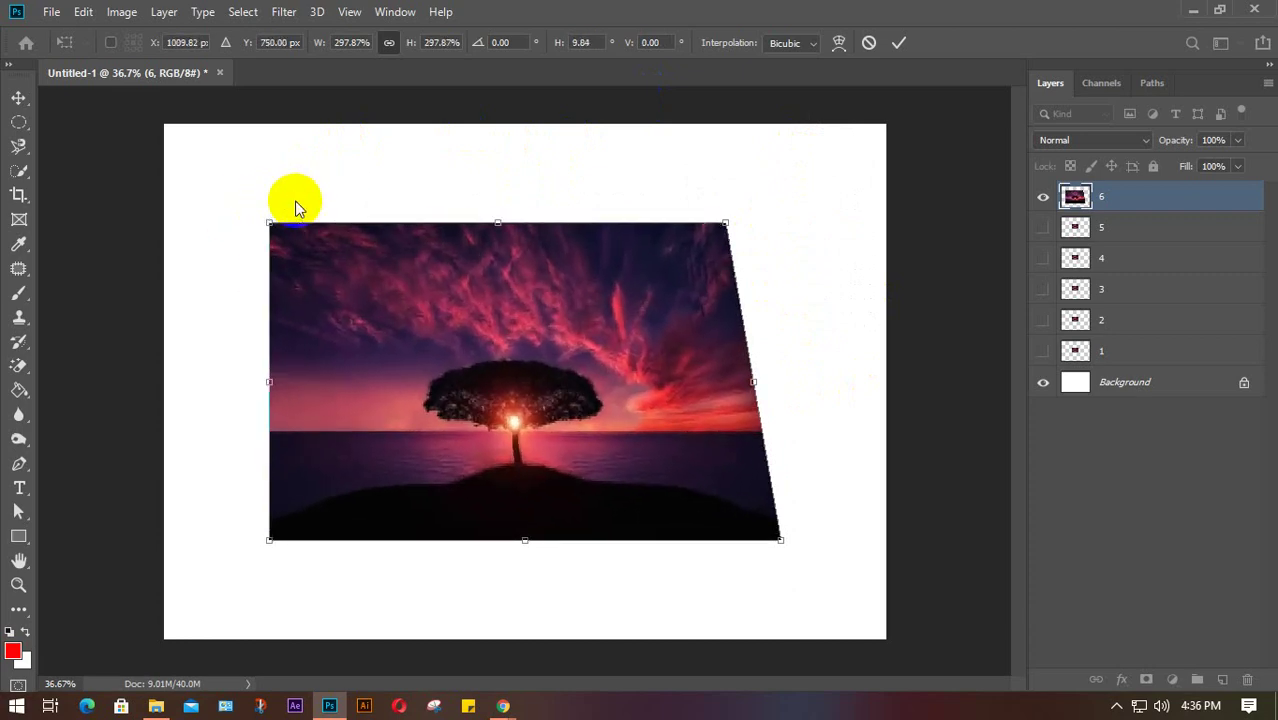
left_click_drag(733, 222, 780, 232)
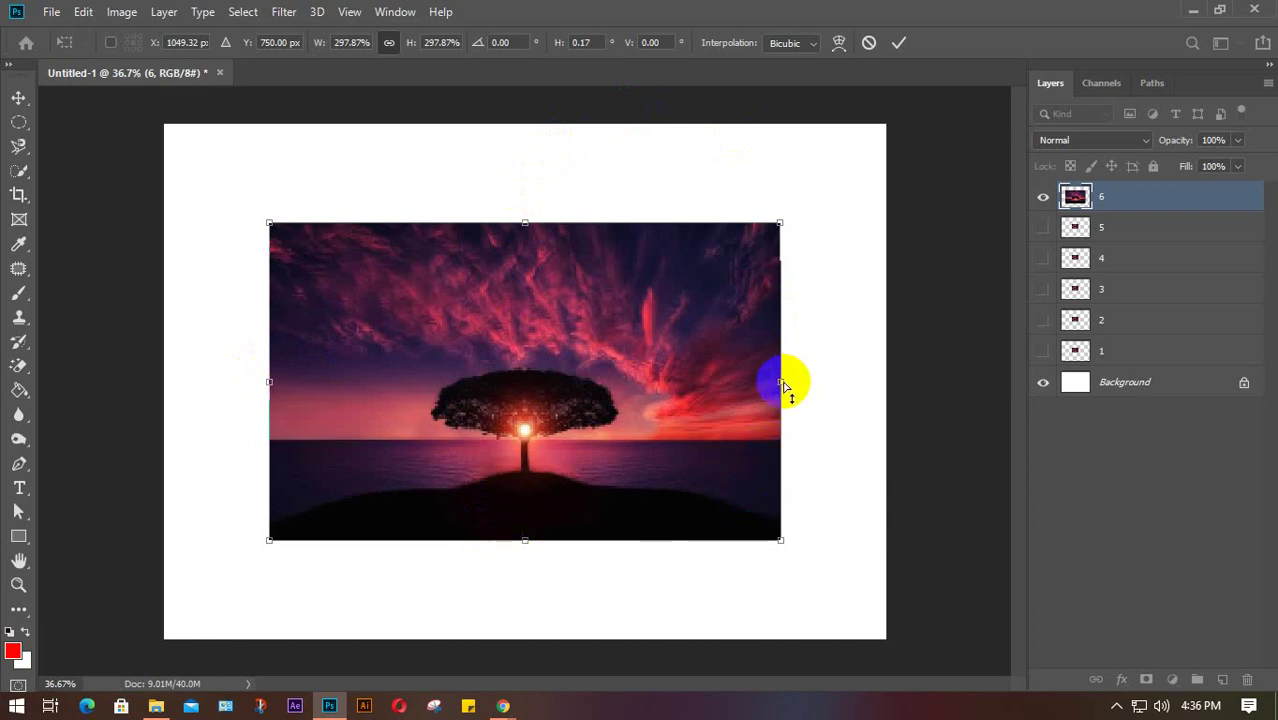
Step: Skew the image by shifting its right edge down, its top edge sideways and its left edge up, and apply the transform
left_click_drag(782, 384, 796, 462)
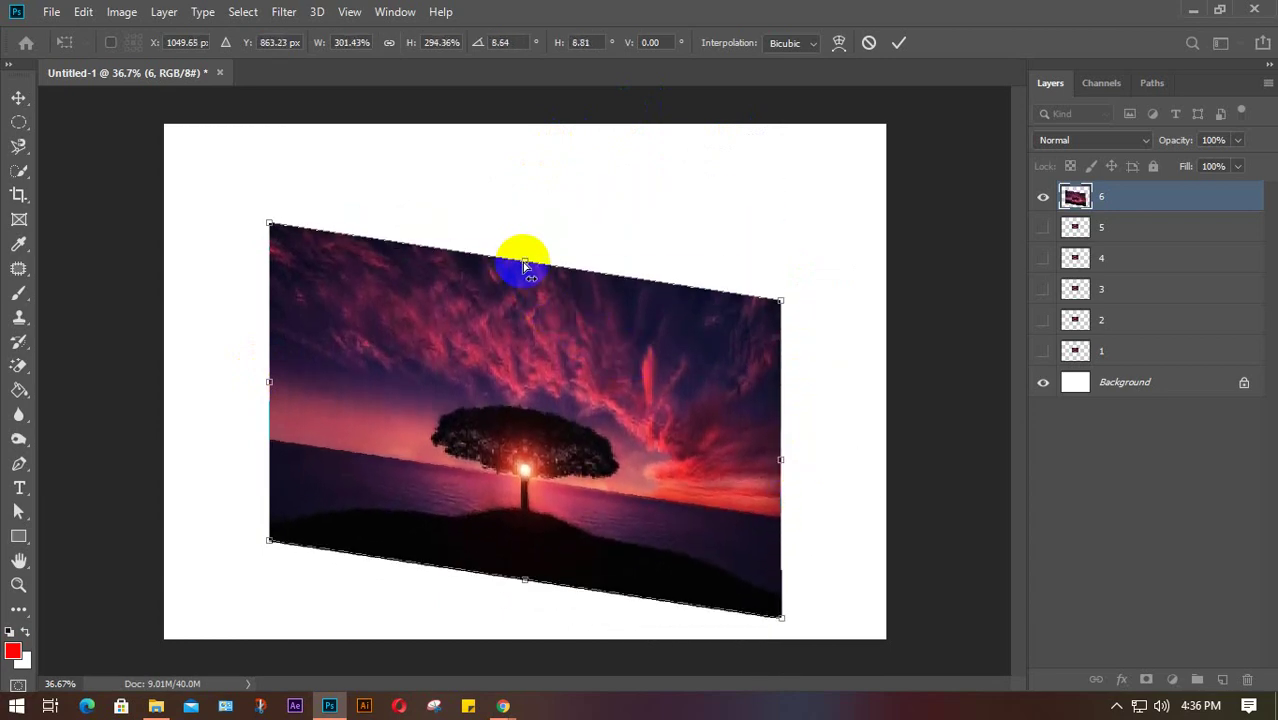
left_click_drag(523, 261, 585, 277)
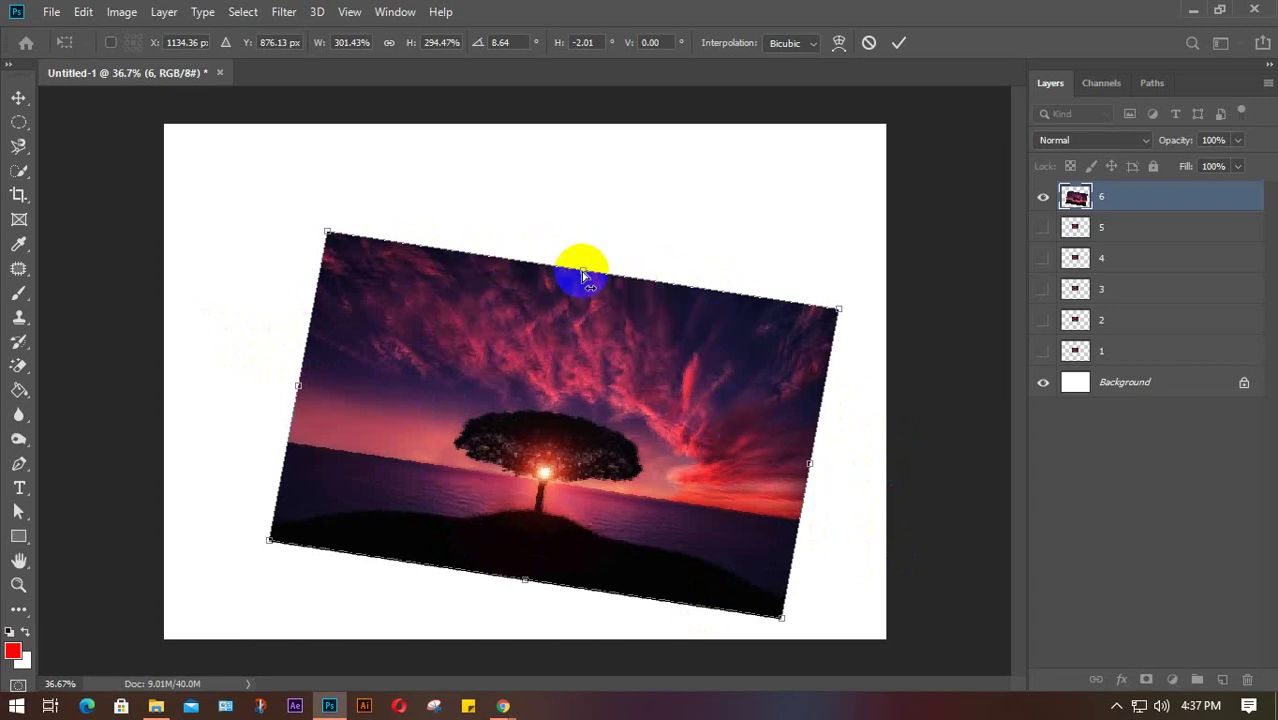
left_click_drag(583, 275, 541, 276)
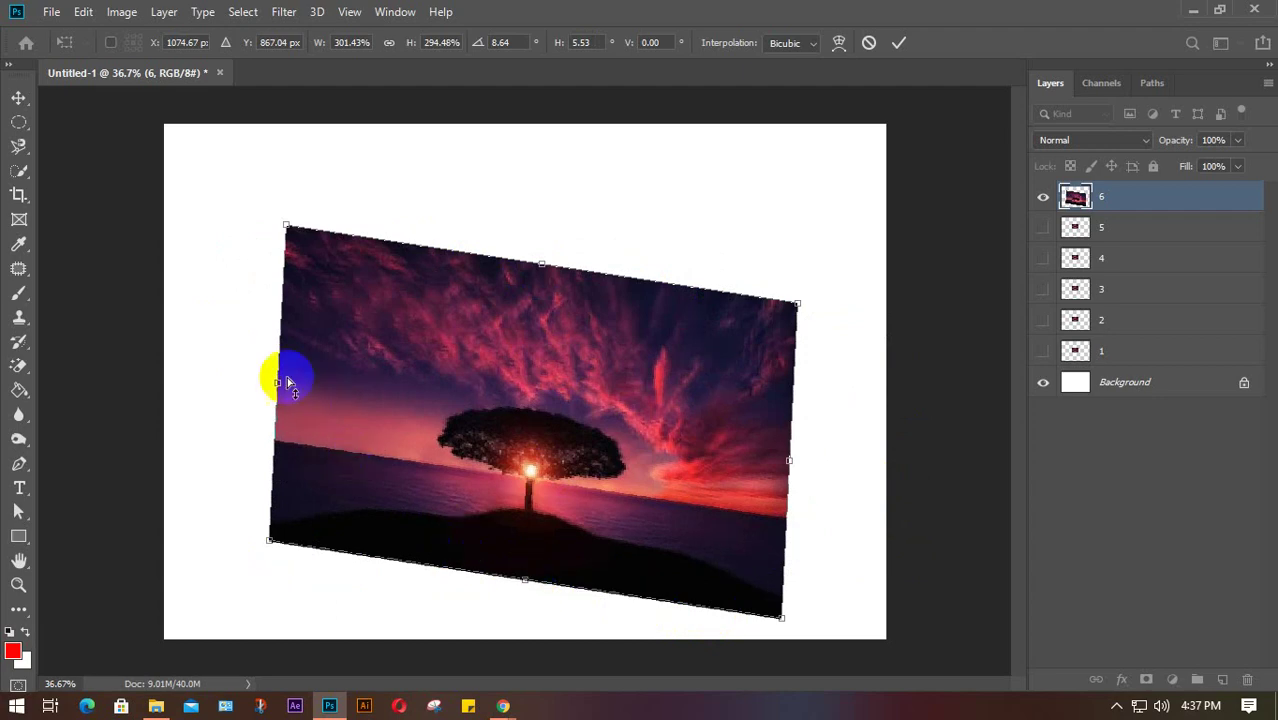
left_click_drag(274, 382, 271, 155)
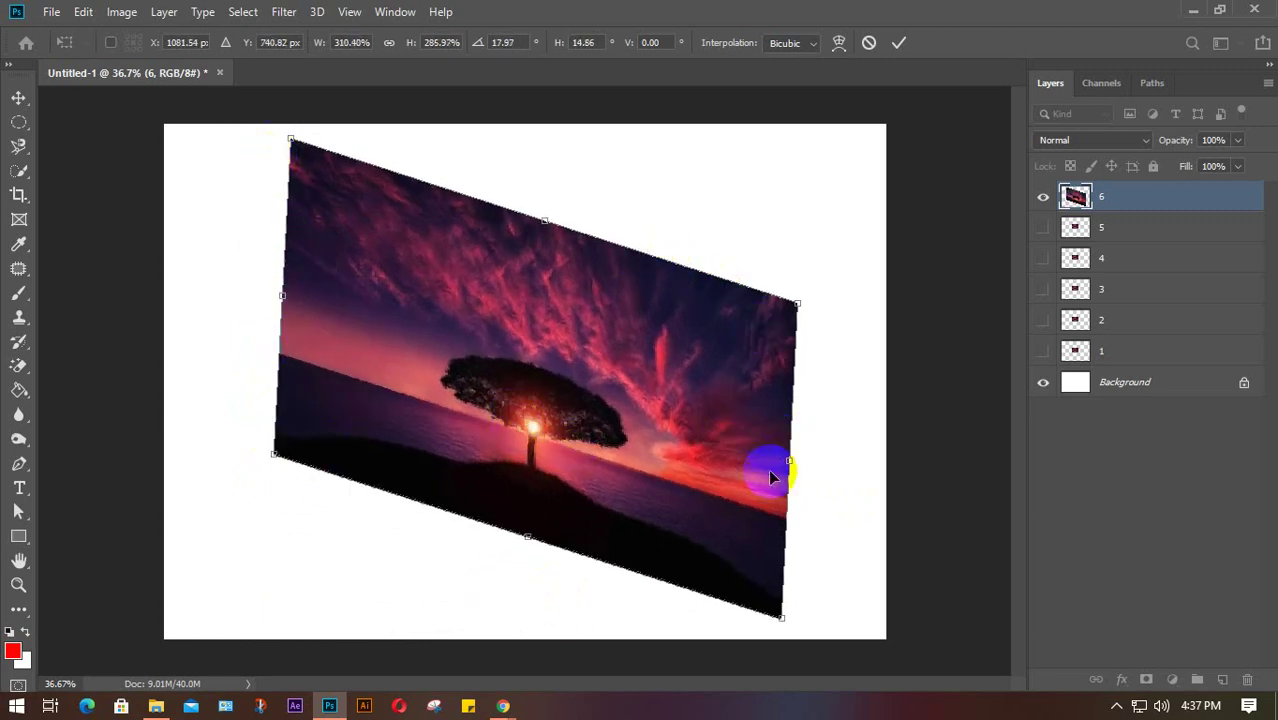
left_click(900, 44)
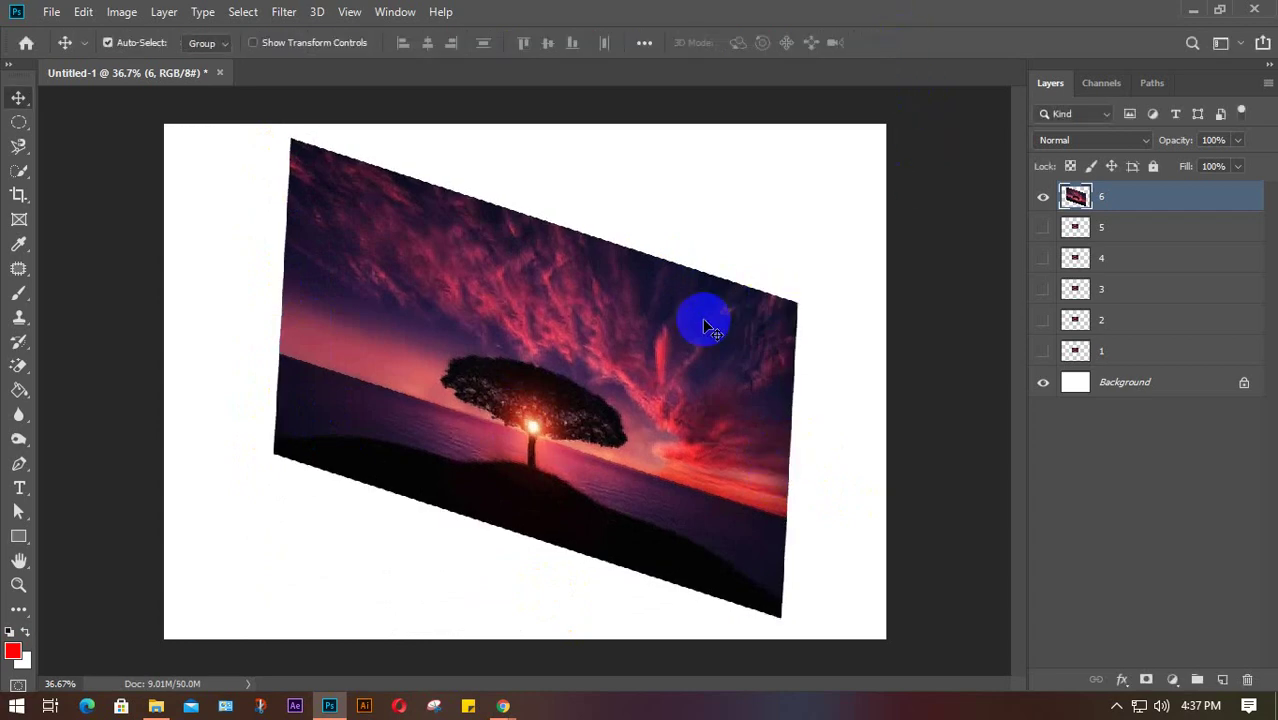
Step: Delete layer 6, then make layer 5 visible and select it
key("Delete")
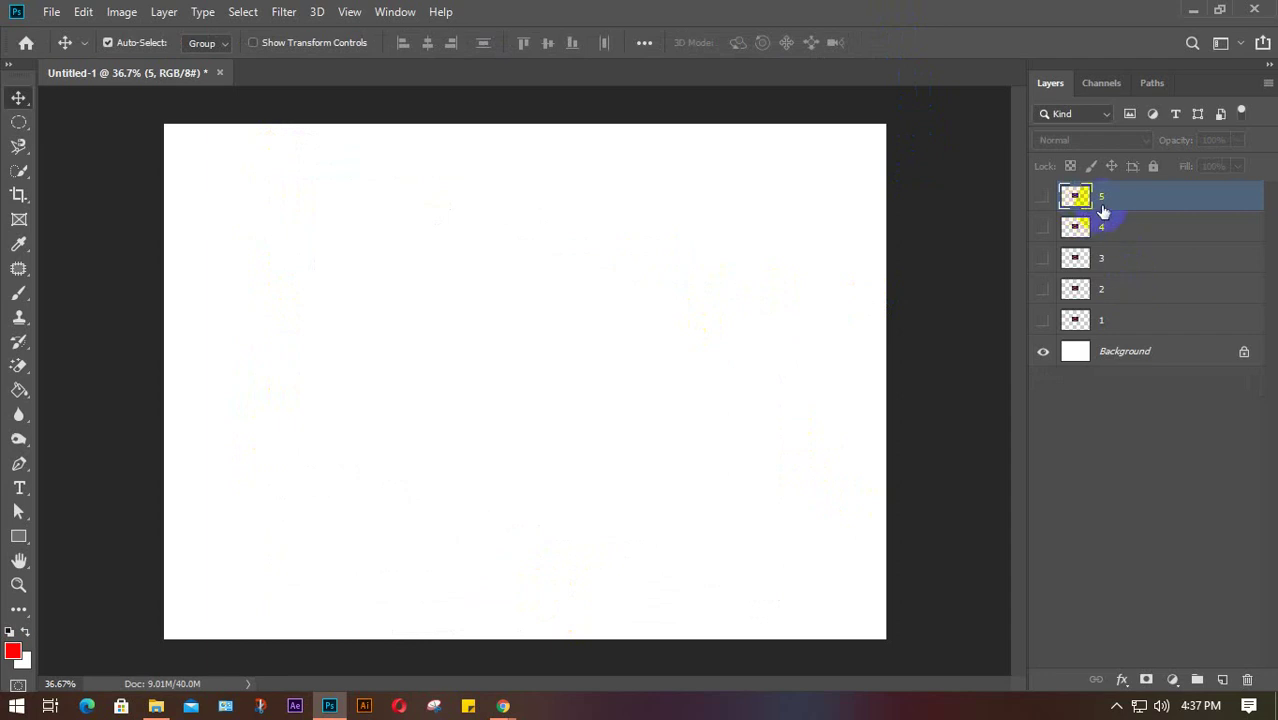
left_click(1043, 198)
left_click(1145, 207)
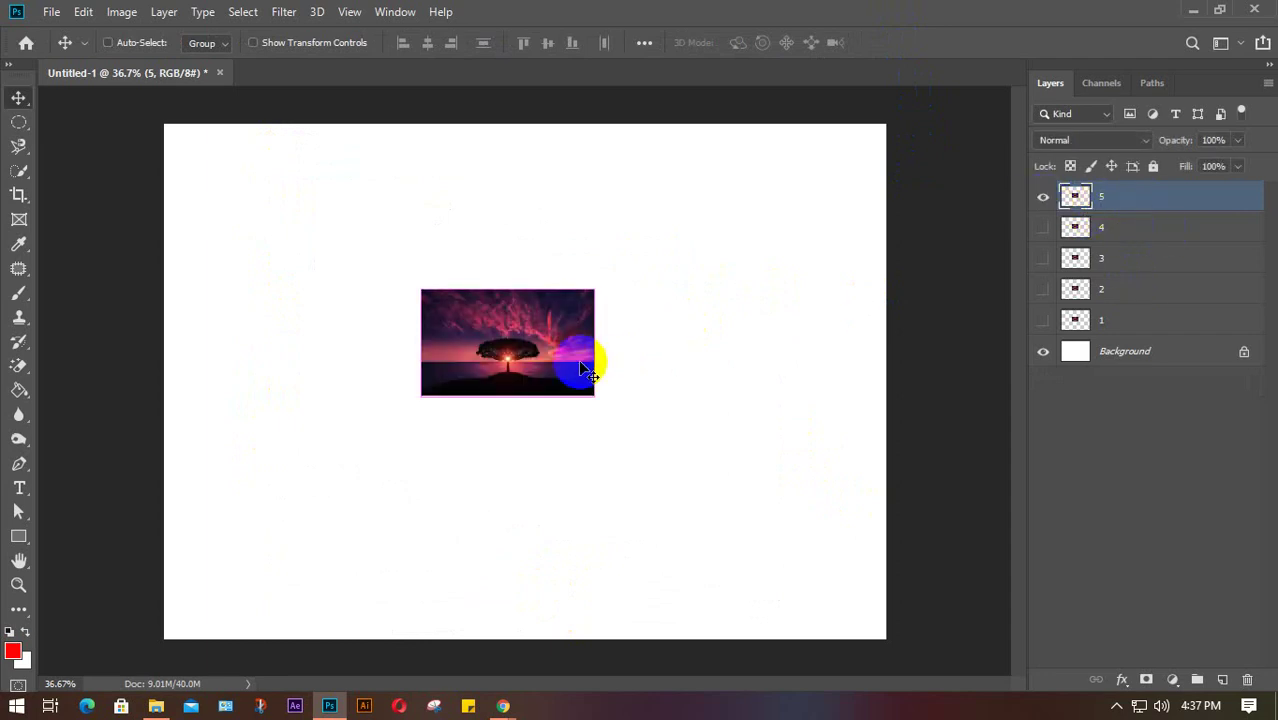
Step: Enlarge the layer 5 image proportionally to about twice its size, move it up and to the left, and apply the transform
key("ctrl+t")
left_click_drag(596, 396, 768, 530)
left_click_drag(615, 410, 497, 356)
key("Return")
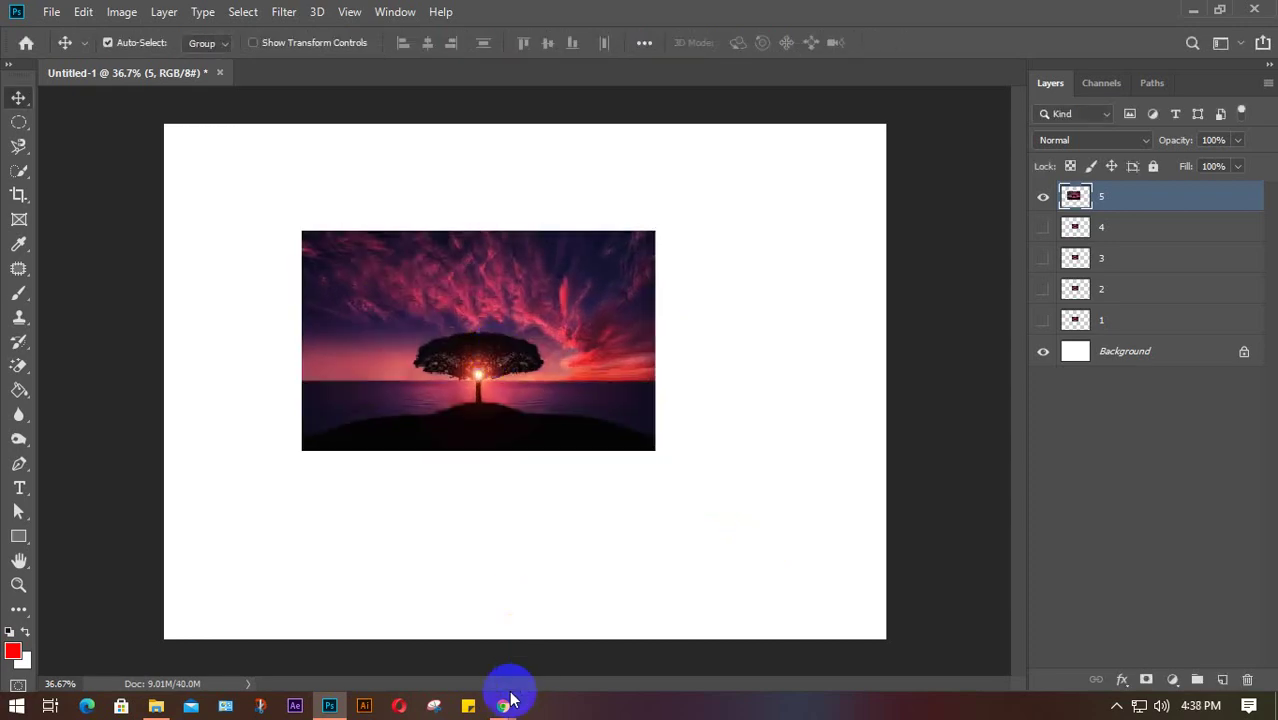
Step: Switch to Chrome and run a Google image search for "billboard image hd" in a new tab
mouse_move(503, 706)
left_click(291, 645)
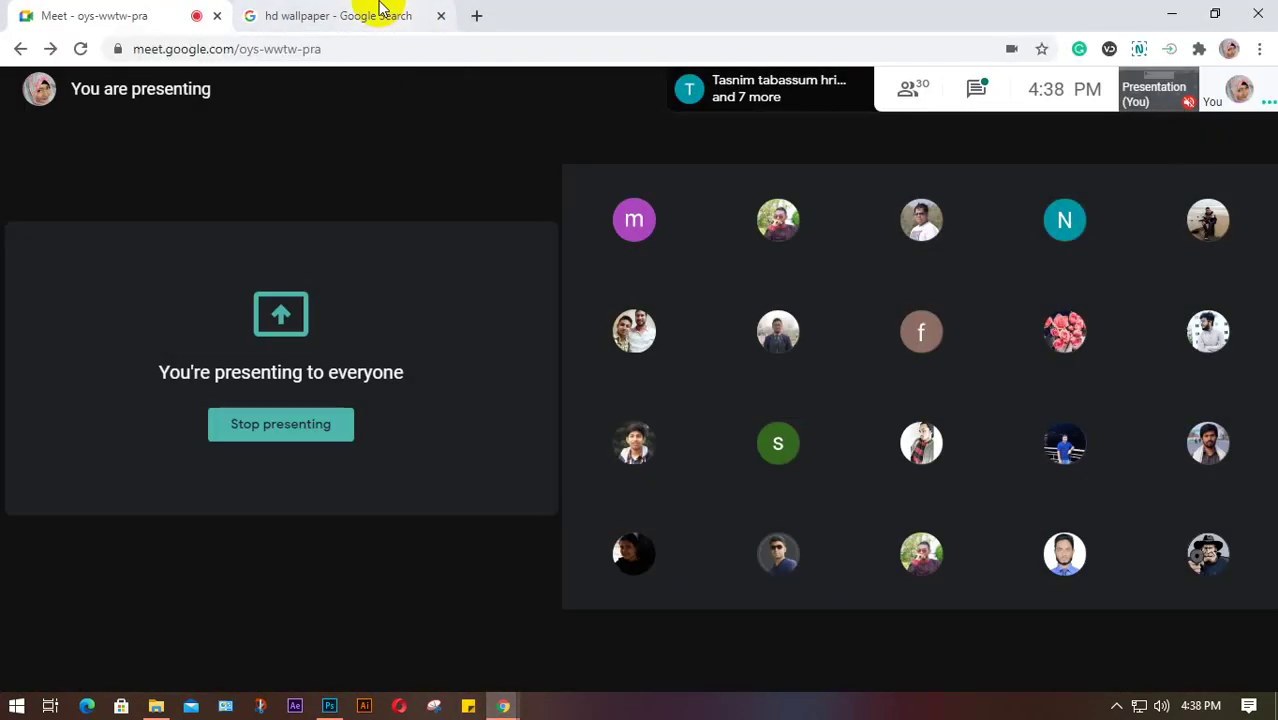
left_click(478, 18)
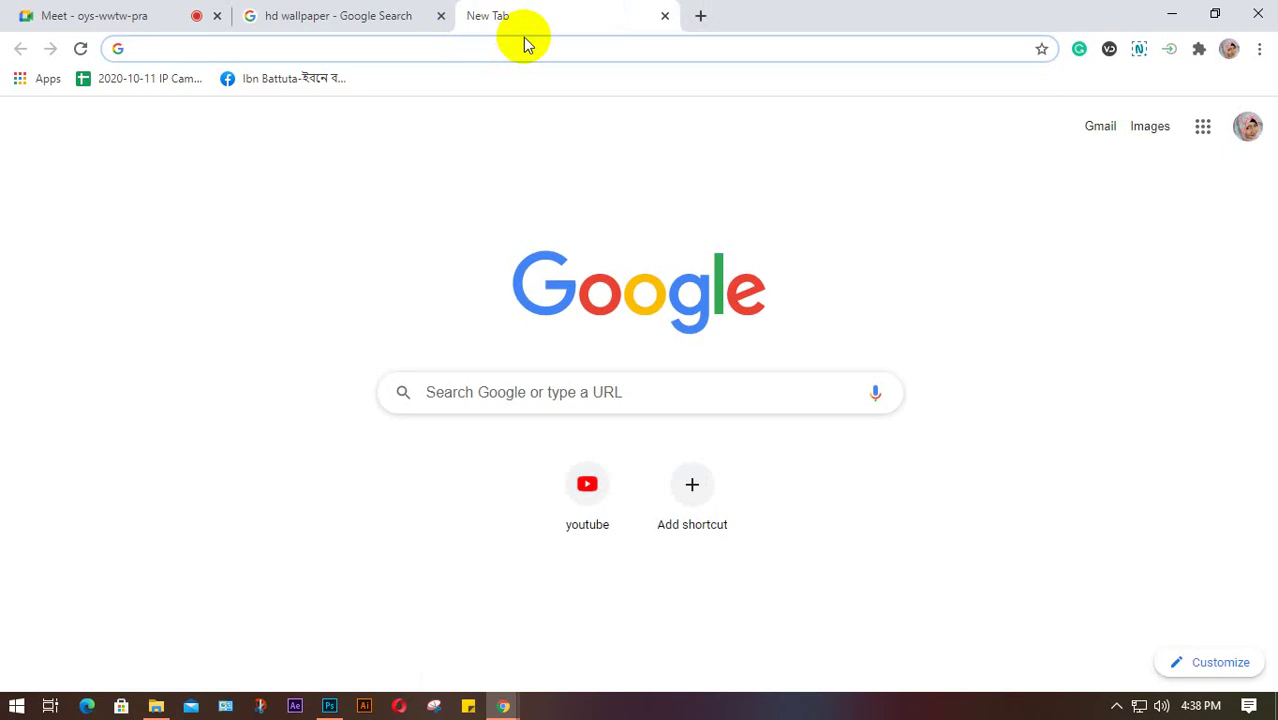
left_click(287, 49)
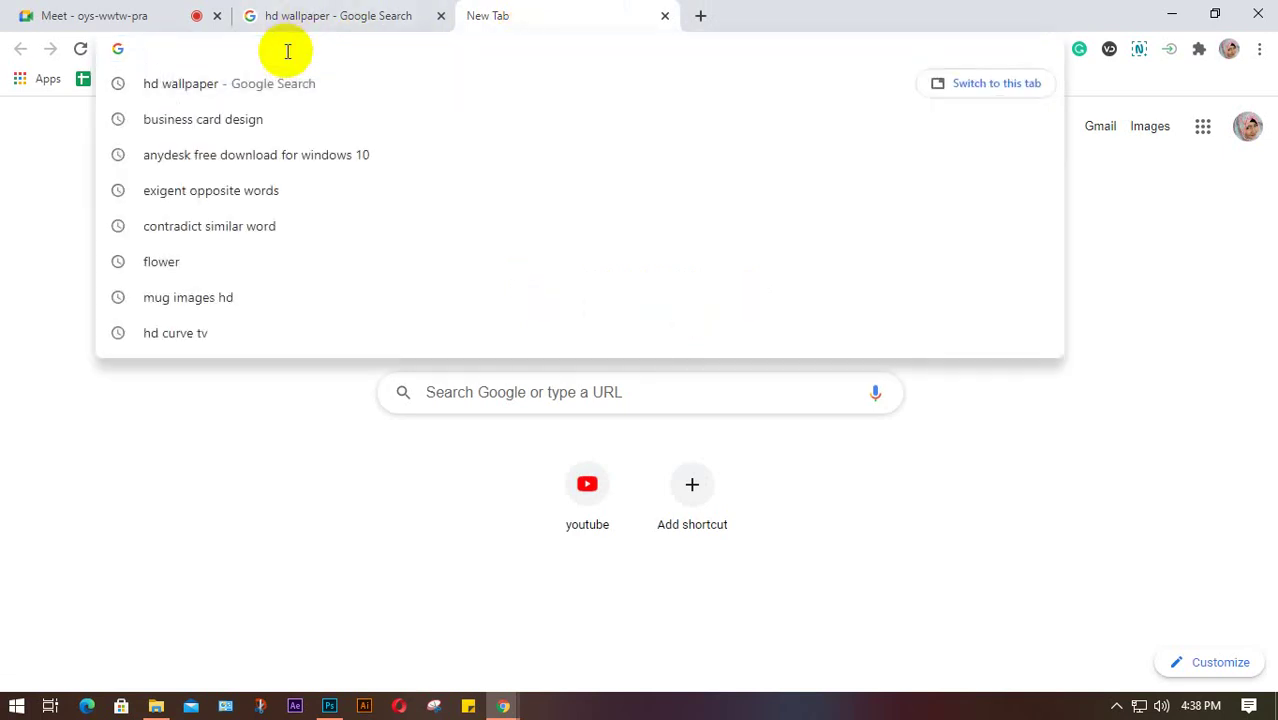
type("billboard image hd")
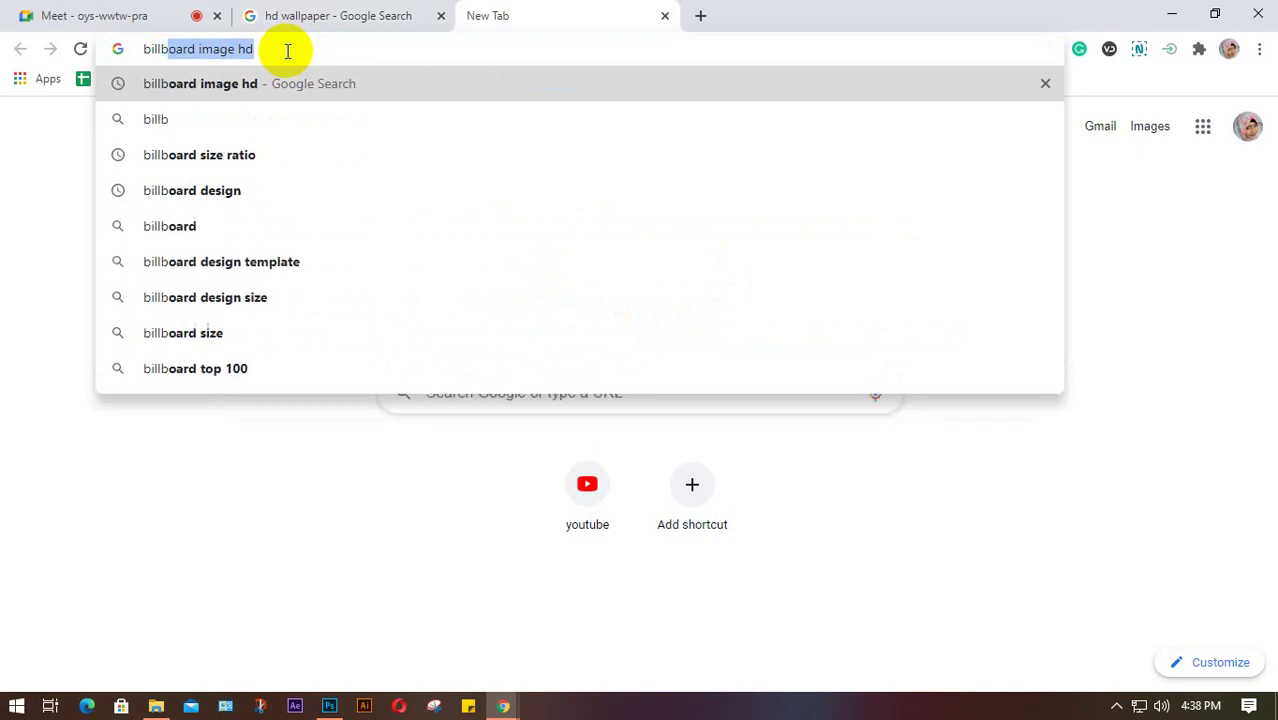
key("Return")
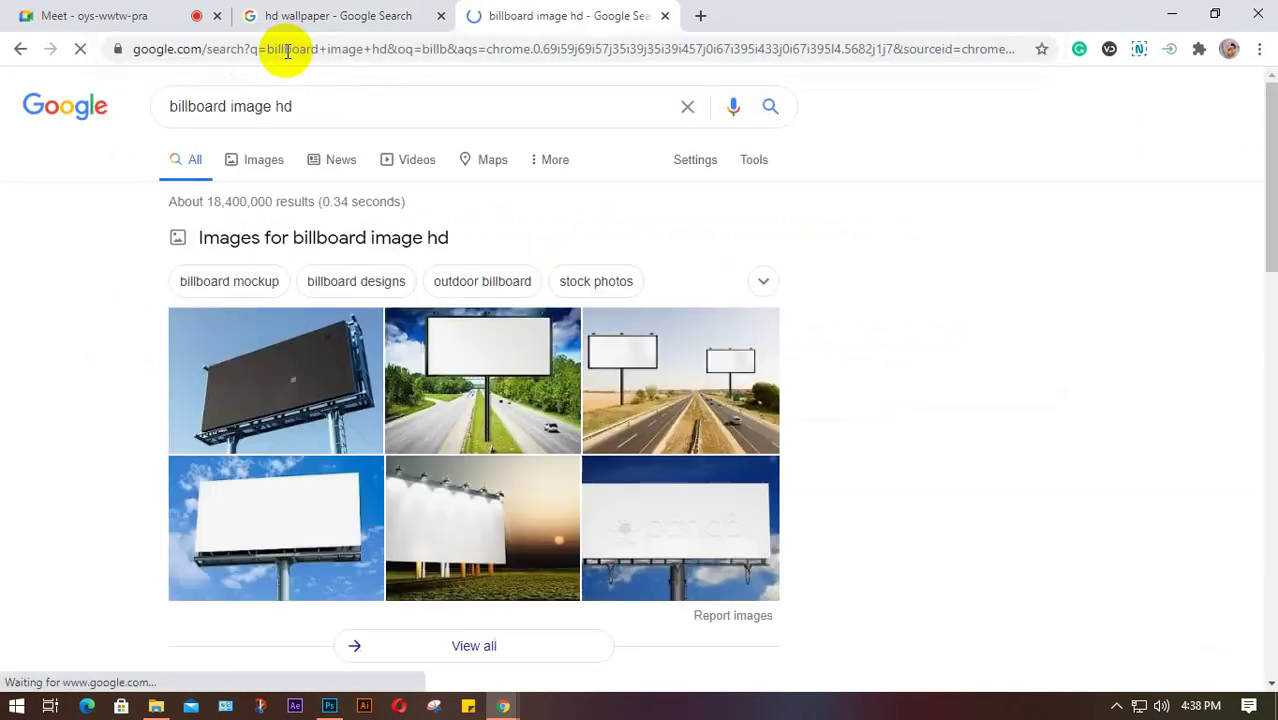
left_click(250, 162)
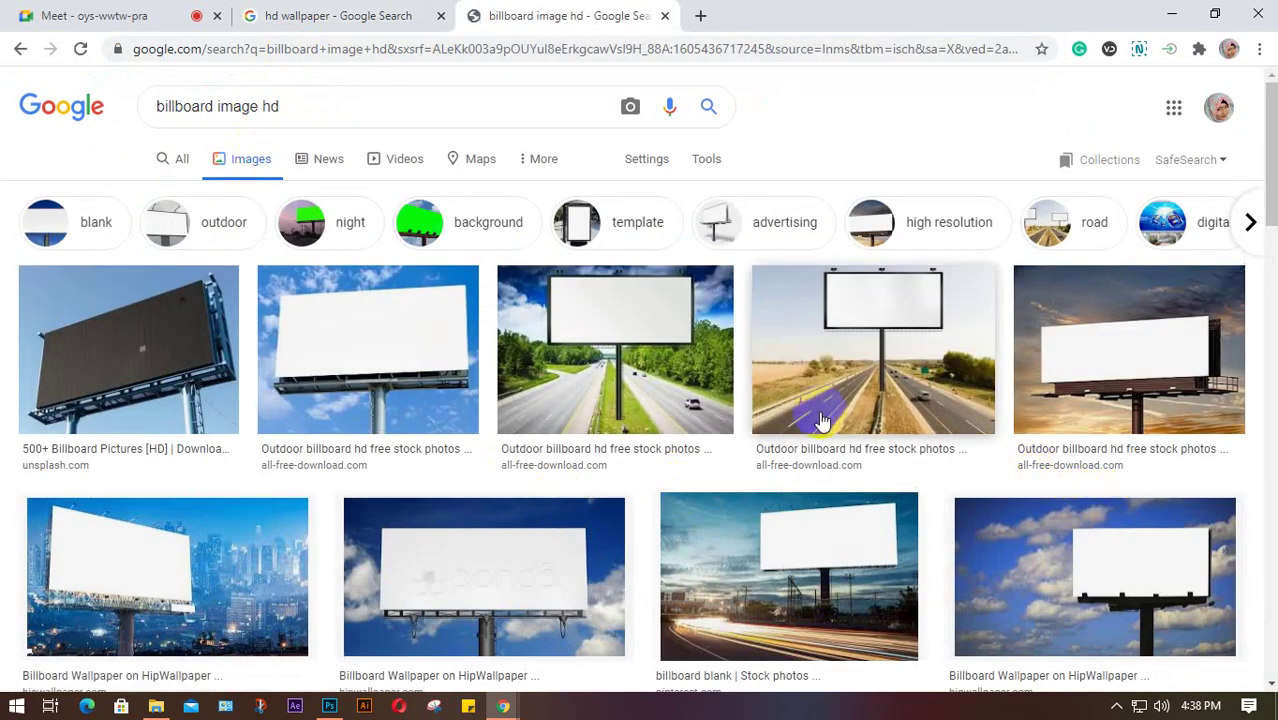
Step: Browse the billboard image results and preview the blank billboard against the cloudy sunset sky along with its related images
scroll(586, 440, "down", 2)
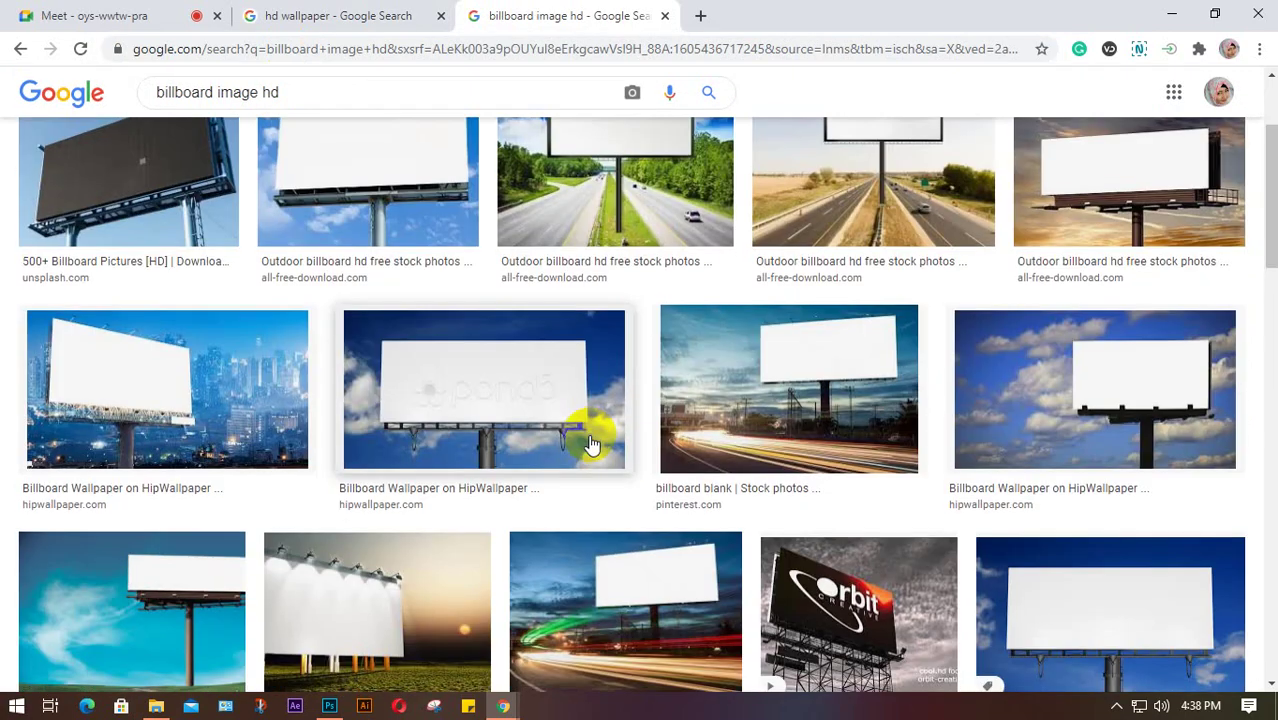
scroll(591, 443, "down", 2)
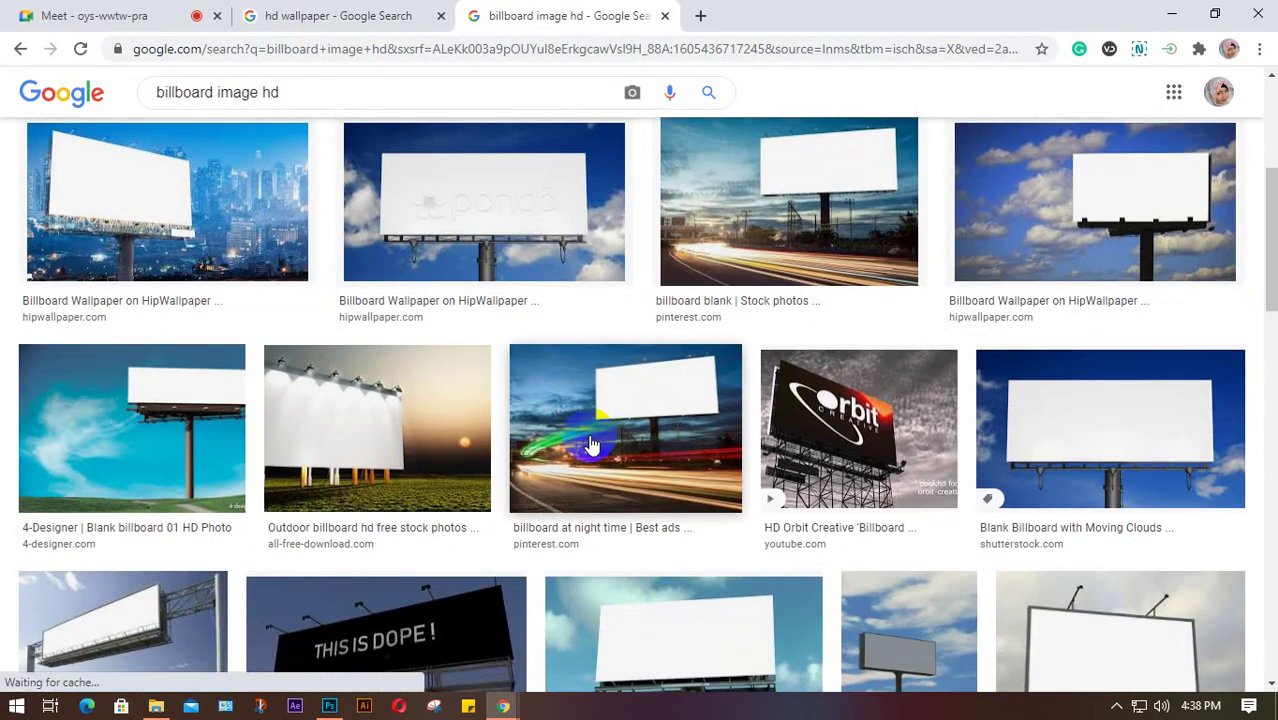
scroll(590, 445, "up", 4)
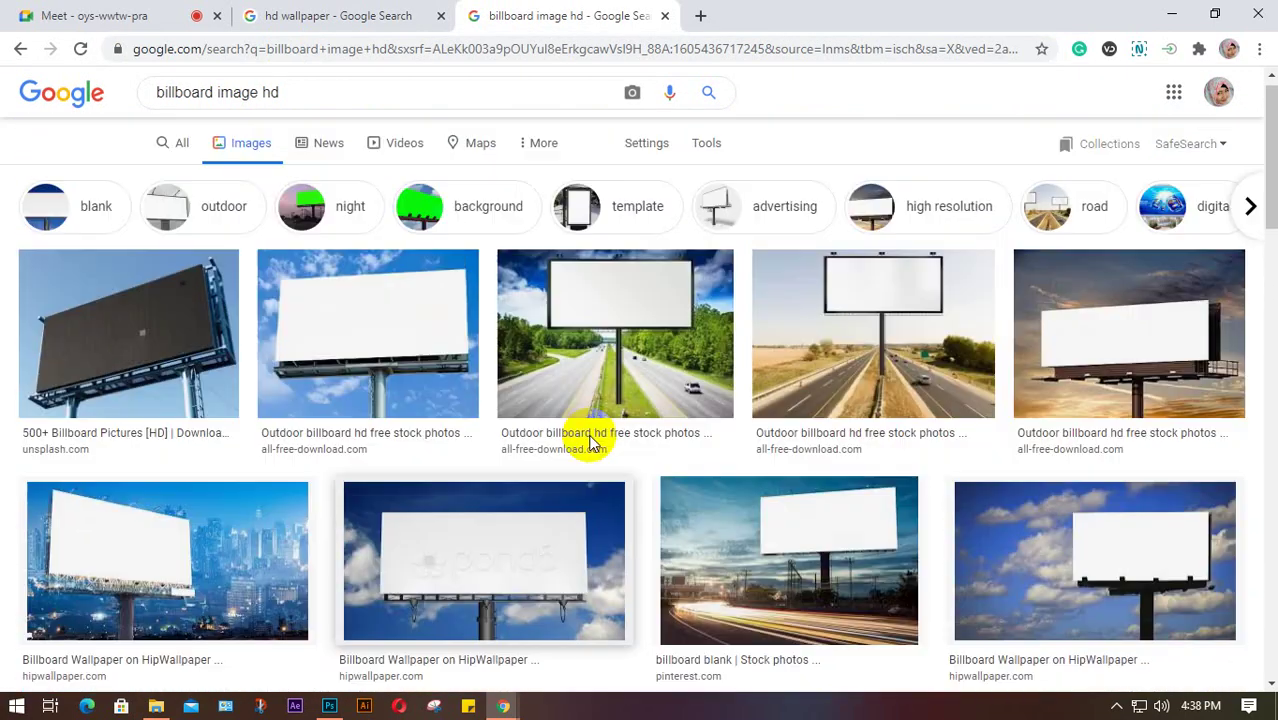
left_click(1155, 354)
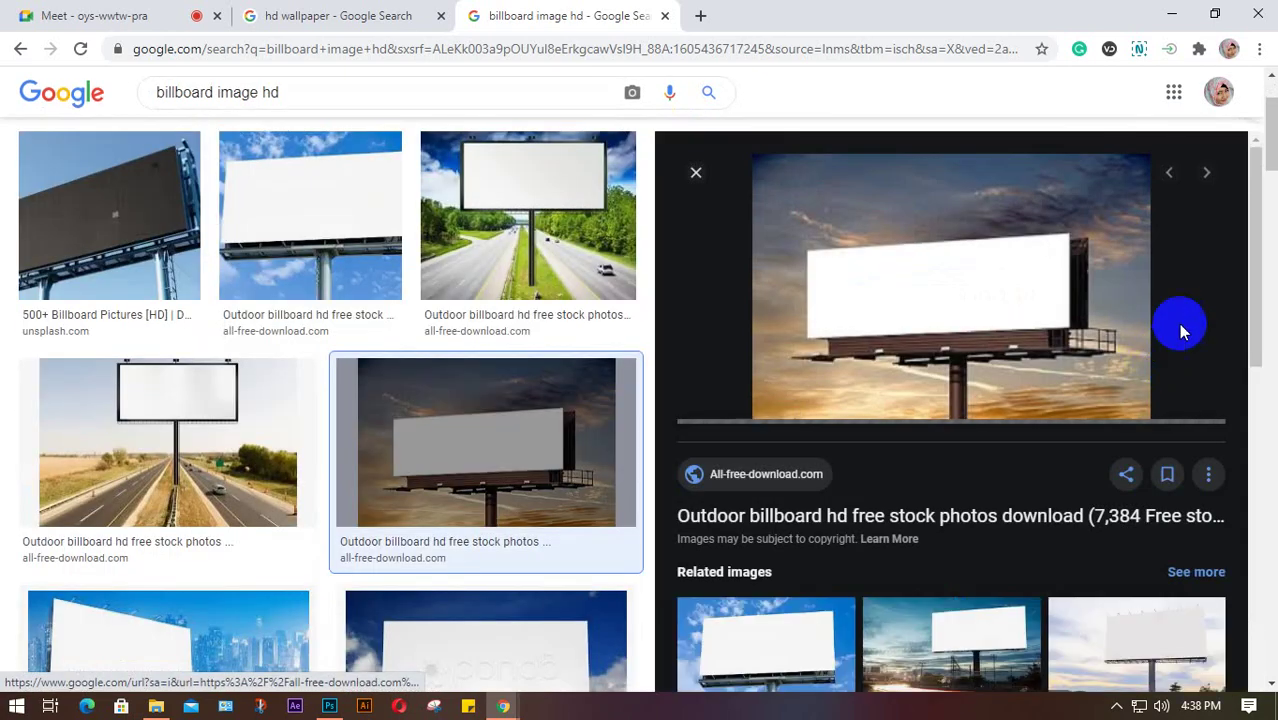
scroll(1070, 337, "down", 3)
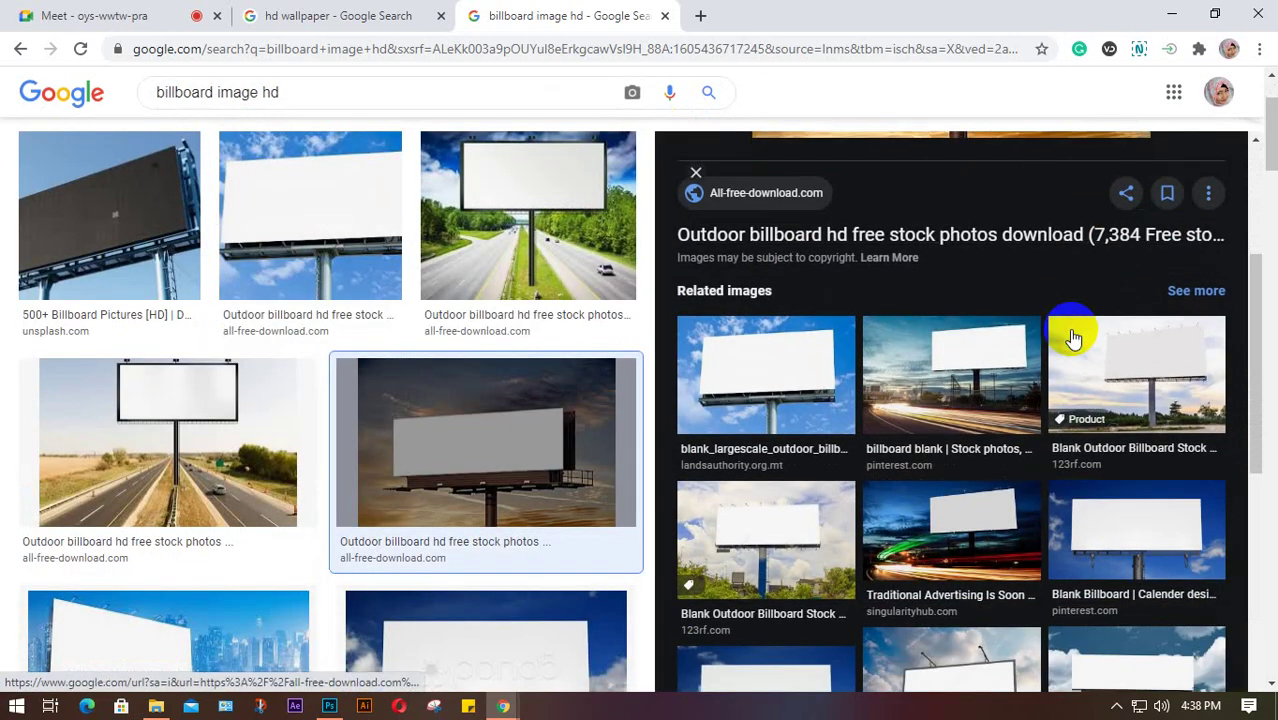
scroll(1072, 338, "down", 2)
scroll(1071, 335, "up", 5)
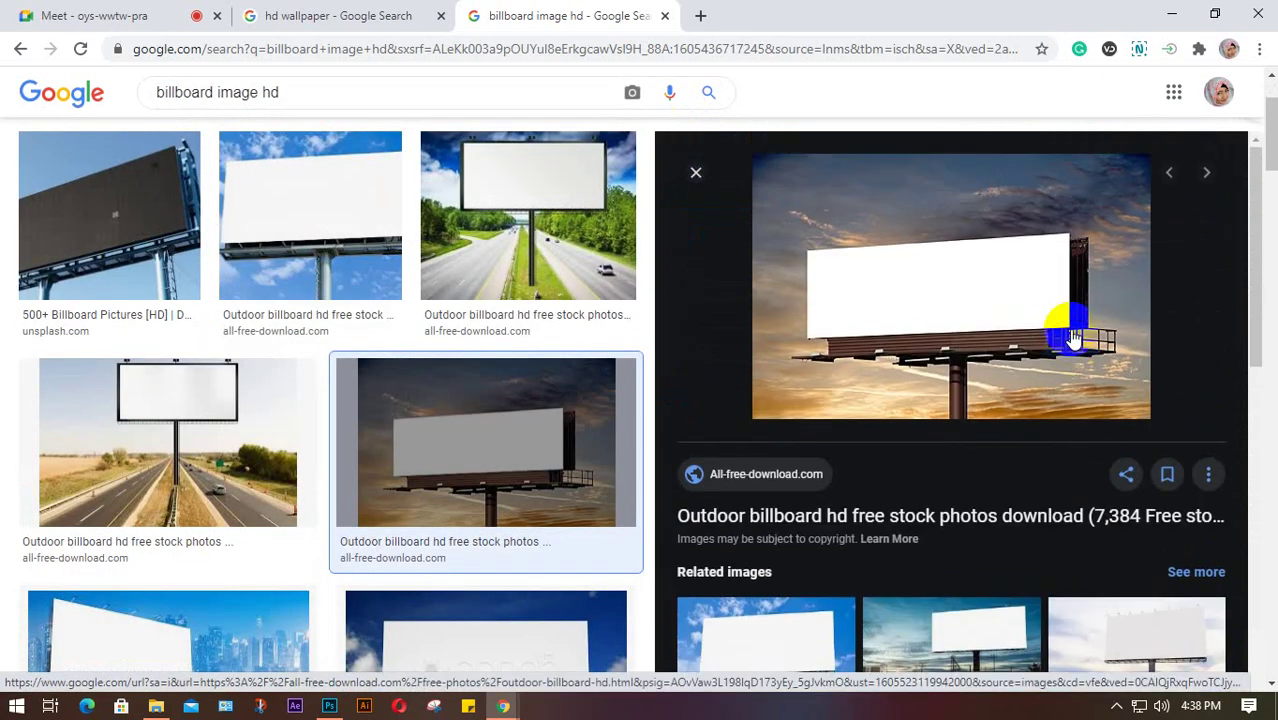
scroll(342, 371, "down", 6)
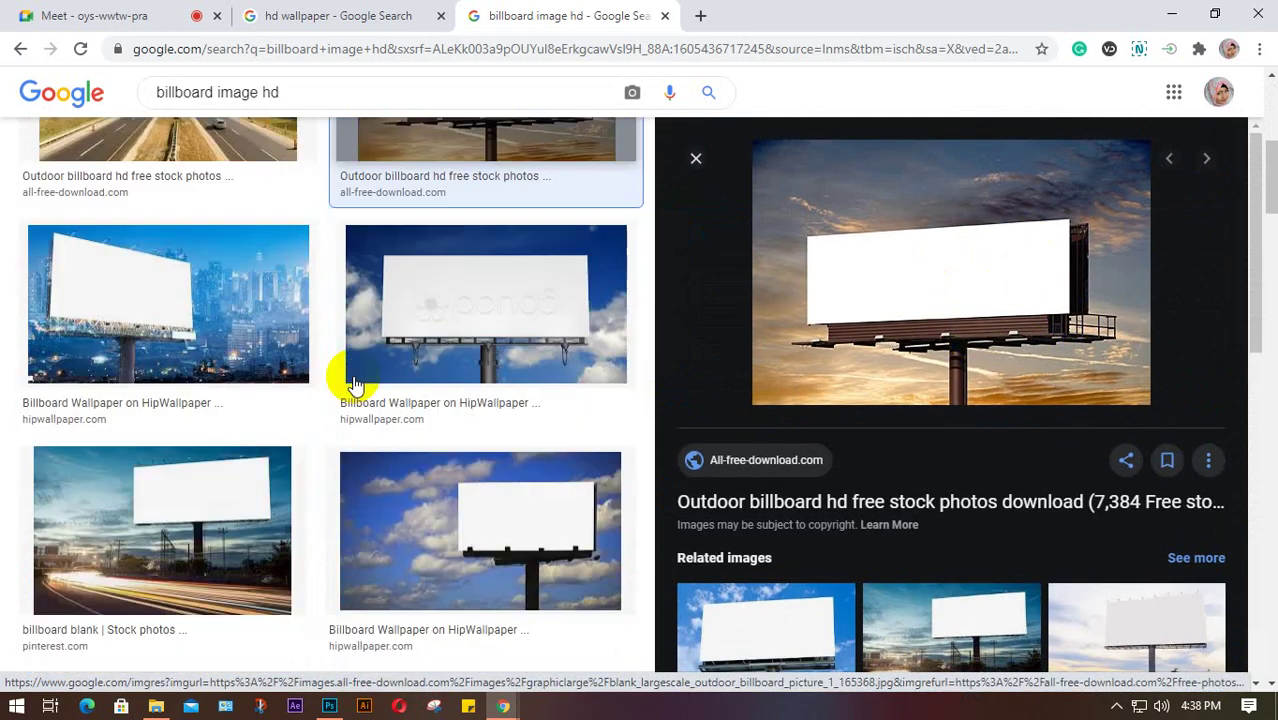
scroll(352, 380, "up", 4)
Step: Open the HipWallpaper blank billboard with the blue city skyline and save it to the Desktop as the PNG image jVdE1a
left_click(143, 371)
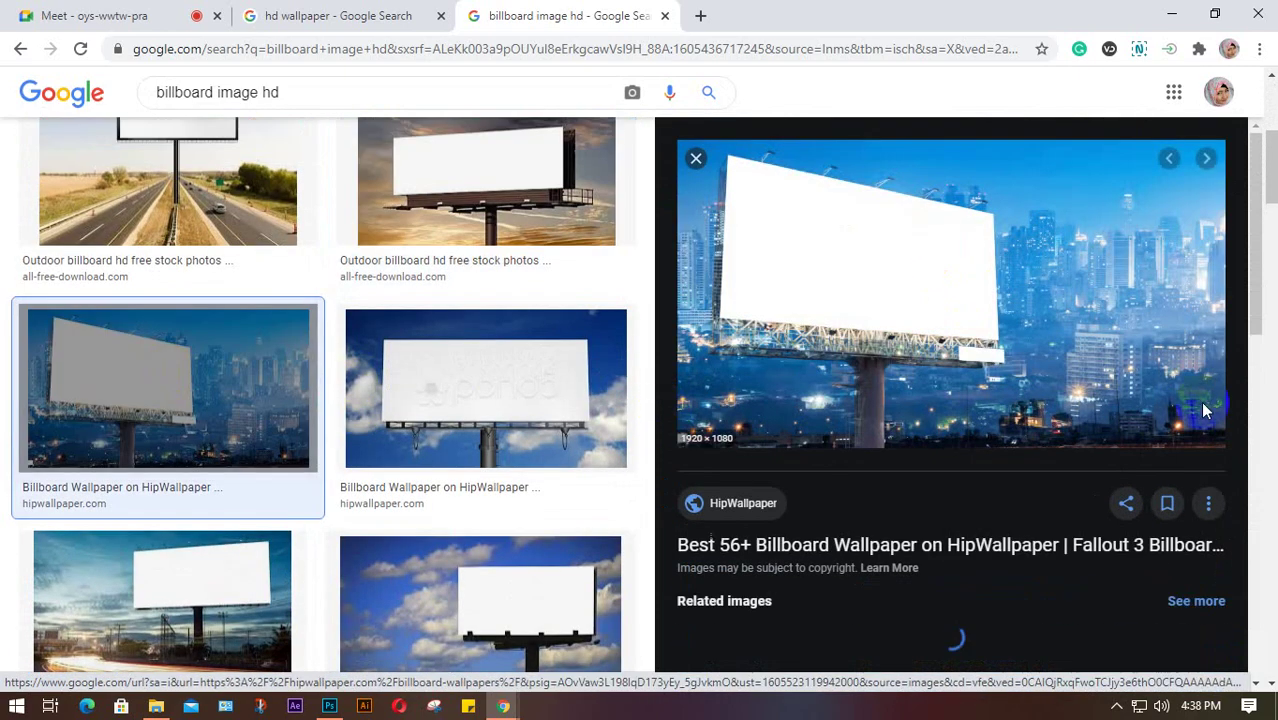
right_click(864, 270)
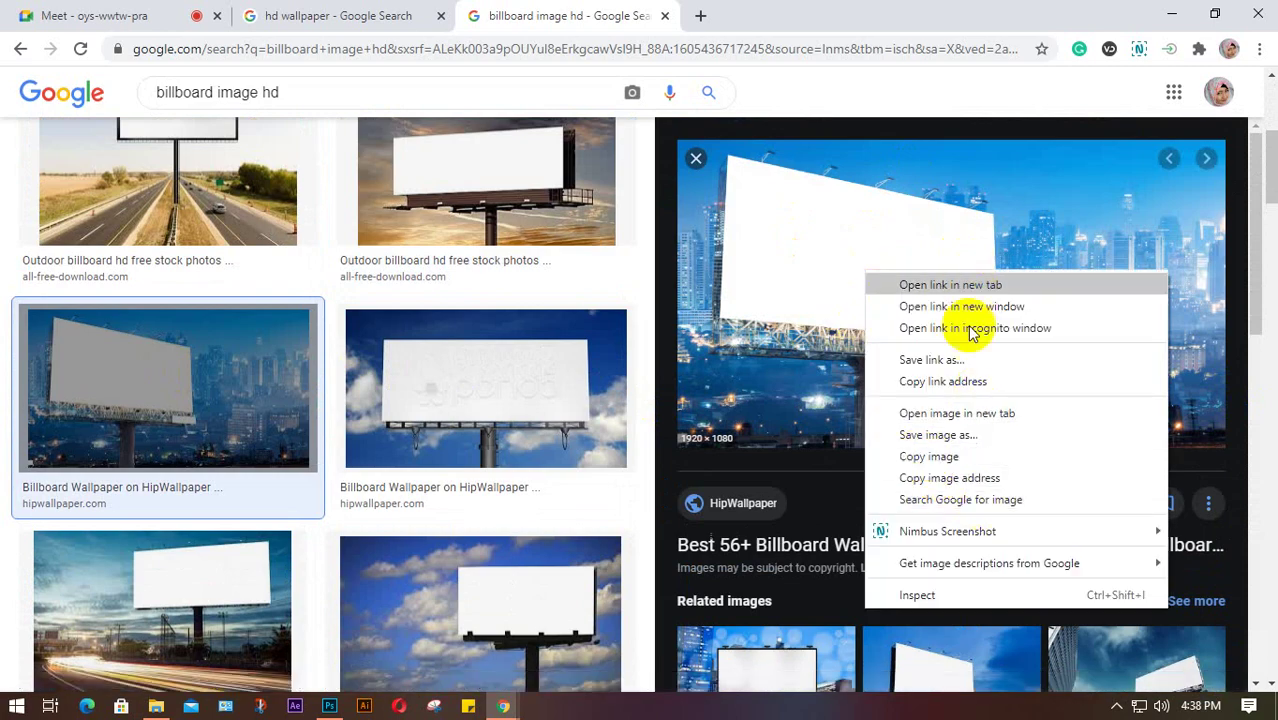
left_click(938, 435)
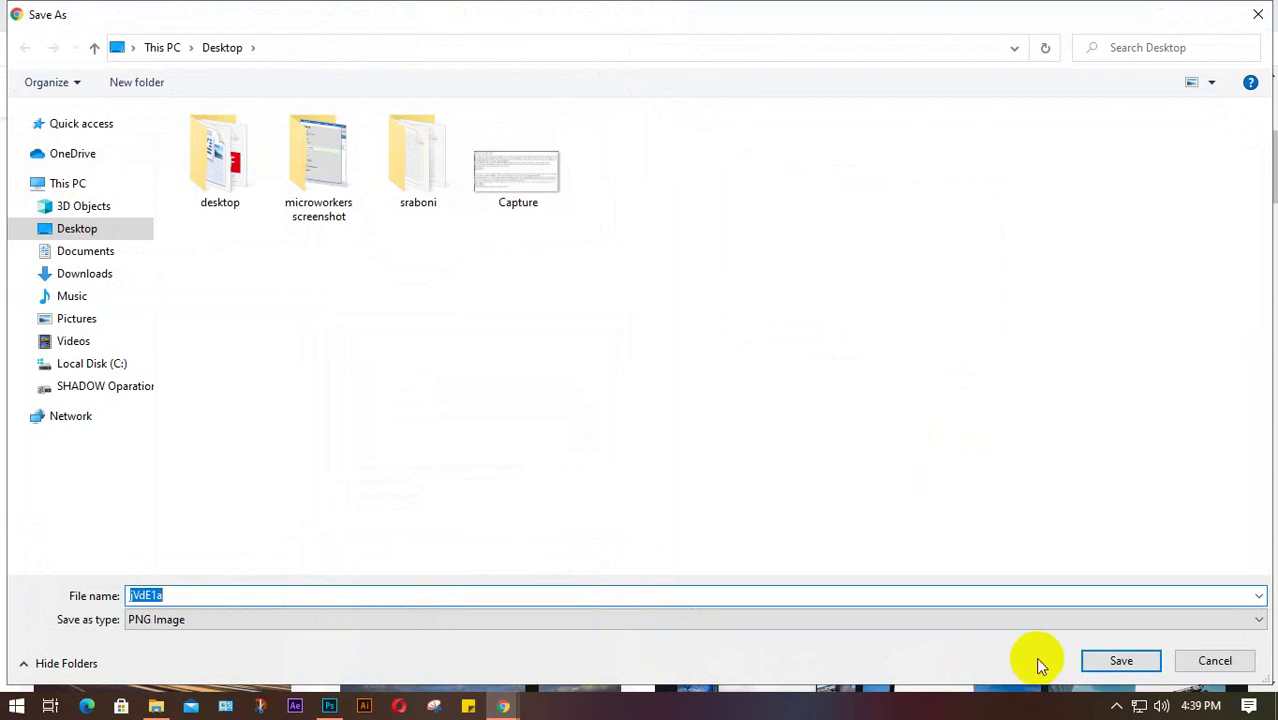
left_click(1114, 661)
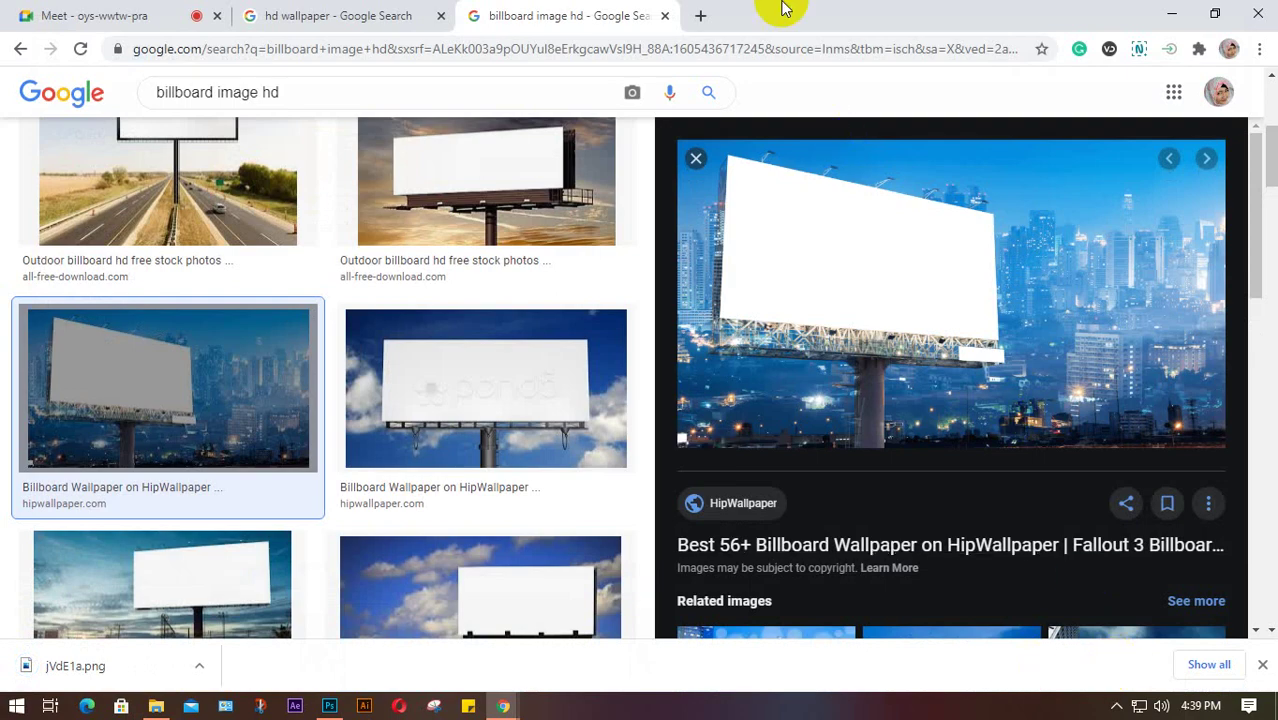
Step: Bring the jVdE1a billboard image from the Desktop folder into the Photoshop document and apply its placement
left_click(1165, 18)
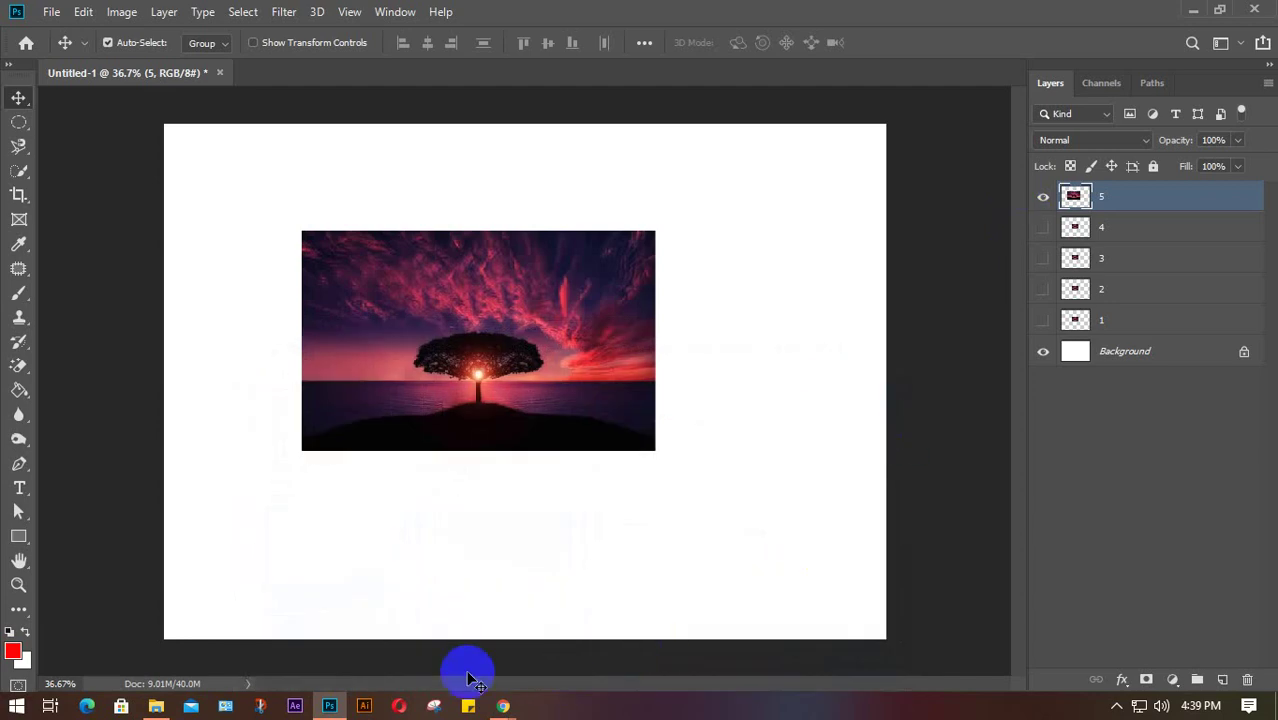
mouse_move(156, 706)
left_click(190, 615)
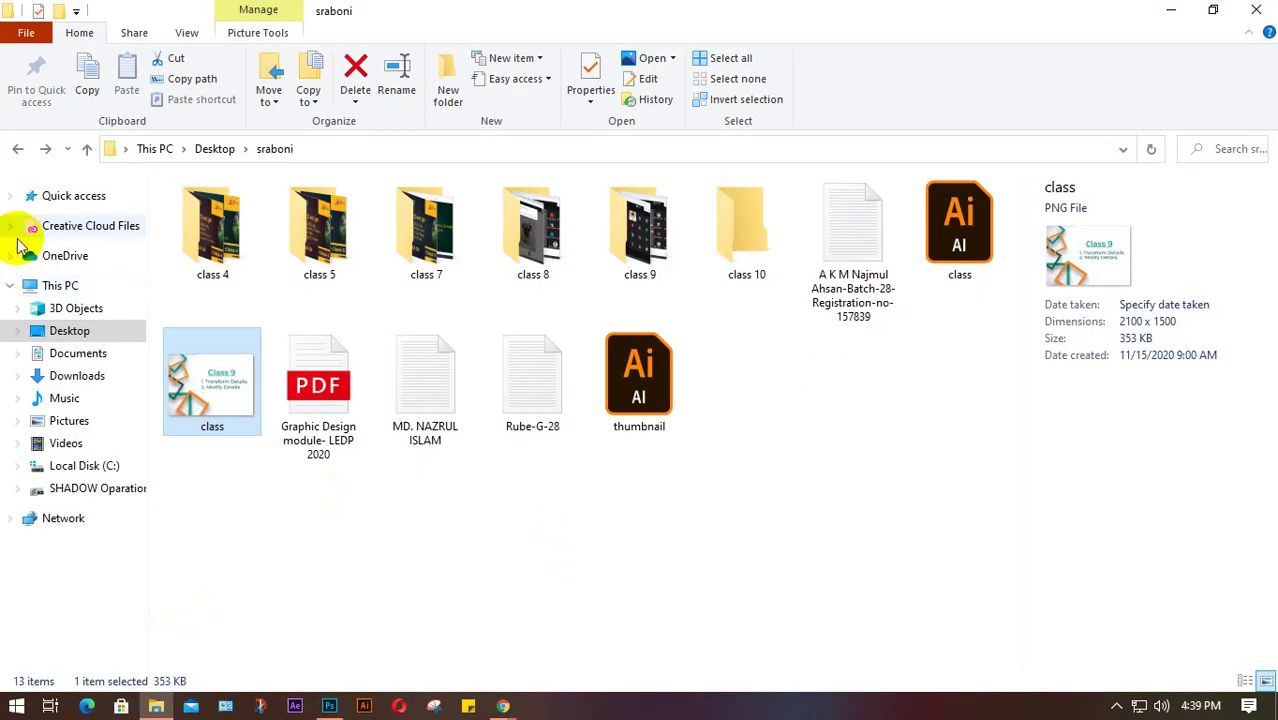
left_click(72, 336)
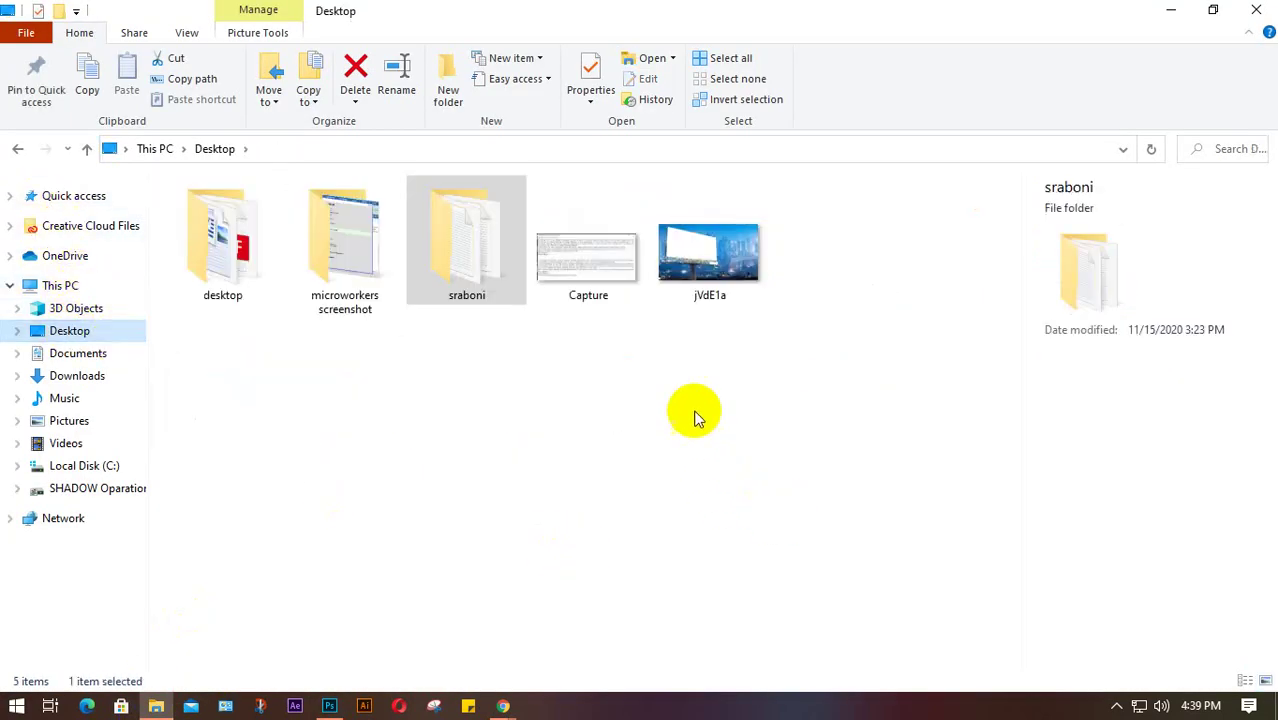
left_click_drag(710, 245, 471, 500)
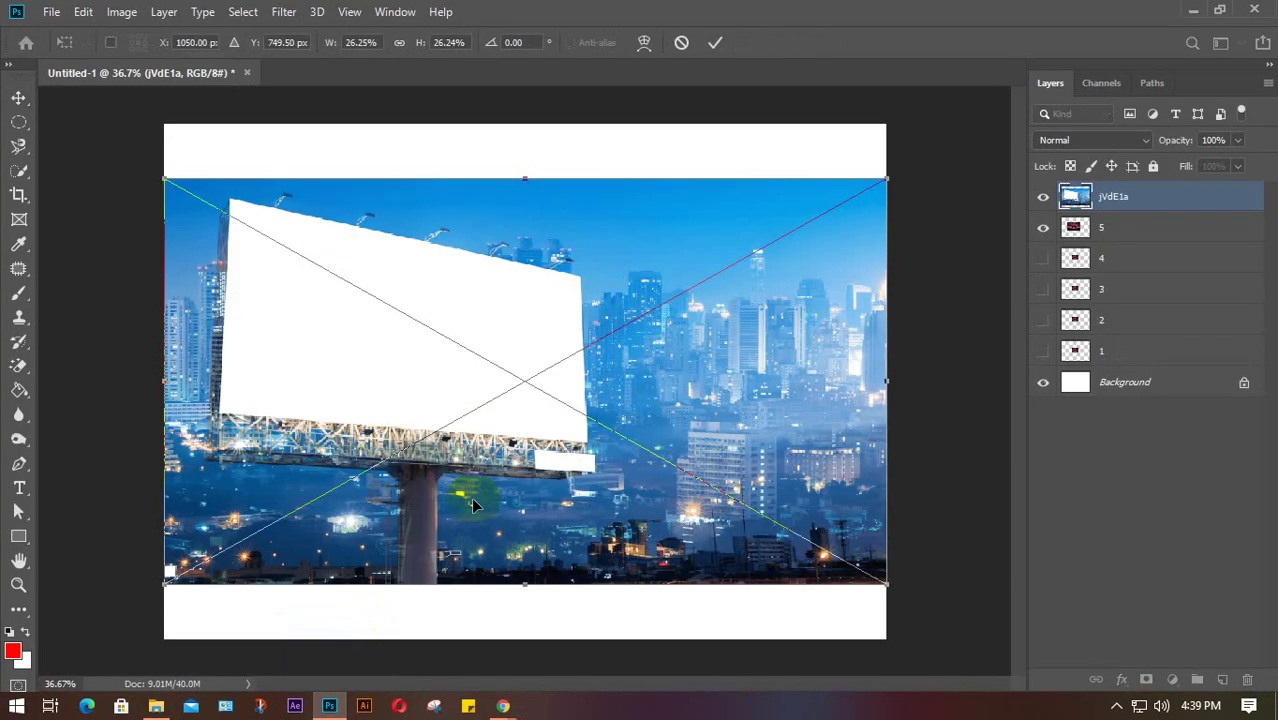
double_click(468, 500)
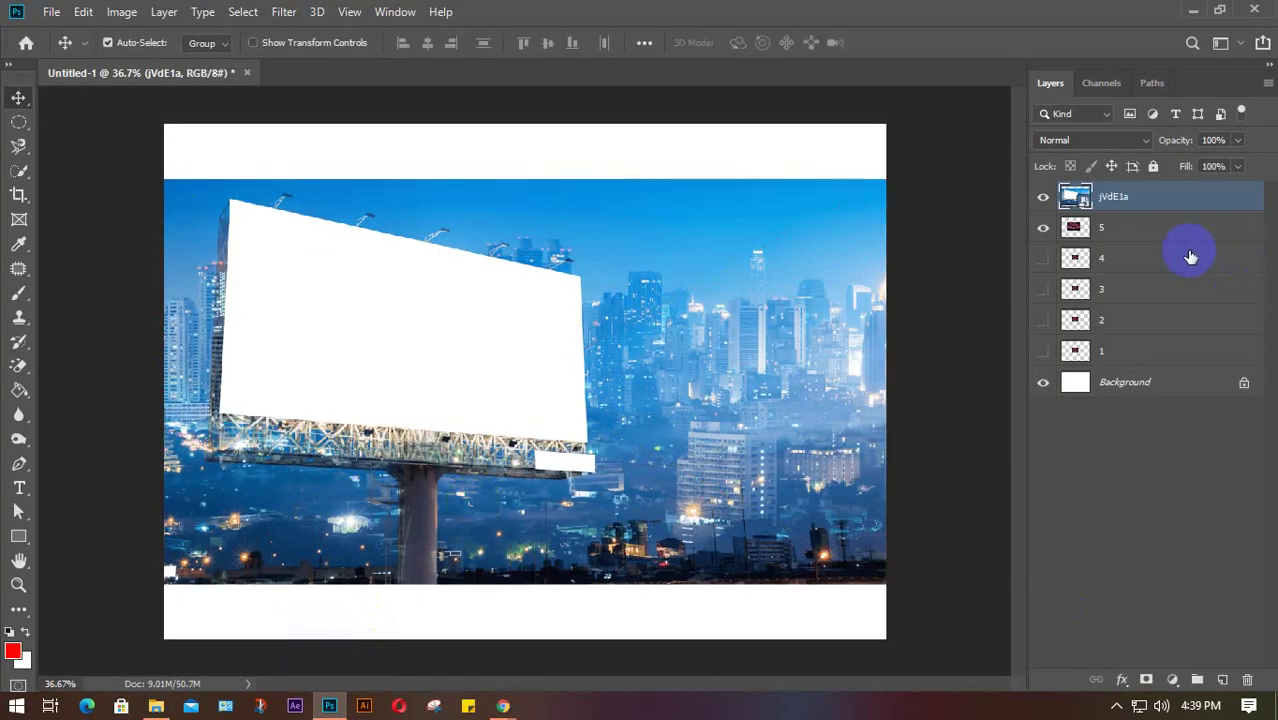
Step: Move layer 5 above the jVdE1a layer and position its sunset image over the blank billboard panel
left_click_drag(1124, 220, 1125, 186)
left_click_drag(535, 310, 697, 285)
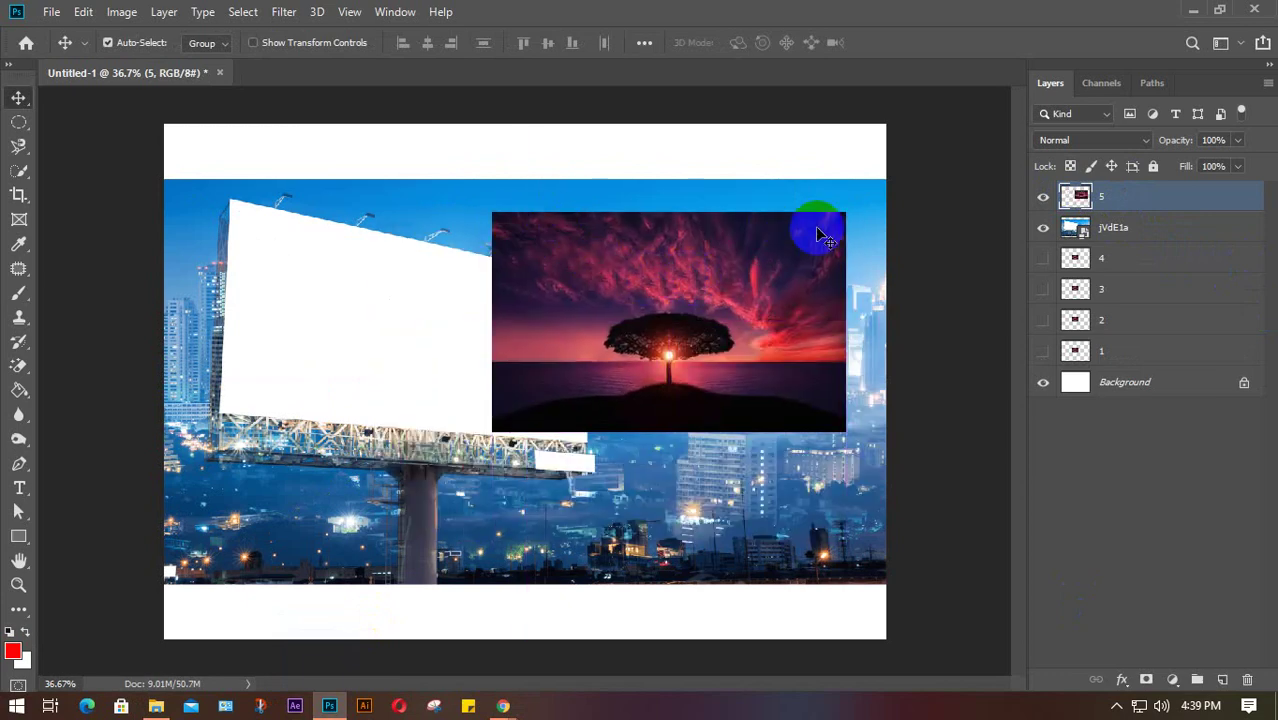
mouse_move(725, 287)
left_mouse_down()
mouse_move(674, 350)
mouse_move(720, 244)
mouse_move(720, 305)
left_mouse_up()
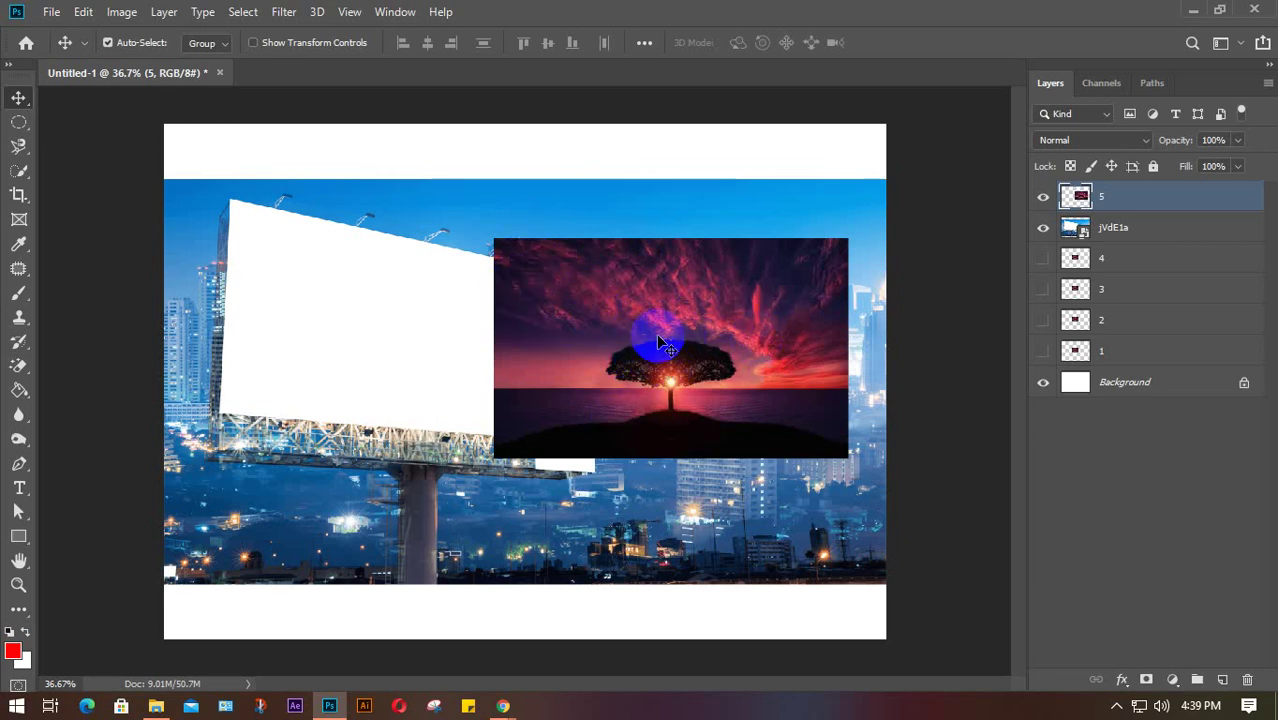
left_click_drag(659, 372, 477, 515)
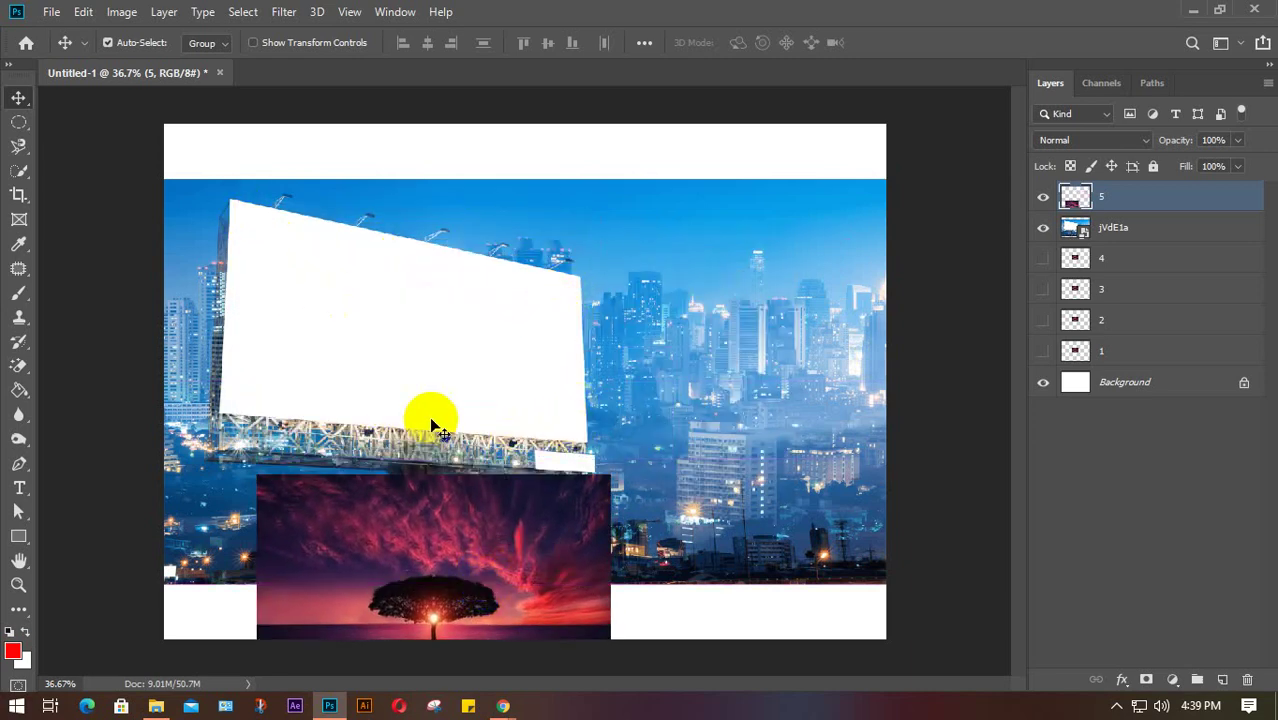
left_click_drag(440, 583, 409, 329)
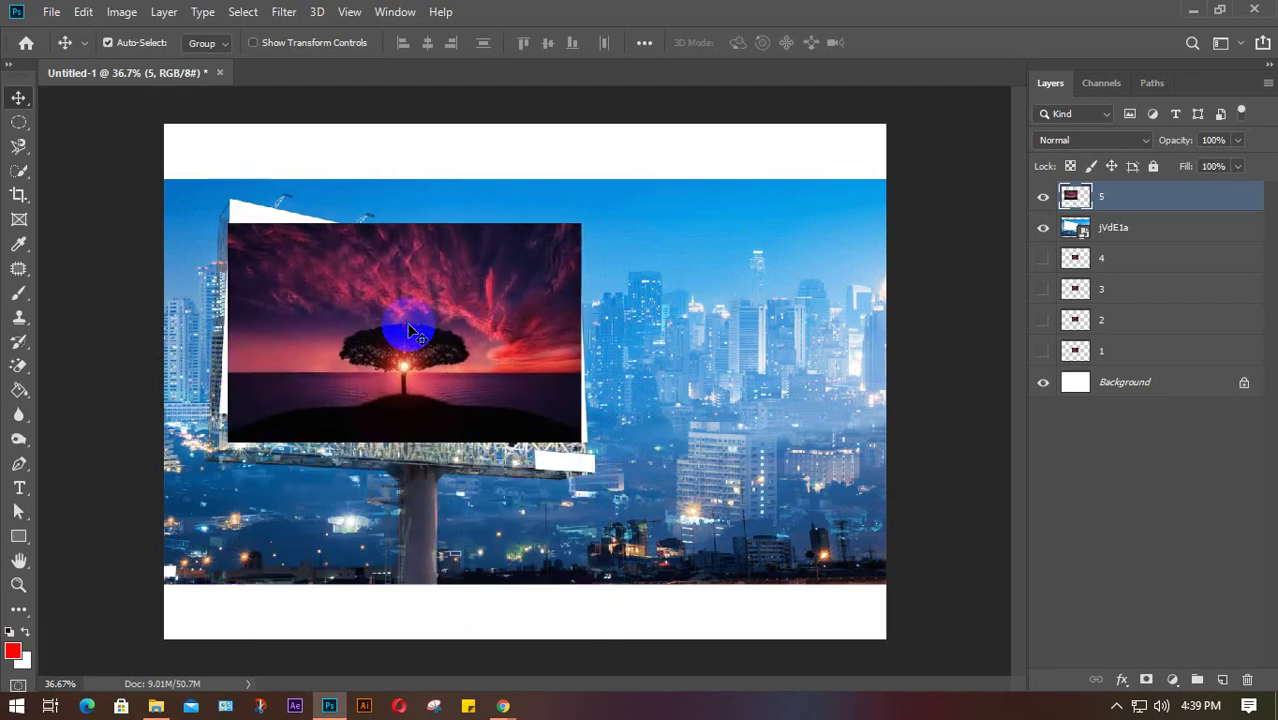
scroll(407, 322, "up", 2)
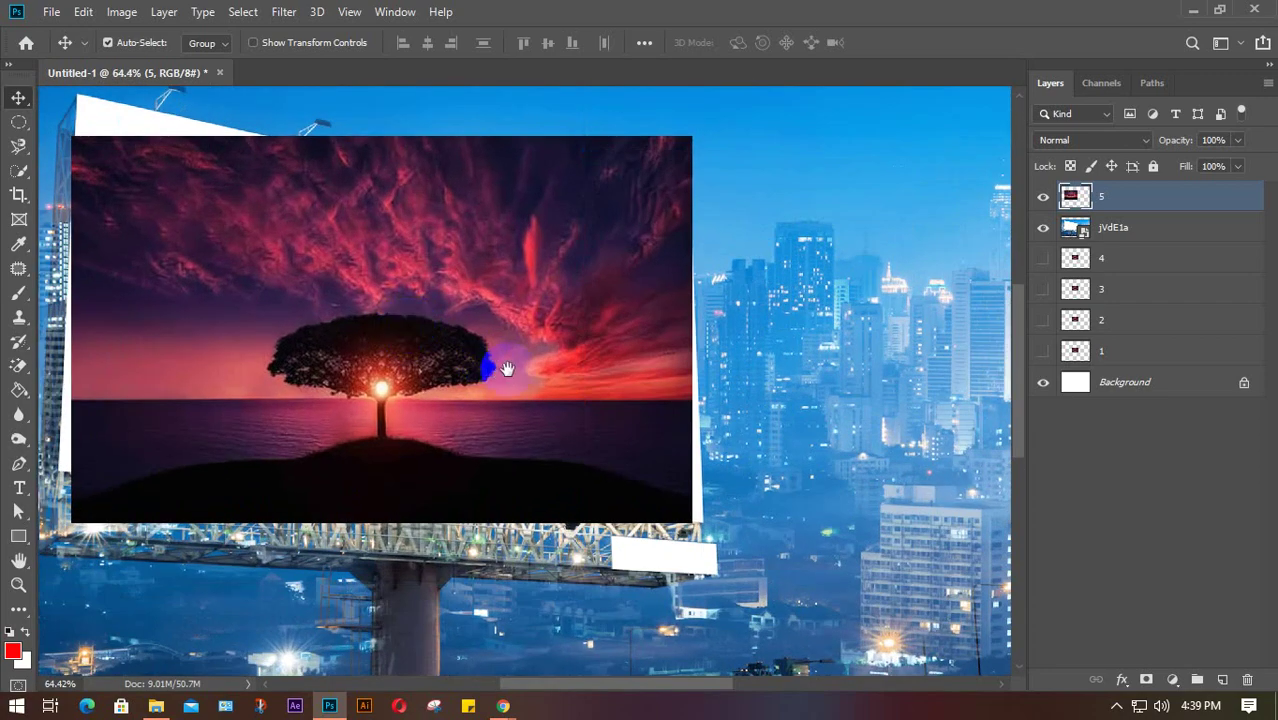
left_click_drag(499, 365, 682, 399)
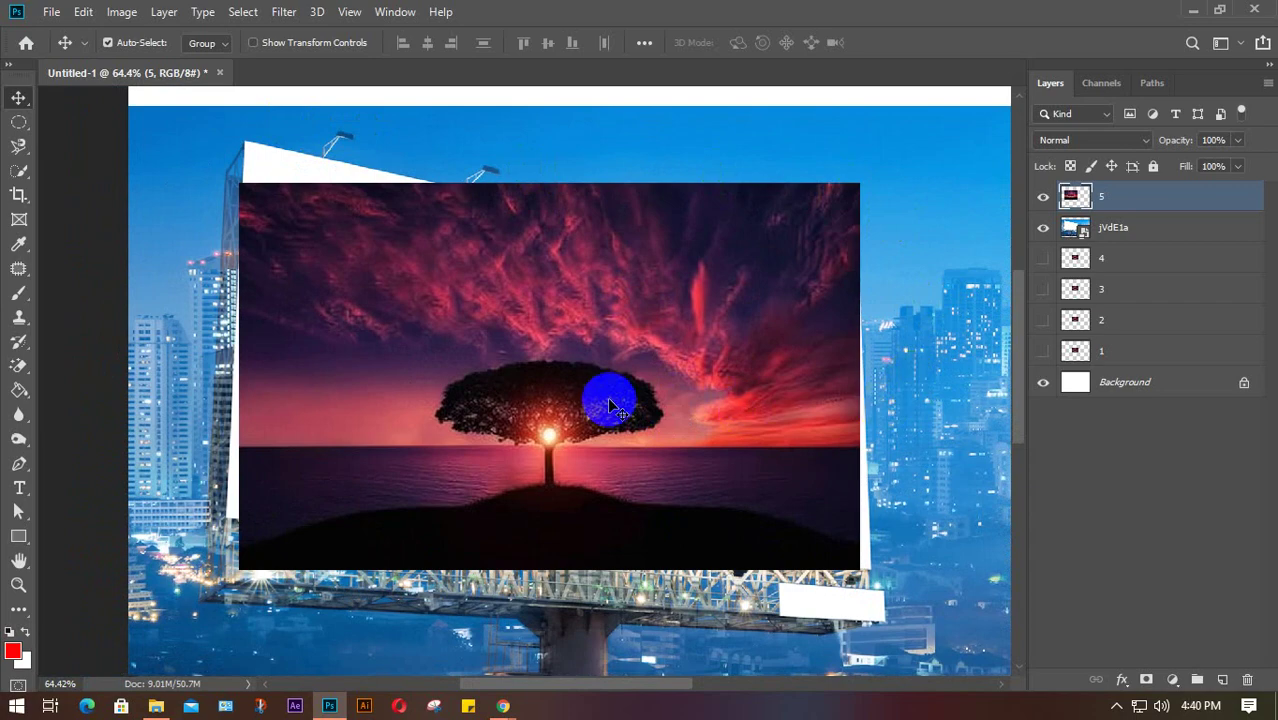
Step: Switch to Chrome and copy the Pexels sunset tree image from the hd wallpaper results
mouse_move(503, 706)
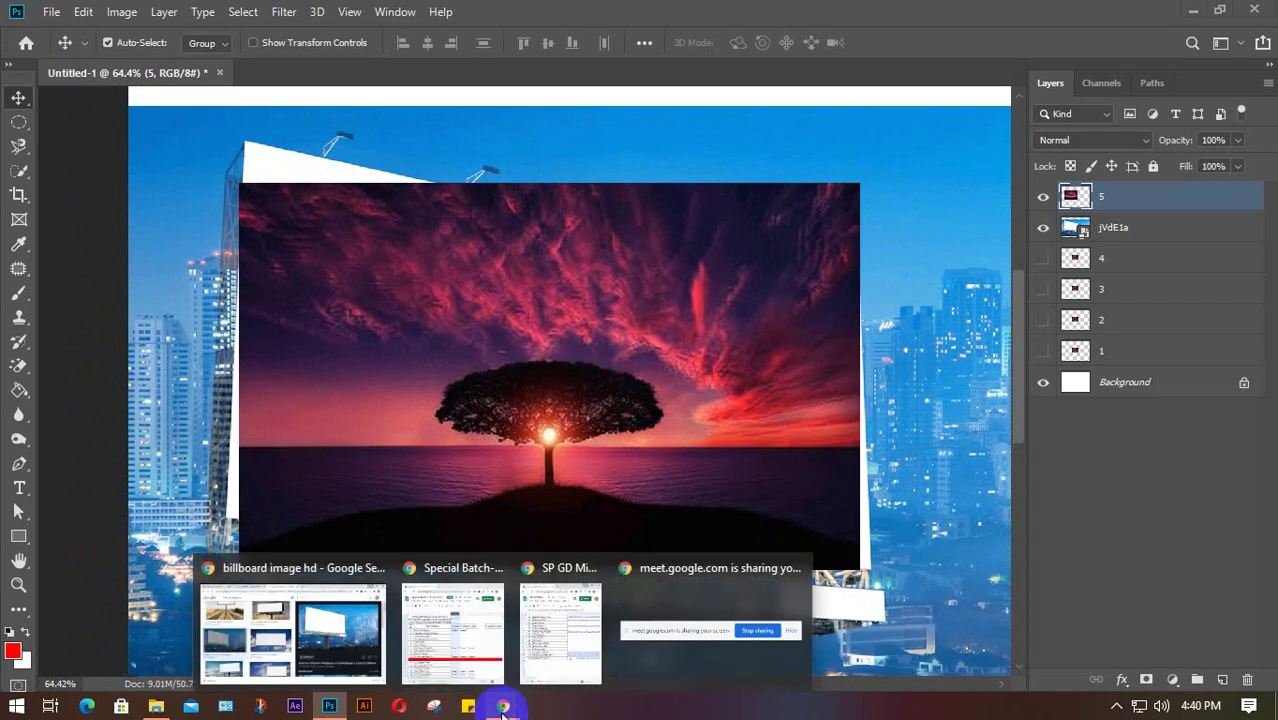
left_click(313, 632)
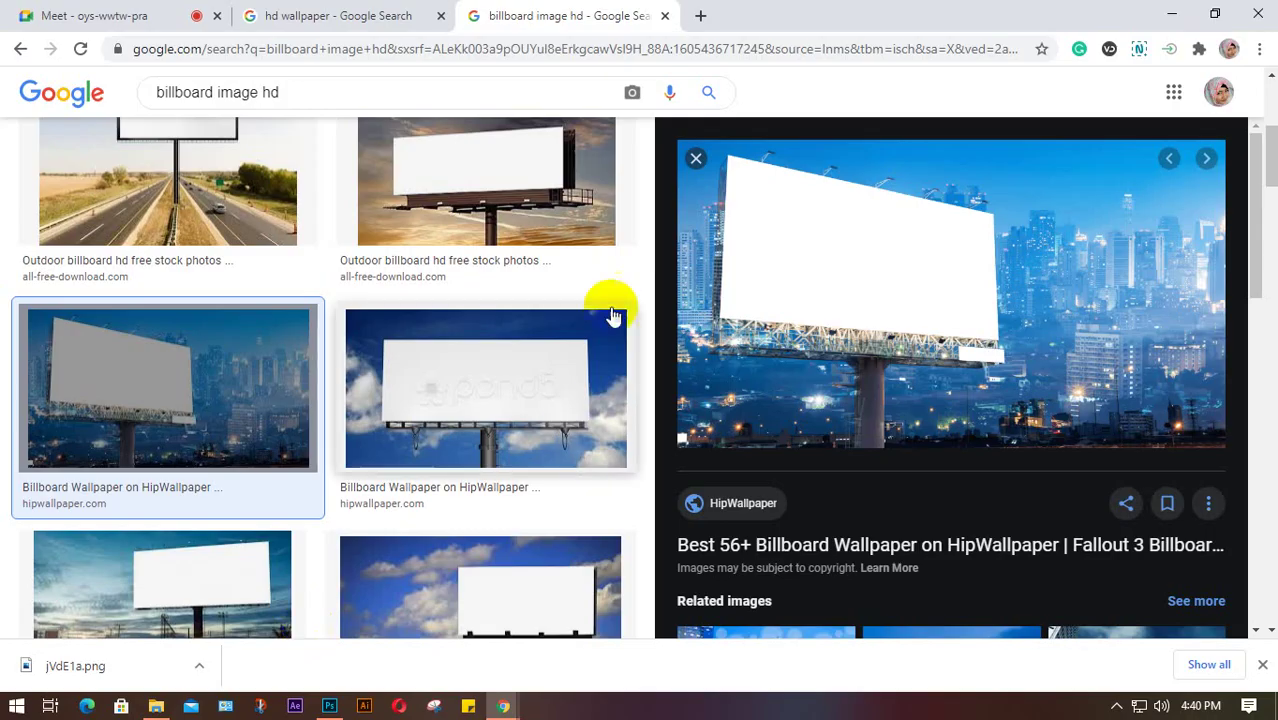
left_click(303, 14)
right_click(905, 276)
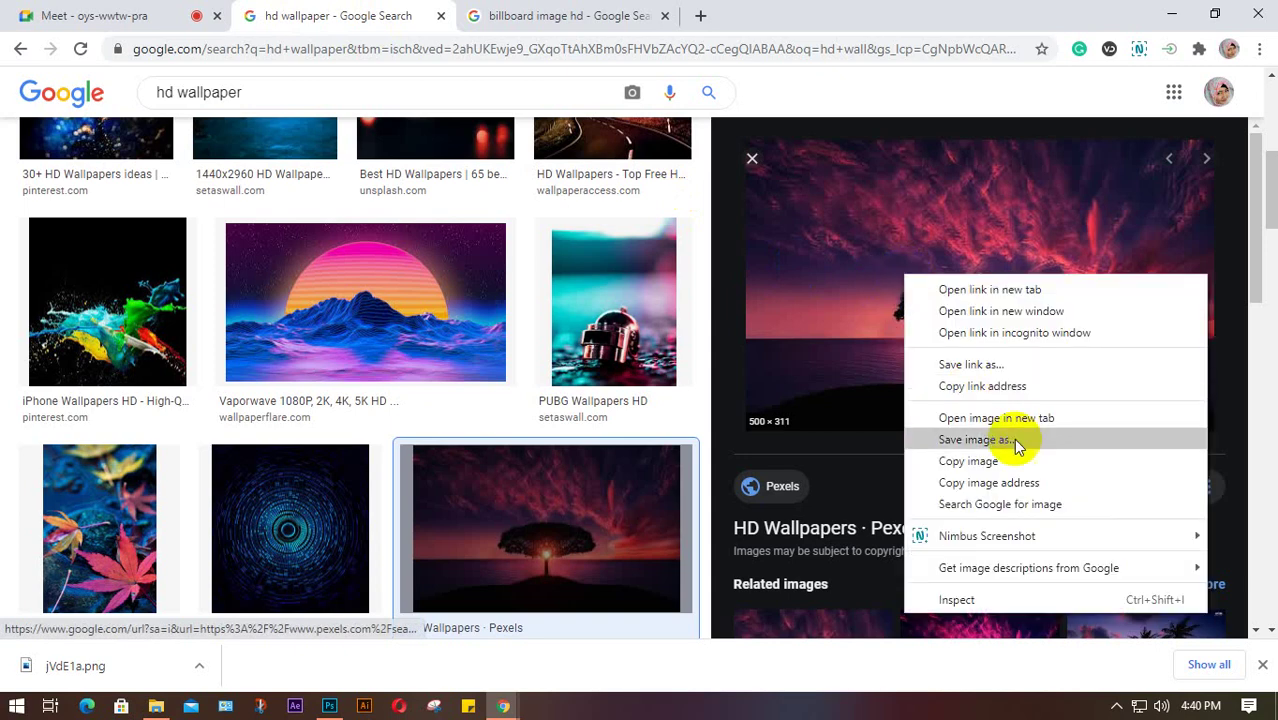
left_click(965, 463)
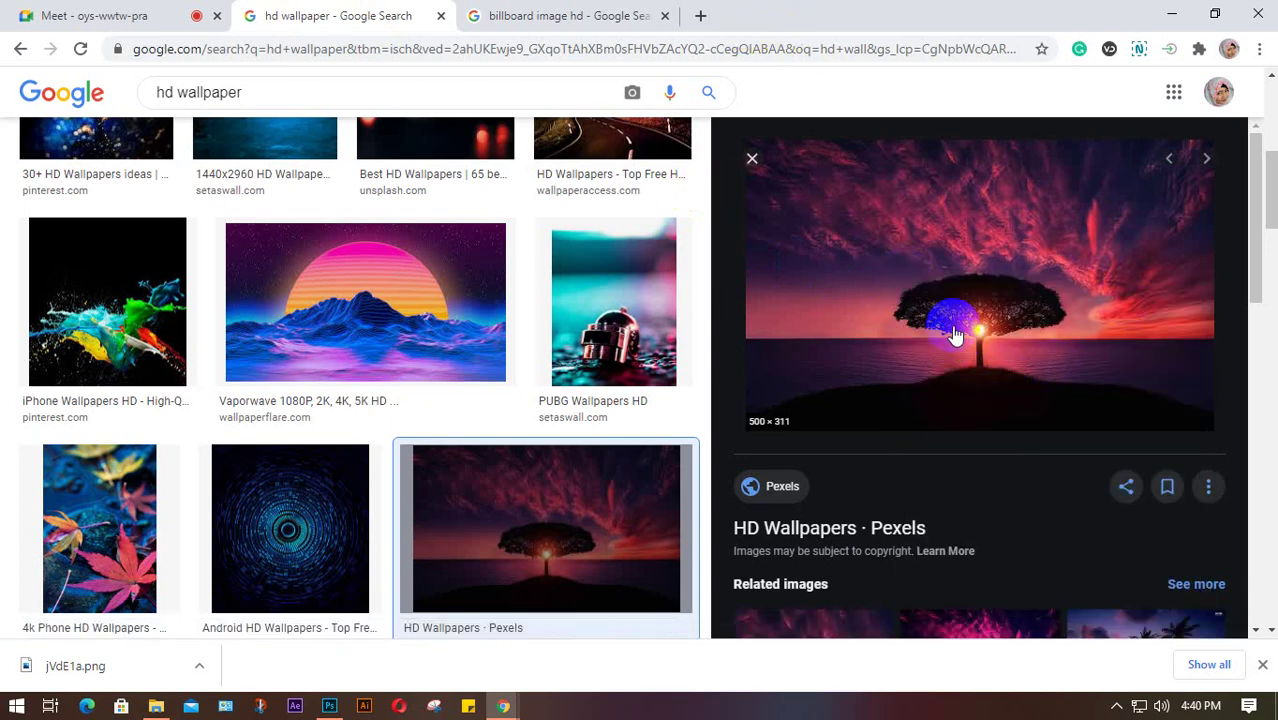
Step: Return to the billboard image results, dismiss the downloads bar, and go back to Photoshop
left_click(522, 15)
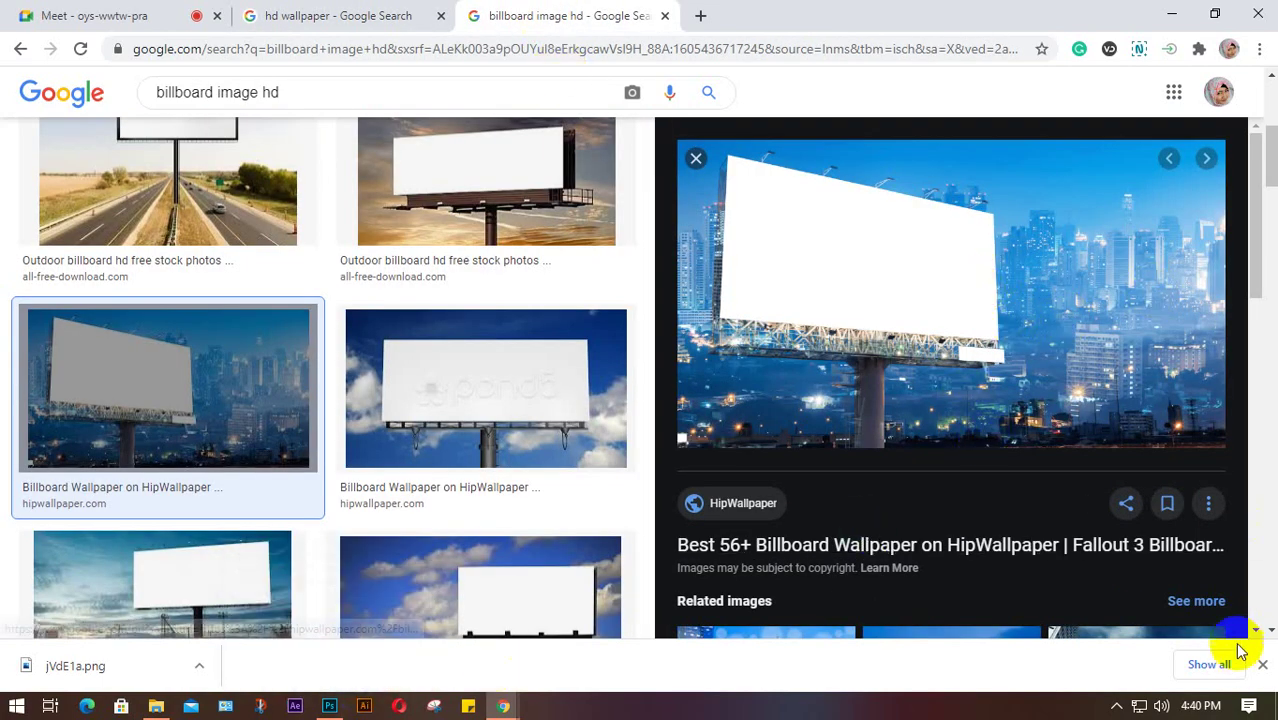
left_click(1259, 666)
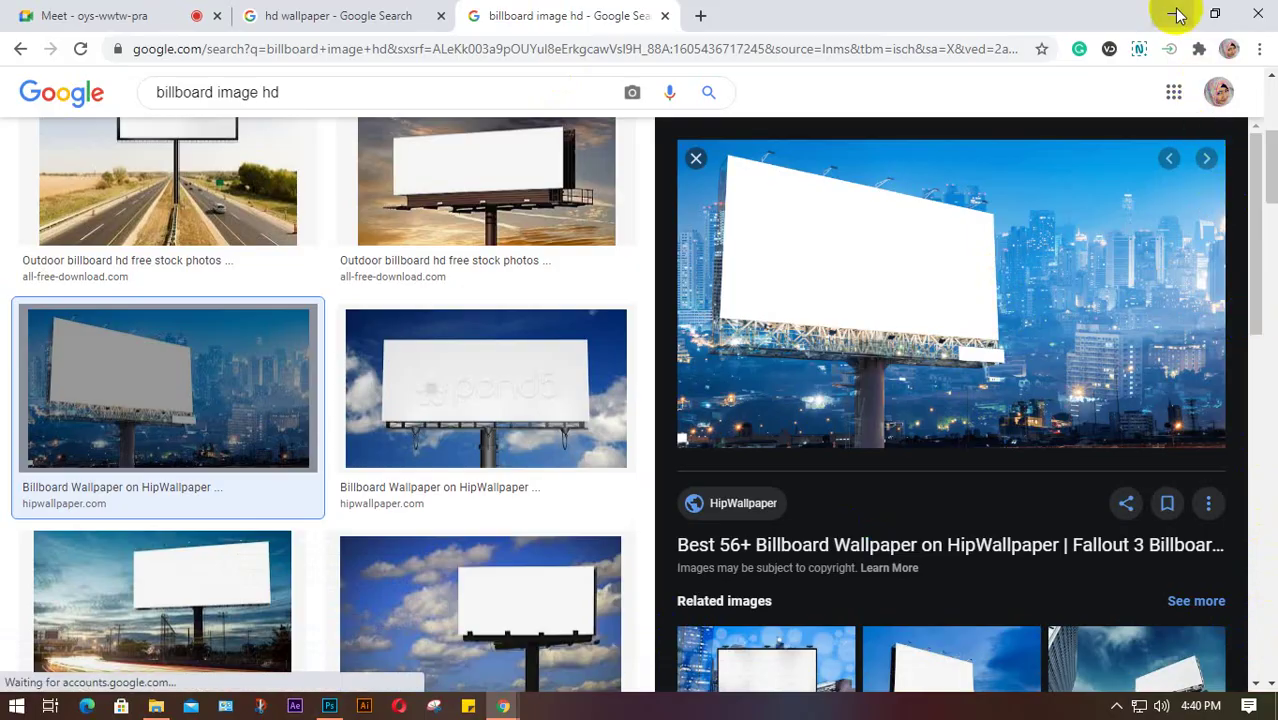
left_click(1176, 10)
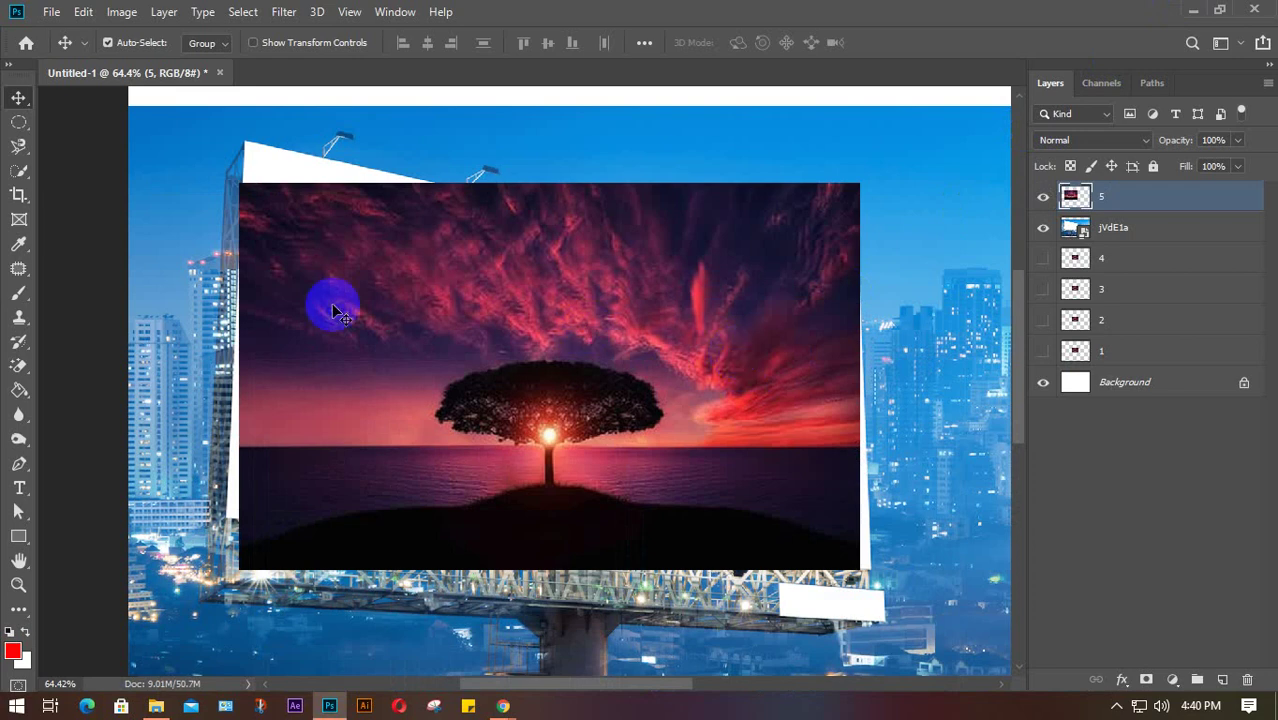
Step: Shift the layer 5 sunset image slightly down and to the right over the billboard
left_click(50, 12)
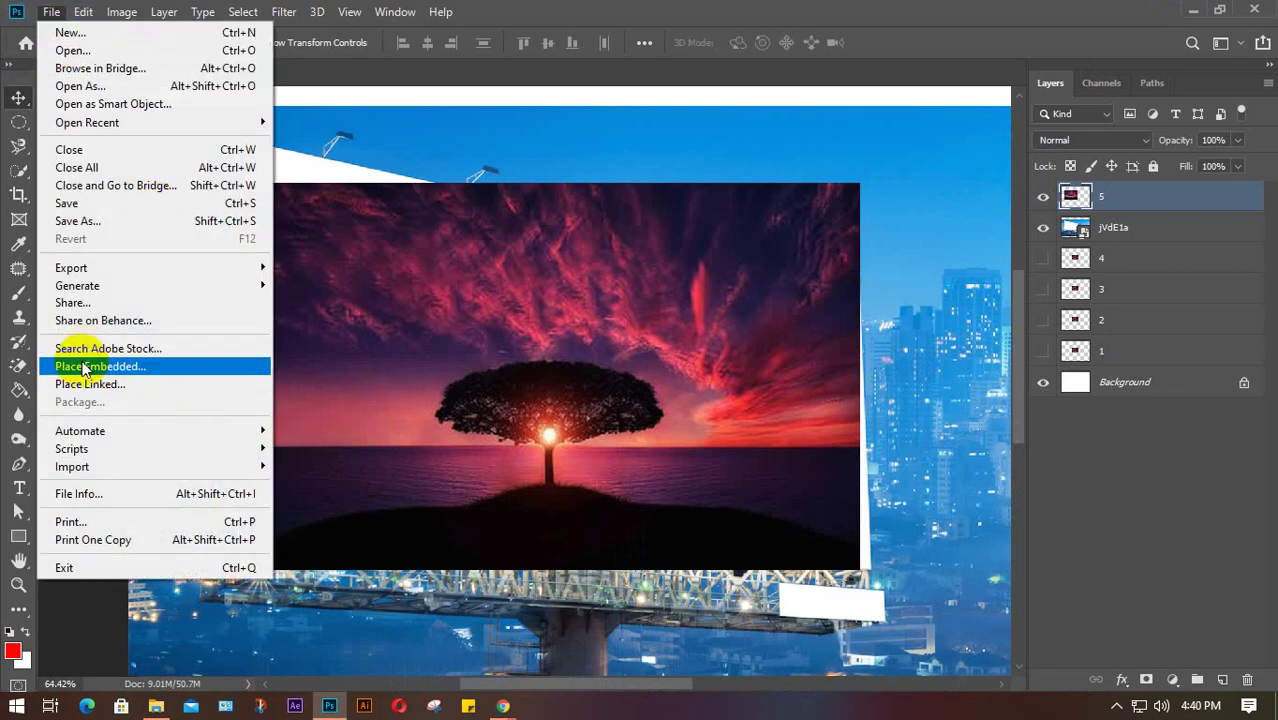
left_click(502, 343)
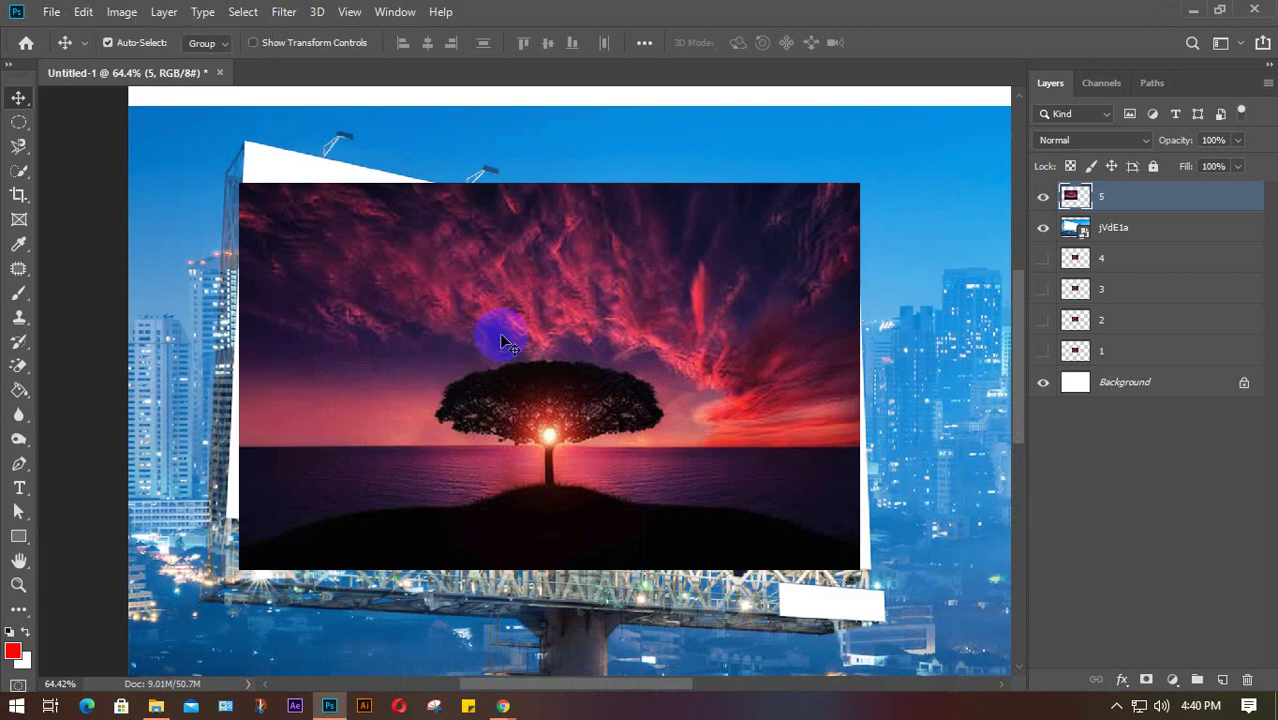
mouse_move(479, 365)
left_mouse_down()
mouse_move(479, 342)
mouse_move(479, 360)
left_mouse_up()
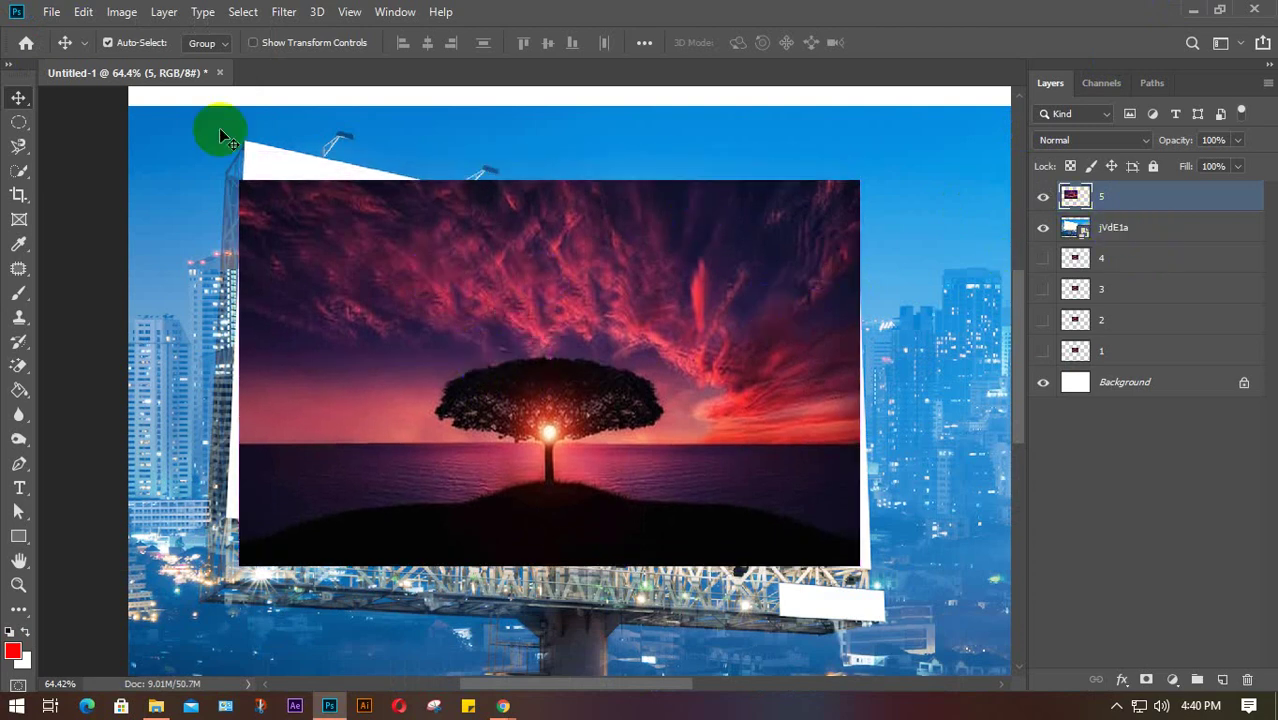
left_click_drag(536, 298, 565, 327)
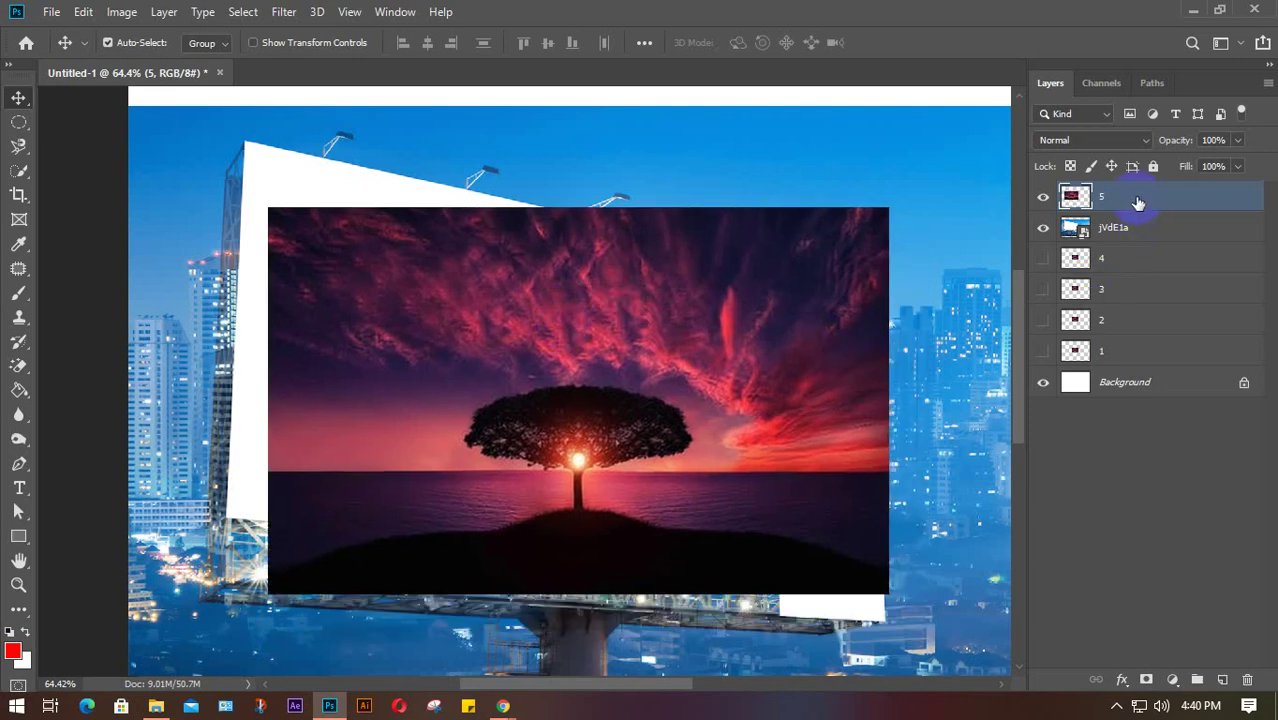
Step: Demonstrate stacking order by moving layer 5 beneath the jVdE1a layer and back above it
left_click_drag(1138, 203, 1138, 249)
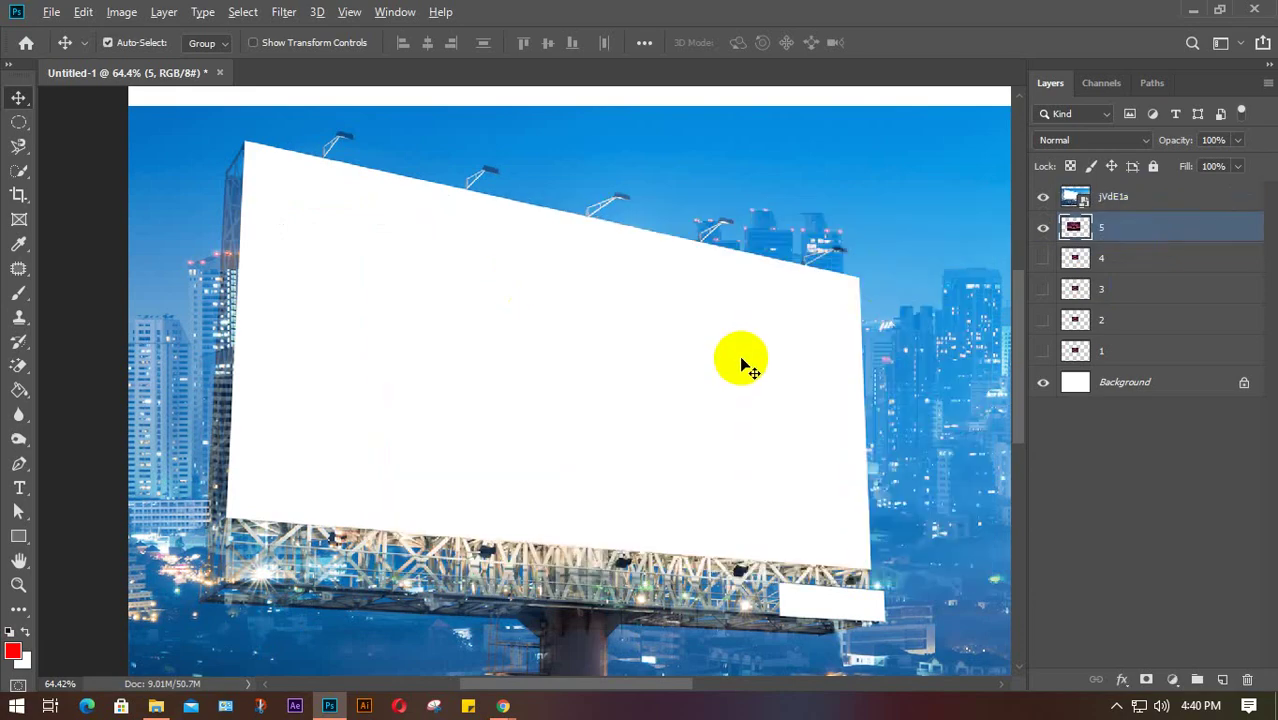
key("ctrl+0")
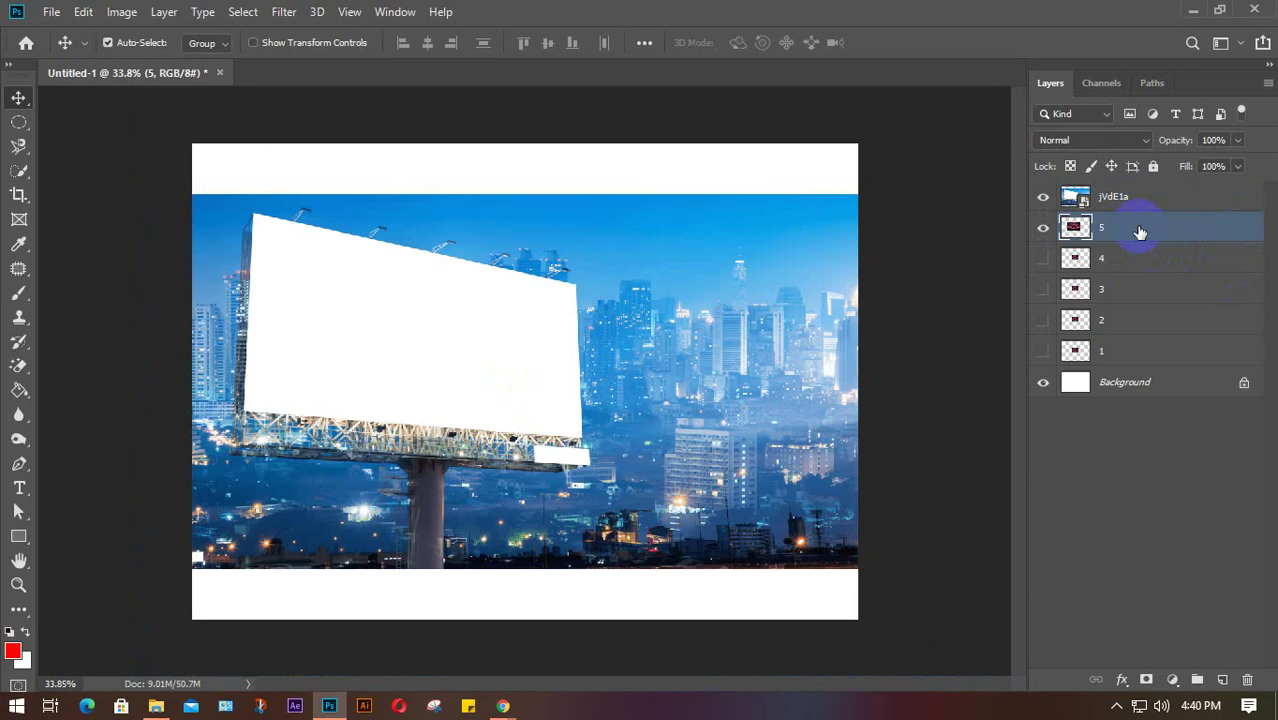
left_click_drag(1139, 229, 1133, 203)
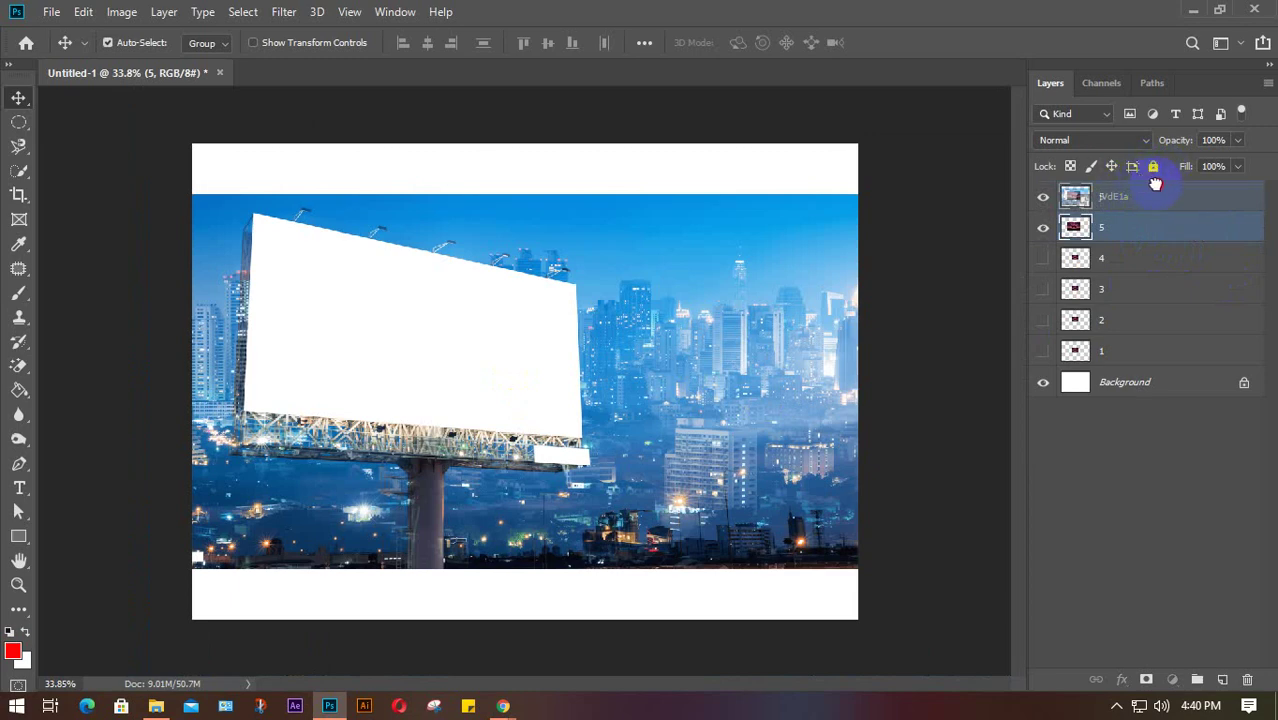
left_click_drag(1143, 184, 1140, 192)
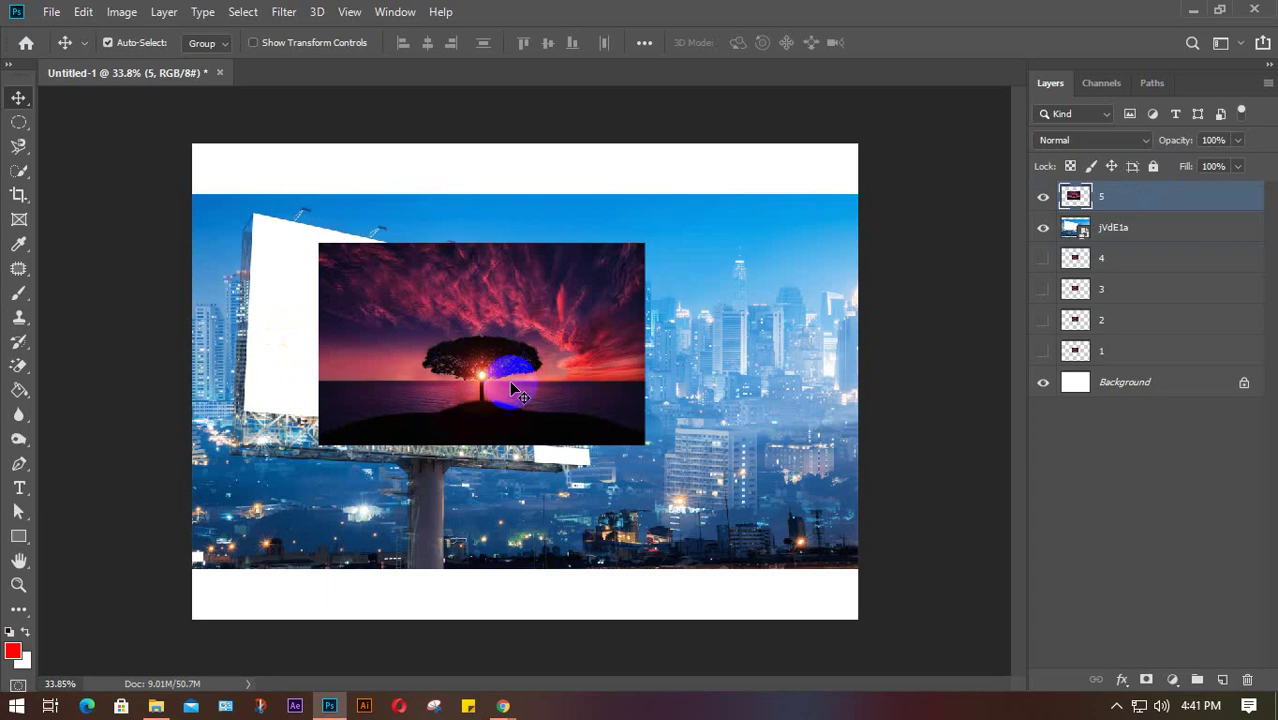
Step: Reload the Google Meet call in Chrome, resume presenting the screen, and return to Photoshop
mouse_move(503, 706)
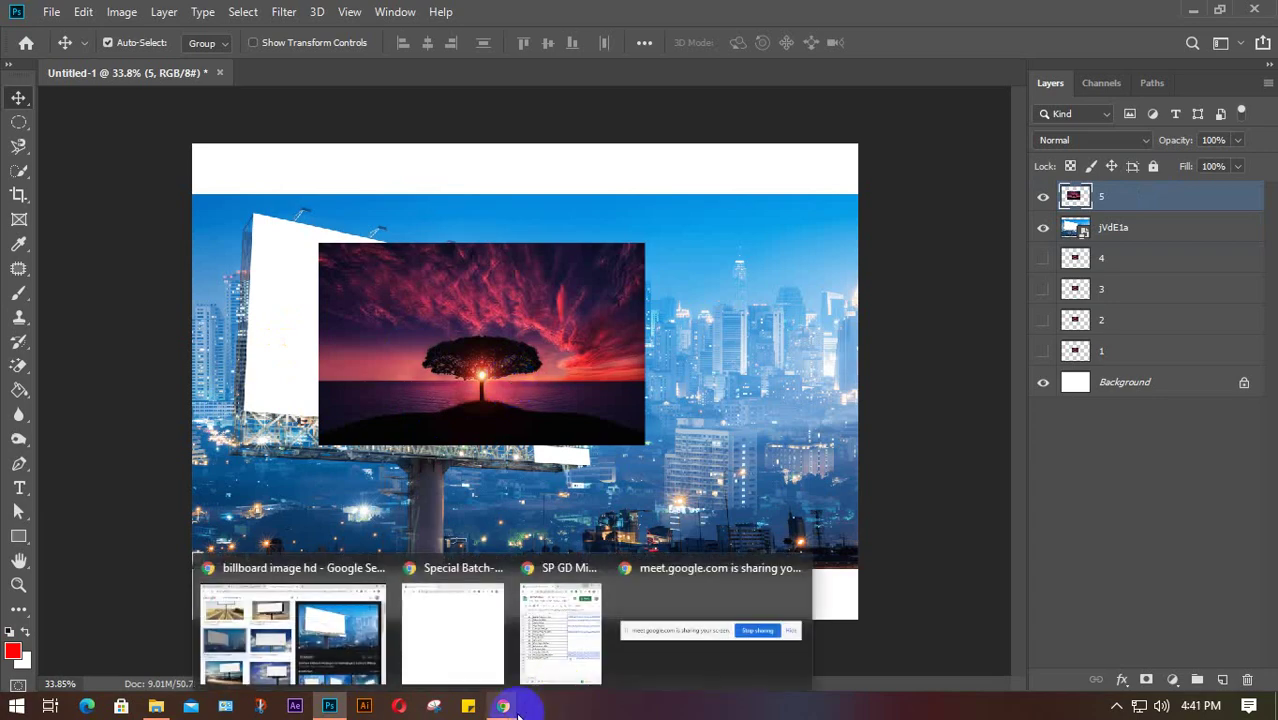
left_click(290, 645)
left_click(86, 15)
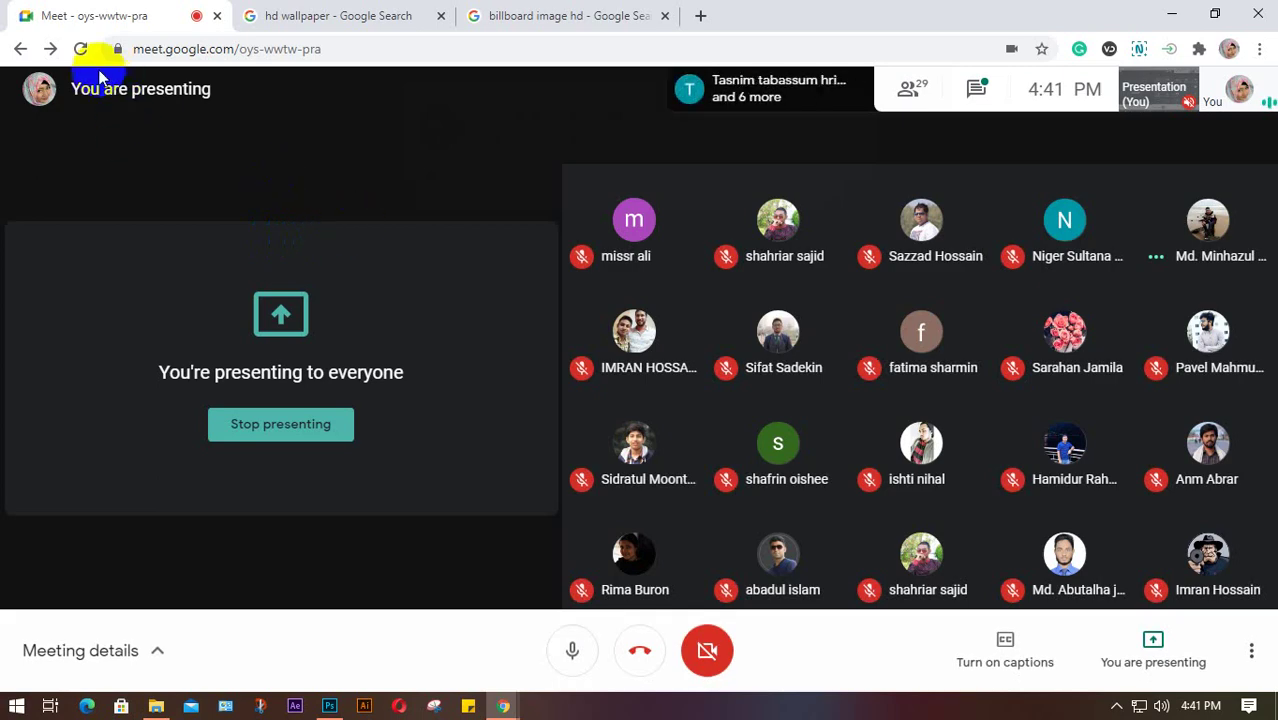
left_click(80, 48)
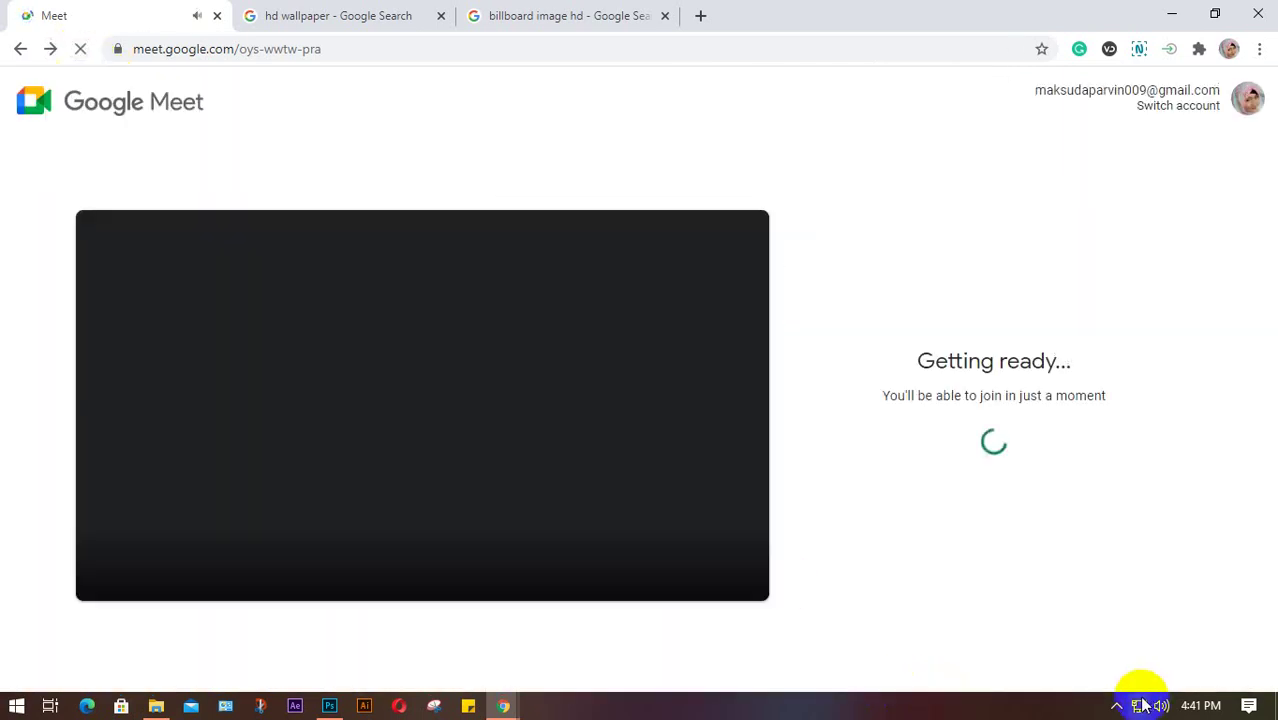
left_click(1116, 706)
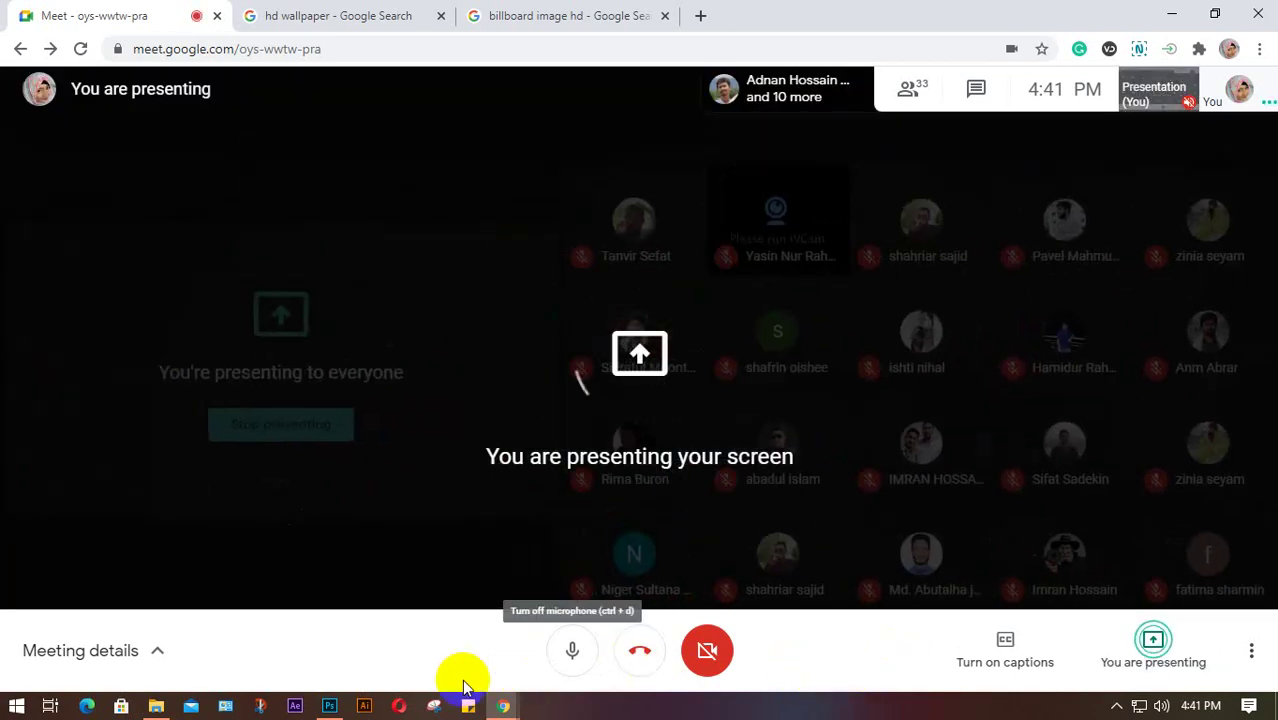
left_click(330, 706)
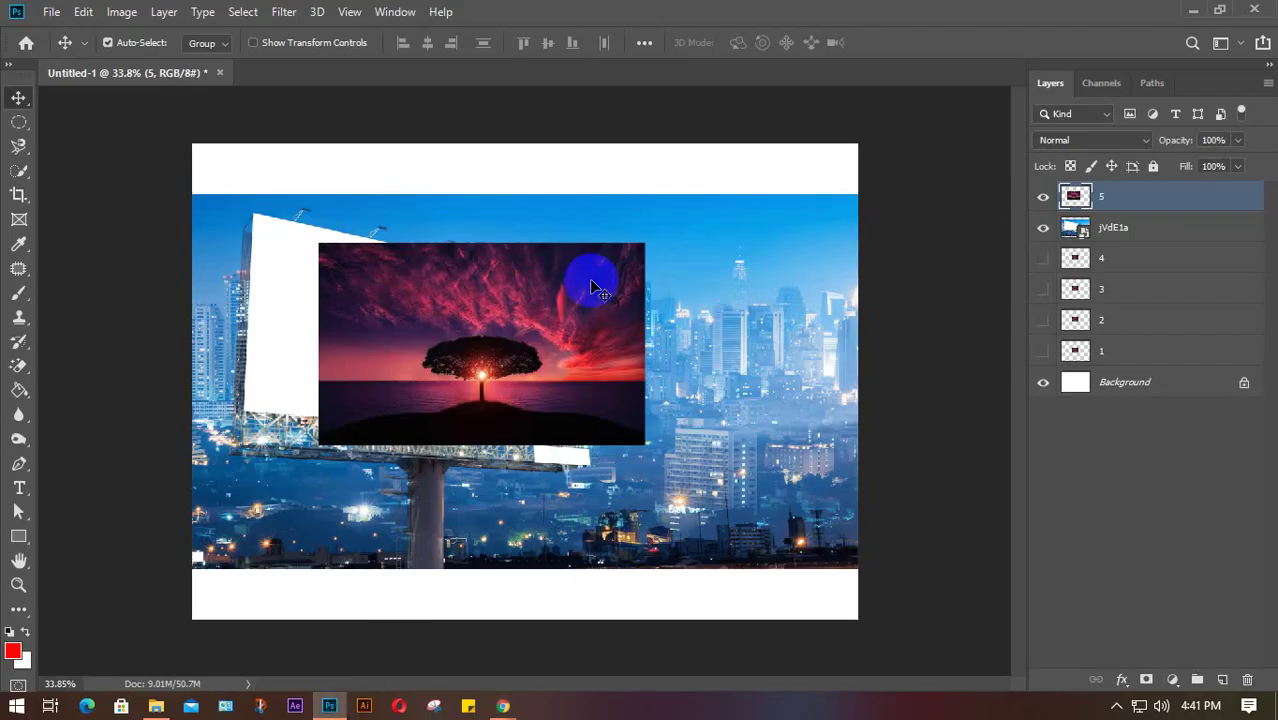
Step: Reposition the layer 5 image around the billboard, ending low enough to expose the panel's upper and left edges
left_click_drag(476, 331, 718, 362)
left_click_drag(600, 355, 385, 334)
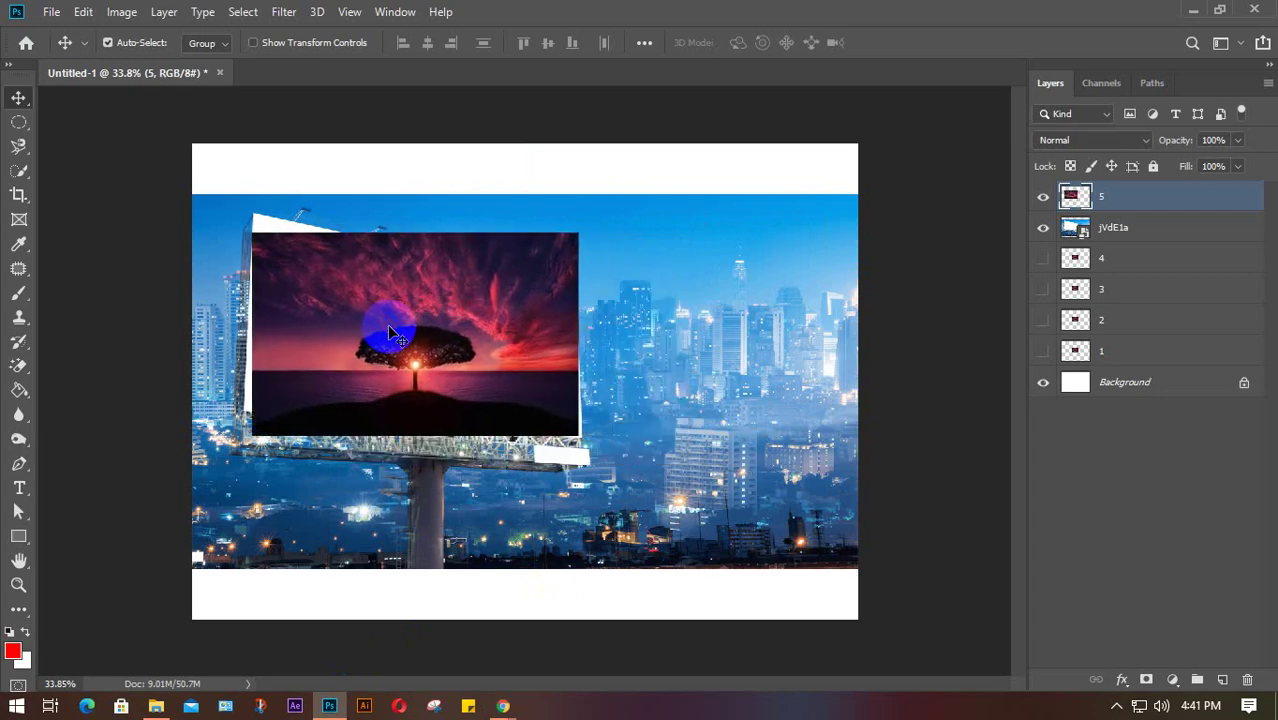
scroll(363, 337, "up", 3)
scroll(361, 340, "up", 2)
scroll(542, 302, "left", 3)
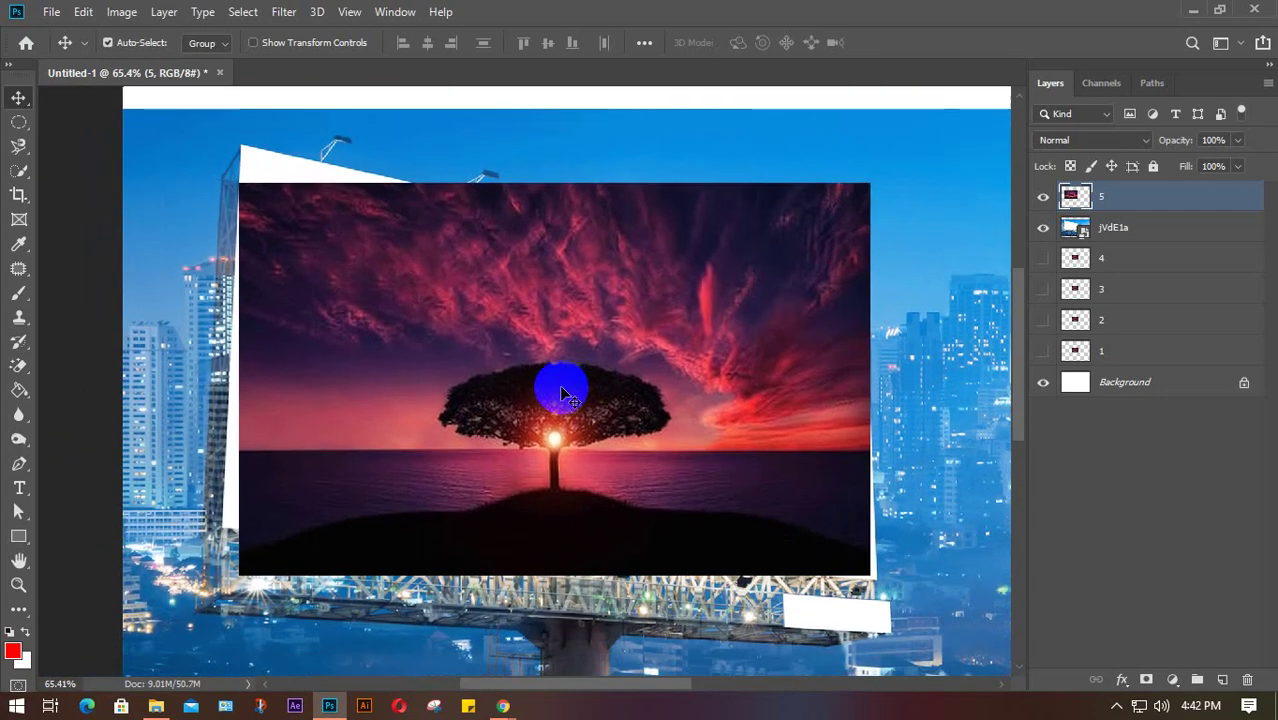
left_click_drag(561, 393, 570, 208)
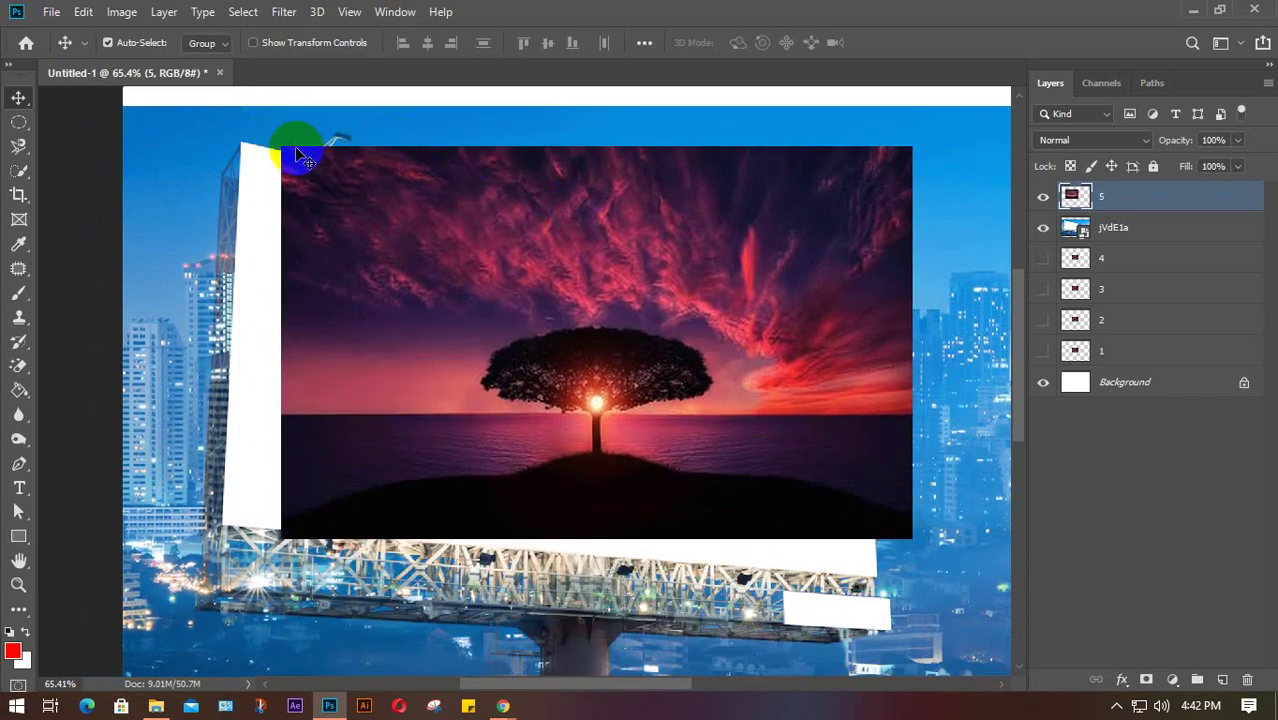
left_click_drag(651, 353, 671, 576)
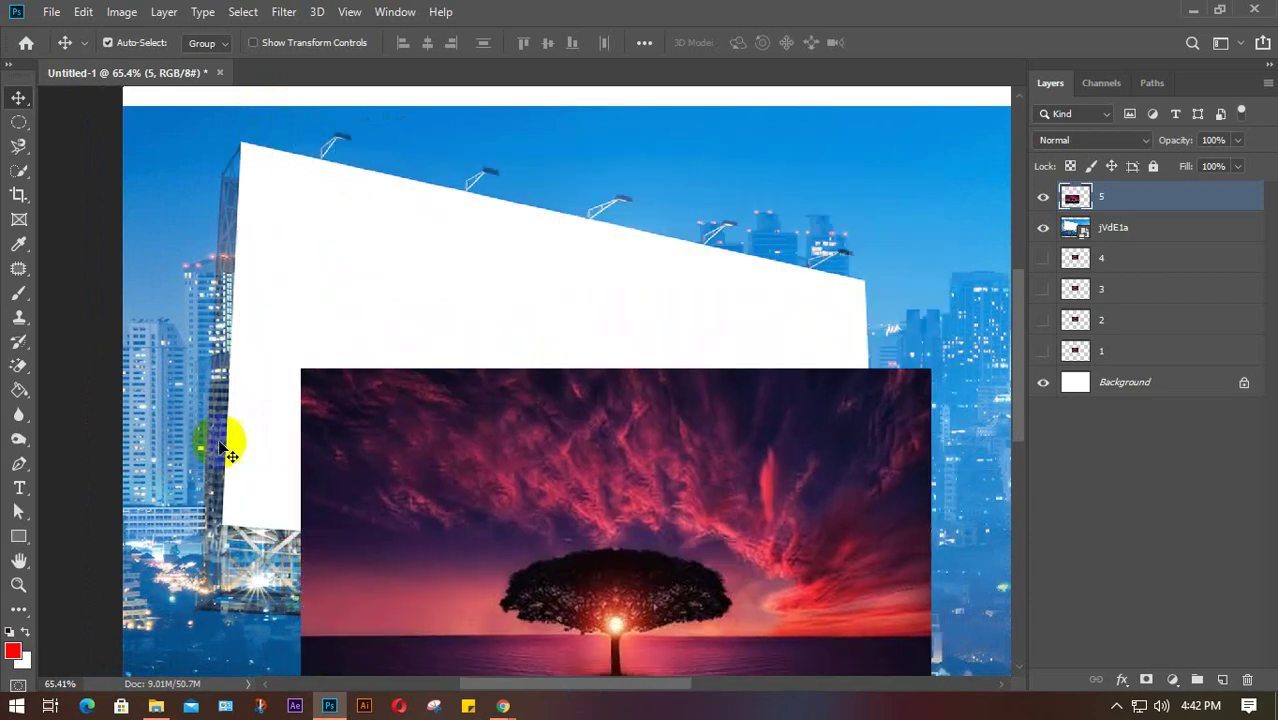
Step: Align layer 5's upper-left corner with the billboard panel's and distort its lower-left corner to match the panel's lower-left corner
left_click_drag(486, 528, 425, 296)
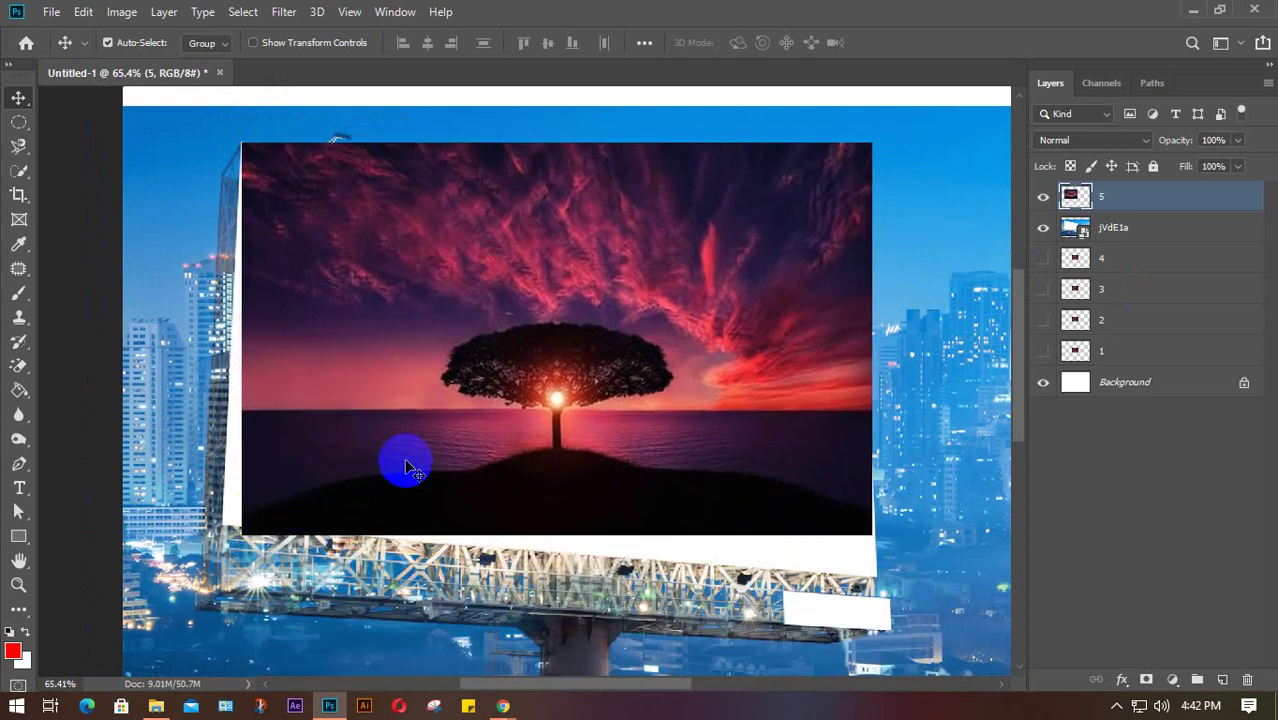
key("ctrl+t")
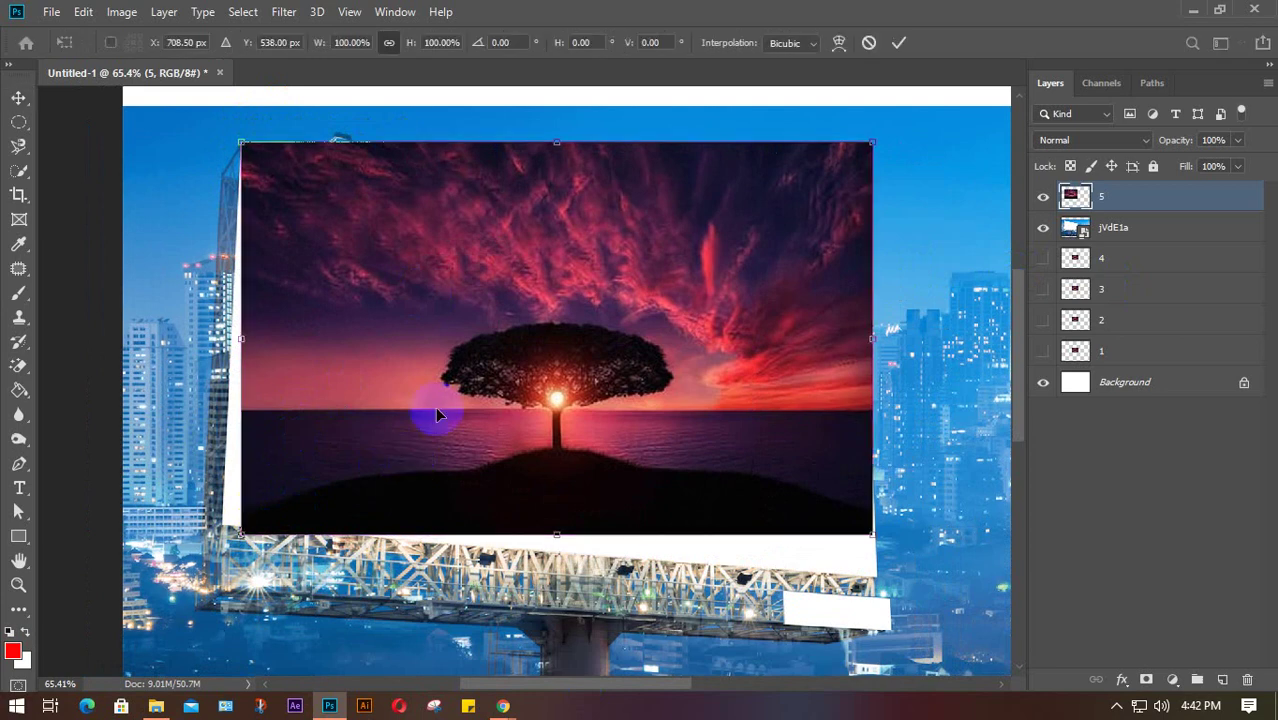
right_click(510, 251)
left_click(545, 320)
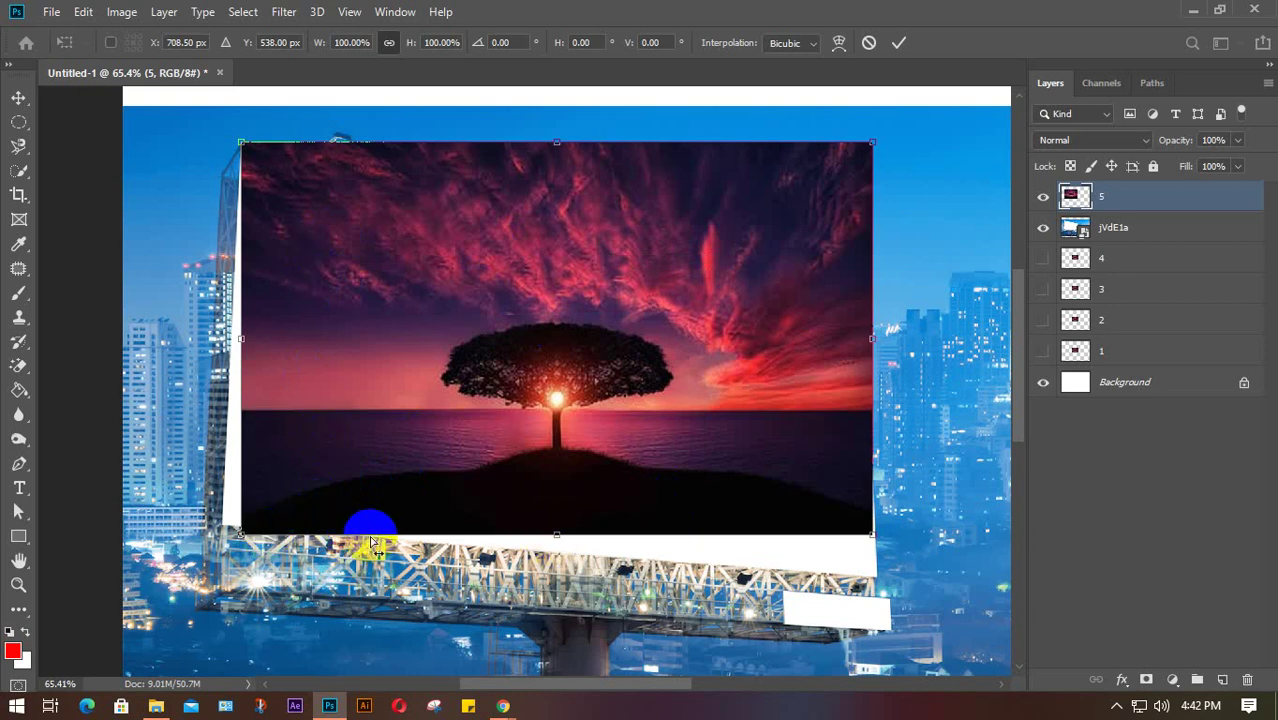
scroll(448, 511, "up", 1)
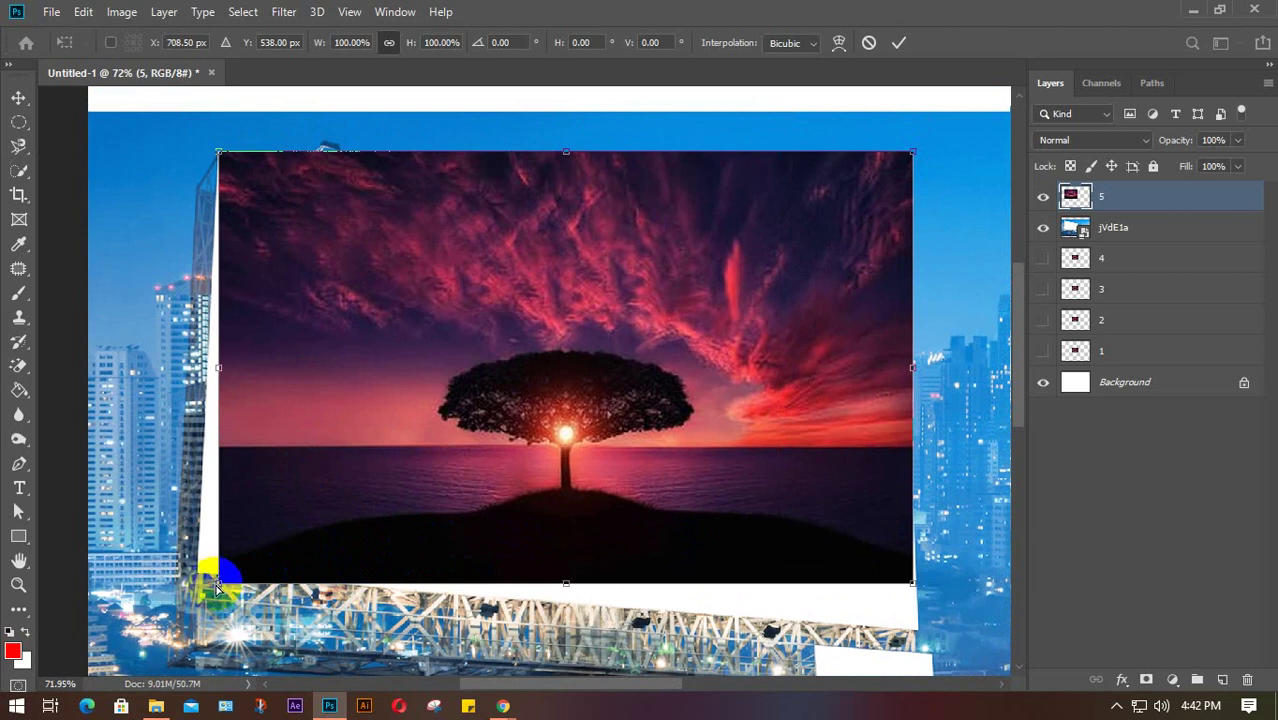
mouse_move(218, 586)
left_mouse_down()
mouse_move(197, 572)
mouse_move(214, 575)
mouse_move(225, 512)
mouse_move(226, 545)
mouse_move(214, 566)
mouse_move(222, 547)
mouse_move(206, 551)
mouse_move(200, 576)
left_mouse_up()
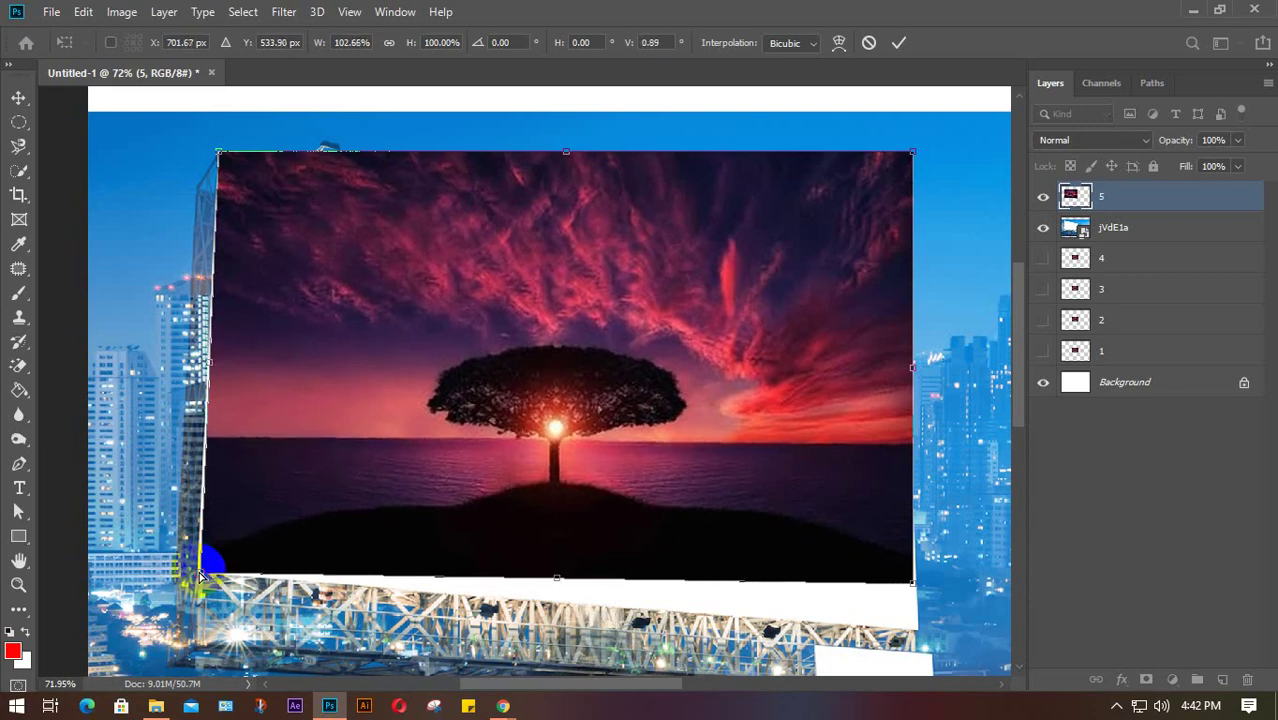
scroll(200, 576, "up", 10)
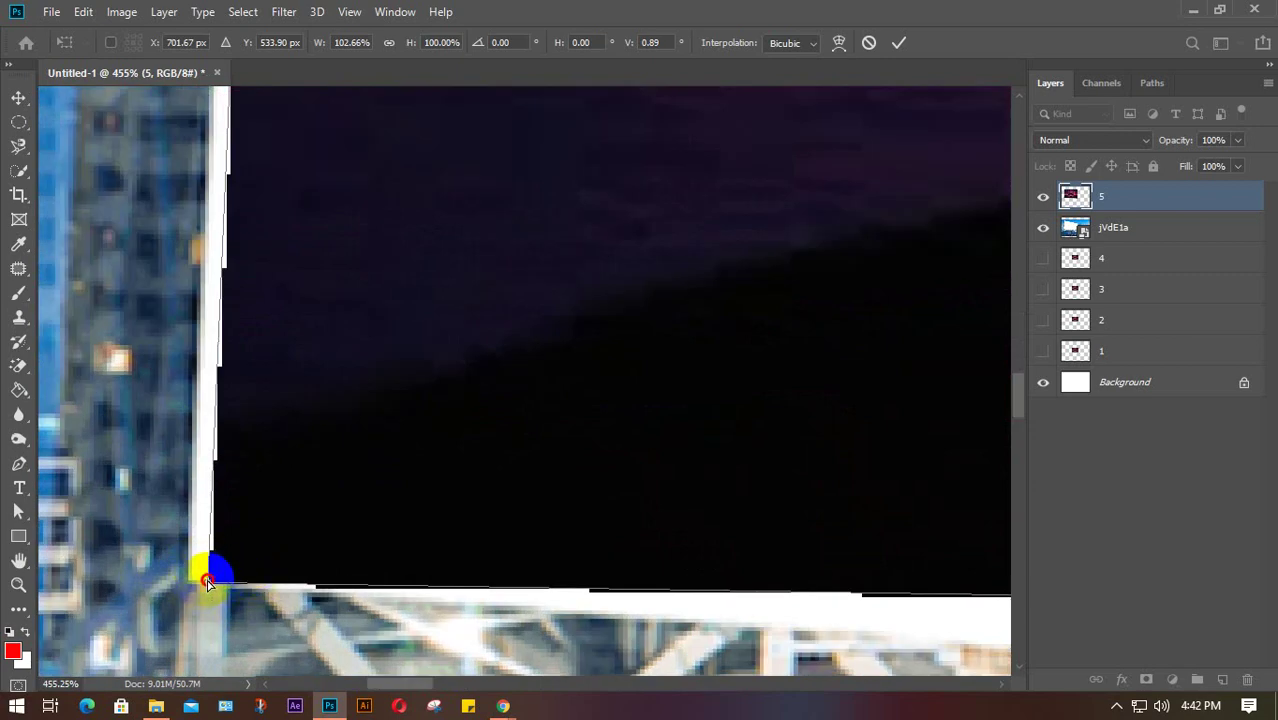
mouse_move(207, 582)
left_mouse_down()
mouse_move(205, 565)
mouse_move(193, 578)
left_mouse_up()
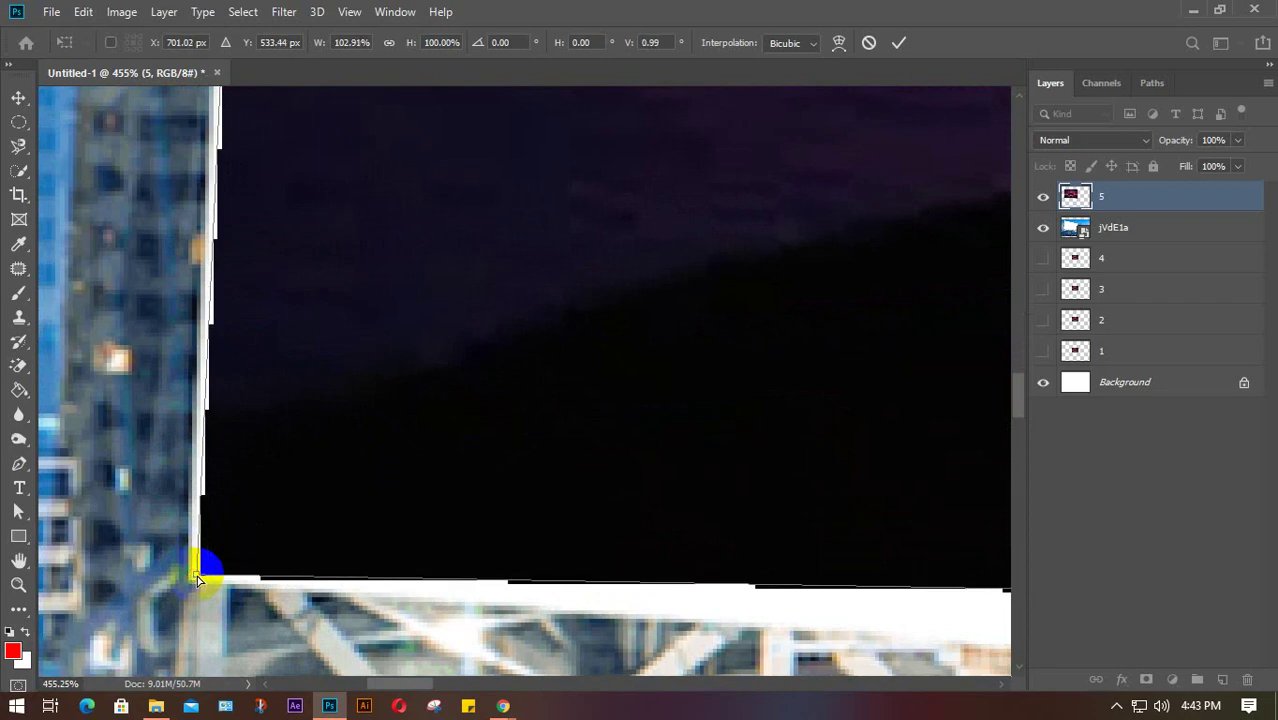
Step: Distort layer 5's upper-right corner down to the billboard panel's upper-right corner so the top edge follows the panel's slope
scroll(300, 557, "down", 5)
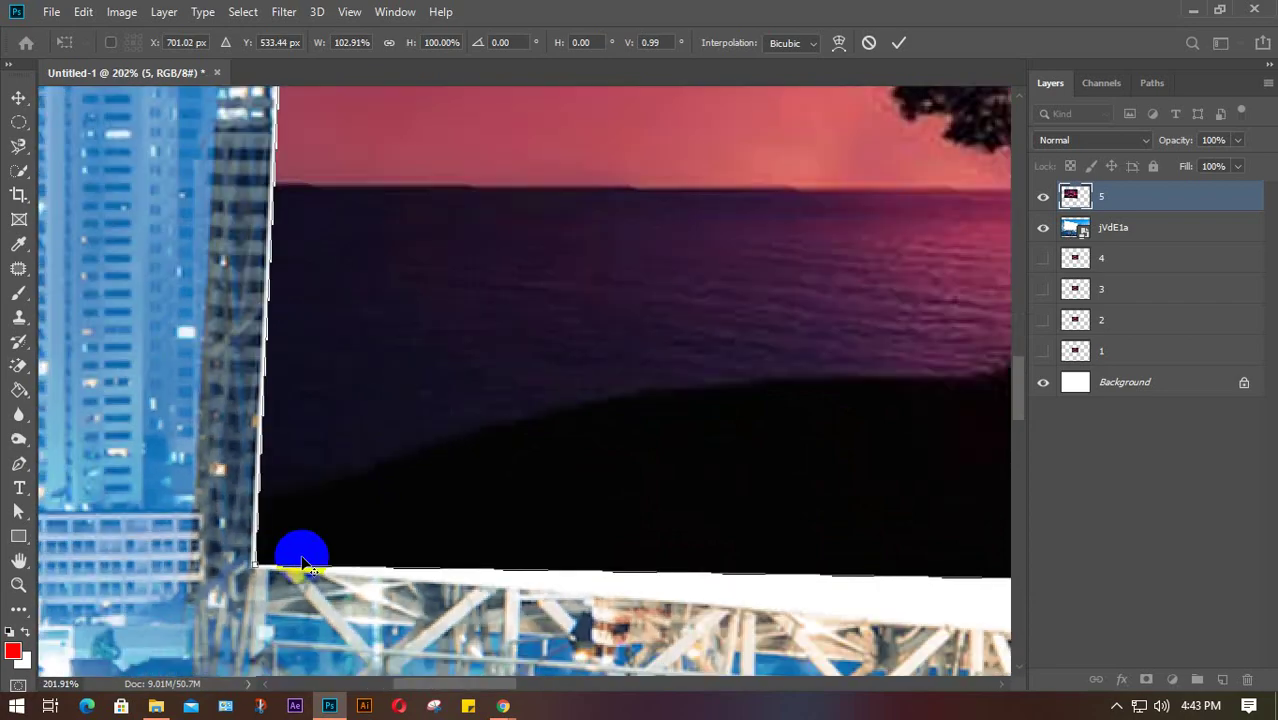
scroll(306, 566, "down", 3)
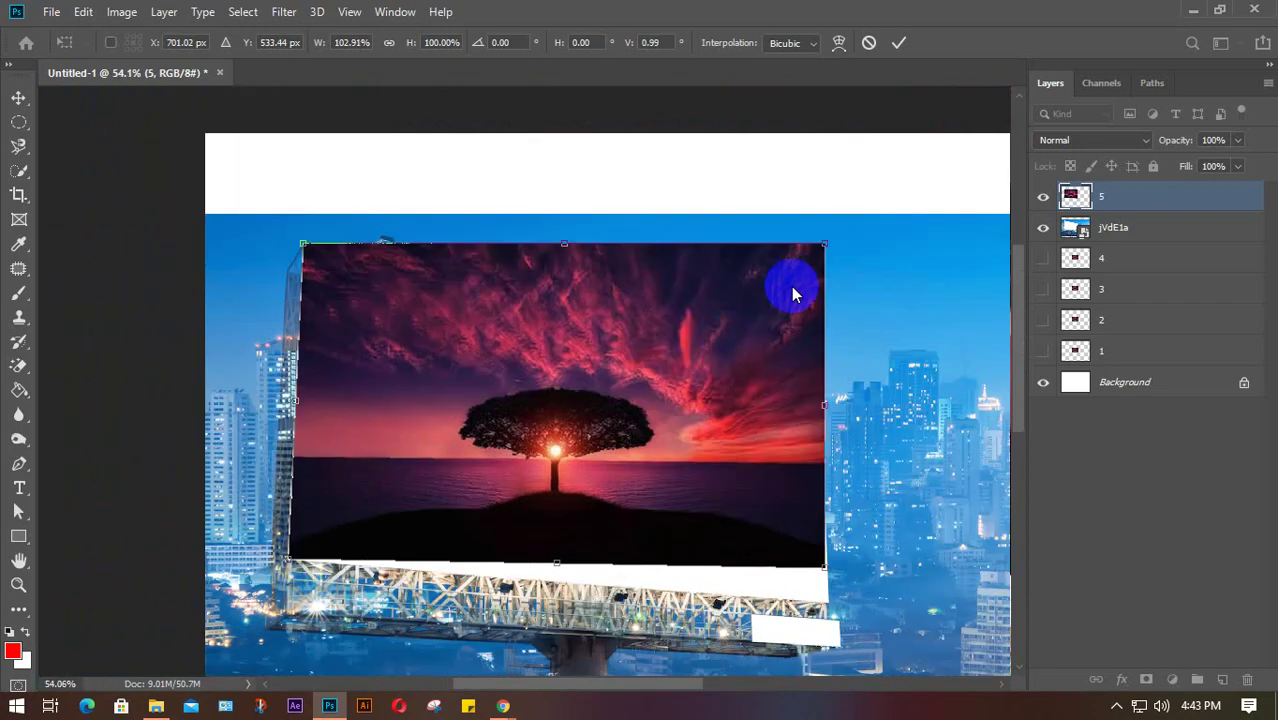
scroll(837, 238, "up", 3)
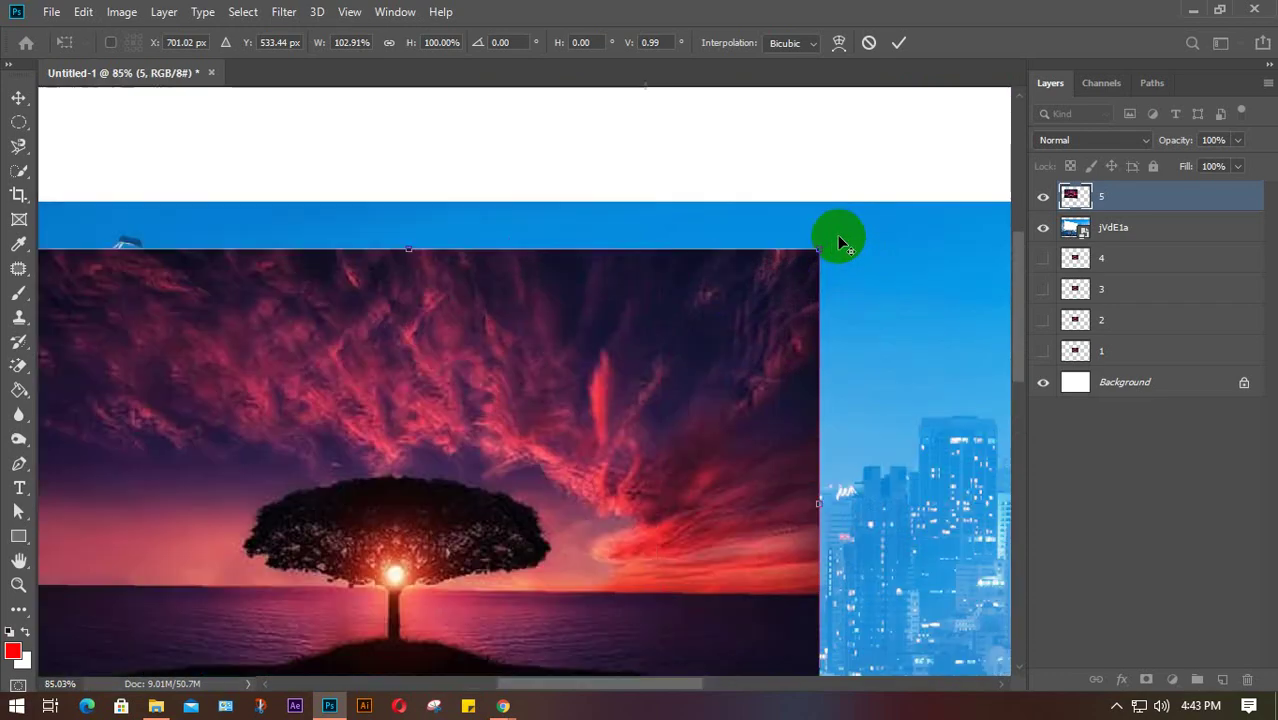
left_click_drag(812, 255, 796, 544)
scroll(806, 557, "down", 1)
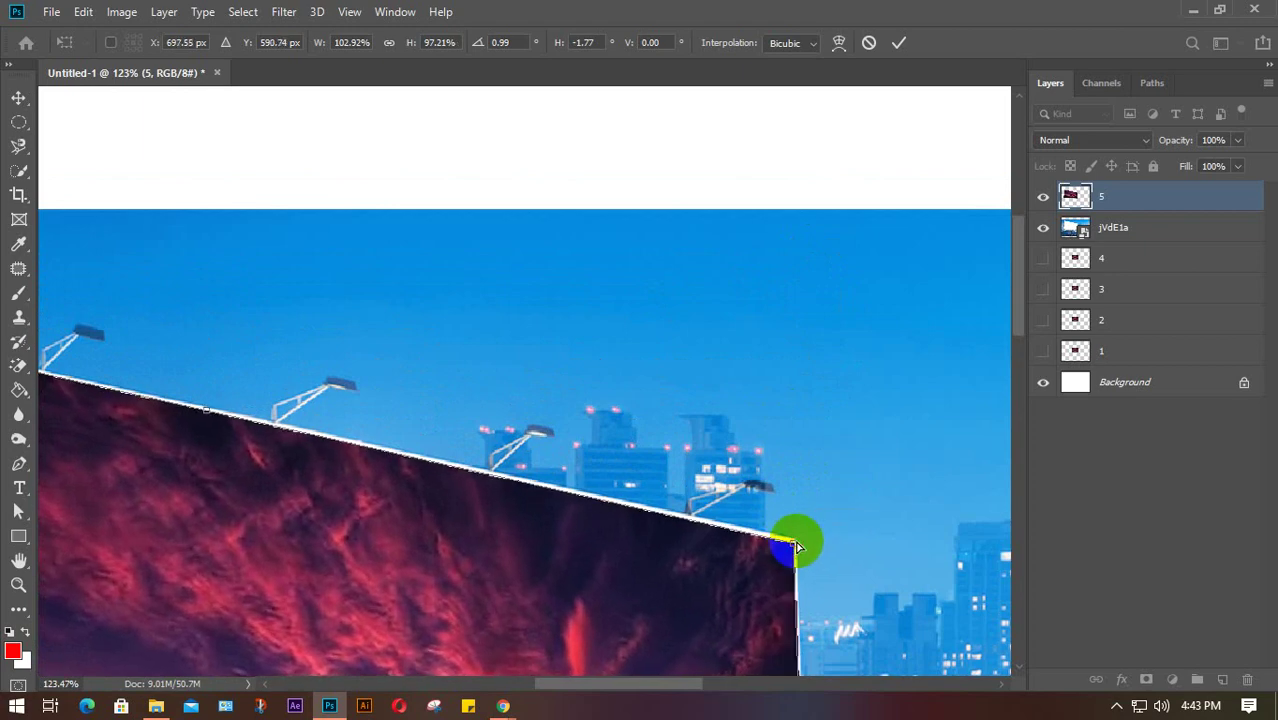
scroll(796, 543, "up", 5)
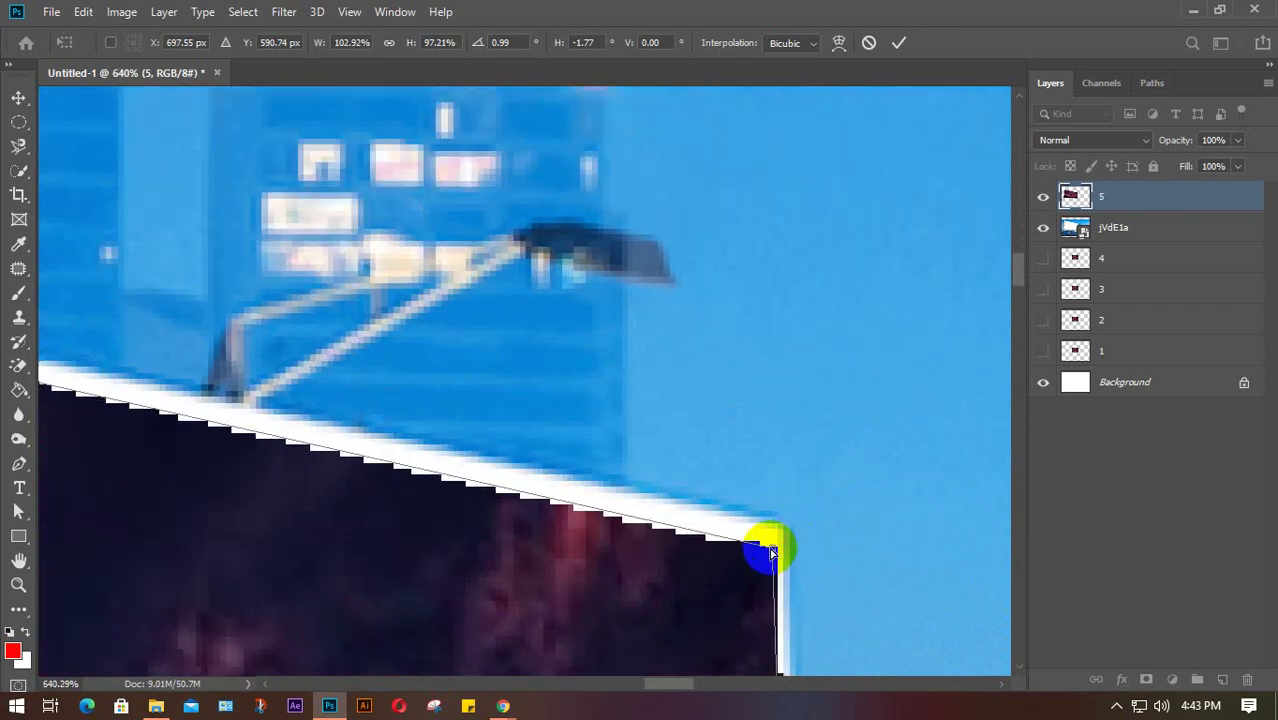
left_click_drag(771, 552, 776, 537)
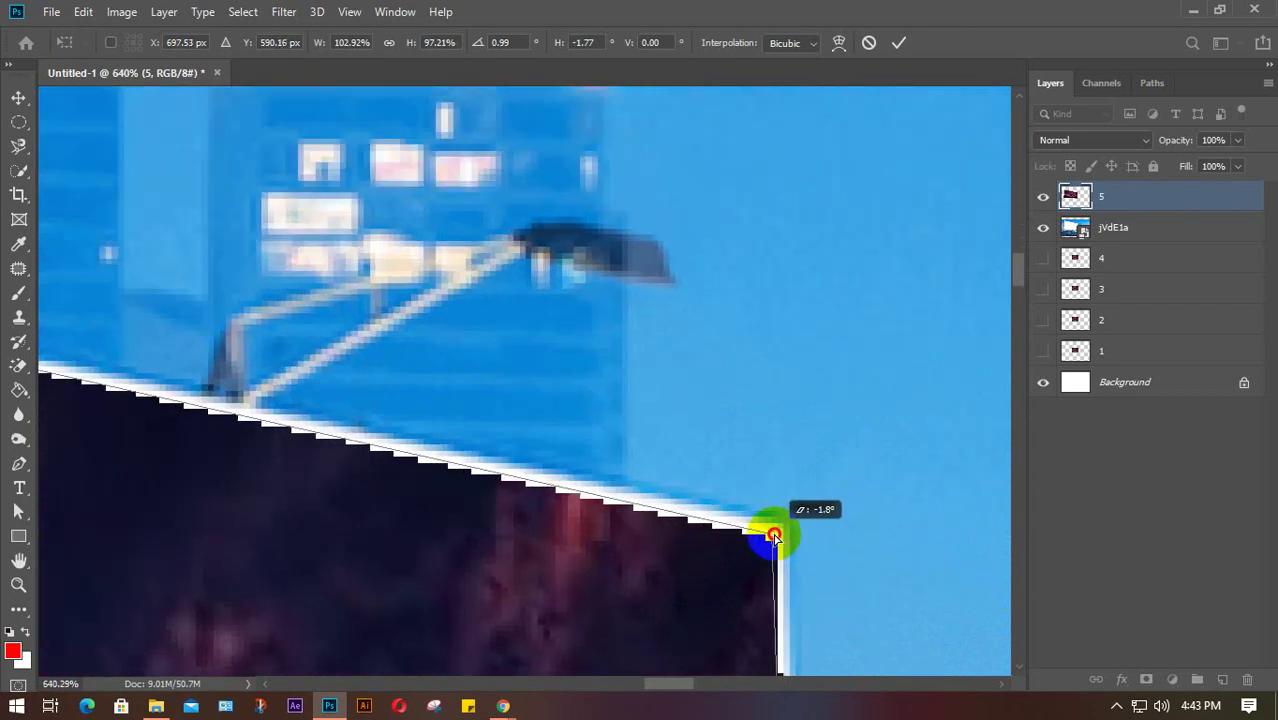
Step: Distort layer 5's lower-right corner to match the billboard panel's lower-right corner and apply the transform
scroll(778, 540, "down", 8)
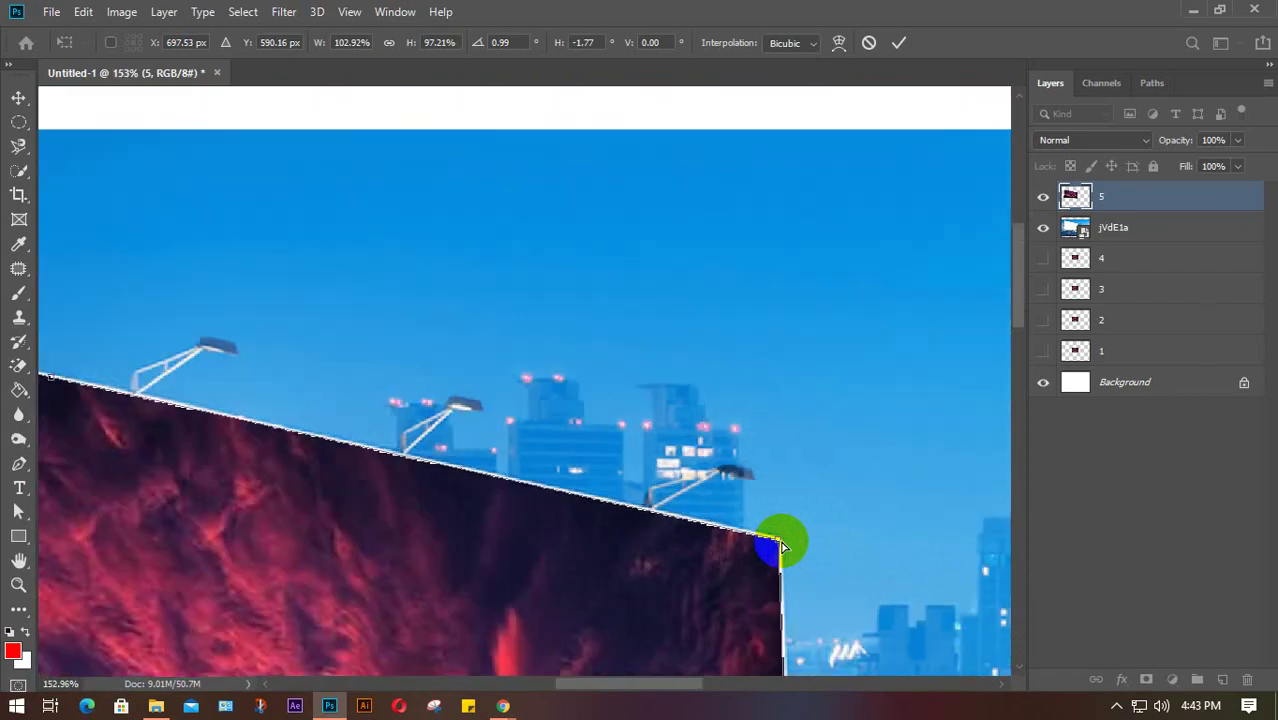
scroll(782, 546, "down", 4)
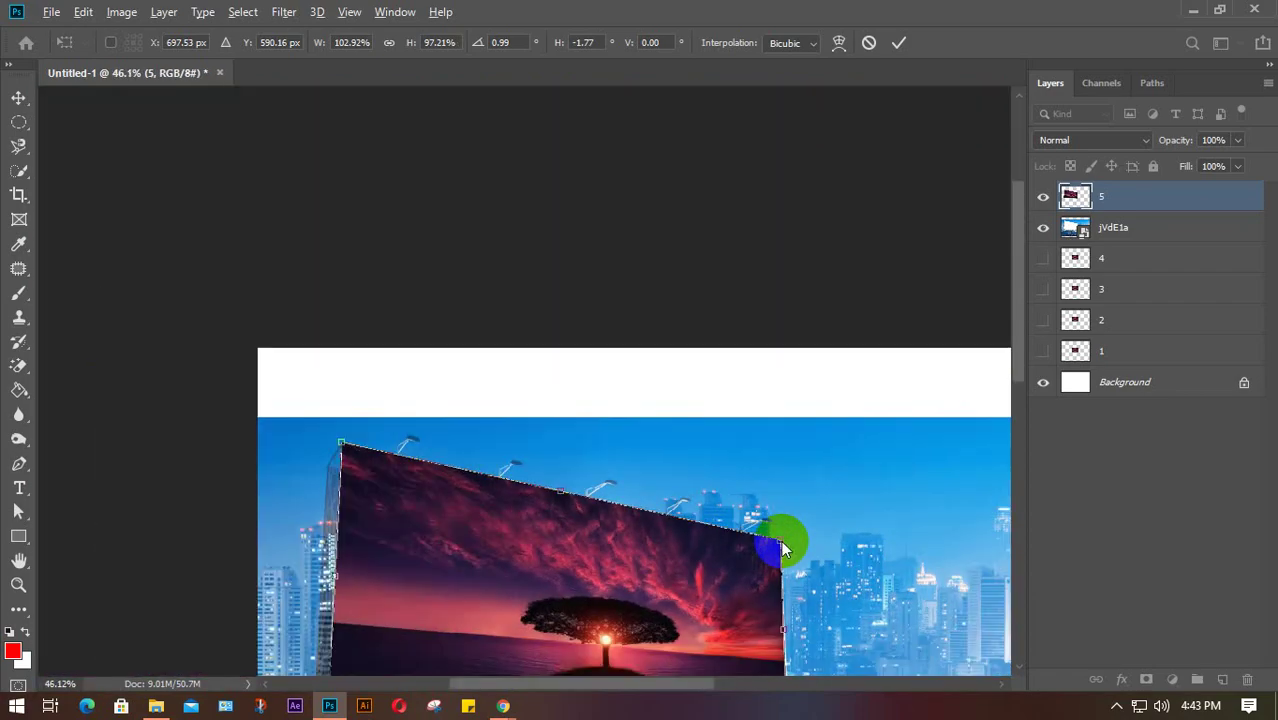
left_click_drag(805, 579, 765, 294)
scroll(737, 414, "up", 3)
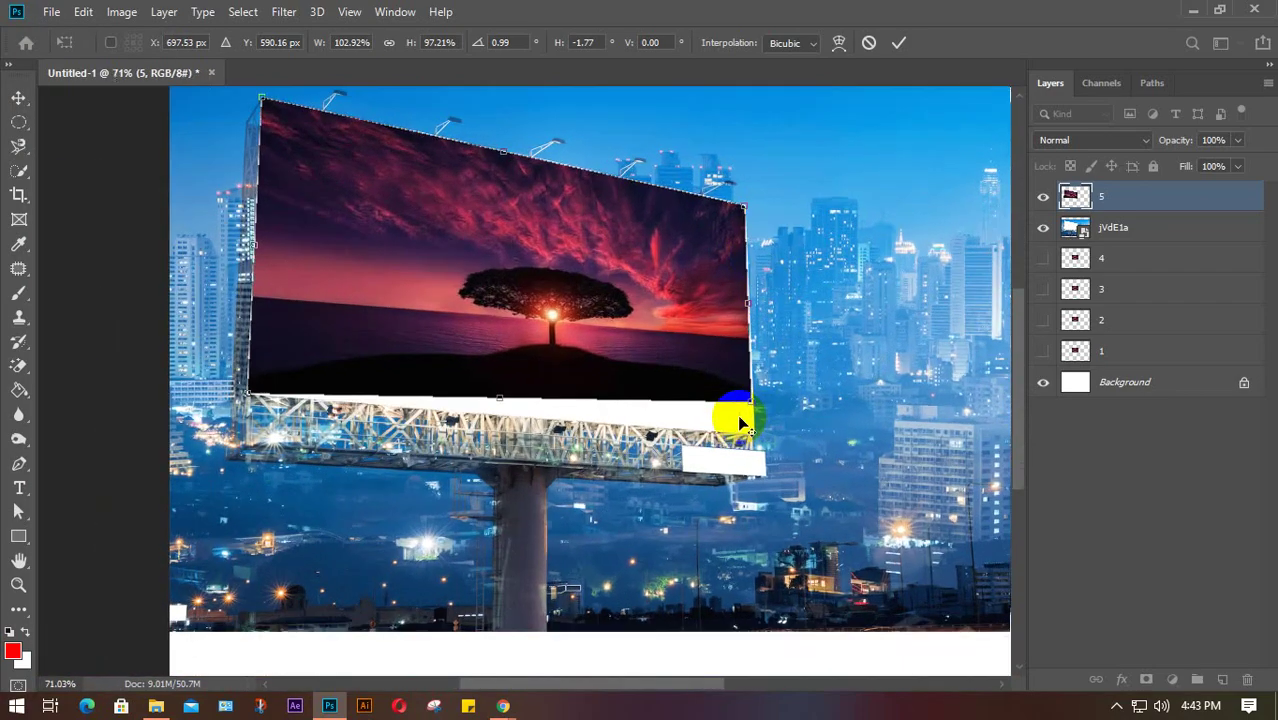
scroll(737, 414, "up", 5)
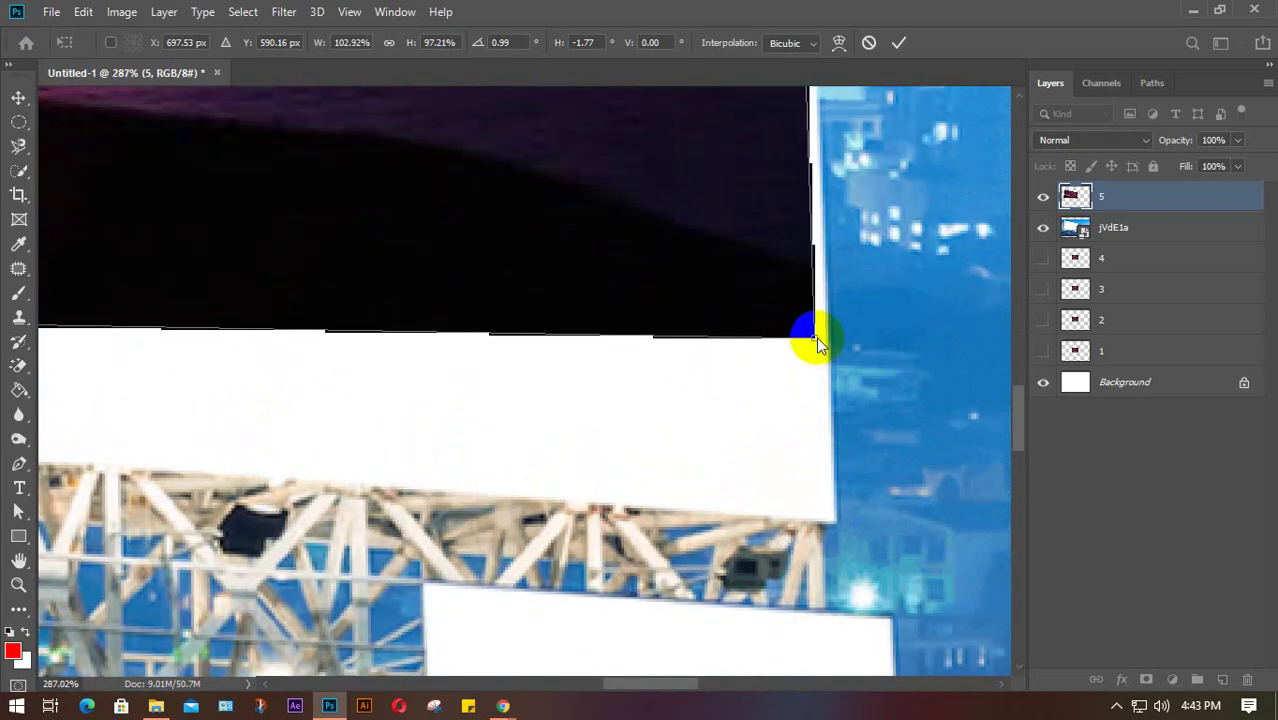
left_click_drag(812, 341, 815, 355)
left_click_drag(815, 421, 838, 531)
scroll(832, 519, "up", 5)
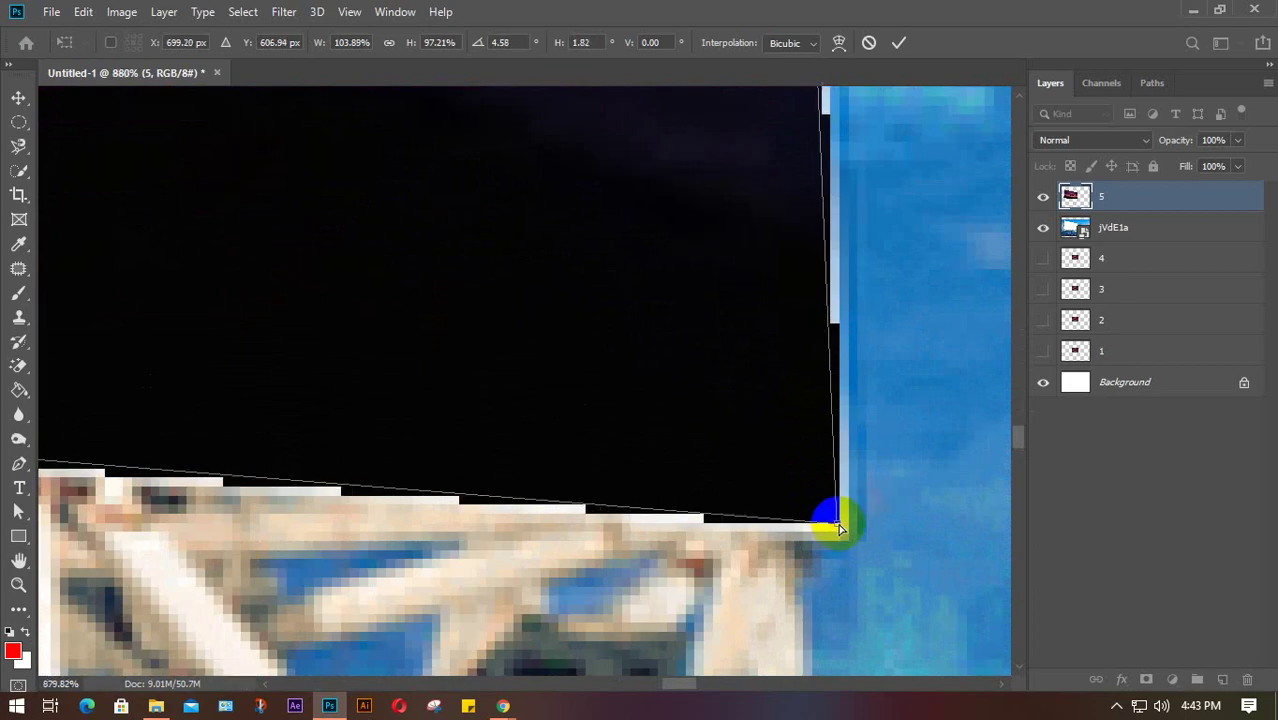
scroll(838, 531, "down", 8)
scroll(838, 531, "down", 4)
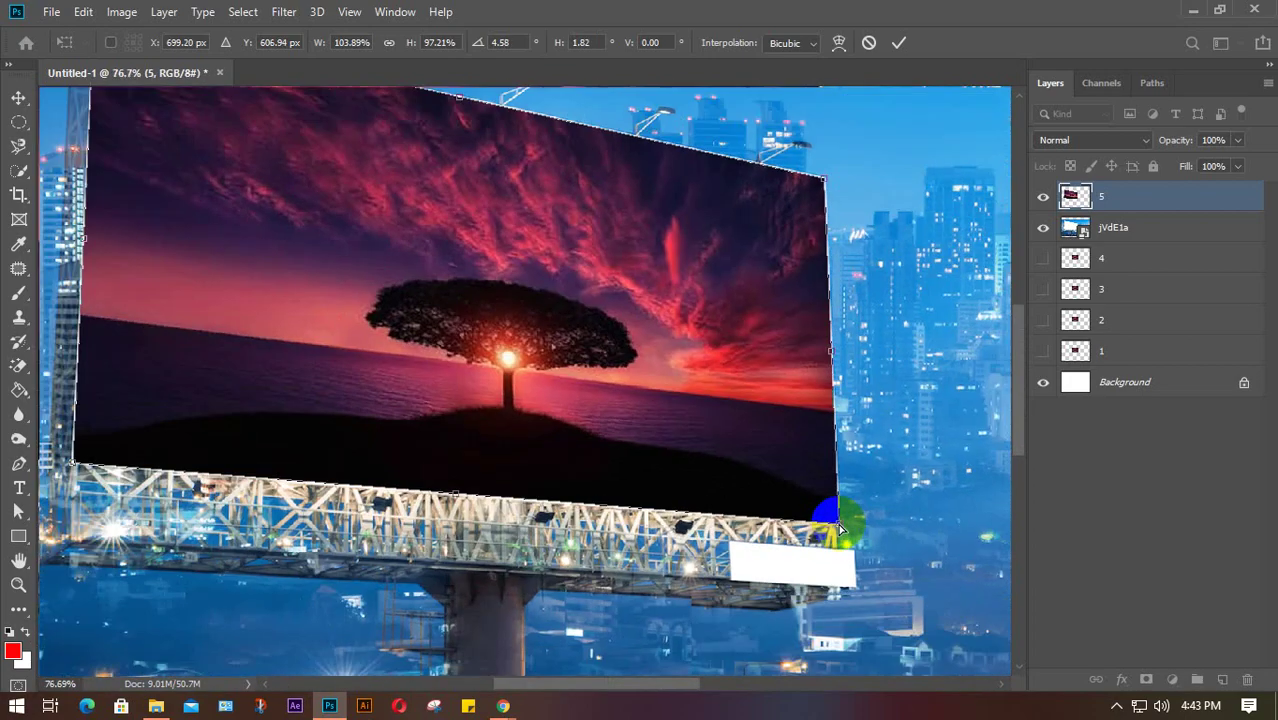
scroll(840, 531, "down", 1)
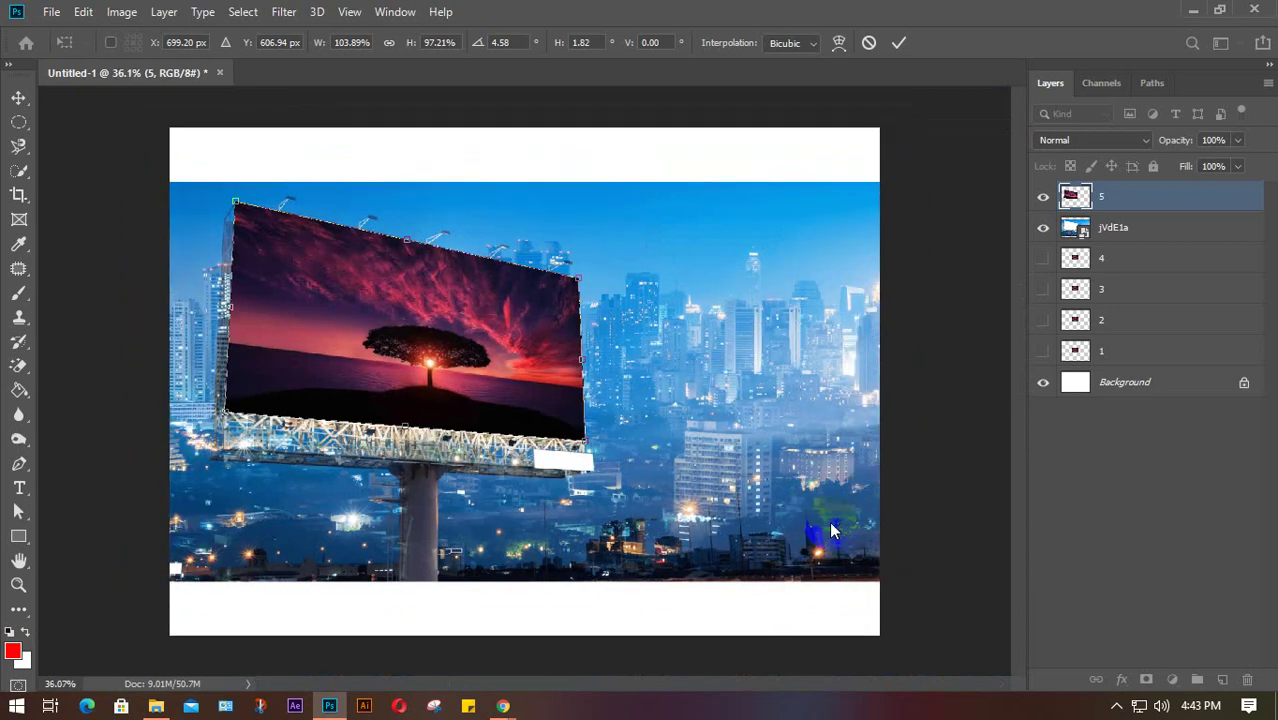
key("alt+space")
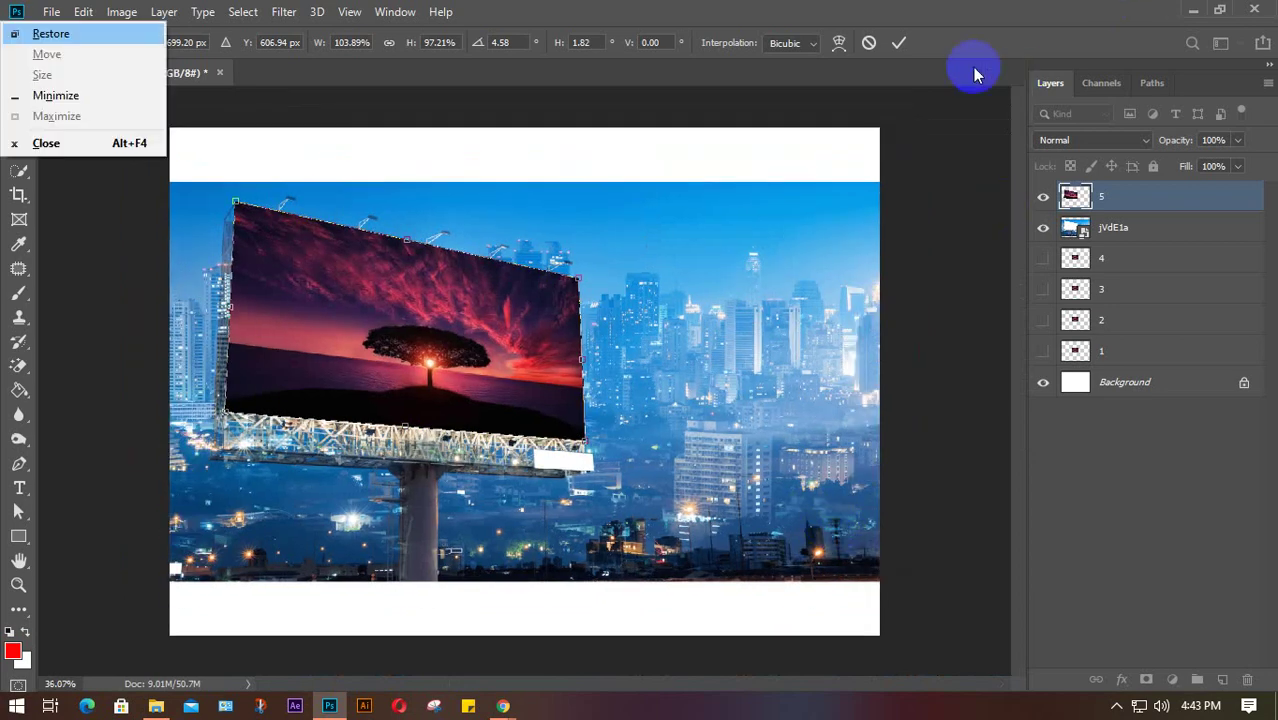
left_click(898, 43)
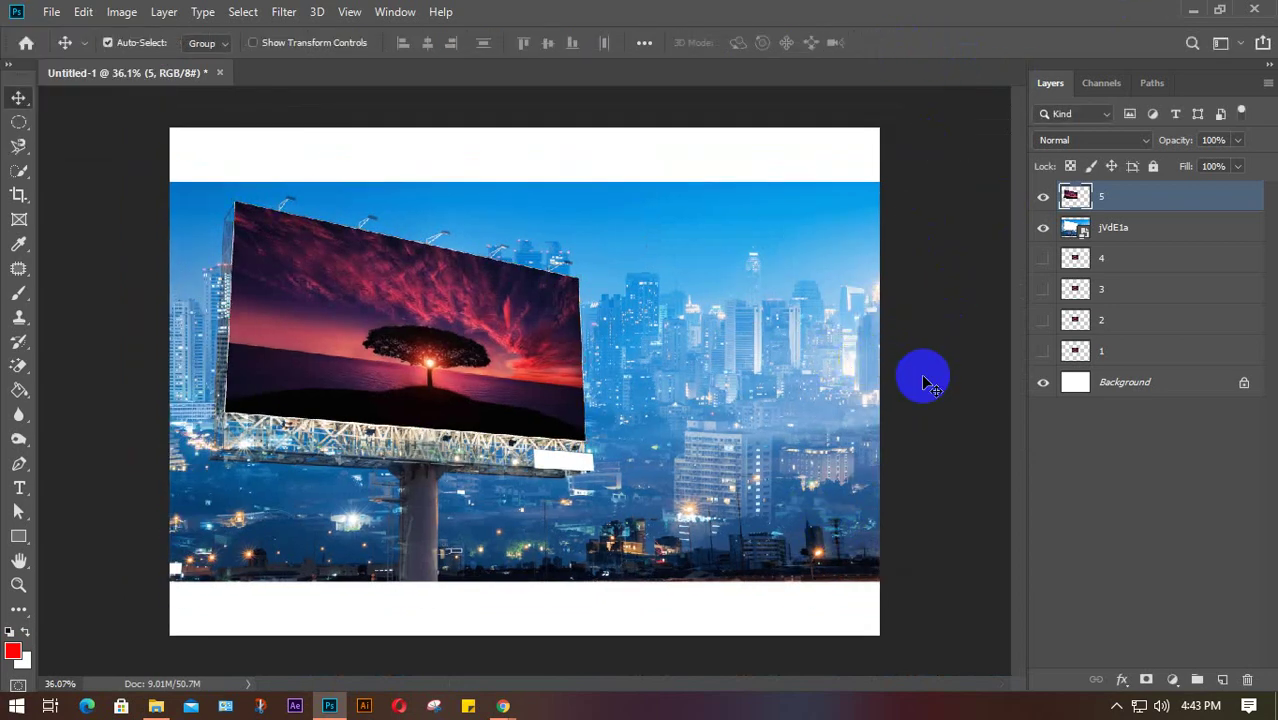
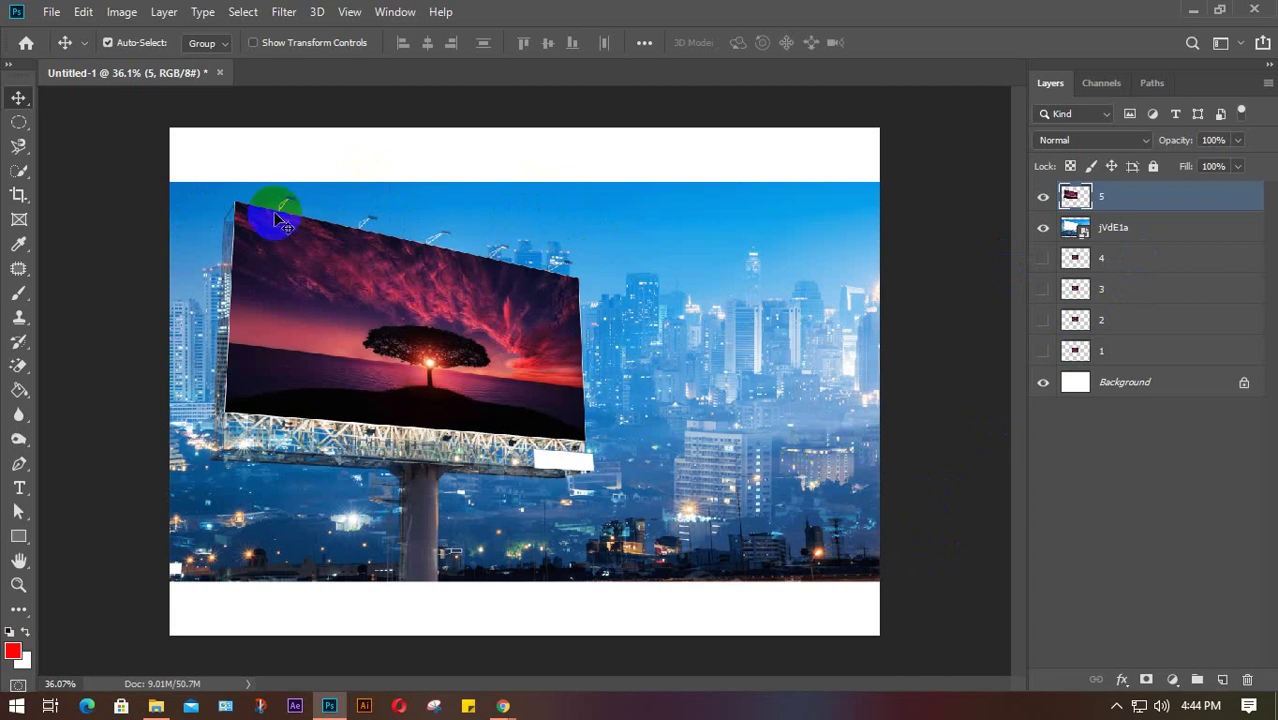
Step: Switch to Chrome and search Google Images for "HD TV" in a new tab
left_click(588, 412)
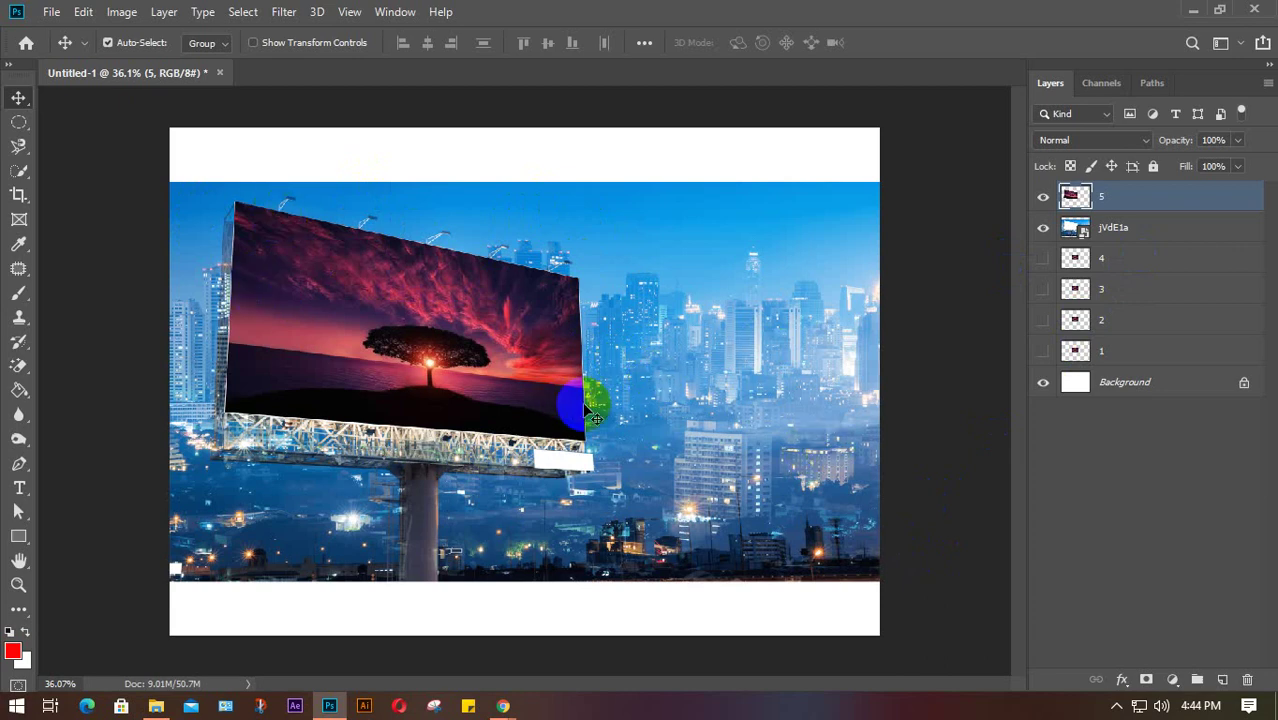
mouse_move(505, 696)
left_click(342, 650)
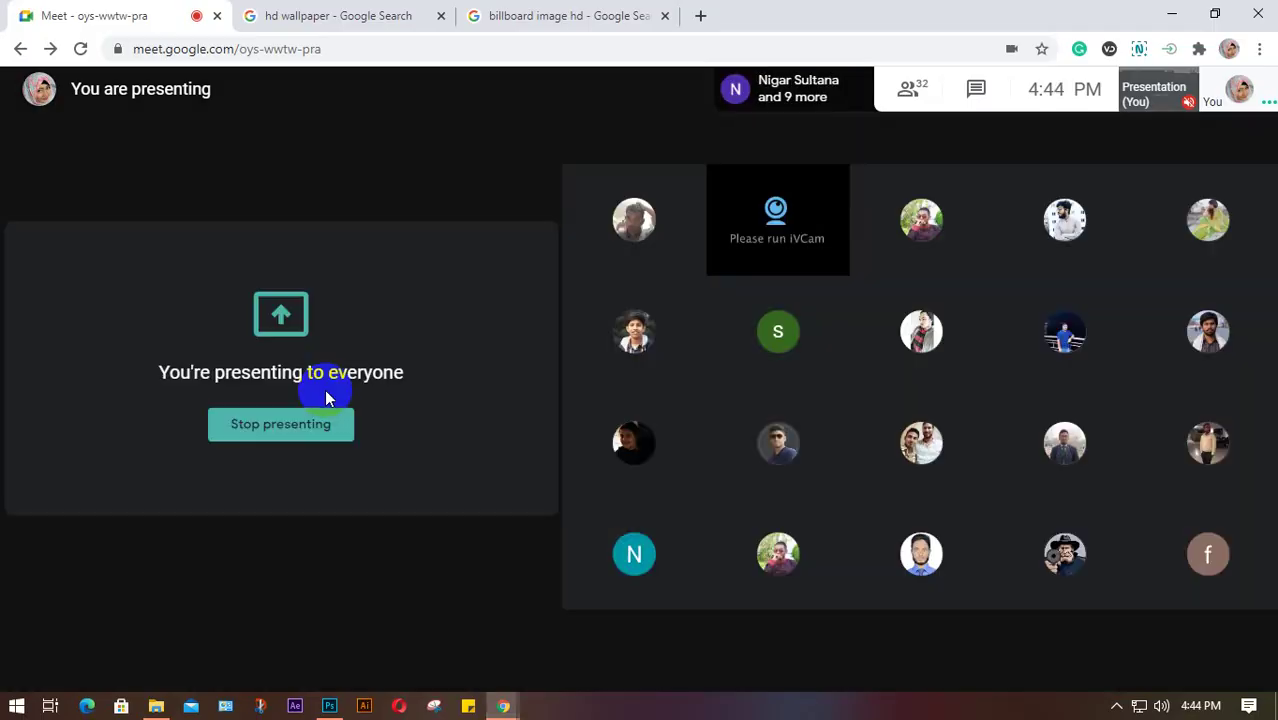
left_click(830, 183)
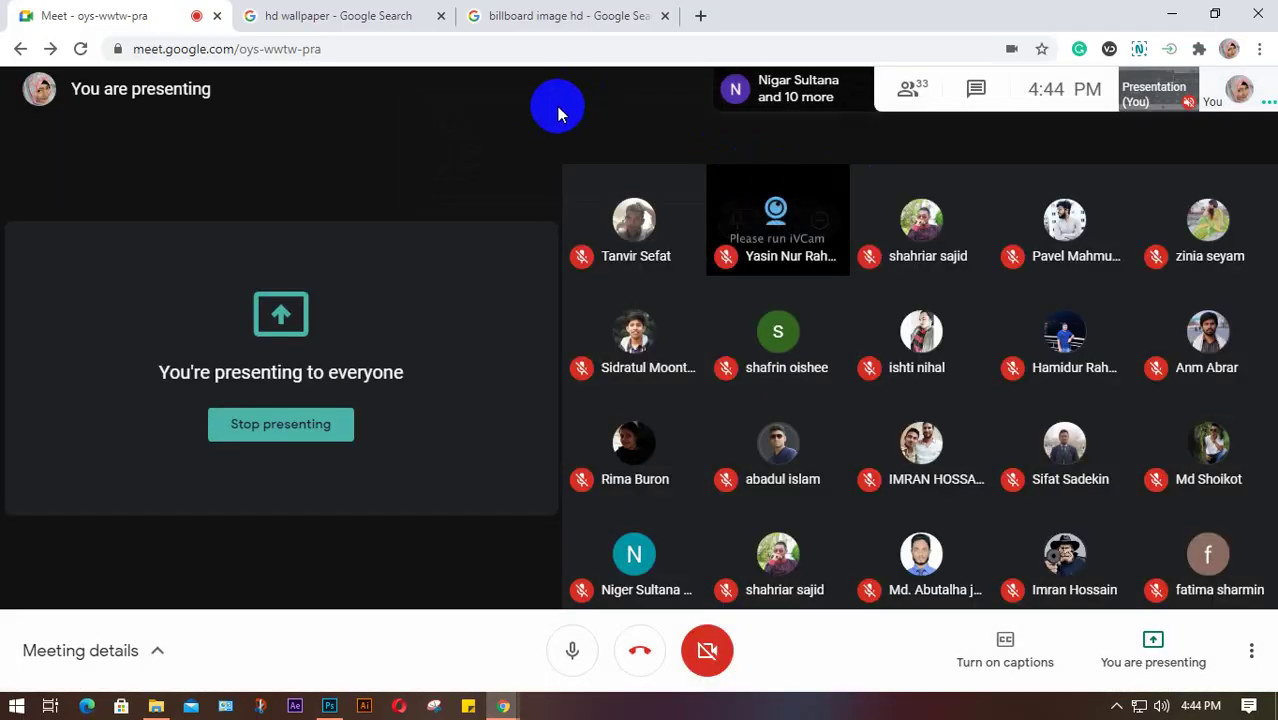
left_click(556, 15)
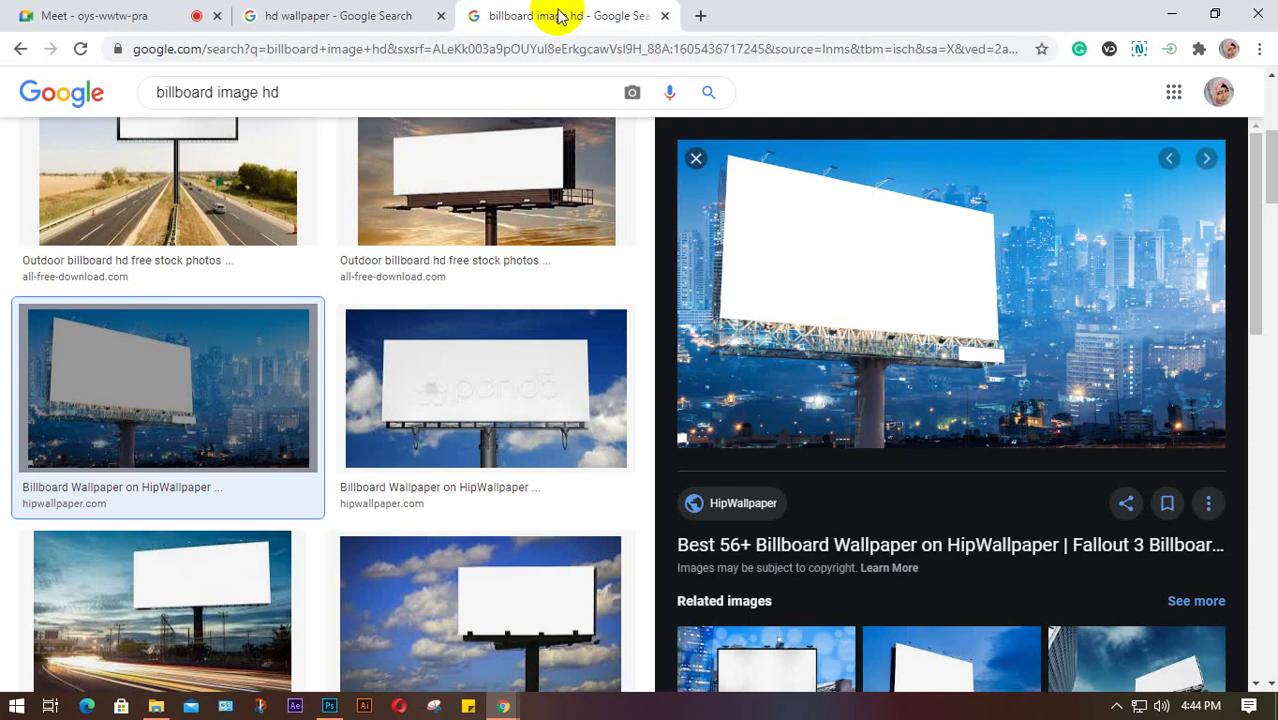
left_click(701, 16)
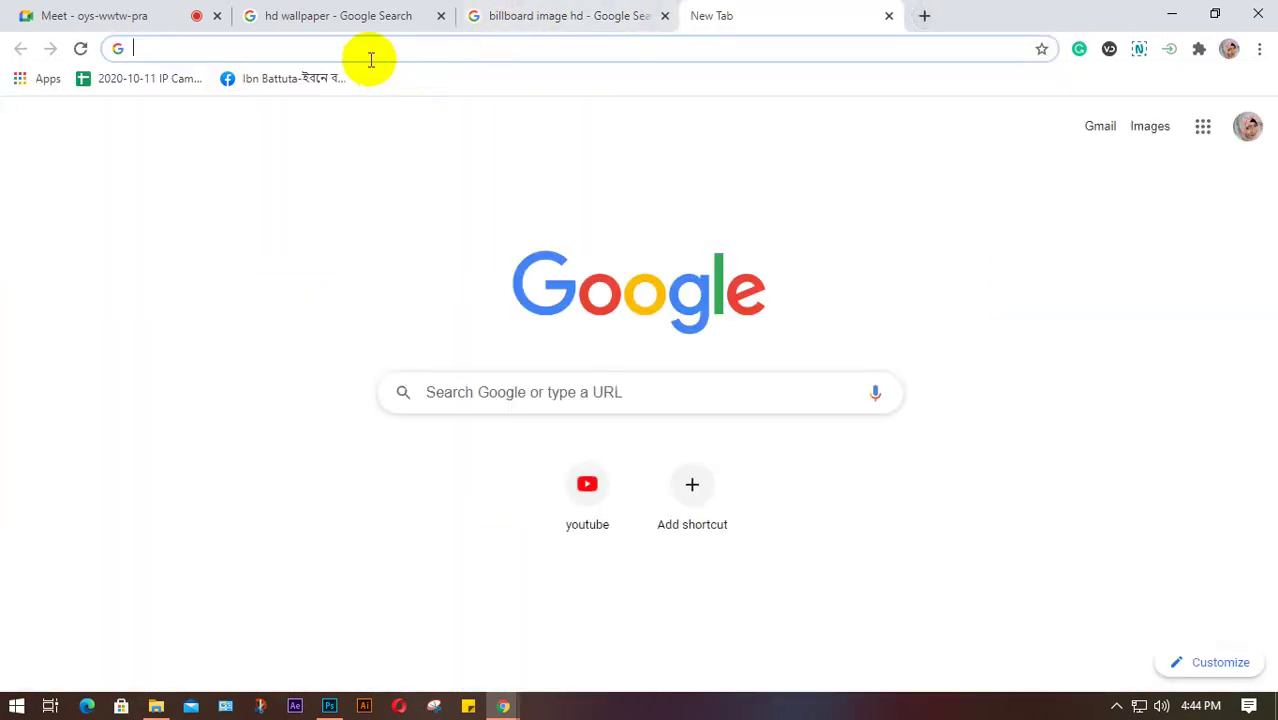
type("ha")
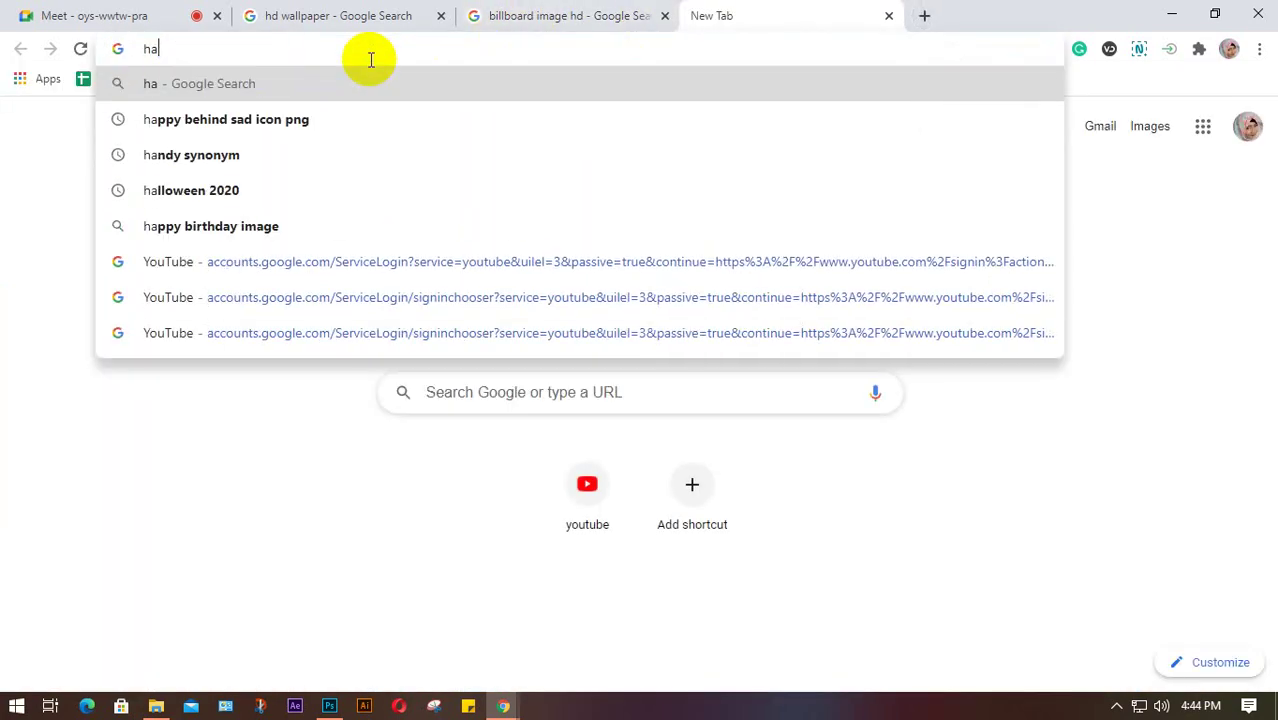
key("BackSpace")
type("d")
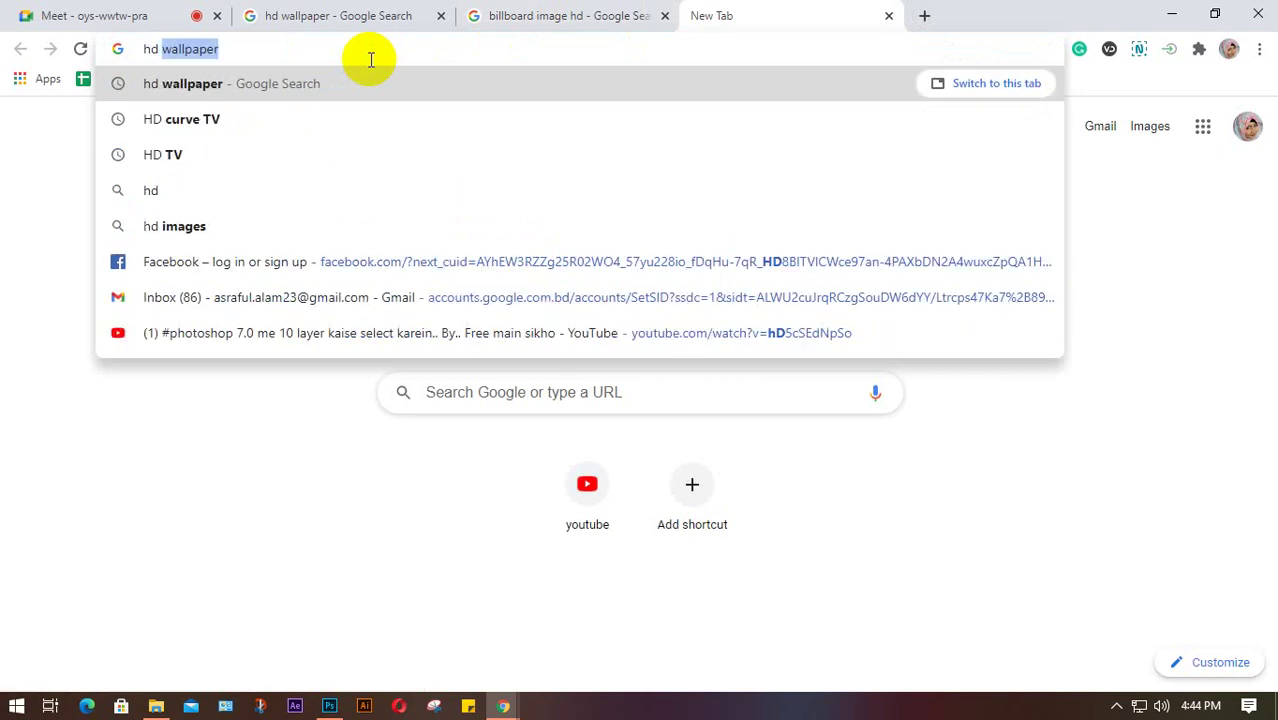
type(" tv")
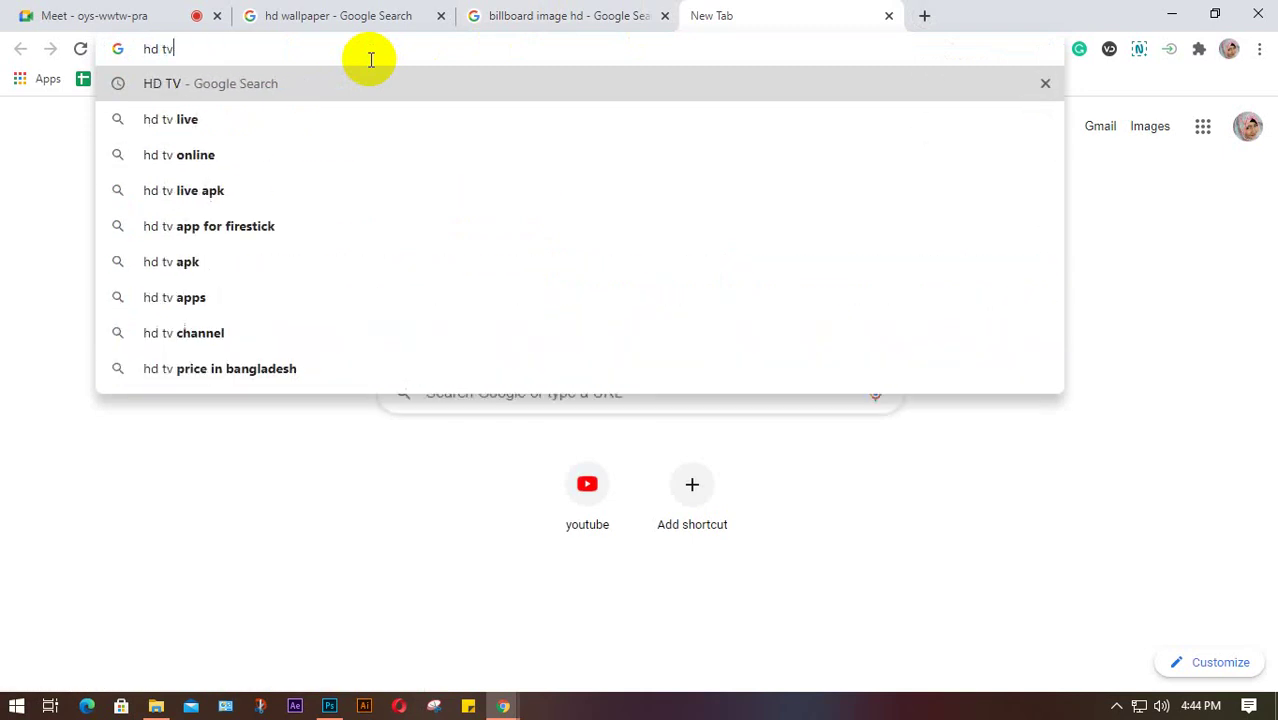
key("Return")
left_click(266, 160)
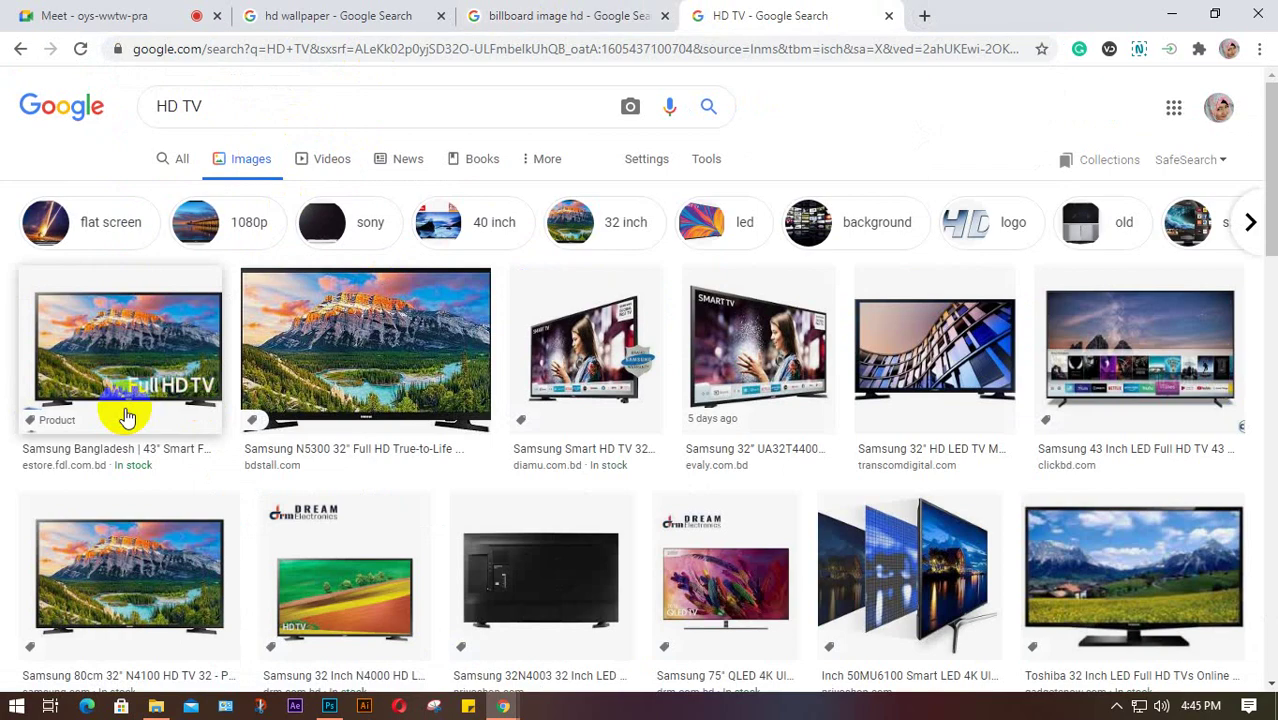
Step: Browse the HD TV image results for an angled television and preview the Rangs Industries and Snapdeal Samsung TV images
scroll(127, 417, "down", 3)
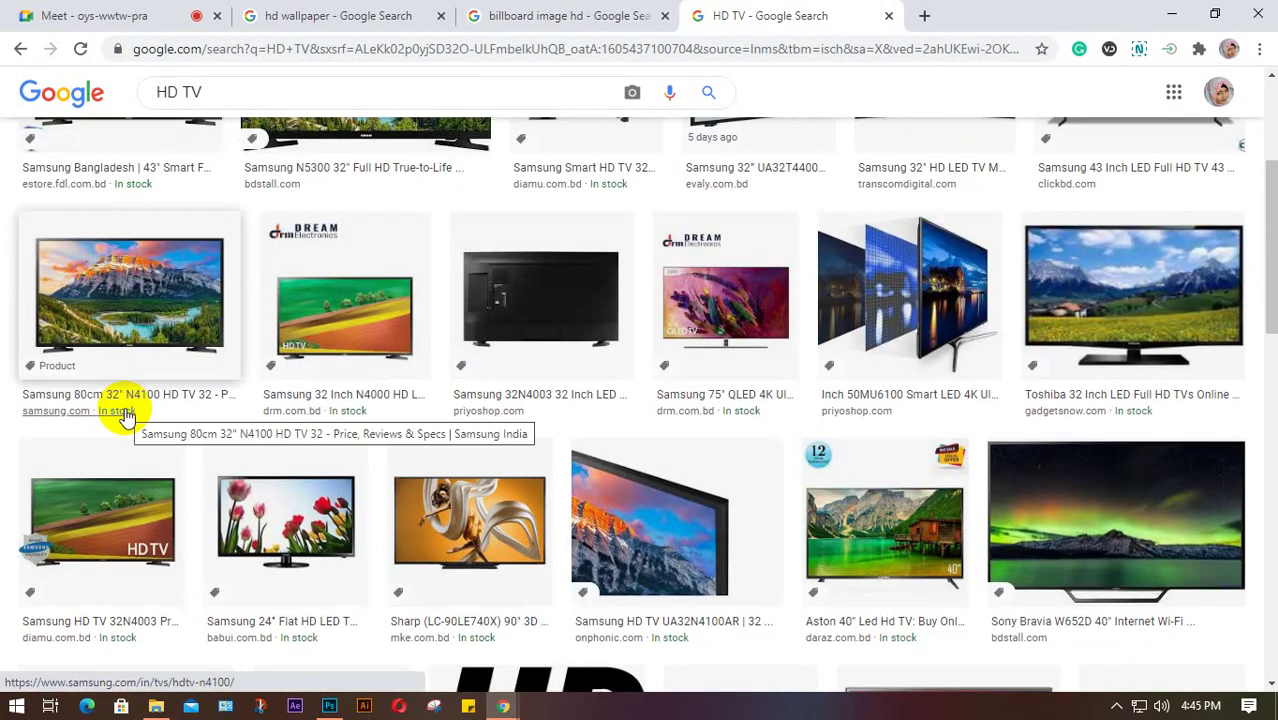
scroll(127, 417, "down", 3)
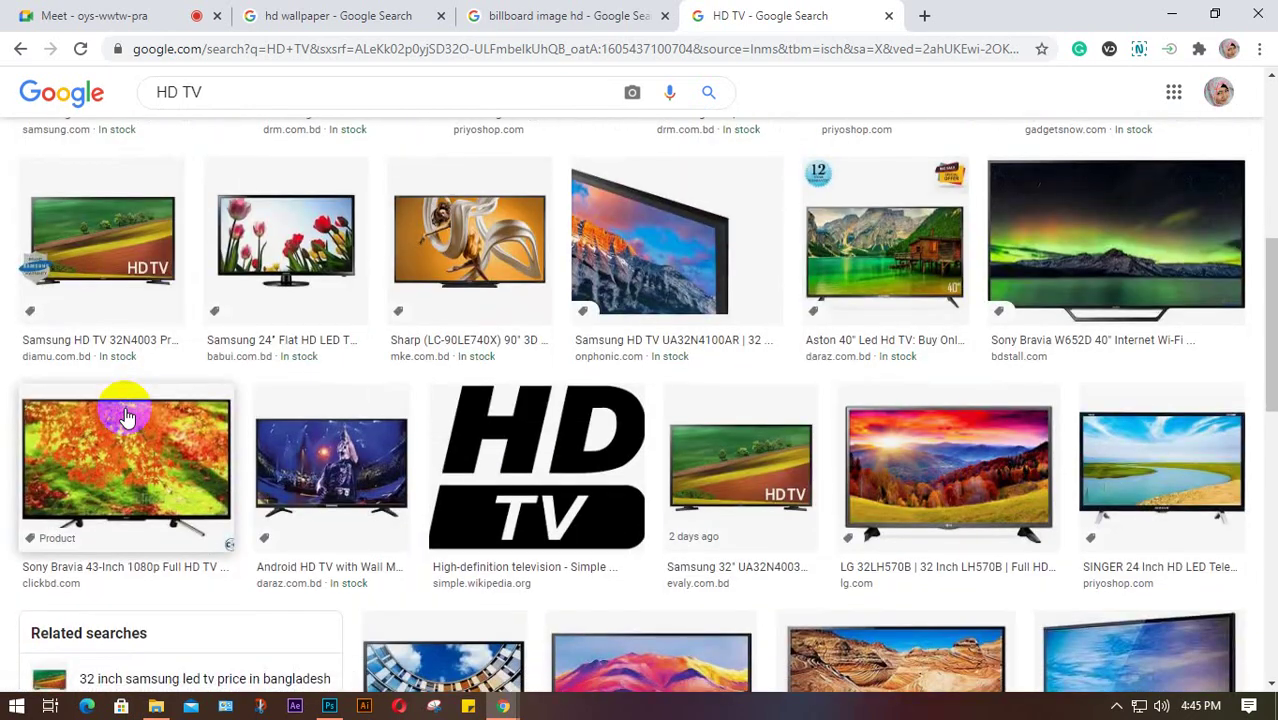
scroll(127, 417, "down", 6)
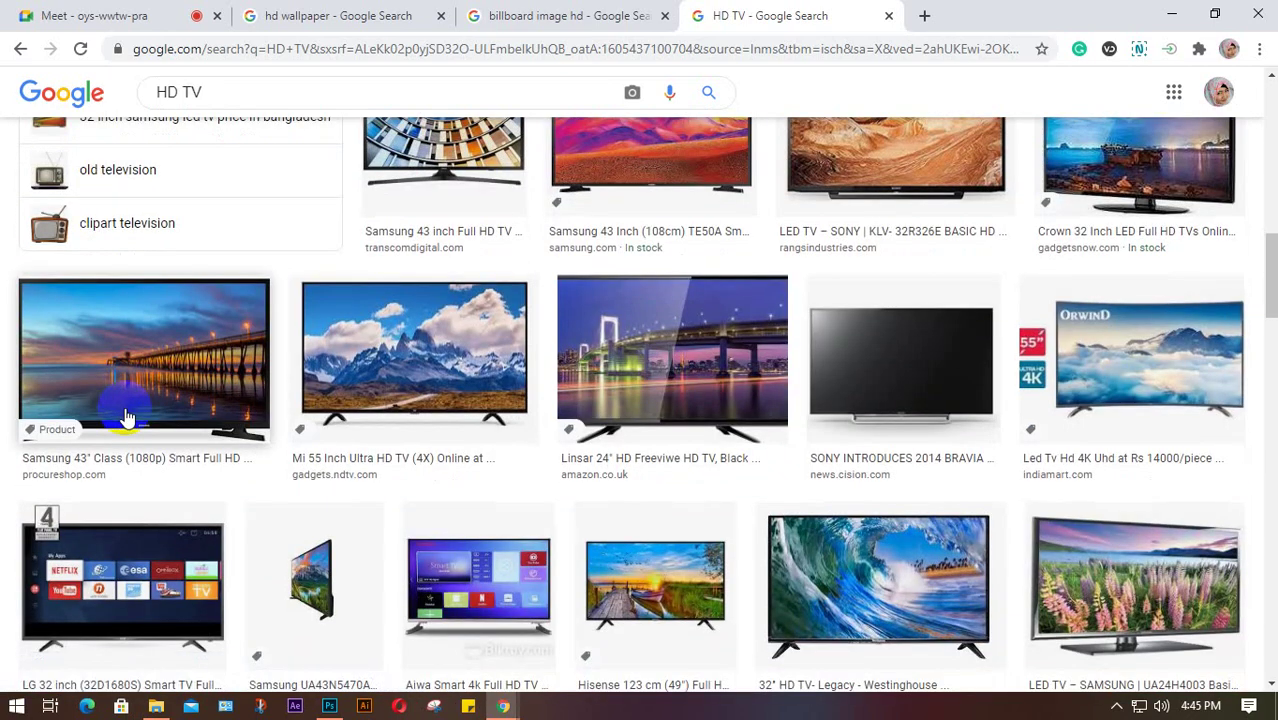
scroll(127, 417, "down", 2)
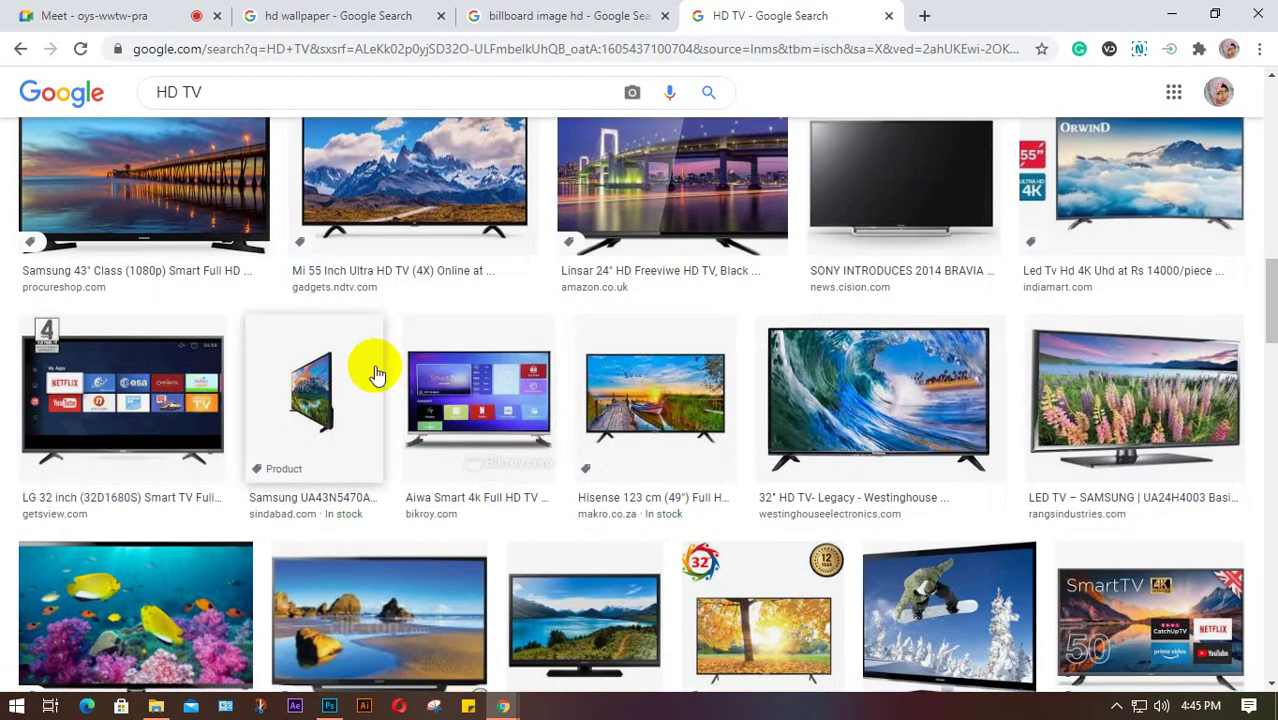
left_click(1170, 405)
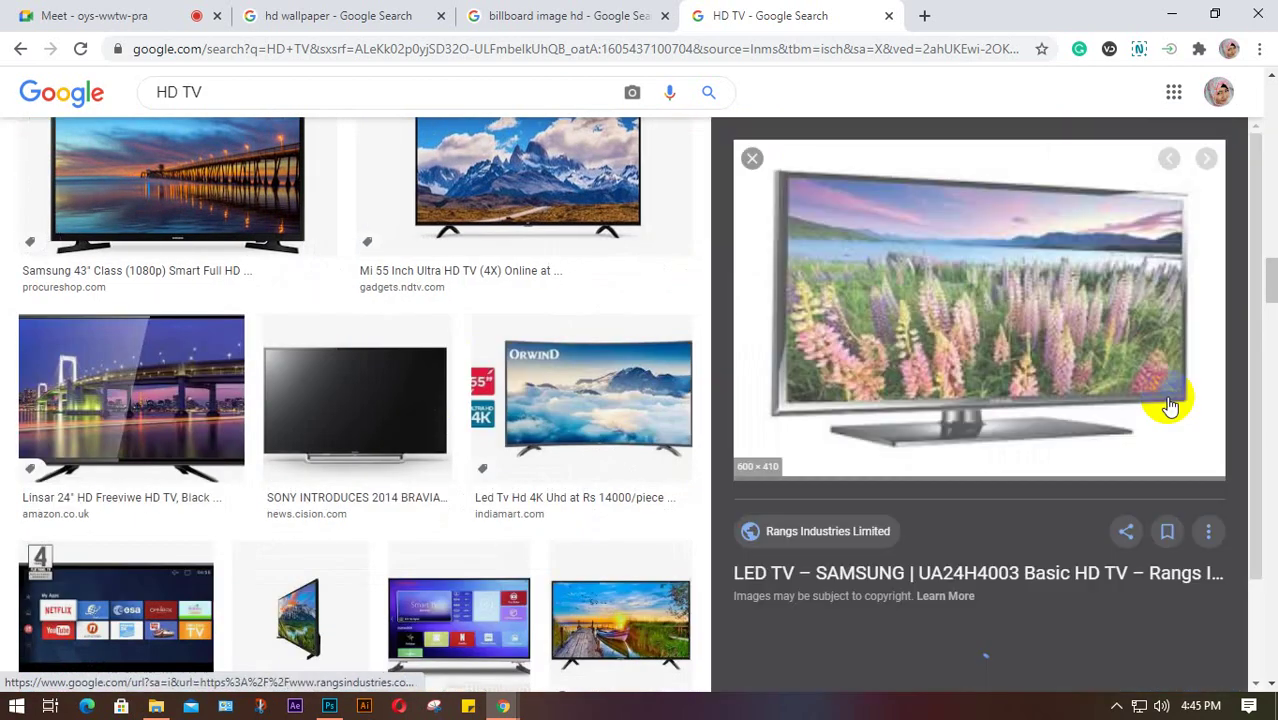
scroll(1000, 395, "down", 4)
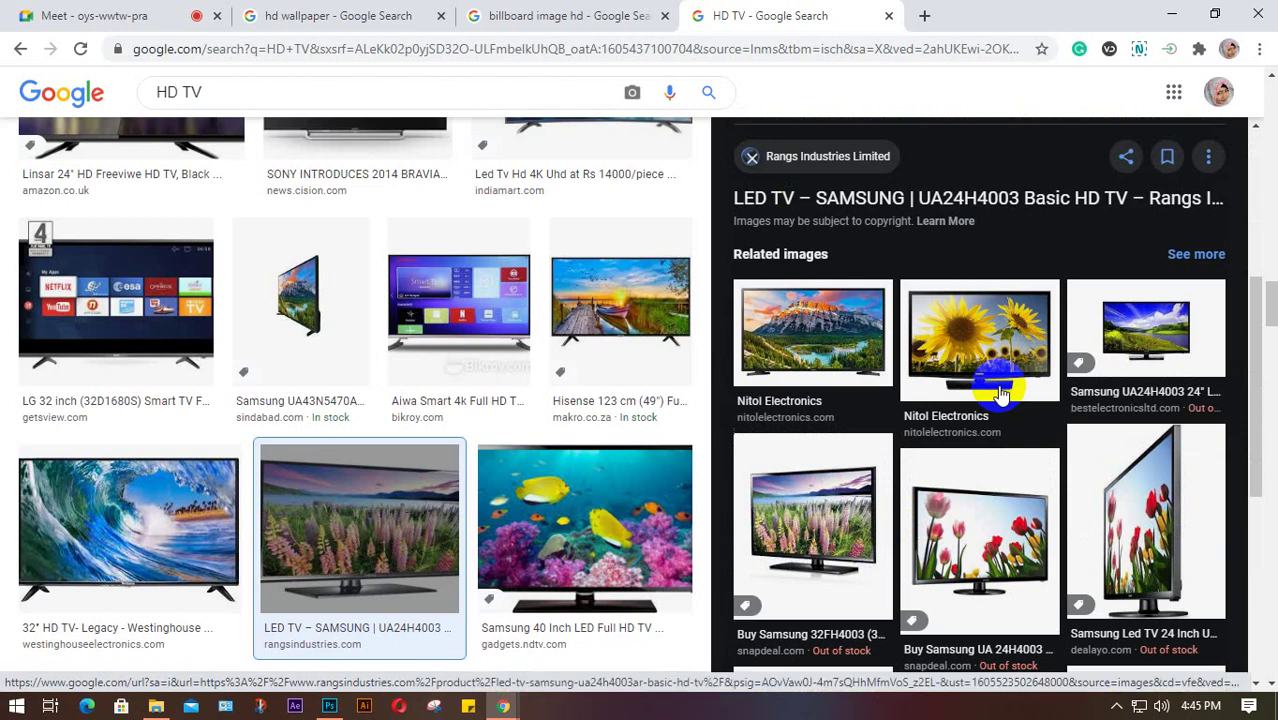
scroll(1002, 390, "down", 1)
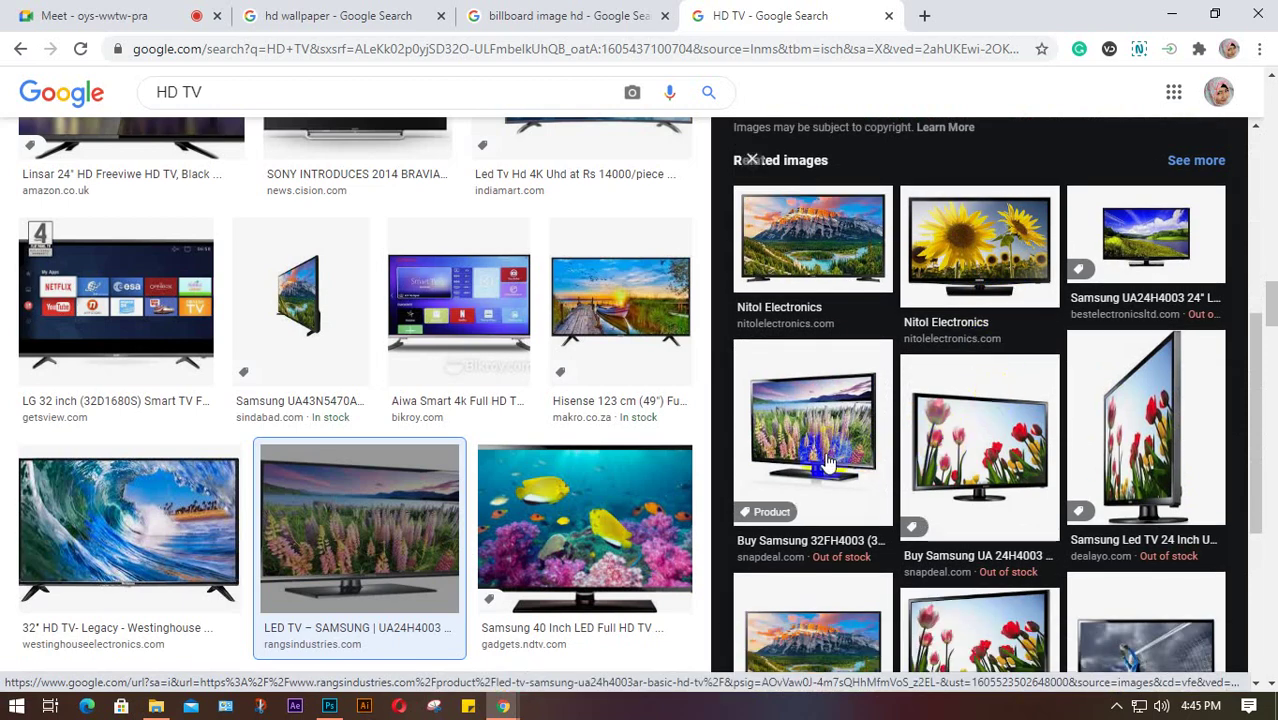
scroll(826, 462, "down", 1)
left_click(808, 352)
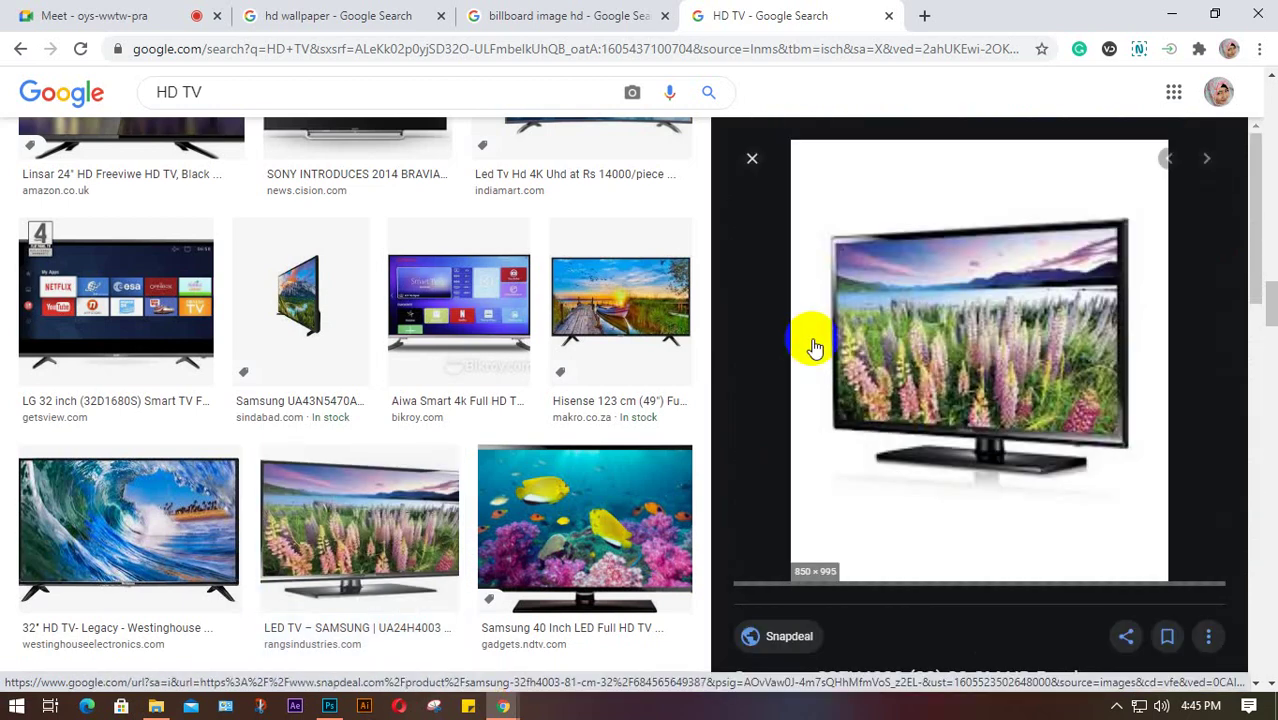
Step: Look through the related images and further results, and preview the Dynabook TV image showing a snowboarder
scroll(900, 370, "down", 7)
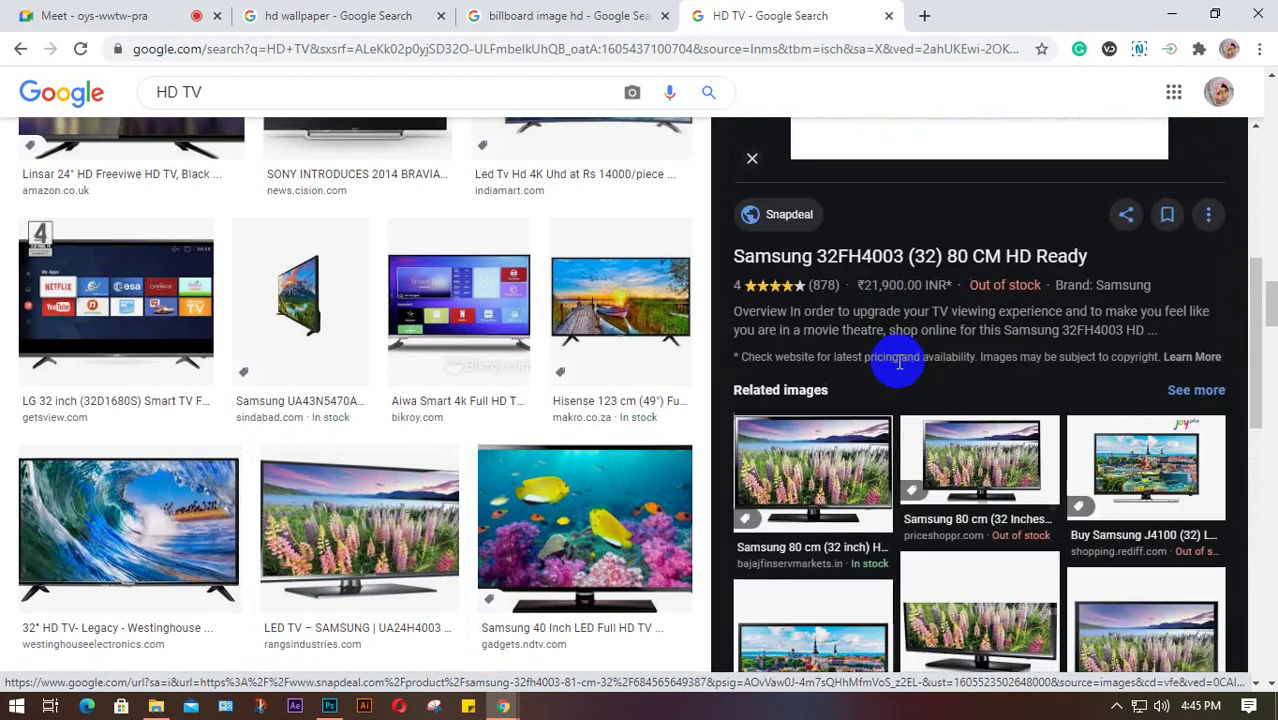
scroll(900, 370, "down", 3)
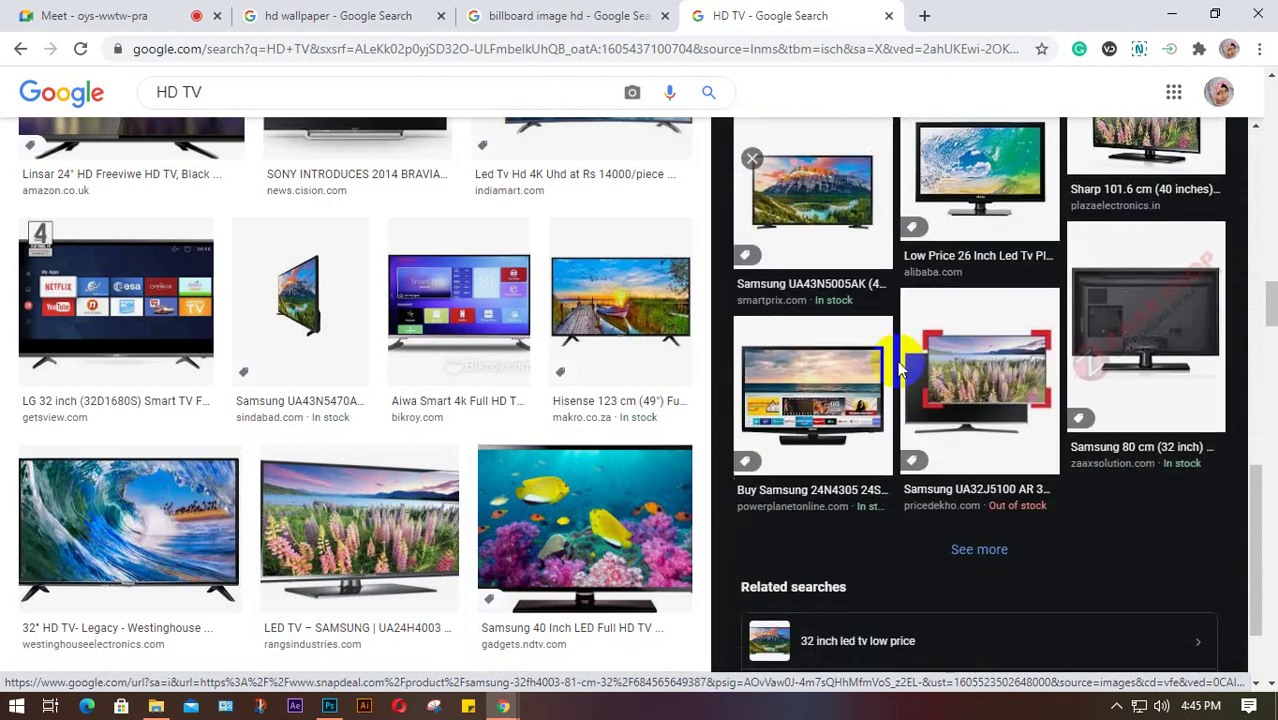
scroll(418, 298, "down", 3)
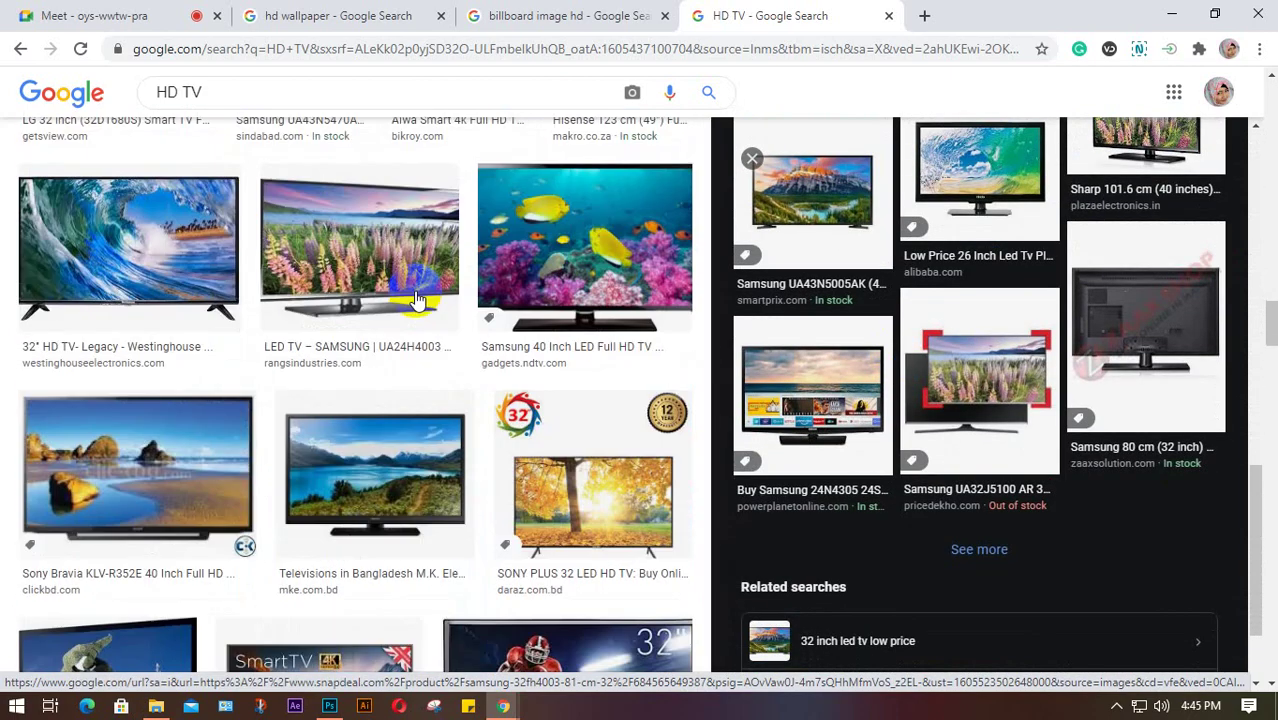
scroll(418, 298, "down", 3)
scroll(408, 342, "down", 2)
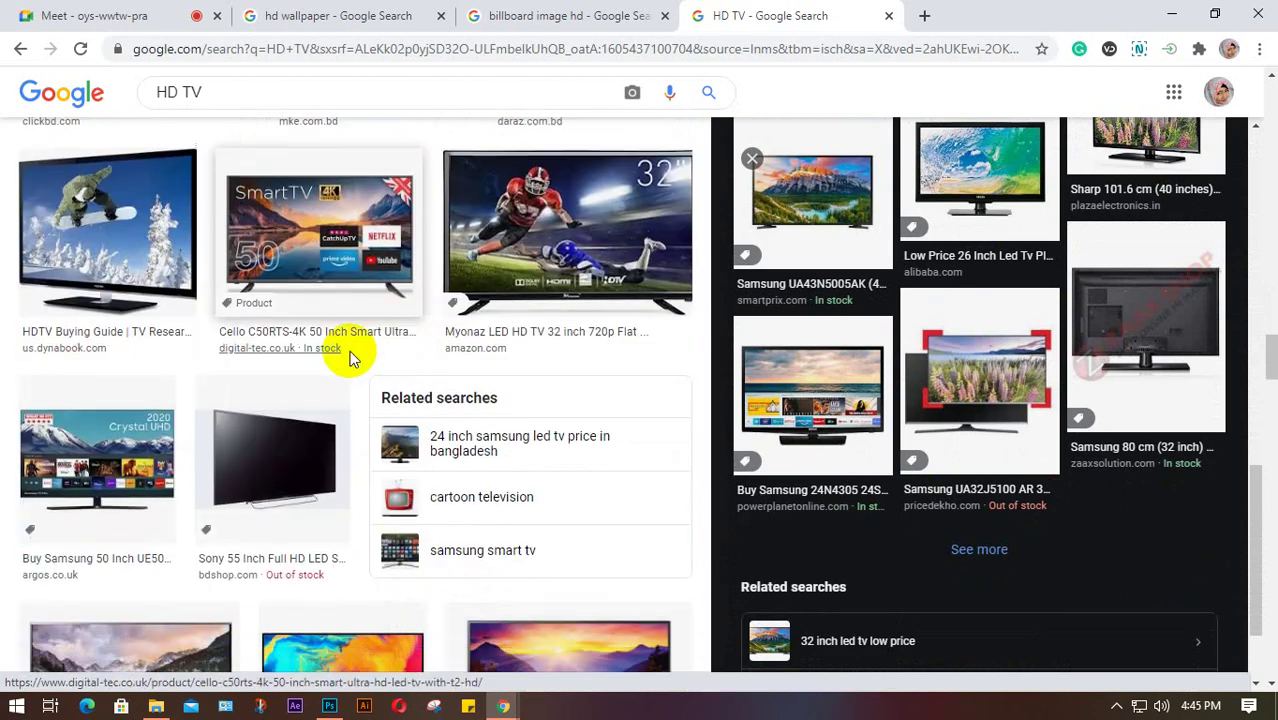
left_click(78, 244)
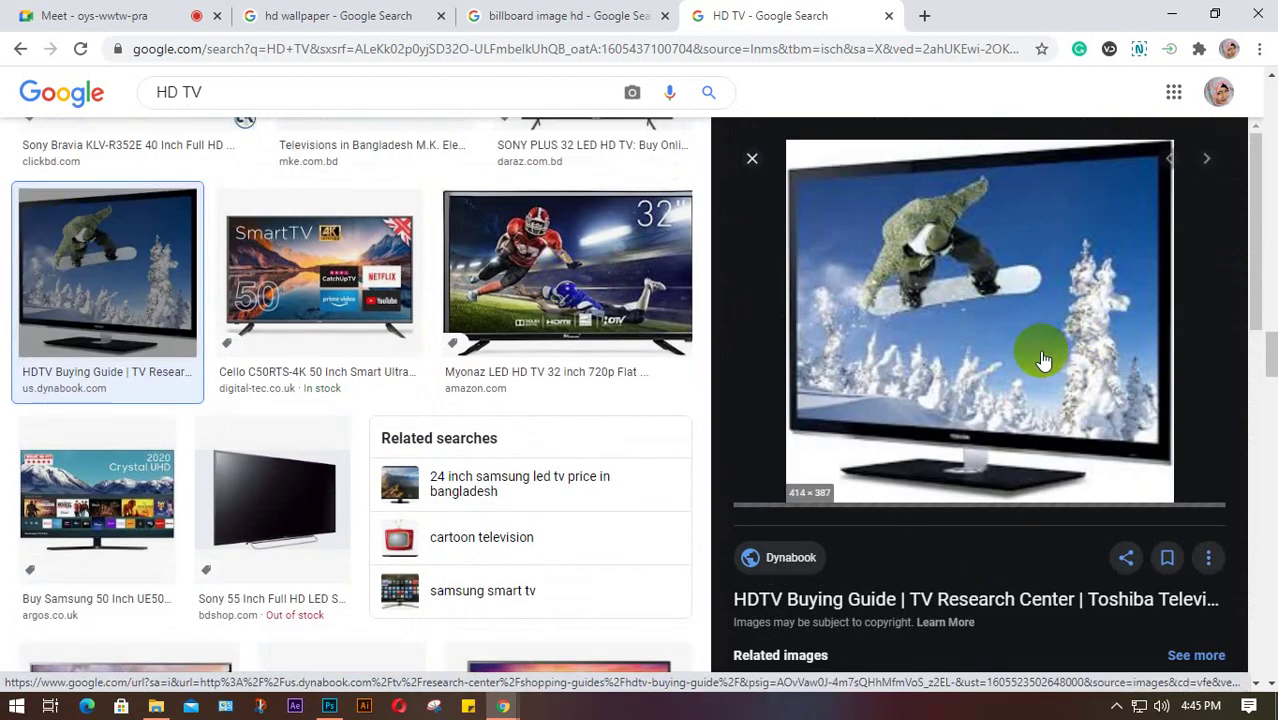
Step: Examine the related images and preview the Best Buy and Jiji pictures of the Samsung 43-inch Full HD TV
scroll(1043, 360, "down", 5)
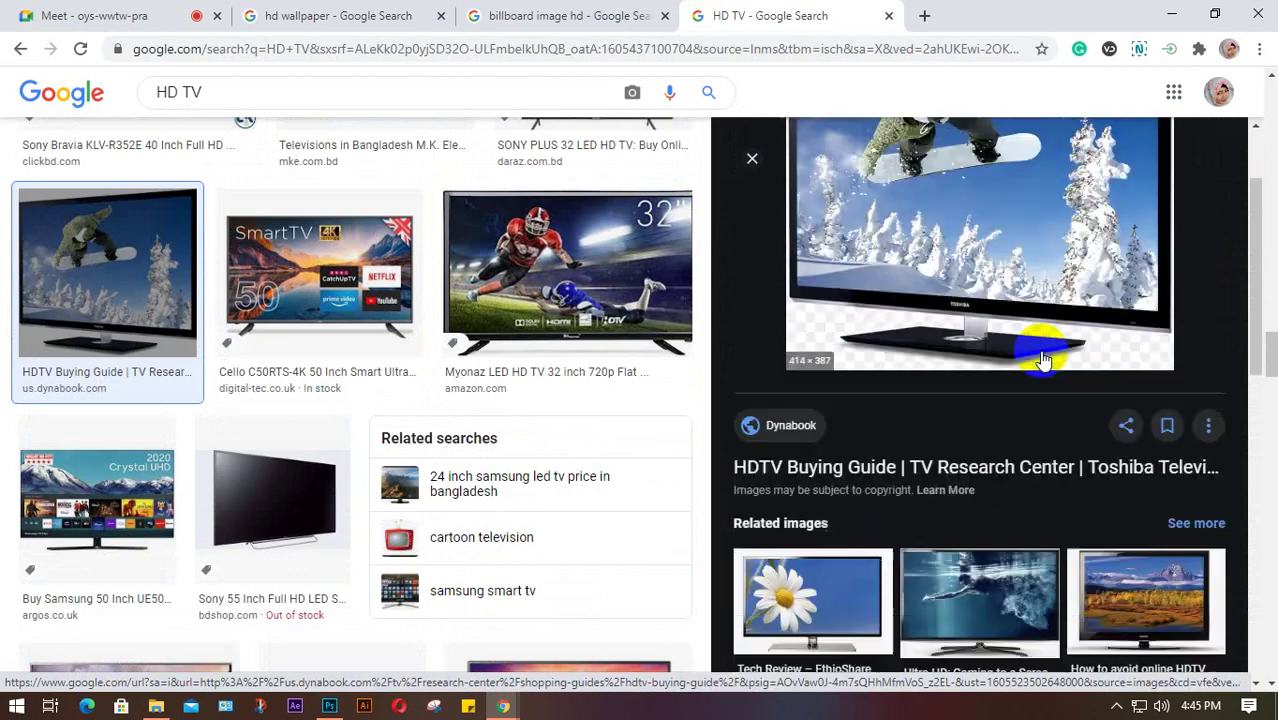
scroll(1043, 360, "down", 2)
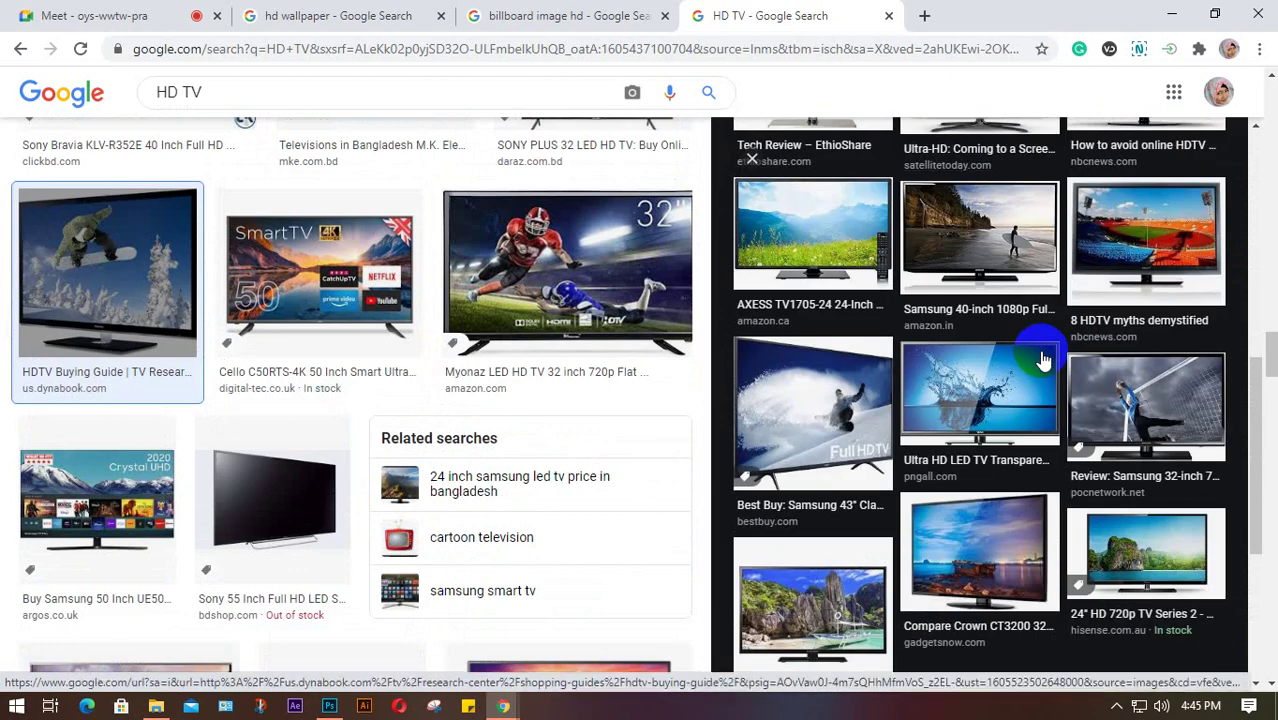
left_click(855, 397)
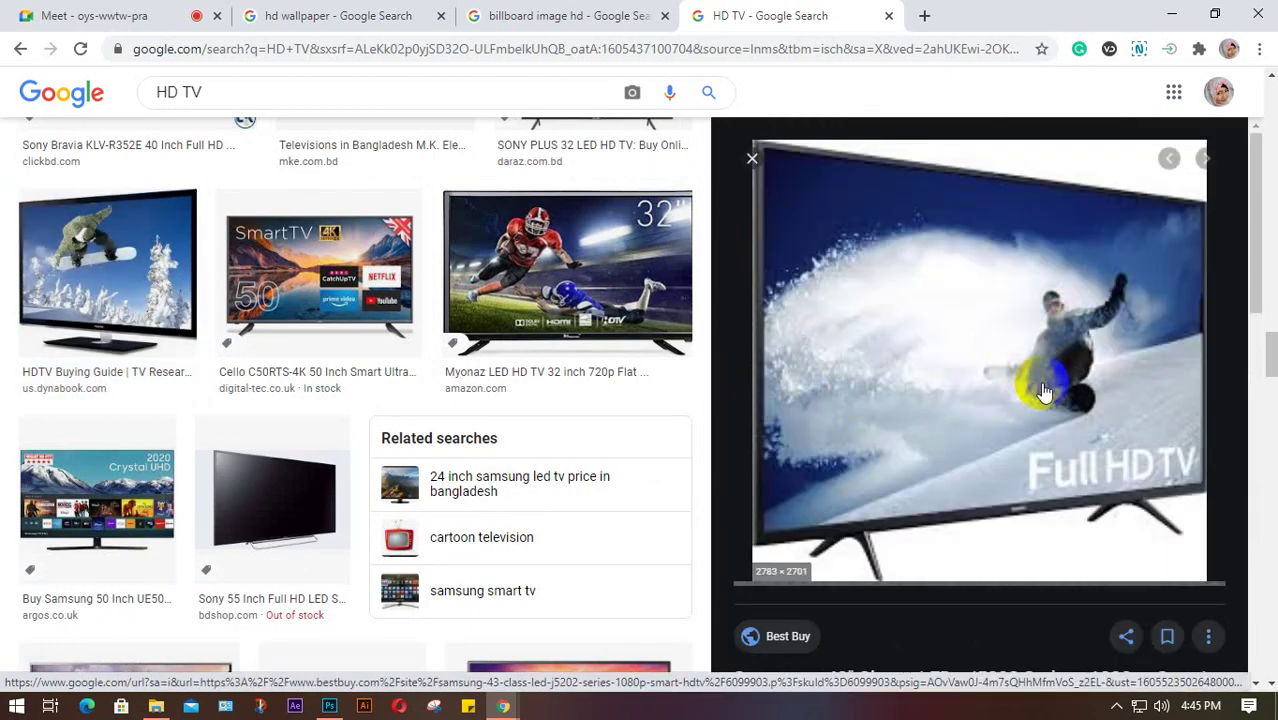
scroll(1043, 376, "down", 5)
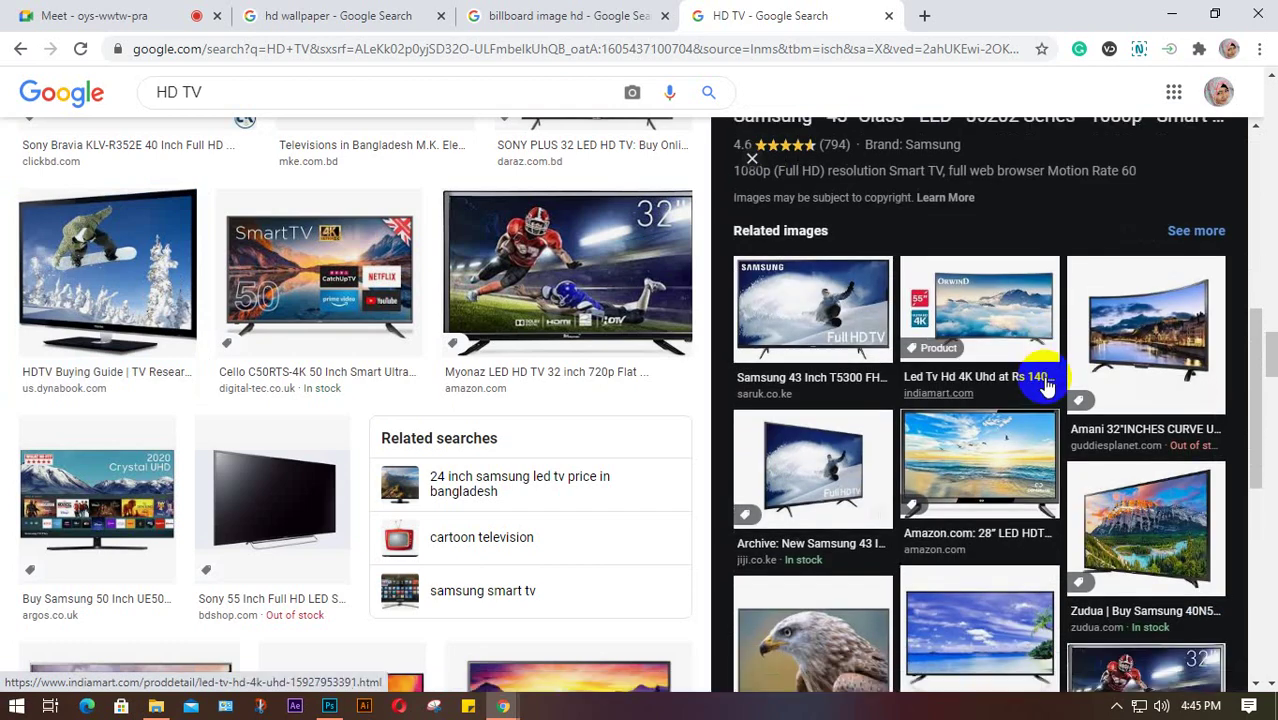
scroll(1040, 370, "down", 5)
left_click(816, 277)
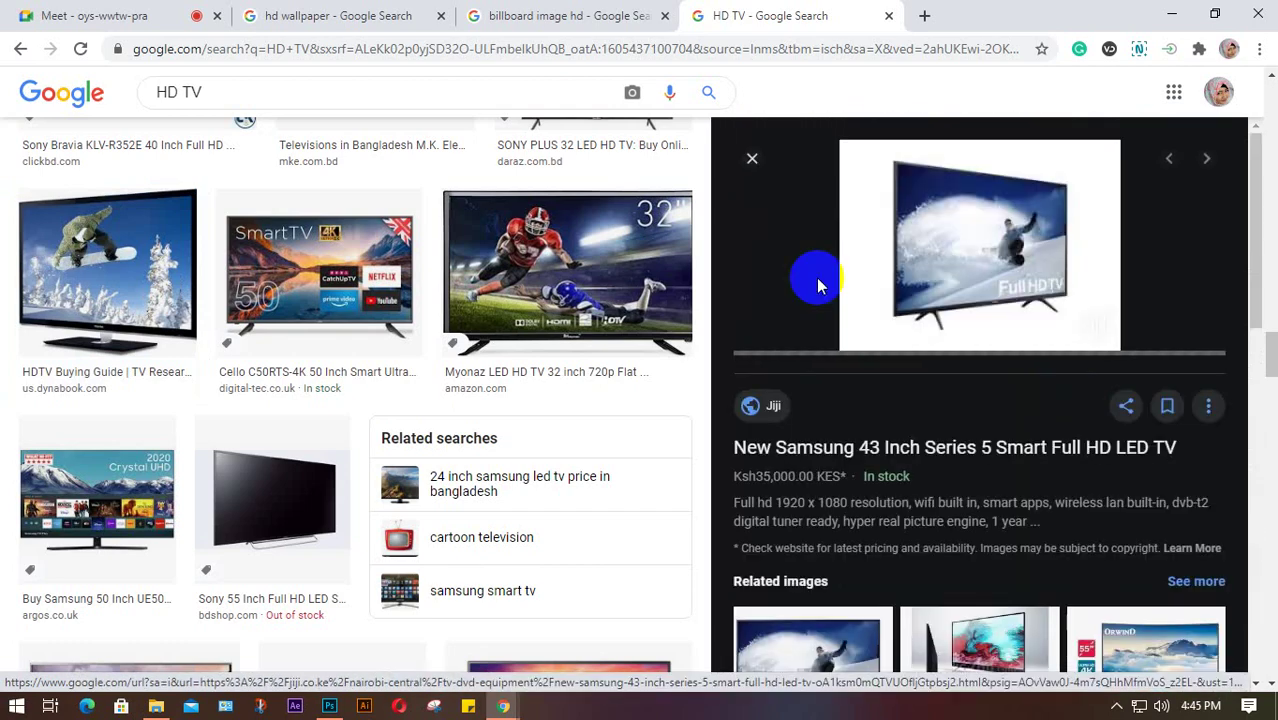
Step: Search further down the HD TV results for an angled screen and preview Gadget Review's Sony 75-inch 4K TV image
scroll(816, 285, "down", 2)
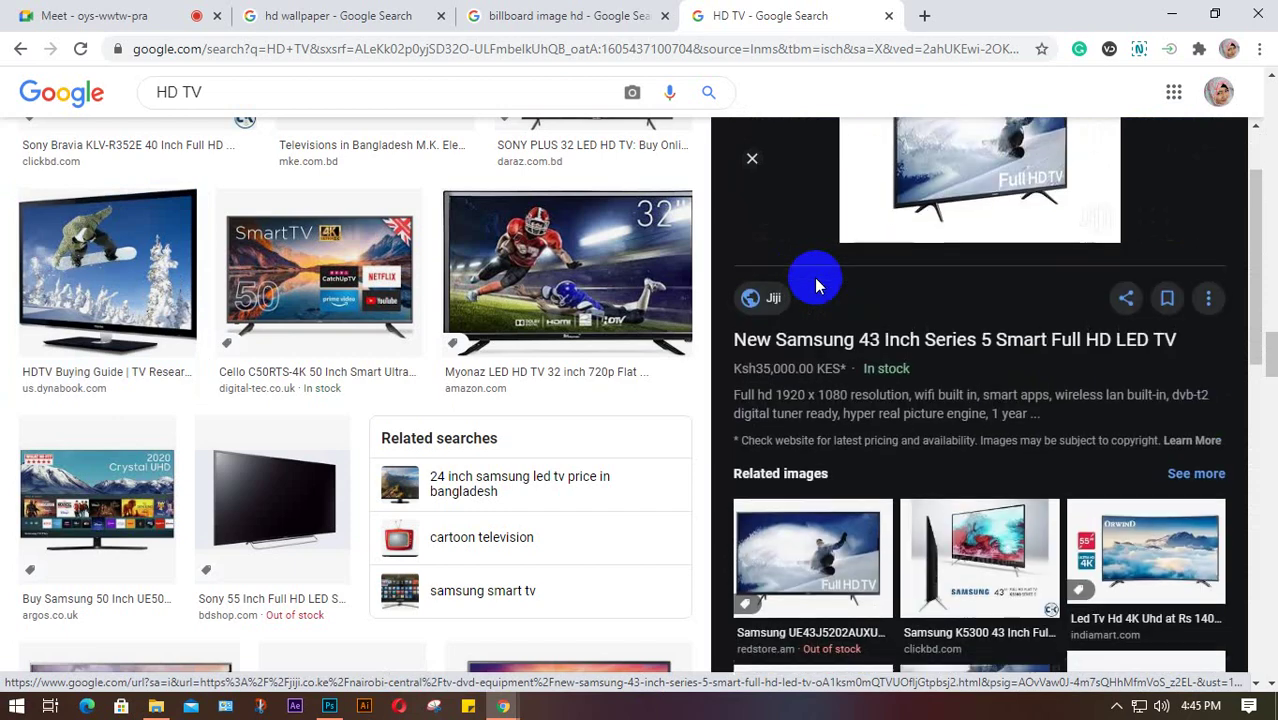
scroll(816, 287, "down", 4)
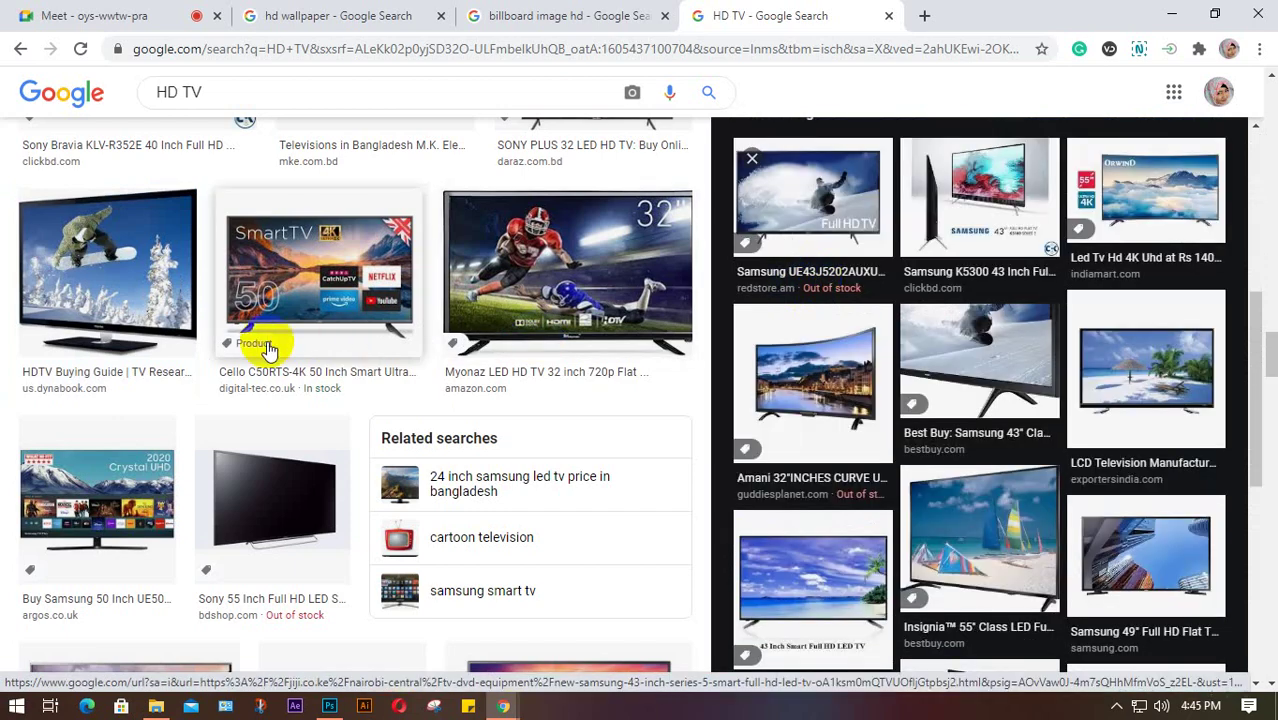
scroll(268, 348, "down", 3)
scroll(268, 348, "down", 2)
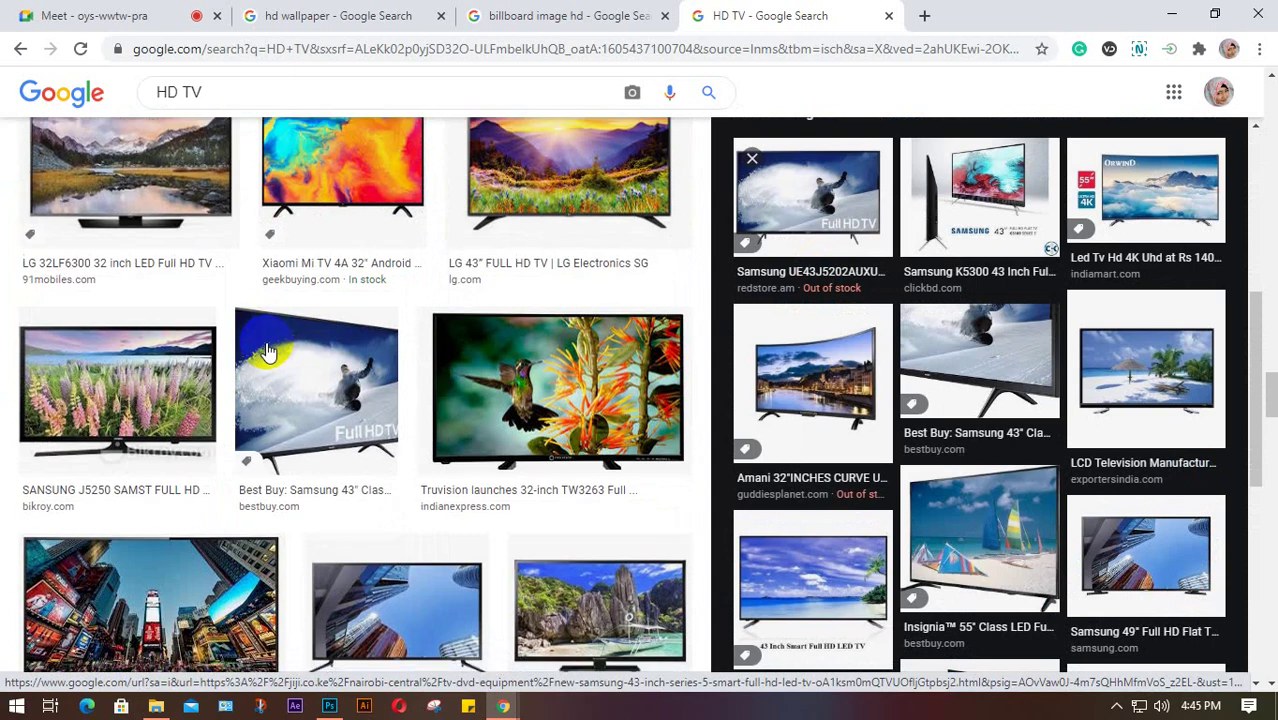
scroll(272, 345, "down", 1)
scroll(290, 288, "down", 2)
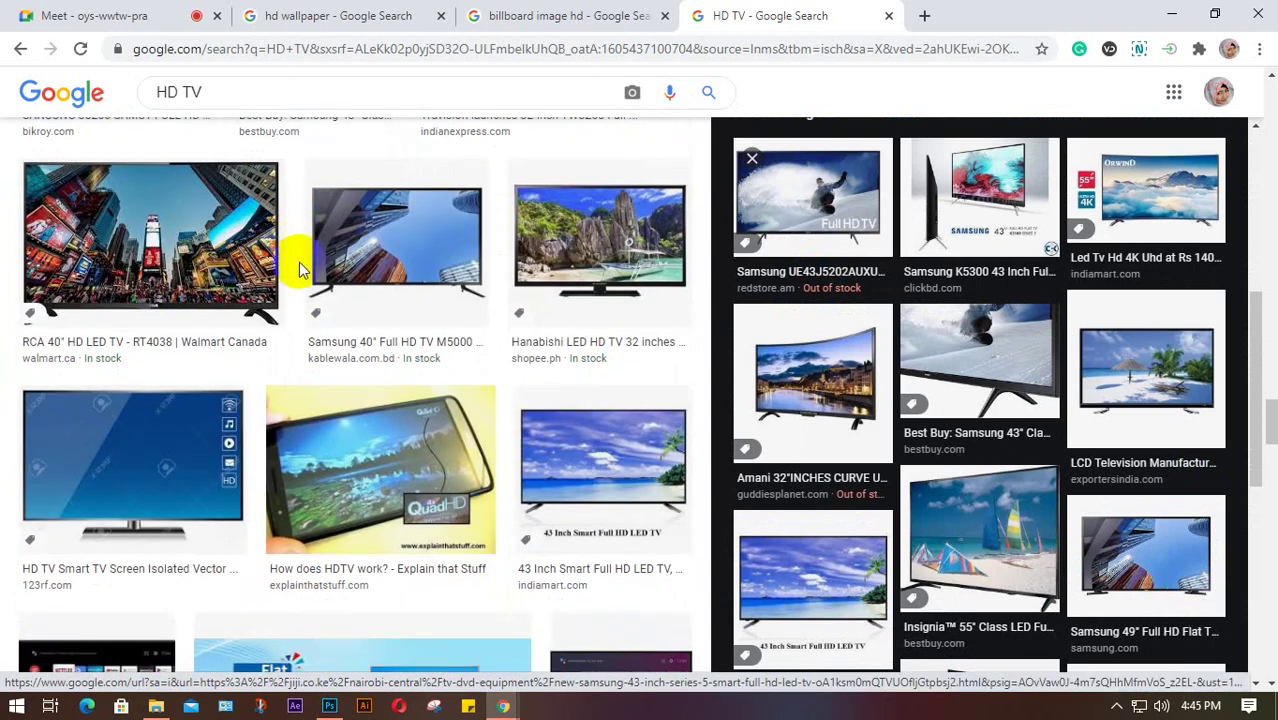
scroll(300, 292, "down", 2)
scroll(305, 295, "down", 3)
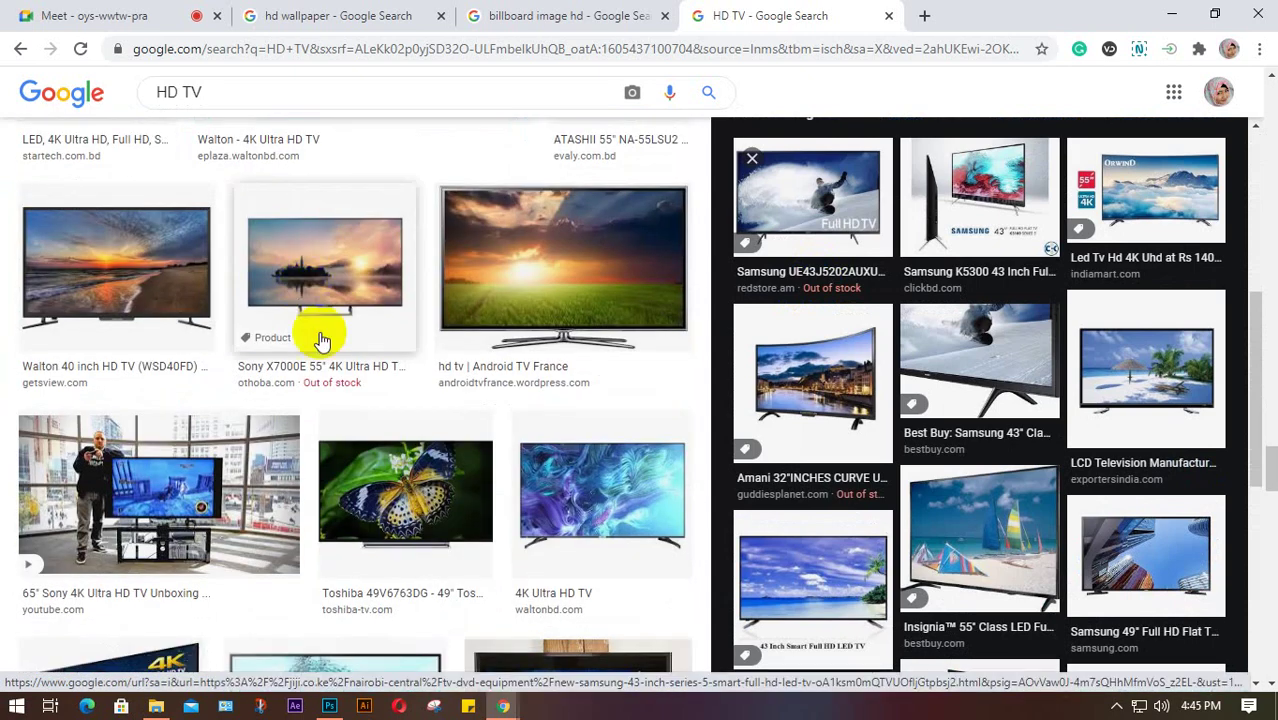
scroll(337, 357, "down", 1)
scroll(337, 357, "down", 2)
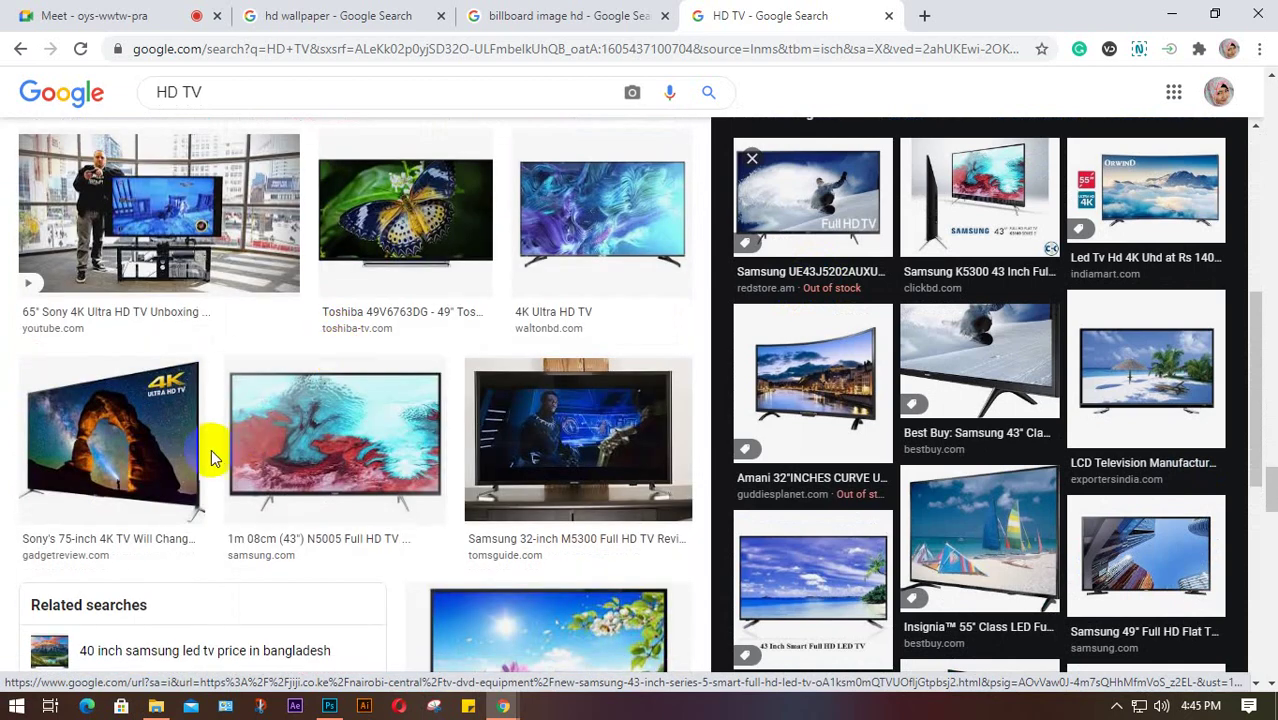
left_click(145, 447)
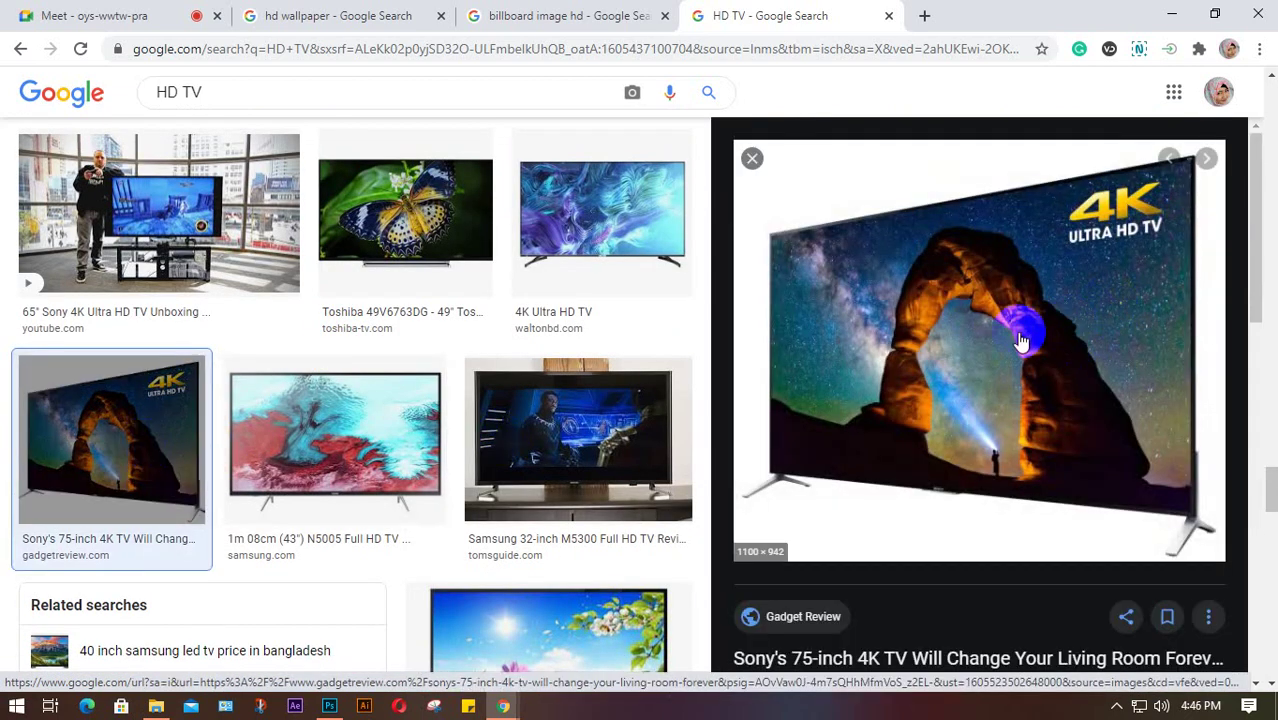
Step: Check the images related to the Sony 75-inch TV and preview the Phones Arena Kenya Sony Bravia image
scroll(1021, 329, "down", 3)
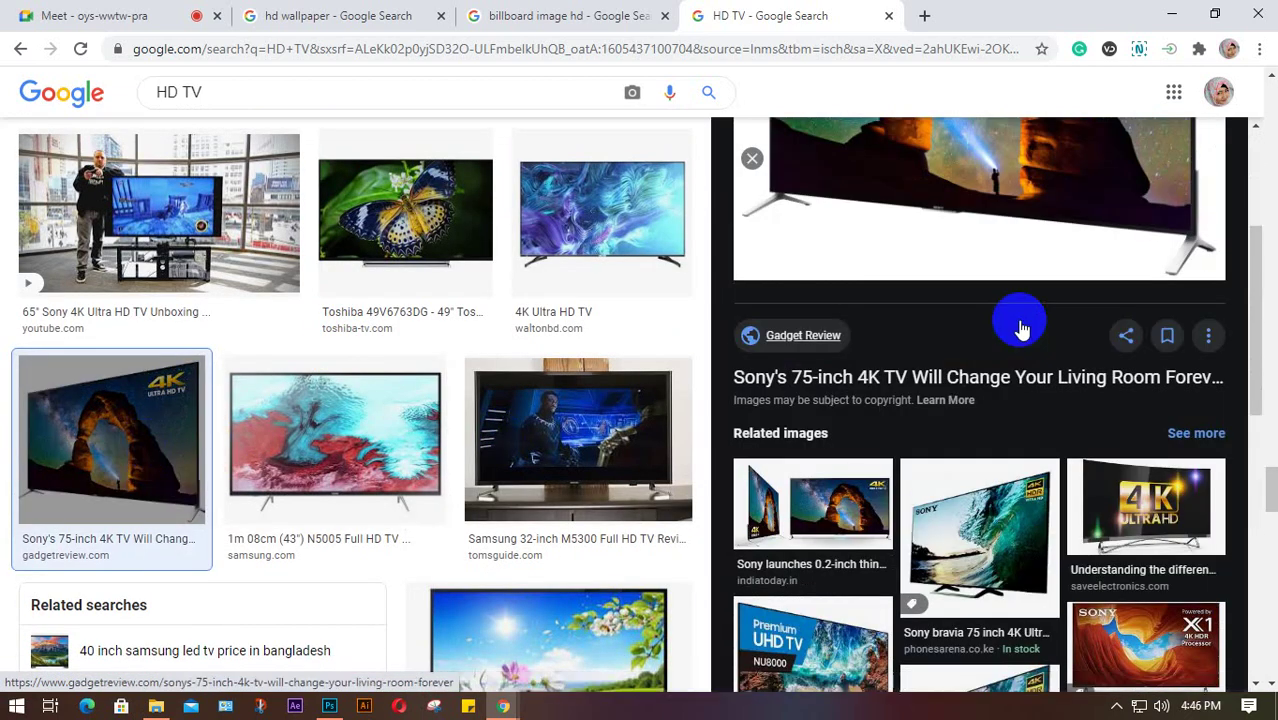
scroll(1021, 329, "up", 3)
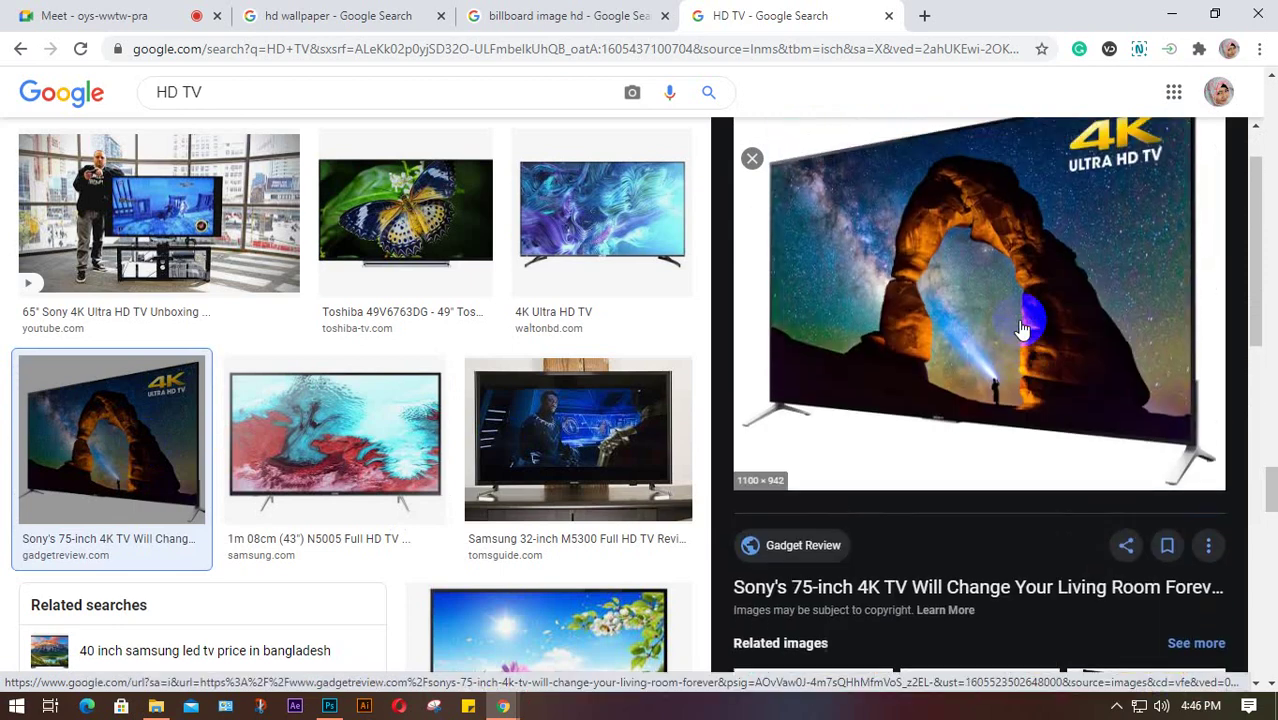
scroll(1021, 329, "down", 4)
left_click(1008, 425)
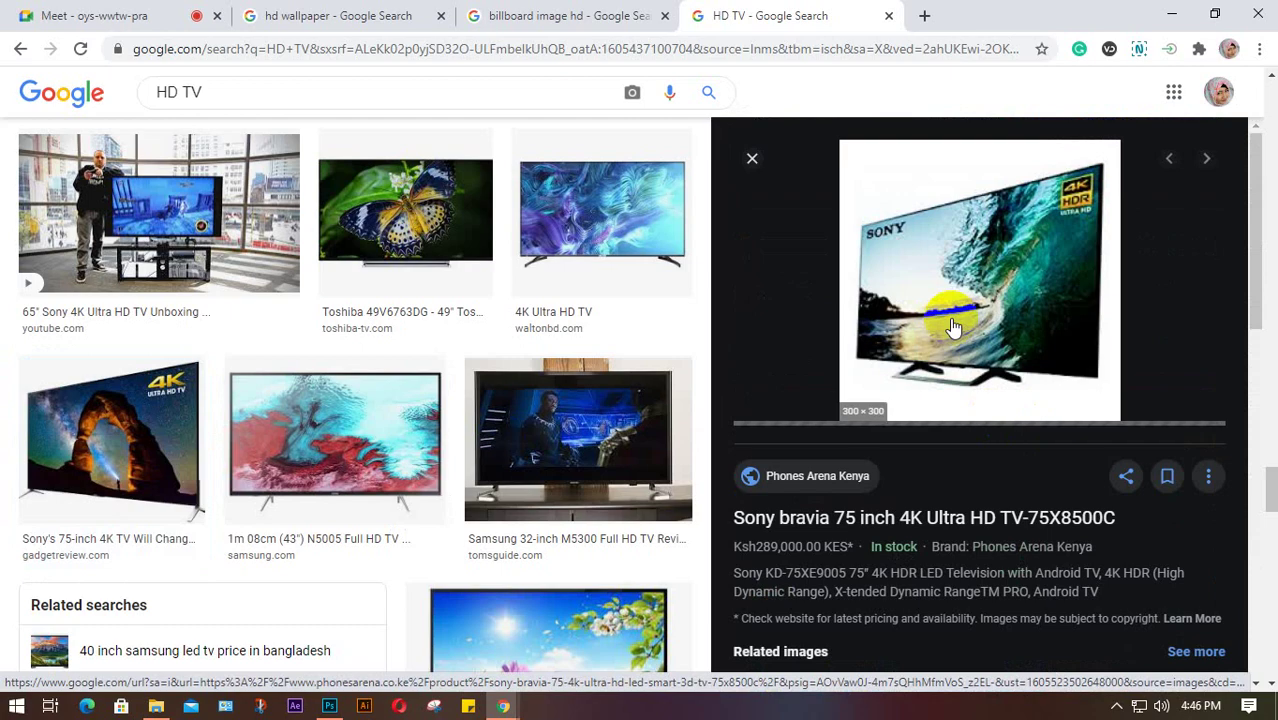
Step: Save Gadget Review's Sony 75-inch 4K TV image to the Desktop as JPEG sony-4k-ultra-hd-tv and return to the Google Meet call
left_click(46, 419)
scroll(875, 360, "down", 4)
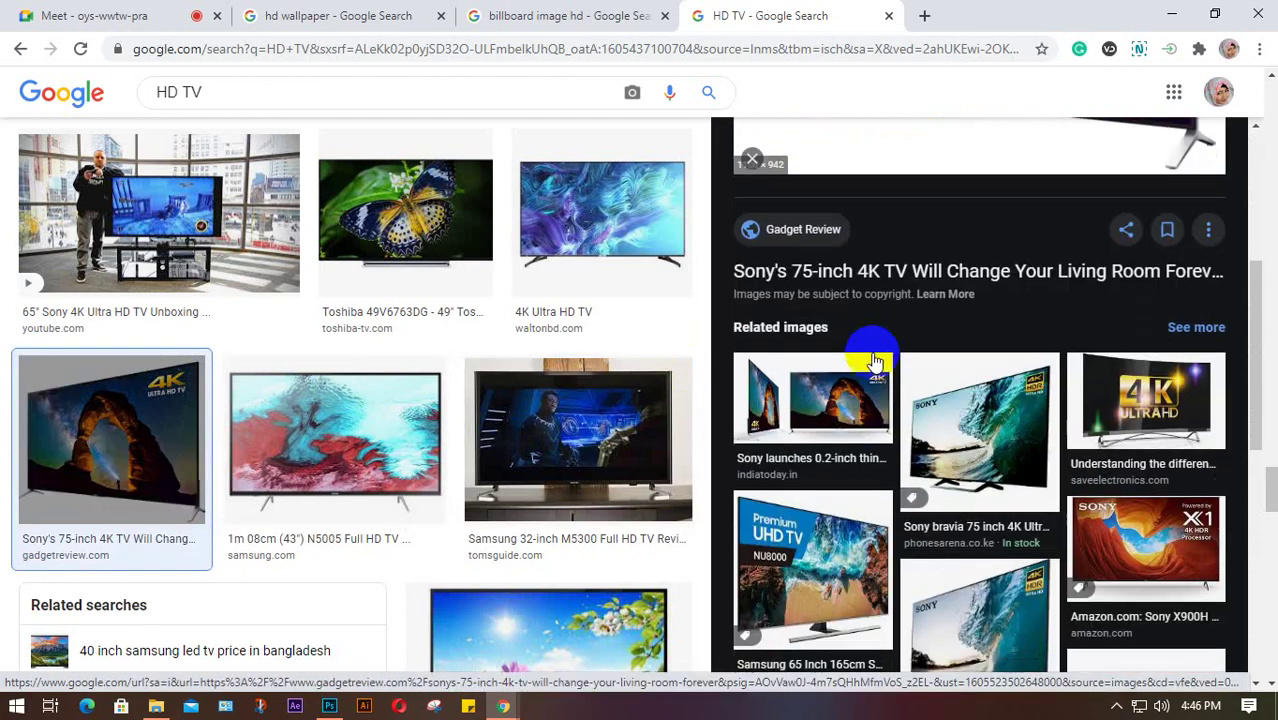
scroll(875, 360, "down", 5)
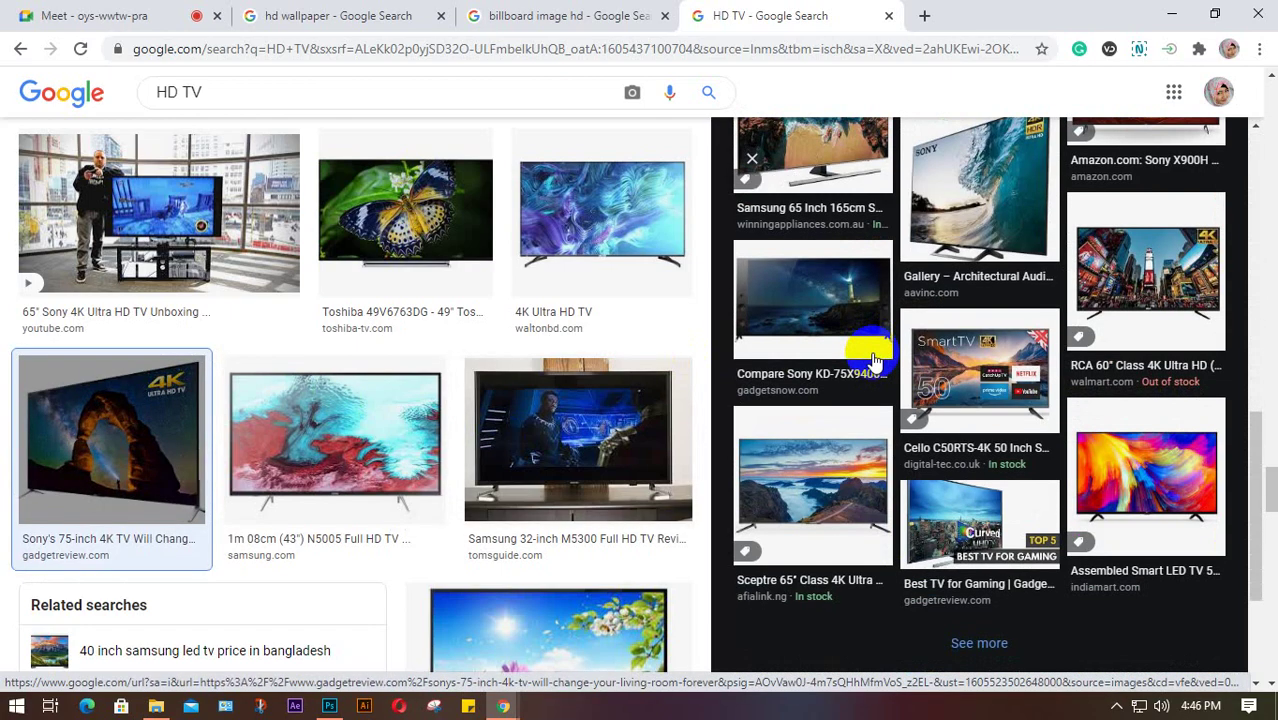
scroll(873, 360, "up", 9)
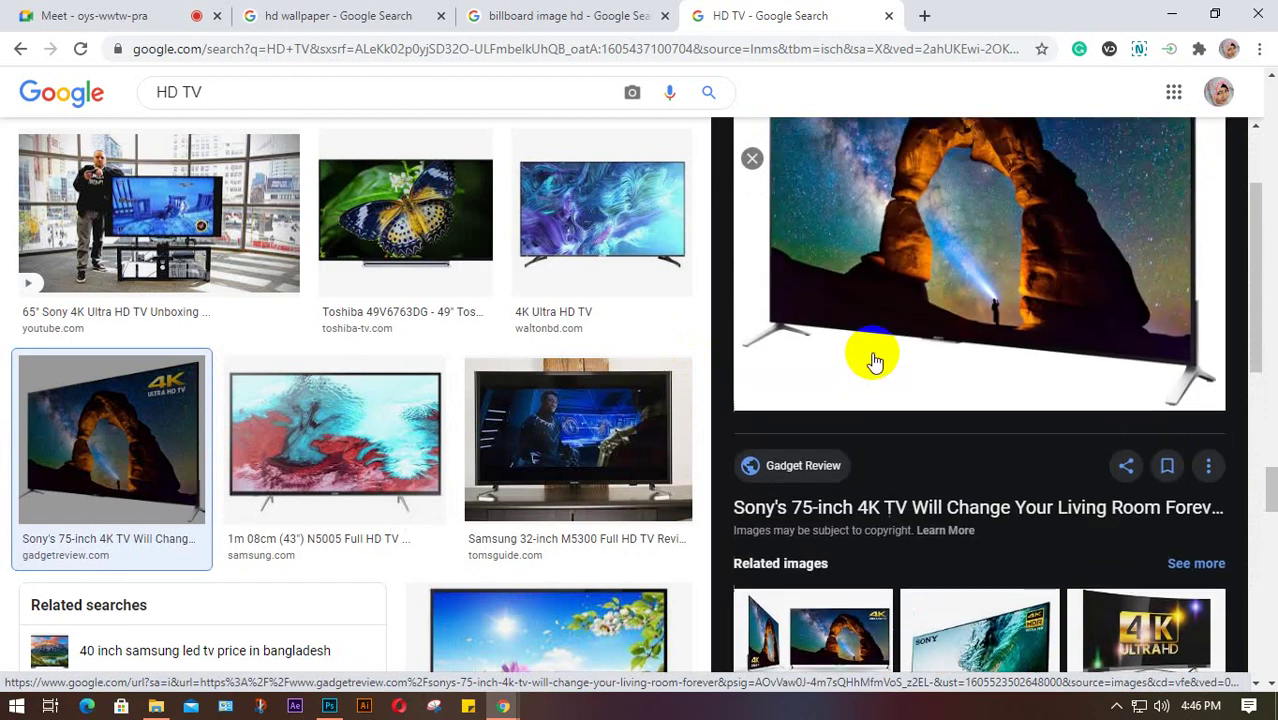
right_click(863, 280)
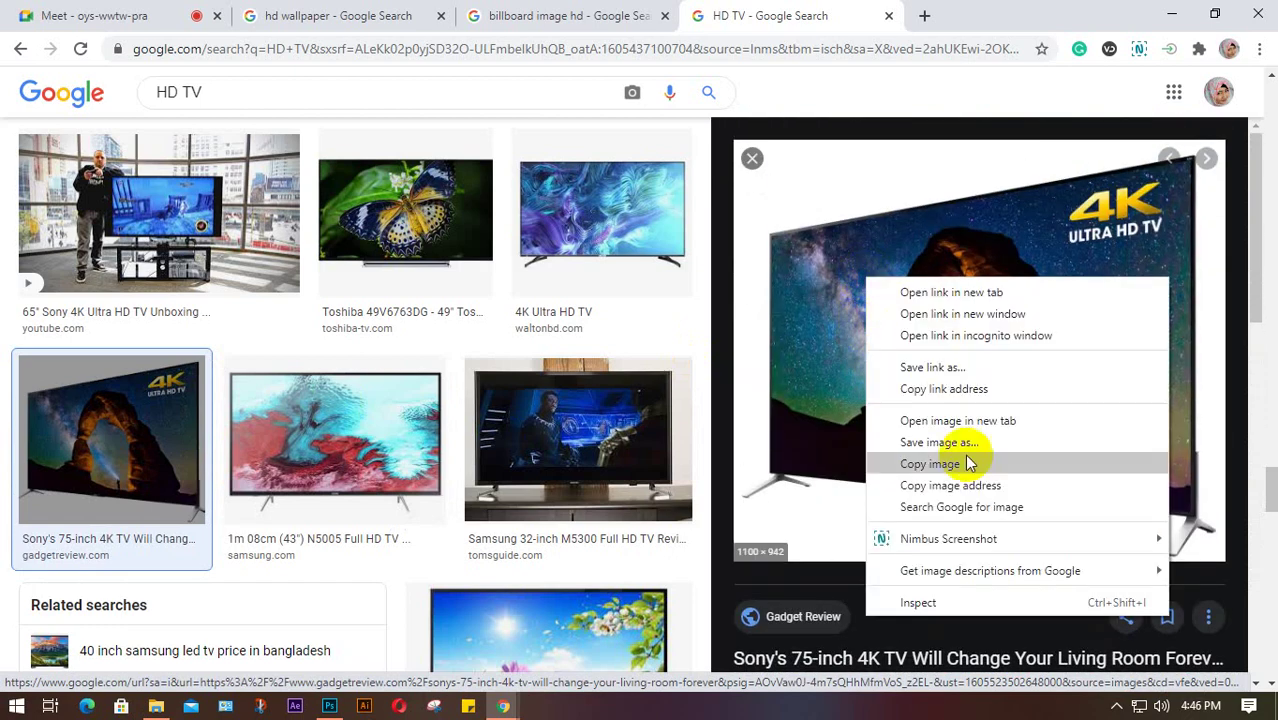
left_click(936, 442)
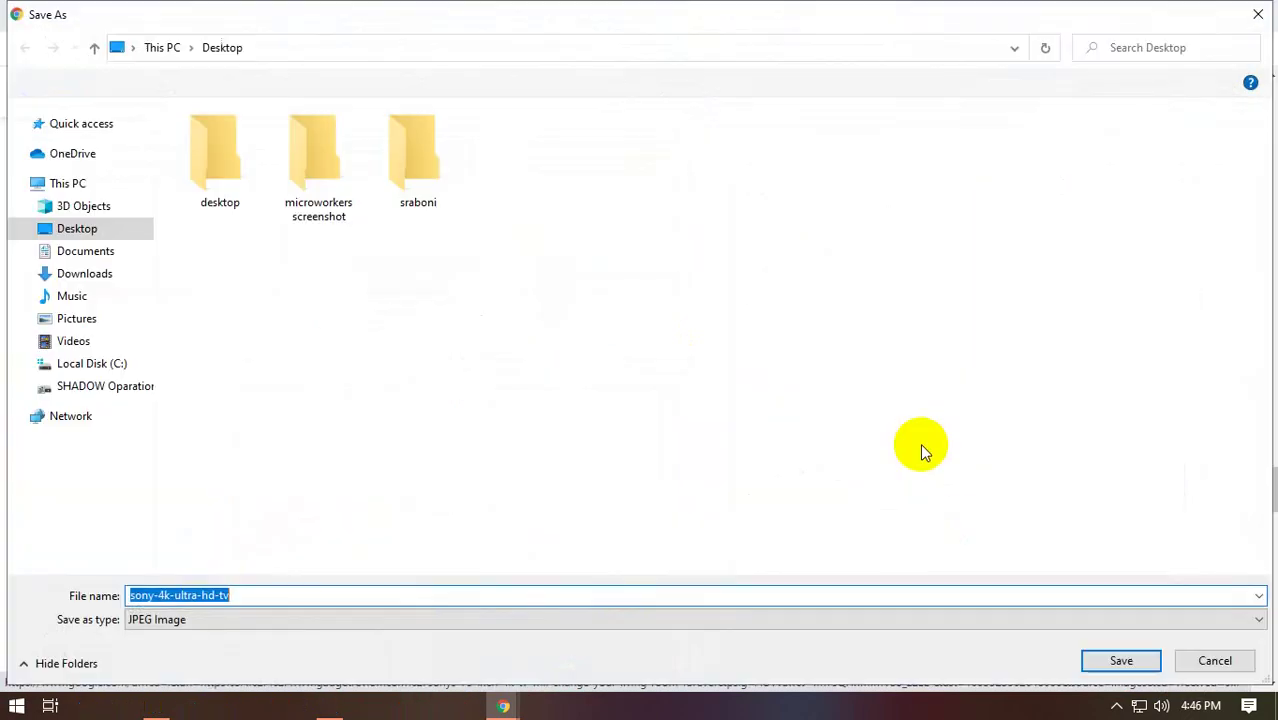
left_click(1121, 661)
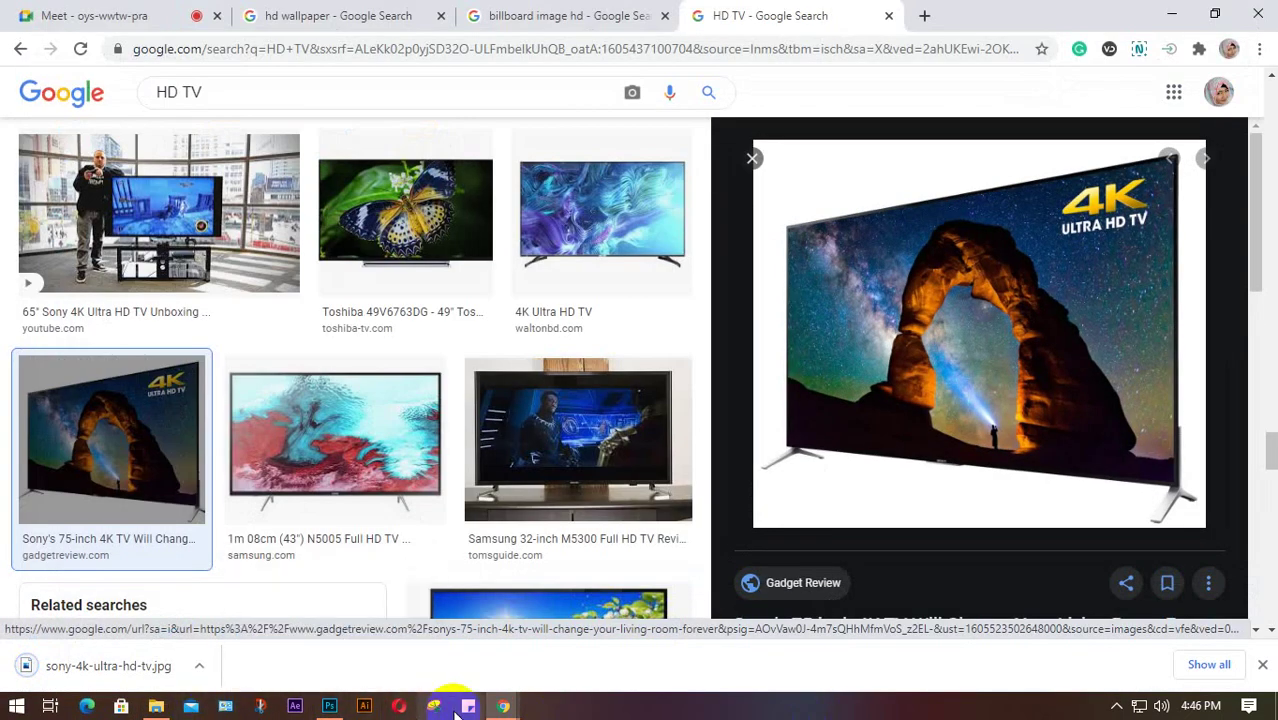
left_click(62, 12)
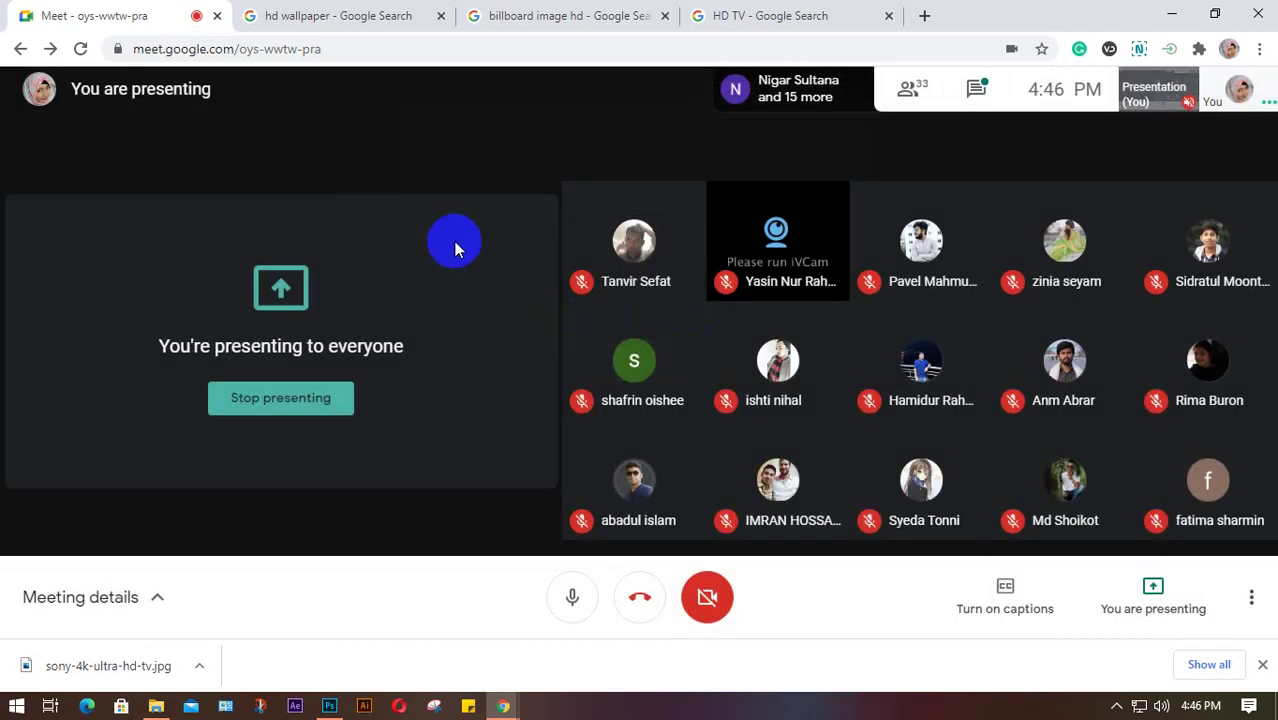
Step: Read the latest message in the Google Meet chat, then close the chat and dismiss the browser's download bar
left_click(976, 89)
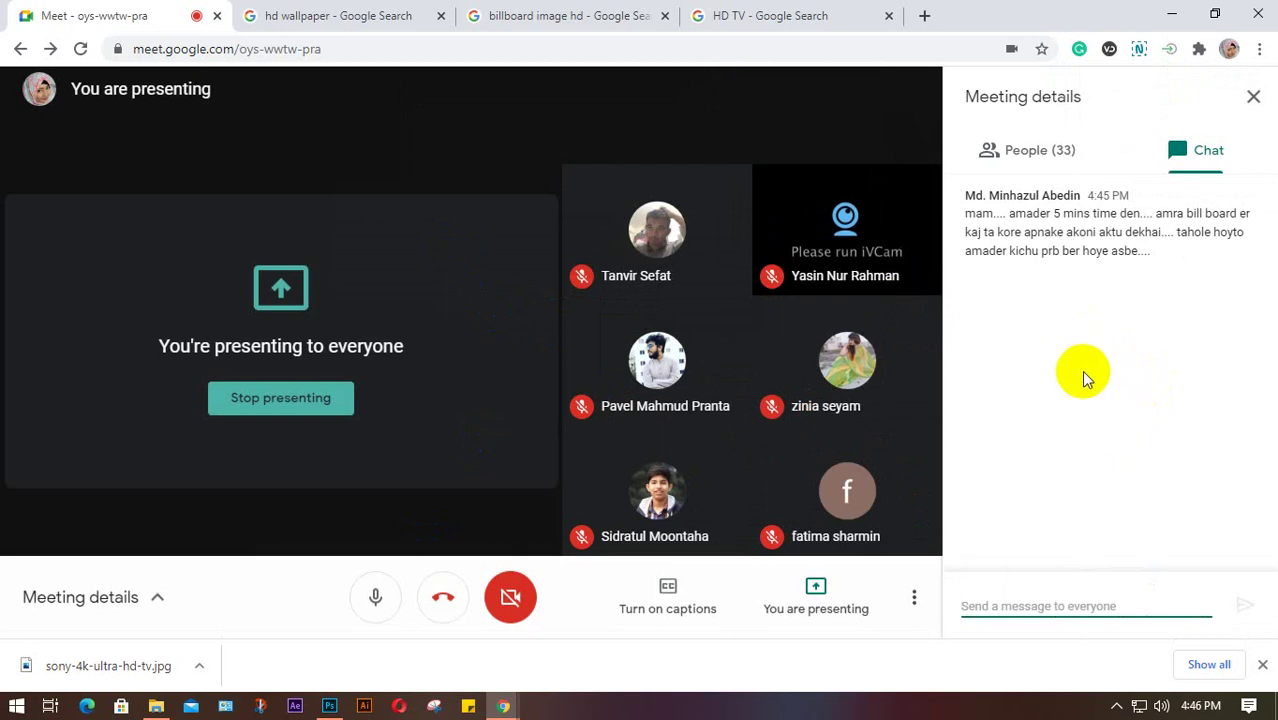
left_click(1254, 98)
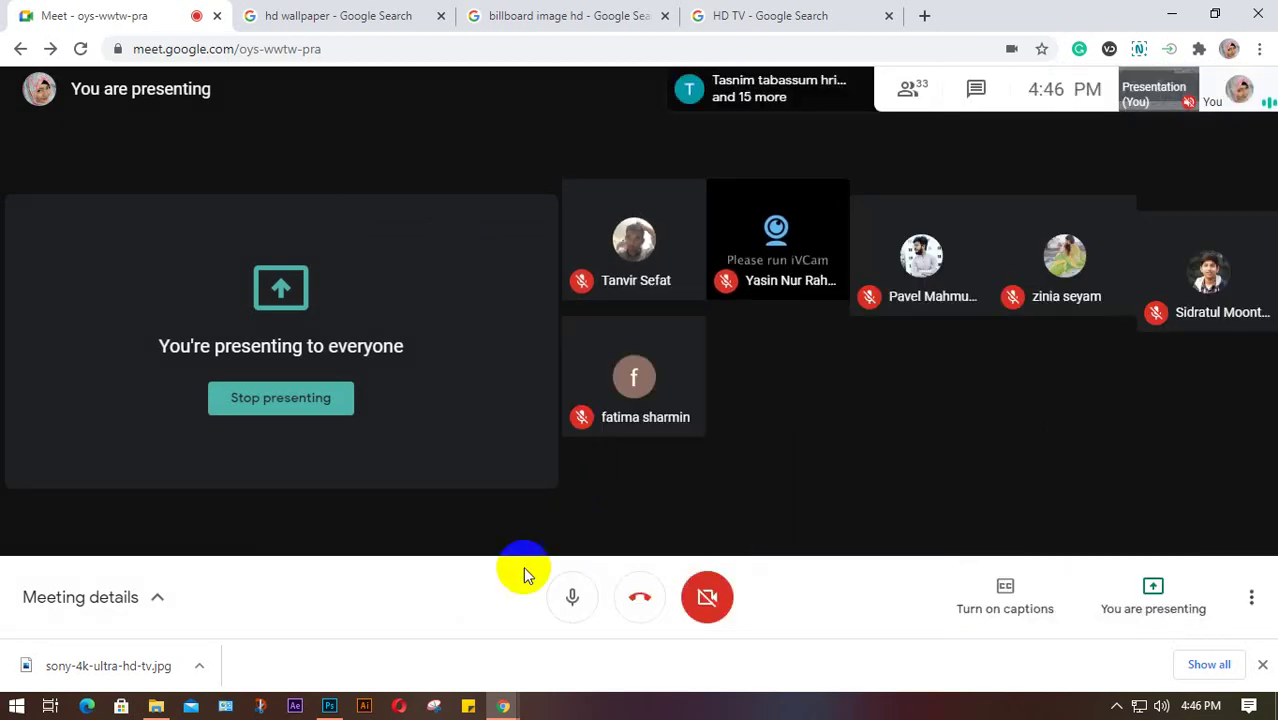
left_click(1262, 664)
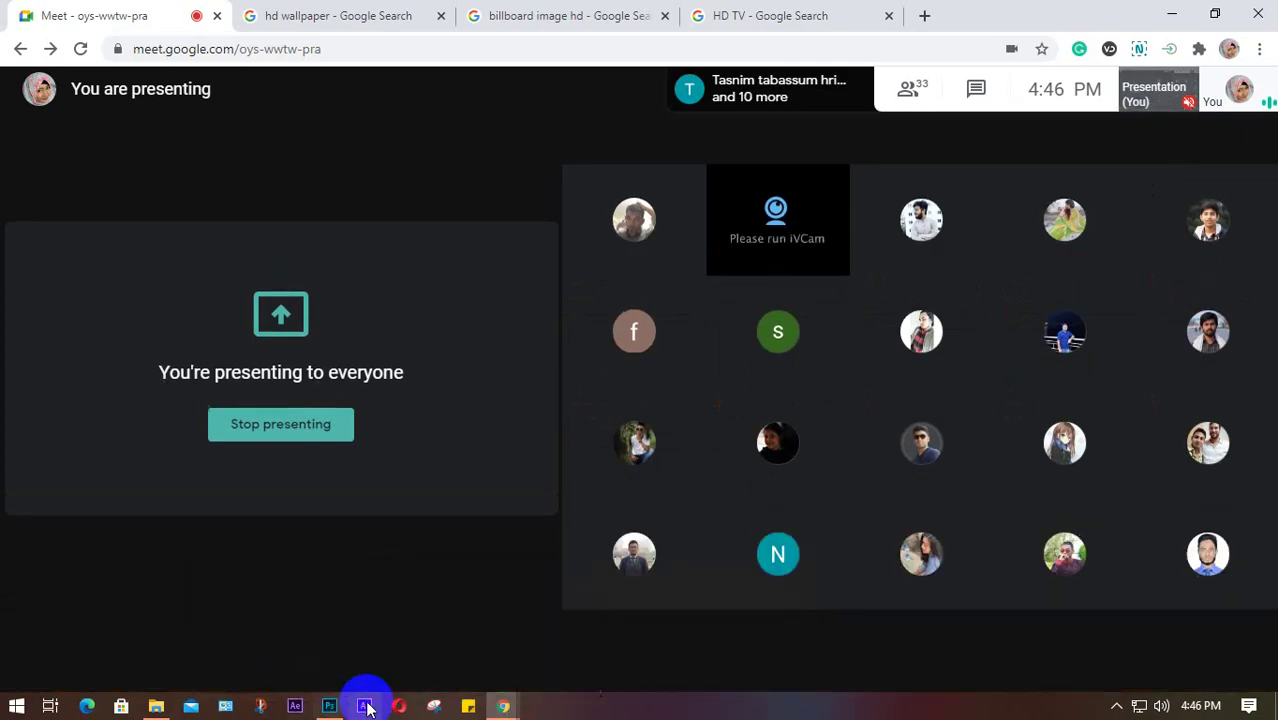
Step: Switch to the Untitled-1 document in Photoshop and hide layers 5 and jVdE1a
left_click(333, 710)
left_click(459, 417)
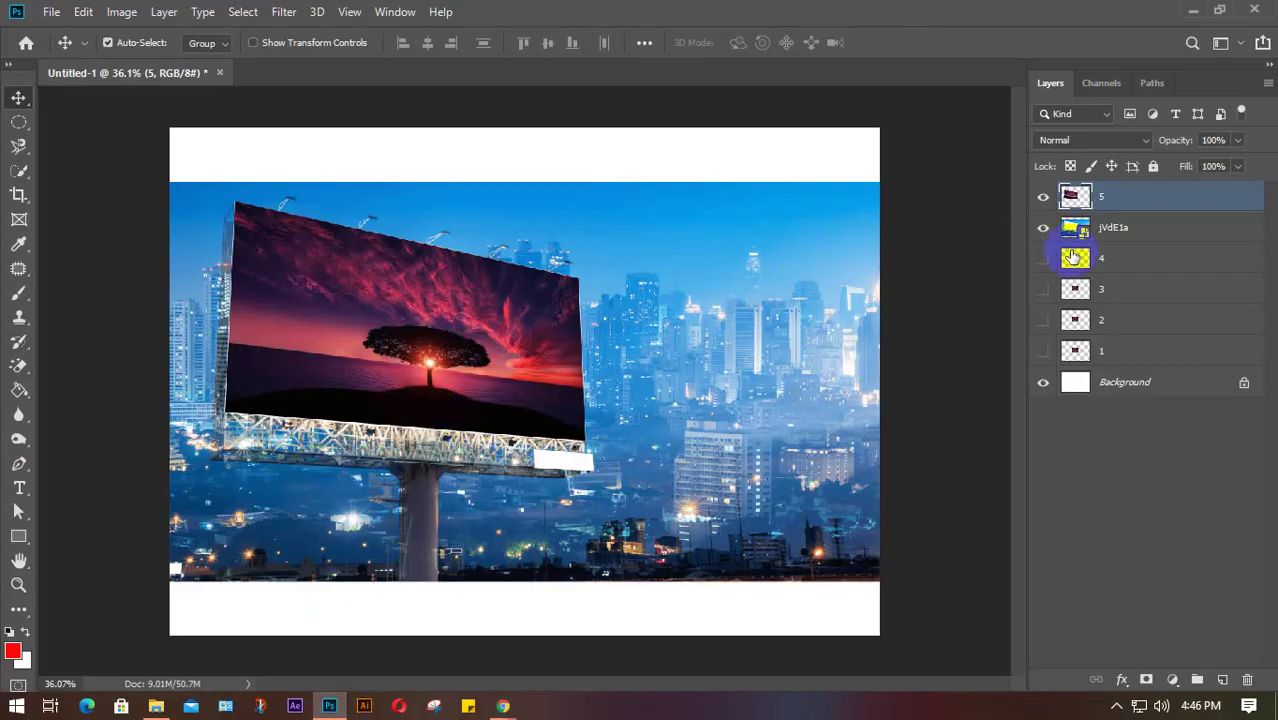
left_click(1043, 197)
left_click(1043, 228)
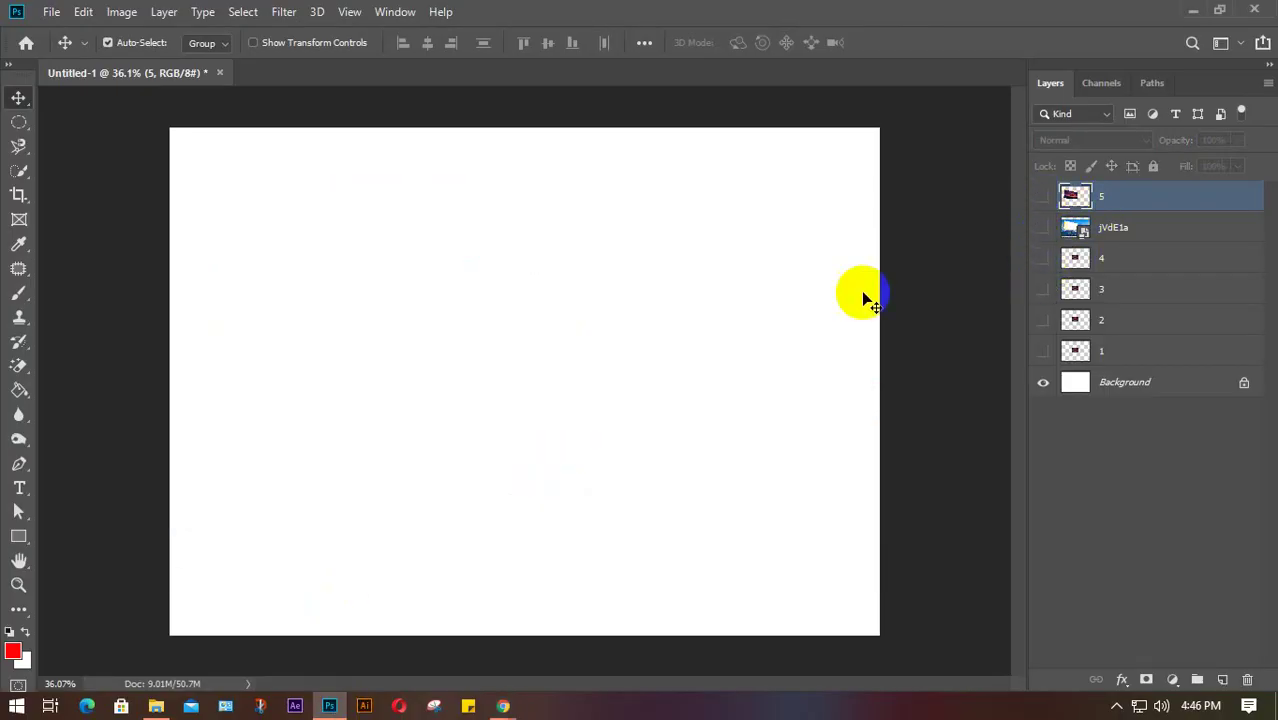
Step: Place the sony-4k-ultra-hd-tv image from the Desktop folder into the Untitled-1 document
left_click(156, 706)
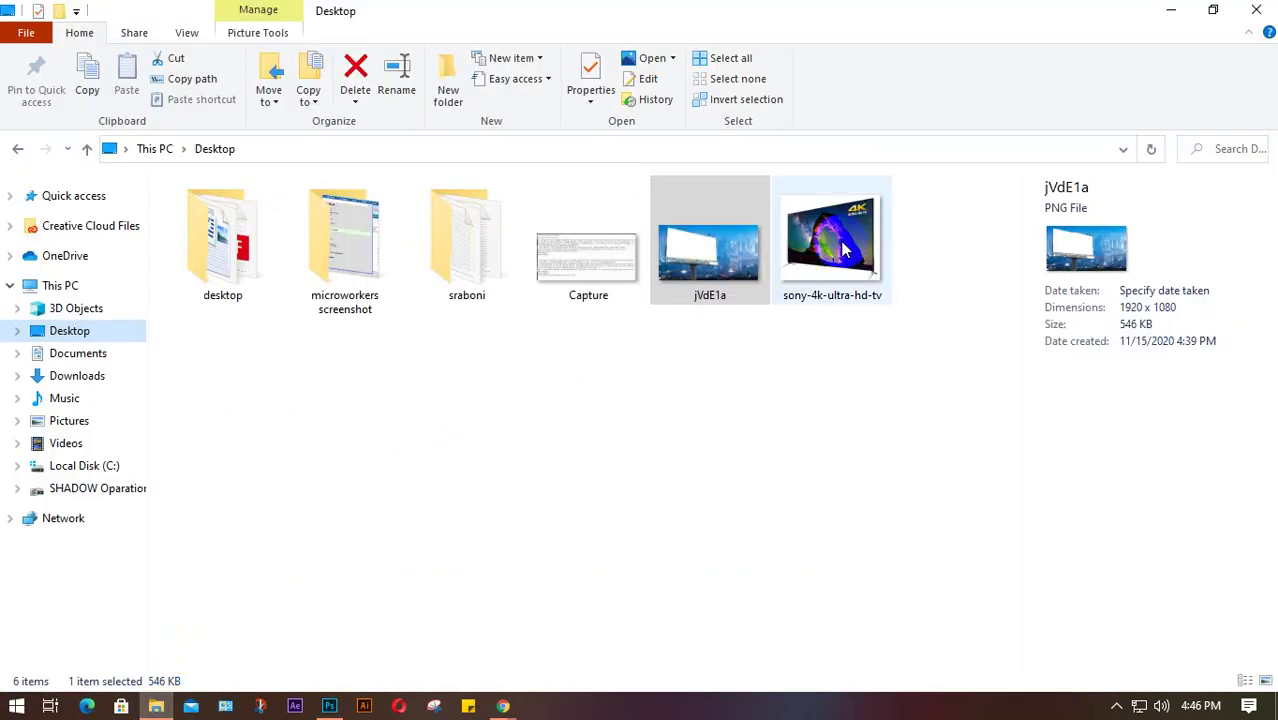
left_click_drag(830, 245, 364, 488)
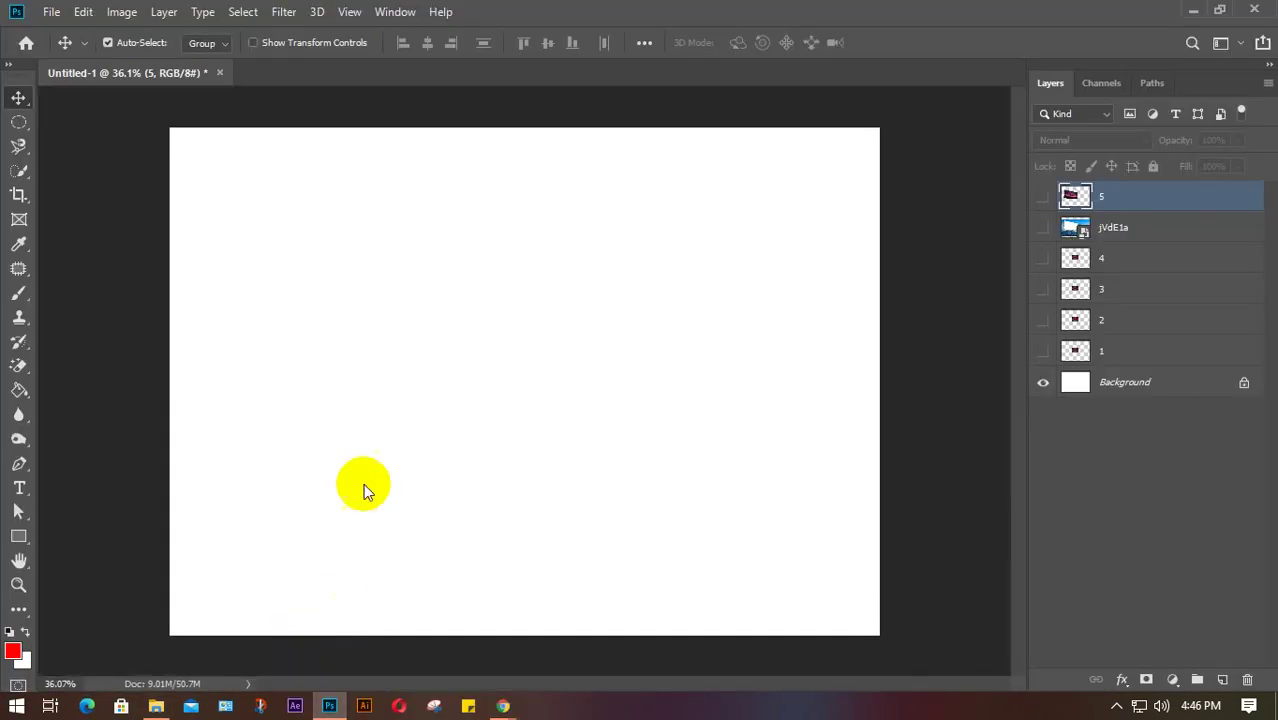
key("Return")
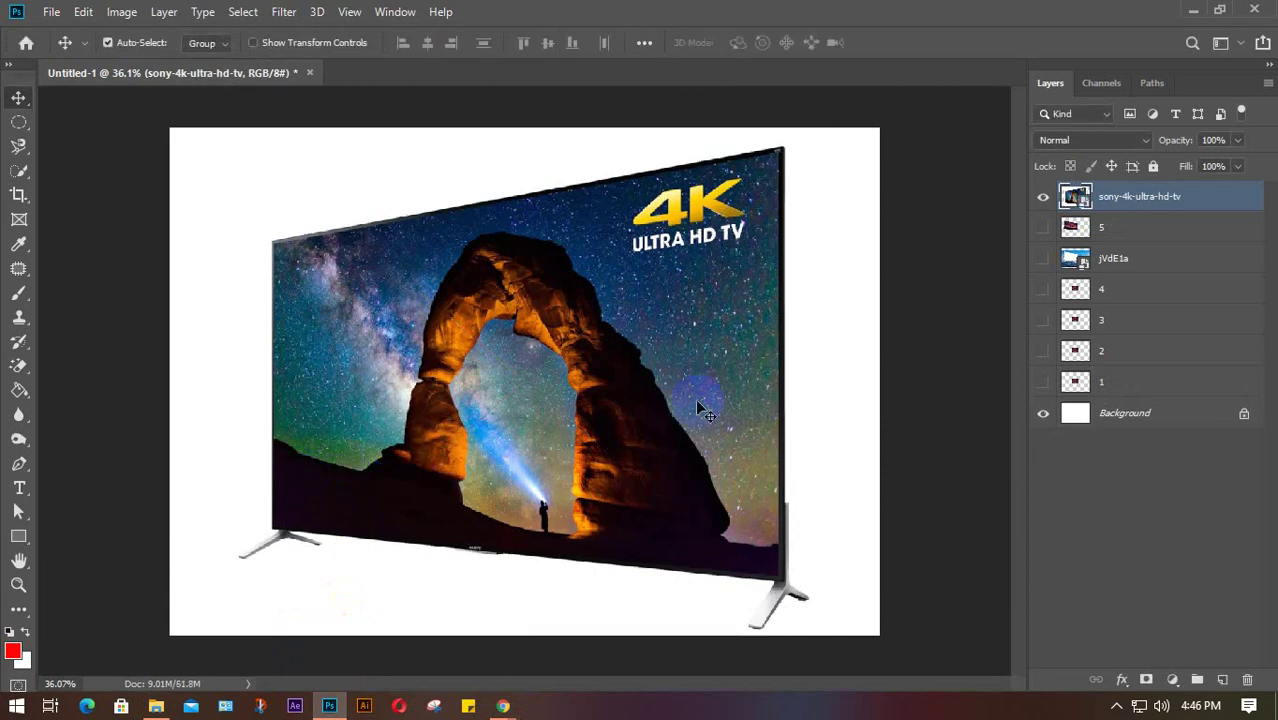
Step: Show layer 4 with the sunset tree wallpaper and move it above the sony-4k-ultra-hd-tv layer
left_click(1130, 289)
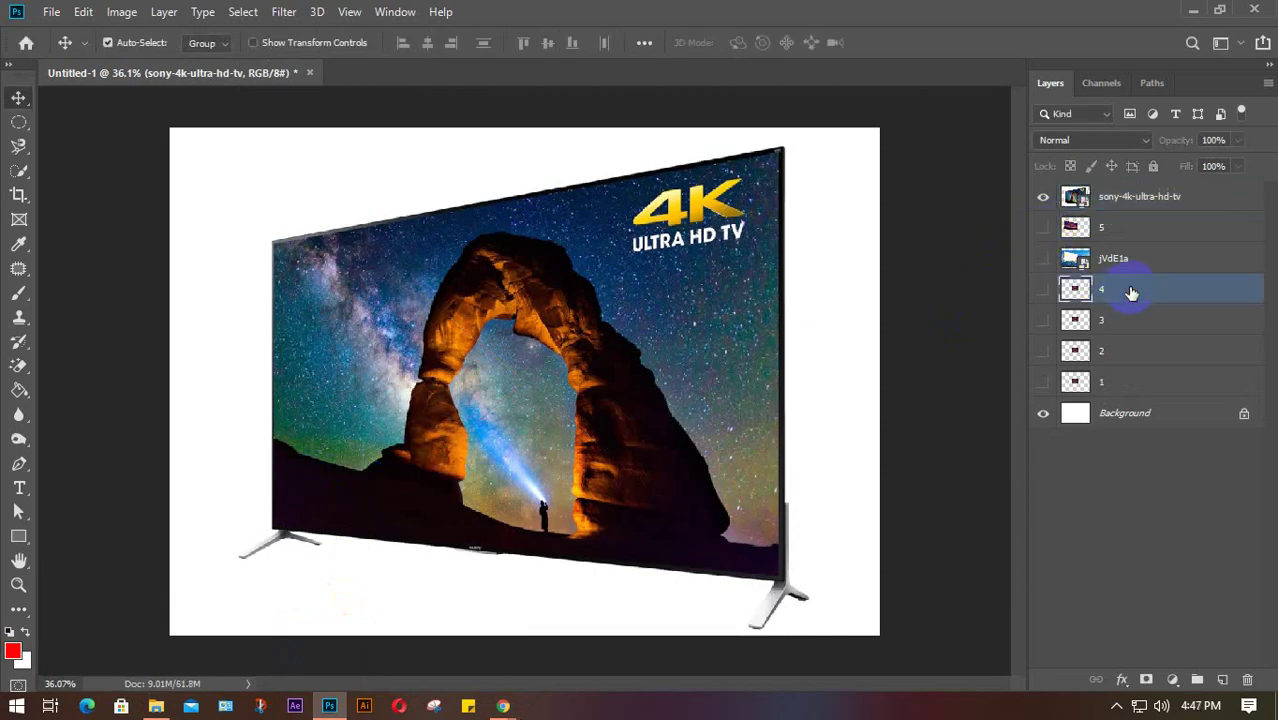
left_click(1043, 289)
left_click_drag(1138, 296, 1128, 192)
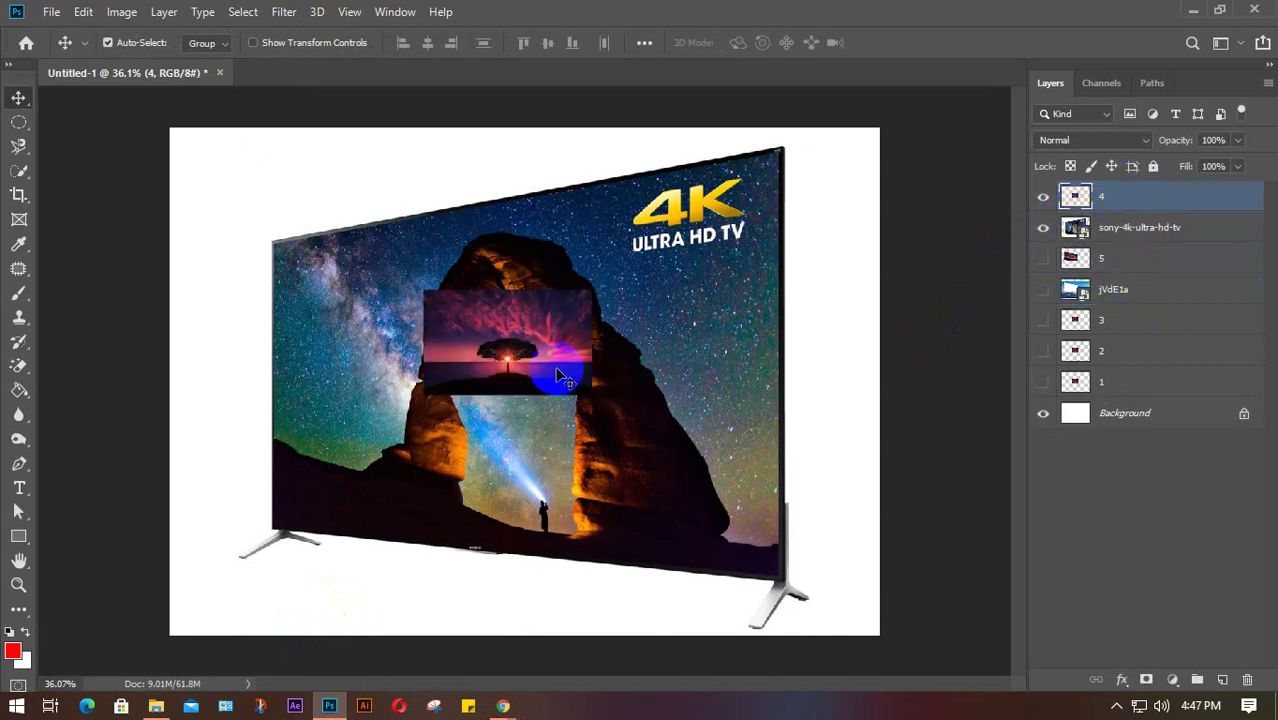
Step: Scale the layer 4 wallpaper proportionally to about 271% and position it against the left edge of the TV screen
key("ctrl+t")
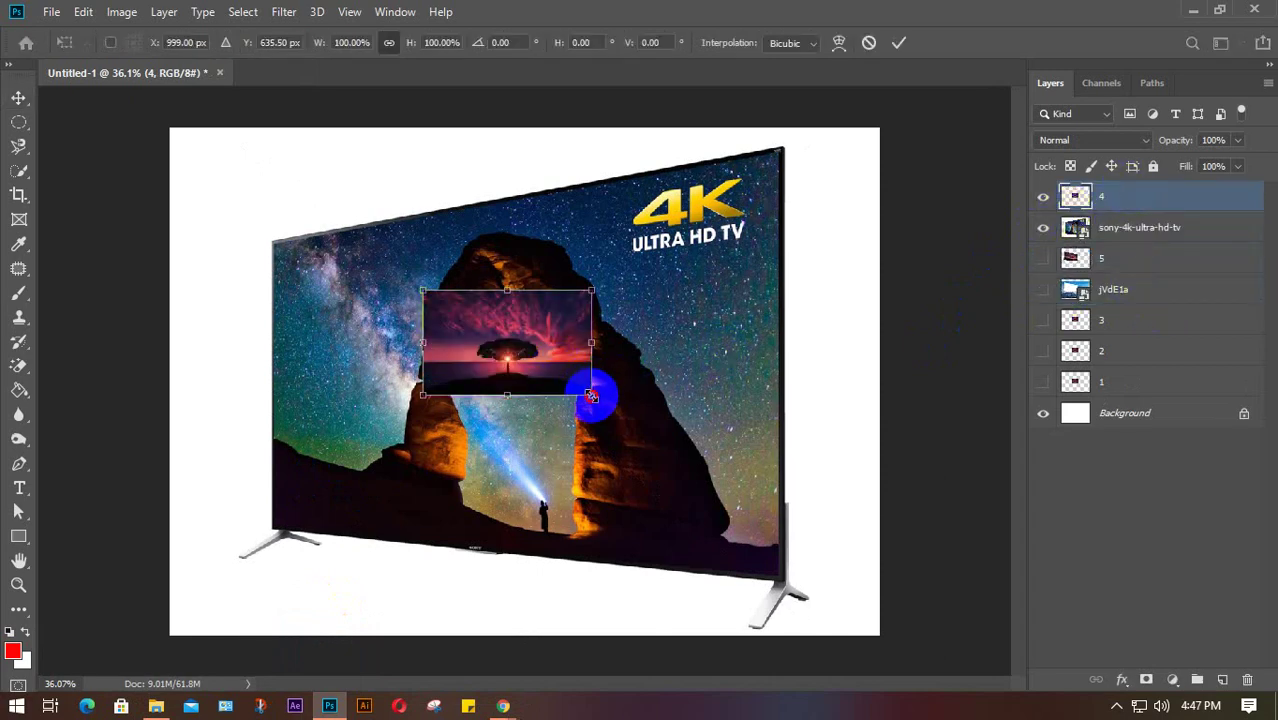
left_click_drag(592, 394, 752, 596)
left_click_drag(563, 422, 414, 375)
left_click_drag(646, 473, 726, 545)
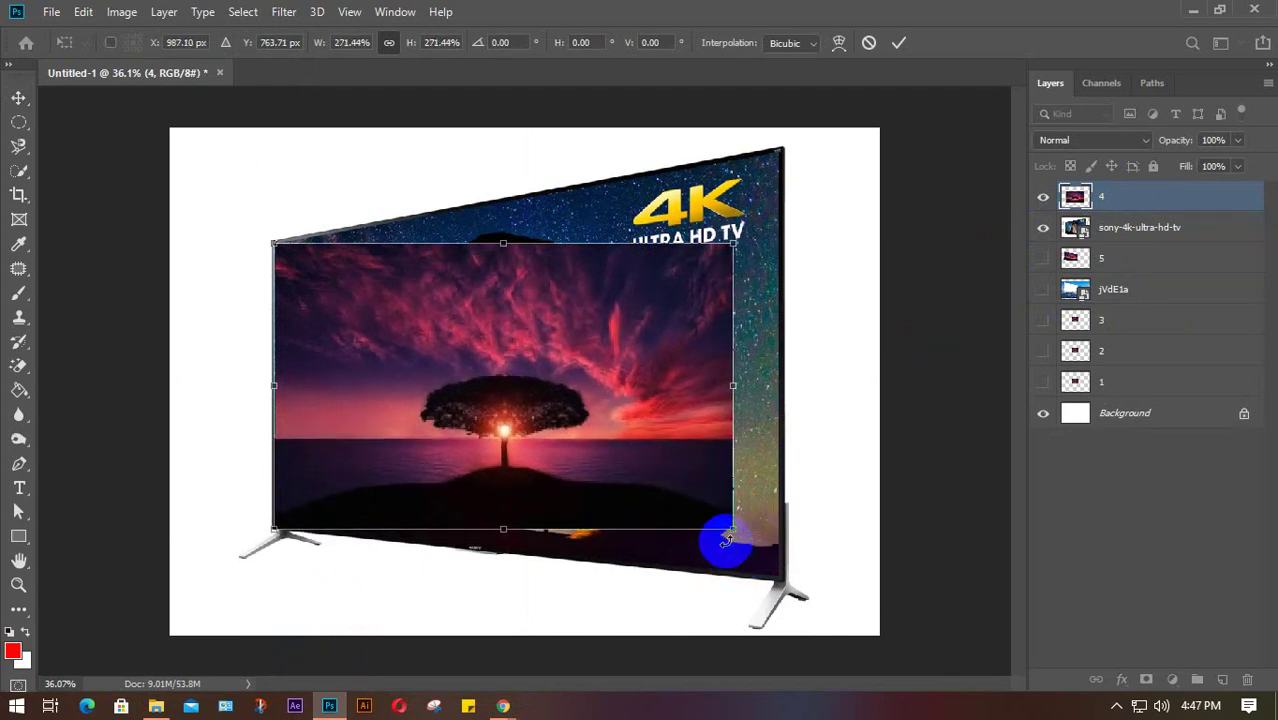
key("Return")
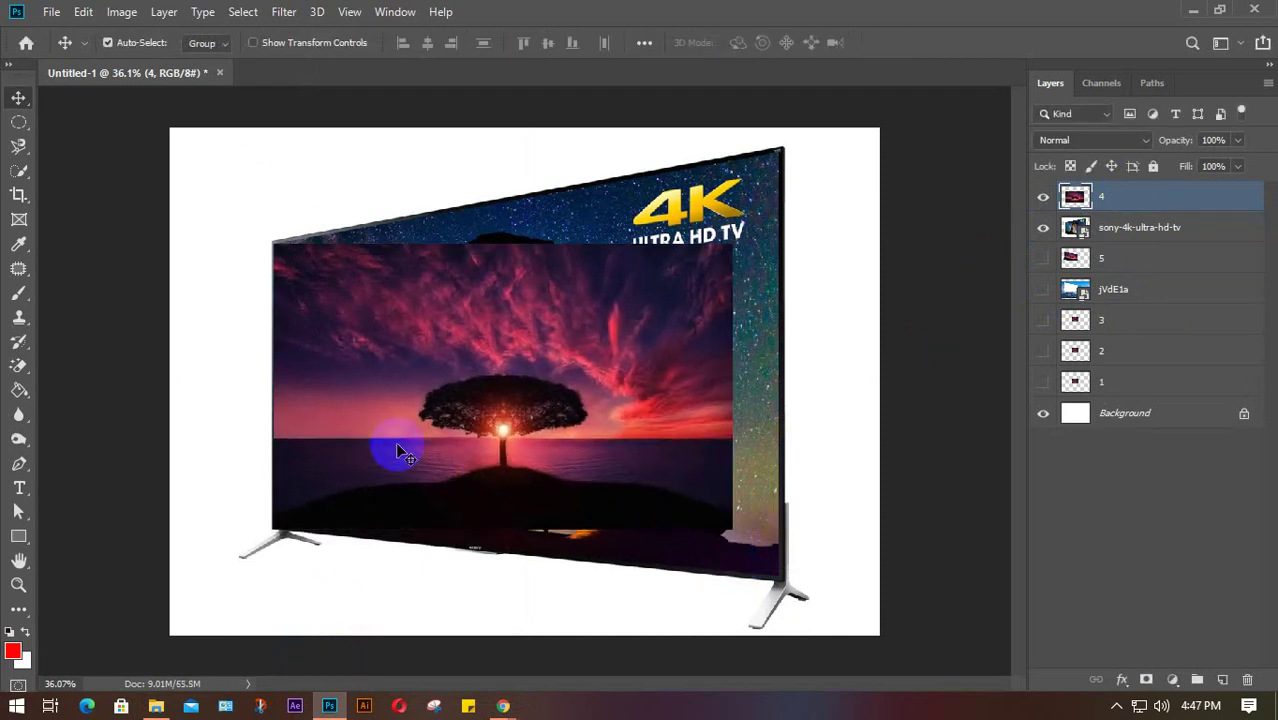
Step: Nudge the layer 4 wallpaper up, down and slightly right to line up its left side with the TV screen
scroll(355, 449, "up", 2)
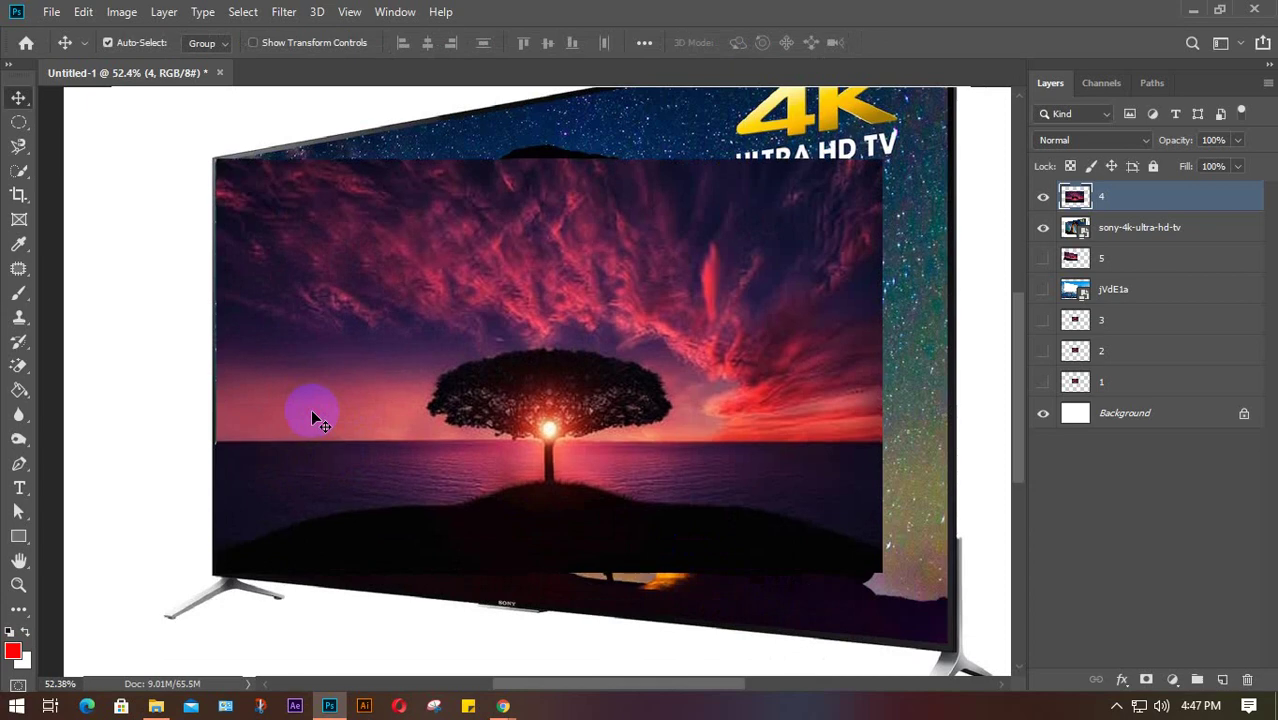
key("Up")
key("Up")
key("Up")
key("Up")
key("Up")
key("Up")
key("Up")
key("Up")
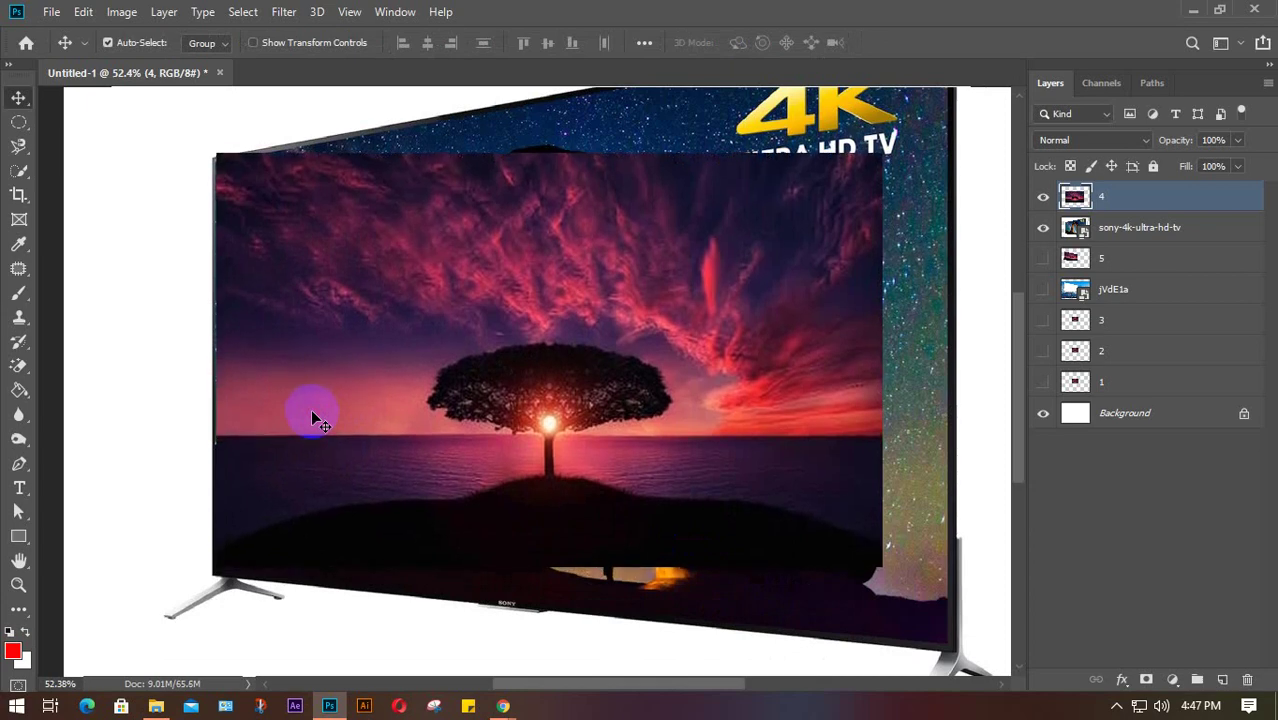
key("Down")
key("Down")
key("Down")
key("Down")
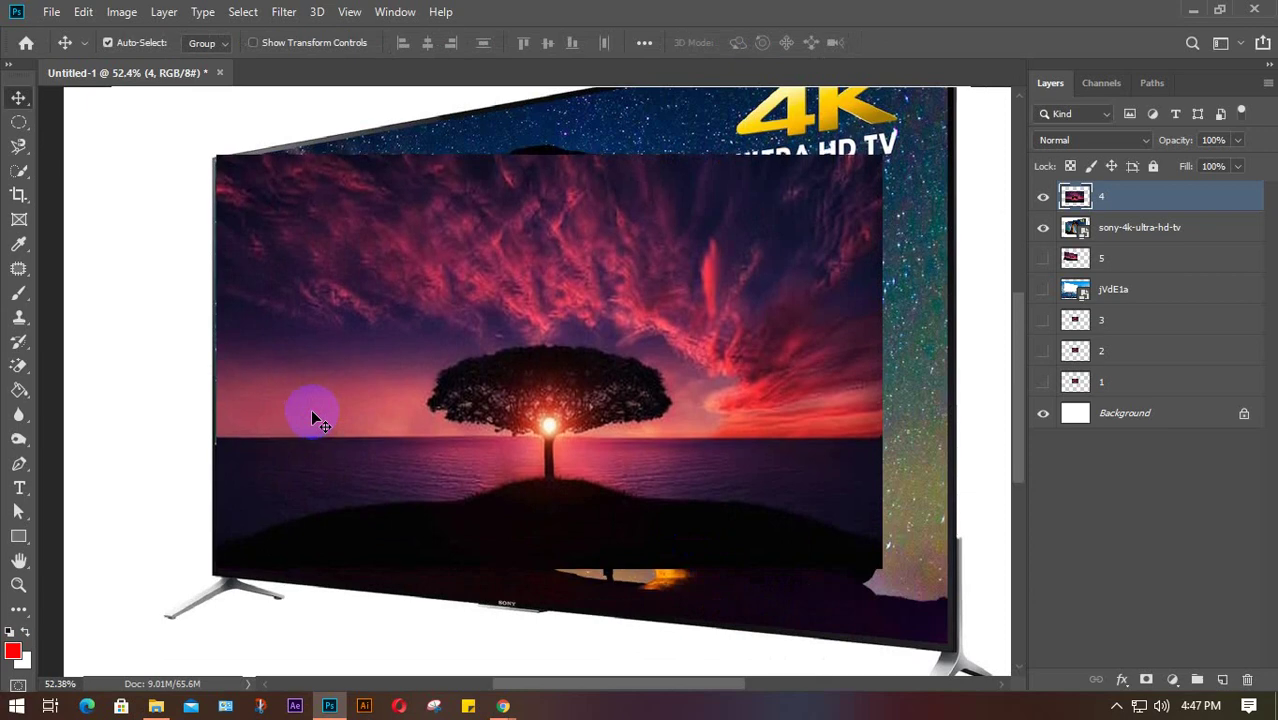
key("Down")
key("Down")
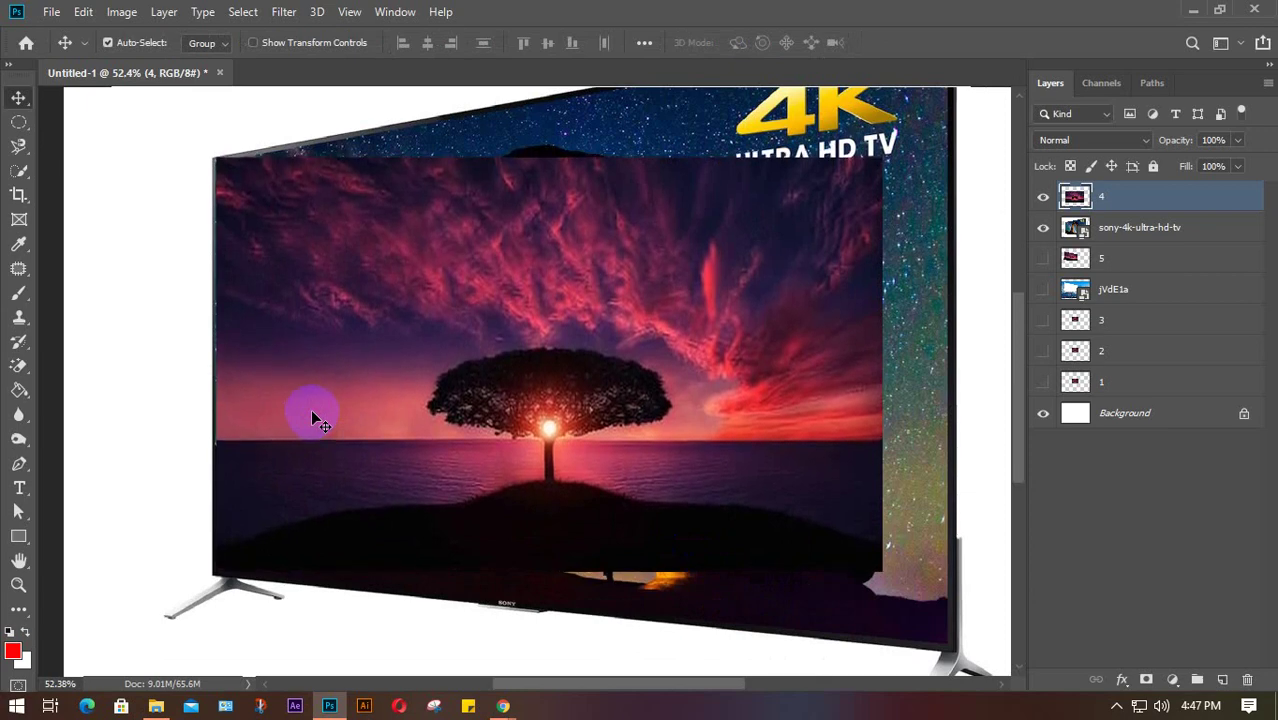
key("Down")
key("Down")
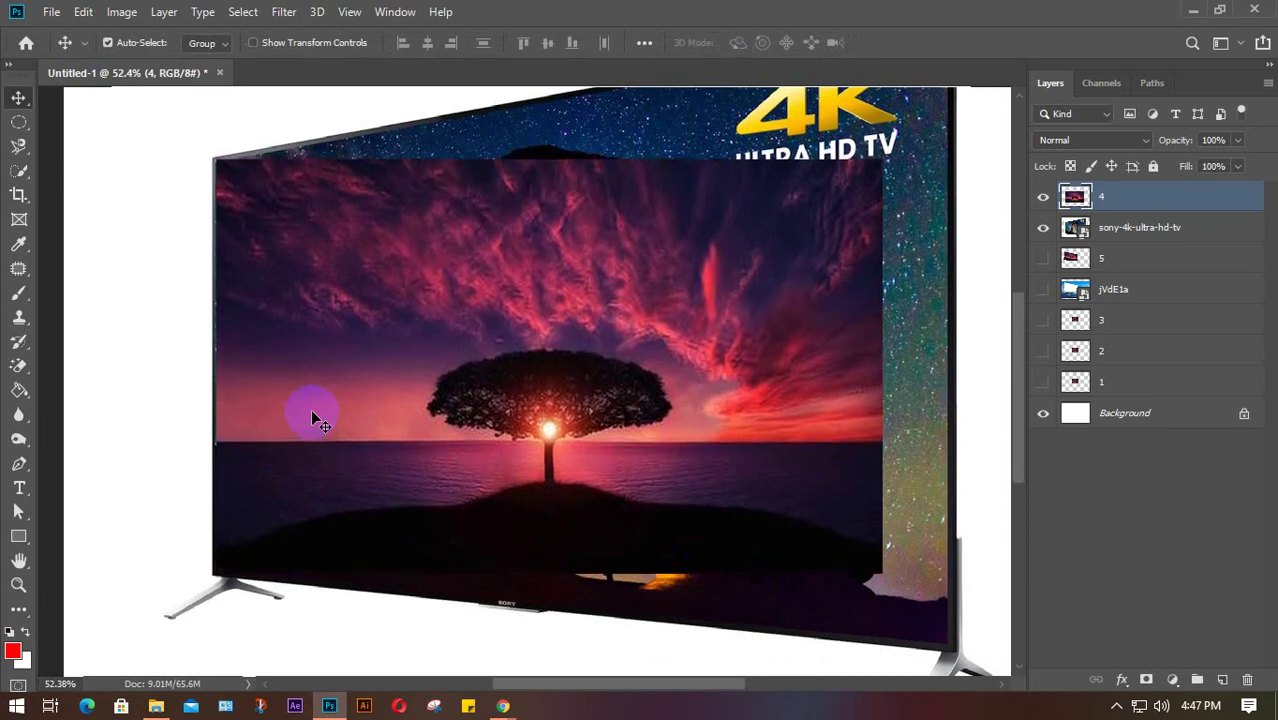
key("Down")
key("Down")
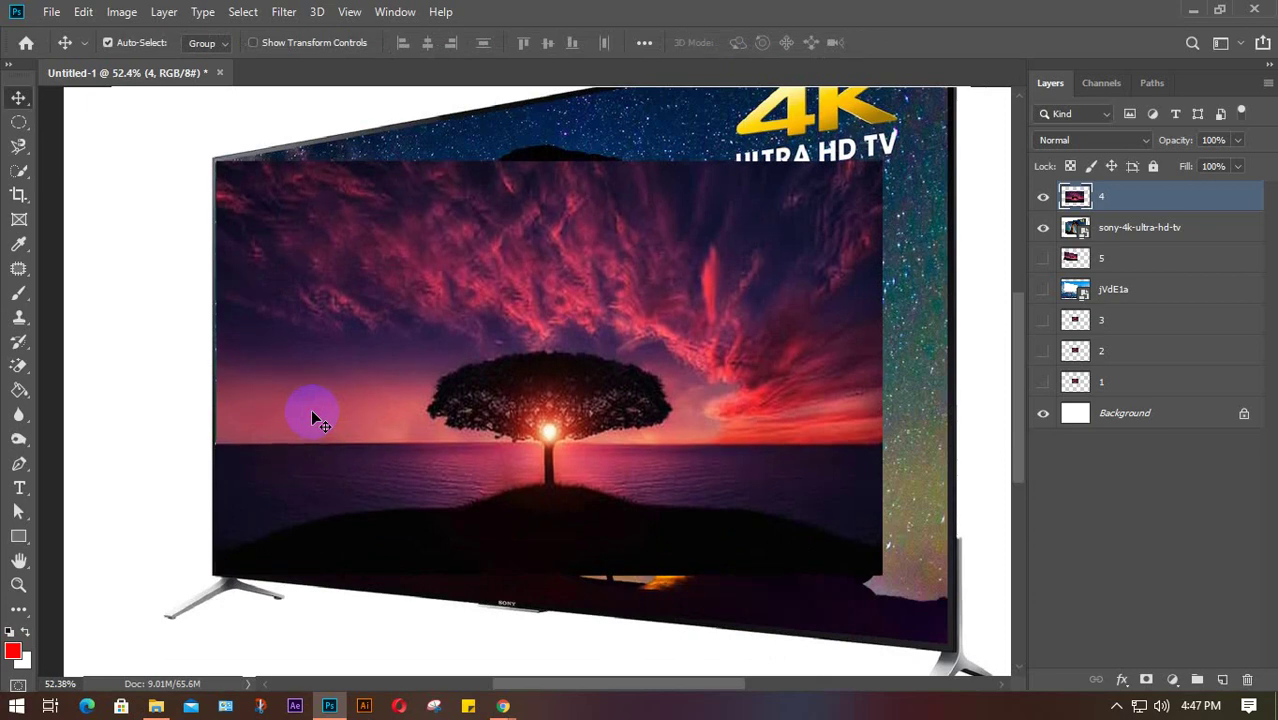
key("Right")
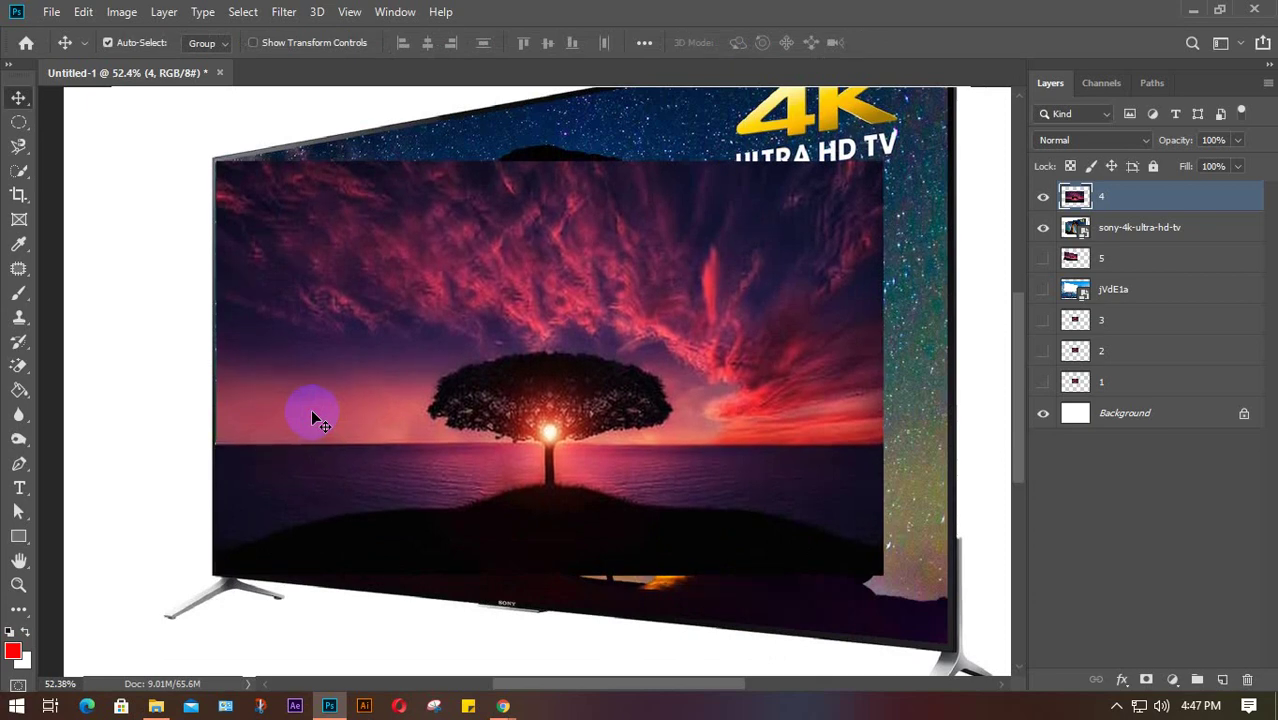
key("Right")
Step: Free-transform the wallpaper to about 99.55% and fit its left corners inside the TV frame
key("ctrl+t")
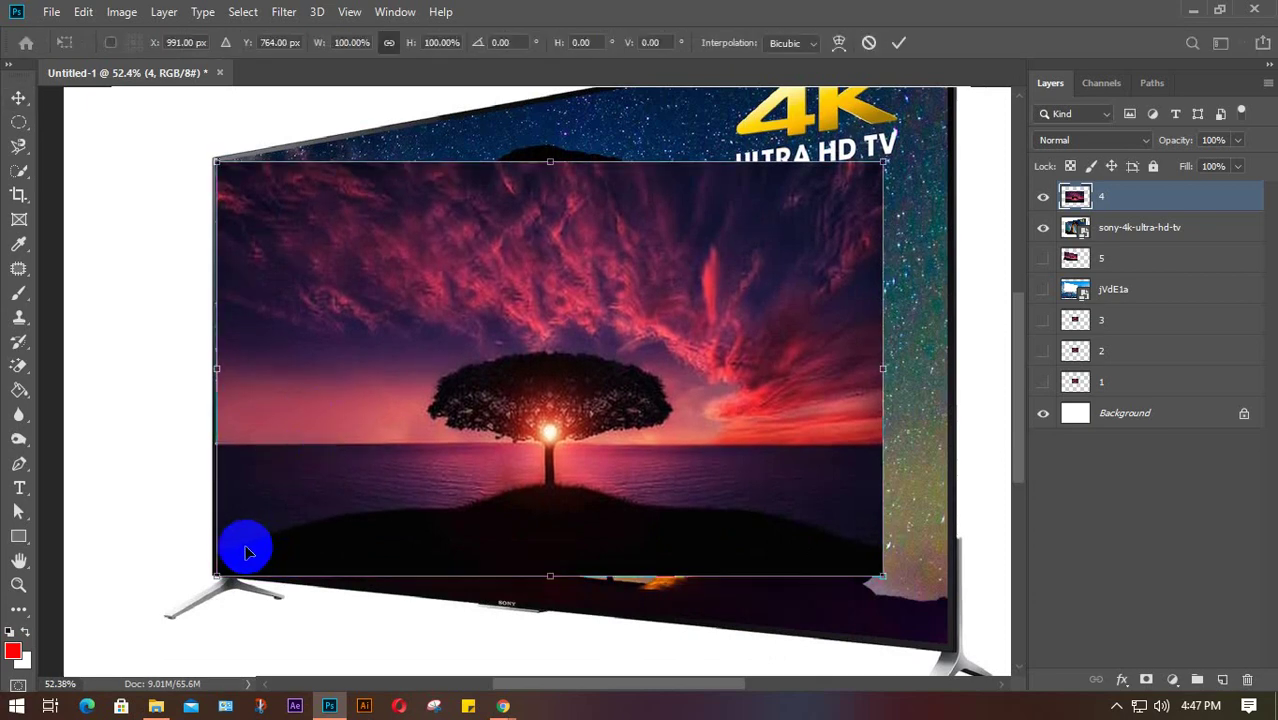
left_click_drag(214, 578, 215, 577)
scroll(219, 578, "up", 8)
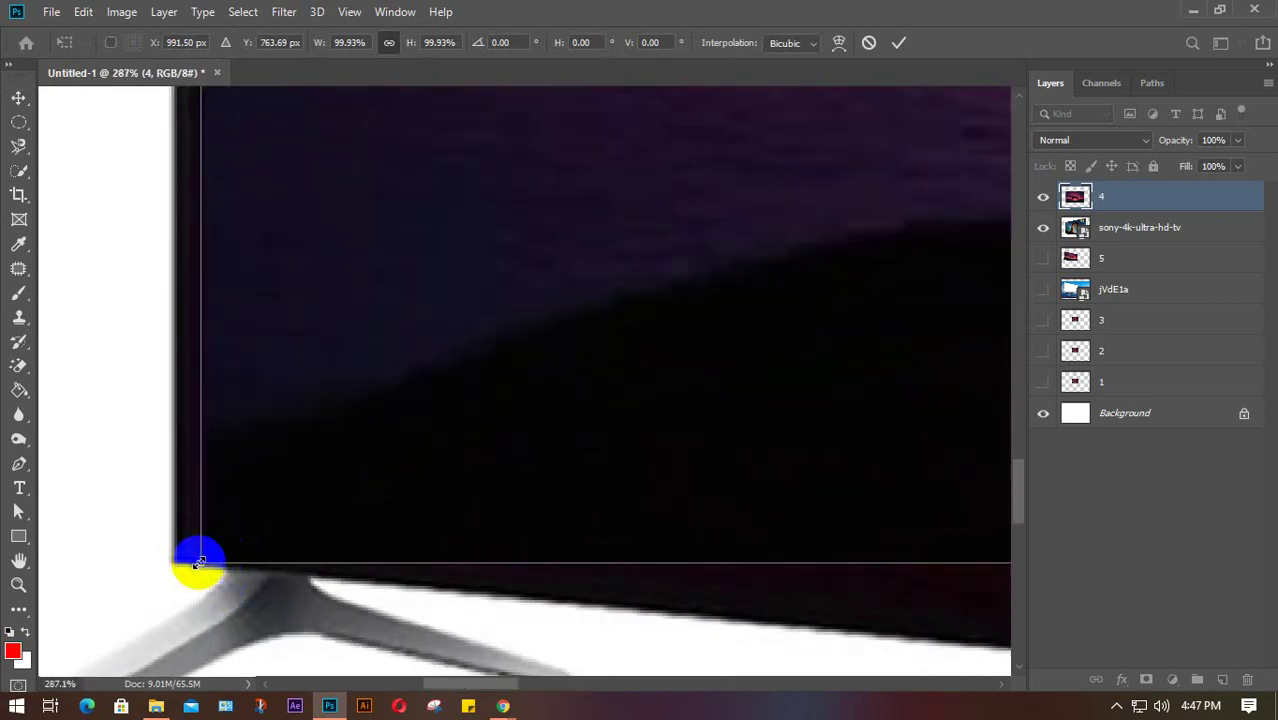
left_click_drag(199, 562, 205, 543)
mouse_move(256, 490)
left_mouse_down()
mouse_move(260, 477)
mouse_move(239, 481)
left_mouse_up()
scroll(239, 481, "down", 7)
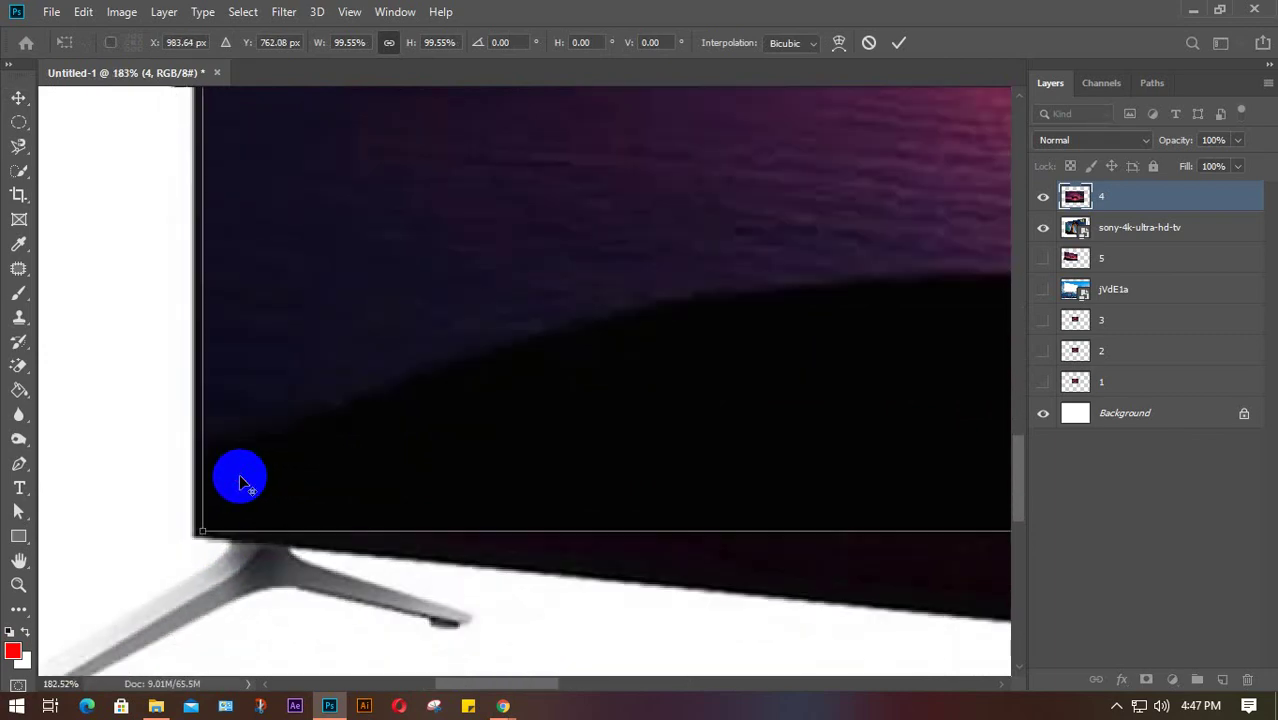
key("alt+space")
key("Escape")
scroll(280, 242, "up", 5)
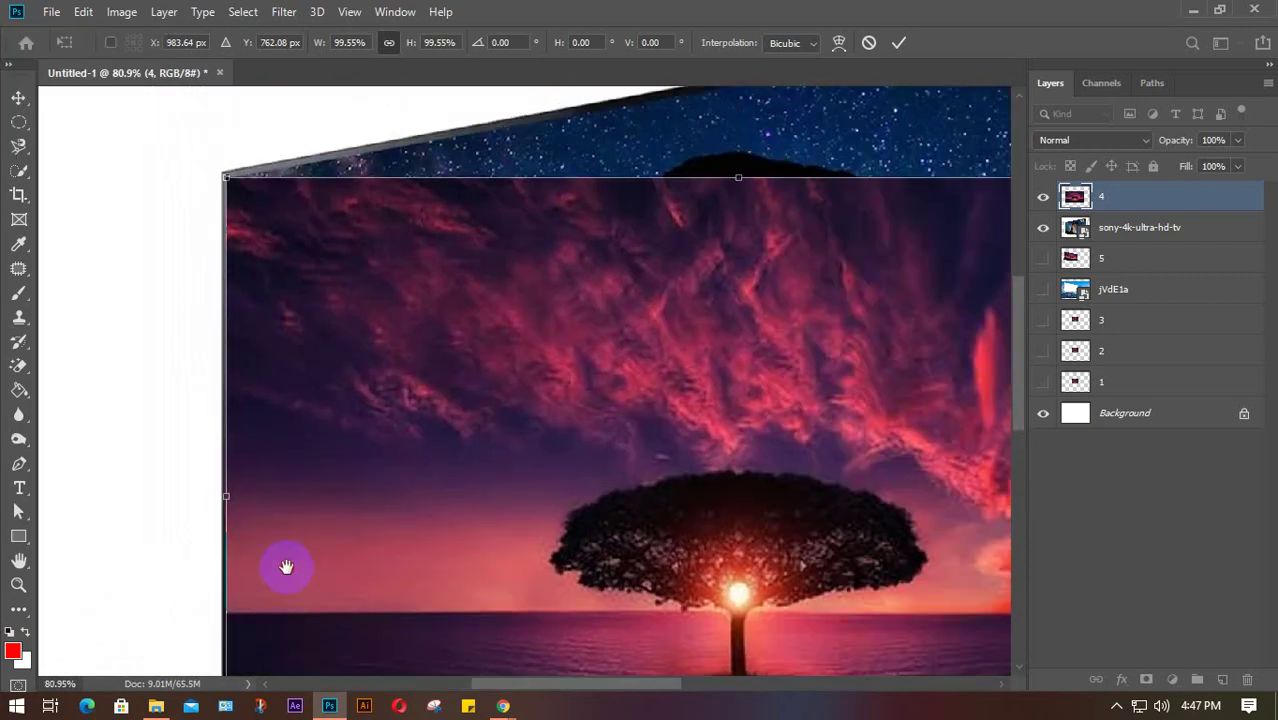
scroll(371, 393, "down", 3)
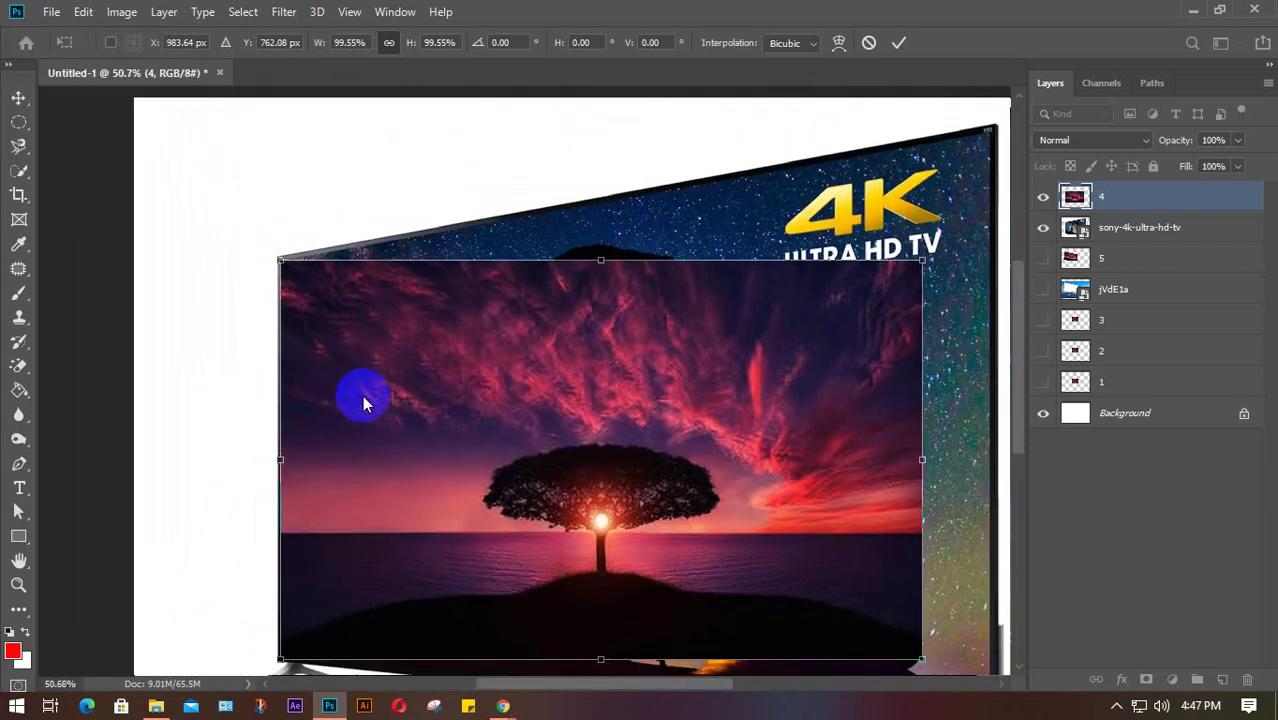
scroll(335, 430, "down", 2)
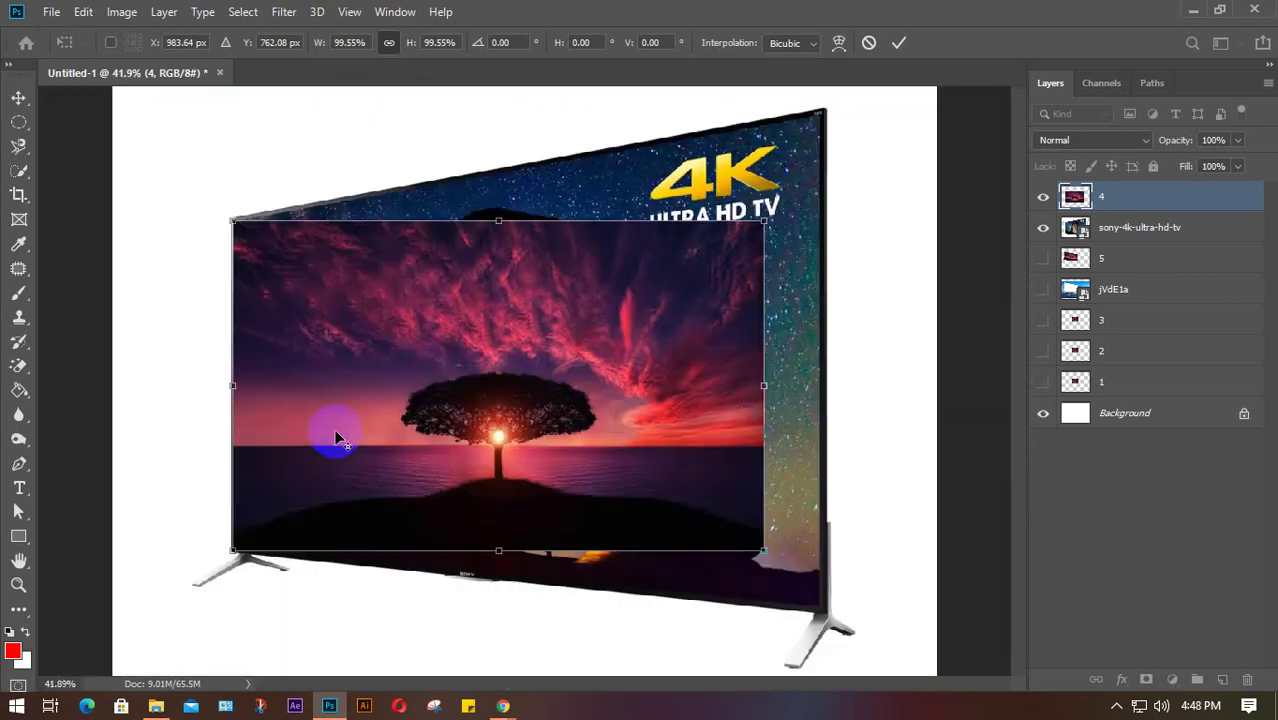
Step: Skew the wallpaper's two right corners vertically so its top and bottom edges follow the TV's slanted frame
right_click(477, 404)
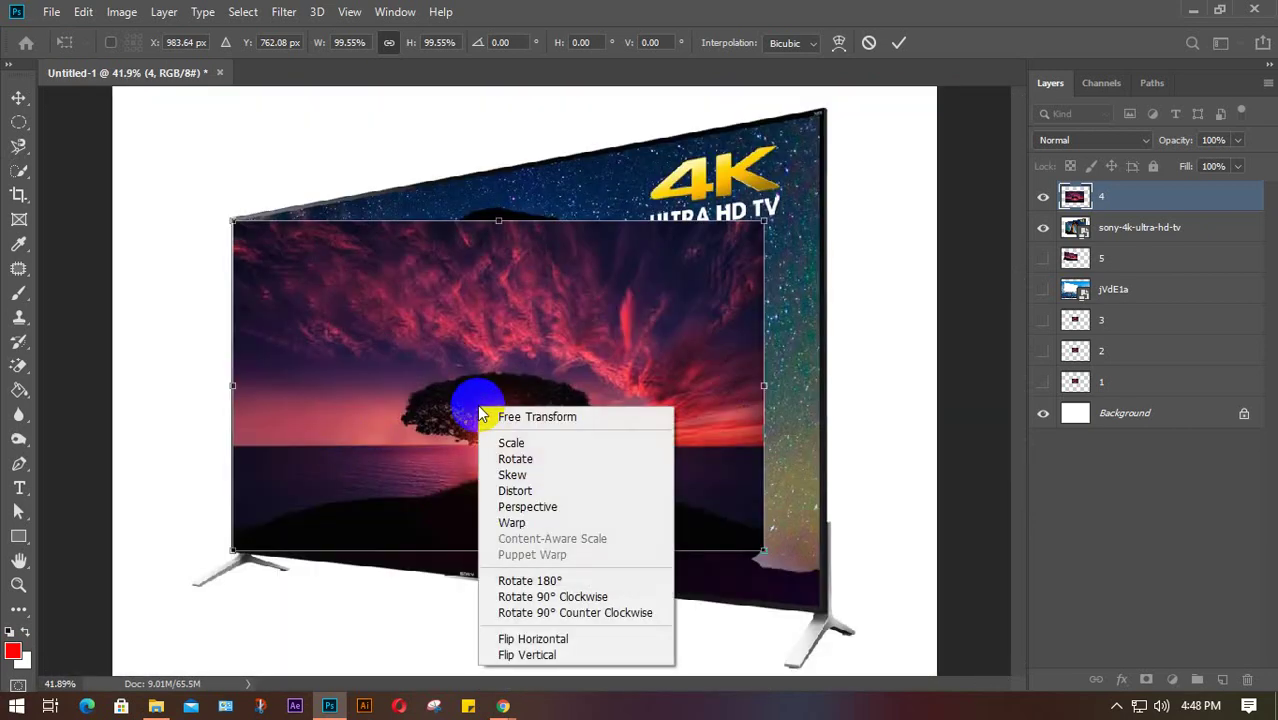
left_click(530, 475)
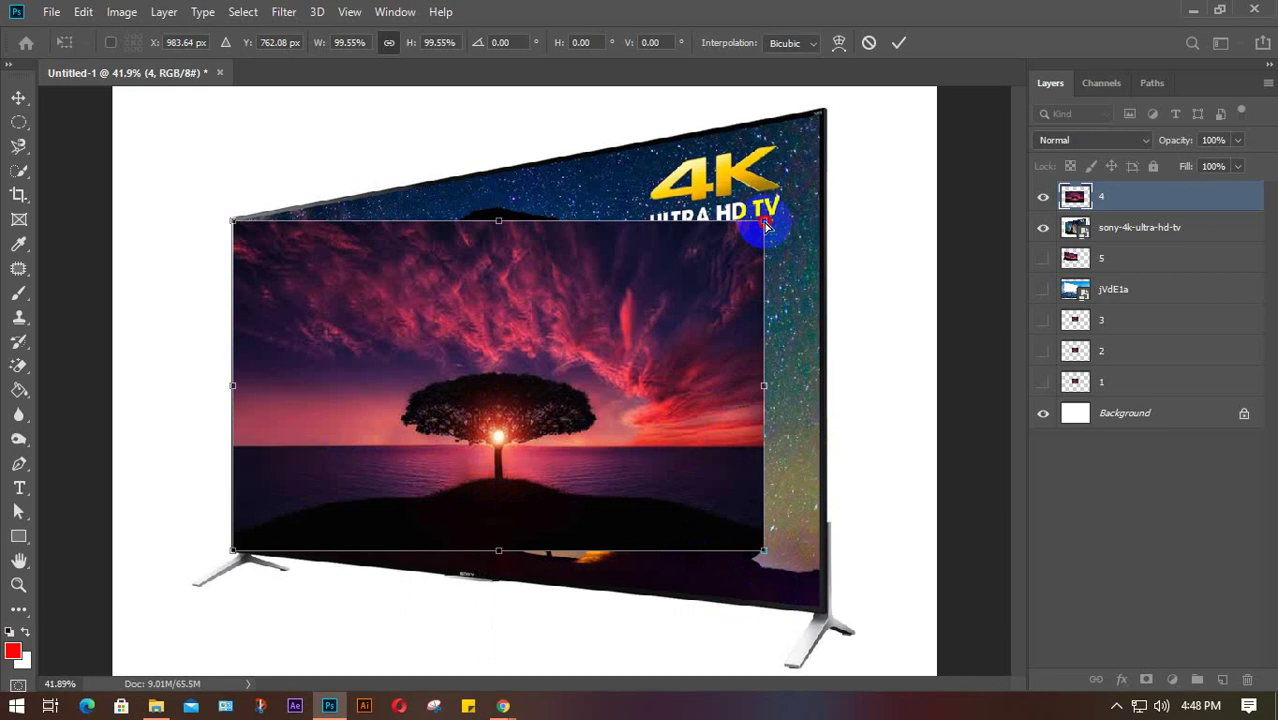
left_click_drag(766, 224, 768, 130)
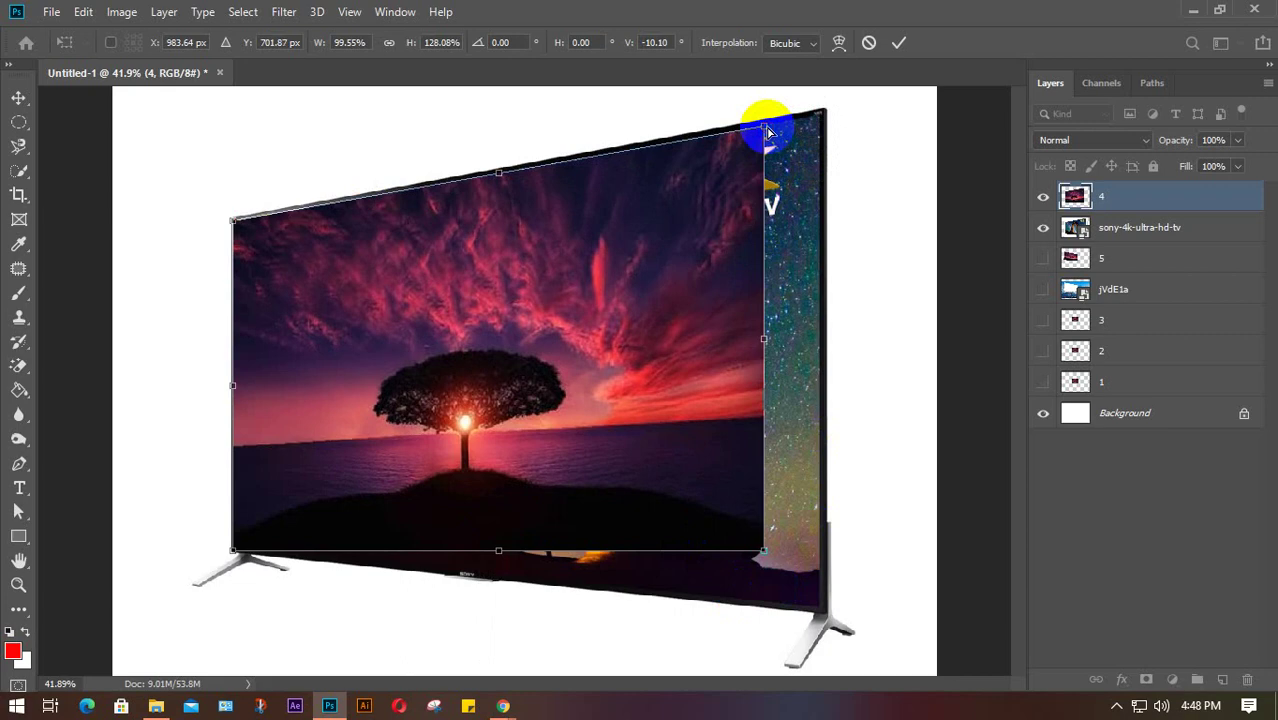
left_click_drag(762, 553, 763, 603)
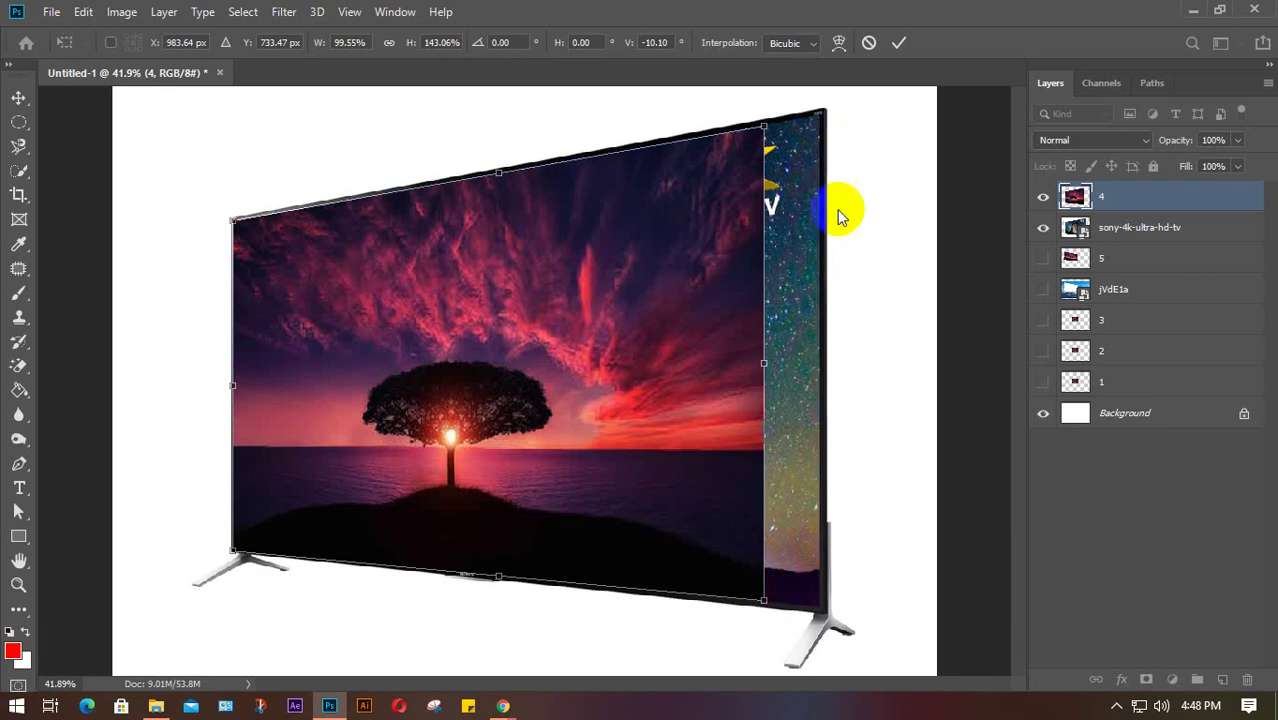
mouse_move(764, 370)
left_mouse_down()
mouse_move(764, 330)
mouse_move(764, 420)
mouse_move(764, 364)
left_mouse_up()
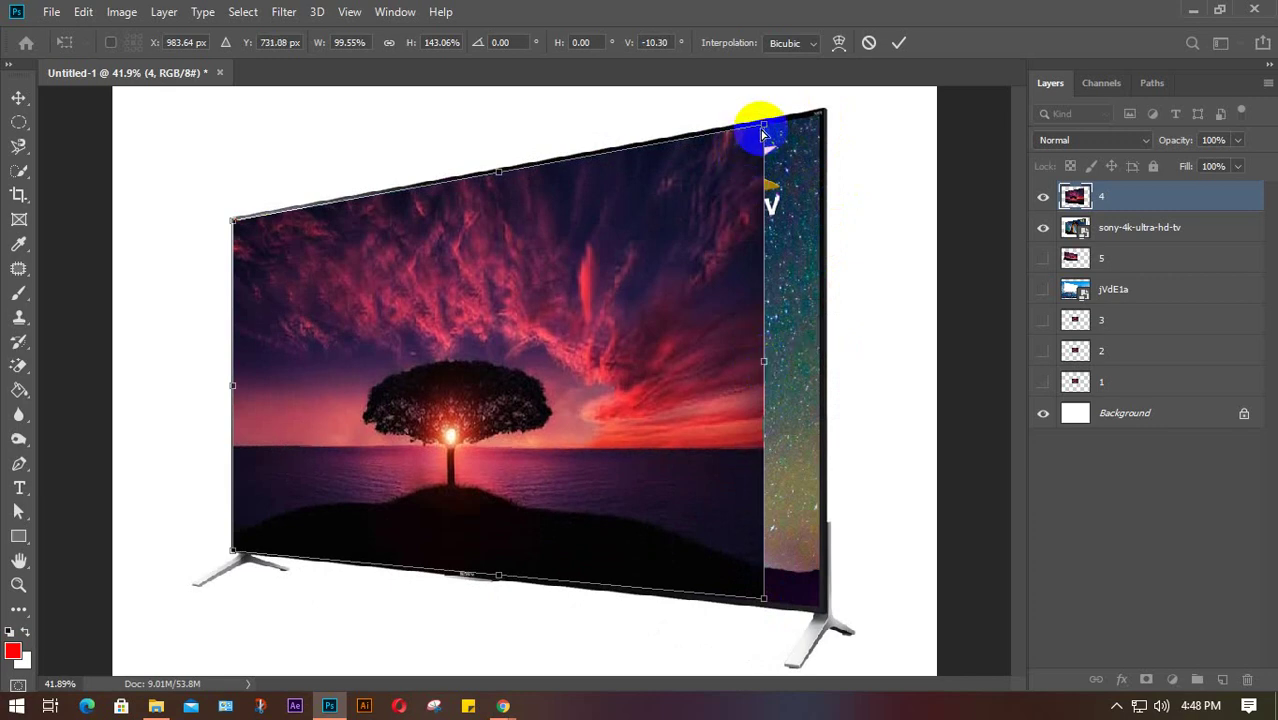
Step: Skew the wallpaper's right corners outward to the TV's right bezel, and fit the lower-right corner precisely to the inner frame
left_click_drag(765, 130, 819, 118)
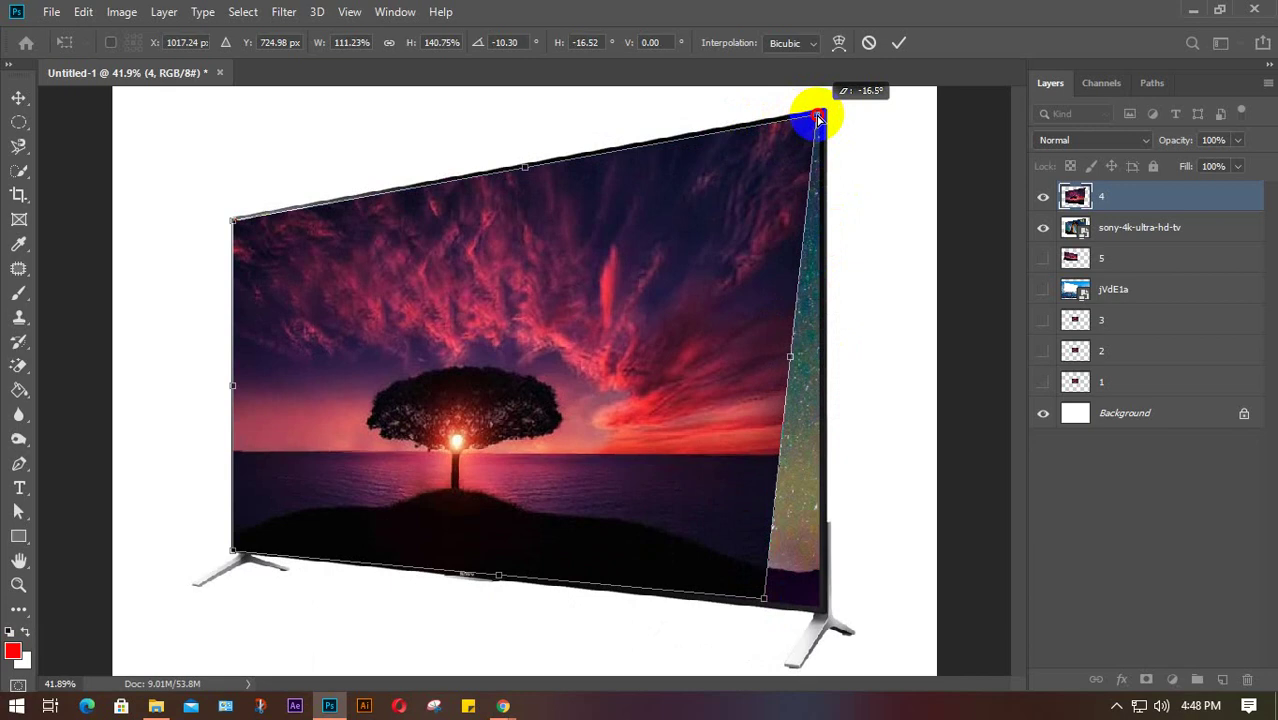
left_click_drag(763, 600, 817, 610)
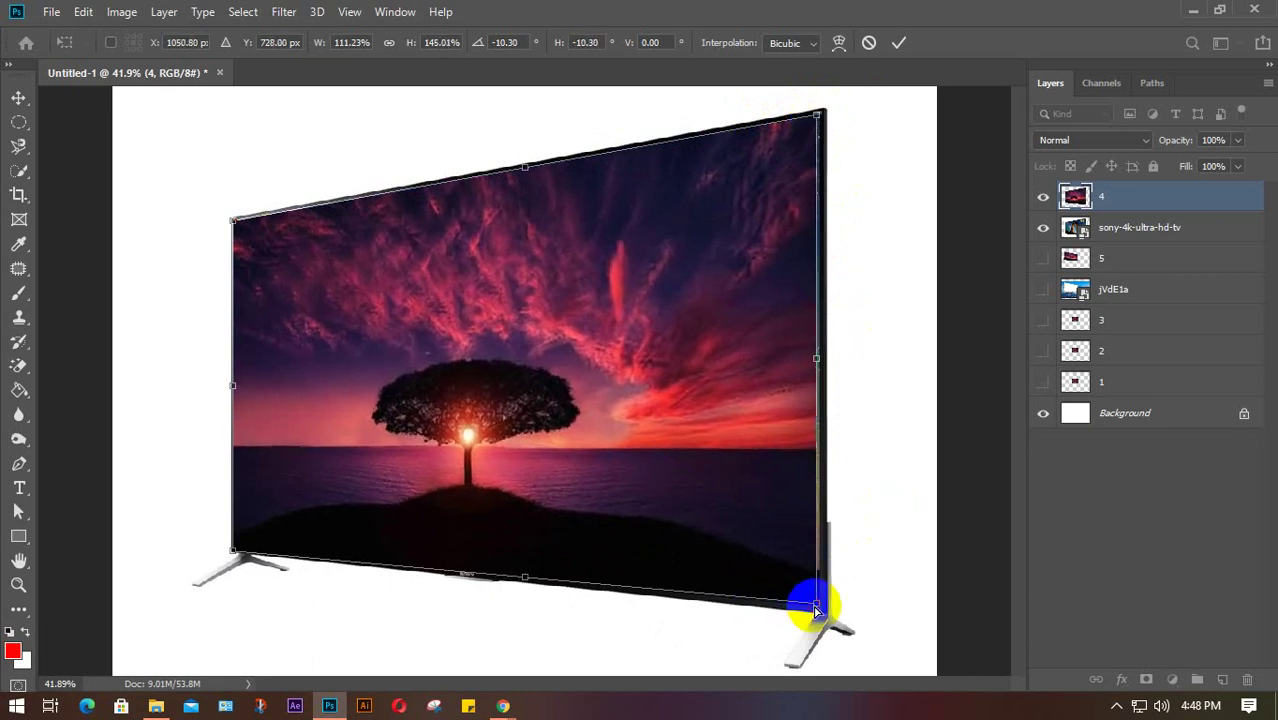
scroll(817, 610, "up", 5)
scroll(819, 606, "up", 3)
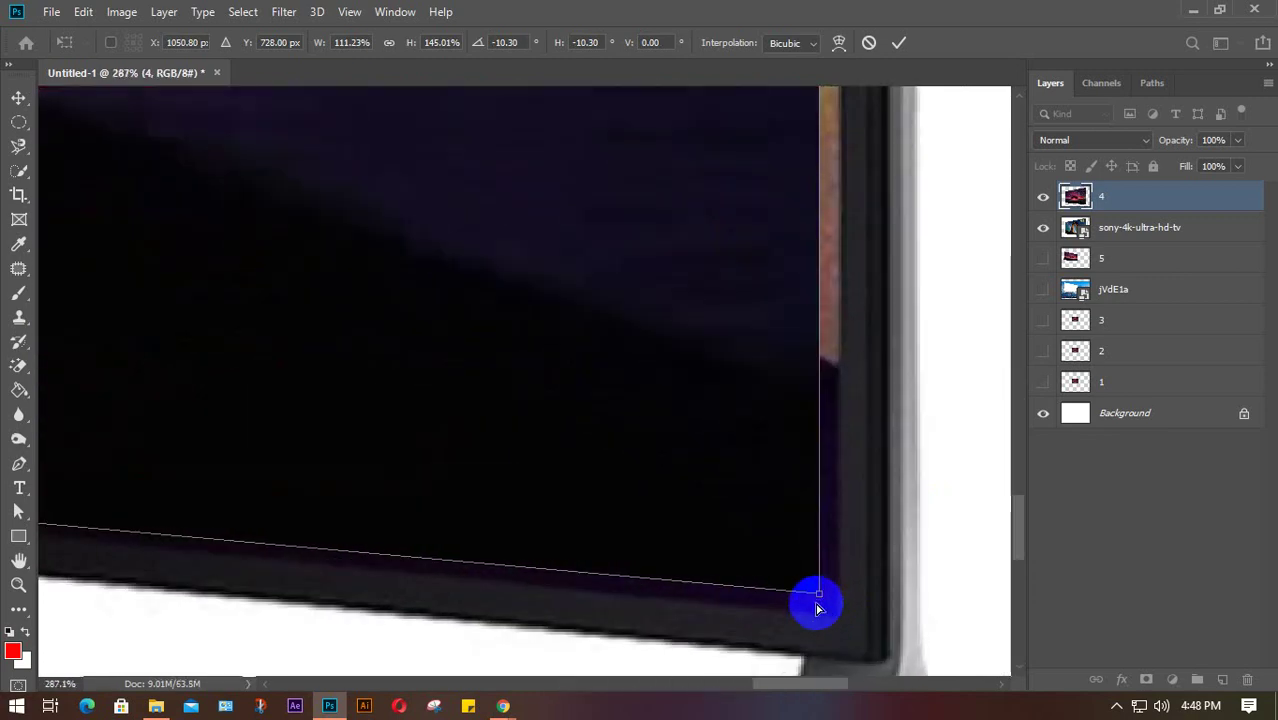
mouse_move(819, 606)
left_mouse_down()
mouse_move(830, 610)
mouse_move(817, 620)
mouse_move(844, 620)
left_mouse_up()
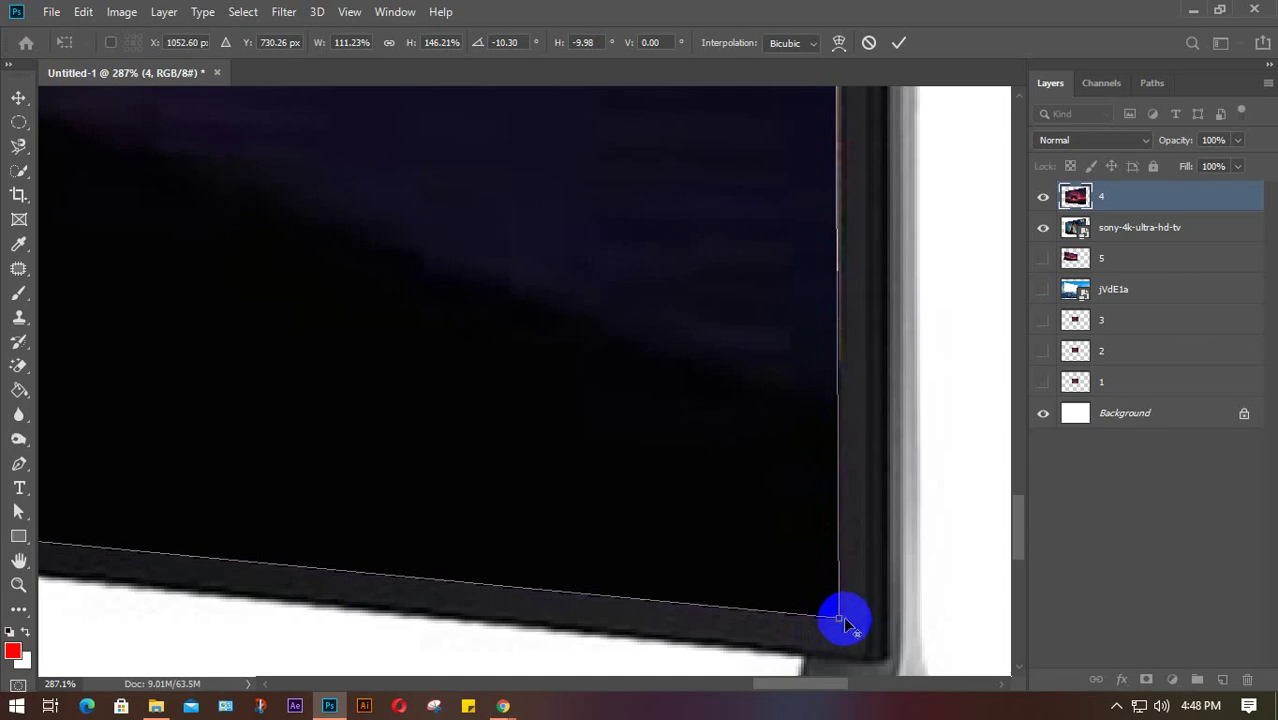
Step: Skew the wallpaper's upper-right corner out to the TV's inner frame corner and apply the transform
scroll(845, 620, "down", 6)
scroll(853, 618, "down", 3)
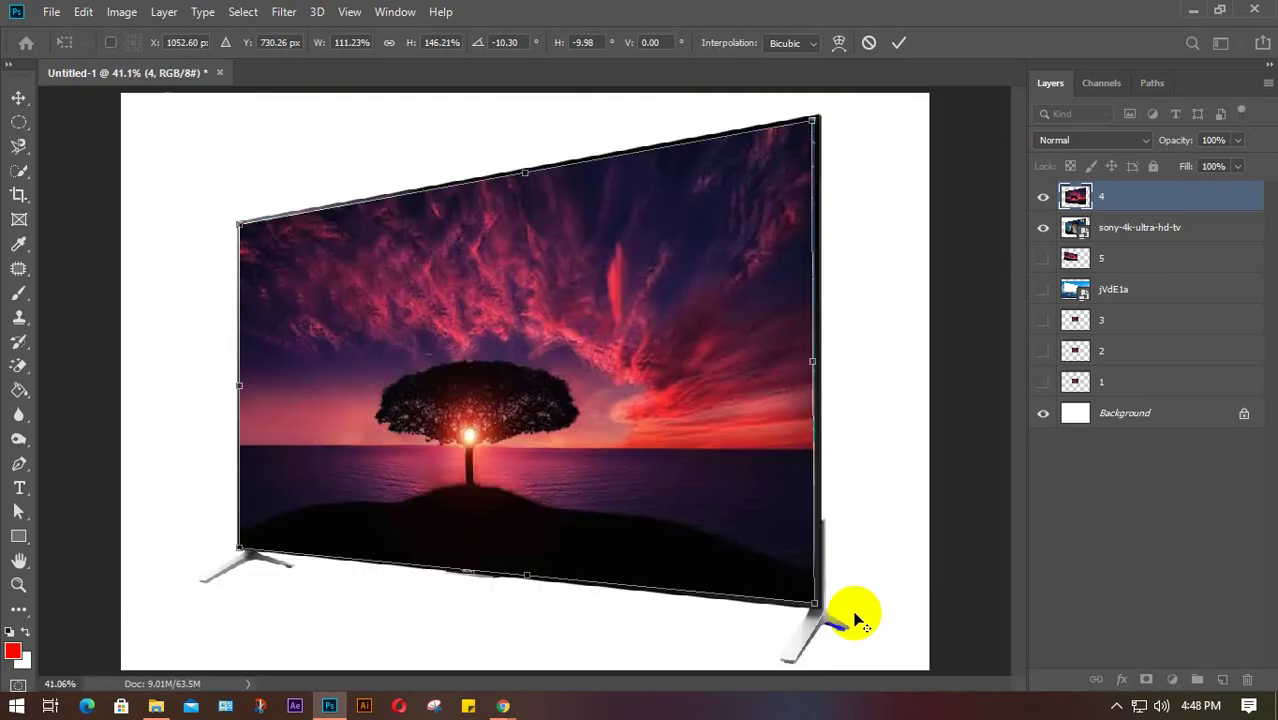
scroll(813, 130, "up", 3)
scroll(813, 125, "up", 3)
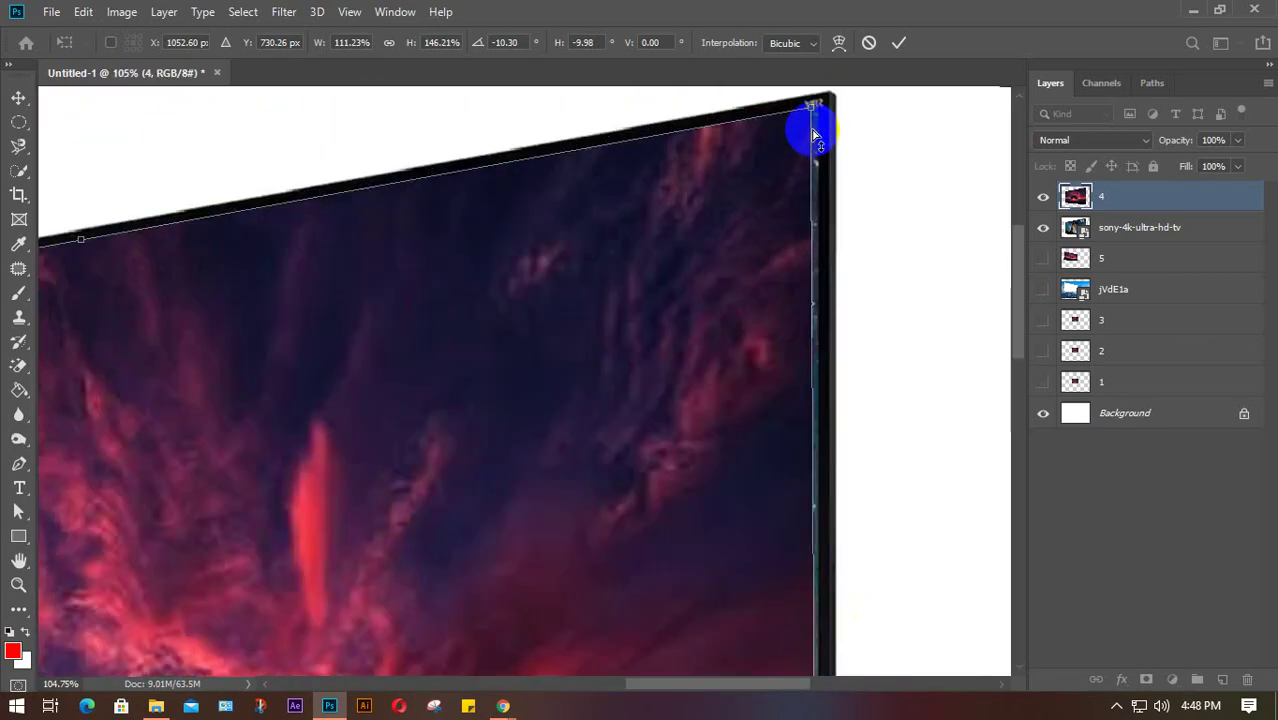
scroll(833, 237, "up", 1)
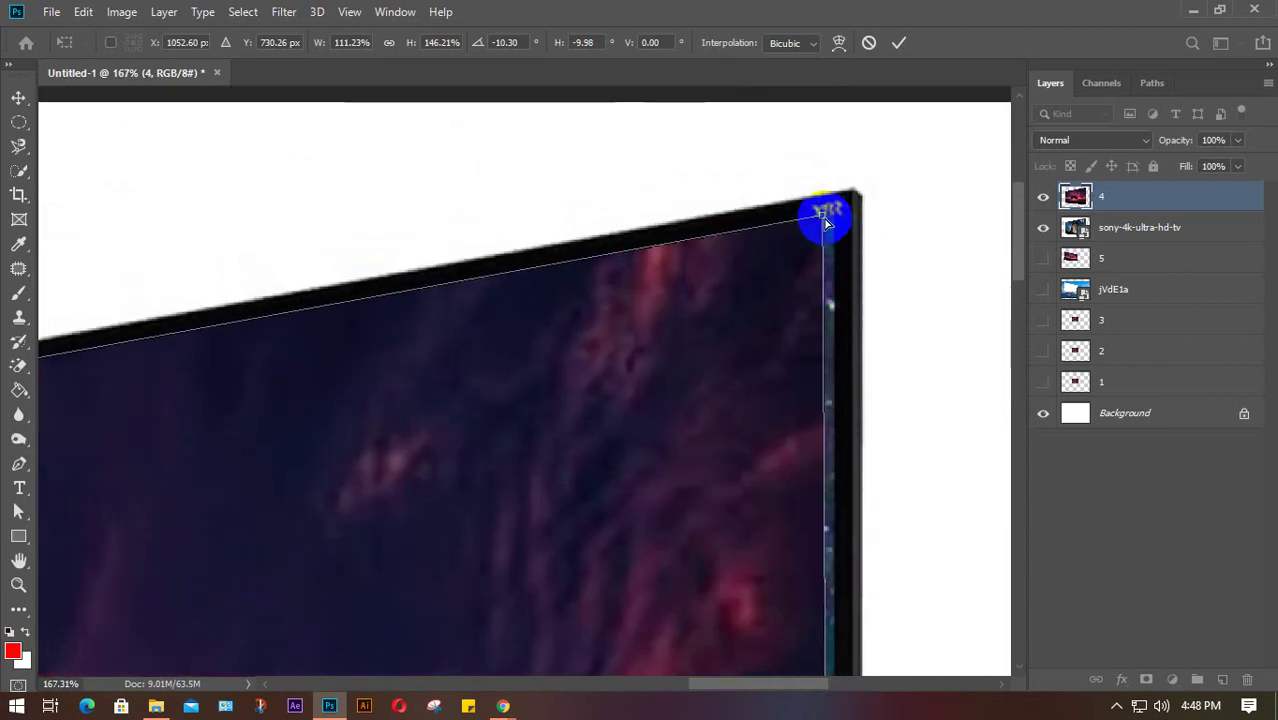
left_click_drag(824, 222, 833, 217)
left_click(830, 222)
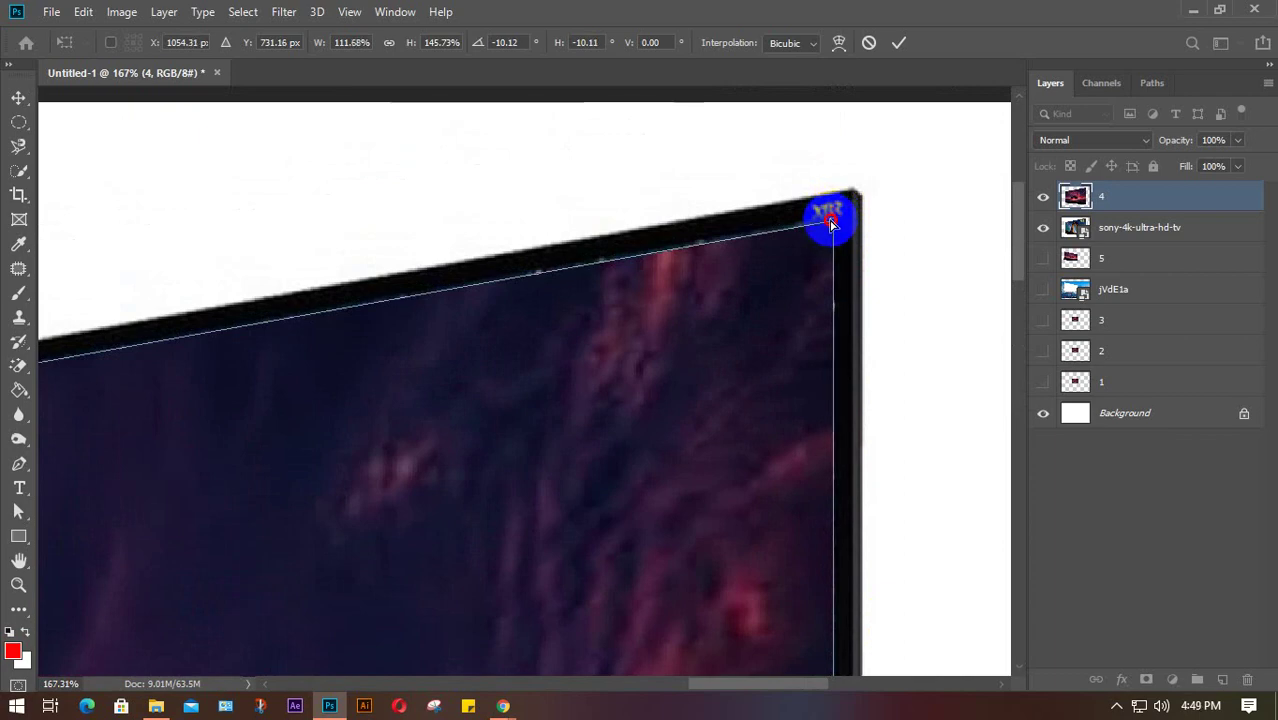
scroll(830, 222, "down", 10)
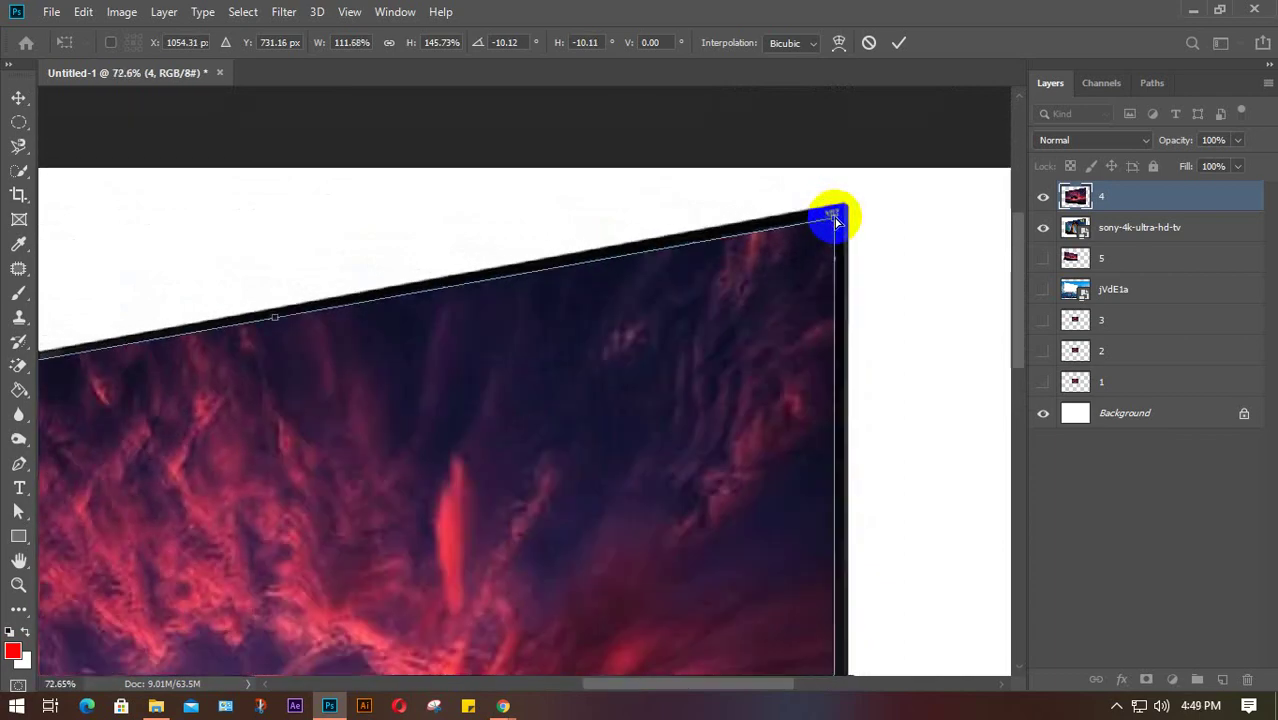
key("alt+space")
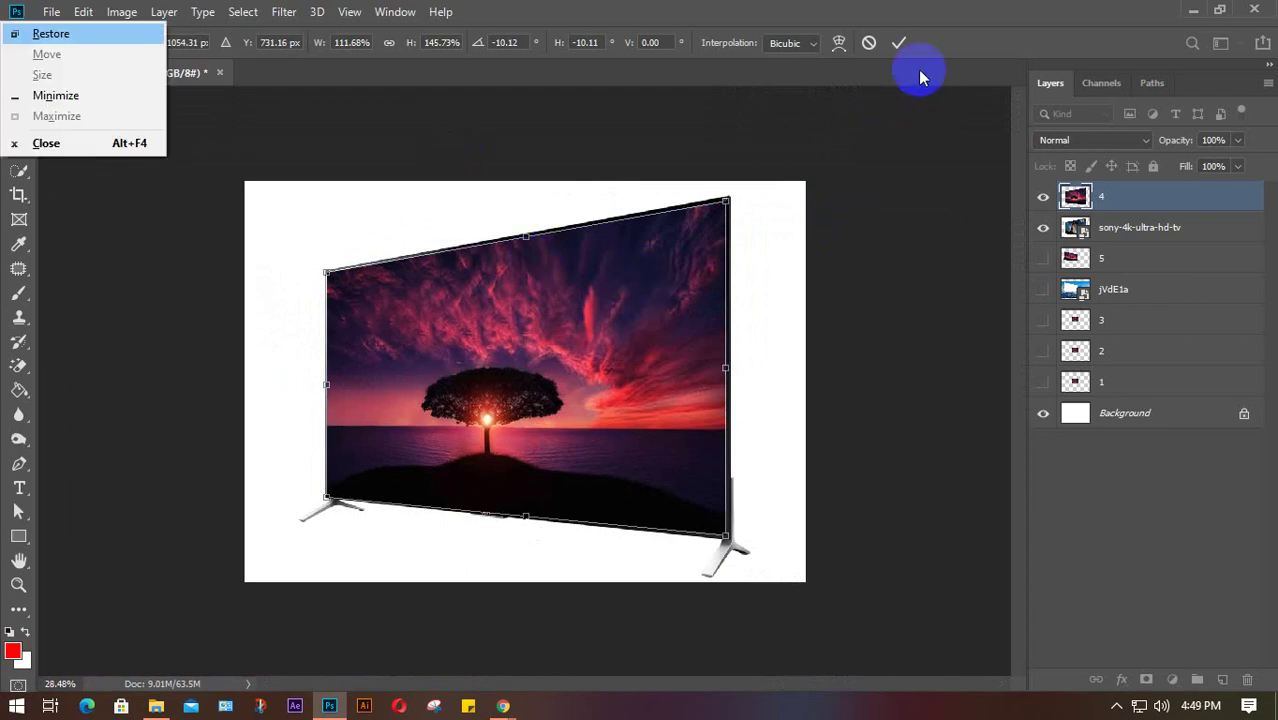
left_click(898, 42)
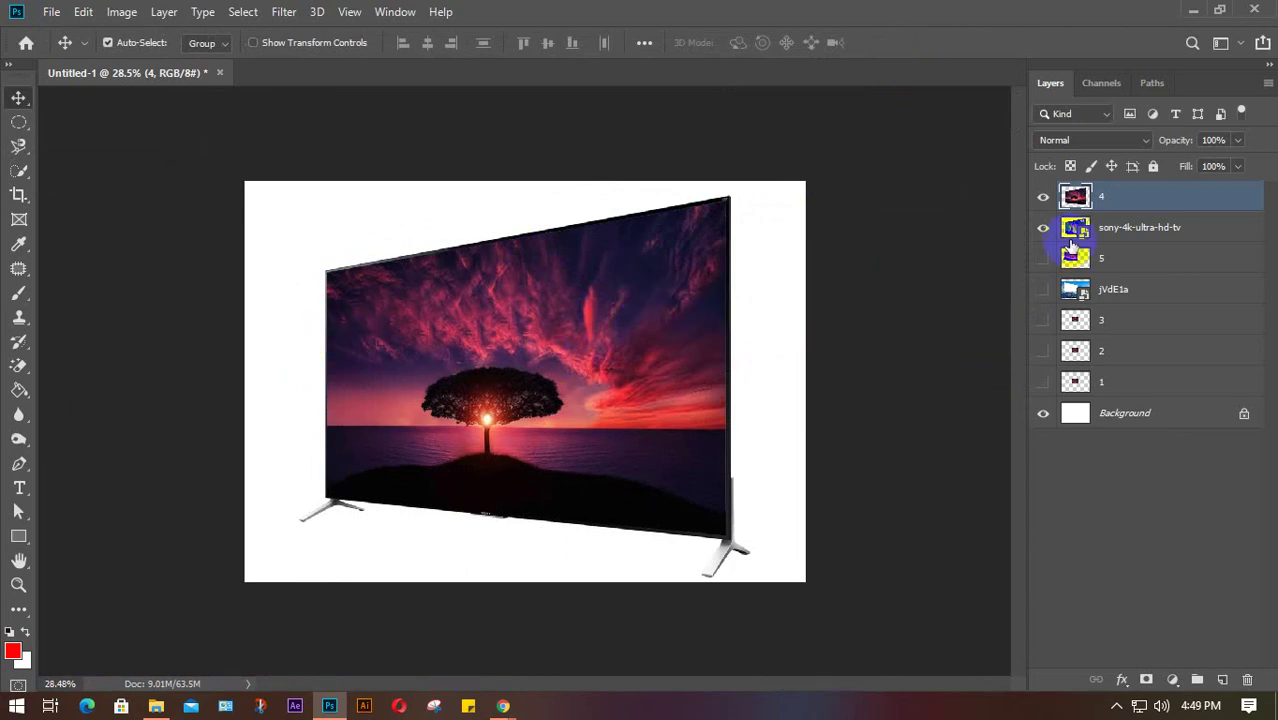
Step: Toggle layer 4's visibility off and on to compare the fitted wallpaper with the TV's original screen image
left_click(1045, 196)
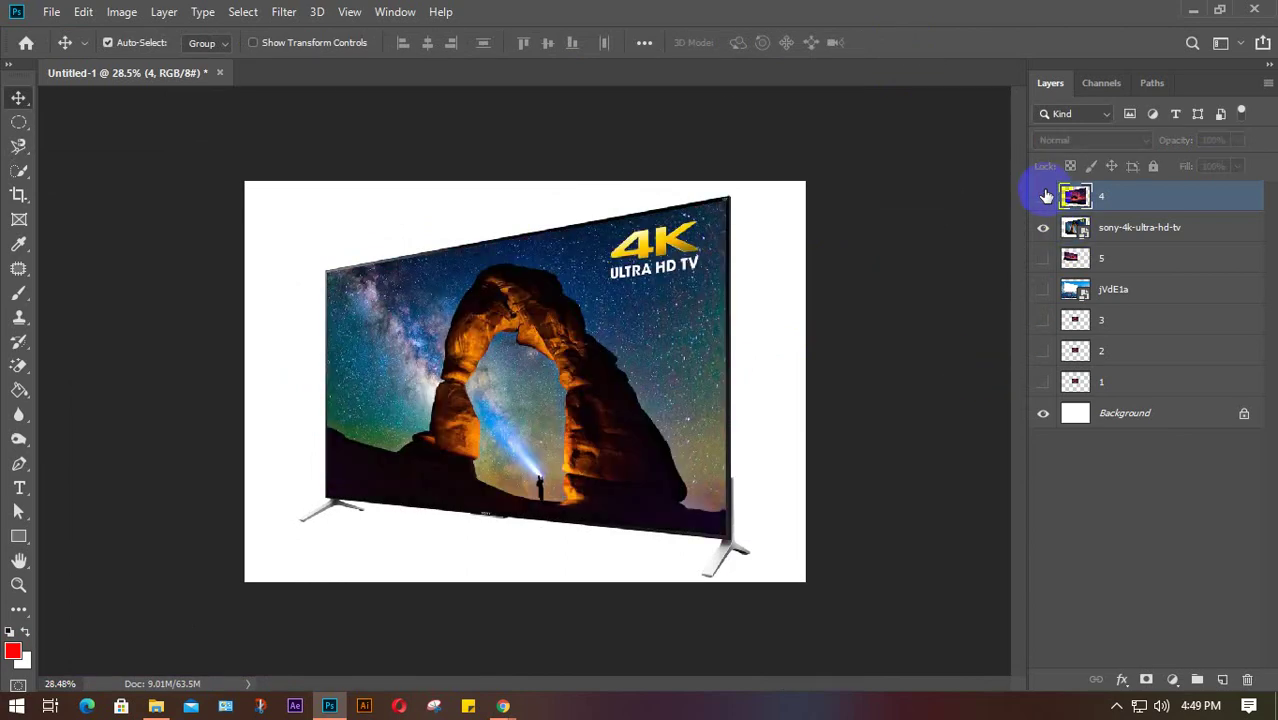
left_click(1045, 196)
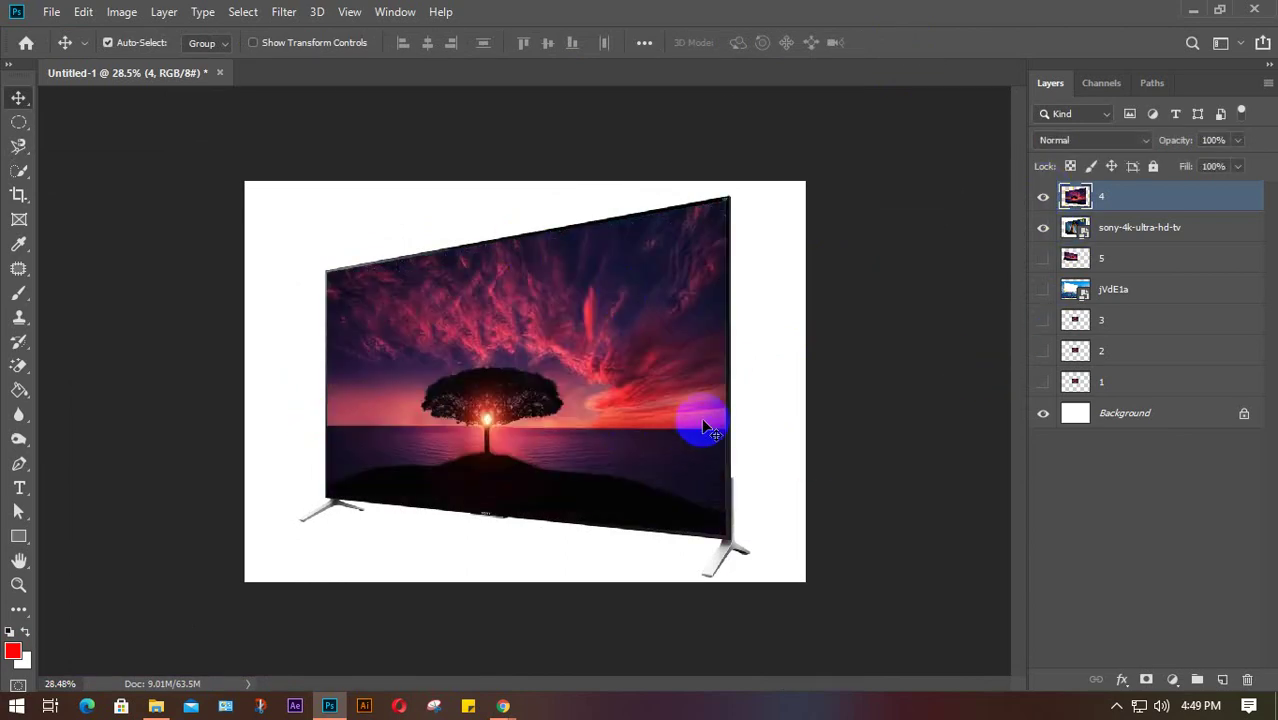
left_click(1040, 198)
left_click(1040, 198)
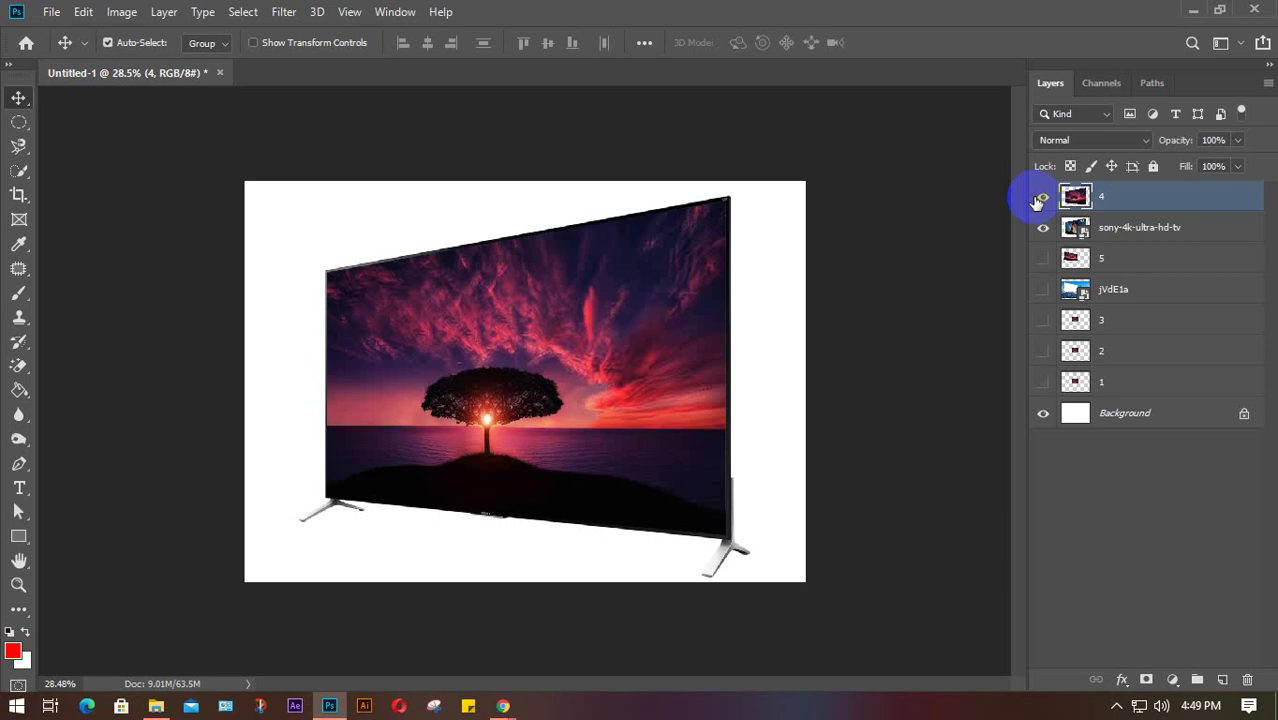
Step: Switch to the Google Meet call in Chrome, read the students' chat messages and close the chat
left_click(499, 694)
left_click(319, 628)
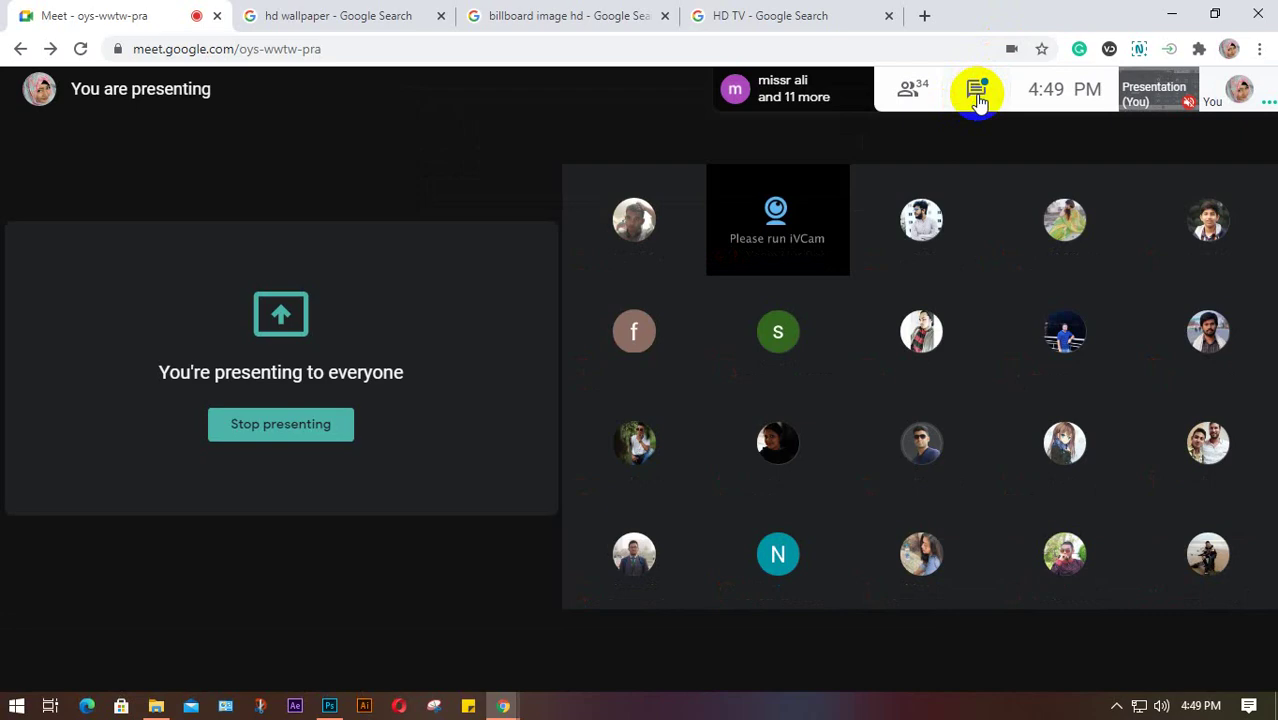
left_click(977, 93)
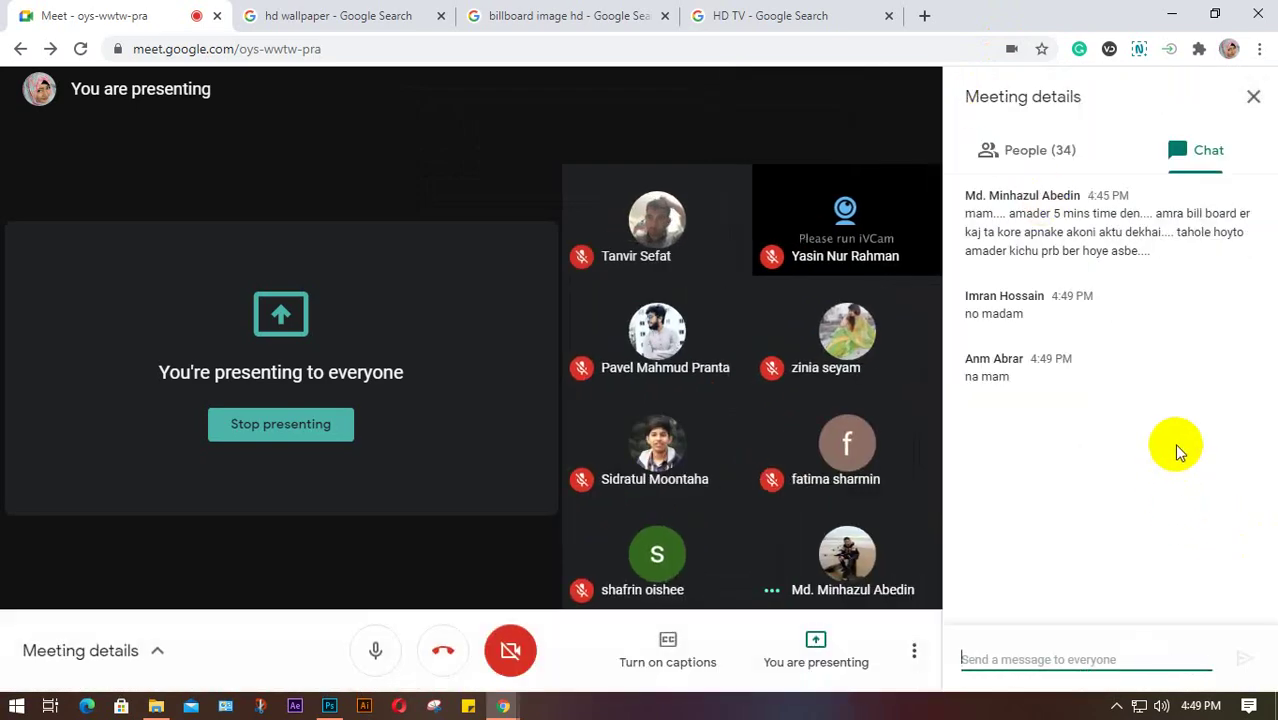
left_click(1253, 96)
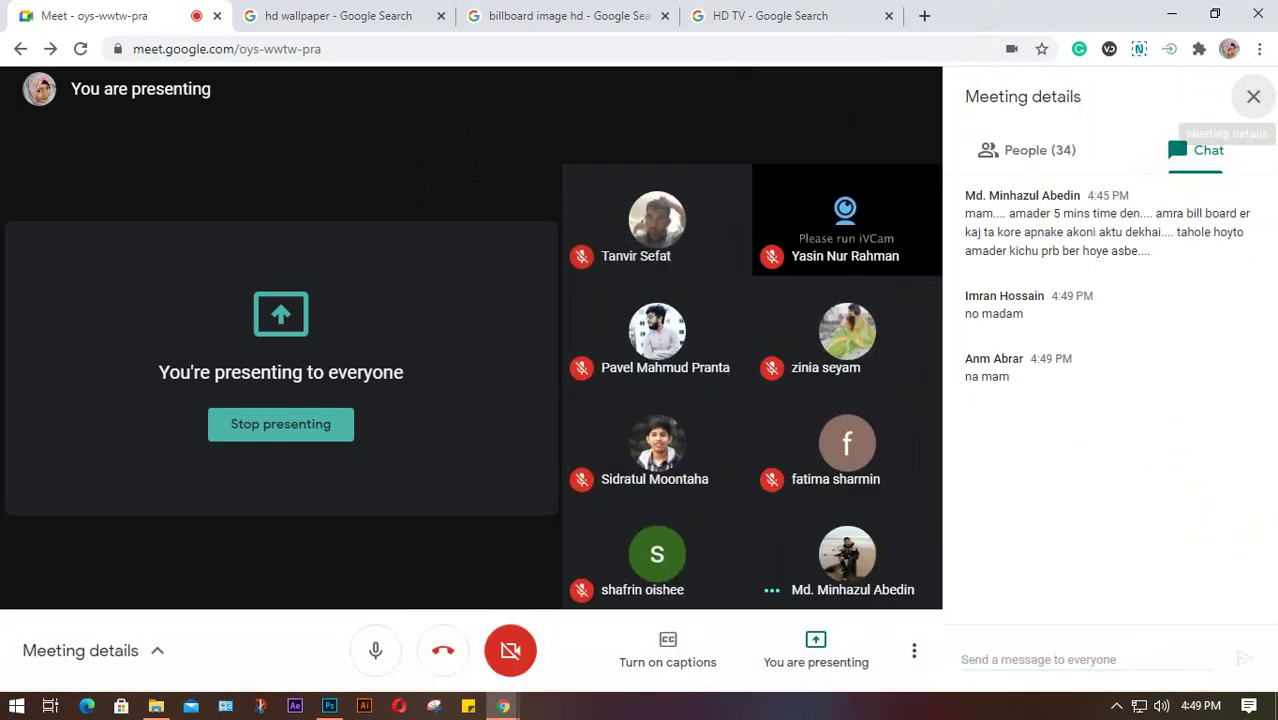
mouse_move(1023, 493)
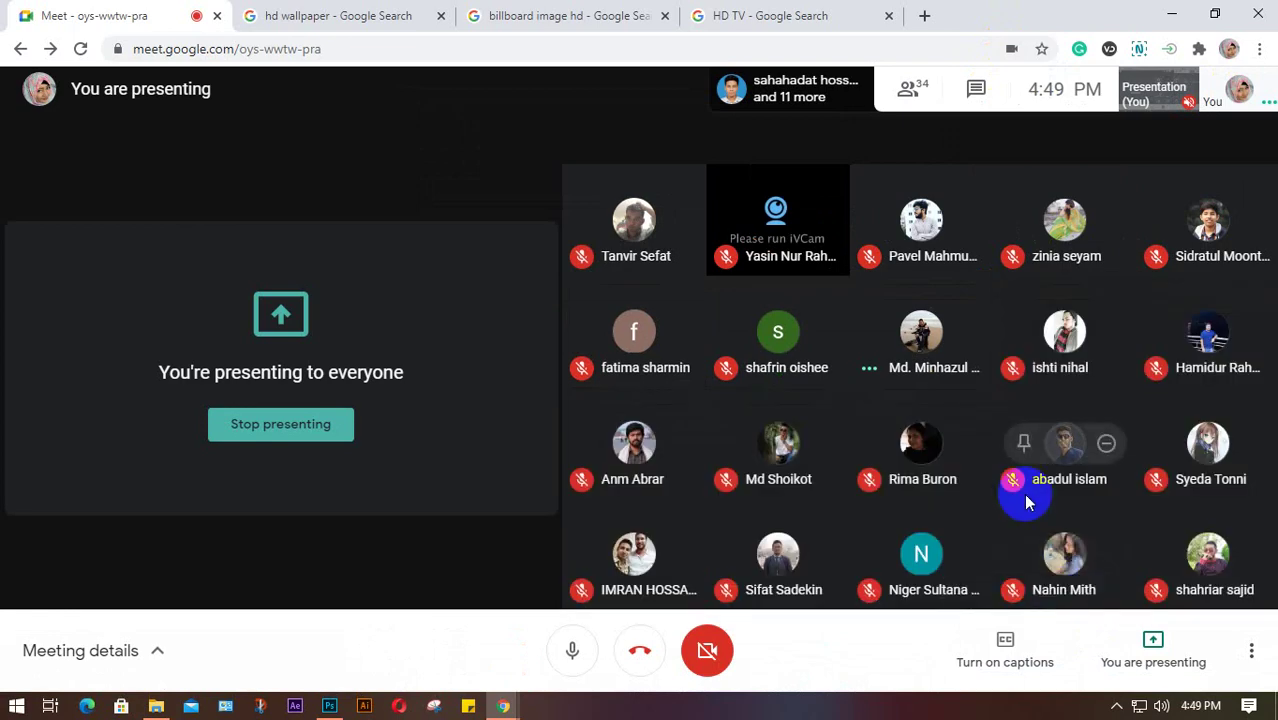
Step: Return to Photoshop, hide layer 4 and the sony-4k-ultra-hd-tv layer, and select and show layer 3
left_click(329, 706)
left_click(1043, 196)
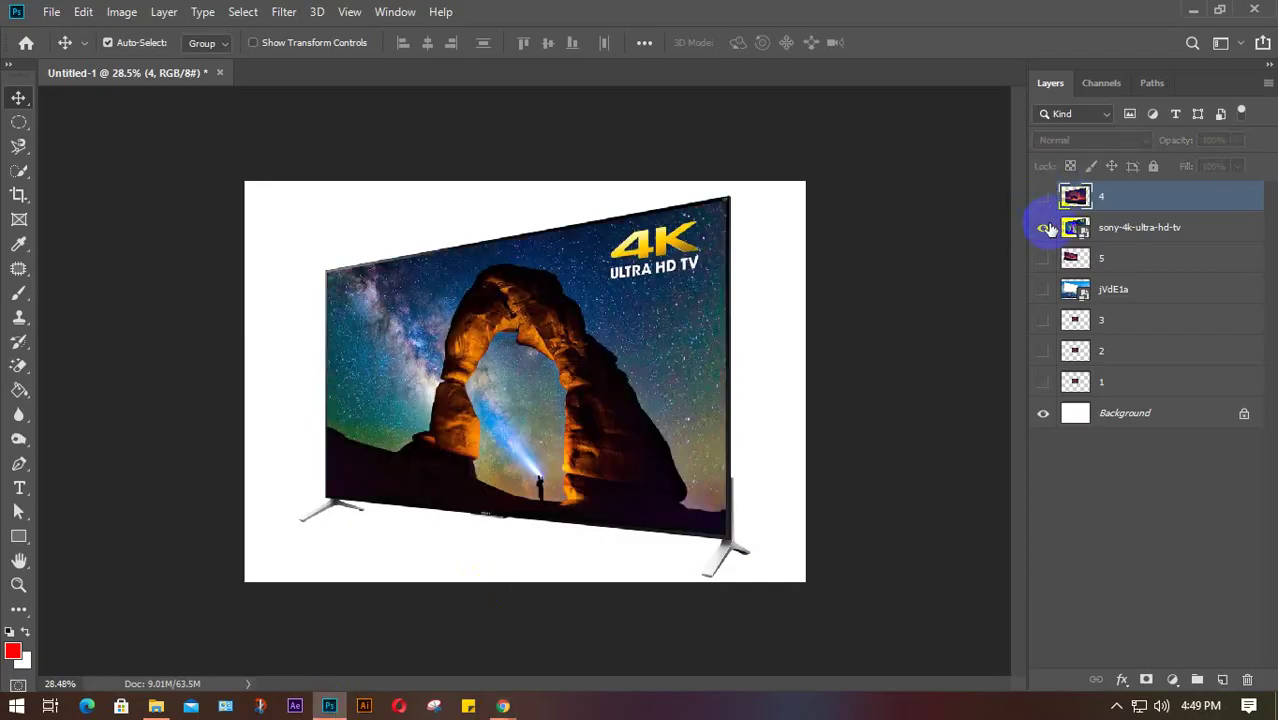
left_click(1043, 228)
left_click(1121, 323)
left_click(1041, 321)
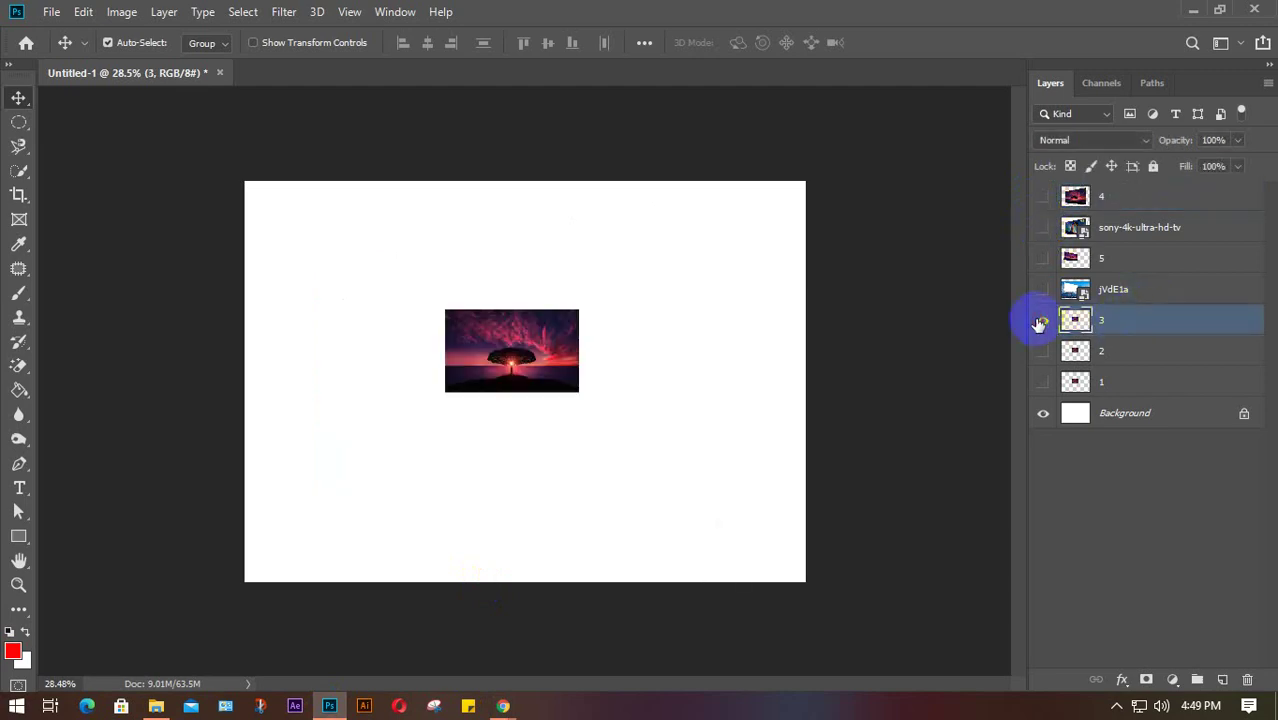
Step: Free-transform the layer 3 wallpaper to about 304.13% and move it near the middle of the canvas
key("ctrl+t")
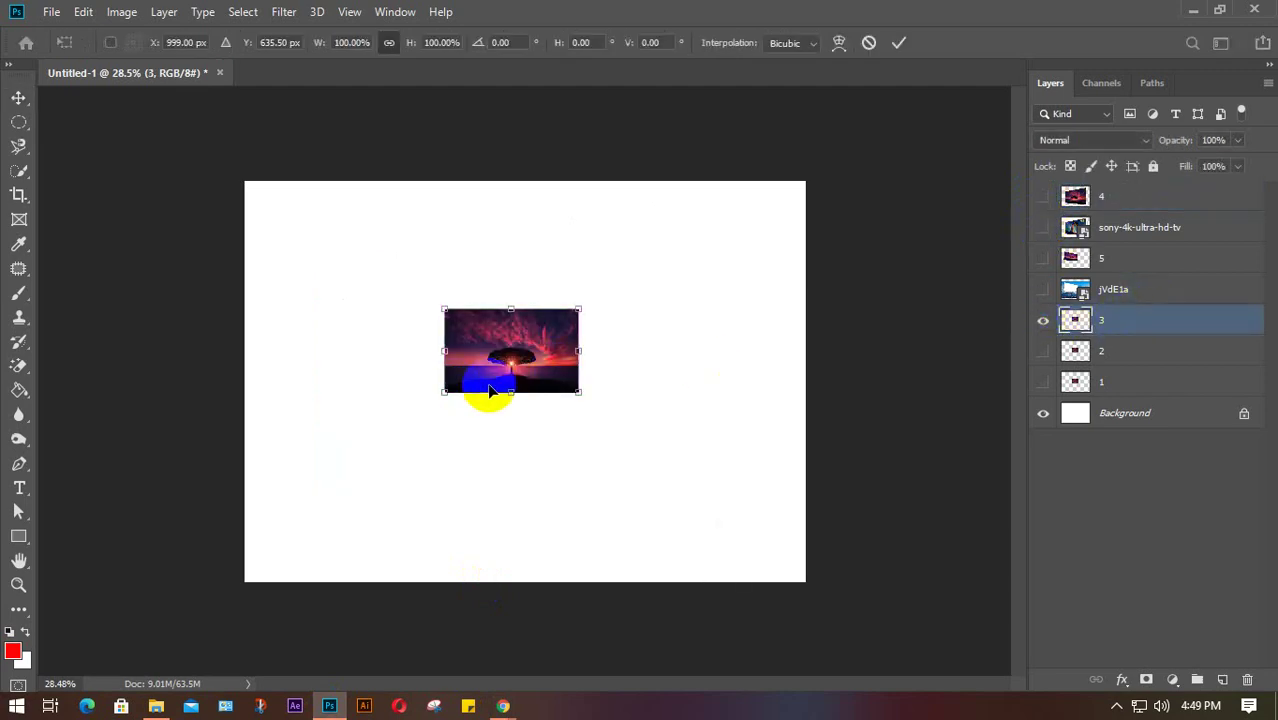
left_click_drag(578, 391, 818, 598)
left_click_drag(669, 440, 537, 382)
scroll(648, 445, "up", 2)
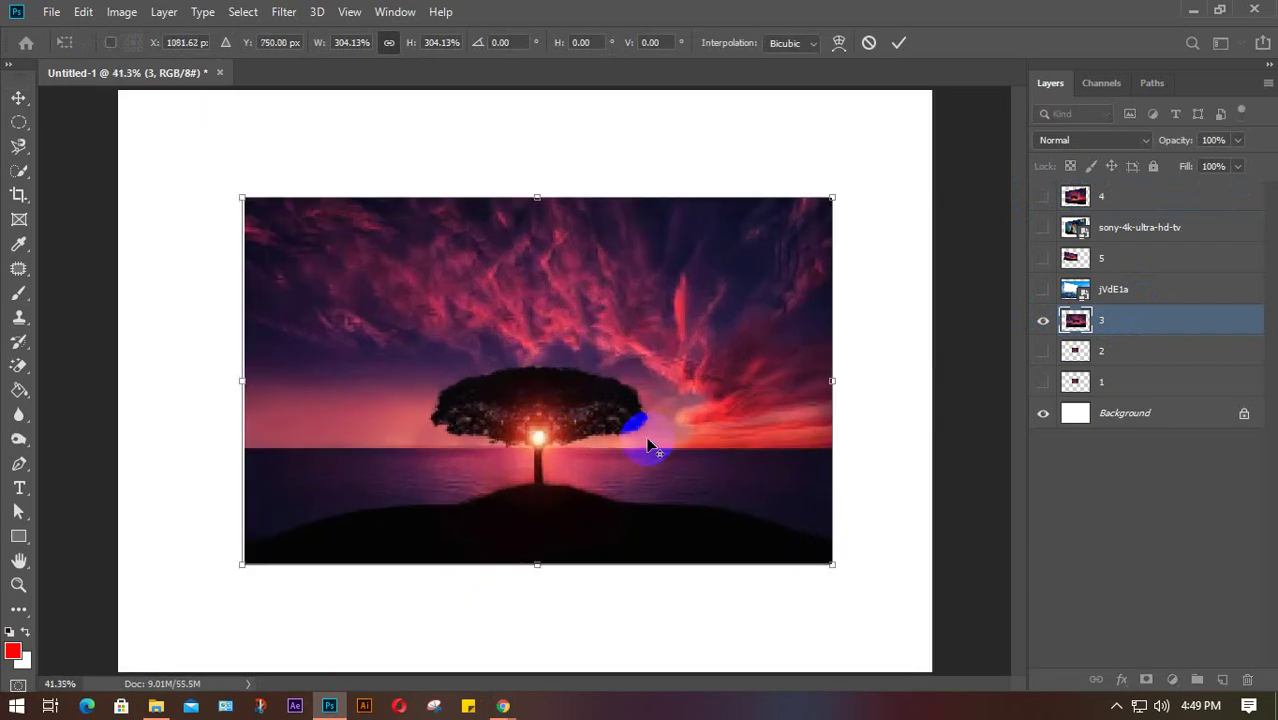
Step: Switch the layer 3 wallpaper's transform to Distort mode and bring up the transform mode options again
right_click(552, 322)
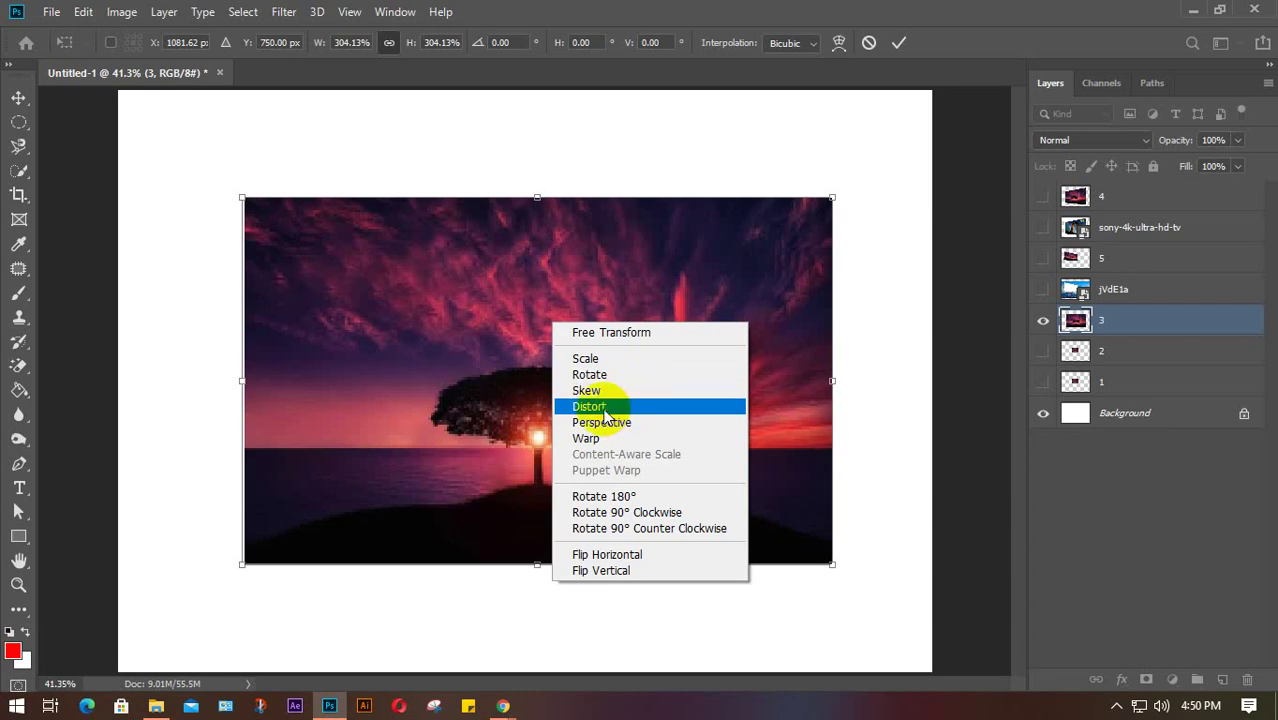
left_click(604, 407)
right_click(604, 412)
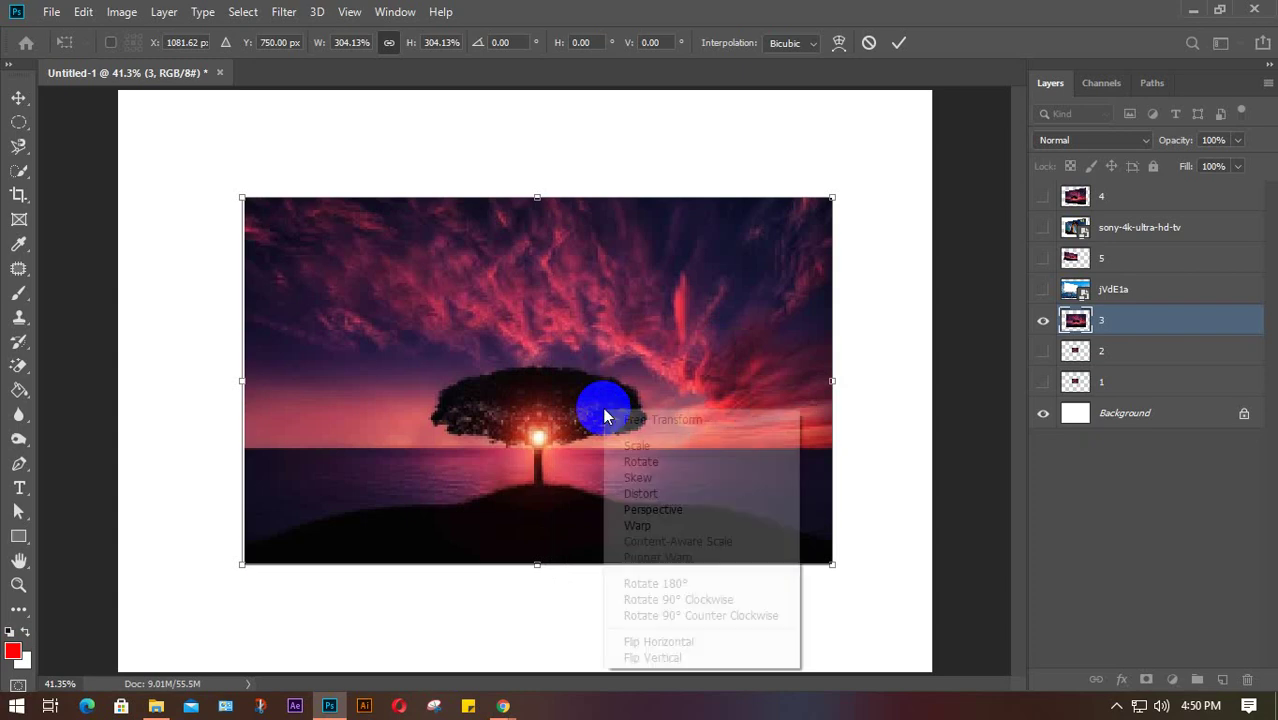
Step: Try distorting layer 3's sunset image by raising its upper-right corner slightly, and undo the change
left_click(666, 474)
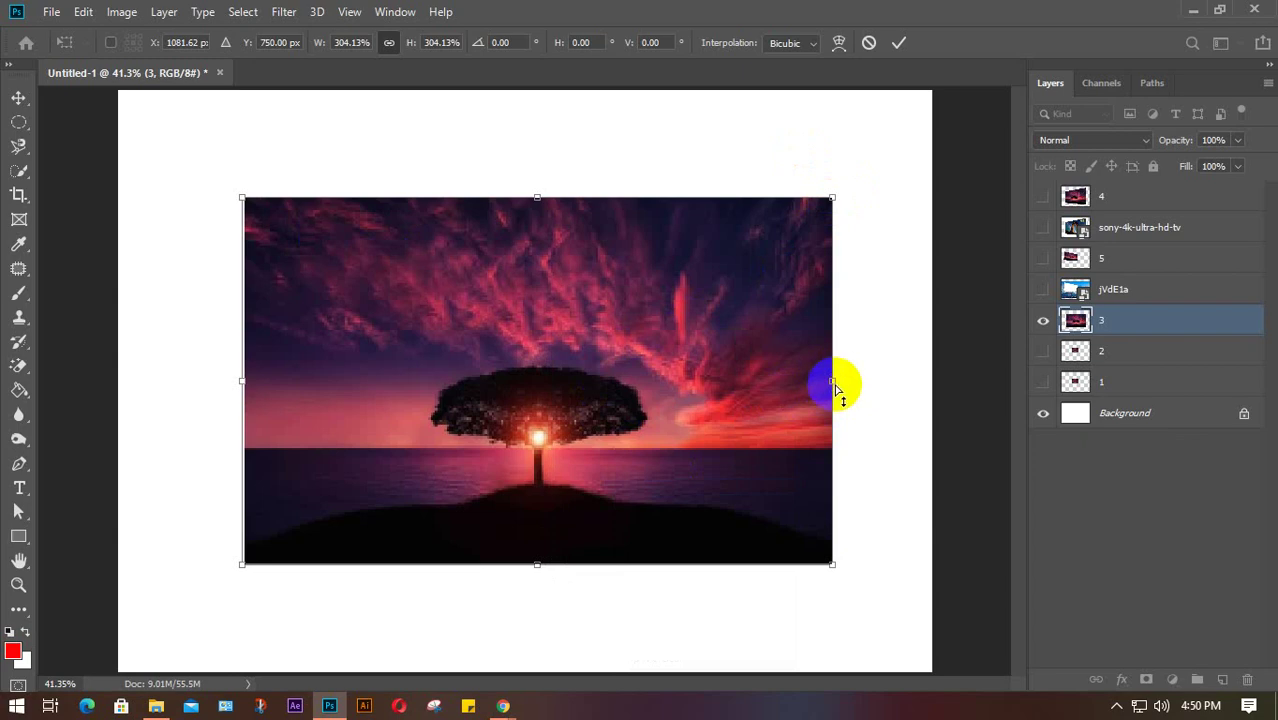
mouse_move(835, 388)
left_mouse_down()
mouse_move(826, 340)
mouse_move(839, 389)
mouse_move(842, 377)
left_mouse_up()
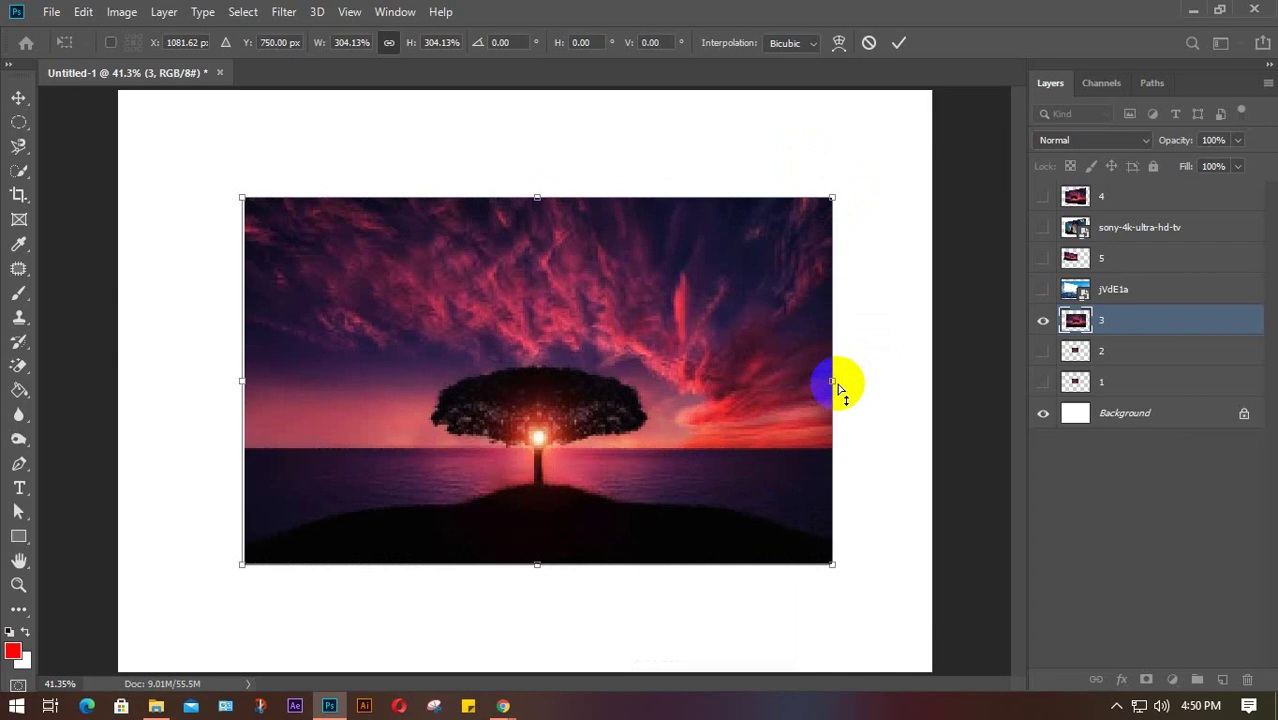
right_click(637, 332)
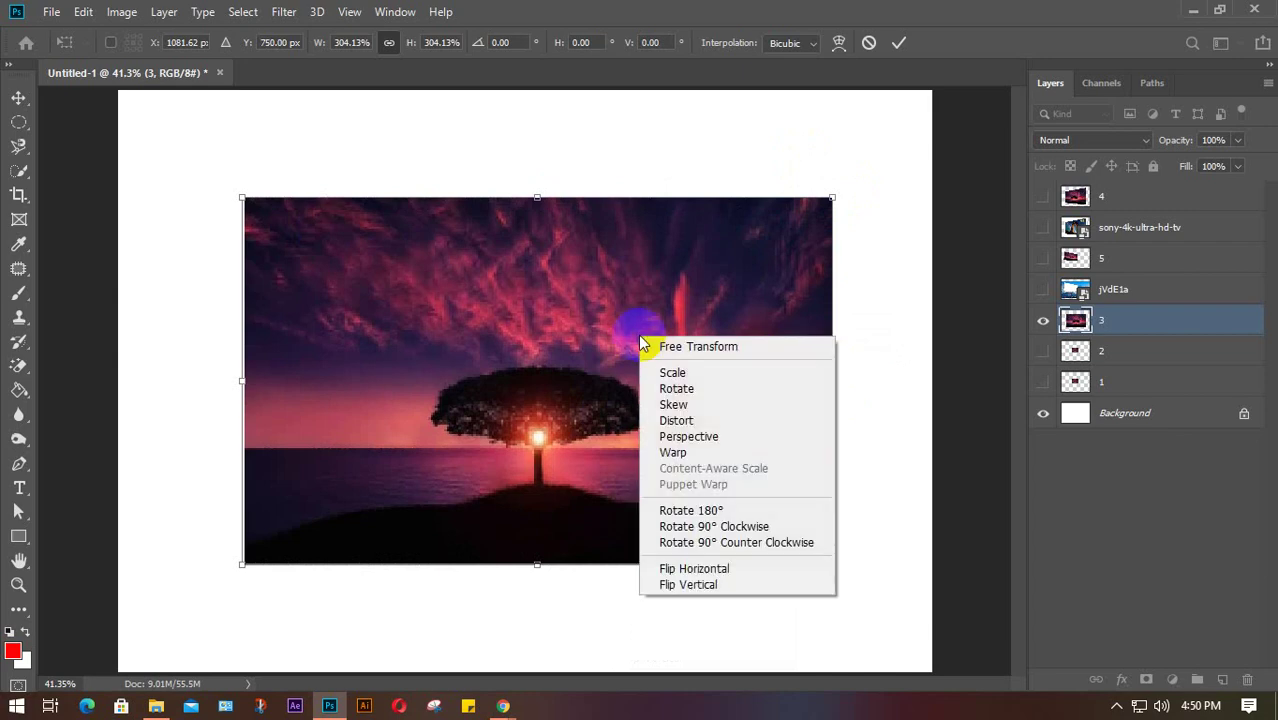
left_click(686, 420)
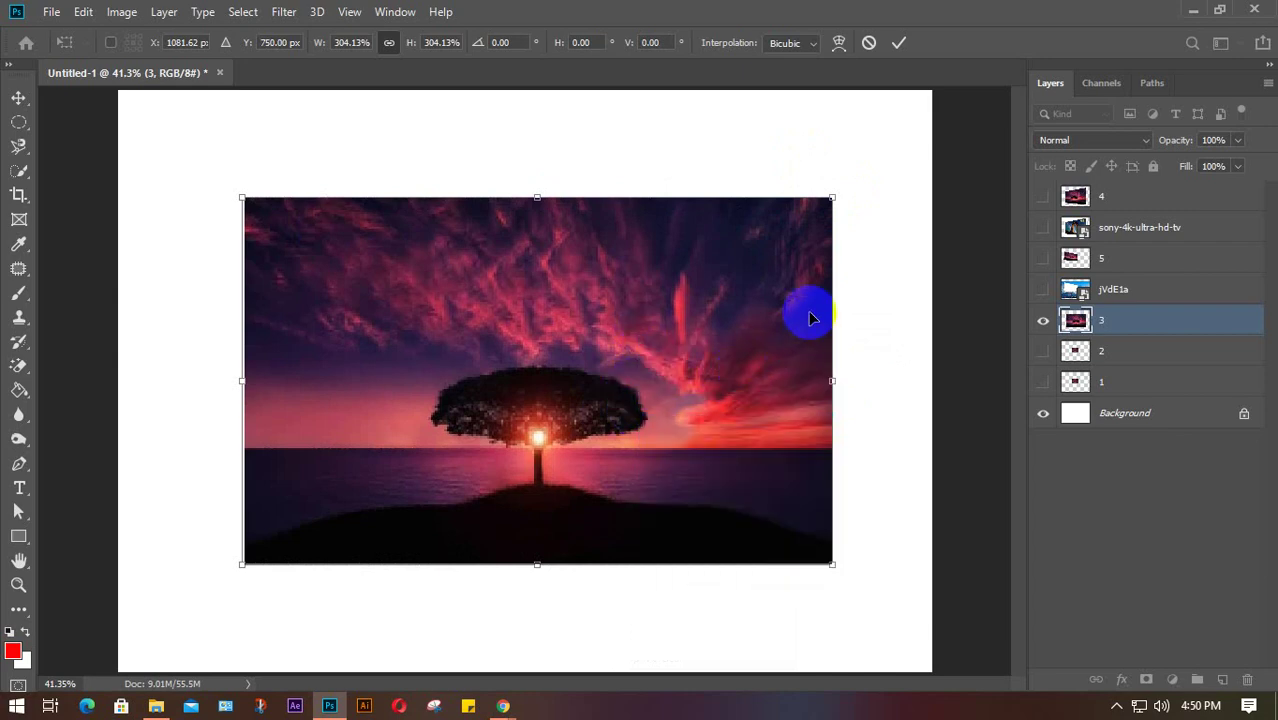
mouse_move(831, 204)
left_mouse_down()
mouse_move(825, 131)
mouse_move(846, 237)
mouse_move(842, 165)
mouse_move(913, 165)
mouse_move(828, 187)
left_mouse_up()
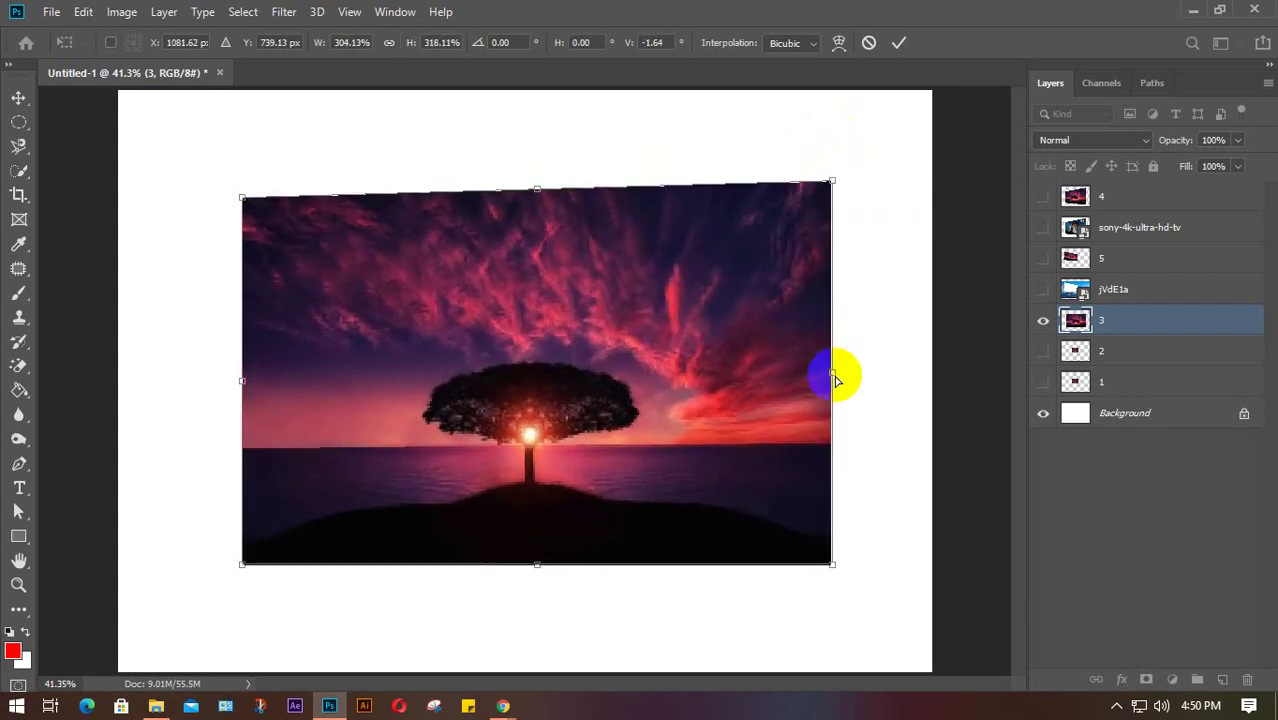
key("ctrl+z")
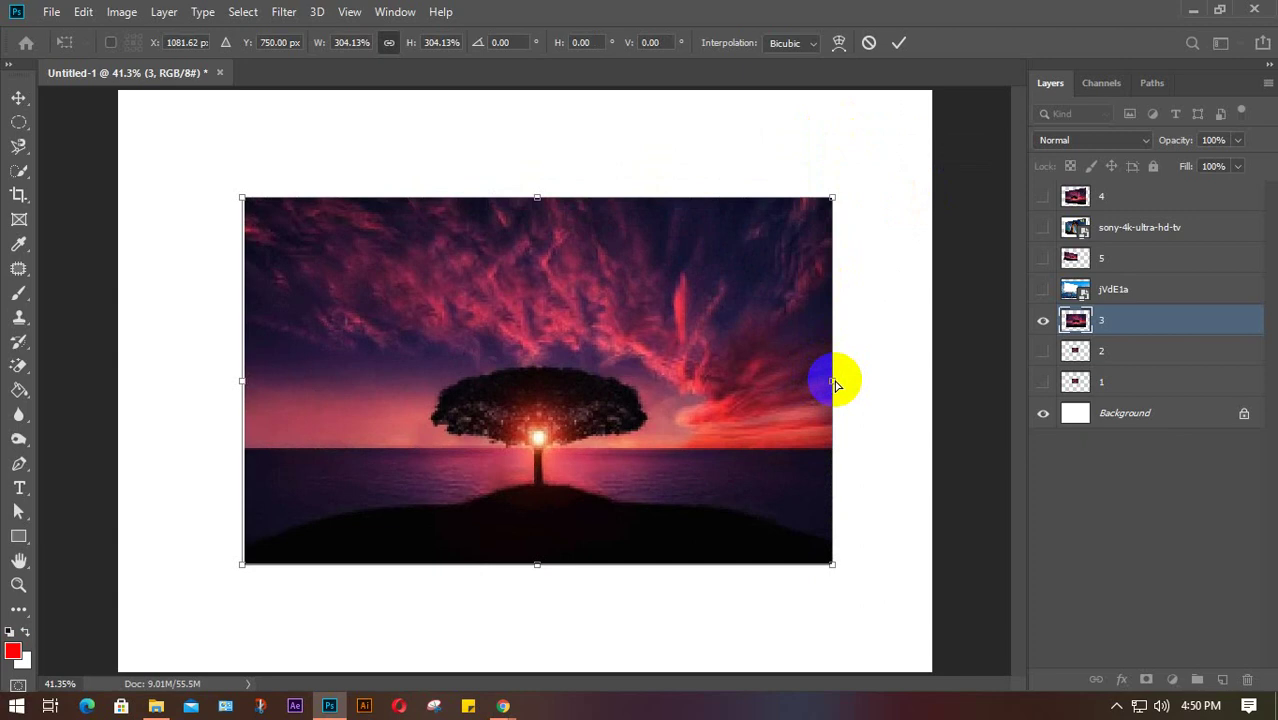
Step: Try slanting the sunset image by raising its right edge and shifting its lower edge sideways, undoing each change
mouse_move(833, 383)
left_mouse_down()
mouse_move(839, 314)
mouse_move(842, 485)
mouse_move(827, 328)
mouse_move(822, 388)
left_mouse_up()
left_click(835, 383)
mouse_move(835, 381)
left_mouse_down()
mouse_move(830, 285)
mouse_move(854, 377)
mouse_move(856, 479)
mouse_move(858, 322)
mouse_move(853, 365)
left_mouse_up()
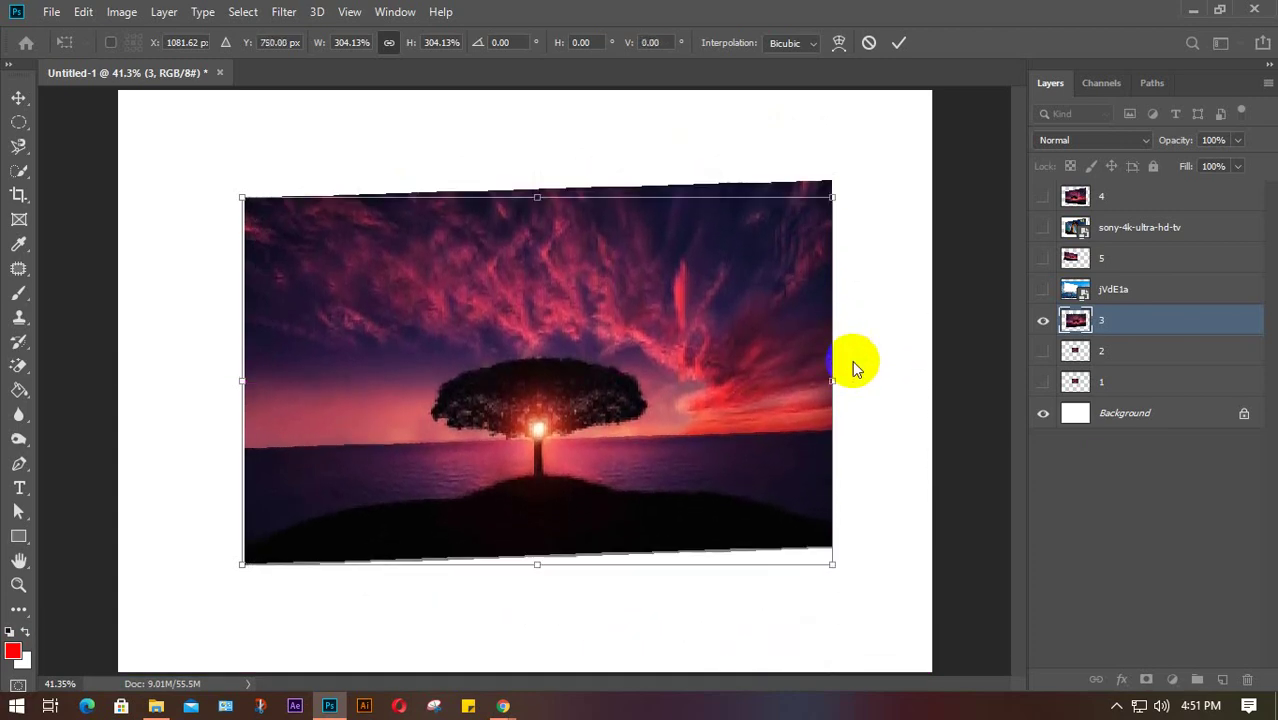
key("ctrl+z")
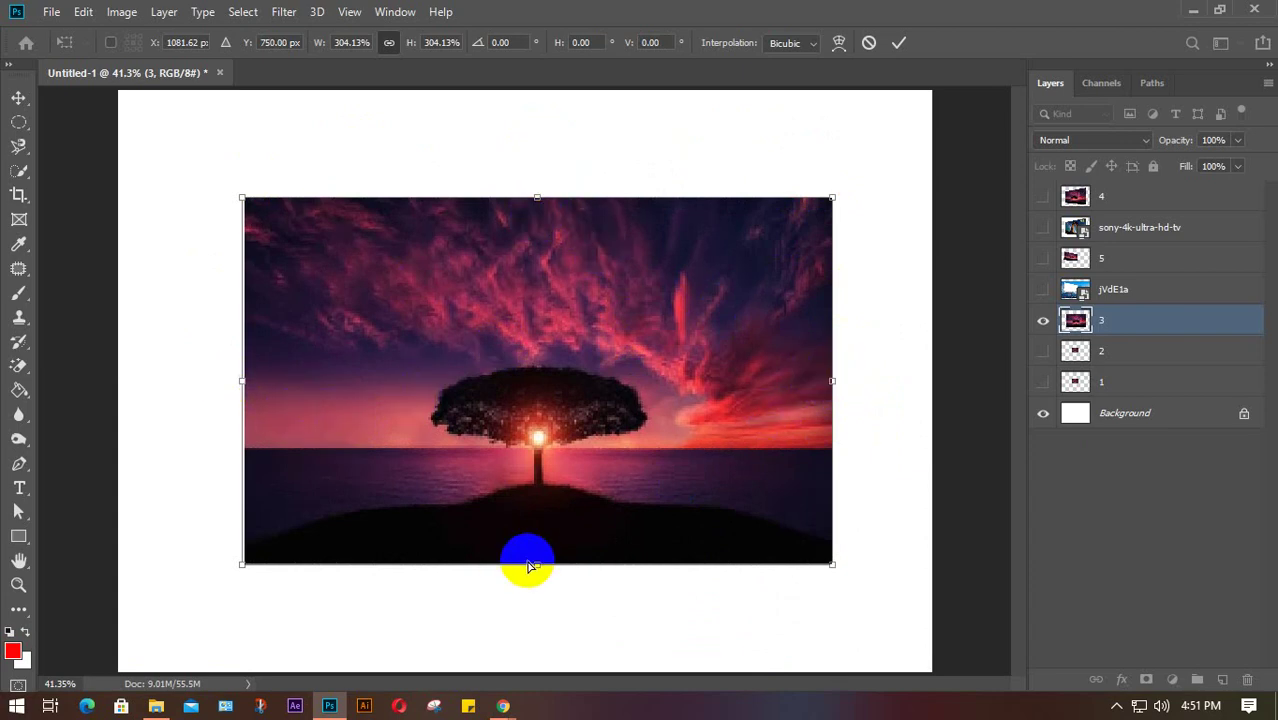
left_click_drag(538, 570, 584, 568)
key("ctrl+z")
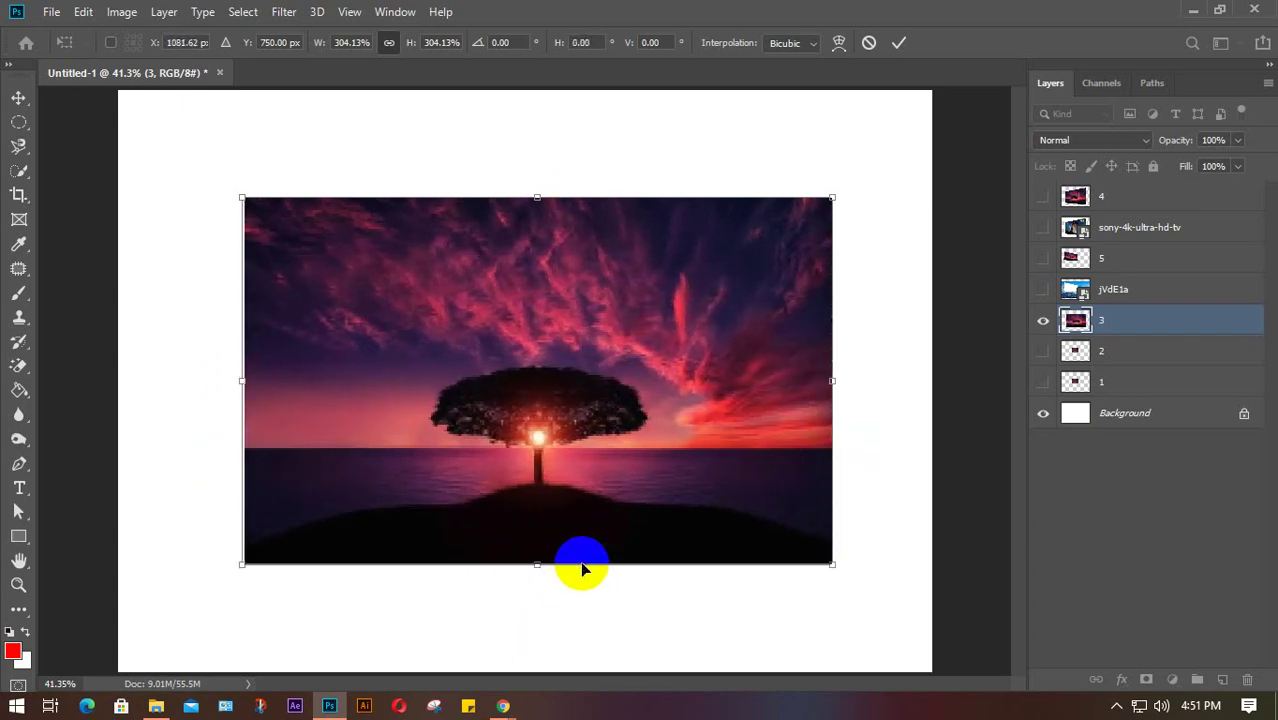
Step: Switch to the Google Meet call in Chrome and check the meeting chat for participants' messages
mouse_move(500, 705)
left_click(357, 648)
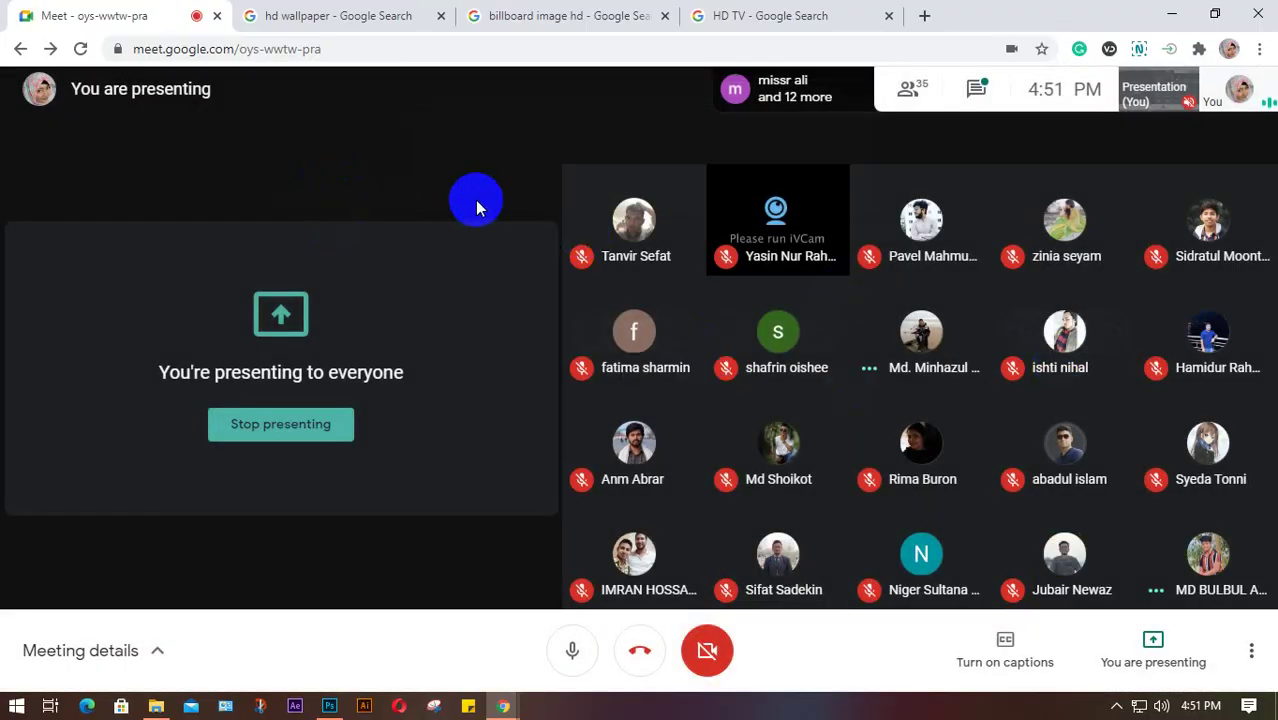
left_click(977, 88)
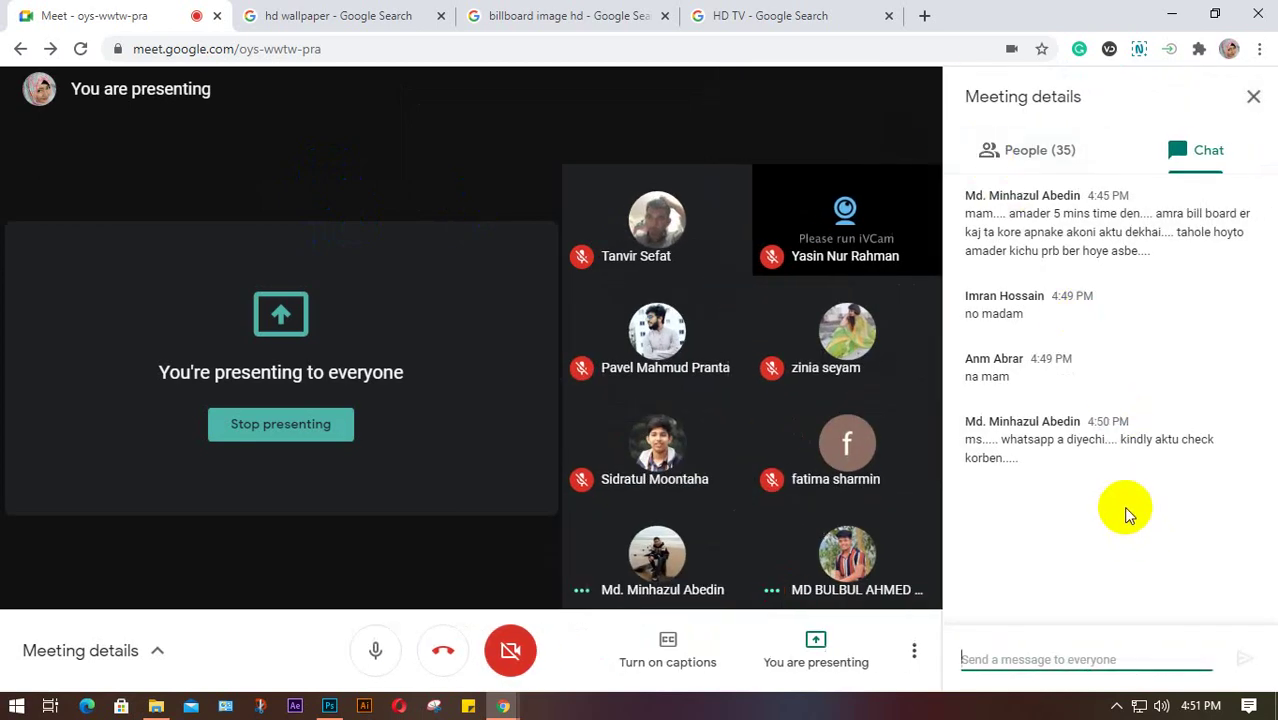
left_click(1253, 100)
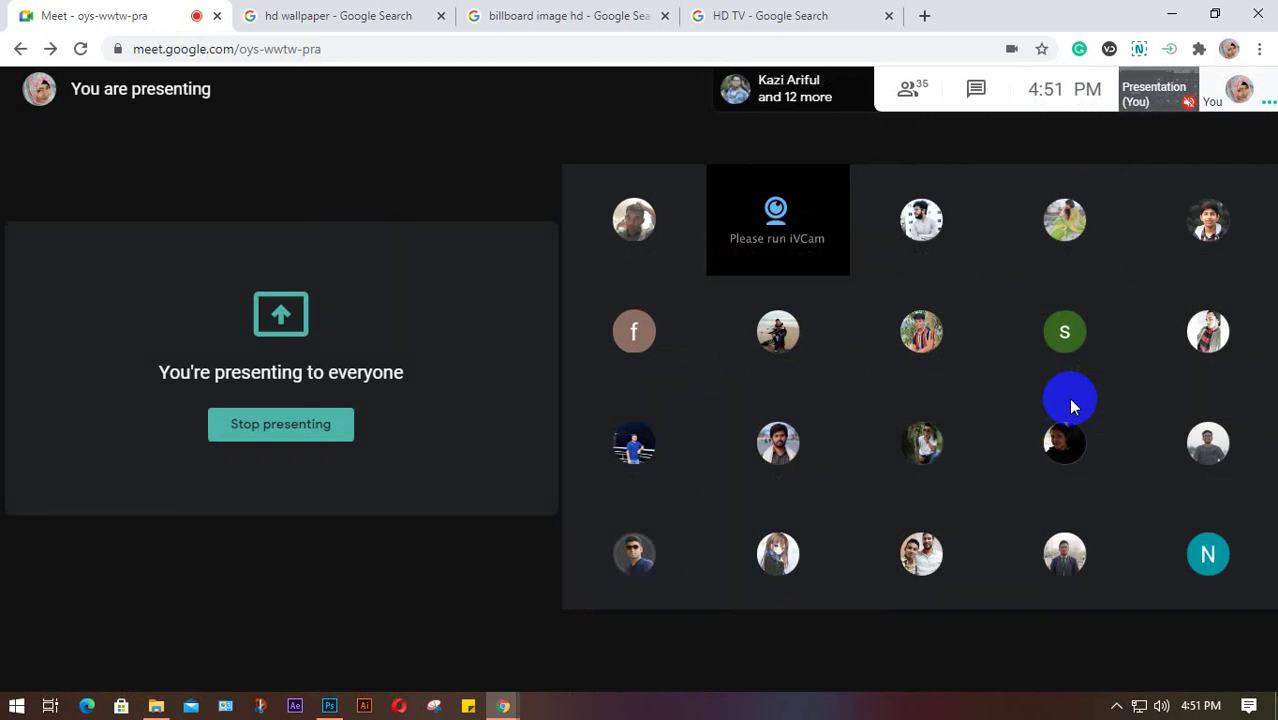
left_click(1117, 705)
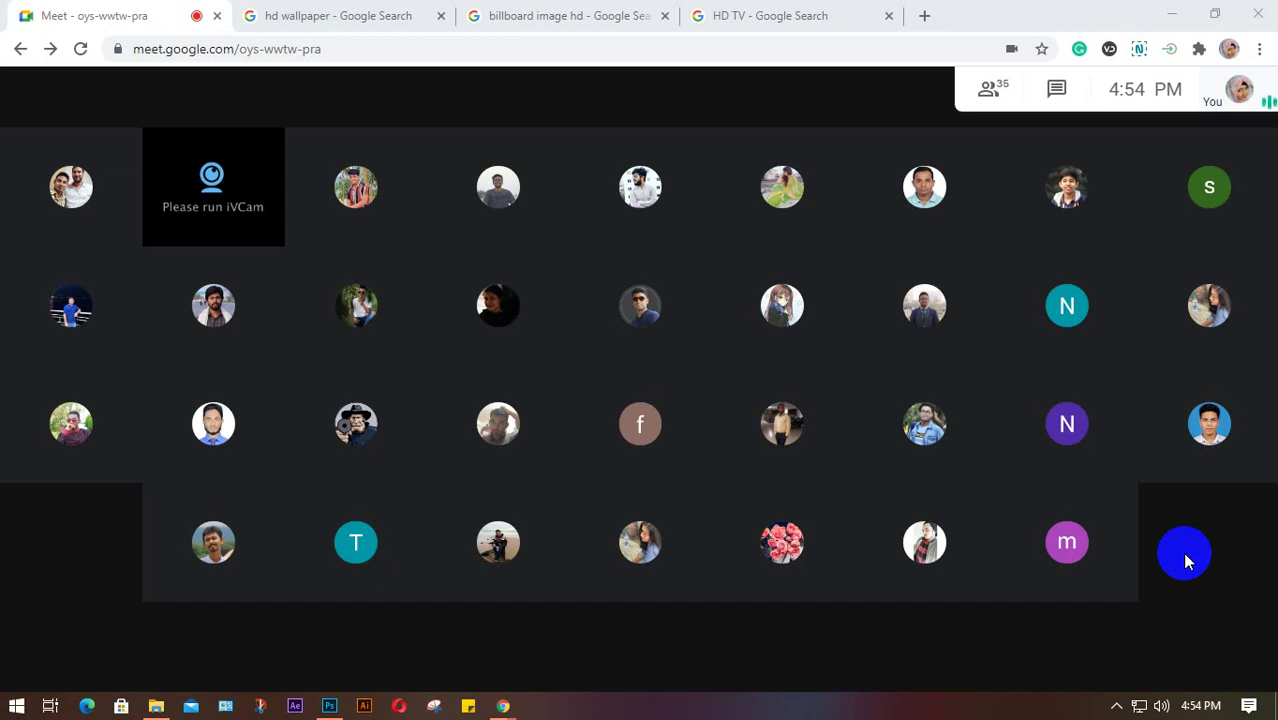
Step: Share the entire screen in the Google Meet call and switch back to Photoshop
mouse_move(1084, 671)
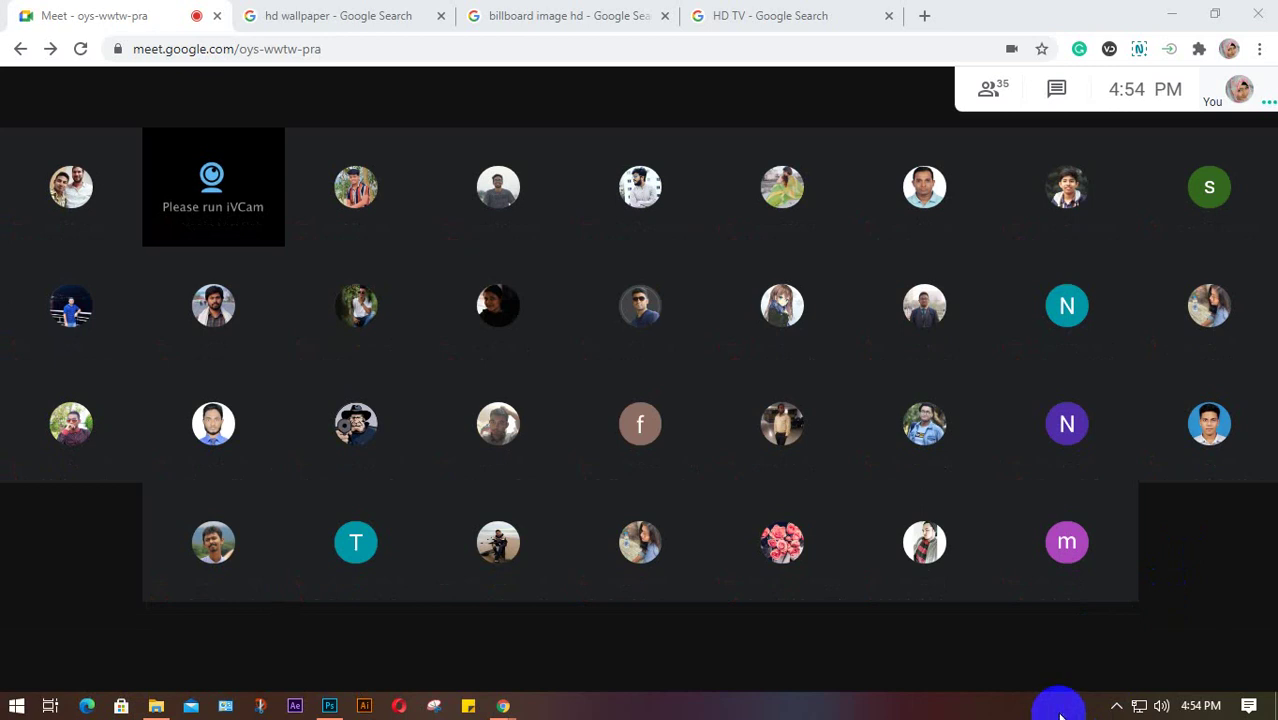
left_click(1116, 706)
left_click(1138, 645)
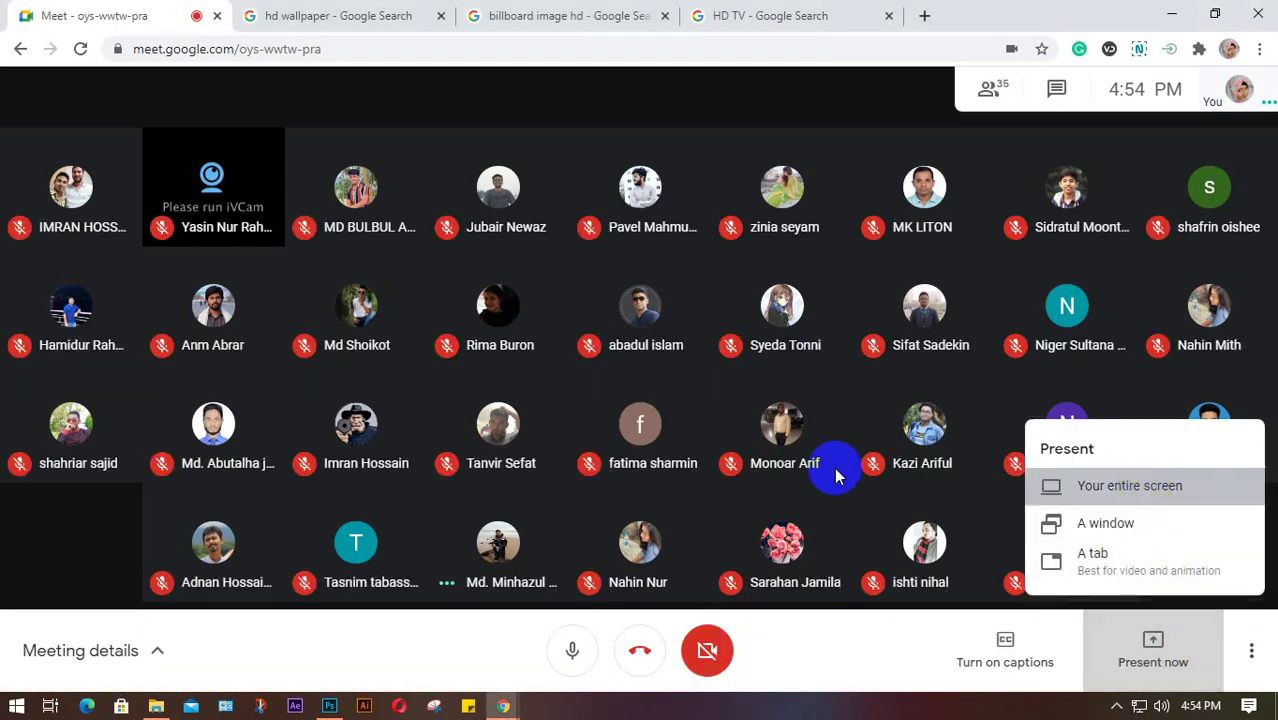
left_click(1129, 485)
left_click(808, 452)
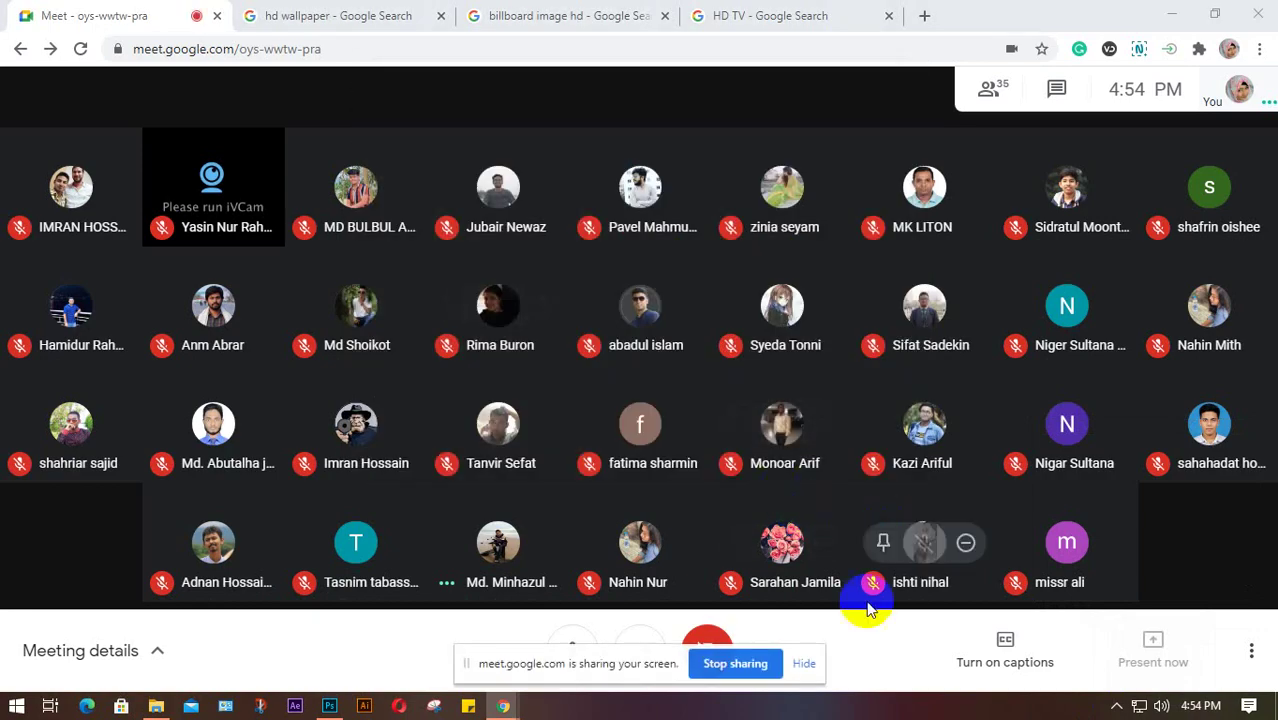
left_click(805, 664)
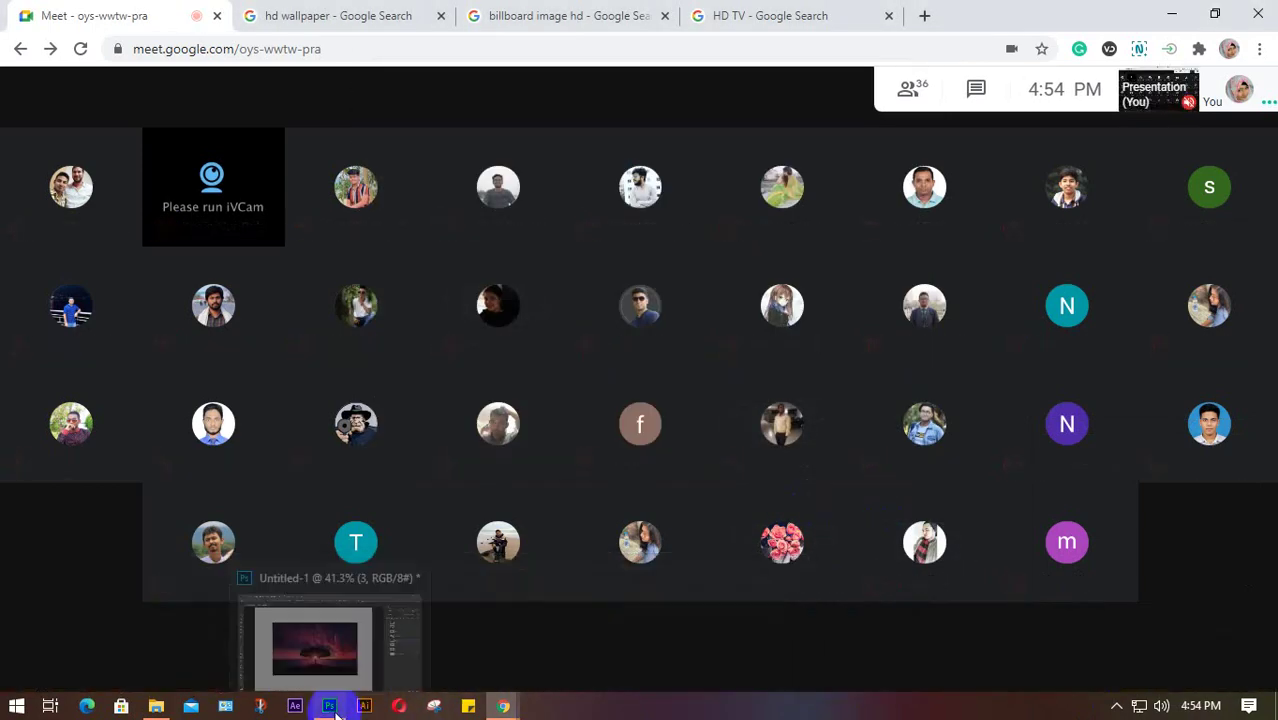
left_click(333, 708)
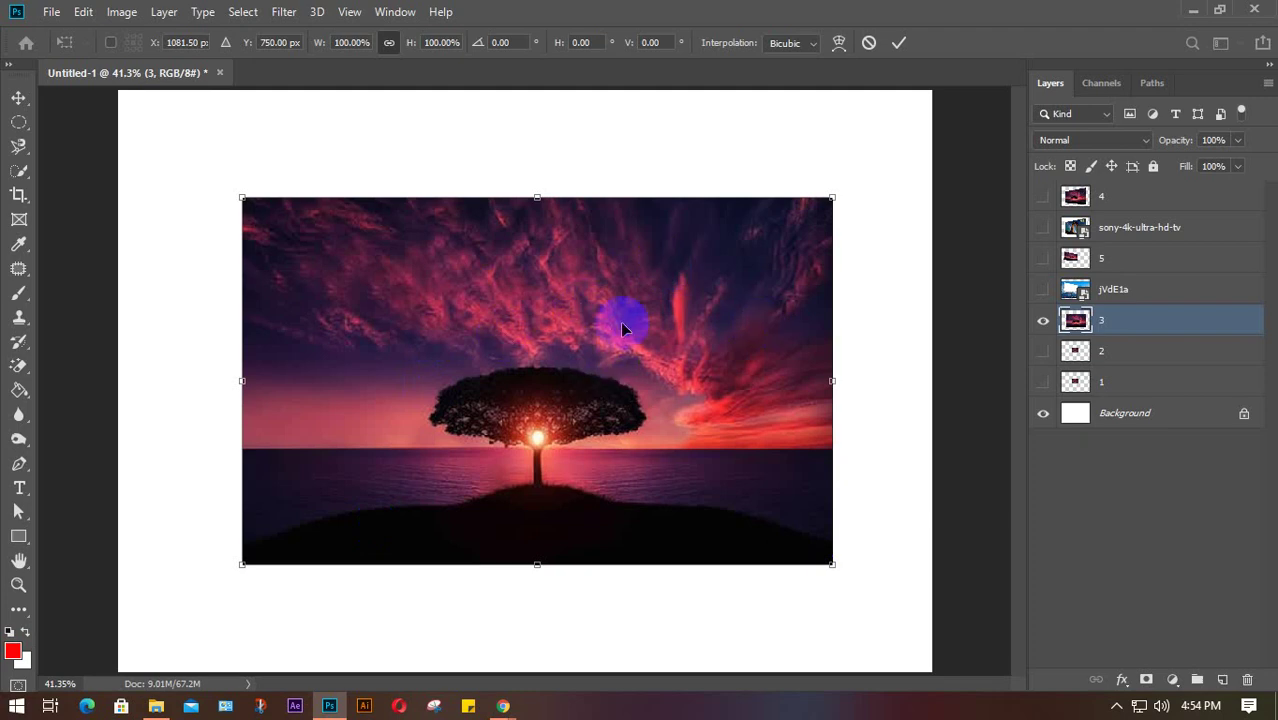
Step: Show the sony-4k-ultra-hd-tv layer and move layer 3 to the top of the layer stack
left_click(900, 42)
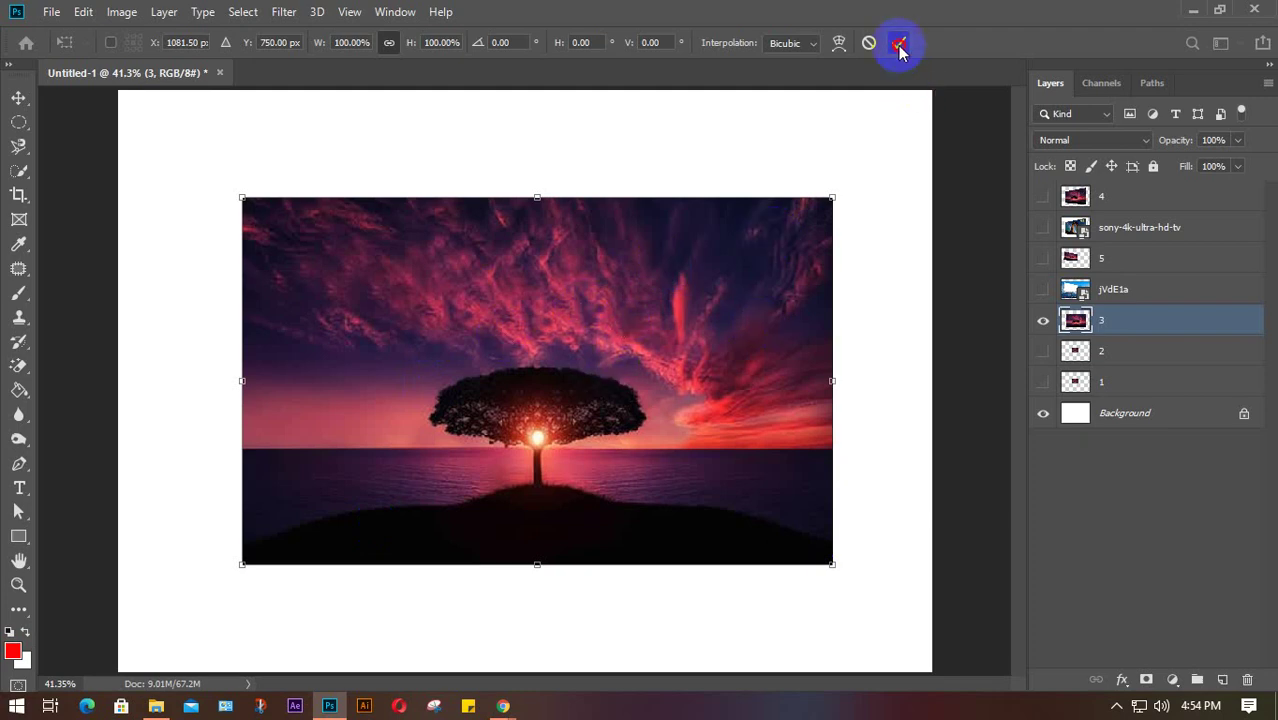
left_click(1042, 198)
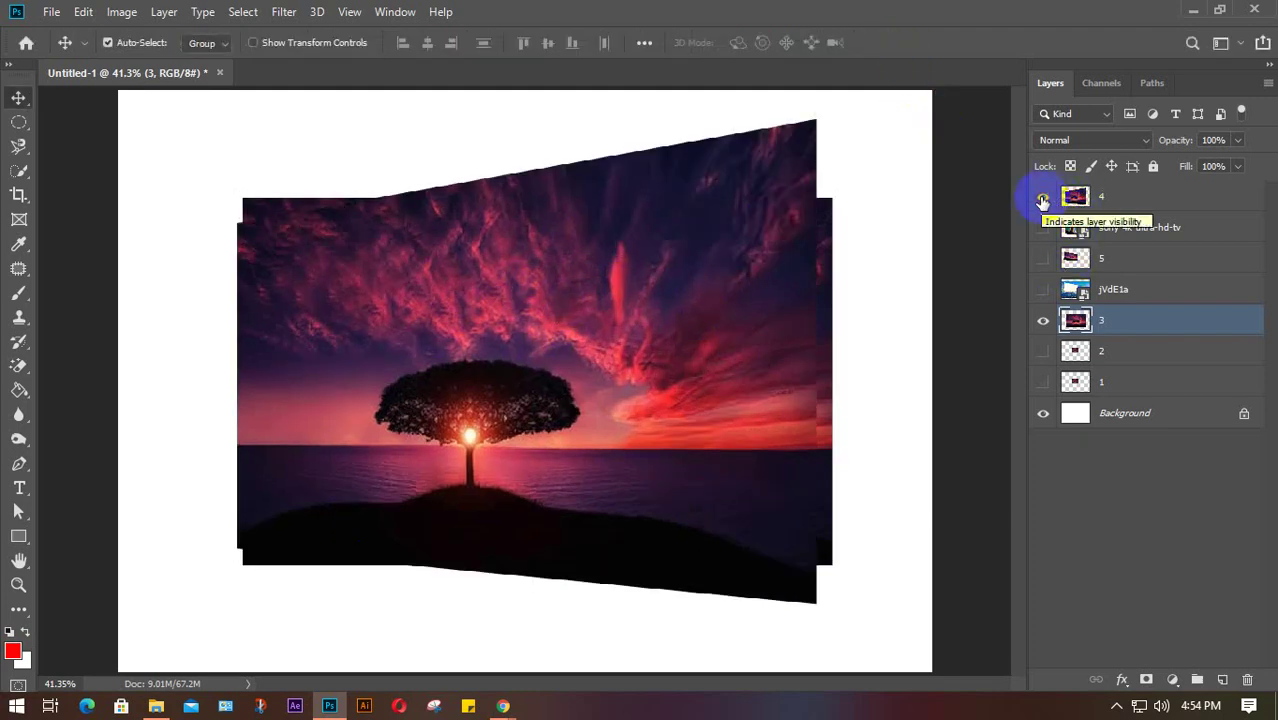
left_click(1042, 198)
left_click(1042, 227)
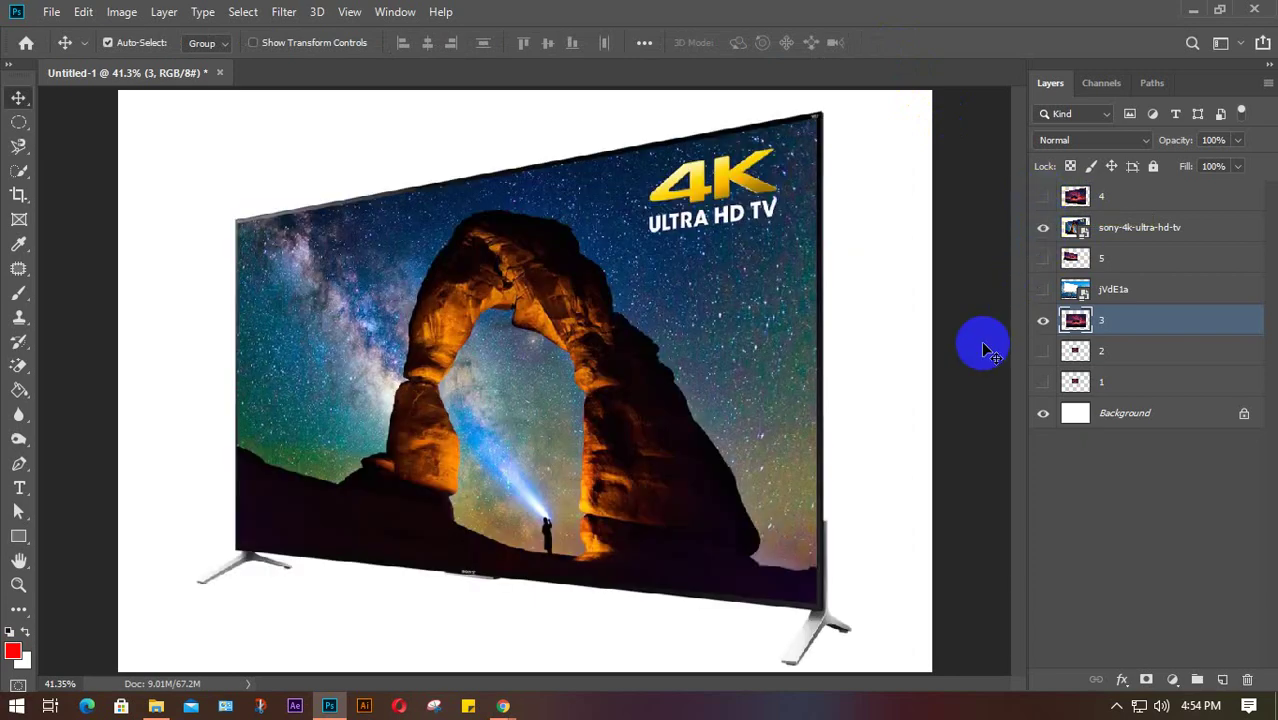
left_click(1132, 190, "ctrl")
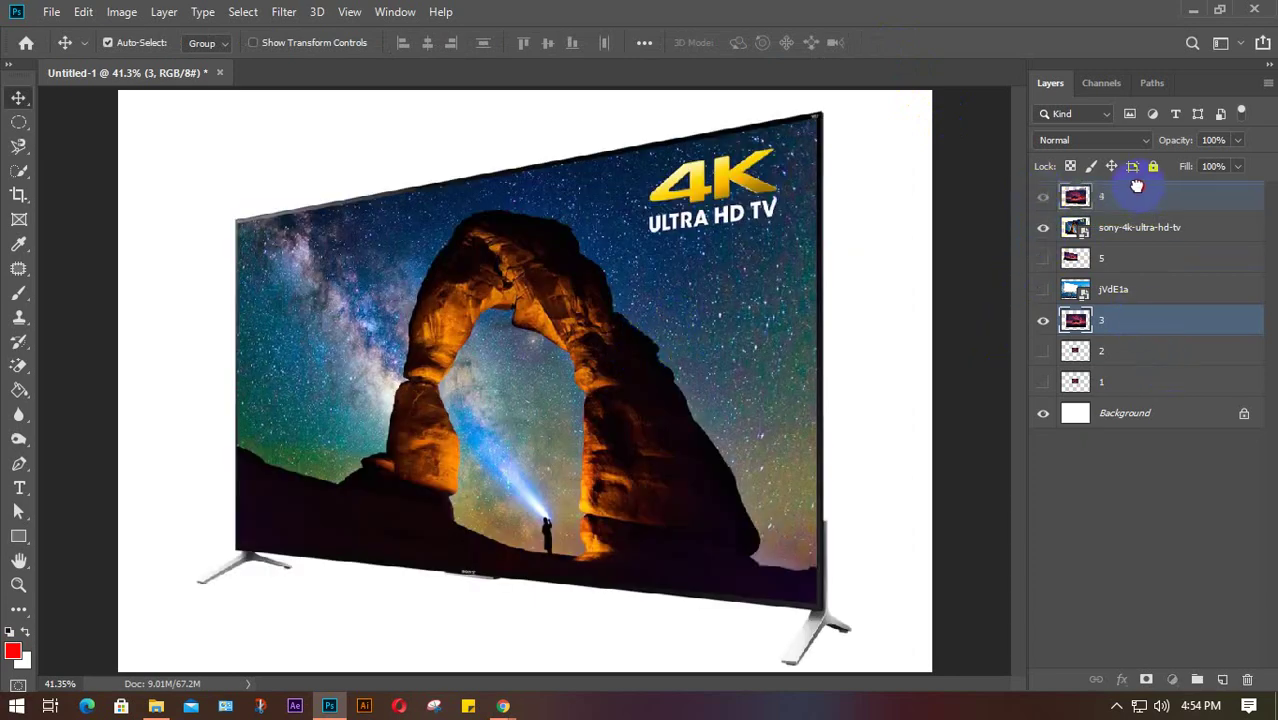
left_click_drag(1132, 190, 1130, 192)
left_click(620, 330)
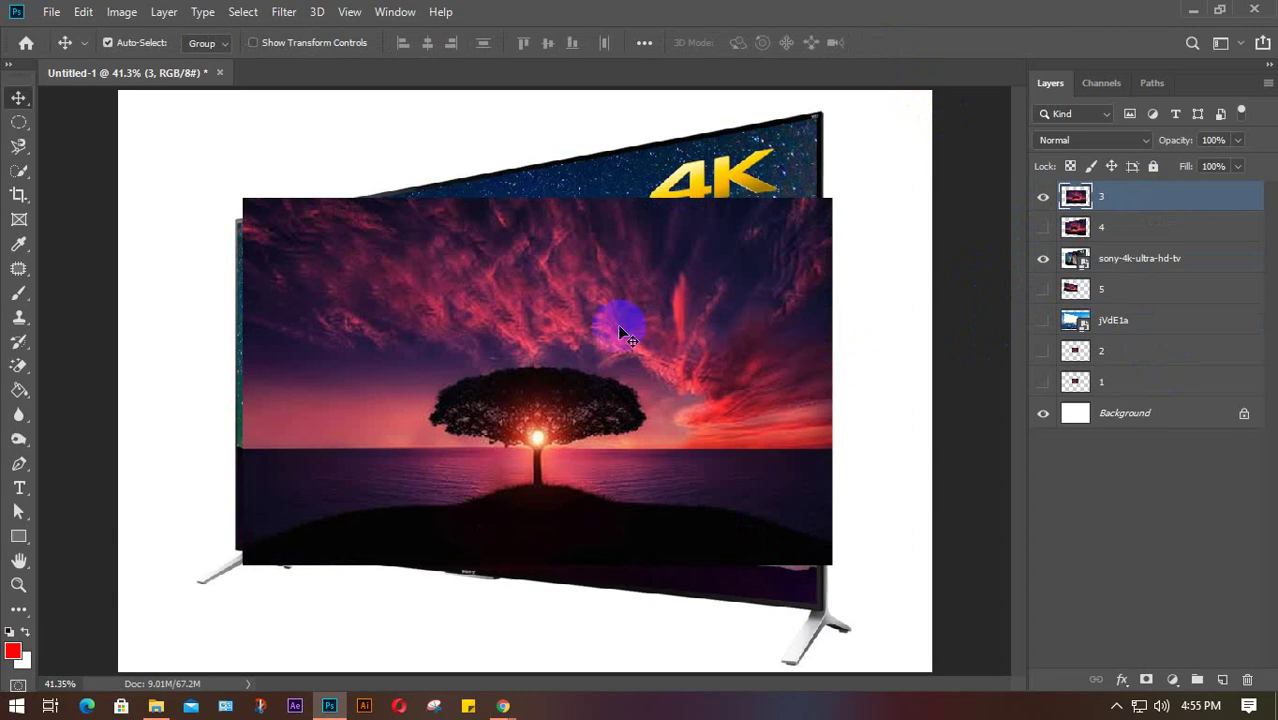
Step: Scale layer 3 to about 77% with Free Transform and align its left side with the TV's left edge
key("ctrl+t")
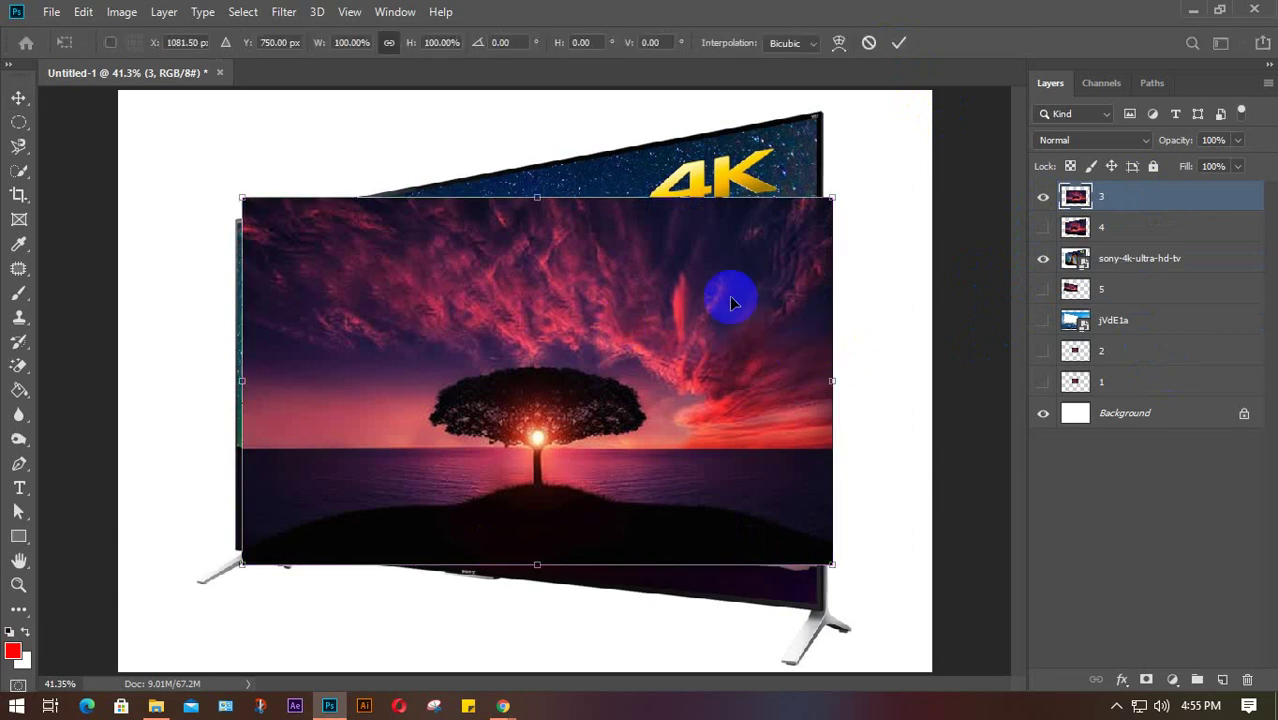
left_click_drag(827, 194, 765, 262)
left_click_drag(442, 400, 442, 374)
left_click_drag(746, 221, 686, 262)
left_click_drag(440, 410, 437, 386)
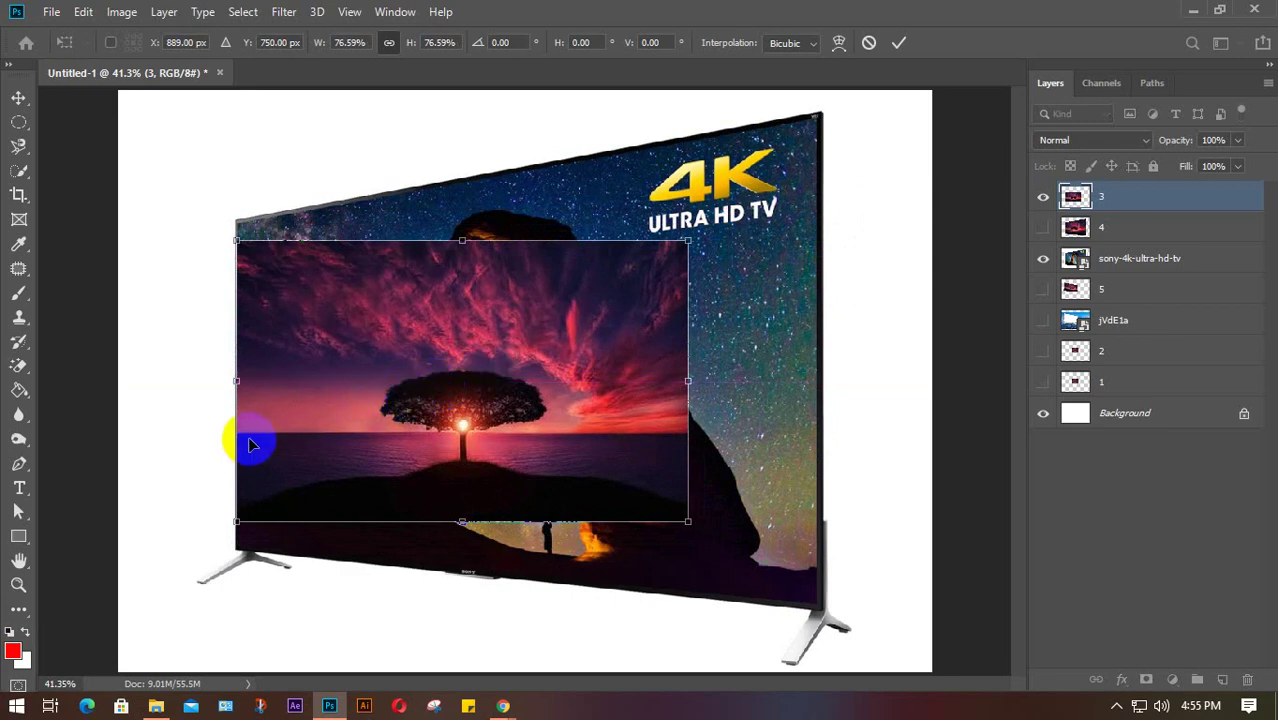
Step: Distort the sunset image so its two left corners reach the upper-left and lower-left corners of the TV screen
right_click(389, 370)
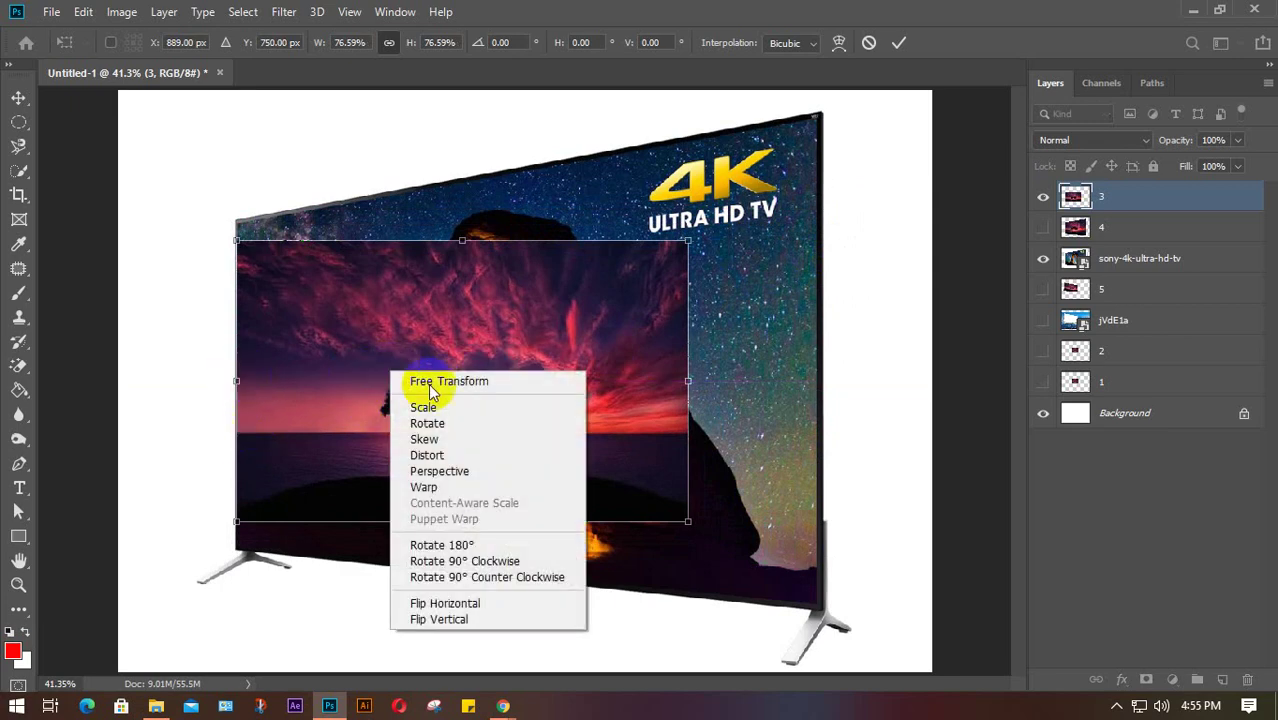
left_click(482, 452)
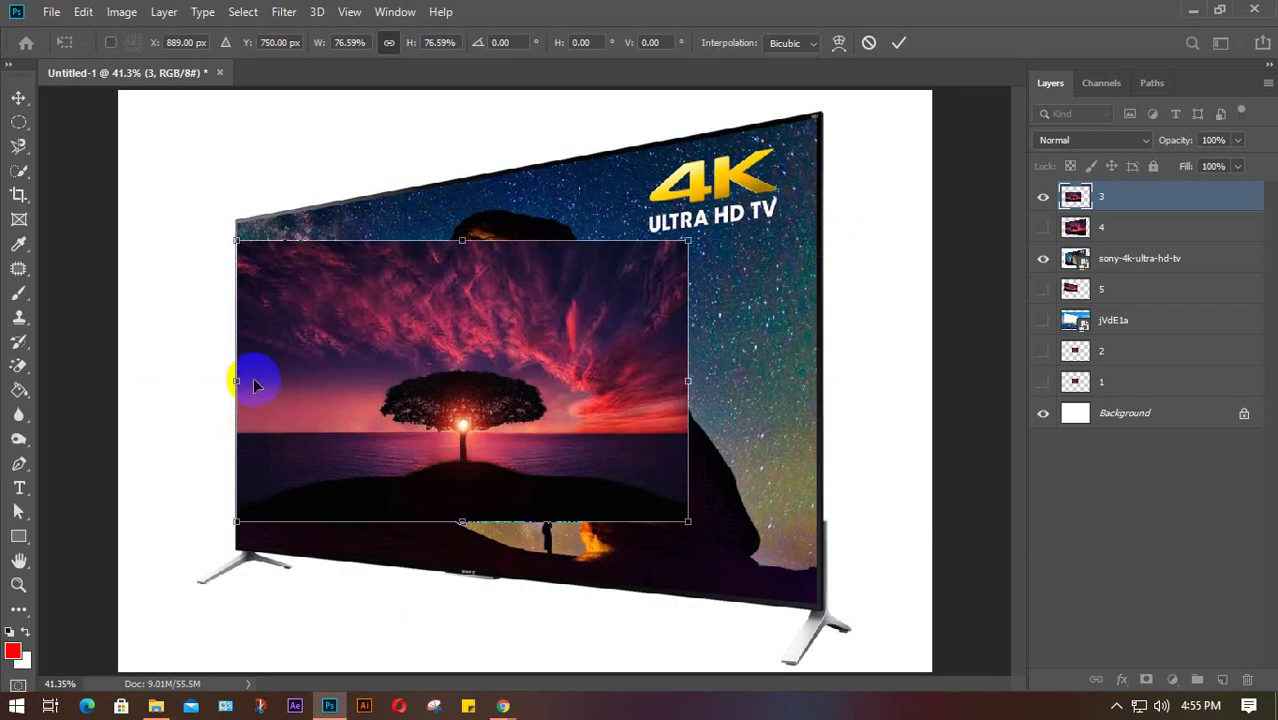
left_click_drag(267, 377, 271, 377)
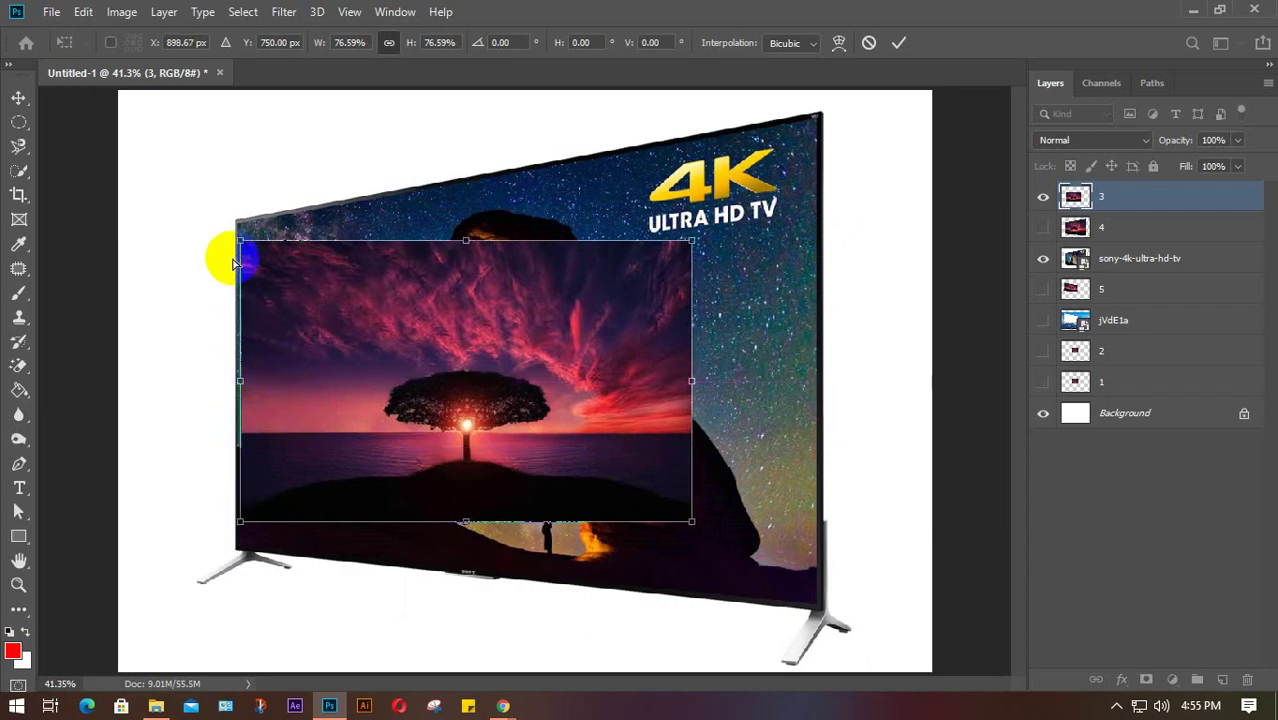
scroll(304, 305, "up", 3)
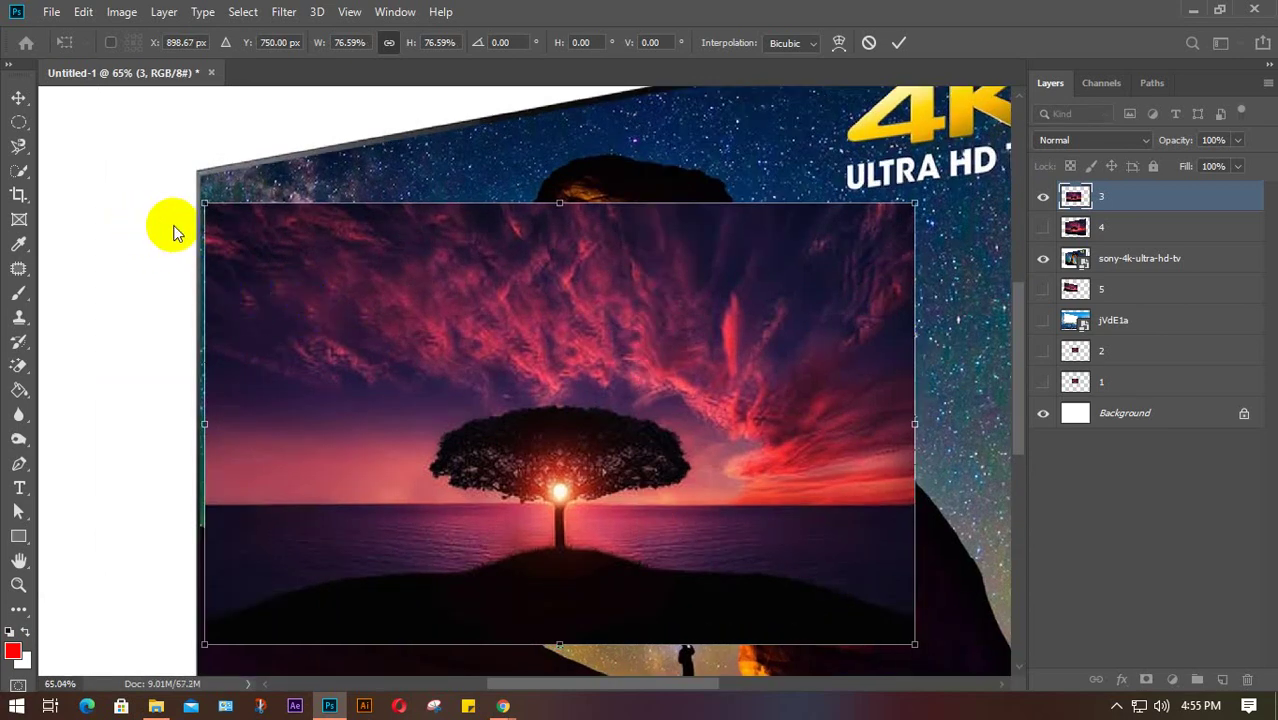
left_click_drag(204, 206, 206, 181)
scroll(251, 300, "down", 3)
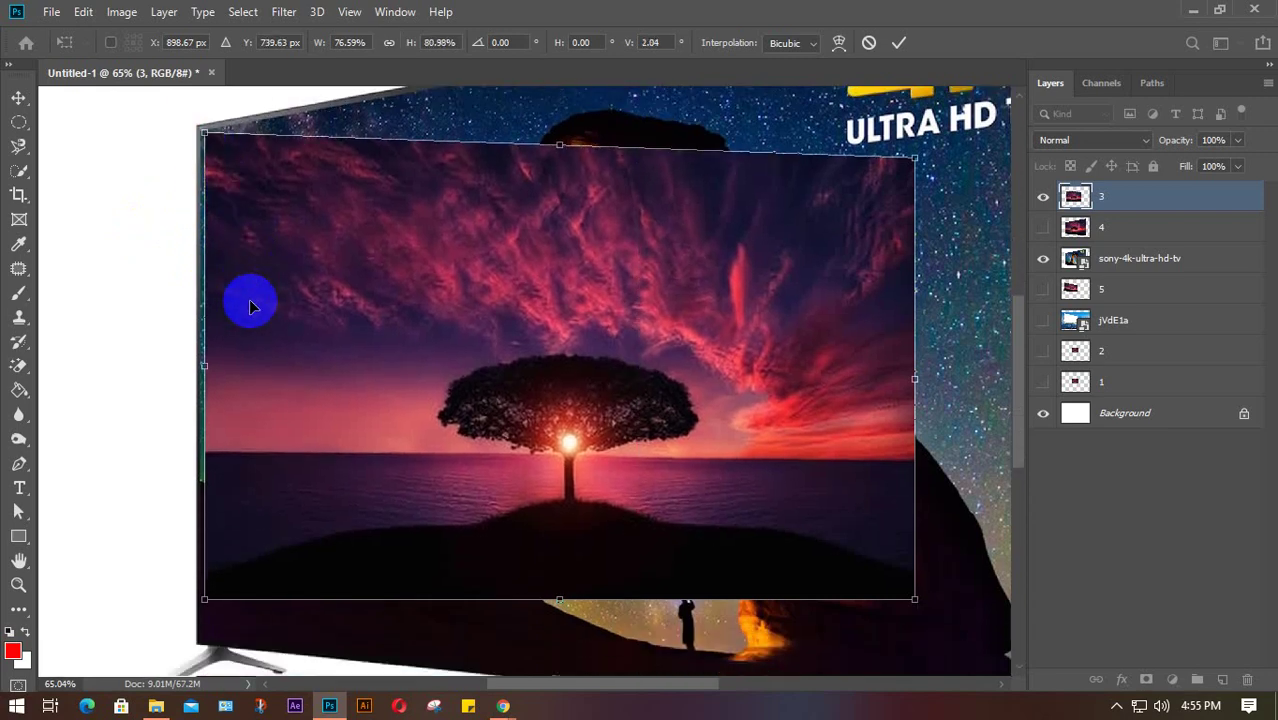
left_click_drag(204, 558, 205, 595)
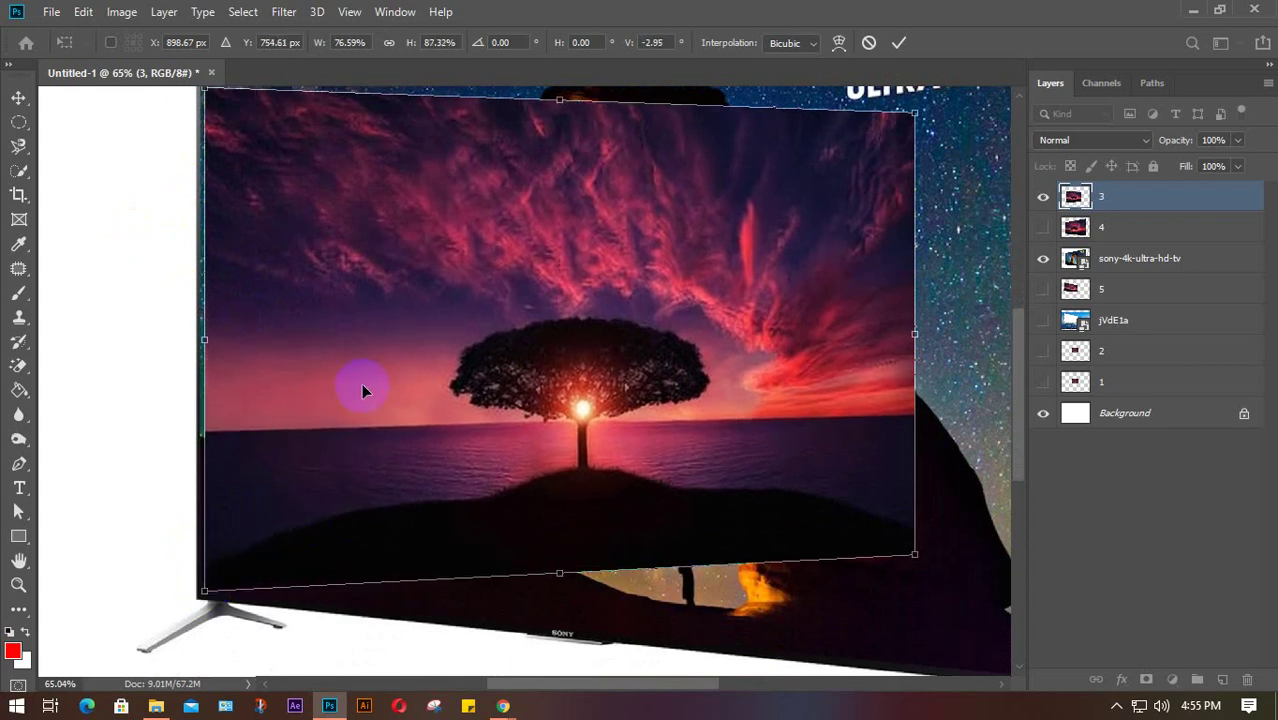
Step: Nudge the distorted image about 6 px left so its edge meets the TV's left bezel
key("Left")
key("Left")
key("Left")
key("Left")
key("Left")
key("Left")
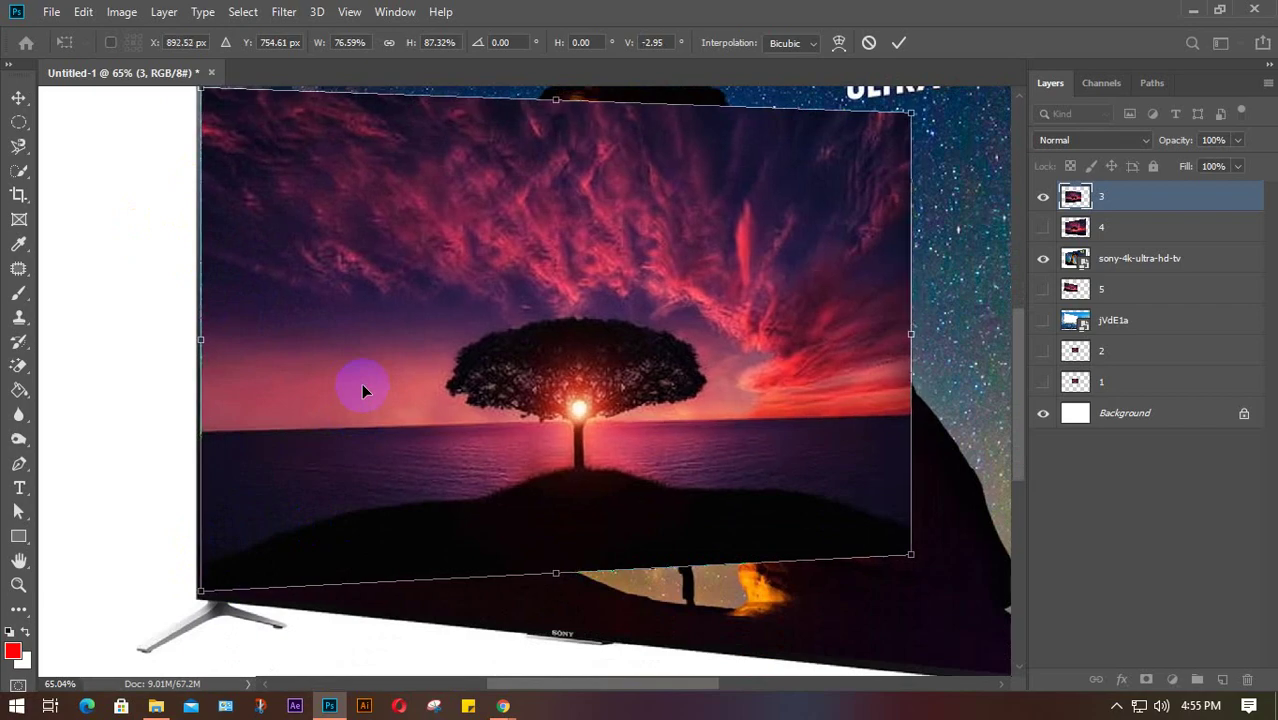
scroll(797, 365, "down", 3)
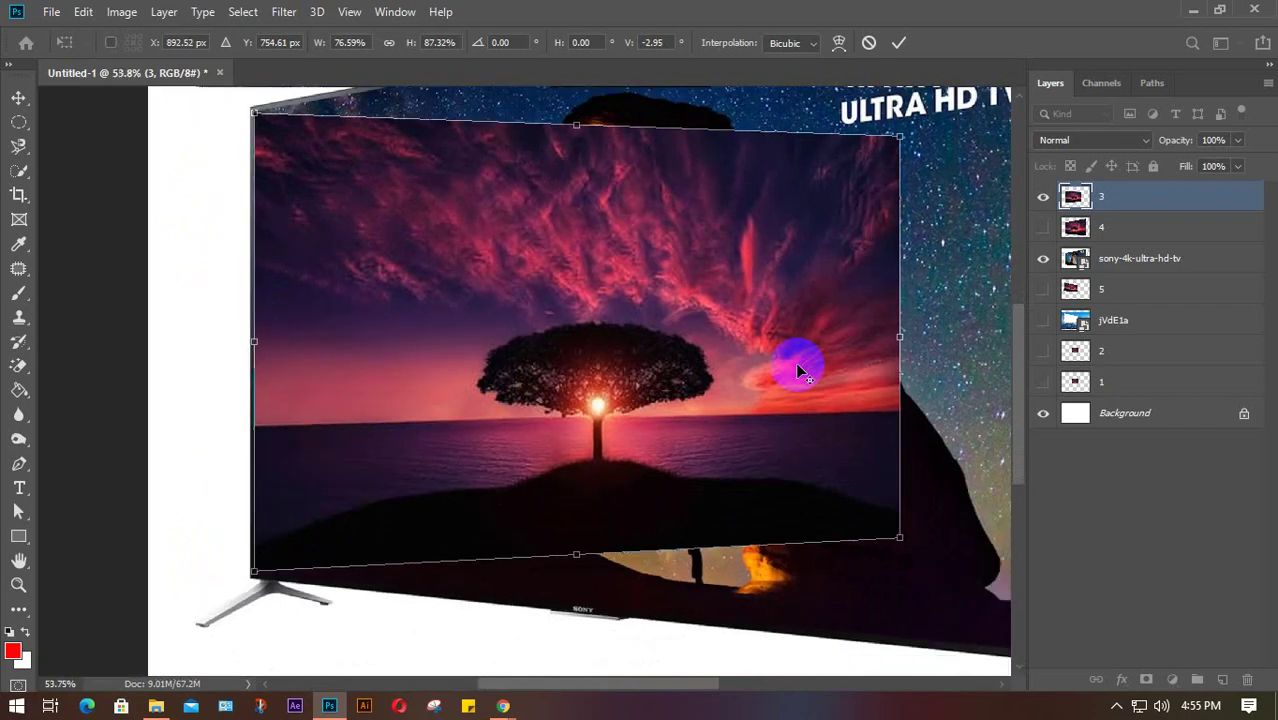
key("Escape")
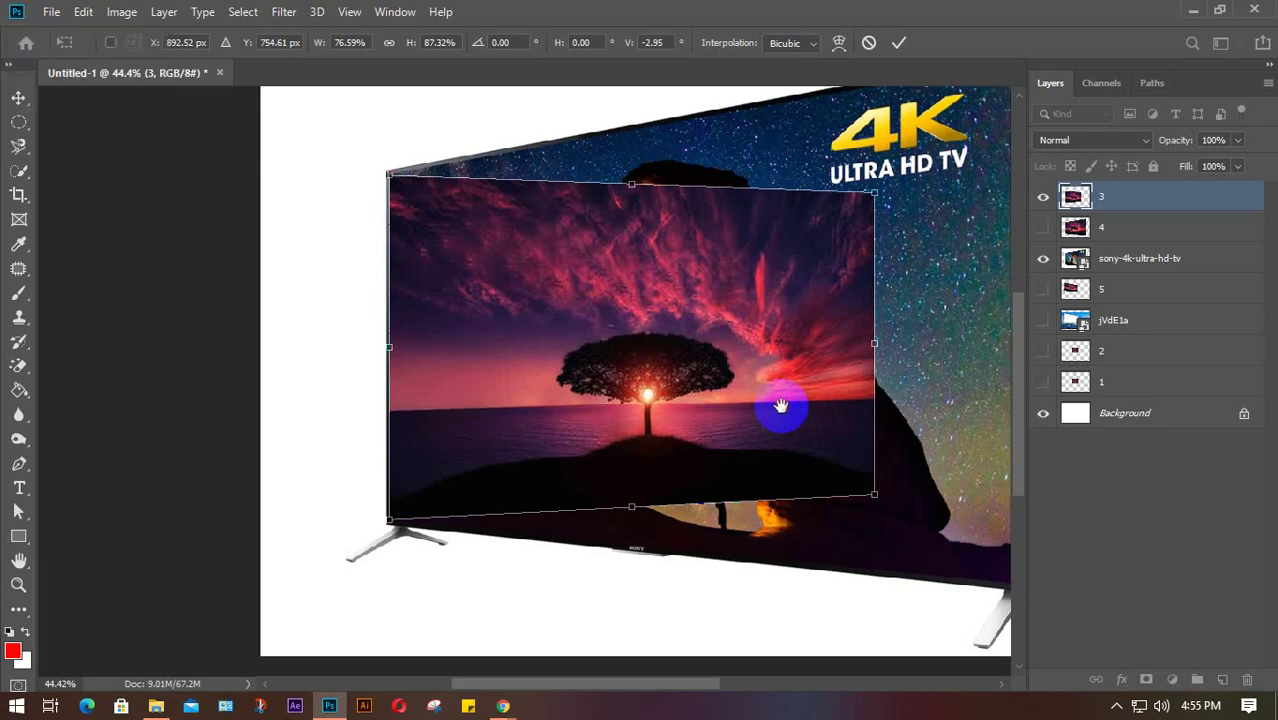
left_click_drag(776, 405, 528, 470)
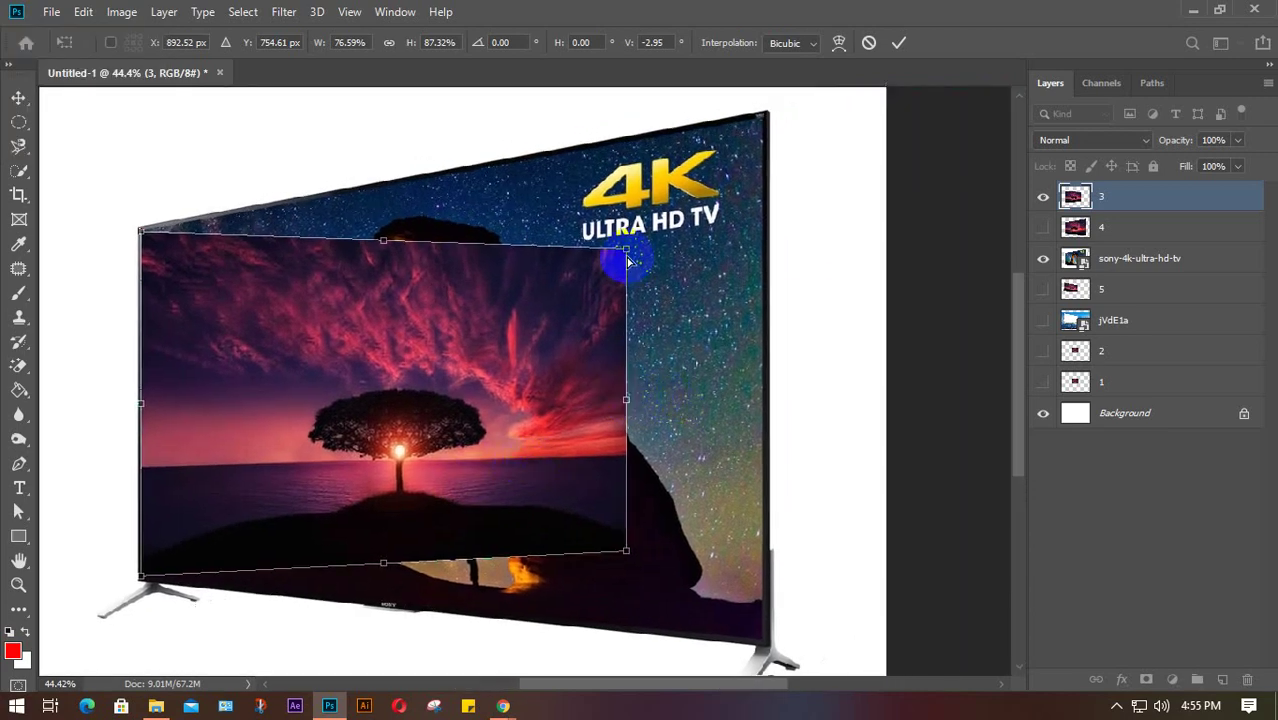
Step: Distort the sunset image so its two right corners meet the TV screen's upper-right and lower-right corners, and apply the transform
left_click_drag(627, 256, 626, 146)
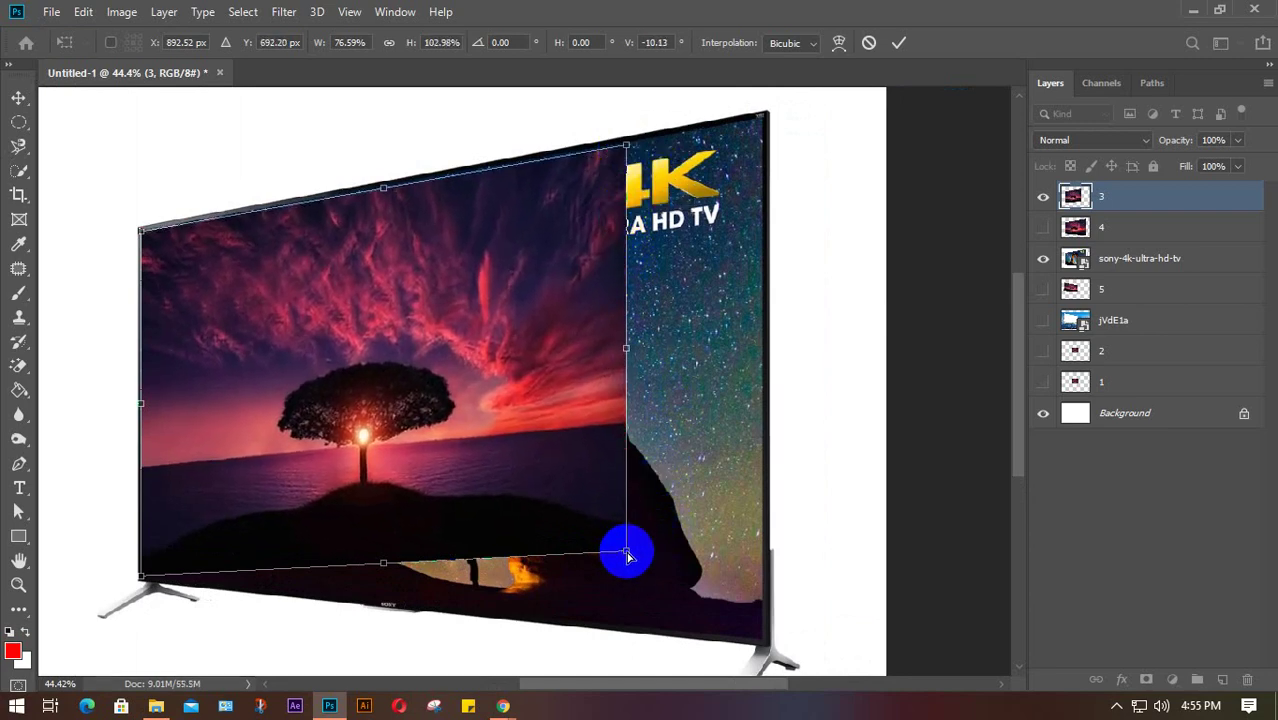
left_click_drag(626, 550, 758, 634)
left_click_drag(629, 148, 765, 124)
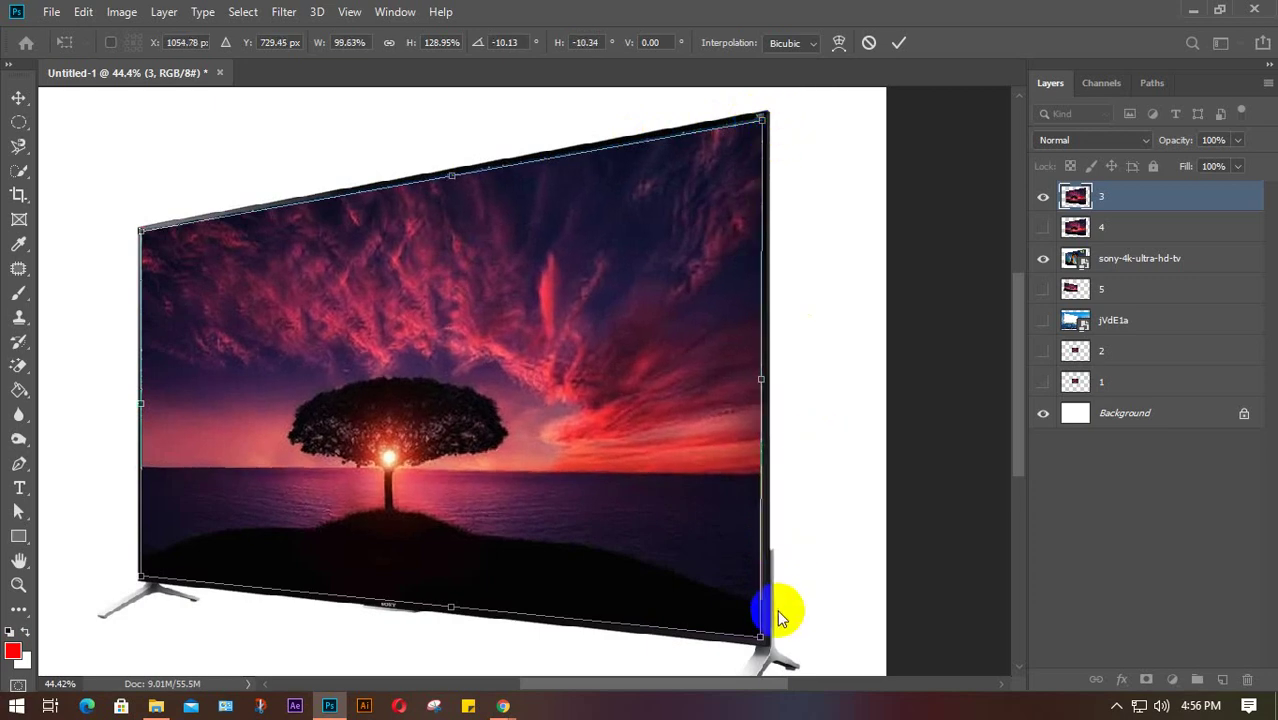
left_click_drag(760, 642, 764, 645)
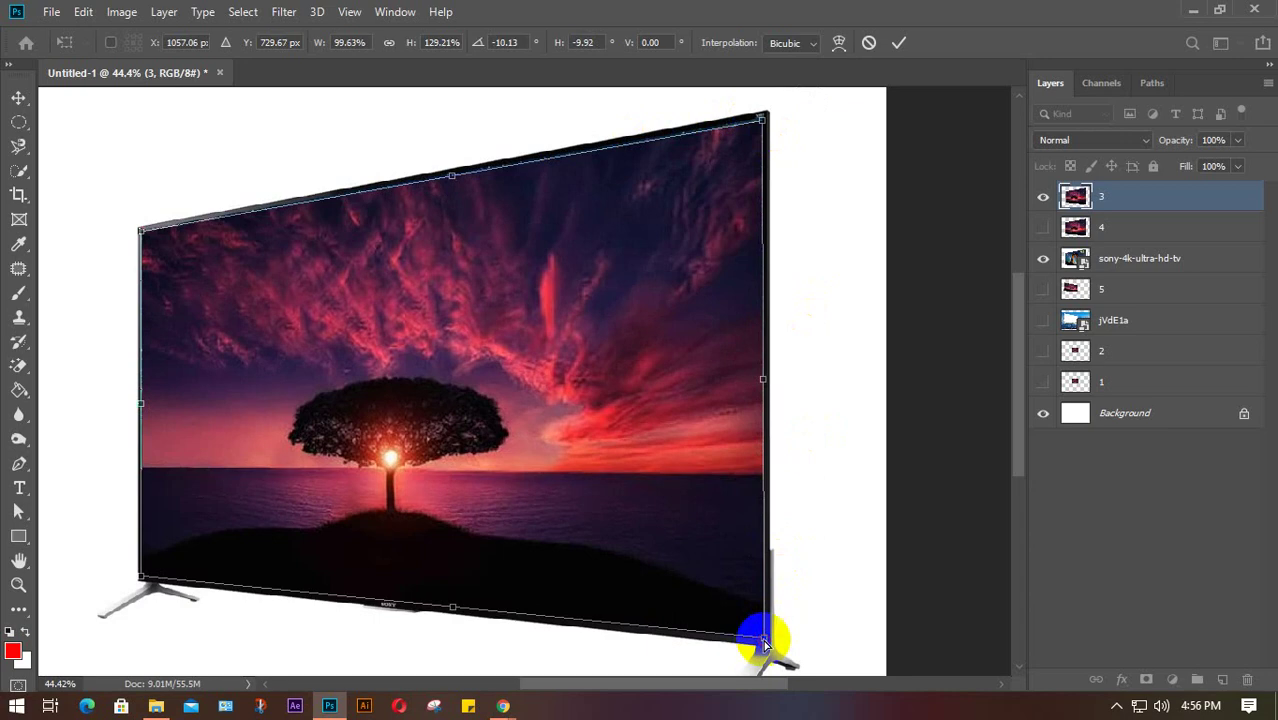
key("Return")
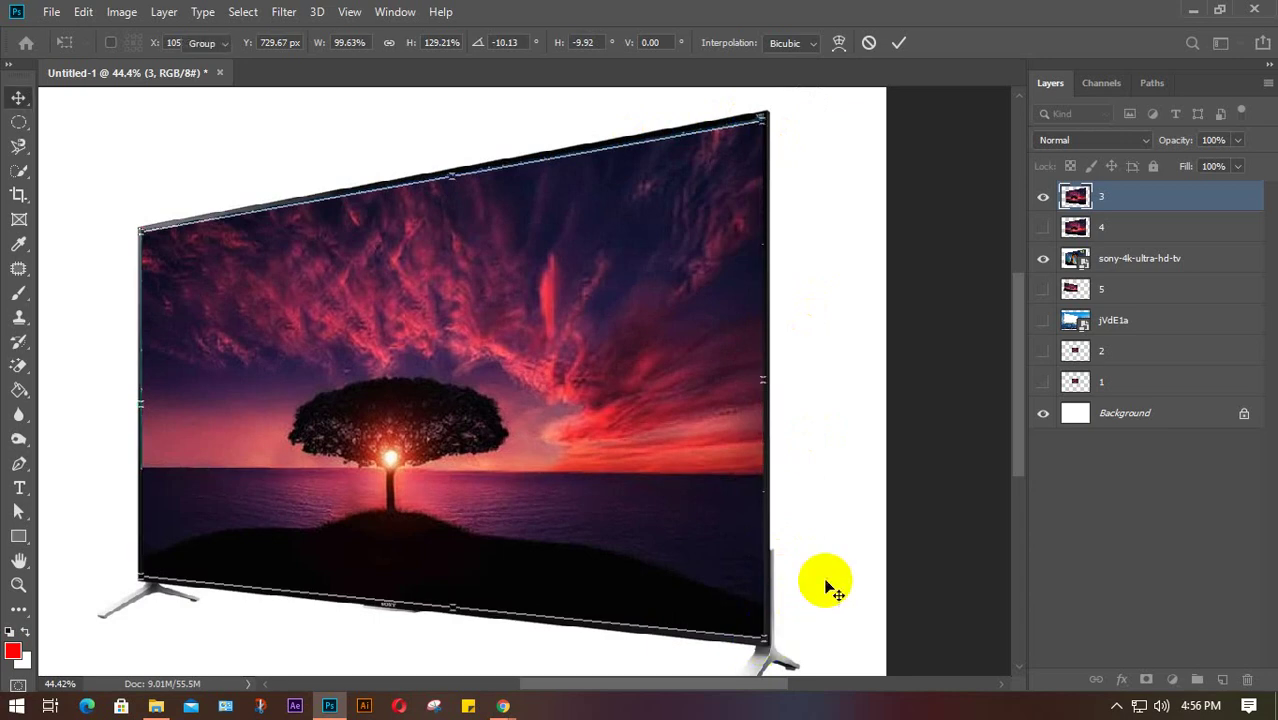
left_click(729, 510)
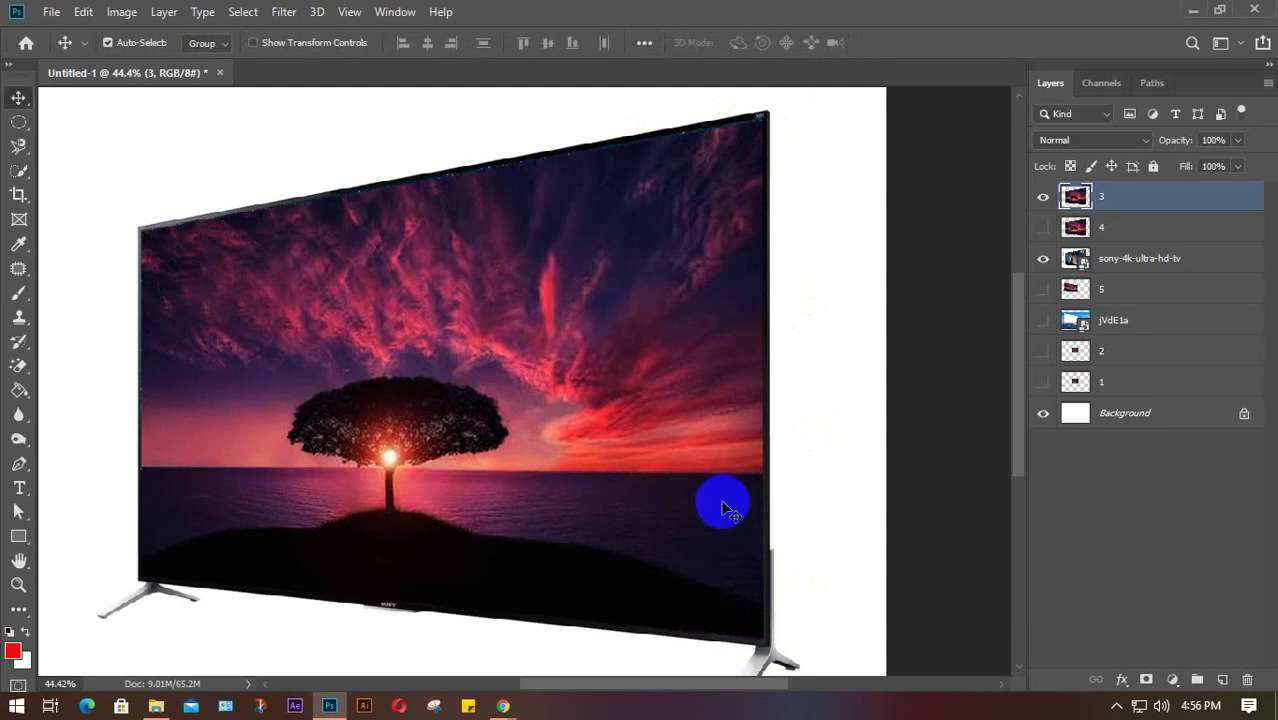
scroll(729, 510, "down", 5)
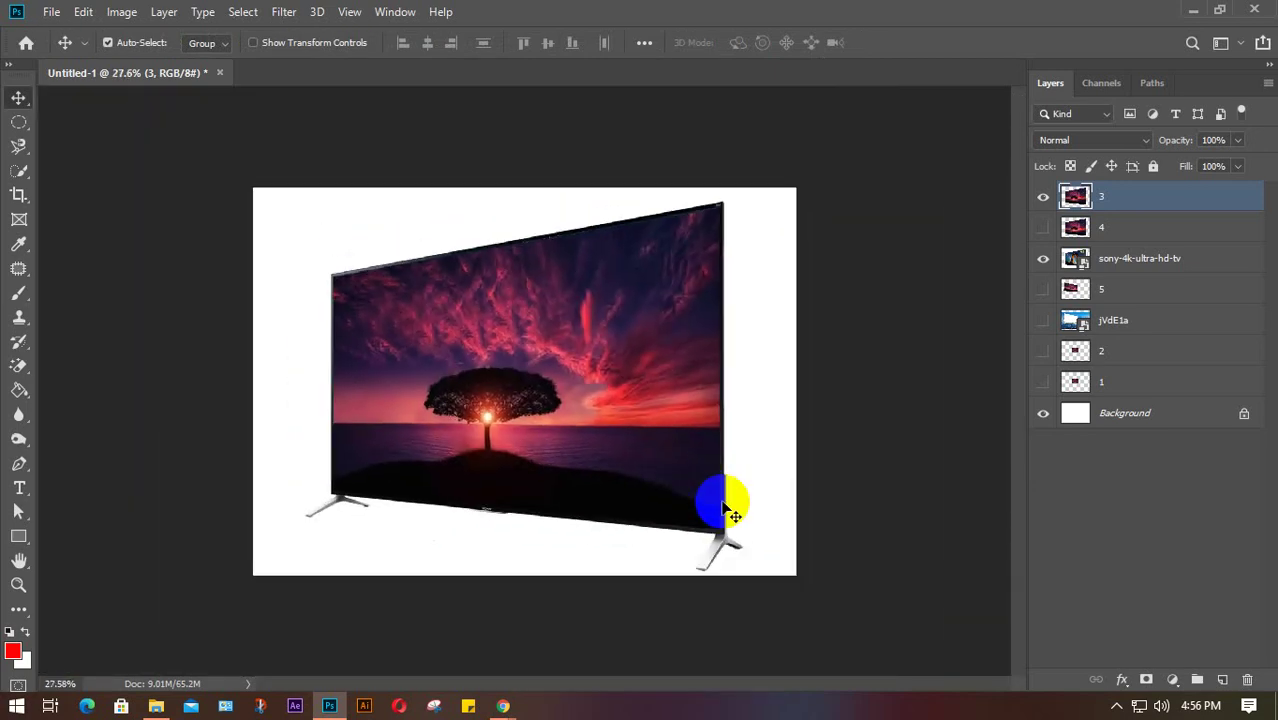
Step: Compare the fitted sunset images on layers 3 and 4 by alternately showing and hiding them
left_click(1044, 224)
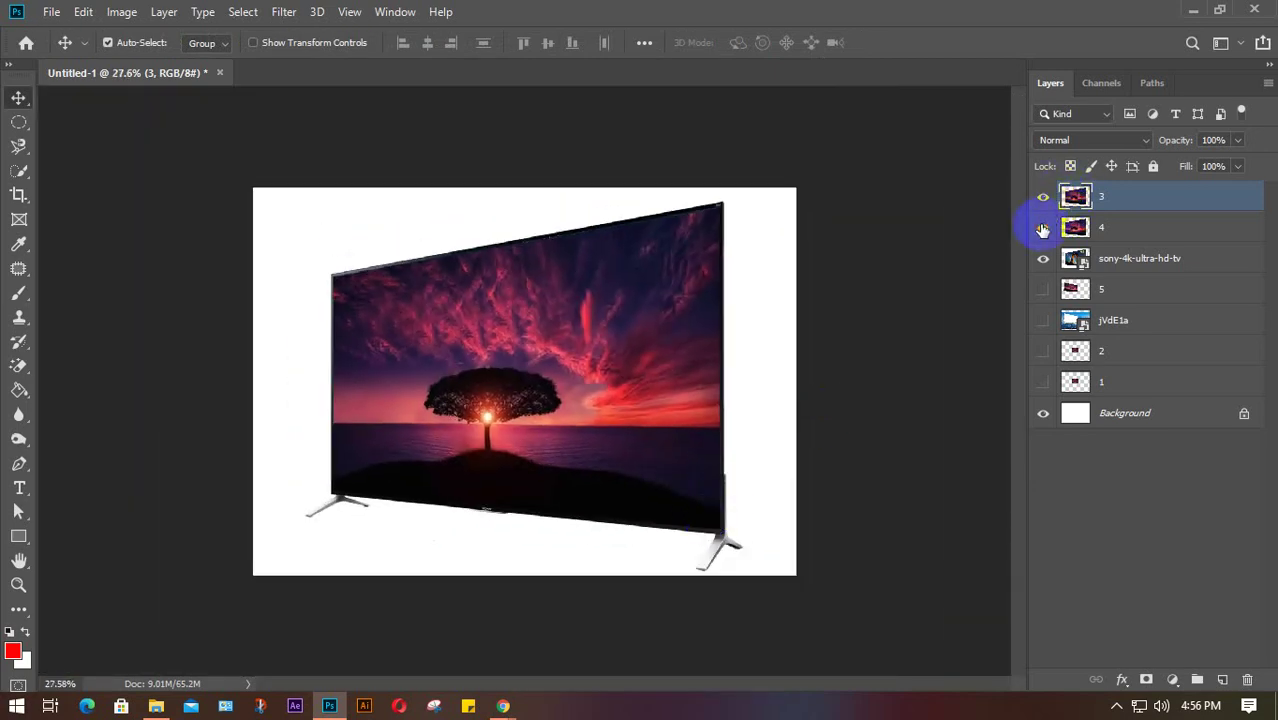
left_click(1044, 198)
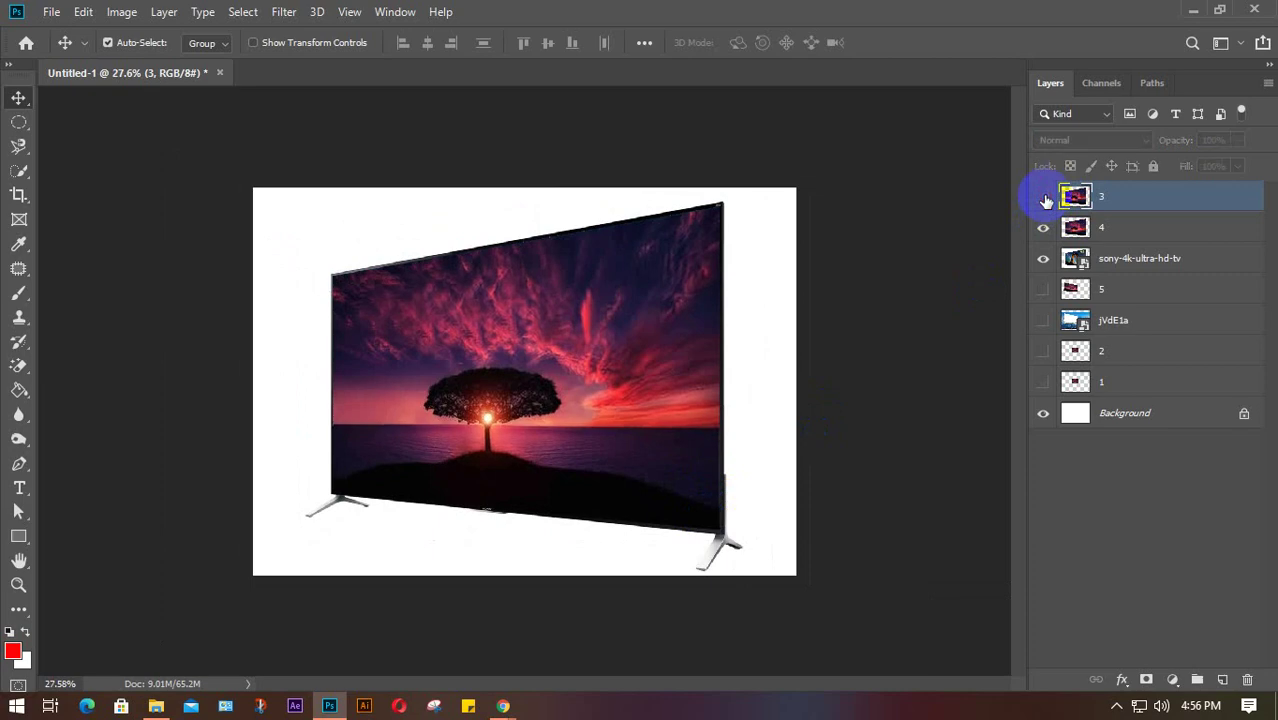
left_click(1043, 227)
left_click(1044, 197)
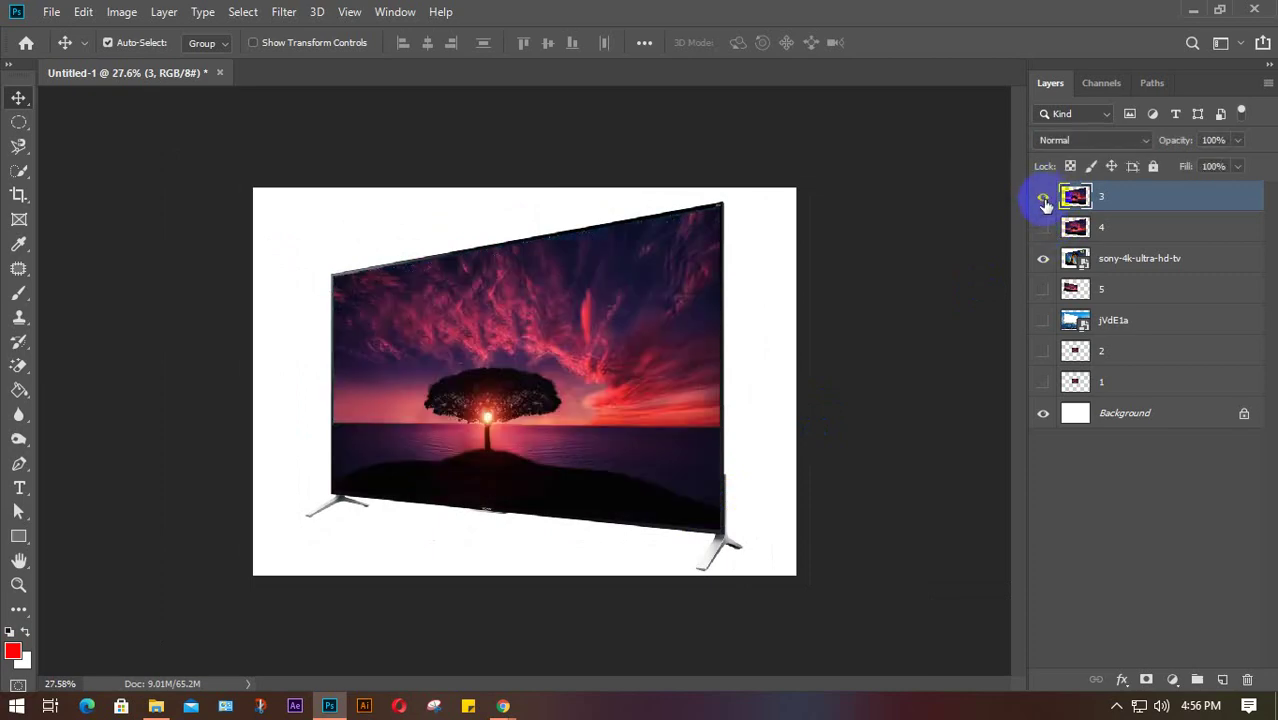
left_click(1043, 227)
left_click(1044, 198)
left_click(1043, 198)
left_click(1042, 198)
left_click(1042, 198)
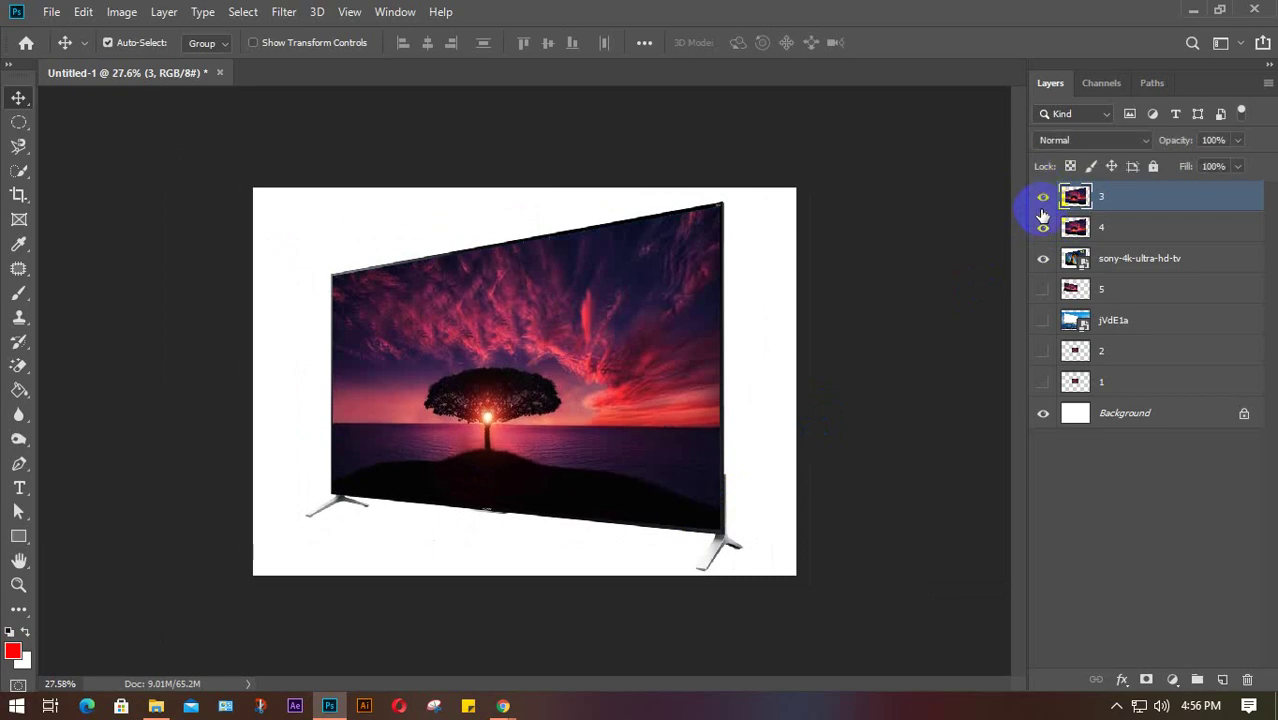
Step: Hide layers 4, 3 and sony-4k-ultra-hd-tv, leaving only the white background on the canvas
left_click(1043, 225)
left_click(1043, 198)
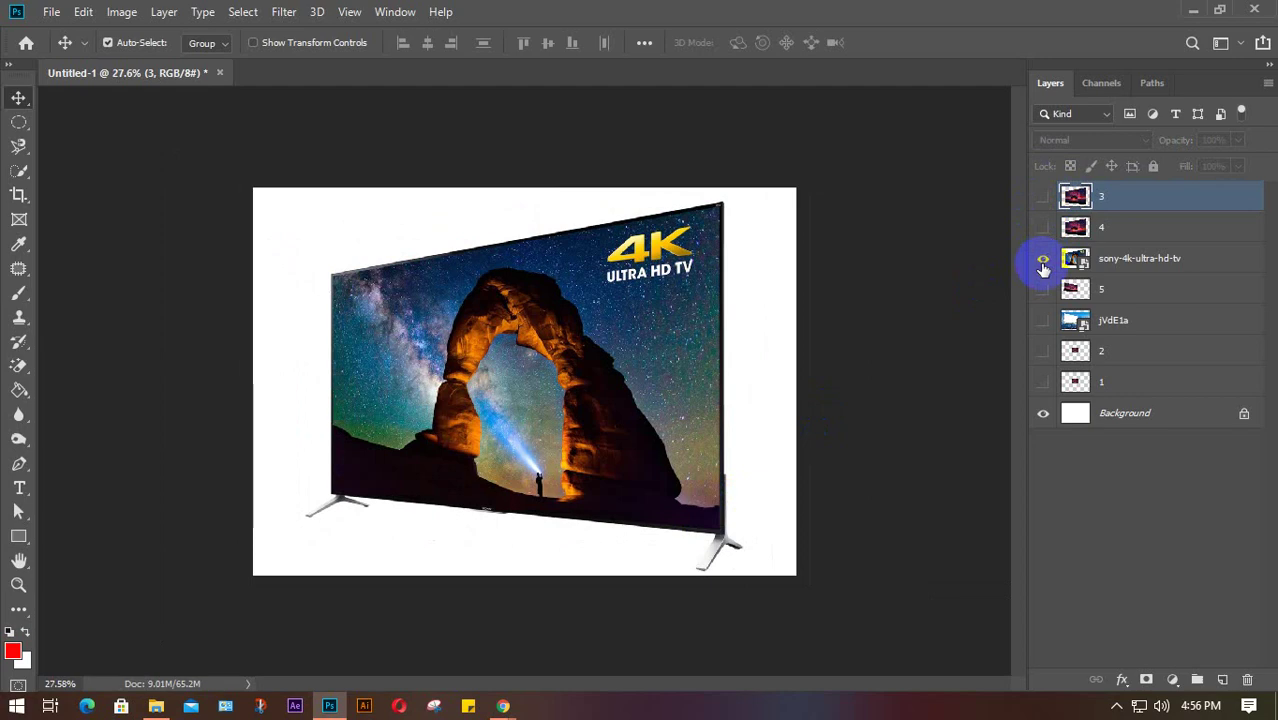
left_click(1043, 260)
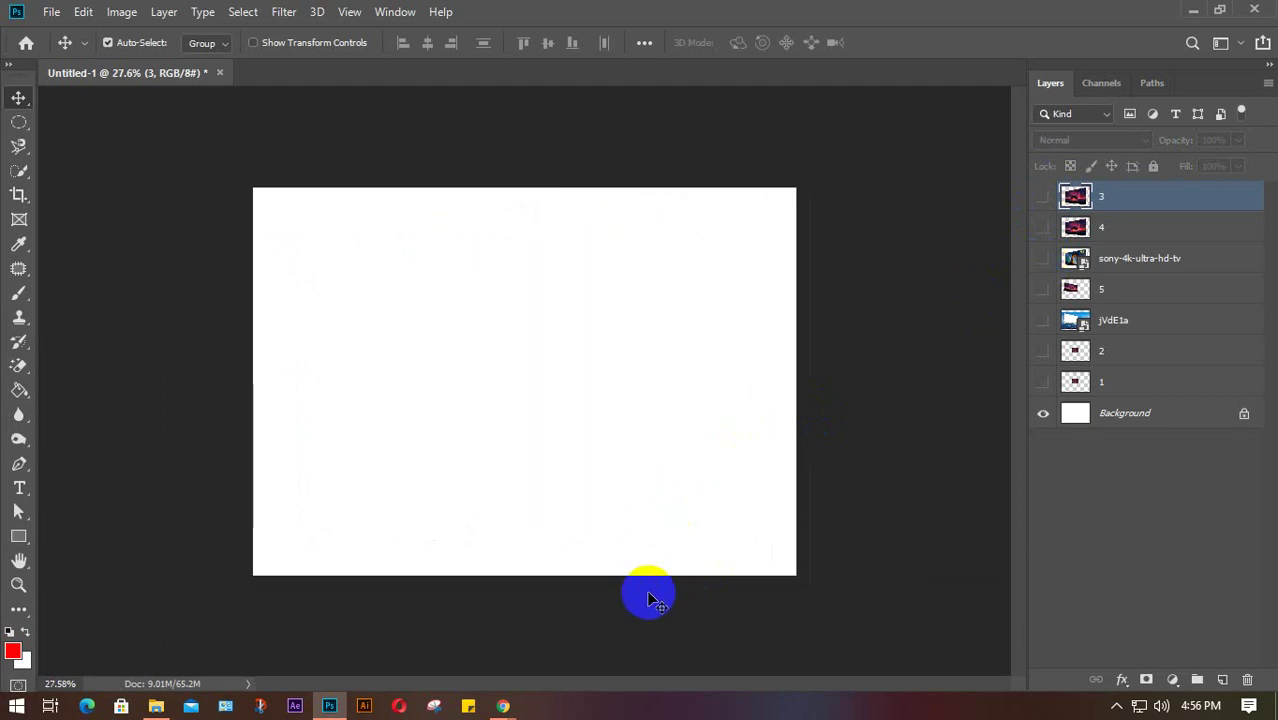
Step: Check the Google Meet class window and return to Photoshop
left_click(1190, 12)
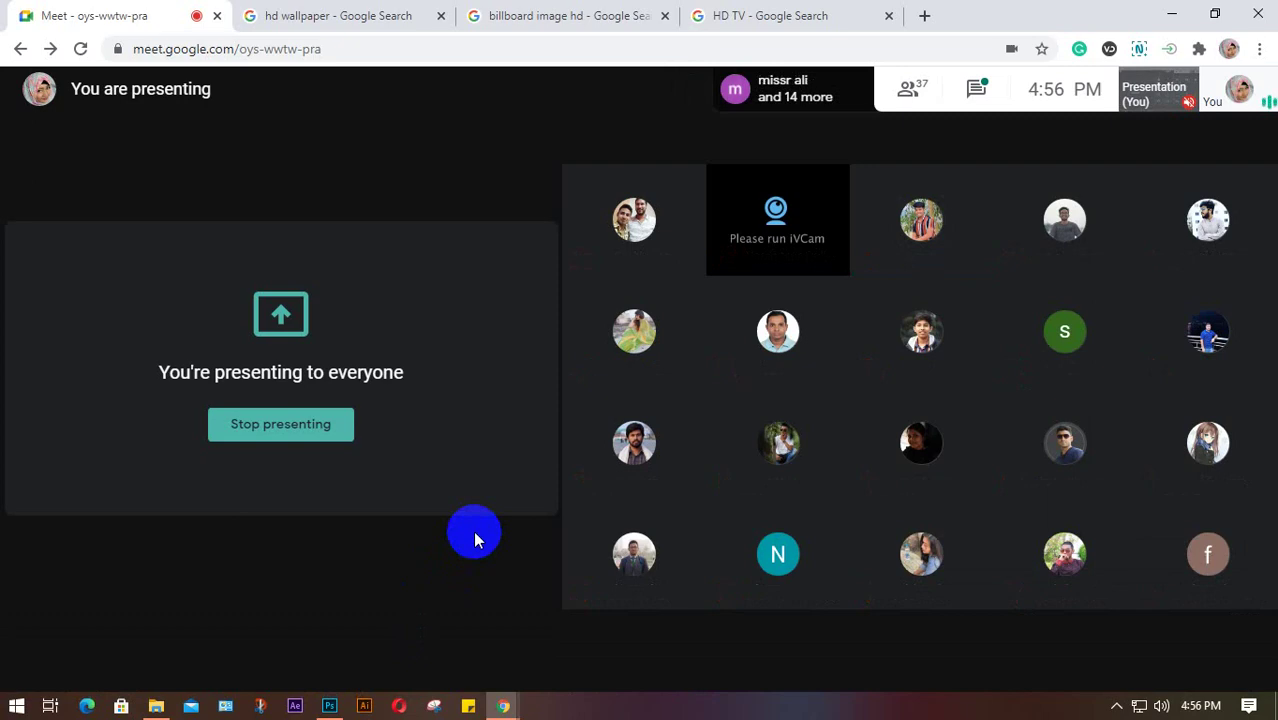
left_click(325, 700)
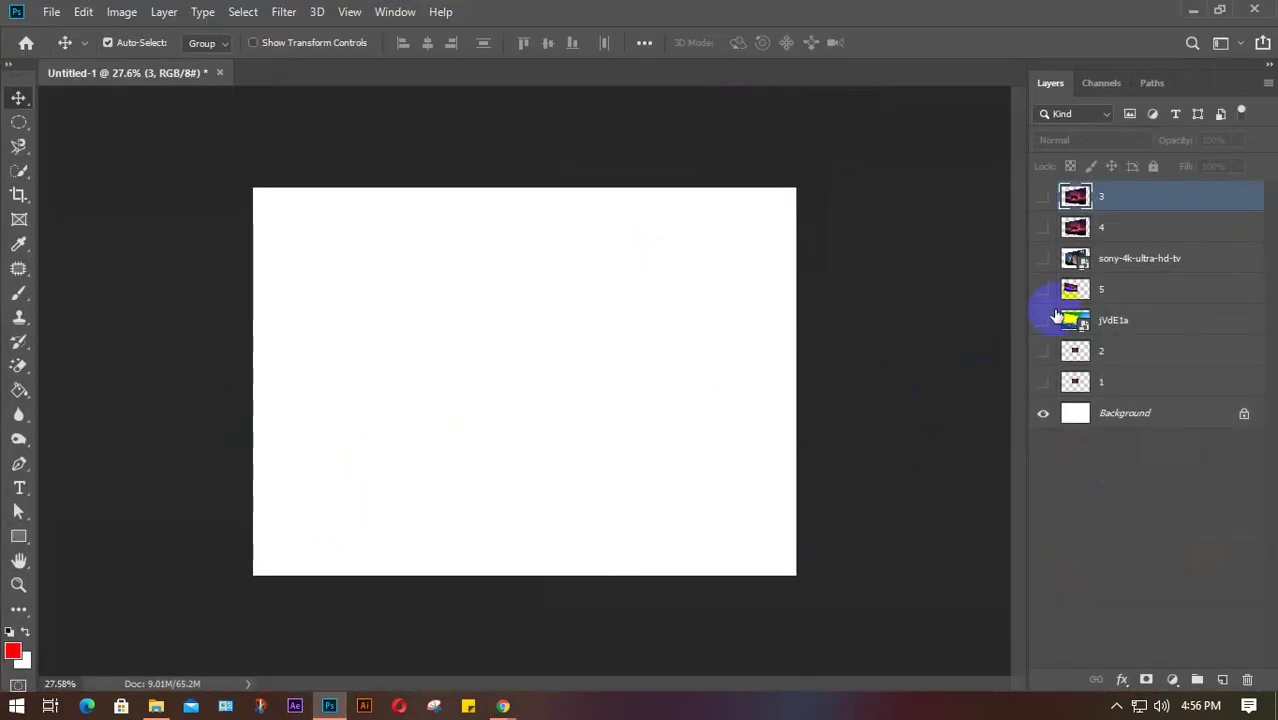
Step: Show layer 2, enlarge it to about 315% with Free Transform and centre it on the canvas
left_click(1125, 355)
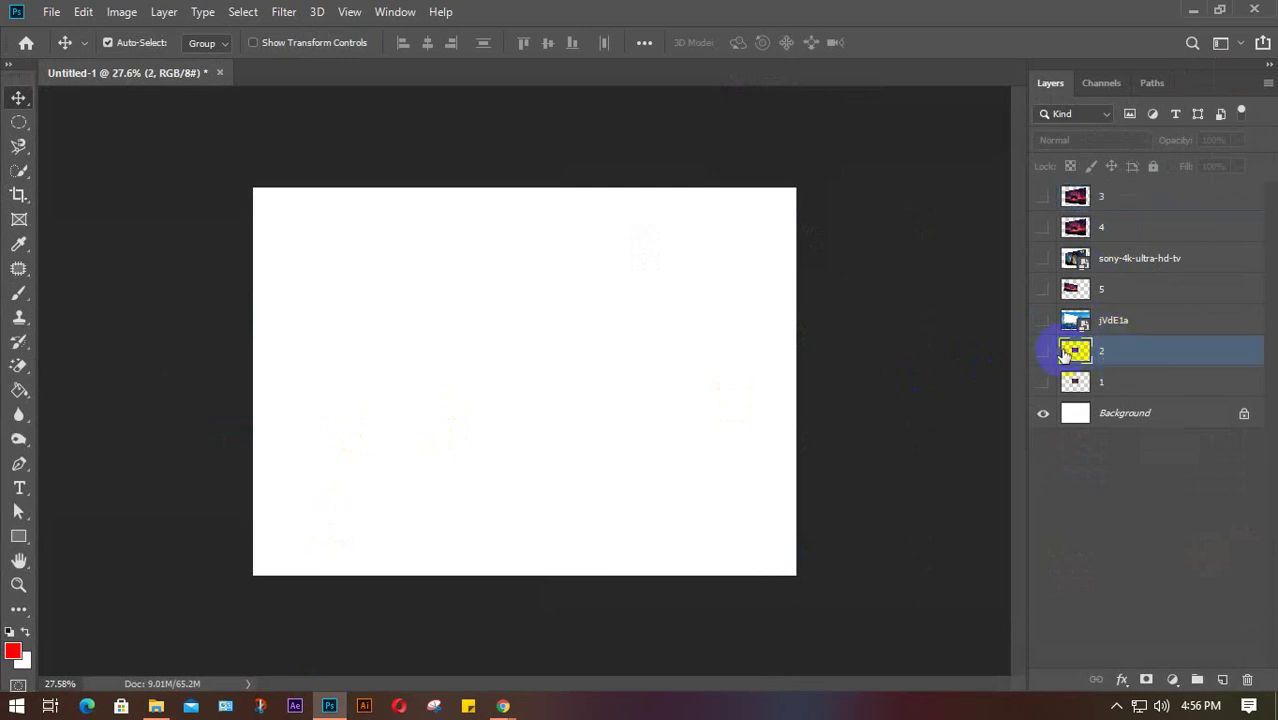
left_click(1043, 351)
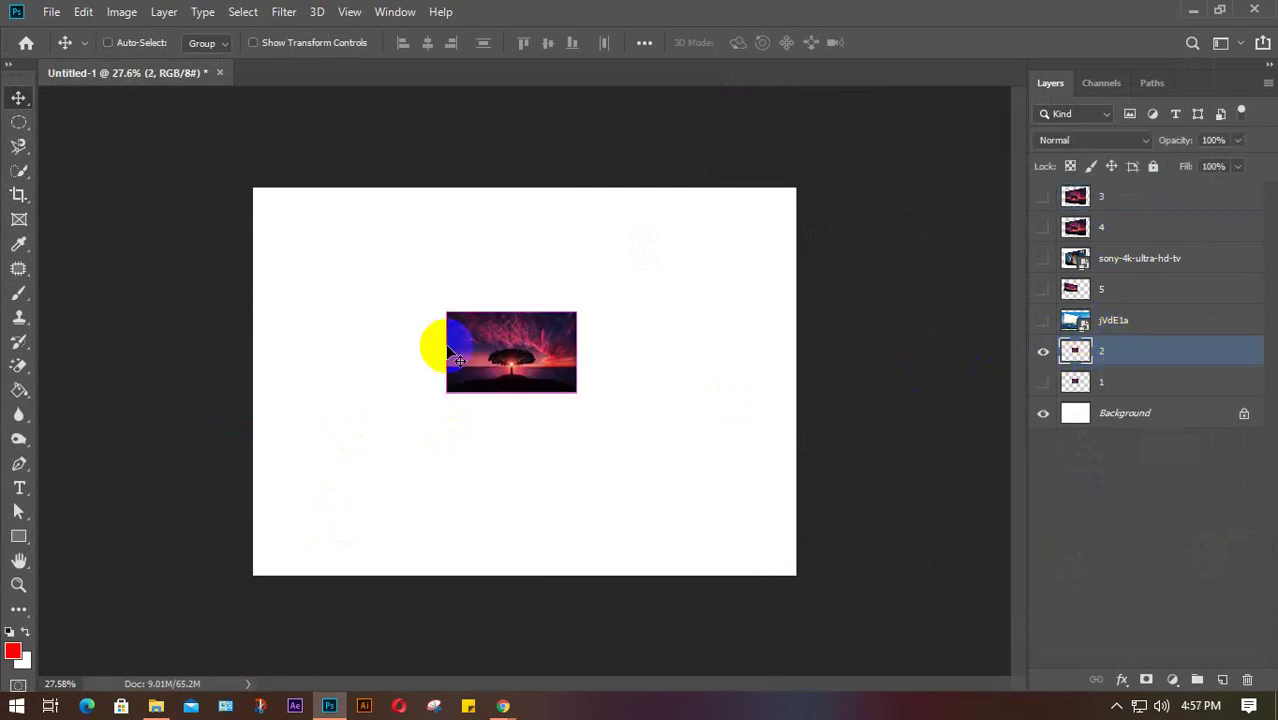
key("ctrl+t")
left_click_drag(578, 398, 736, 551)
left_click_drag(649, 476, 529, 402)
scroll(529, 402, "up", 4)
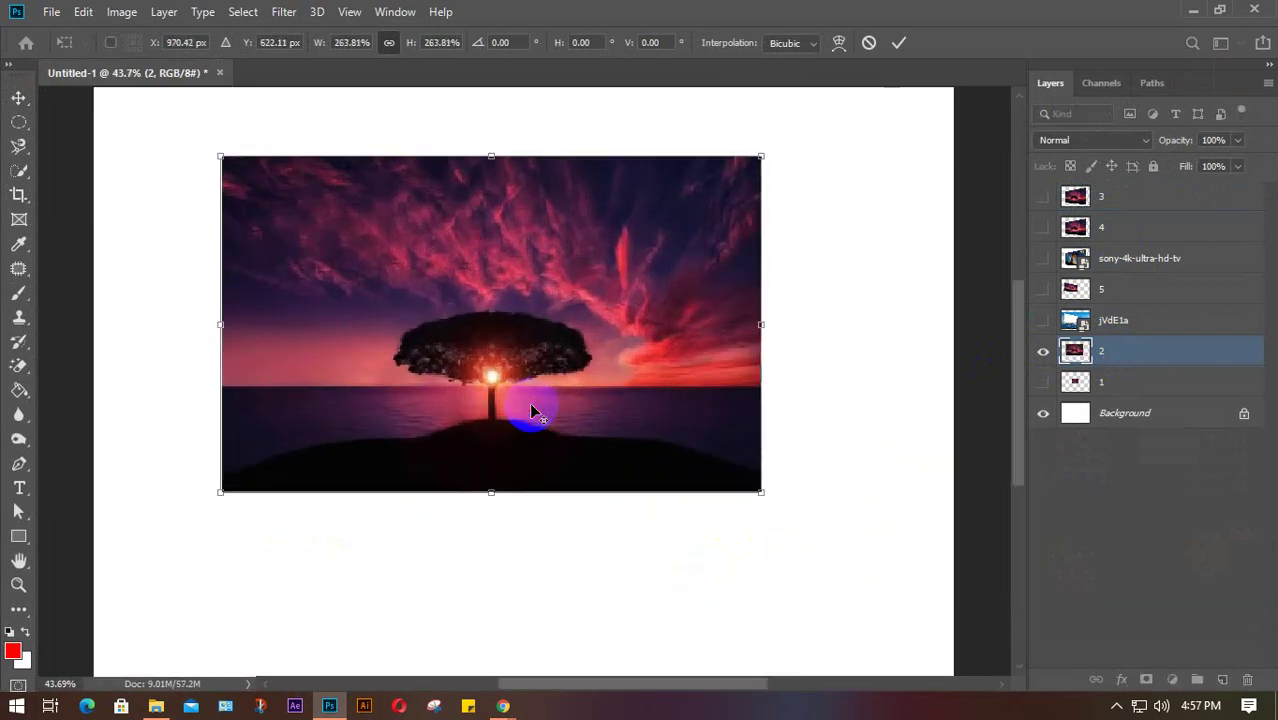
scroll(529, 402, "down", 1)
left_click_drag(760, 492, 845, 610)
left_click_drag(655, 436, 631, 454)
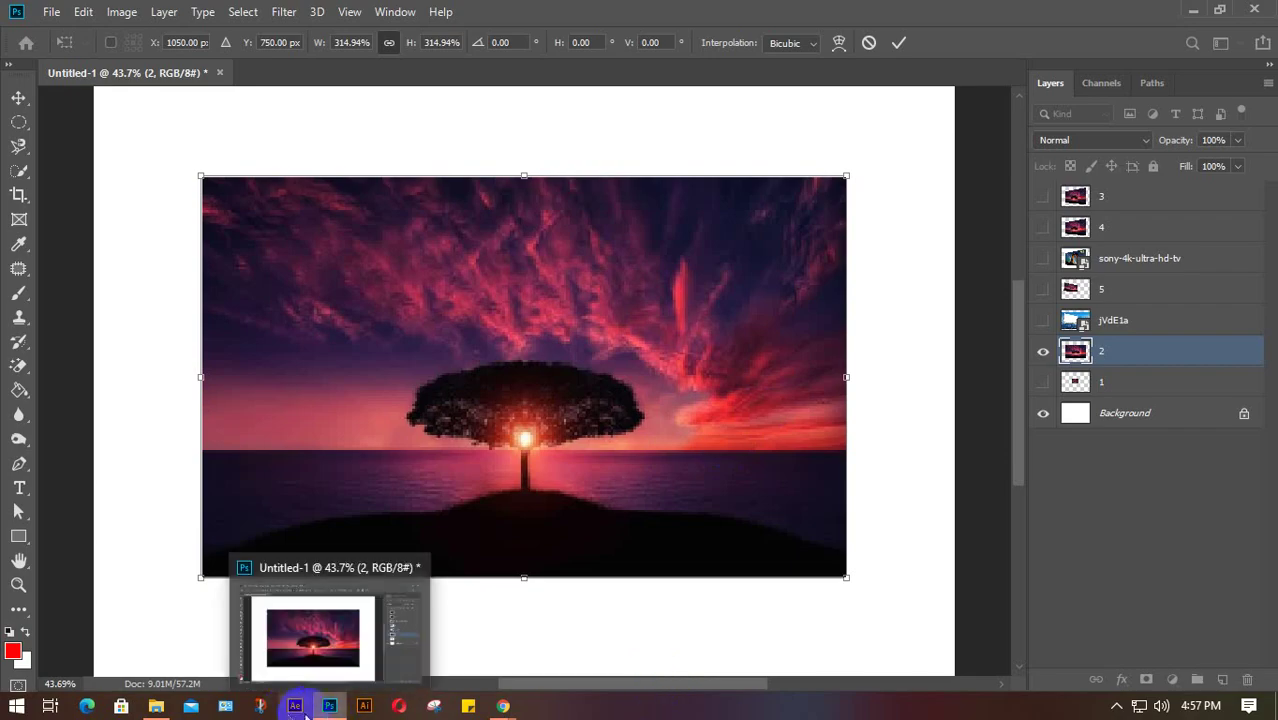
Step: Open a new tab in Chrome and bring up the Desktop folder in File Explorer
left_click(340, 712)
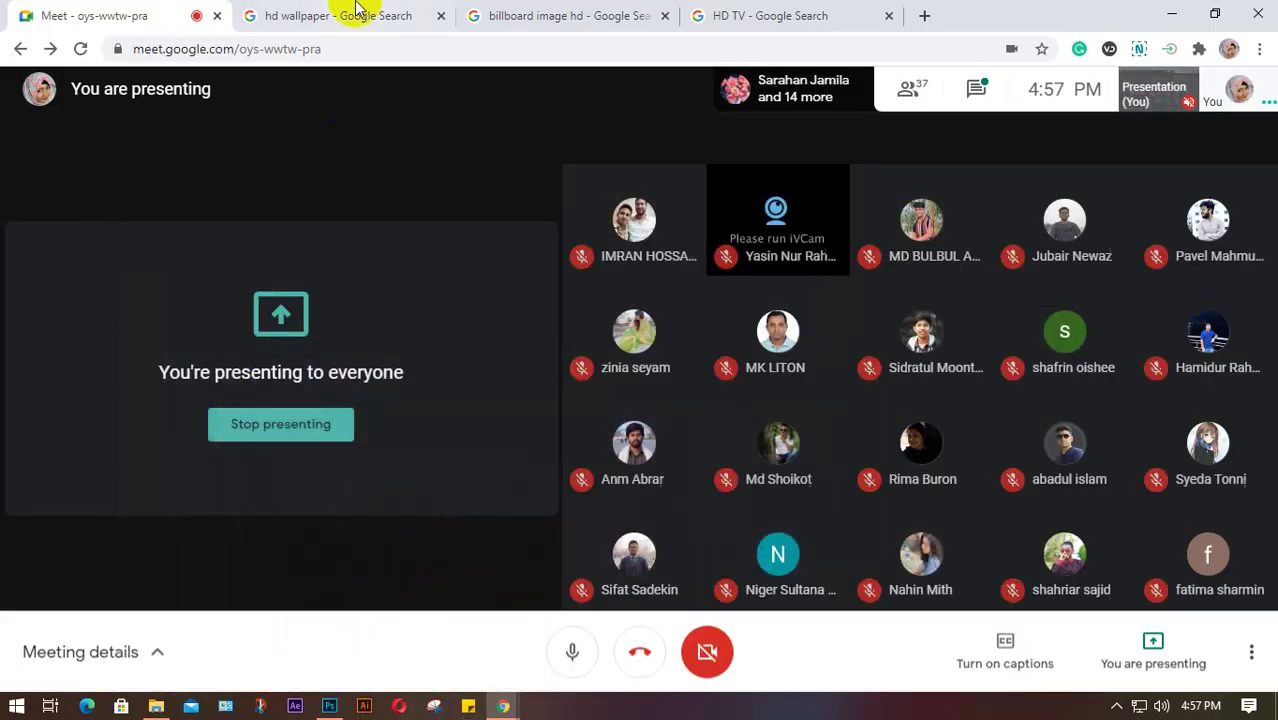
left_click(924, 15)
left_click(291, 48)
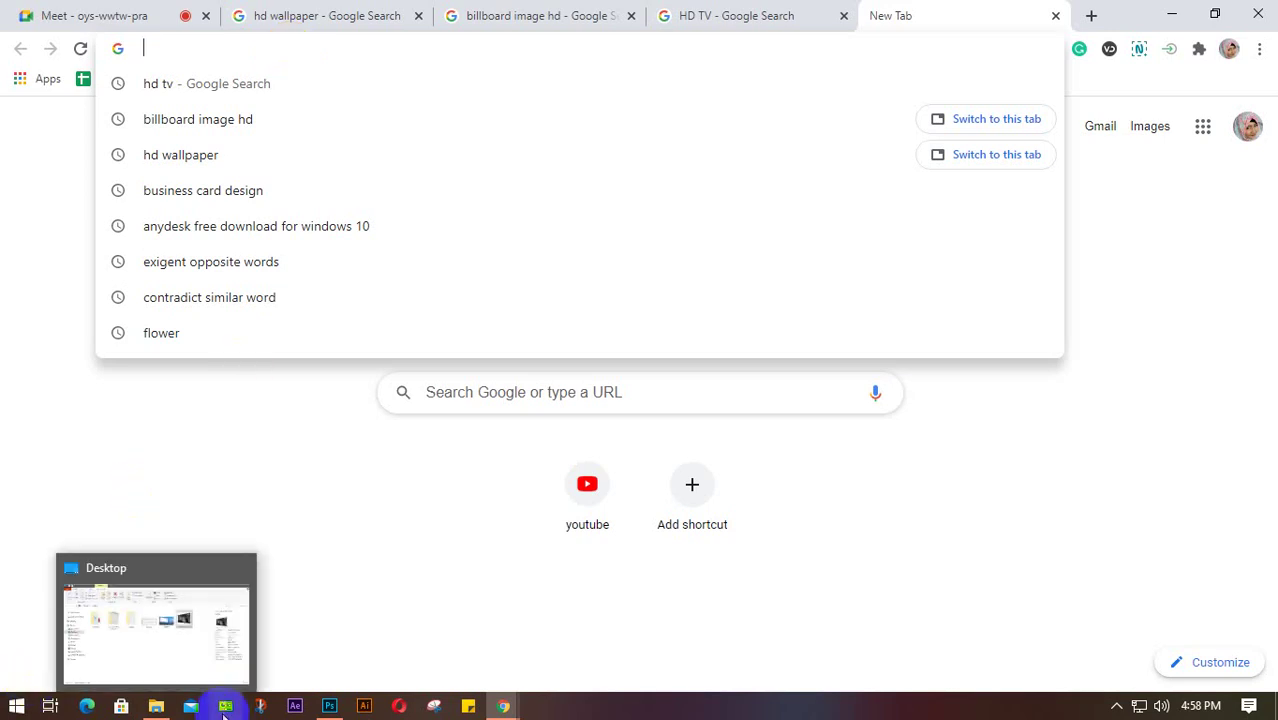
left_click(156, 706)
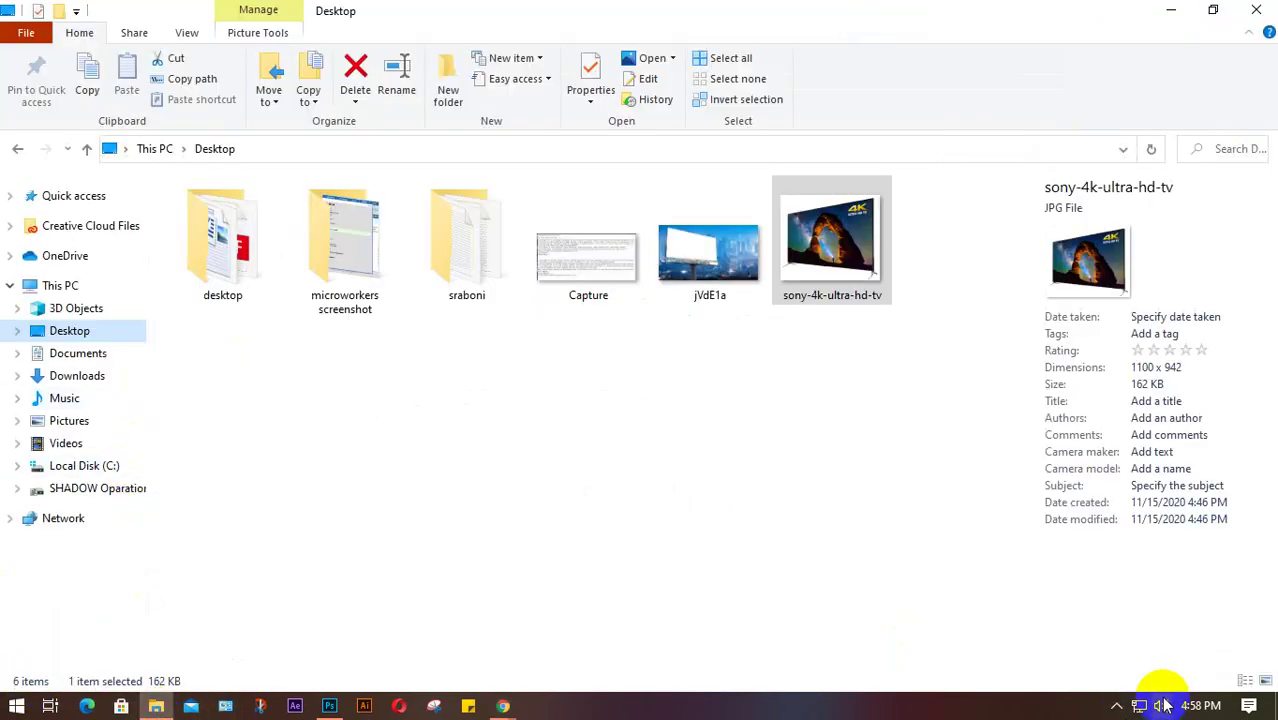
left_click(1116, 706)
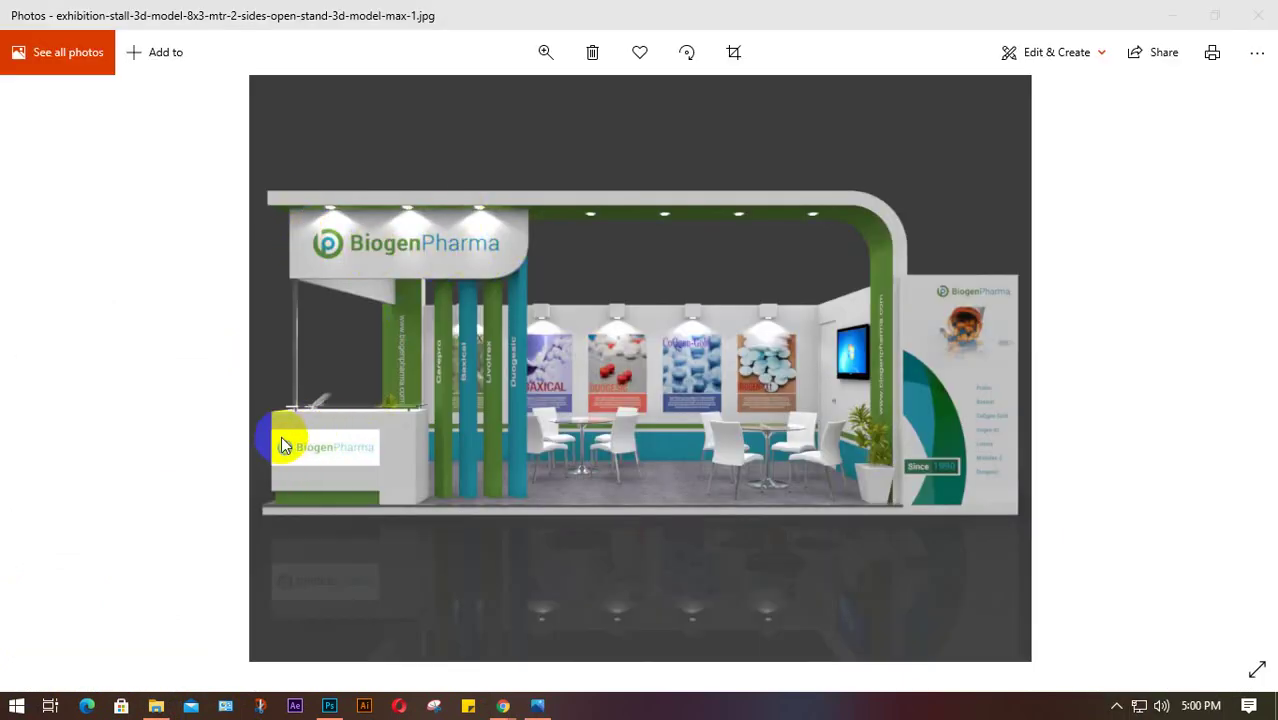
Step: Examine the branded counter, pillars and side panel in the exhibition stall render, and close the image in Photos
left_click_drag(389, 392, 401, 352)
left_click(872, 437)
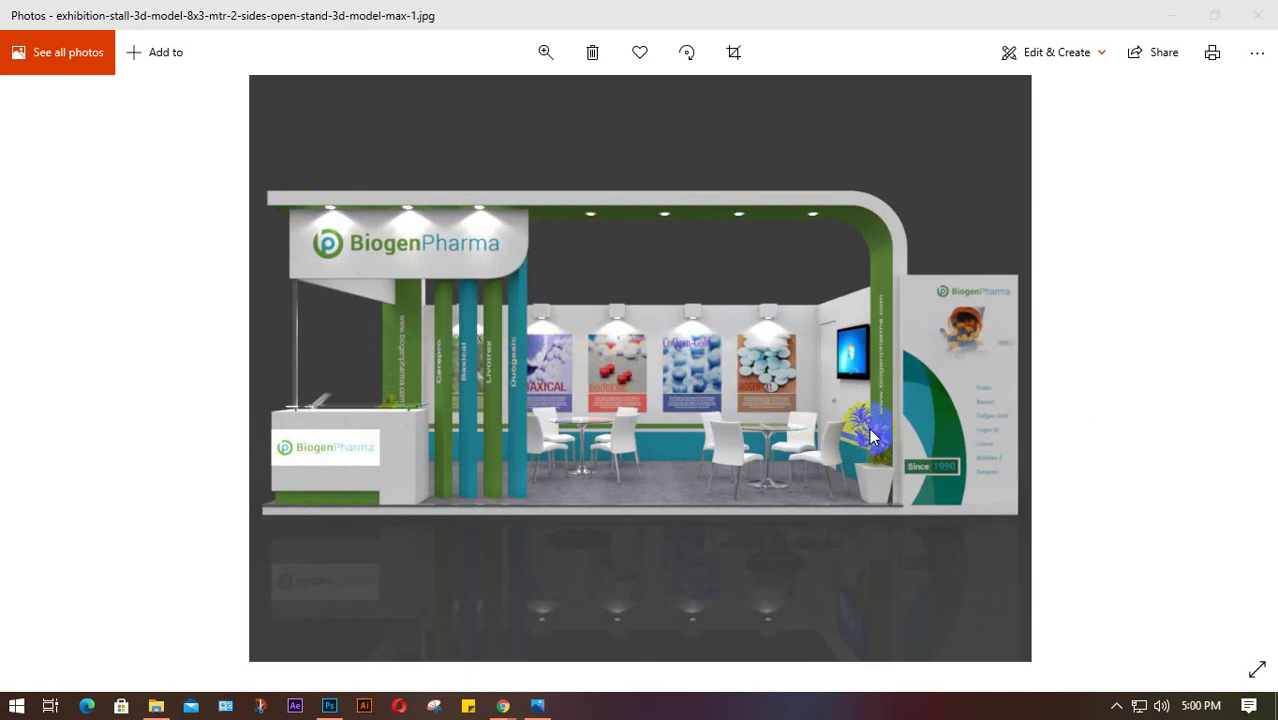
left_click_drag(872, 437, 875, 372)
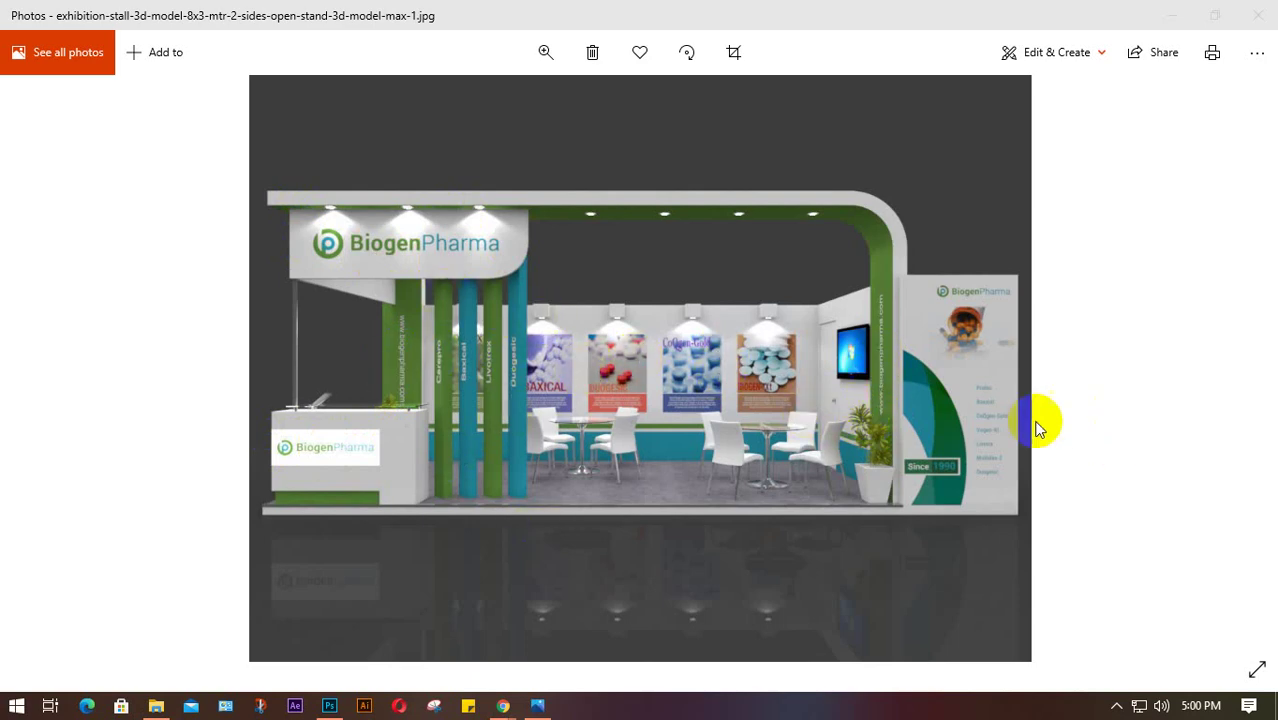
left_click(1016, 450)
left_click(841, 220)
left_click(372, 482)
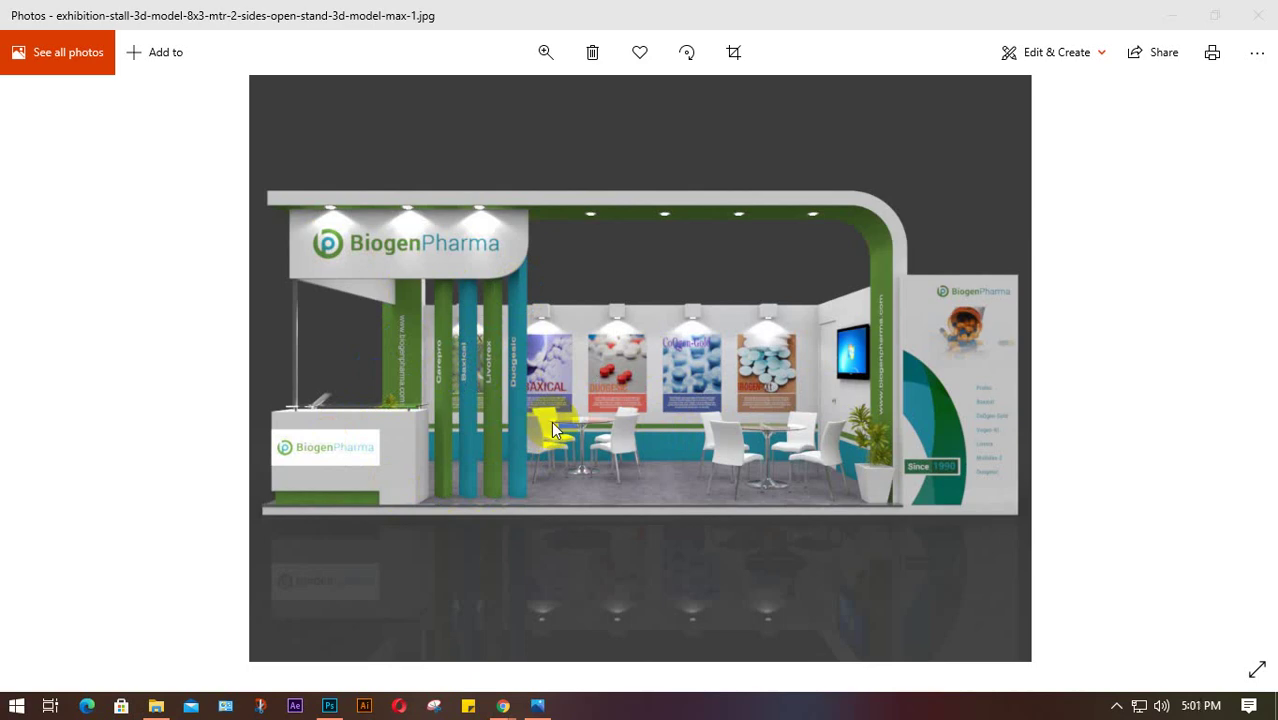
left_click(1257, 15)
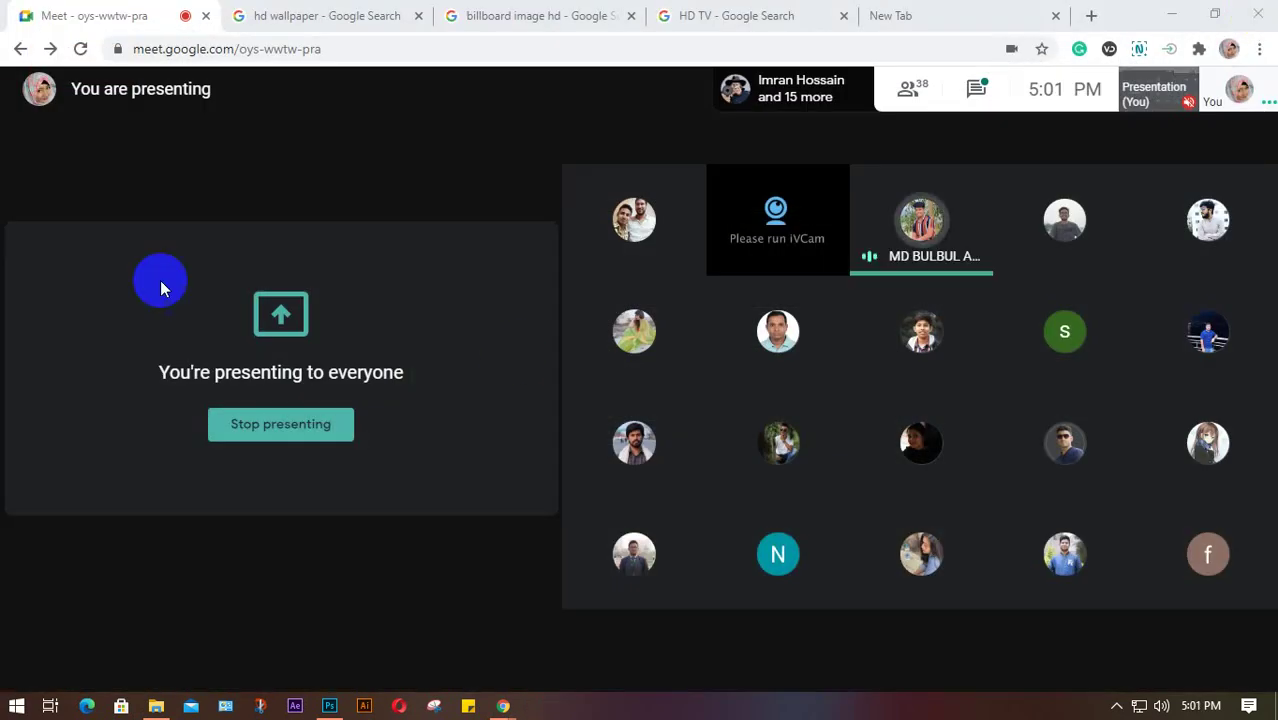
Step: Go back to the D: drive in File Explorer, open the ucc folder and inspect the Backdrop_Design-2 image's details
left_click(153, 707)
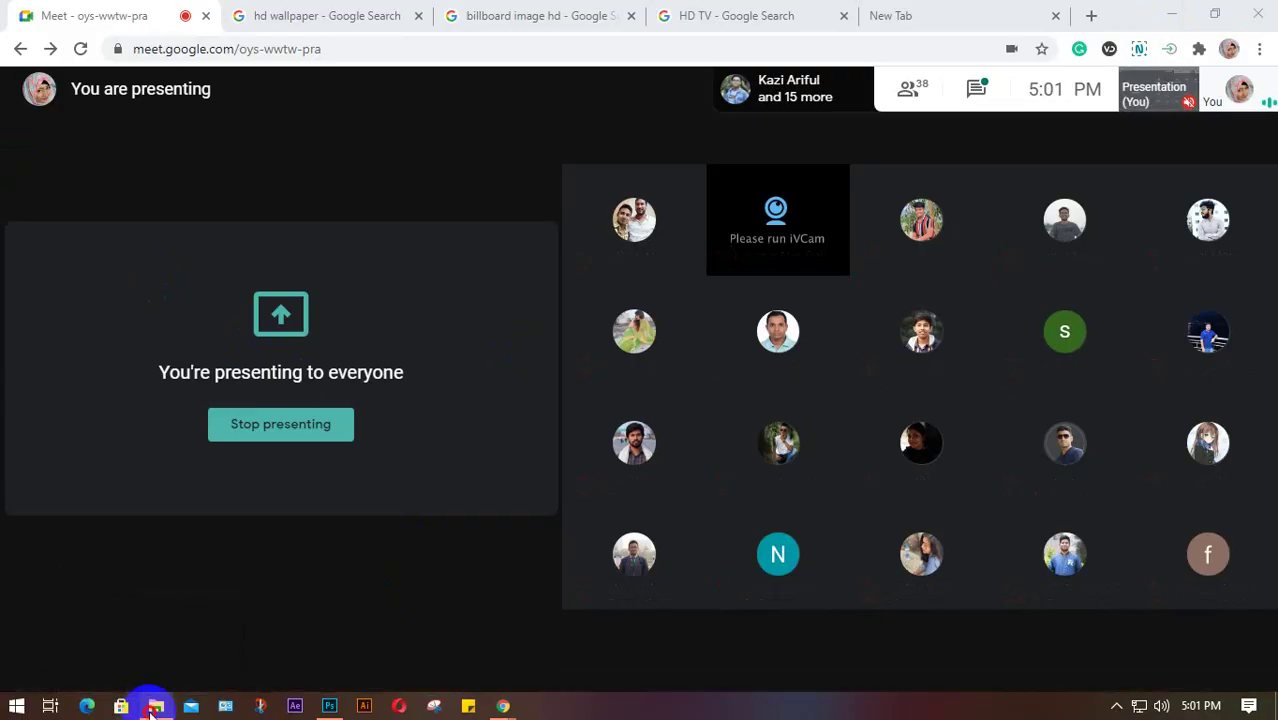
left_click(16, 152)
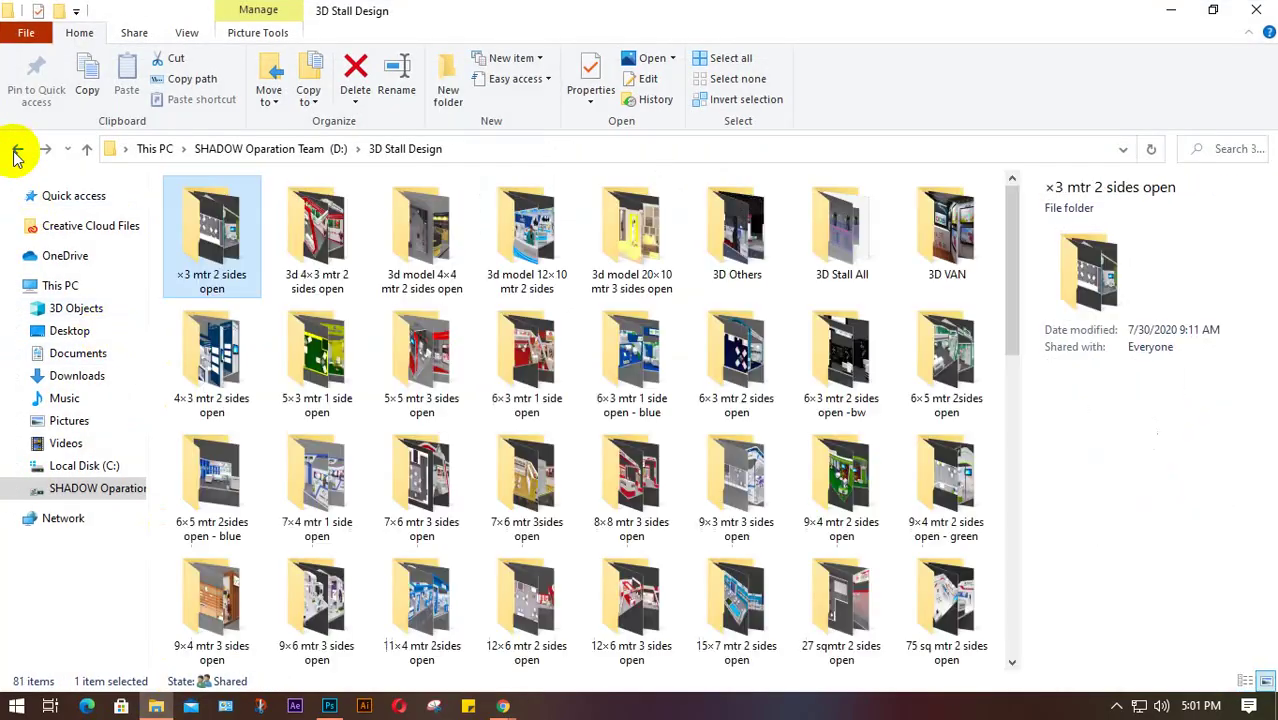
left_click(16, 150)
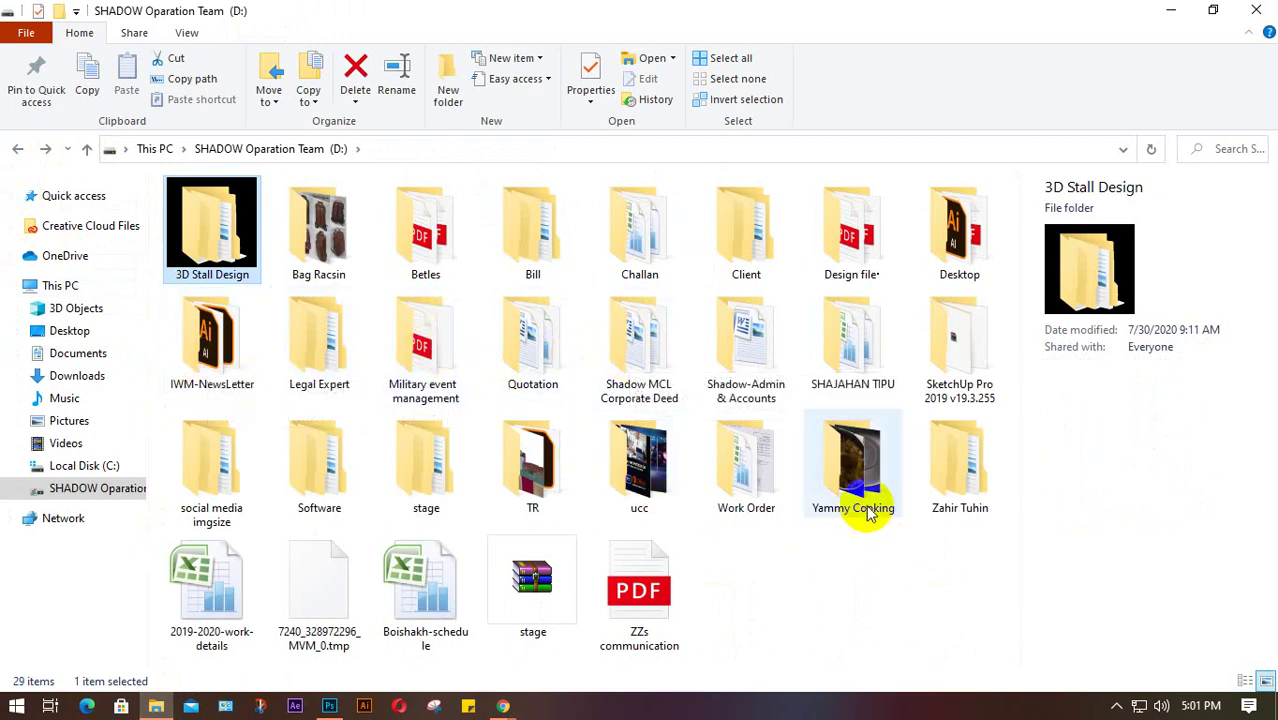
left_click(651, 467)
double_click(651, 467)
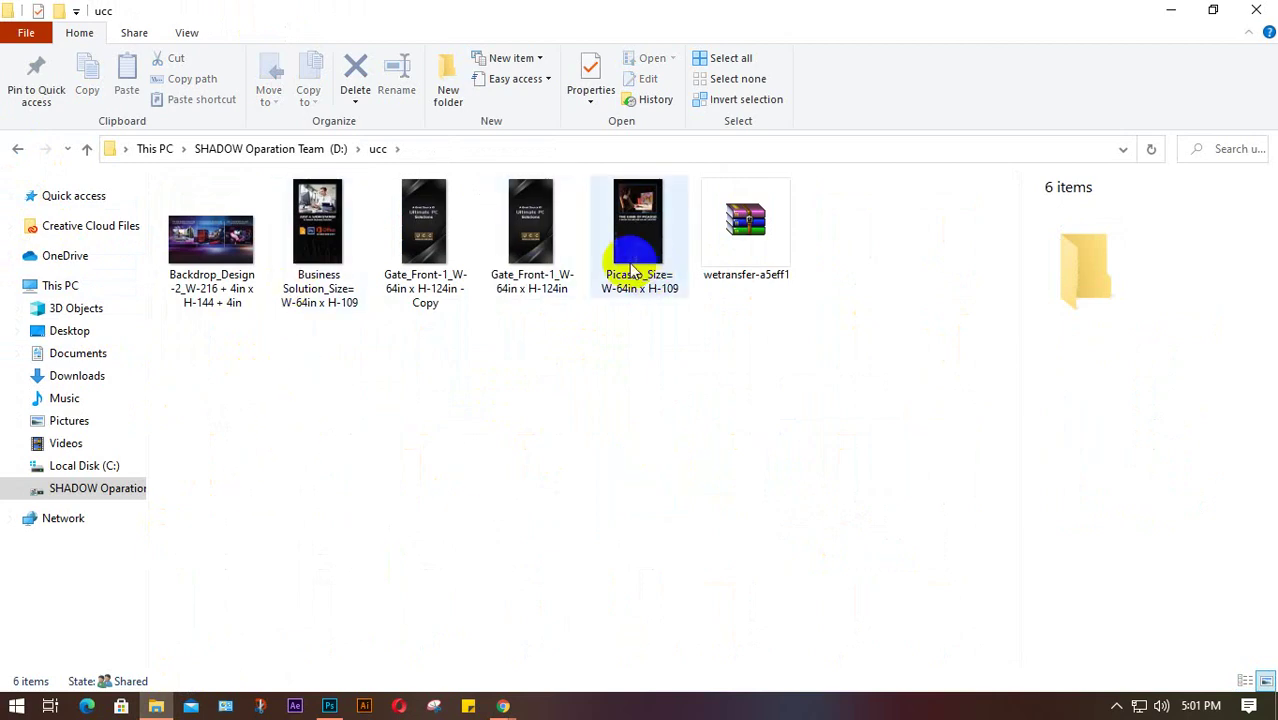
left_click(210, 255)
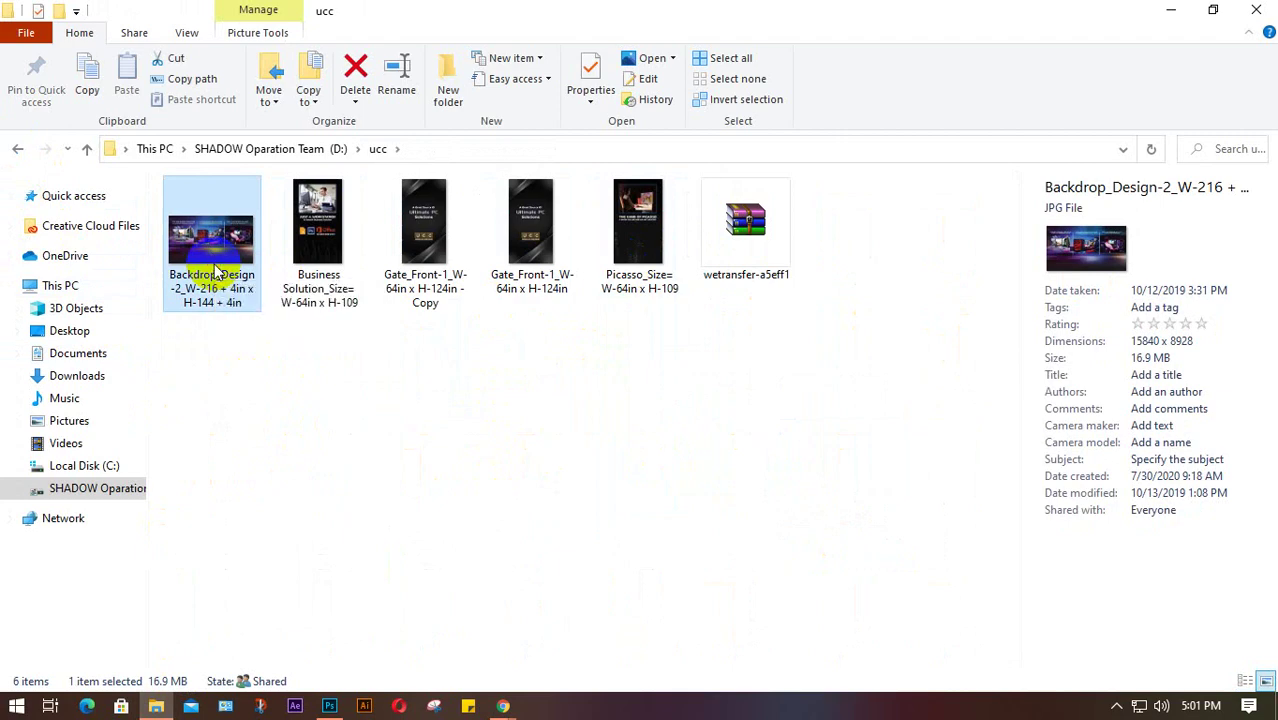
Step: Return to the D: drive, browse the TR folder's stage renders and select the p1 image
left_click(17, 148)
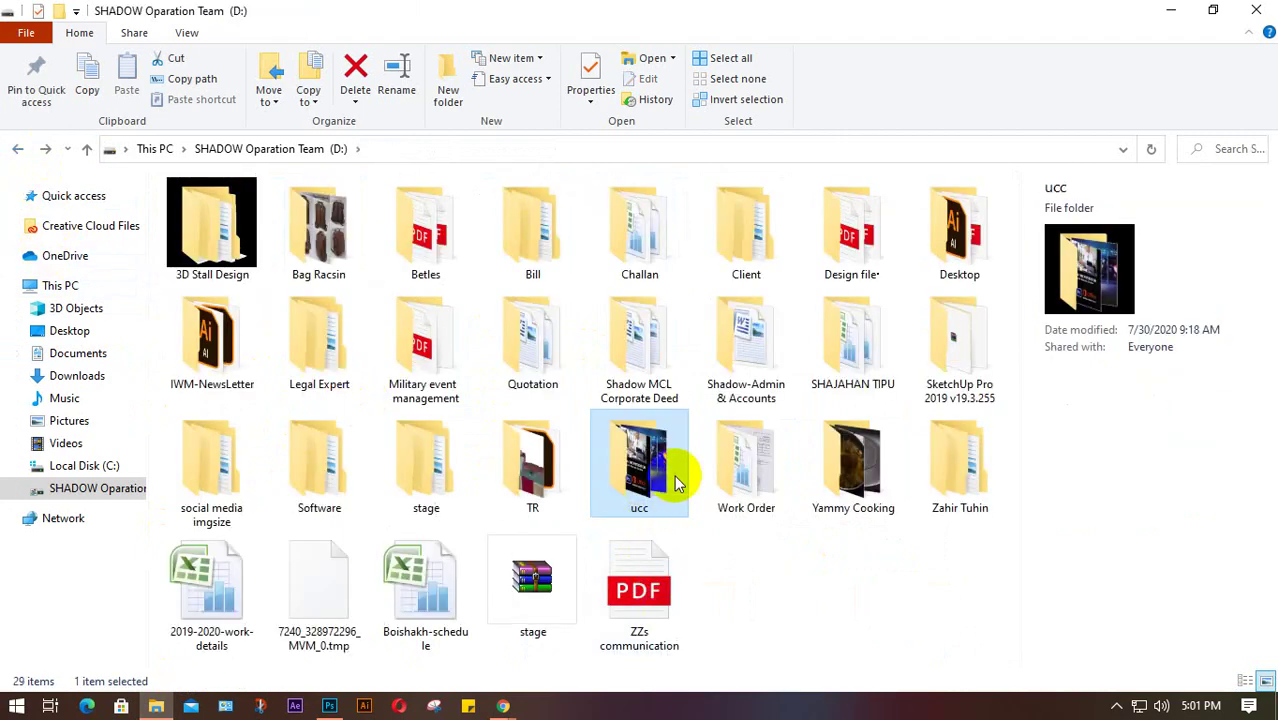
double_click(512, 460)
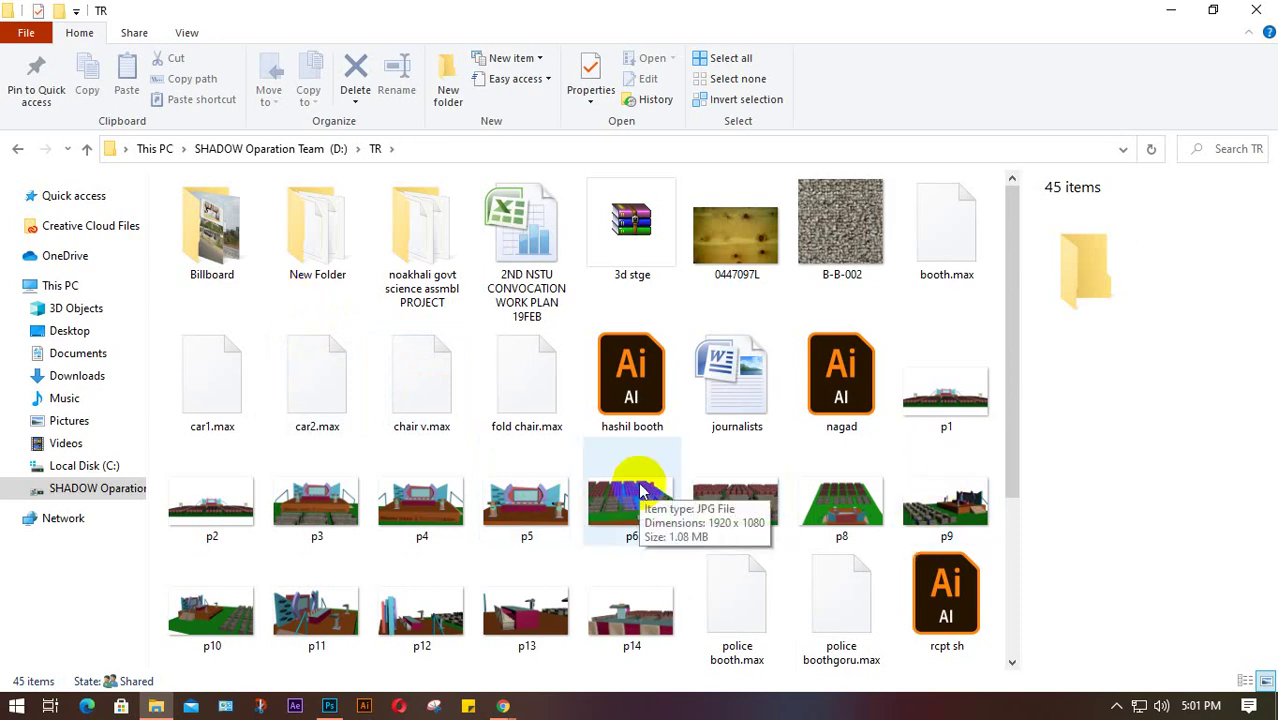
scroll(641, 497, "down", 3)
scroll(641, 497, "up", 3)
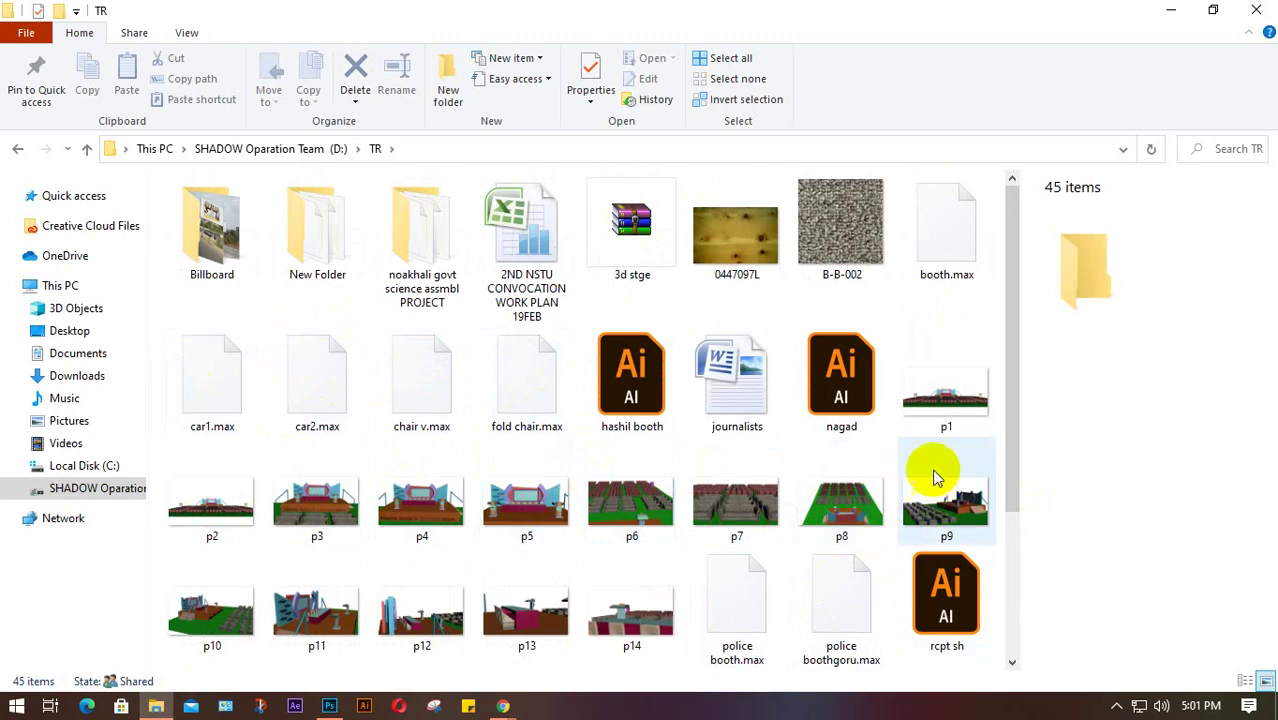
left_click(940, 400)
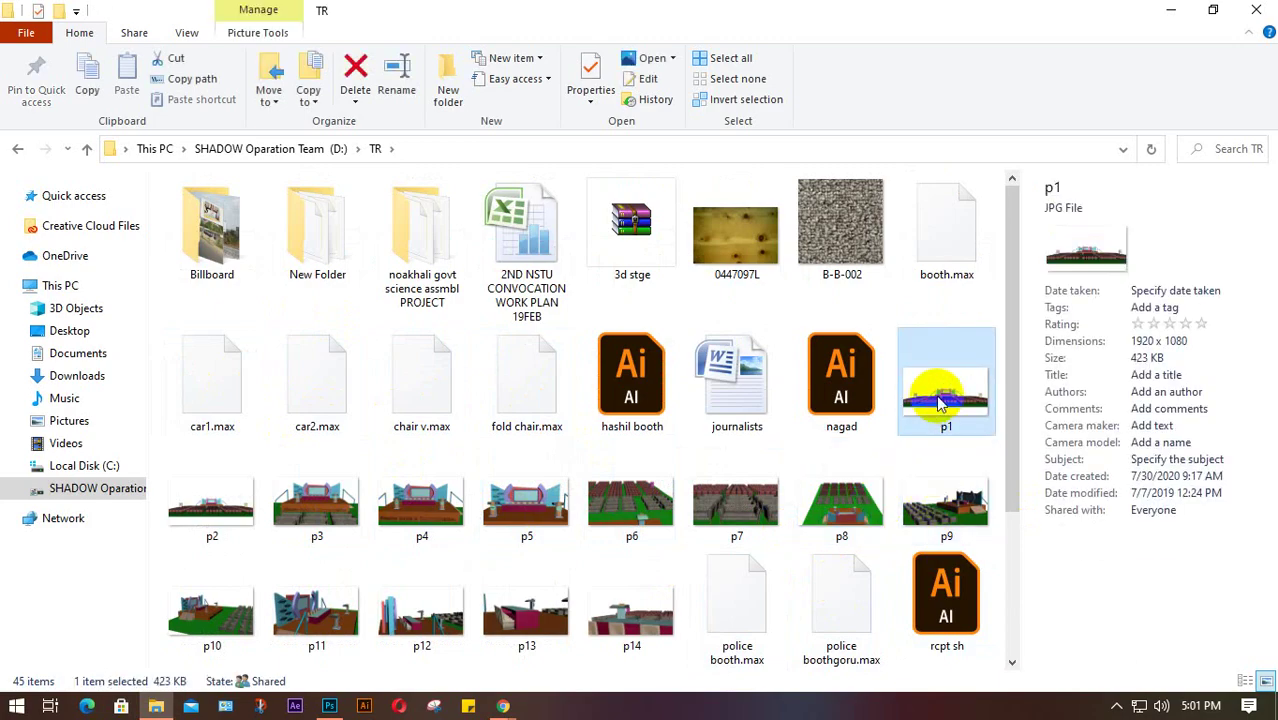
Step: Open the p1 stage render in Photos and browse the following renders of the stage and audience seating up to p9
double_click(938, 398)
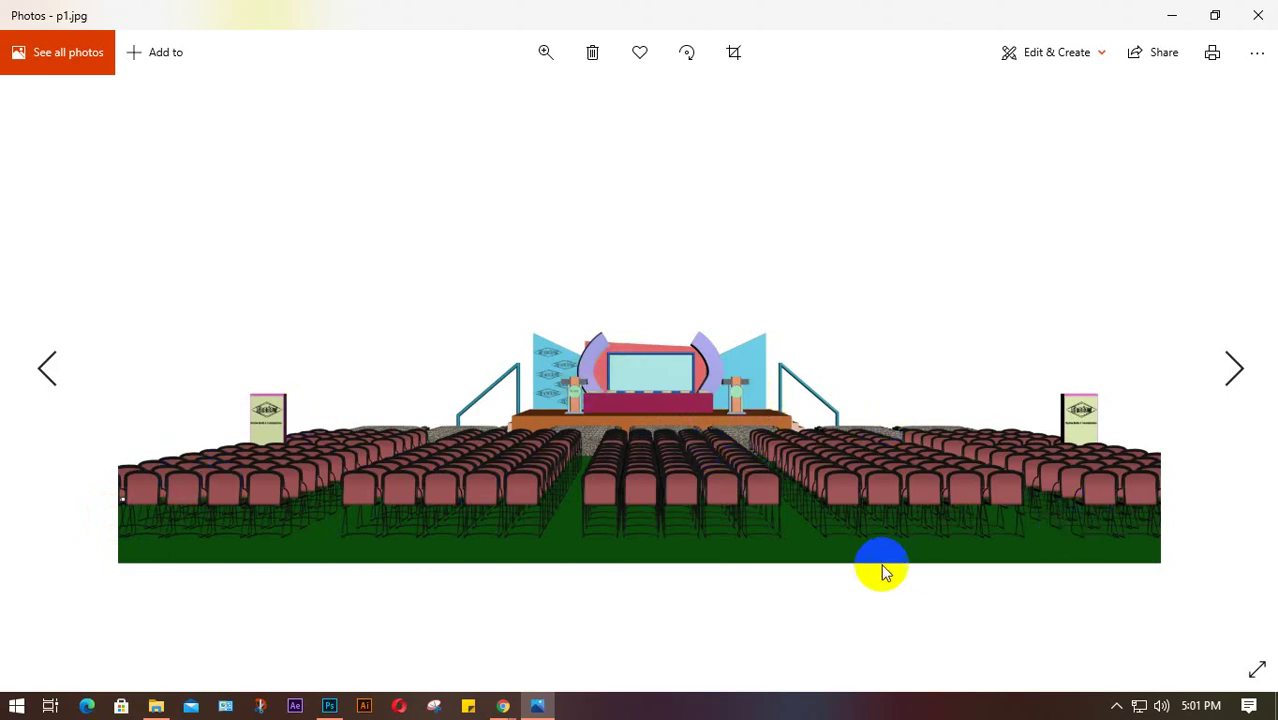
key("Right")
key("Right")
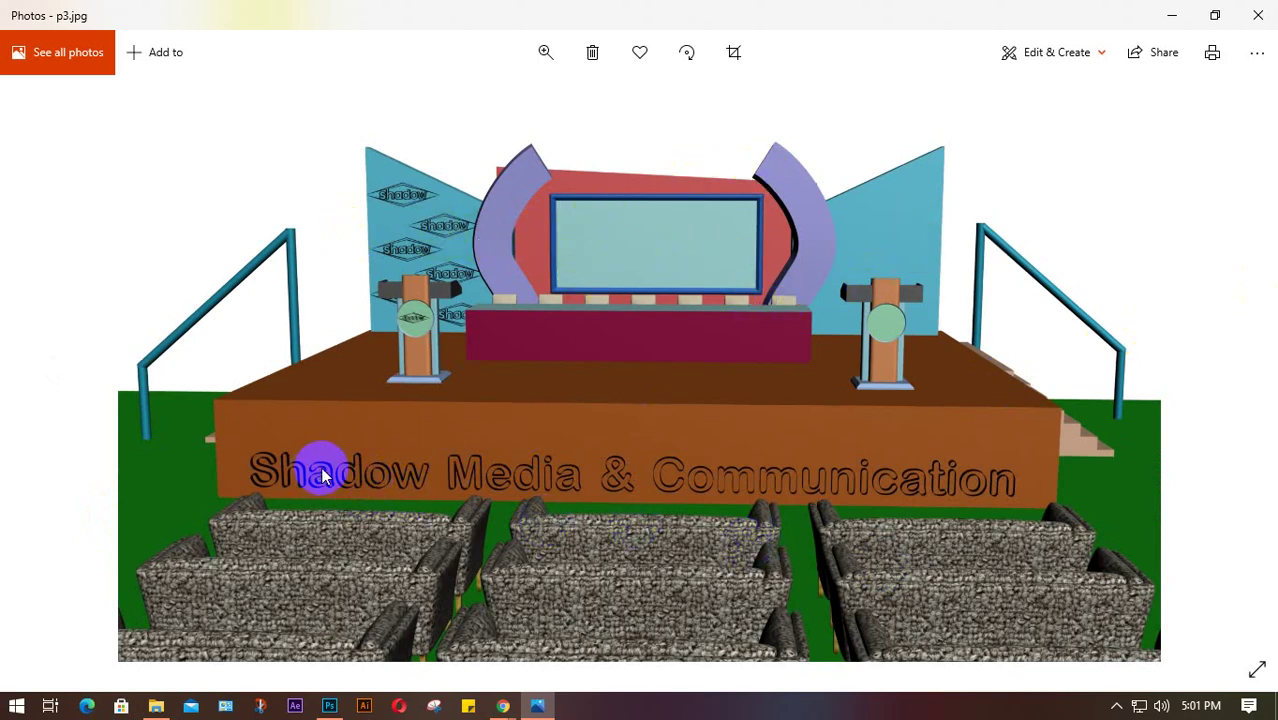
key("Right")
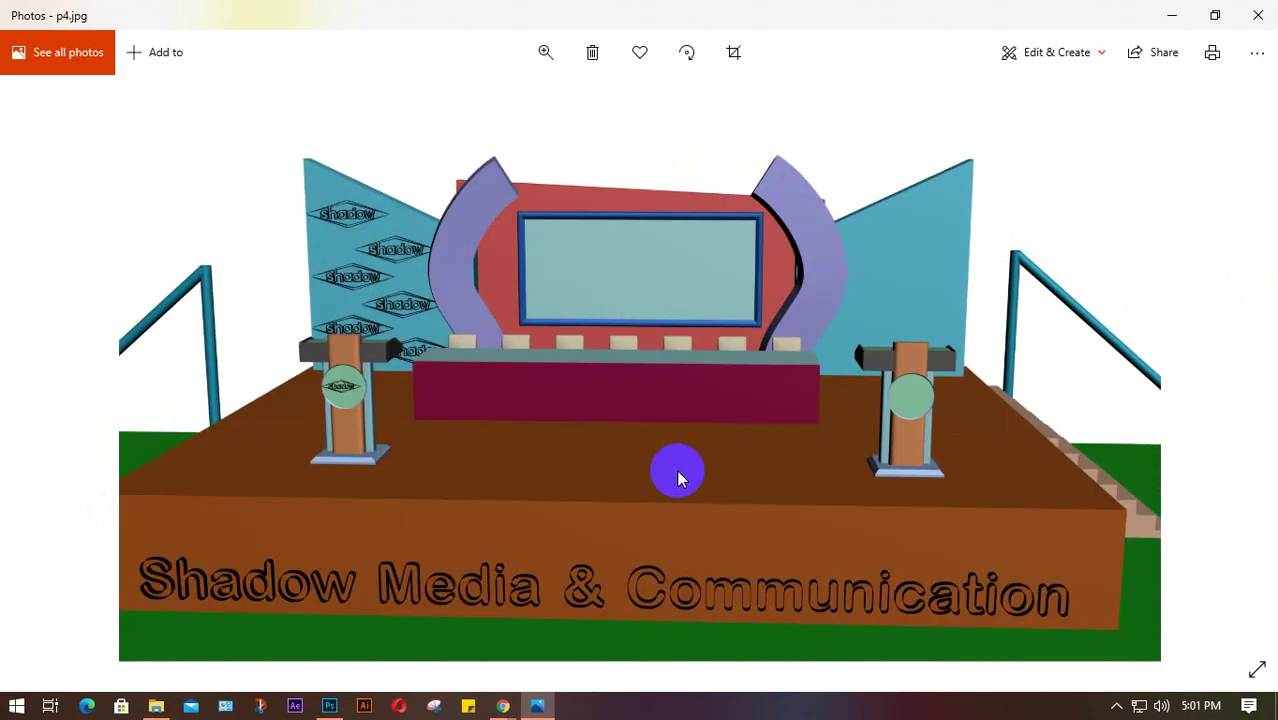
key("Right")
key("Right")
key("Right")
key("Right")
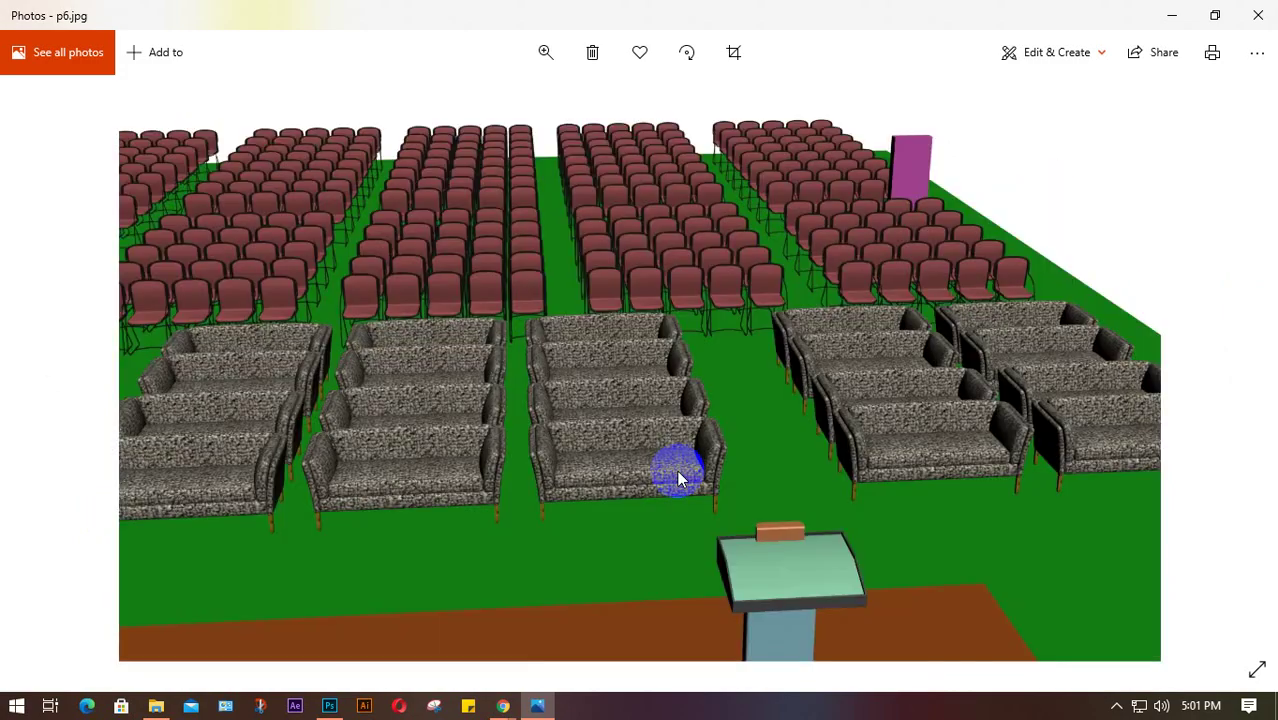
key("Right")
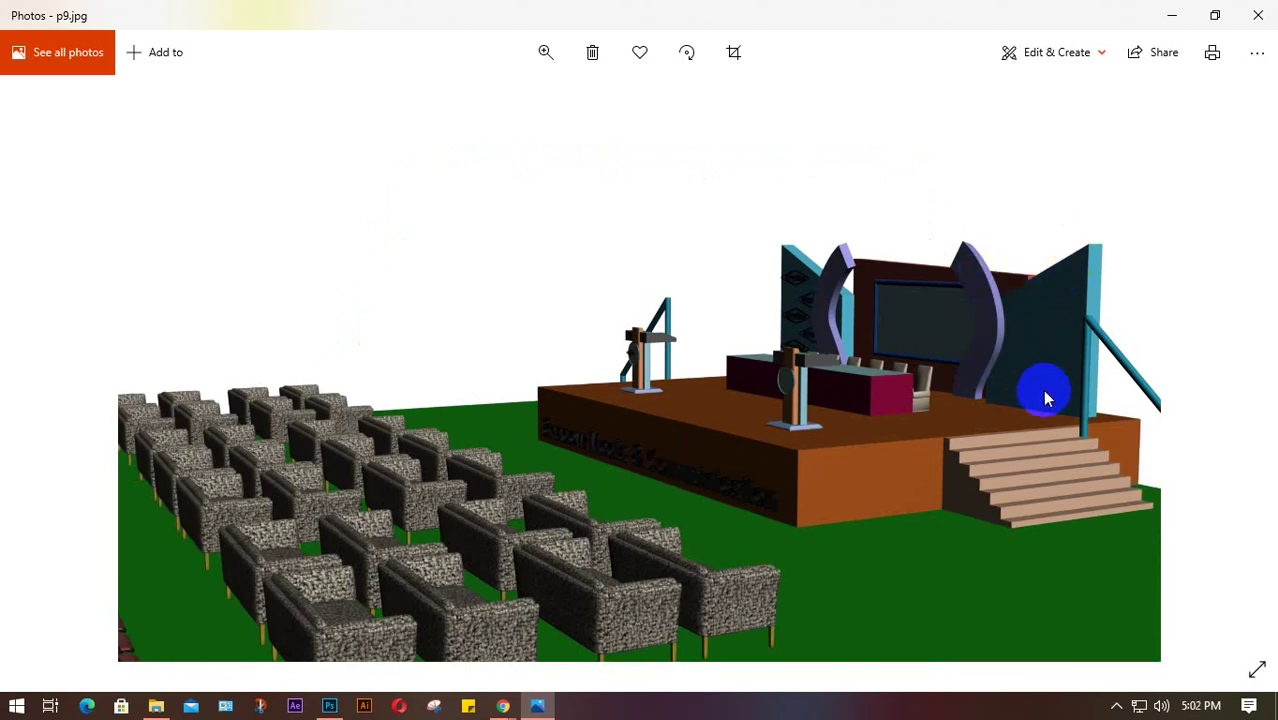
Step: Compare the side views of the stage in the p10 and p11 renders, and close the image in Photos
key("Right")
key("Right")
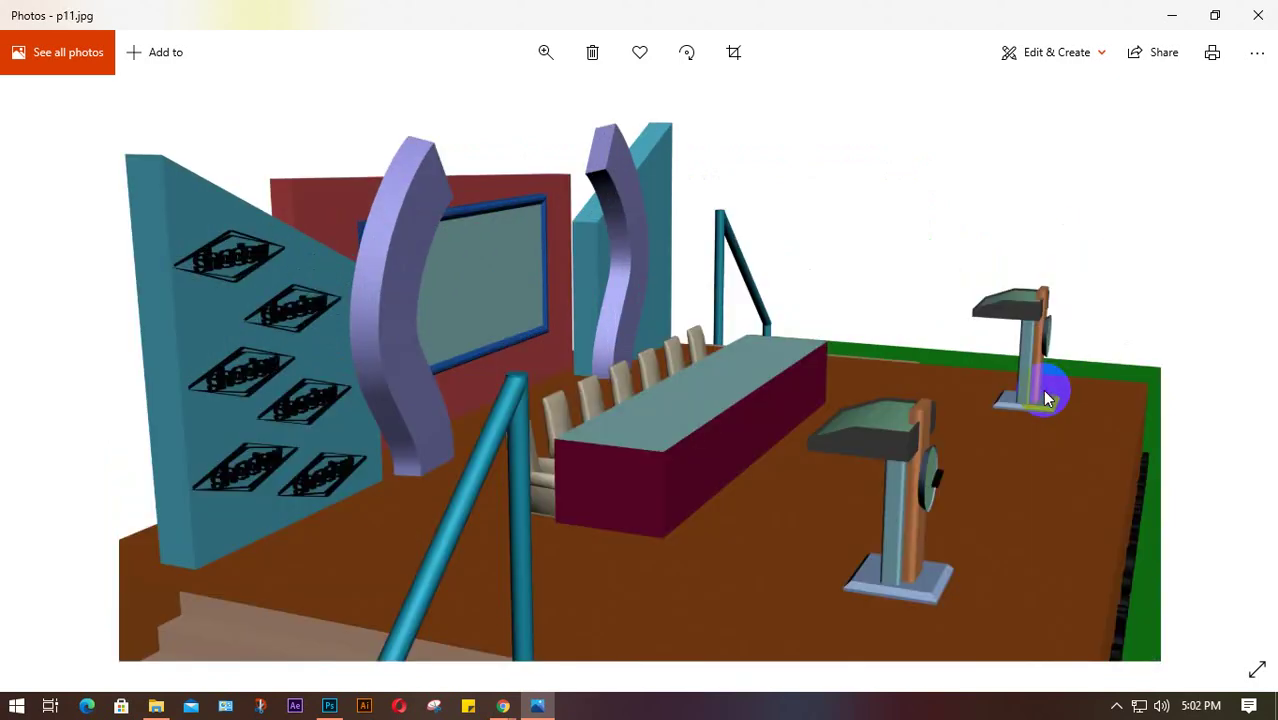
key("Left")
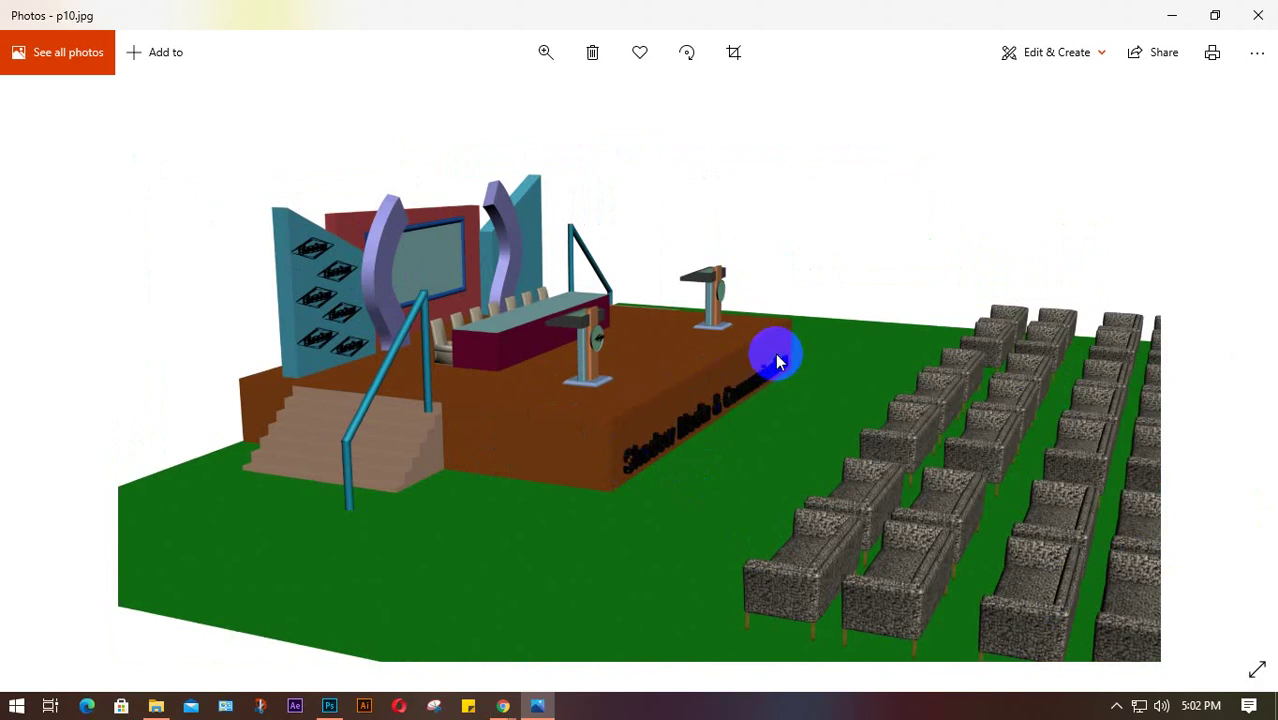
scroll(778, 360, "down", 1)
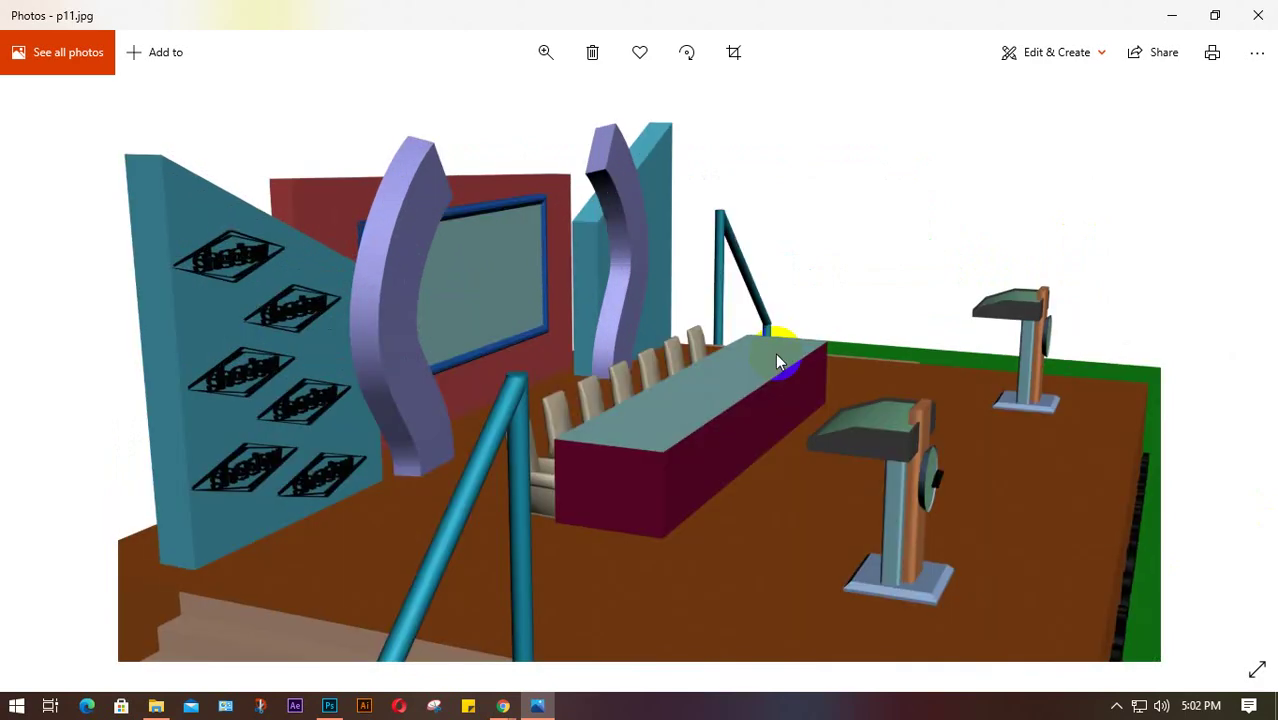
scroll(778, 360, "up", 1)
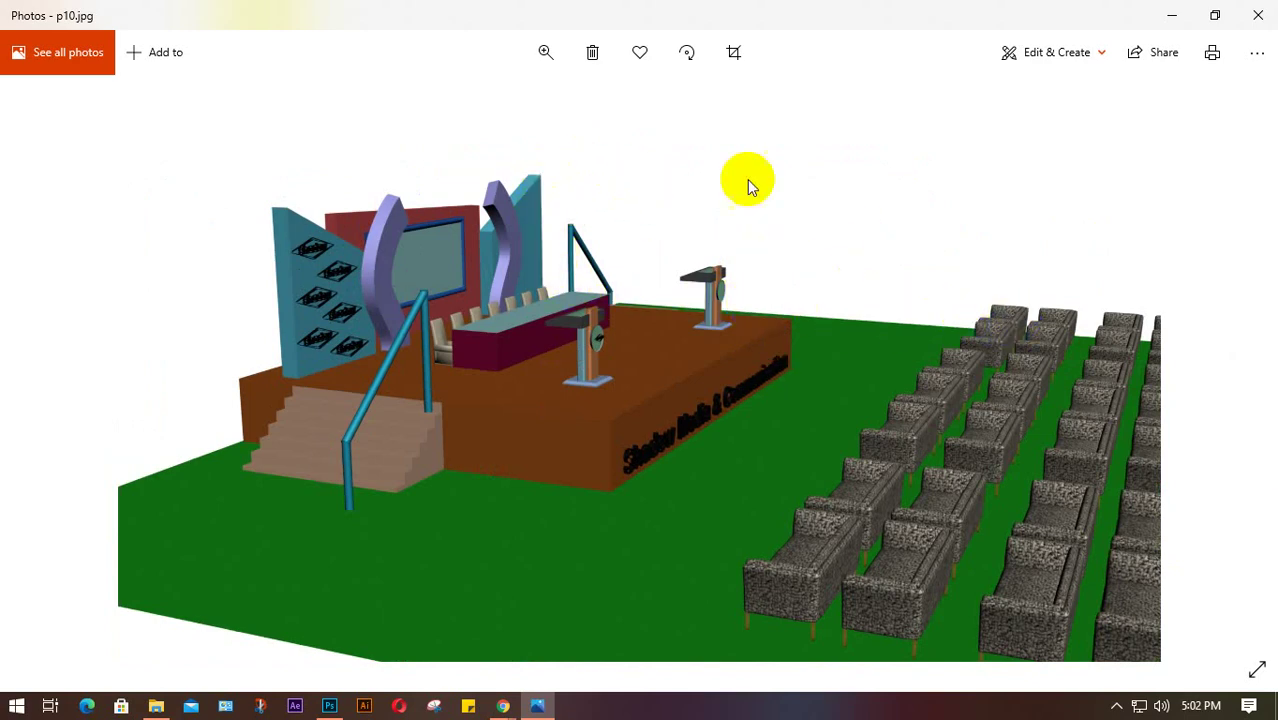
left_click_drag(442, 292, 447, 245)
left_click(330, 362)
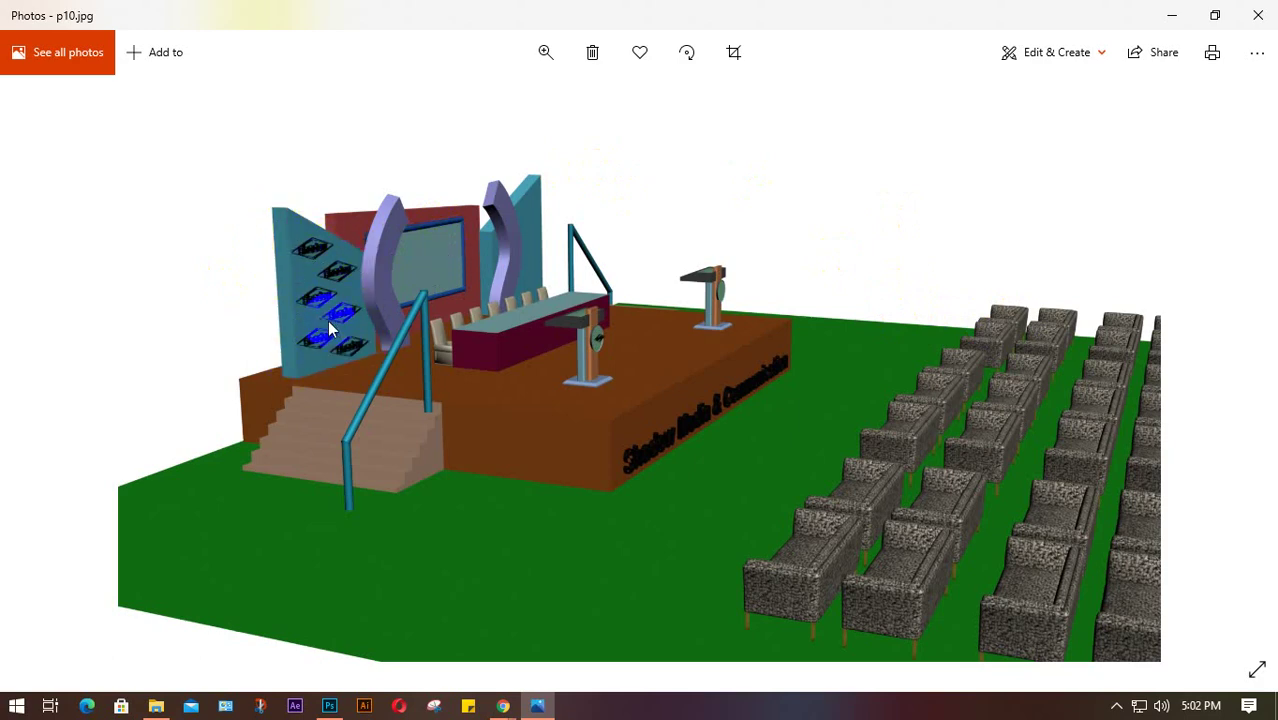
left_click(1257, 14)
Step: Open the Billboard folder, inspect the Bbb4 and Bbb6 Photoshop files in its Mockup subfolder, and return to Billboard
double_click(222, 250)
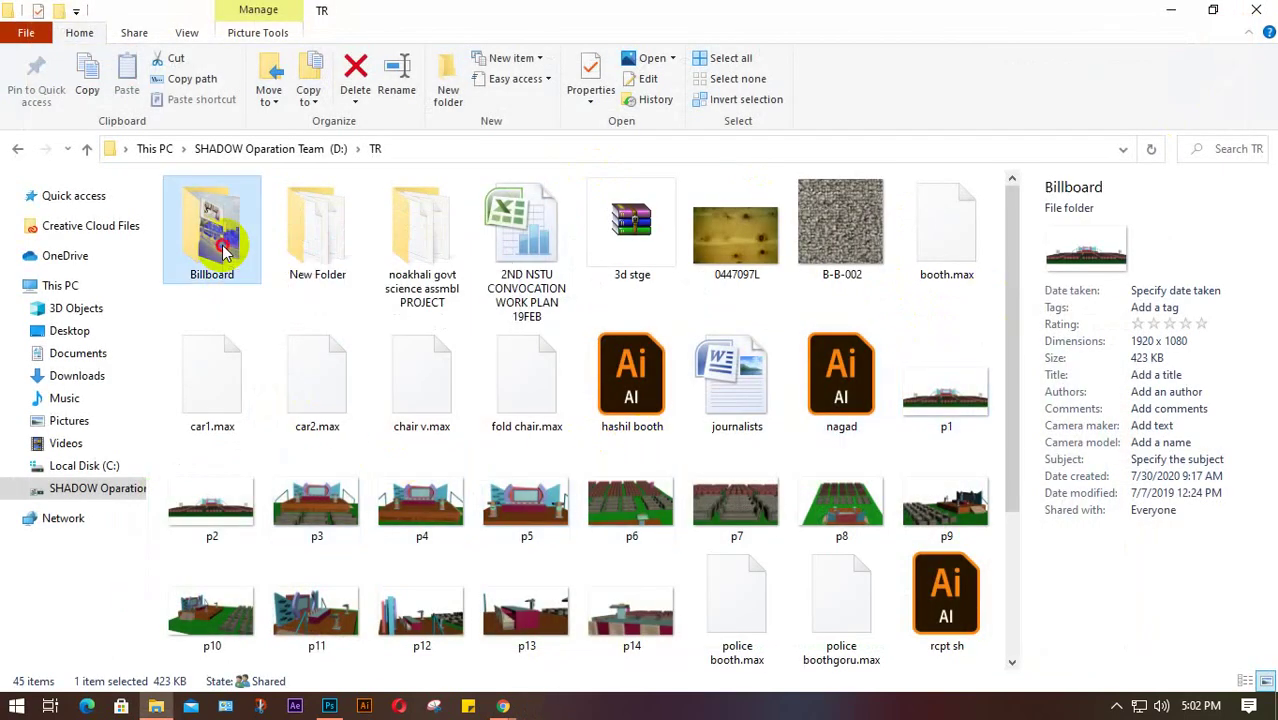
left_click(223, 250)
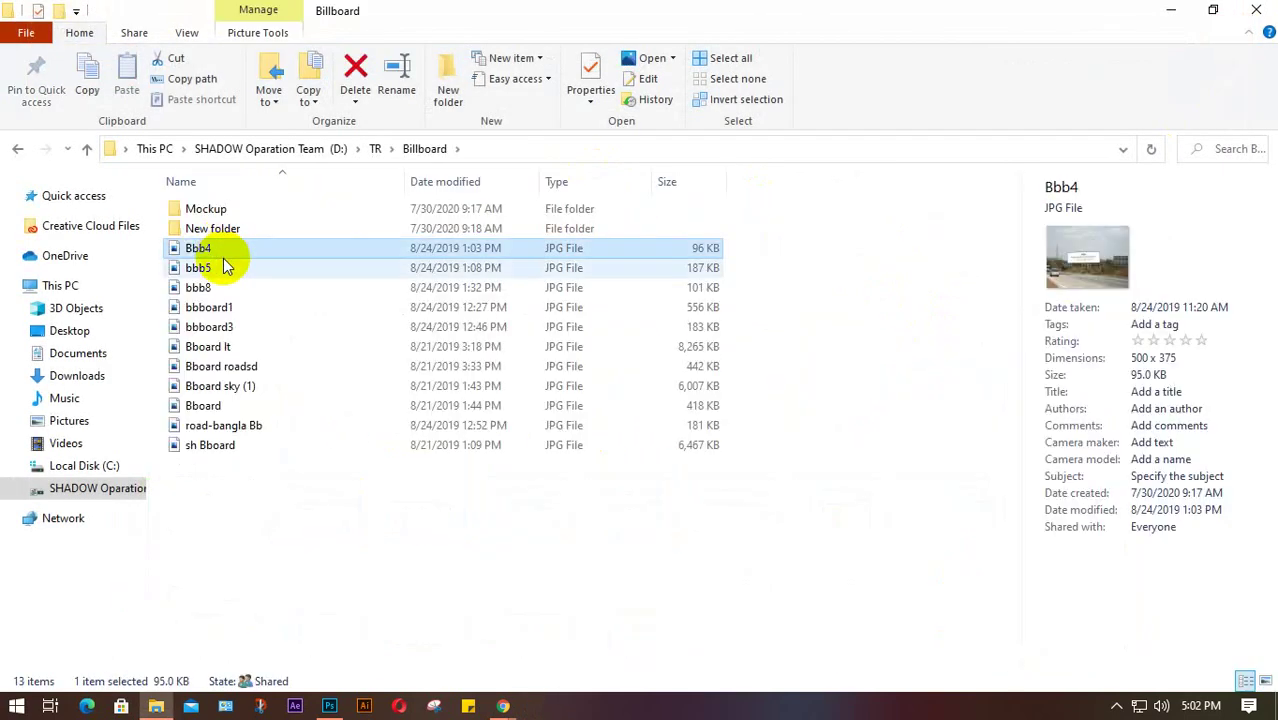
double_click(240, 209)
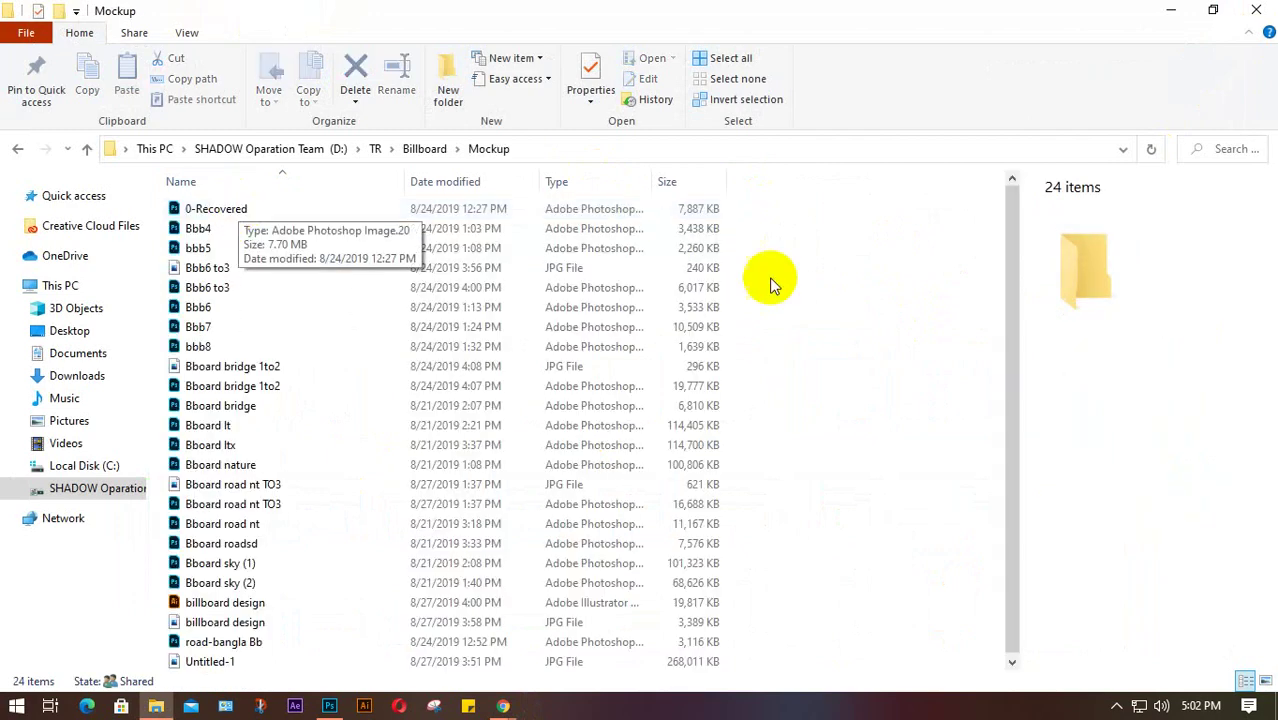
left_click(400, 228)
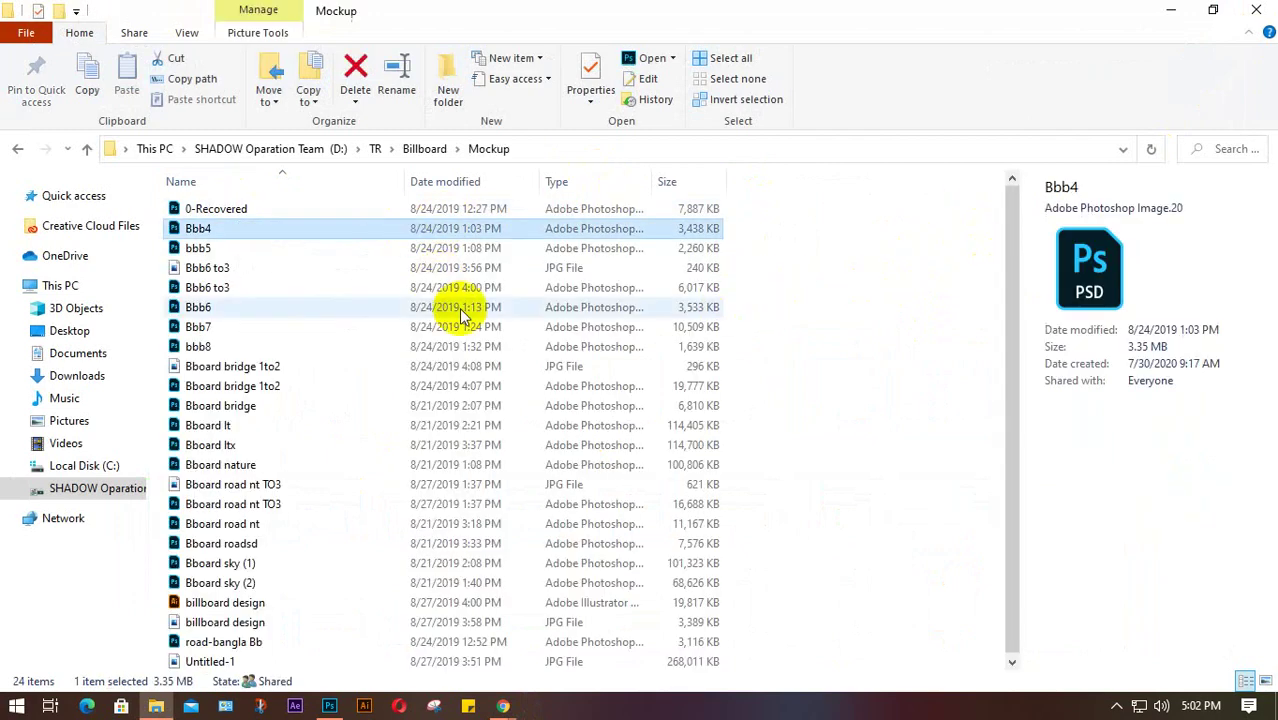
left_click(456, 307)
left_click(17, 150)
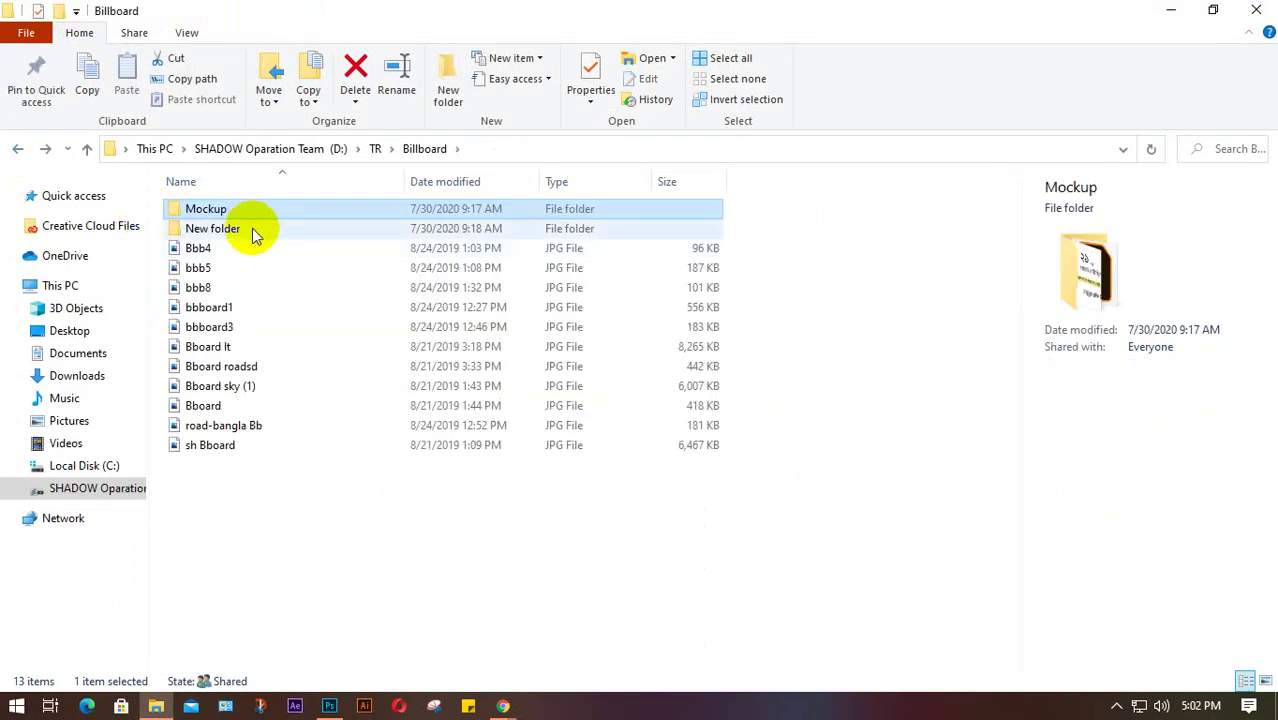
Step: Open New folder inside Billboard, preview the Bbb6 and Bboard bridge images, and return to the Billboard folder
double_click(253, 230)
left_click(252, 230)
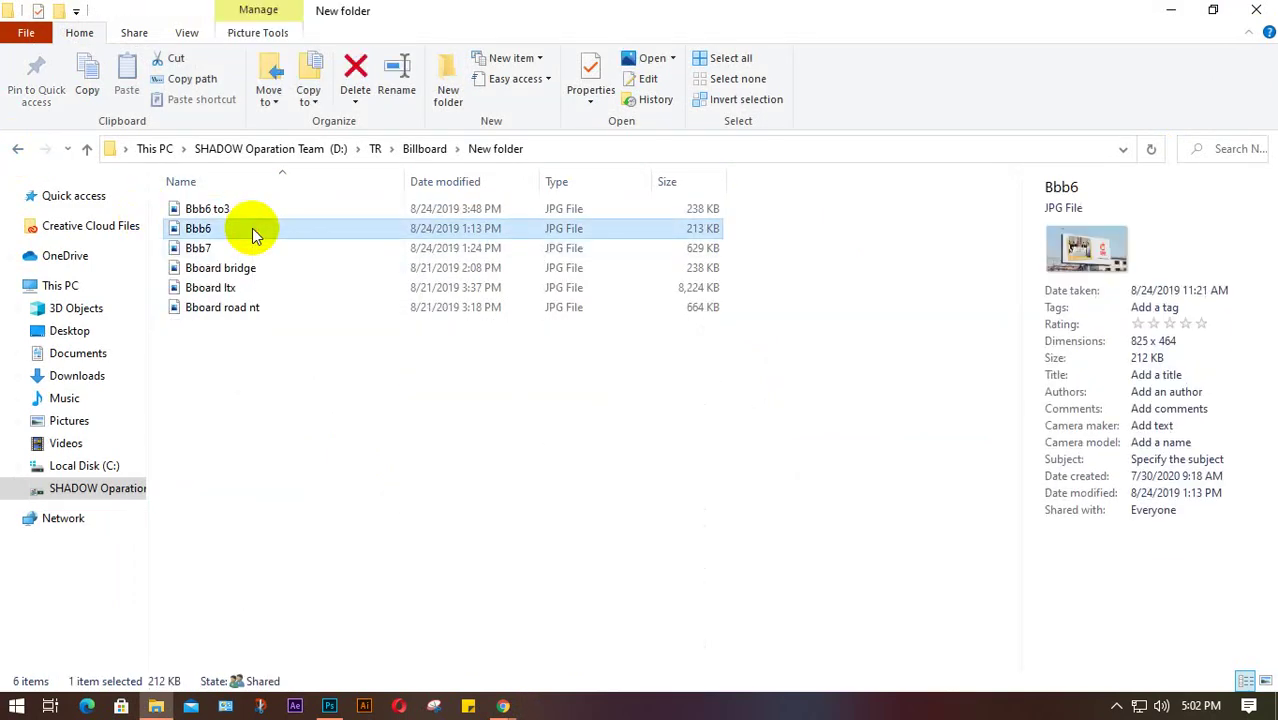
left_click(252, 267)
left_click(19, 148)
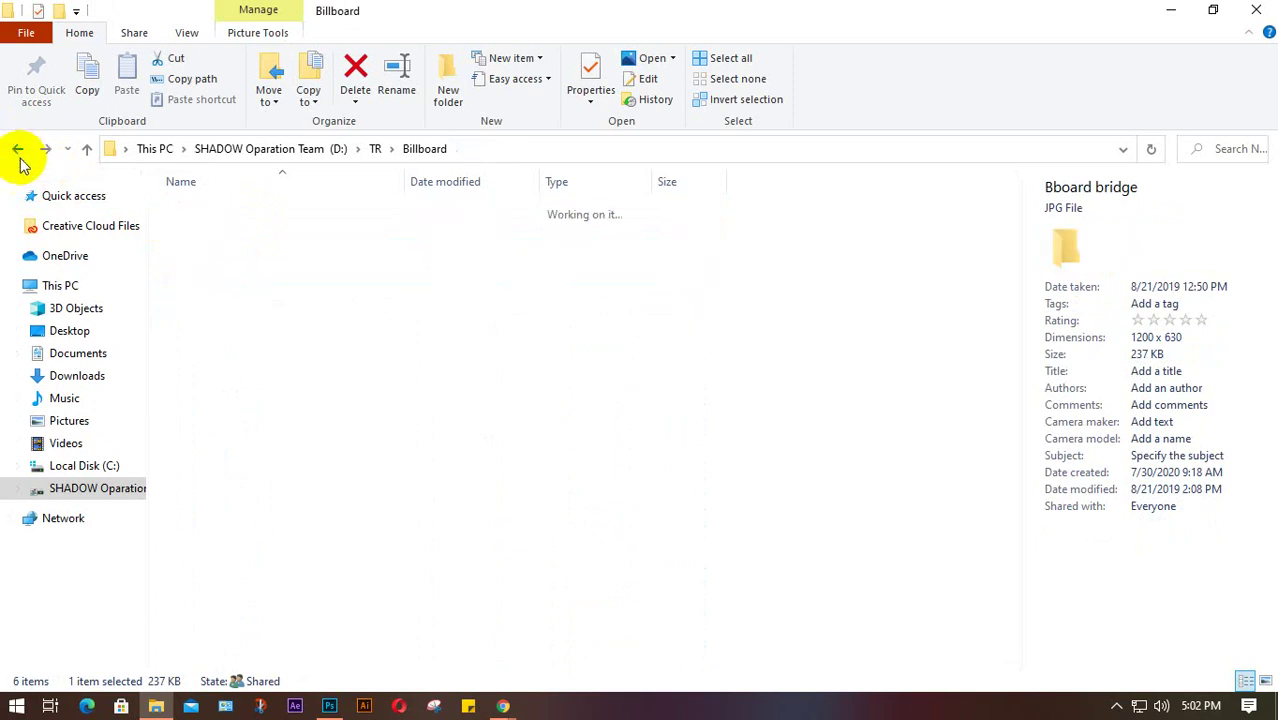
Step: Preview the billboard images Bbb4, bbb5, bbb8 and Bboard sky (1) in the Billboard folder
left_click(240, 250)
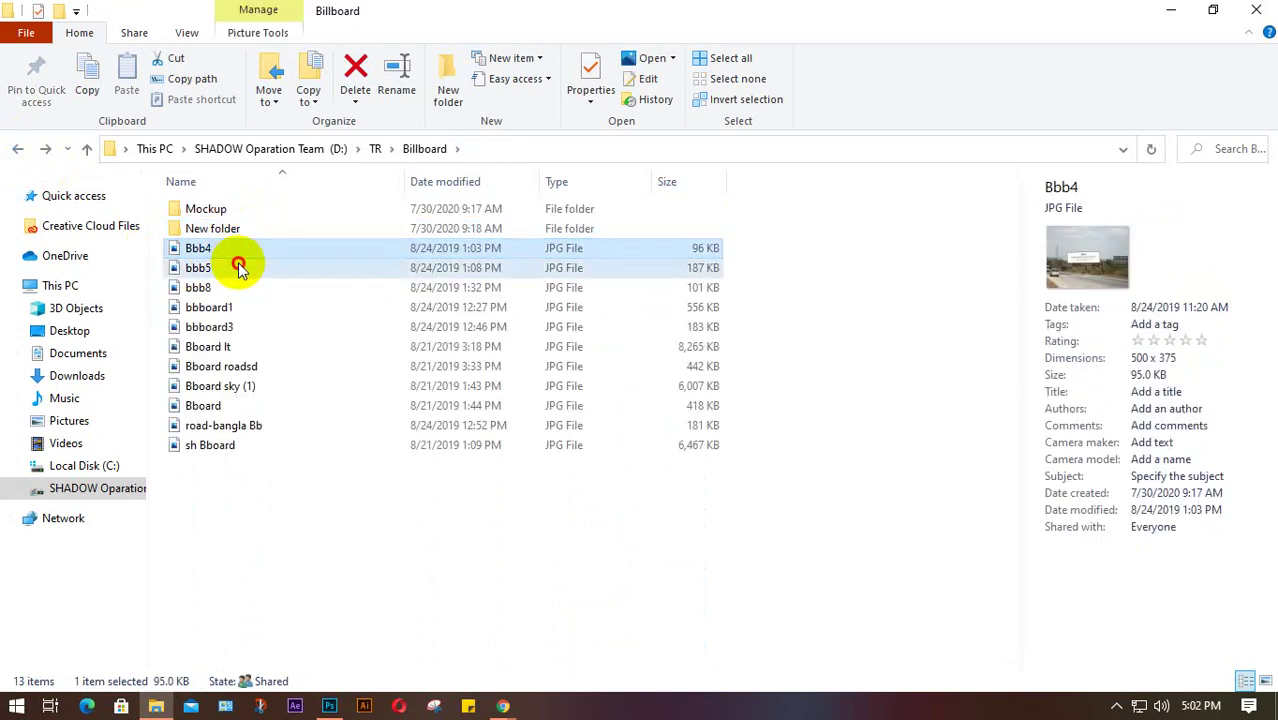
left_click(243, 266)
left_click(255, 287)
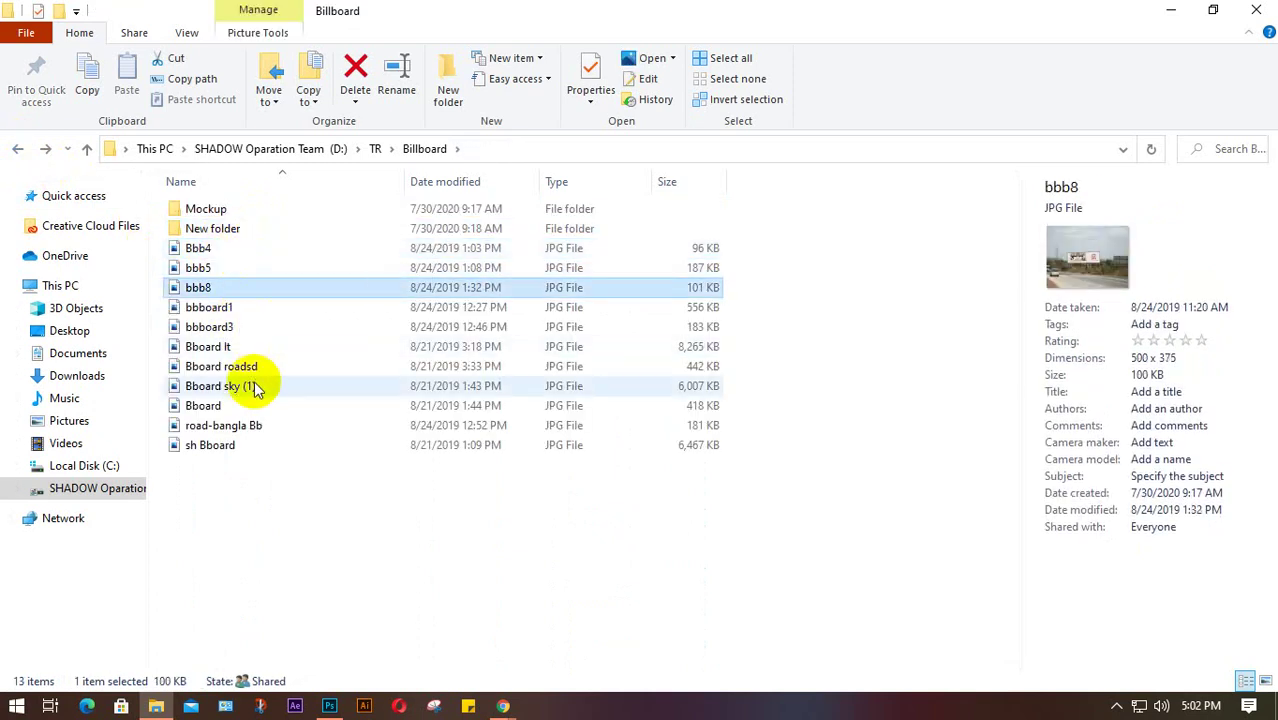
left_click(246, 385)
Step: Open Bbb4 in Photos, browse the billboard mockup images through sh Bboard to examine their perspective, and close Photos
double_click(228, 250)
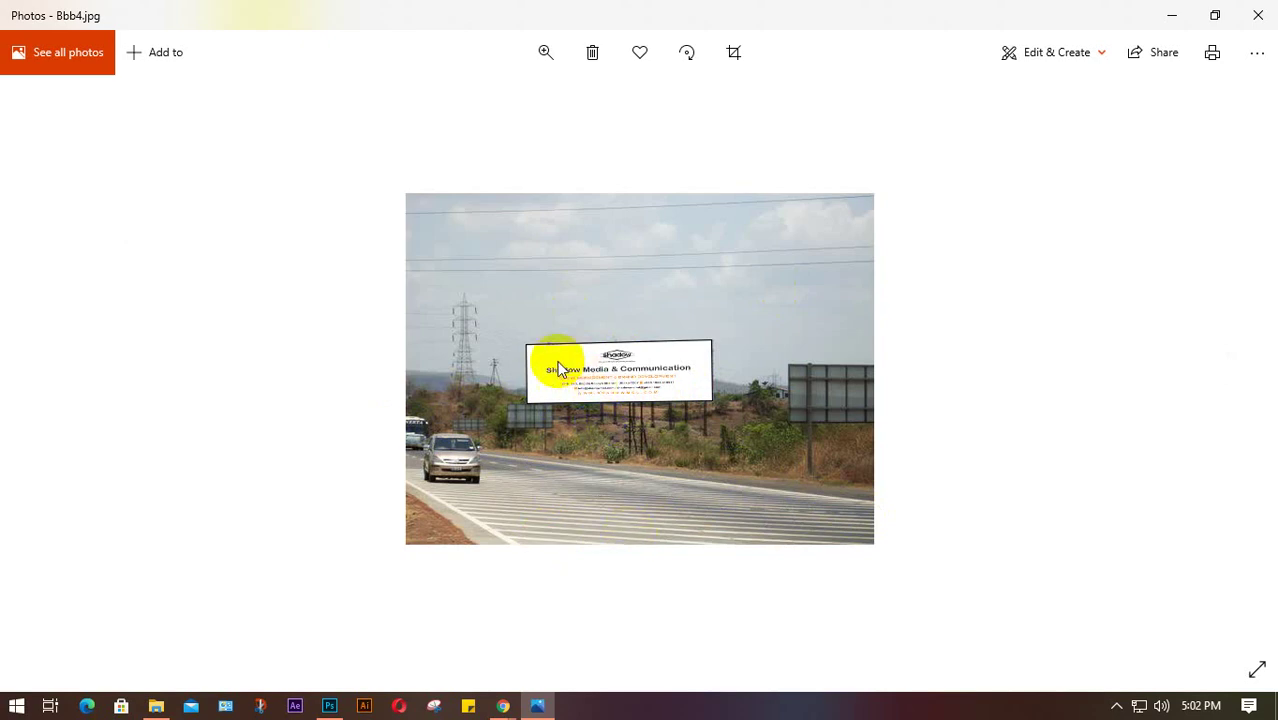
left_click(643, 390)
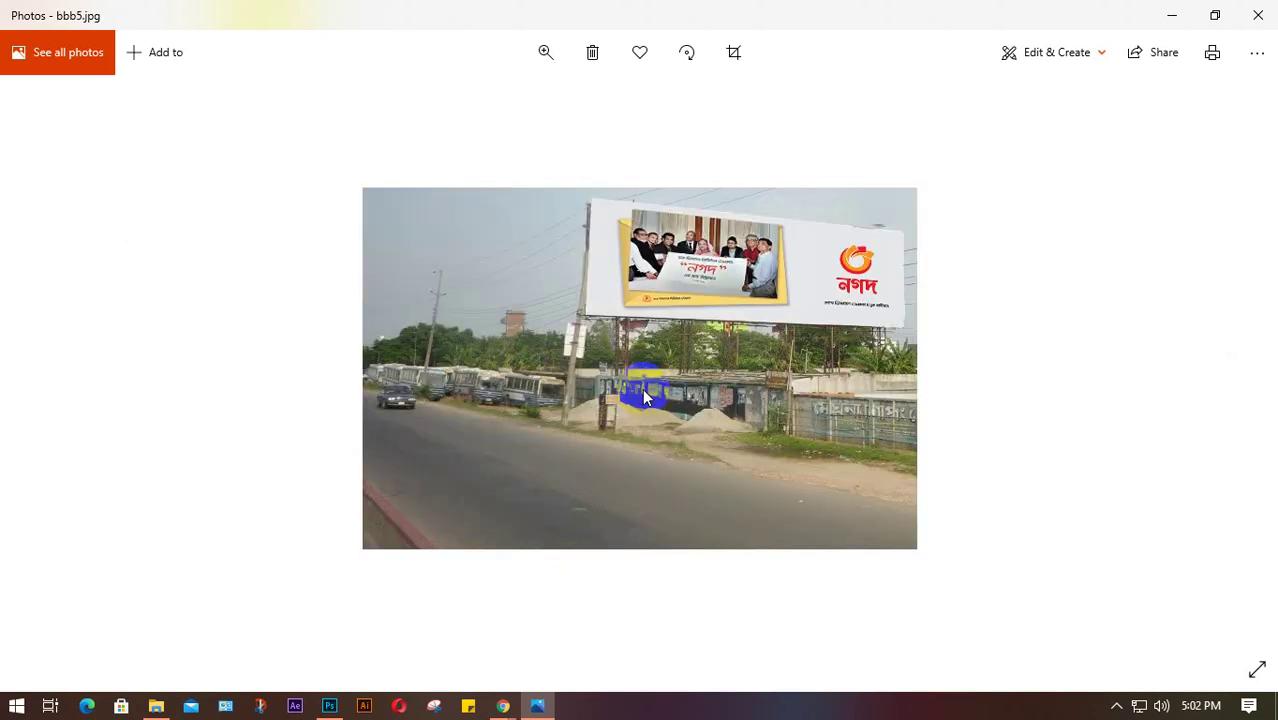
left_click(642, 388)
left_click(642, 388)
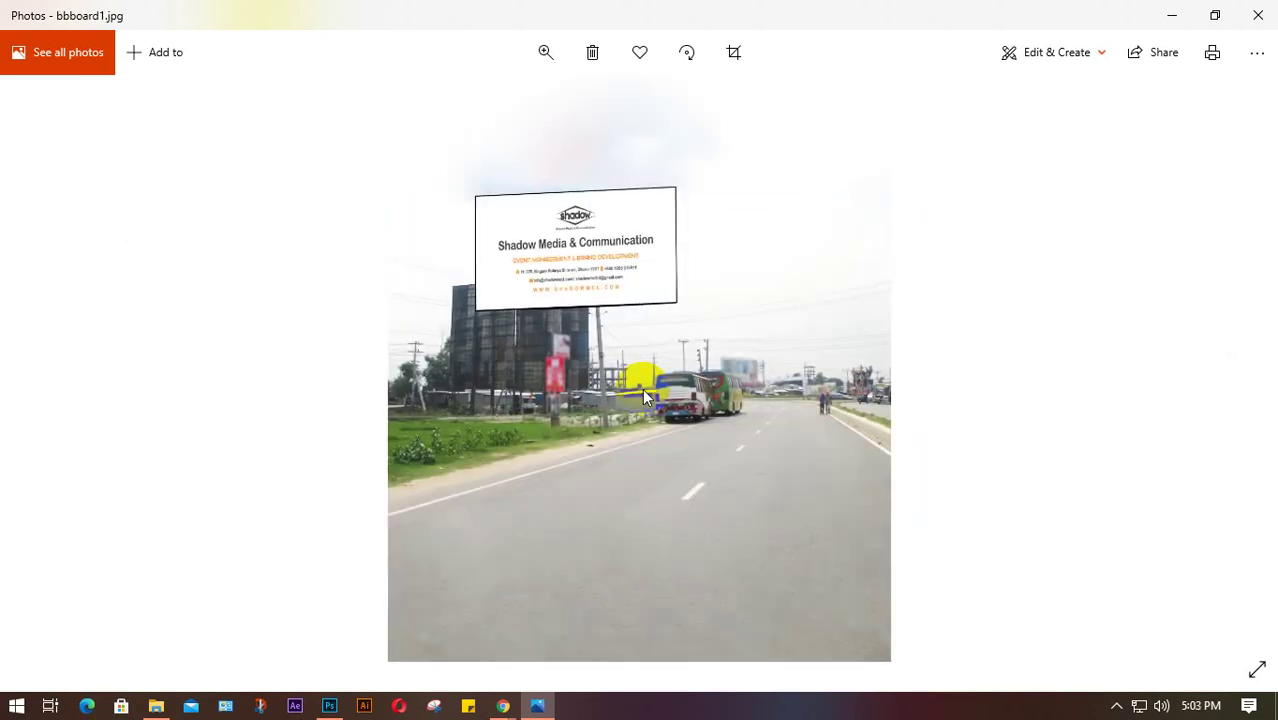
left_click(643, 395)
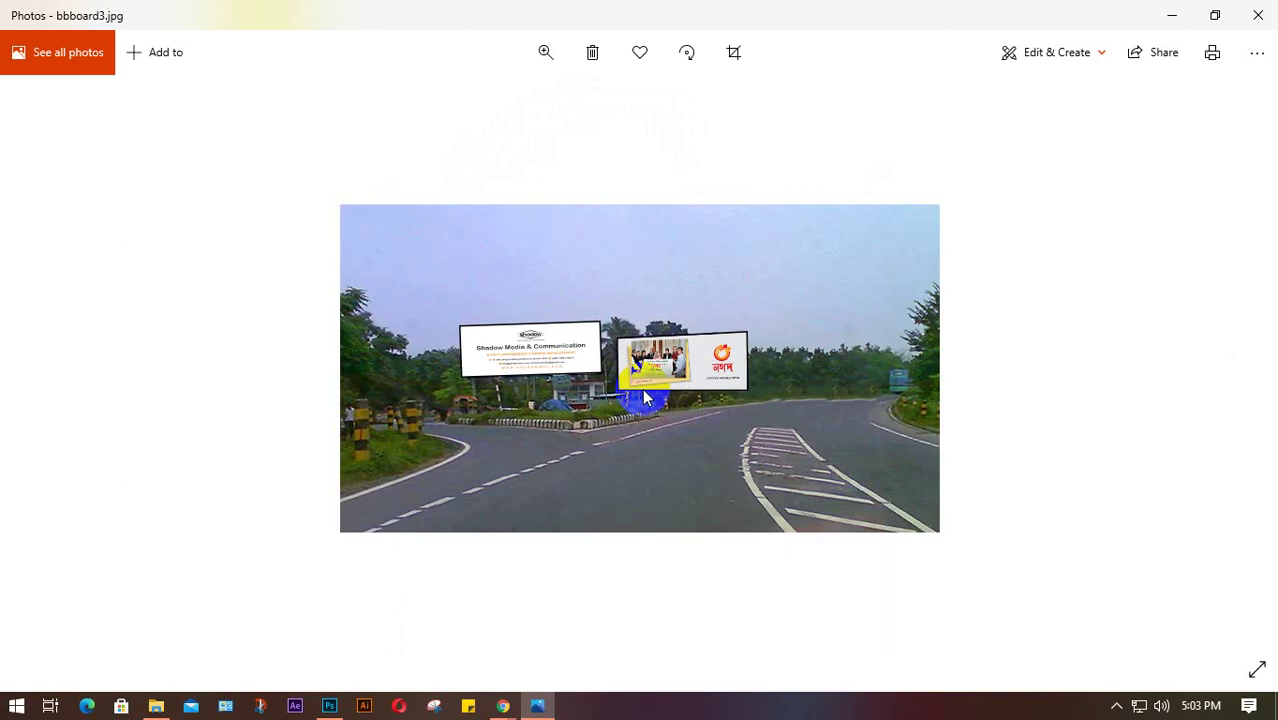
left_click(645, 397)
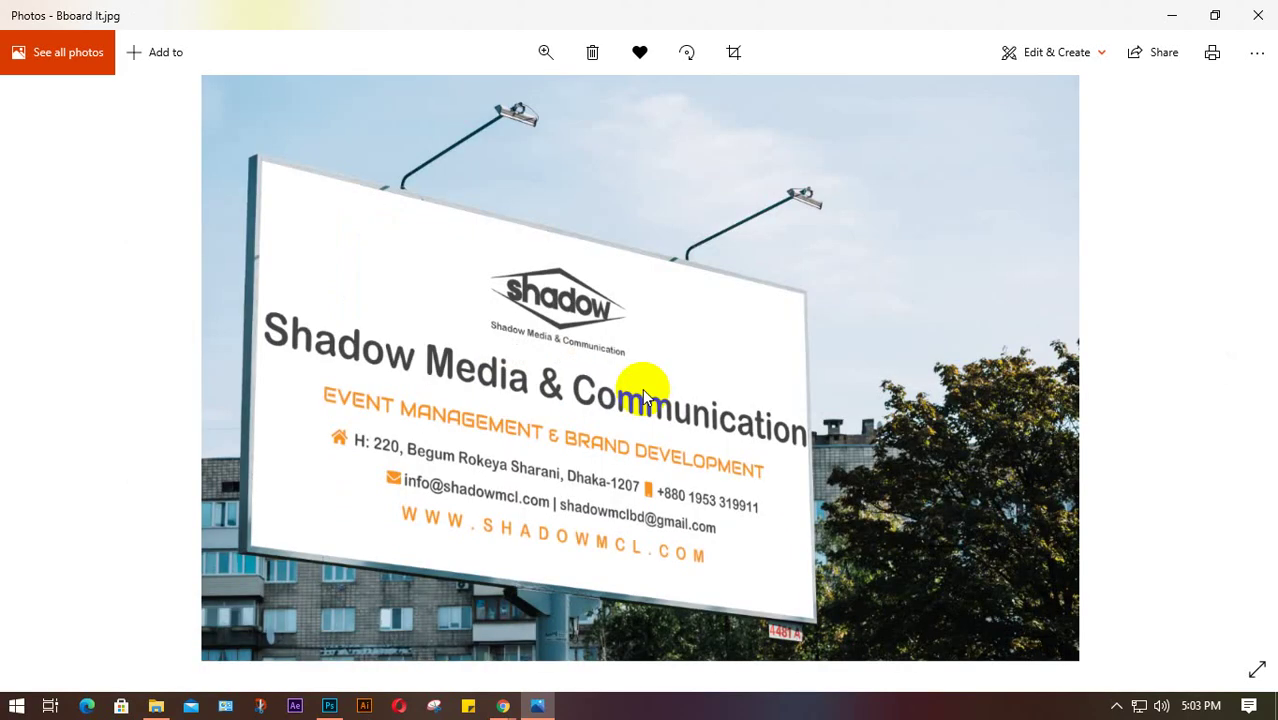
left_click(644, 396)
left_click(644, 396)
left_click(644, 396)
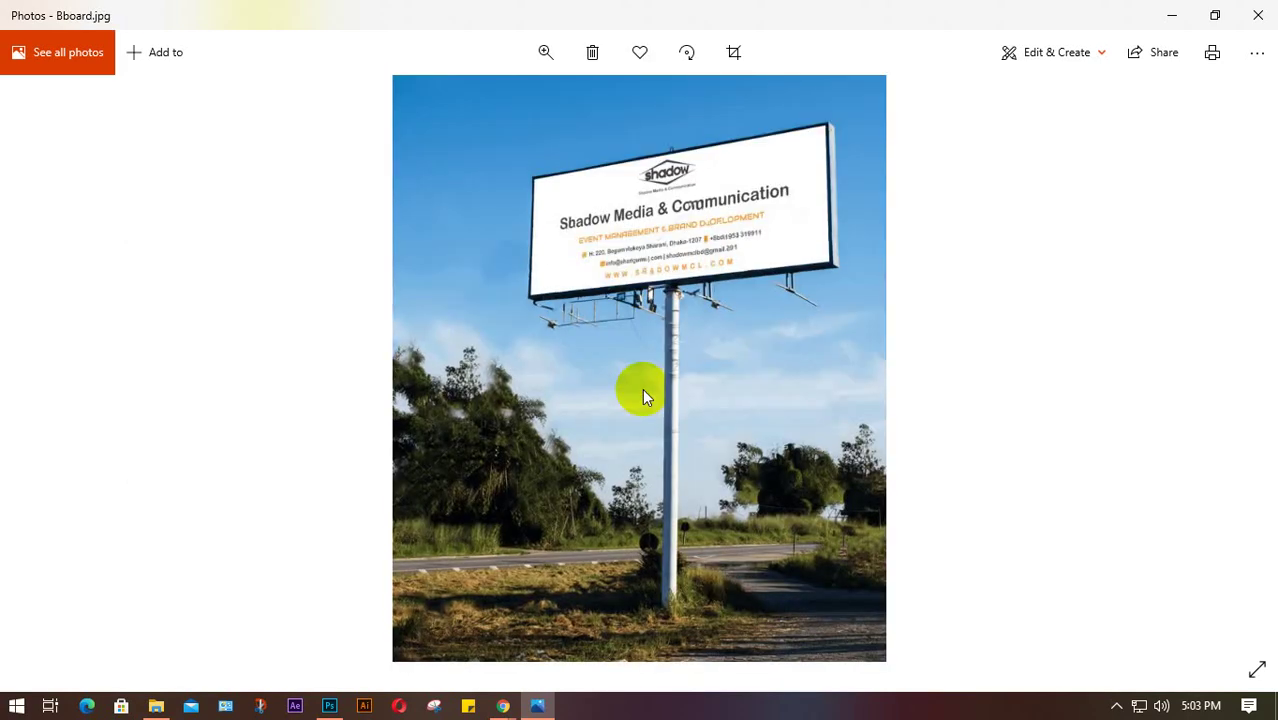
left_click(644, 396)
left_click(644, 396)
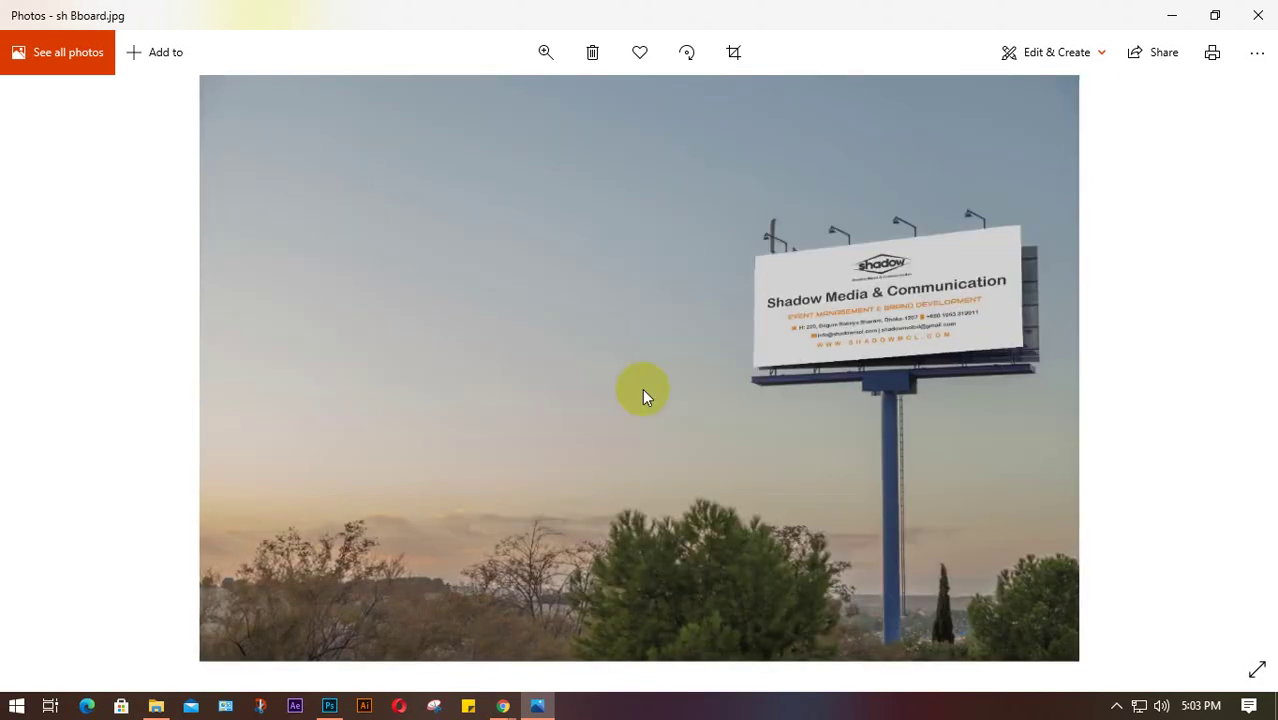
left_click(1257, 15)
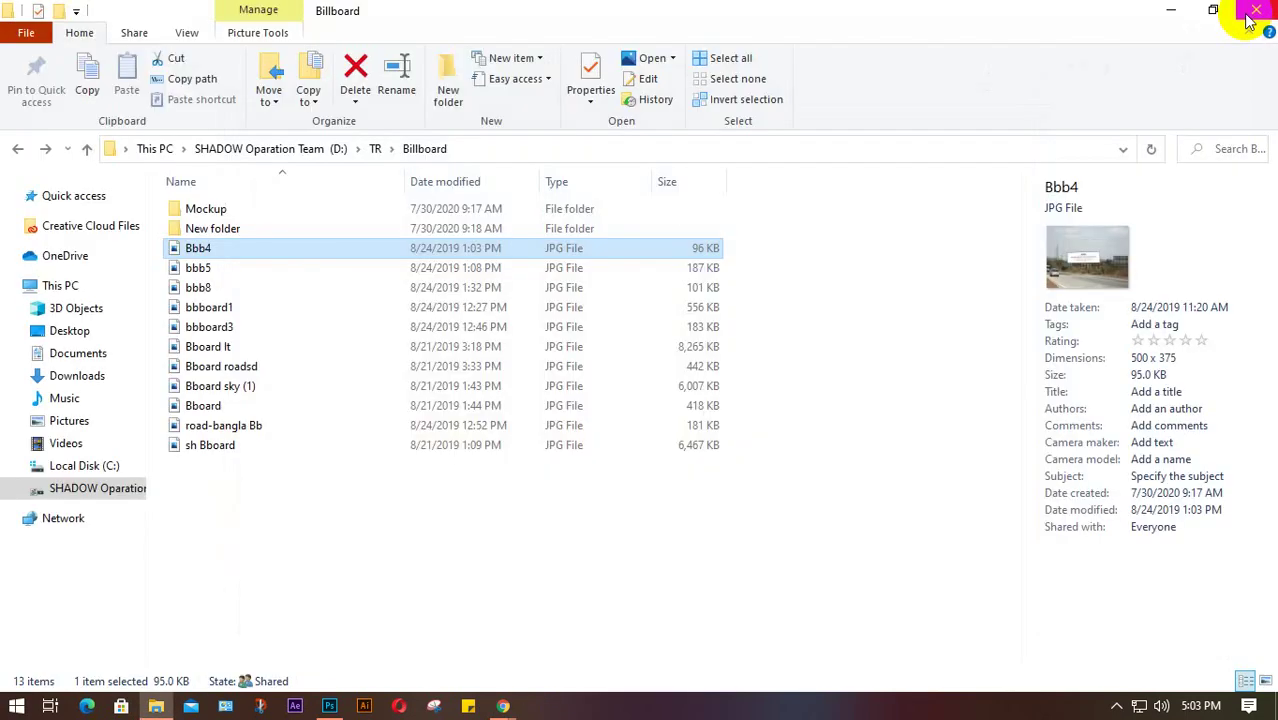
Step: Go back through the TR folder to the D: drive, look into the stage folder and return to the drive
left_click(16, 149)
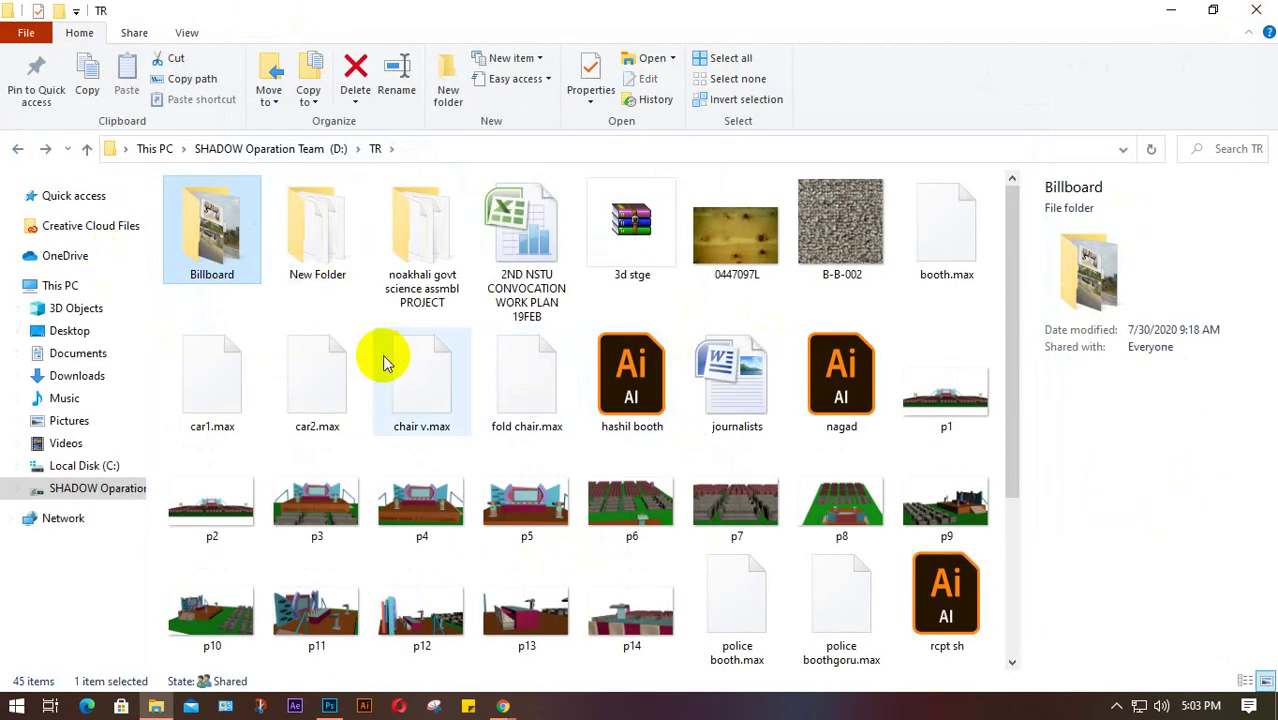
scroll(382, 358, "down", 3)
left_click(17, 149)
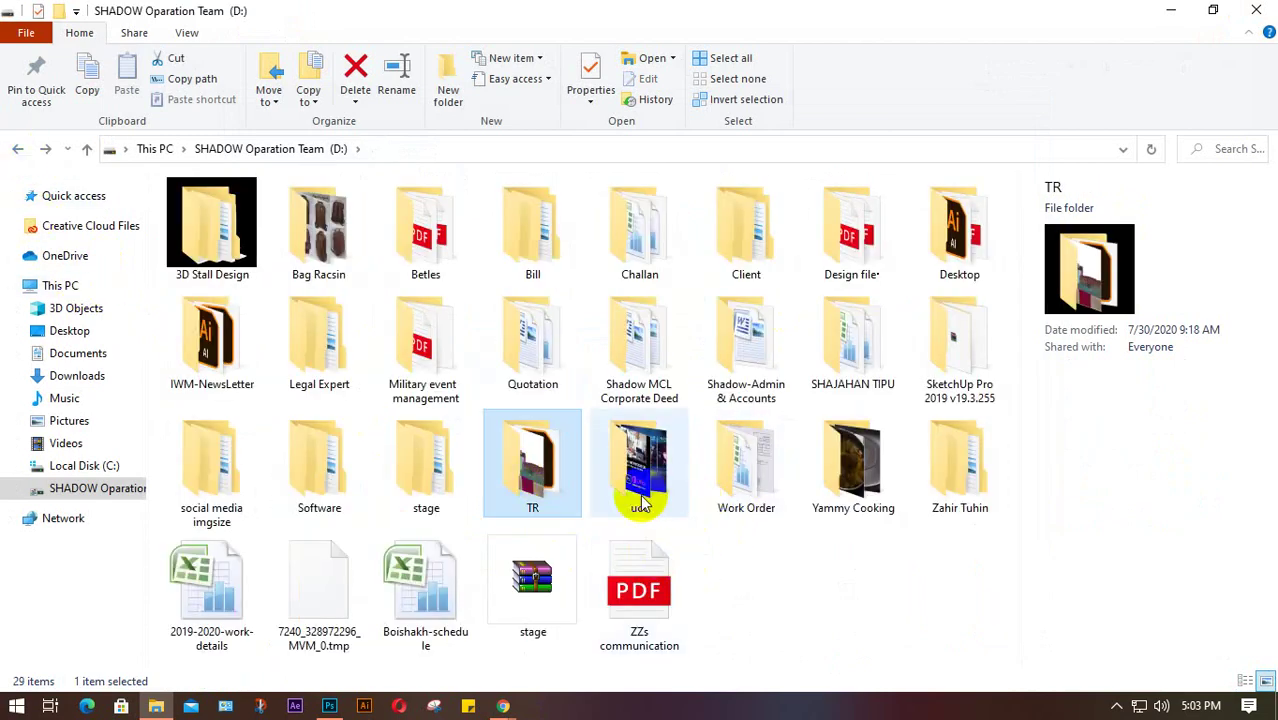
double_click(425, 489)
left_click(18, 150)
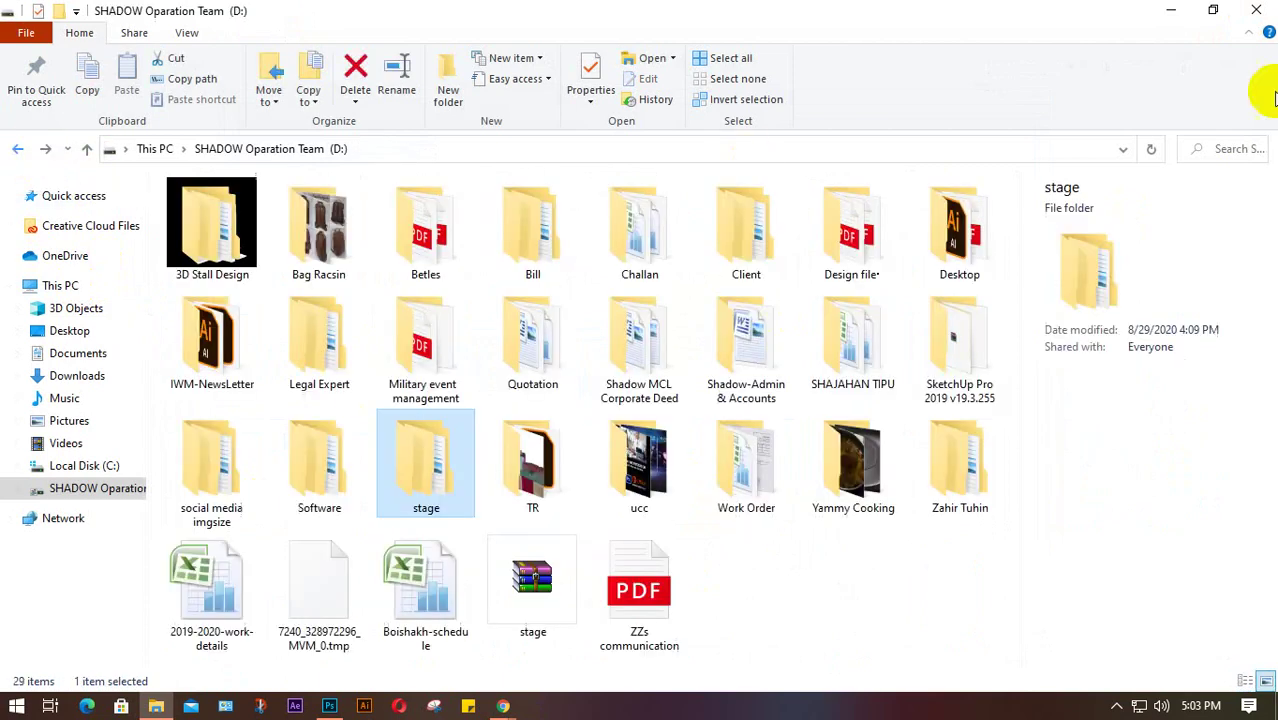
Step: Minimise File Explorer and switch to Photoshop, bringing up the sunset image on layer 2 with its transform box active
left_click(1173, 10)
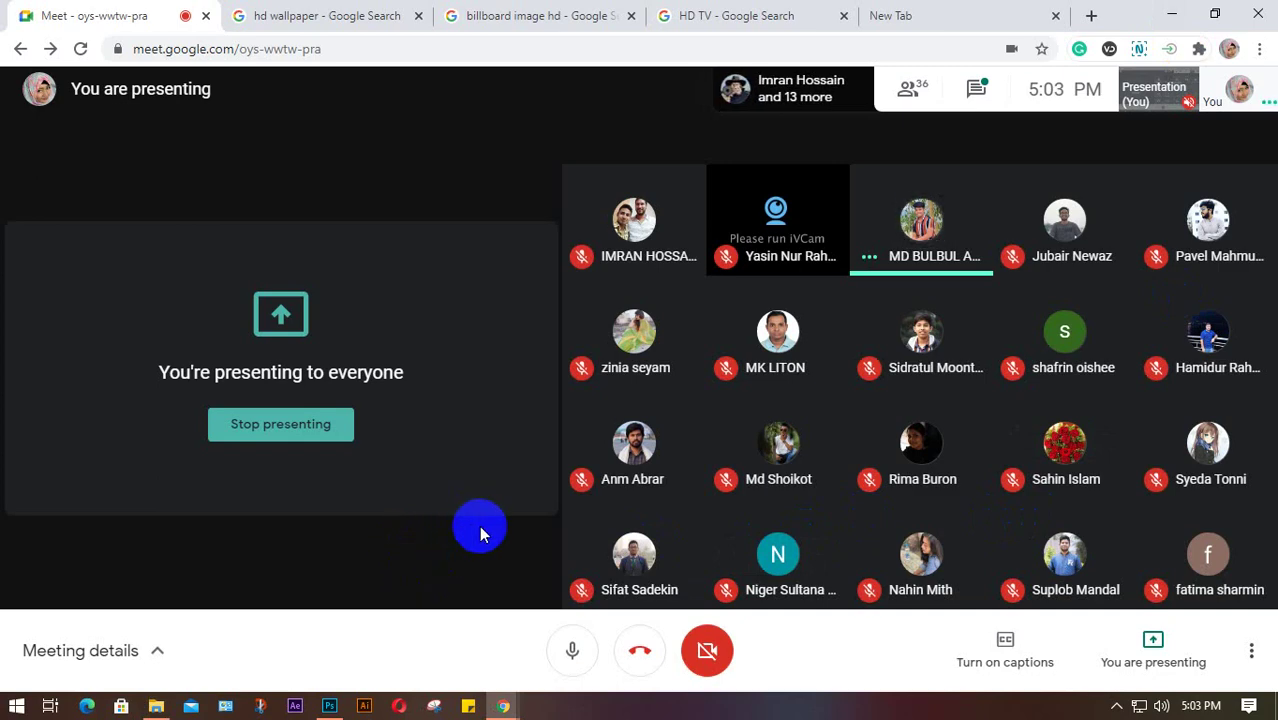
left_click(333, 708)
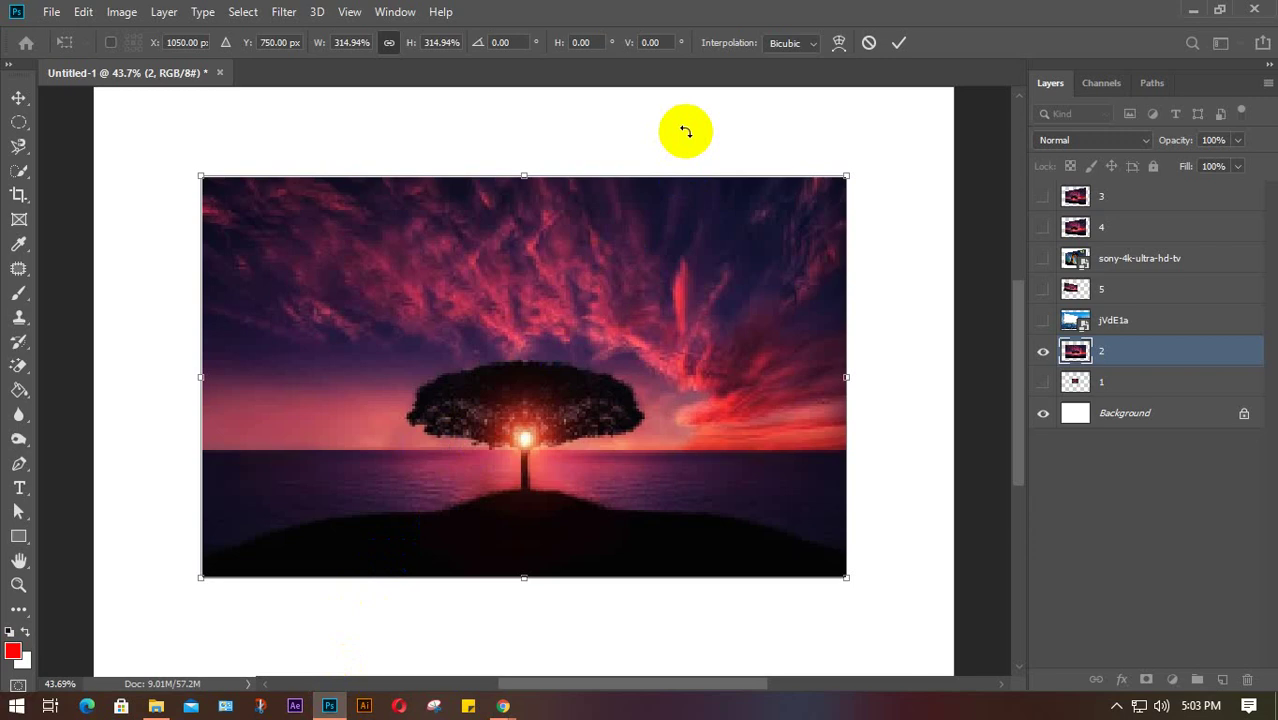
left_click(707, 188)
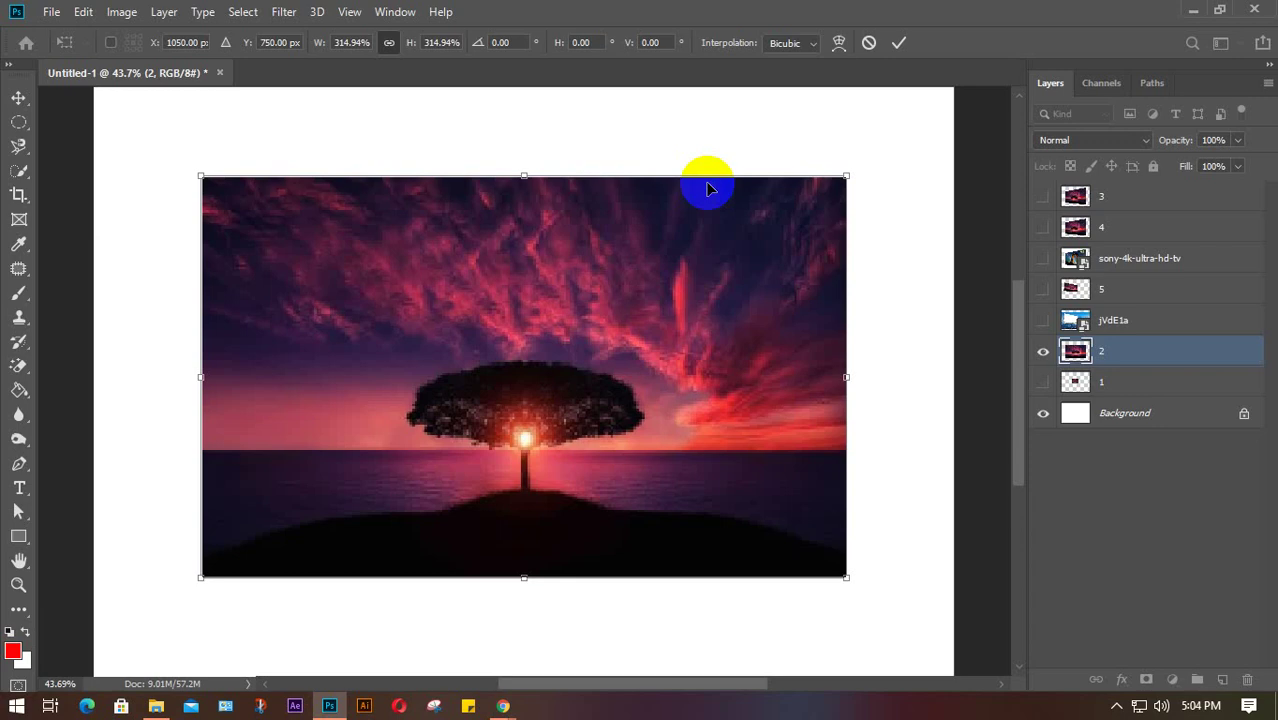
scroll(746, 286, "down", 2)
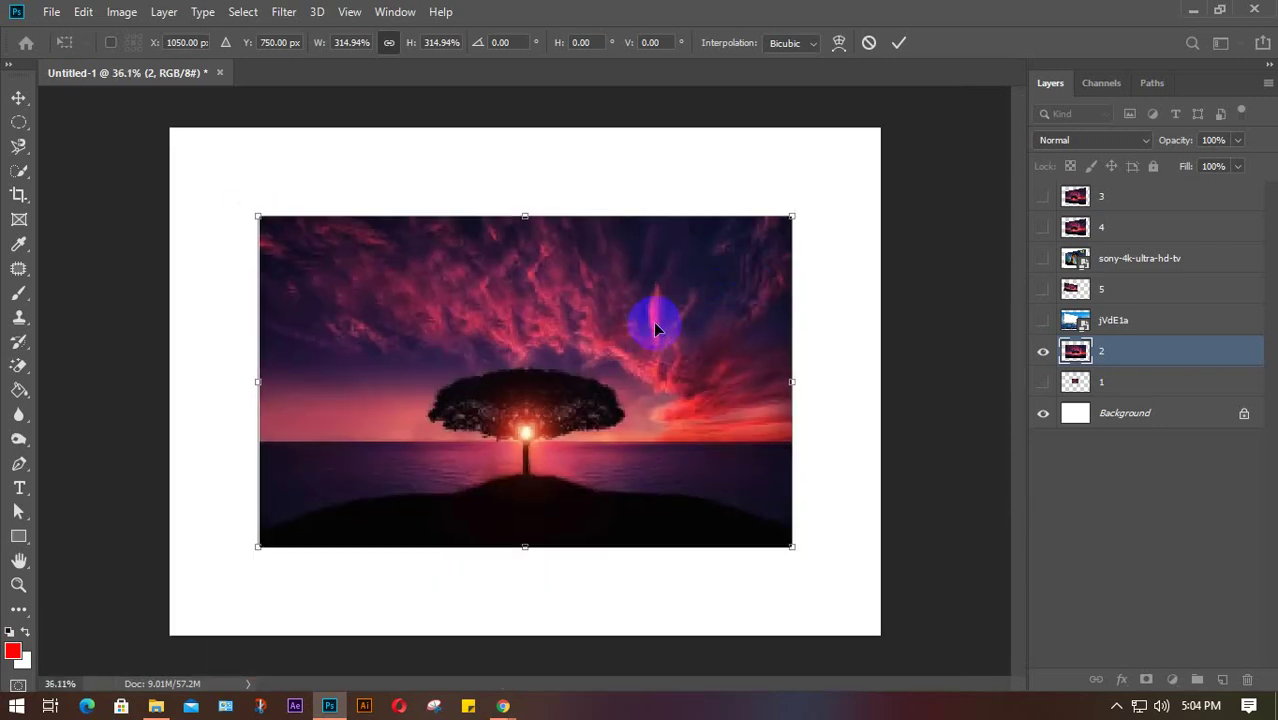
scroll(653, 321, "up", 2)
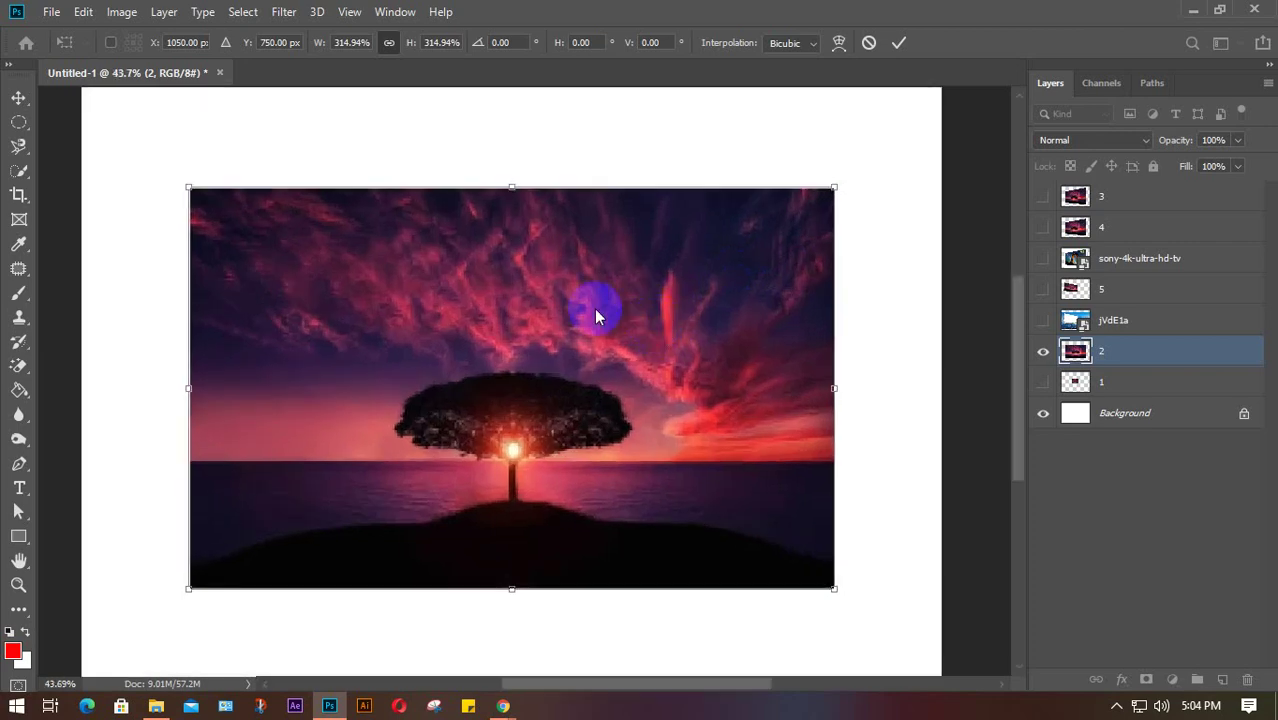
Step: Try the Perspective transform on layer 2's sunset image by shifting its edges slightly and narrowing the bottom edge, and undo the narrowing
left_click(1117, 706)
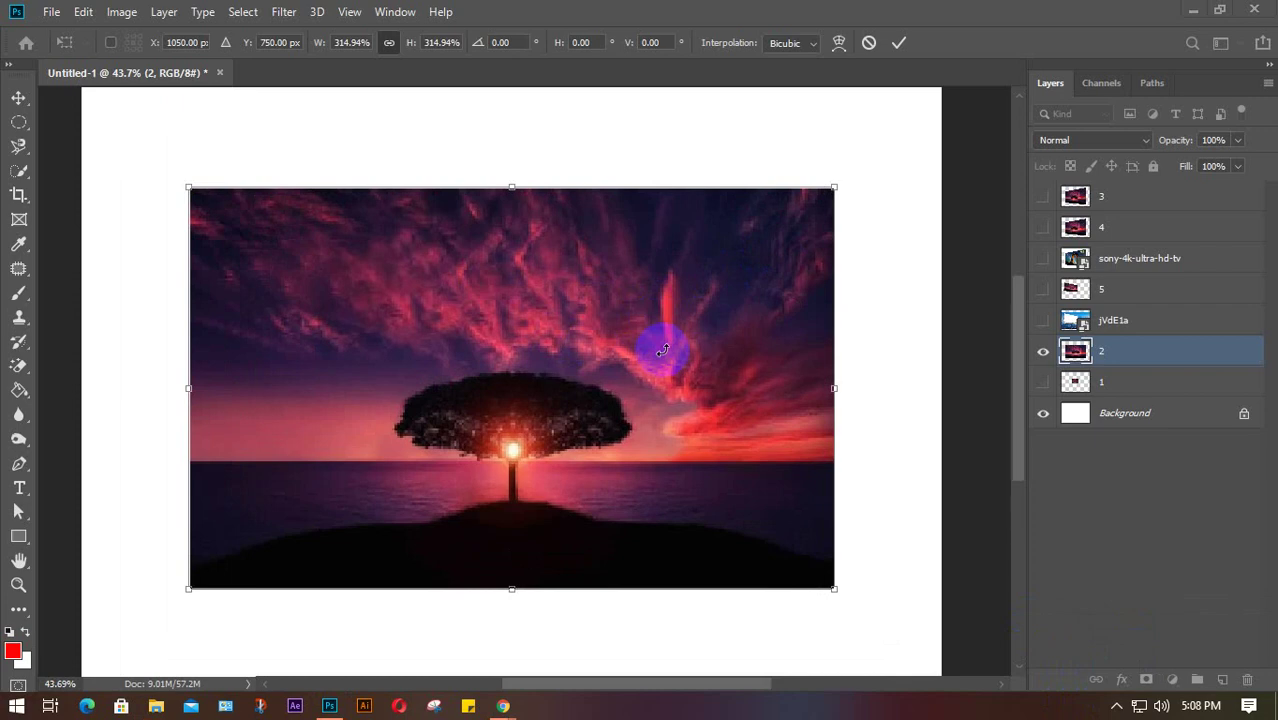
right_click(593, 310)
left_click(628, 412)
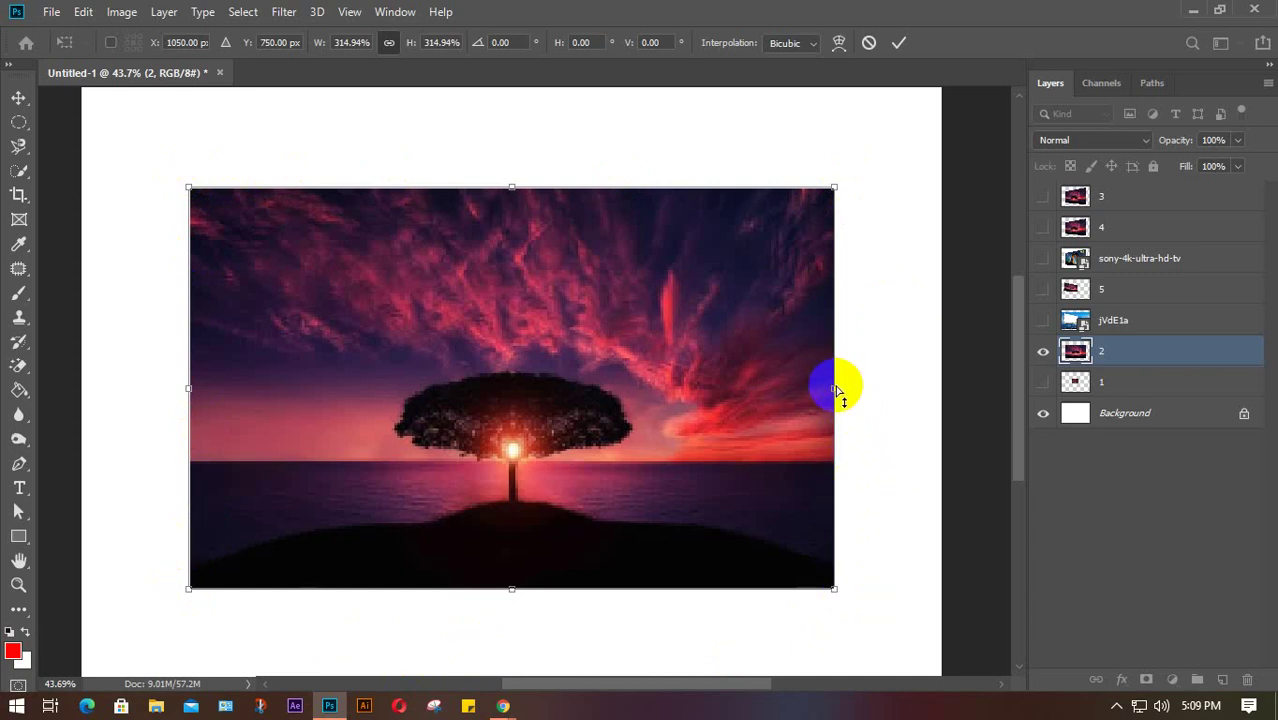
mouse_move(836, 388)
left_mouse_down()
mouse_move(828, 314)
mouse_move(834, 390)
left_mouse_up()
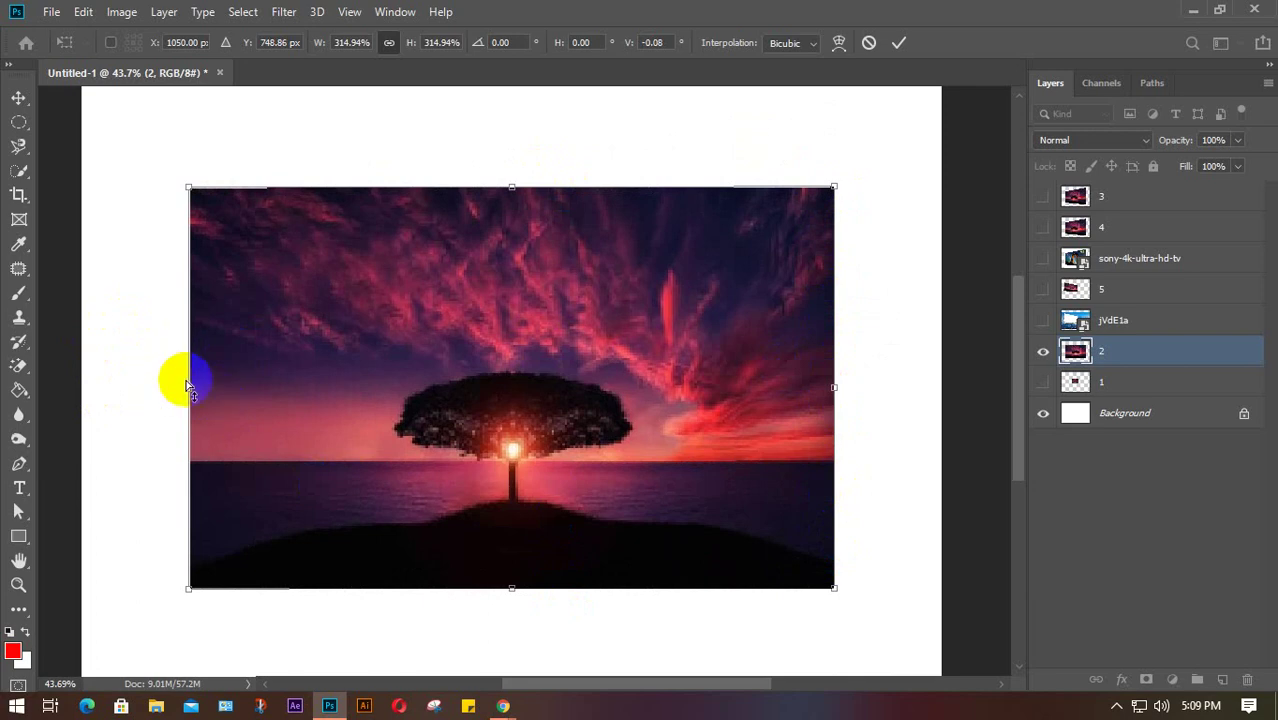
mouse_move(520, 185)
left_mouse_down()
mouse_move(595, 192)
mouse_move(456, 191)
mouse_move(519, 192)
left_mouse_up()
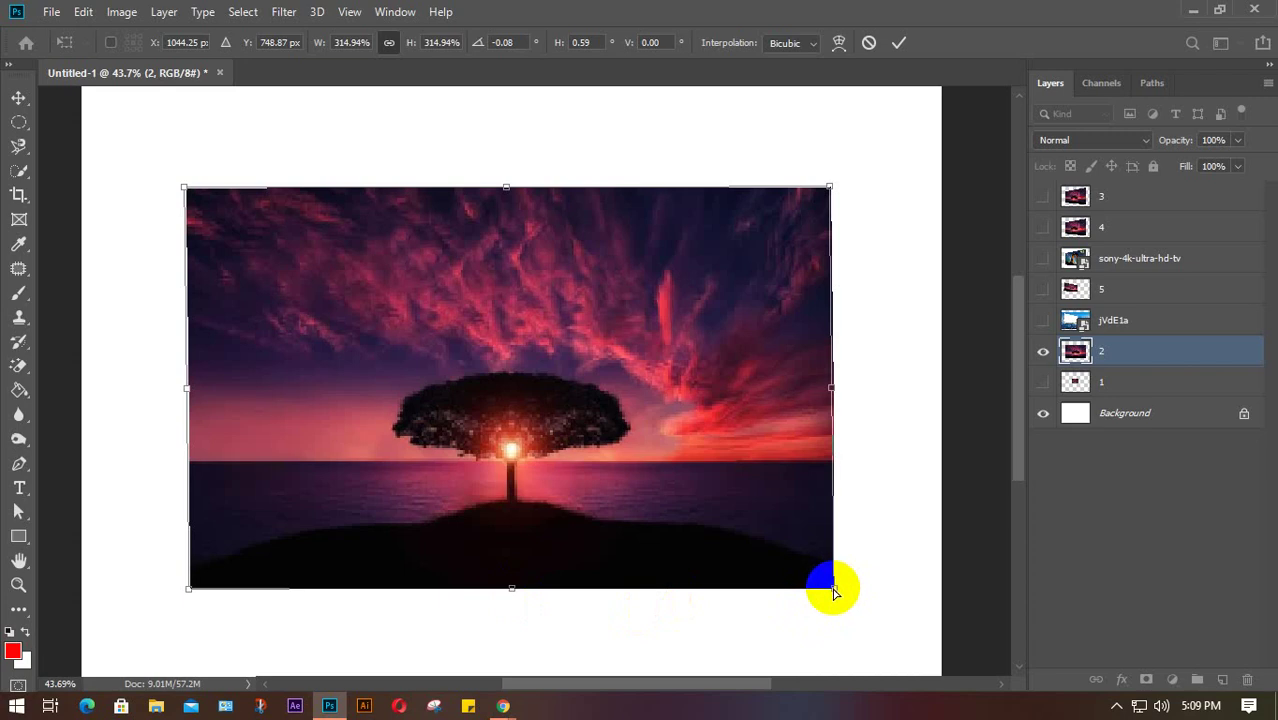
left_click_drag(833, 590, 682, 586)
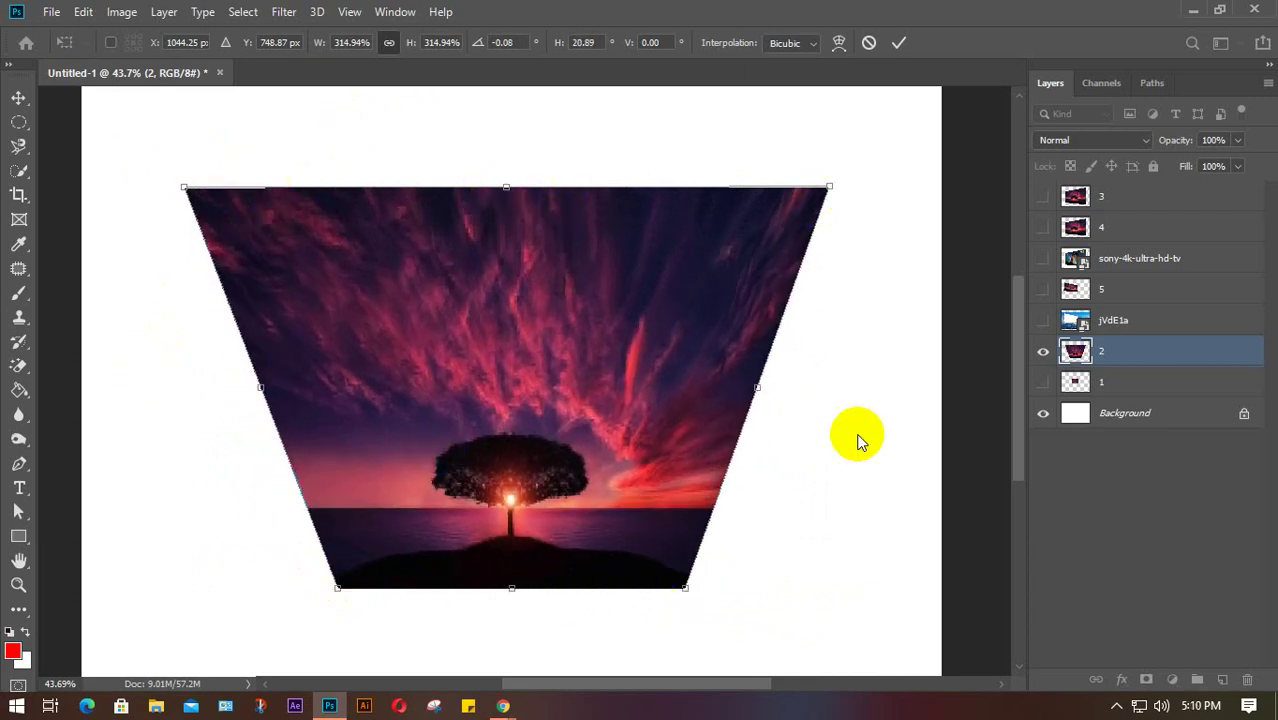
key("ctrl+z")
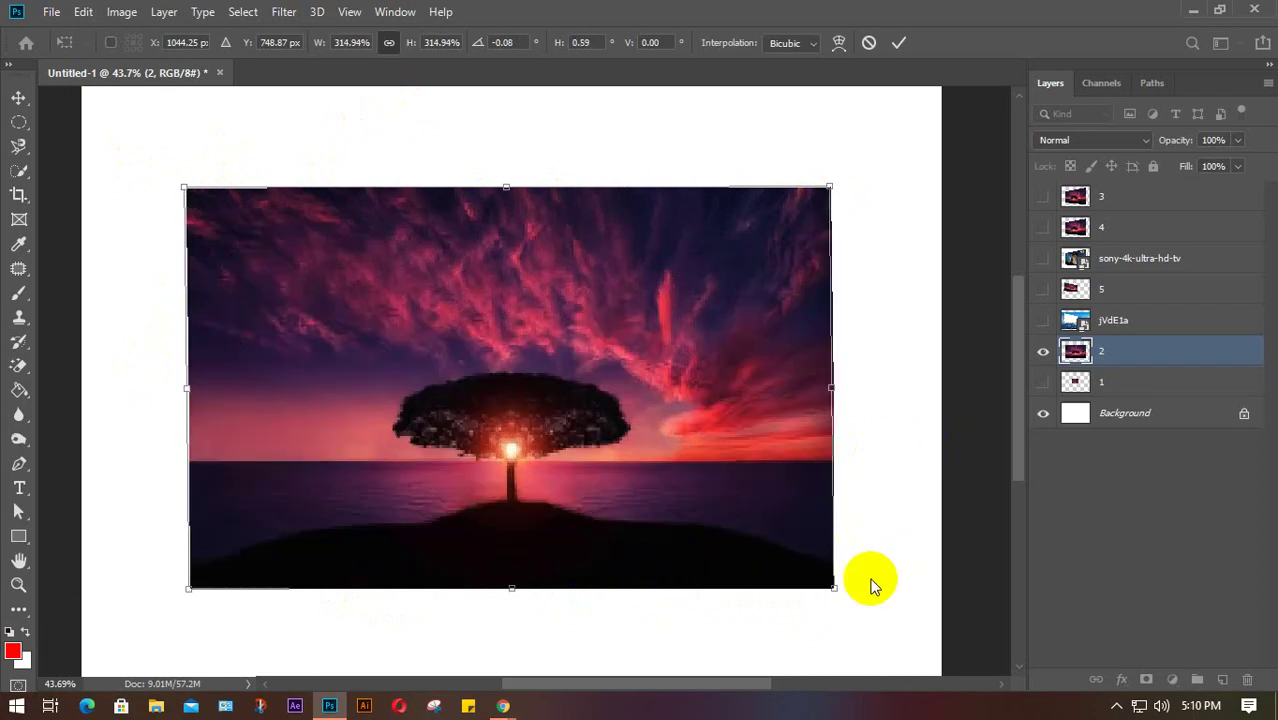
Step: Use Perspective to taper the layer 2 sunset image toward its right edge with a rising bottom edge, and apply the transform
left_click_drag(829, 587, 836, 560)
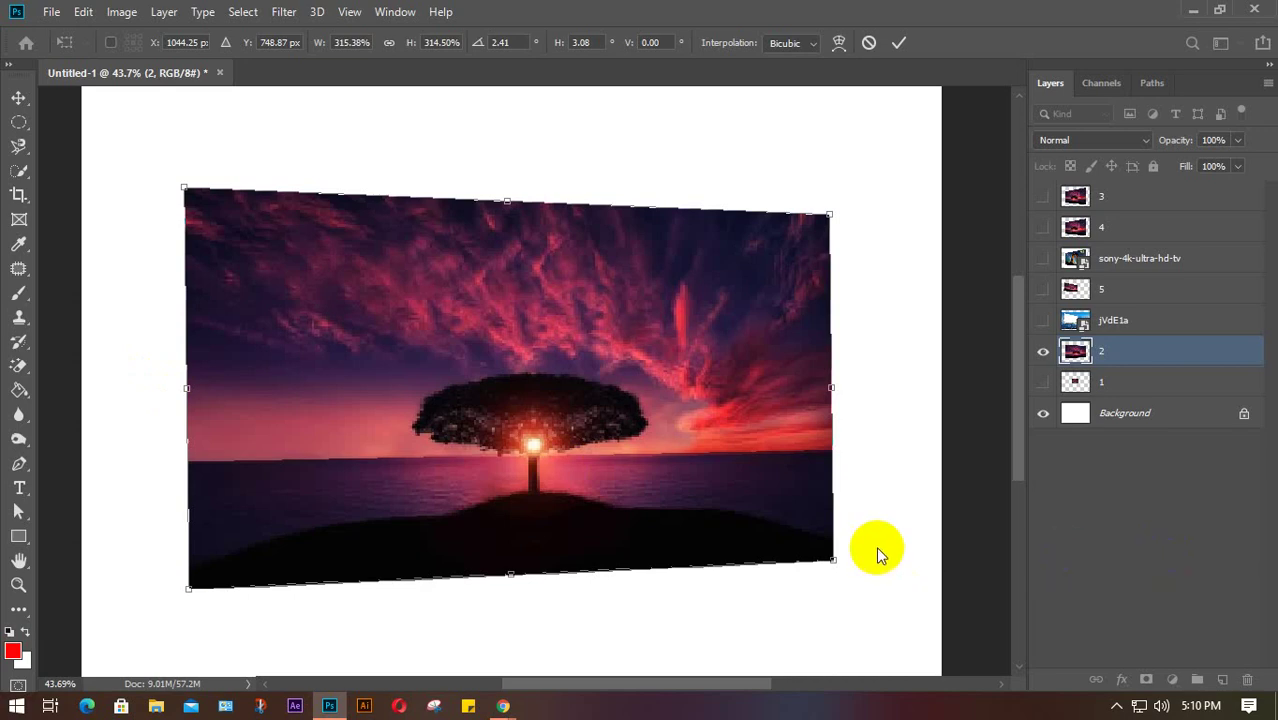
left_click_drag(832, 385, 875, 362)
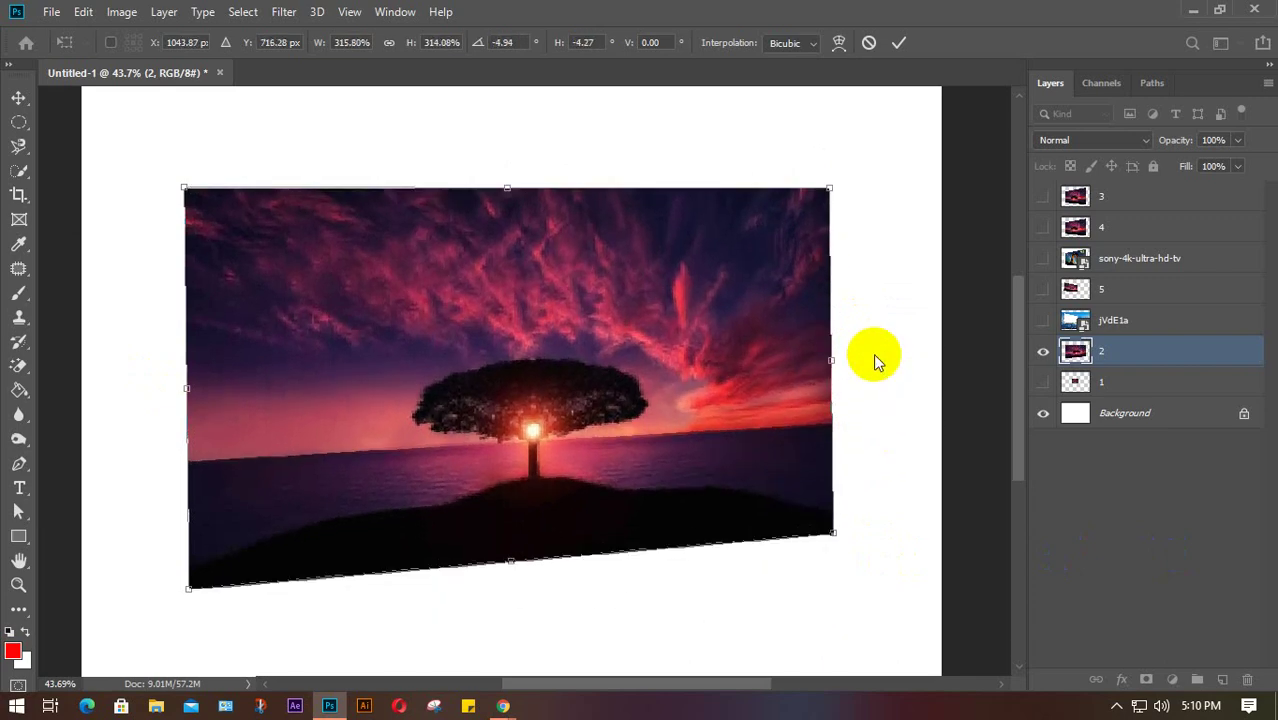
mouse_move(840, 362)
left_mouse_down()
mouse_move(855, 467)
mouse_move(864, 327)
left_mouse_up()
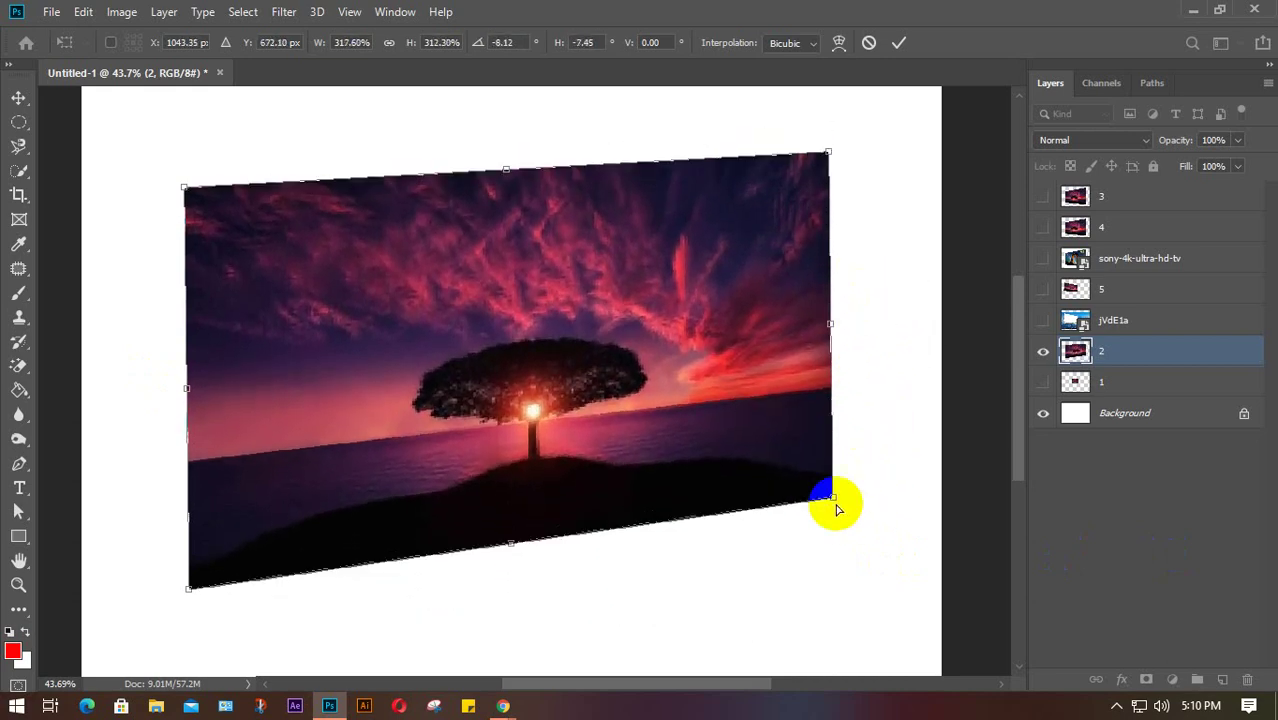
left_click_drag(834, 501, 850, 423)
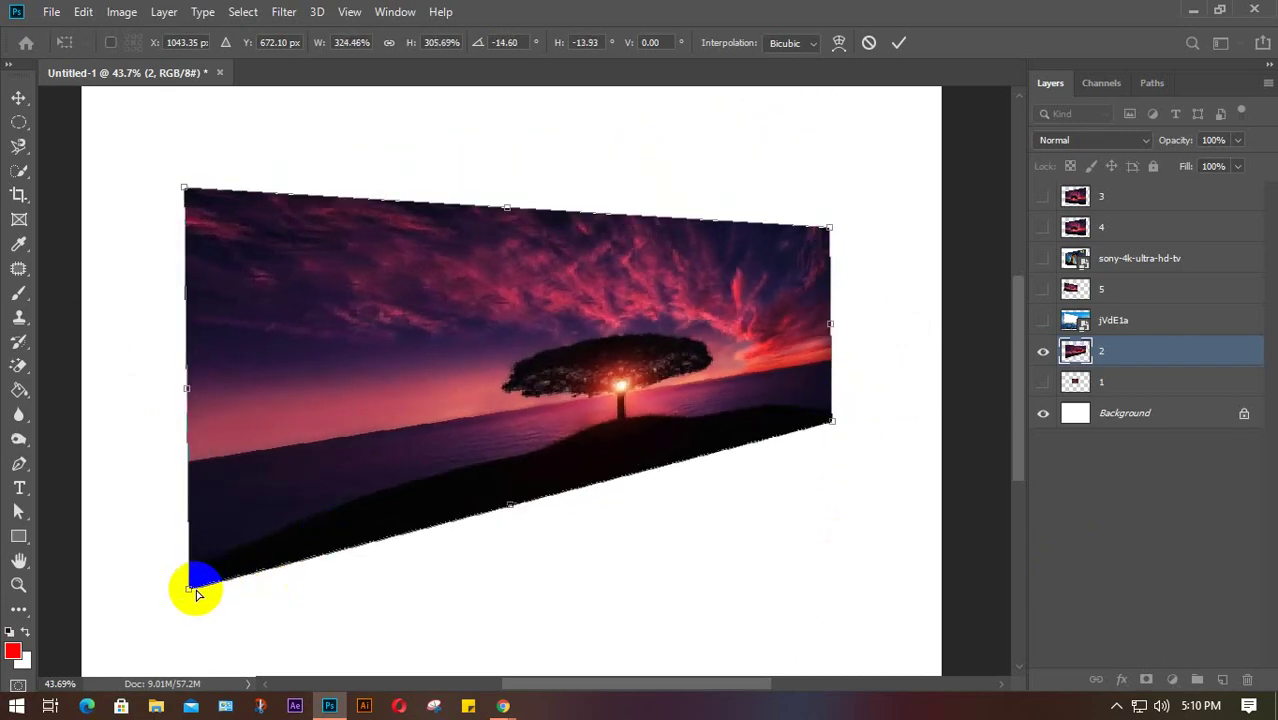
mouse_move(185, 593)
left_mouse_down()
mouse_move(365, 571)
mouse_move(200, 585)
left_mouse_up()
left_click(899, 42)
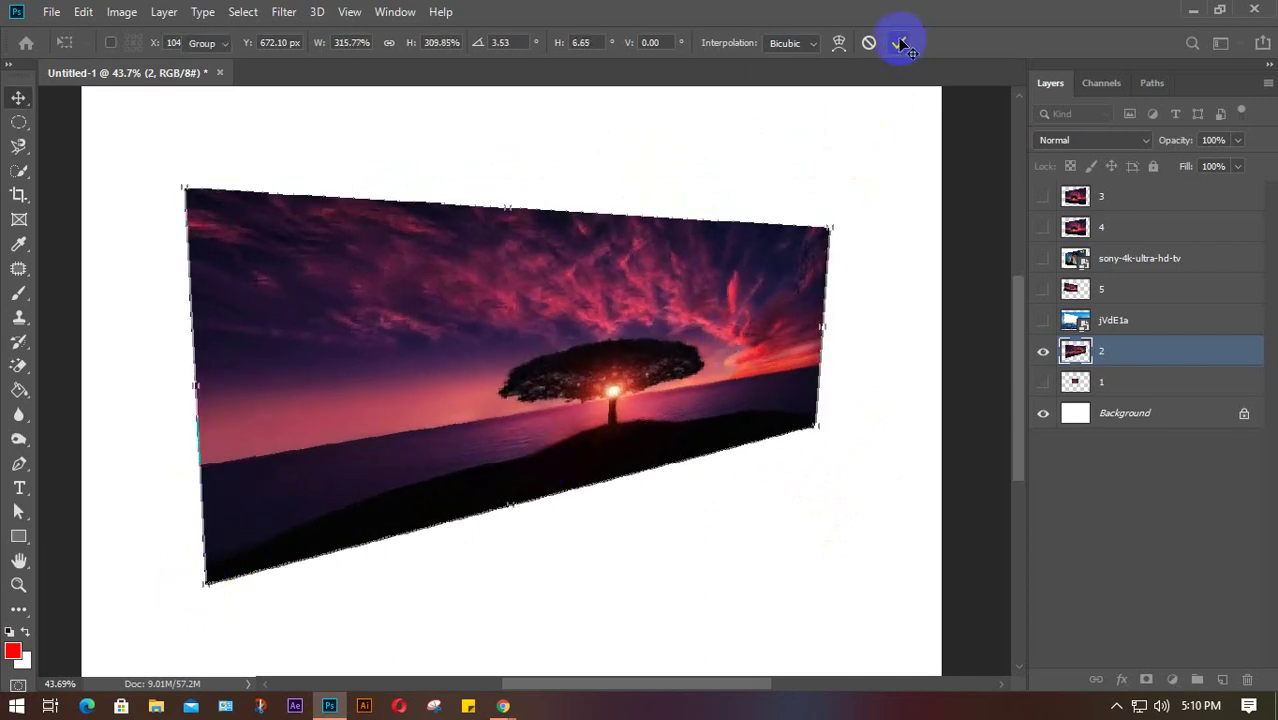
Step: Delete layer 2 and make layer 1 visible
key("Delete")
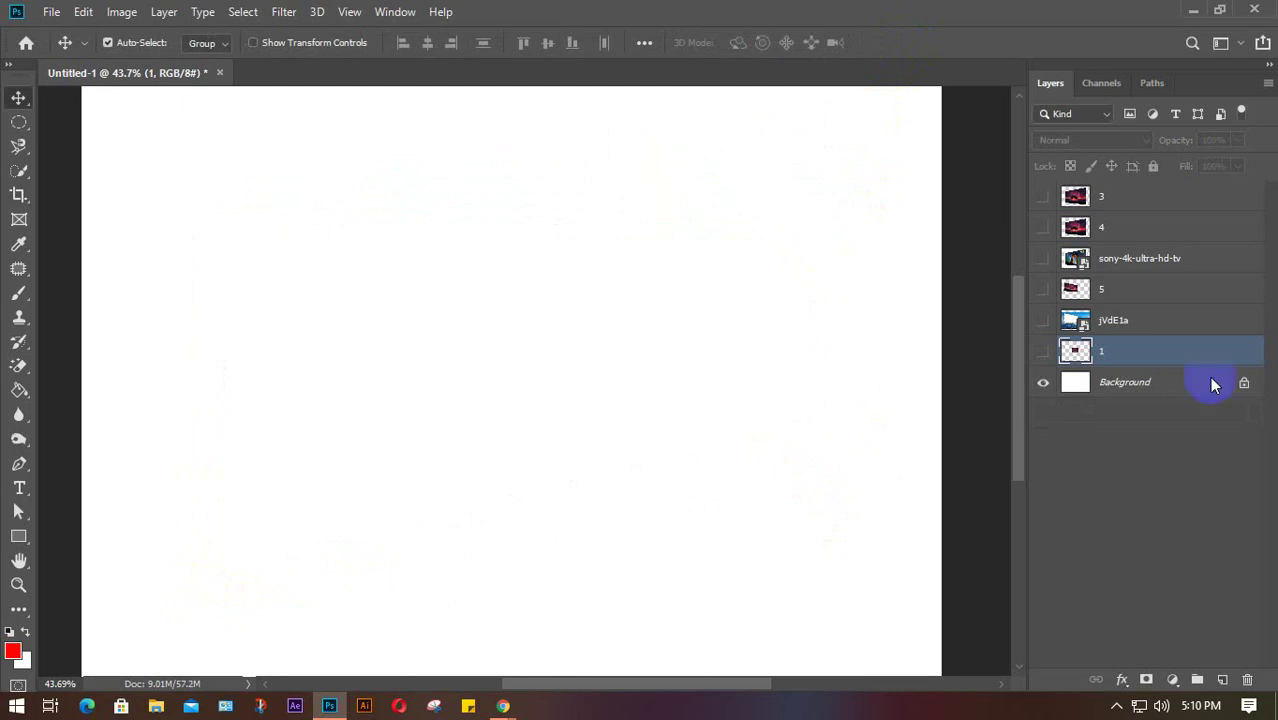
left_click(1043, 351)
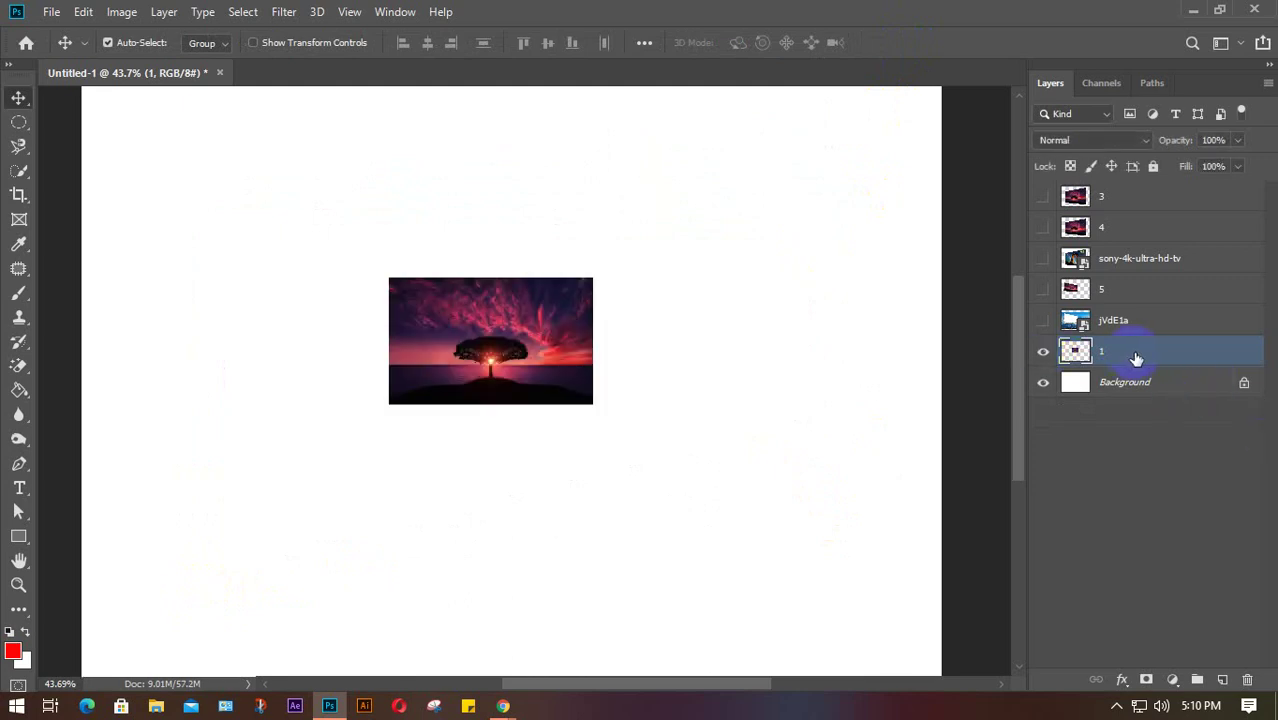
Step: Duplicate layer 1 six times and hide every instance of it except the topmost copy
key("ctrl+j")
key("ctrl+j")
key("ctrl+j")
key("ctrl+j")
key("ctrl+j")
key("ctrl+j")
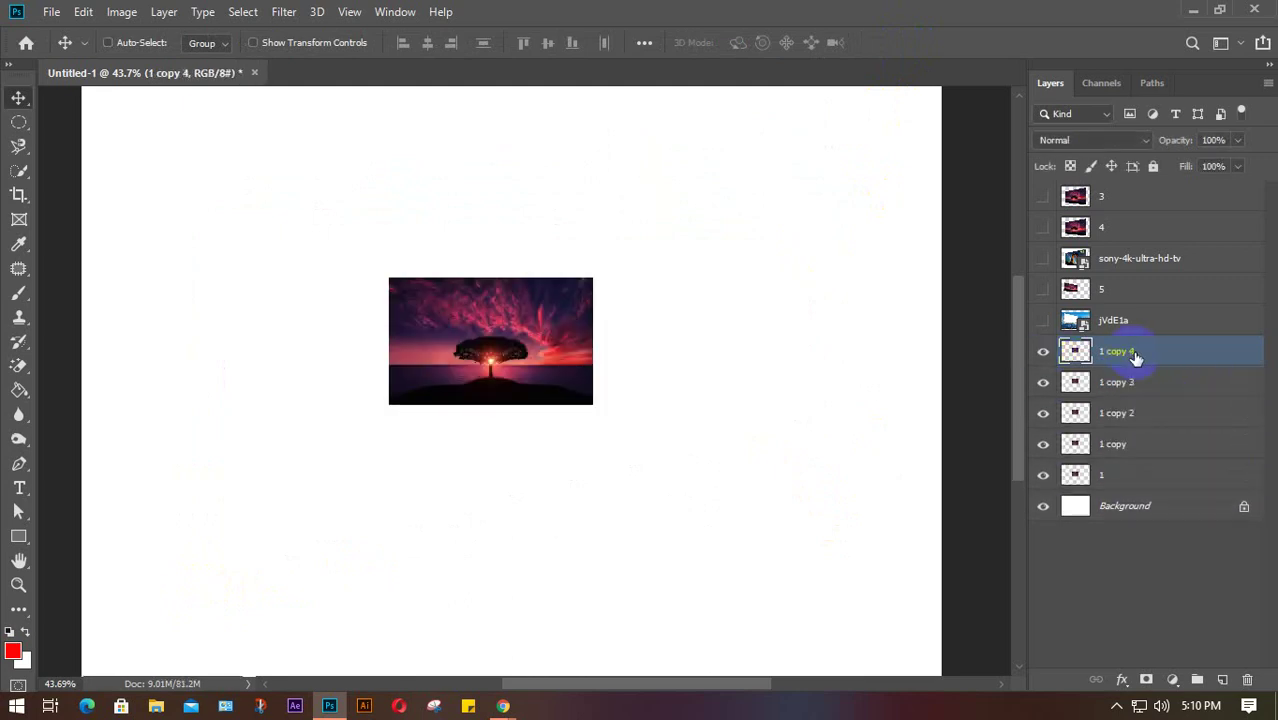
left_click_drag(1043, 388, 1043, 537)
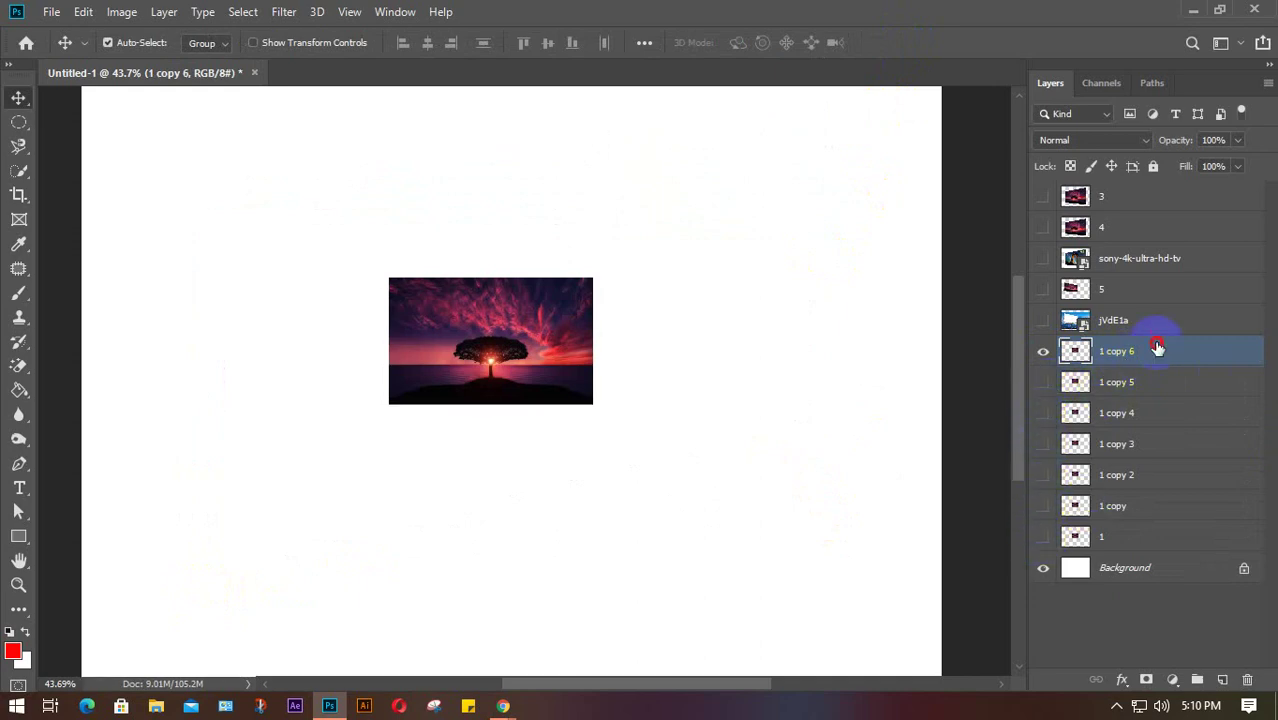
Step: Enlarge the sunset image on layer 1 copy 6 to about 332% and centre it vertically on the canvas
key("ctrl+t")
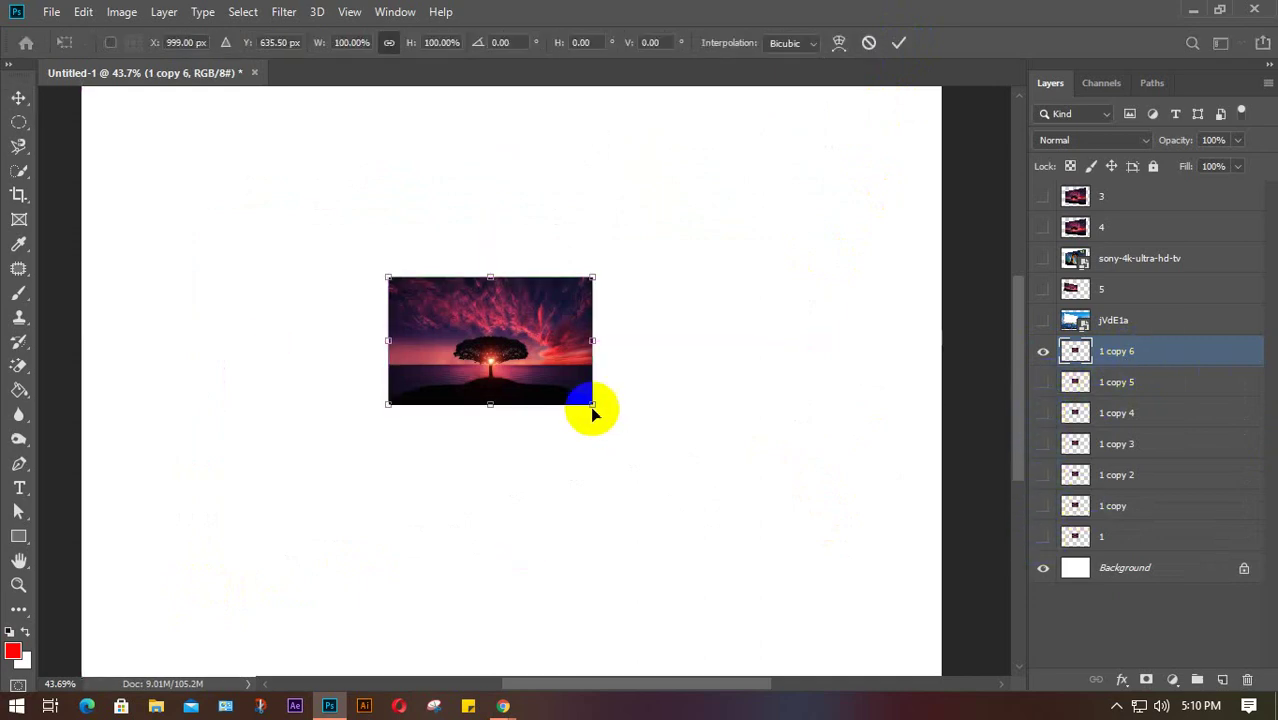
left_click_drag(594, 402, 872, 598)
left_click_drag(683, 448, 443, 316)
left_click_drag(639, 451, 825, 570)
left_click_drag(671, 430, 685, 462)
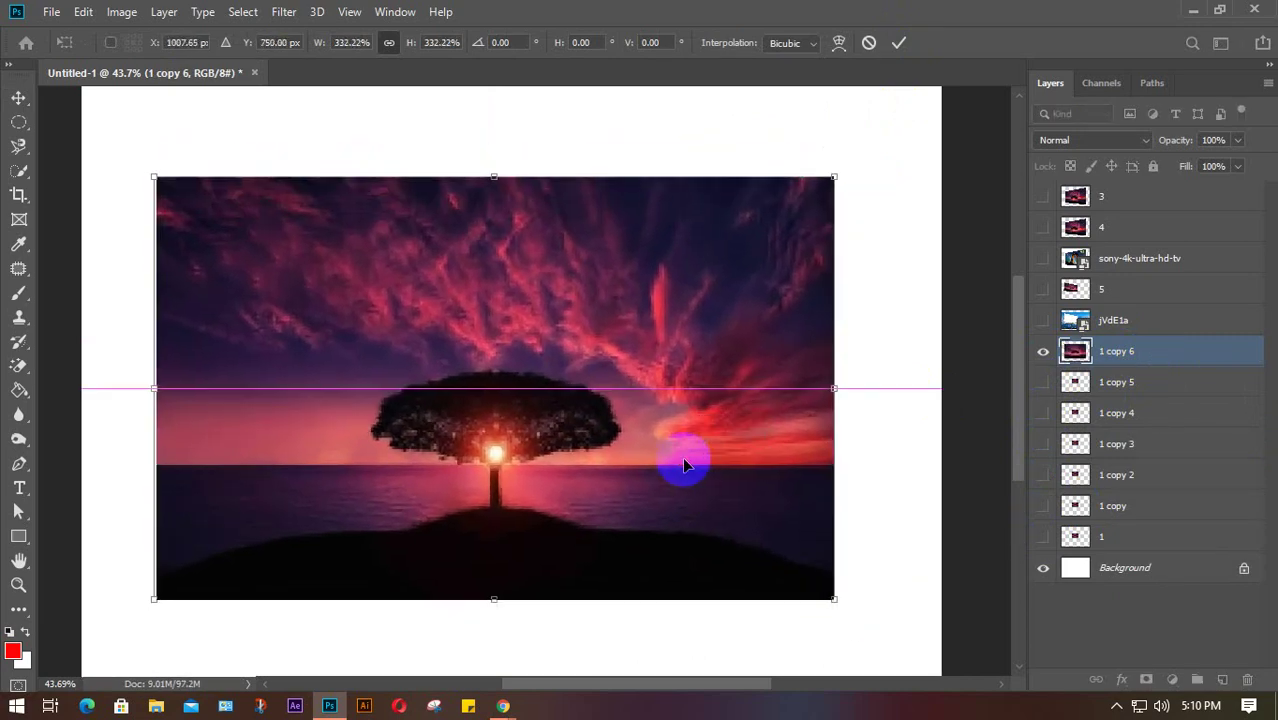
left_click(949, 320)
Step: Show the sony-4k-ultra-hd-tv layer and place it directly below layer 1 copy 6
left_click(1043, 258)
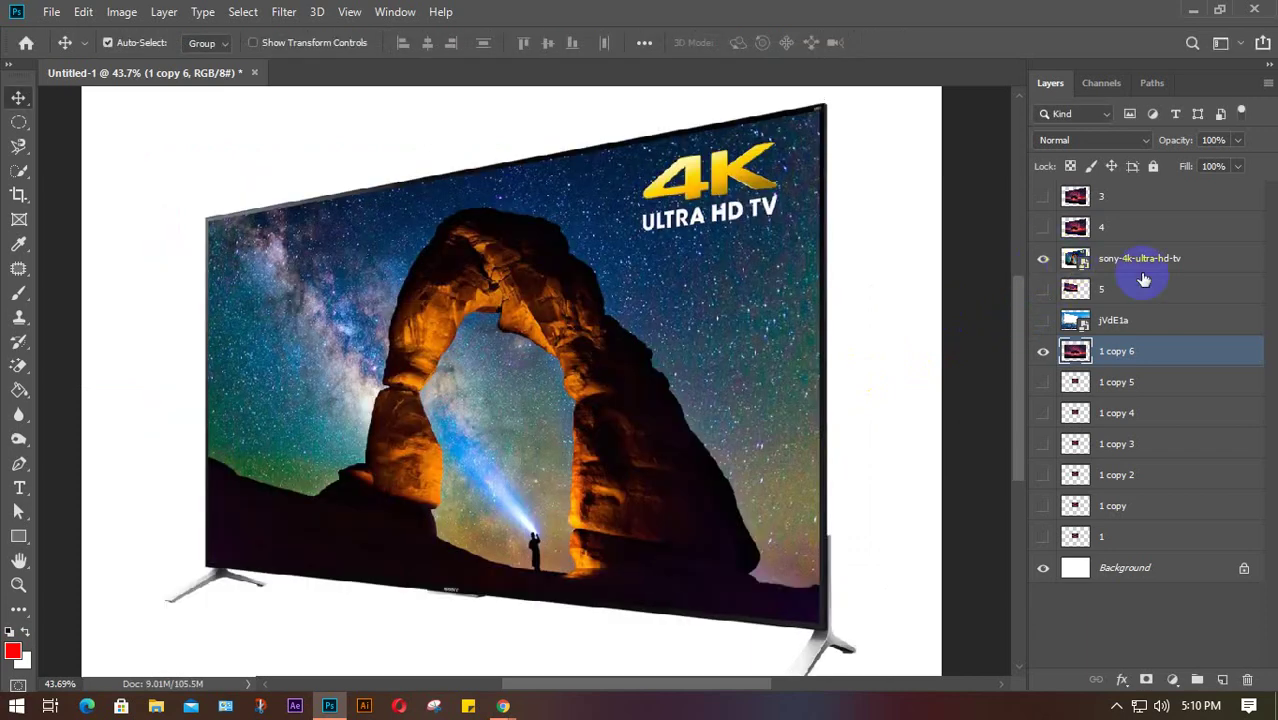
left_click_drag(1146, 264, 1144, 363)
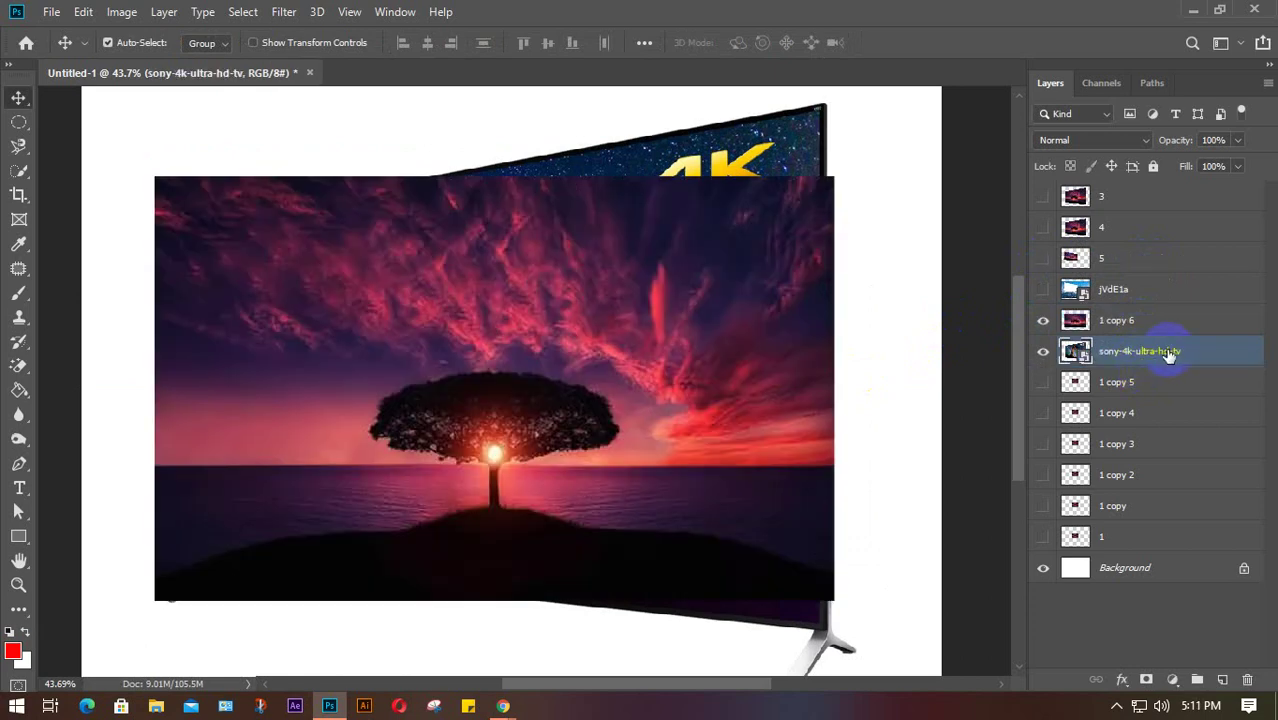
Step: Scale the sunset image on layer 1 copy 6 to about 88% and centre it horizontally over the TV
left_click(1141, 320)
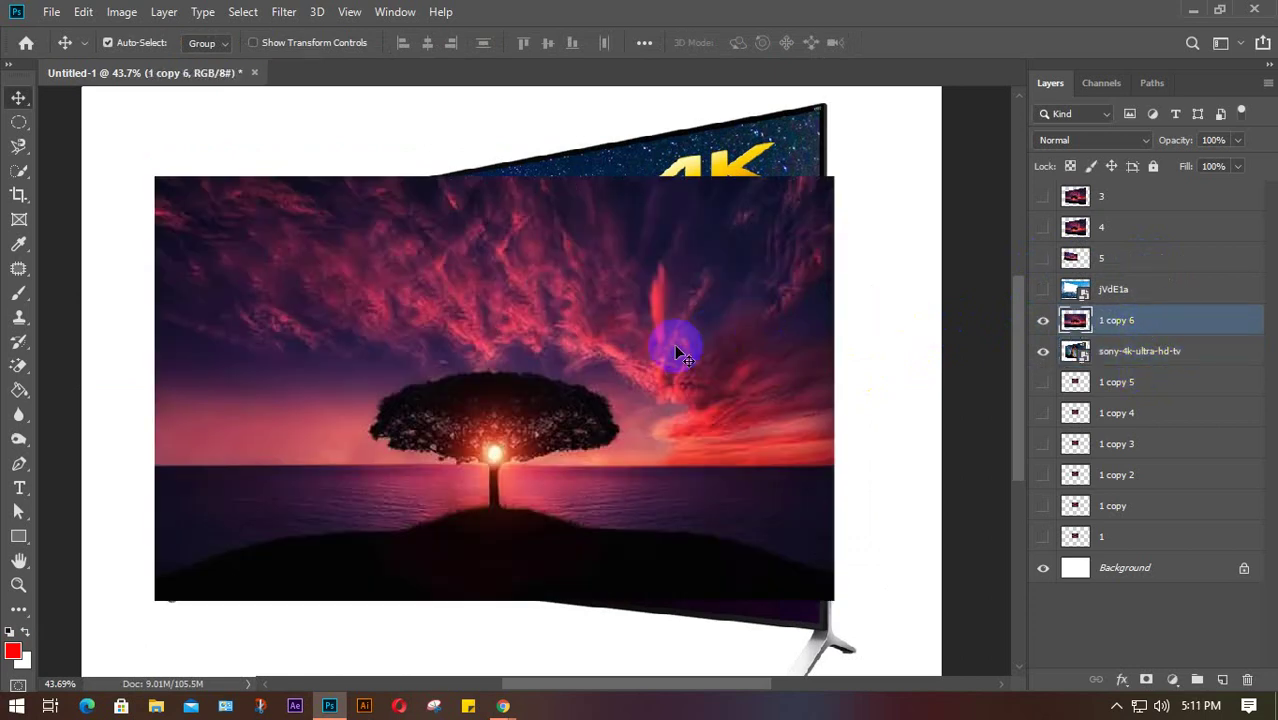
key("ctrl+t")
left_click_drag(829, 174, 778, 270)
left_click_drag(682, 340, 745, 296)
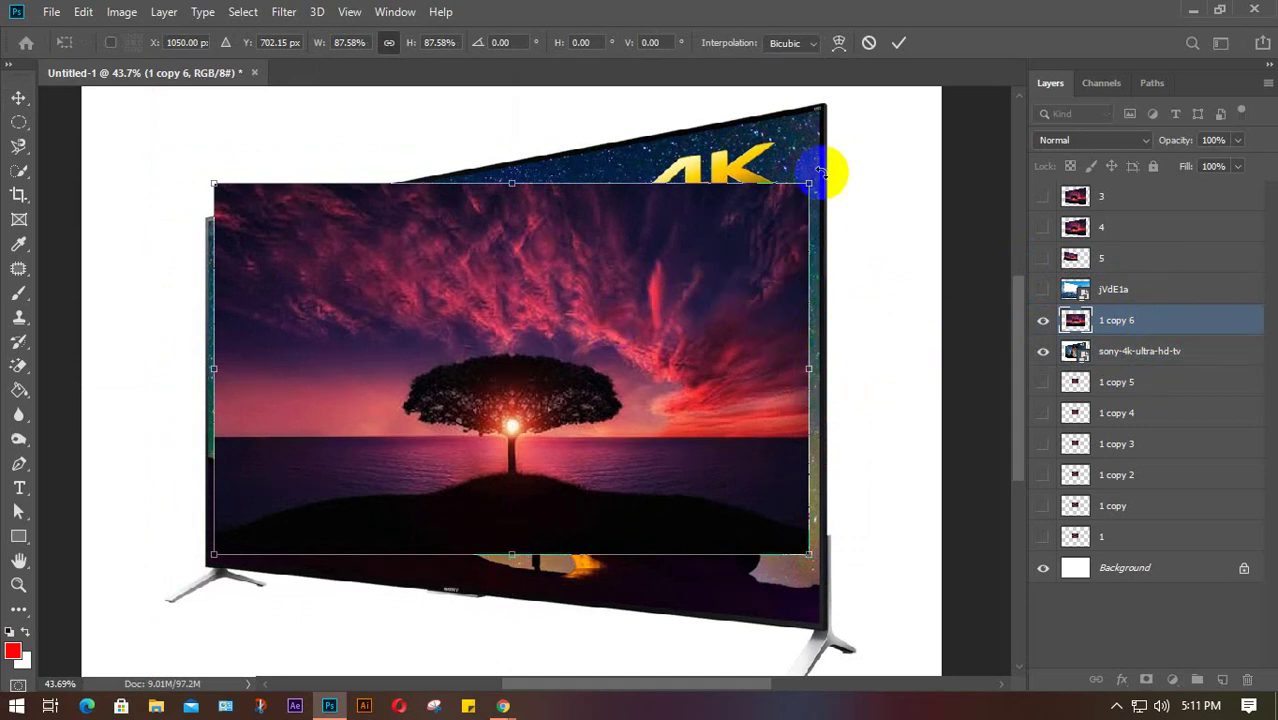
Step: Use Perspective to make the sunset image's right edge as tall as the TV screen, and nudge the image right against the frame
right_click(694, 341)
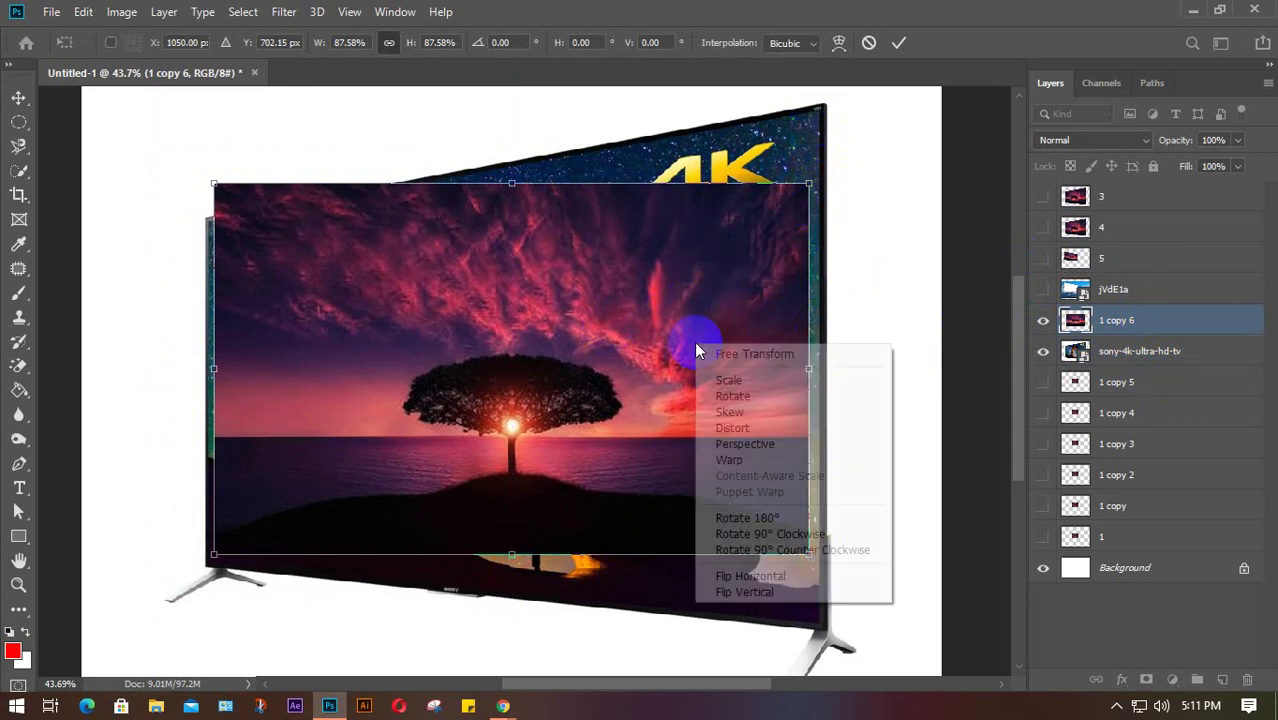
left_click(727, 446)
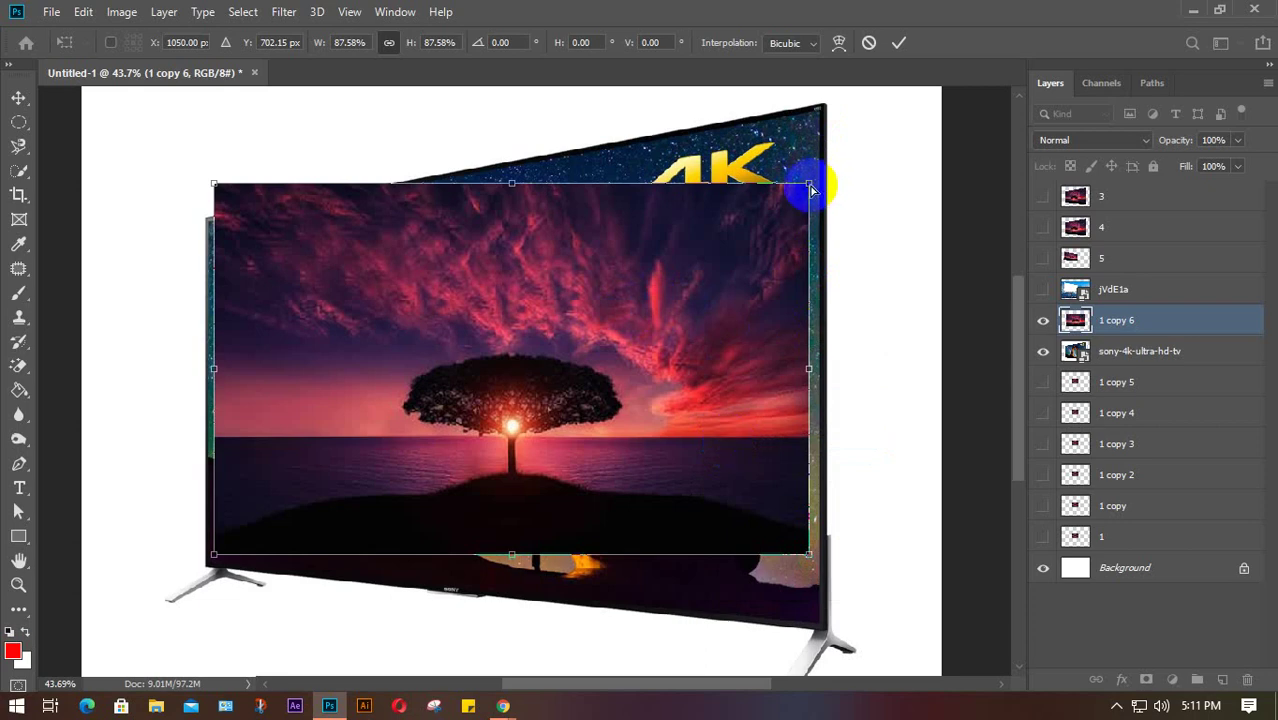
left_click_drag(811, 188, 808, 118)
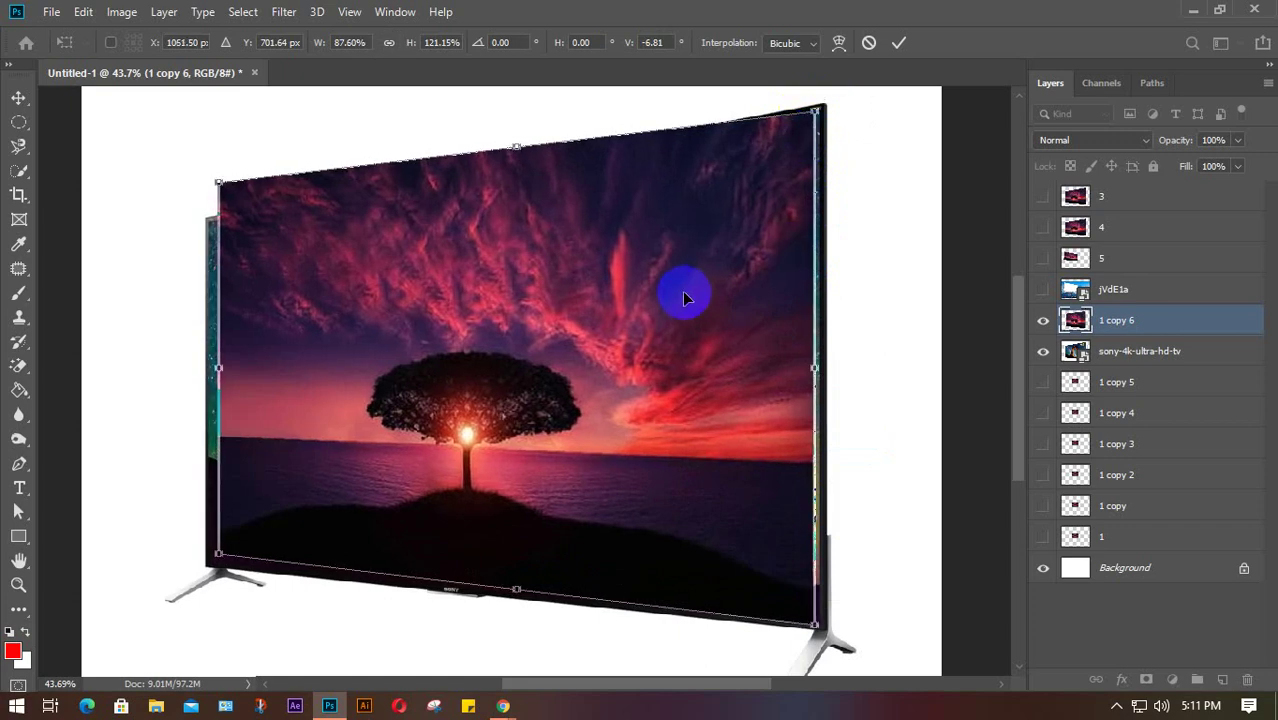
key("Right")
key("Right")
key("Right")
key("Right")
key("Right")
key("Right")
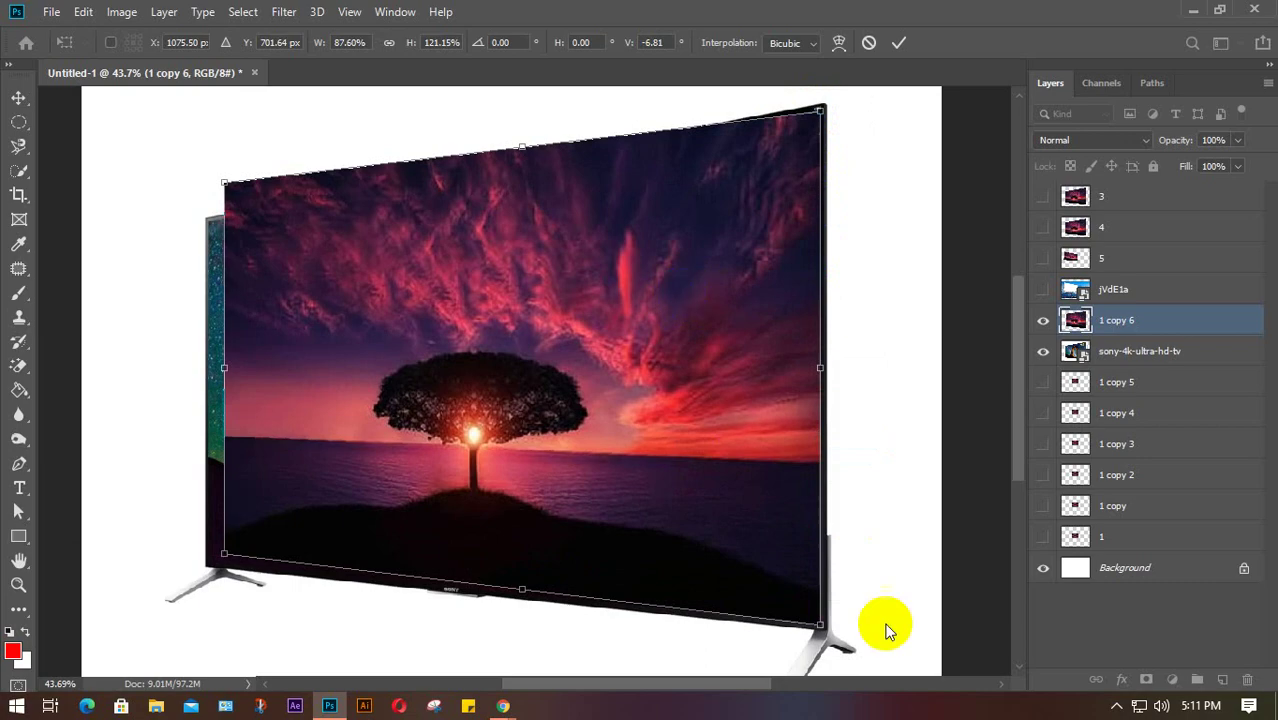
Step: Shorten the sunset image's left edge in Perspective and shift it down to a vertical skew of about -10.7° to follow the TV frame
scroll(838, 630, "up", 5)
scroll(806, 604, "down", 5)
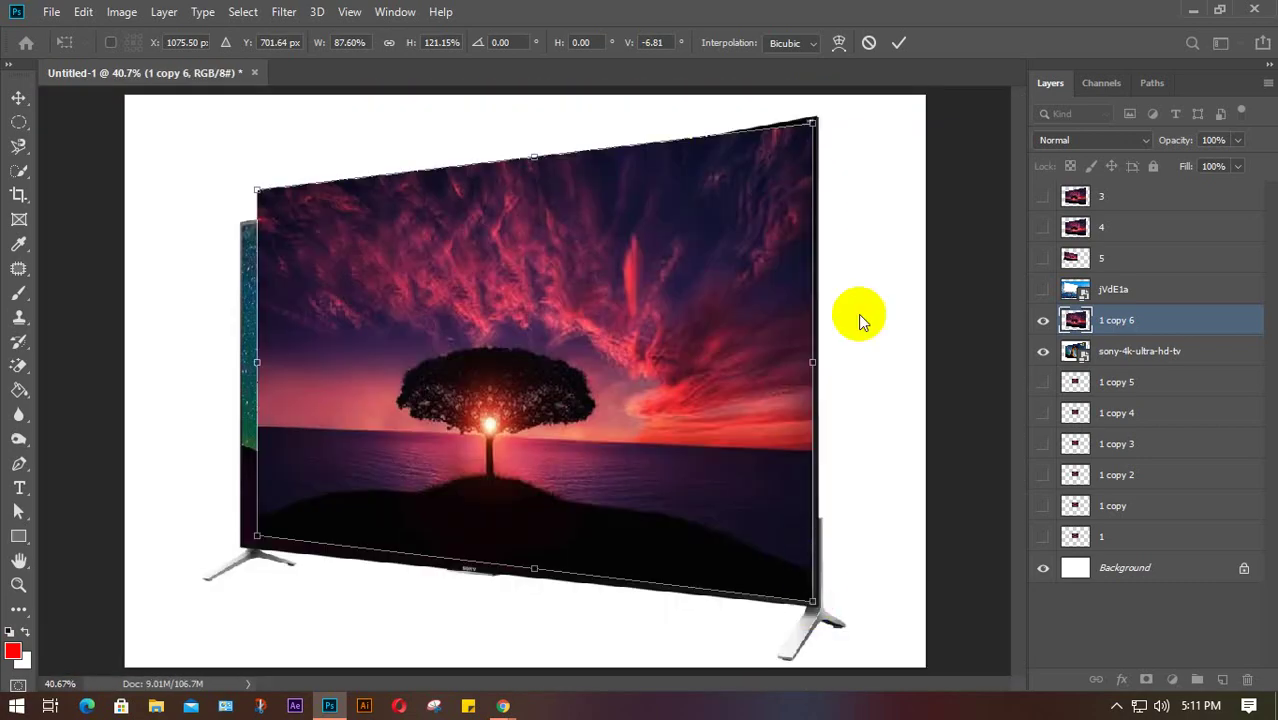
left_click(814, 122)
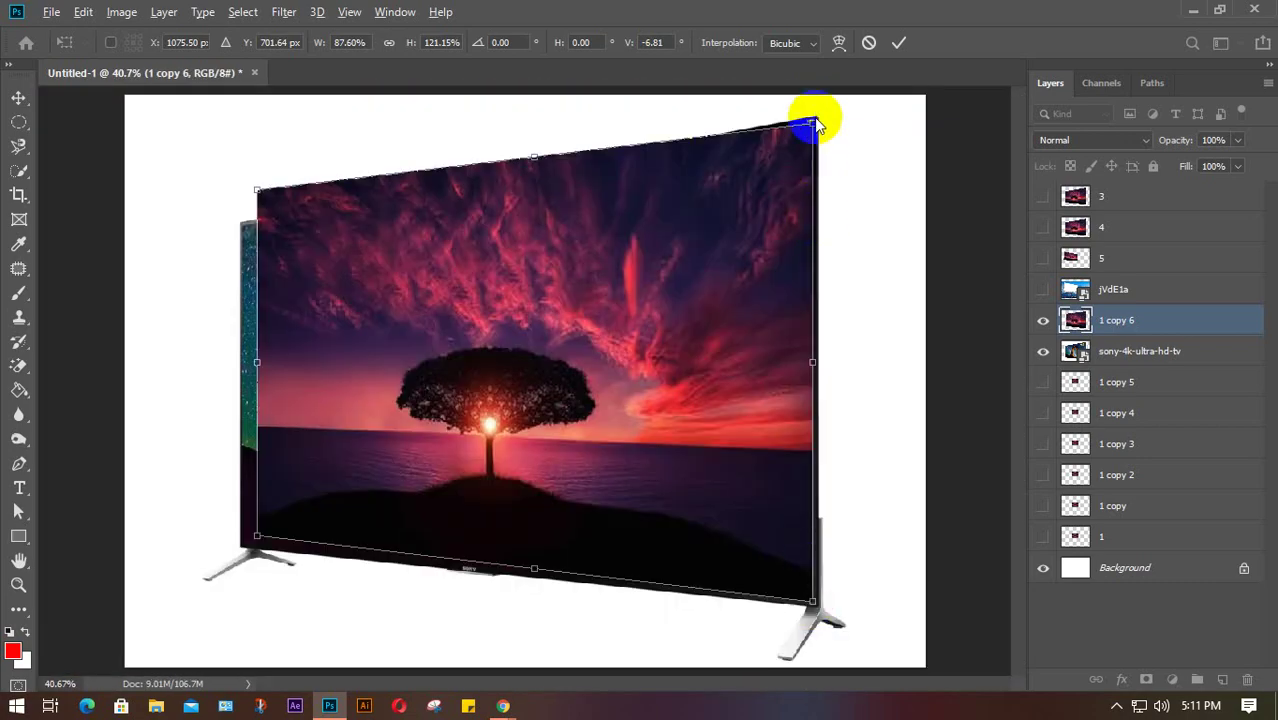
scroll(814, 125, "up", 8)
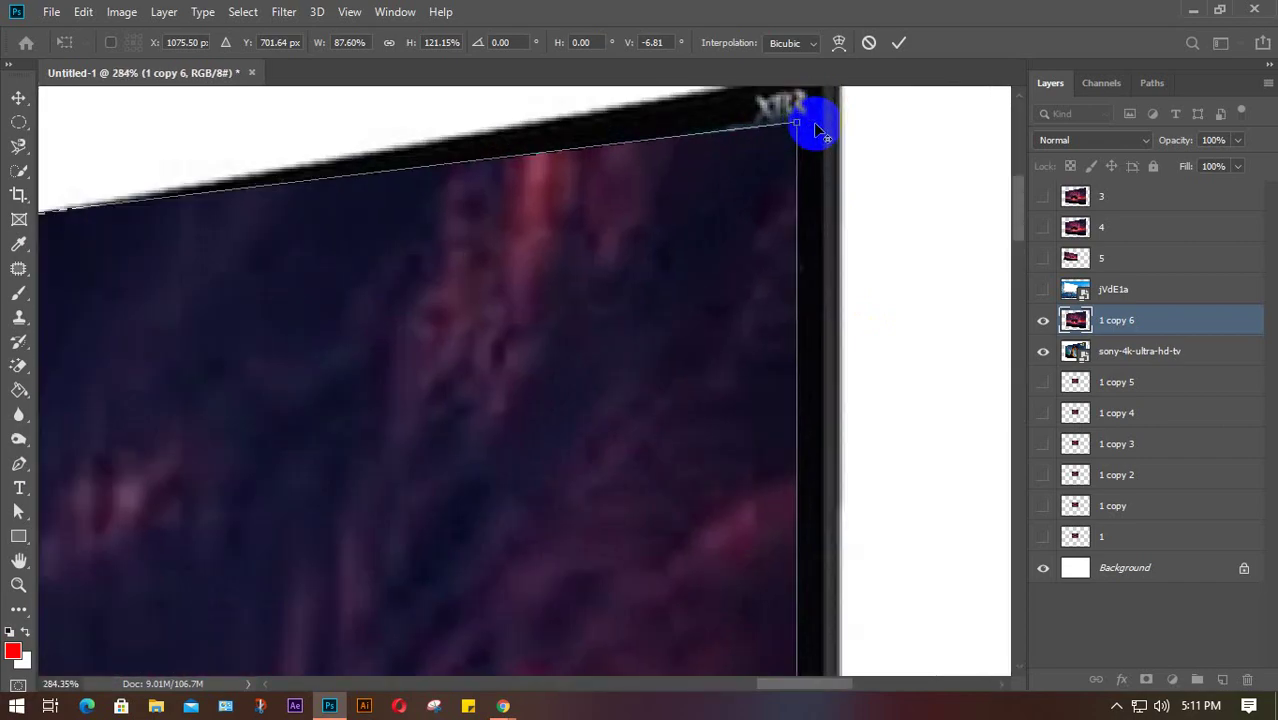
scroll(814, 125, "down", 2)
scroll(827, 228, "down", 8)
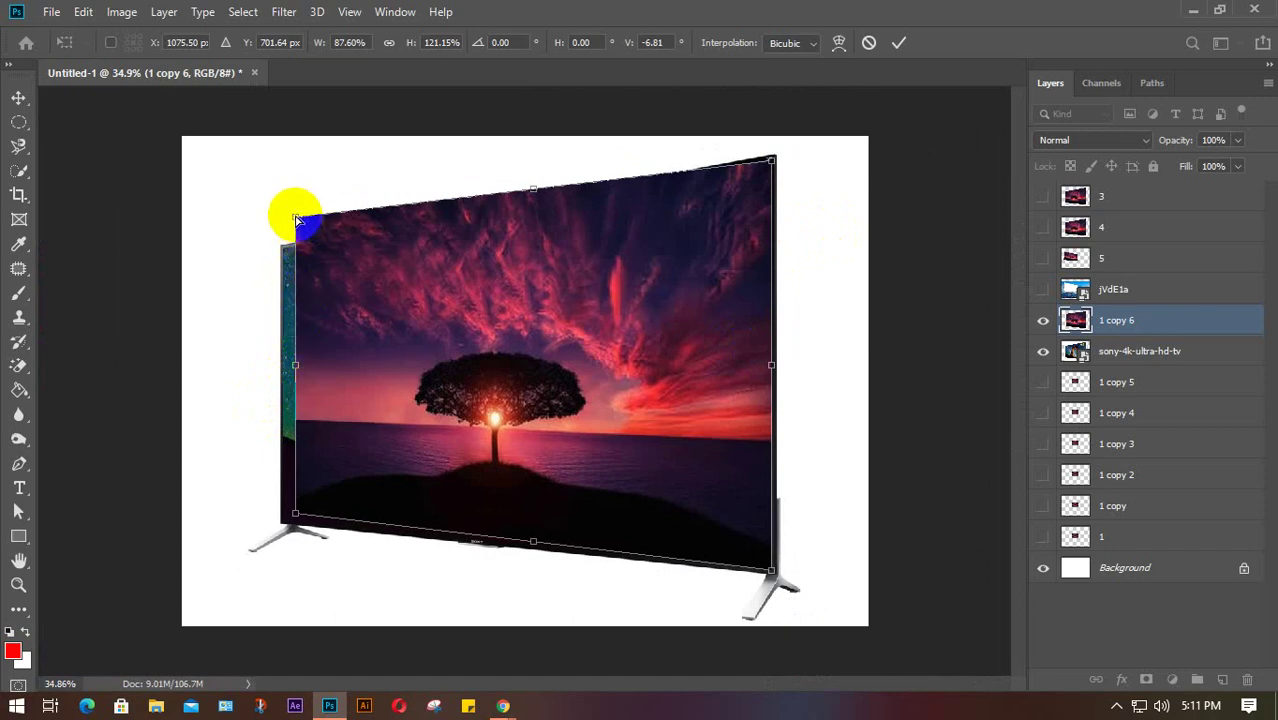
mouse_move(296, 218)
left_mouse_down()
mouse_move(296, 252)
mouse_move(296, 233)
left_mouse_up()
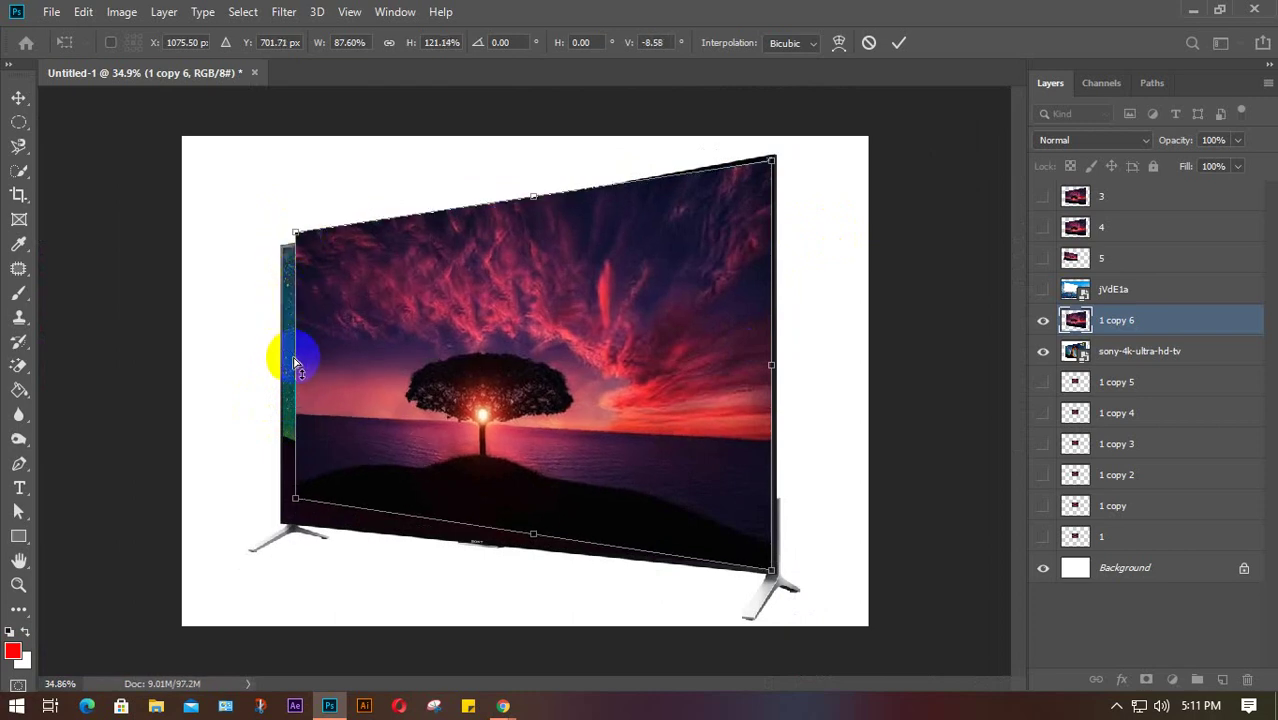
left_click_drag(295, 365, 296, 379)
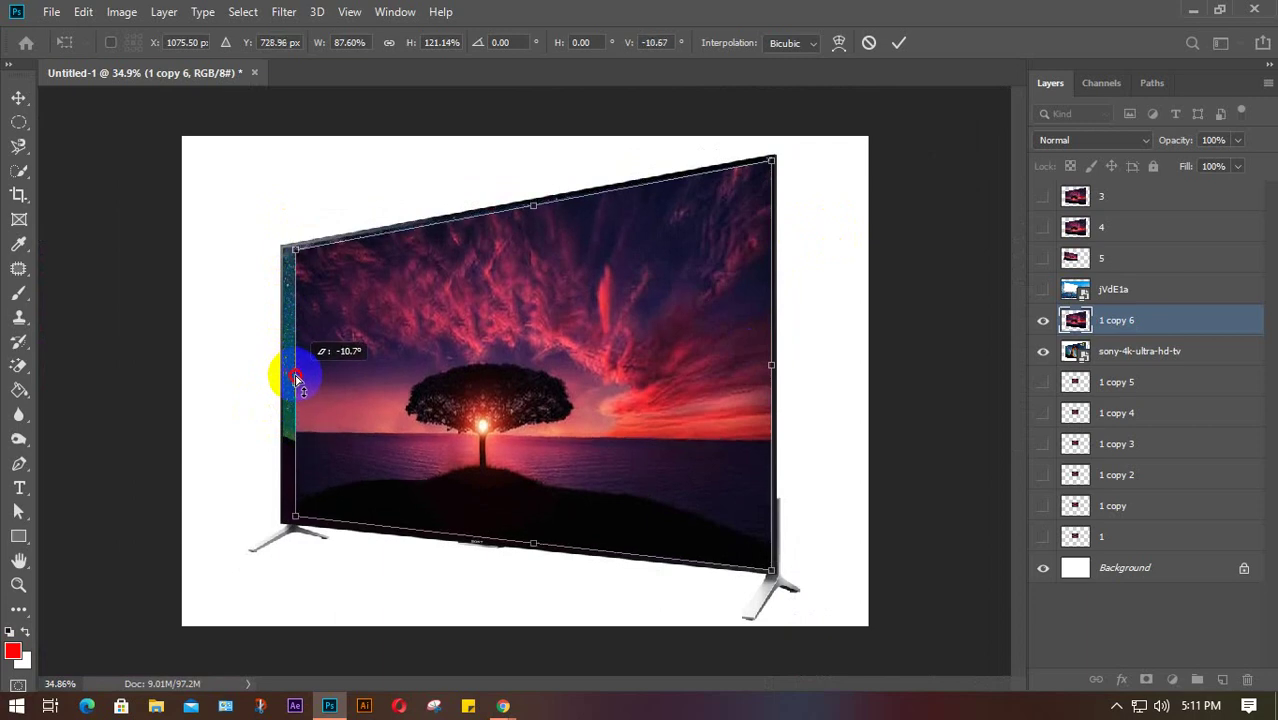
left_click_drag(295, 377, 295, 377)
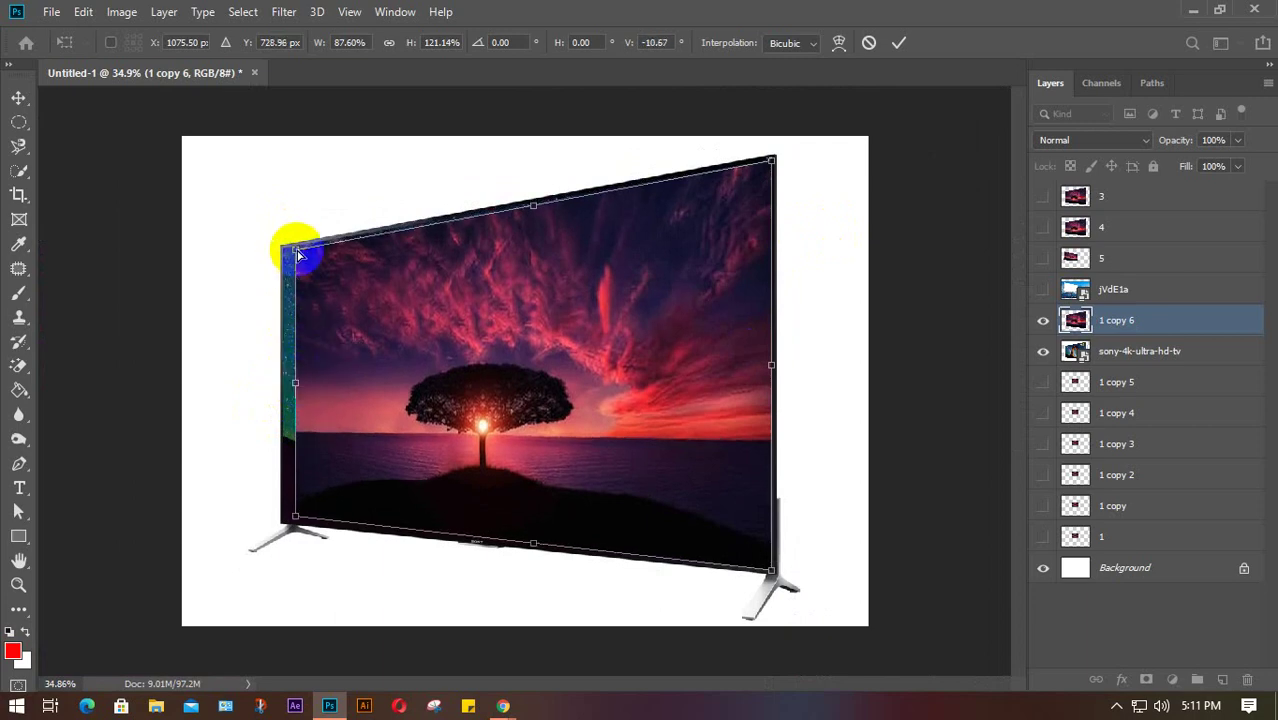
left_click_drag(293, 255, 293, 252)
left_click_drag(297, 254, 289, 257)
key("ctrl+z")
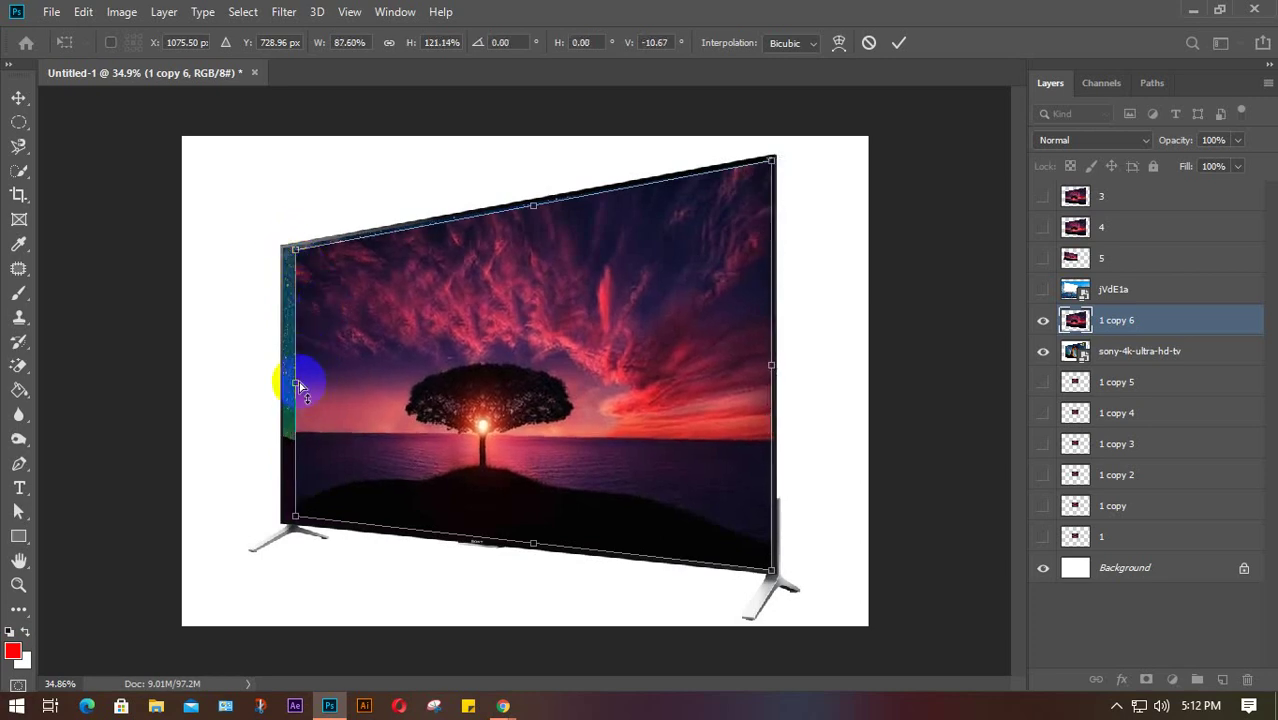
Step: Use Skew to pull the sunset image's upper-left and lower-left corners outward until they meet the TV's left frame edge
right_click(474, 340)
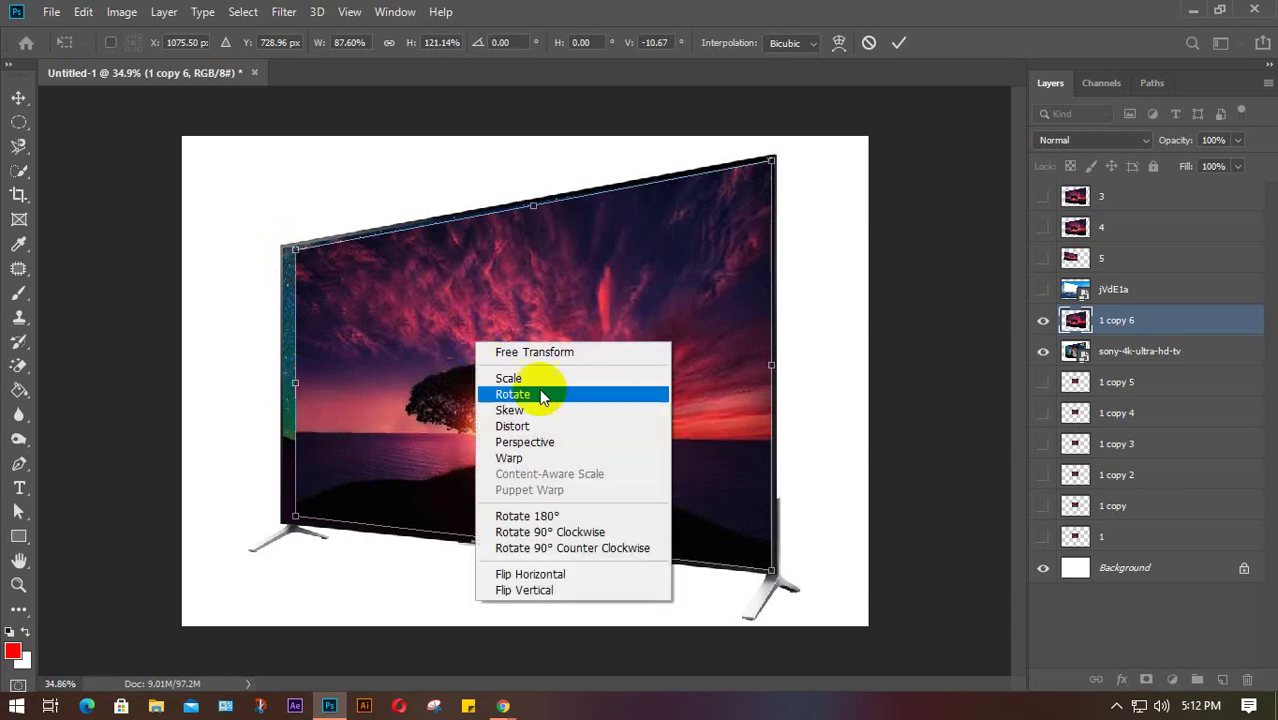
left_click(516, 411)
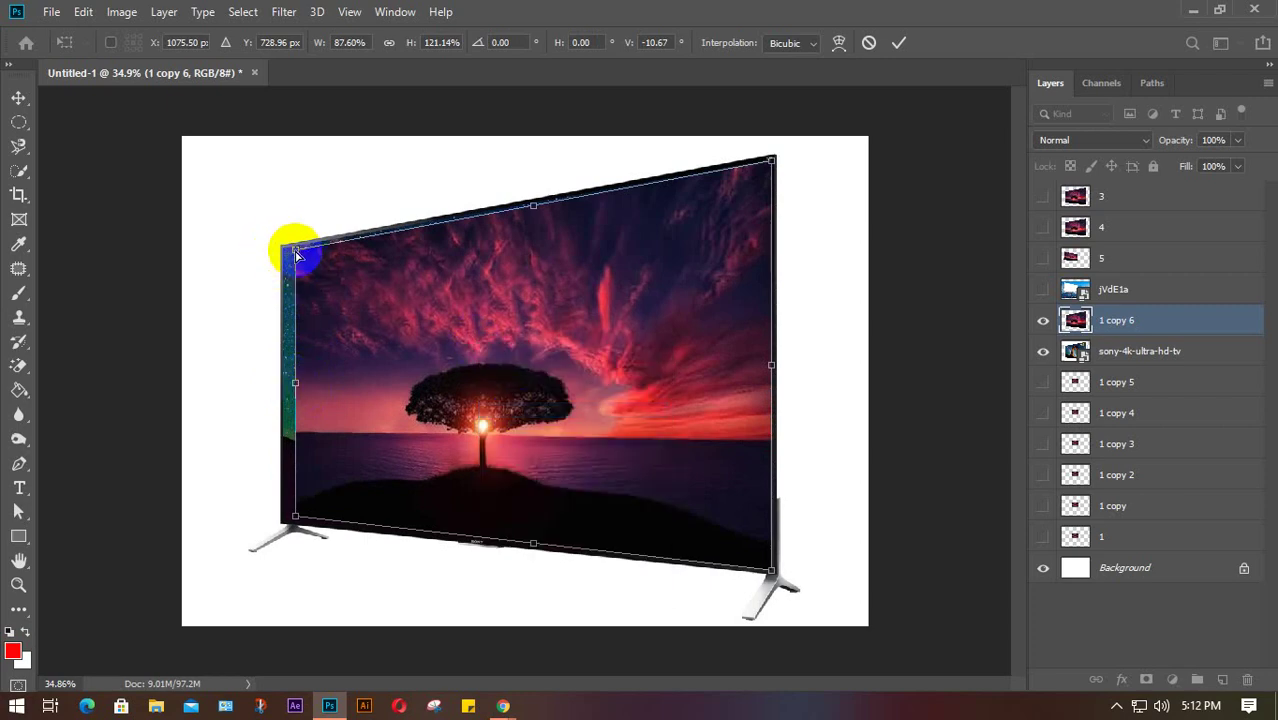
left_click_drag(296, 254, 287, 254)
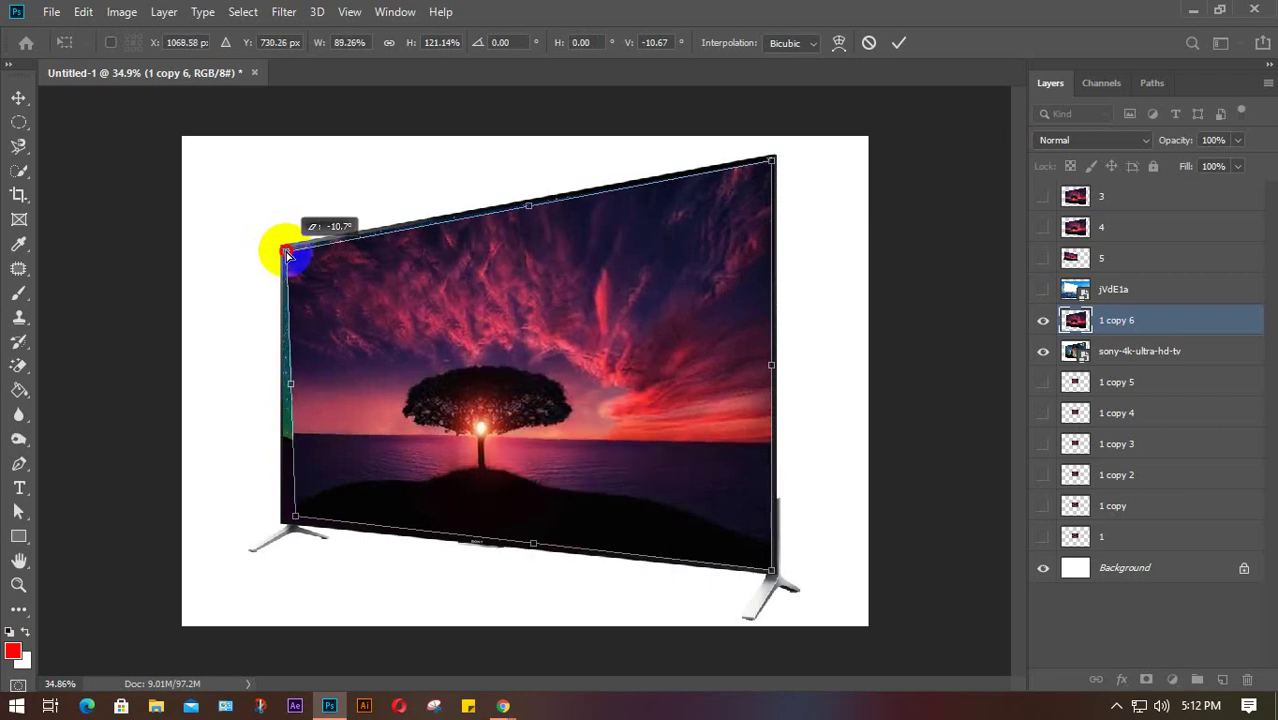
left_click_drag(300, 514, 286, 516)
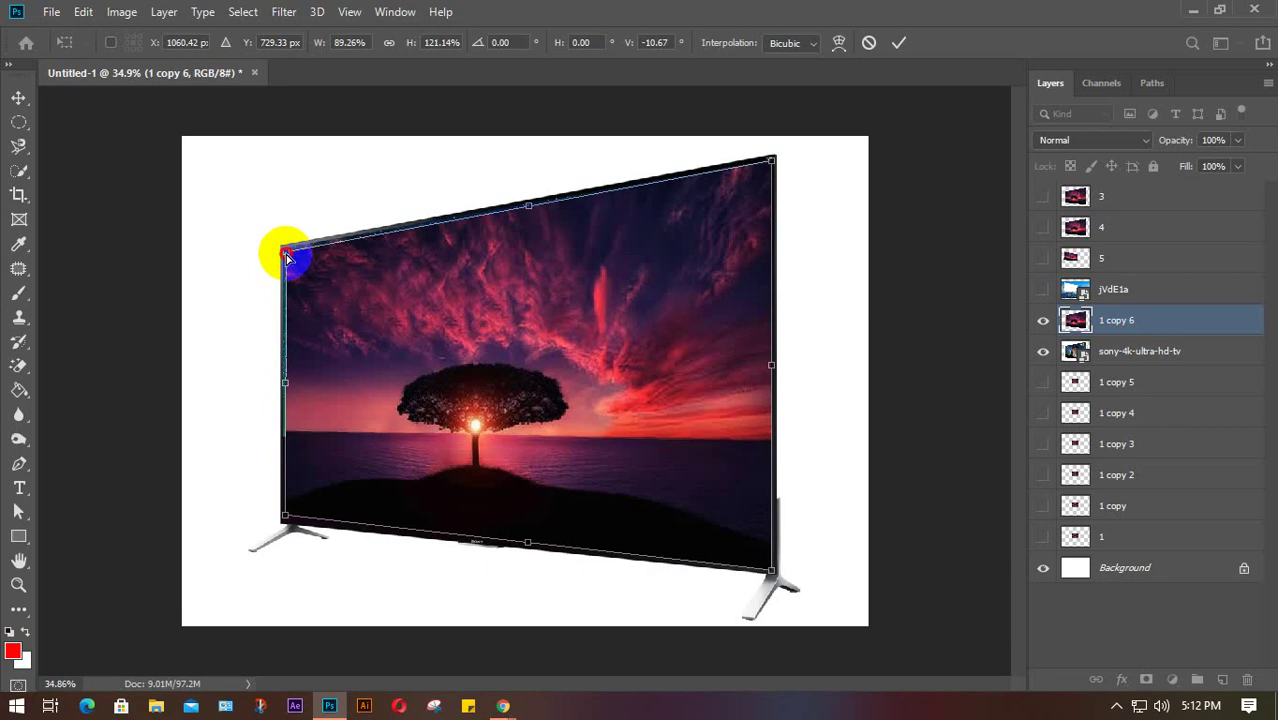
left_click_drag(285, 256, 283, 253)
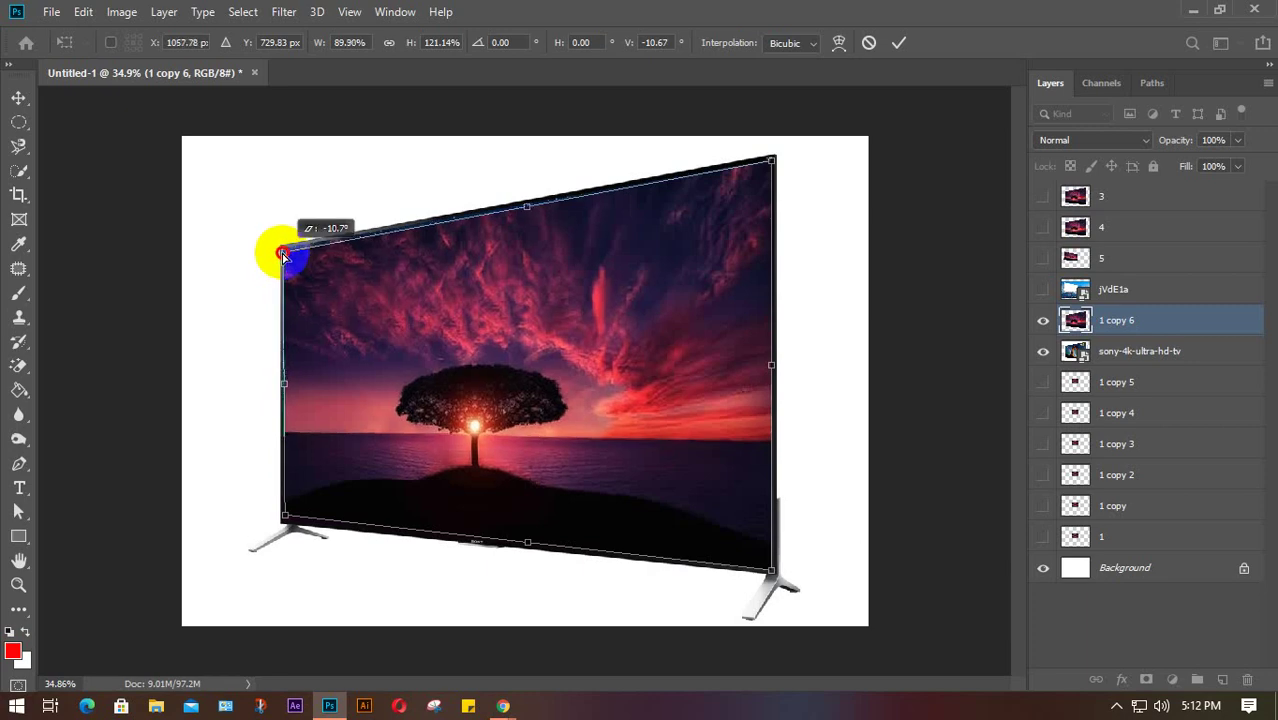
left_click_drag(283, 253, 284, 250)
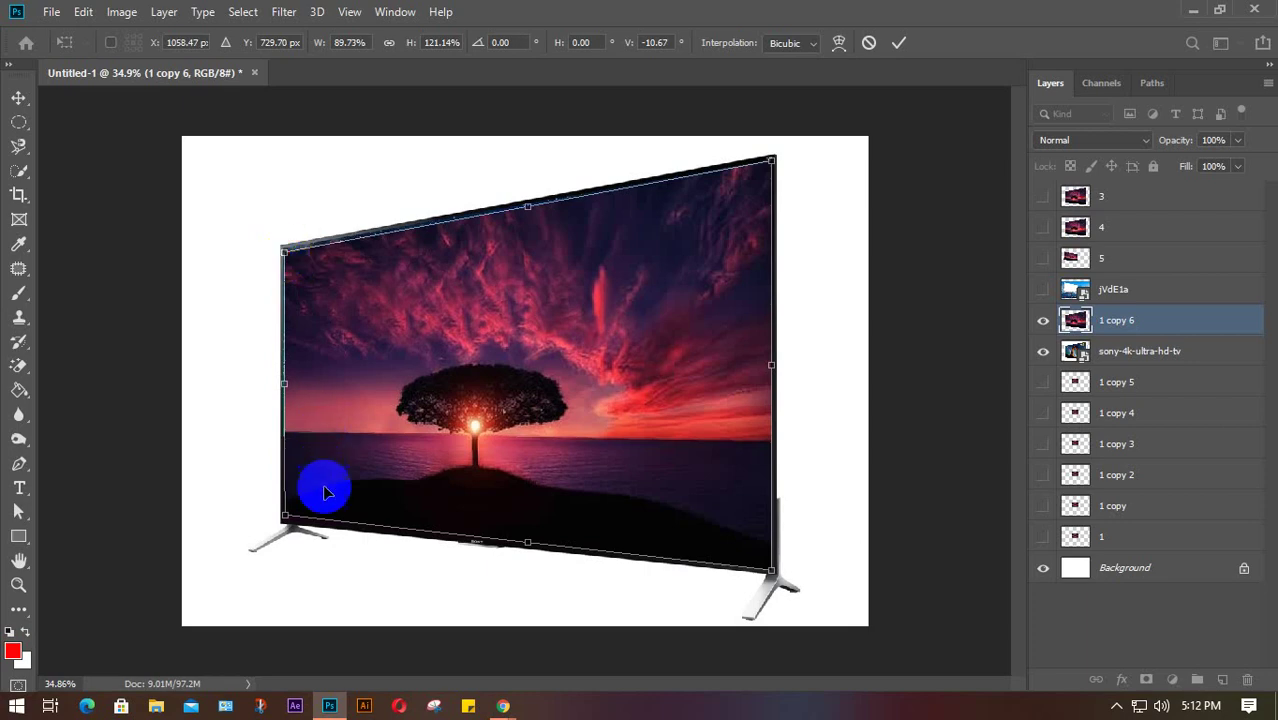
left_click_drag(287, 517, 289, 517)
scroll(289, 517, "up", 5)
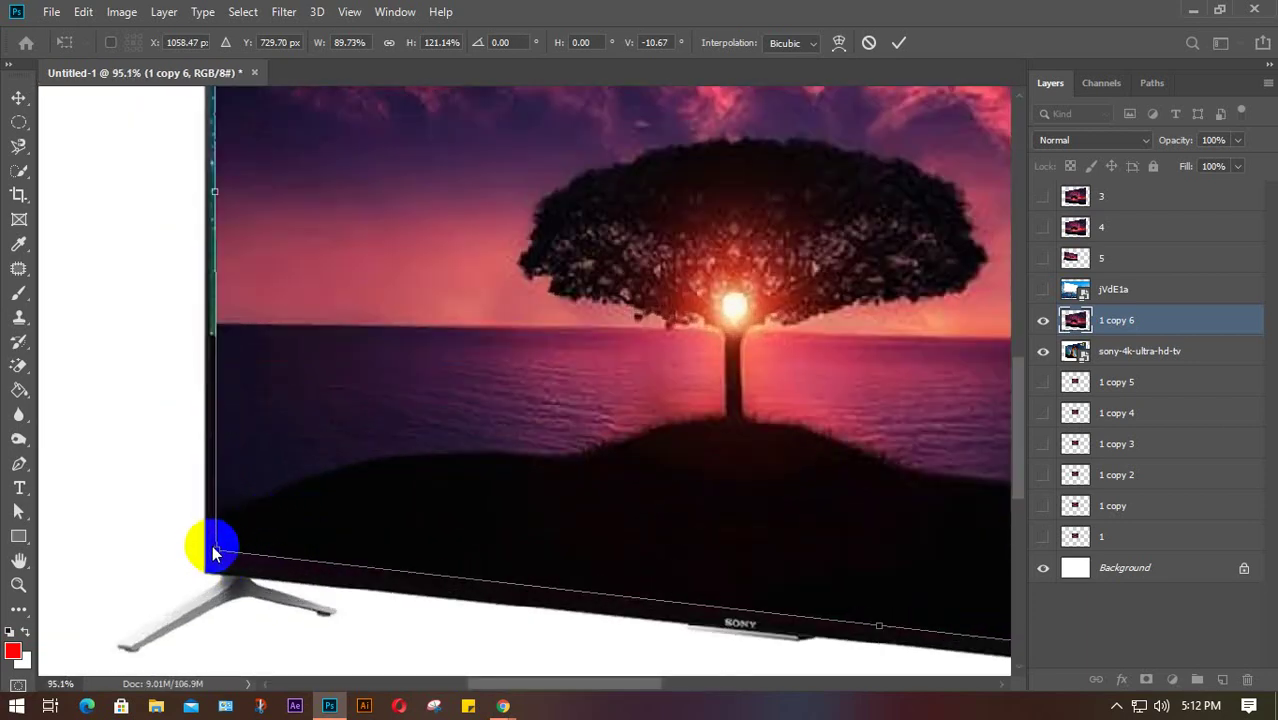
left_click_drag(220, 552, 213, 550)
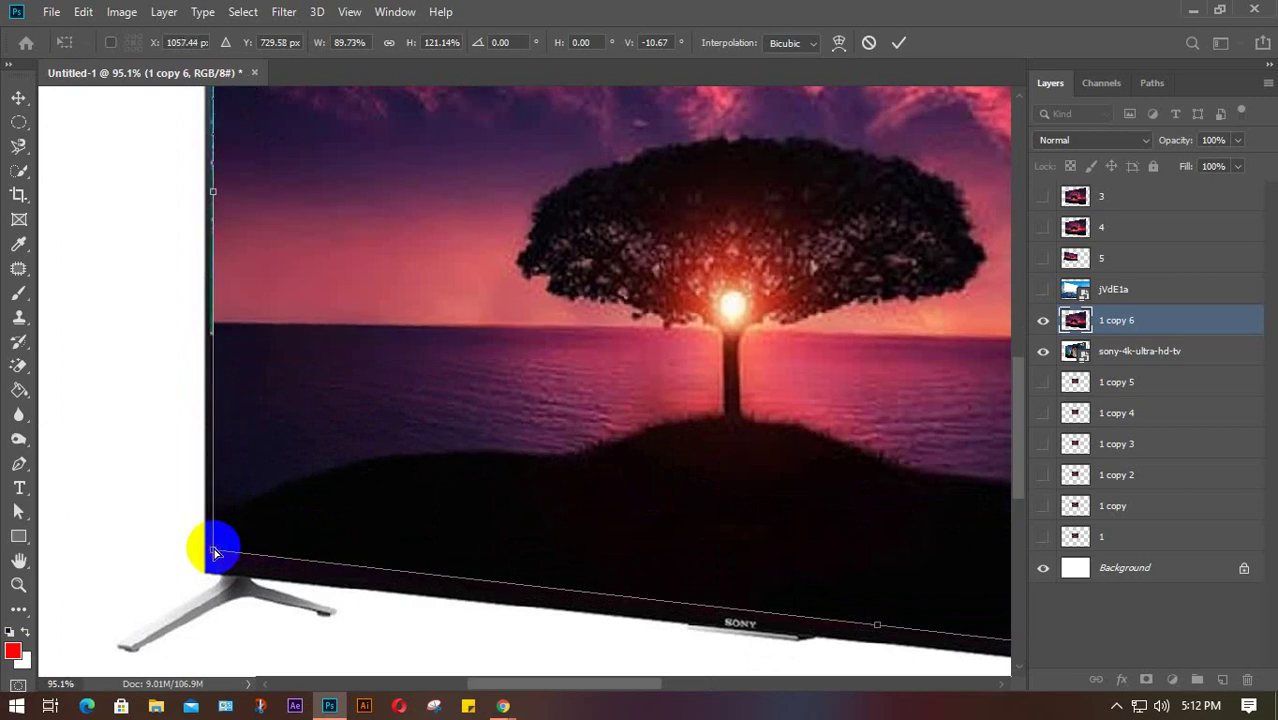
scroll(213, 550, "down", 4)
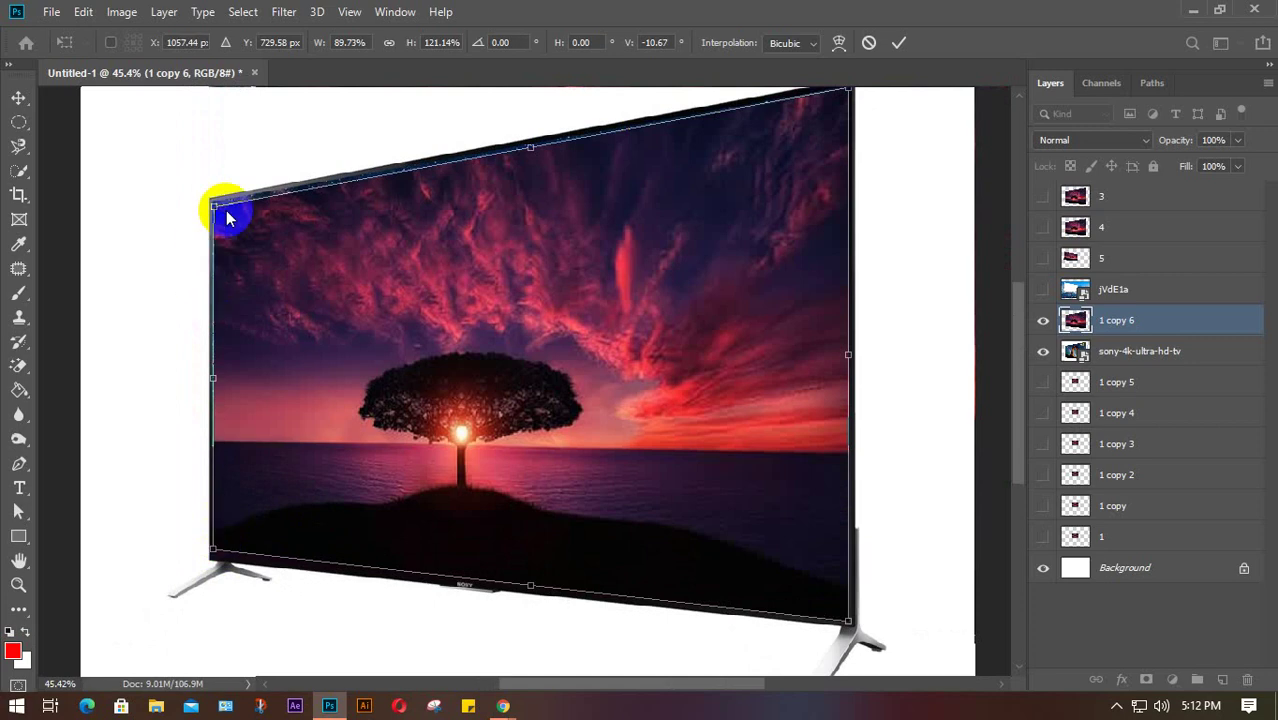
Step: Stretch the sunset image's left edge in Perspective to a vertical skew of about -10.2°, apply the transform and deselect the layer
scroll(225, 210, "up", 5)
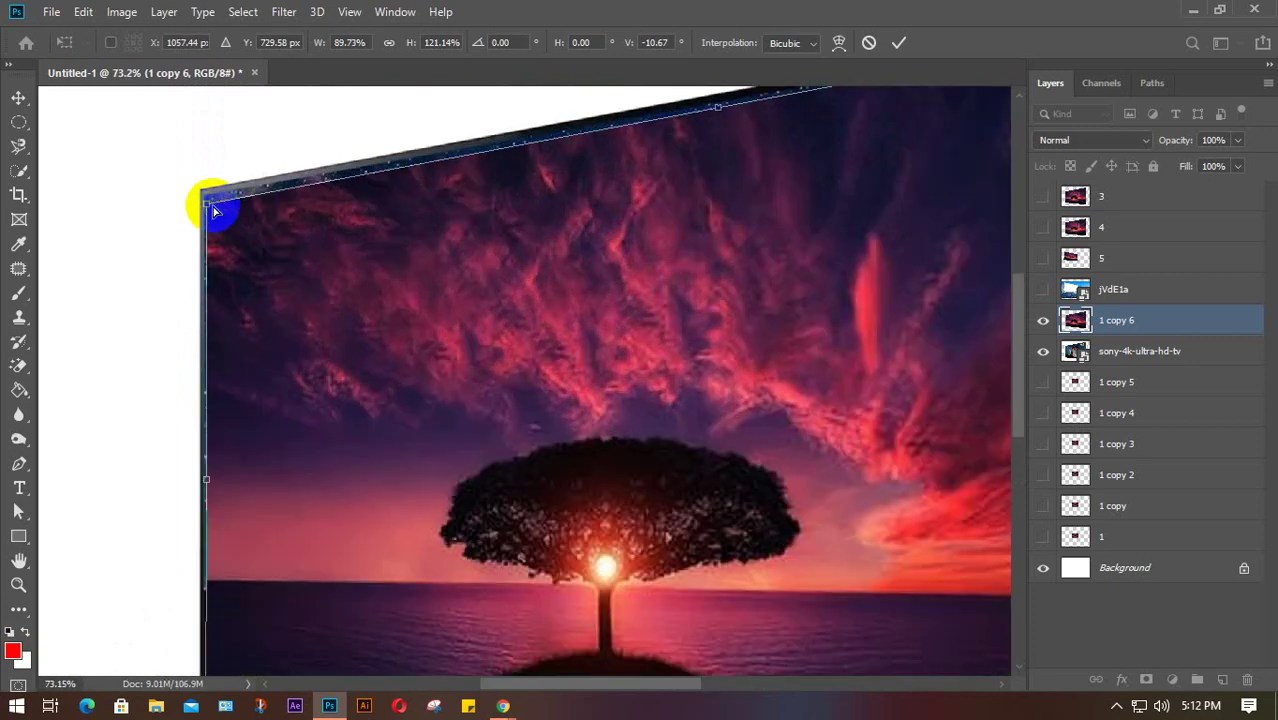
scroll(210, 210, "down", 1)
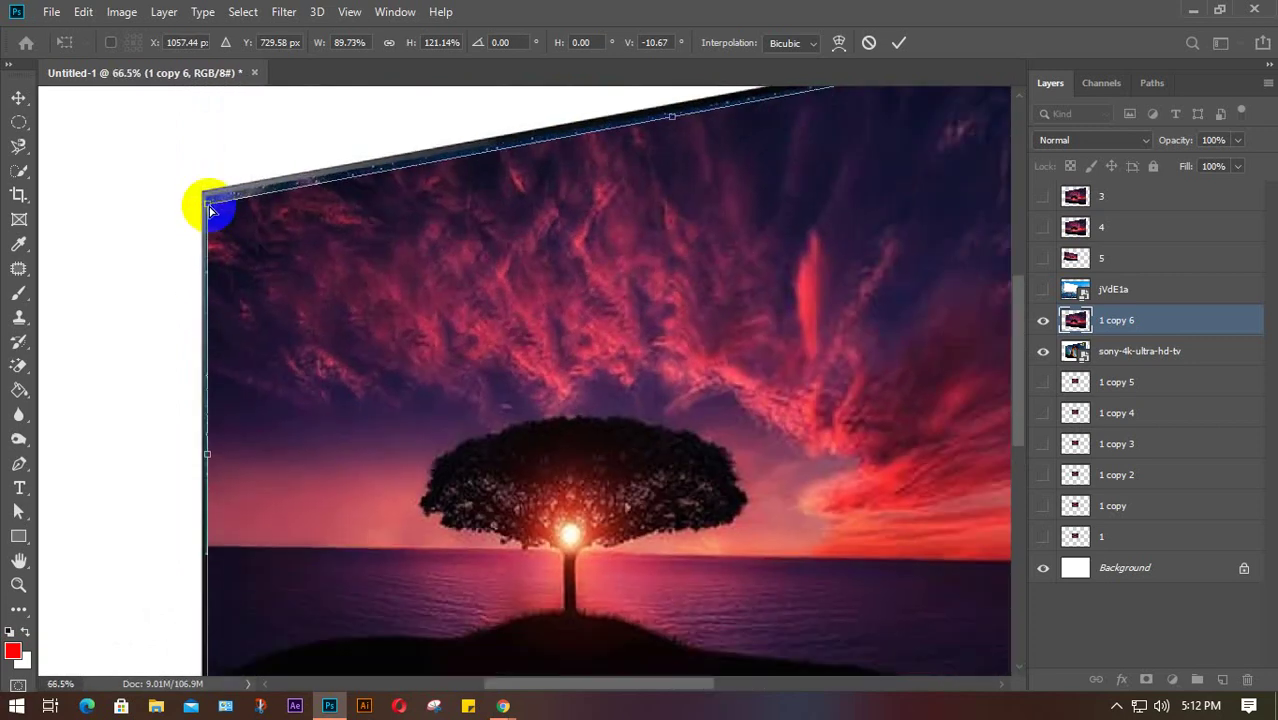
right_click(368, 319)
left_click(437, 428)
scroll(373, 364, "down", 2)
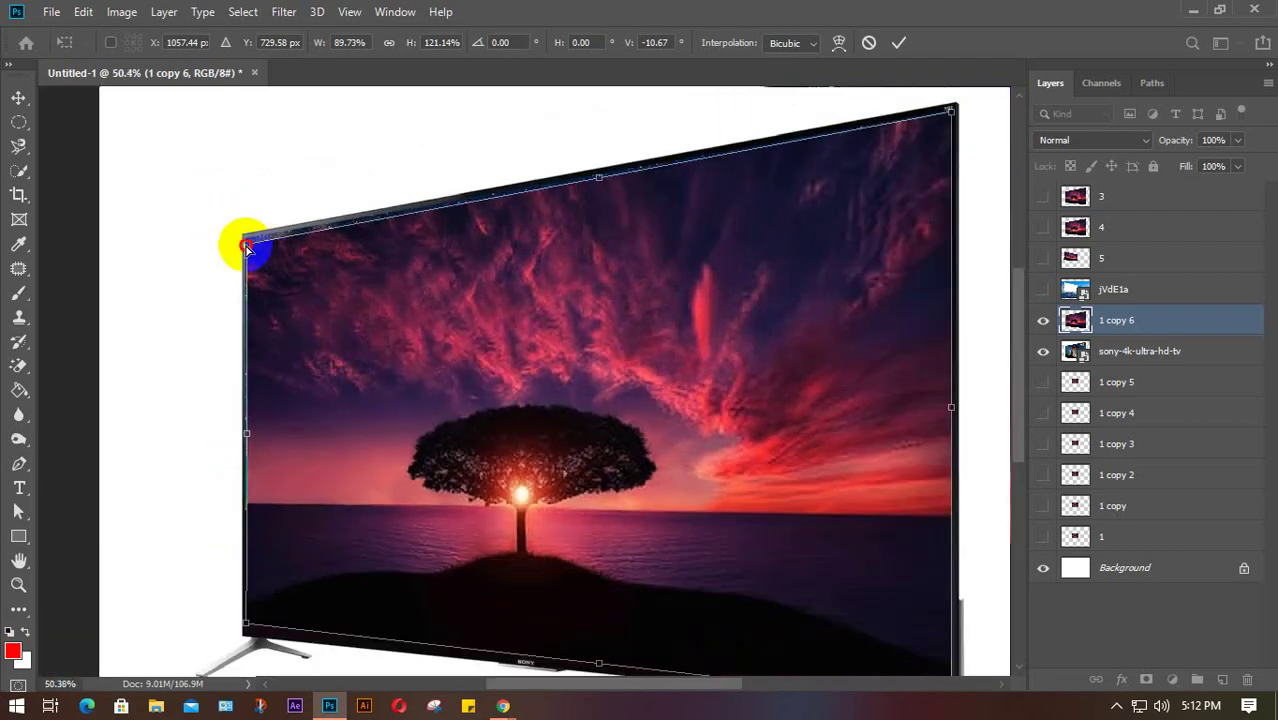
left_click_drag(246, 245, 245, 241)
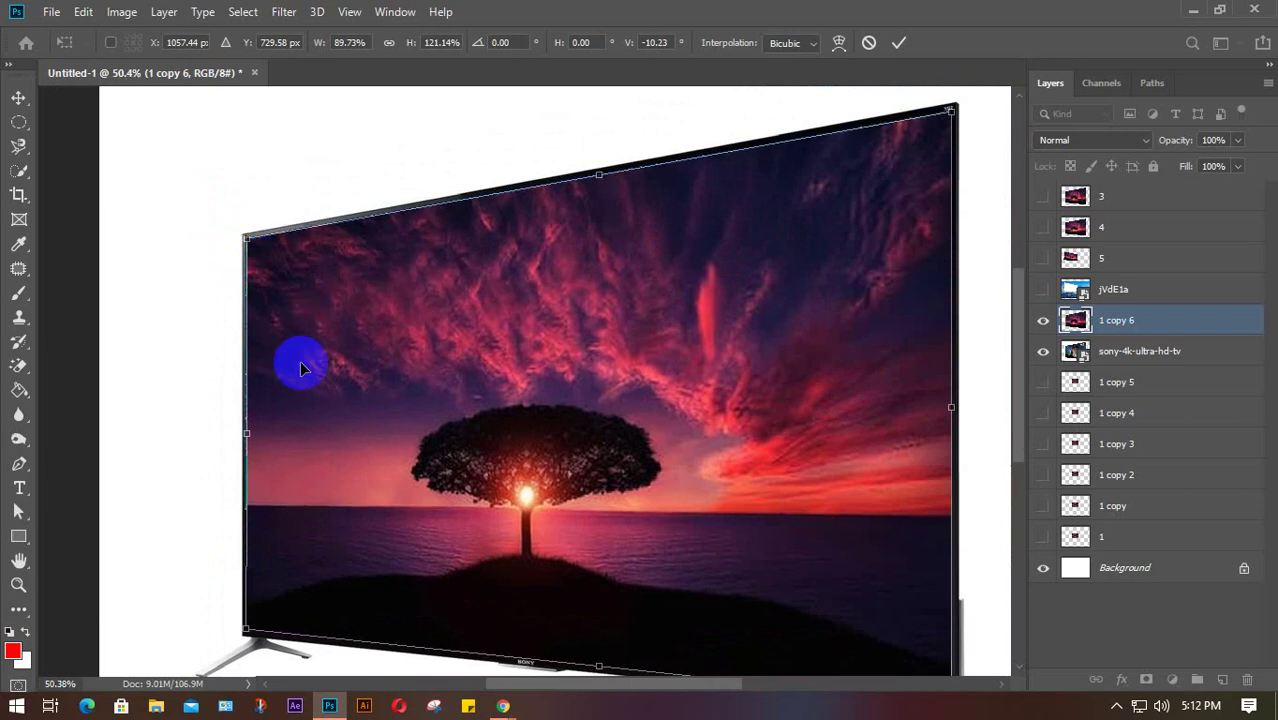
left_click(371, 148)
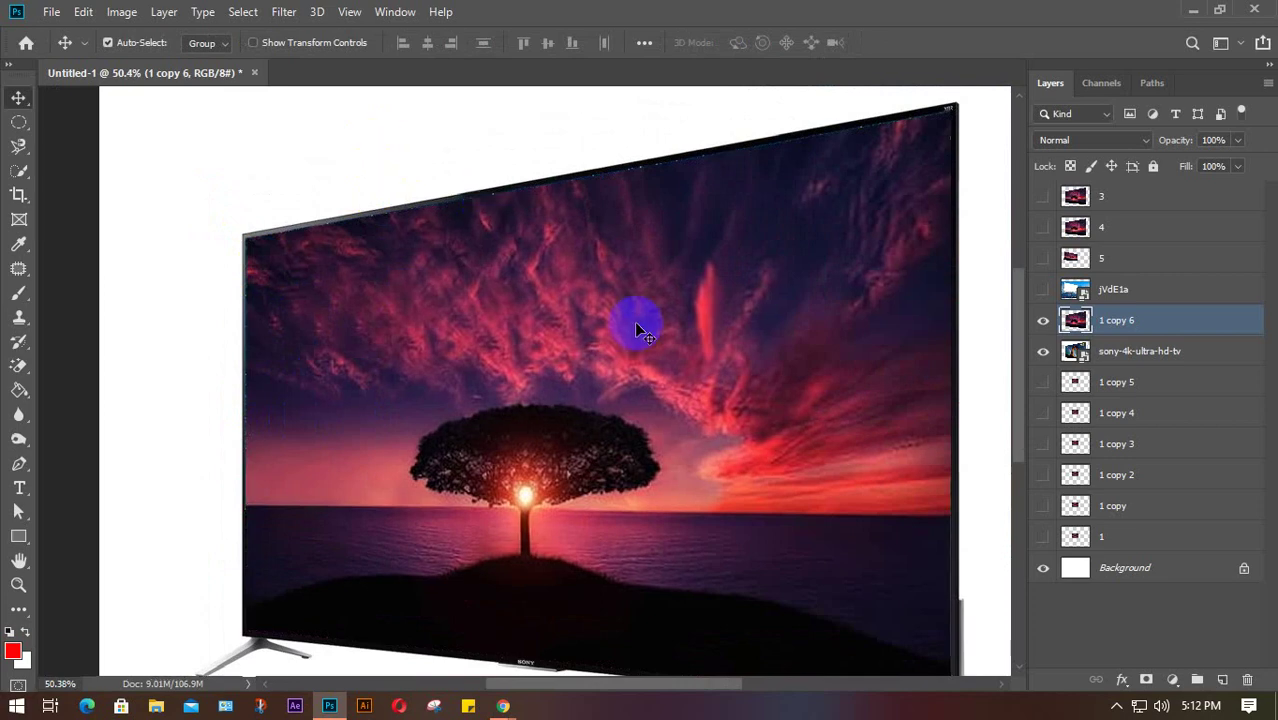
scroll(636, 324, "down", 2)
scroll(634, 321, "down", 1)
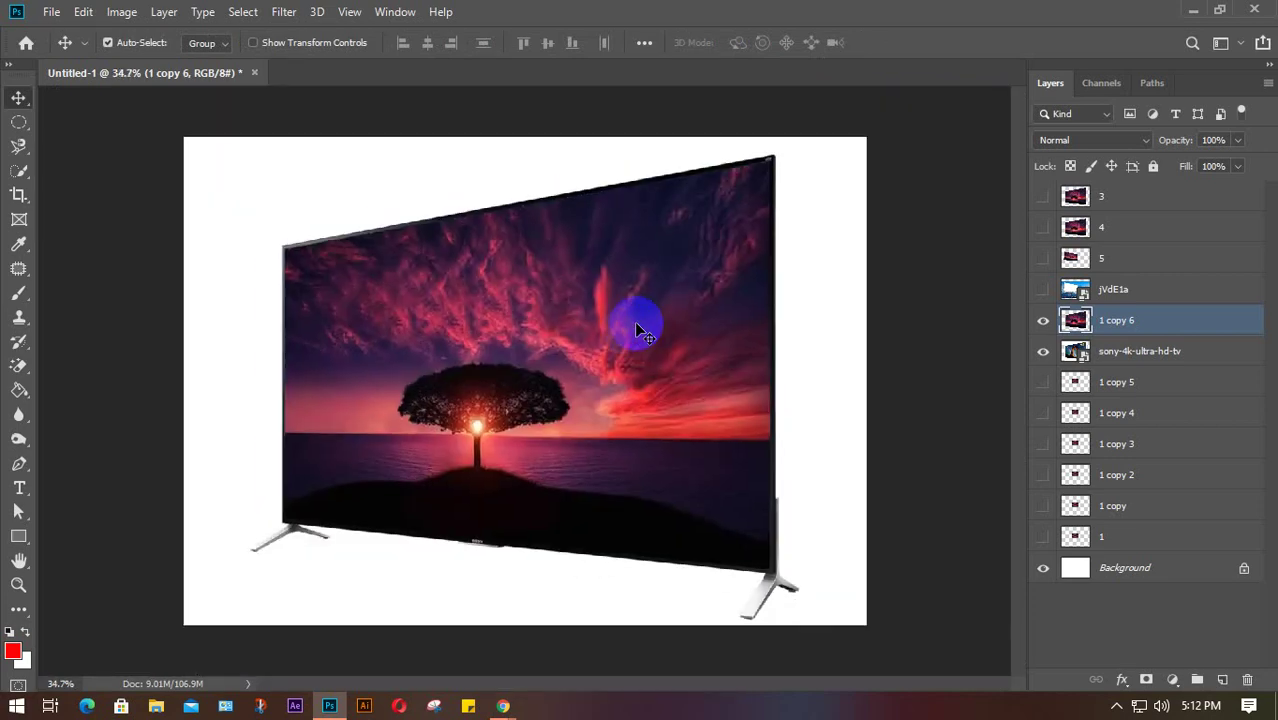
left_click(914, 348)
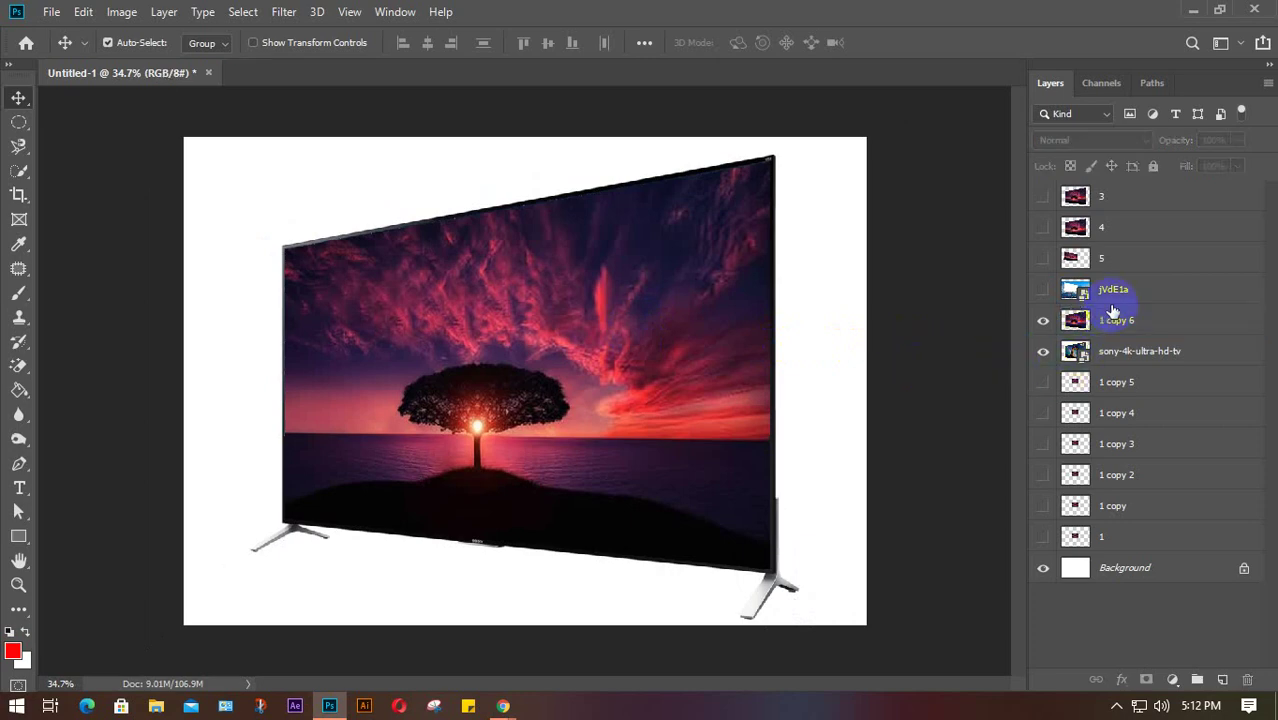
Step: Show layers 4 and 3 and stack them directly above layer 1 copy 6, with layer 3 on top
left_click(1099, 263)
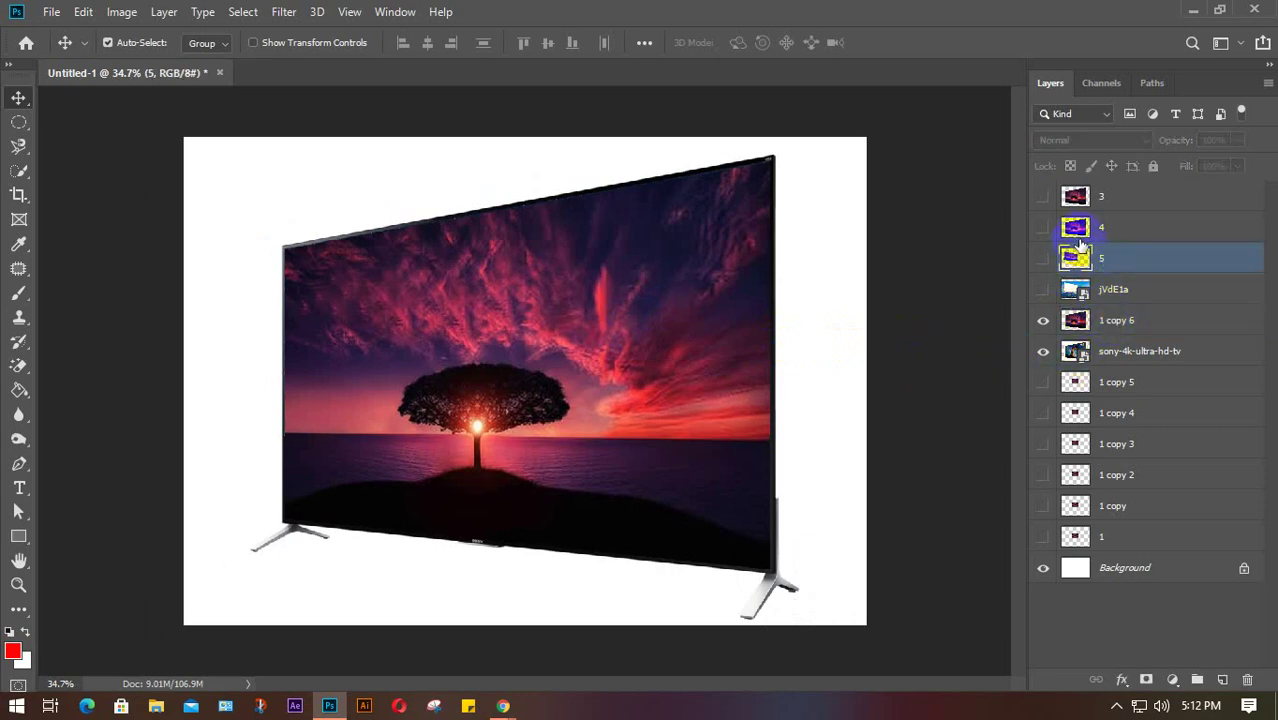
left_click(1100, 228)
left_click(1040, 232)
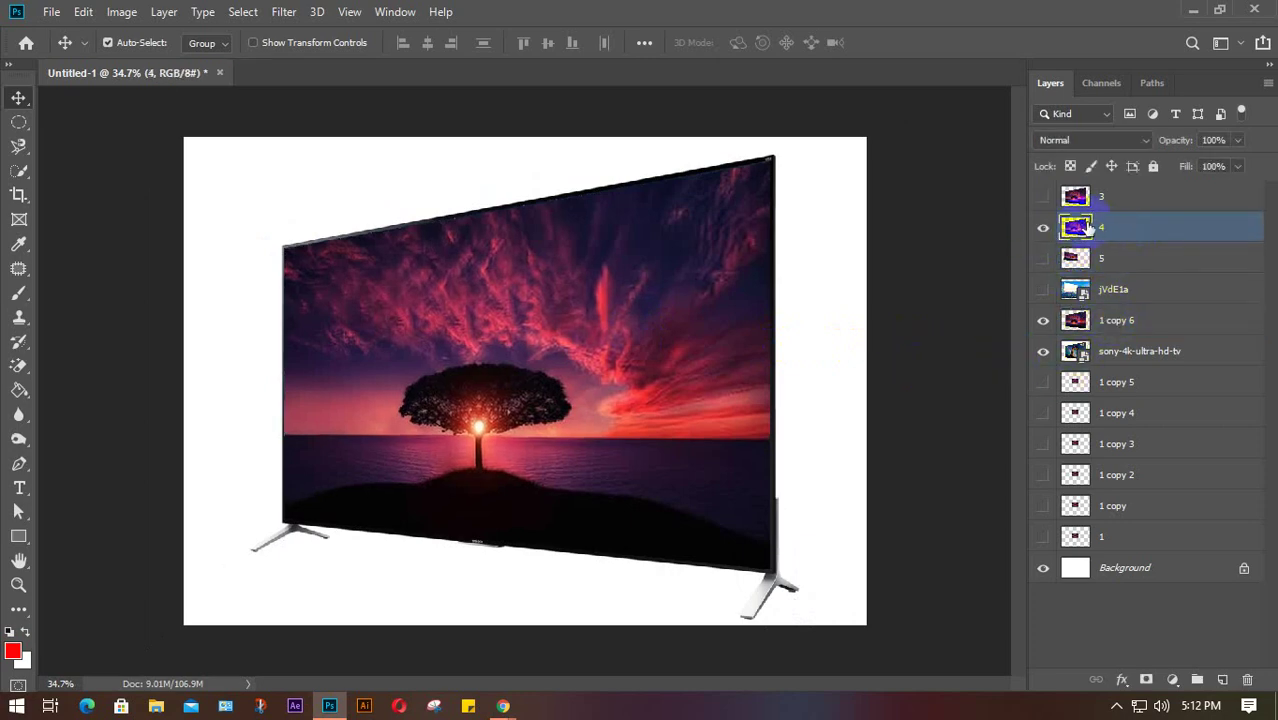
left_click_drag(1076, 228, 1112, 292)
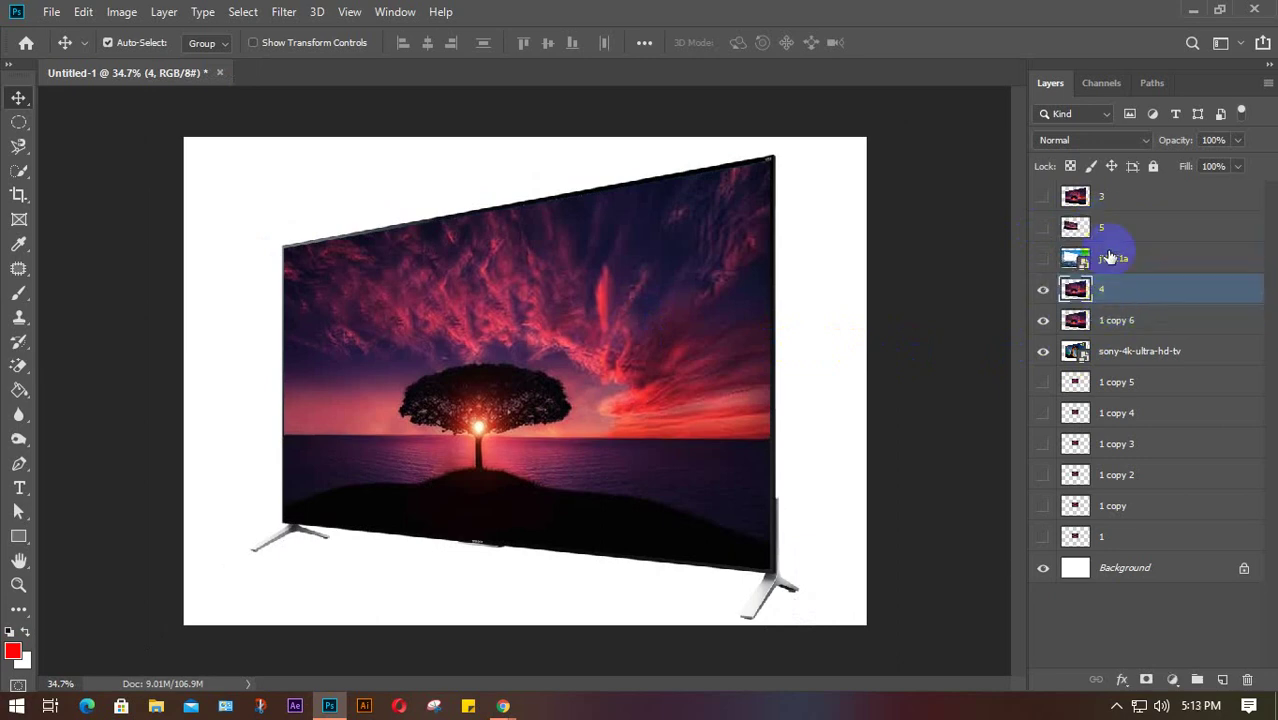
left_click(1108, 196)
left_click(1043, 196)
left_click_drag(1121, 196, 1116, 265)
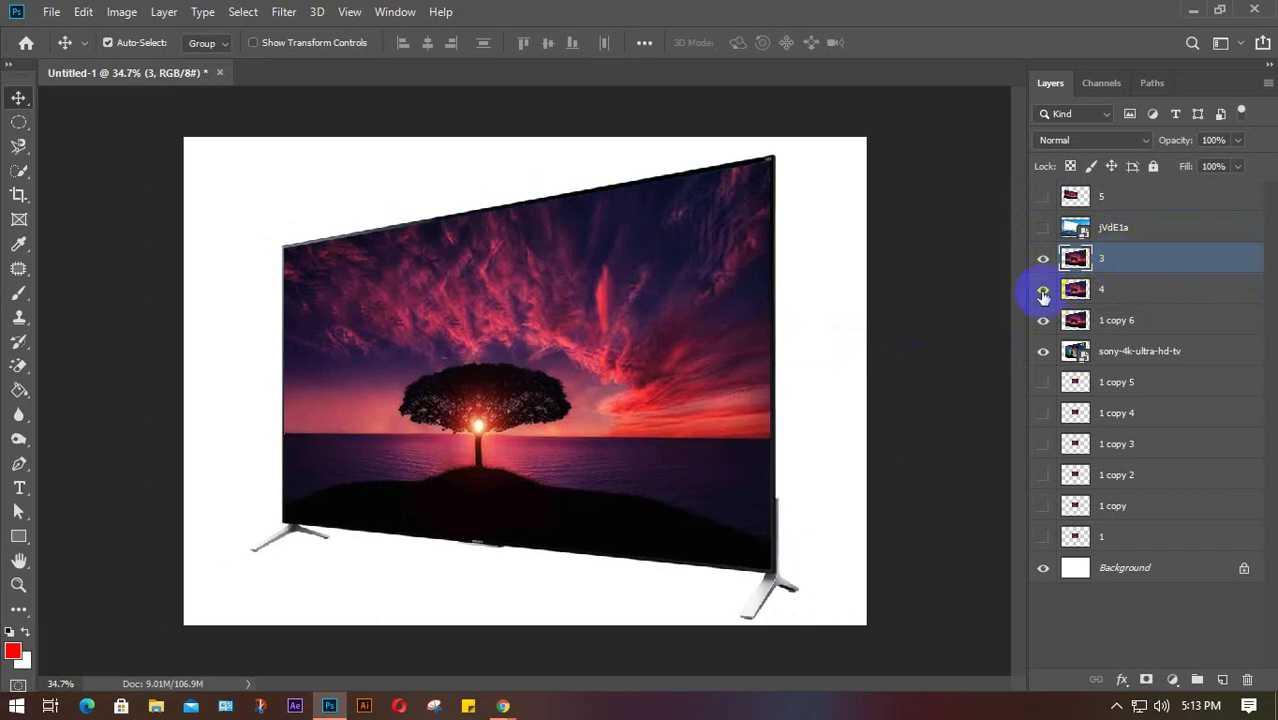
left_click(660, 415)
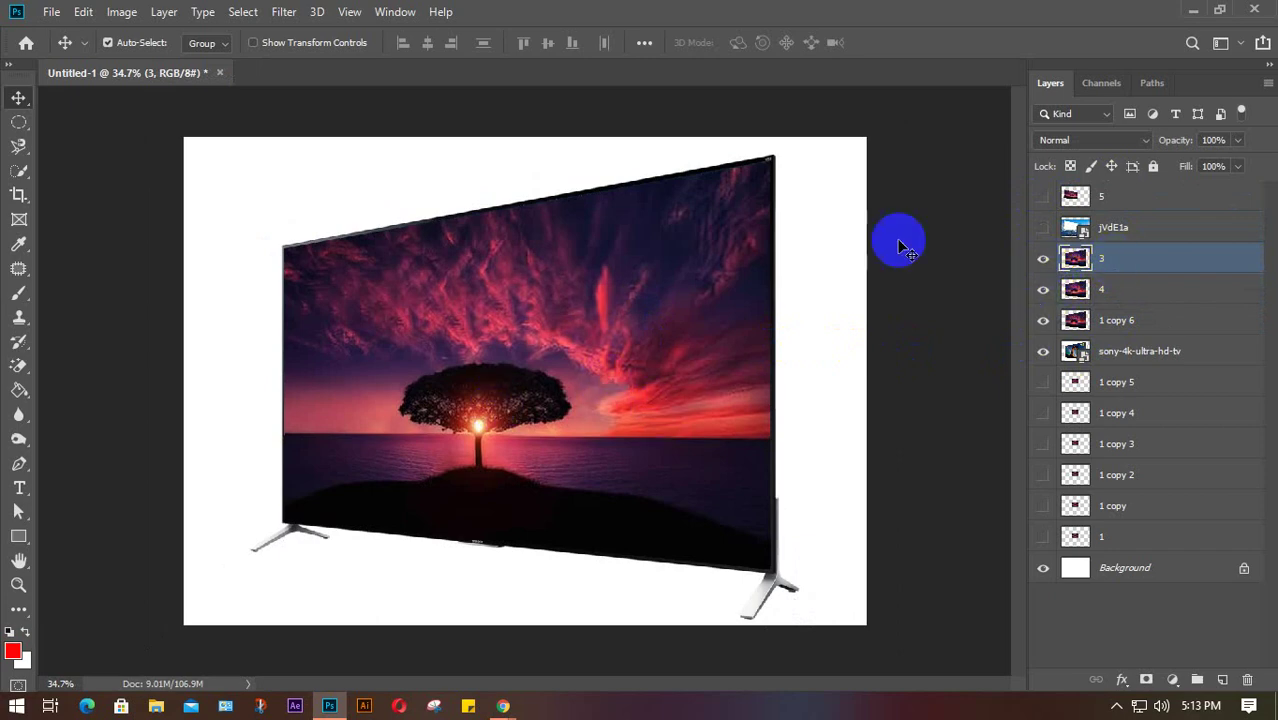
Step: Compare layers 3, 4 and 1 copy 6 individually over the TV, and leave them and the sony-4k-ultra-hd-tv layer hidden
left_click(1043, 259)
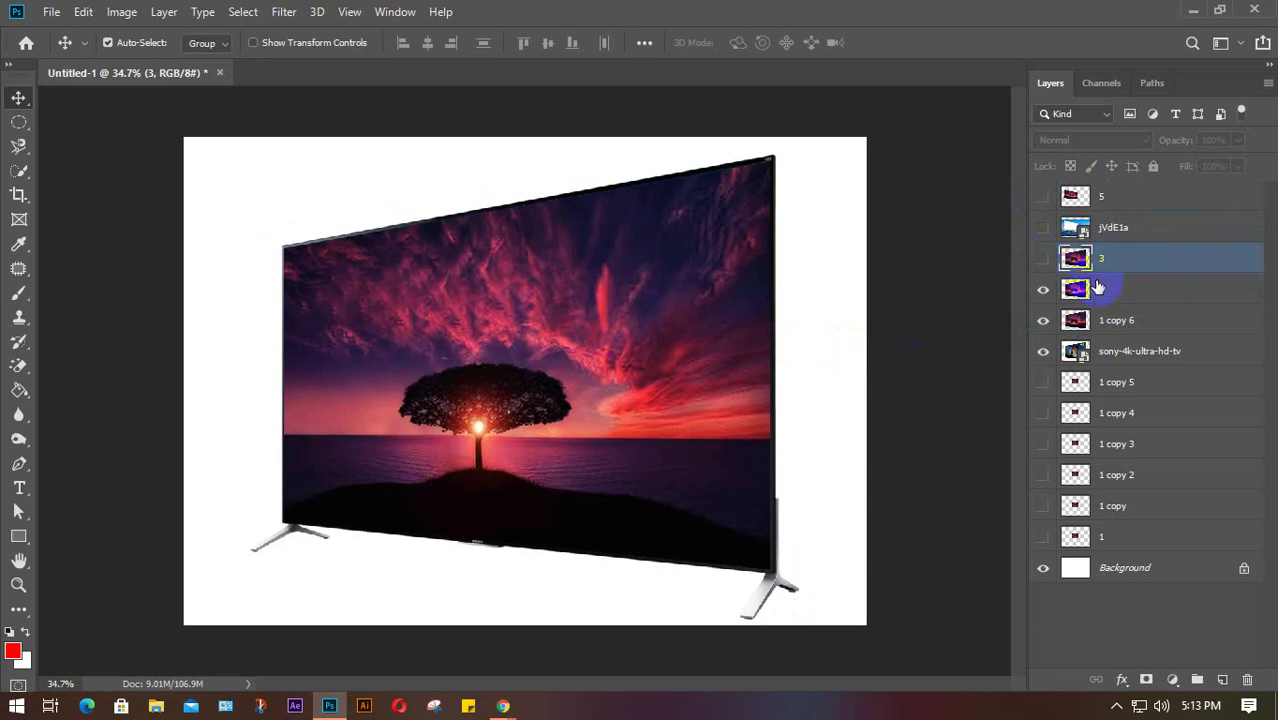
left_click_drag(1043, 289, 1043, 320)
left_click(1043, 260)
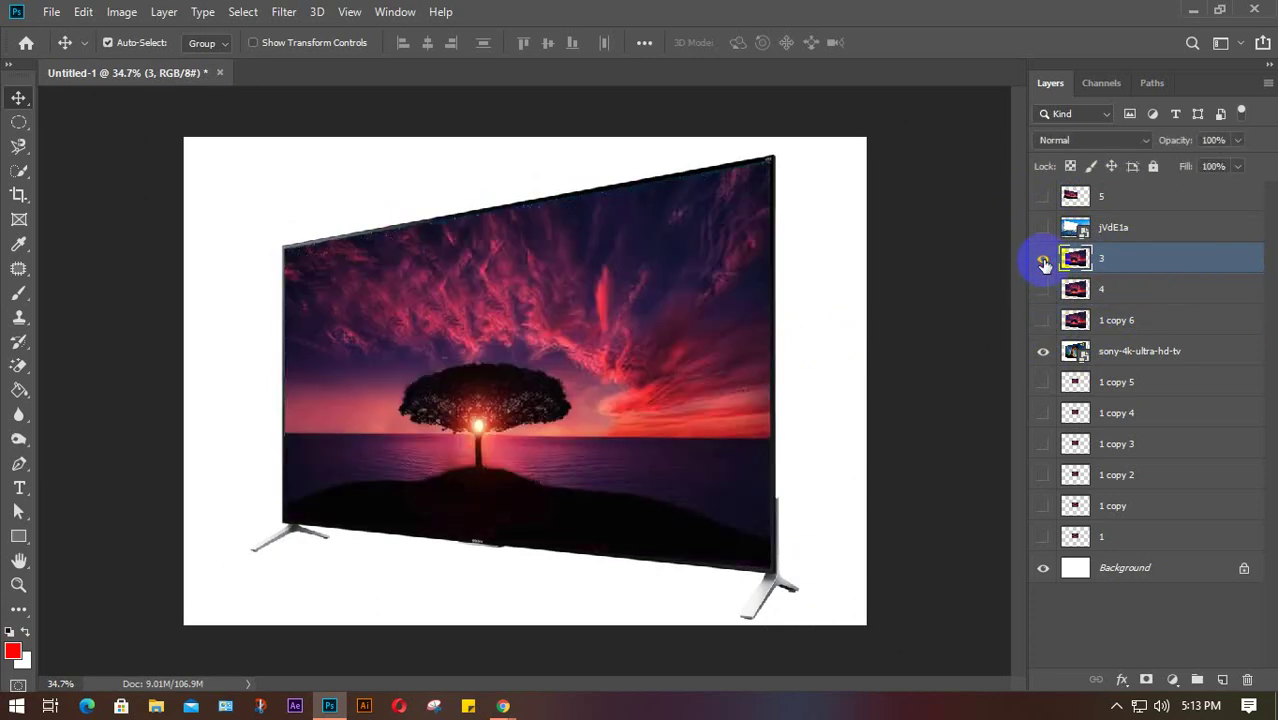
left_click(1043, 260)
left_click(1041, 290)
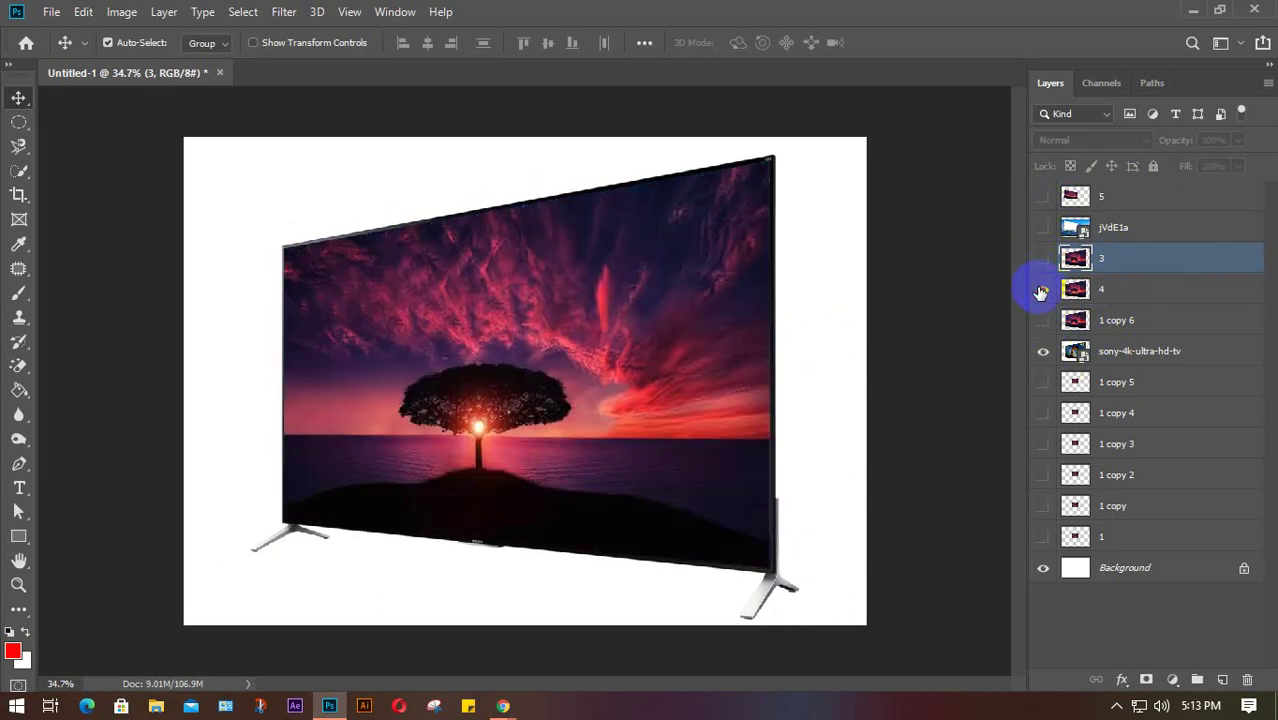
left_click(1041, 290)
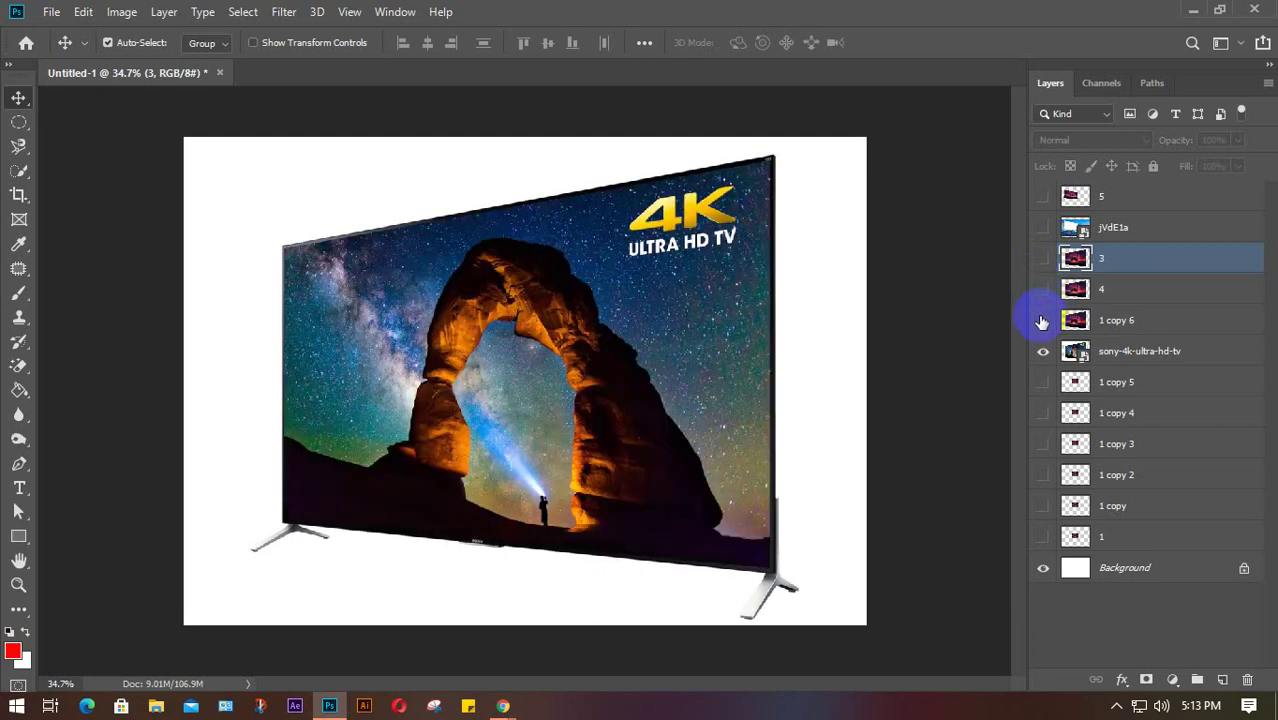
left_click(1042, 320)
left_click(1042, 320)
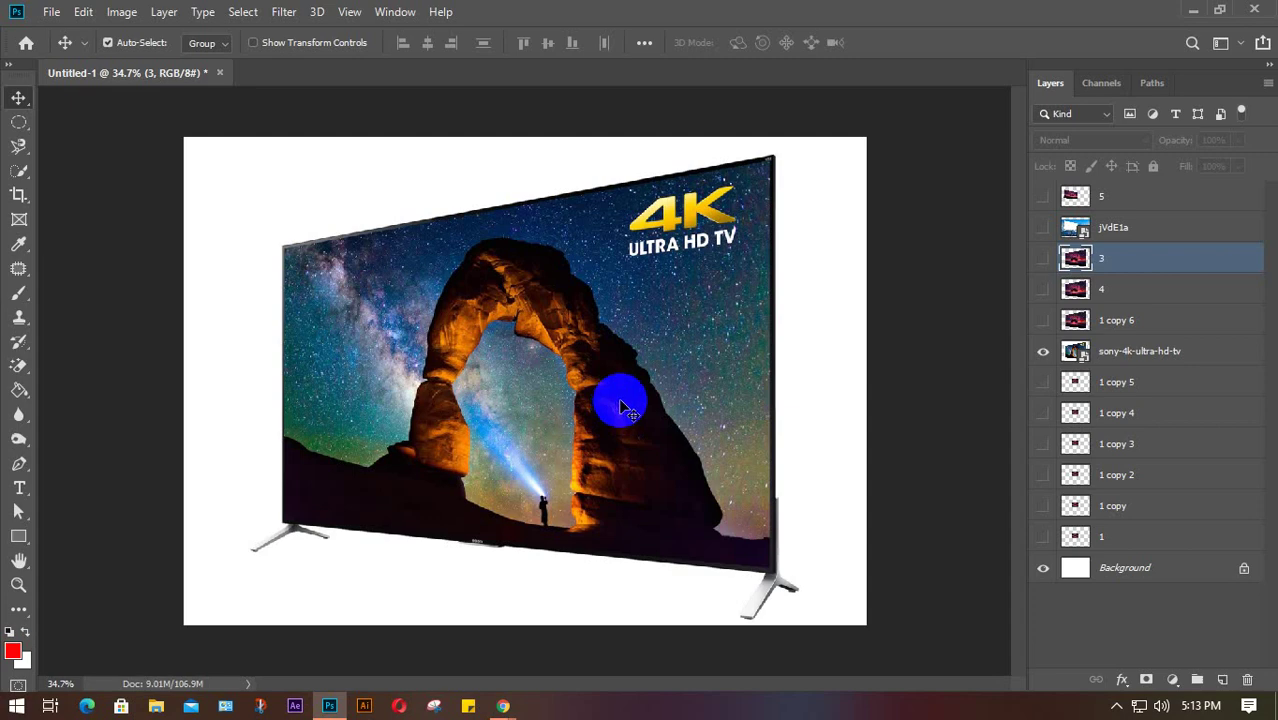
left_click(1043, 353)
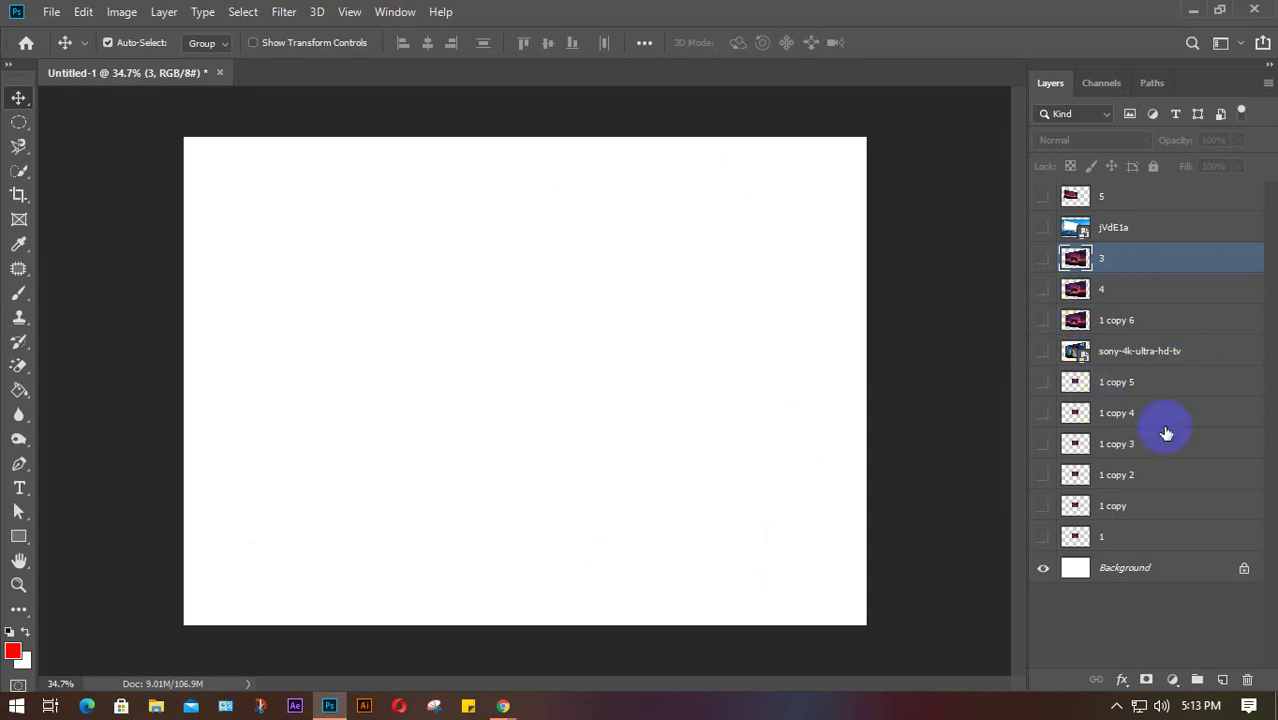
Step: Show layer 1 copy 5, scale its sunset image to about 314% with Free Transform and centre it on the canvas
left_click(1151, 395)
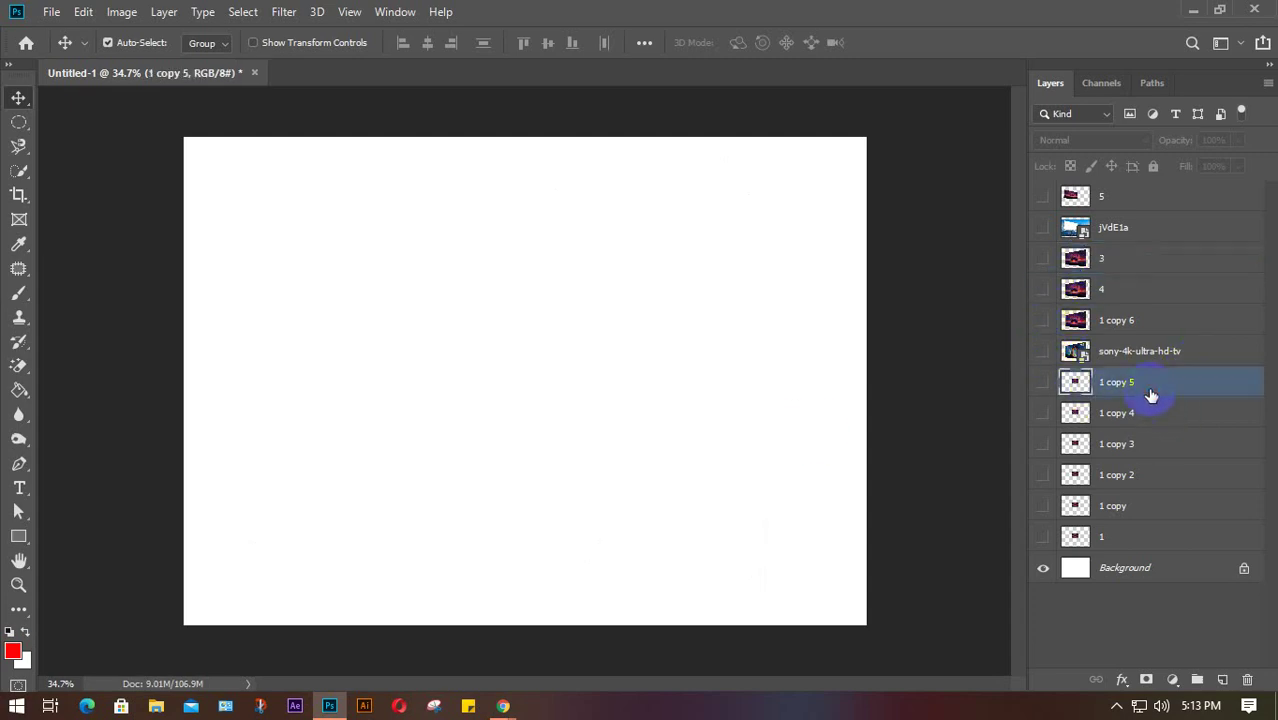
left_click(1043, 382)
key("ctrl")
key("ctrl+t")
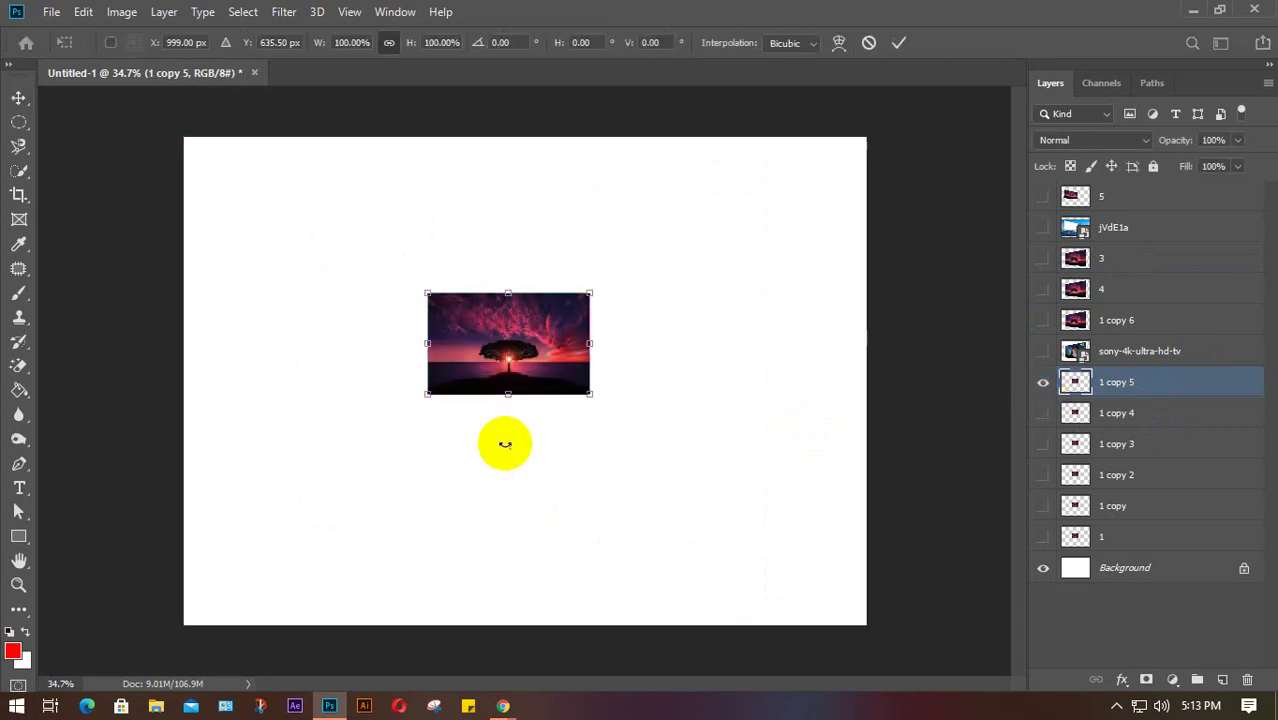
left_click_drag(590, 394, 800, 600)
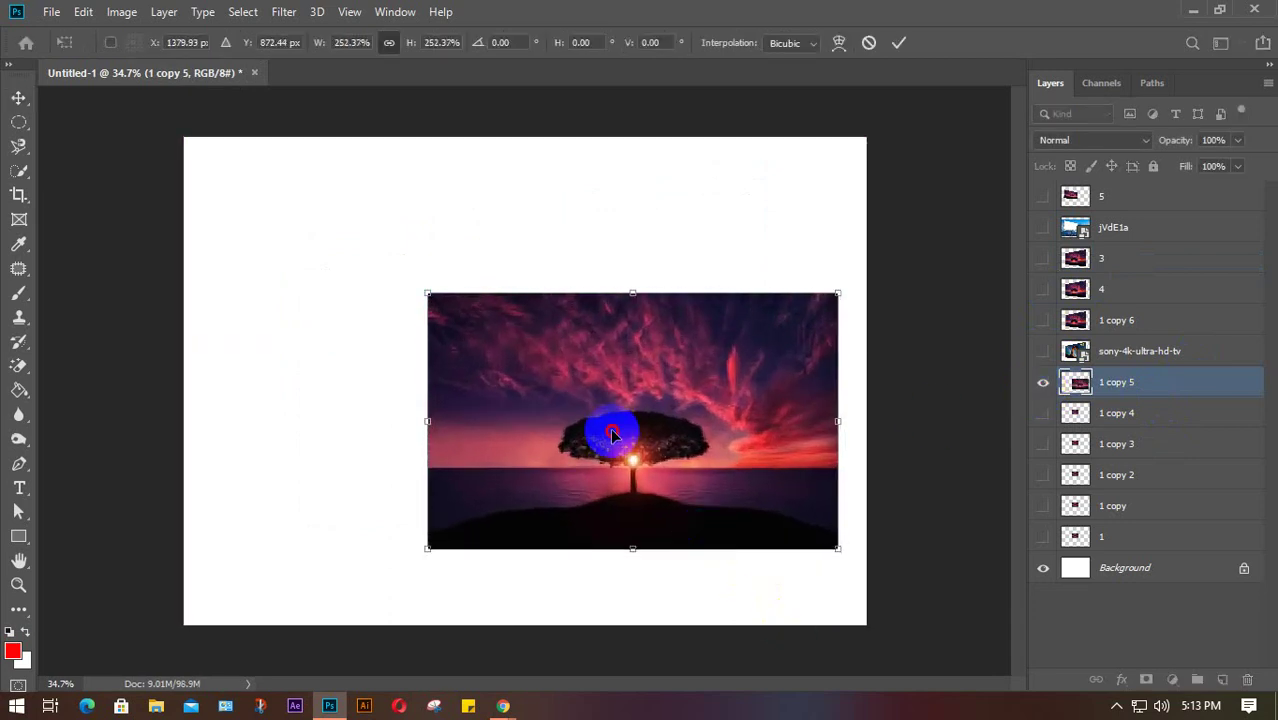
left_click_drag(605, 434, 465, 360)
left_click_drag(699, 481, 745, 559)
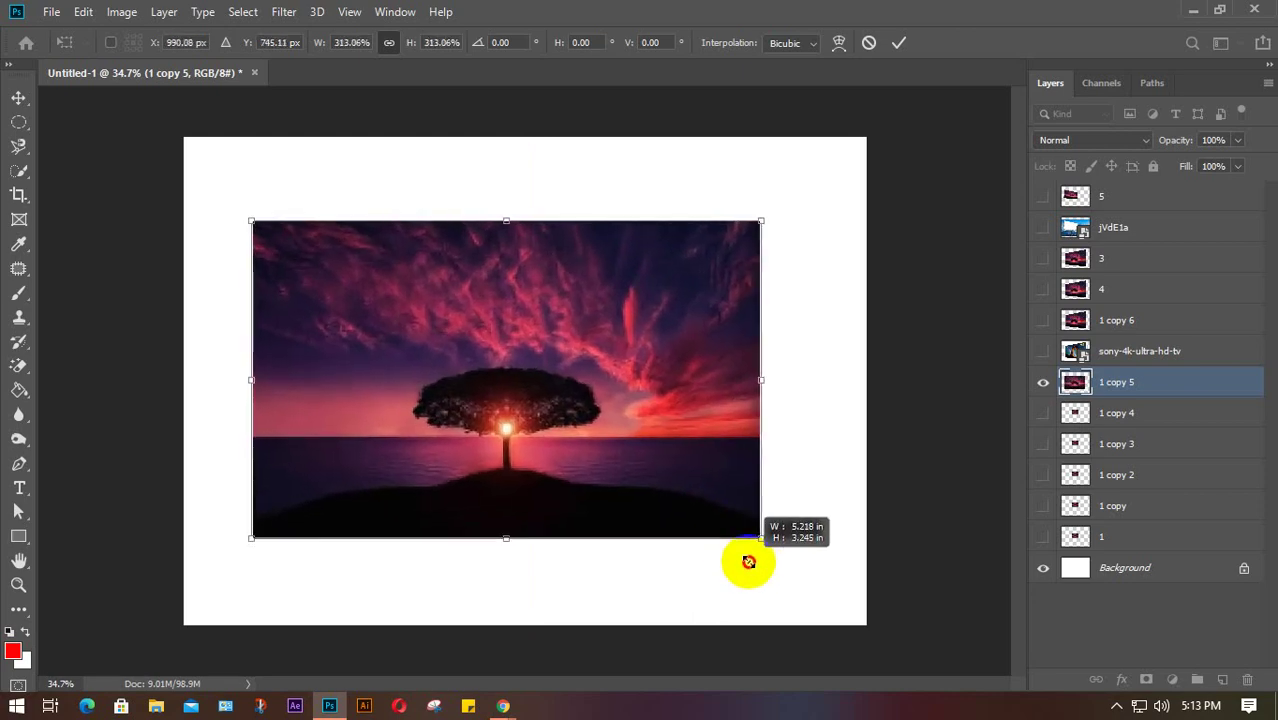
left_click_drag(610, 454, 636, 462)
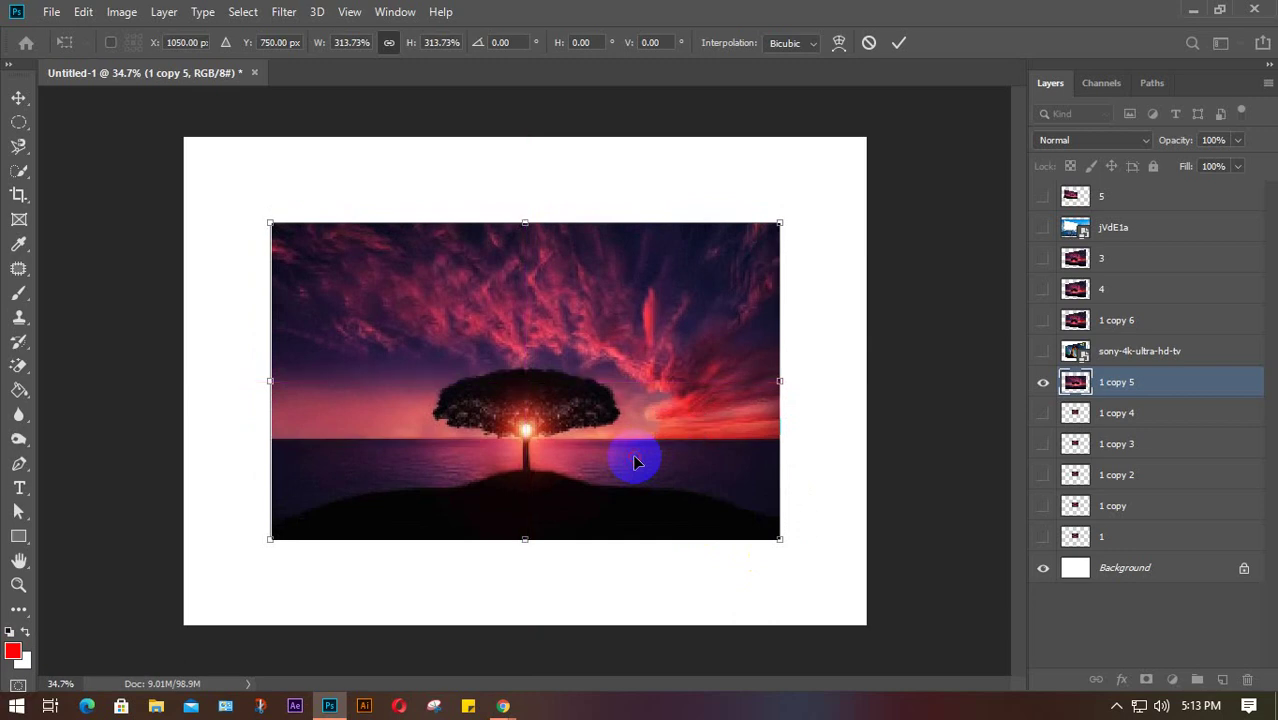
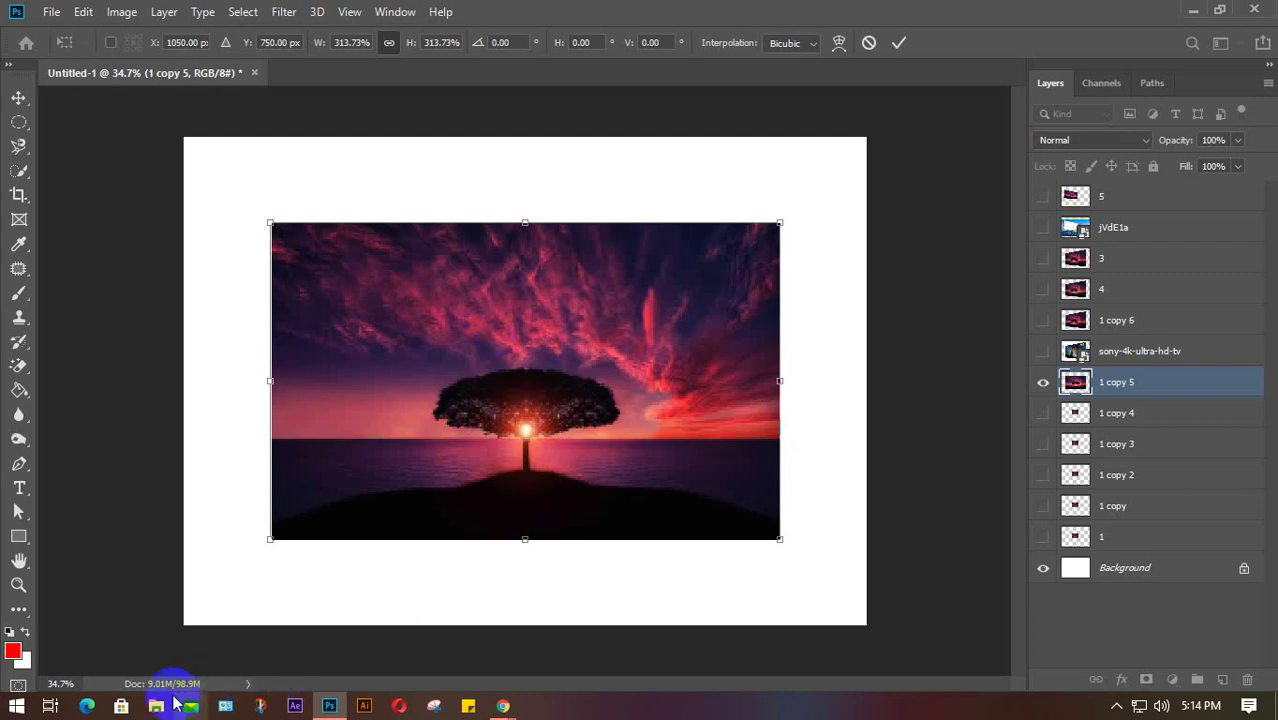
Step: Switch to the Google Meet class window in Chrome
mouse_move(505, 705)
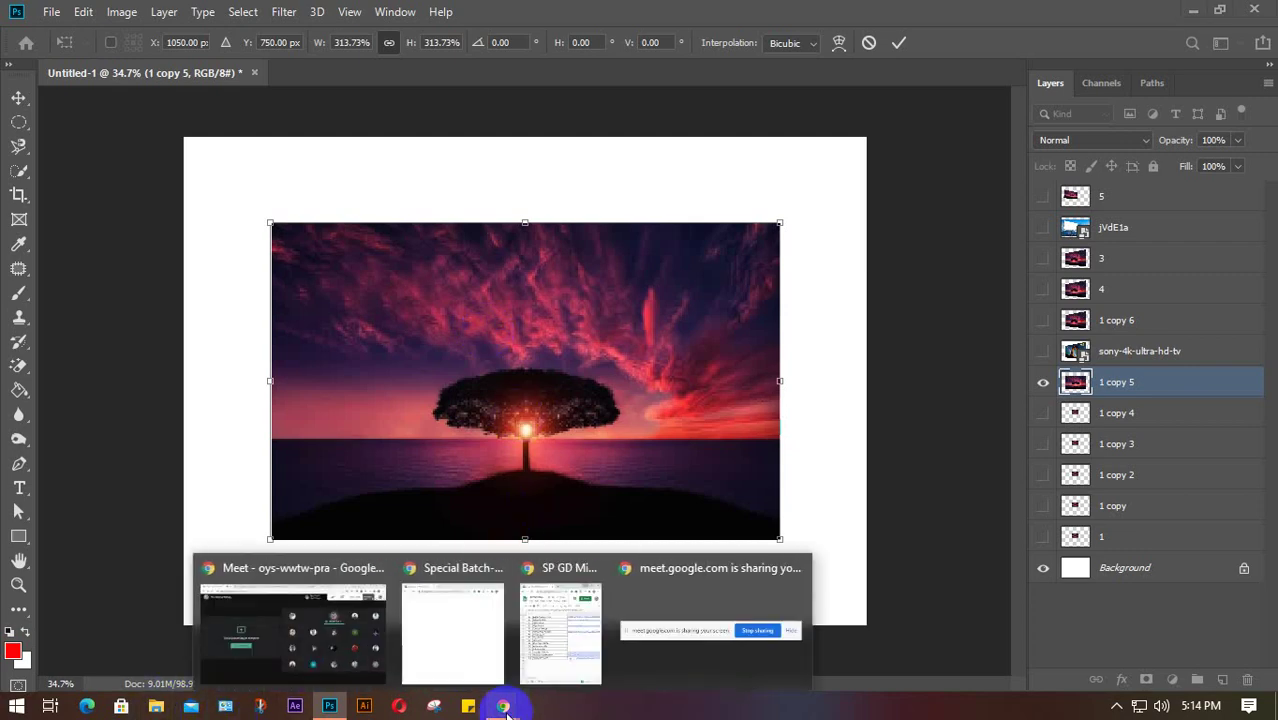
left_click(328, 609)
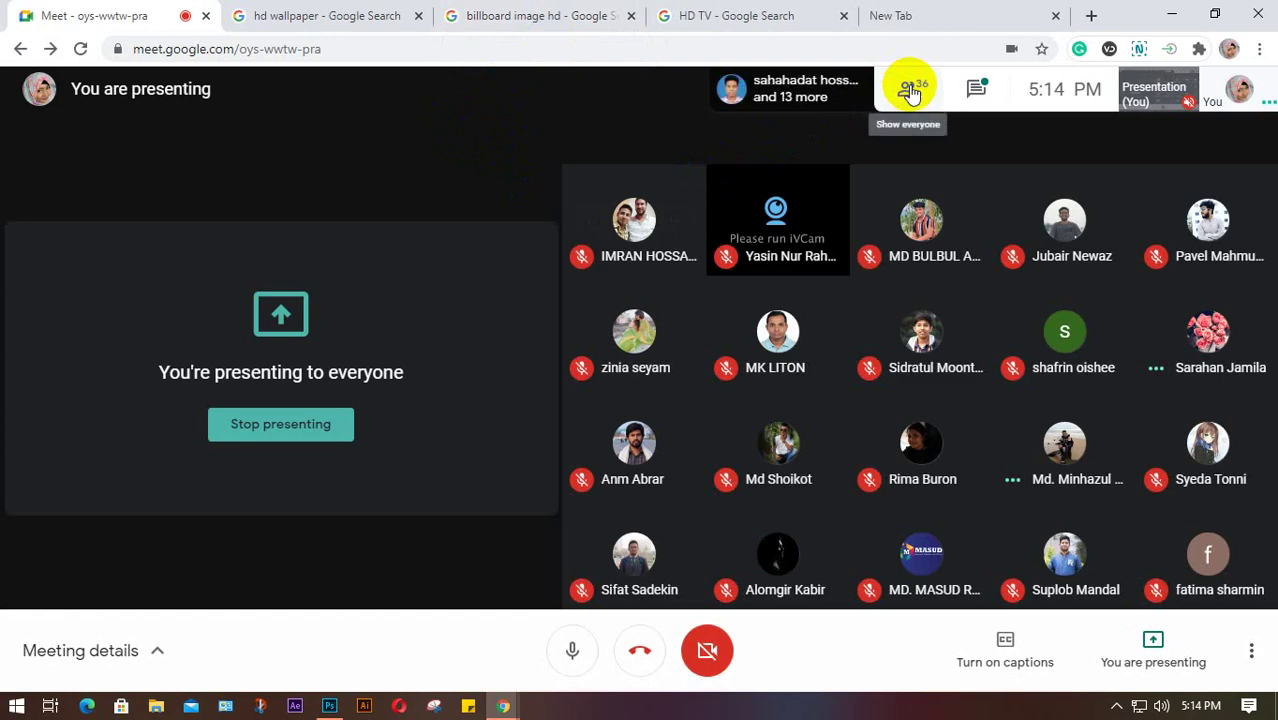
Step: Search Google for "logo design" in the empty browser tab and show the image results
left_click(540, 12)
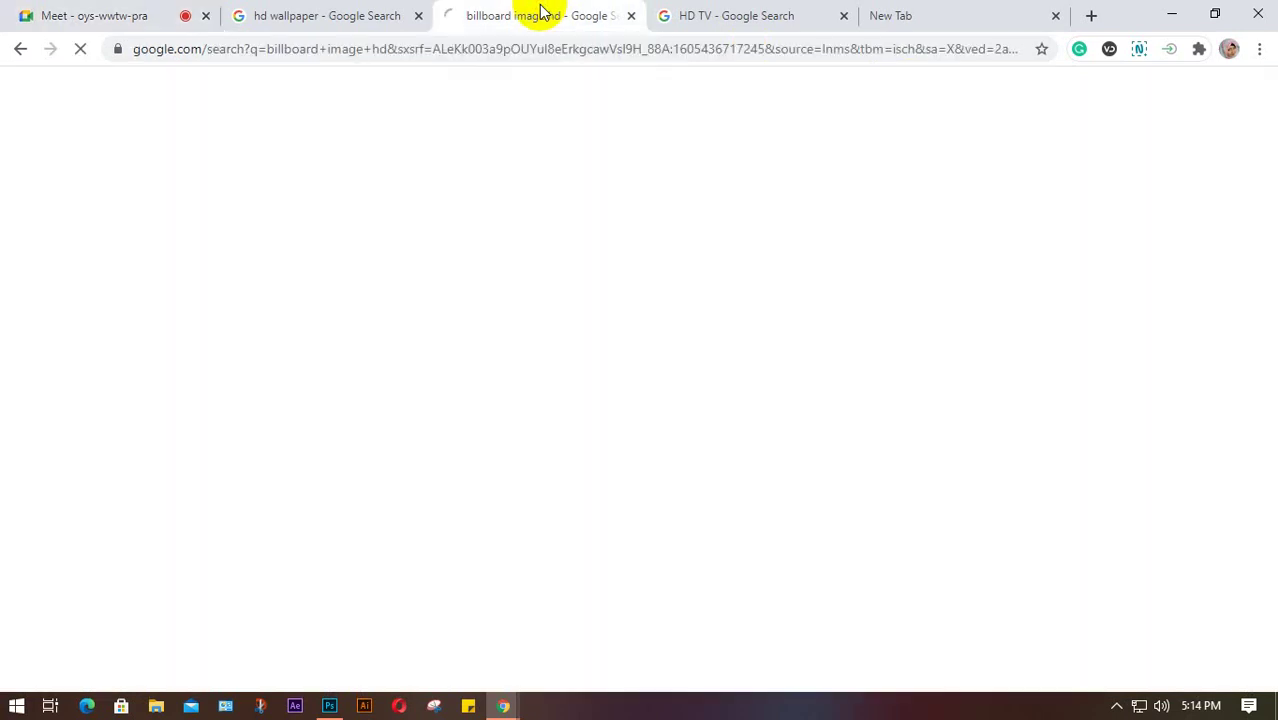
left_click(944, 9)
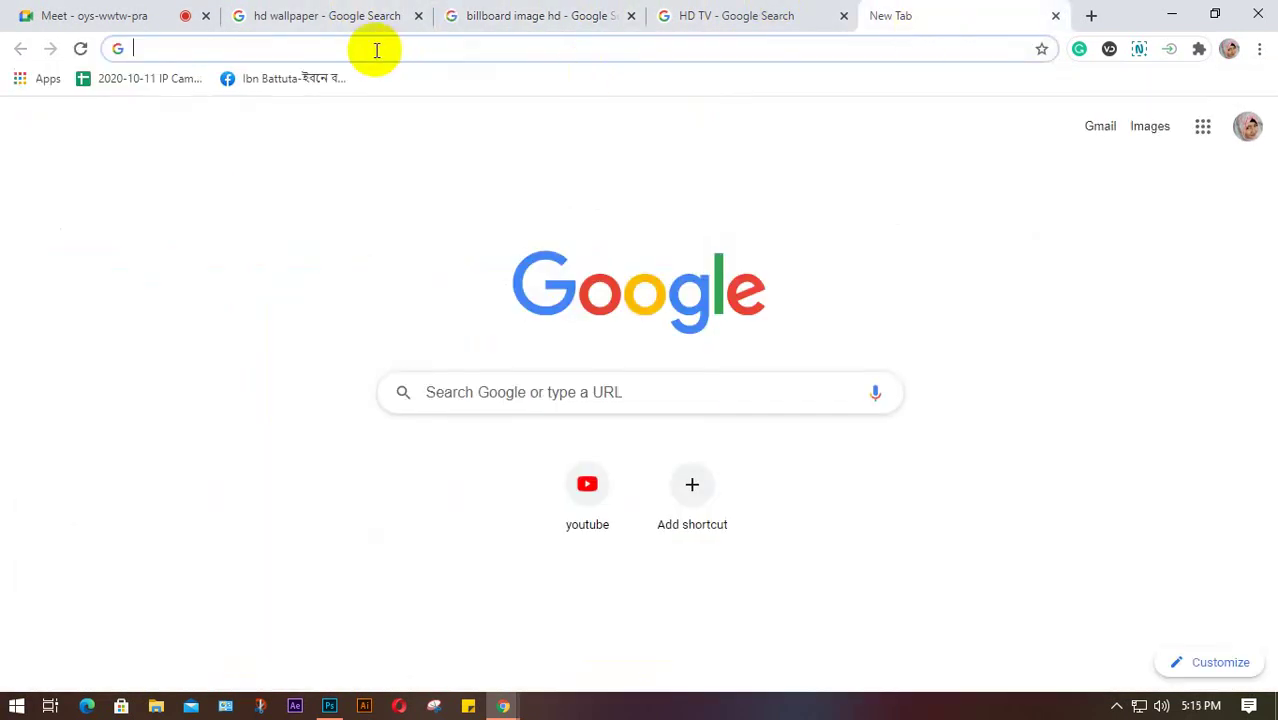
type("busi")
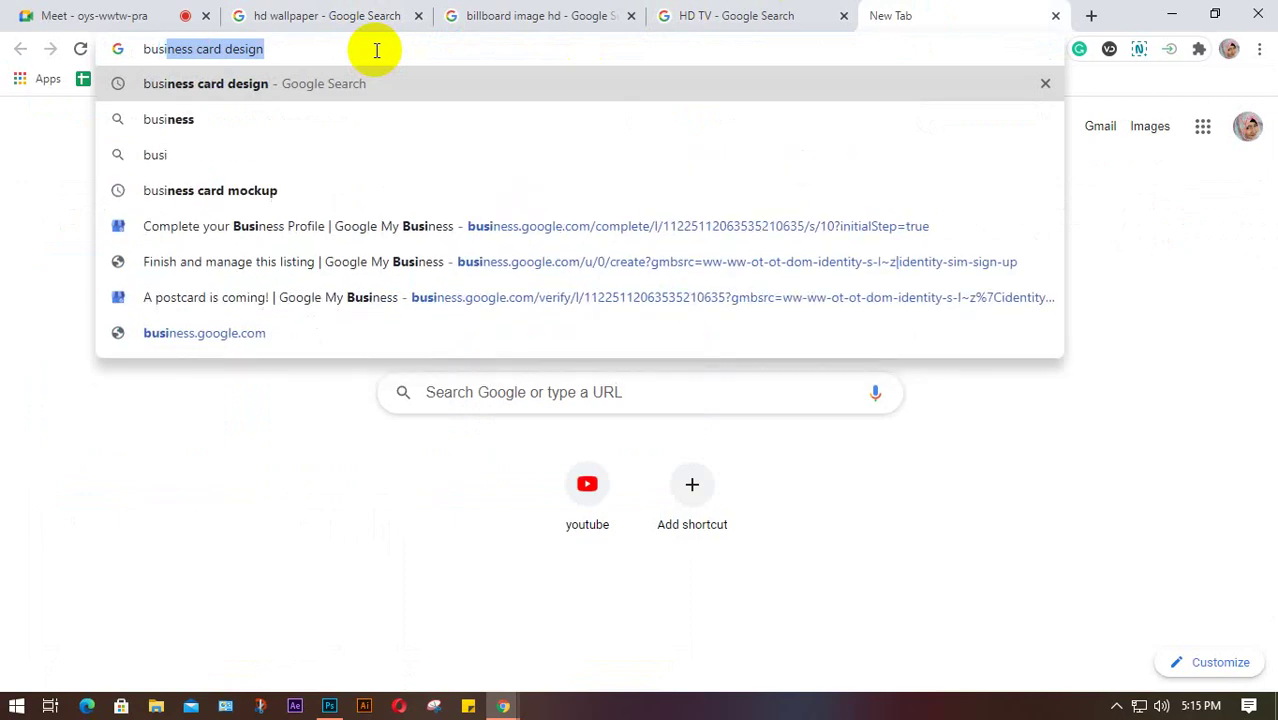
key("BackSpace")
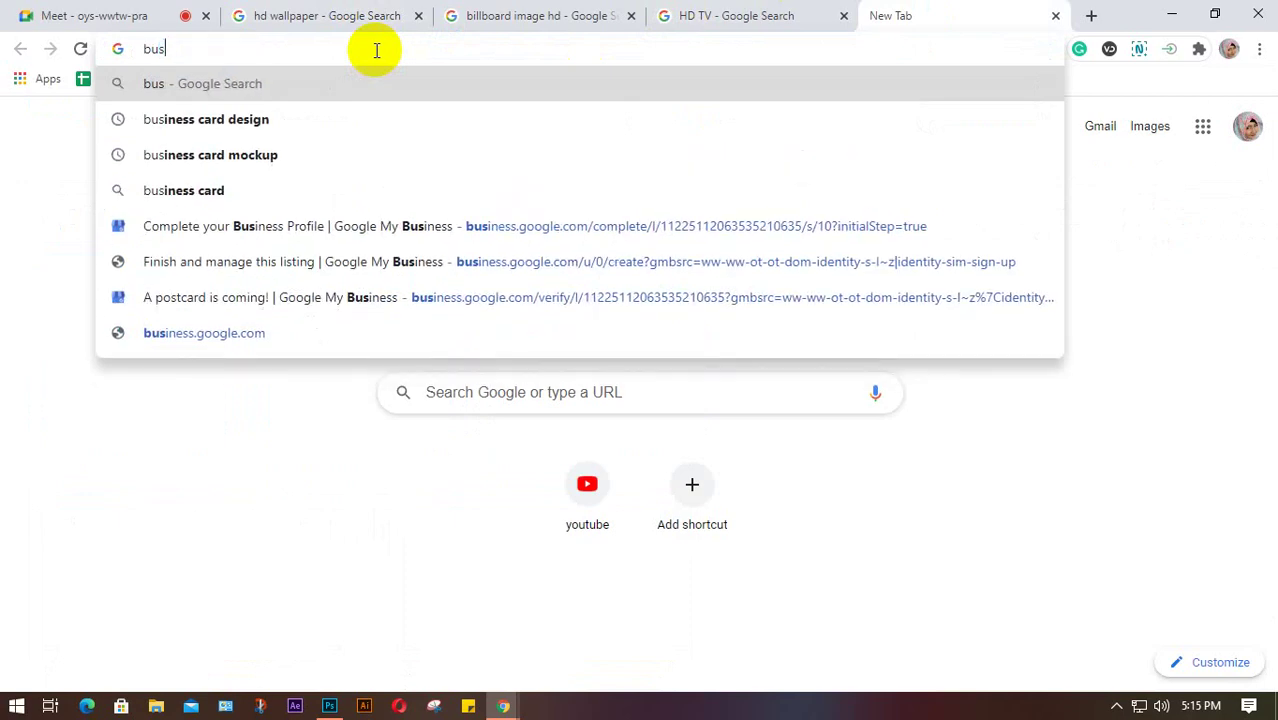
key("BackSpace")
key("BackSpace")
key("BackSpace")
key("BackSpace")
type("lo")
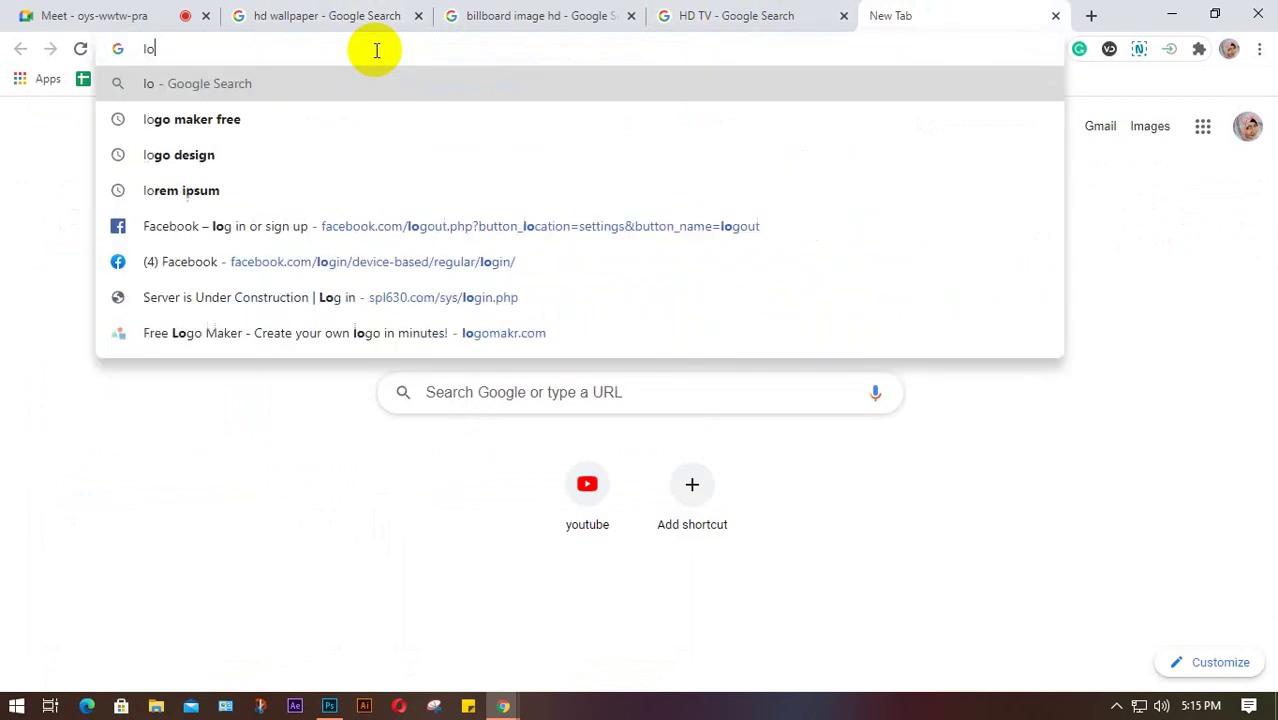
type("go design")
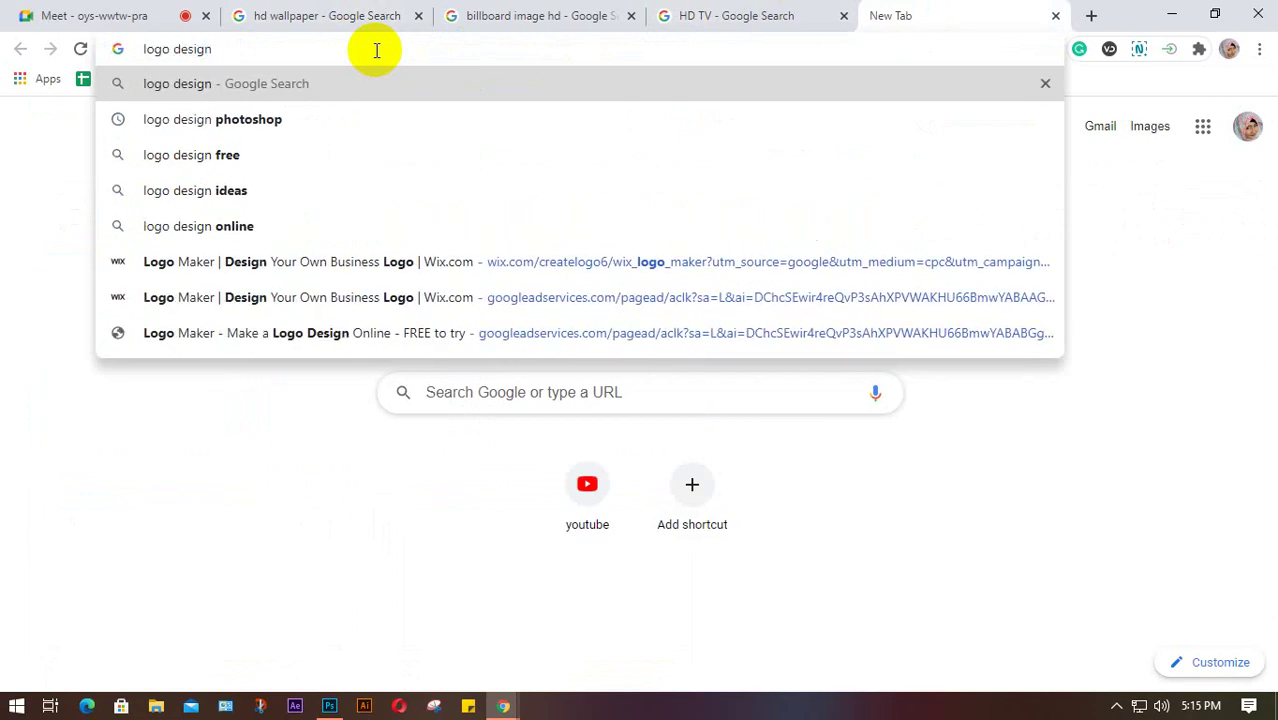
key("Return")
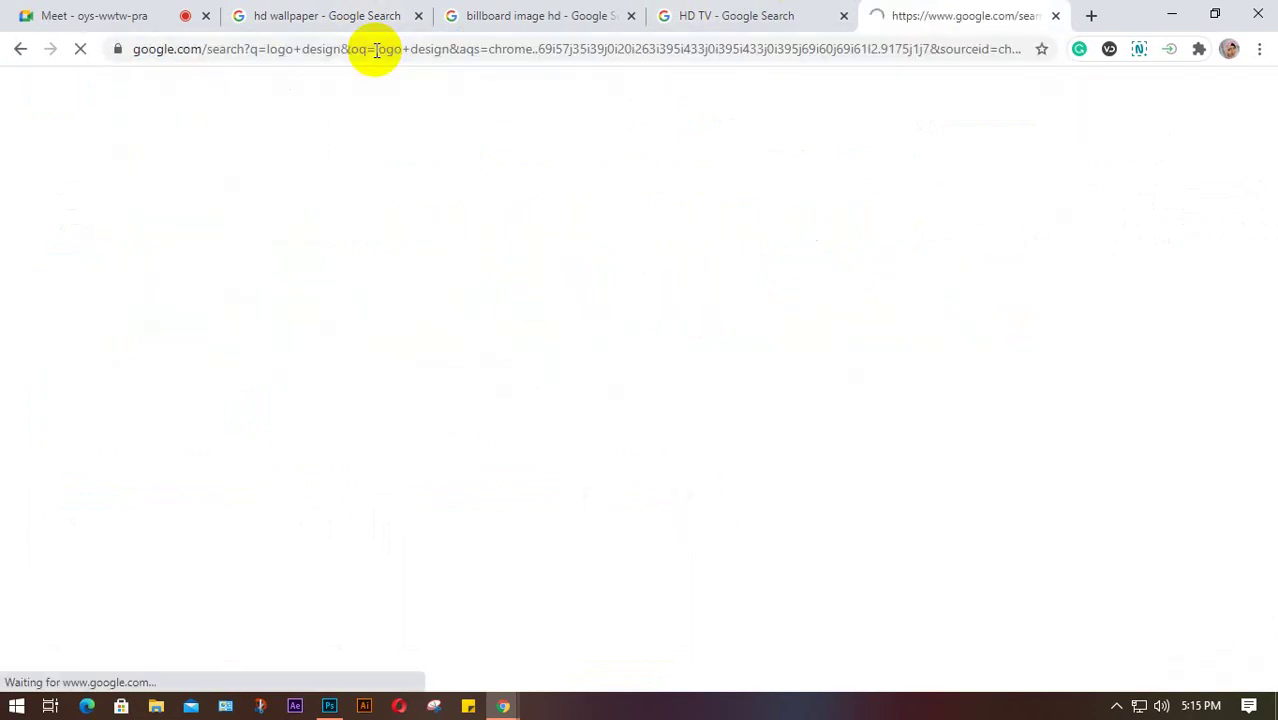
left_click(265, 165)
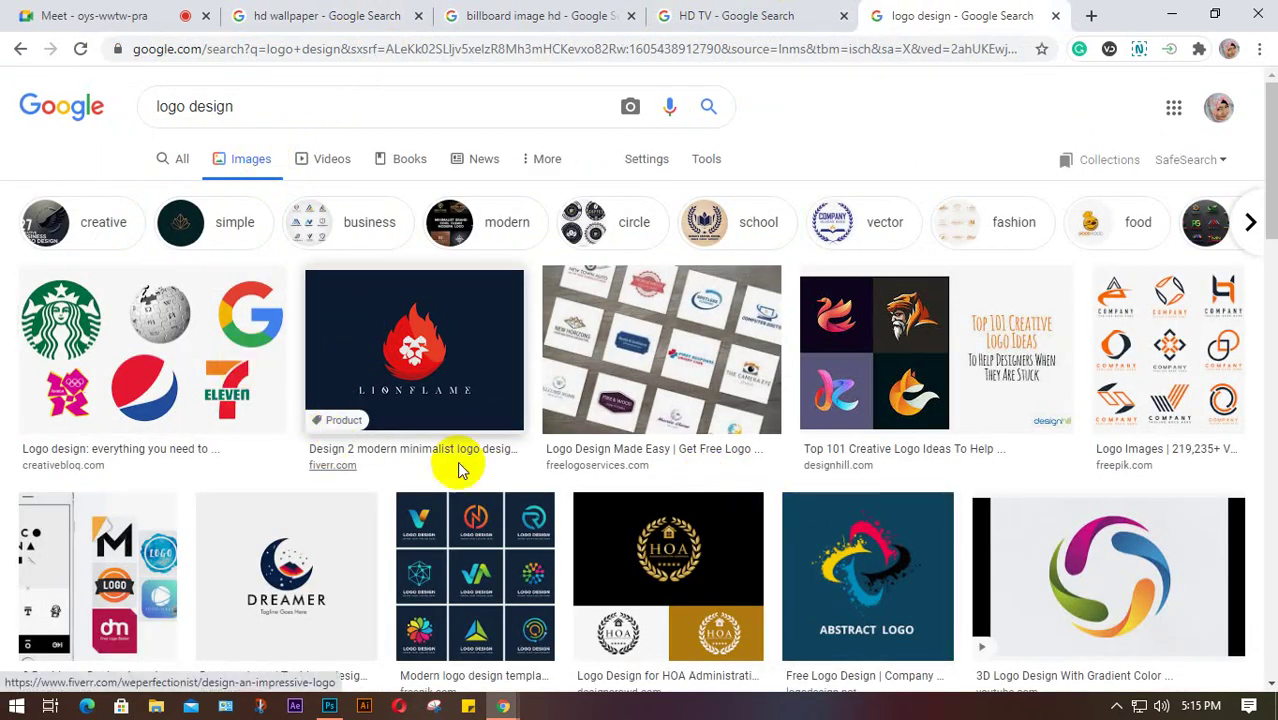
Step: Preview the Creative Bloq brand-logo collage and the Abstract Logo image, and look through their related images
left_click(165, 340)
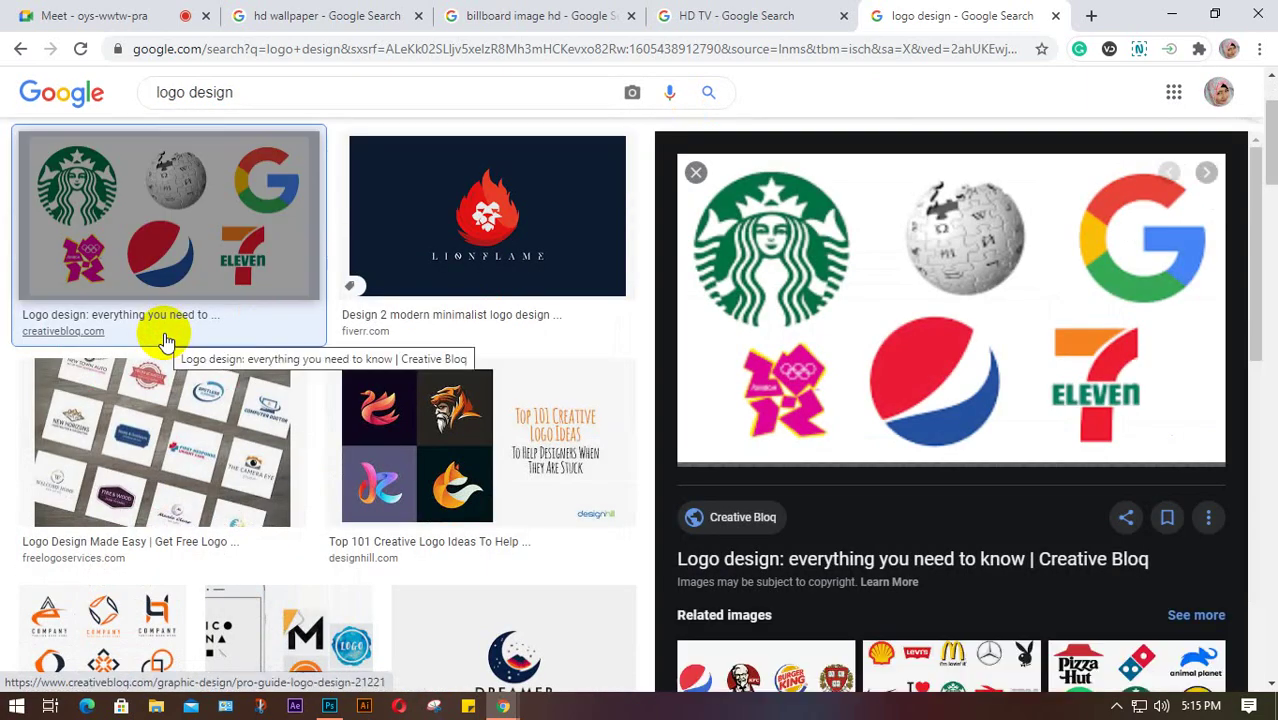
scroll(360, 322, "down", 8)
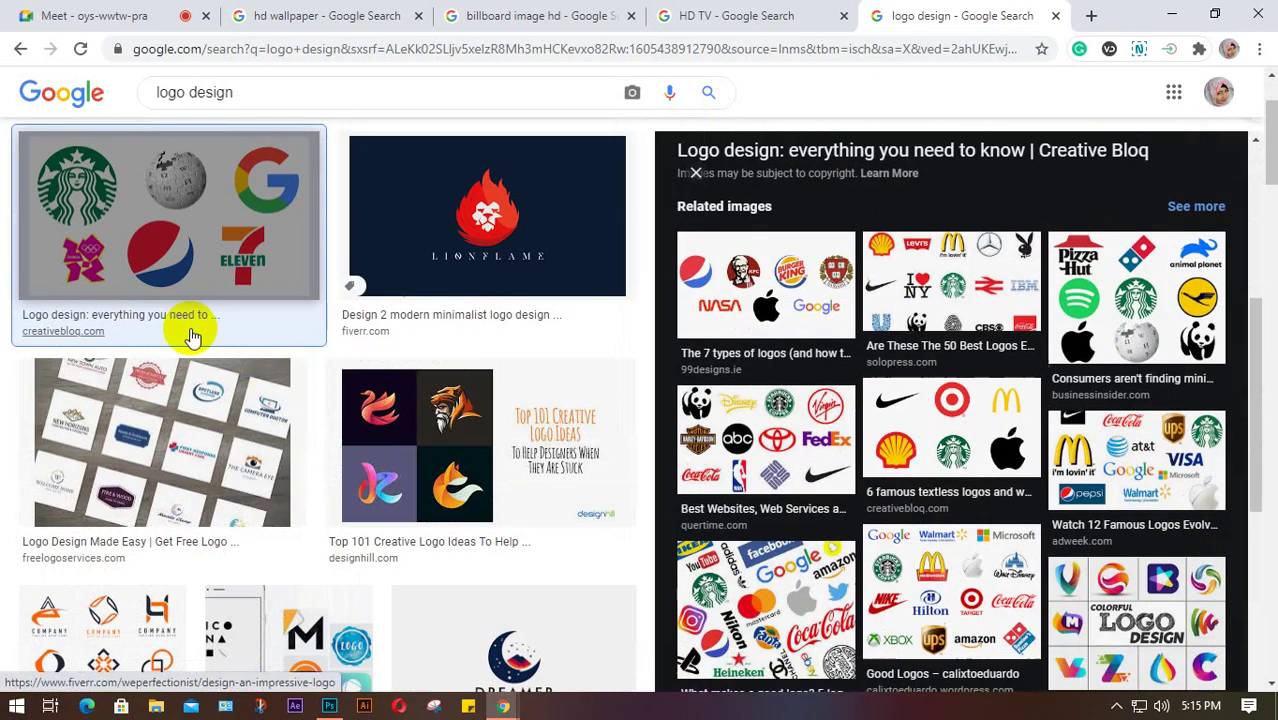
scroll(143, 343, "down", 3)
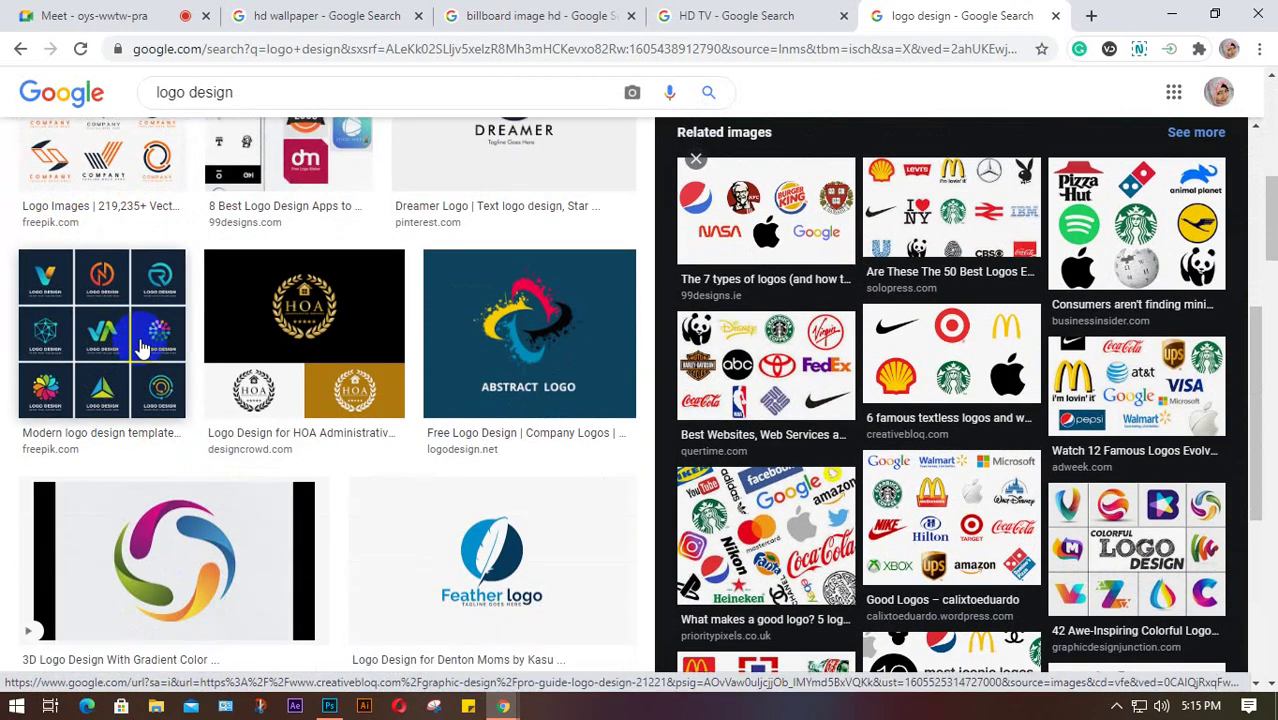
left_click(535, 325)
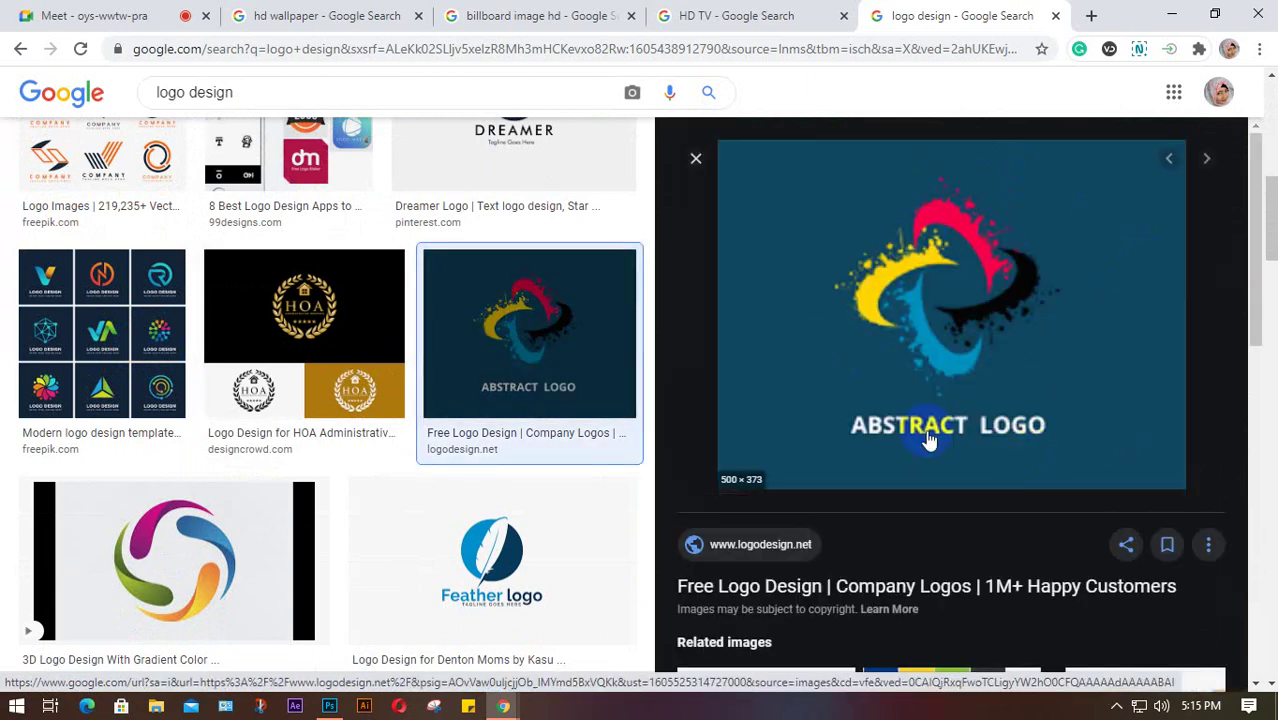
scroll(984, 342, "down", 6)
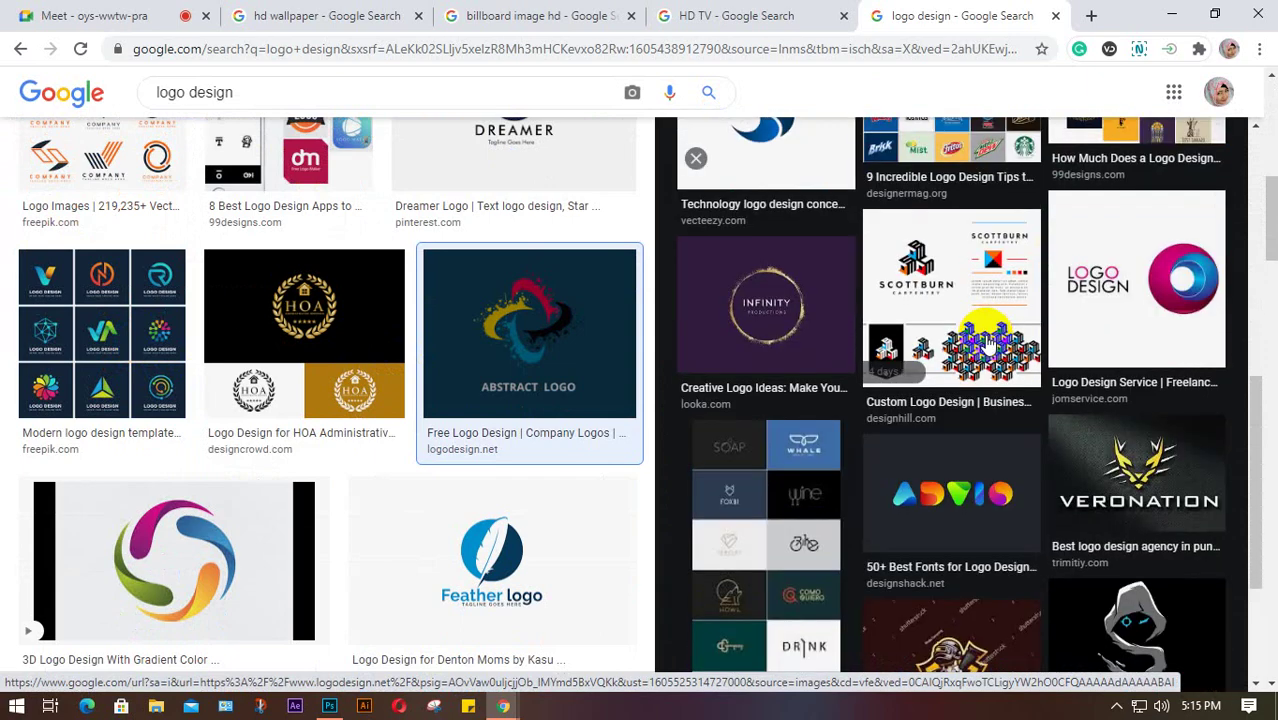
Step: Preview the related Veronation, Infinity Home Services and gold circular monogram logos, and look through more similar designs
left_click(1180, 488)
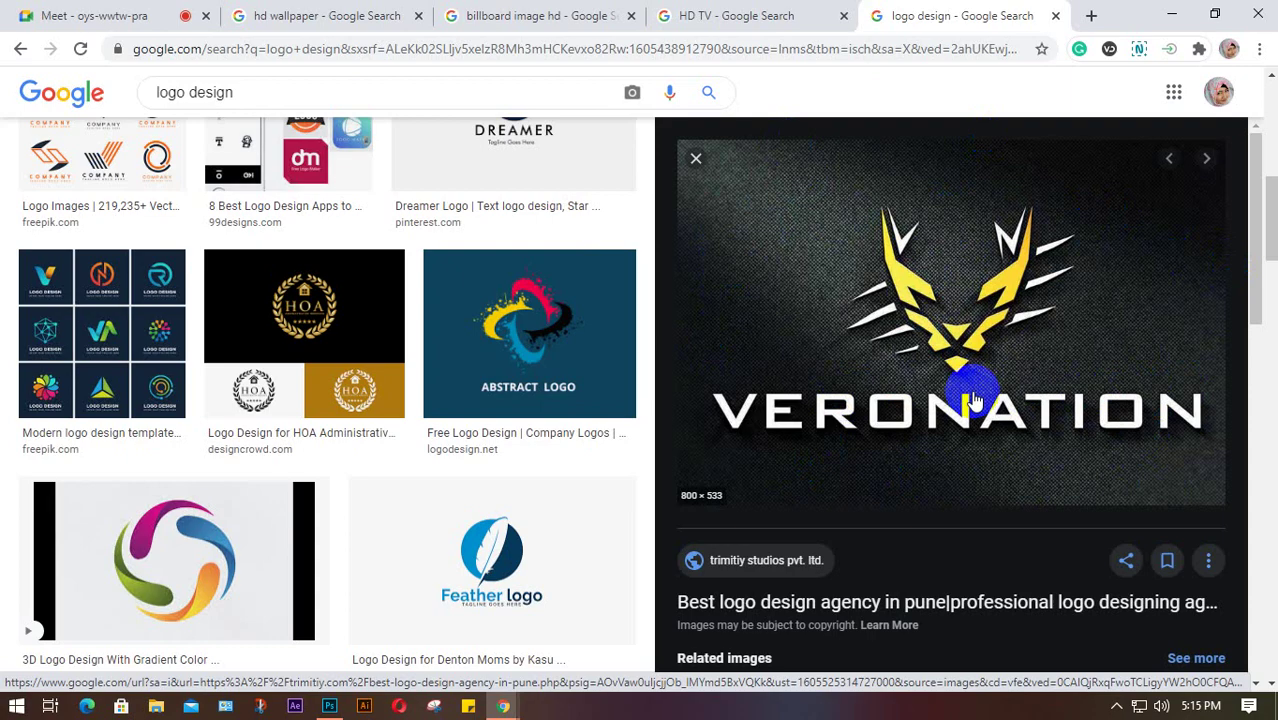
scroll(975, 400, "down", 4)
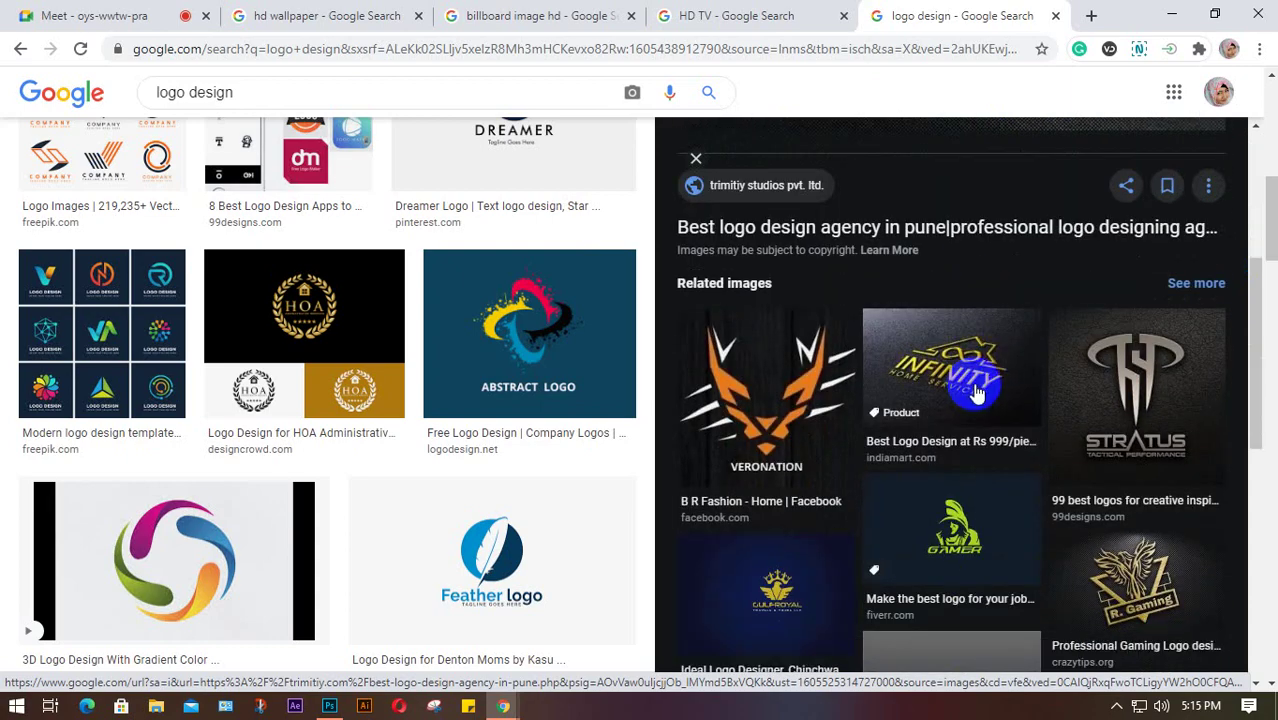
left_click(953, 418)
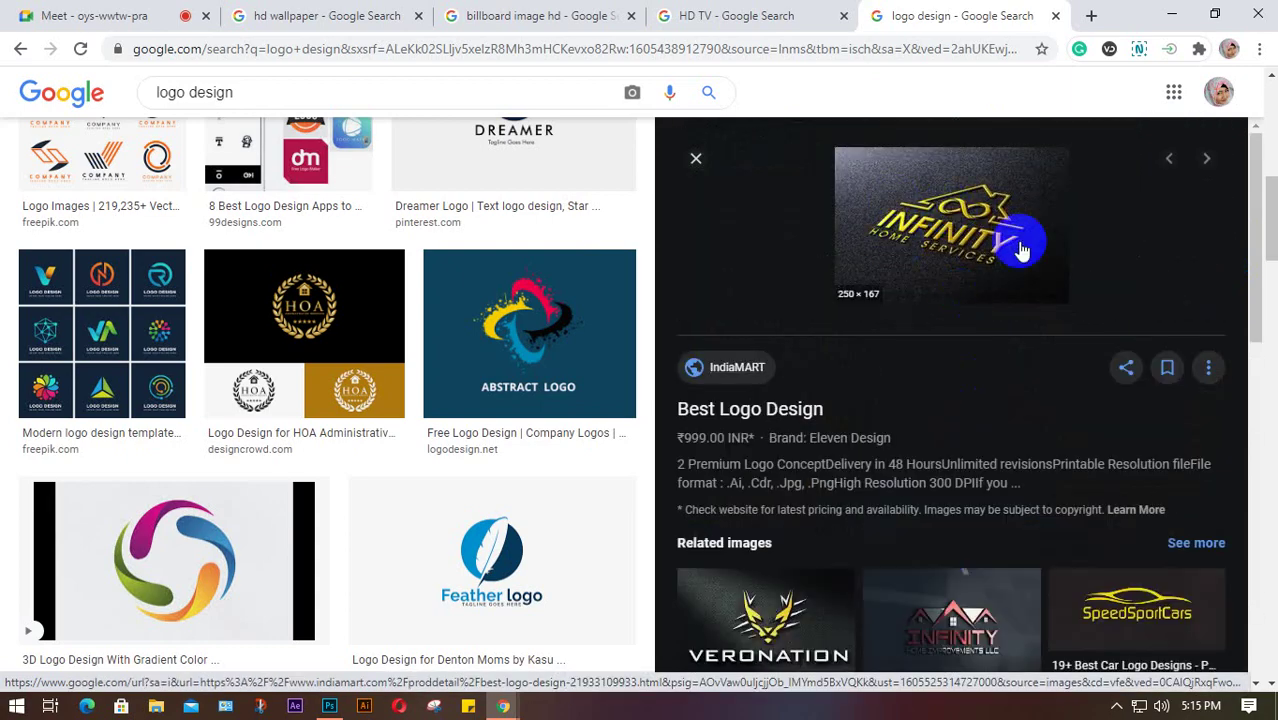
scroll(995, 238, "down", 6)
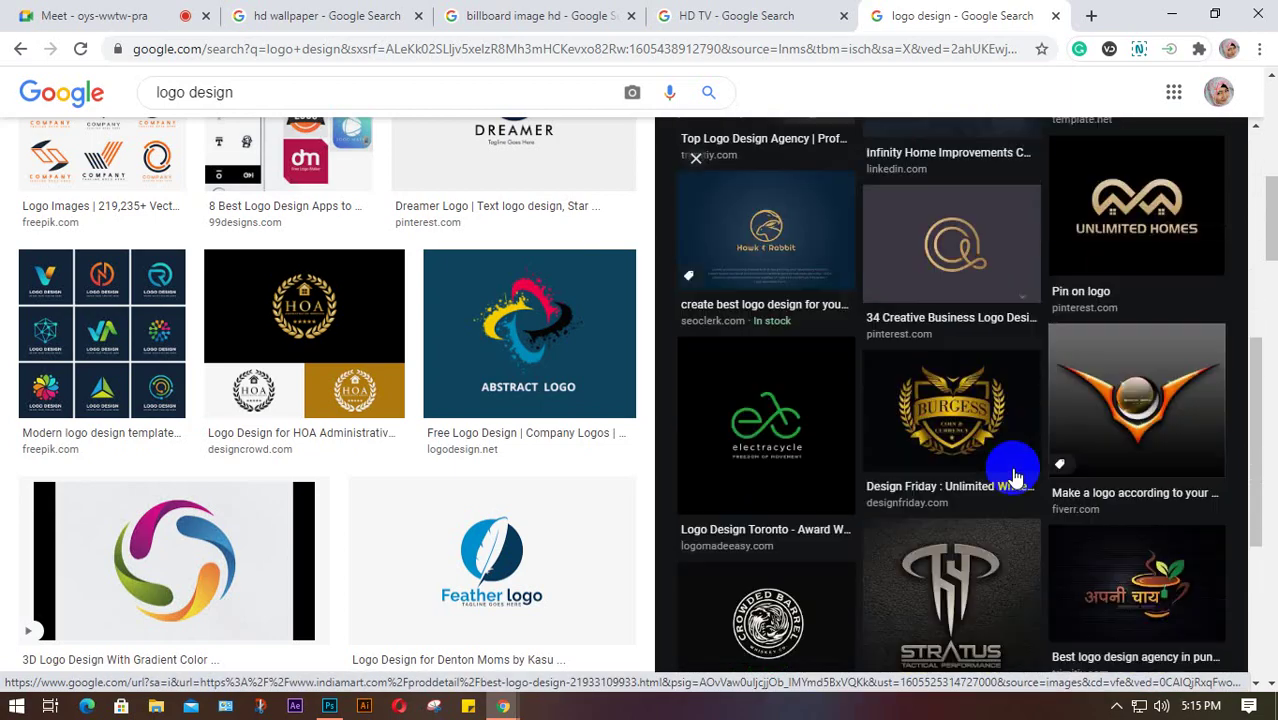
scroll(1000, 460, "up", 2)
left_click(950, 437)
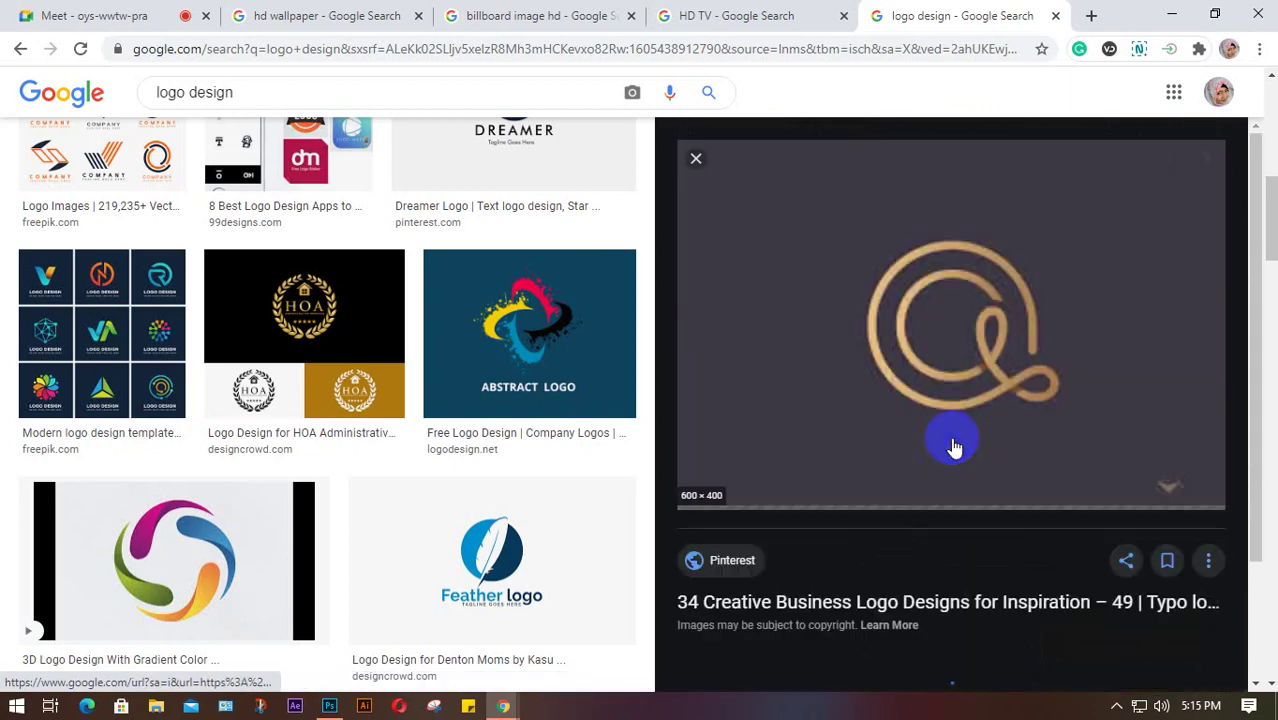
scroll(997, 360, "down", 5)
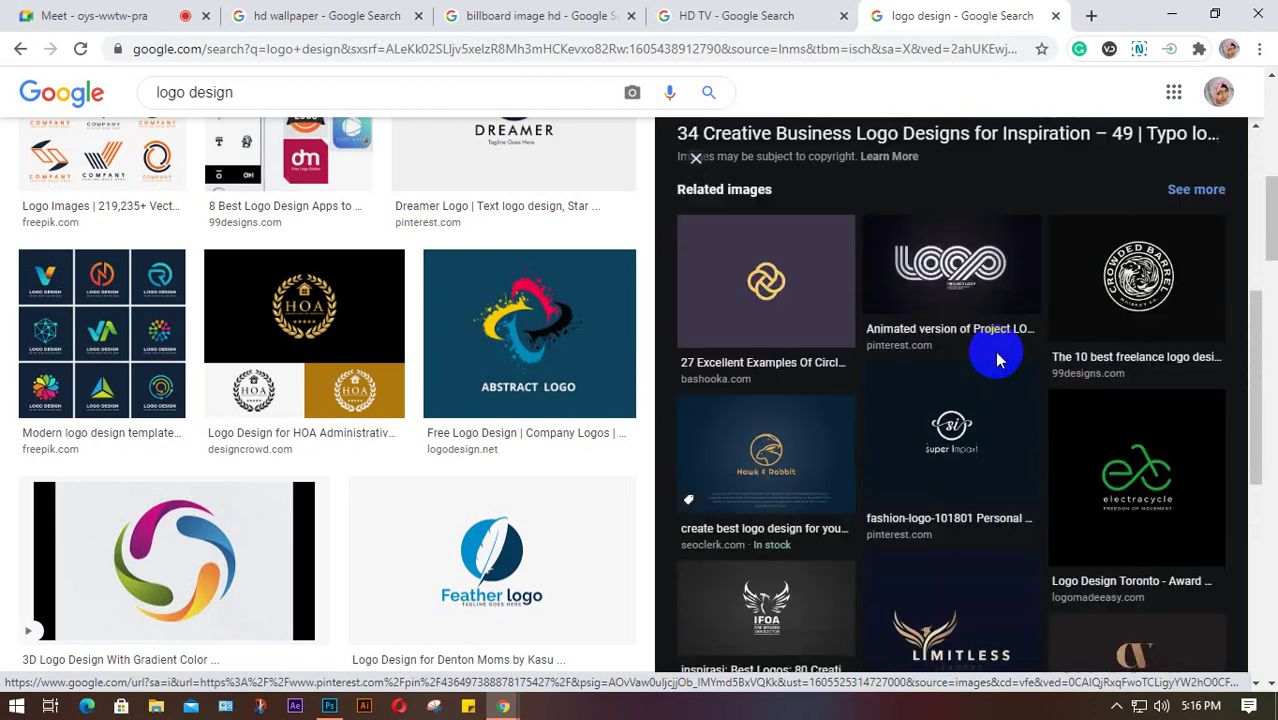
scroll(975, 430, "up", 1)
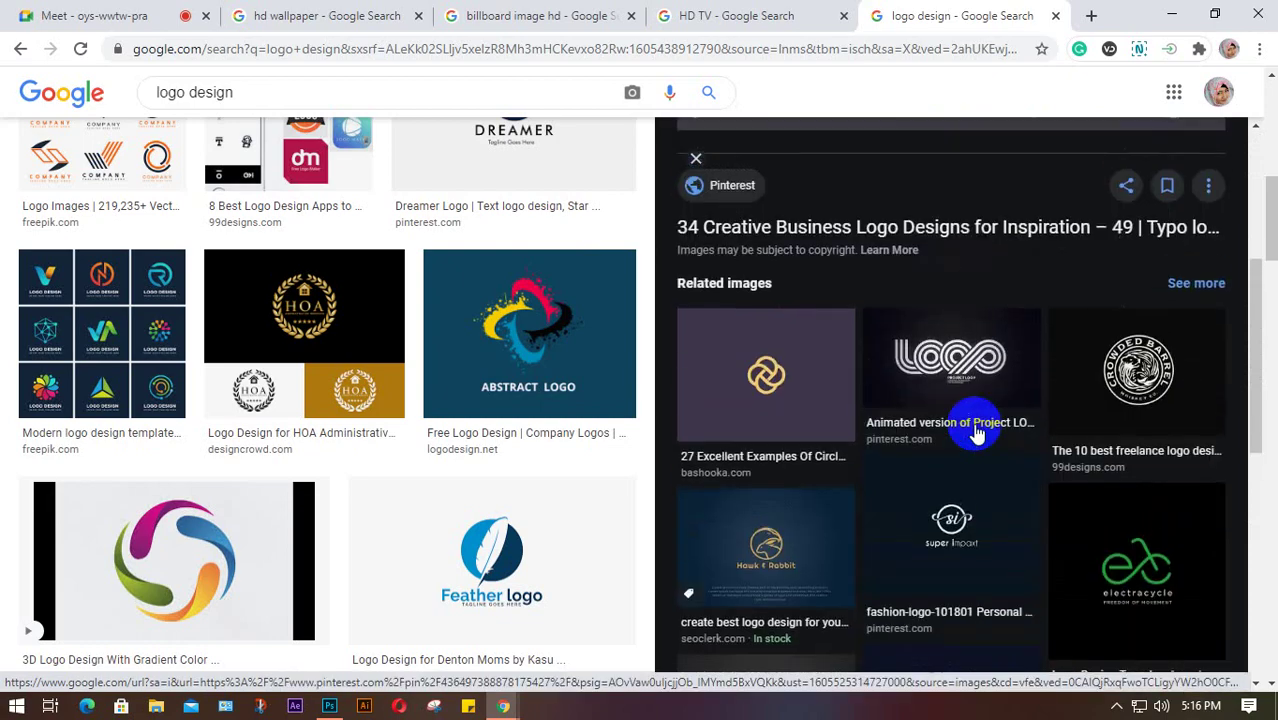
scroll(975, 430, "down", 5)
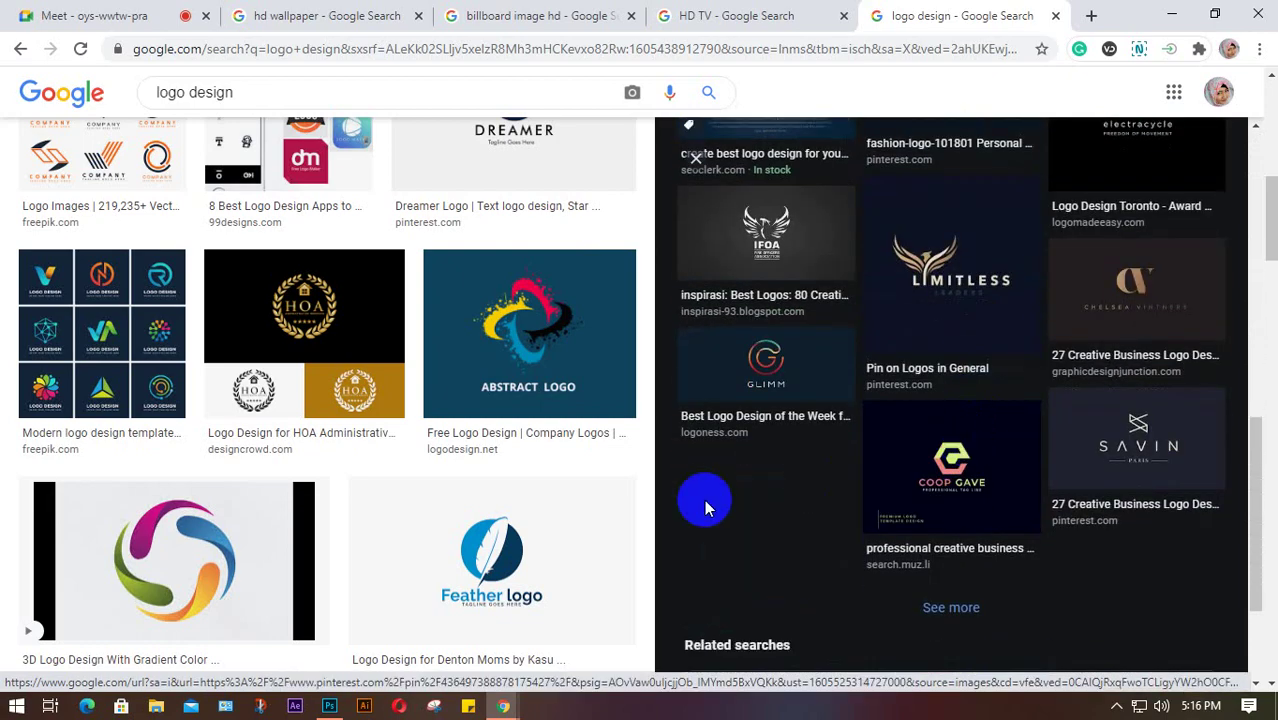
scroll(507, 505, "down", 2)
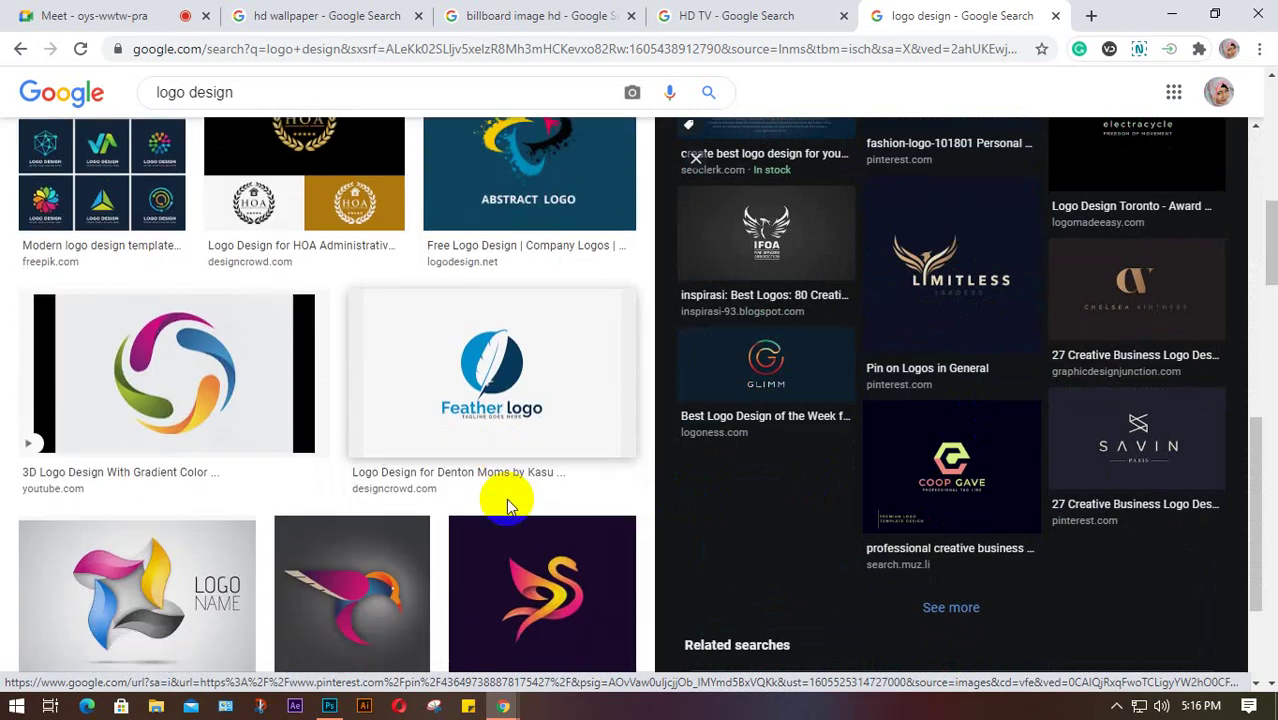
Step: Preview the Feather logo from DesignCrowd and look over its related images and further logo results
left_click(476, 370)
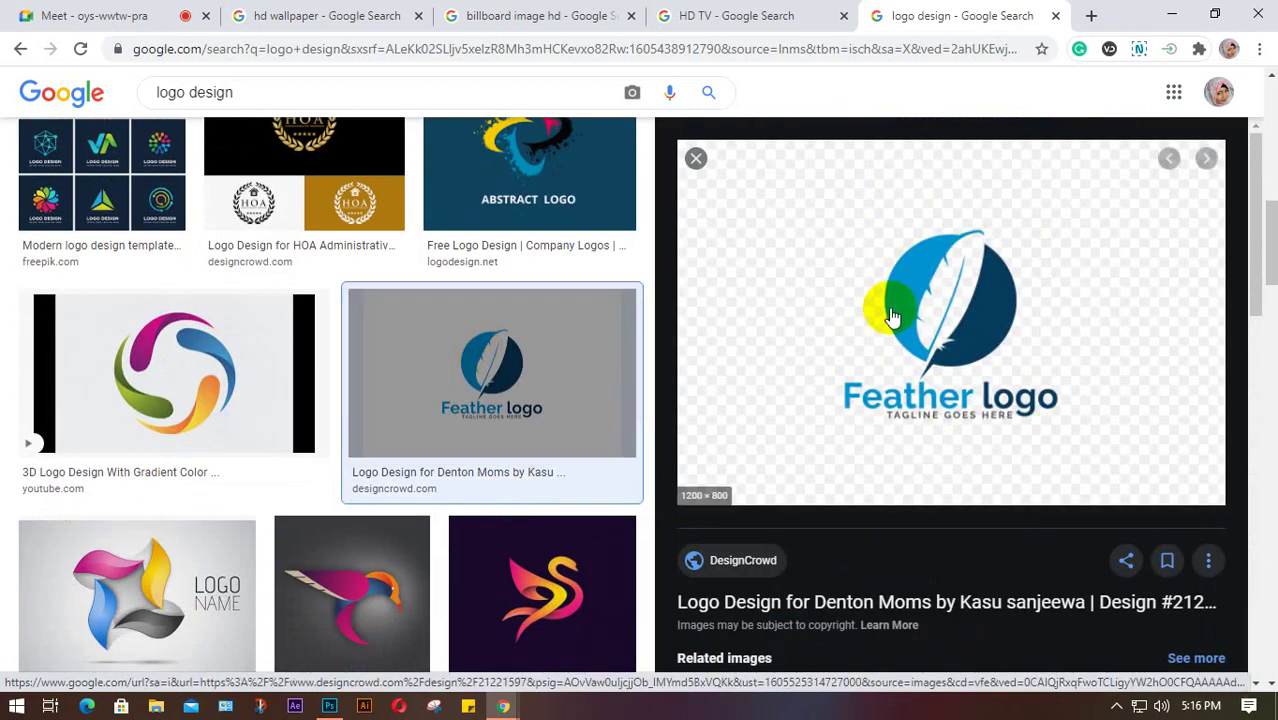
scroll(893, 315, "down", 5)
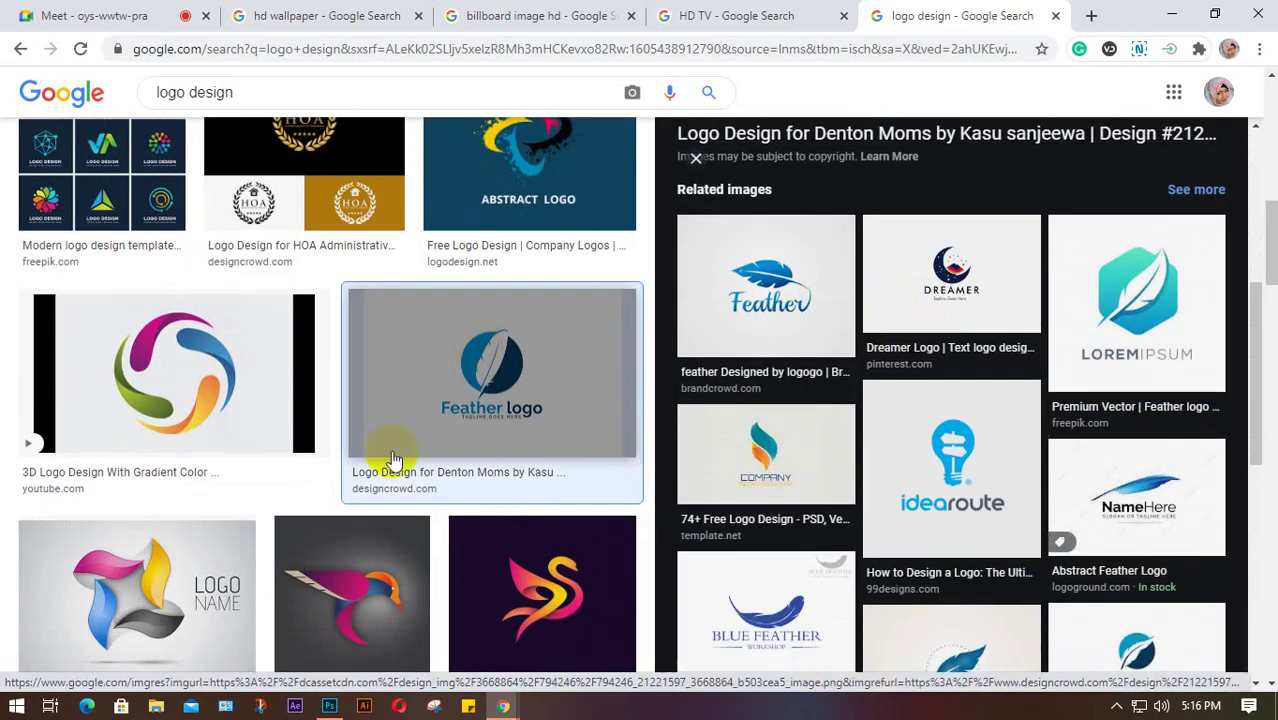
scroll(371, 450, "down", 3)
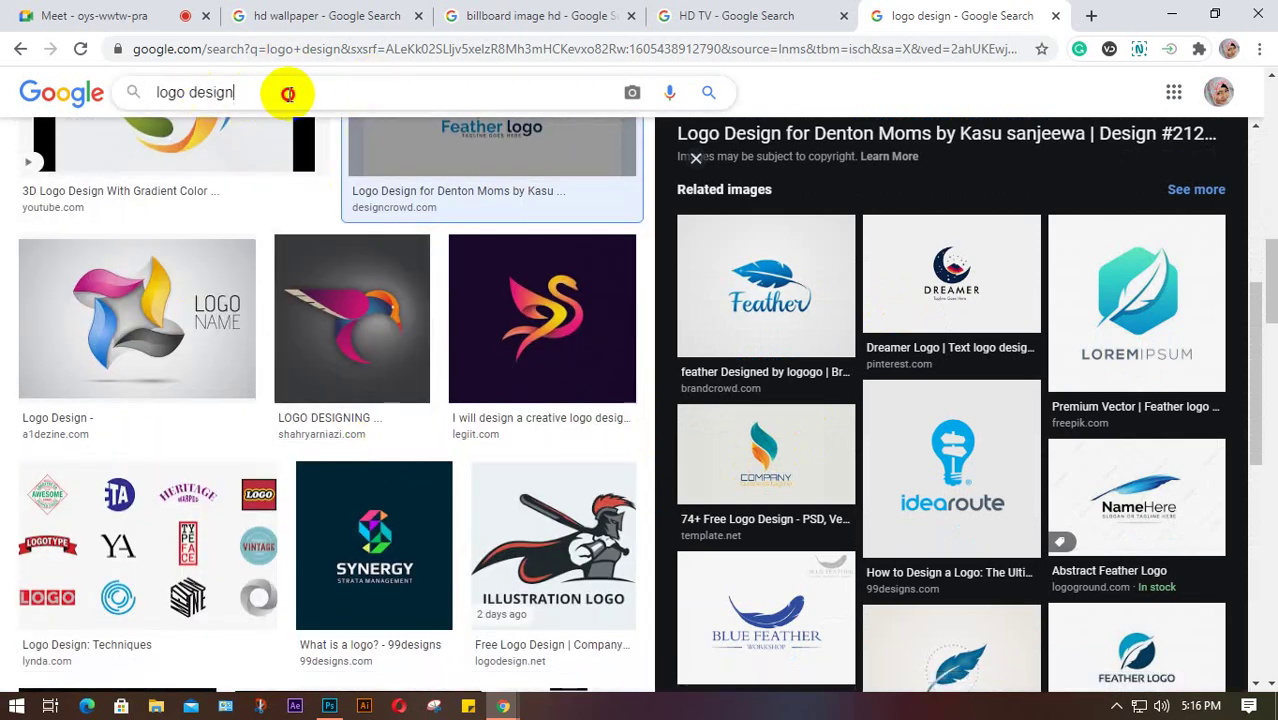
Step: Search Google Images for "business card without mockup" and look through the business card results
left_click_drag(288, 92, 115, 100)
type("b")
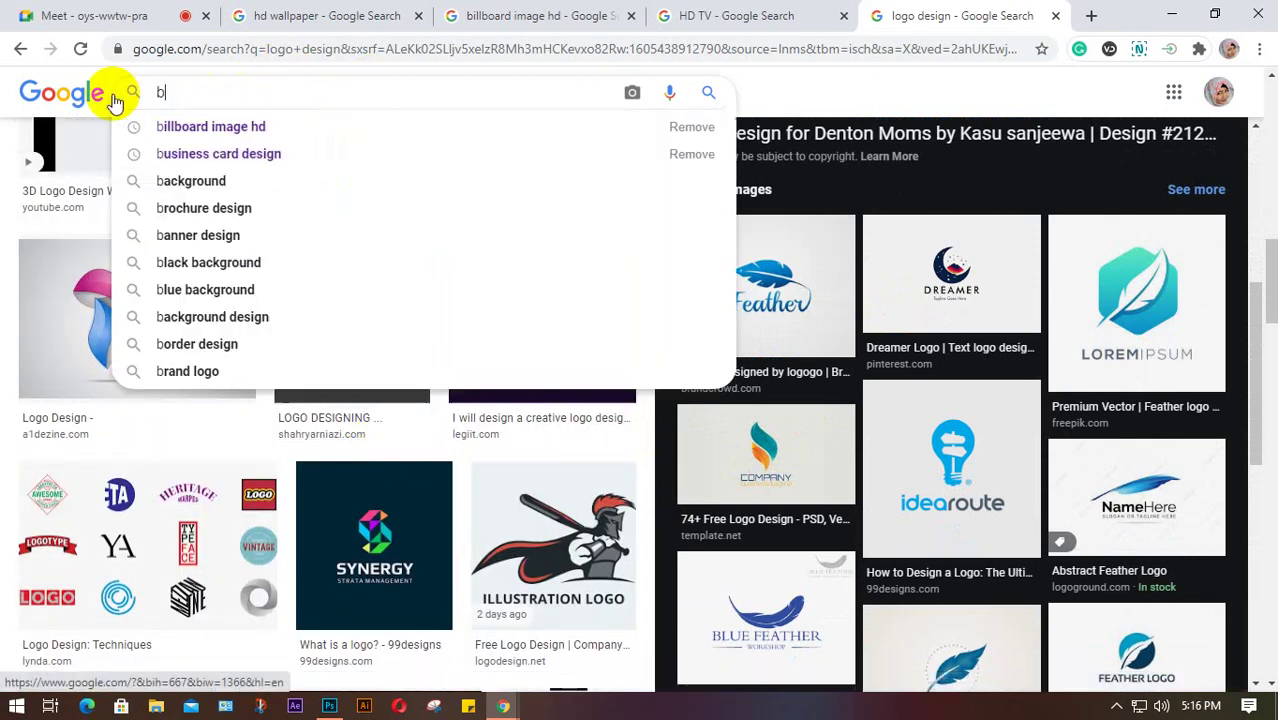
type("usine")
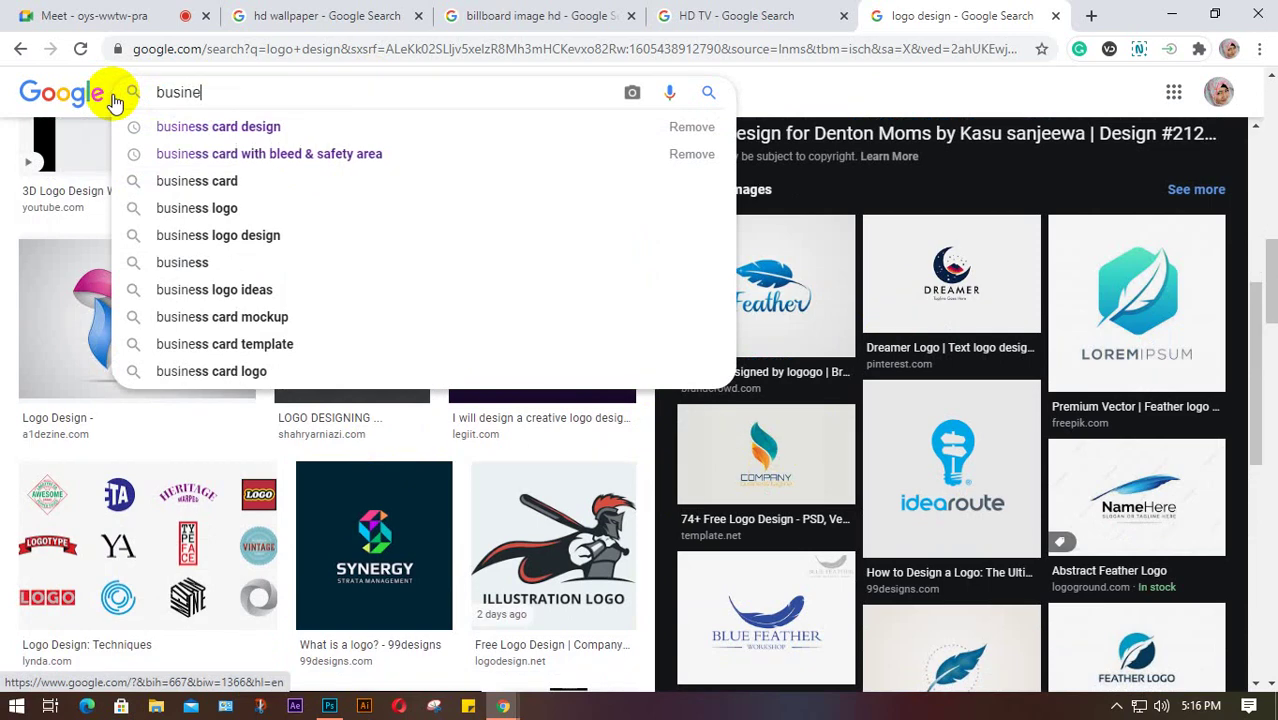
type("ss c")
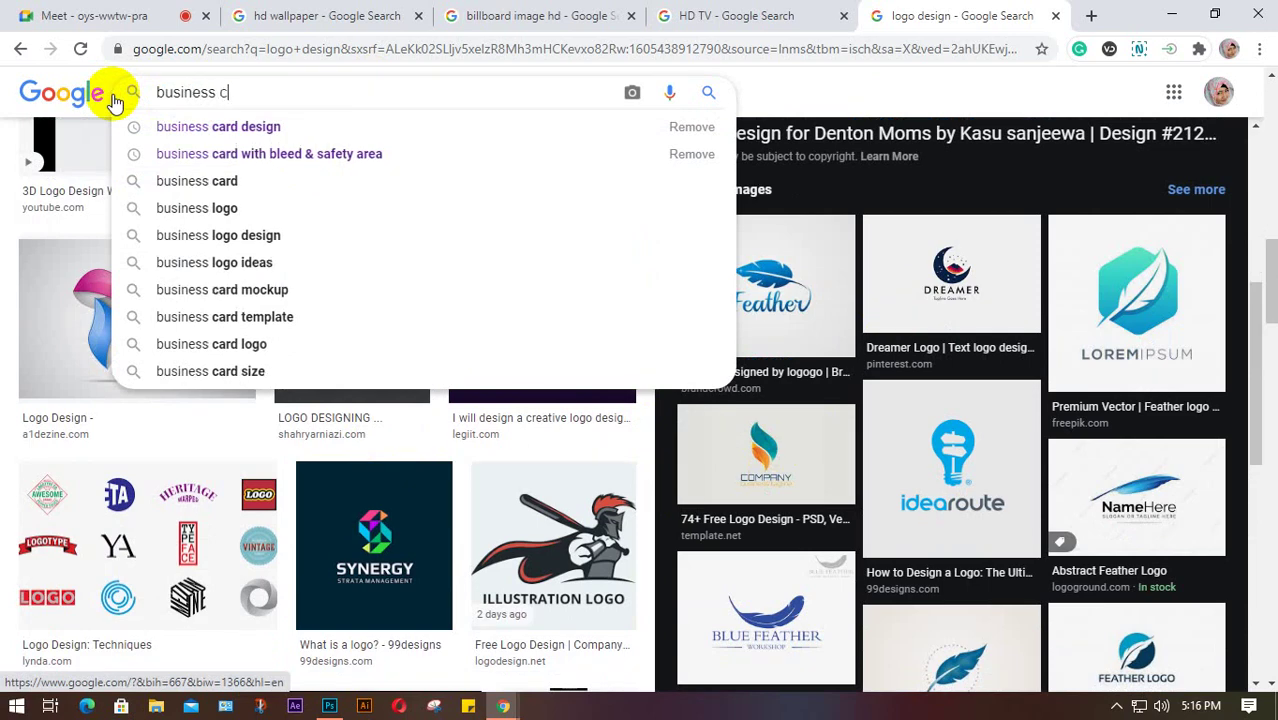
type("ard")
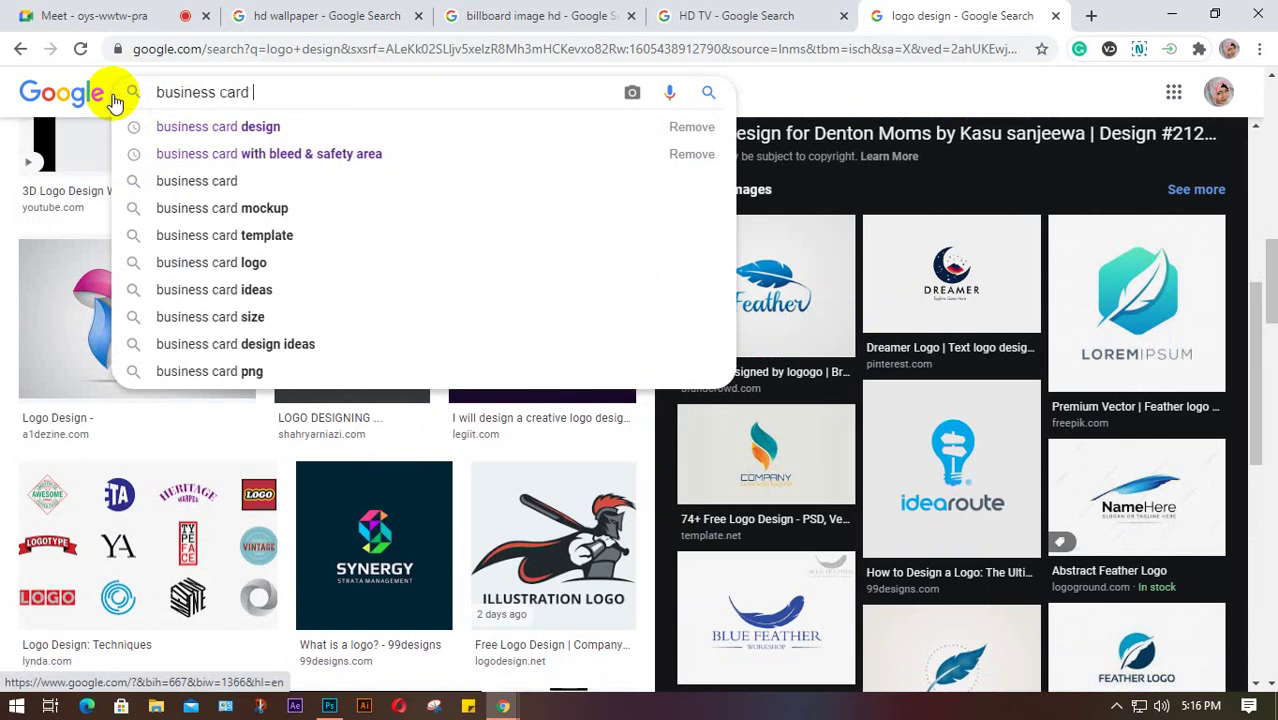
type(" wi")
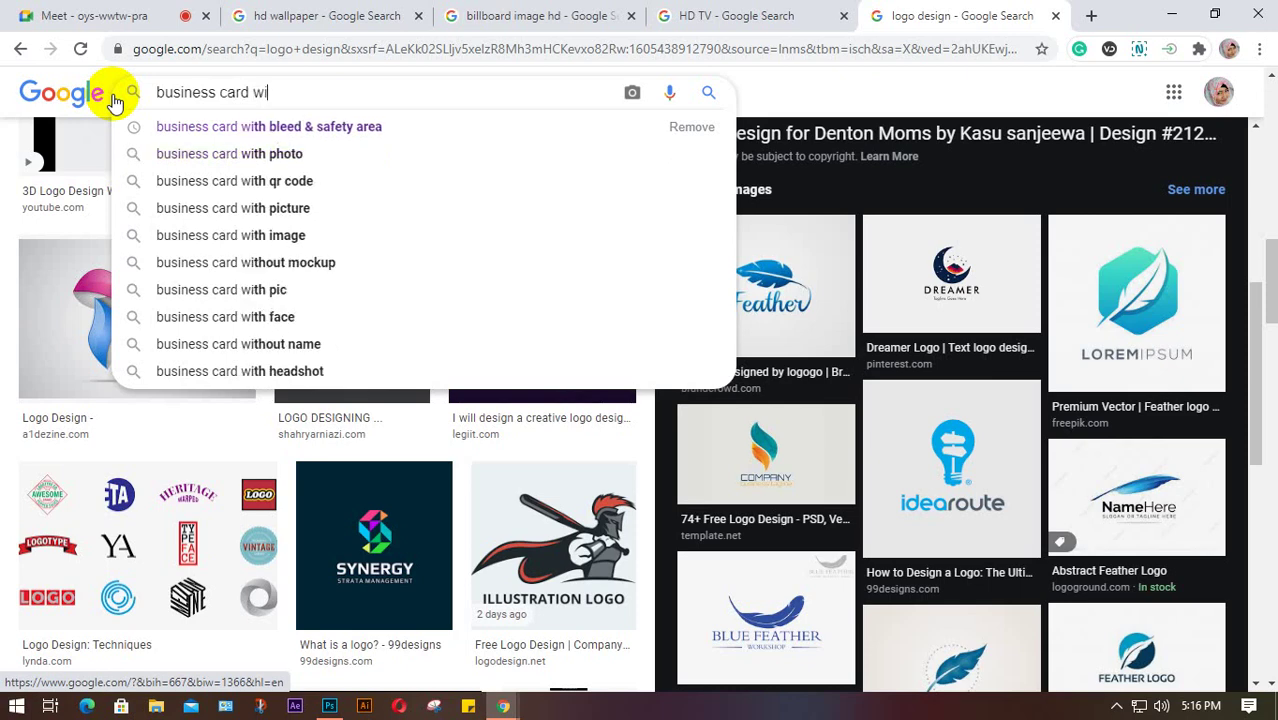
type("thout")
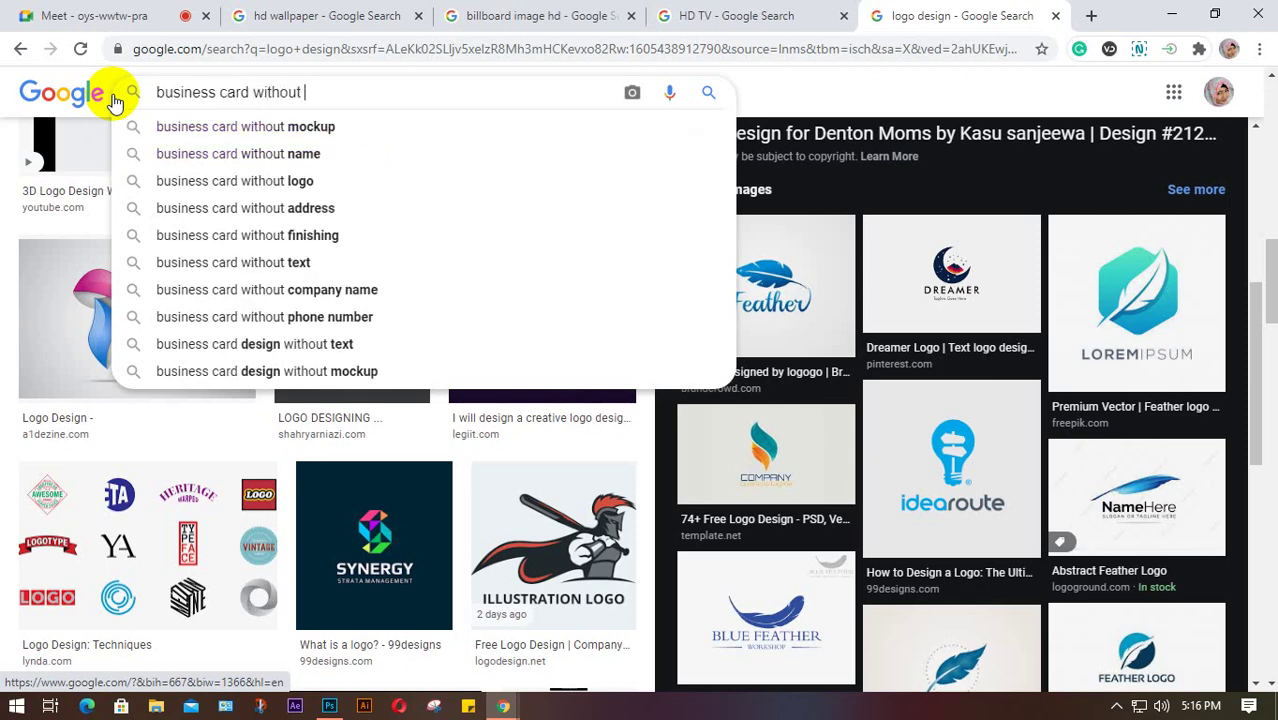
type(" mock")
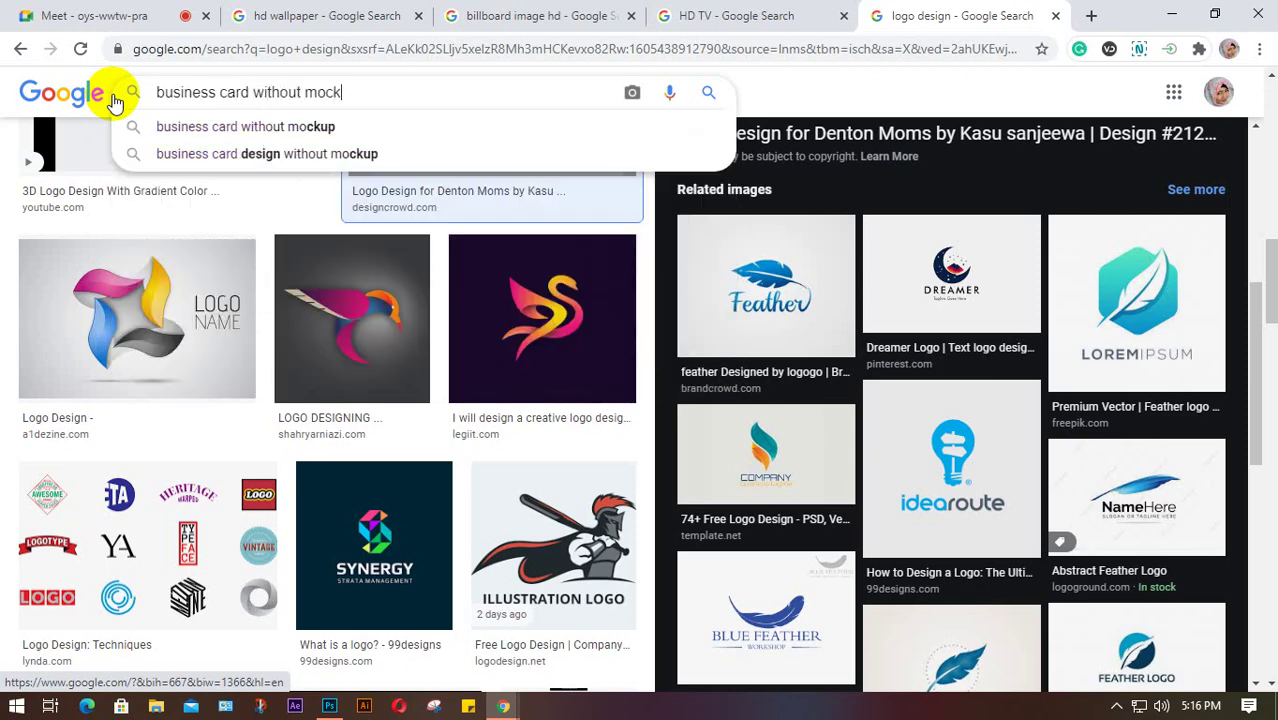
type("up")
key("Return")
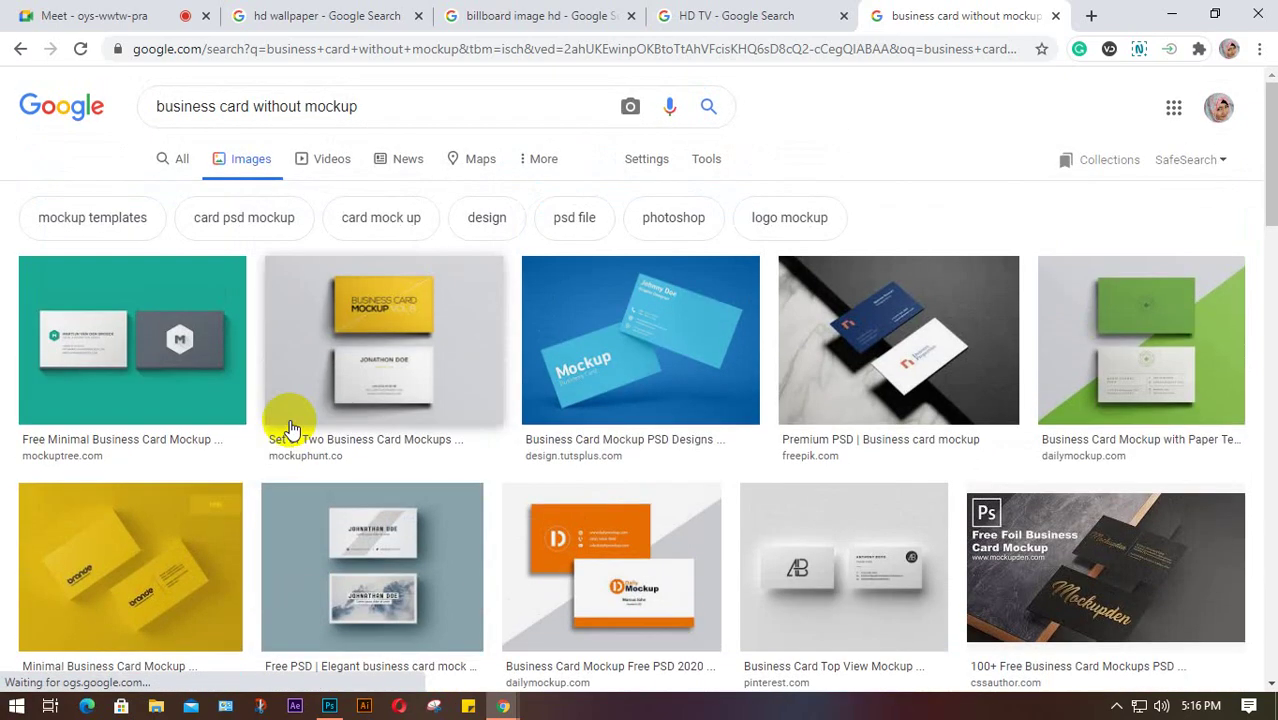
scroll(293, 445, "down", 9)
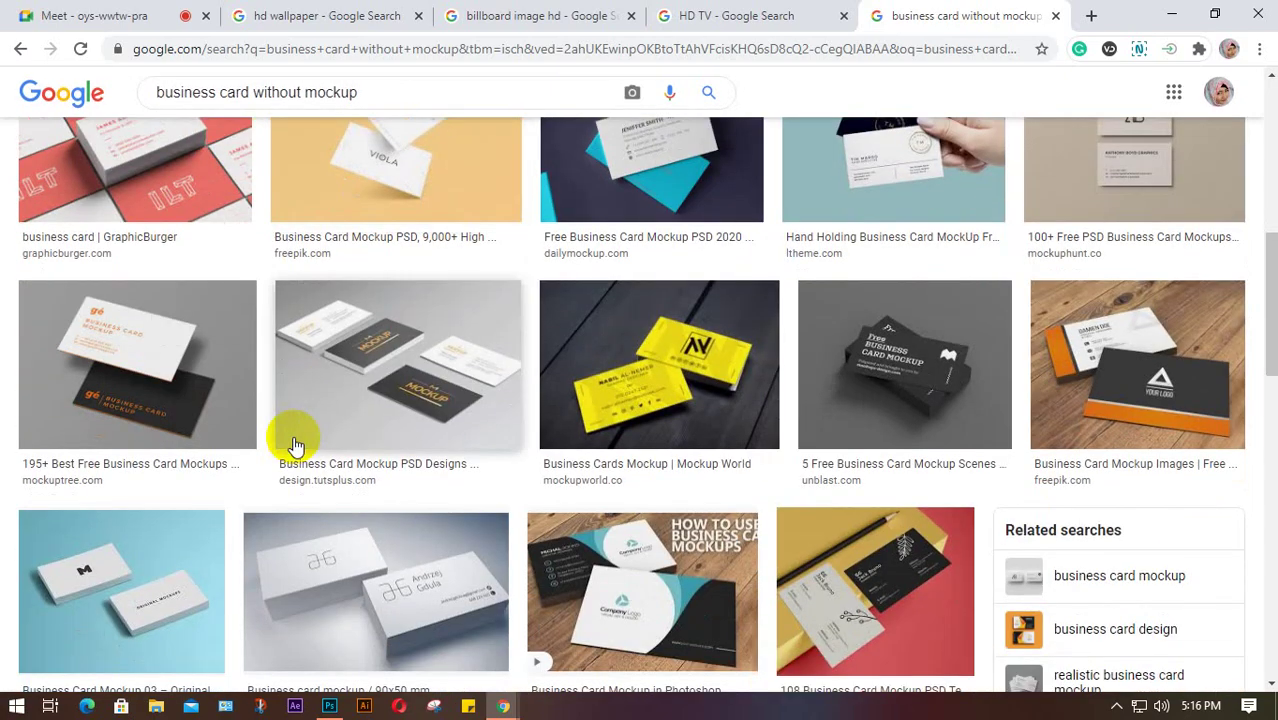
scroll(293, 445, "down", 5)
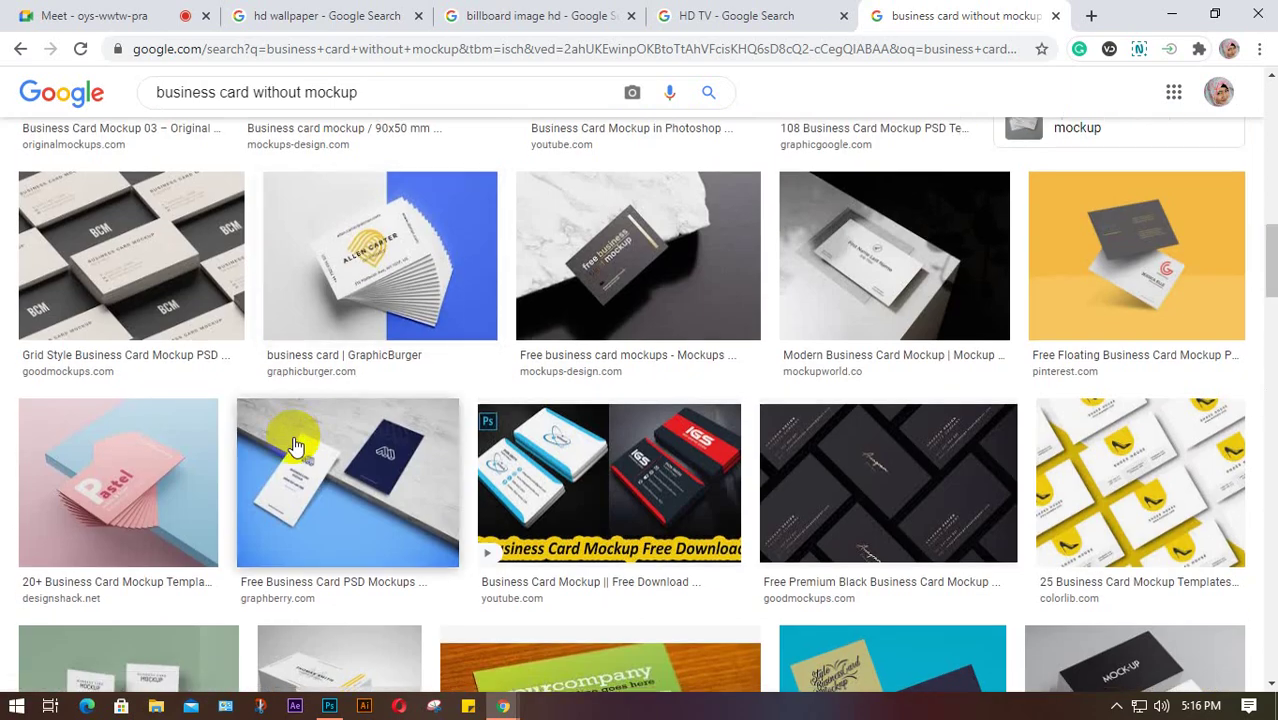
Step: Look through the business card image results for cards shown at an angle
scroll(293, 440, "down", 1)
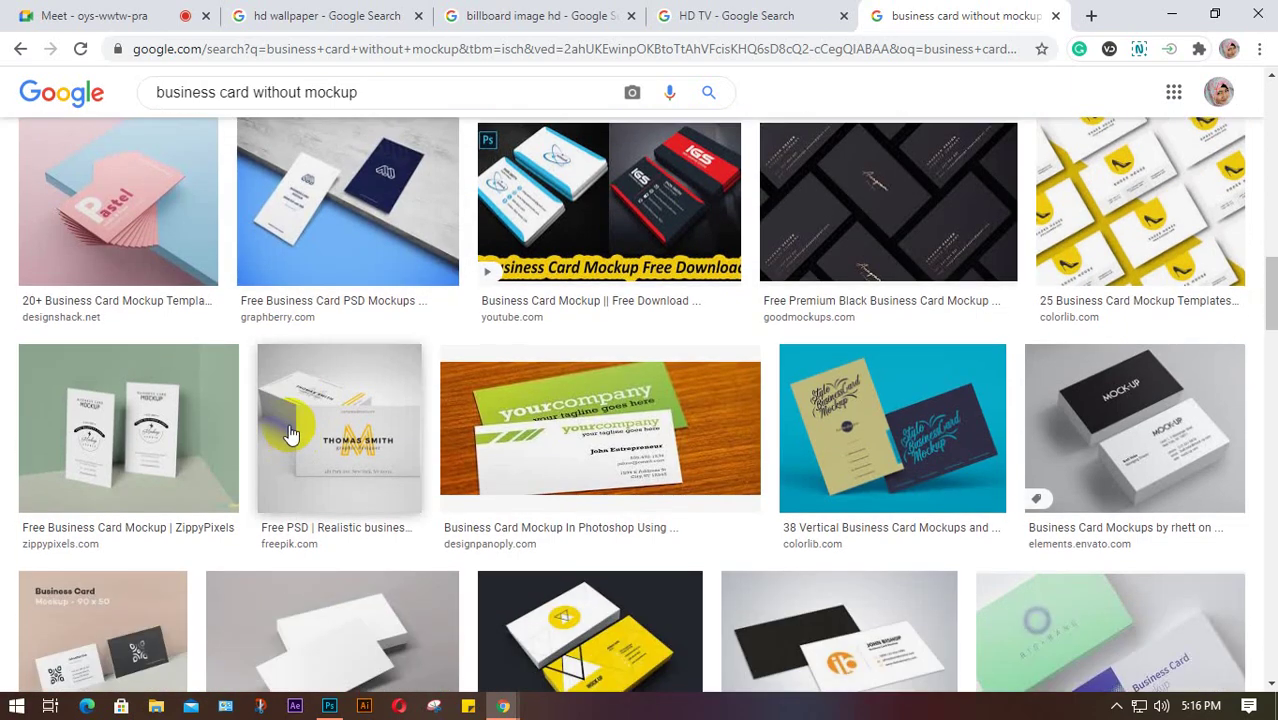
scroll(240, 412, "down", 4)
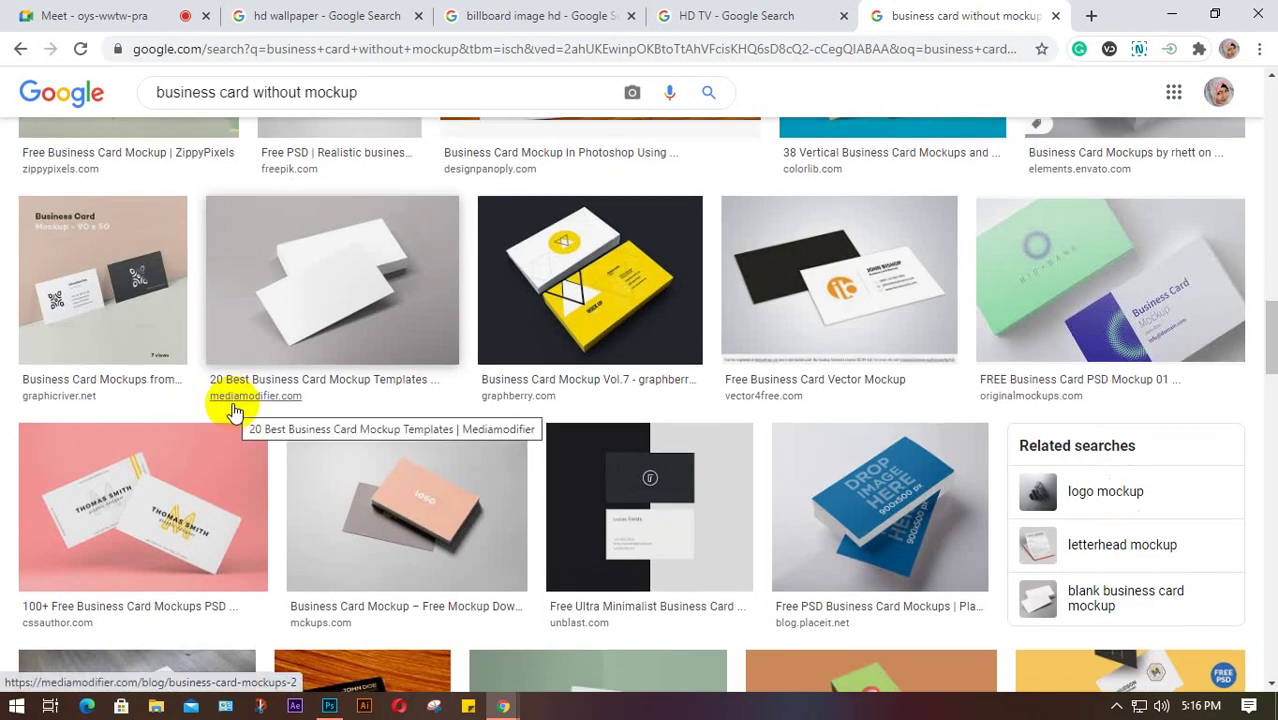
scroll(363, 392, "down", 2)
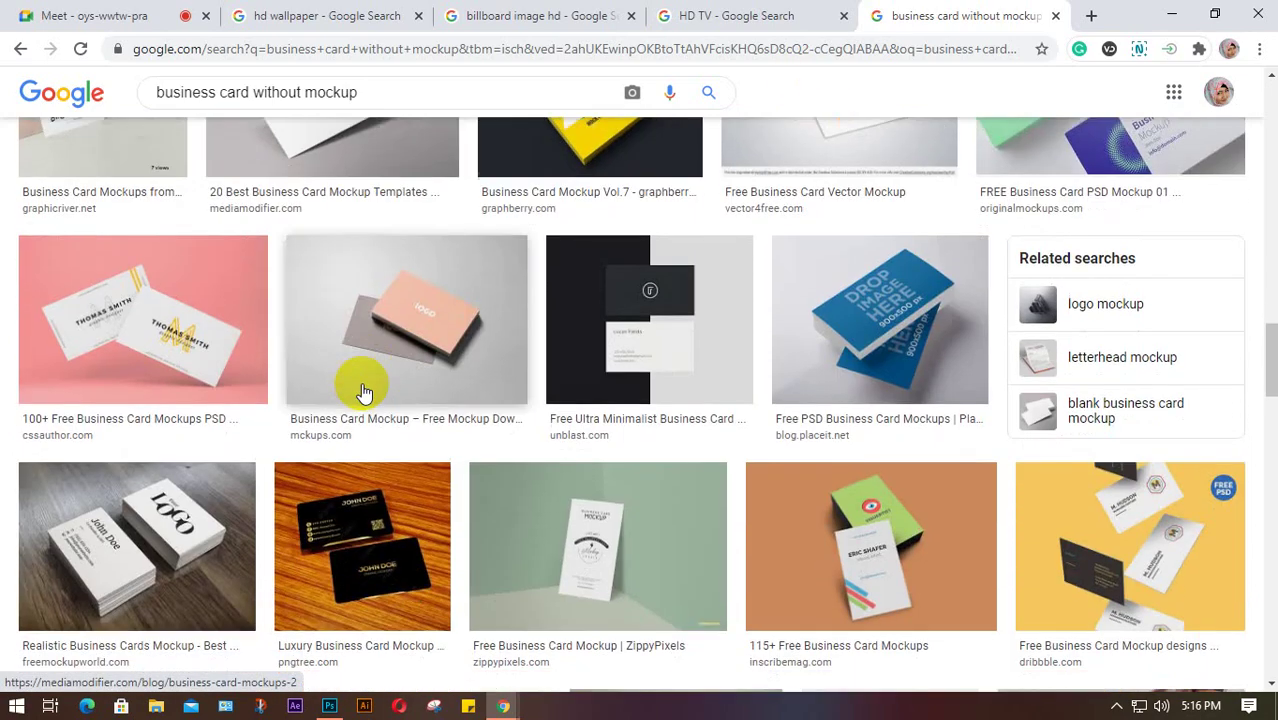
scroll(363, 392, "down", 4)
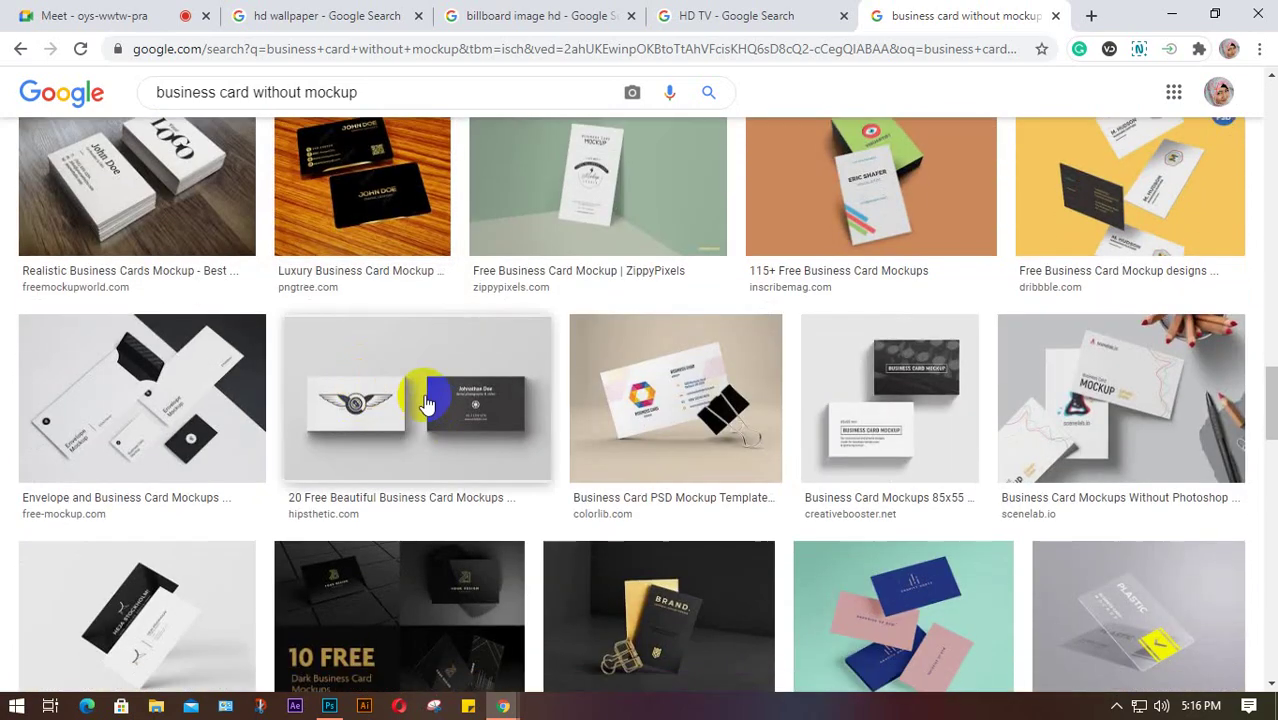
scroll(425, 403, "down", 4)
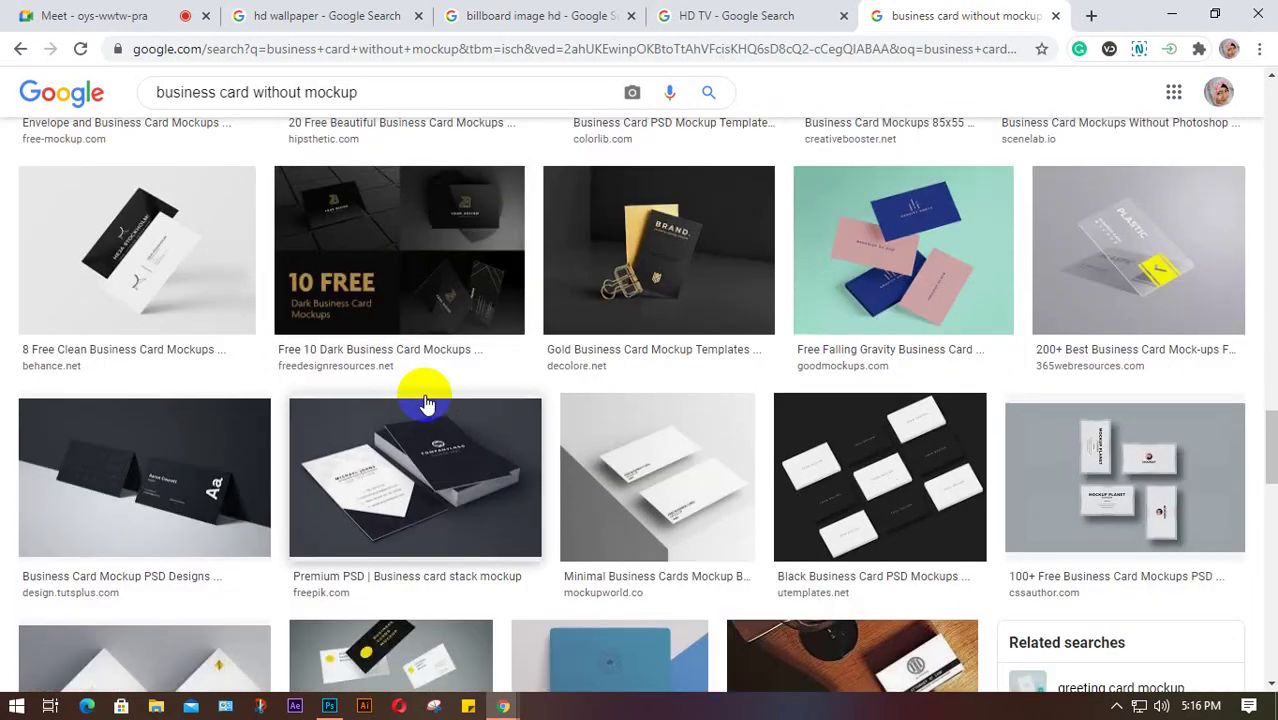
scroll(425, 403, "down", 2)
scroll(425, 403, "down", 6)
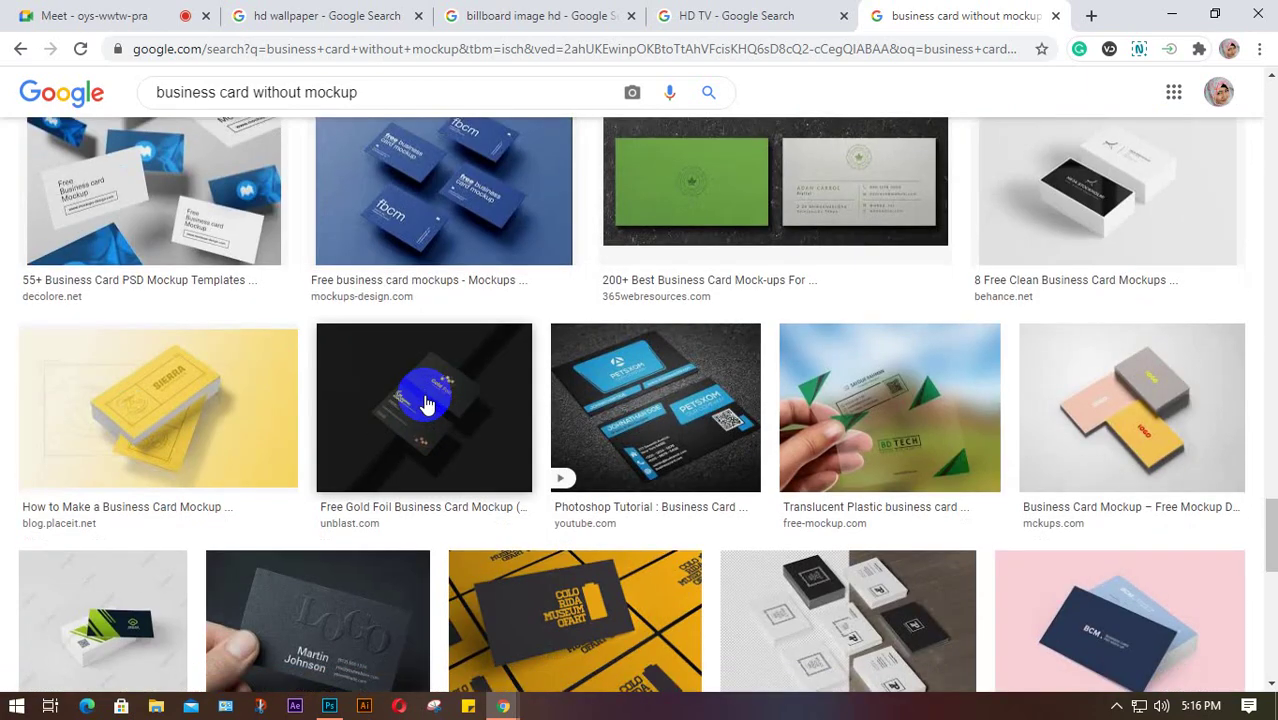
scroll(425, 403, "down", 1)
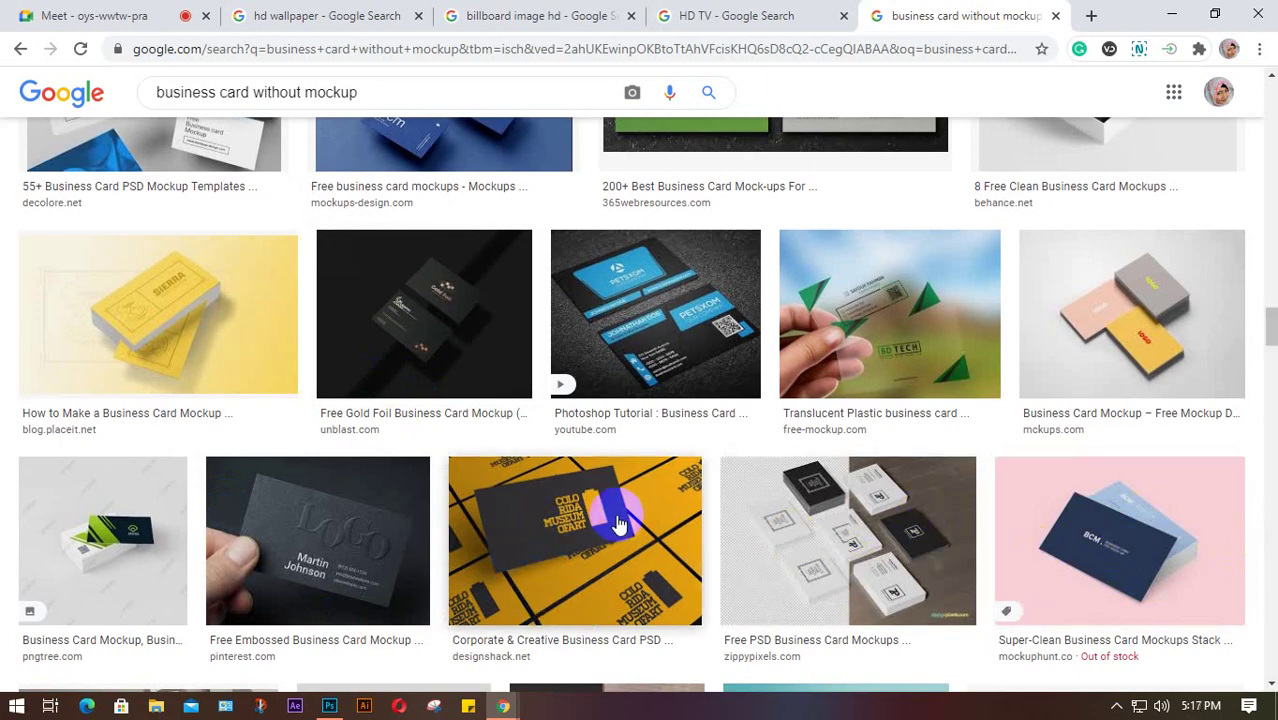
scroll(620, 525, "up", 7)
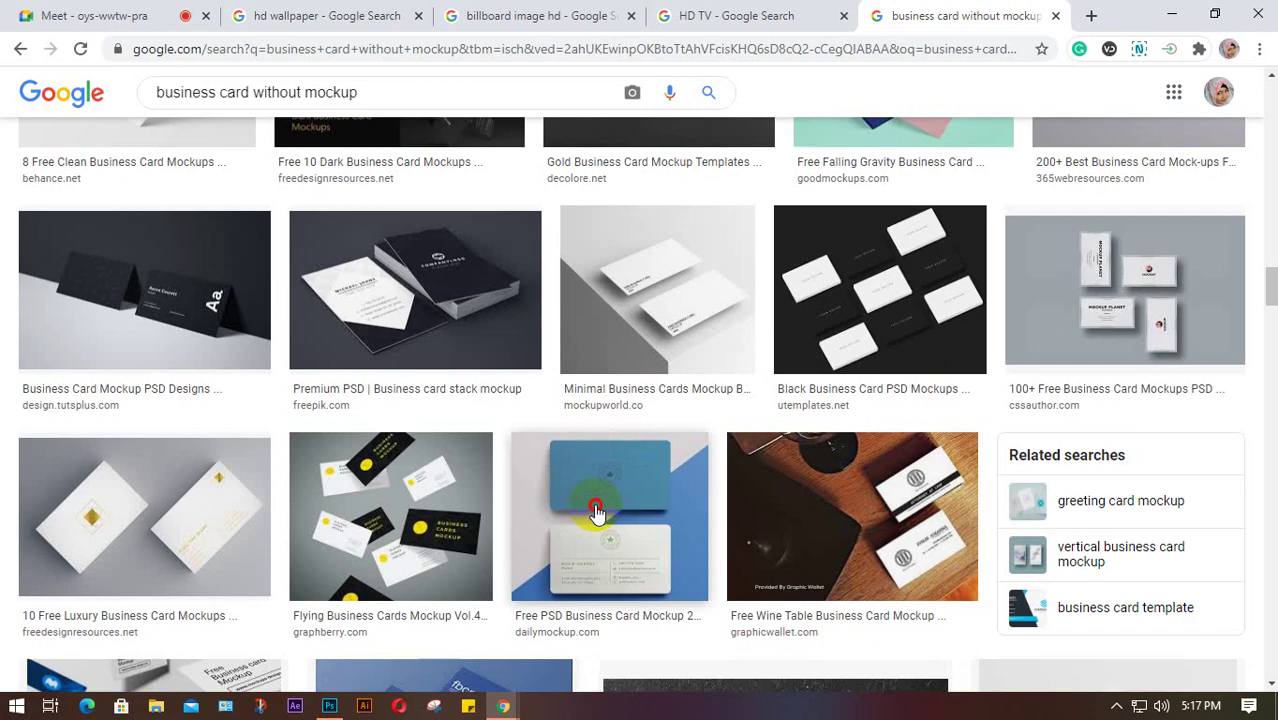
Step: Preview the Daily Mockup, Free Design Resources luxury and Decolore black-and-gold business card images
left_click(596, 512)
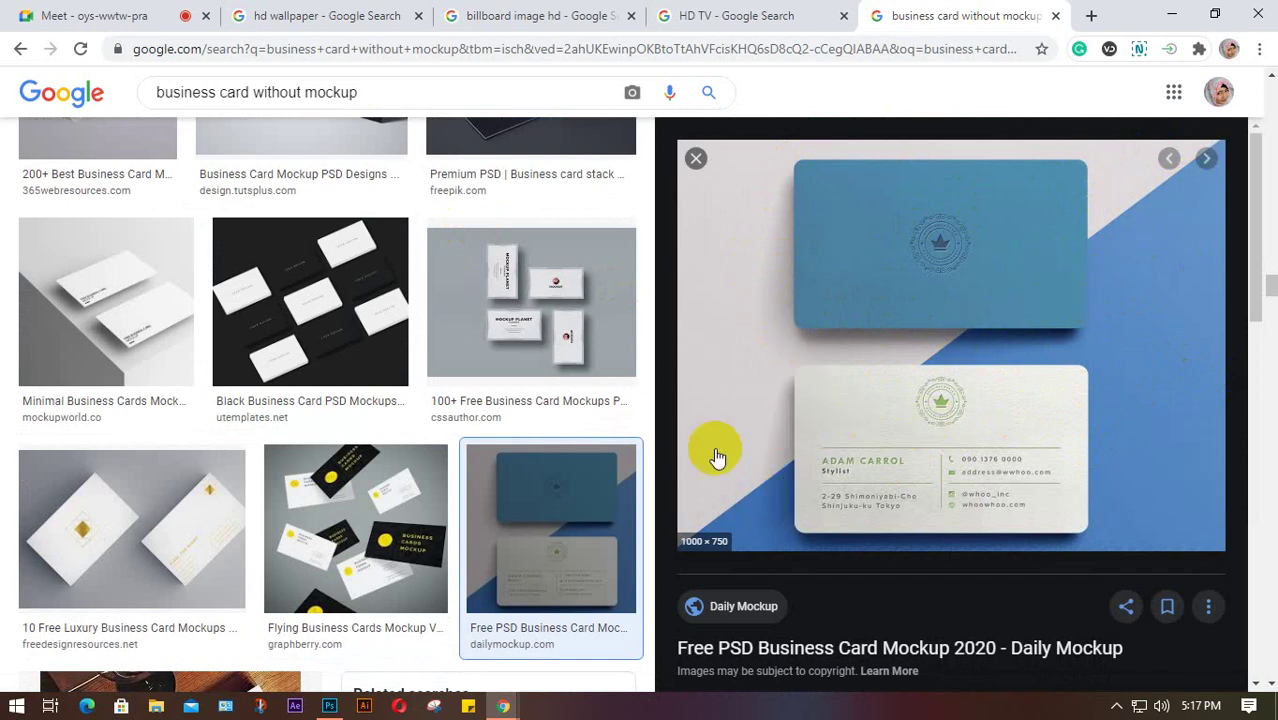
left_click(171, 531)
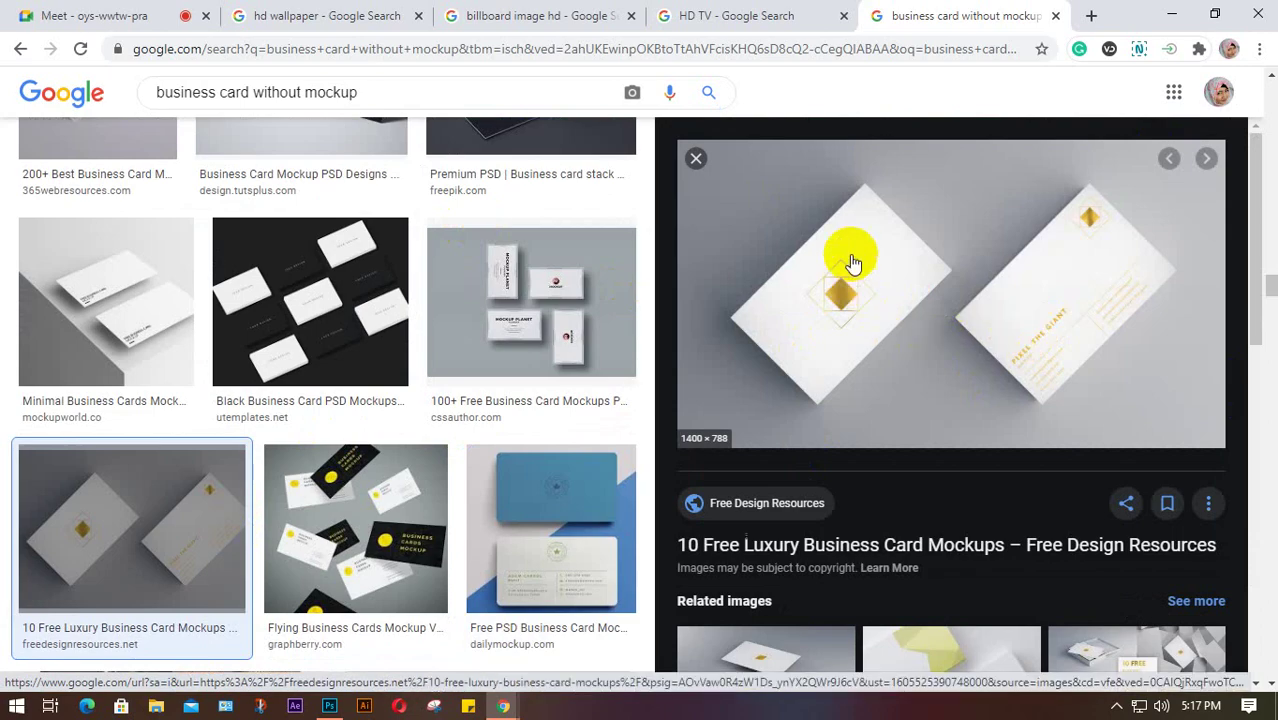
left_click(330, 387)
scroll(349, 374, "up", 5)
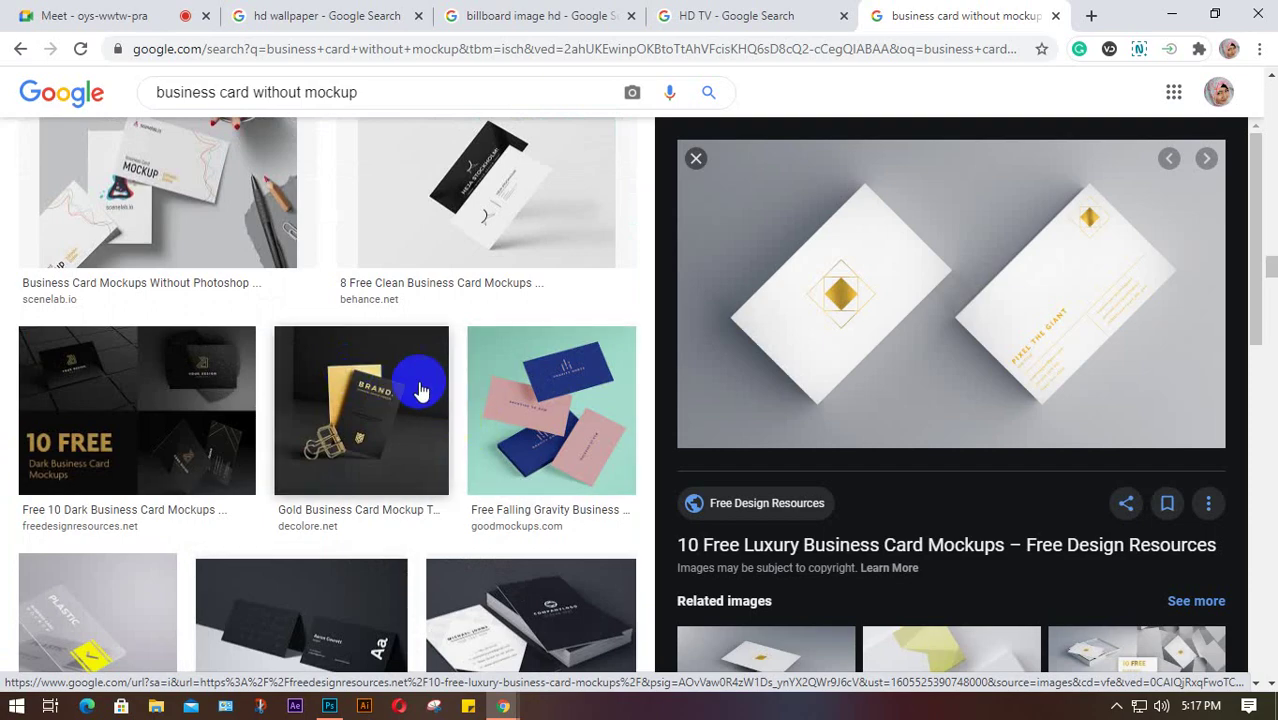
scroll(420, 382, "up", 2)
left_click(391, 605)
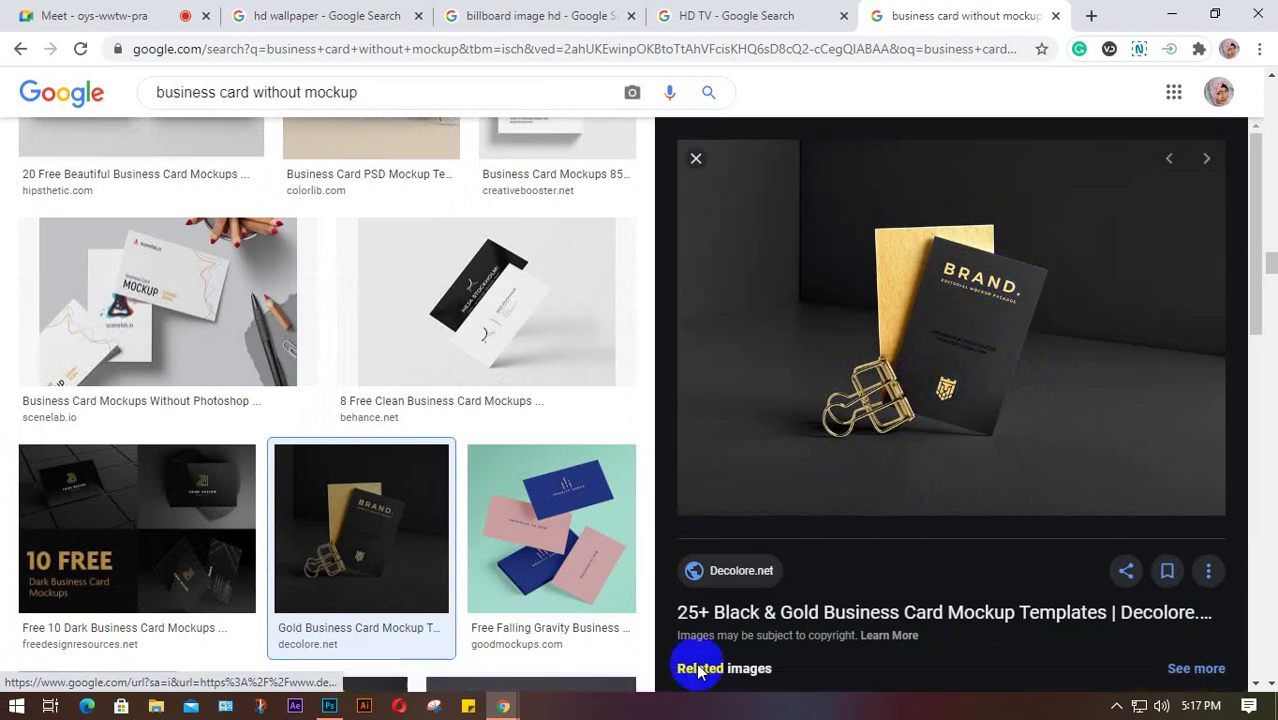
mouse_move(329, 708)
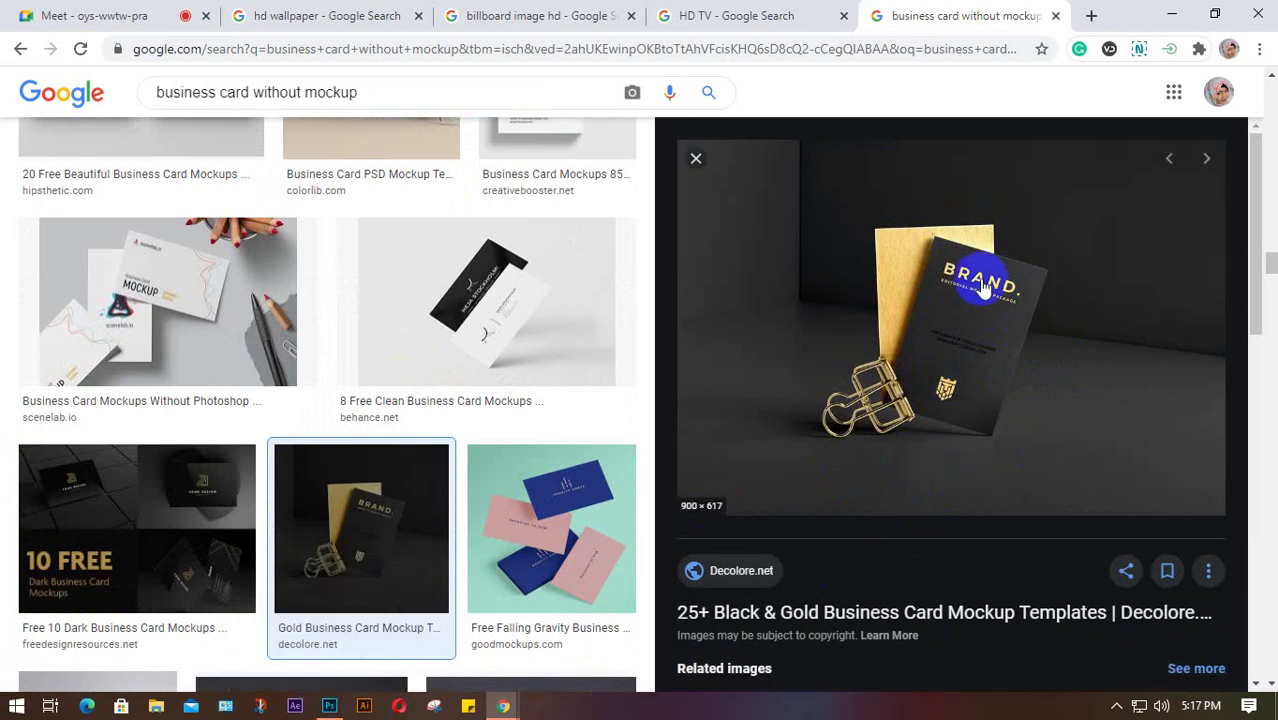
Step: Switch to the Google Meet call and turn the microphone on
left_click(100, 15)
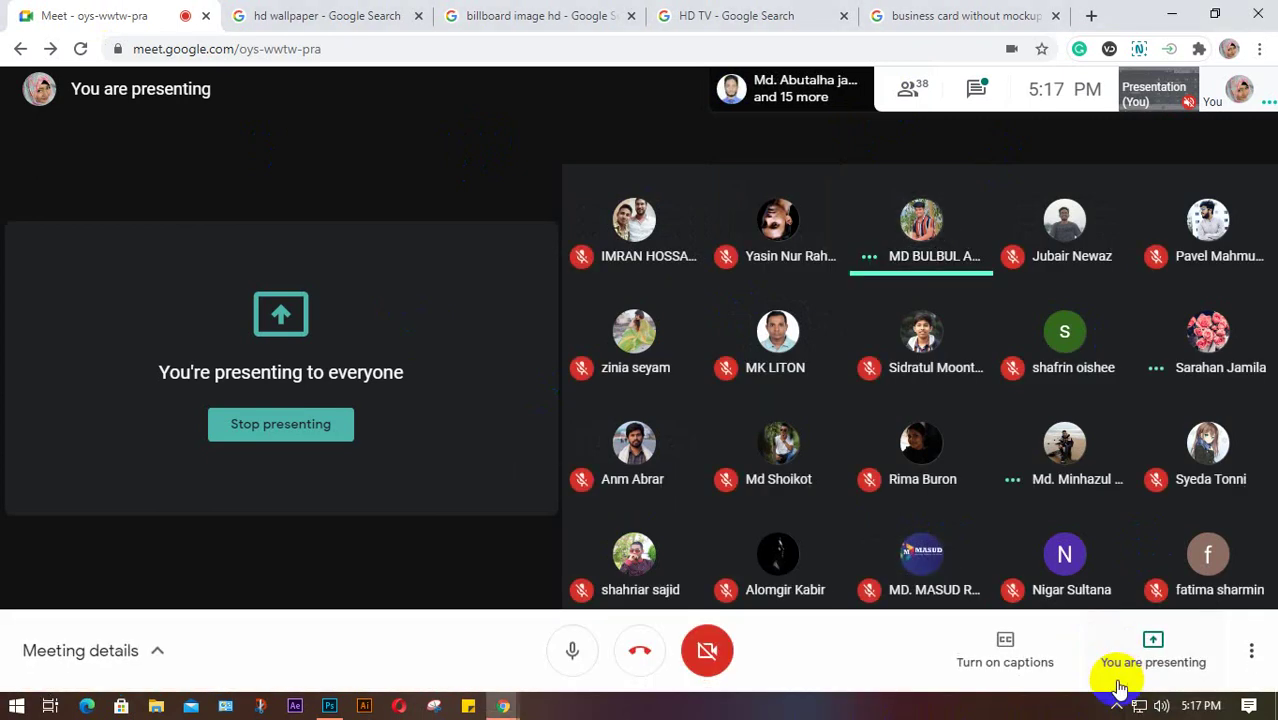
left_click(1150, 640)
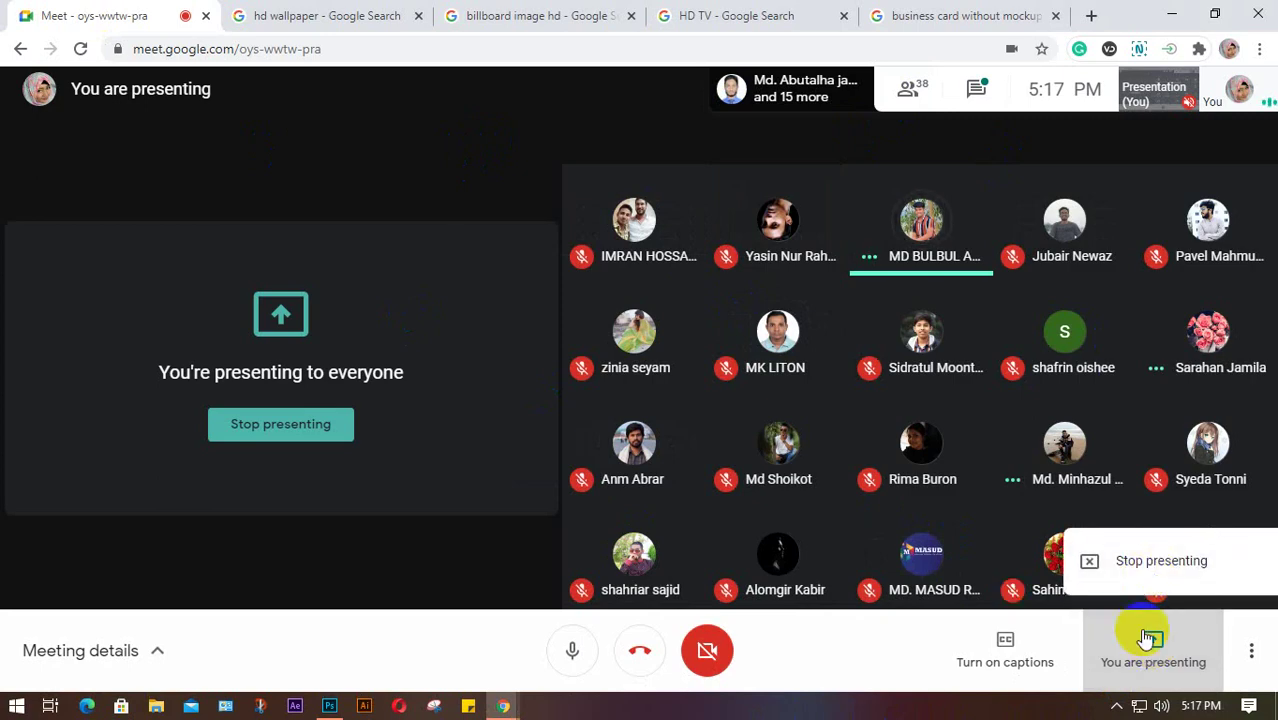
left_click(1116, 705)
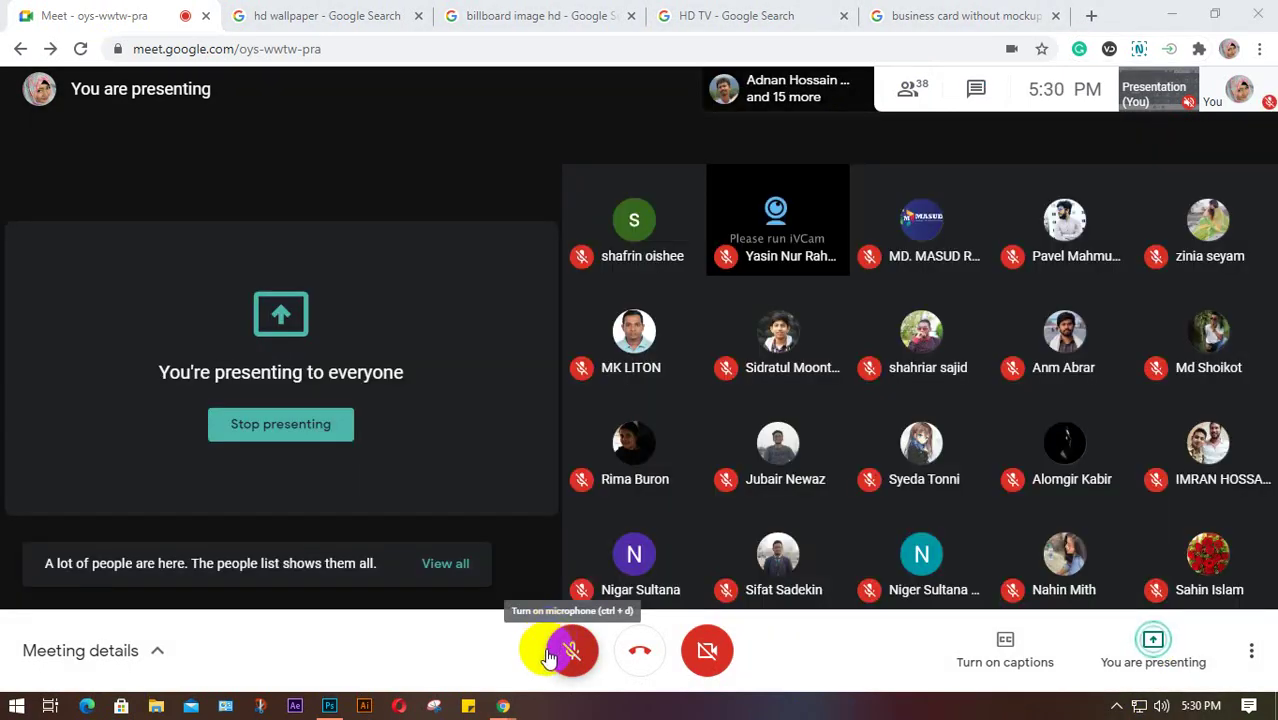
left_click(568, 648)
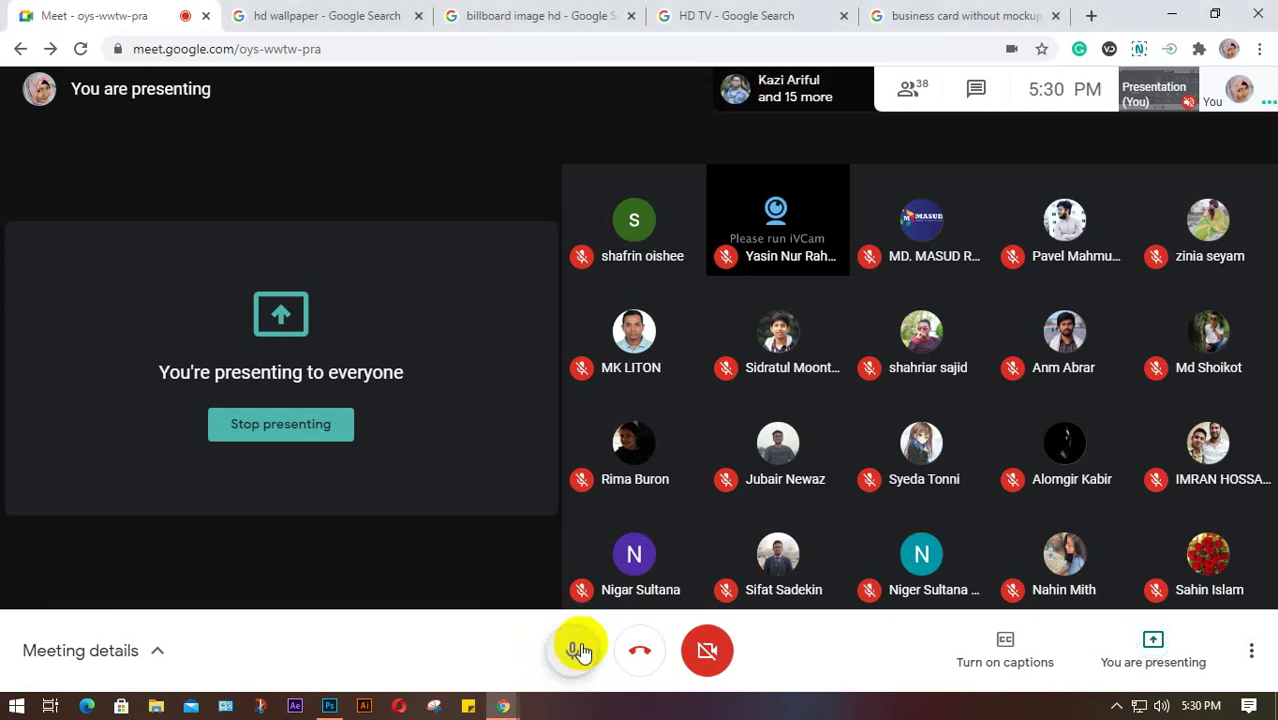
Step: Switch to Photoshop and start a Warp transform on the sunset tree image in layer 1 copy 5
left_click(330, 706)
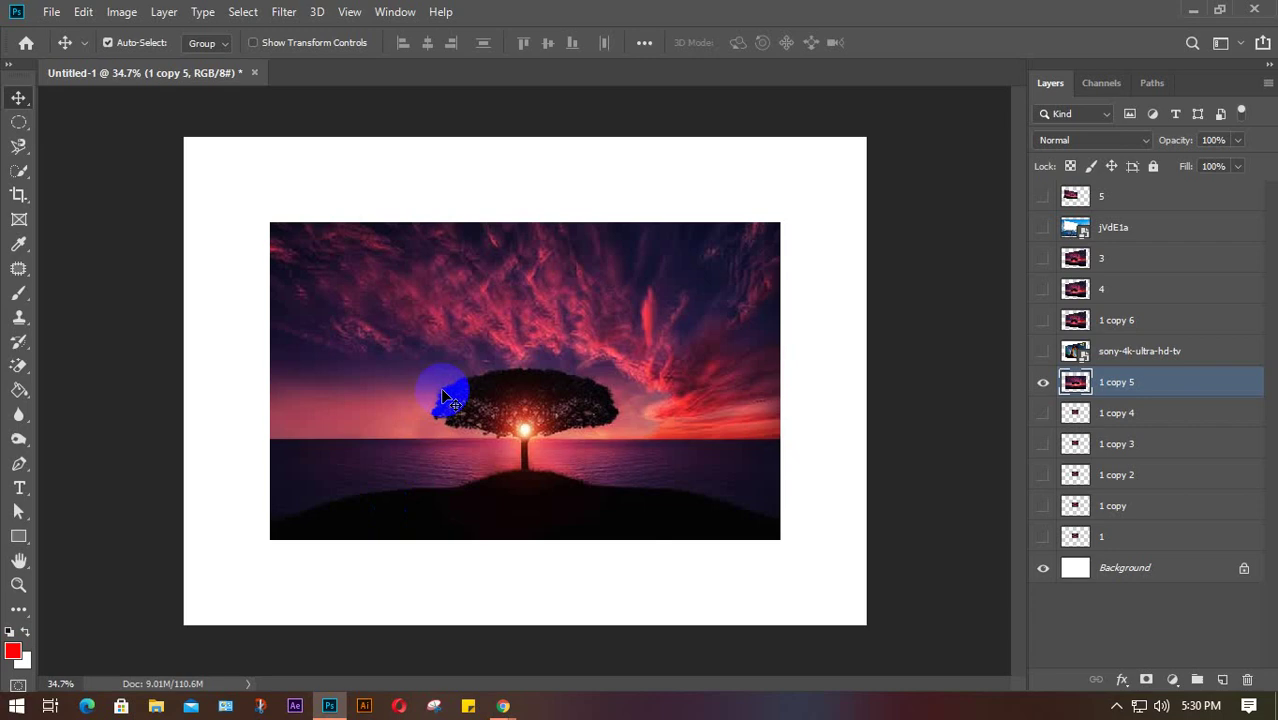
left_click_drag(440, 387, 529, 390)
key("ctrl+t")
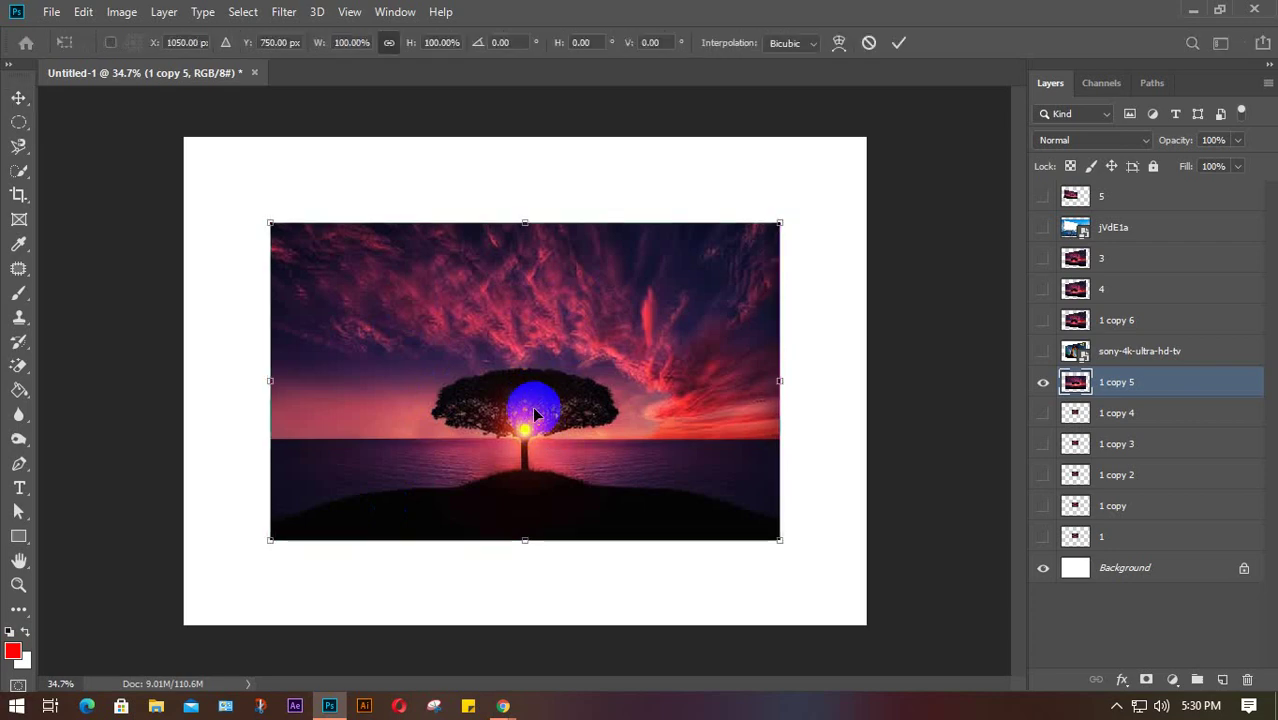
right_click(565, 351)
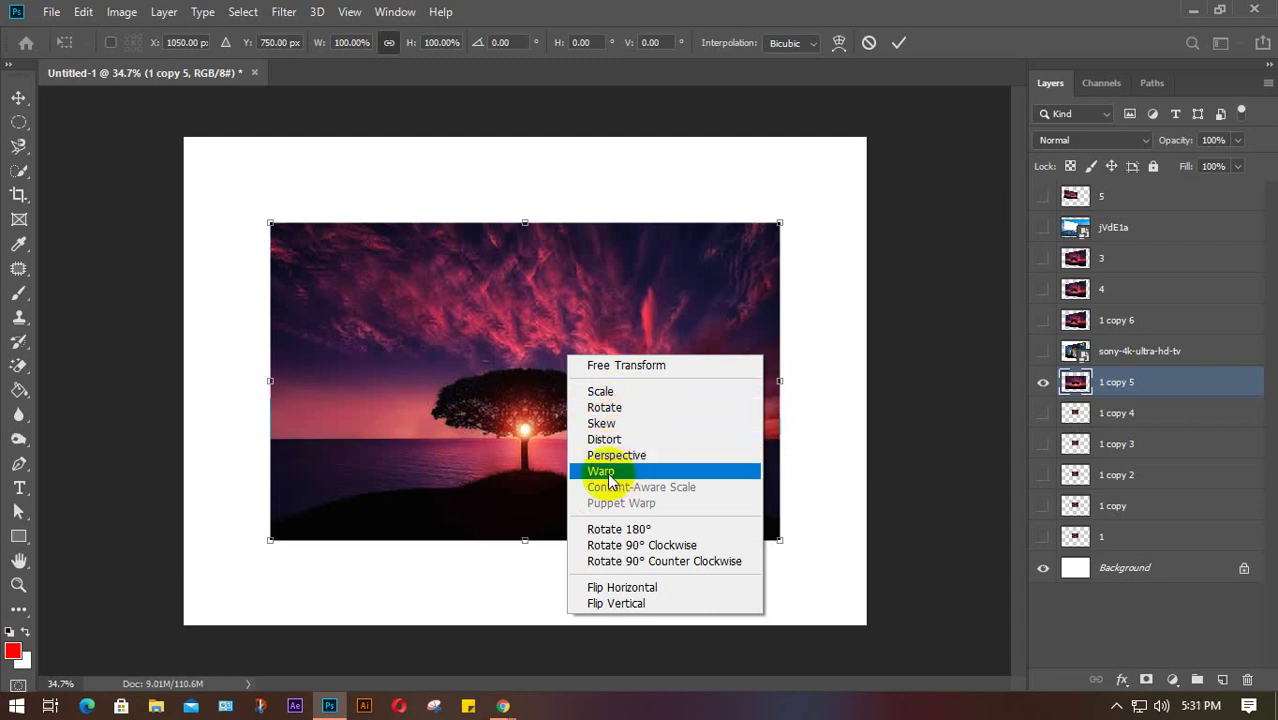
left_click(603, 471)
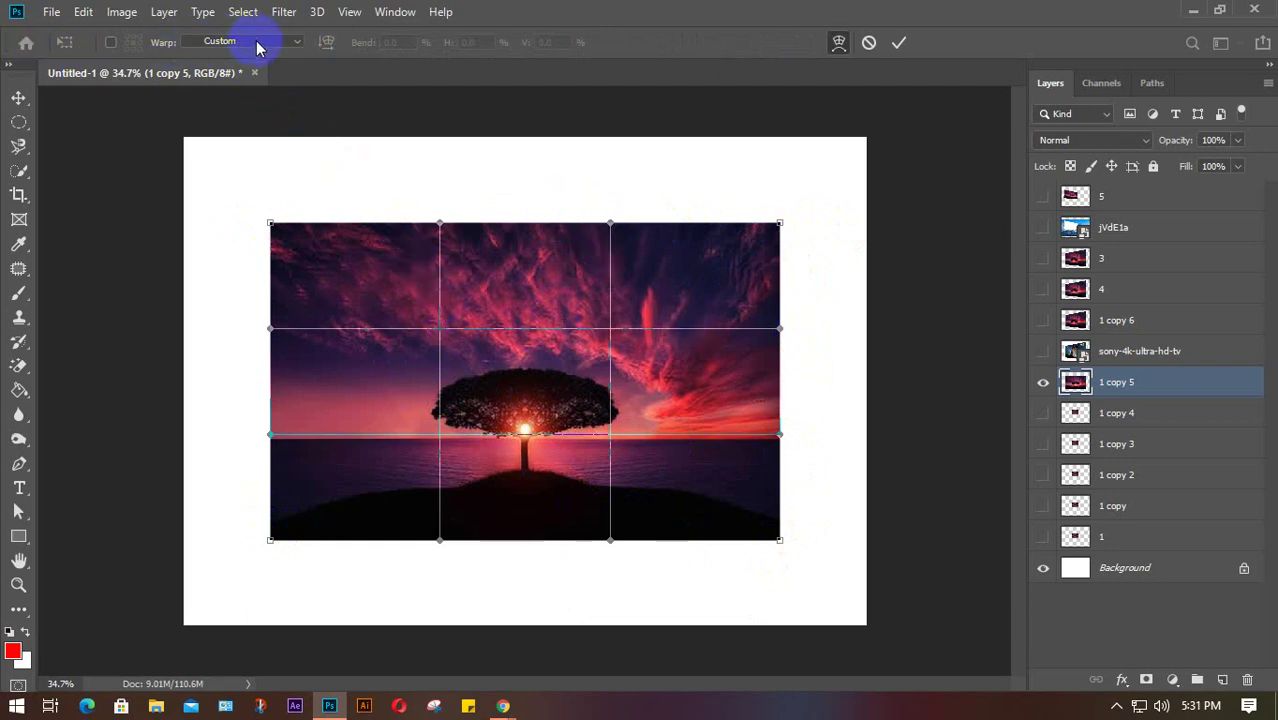
Step: Try the Arc and Arc Lower warp styles on the sunset image, moving it up within the canvas
left_click(294, 43)
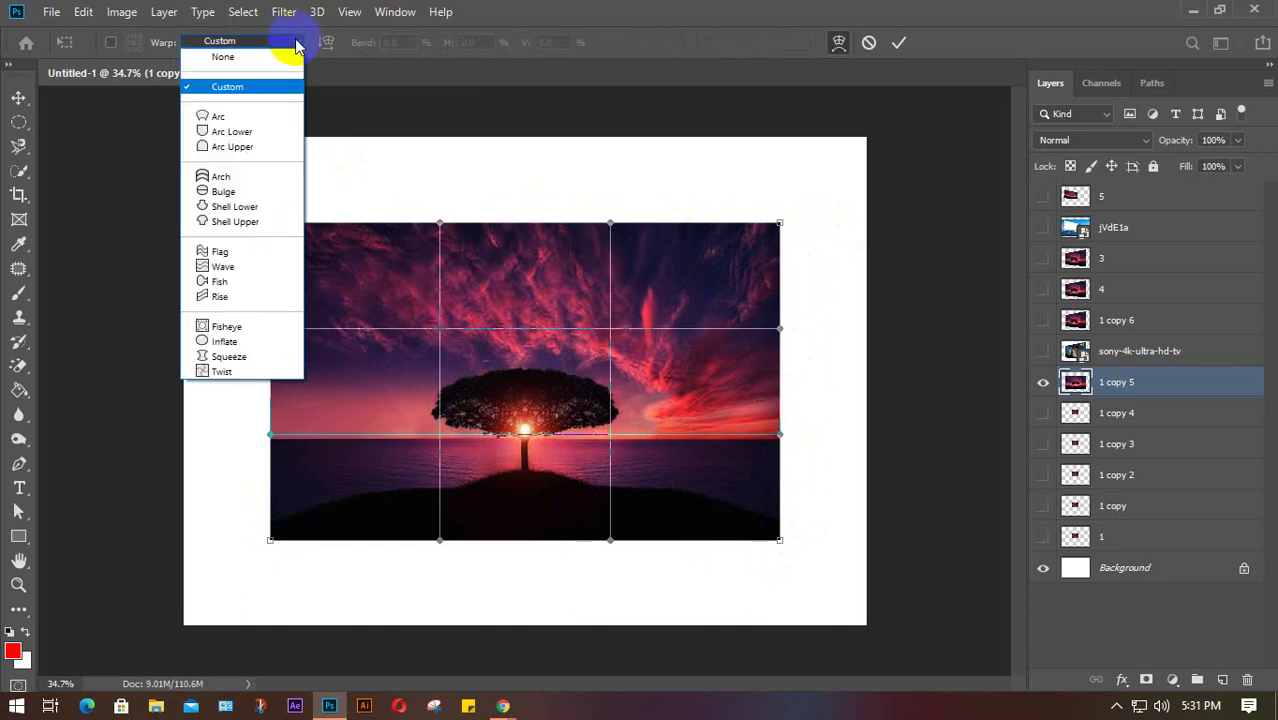
left_click(212, 116)
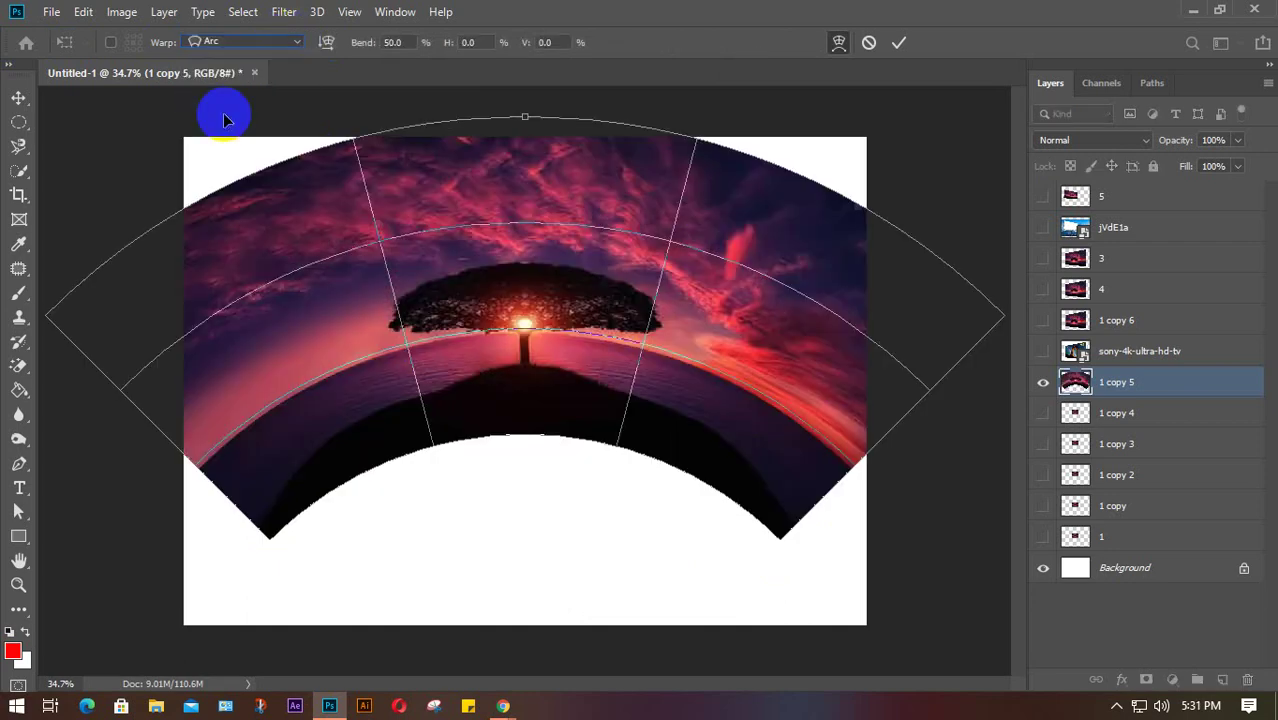
left_click(294, 42)
left_click(240, 130)
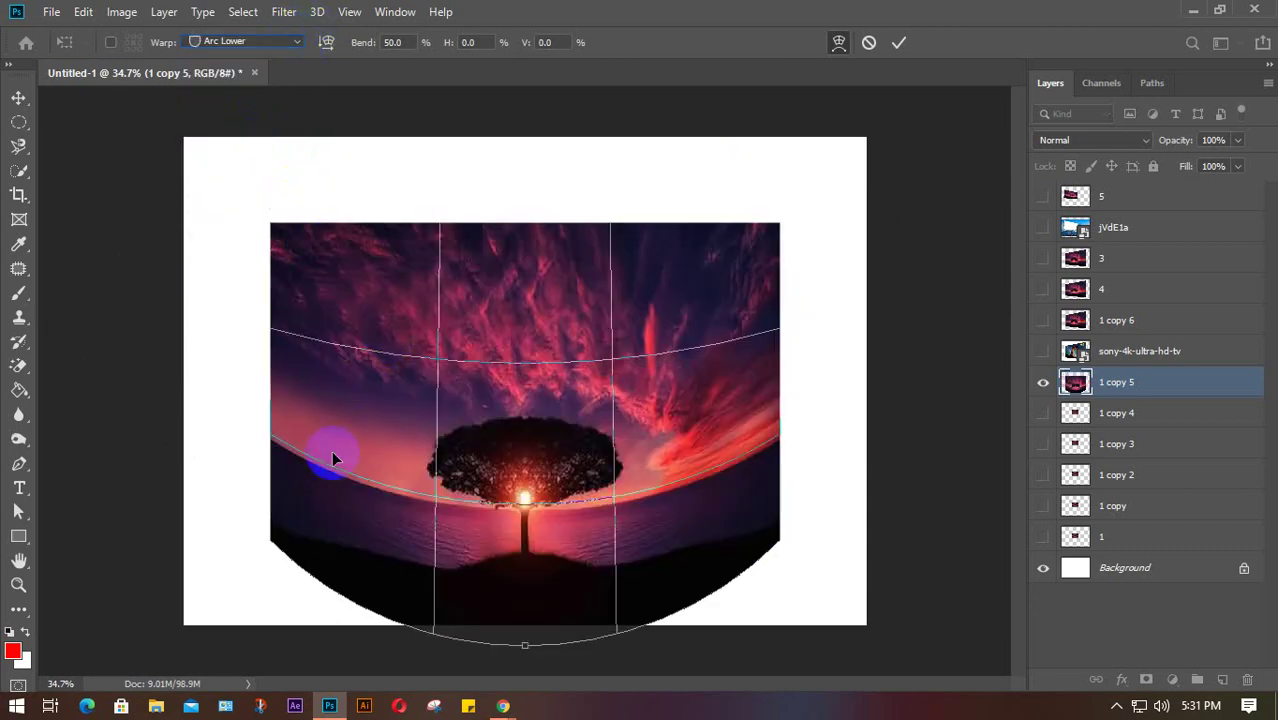
left_click_drag(491, 365, 510, 320)
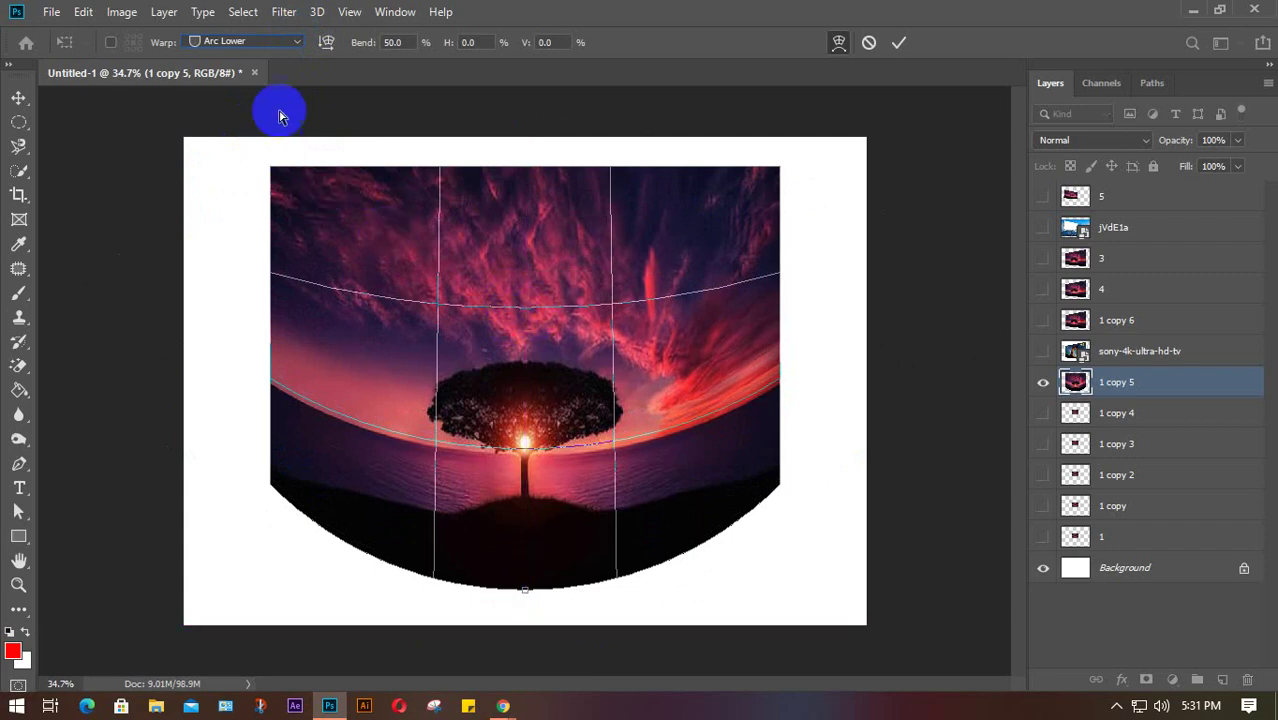
Step: Try the Arc Upper warp style and move the image down so its arched top fits the canvas
left_click(296, 42)
left_click(285, 147)
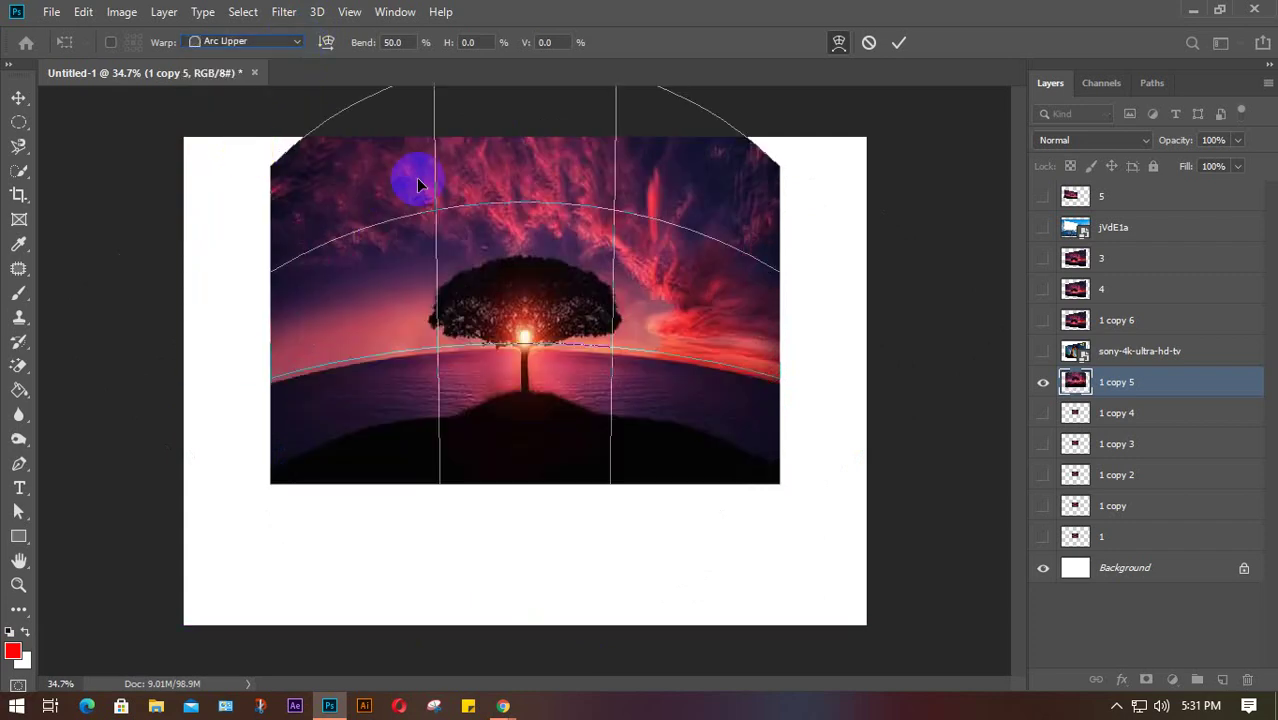
left_click_drag(501, 181, 503, 268)
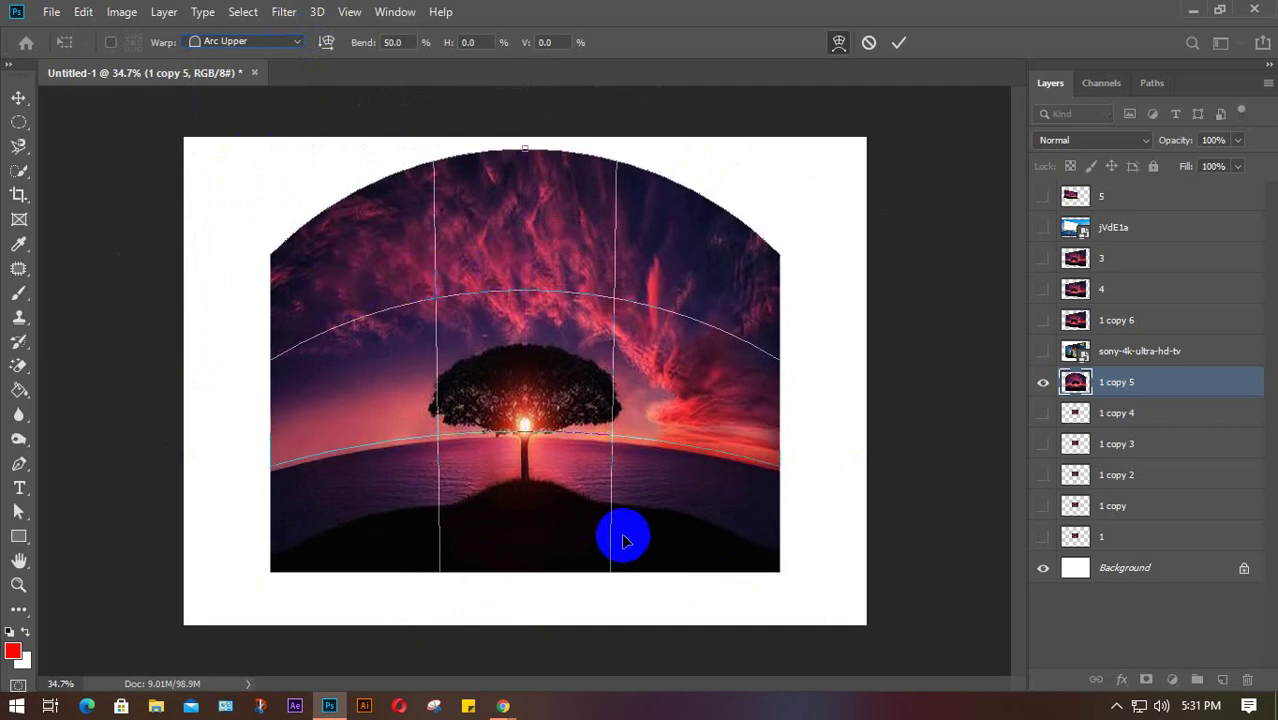
Step: Try the Flag and Rise warp styles on the sunset image, moving it up after each
left_click(262, 41)
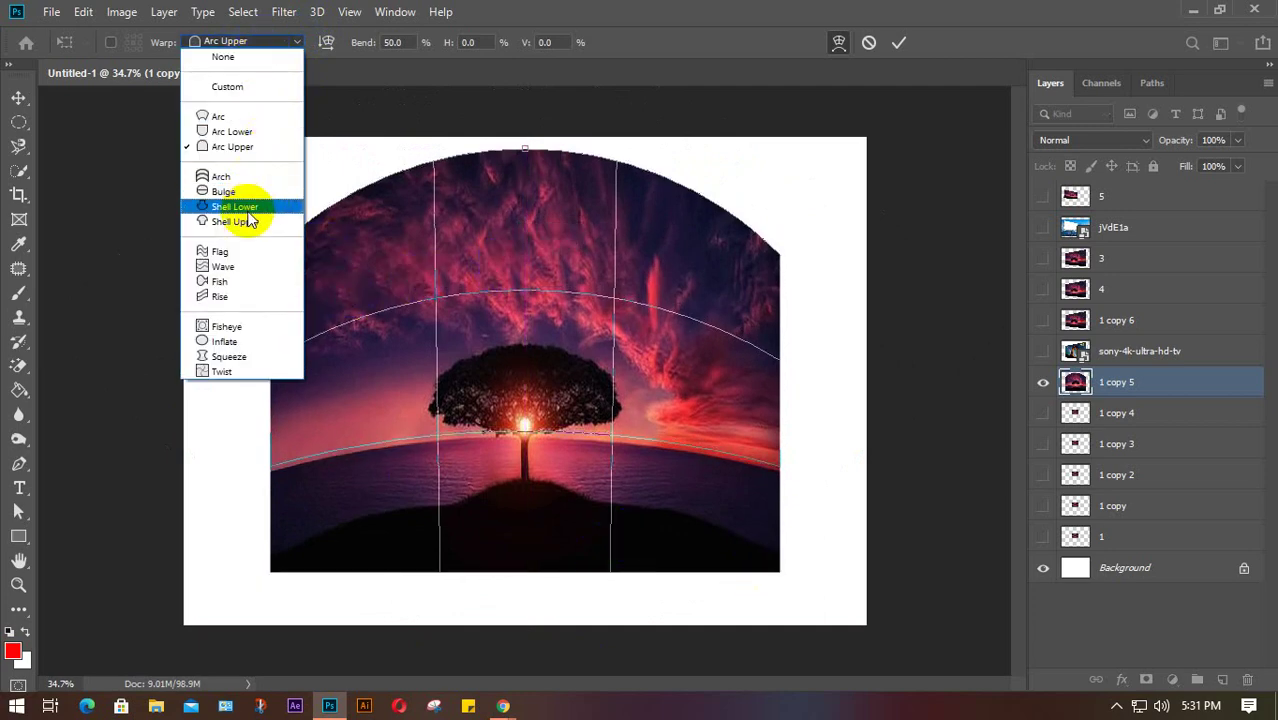
left_click(242, 251)
left_click_drag(449, 377, 456, 320)
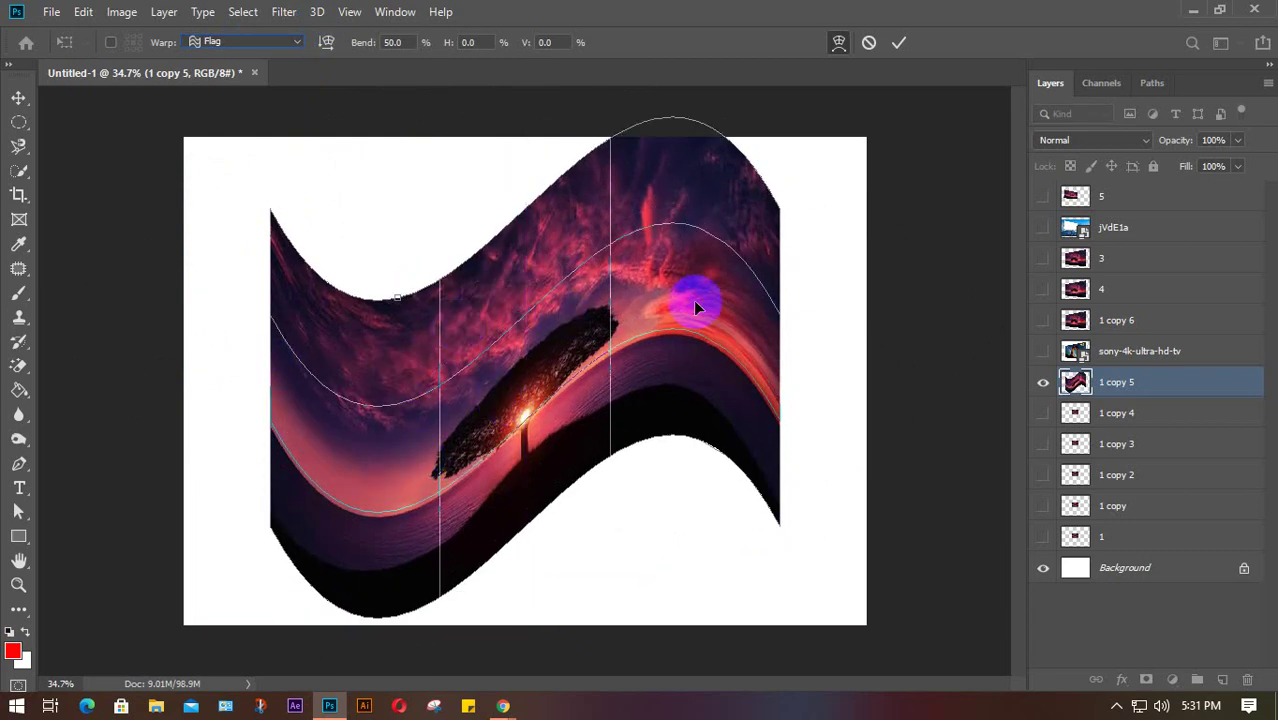
left_click(256, 42)
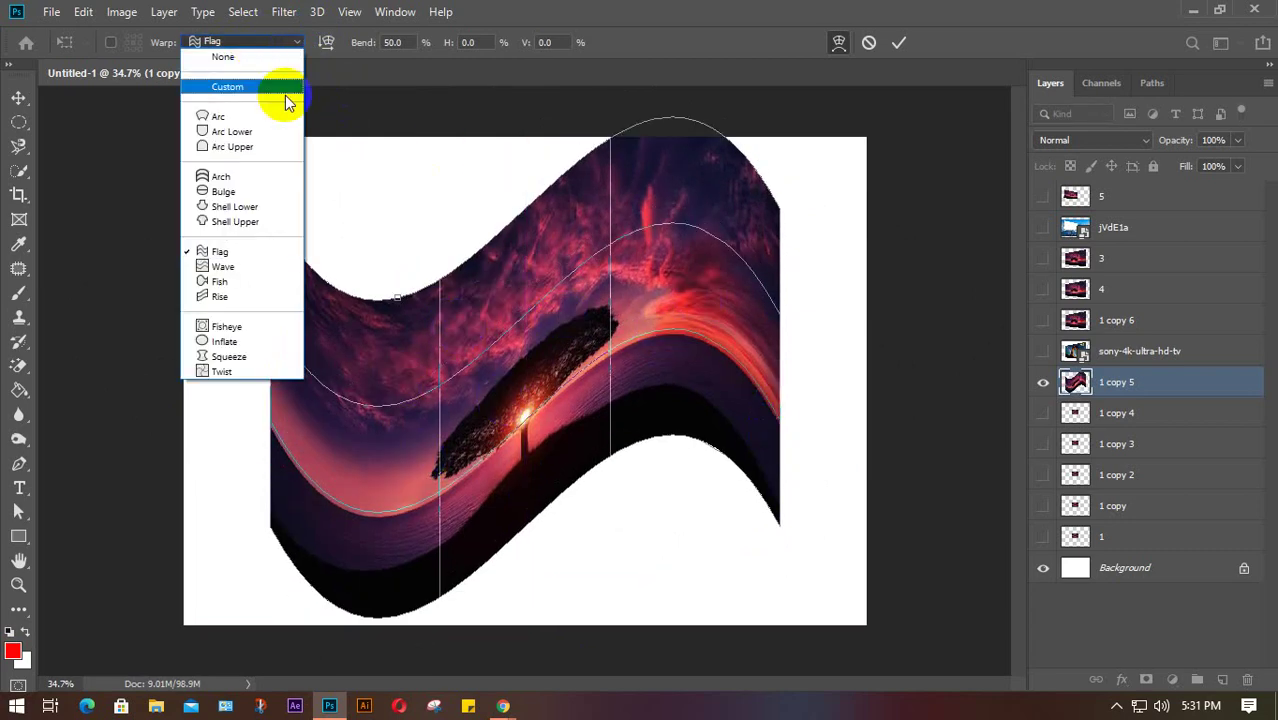
left_click(240, 297)
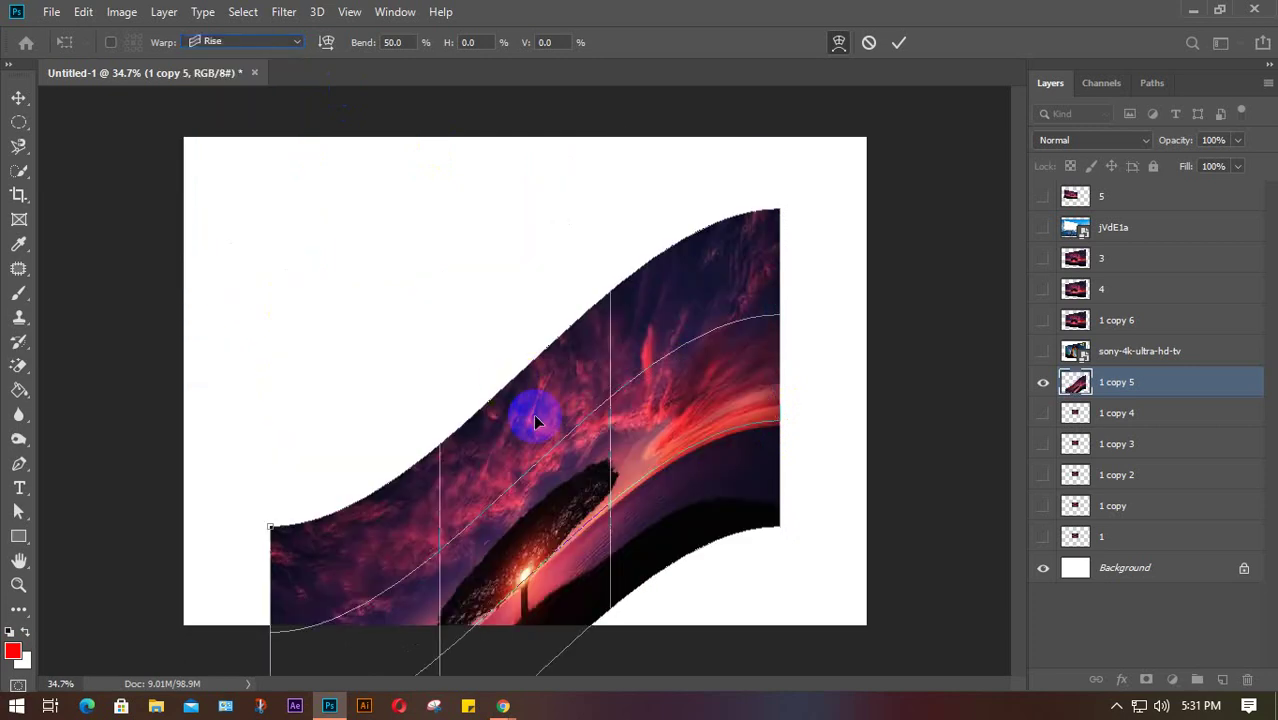
left_click_drag(535, 420, 518, 282)
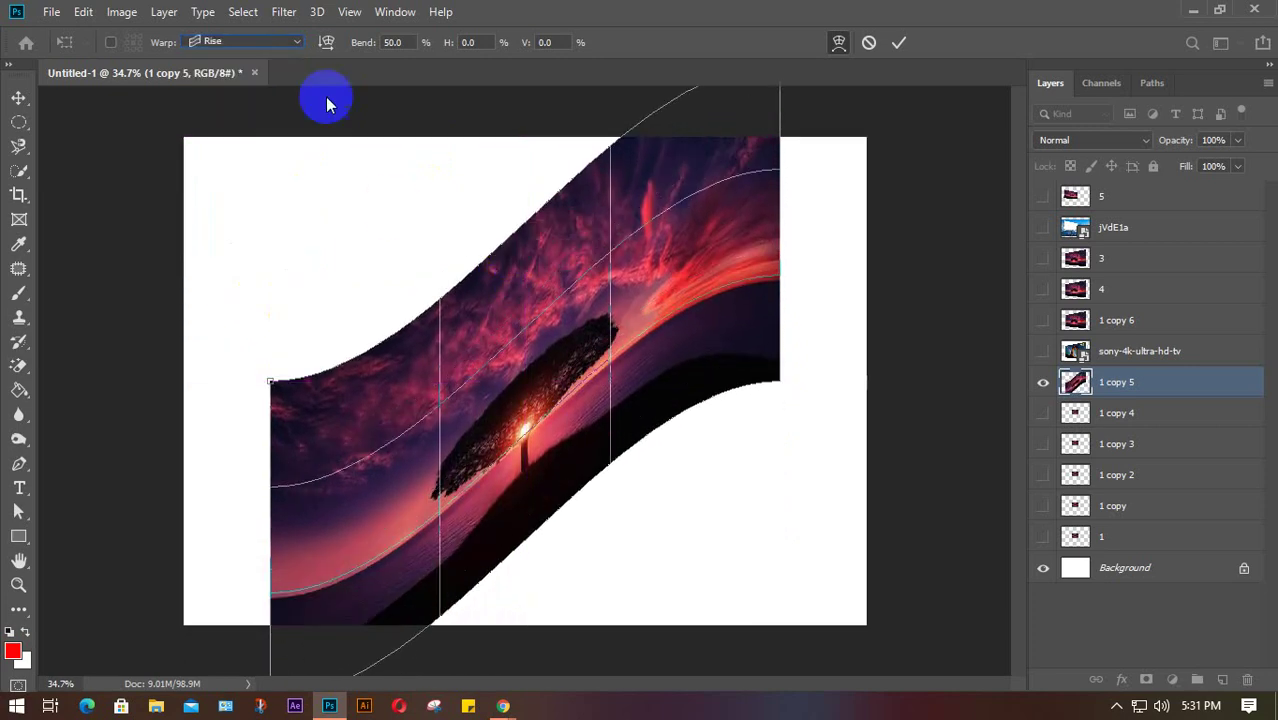
Step: Apply the Twist warp style at 50% bend to the sunset image, centred on the canvas
left_click(288, 47)
left_click(258, 372)
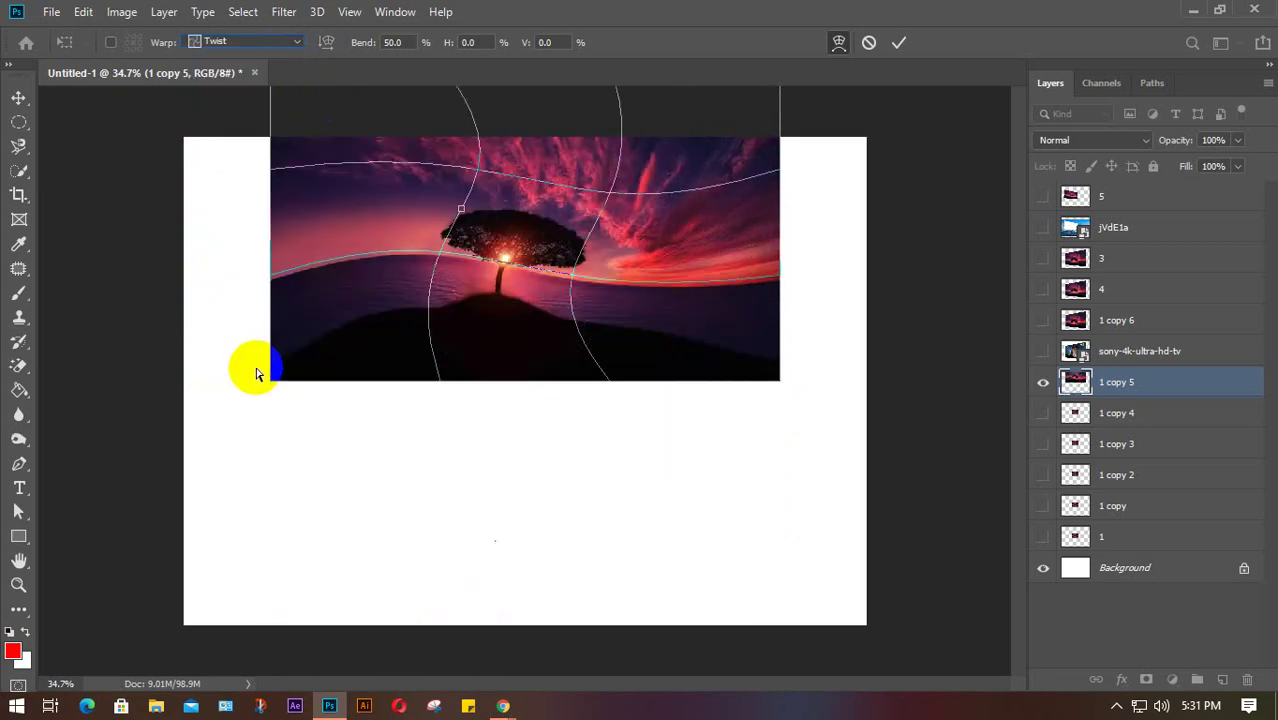
left_click_drag(533, 258, 518, 375)
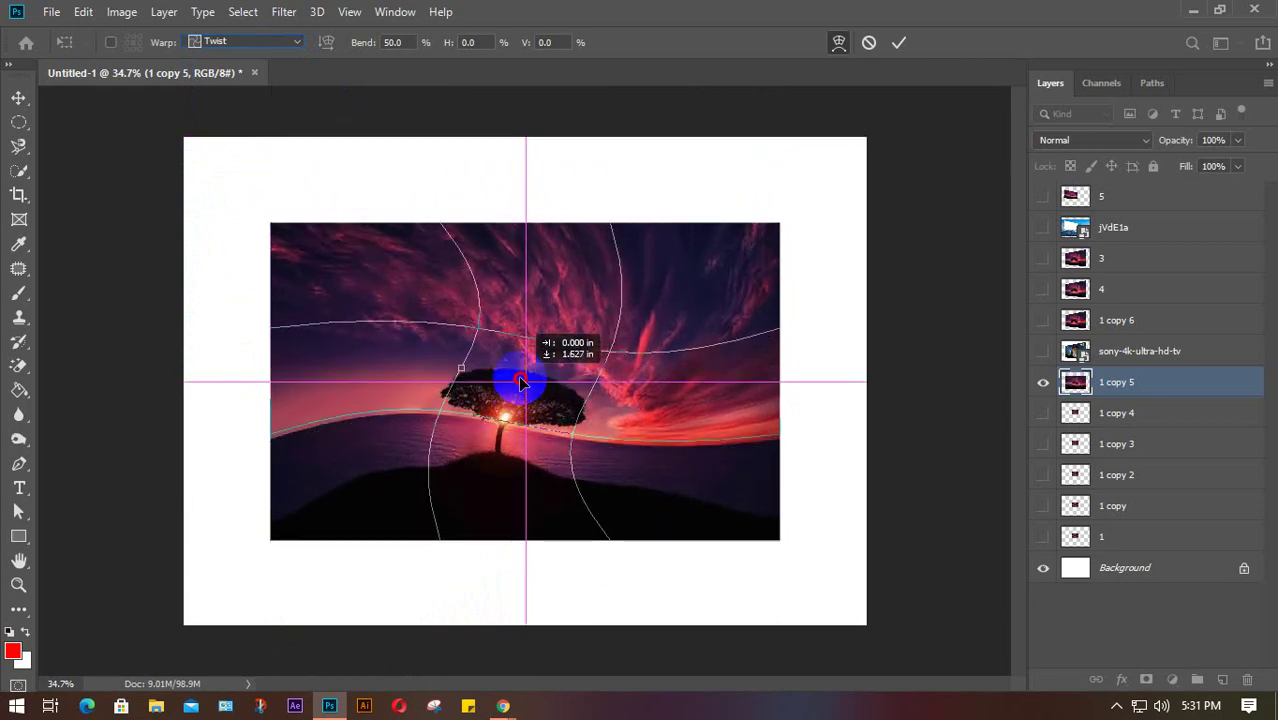
left_click(899, 42)
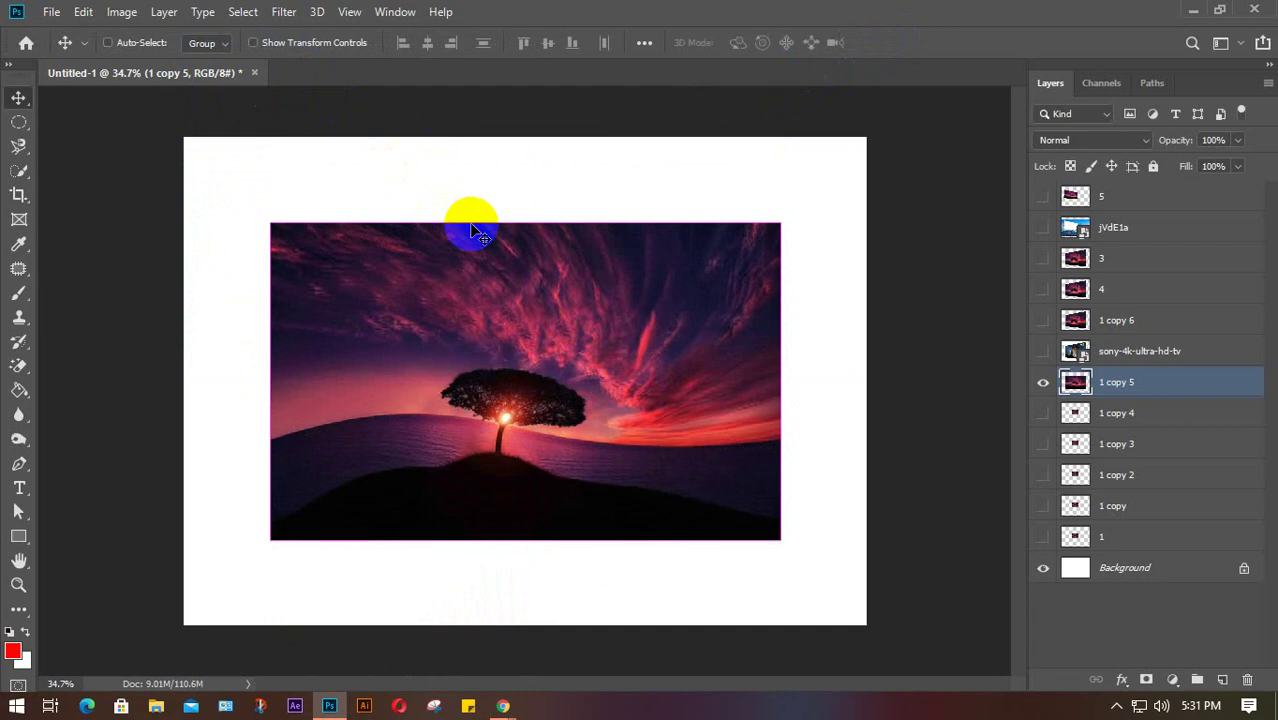
Step: Undo the Twist warp and start a Custom warp on the sunset image, pulling its upper-right corner outward and raising the adjoining top edge
key("ctrl+z")
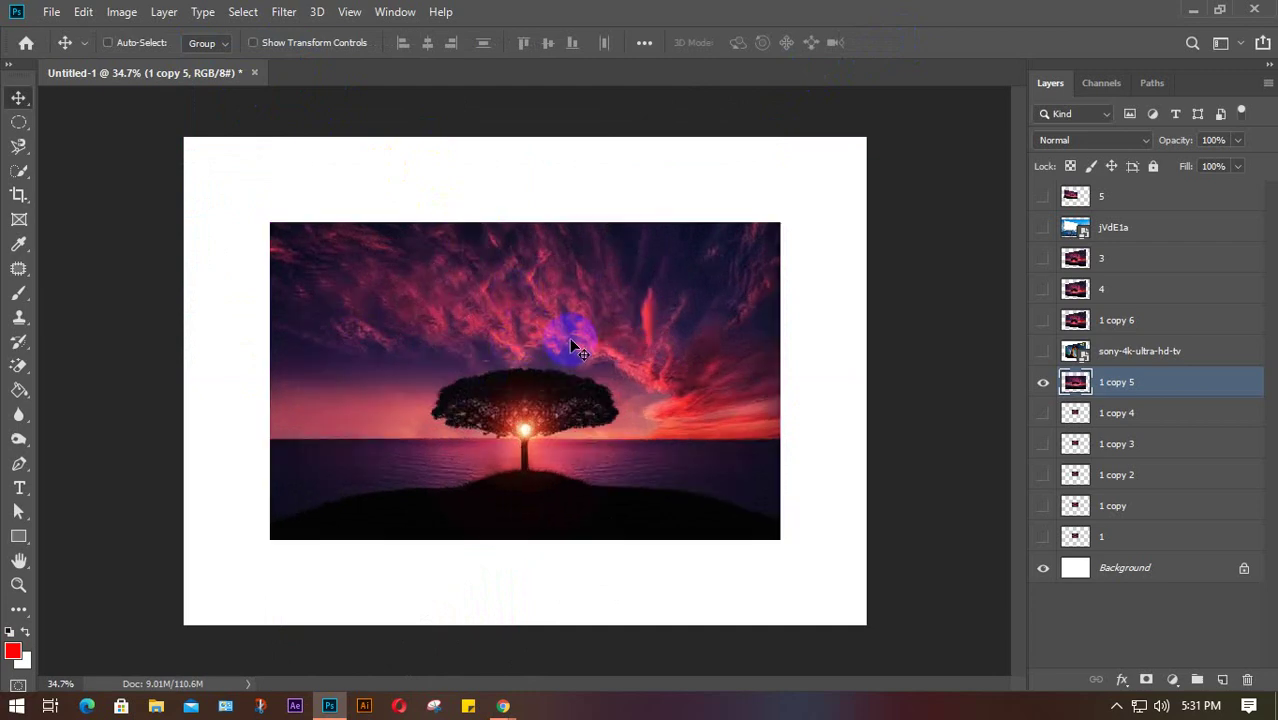
key("ctrl+t")
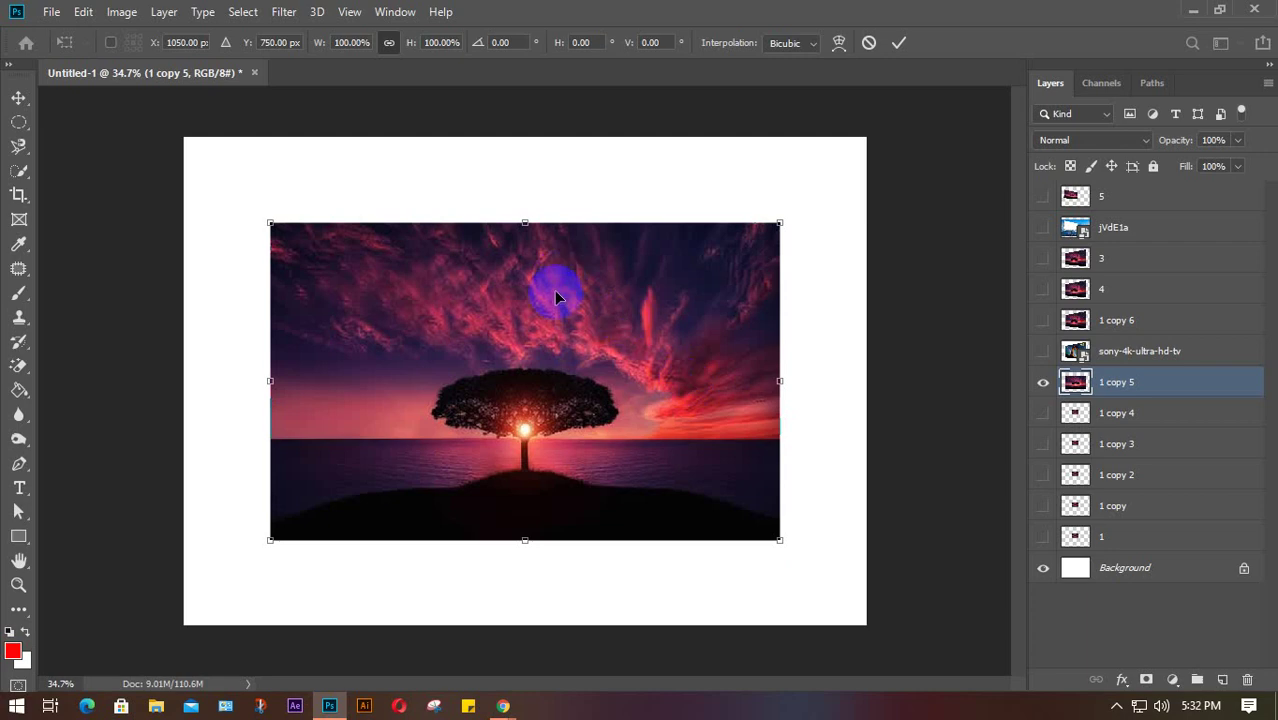
right_click(556, 296)
left_click(600, 410)
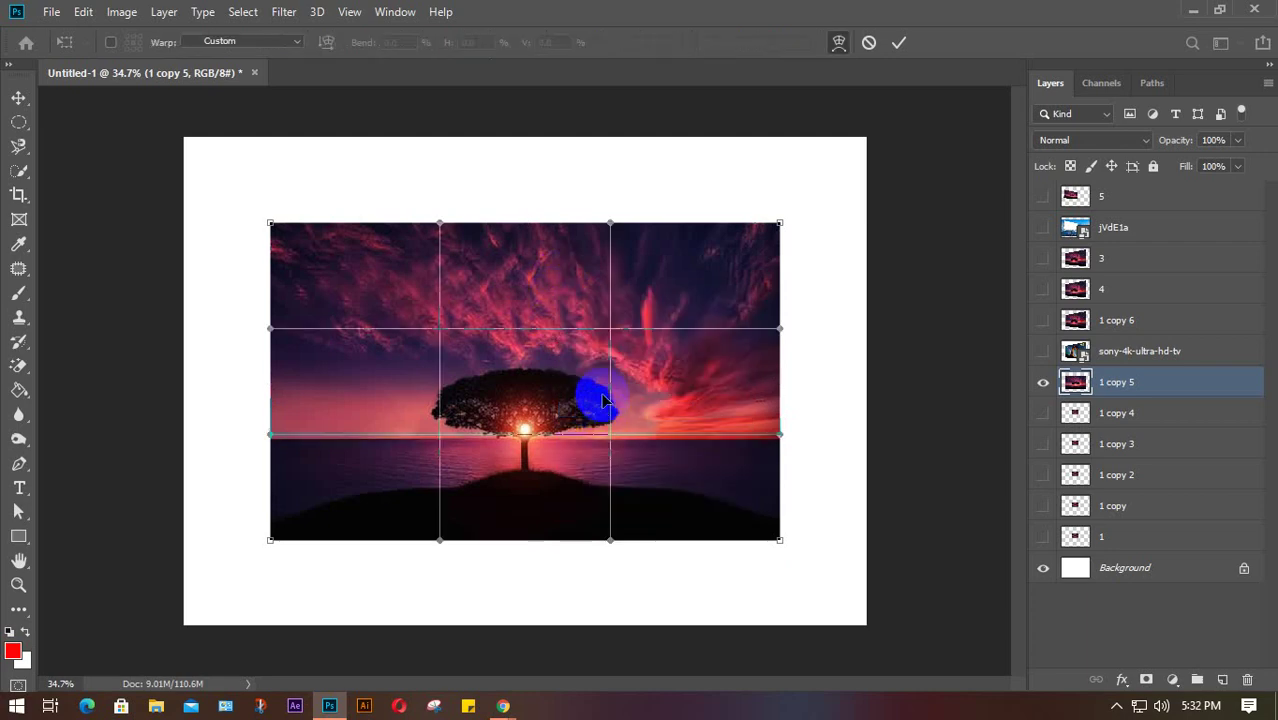
left_click_drag(779, 226, 817, 186)
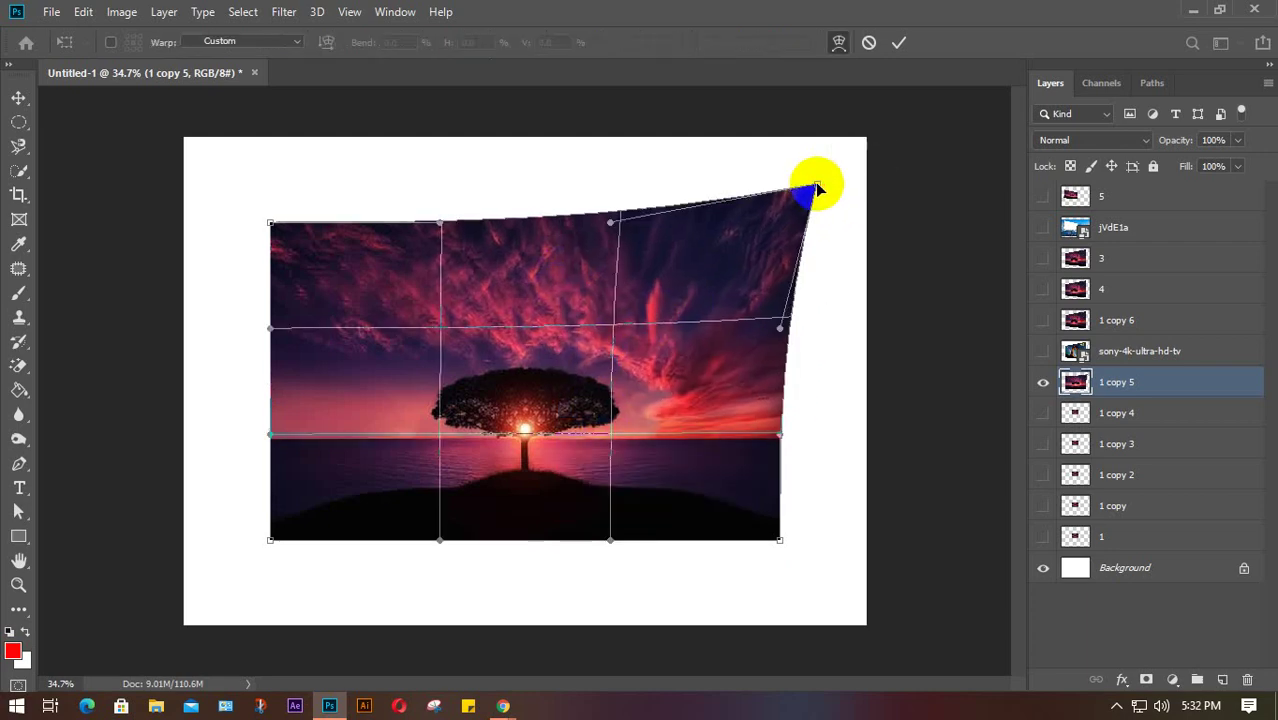
left_click_drag(612, 225, 582, 160)
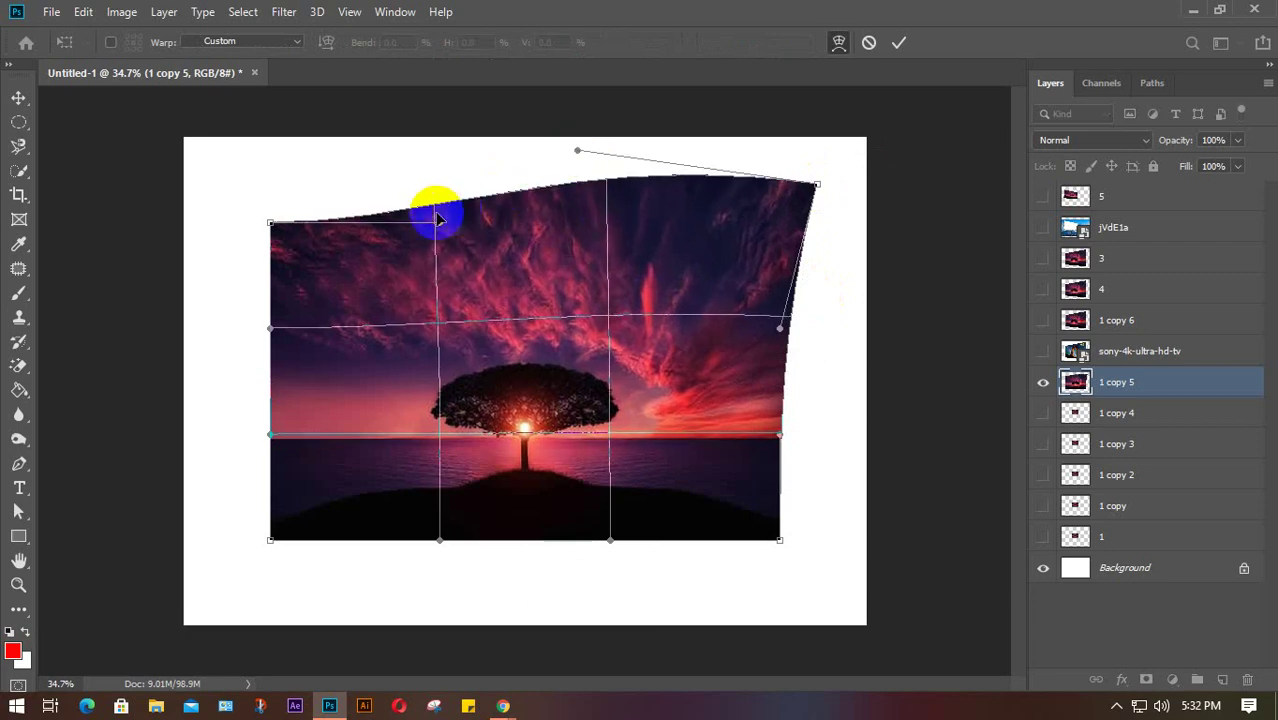
Step: Bend the top, side and lower edges of the sunset image into a wavy flag-like shape and apply the Custom warp
left_click_drag(434, 211, 503, 309)
left_click_drag(270, 328, 157, 342)
left_click_drag(270, 222, 354, 199)
left_click_drag(440, 540, 364, 406)
left_click_drag(591, 515, 522, 585)
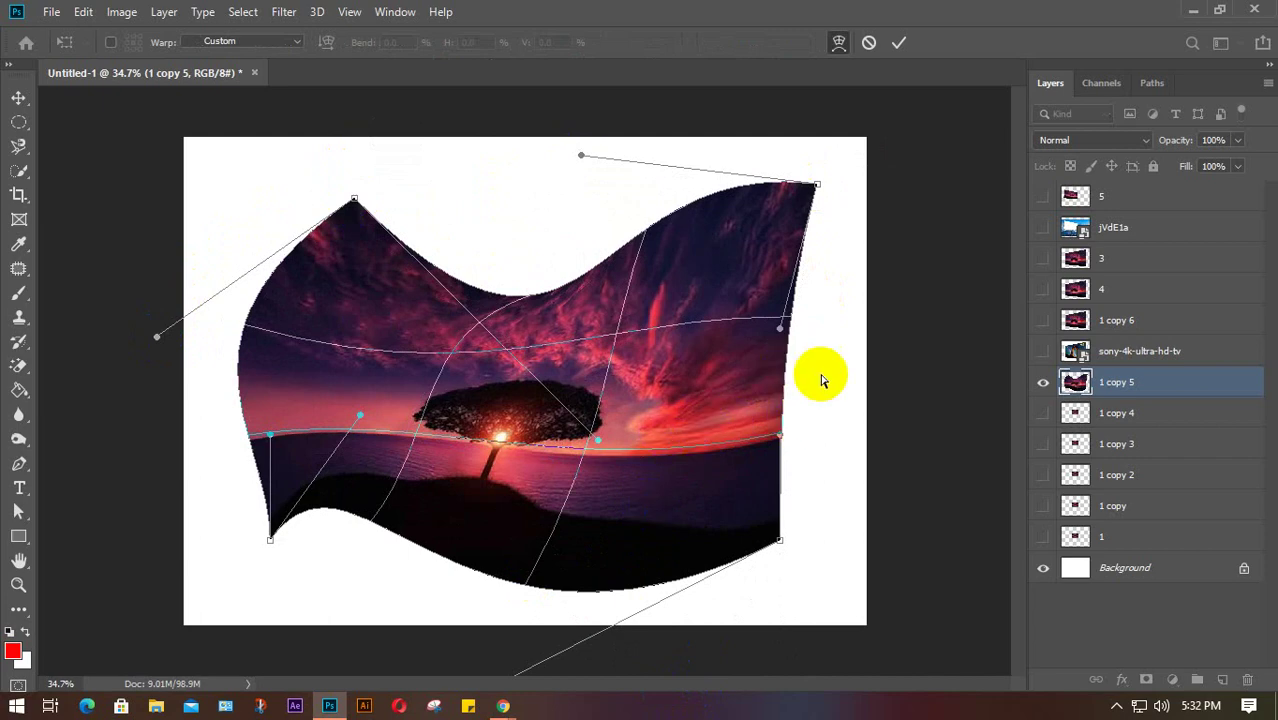
left_click_drag(781, 328, 643, 392)
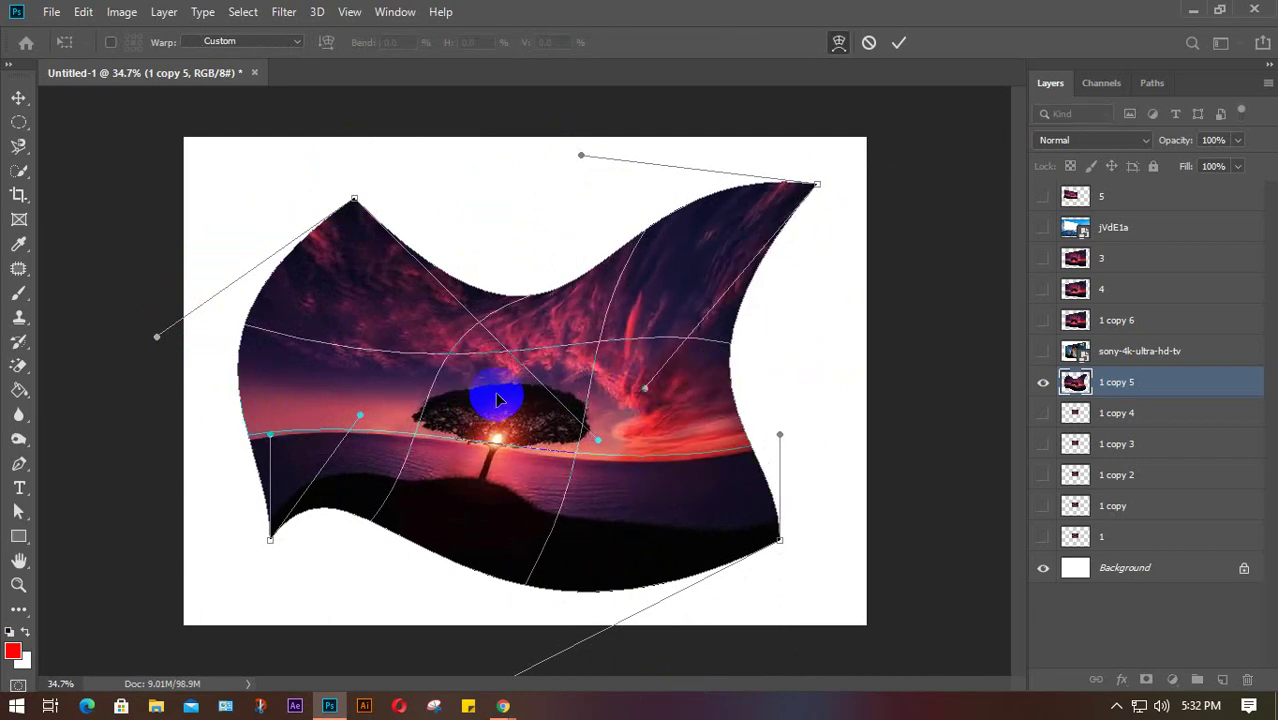
key("Return")
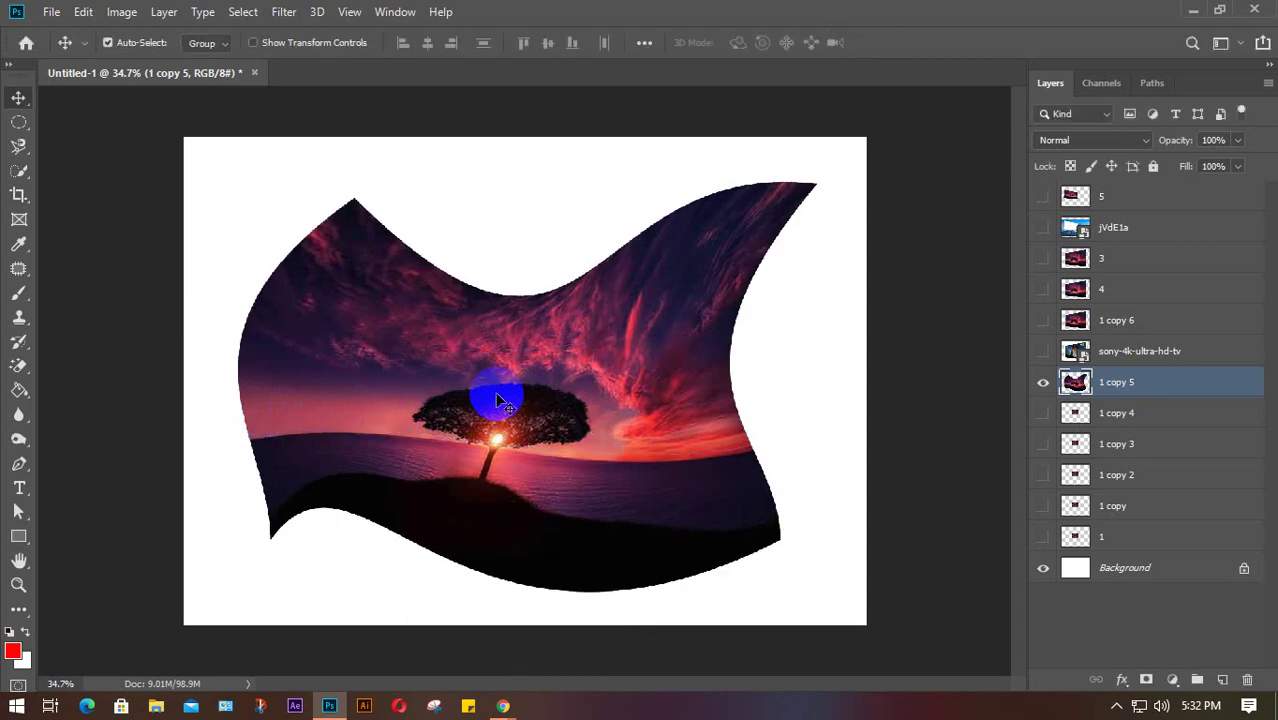
Step: Delete the warped layer 1 copy 5 and show layer 1 copy 4
key("Delete")
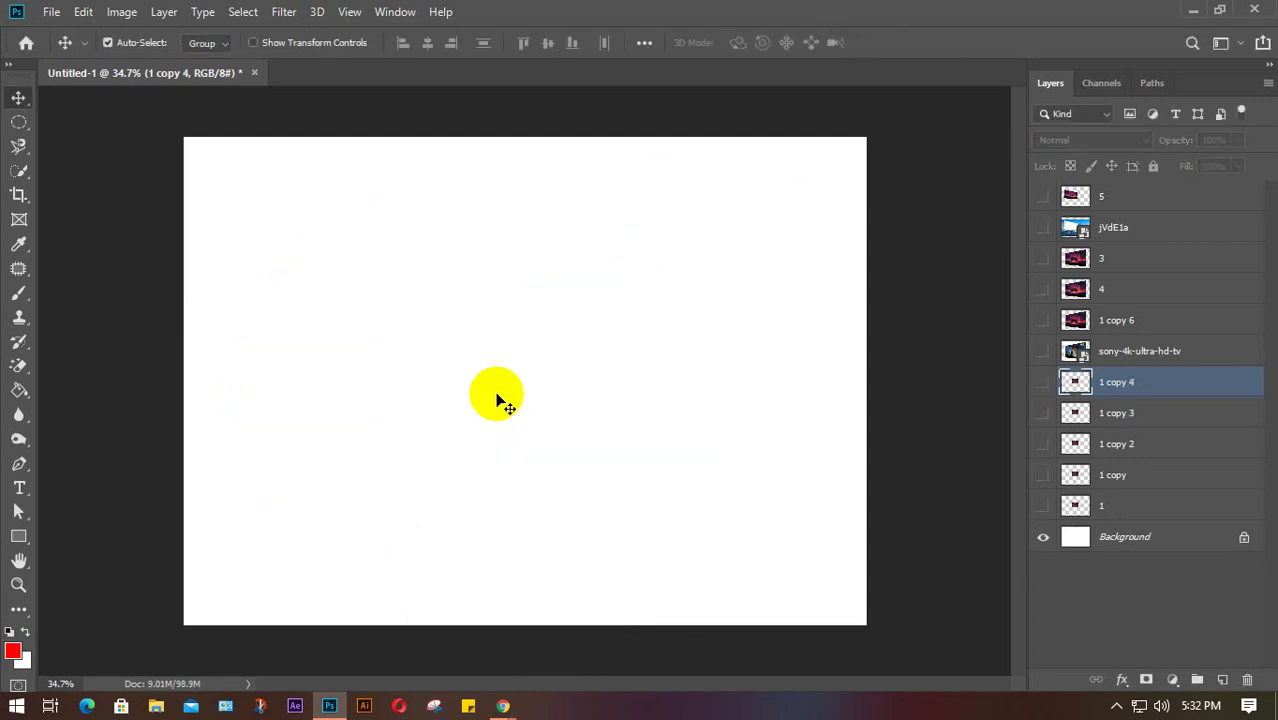
left_click(1043, 383)
Step: Switch to Chrome, close the business card and billboard image searches, and bring up the hd wallpaper results
mouse_move(503, 706)
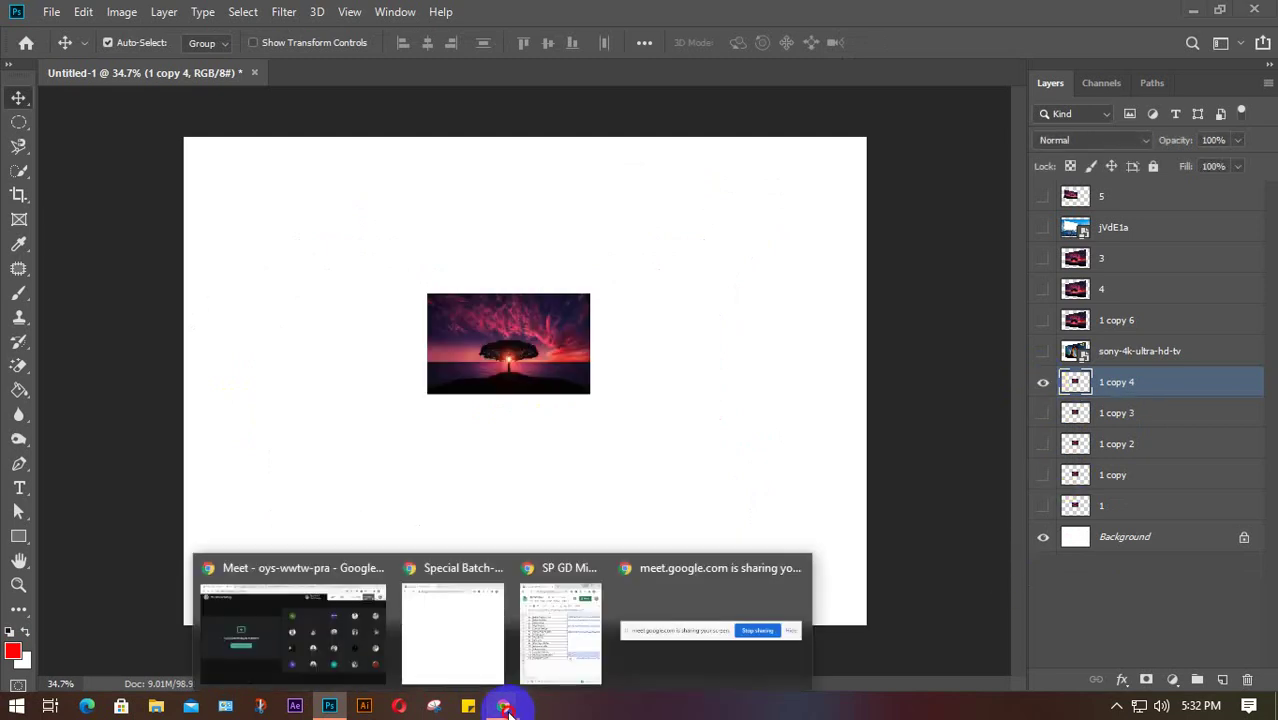
left_click(322, 634)
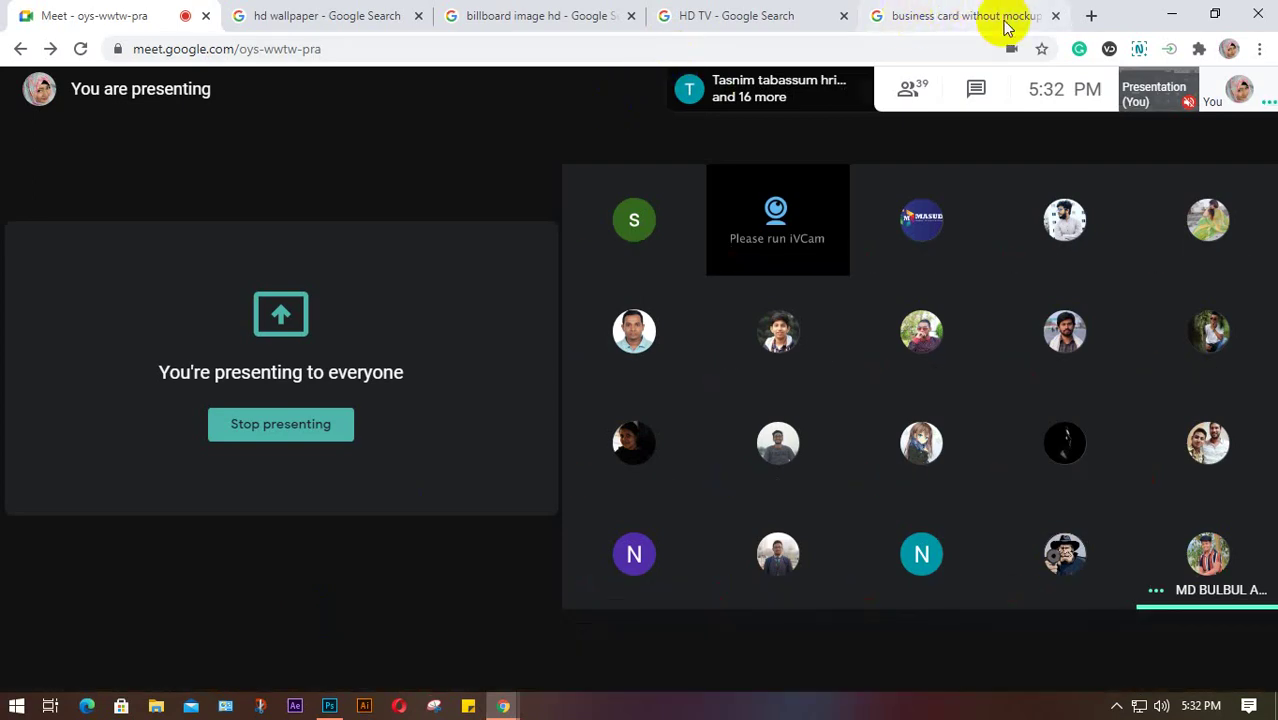
left_click(1055, 16)
left_click(813, 14)
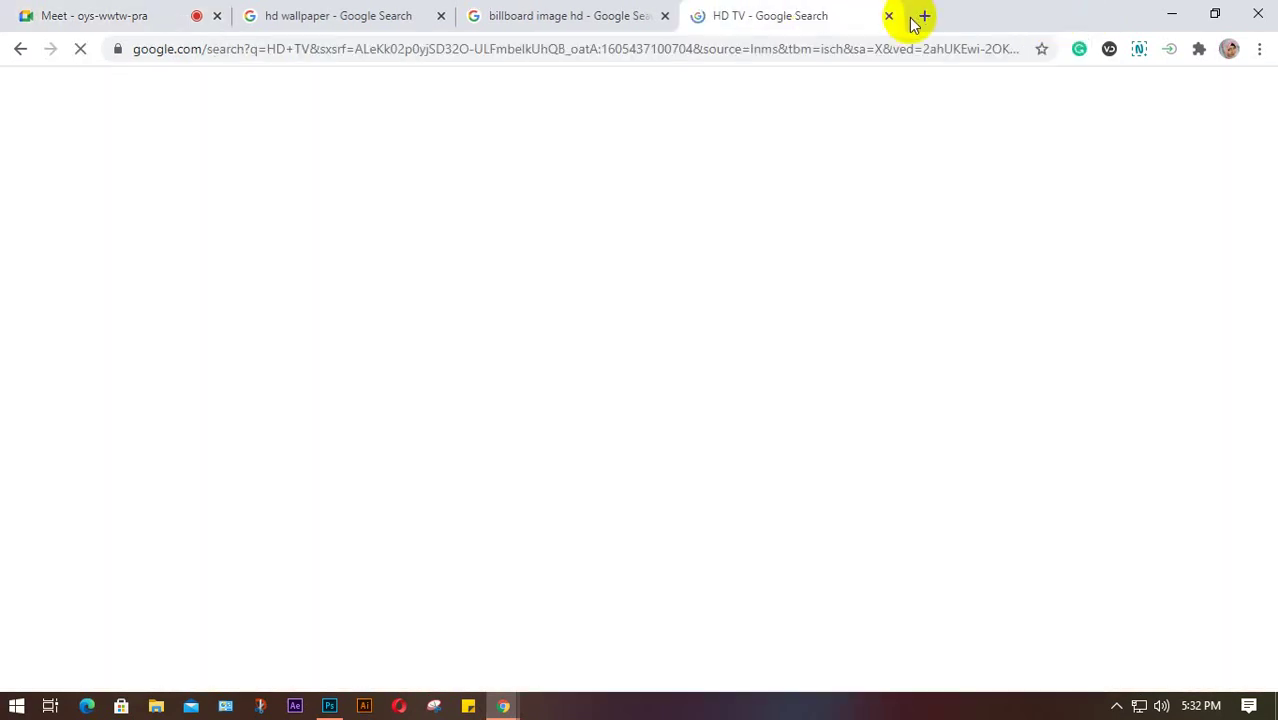
left_click(530, 15)
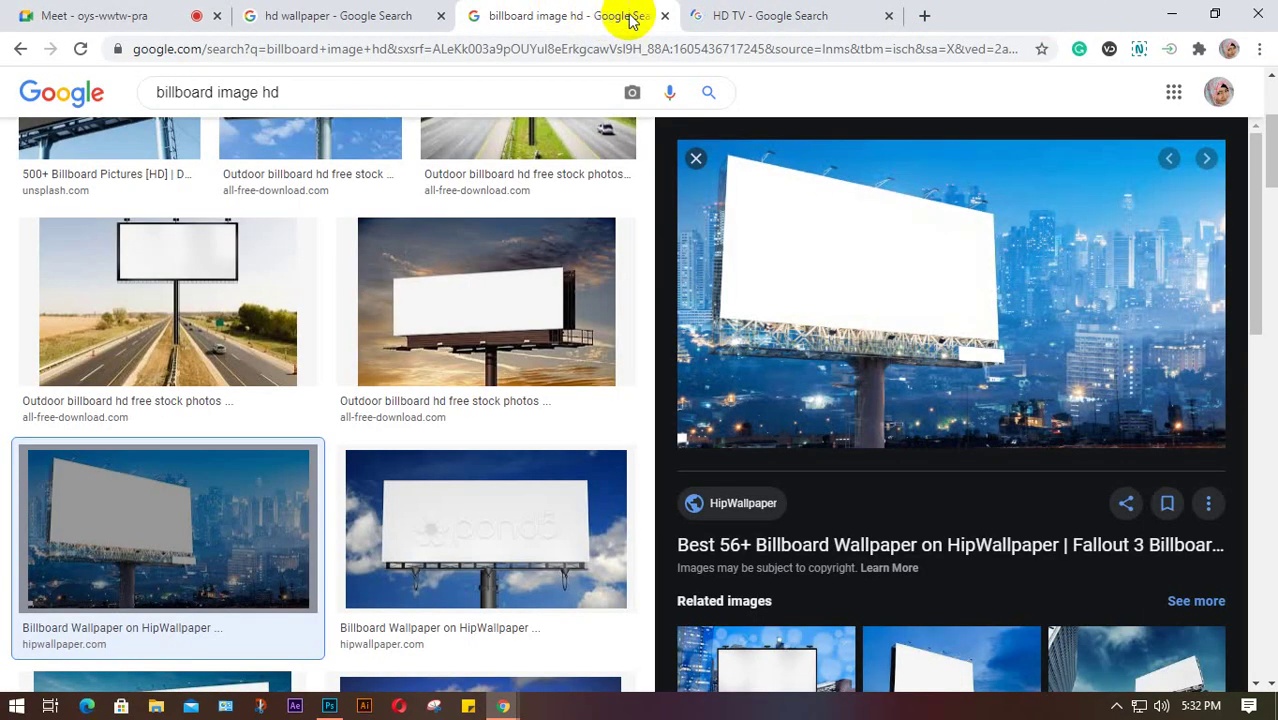
left_click(666, 17)
left_click(397, 15)
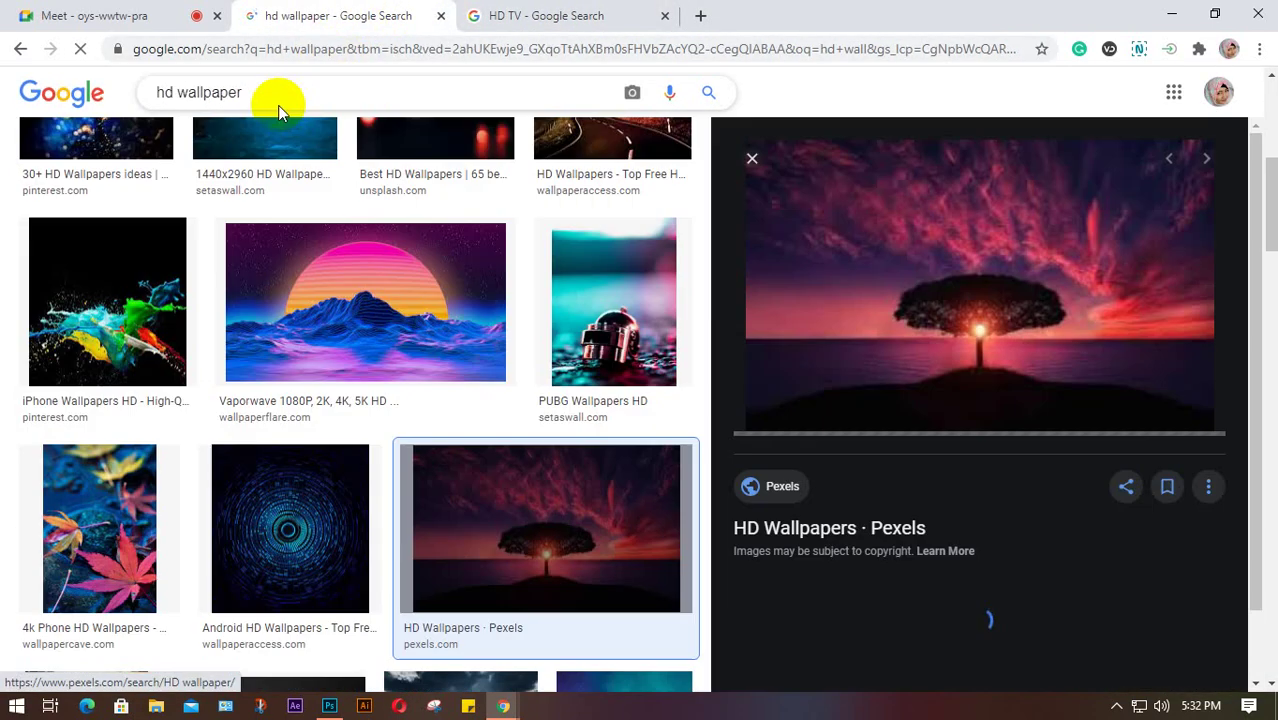
Step: Replace the hd wallpaper query with an image search for "bottle"
left_click(262, 91)
left_click_drag(262, 91, 168, 91)
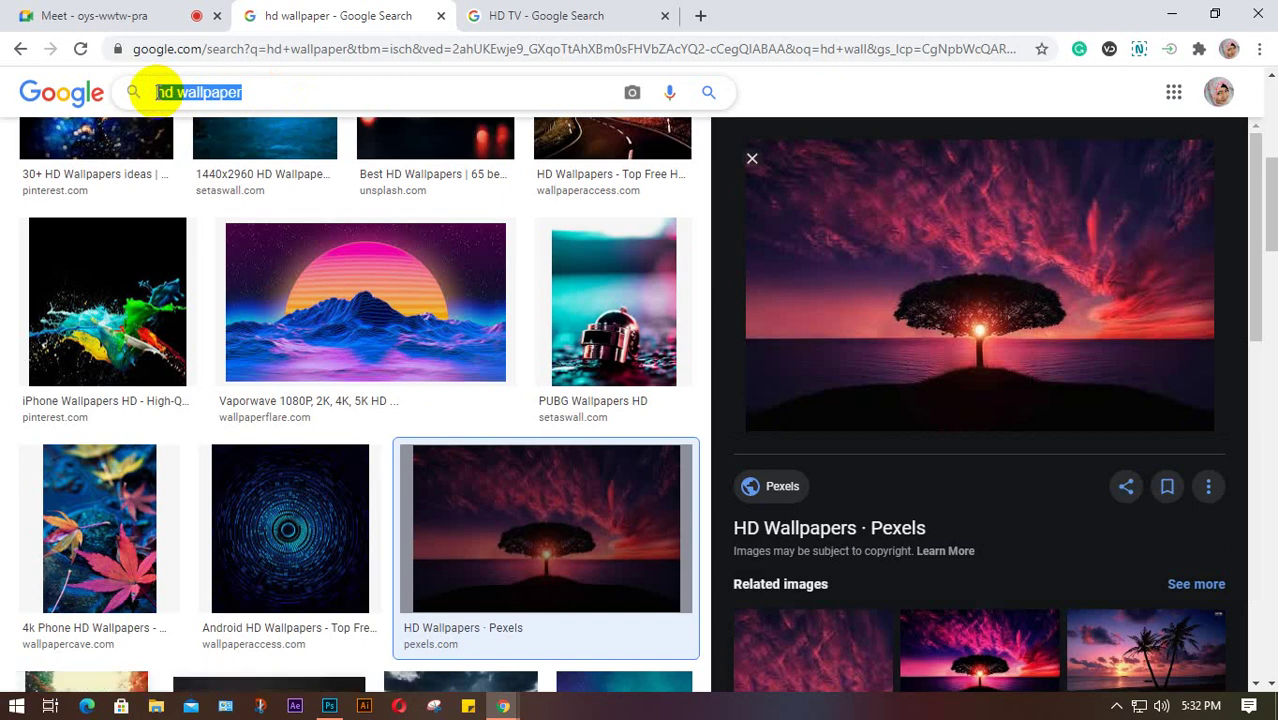
type("bottl")
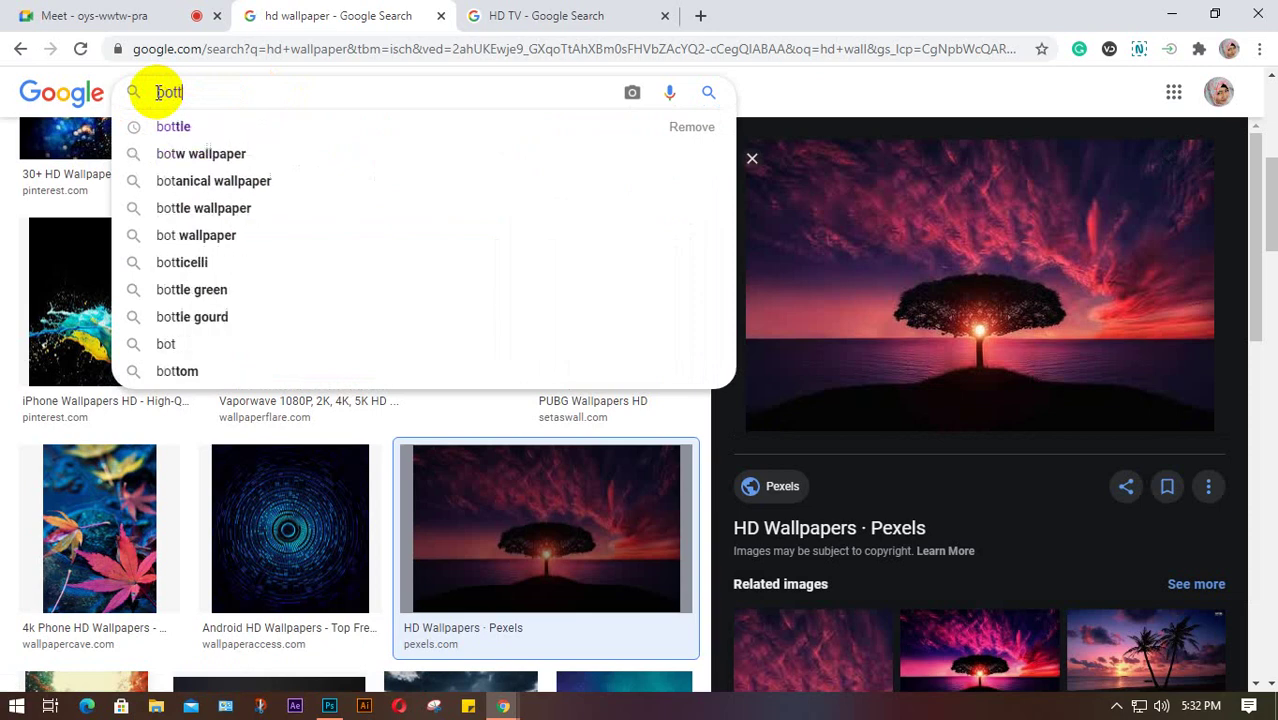
type("e")
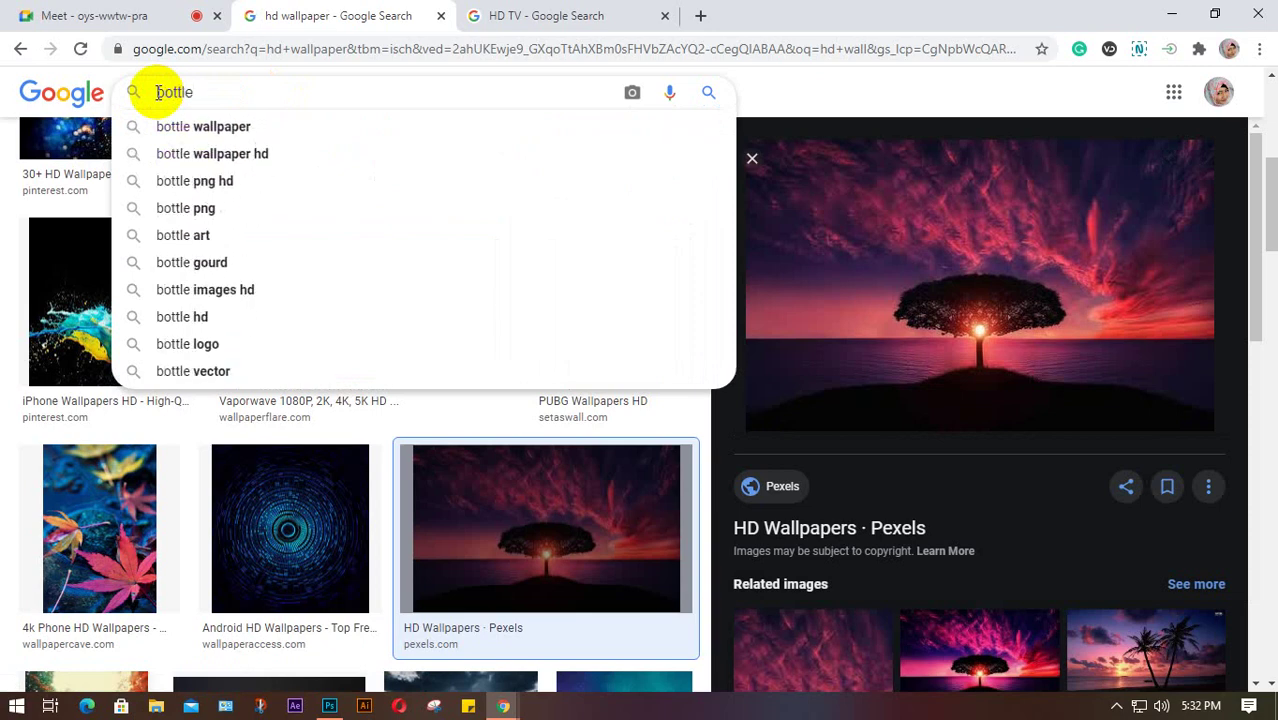
key("Return")
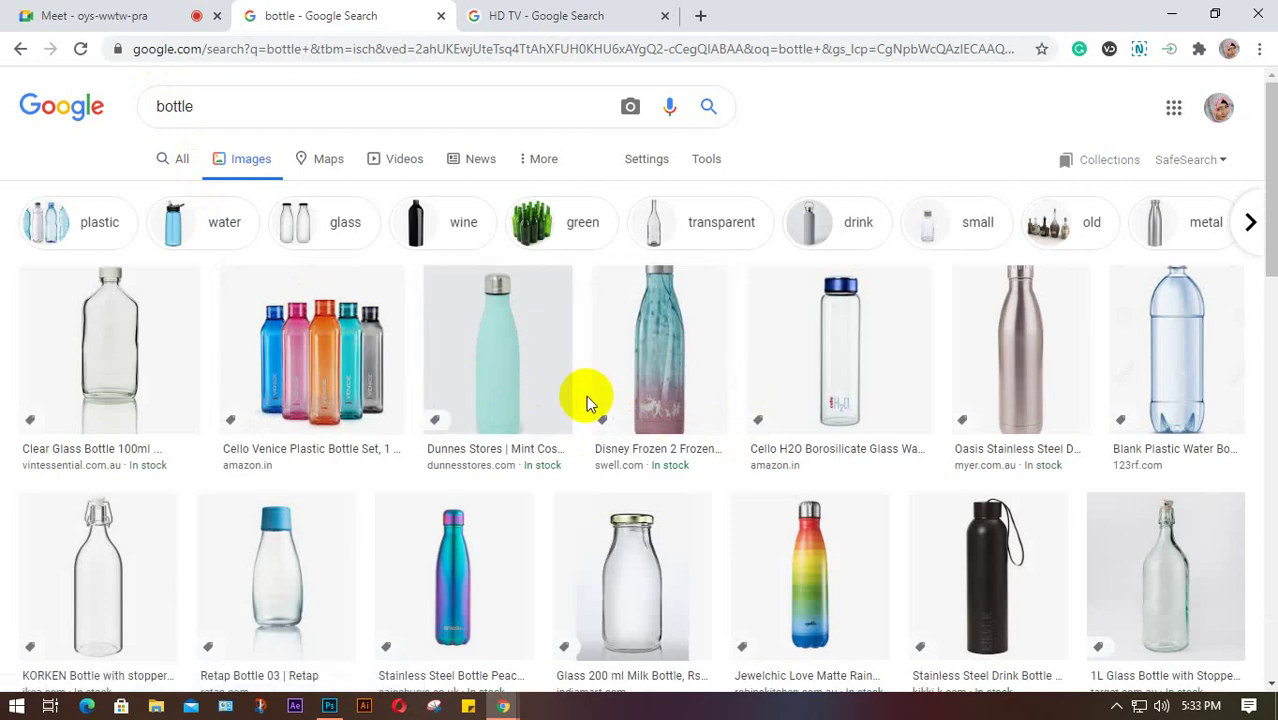
Step: Look through the bottle images and compare previews of the green Gatorade squeeze bottle and the black Helsinki glass bottle
scroll(583, 350, "down", 4)
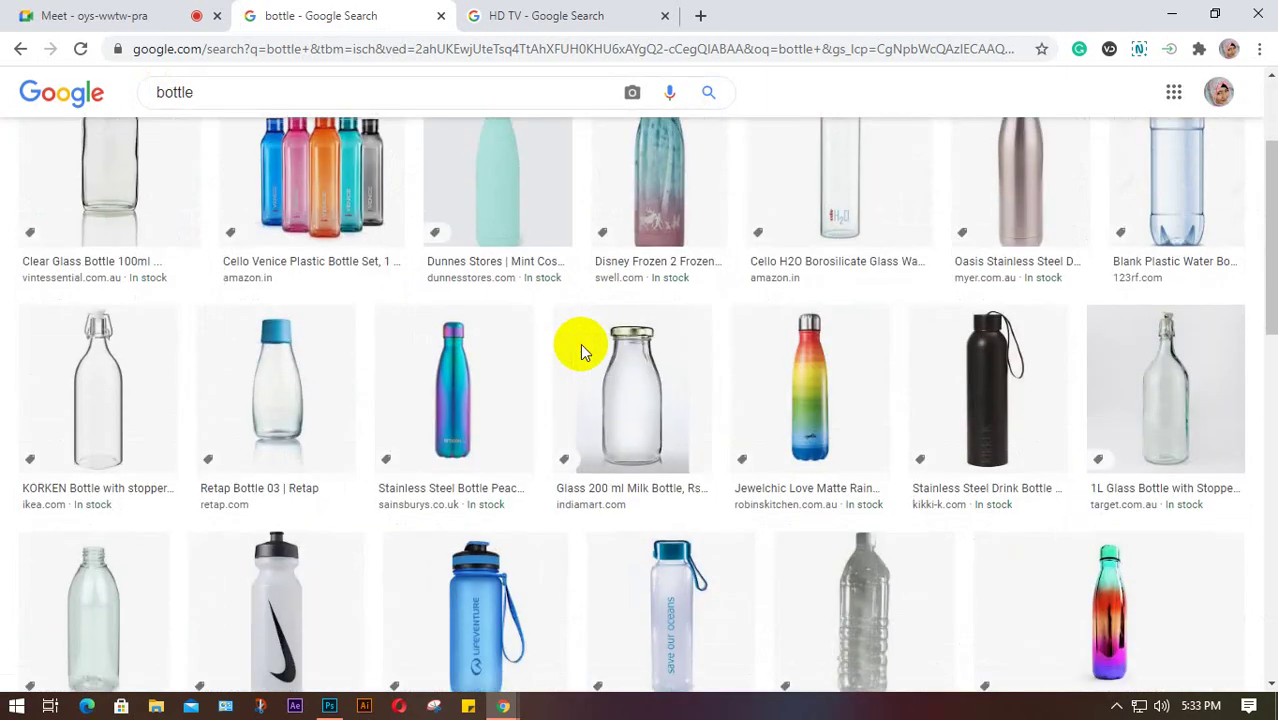
scroll(581, 346, "up", 1)
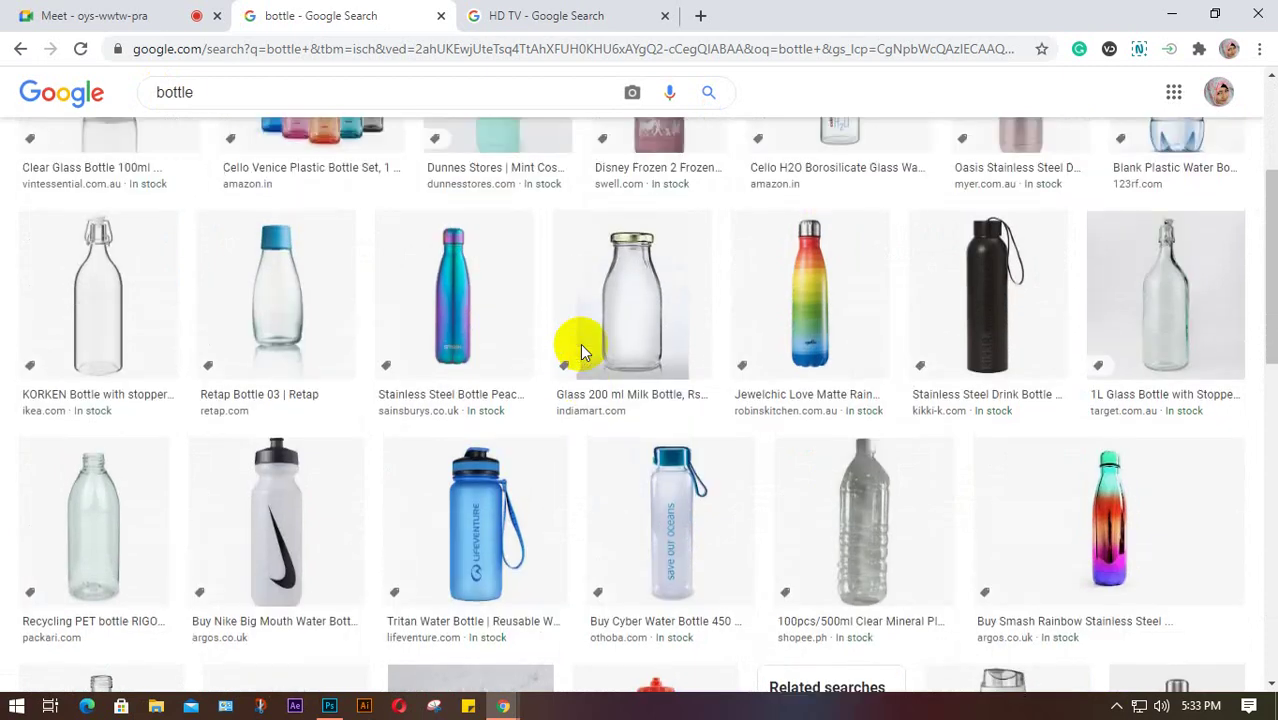
scroll(579, 348, "down", 2)
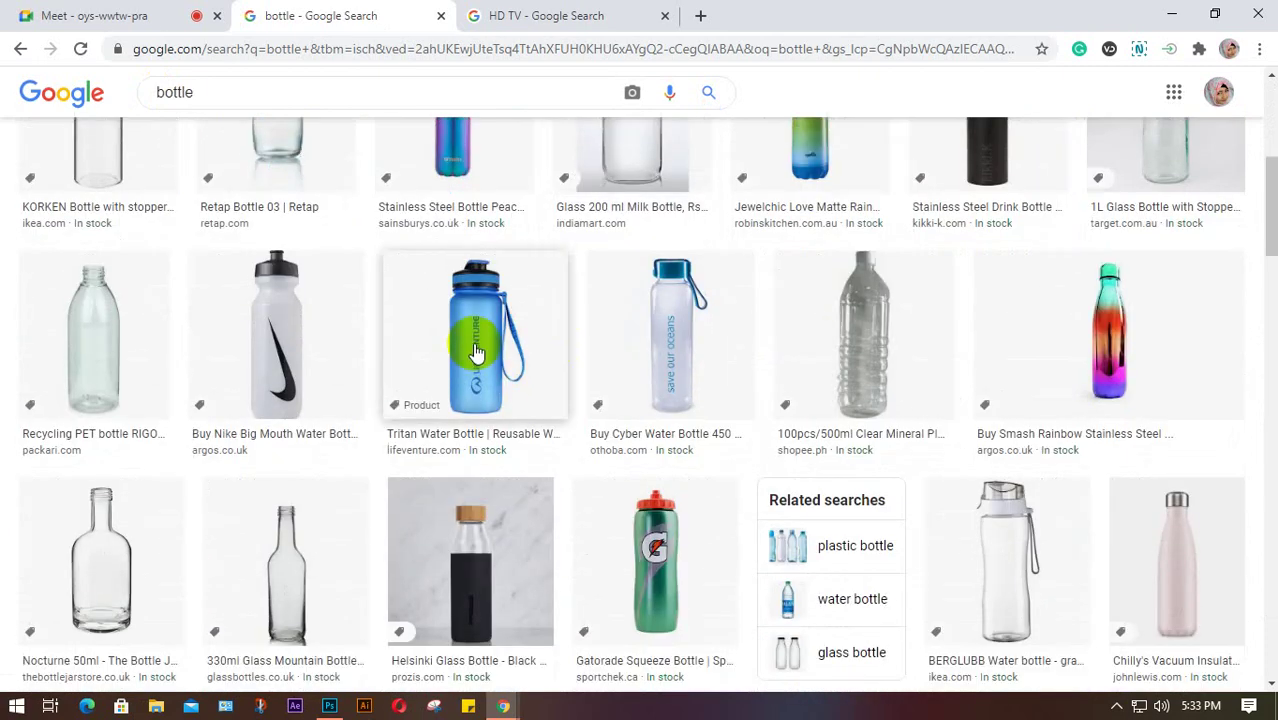
left_click(684, 550)
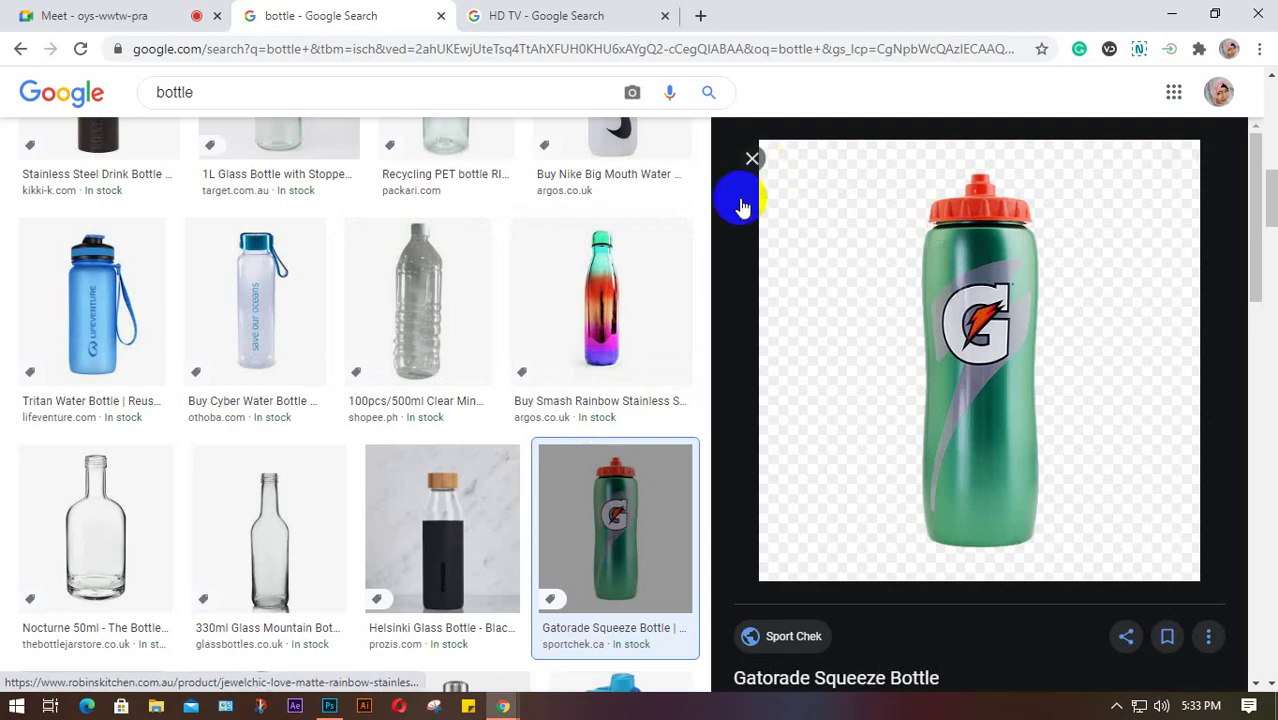
left_click(752, 160)
scroll(425, 400, "down", 2)
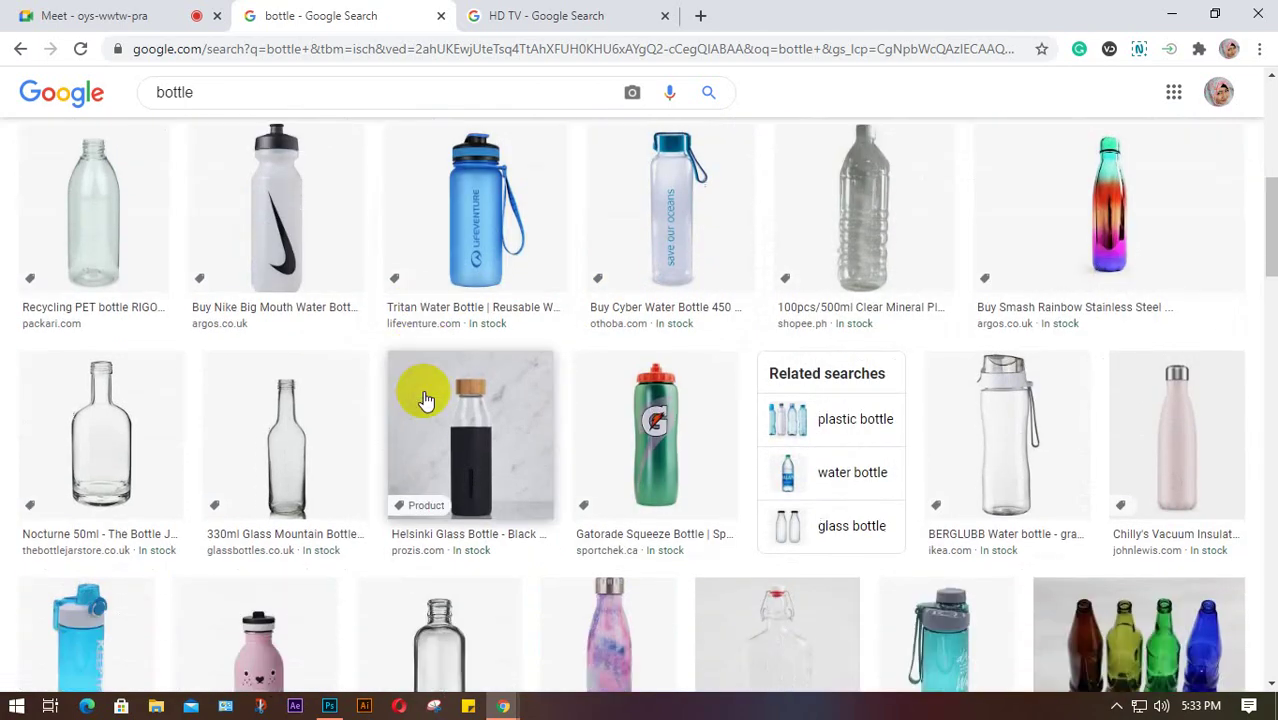
left_click(472, 452)
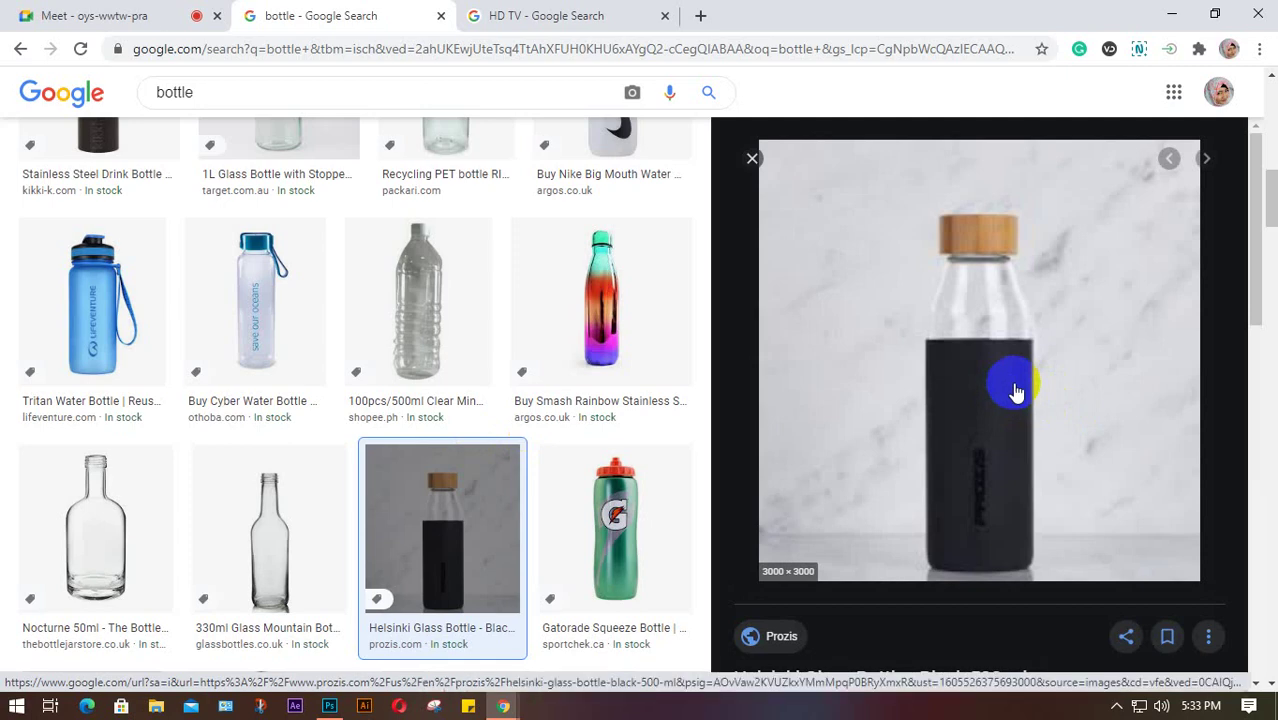
left_click(615, 512)
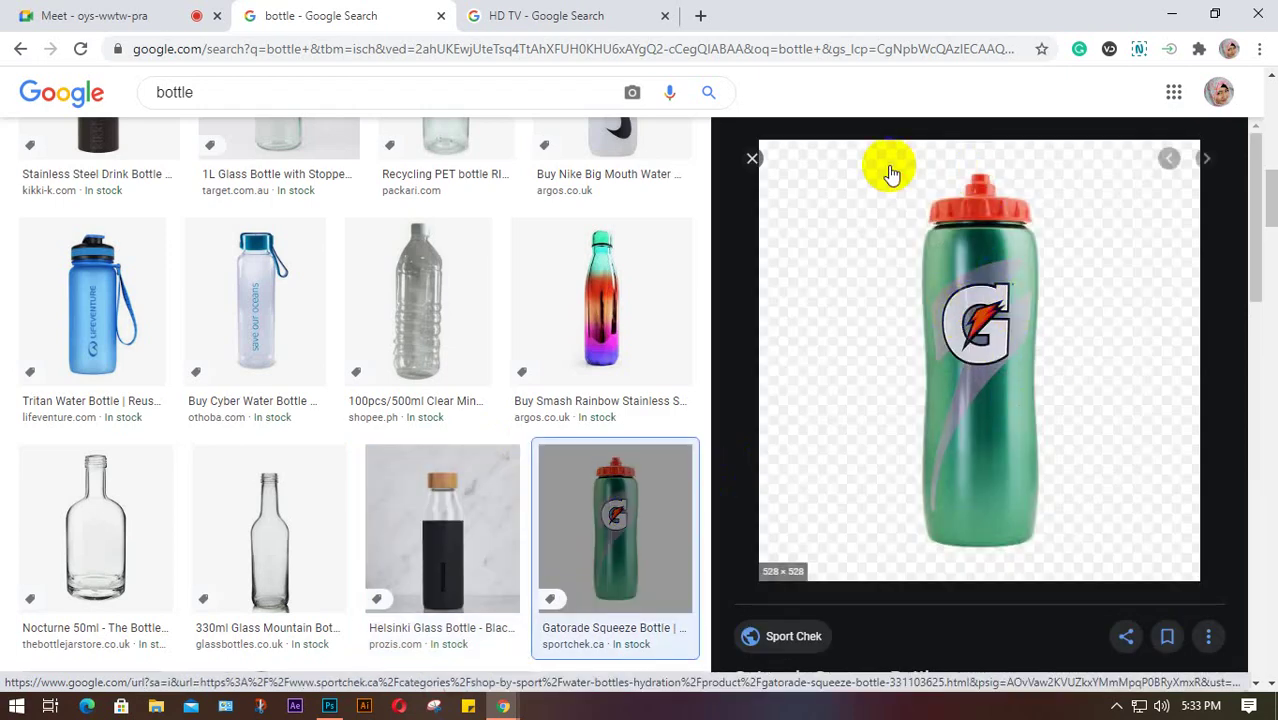
left_click(408, 549)
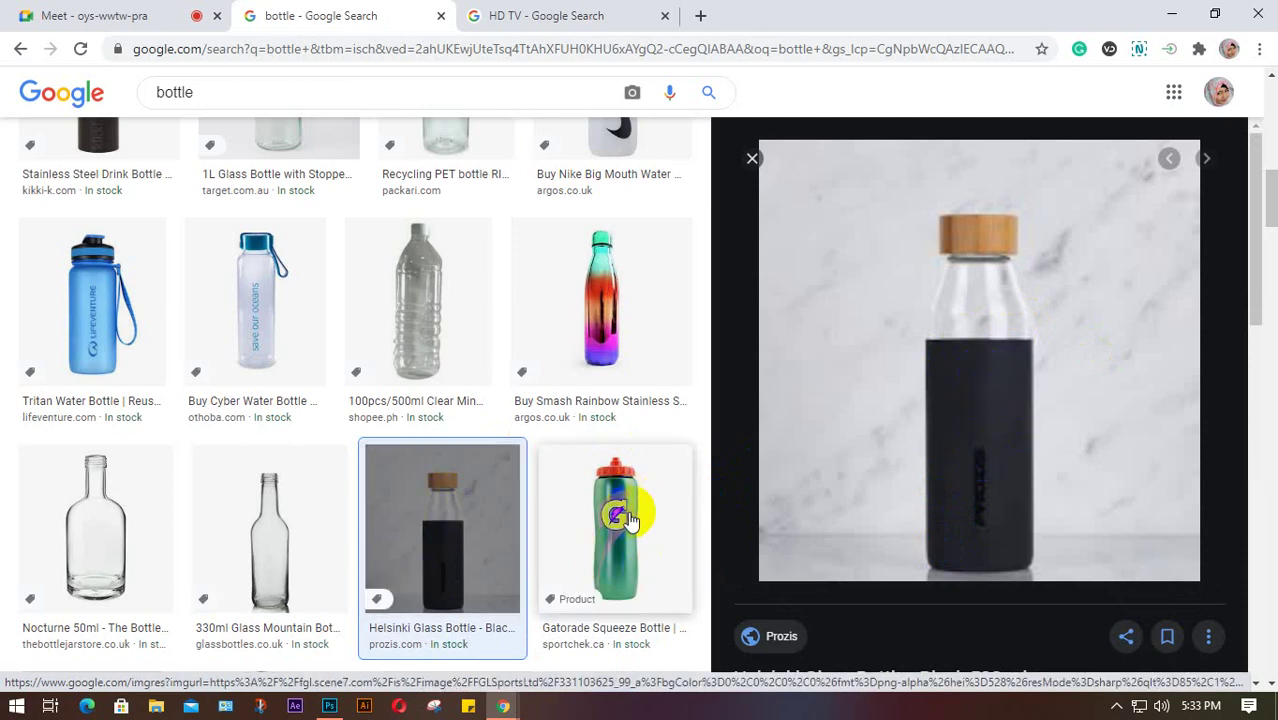
Step: Look through more of the bottle images and preview the pink Ricecarrot water bottle
scroll(438, 463, "down", 1)
scroll(440, 460, "down", 3)
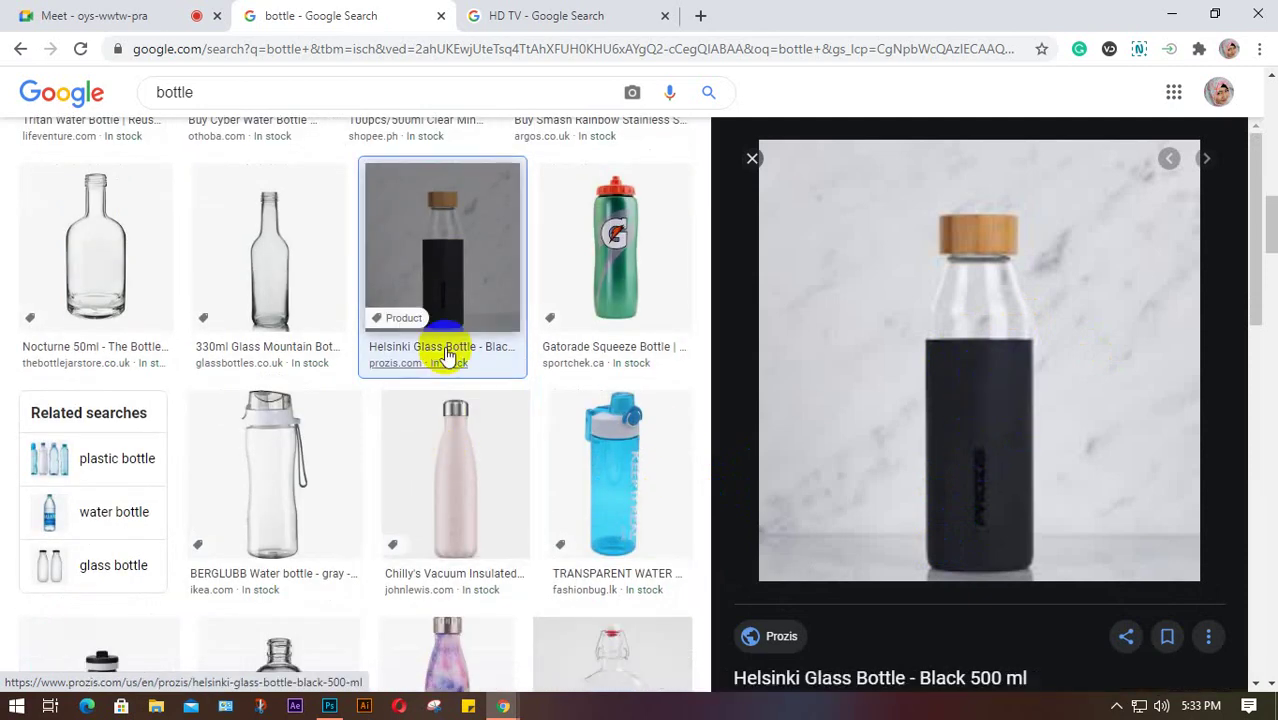
scroll(450, 352, "down", 1)
scroll(485, 320, "down", 2)
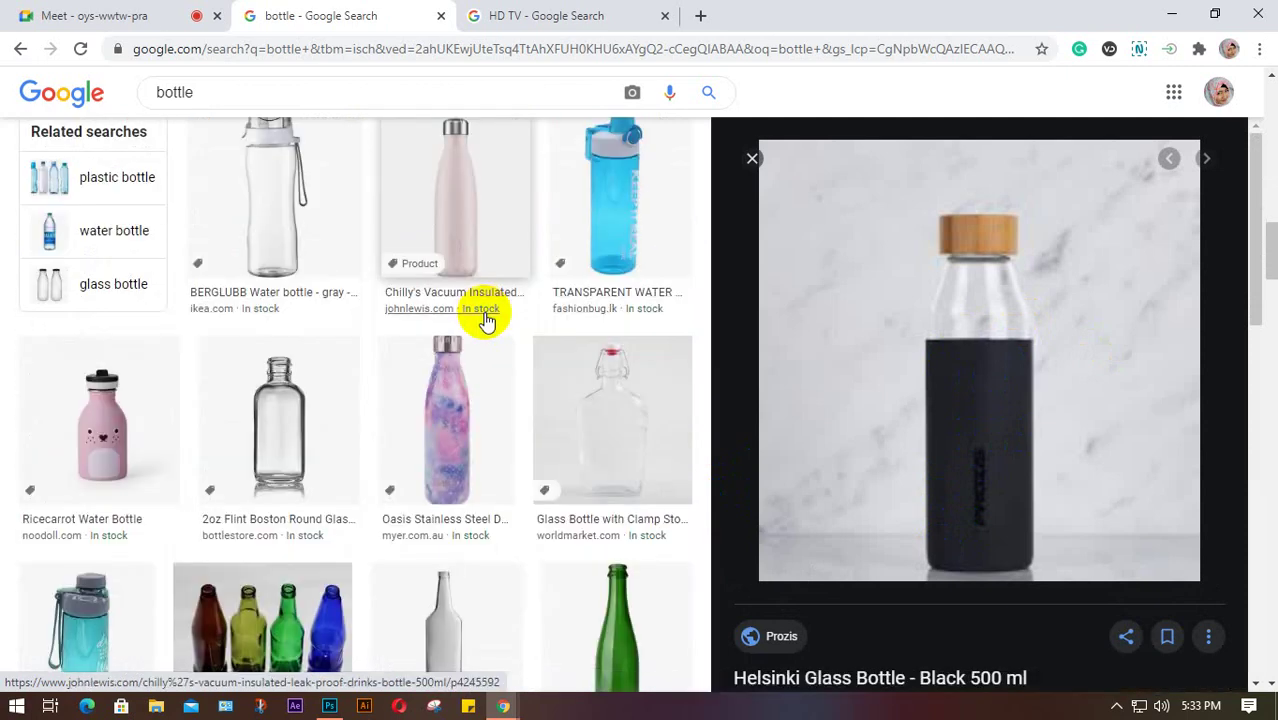
scroll(485, 320, "down", 1)
left_click(105, 355)
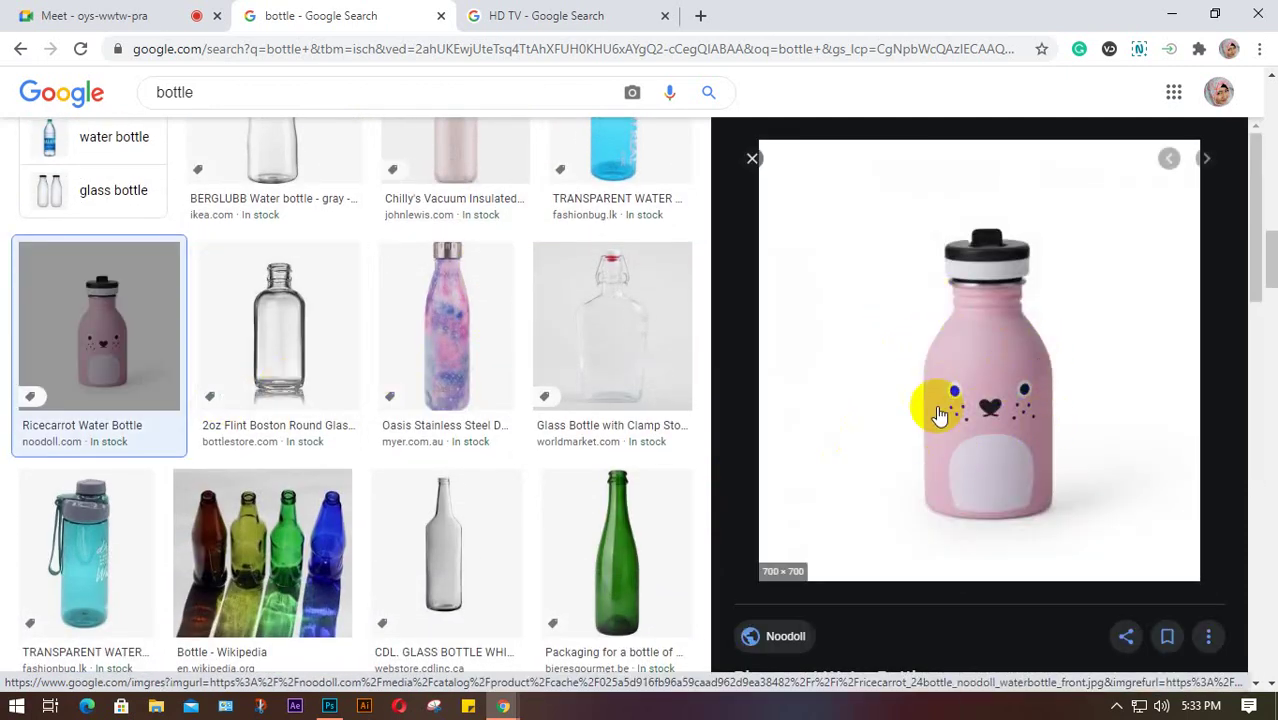
scroll(300, 365, "down", 4)
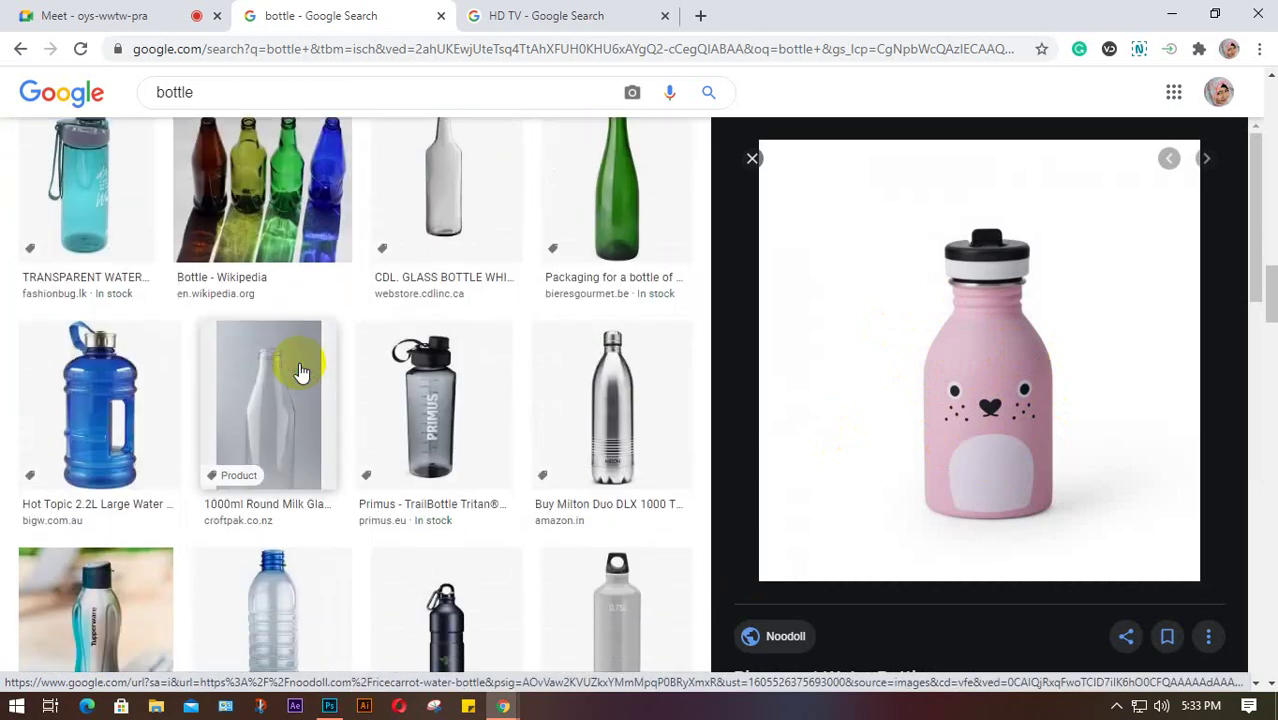
scroll(341, 355, "down", 3)
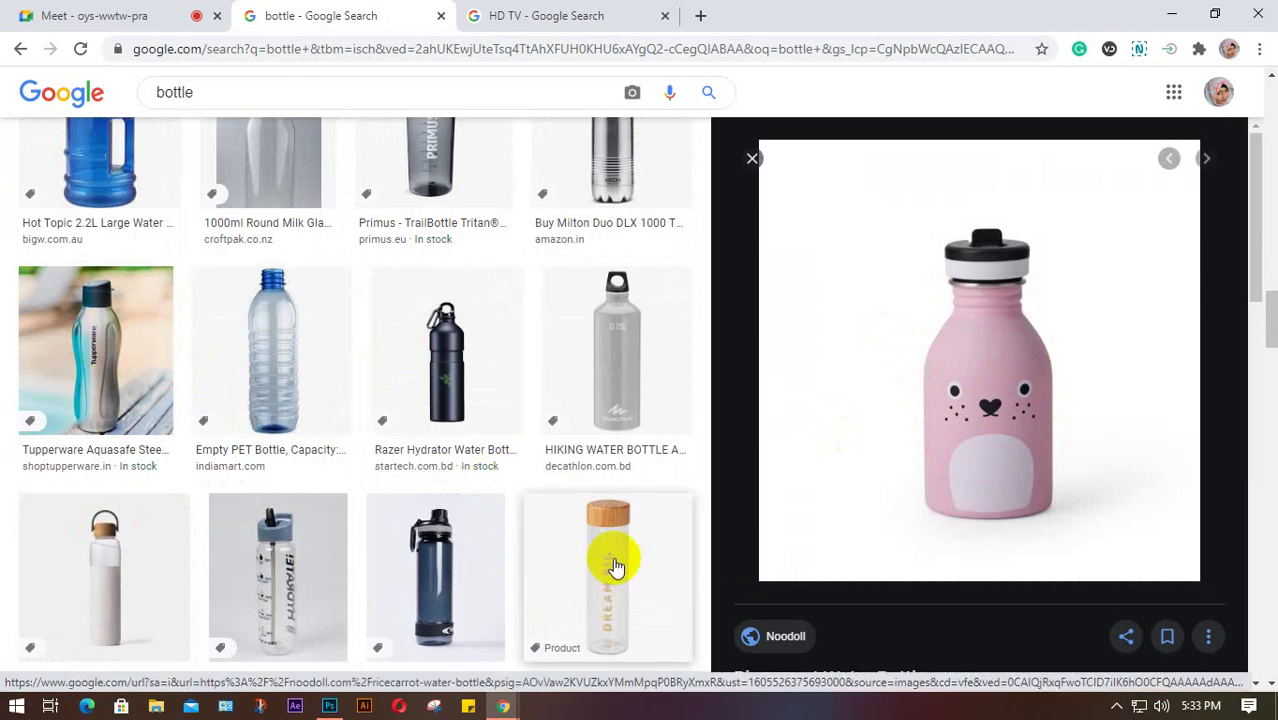
scroll(613, 560, "down", 4)
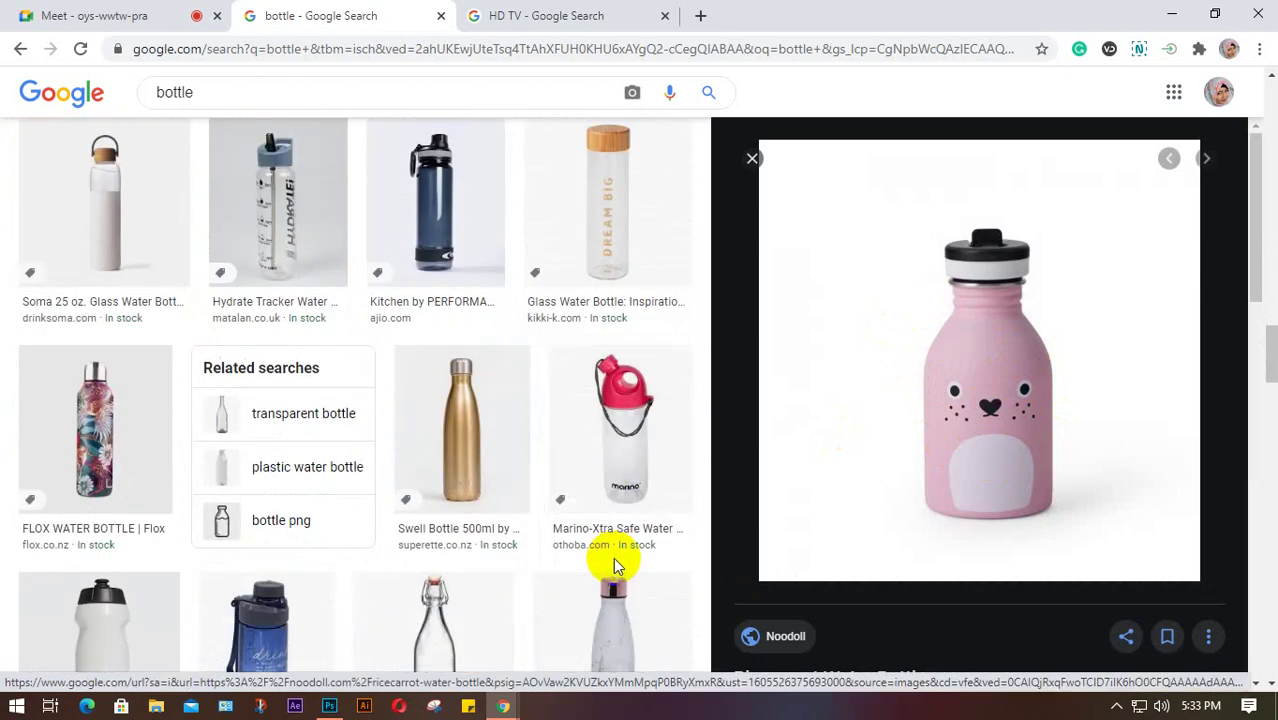
Step: Preview the floral FLOX water bottle and compare it with the other bottle images in the results
left_click(92, 428)
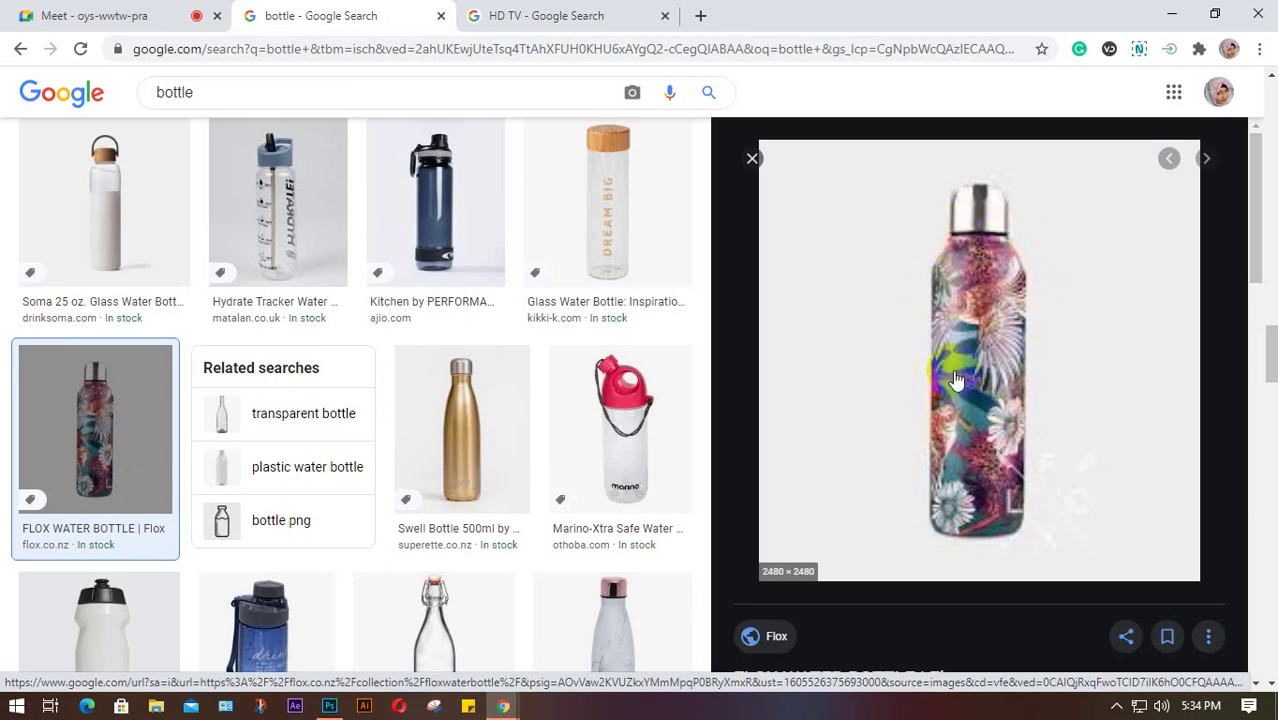
scroll(646, 421, "down", 2)
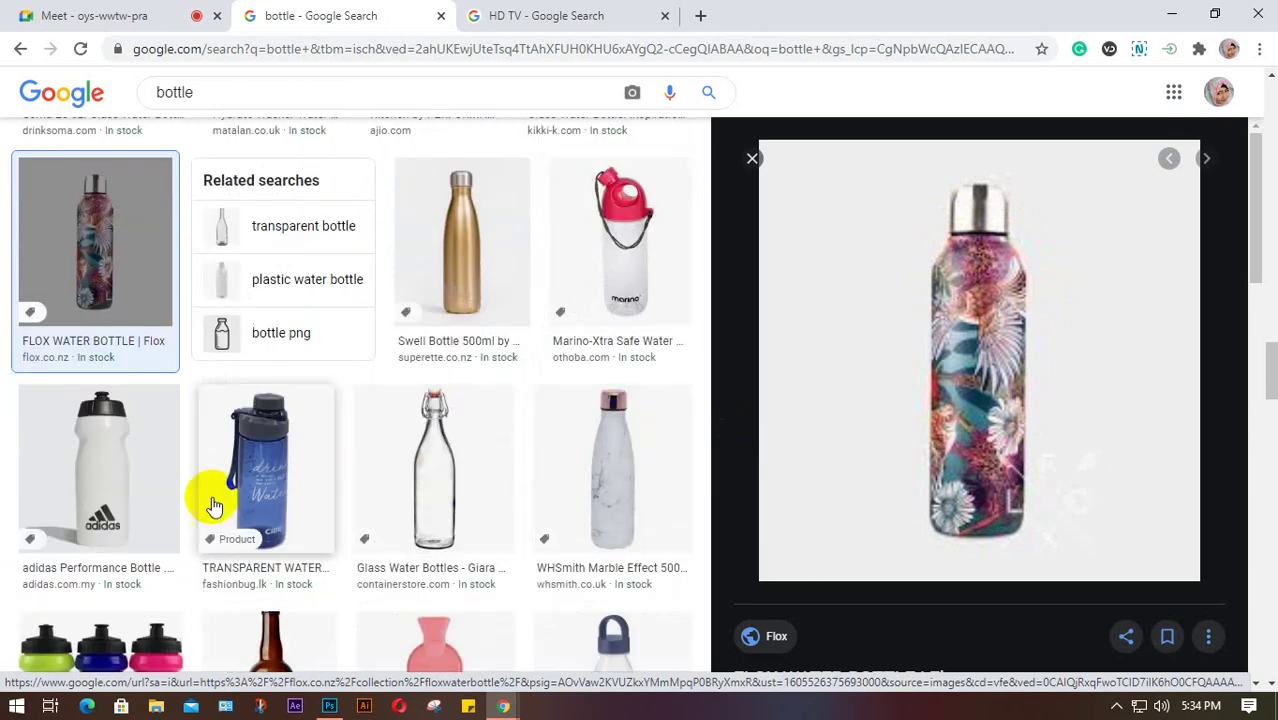
scroll(308, 467, "down", 3)
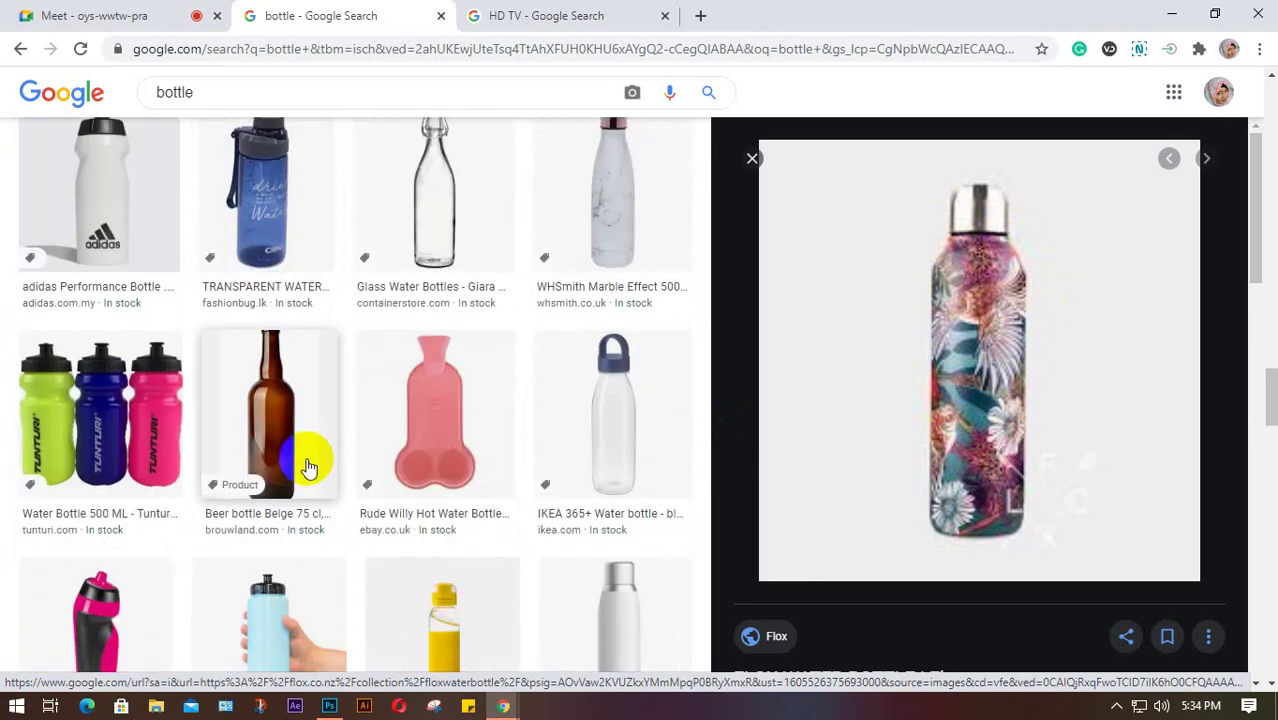
scroll(366, 486, "down", 2)
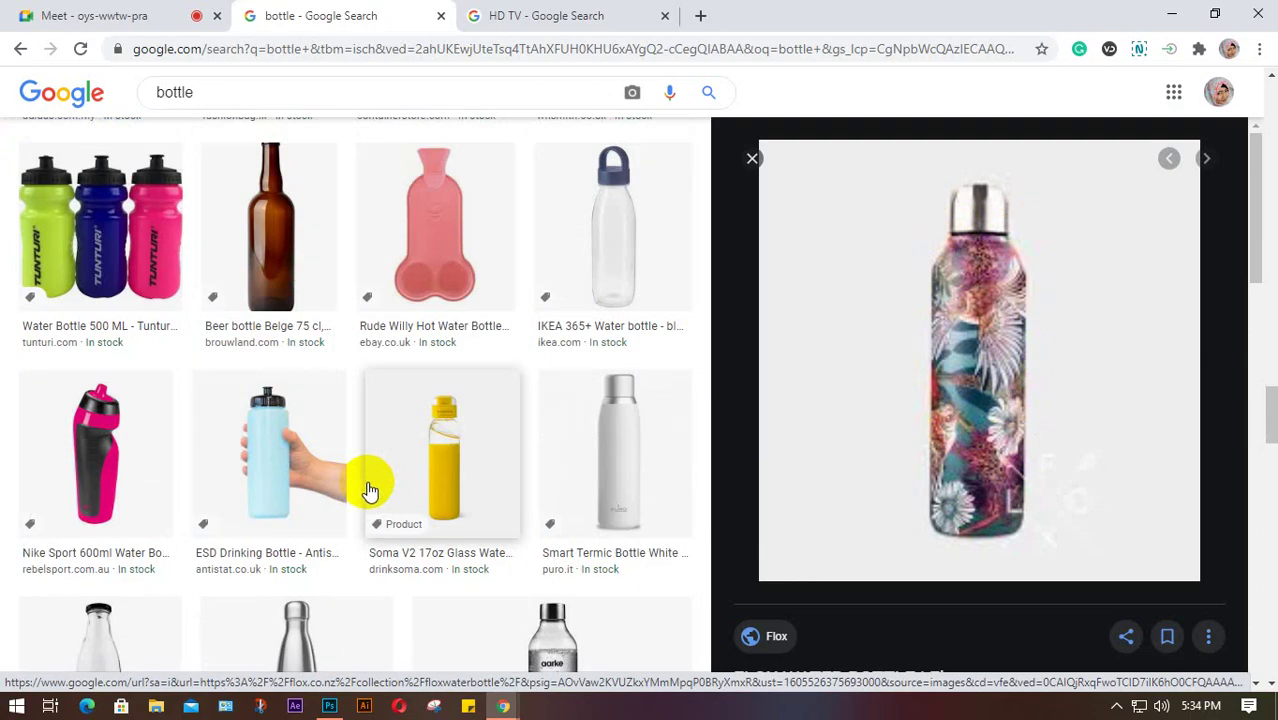
scroll(369, 490, "up", 3)
scroll(366, 487, "down", 5)
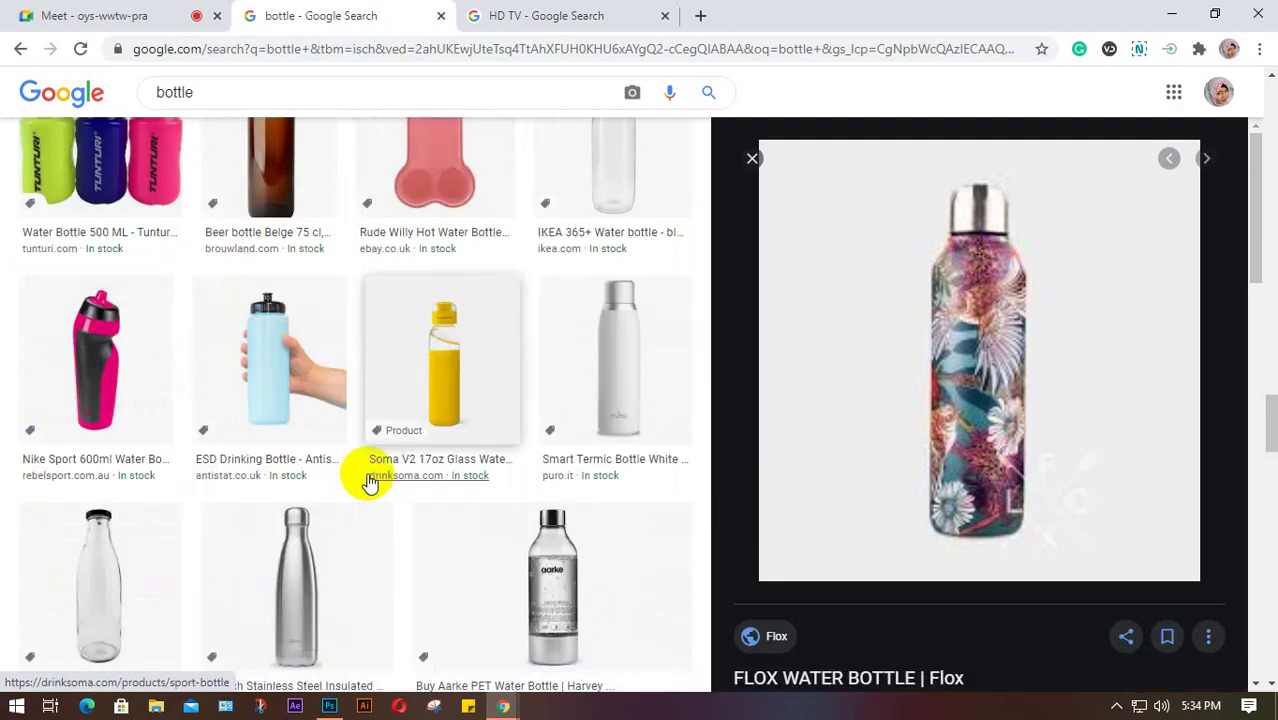
scroll(366, 487, "up", 9)
scroll(366, 482, "down", 5)
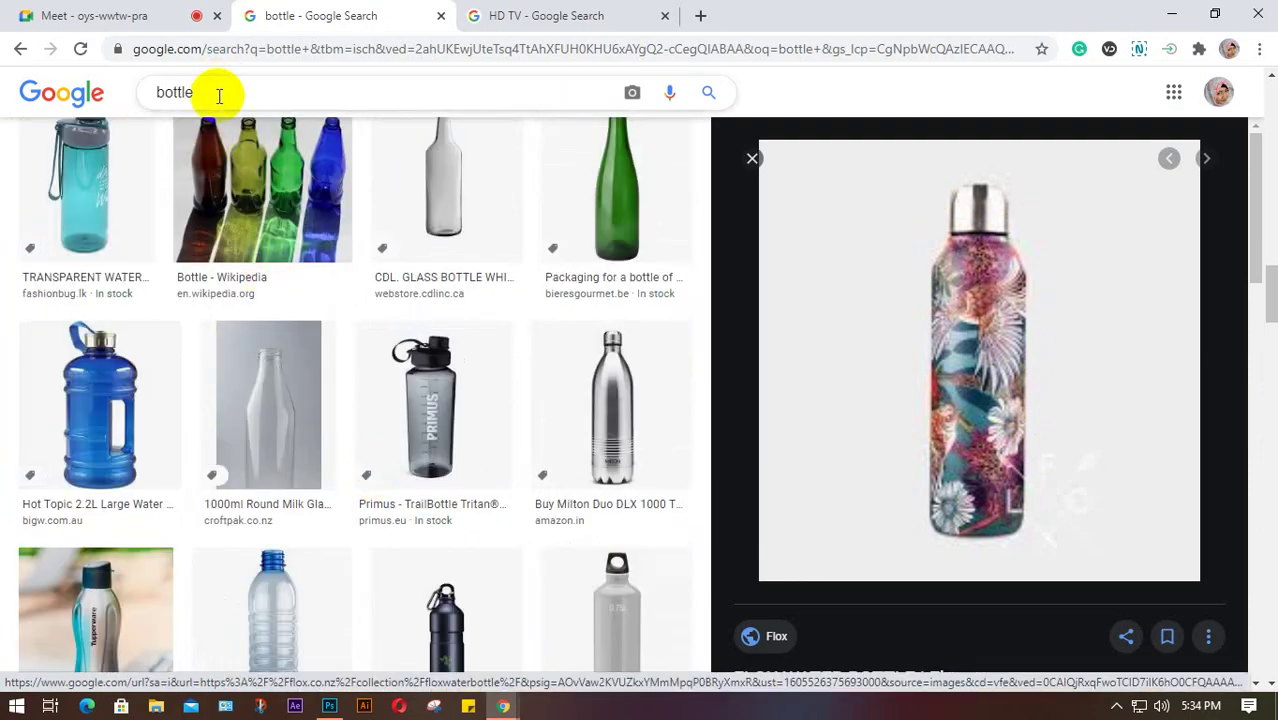
scroll(365, 294, "up", 10)
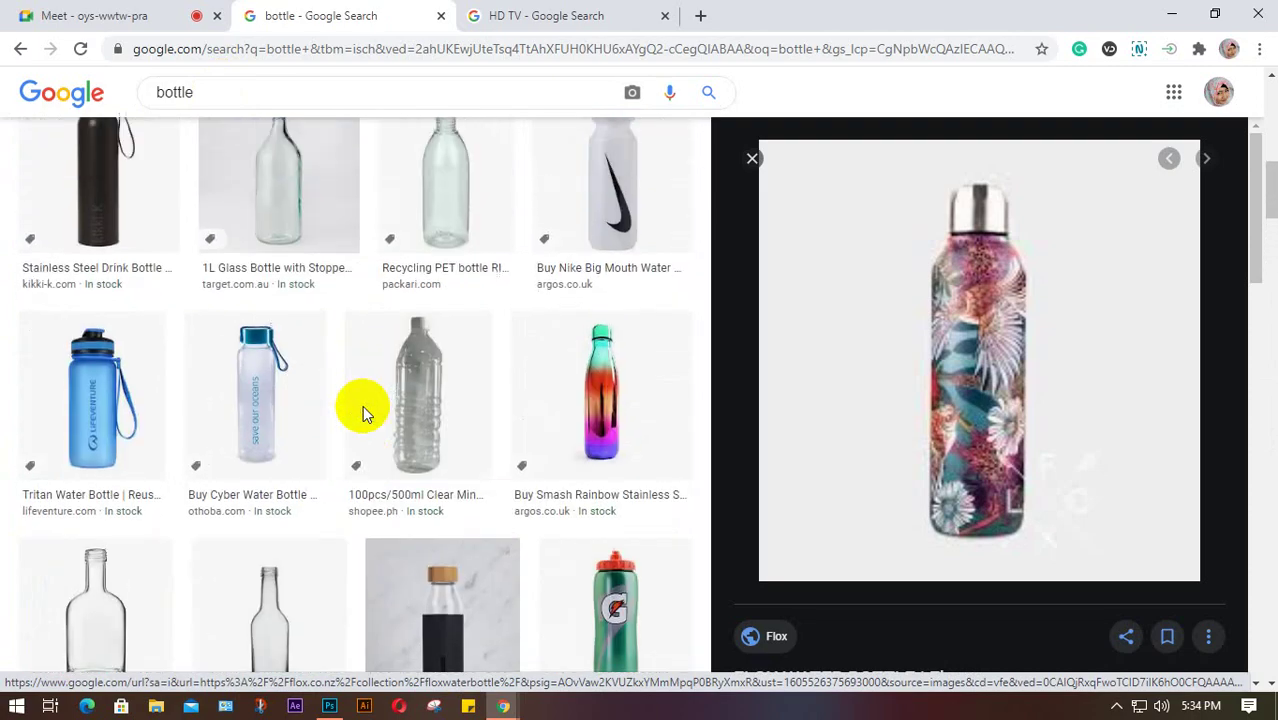
scroll(363, 408, "up", 3)
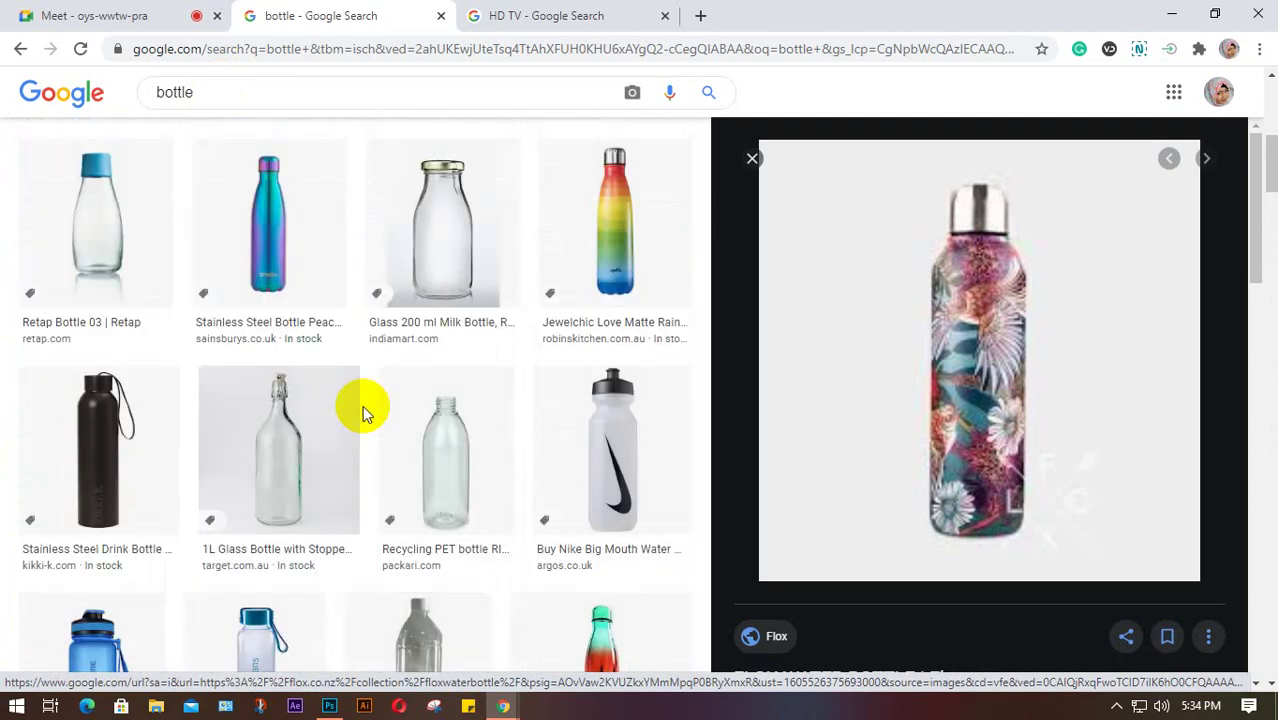
Step: Save the image of the 1L glass bottle with stopper to the Desktop as the WEBP file A1409521
left_click(267, 426)
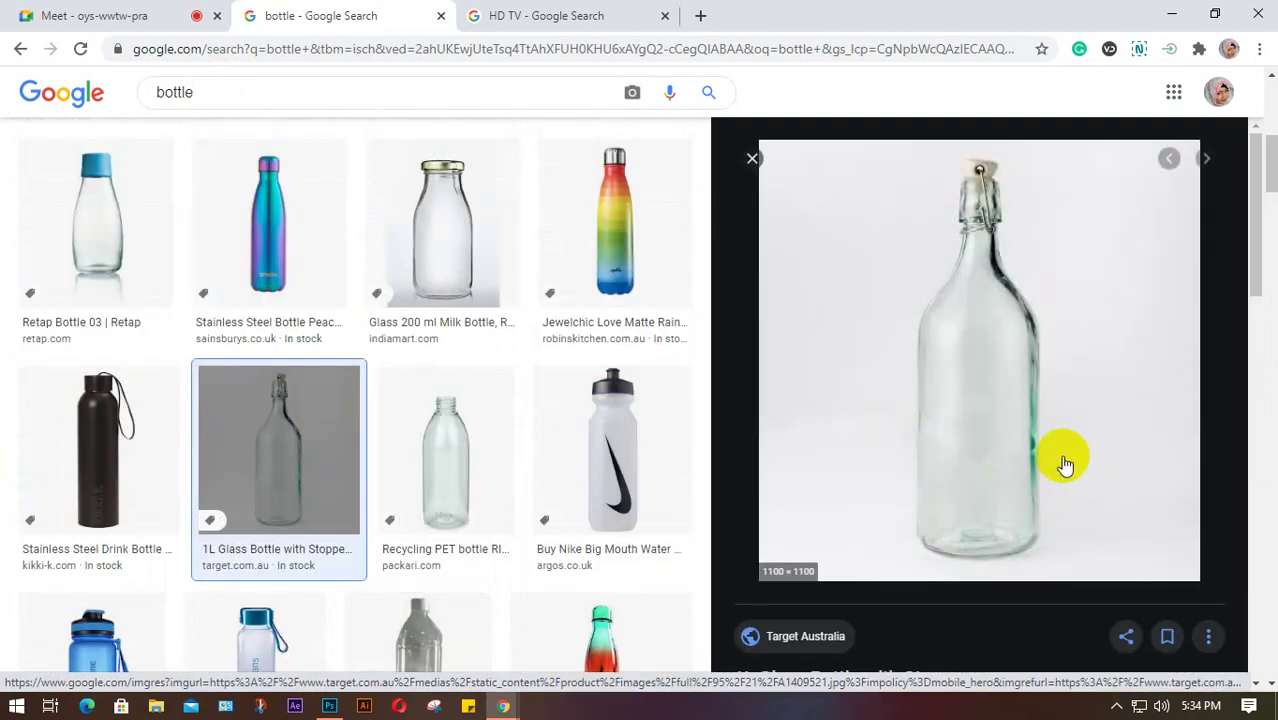
right_click(951, 291)
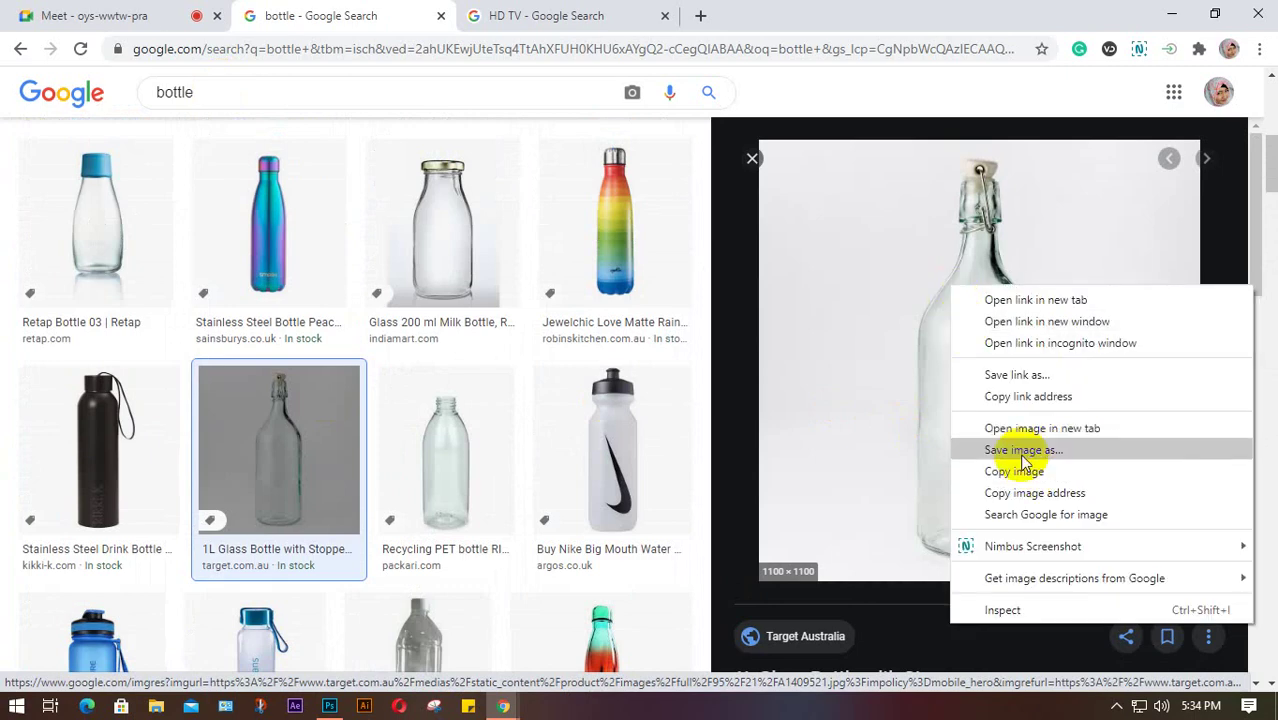
left_click(1022, 451)
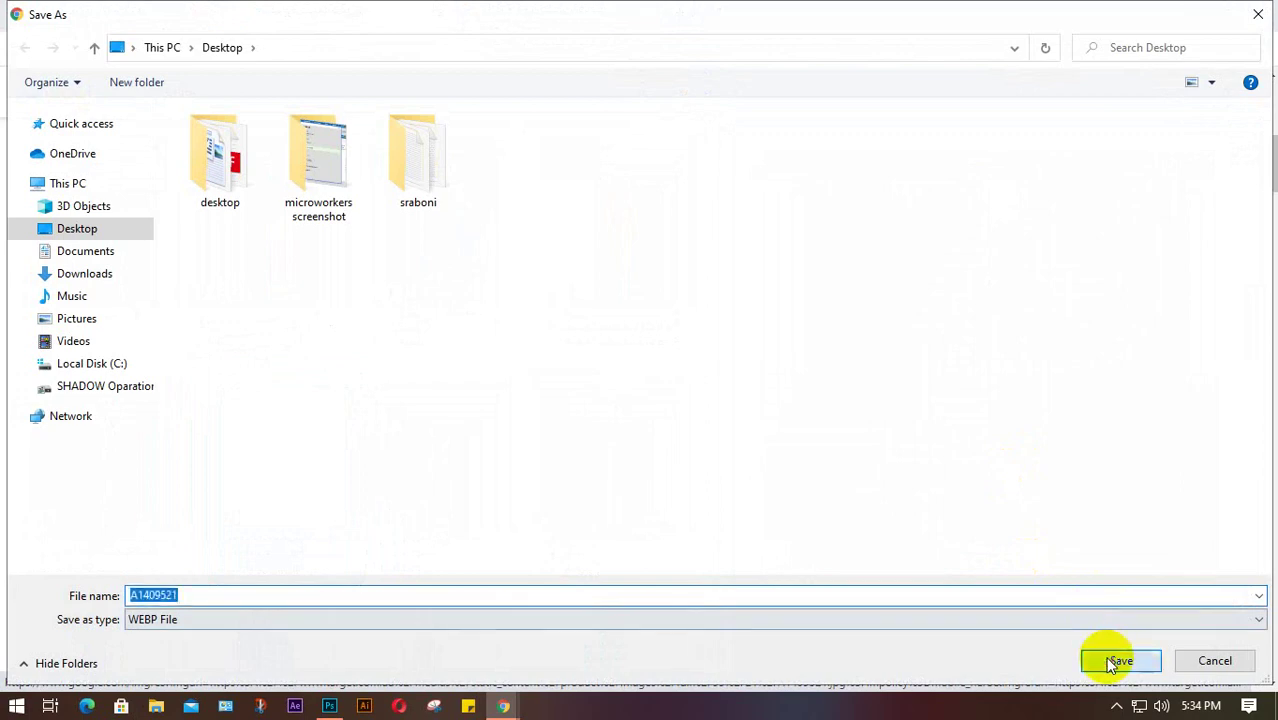
left_click(1112, 665)
Step: Replace the bottle query with an image search for "mug"
left_click_drag(220, 91, 143, 89)
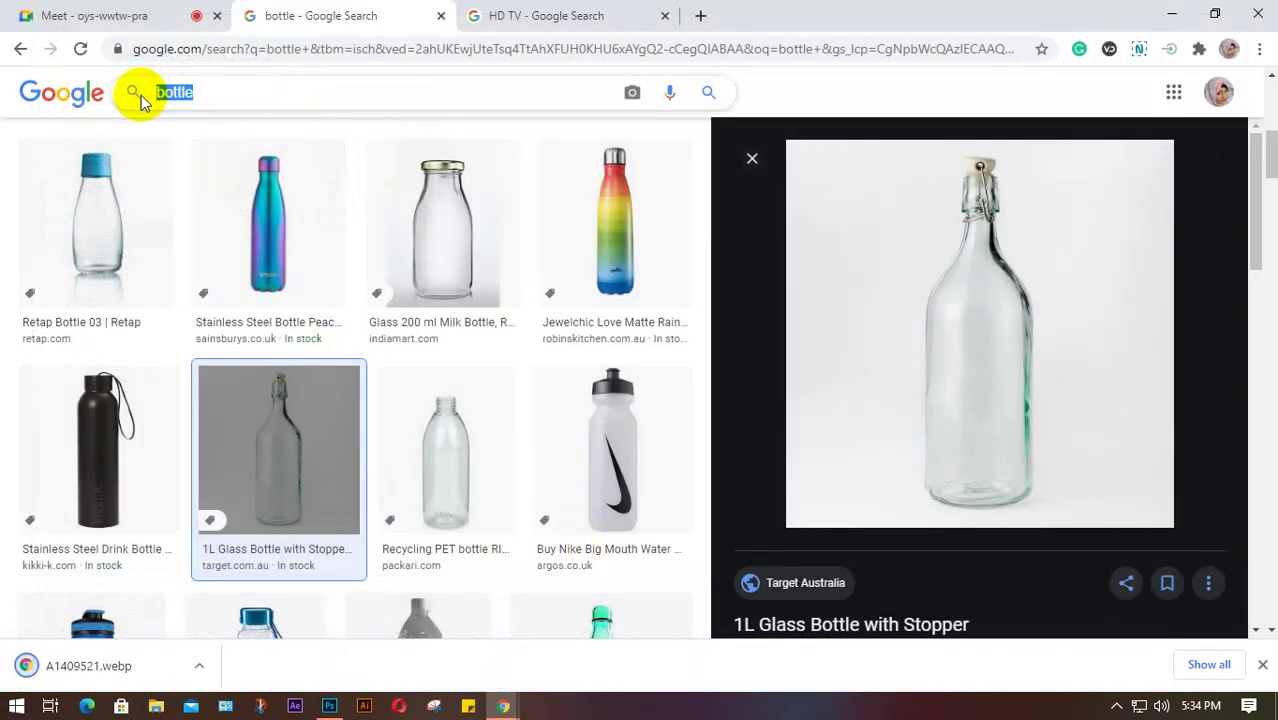
type("mug")
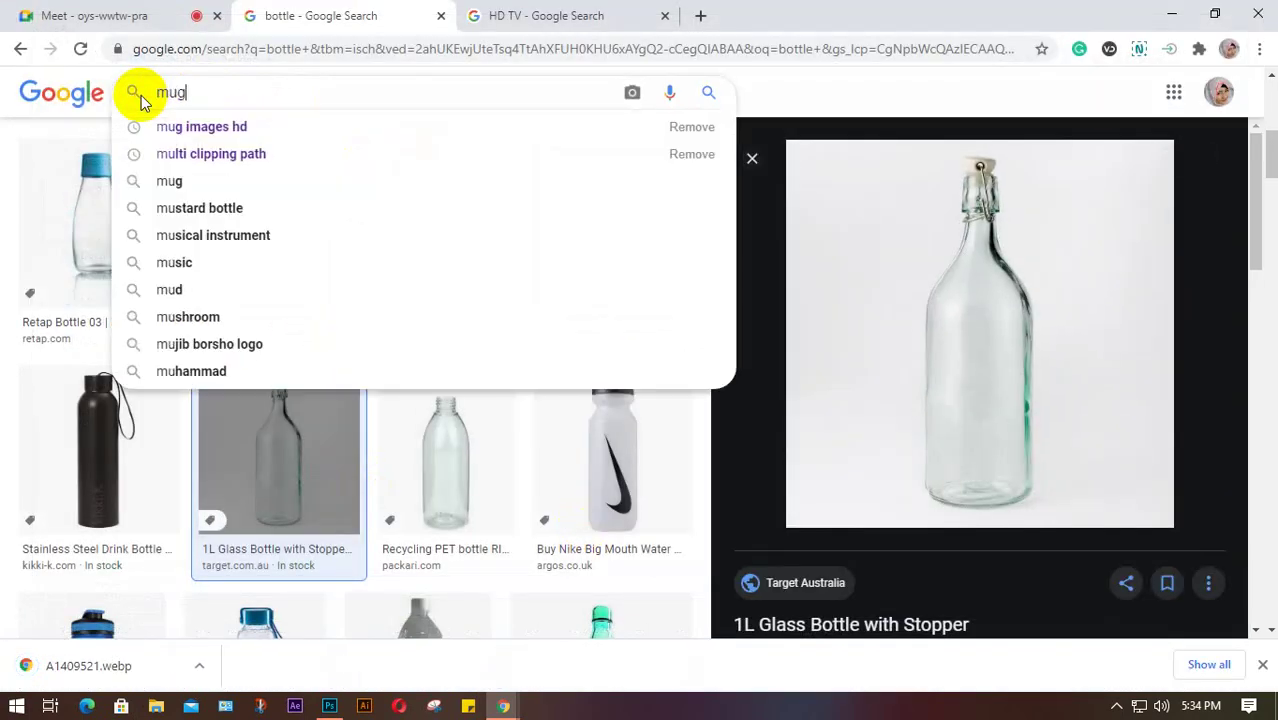
key("Return")
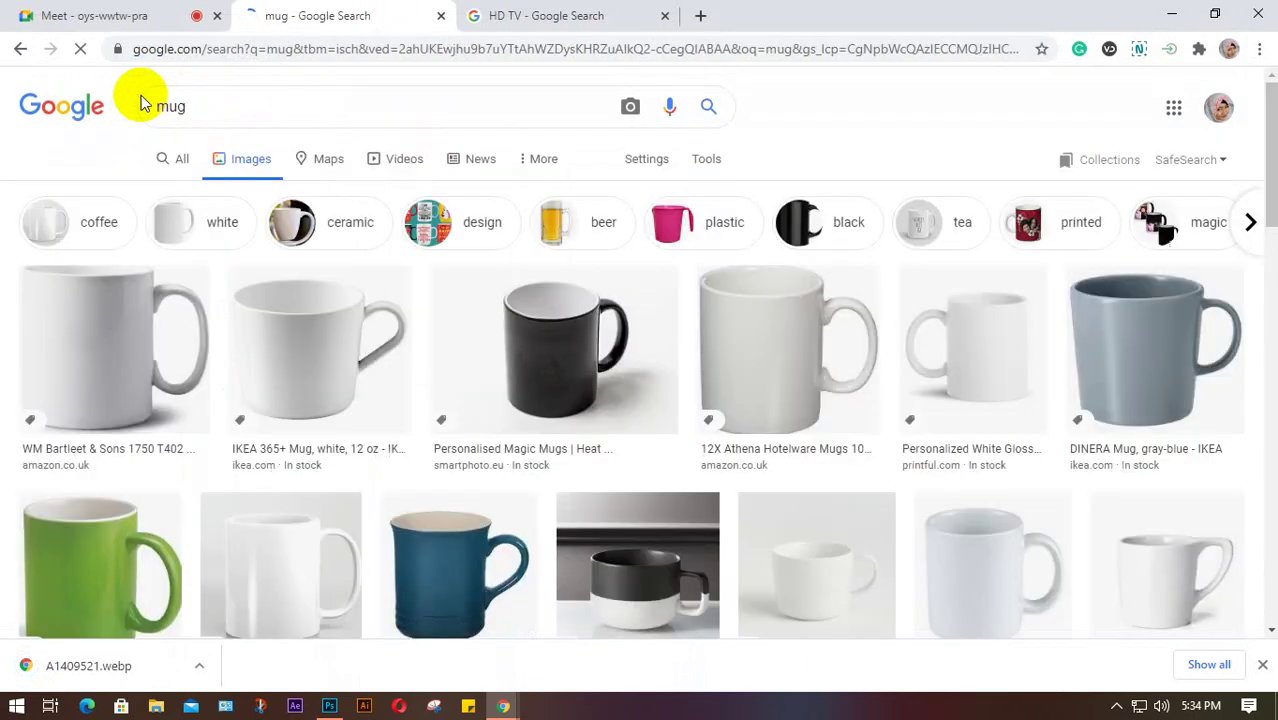
Step: Preview the white IKEA 365+ mug and look through its related images
left_click(350, 348)
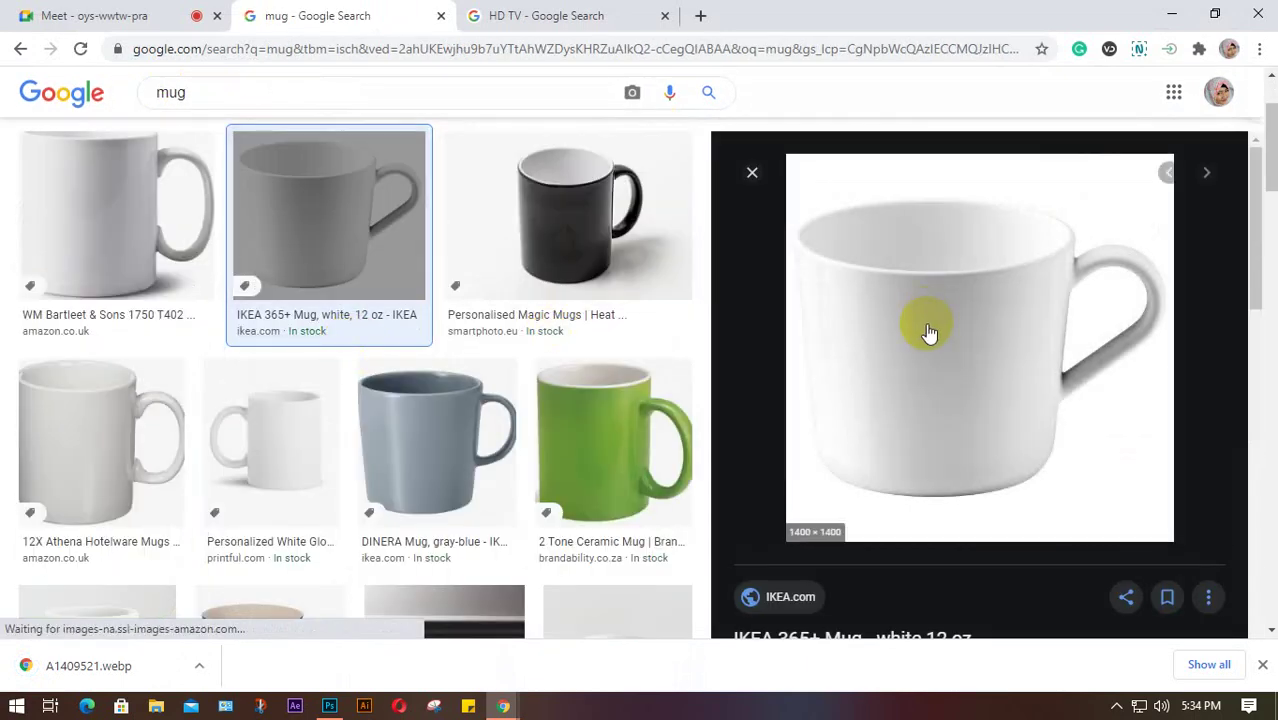
scroll(1092, 337, "down", 3)
scroll(1092, 337, "down", 2)
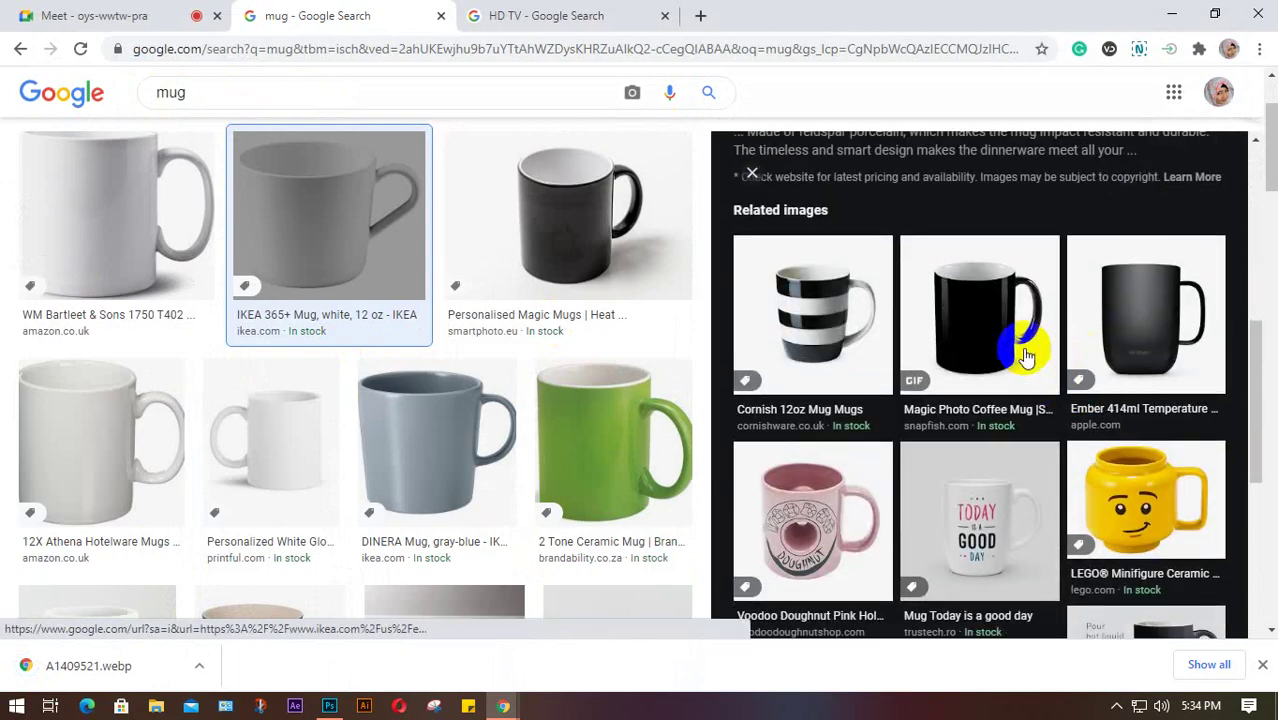
scroll(990, 277, "down", 1)
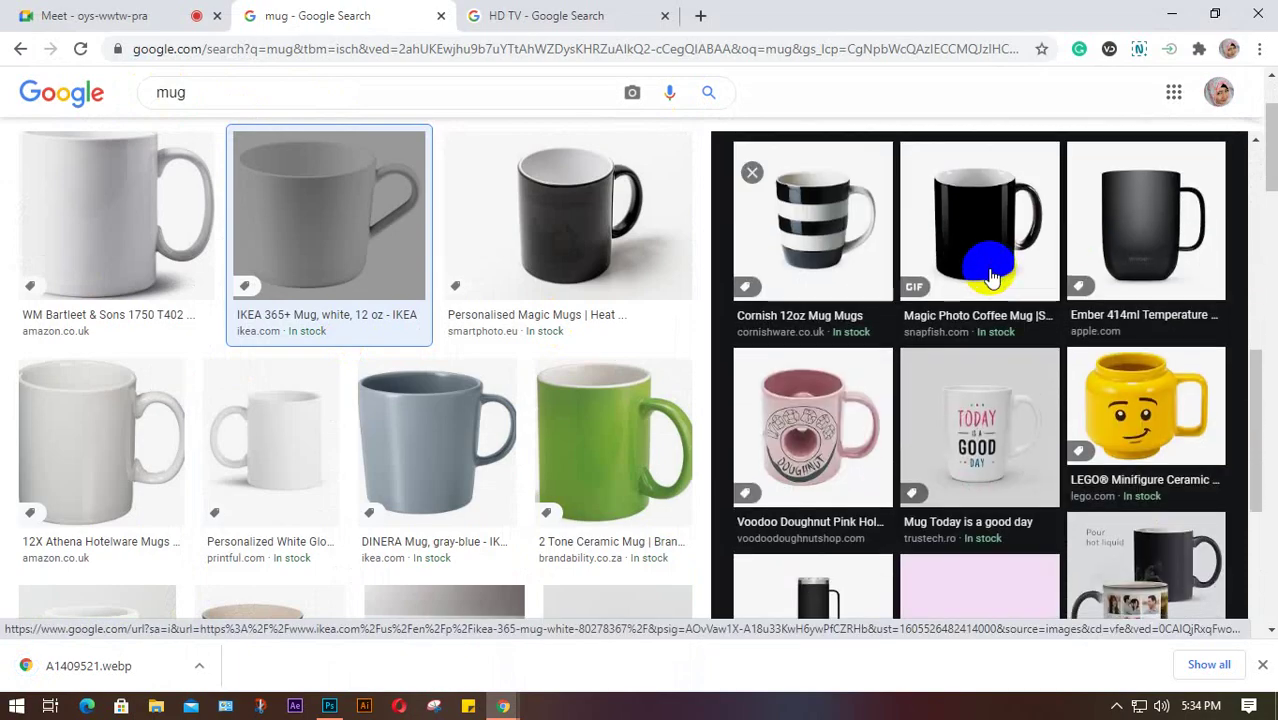
scroll(990, 277, "down", 2)
scroll(990, 277, "down", 2)
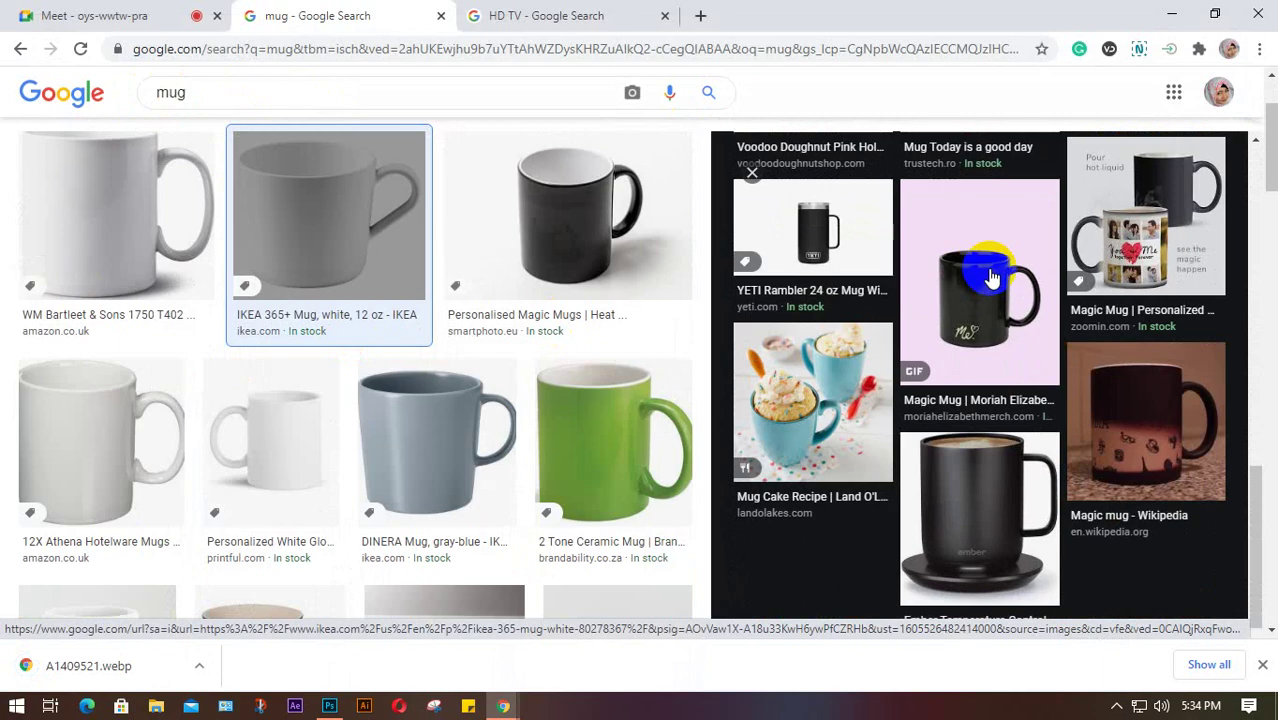
scroll(990, 277, "up", 6)
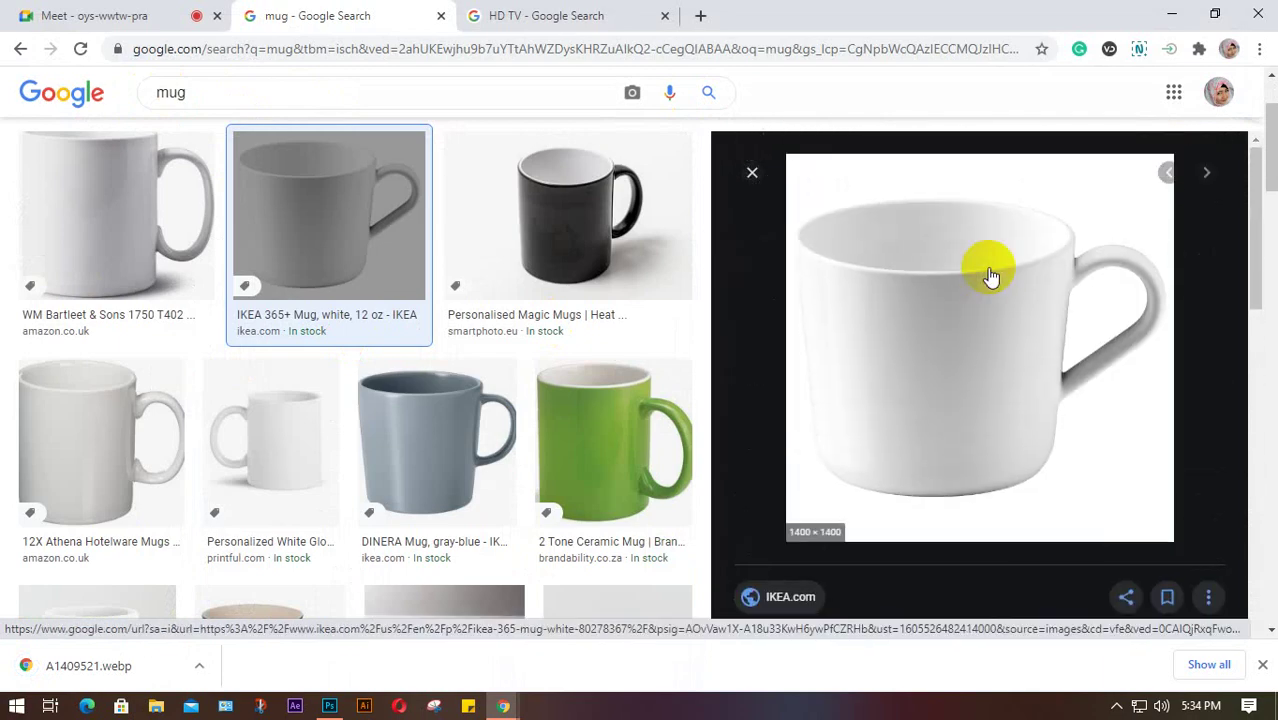
scroll(990, 277, "down", 1)
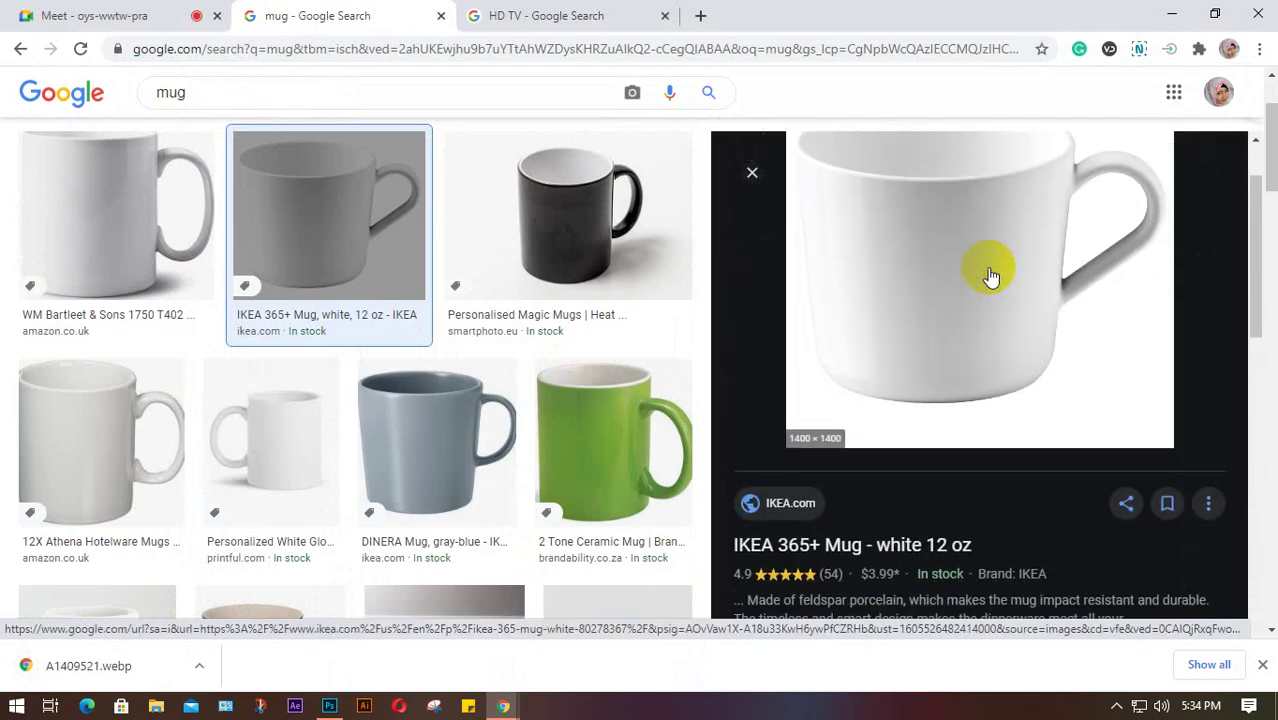
scroll(988, 276, "up", 1)
right_click(968, 314)
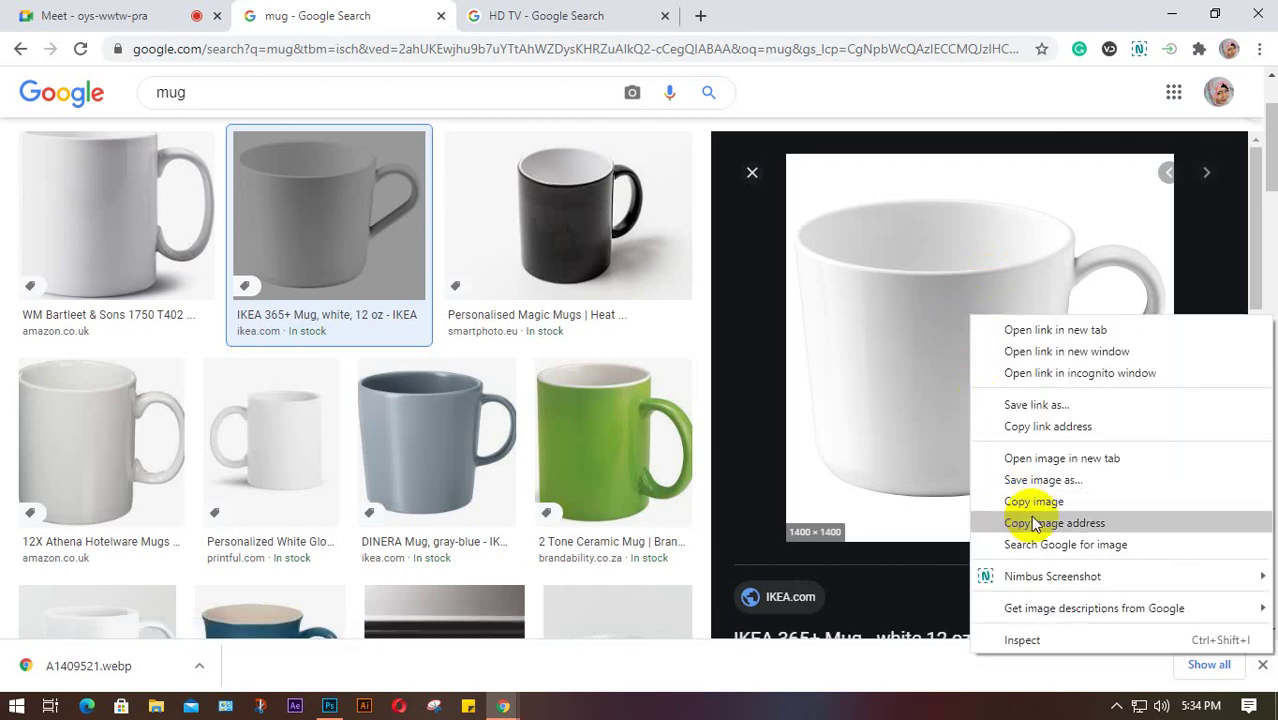
left_click(1033, 476)
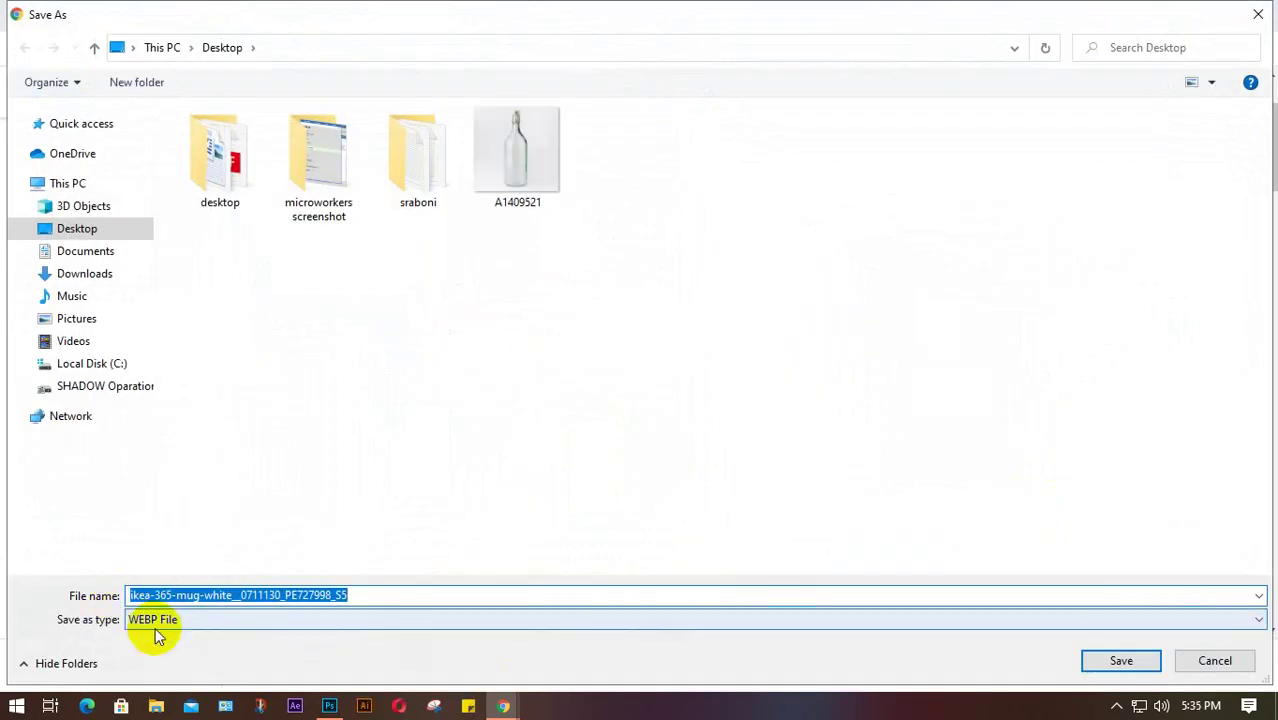
left_click(1215, 662)
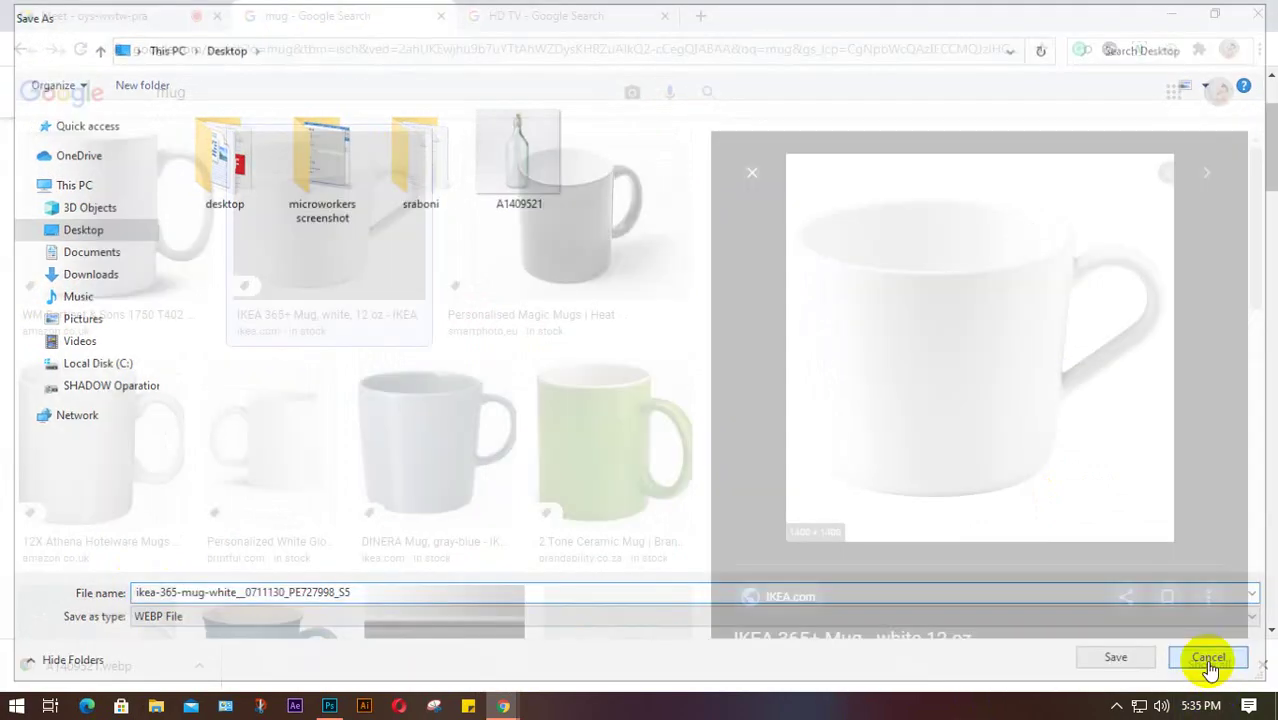
Step: Preview the Crate and Barrel Welcome II mug and look through its related images
scroll(392, 272, "down", 6)
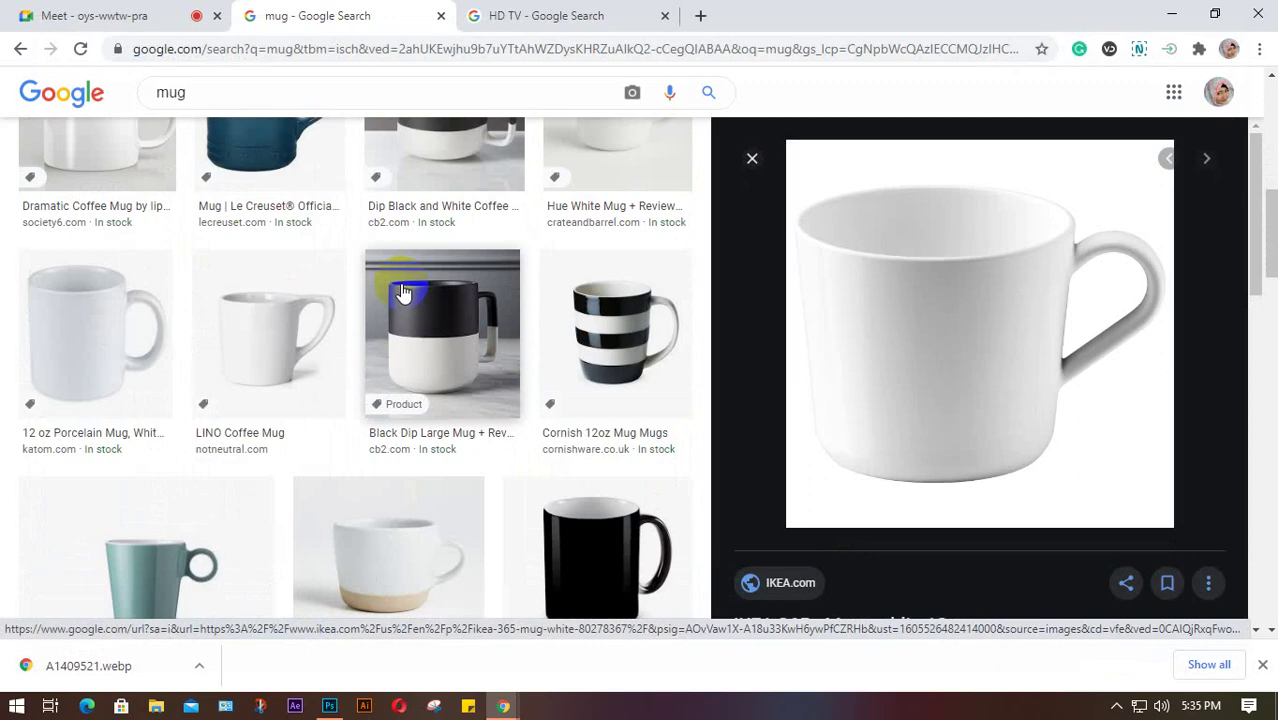
left_click(414, 556)
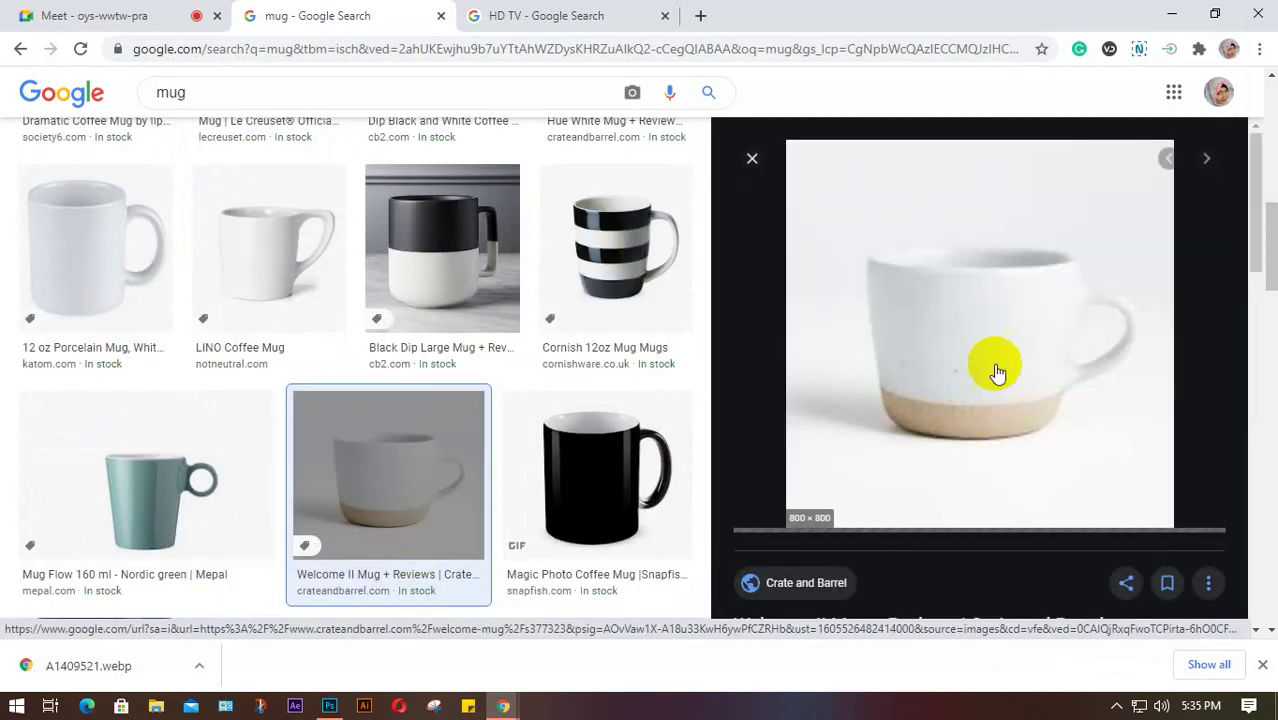
scroll(1010, 350, "down", 5)
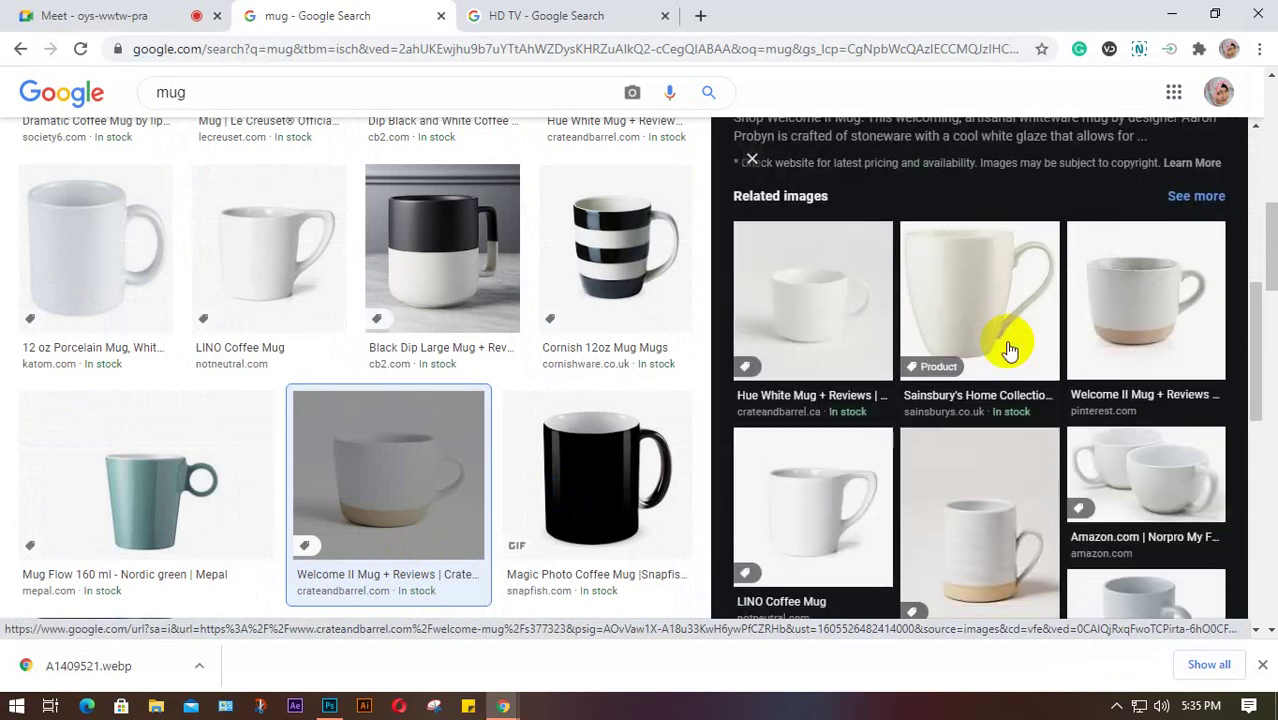
scroll(1010, 350, "down", 1)
scroll(1010, 350, "up", 1)
scroll(1010, 350, "down", 2)
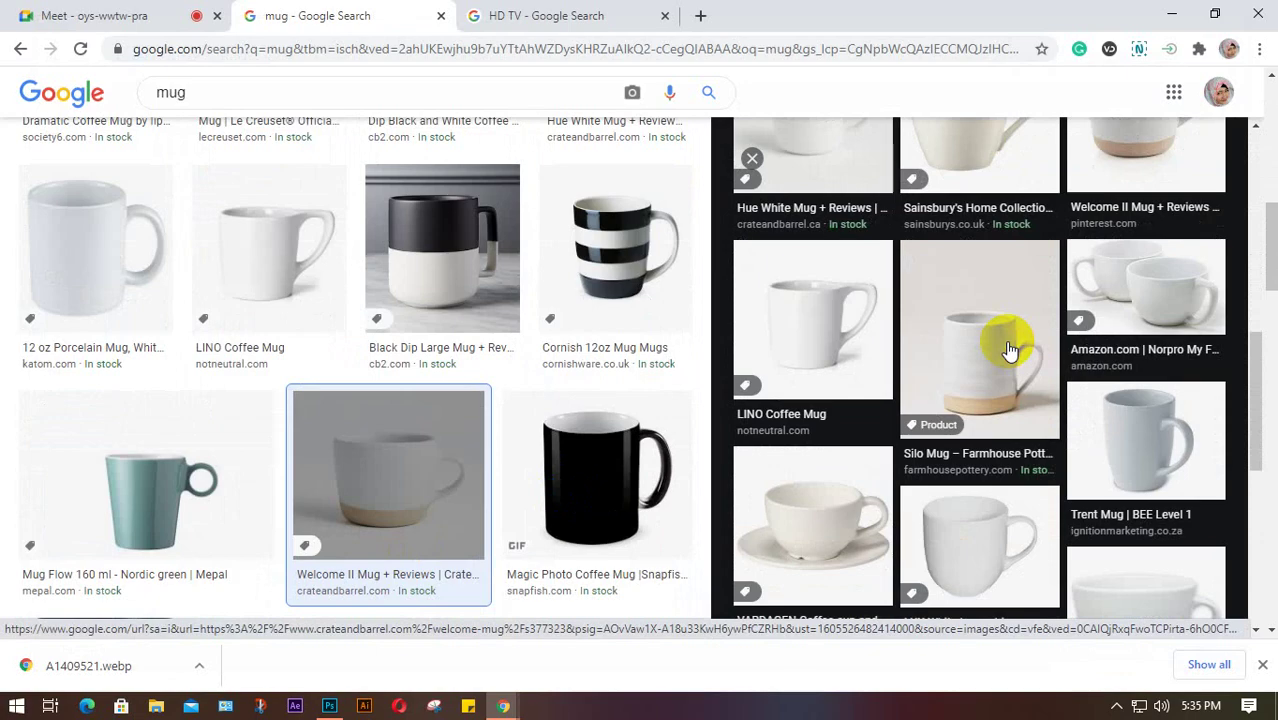
scroll(1010, 350, "up", 5)
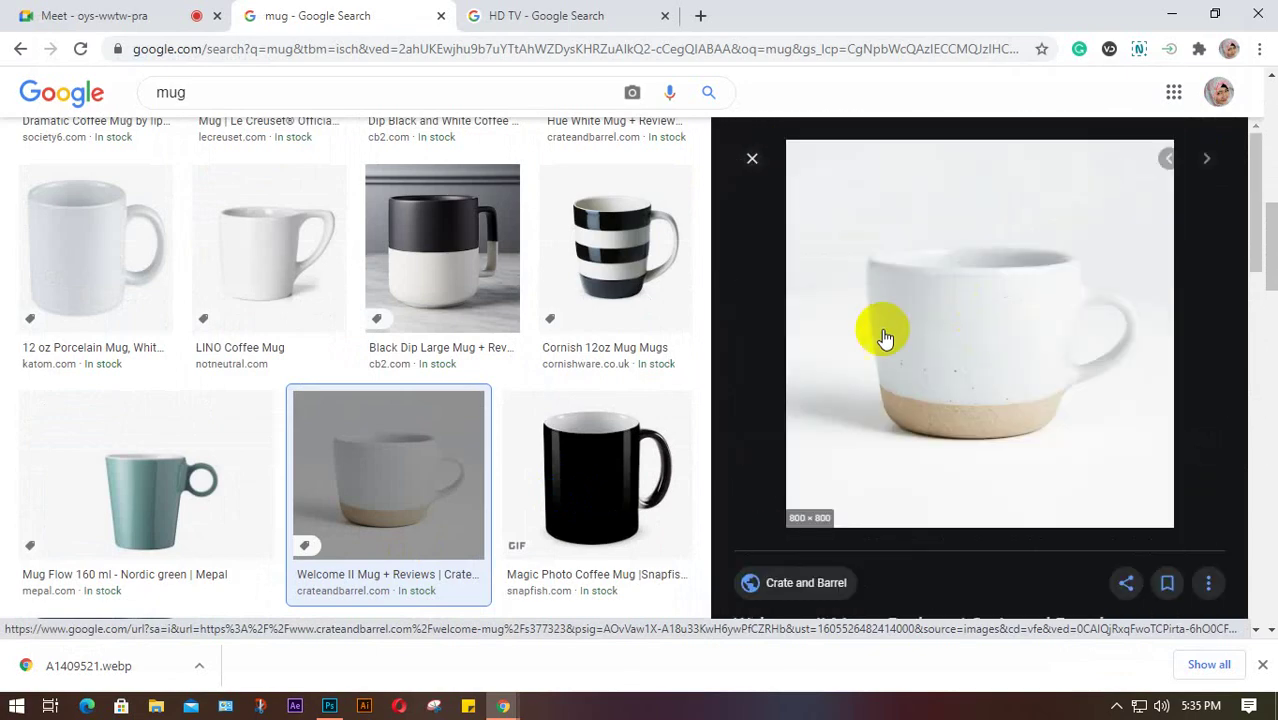
Step: Save the image of the white Diner Coffee Mug from Amazon to the Desktop as a JPG file
scroll(448, 414, "down", 4)
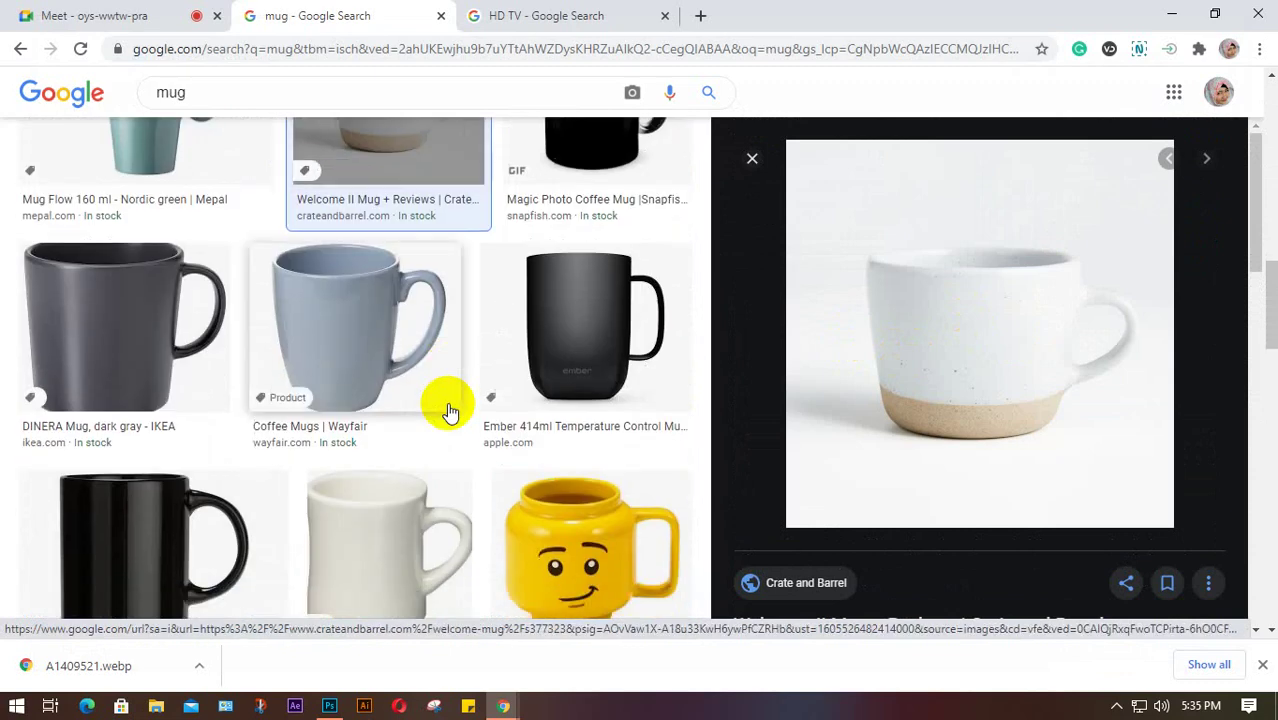
scroll(355, 327, "down", 1)
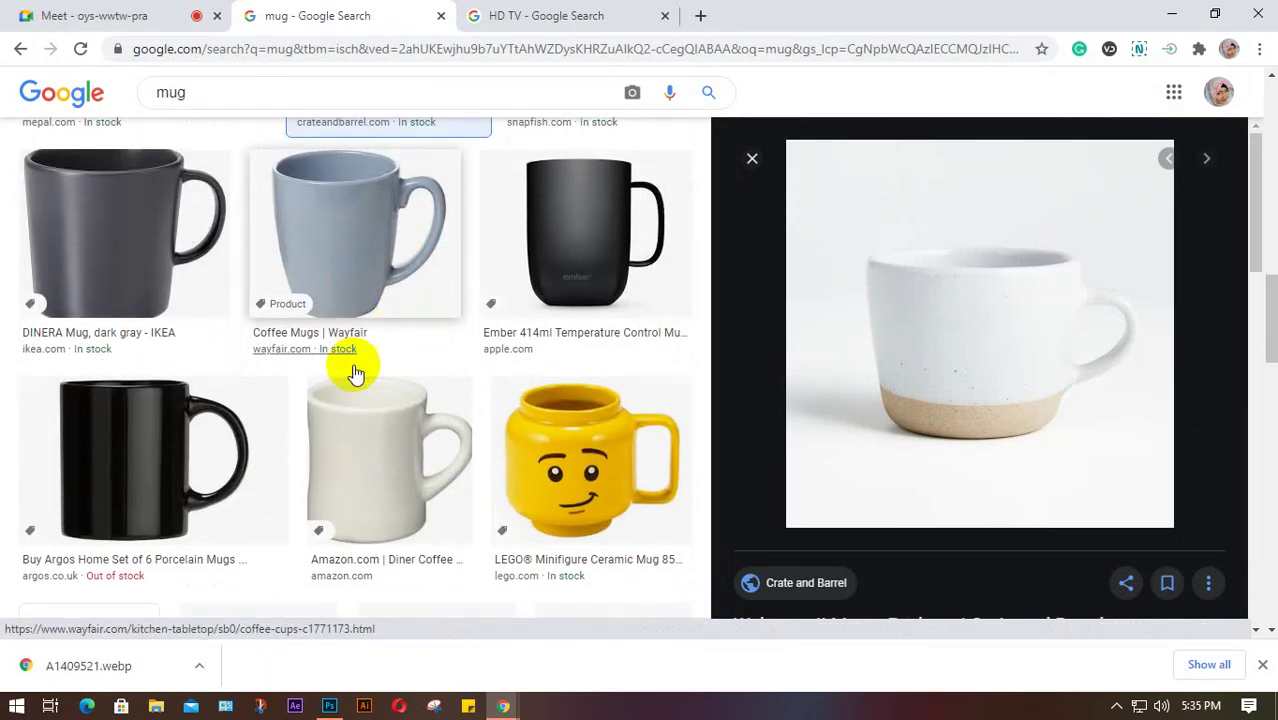
left_click(371, 485)
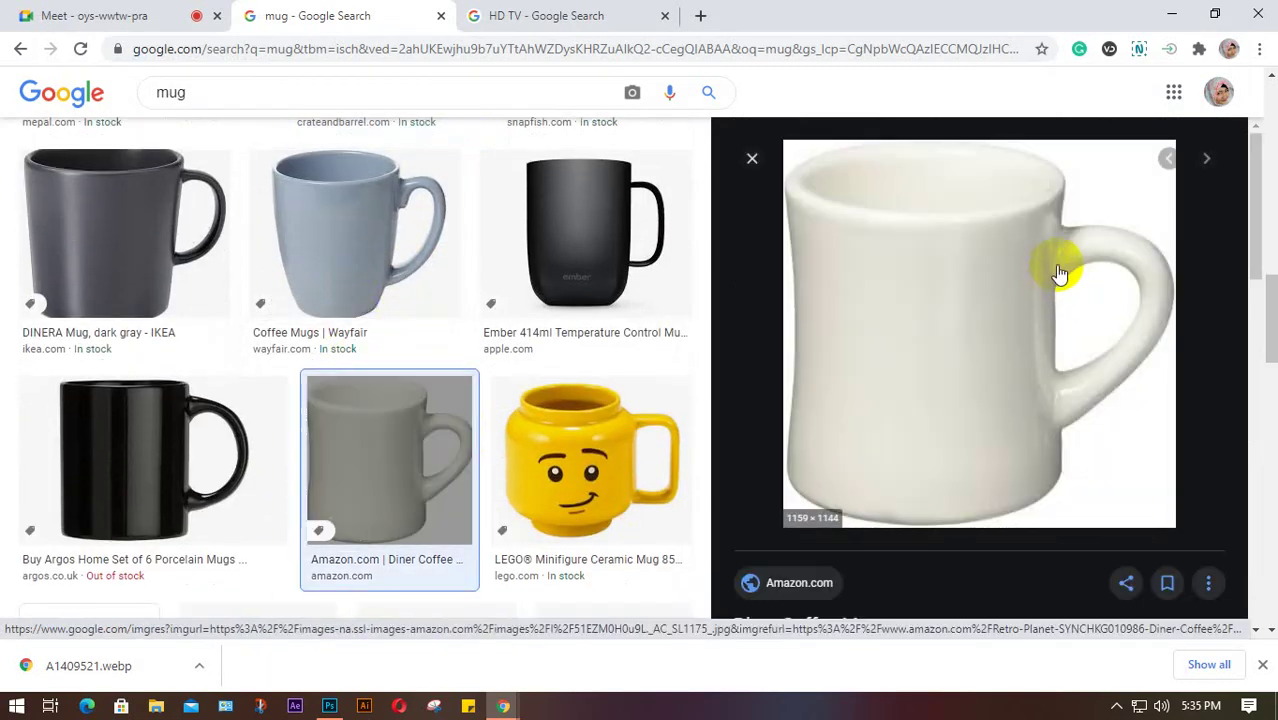
right_click(1012, 272)
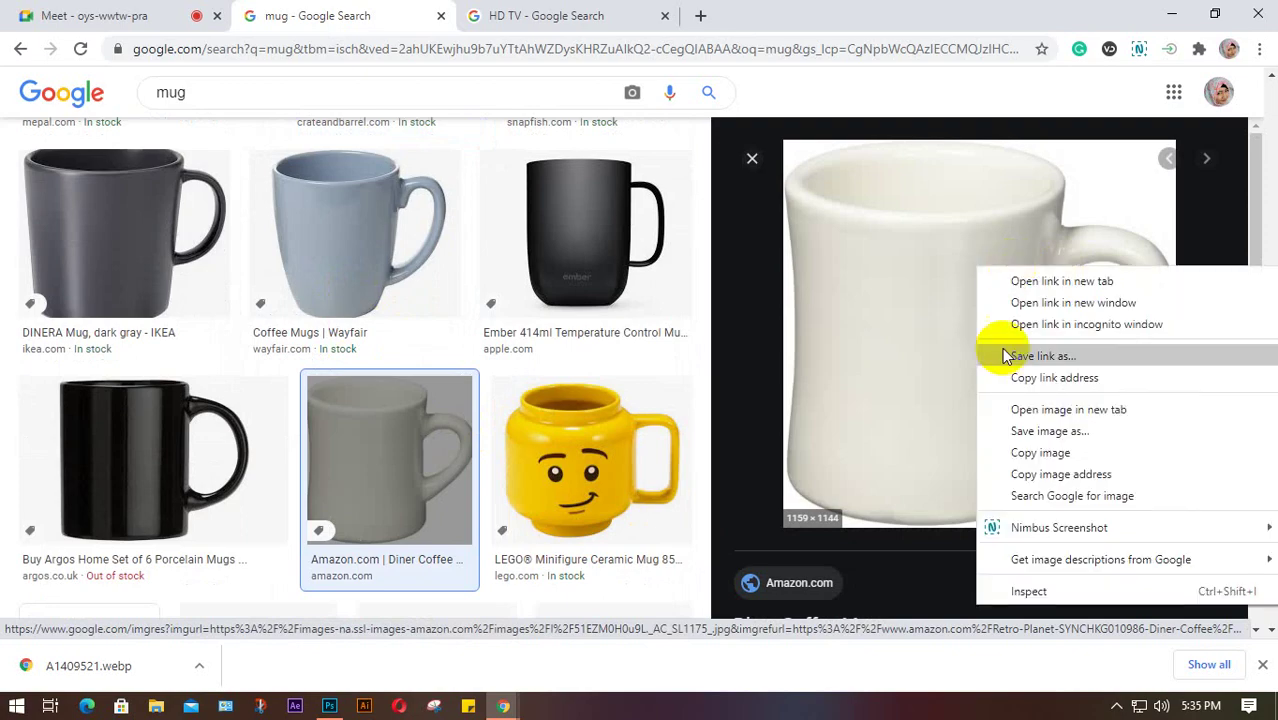
left_click(1028, 430)
key("Return")
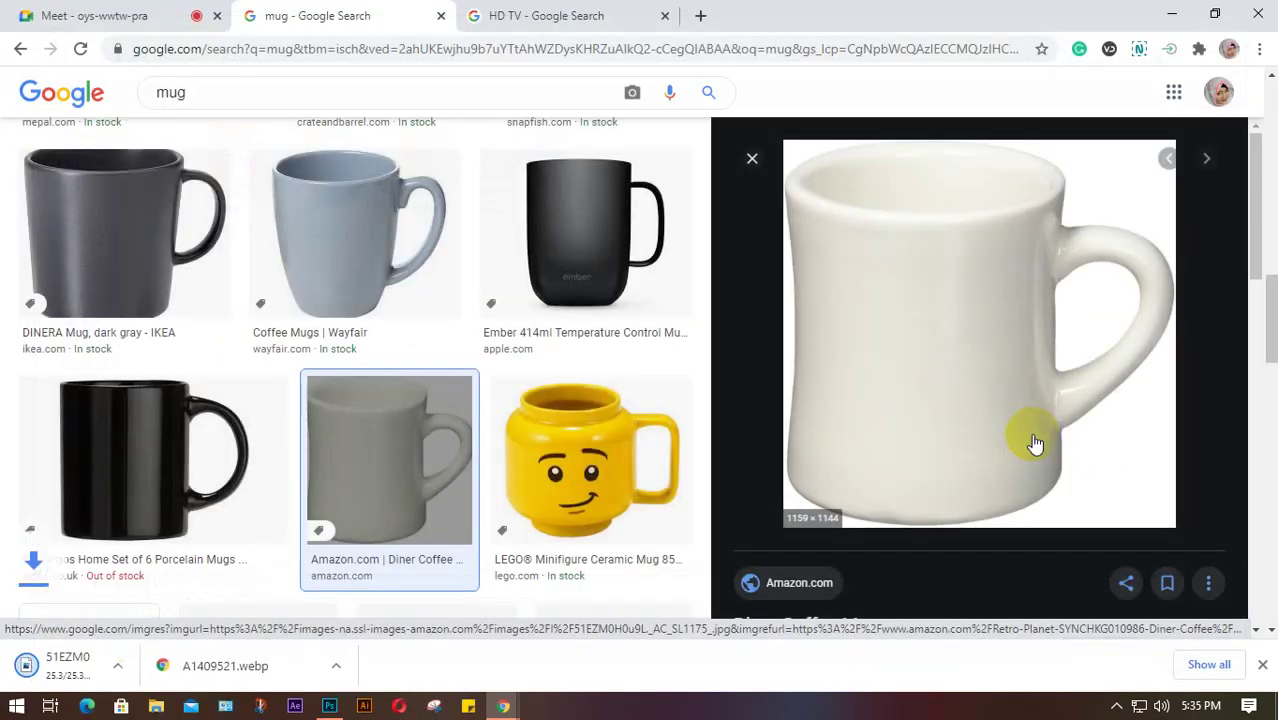
Step: Replace the mug query with an image search for "cup" and browse the first rows of images
double_click(168, 93)
type("cup")
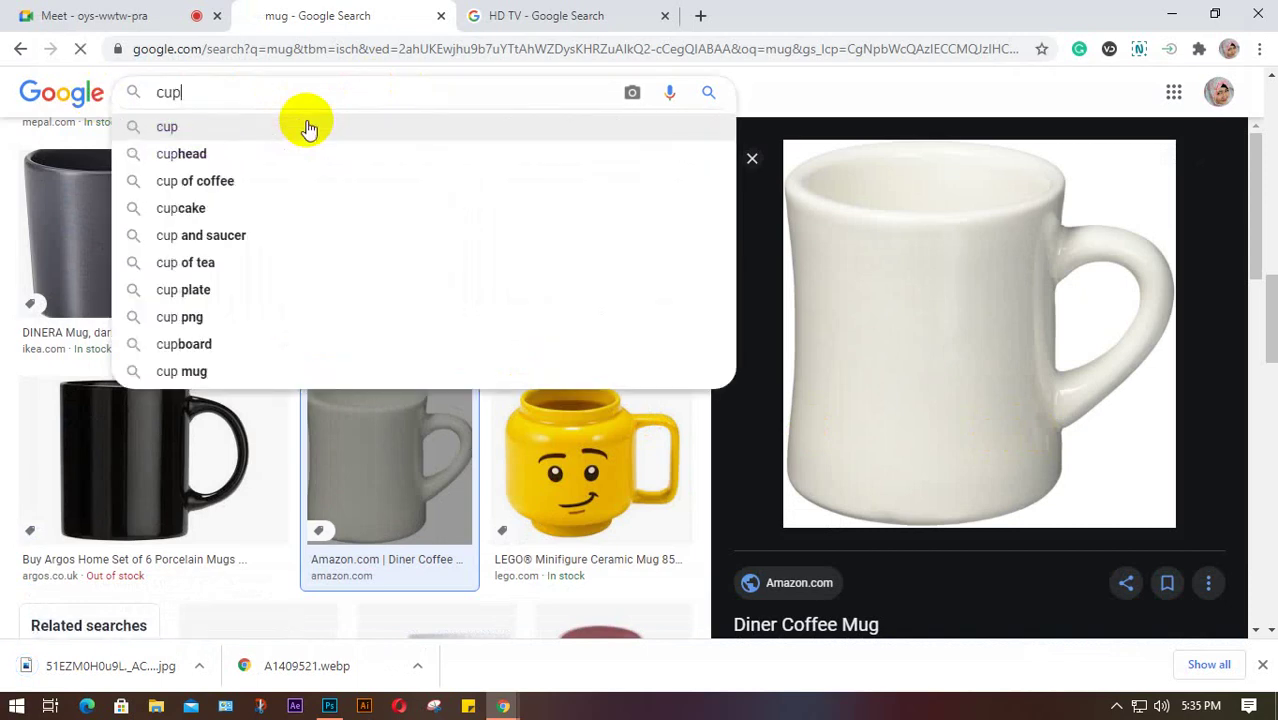
key("Return")
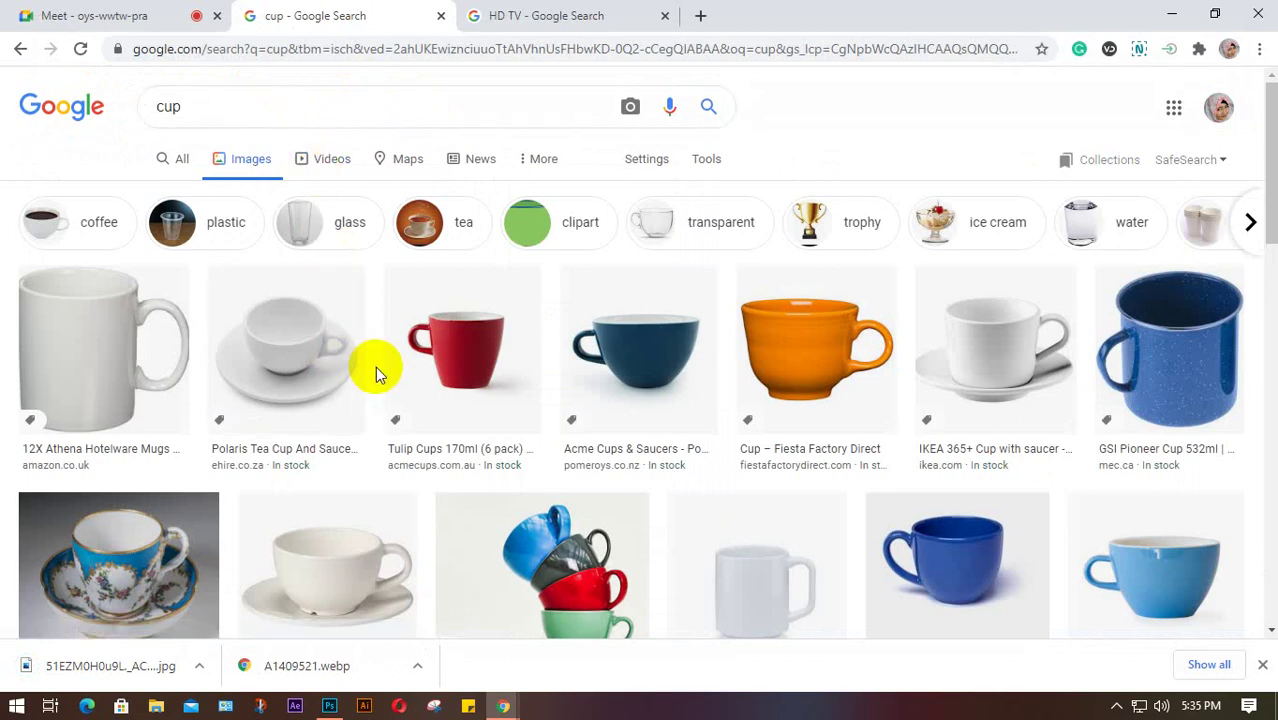
scroll(375, 366, "down", 2)
scroll(375, 368, "up", 1)
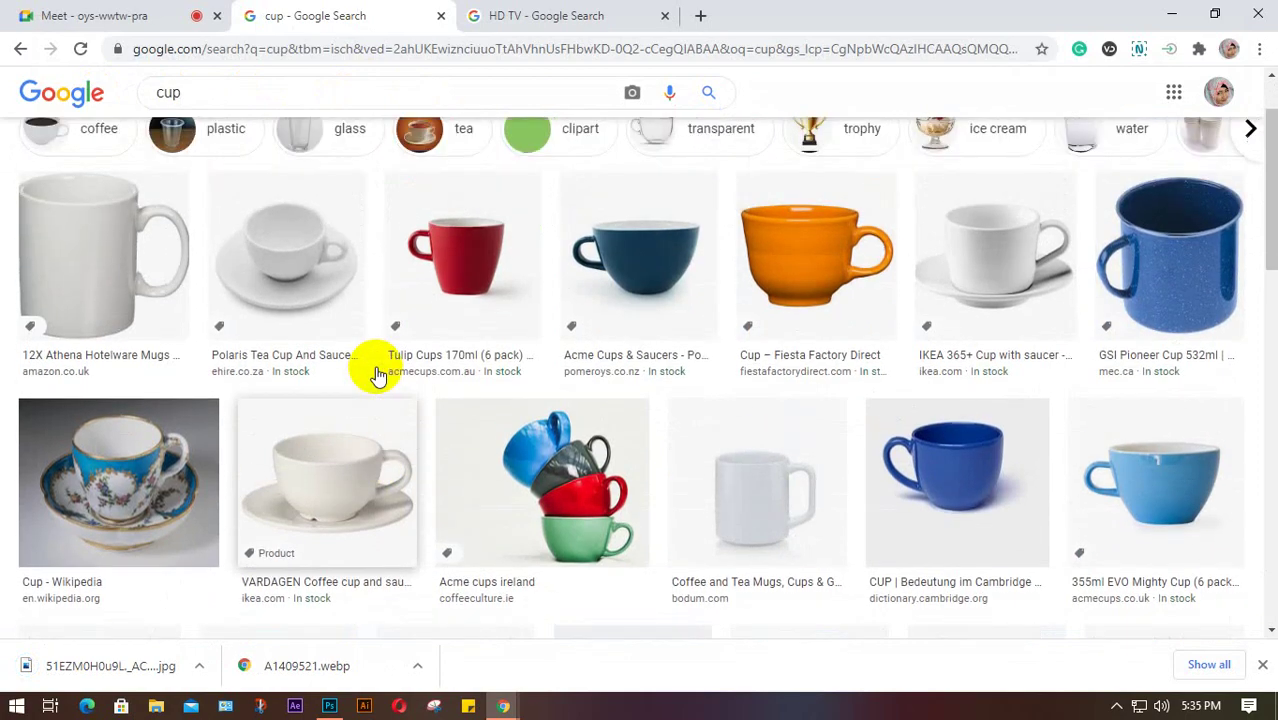
Step: Save the image of the white IKEA VÄRDERA coffee cup and saucer to the Desktop as a WEBP file
left_click(955, 482)
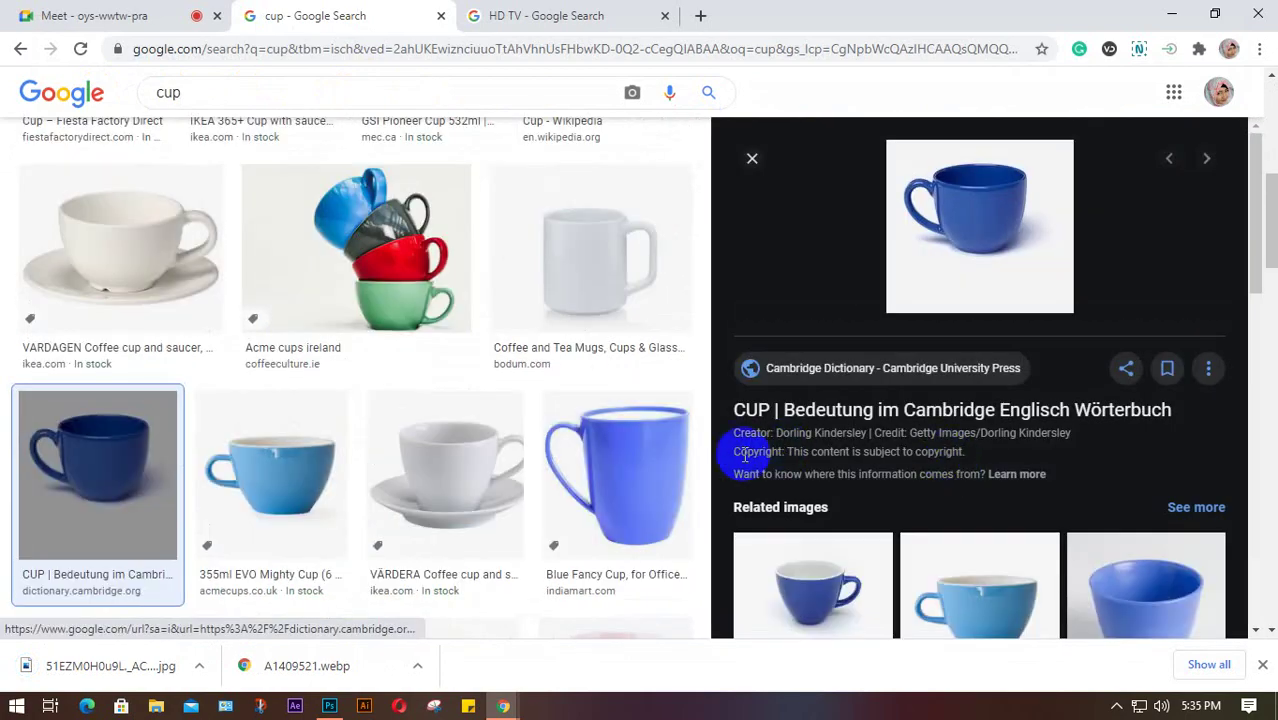
left_click(456, 463)
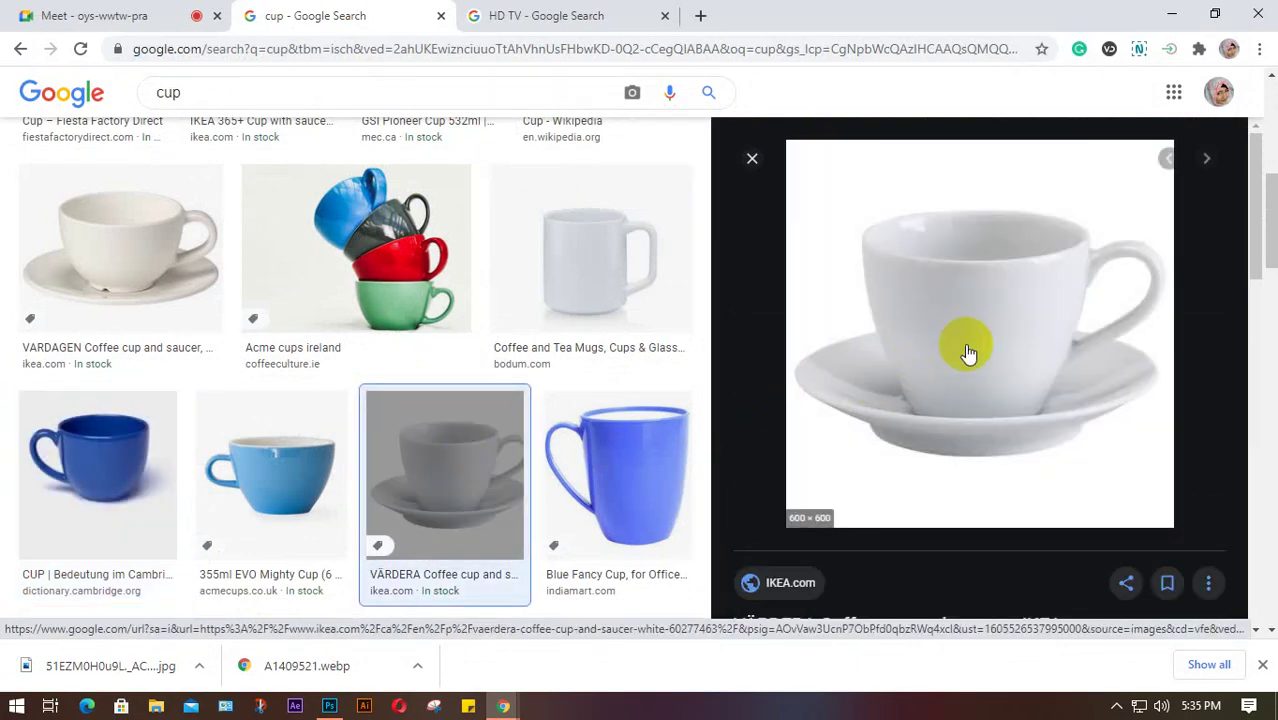
right_click(936, 278)
left_click(1007, 443)
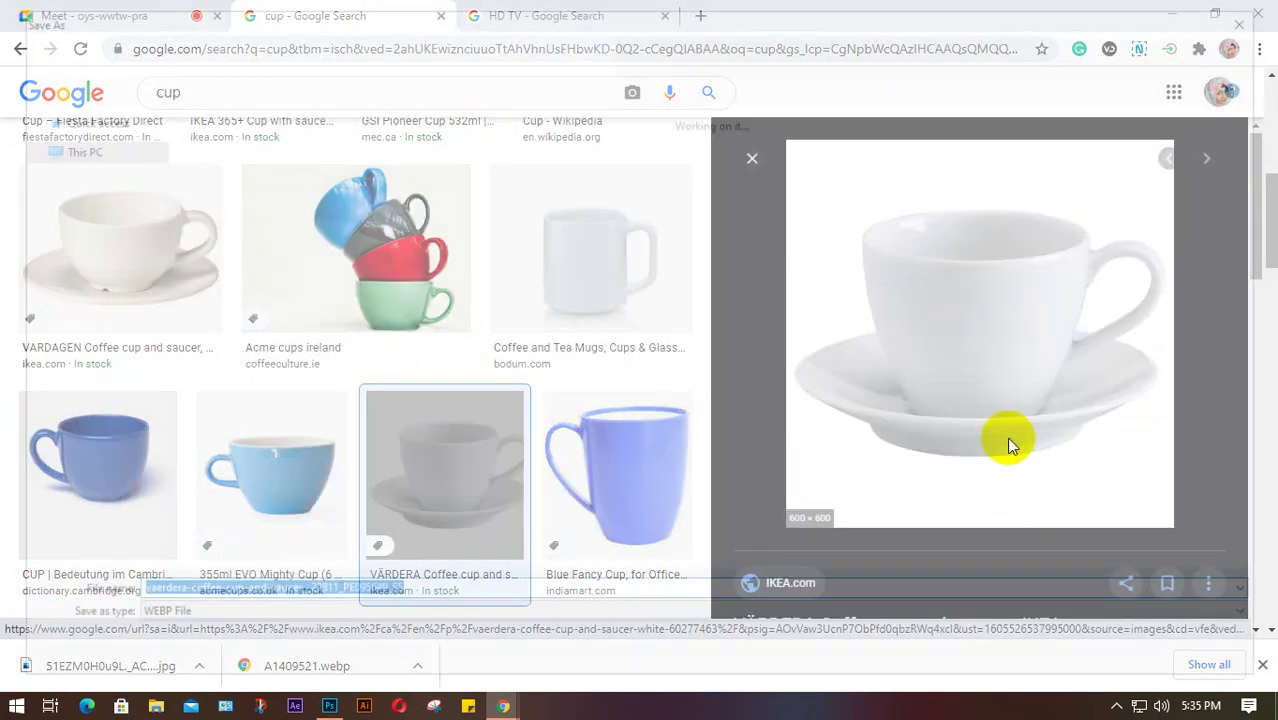
Step: Switch to Photoshop and try to place the bottle image A1409521.webp from the Desktop into the Untitled-1 document
left_click(95, 15)
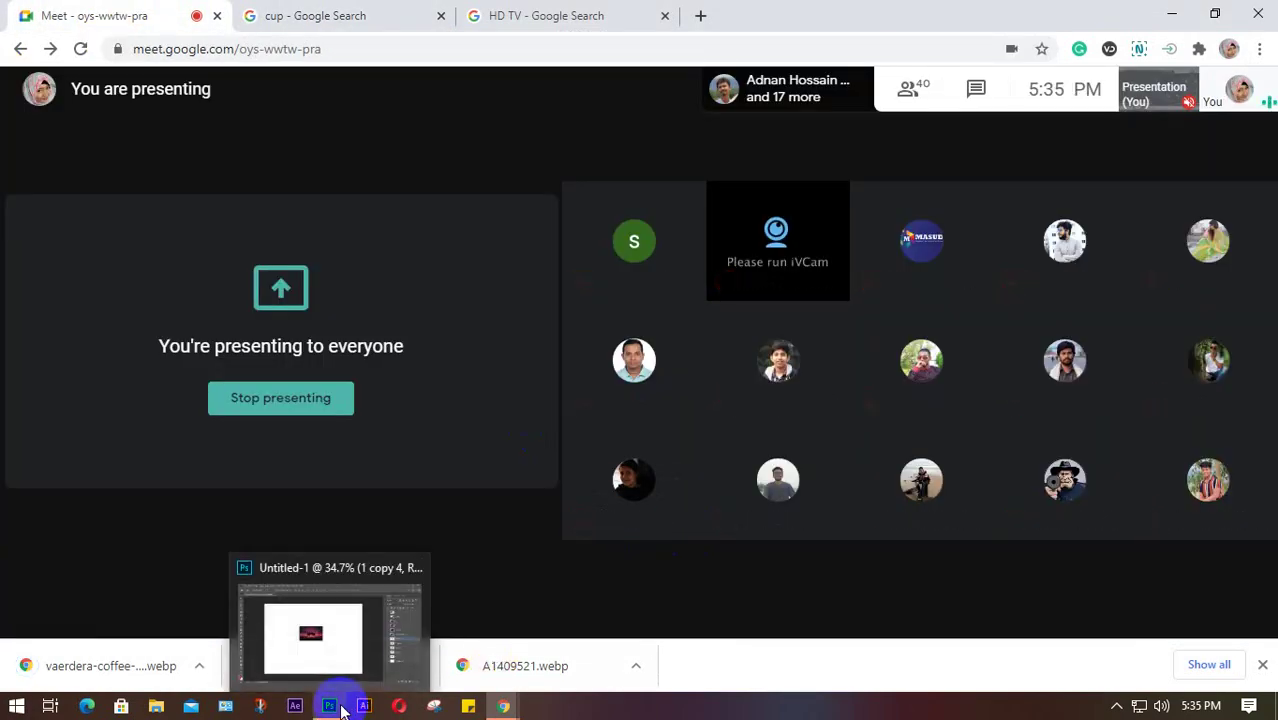
left_click(333, 702)
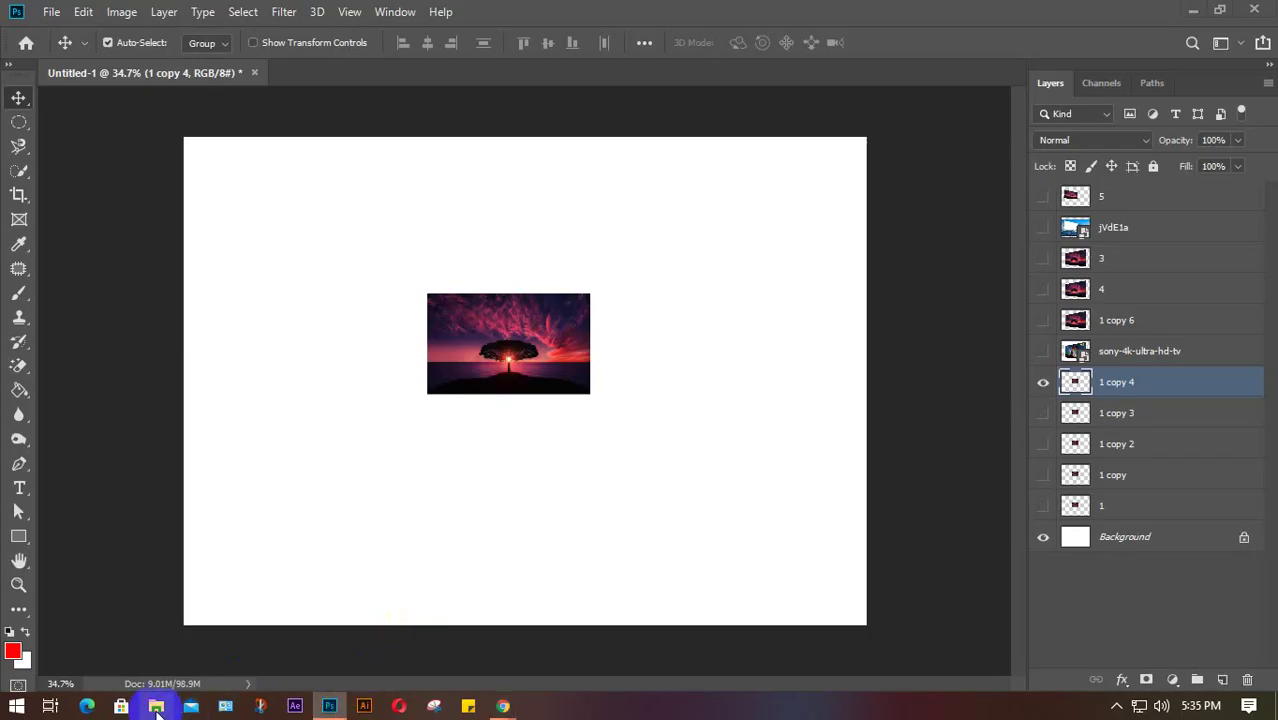
left_click(156, 706)
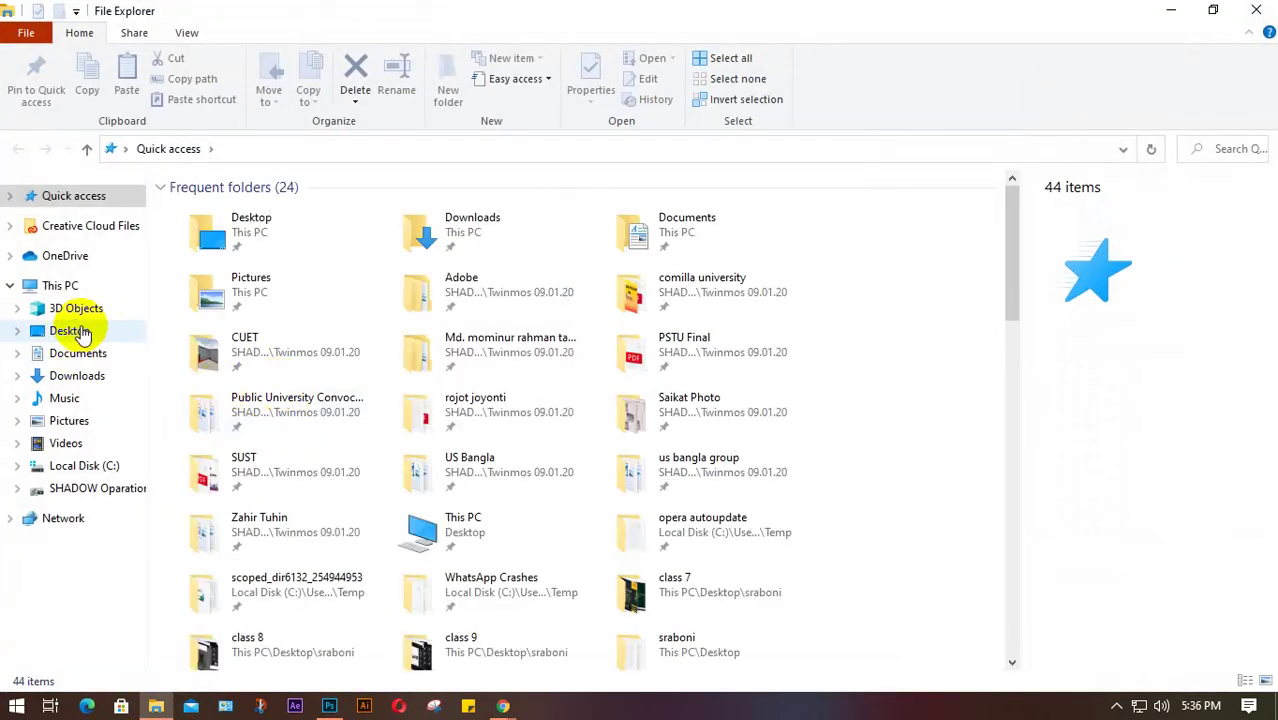
left_click(69, 333)
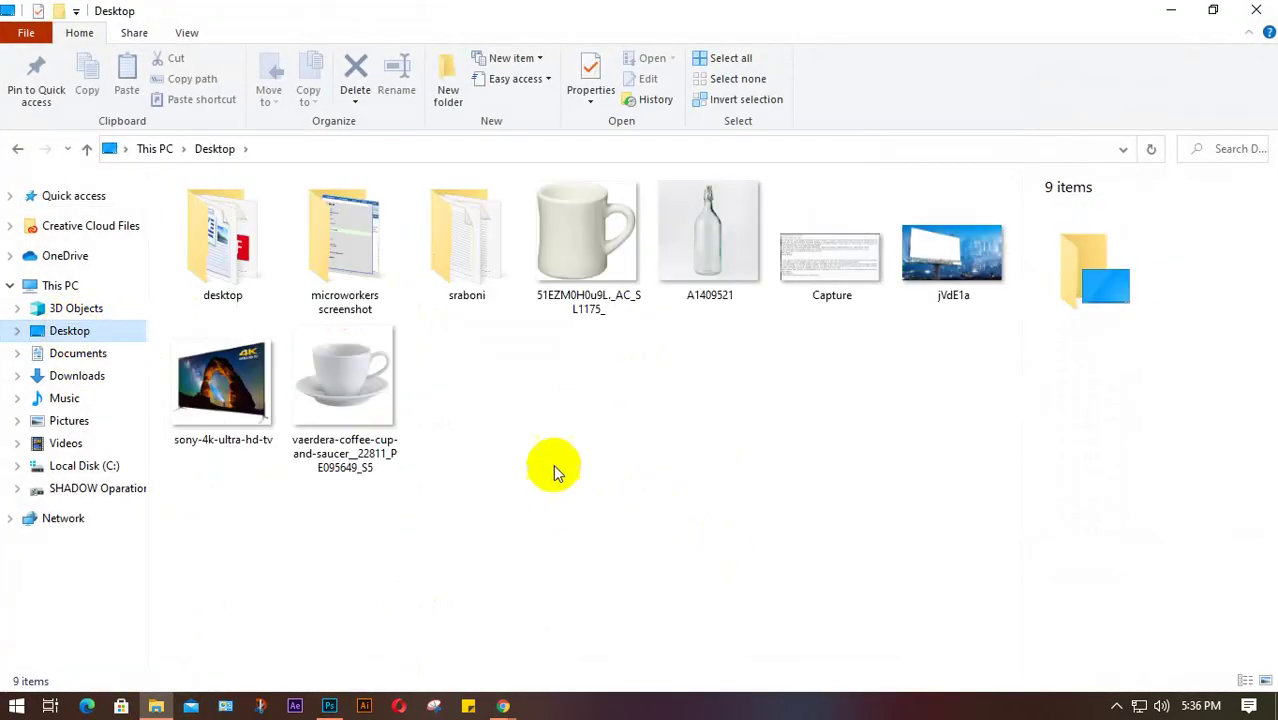
left_click_drag(727, 223, 459, 466)
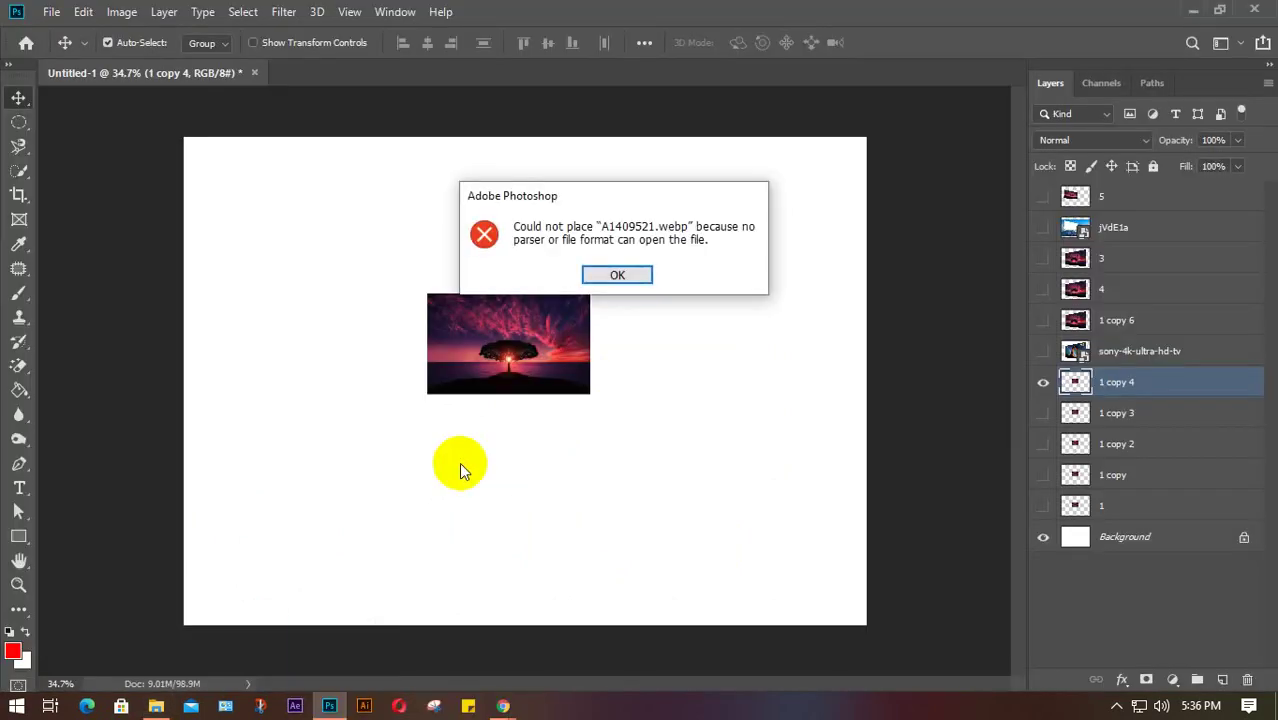
left_click(638, 280)
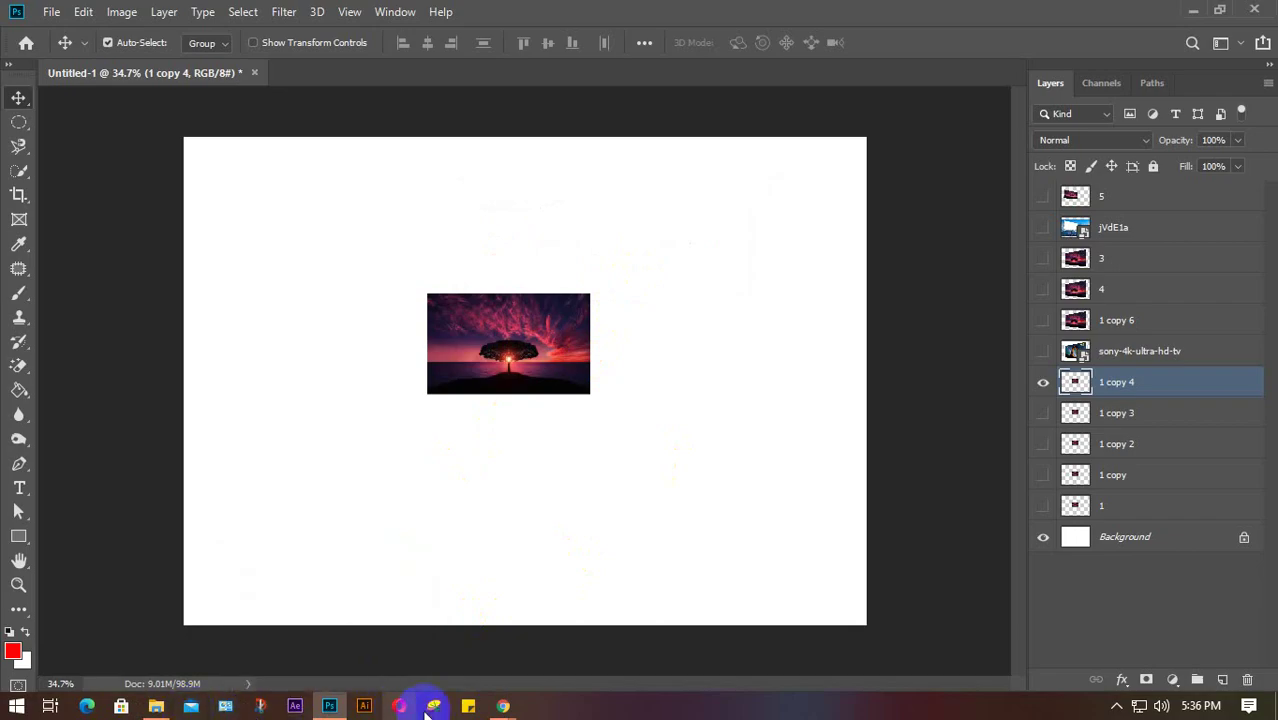
Step: Return to the image search in Chrome and replace the cup query with "bottle"
mouse_move(503, 706)
left_click(345, 650)
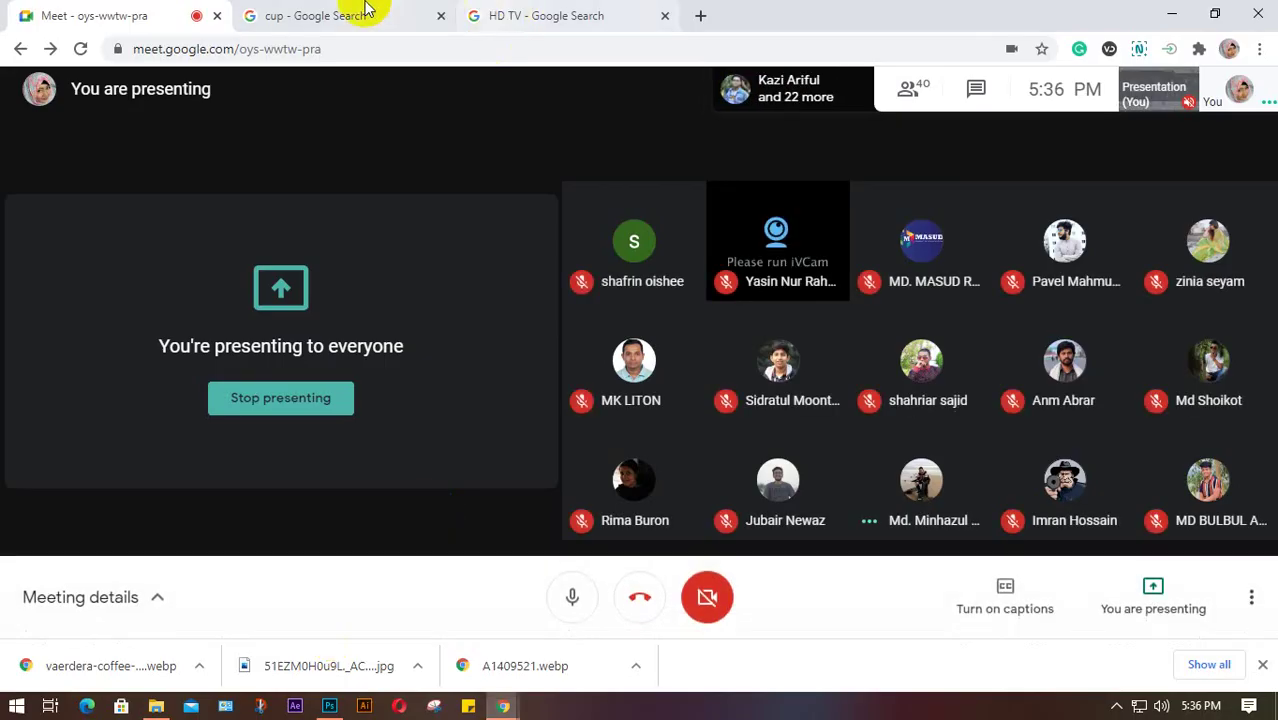
left_click(365, 10)
double_click(158, 94)
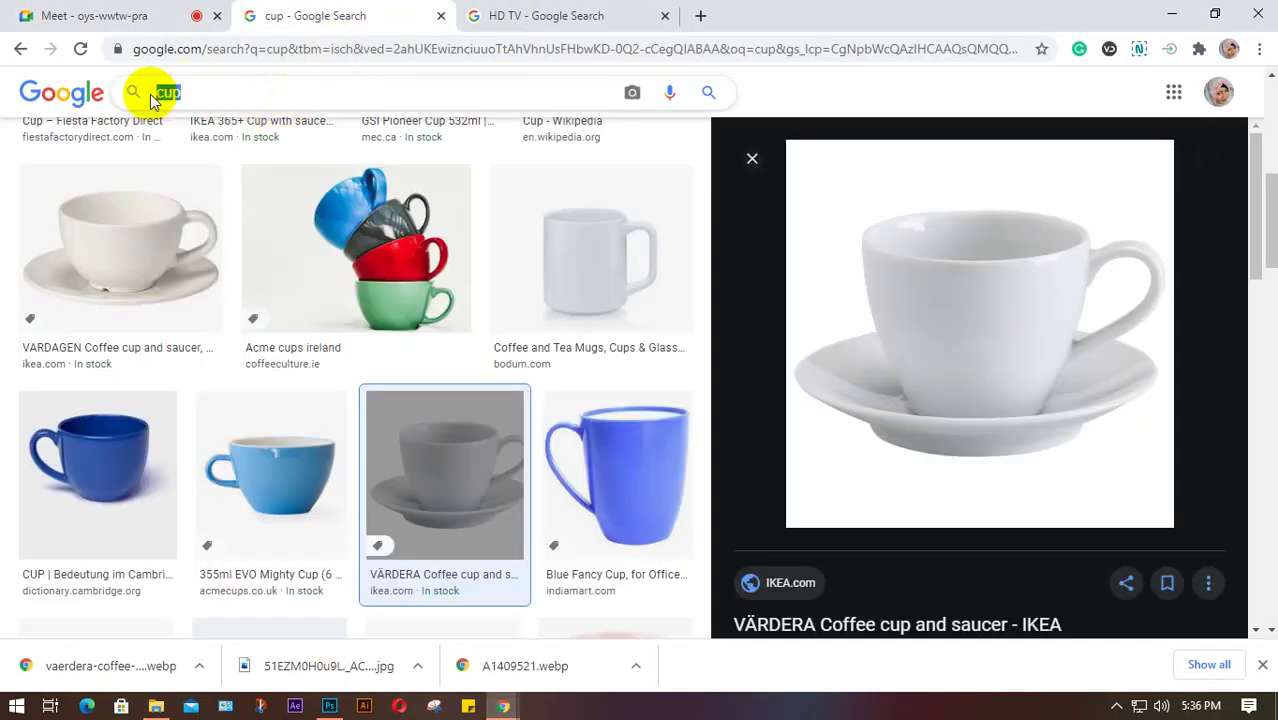
type("bottle")
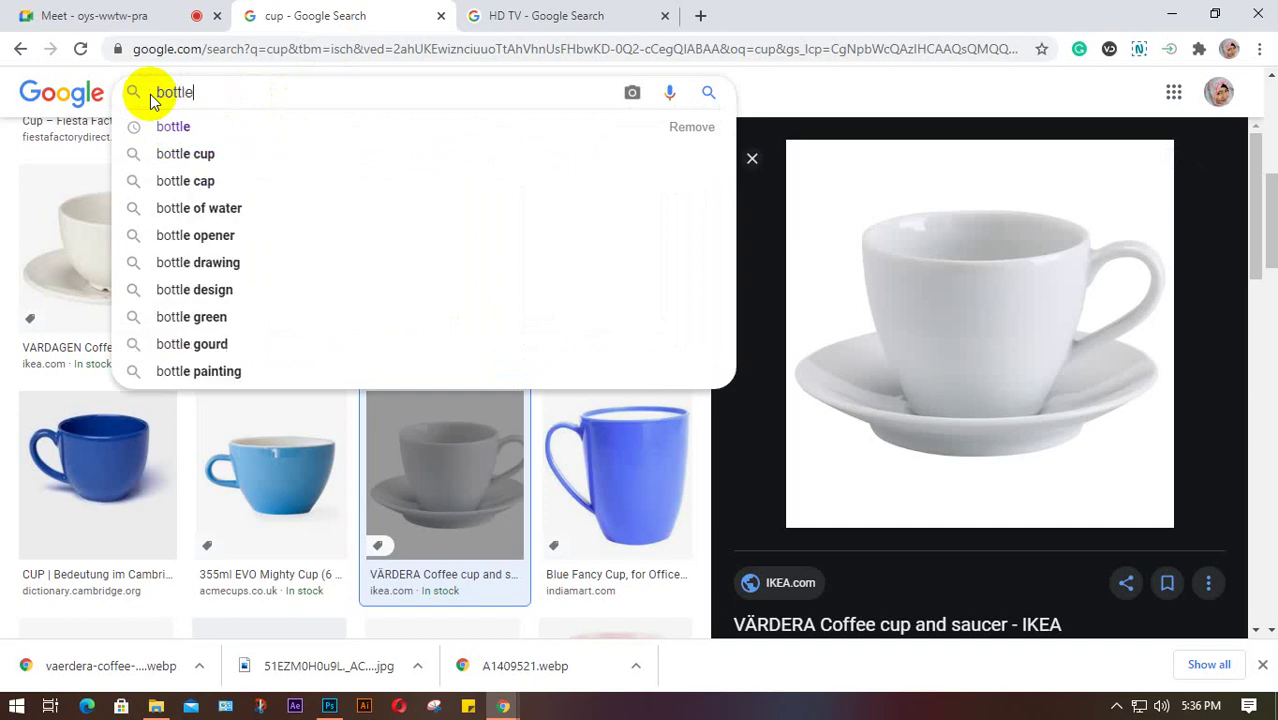
key("Return")
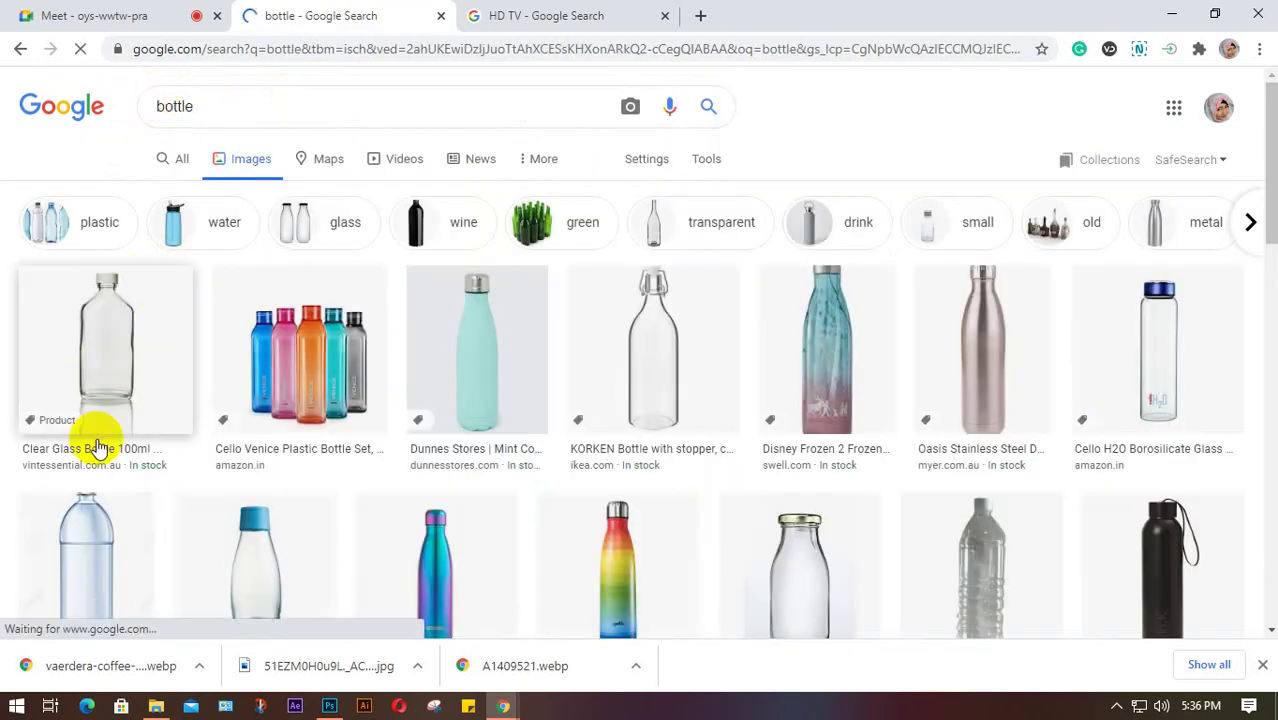
left_click(672, 368)
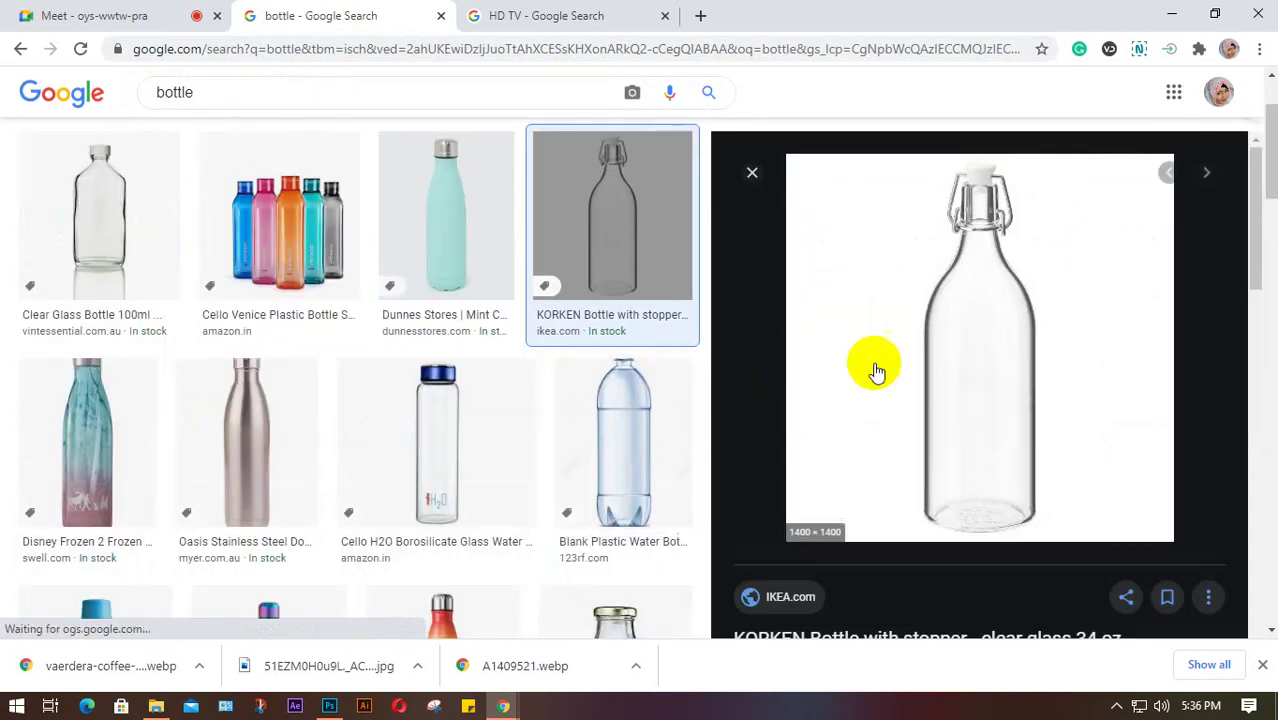
right_click(951, 322)
left_click(1042, 502)
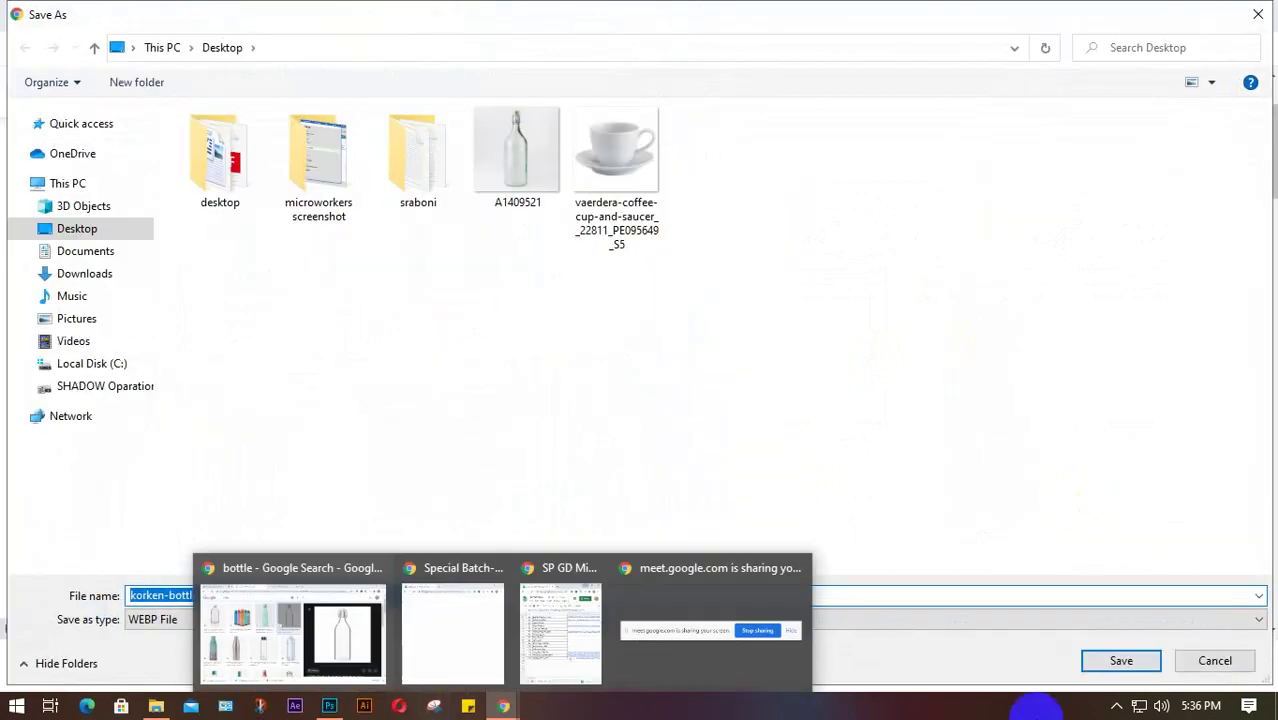
left_click(1209, 662)
Step: Refine the image search to "bottle jpg"
scroll(880, 400, "down", 6)
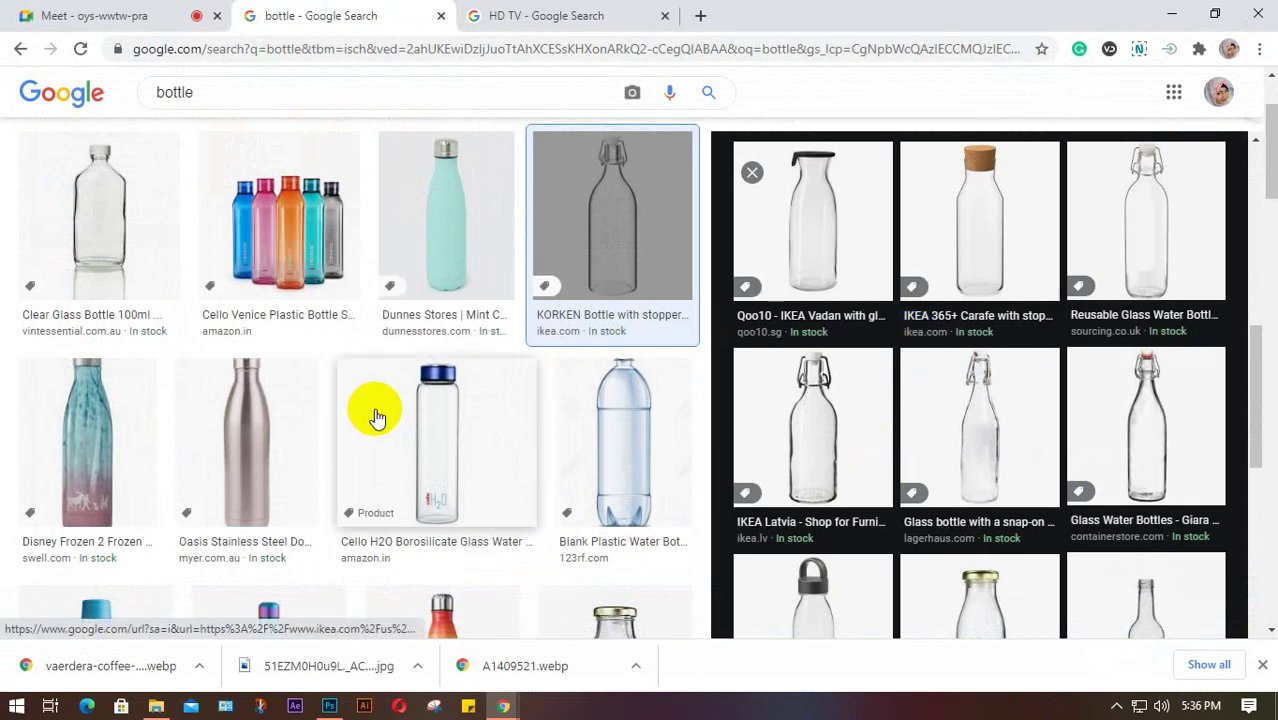
scroll(391, 445, "down", 2)
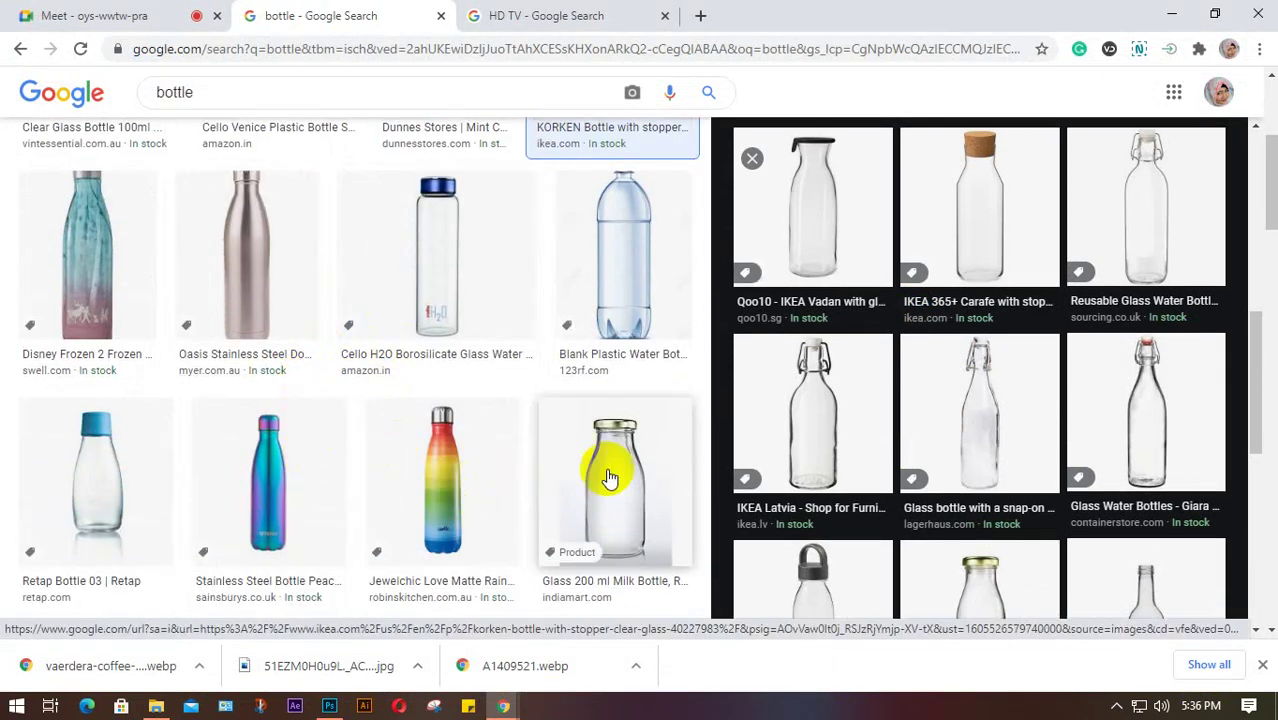
left_click(230, 96)
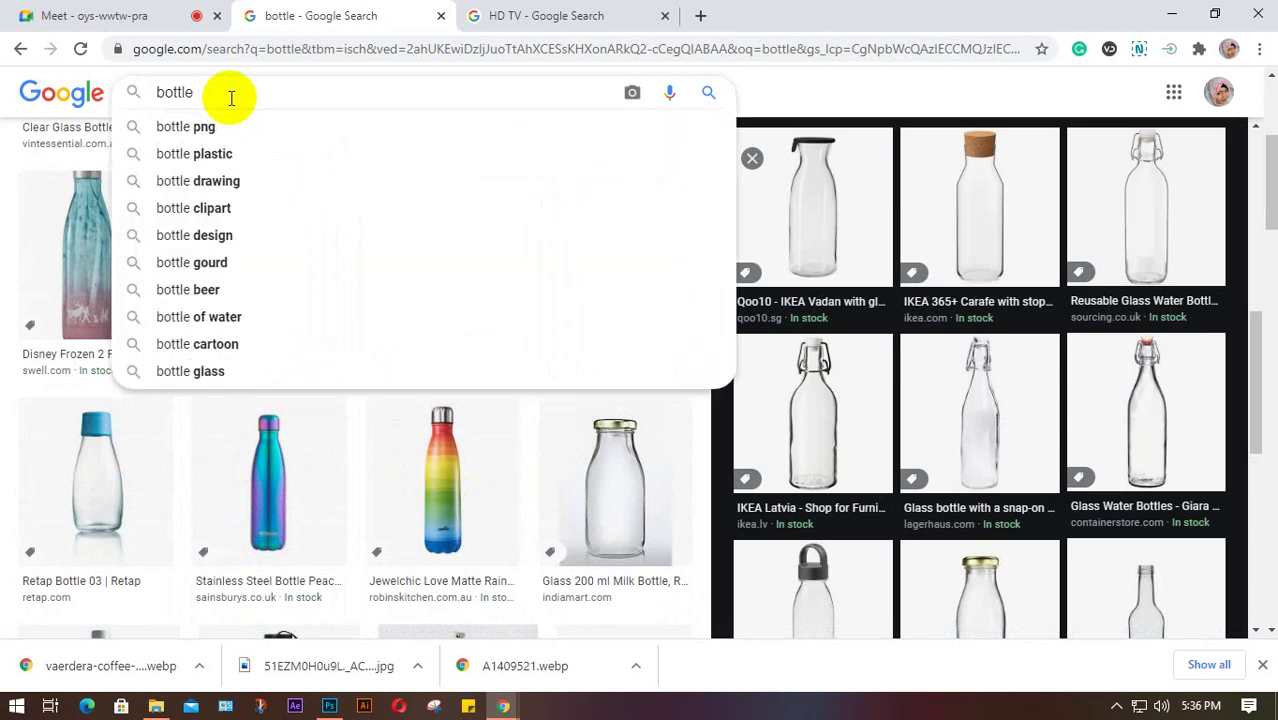
type("jpg")
key("Return")
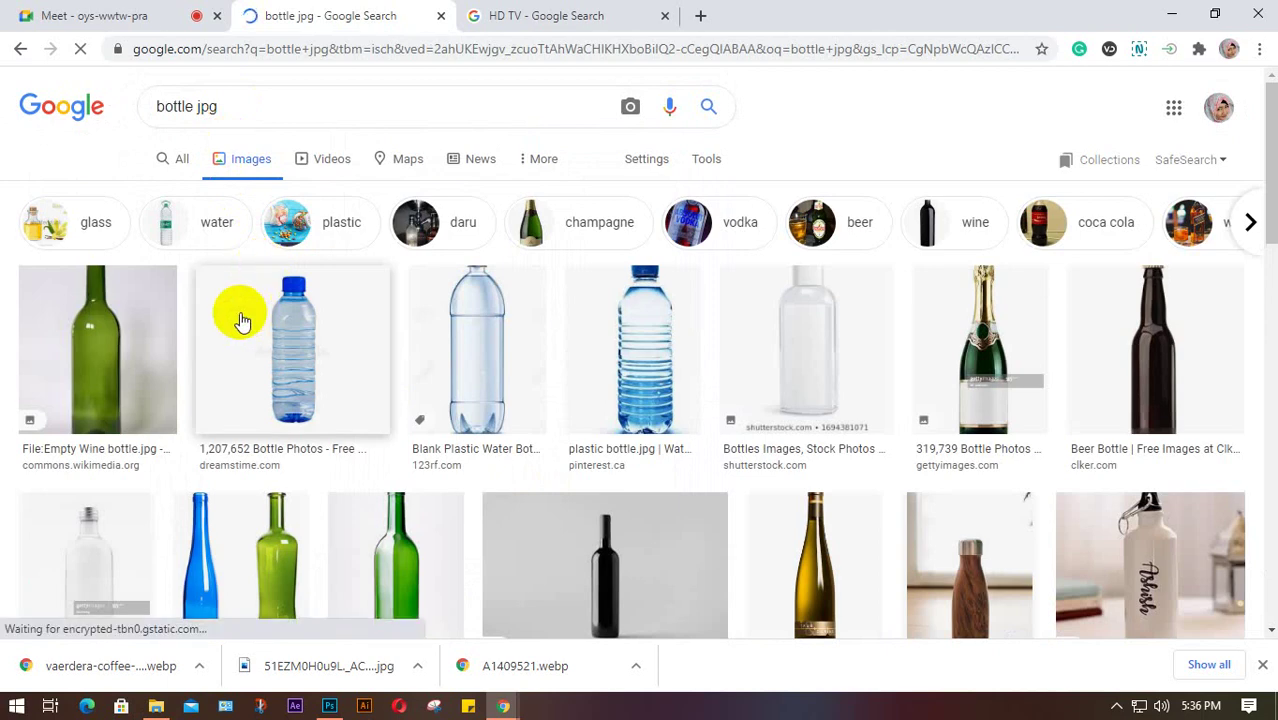
Step: Preview the white customized-name bottle from dekorabd.com and look through its related images
scroll(243, 324, "down", 1)
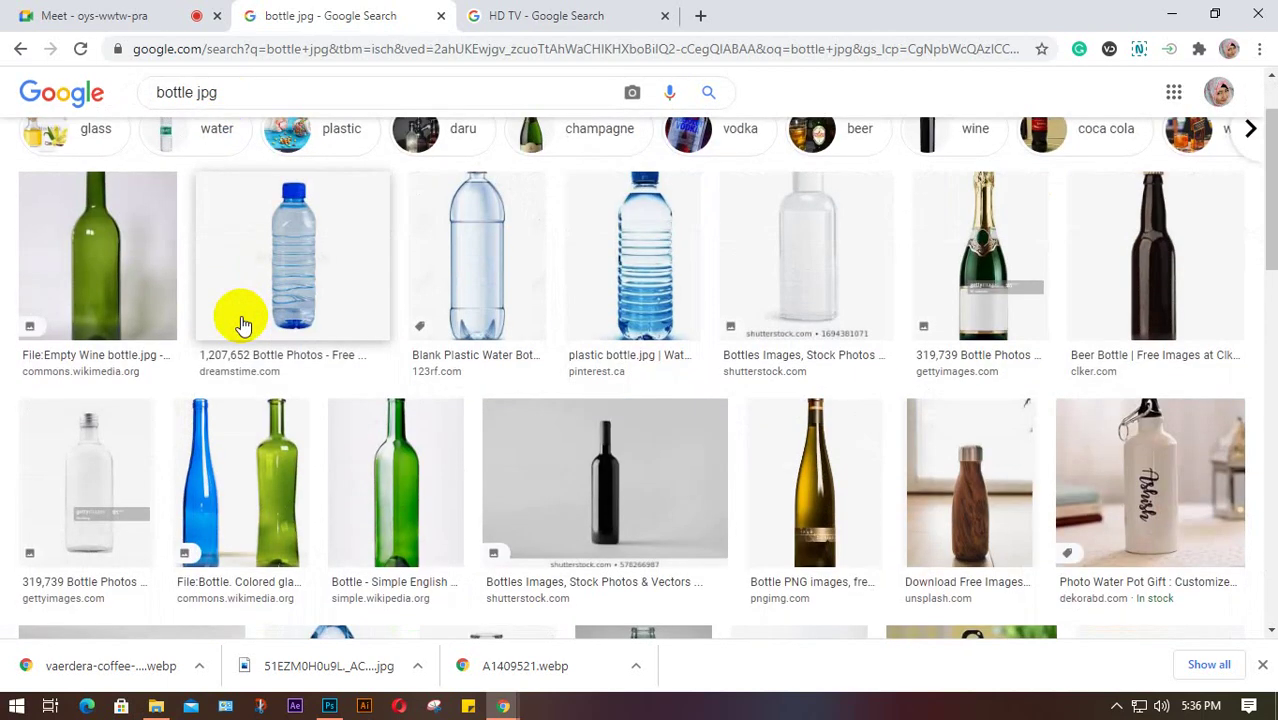
scroll(243, 324, "down", 1)
left_click(1110, 420)
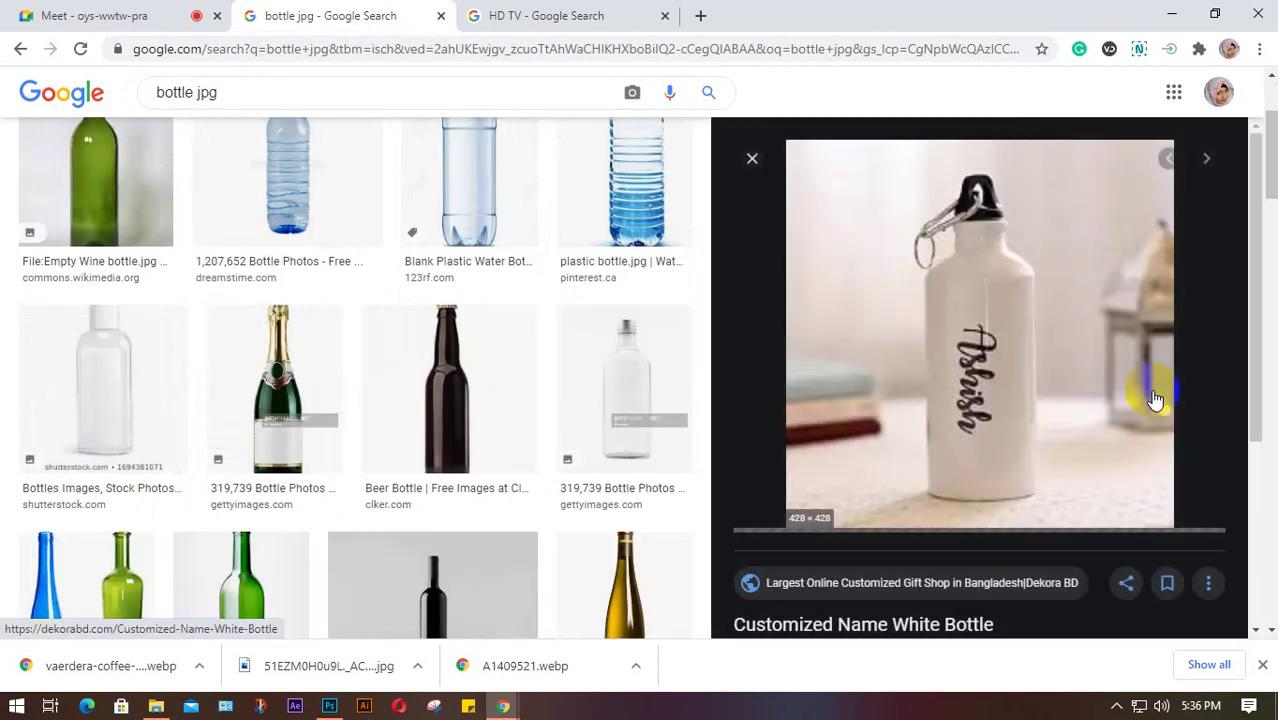
scroll(1155, 398, "down", 4)
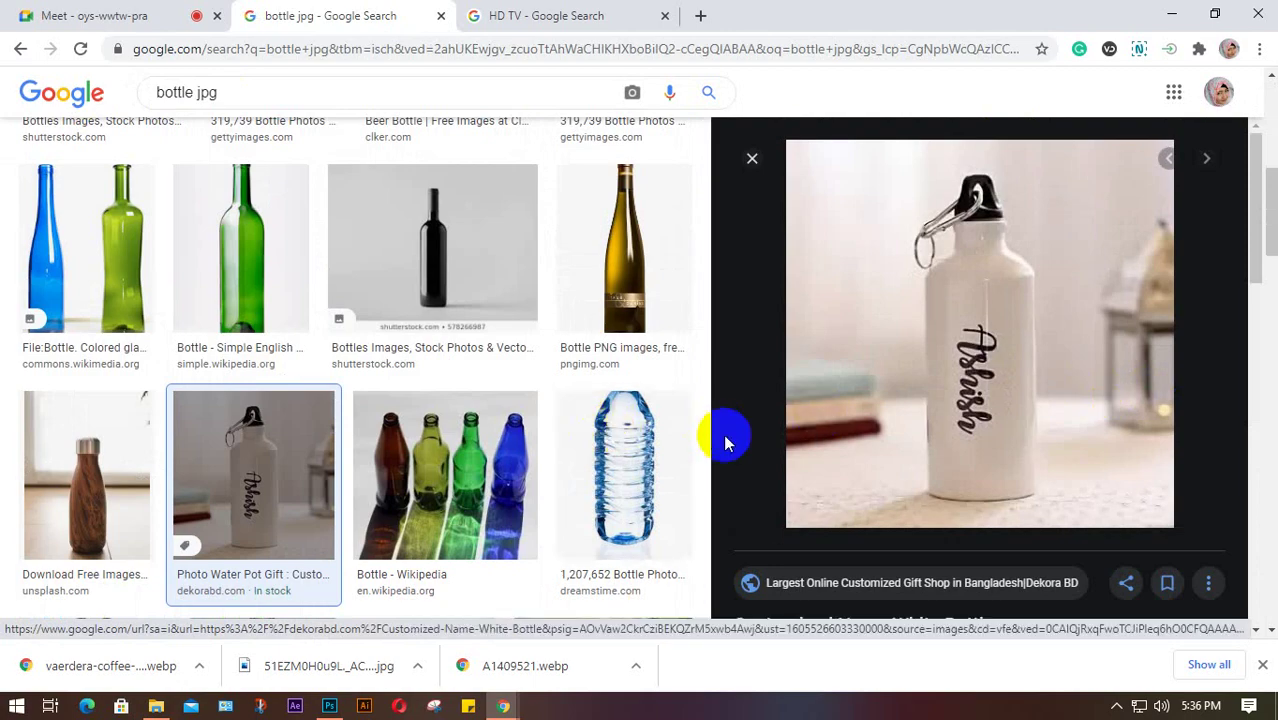
scroll(890, 440, "down", 5)
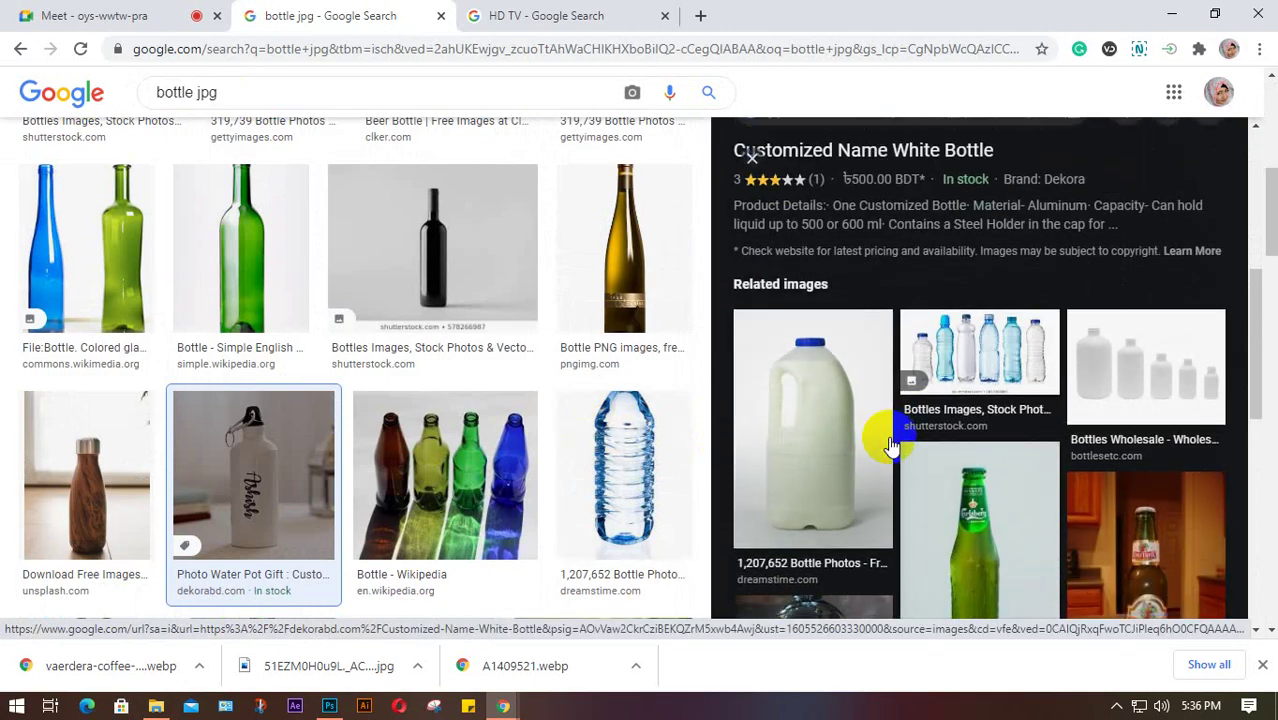
scroll(890, 445, "down", 1)
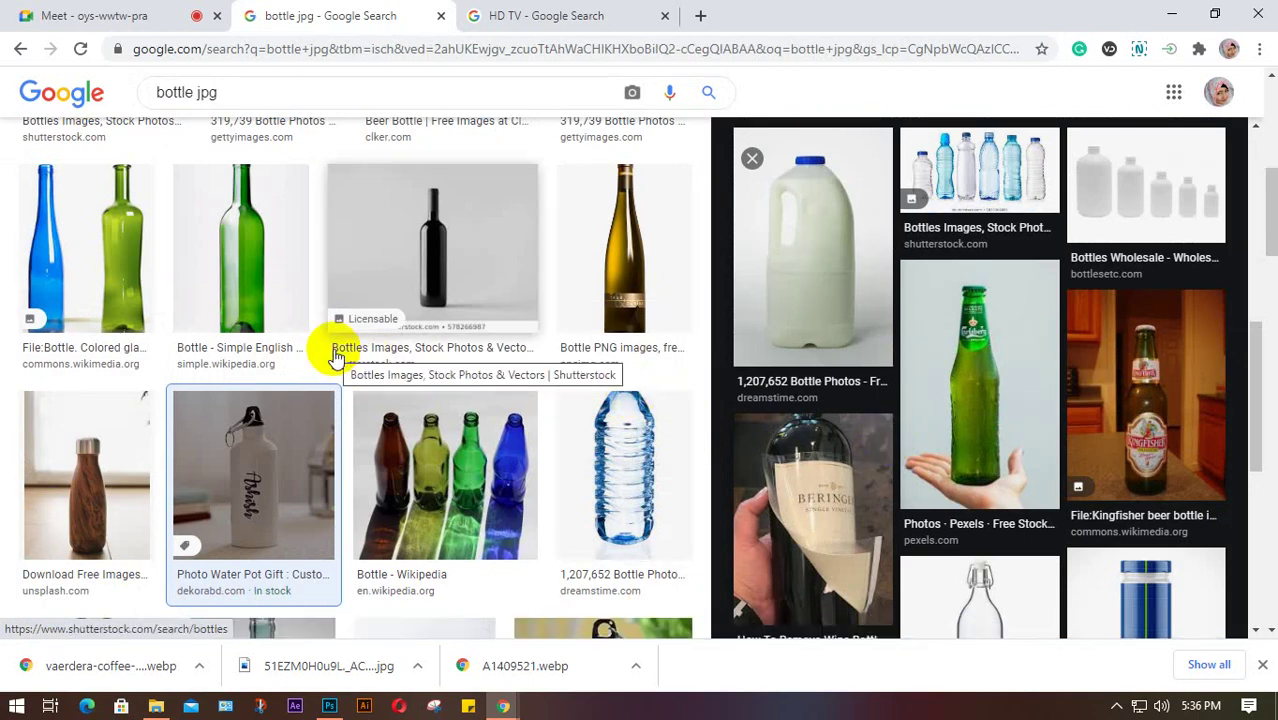
Step: Preview the white LARQ self-cleaning water bottle from livelarq.com and check its details and related images
scroll(337, 357, "down", 4)
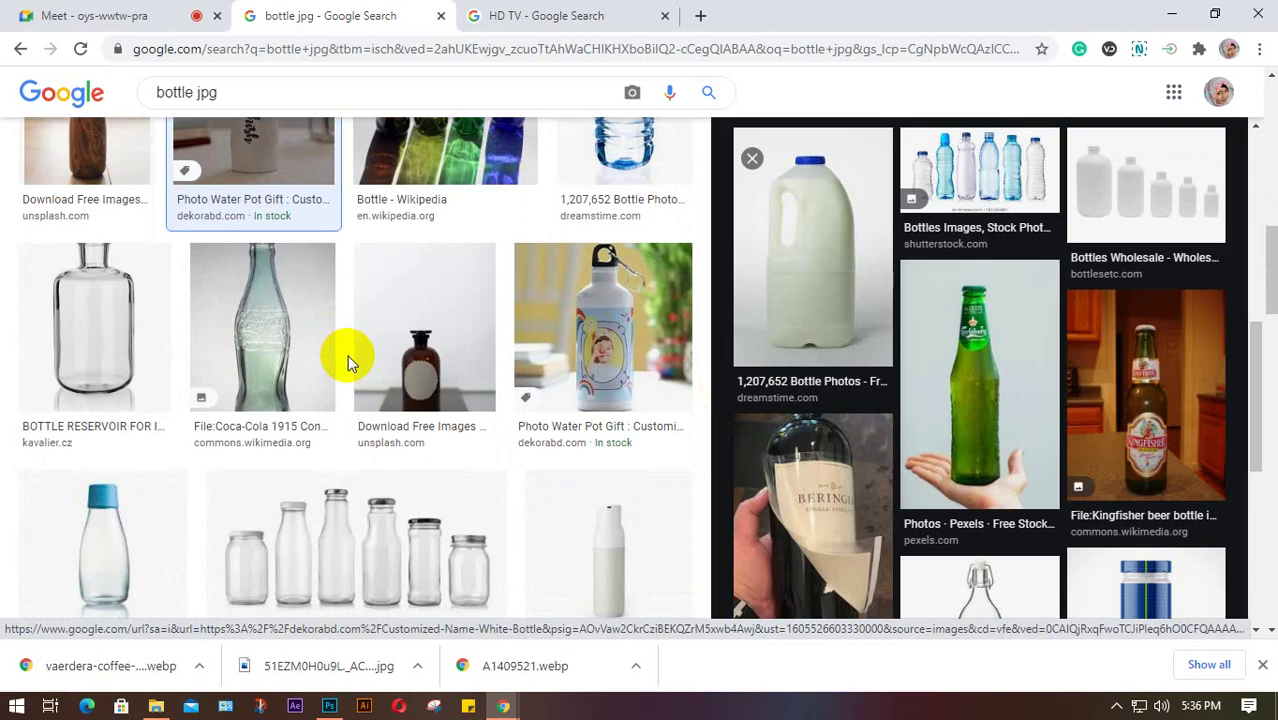
scroll(347, 355, "down", 2)
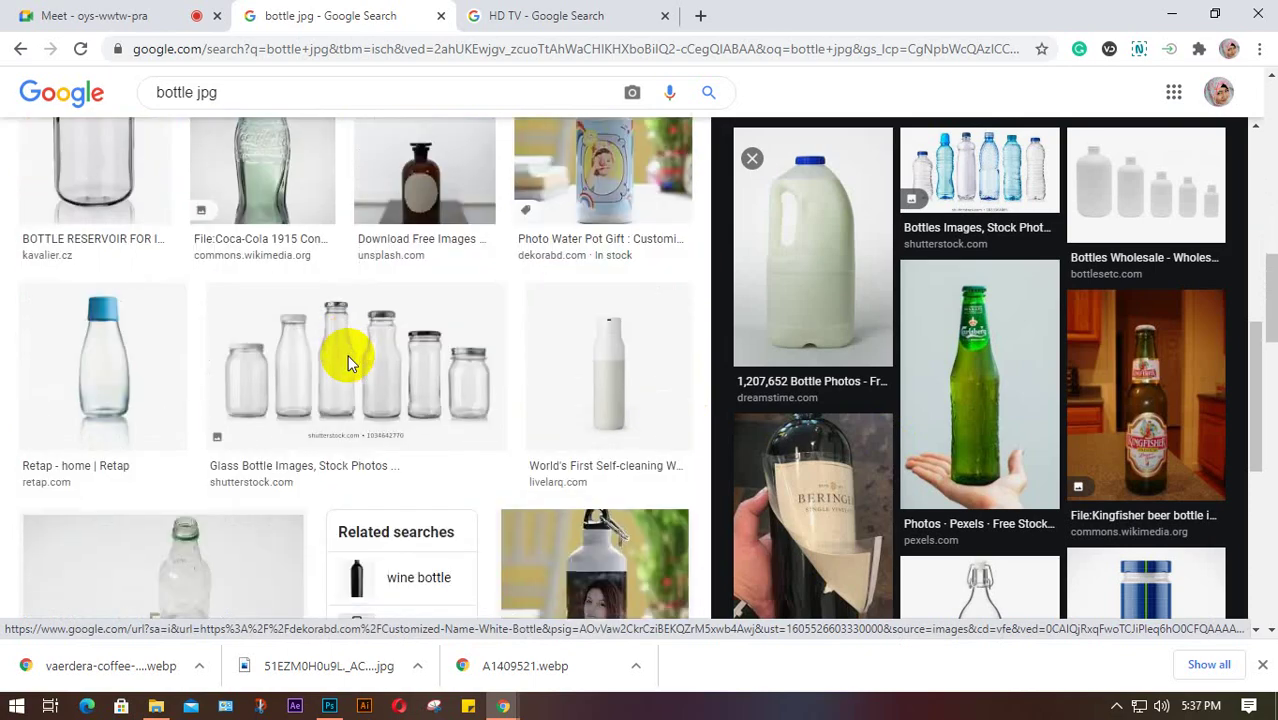
left_click(558, 387)
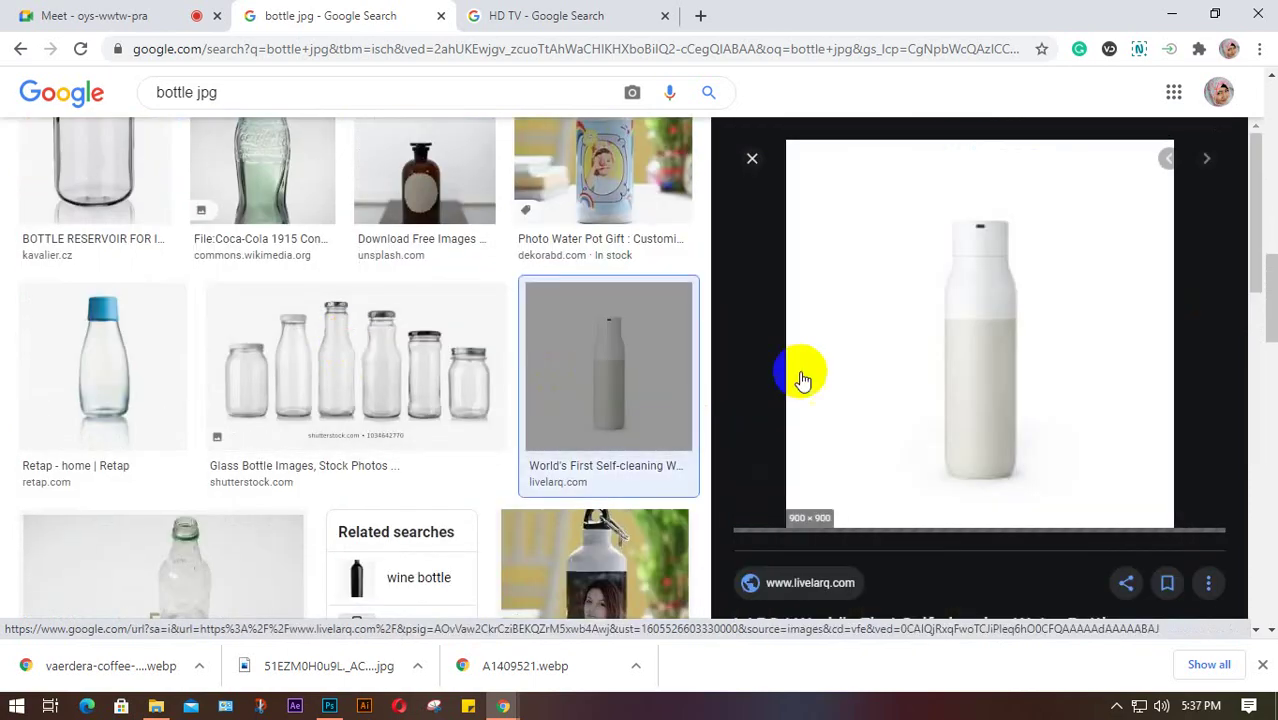
scroll(995, 314, "down", 3)
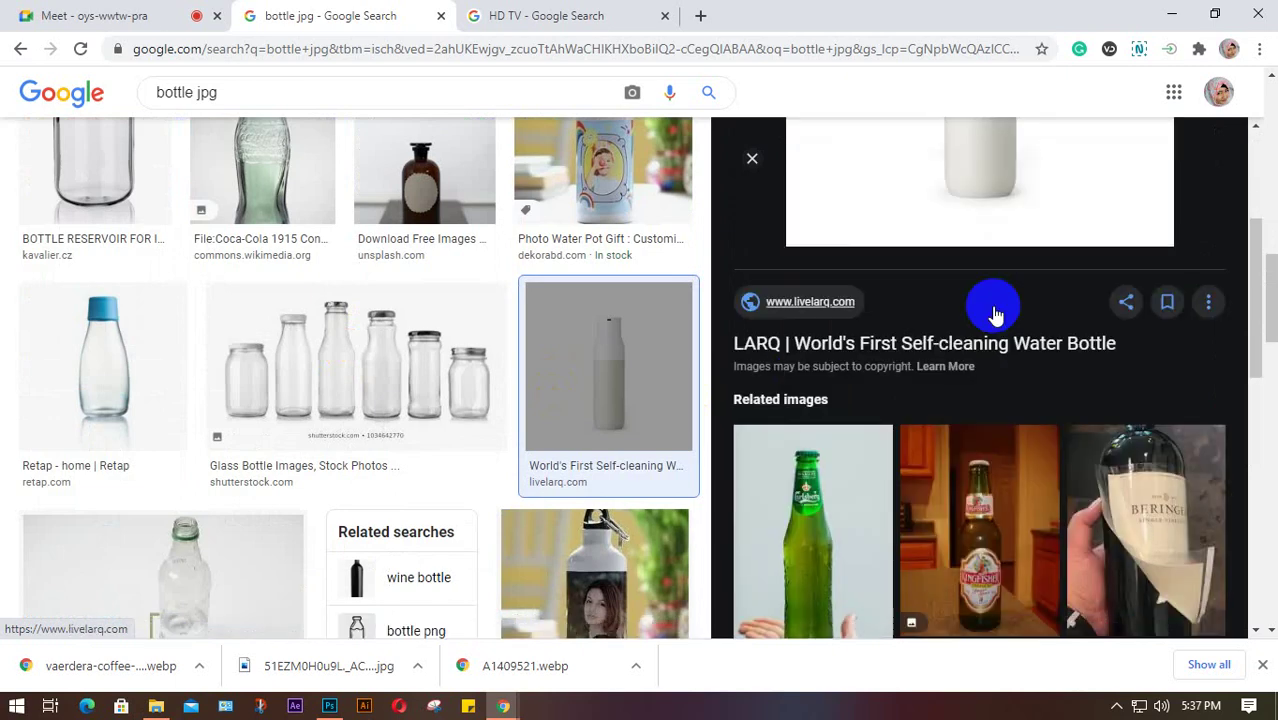
scroll(385, 337, "down", 3)
Step: Preview the Customized Picture Bottle from dekorabd.com and look through its related images
left_click(630, 350)
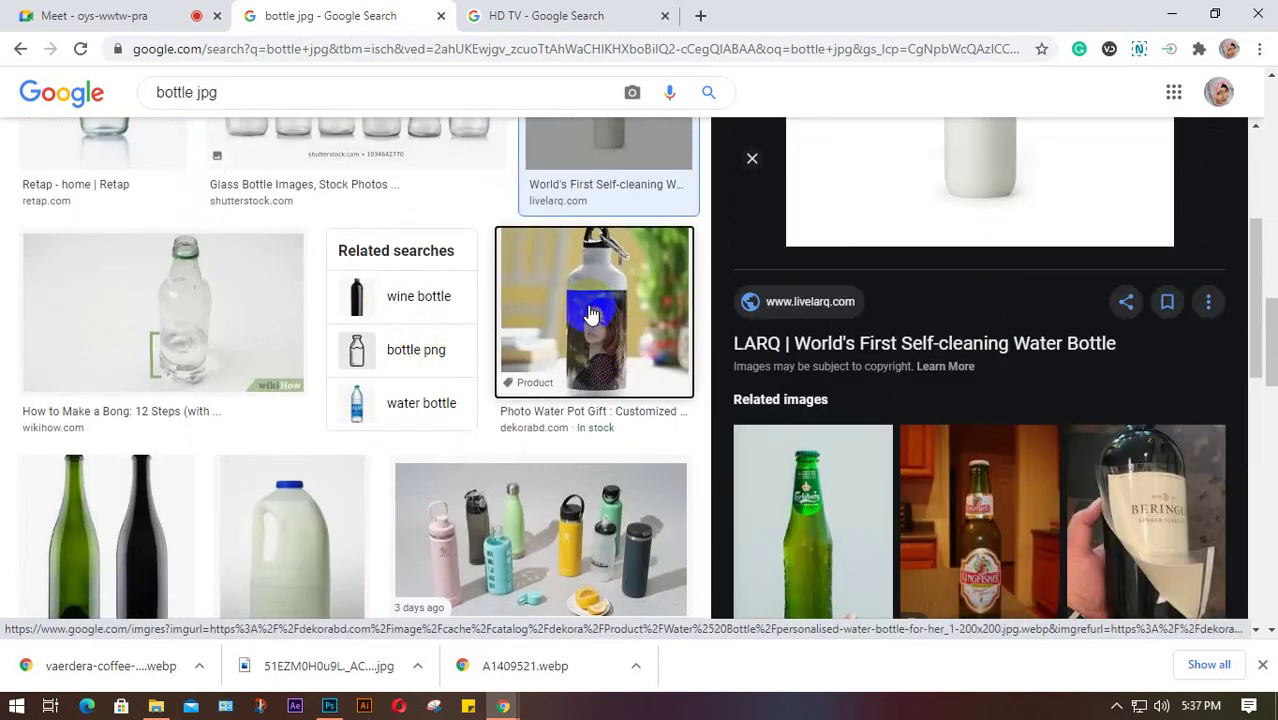
scroll(980, 310, "down", 2)
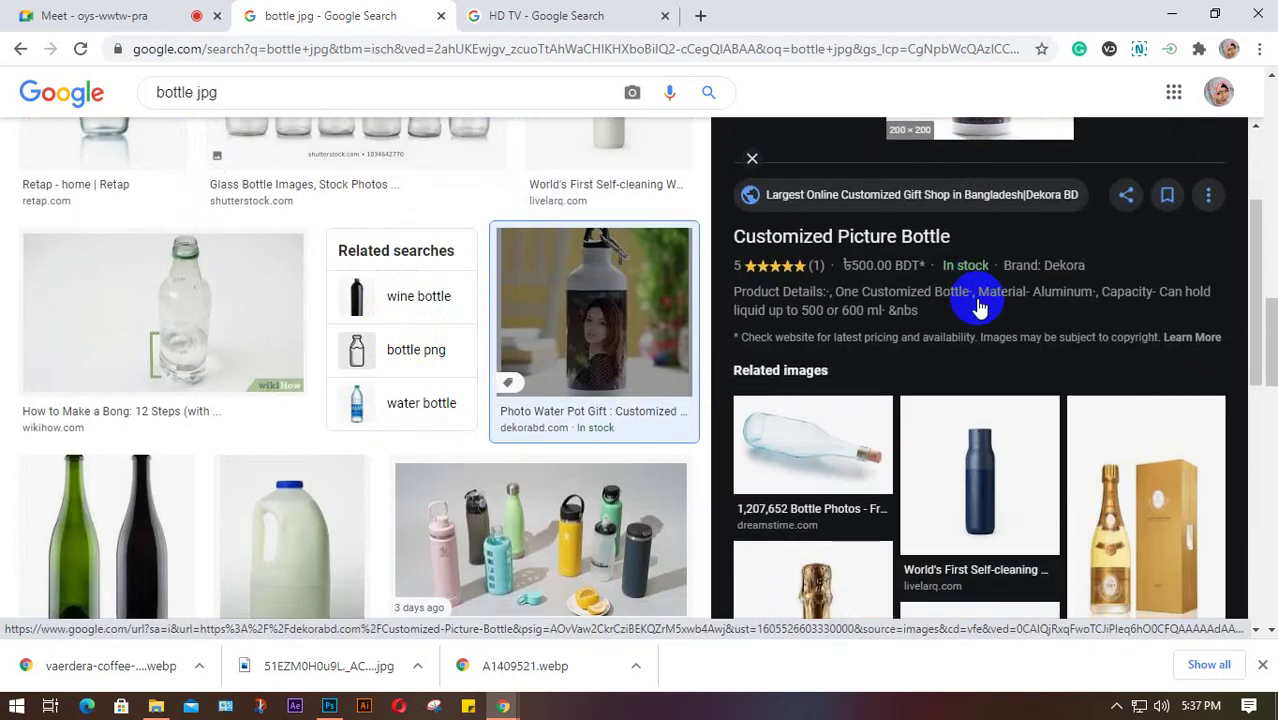
scroll(388, 375, "down", 2)
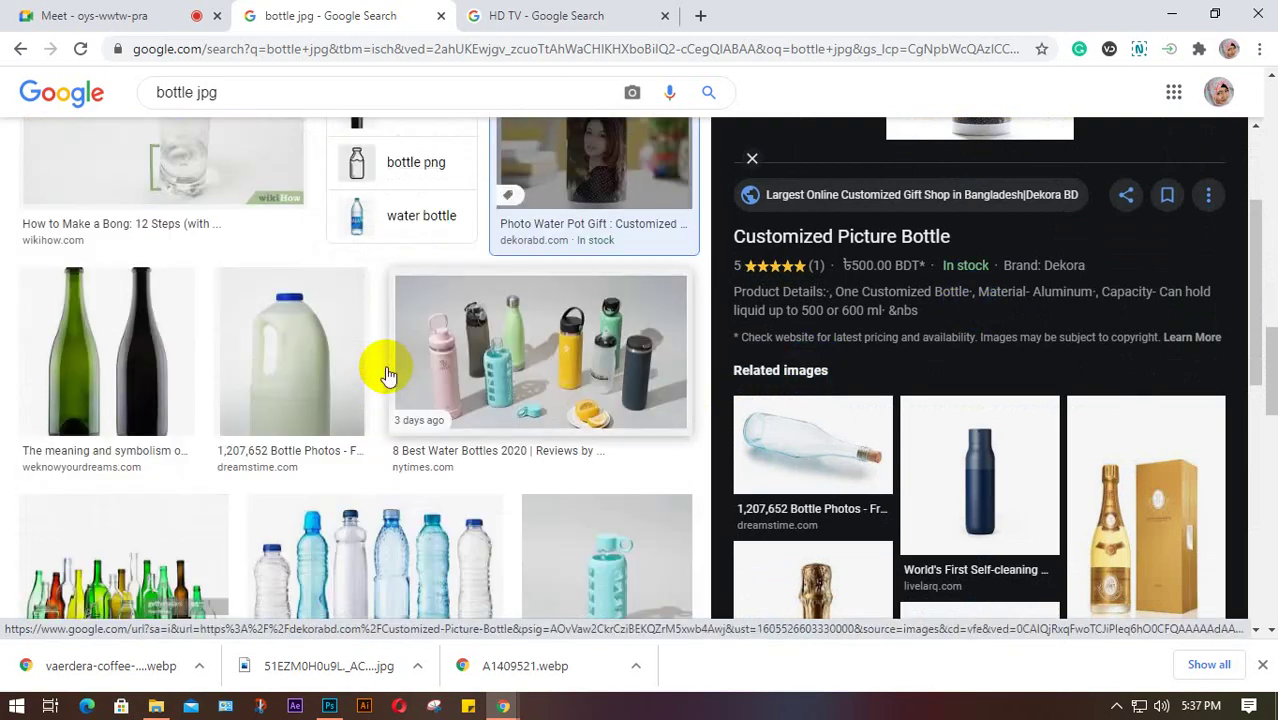
scroll(985, 375, "down", 4)
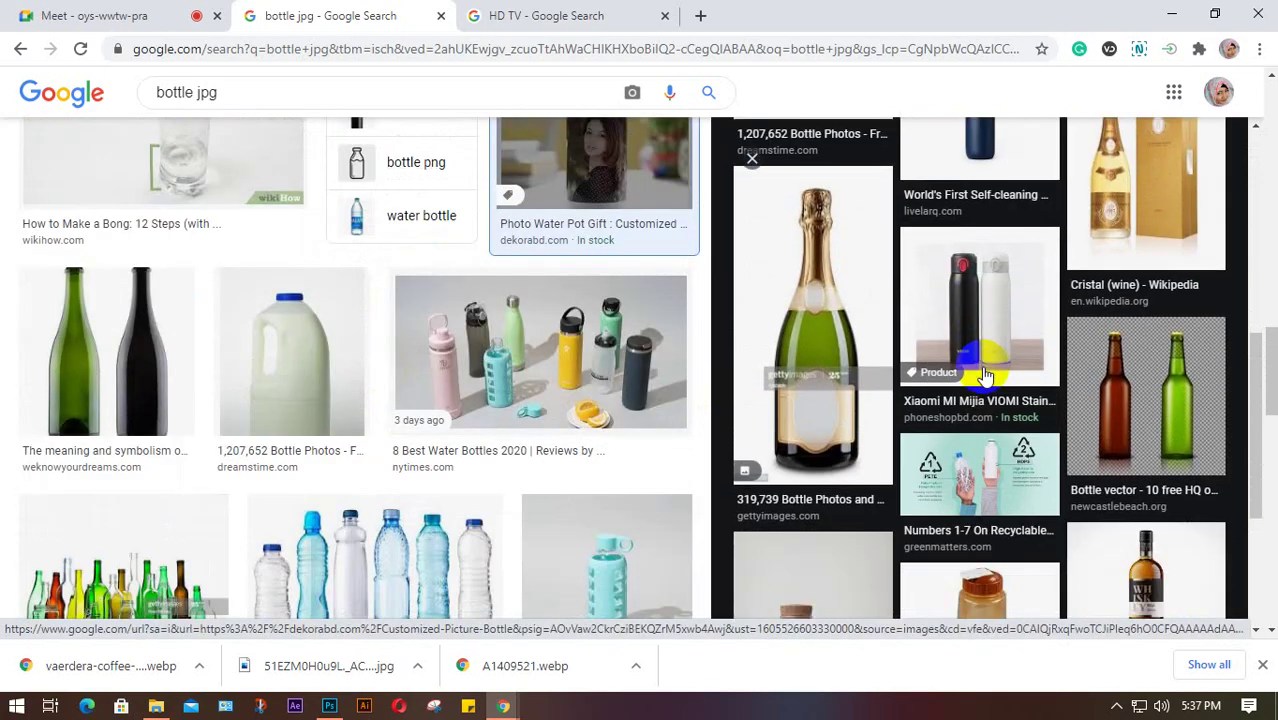
scroll(985, 375, "down", 2)
Step: Browse further bottle results, preview the dark insulated water bottle from themanual.com, and look through its related images
scroll(448, 297, "down", 3)
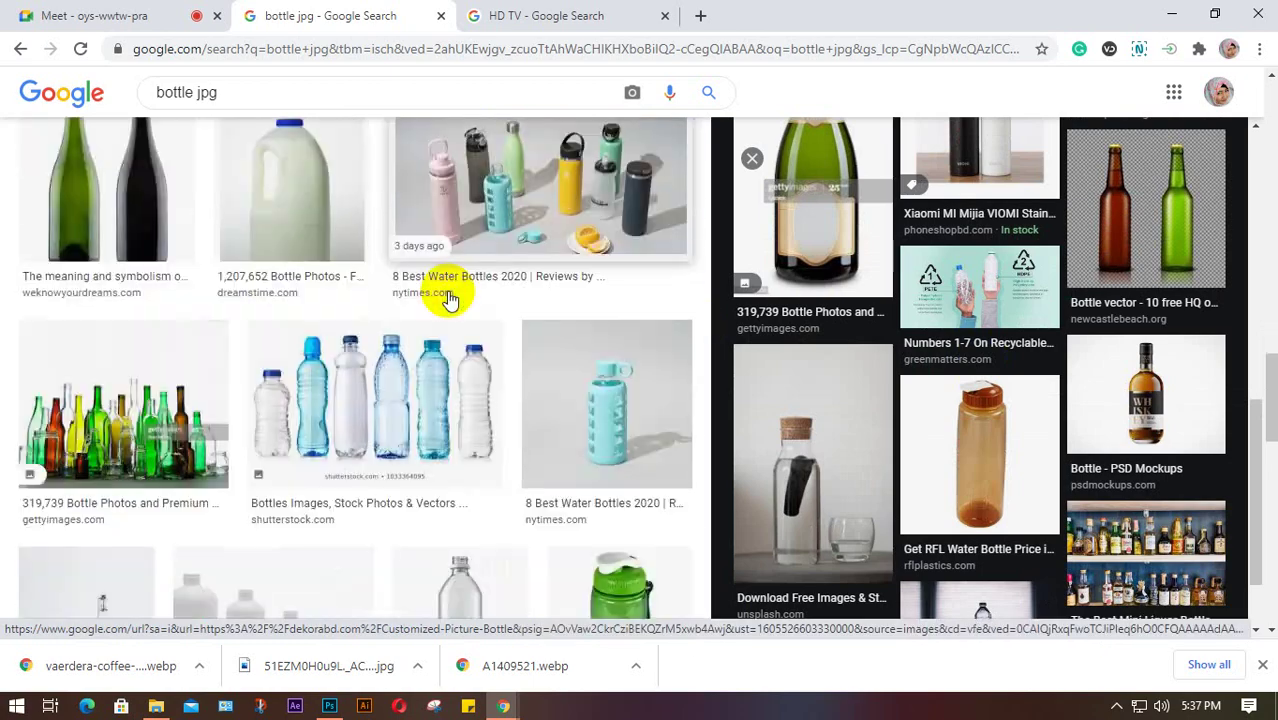
scroll(352, 303, "down", 2)
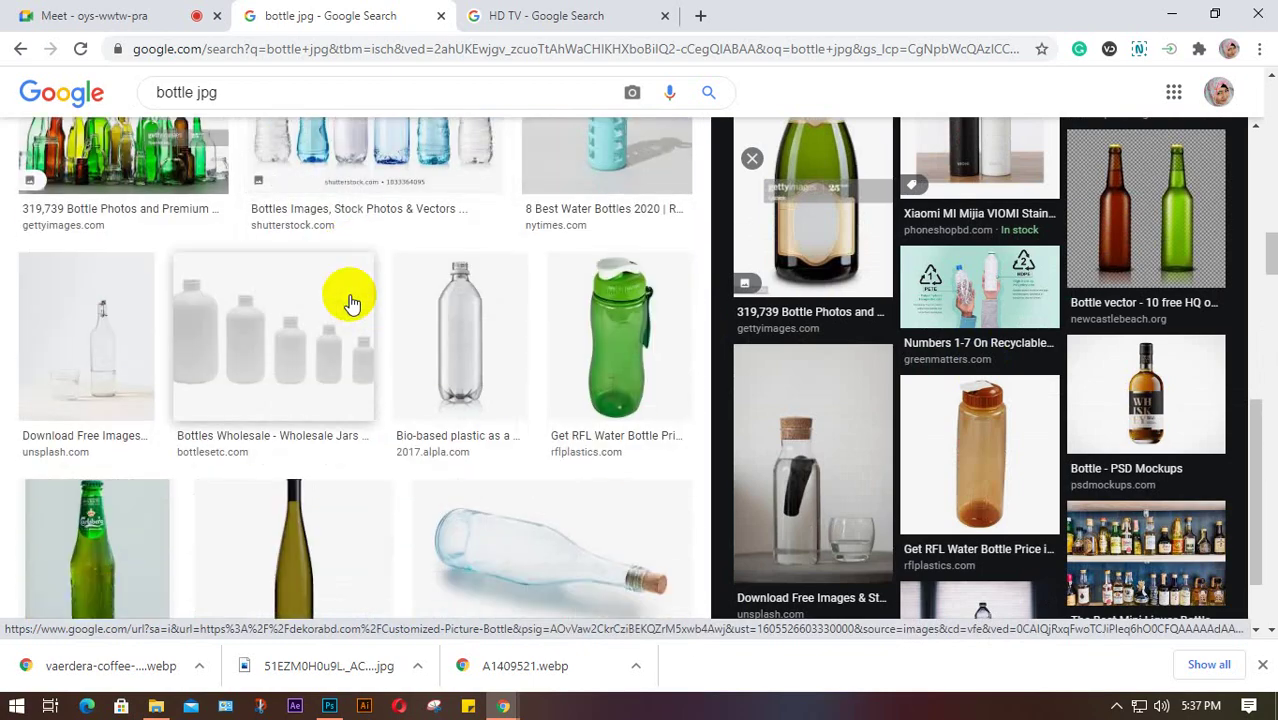
scroll(261, 320, "down", 3)
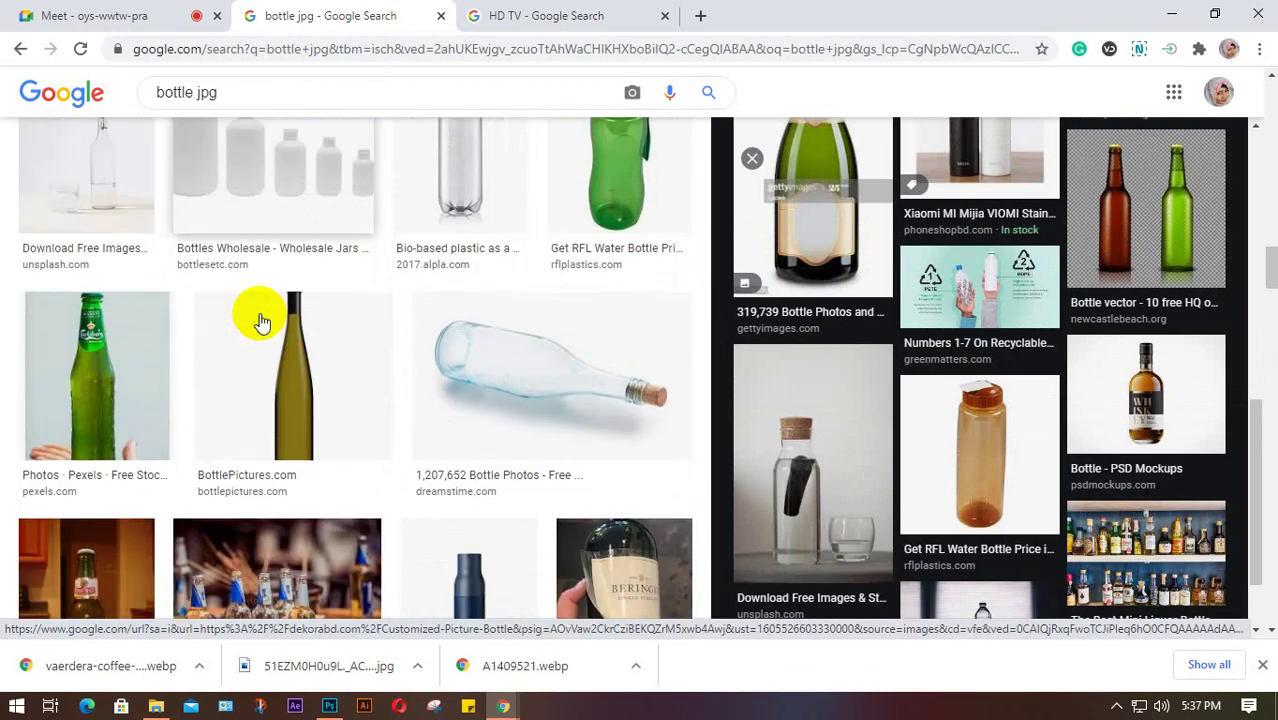
scroll(262, 316, "down", 2)
scroll(274, 385, "down", 2)
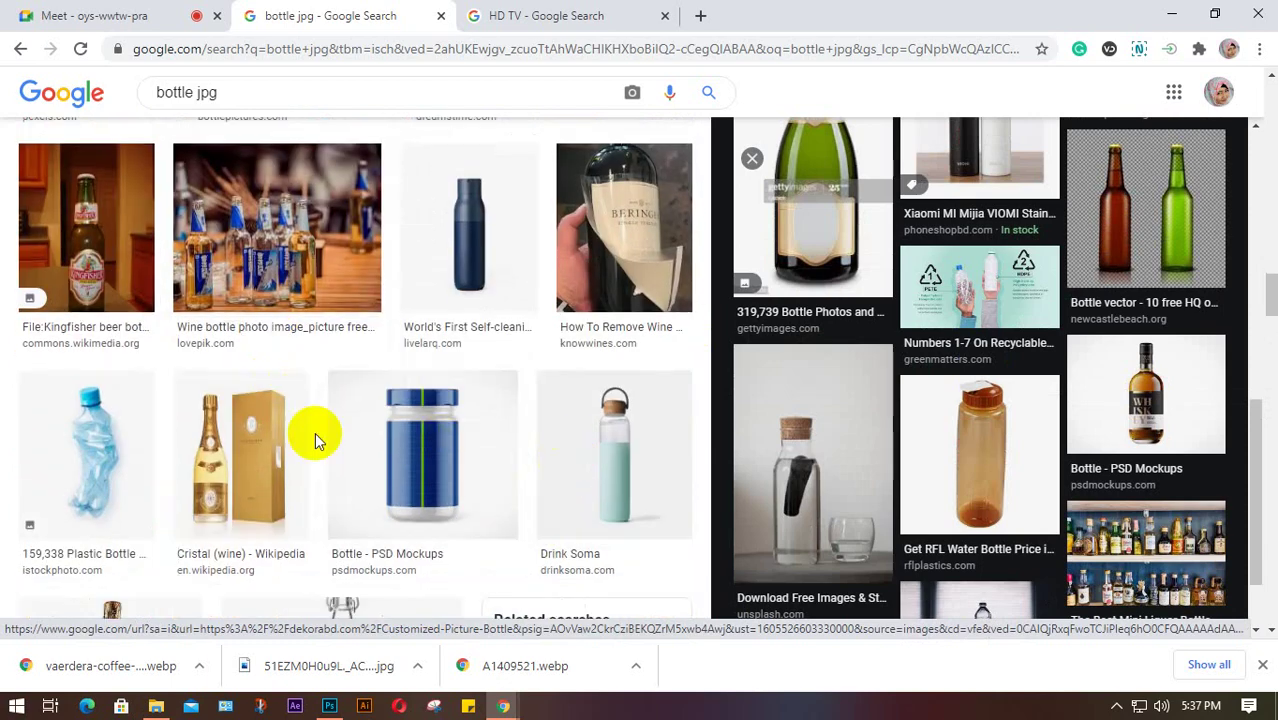
scroll(316, 440, "down", 2)
scroll(316, 440, "down", 2)
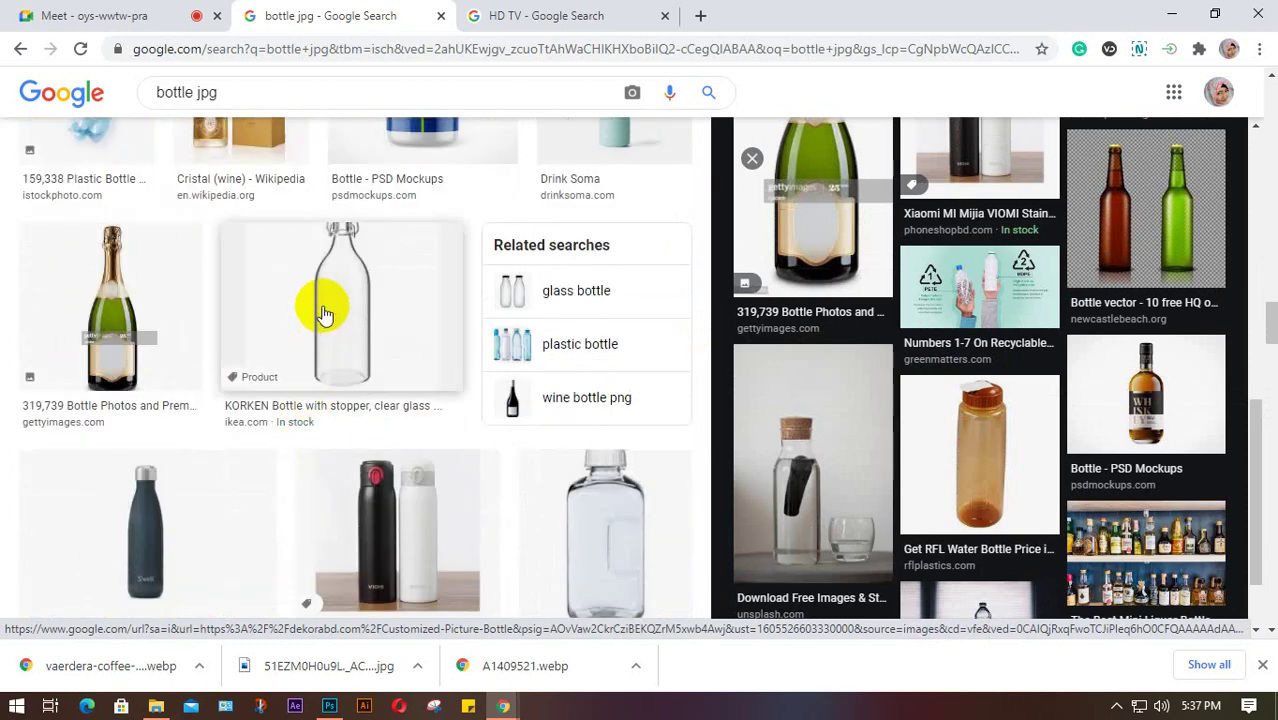
scroll(407, 519, "down", 1)
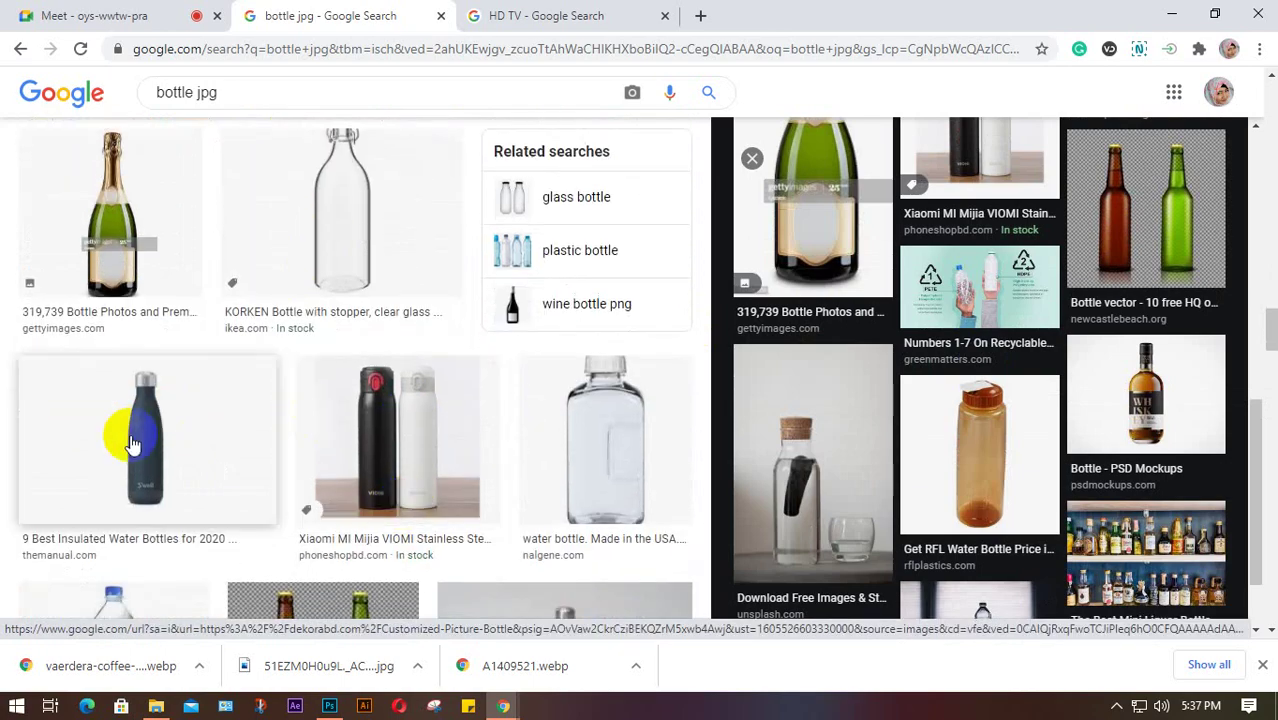
left_click(165, 432)
scroll(998, 312, "down", 3)
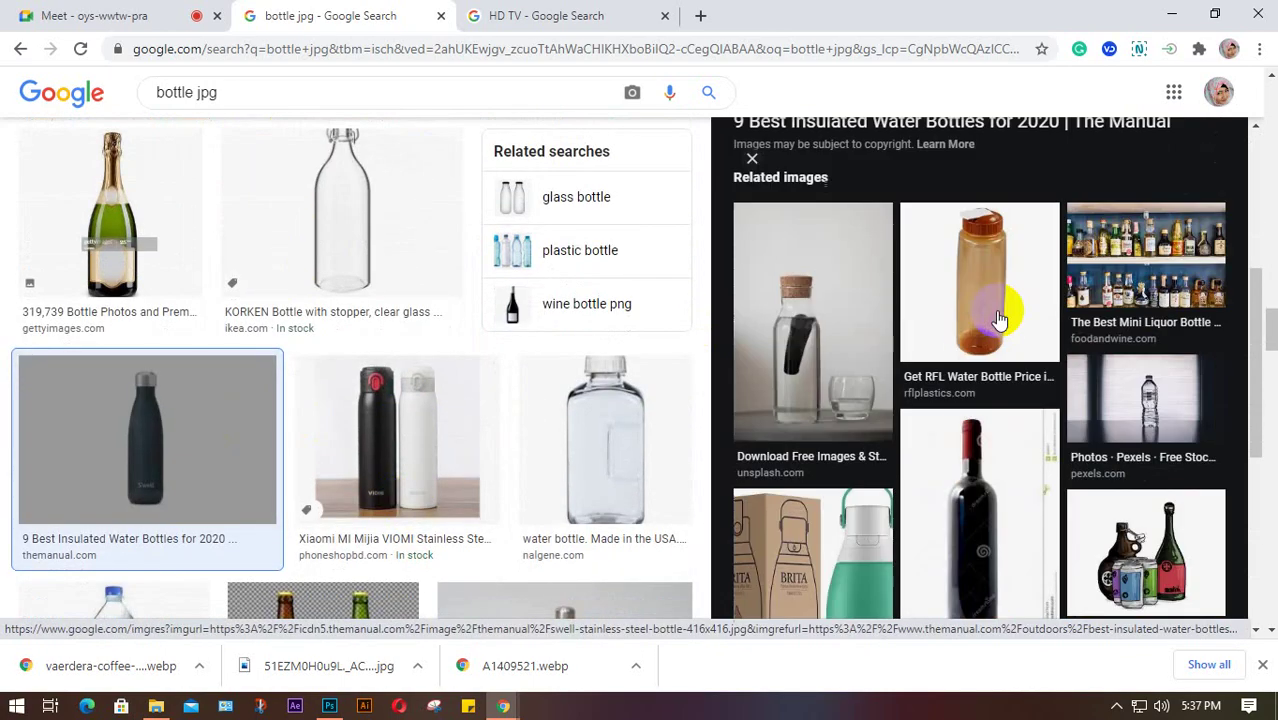
scroll(998, 318, "down", 2)
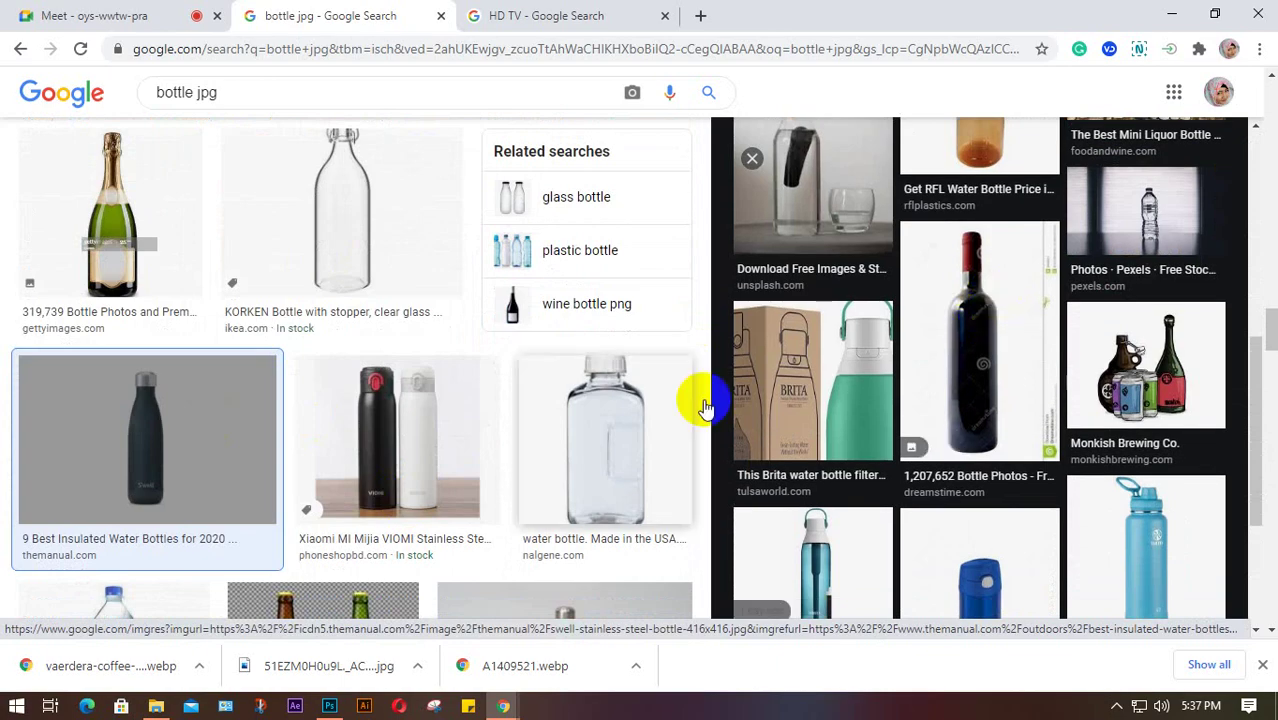
Step: Find the clear 500ml Juice Bottle With TE Cap image and save it to the Desktop as the JPEG 500ml-Dairy-Bottle-white-CAP
scroll(508, 412, "down", 3)
scroll(508, 418, "down", 4)
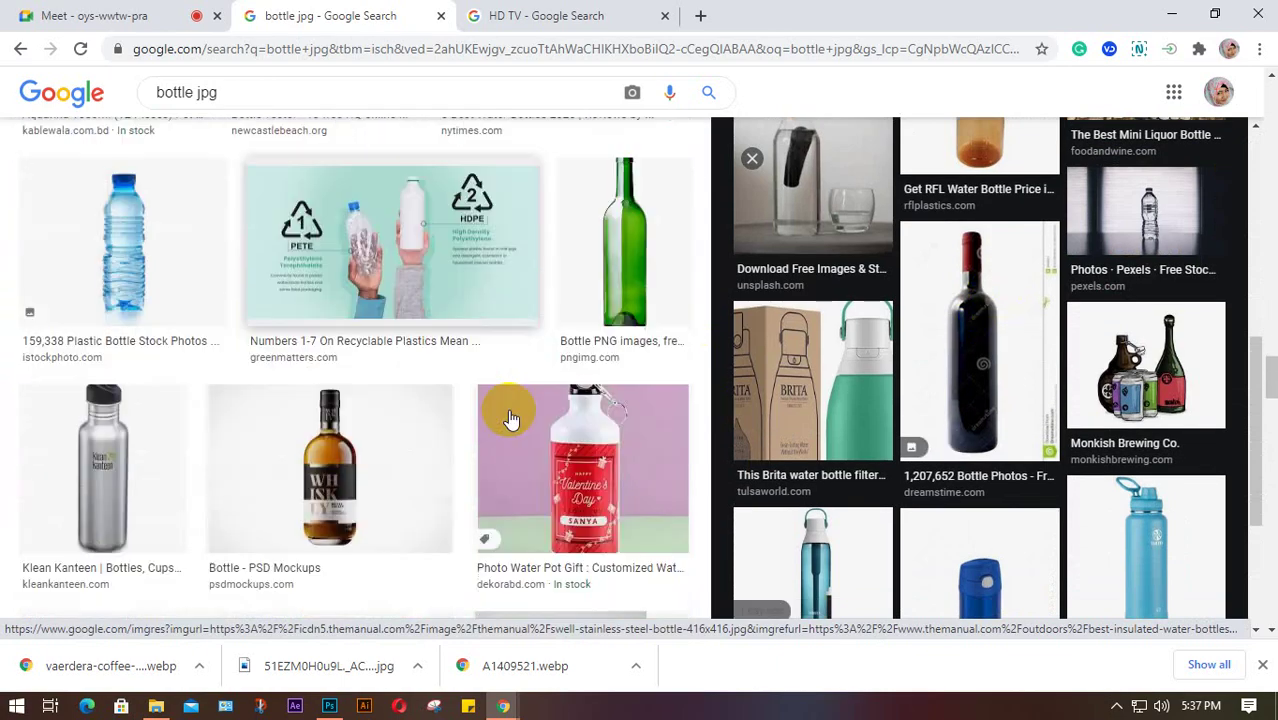
scroll(333, 383, "down", 2)
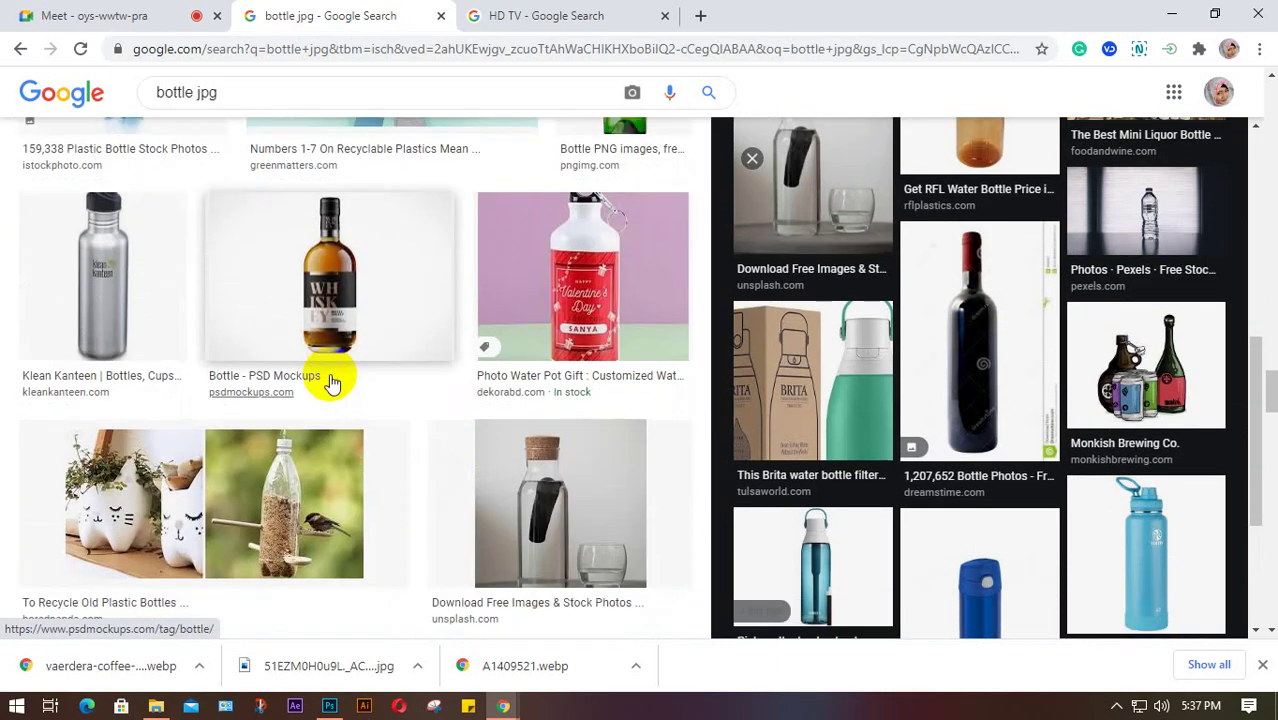
scroll(333, 383, "down", 6)
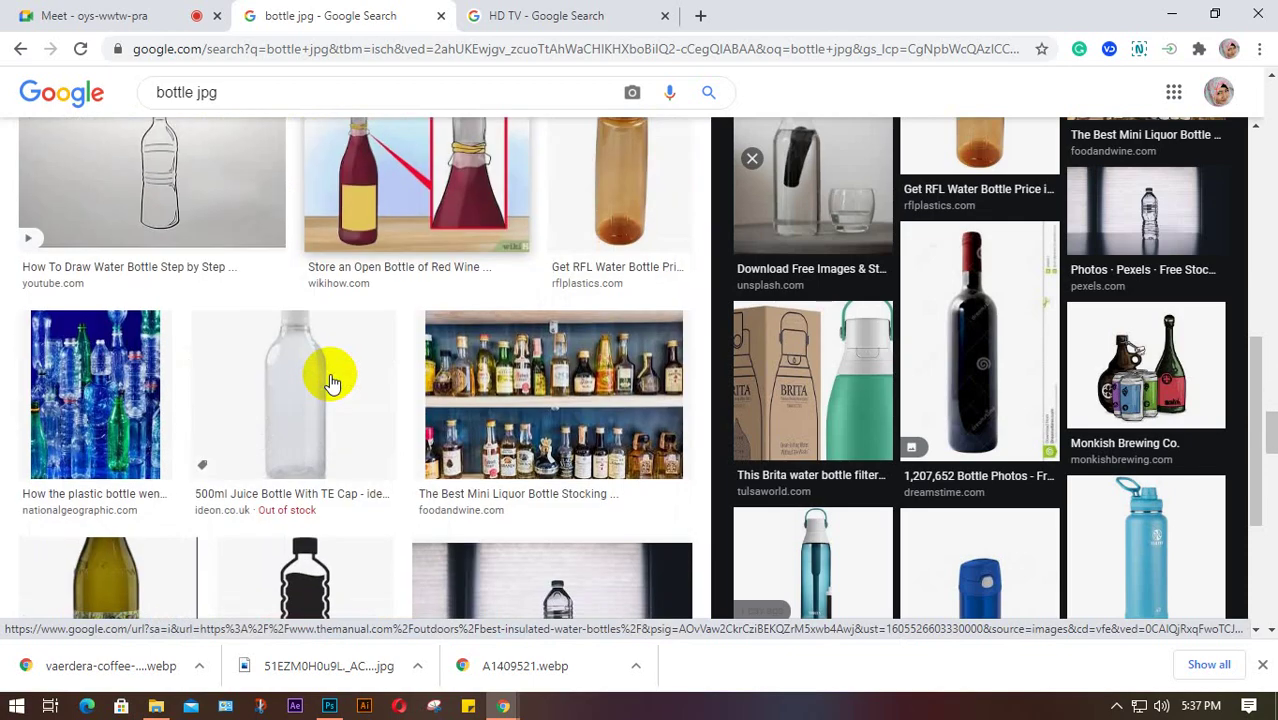
scroll(328, 379, "down", 1)
left_click(313, 301)
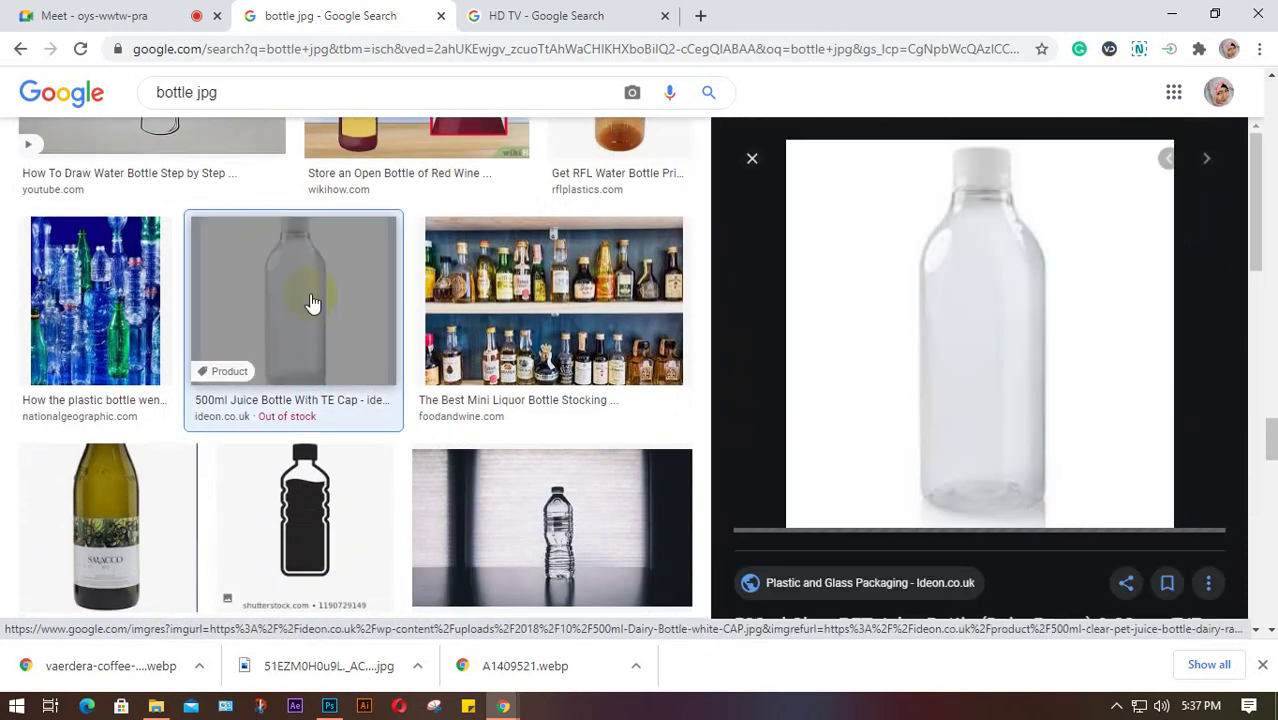
left_click(932, 315)
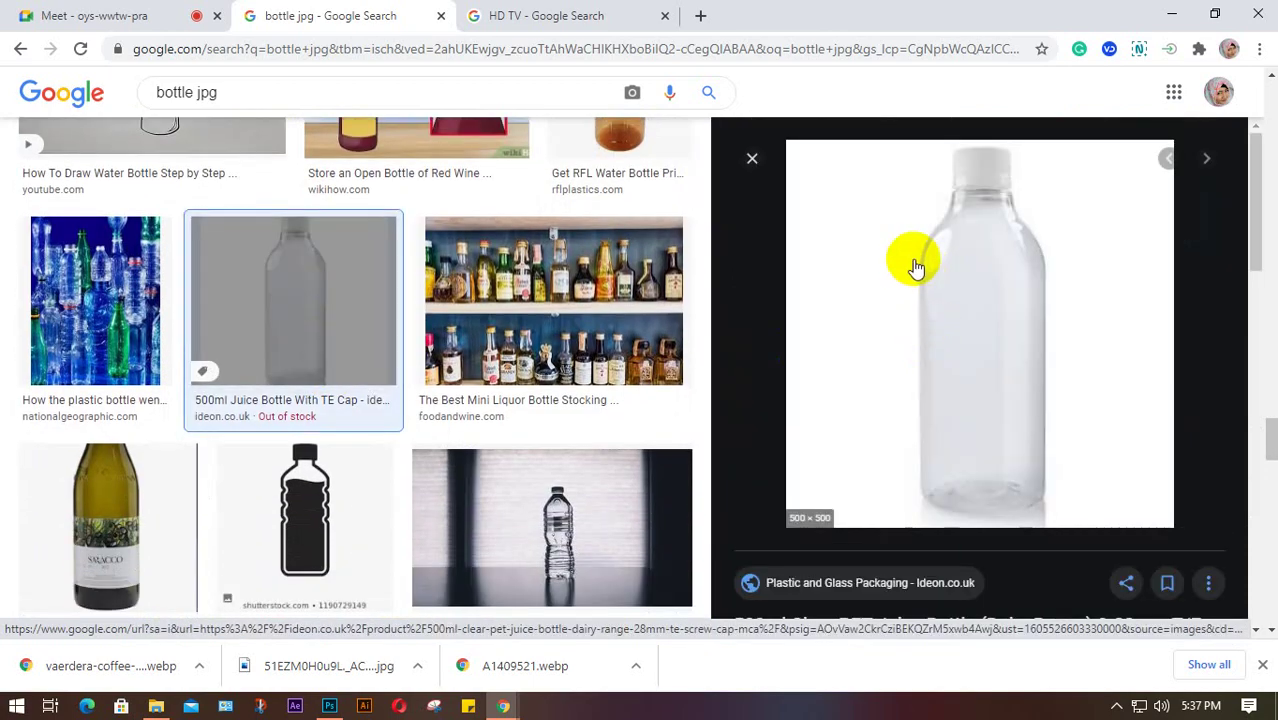
right_click(908, 226)
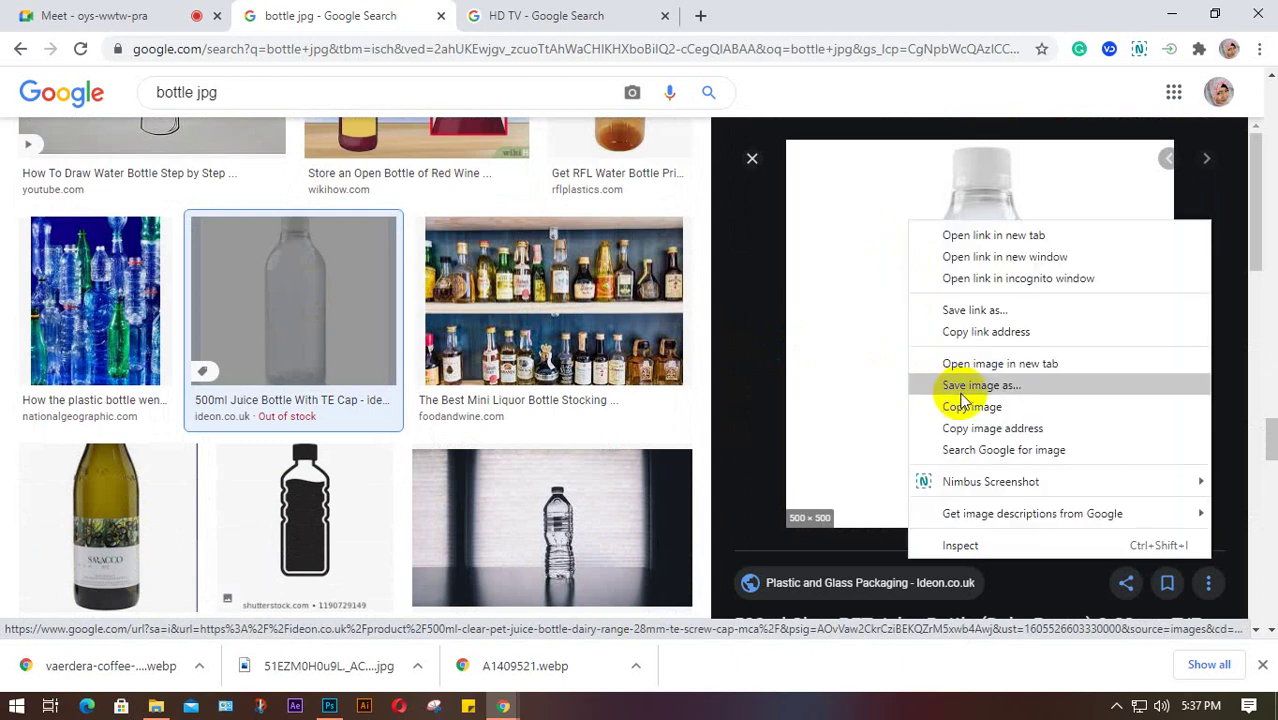
left_click(957, 383)
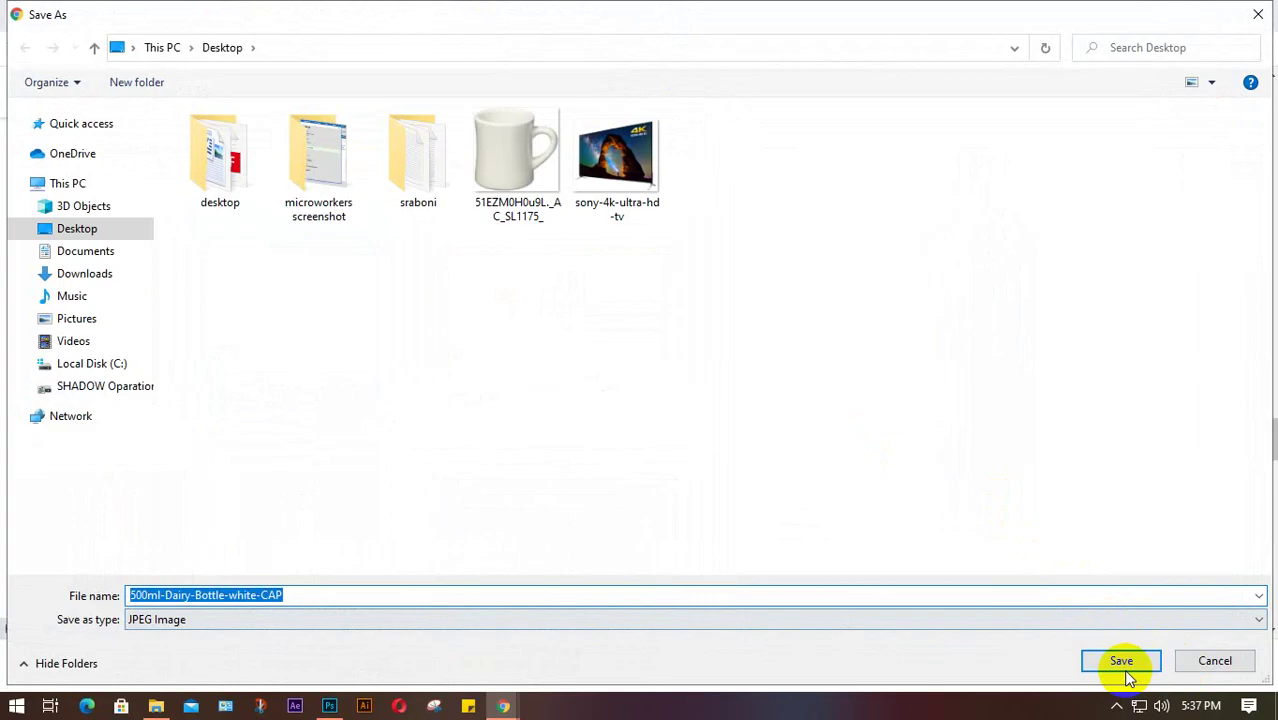
left_click(1112, 662)
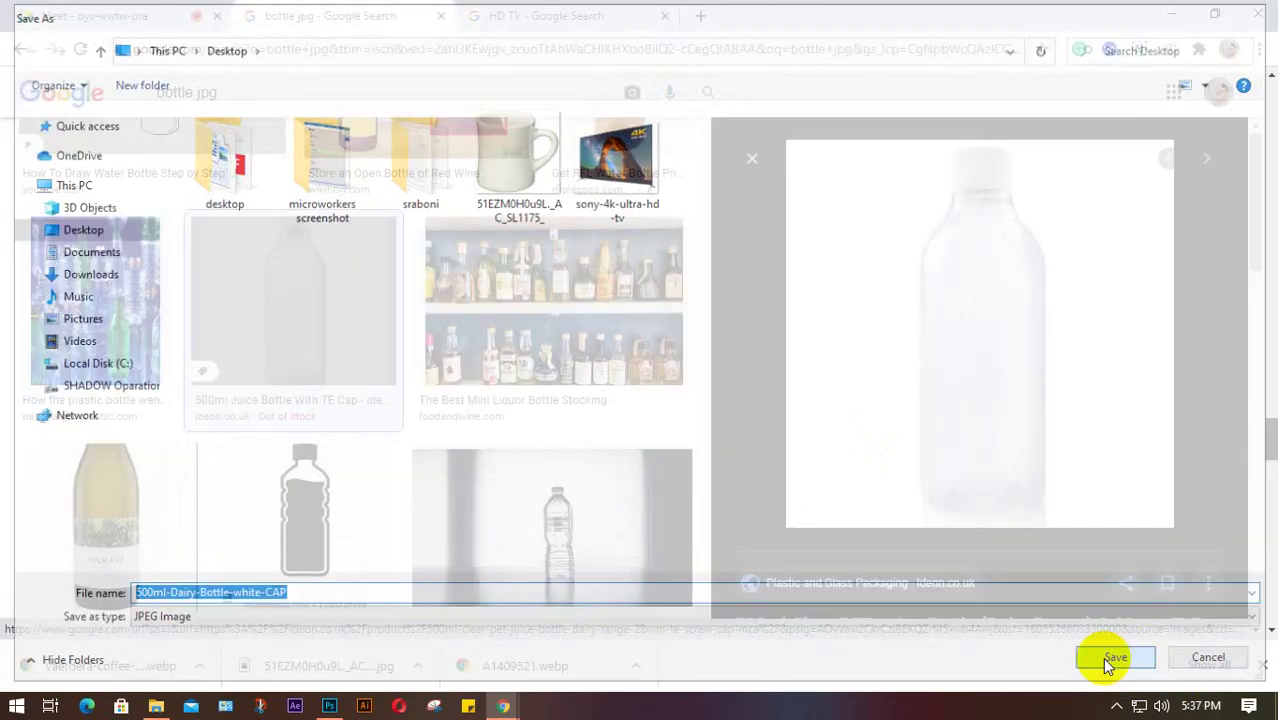
Step: Switch to Photoshop, place the 500ml-Dairy-Bottle-white-CAP image from the Desktop into the document, and scale it down slightly around the centre
left_click(330, 707)
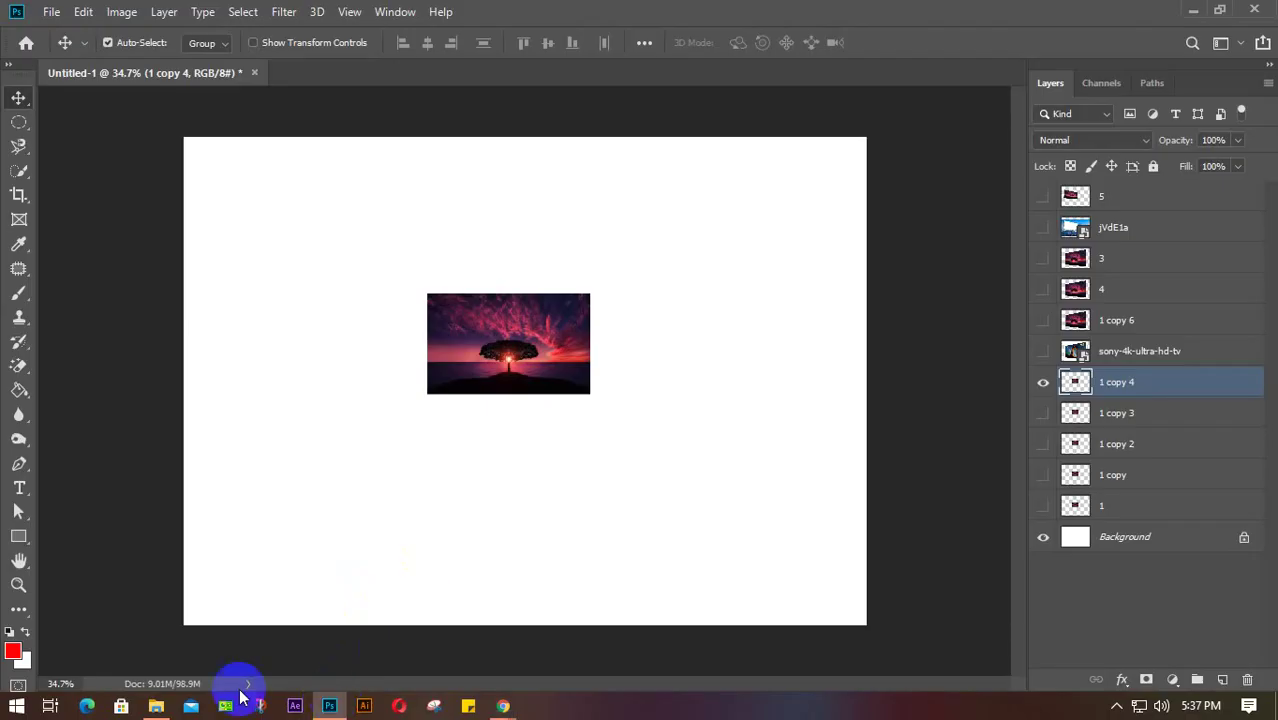
left_click(210, 604)
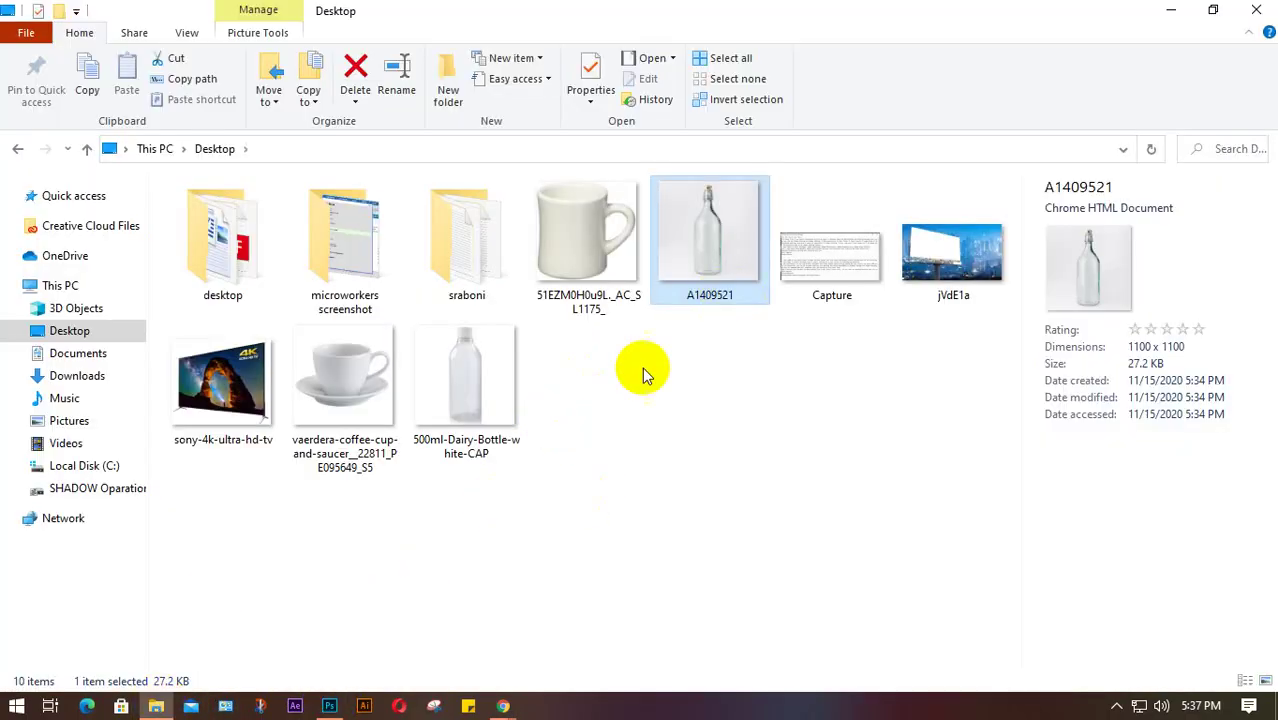
left_click_drag(491, 373, 411, 537)
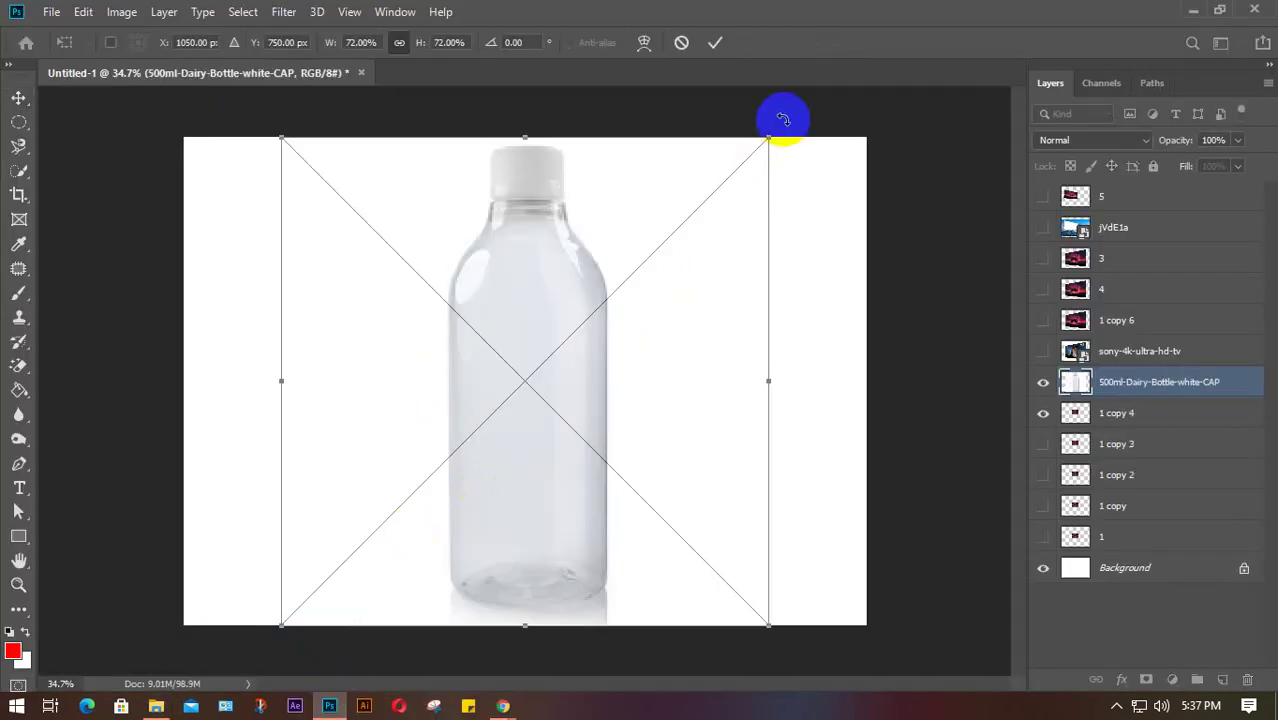
left_click_drag(775, 133, 745, 178)
left_click_drag(580, 356, 609, 343)
key("Return")
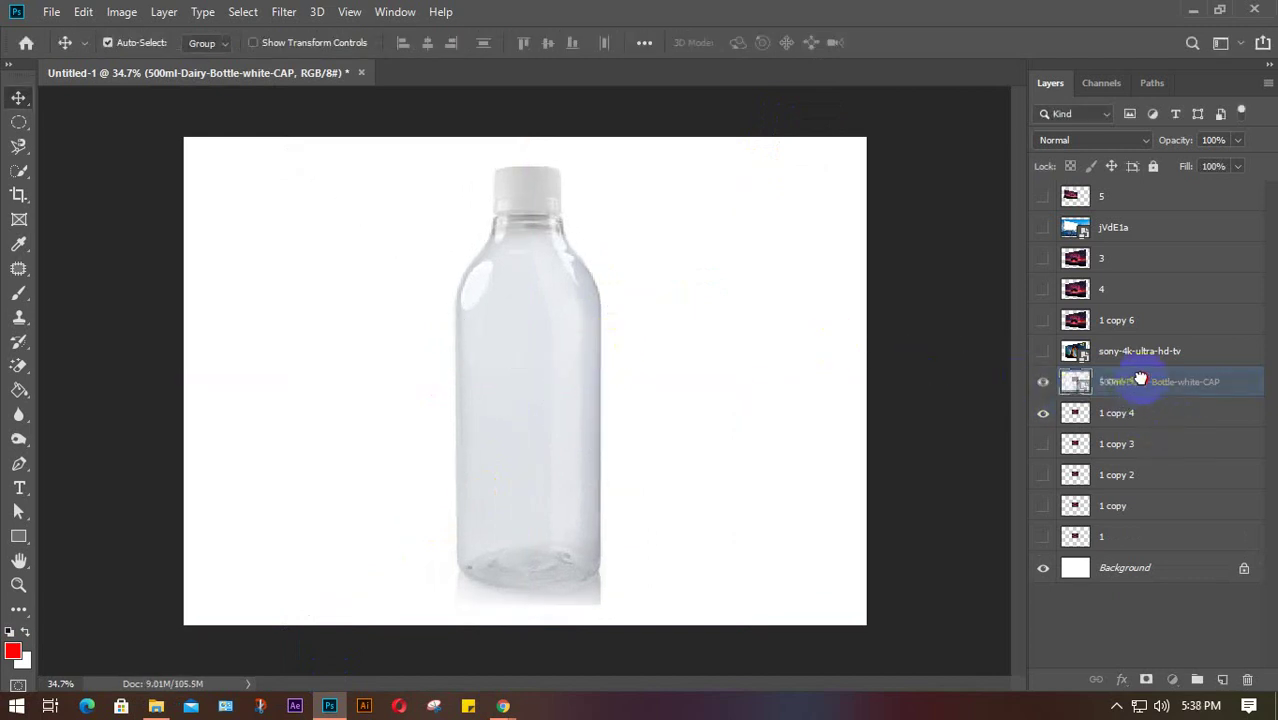
Step: Arrange the sunset picture layer 1 copy 4 in front of the bottle, move it onto the bottle body, and delete it
left_click_drag(1133, 367, 1135, 371)
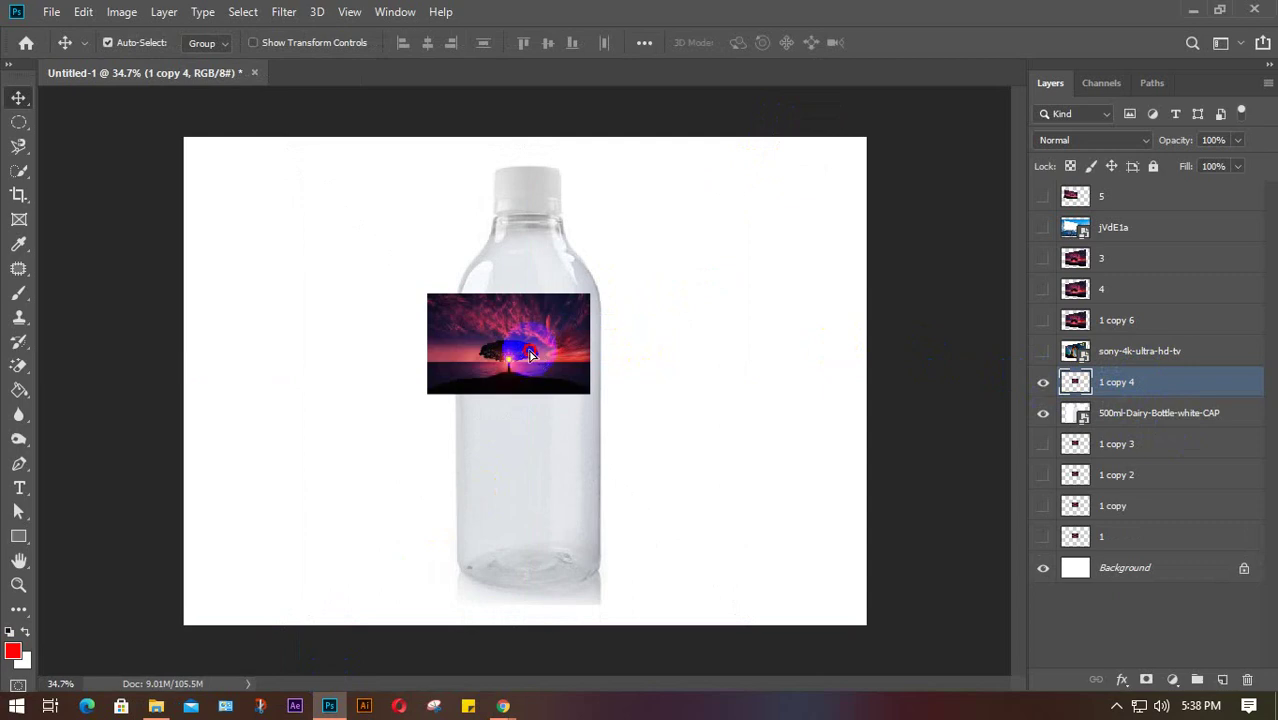
left_click_drag(531, 355, 557, 444)
scroll(560, 447, "up", 4)
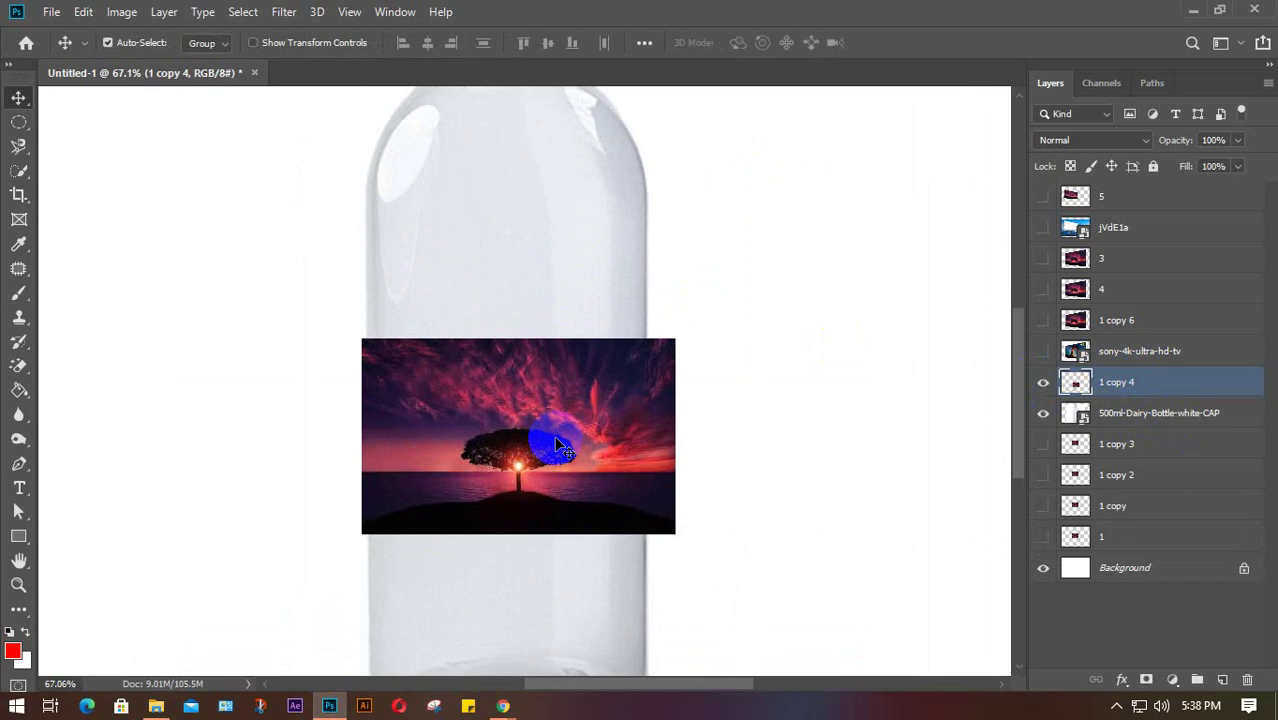
key("Delete")
Step: Switch to Chrome and search Google Images for hd background in a new tab
mouse_move(503, 706)
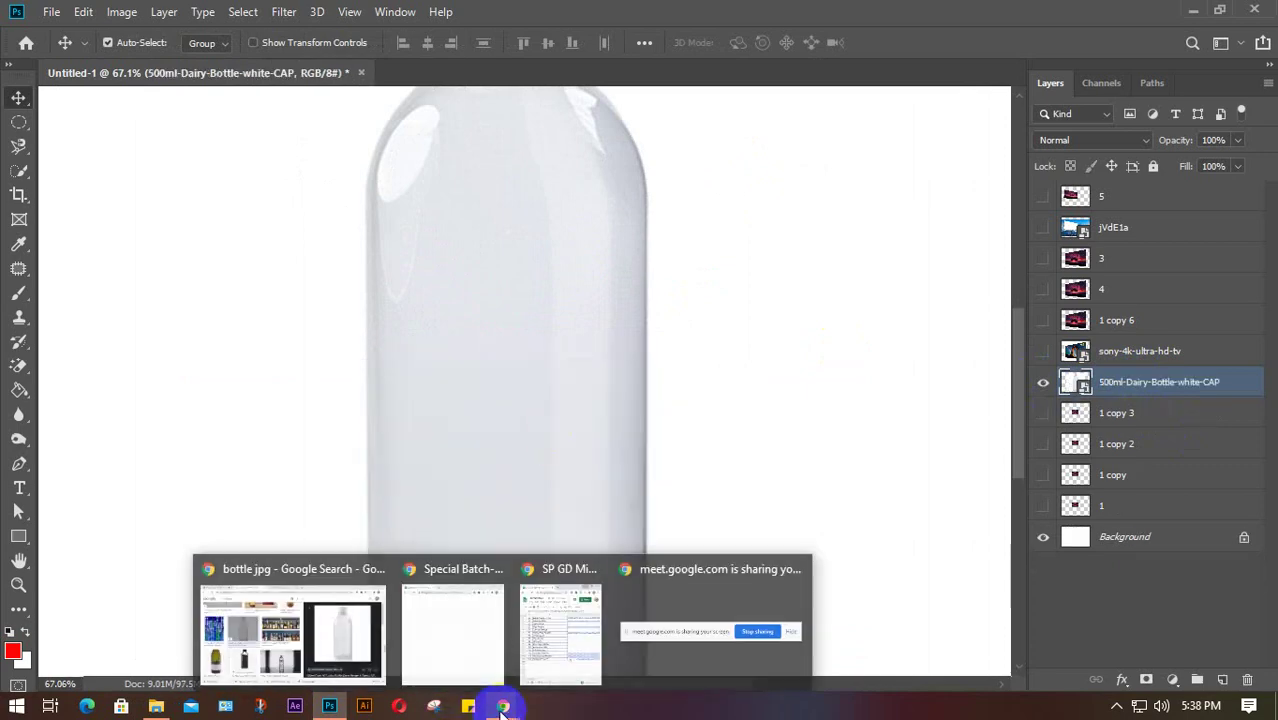
left_click(316, 618)
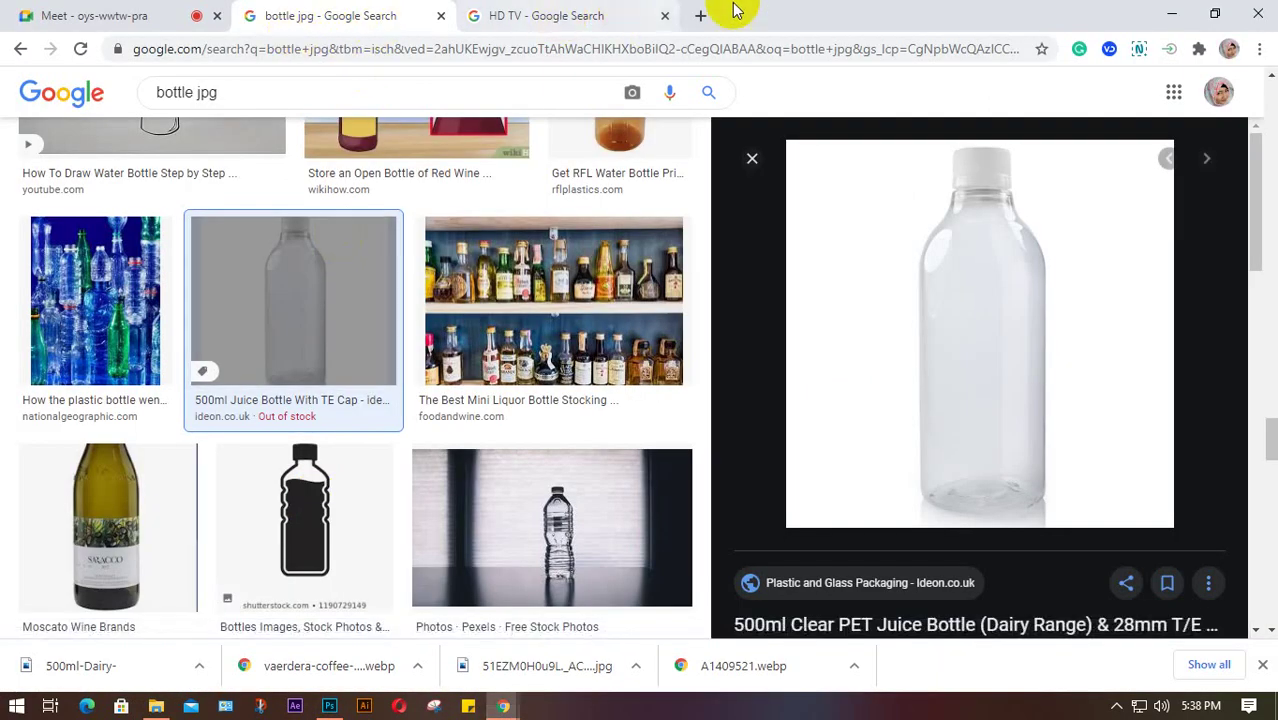
left_click(699, 17)
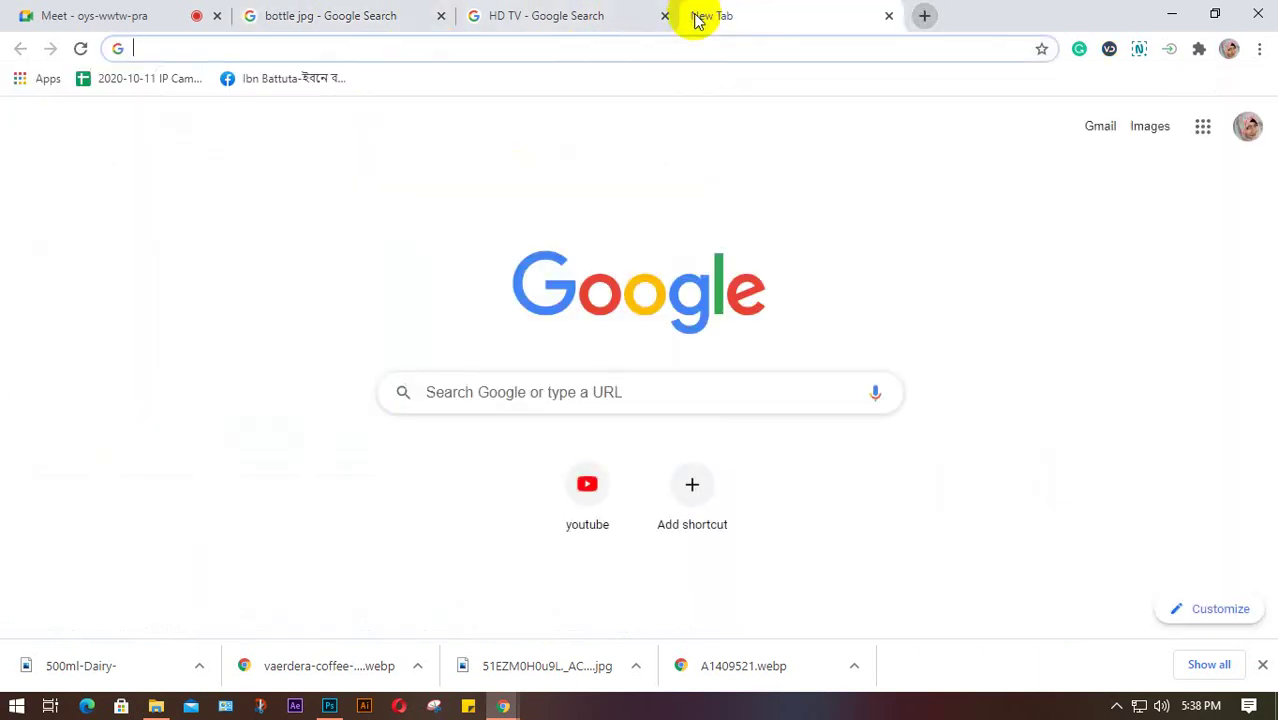
type("hd")
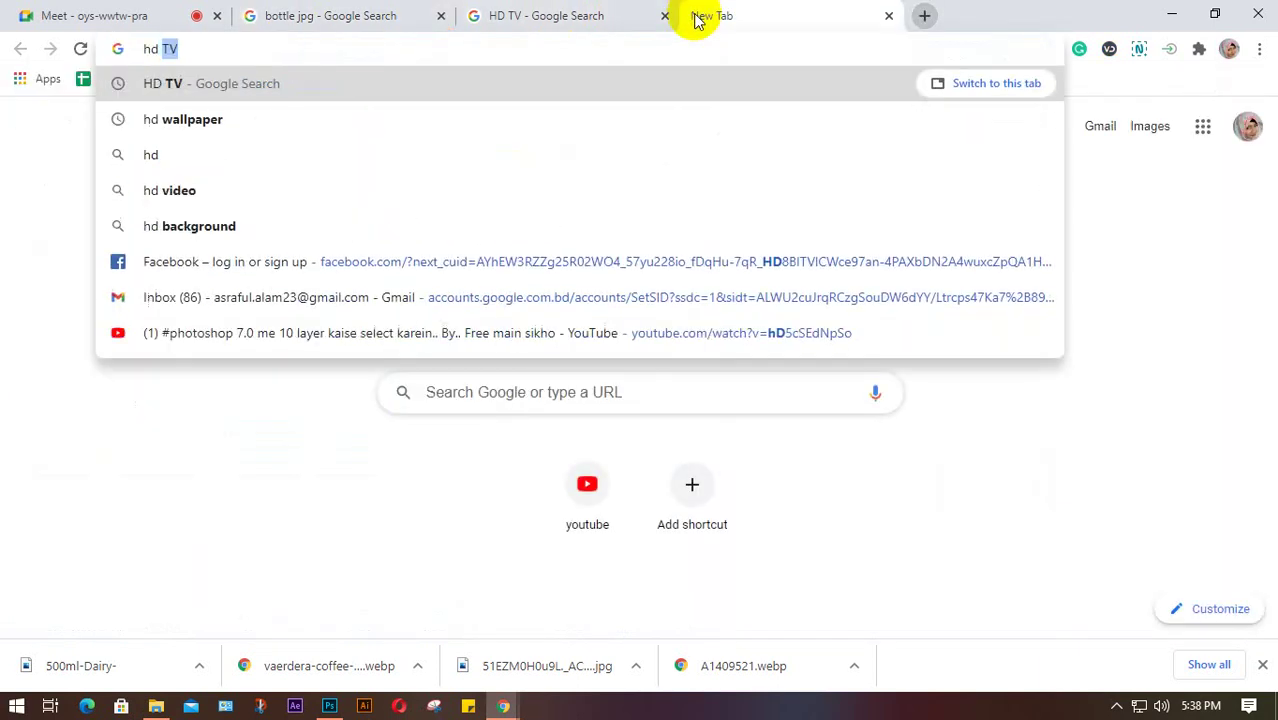
type(" ba")
key("Return")
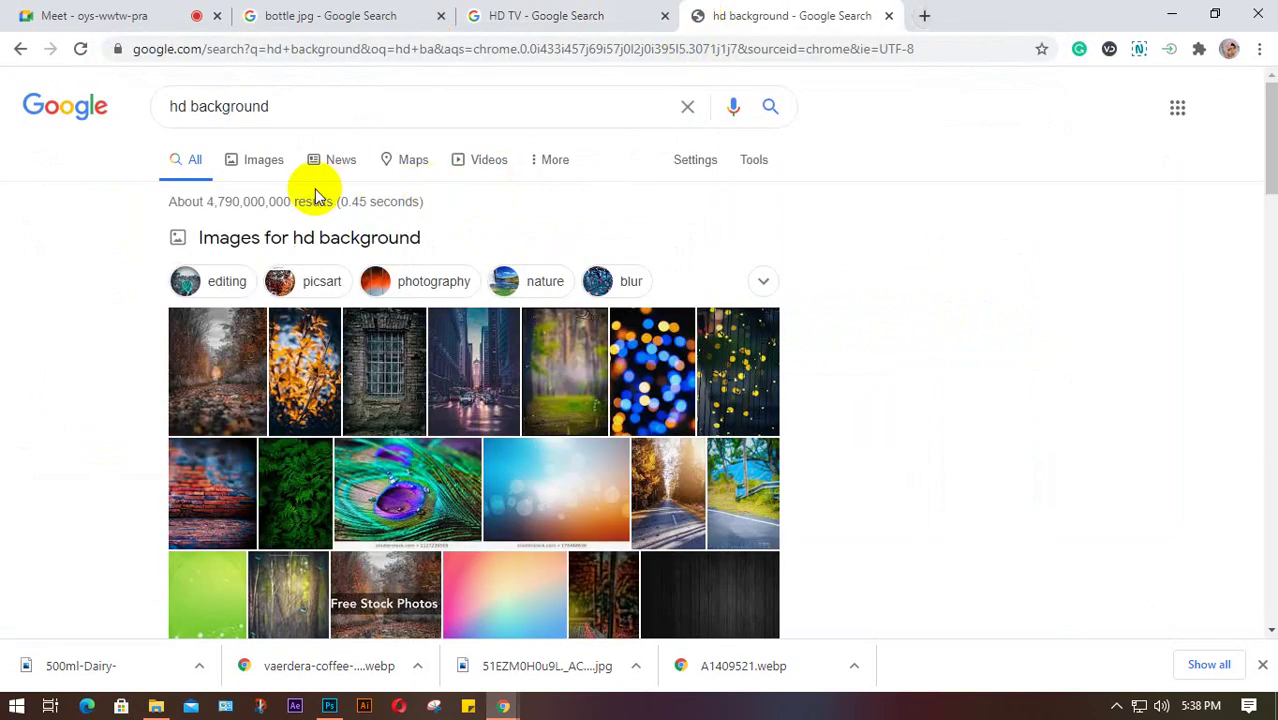
left_click(259, 168)
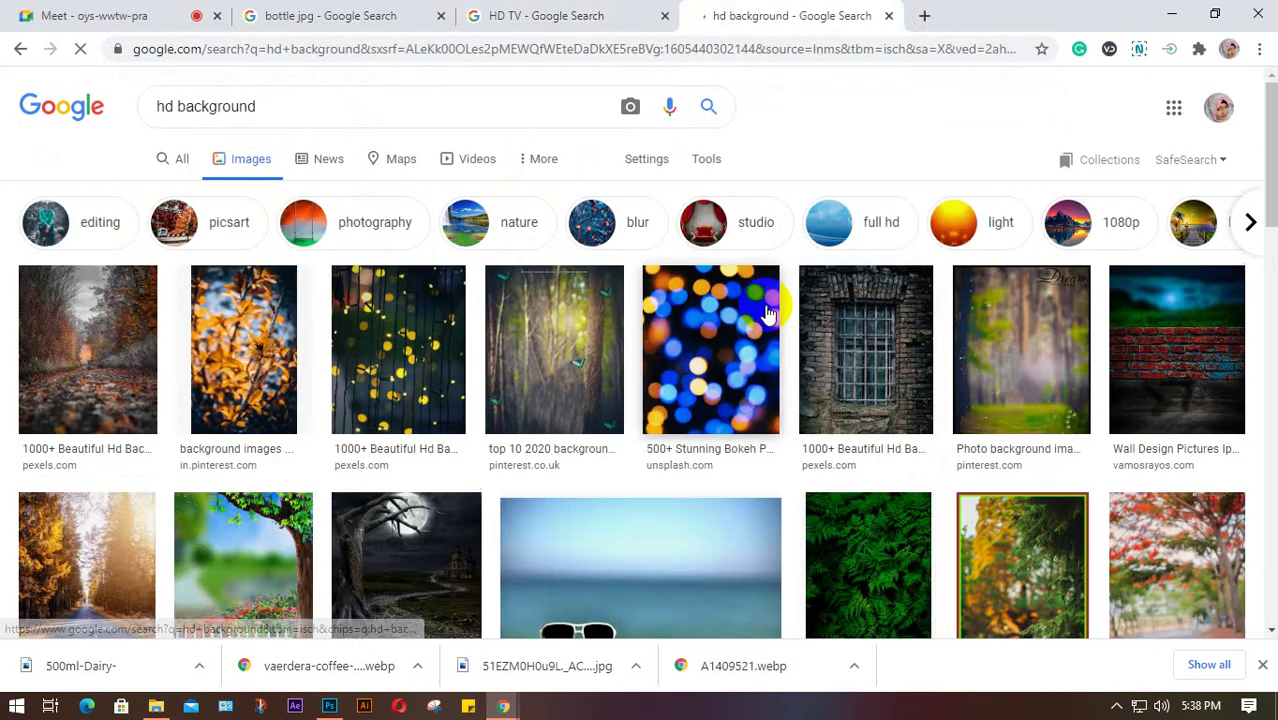
Step: Browse the hd background image results for a picture suitable as a bottle label
left_click(321, 147)
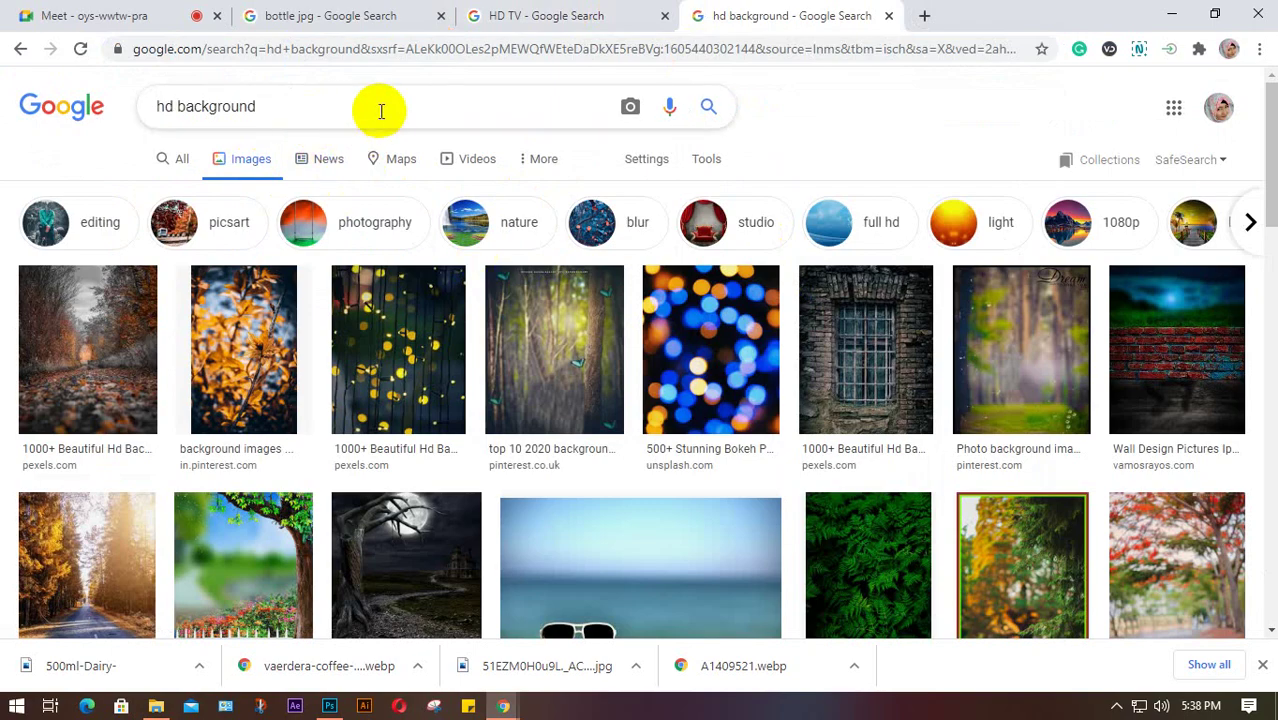
scroll(560, 330, "down", 3)
left_click(358, 330)
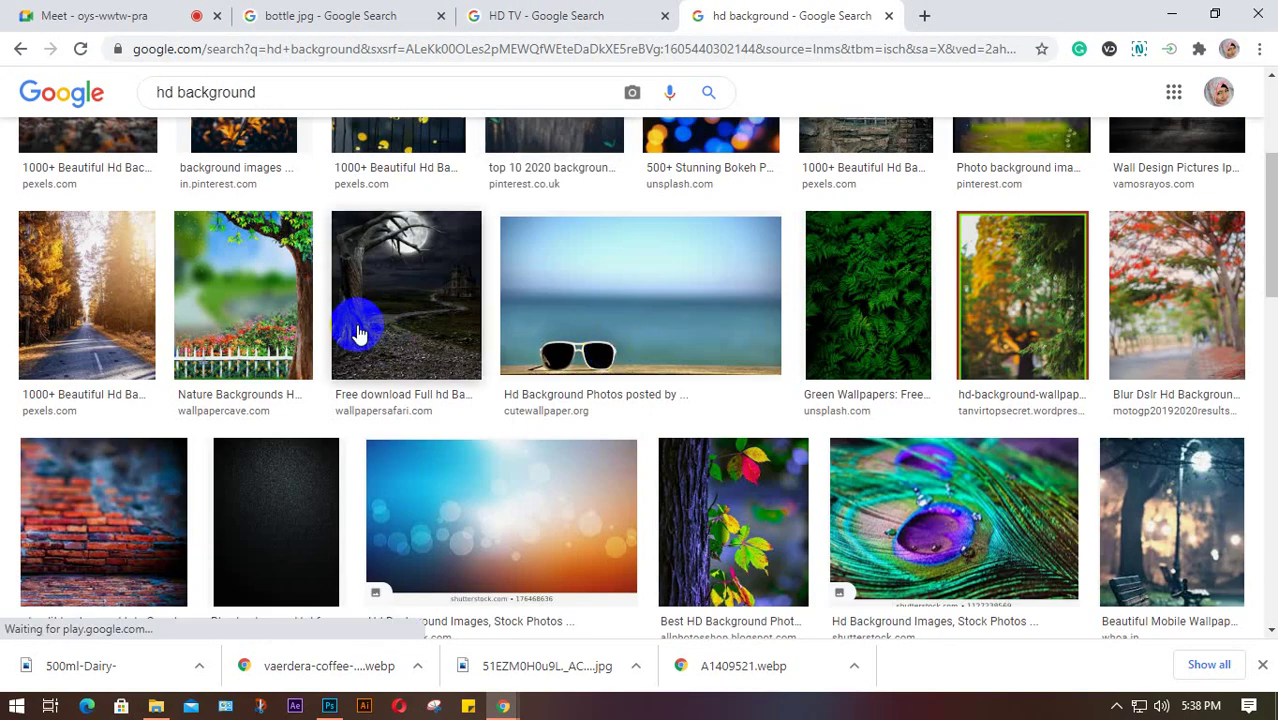
scroll(358, 333, "down", 4)
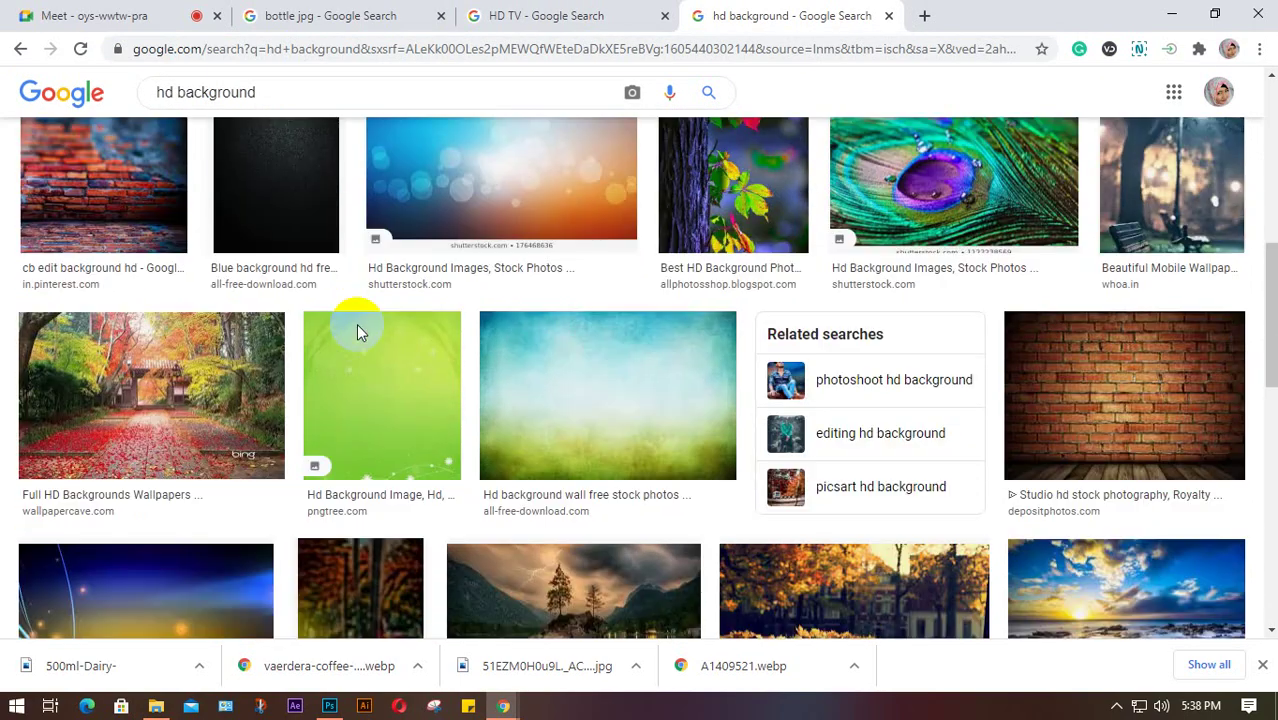
scroll(358, 333, "up", 3)
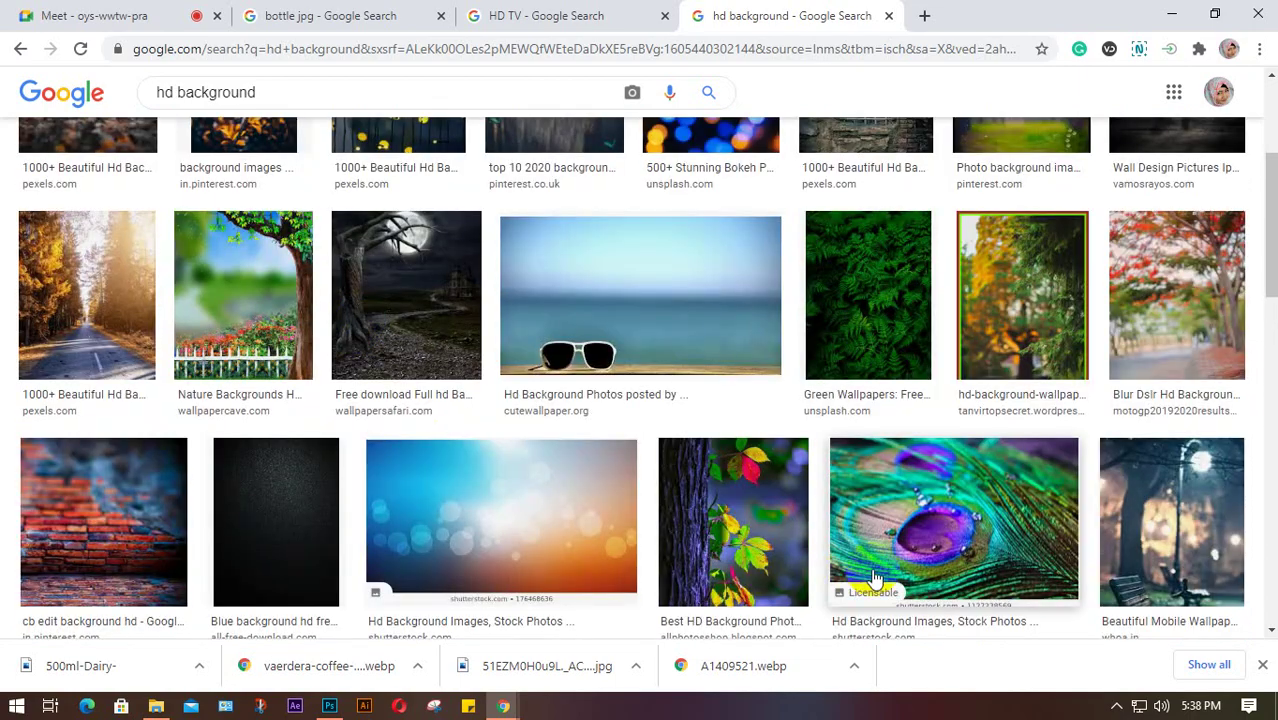
scroll(470, 476, "down", 8)
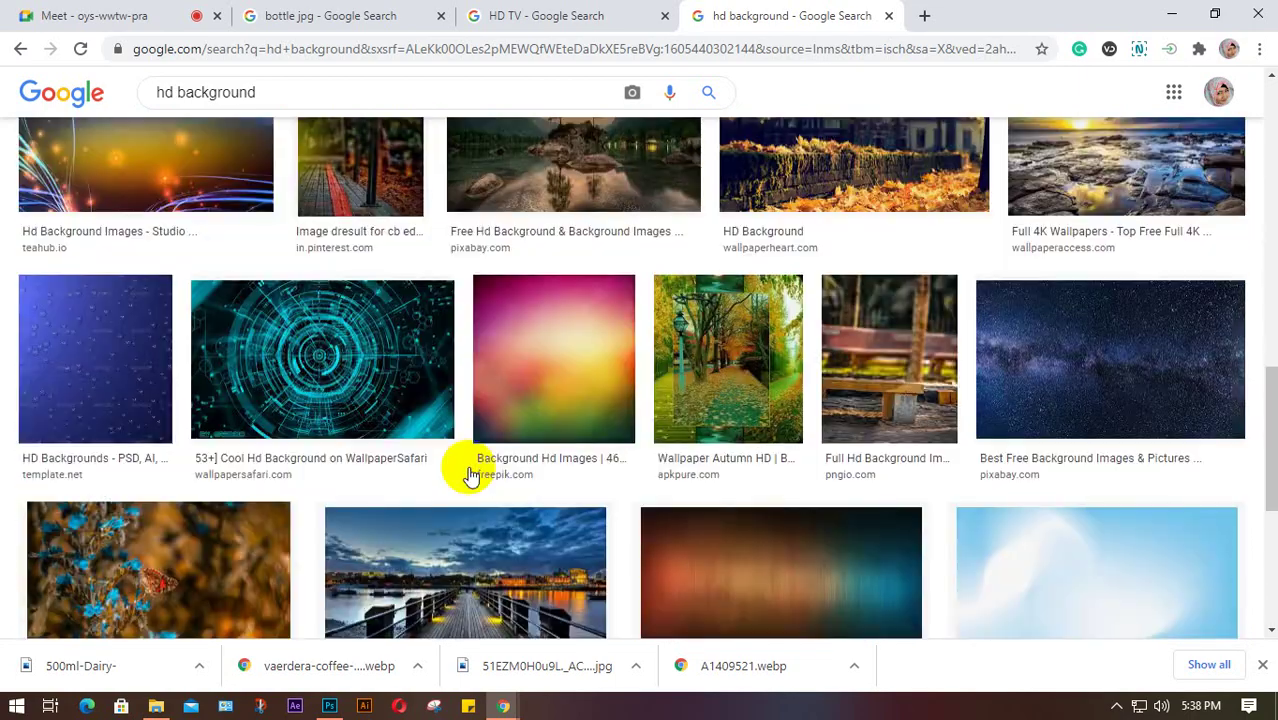
scroll(470, 475, "down", 4)
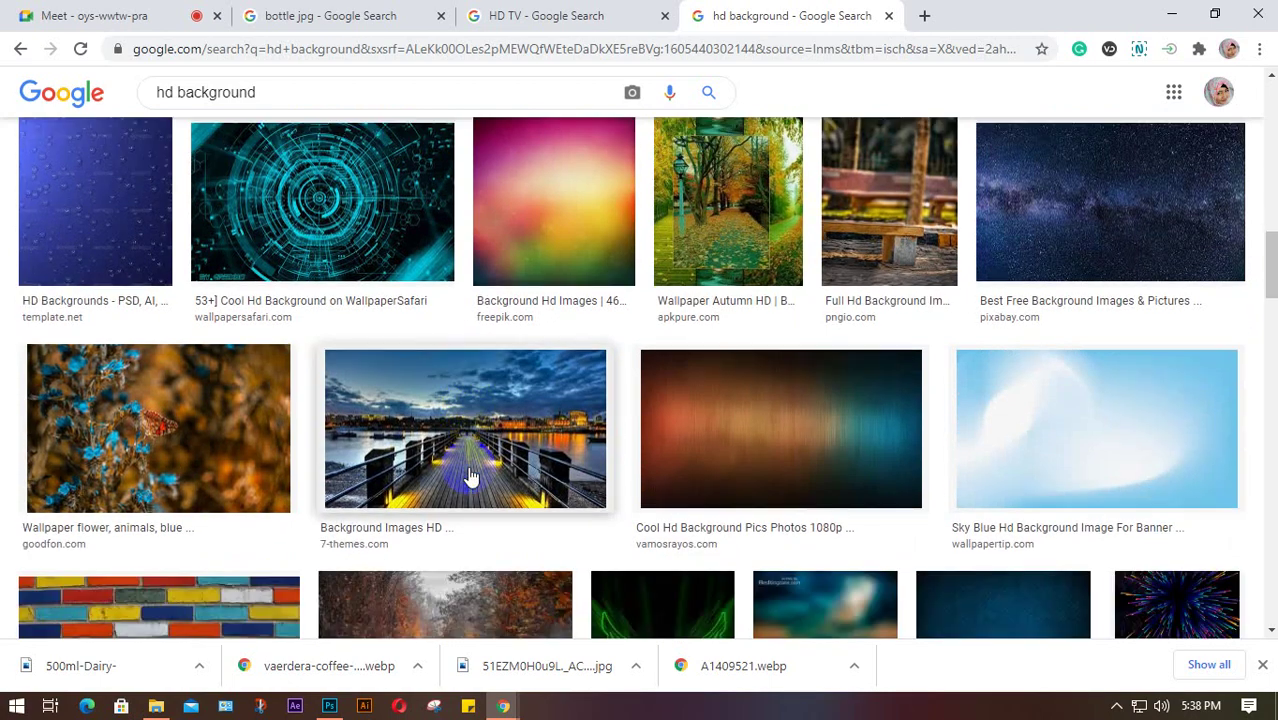
scroll(470, 476, "down", 2)
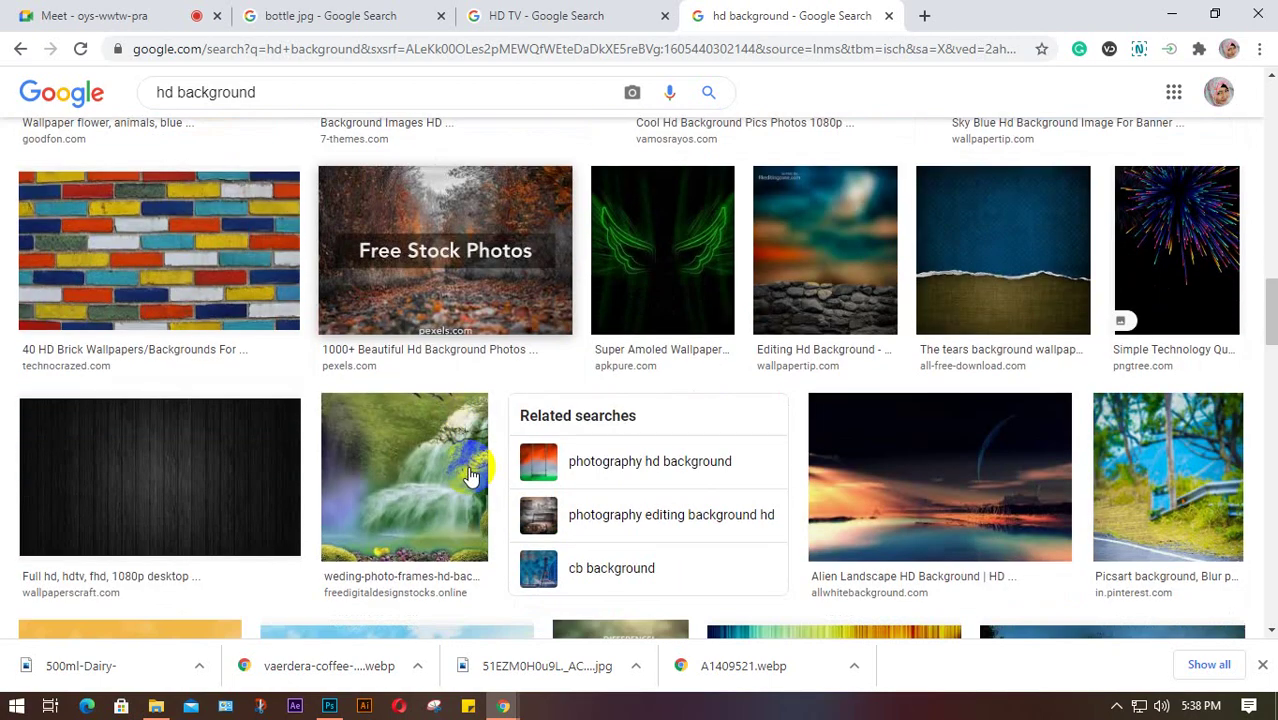
Step: Preview the green neon wings wallpaper from apkpure.com and copy the image
left_click(679, 251)
scroll(1046, 337, "down", 8)
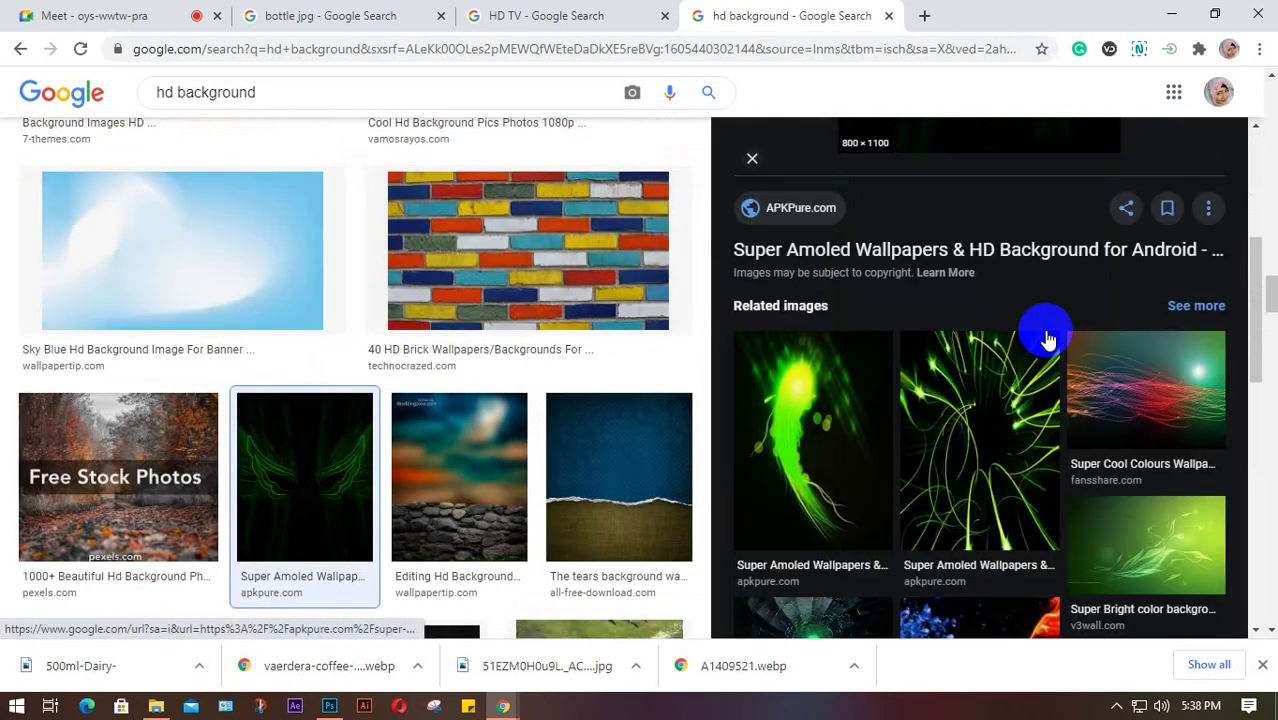
left_click(998, 388)
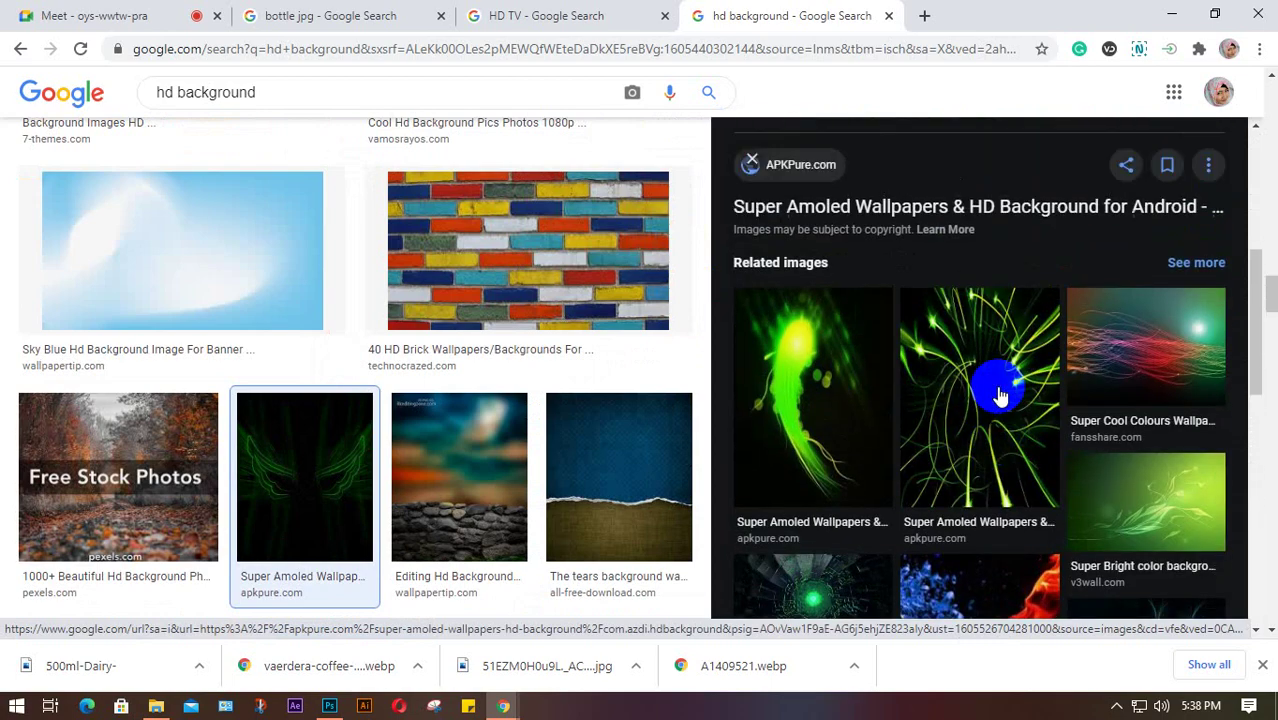
right_click(965, 318)
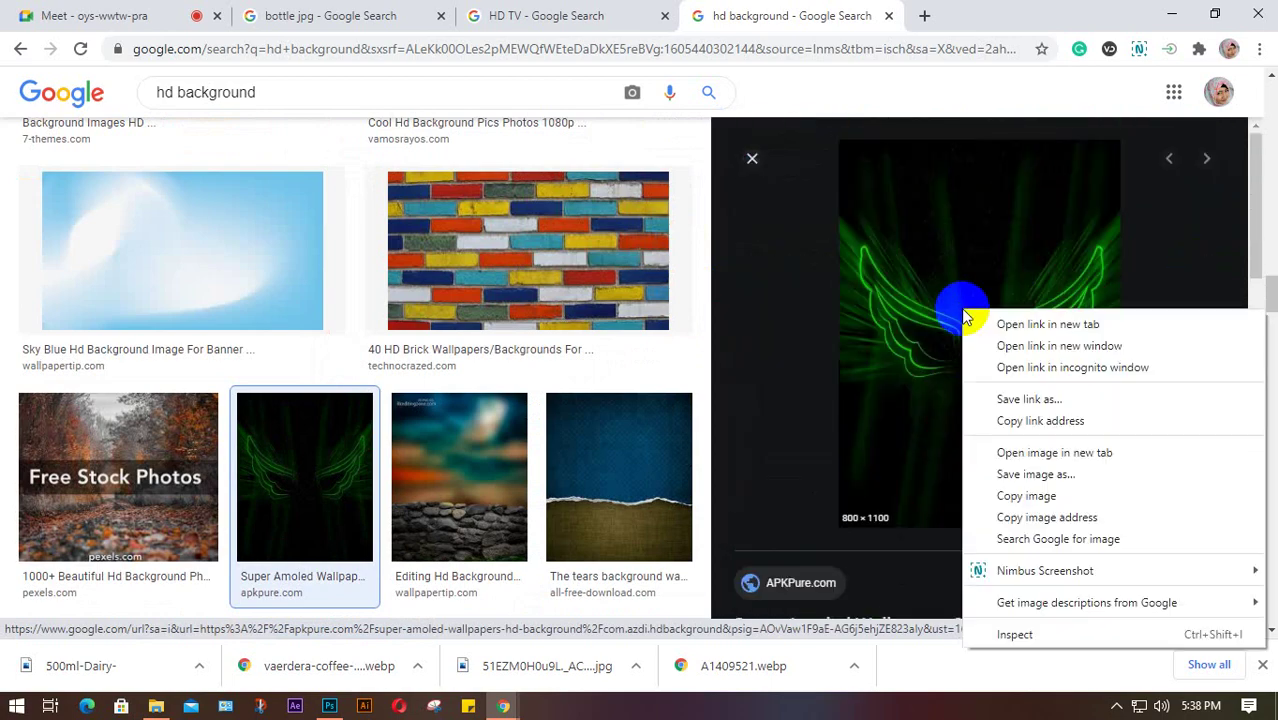
left_click(1010, 494)
Step: Paste the green wings image into the Photoshop document as a new layer and move it beside the bottle
left_click(329, 706)
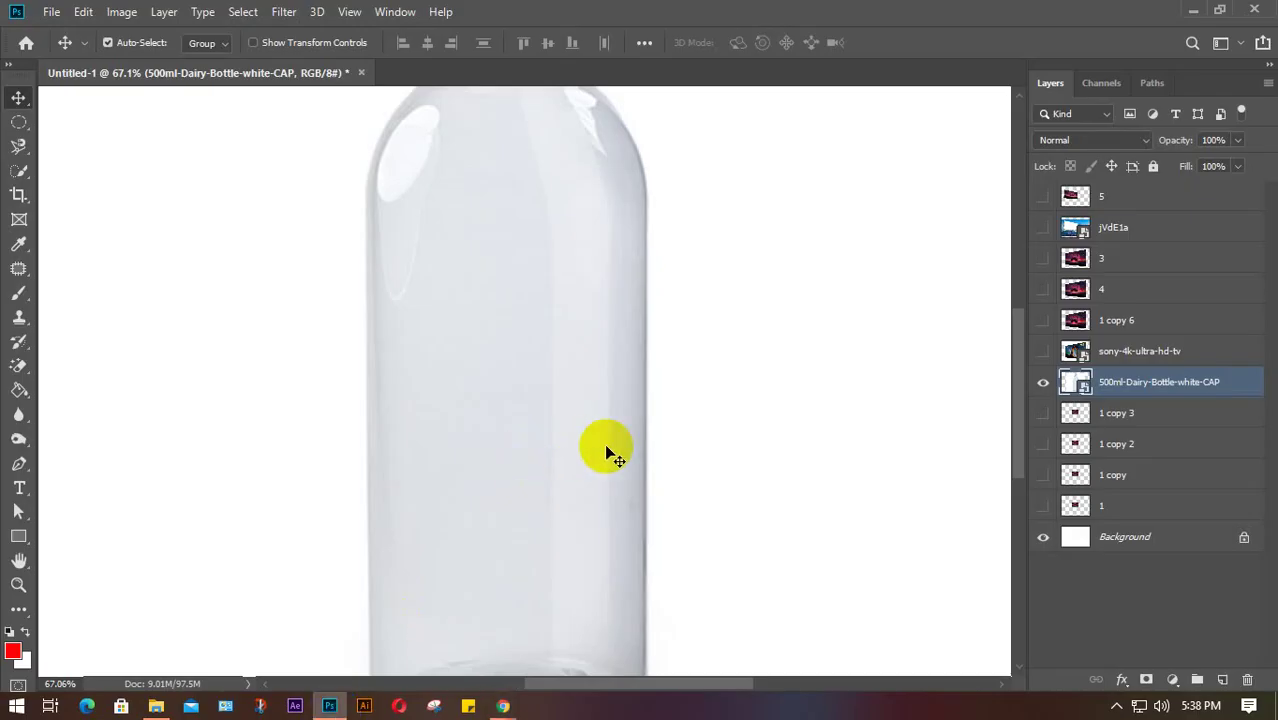
key("ctrl+v")
key("ctrl+0")
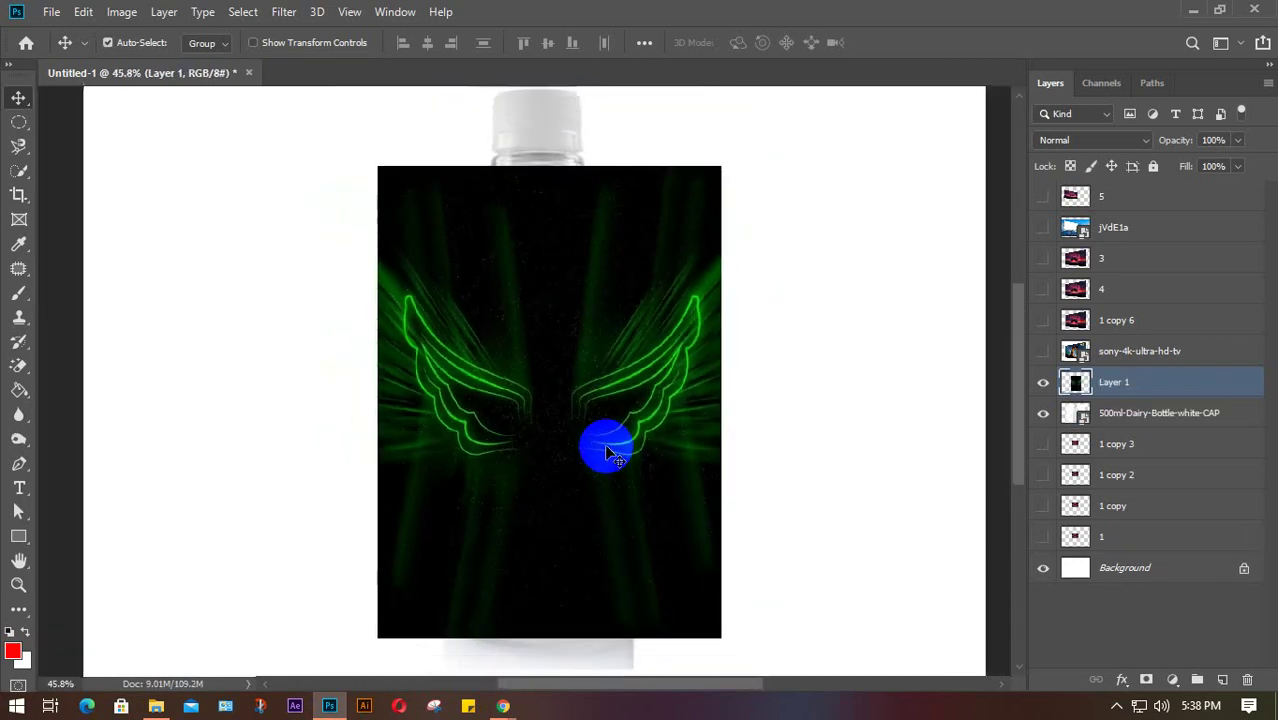
scroll(610, 455, "down", 1)
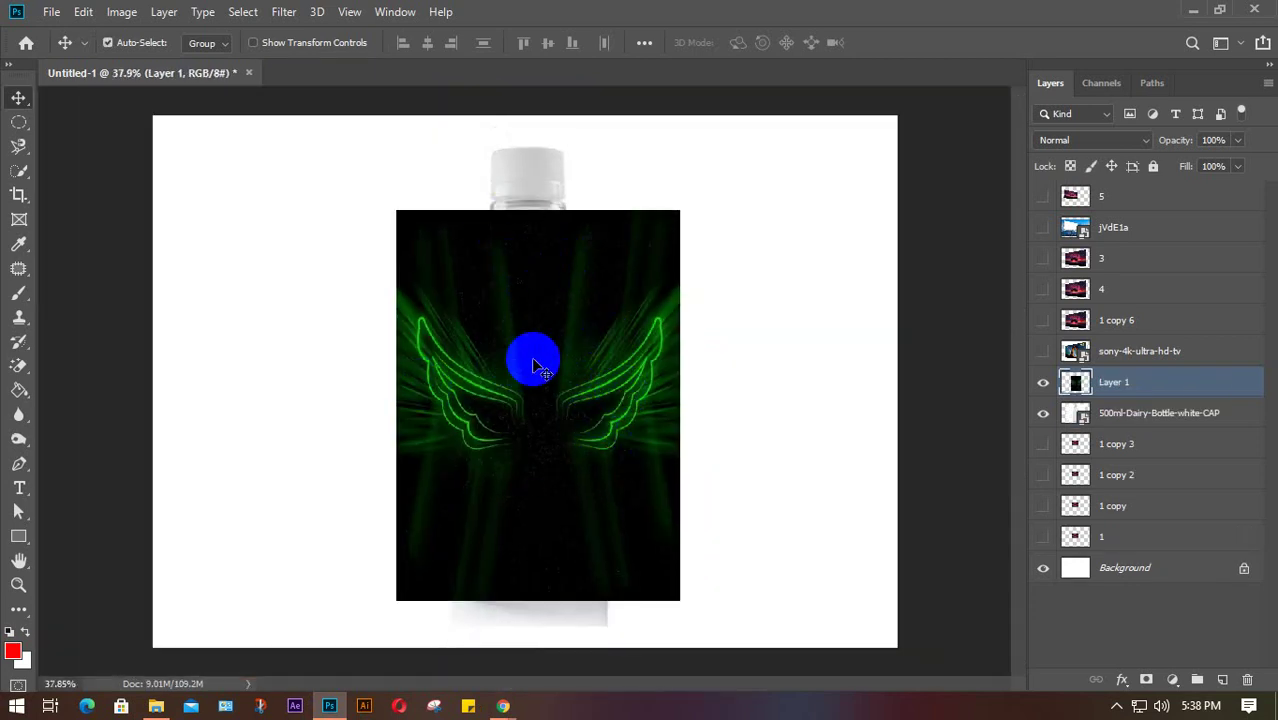
left_click_drag(535, 366, 235, 400)
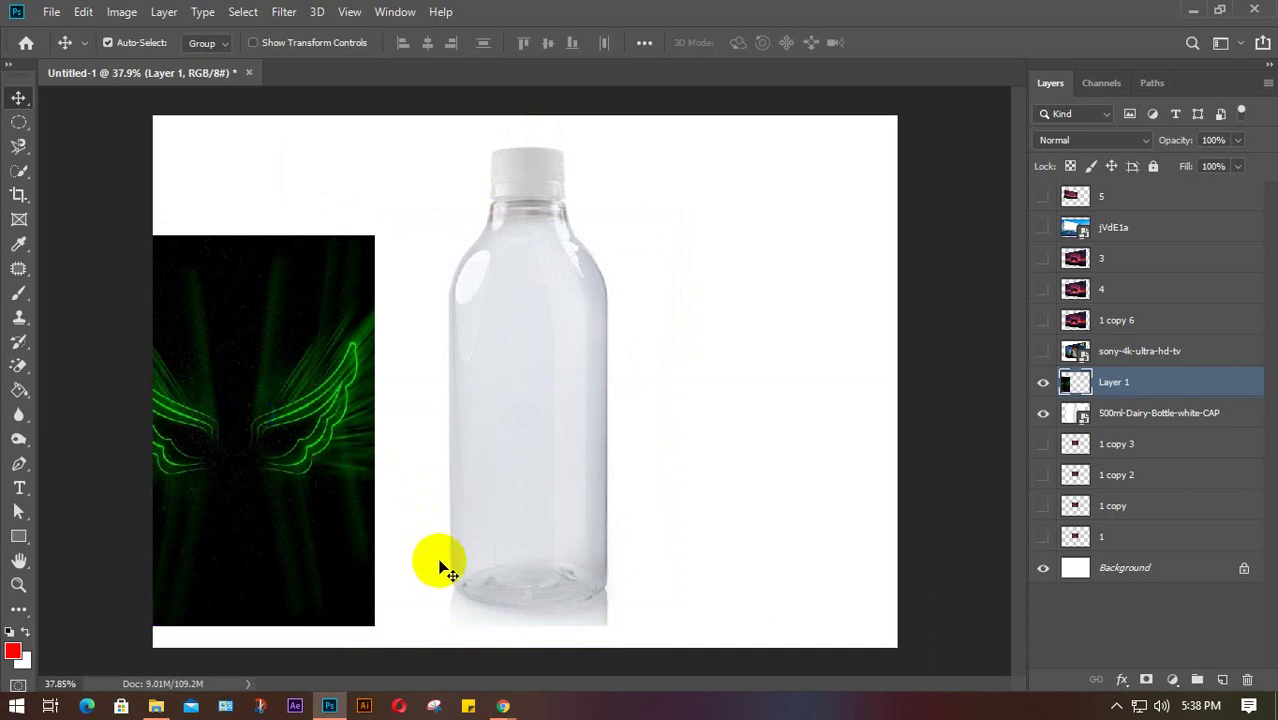
left_click_drag(294, 366, 478, 322)
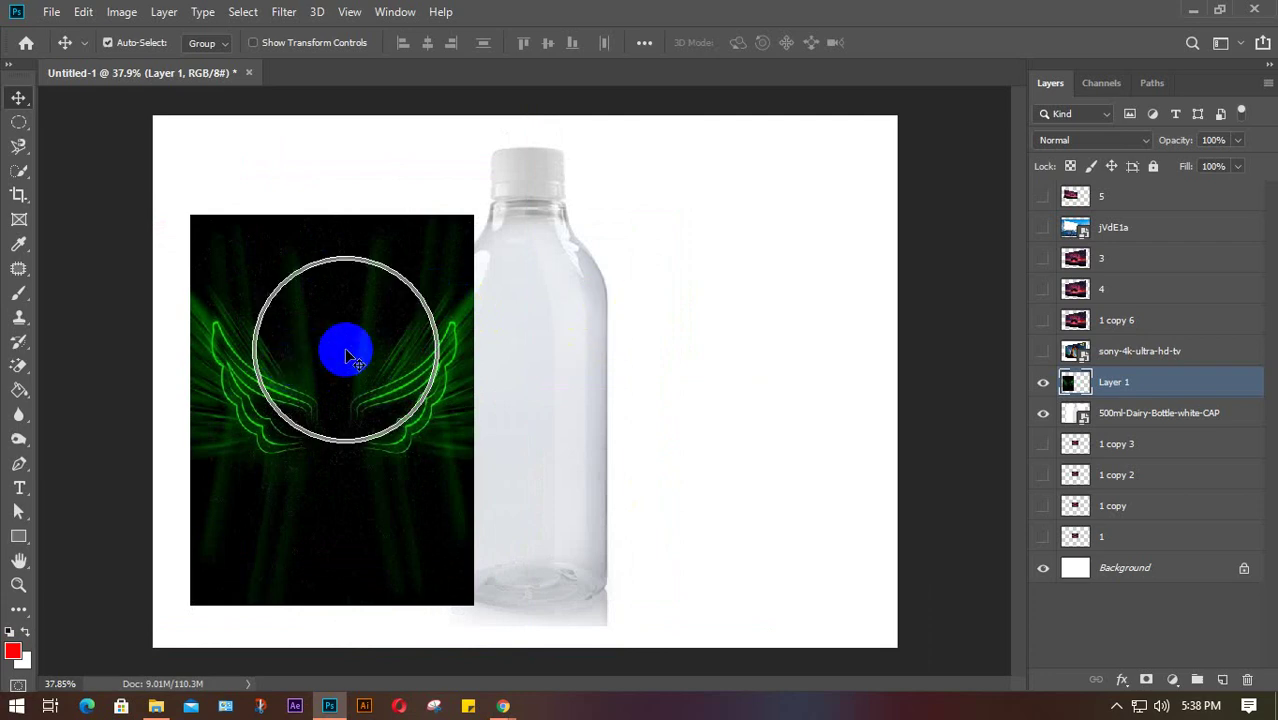
left_click_drag(455, 238, 345, 372)
Step: Free-transform the wings image, moving it onto the bottle's lower body and scaling it proportionally to about 52%
key("ctrl+t")
left_click_drag(285, 442, 525, 394)
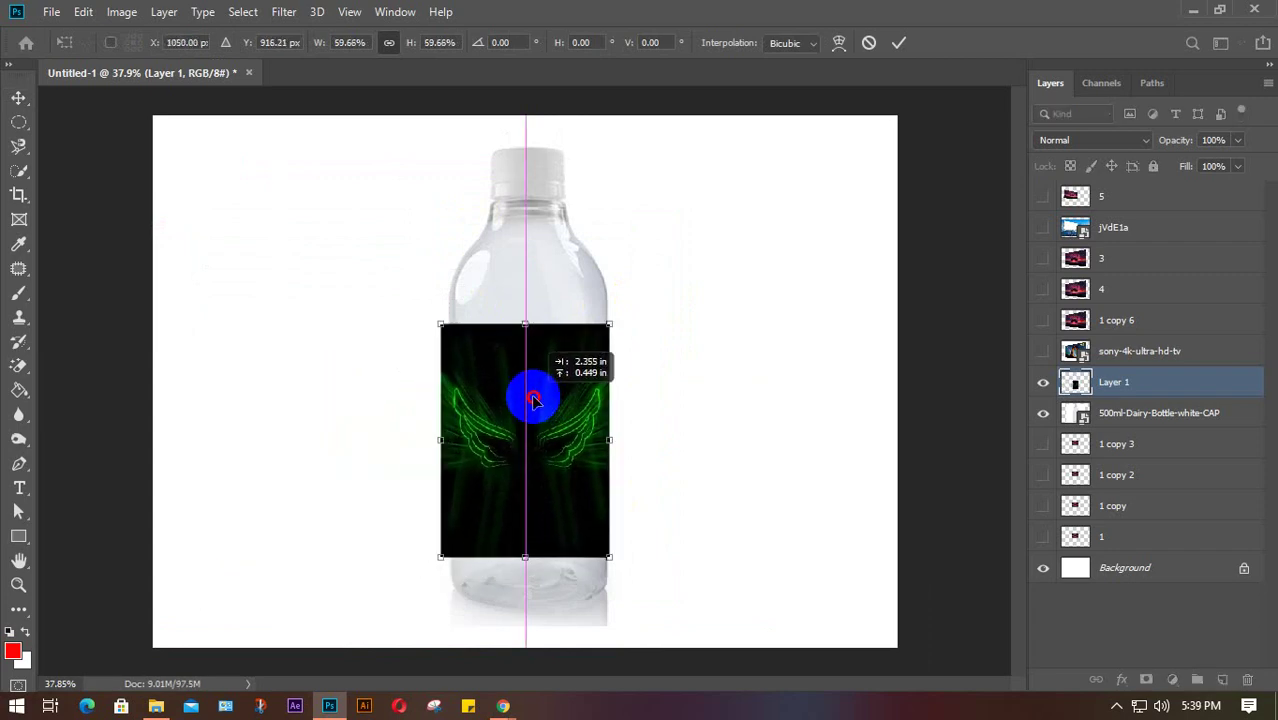
left_click_drag(608, 323, 590, 354)
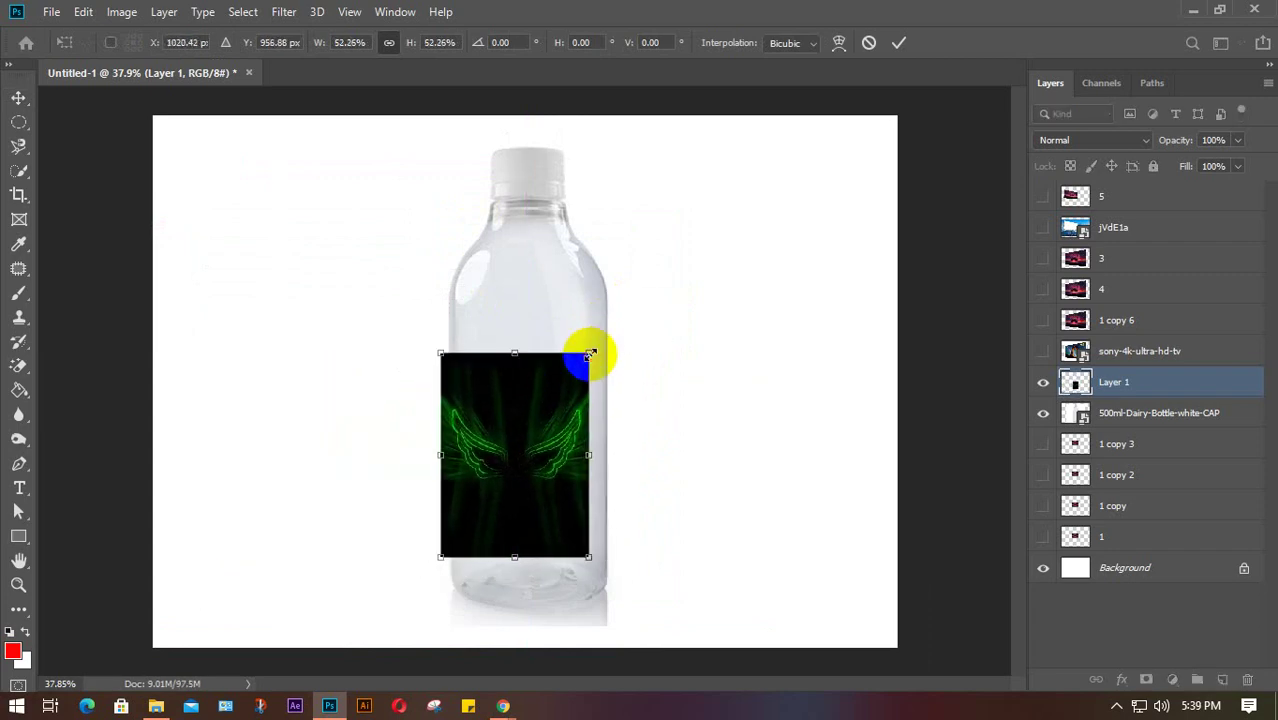
scroll(548, 437, "up", 3)
key("alt+space")
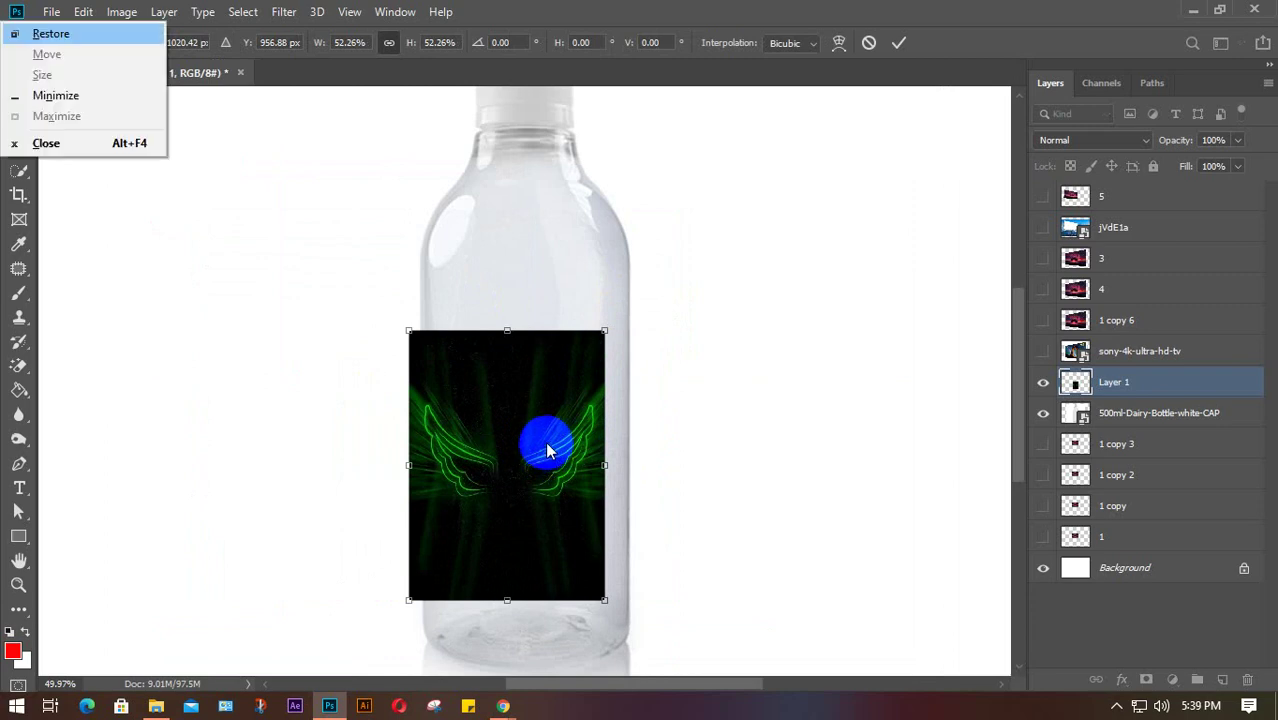
key("Escape")
Step: Align the wings image with the bottle body's left edge and enlarge it to about 54.5% to span the bottle's width
mouse_move(537, 394)
left_mouse_down()
mouse_move(514, 374)
mouse_move(543, 398)
left_mouse_up()
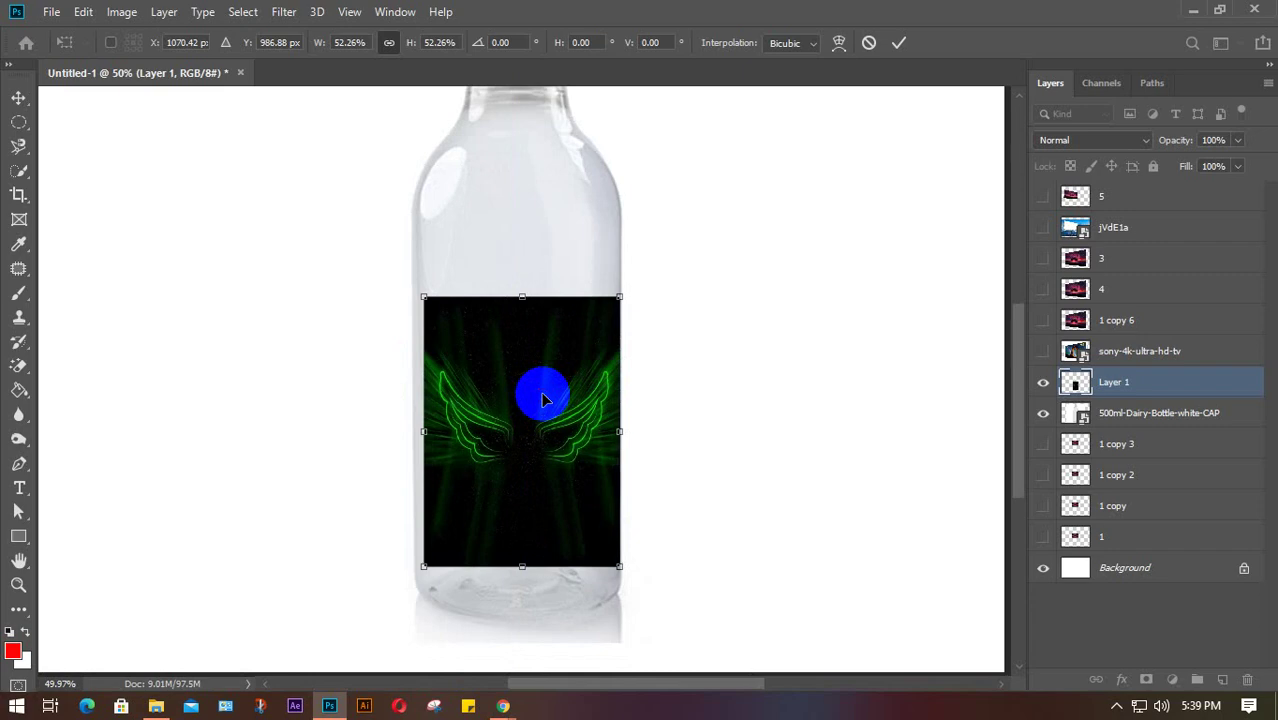
key("Left")
key("Left")
key("Left")
key("Left")
key("Left")
key("Left")
key("Left")
key("Left")
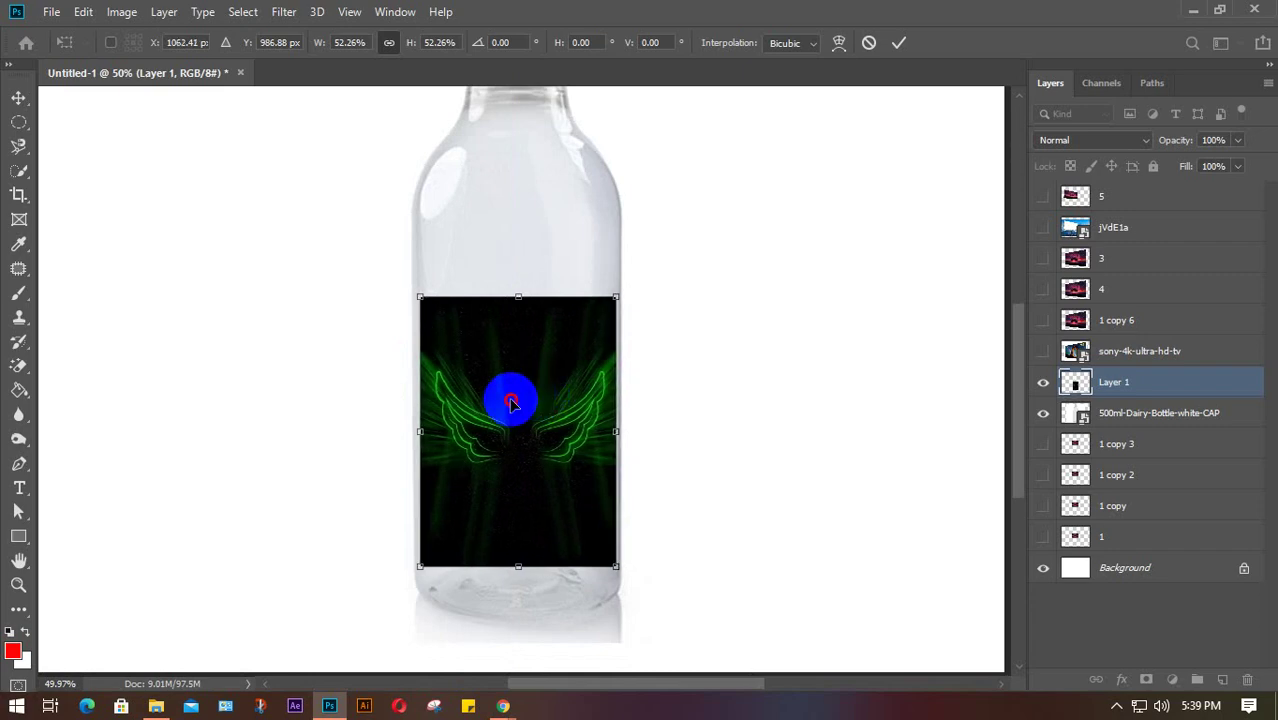
left_click_drag(510, 402, 500, 395)
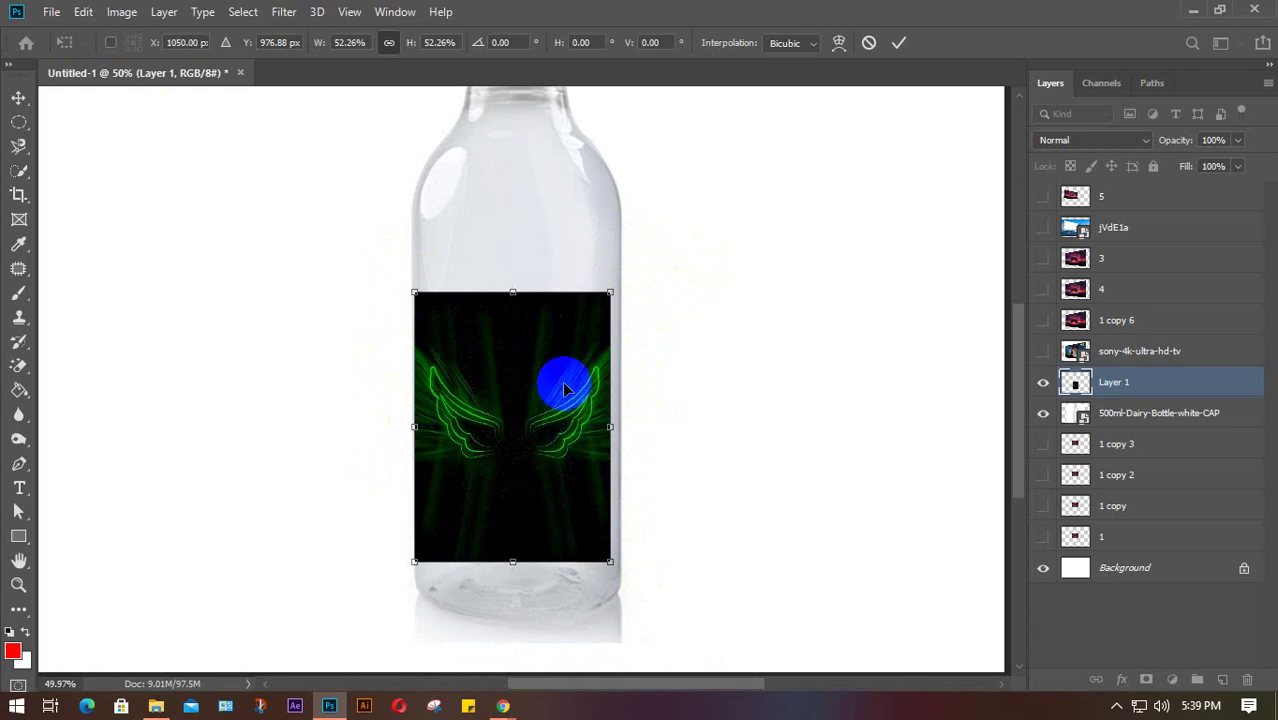
left_click_drag(612, 296, 618, 281)
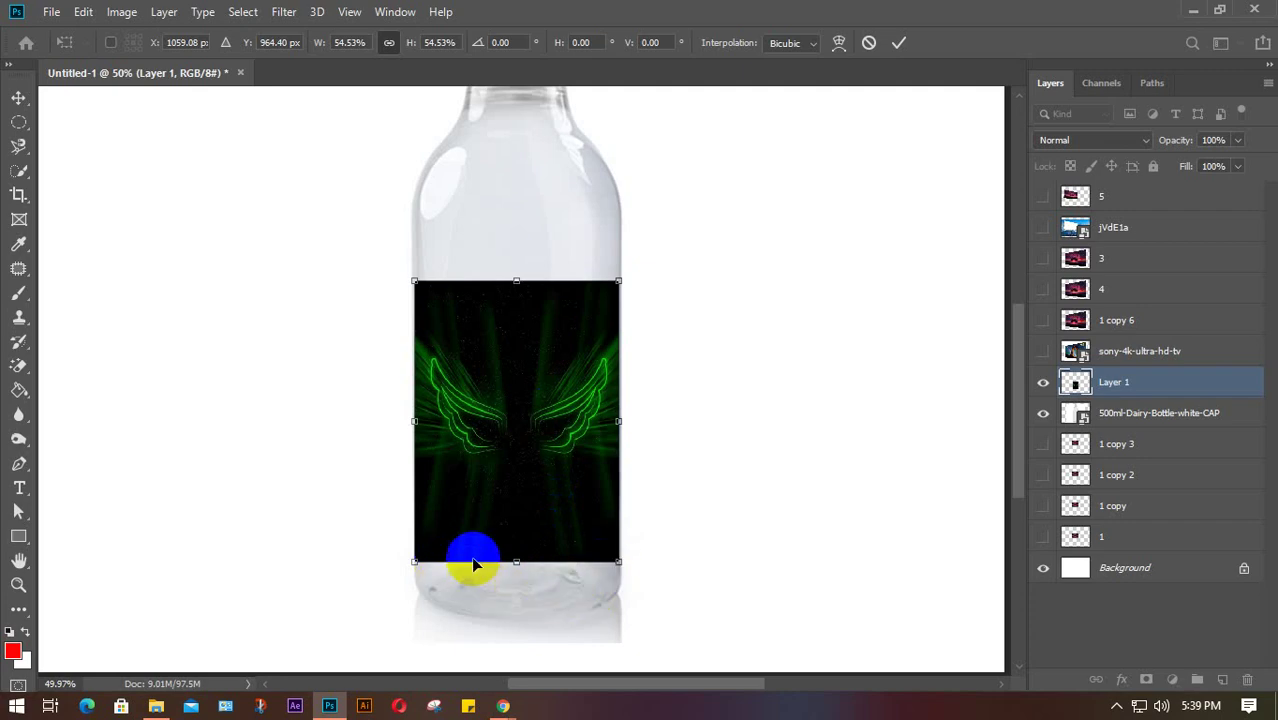
Step: Warp the wings image so its bottom edge bows downward in a curve matching the bottle's base, and apply the warp
right_click(521, 393)
left_click(556, 511)
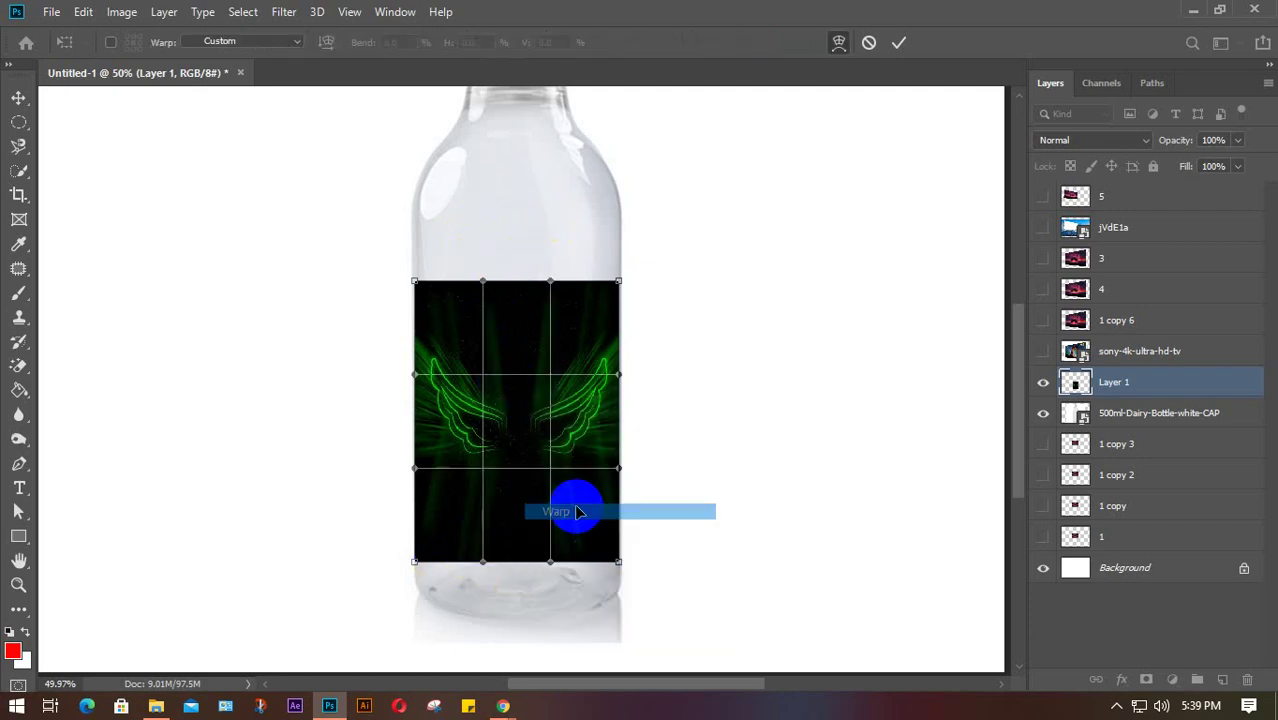
scroll(571, 537, "down", 1)
scroll(531, 575, "up", 5)
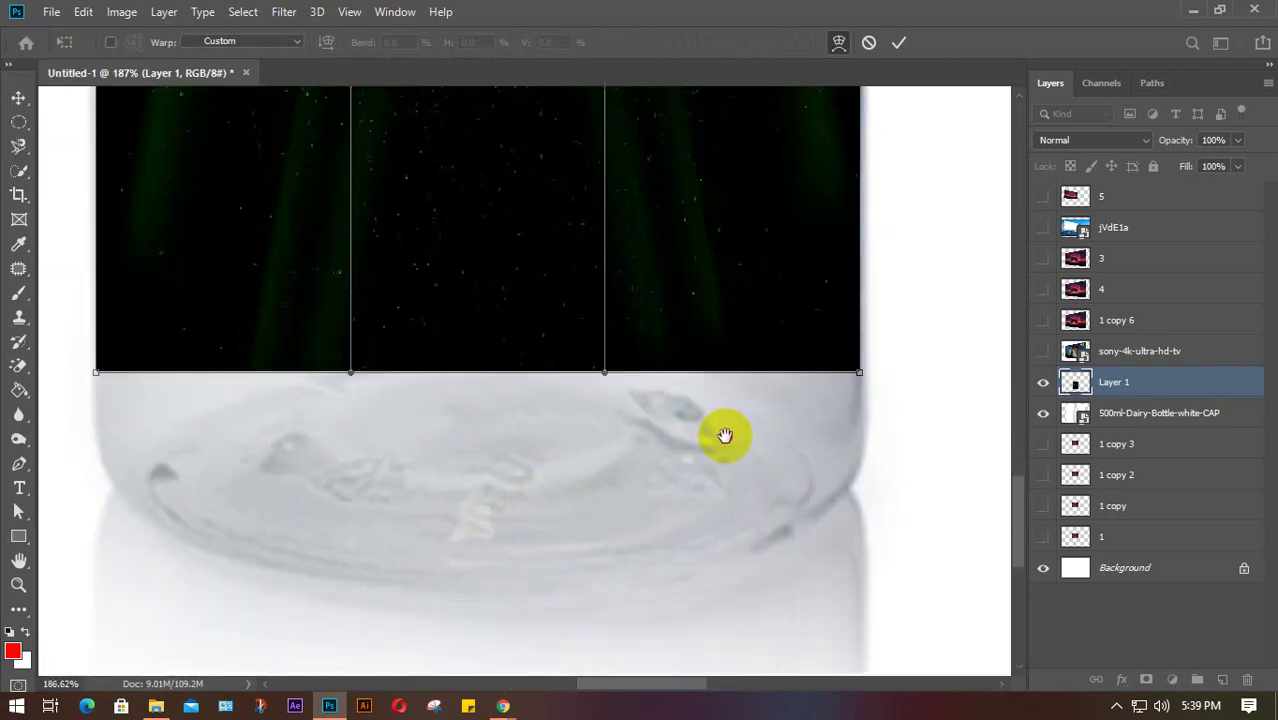
scroll(600, 470, "left", 2)
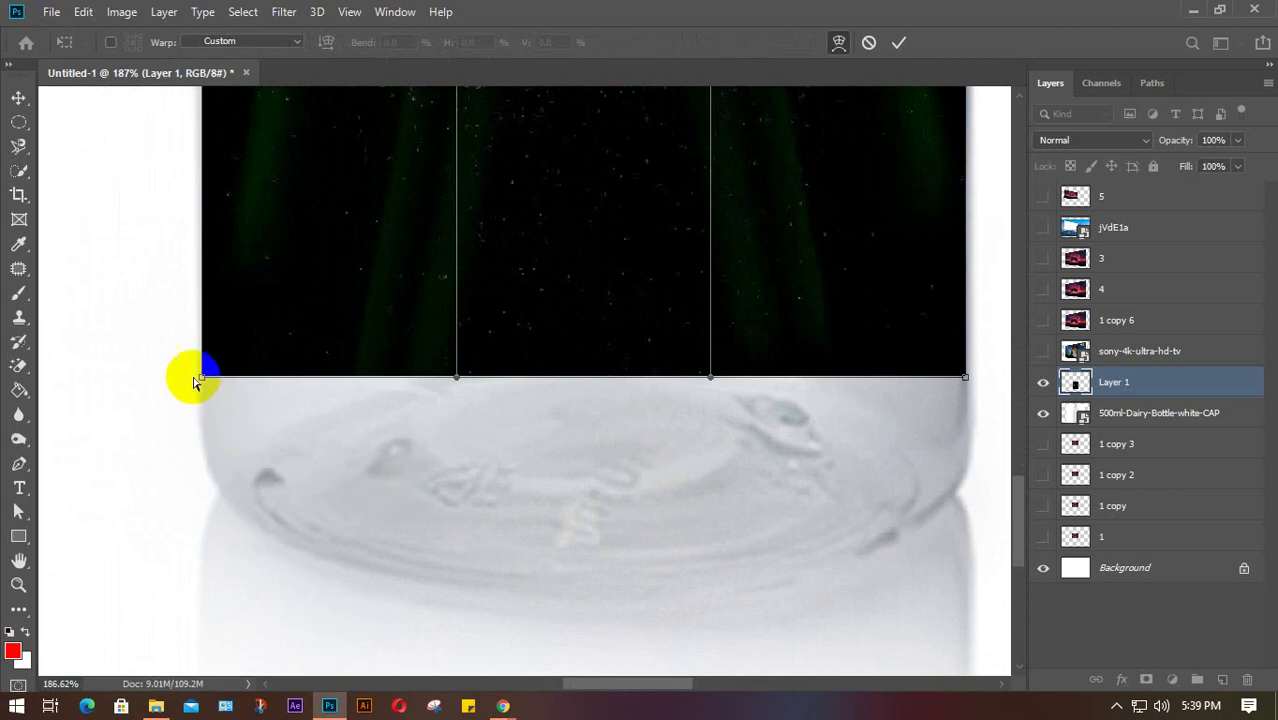
left_click_drag(645, 467, 588, 471)
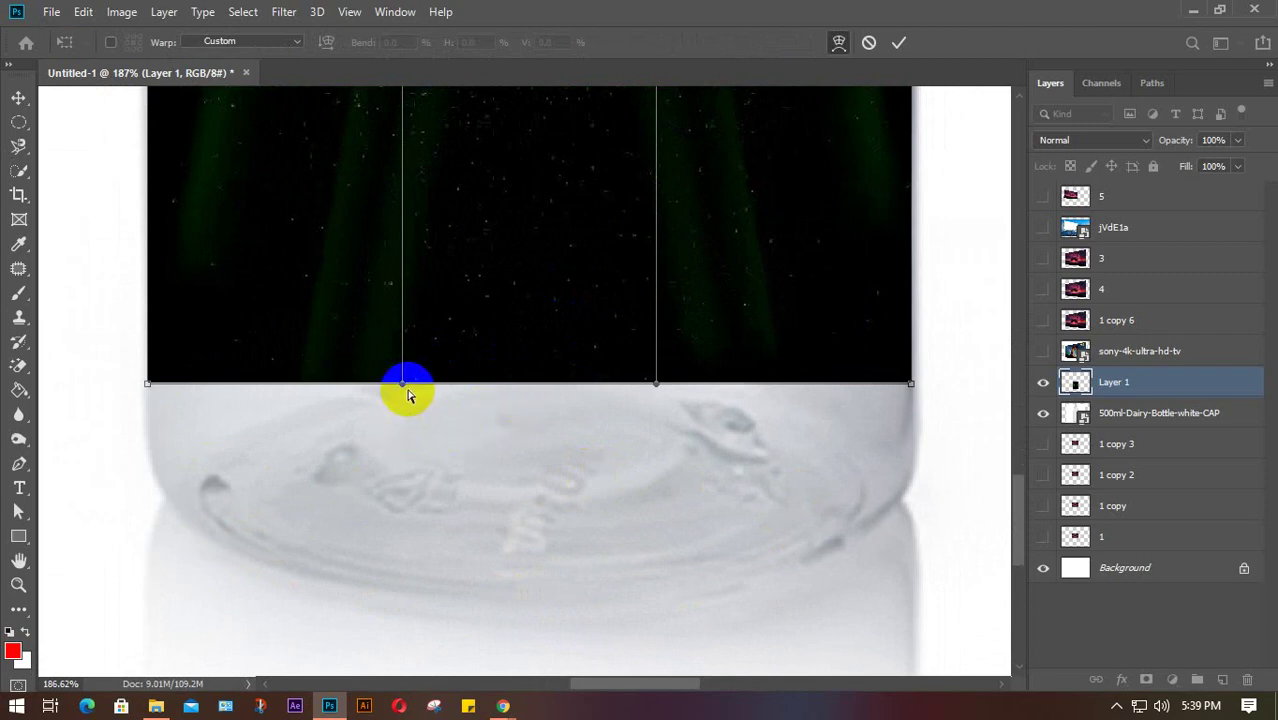
left_click_drag(400, 385, 400, 477)
left_click_drag(657, 387, 657, 492)
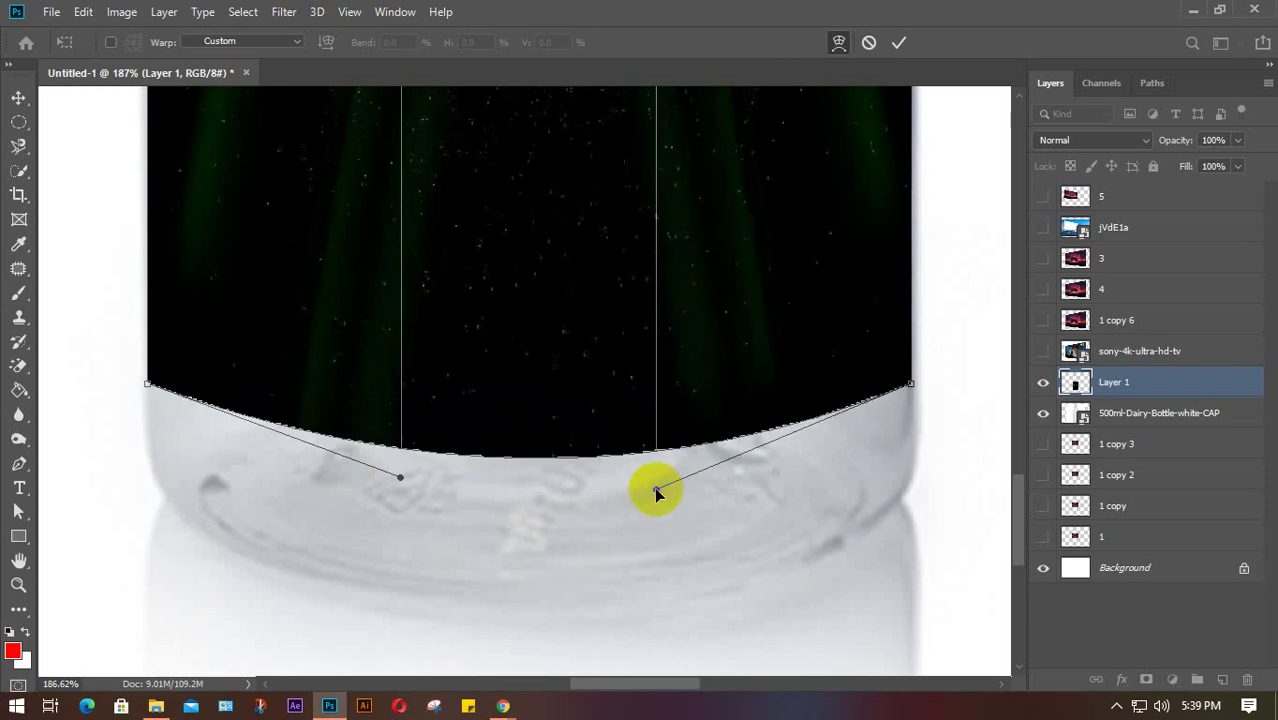
left_click_drag(398, 483, 396, 494)
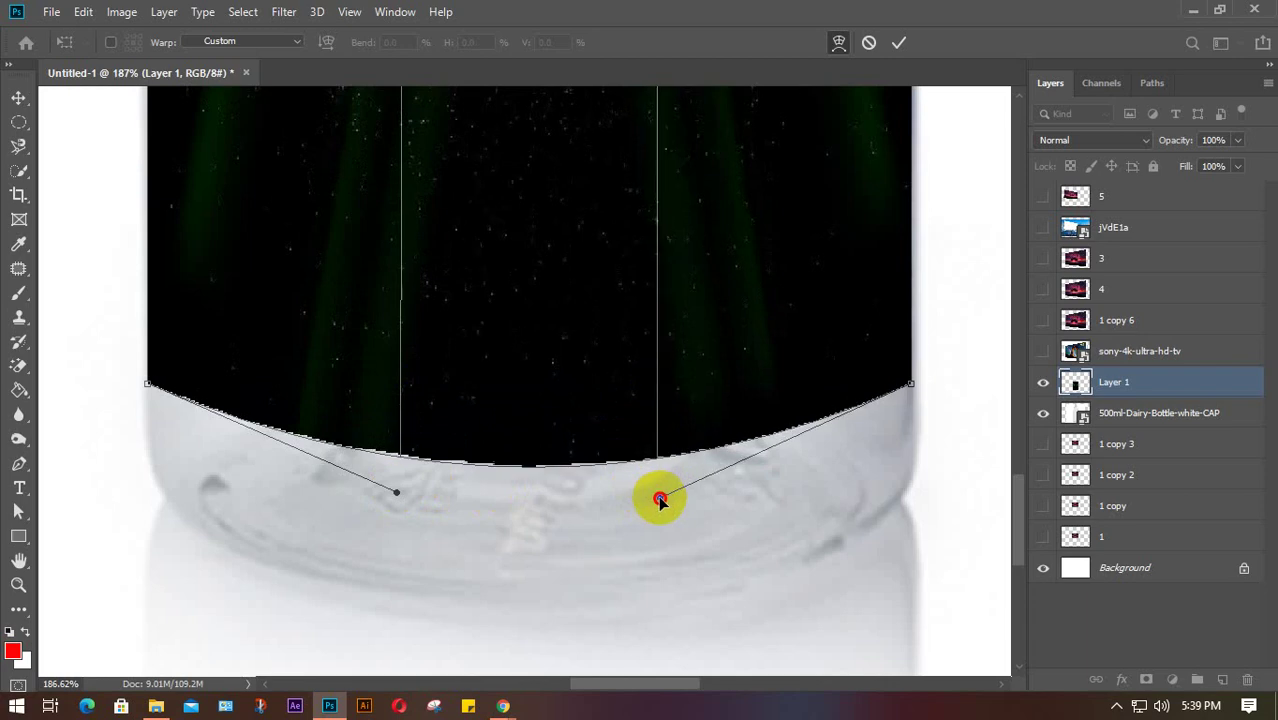
mouse_move(514, 264)
left_mouse_down()
mouse_move(512, 296)
mouse_move(509, 280)
left_mouse_up()
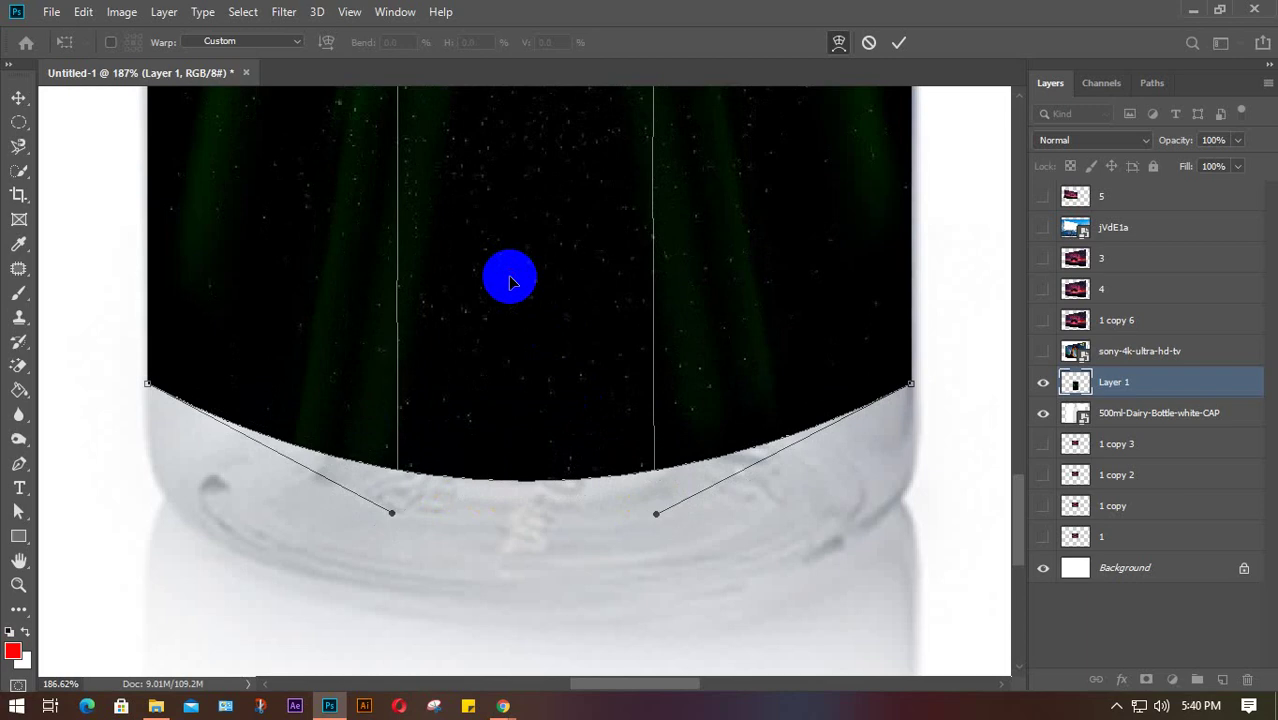
key("Return")
Step: Move the wings image about 0.15 in down toward the bottle's base and nudge it slightly right to centre it on the body
left_click_drag(555, 244, 562, 310)
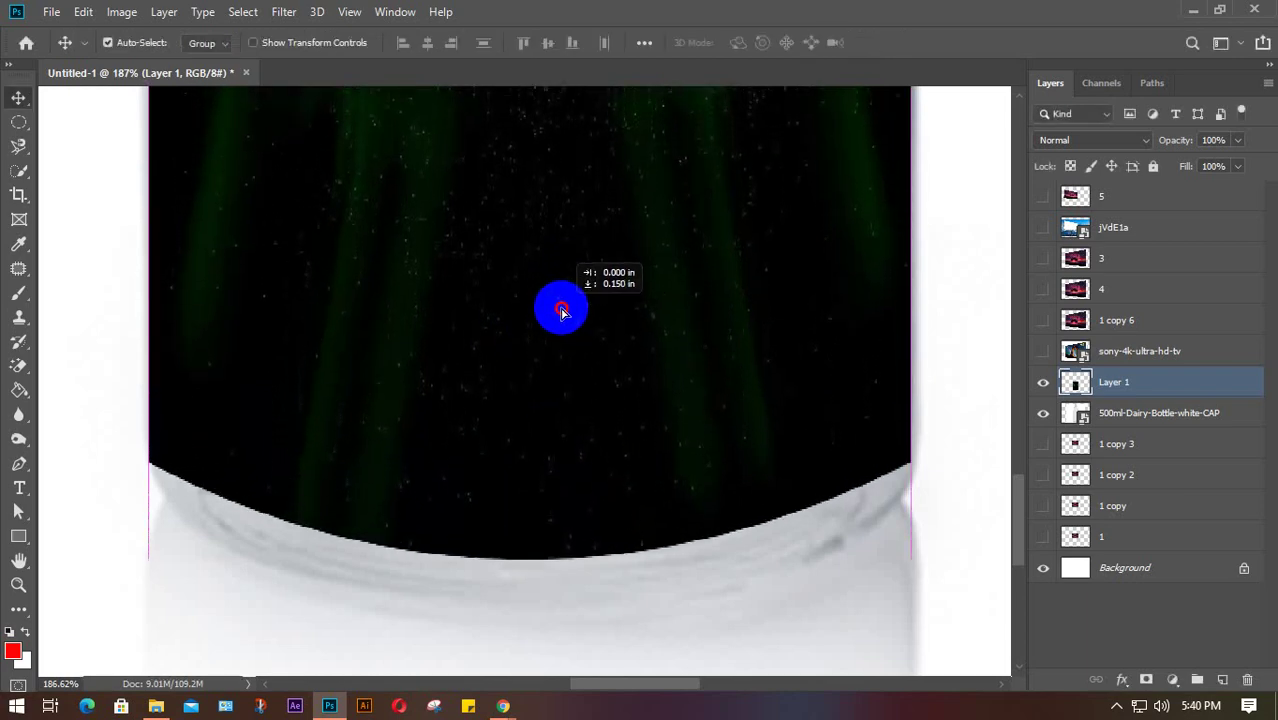
key("Right")
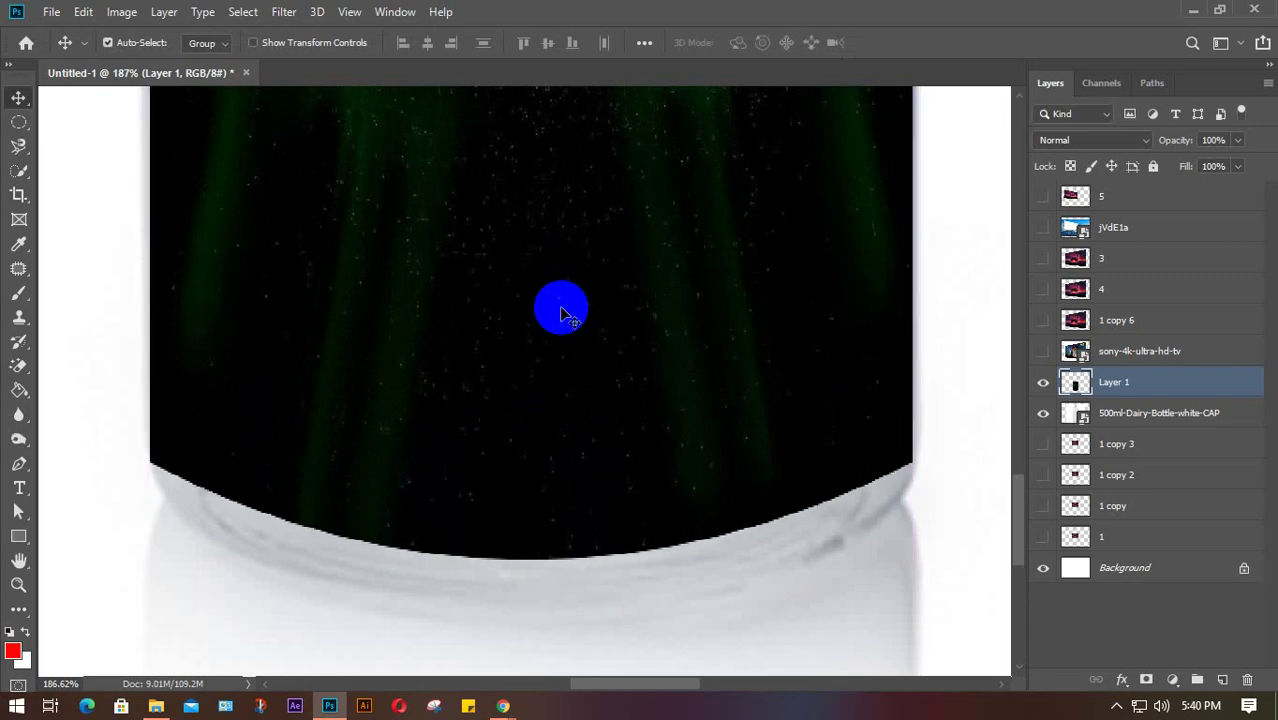
key("Right")
Step: Warp the wings image again, pulling its curved bottom edge lower and spreading the lower mesh outward to cover more of the base
key("ctrl+t")
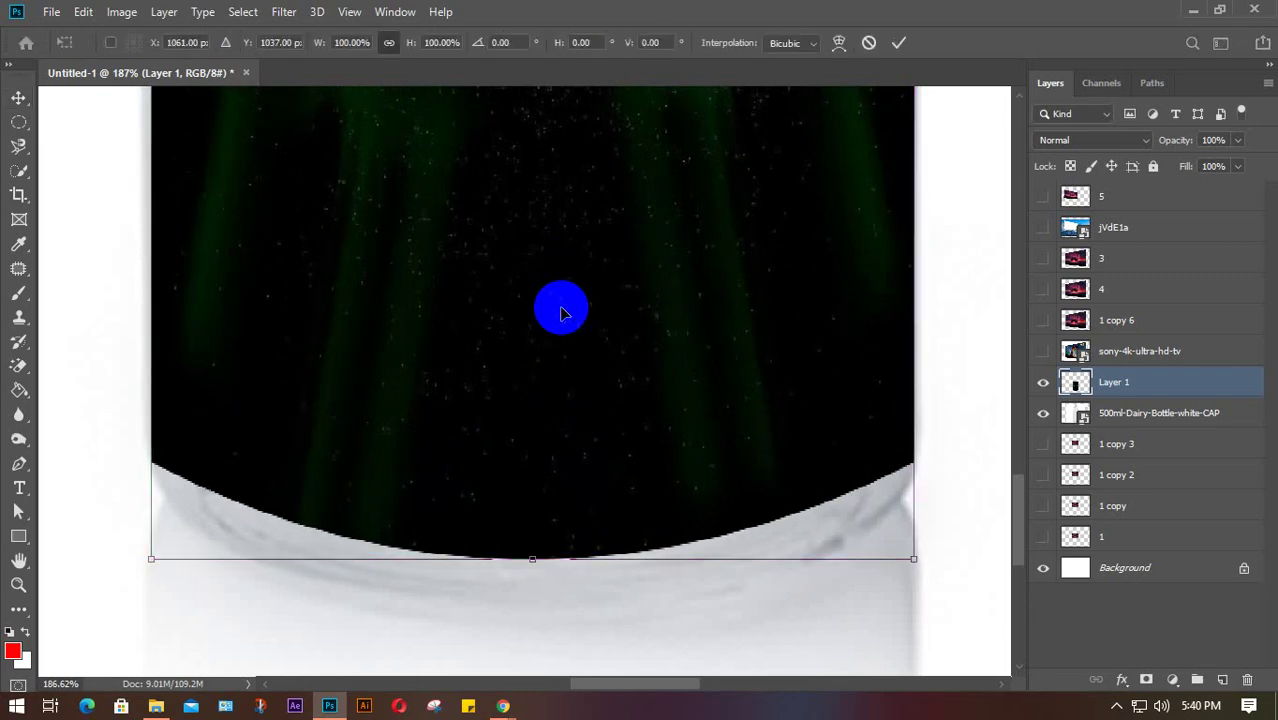
right_click(561, 313)
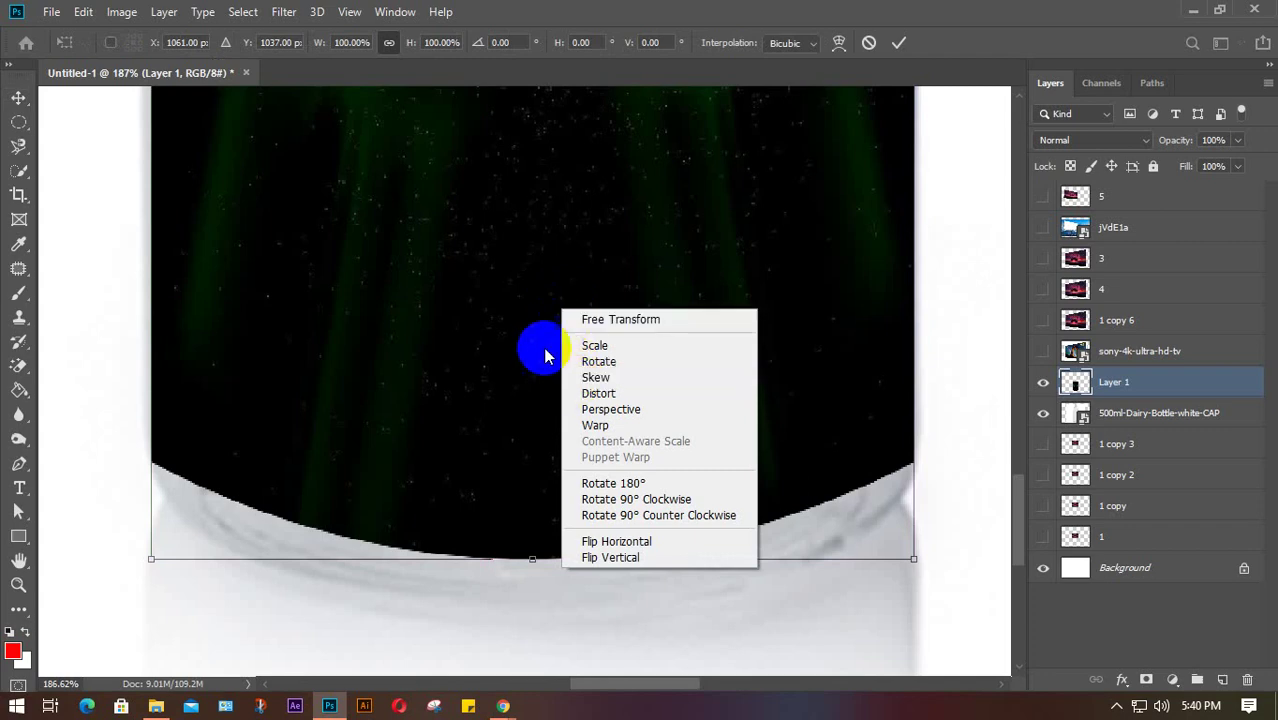
left_click(876, 57)
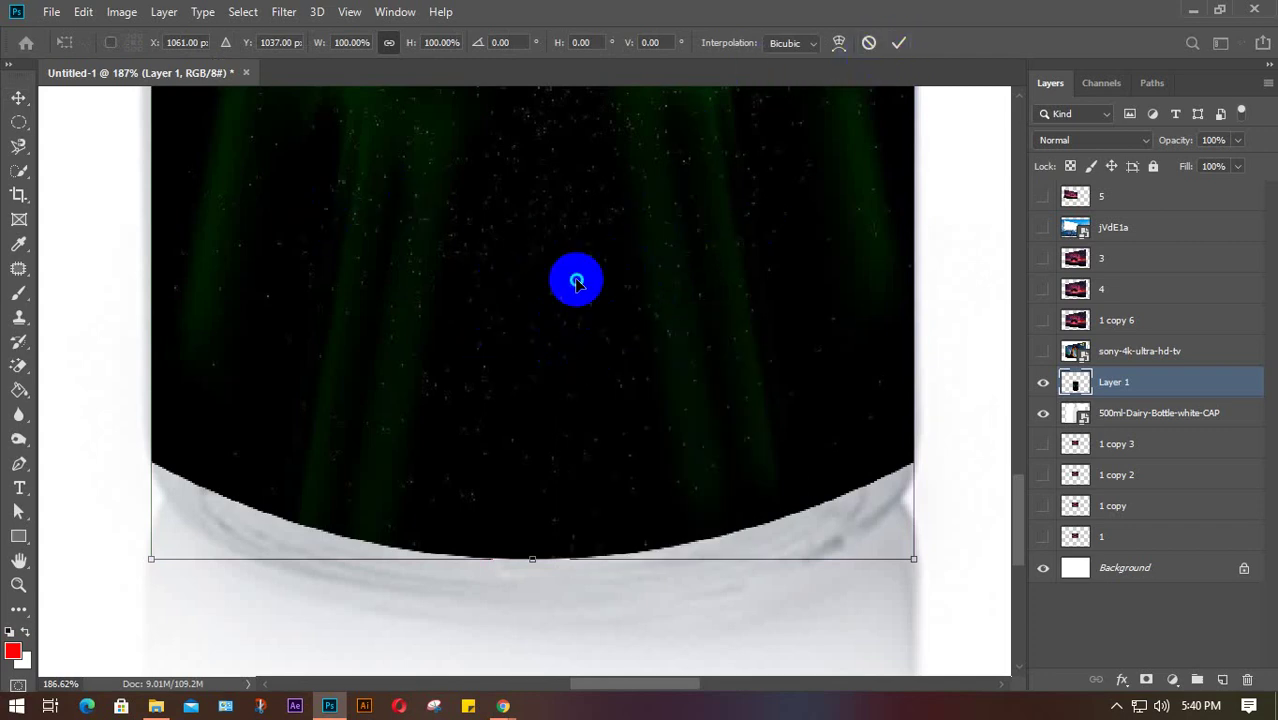
right_click(577, 283)
left_click(605, 396)
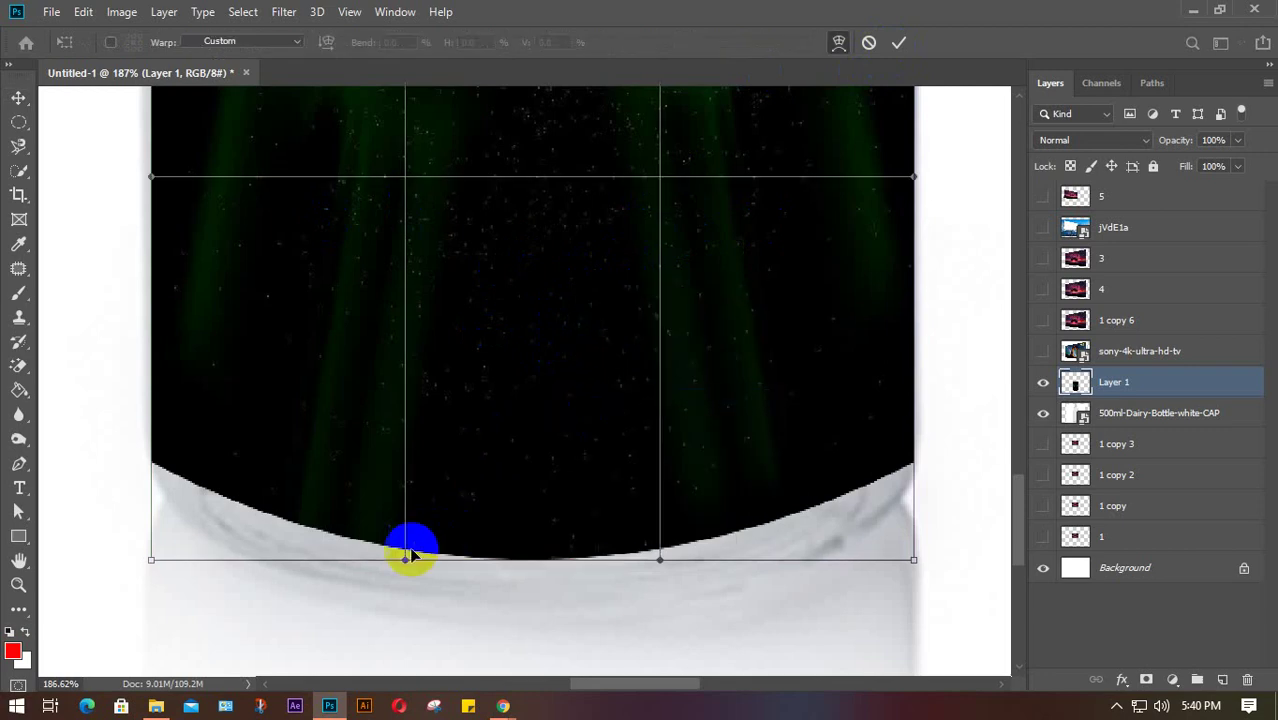
left_click_drag(405, 565, 404, 597)
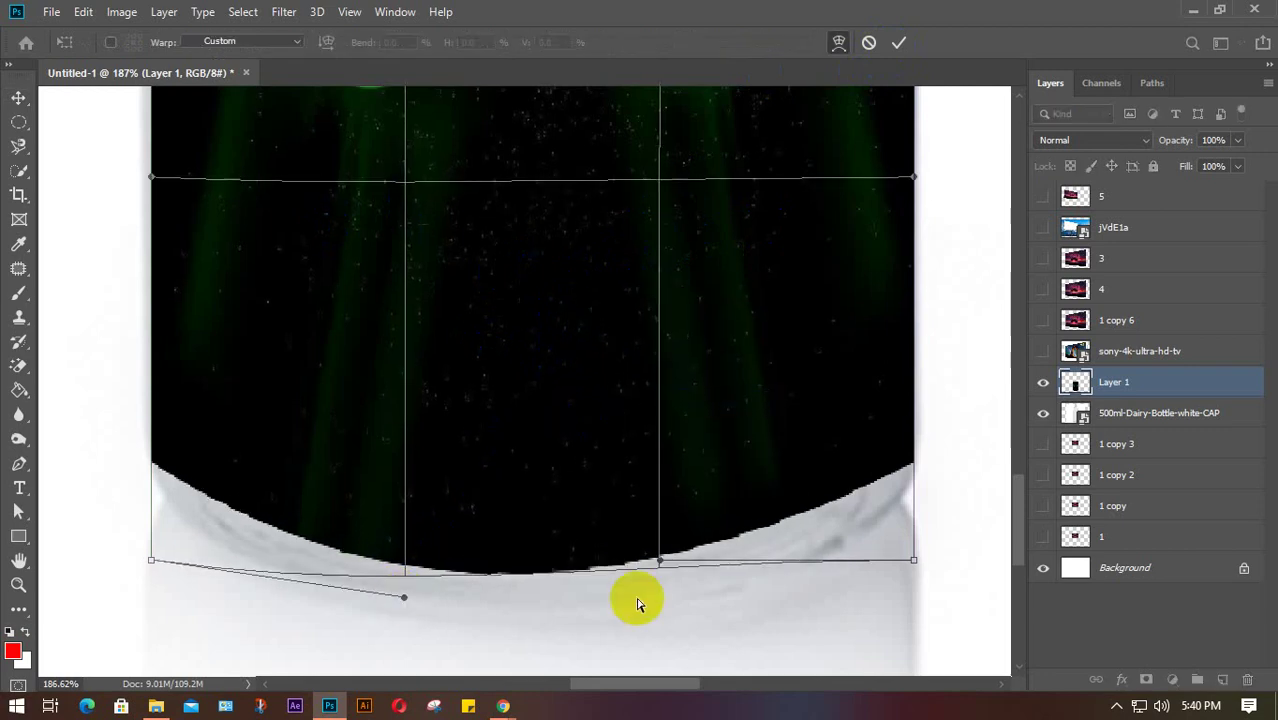
left_click_drag(660, 563, 677, 598)
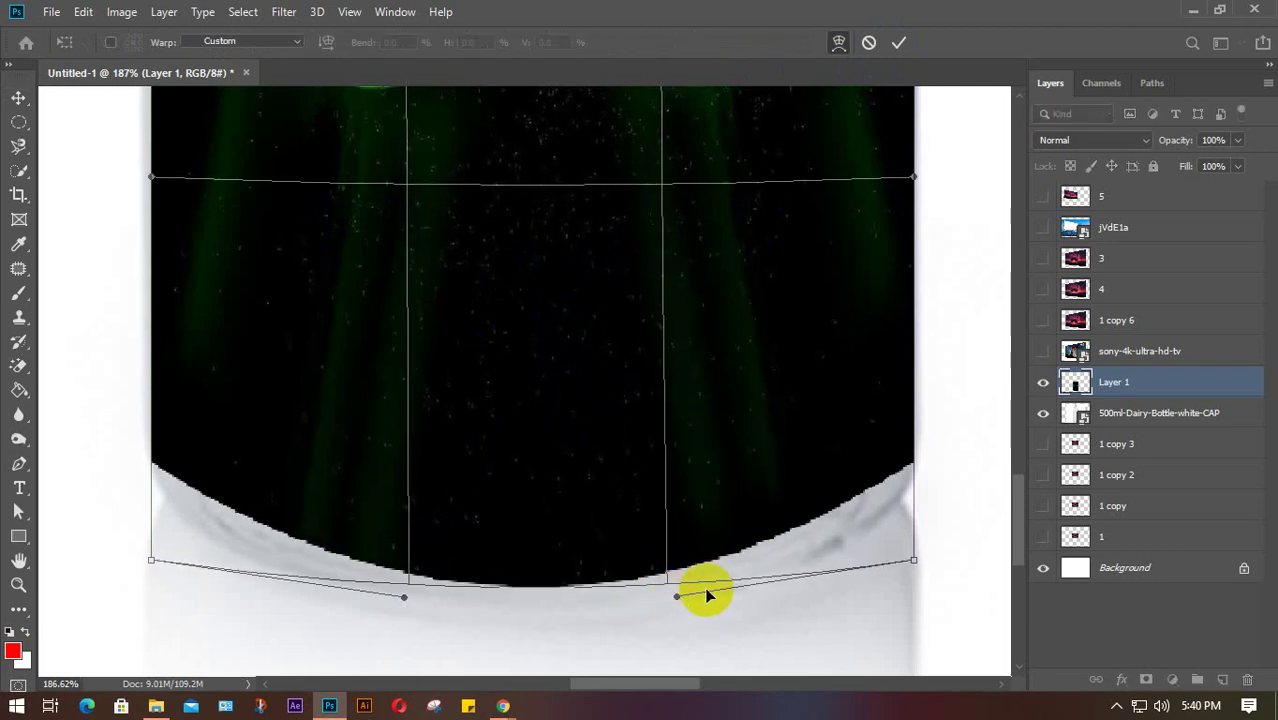
left_click_drag(670, 520, 688, 528)
mouse_move(419, 511)
left_mouse_down()
mouse_move(397, 510)
mouse_move(398, 522)
left_mouse_up()
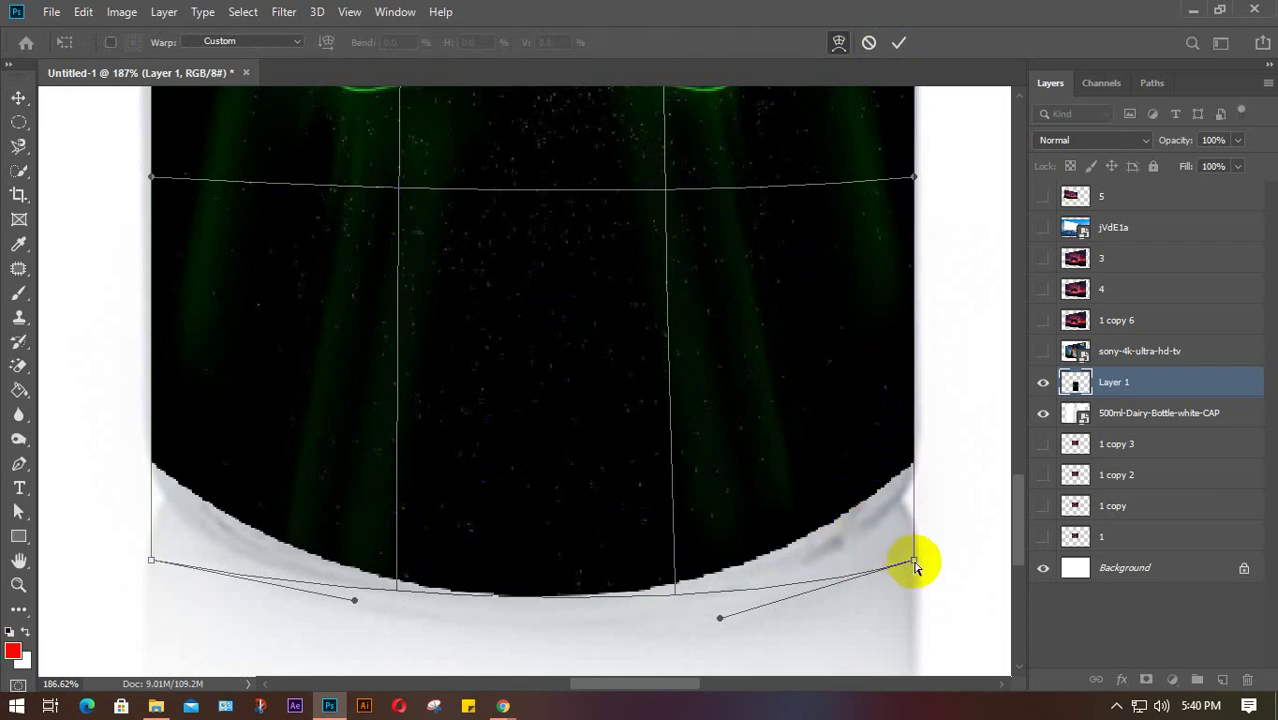
Step: Refine the warp's lower right corner and widen the bottom curve on both sides to follow the bottle's rounded base
left_click_drag(917, 565, 916, 568)
left_click_drag(720, 620, 739, 618)
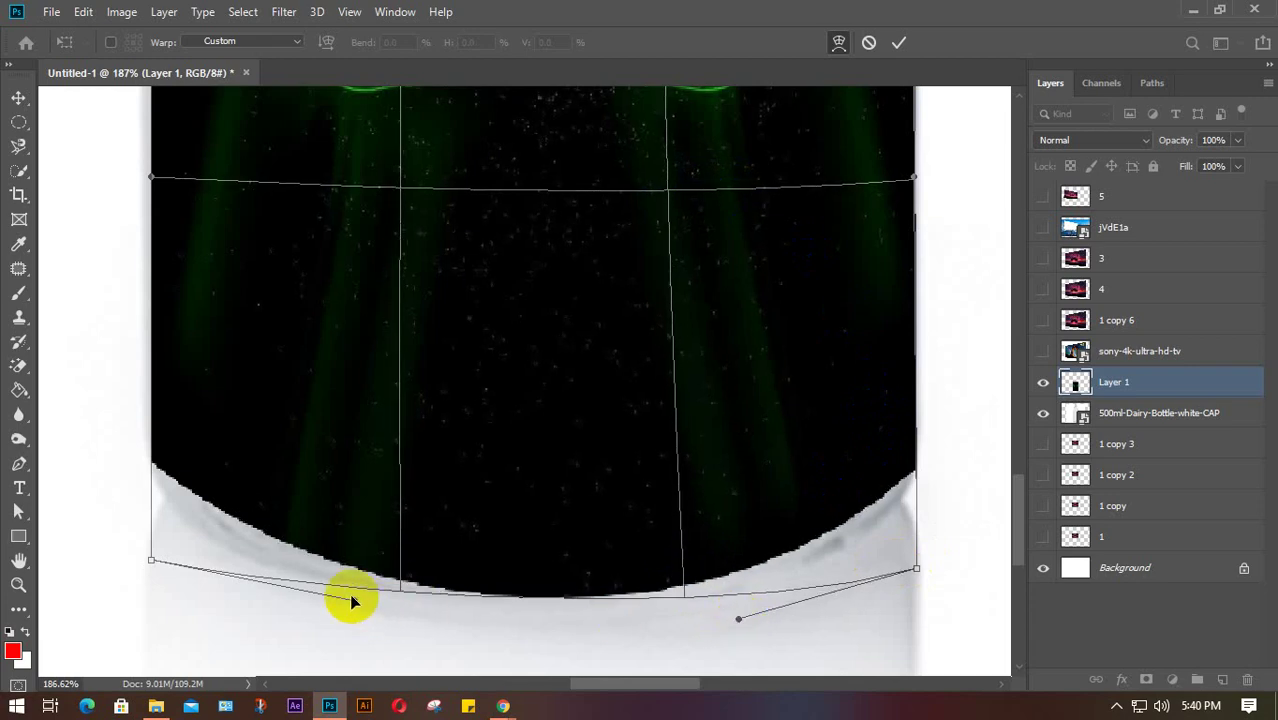
left_click_drag(355, 598, 306, 599)
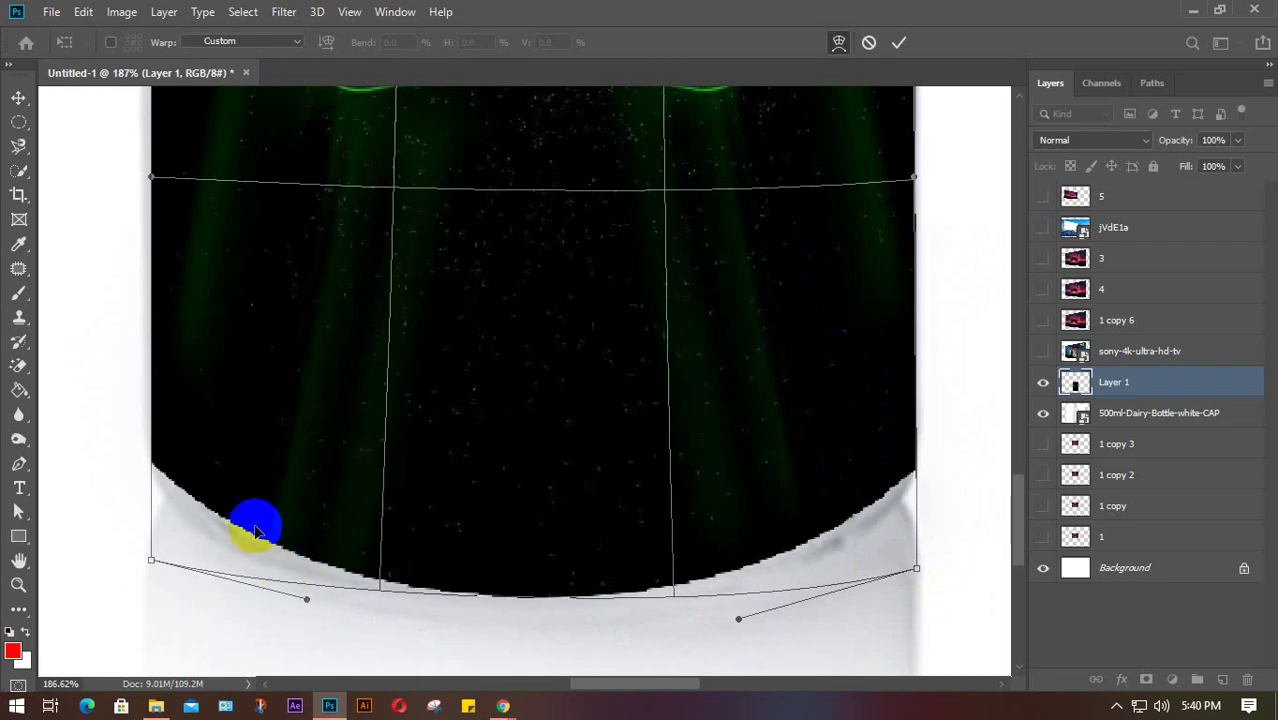
left_click_drag(236, 528, 224, 532)
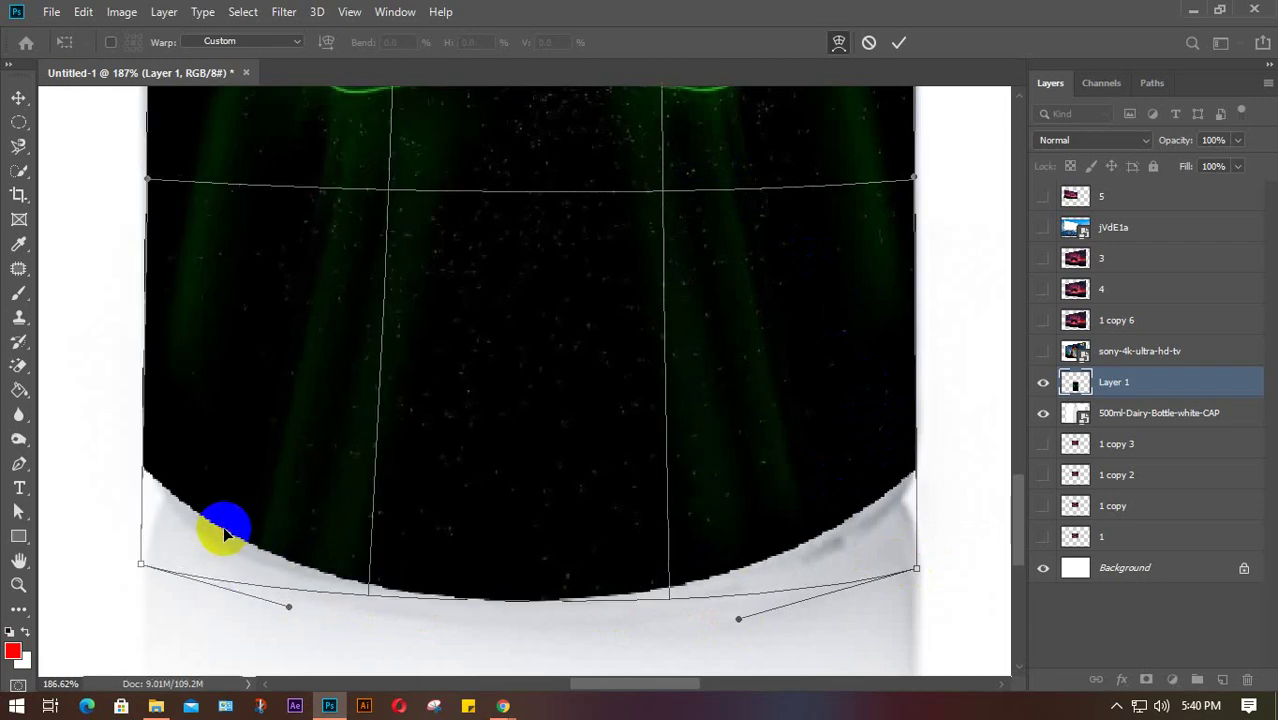
key("ctrl+z")
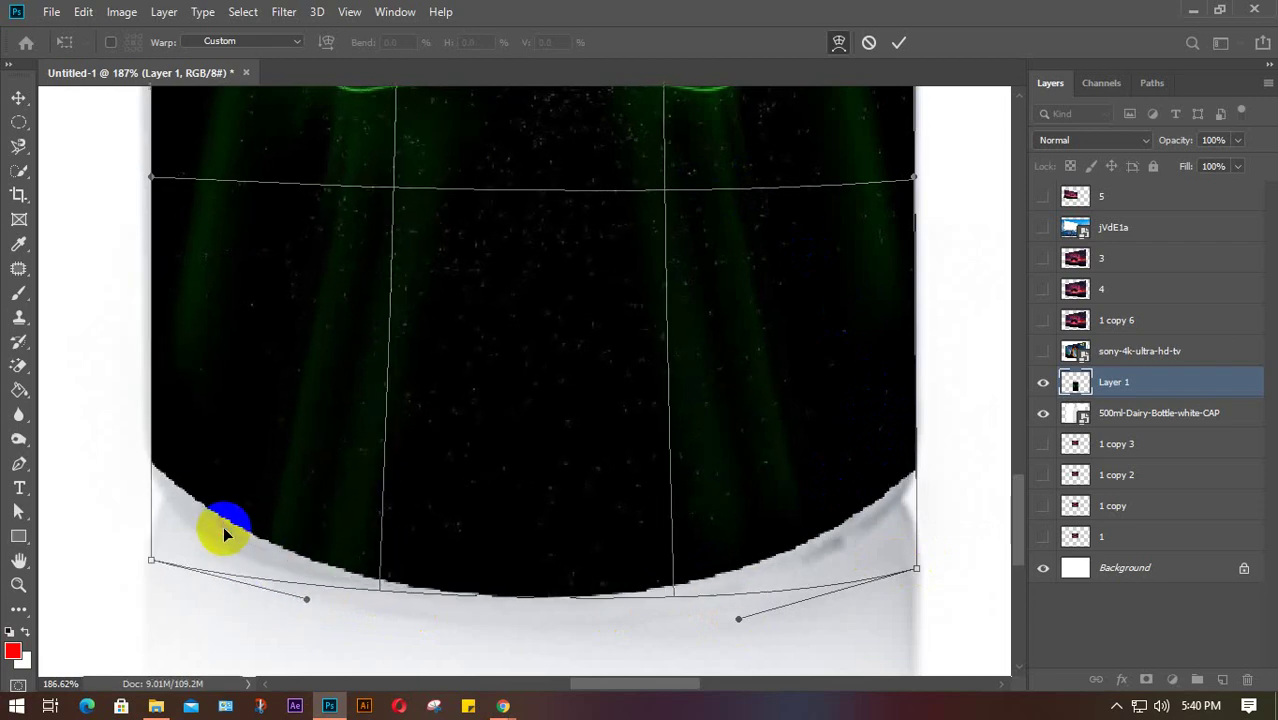
left_click(382, 515)
left_click_drag(382, 515, 362, 516)
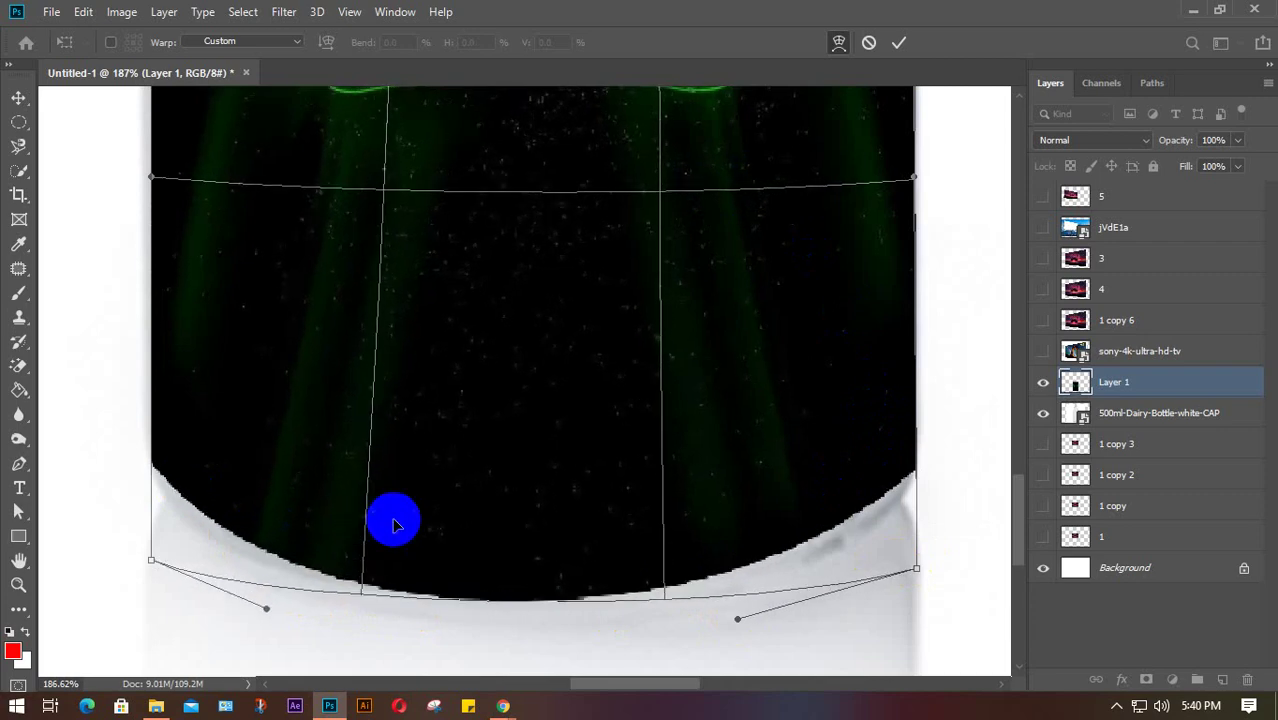
left_click_drag(665, 517, 693, 596)
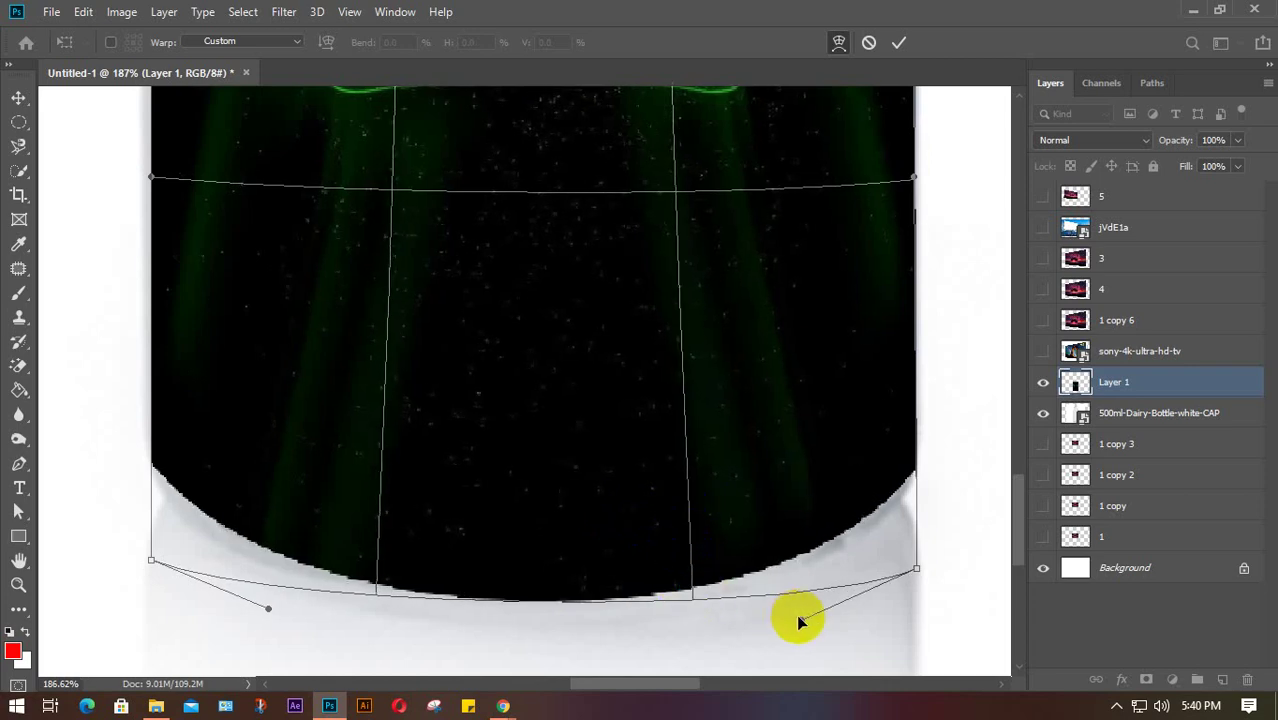
left_click_drag(804, 613, 837, 612)
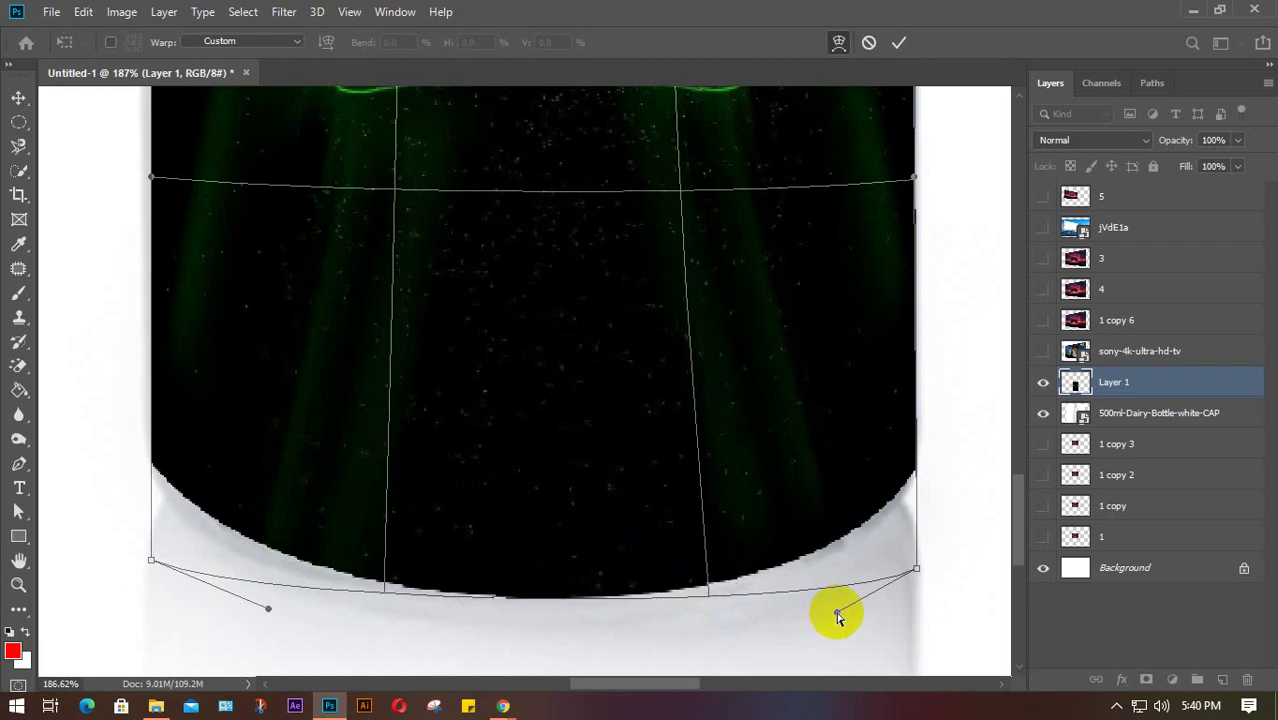
left_click_drag(267, 608, 218, 608)
Step: Raise both top corners of the warped wings image to just below the bottle's shoulder, keeping them on the bottle's side edges
scroll(416, 553, "down", 5)
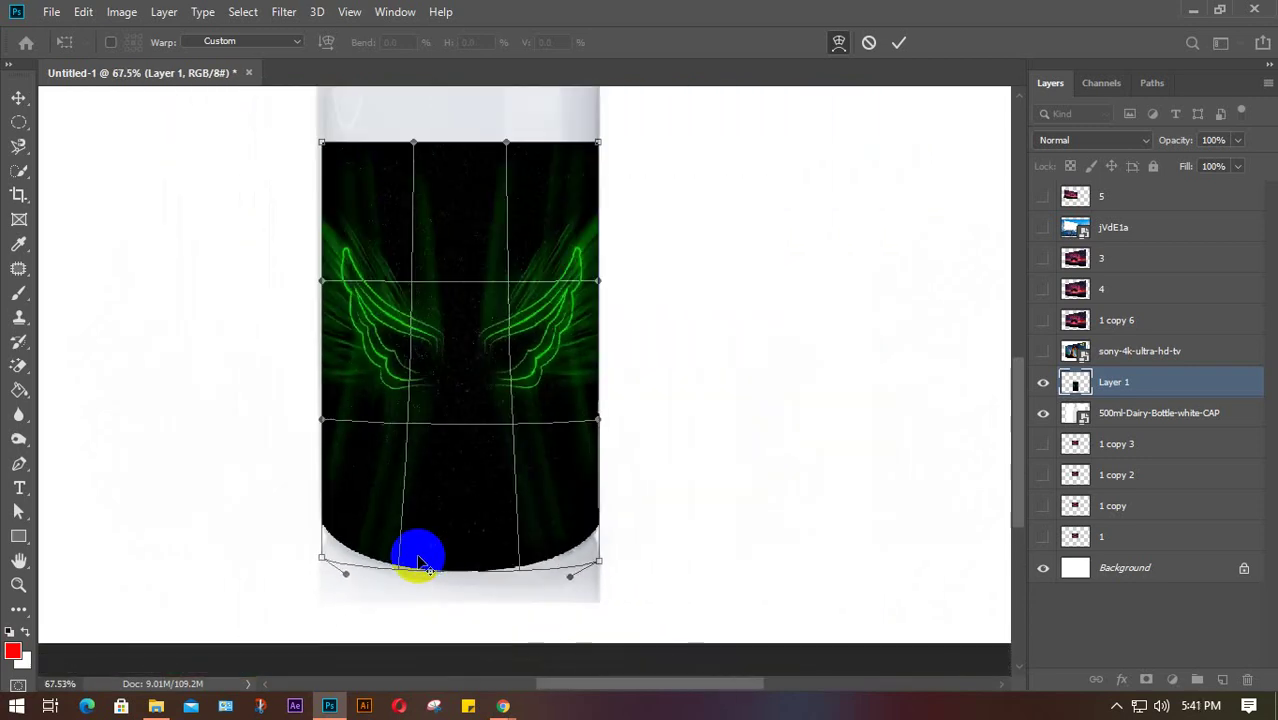
scroll(418, 560, "down", 4)
key("alt+space")
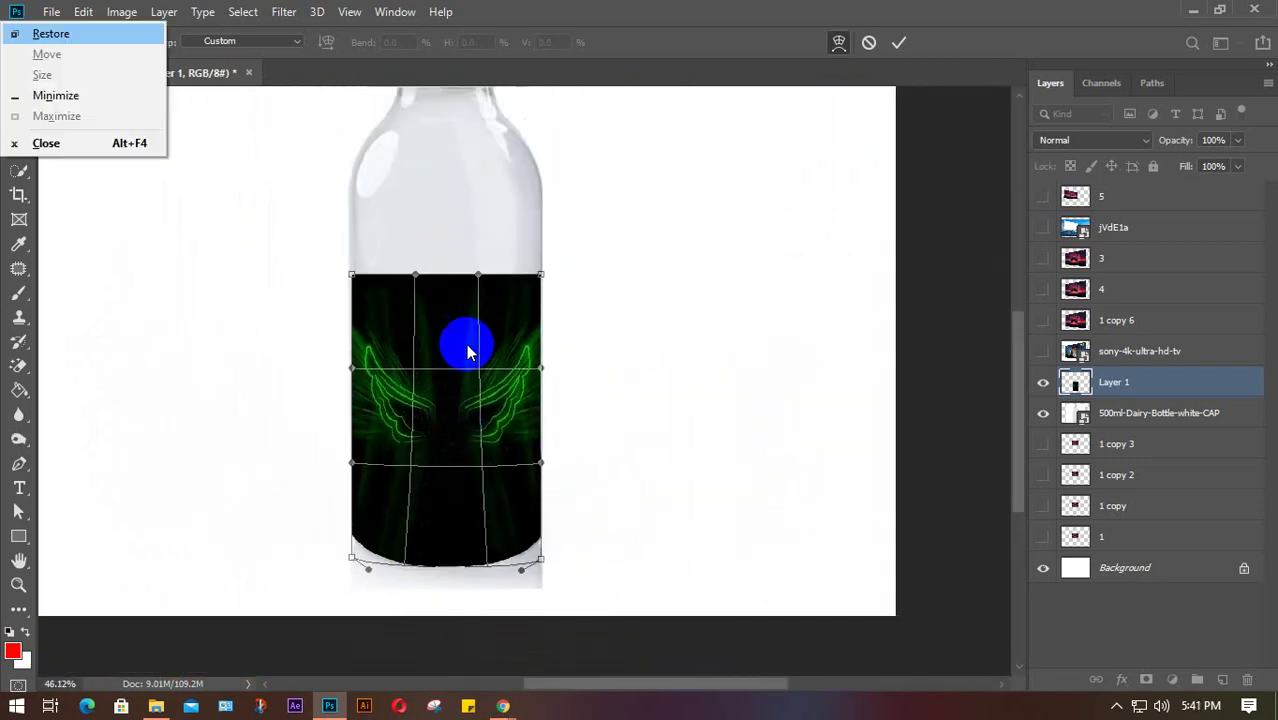
key("Escape")
scroll(466, 350, "up", 4)
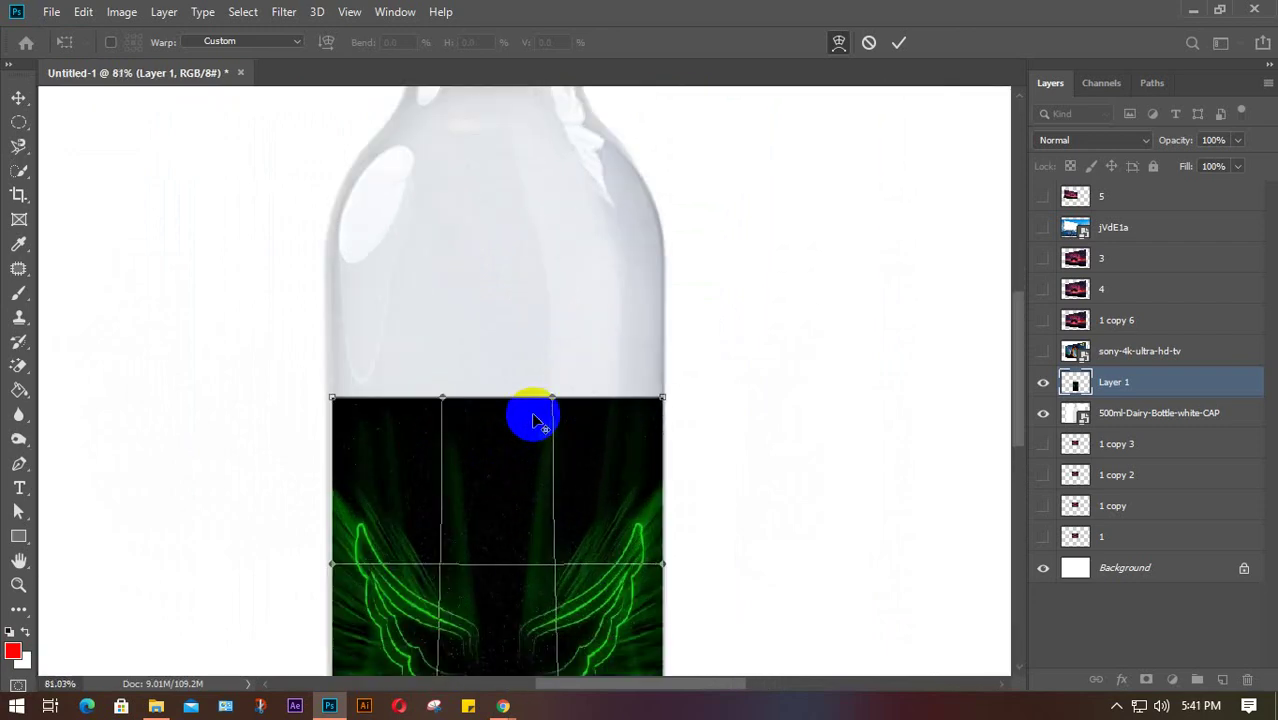
left_click_drag(519, 348, 524, 433)
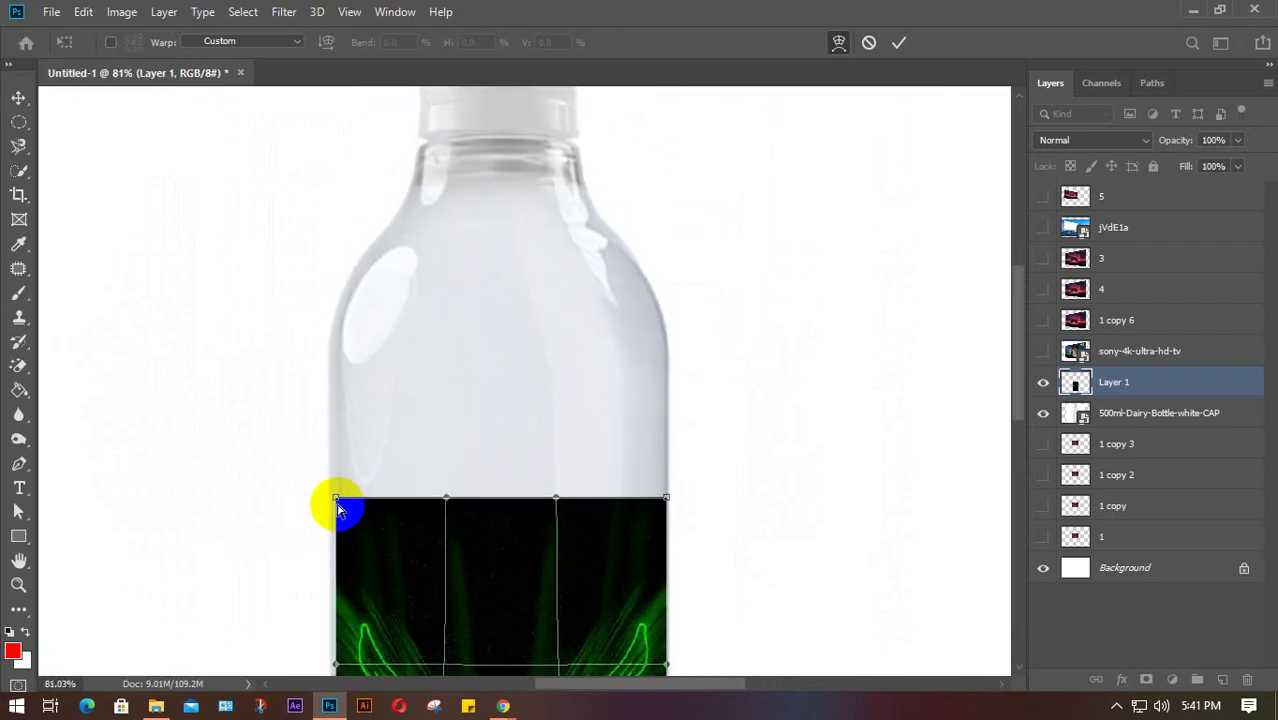
left_click_drag(337, 497, 330, 404)
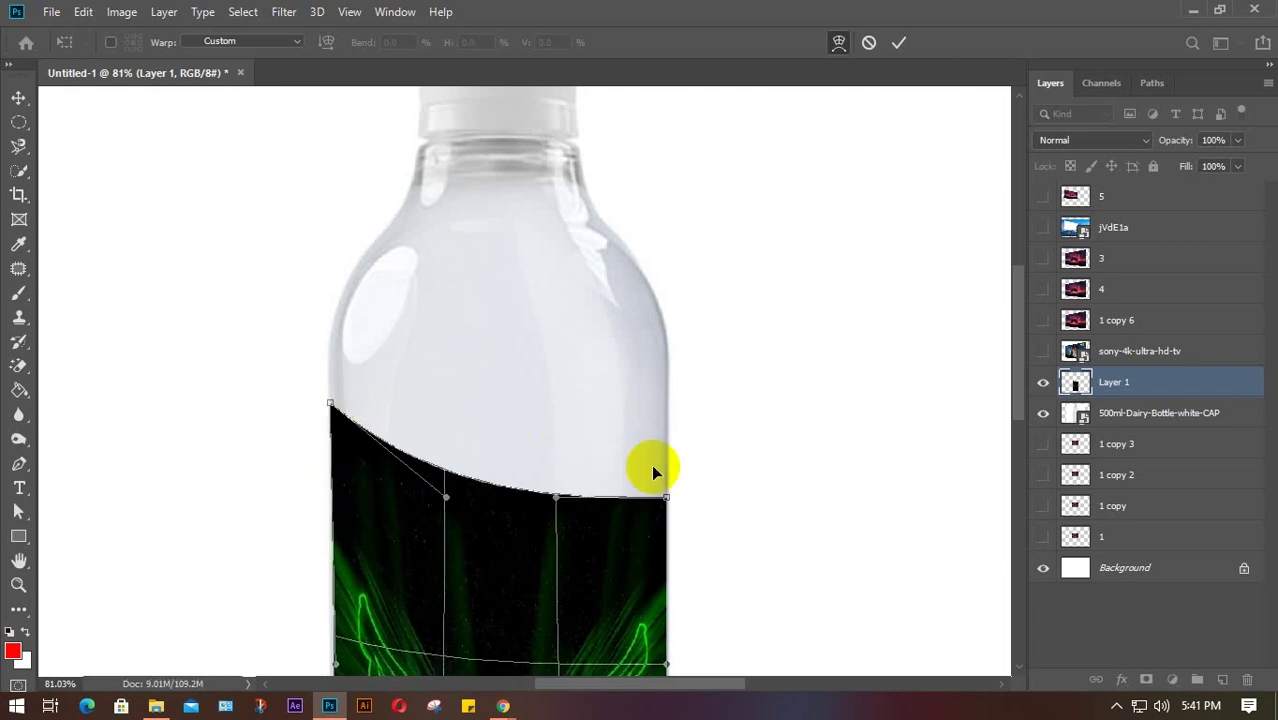
left_click_drag(665, 500, 665, 400)
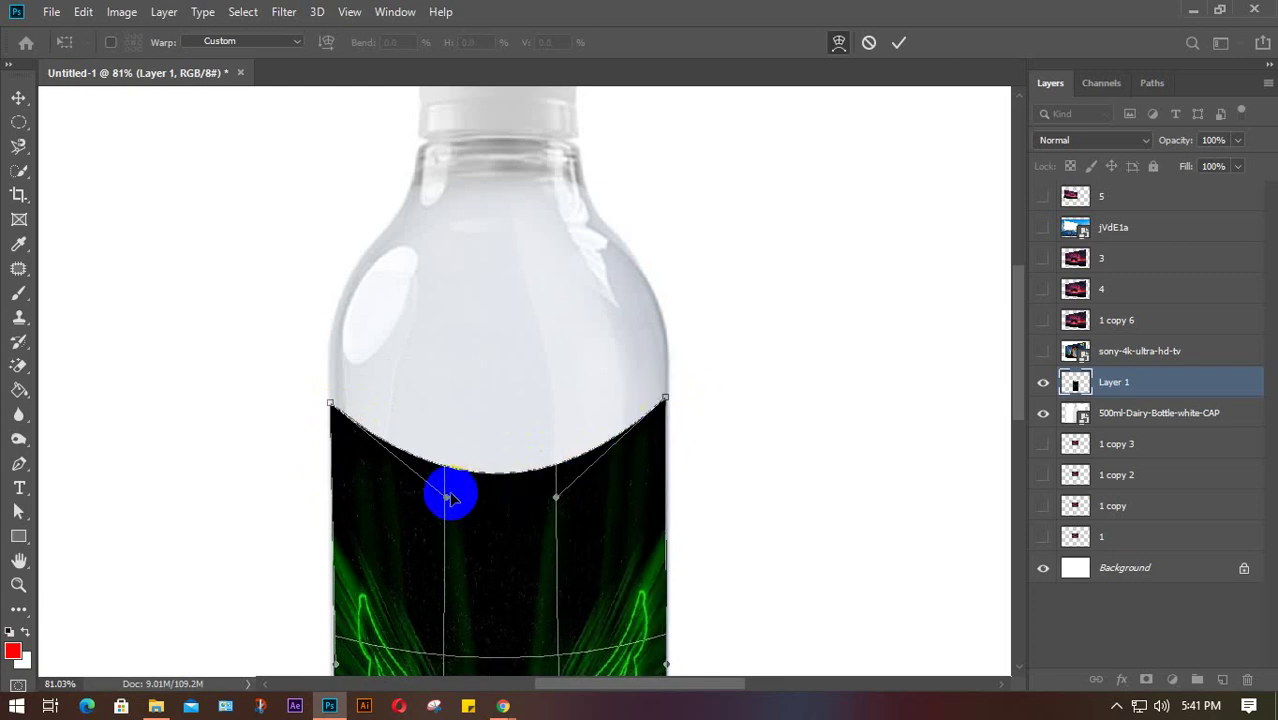
Step: Raise the middle of the label's top edge into a shallow downward curve and apply the warp
left_click_drag(448, 500, 448, 432)
left_click_drag(556, 496, 542, 433)
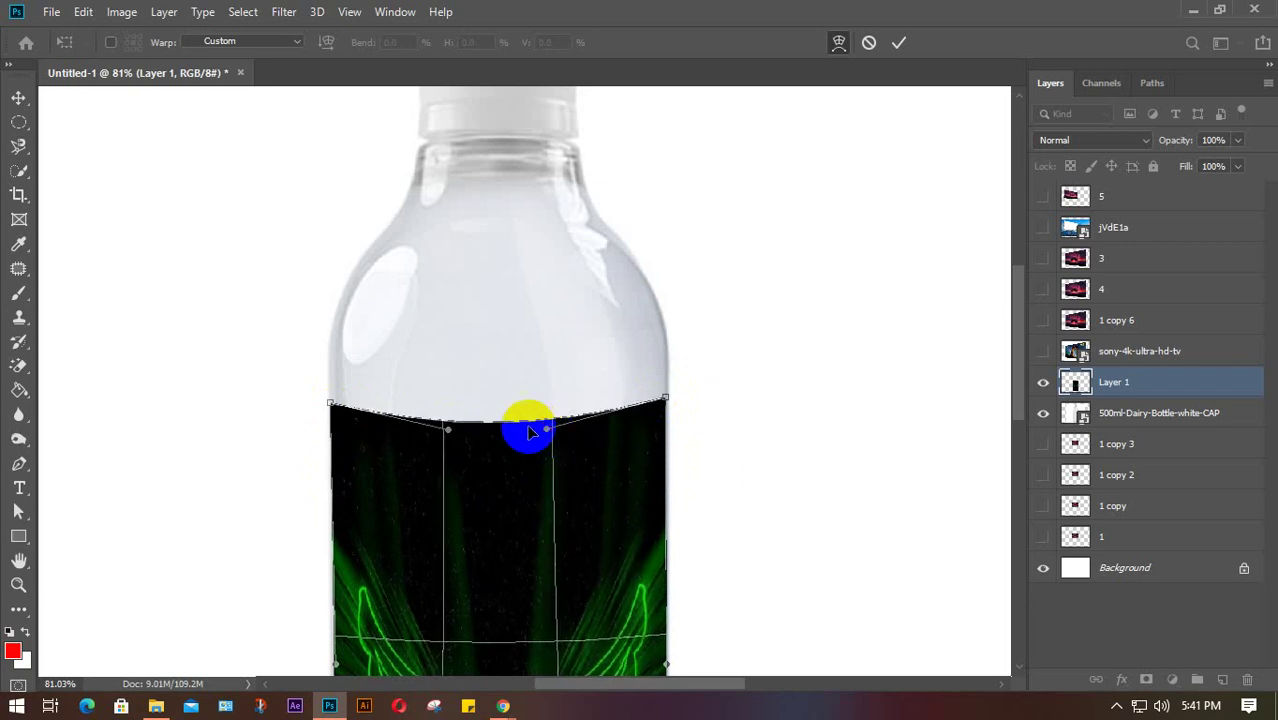
left_click_drag(448, 435, 447, 428)
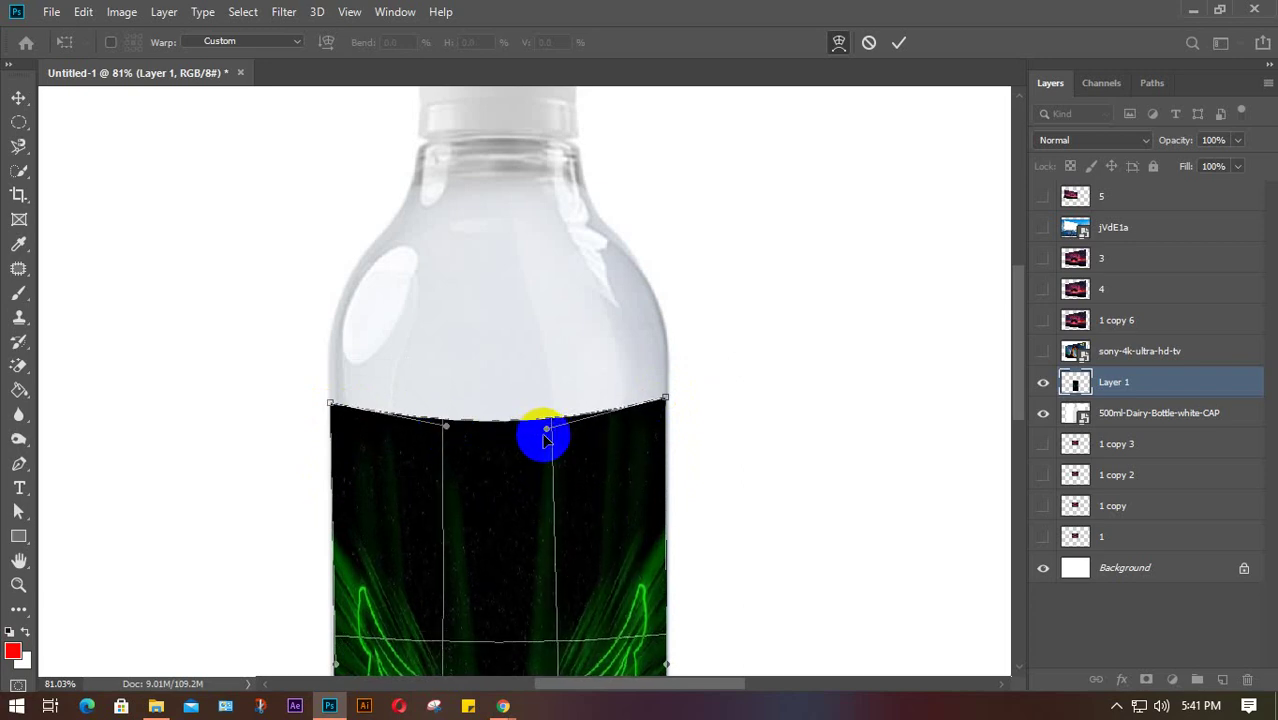
left_click_drag(545, 428, 550, 432)
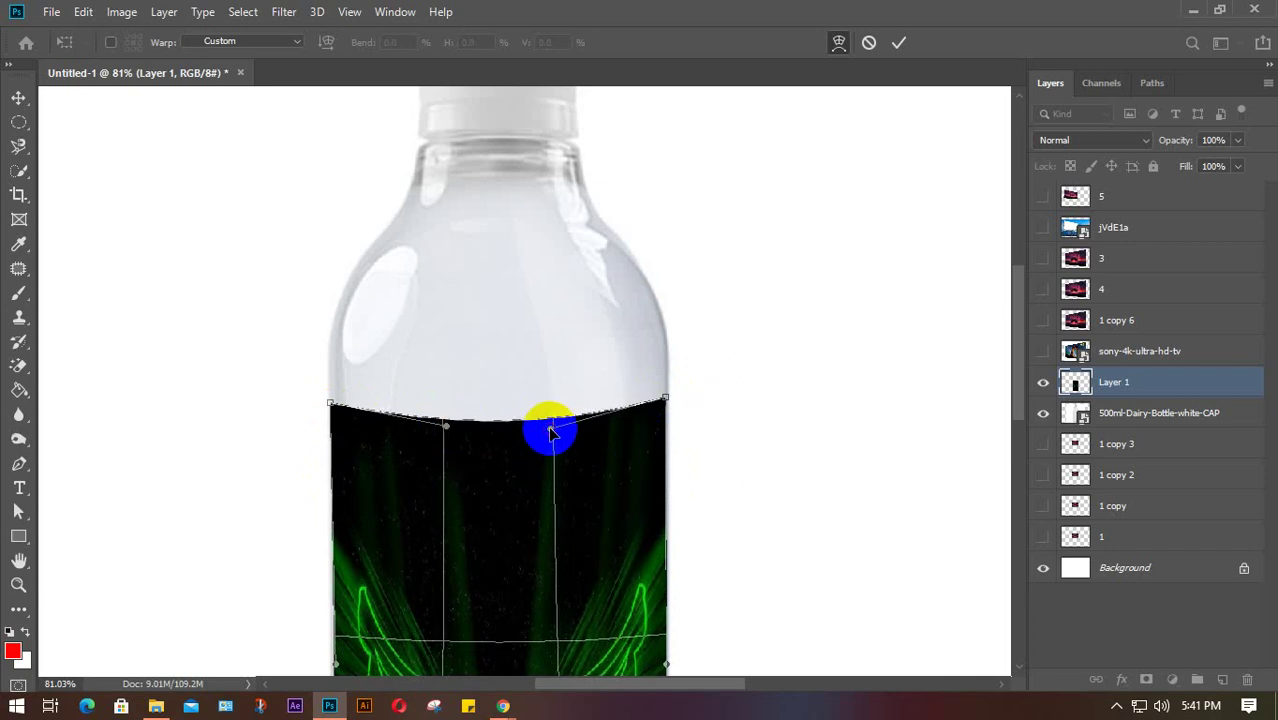
key("Return")
Step: Hide the wings label layer and the 500ml-Dairy-Bottle-white-CAP layer
scroll(548, 436, "down", 4)
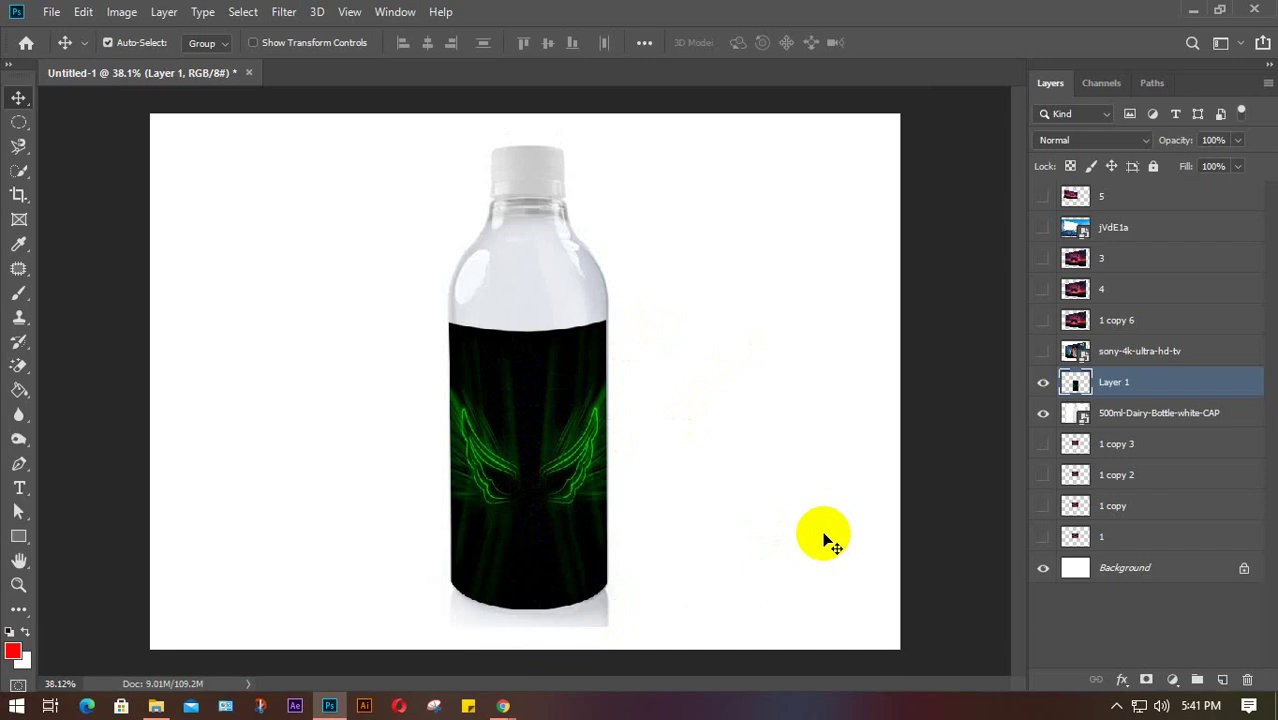
left_click(1043, 382)
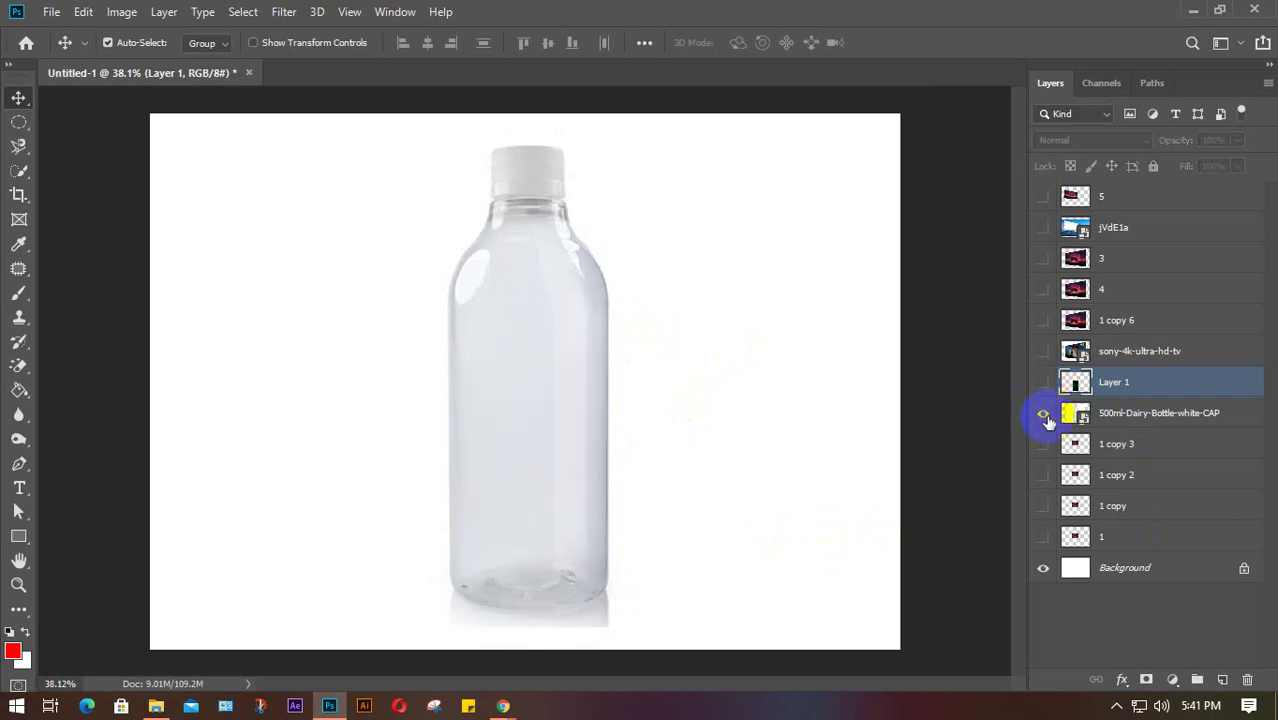
left_click(1043, 413)
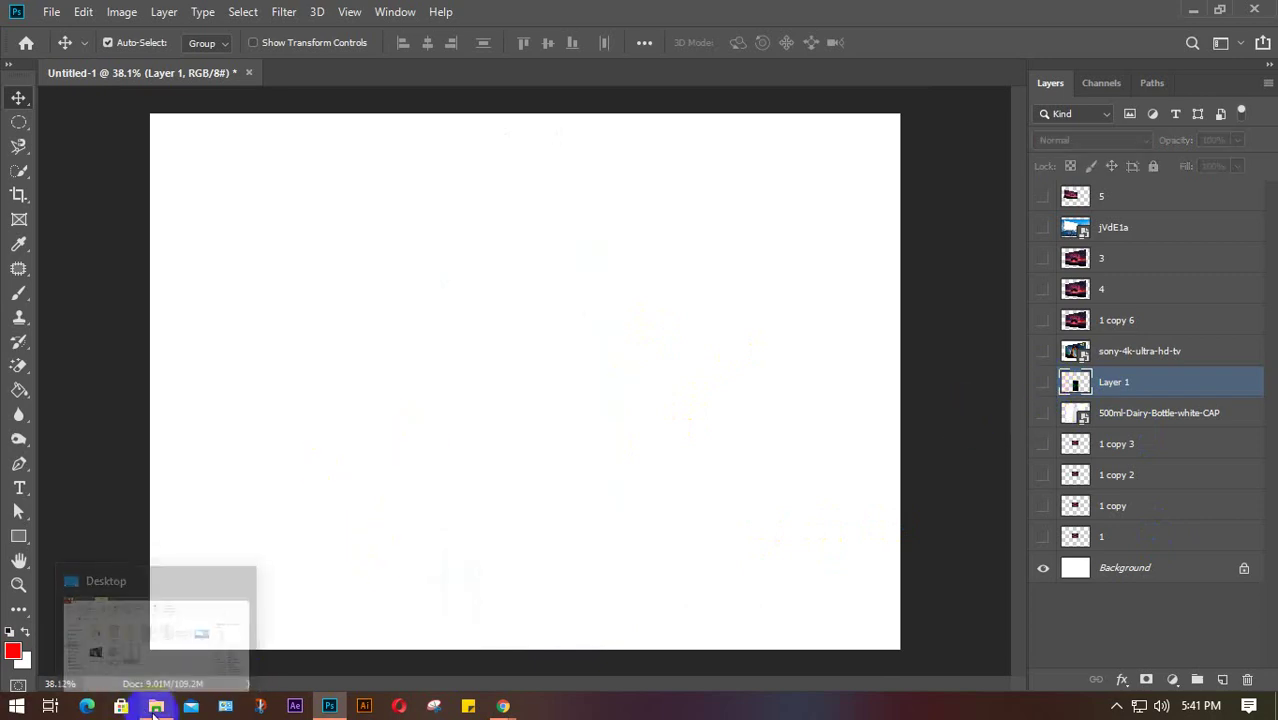
Step: Place the mug image 51EZM0H0u9L._AC_SL1175_ in the document, scale it to about 23.8% and position it near the canvas centre
left_click(185, 622)
left_click_drag(585, 235, 534, 457)
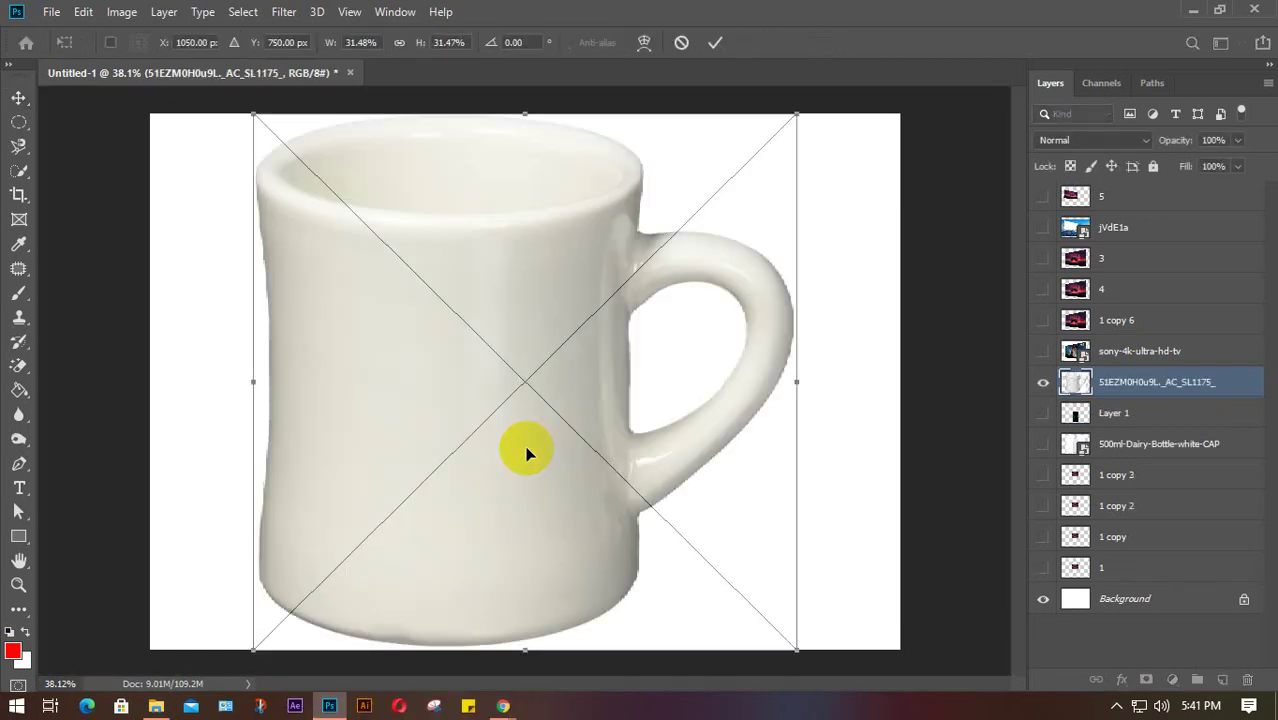
left_click_drag(806, 106, 709, 267)
mouse_move(445, 380)
left_mouse_down()
mouse_move(562, 337)
mouse_move(540, 334)
left_mouse_up()
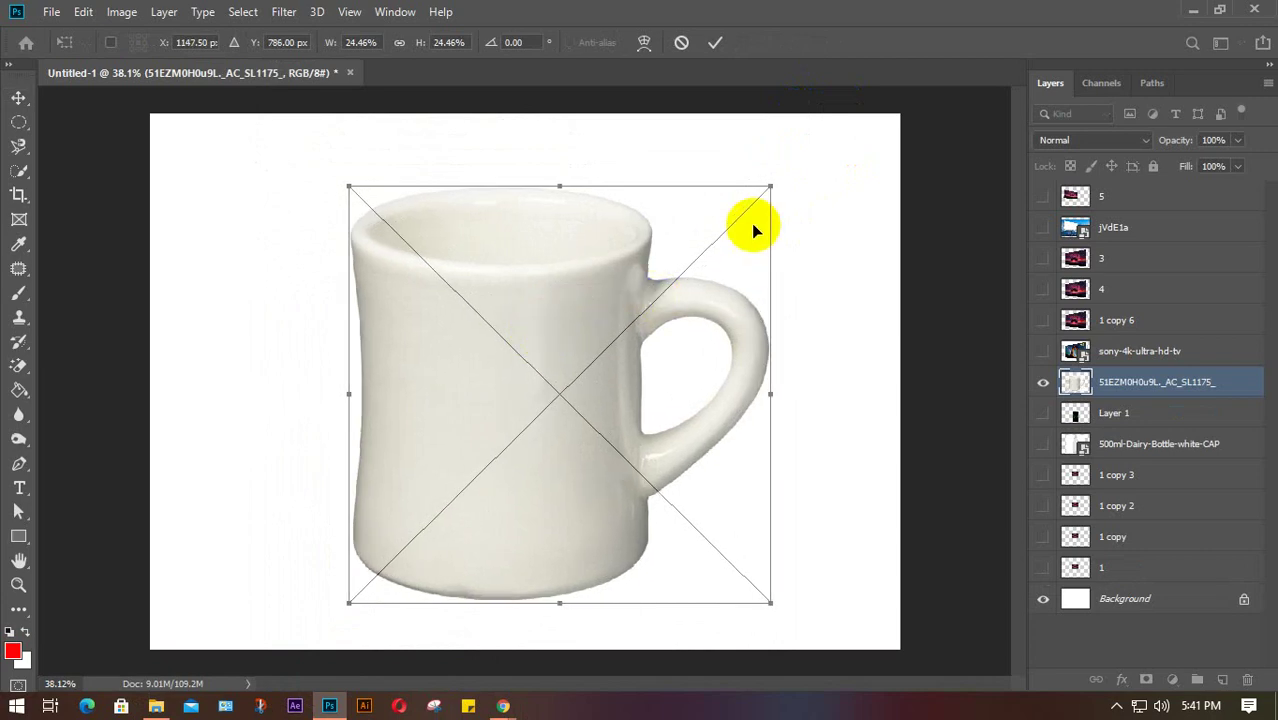
left_click_drag(770, 186, 760, 198)
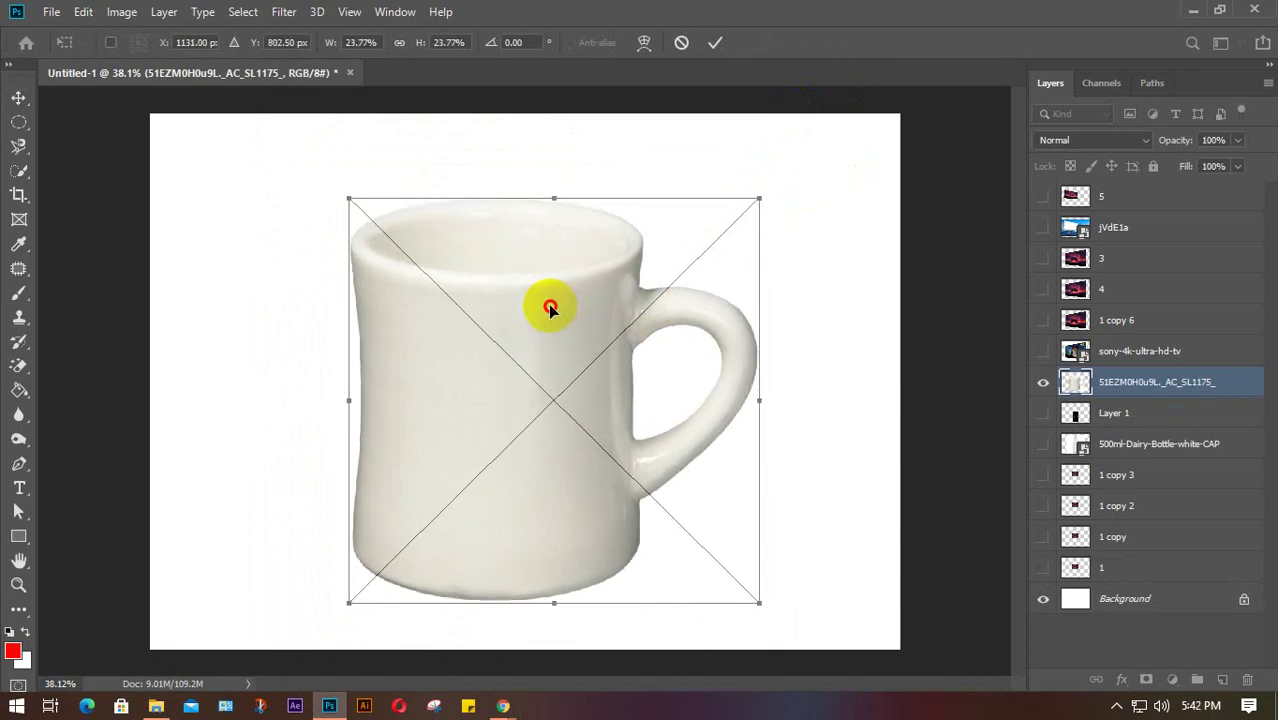
left_click_drag(550, 308, 545, 307)
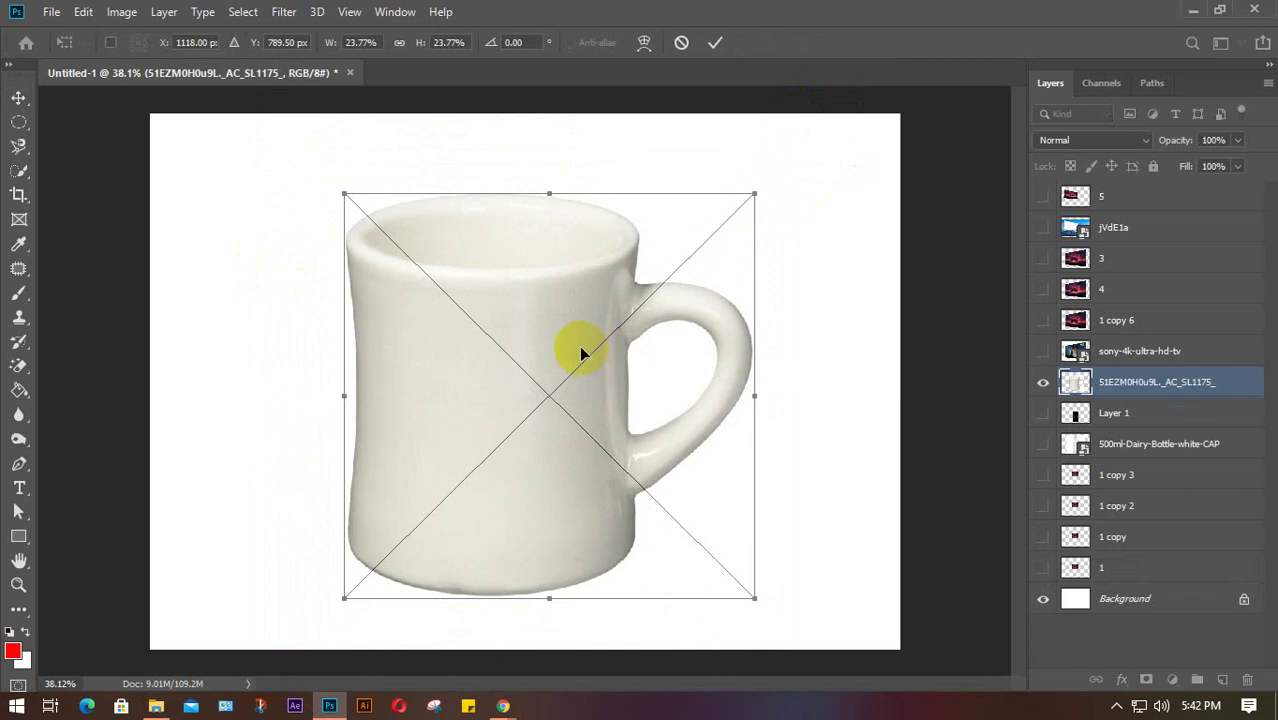
key("Return")
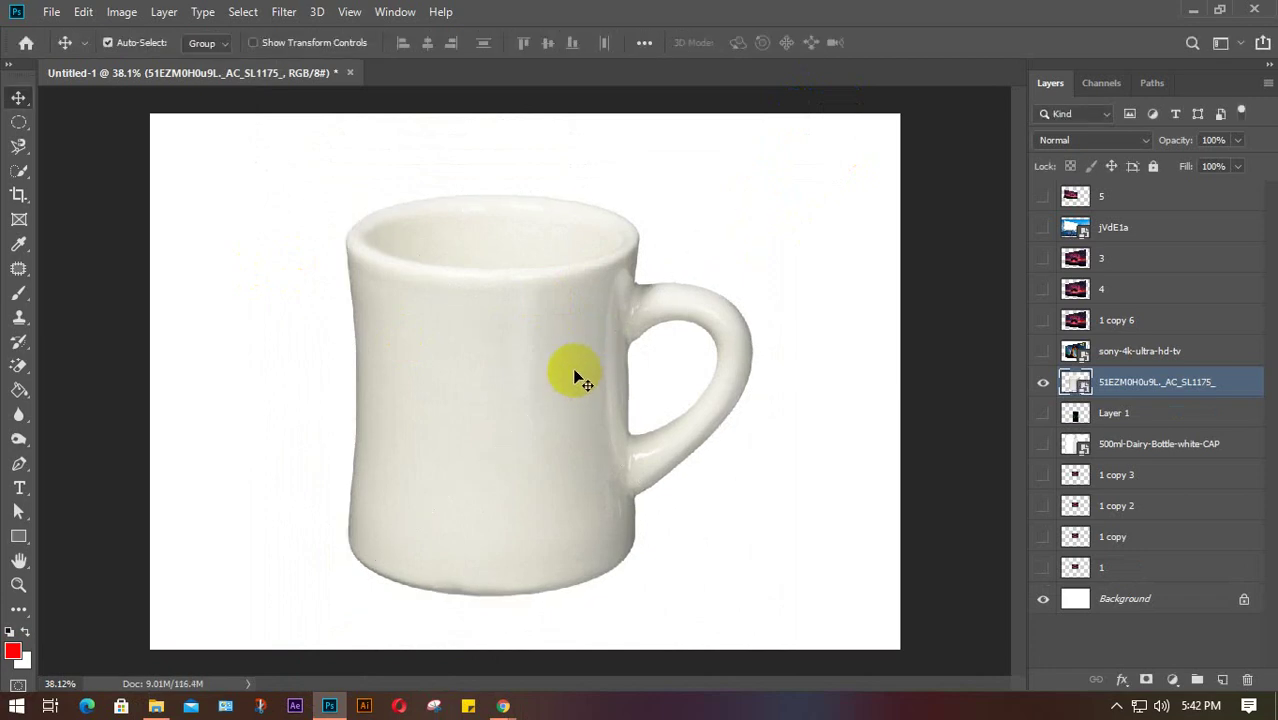
Step: Select the 1 copy 3 layer and make it visible
left_click(1120, 483)
left_click(1043, 475)
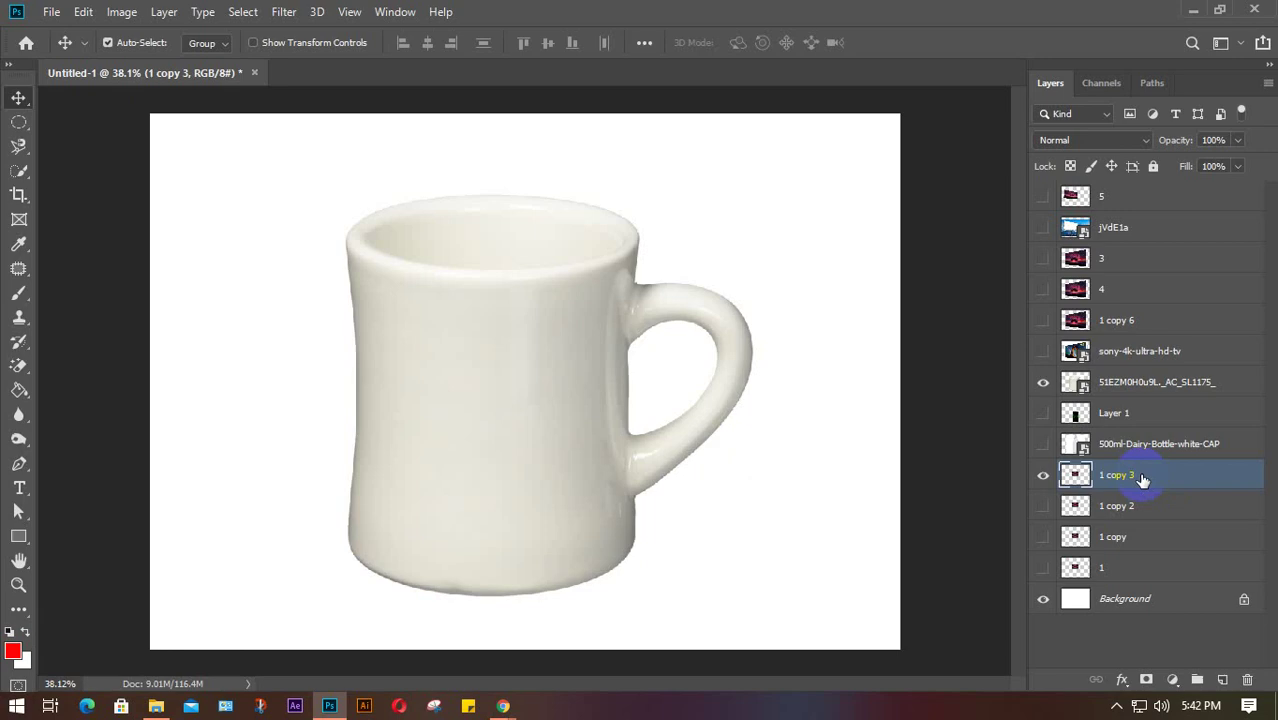
Step: Switch to the Google Meet tab in Chrome, dismiss the downloads bar and return to Photoshop
mouse_move(503, 706)
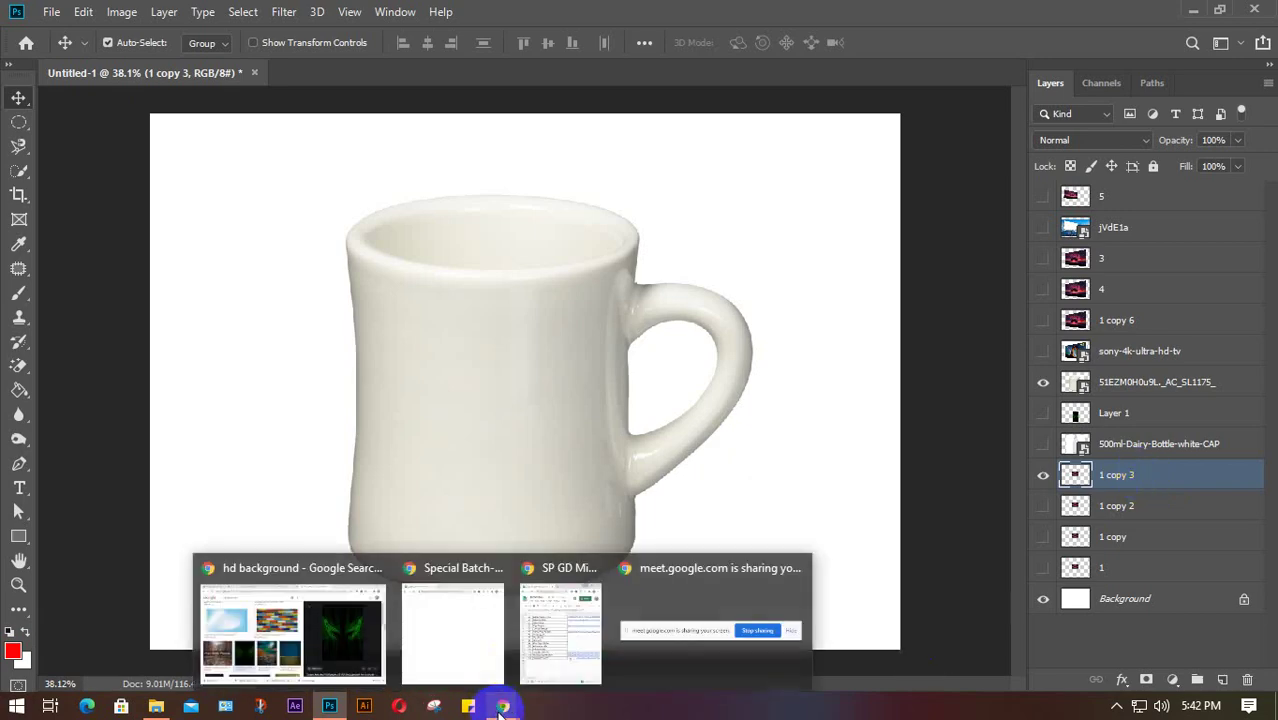
left_click(292, 660)
left_click(100, 15)
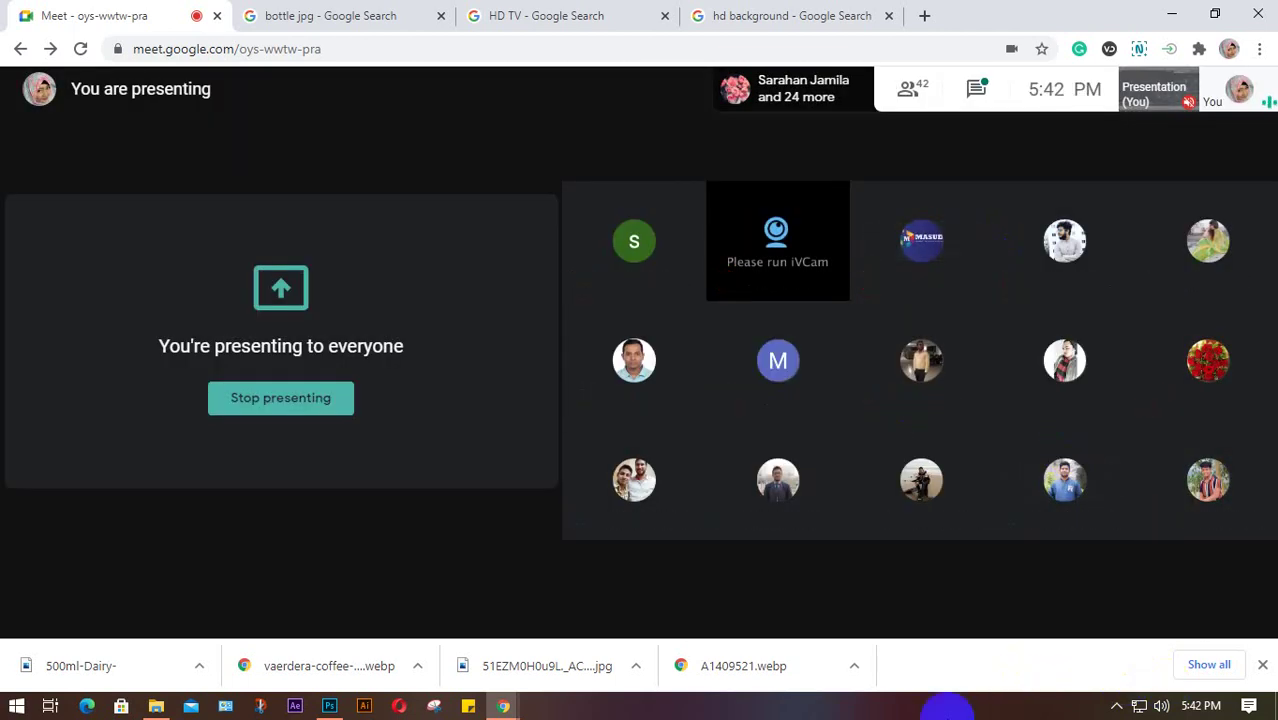
left_click(1262, 665)
mouse_move(493, 708)
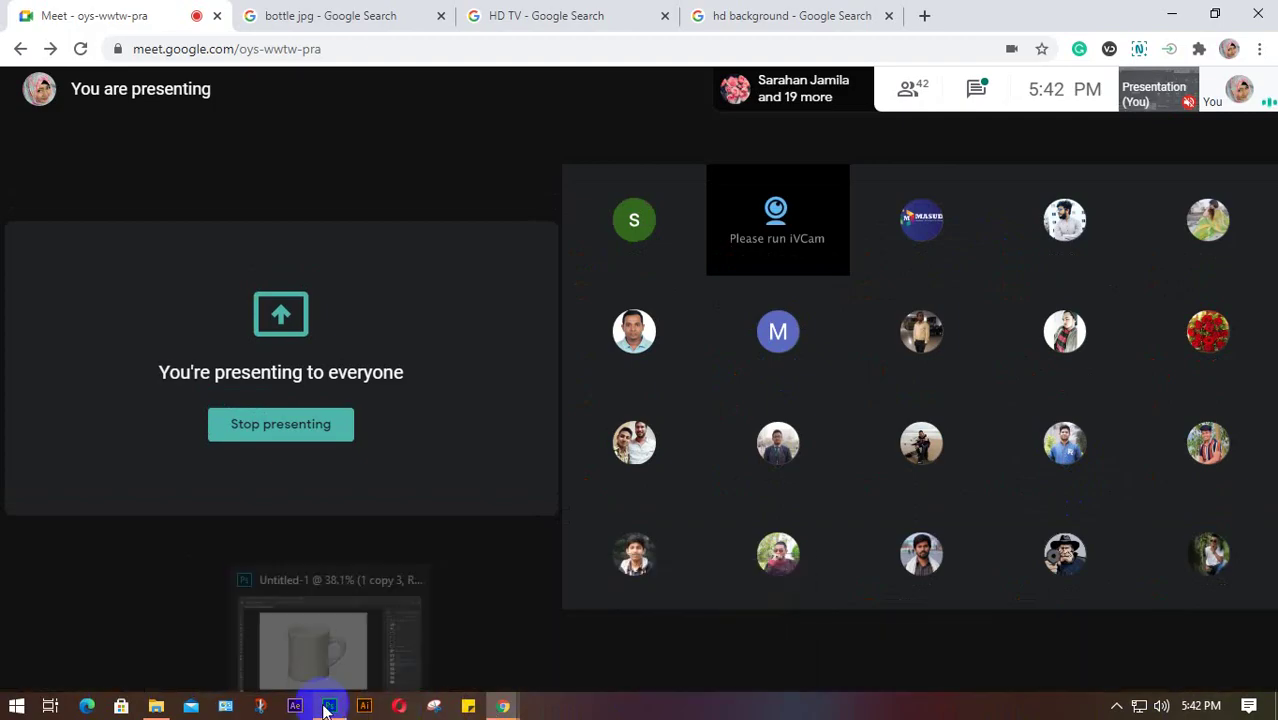
left_click(322, 700)
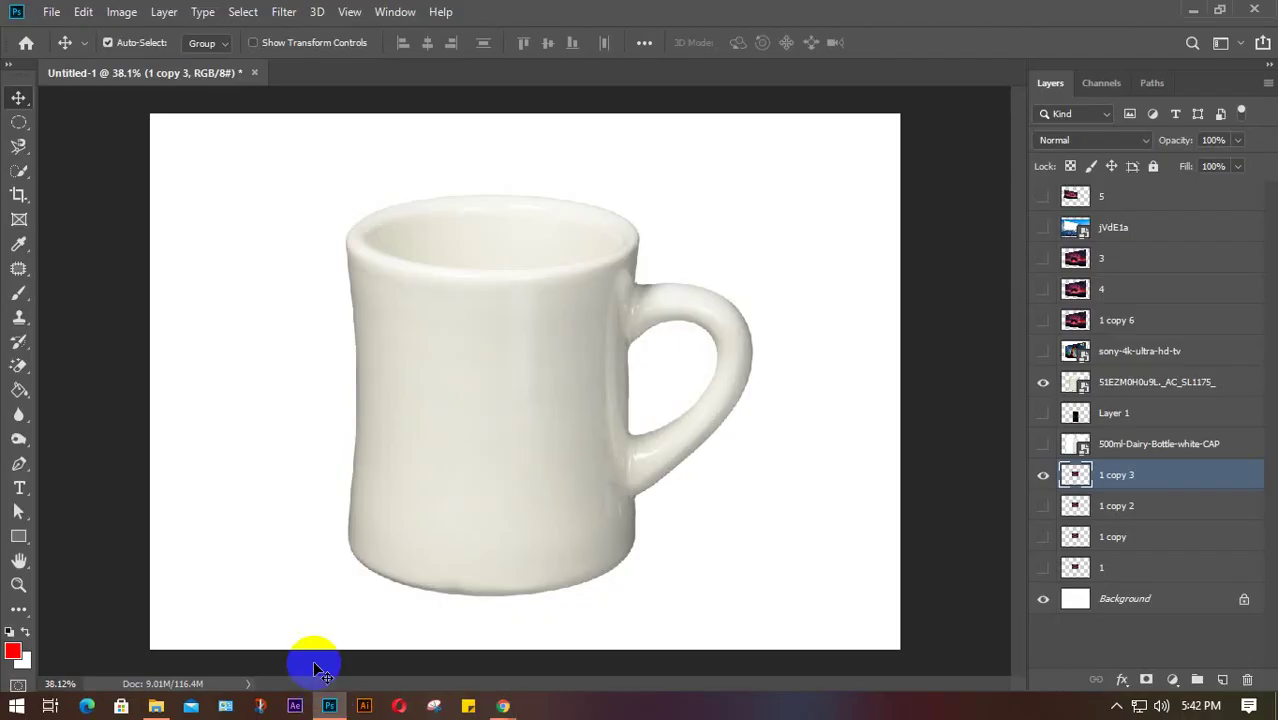
Step: Hide the sunset and mug layers to review the wings label and the bottle mockup, leaving all of them hidden
left_click(1042, 476)
left_click(1043, 413)
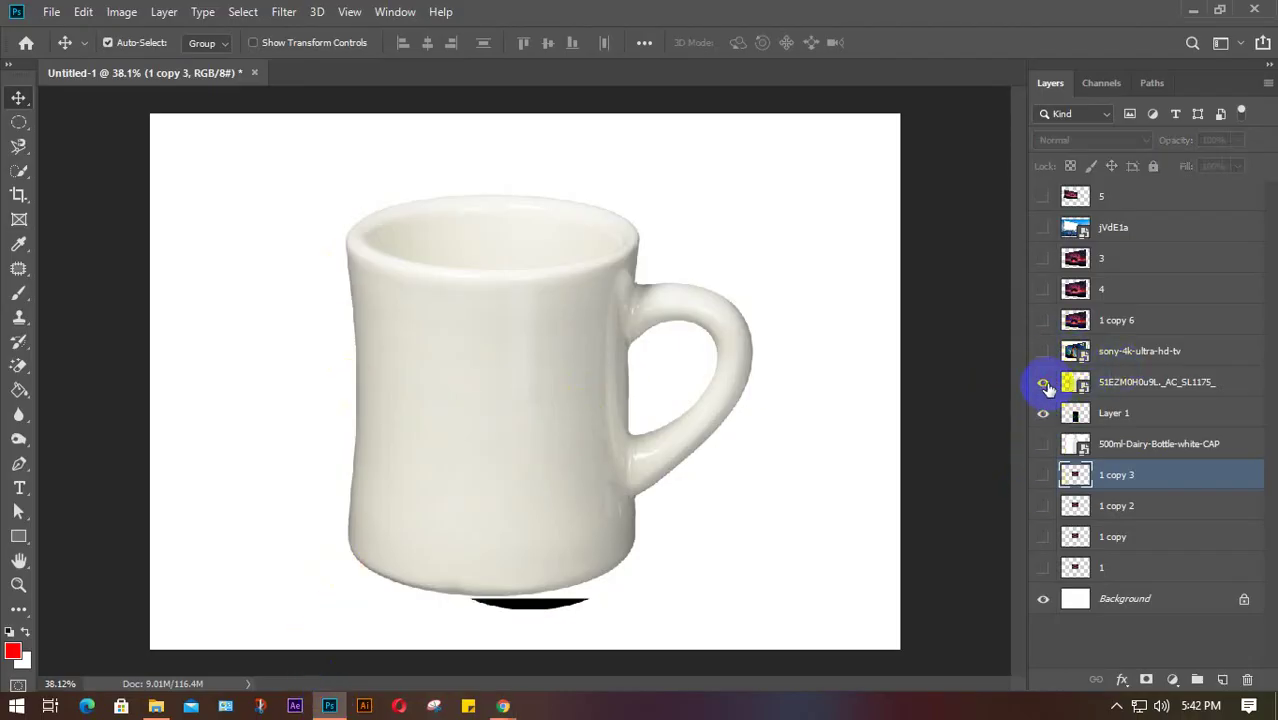
left_click(1042, 382)
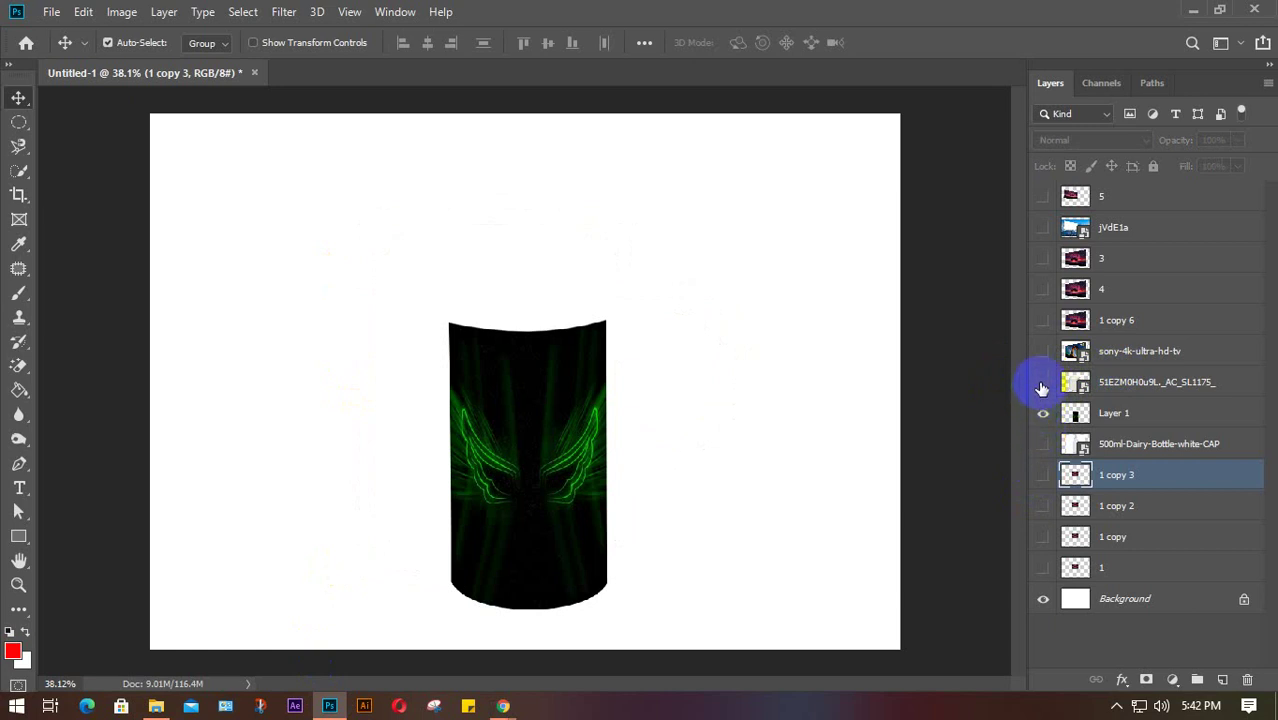
left_click(1043, 384)
left_click(1043, 384)
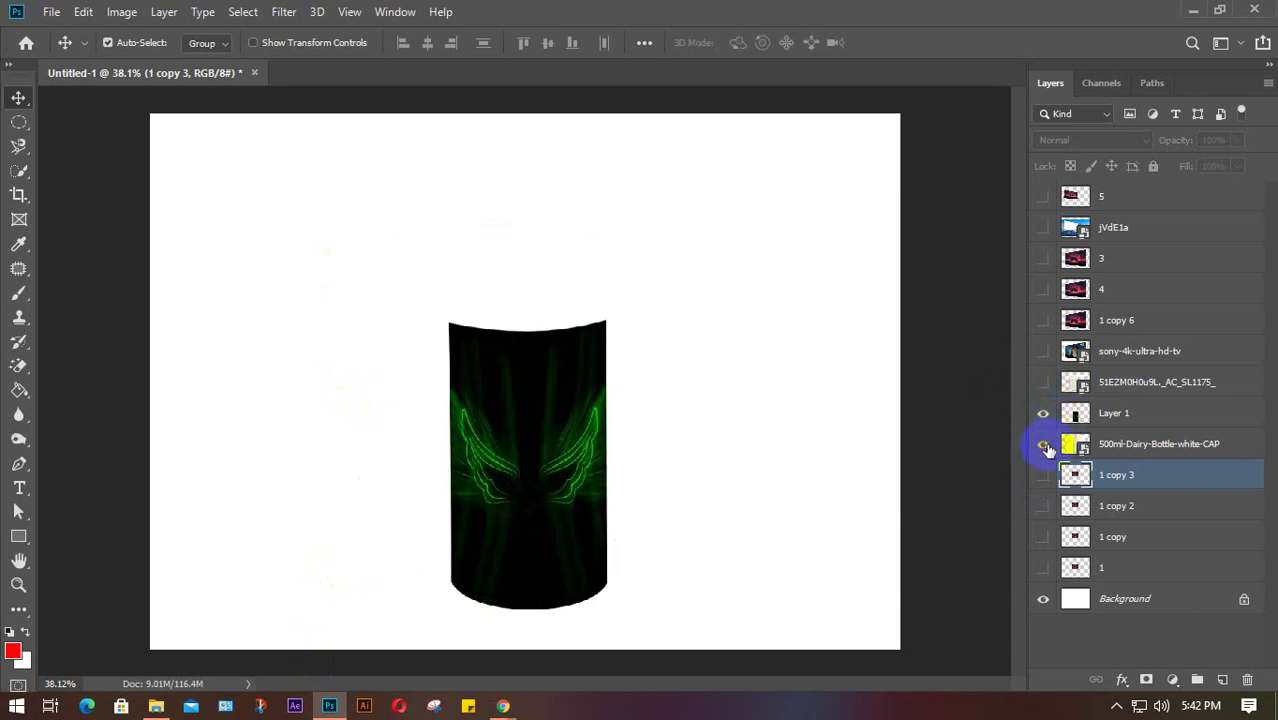
left_click(1043, 444)
left_click(1043, 413)
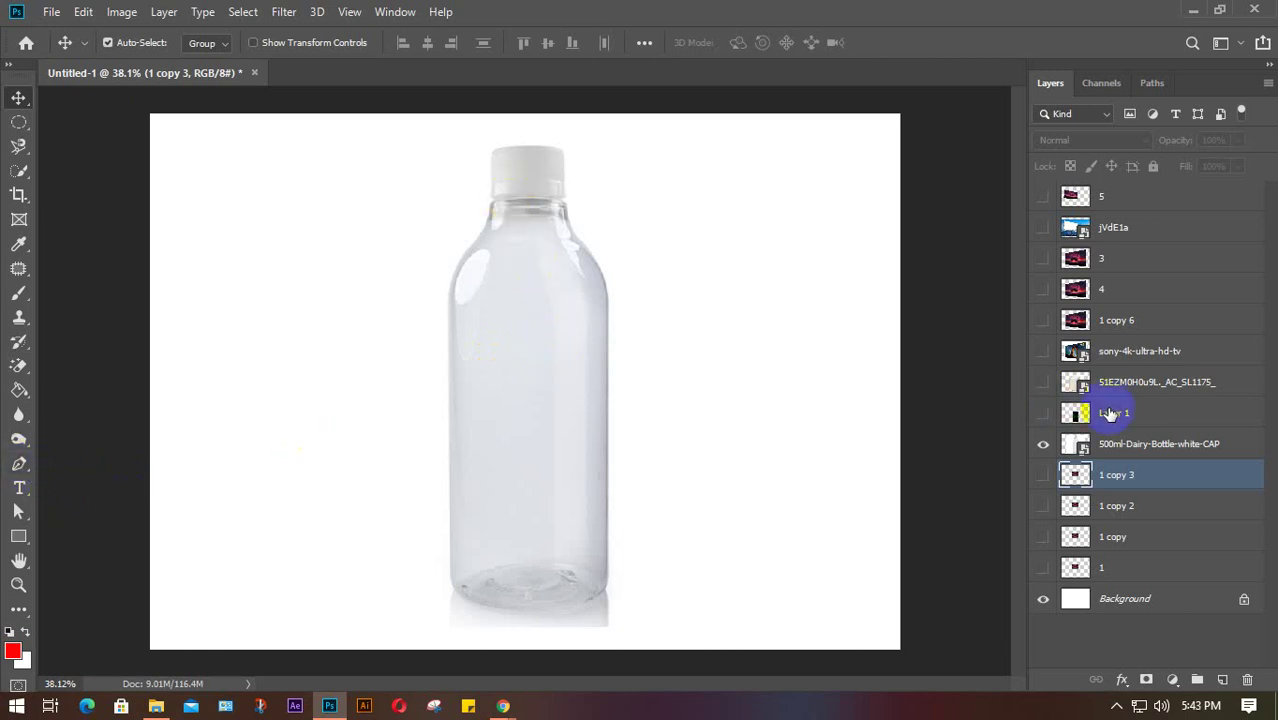
left_click(1043, 444)
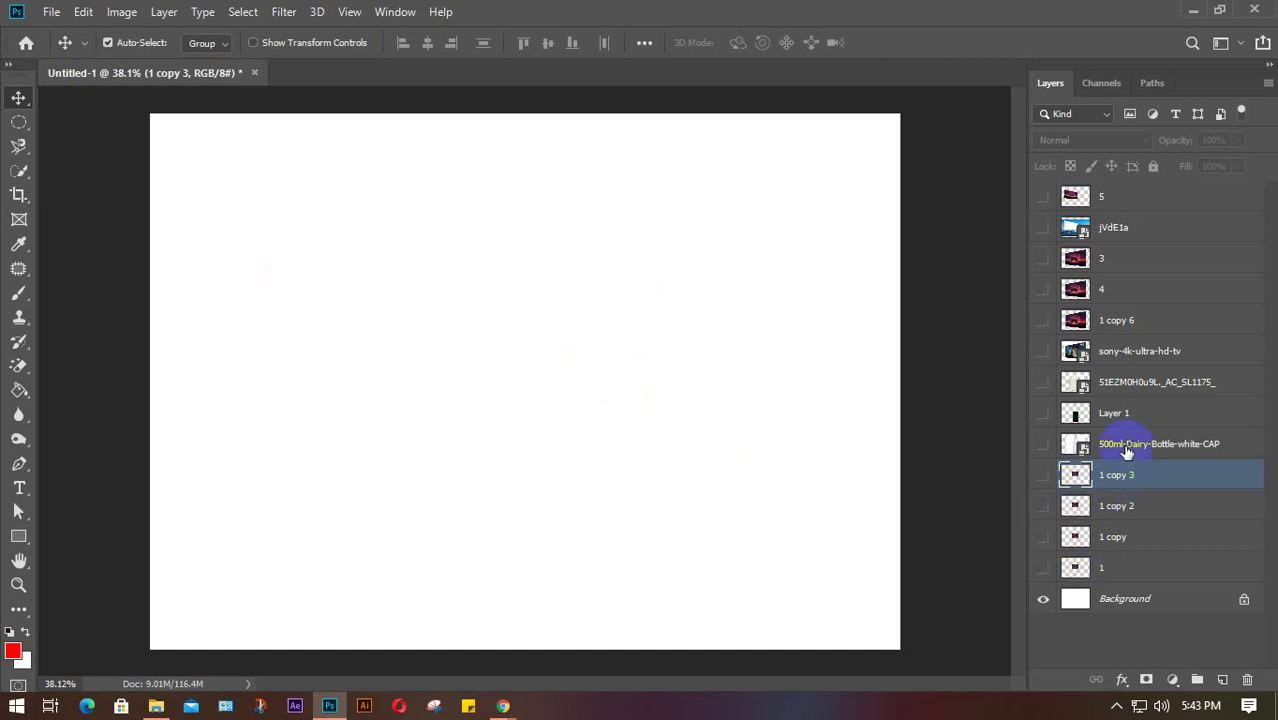
Step: Show the 1 copy 3 layer, move it above the bottle layer, and put the visible mug layer directly beneath it with the bottle hidden
left_click(1043, 444)
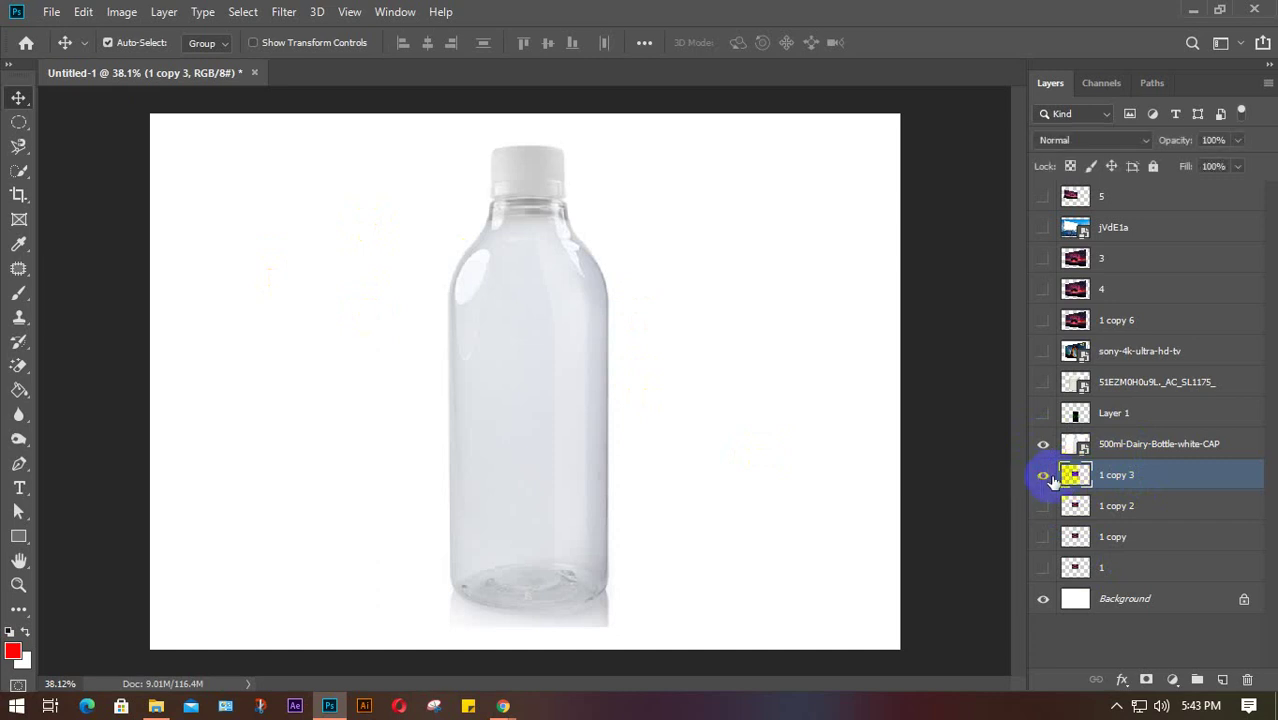
left_click_drag(1146, 480, 1108, 430)
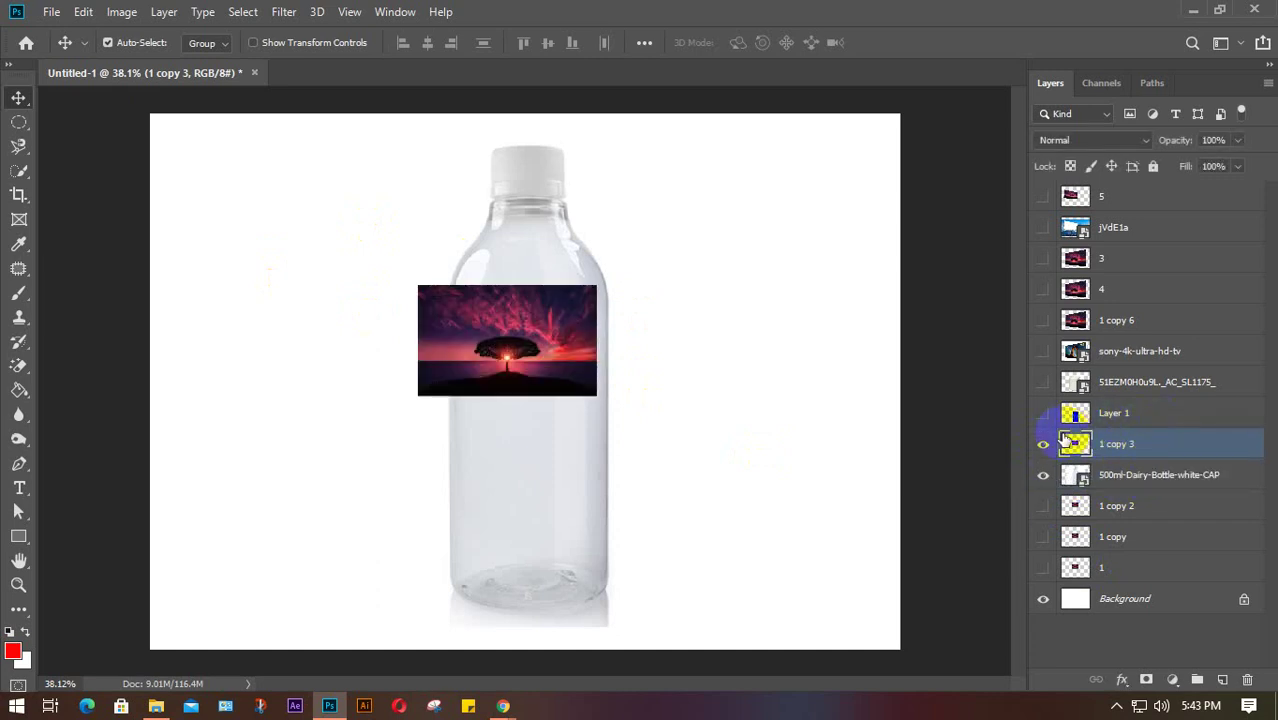
left_click(1045, 475)
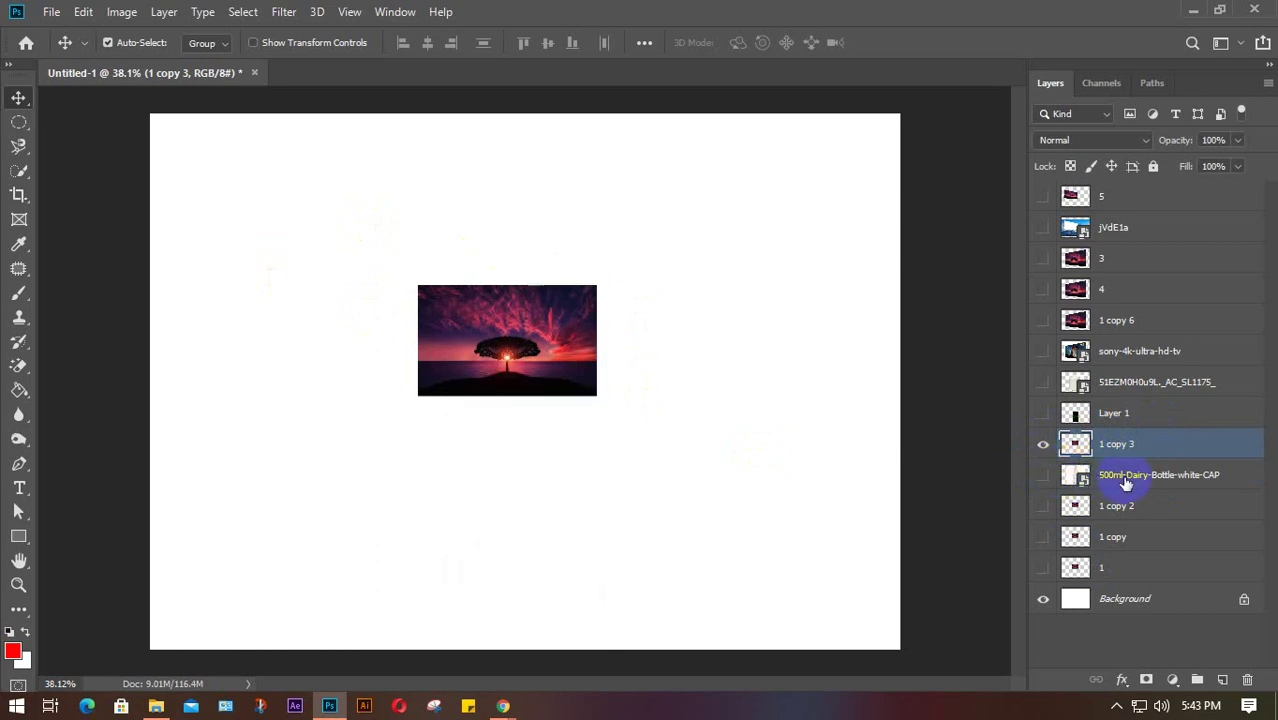
left_click_drag(1118, 386, 1115, 468)
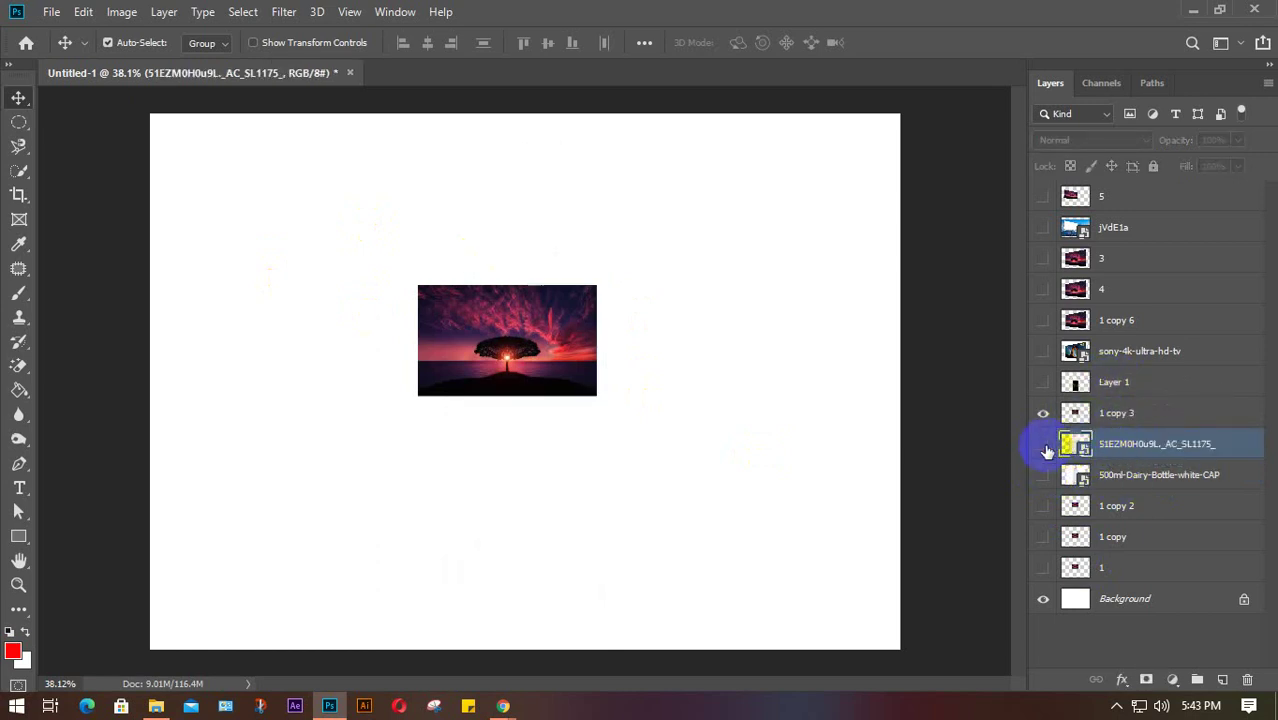
left_click(1043, 444)
Step: Move the sunset tree image onto the middle of the mug's front
left_click_drag(533, 352, 513, 448)
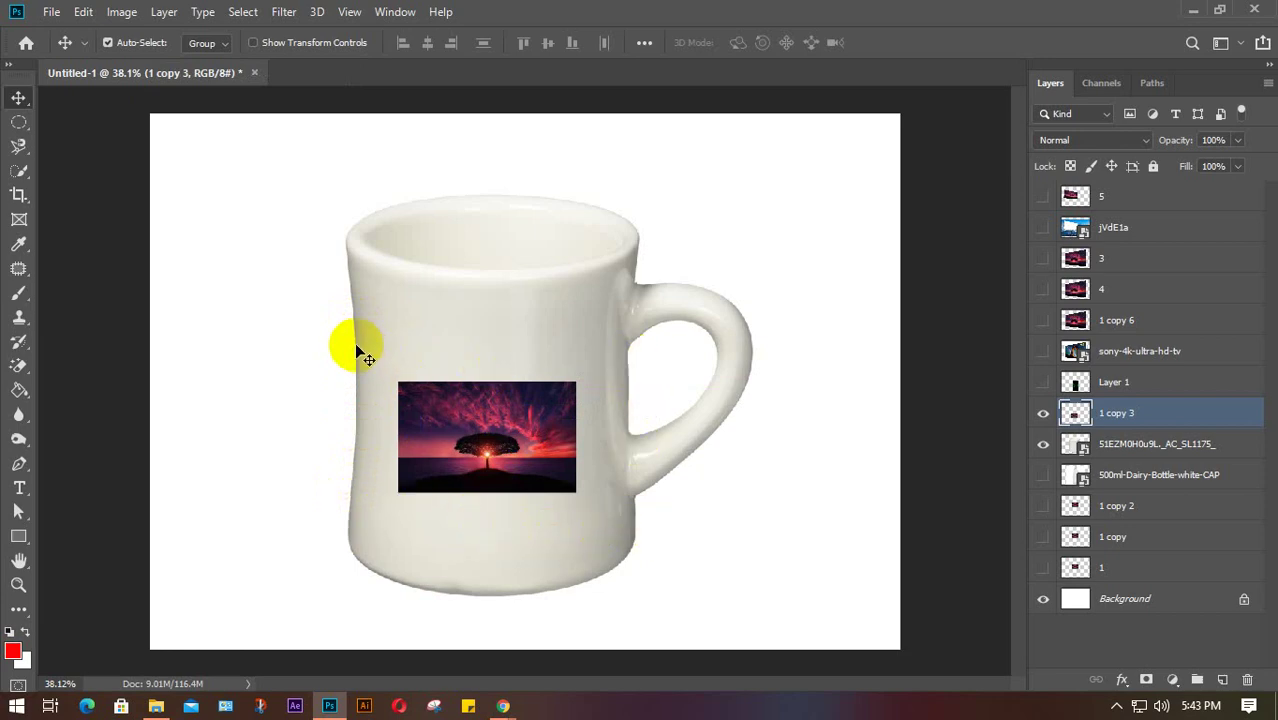
left_click(570, 400)
left_click(476, 447)
left_click_drag(476, 446, 476, 426)
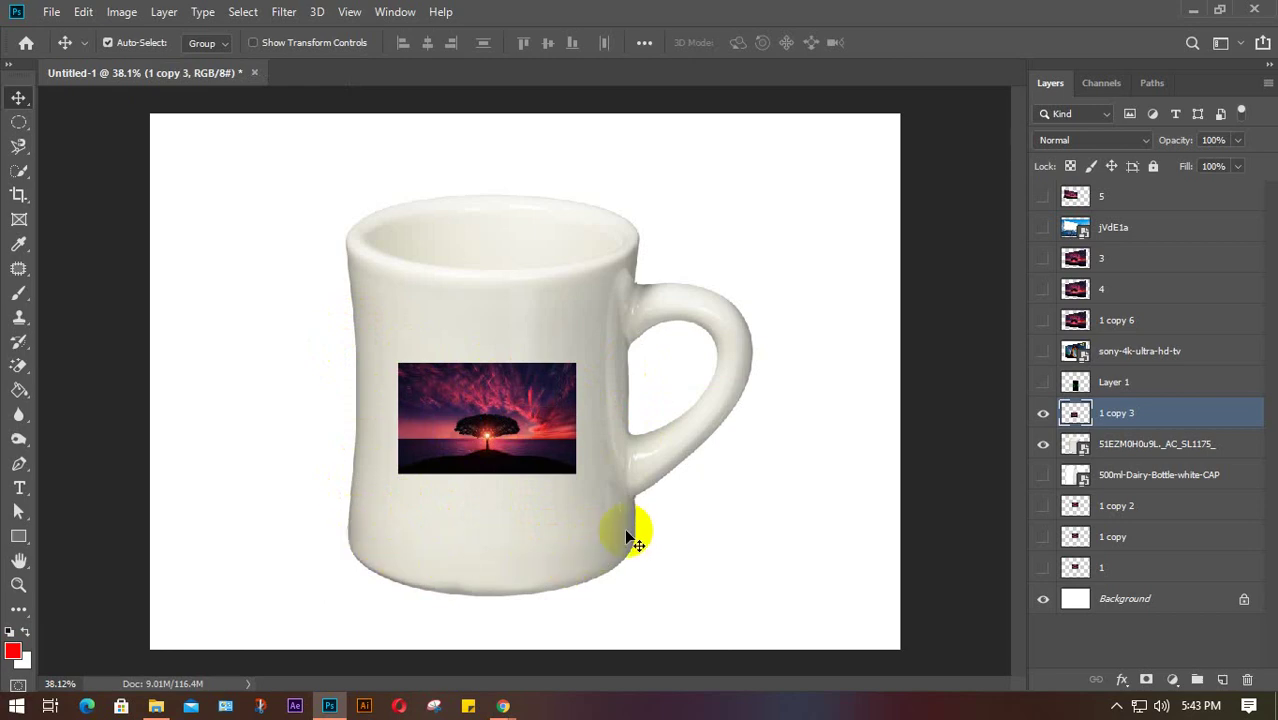
left_click(484, 426)
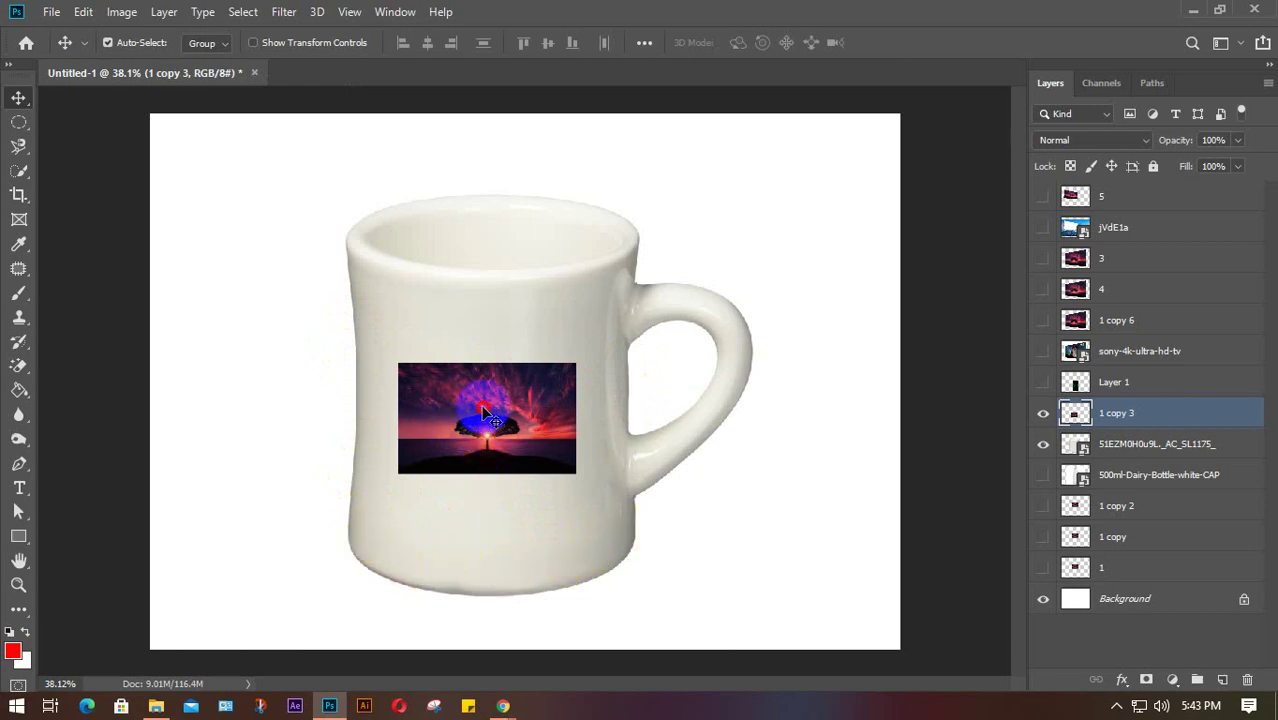
Step: Free-transform the sunset image: align it with the mug's left edge and scale it to about 148% to span the mug's body
key("ctrl+t")
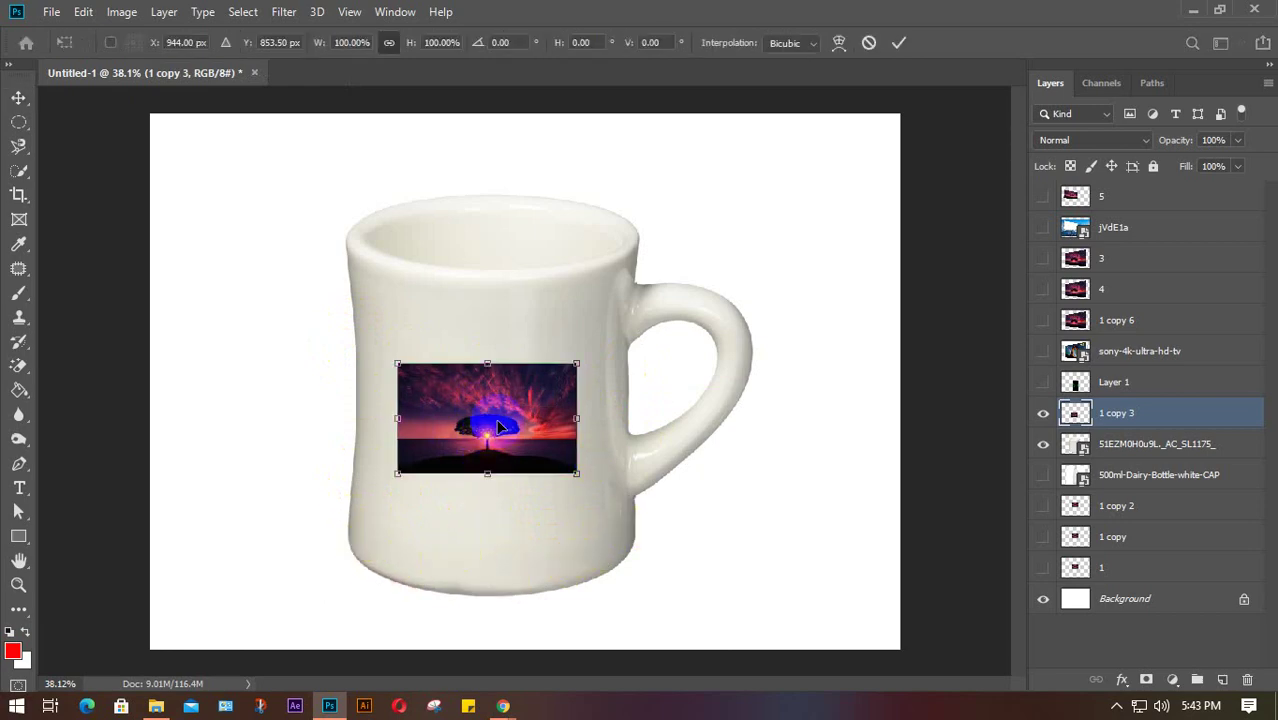
left_click_drag(463, 411, 391, 376)
scroll(388, 390, "up", 3)
scroll(388, 389, "up", 1)
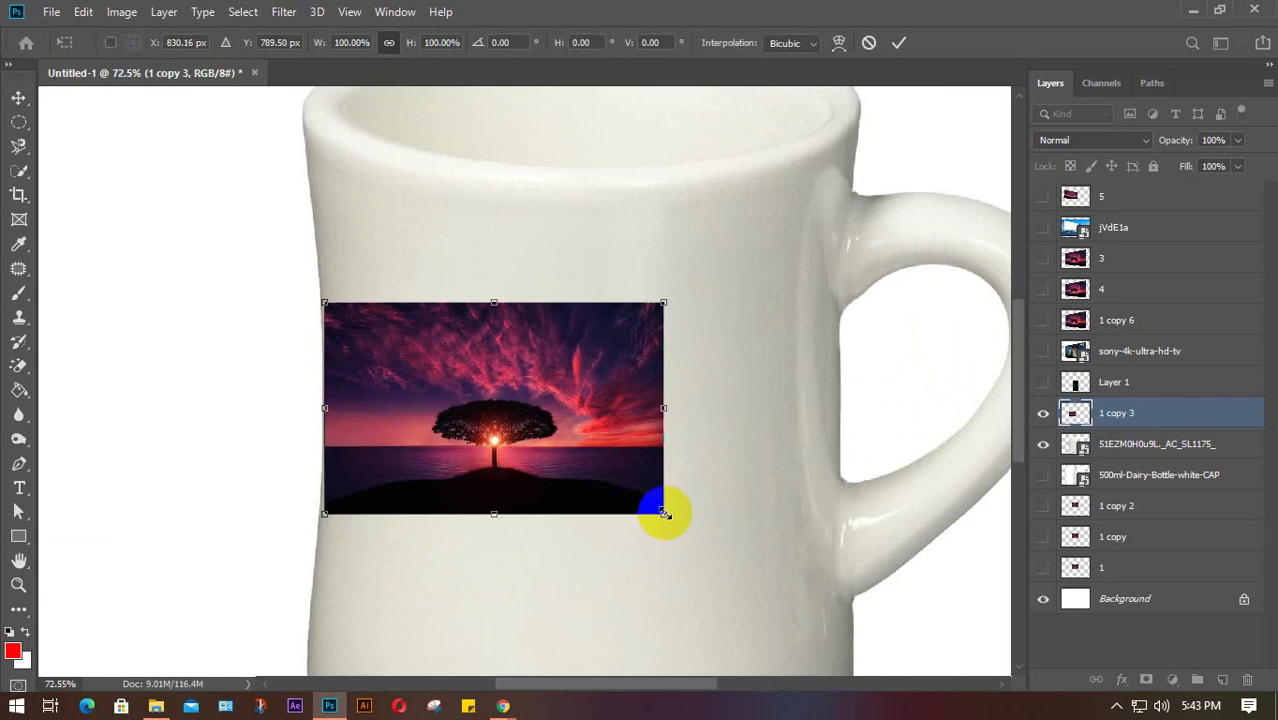
left_click_drag(663, 513, 822, 608)
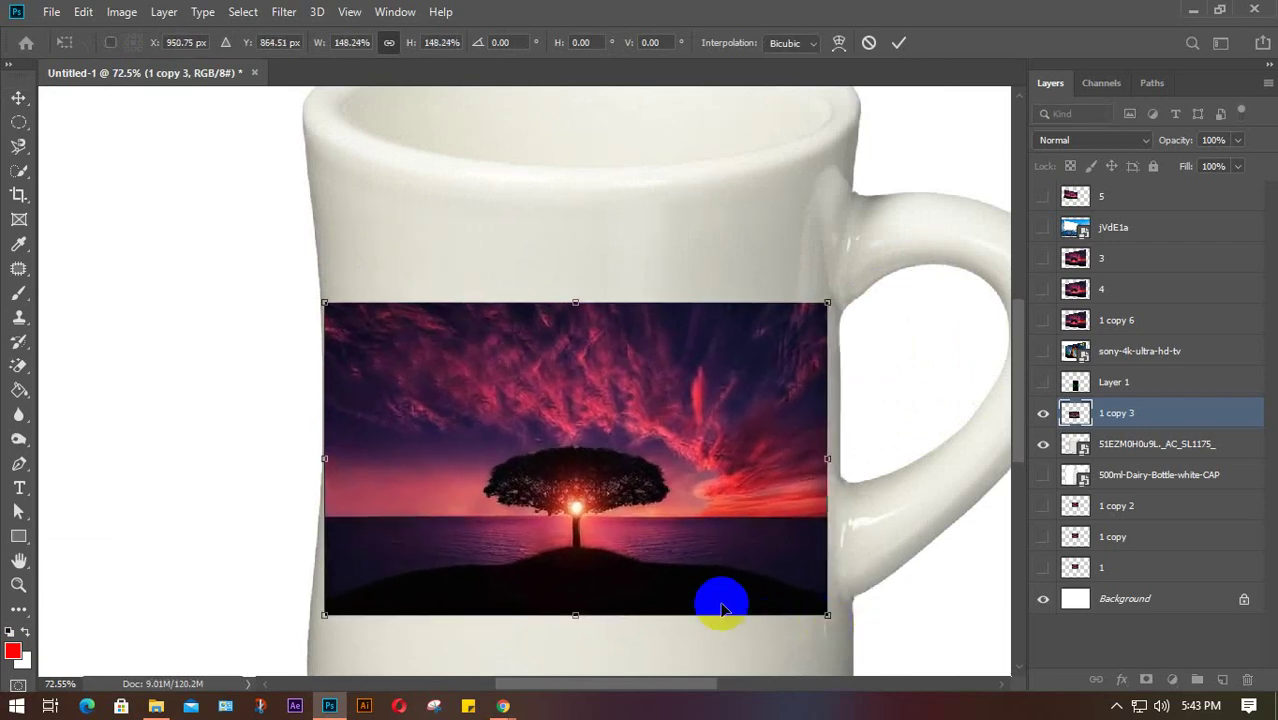
left_click_drag(653, 551, 630, 505)
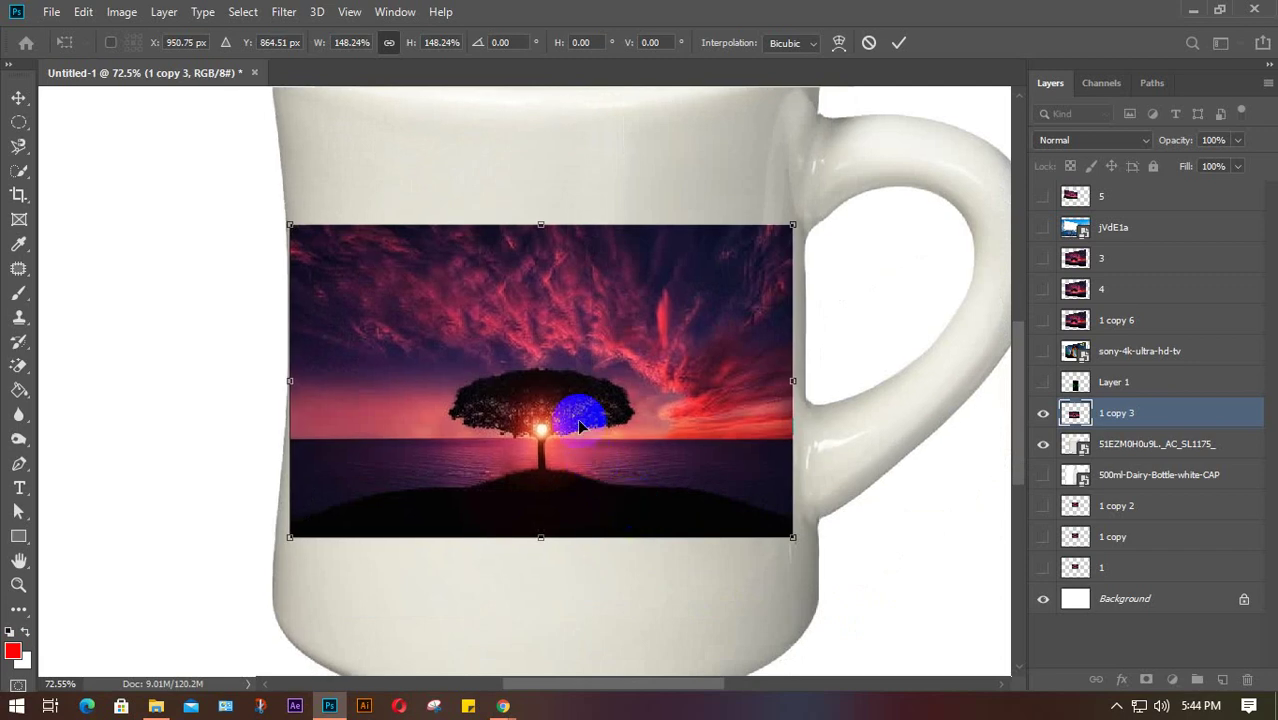
Step: Warp the sunset image so its left corners and side follow the mug's left edge
right_click(577, 420)
left_click(640, 539)
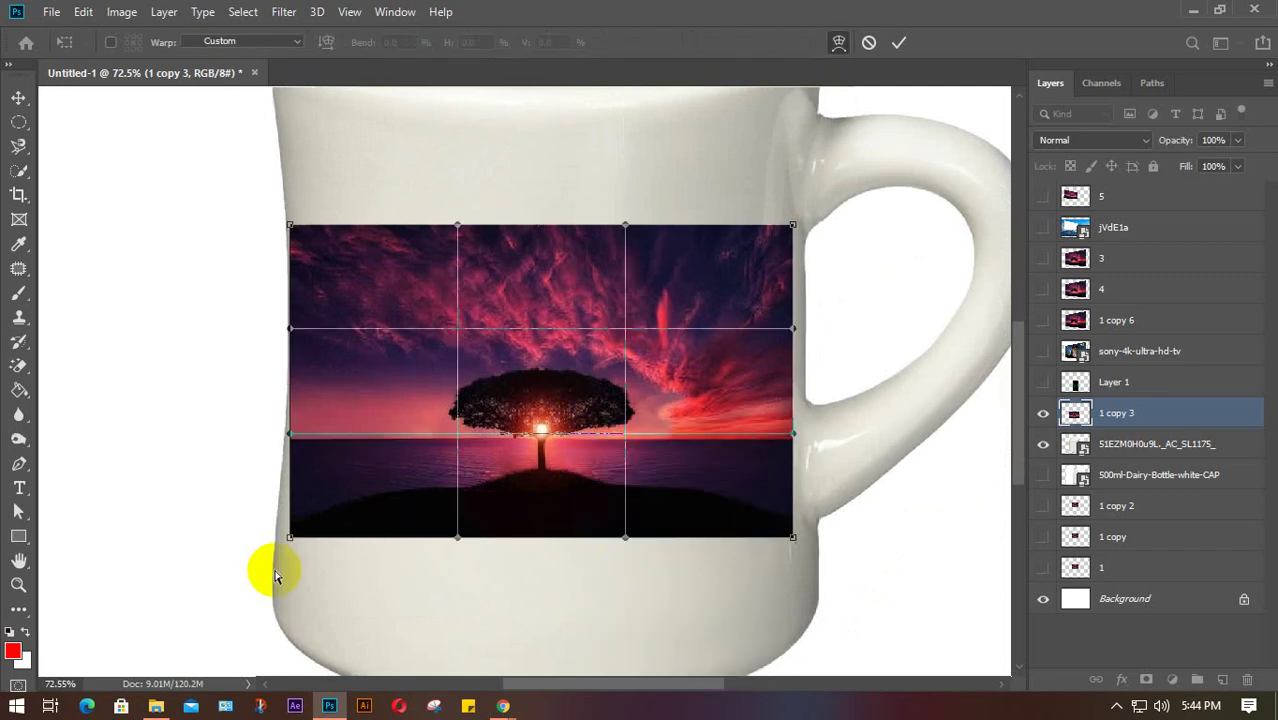
left_click_drag(291, 540, 277, 538)
left_click_drag(296, 229, 285, 216)
left_click_drag(300, 336, 287, 329)
left_click(290, 436)
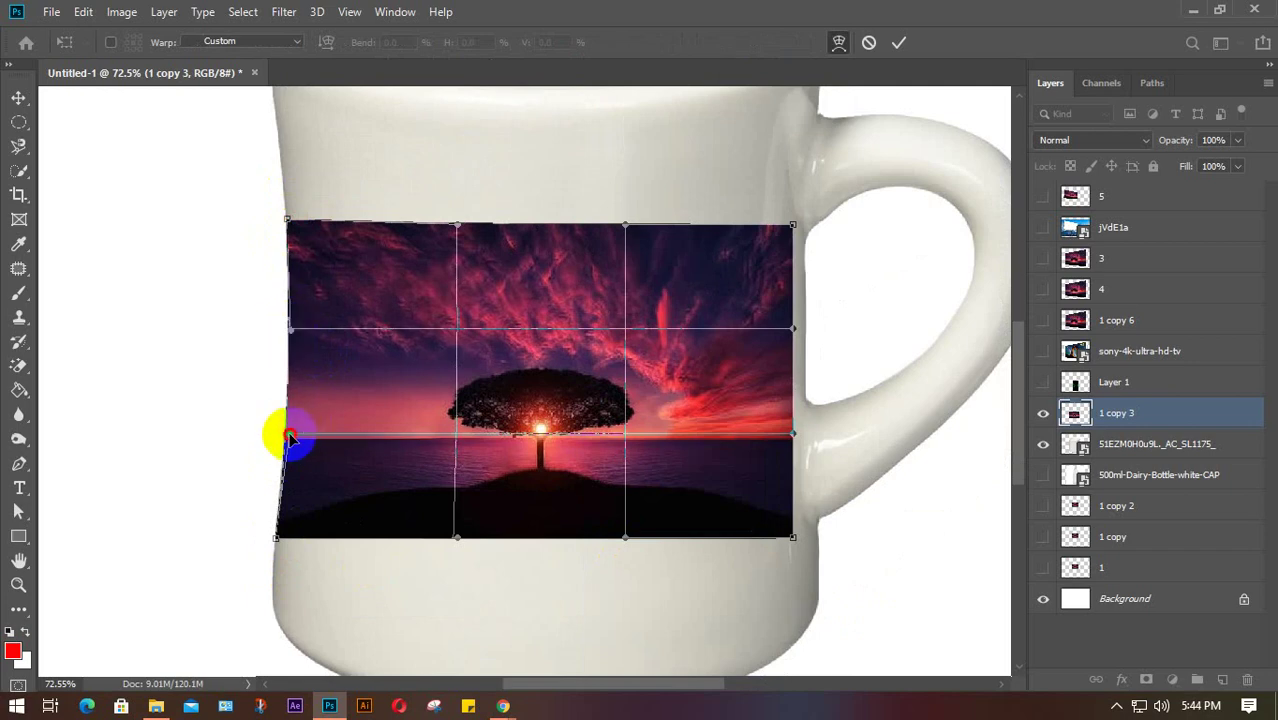
left_click_drag(291, 437, 290, 436)
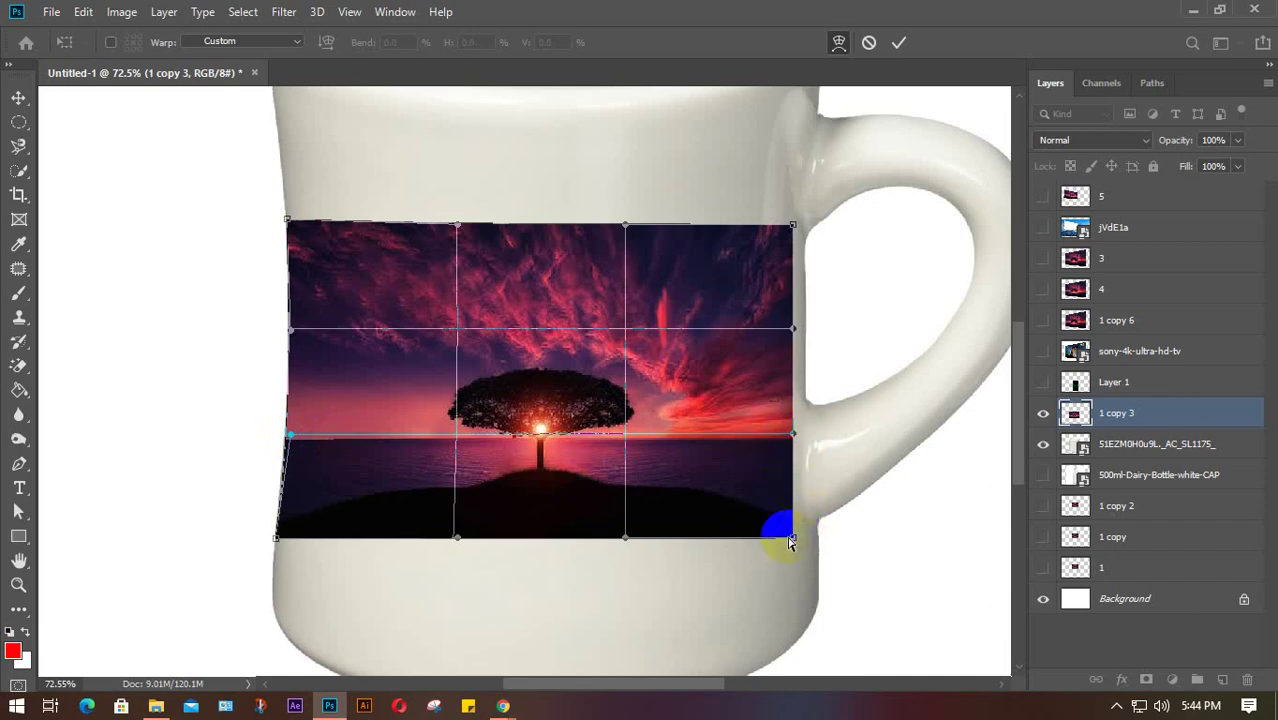
Step: Warp the sunset image's right corners and side outward to follow the mug's right edge beside the handle
left_click_drag(790, 541, 810, 538)
left_click_drag(807, 434, 806, 433)
left_click_drag(792, 326, 802, 330)
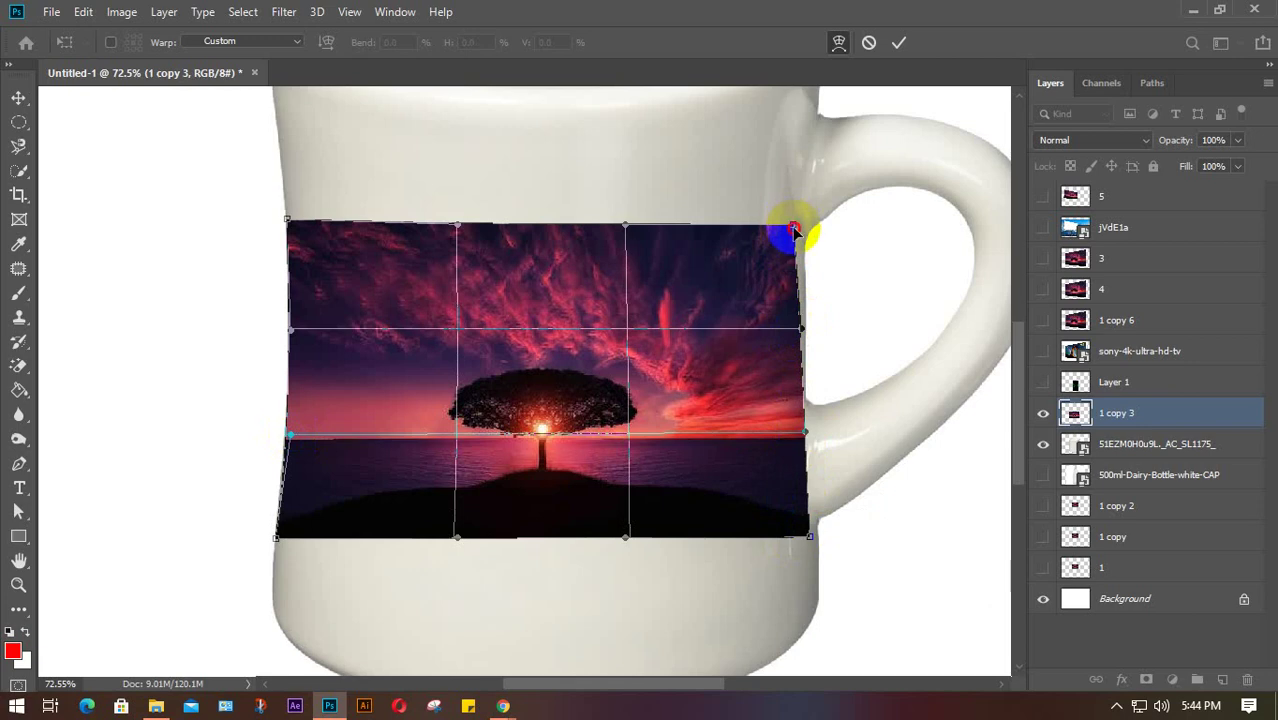
left_click_drag(792, 228, 800, 224)
Step: Bend the bottom edge of the warped sunset image downward into a curve matching the mug's rounded base
scroll(650, 490, "down", 3)
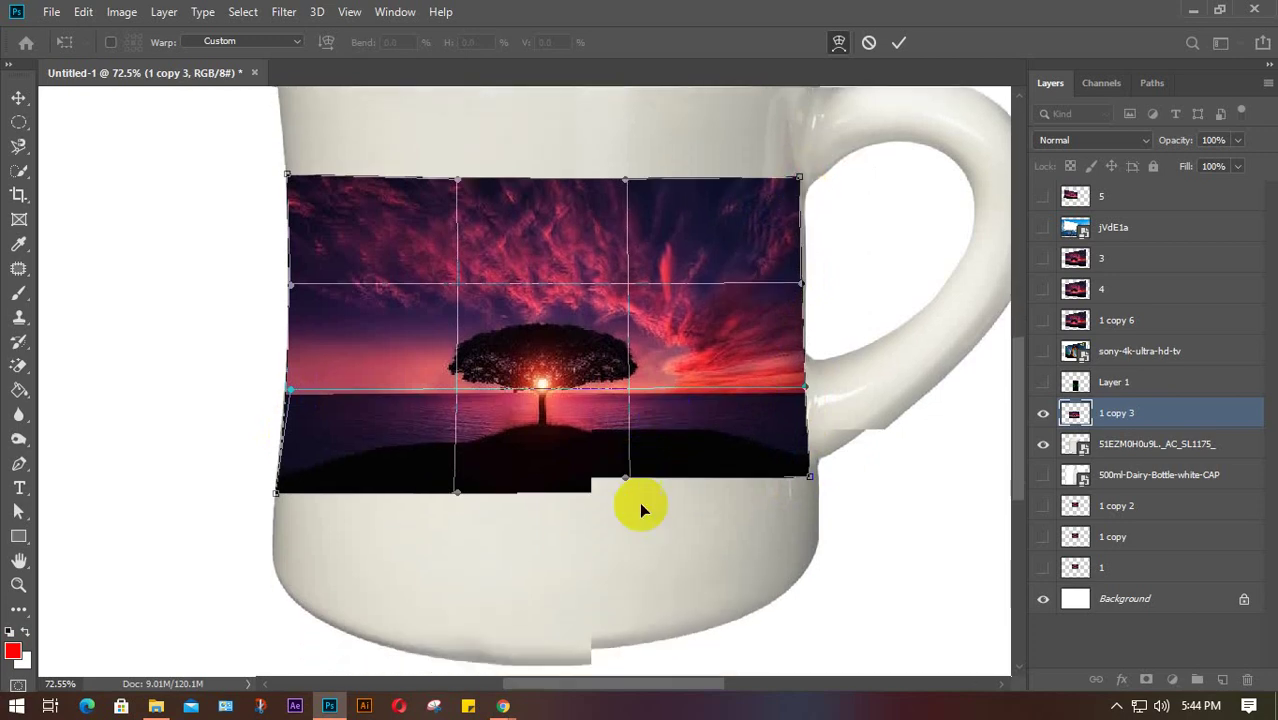
left_click(463, 414)
left_click_drag(455, 411, 458, 448)
left_click(618, 401)
left_click_drag(626, 403, 629, 451)
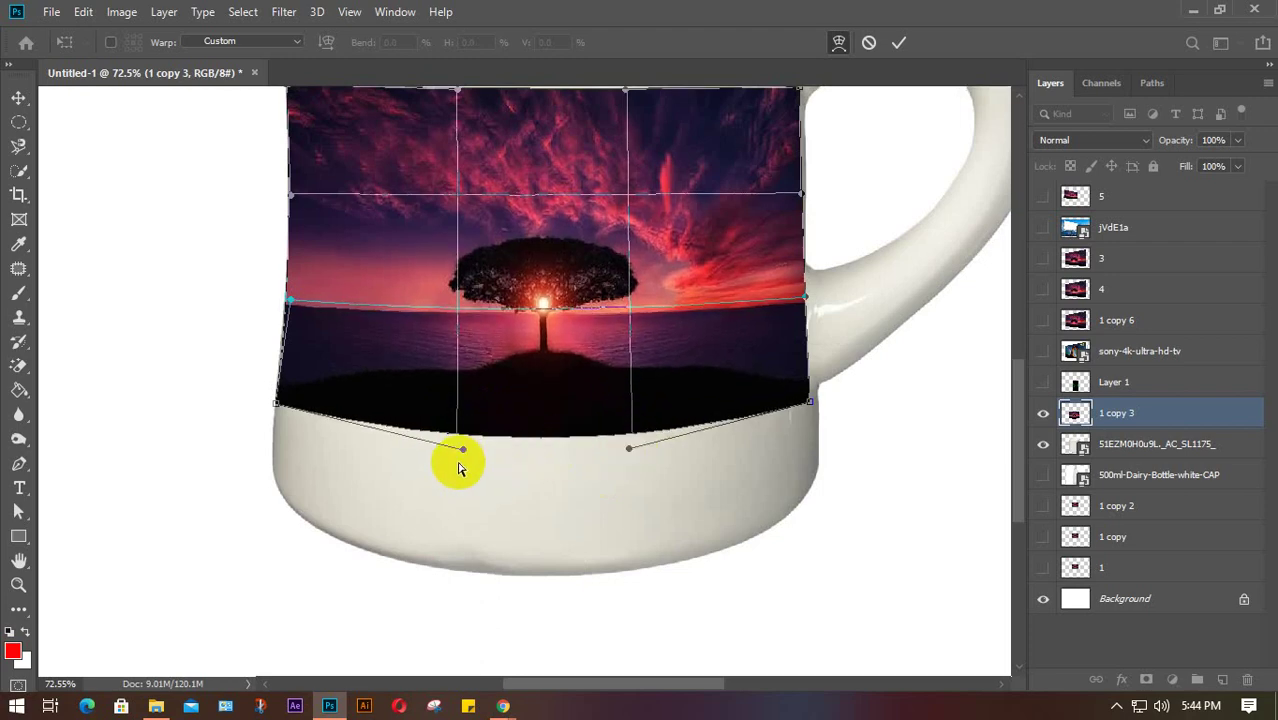
left_click_drag(465, 452, 464, 457)
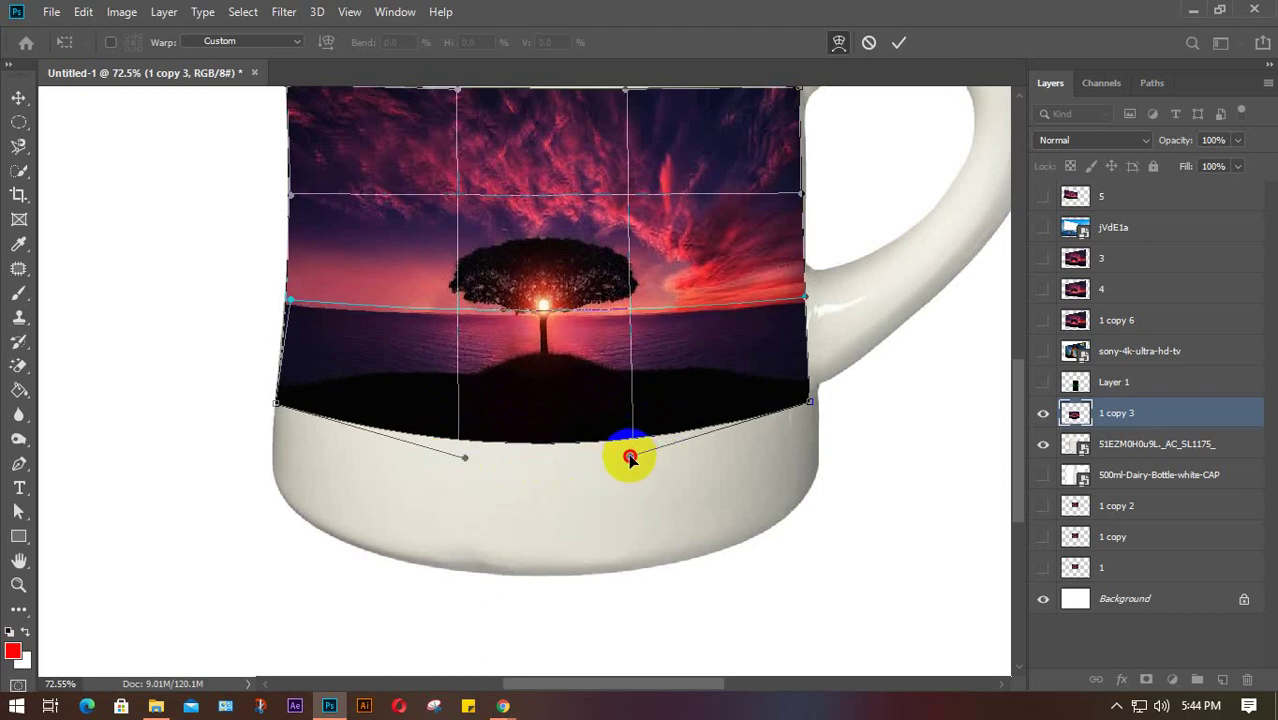
Step: Bend the top edge of the warped sunset image downward into a curve parallel to its bottom edge and apply the warp
left_click_drag(576, 277, 580, 485)
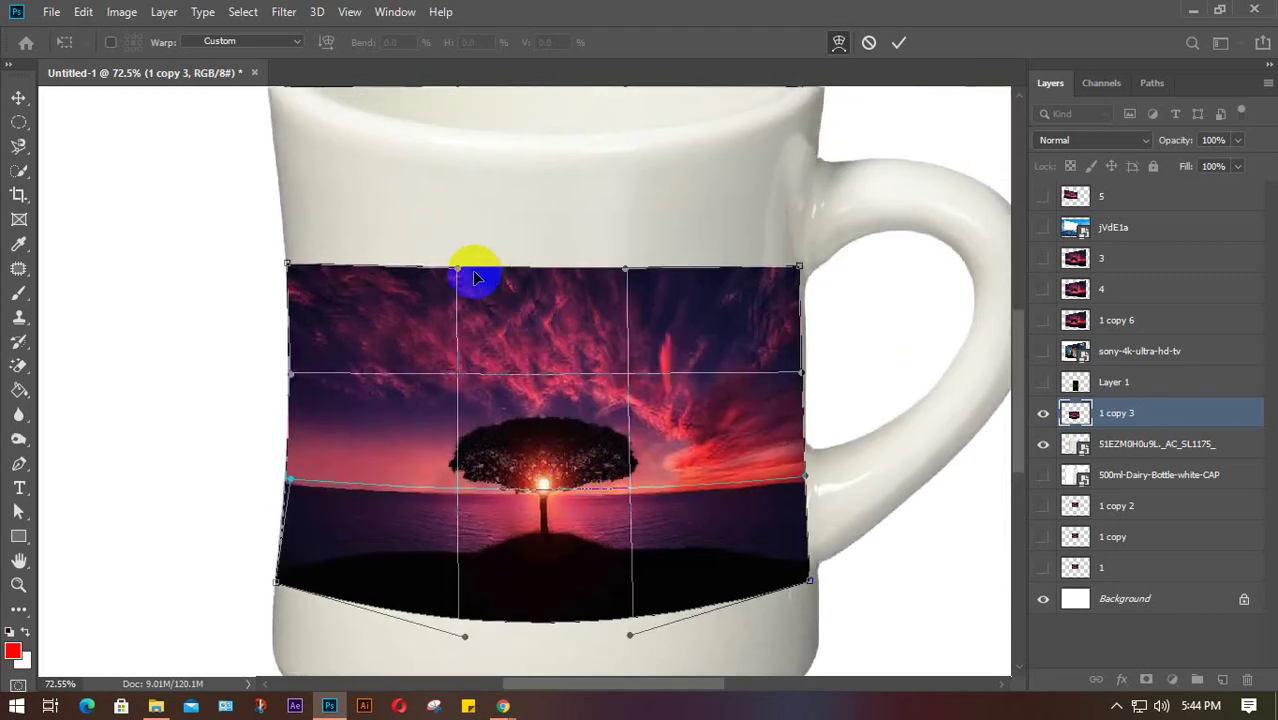
left_click_drag(457, 270, 458, 290)
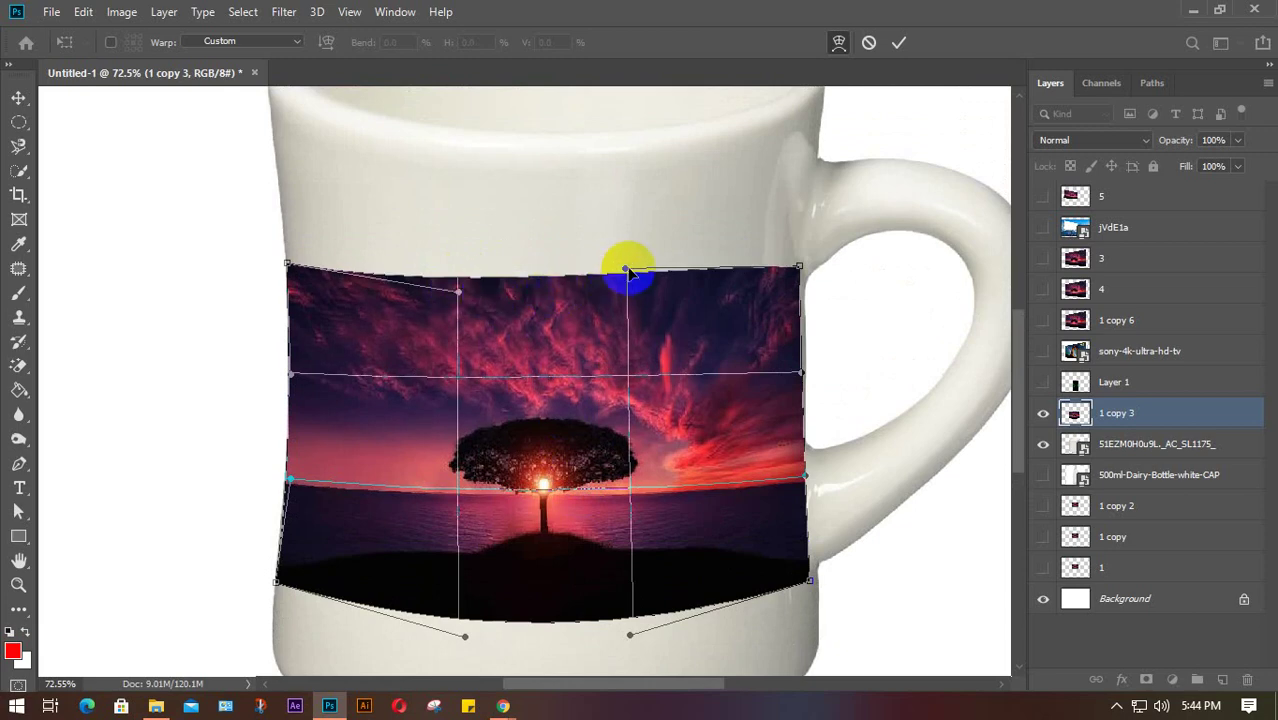
left_click_drag(625, 268, 624, 312)
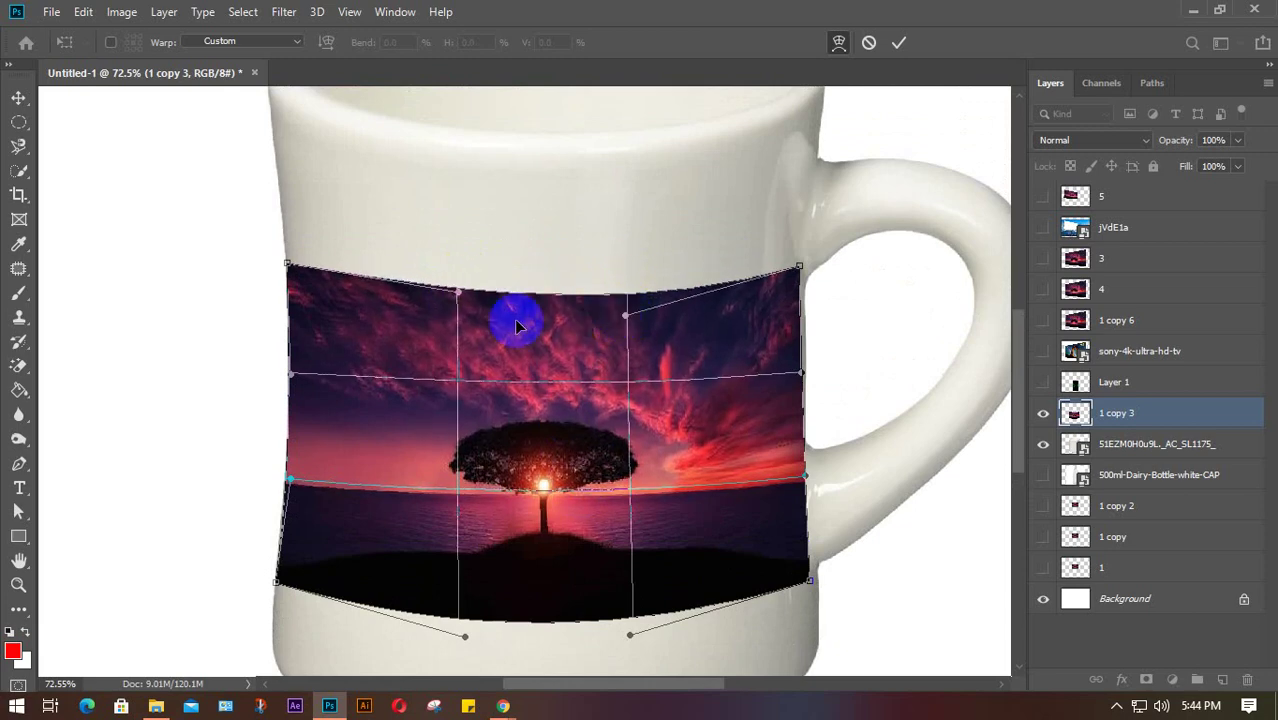
left_click_drag(458, 298, 450, 318)
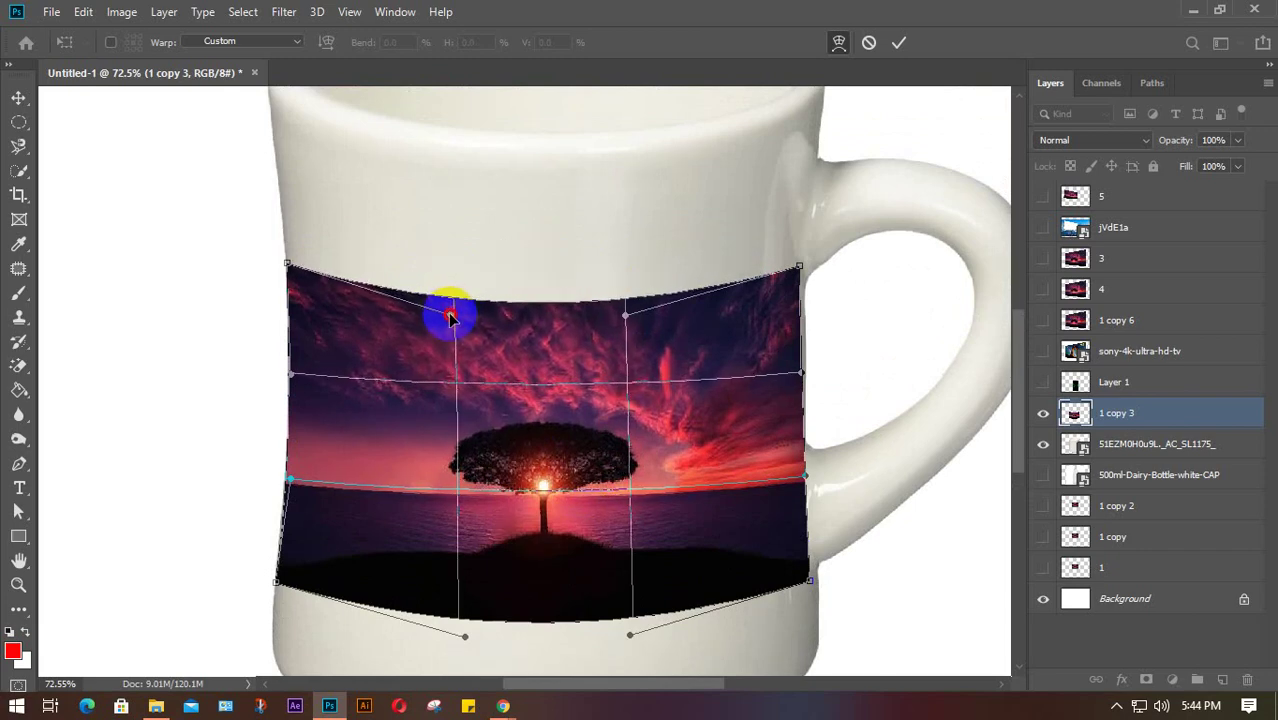
key("Return")
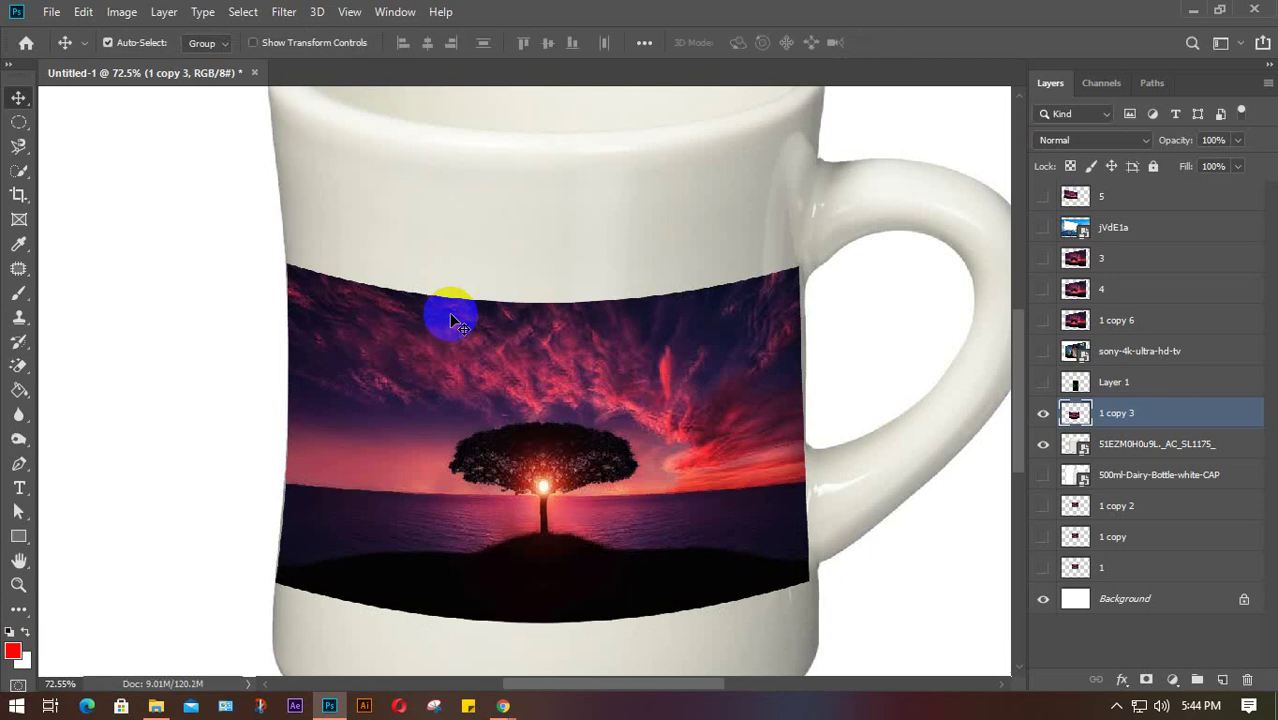
Step: Warp the sunset image's upper right corner slightly outward toward the mug's edge beside the handle
scroll(503, 333, "down", 2)
scroll(502, 332, "down", 1)
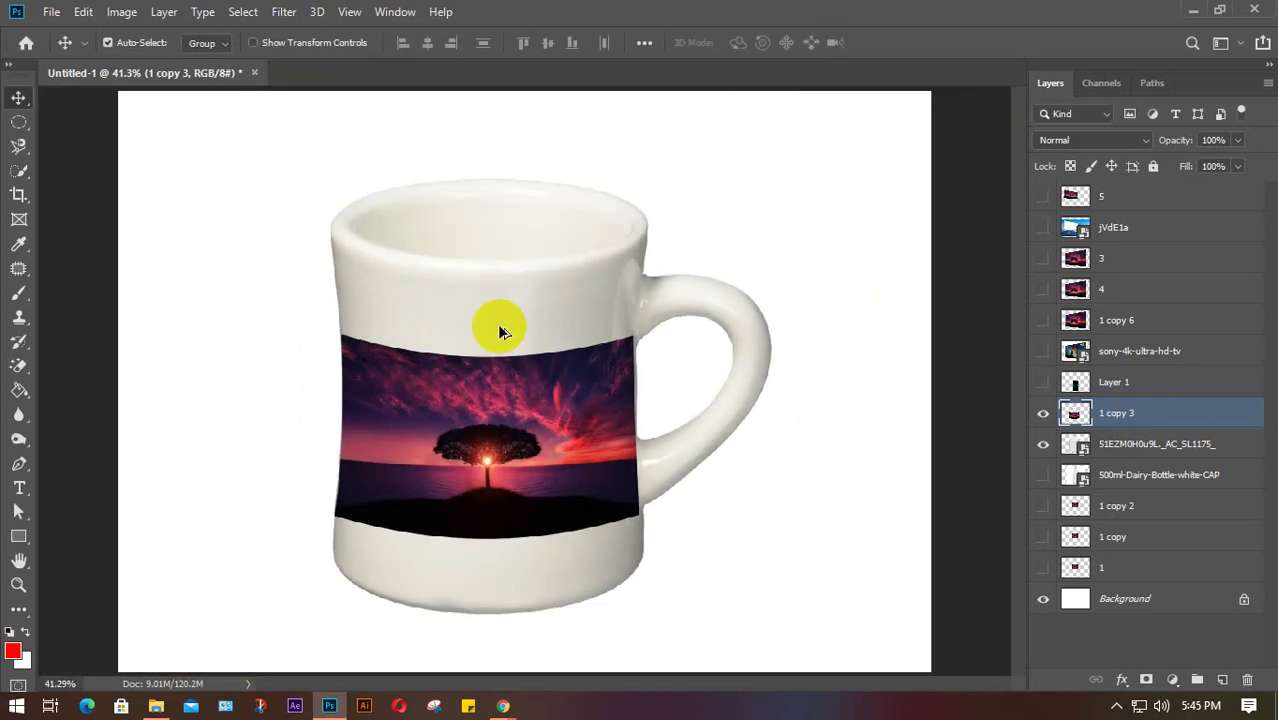
key("ctrl+t")
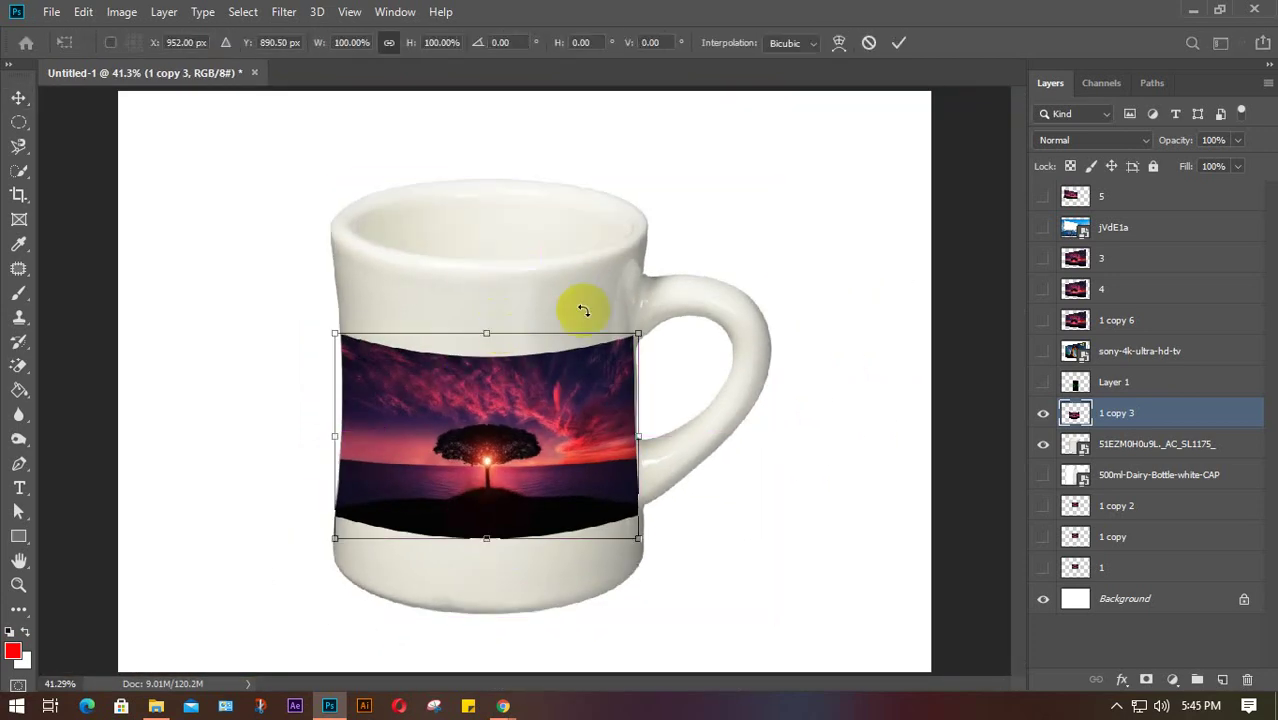
right_click(542, 414)
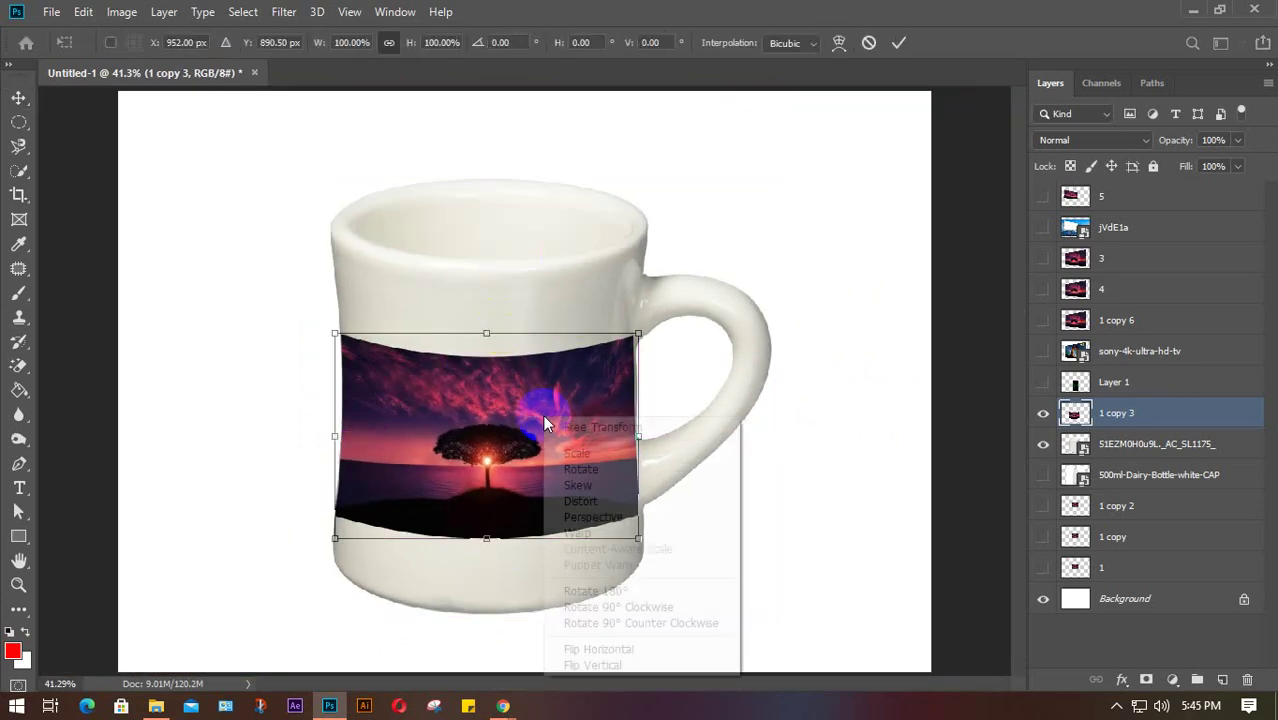
left_click(590, 533)
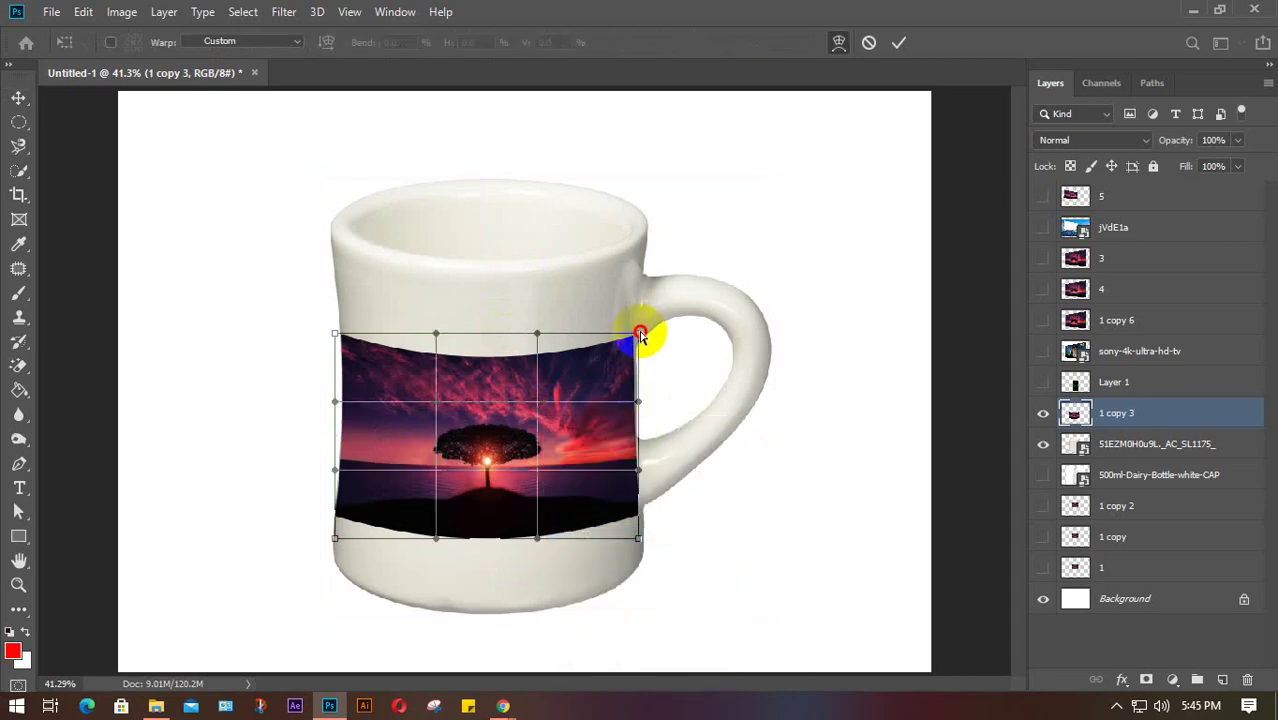
left_click_drag(640, 333, 643, 339)
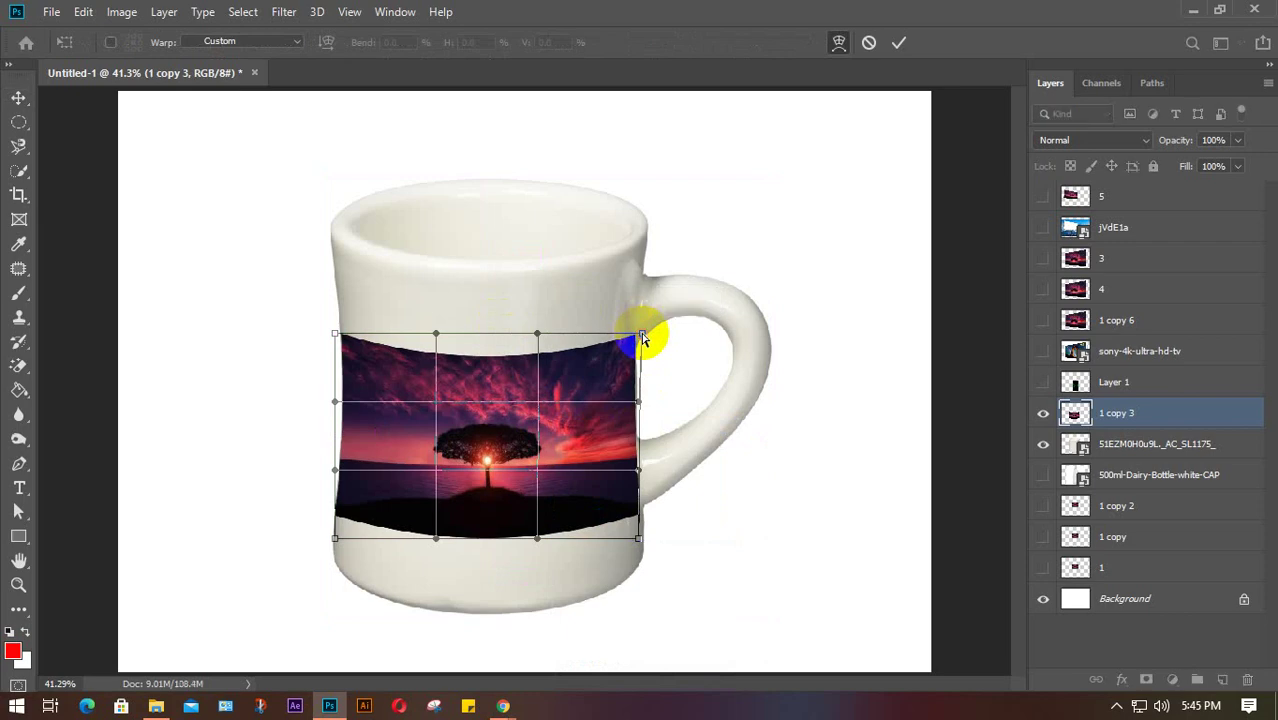
key("Return")
left_click(466, 430)
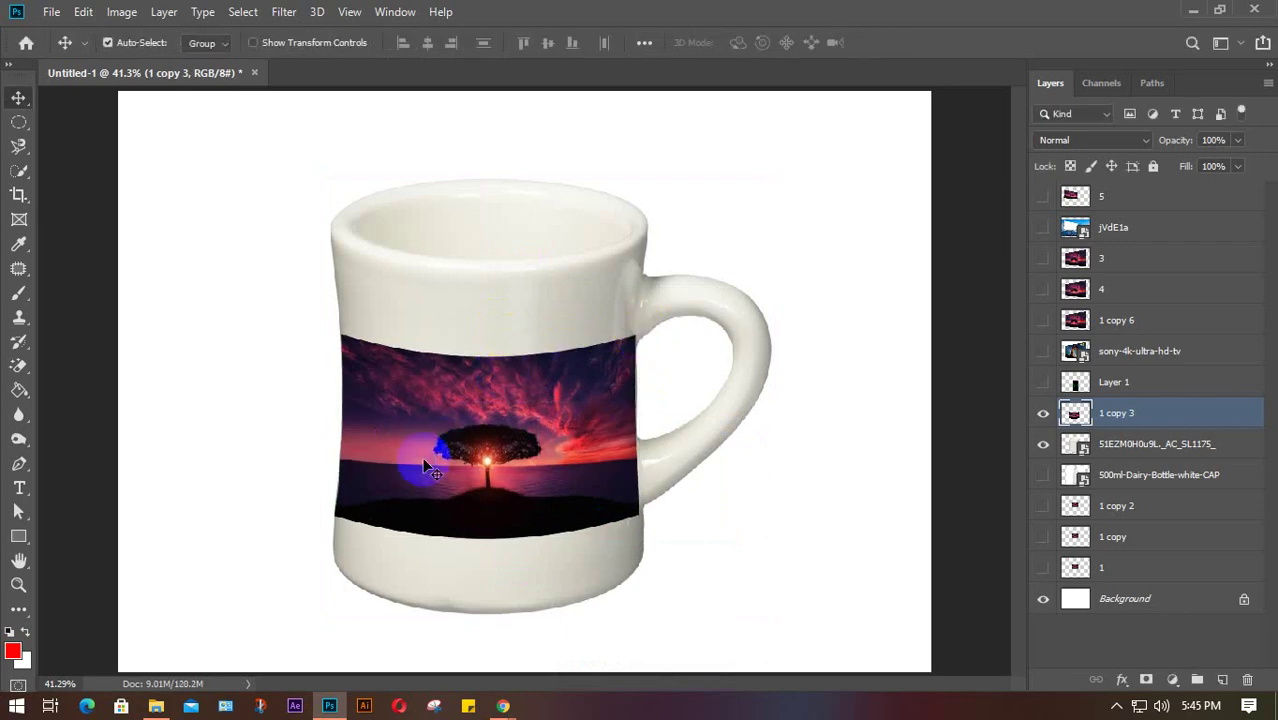
Step: Select a thin rectangular strip across the mug's full width just below its rim and add a new layer for it
left_click(18, 121)
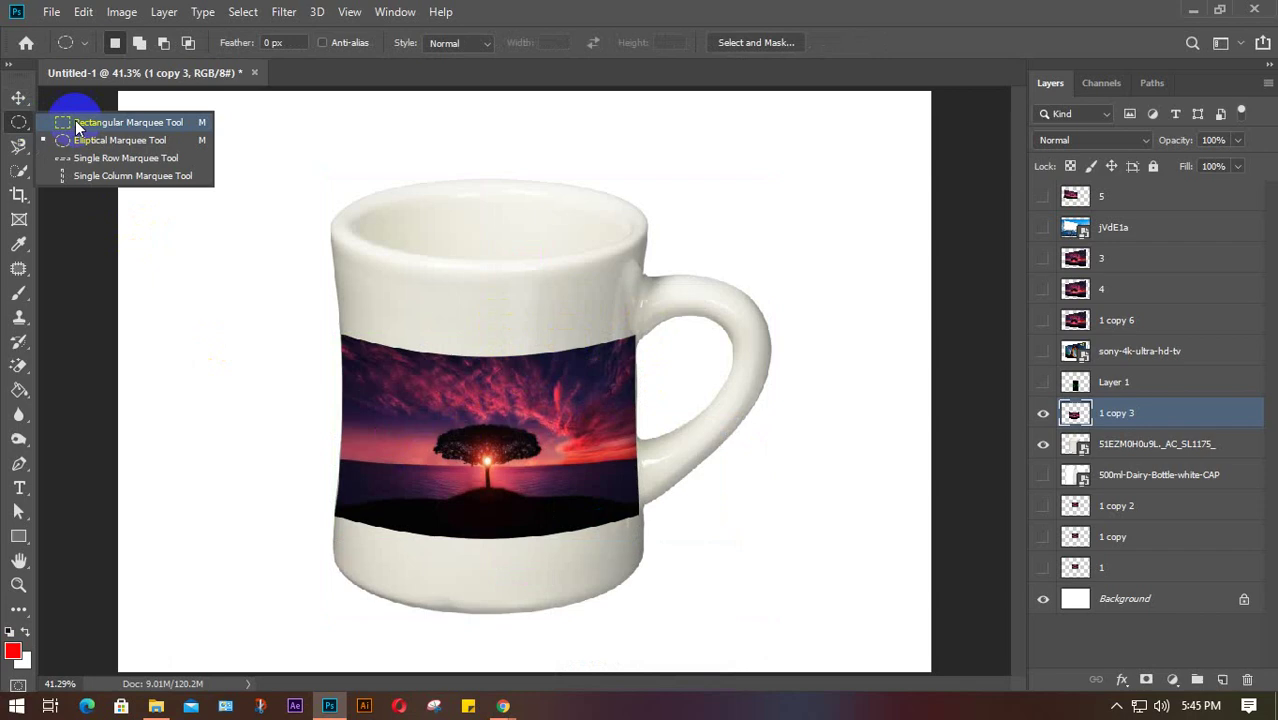
left_click(137, 123)
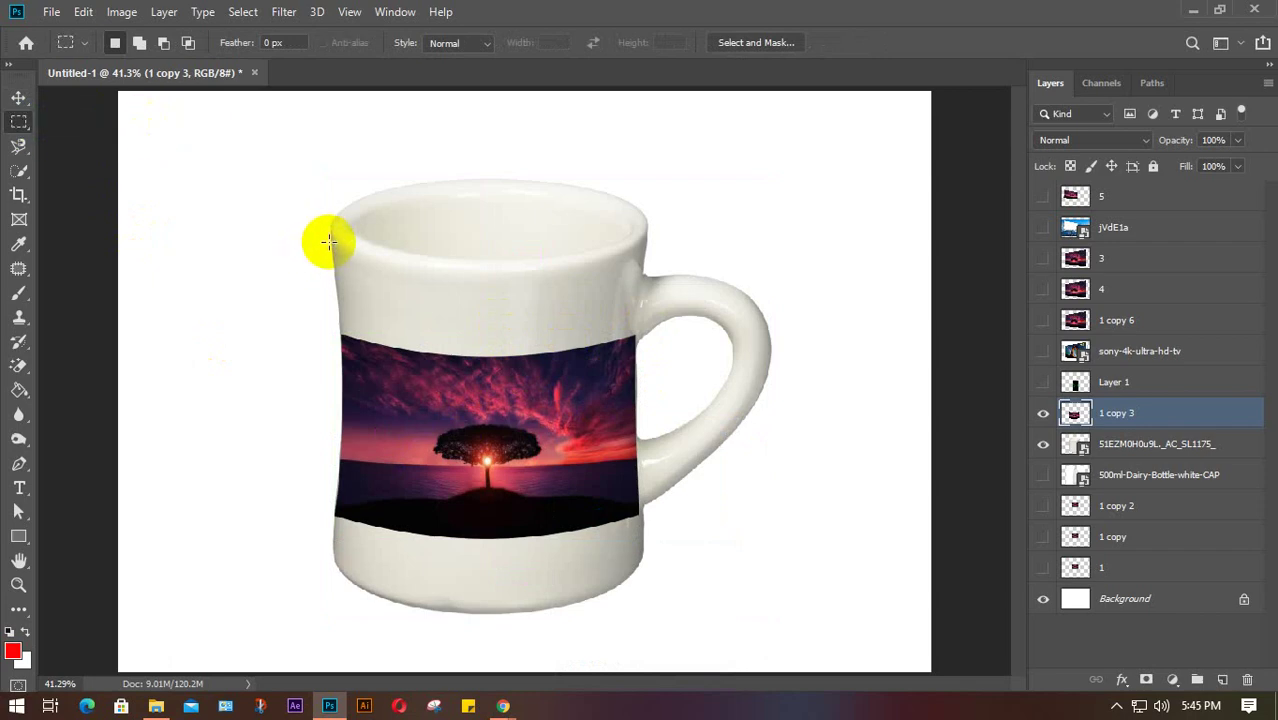
left_click_drag(329, 241, 643, 276)
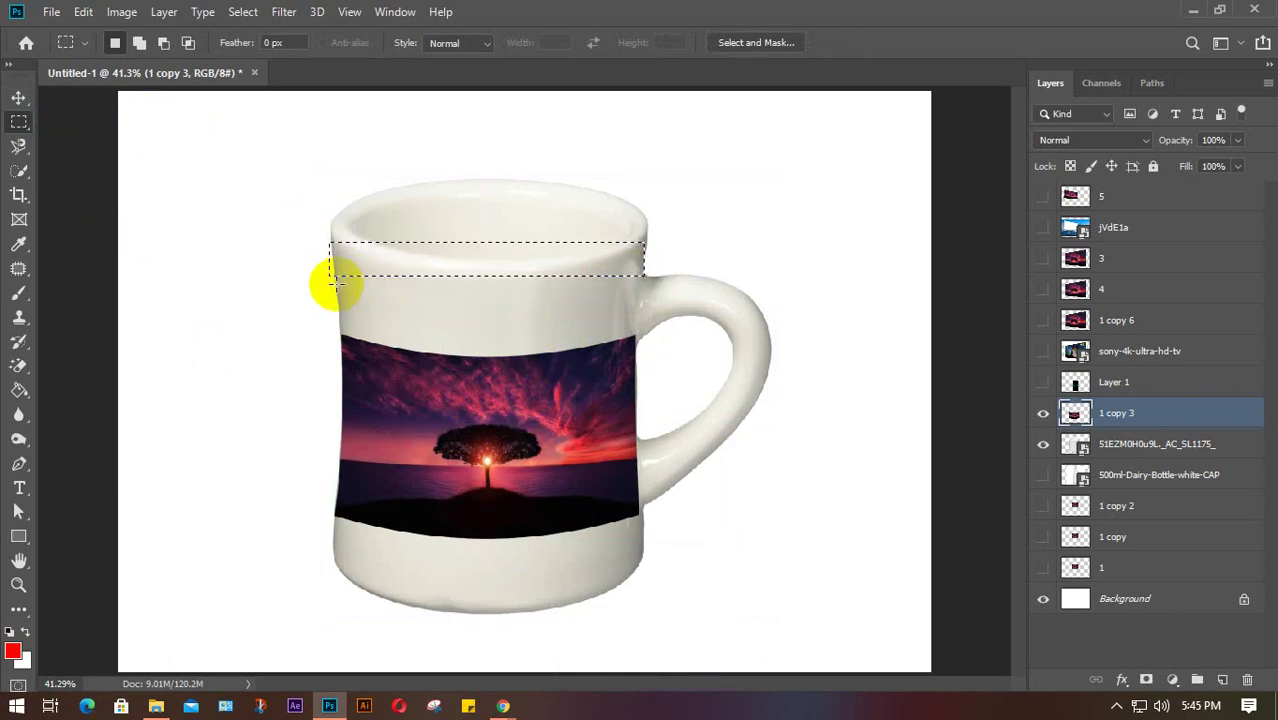
left_click_drag(481, 287, 641, 298)
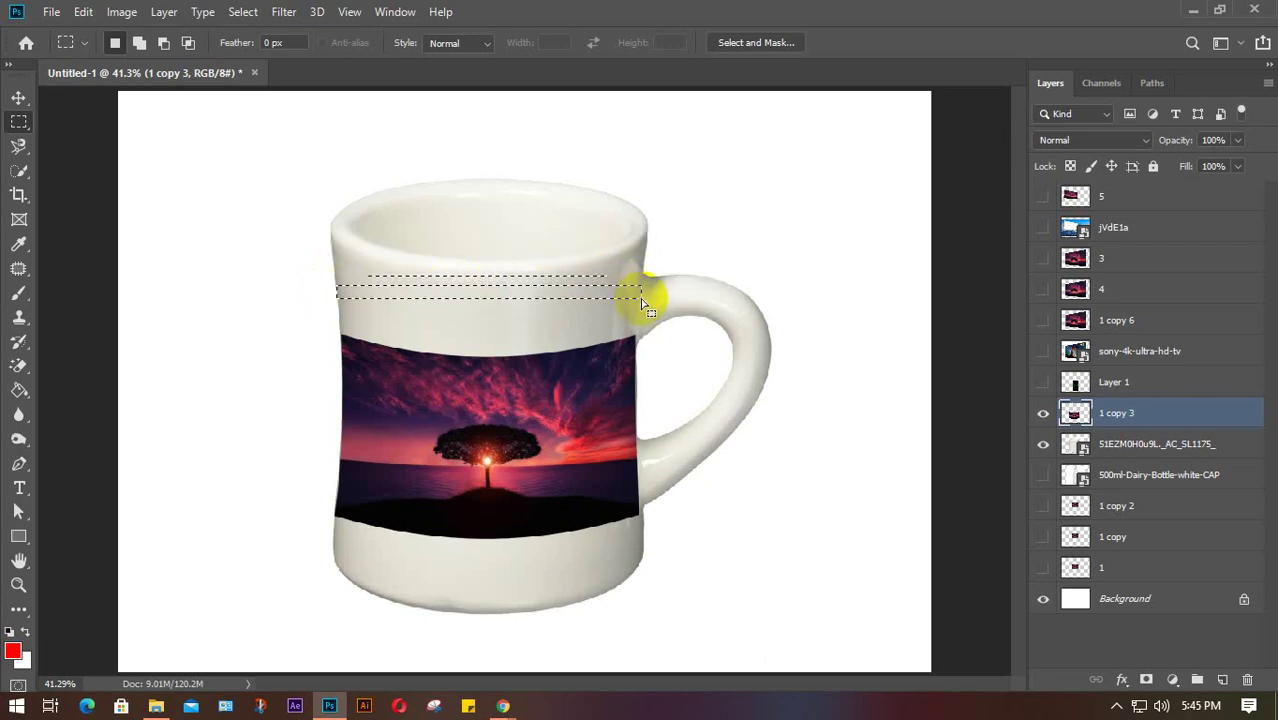
left_click(1223, 680)
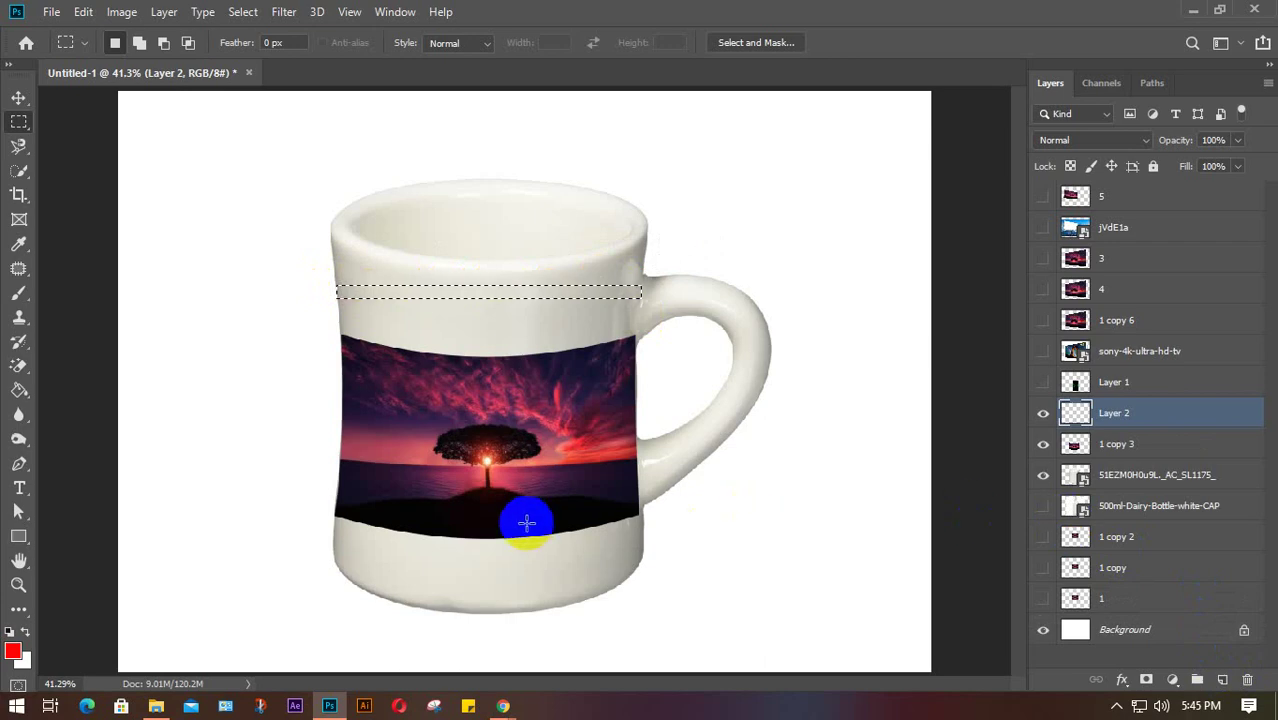
Step: Fill the selected strip with the red foreground color and clear the selection
key("i")
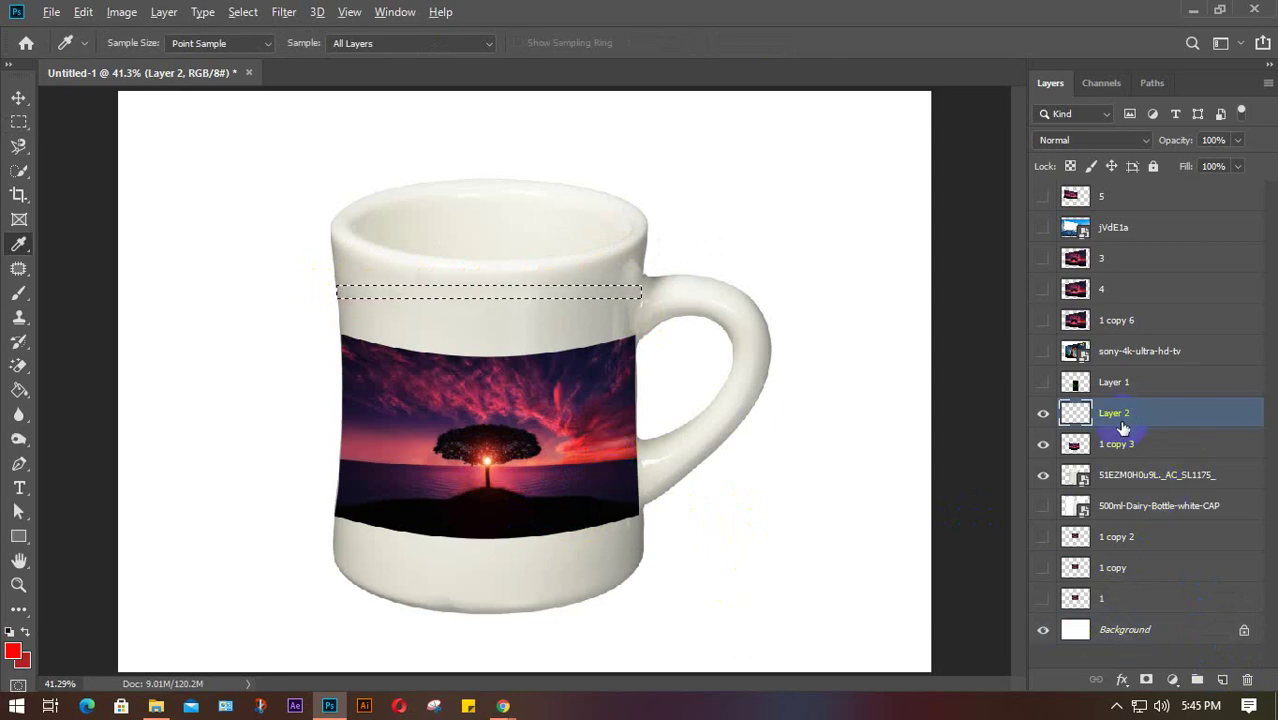
key("alt+BackSpace")
key("ctrl+d")
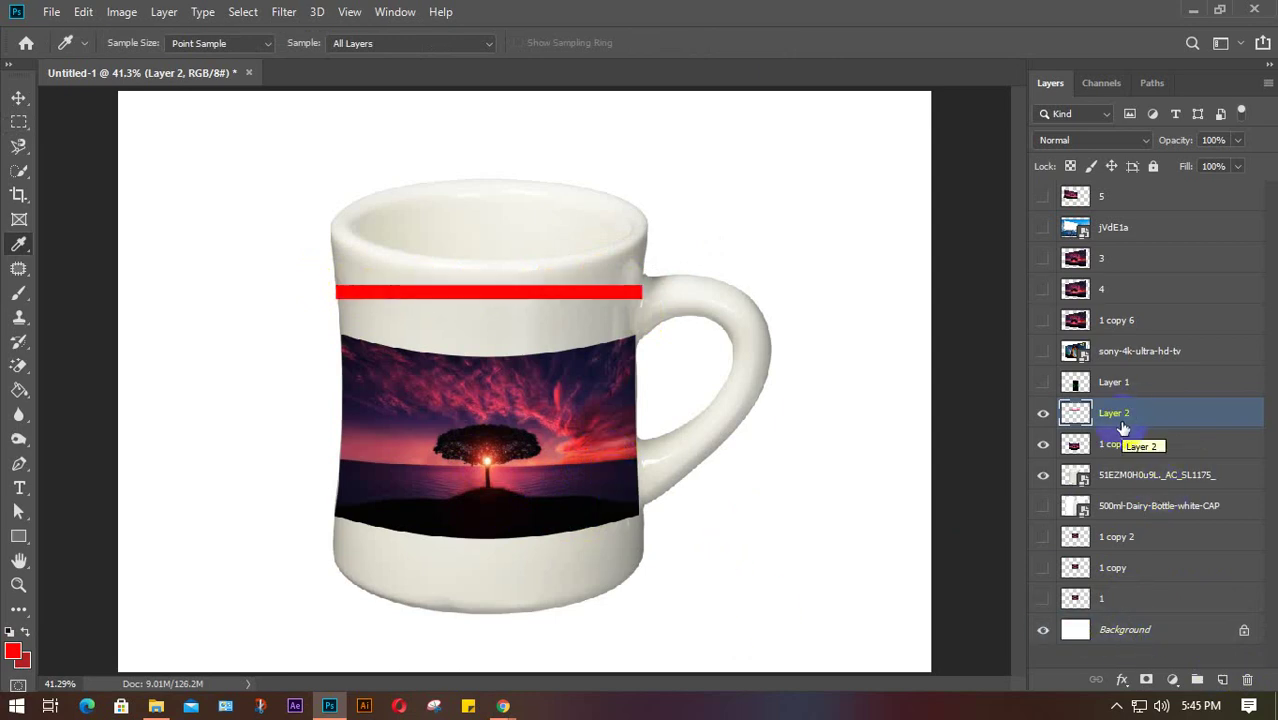
Step: Reload the strip's selection, fill it with a pinkish red sampled from the sunset image, and deselect
left_click(1075, 413, "ctrl")
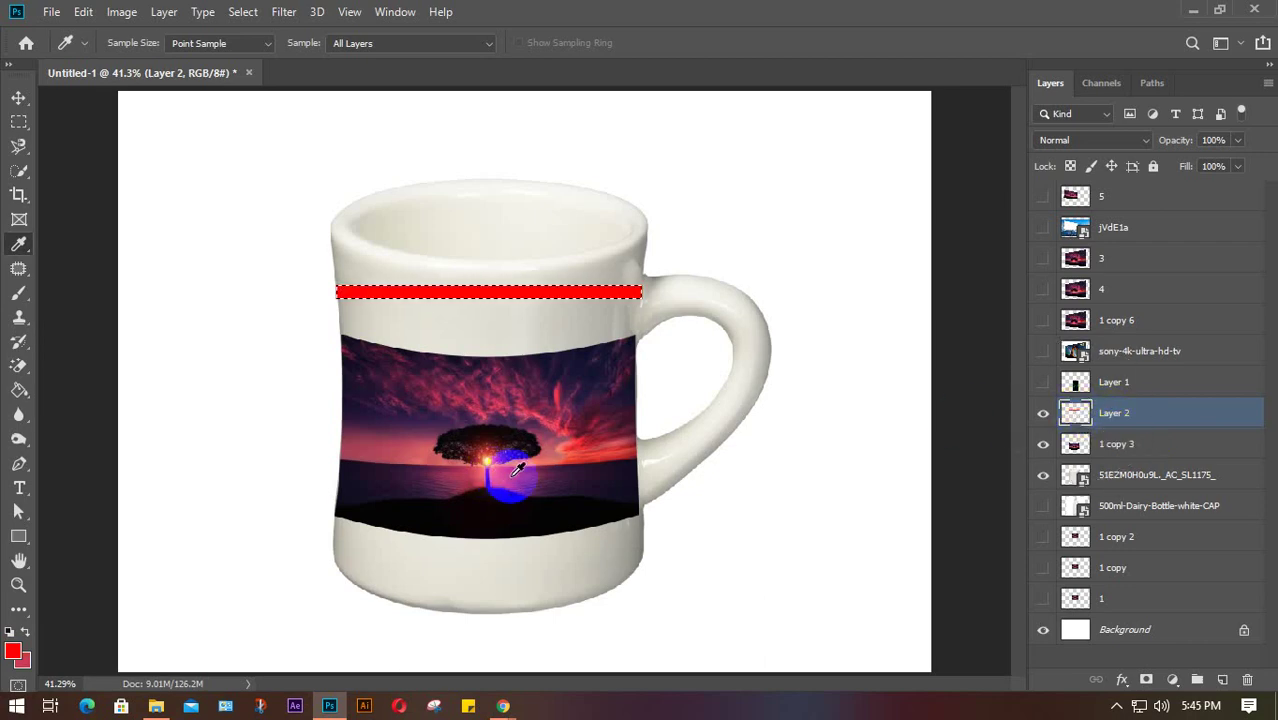
key("ctrl+BackSpace")
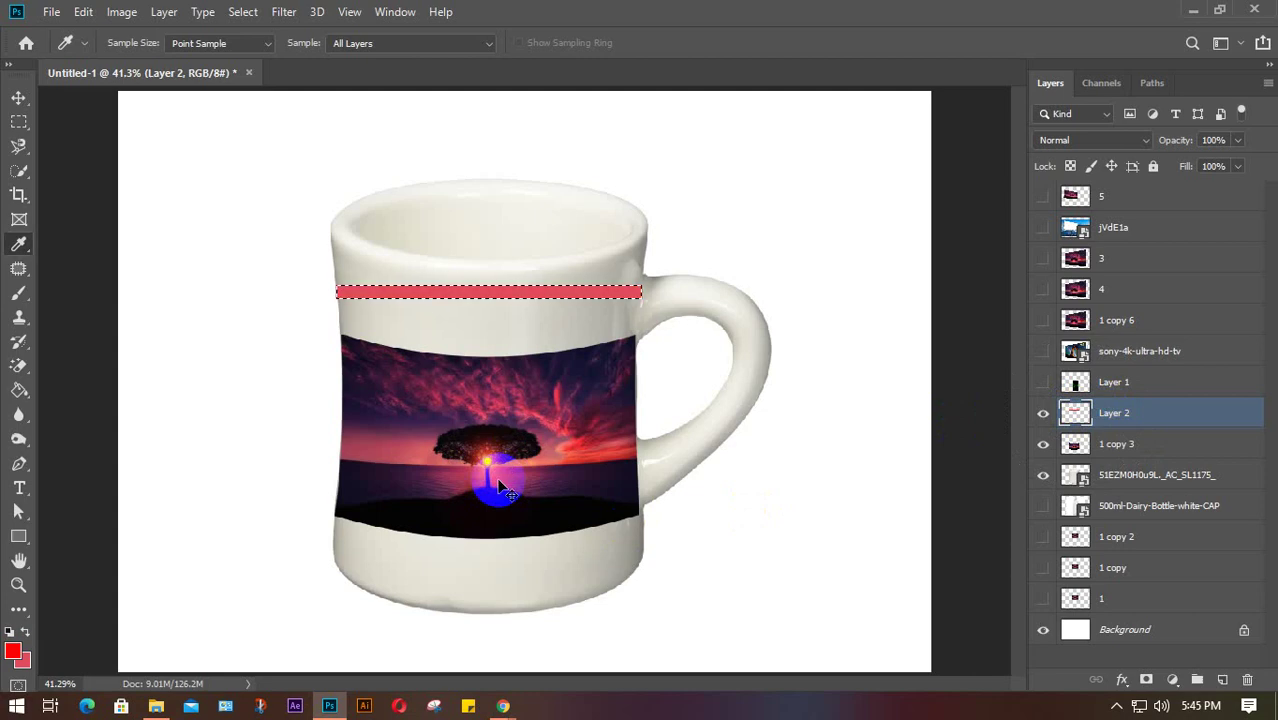
key("ctrl+d")
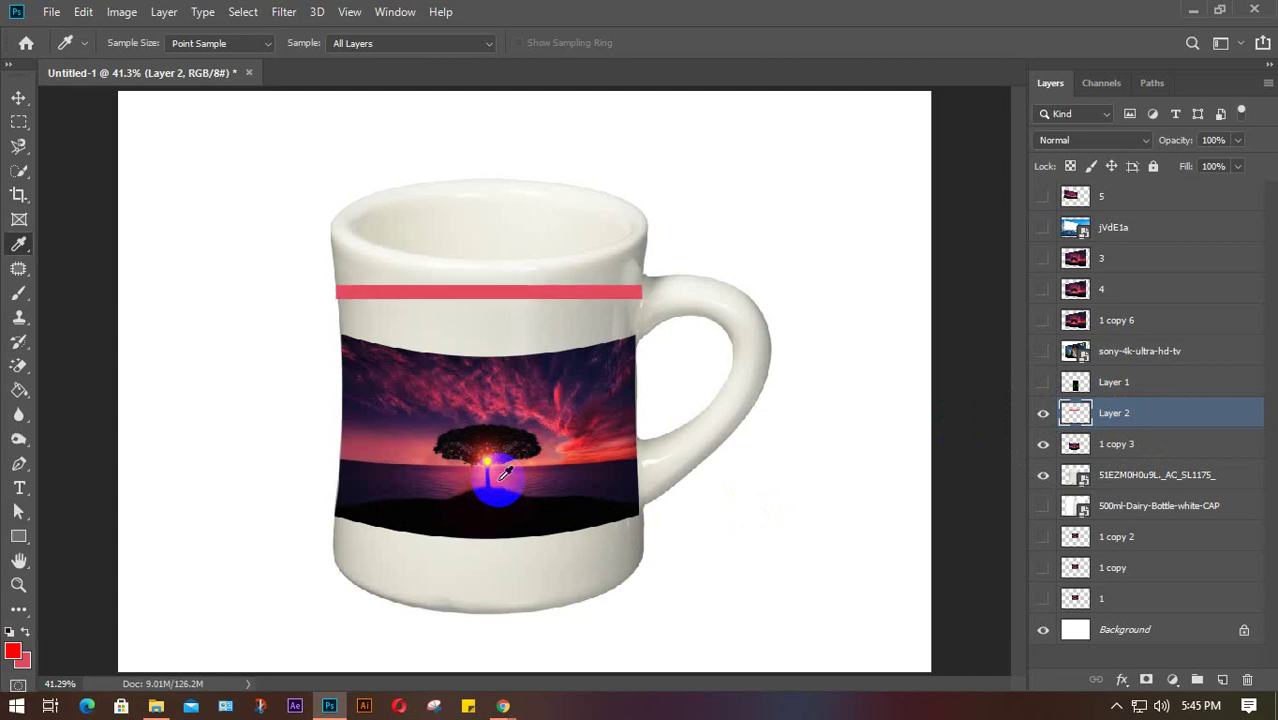
Step: Try to warp the pinkish-red strip into a downward curve following the mug's rounded body, raising its upper left corner
key("v")
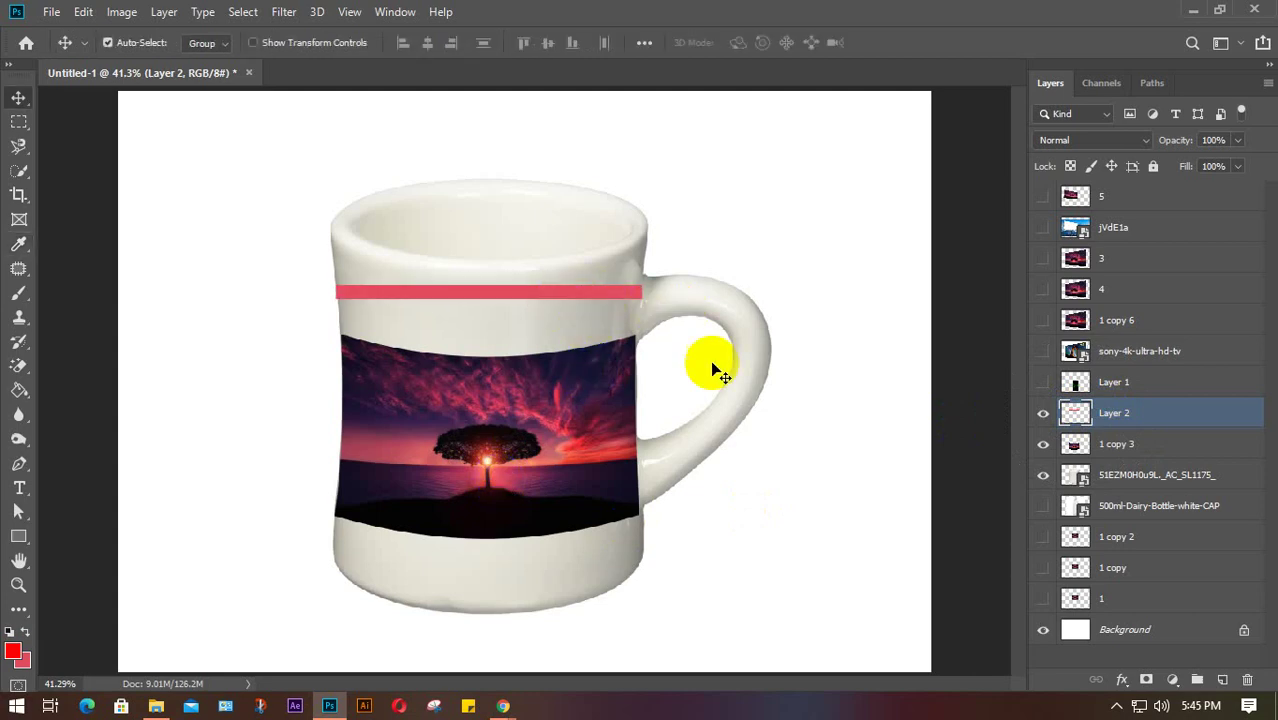
key("ctrl+t")
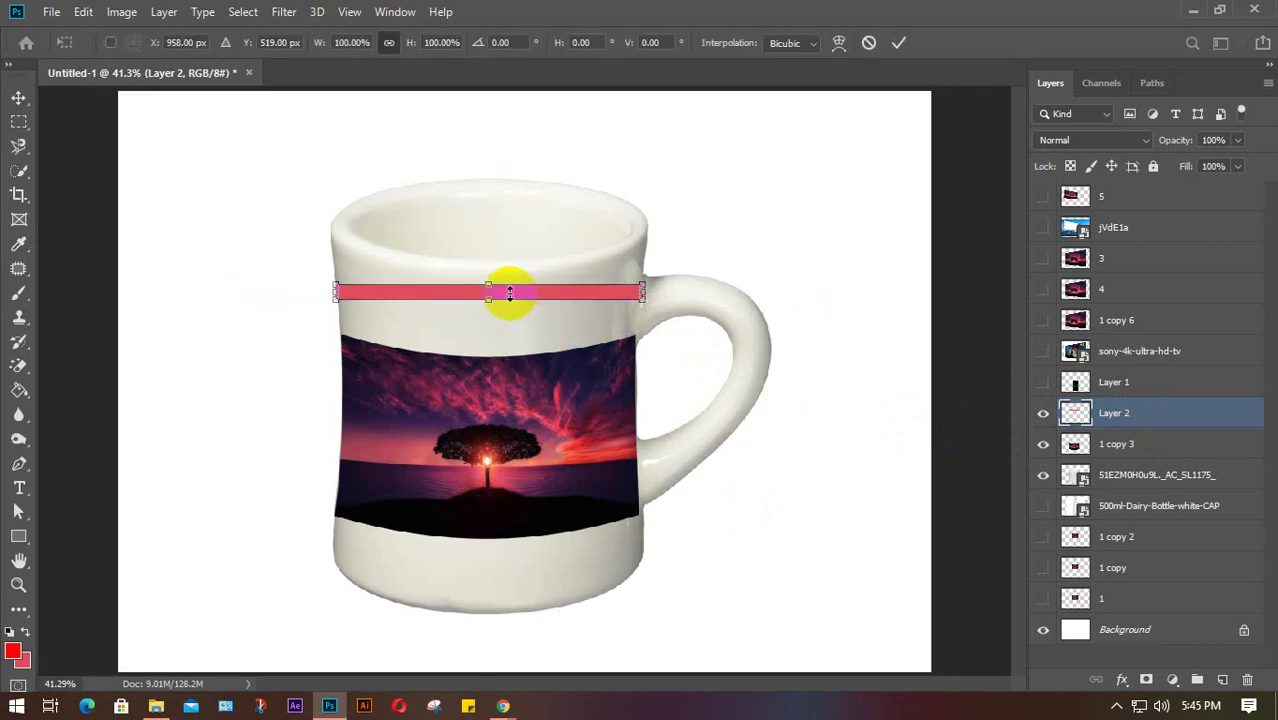
right_click(467, 295)
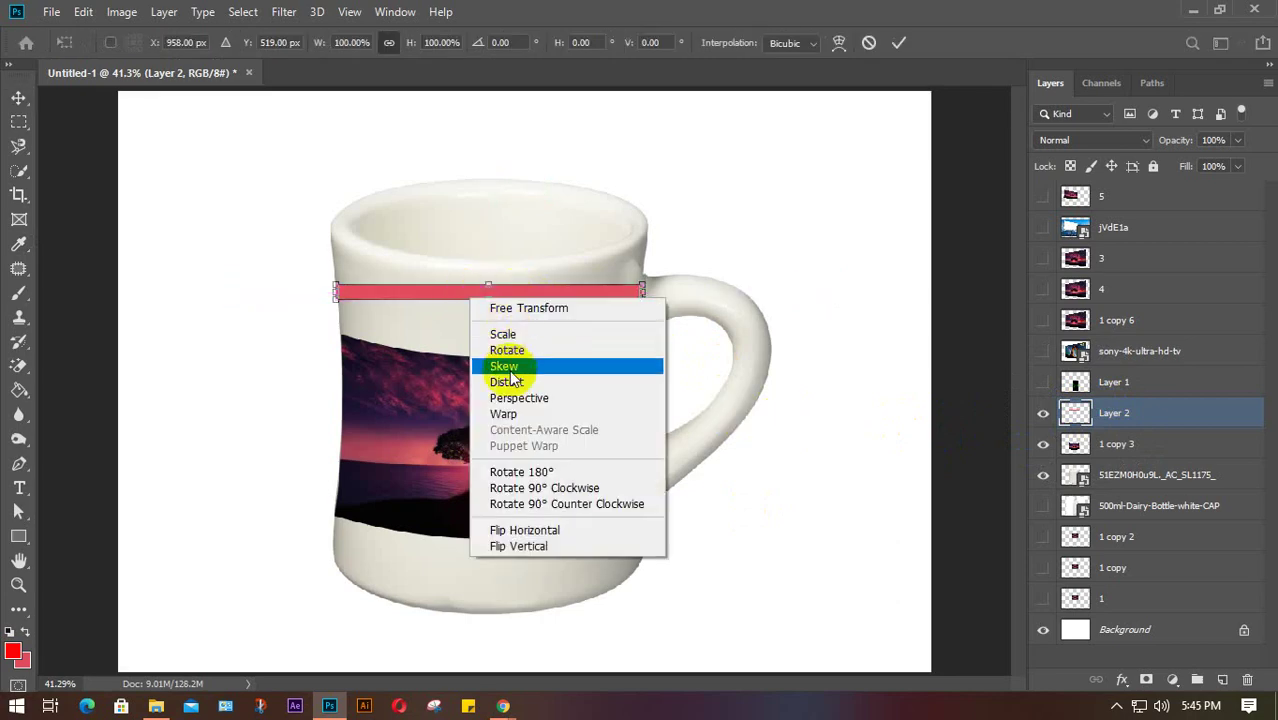
left_click(505, 414)
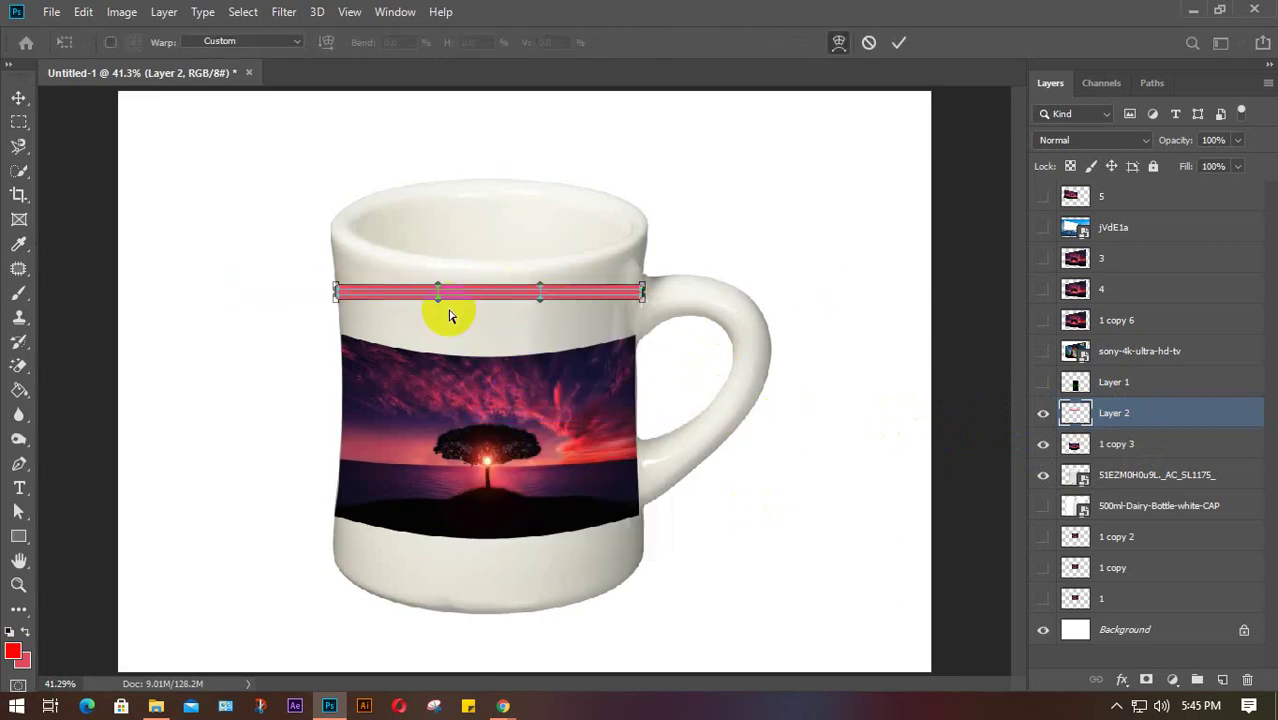
scroll(447, 312, "up", 2)
scroll(447, 308, "up", 2)
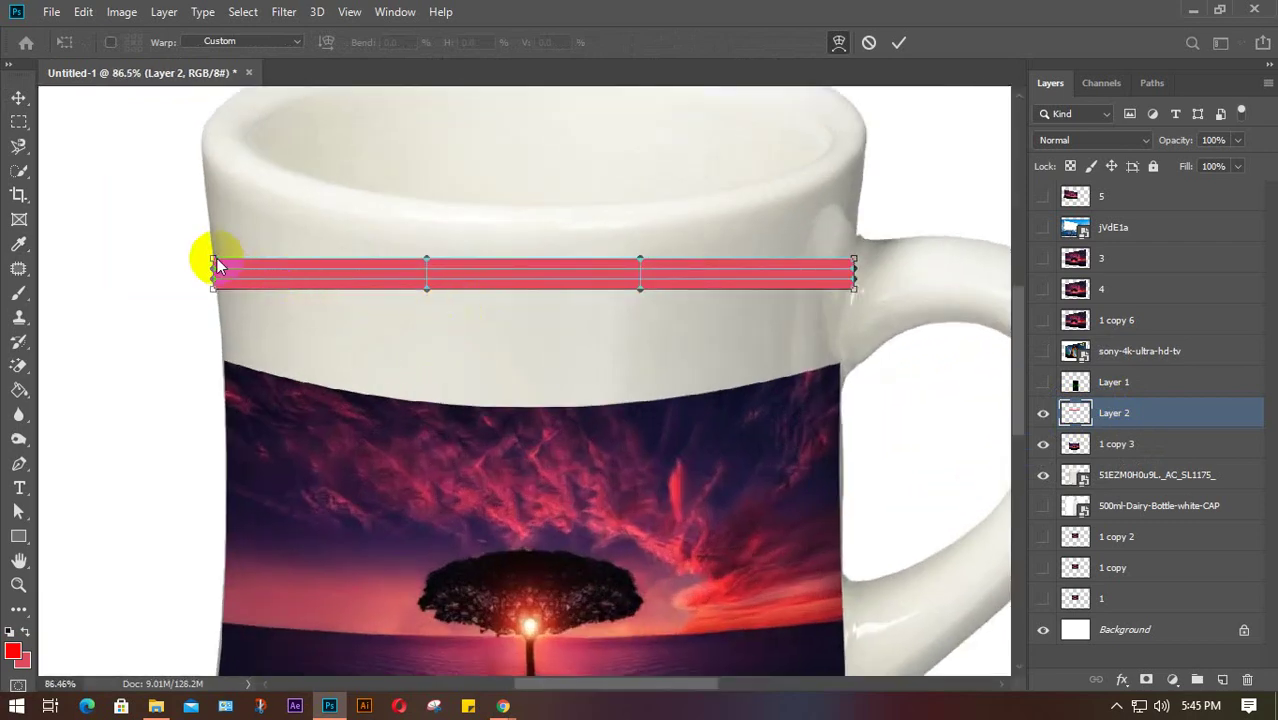
left_click_drag(211, 262, 209, 229)
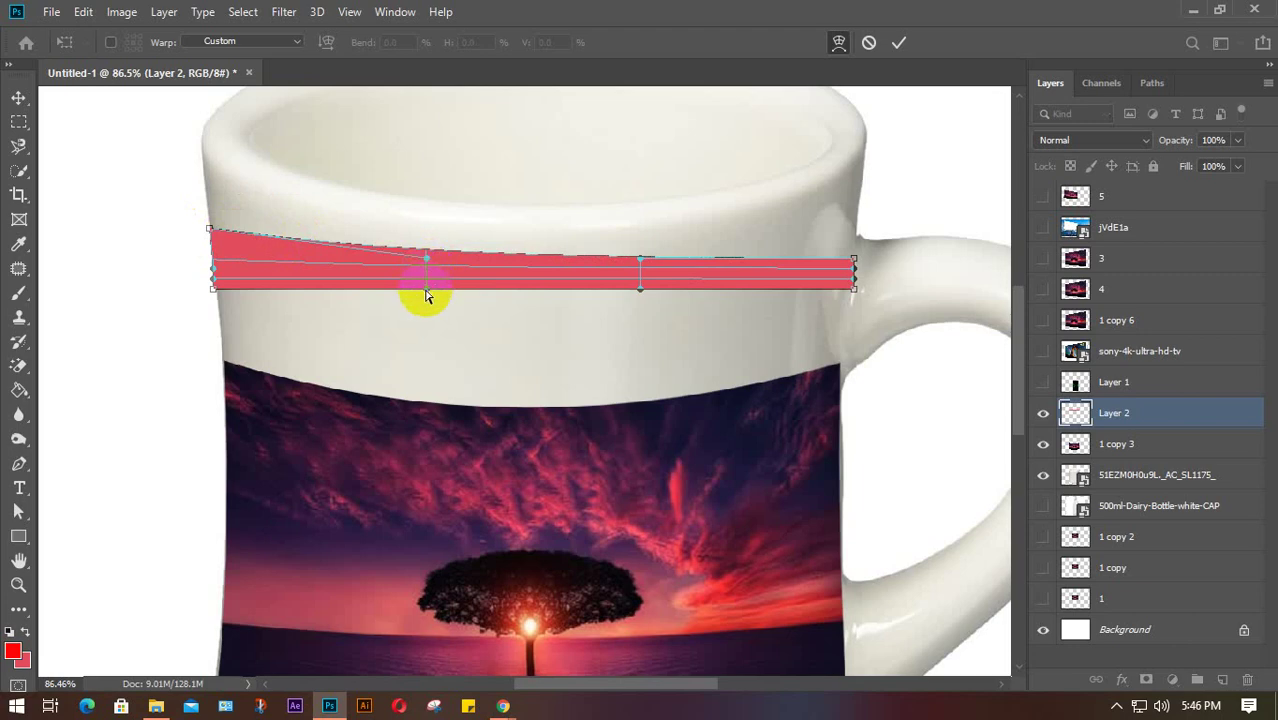
left_click_drag(426, 294, 425, 323)
left_click_drag(638, 288, 642, 334)
left_click_drag(640, 258, 633, 294)
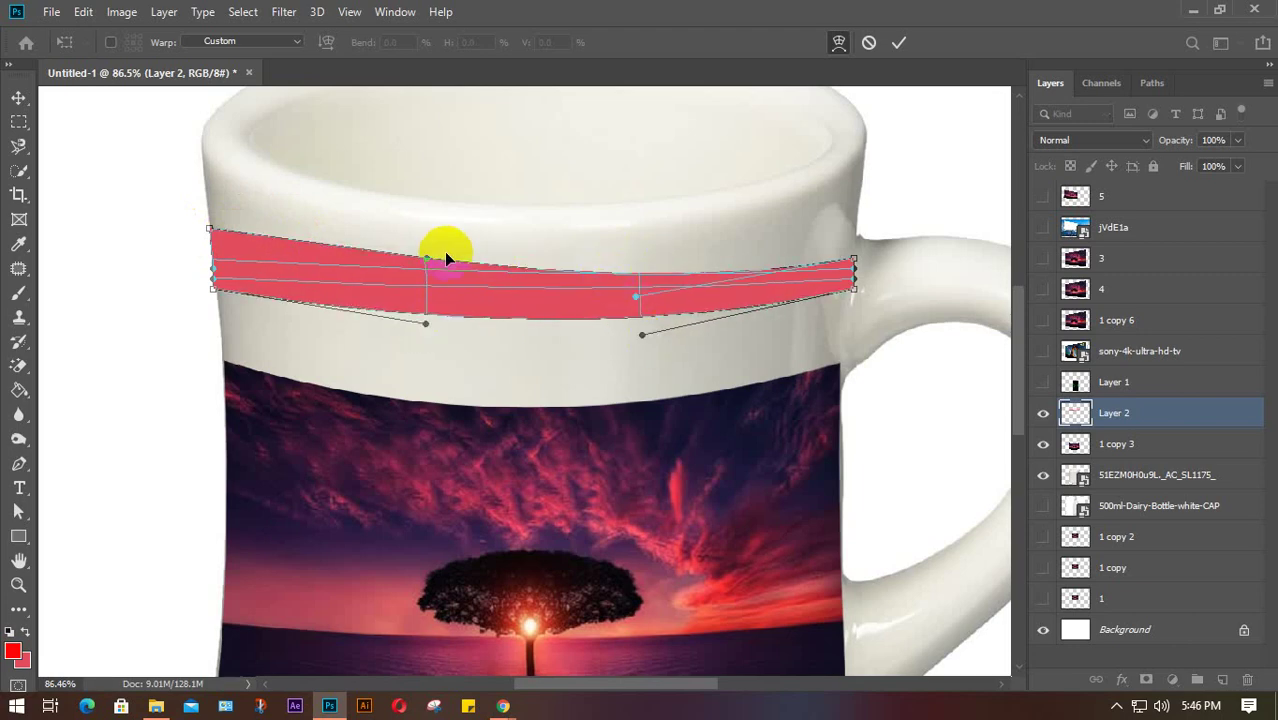
left_click_drag(424, 257, 419, 282)
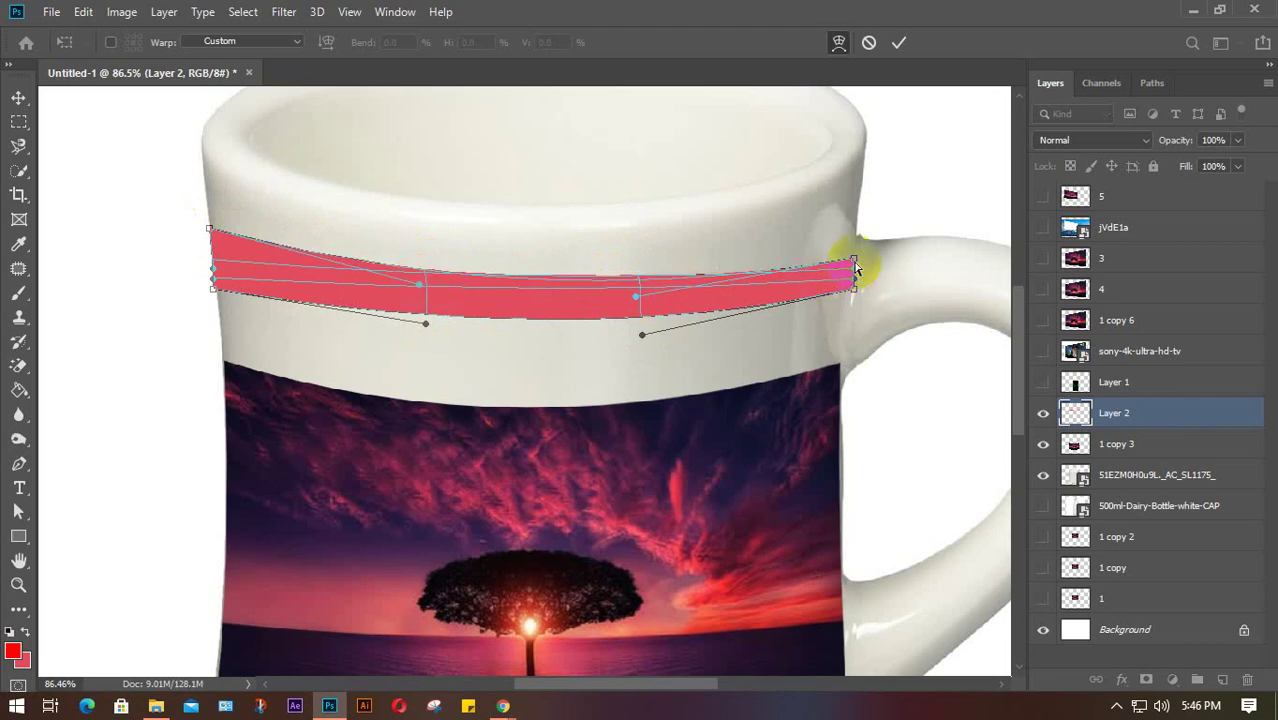
Step: Try adjusting the warped strip's right corners to the mug's edge, then undo the strip's warp
mouse_move(854, 260)
left_mouse_down()
mouse_move(855, 228)
mouse_move(851, 240)
left_mouse_up()
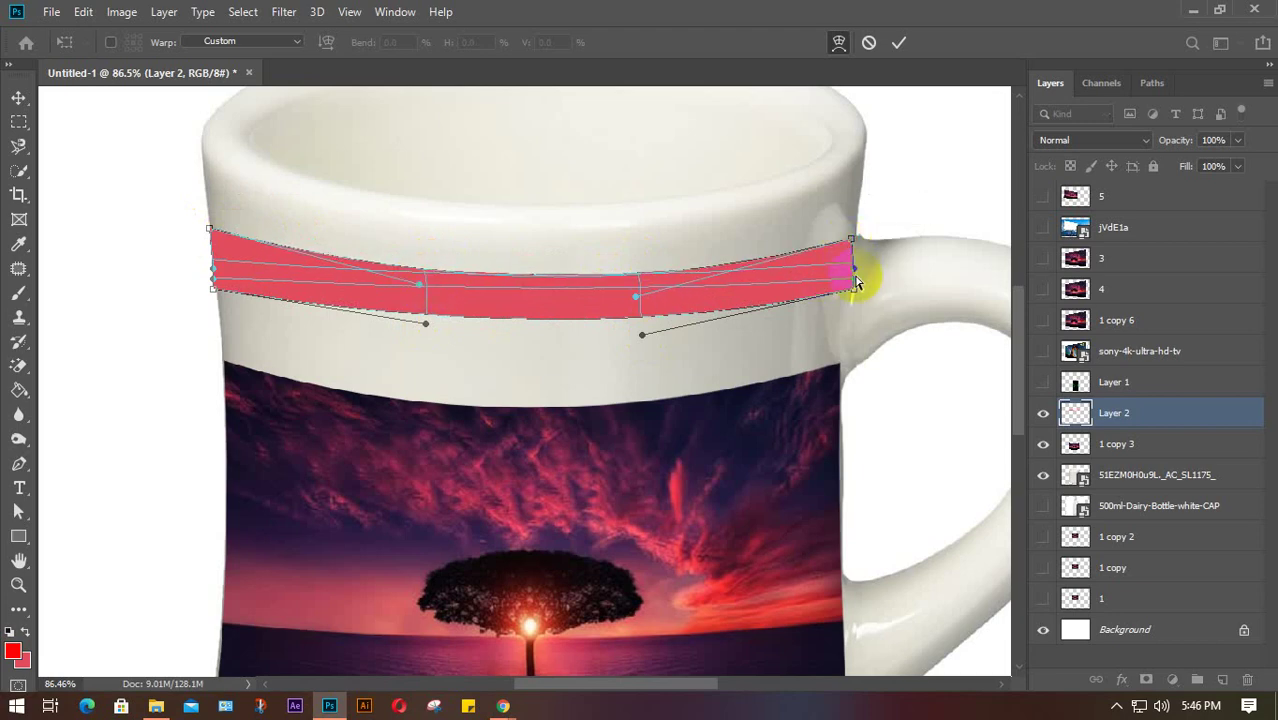
left_click_drag(855, 294, 851, 306)
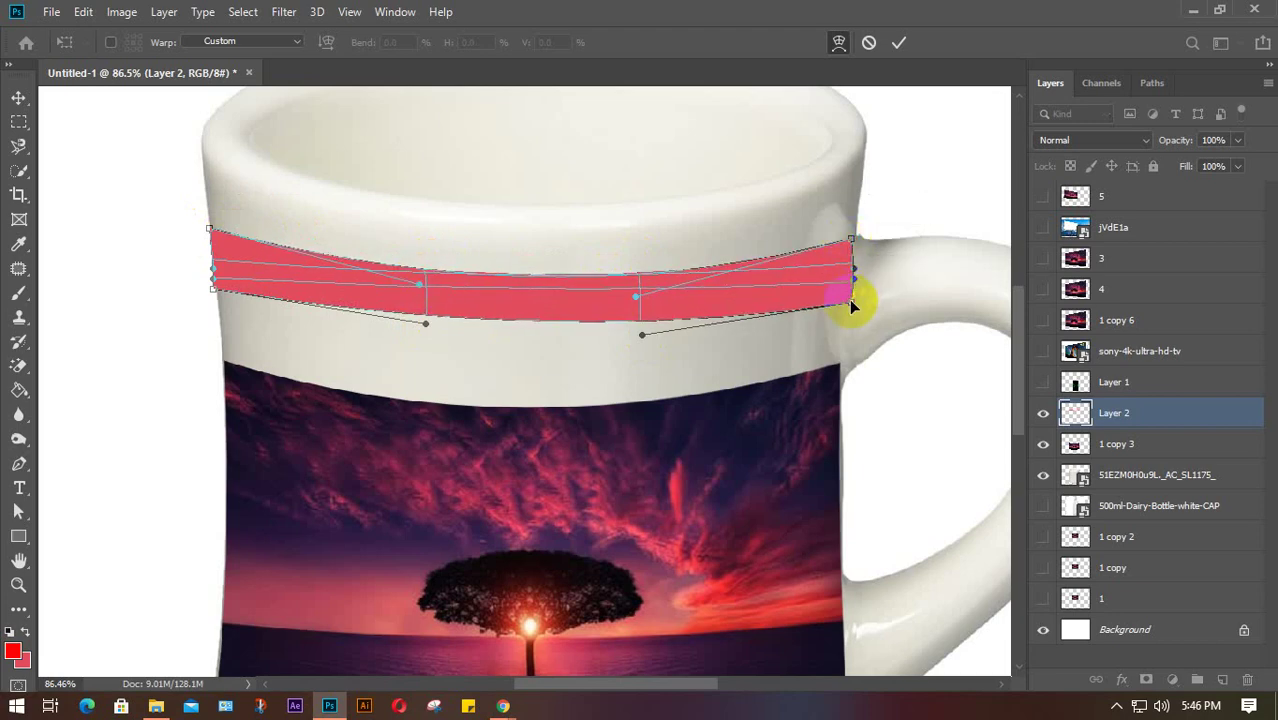
key("ctrl+z")
left_click(899, 42)
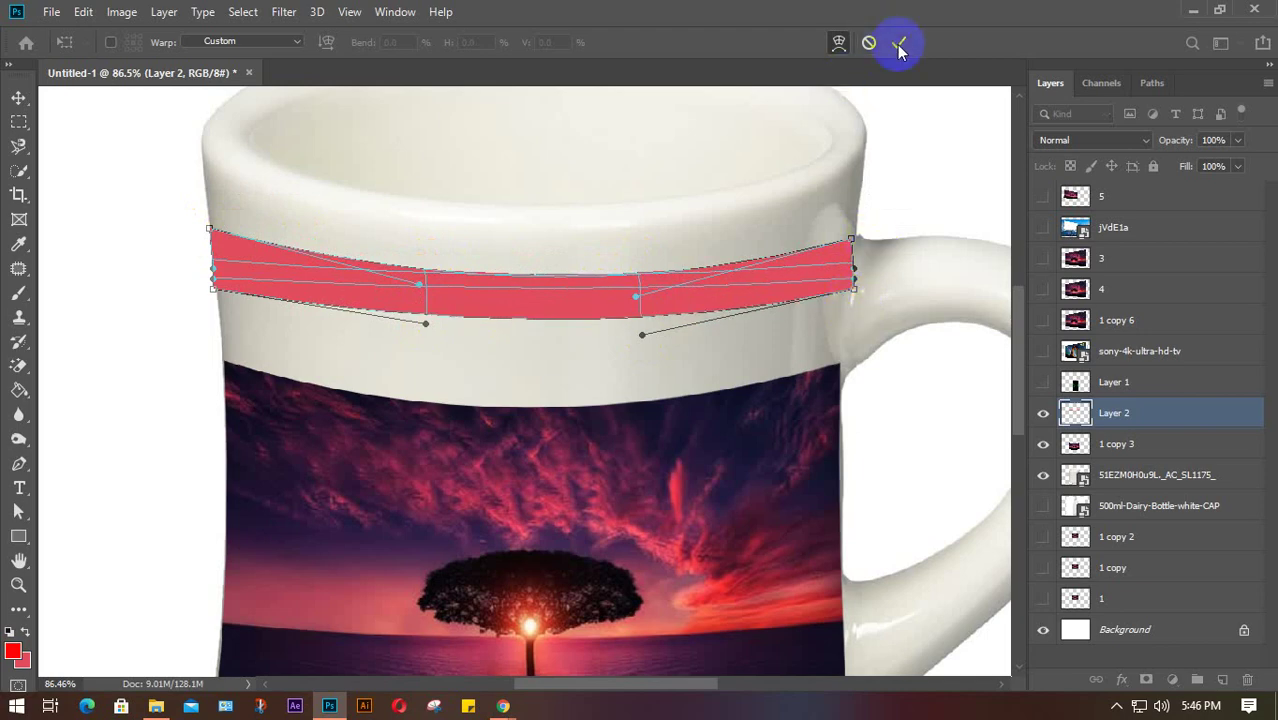
key("ctrl+z")
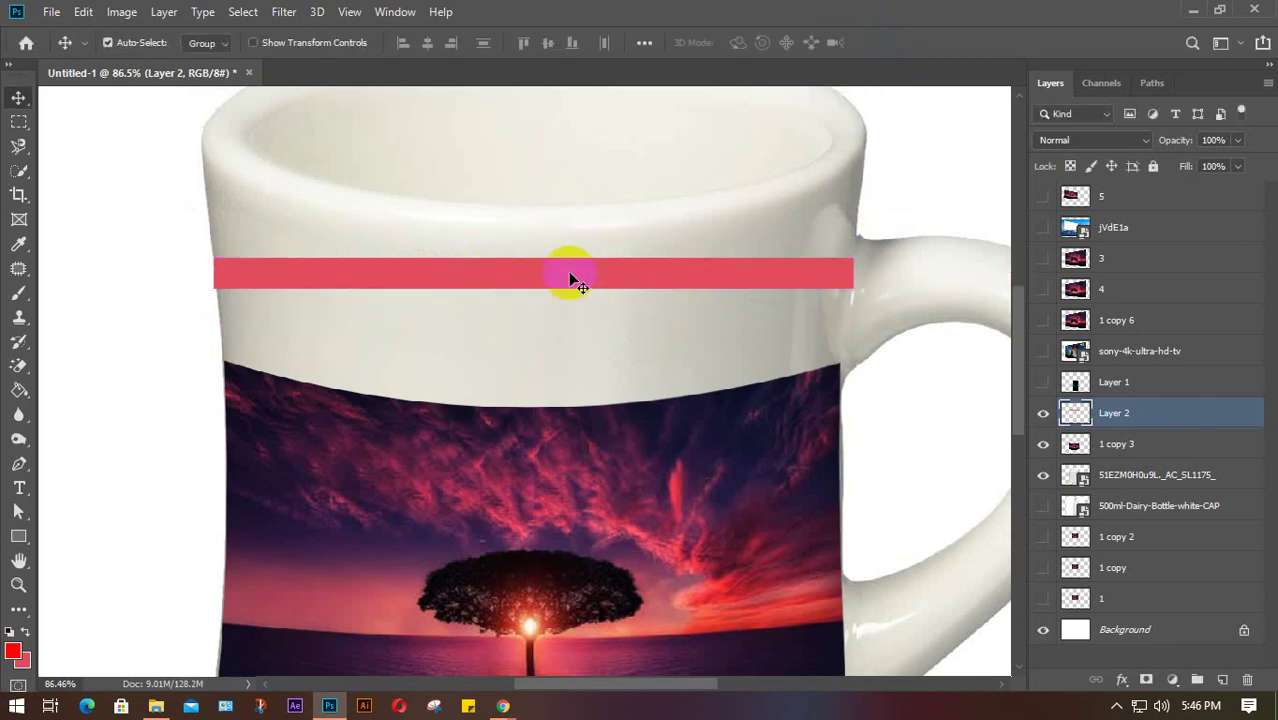
Step: Move the pinkish-red strip up to the mug's rim and stretch its right end to the mug's edge, about 101.65% wide
left_click_drag(562, 277, 560, 193)
key("ctrl+t")
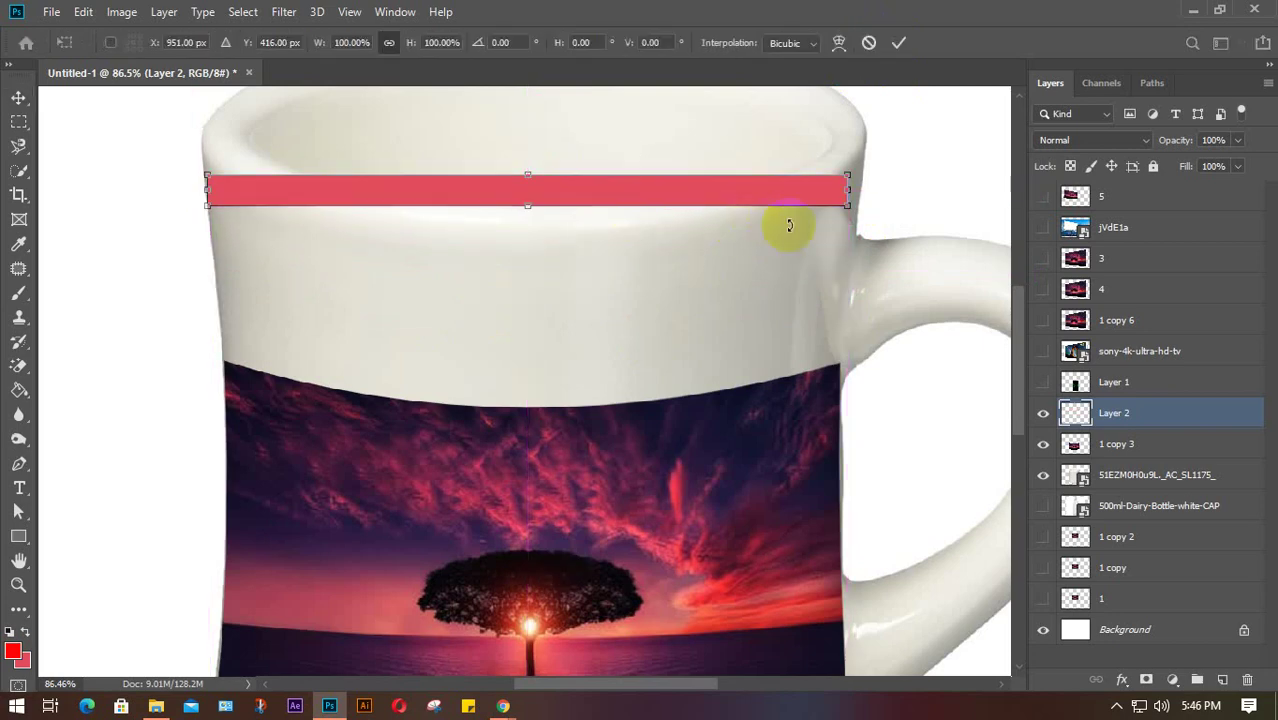
left_click_drag(850, 191, 859, 190)
Step: Start a custom warp on the strip and shape its left end to follow the mug's slanted left edge
right_click(644, 189)
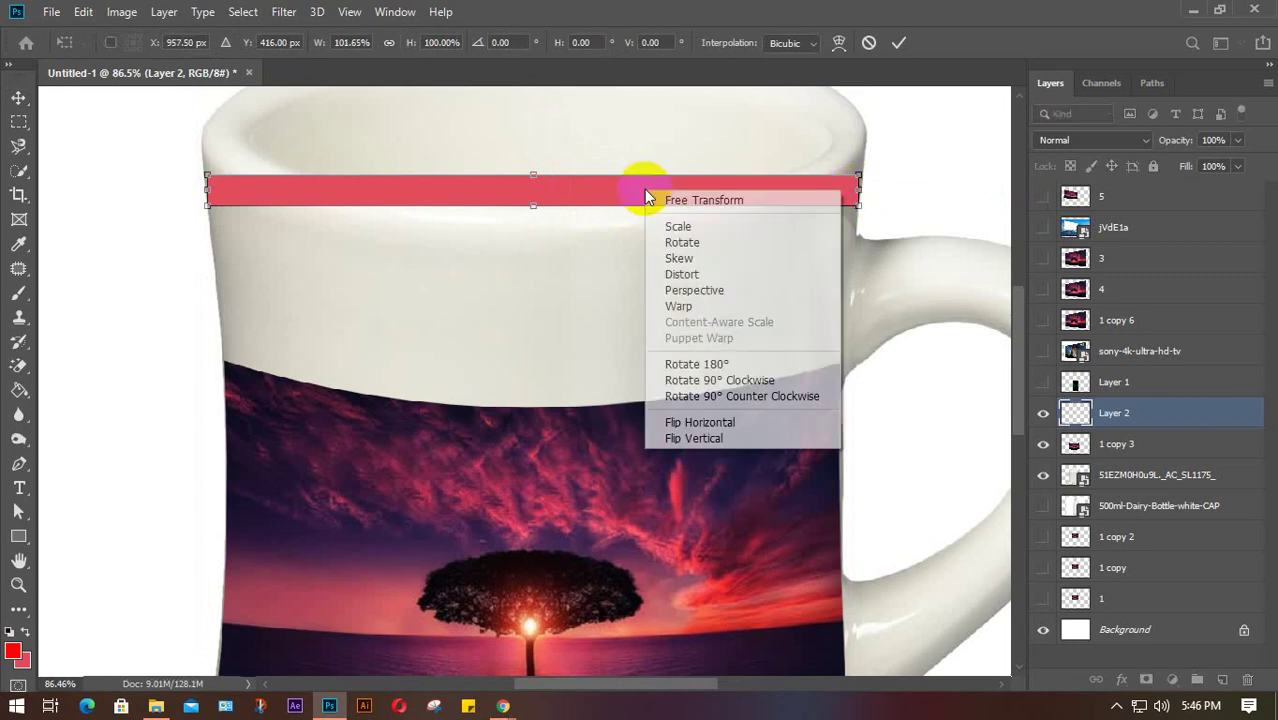
left_click(686, 310)
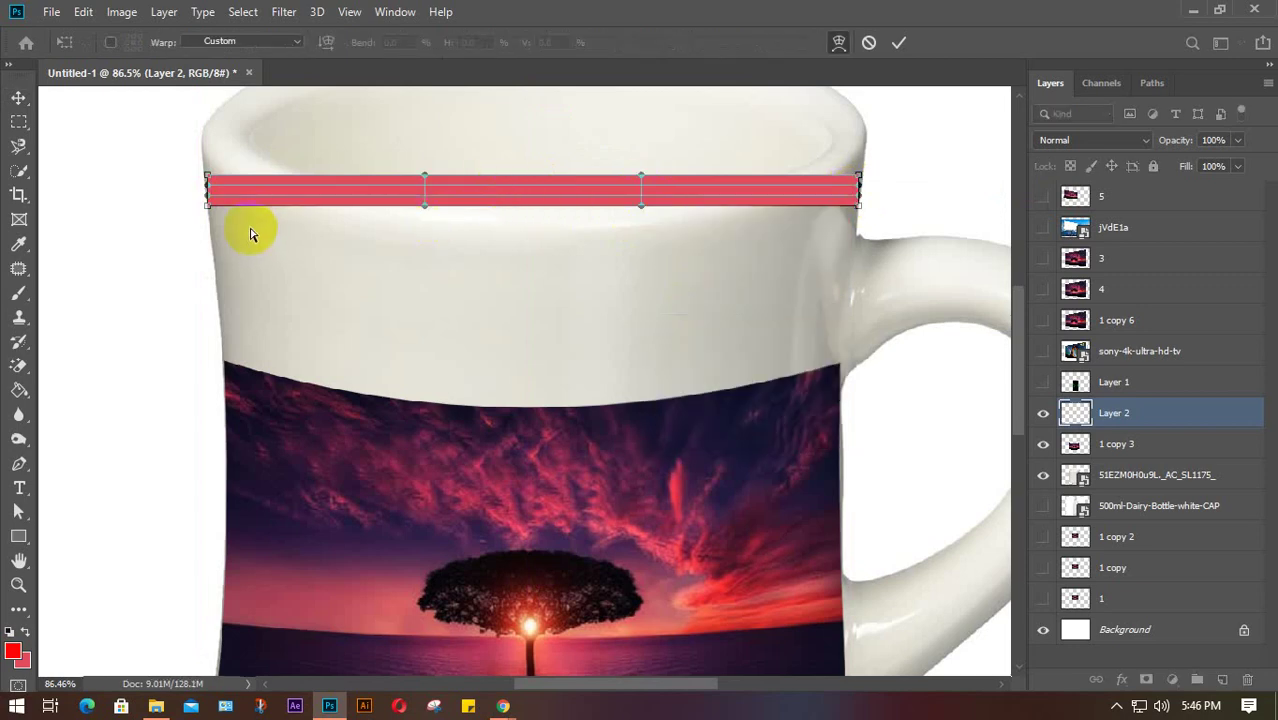
scroll(207, 180, "up", 6)
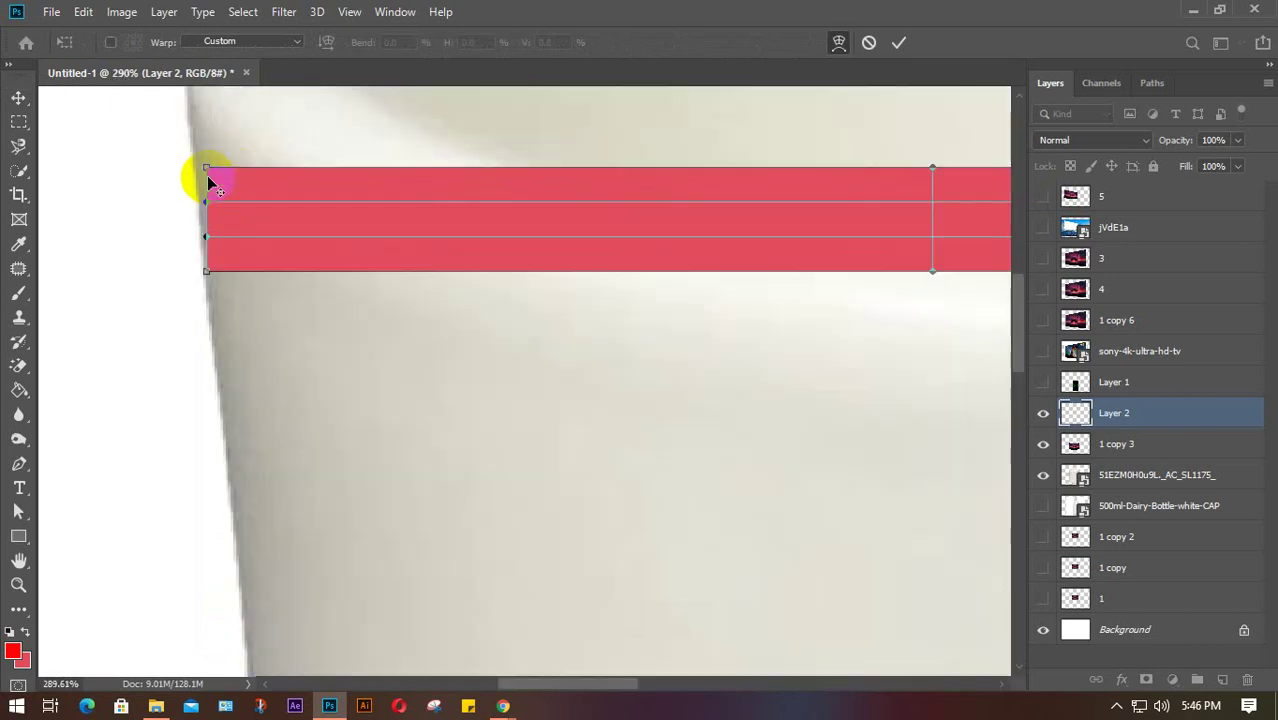
left_click_drag(207, 168, 193, 164)
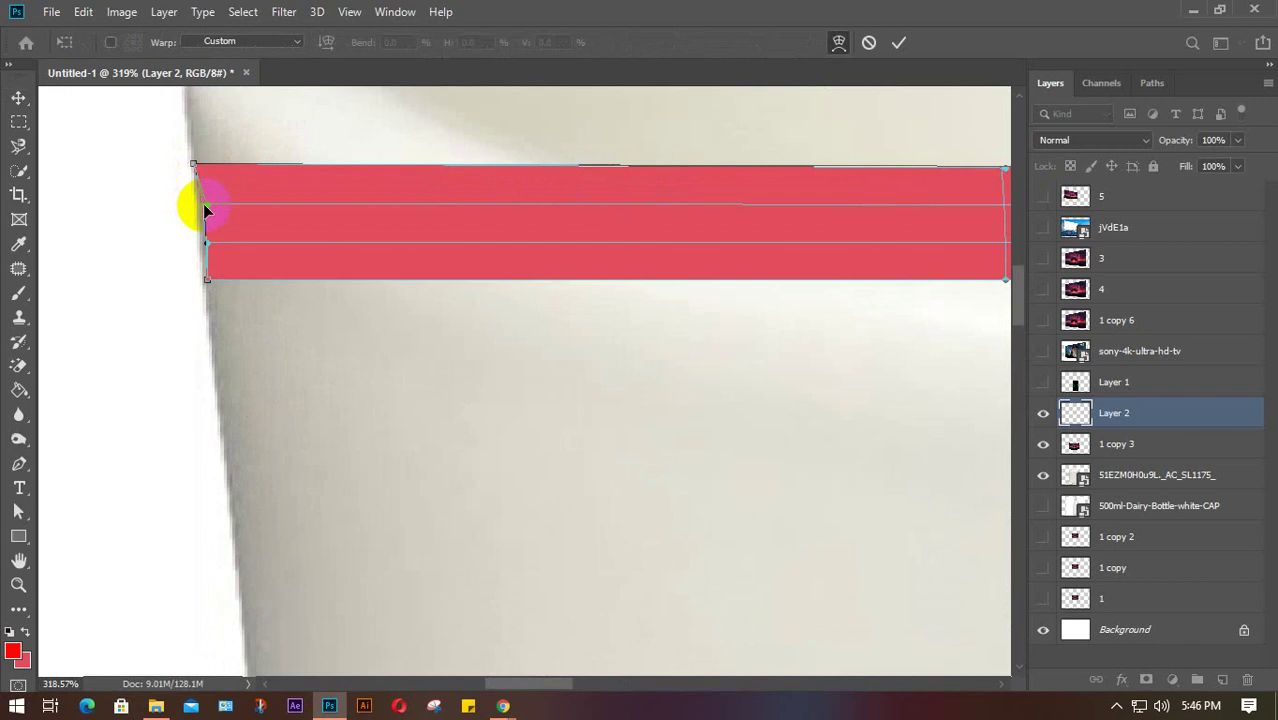
left_click_drag(209, 210, 203, 248)
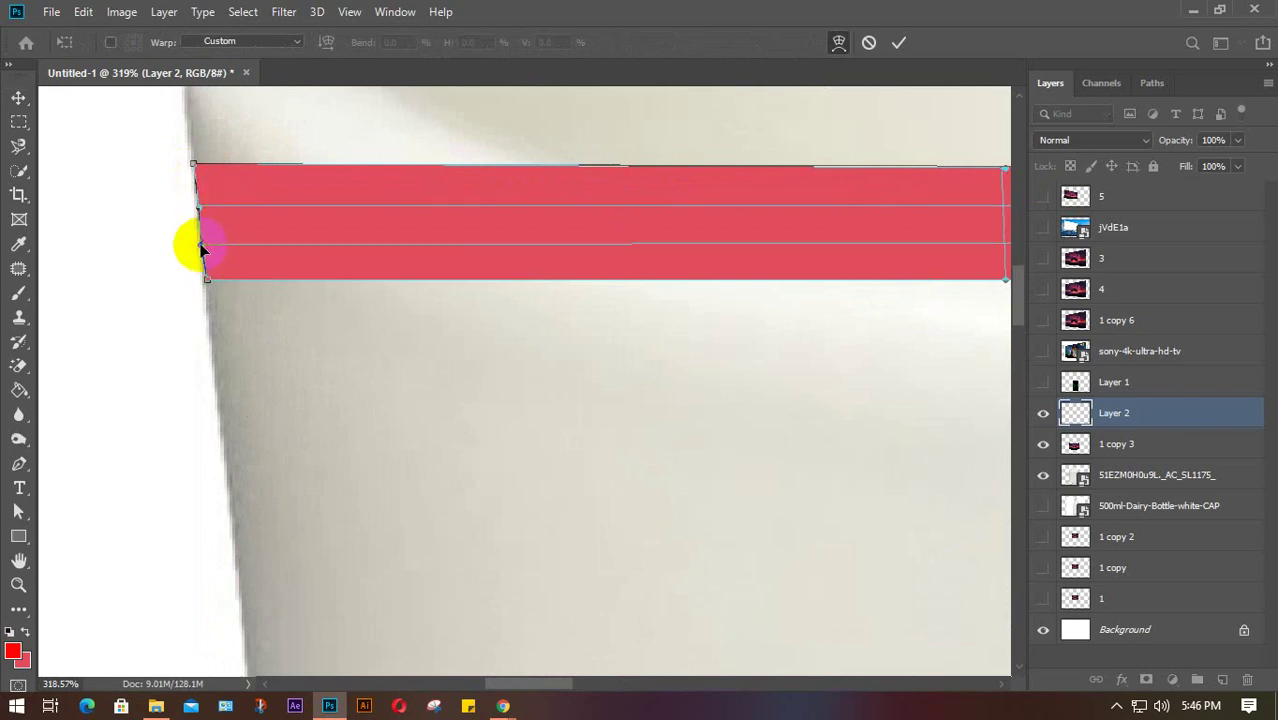
Step: Warp the strip's right end outward at its upper corner to follow the mug's slanted right edge
left_click_drag(702, 297, 404, 320)
left_click_drag(870, 345, 628, 379)
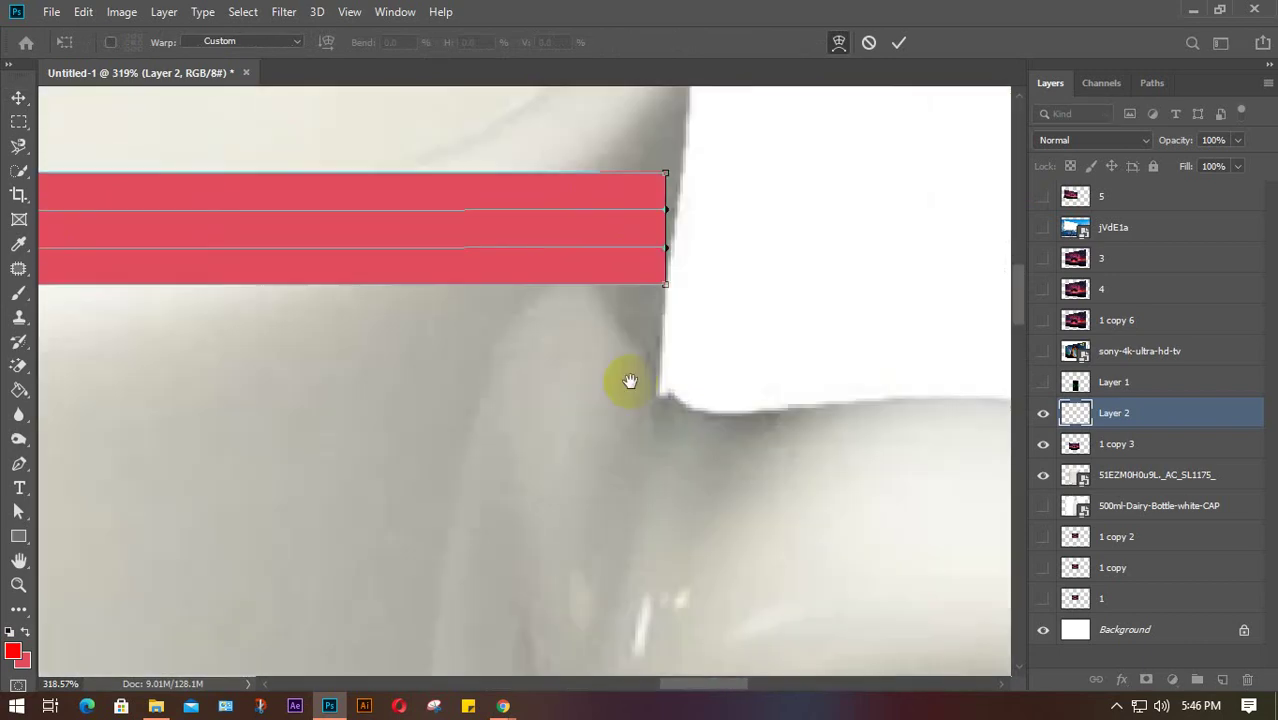
left_click(662, 180)
left_click_drag(664, 176, 676, 211)
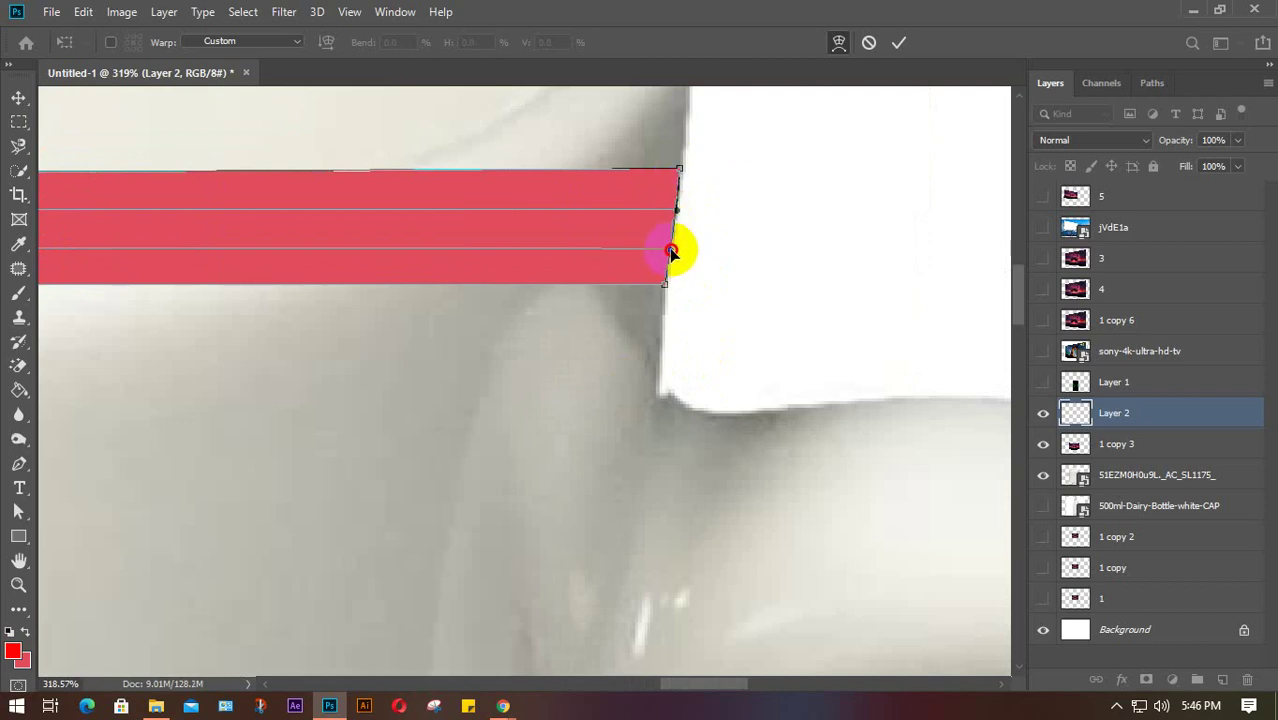
scroll(608, 264, "down", 6)
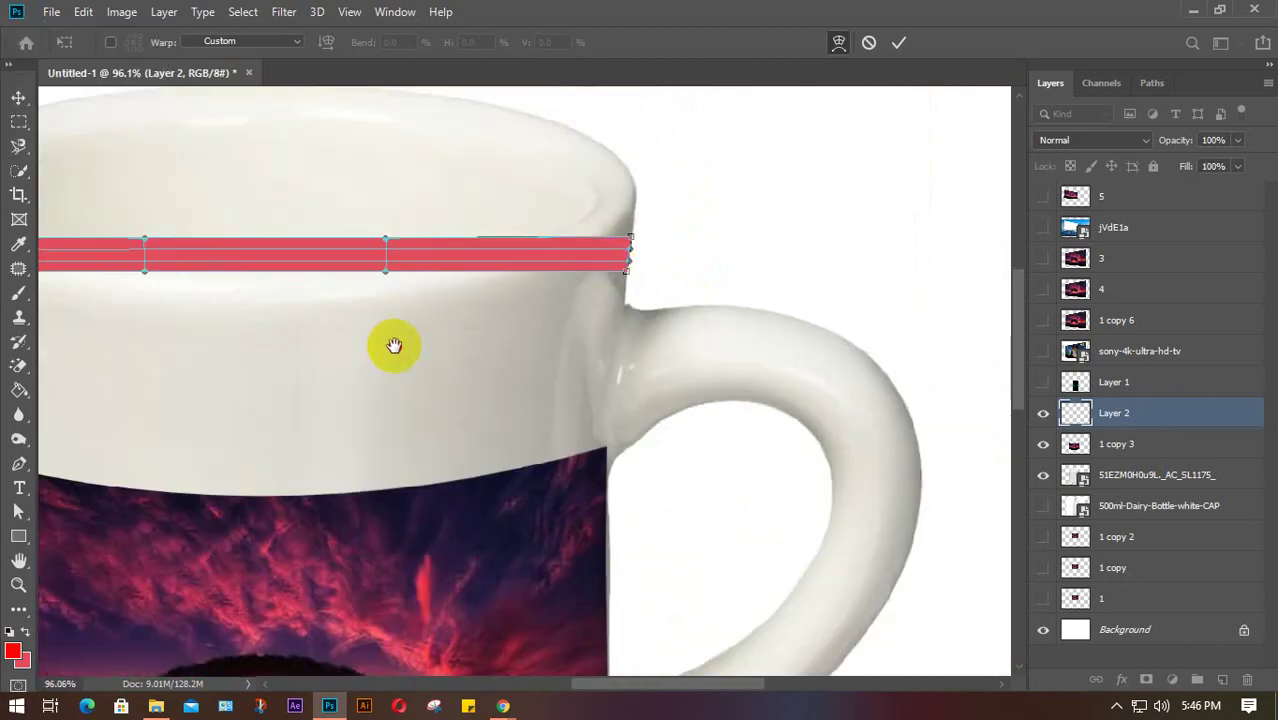
Step: Bend the strip's lower edge down into a deep, even curve across the front of the mug
left_click_drag(394, 345, 673, 362)
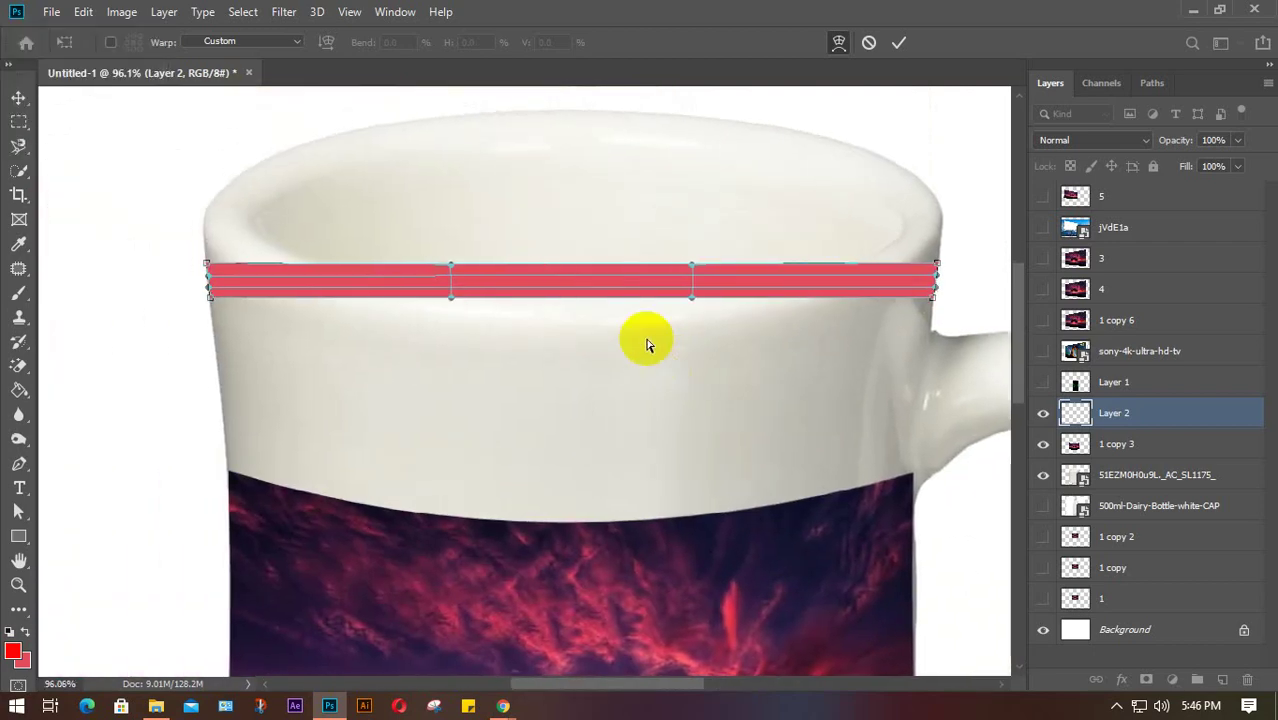
scroll(607, 318, "up", 2)
key("alt+space")
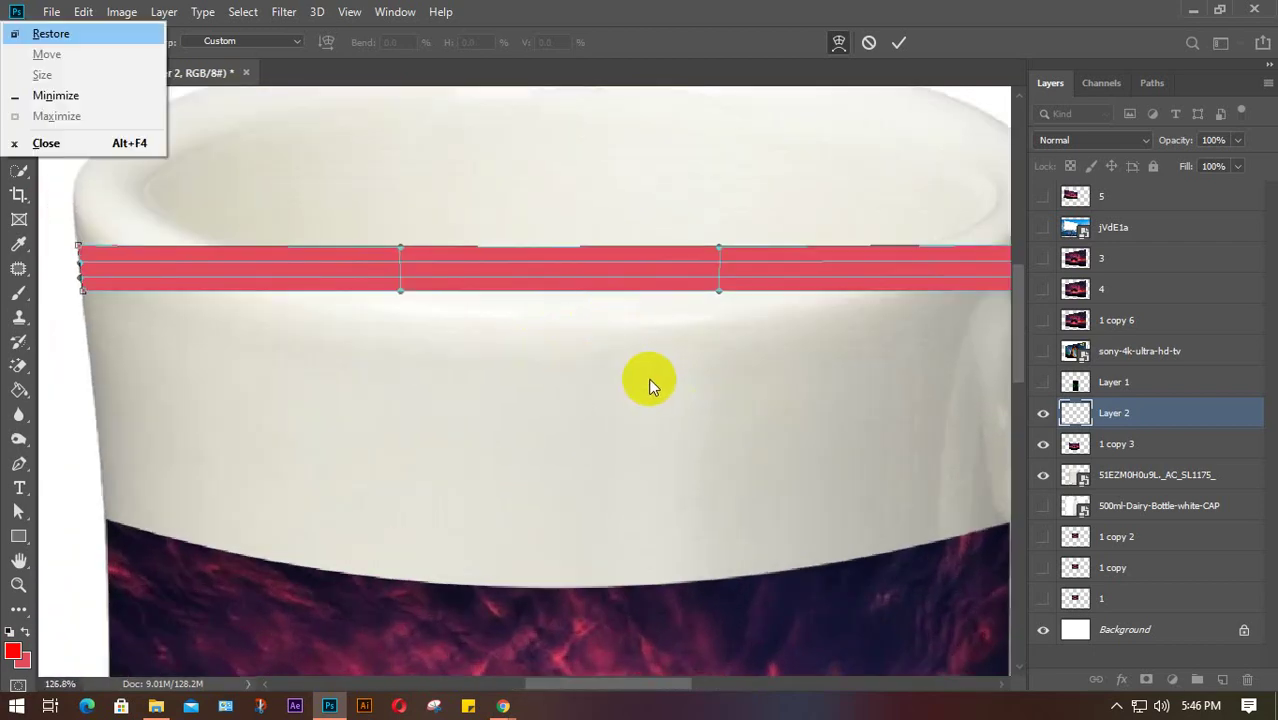
left_click_drag(650, 380, 584, 368)
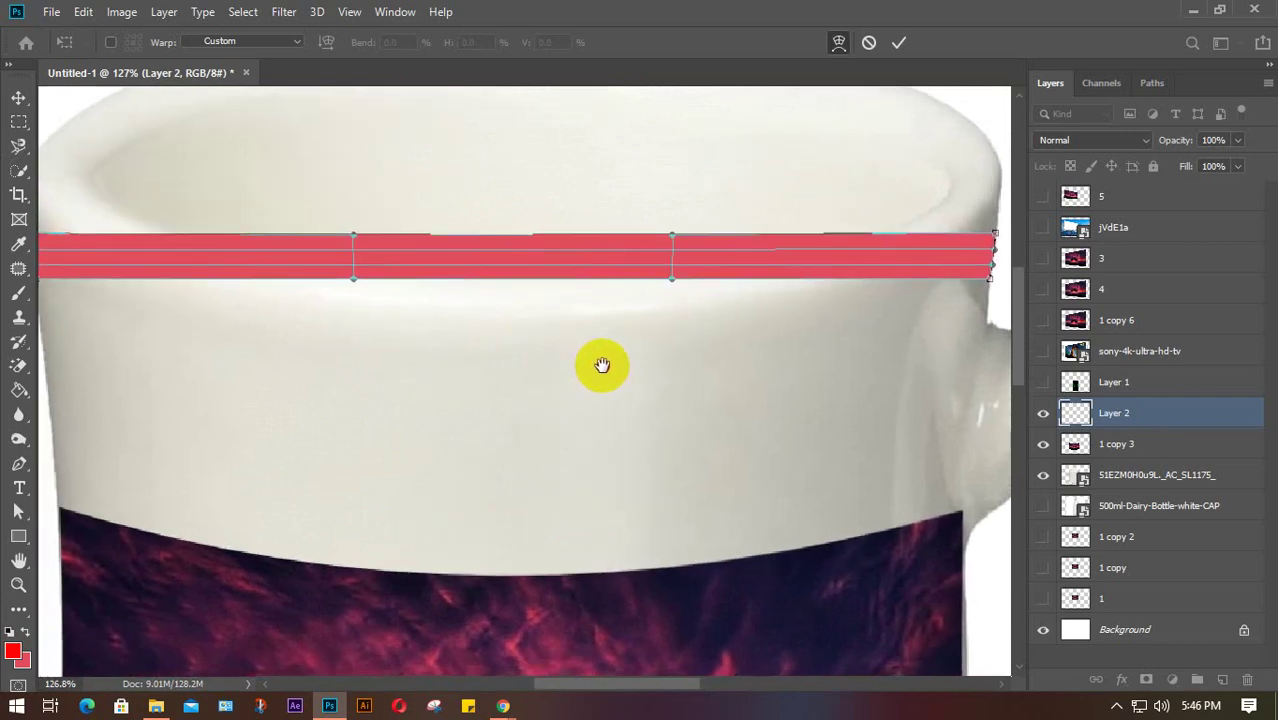
left_click_drag(352, 280, 350, 358)
left_click_drag(672, 280, 676, 371)
left_click_drag(350, 358, 349, 418)
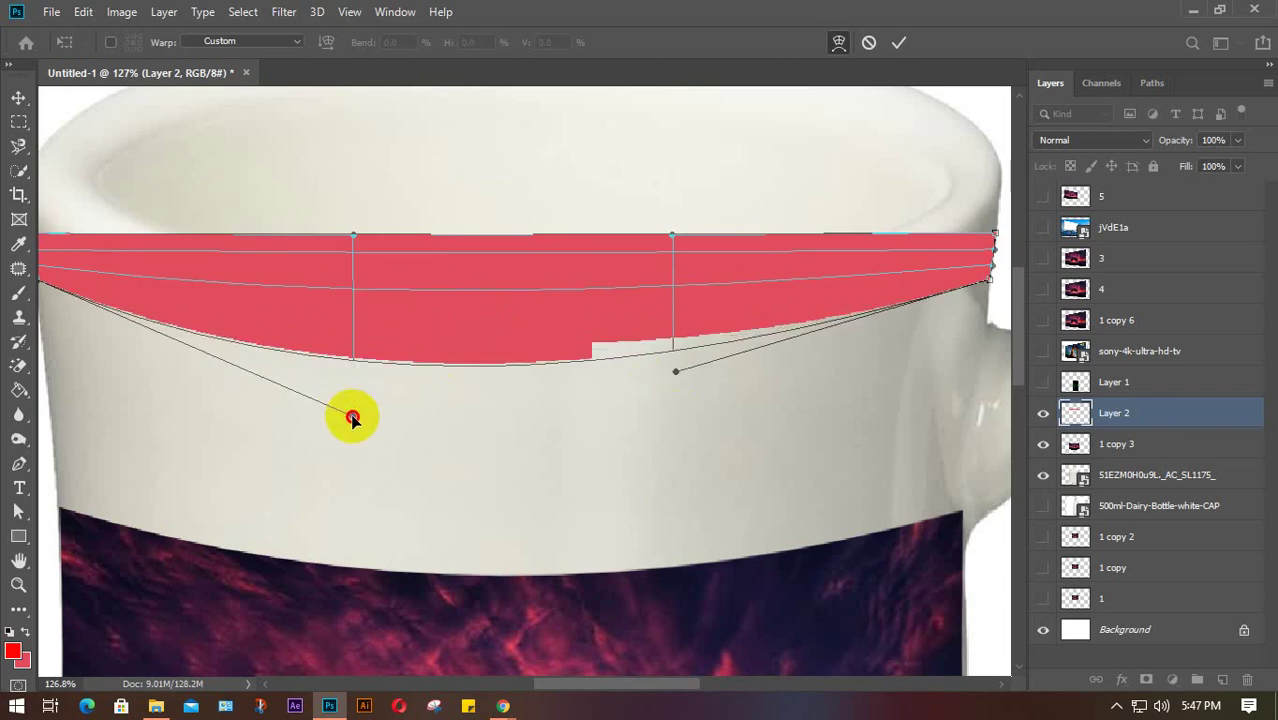
left_click_drag(676, 376, 676, 399)
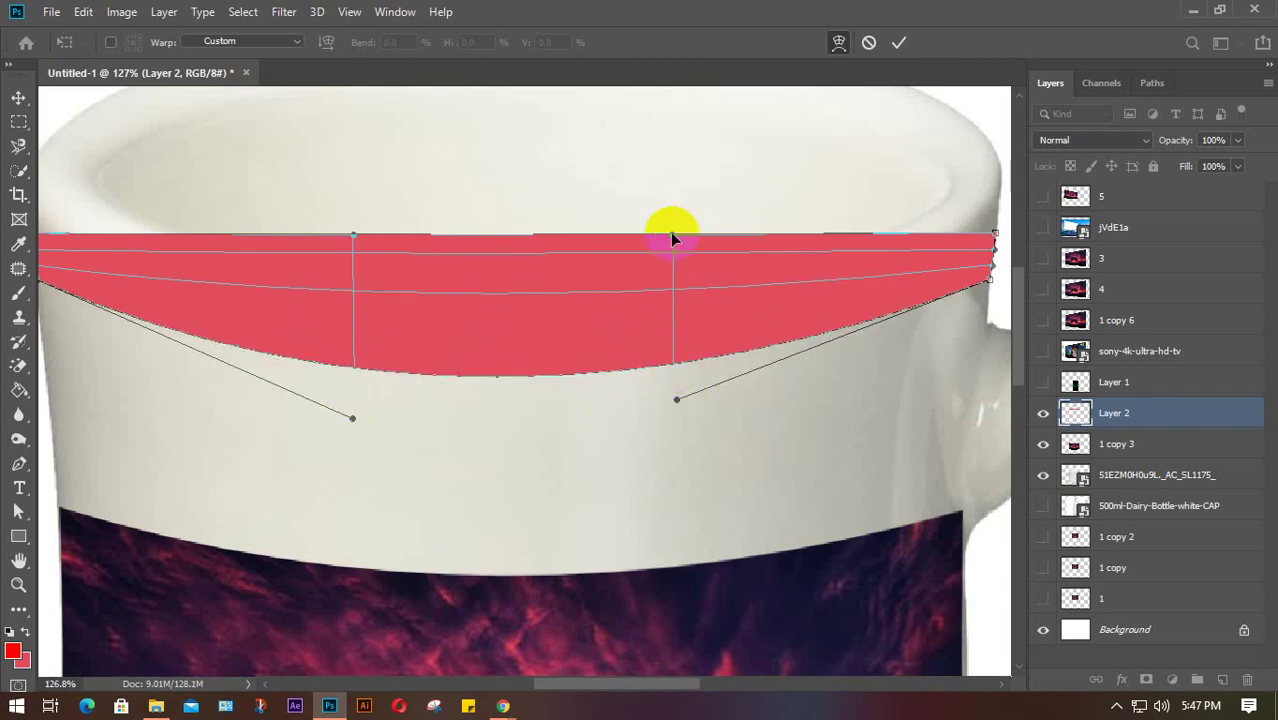
Step: Pull the strip's upper edge down into a curve running along the underside of the mug's rim
left_click_drag(673, 238, 668, 336)
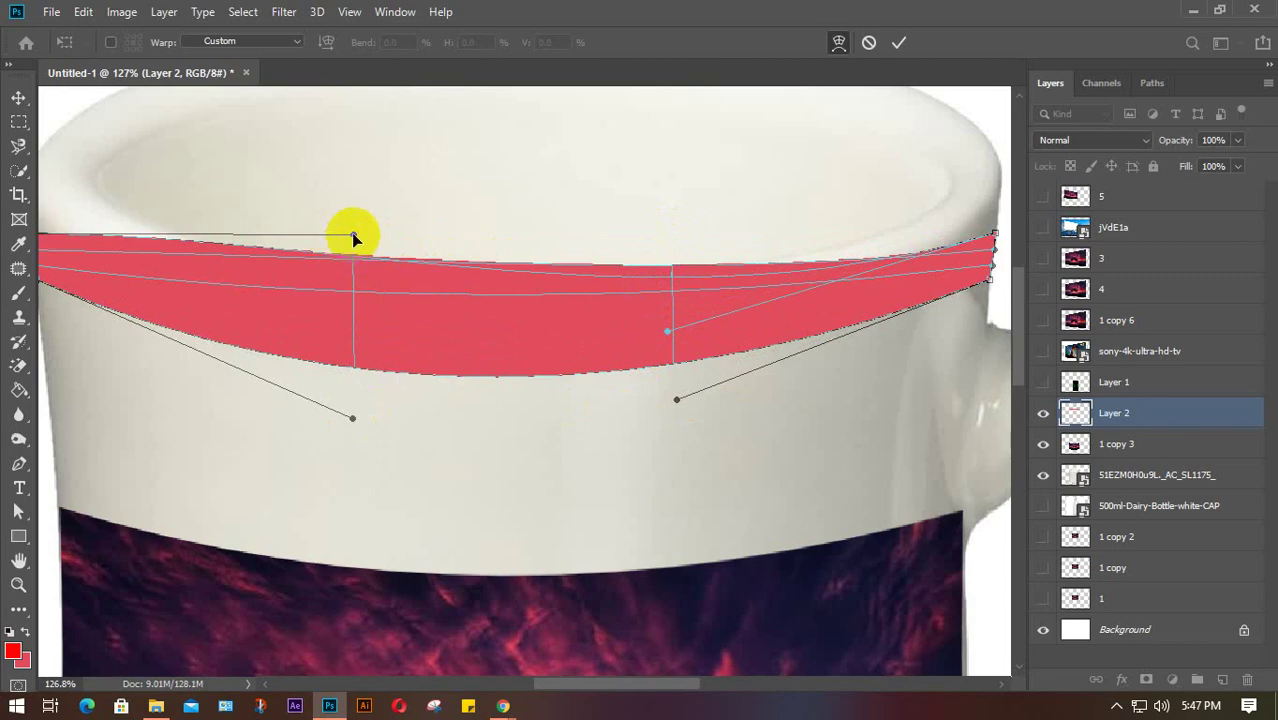
left_click_drag(353, 237, 355, 328)
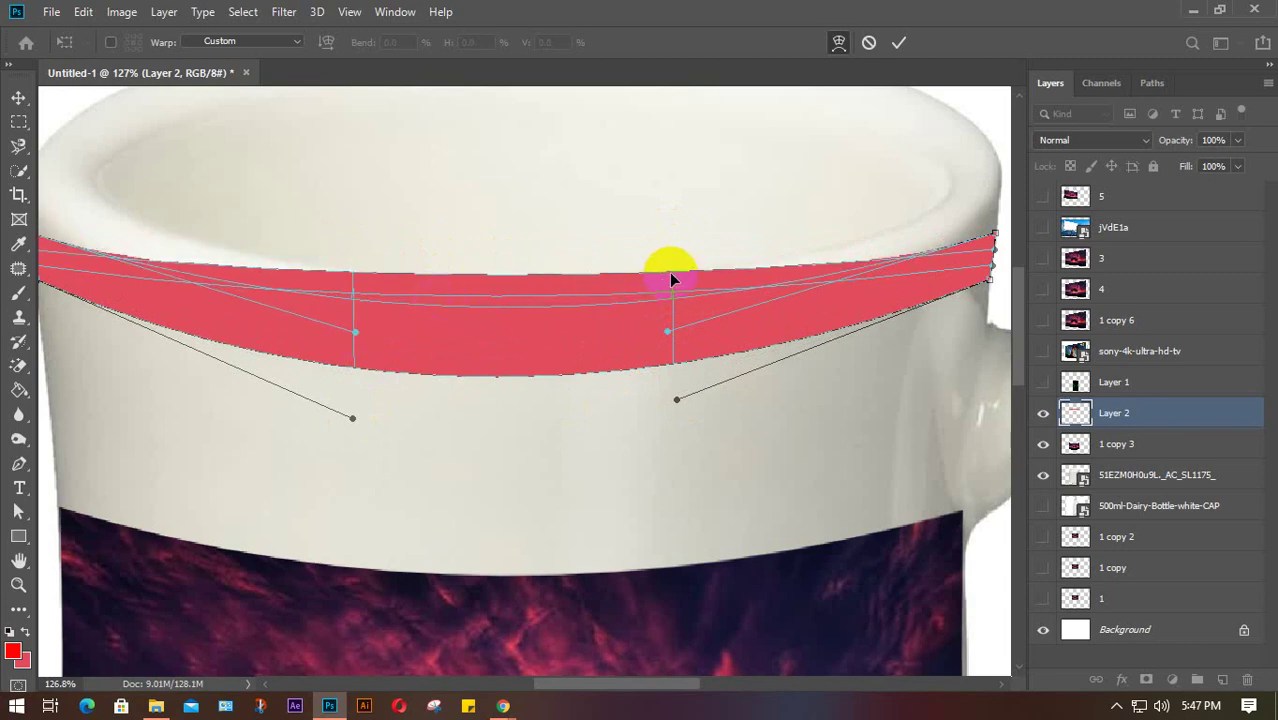
left_click_drag(671, 292, 675, 368)
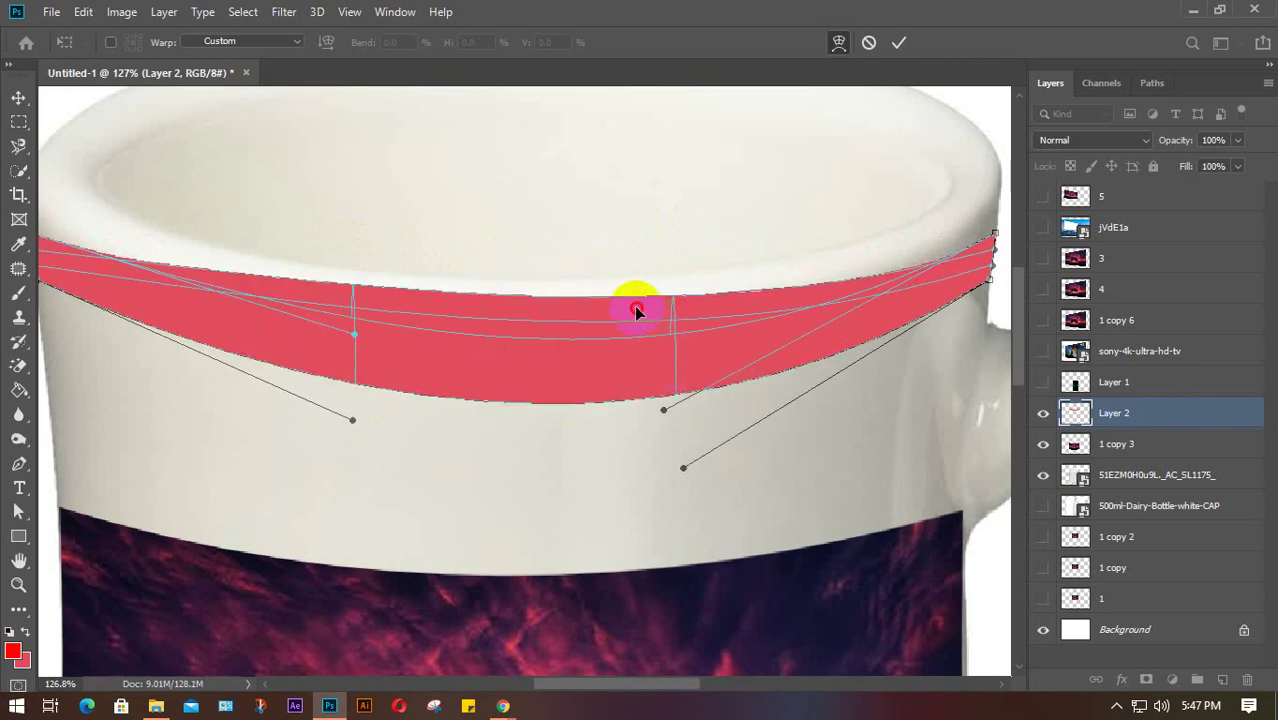
left_click_drag(634, 306, 634, 331)
left_click_drag(433, 331, 371, 356)
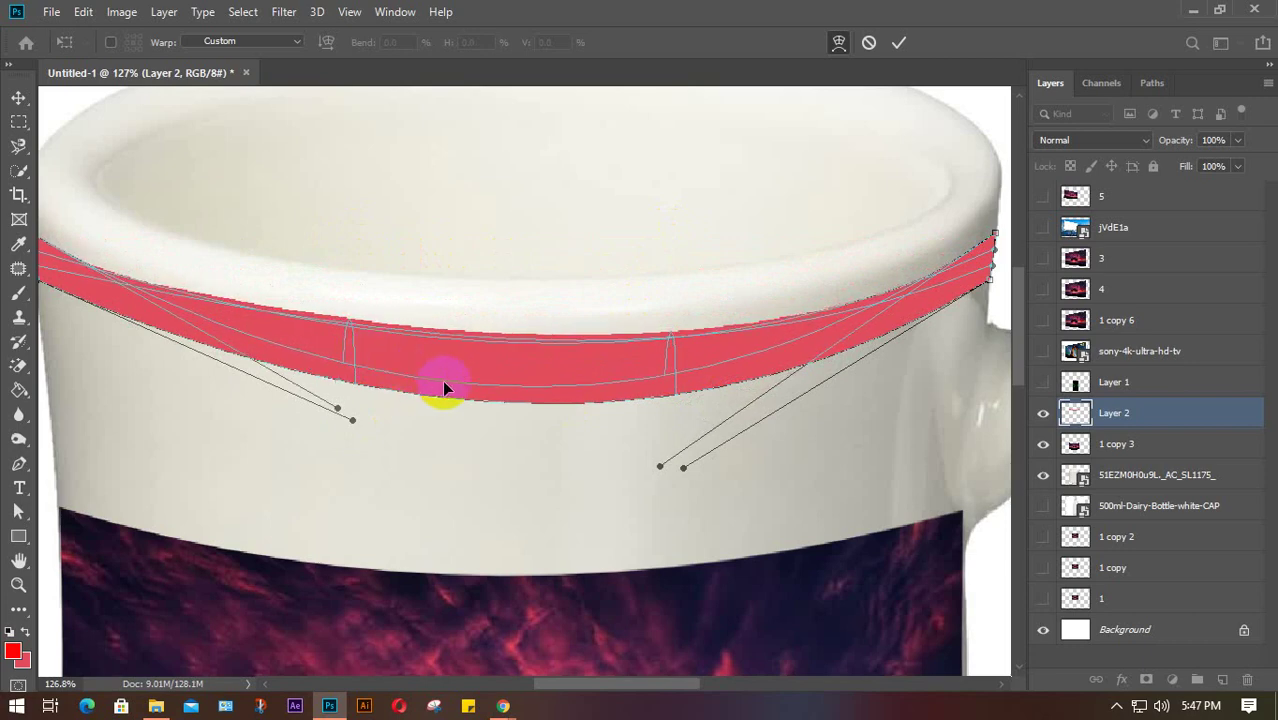
Step: Refine the warp curves of both strip edges so the band is slimmer and evenly thick around the mug
left_click_drag(460, 393, 459, 362)
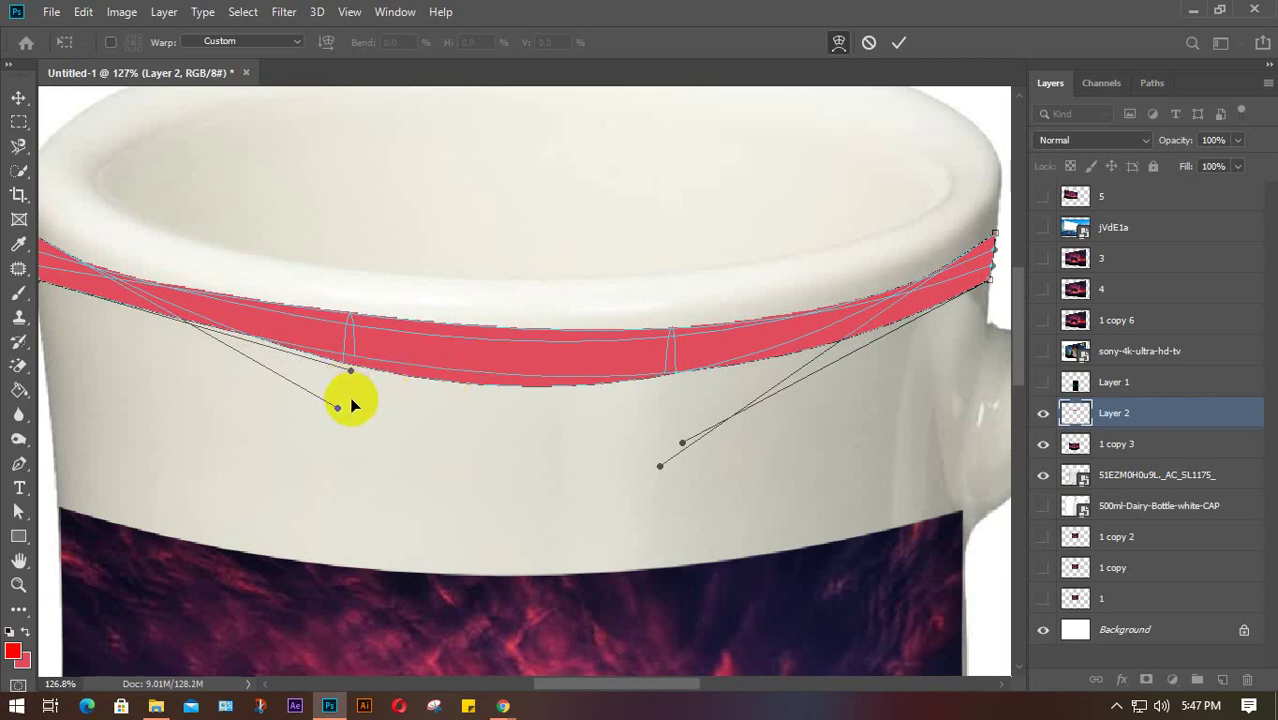
left_click_drag(345, 365, 348, 336)
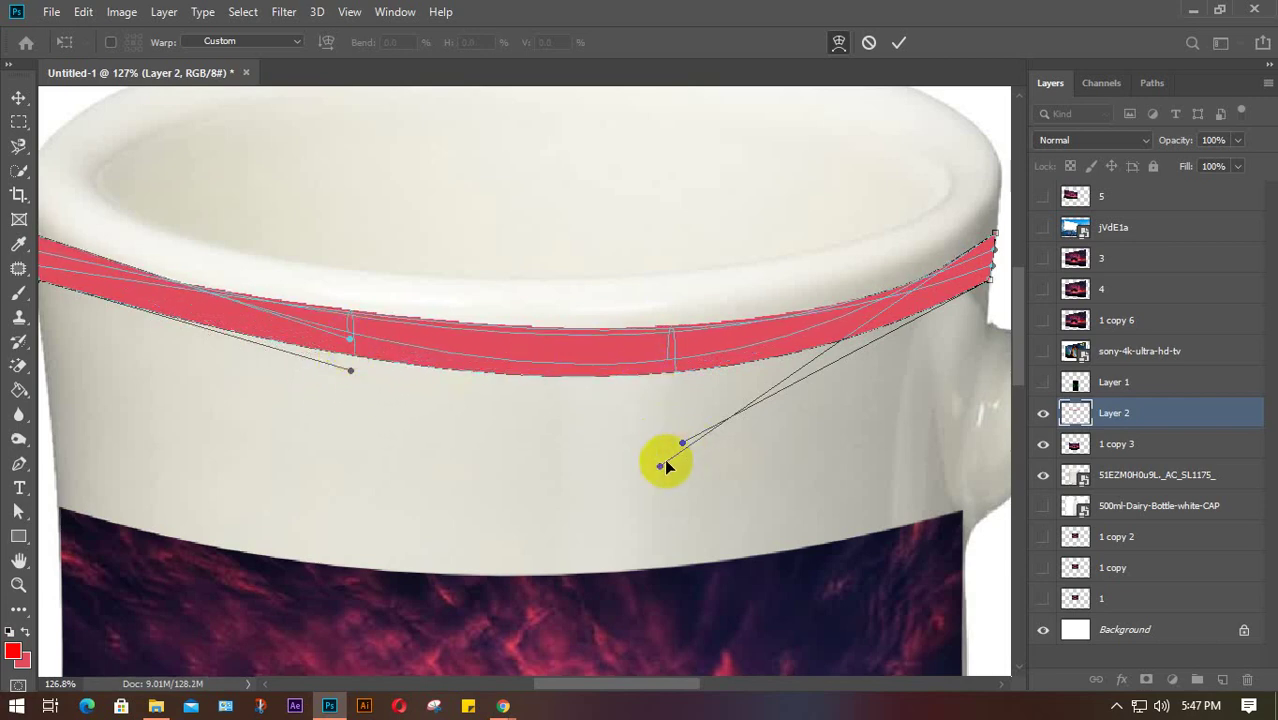
left_click_drag(660, 467, 588, 391)
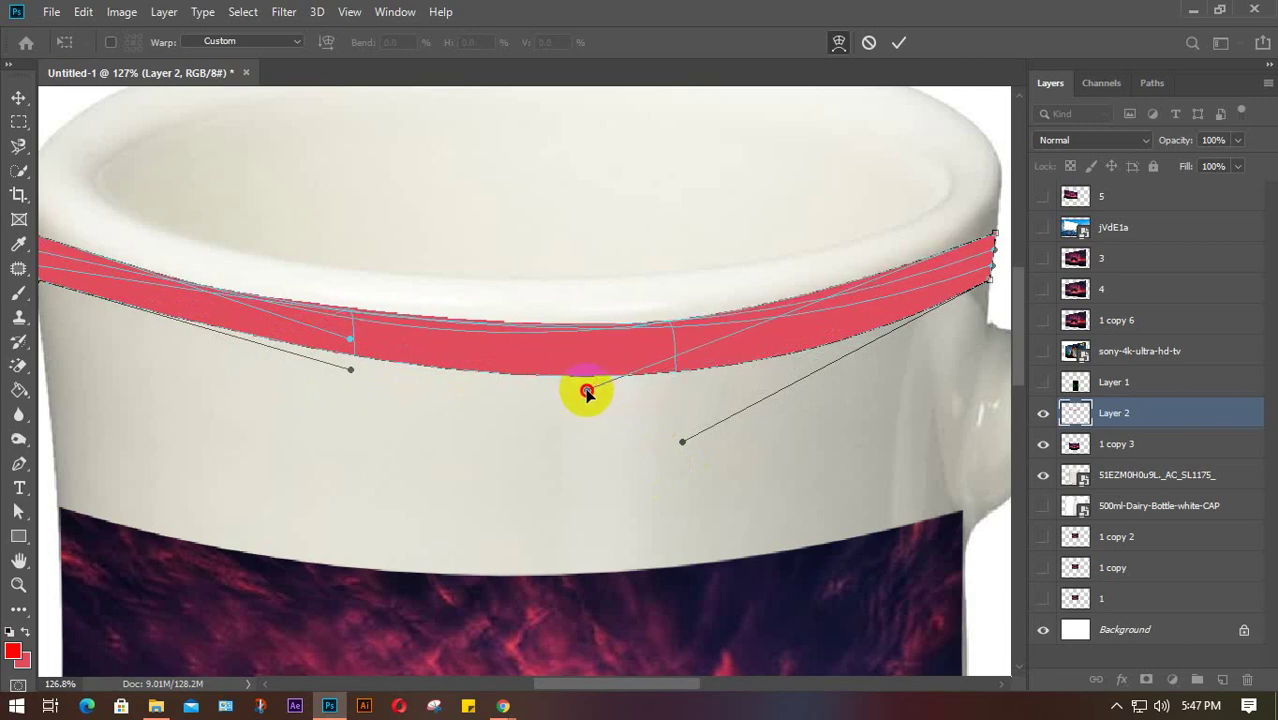
left_click_drag(350, 370, 323, 385)
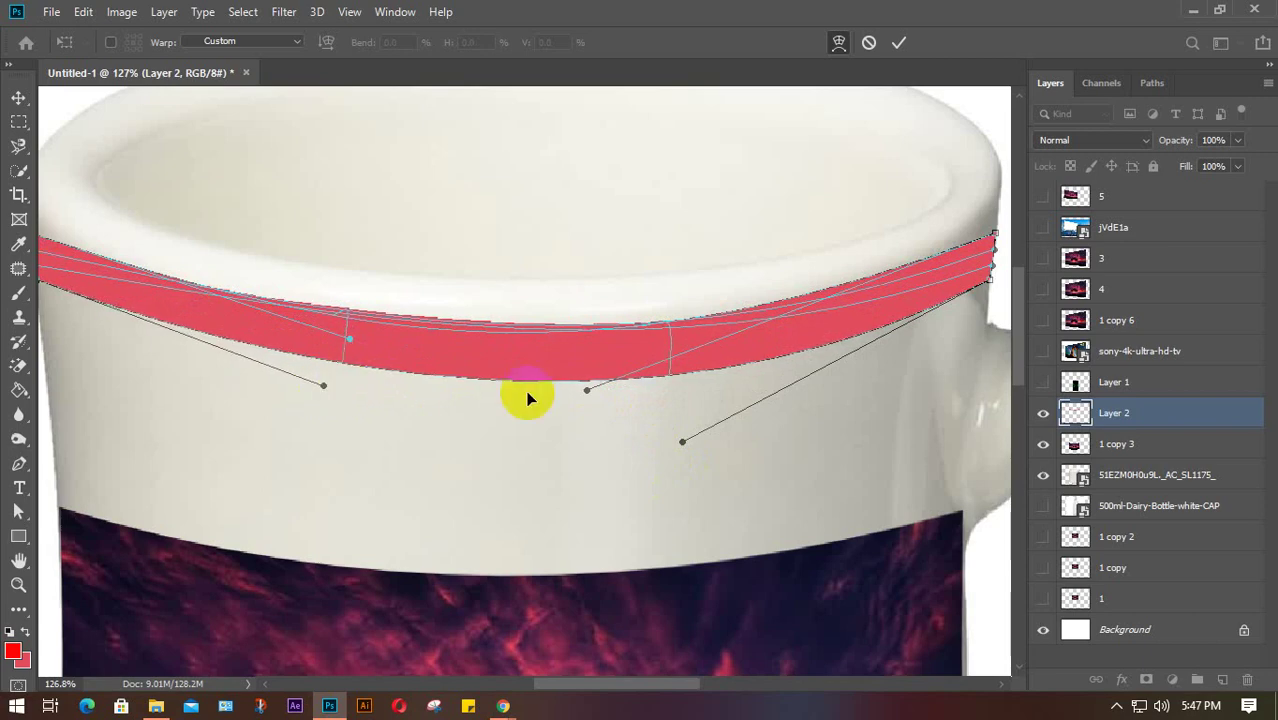
left_click_drag(679, 442, 664, 431)
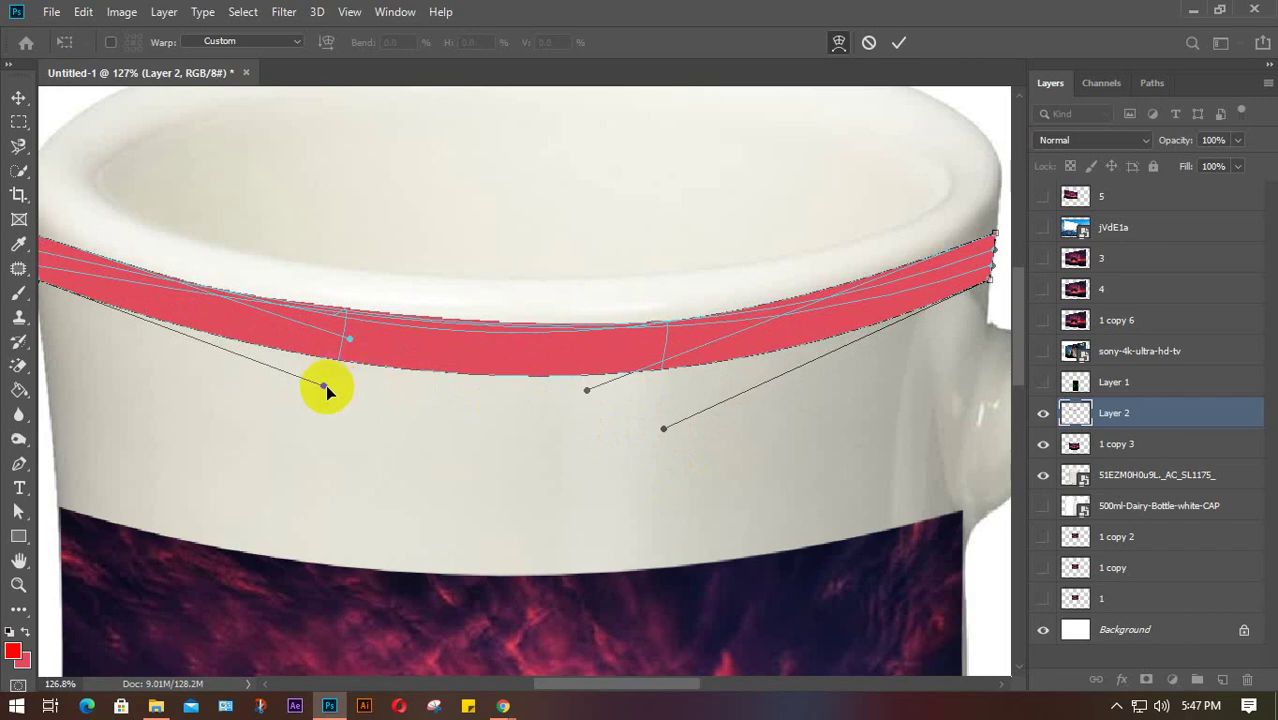
mouse_move(321, 388)
left_mouse_down()
mouse_move(318, 378)
mouse_move(313, 390)
left_mouse_up()
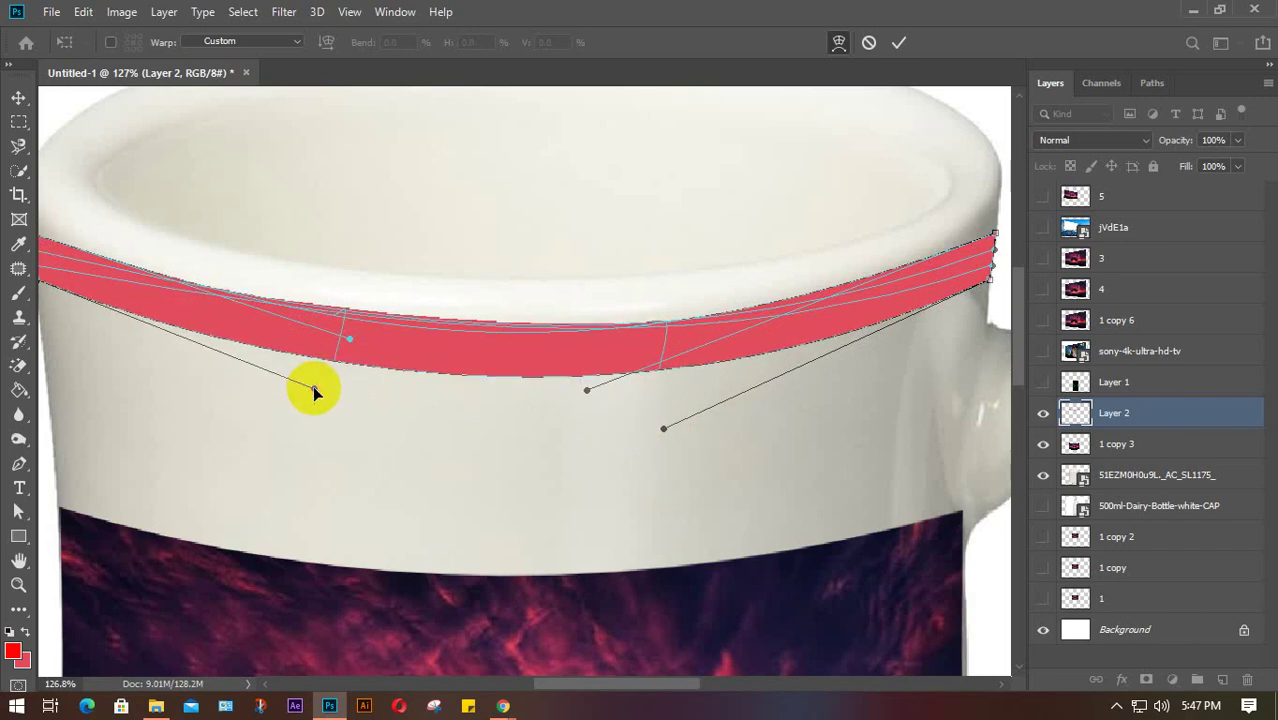
left_click_drag(348, 342, 338, 322)
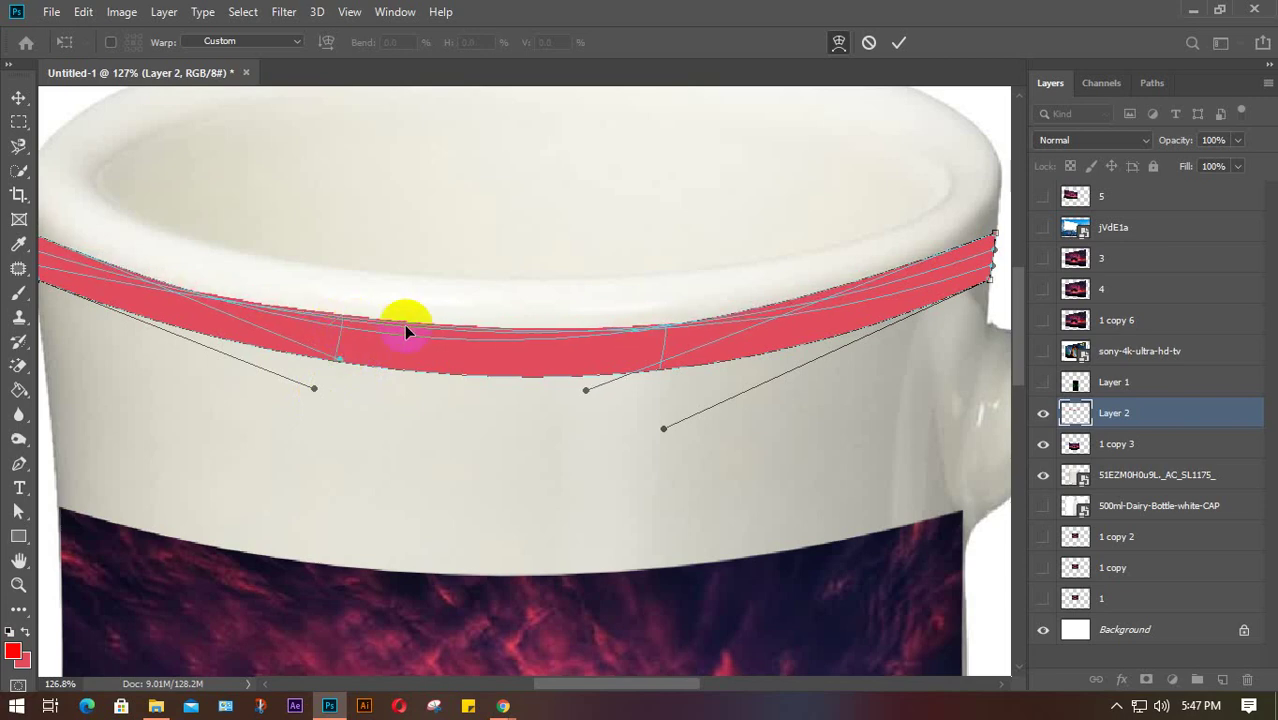
Step: Raise the band's upper left corner slightly to meet the mug's edge and apply the warp
scroll(500, 390, "left", 3)
scroll(500, 390, "up", 1)
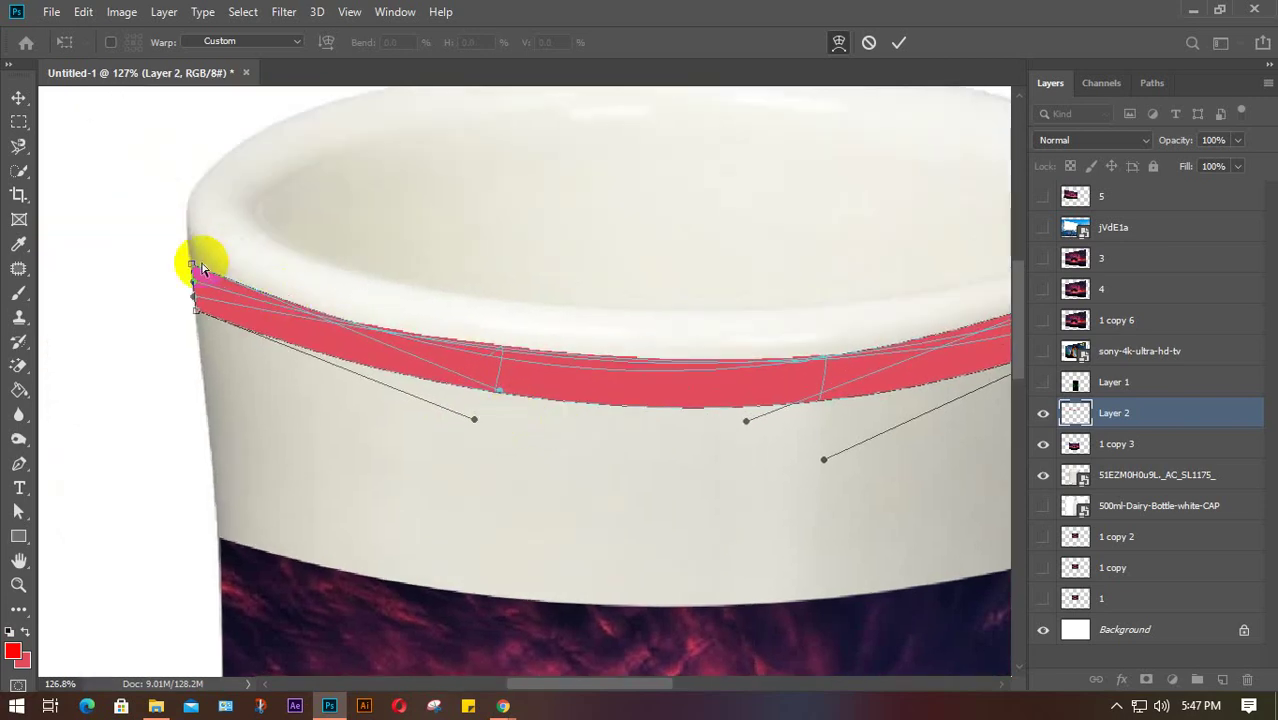
left_click_drag(190, 263, 189, 258)
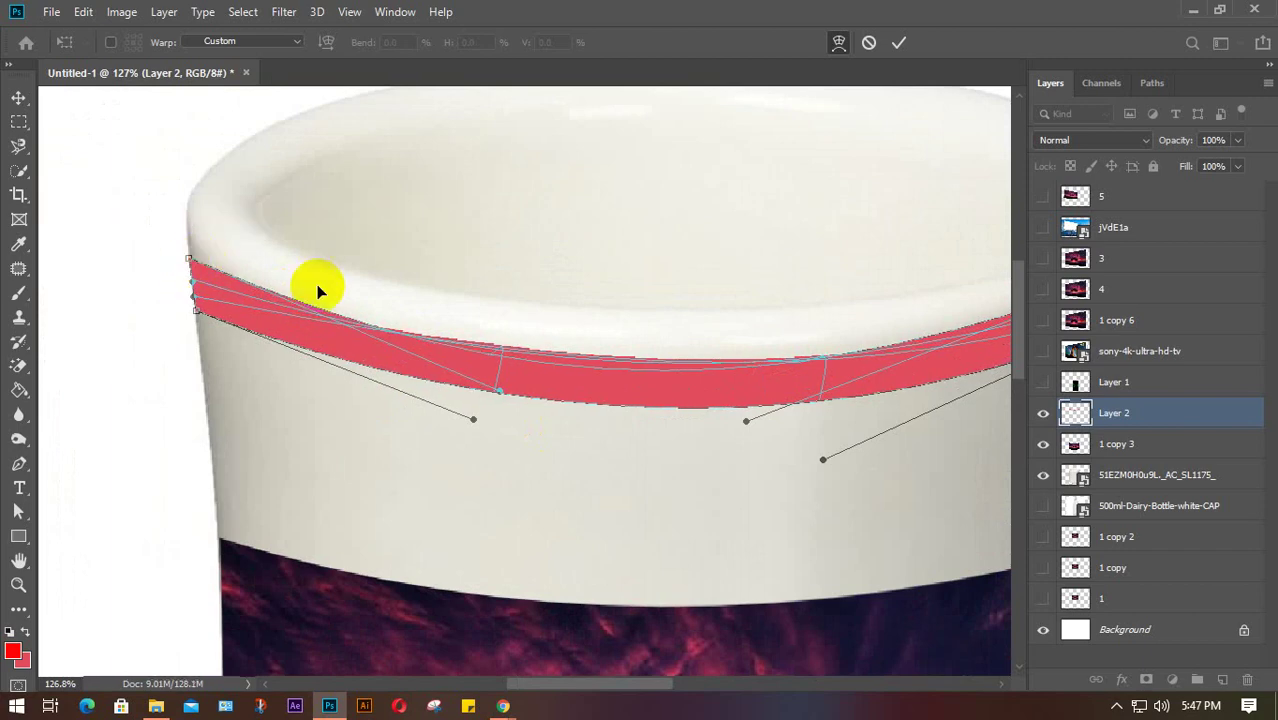
scroll(522, 335, "down", 5)
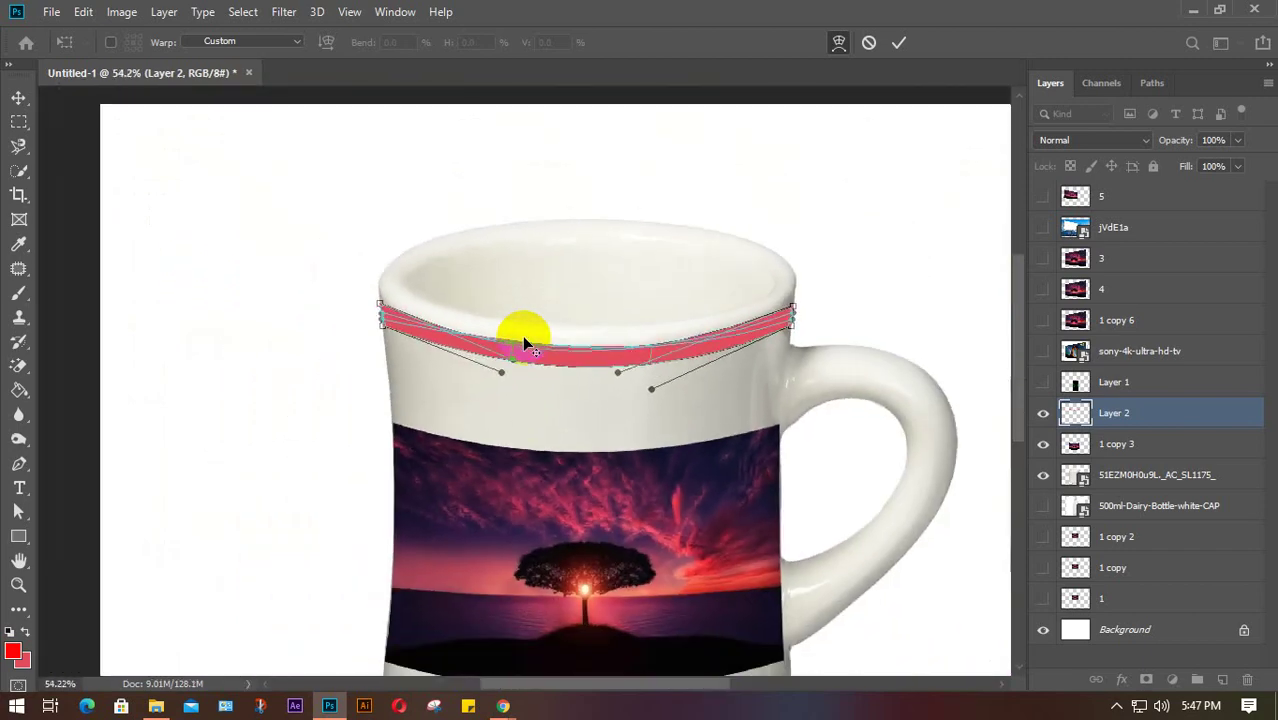
key("alt+space")
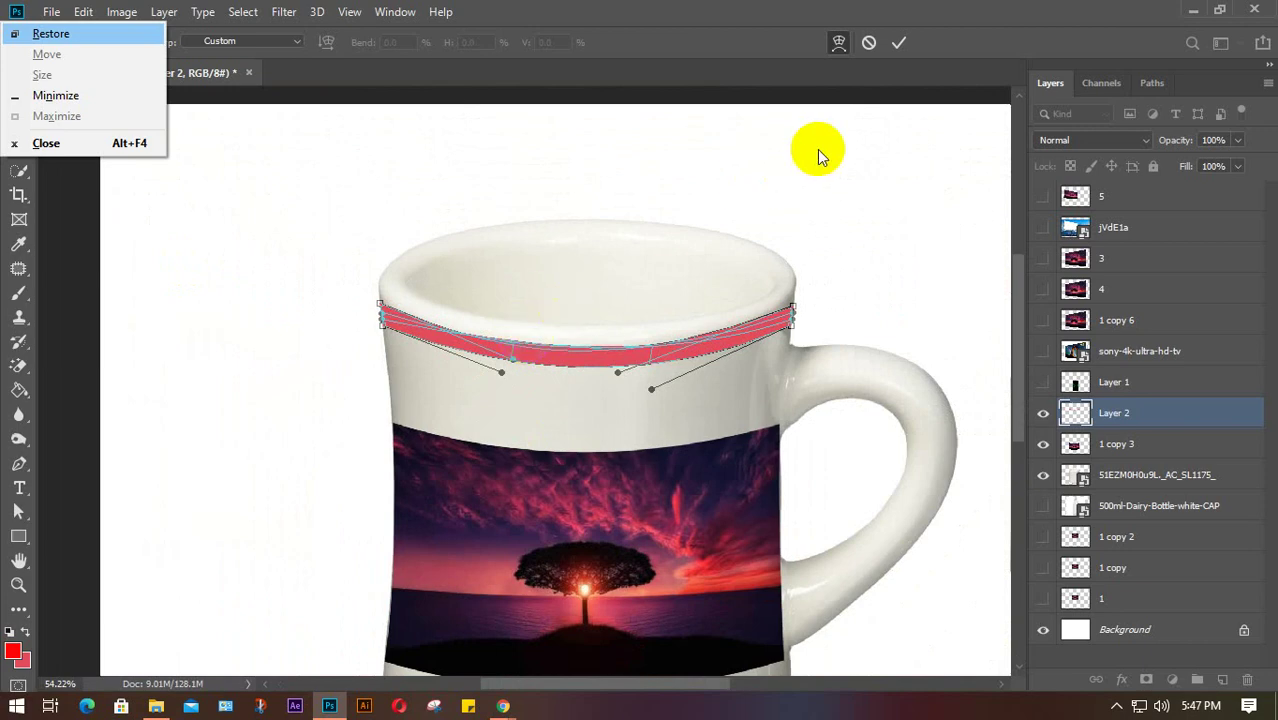
left_click(897, 43)
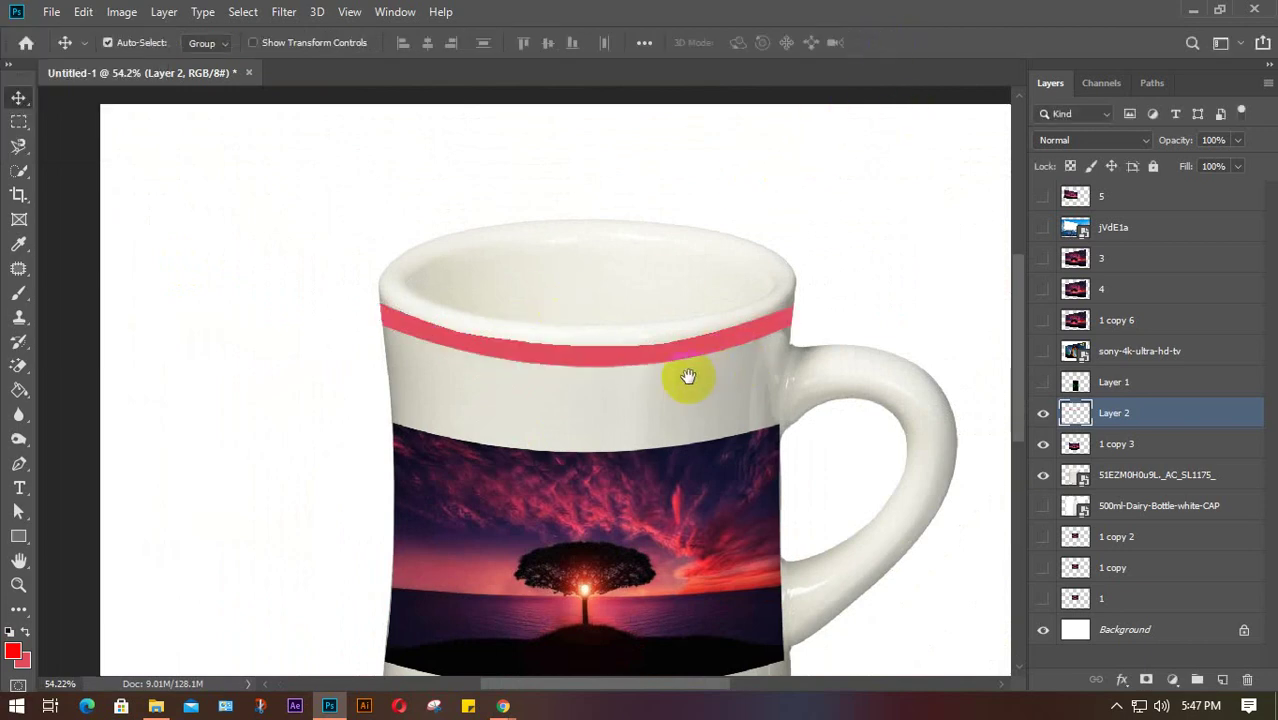
scroll(585, 285, "down", 2)
scroll(580, 291, "down", 2)
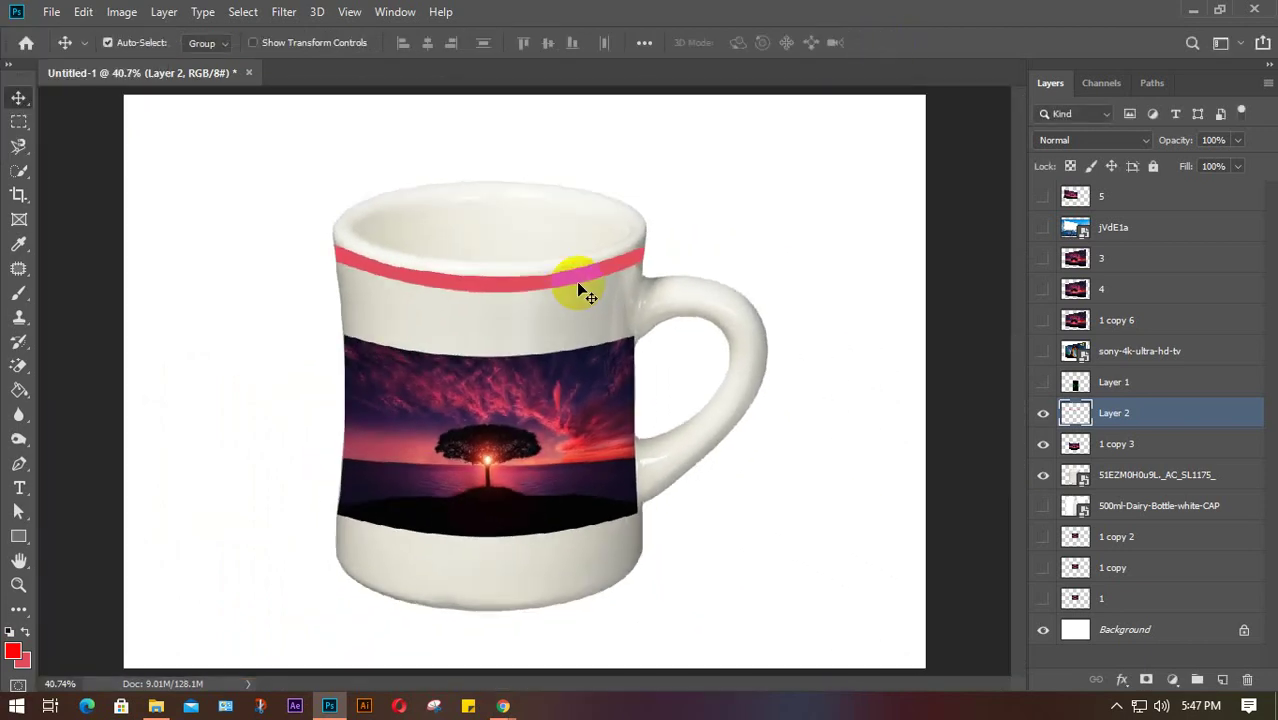
Step: Load the band's selection, fill it with a dark purple sampled from the sunset image's sea, and deselect
left_click(1078, 414)
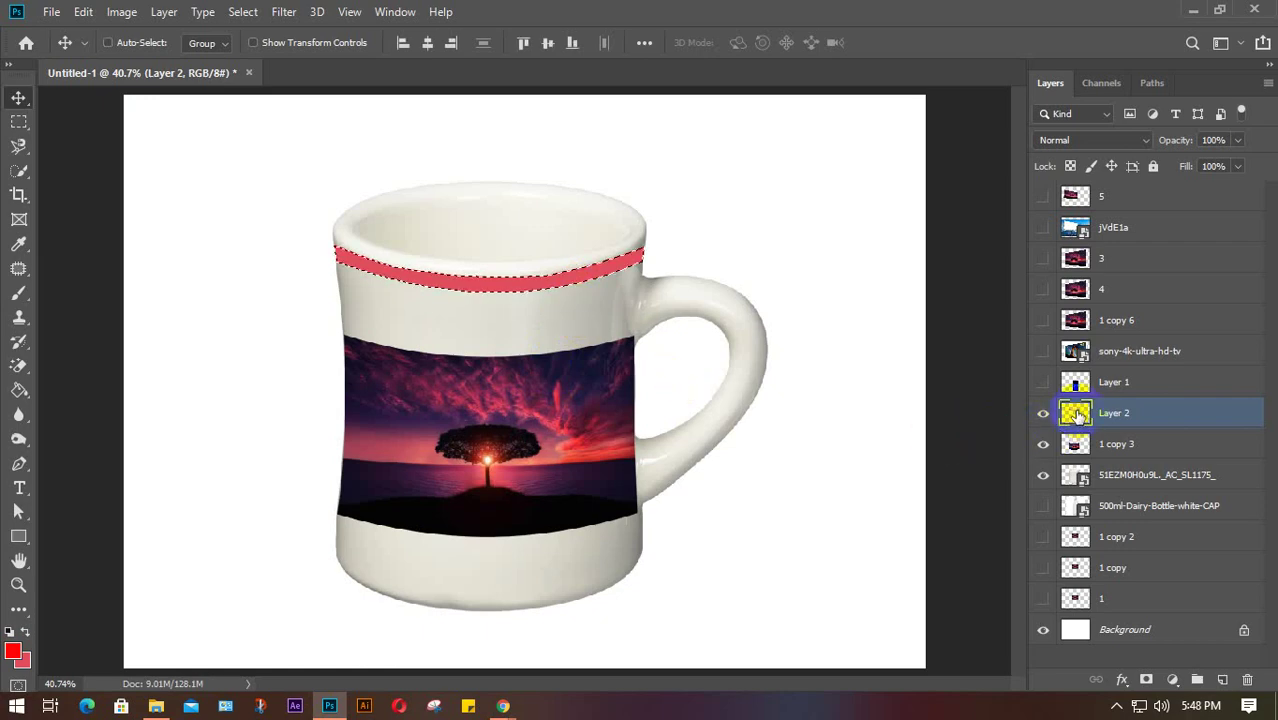
key("i")
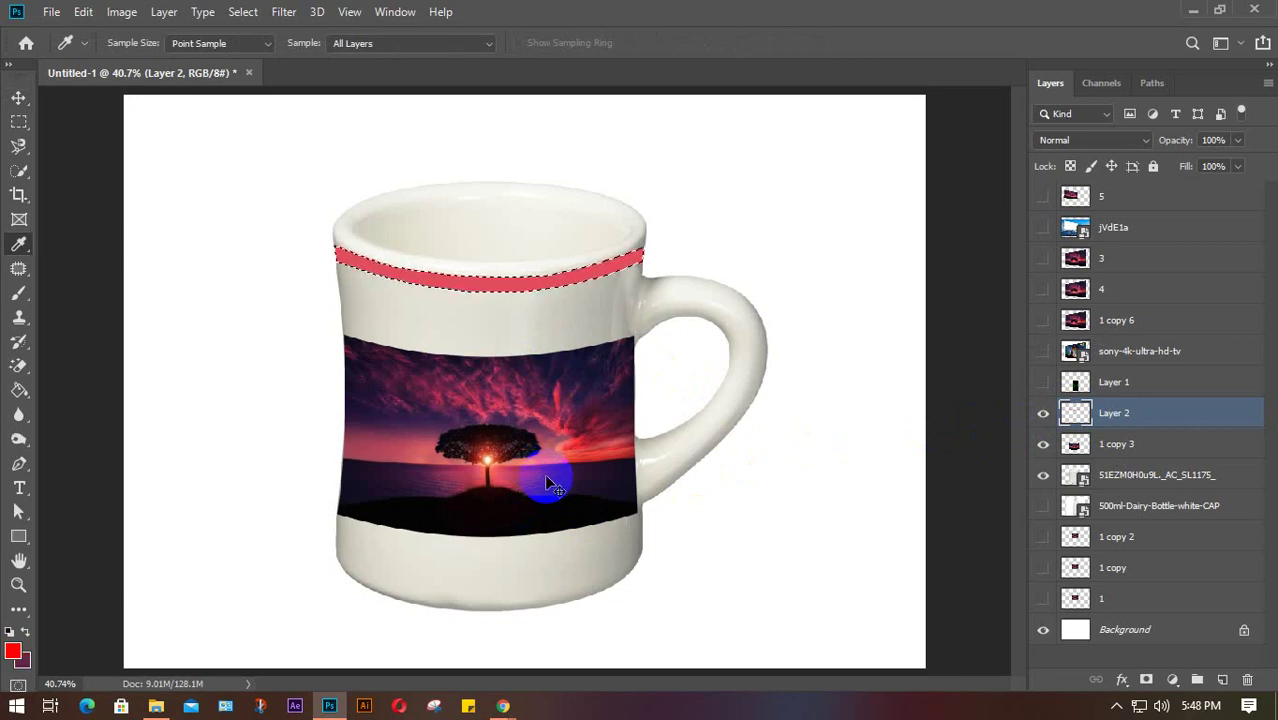
left_click(548, 482)
key("alt+BackSpace")
key("ctrl+d")
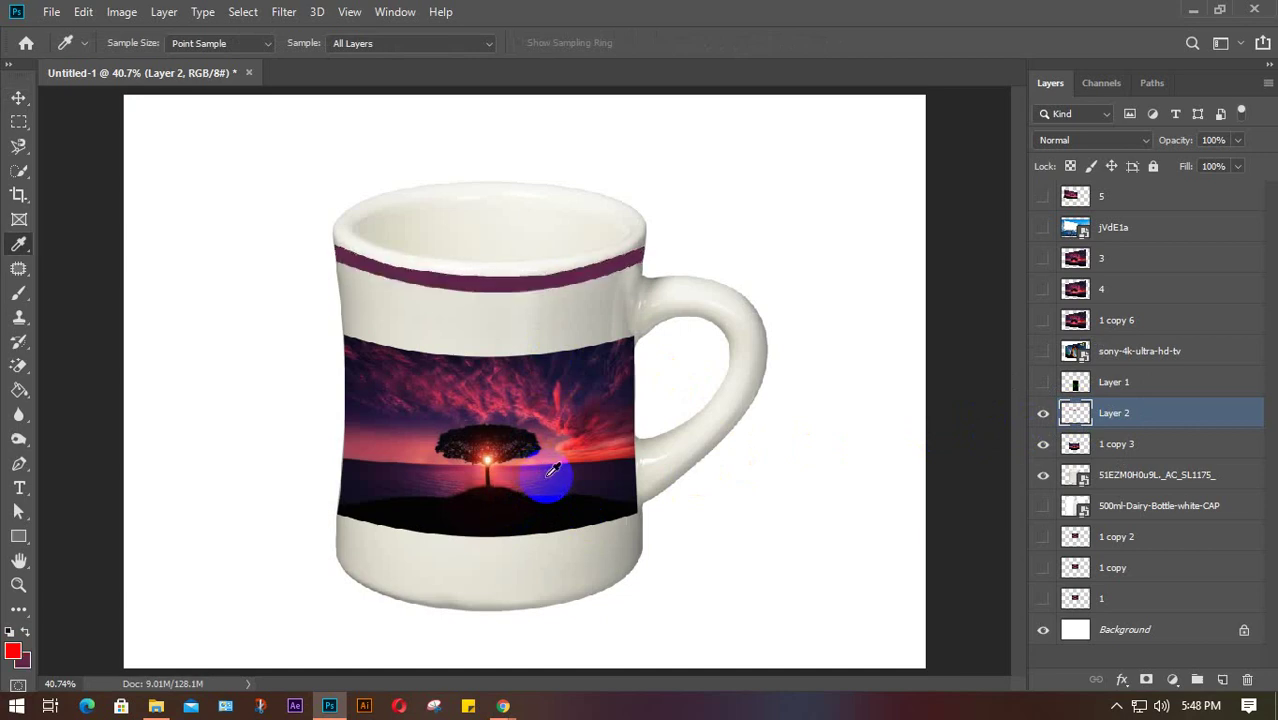
key("v")
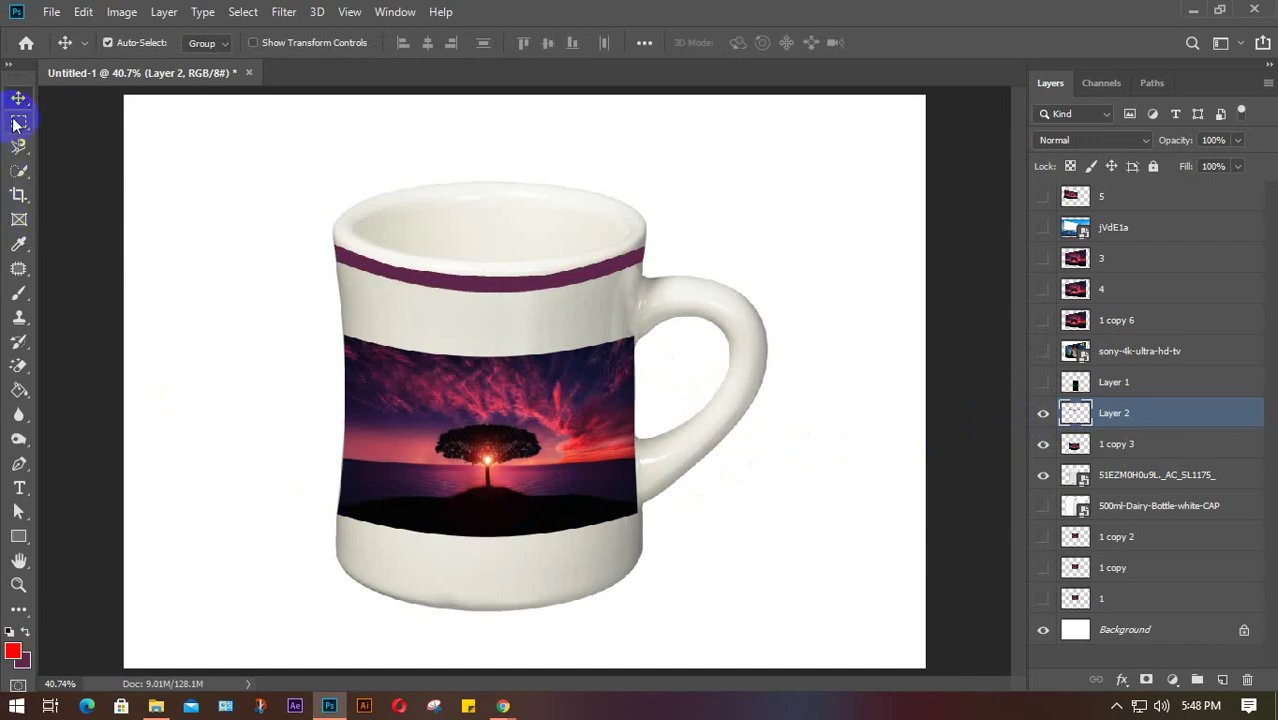
Step: Select a thin rectangular strip across the mug's lower part, fill it with the dark purple background colour on a new layer, and deselect
key("m")
left_click(352, 500)
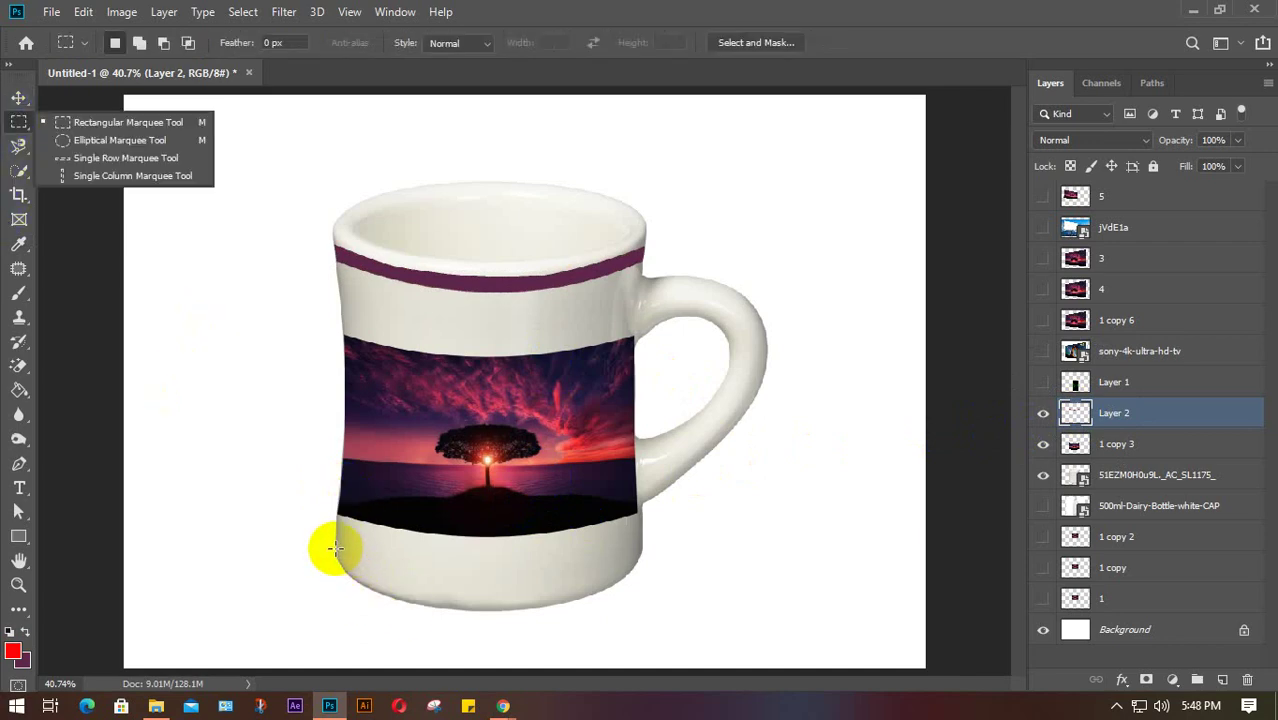
left_click_drag(334, 548, 640, 559)
left_click(1221, 680)
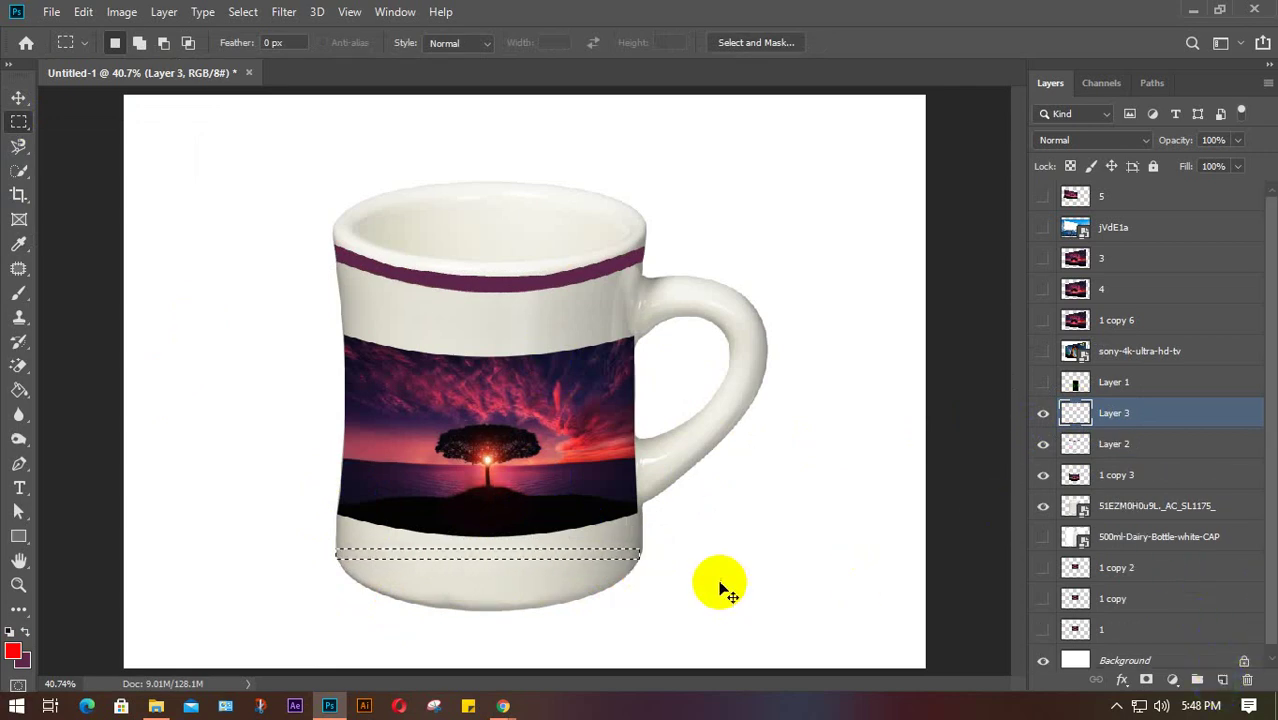
key("ctrl+BackSpace")
key("ctrl+d")
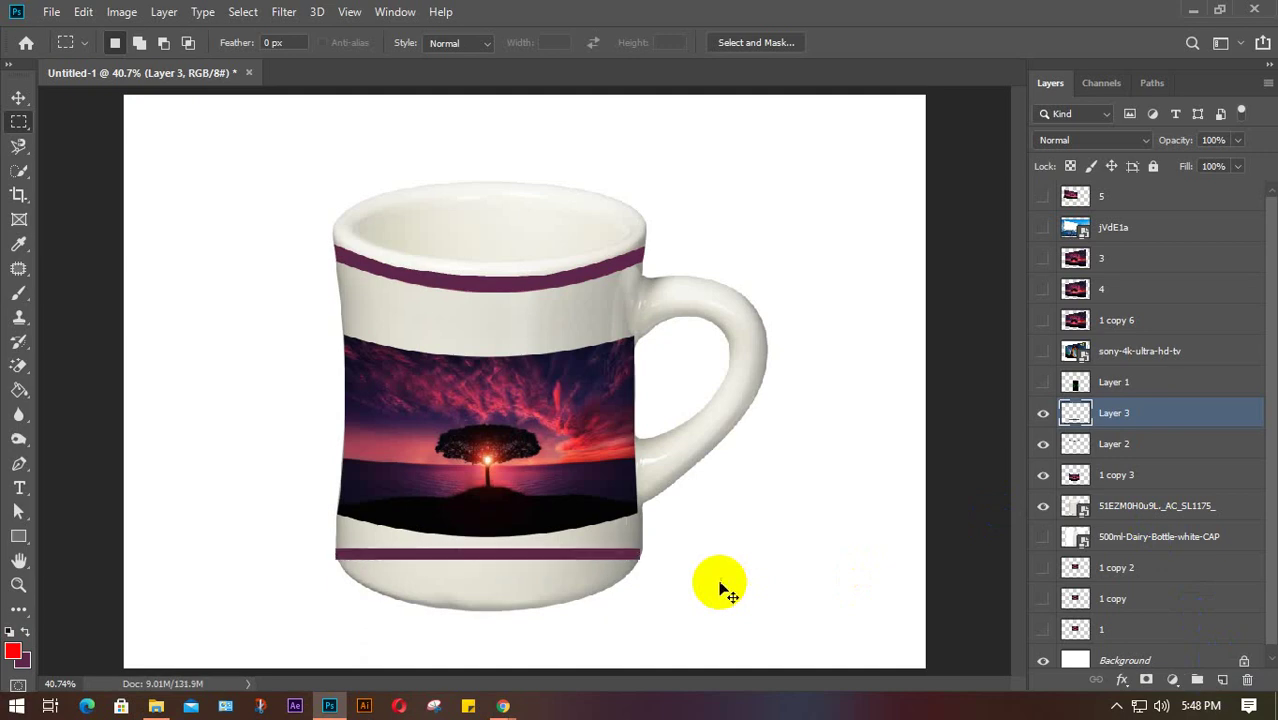
Step: Start warping the lower strip and fit its right end to the mug's curved right edge
key("ctrl+t")
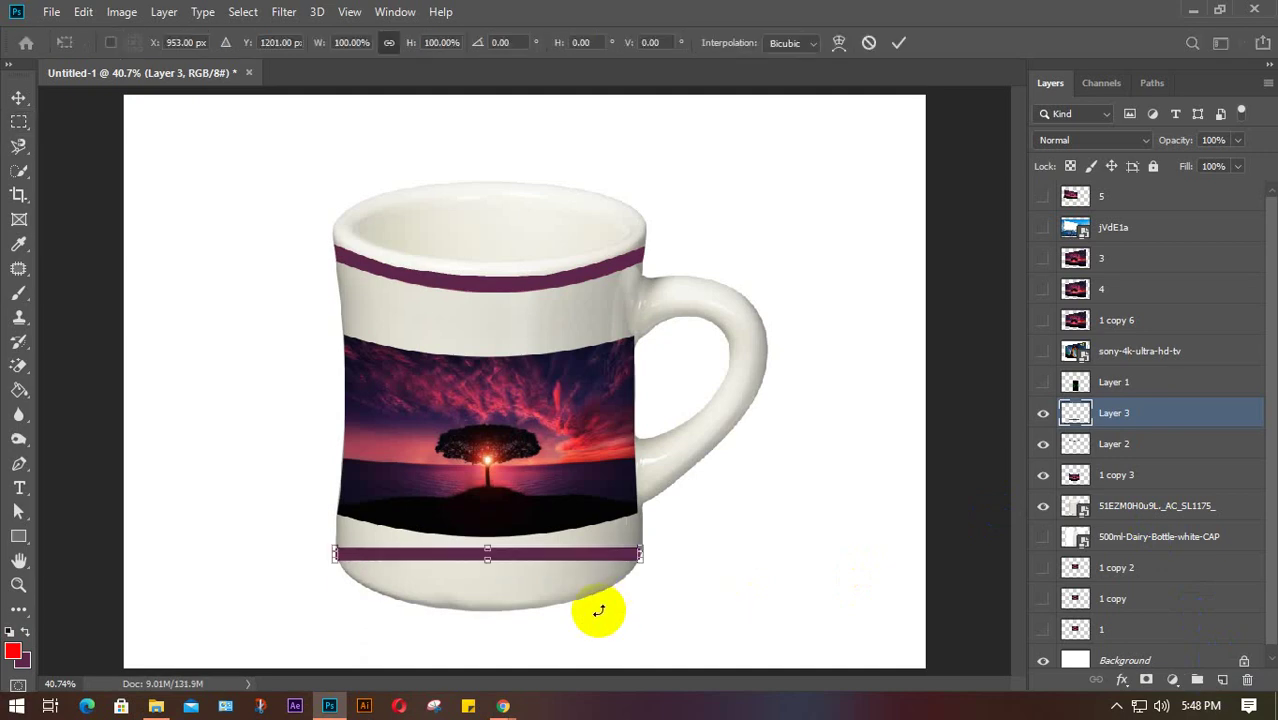
scroll(560, 630, "up", 5)
scroll(682, 518, "up", 5)
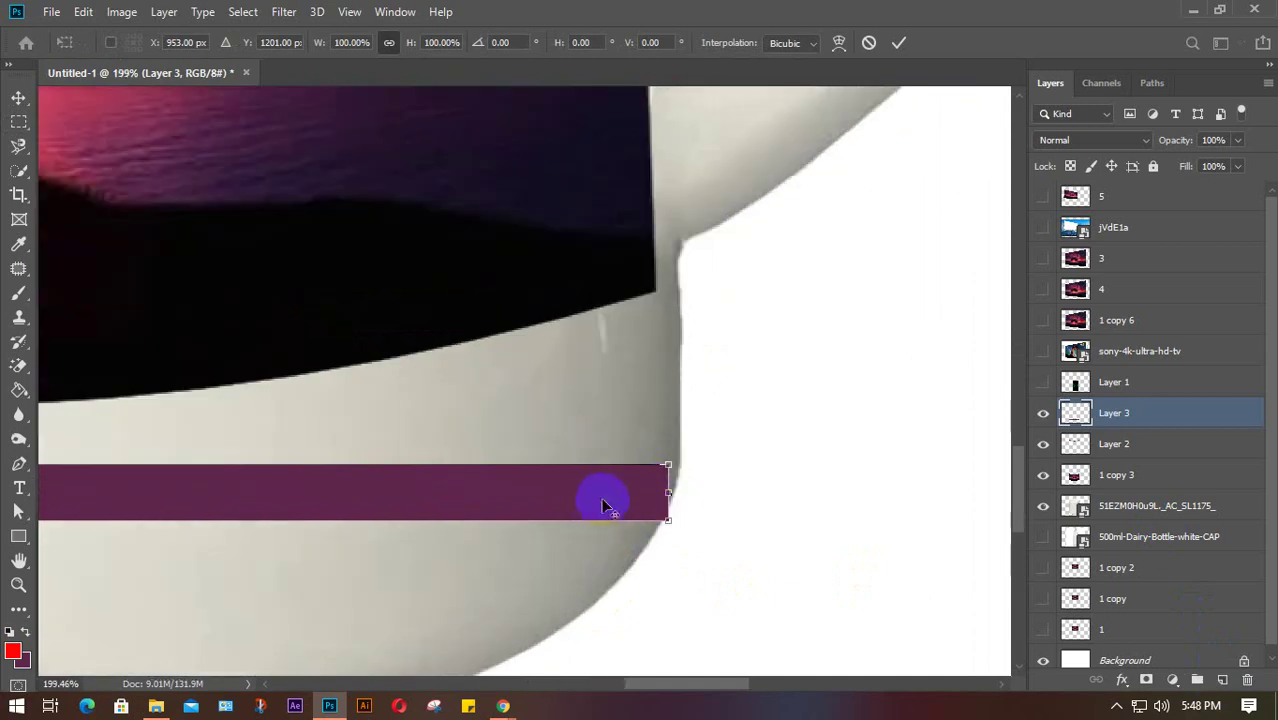
right_click(592, 498)
left_click(632, 355)
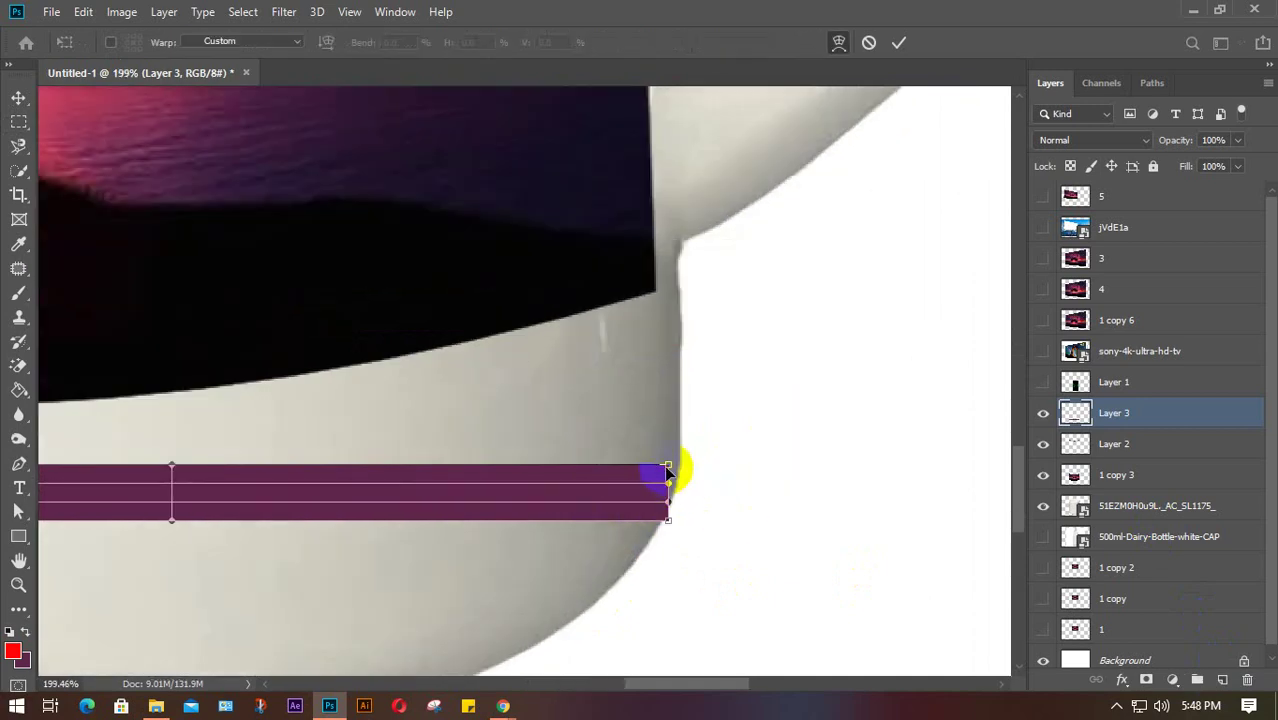
left_click_drag(668, 467, 680, 463)
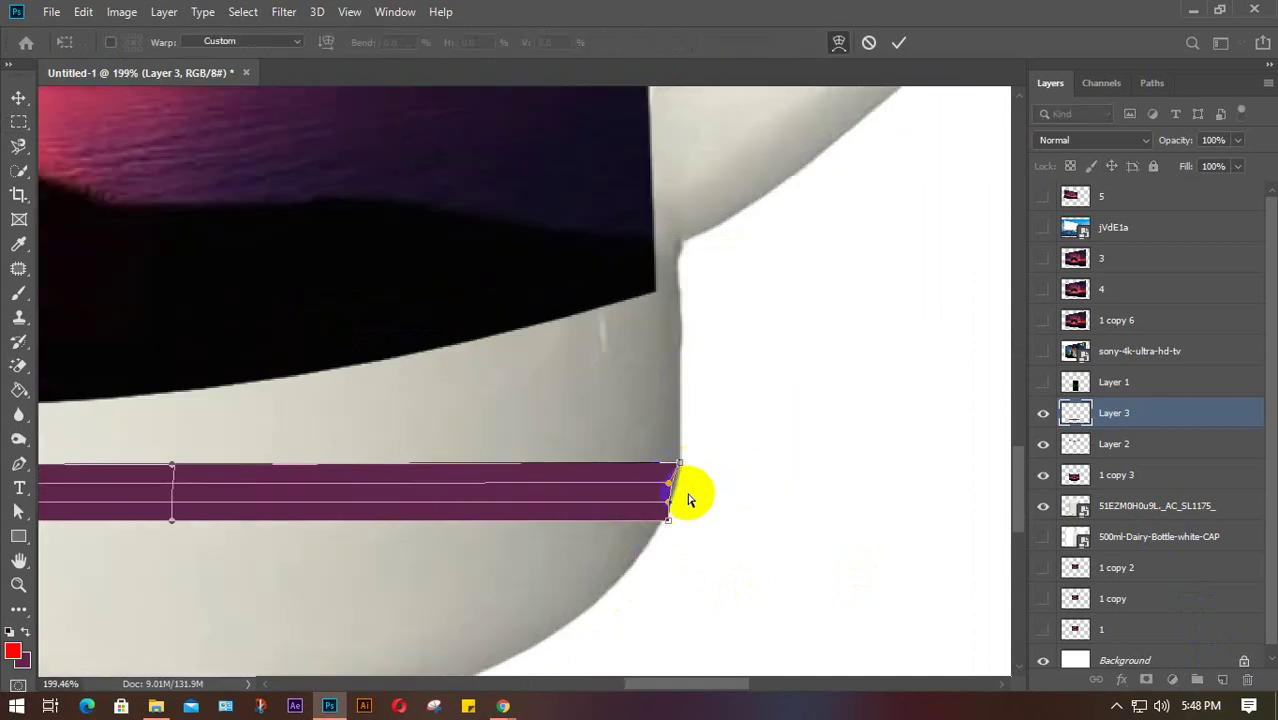
left_click_drag(668, 524, 675, 486)
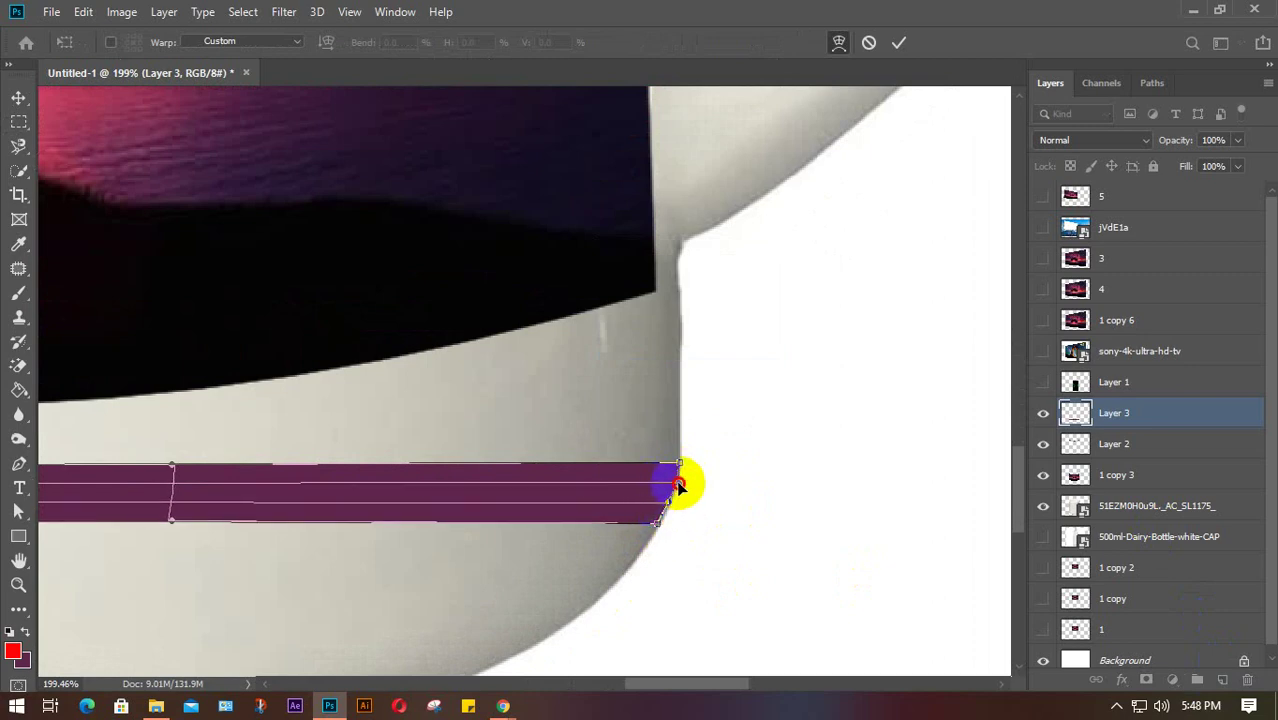
left_click(668, 503)
left_click_drag(672, 508, 675, 509)
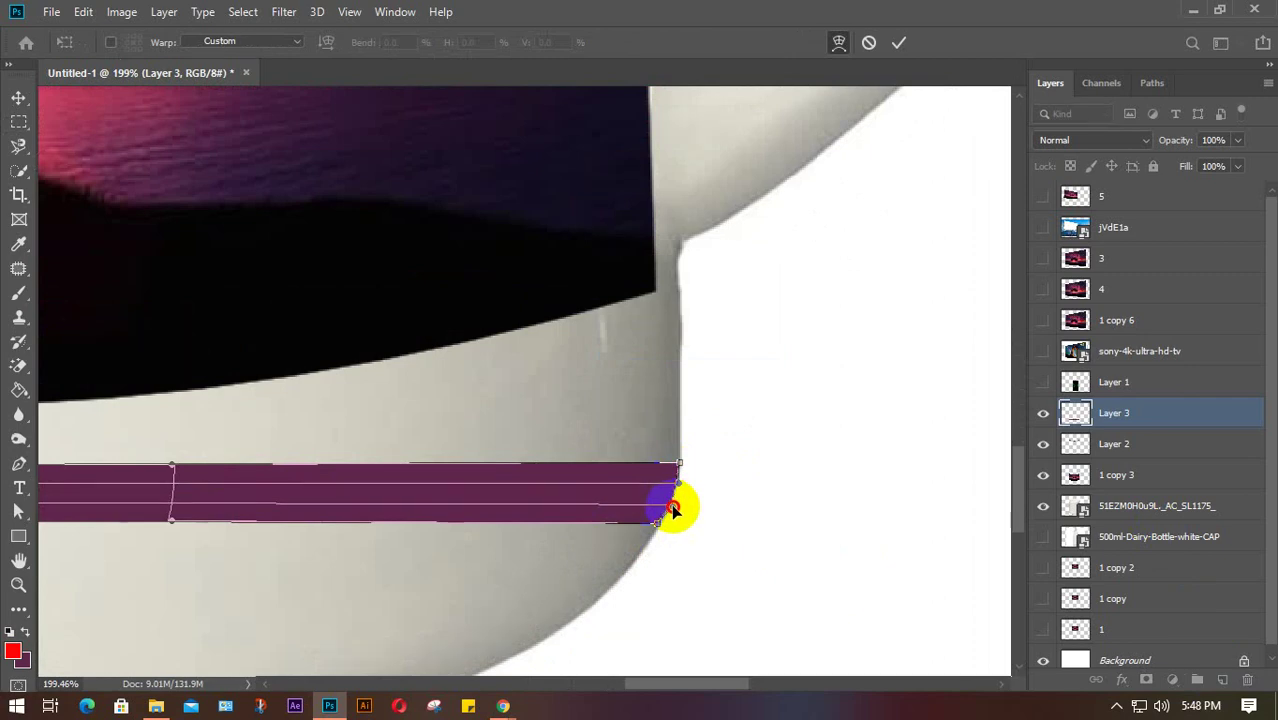
Step: Fit the left end of the lower strip to the mug's curved left edge
left_click_drag(377, 592, 864, 568)
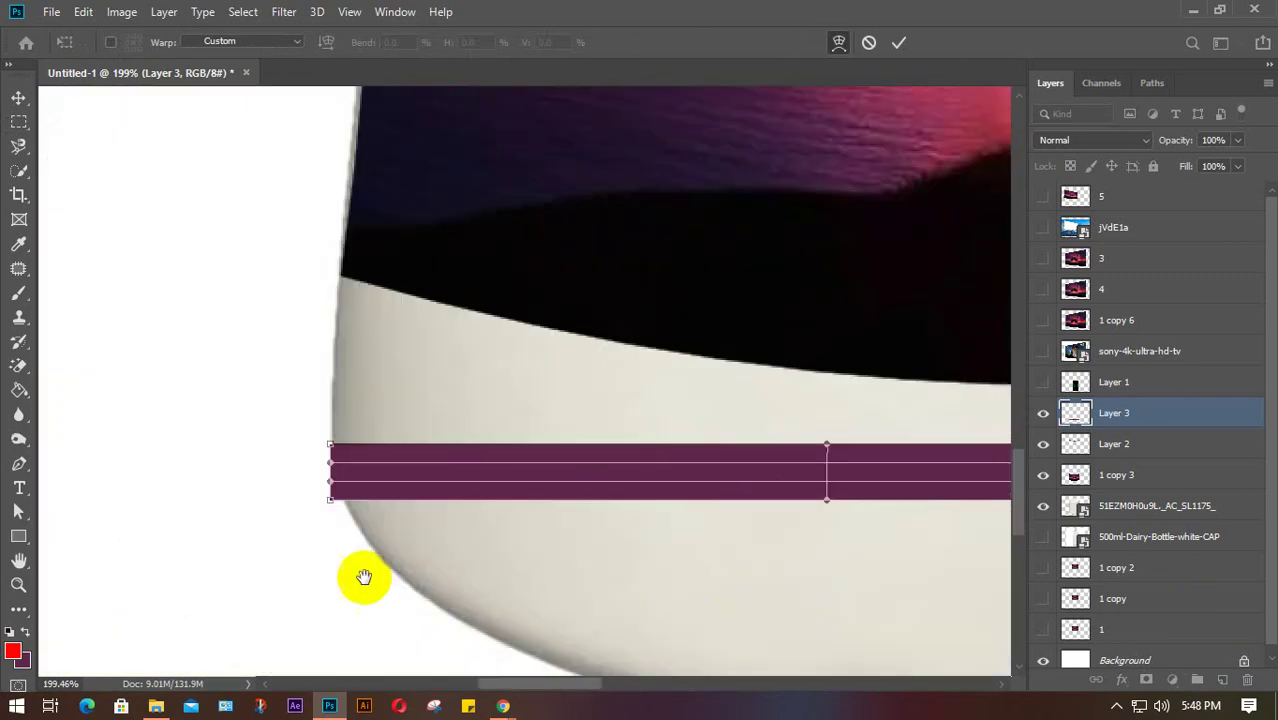
left_click_drag(364, 577, 442, 579)
left_click_drag(406, 503, 410, 468)
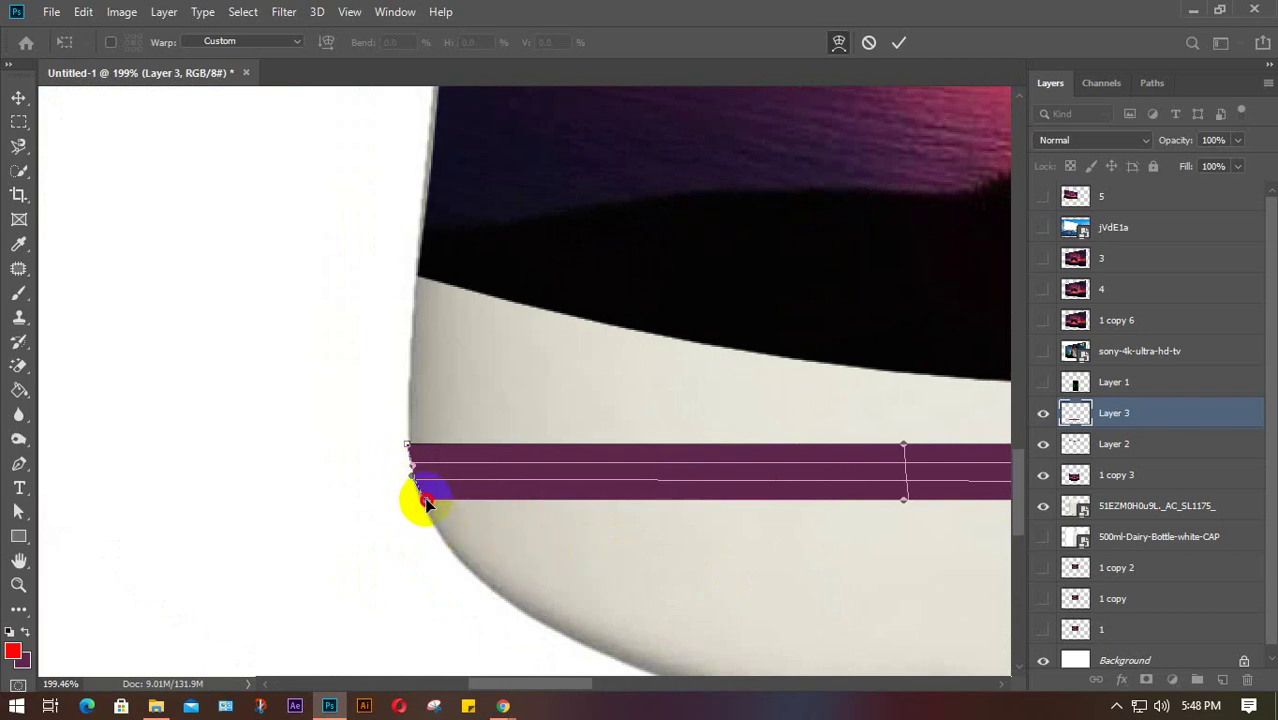
Step: Bend the strip's lower edge down into an even curve following the mug's base
left_click_drag(887, 585, 527, 593)
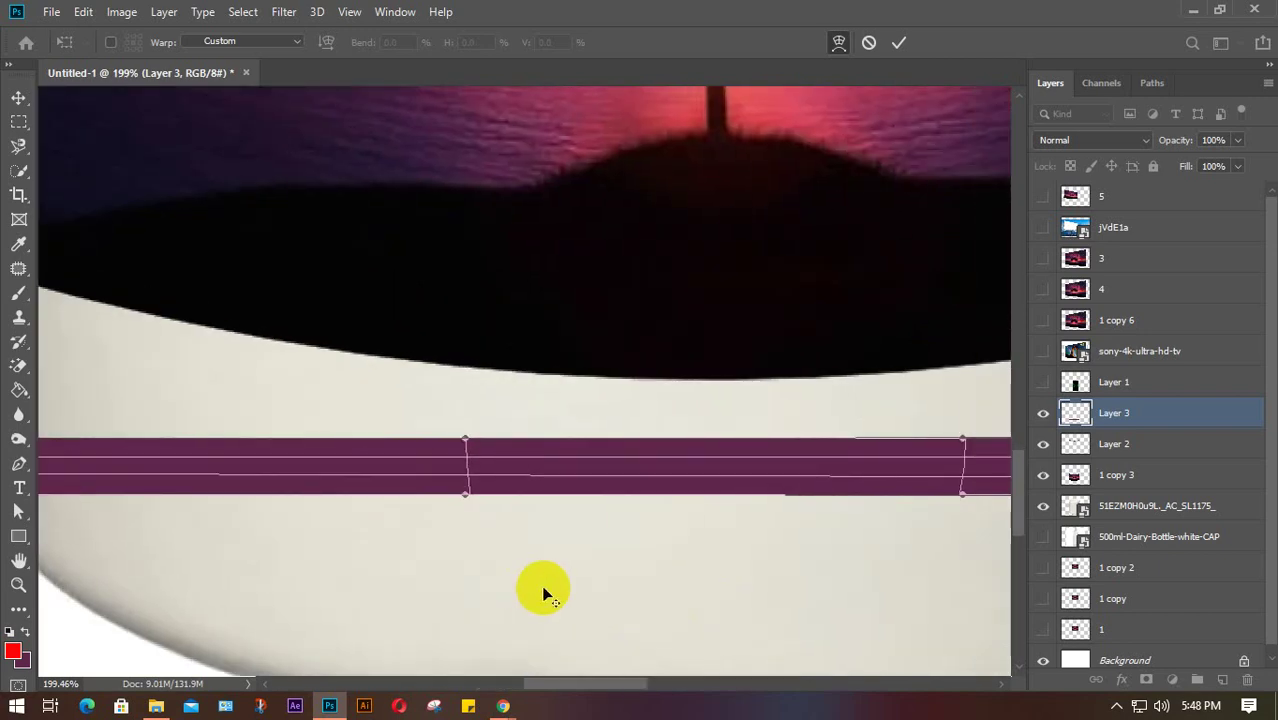
scroll(542, 585, "down", 5)
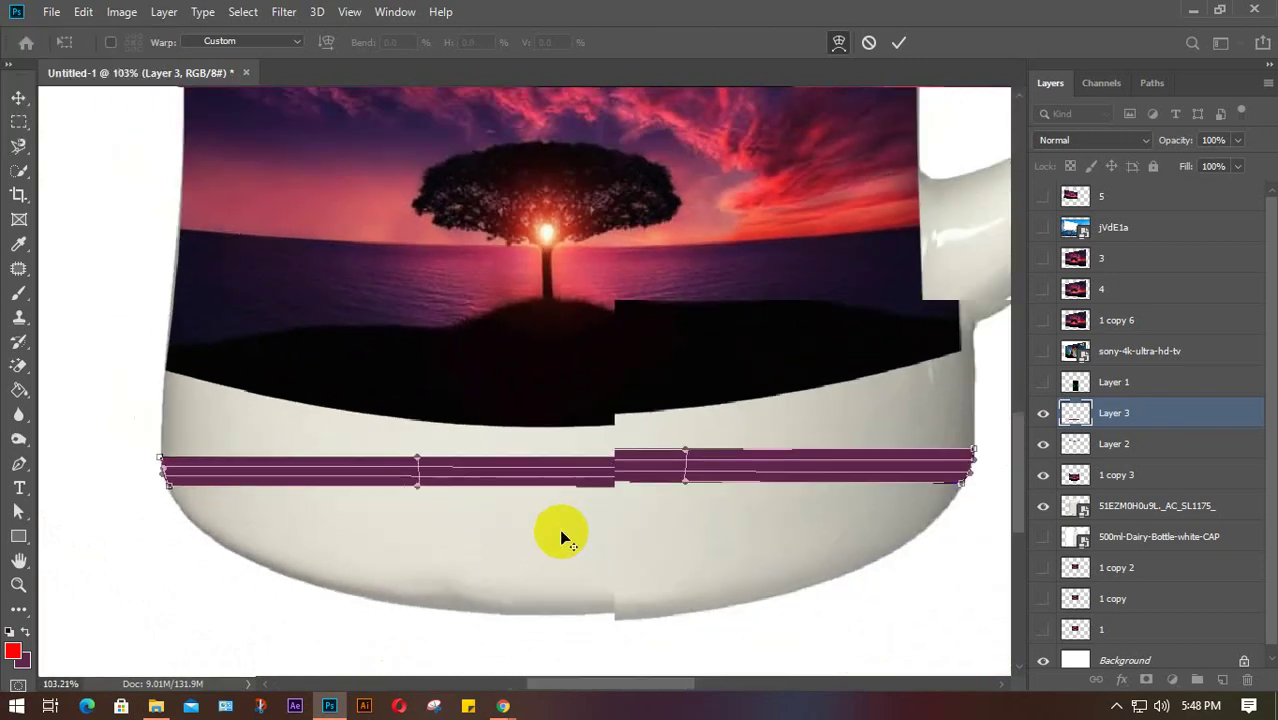
scroll(560, 530, "down", 1)
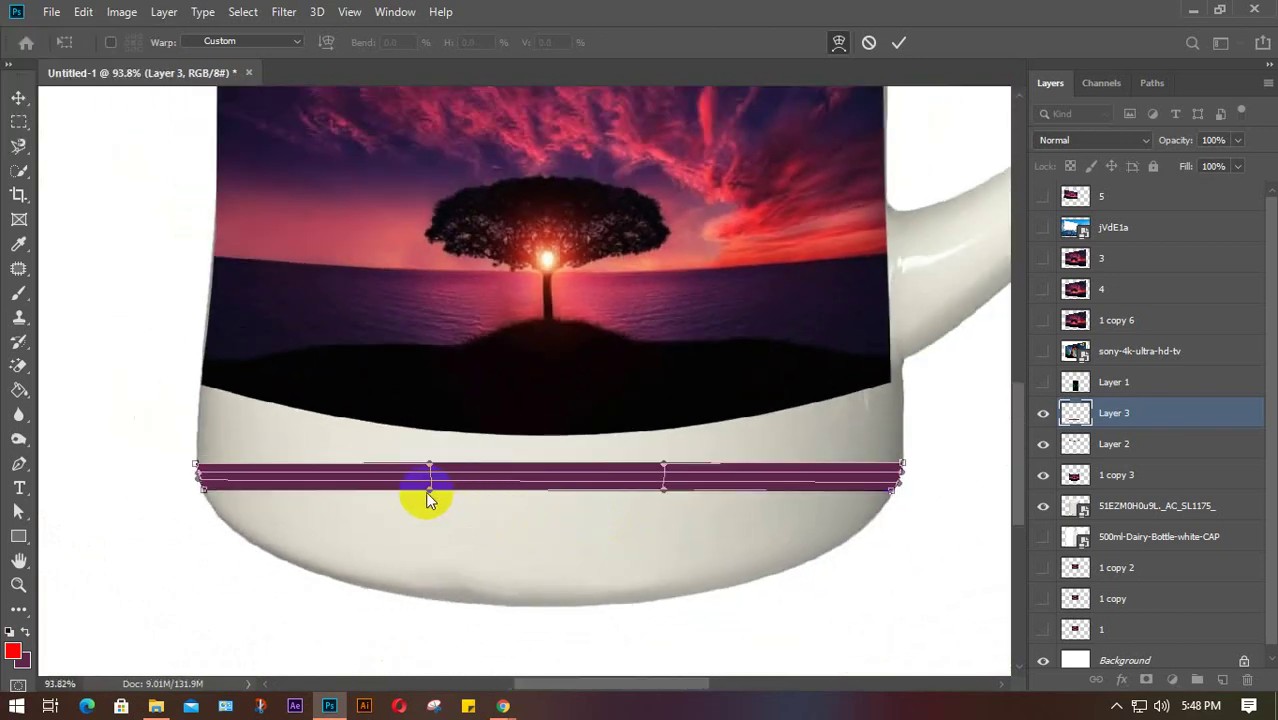
left_click_drag(428, 497, 435, 576)
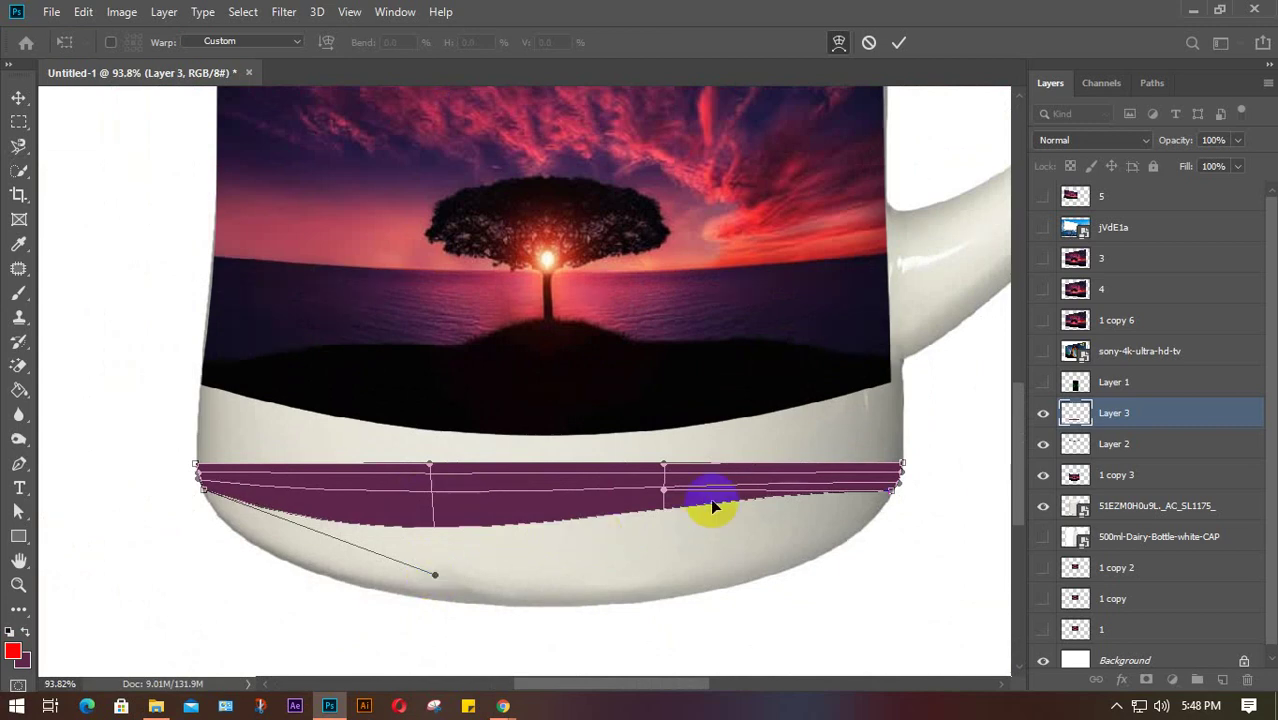
left_click_drag(665, 492, 673, 596)
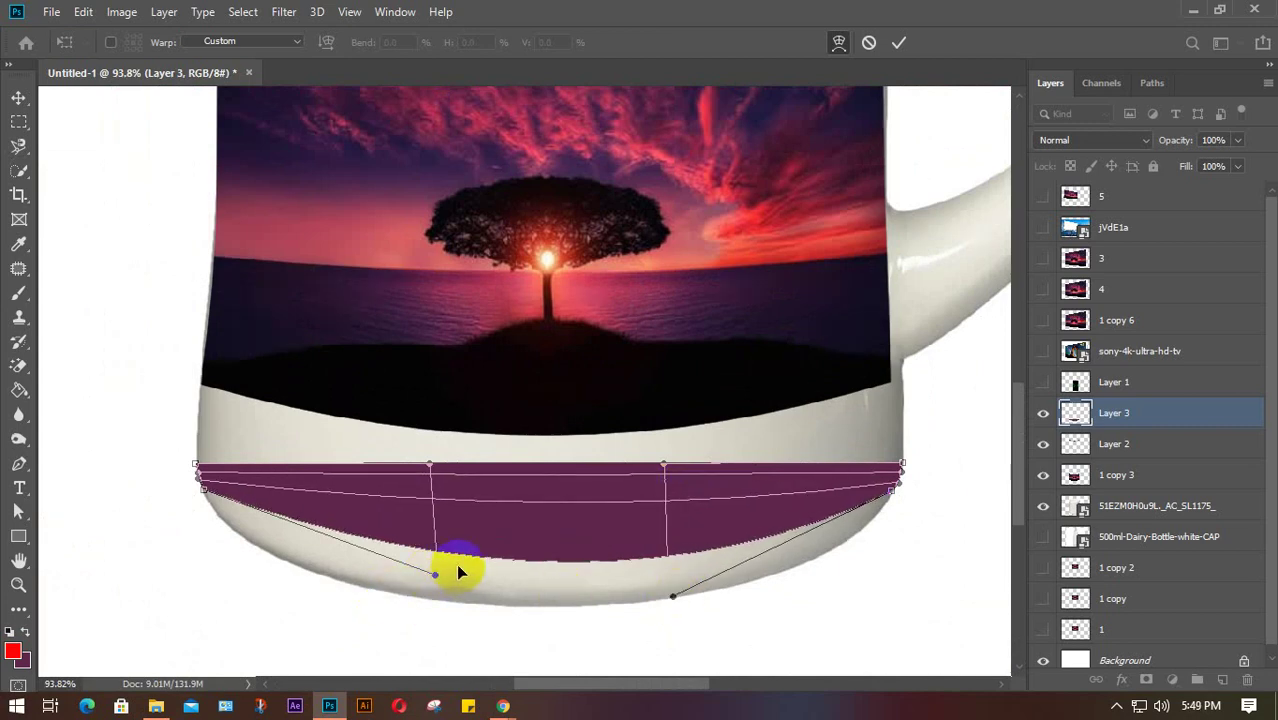
left_click_drag(437, 578, 356, 569)
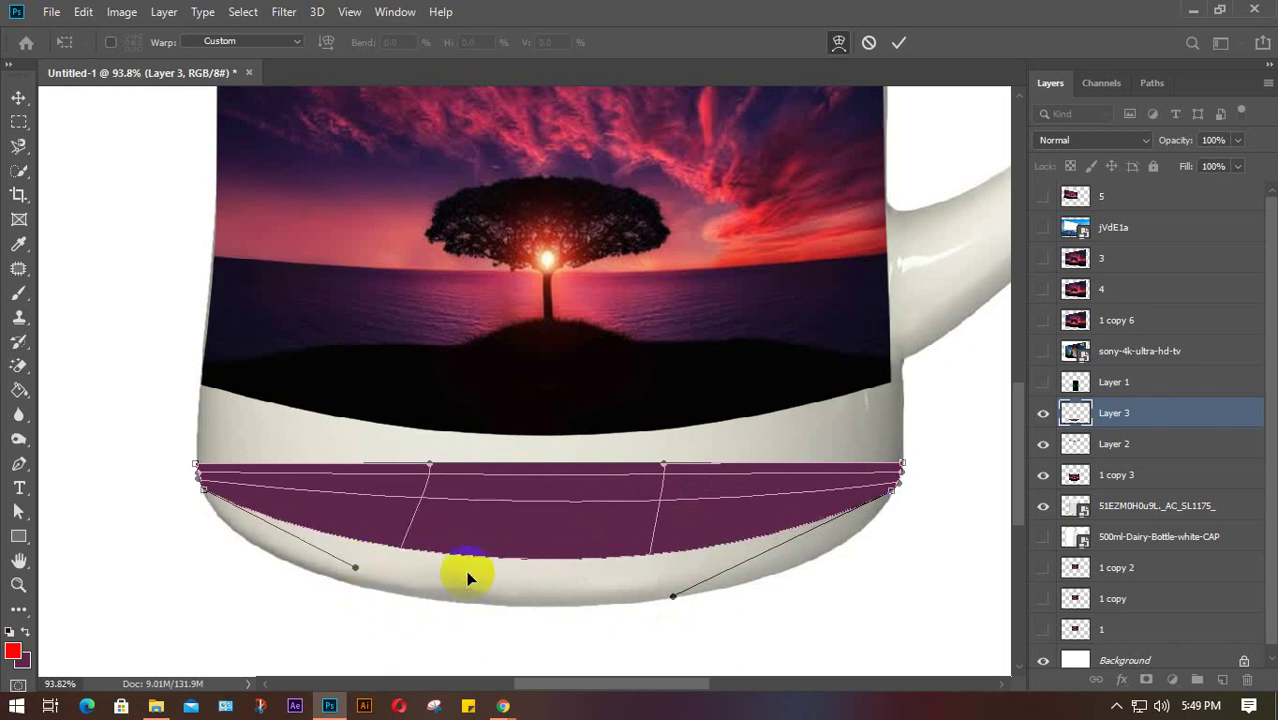
left_click_drag(673, 596, 763, 592)
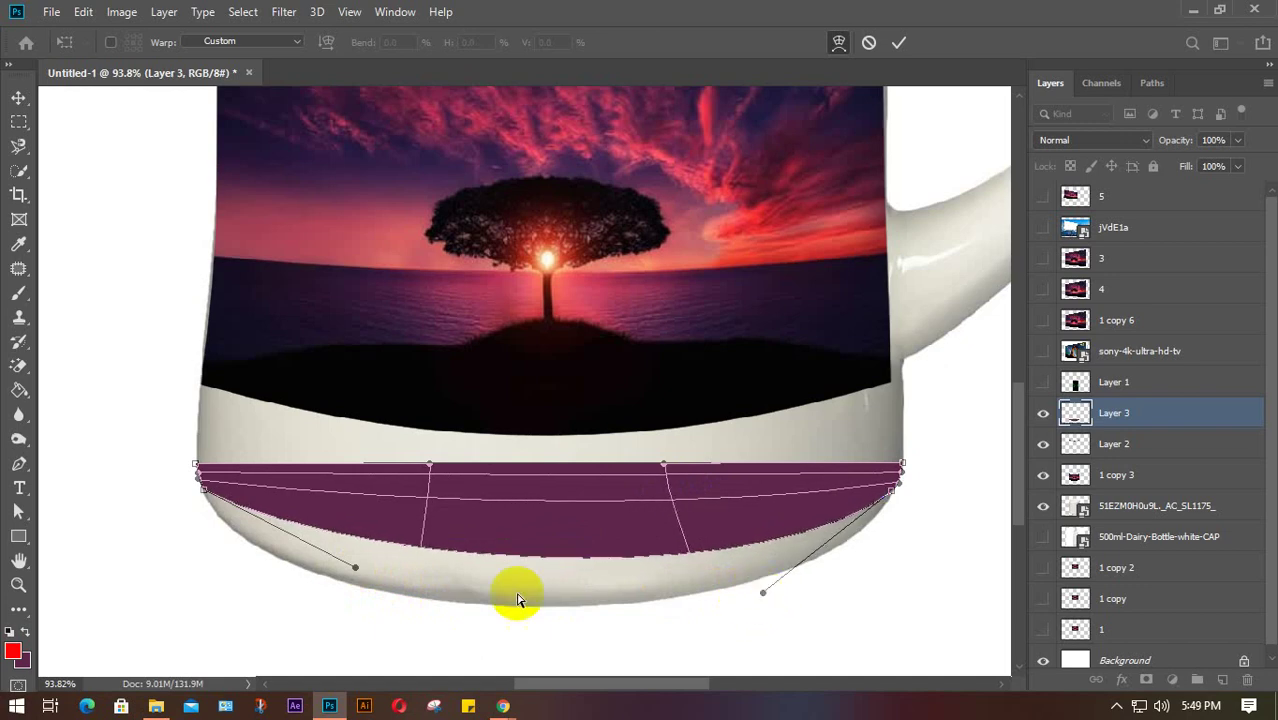
left_click_drag(356, 567, 339, 596)
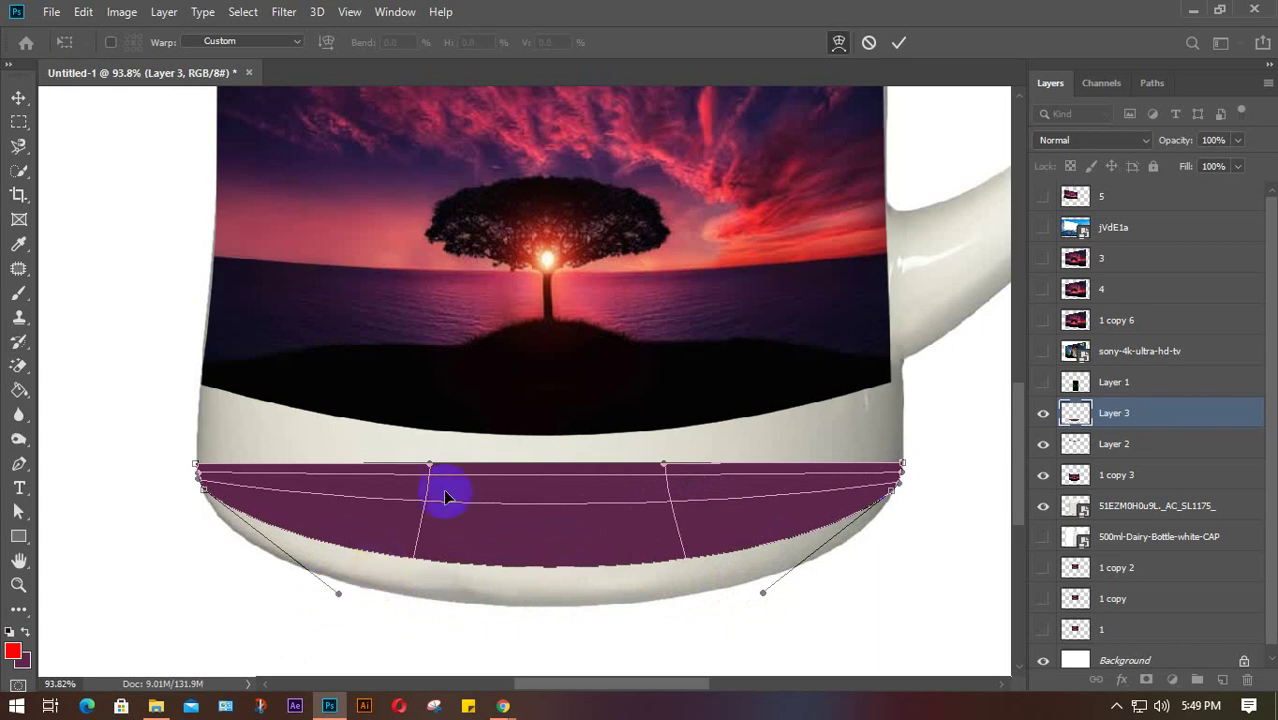
Step: Pull the strip's inner warp grid lines down so they follow the curved lower edge
left_click_drag(424, 505, 419, 519)
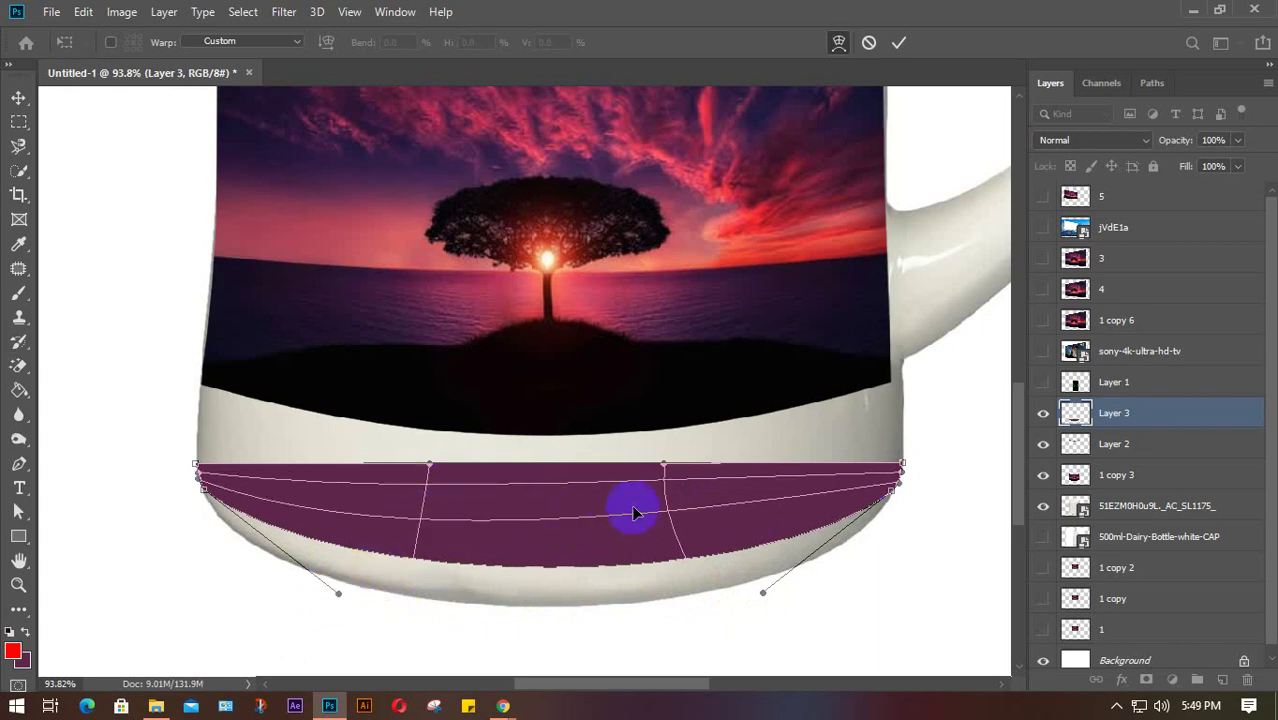
left_click_drag(665, 513, 663, 533)
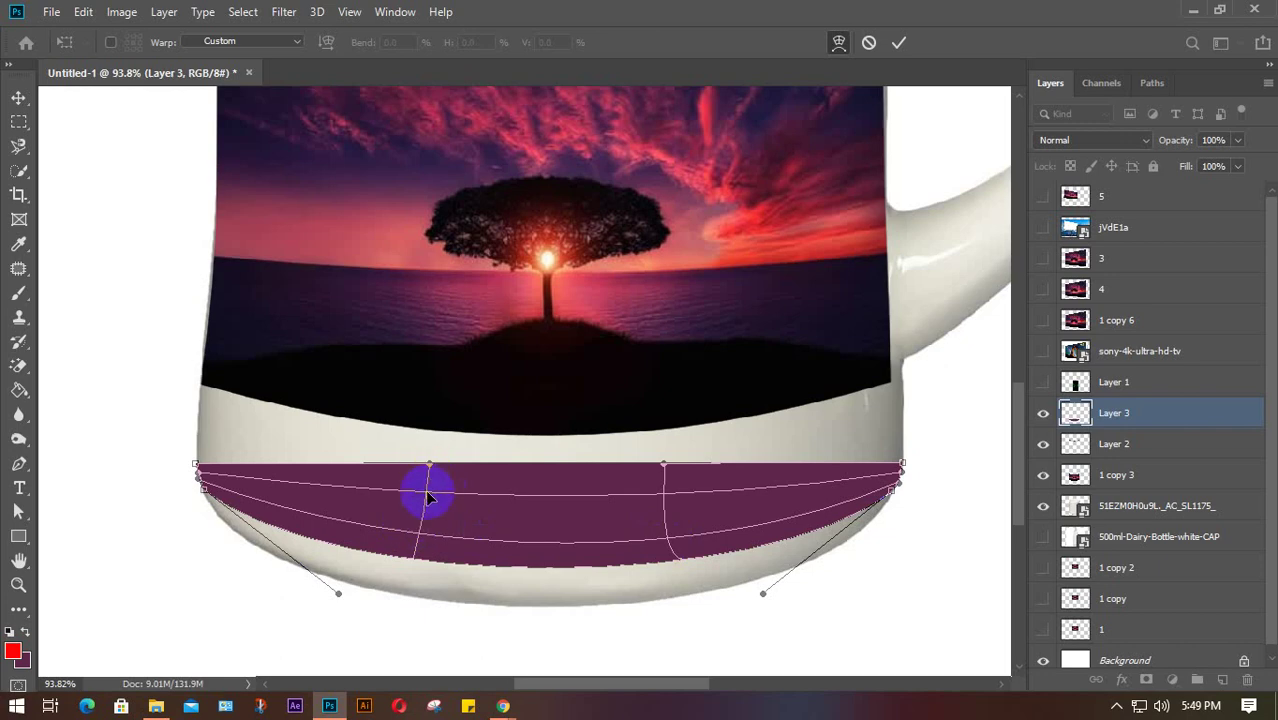
left_click_drag(422, 491, 560, 500)
left_click_drag(662, 502, 659, 520)
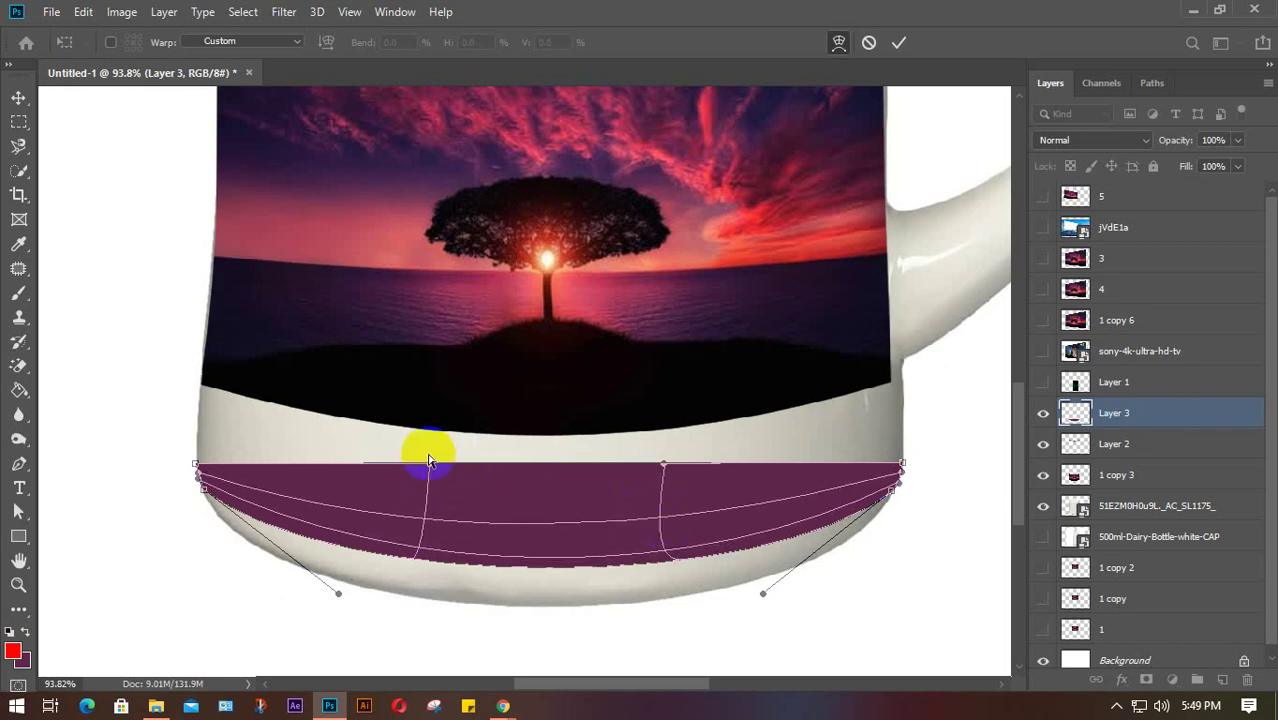
Step: Curve the strip's upper edge down parallel to the lower one to form a slim, even band, and apply the warp
left_click_drag(422, 450, 433, 525)
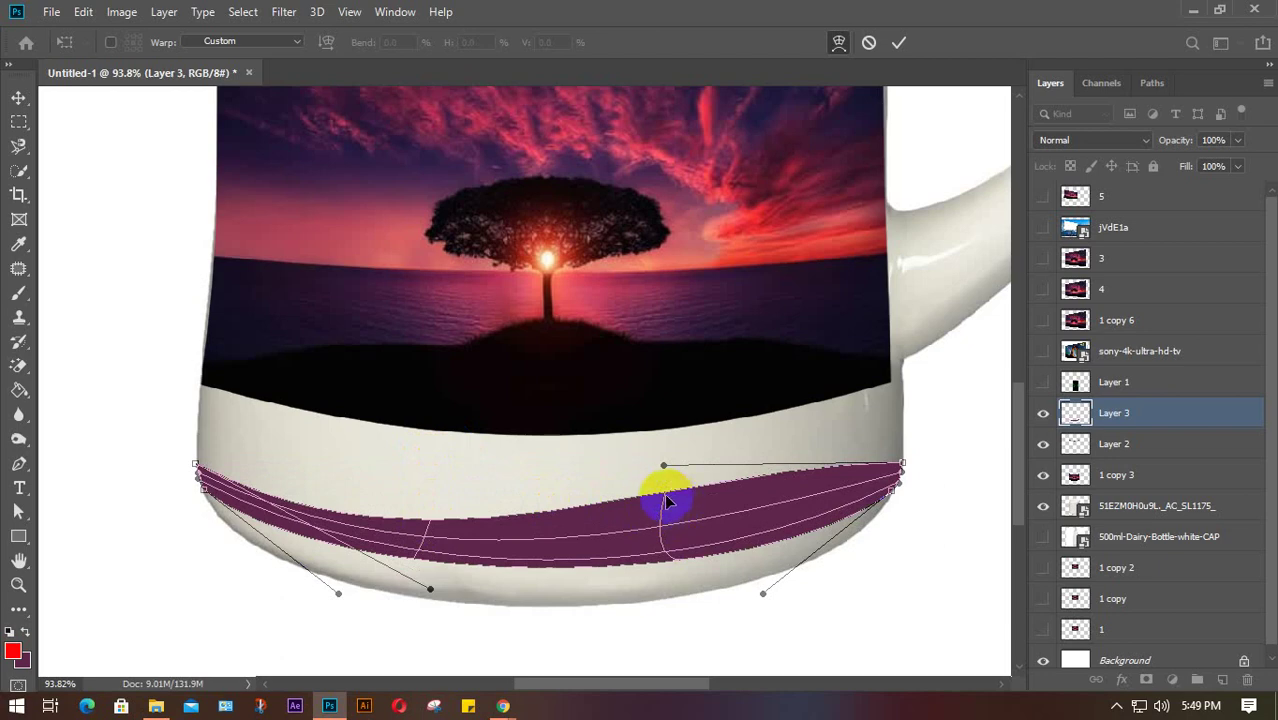
left_click_drag(665, 508, 710, 526)
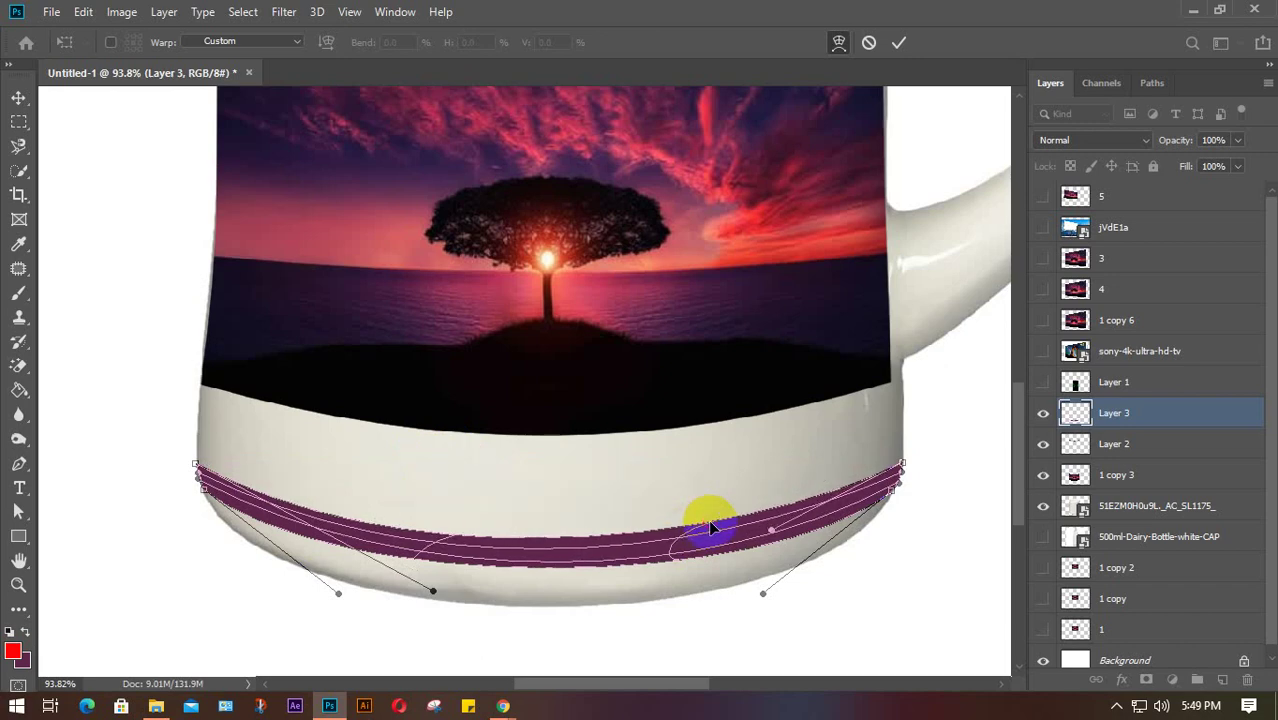
left_click(899, 42)
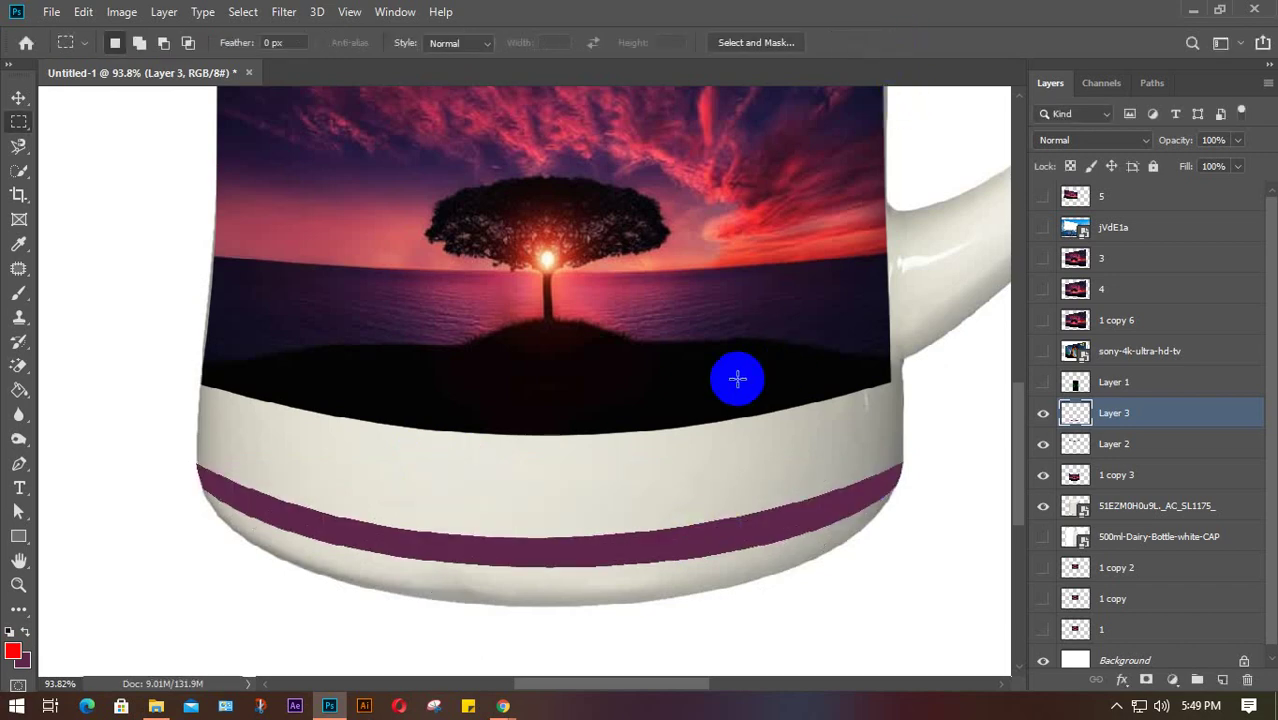
Step: Hide both purple band layers and the warped sunset layer 1 copy 3, leaving the plain mug showing
scroll(737, 378, "down", 2)
scroll(737, 378, "down", 3)
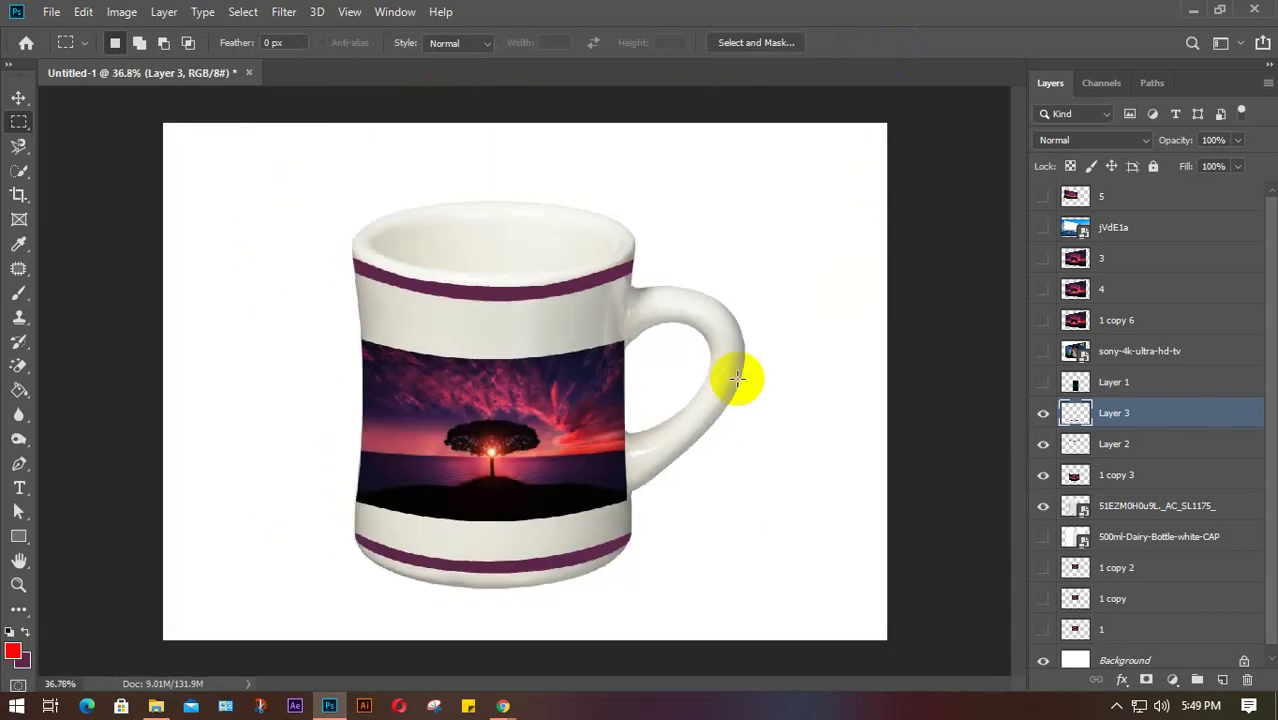
key("v")
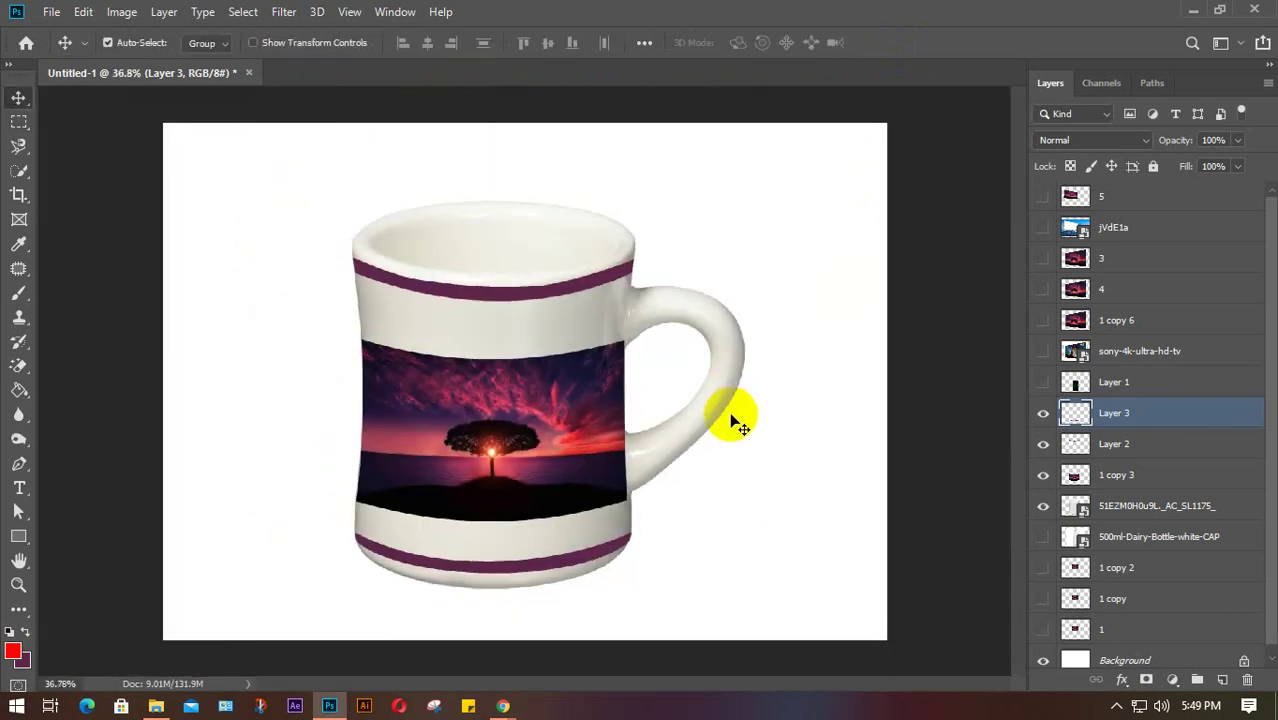
left_click(1148, 413)
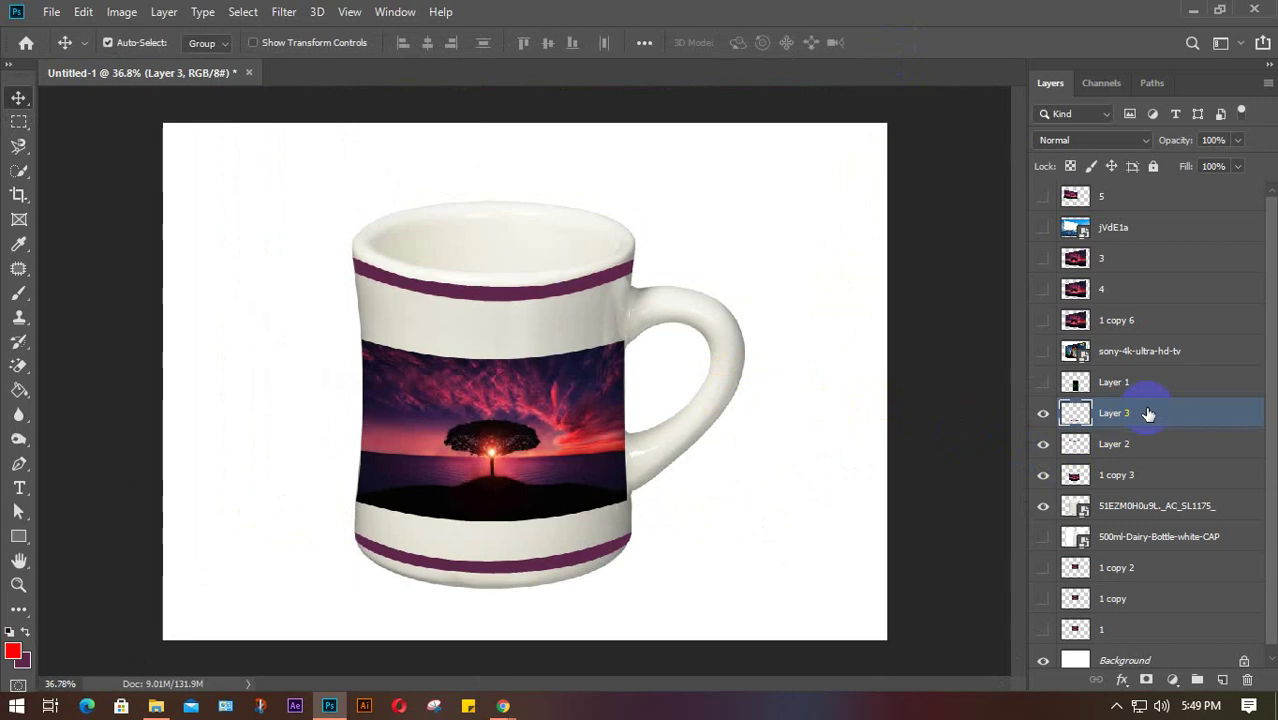
left_click(1043, 413)
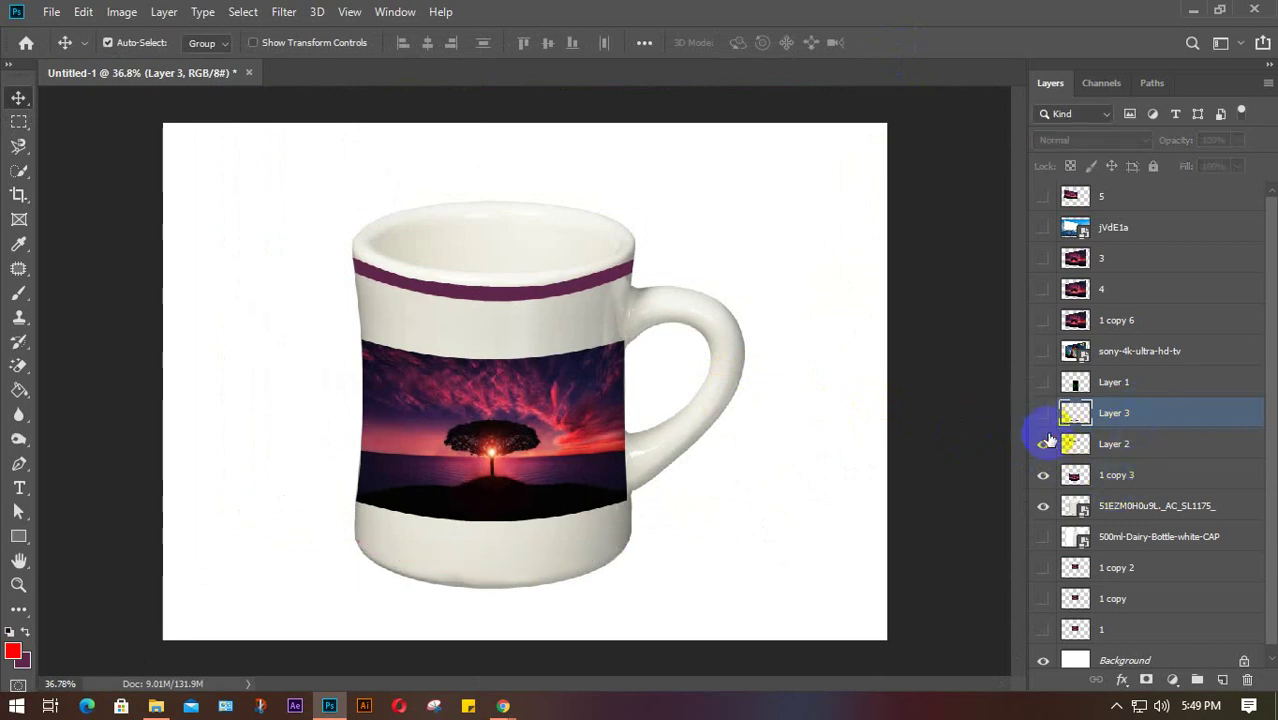
left_click(1043, 443)
left_click(1043, 475)
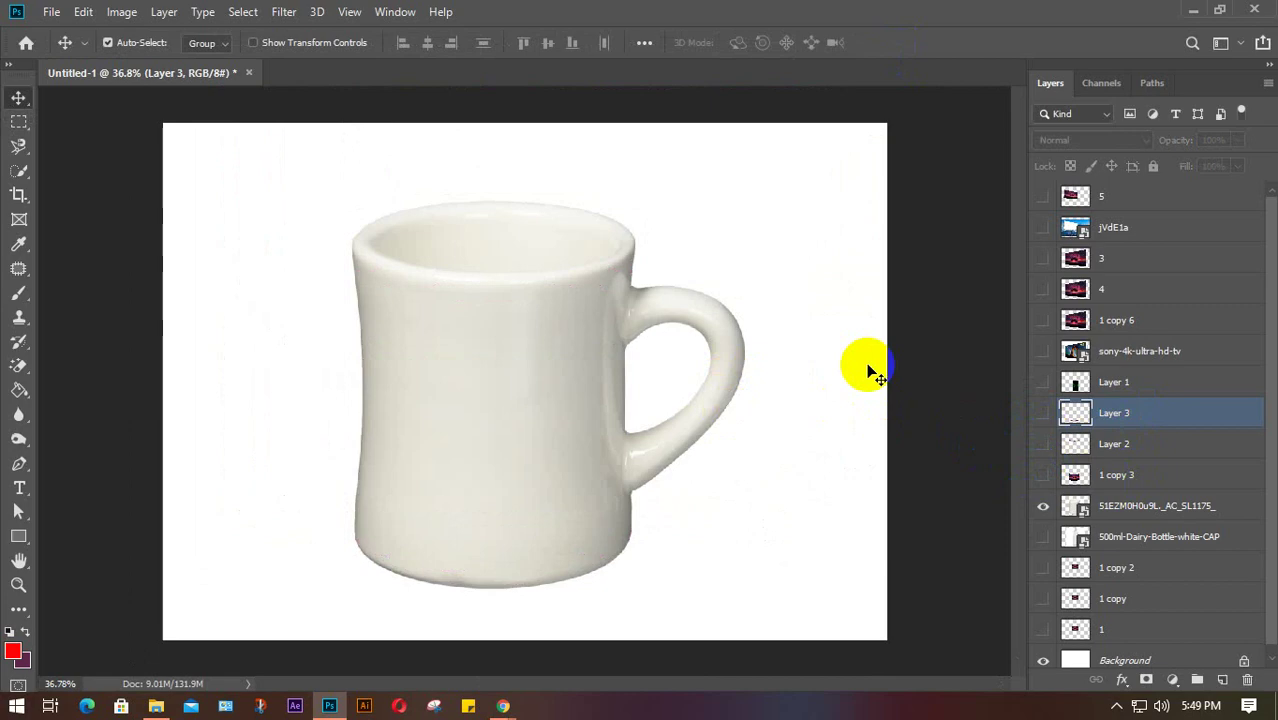
Step: Switch to Chrome and search Google in a new tab for "t shirt design mockup free download"
mouse_move(503, 706)
left_click(366, 661)
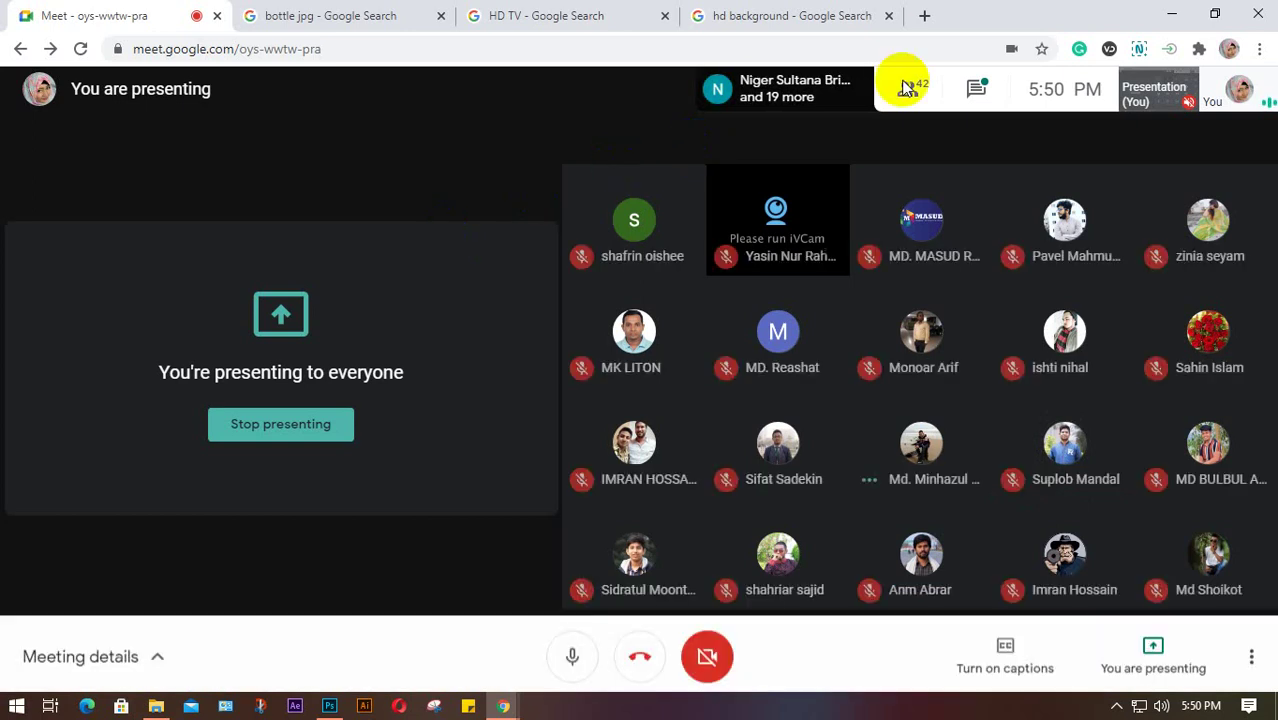
left_click(924, 15)
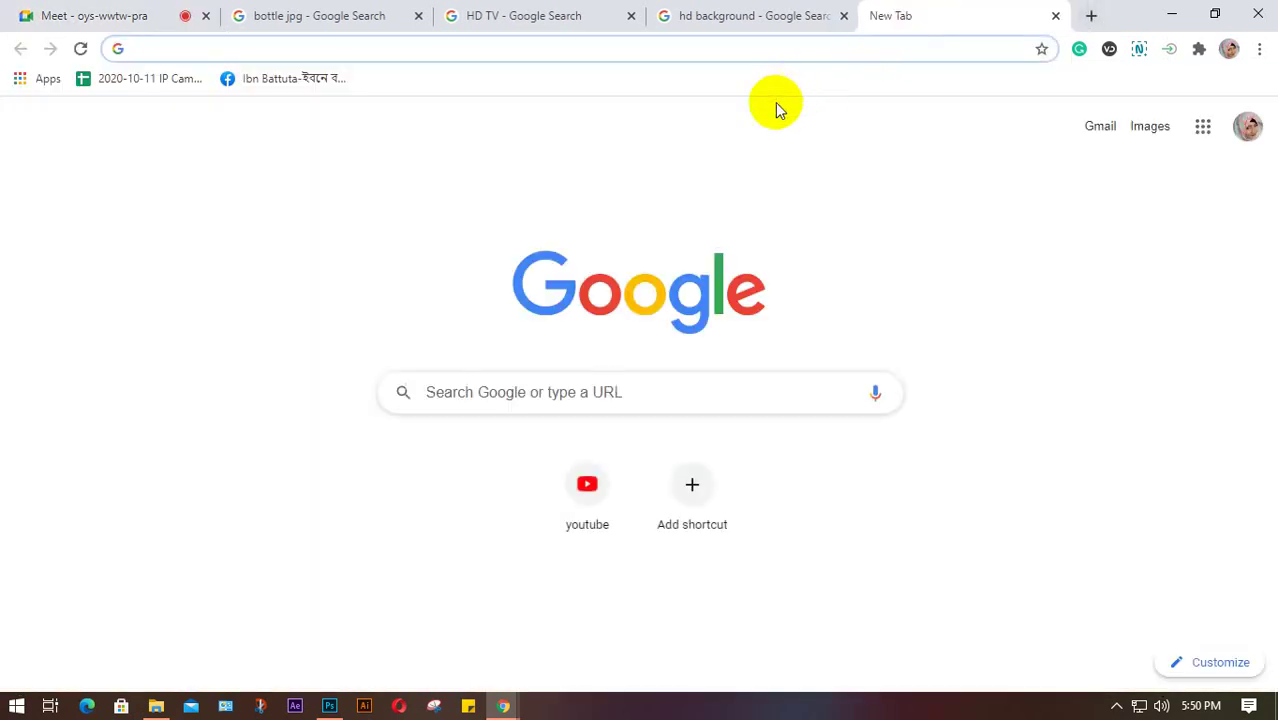
type("t ")
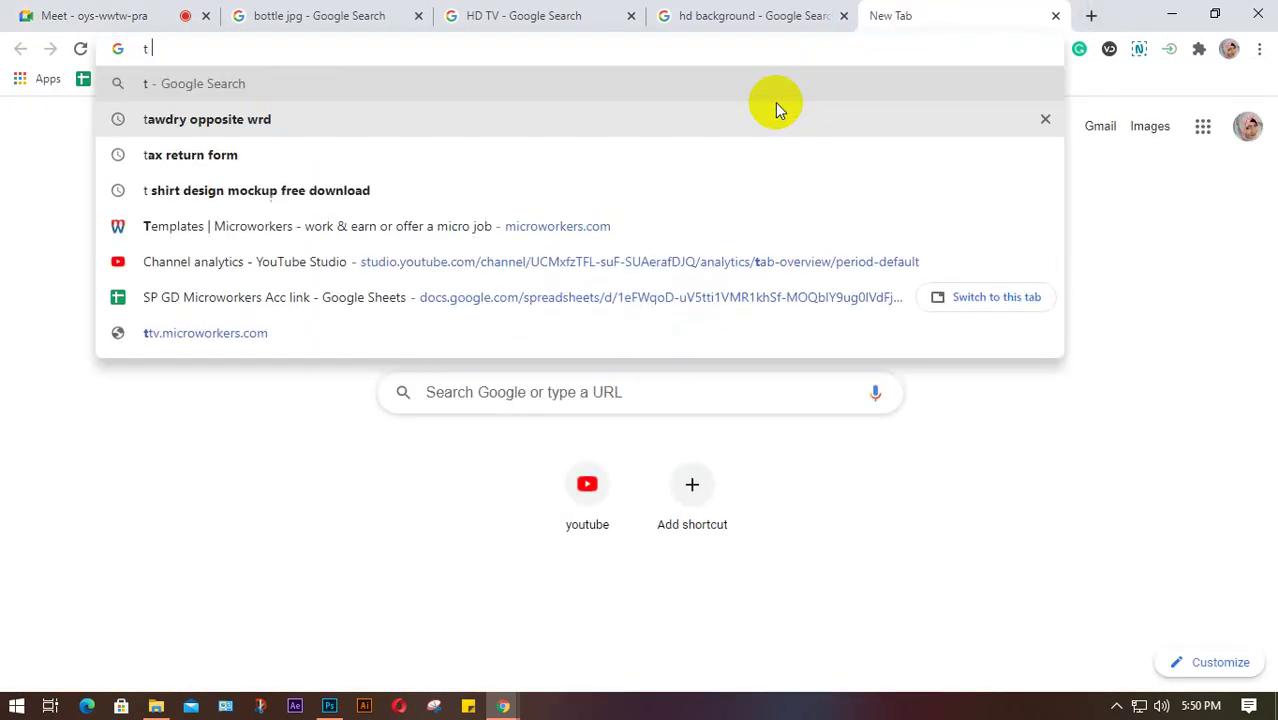
type("shir")
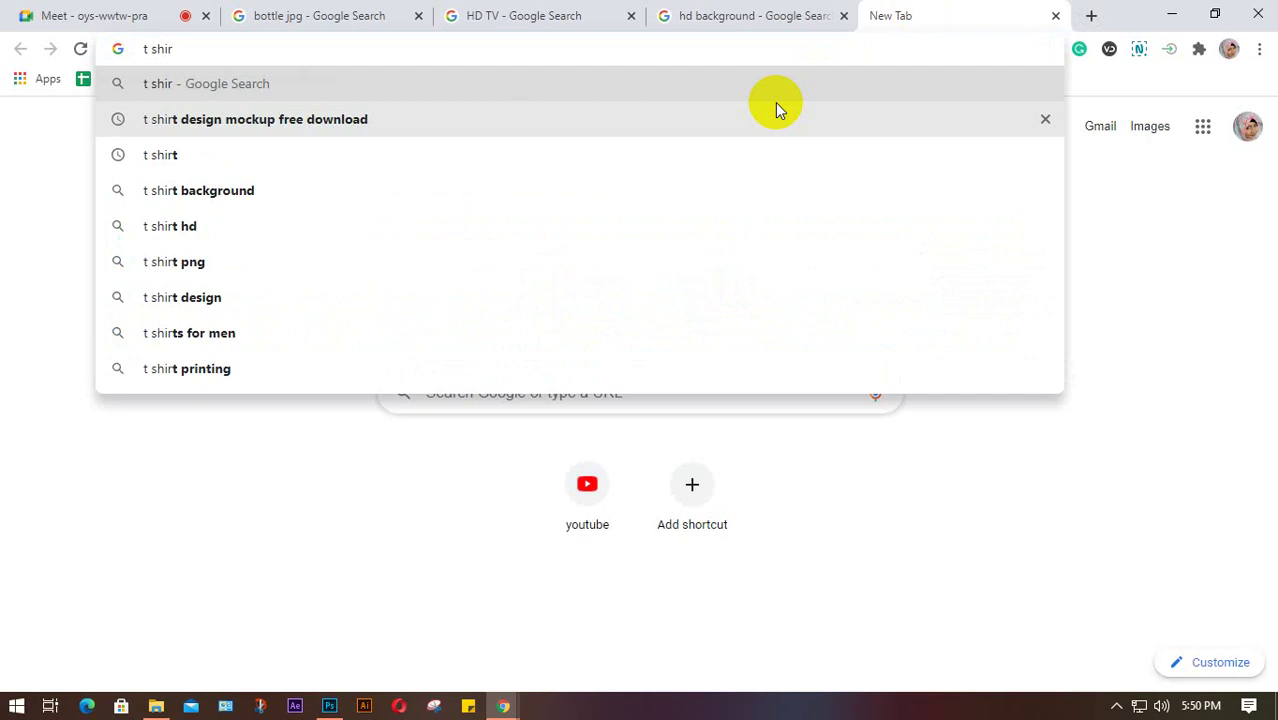
left_click(289, 121)
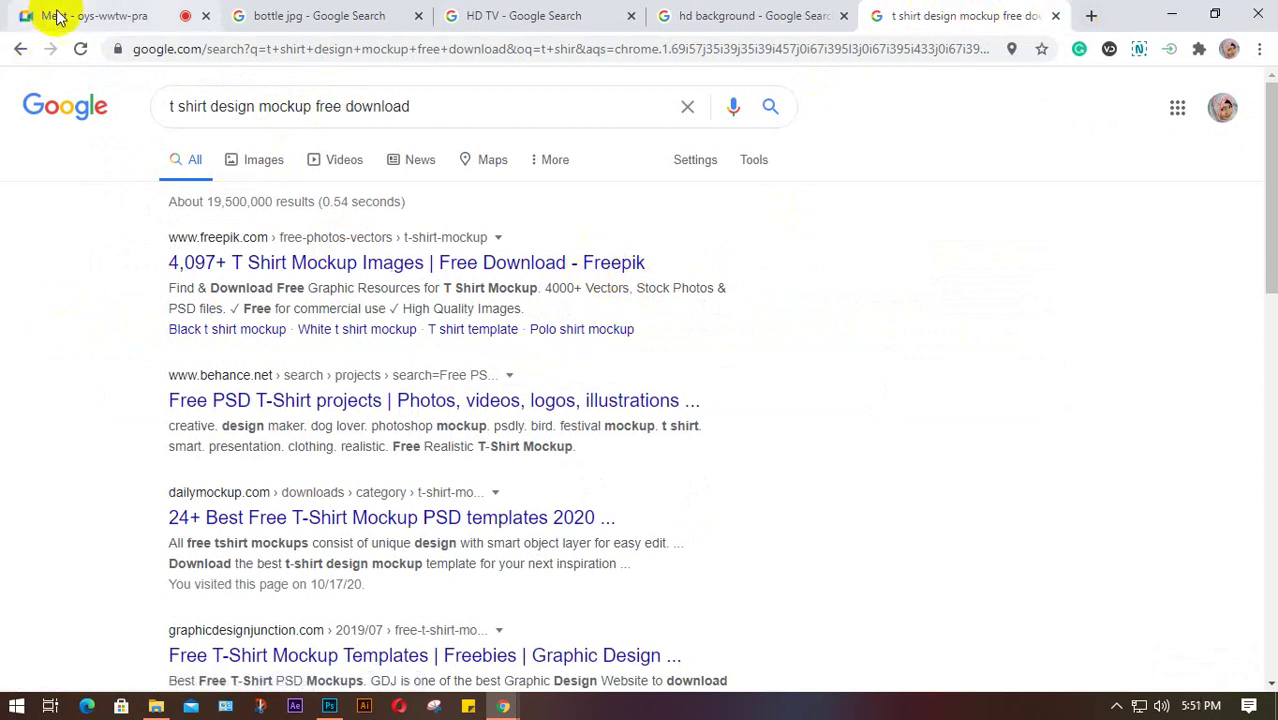
mouse_move(156, 706)
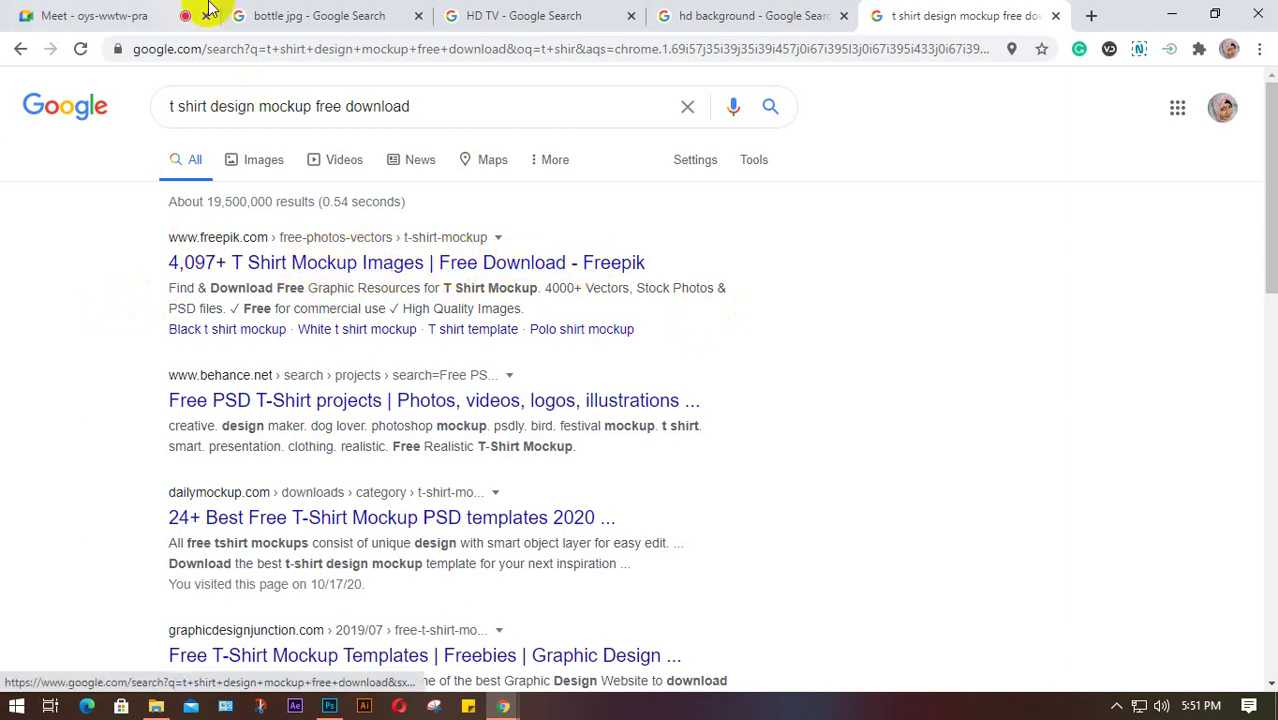
left_click(100, 15)
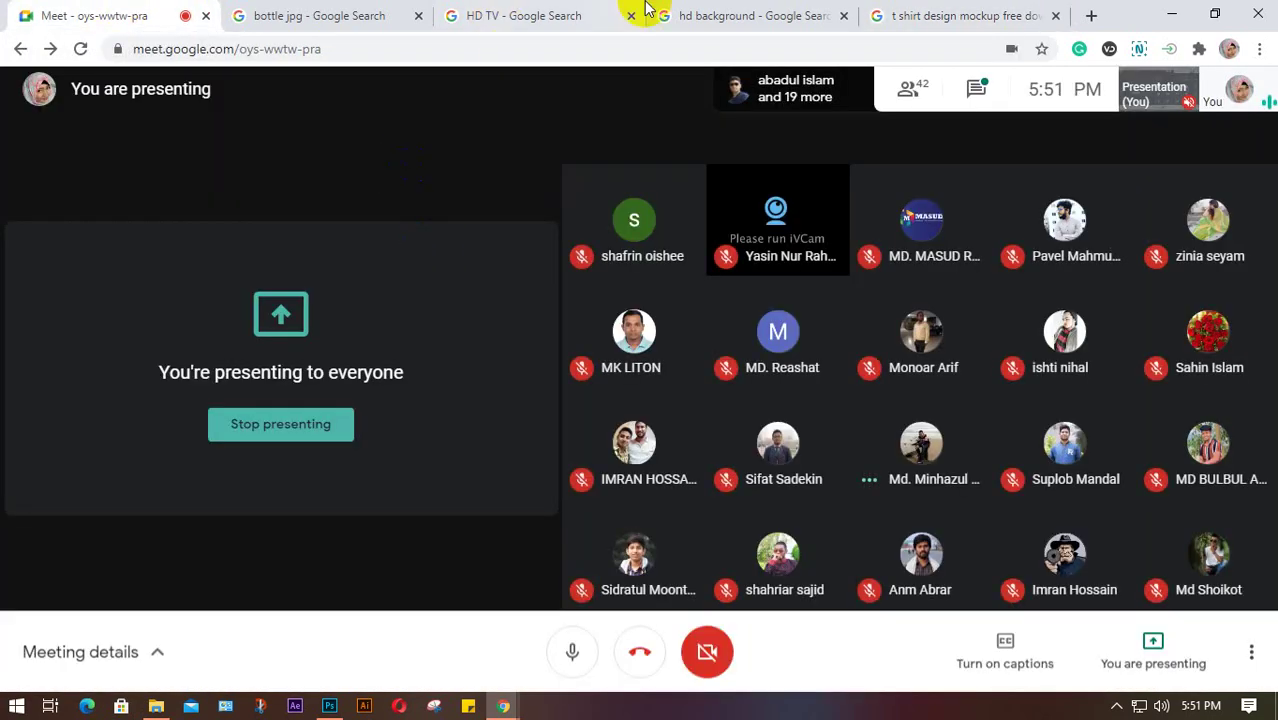
left_click(975, 15)
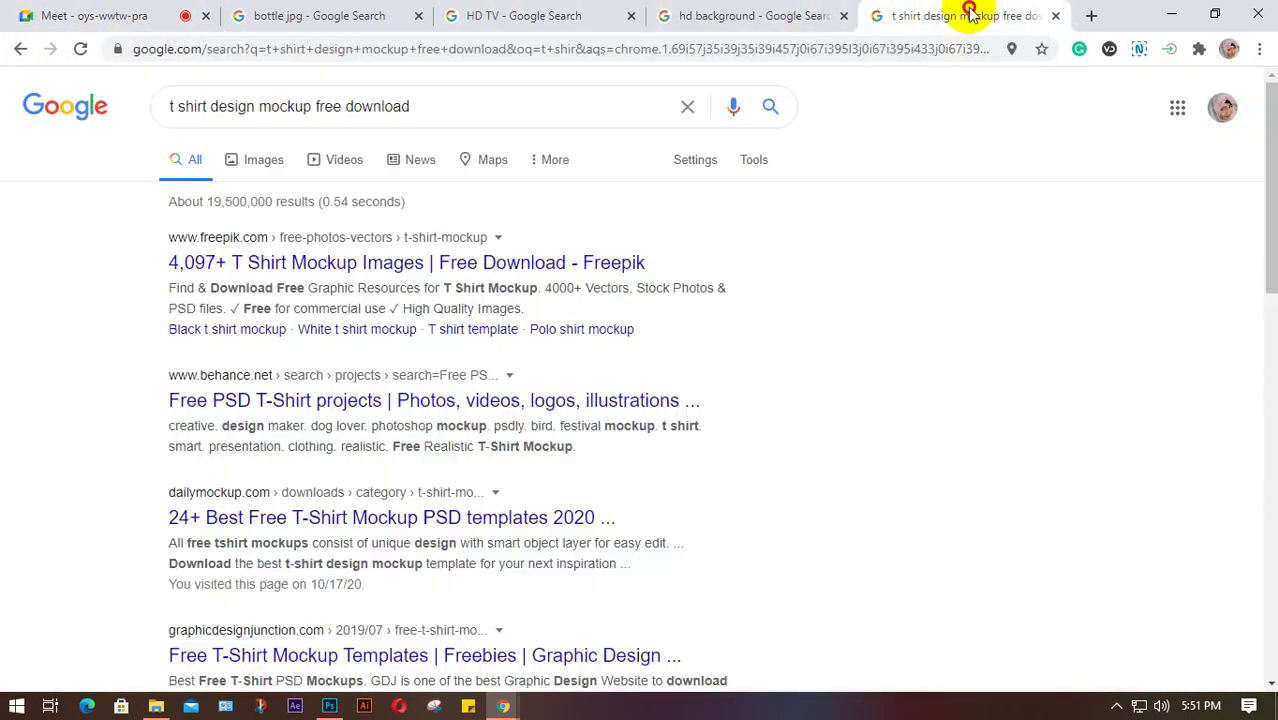
Step: Open the image results for the t-shirt mockup search in a new tab and switch to them
right_click(266, 166)
left_click(322, 172)
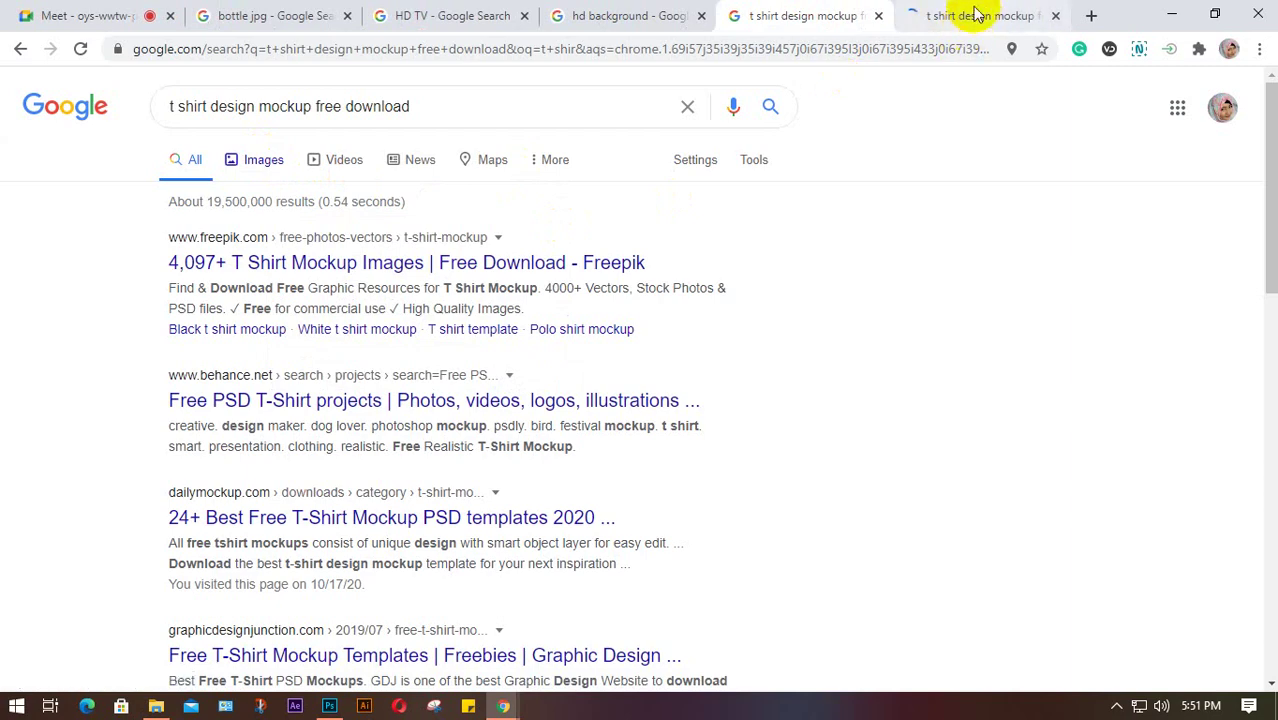
left_click(975, 15)
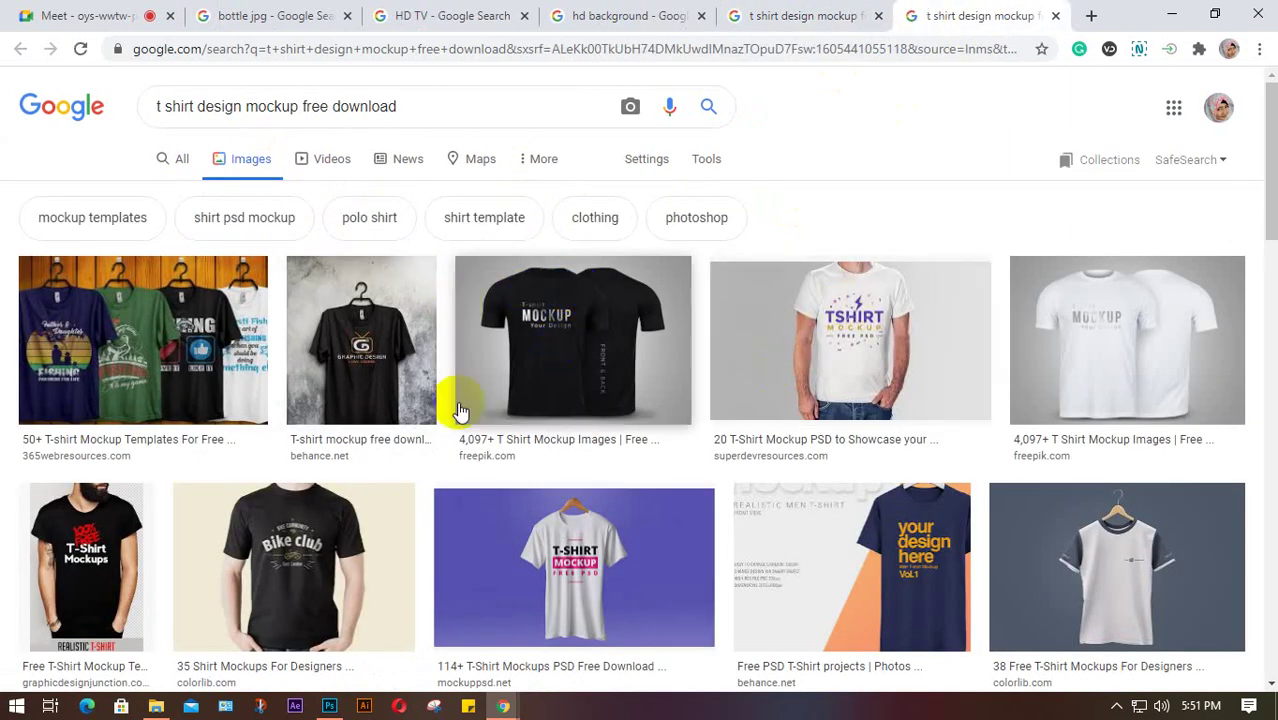
Step: Preview the black hanging t-shirt, the Bike club shirt and the white t-shirt on purple background, and close the preview
left_click(365, 352)
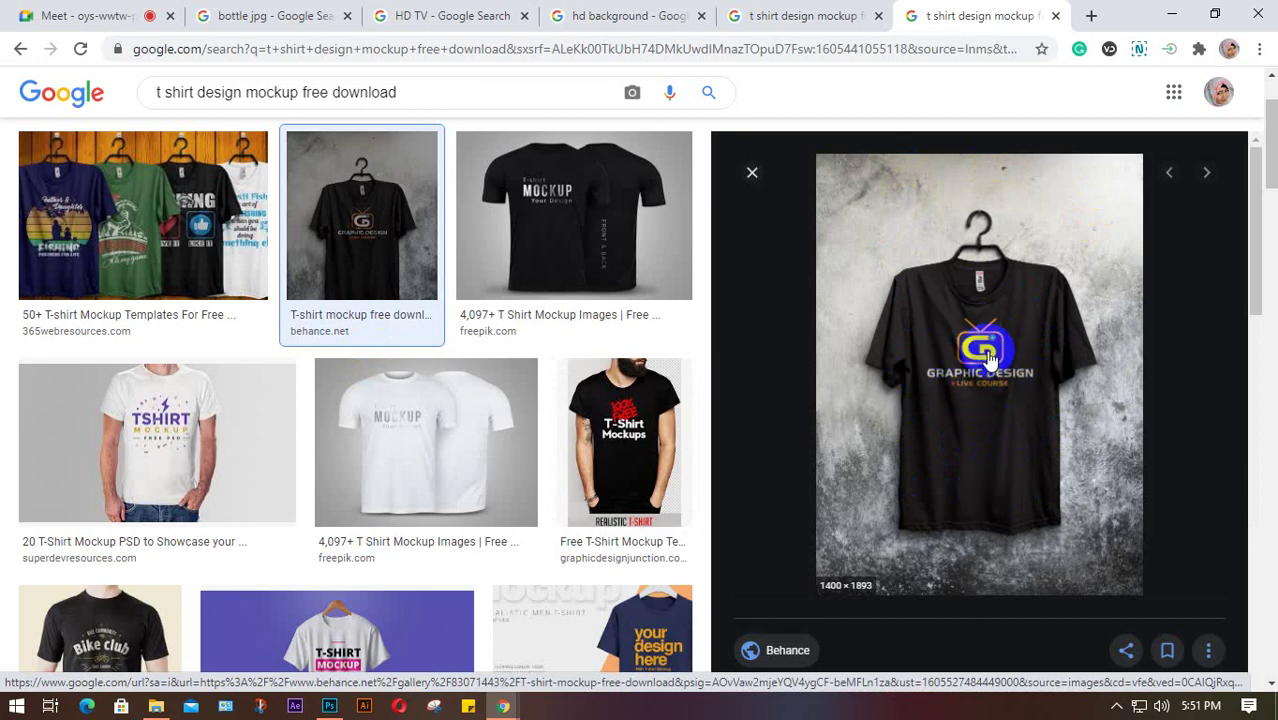
scroll(328, 422, "down", 2)
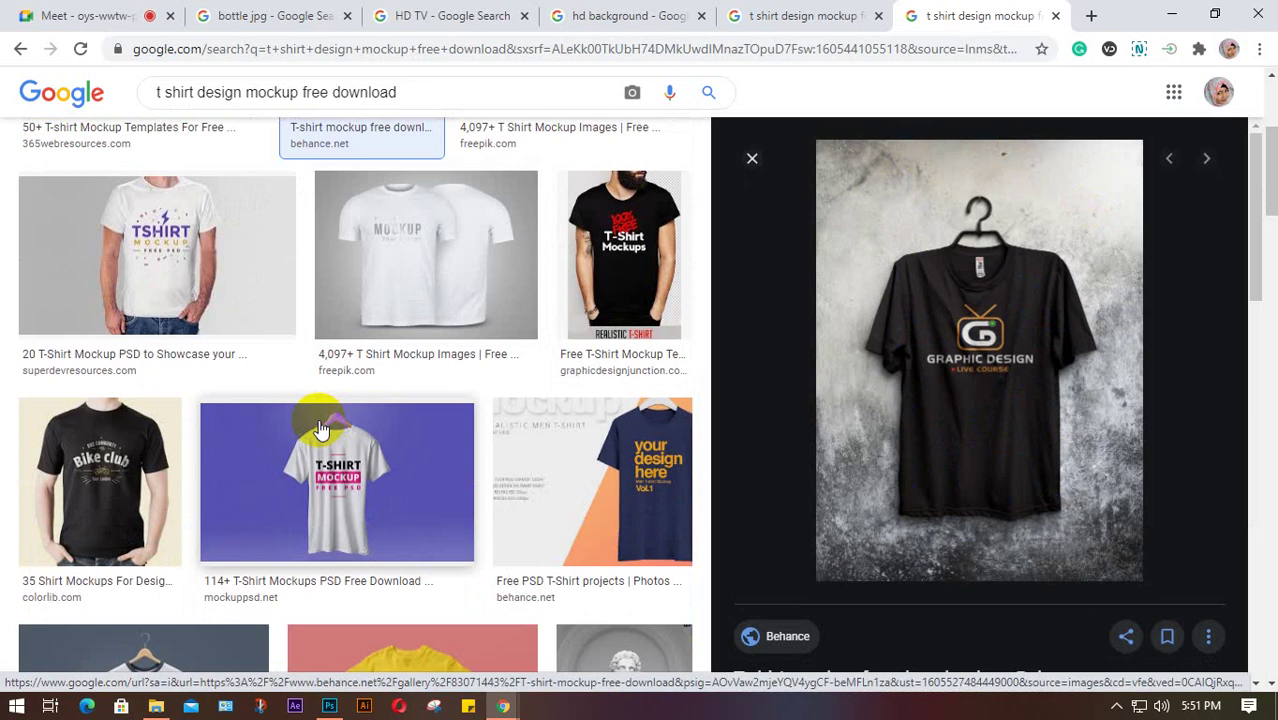
left_click(88, 490)
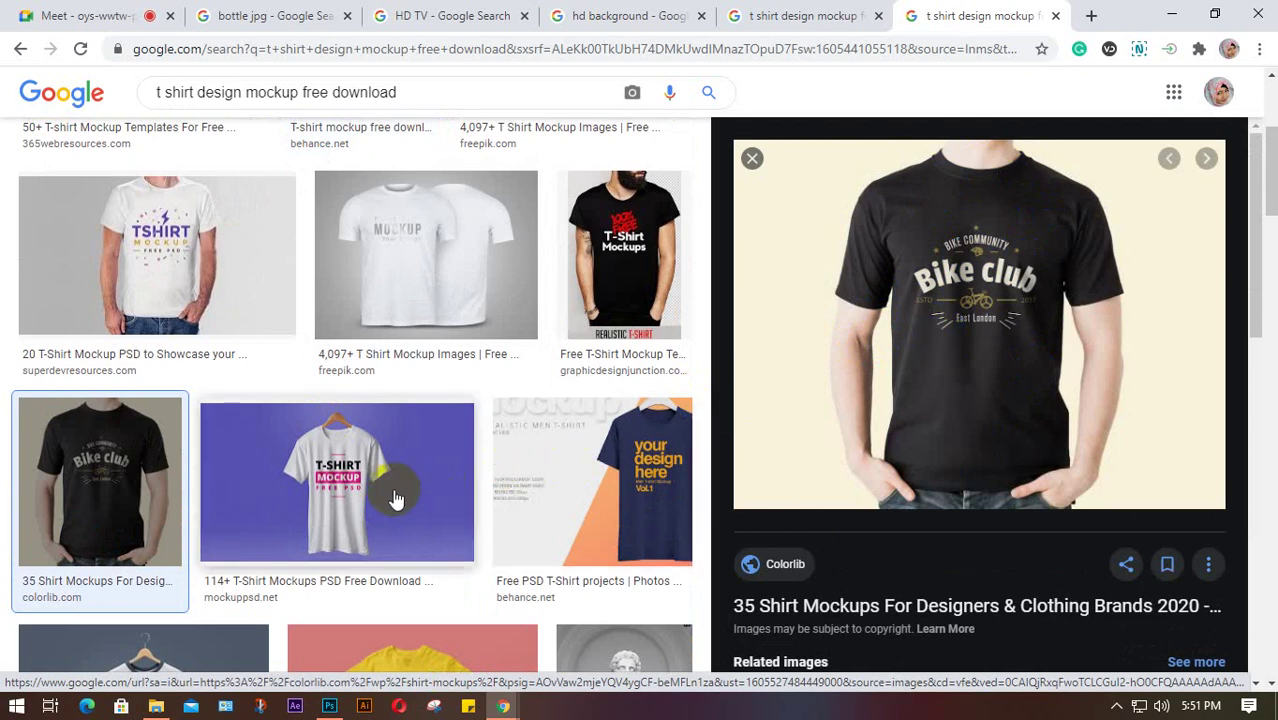
left_click(400, 490)
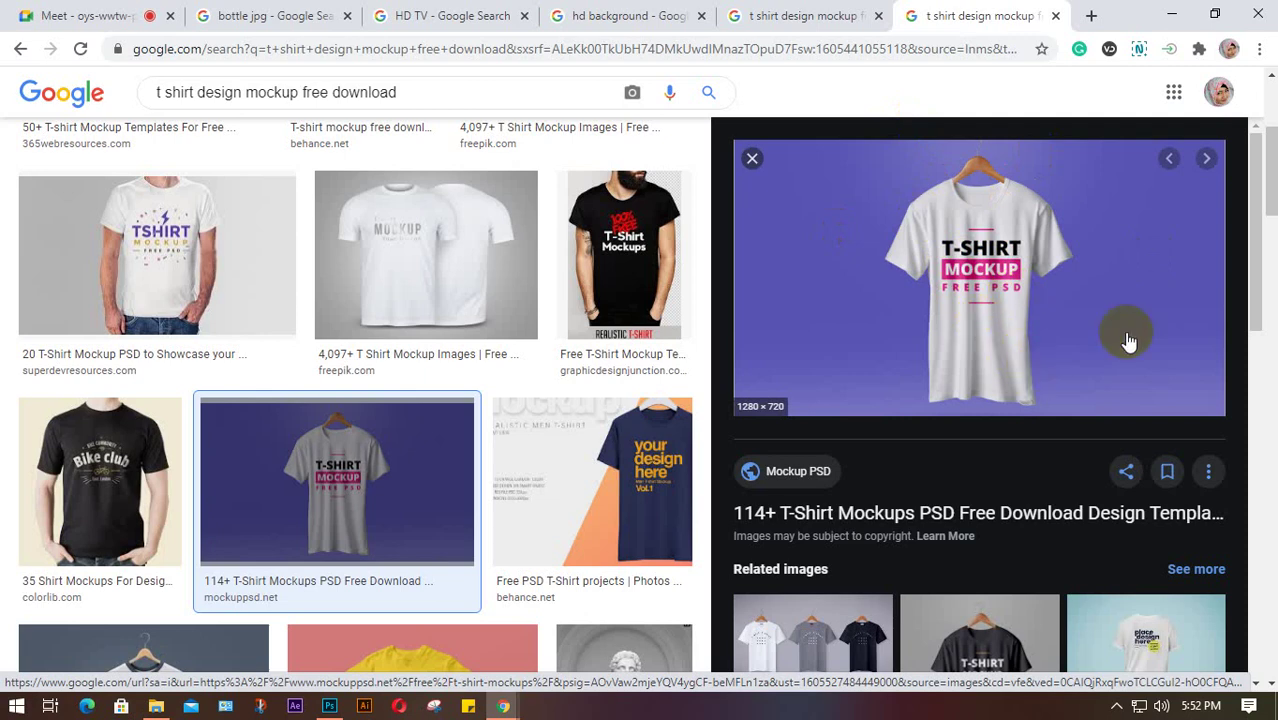
left_click(762, 157)
Step: Switch to Photoshop, show the mug's sunset image 1 copy 3 and both purple bands, and hide them again
left_click(88, 15)
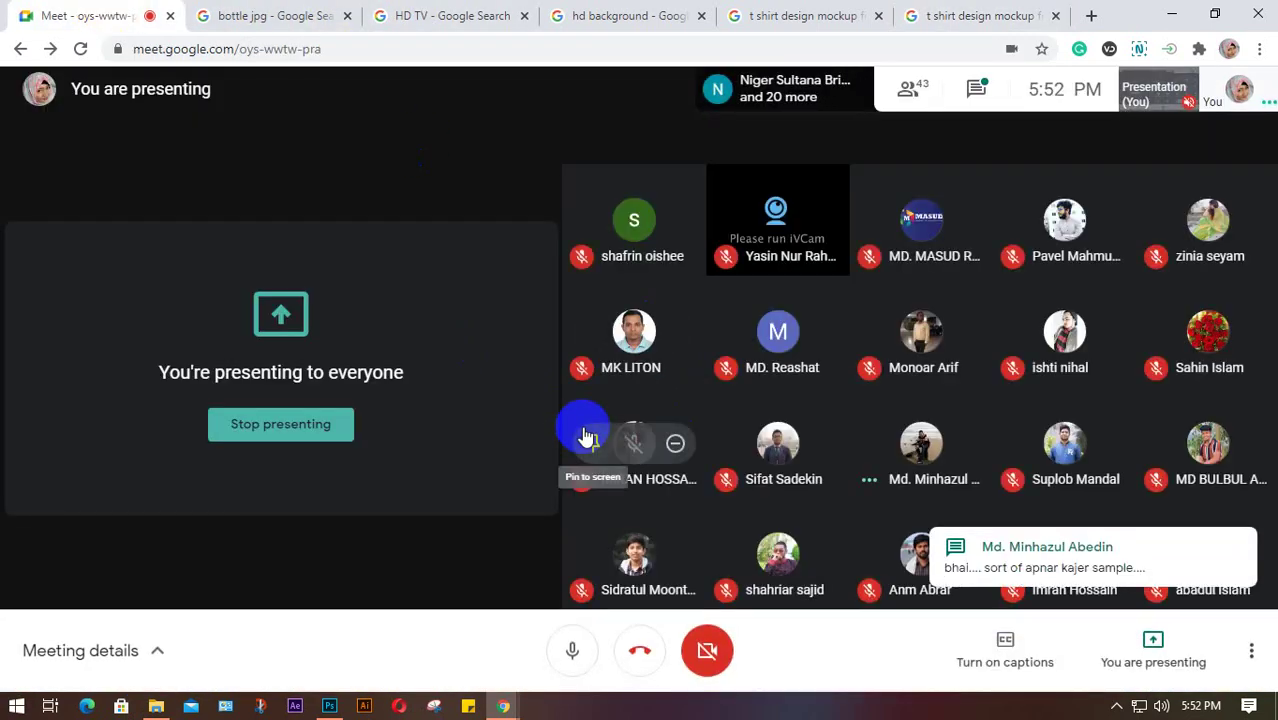
left_click(329, 706)
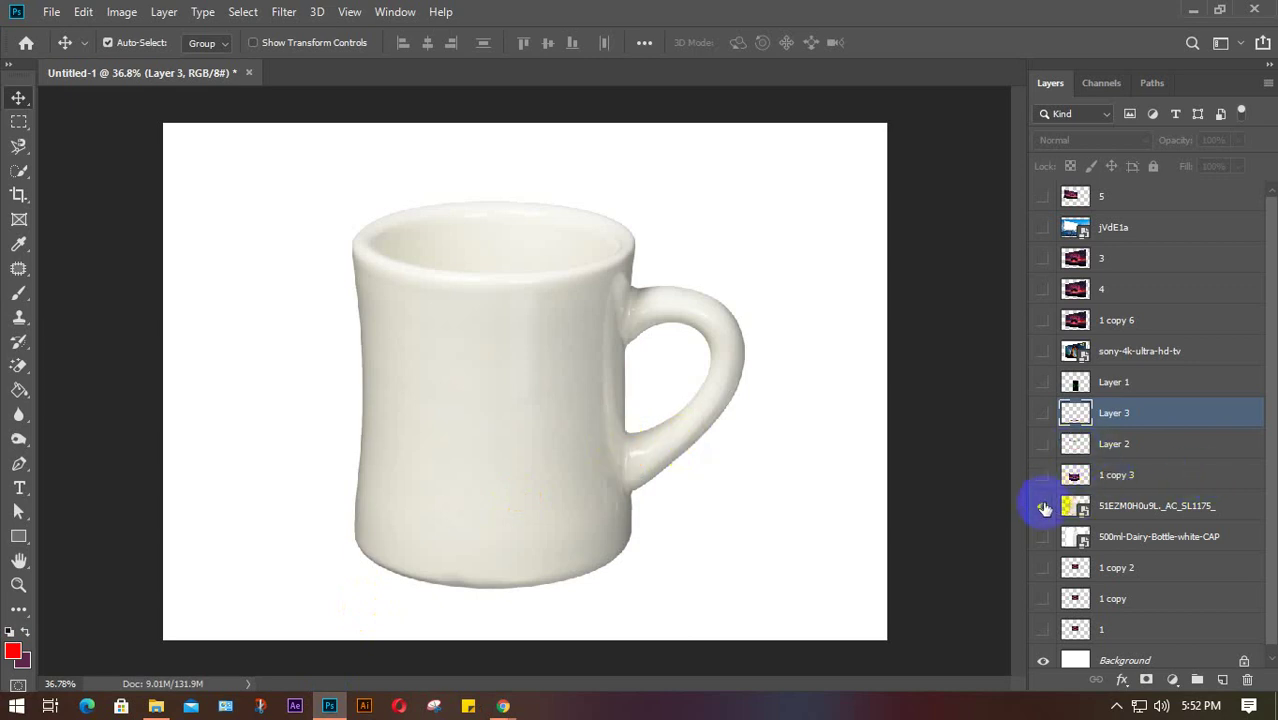
left_click_drag(1042, 510, 1044, 474)
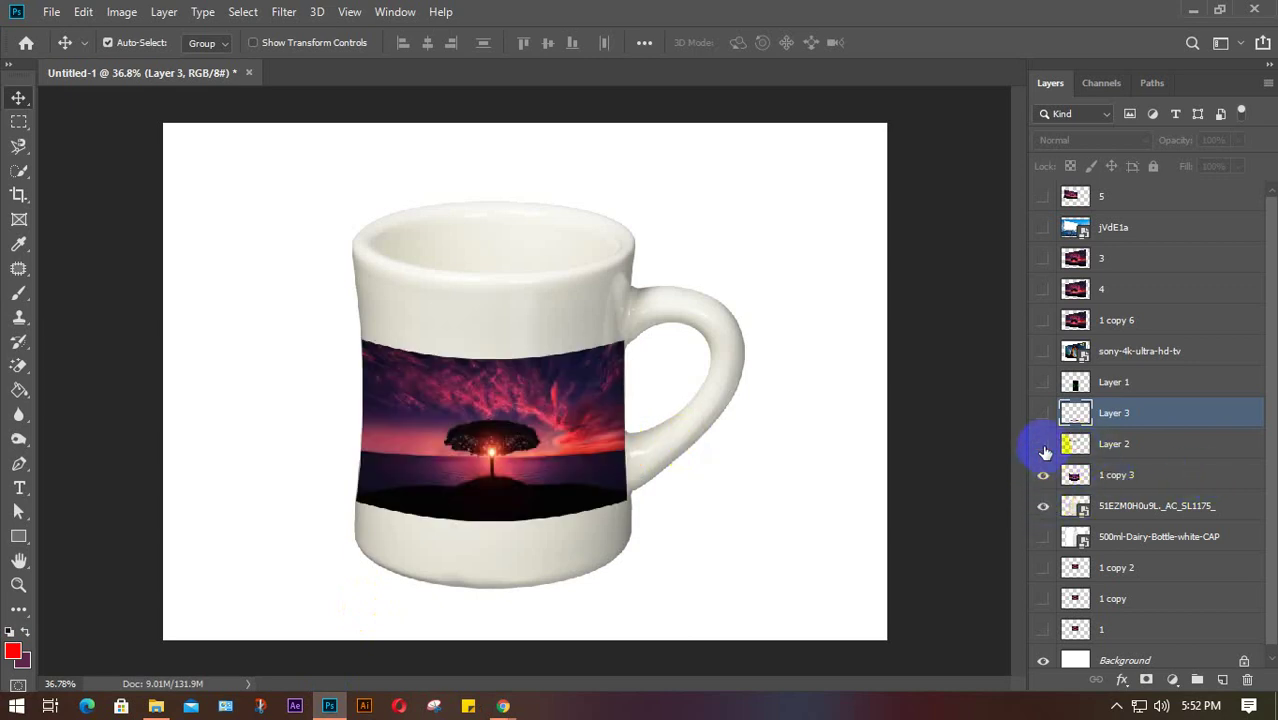
left_click(1044, 443)
left_click(1044, 412)
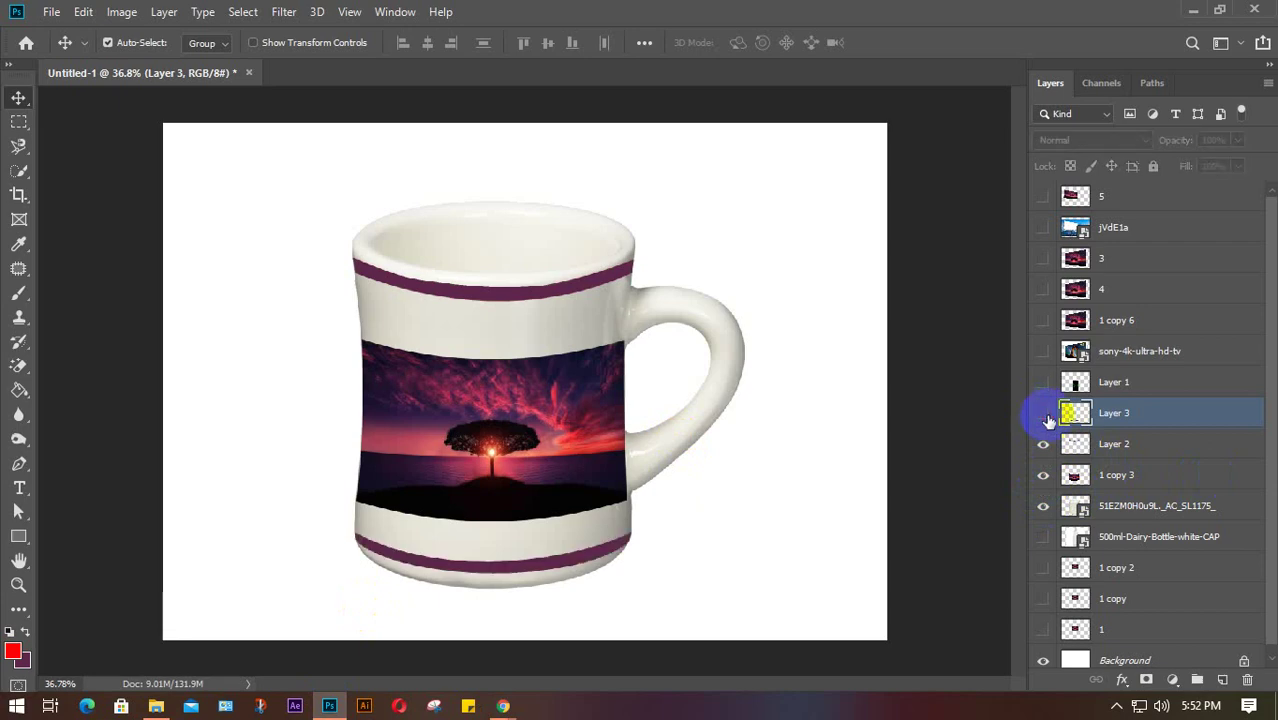
left_click(1044, 412)
left_click_drag(1042, 447, 1044, 486)
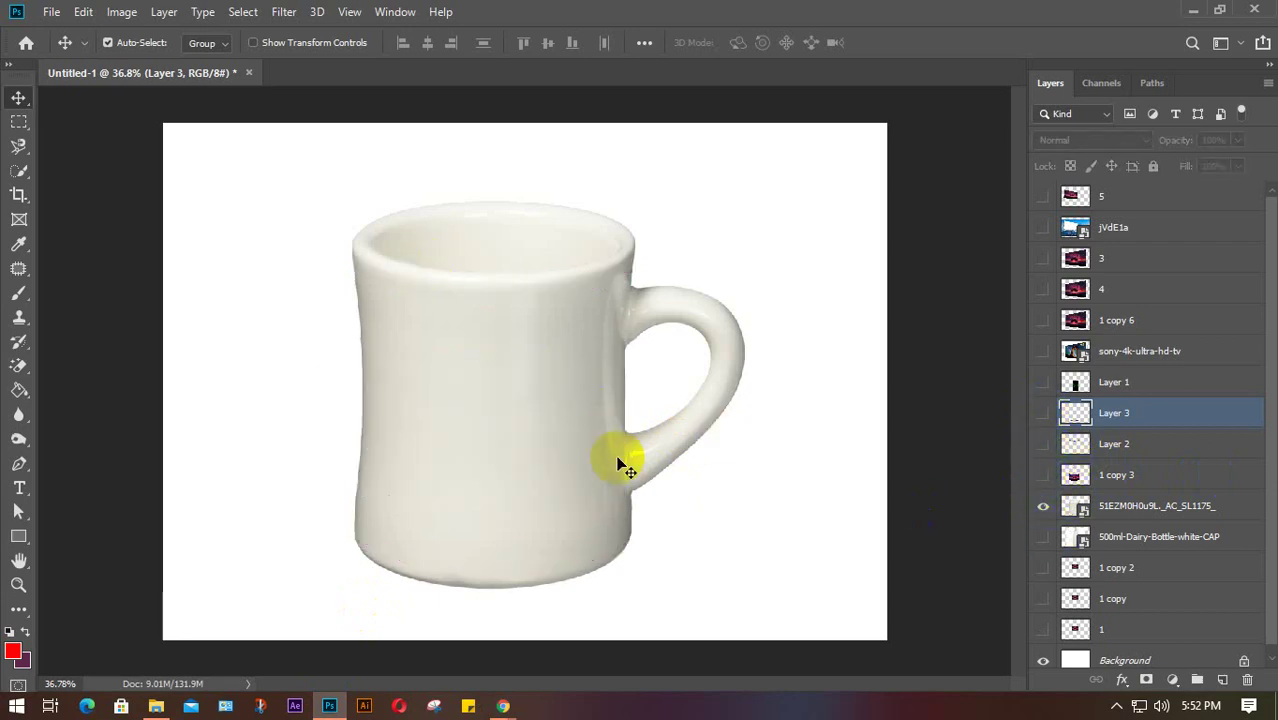
Step: Turn the mug's sunset image 1 copy 3 and the purple band layers, Layer 2 and Layer 3, back on
left_click(1042, 476)
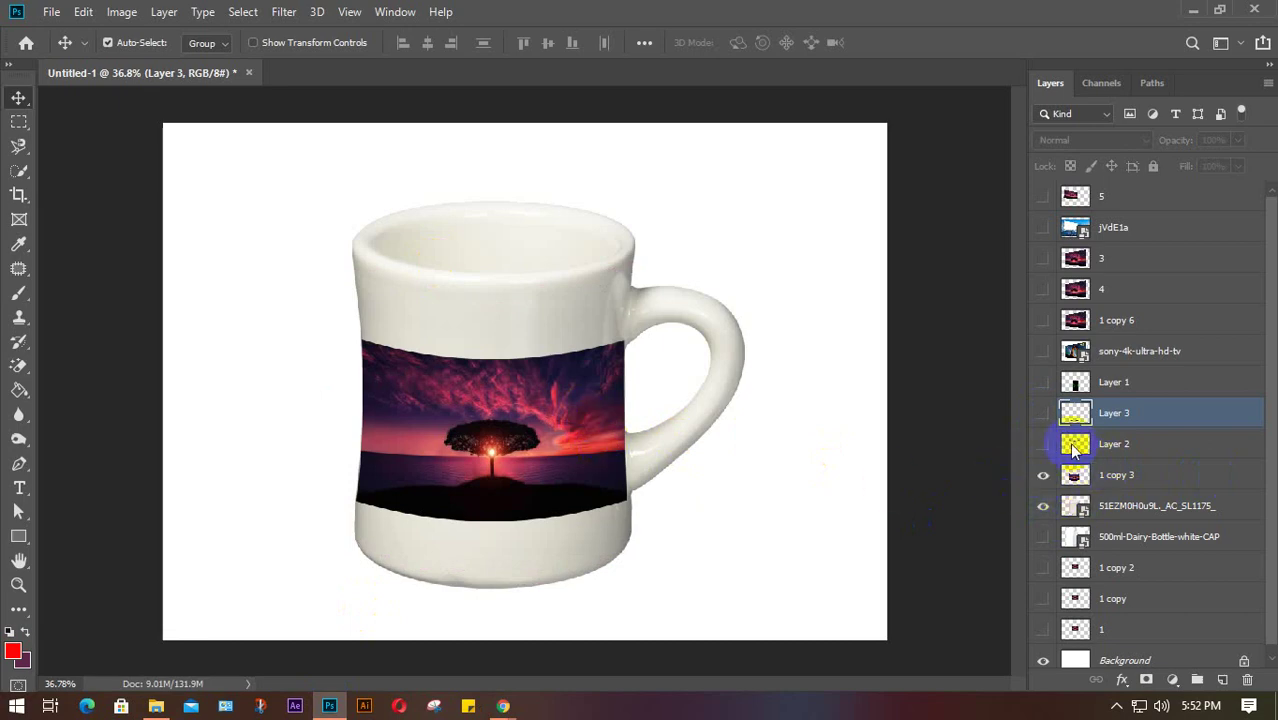
left_click(1044, 446)
left_click(1043, 414)
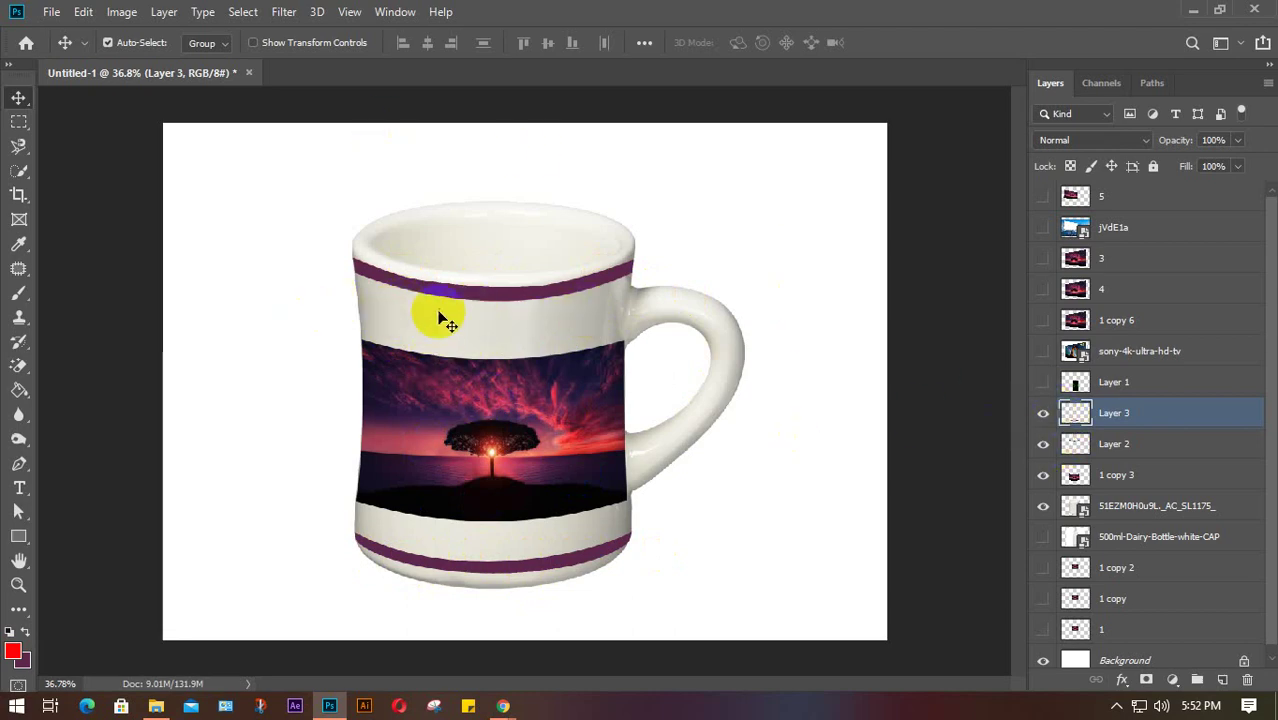
Step: Hide Layer 3, Layer 2, 1 copy 3 and the mug photo layer to leave only the white background
left_click(1040, 417)
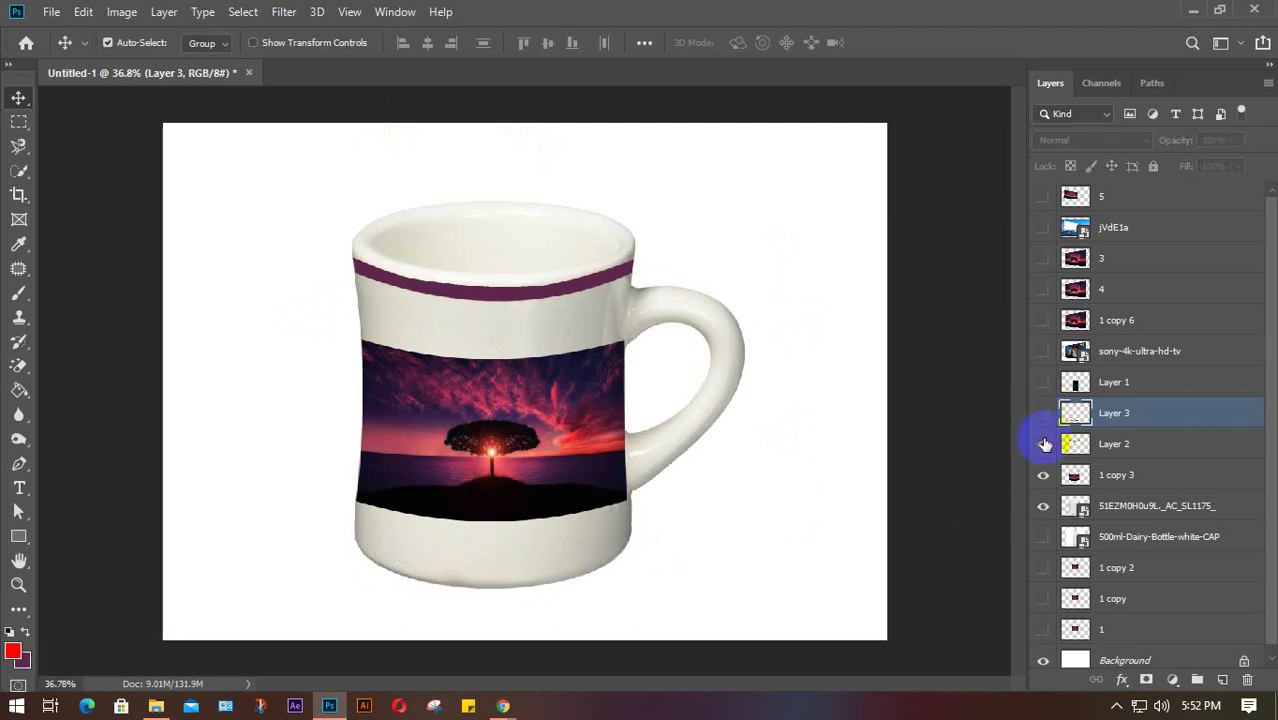
left_click(1043, 444)
left_click(1044, 476)
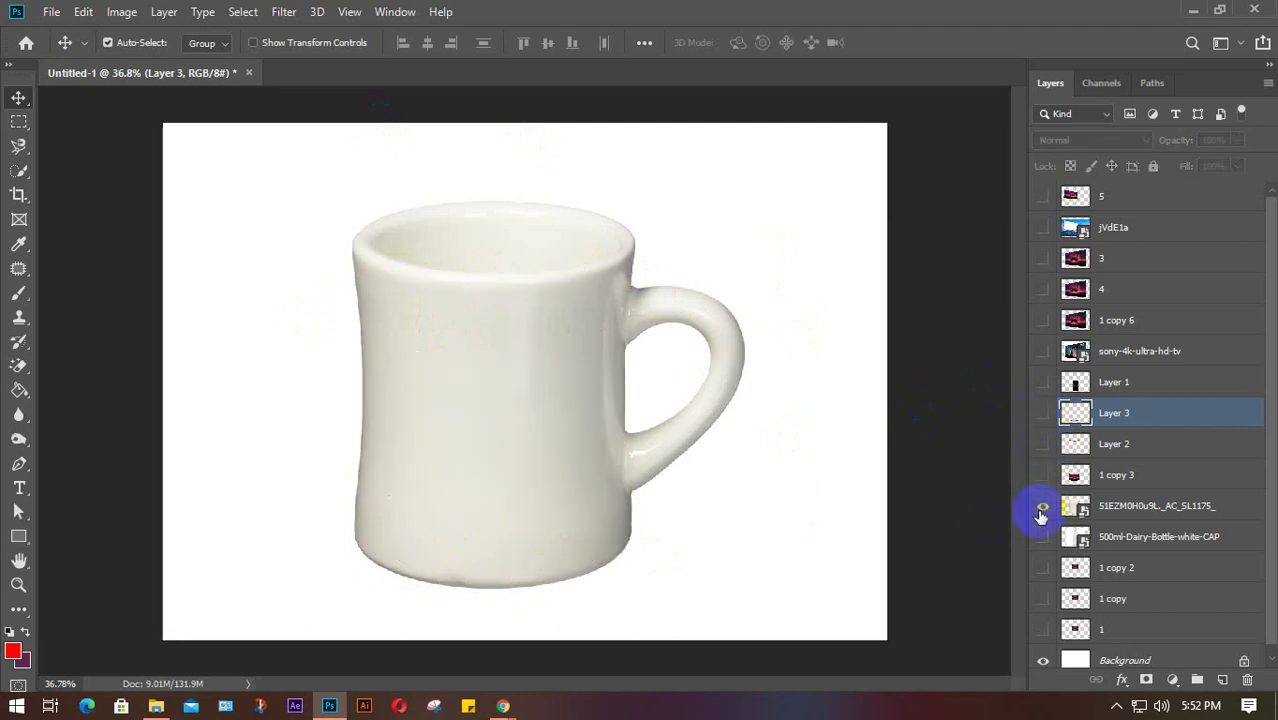
left_click(1043, 507)
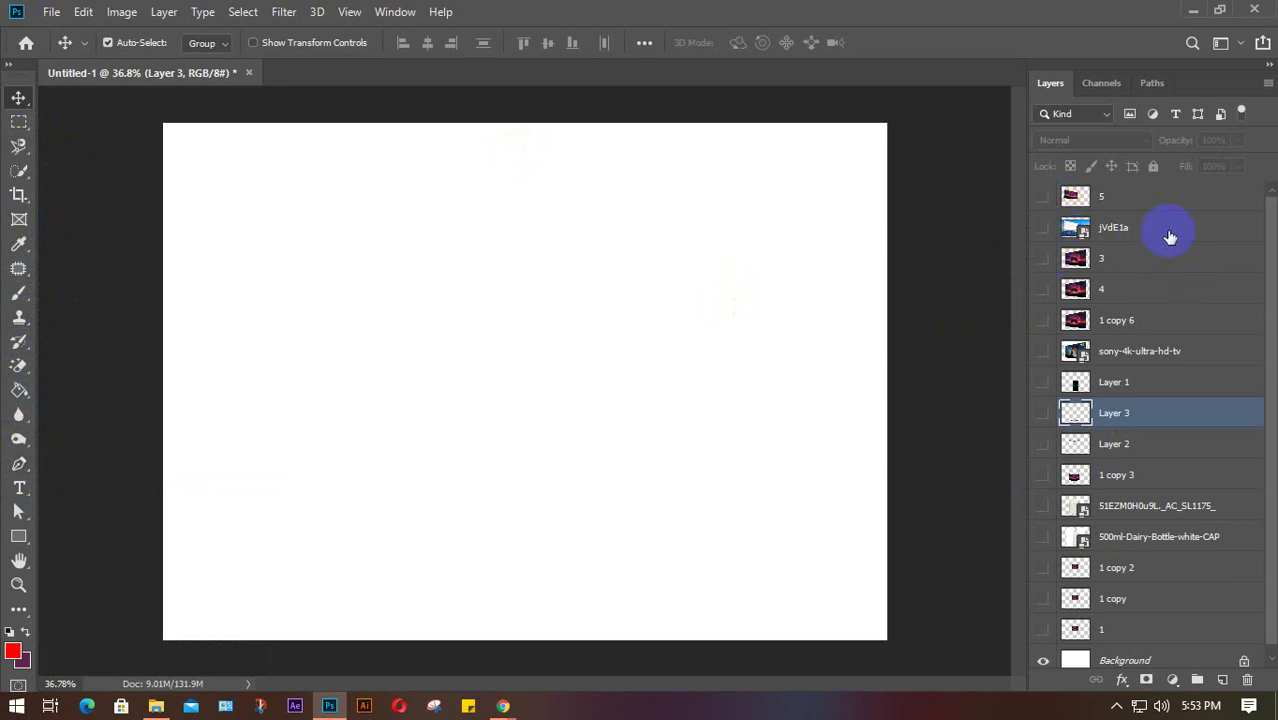
Step: Show sunset layer 1 copy 2, scale it to about 230% and reposition it, and delete the layer
left_click(1115, 568)
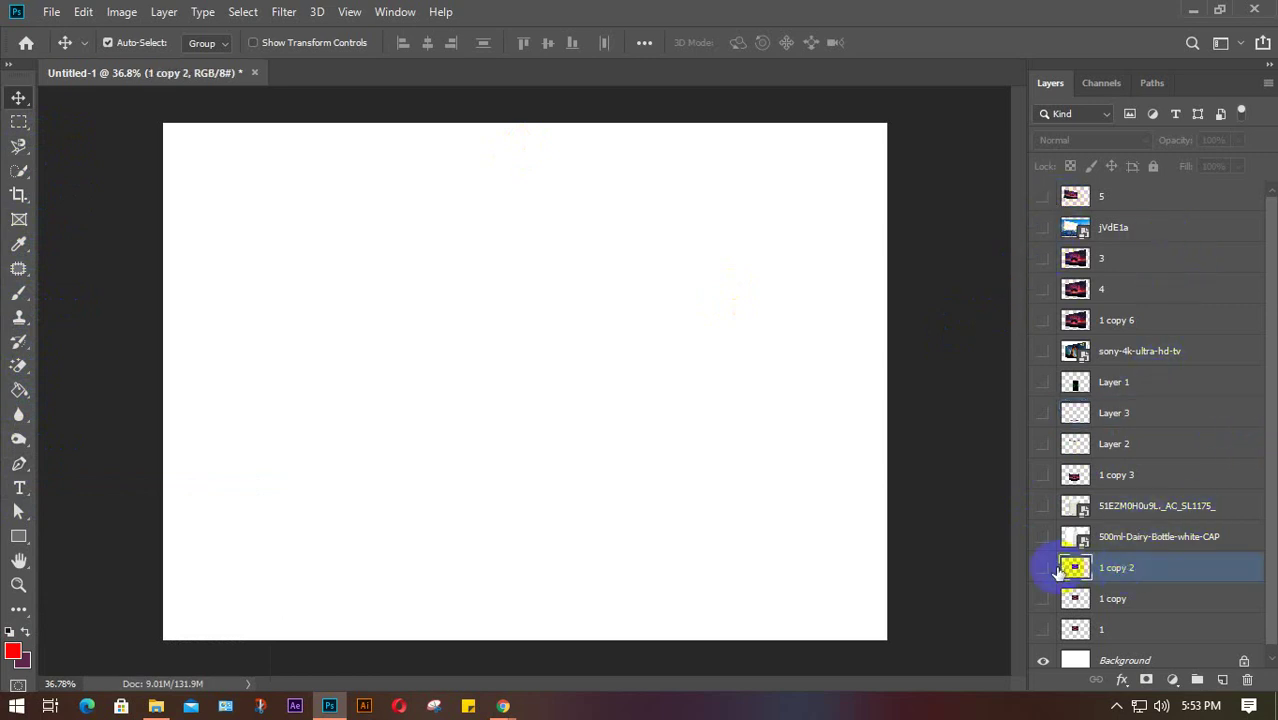
left_click(1043, 567)
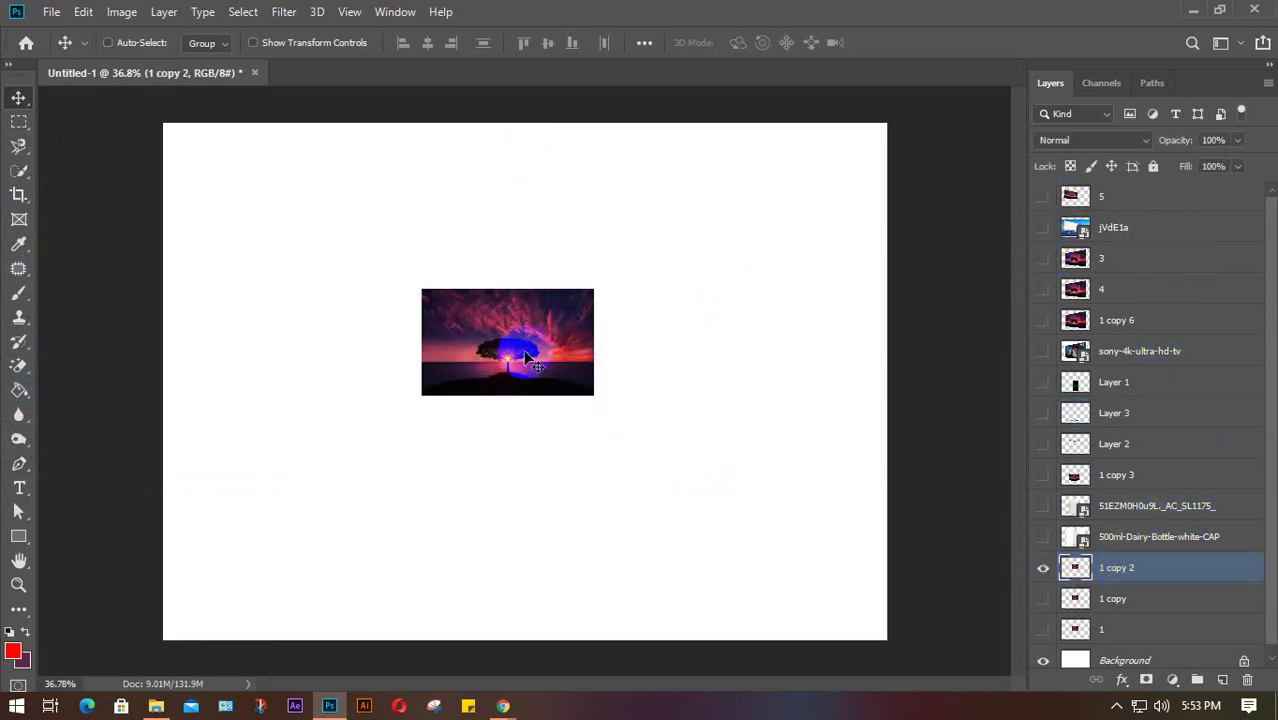
key("ctrl+t")
left_click_drag(594, 399, 819, 528)
left_click_drag(619, 428, 461, 336)
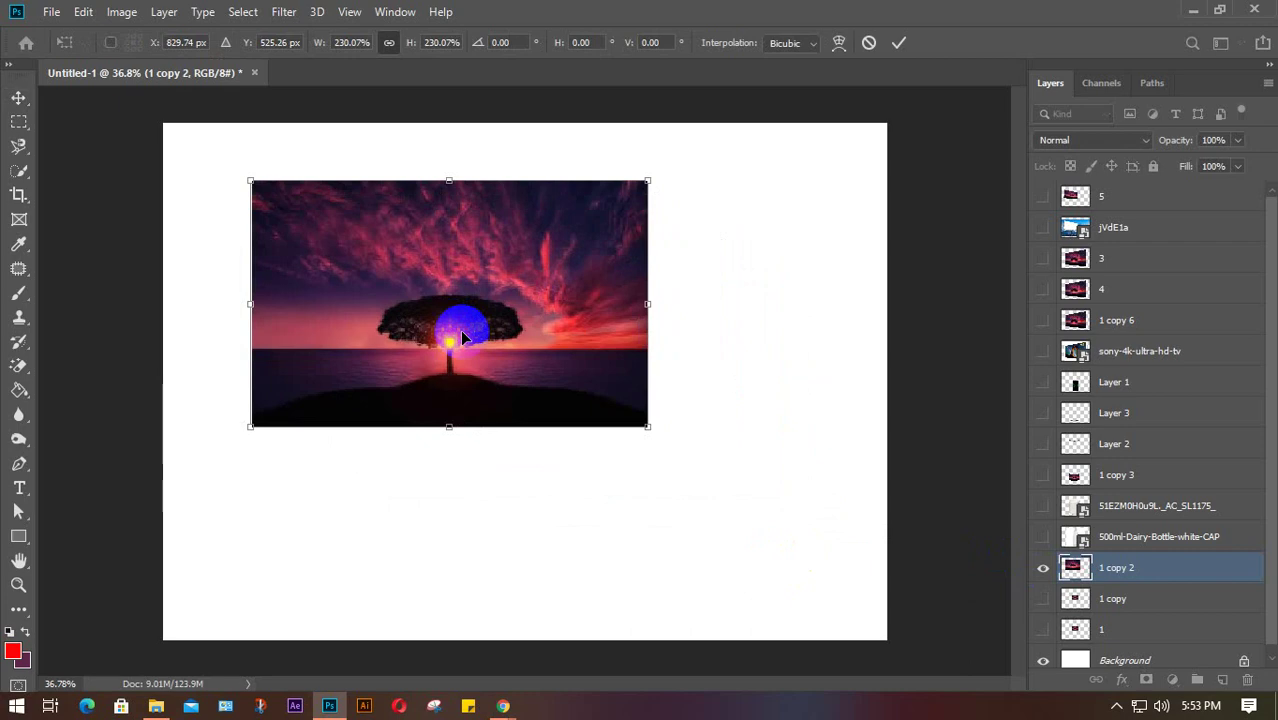
left_click(899, 43)
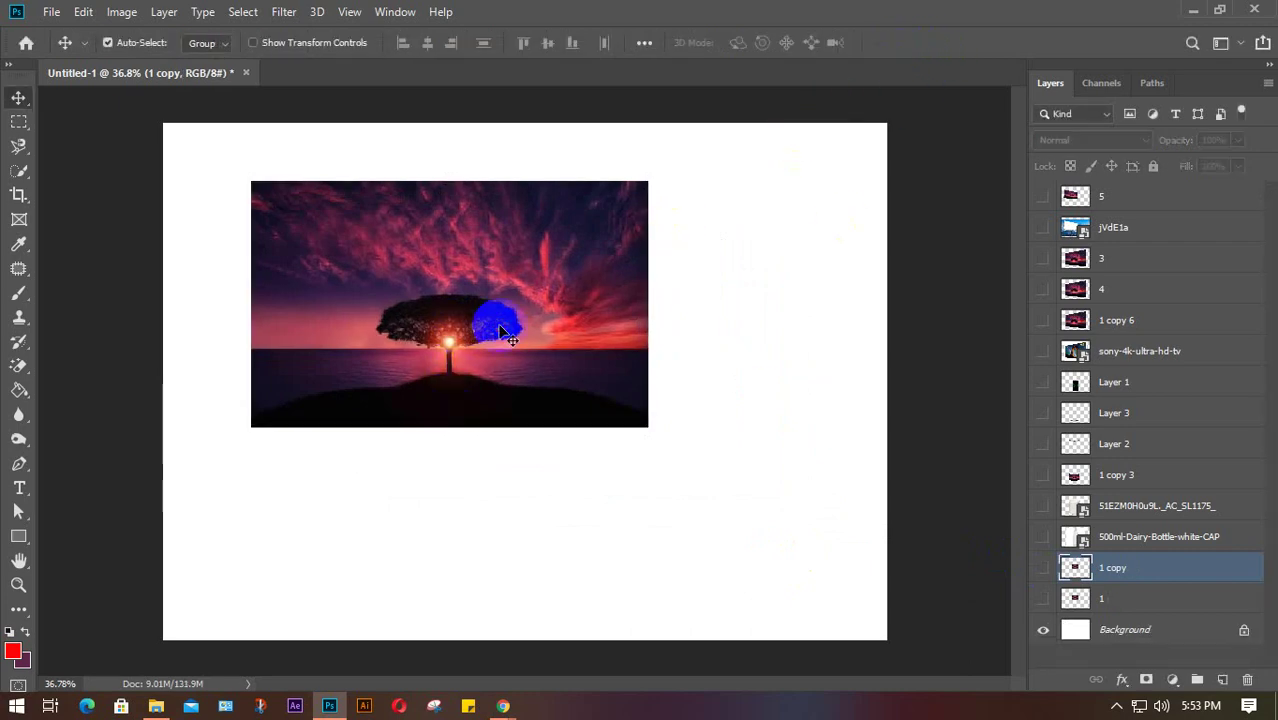
key("Delete")
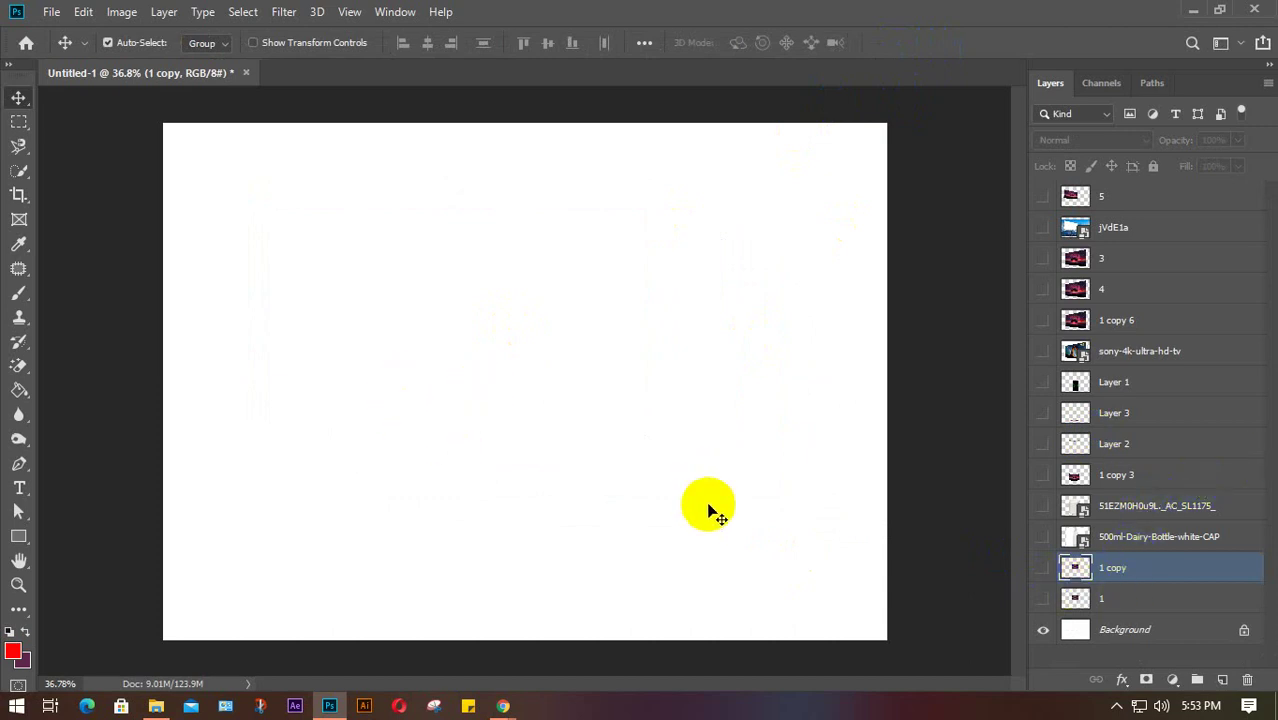
Step: Show layer 1 copy, try rotating it 180° with Free Transform, and undo the rotation
left_click(1043, 567)
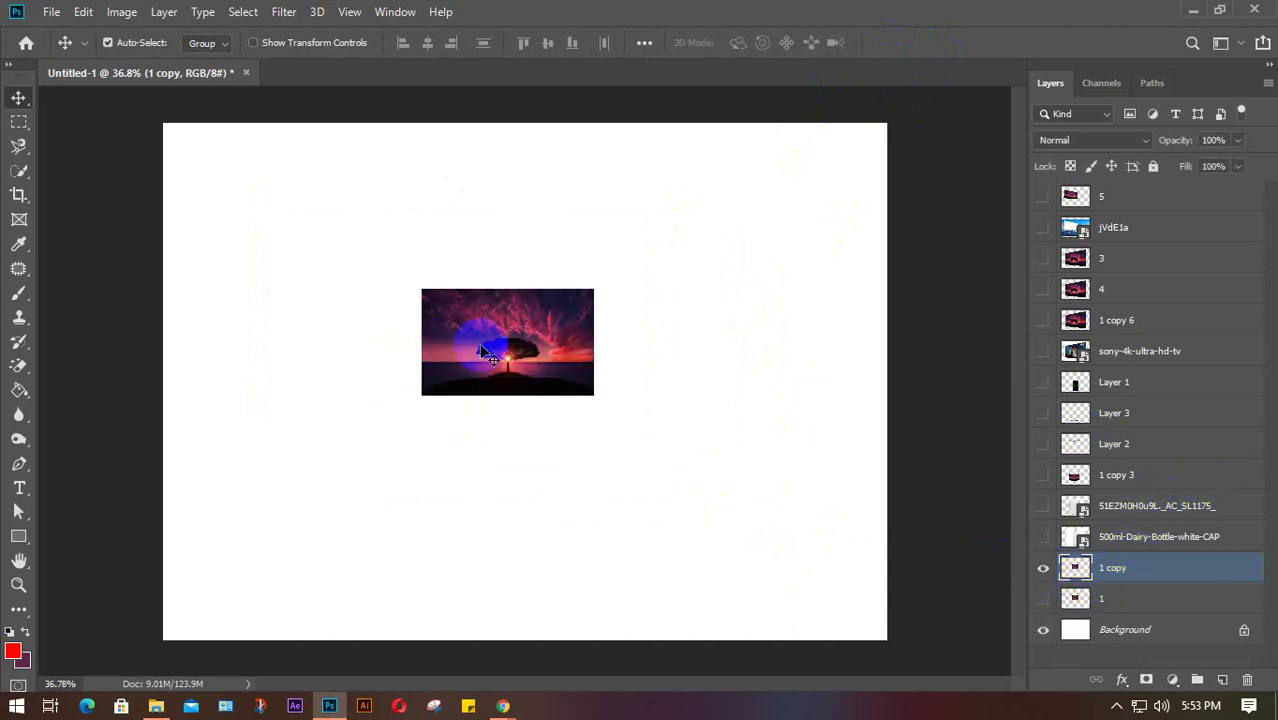
key("ctrl+t")
right_click(483, 349)
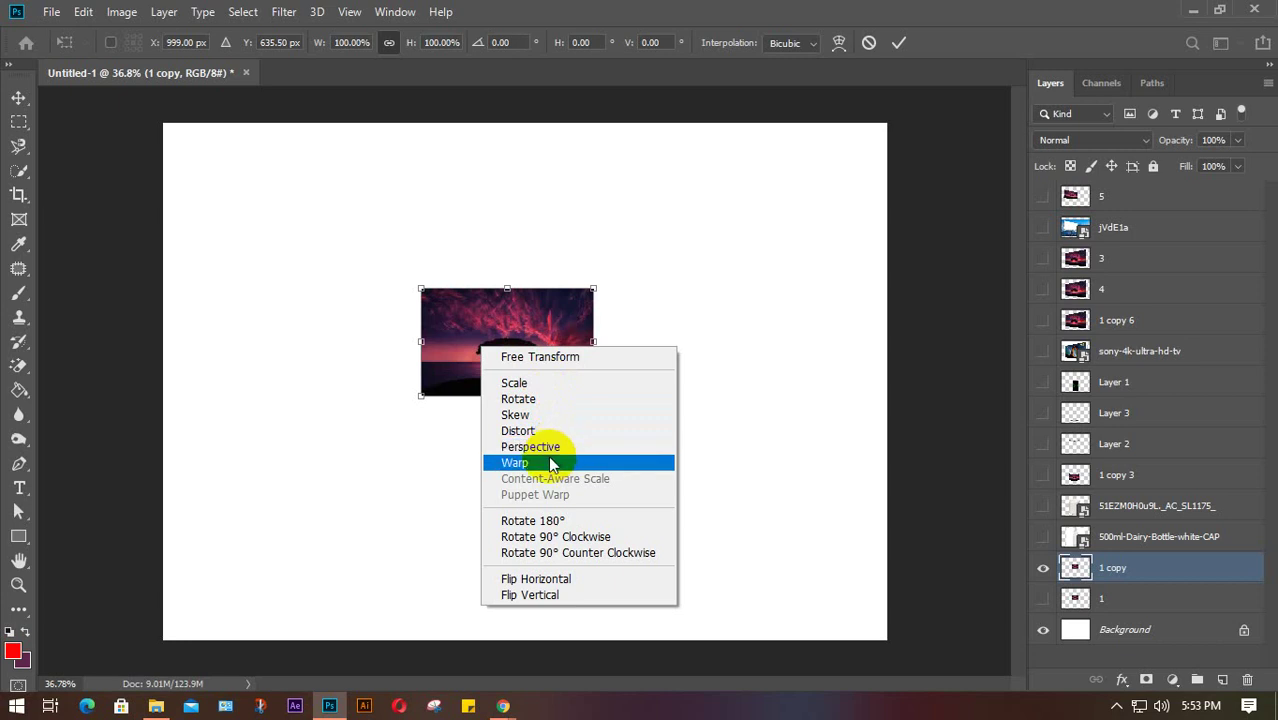
left_click(595, 522)
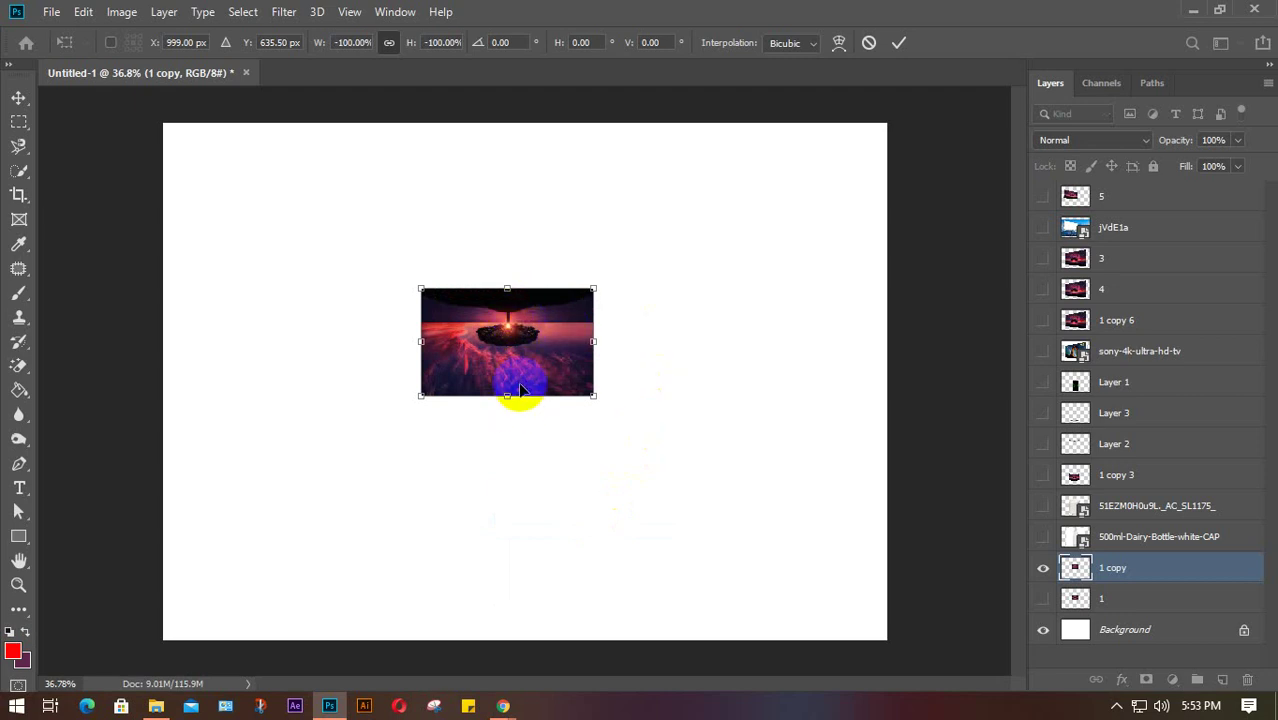
key("ctrl+z")
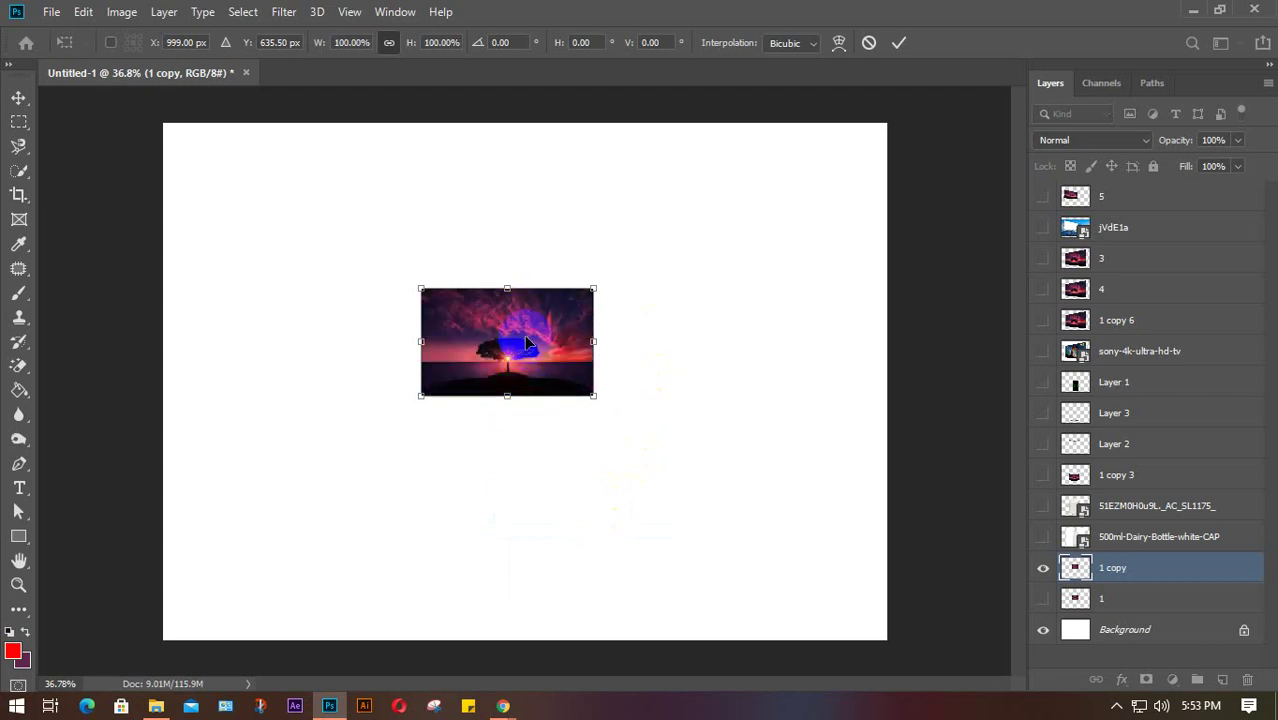
Step: Try rotating the sunset image 90° clockwise and undo the rotation
right_click(522, 337)
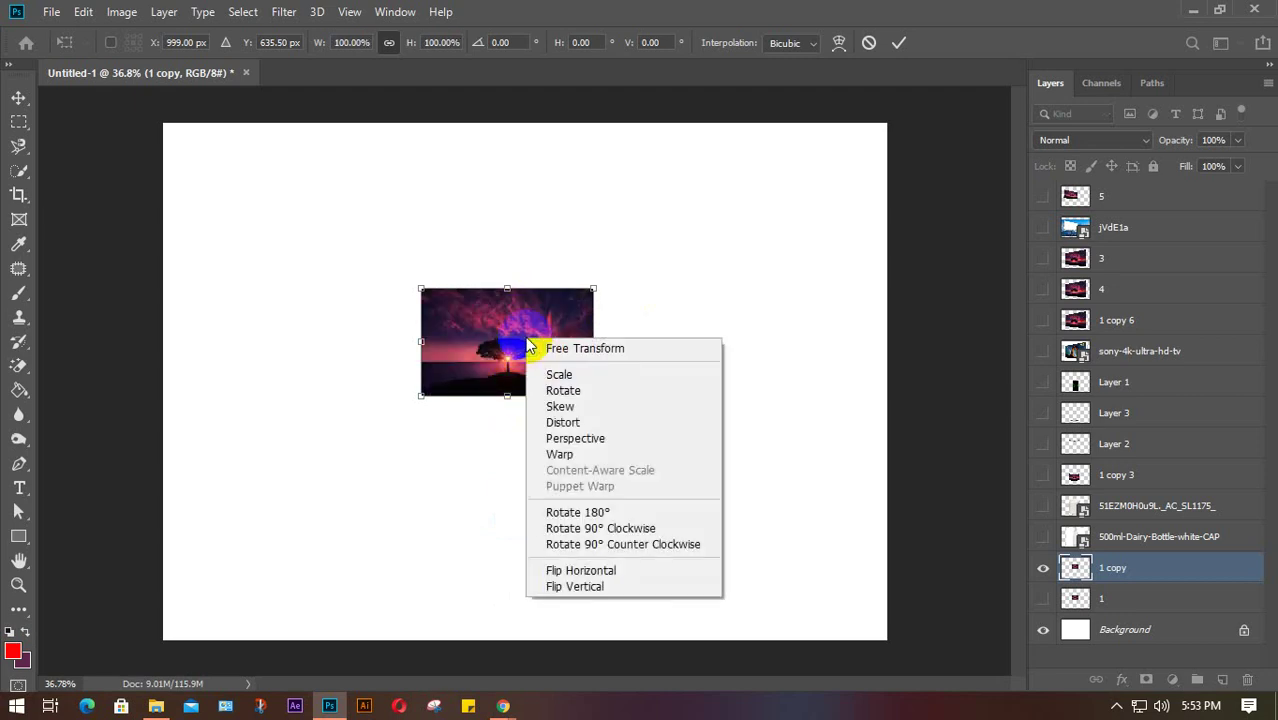
left_click(640, 533)
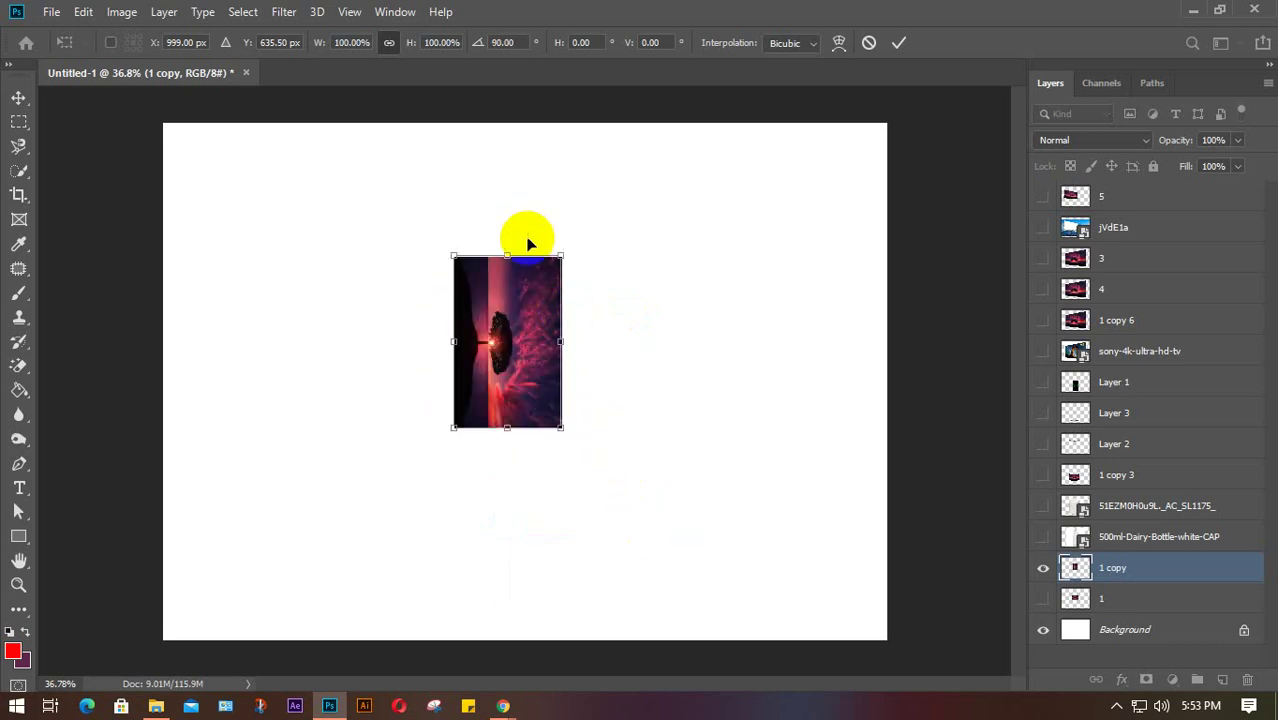
key("ctrl+z")
Step: Try rotating the sunset image 90° counter-clockwise and undo the rotation
right_click(516, 308)
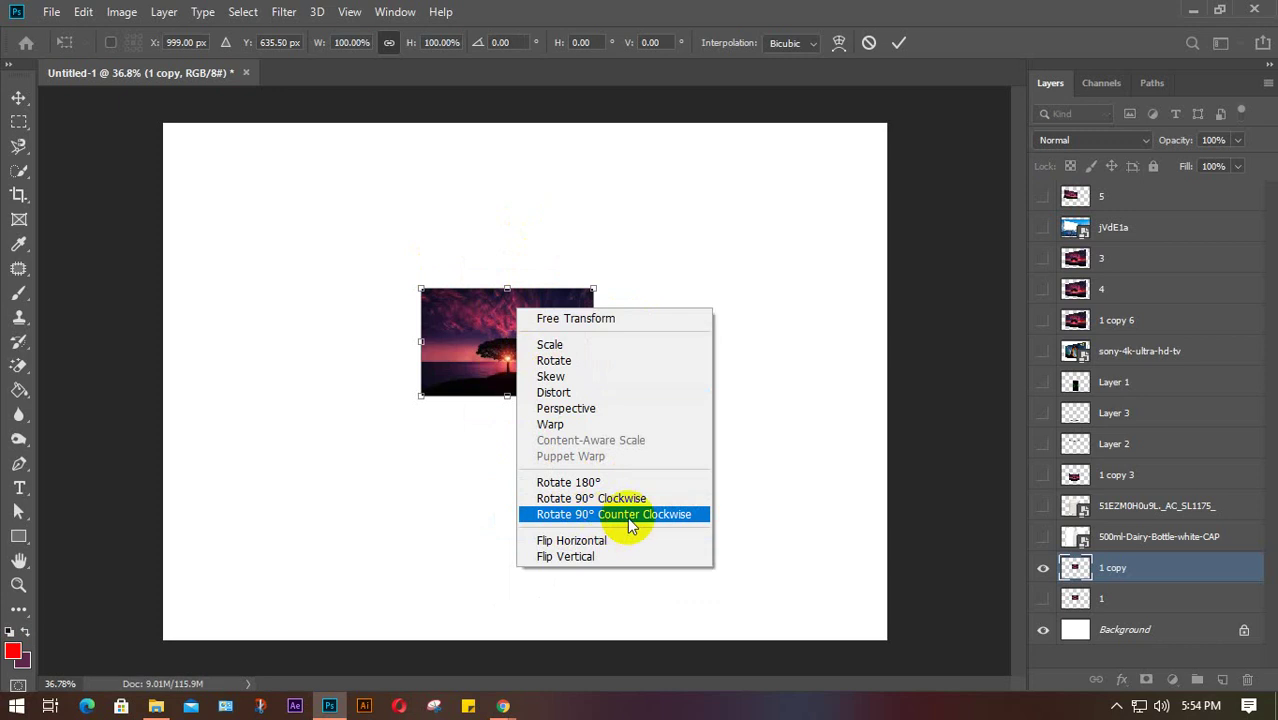
left_click(630, 524)
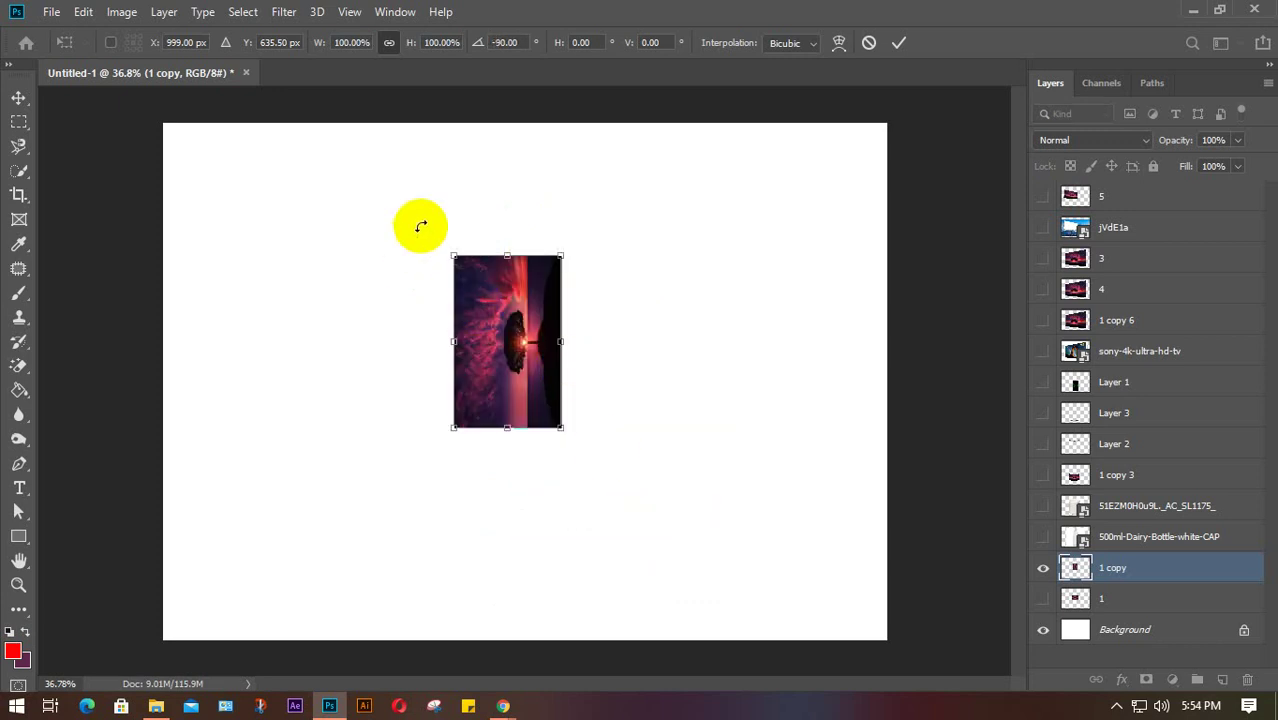
left_click(505, 405)
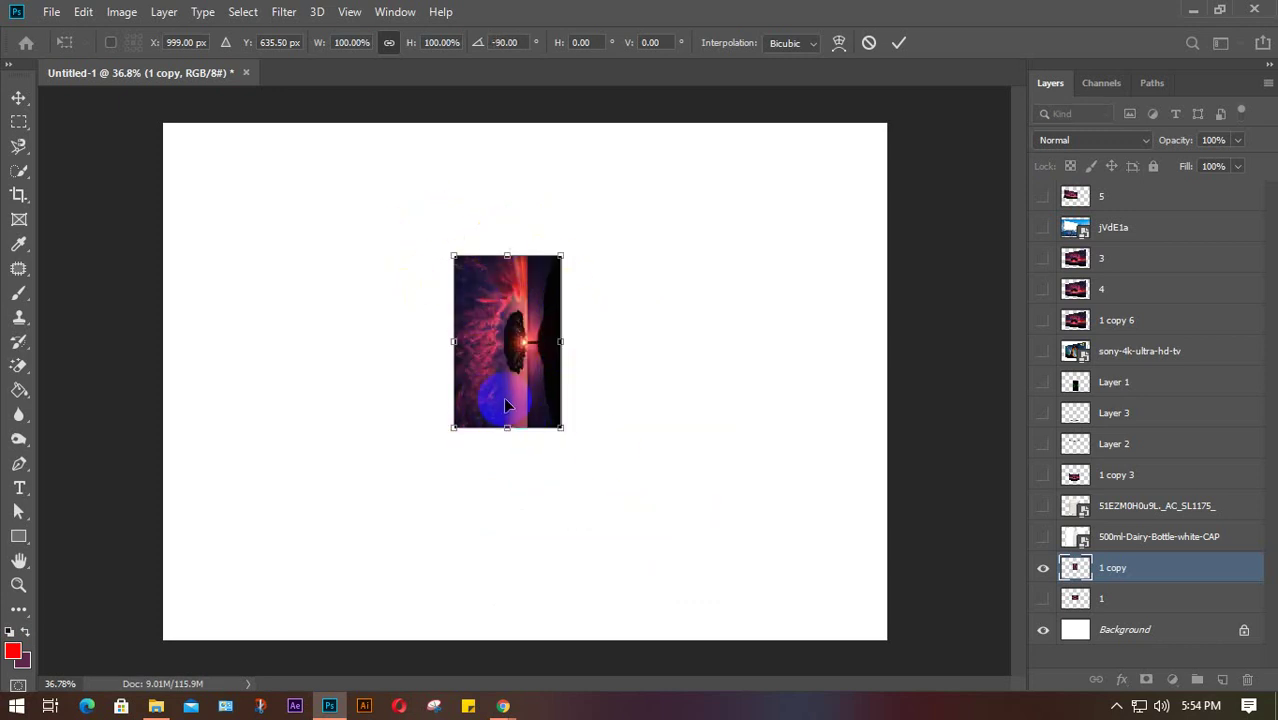
key("ctrl+z")
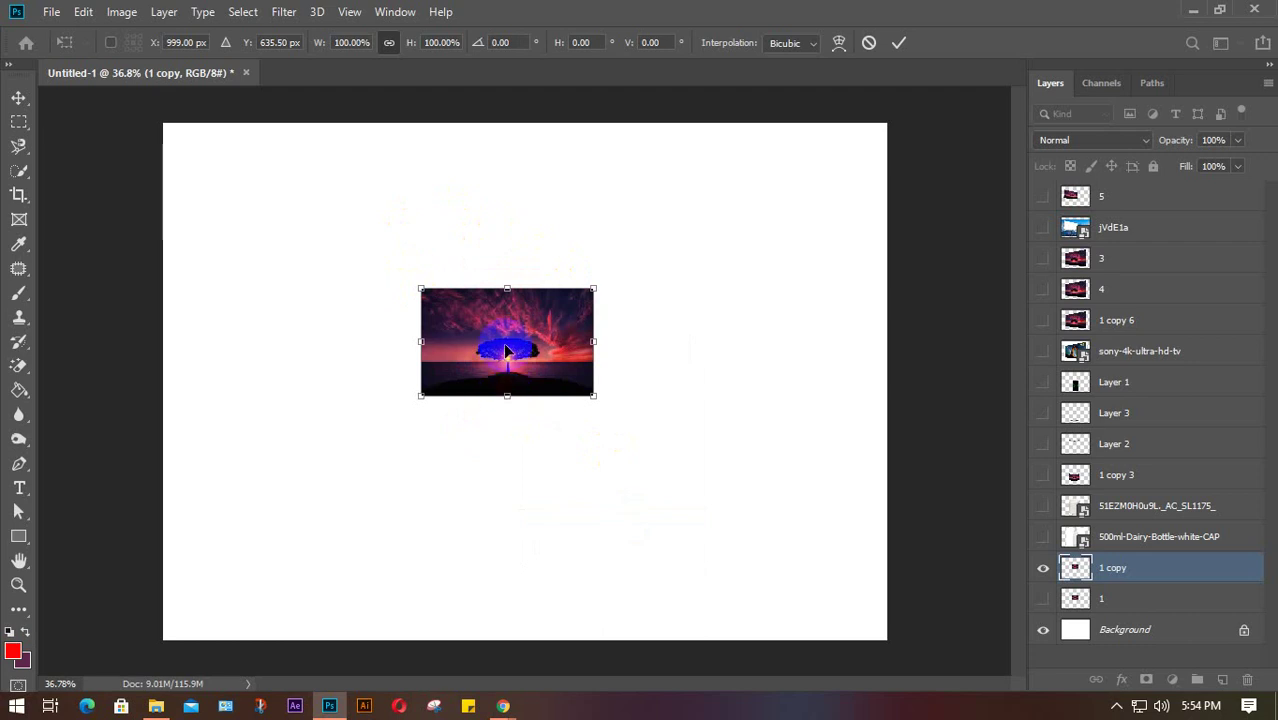
Step: Close Free Transform on the sunset image without flipping it and hide layer 1 copy
right_click(507, 350)
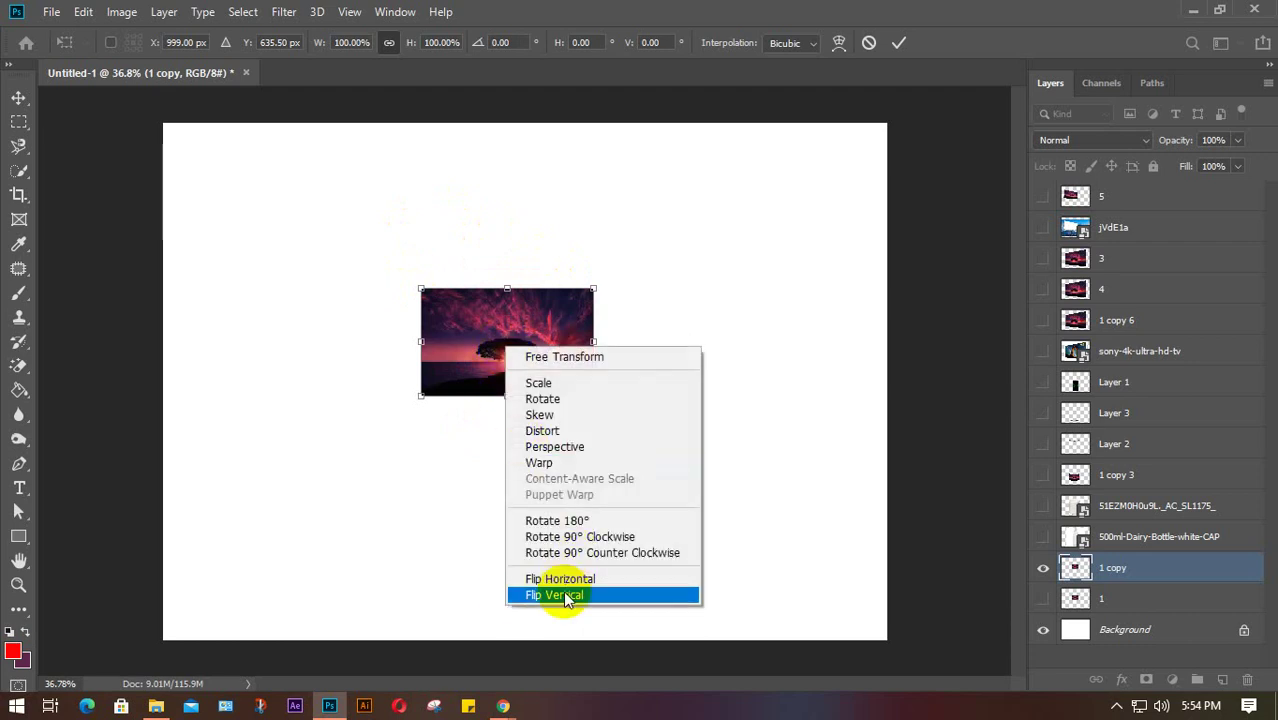
left_click(681, 305)
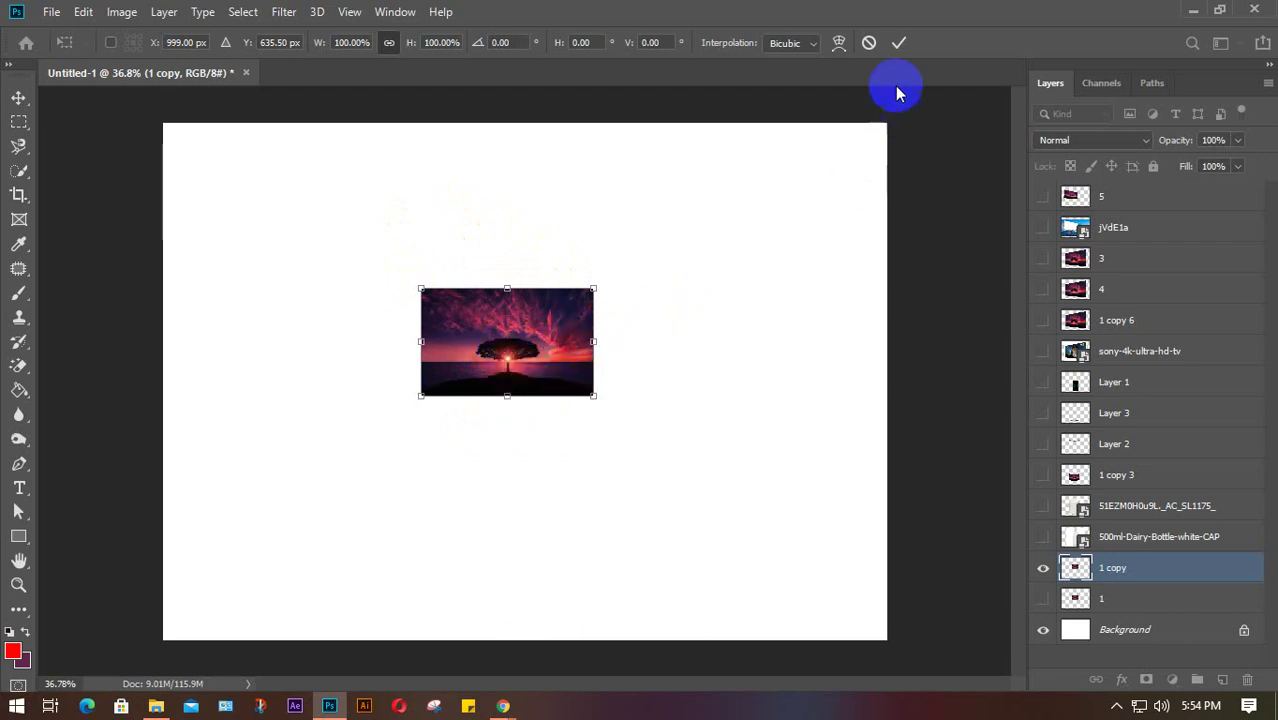
left_click(898, 43)
left_click(507, 378)
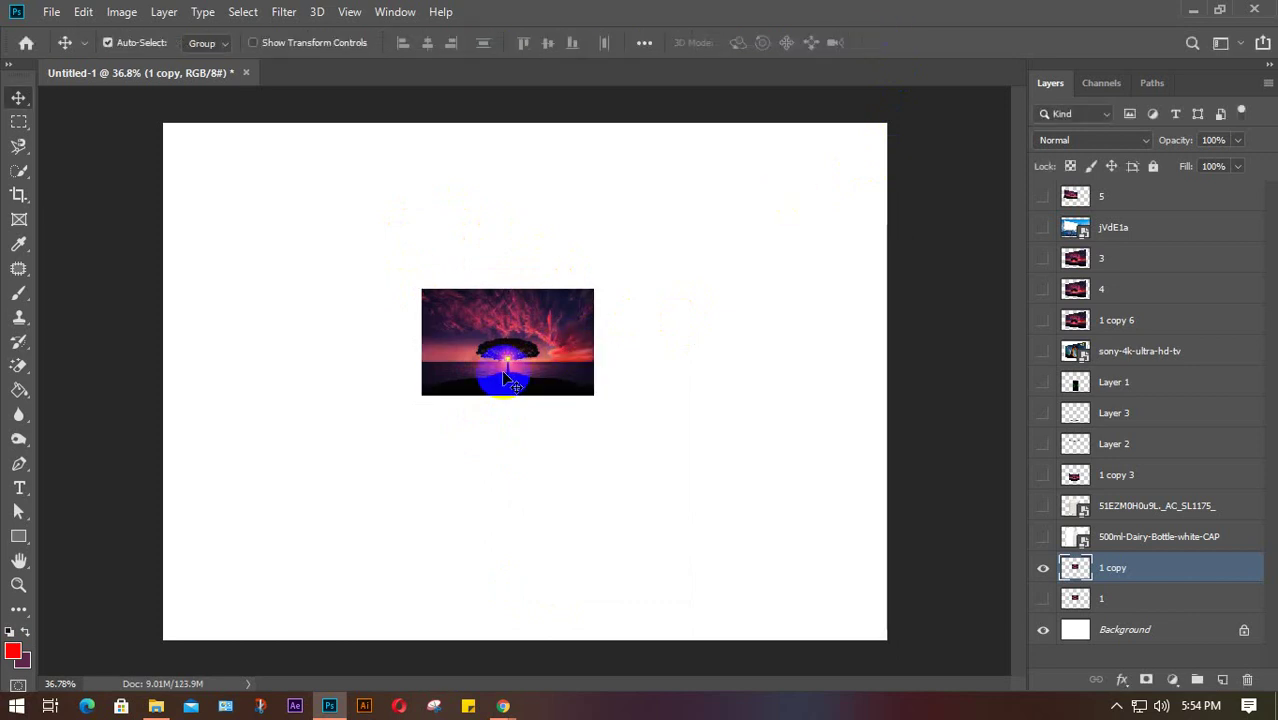
left_click(1043, 567)
left_click(156, 706)
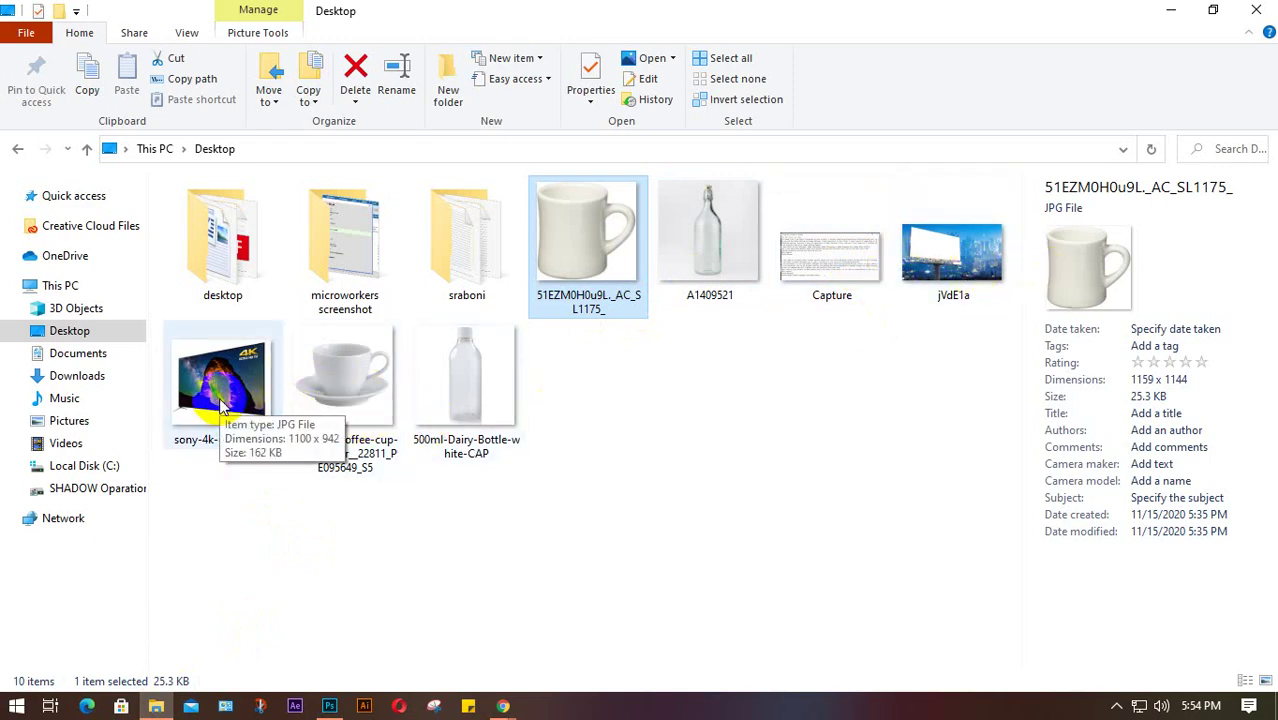
left_click(1166, 14)
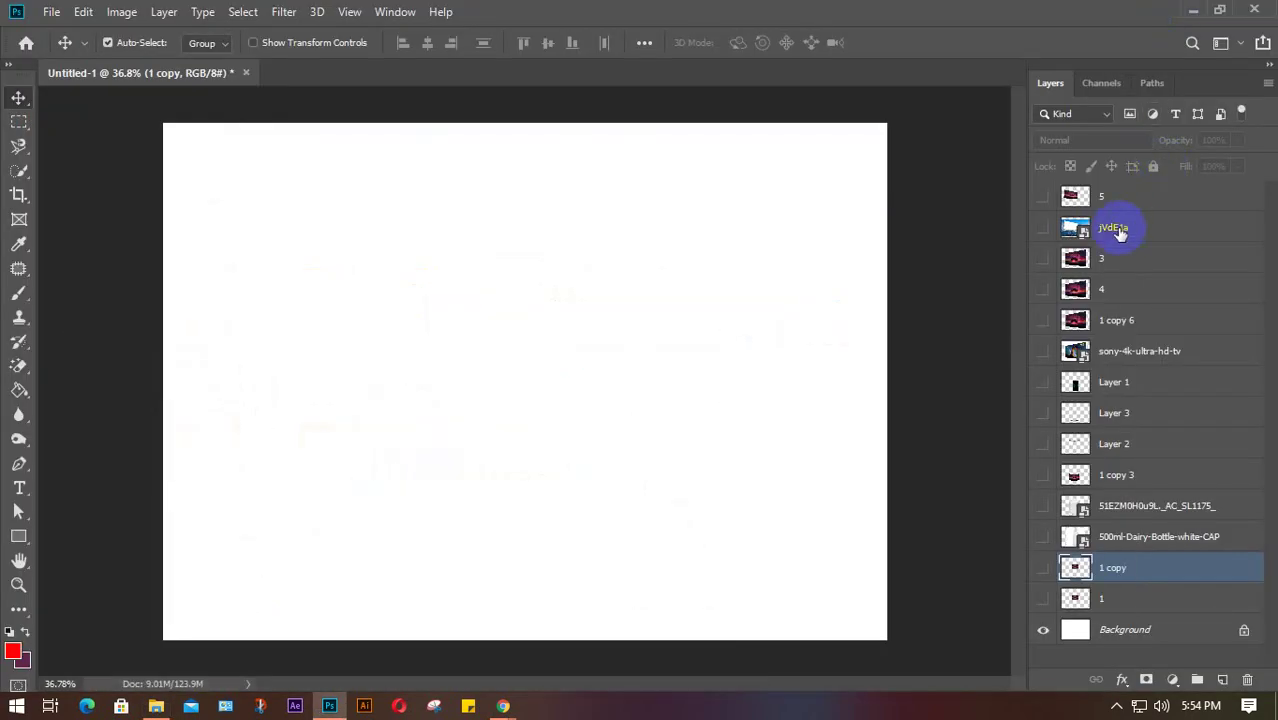
Step: Show the sony-4k-ultra-hd-tv layer, scale it down to about 19%, and place it in the canvas's upper-left area
left_click(1044, 352)
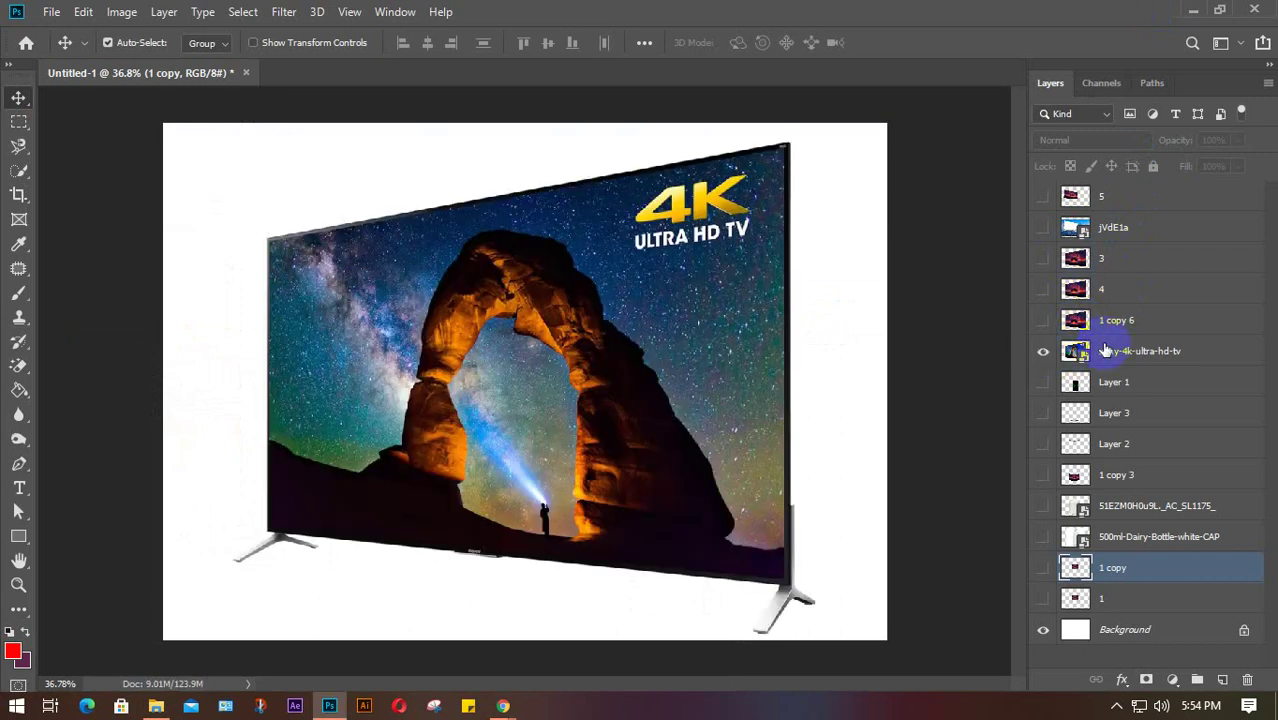
left_click(1136, 354)
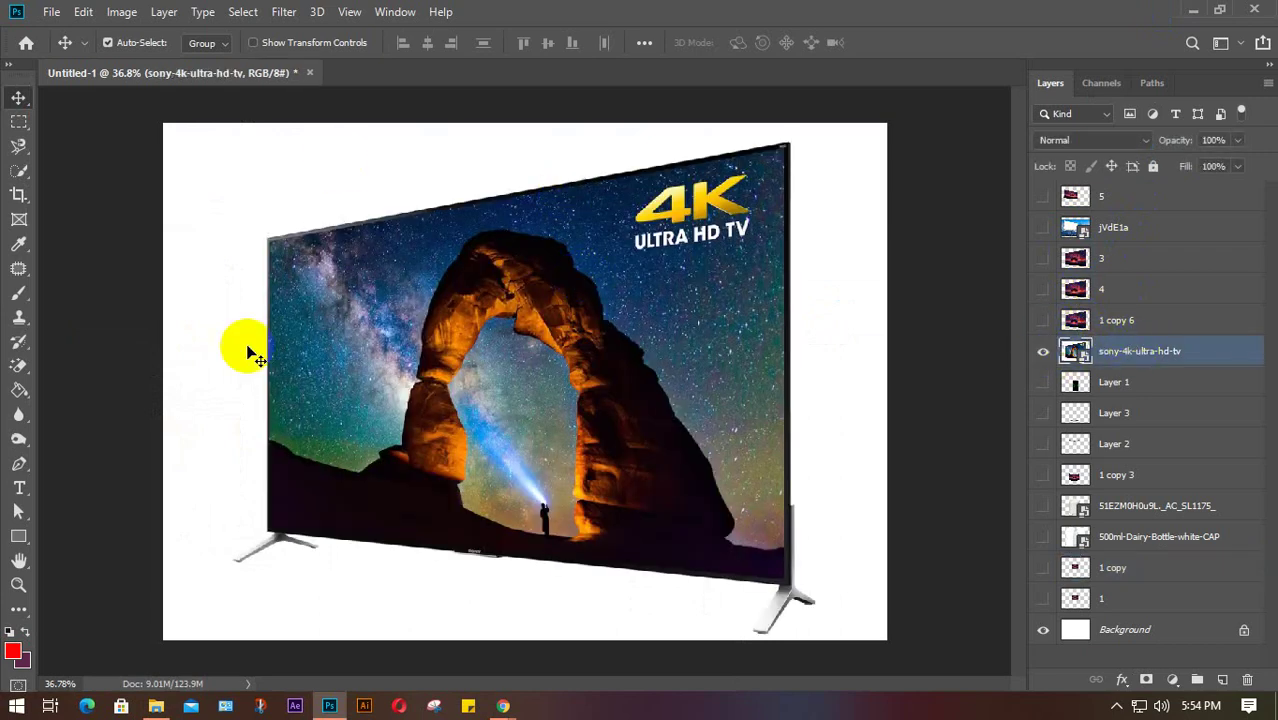
left_click(621, 341, "ctrl")
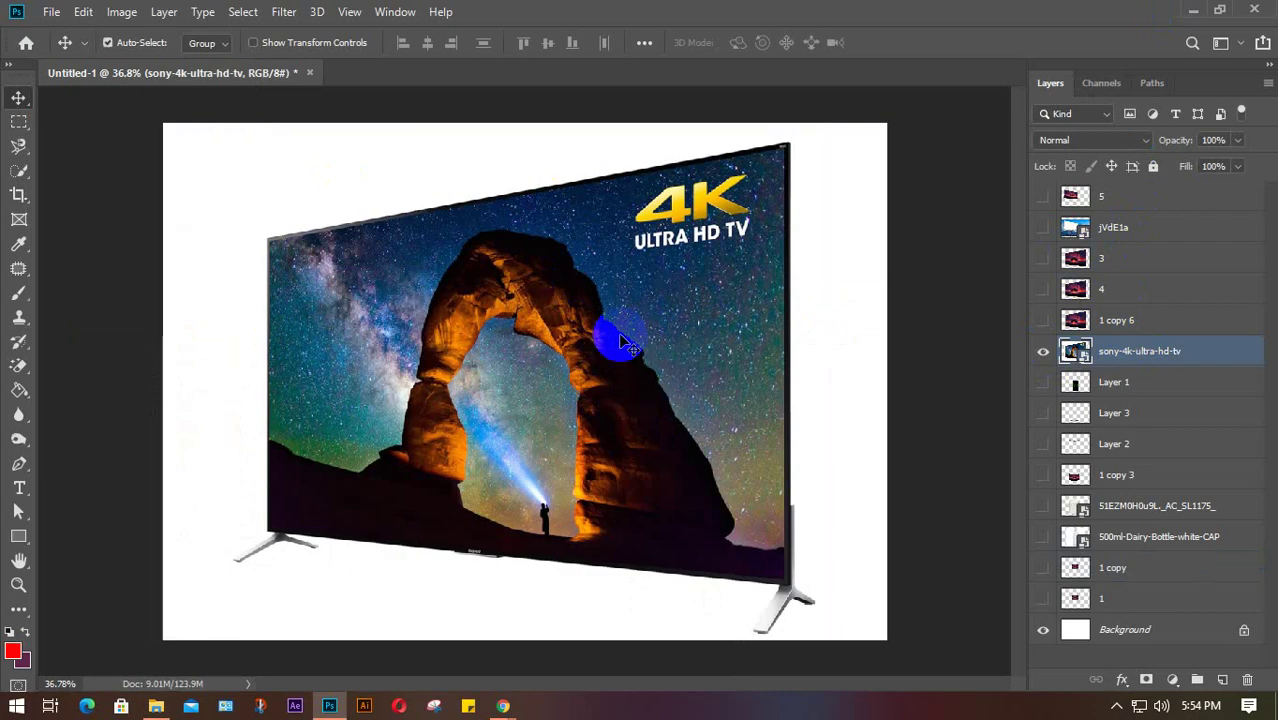
key("ctrl+t")
left_click_drag(829, 124, 508, 391)
left_click_drag(400, 438, 378, 204)
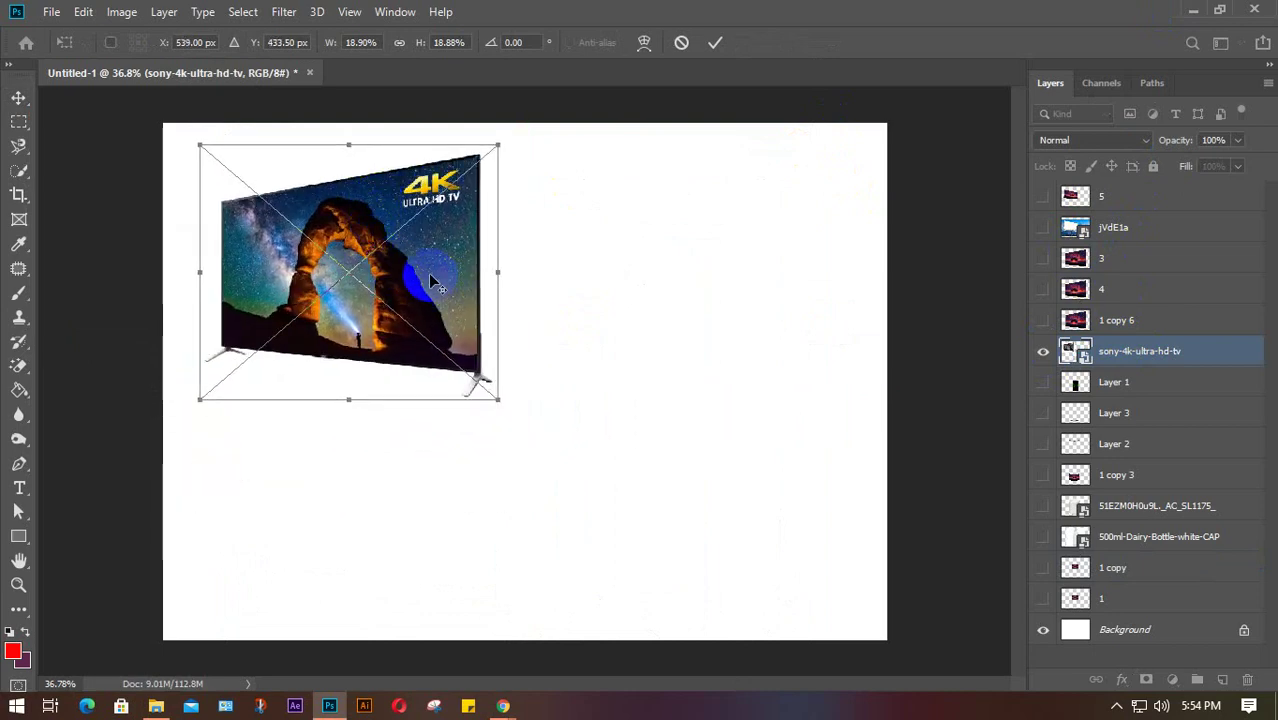
double_click(440, 305)
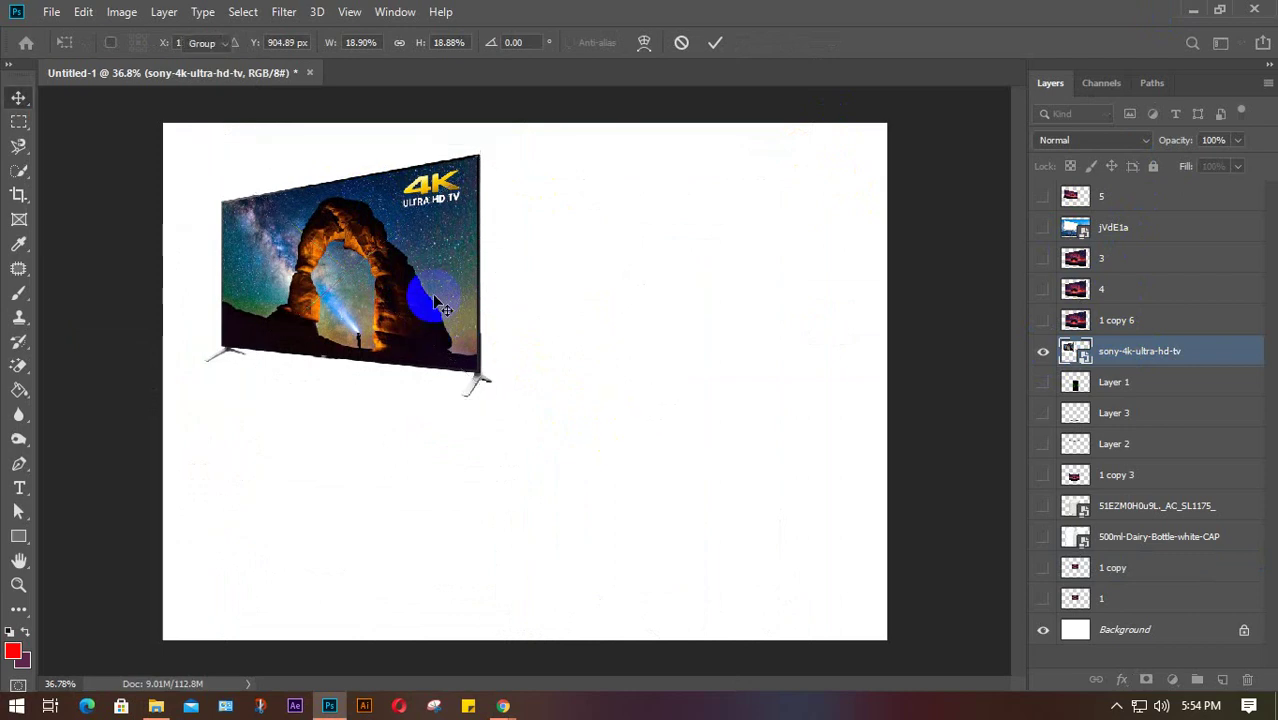
Step: Duplicate the TV image into the canvas's lower-right area, try flipping the copy horizontally, and undo the flip
left_click_drag(440, 305, 770, 537)
key("ctrl+t")
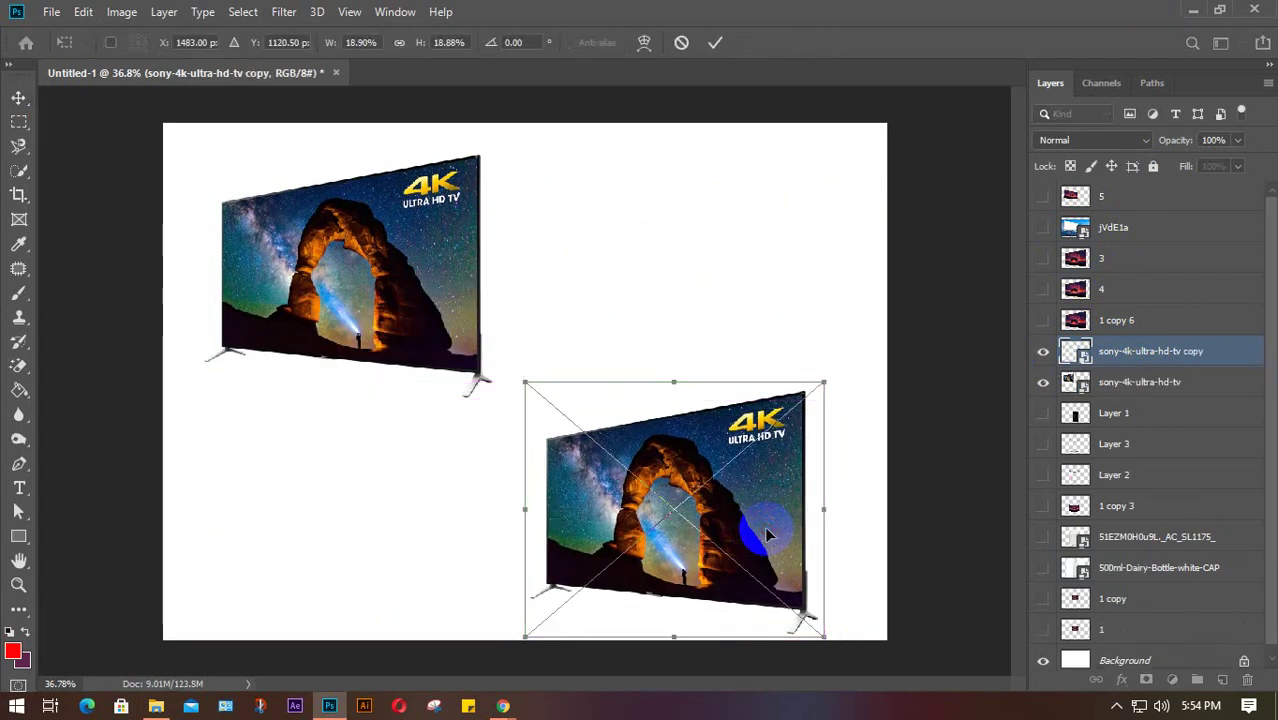
right_click(768, 535)
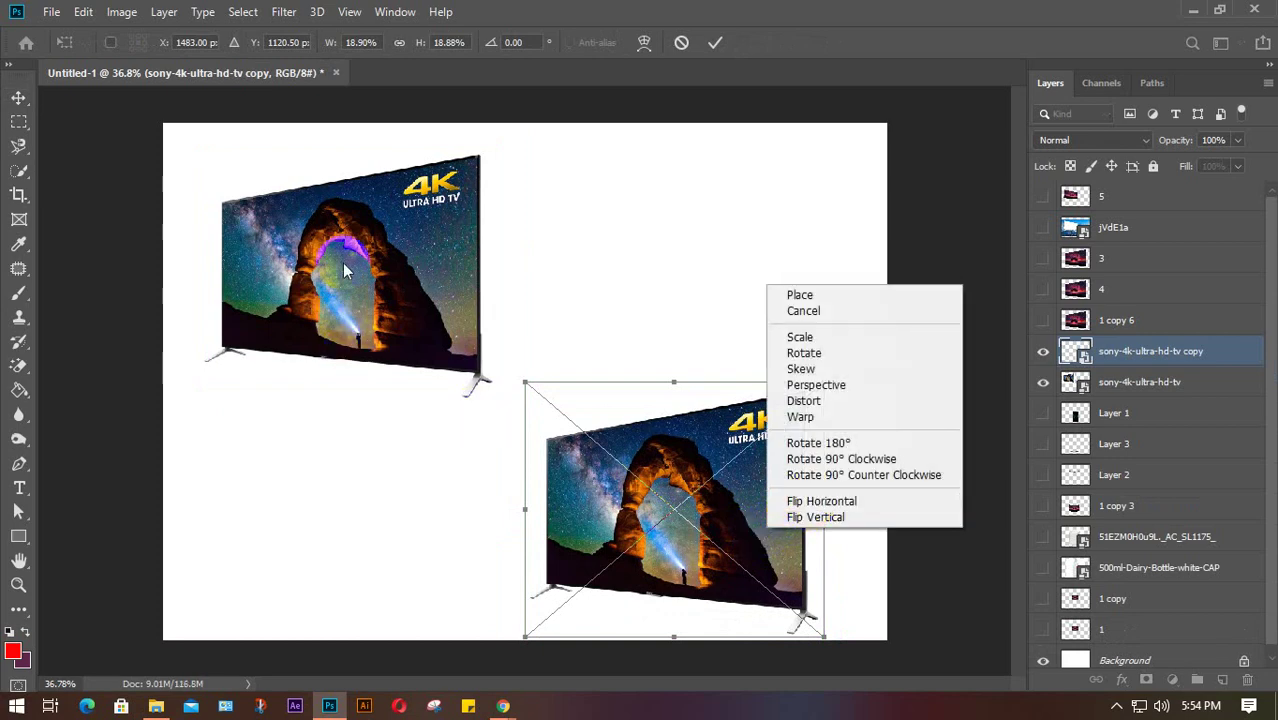
left_click(803, 503)
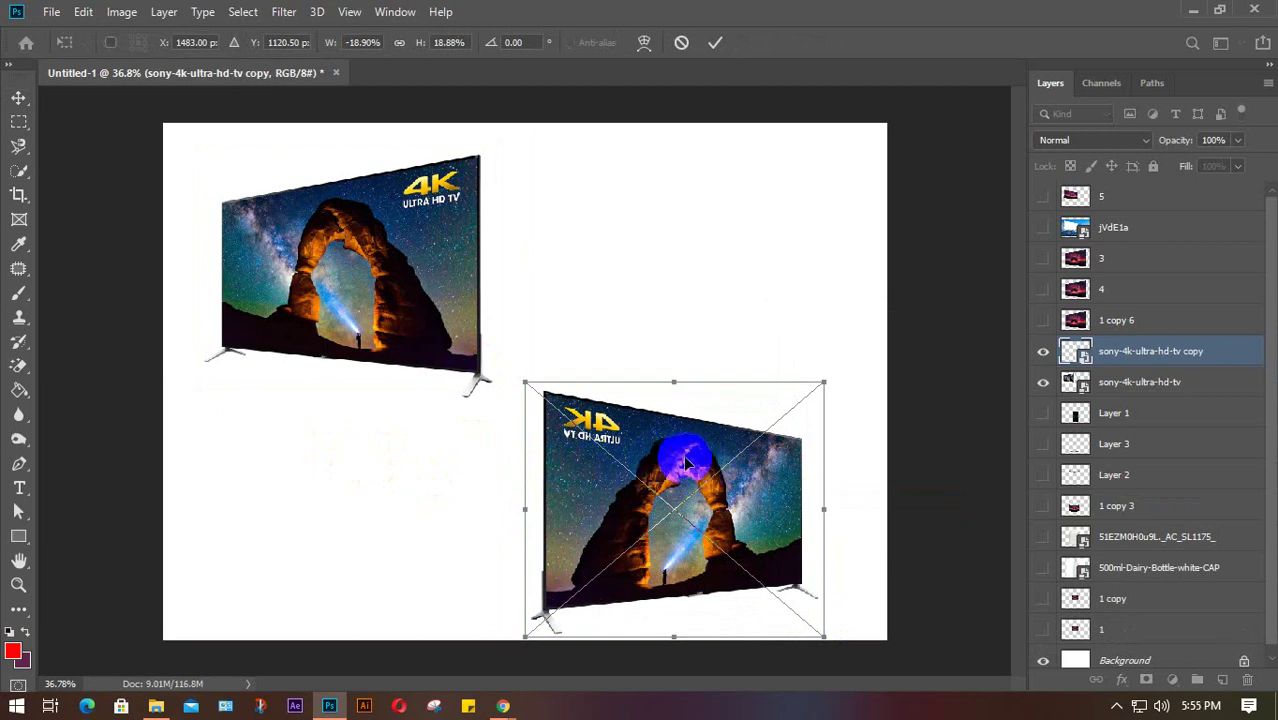
key("ctrl+z")
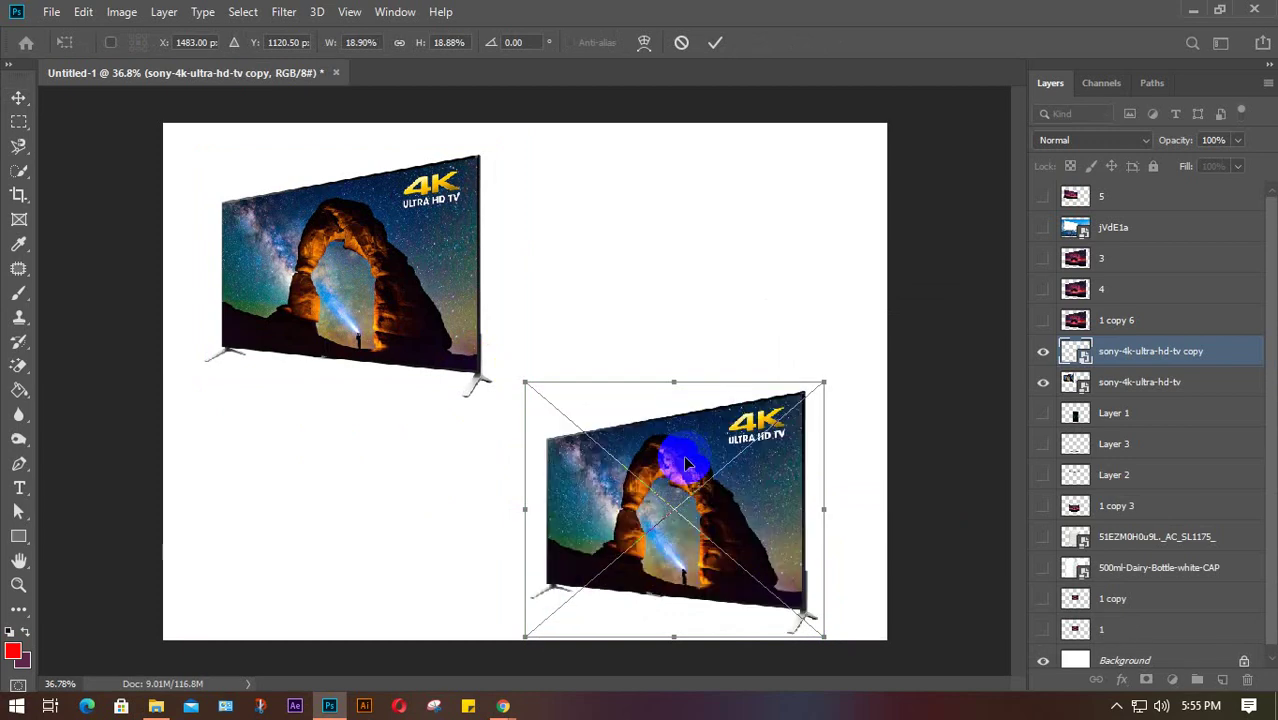
Step: Flip the TV copy vertically and align it directly beneath the original TV like a reflection
right_click(660, 462)
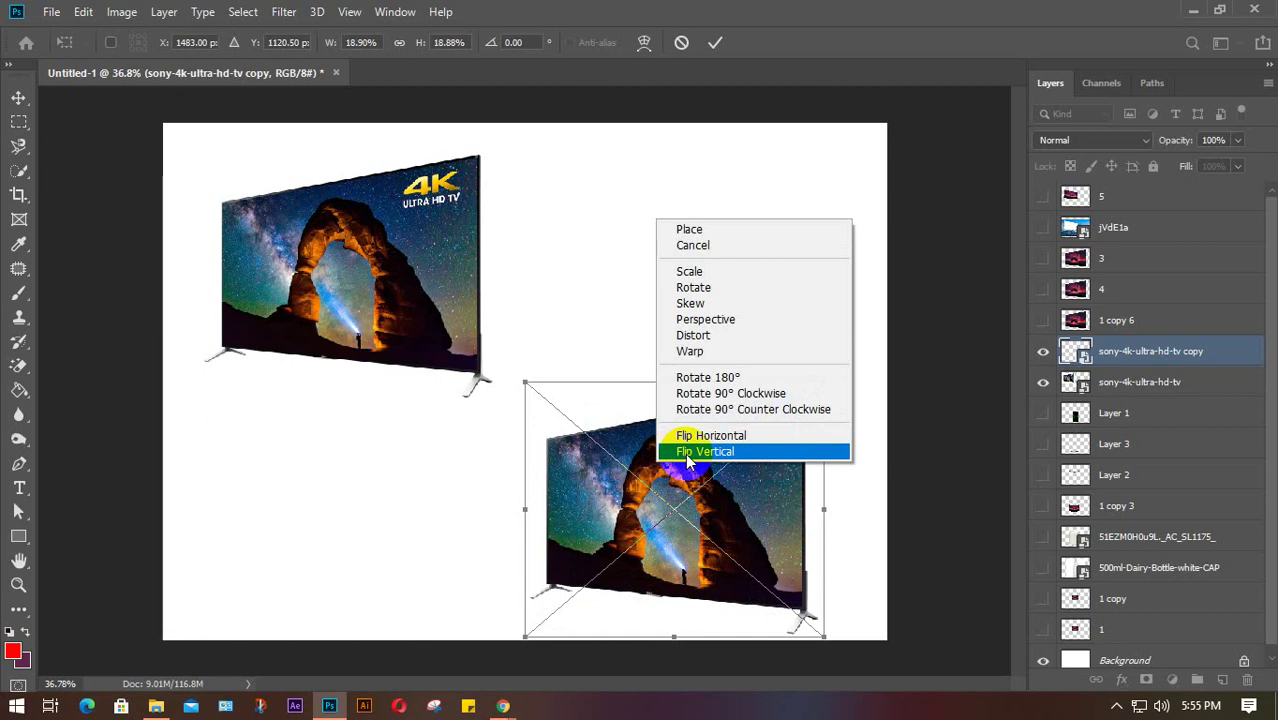
left_click(687, 455)
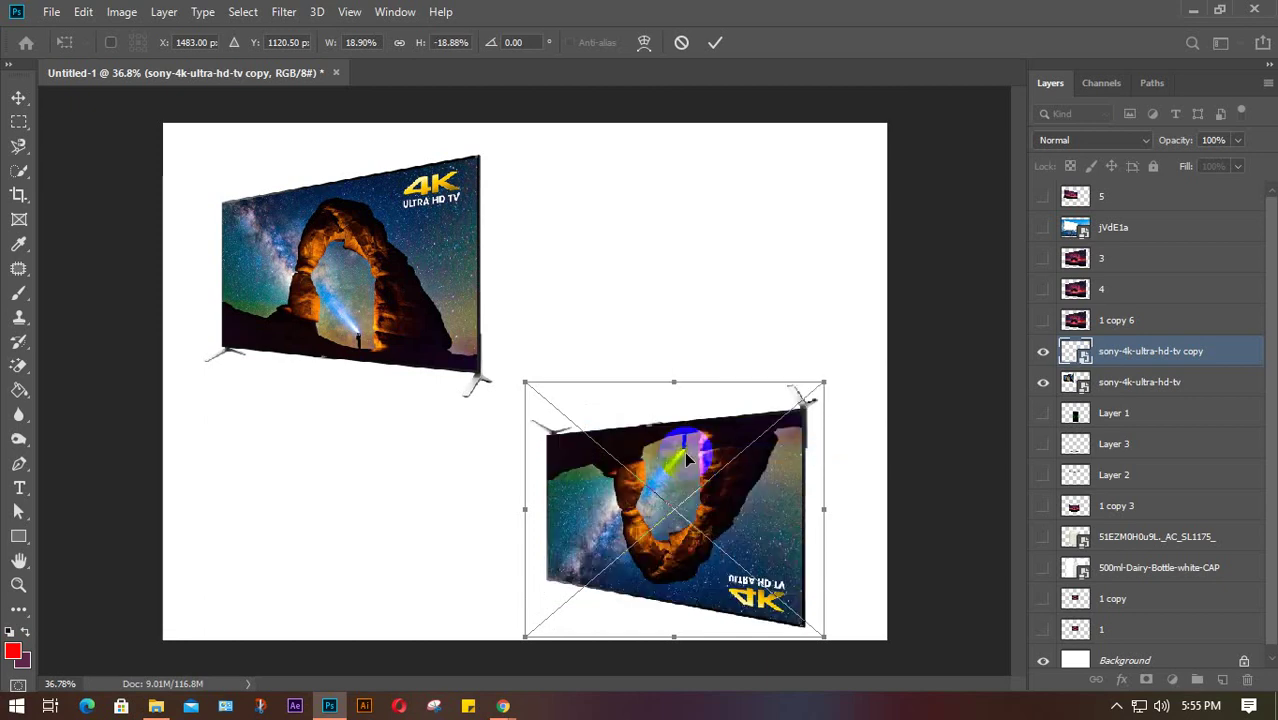
left_click(551, 277)
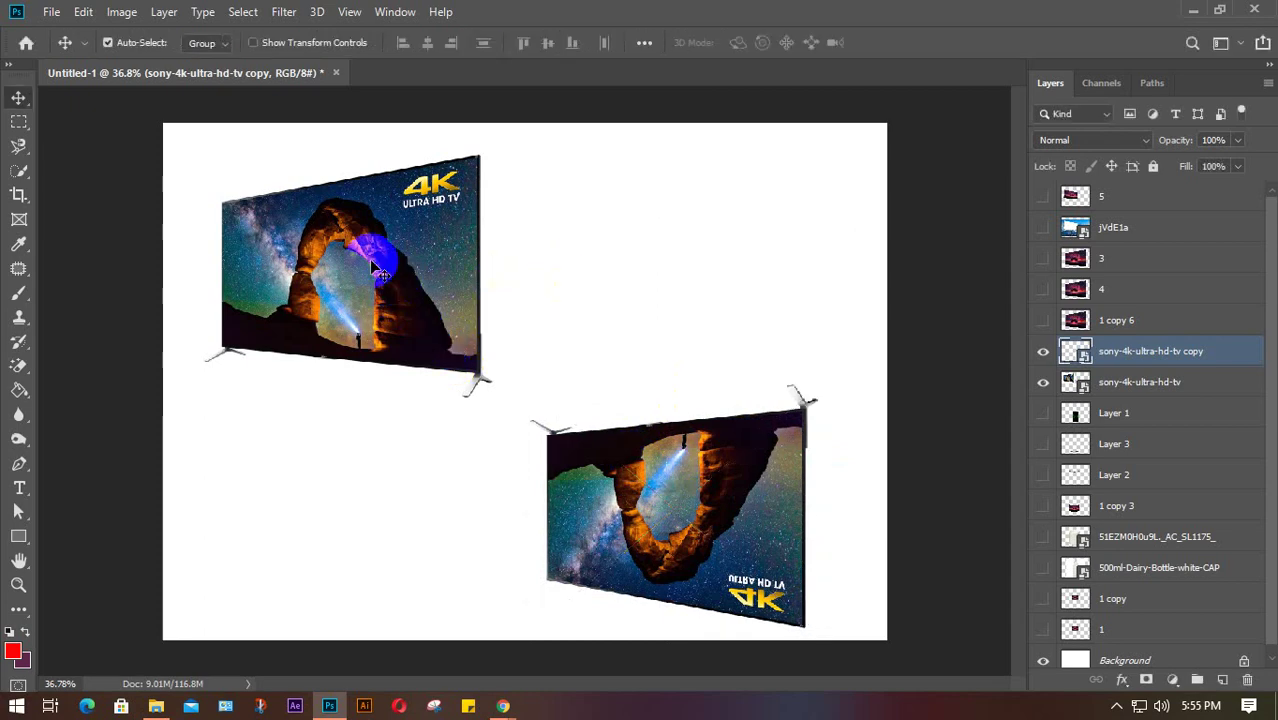
left_click_drag(380, 268, 530, 270)
left_click_drag(653, 490, 474, 508)
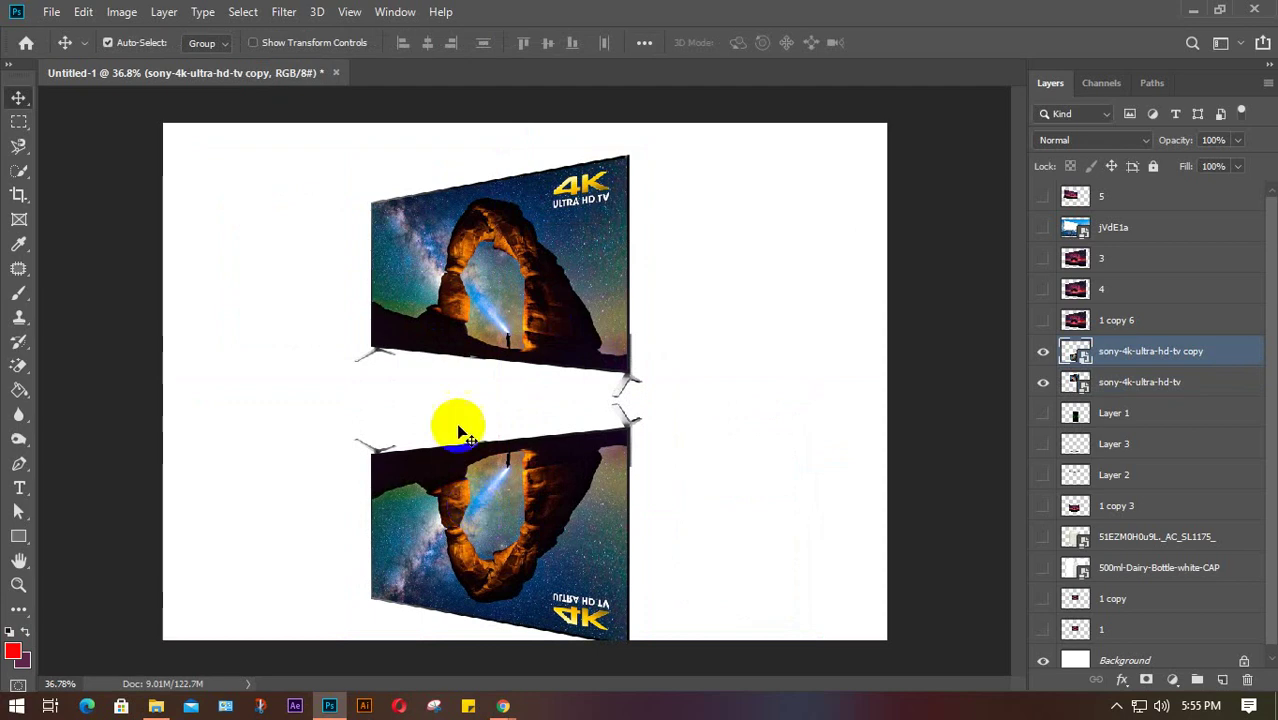
Step: Undo the repositioning of both TV images and the copy's vertical flip
right_click(487, 517)
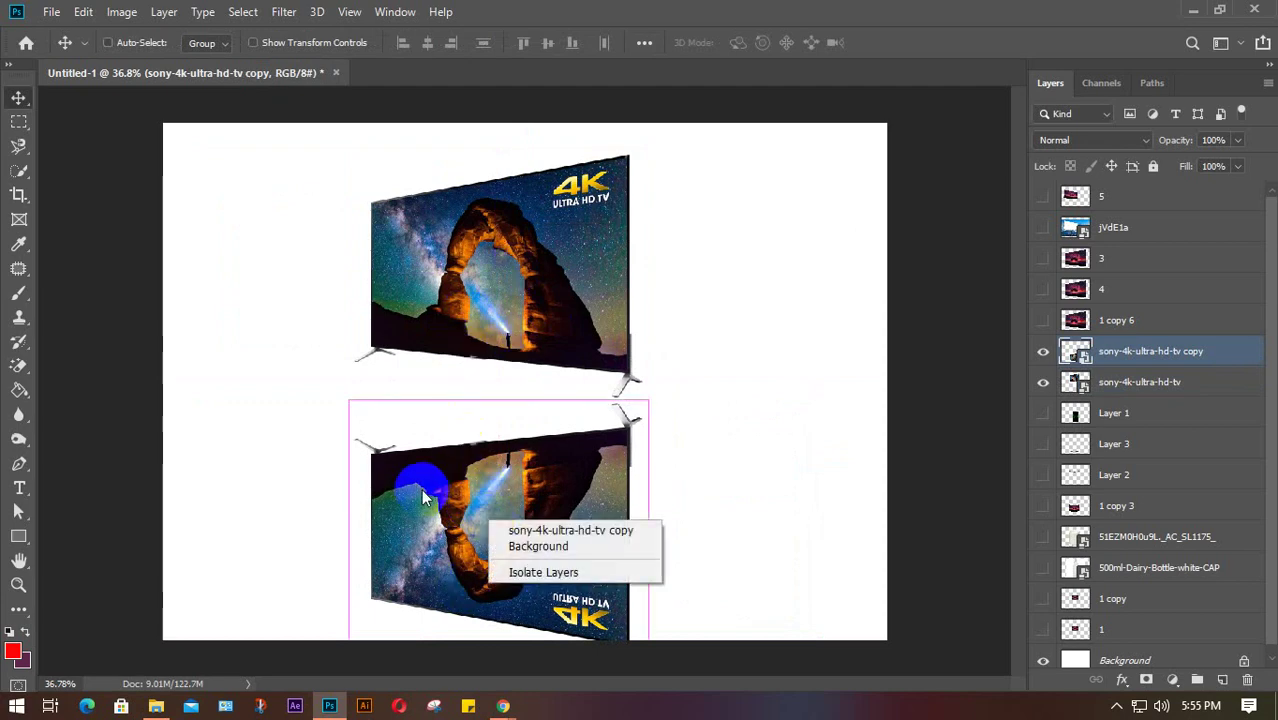
left_click_drag(564, 522, 740, 505)
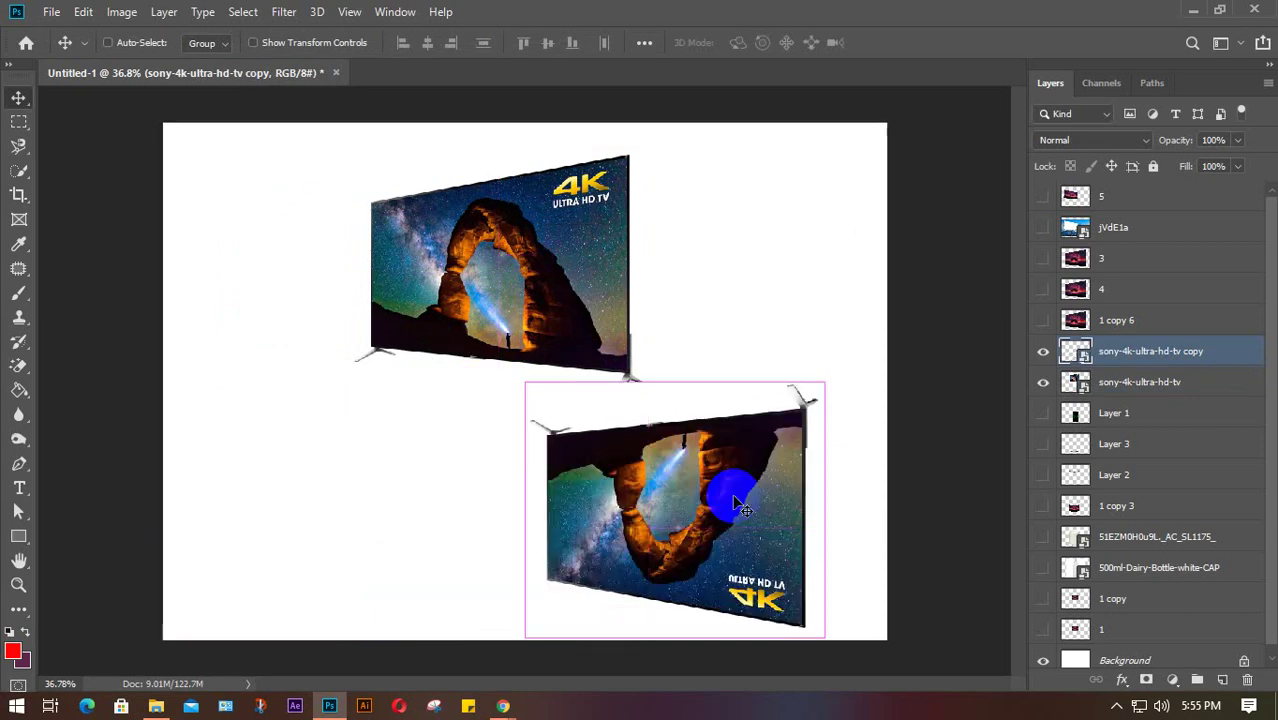
key("ctrl+z")
key("ctrl+z")
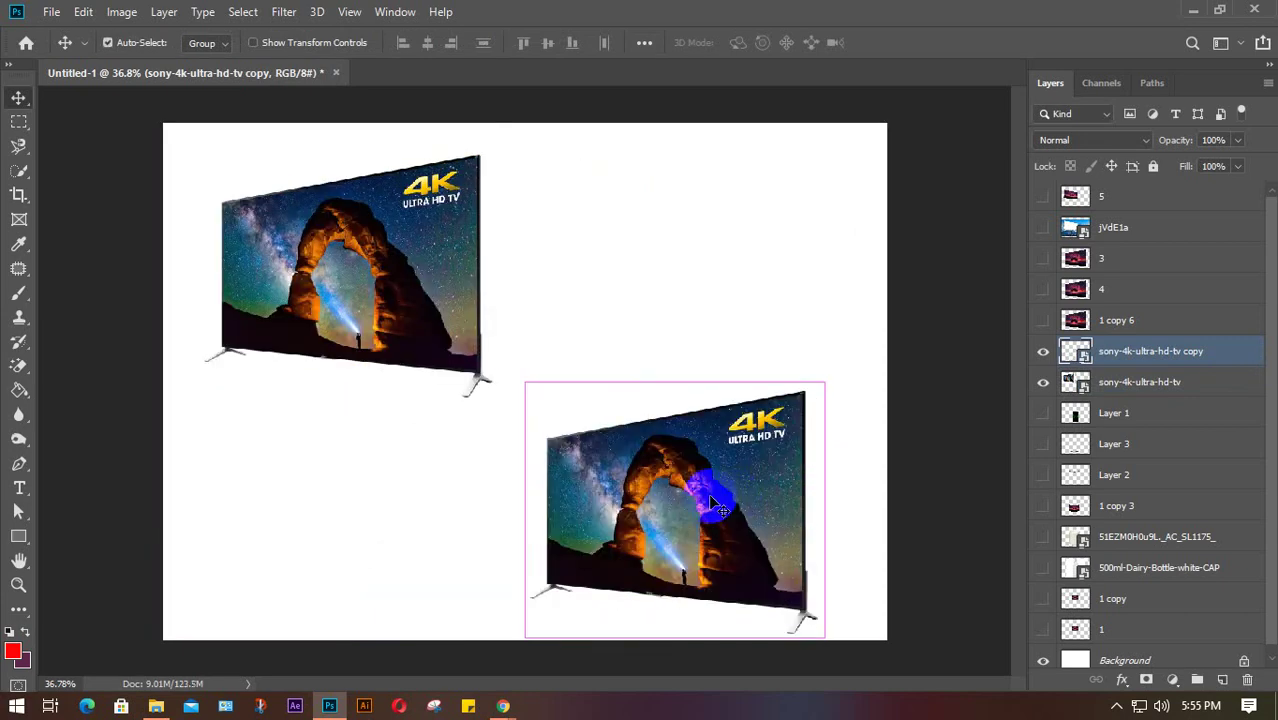
right_click(712, 504)
key("Escape")
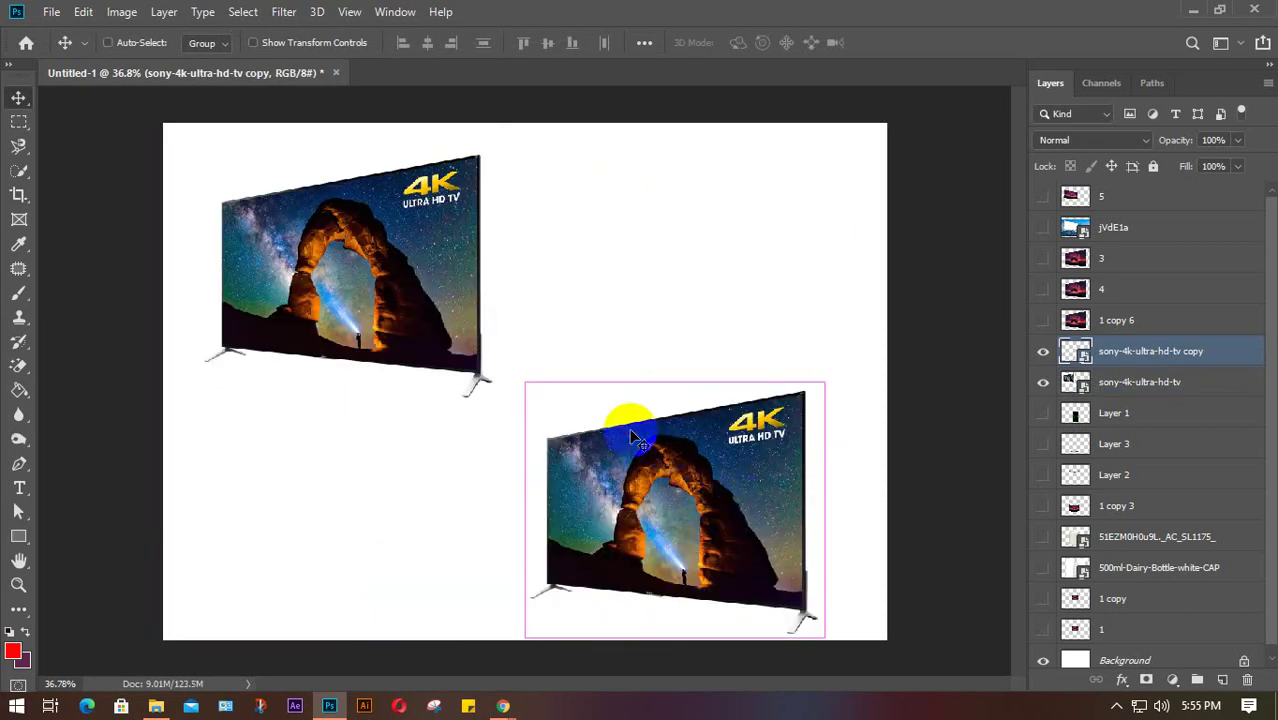
Step: Flip the TV copy horizontally with Free Transform and place it beside the original TV as a mirror image
key("ctrl+t")
right_click(671, 506)
left_click(700, 474)
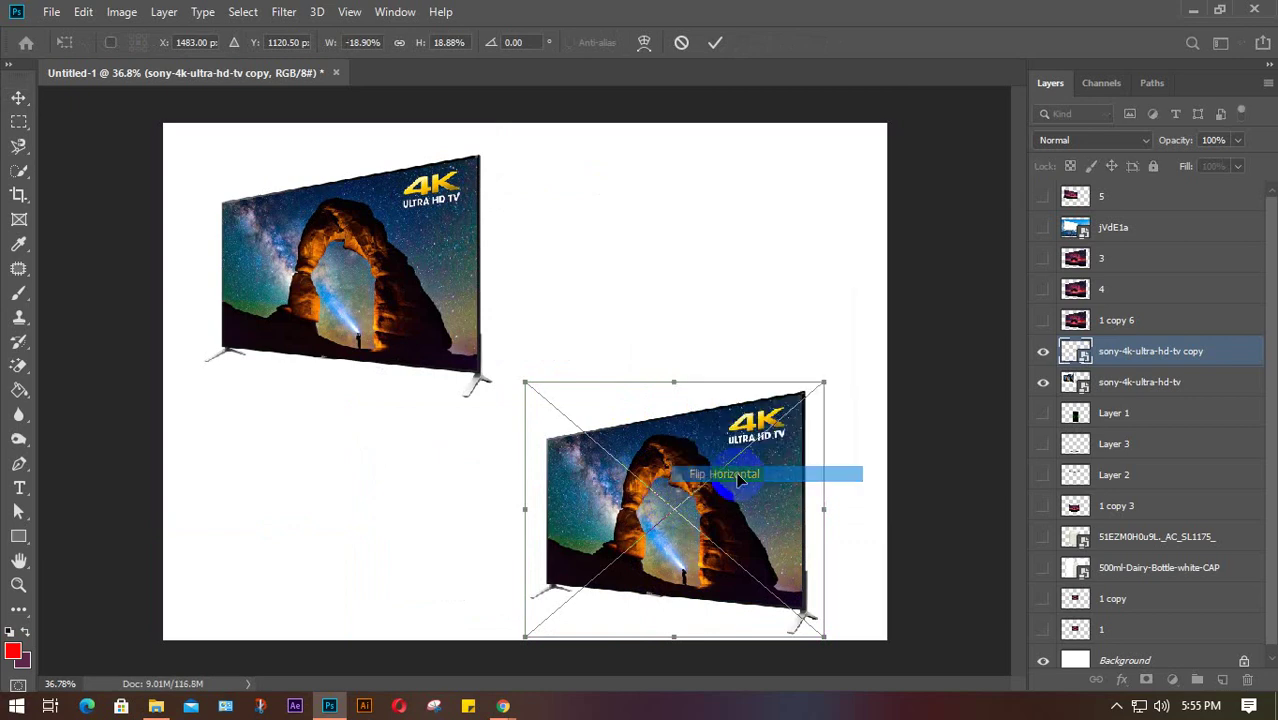
left_click_drag(642, 490, 646, 271)
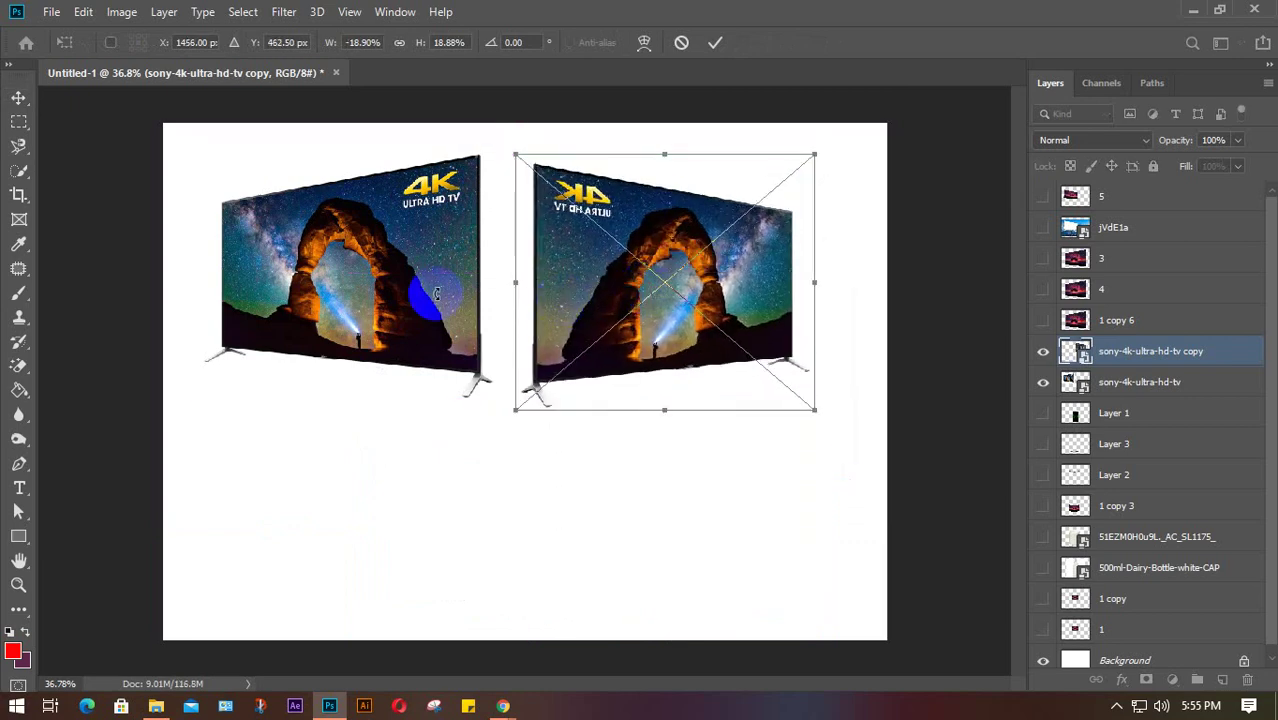
left_click(718, 45)
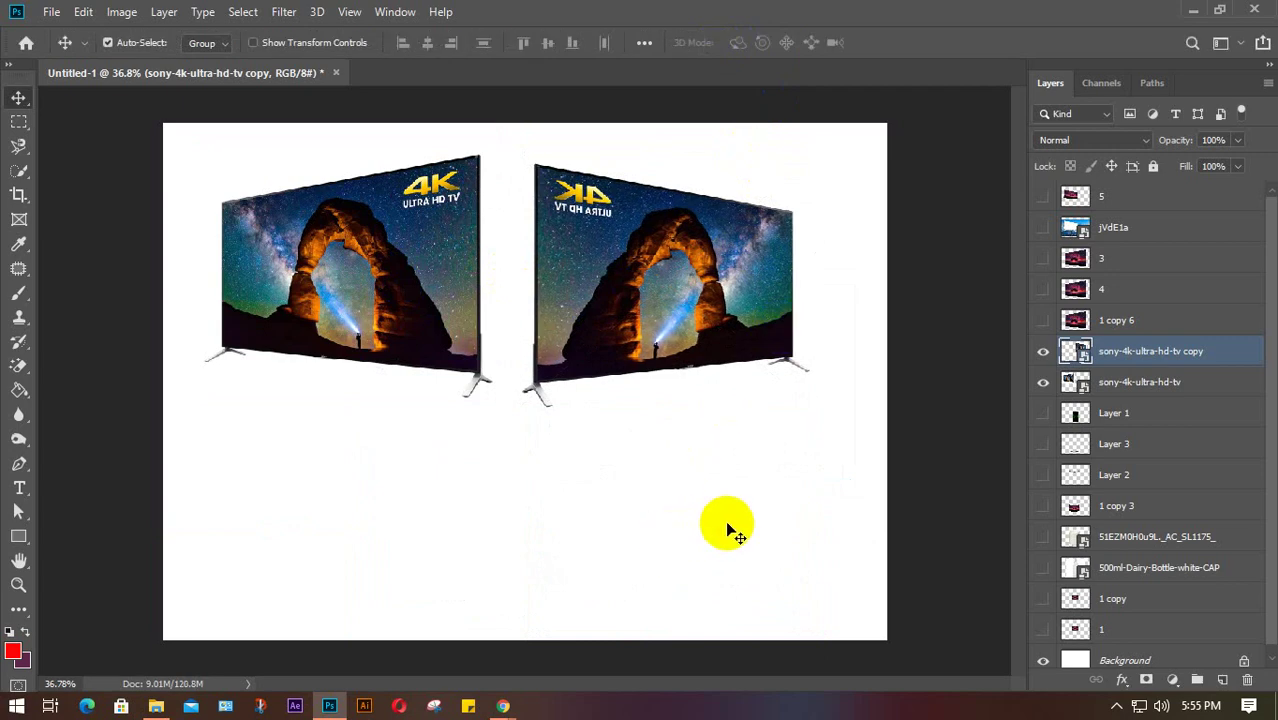
Step: Delete both TV layers and all remaining layers above layer 1 copy, from layer 5 down to 500ml-Dairy-Bottle-white-CAP
left_click_drag(727, 528, 385, 262)
key("Delete")
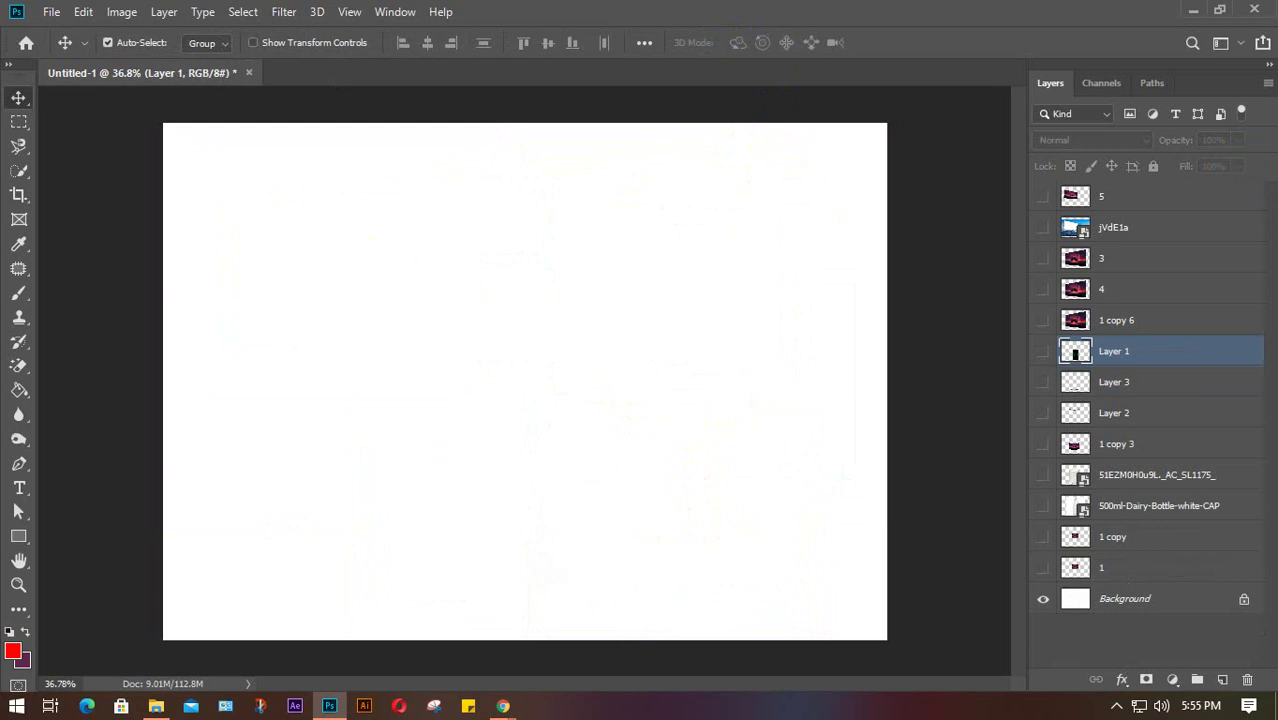
left_click(1145, 208)
key("Delete")
key("Delete")
key("Delete")
key("Delete")
key("Delete")
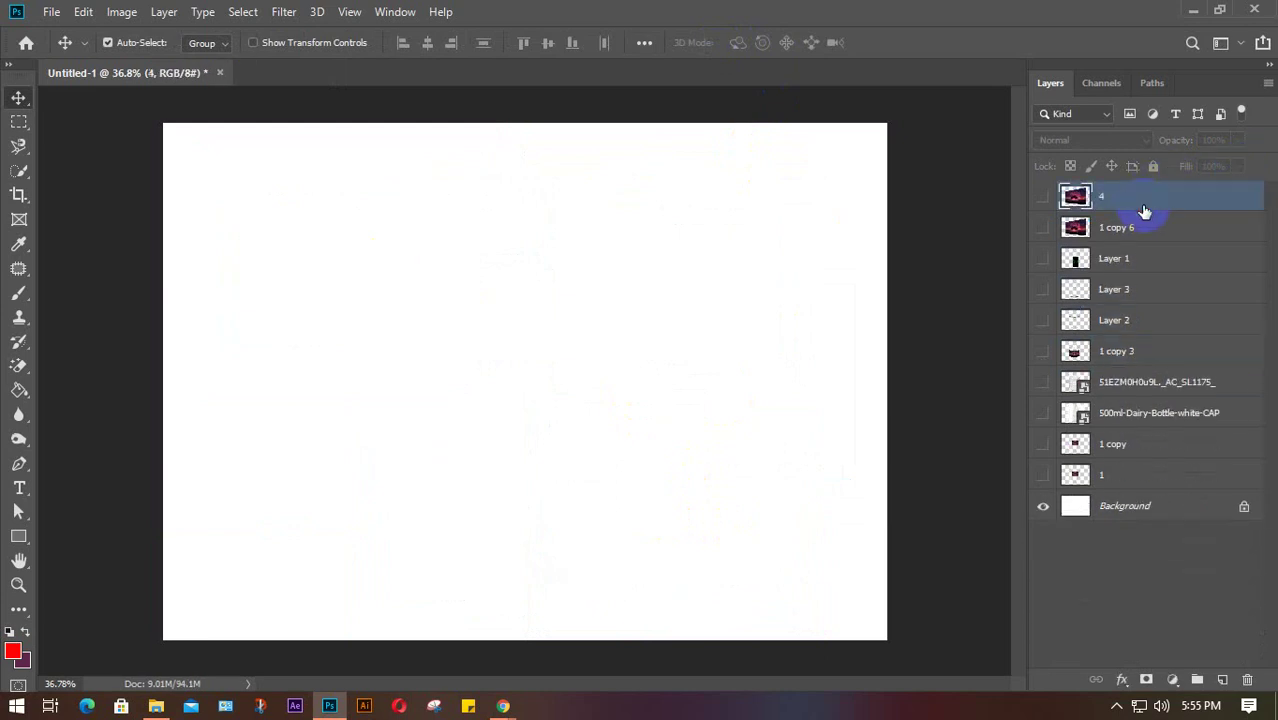
key("Delete")
key("Delete")
key("Delete")
key("Delete")
key("Delete")
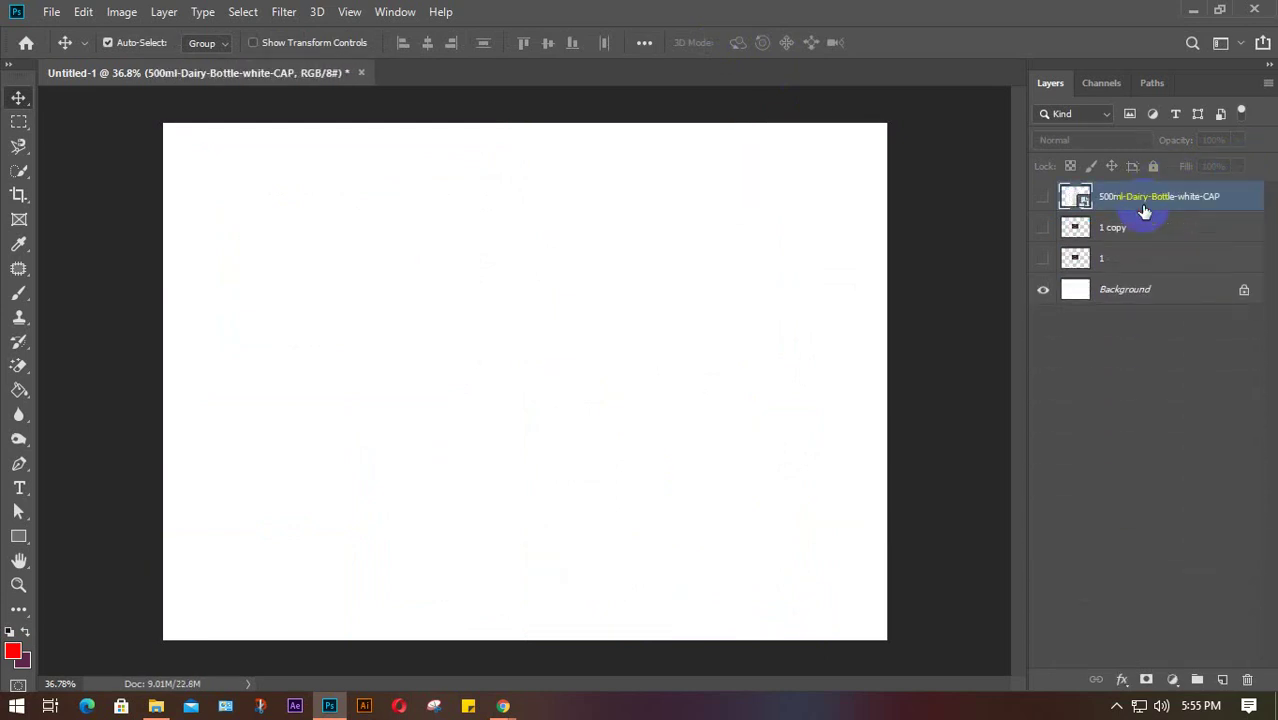
key("Delete")
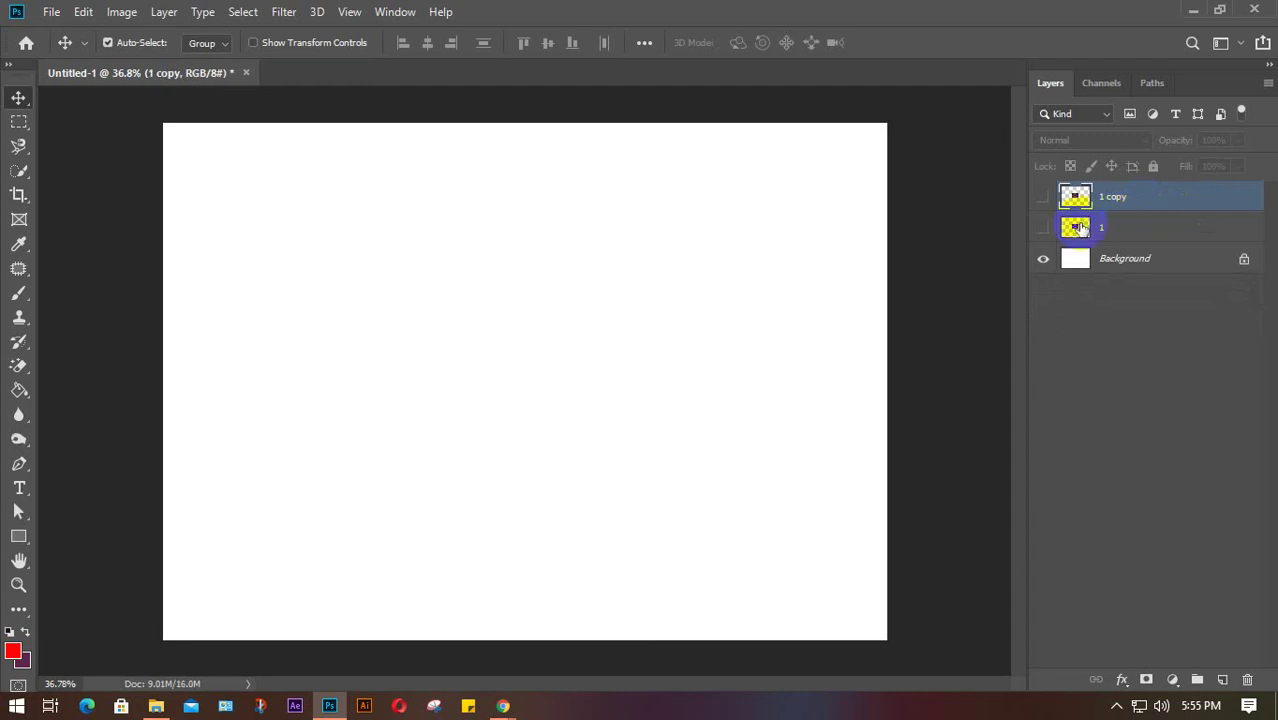
Step: Show layers 1 and 1 copy, and delete layer 1 copy
left_click(1044, 230)
left_click(1043, 197)
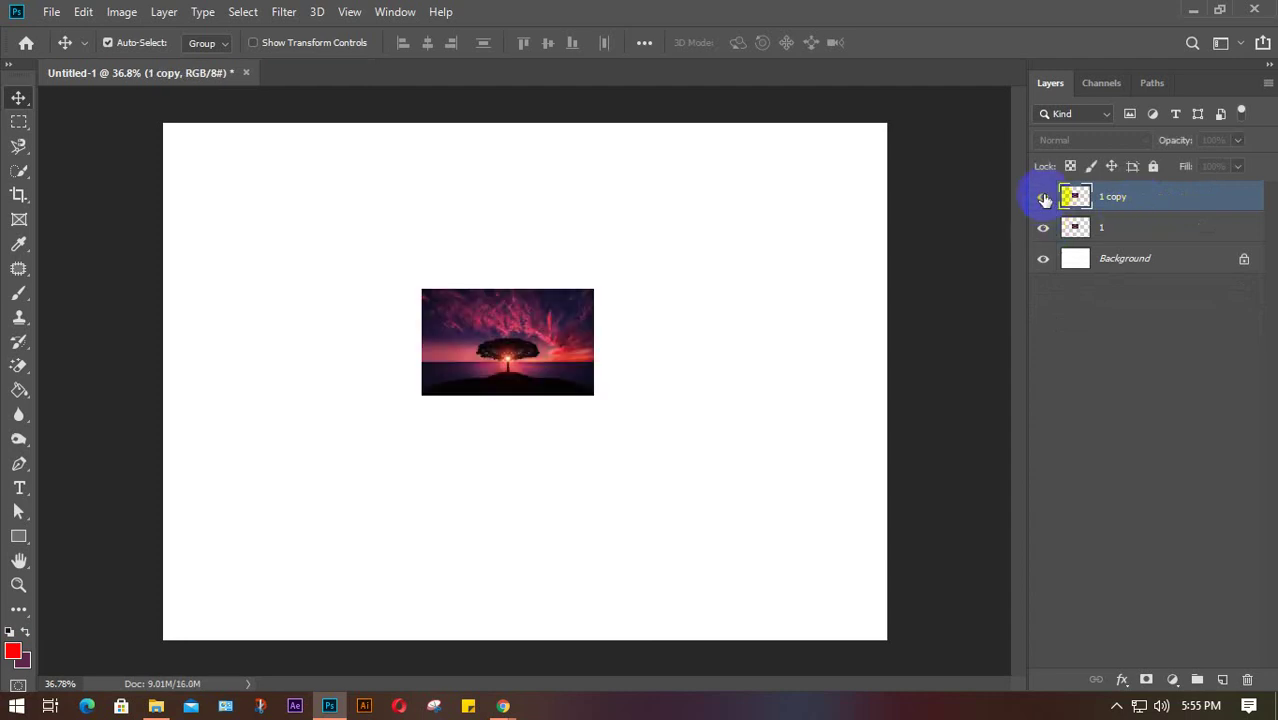
left_click(1130, 209)
key("Delete")
Step: Enlarge the sunset image on layer 1 proportionally to fill most of the canvas and center it
key("ctrl+t")
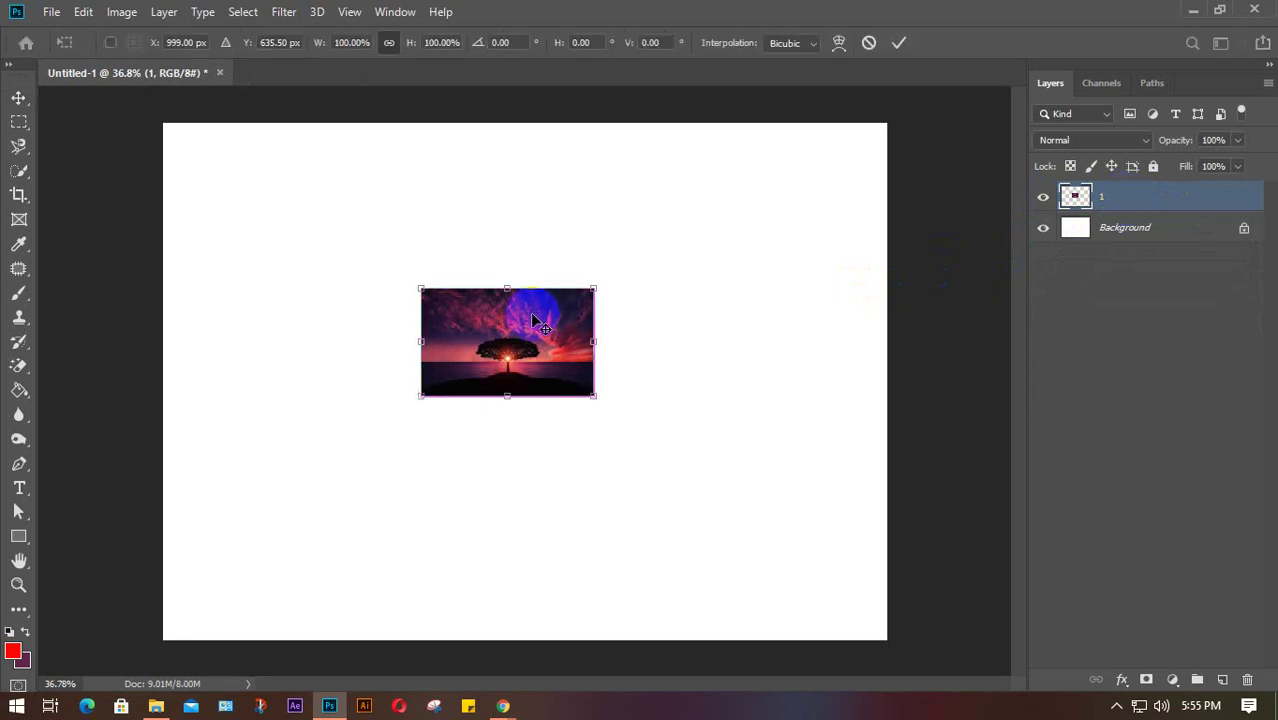
left_click_drag(590, 397, 842, 542)
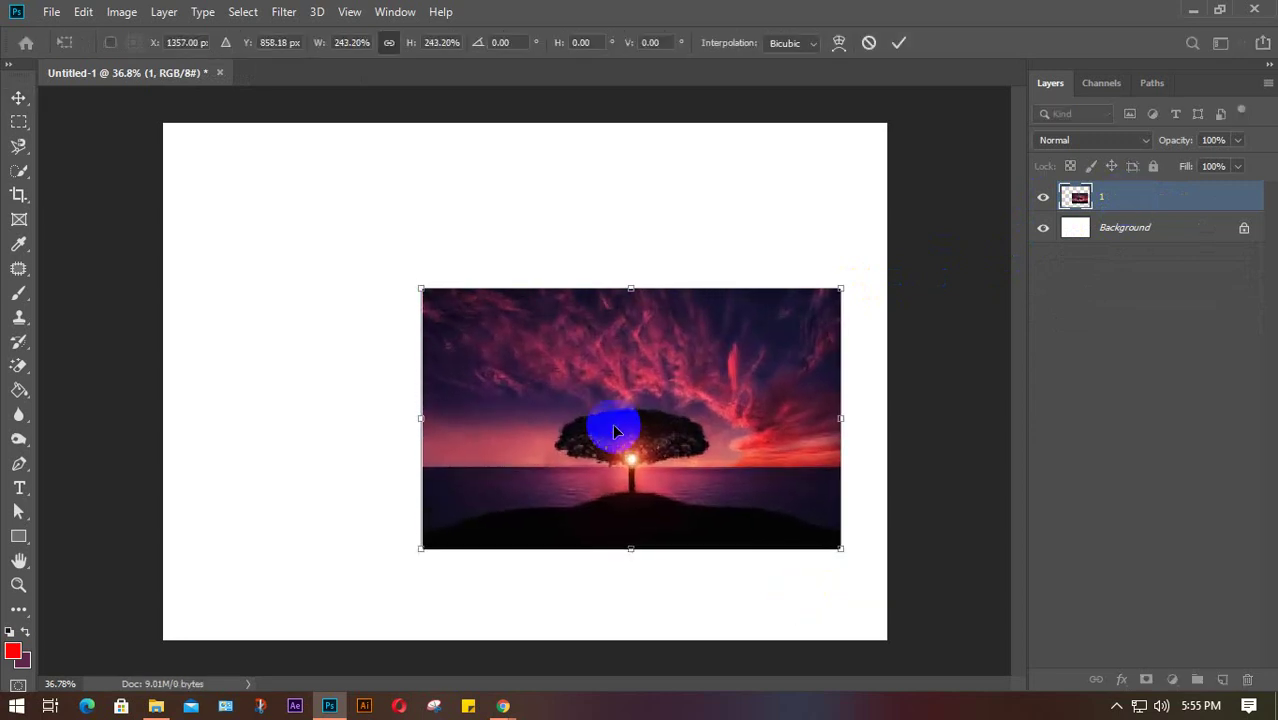
left_click_drag(613, 428, 414, 322)
left_click_drag(666, 449, 805, 550)
left_click_drag(628, 428, 643, 428)
key("Return")
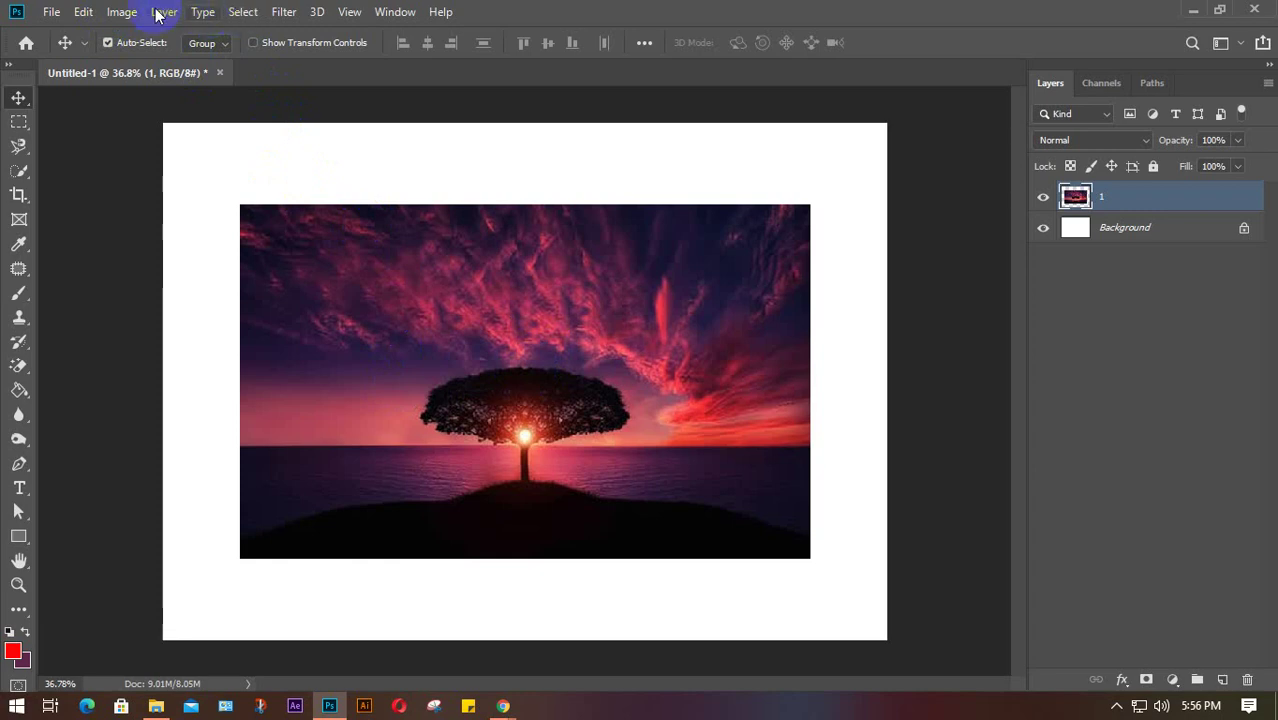
left_click(243, 12)
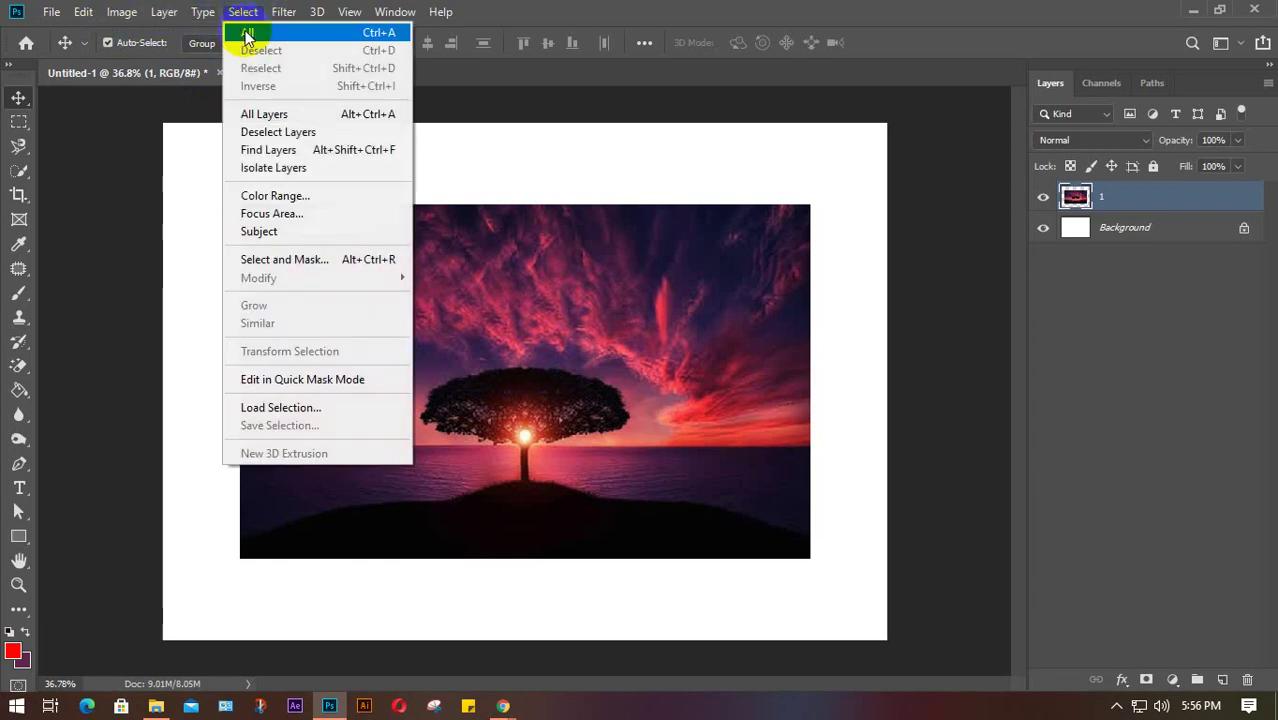
left_click(278, 284)
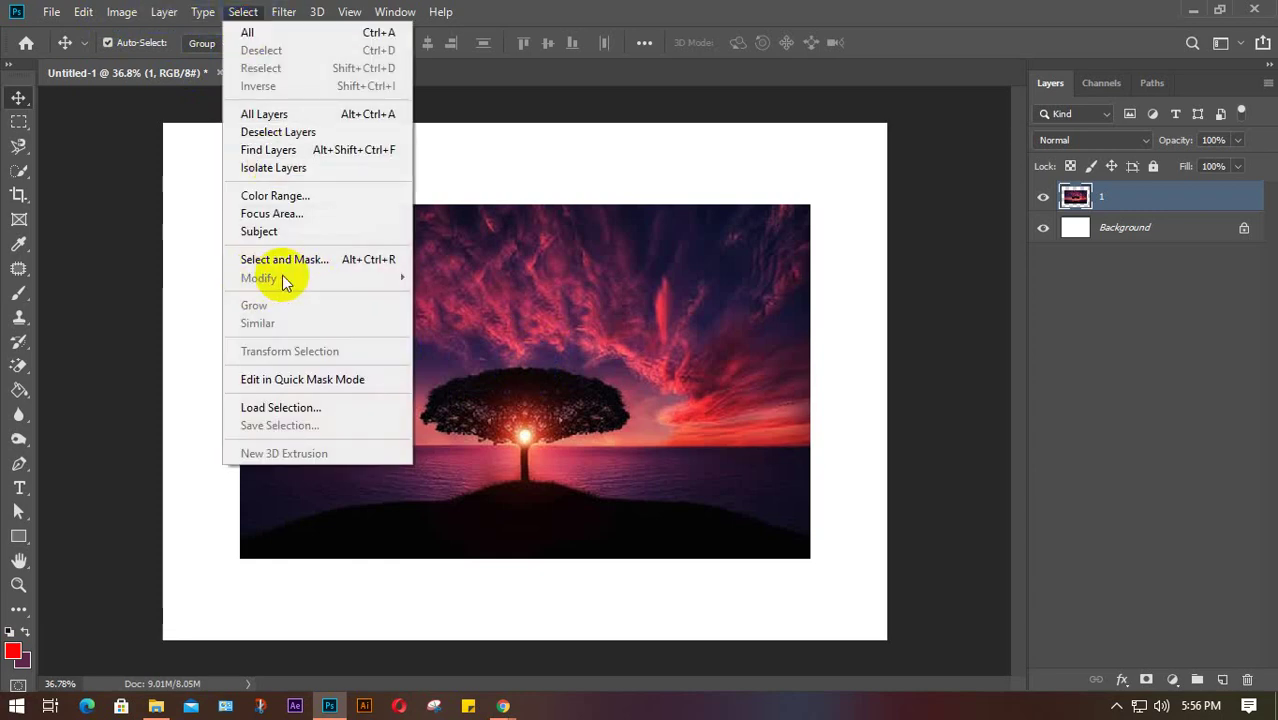
left_click(509, 311)
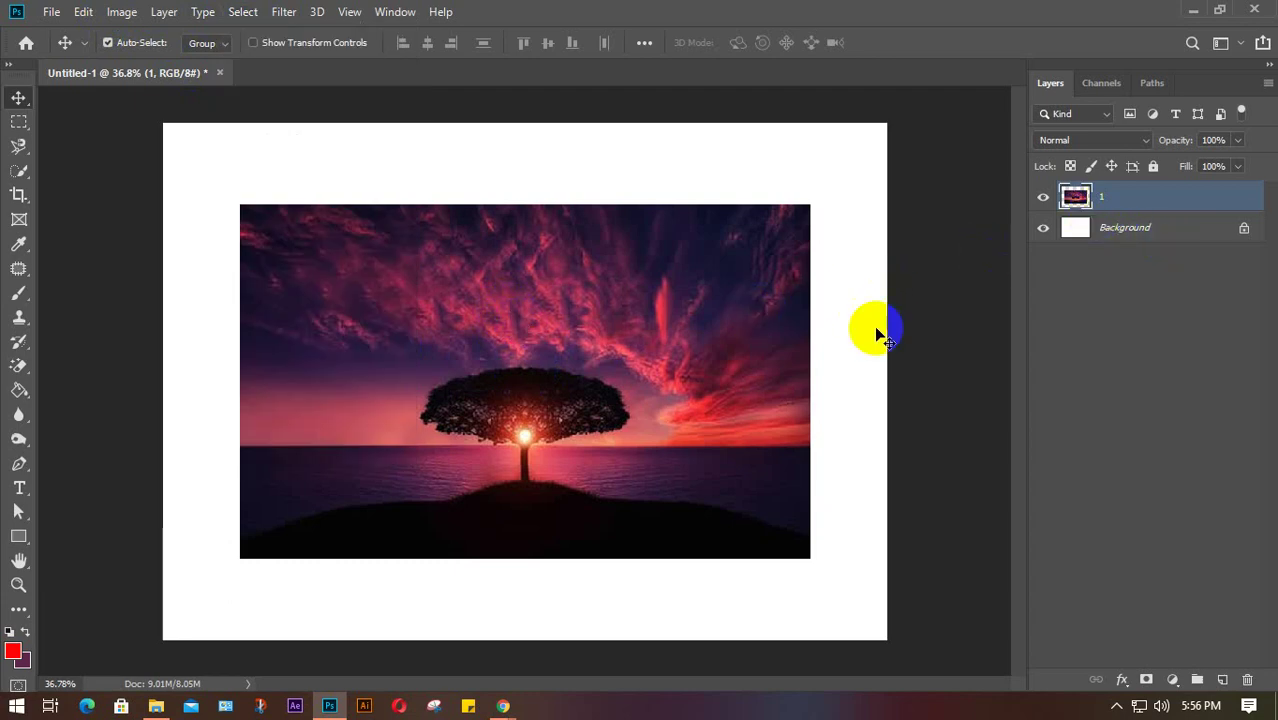
Step: Draw a circular selection around the tree with the Elliptical Marquee tool and check the available selection commands, including Modify
left_click(19, 124)
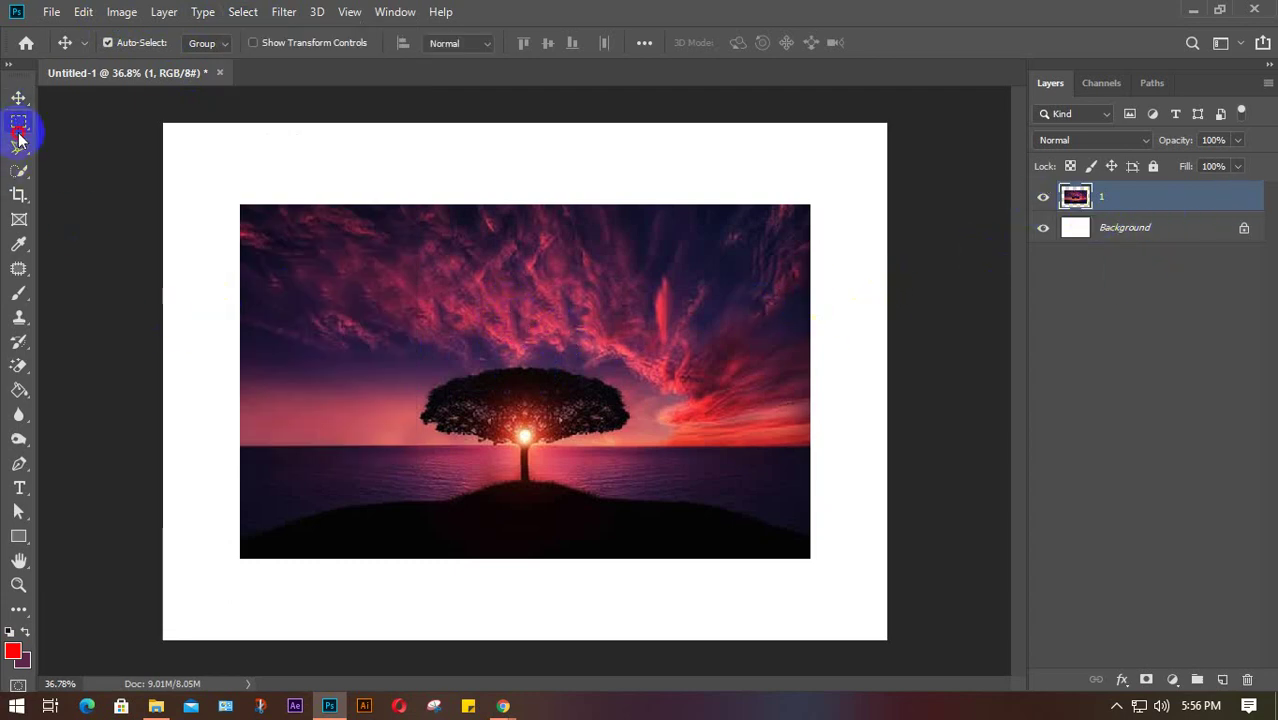
left_click(95, 141)
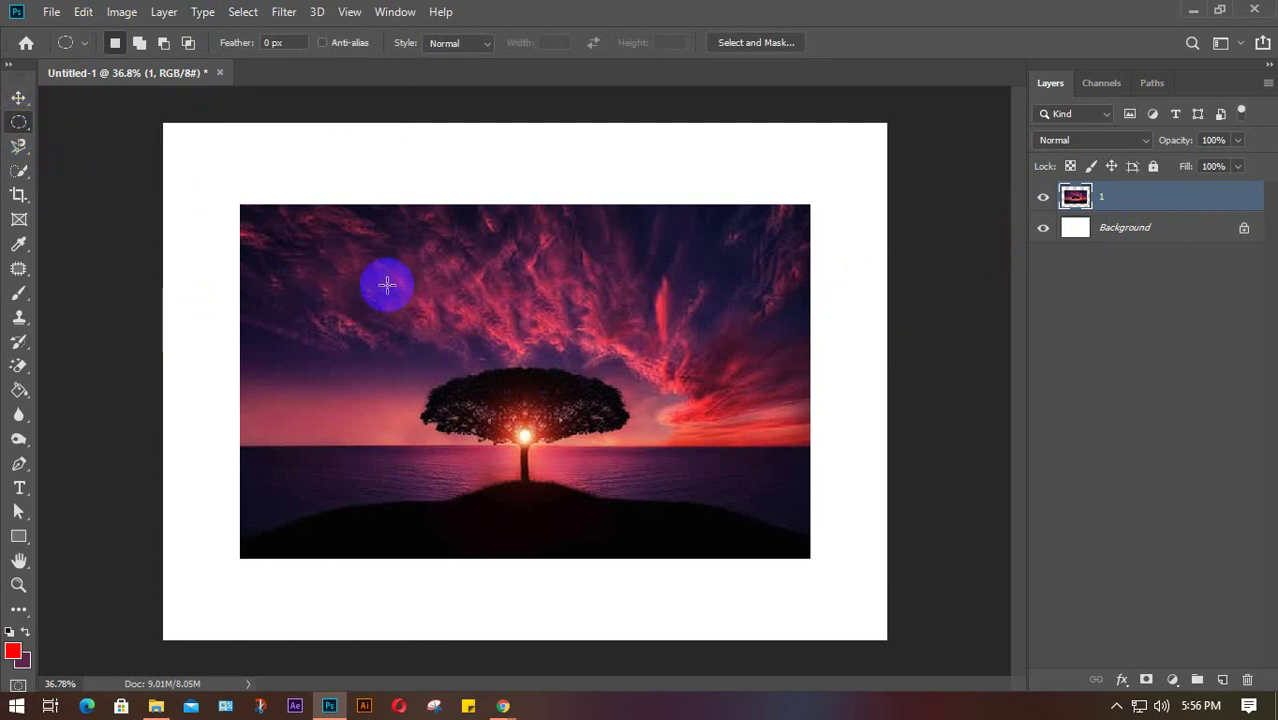
left_click_drag(381, 272, 680, 531)
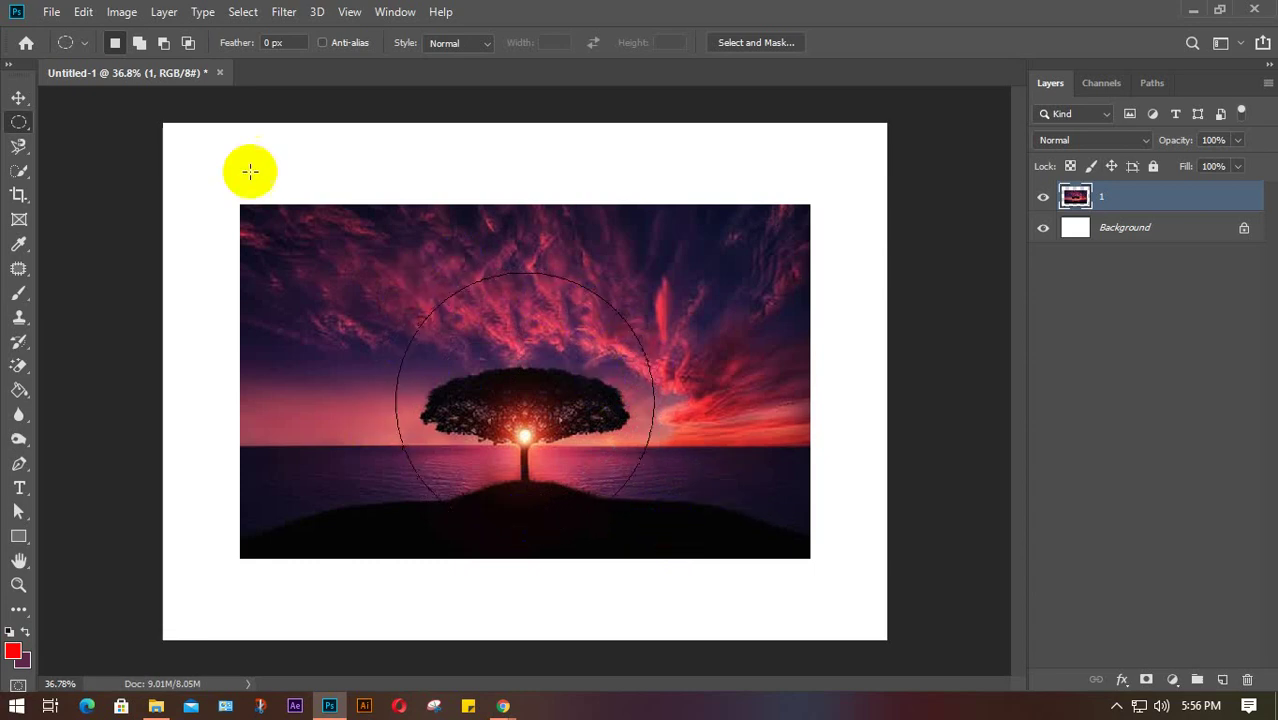
left_click(243, 11)
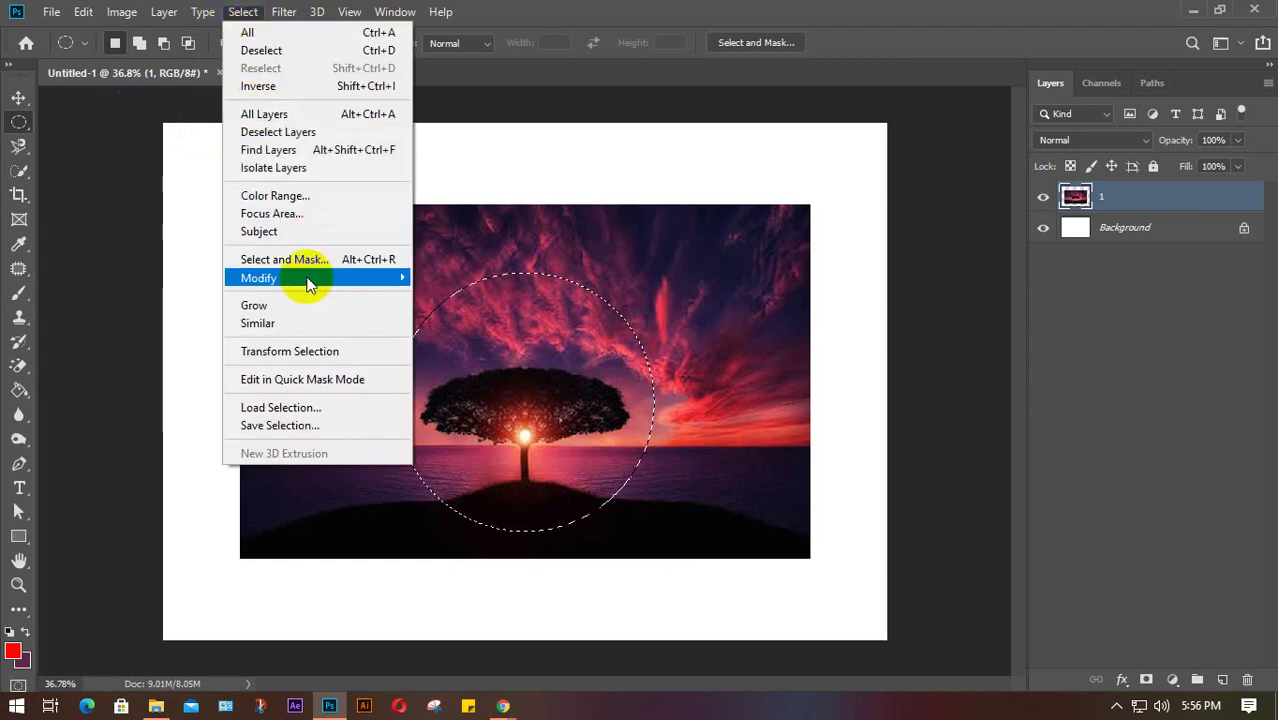
mouse_move(279, 283)
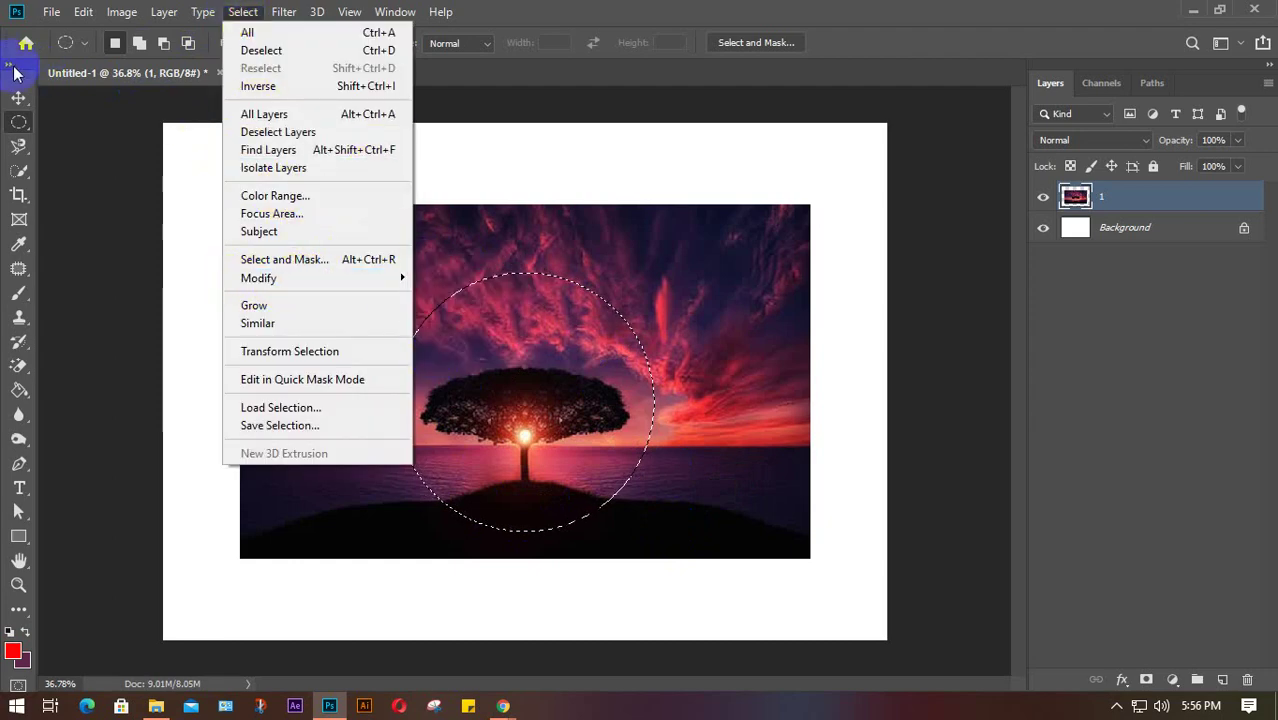
Step: Switch back to the Move tool and clear the circular selection around the tree
left_click(18, 100)
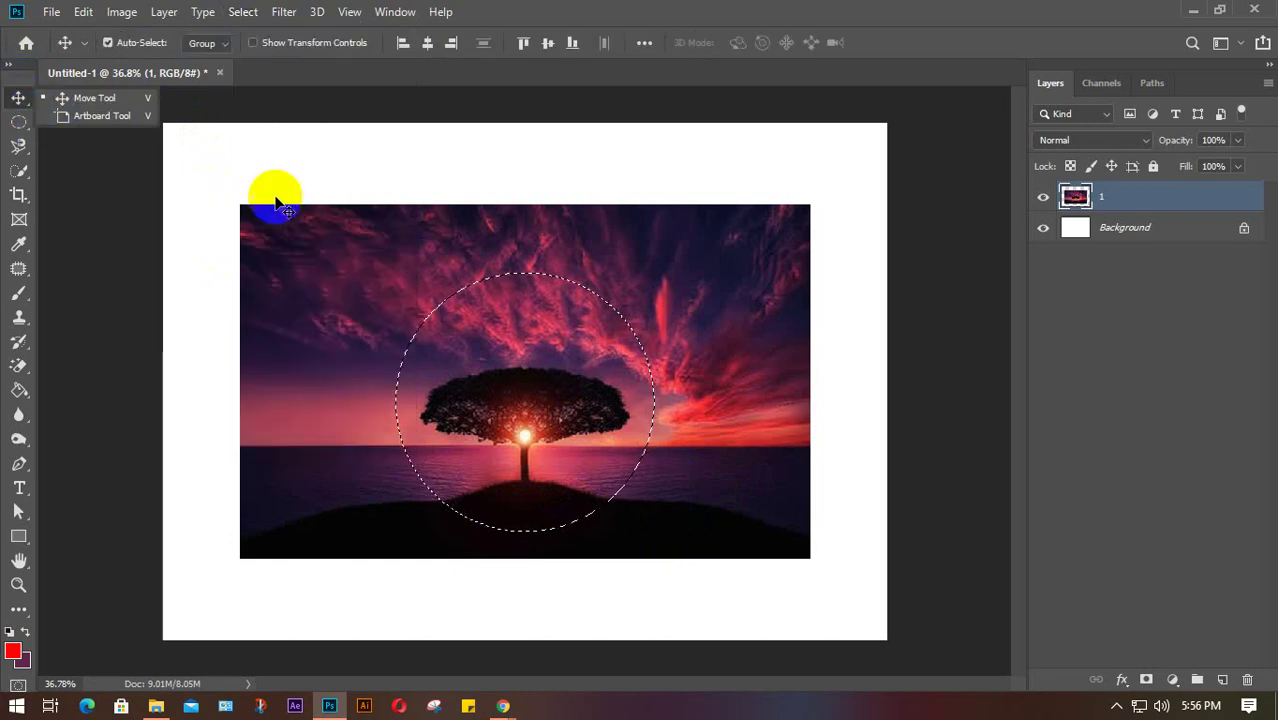
left_click(440, 222)
key("ctrl+d")
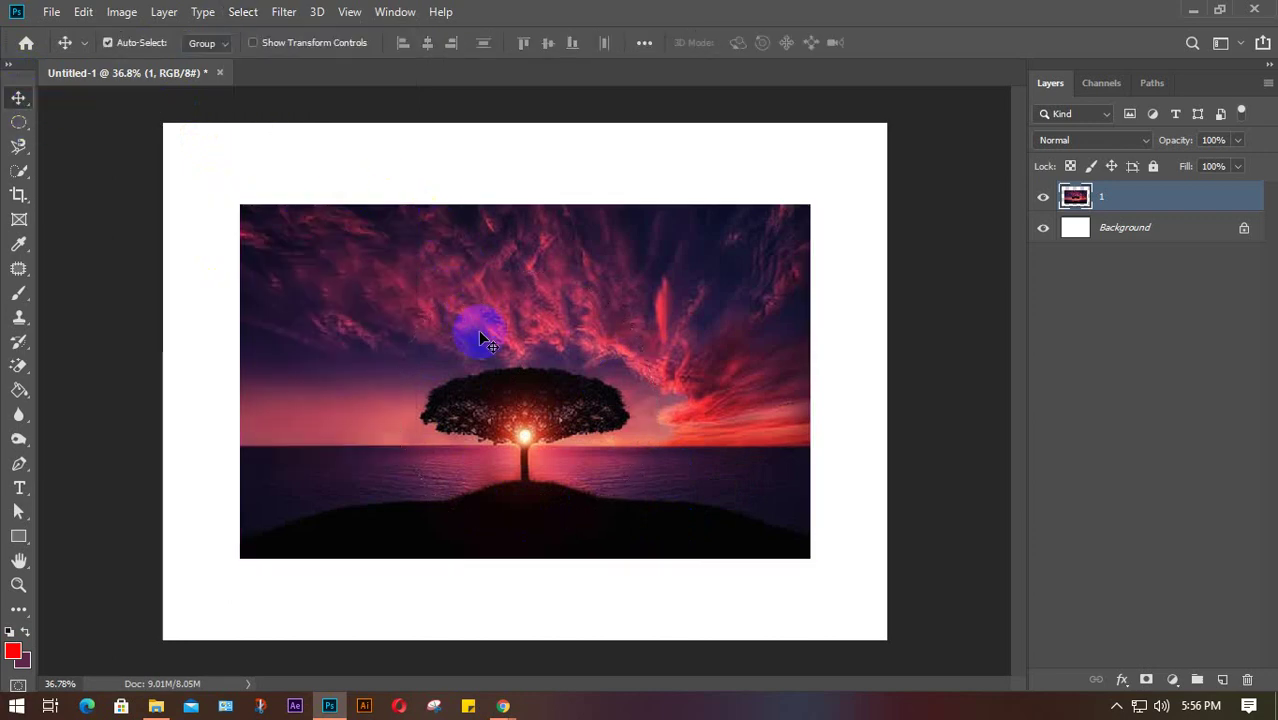
Step: Scale the sunset image on layer 1 proportionally to about 52.6% with Free Transform and place it in the canvas's upper-left area
left_click(541, 364)
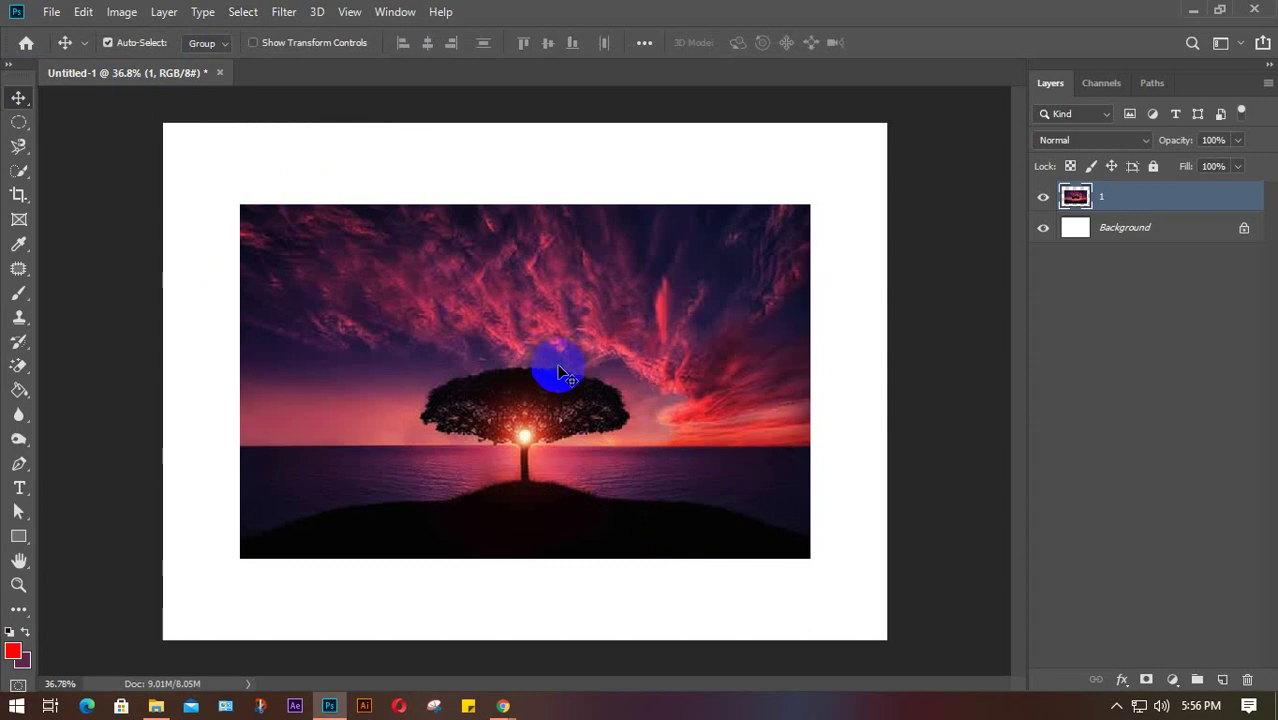
key("ctrl+t")
left_click_drag(809, 557, 551, 365)
left_click_drag(367, 303, 638, 268)
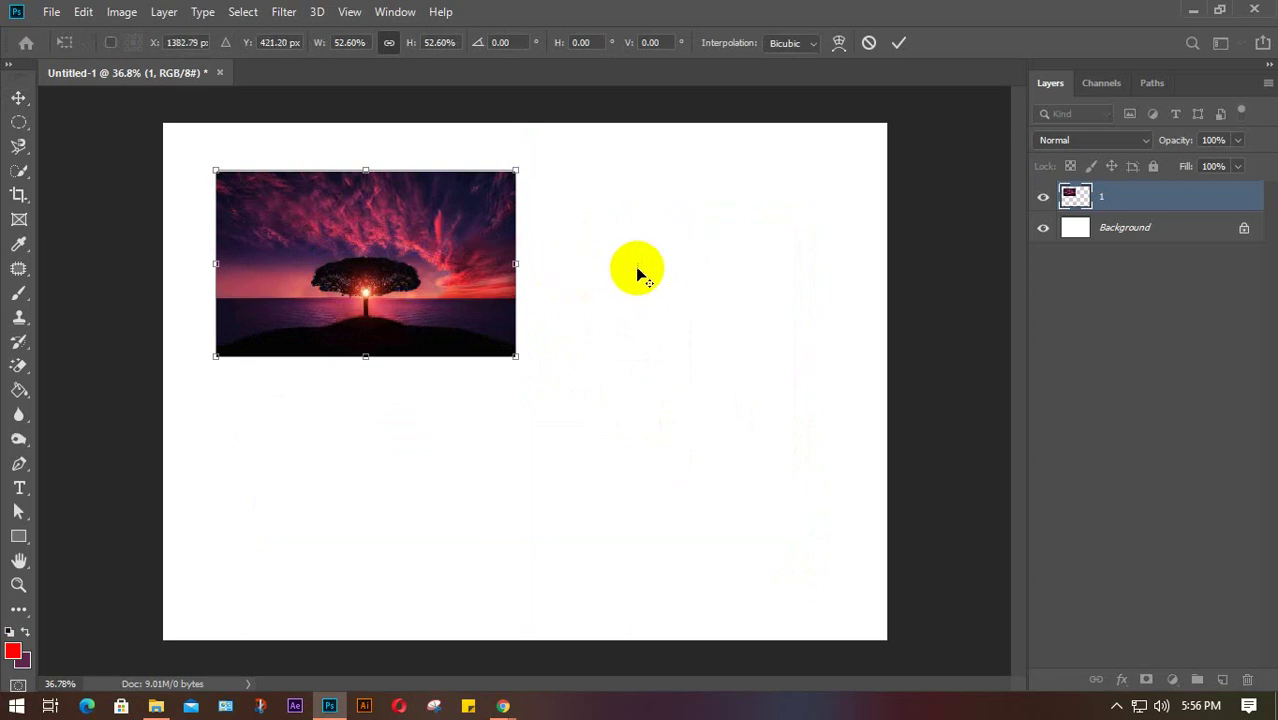
left_click(899, 42)
Step: Duplicate the sunset image beside the original, and duplicate that pair below it to form a two-by-two grid
left_click_drag(415, 294, 704, 285)
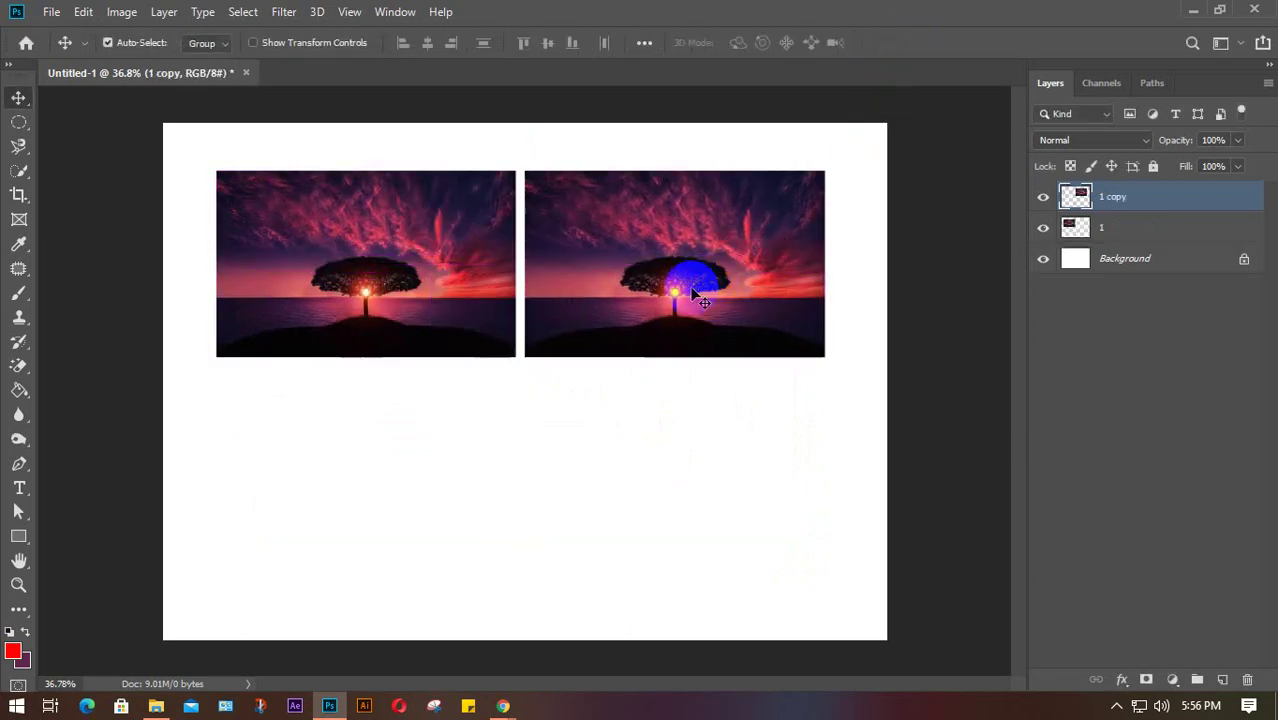
left_click_drag(672, 434, 422, 490)
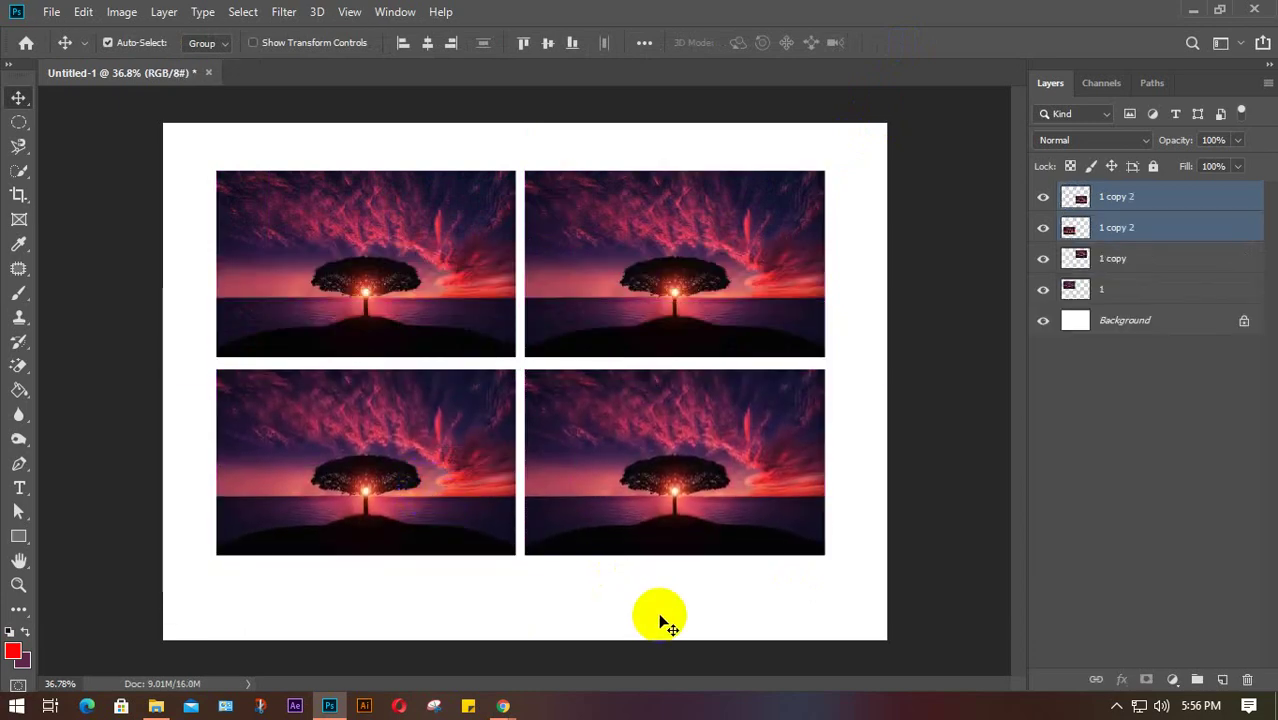
Step: Select all four sunset images and move them together toward the canvas's upper-left corner with Free Transform
left_click_drag(718, 612, 357, 370)
key("ctrl+t")
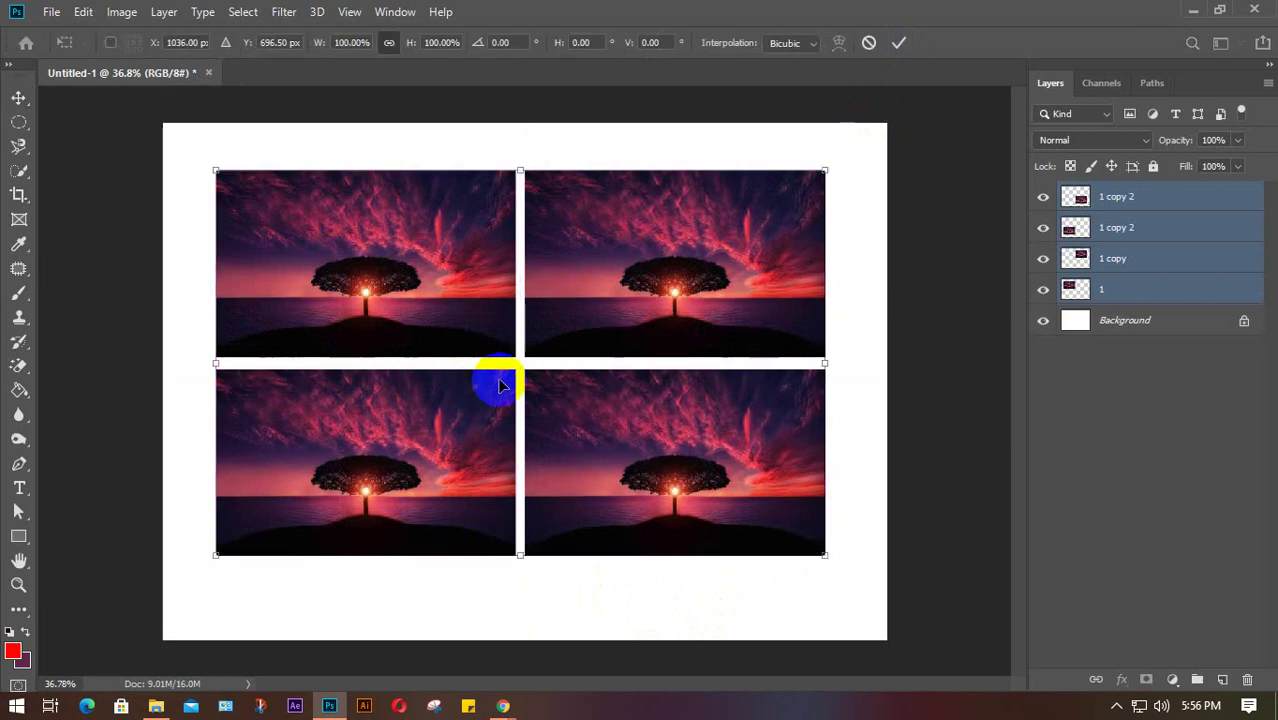
left_click_drag(382, 289, 339, 269)
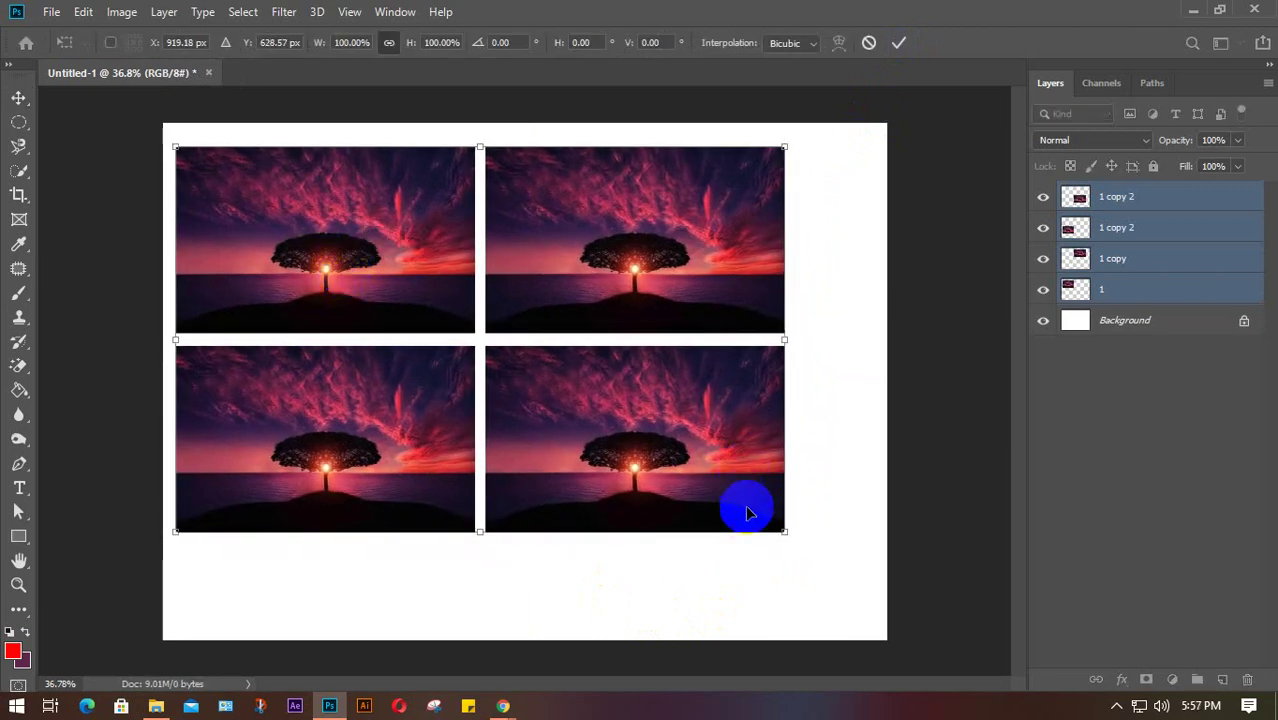
Step: Scale up the four selected sunset images together and centre them so they nearly fill the white canvas
left_click_drag(788, 540, 715, 520)
key("Return")
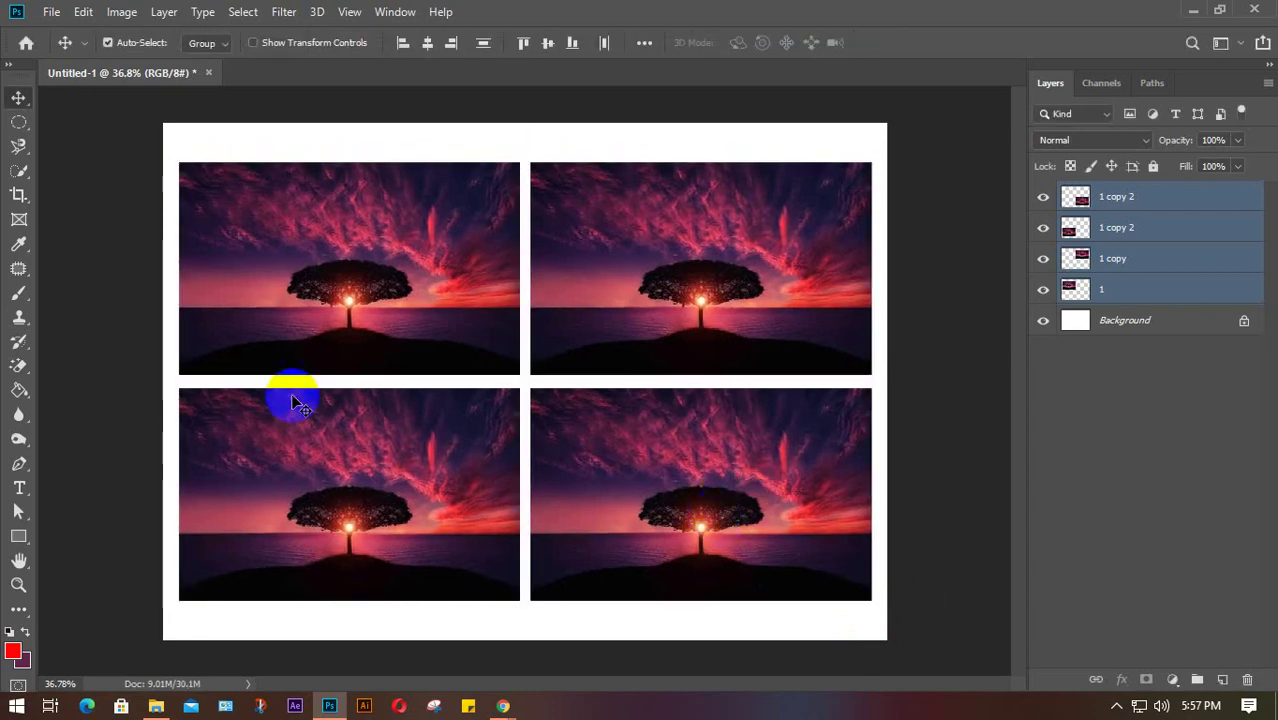
Step: On layer 1, draw a circular marquee selection around the tree in the upper-left image
scroll(300, 312, "up", 2)
scroll(298, 306, "up", 3)
scroll(298, 306, "left", 2)
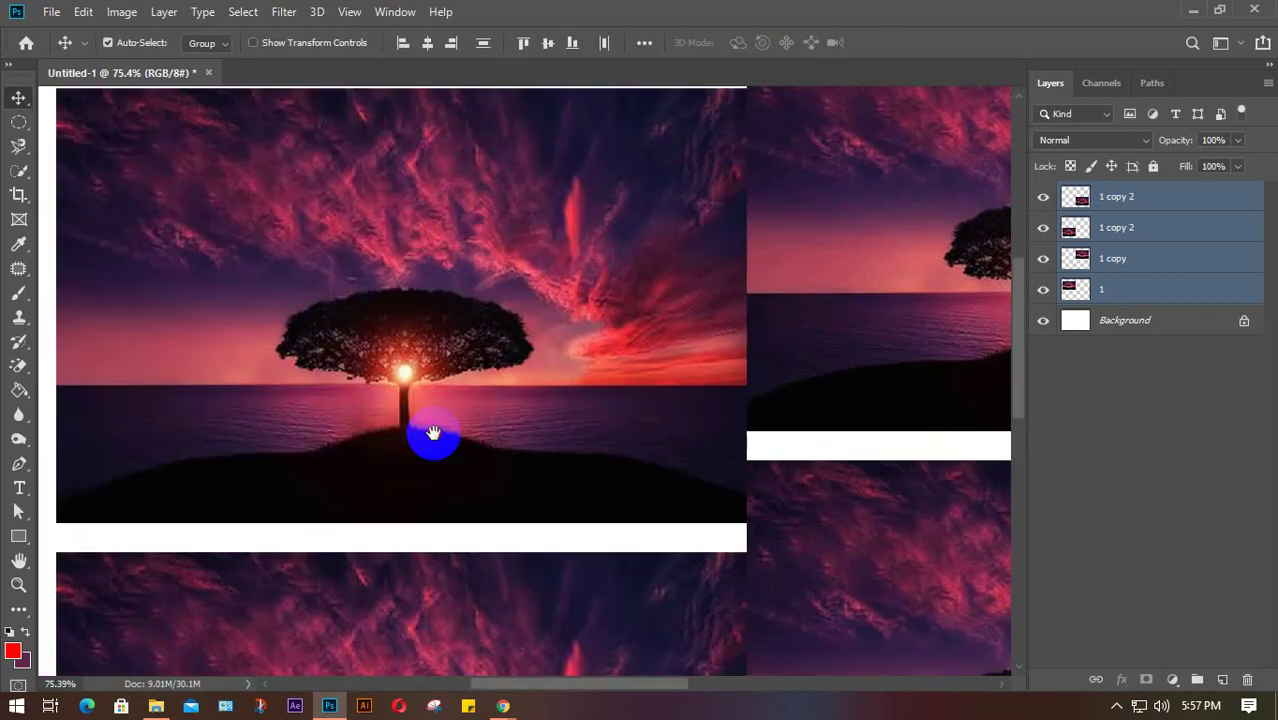
left_click(448, 134)
left_click(440, 318)
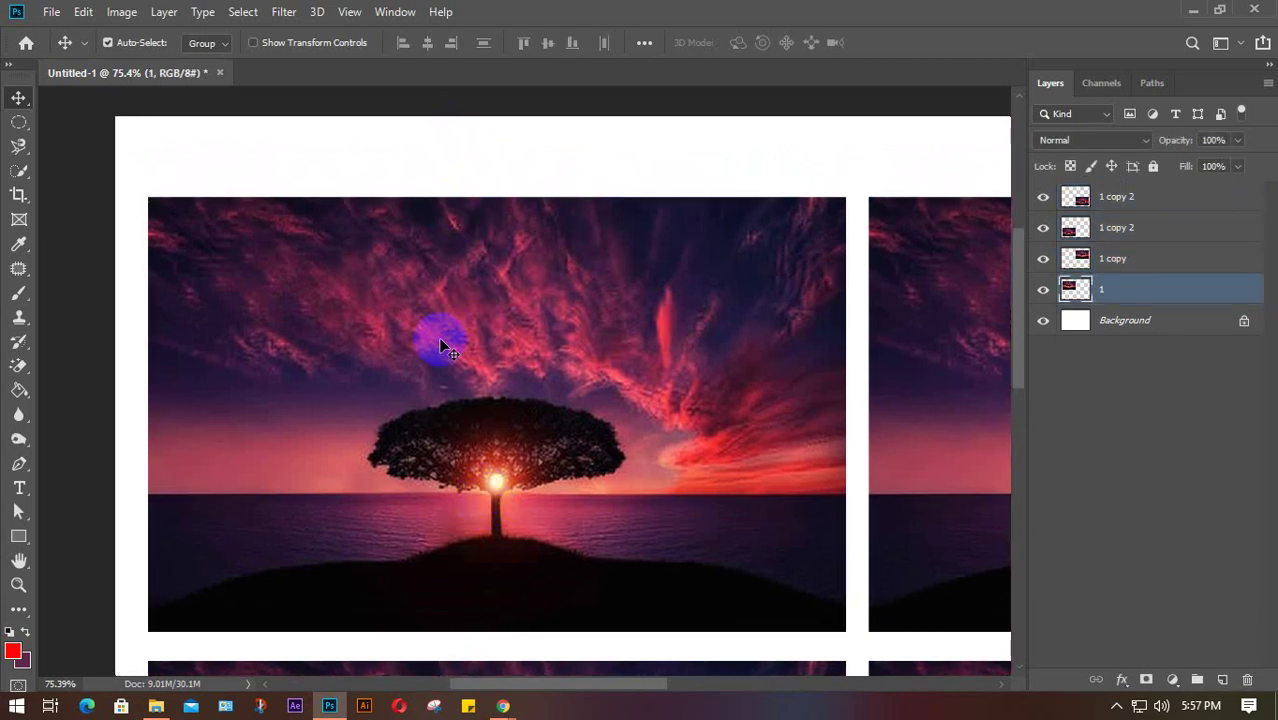
left_click_drag(442, 365, 396, 327)
left_click(19, 124)
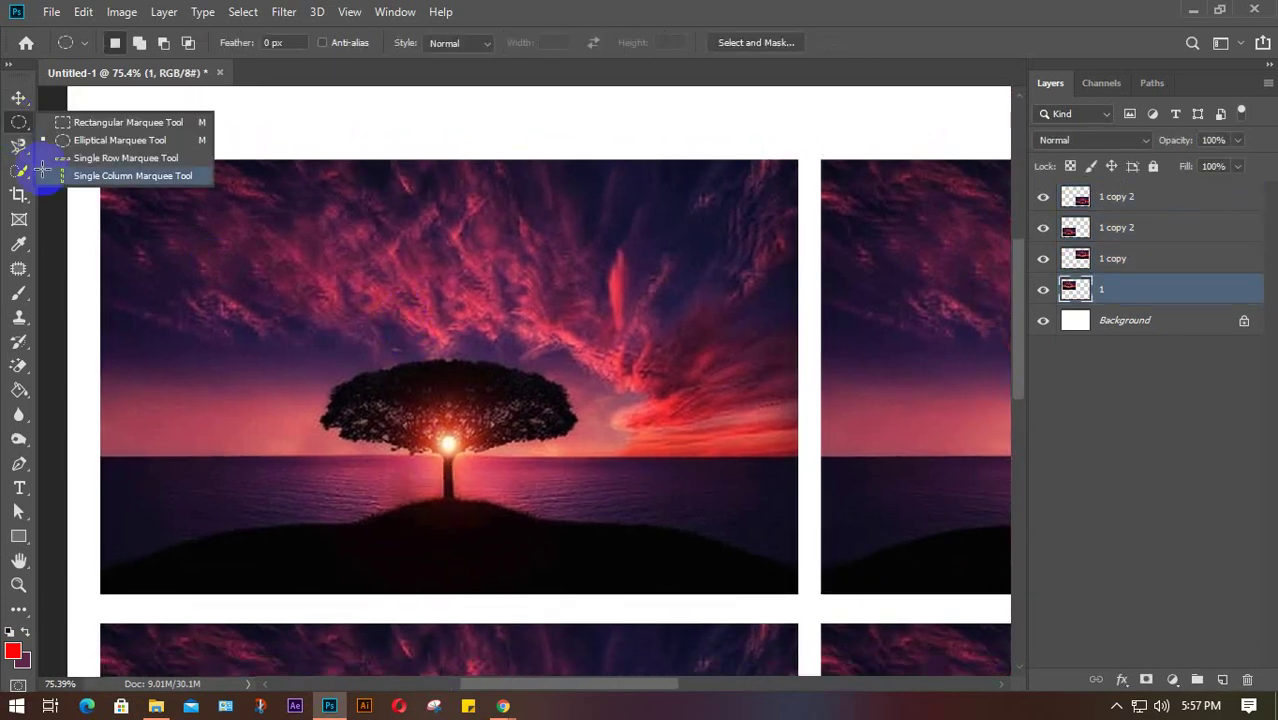
left_click_drag(268, 228, 699, 565)
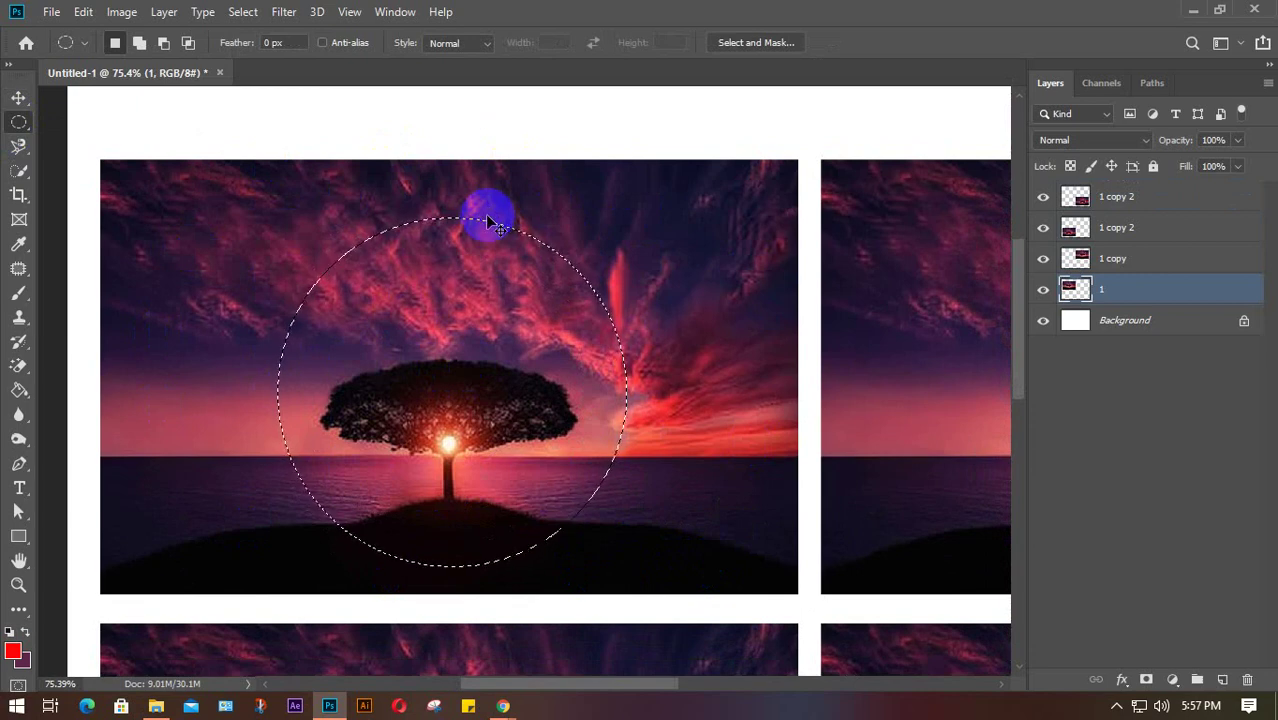
Step: Invert the circular selection, delete the surrounding image area on layer 1, and deselect
key("ctrl+shift+i")
key("Delete")
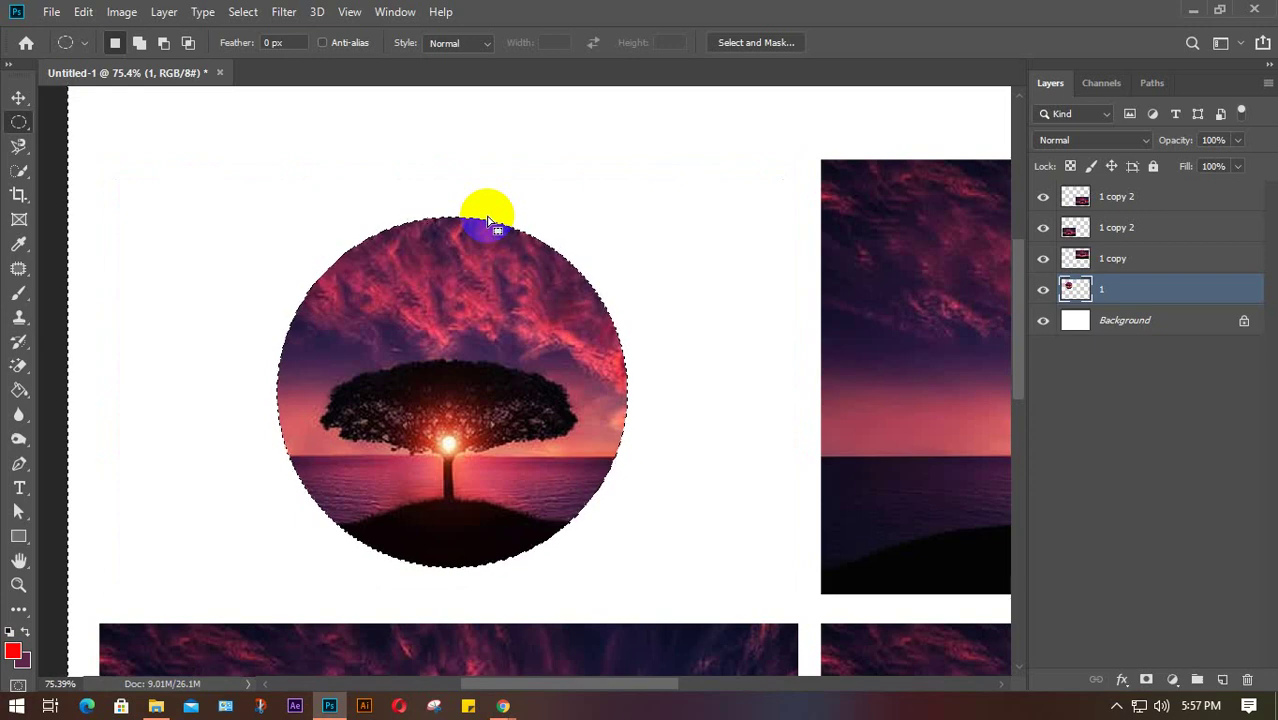
key("ctrl+d")
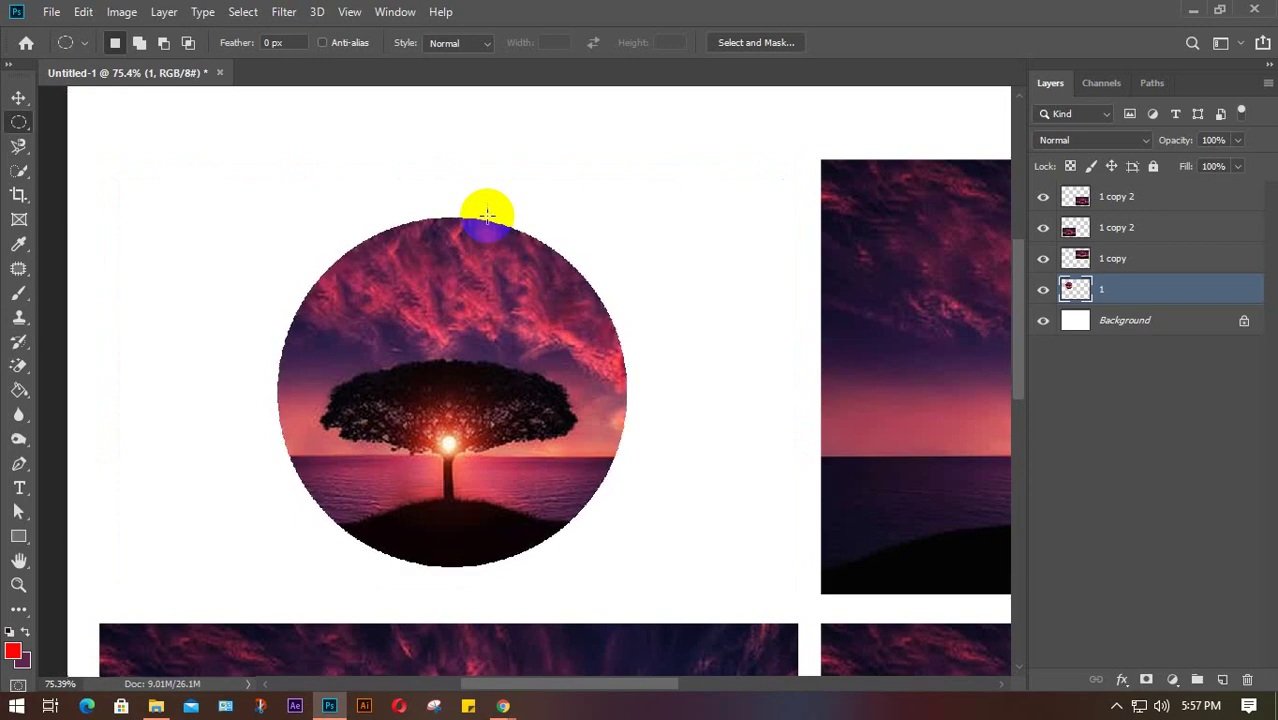
key("v")
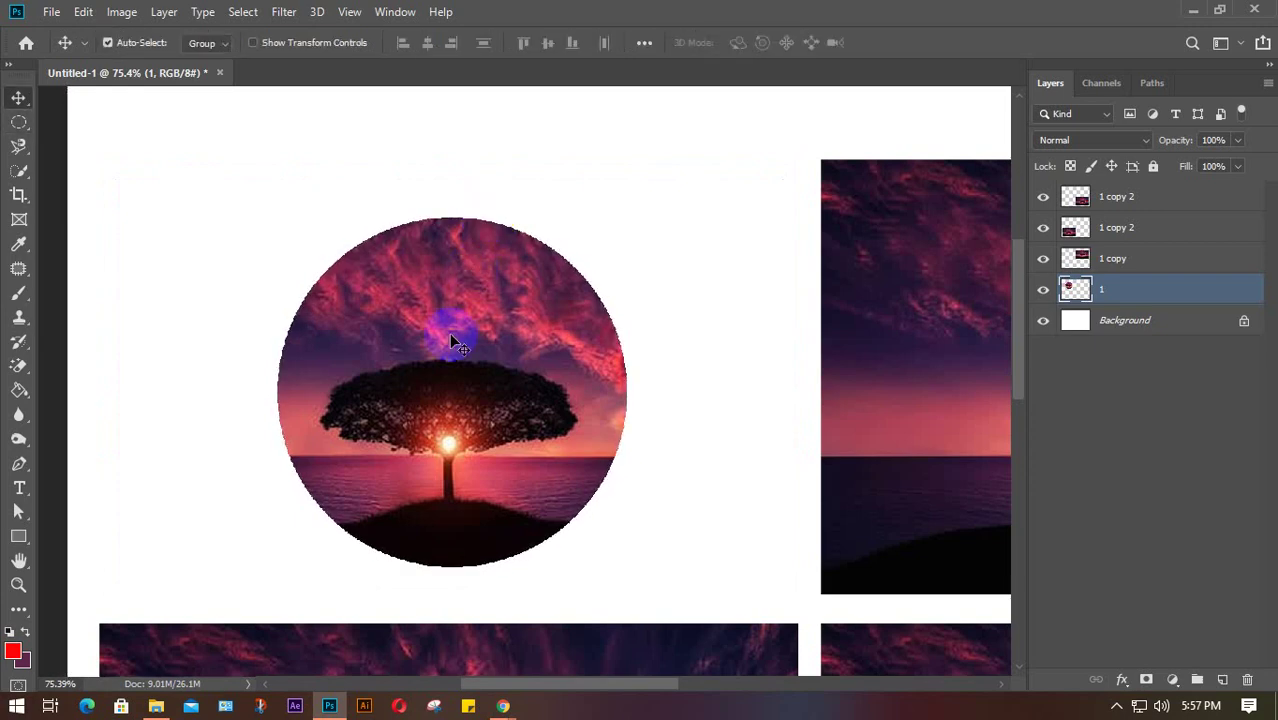
left_click(499, 428)
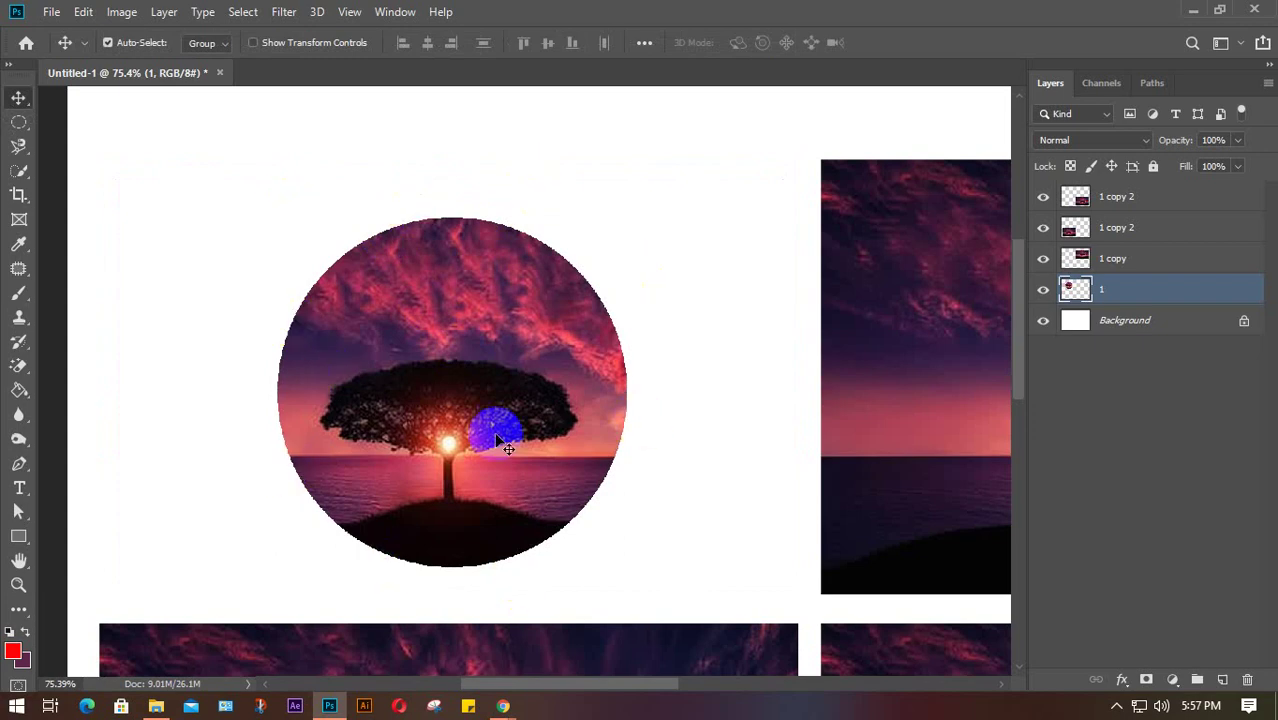
Step: Draw a circular marquee selection around the tree in the upper-right image
left_click_drag(770, 437, 205, 405)
left_click(18, 121)
left_click(434, 171)
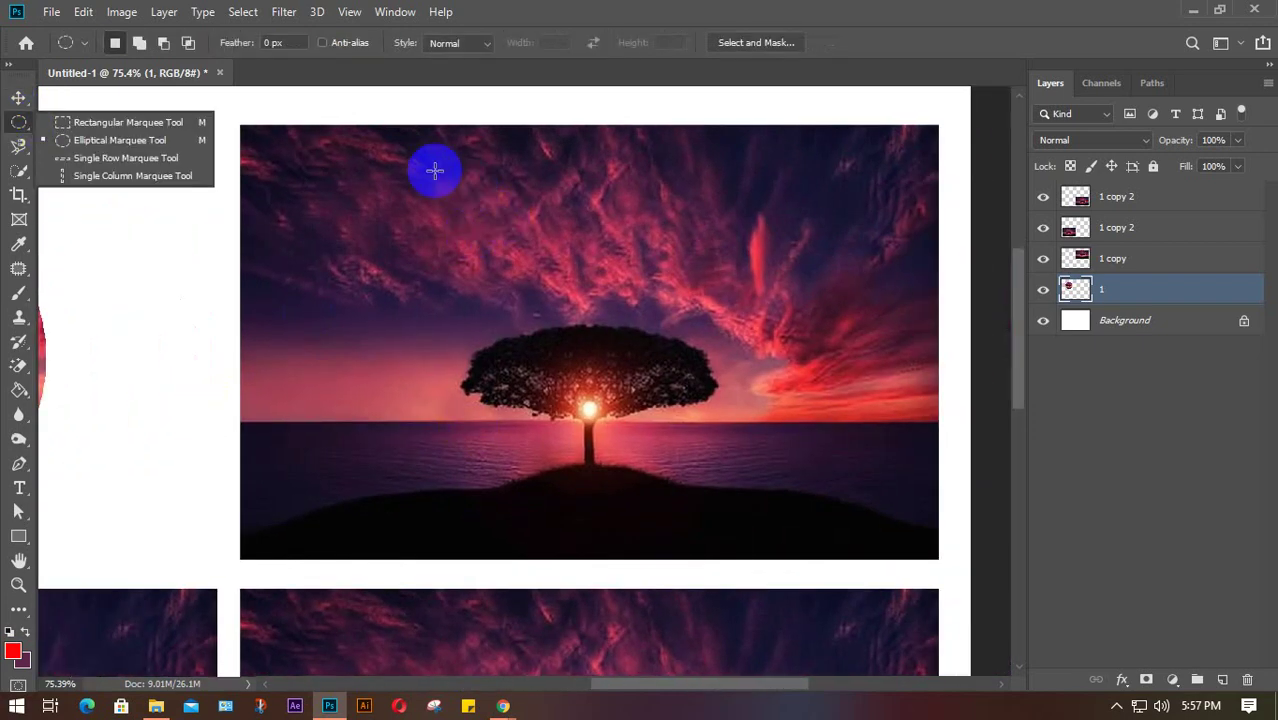
left_click_drag(418, 161, 796, 528)
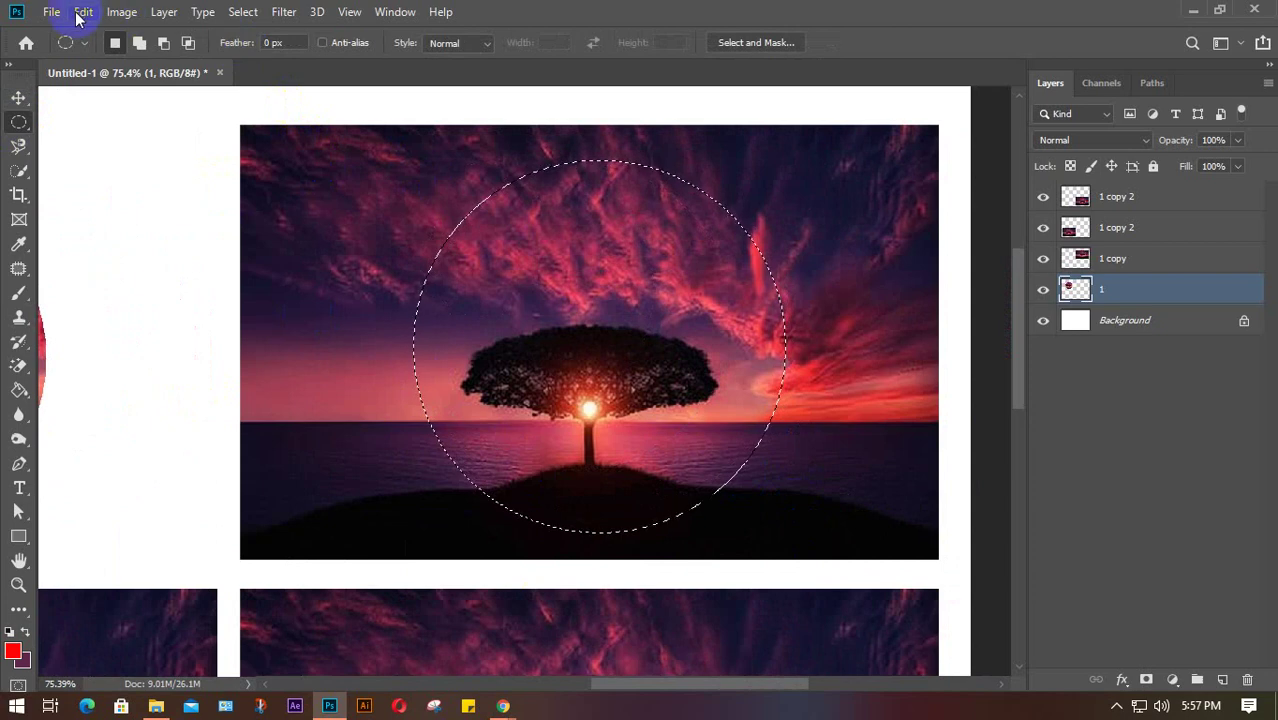
Step: Feather the circular selection with a radius of 0.1 pixels
left_click(239, 13)
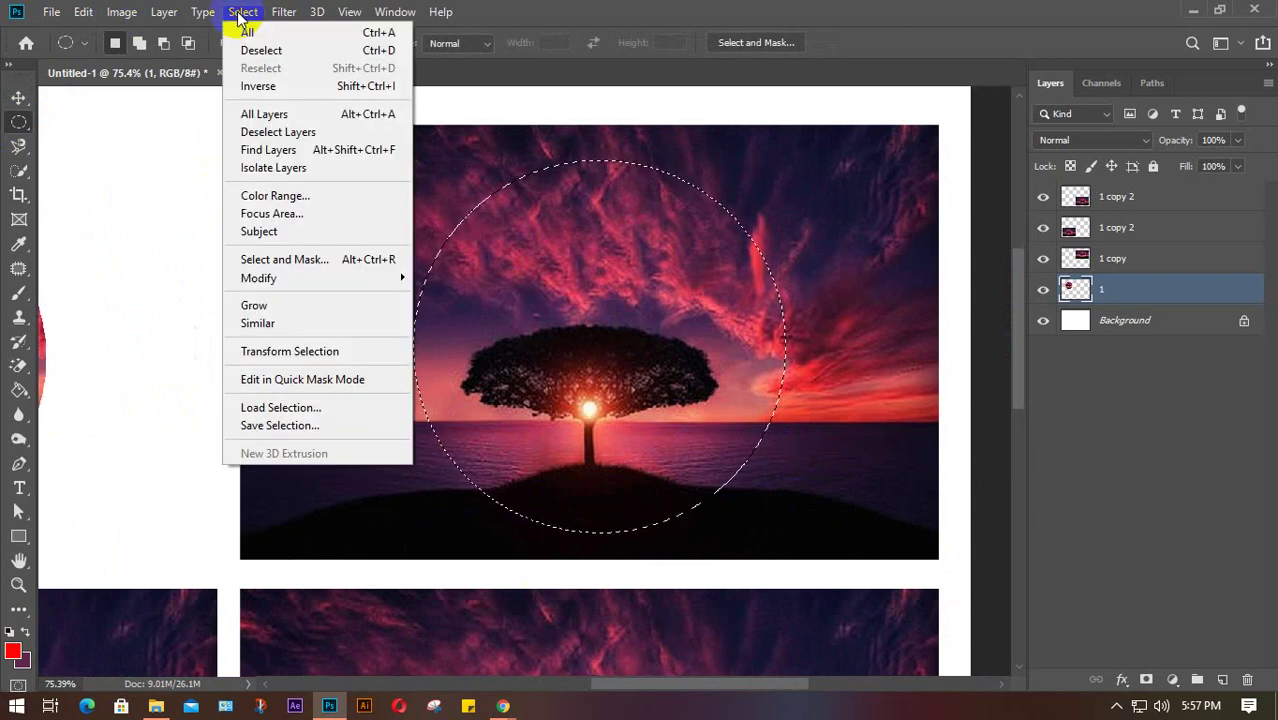
mouse_move(284, 278)
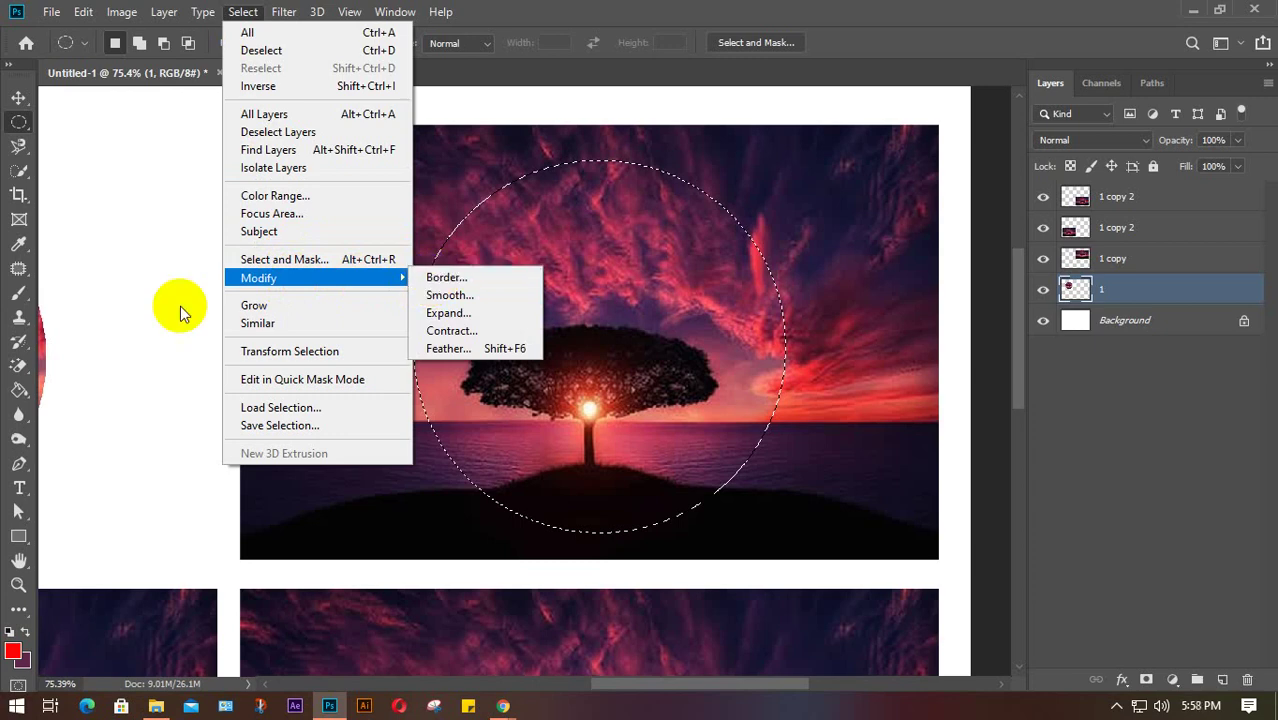
left_click(456, 348)
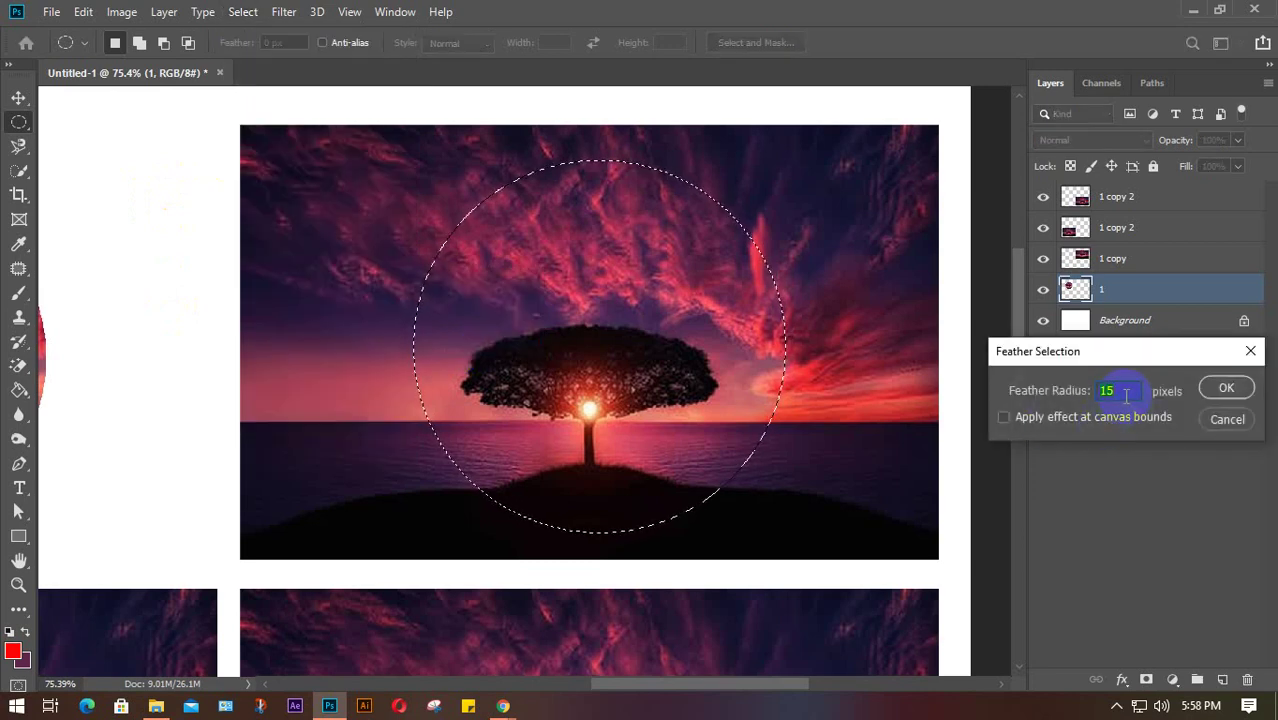
type("0")
key("Return")
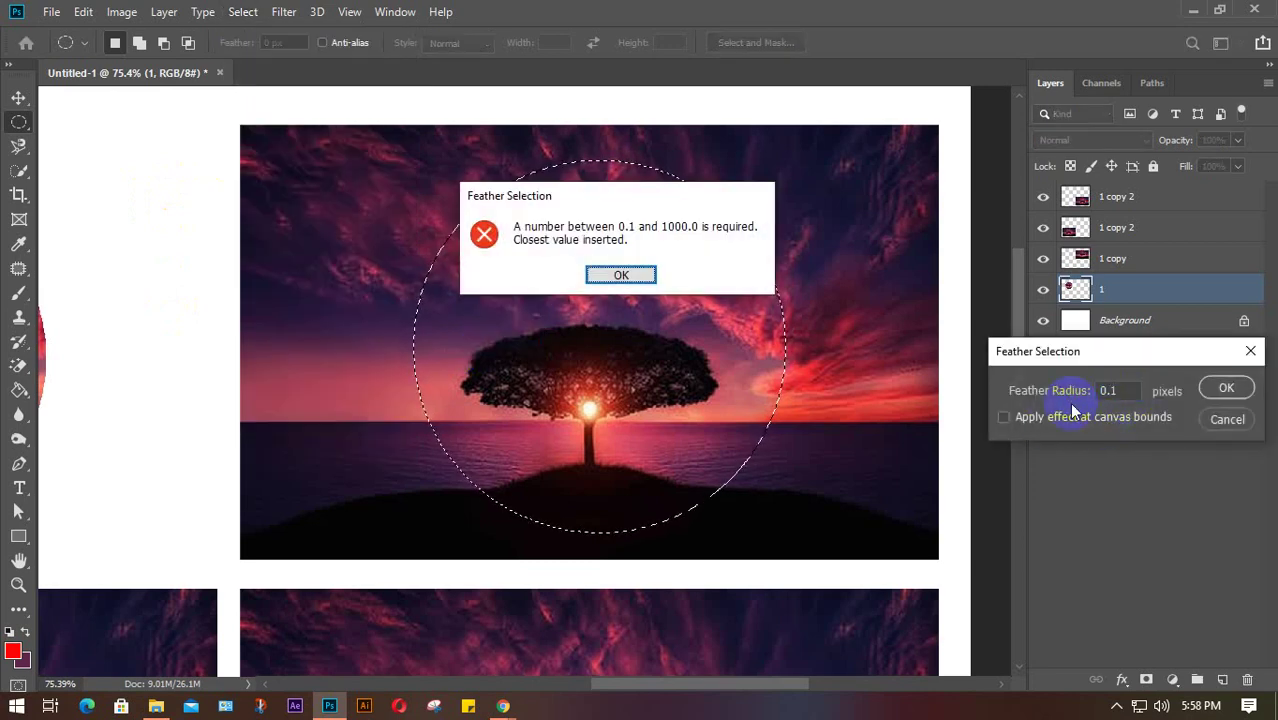
left_click(635, 287)
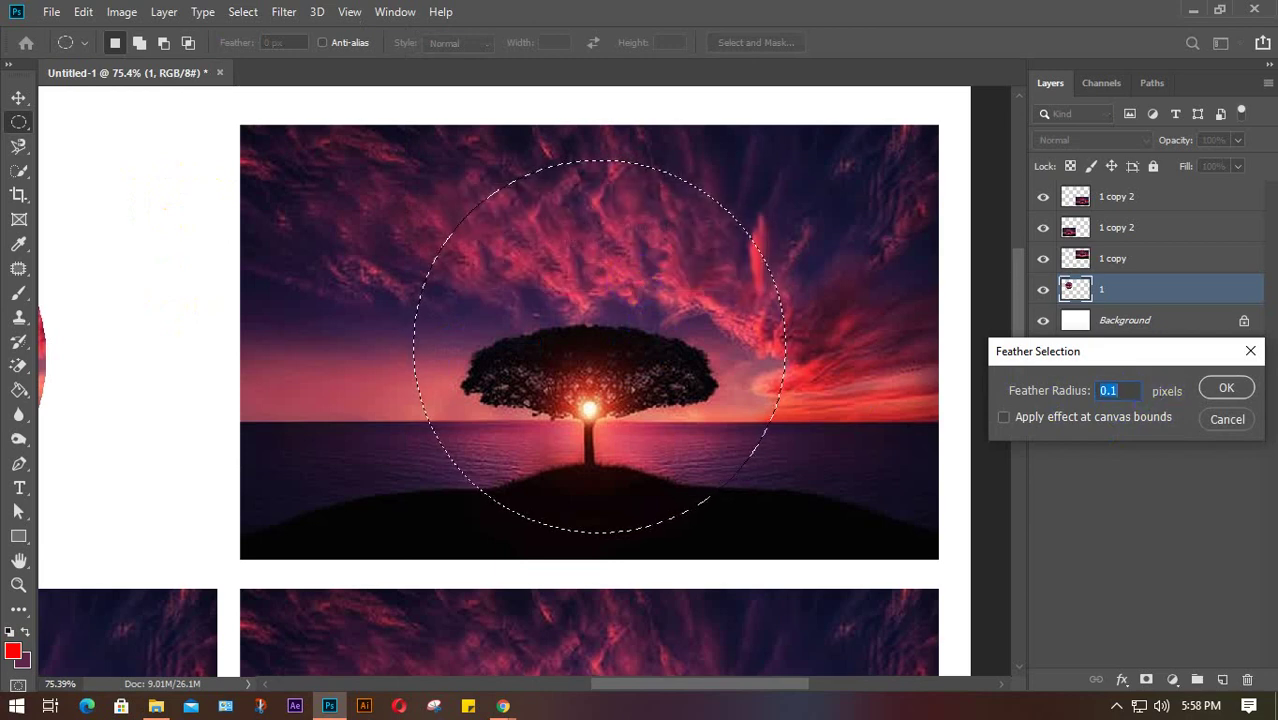
left_click(1226, 388)
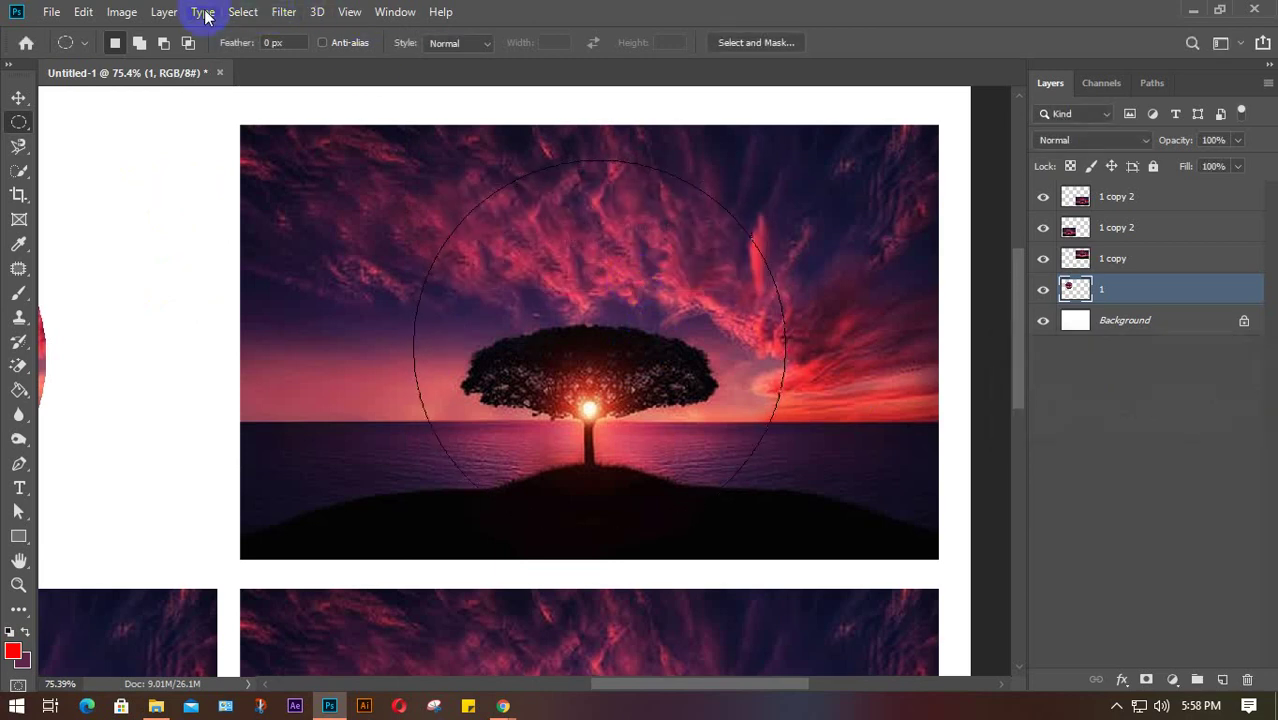
Step: Smooth the circular selection with a sample radius of 1 pixel
left_click(243, 12)
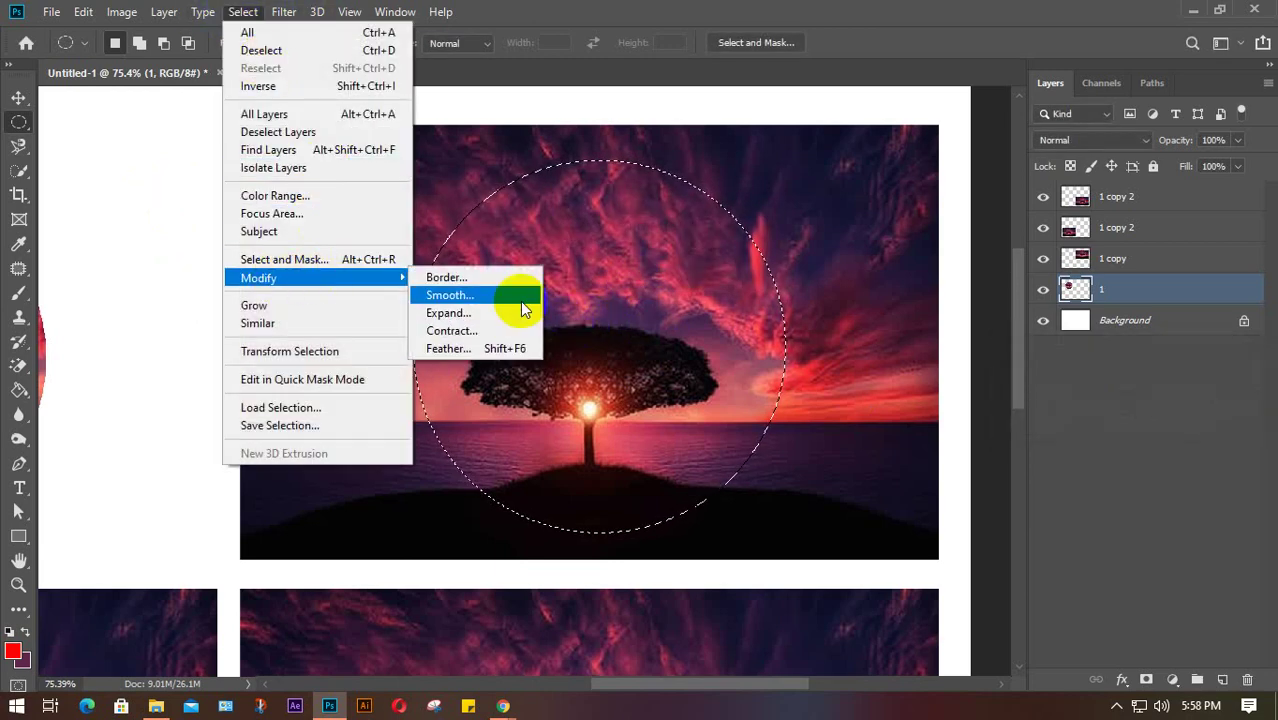
left_click(473, 299)
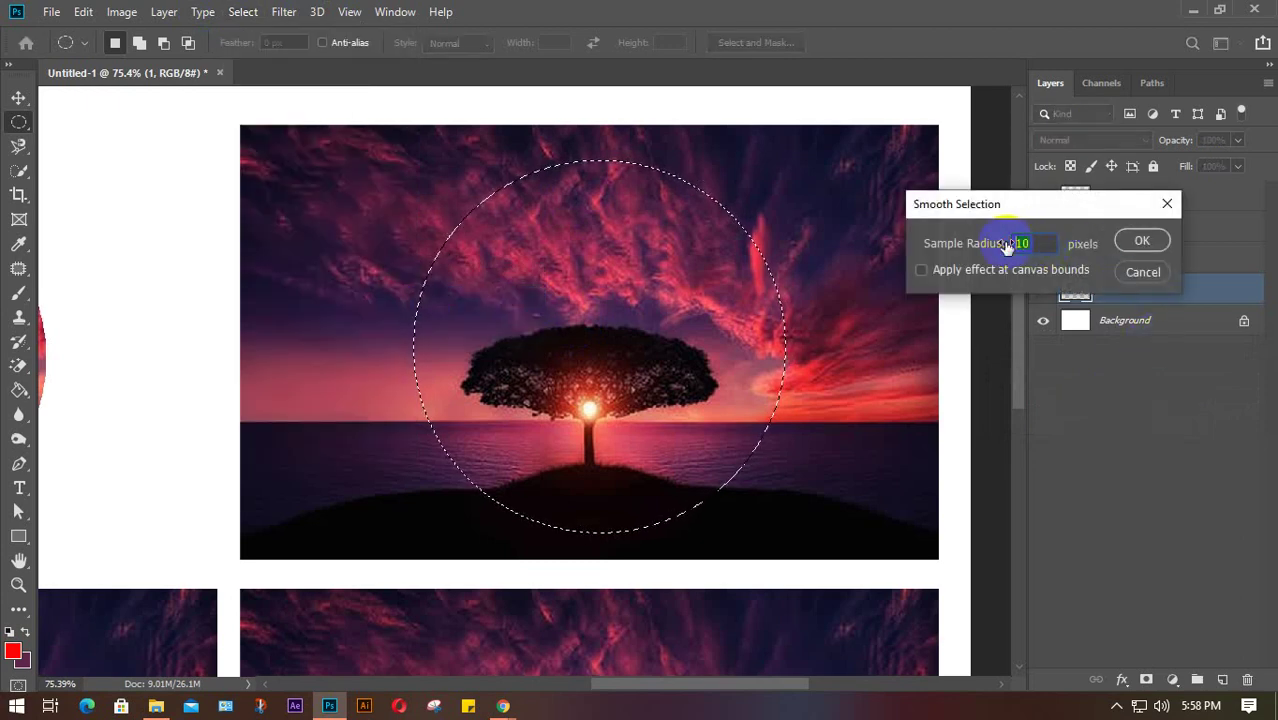
type("0")
key("Return")
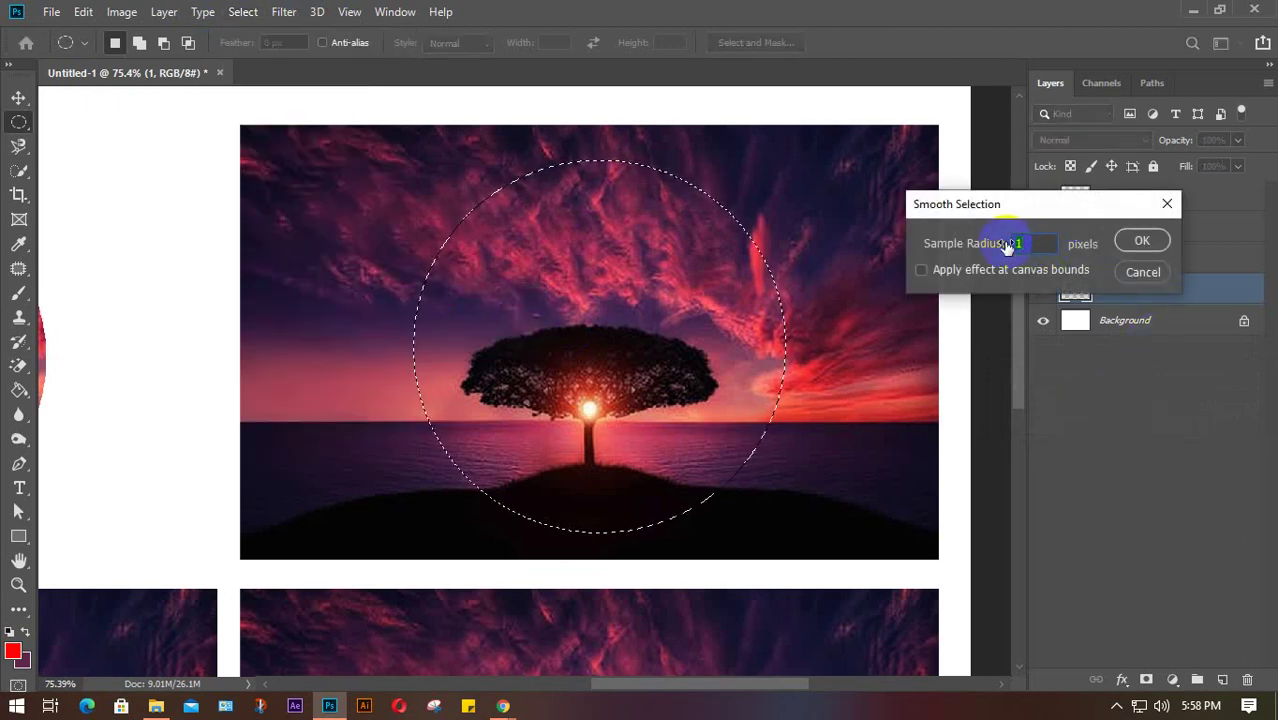
key("Return")
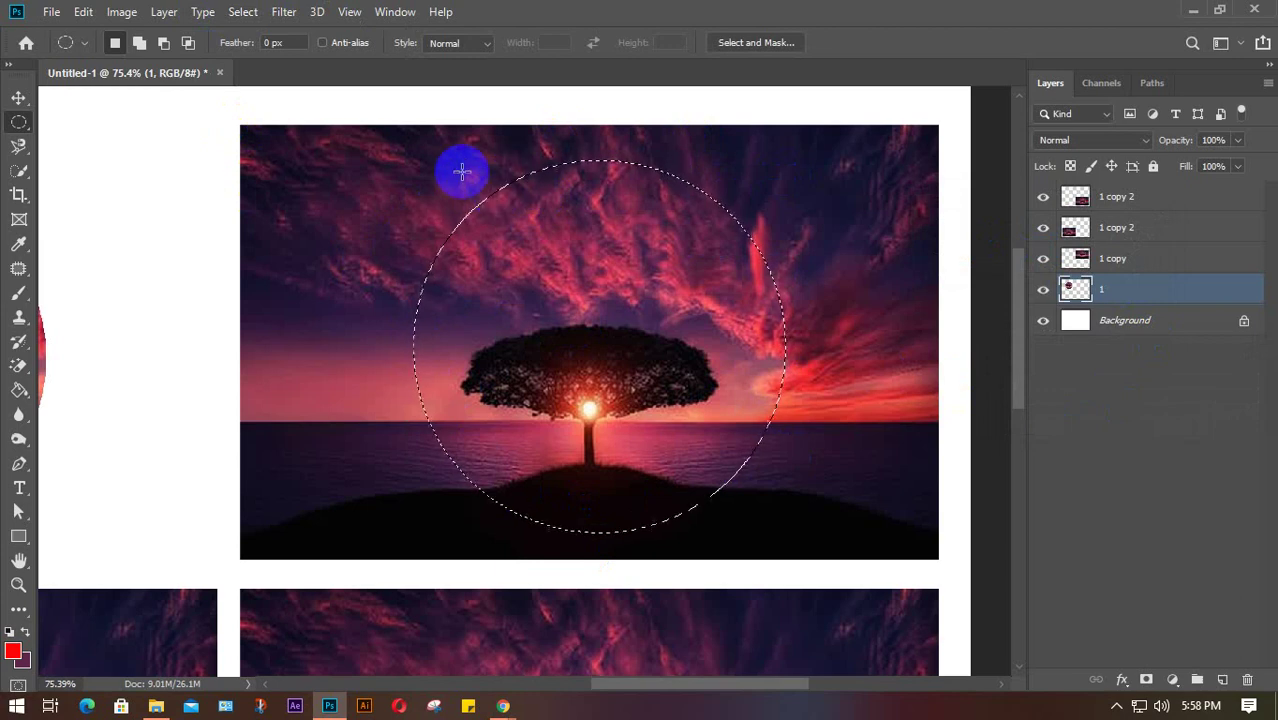
left_click(595, 537)
key("ctrl+z")
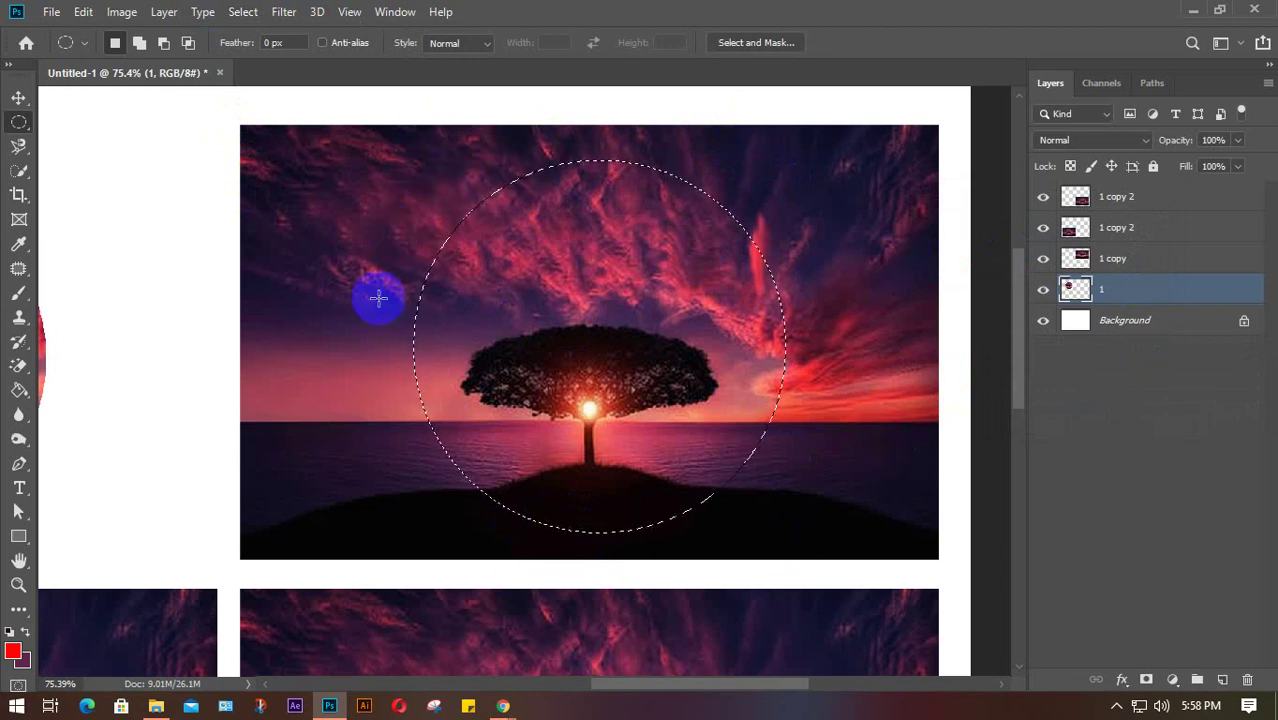
Step: Try turning the circular selection into a 10-pixel-wide border and inspect its edge up close
left_click(242, 12)
mouse_move(263, 277)
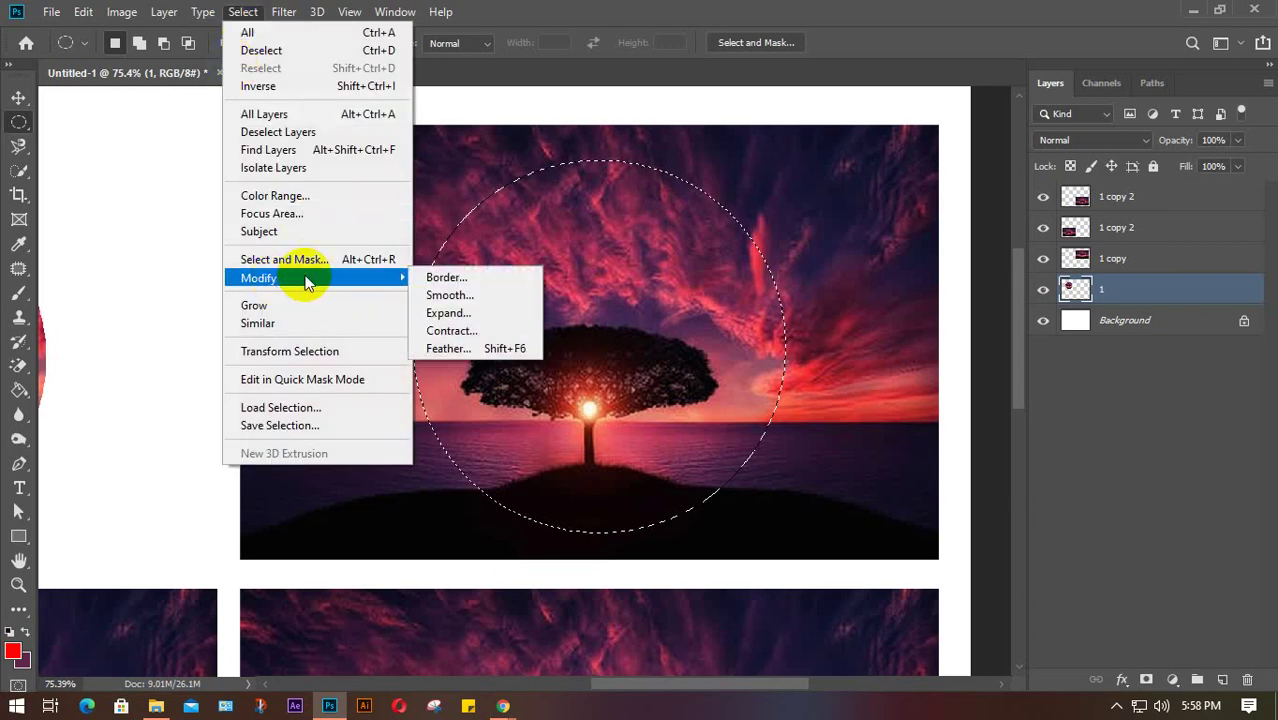
left_click(446, 278)
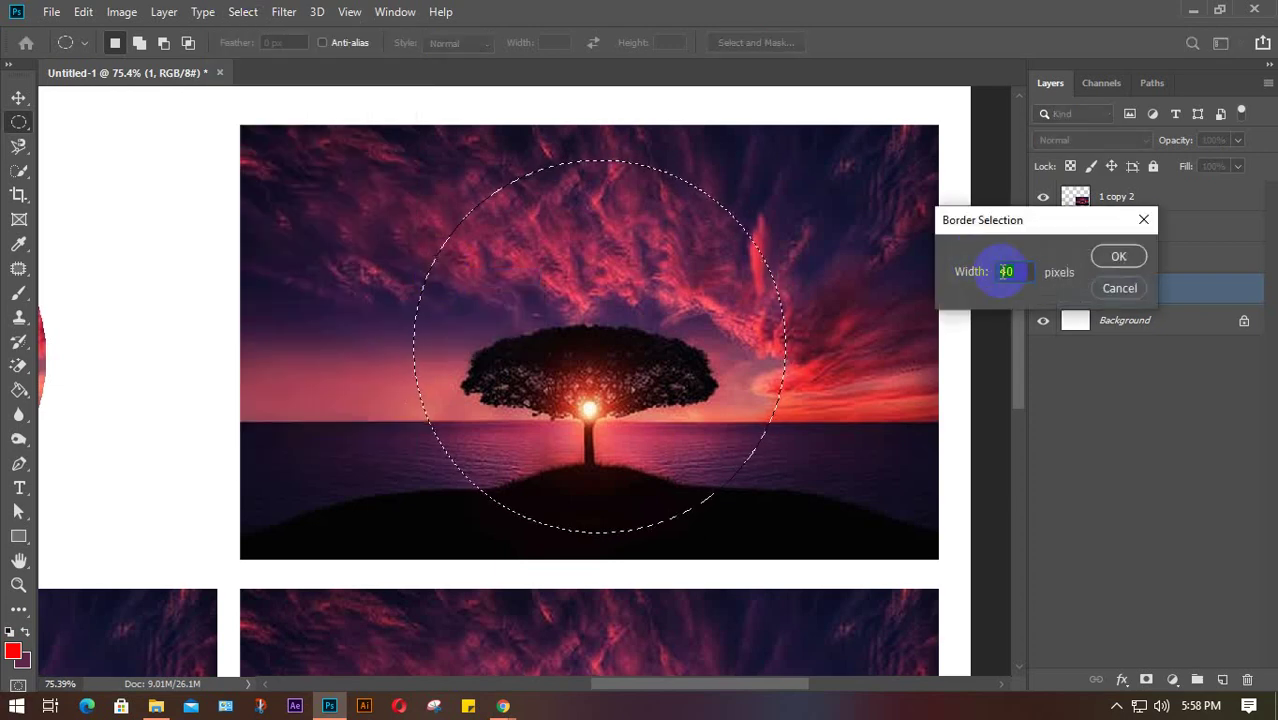
type("10")
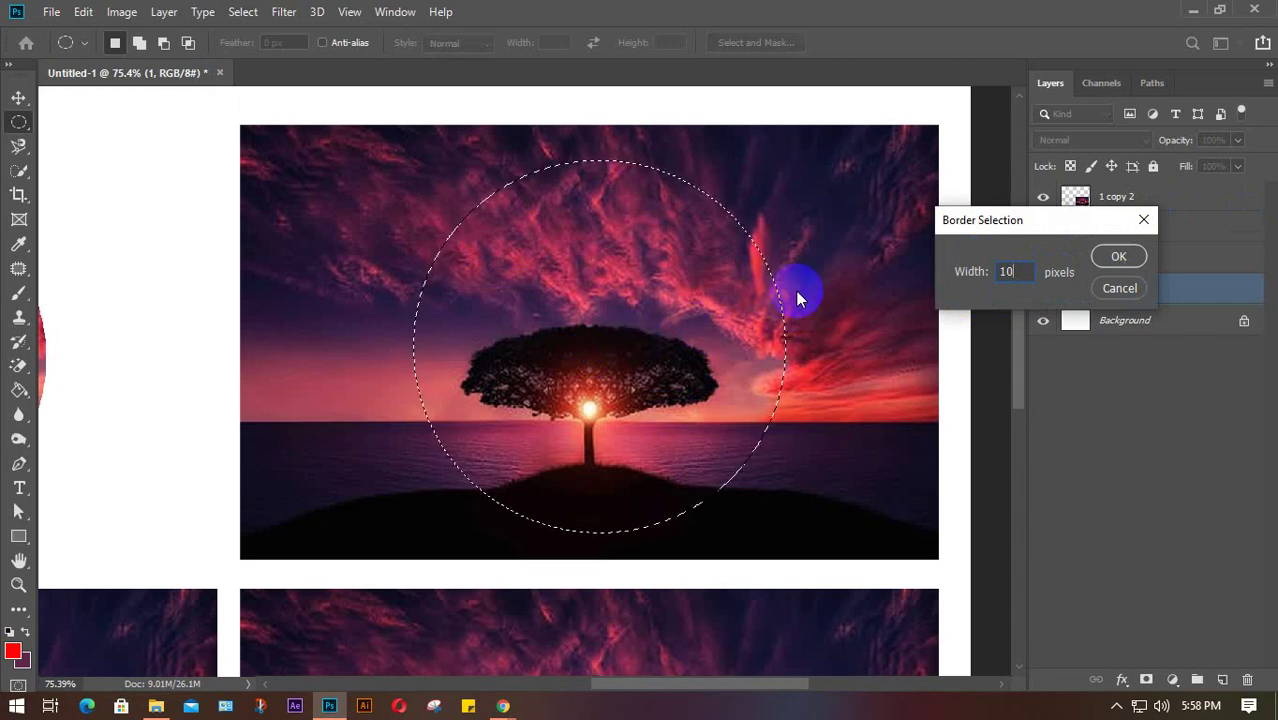
left_click(1118, 256)
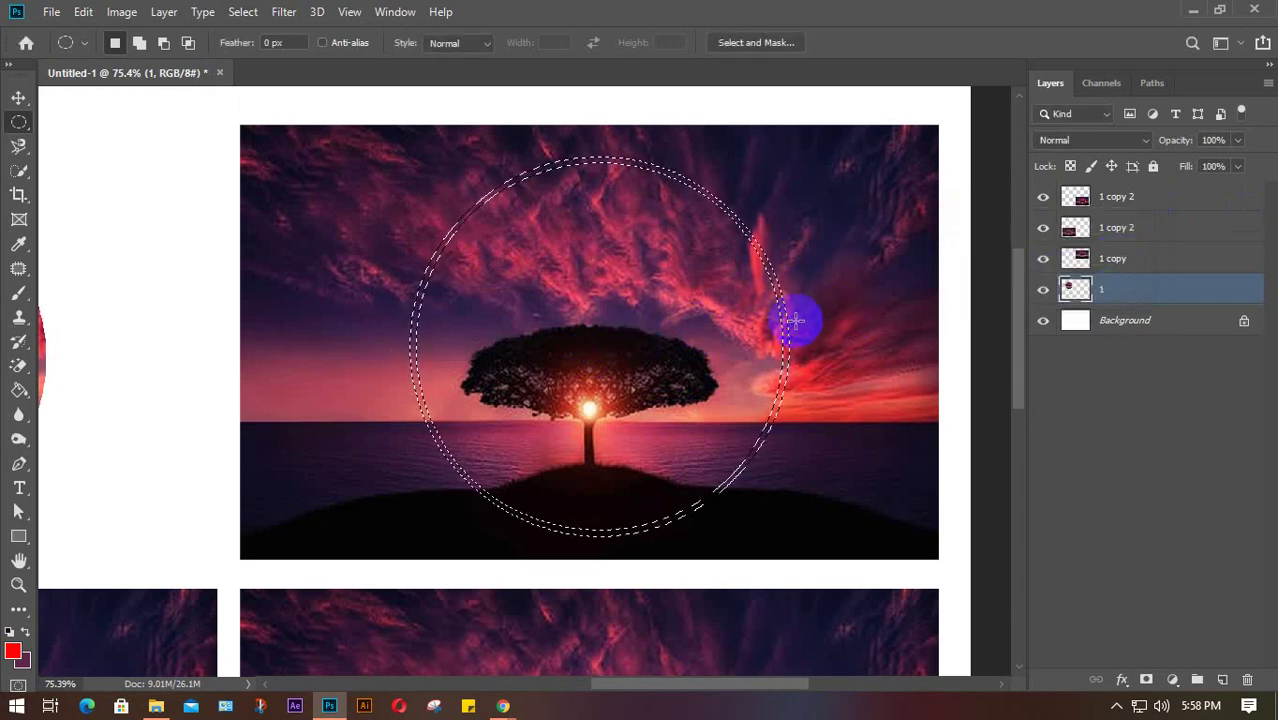
scroll(788, 320, "up", 4)
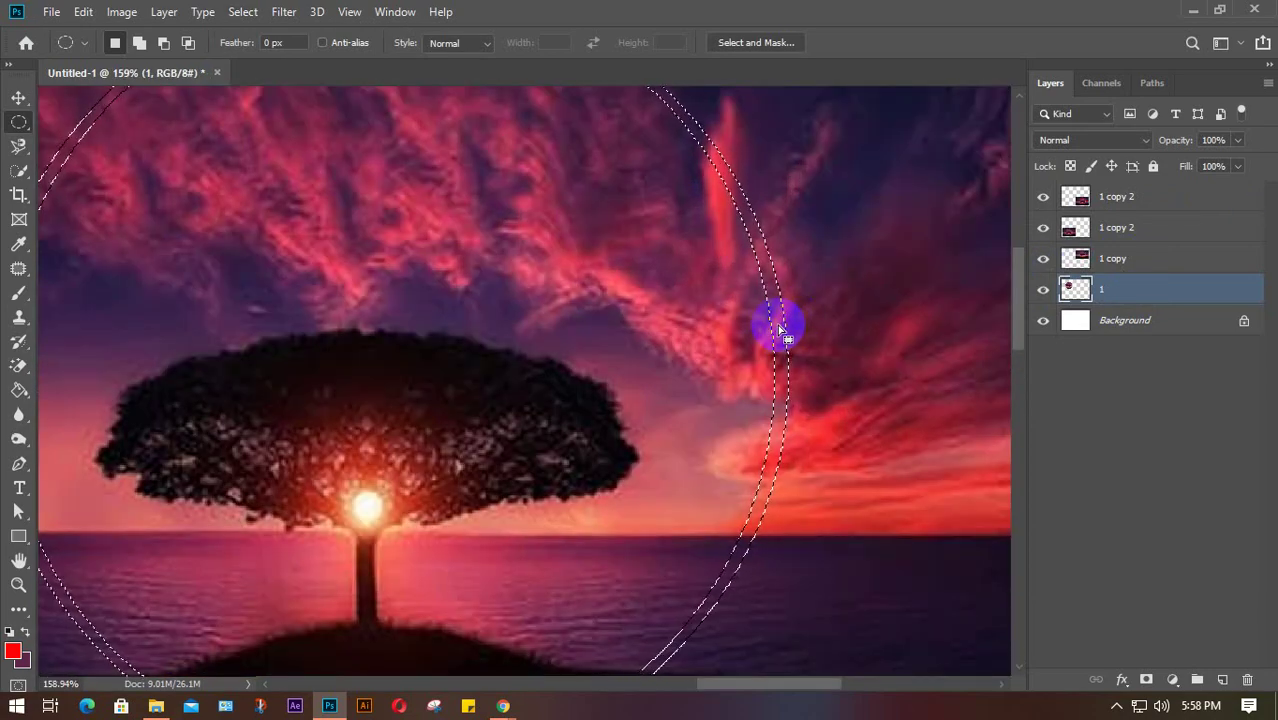
Step: Turn the circular selection into a border 50 pixels wide
left_click(239, 11)
mouse_move(285, 277)
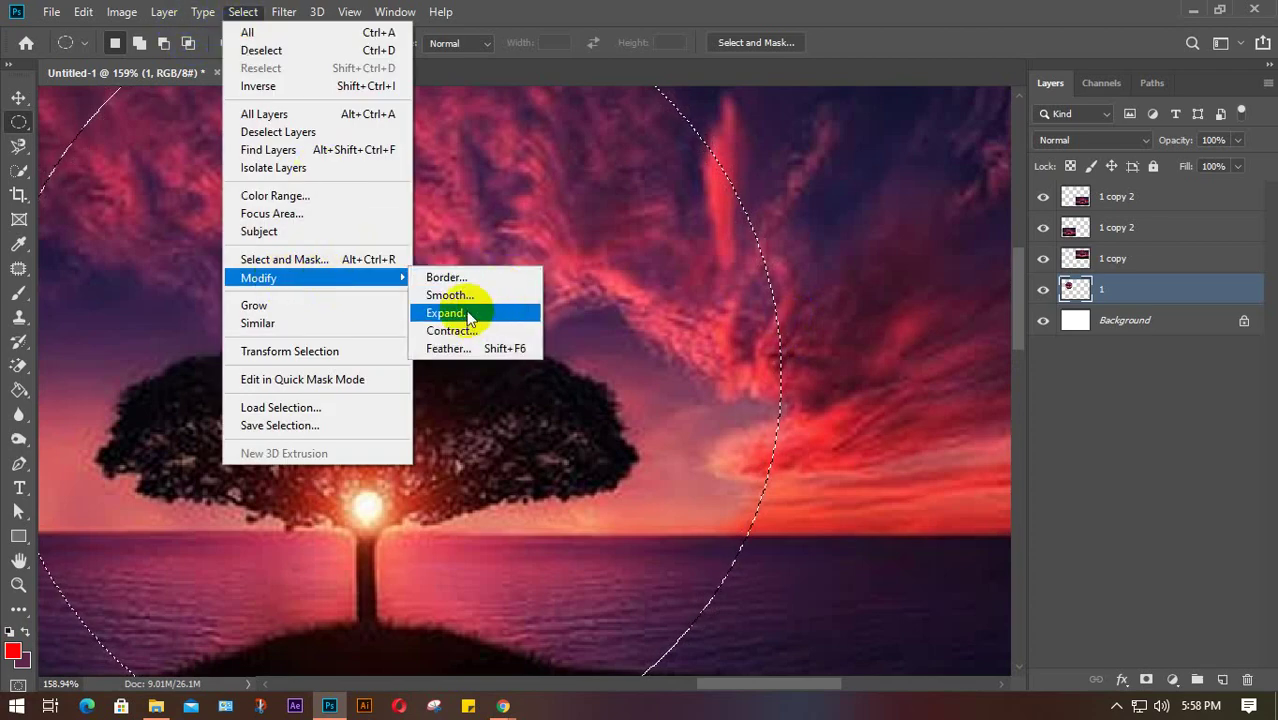
left_click(455, 278)
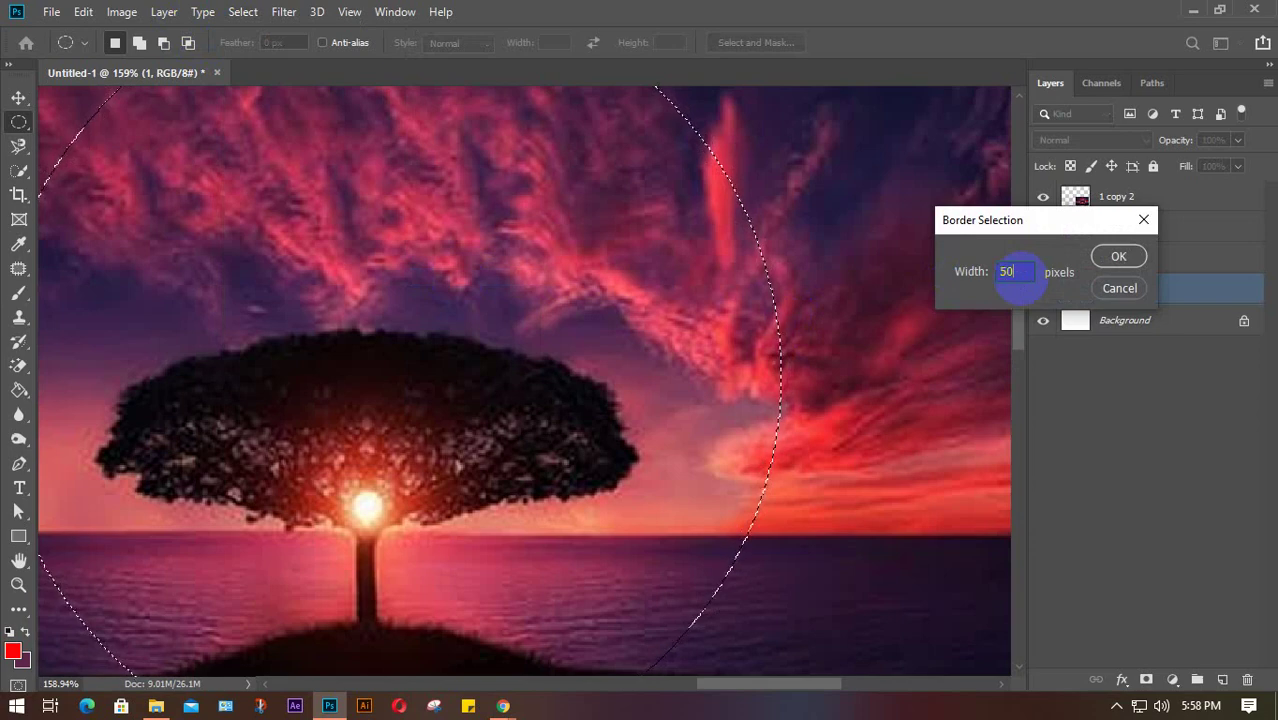
key("Return")
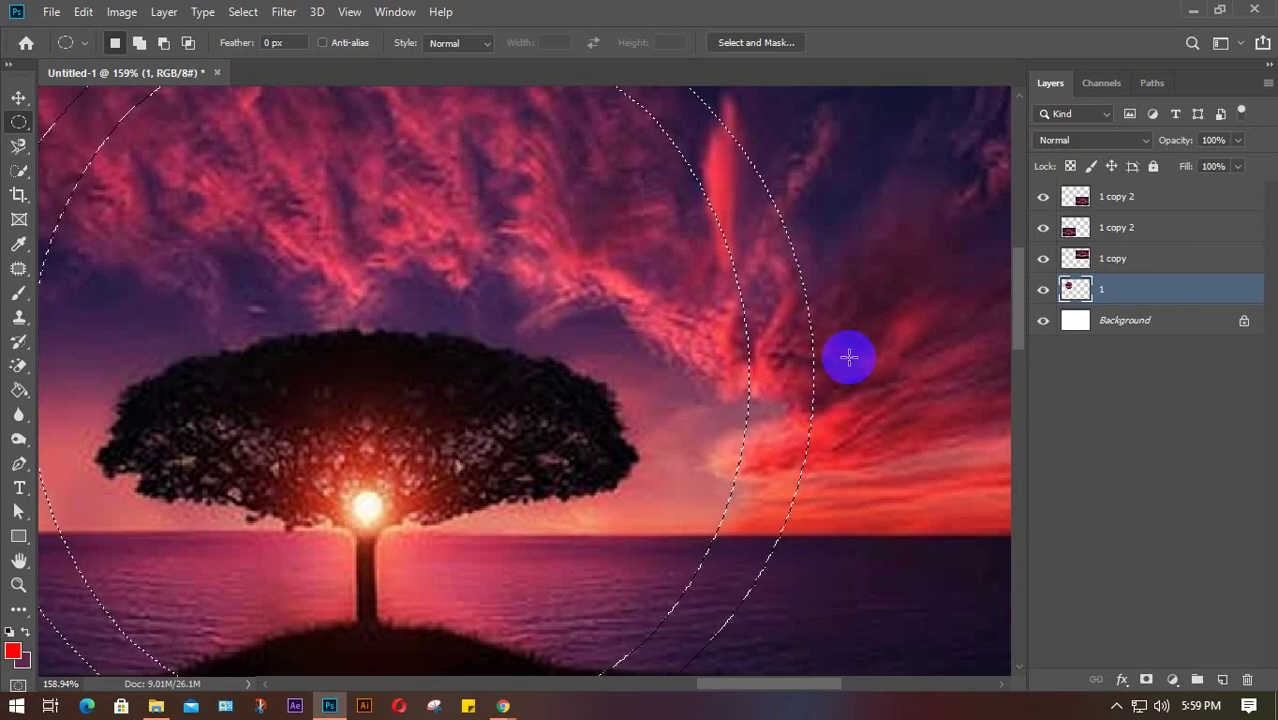
Step: Try clearing the ring-shaped border selection on the 1 copy layer, and undo the change
scroll(822, 362, "down", 3)
scroll(820, 362, "down", 1)
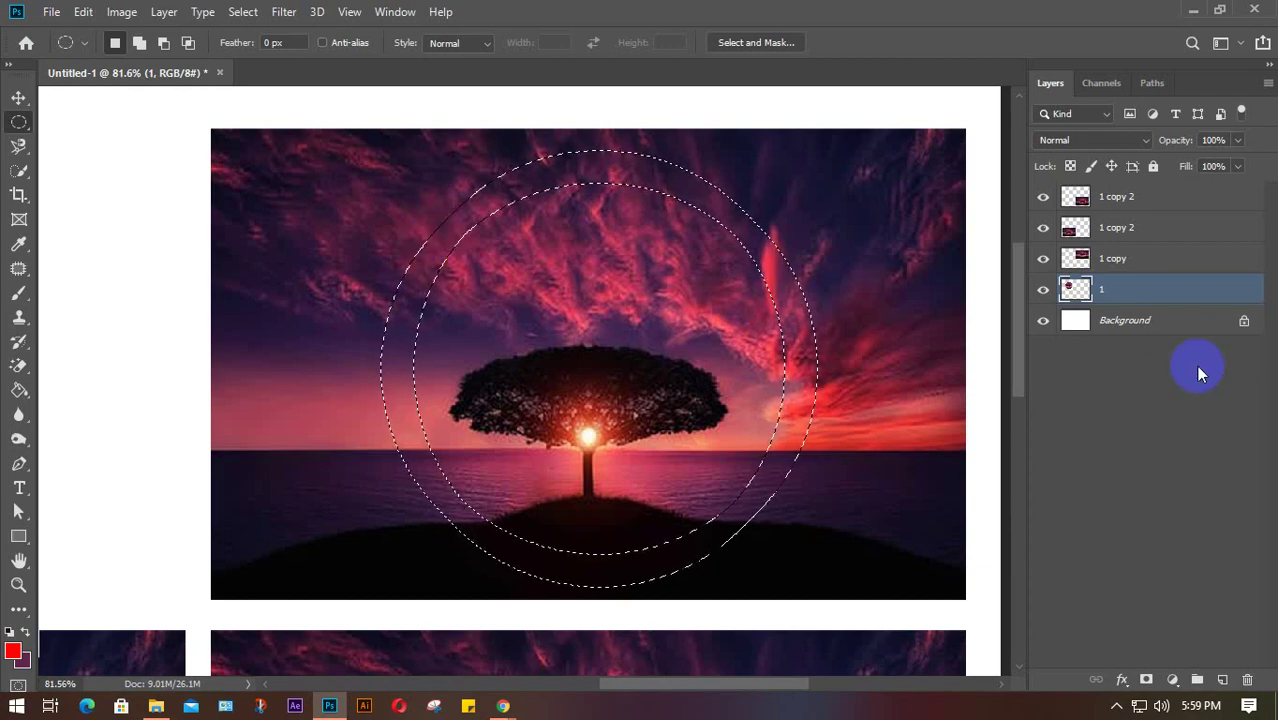
left_click(1118, 258)
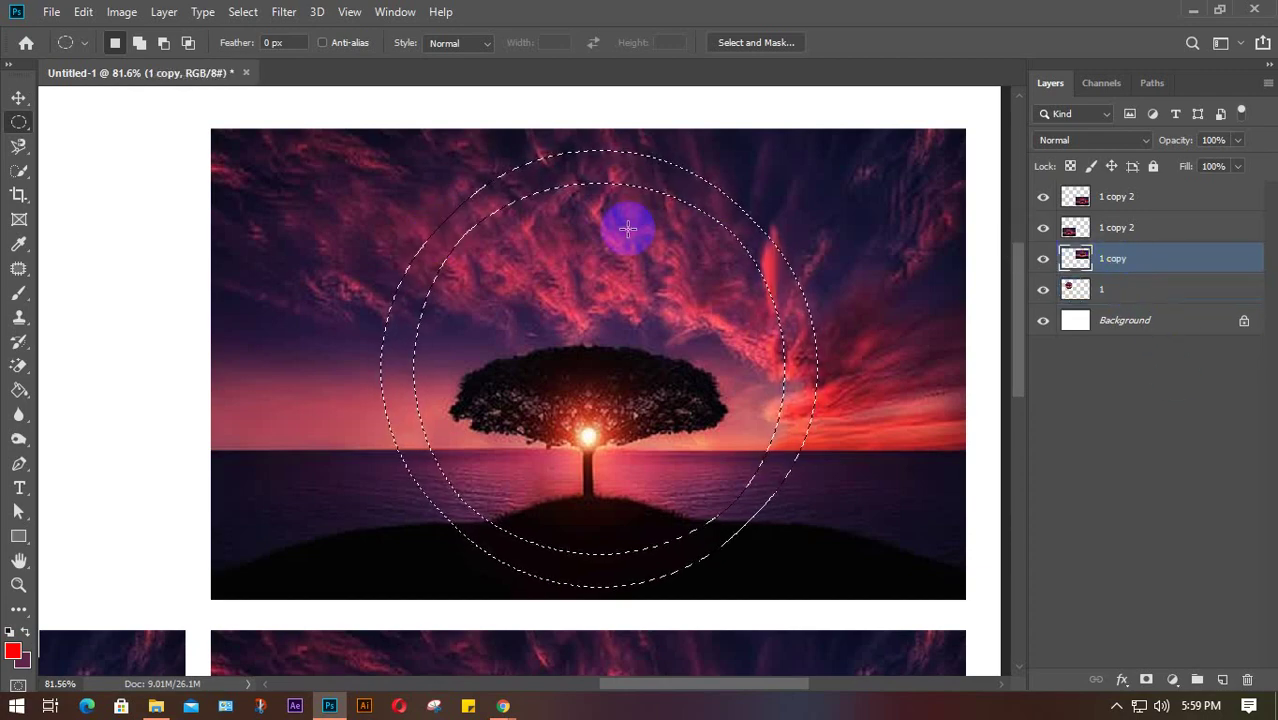
key("ctrl+BackSpace")
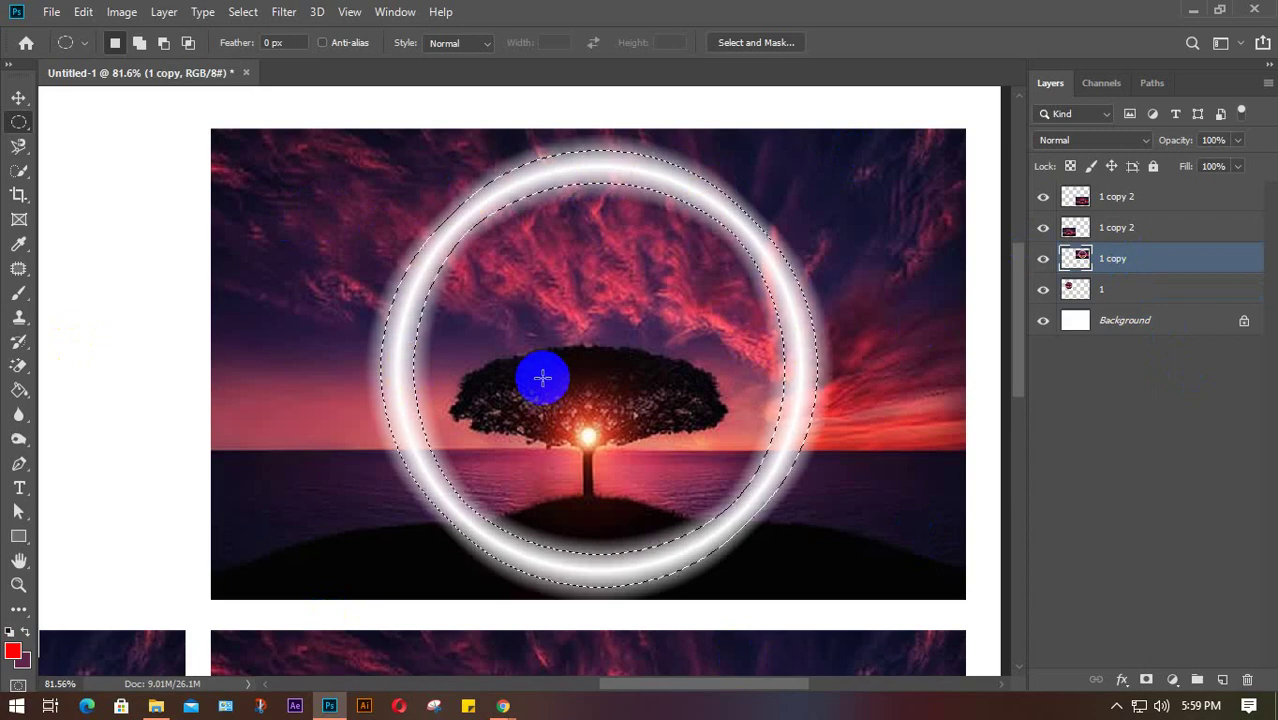
key("ctrl+z")
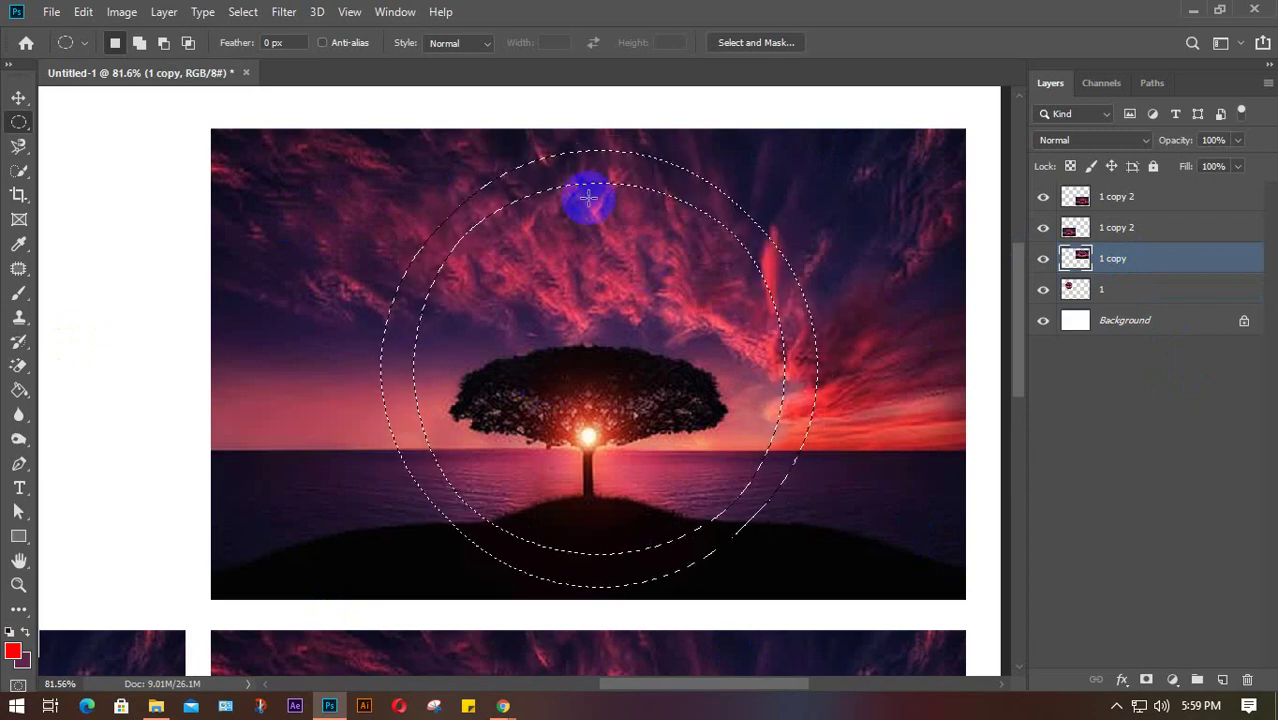
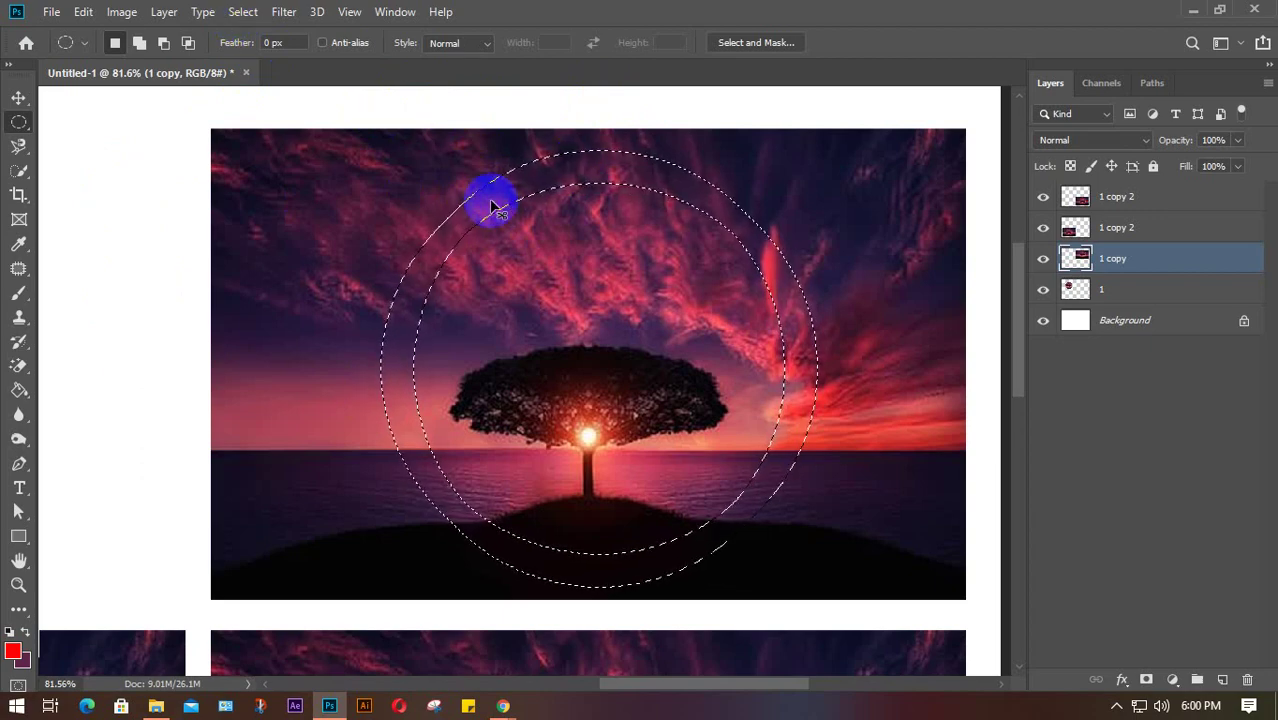
Step: Try clearing everything outside the ring-shaped selection on the 1 copy layer, then undo it and deselect
key("Delete")
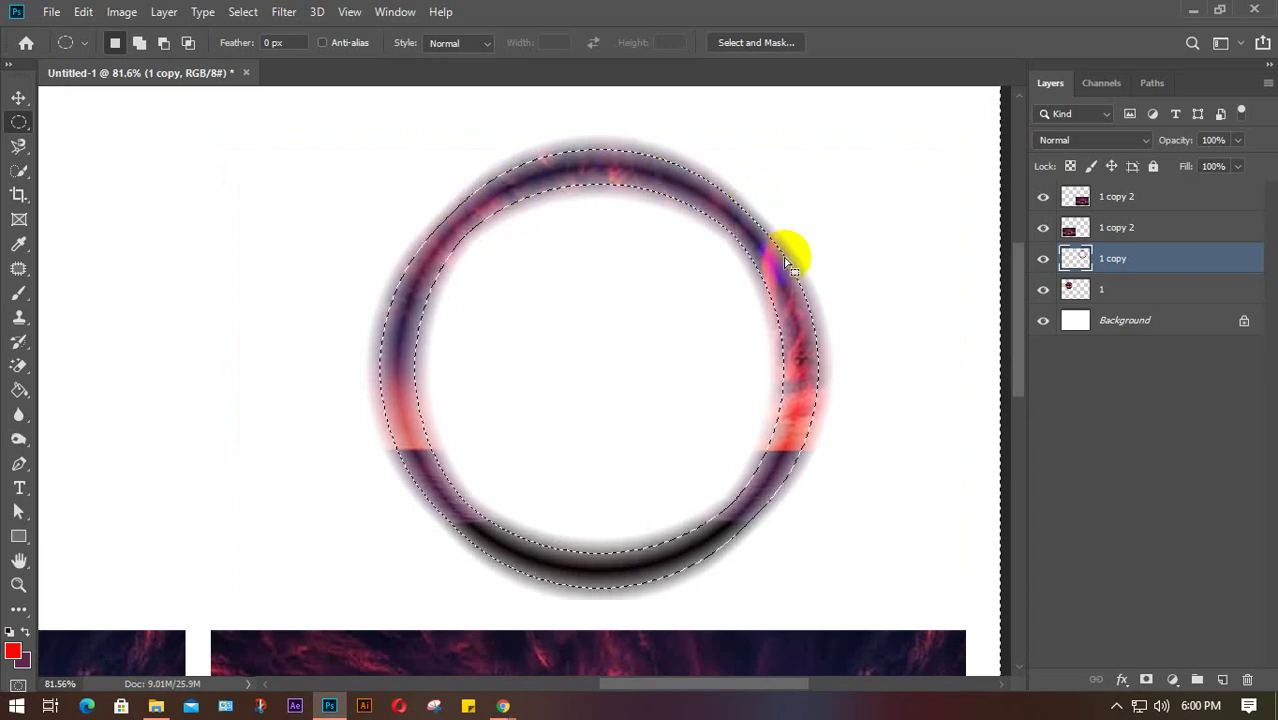
key("ctrl+z")
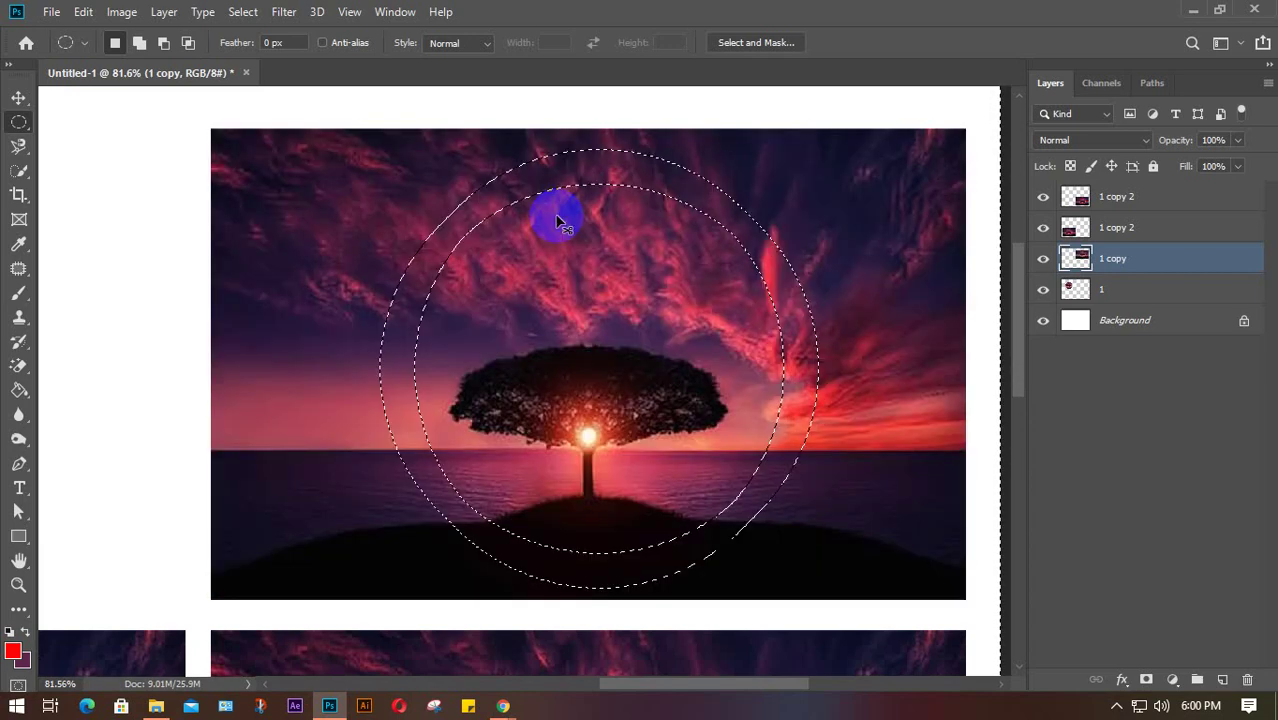
left_click(556, 216)
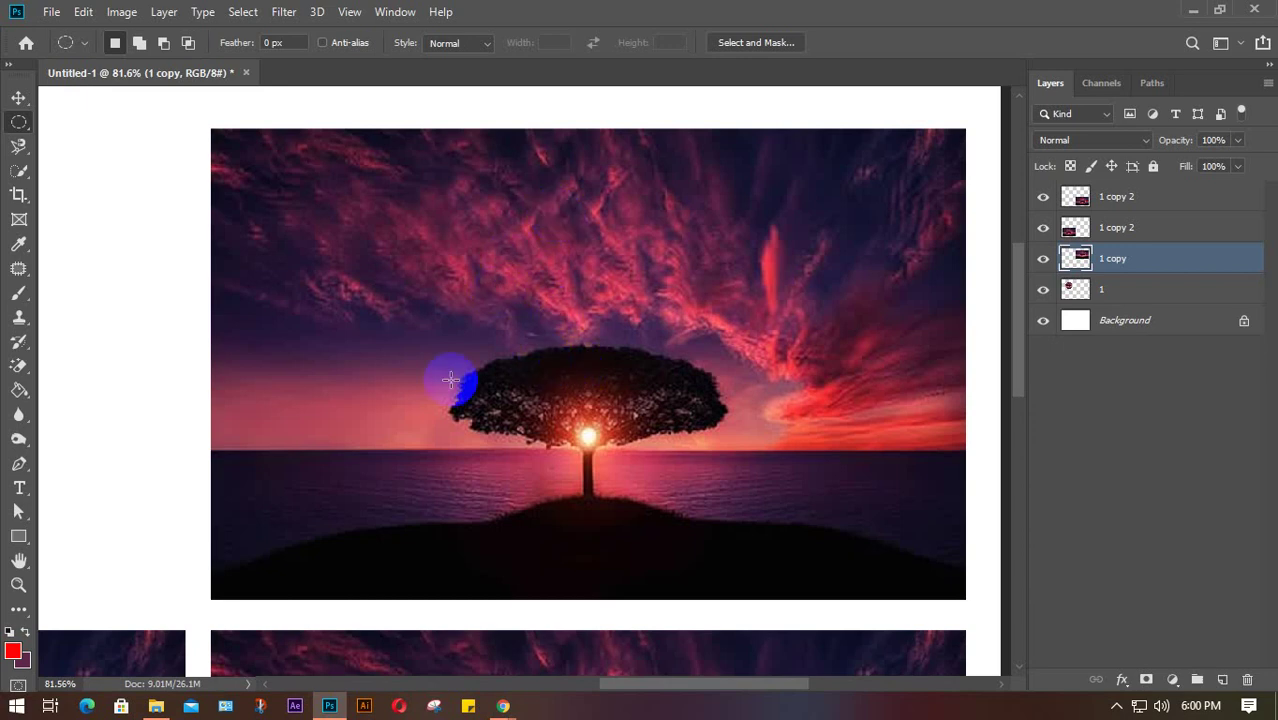
Step: Draw a circular selection around the tree and part of the sky in the 1 copy image
left_click(240, 12)
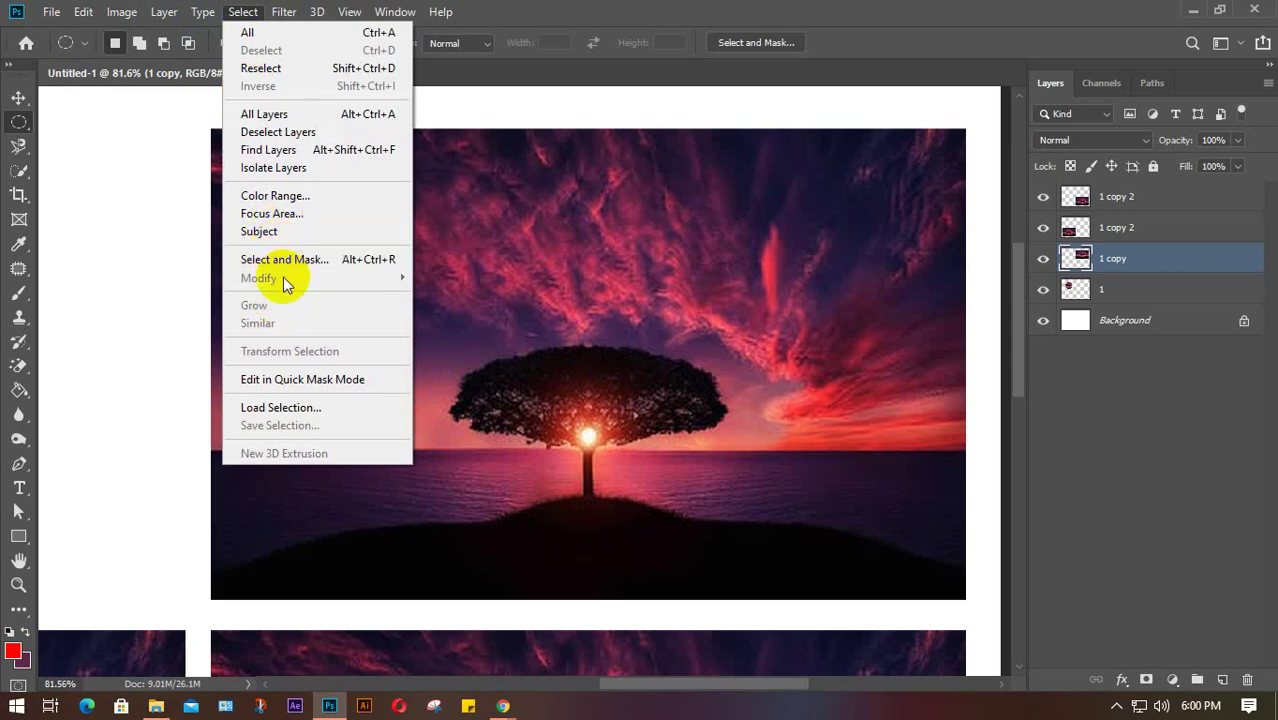
left_click(479, 220)
left_click_drag(446, 210, 803, 567)
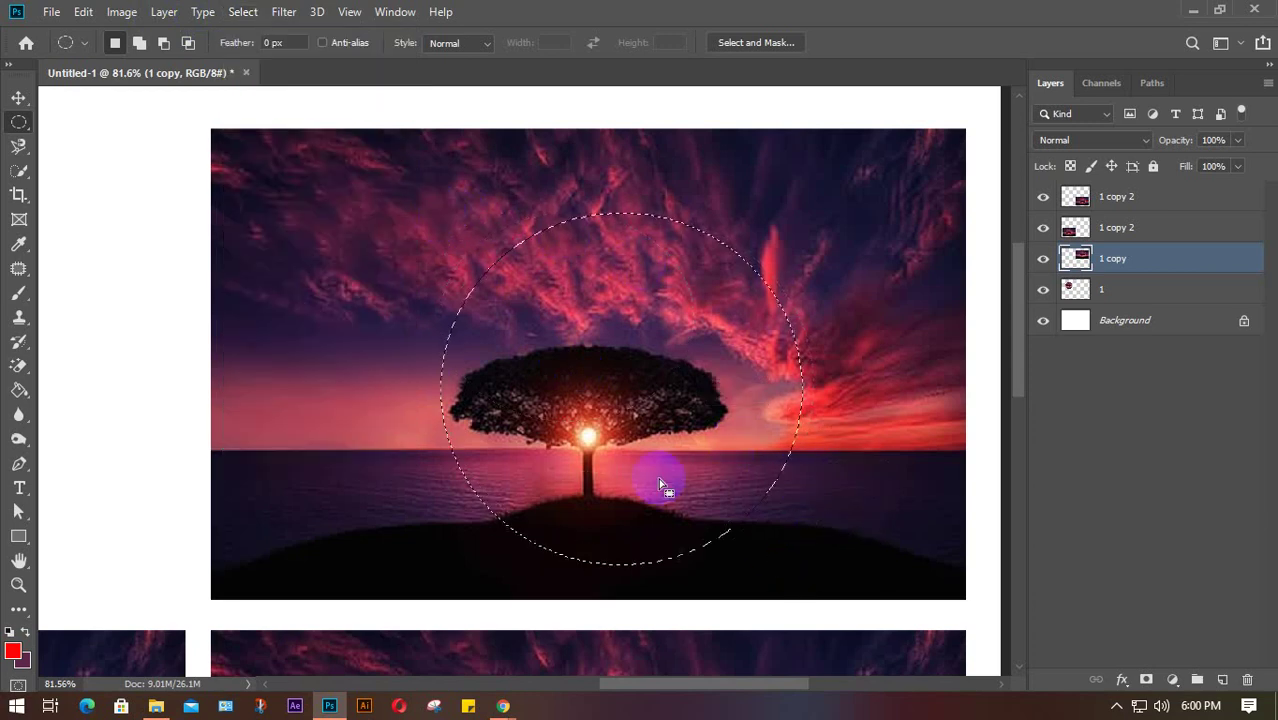
left_click(637, 431)
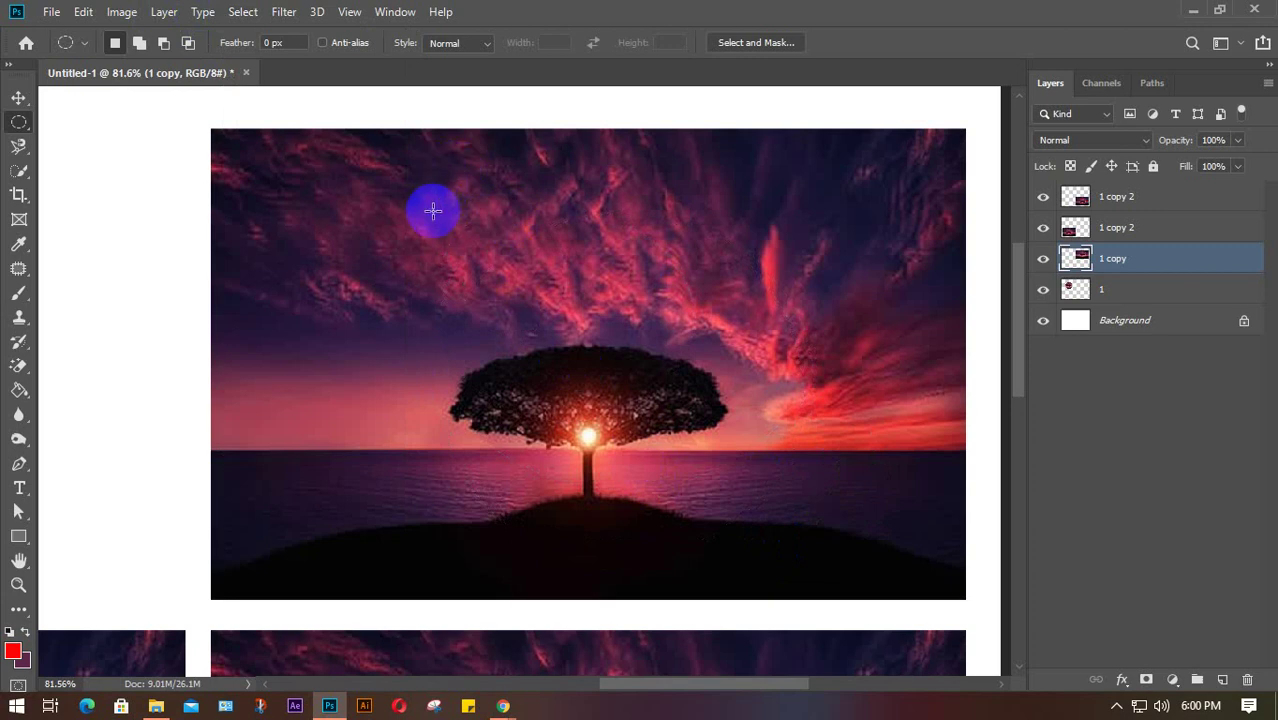
left_click_drag(443, 211, 765, 534)
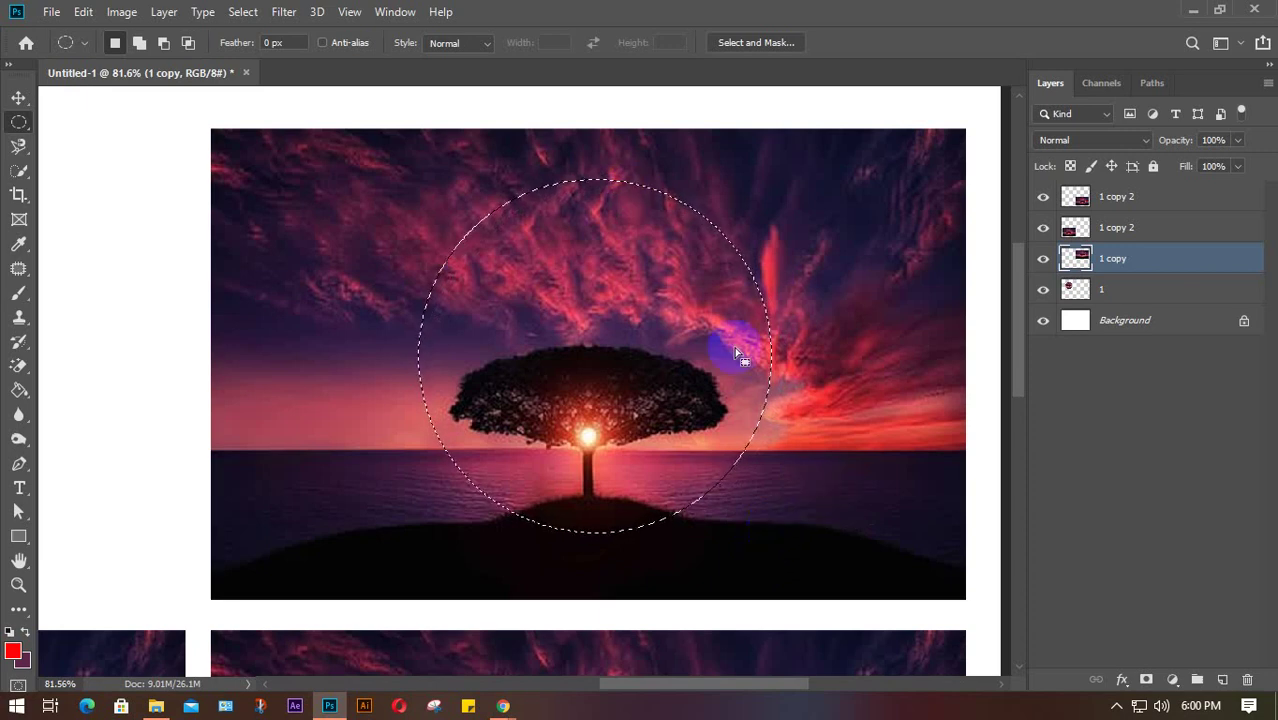
left_click(243, 12)
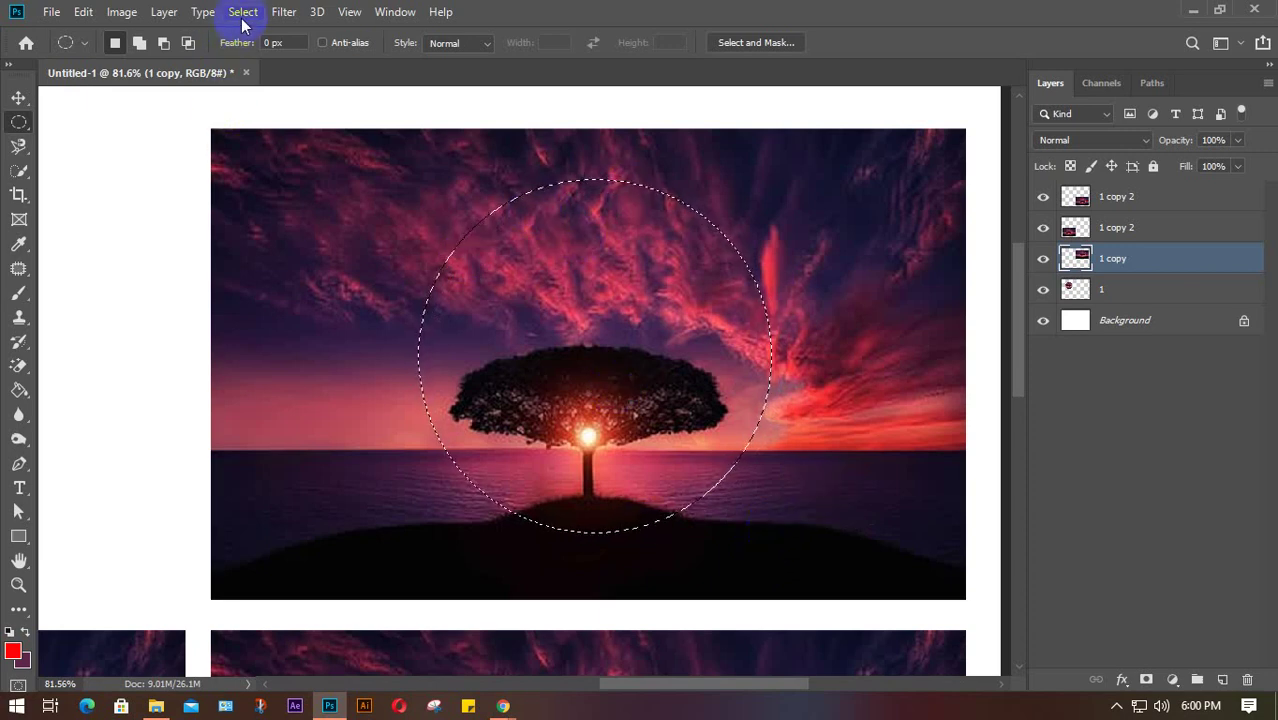
mouse_move(285, 278)
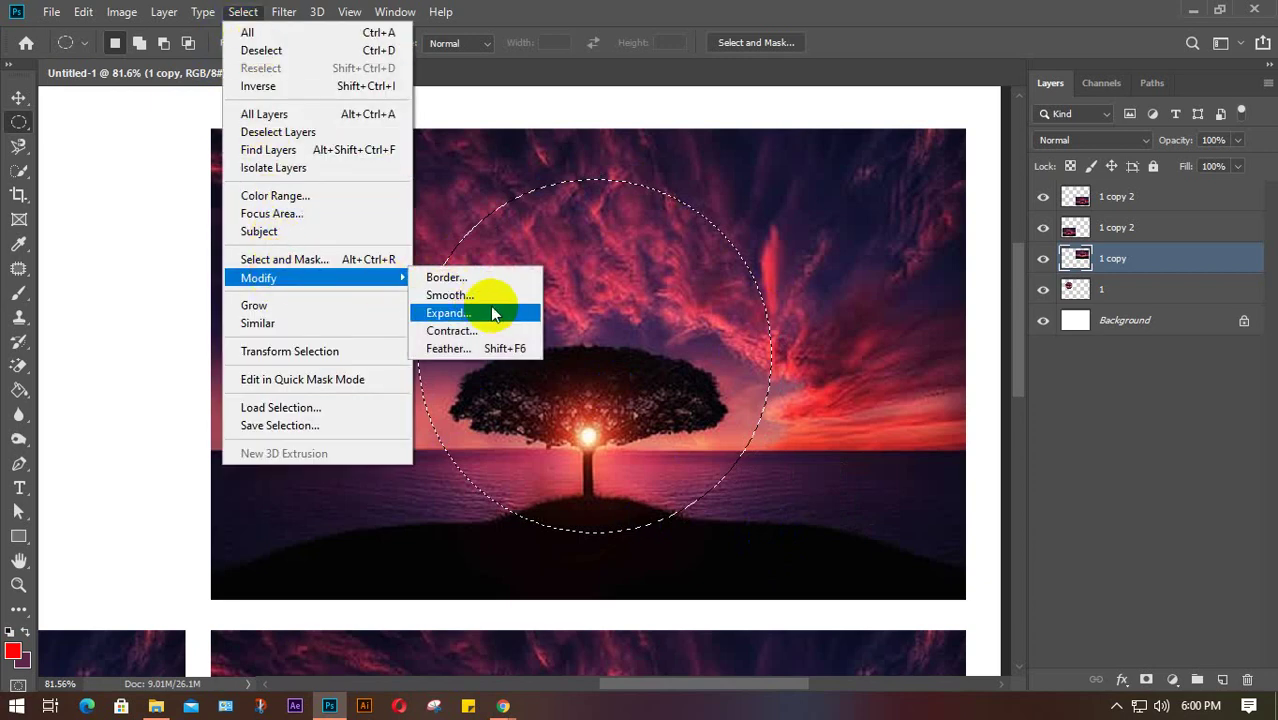
left_click(448, 295)
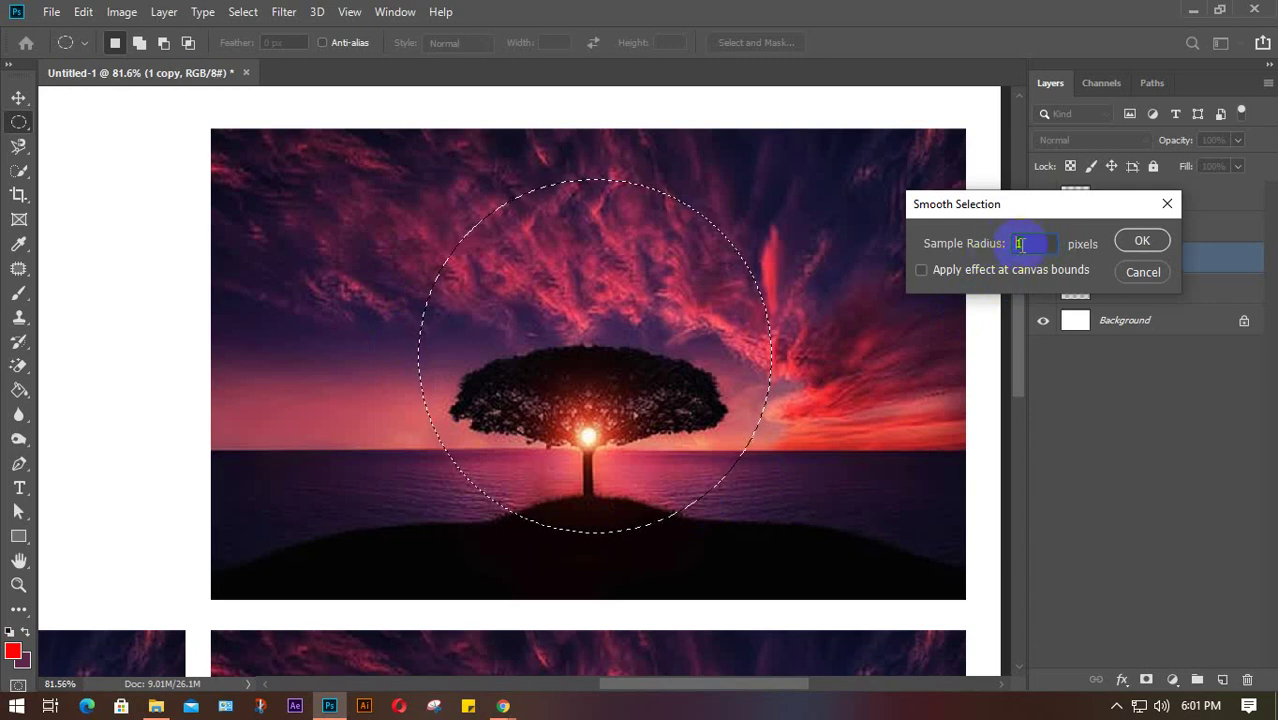
left_click(1167, 204)
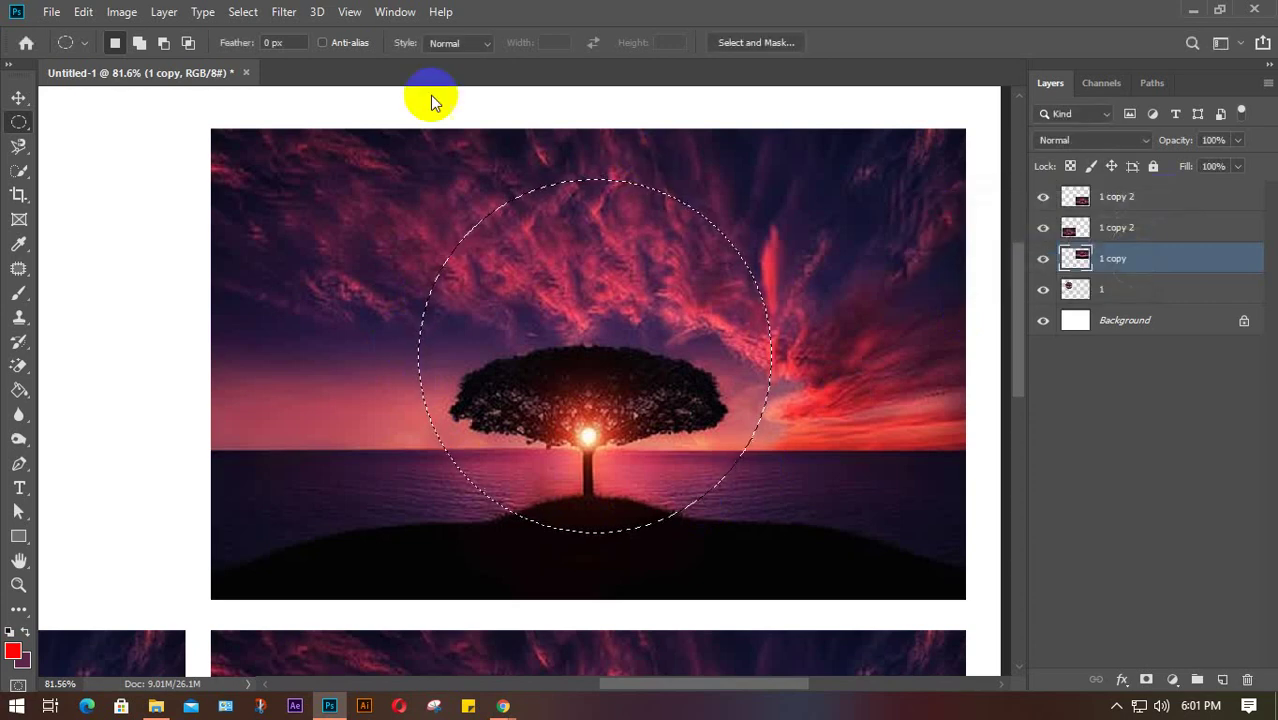
Step: Expand the circular selection by 40 pixels, and undo and redo the expansion to compare both sizes
left_click(243, 12)
mouse_move(262, 282)
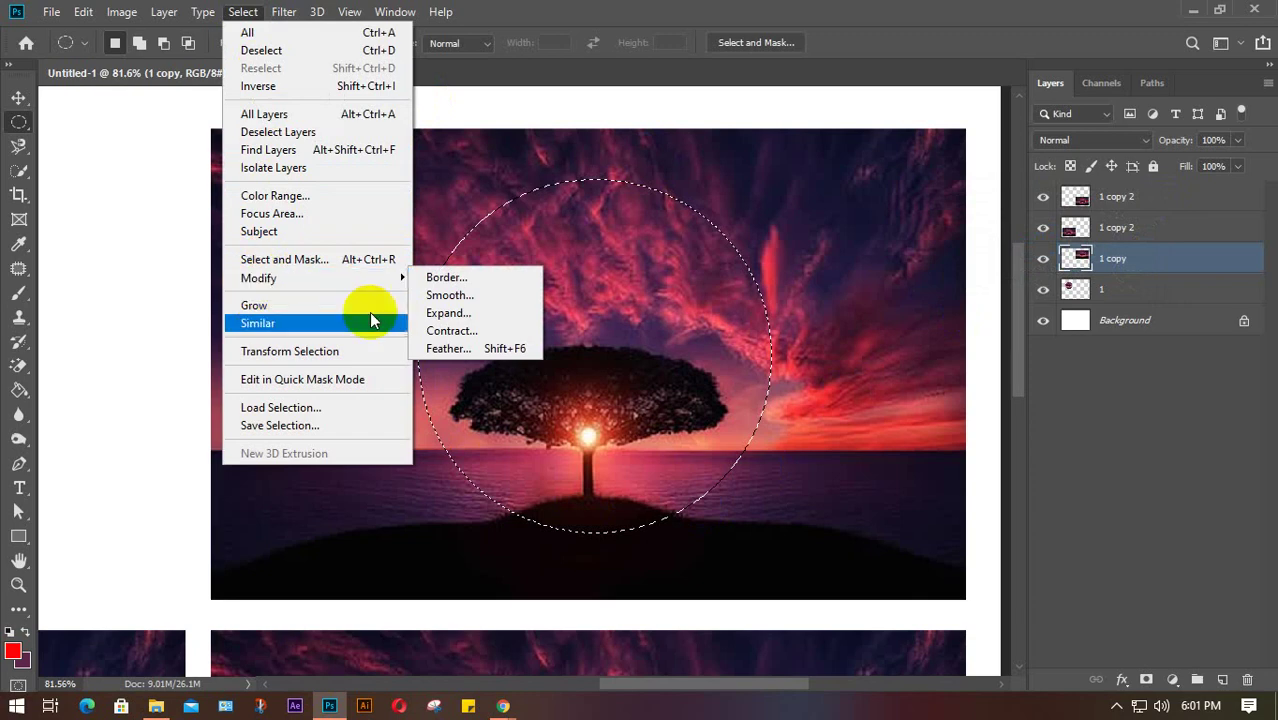
left_click(440, 314)
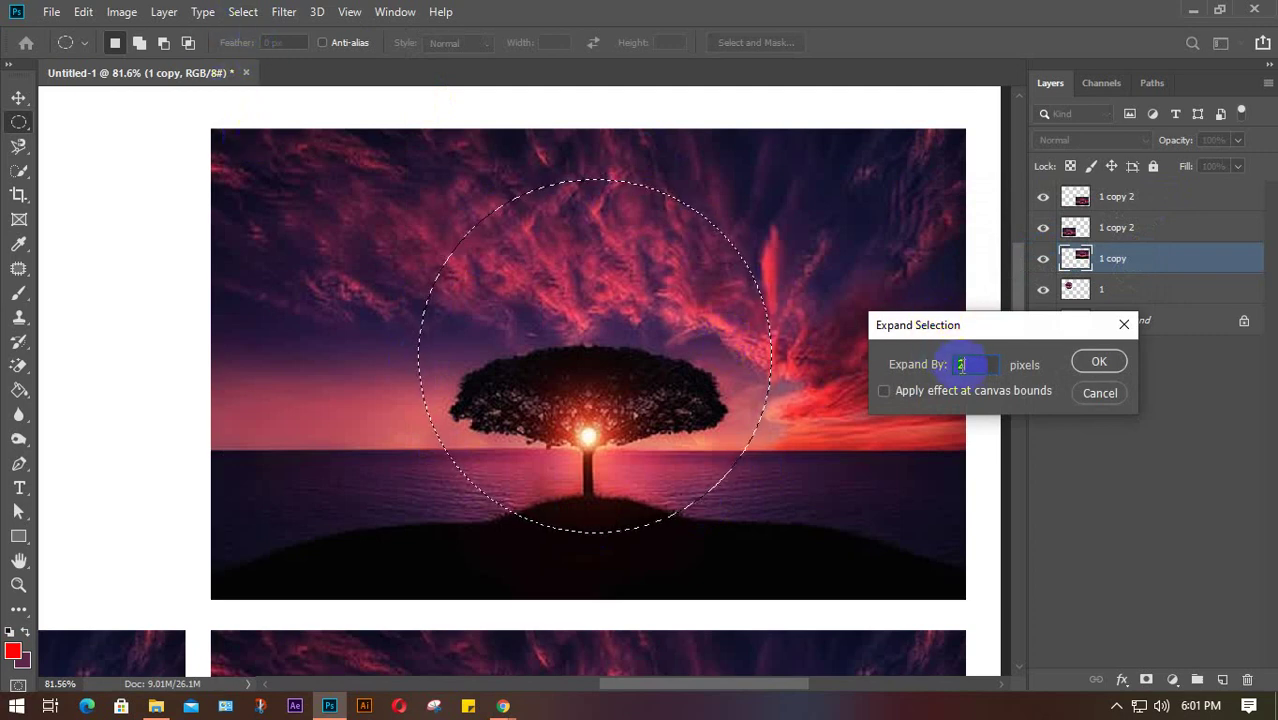
double_click(978, 364)
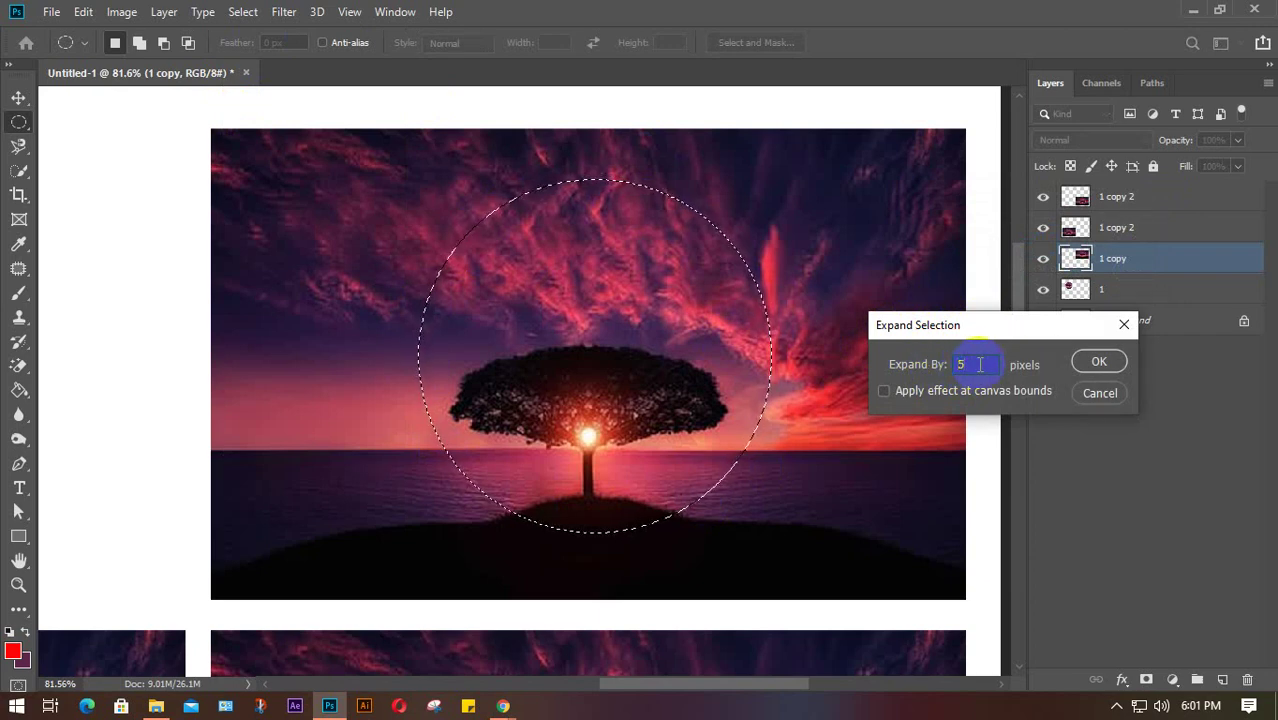
double_click(981, 365)
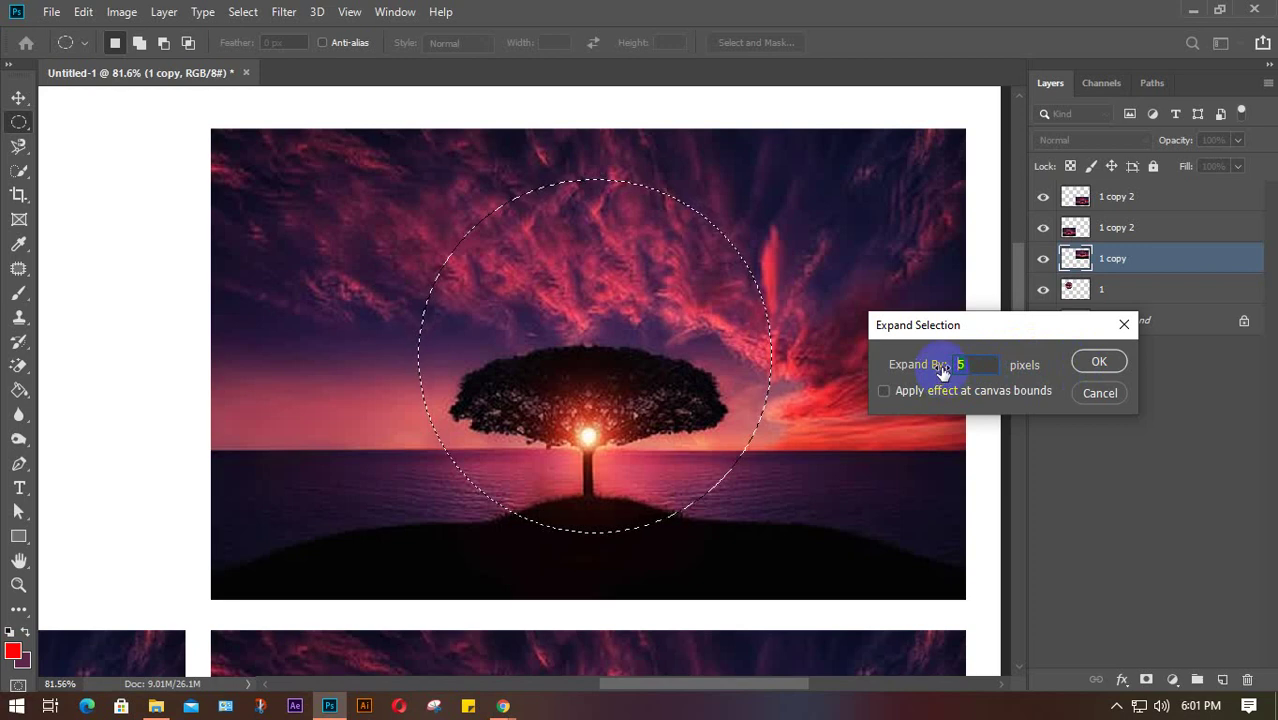
type("40")
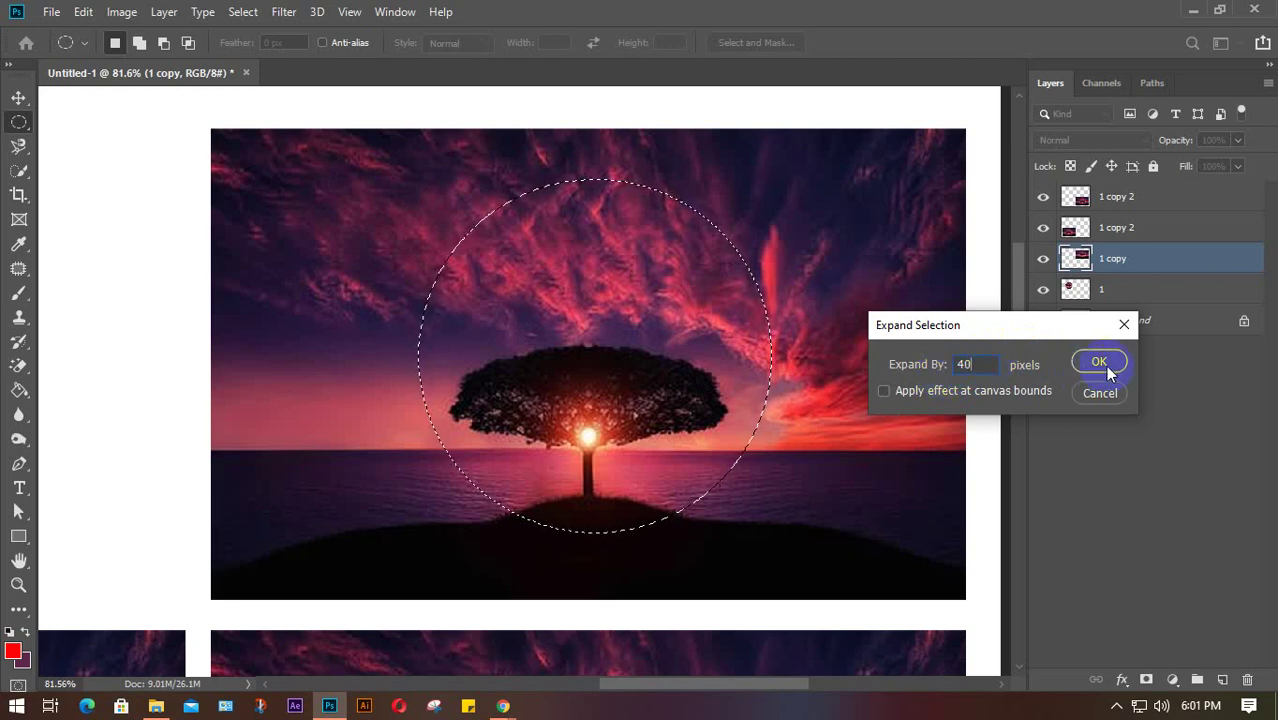
left_click(1100, 363)
key("ctrl+z")
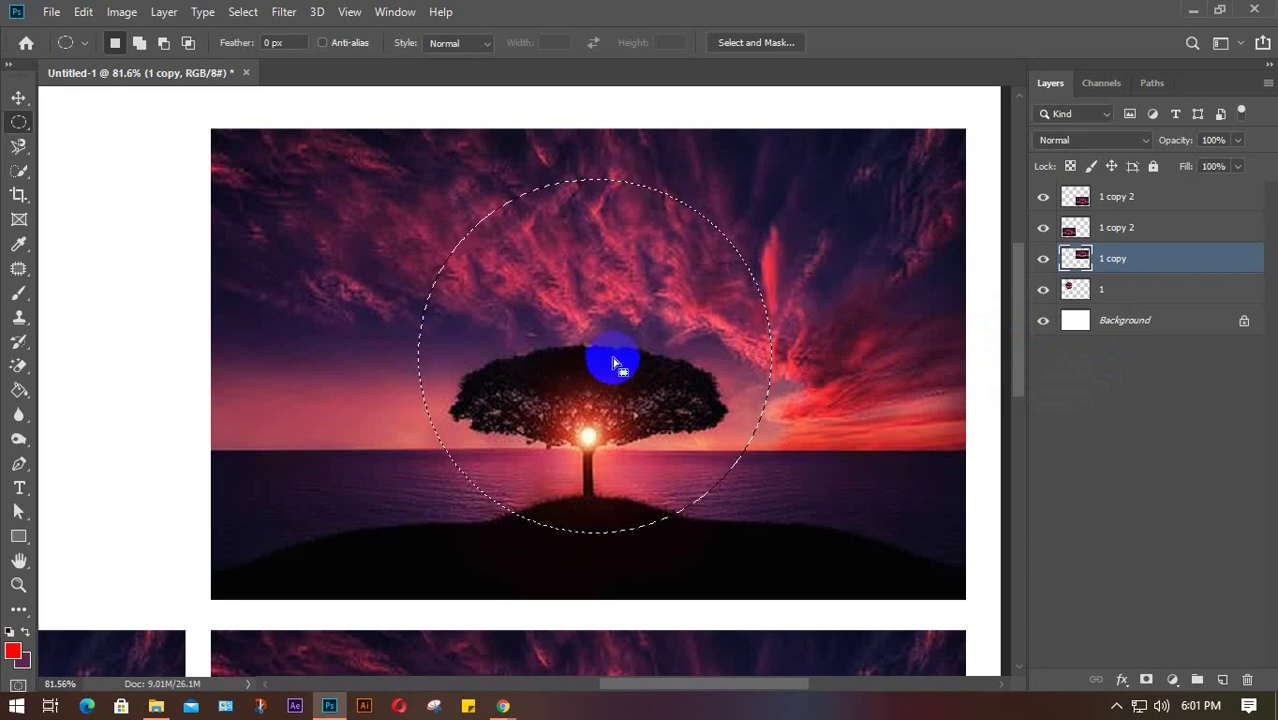
key("ctrl+shift+z")
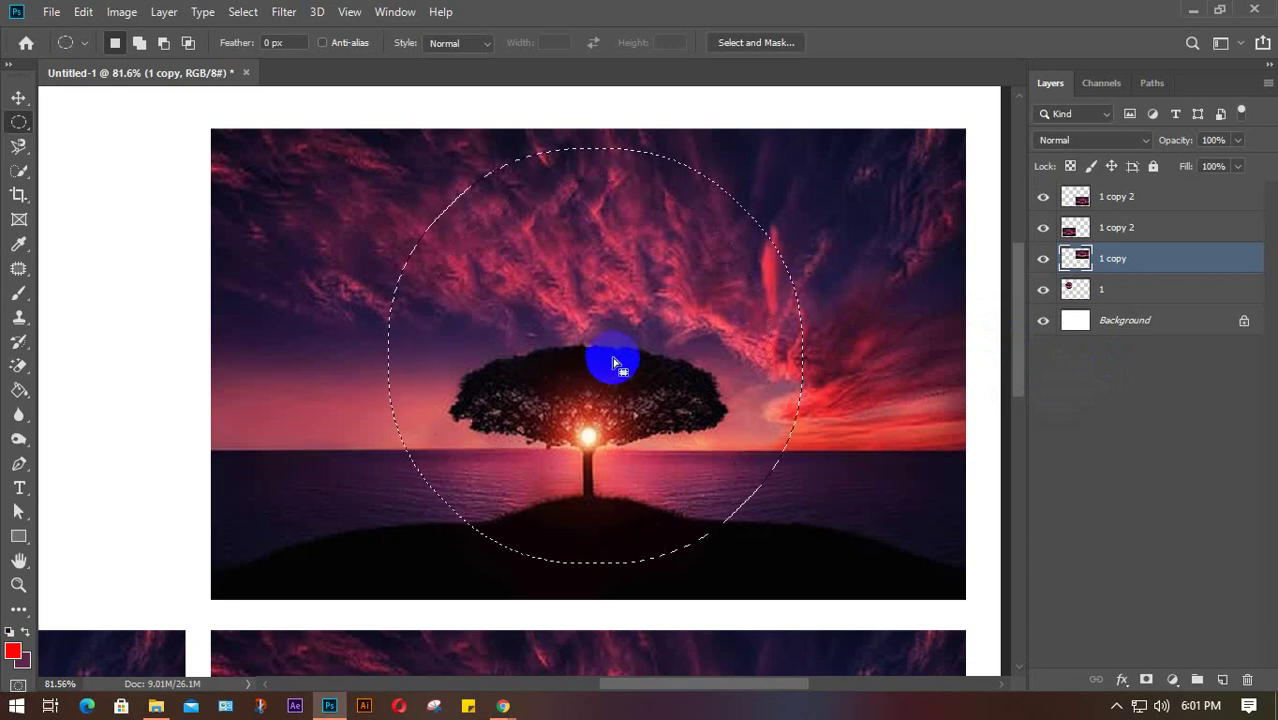
Step: Contract the circular selection by 30 pixels, and undo and redo the contraction to compare both sizes
left_click(245, 12)
mouse_move(340, 280)
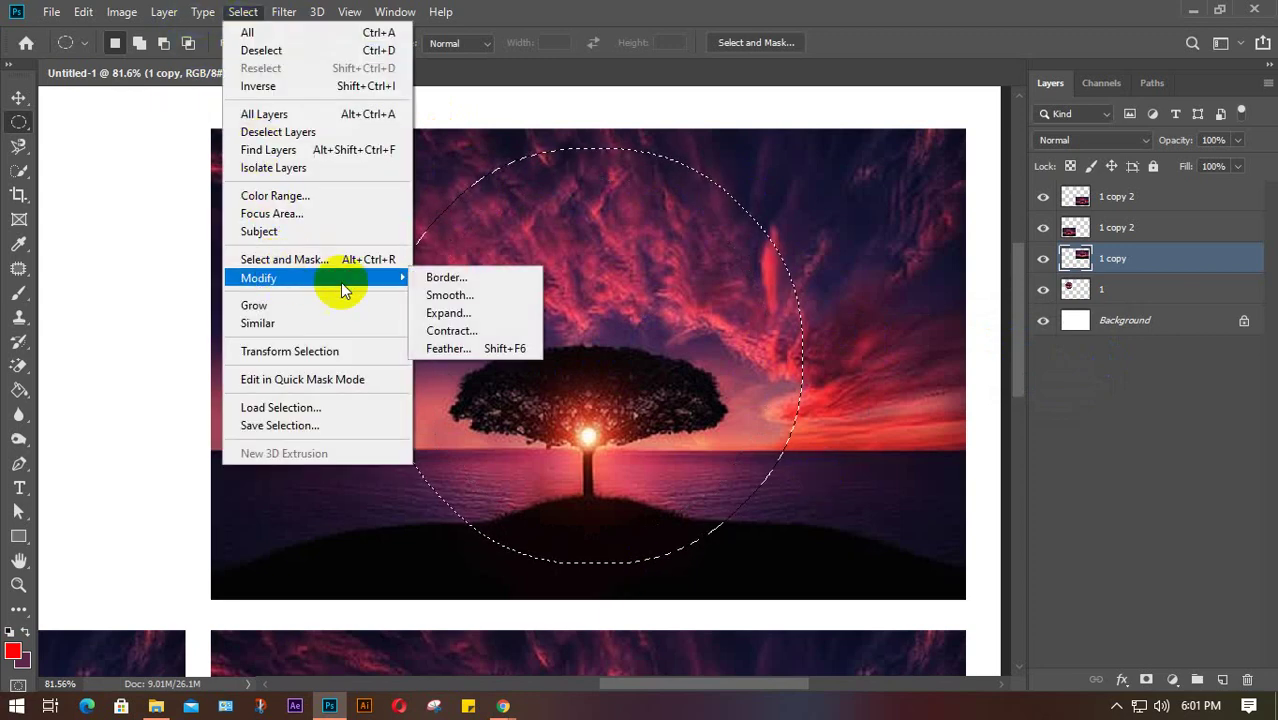
left_click(470, 330)
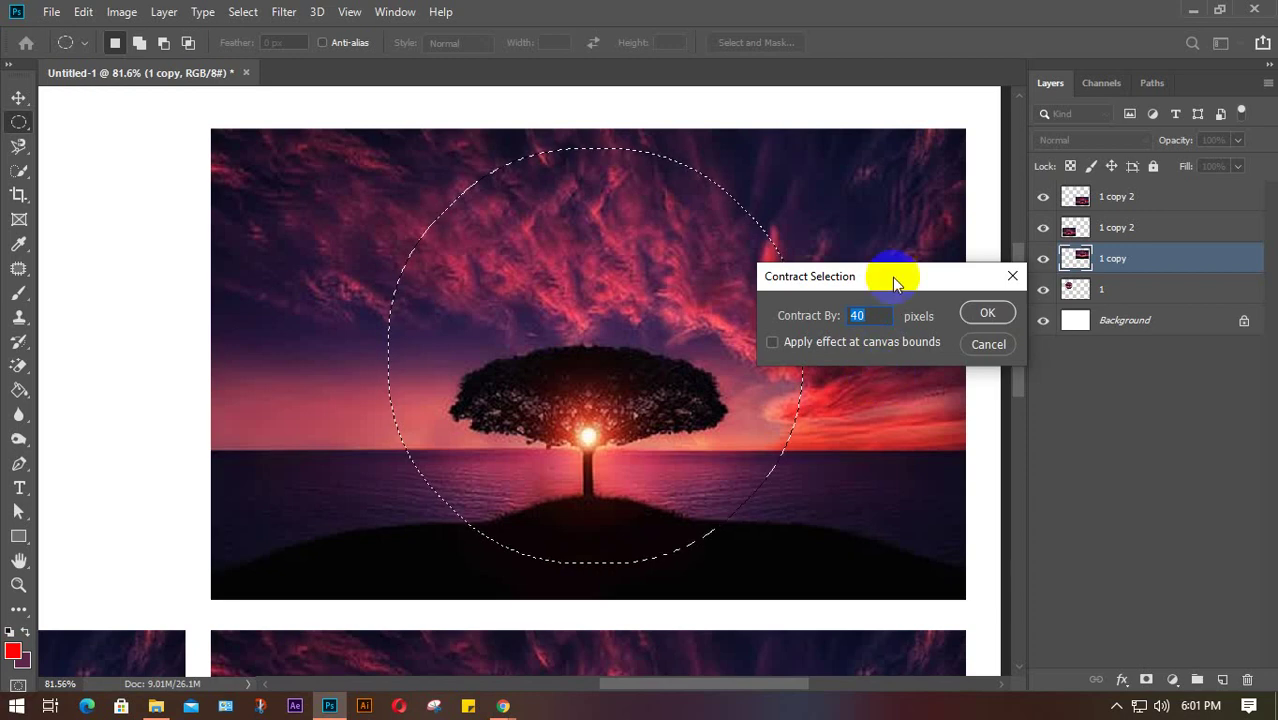
left_click_drag(893, 279, 1066, 249)
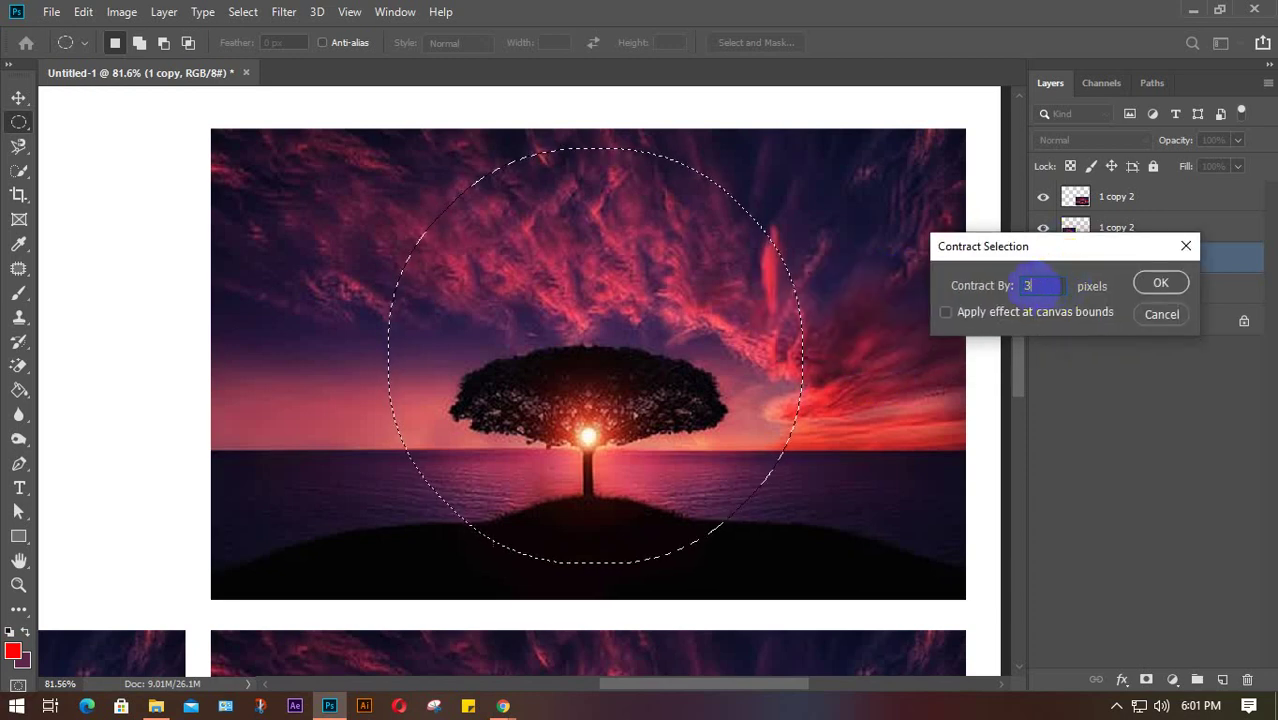
type("30")
left_click(1160, 283)
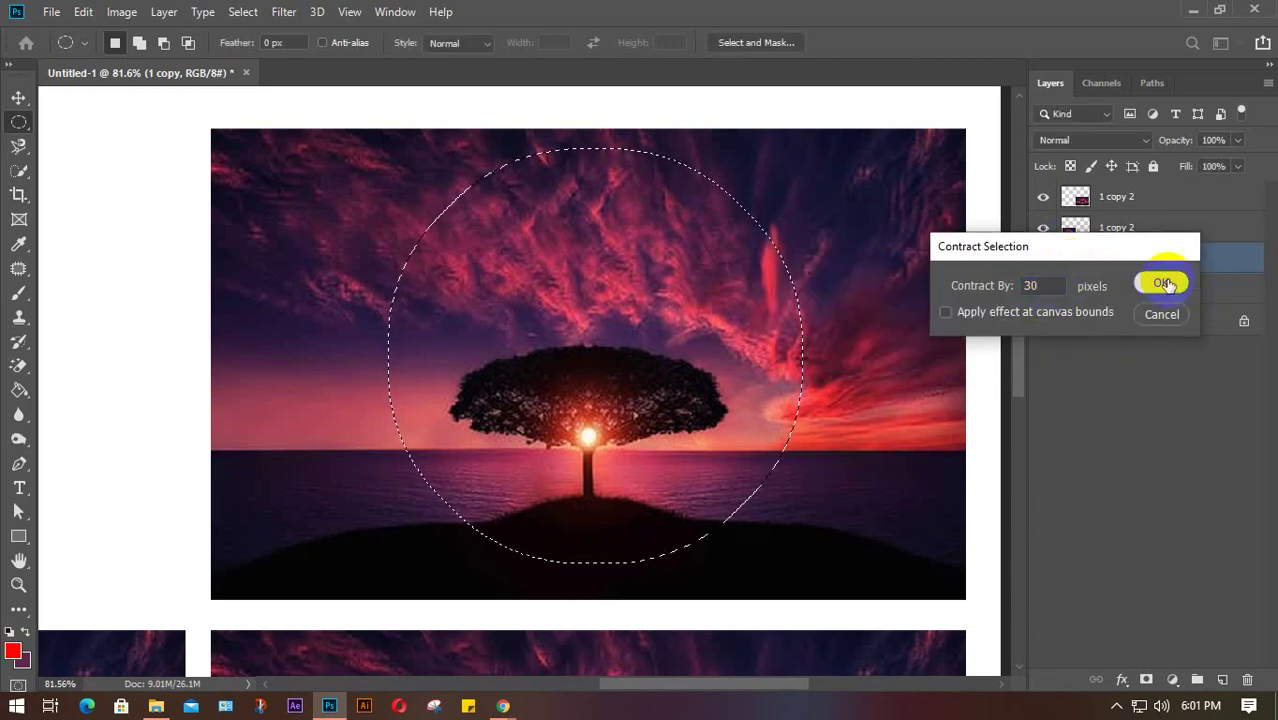
key("ctrl+z")
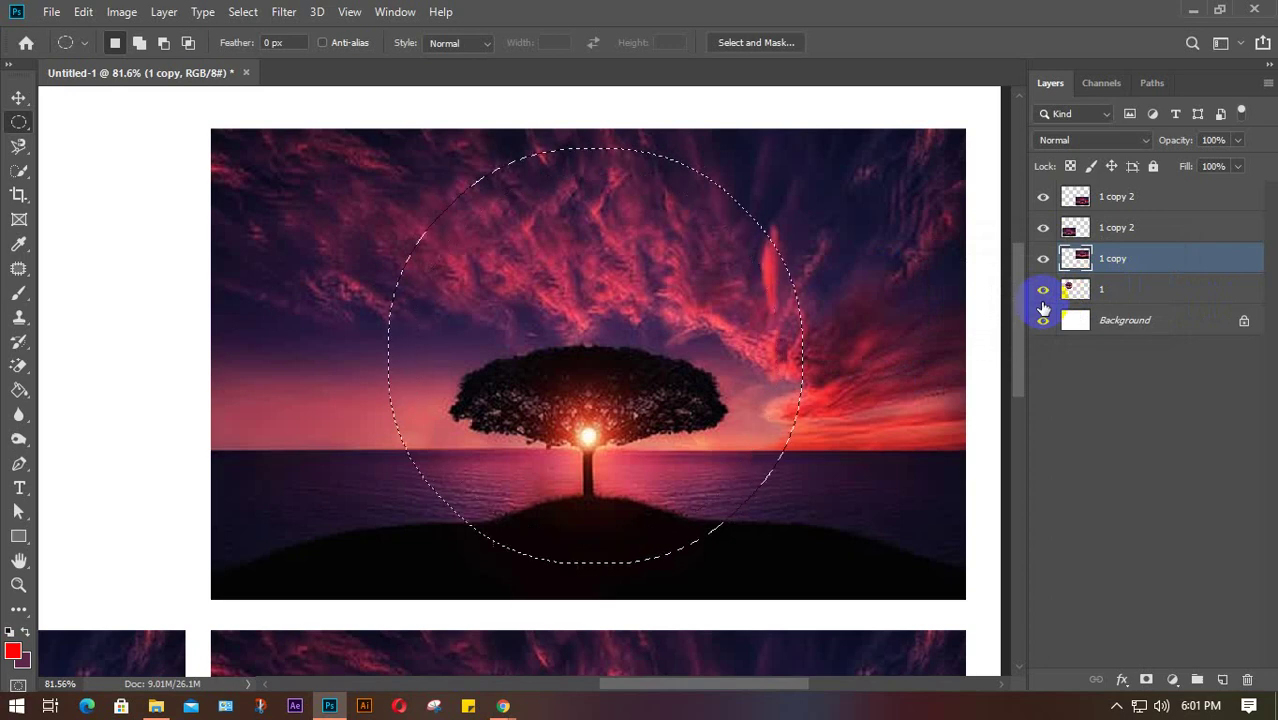
key("ctrl+shift+z")
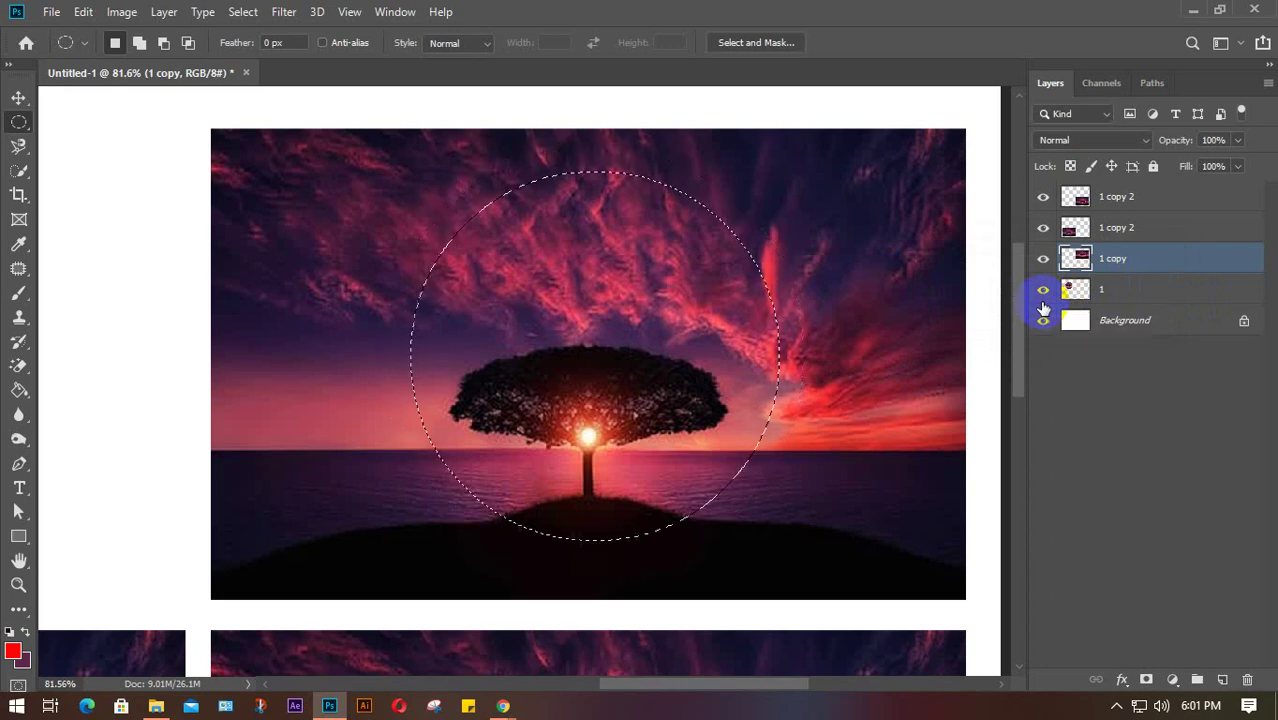
left_click(632, 278)
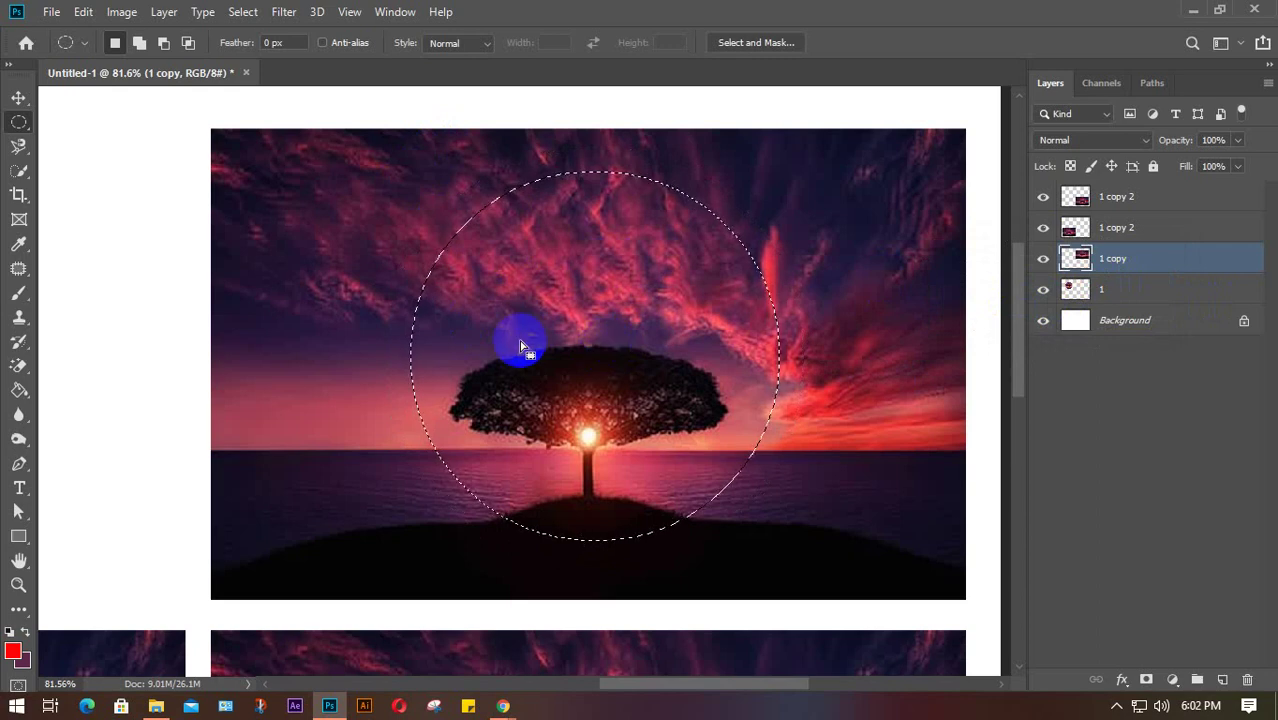
Step: Feather the circular selection with a radius of 5 pixels
left_click(241, 12)
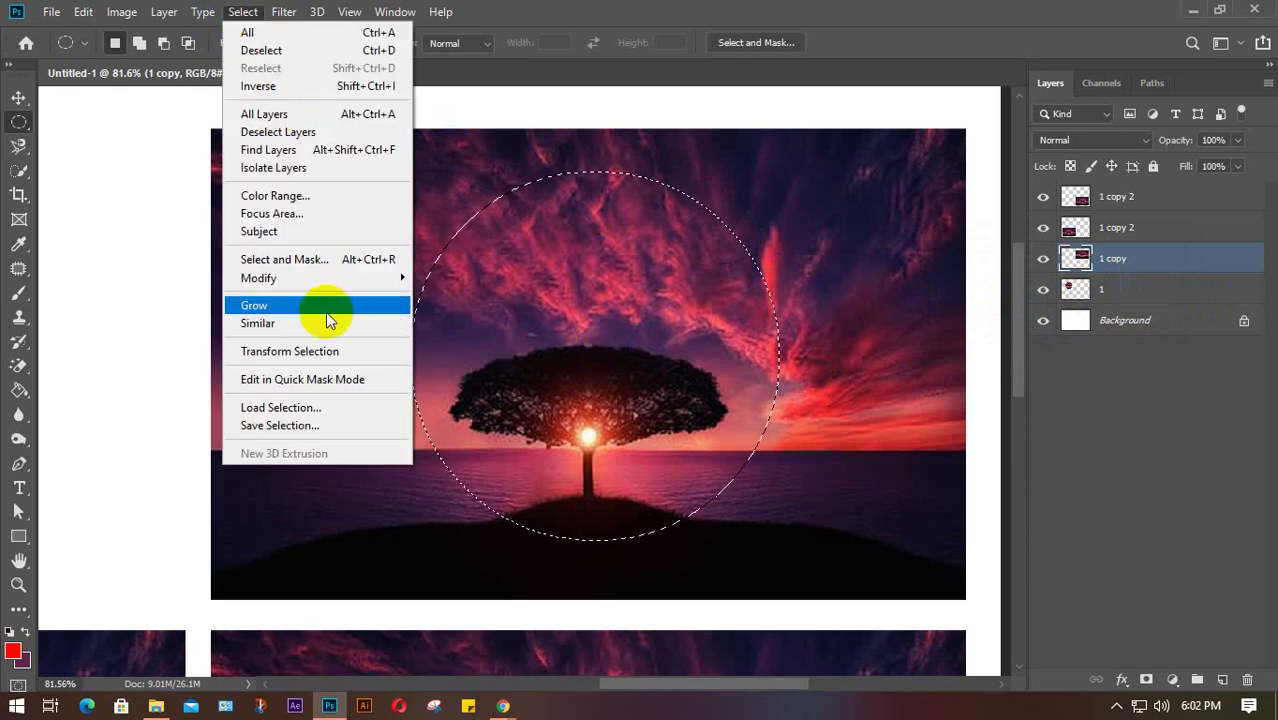
mouse_move(264, 281)
left_click(441, 349)
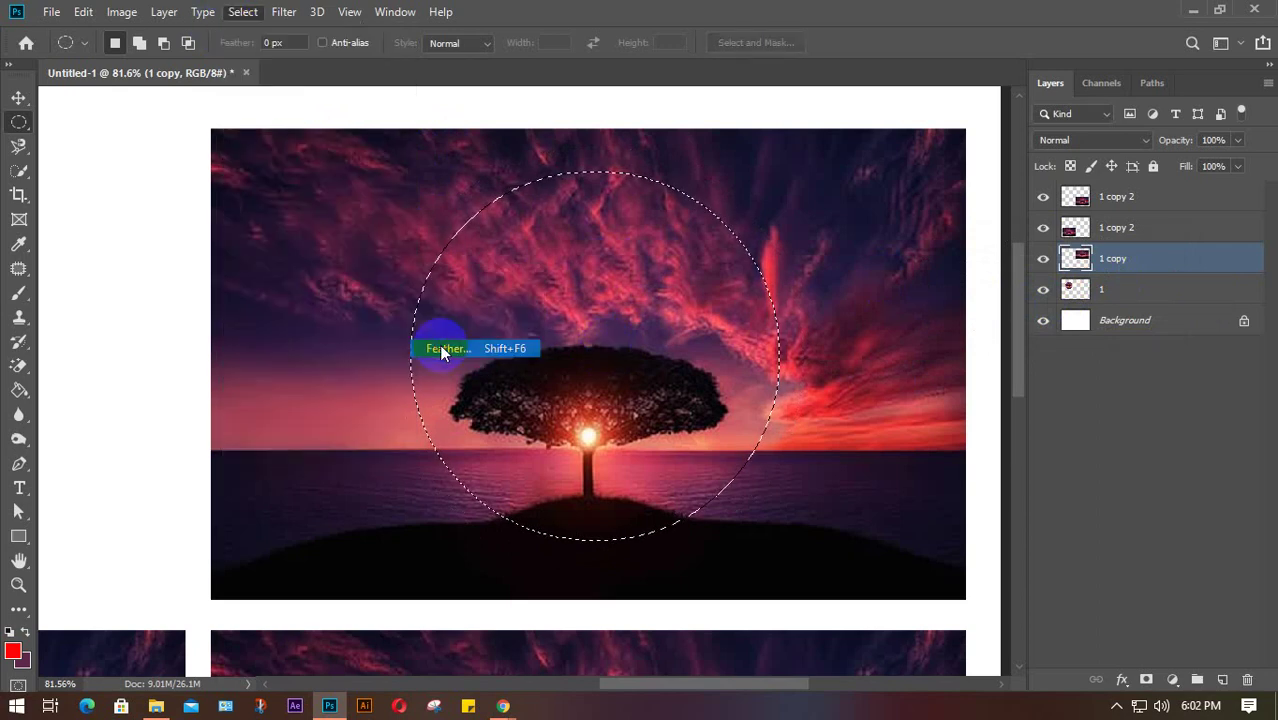
left_click_drag(1119, 349, 1032, 297)
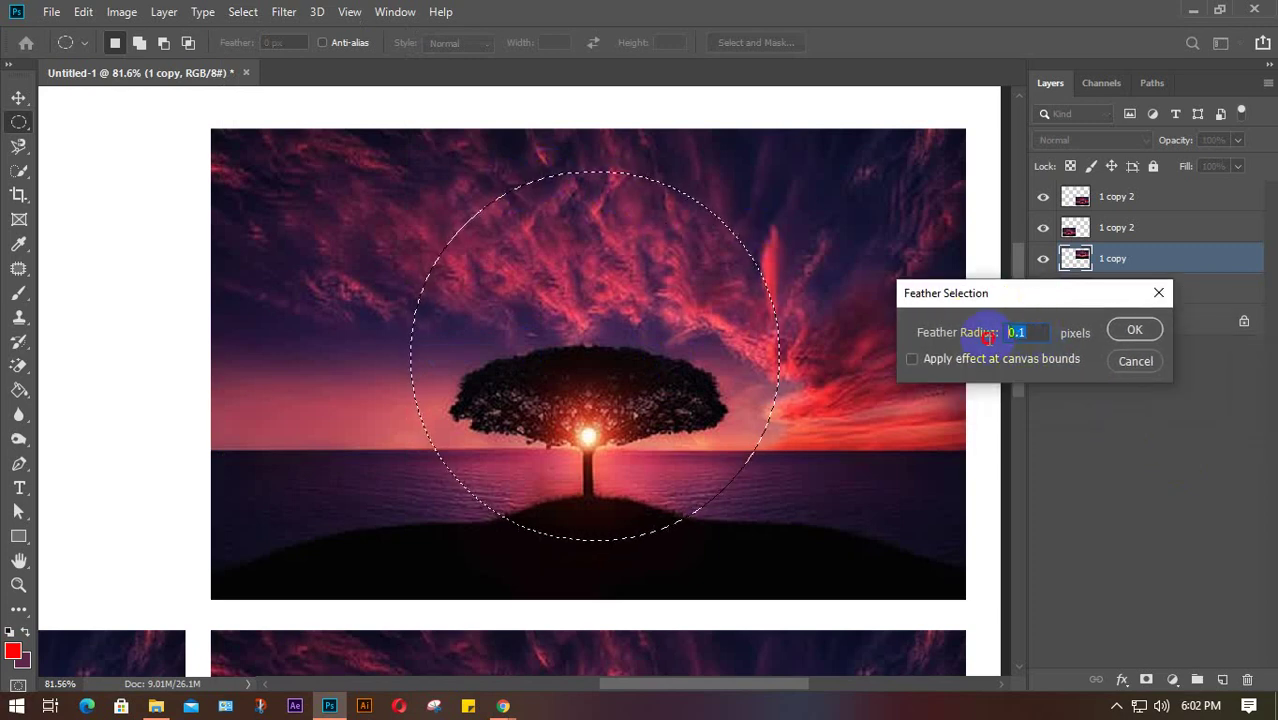
left_click(1030, 332)
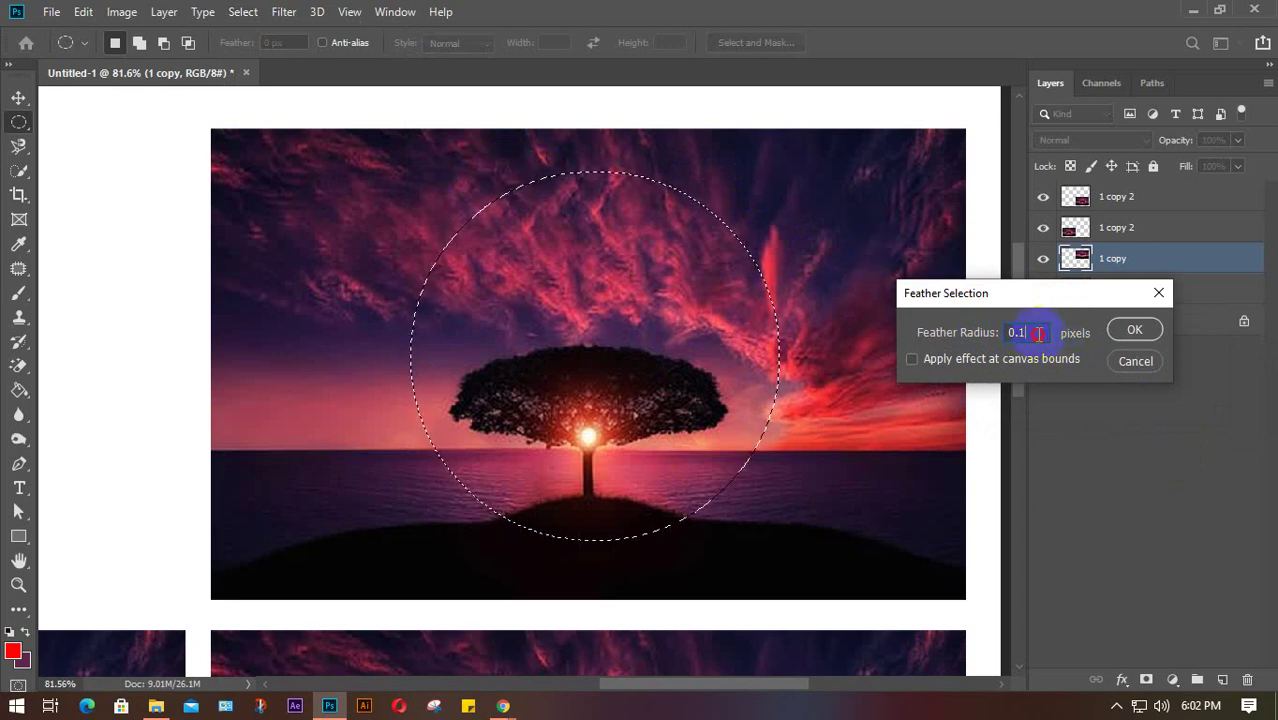
left_click_drag(1038, 334, 977, 334)
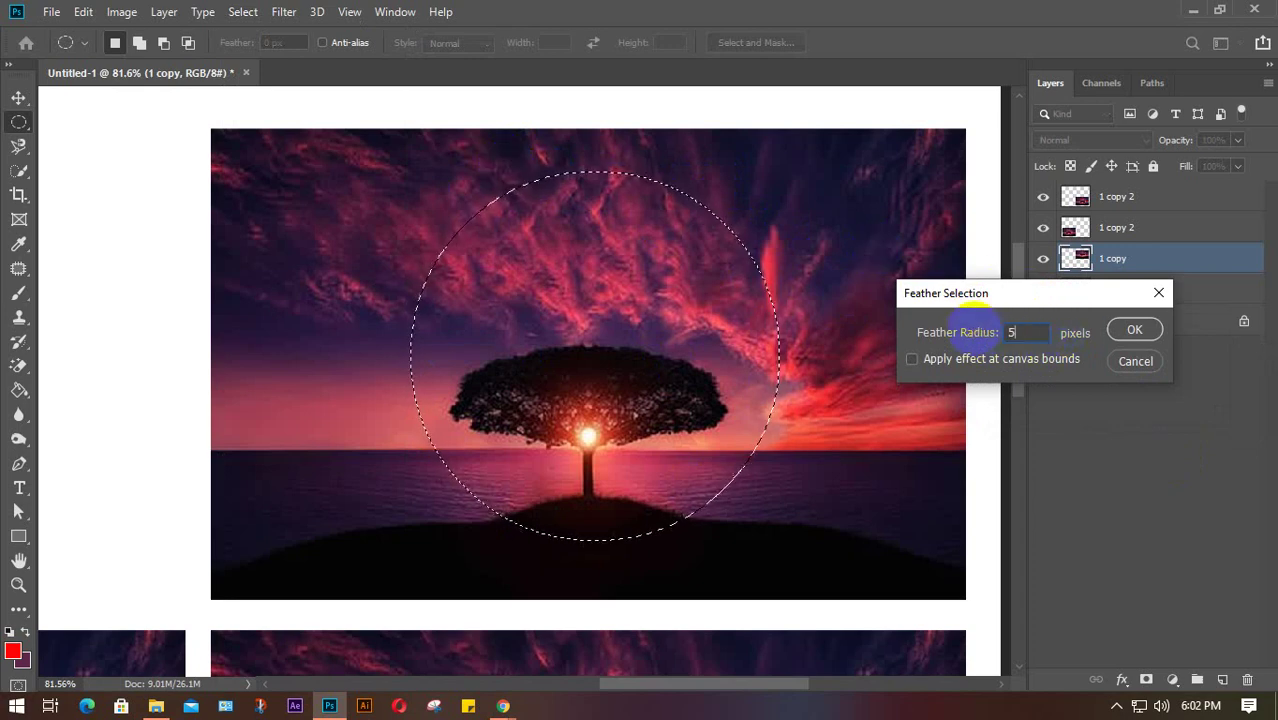
left_click(1122, 331)
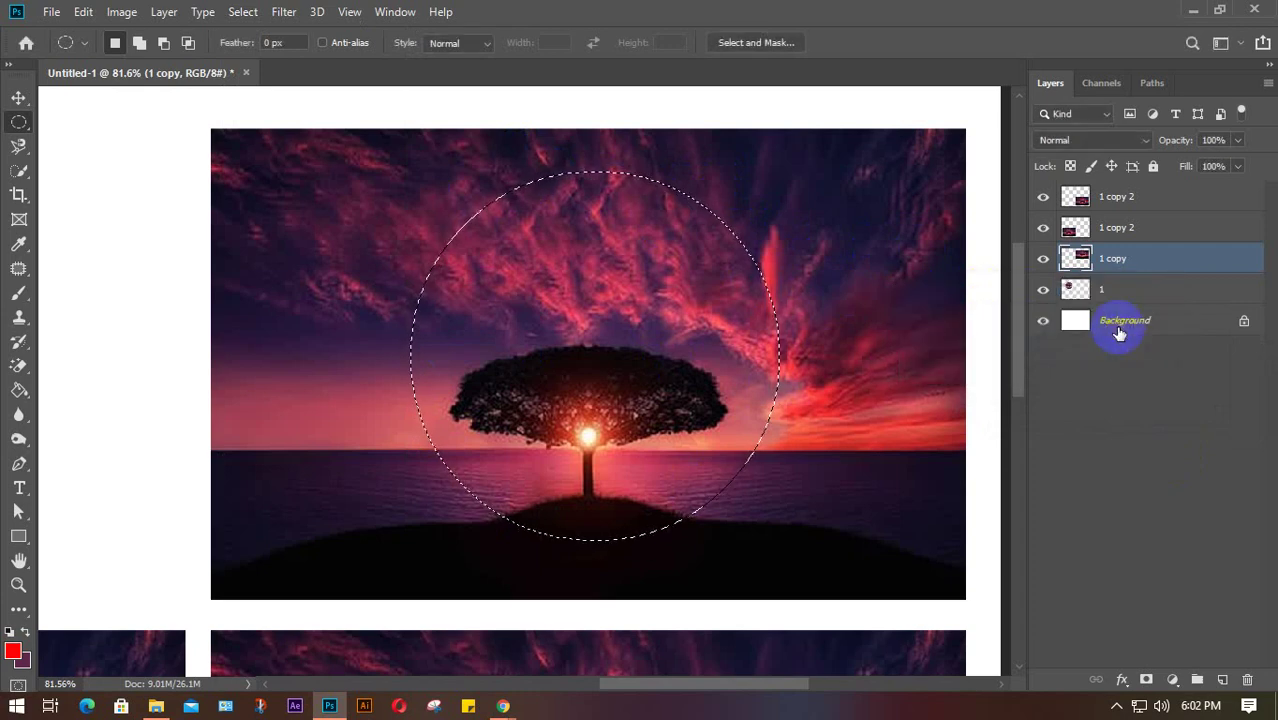
Step: Invert the feathered selection, clear the image outside the circle on the 1 copy layer, and deselect
key("ctrl+shift+i")
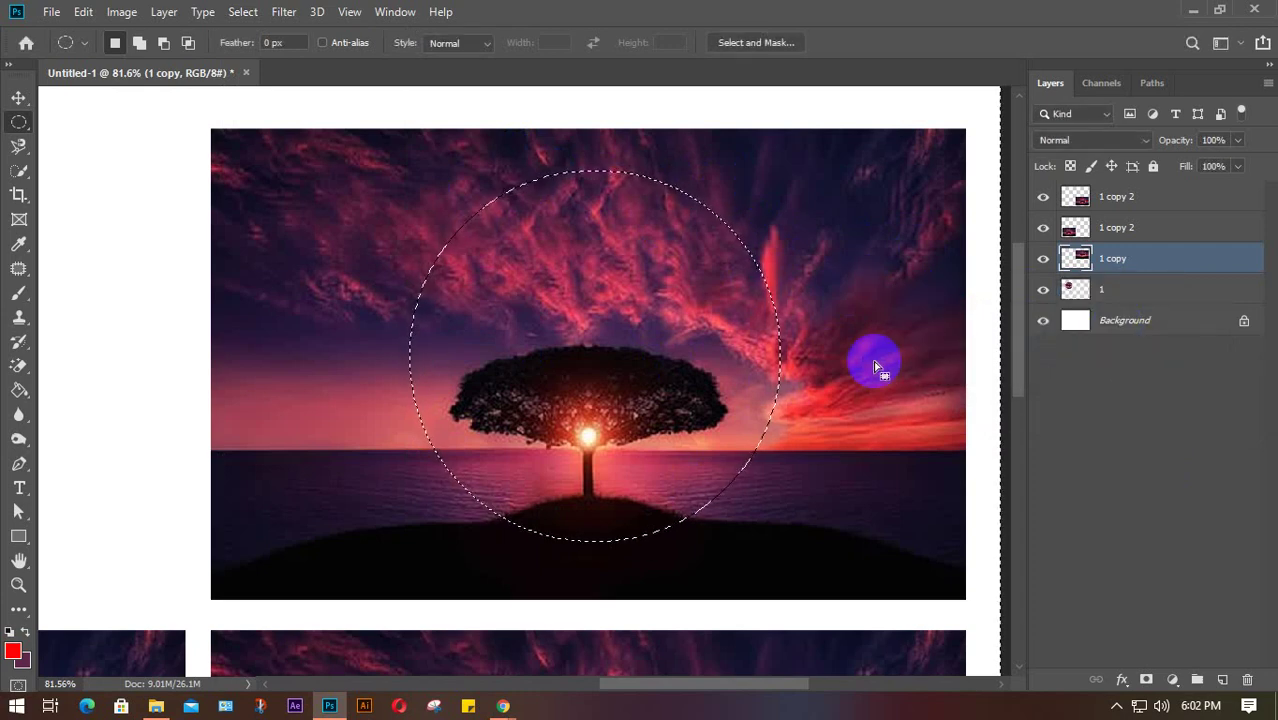
key("Delete")
key("ctrl+d")
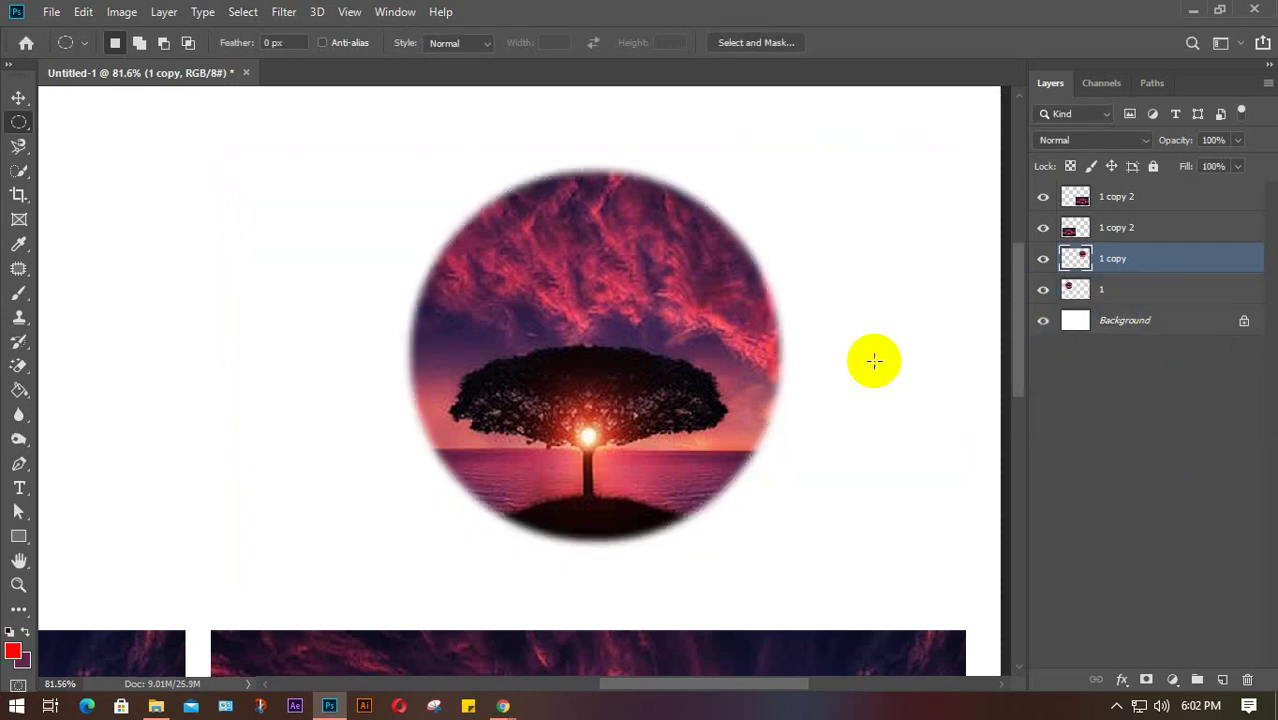
Step: Move the soft-edged circular cutout right beside the hard-edged circular cutout for comparison
scroll(782, 408, "down", 5)
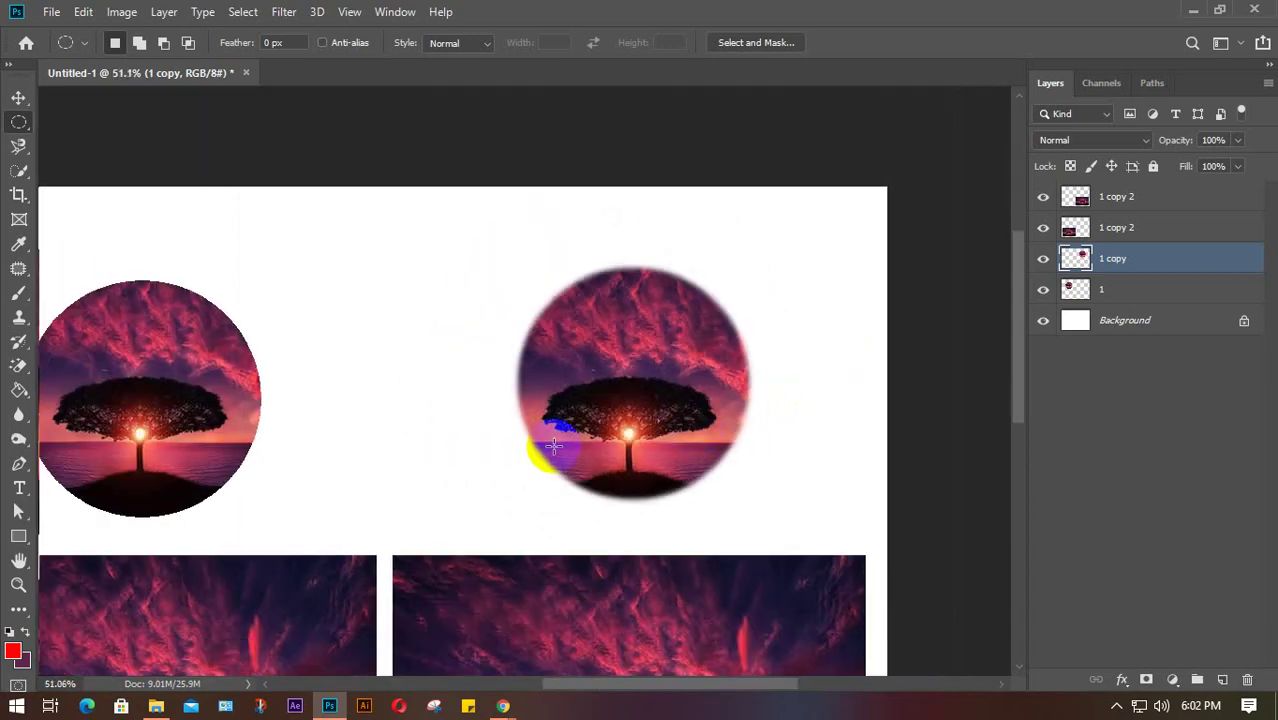
key("v")
left_click_drag(556, 400, 362, 405)
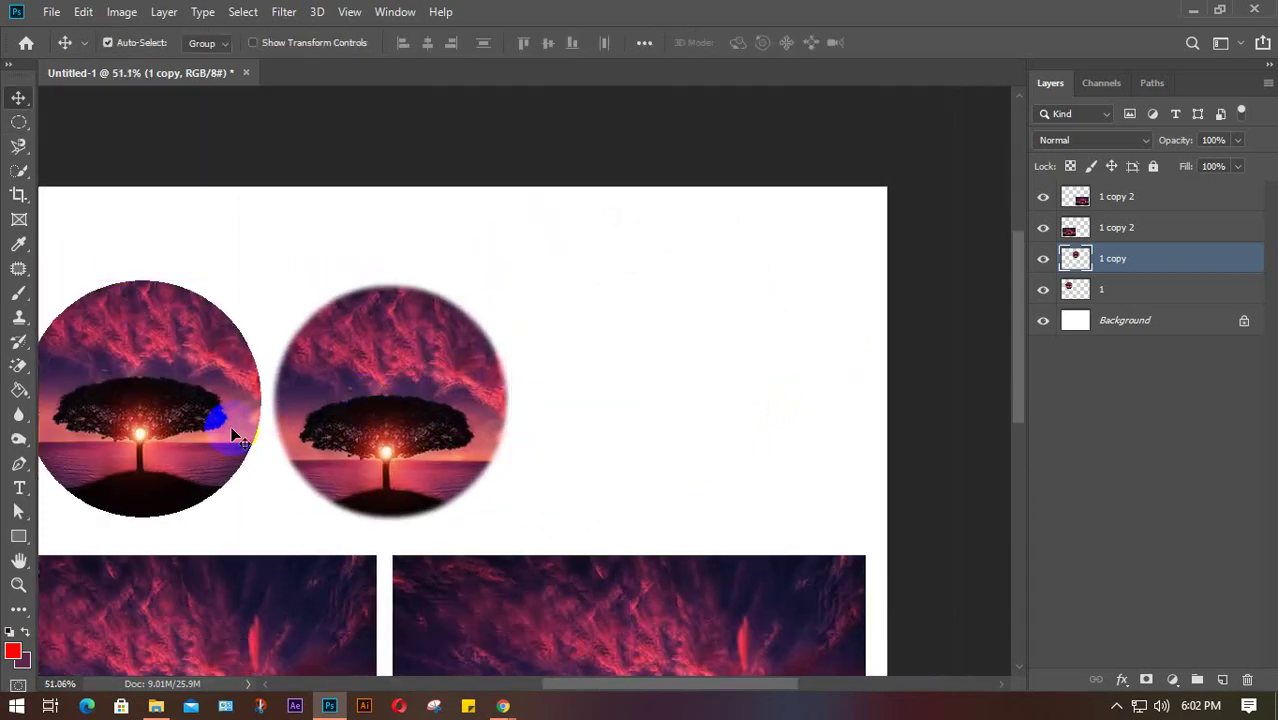
Step: Compare the edges of the hard-edged and soft-edged circular cutouts up close
scroll(228, 428, "up", 5)
left_click_drag(287, 374, 490, 384)
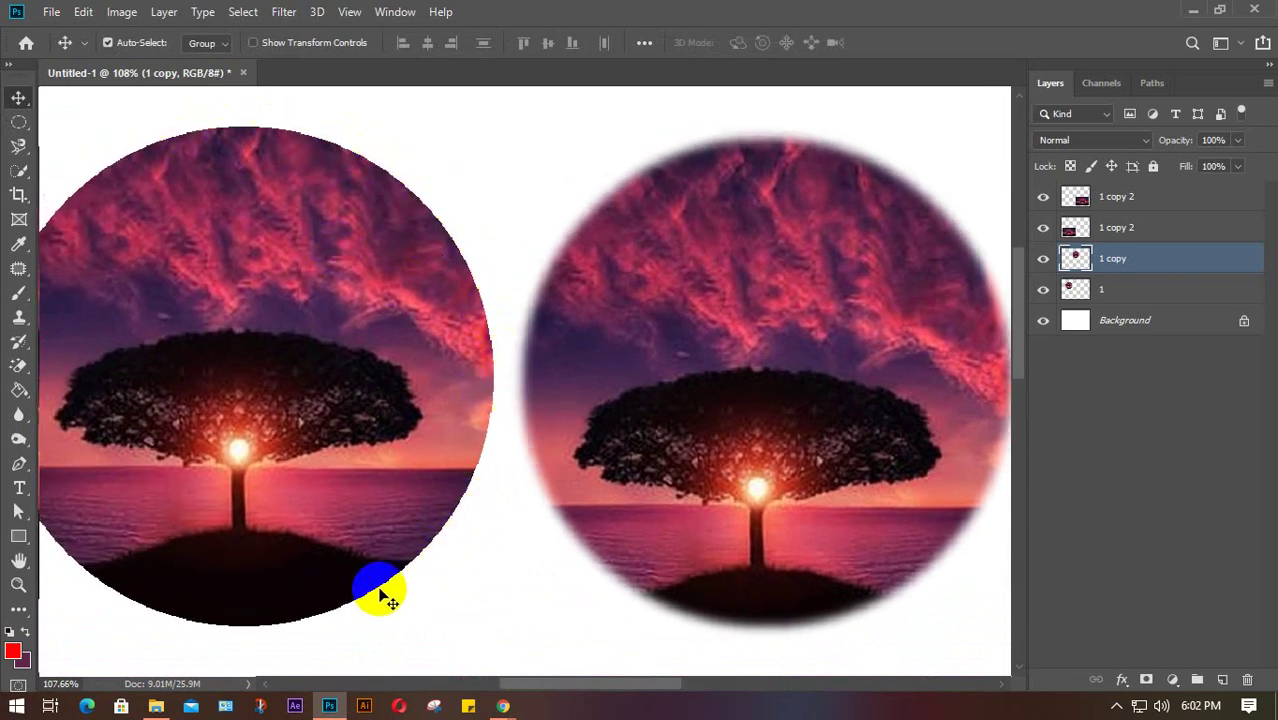
left_click(732, 382)
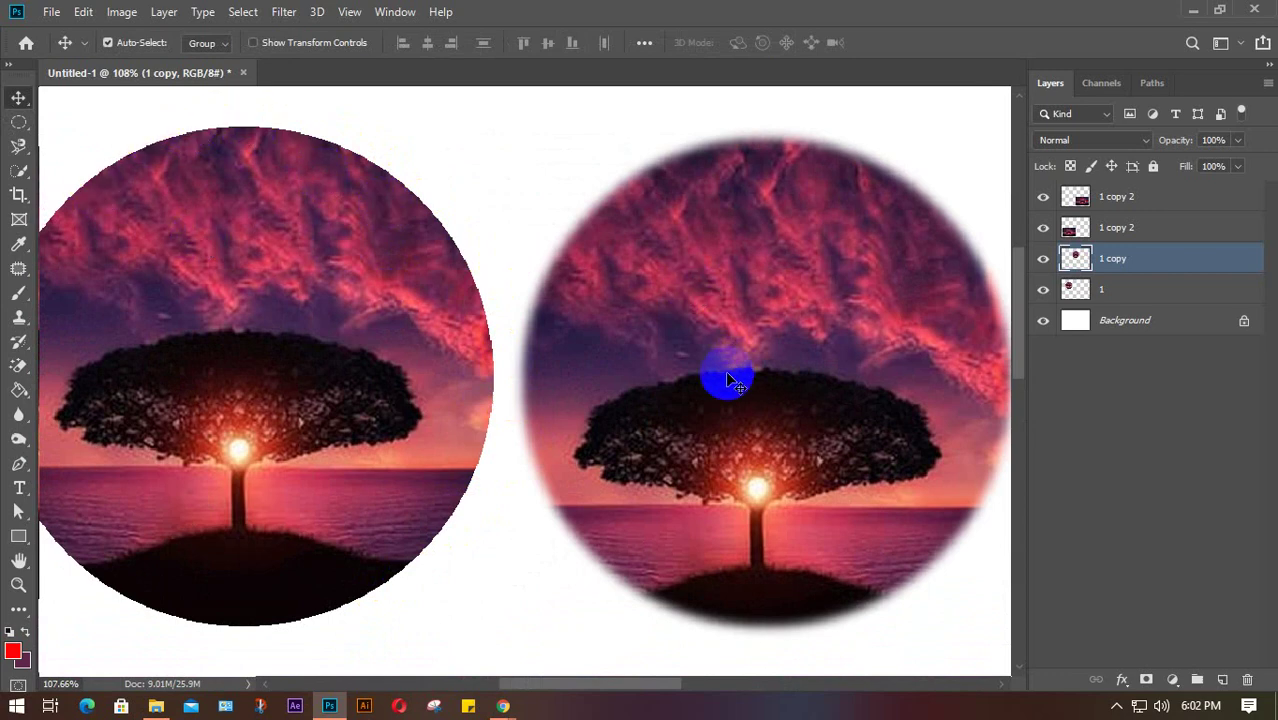
left_click_drag(710, 380, 570, 290)
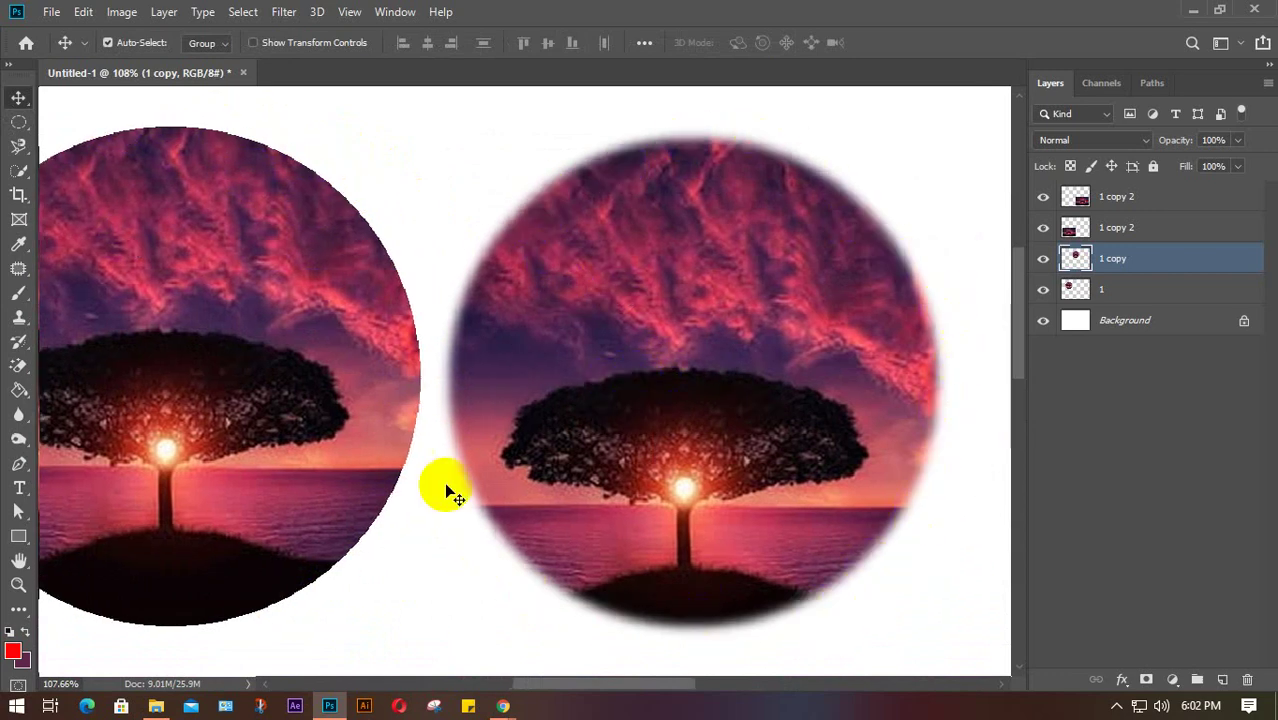
left_click(480, 282)
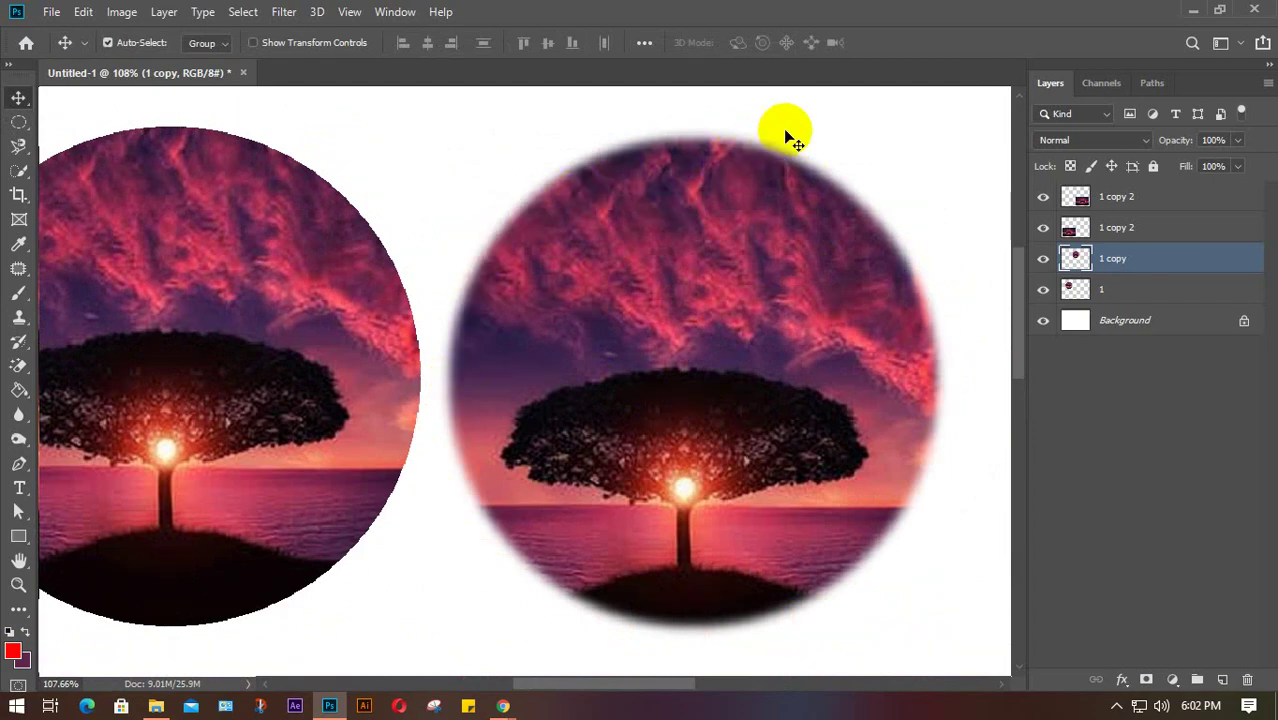
left_click(858, 537)
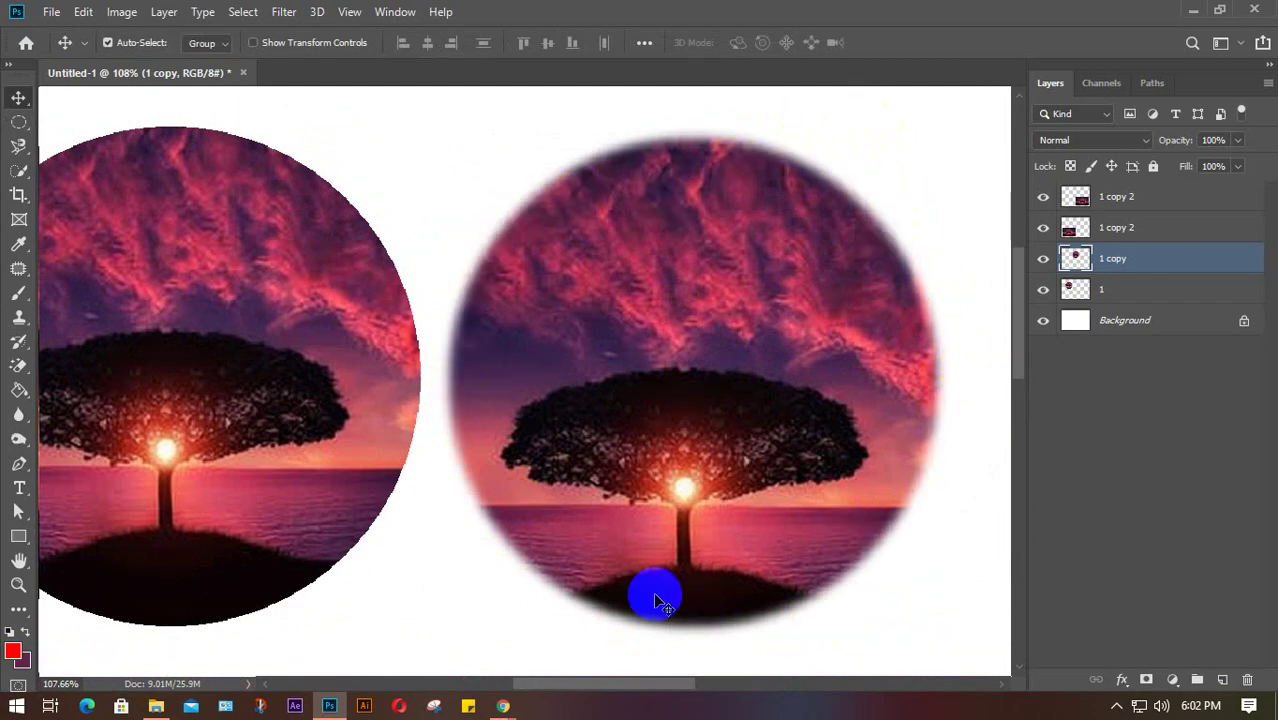
scroll(705, 505, "down", 5)
scroll(705, 510, "down", 2)
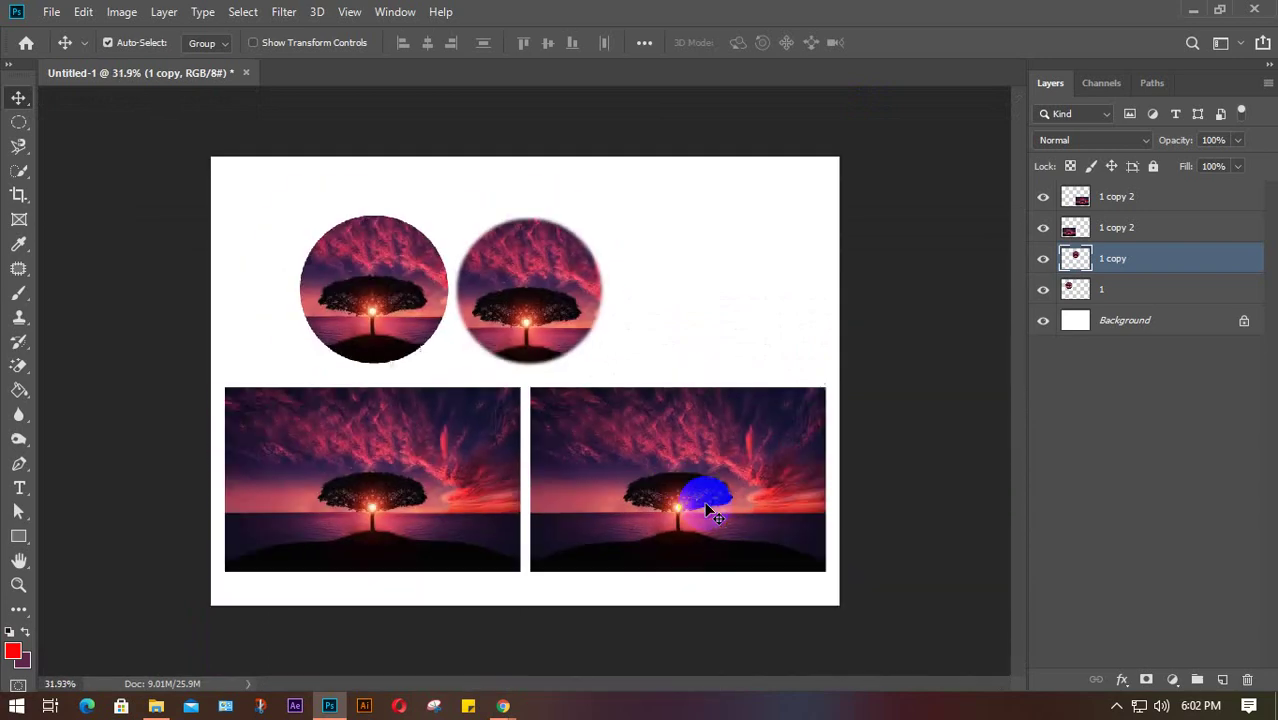
Step: Add a new layer directly above the Background and fill it with the dark purple background color
left_click(1222, 679)
left_click_drag(1122, 264, 1128, 340)
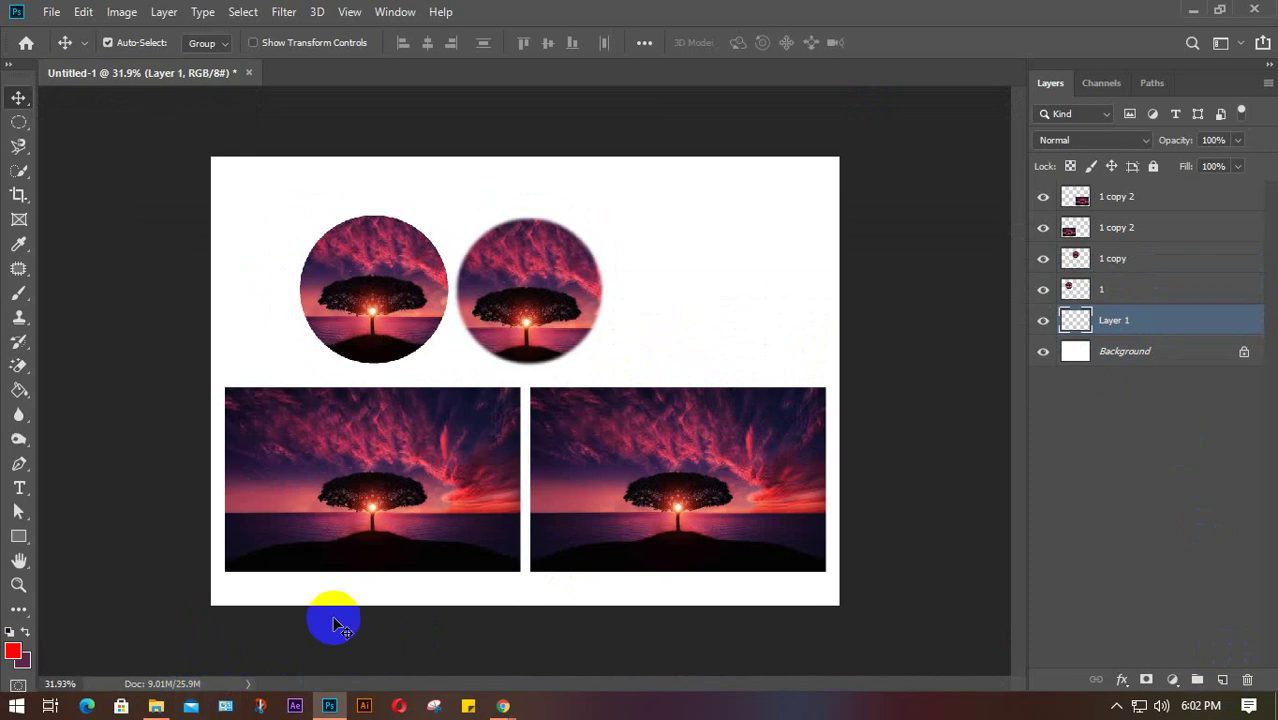
key("ctrl+BackSpace")
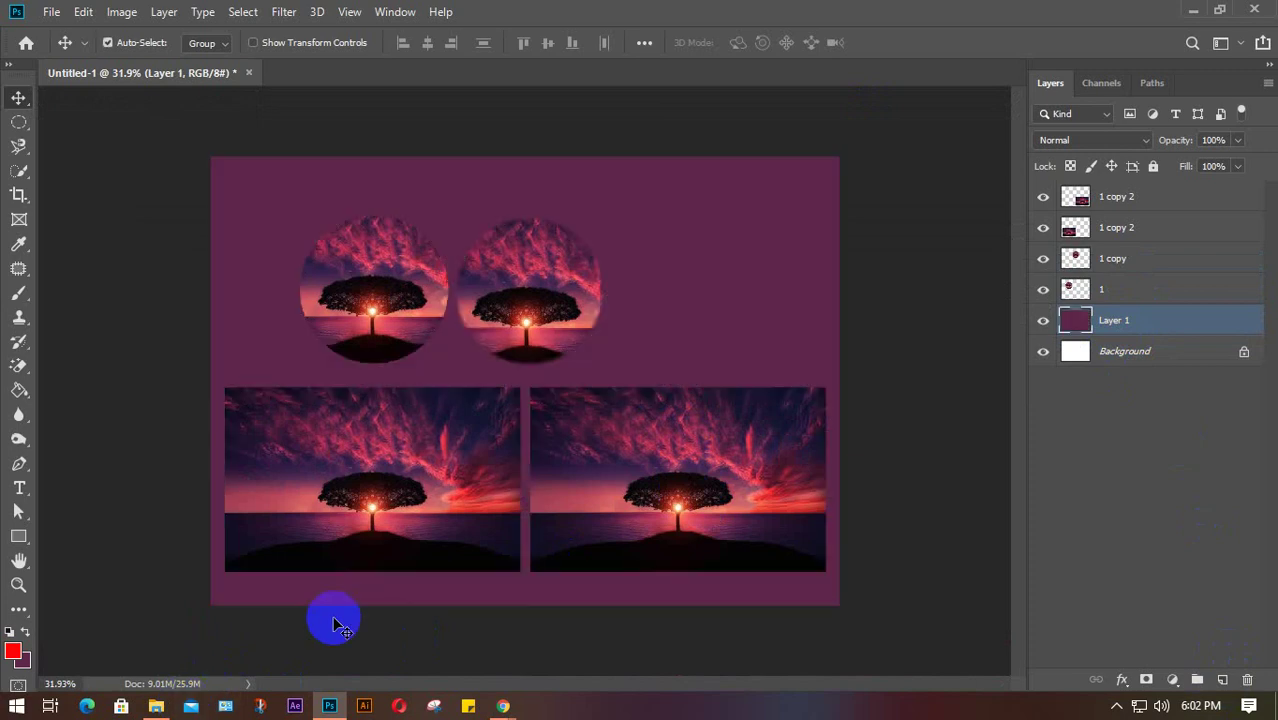
Step: Nudge the hard-edged circle slightly up and left, and move the soft-edged circle up and right away from it
scroll(452, 326, "up", 2)
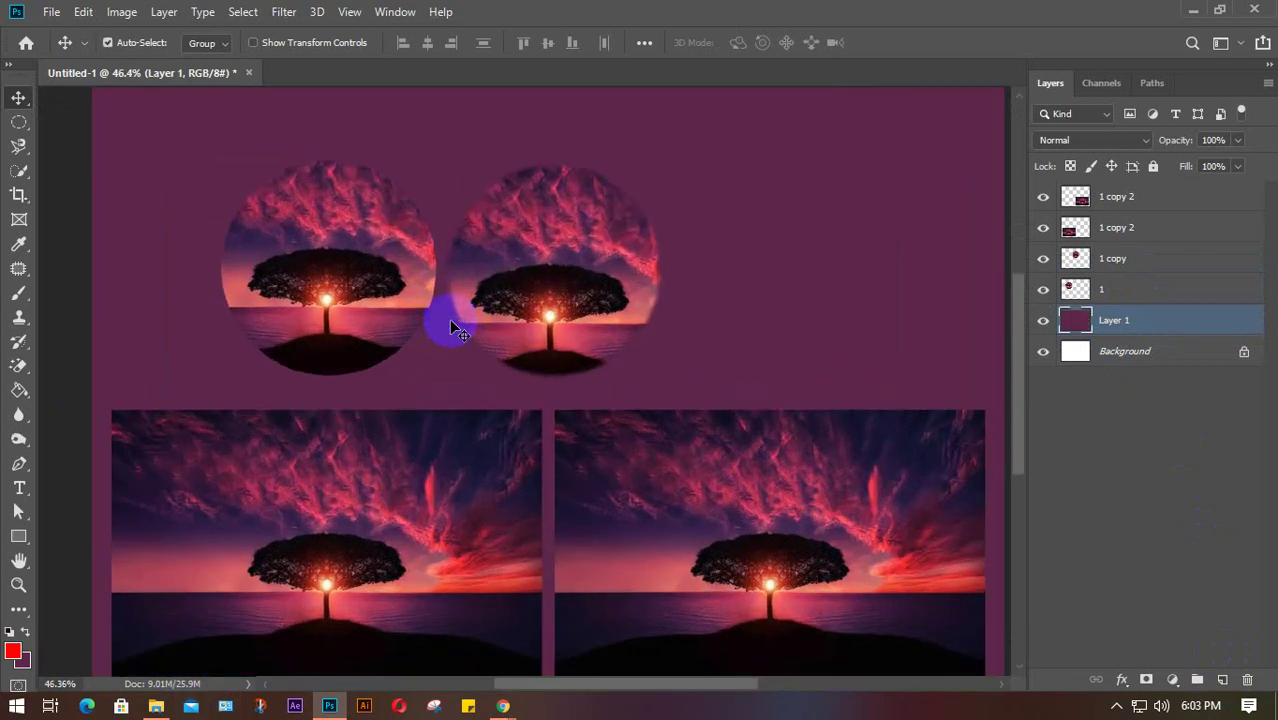
scroll(546, 376, "up", 4)
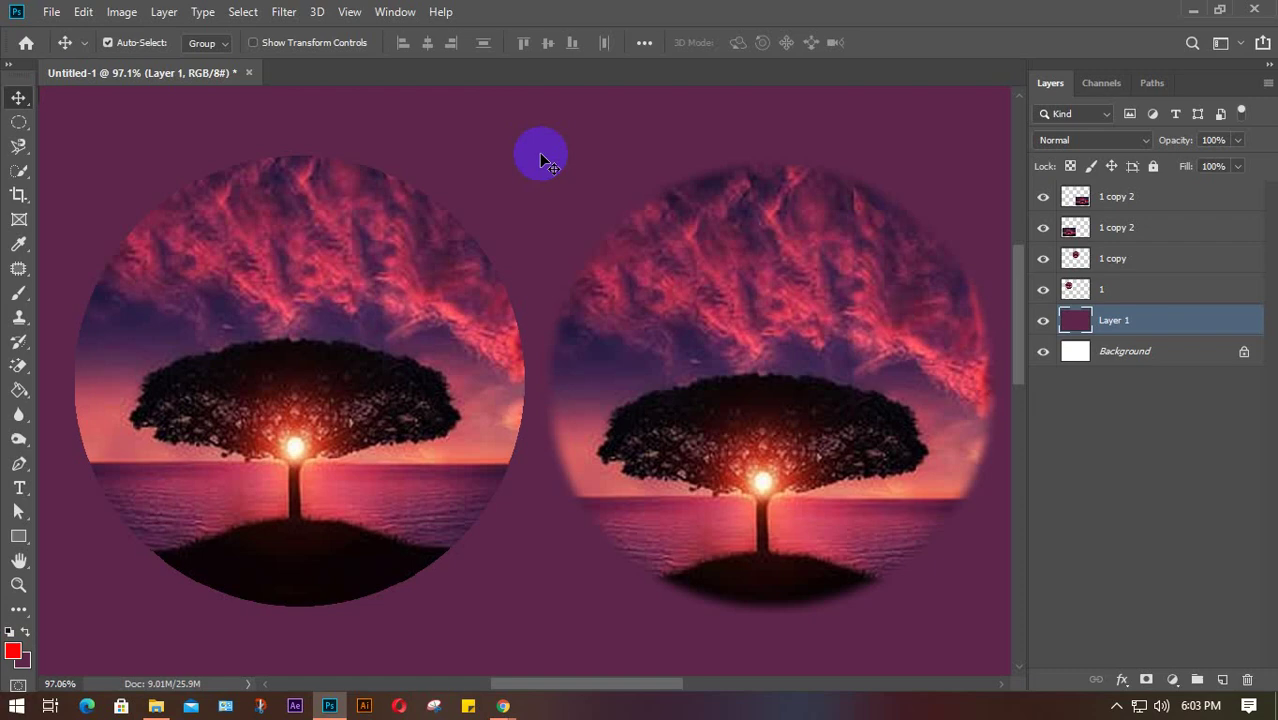
mouse_move(385, 250)
left_mouse_down()
mouse_move(374, 277)
mouse_move(373, 242)
mouse_move(390, 232)
mouse_move(373, 242)
left_mouse_up()
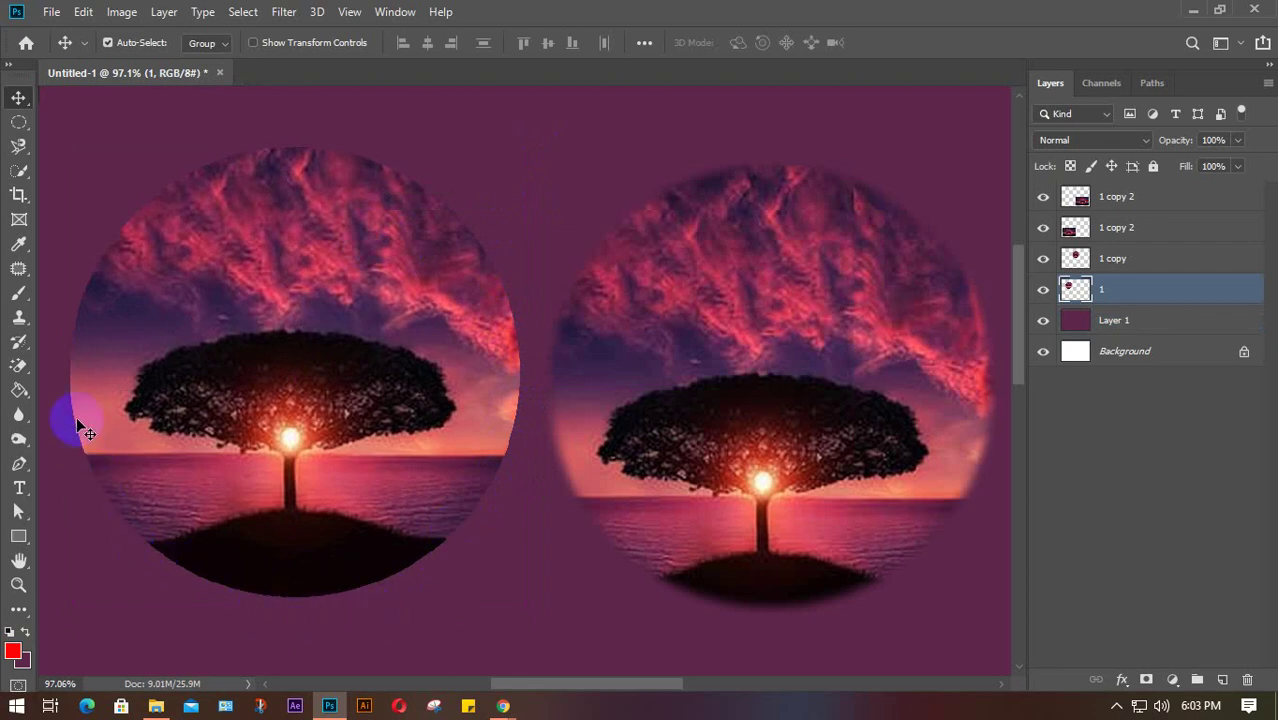
left_click_drag(772, 356, 628, 392)
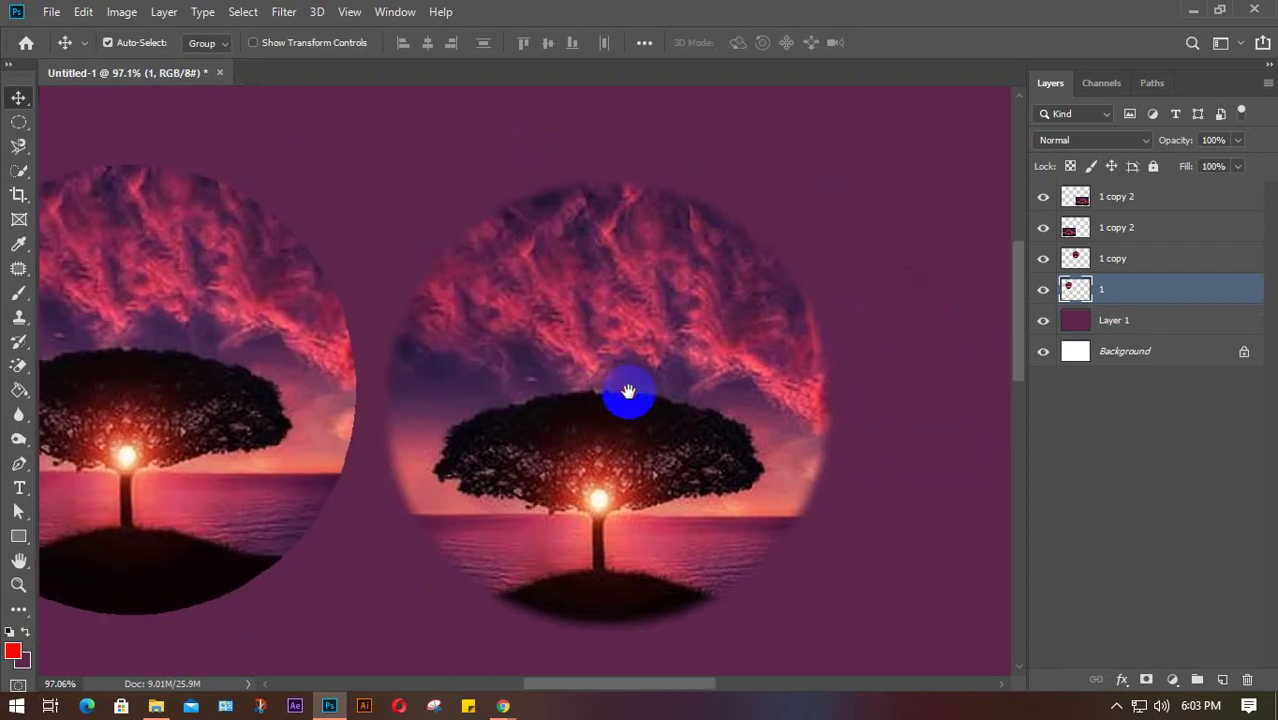
left_click_drag(590, 300, 645, 285)
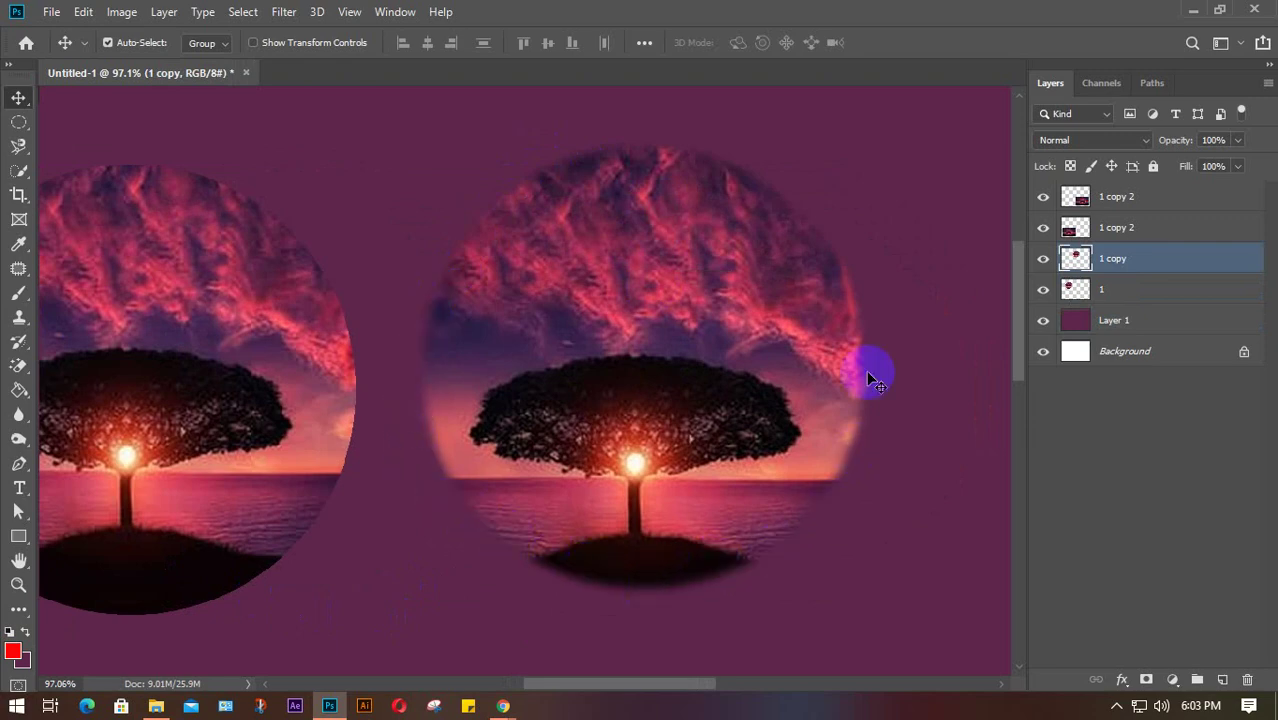
Step: Switch to the Chrome window with the Meet call and close all the leftover Google search tabs
mouse_move(503, 706)
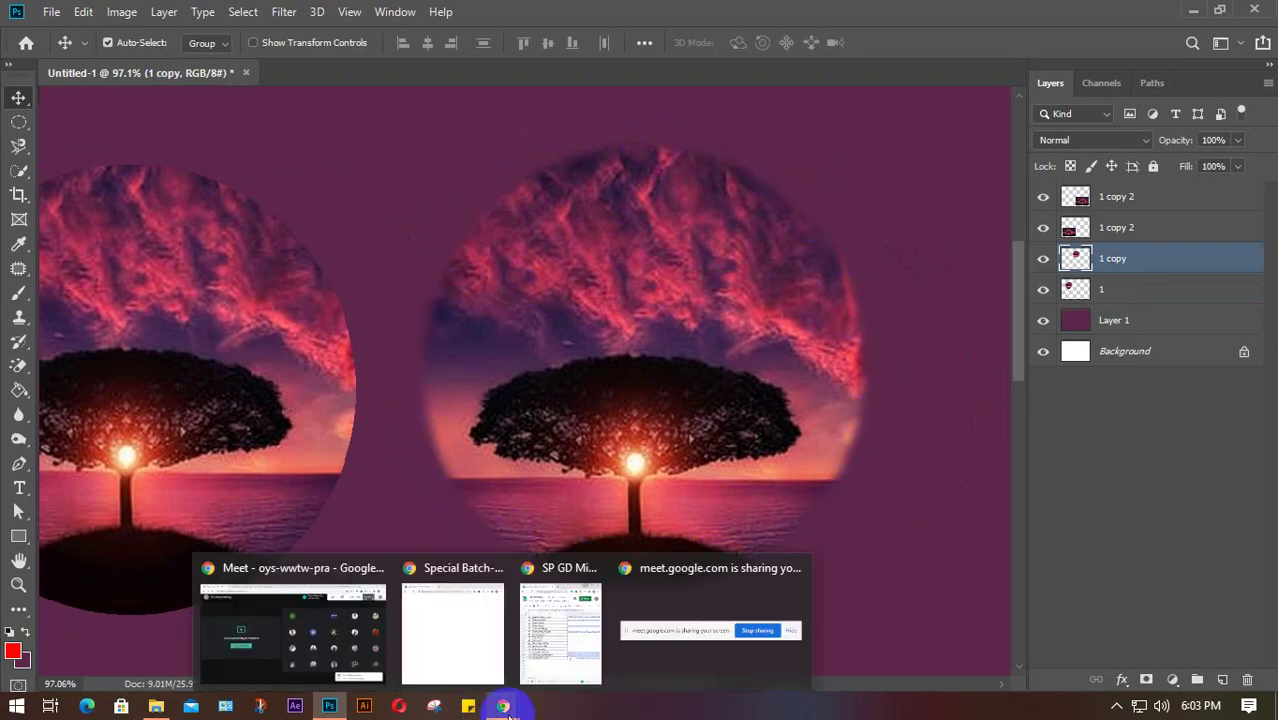
left_click(322, 647)
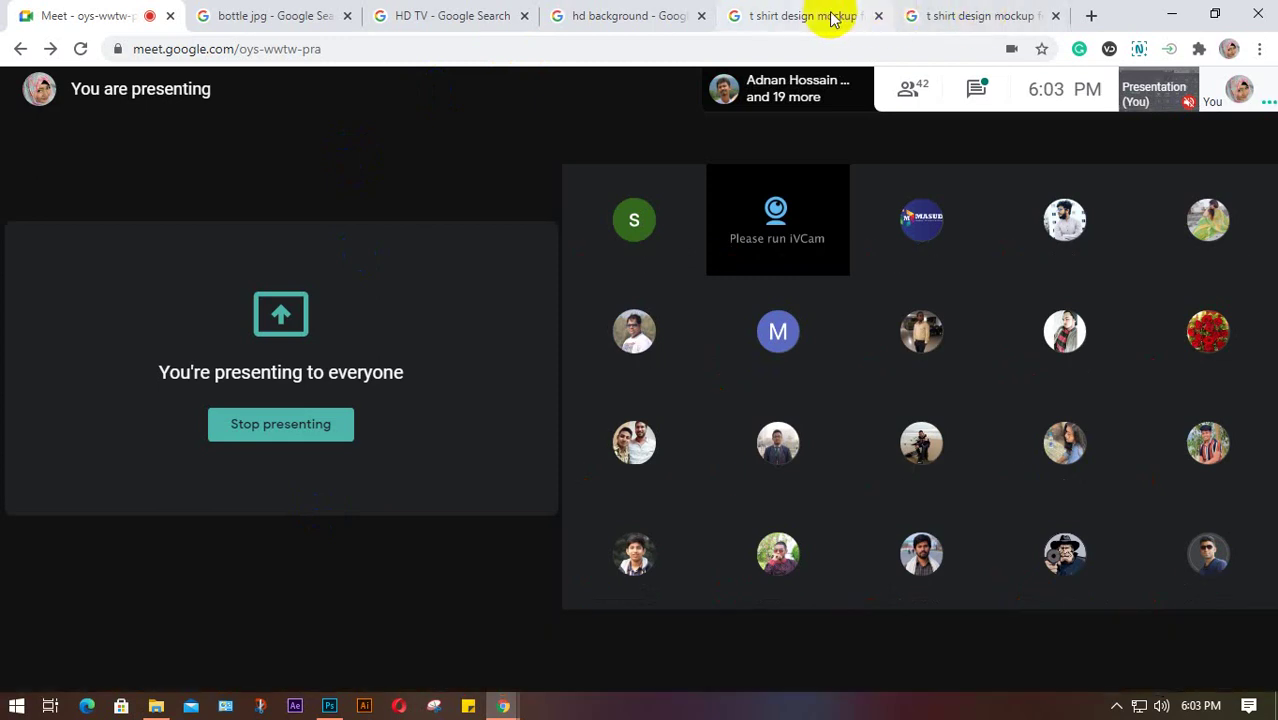
left_click(701, 16)
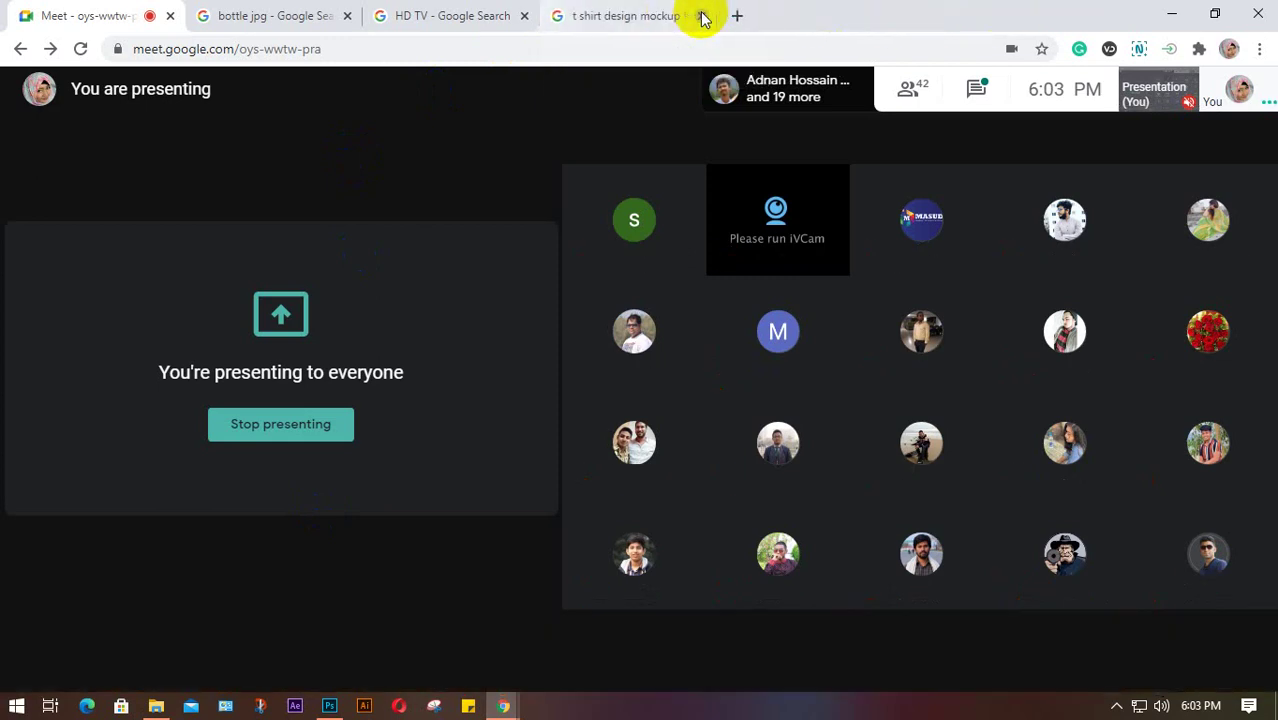
left_click(701, 16)
left_click(664, 16)
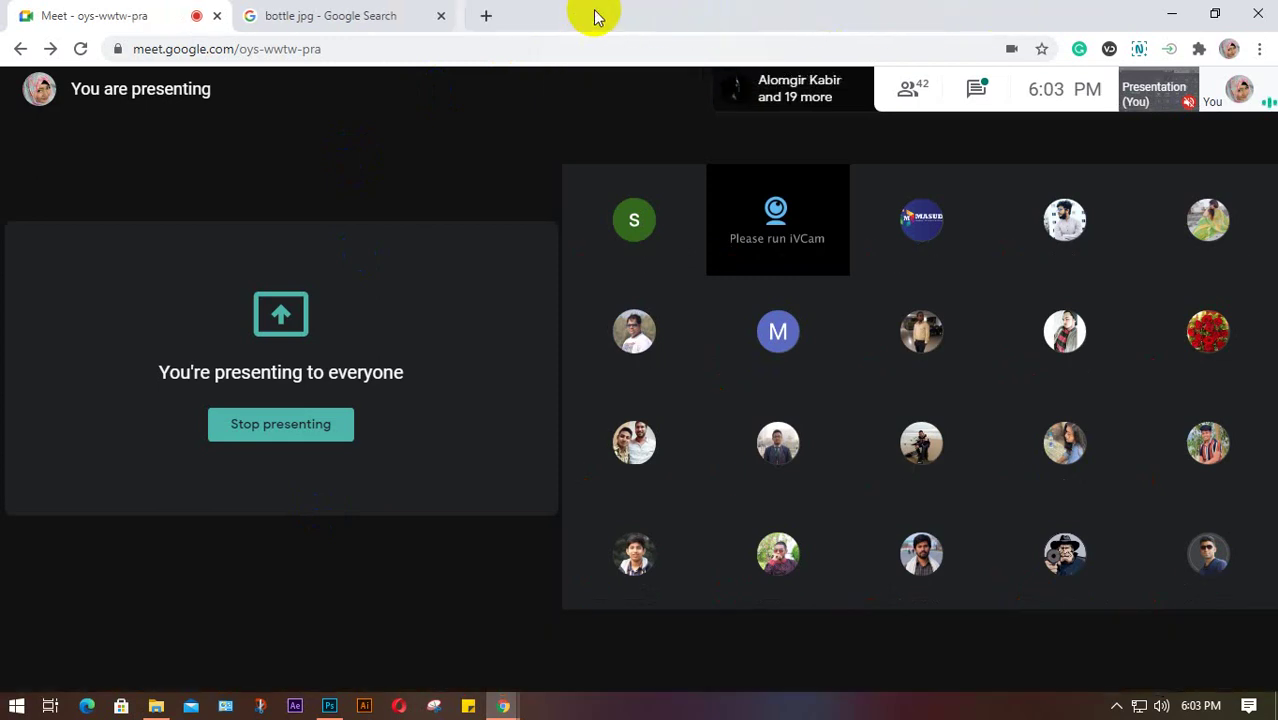
left_click(441, 16)
Step: Search Google for "design with feather" in a new tab
left_click(251, 16)
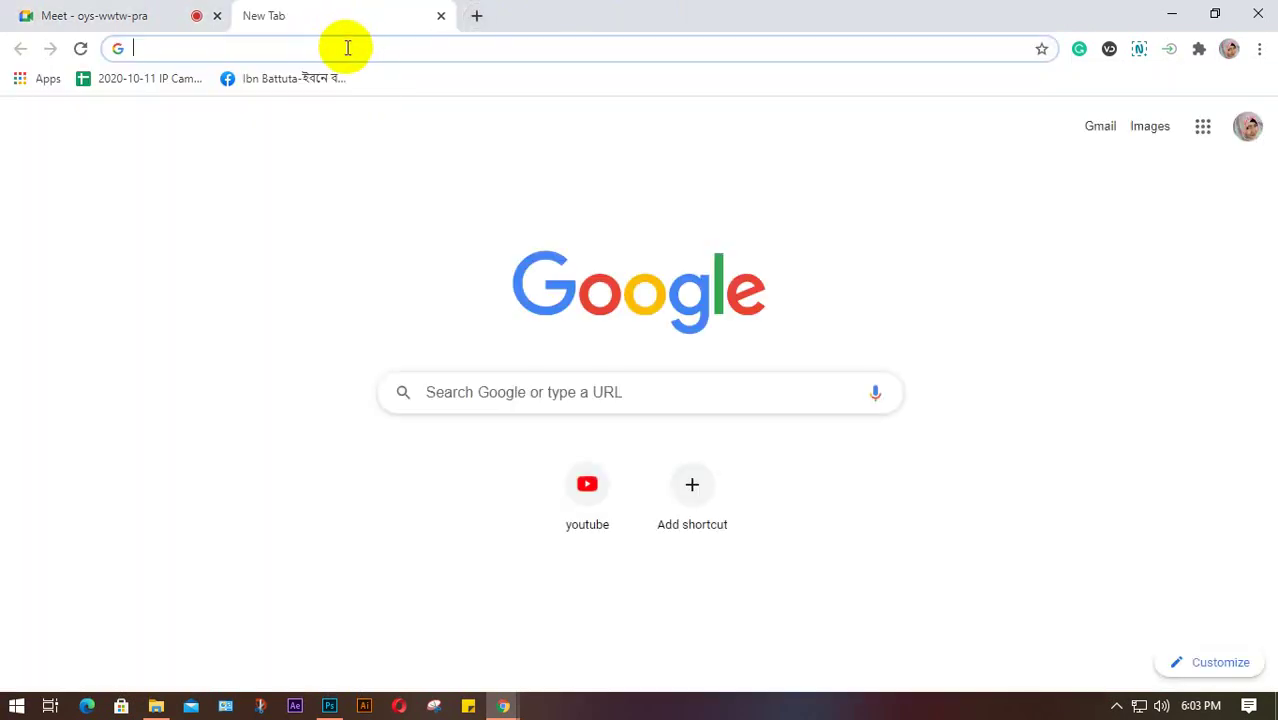
type("desig")
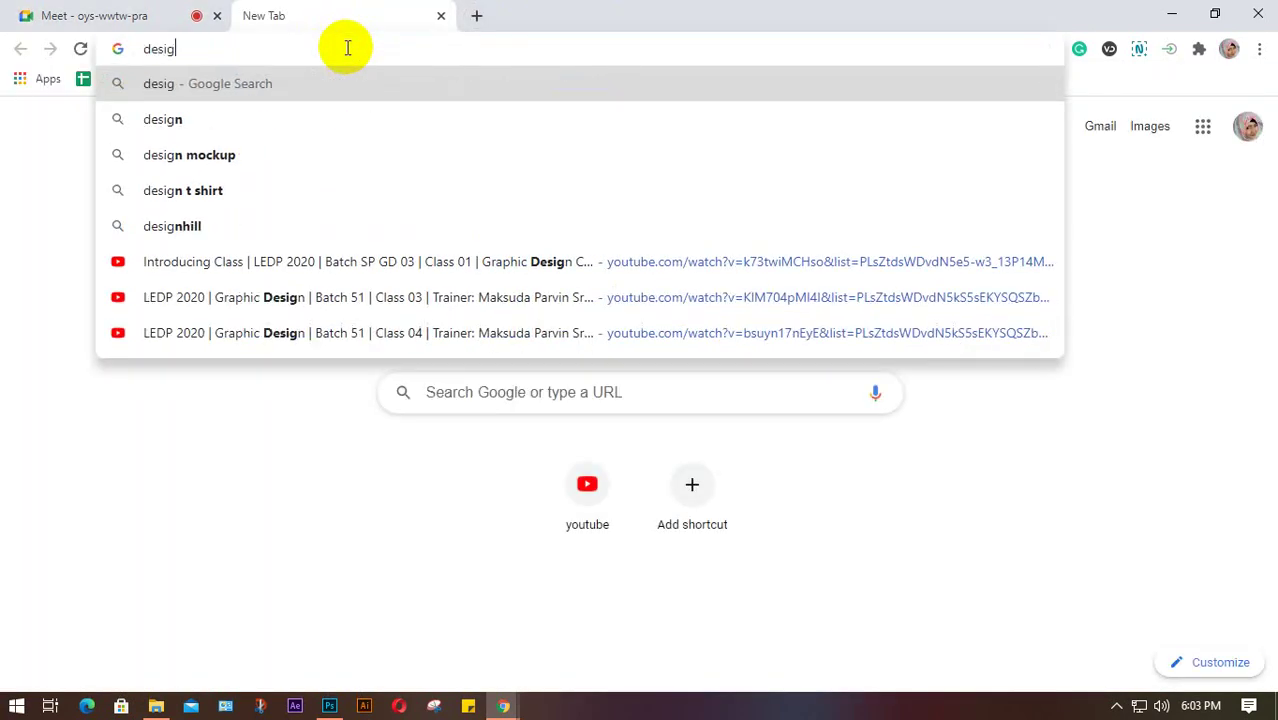
type("n with")
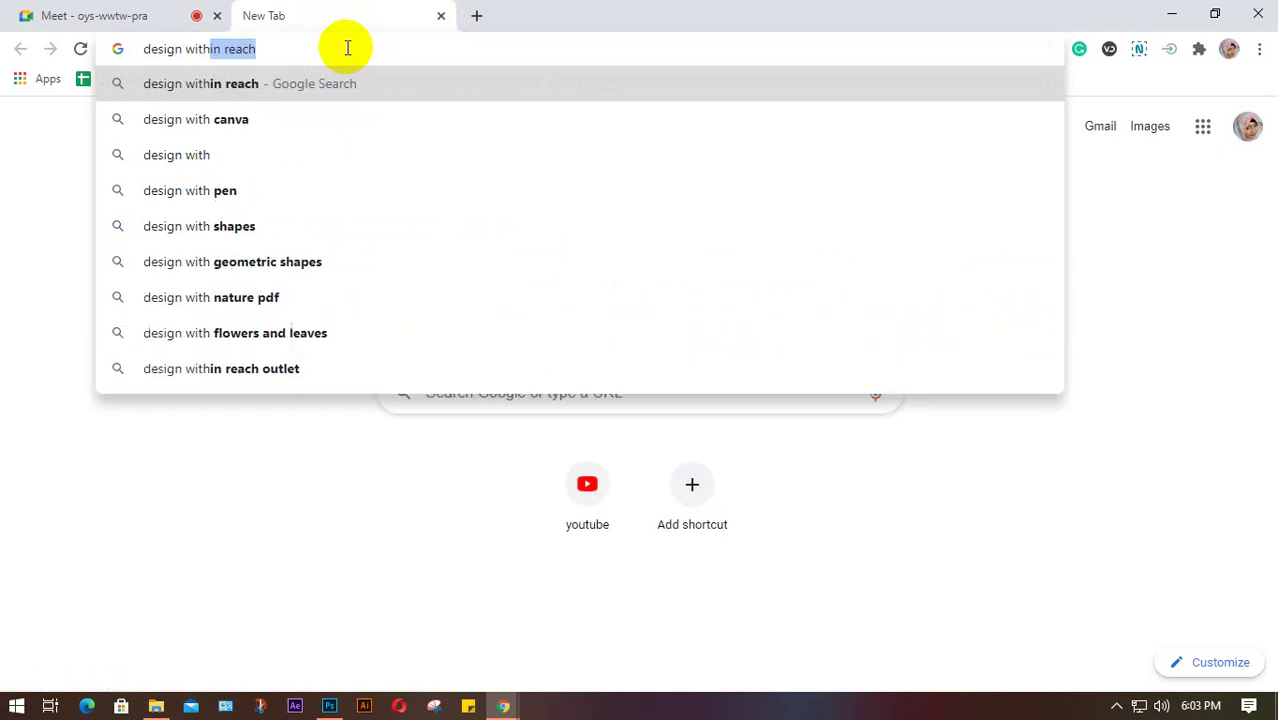
type(" feathe")
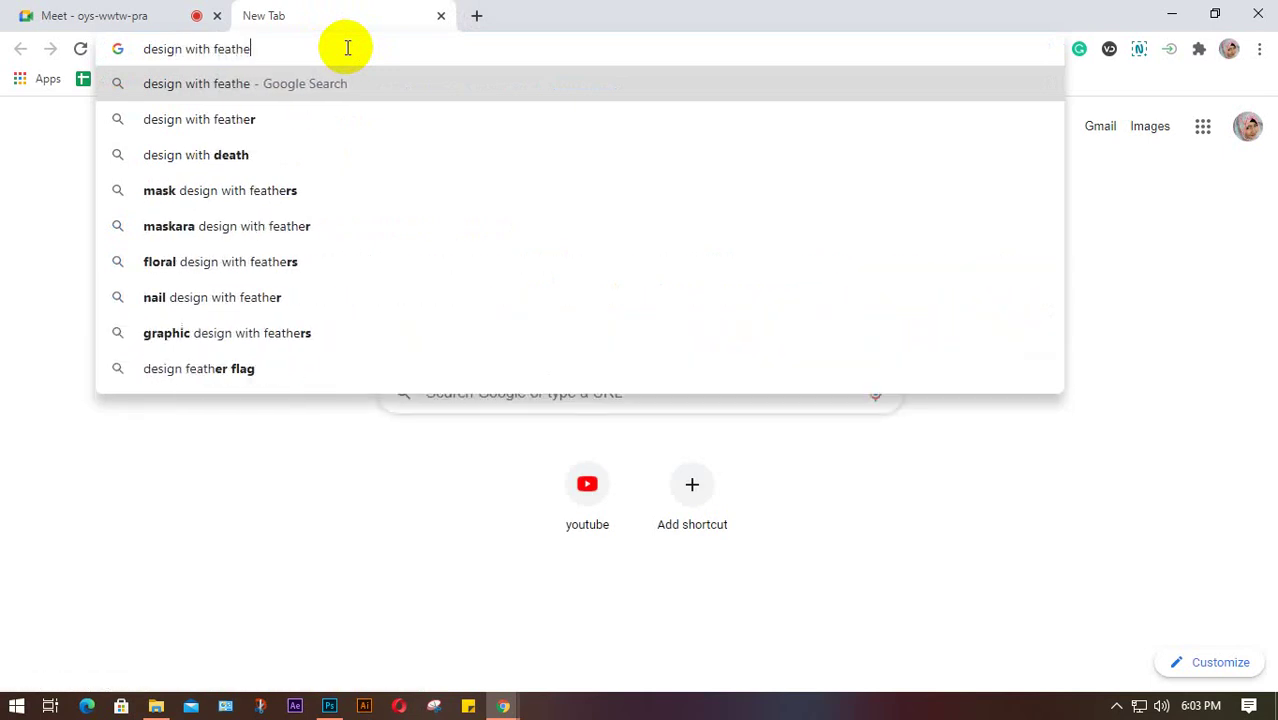
type("r")
key("Return")
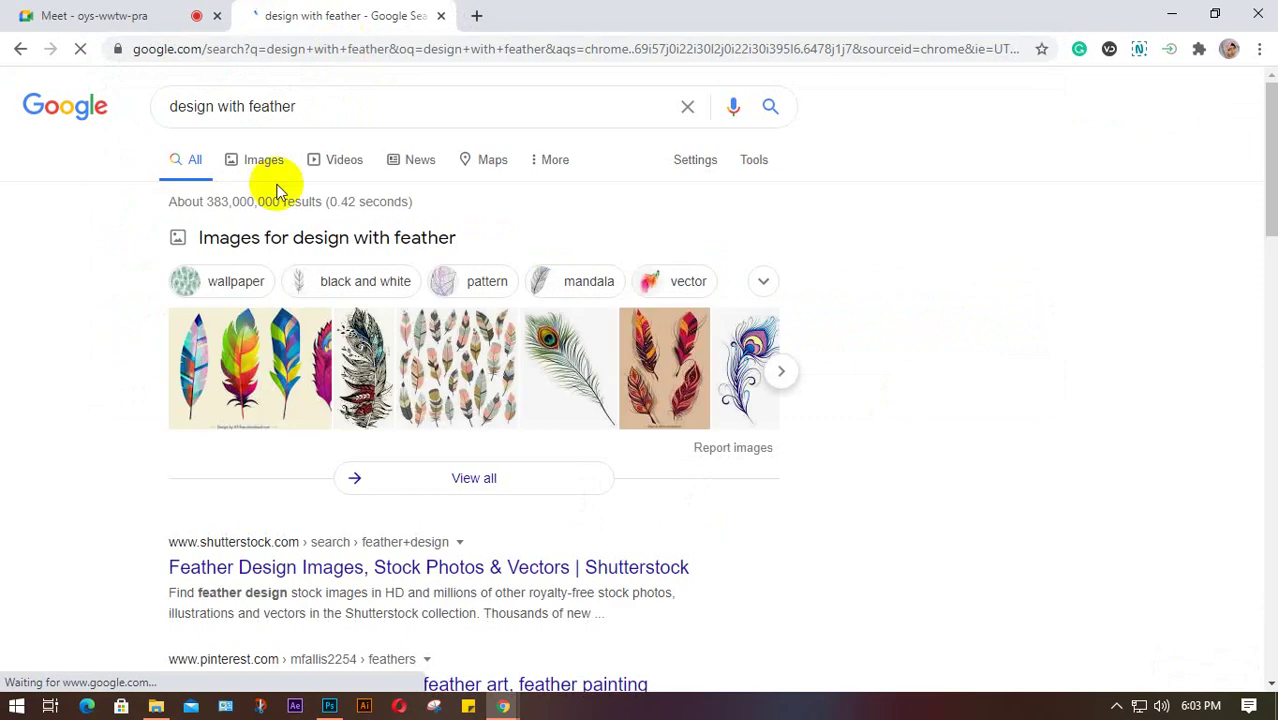
Step: Show the image results and run the suggested search "border design with feather"
left_click(252, 161)
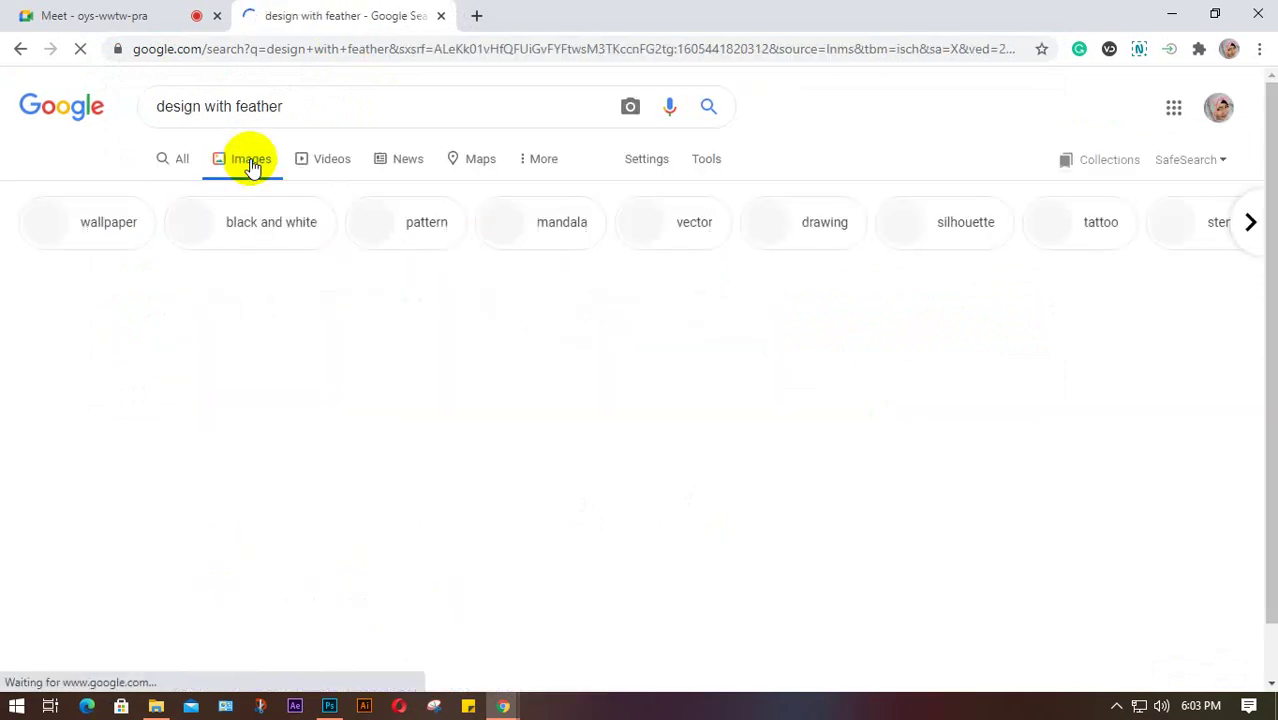
left_click(335, 100)
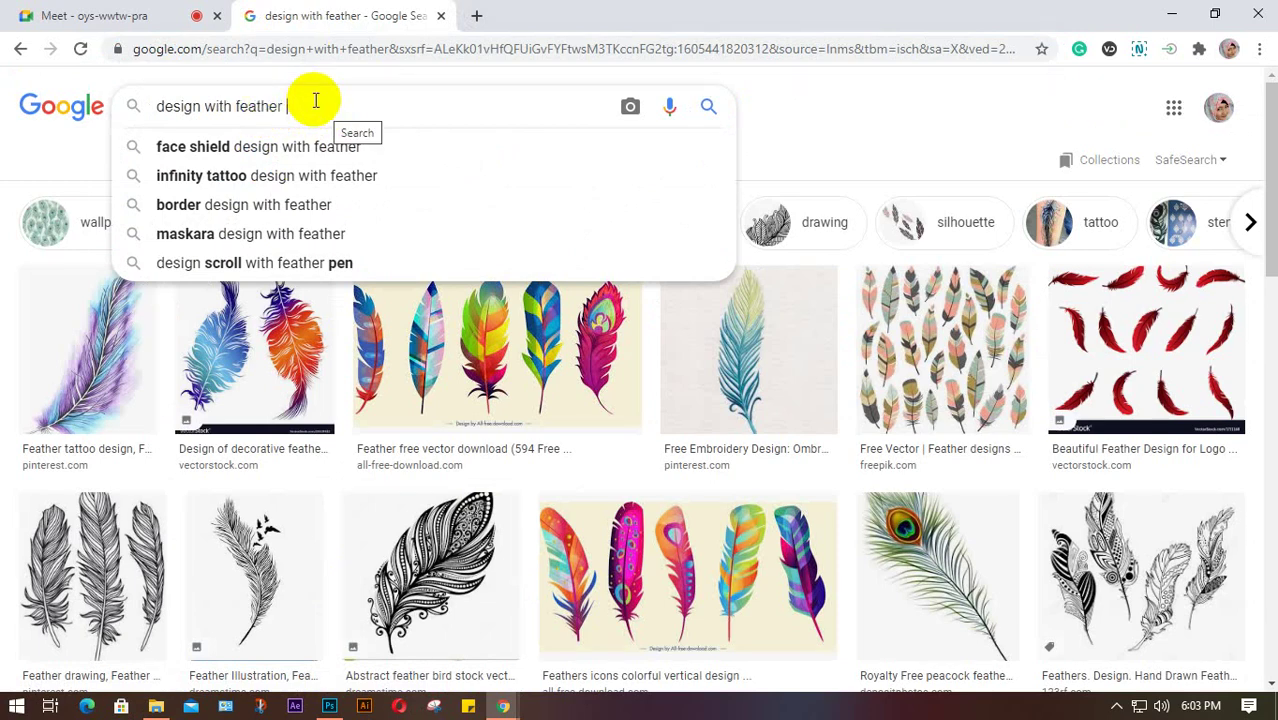
left_click(298, 204)
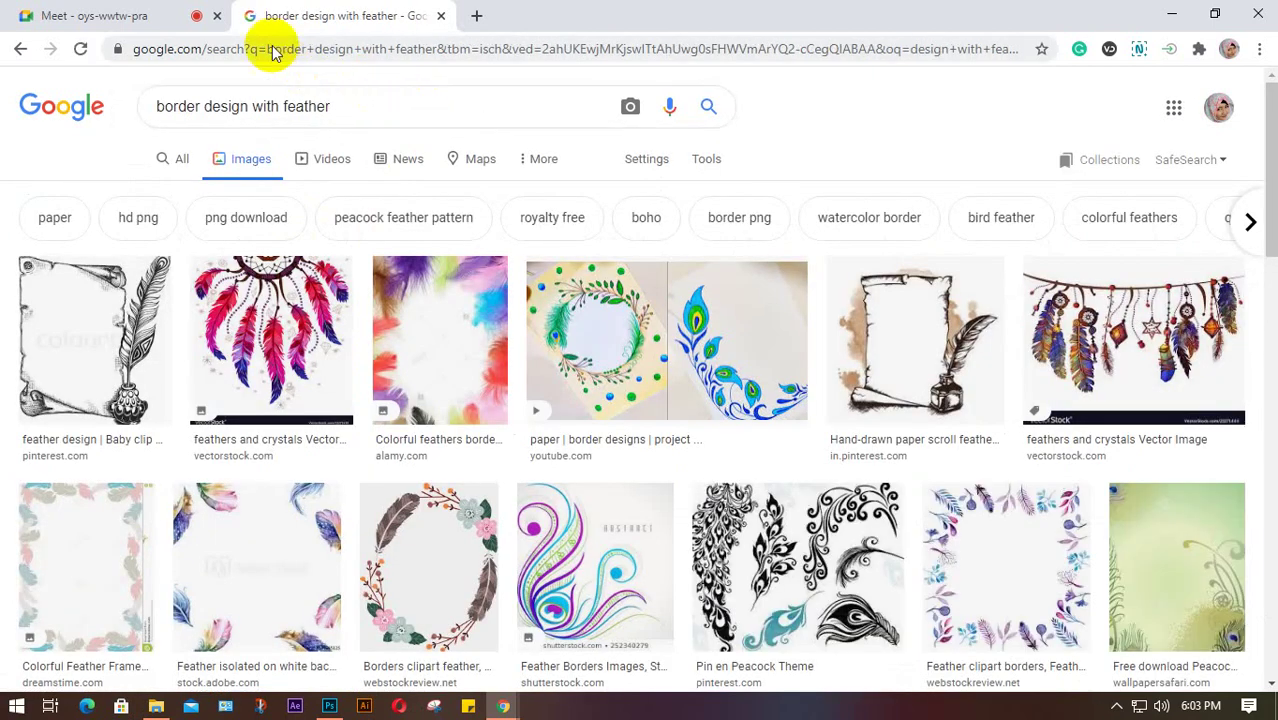
Step: Switch to Photoshop, draw an elliptical selection over the soft-edged circle's left edge, view the Modify selection options, and deselect
left_click(329, 706)
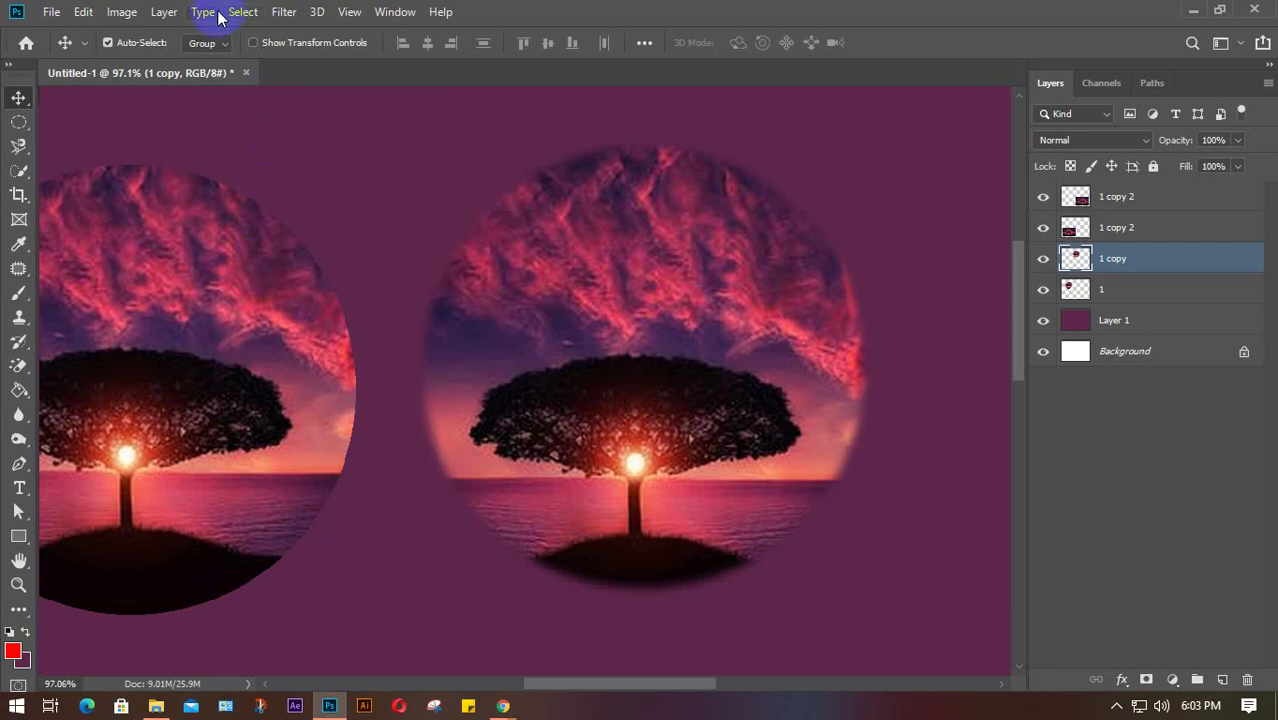
left_click(19, 121)
left_click(128, 143)
left_click_drag(378, 213, 622, 478)
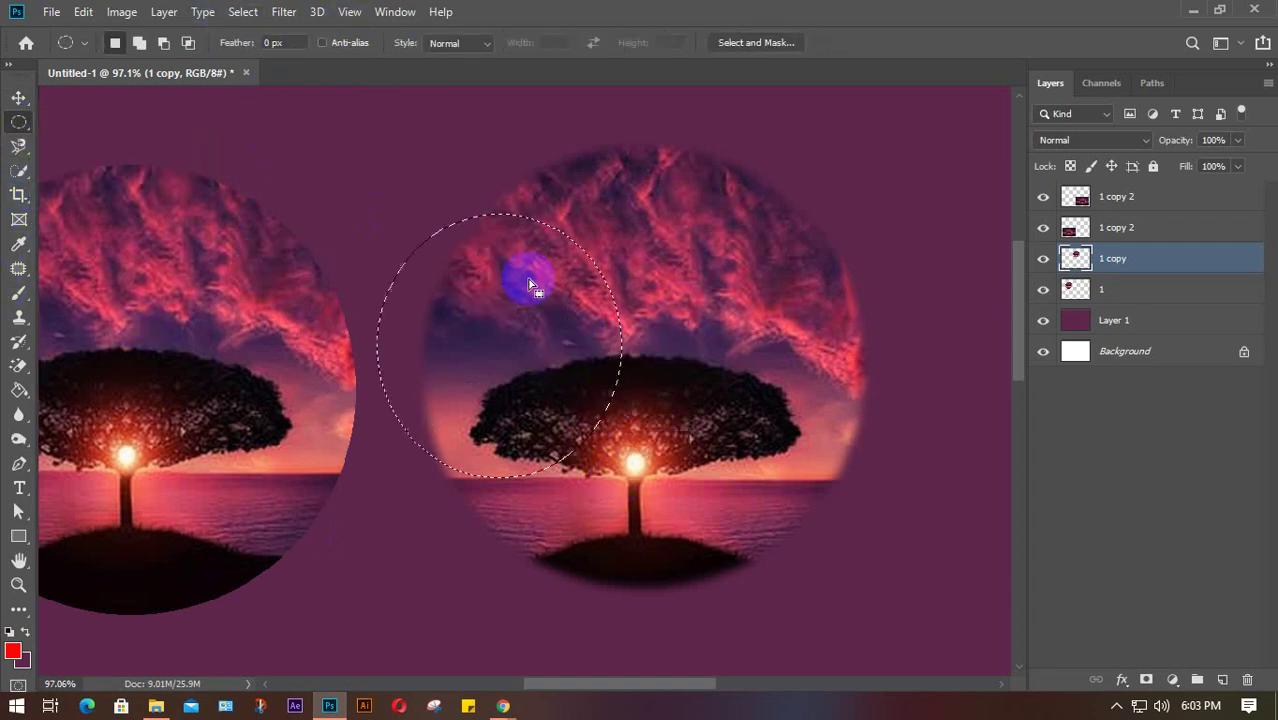
left_click(242, 12)
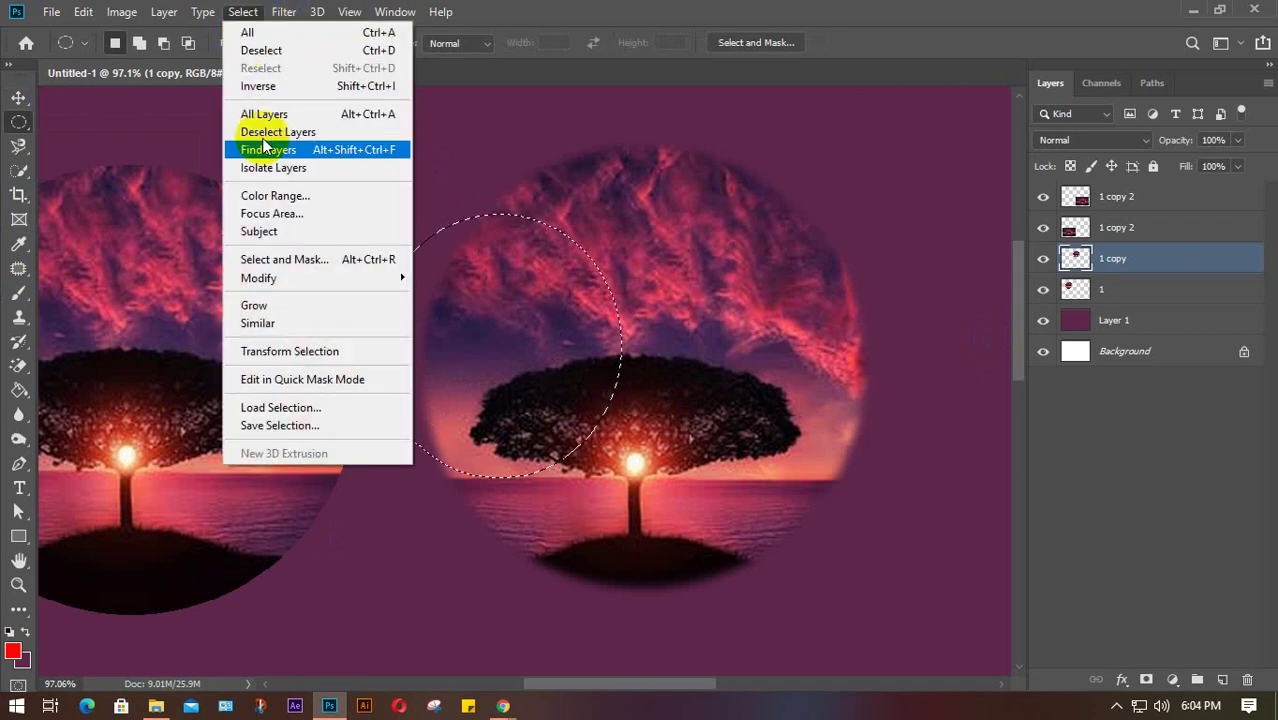
mouse_move(271, 281)
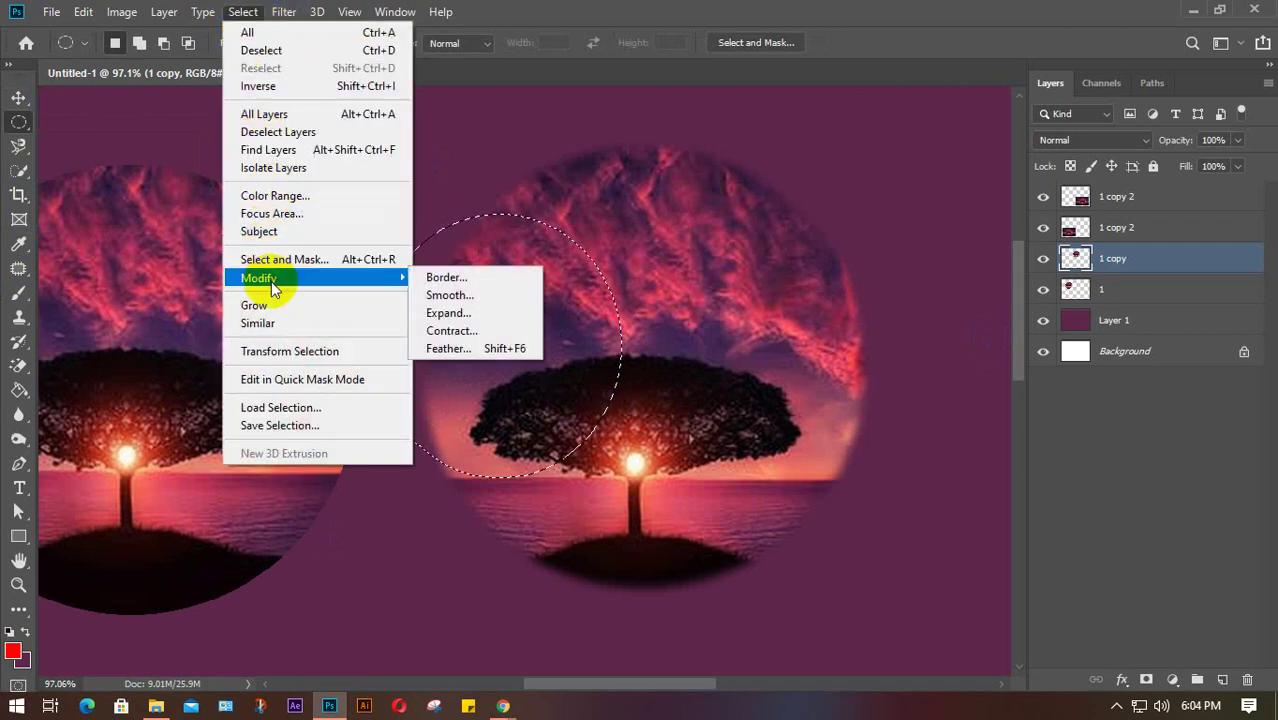
left_click(19, 97)
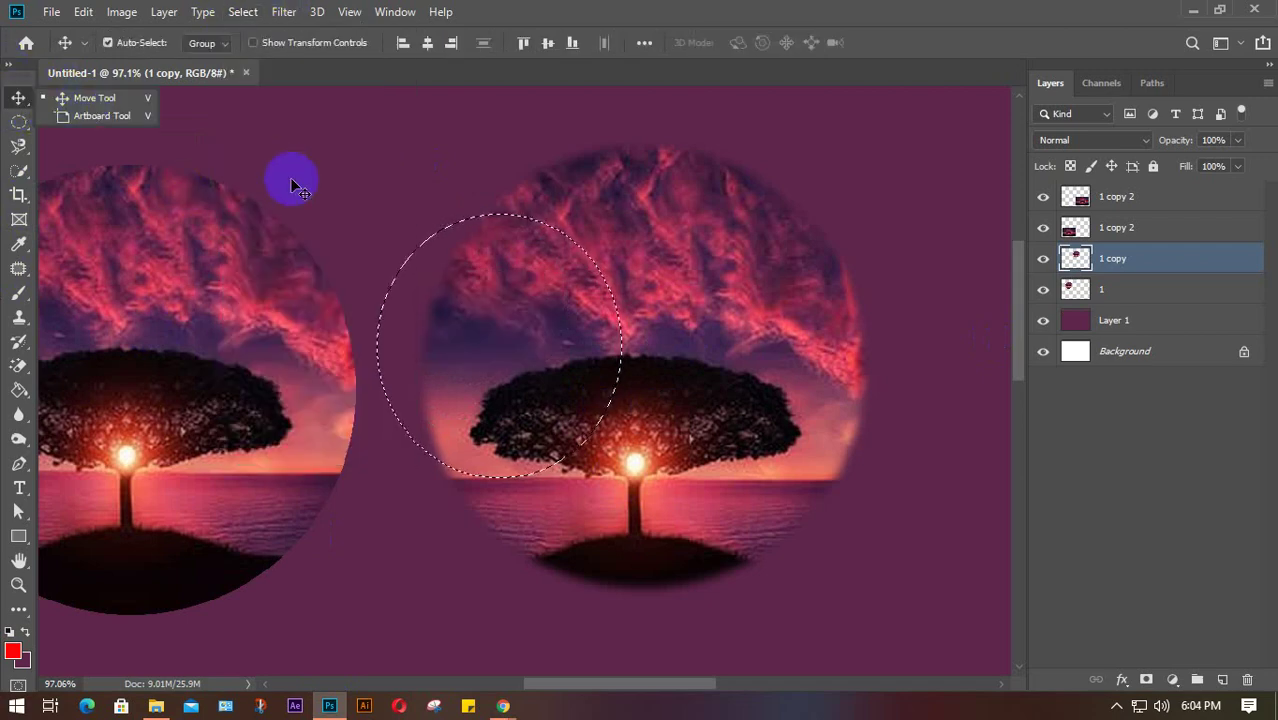
key("ctrl+d")
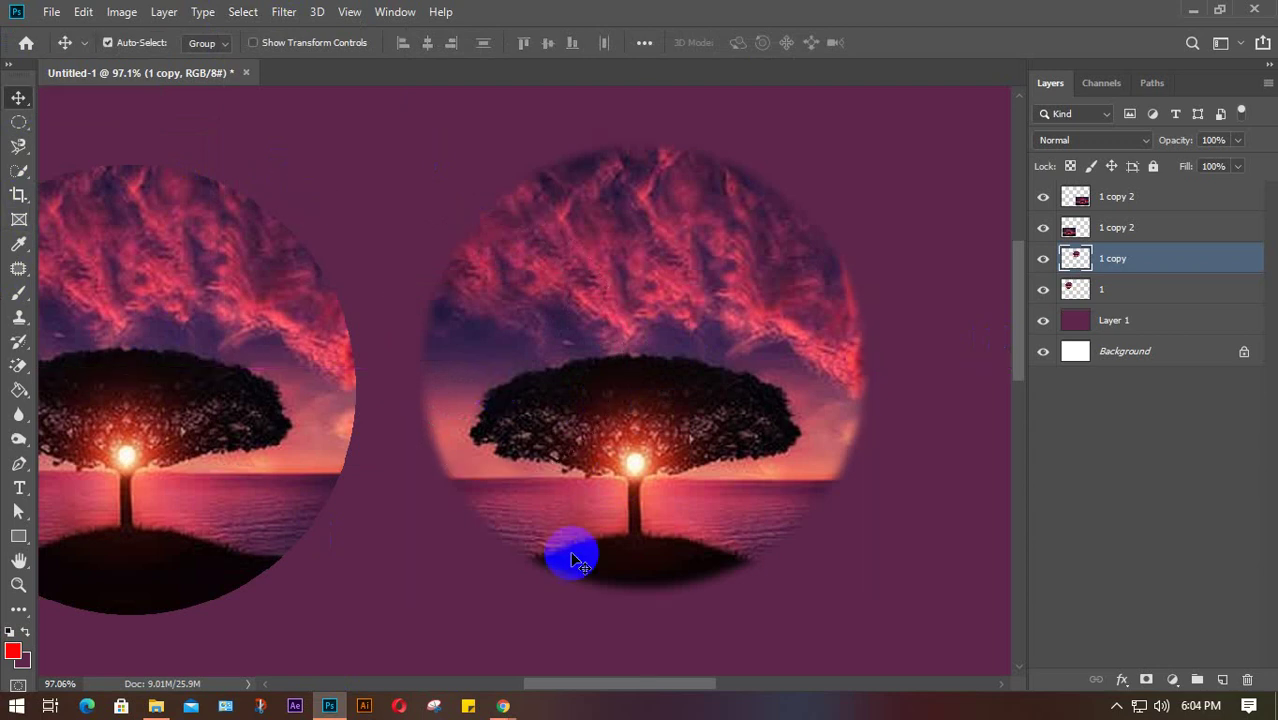
Step: Switch to Chrome and look through the "border design with feather" image results for soft-edged design examples
mouse_move(503, 706)
left_click(328, 634)
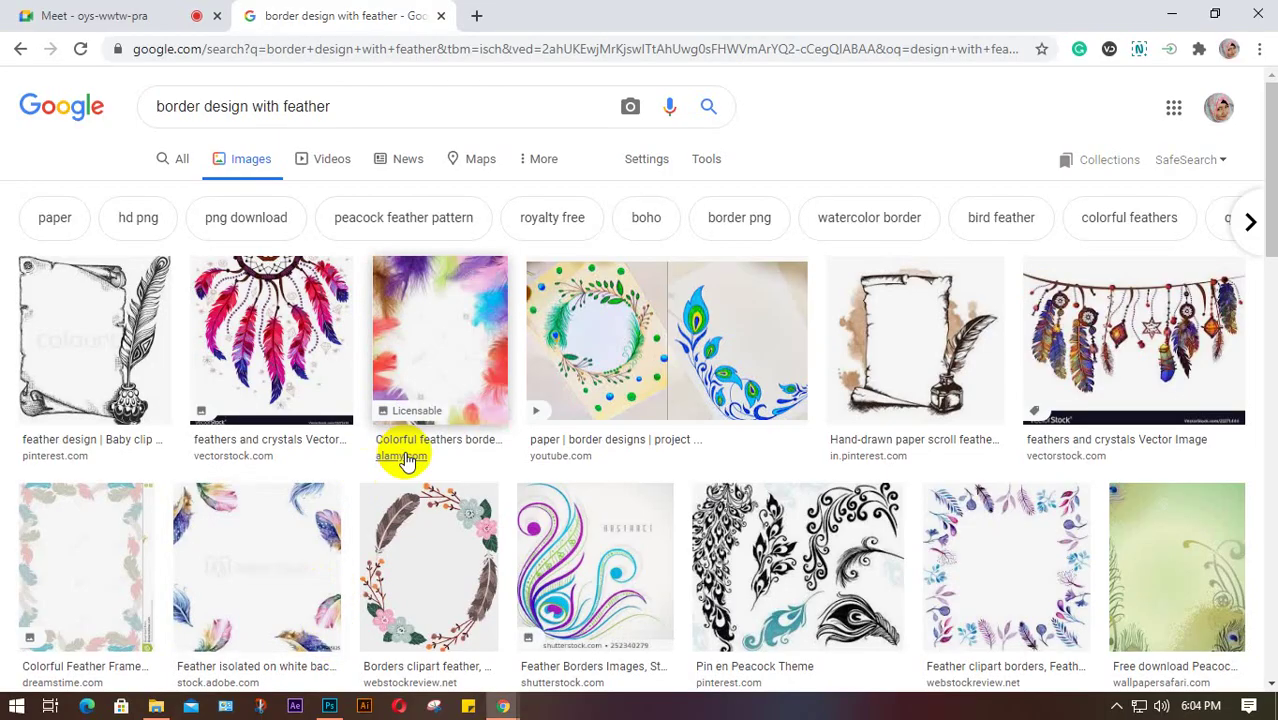
scroll(416, 415, "down", 8)
scroll(422, 440, "up", 6)
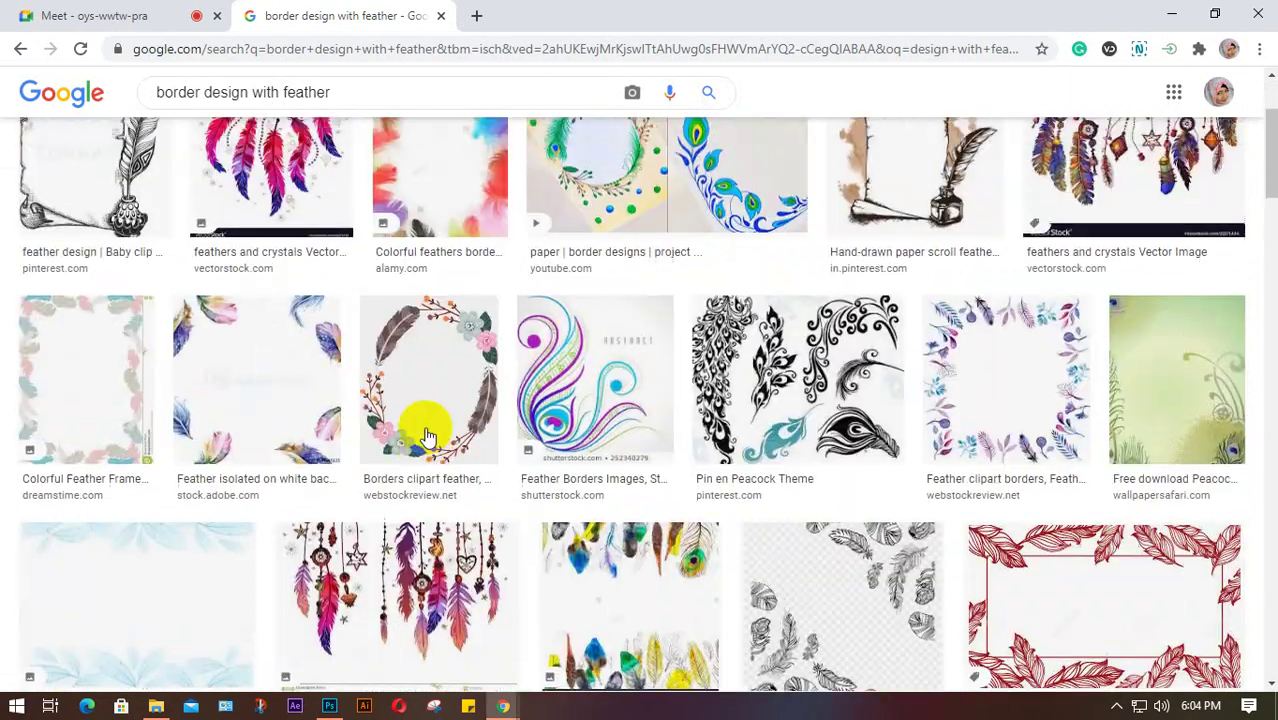
scroll(425, 437, "up", 2)
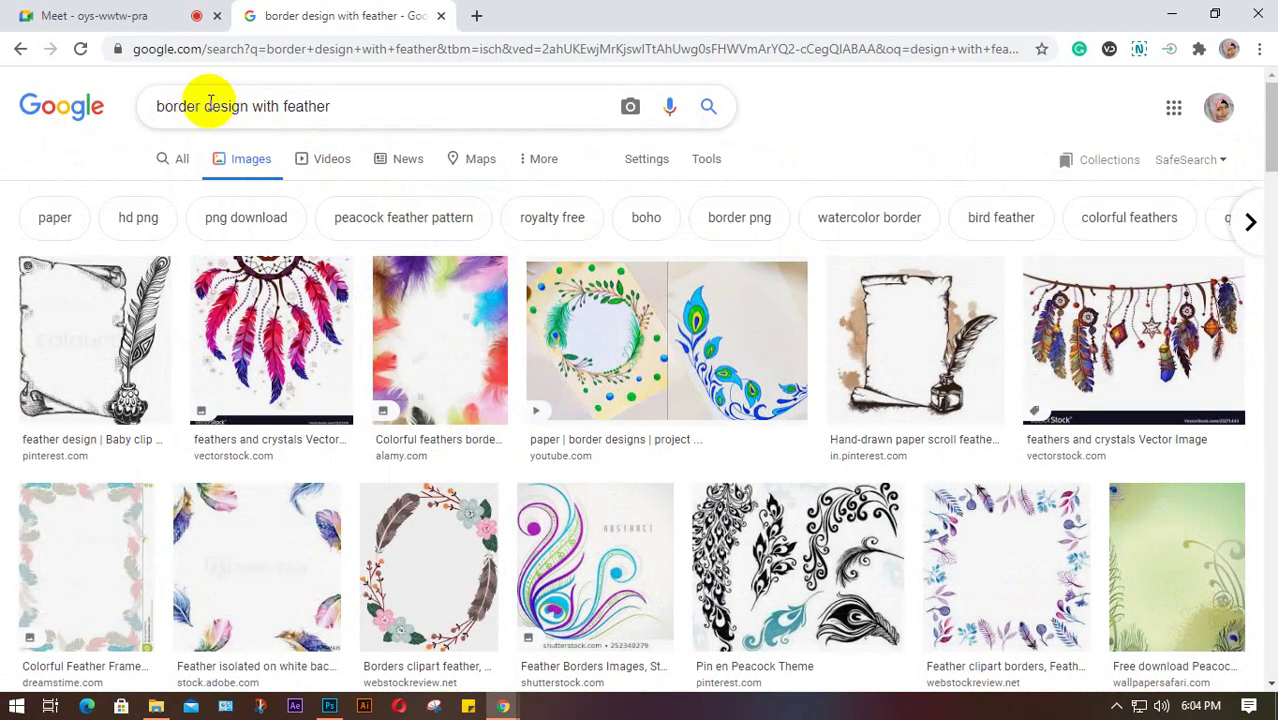
Step: Change the image search query to "design with smooth & feather" and run it
left_click_drag(205, 106, 143, 108)
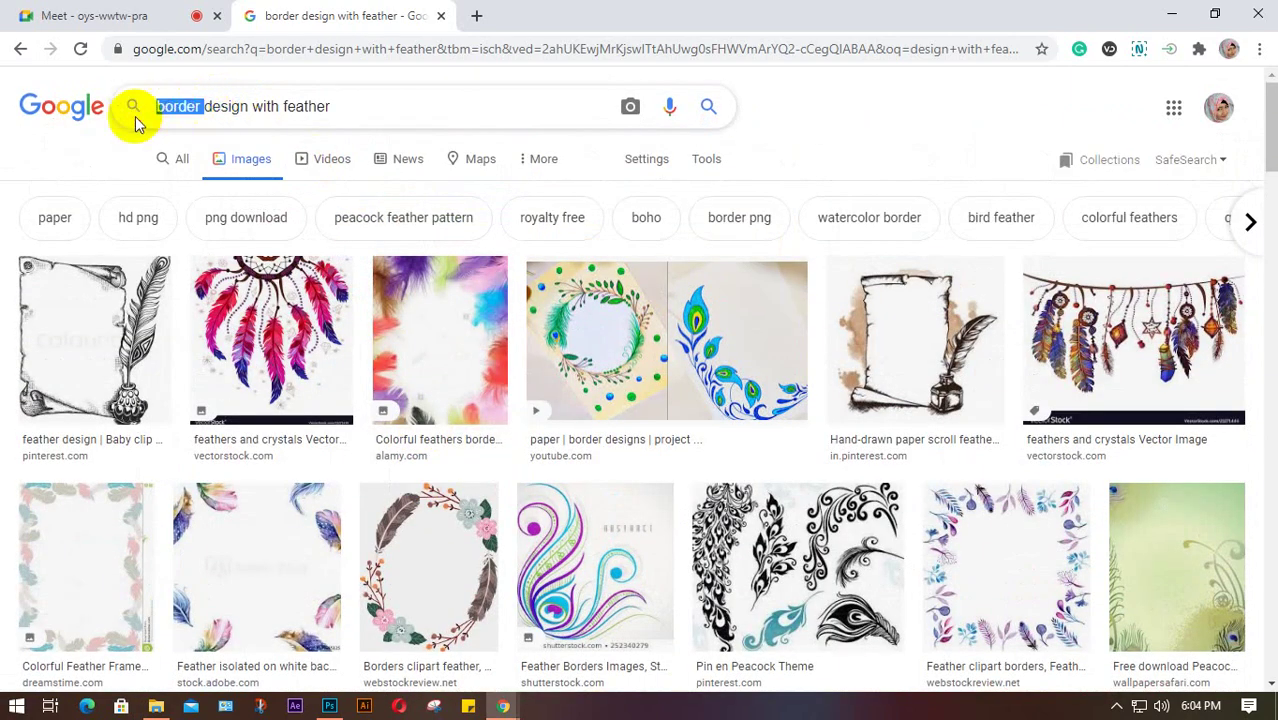
key("BackSpace")
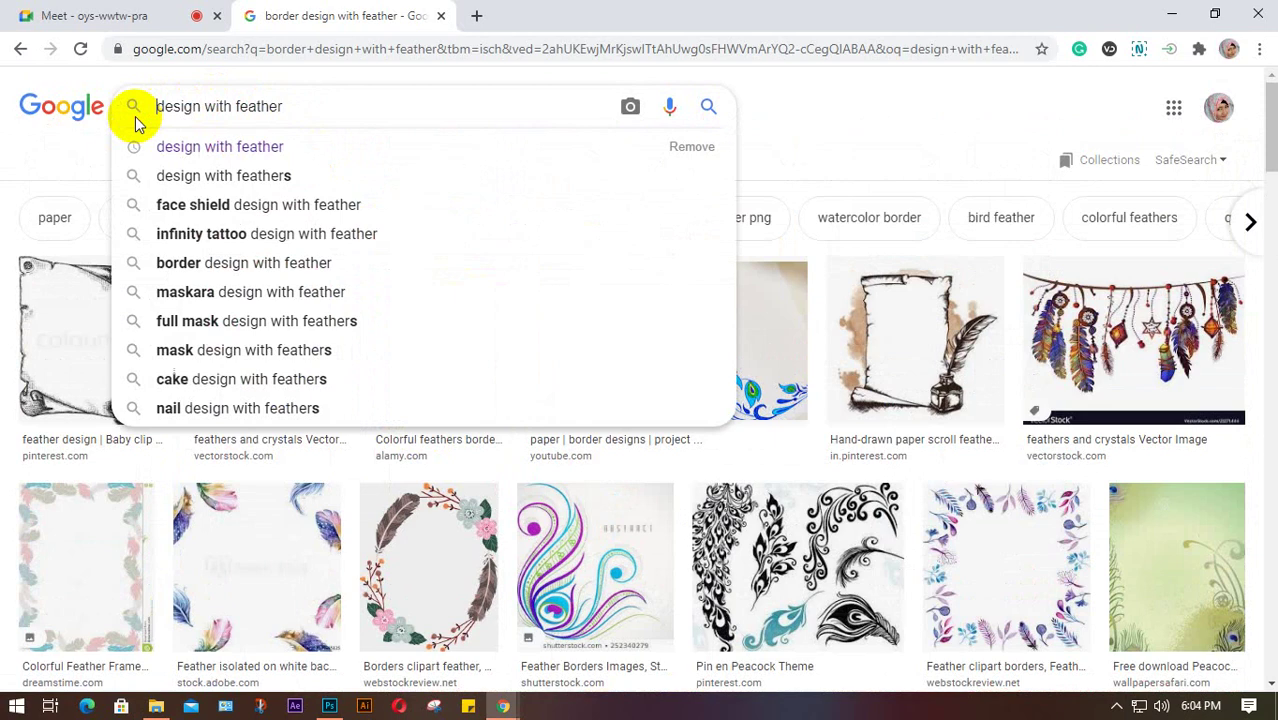
left_click(236, 108)
type("smo")
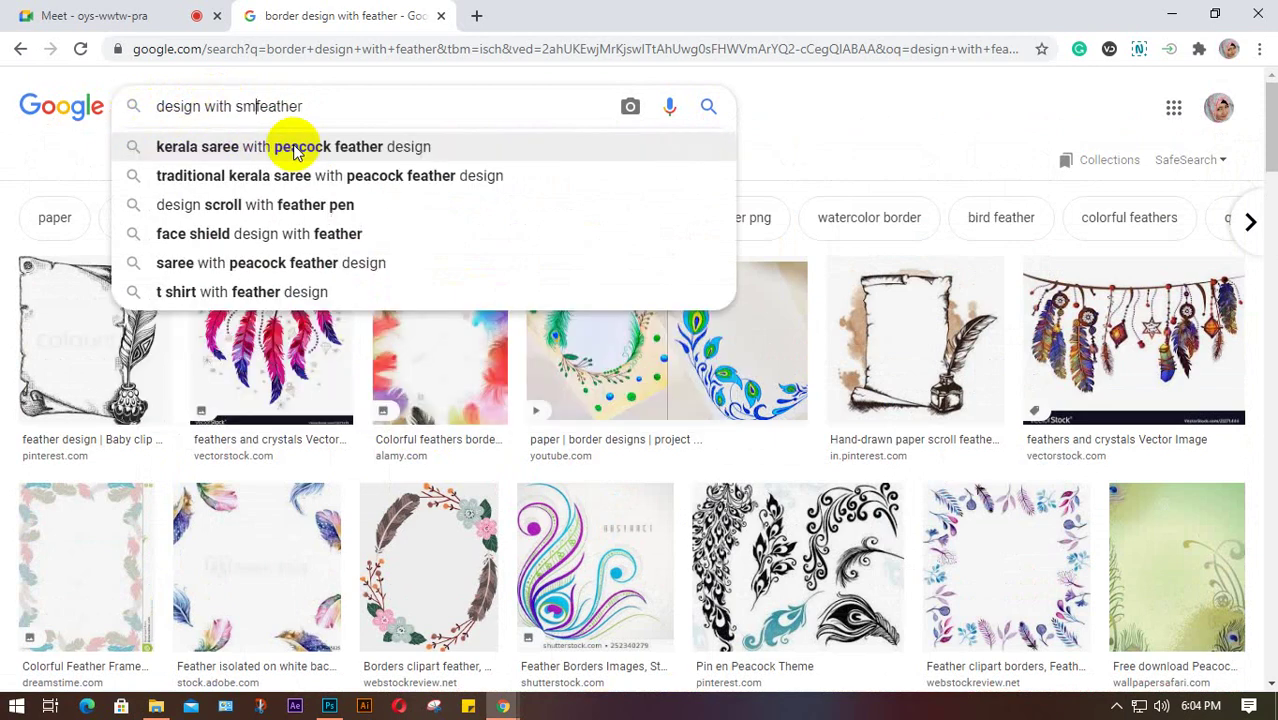
type("oth &")
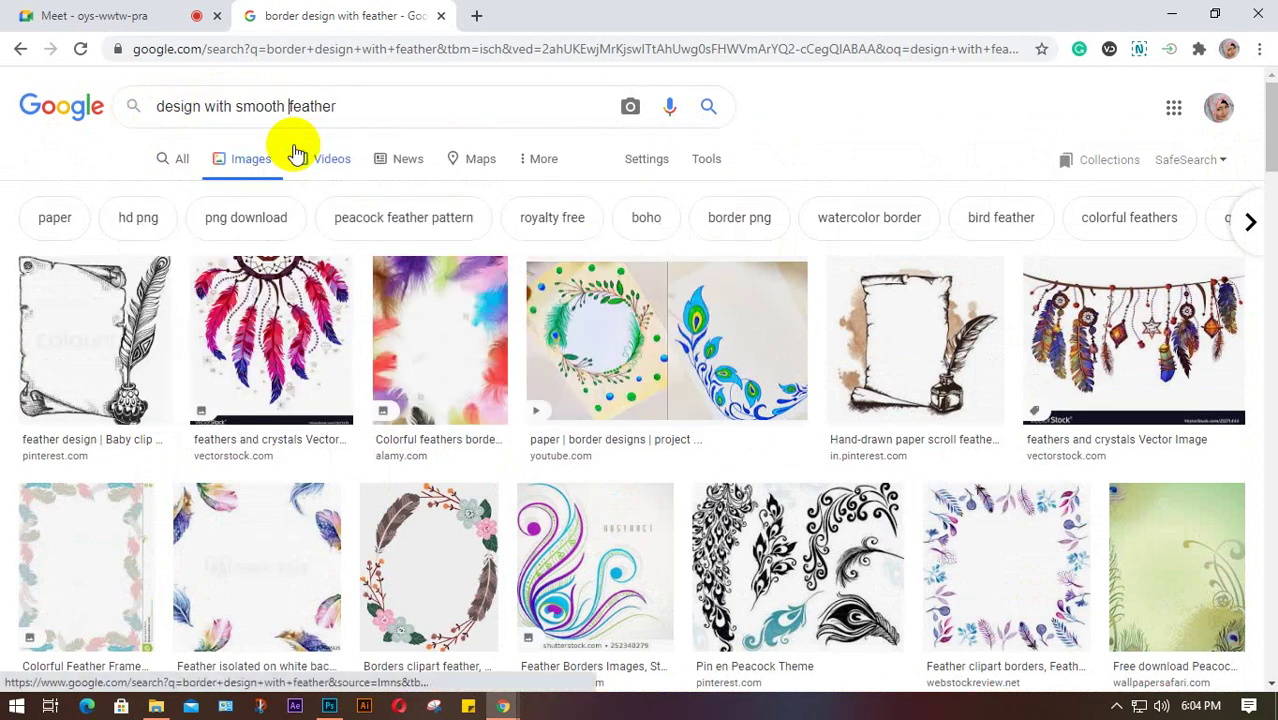
key("Return")
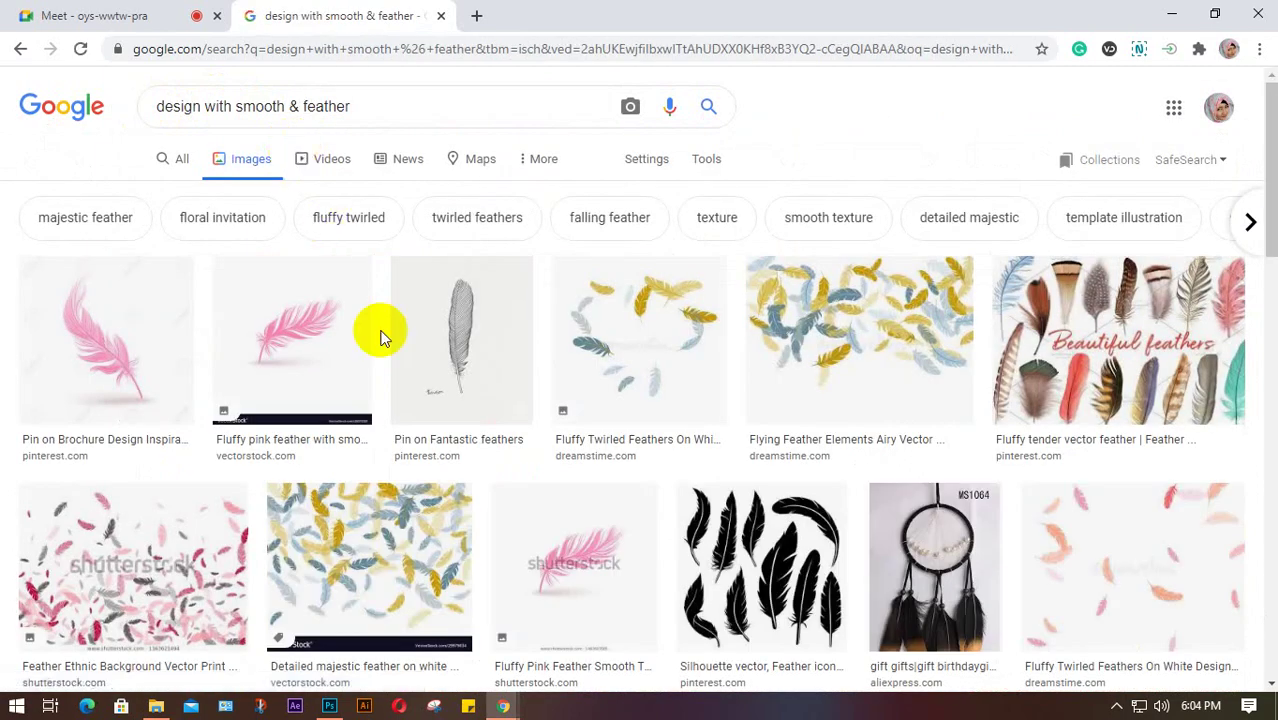
Step: Look through the smooth and feather image results, then minimize Chrome to return to Photoshop
scroll(379, 334, "down", 10)
scroll(352, 350, "down", 1)
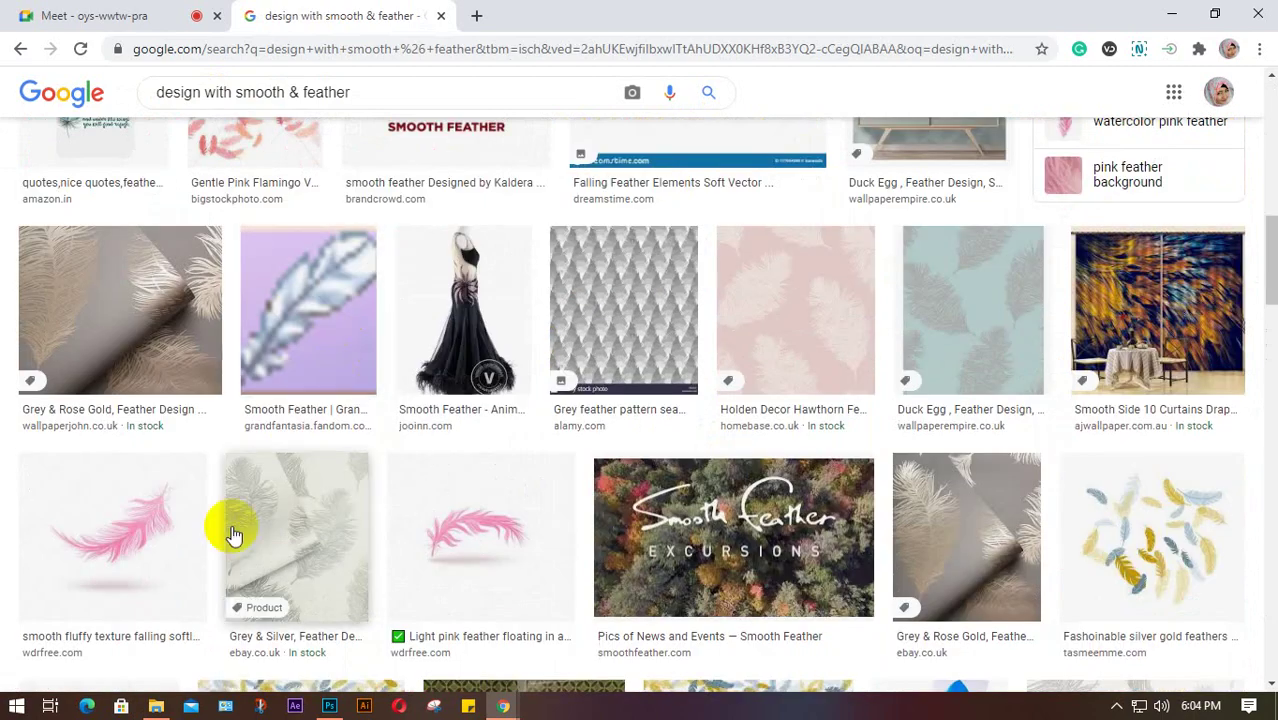
scroll(240, 517, "up", 10)
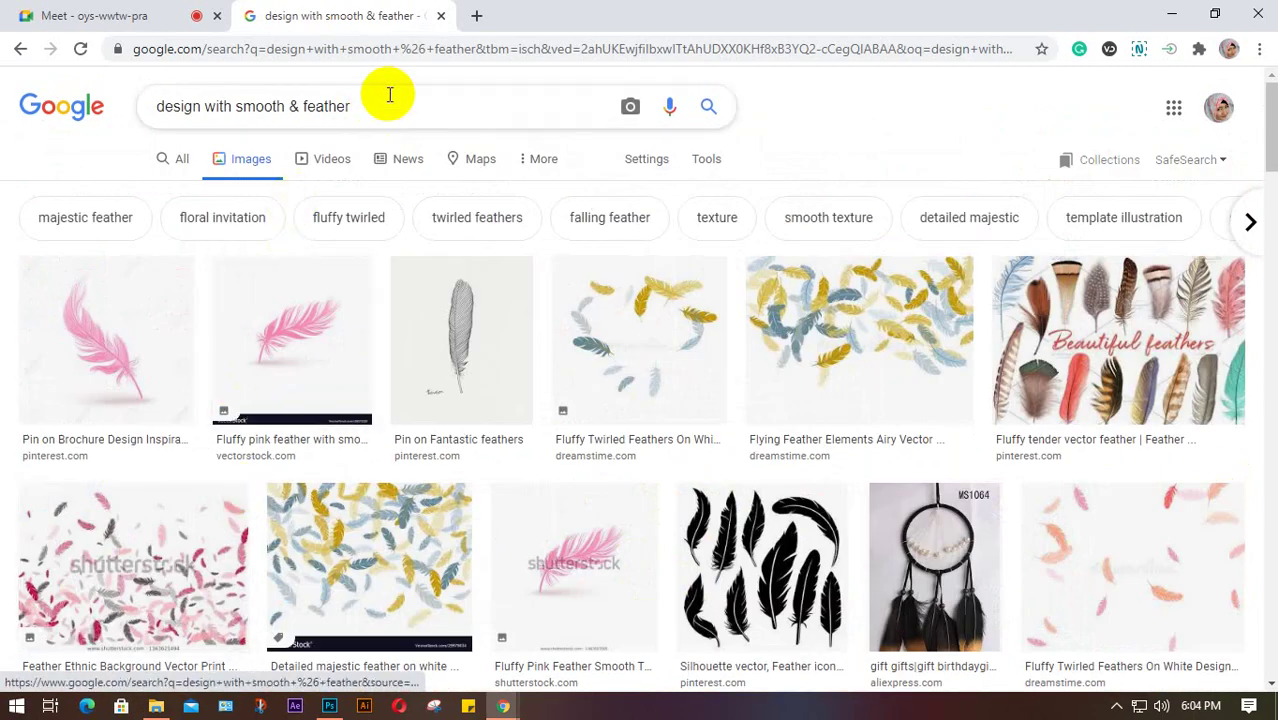
left_click_drag(384, 102, 125, 105)
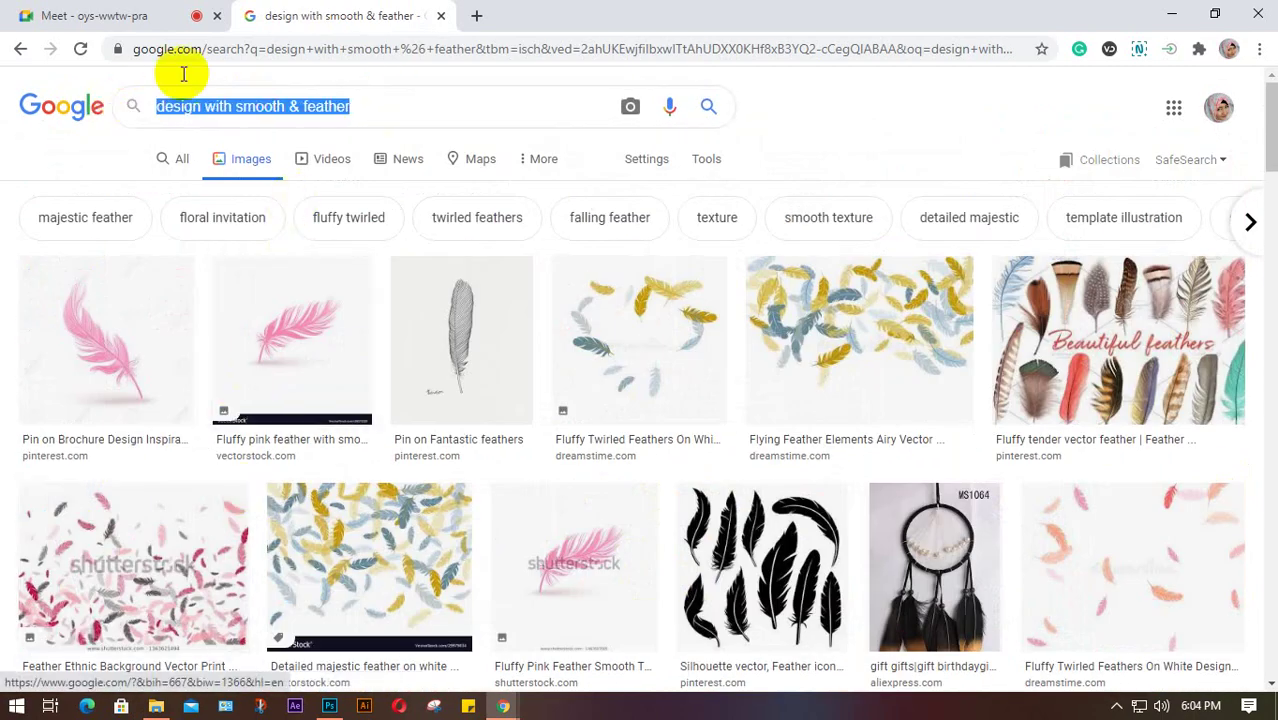
left_click(1160, 18)
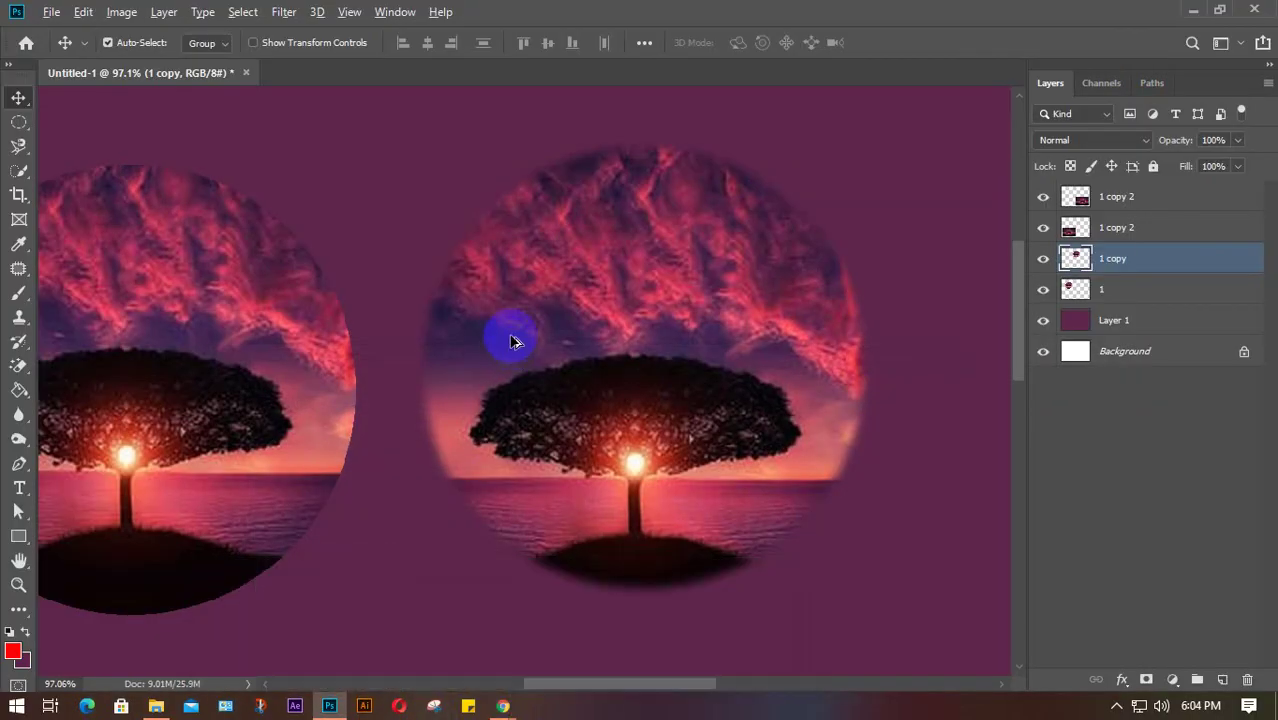
Step: Hide the purple Layer 1, select the lower-left sunset image's layer, and draw a circular selection around its tree
scroll(506, 342, "down", 5)
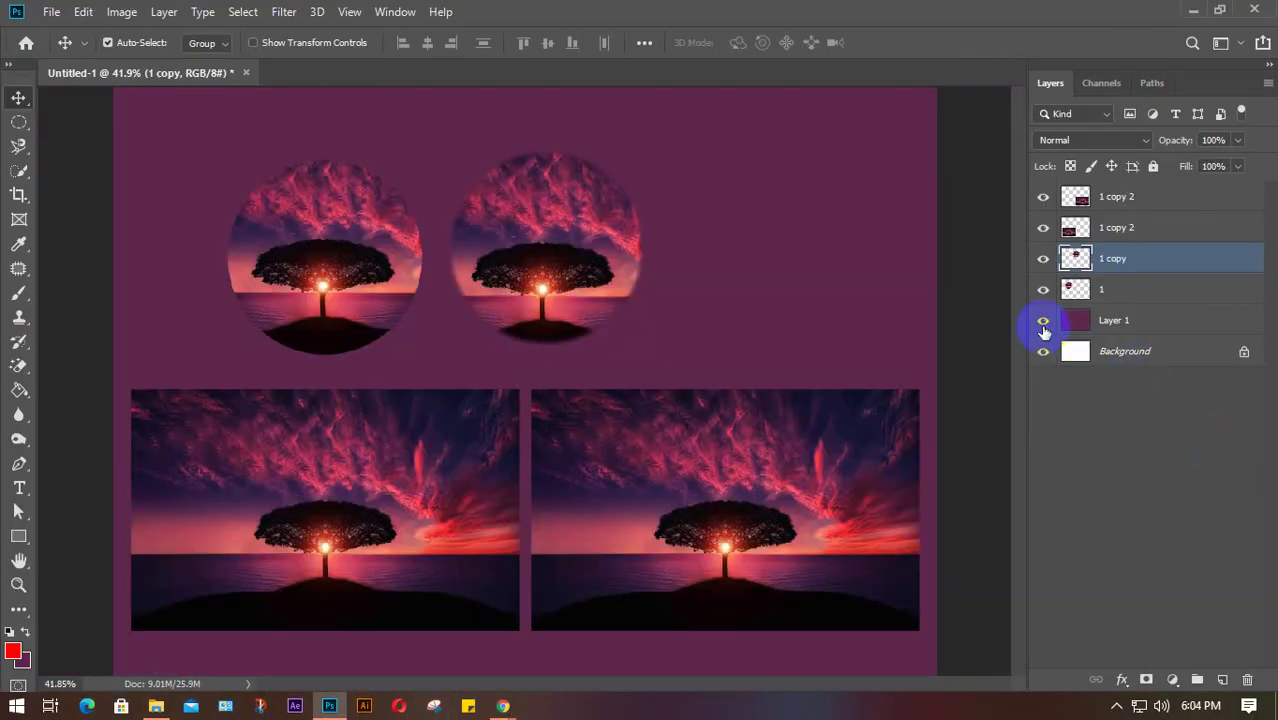
left_click(1043, 320)
left_click(528, 433)
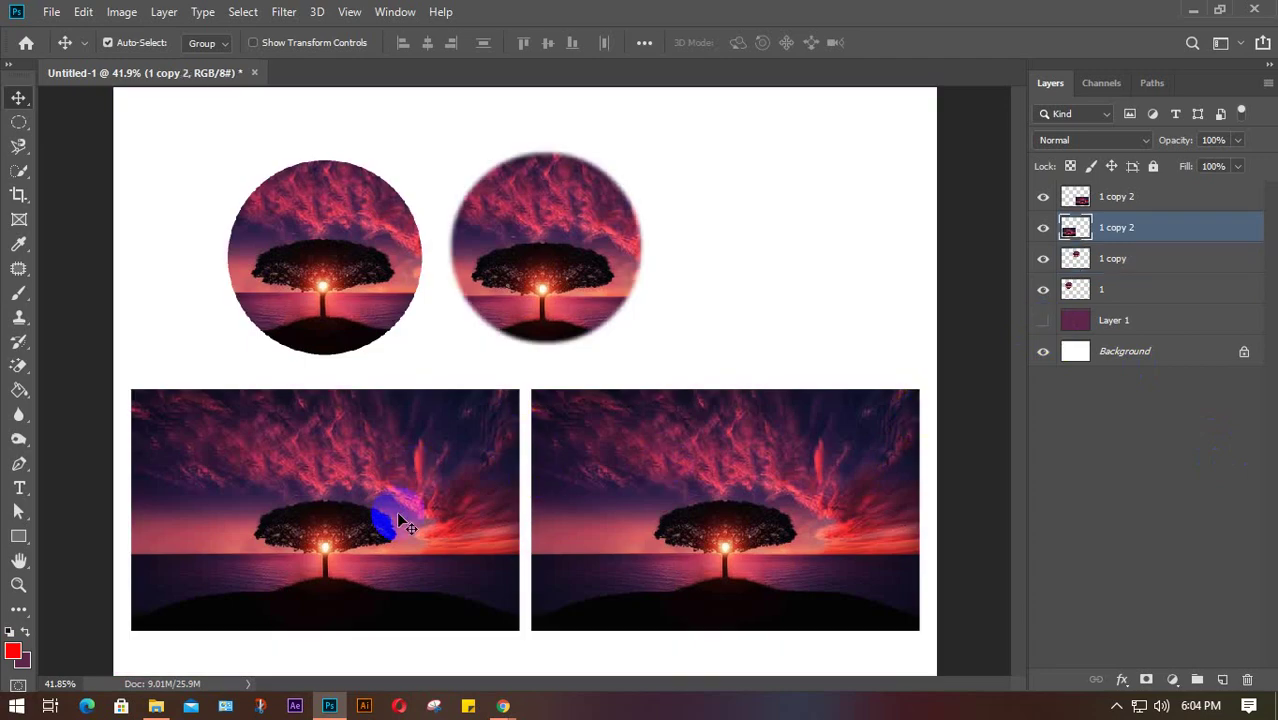
scroll(400, 560, "up", 3)
left_click_drag(400, 562, 468, 492)
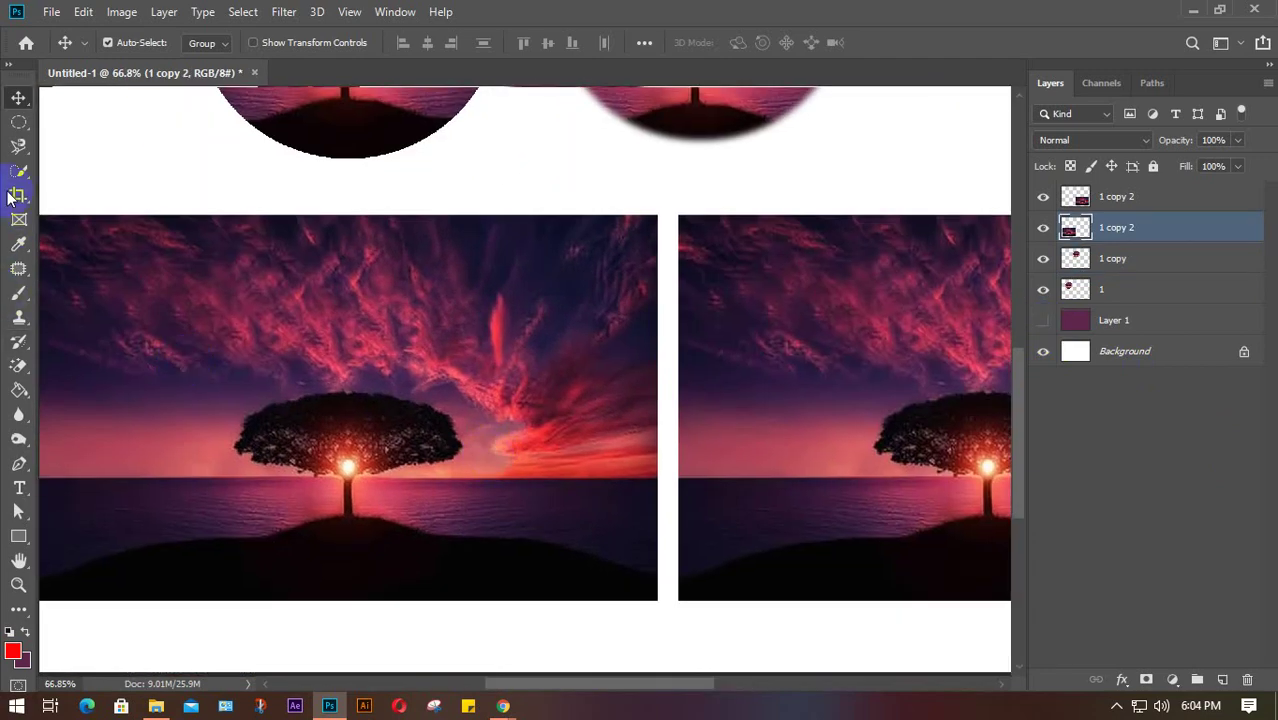
left_click(19, 121)
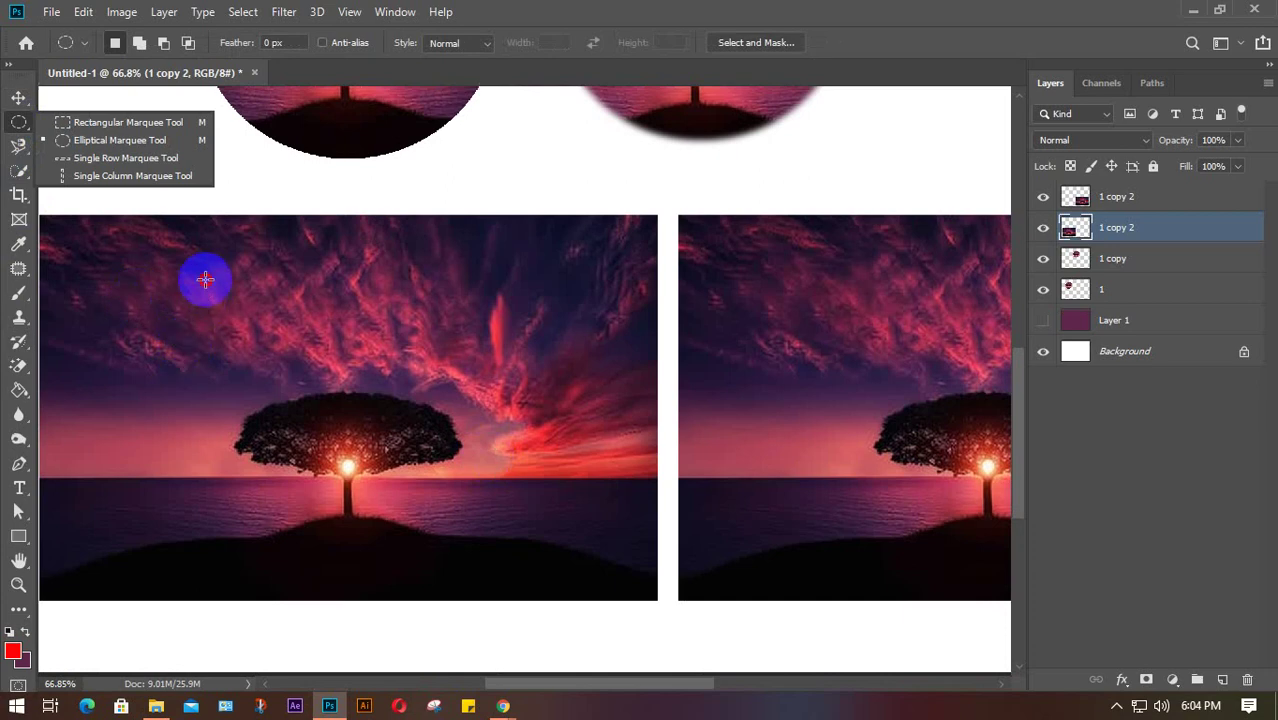
left_click_drag(205, 279, 522, 557)
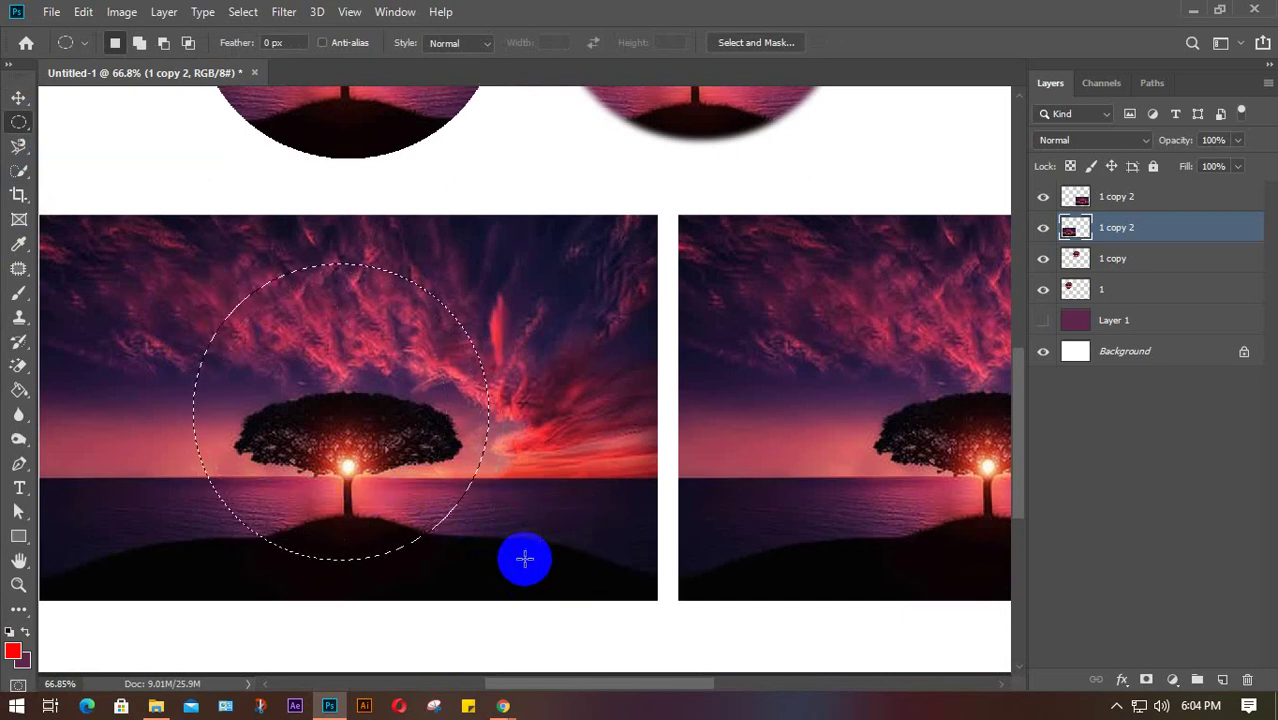
Step: Feather the circular selection with a radius of 0.1 pixels
left_click(244, 12)
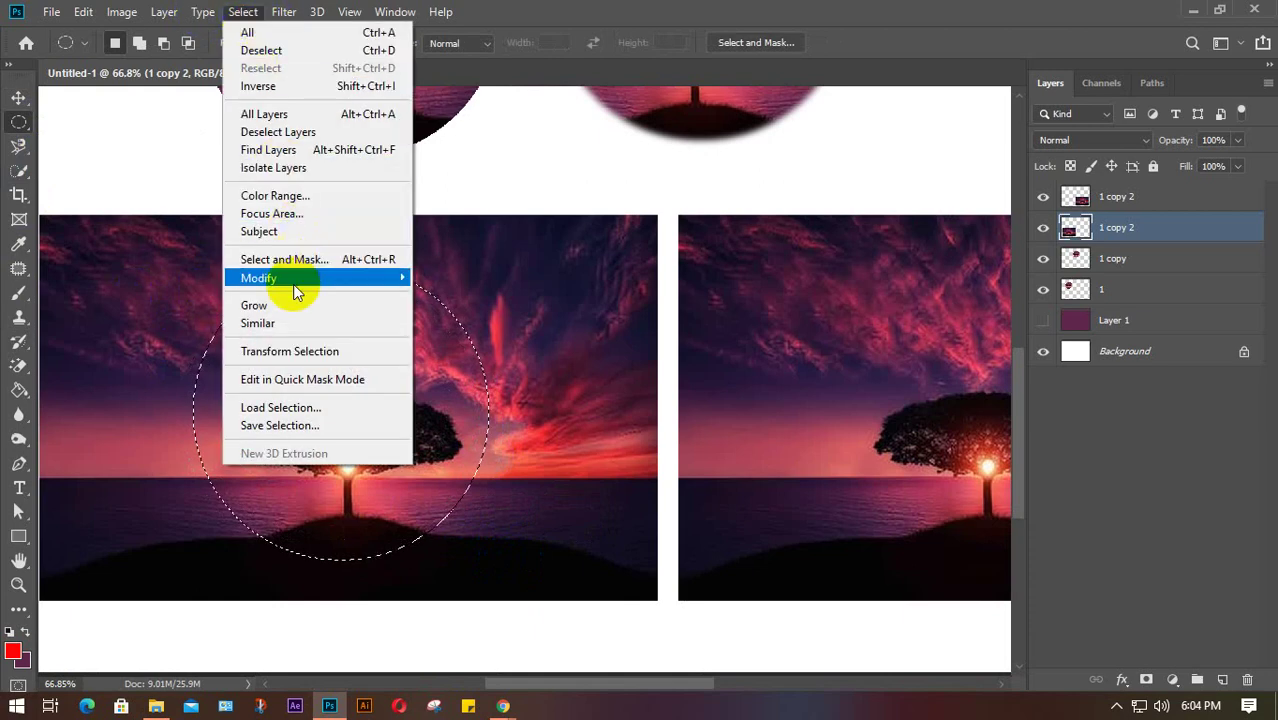
mouse_move(298, 278)
left_click(452, 350)
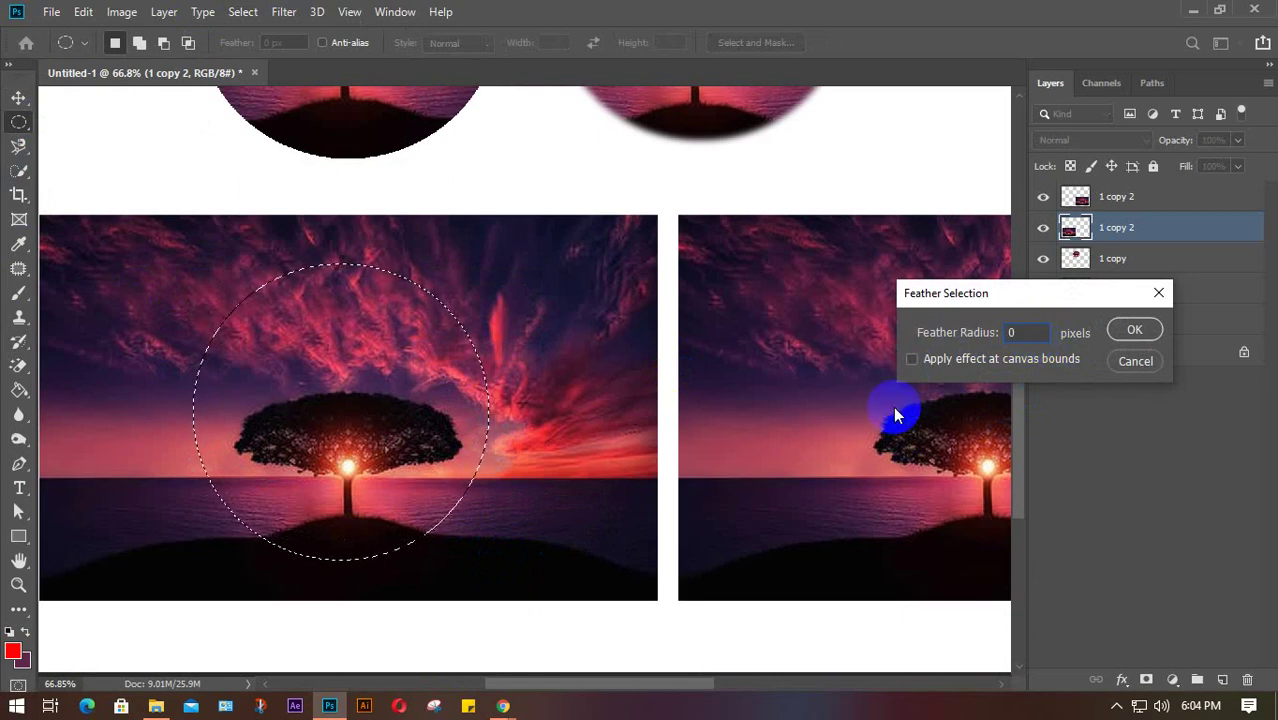
left_click(909, 360)
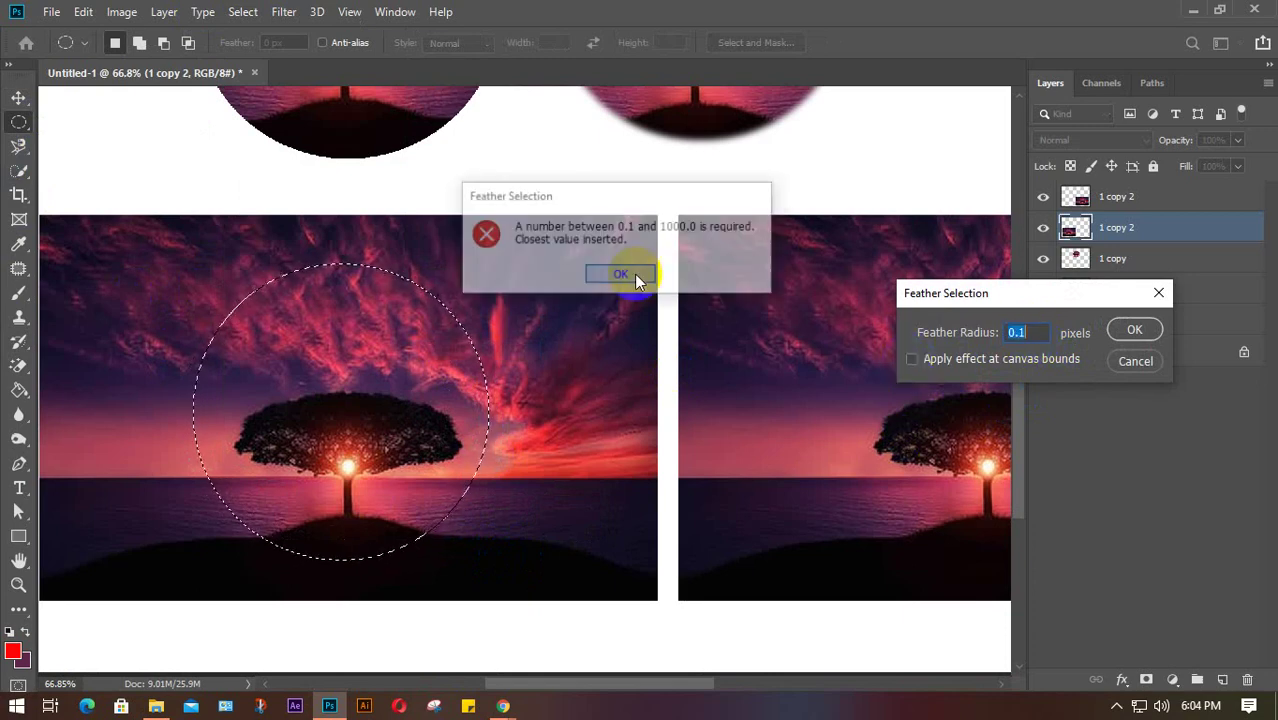
left_click(634, 274)
left_click(1135, 330)
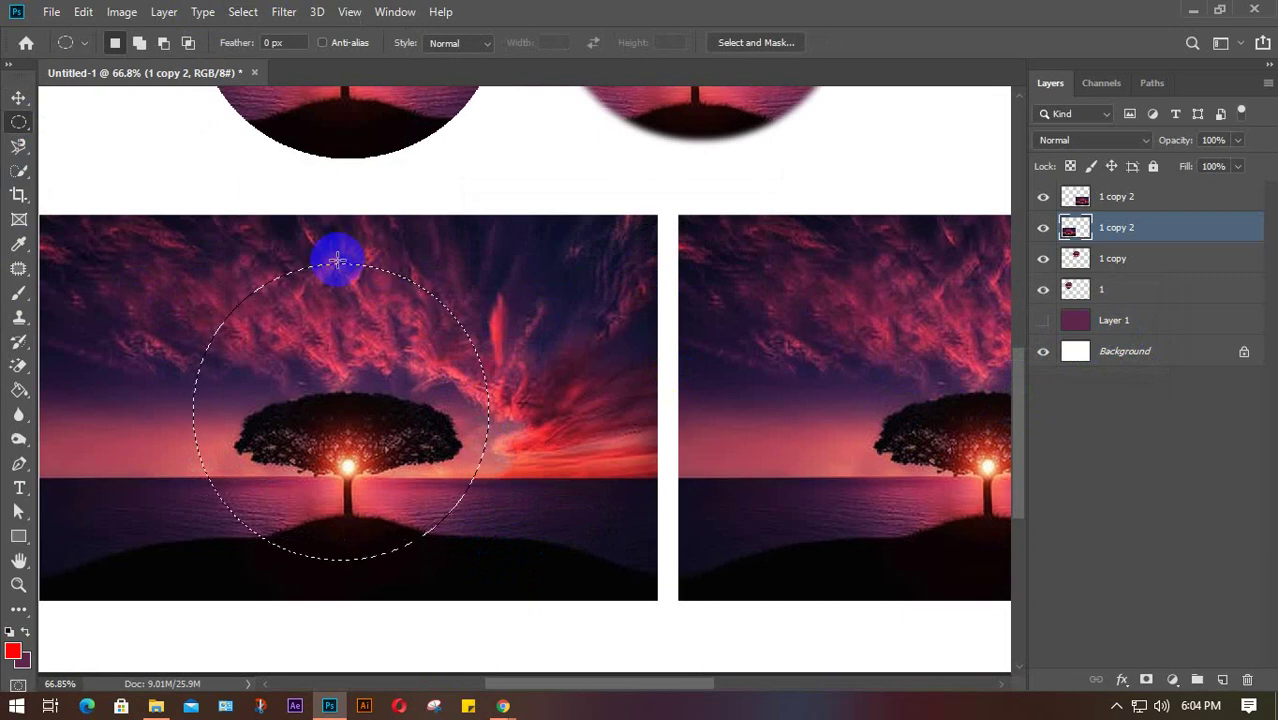
Step: Smooth the circular selection with a sample radius of 1 pixel
left_click(245, 14)
mouse_move(265, 276)
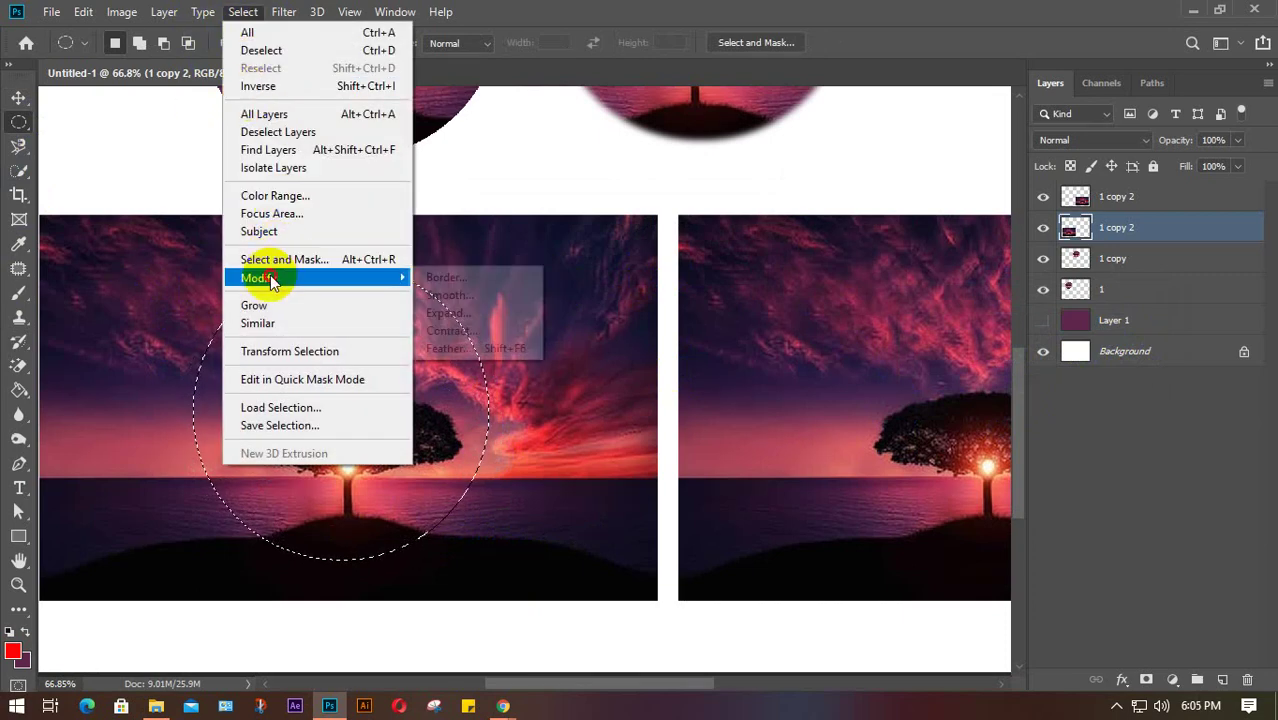
left_click(467, 295)
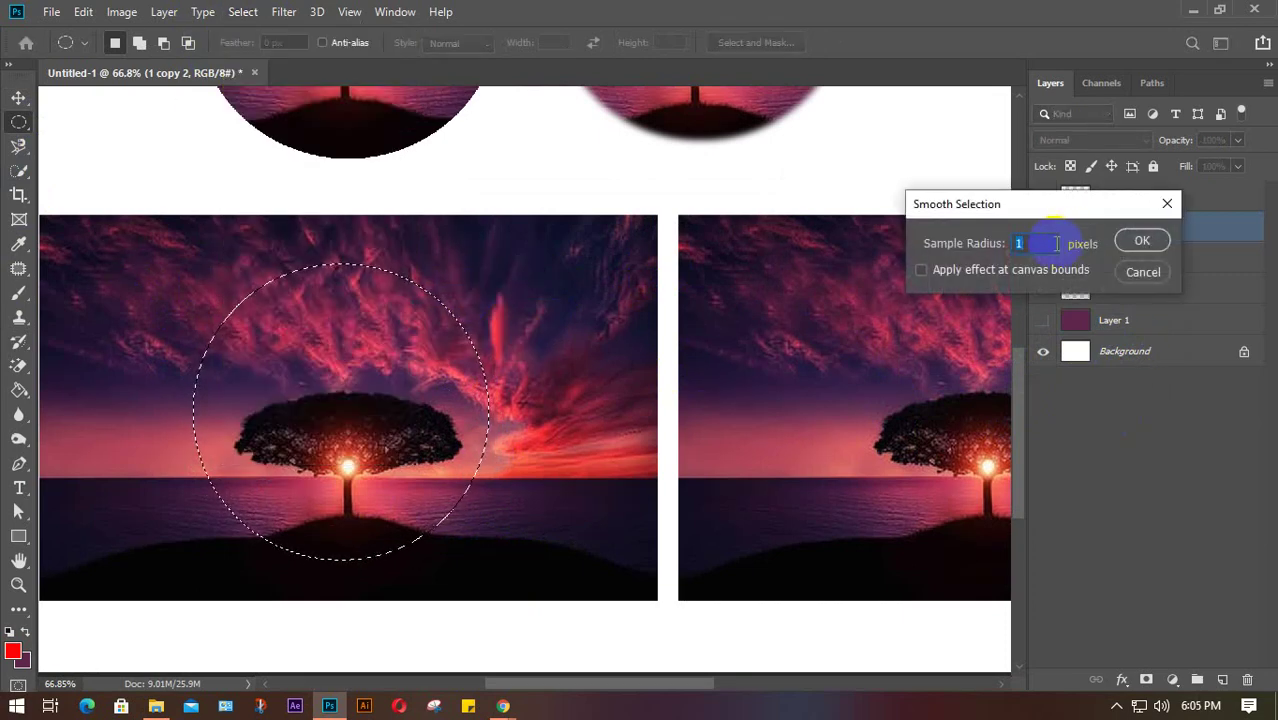
left_click(999, 245)
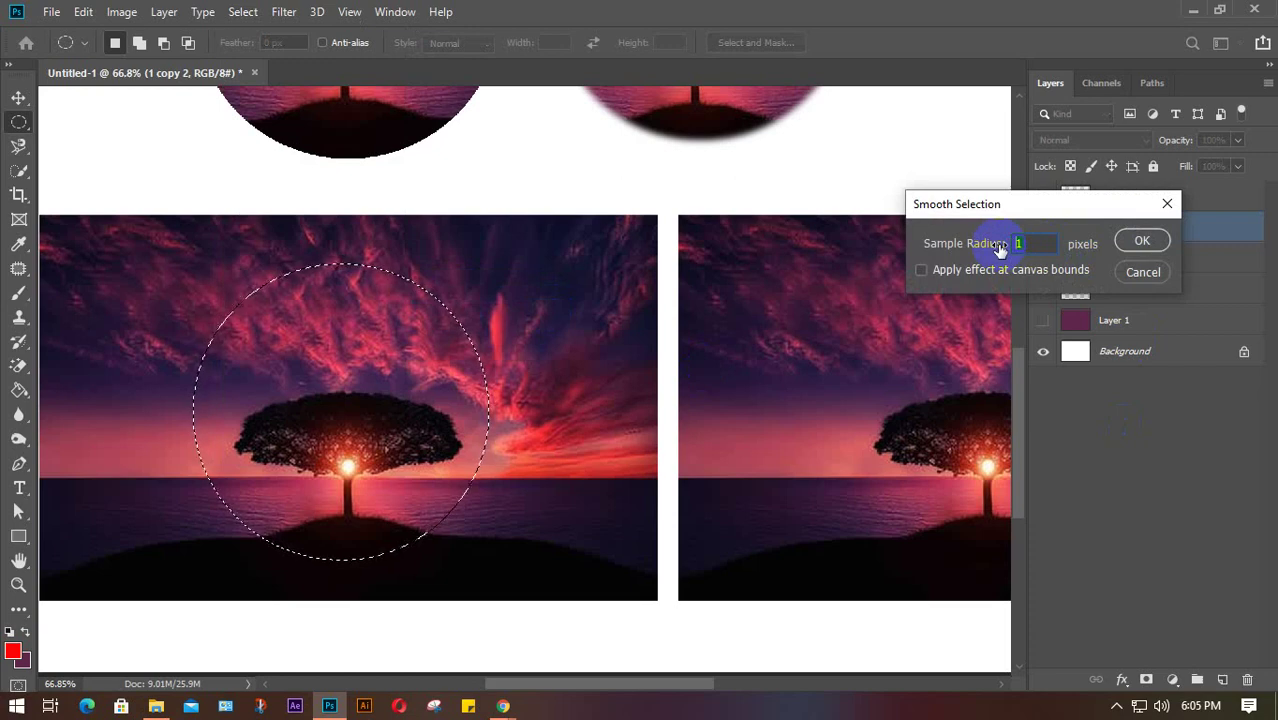
key("Return")
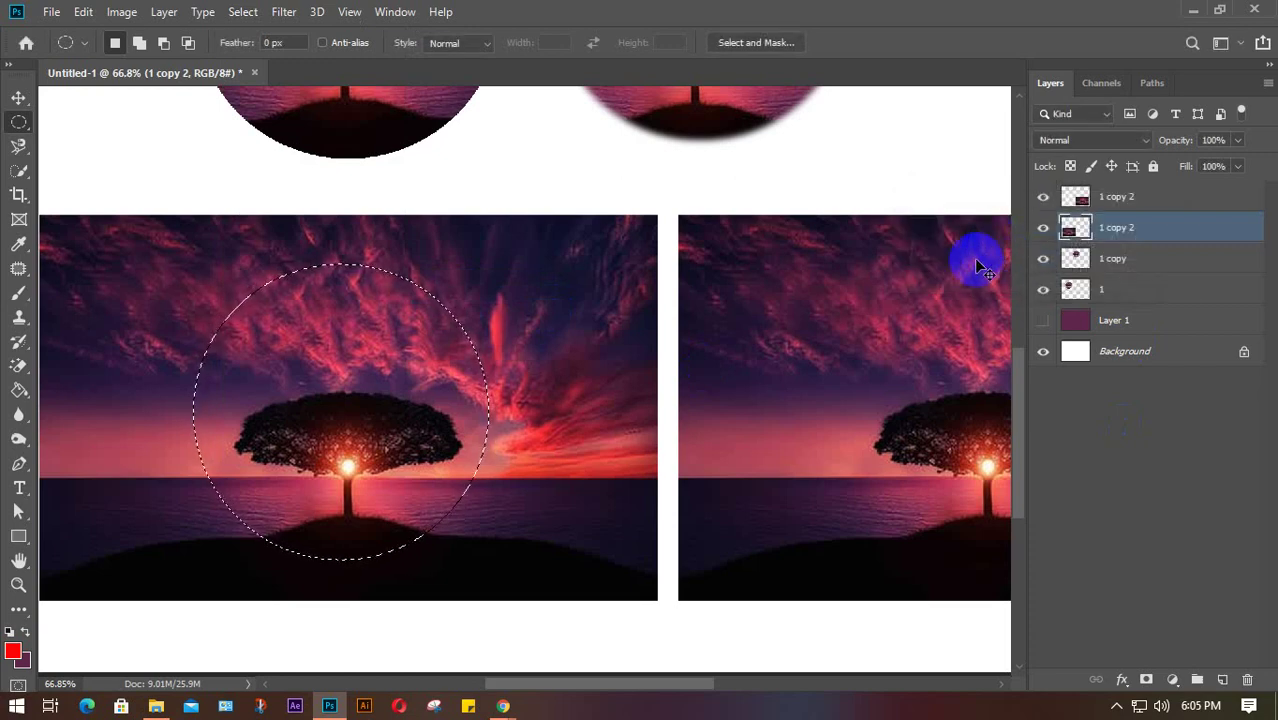
Step: Invert the selection, delete the lower-left sunset image outside the circle, and deselect
key("ctrl+shift+i")
key("Delete")
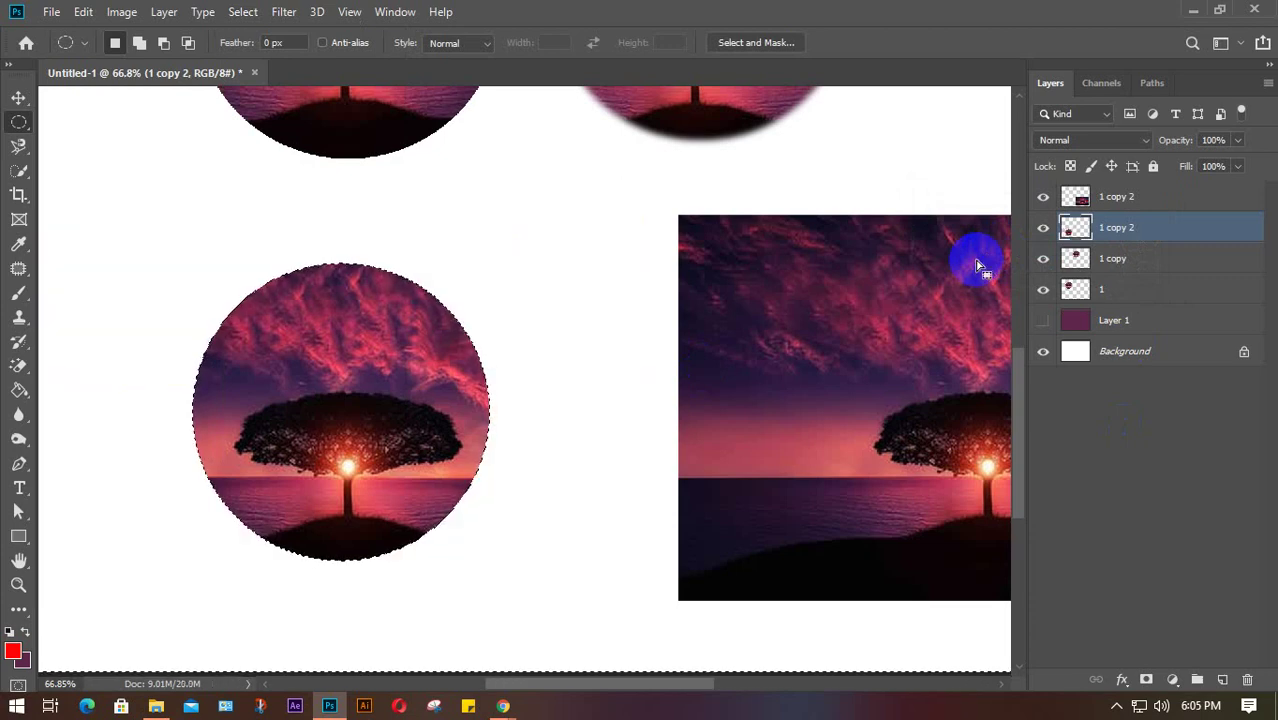
key("ctrl+d")
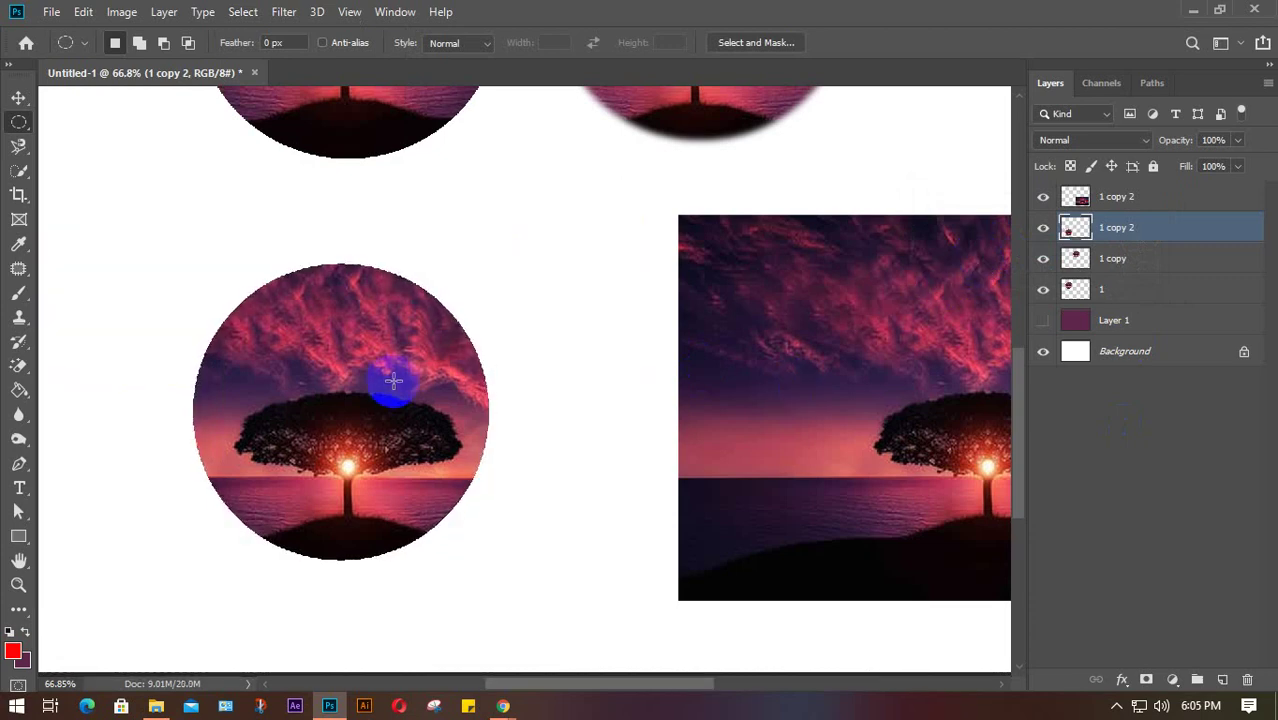
Step: Inspect the edge of the cut-out circle up close and show the purple Layer 1 behind it again
key("v")
scroll(410, 378, "up", 1)
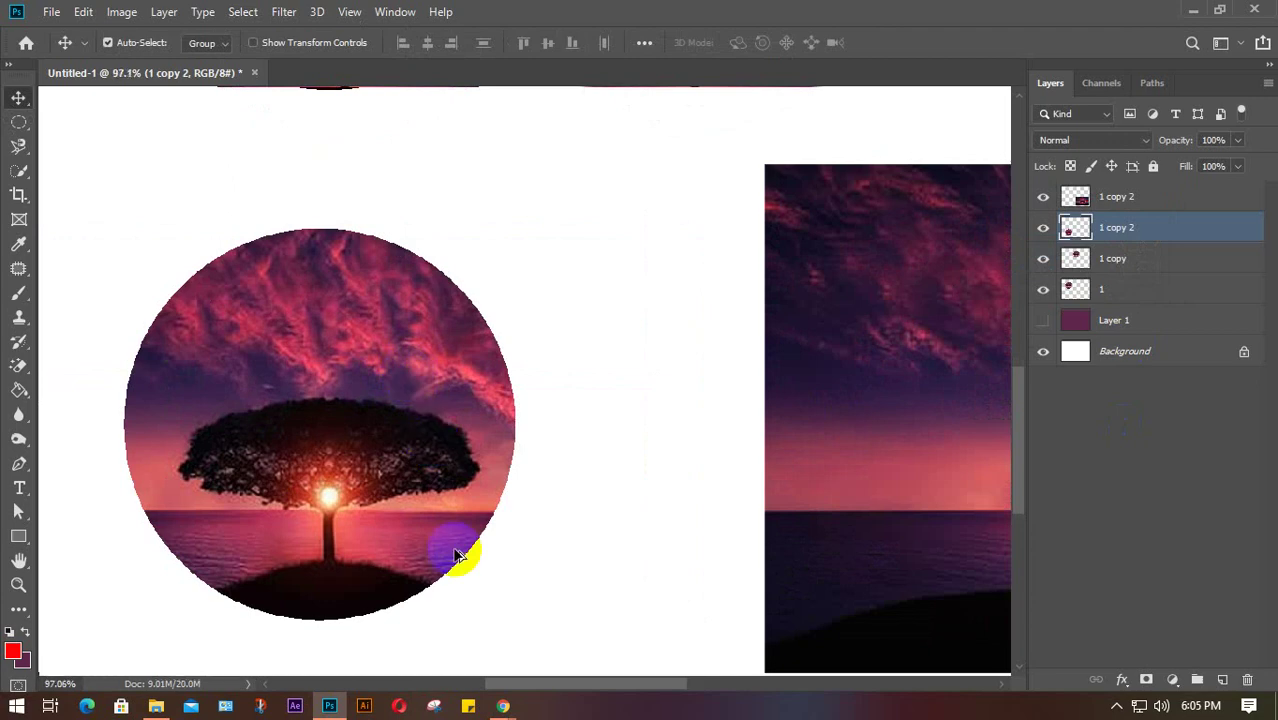
scroll(450, 540, "up", 1)
left_click_drag(484, 401, 548, 406)
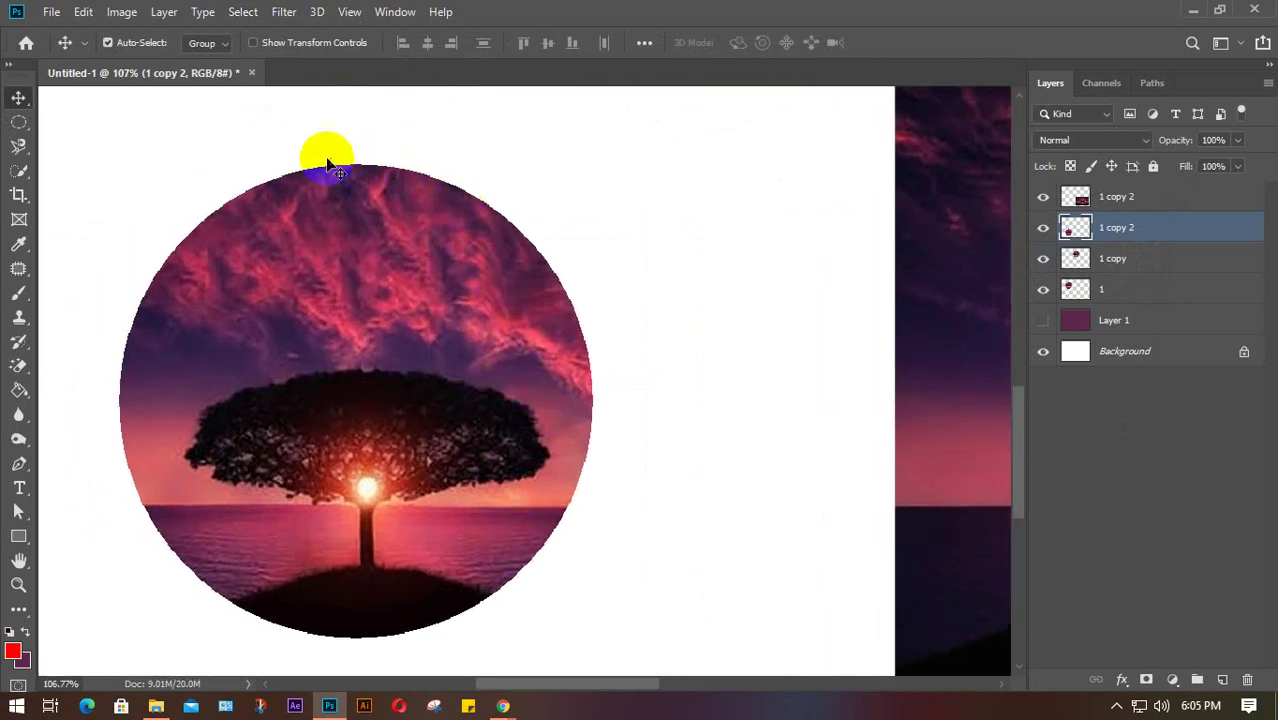
left_click(1043, 320)
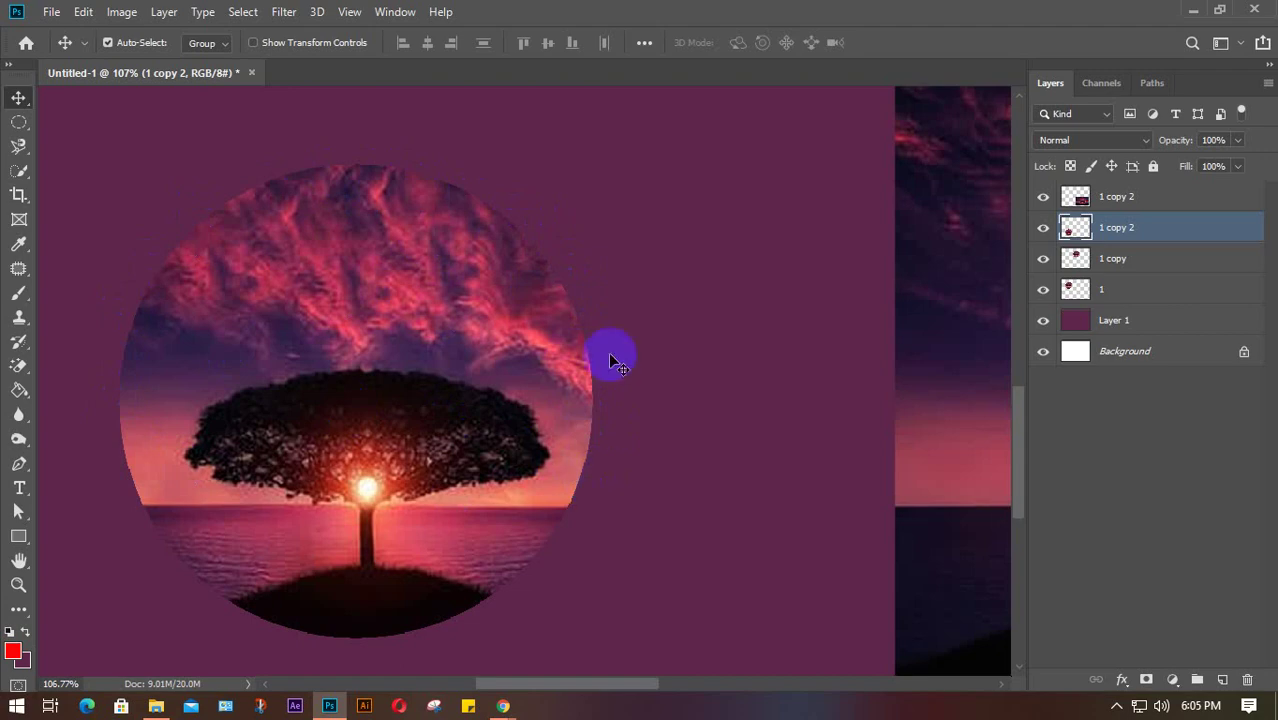
Step: Draw a circular selection around the tree on the remaining uncut sunset image with the Elliptical Marquee tool
scroll(610, 356, "down", 6)
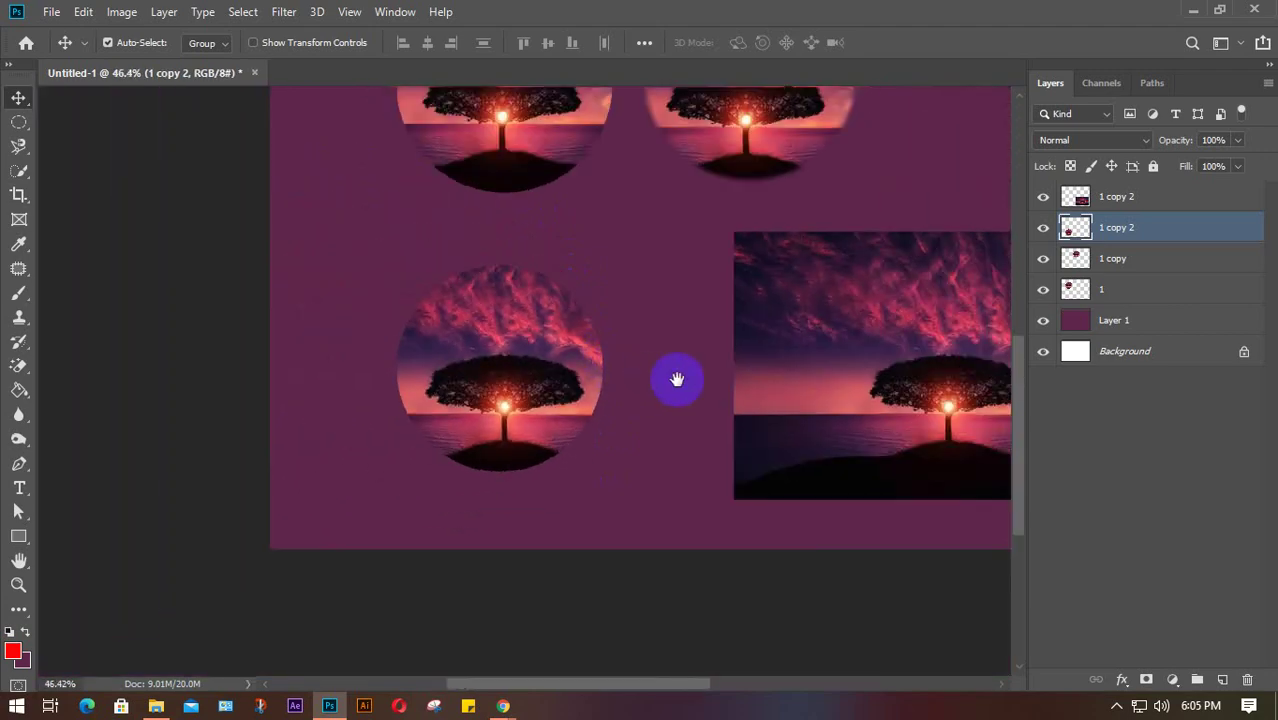
left_click_drag(677, 379, 422, 394)
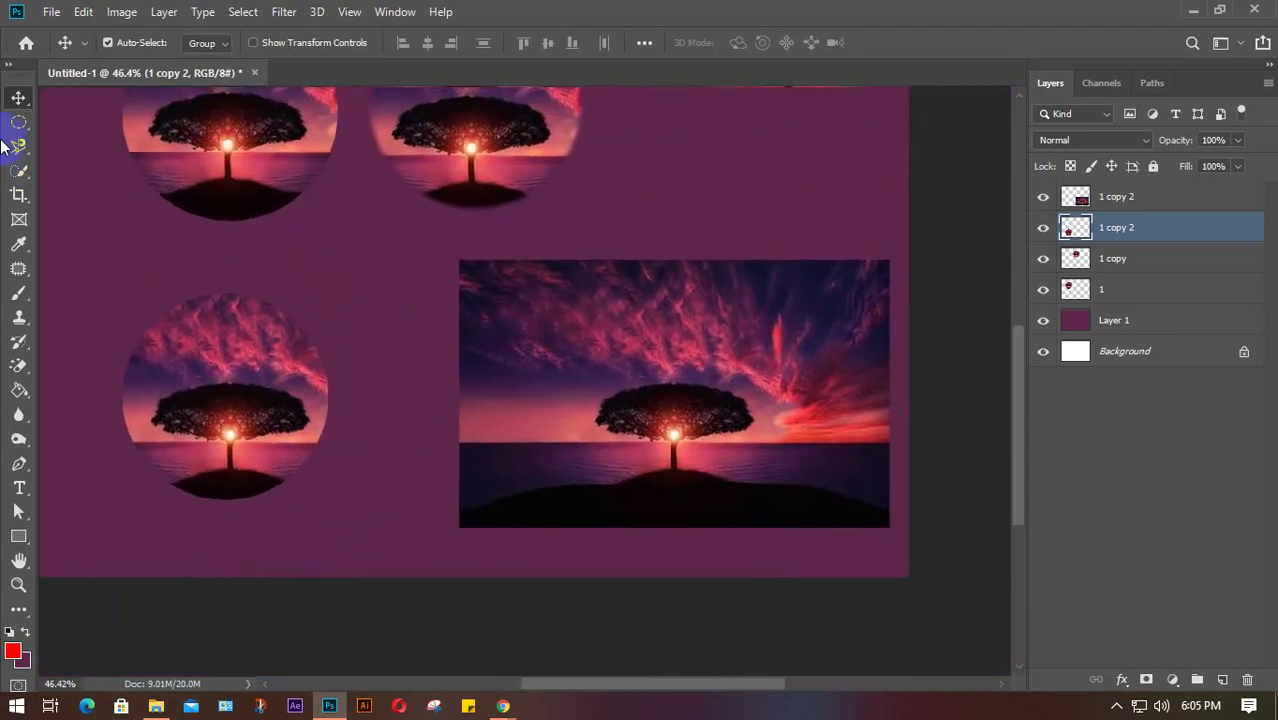
left_click(21, 121)
left_click_drag(567, 292, 803, 510)
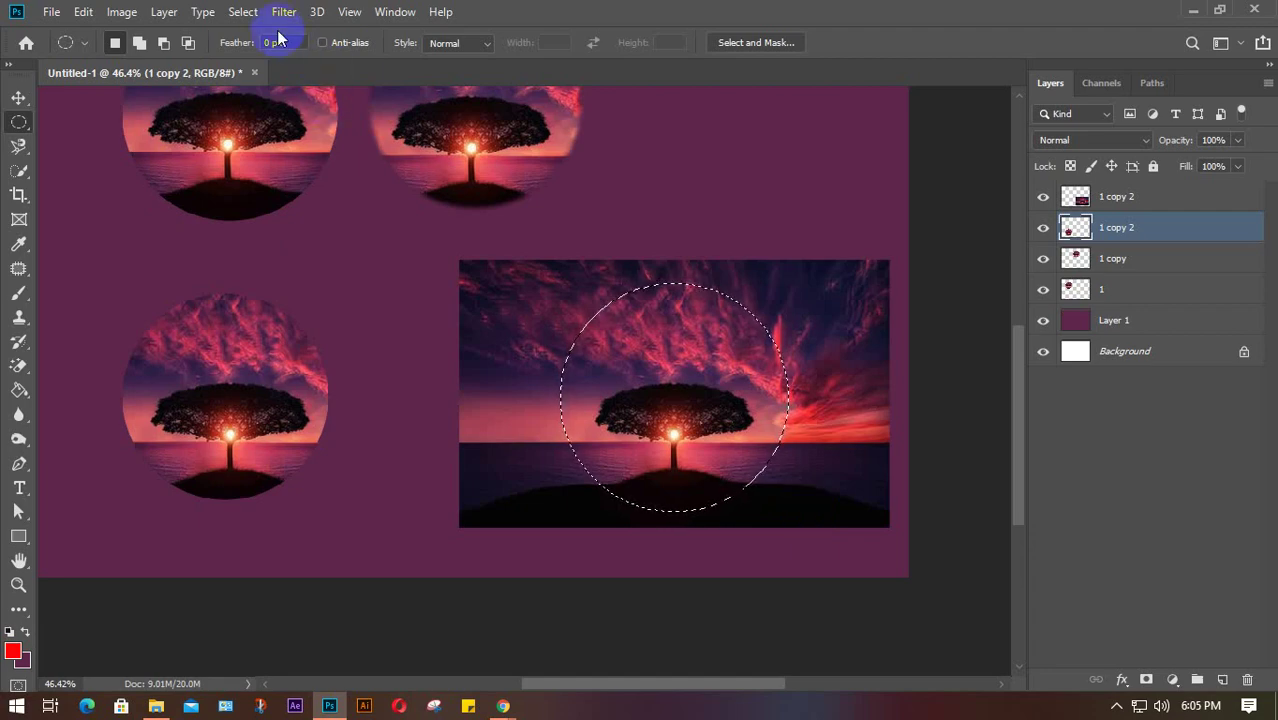
Step: Smooth the circular selection with a sample radius of 5 pixels
left_click(243, 12)
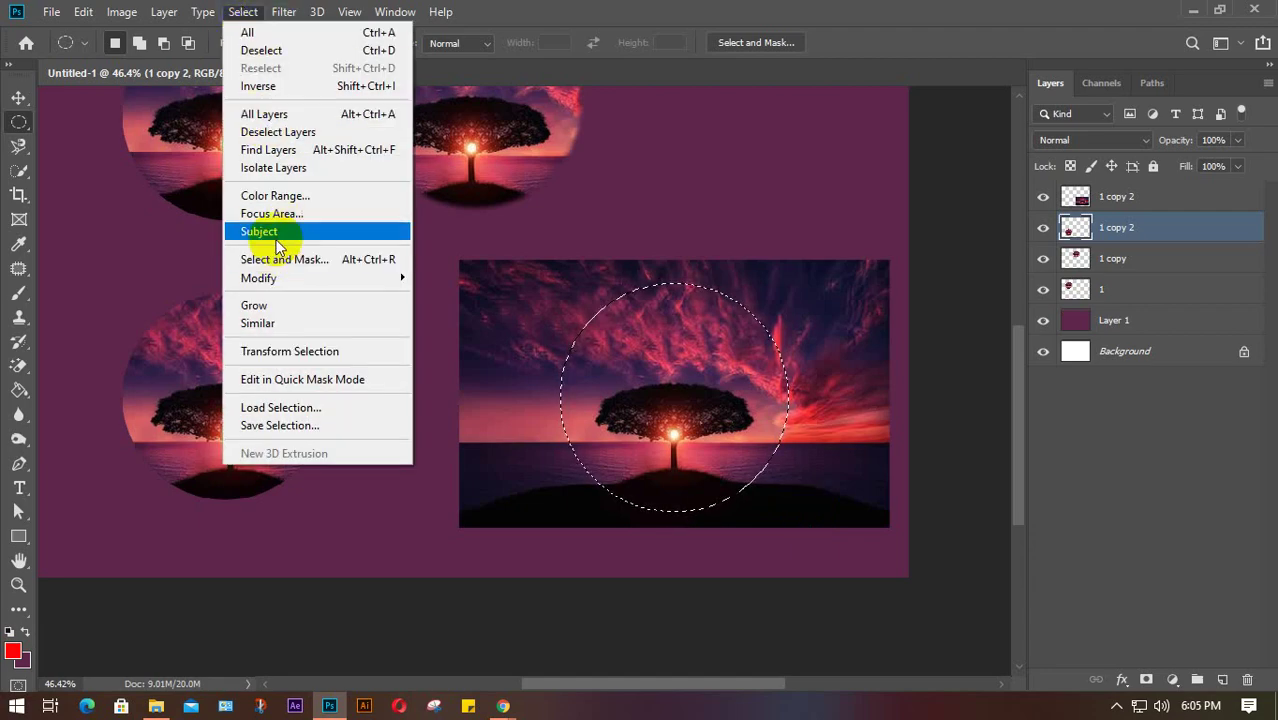
mouse_move(297, 285)
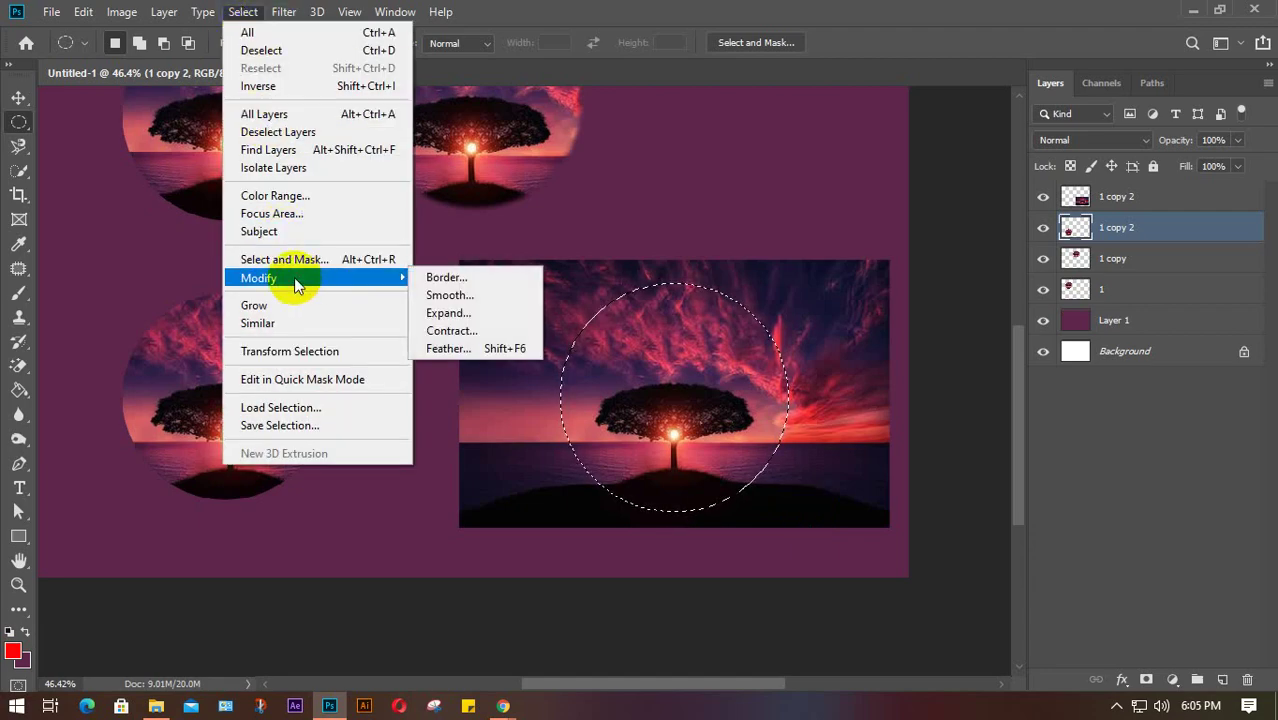
left_click(450, 296)
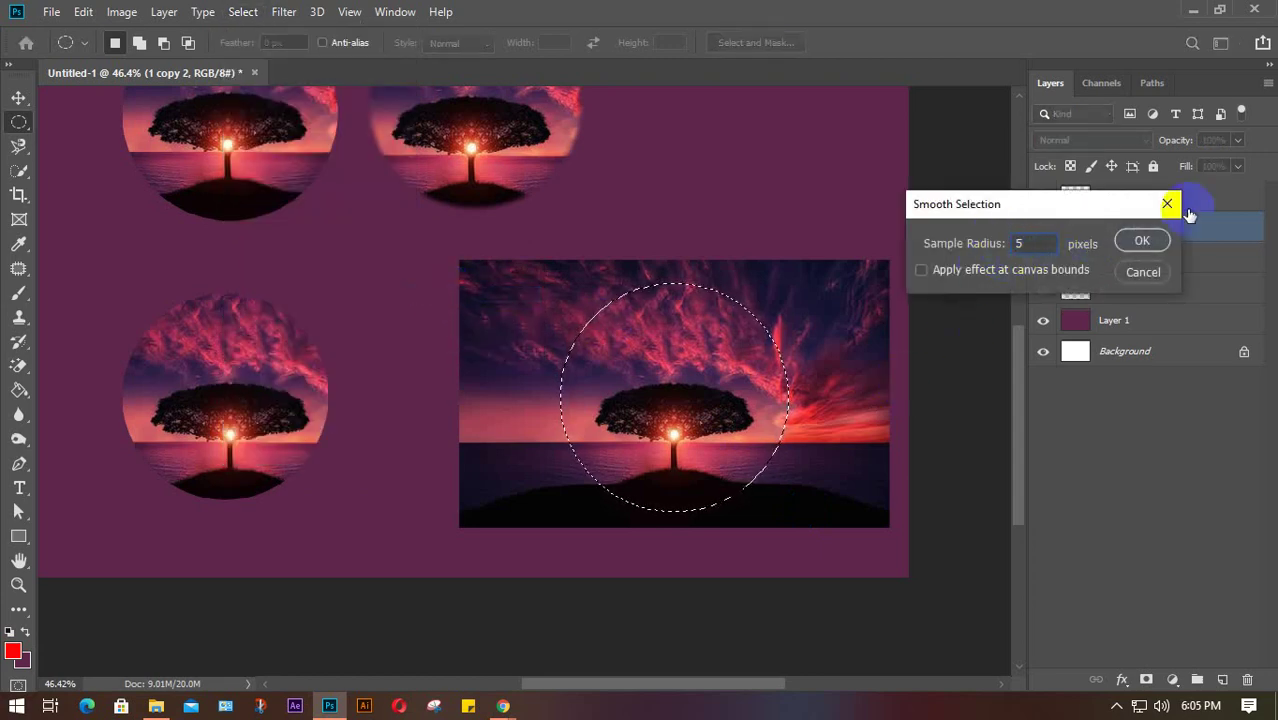
left_click(1142, 242)
Step: Feather the circular selection with a radius of 5 pixels
left_click(243, 11)
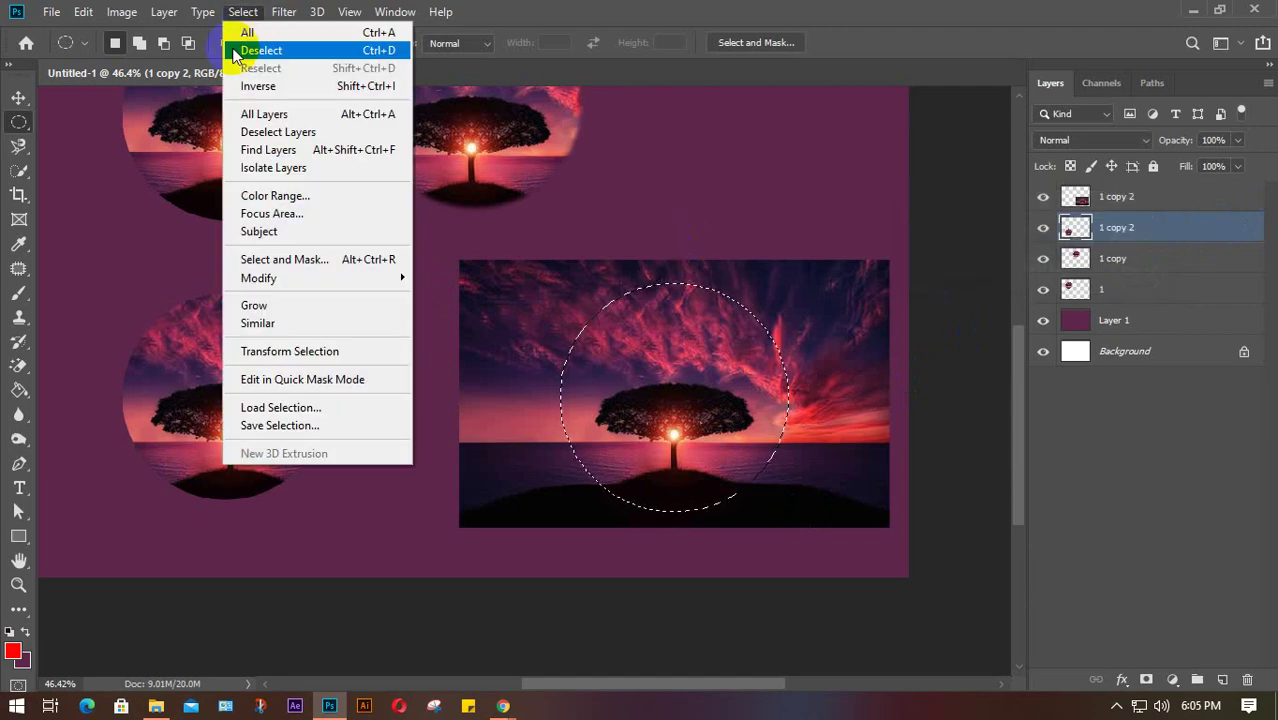
mouse_move(280, 278)
left_click(455, 345)
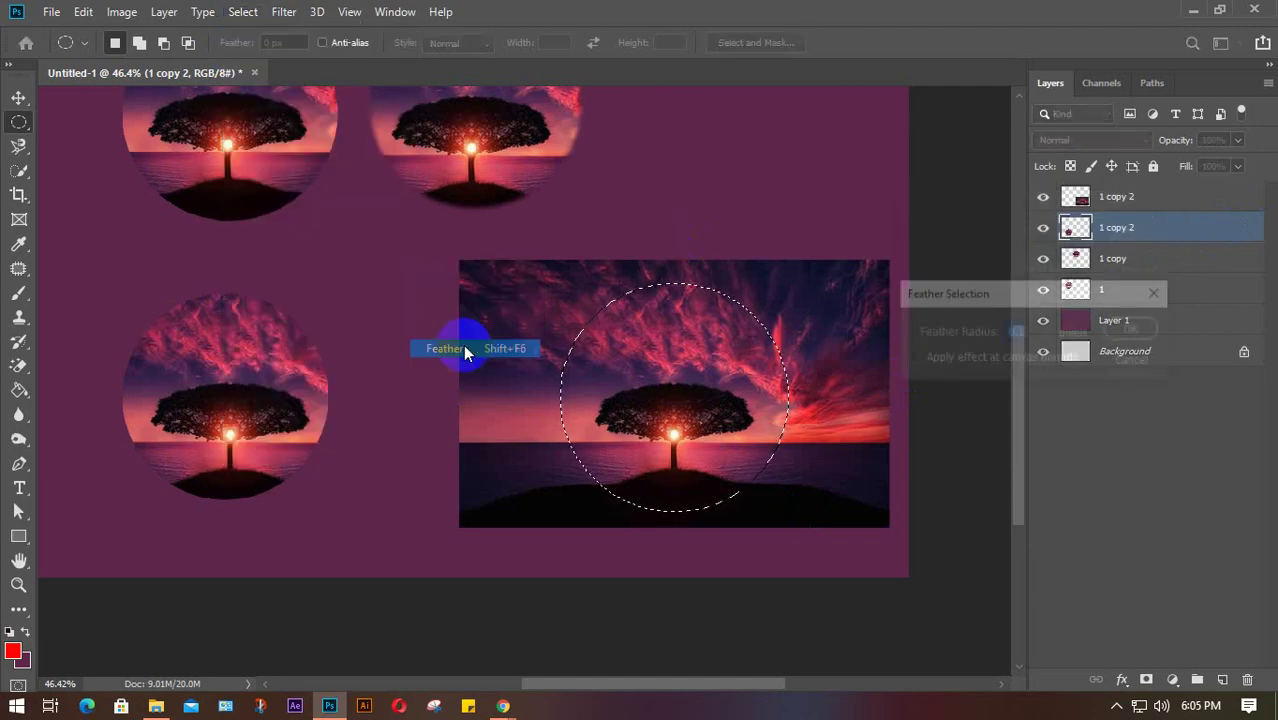
left_click(987, 332)
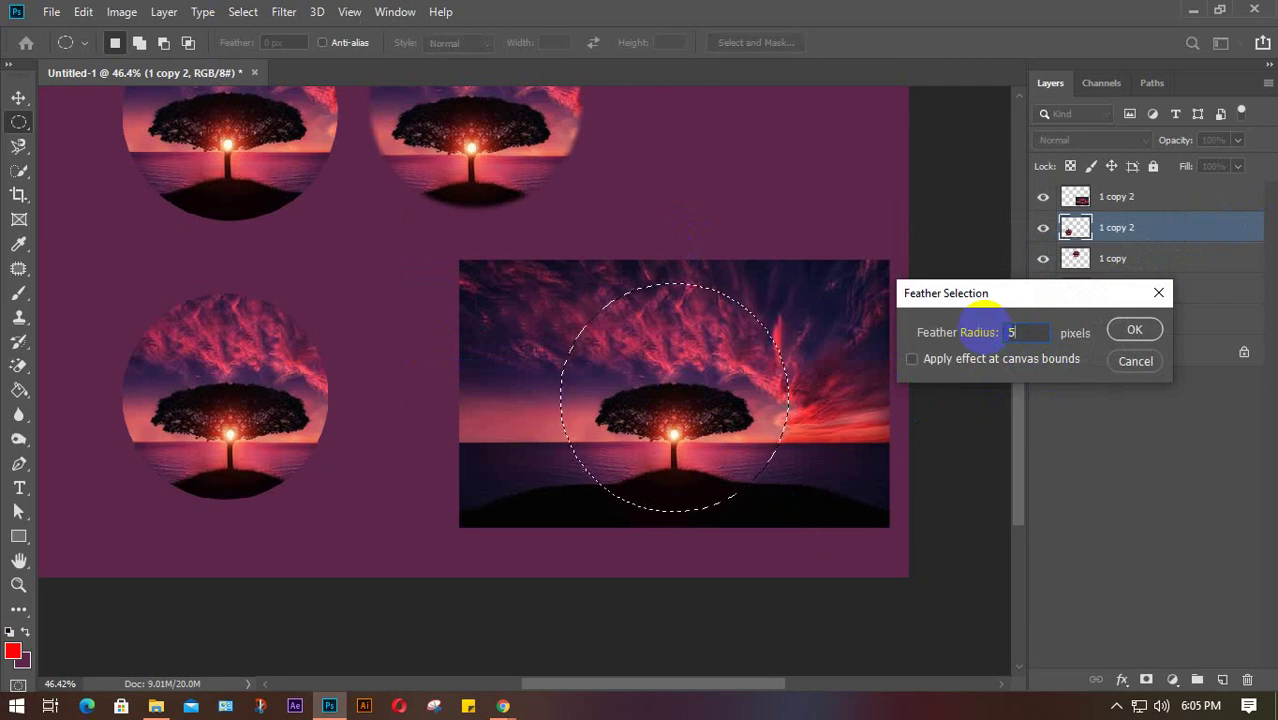
key("Return")
Step: Invert the selection, clear the area outside the circle from the topmost 1 copy 2 layer, and deselect
key("ctrl+shift+i")
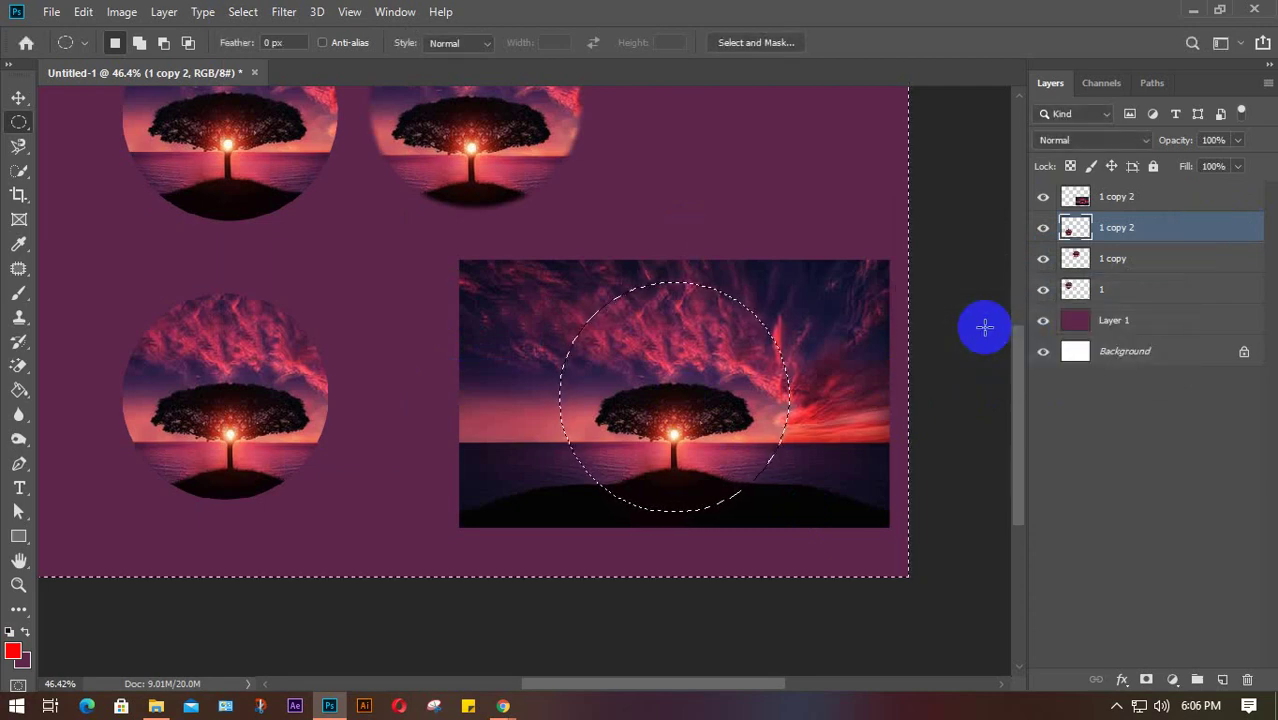
key("Delete")
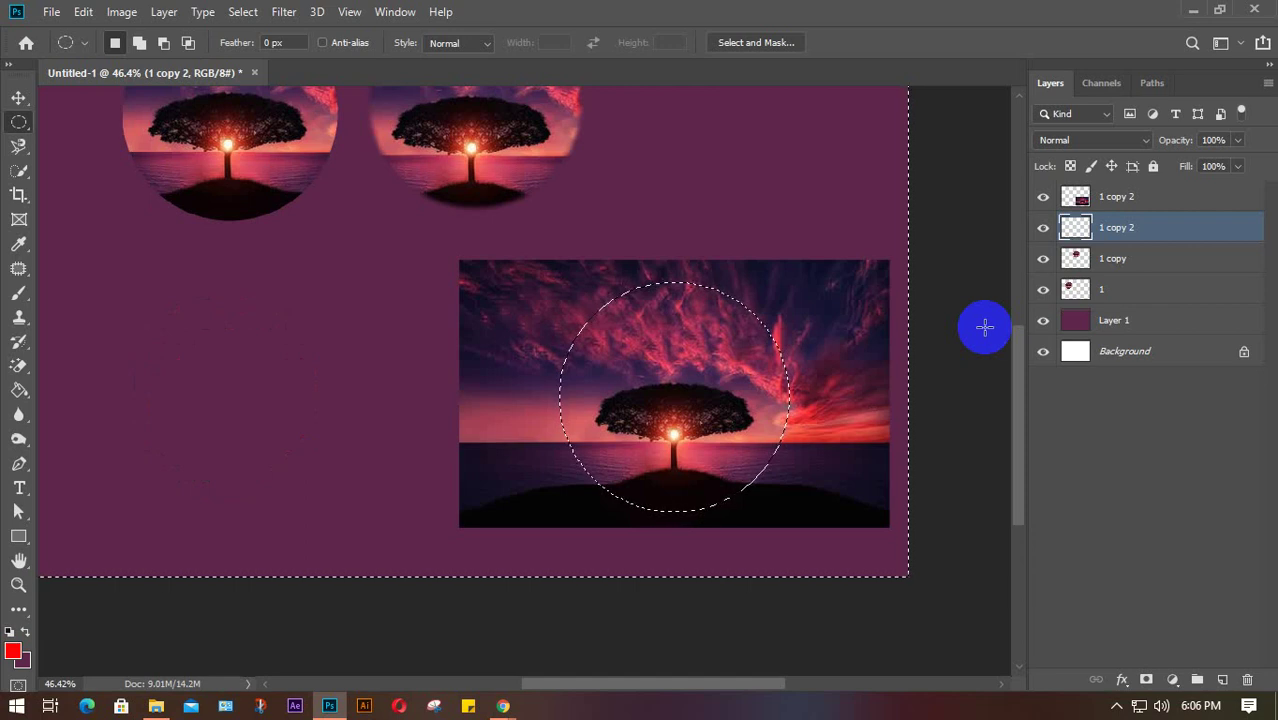
key("ctrl+z")
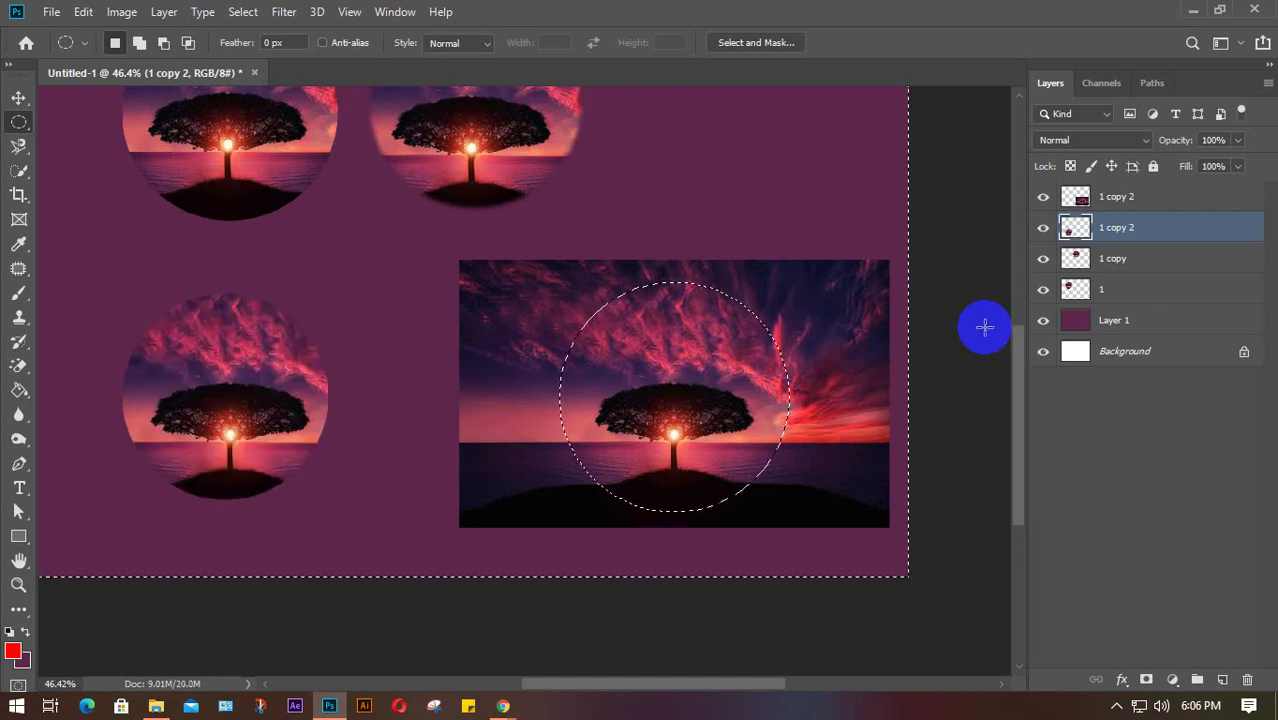
left_click(1152, 205)
key("Delete")
key("ctrl+d")
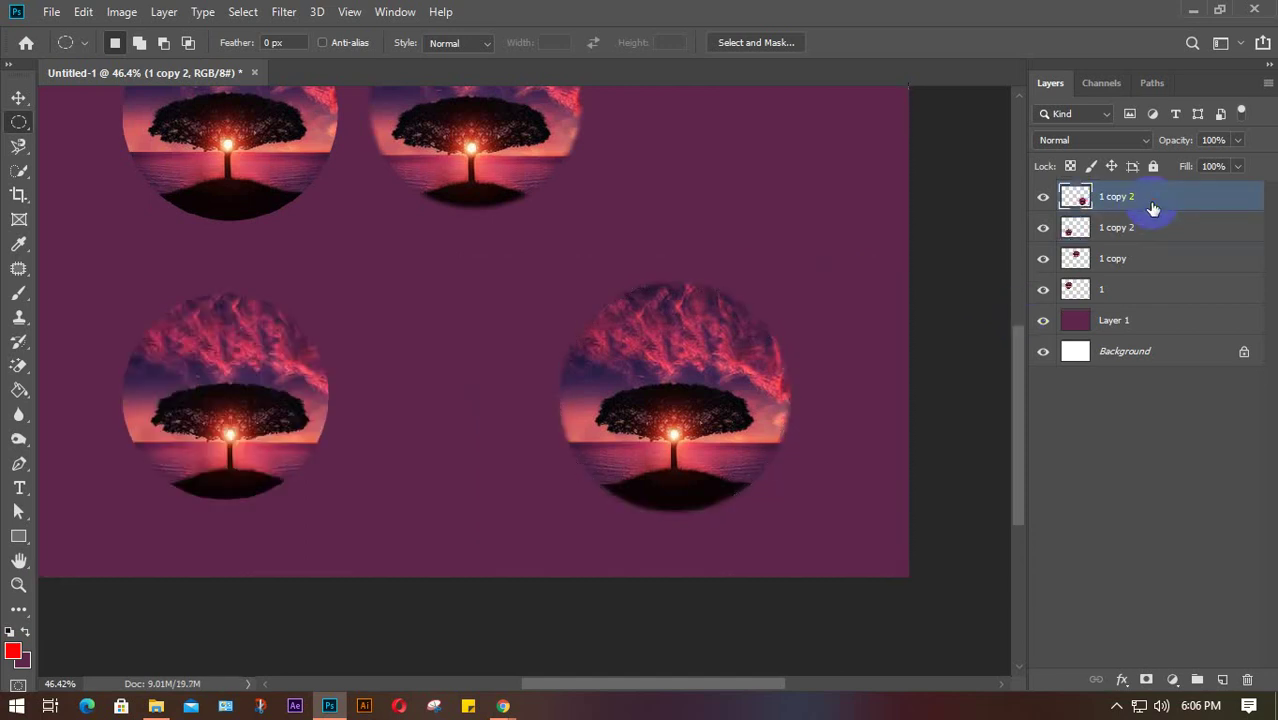
Step: Arrange the new feathered circle and the earlier 1 copy circle in one row beside the lower-left circle
key("v")
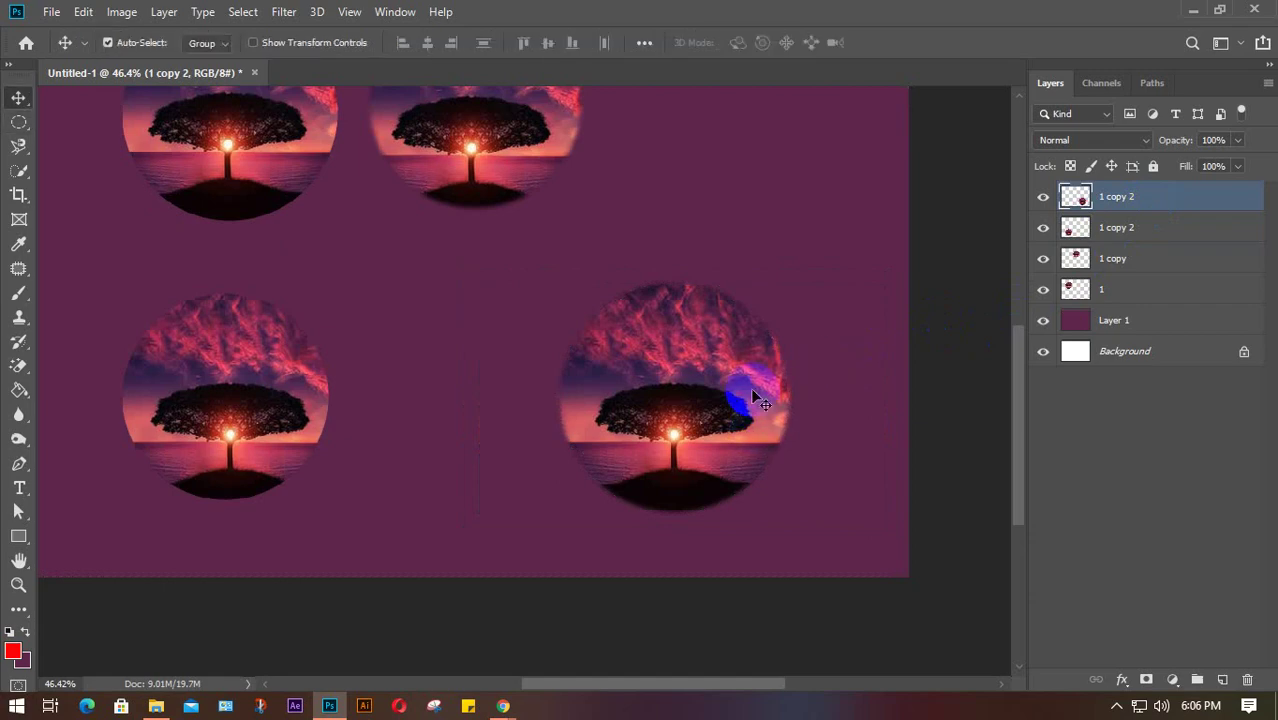
left_click_drag(757, 397, 548, 378)
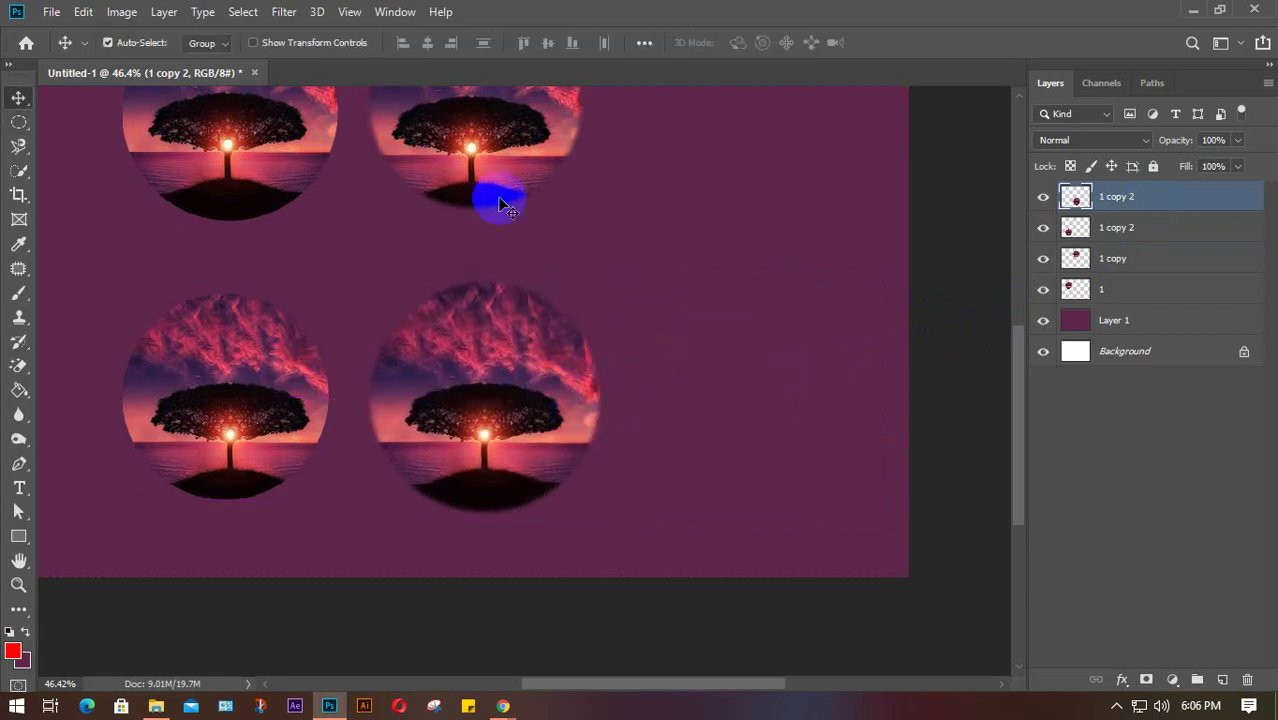
left_click_drag(503, 205, 741, 433)
Step: Compare the edges of the lower-row circles with the edge of the upper circle at high magnification
scroll(399, 470, "up", 5)
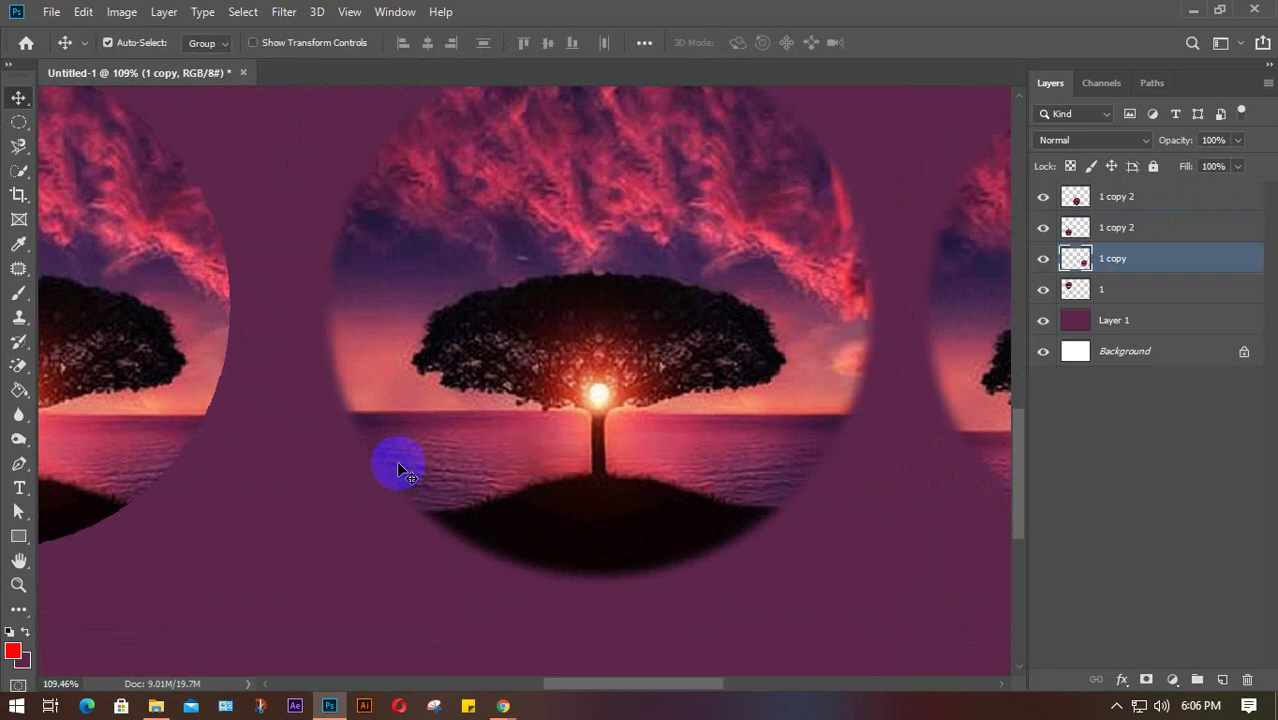
scroll(222, 402, "up", 7)
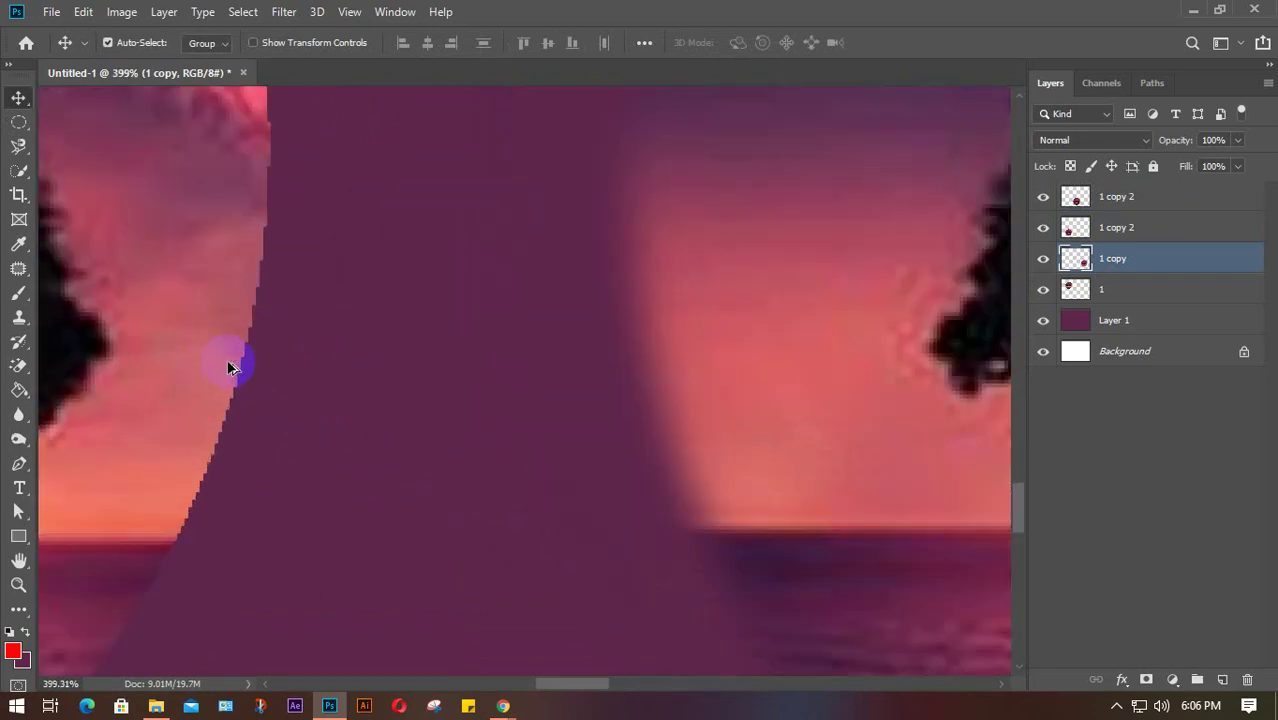
scroll(428, 265, "up", 7)
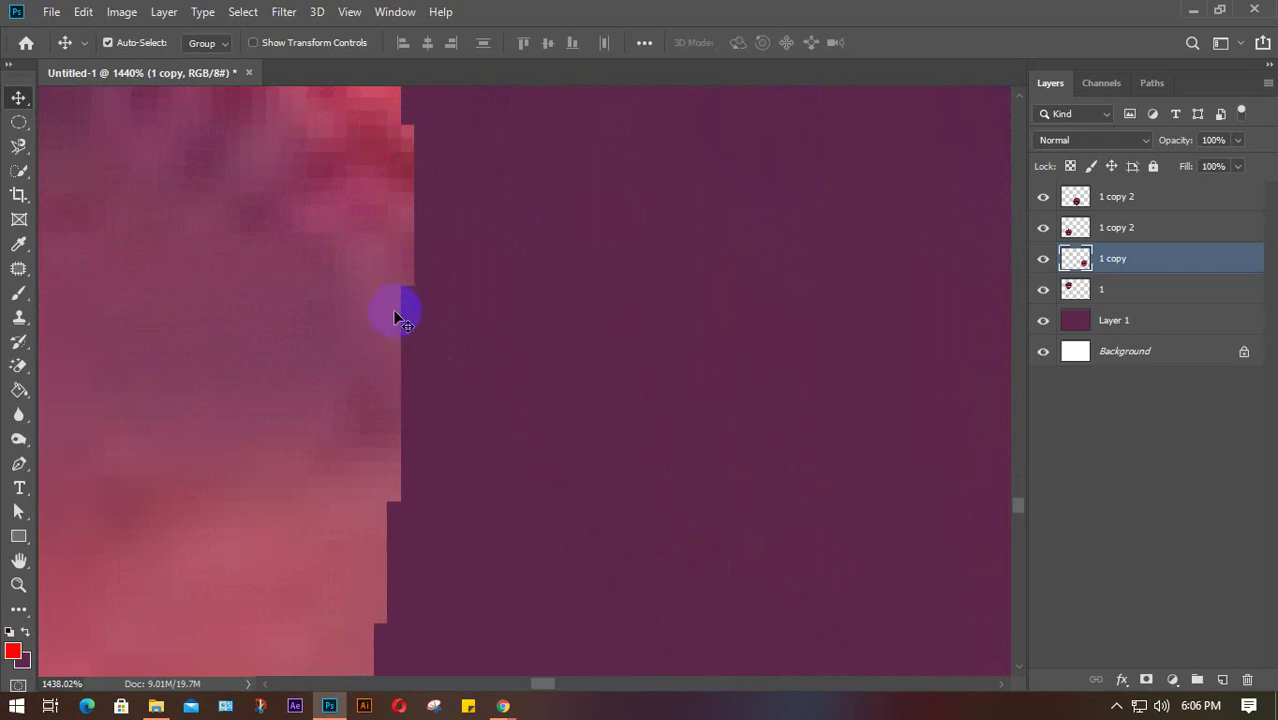
scroll(410, 315, "down", 8)
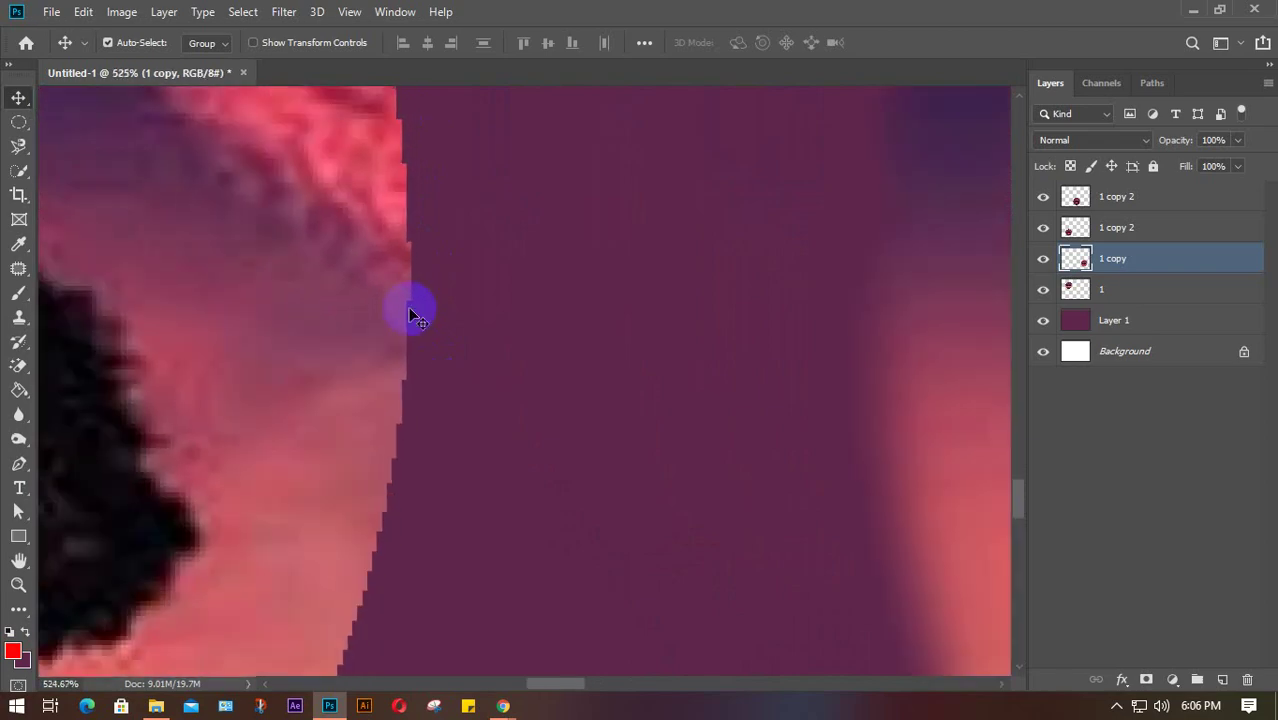
scroll(410, 315, "down", 5)
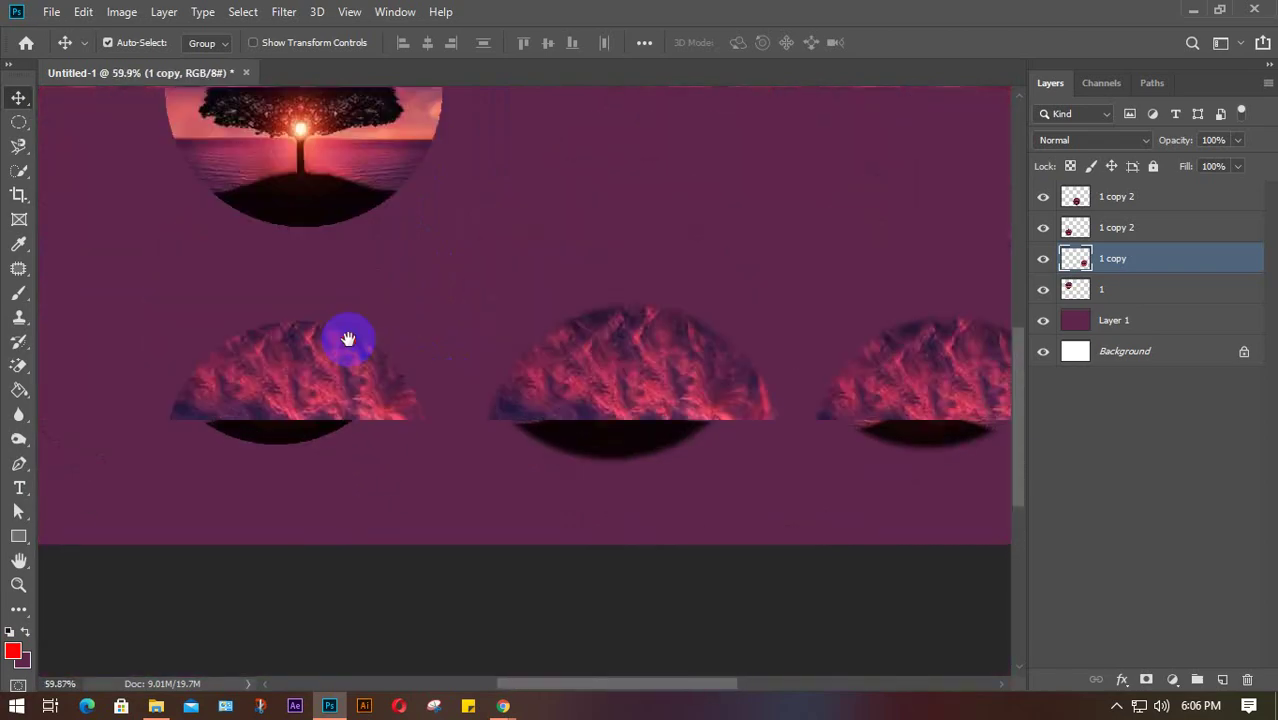
scroll(410, 290, "up", 4)
scroll(484, 272, "up", 8)
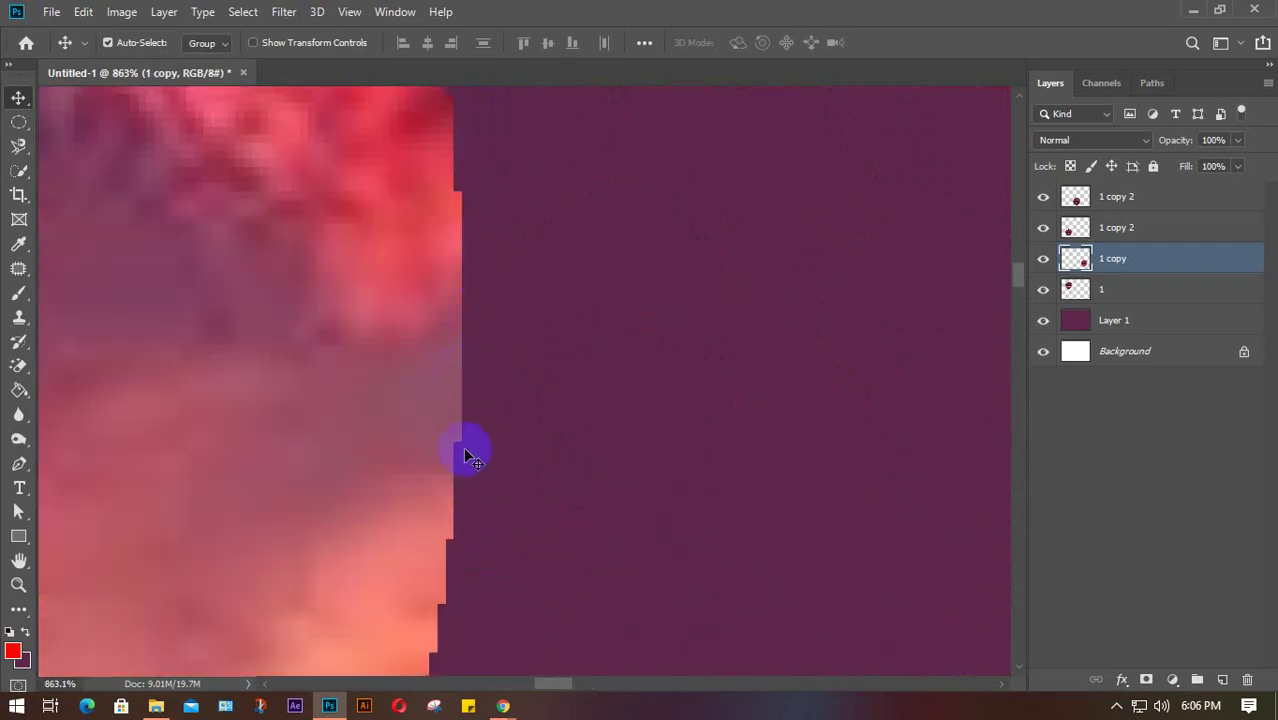
scroll(490, 290, "down", 8)
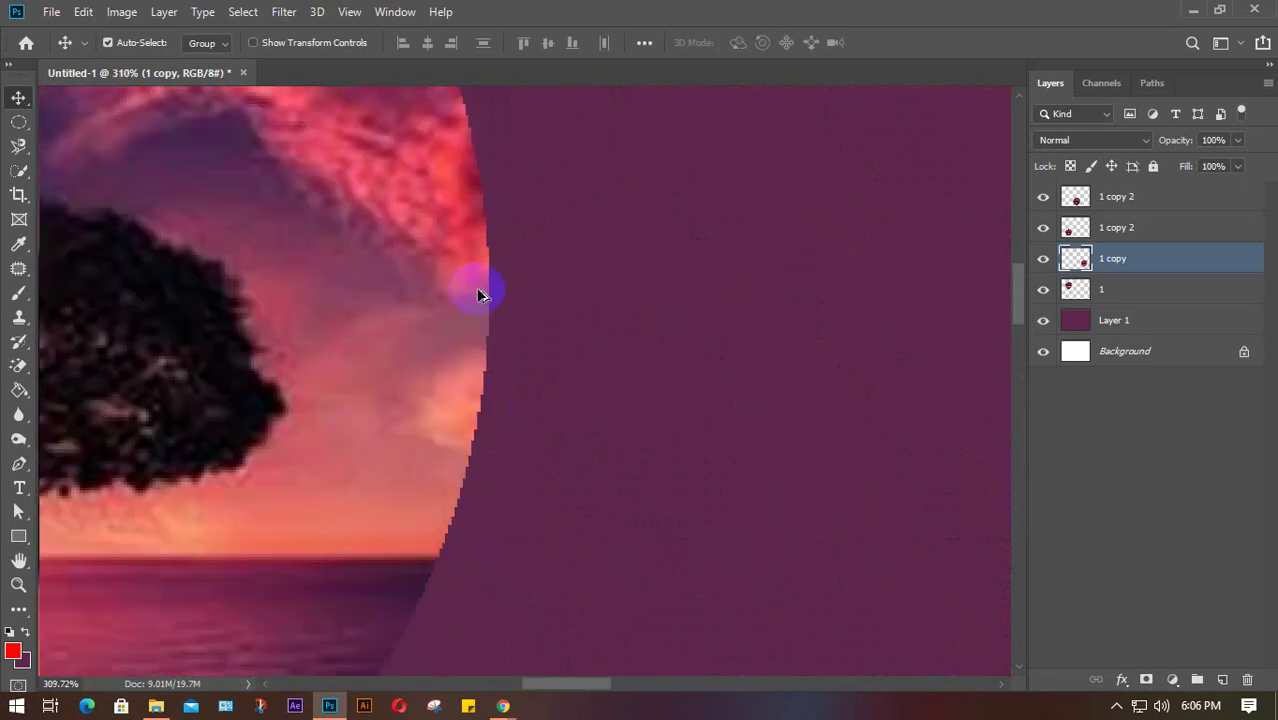
scroll(478, 295, "down", 2)
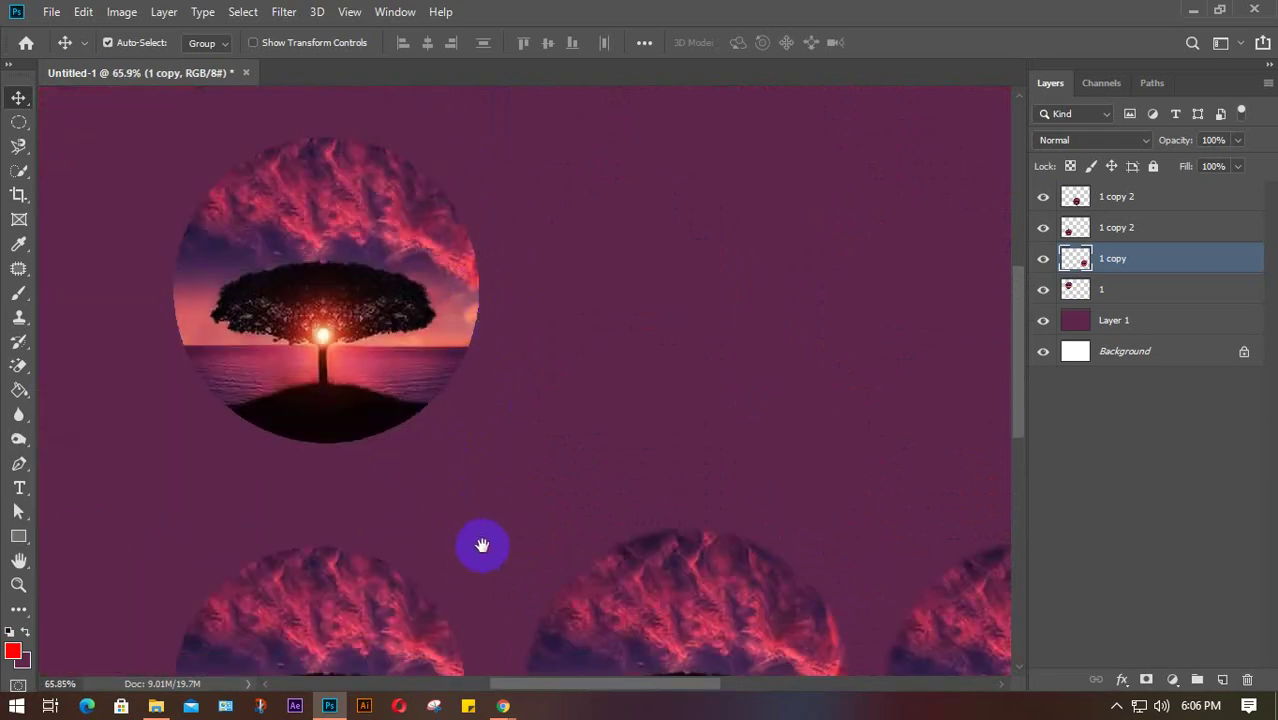
scroll(485, 542, "down", 3)
Step: Examine the right edge of the lower-left circle against its feathered neighbour up close
scroll(445, 460, "up", 7)
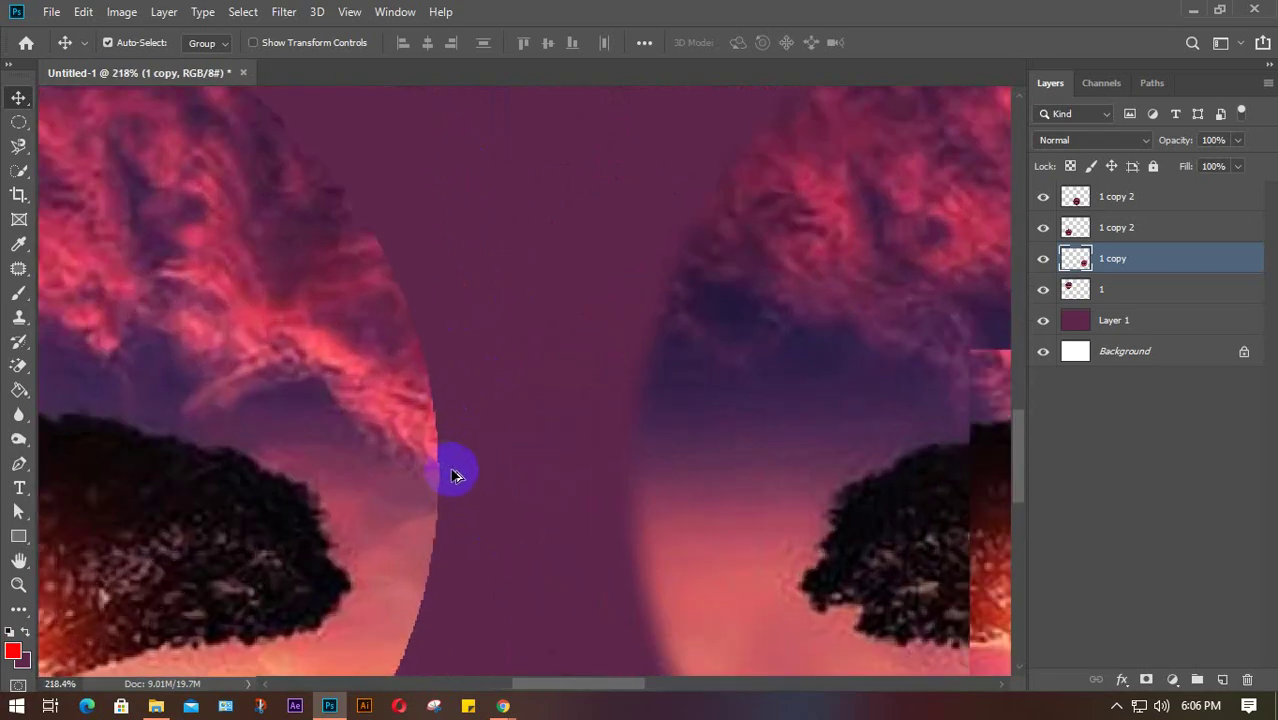
scroll(441, 475, "up", 2)
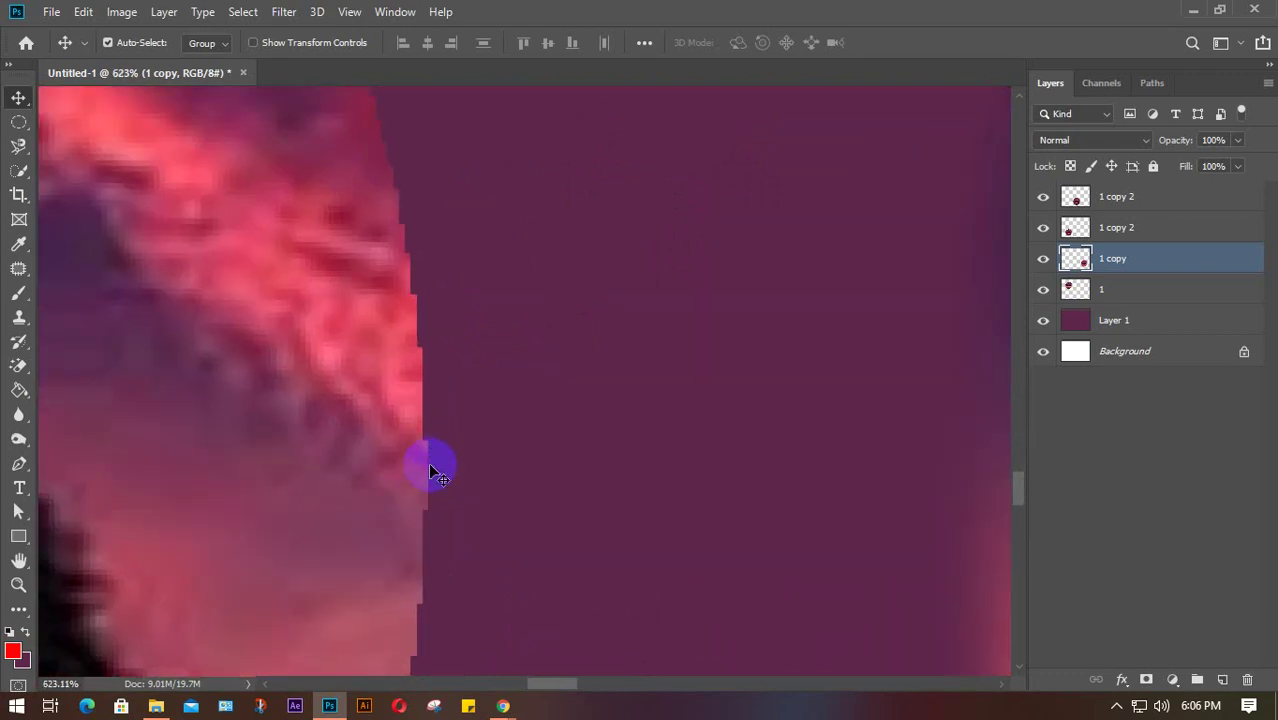
scroll(500, 424, "down", 7)
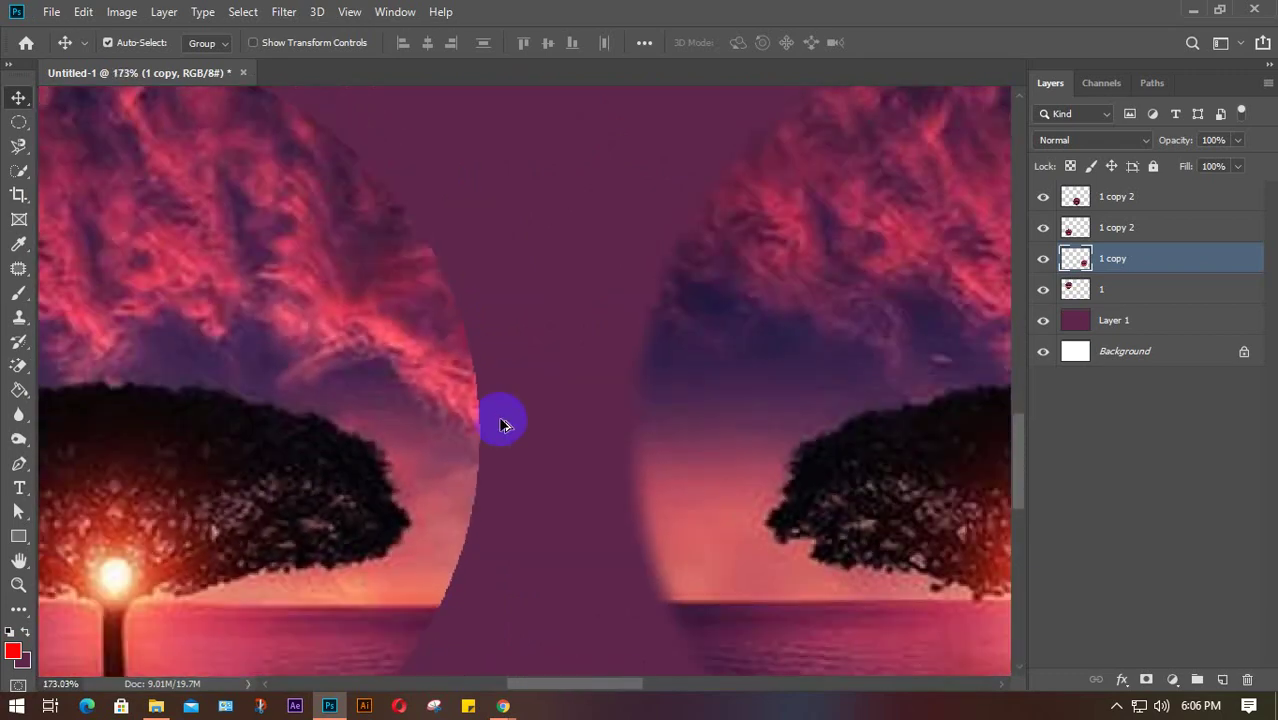
scroll(505, 412, "down", 1)
scroll(505, 430, "up", 7)
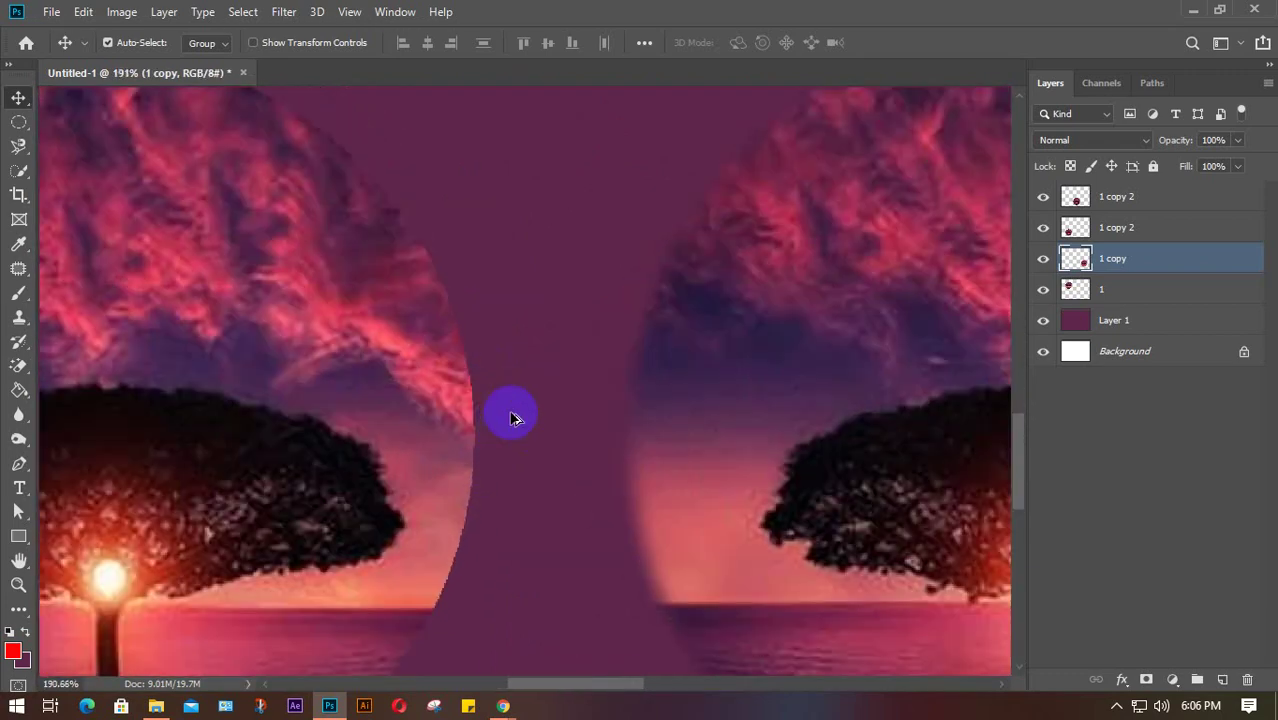
left_click_drag(436, 494, 494, 377)
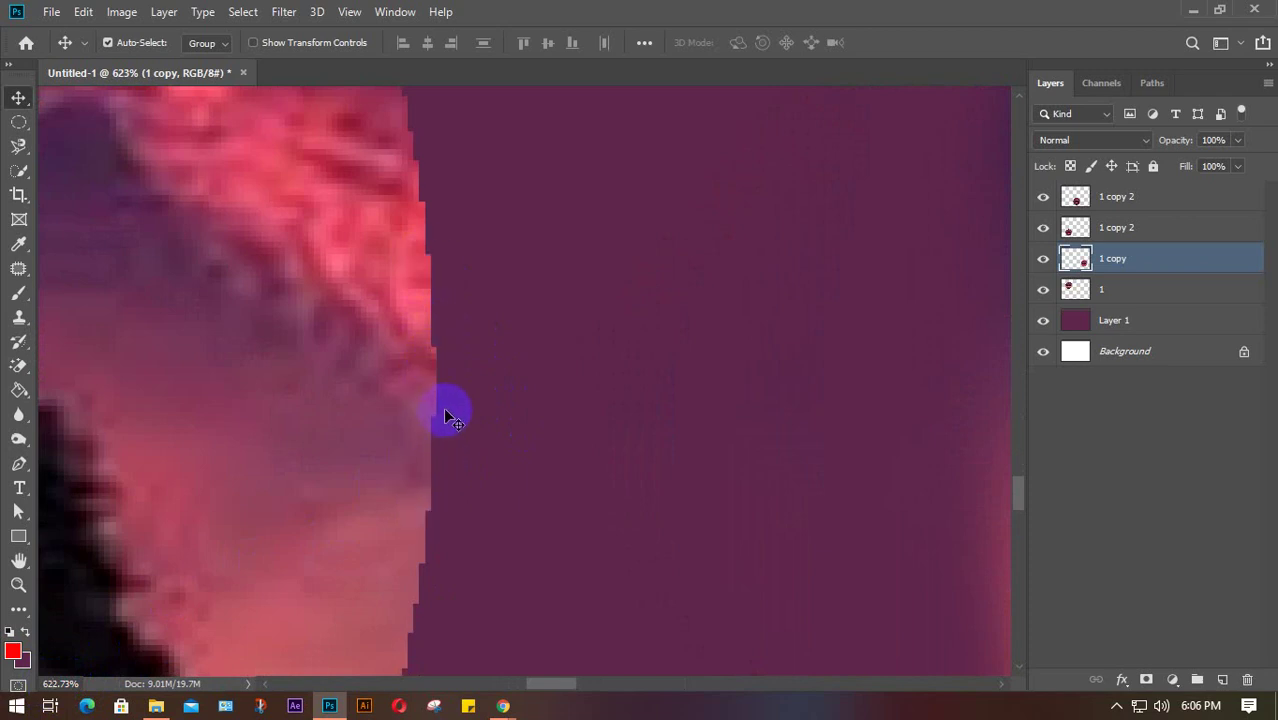
left_click(490, 390)
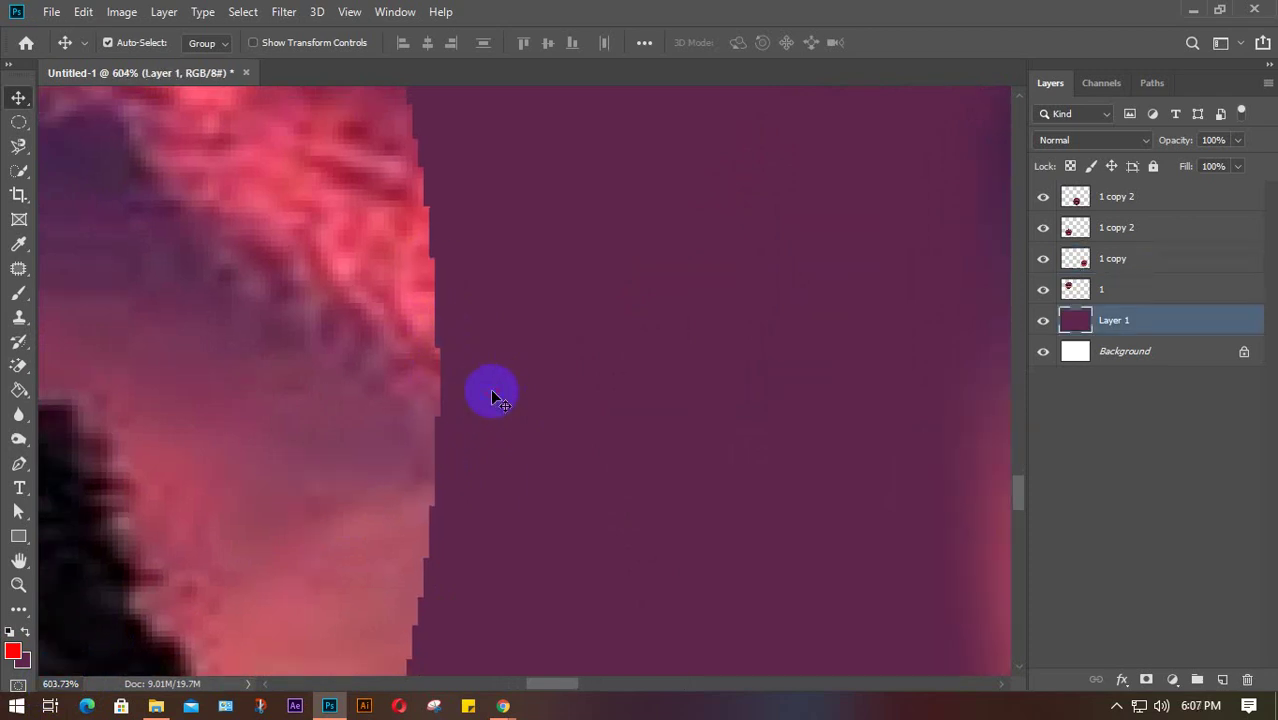
scroll(490, 390, "down", 5)
scroll(485, 334, "down", 3)
Step: Examine the pixel steps along the upper circle's right edge up close
scroll(505, 528, "up", 3)
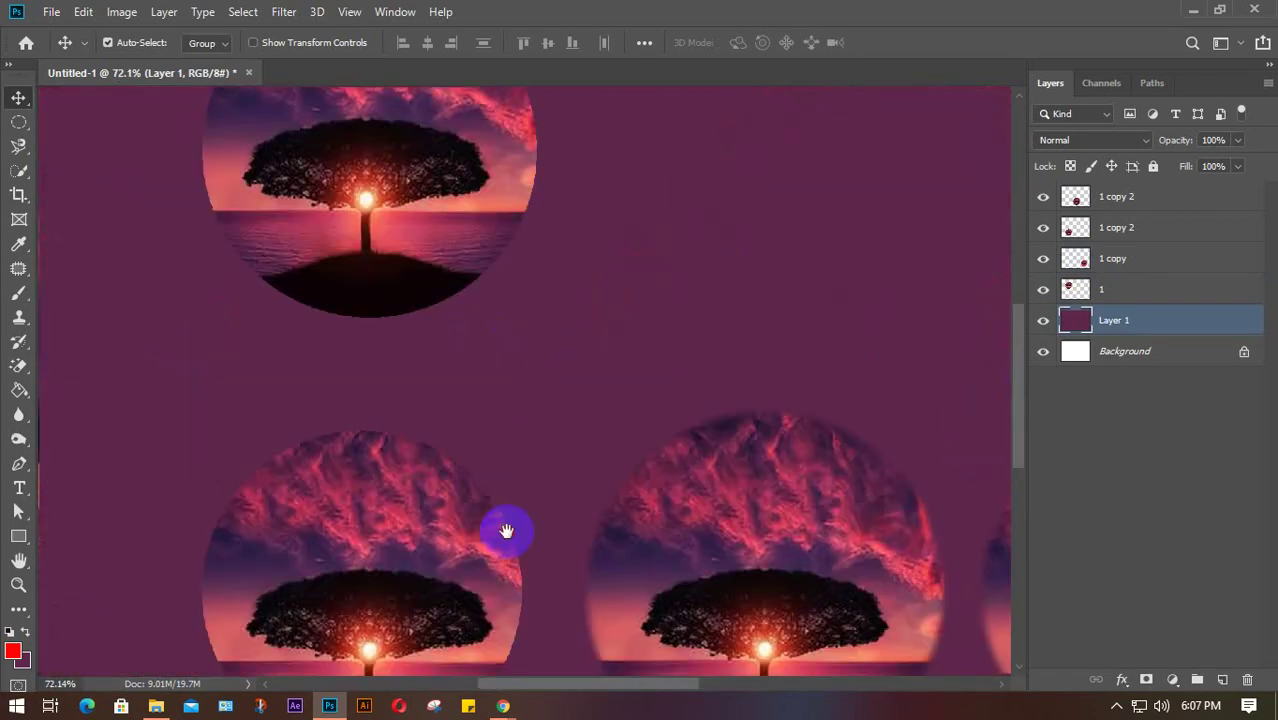
scroll(538, 333, "up", 5)
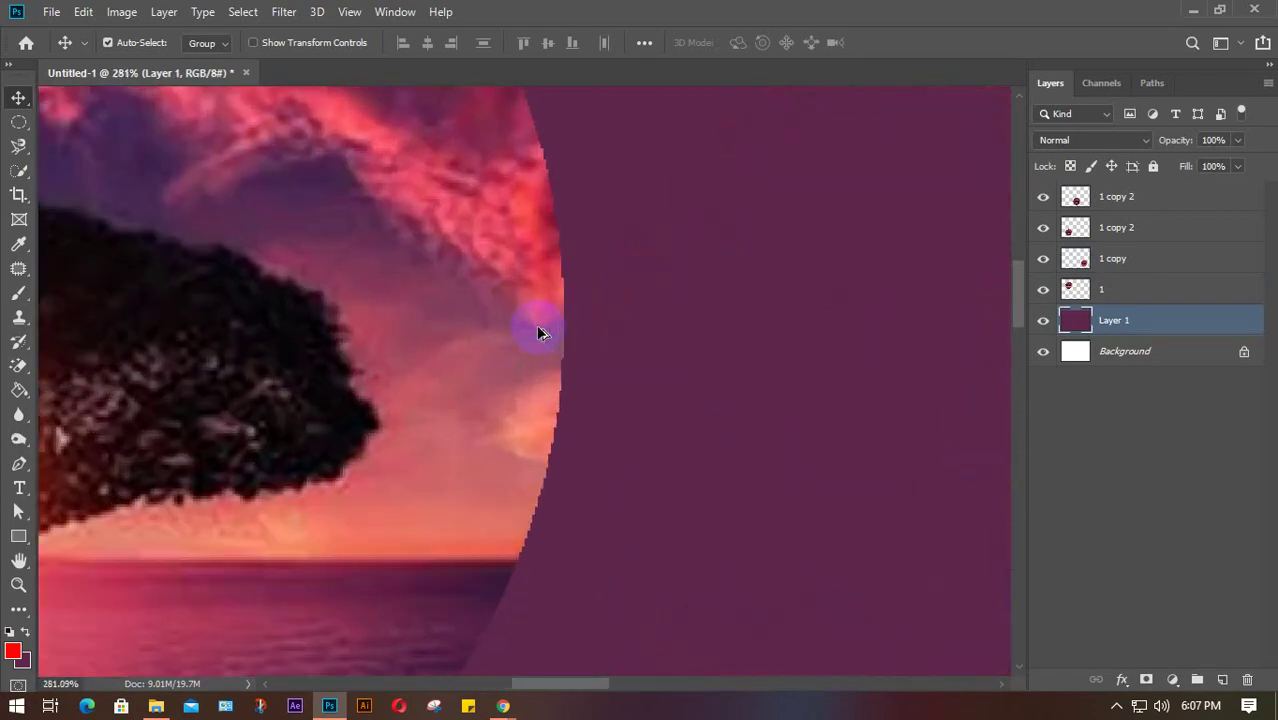
scroll(538, 333, "up", 1)
scroll(538, 332, "up", 6)
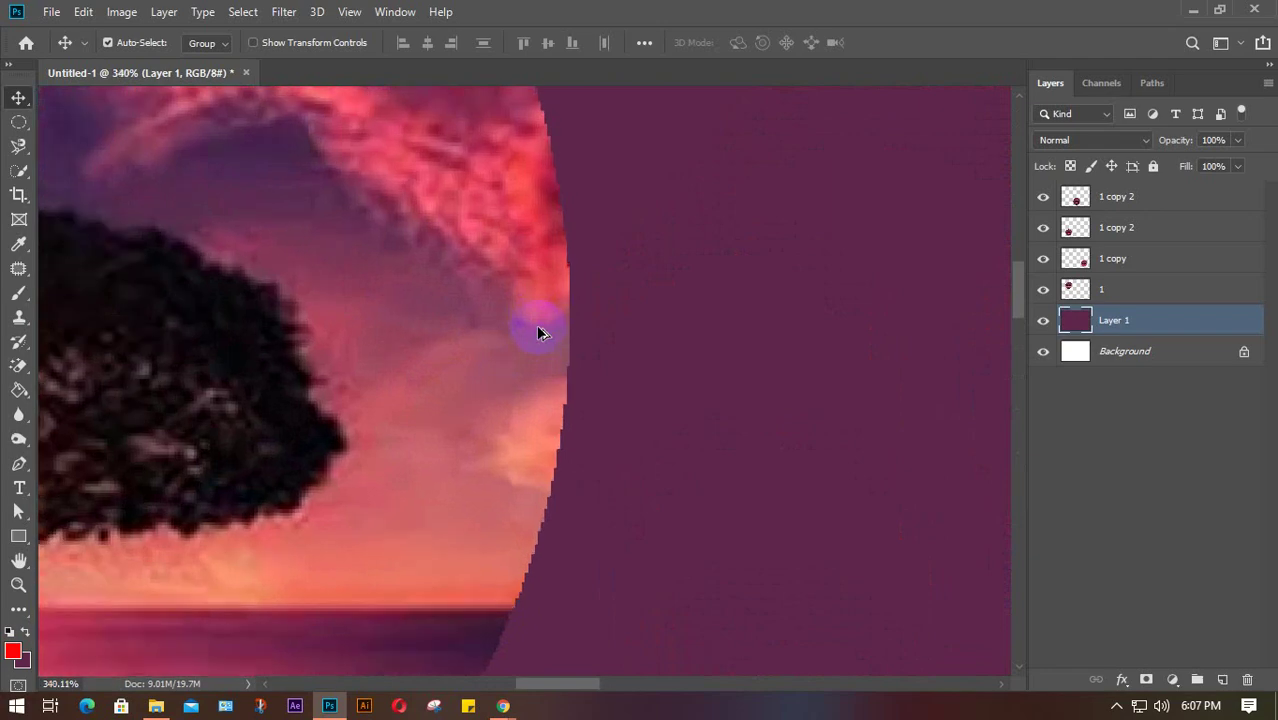
scroll(573, 325, "up", 2)
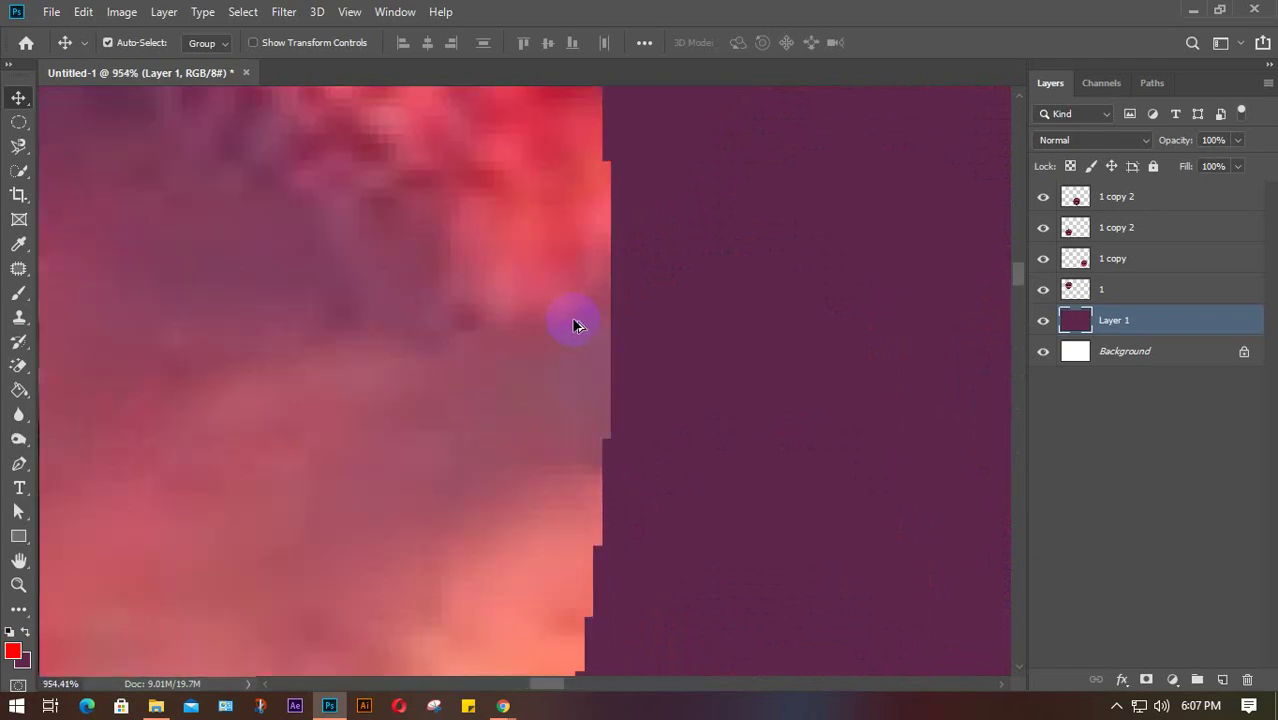
scroll(573, 325, "down", 2)
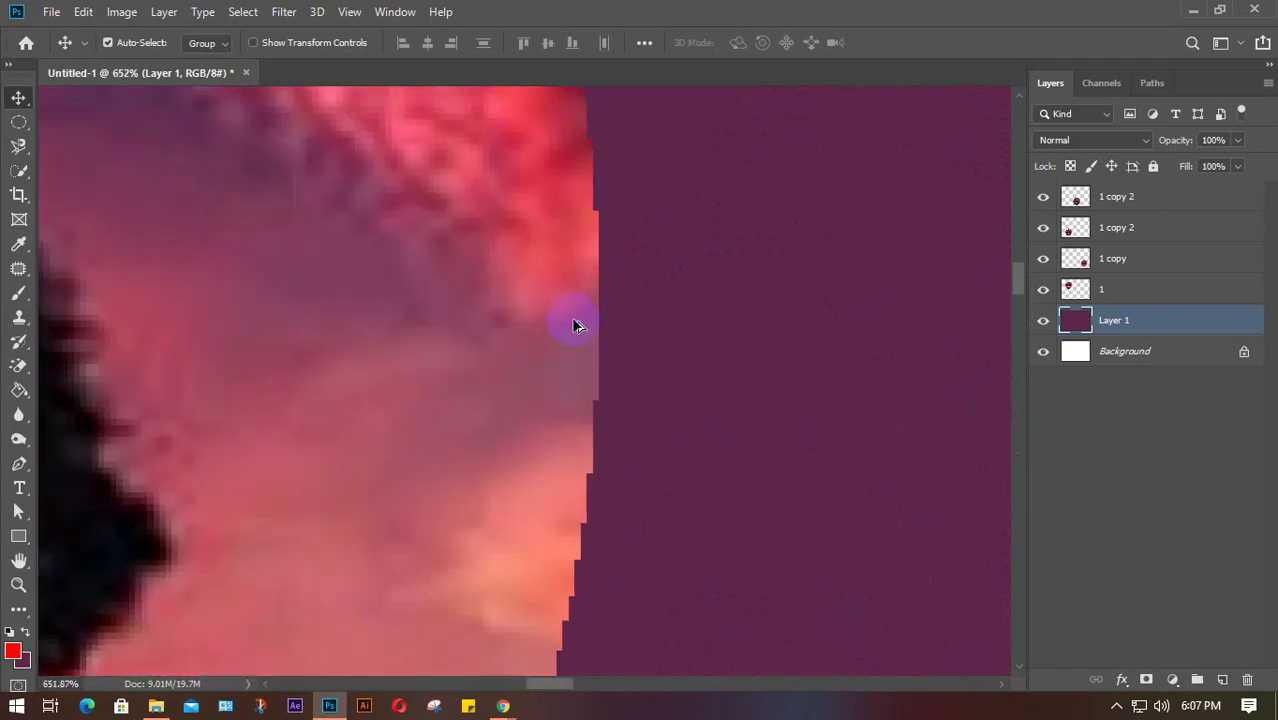
scroll(573, 325, "down", 1)
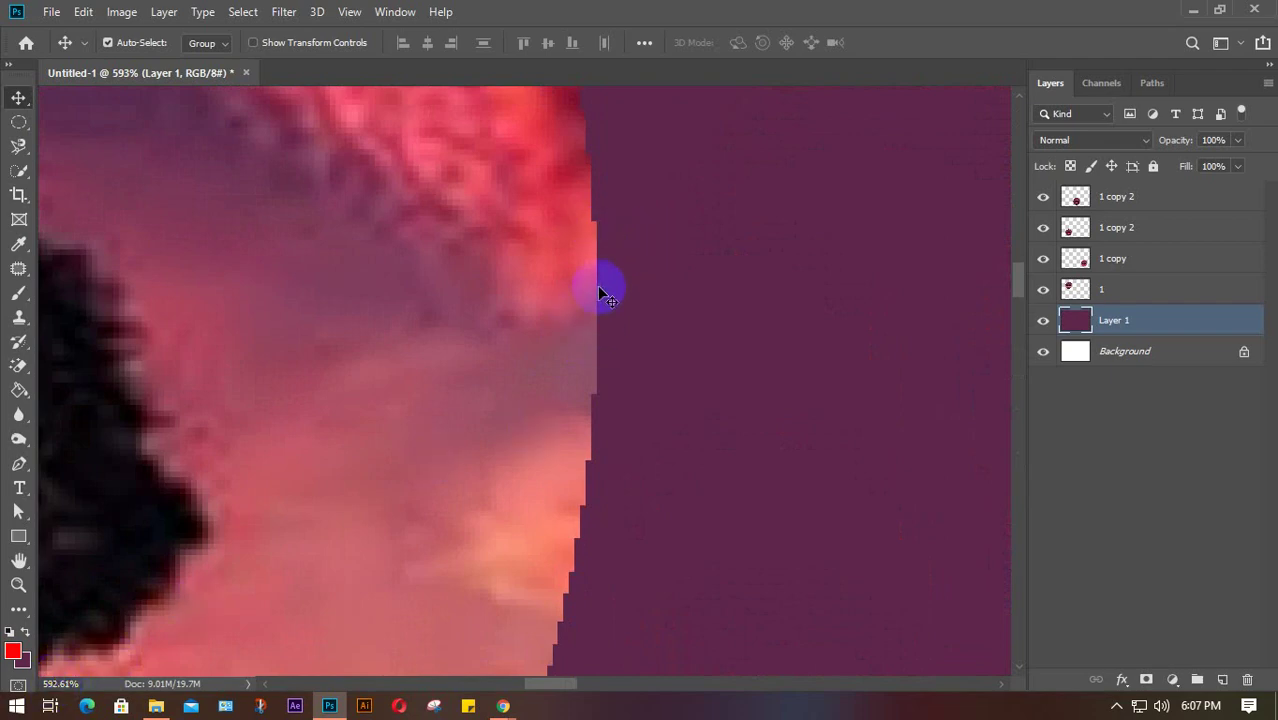
Step: Compare the hard edges of the left circles with the feathered edges of the lower-row circles at high magnification
scroll(597, 354, "down", 10)
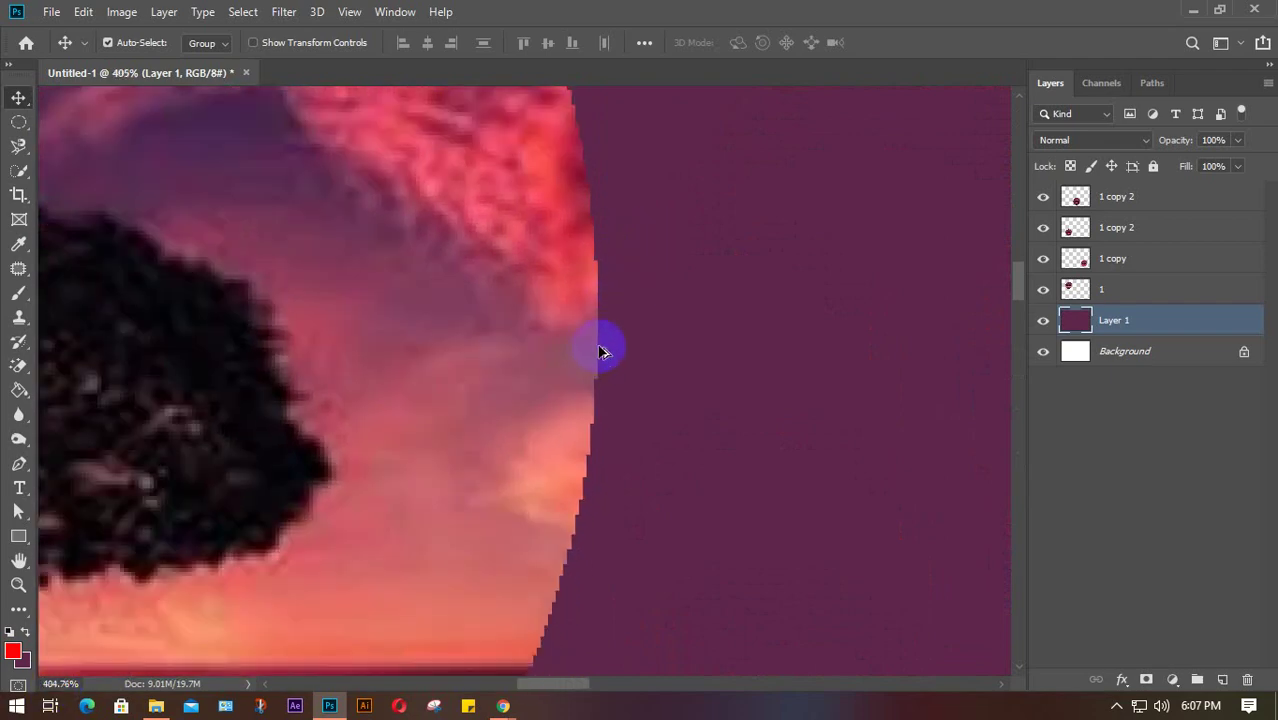
scroll(600, 352, "down", 3)
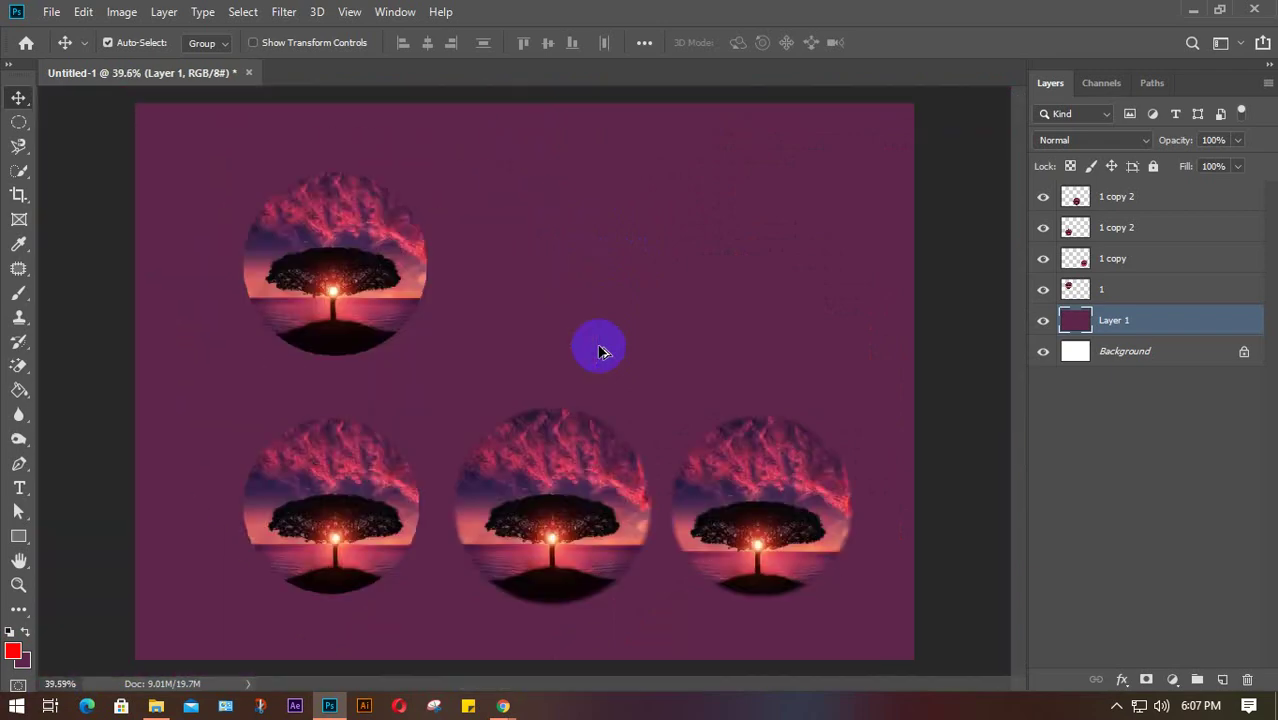
scroll(416, 508, "up", 4)
scroll(414, 501, "up", 6)
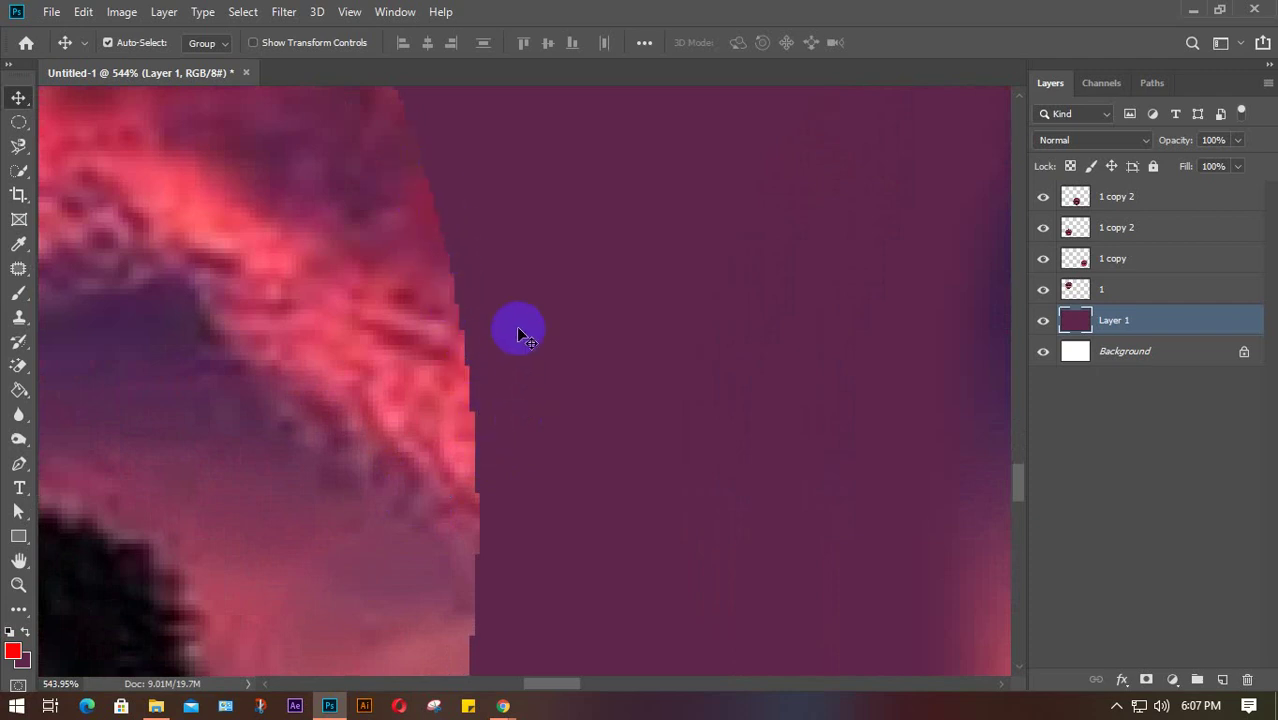
scroll(460, 415, "down", 1)
scroll(462, 416, "down", 6)
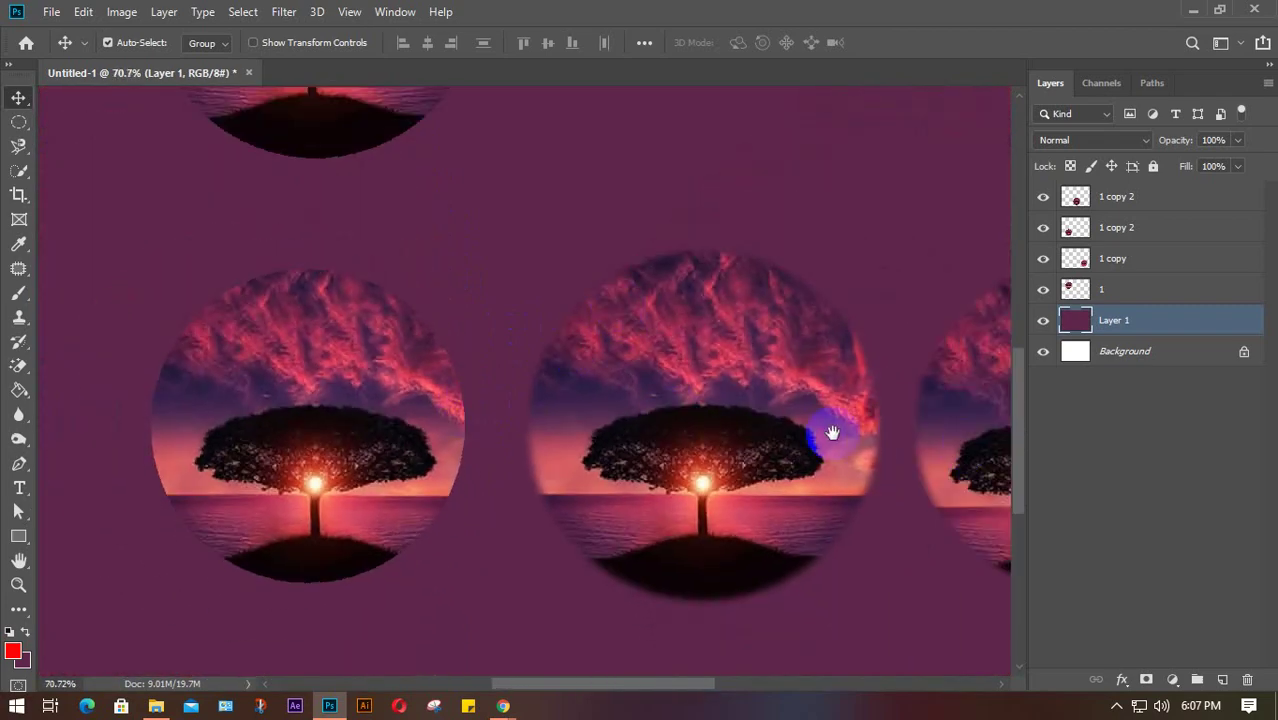
left_click_drag(832, 432, 556, 465)
scroll(665, 423, "down", 3)
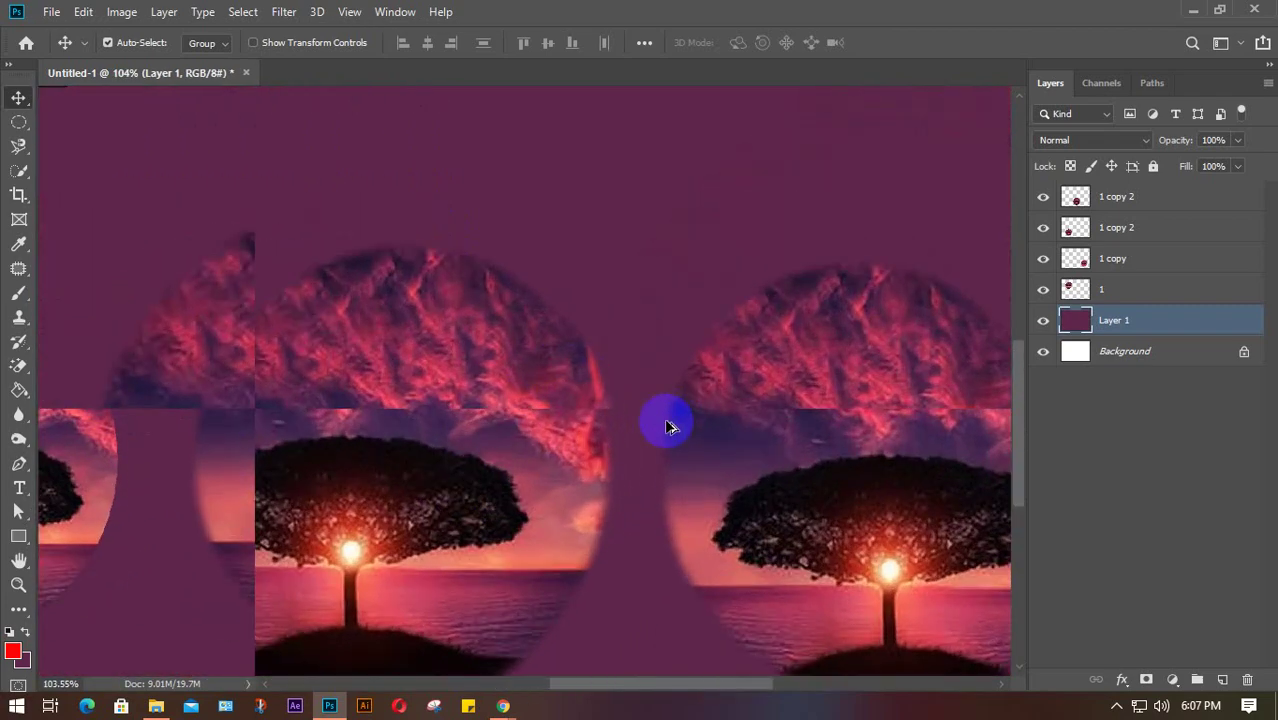
Step: Delete all four circle layers and the purple background layer, keeping only the white Background
scroll(666, 424, "down", 2)
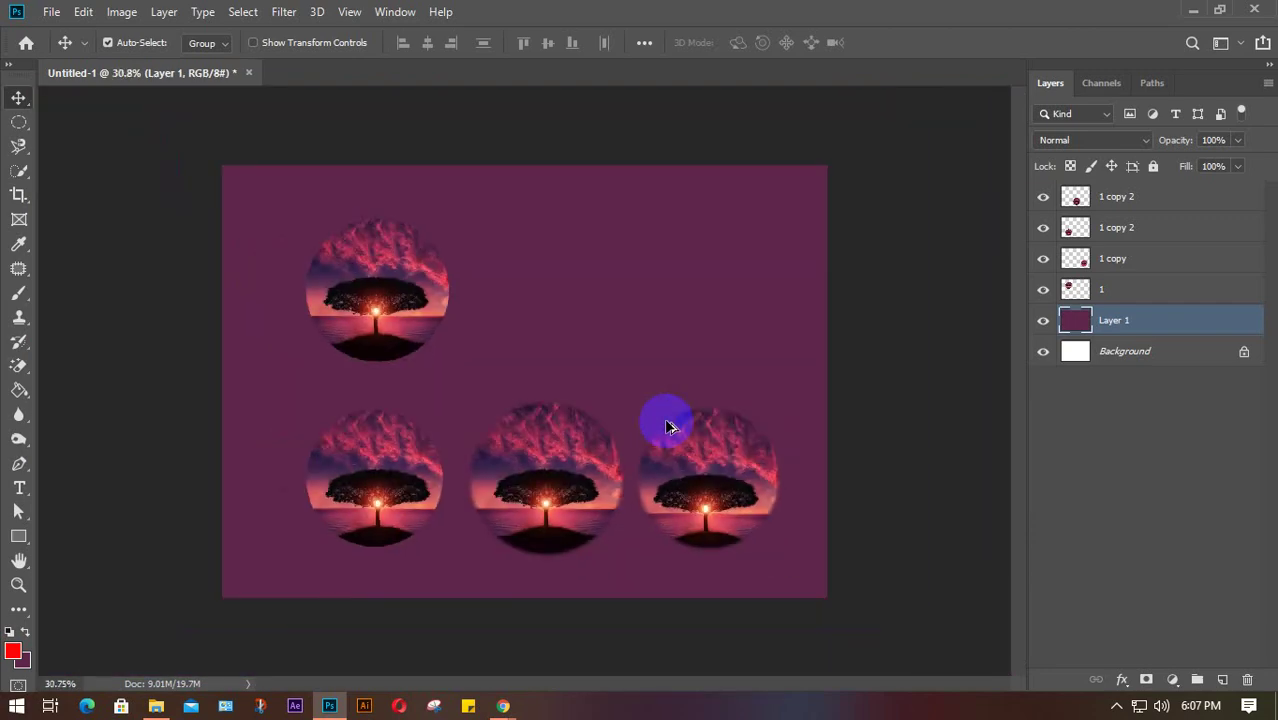
left_click_drag(228, 237, 828, 568)
key("Delete")
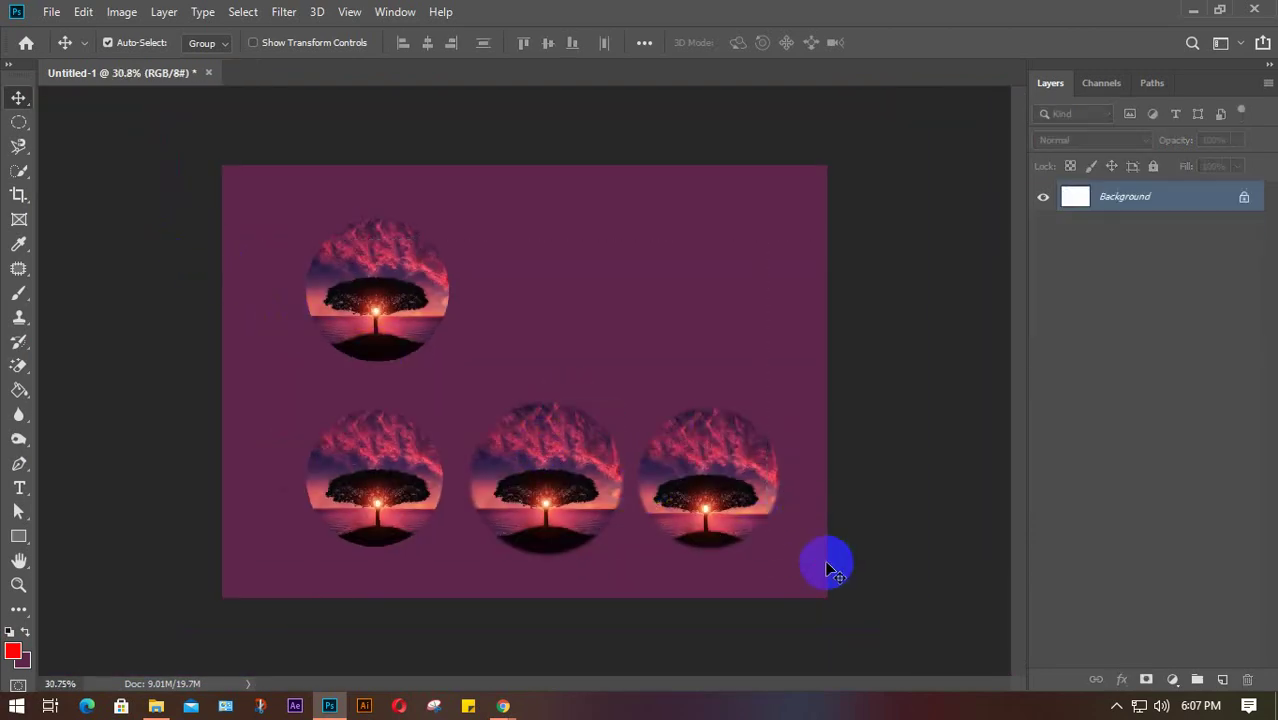
Step: Switch to Chrome and search Google Images for "hd flower image"
mouse_move(503, 706)
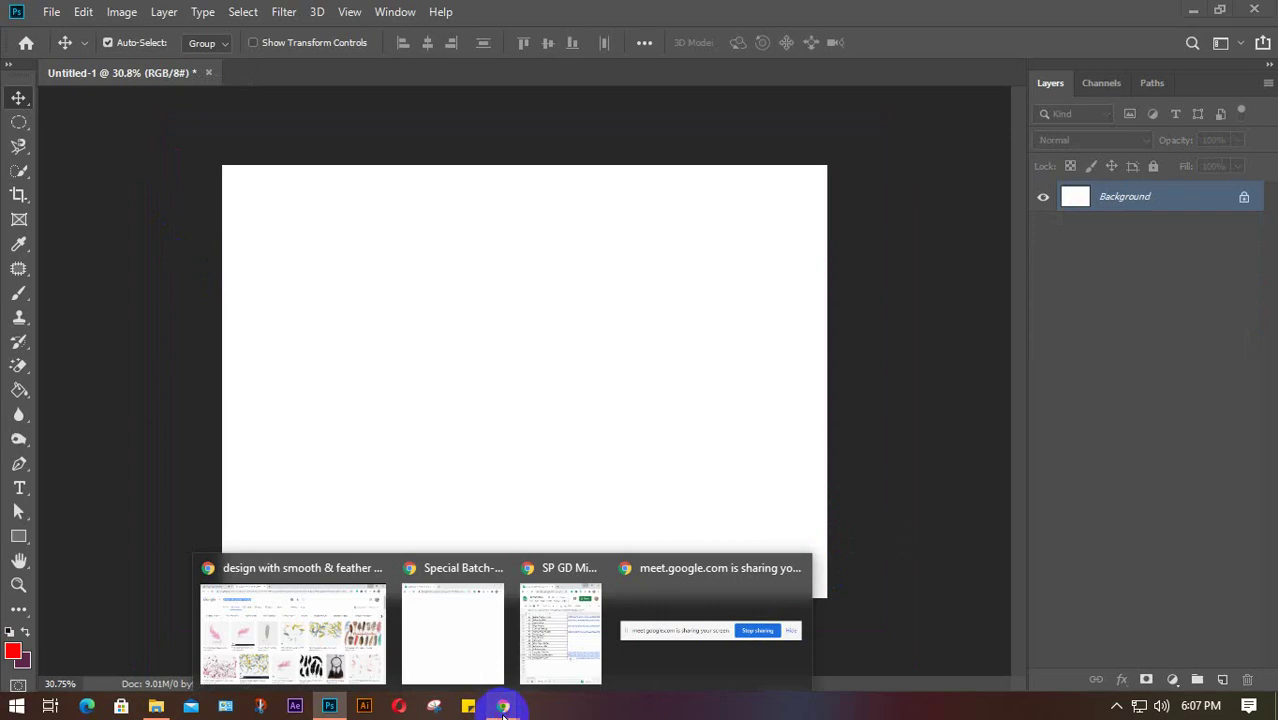
left_click(348, 659)
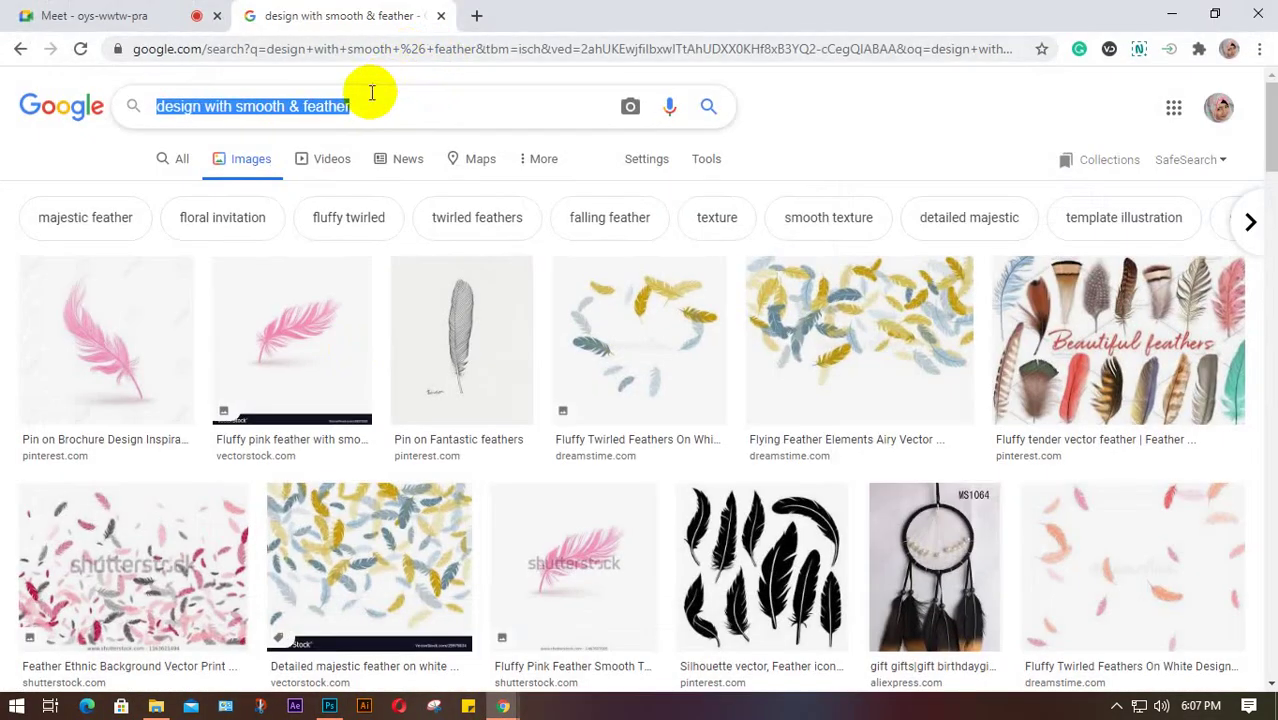
type("hd f")
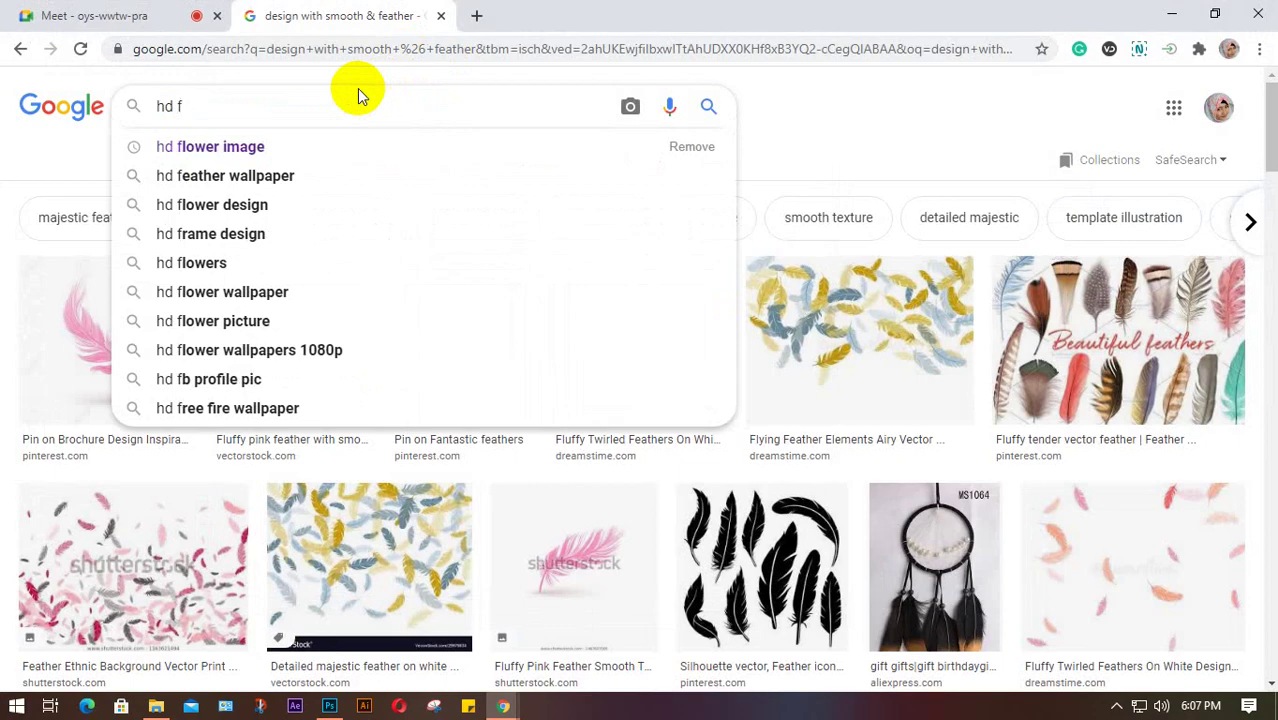
key("Down")
key("Return")
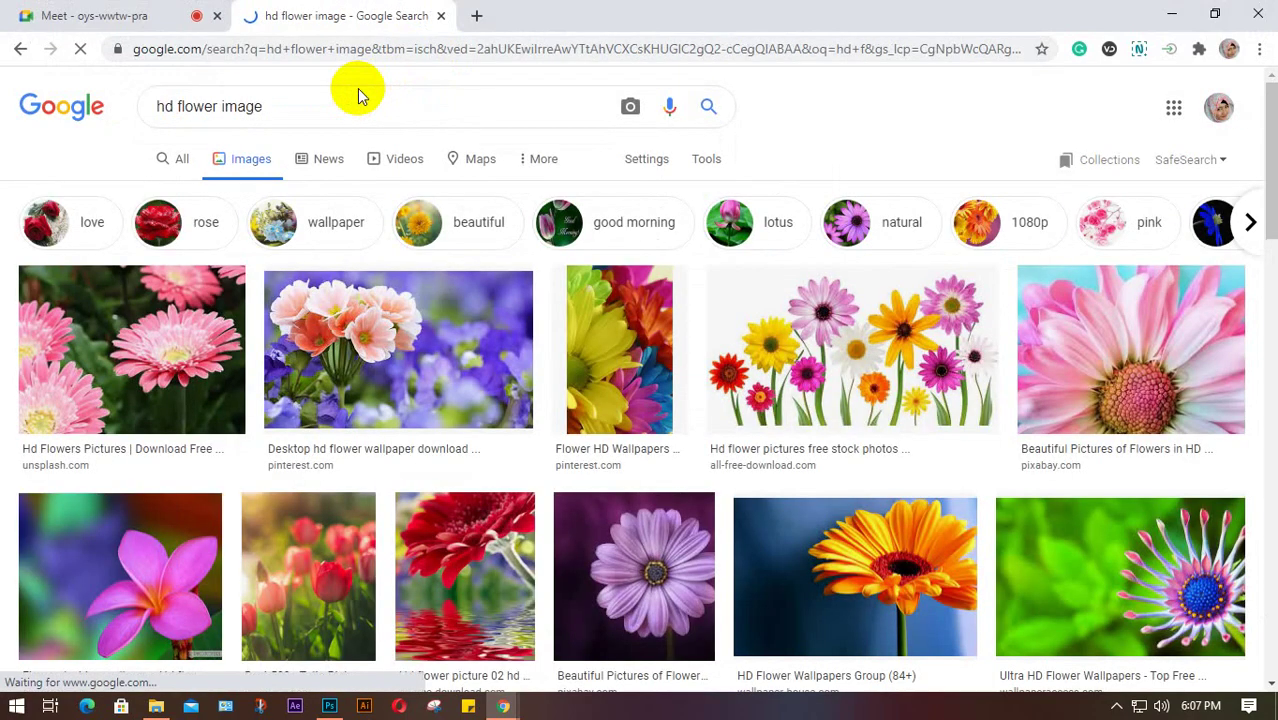
Step: Browse the flower results and open the preview of the pink five-petal flower on a blurred background
scroll(370, 447, "down", 3)
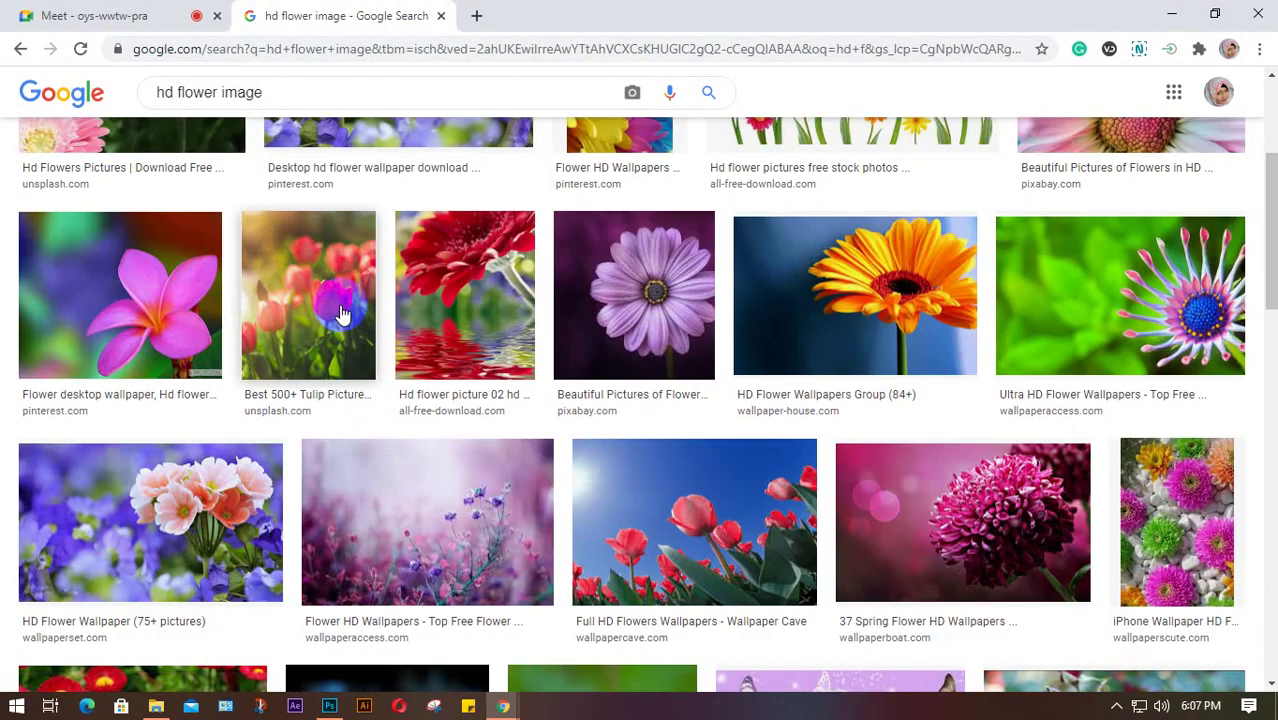
scroll(500, 240, "down", 5)
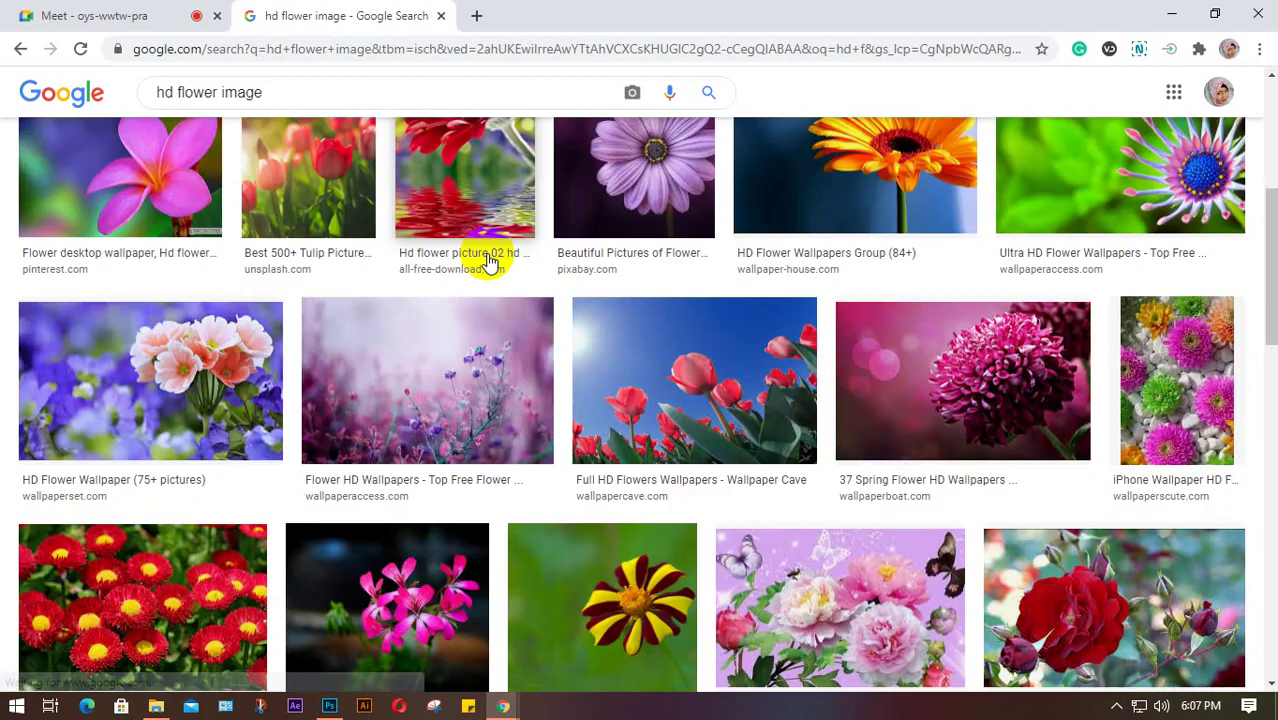
scroll(490, 262, "up", 7)
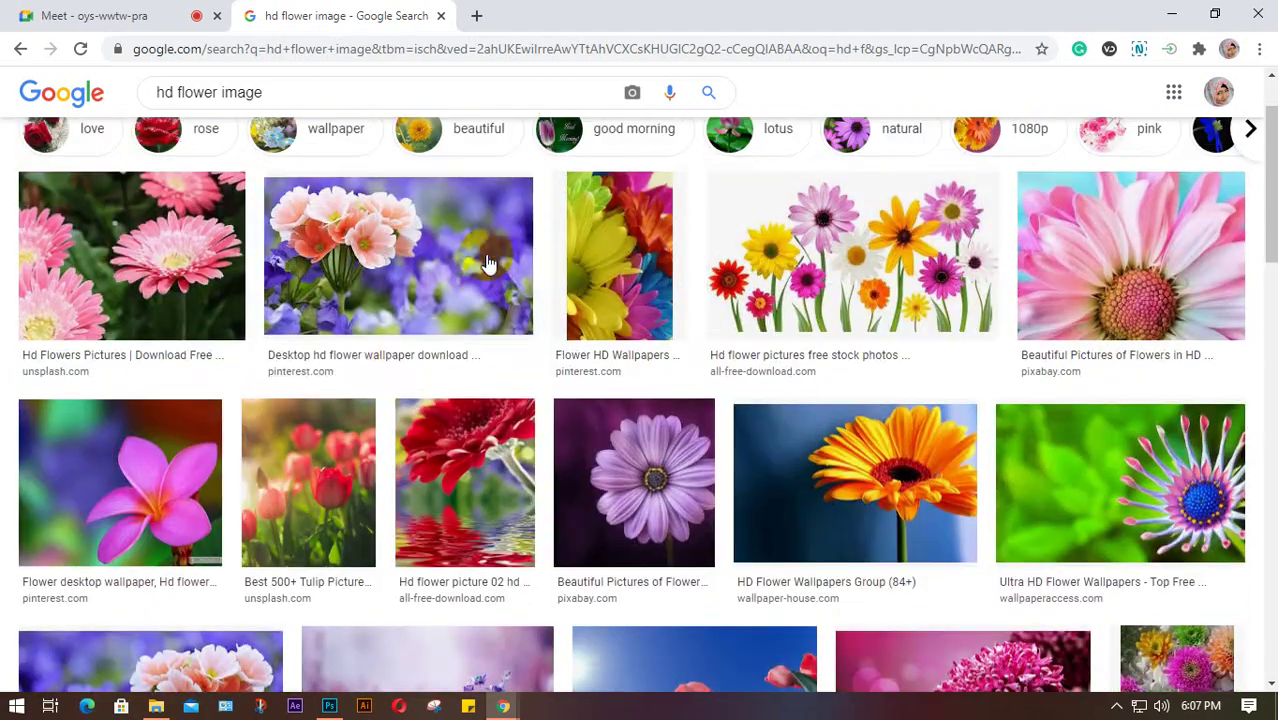
left_click(120, 480)
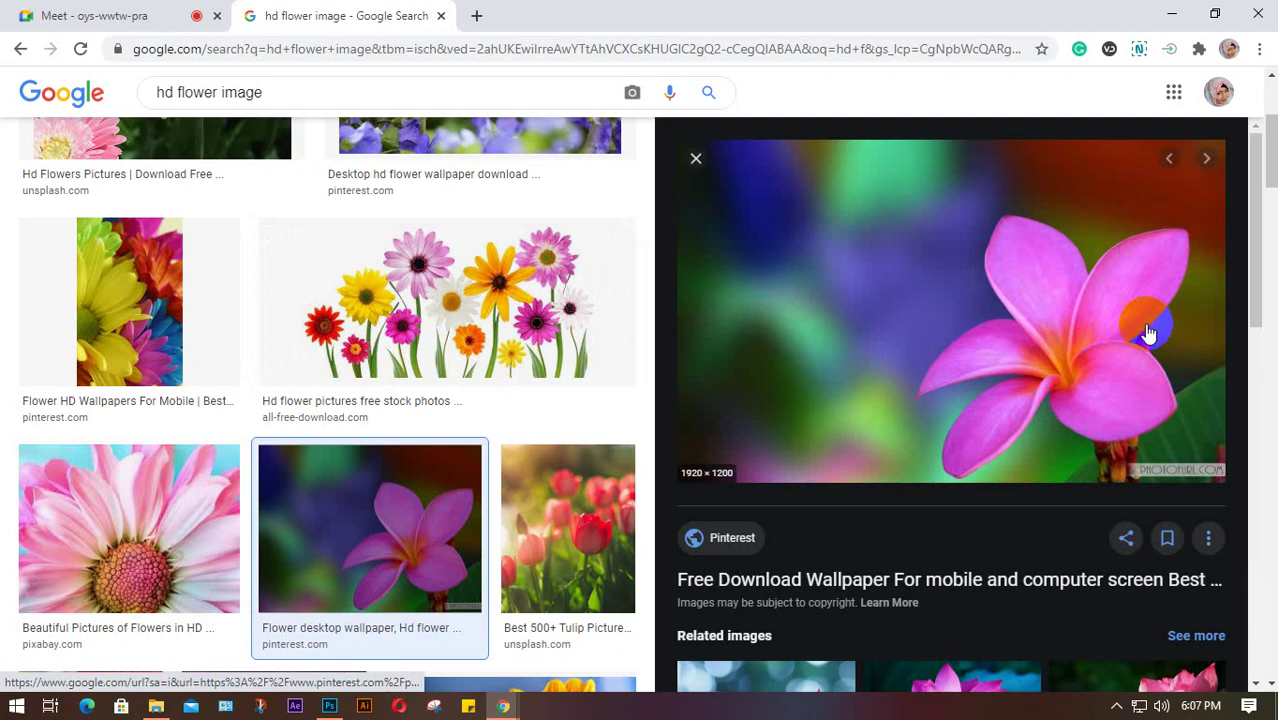
scroll(1140, 334, "down", 3)
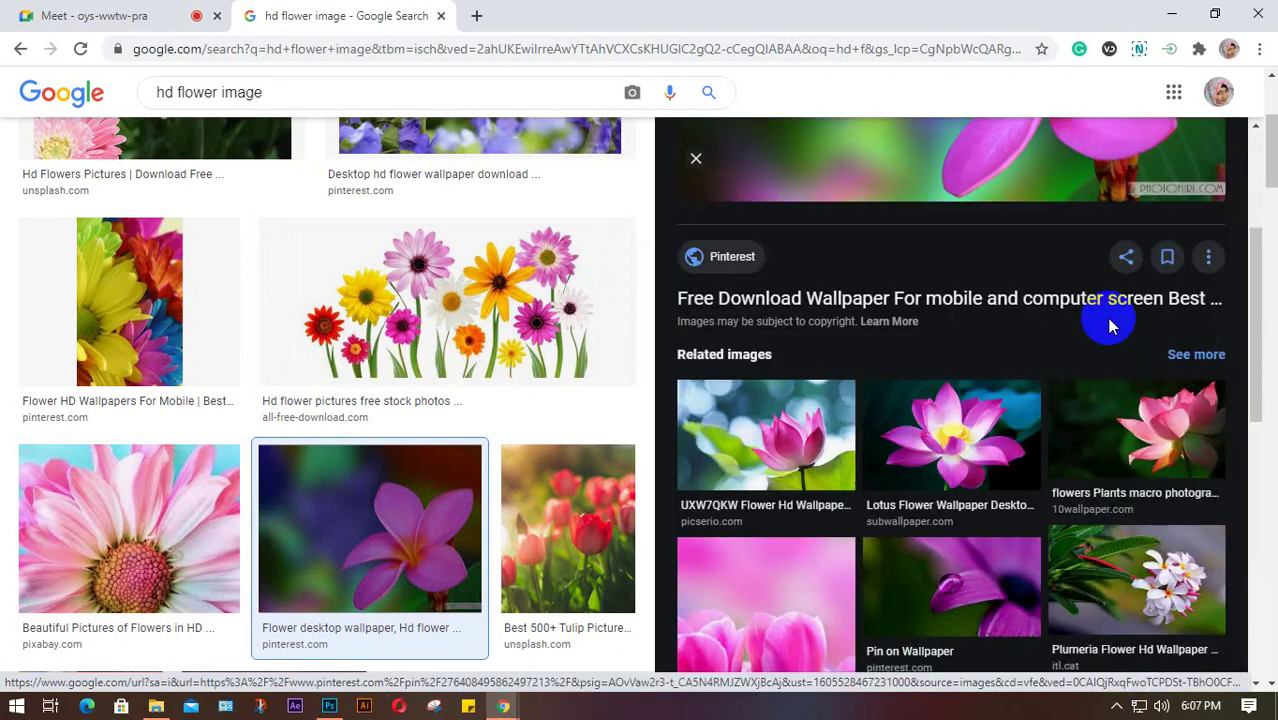
scroll(1110, 325, "down", 3)
scroll(1110, 325, "up", 5)
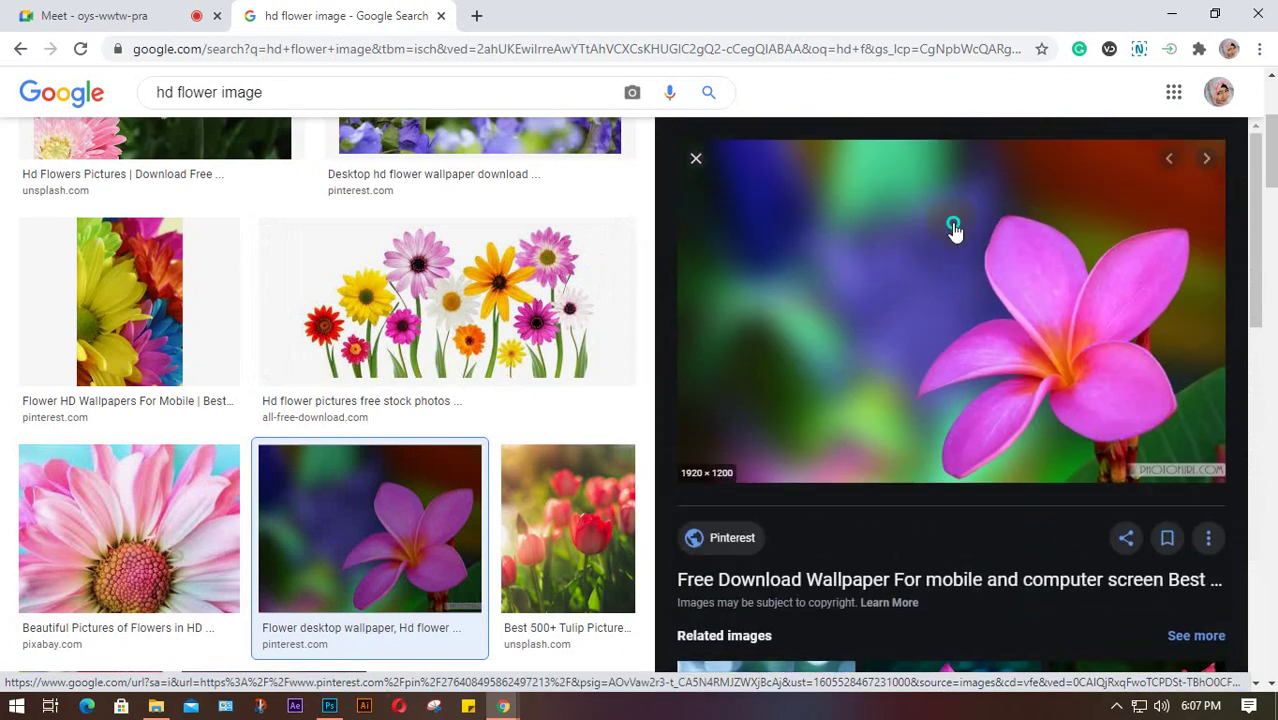
Step: Copy the previewed pink flower image and paste it into the blank Photoshop document
right_click(953, 227)
left_click(1016, 409)
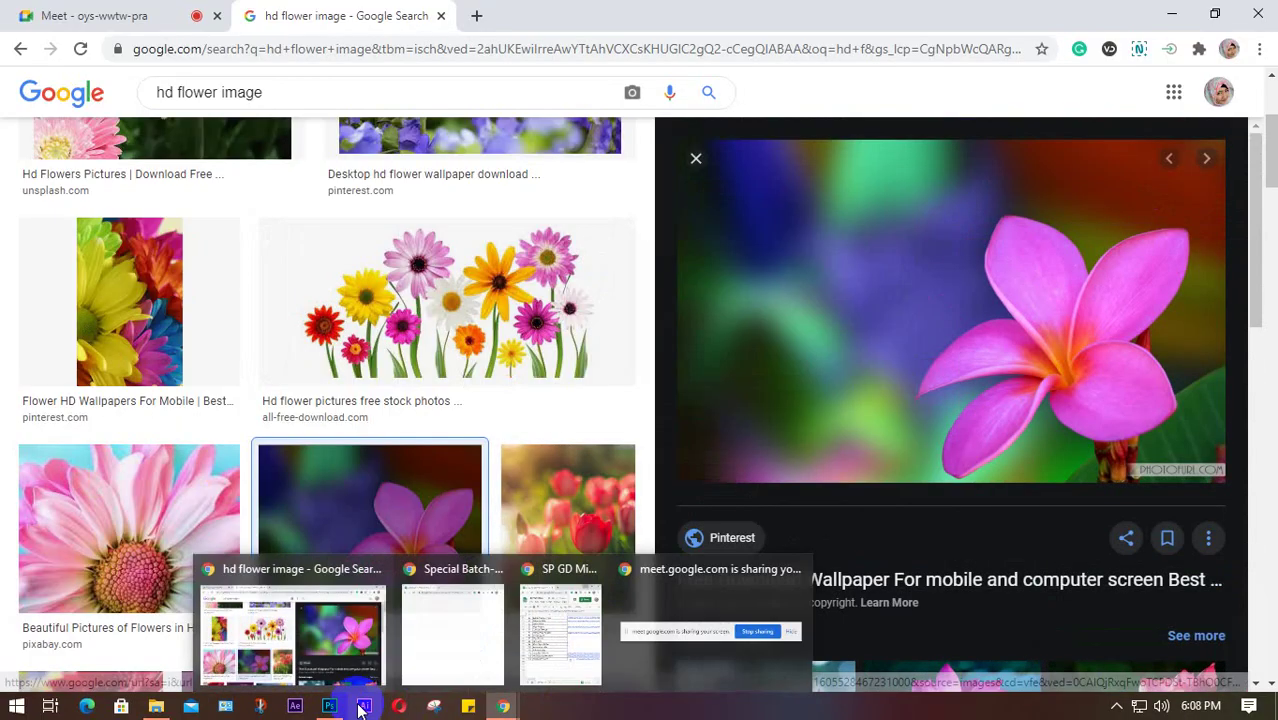
left_click(329, 706)
key("ctrl+v")
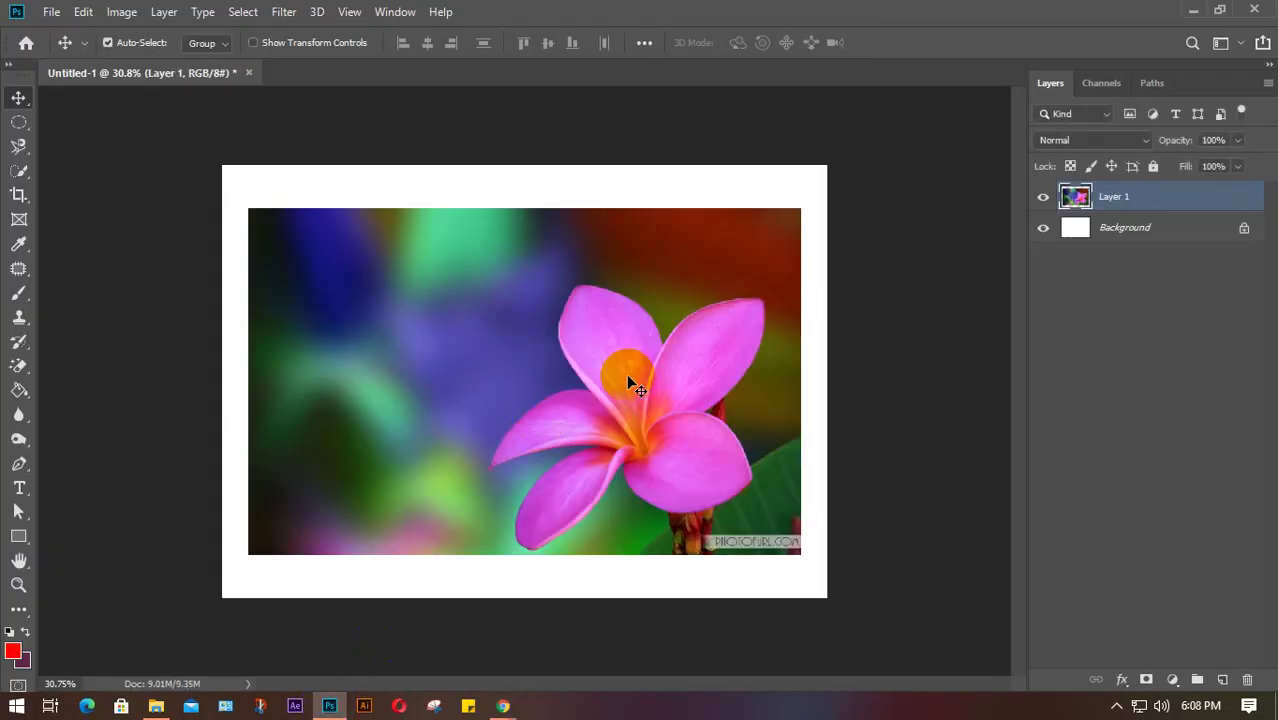
scroll(652, 425, "up", 1)
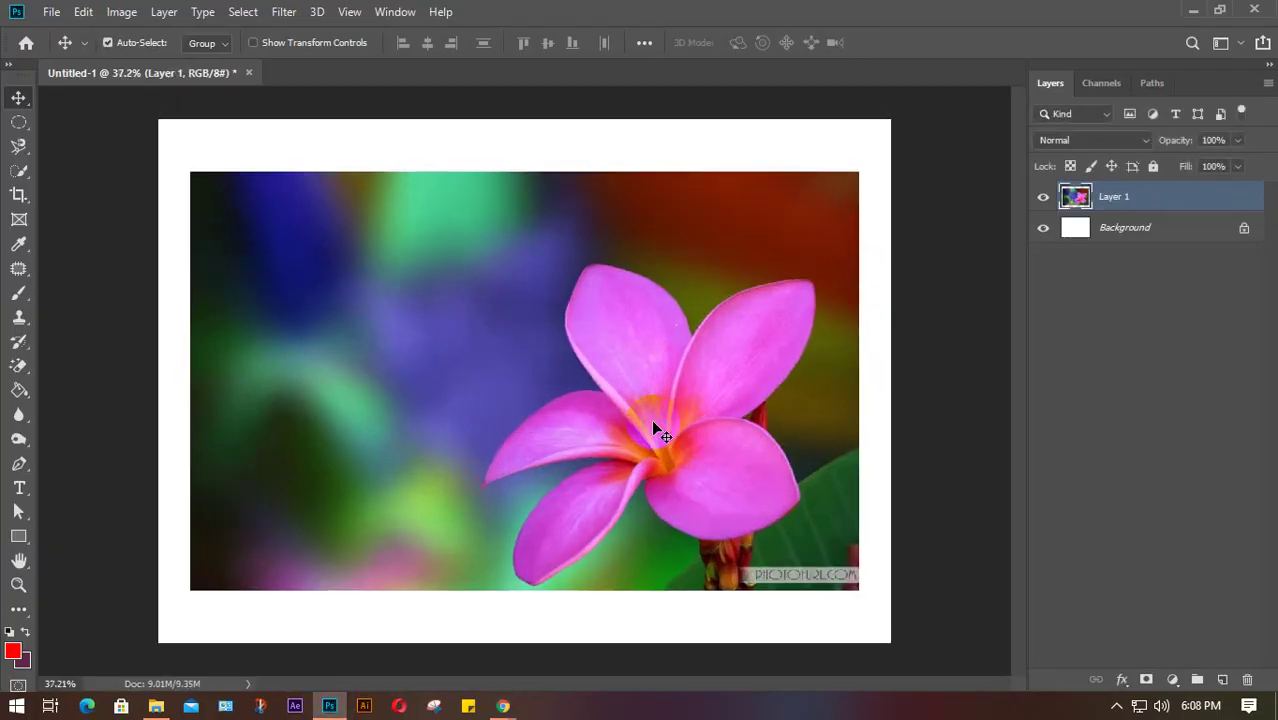
left_click(15, 175)
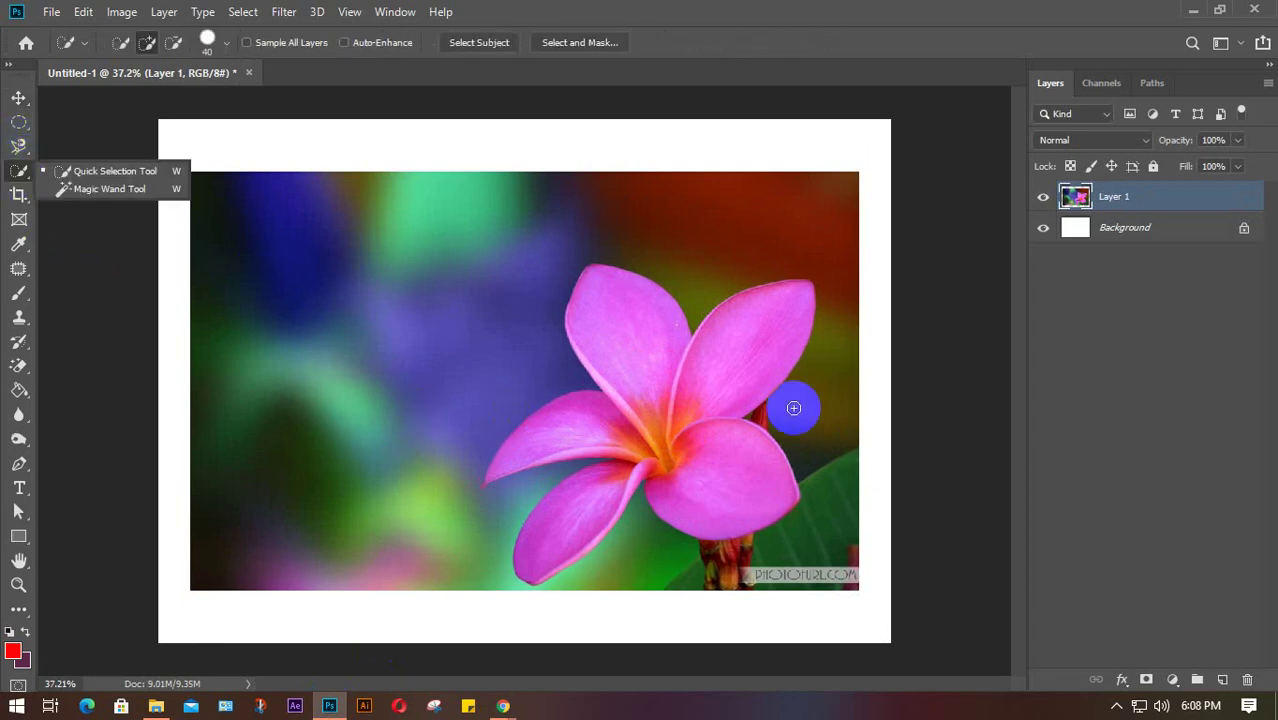
left_click(607, 313)
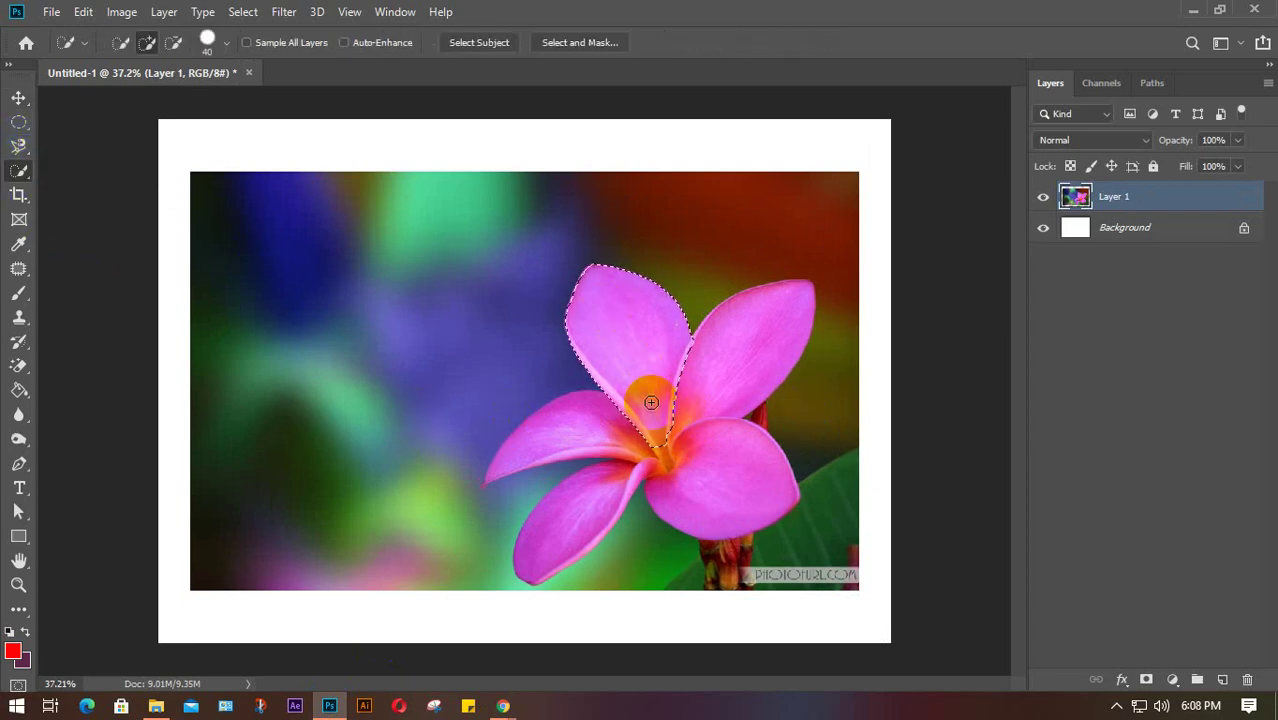
left_click(736, 339)
left_click(669, 409)
left_click(742, 486)
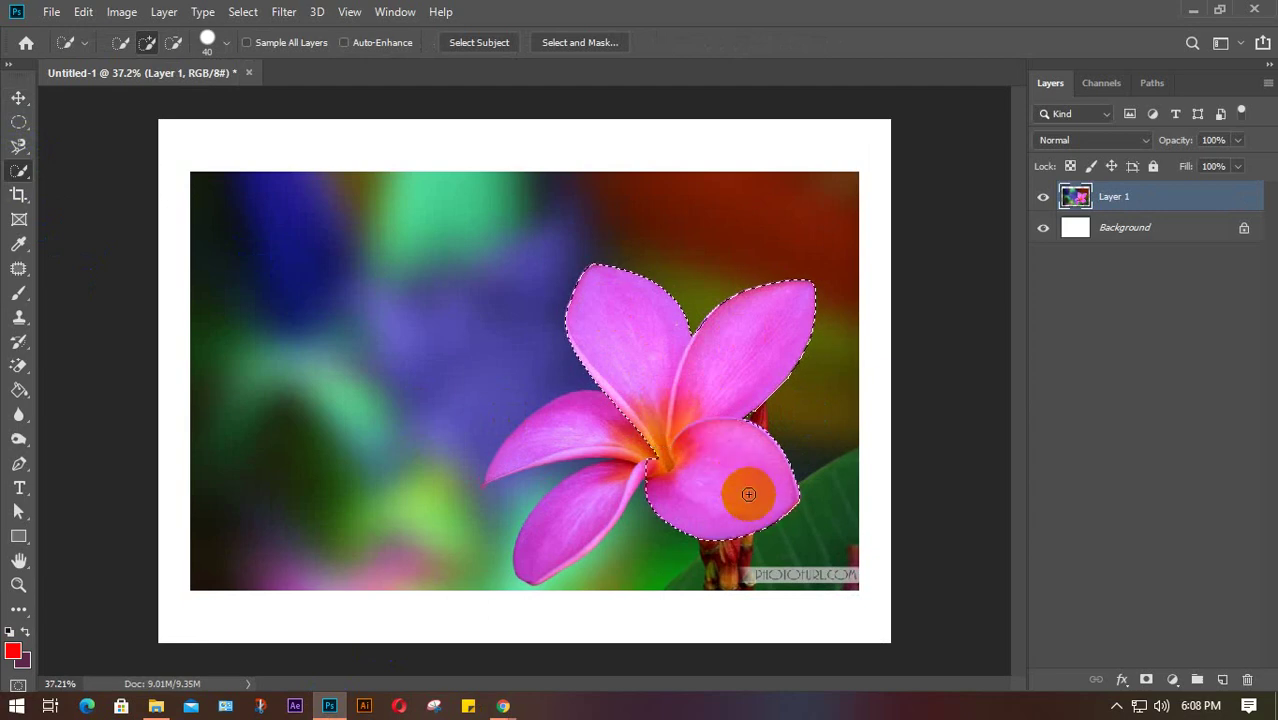
left_click(559, 425)
left_click(633, 451)
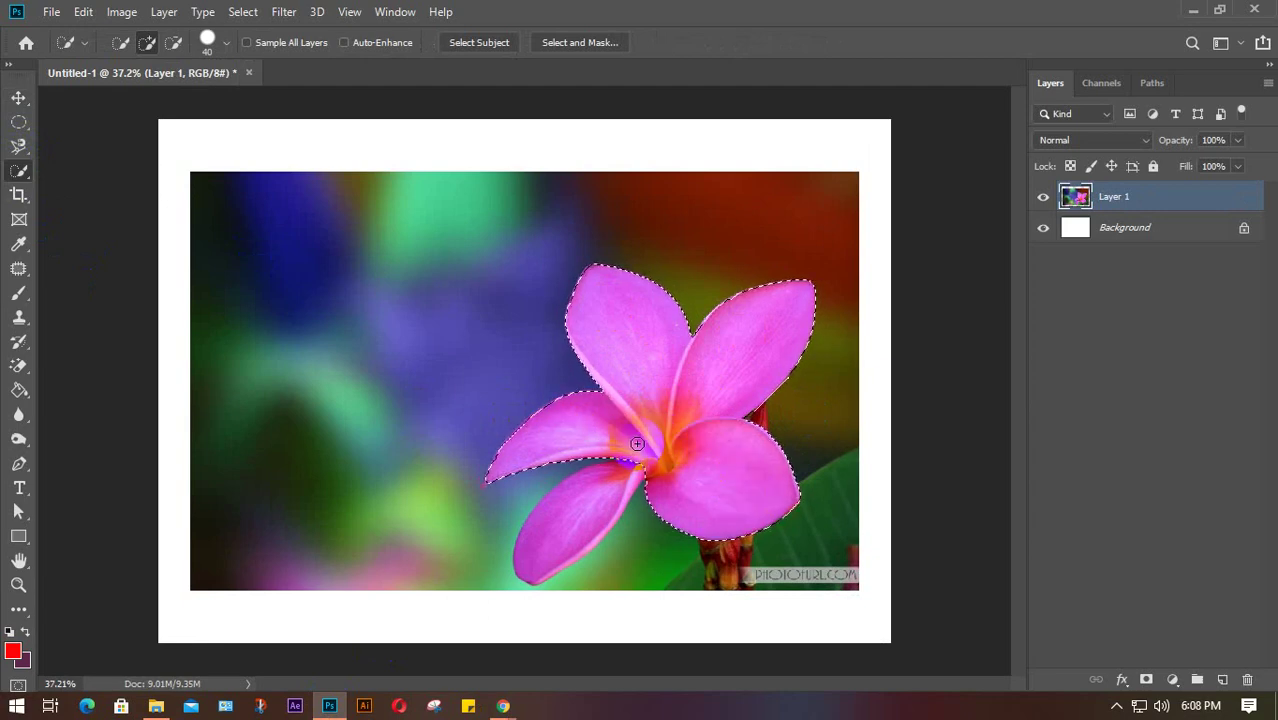
left_click(616, 384)
key("ctrl+d")
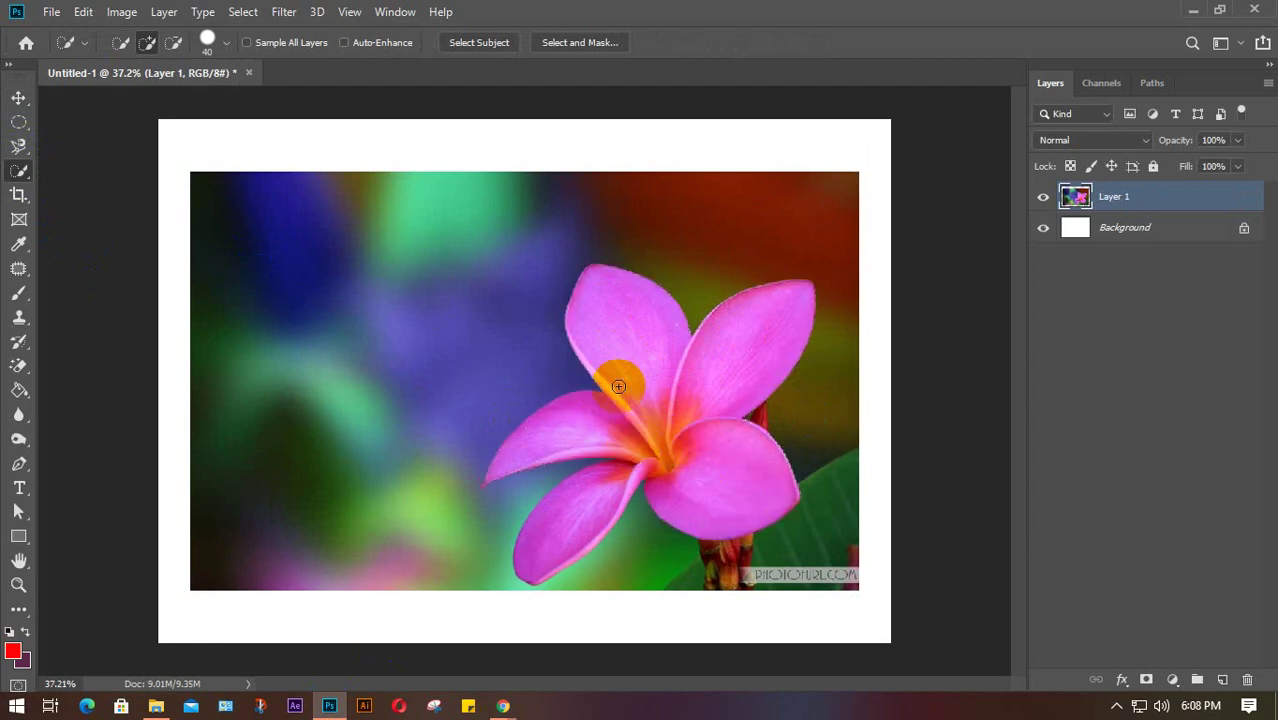
Step: Scale the pasted flower image to about half its size, keeping it in the upper-left part of the canvas
key("v")
key("ctrl+t")
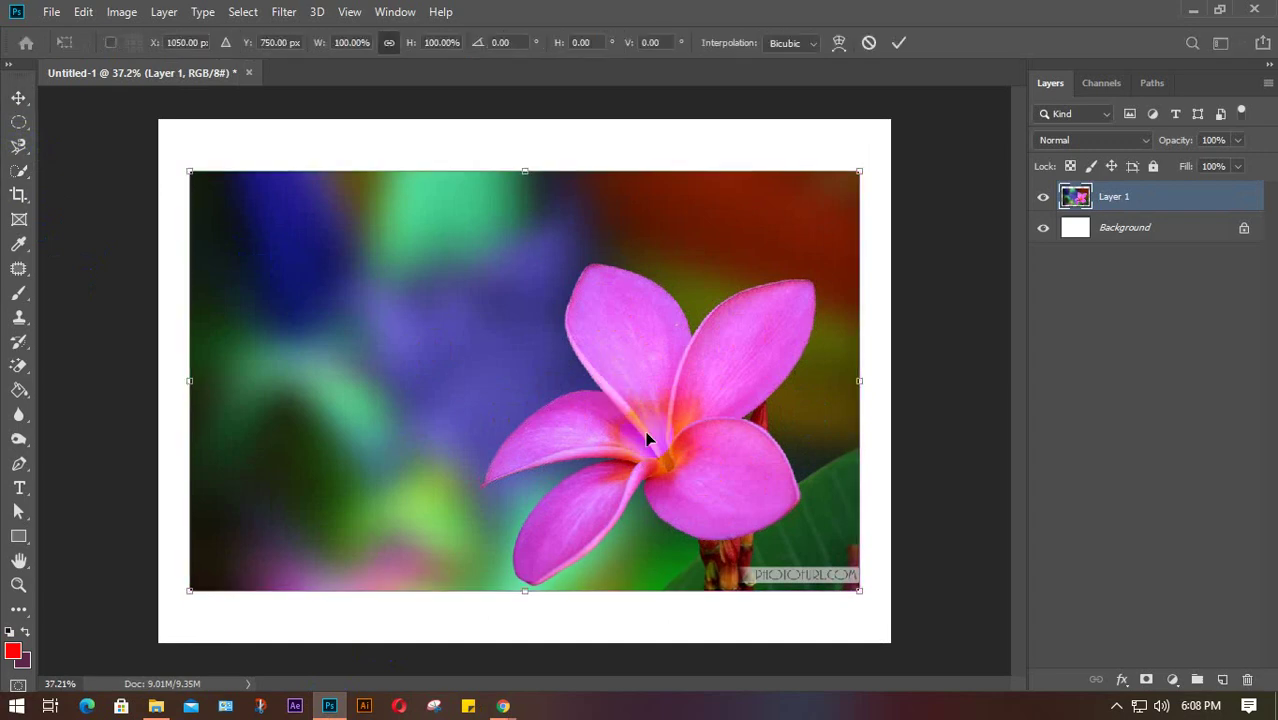
left_click_drag(855, 600, 525, 397)
left_click_drag(399, 320, 665, 370)
key("Return")
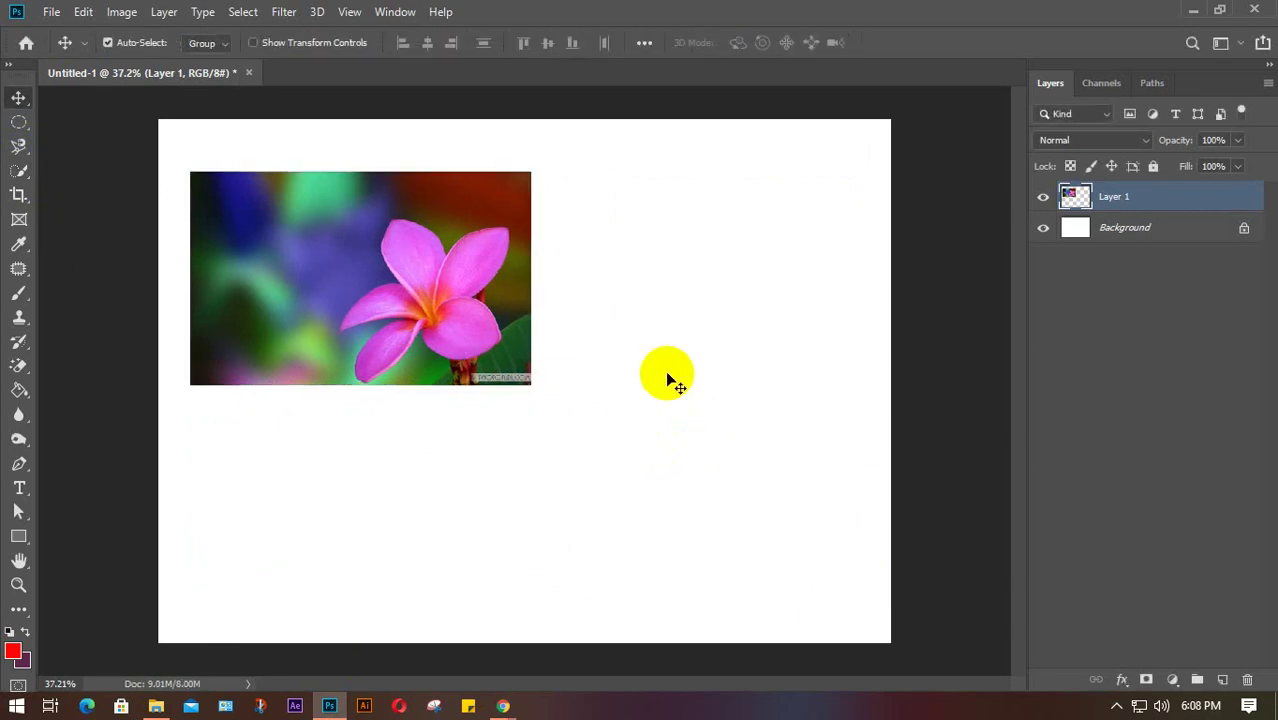
Step: Duplicate the flower image three times and arrange the four copies in a two-by-two grid
left_click_drag(405, 297, 386, 507)
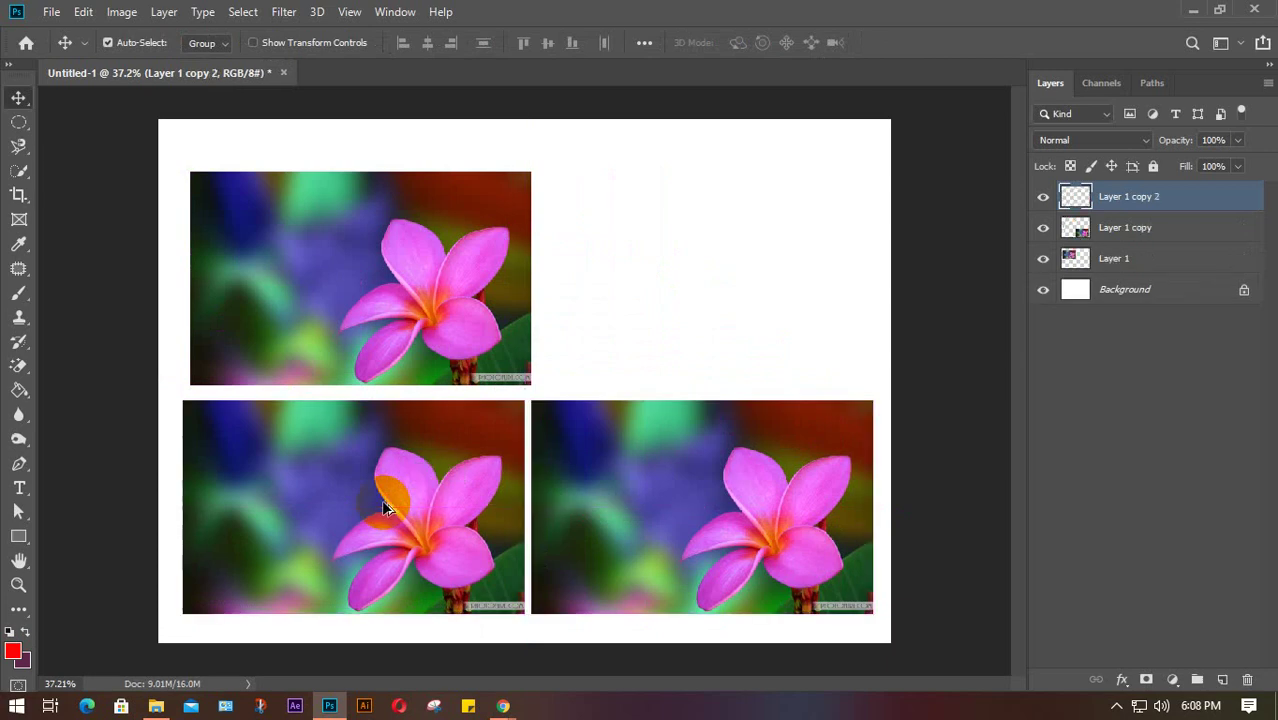
left_click_drag(456, 319, 632, 322)
left_click_drag(478, 471, 444, 480)
left_click_drag(521, 312, 699, 304)
Step: Select the whole pink flower in the upper-left image on Layer 1 with the Quick Selection tool at brush size 10
left_click(370, 303)
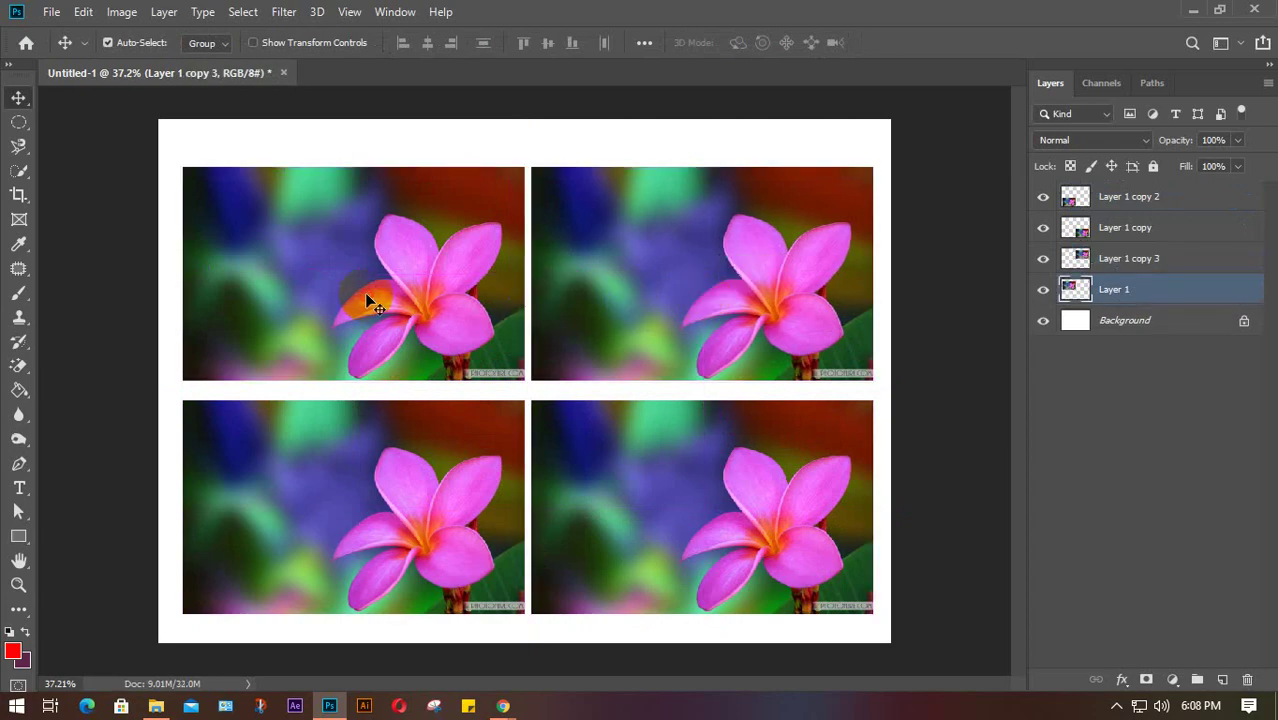
scroll(366, 296, "up", 5)
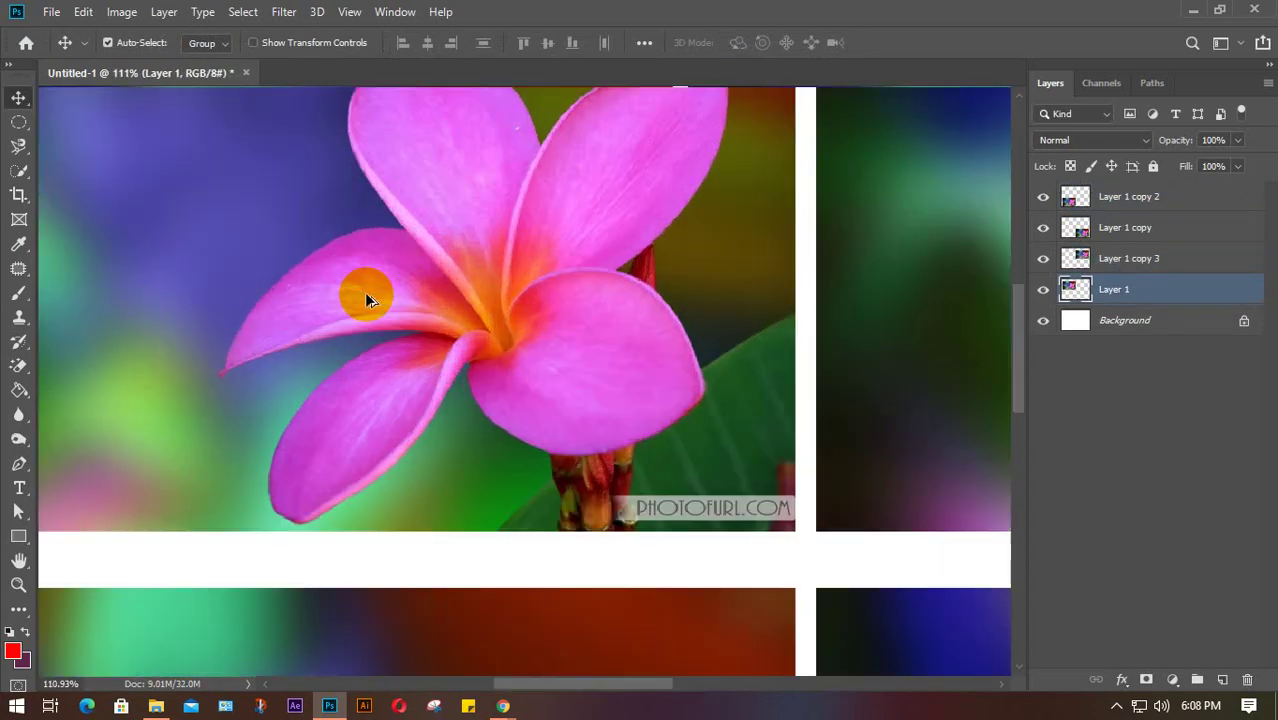
mouse_move(471, 286)
left_mouse_down()
mouse_move(472, 387)
mouse_move(463, 300)
mouse_move(420, 248)
mouse_move(511, 306)
mouse_move(501, 342)
mouse_move(620, 254)
mouse_move(505, 367)
mouse_move(576, 487)
mouse_move(362, 409)
mouse_move(449, 446)
mouse_move(360, 514)
left_mouse_up()
left_click(18, 172)
key("[")
key("[")
key("[")
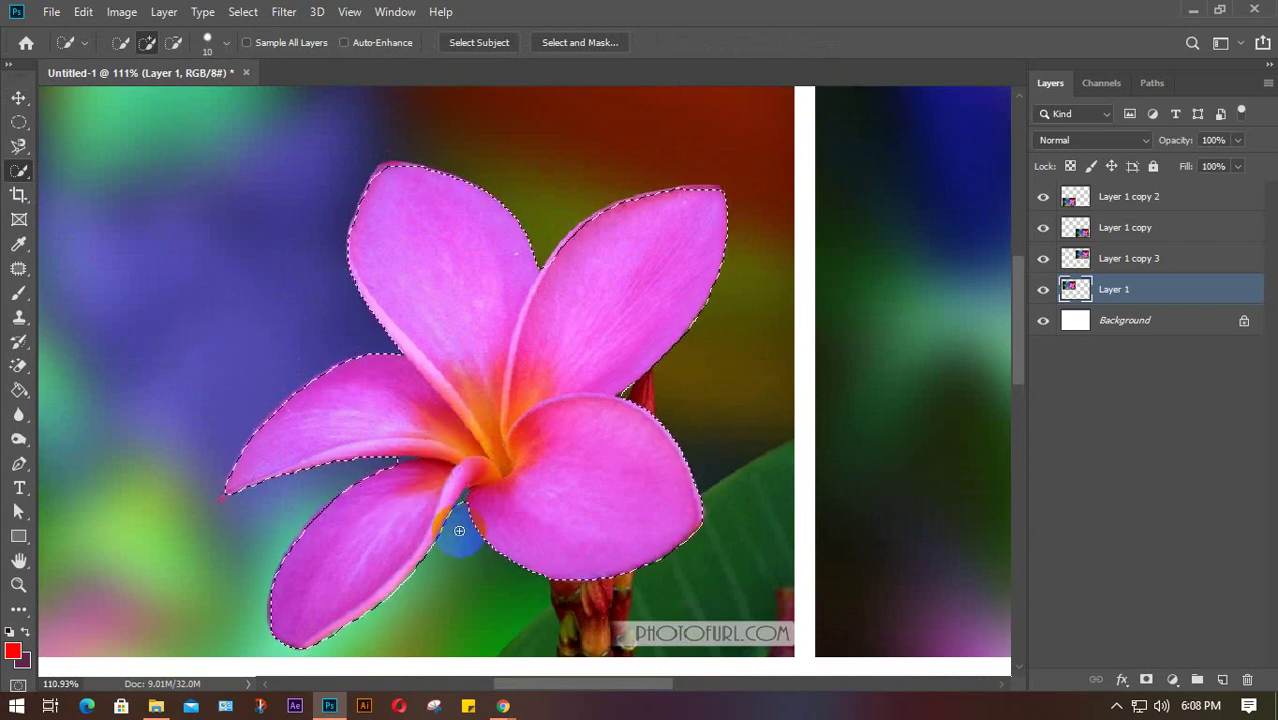
Step: Subtract the background gaps between the lower petals from the flower selection, reducing the brush size to 5
key("alt")
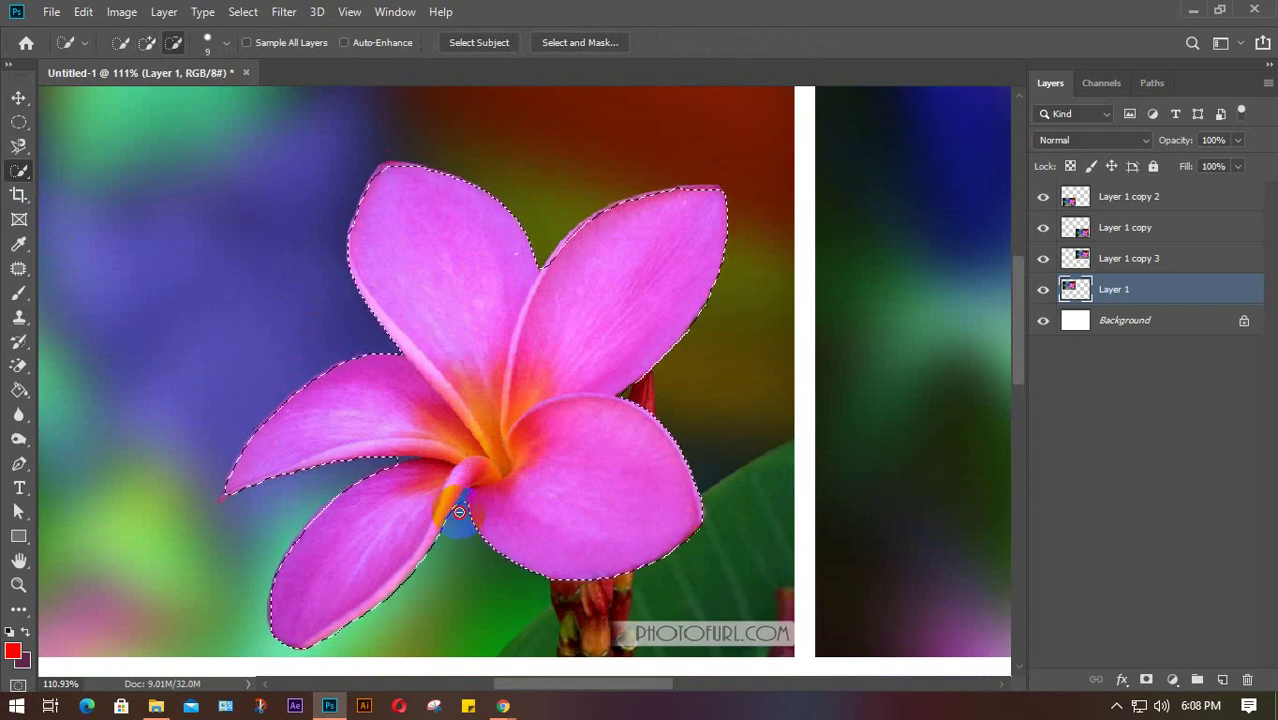
left_click_drag(357, 488, 367, 466)
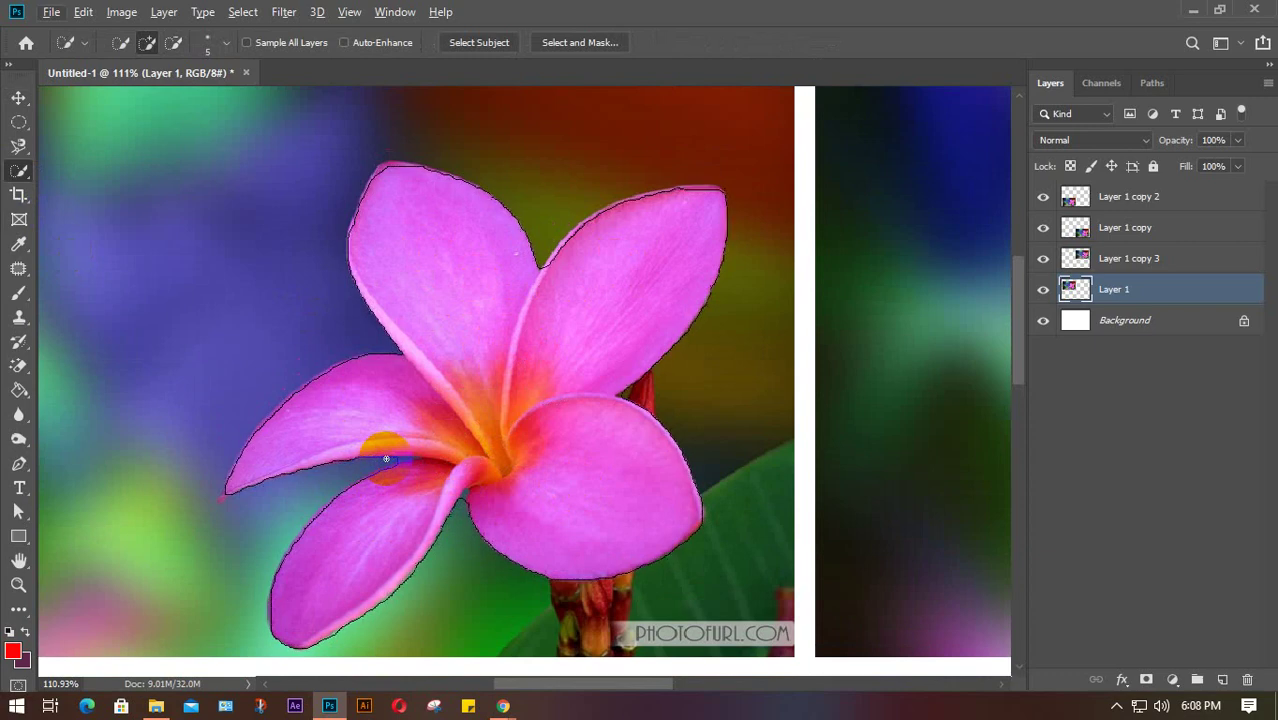
key("alt")
mouse_move(386, 458)
left_mouse_down()
mouse_move(440, 480)
mouse_move(470, 530)
mouse_move(463, 495)
left_mouse_up()
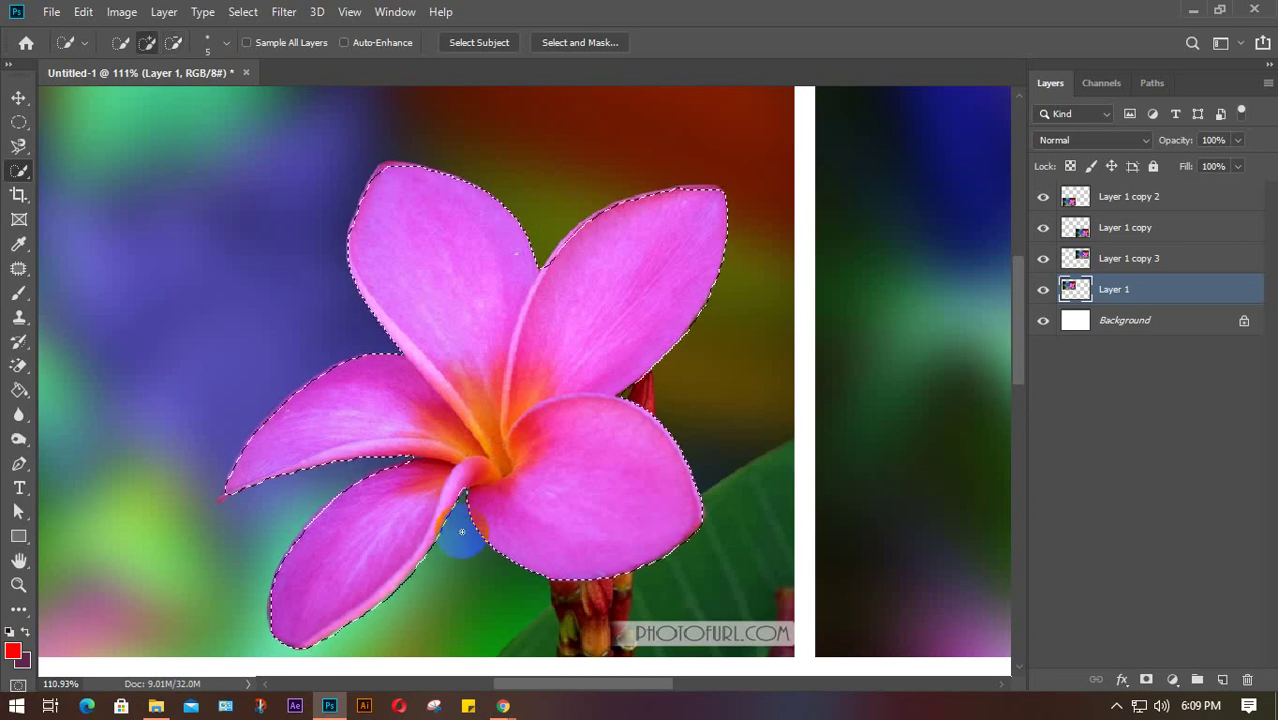
scroll(463, 510, "down", 4)
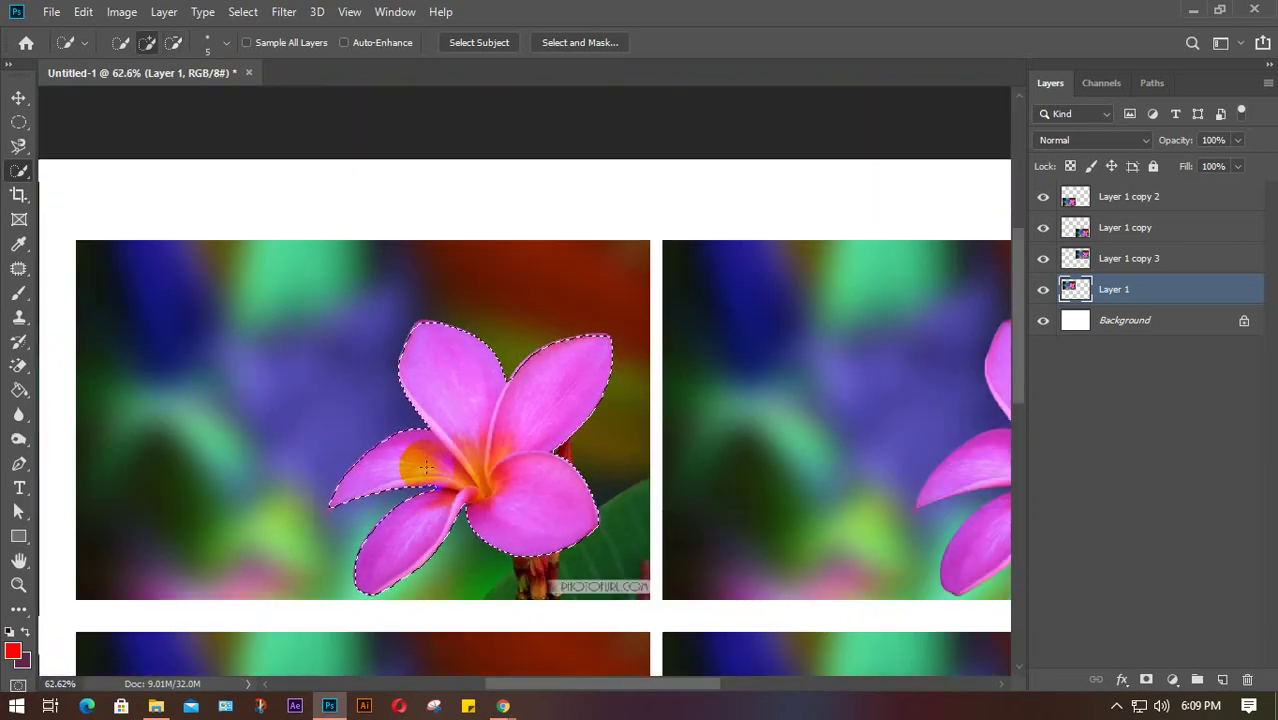
Step: Invert the flower selection, delete the background around the flower on Layer 1, and deselect
key("v")
scroll(424, 462, "down", 2)
scroll(424, 462, "down", 1)
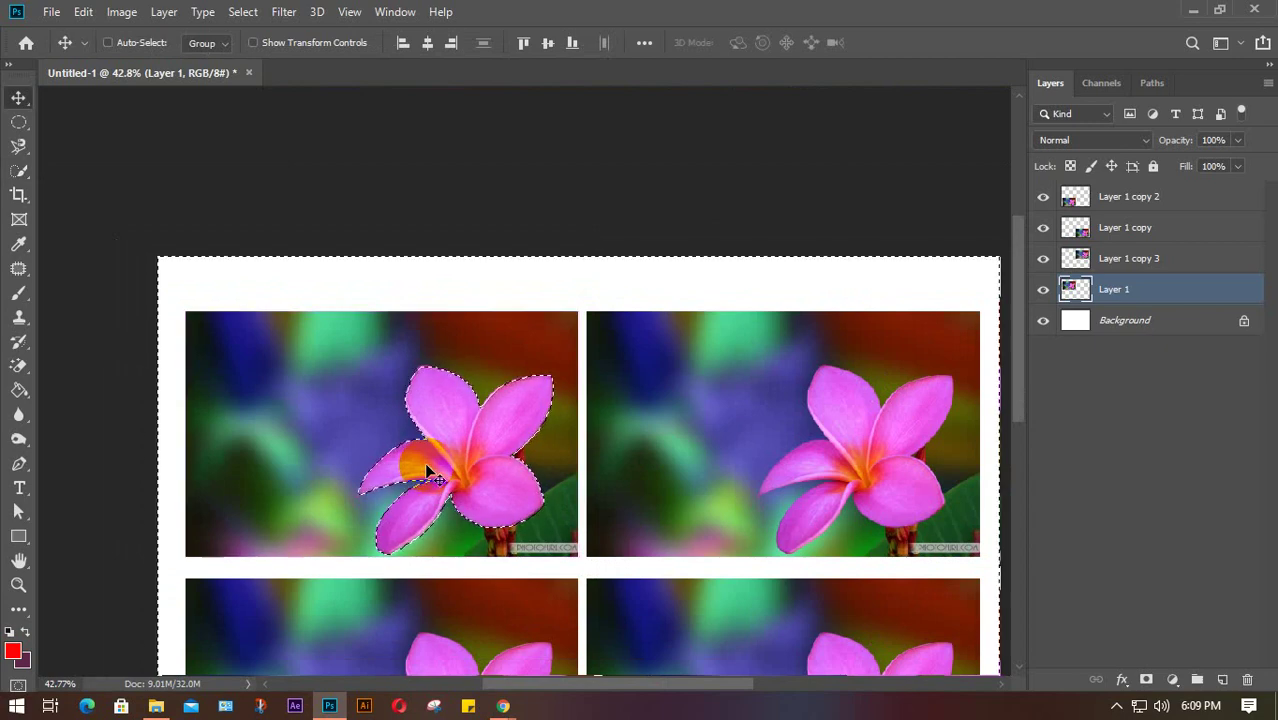
key("ctrl+shift+i")
key("Delete")
key("ctrl+d")
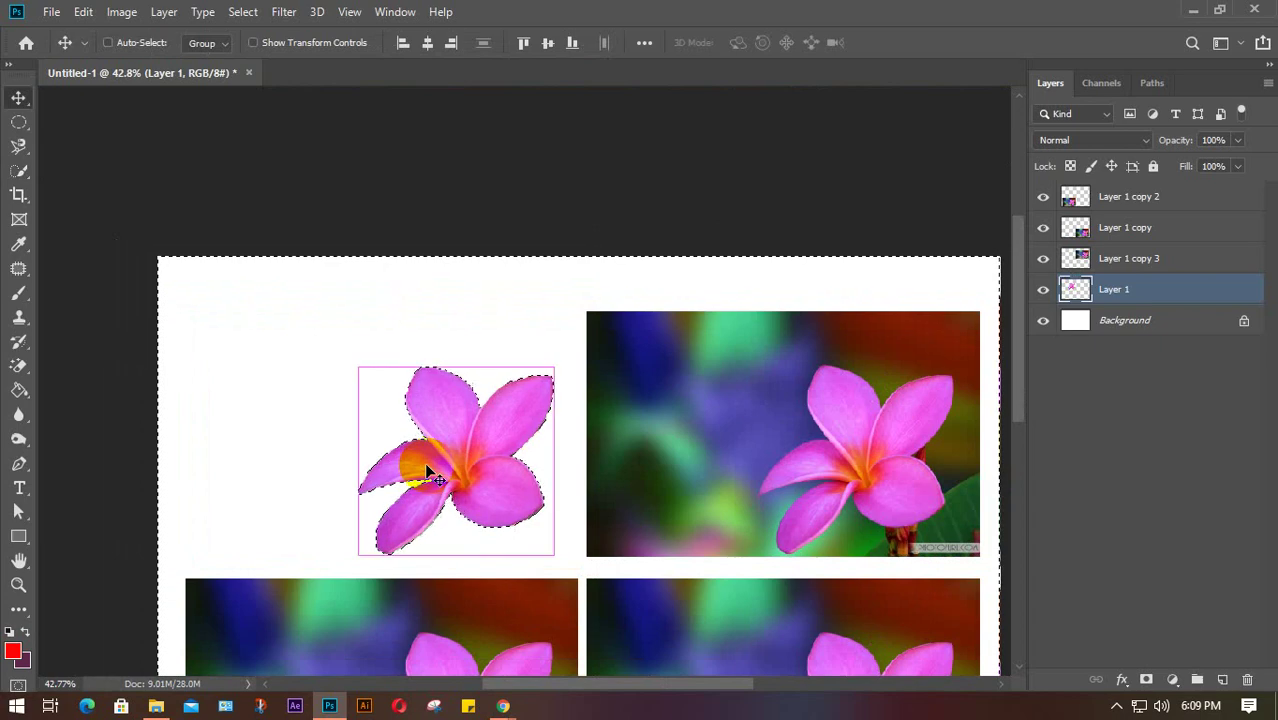
Step: Select the whole pink flower in the upper-right image on Layer 1 copy 3 with the Quick Selection tool, enlarging the brush to 25
left_click_drag(657, 512, 522, 419)
left_click(578, 381)
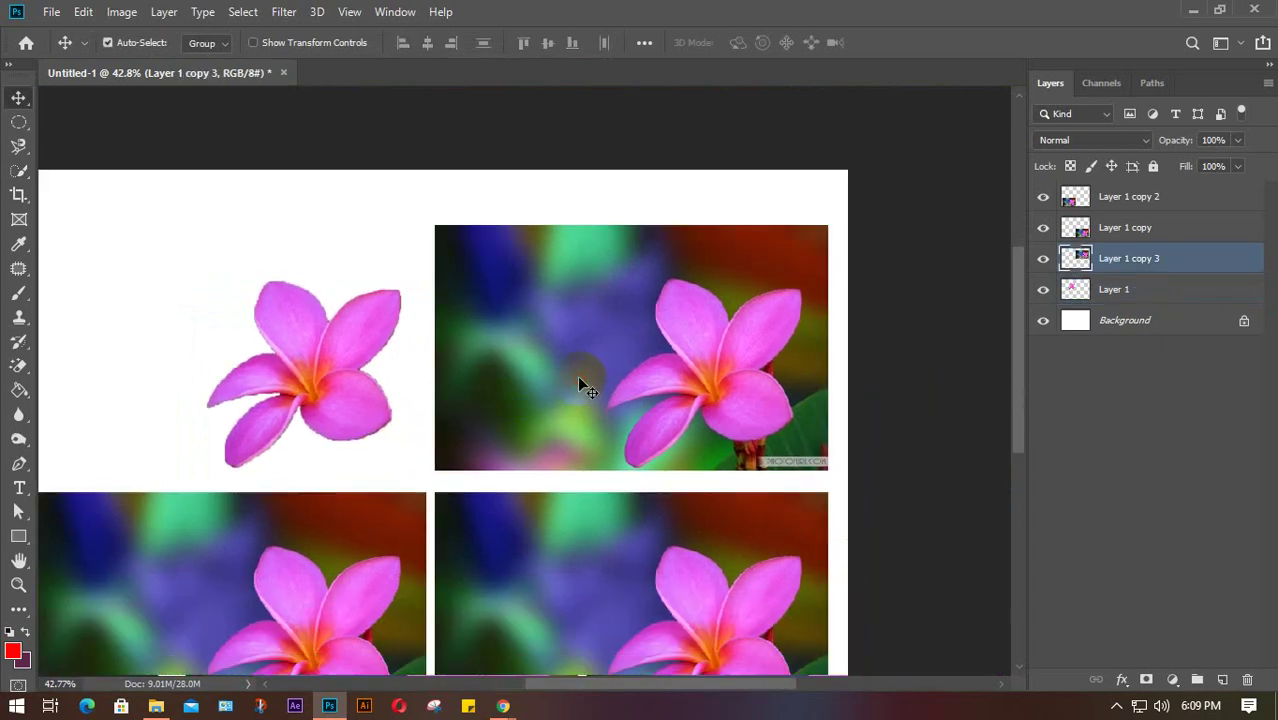
left_click(16, 173)
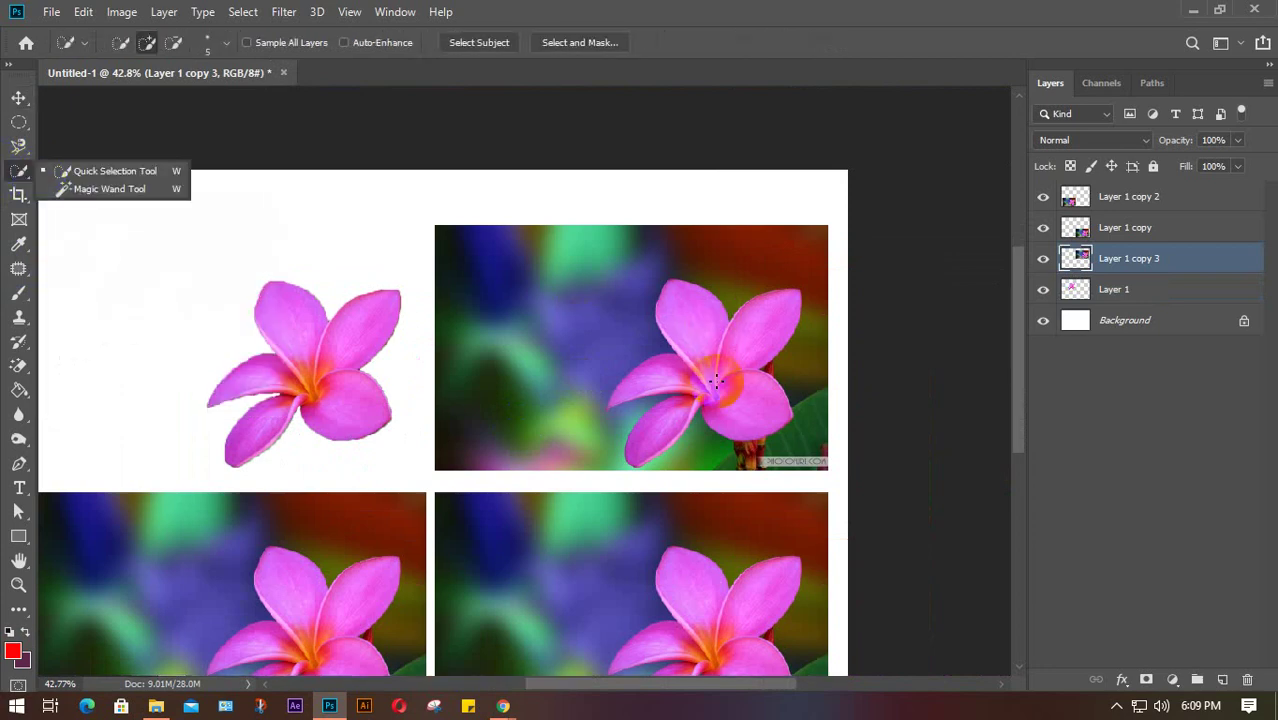
scroll(715, 385, "up", 4)
key("bracketright")
key("bracketright")
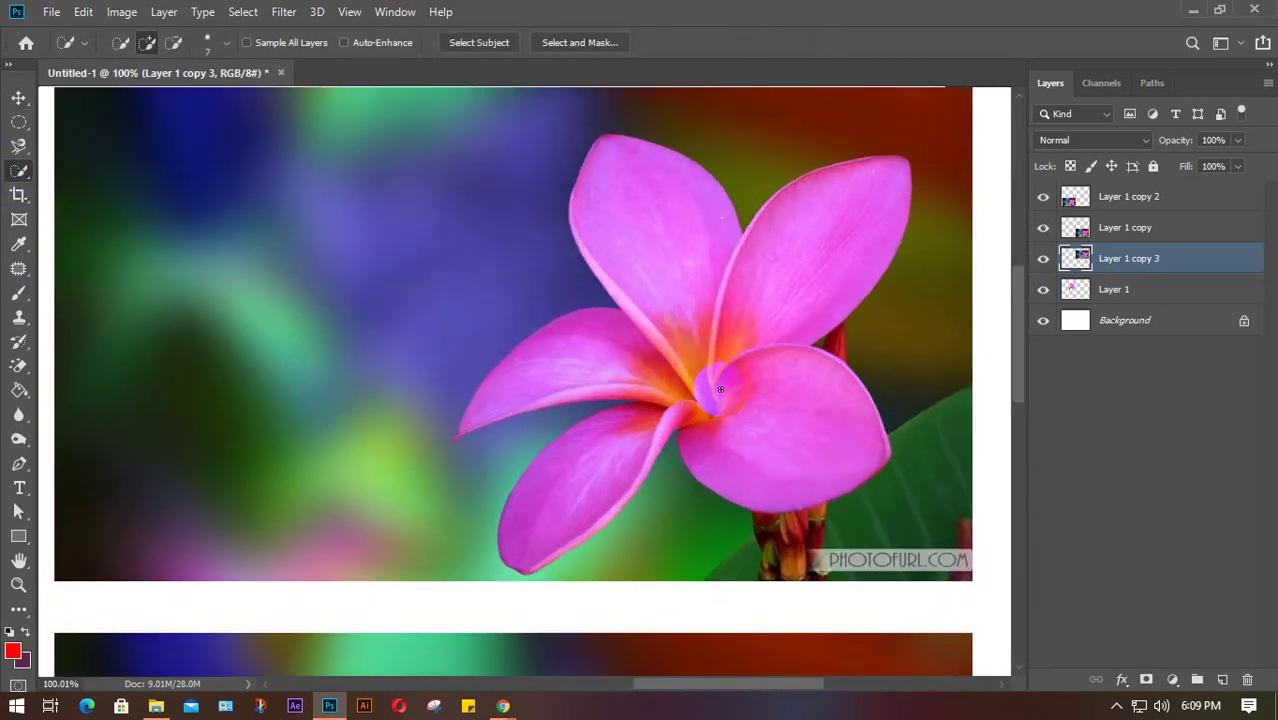
key("bracketright")
key("bracketright")
key("bracketright")
key("bracketright")
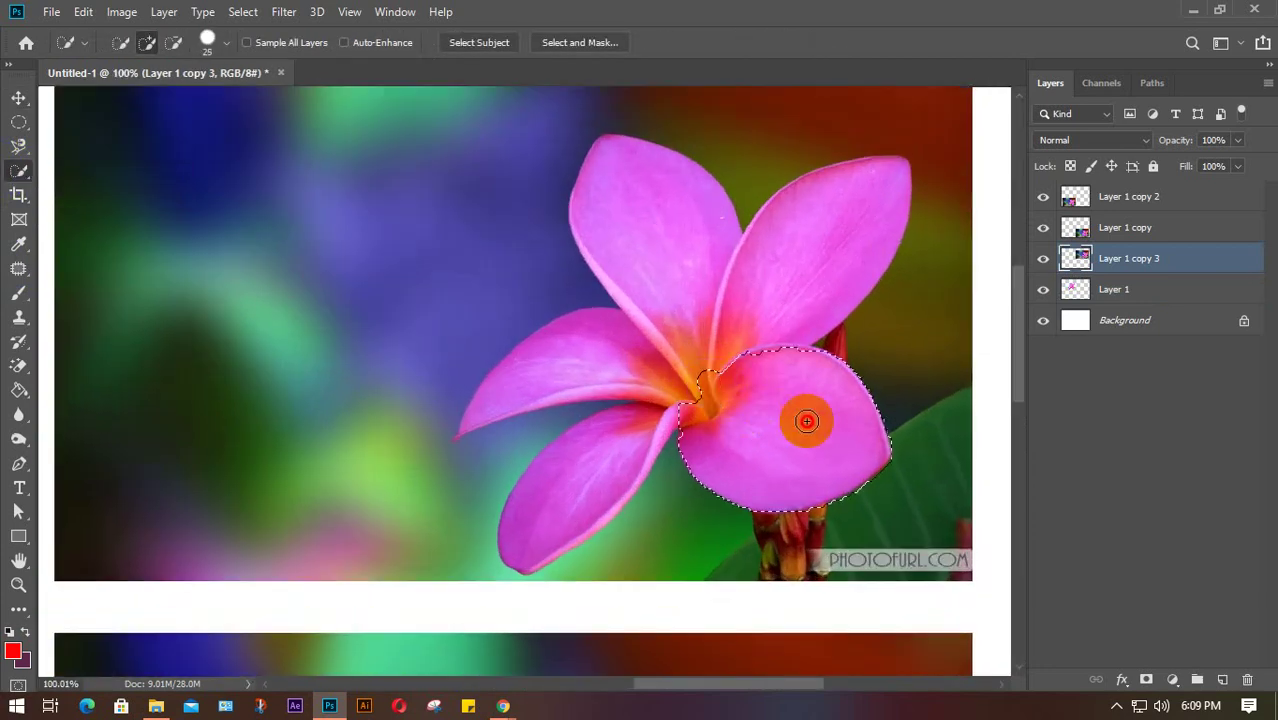
mouse_move(807, 417)
left_mouse_down()
mouse_move(750, 350)
mouse_move(764, 288)
mouse_move(794, 263)
mouse_move(739, 293)
mouse_move(653, 205)
mouse_move(669, 349)
mouse_move(644, 331)
mouse_move(663, 334)
mouse_move(566, 349)
mouse_move(566, 479)
mouse_move(580, 451)
mouse_move(603, 447)
mouse_move(671, 441)
left_mouse_up()
Step: Subtract the green background gap between the two lower petals from the flower selection, using brush size 6
key("bracketleft")
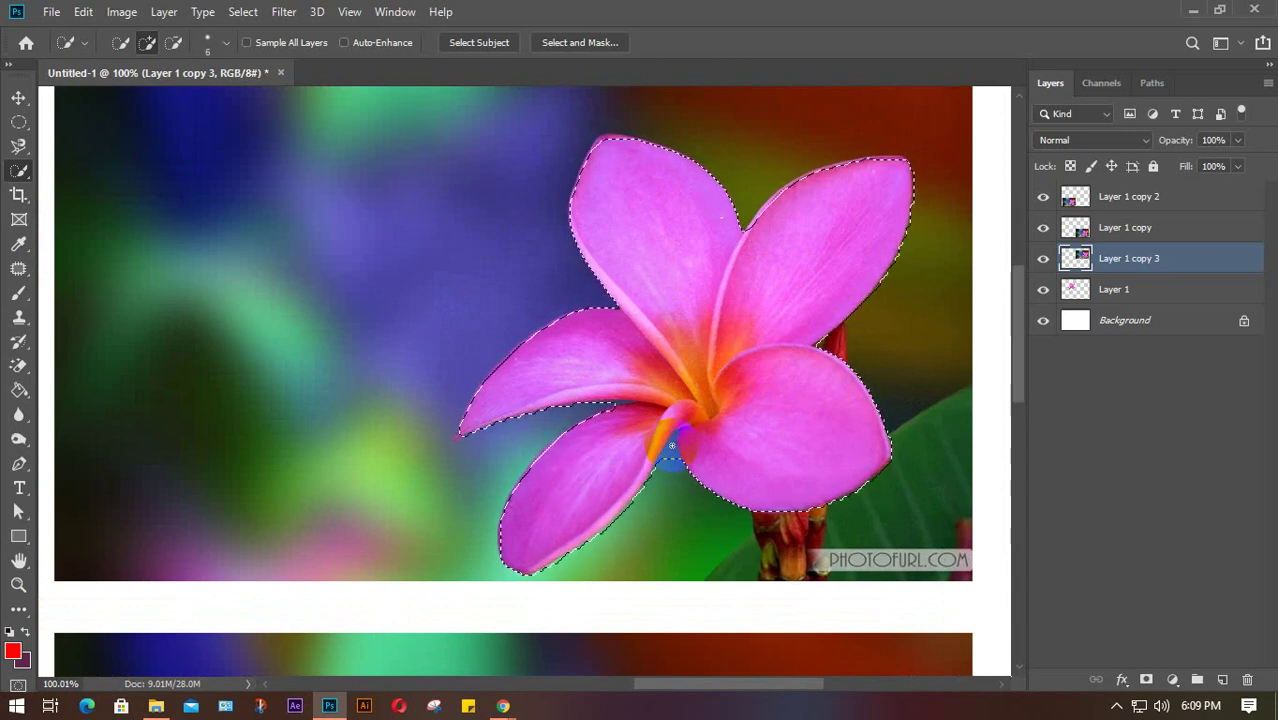
scroll(676, 468, "up", 4)
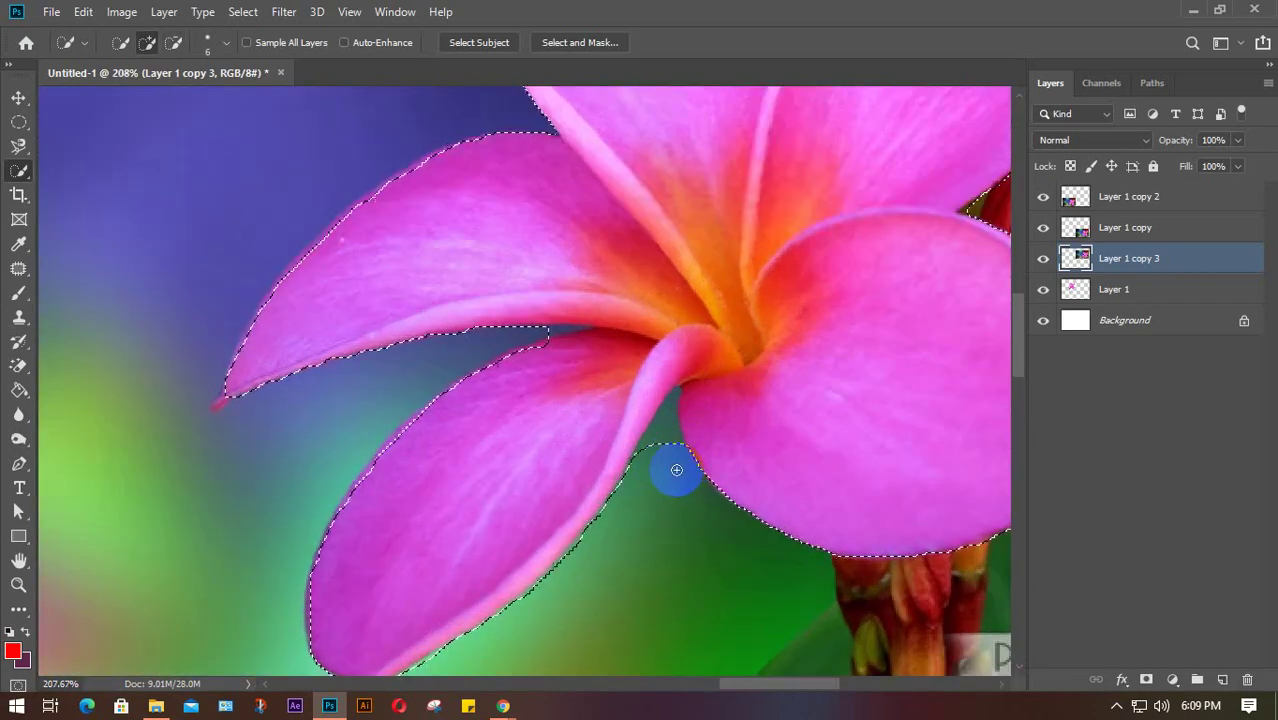
key("bracketleft")
key("bracketleft")
key("bracketleft")
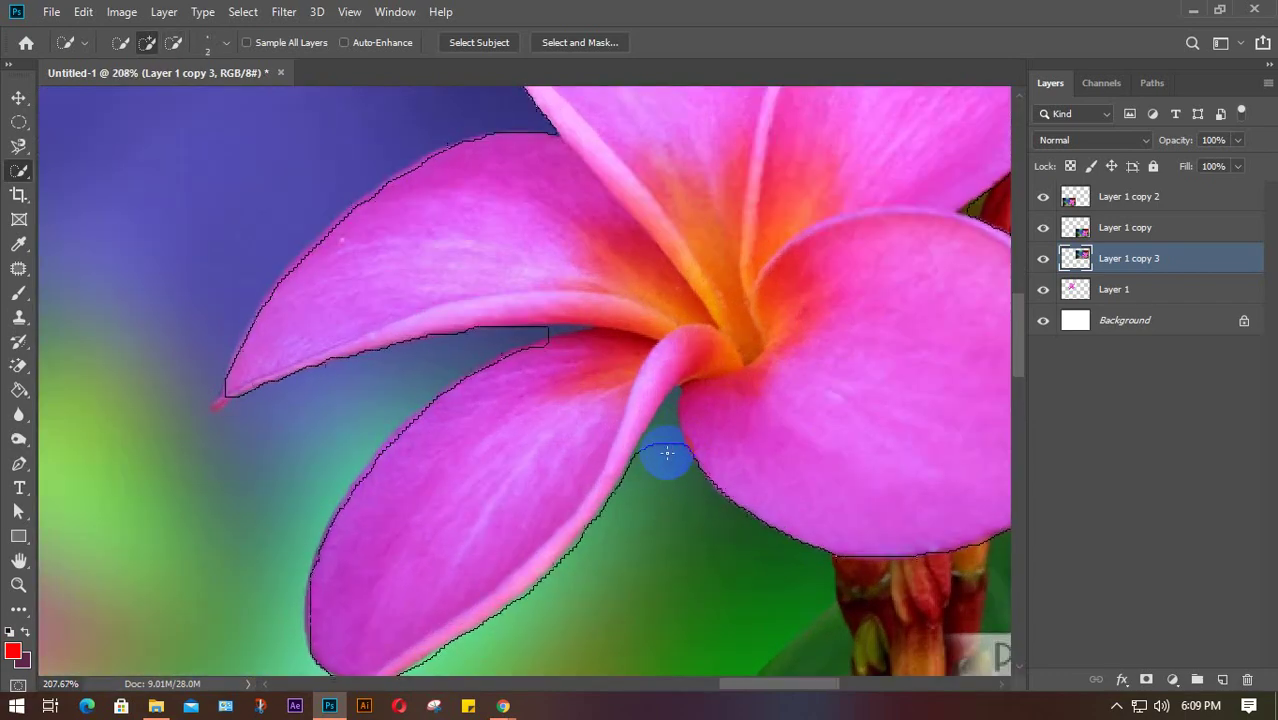
mouse_move(667, 453)
left_mouse_down()
mouse_move(657, 413)
mouse_move(660, 425)
left_mouse_up()
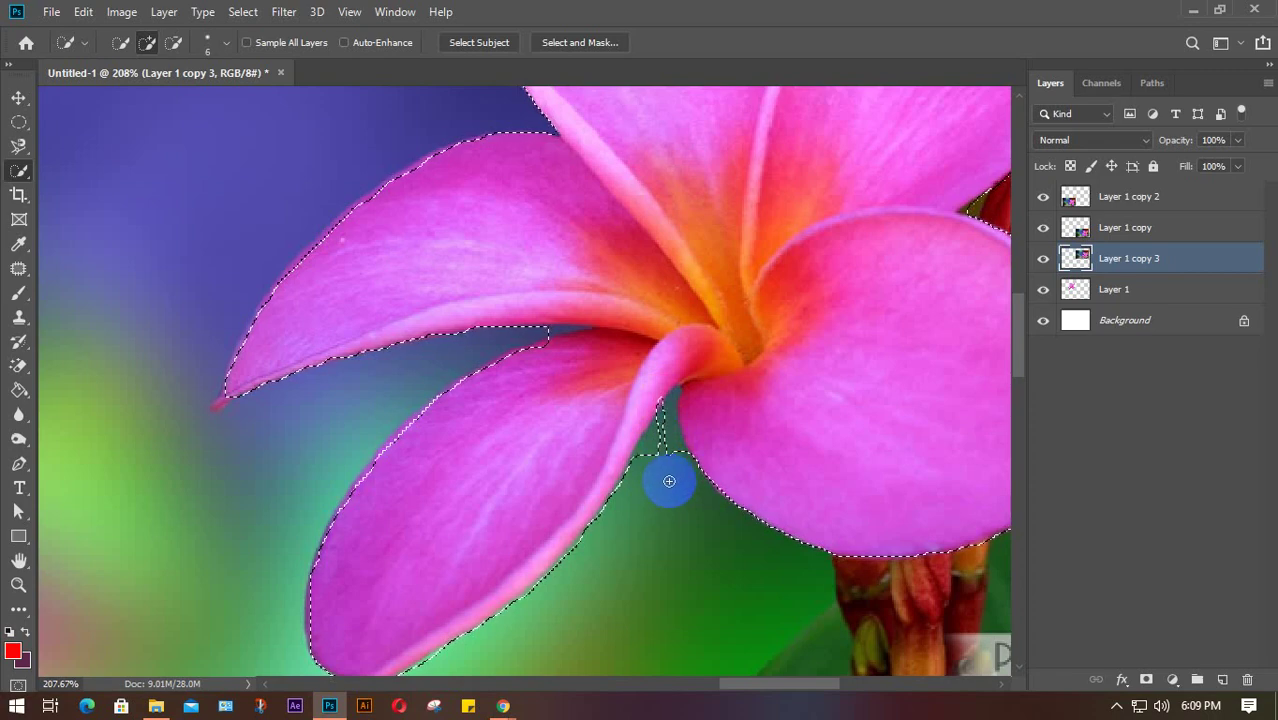
left_click_drag(671, 410, 658, 425)
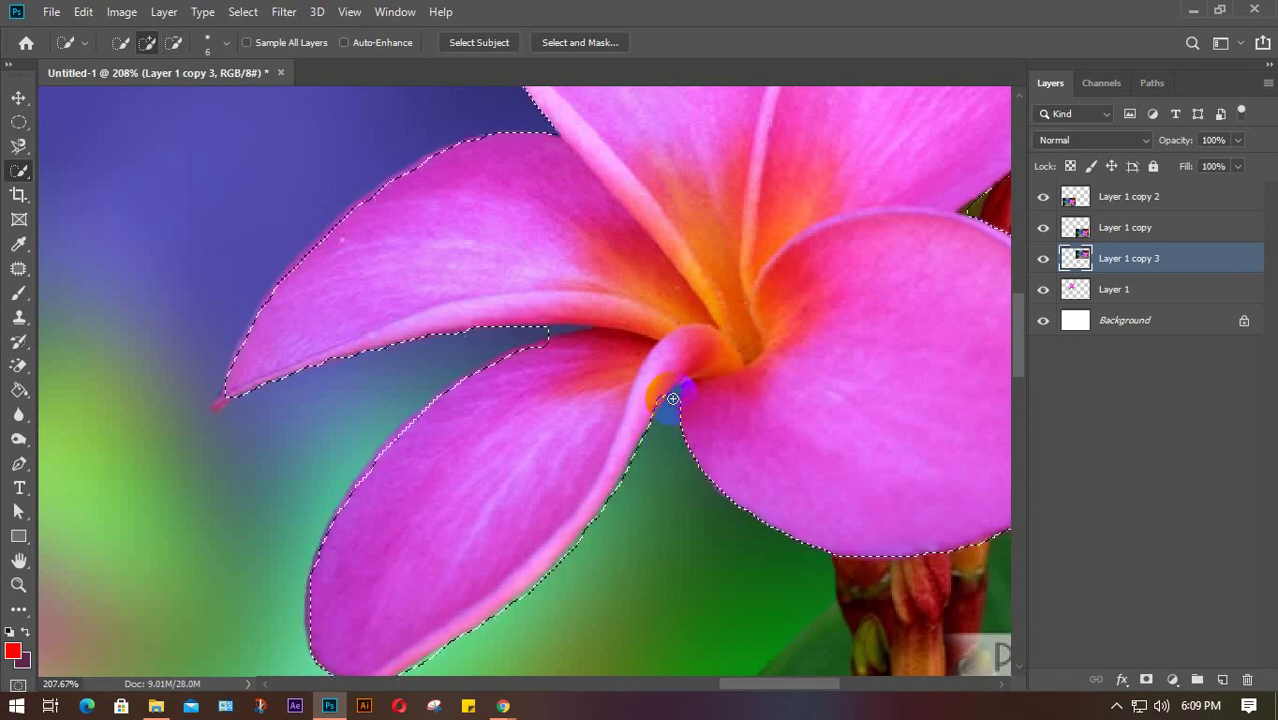
Step: Refine the flower selection along the narrow gap between the left petal and the lower-left petal, reducing the brush size to 4
left_click(508, 355, "alt")
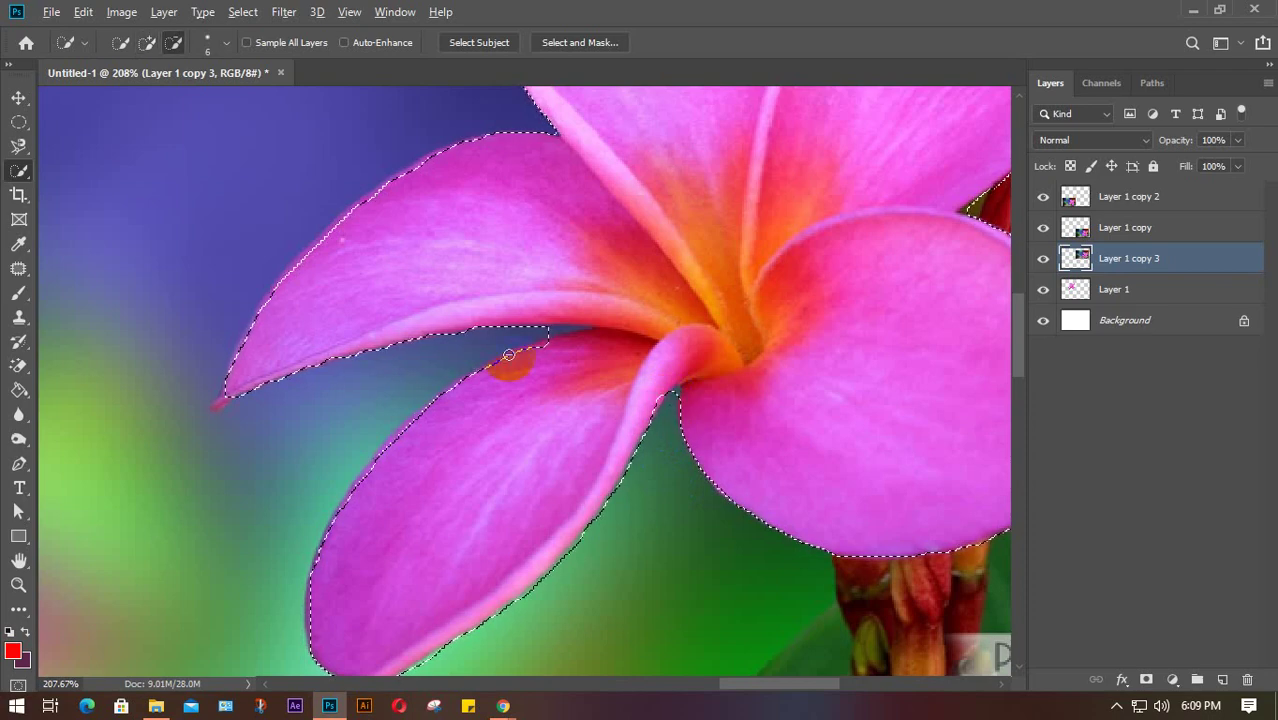
left_click(575, 326, "alt")
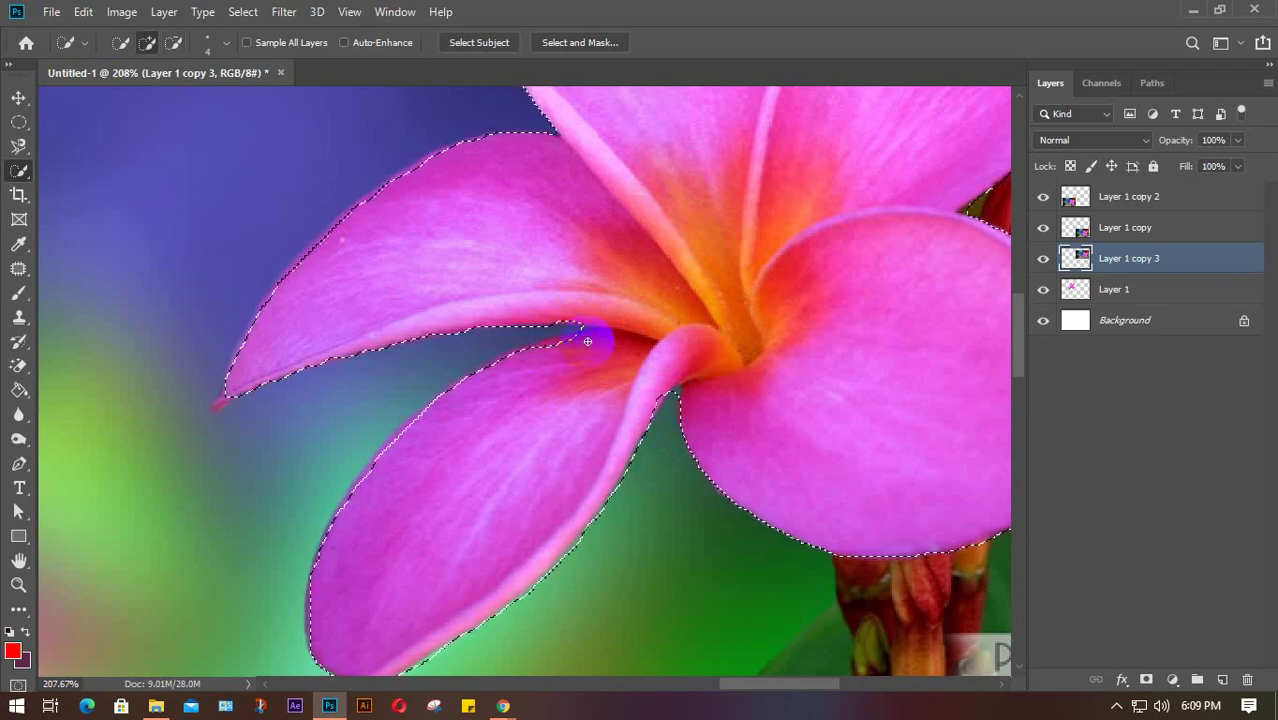
left_click_drag(575, 342, 534, 355)
left_click(585, 337)
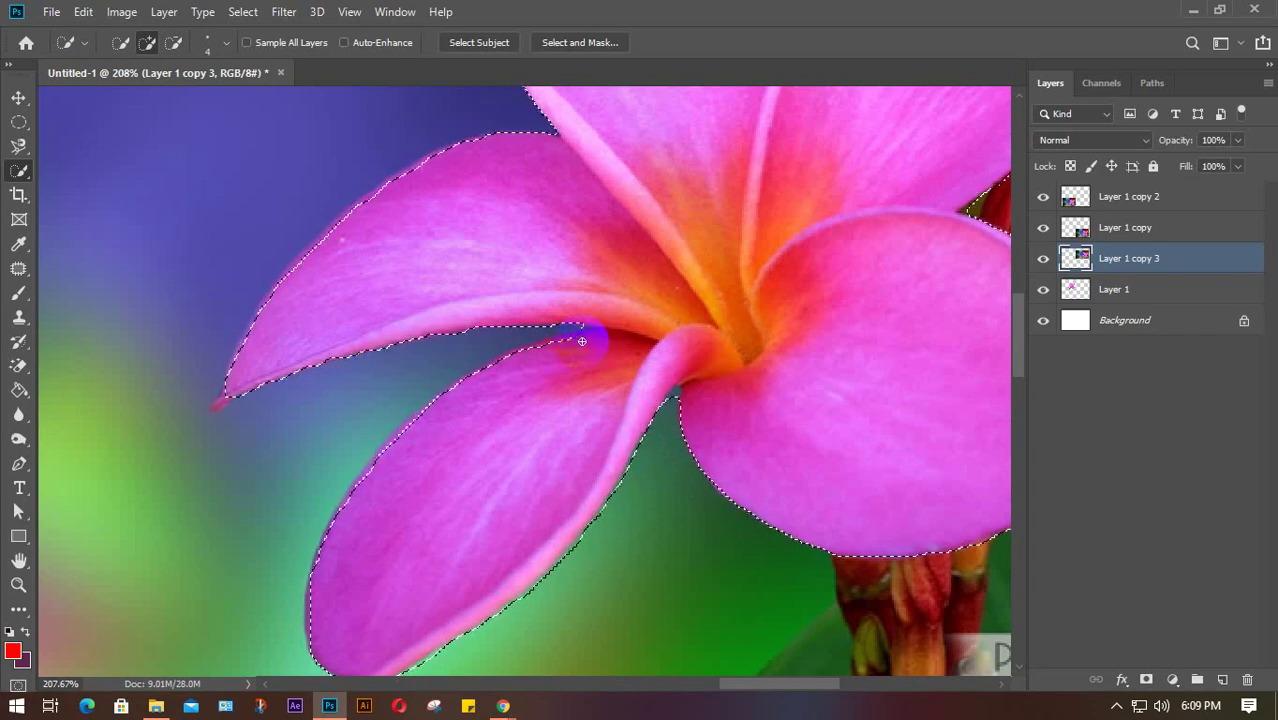
left_click(585, 337)
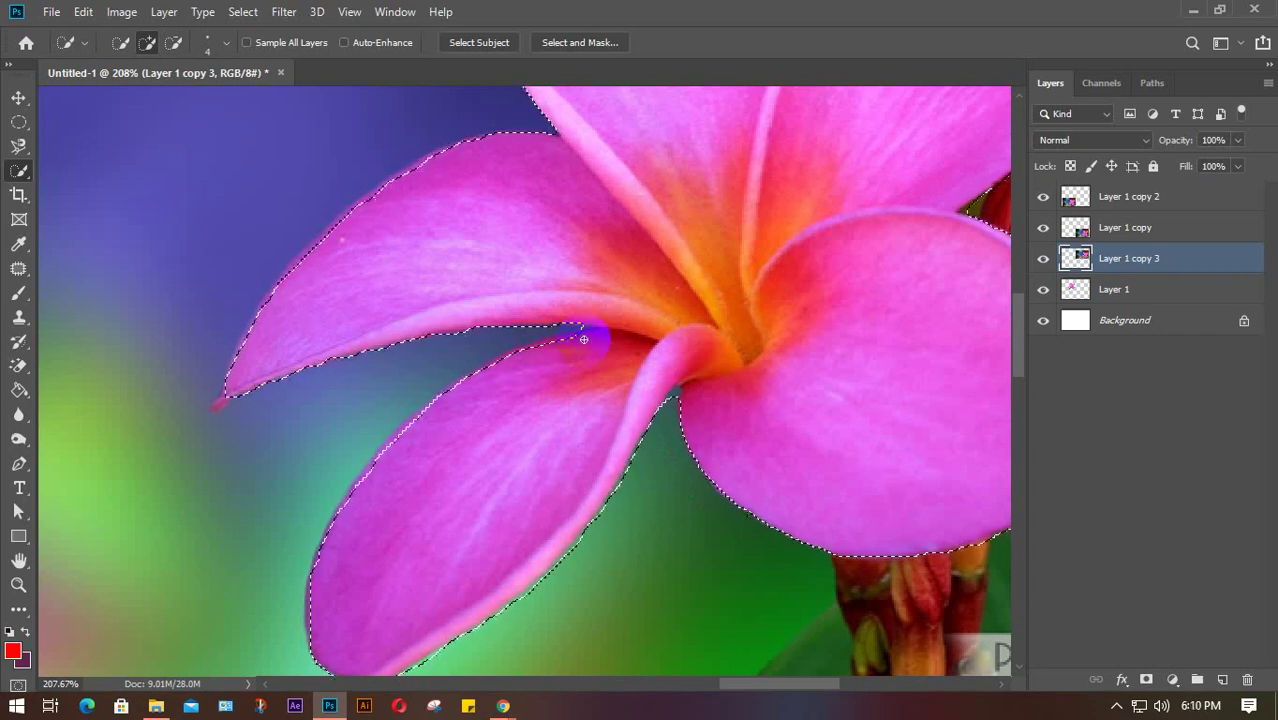
left_click(634, 380)
scroll(670, 458, "down", 5)
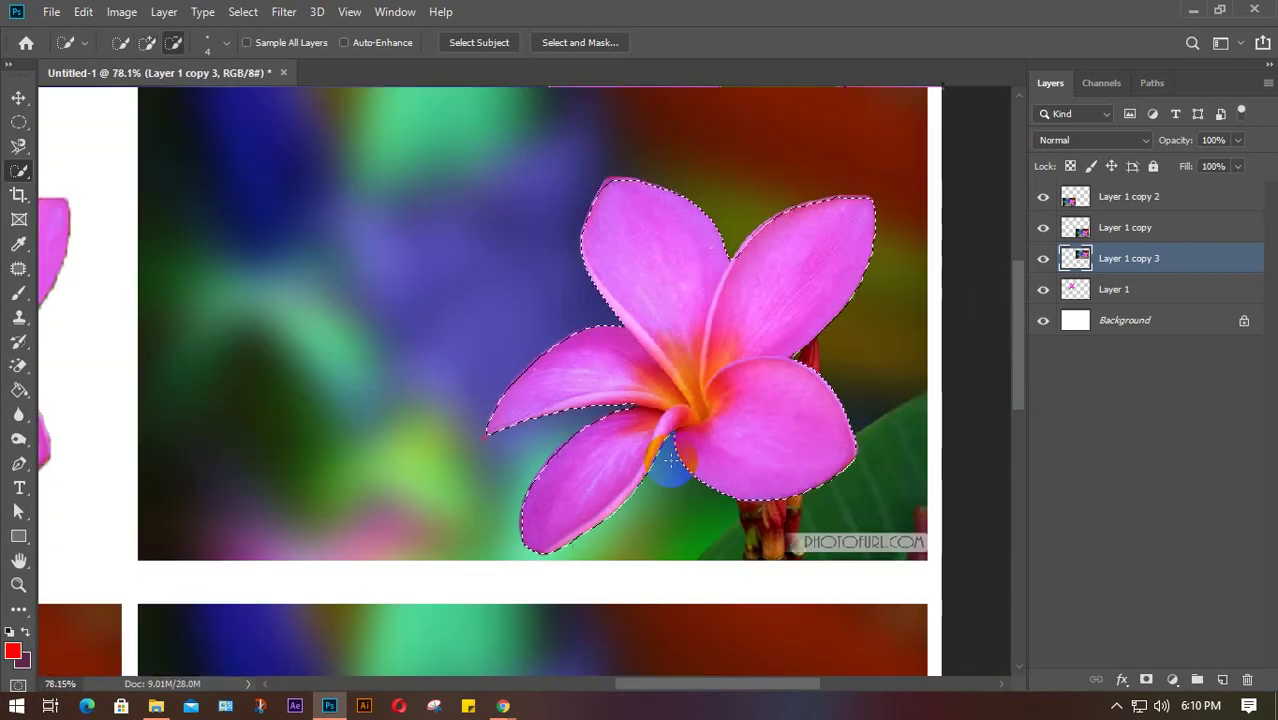
scroll(670, 458, "down", 3)
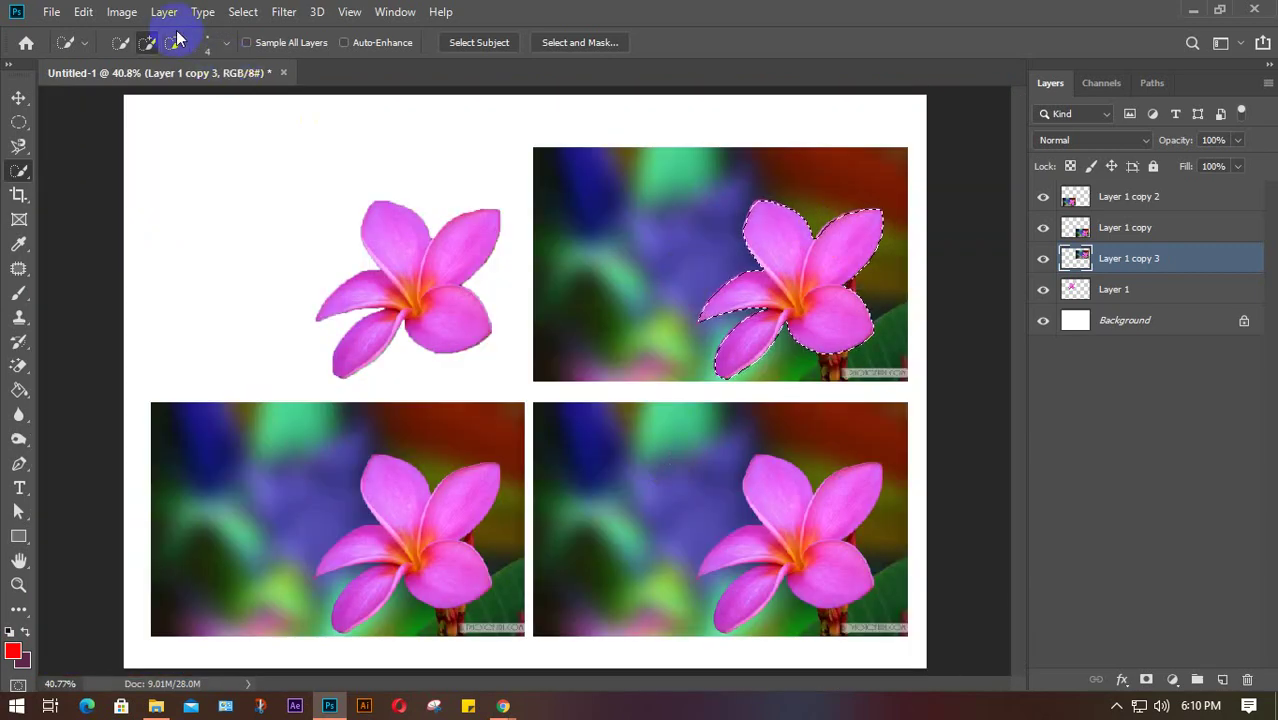
left_click(243, 11)
mouse_move(265, 285)
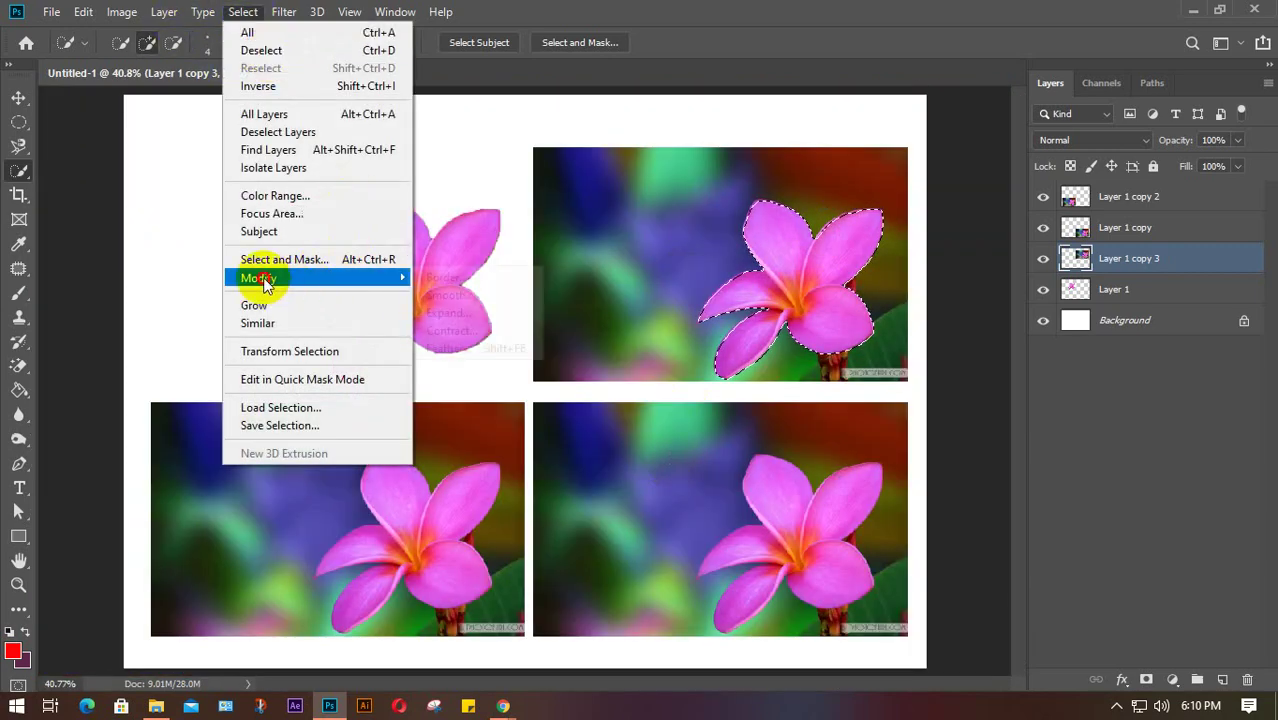
left_click(450, 295)
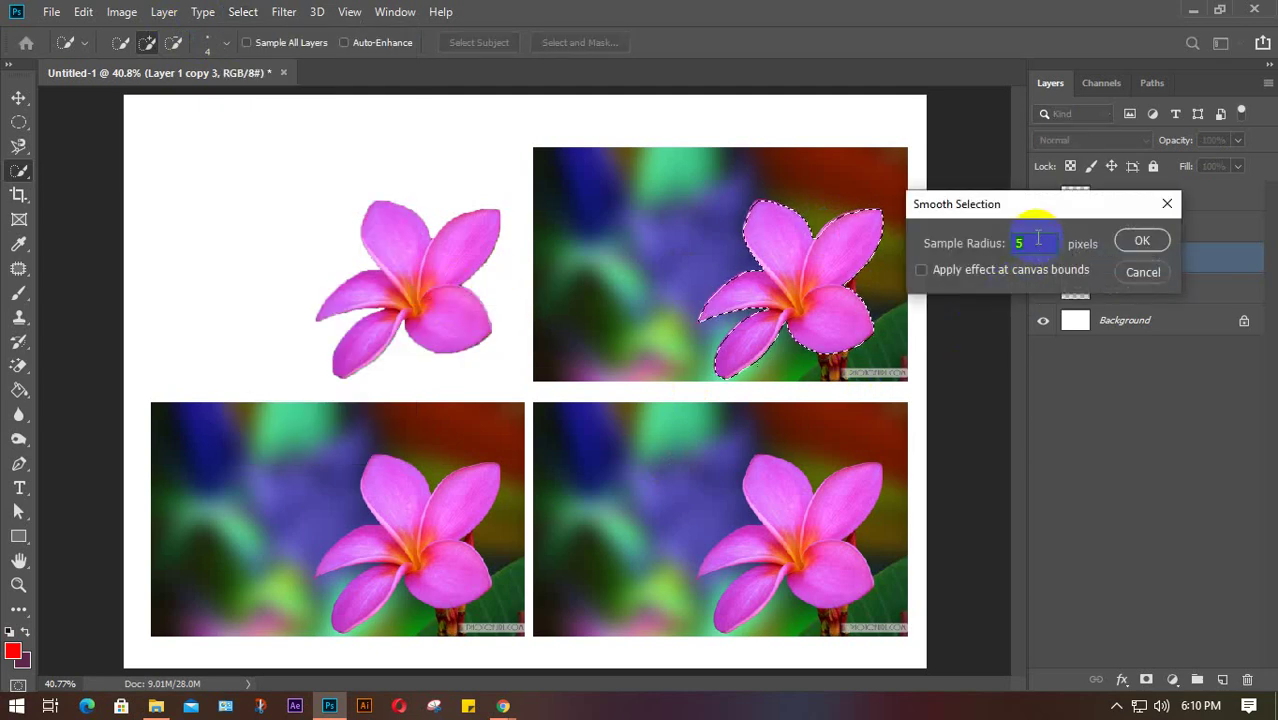
left_click(1140, 273)
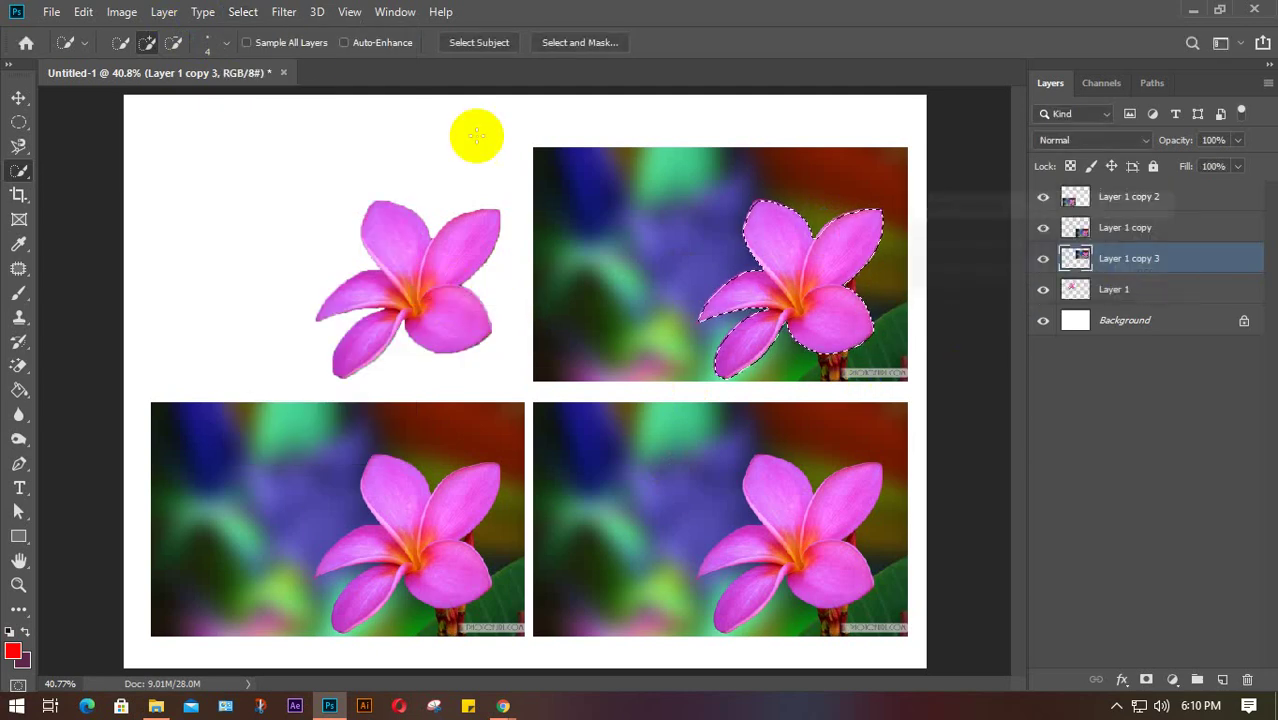
Step: Feather the flower selection on Layer 1 copy 3 with a radius of 0.1 pixels
left_click(245, 12)
mouse_move(268, 278)
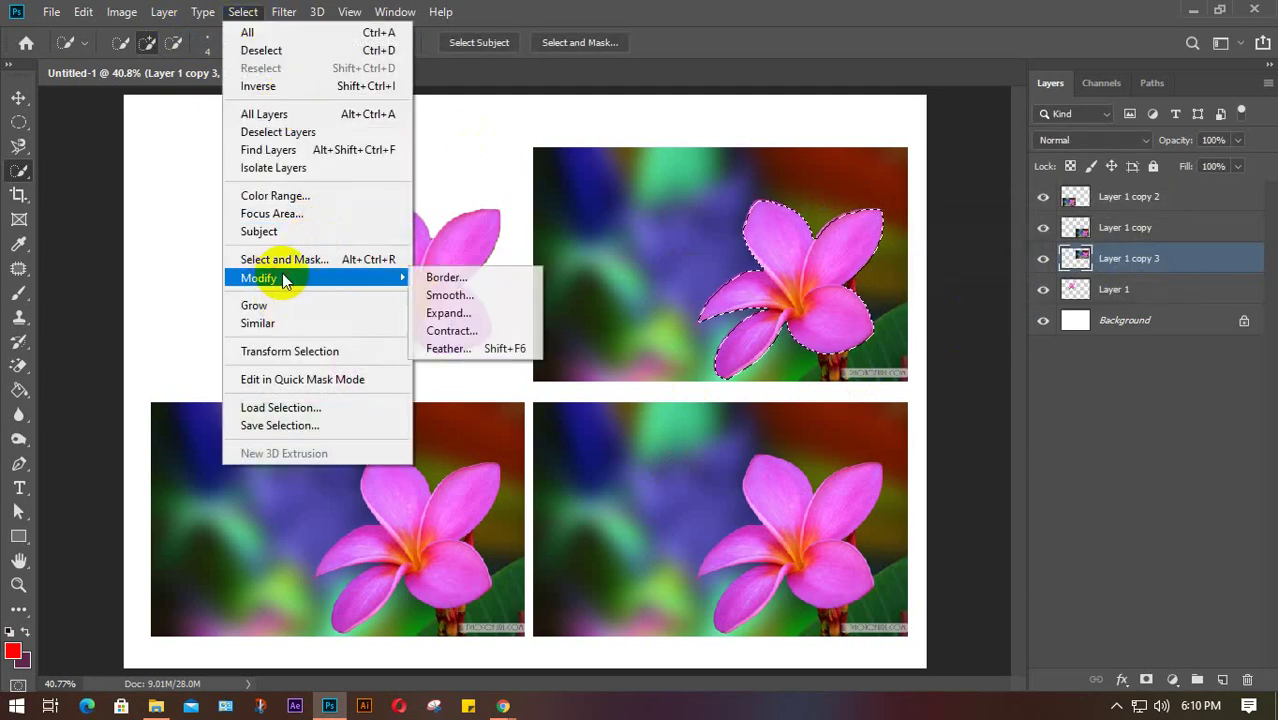
left_click(483, 346)
type("0")
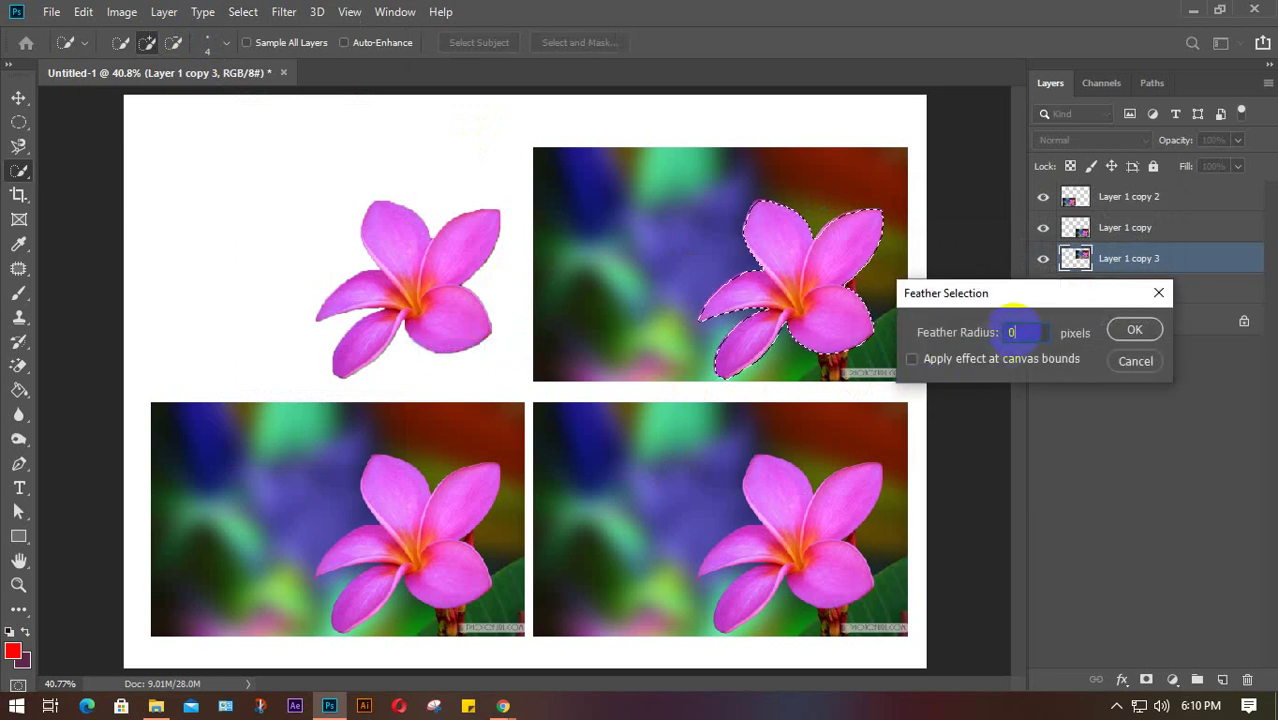
type(".1")
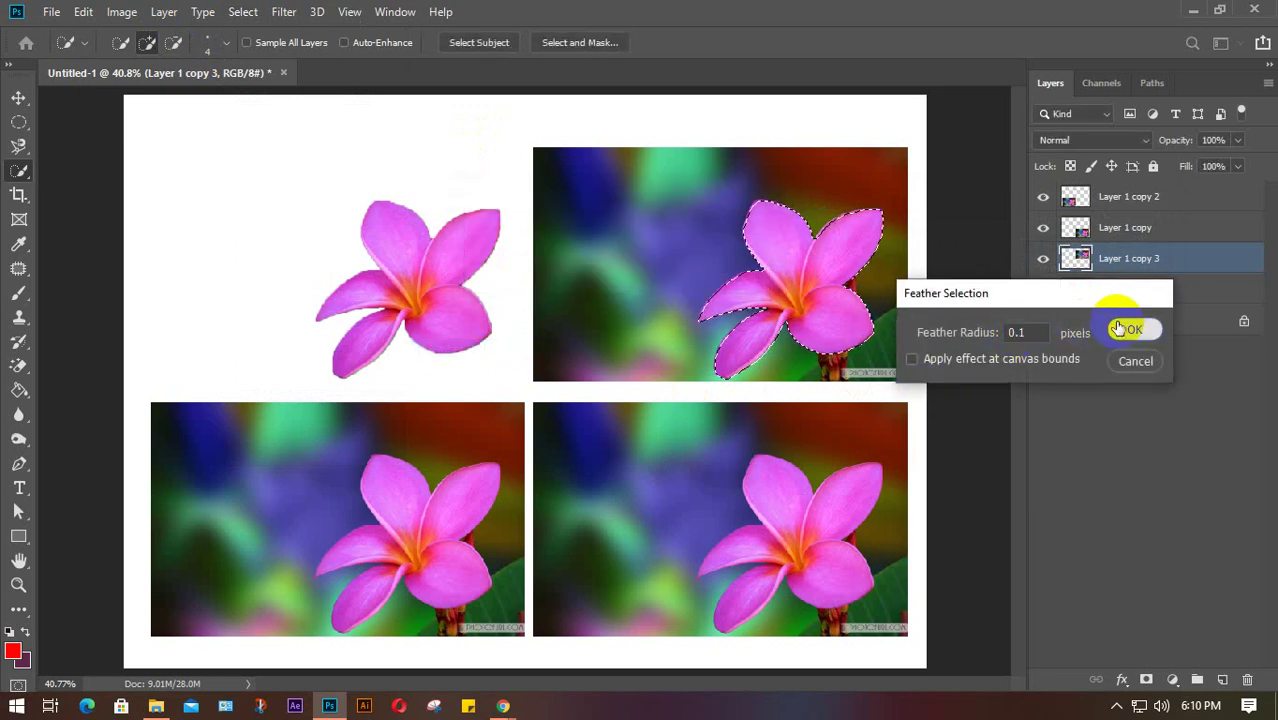
left_click(1133, 329)
Step: Try to smooth the flower selection with a sample radius of 100 pixels
left_click(242, 12)
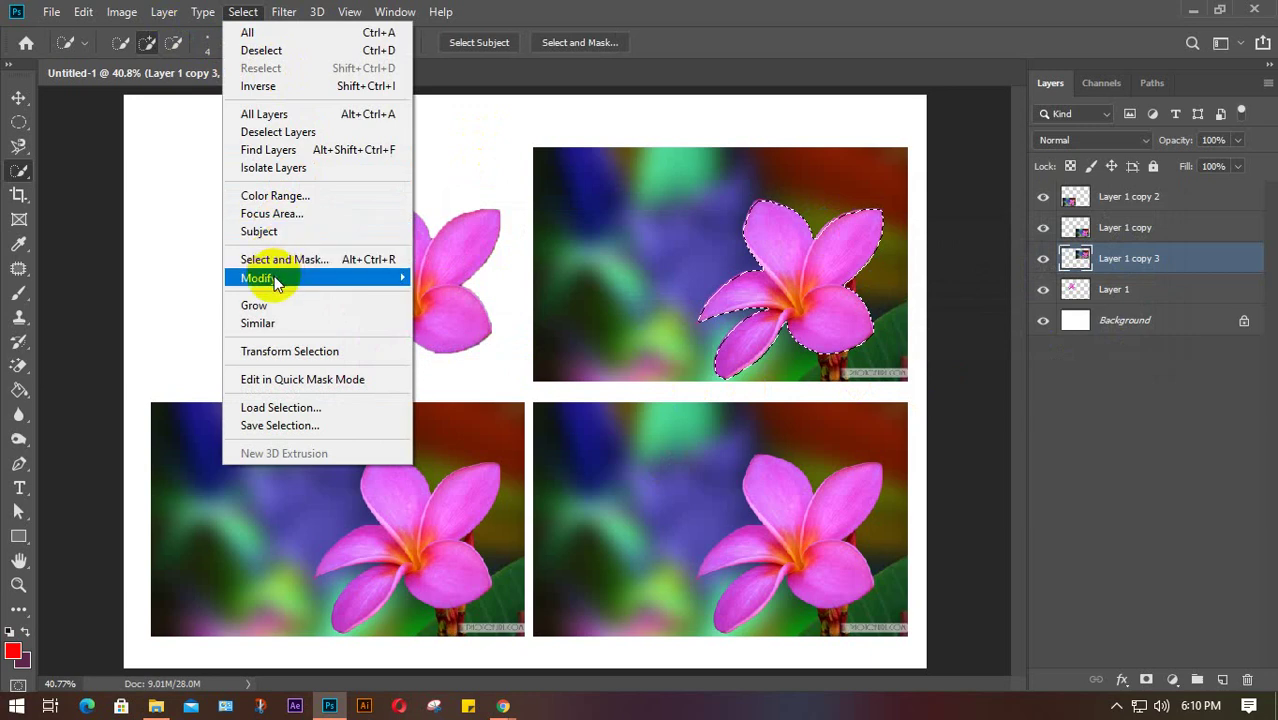
mouse_move(270, 278)
left_click(500, 295)
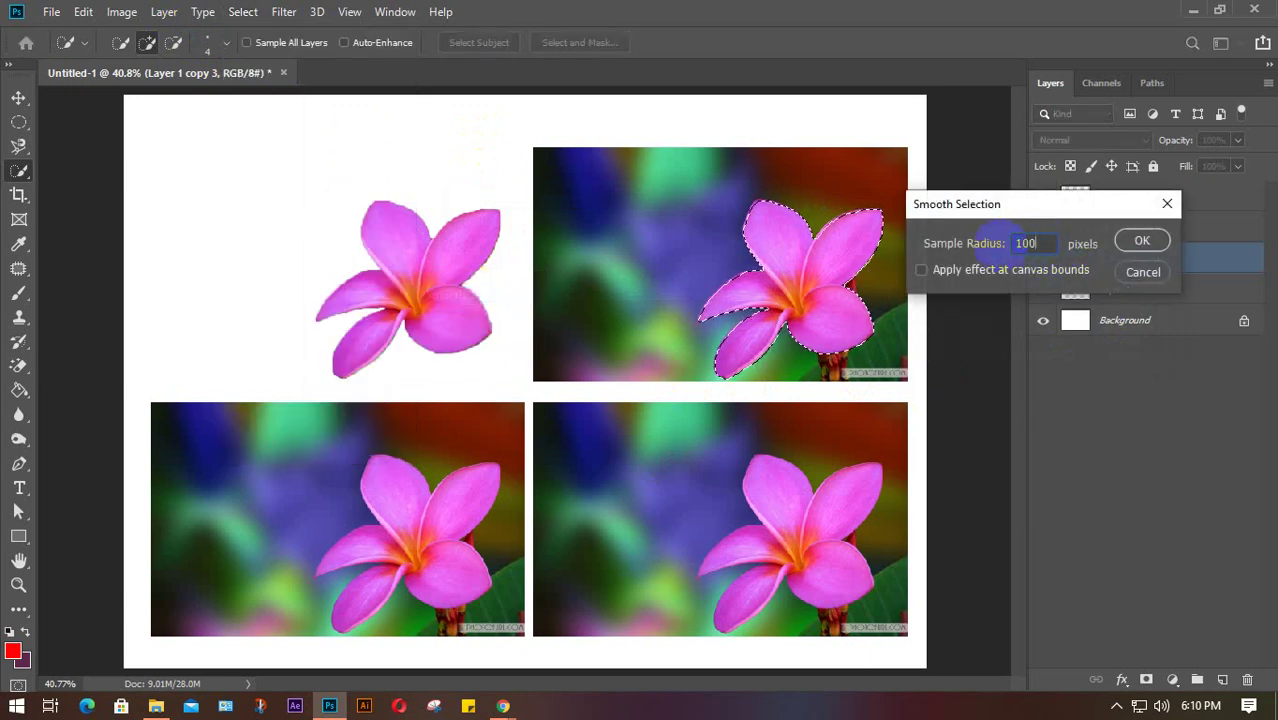
left_click(1143, 243)
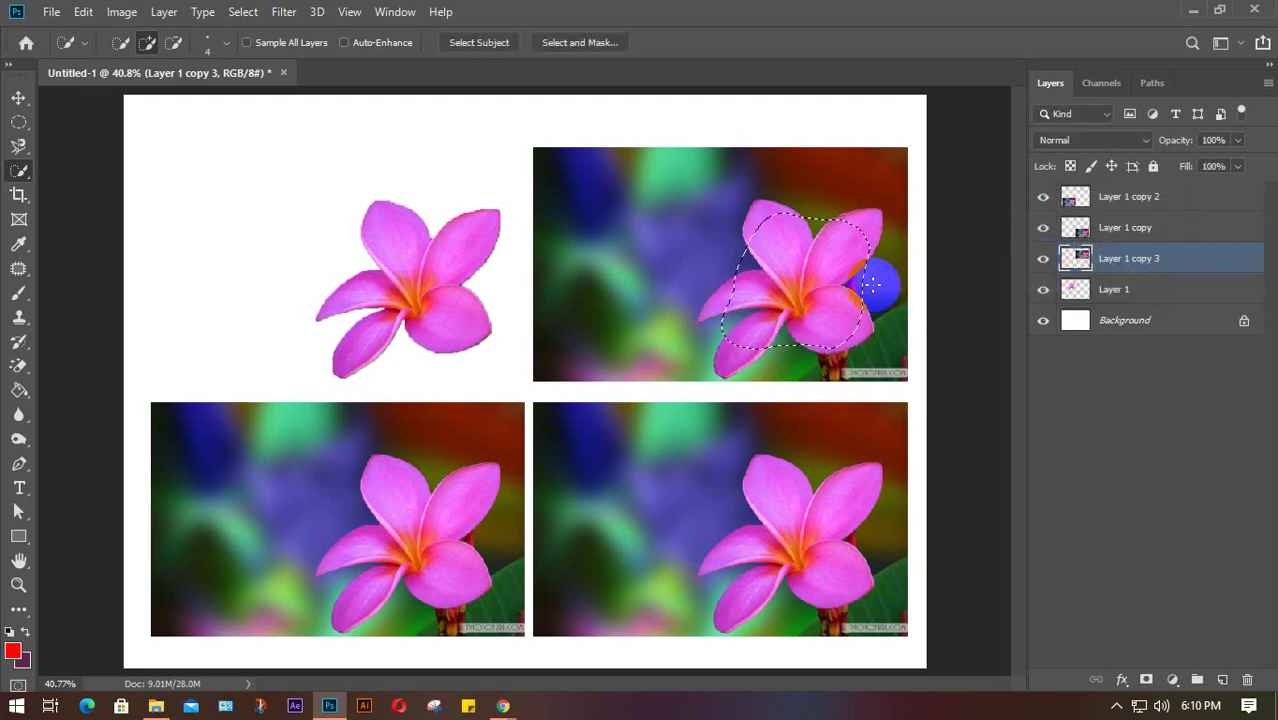
scroll(820, 290, "up", 4)
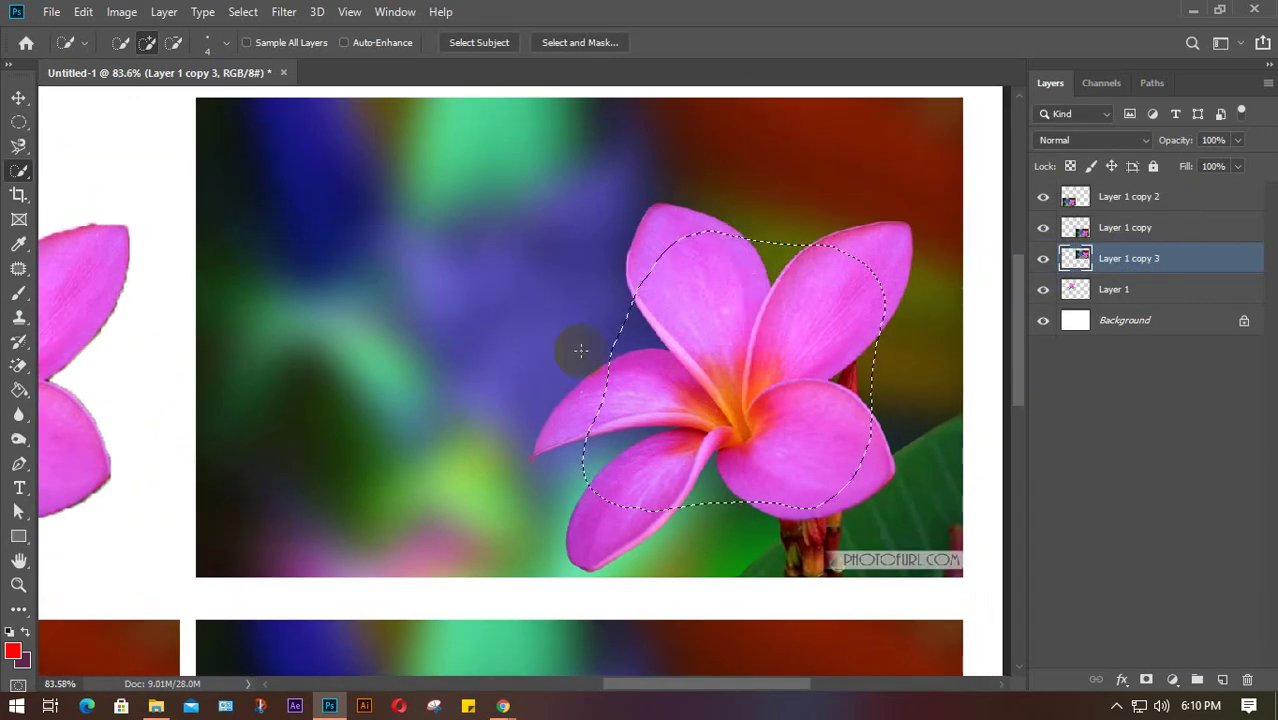
left_click(661, 370)
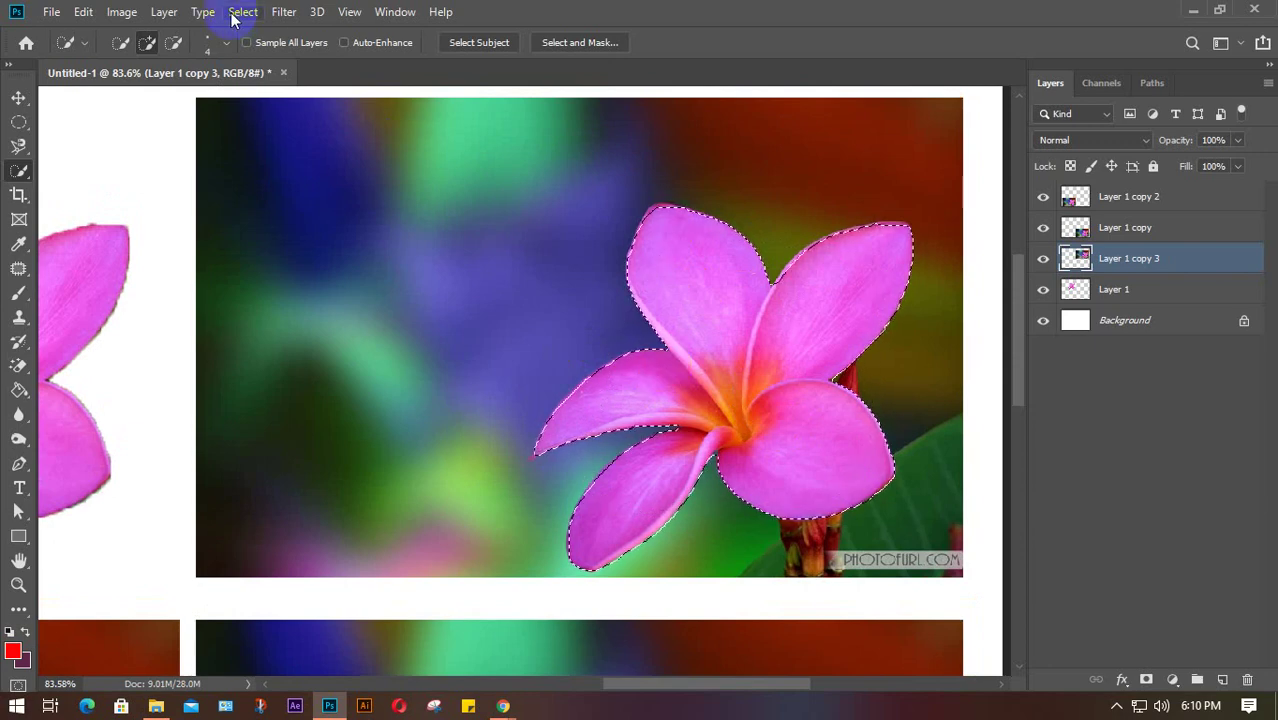
Step: Try to smooth the flower selection with a sample radius of 30 pixels
left_click(248, 14)
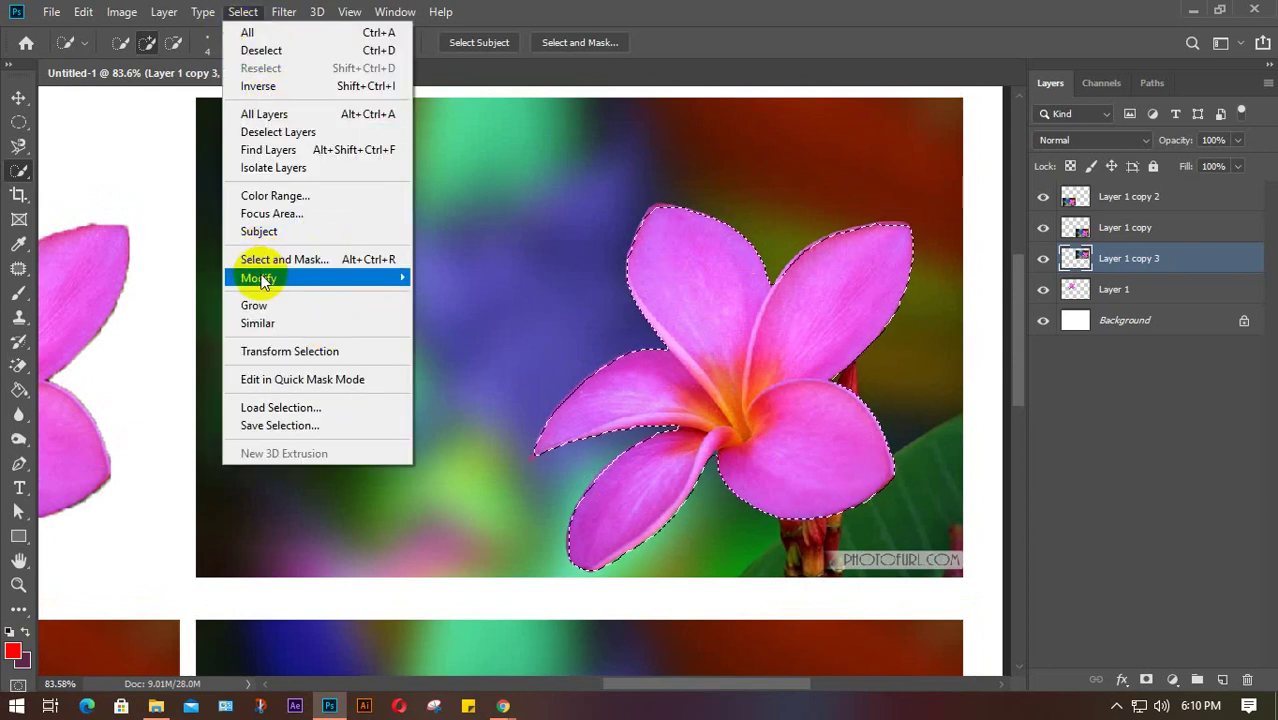
mouse_move(398, 280)
left_click(460, 295)
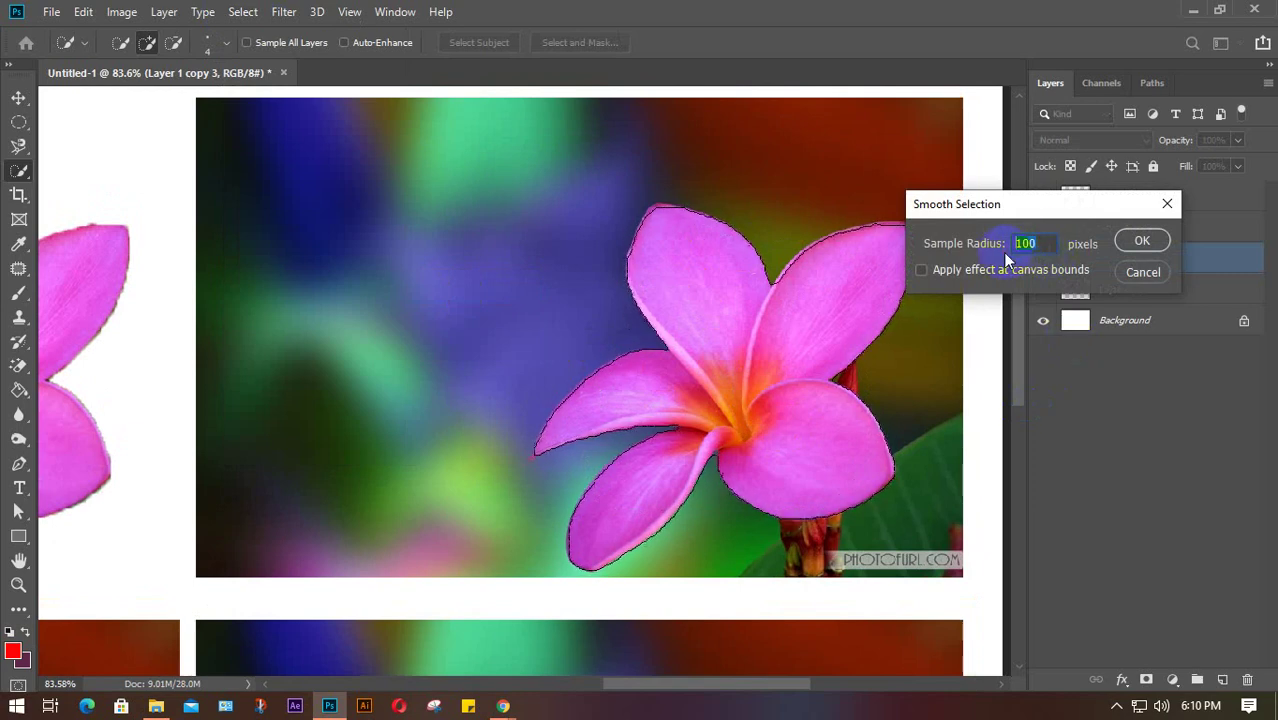
type("30")
key("Return")
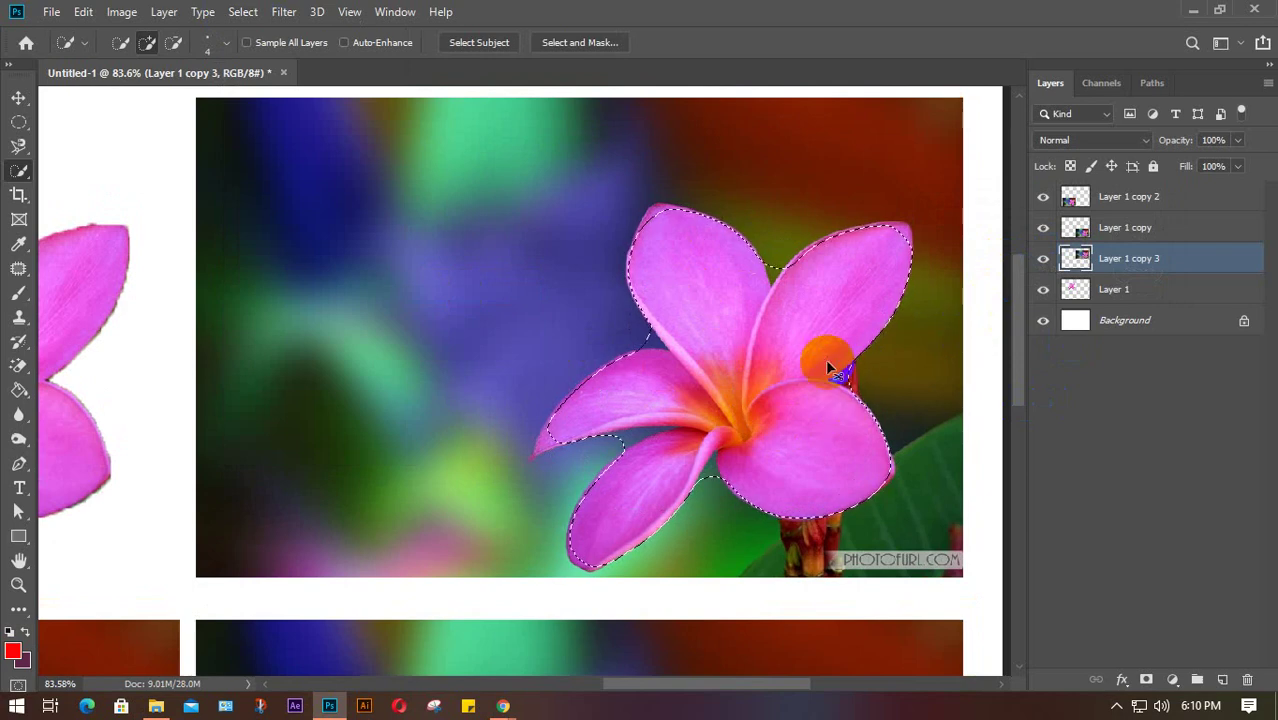
Step: Smooth the flower selection with a smaller sample radius, then invert it to delete the background around the flower on Layer 1 copy 3
left_click(240, 13)
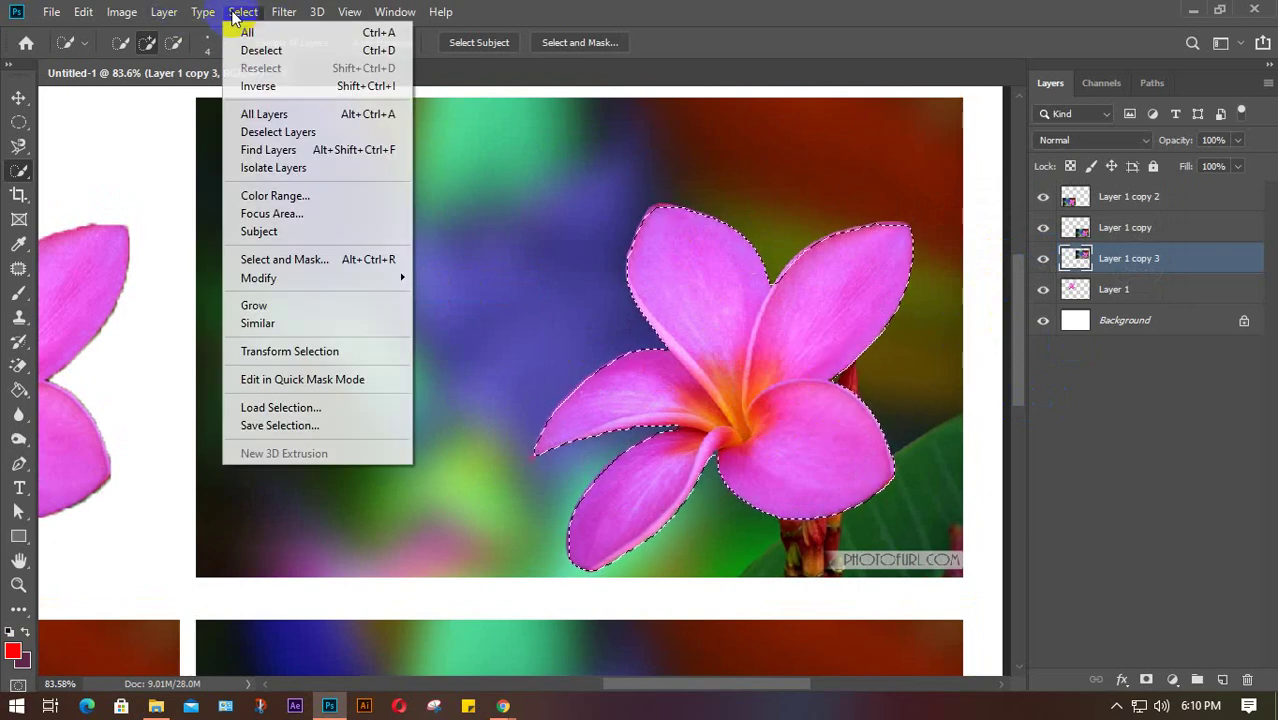
mouse_move(290, 276)
left_click(470, 283)
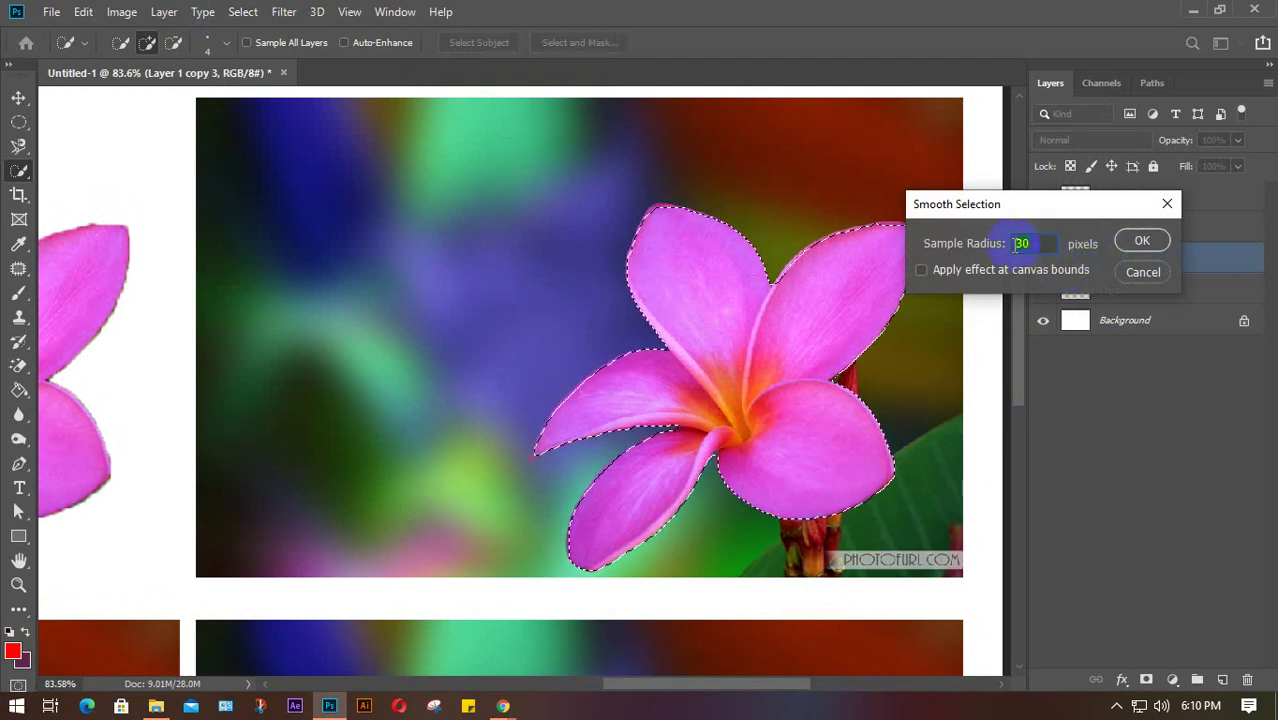
key("Return")
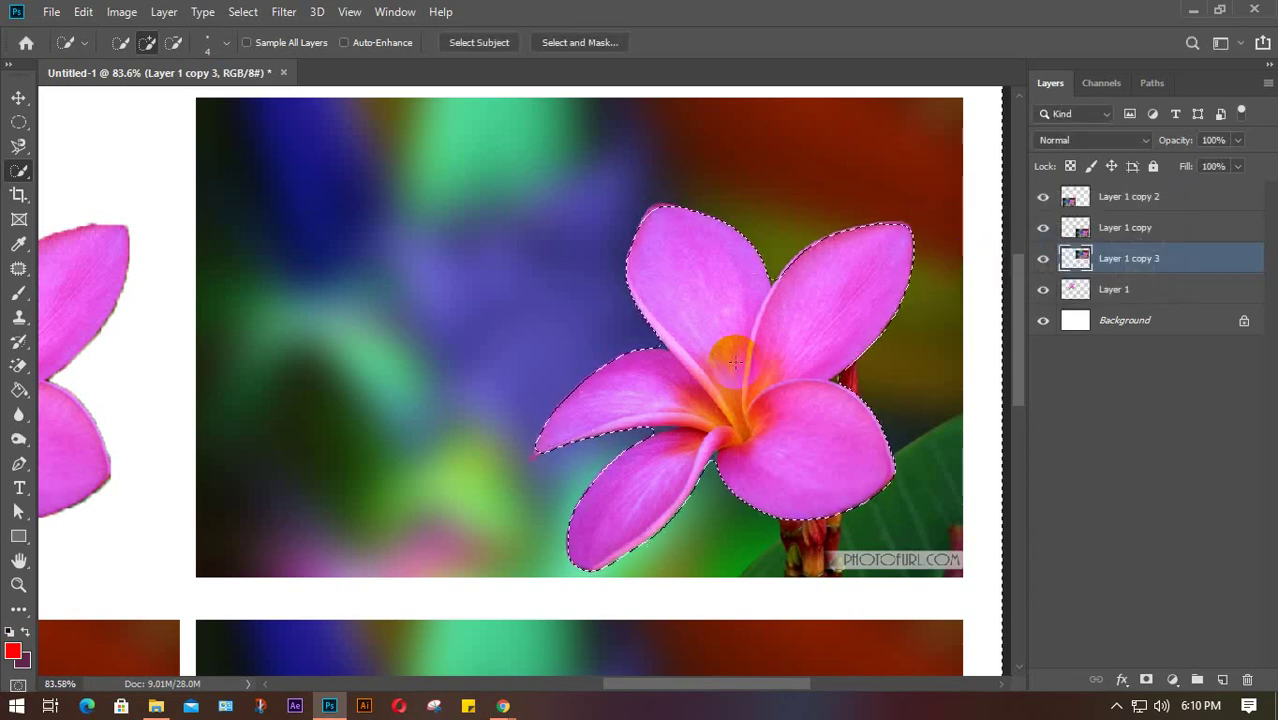
key("Delete")
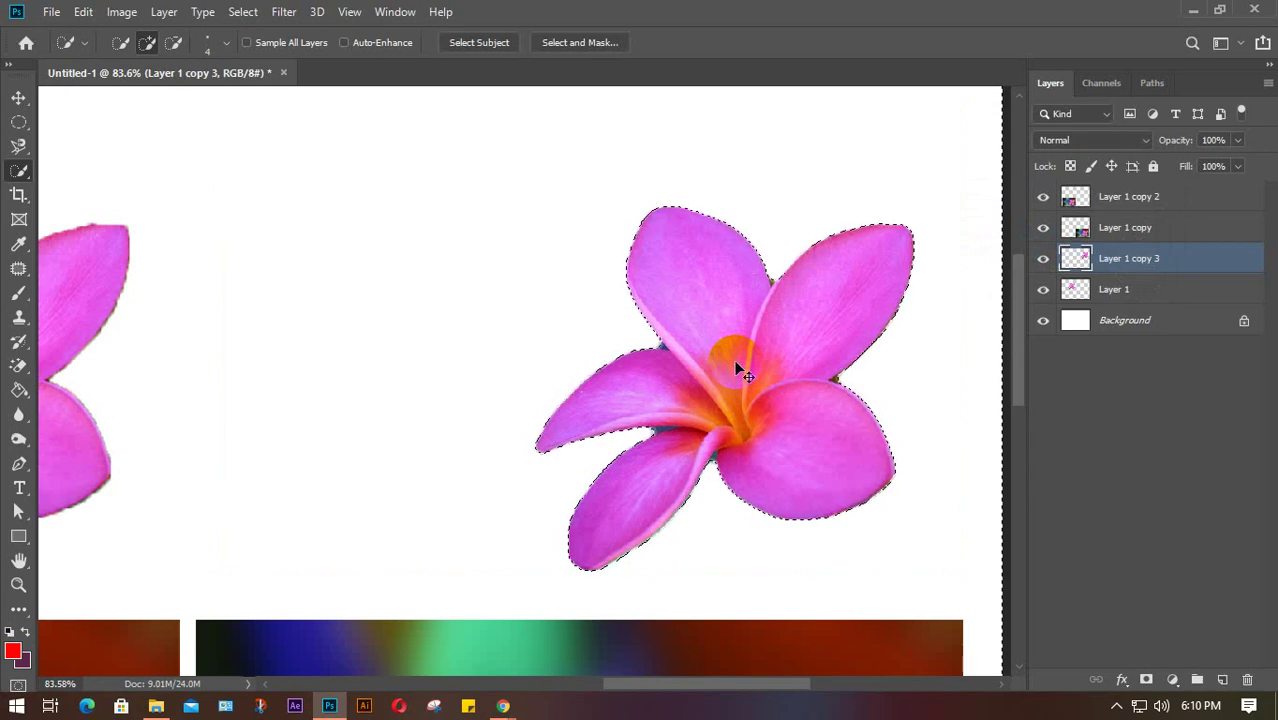
Step: Deselect the flower cutout on Layer 1 copy 3 and activate the Quick Selection tool
key("ctrl+d")
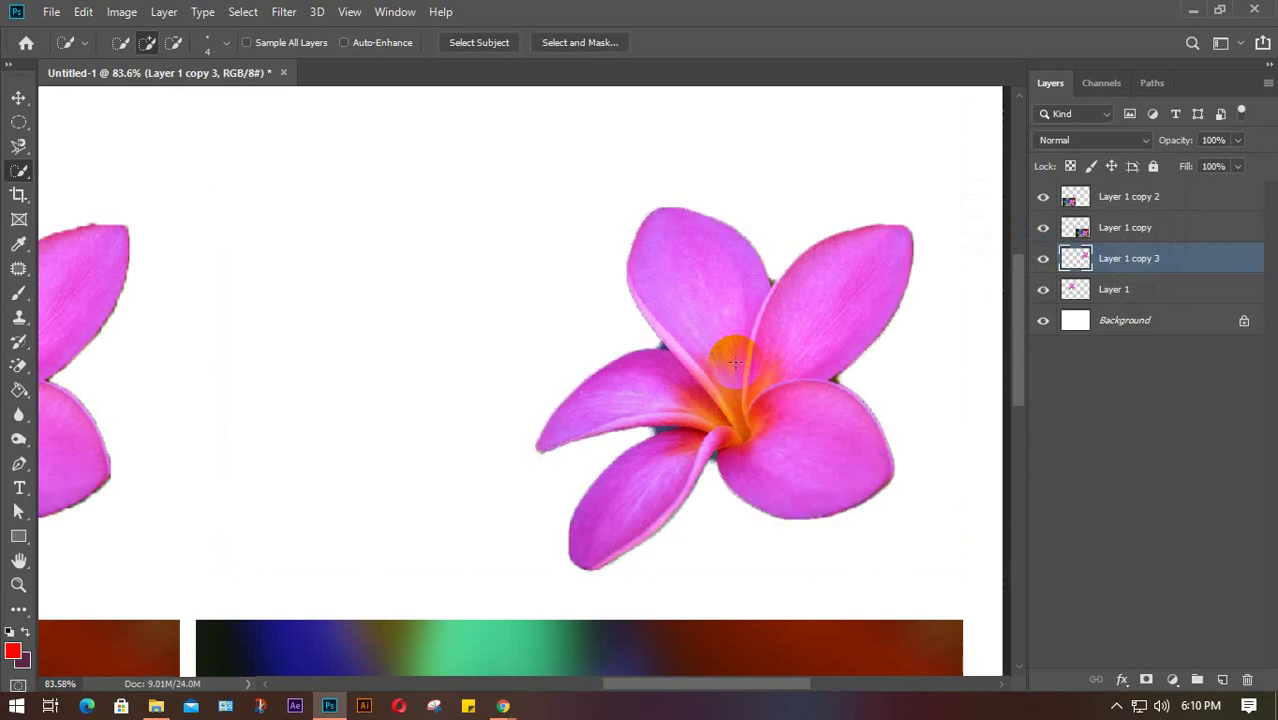
key("v")
key("ctrl+0")
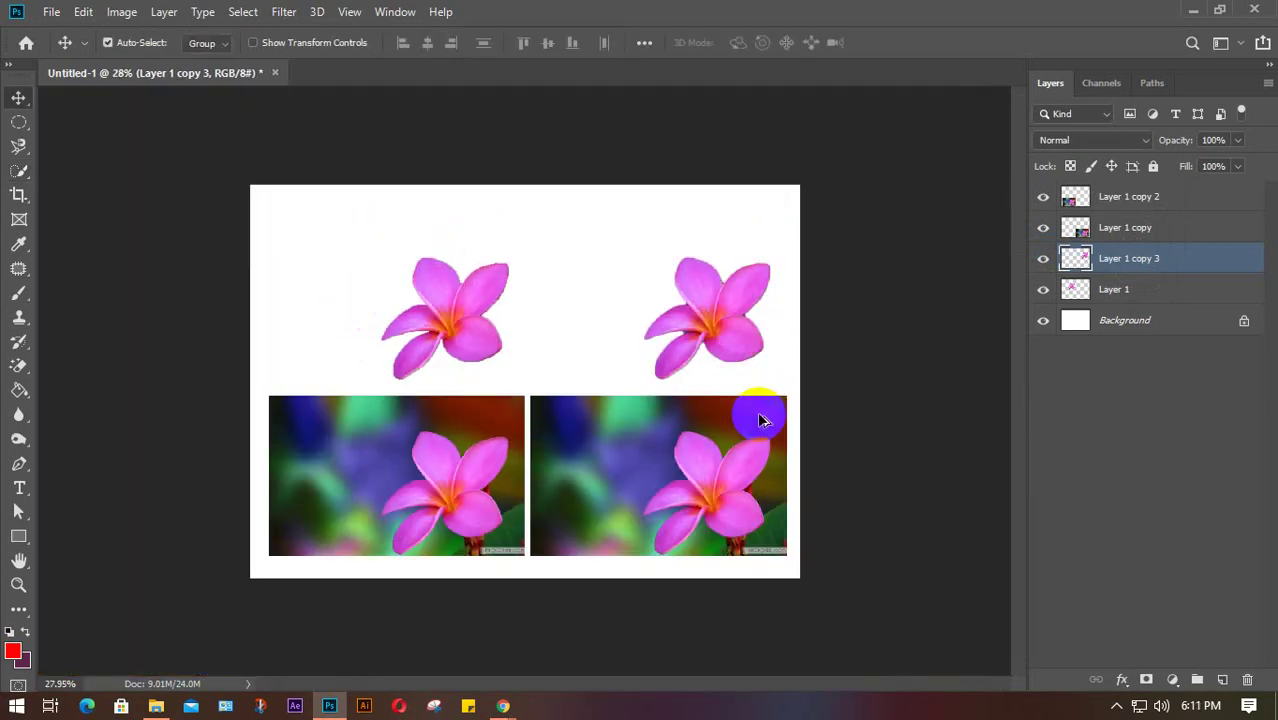
left_click(19, 171)
Step: Try to select the lower-left photo's flower with Quick Selection while Layer 1 copy is active
scroll(300, 520, "up", 6)
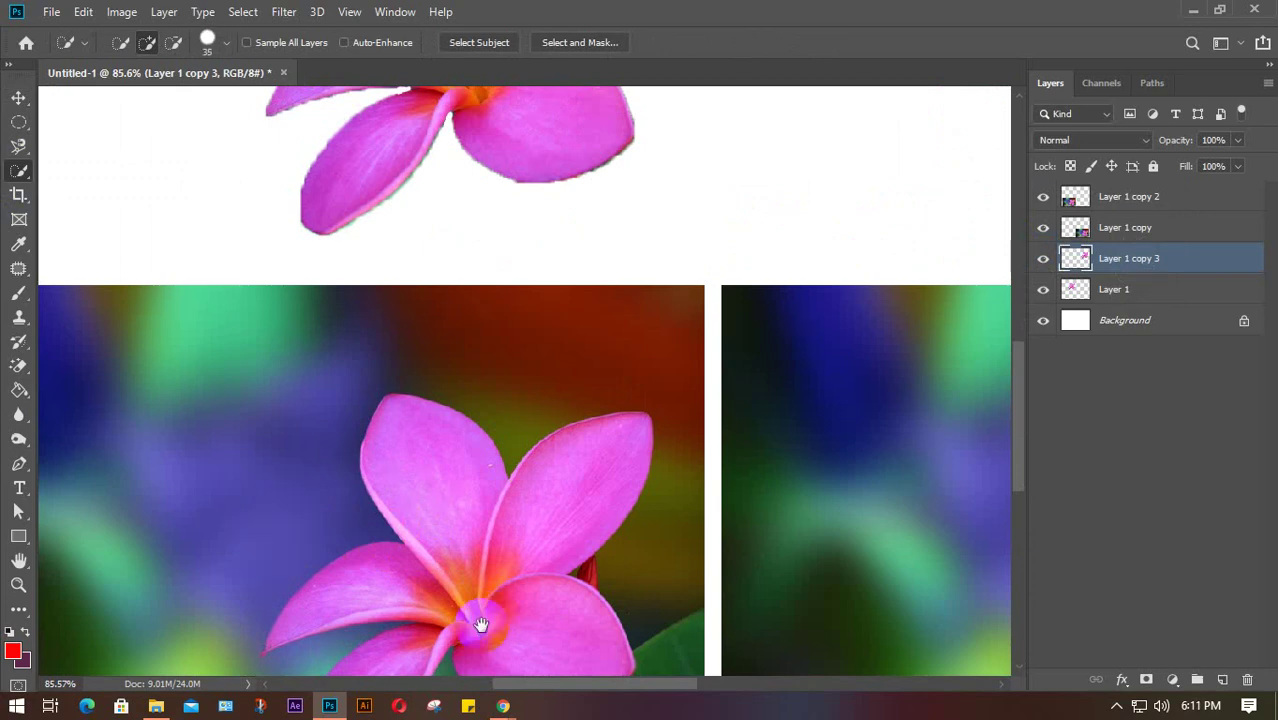
mouse_move(481, 625)
left_mouse_down()
mouse_move(454, 426)
mouse_move(464, 414)
mouse_move(553, 465)
mouse_move(526, 439)
mouse_move(470, 425)
left_mouse_up()
left_click(776, 377)
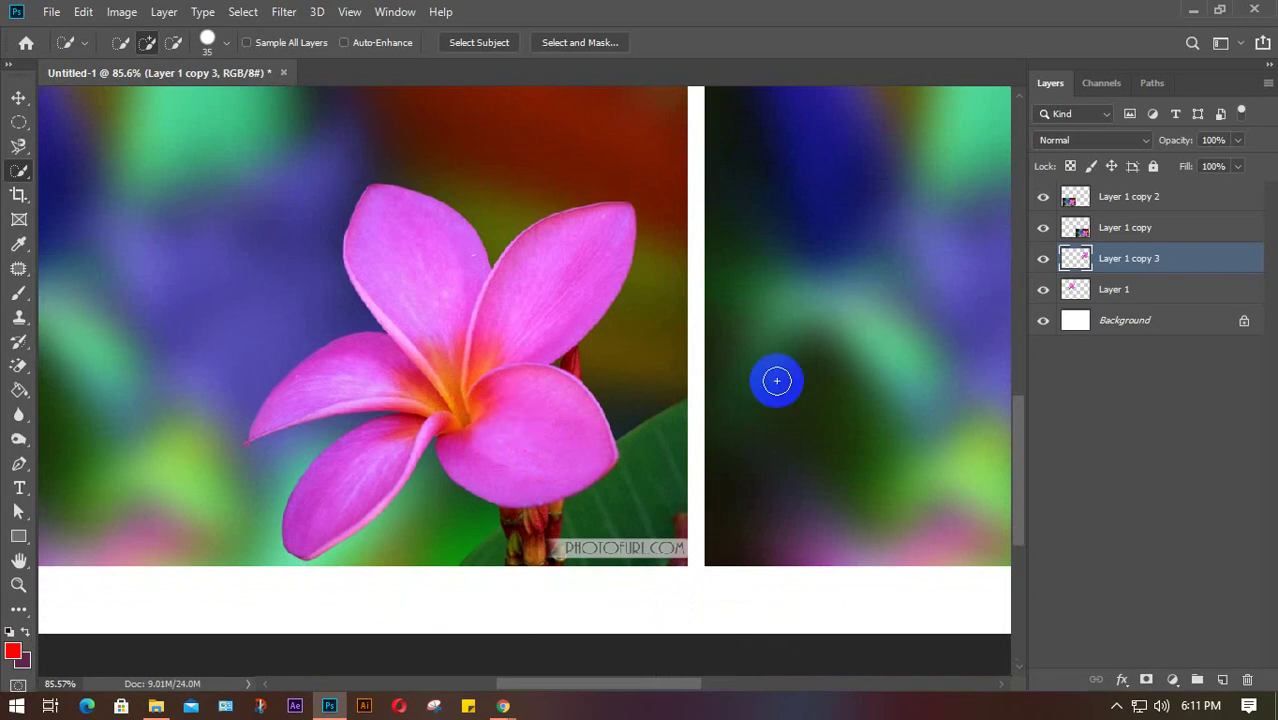
left_click(1140, 232)
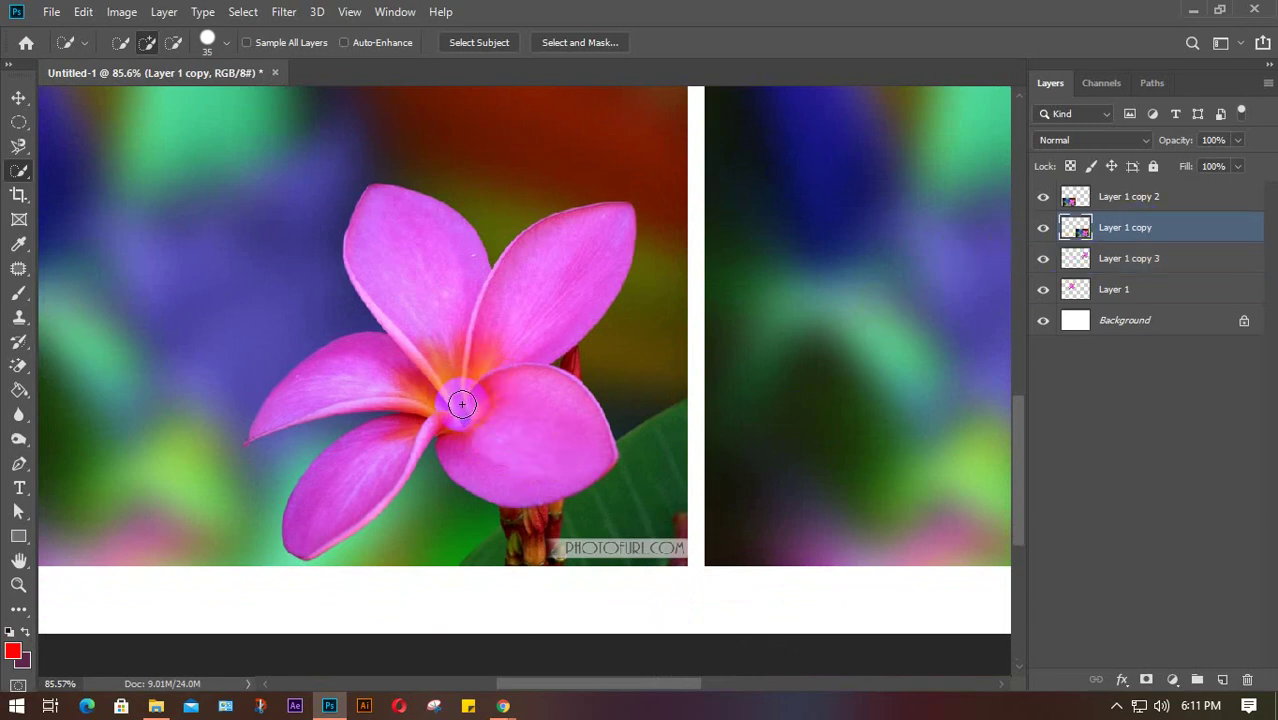
mouse_move(462, 404)
left_mouse_down()
mouse_move(585, 429)
mouse_move(517, 413)
left_mouse_up()
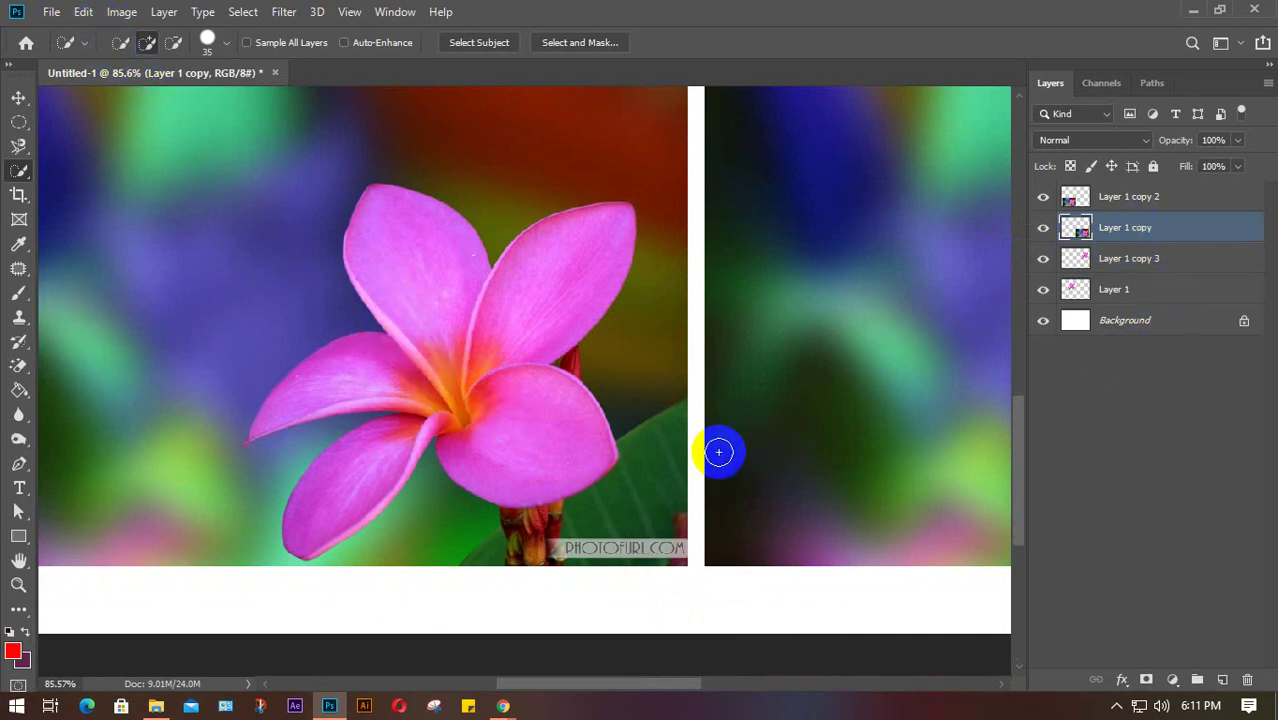
Step: Toggle the visibility of Layer 1 copy to identify its photo, and move Layer 1 copy 2 directly below it in the layer stack
scroll(579, 445, "down", 2)
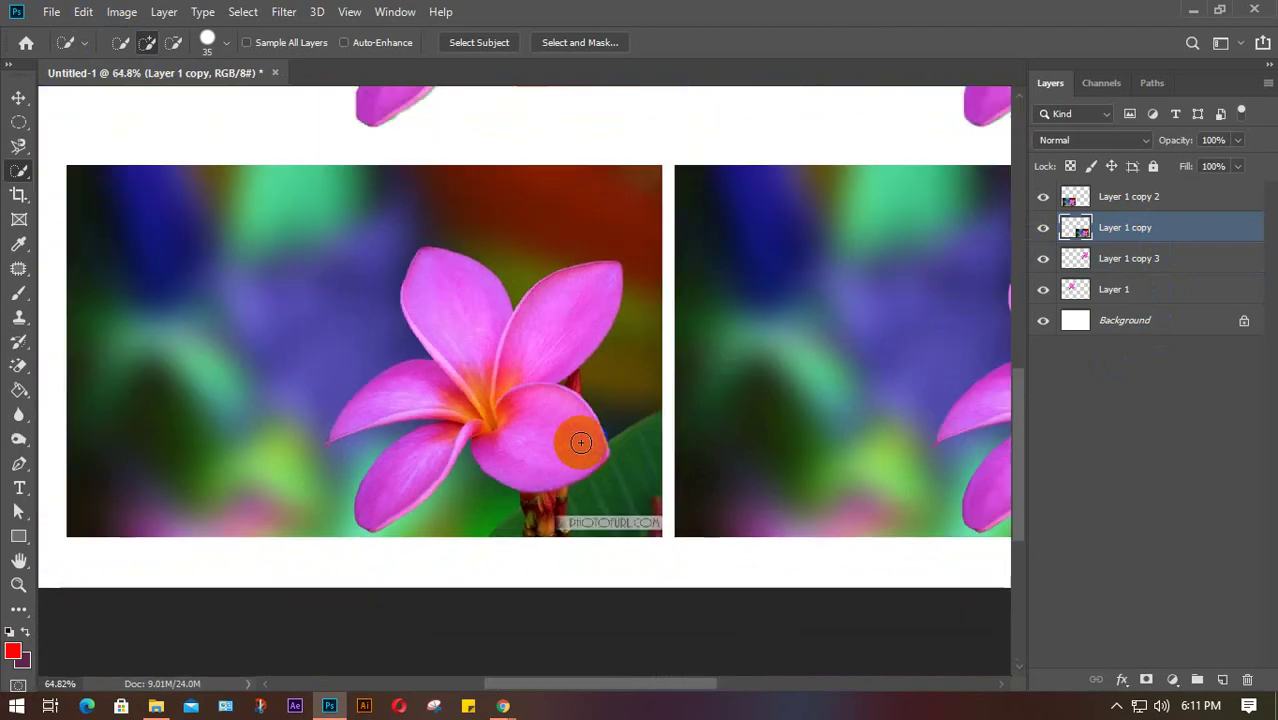
scroll(581, 443, "down", 1)
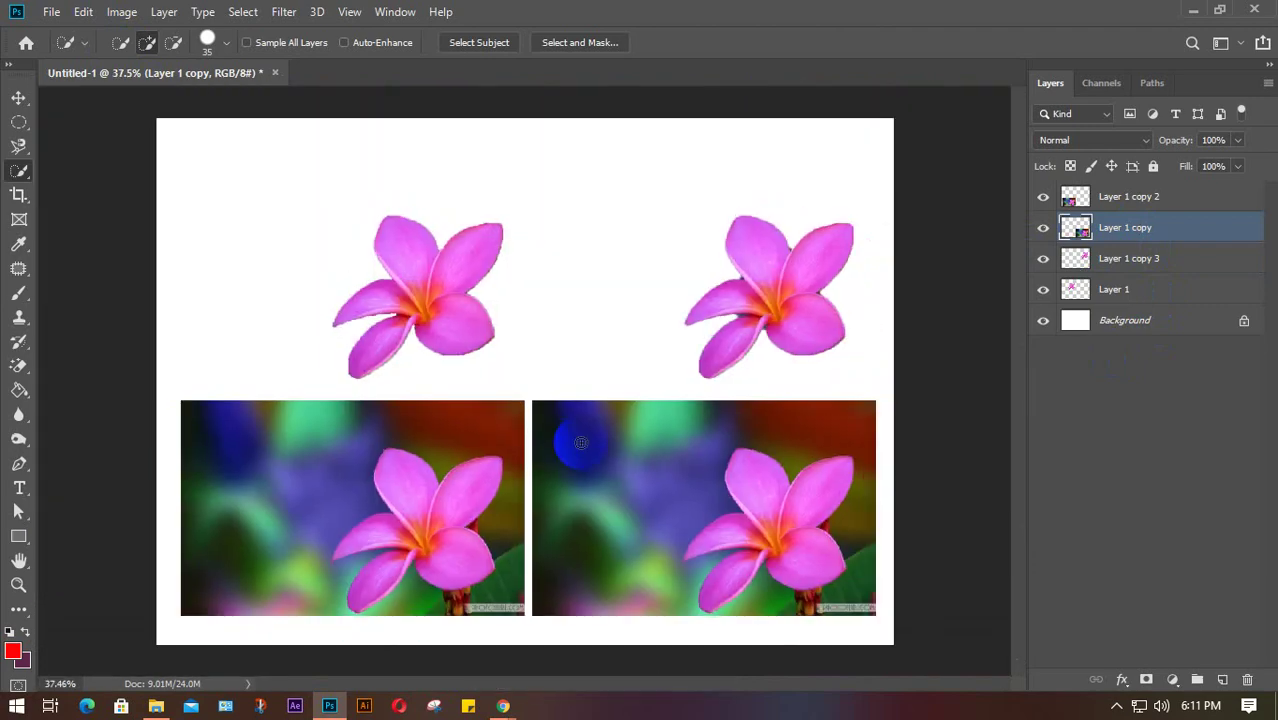
left_click(1043, 230)
left_click(1043, 232)
left_click_drag(1118, 198, 1126, 243)
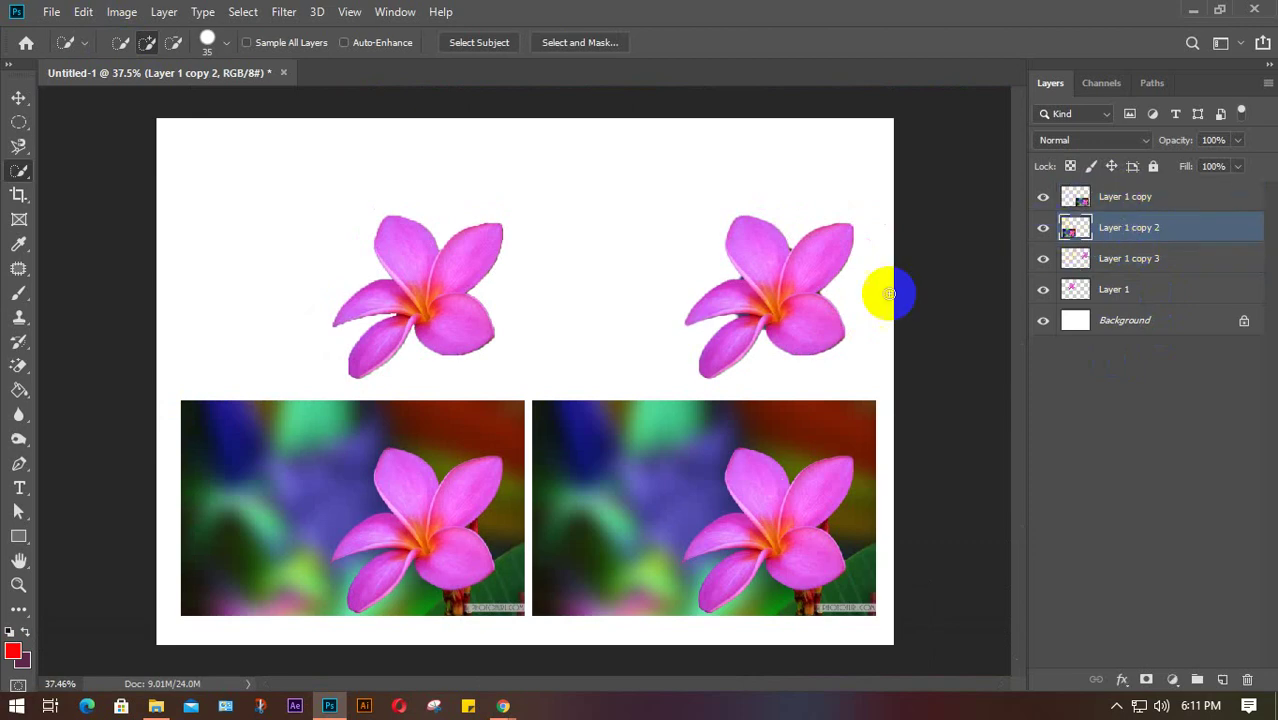
Step: Select the whole flower in the lower-left photo on Layer 1 copy 2 with the Quick Selection tool
mouse_move(431, 525)
left_mouse_down()
mouse_move(465, 563)
mouse_move(438, 528)
mouse_move(380, 533)
mouse_move(412, 540)
left_mouse_up()
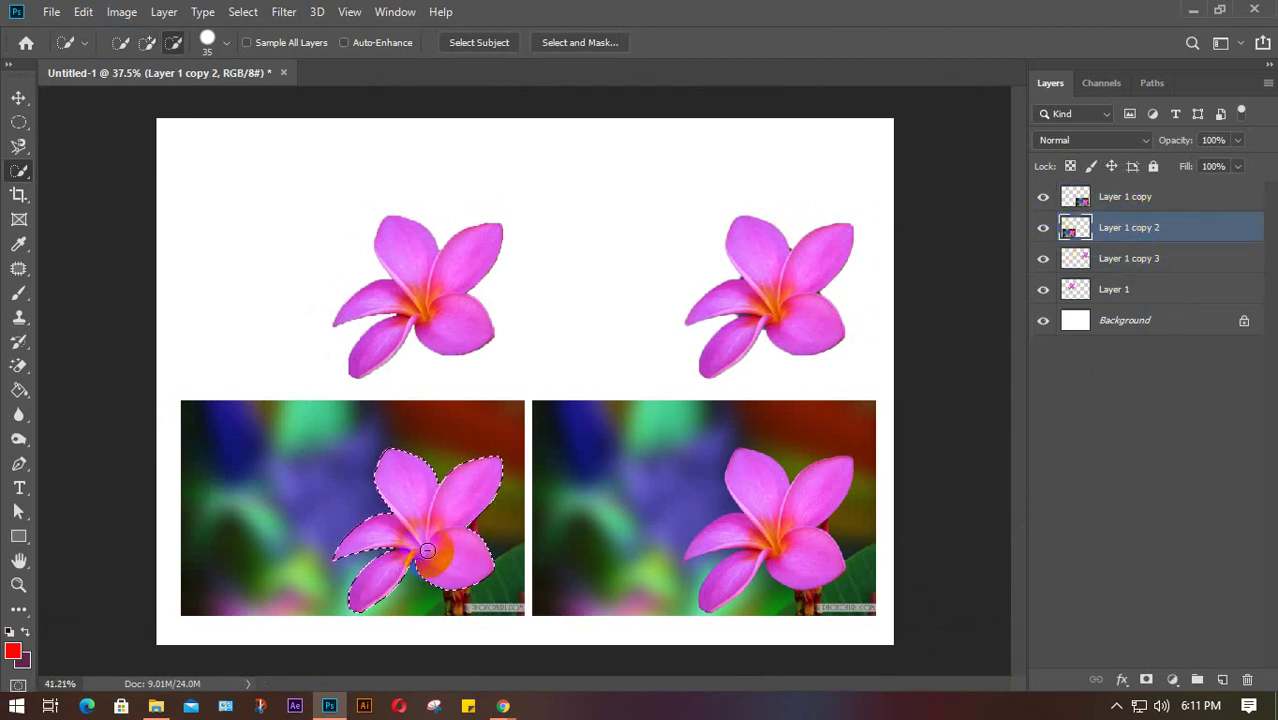
scroll(412, 540, "up", 3)
scroll(428, 549, "up", 2)
left_click_drag(436, 528, 585, 402)
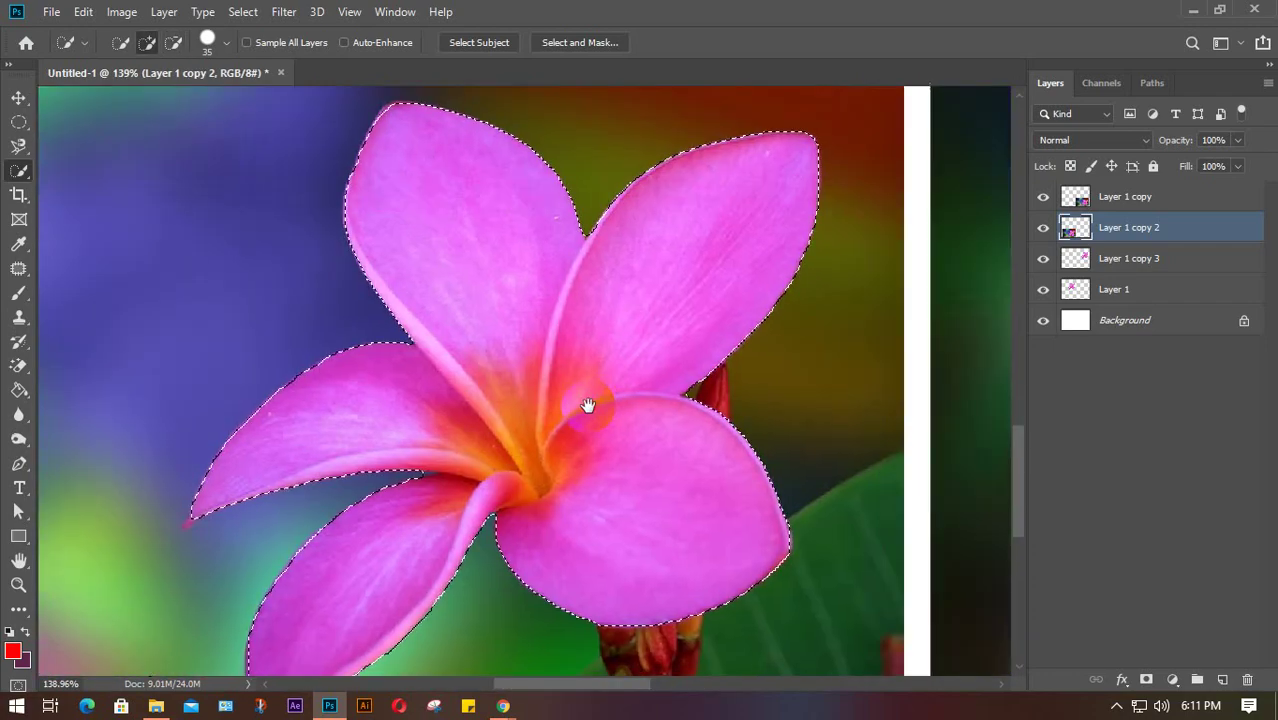
Step: Smooth the flower selection on Layer 1 copy 2 with a sample radius of 1 pixel
left_click(243, 11)
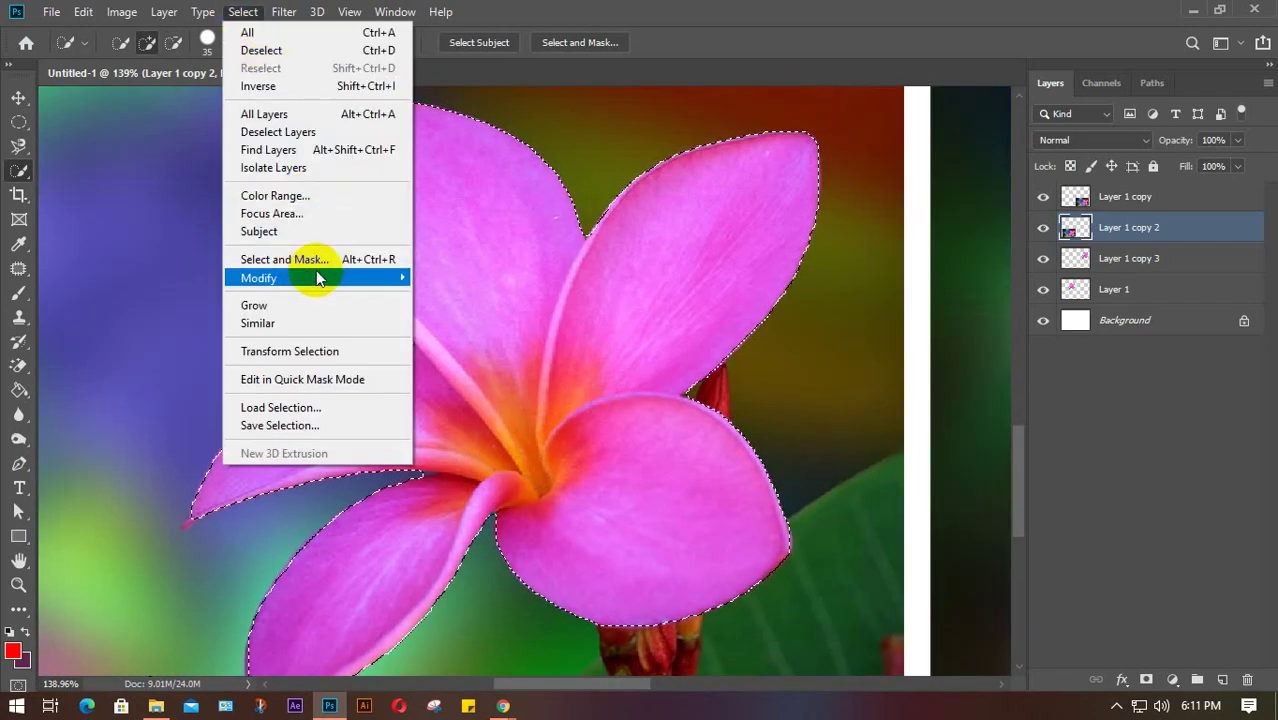
mouse_move(295, 285)
left_click(447, 295)
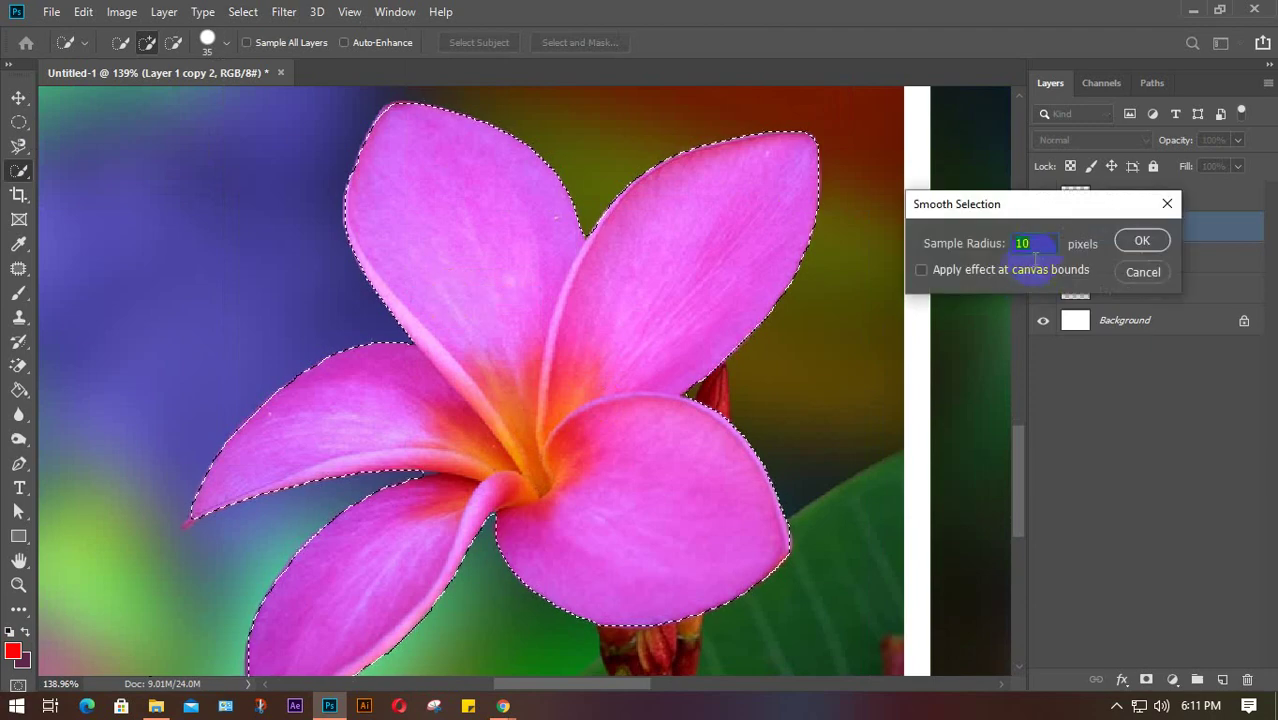
type("2")
key("Return")
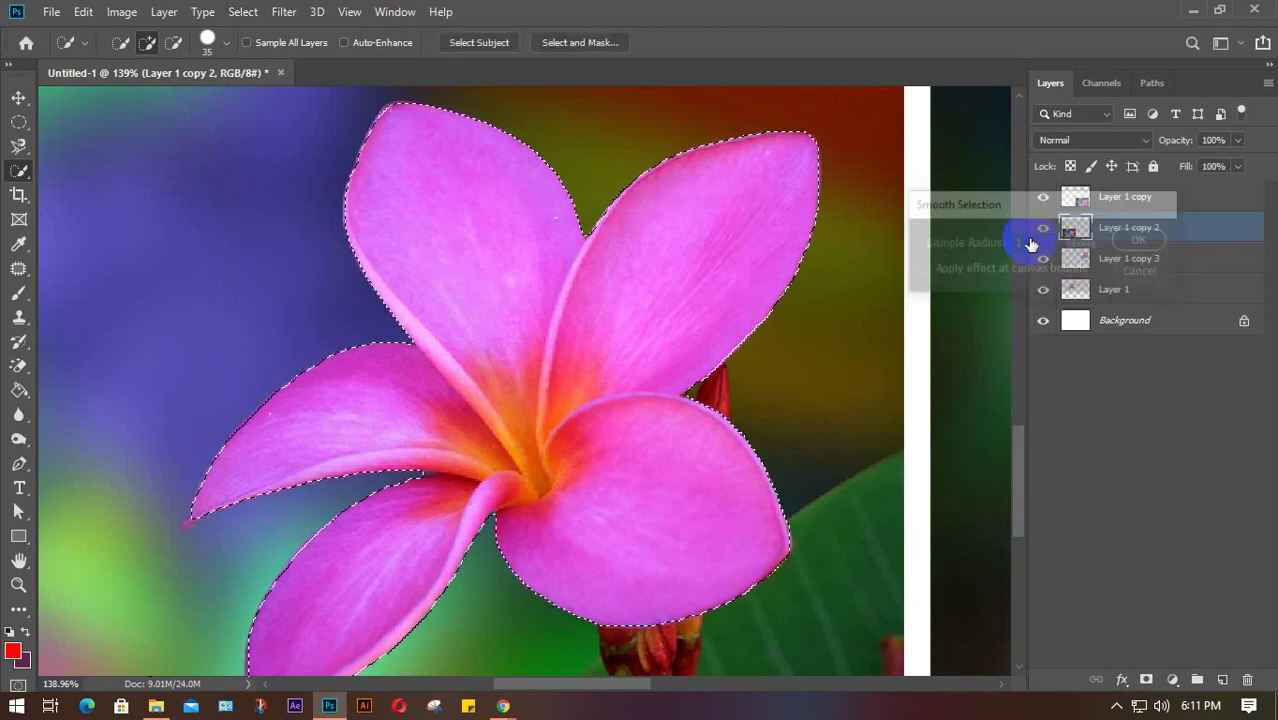
Step: Feather the flower selection on Layer 1 copy 2 with a radius of 10 pixels
left_click(243, 11)
mouse_move(295, 280)
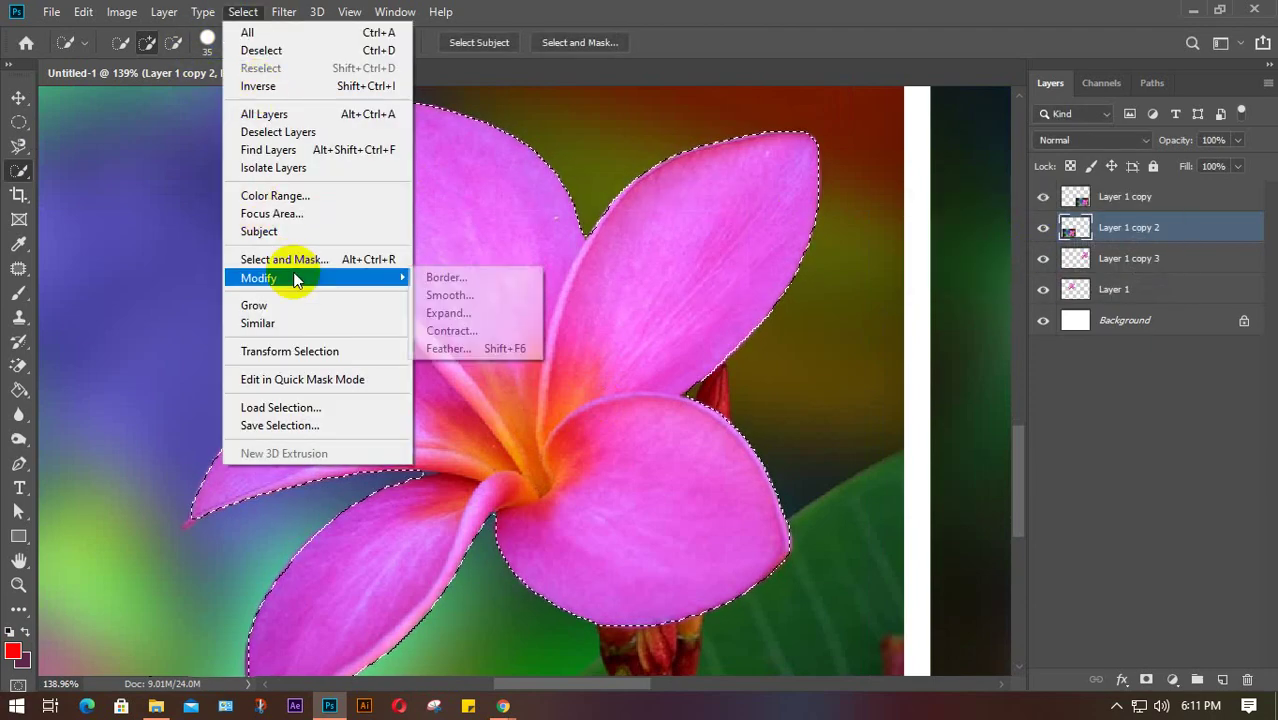
left_click(446, 348)
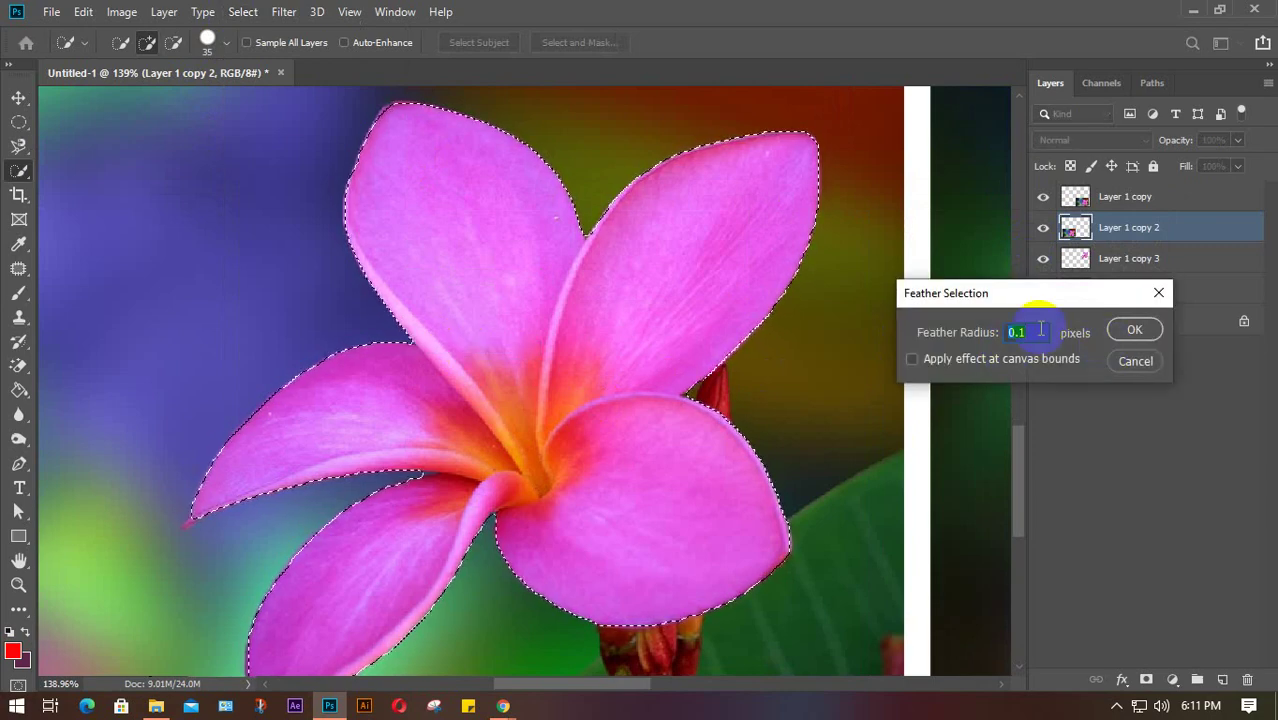
key("Return")
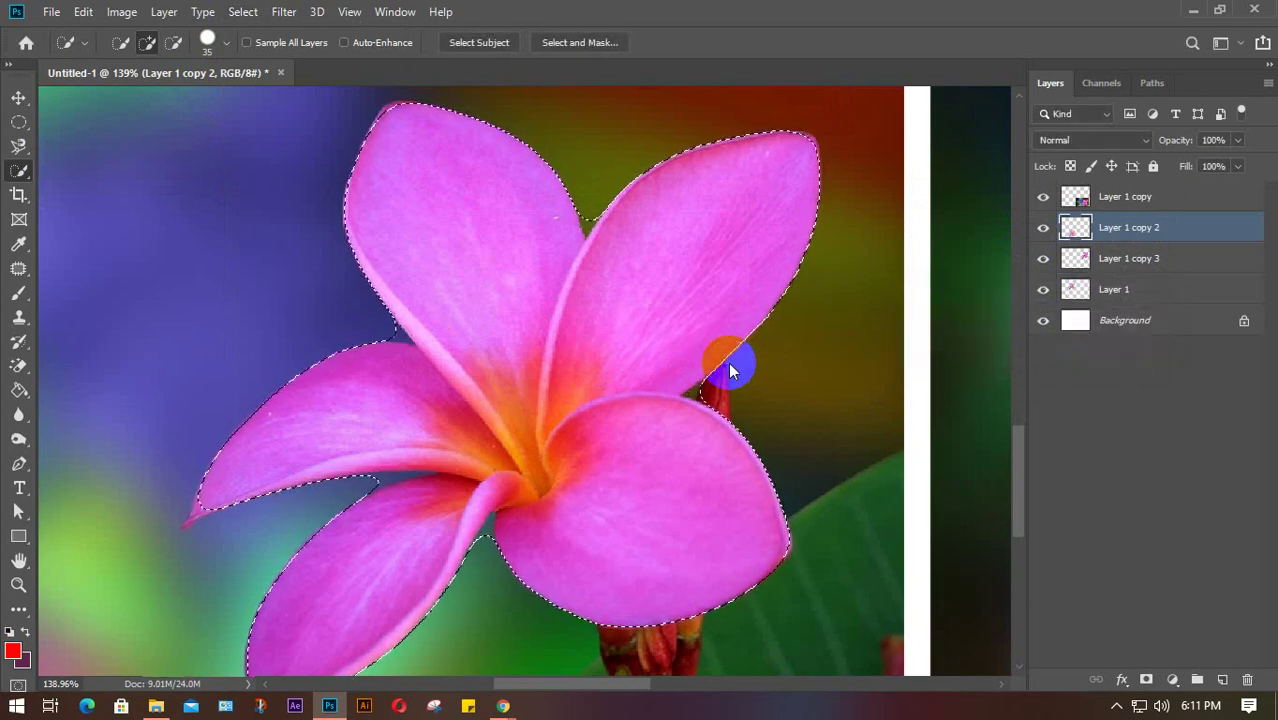
Step: Invert the feathered selection, delete the background around the flower on Layer 1 copy 2, and deselect
key("Delete")
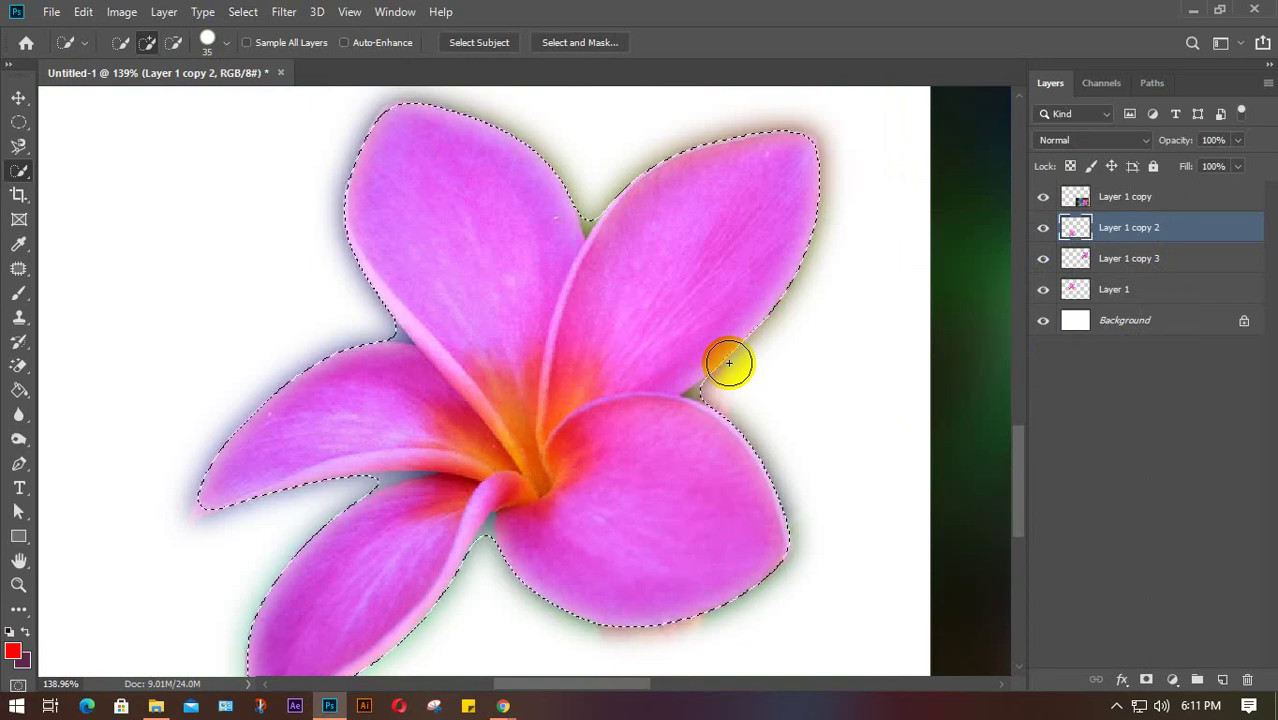
key("ctrl+d")
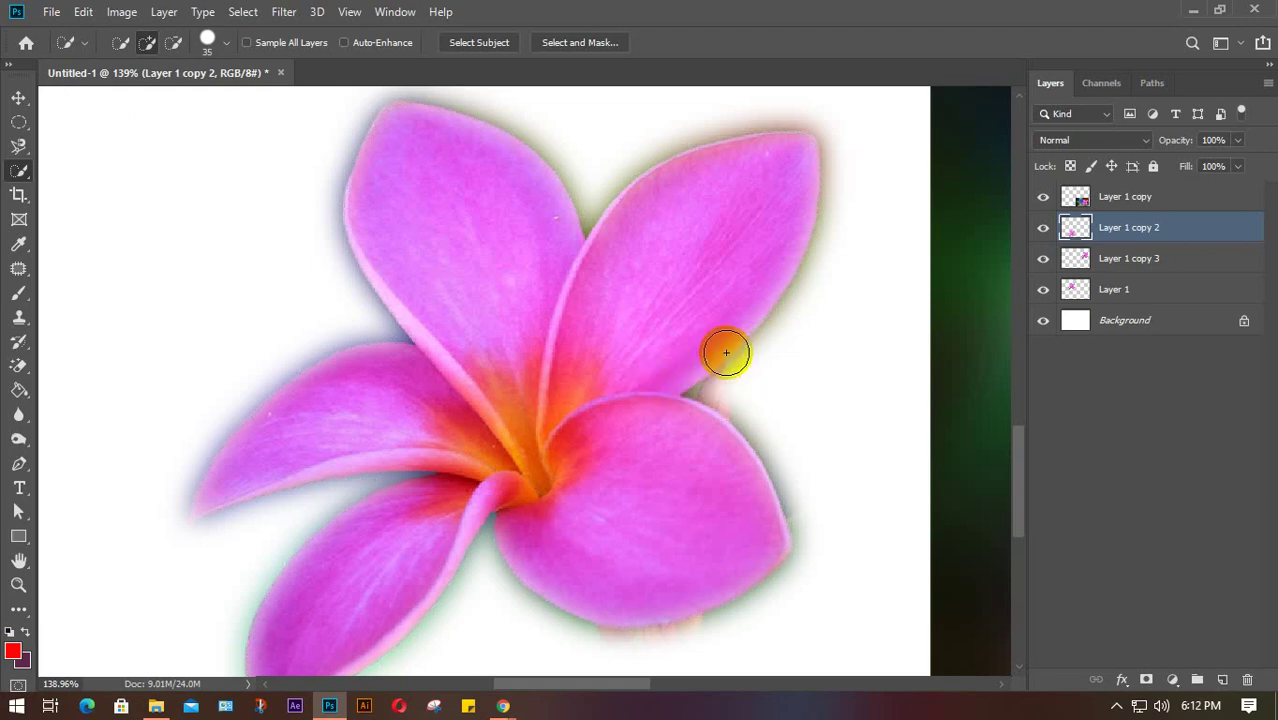
scroll(726, 352, "down", 5, "alt")
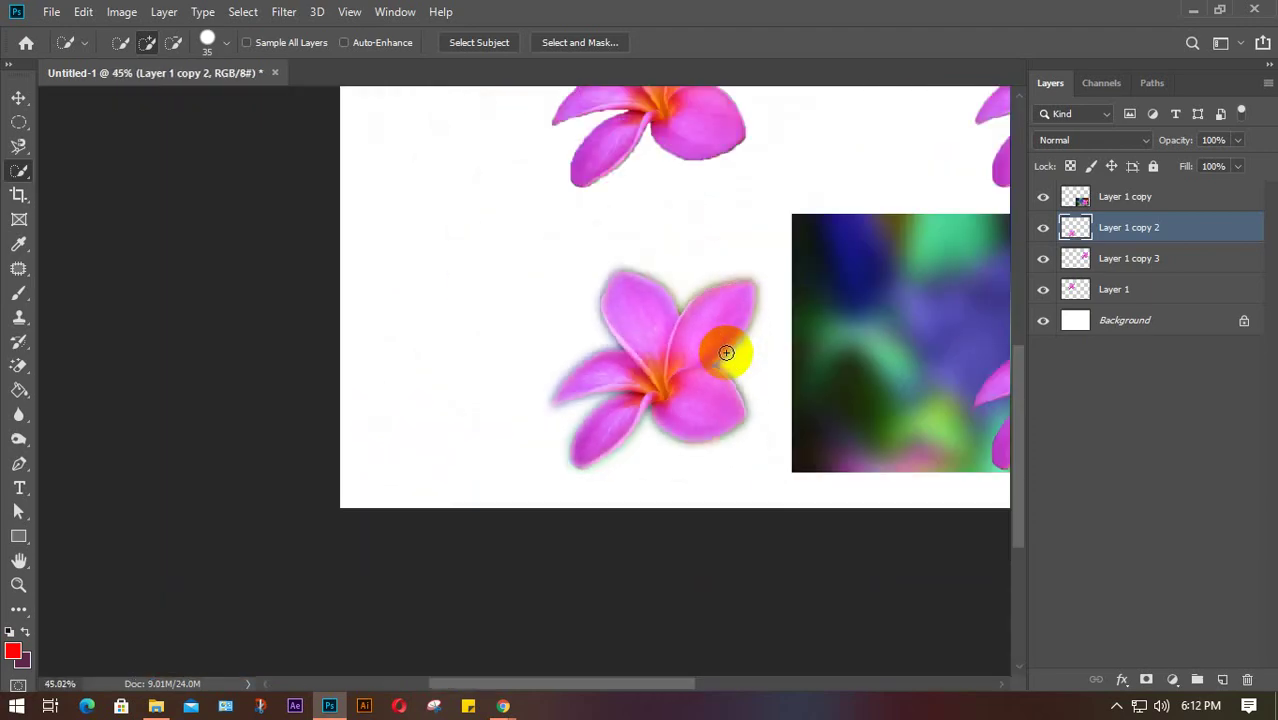
Step: Select the whole flower in the remaining photo on Layer 1 copy with the Quick Selection tool
left_click_drag(819, 377, 505, 414)
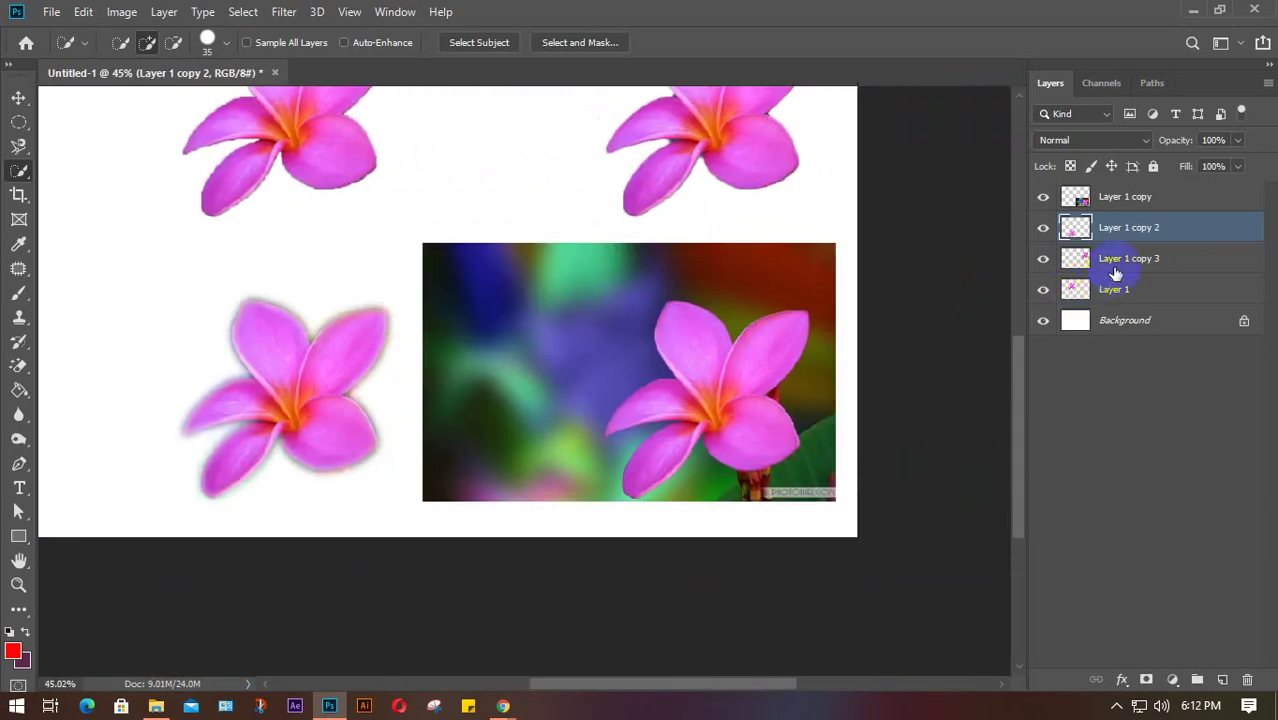
left_click(1122, 199)
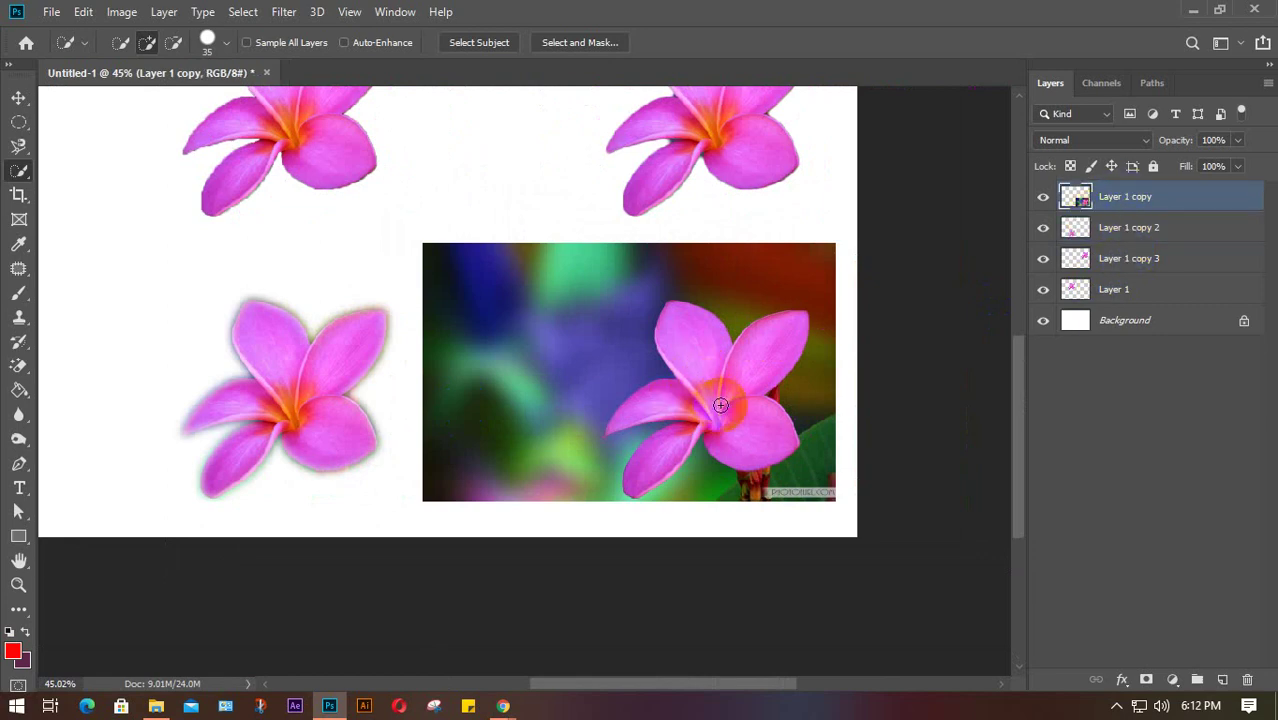
mouse_move(709, 397)
left_mouse_down()
mouse_move(685, 329)
mouse_move(722, 371)
mouse_move(765, 337)
mouse_move(727, 396)
mouse_move(659, 400)
mouse_move(712, 412)
mouse_move(658, 448)
mouse_move(718, 410)
mouse_move(726, 368)
left_mouse_up()
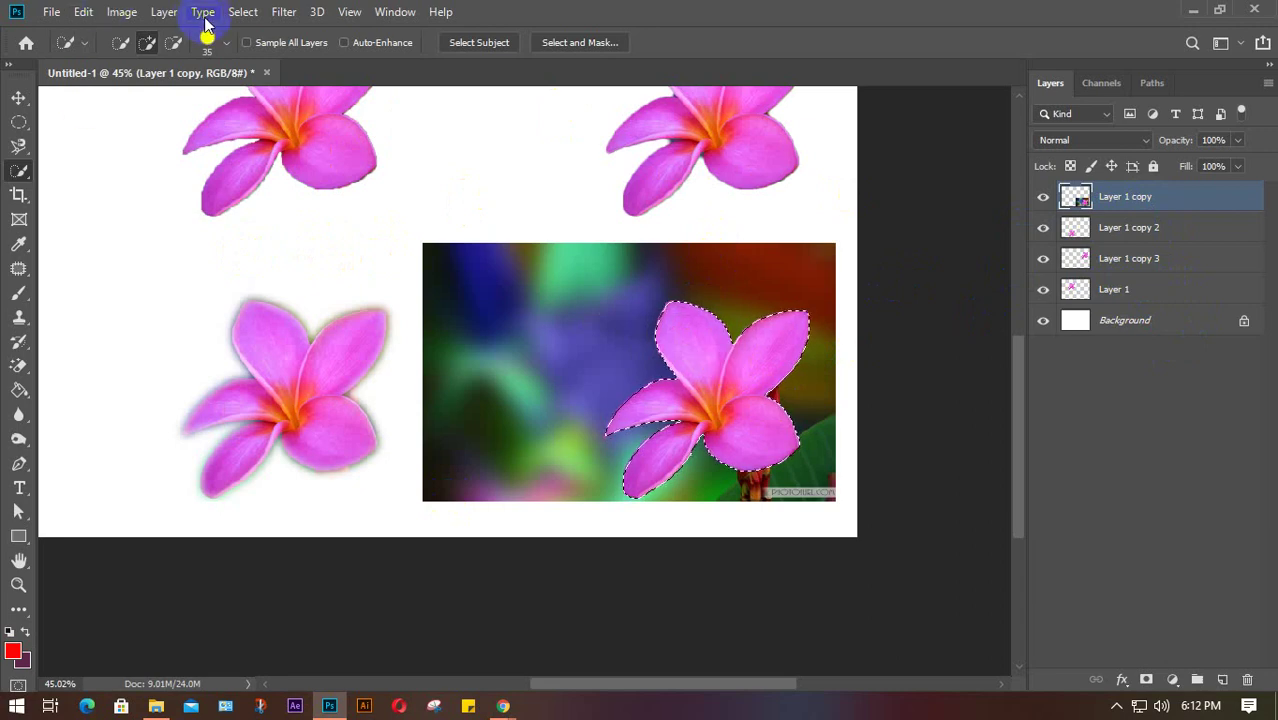
Step: Smooth the flower selection on Layer 1 copy with a sample radius of 1 pixel
left_click(243, 12)
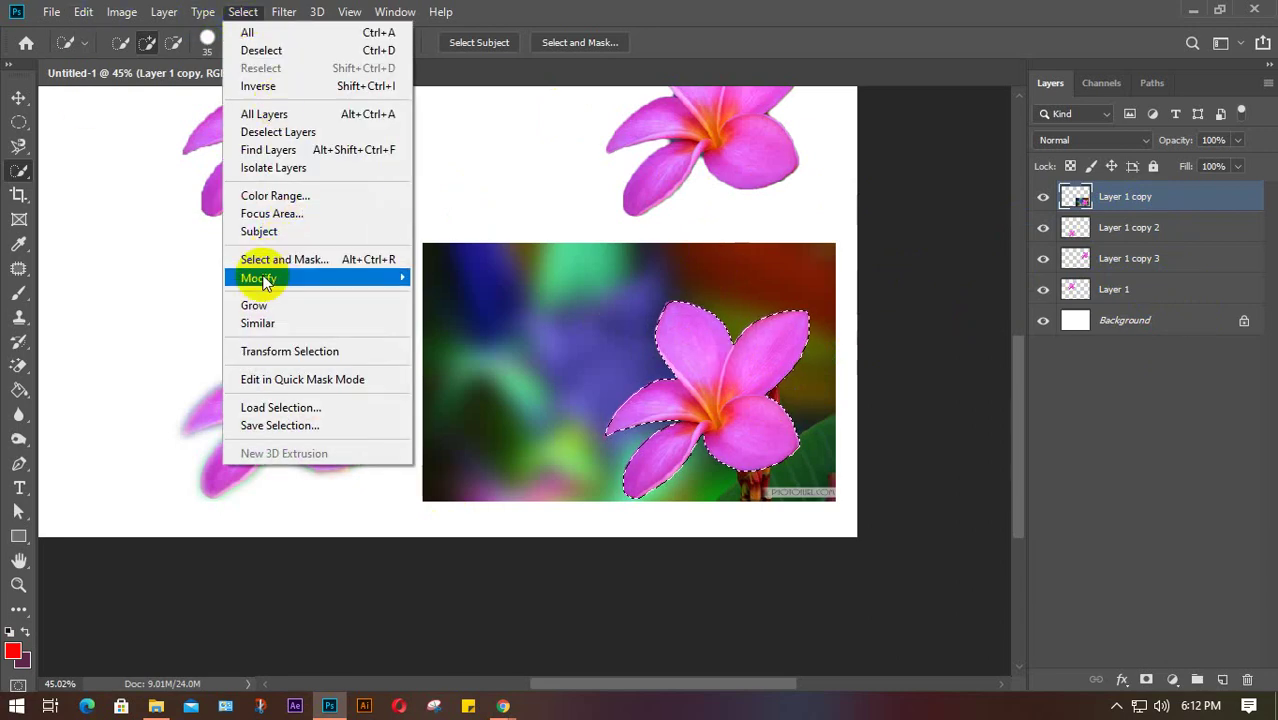
mouse_move(258, 278)
left_click(452, 302)
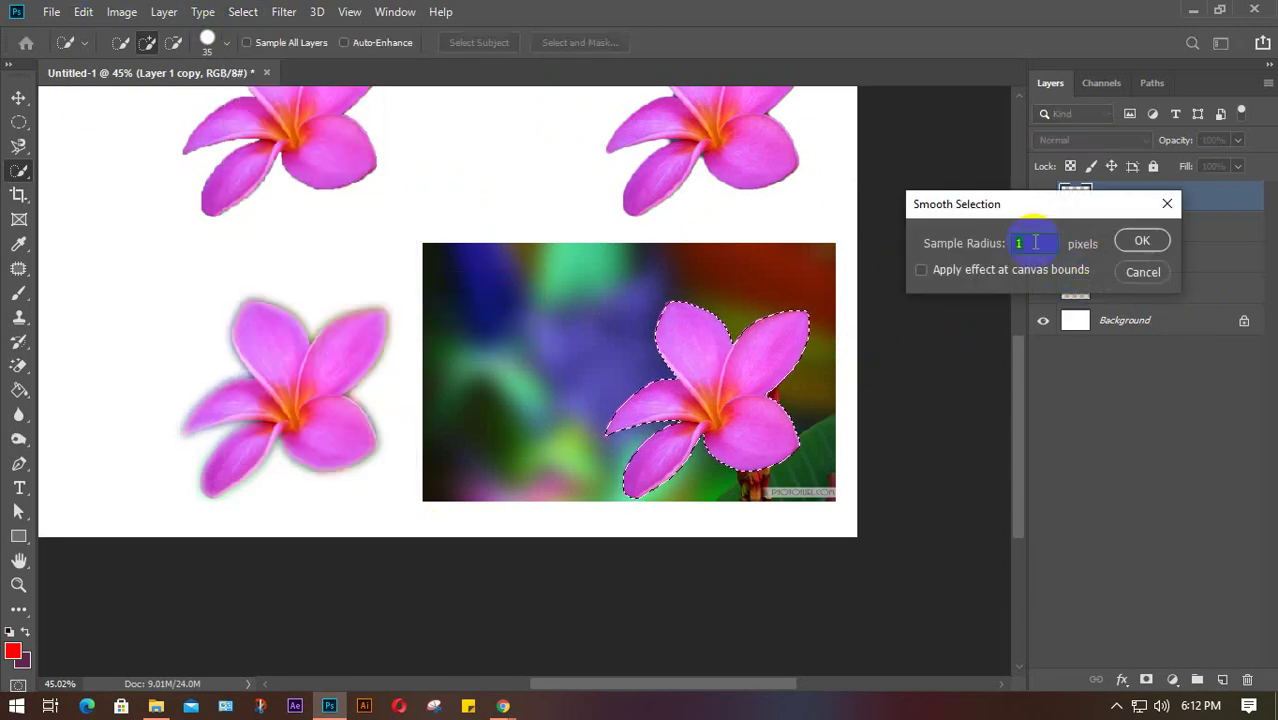
key("Return")
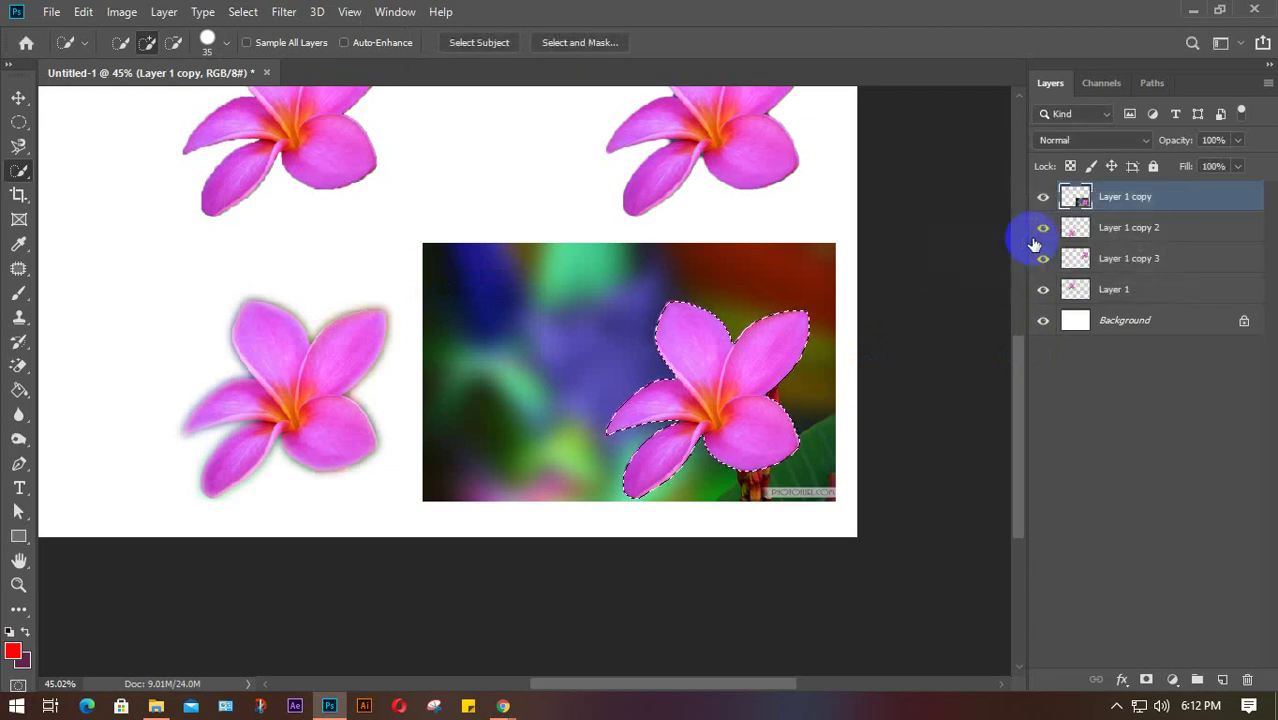
Step: Feather the flower selection on Layer 1 copy with a radius of 10 pixels
left_click(283, 12)
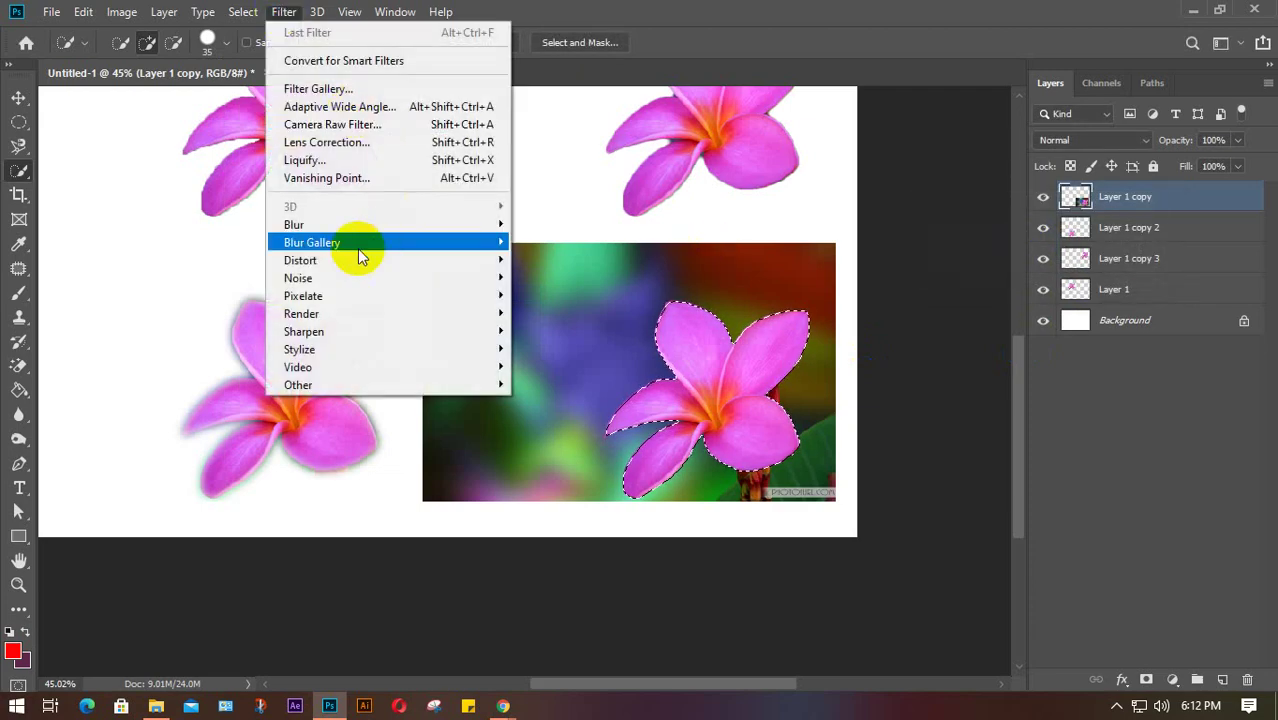
left_click(274, 14)
left_click(243, 12)
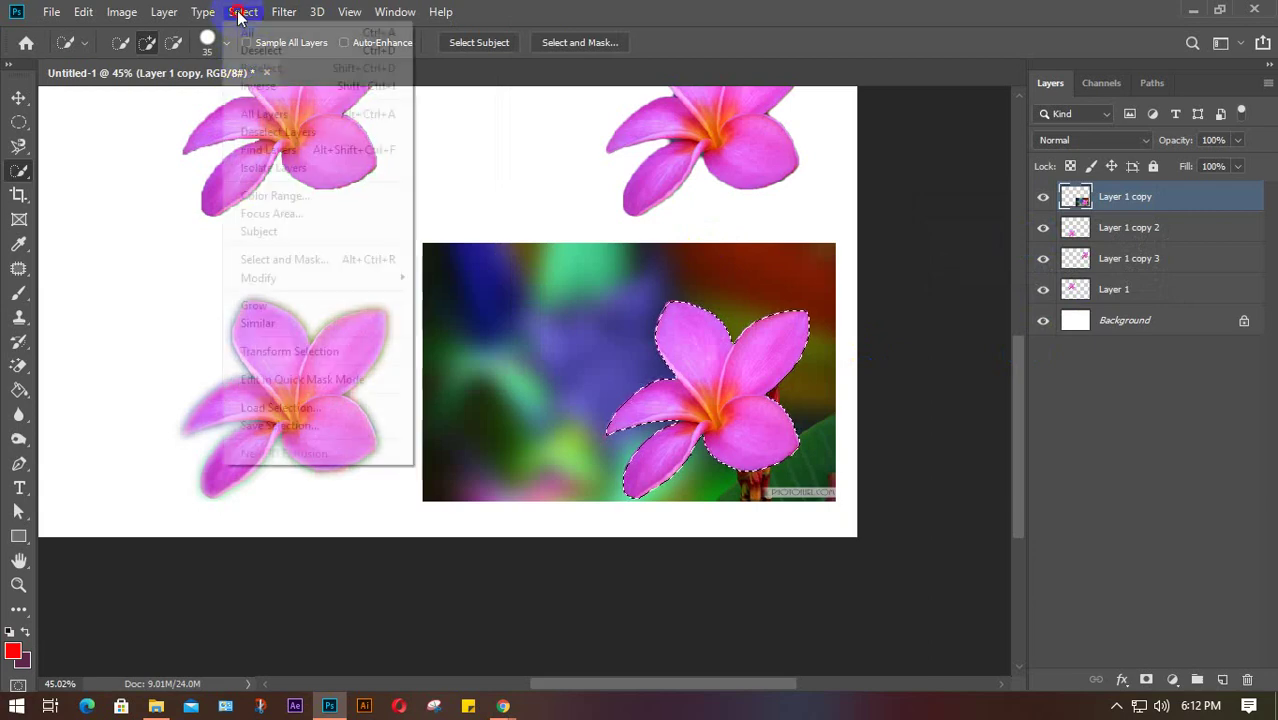
mouse_move(272, 282)
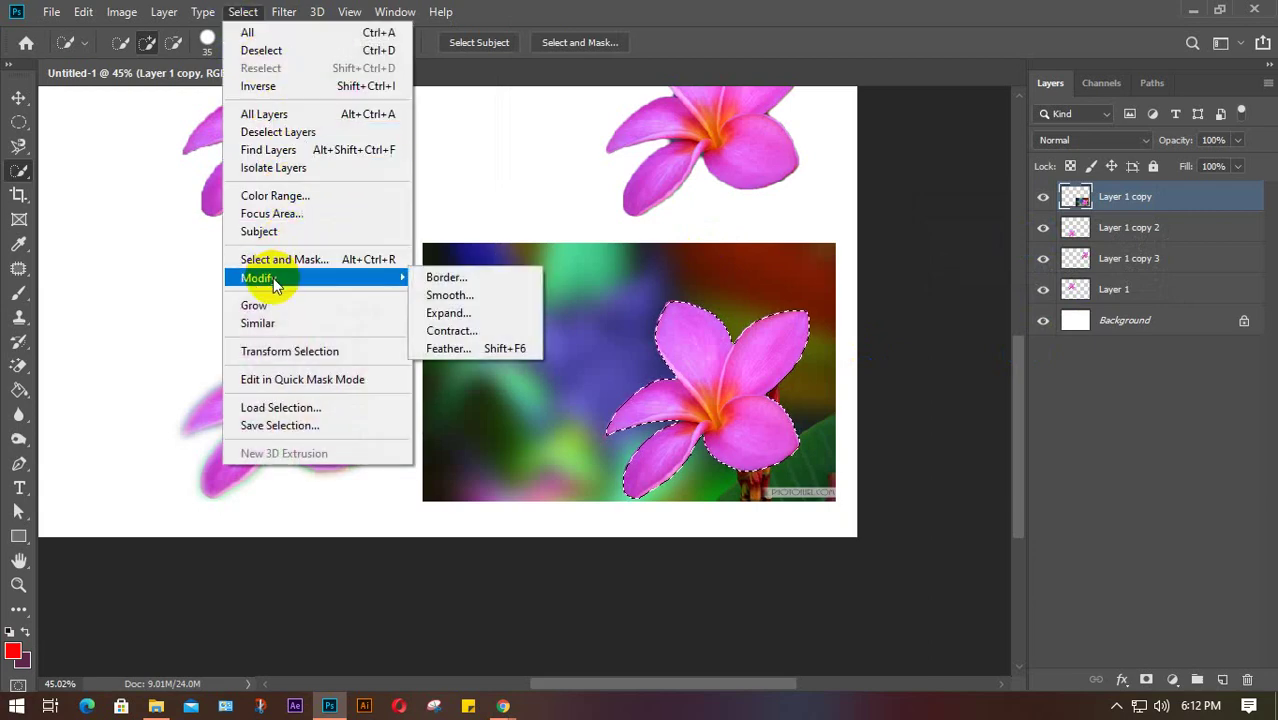
left_click(448, 348)
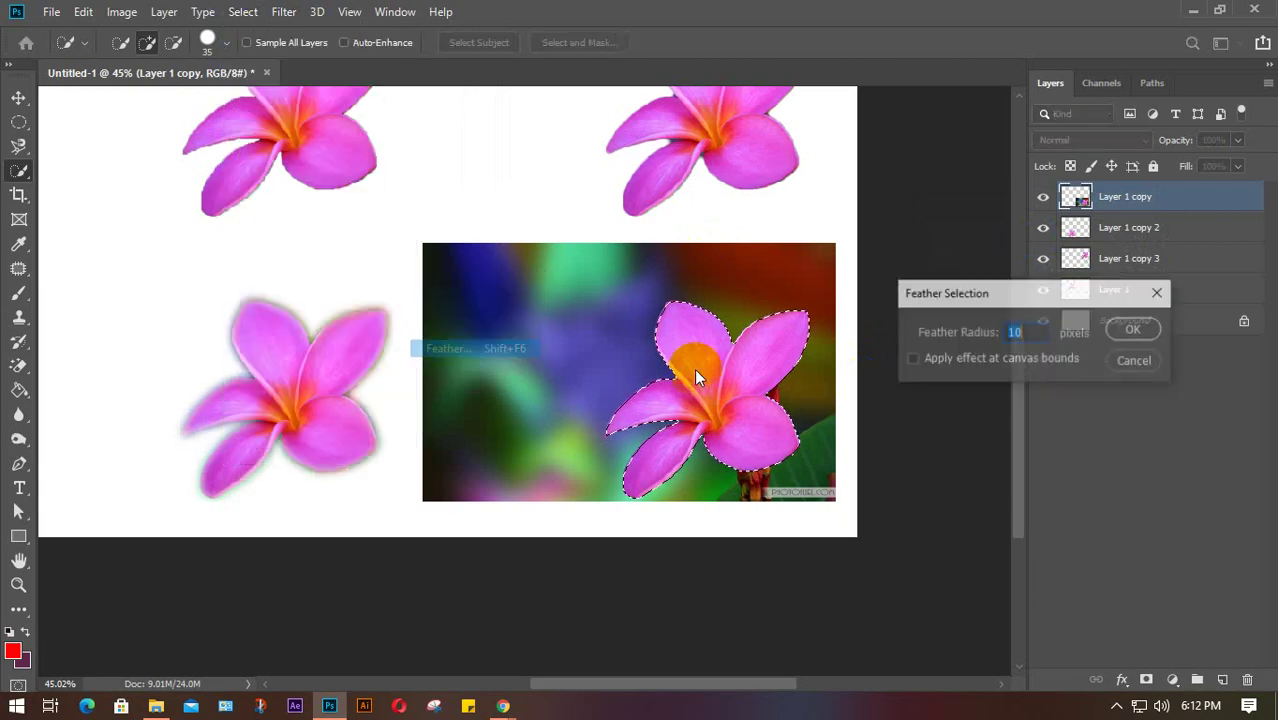
left_click(1134, 330)
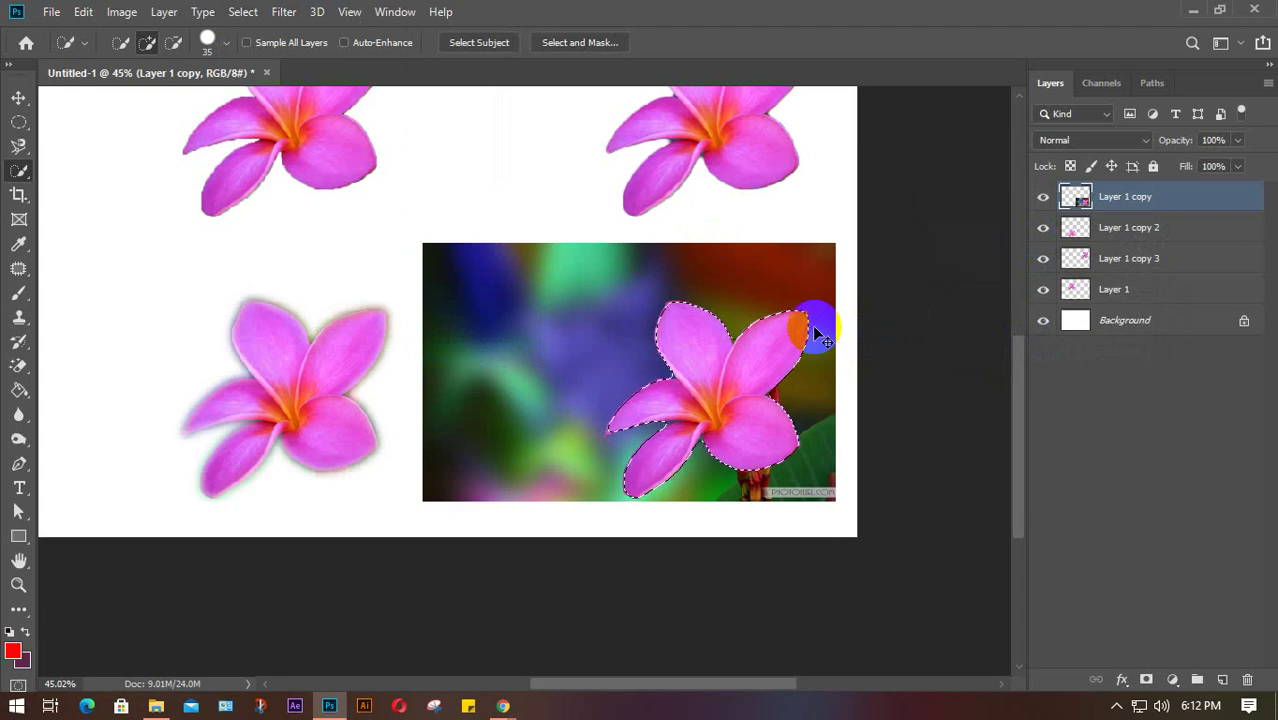
Step: Invert the selection, delete the background around the flower on Layer 1 copy, and deselect to compare all four cutouts
key("ctrl+shift+i")
key("Delete")
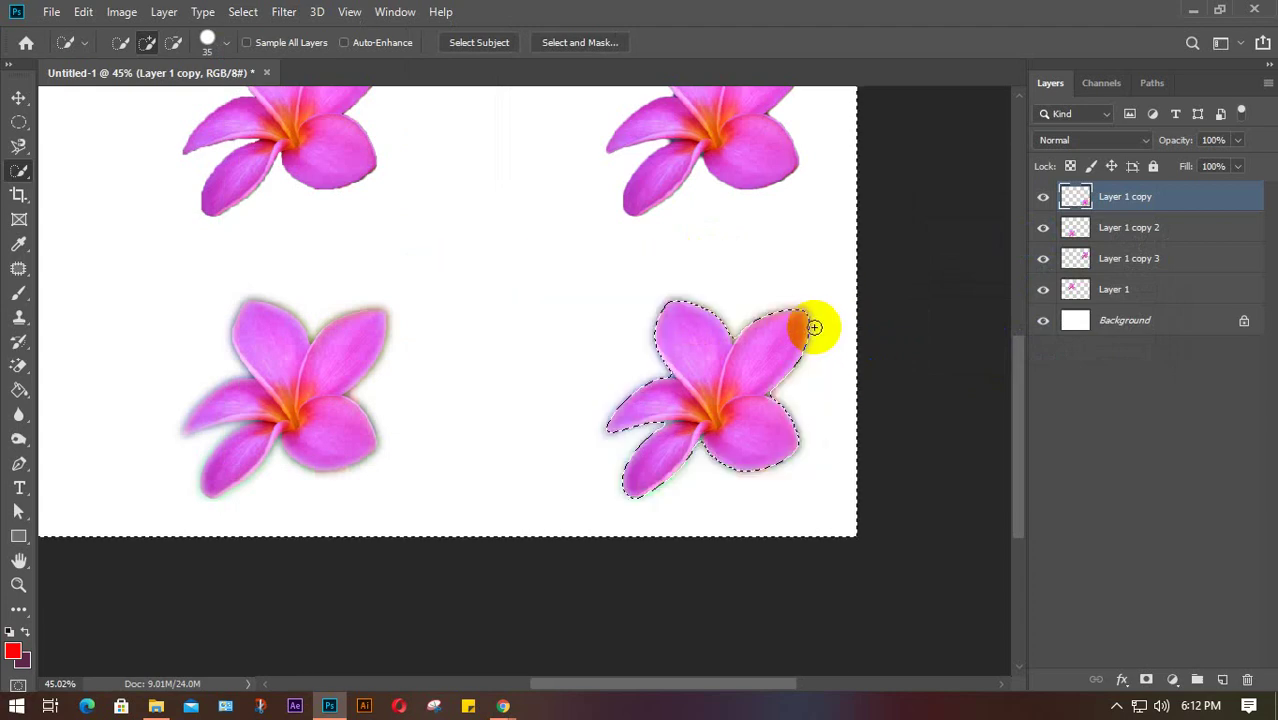
key("ctrl+d")
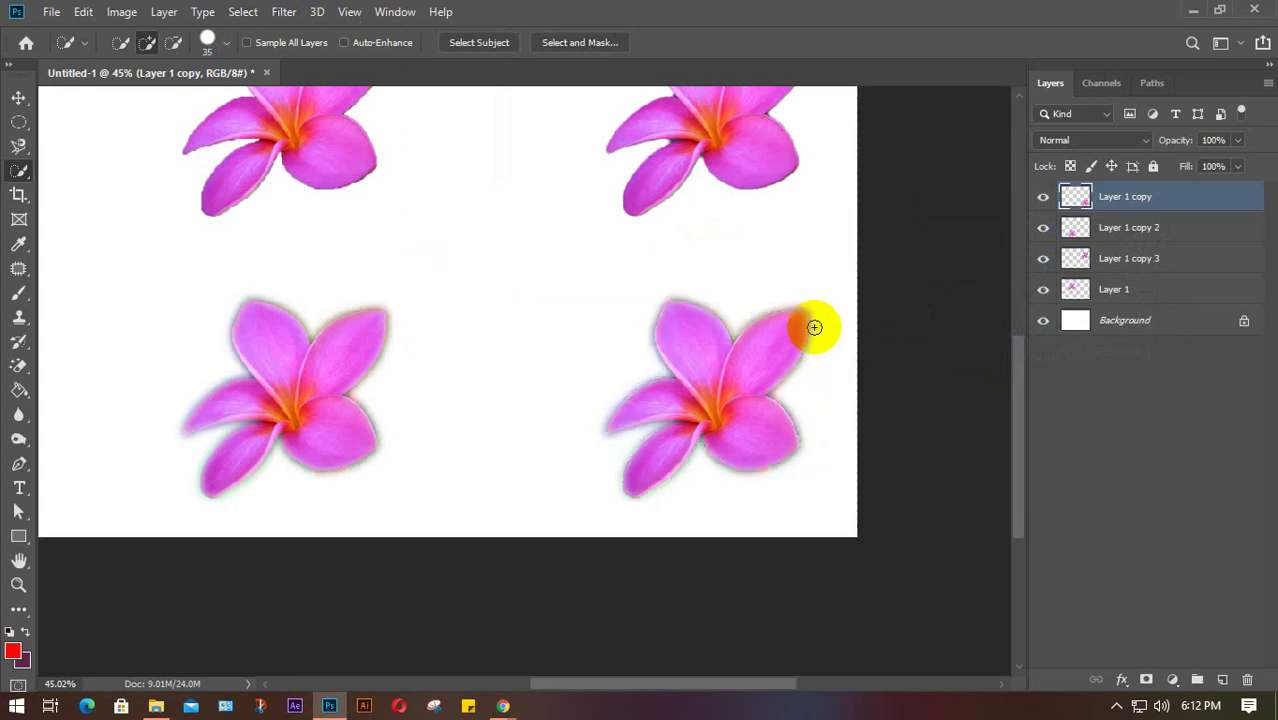
key("v")
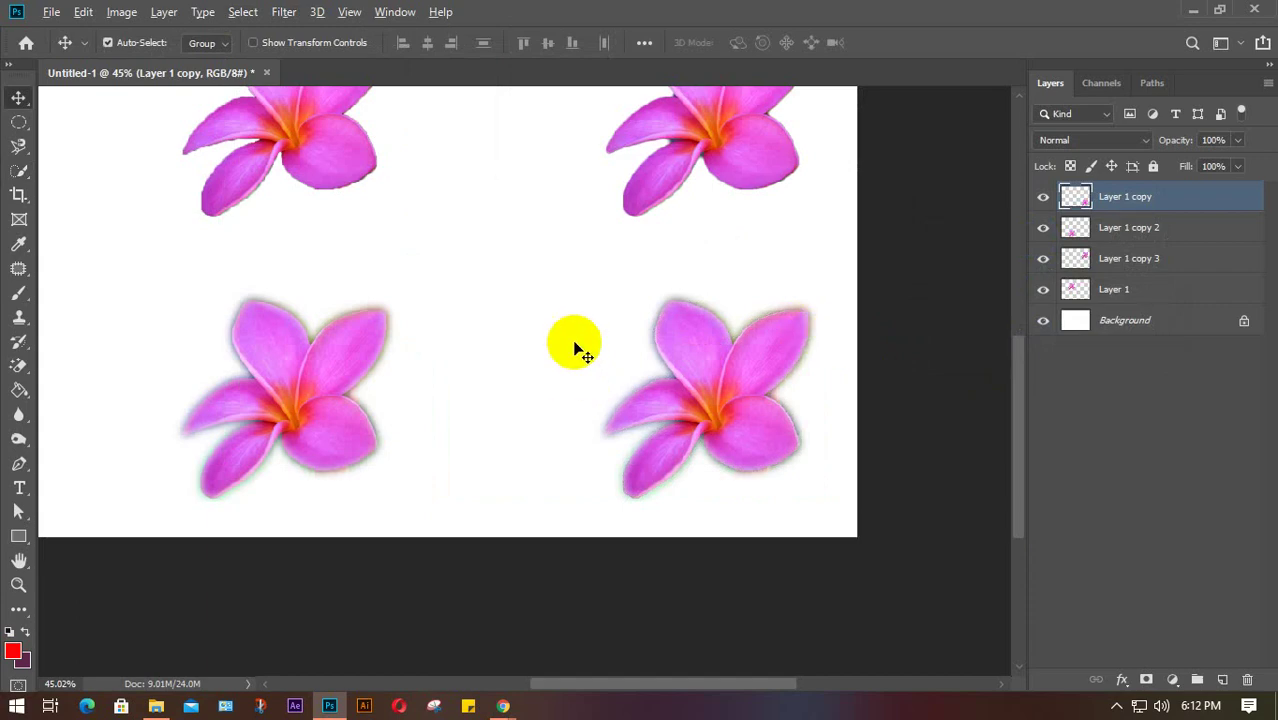
key("ctrl+0")
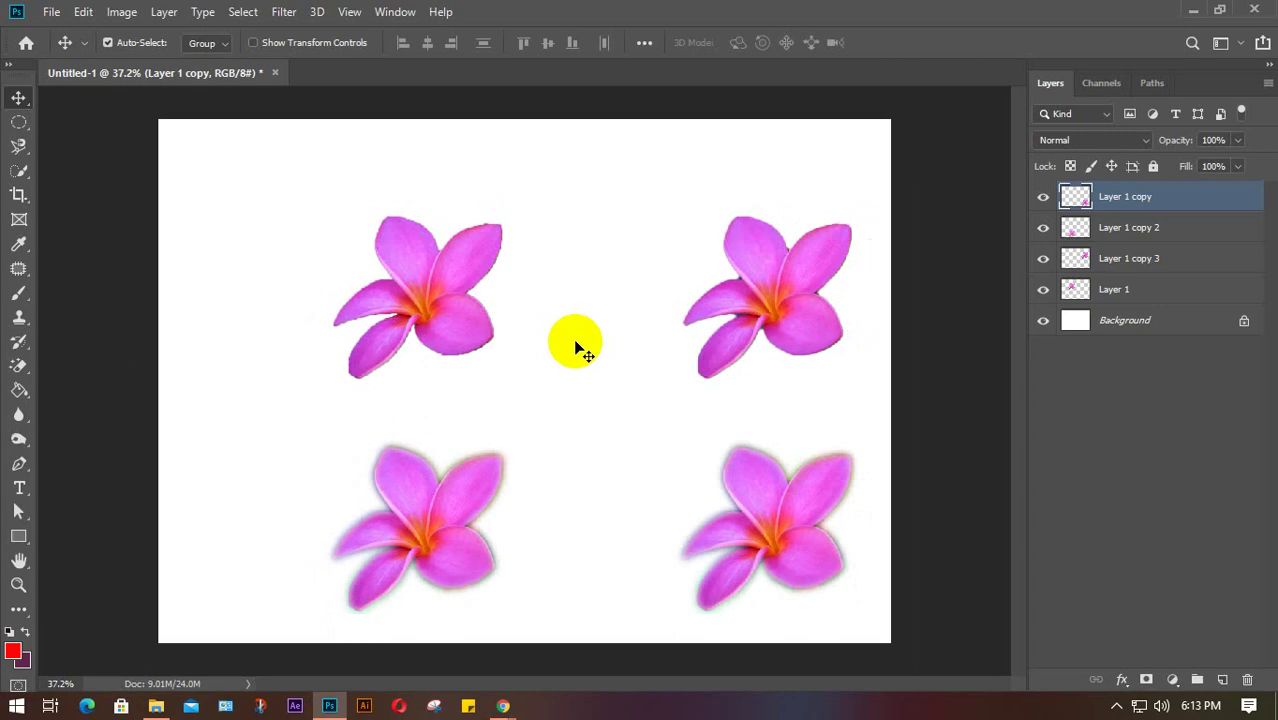
Step: Arrange the four flower cutouts side by side in a rising row, from Layer 1 through Layer 1 copy 3 and copy 2 to Layer 1 copy
scroll(575, 348, "down", 2)
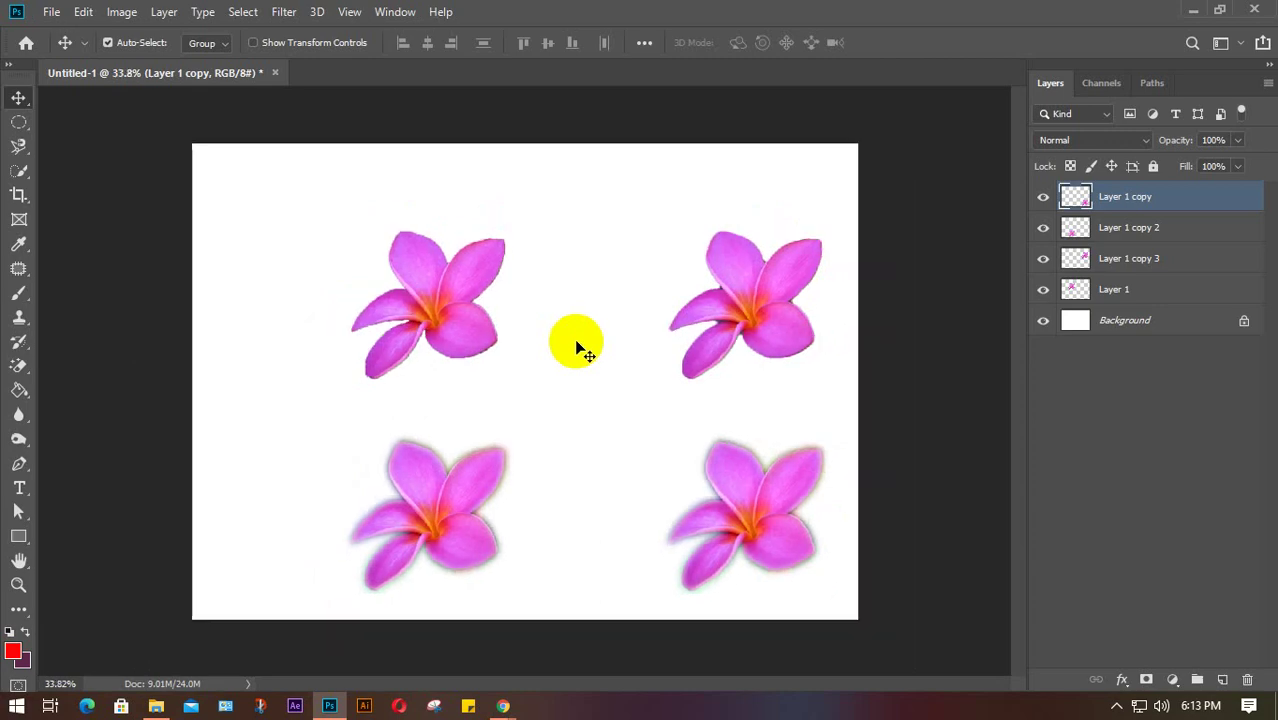
scroll(579, 345, "up", 4)
left_click_drag(888, 270, 640, 268)
left_click_drag(431, 275, 255, 363)
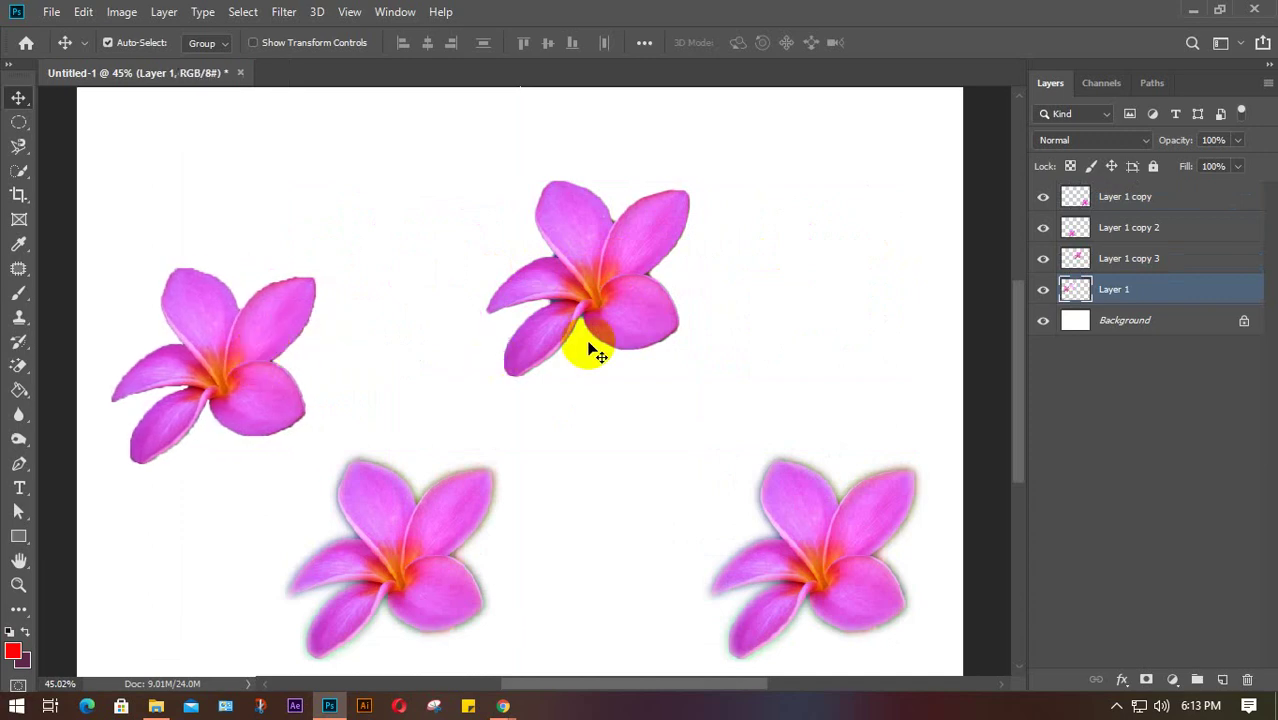
left_click_drag(585, 337, 405, 345)
left_click_drag(445, 568, 596, 321)
left_click_drag(770, 551, 785, 278)
Step: Examine the edges of all four flower cutouts up close to compare the hard, smoothed and feathered results
scroll(490, 476, "up", 2)
scroll(485, 471, "up", 2)
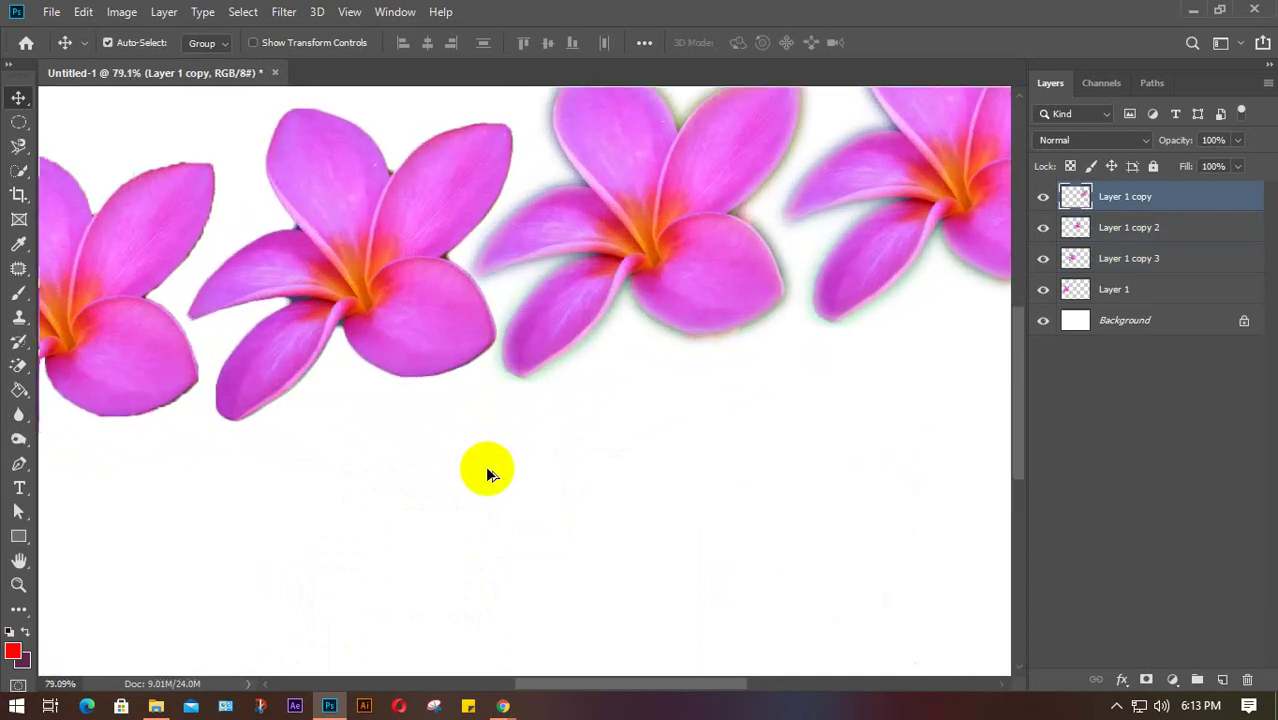
left_click_drag(434, 416, 717, 538)
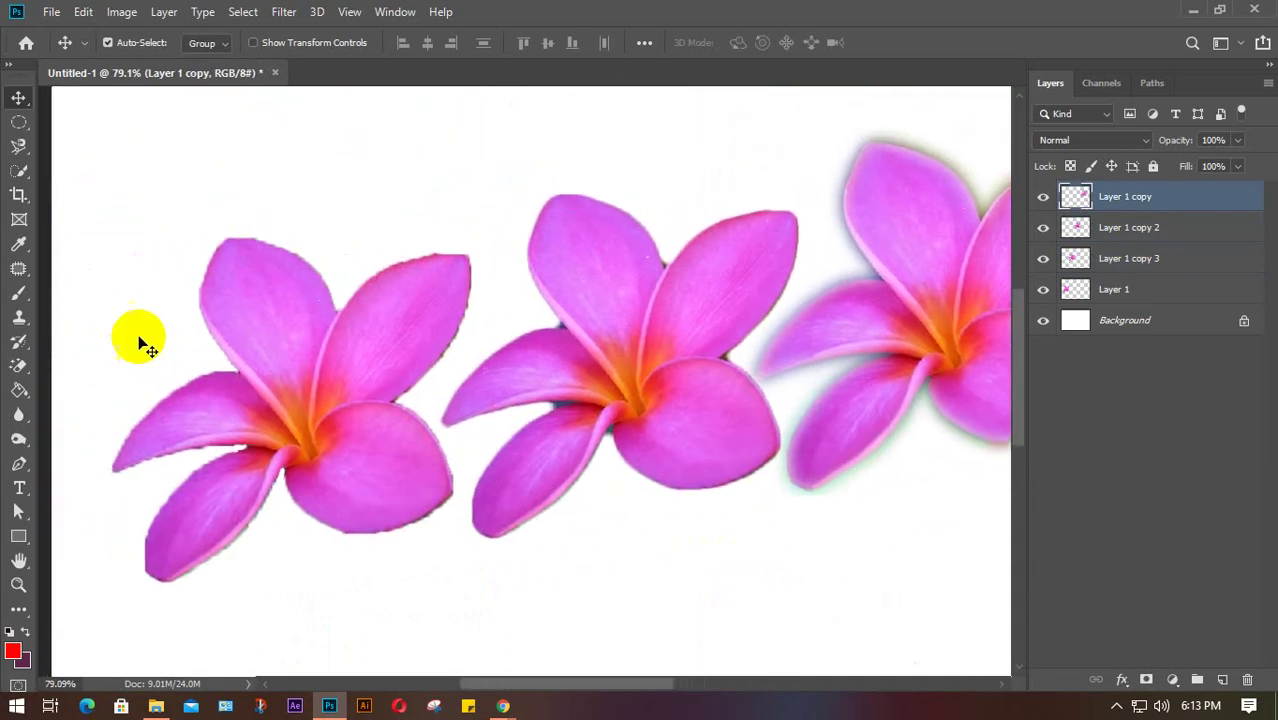
left_click_drag(196, 324, 228, 316)
scroll(297, 400, "up", 3)
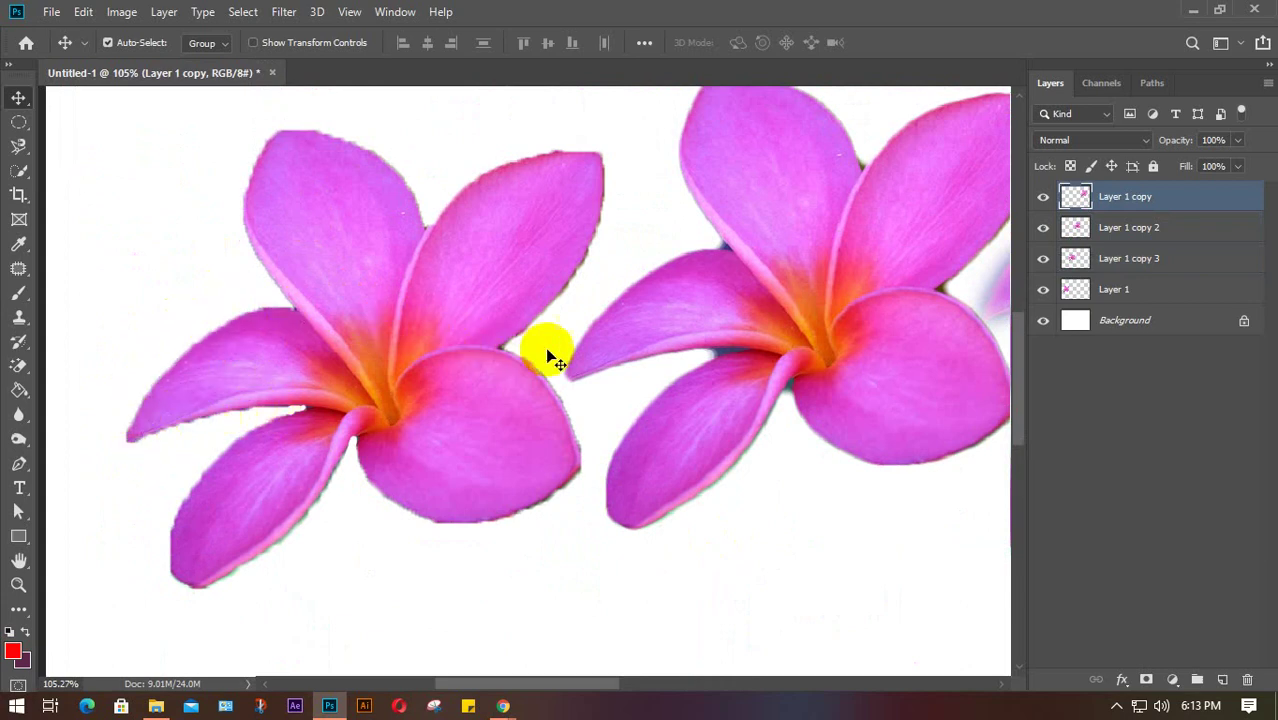
left_click_drag(788, 352, 477, 406)
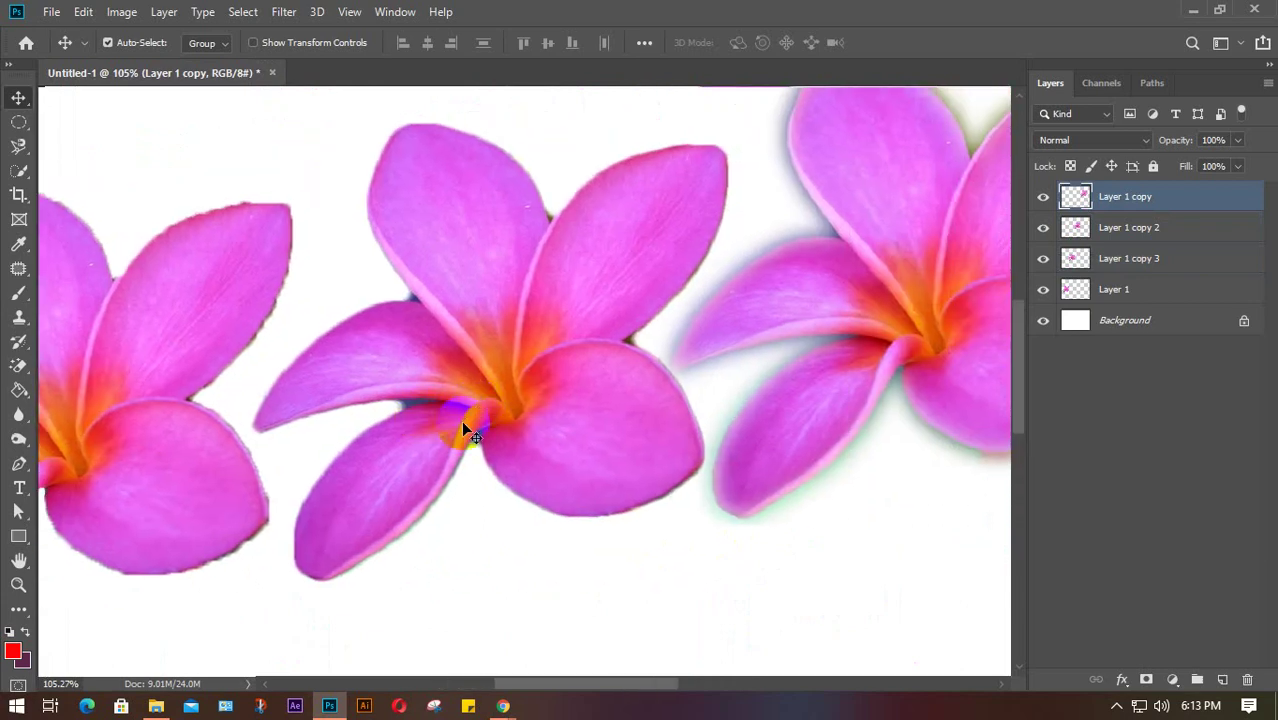
scroll(434, 491, "up", 3)
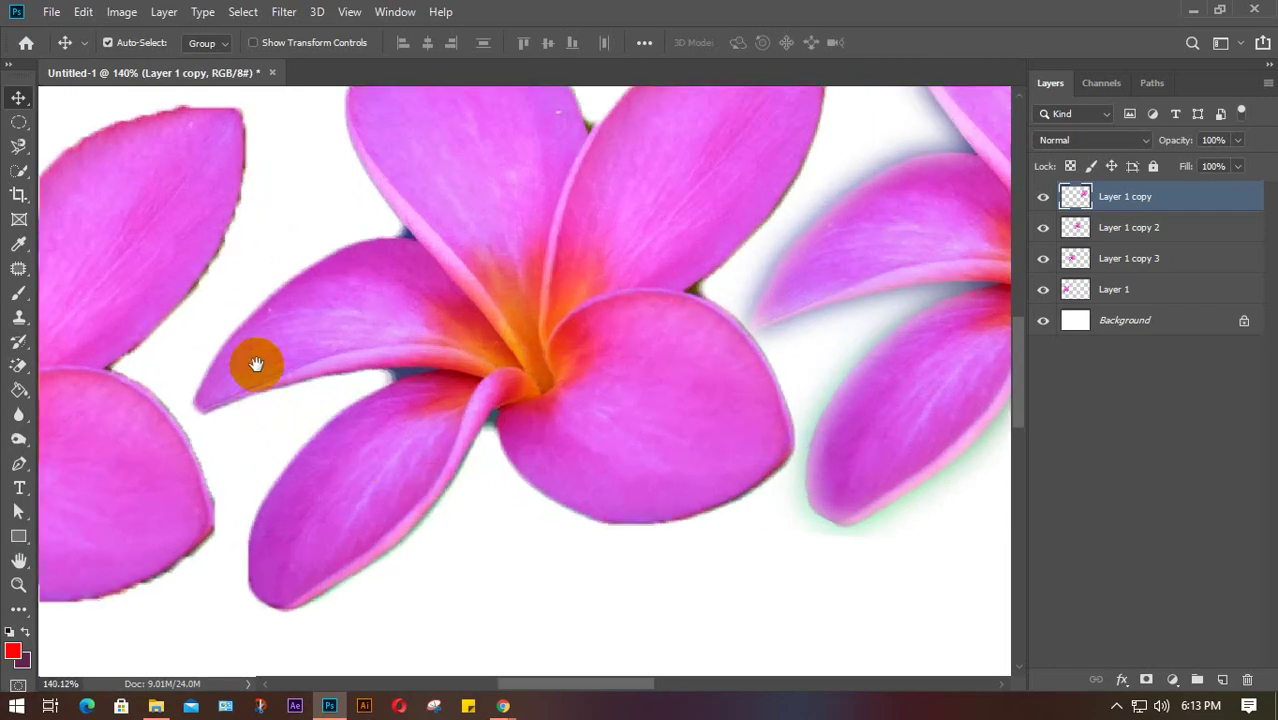
left_click_drag(256, 364, 730, 379)
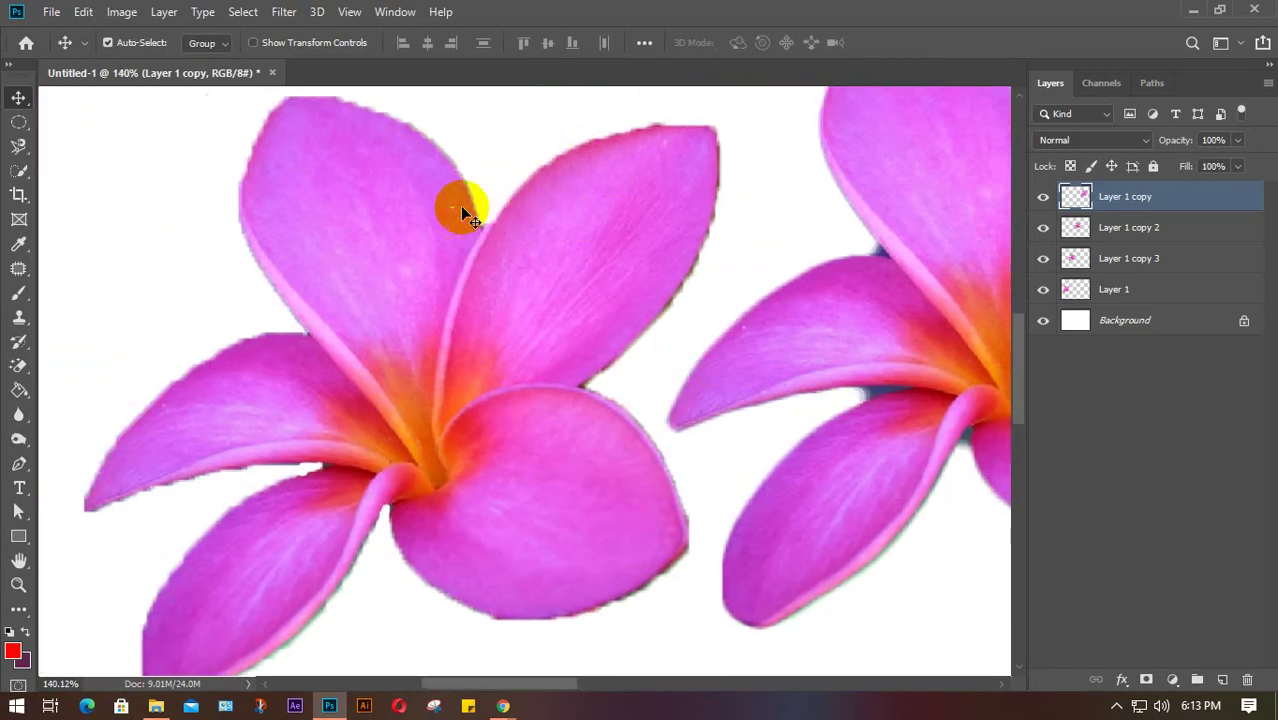
left_click_drag(785, 378, 342, 485)
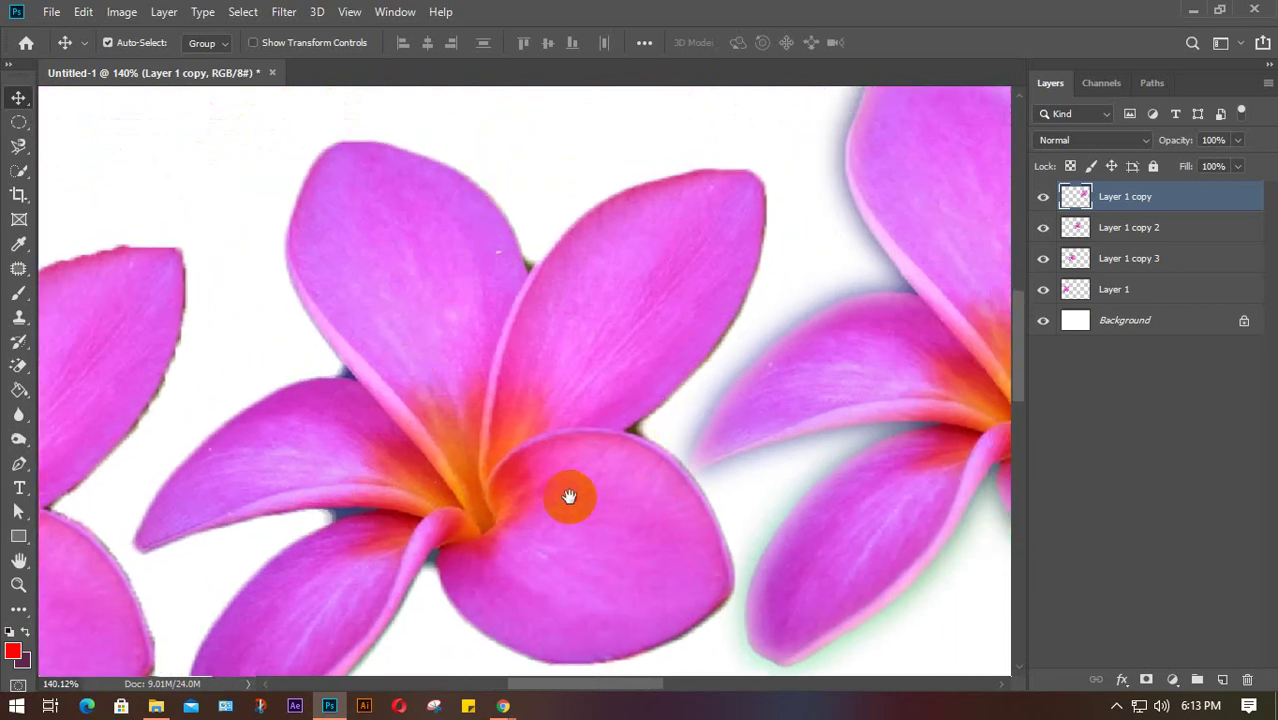
left_click_drag(568, 497, 593, 354)
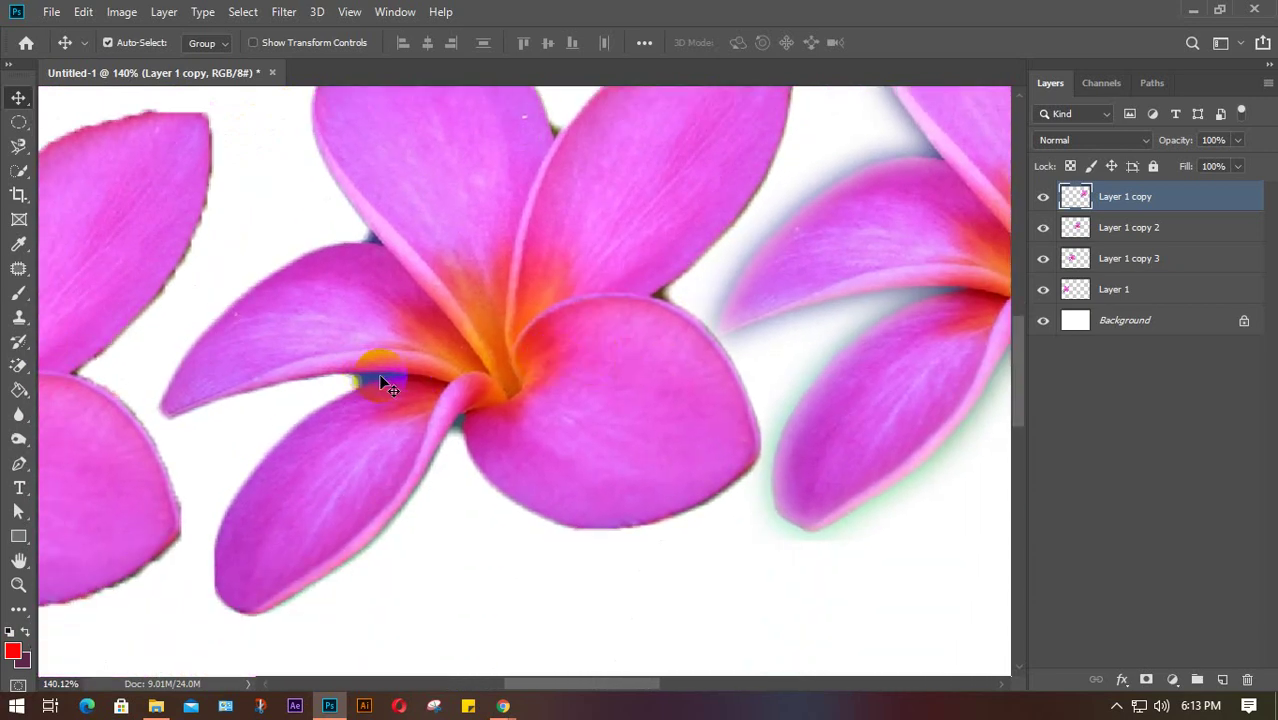
left_click_drag(723, 362, 357, 402)
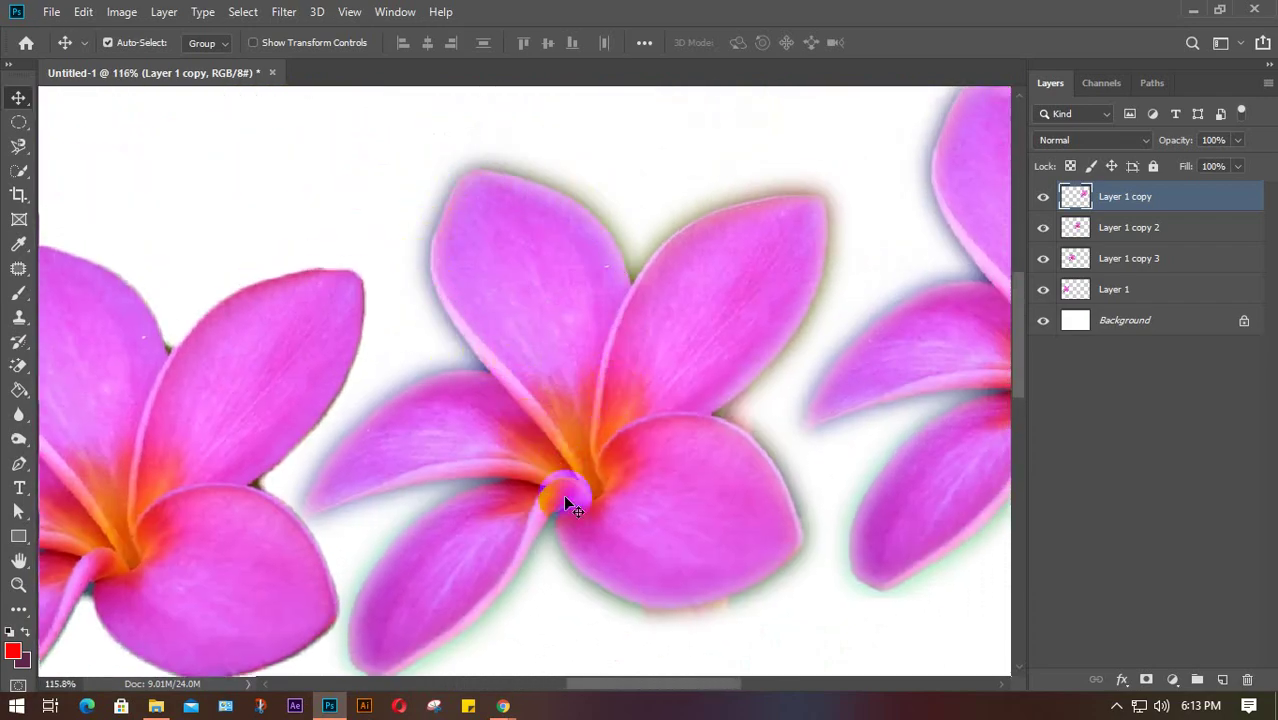
left_click_drag(898, 379, 500, 415)
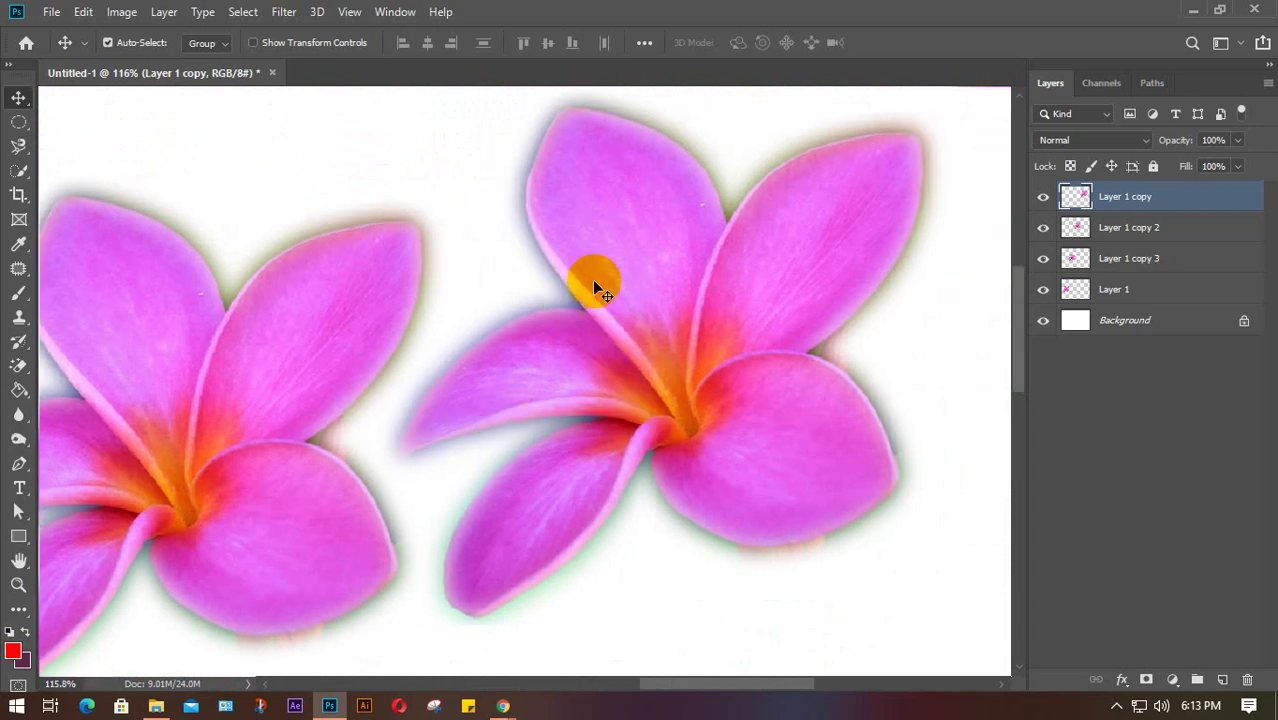
scroll(617, 398, "down", 5)
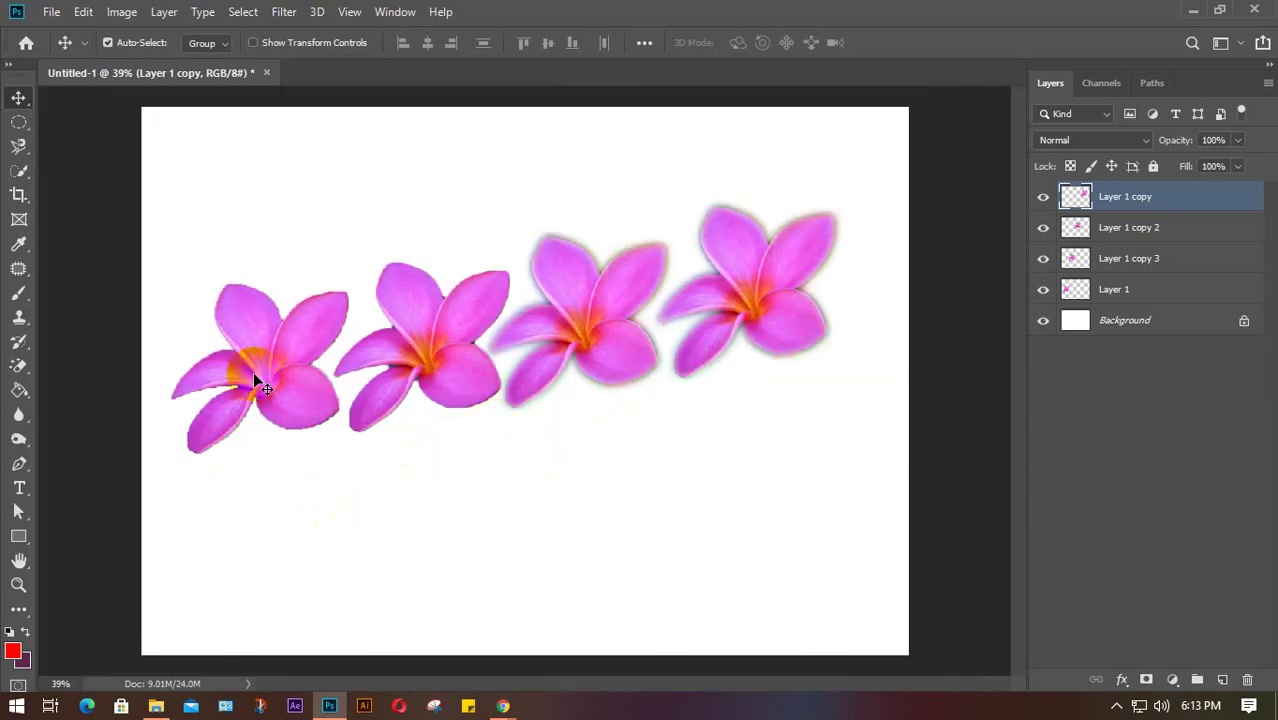
Step: Shift the Layer 1 copy 3, Layer 1 copy 2 and Layer 1 copy flowers slightly to even out the row, and deselect all layers
left_click(259, 372)
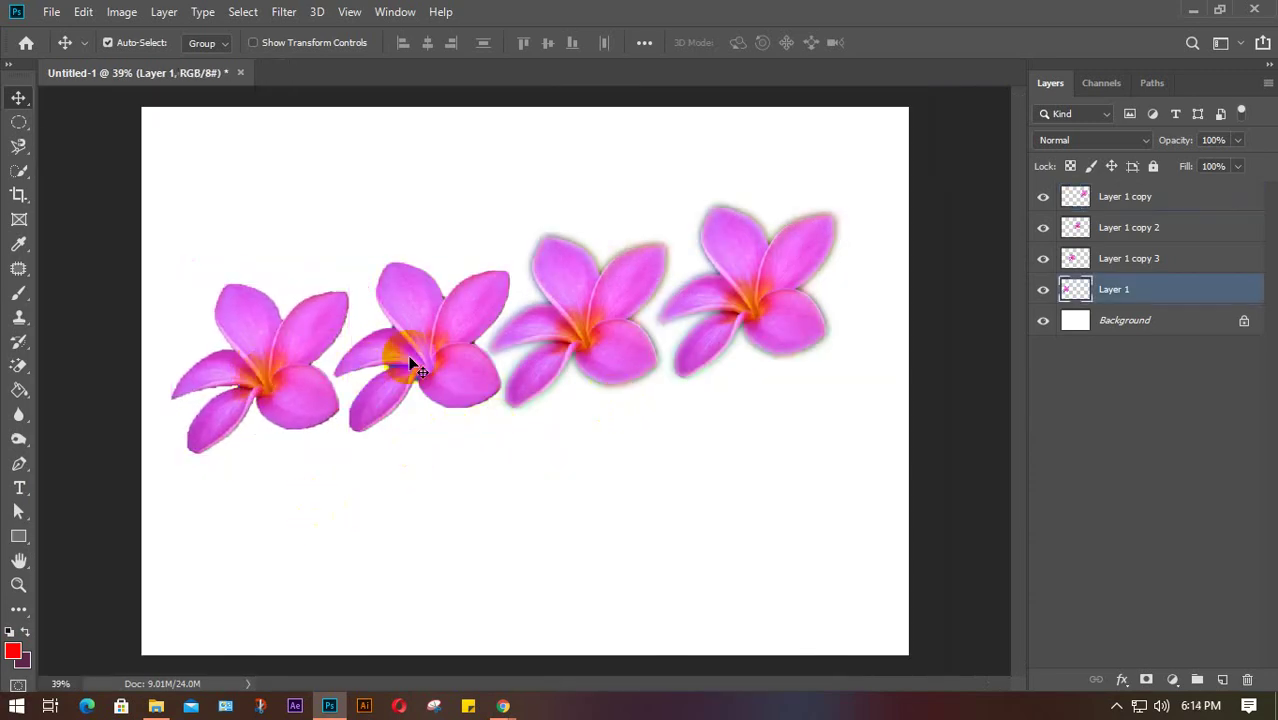
left_click_drag(411, 360, 411, 350)
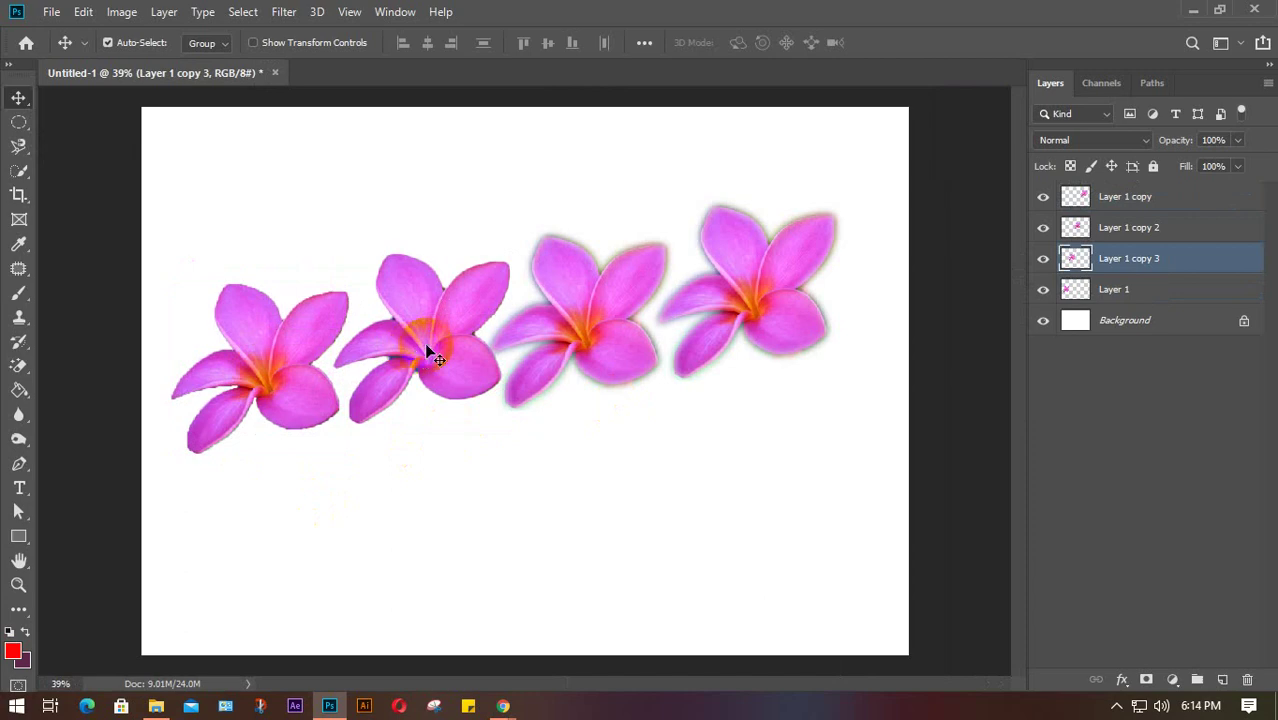
left_click(563, 335)
left_click_drag(563, 335, 600, 216)
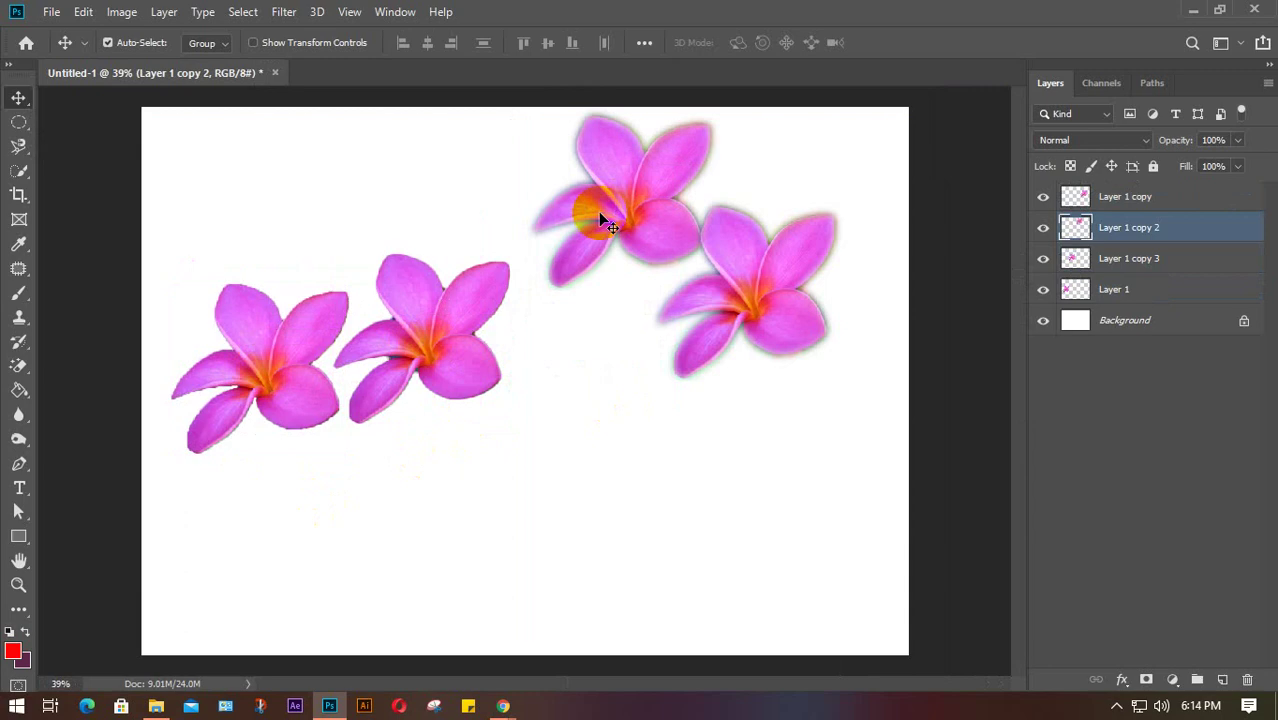
left_click_drag(601, 216, 570, 320)
mouse_move(722, 268)
left_mouse_down()
mouse_move(652, 328)
mouse_move(690, 264)
mouse_move(736, 272)
left_mouse_up()
left_click(745, 478)
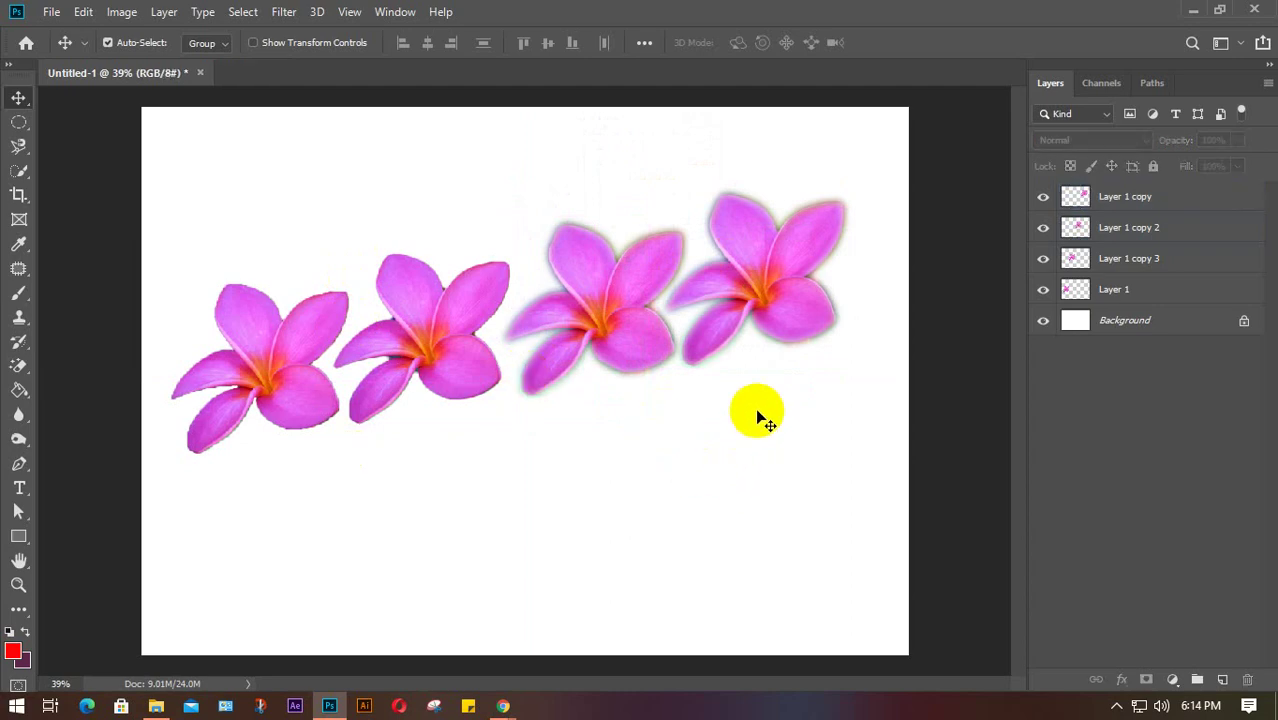
left_click(157, 708)
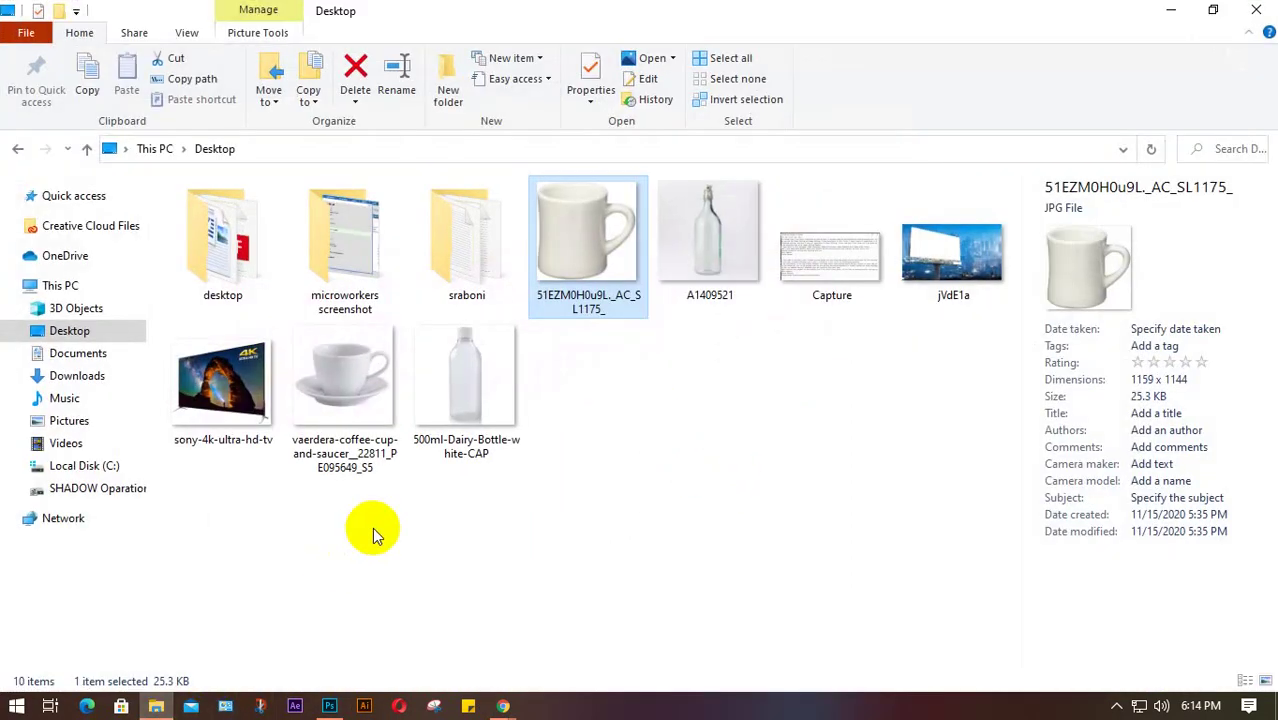
left_click_drag(337, 383, 441, 489)
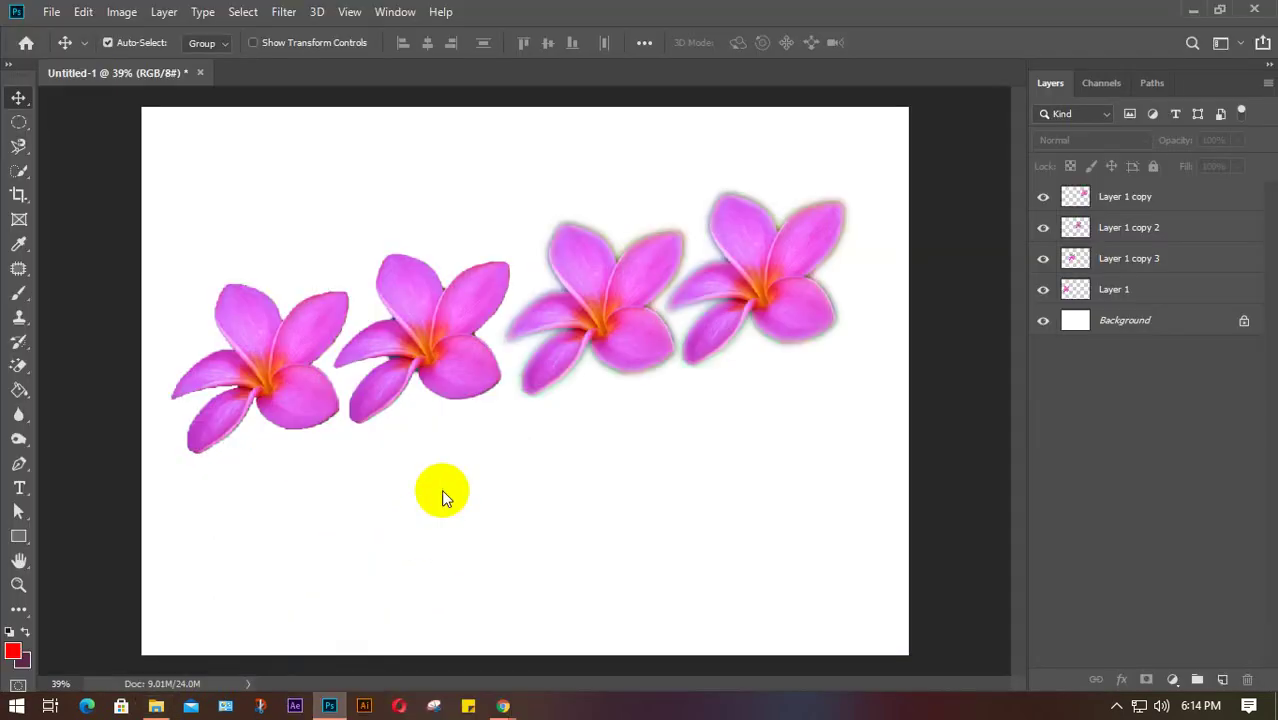
left_click(634, 288)
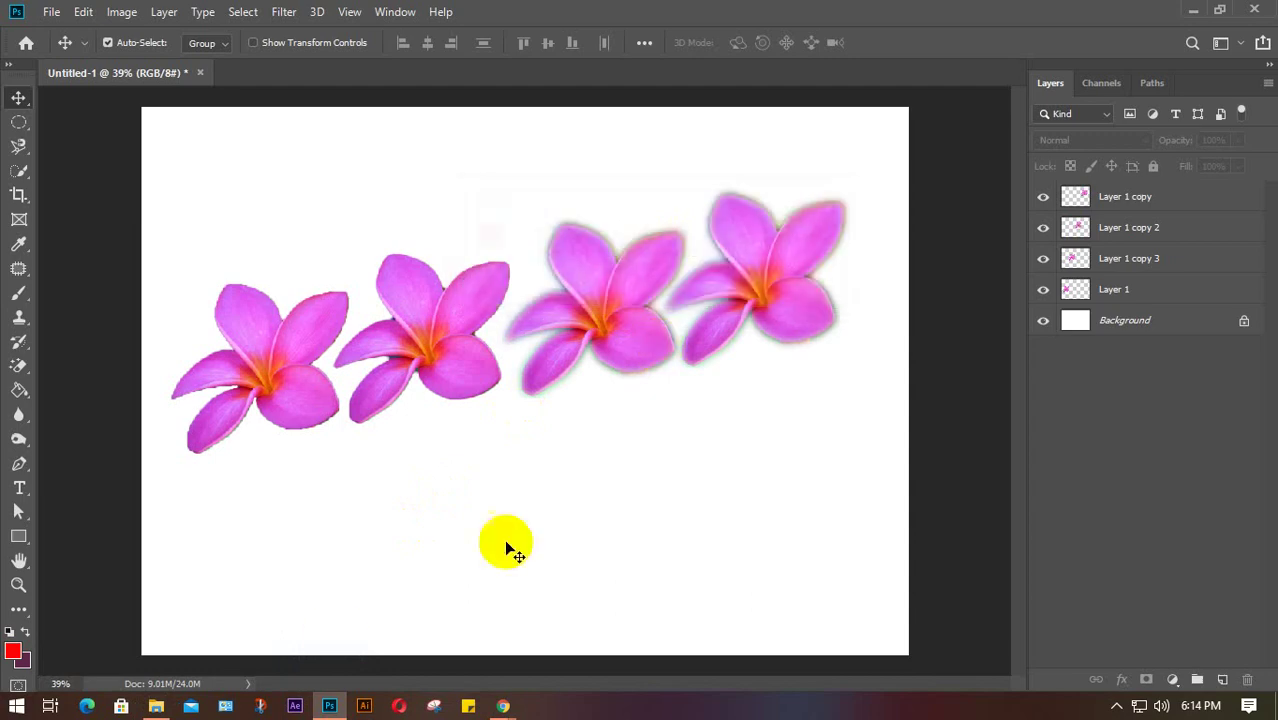
Step: Place the mug image 51EZM0H0u9L._AC_SL1175_ from the Desktop folder and put its layer between Layer 1 and Background
left_click(155, 707)
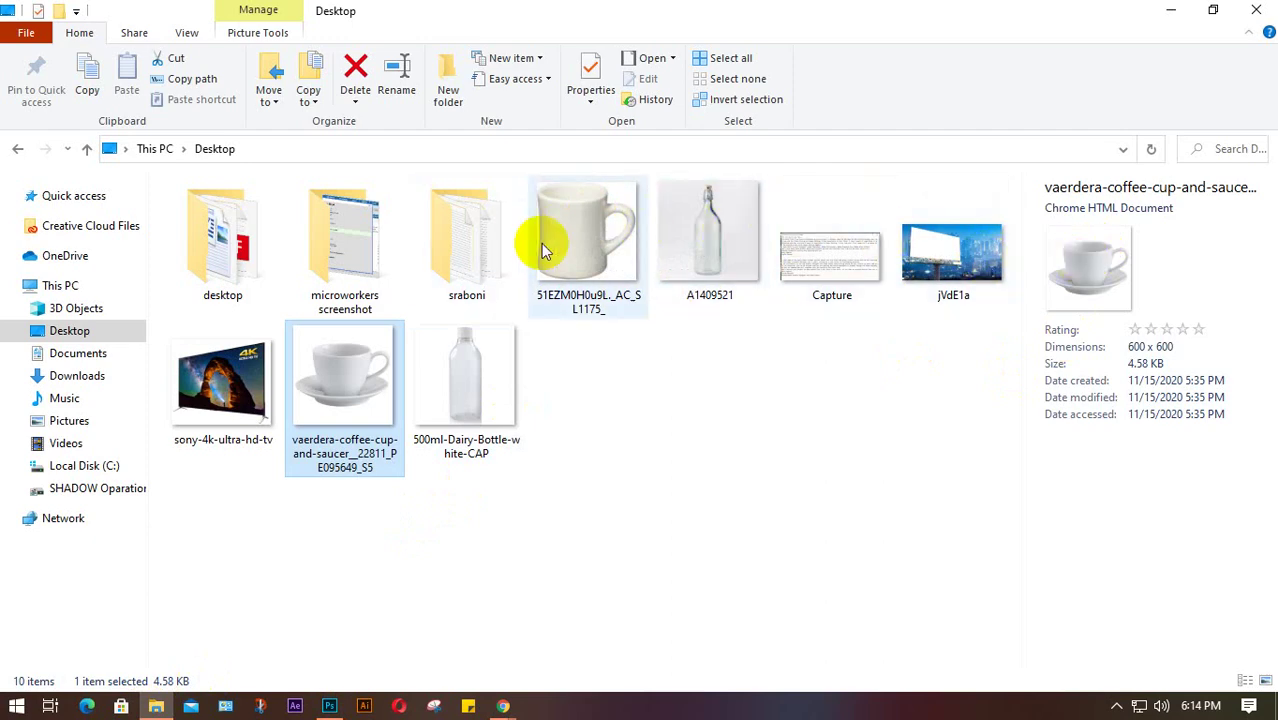
left_click_drag(592, 232, 548, 497)
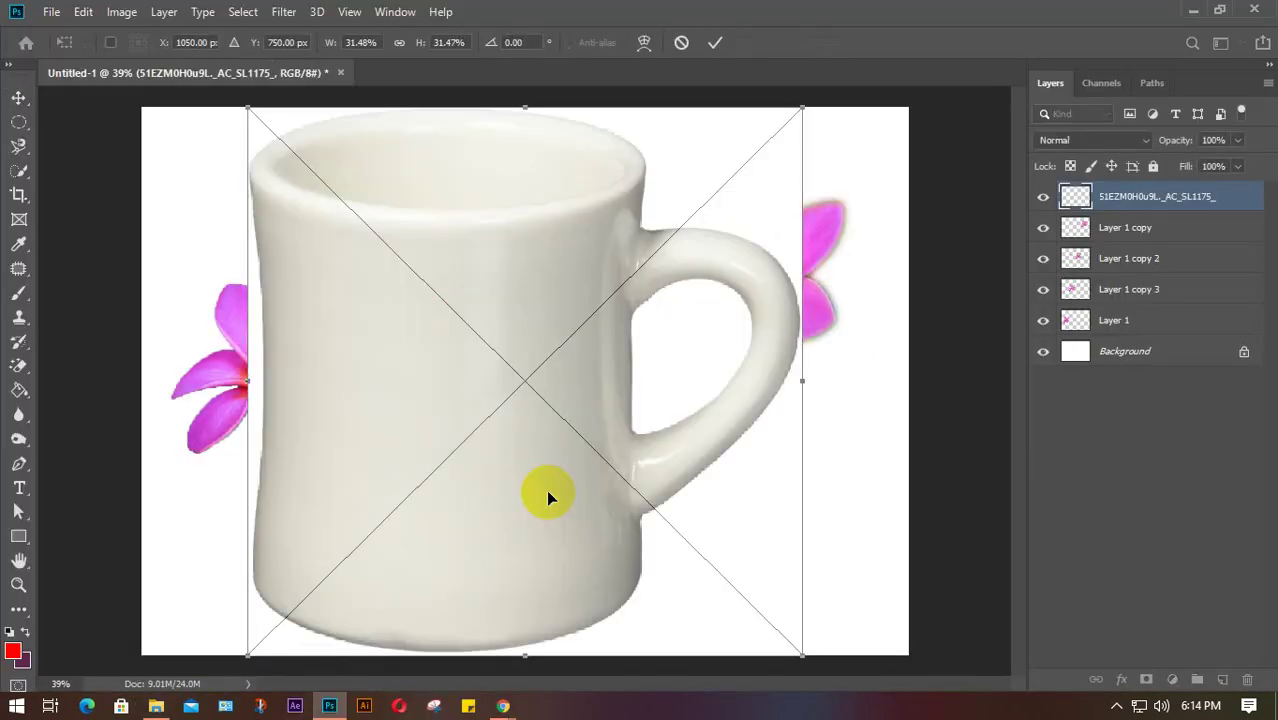
left_click(715, 42)
left_click_drag(1143, 206, 1140, 338)
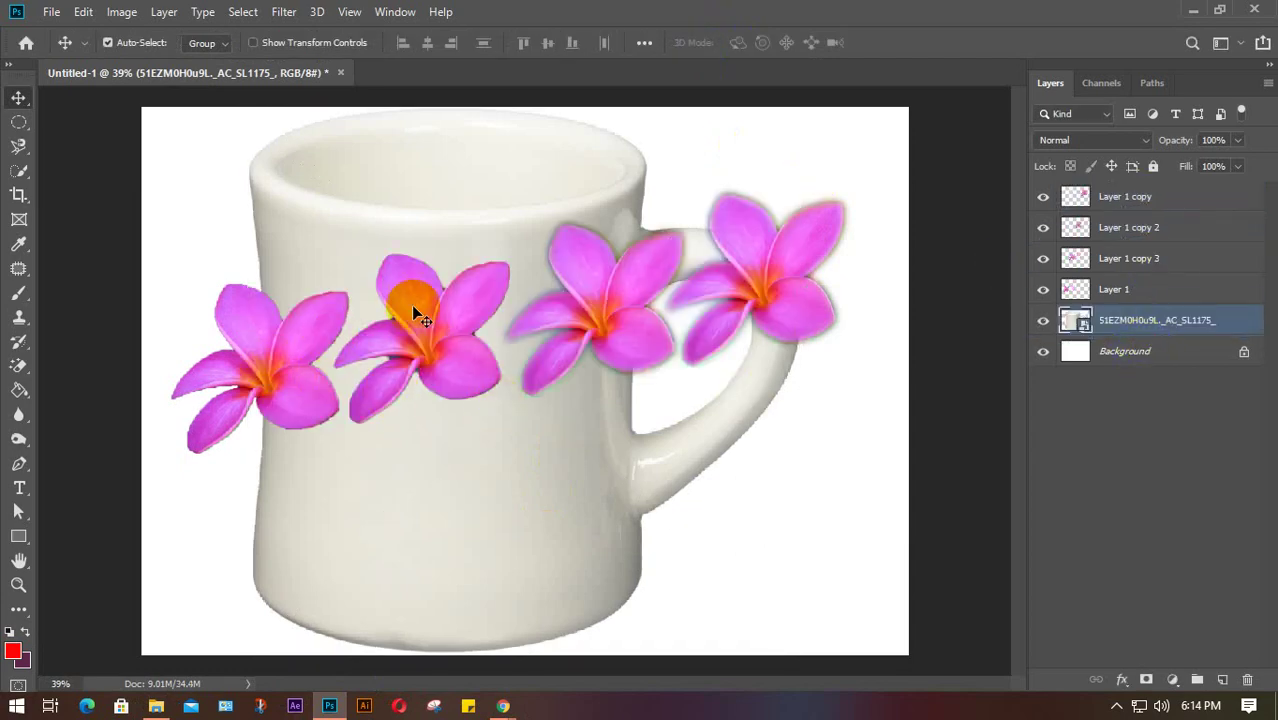
Step: Clear the three copied flowers toward the handle side of the mug and place the Layer 1 flower on the middle of its body
left_click_drag(411, 305, 376, 497)
left_click_drag(263, 326, 373, 288)
left_click_drag(540, 292, 675, 212)
left_click_drag(740, 305, 820, 355)
left_click_drag(676, 214, 778, 214)
left_click_drag(399, 522, 726, 560)
left_click_drag(324, 300, 440, 420)
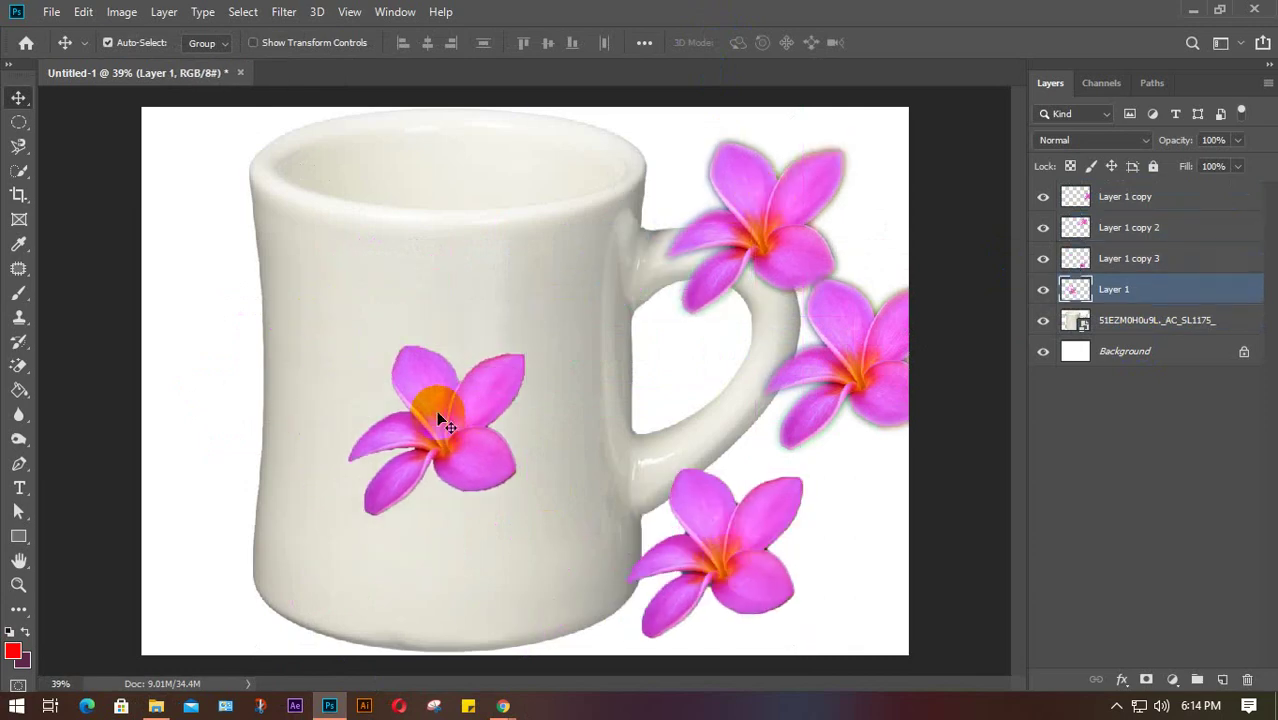
scroll(436, 410, "up", 3)
scroll(492, 397, "down", 2)
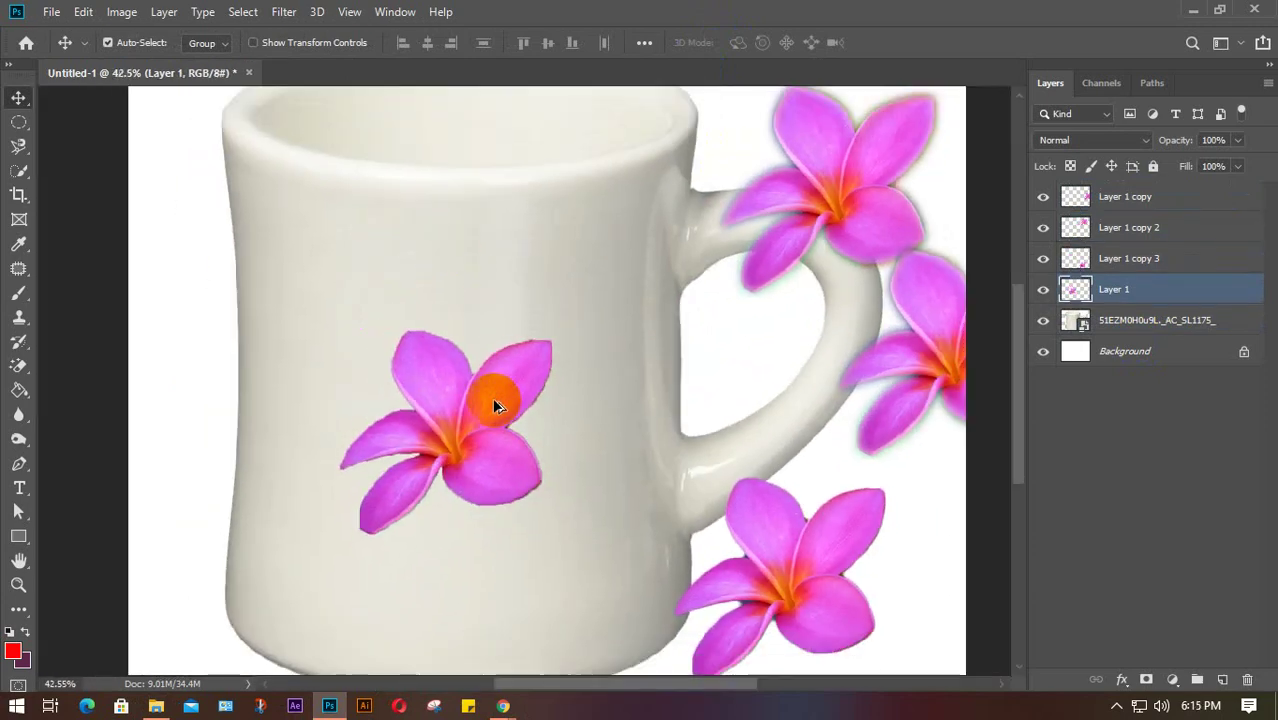
scroll(494, 402, "down", 1)
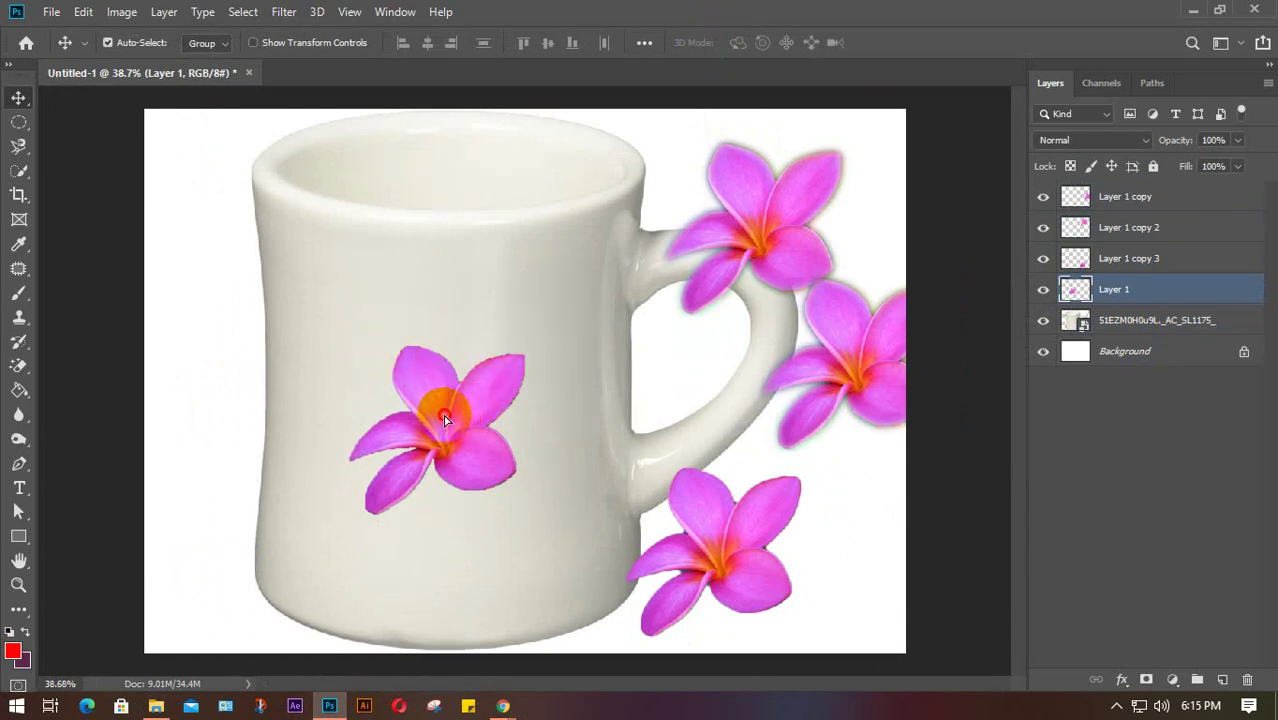
Step: Move the Layer 1 and Layer 1 copy 3 flowers to the mug's left edge and place the Layer 1 copy 2 flower on its middle
left_click_drag(445, 420, 378, 322)
left_click_drag(716, 563, 238, 490)
left_click_drag(390, 375, 208, 258)
left_click_drag(757, 240, 440, 422)
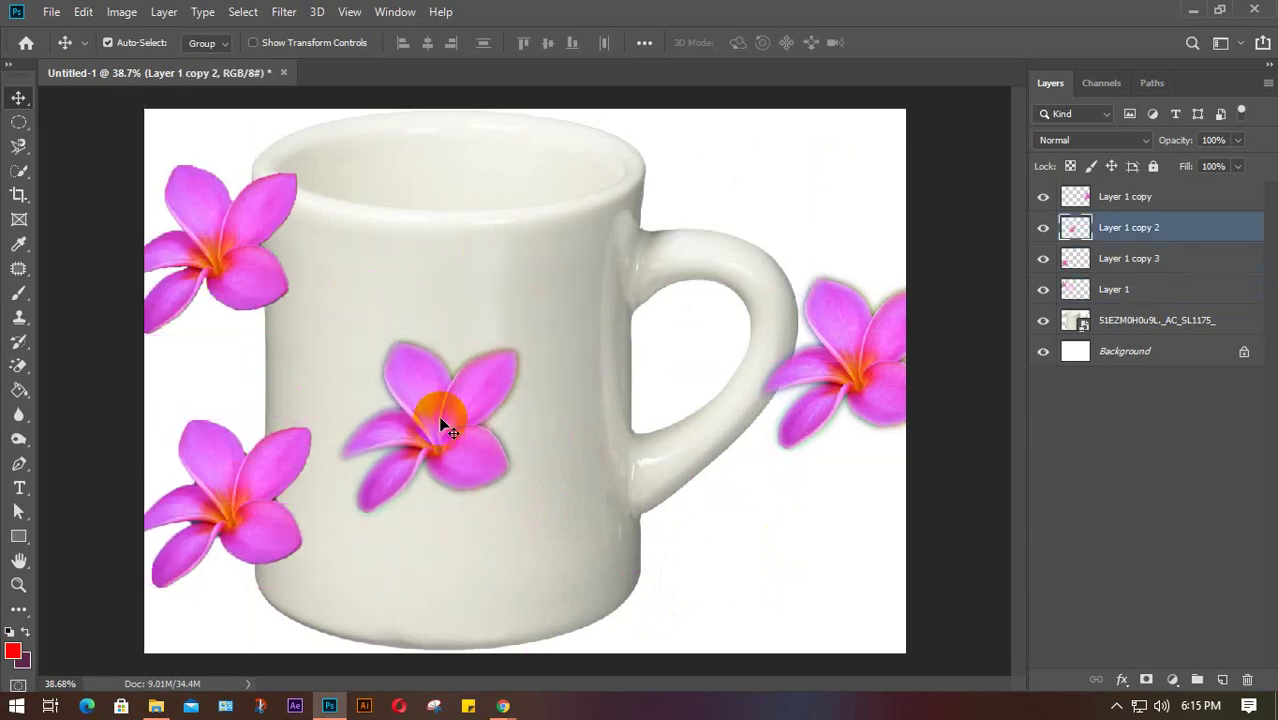
left_click(506, 372)
Step: Arrange the four flowers two by two on the mug's body, with Layer 1 and Layer 1 copy 3 on the left and the feathered ones on the right
left_click_drag(445, 440, 440, 280)
left_click_drag(856, 368, 551, 525)
scroll(495, 455, "down", 1)
left_click_drag(467, 274, 528, 338)
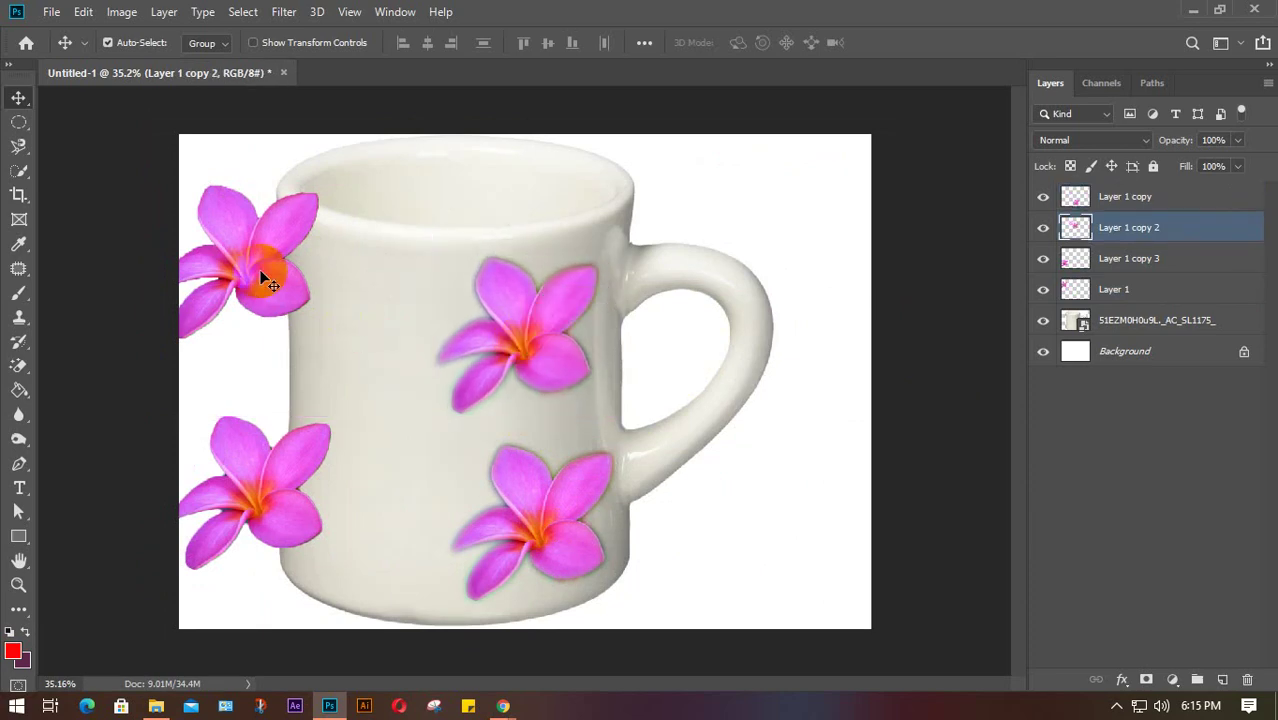
left_click_drag(258, 277, 391, 346)
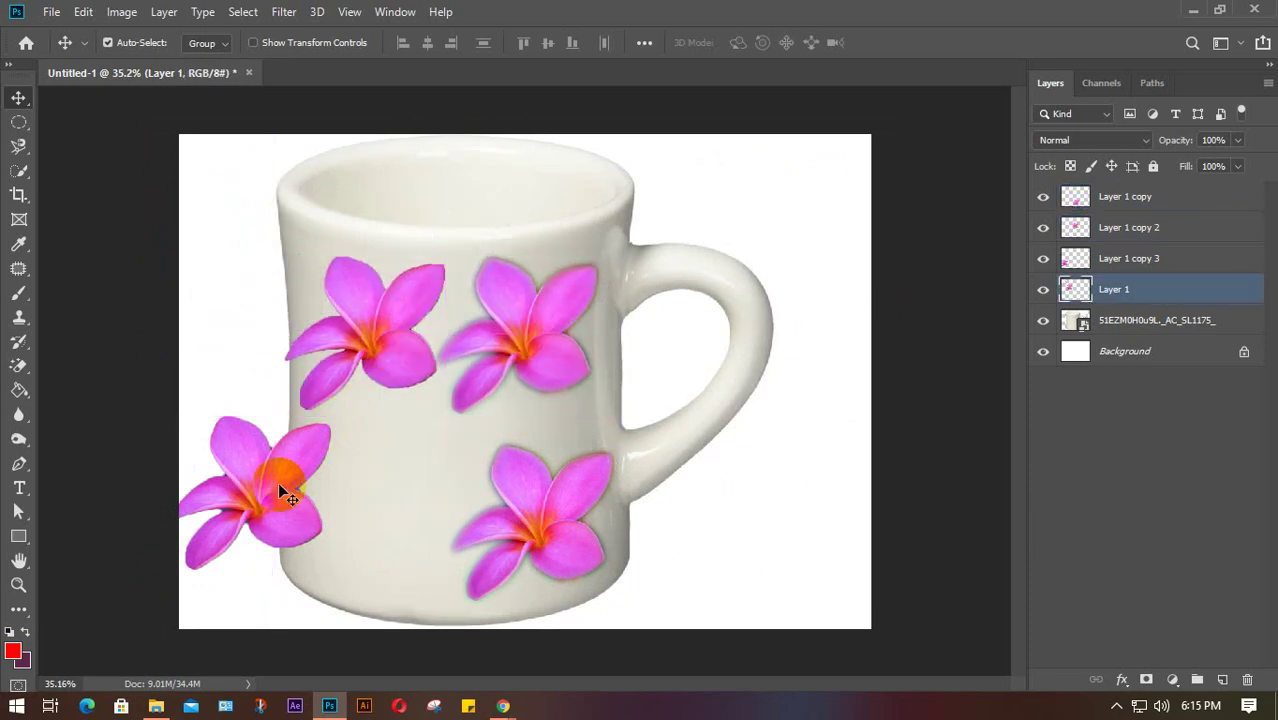
left_click_drag(280, 485, 401, 495)
key("ctrl+minus")
scroll(400, 498, "down", 1)
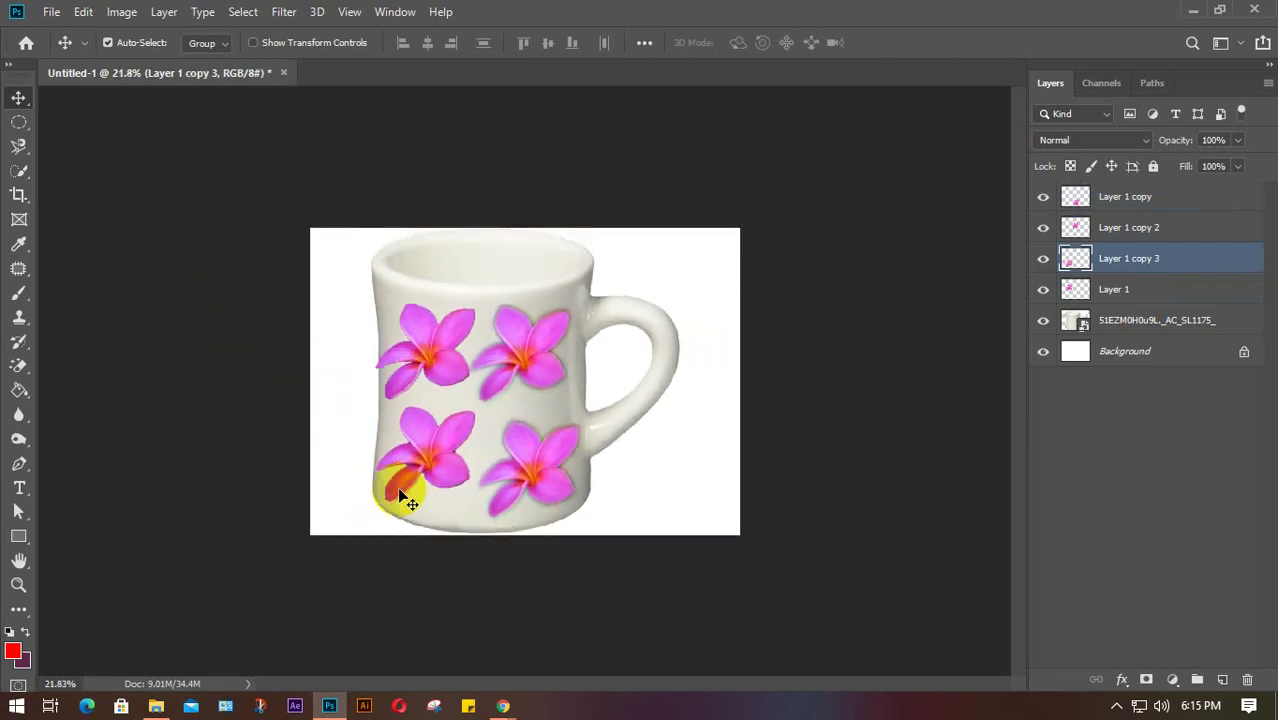
left_click(678, 432)
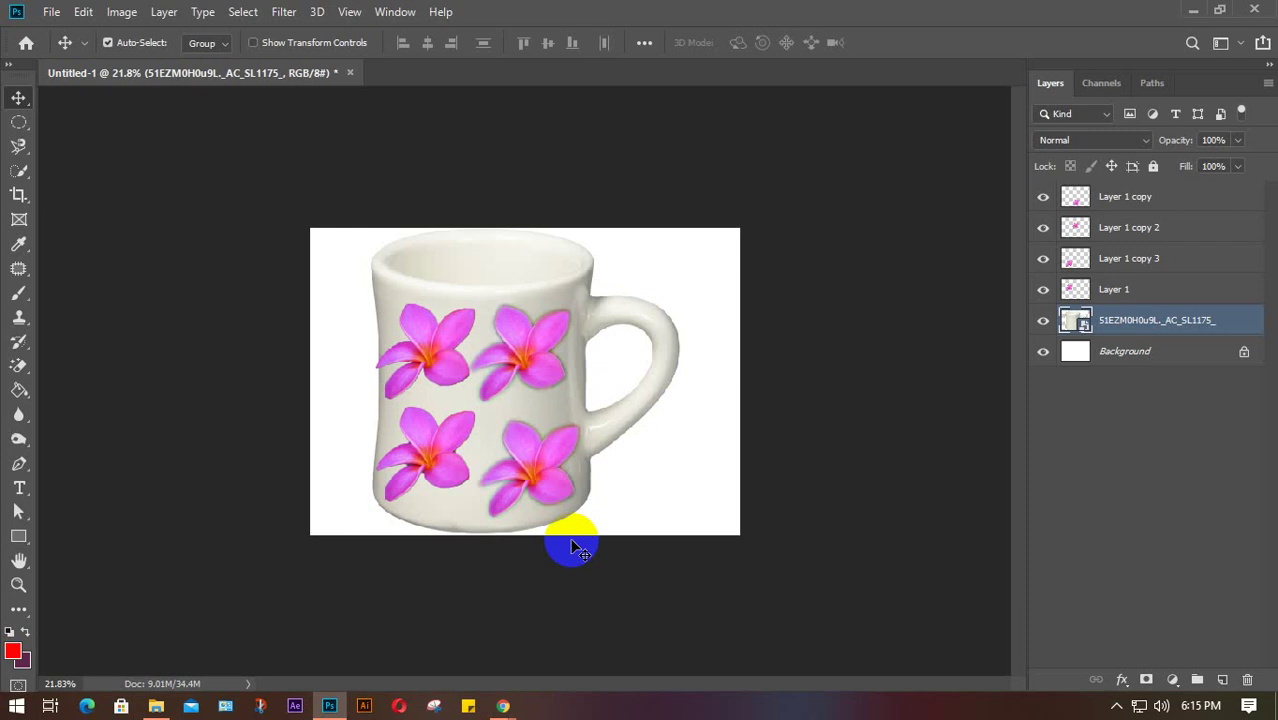
Step: Switch to the Google Meet call in Chrome, read the latest meeting chat messages, and close the chat
mouse_move(503, 706)
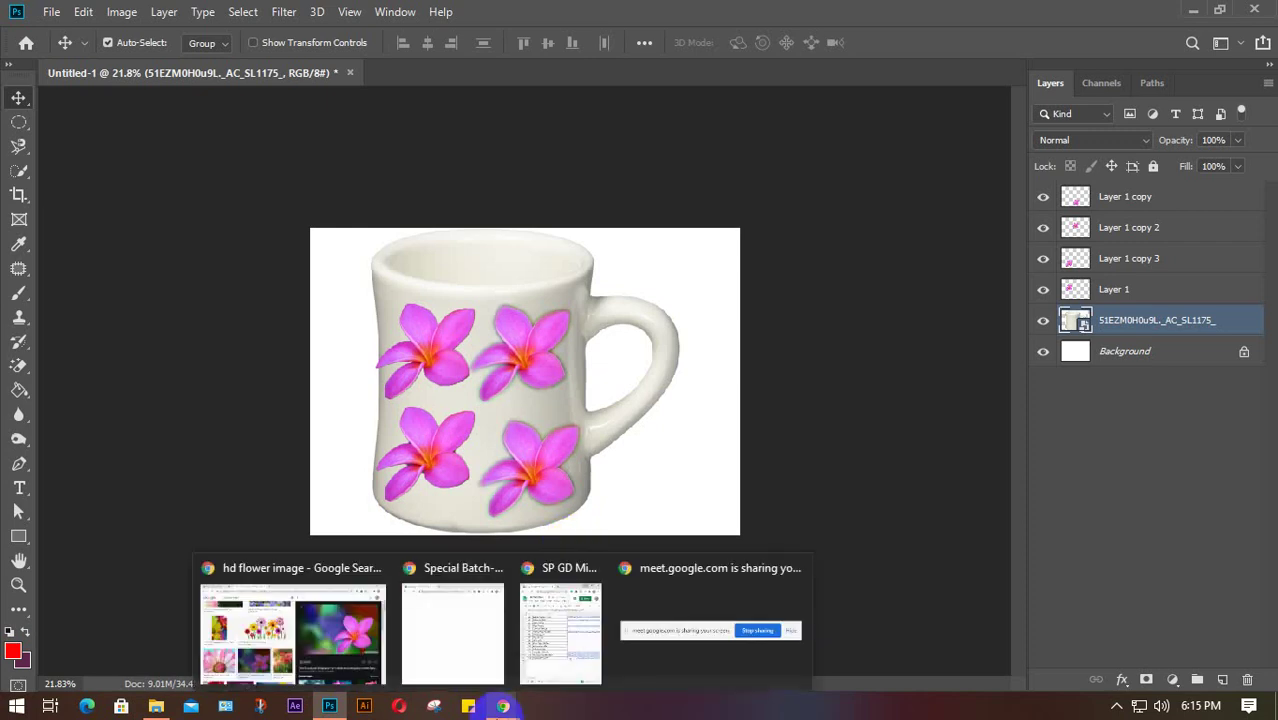
left_click(292, 604)
left_click(115, 15)
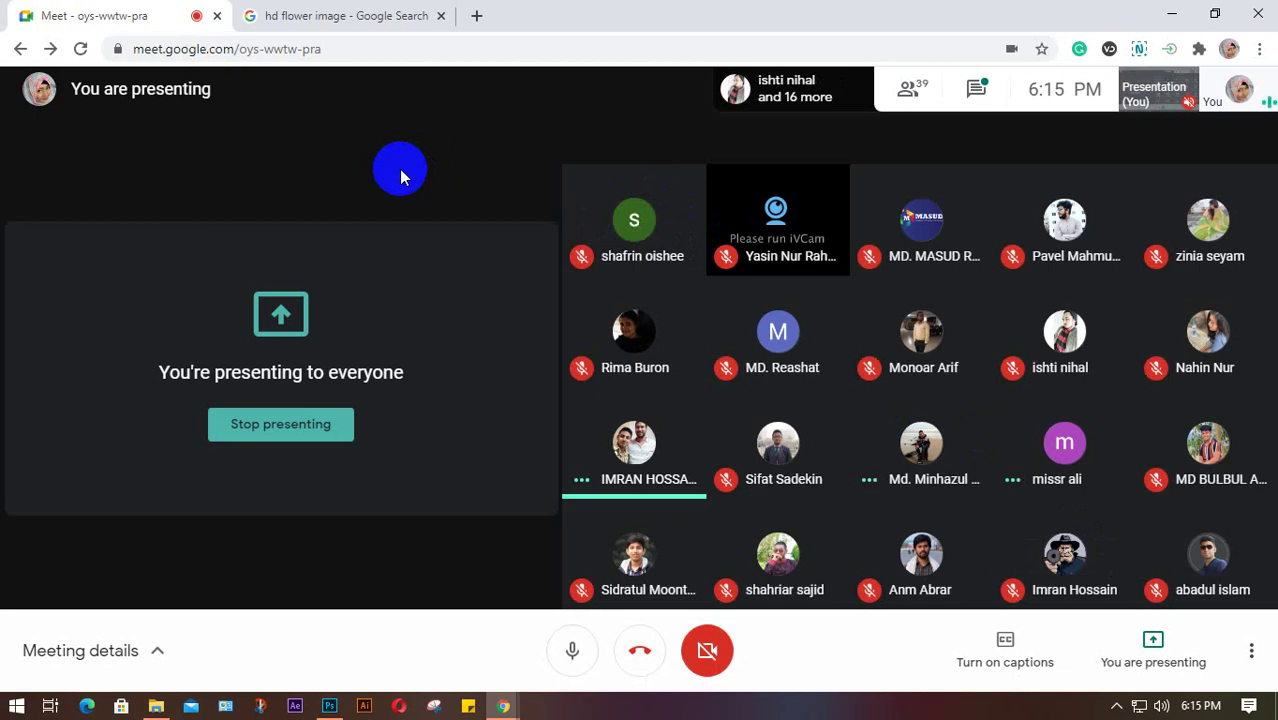
left_click(979, 88)
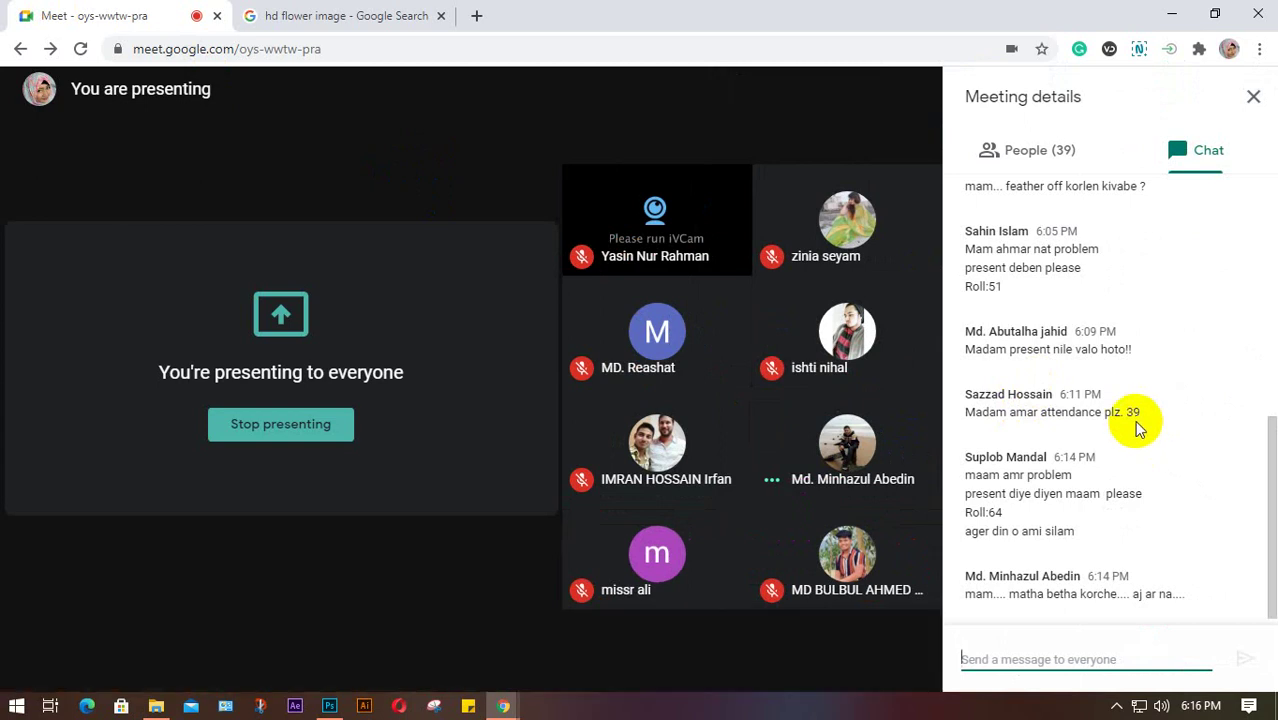
left_click(1257, 97)
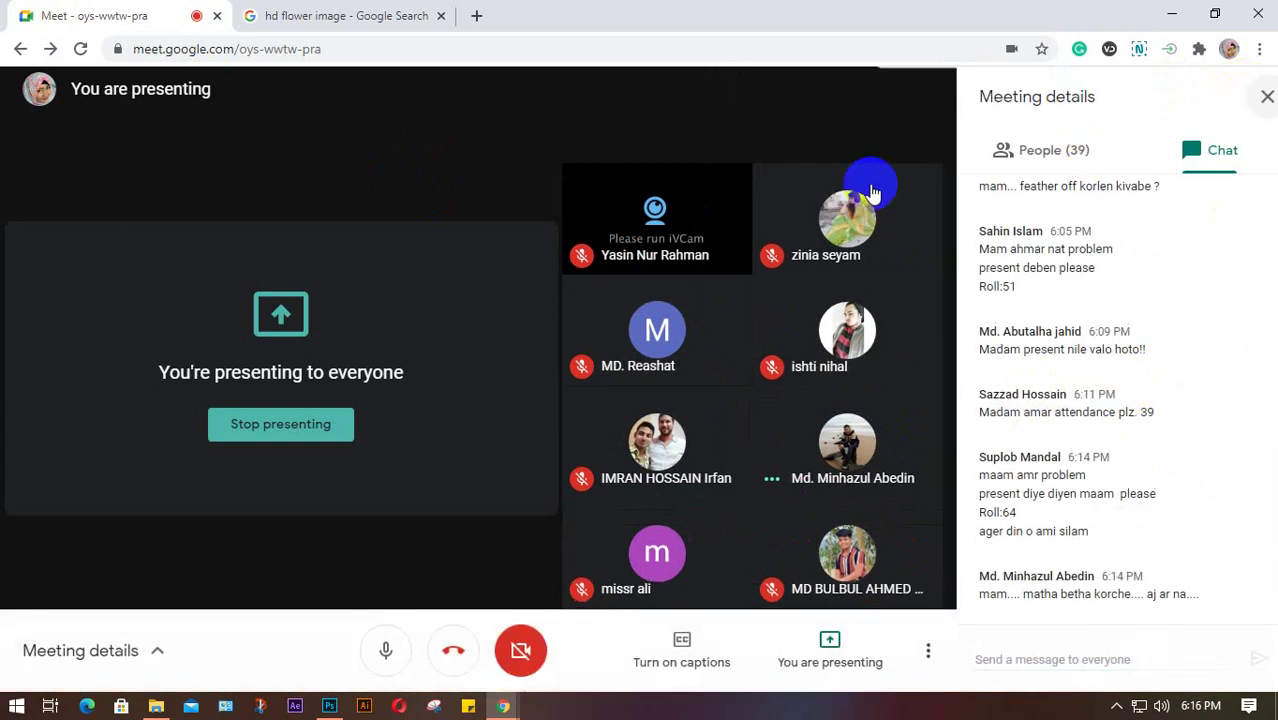
Step: Close the hd flower image search page and bring up the Special Batch and SP GD Microworkers Acc link spreadsheets
left_click(440, 16)
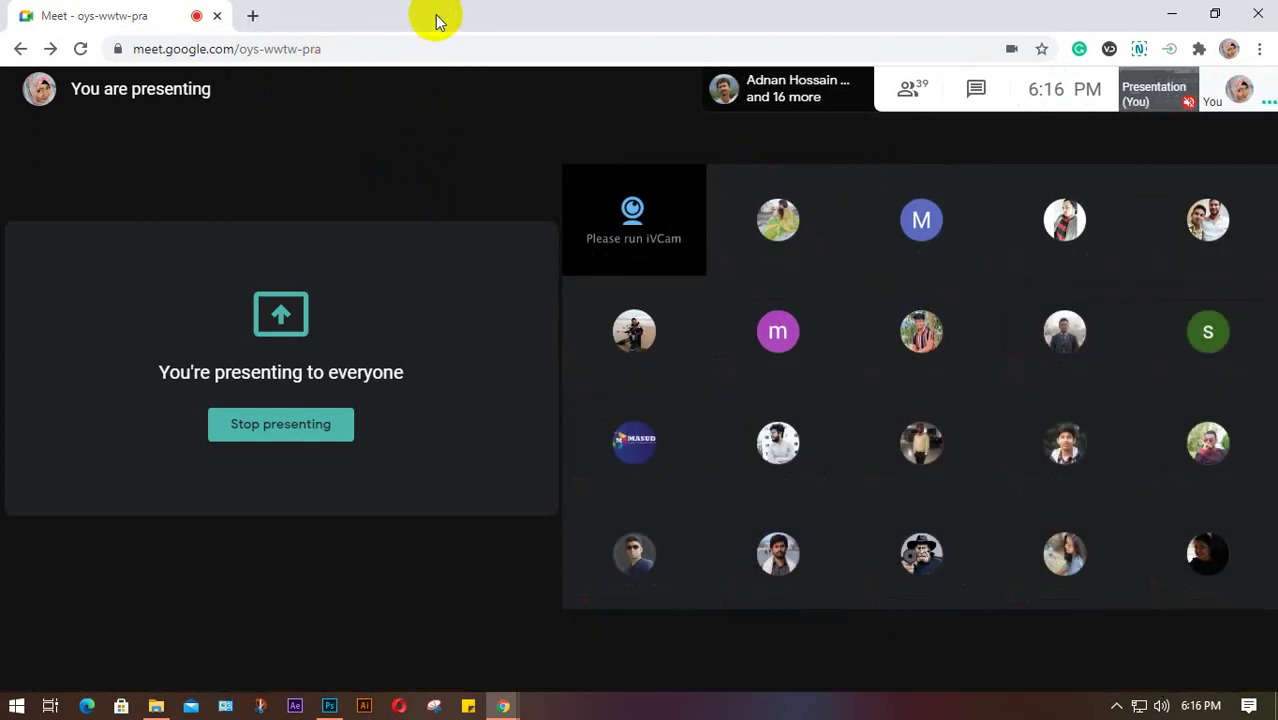
mouse_move(505, 706)
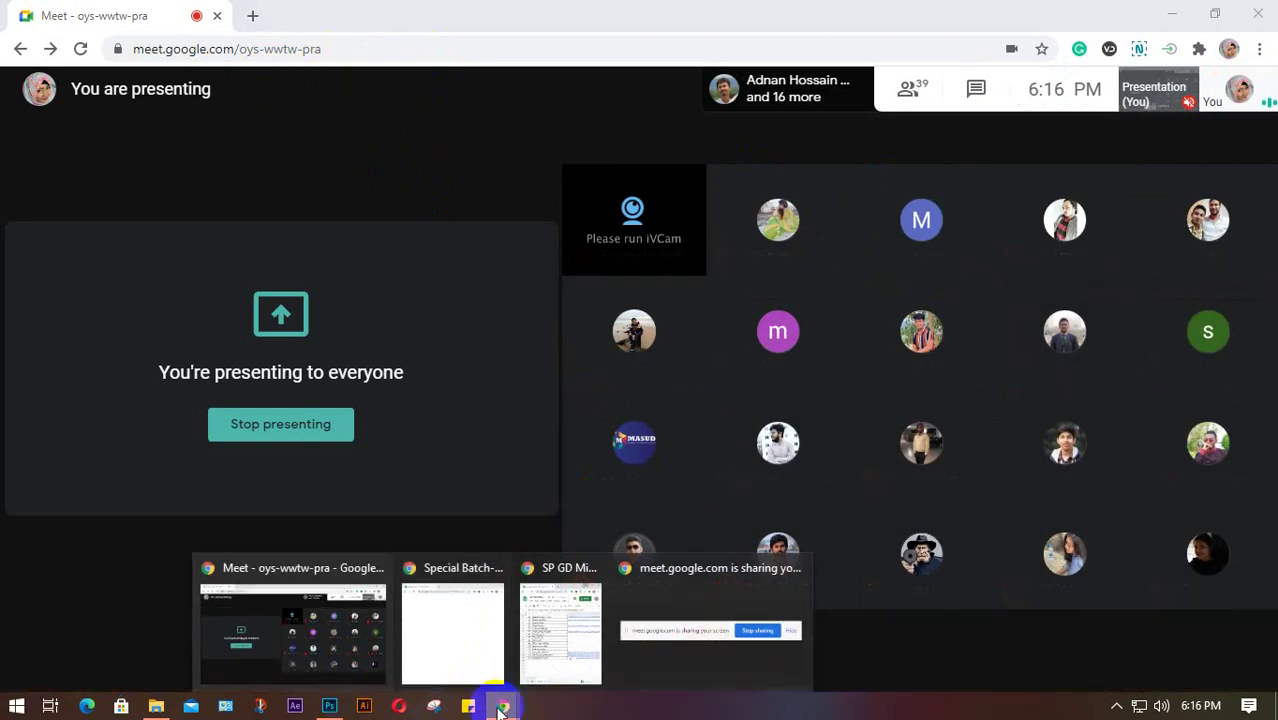
left_click(456, 614)
mouse_move(515, 698)
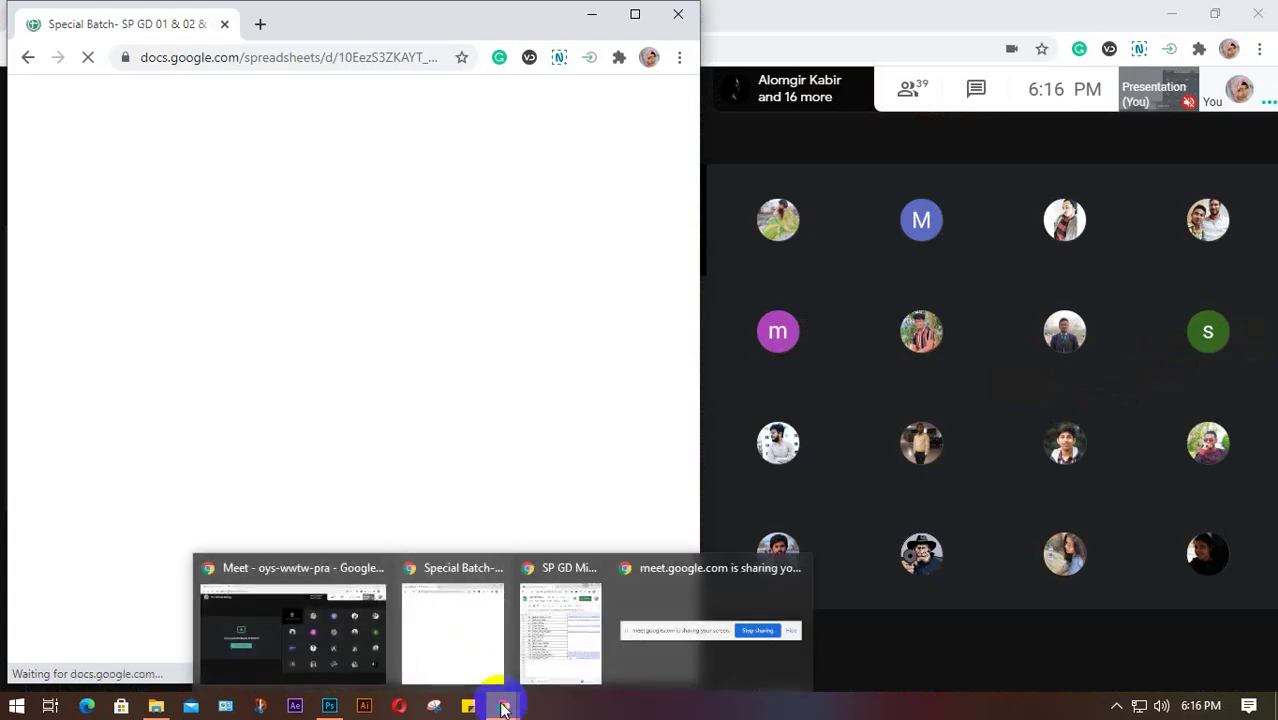
left_click(567, 624)
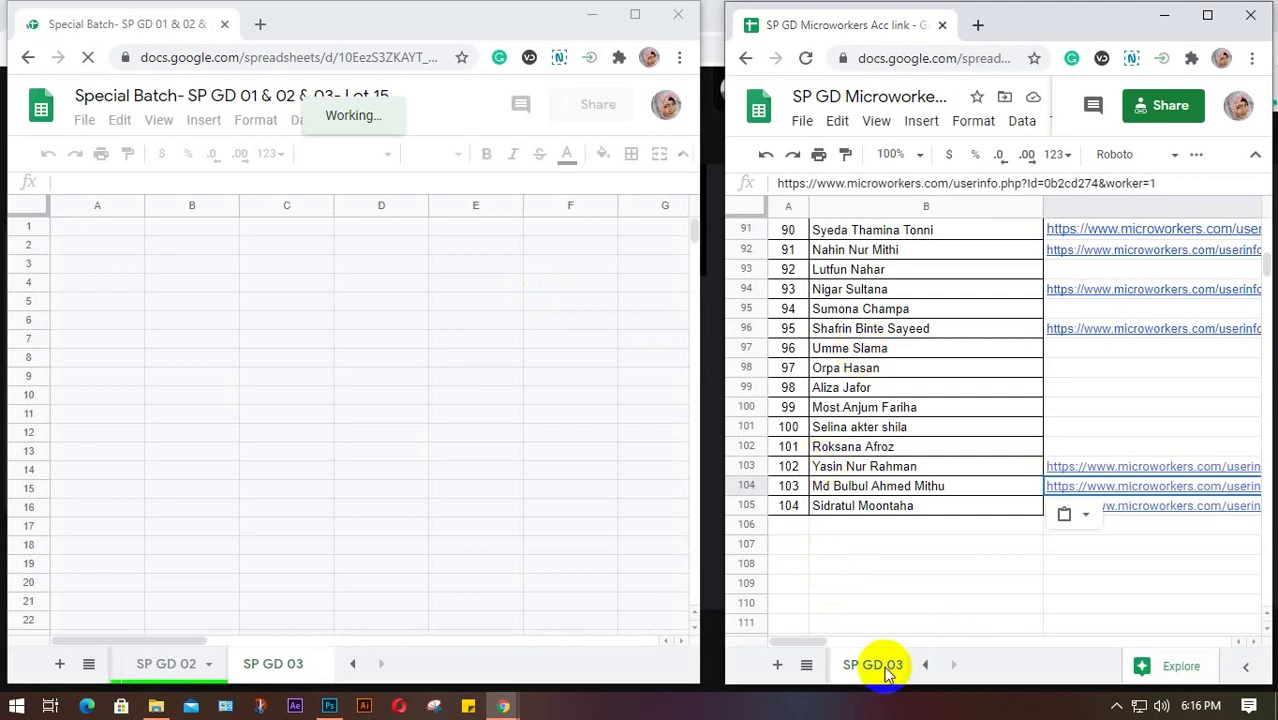
Step: Copy the last student's serial number and name, cells A109:B109, from the SP GD 03 sheet of the Special Batch spreadsheet
scroll(1004, 516, "up", 15)
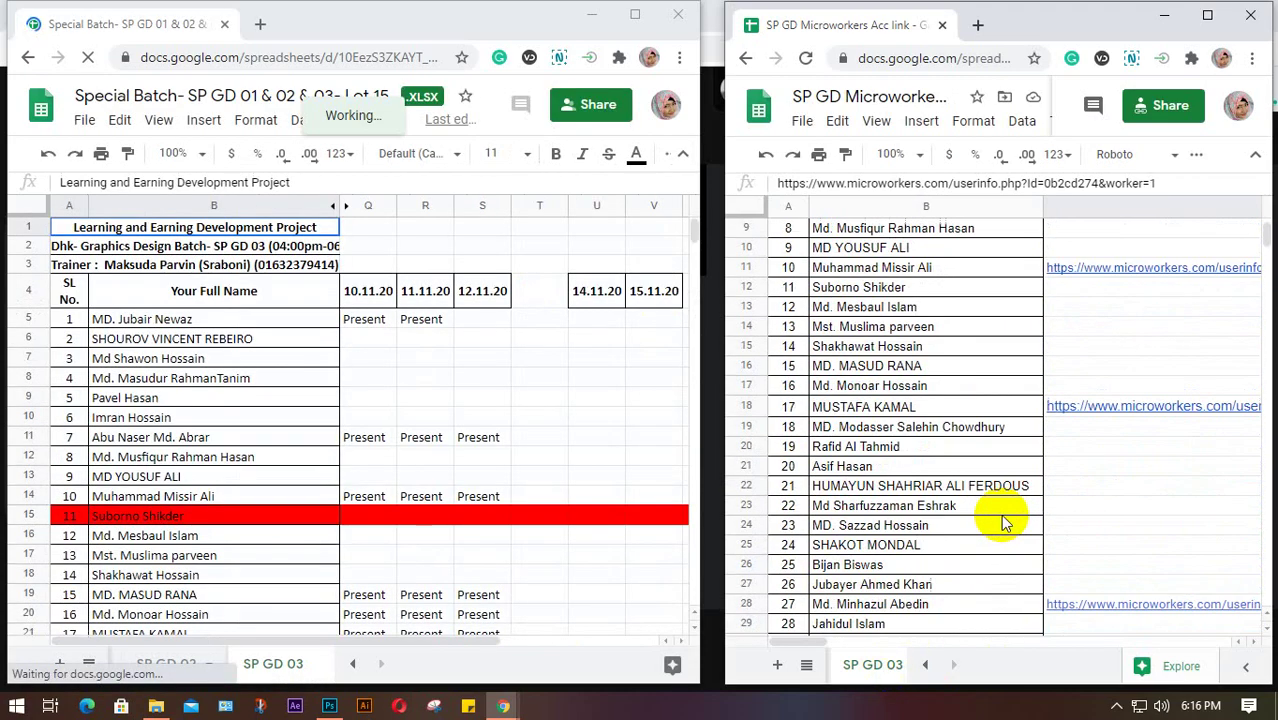
scroll(1004, 522, "up", 3)
left_click(277, 664)
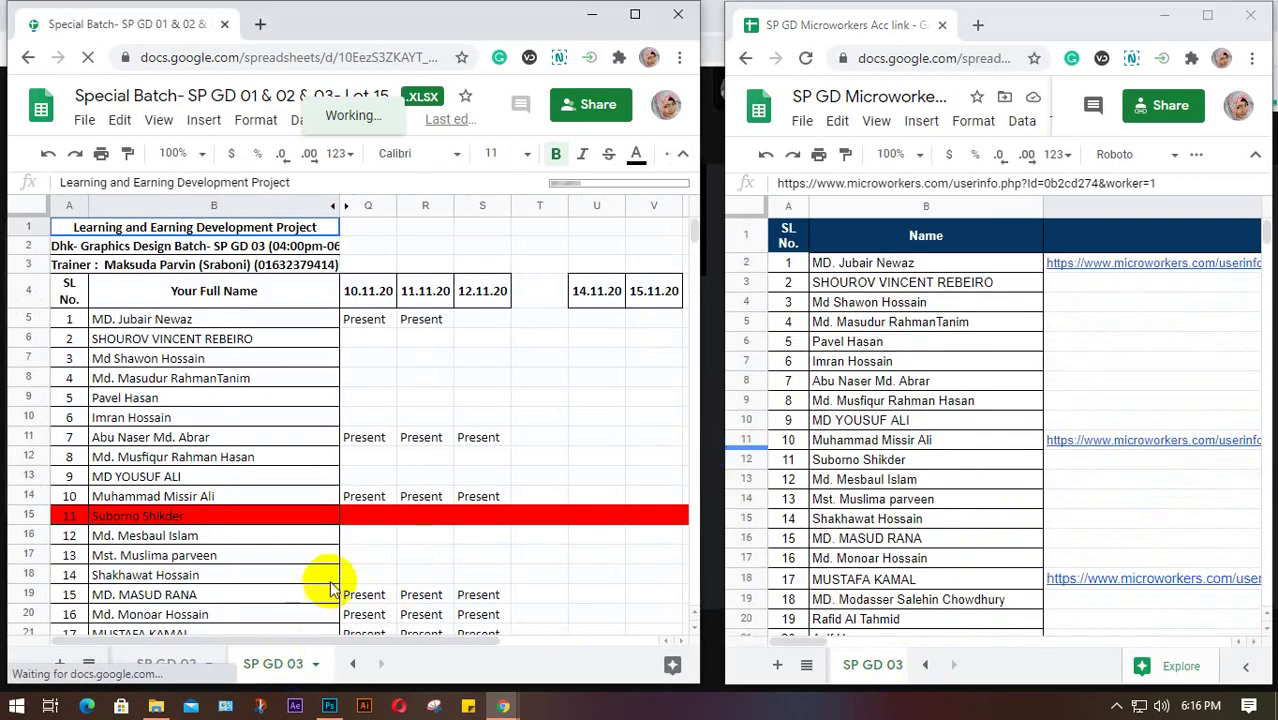
scroll(328, 471, "down", 20)
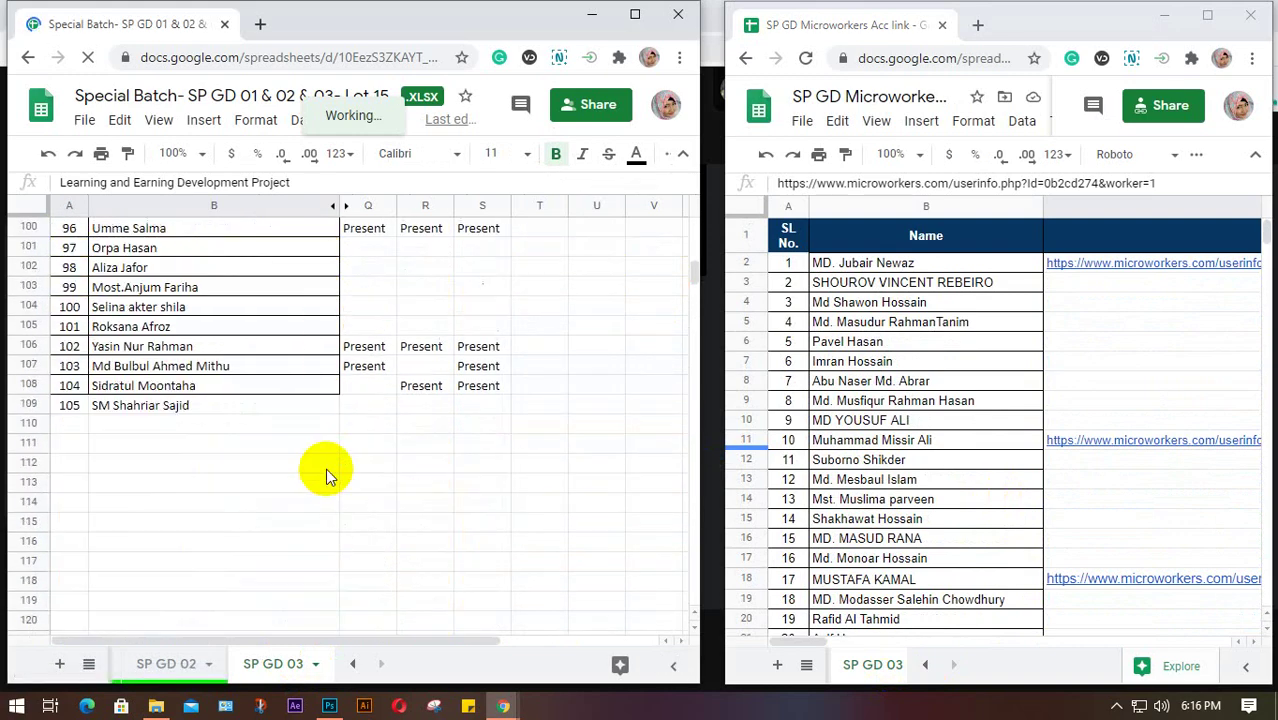
scroll(325, 468, "down", 2)
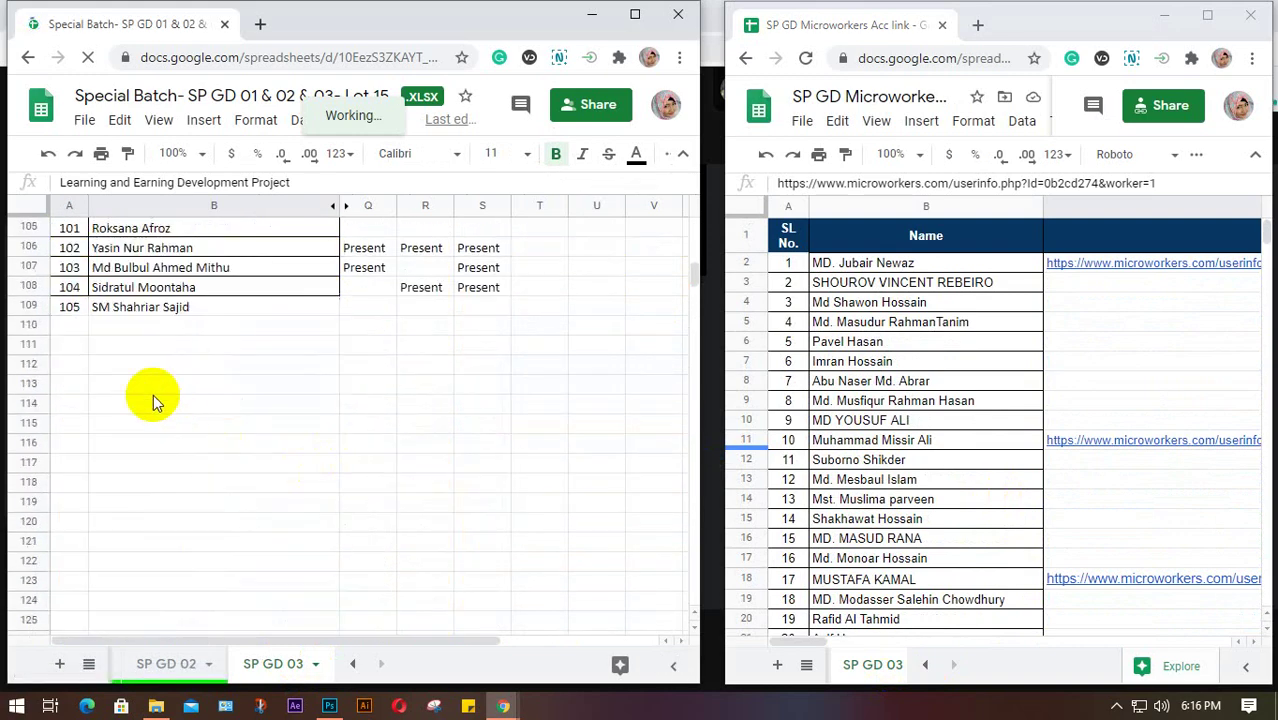
left_click(122, 310)
left_click(63, 308)
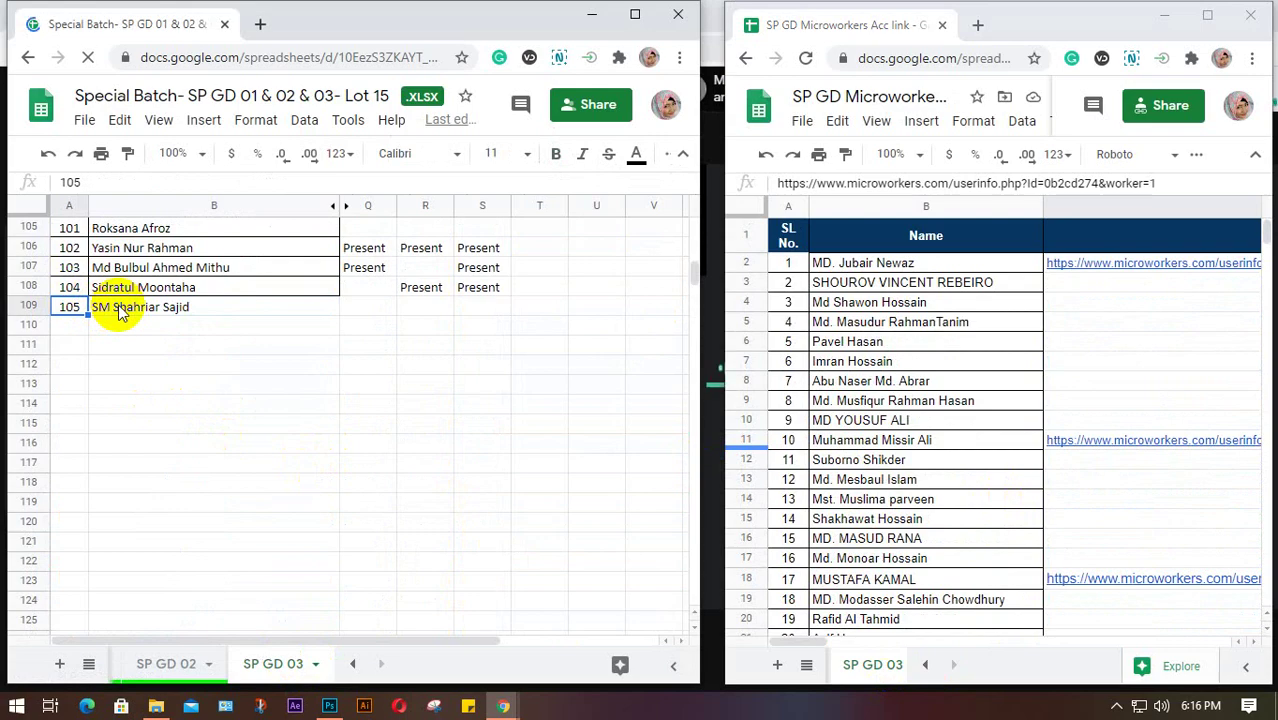
left_click(124, 311, "shift")
key("ctrl+c")
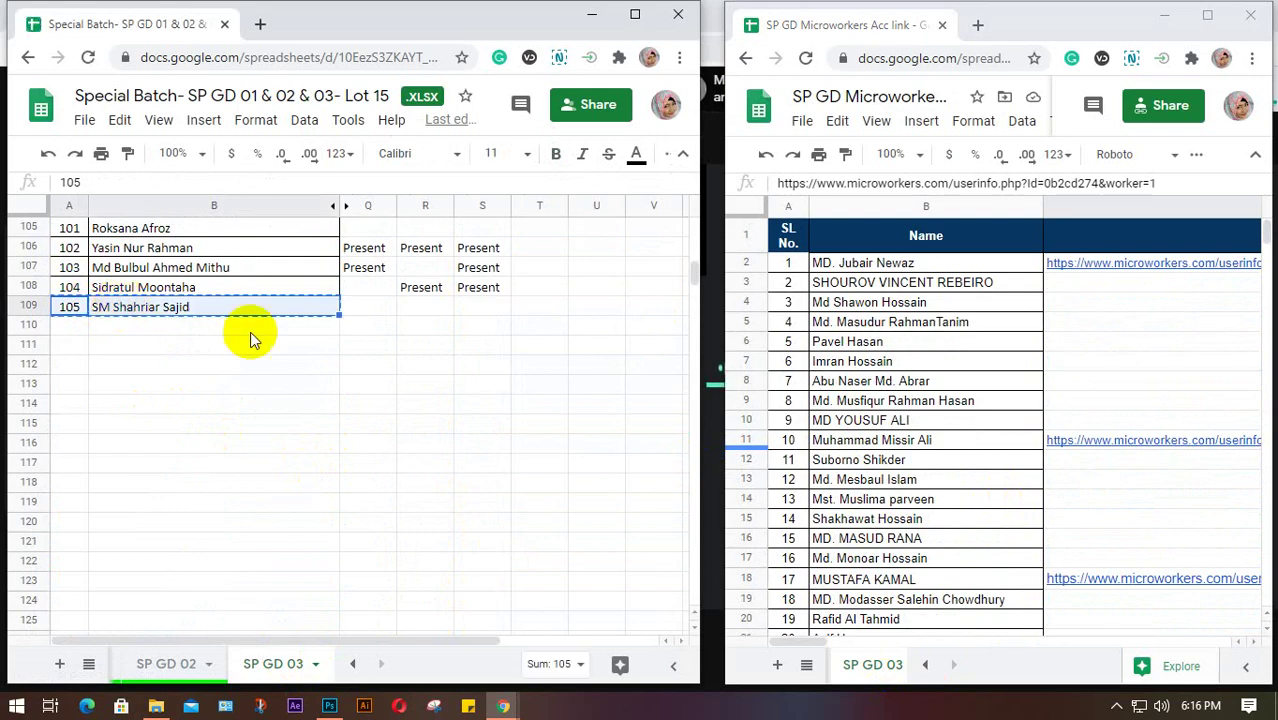
Step: Paste the copied serial number and name into cells A106:B106, below the last student in the SP GD Microworkers Acc link sheet
scroll(905, 480, "down", 8)
scroll(937, 485, "down", 15)
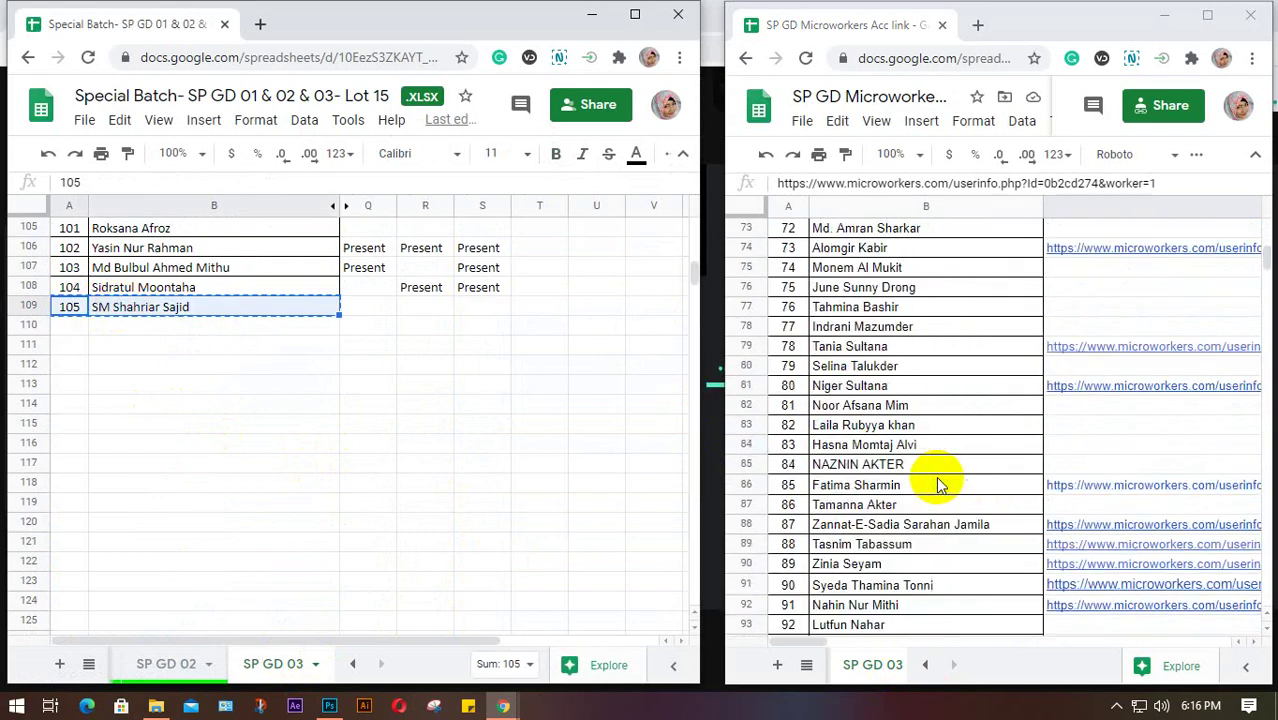
left_click(788, 287)
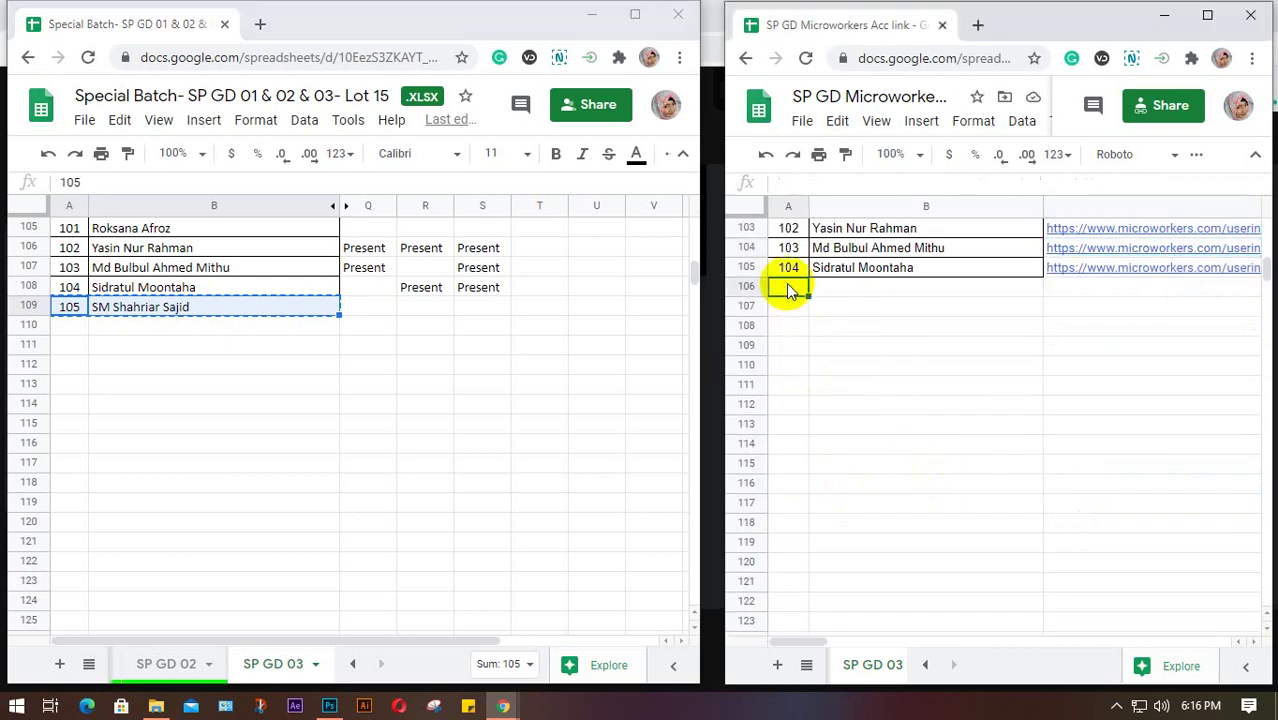
left_click(866, 293, "shift")
key("ctrl+v")
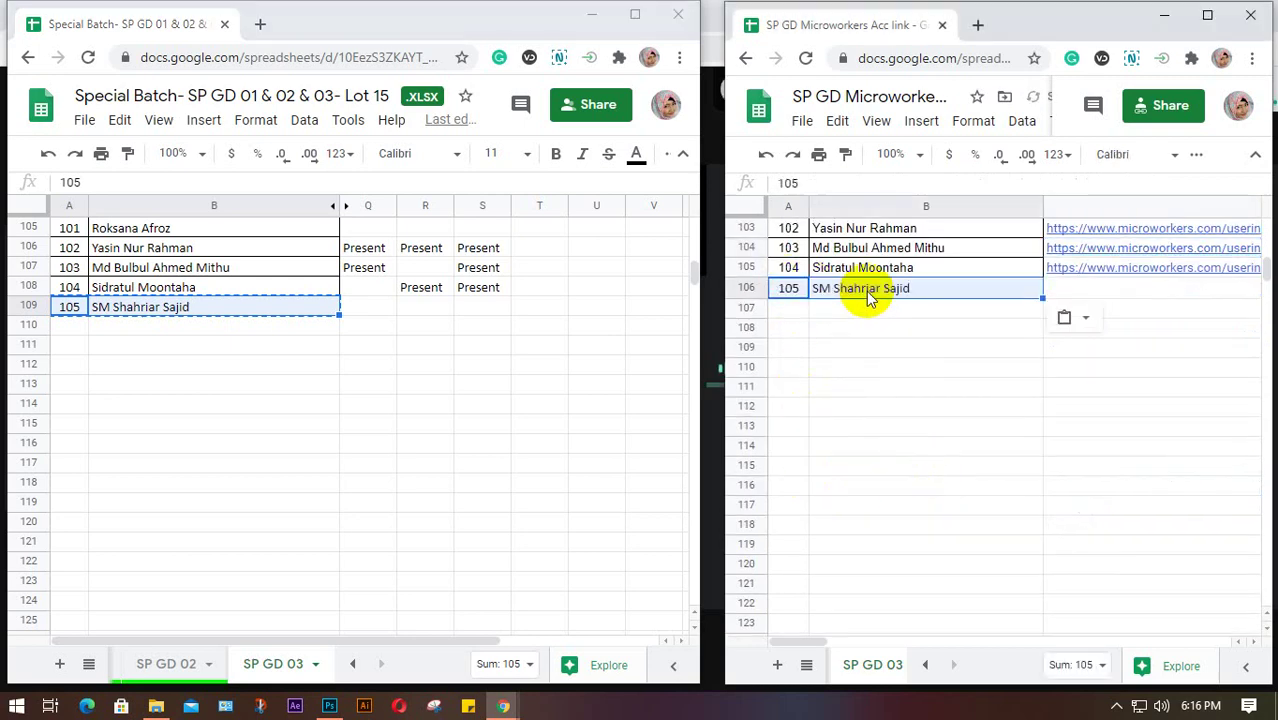
left_click(925, 369)
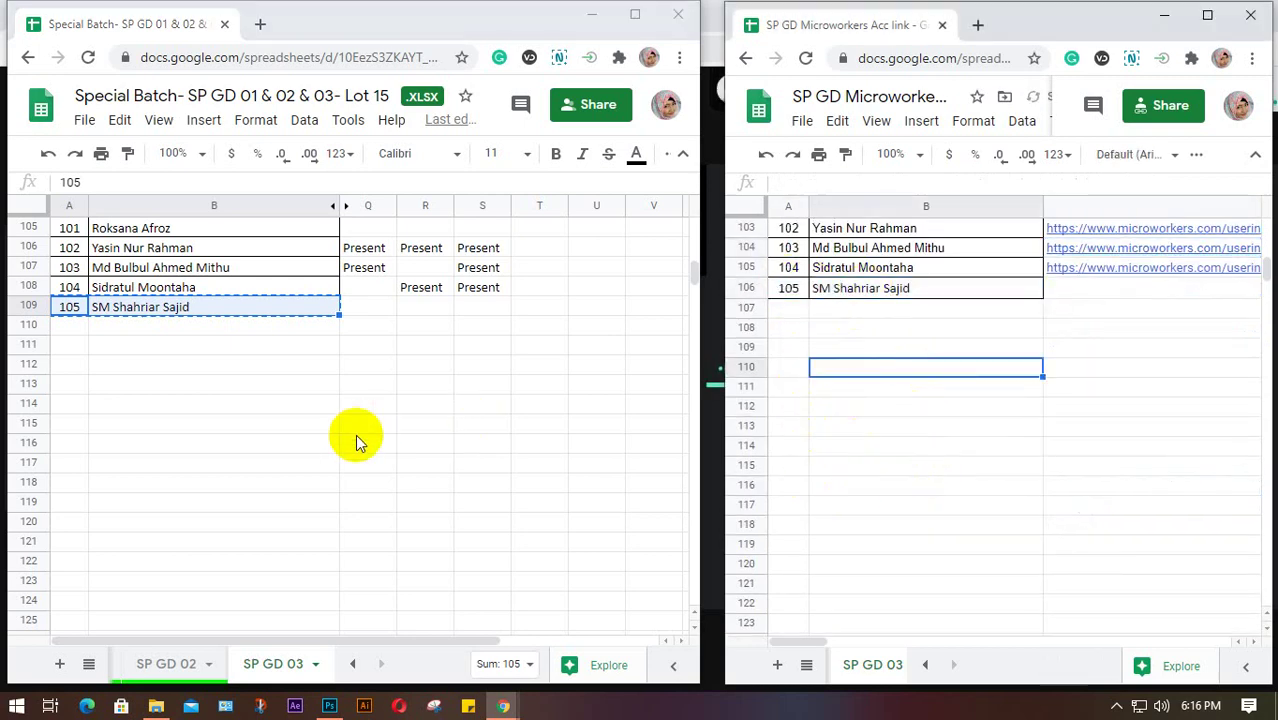
scroll(358, 443, "up", 14)
scroll(358, 443, "up", 12)
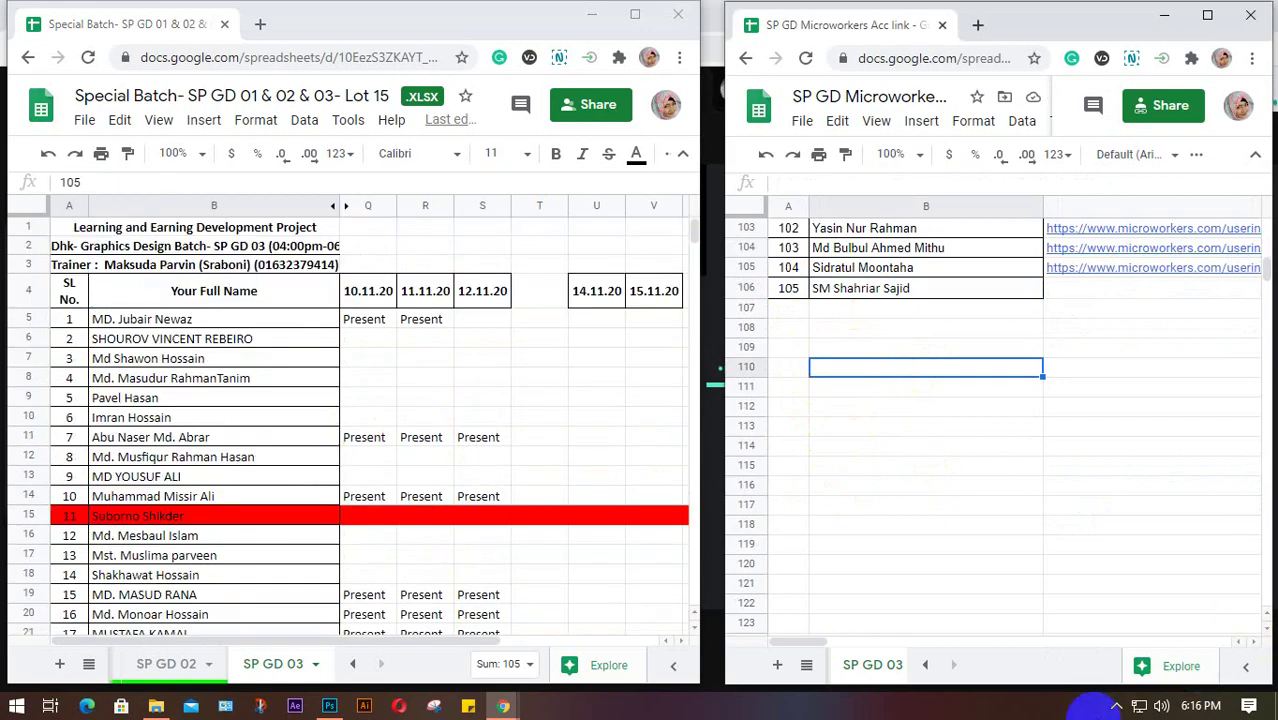
left_click(1116, 706)
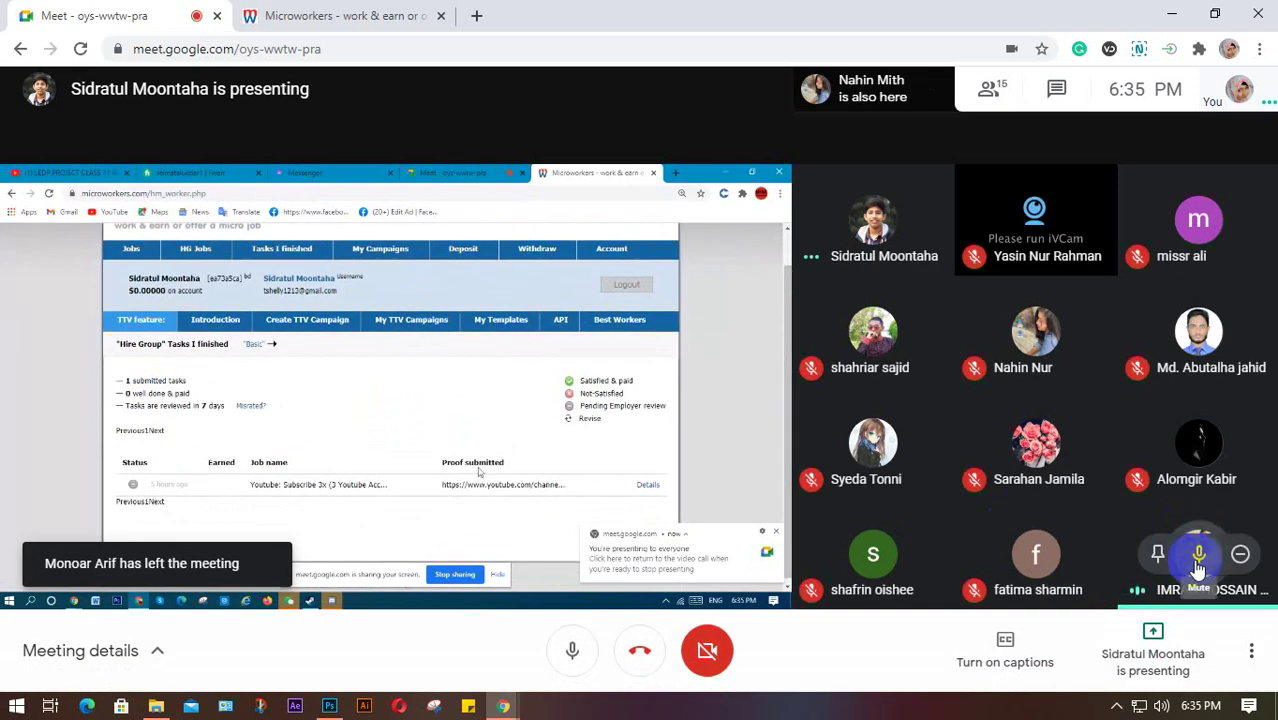
Step: Mute the unmuted participant in the last tile of the Google Meet call
left_click(1199, 567)
left_click(749, 424)
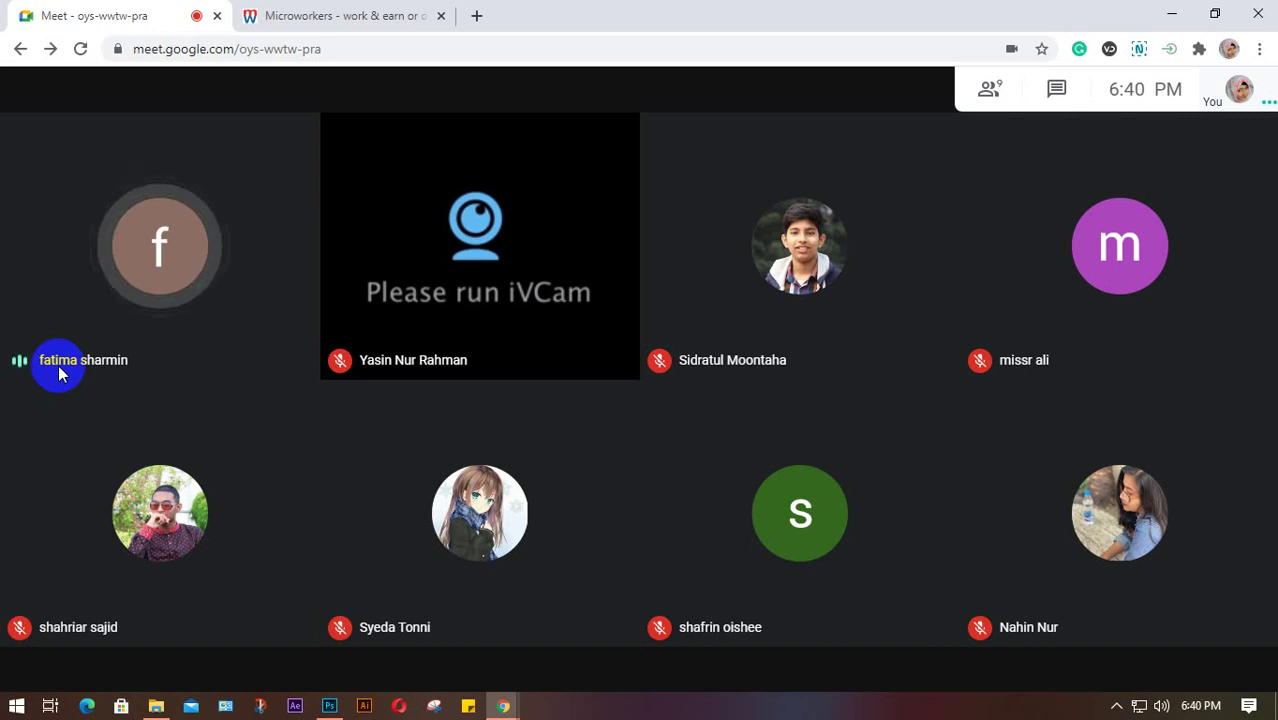
left_click(1116, 705)
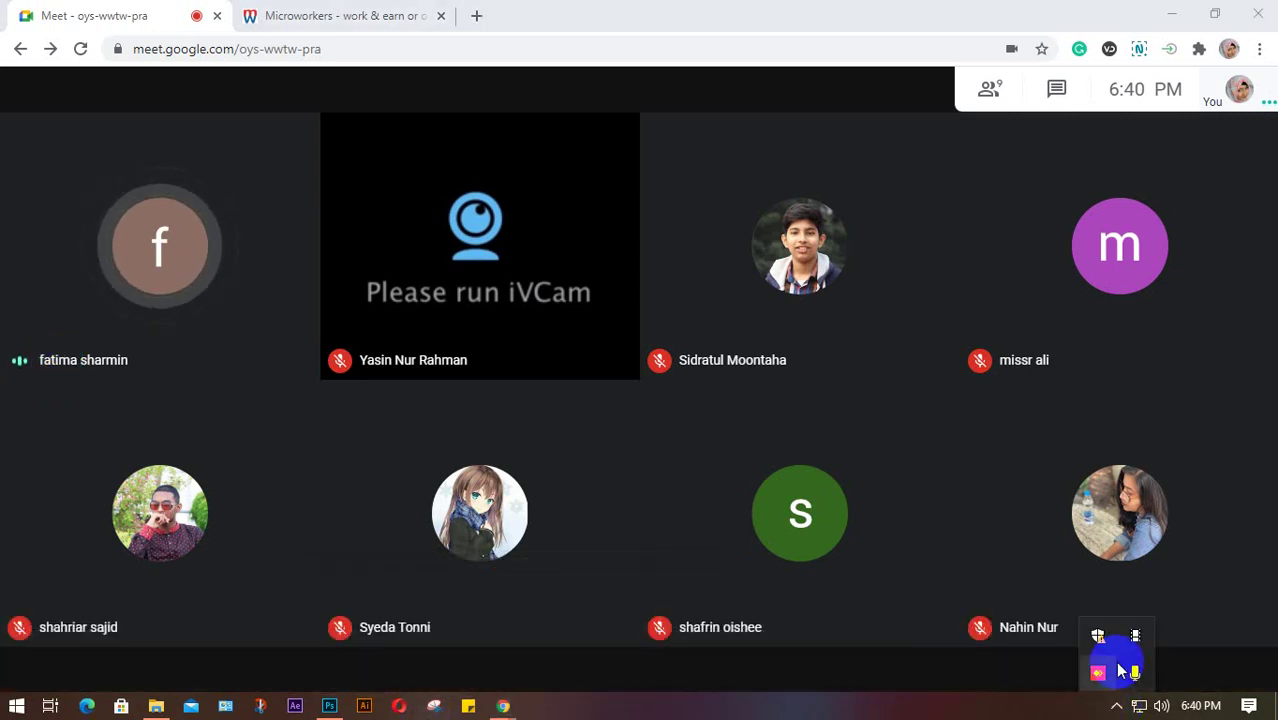